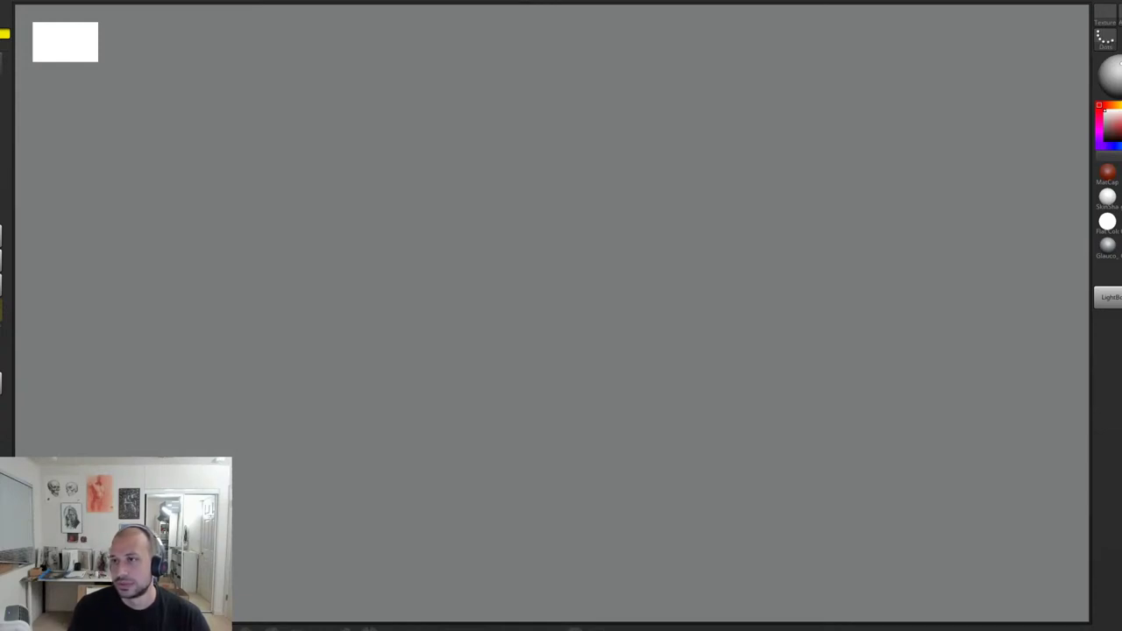
# Step: Draw a Cube3D on the canvas, make it editable and frame it in the view
pyautogui.press('F1')
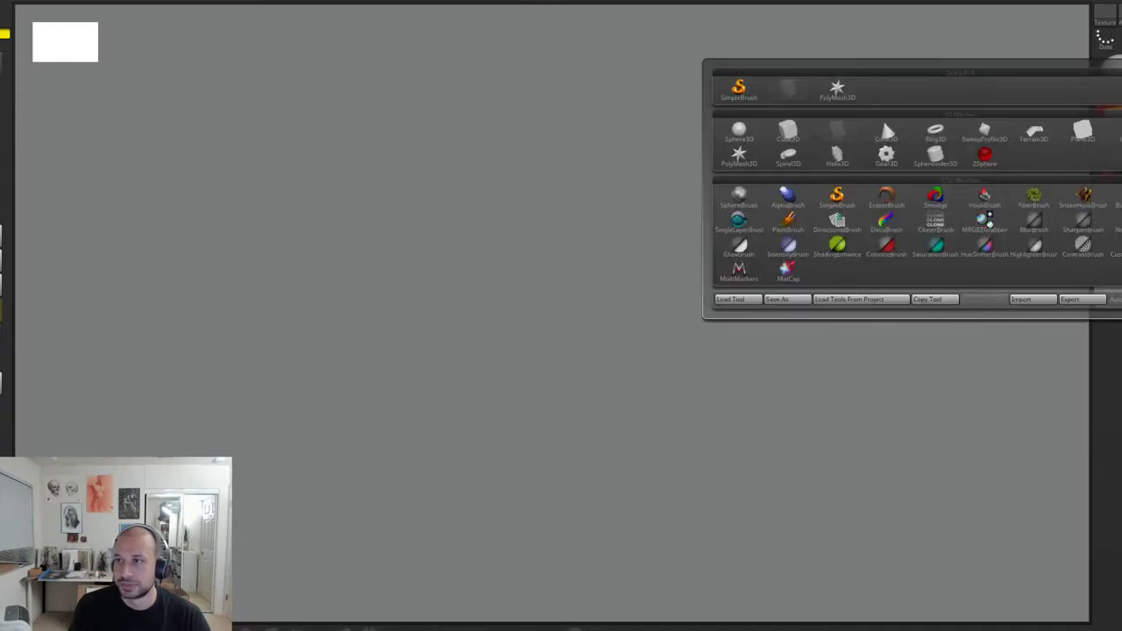
pyautogui.click(799, 134)
pyautogui.moveTo(605, 276); pyautogui.dragTo(606, 356)
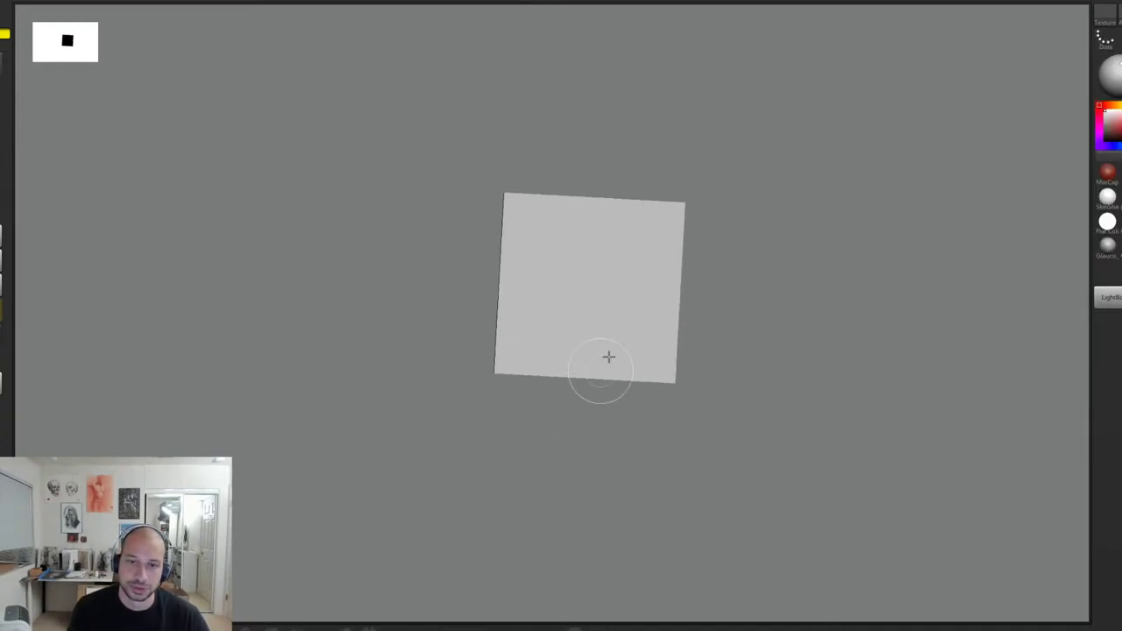
pyautogui.press('t')
pyautogui.press('f')
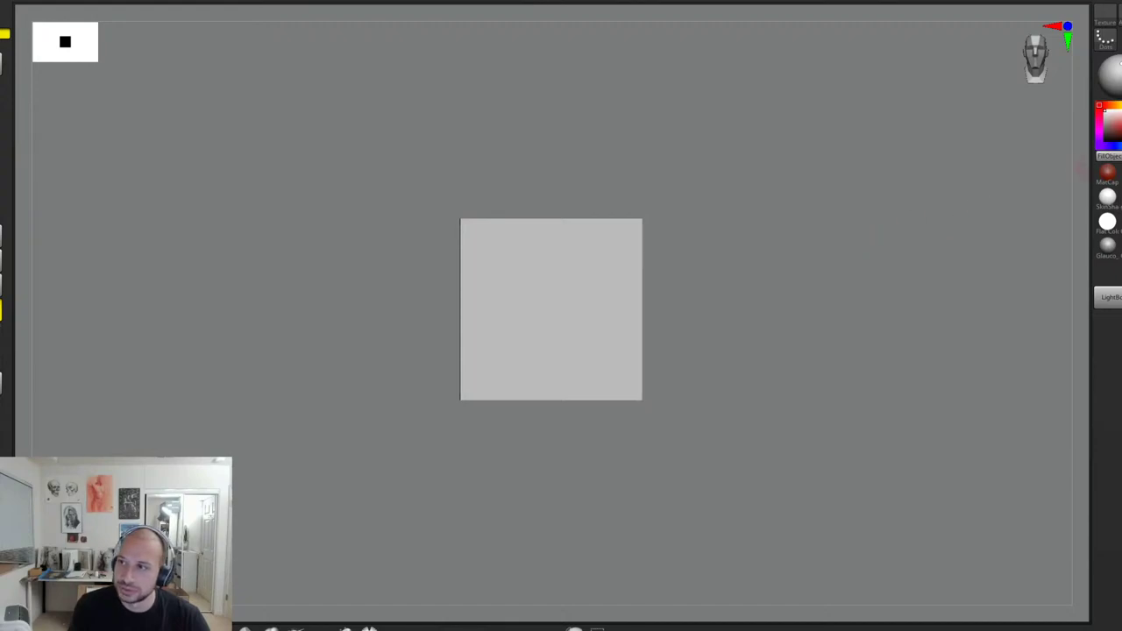
pyautogui.moveTo(772, 283)
pyautogui.keyDown('alt'); pyautogui.mouseDown()
pyautogui.moveTo(767, 266)
pyautogui.moveTo(787, 268)
pyautogui.mouseUp(); pyautogui.keyUp('alt')
pyautogui.moveTo(772, 278)
pyautogui.keyDown('alt'); pyautogui.mouseDown()
pyautogui.moveTo(782, 260)
pyautogui.moveTo(776, 279)
pyautogui.mouseUp(); pyautogui.keyUp('alt')
# Step: Scale the cube into an upright box that is taller than it is wide and shallower in depth
pyautogui.press('w')
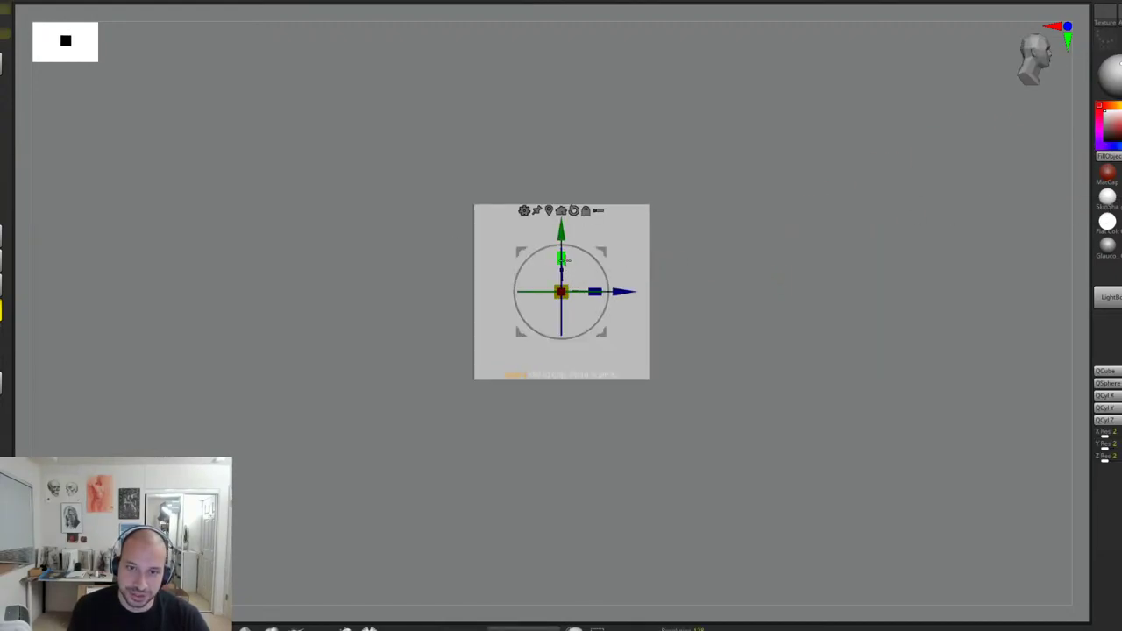
pyautogui.moveTo(562, 260); pyautogui.dragTo(576, 247)
pyautogui.moveTo(567, 287); pyautogui.dragTo(517, 334)
pyautogui.moveTo(716, 274)
pyautogui.mouseDown()
pyautogui.moveTo(698, 274)
pyautogui.moveTo(734, 251)
pyautogui.moveTo(672, 278)
pyautogui.moveTo(644, 240)
pyautogui.mouseUp()
pyautogui.press('q')
pyautogui.press('w')
pyautogui.moveTo(510, 292); pyautogui.dragTo(500, 295)
pyautogui.keyDown('alt'); pyautogui.moveTo(664, 252); pyautogui.dragTo(710, 278); pyautogui.keyUp('alt')
pyautogui.press('q')
pyautogui.moveTo(710, 278)
pyautogui.keyDown('shift'); pyautogui.mouseDown()
pyautogui.moveTo(699, 310)
pyautogui.moveTo(679, 277)
pyautogui.moveTo(707, 273)
pyautogui.moveTo(699, 269)
pyautogui.moveTo(726, 279)
pyautogui.mouseUp(); pyautogui.keyUp('shift')
pyautogui.press('w')
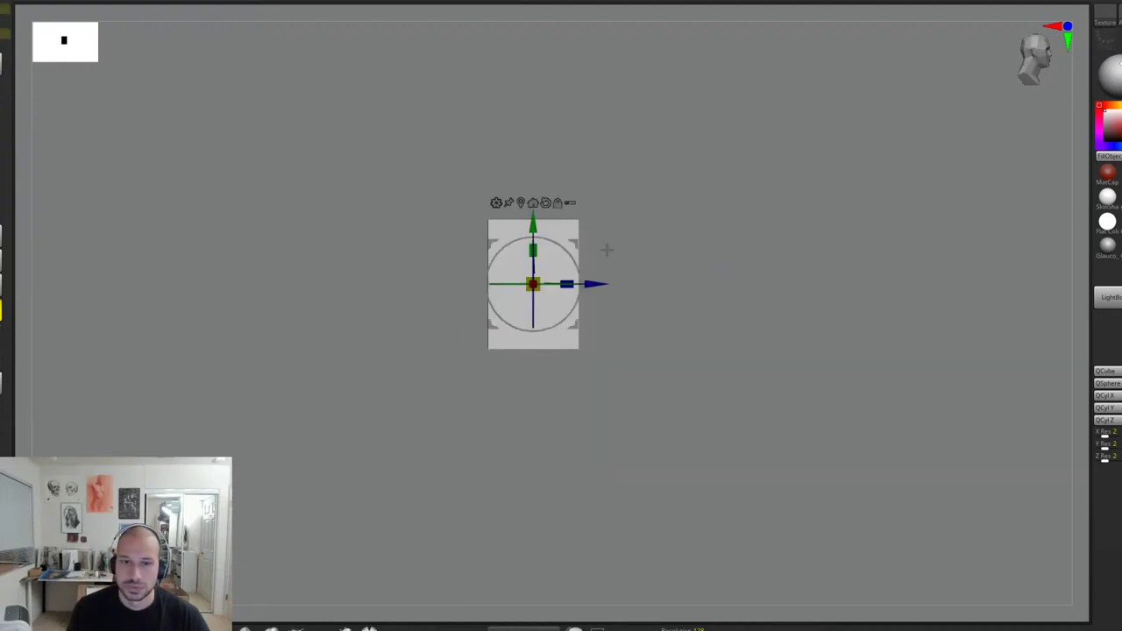
# Step: Tilt the box slightly in both the side and front views and adjust its position
pyautogui.moveTo(575, 253); pyautogui.dragTo(575, 262)
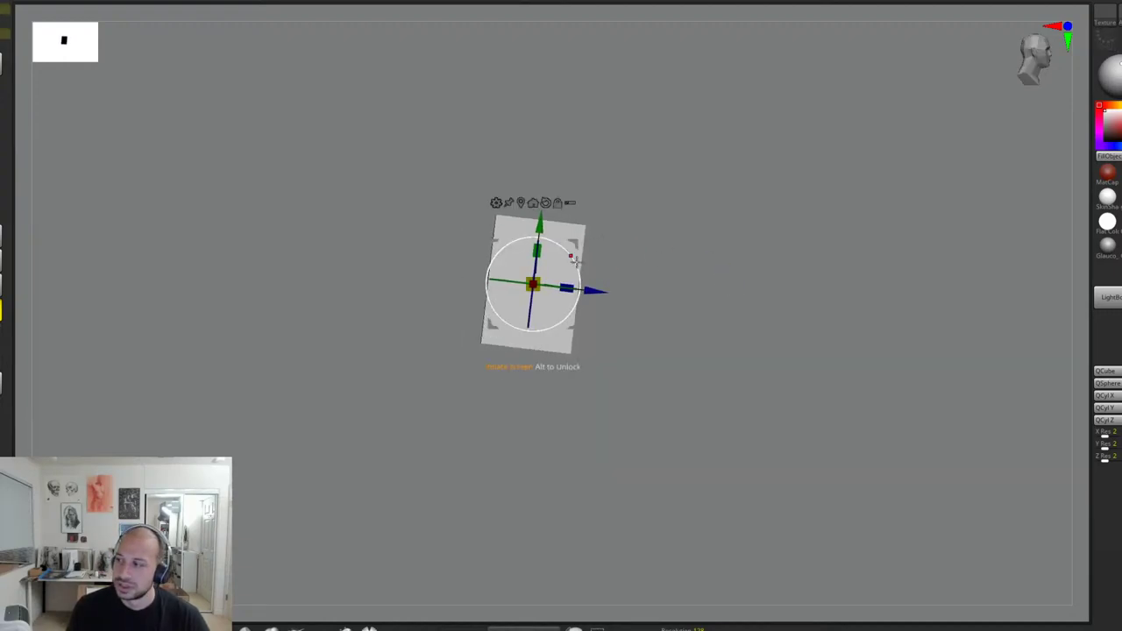
pyautogui.moveTo(696, 261)
pyautogui.keyDown('alt'); pyautogui.mouseDown()
pyautogui.moveTo(717, 257)
pyautogui.moveTo(699, 251)
pyautogui.mouseUp(); pyautogui.keyUp('alt')
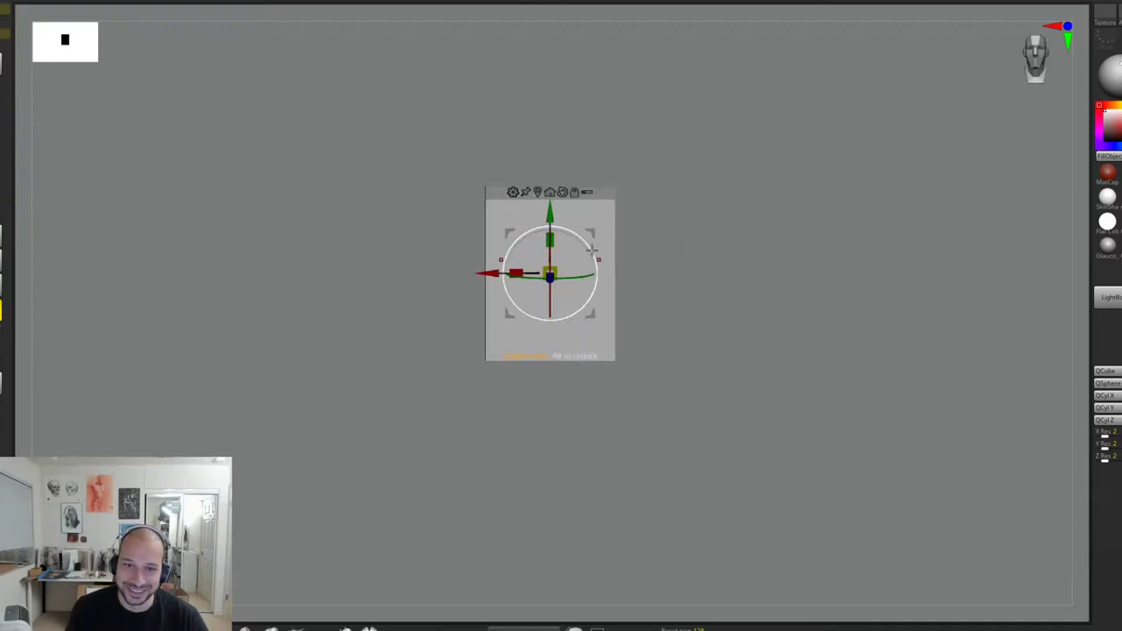
pyautogui.moveTo(592, 250); pyautogui.dragTo(592, 255)
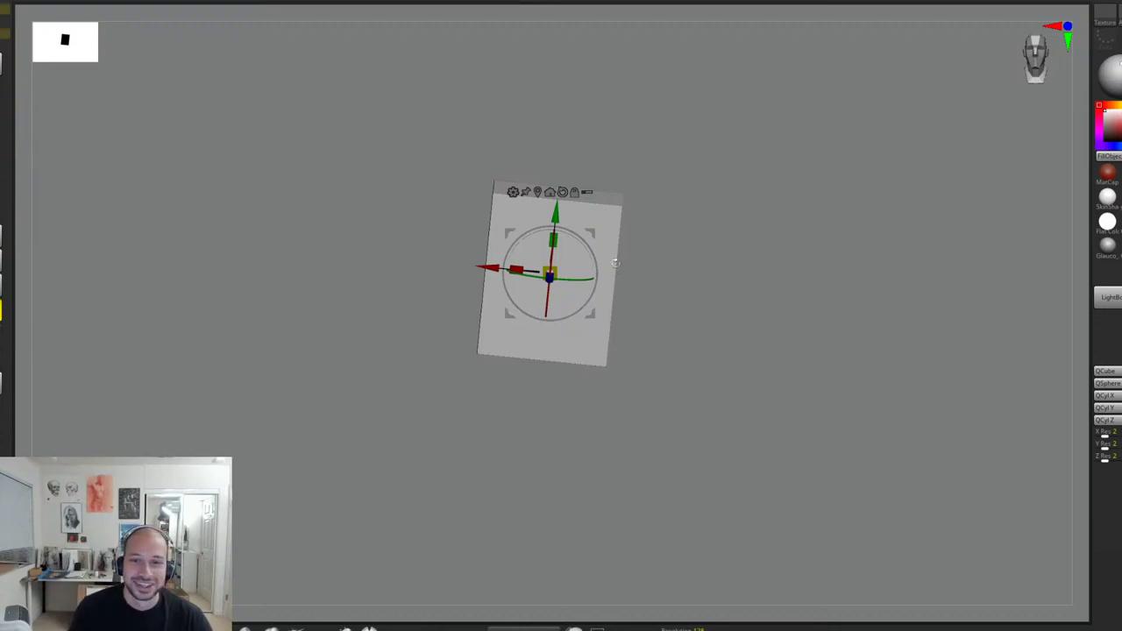
pyautogui.keyDown('alt'); pyautogui.moveTo(708, 242); pyautogui.dragTo(688, 259); pyautogui.keyUp('alt')
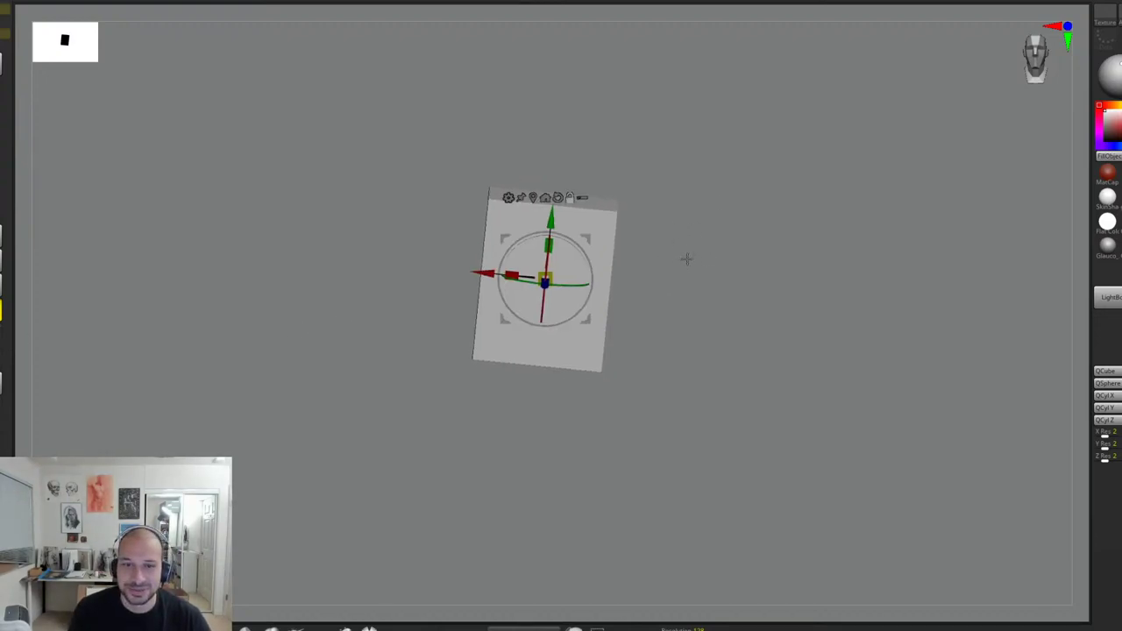
pyautogui.moveTo(511, 276); pyautogui.dragTo(512, 267)
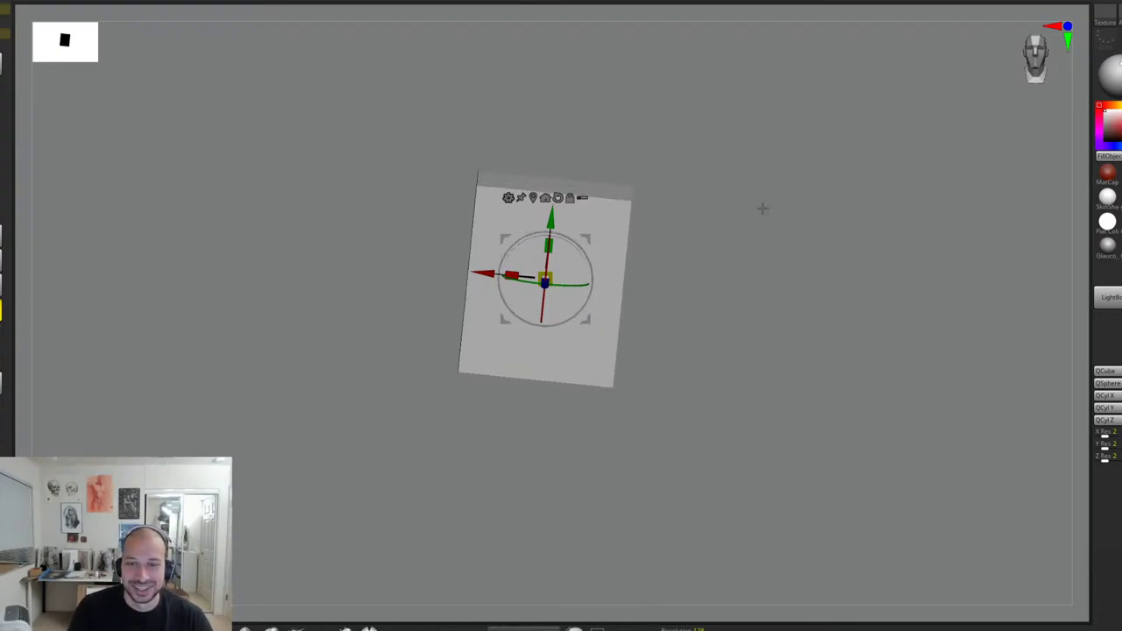
pyautogui.keyDown('alt'); pyautogui.moveTo(764, 307); pyautogui.dragTo(622, 220); pyautogui.keyUp('alt')
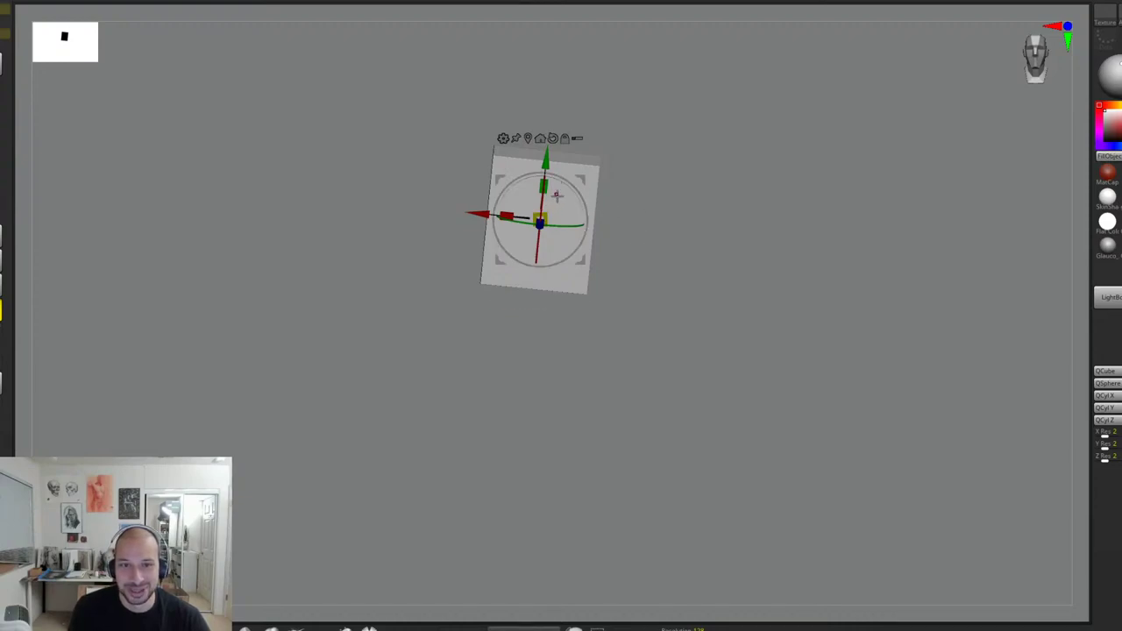
pyautogui.moveTo(583, 178)
pyautogui.mouseDown()
pyautogui.moveTo(571, 253)
pyautogui.moveTo(582, 185)
pyautogui.mouseUp()
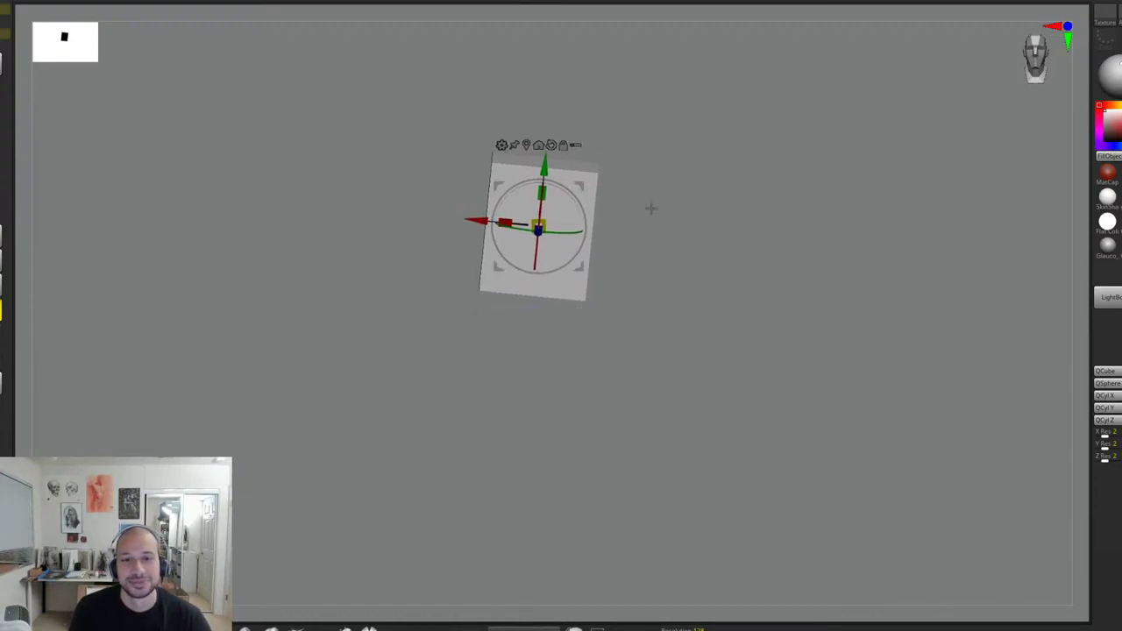
pyautogui.keyDown('alt'); pyautogui.moveTo(674, 209); pyautogui.dragTo(671, 218); pyautogui.keyUp('alt')
# Step: Duplicate the tilted box directly below the original and shorten the copy into a squatter block
pyautogui.keyDown('ctrl'); pyautogui.moveTo(584, 170); pyautogui.dragTo(571, 321); pyautogui.keyUp('ctrl')
pyautogui.moveTo(641, 318); pyautogui.dragTo(689, 307)
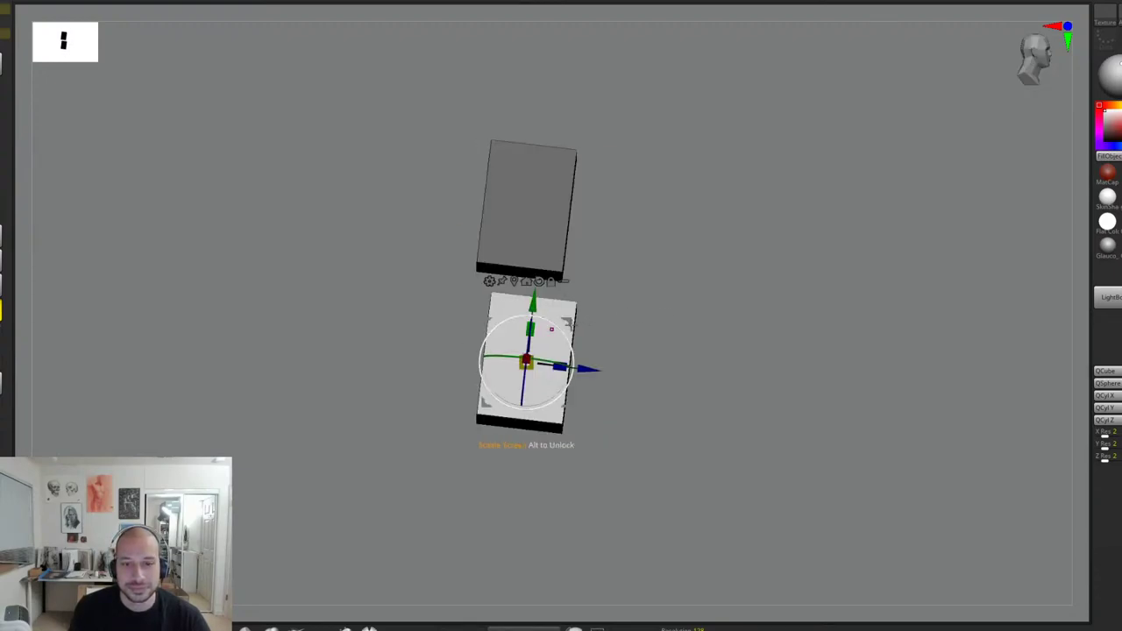
pyautogui.moveTo(618, 323); pyautogui.dragTo(579, 312)
pyautogui.moveTo(657, 306); pyautogui.dragTo(582, 296)
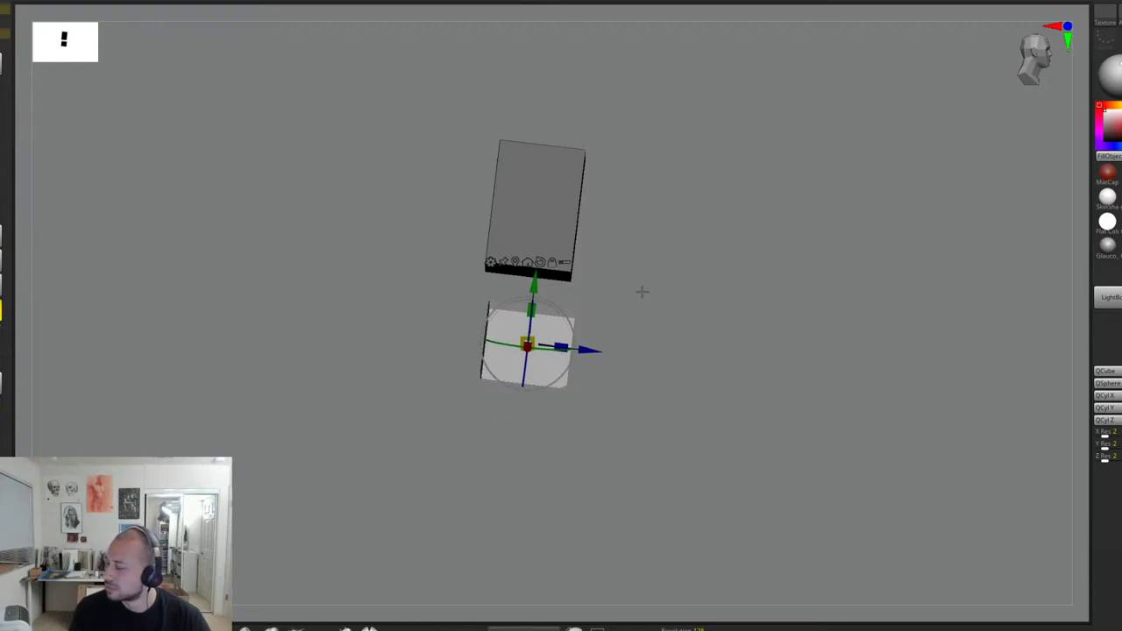
# Step: Tilt the lower box further in the side view and nudge it under the upper box
pyautogui.moveTo(566, 305); pyautogui.dragTo(572, 338)
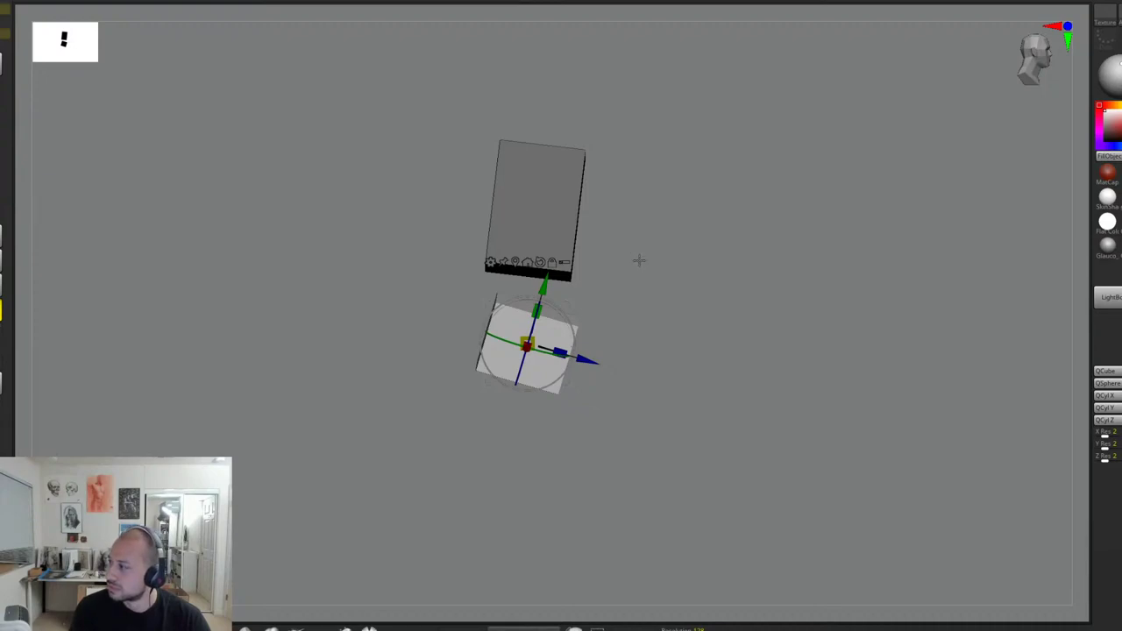
pyautogui.moveTo(563, 307)
pyautogui.mouseDown()
pyautogui.moveTo(585, 301)
pyautogui.moveTo(574, 303)
pyautogui.mouseUp()
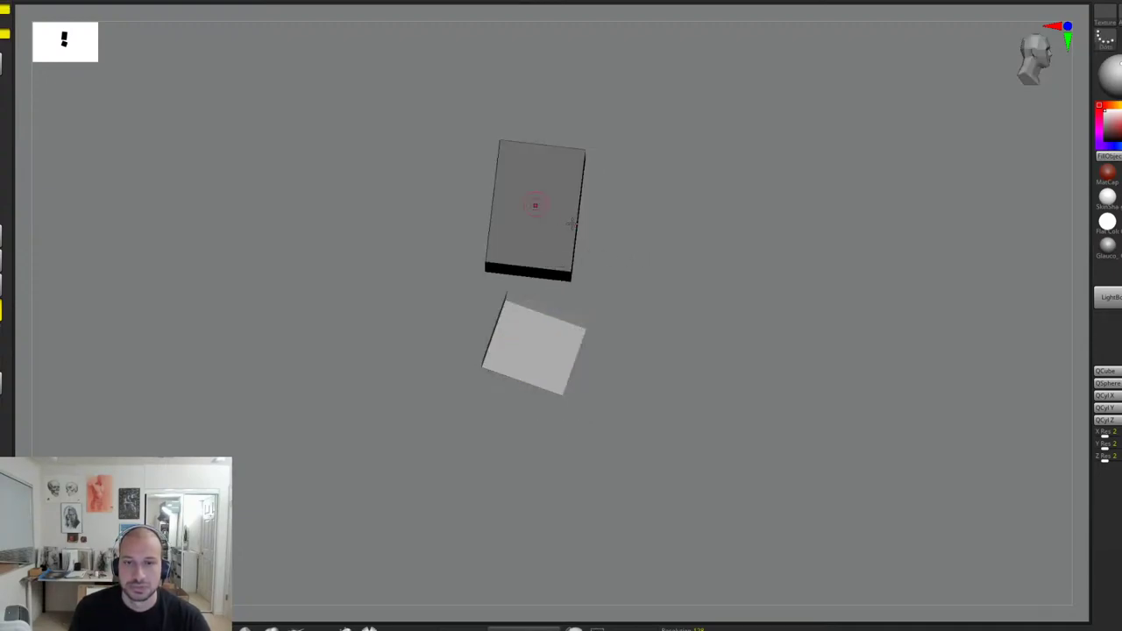
pyautogui.moveTo(572, 303); pyautogui.dragTo(569, 304)
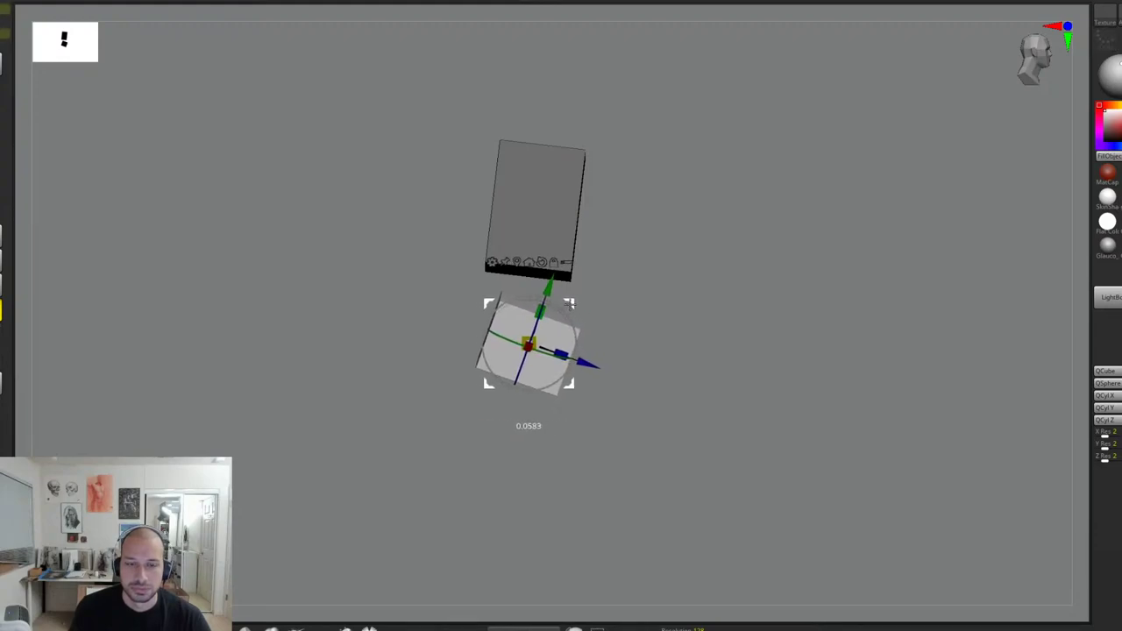
# Step: Make the upper box active, change its lean in the side view and shift it over the lower box
pyautogui.moveTo(701, 275); pyautogui.dragTo(581, 277)
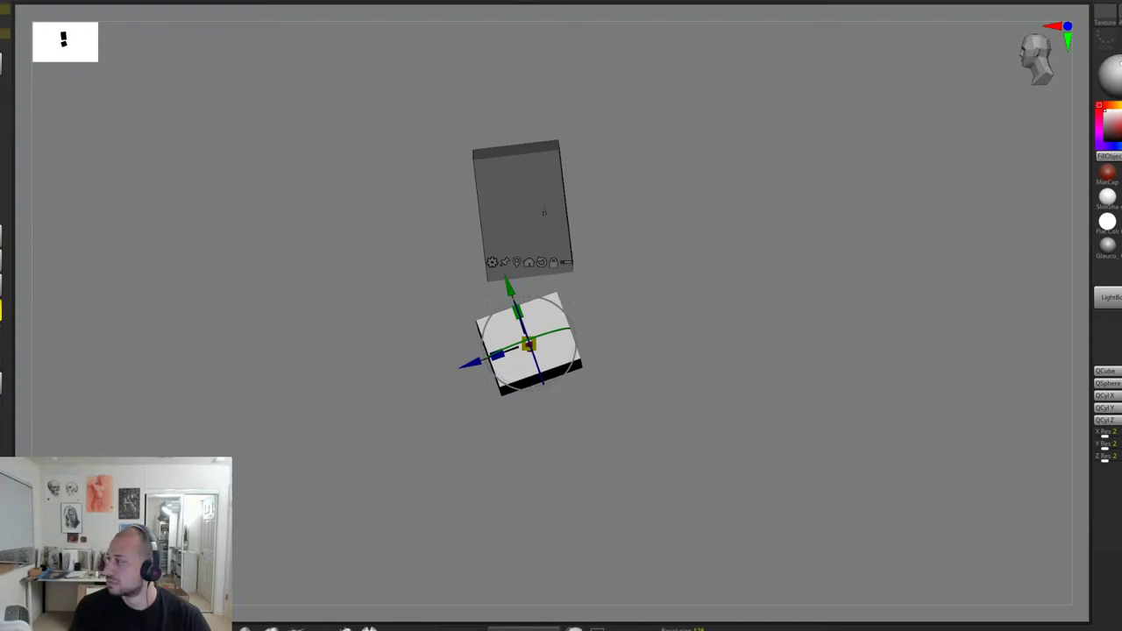
pyautogui.press('q')
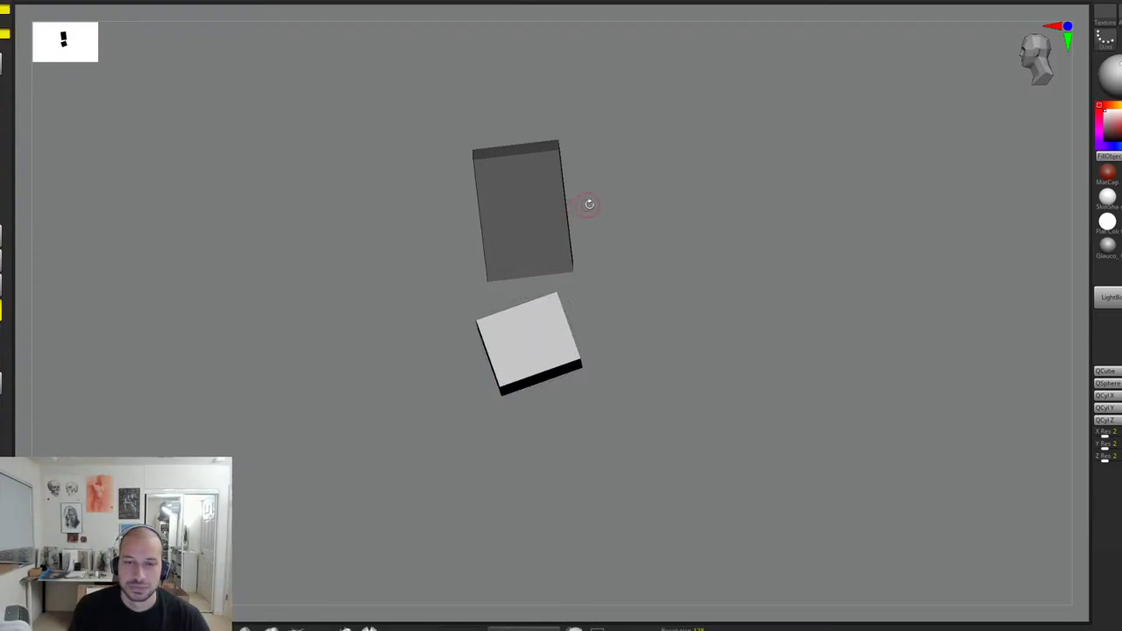
pyautogui.keyDown('alt'); pyautogui.click(570, 202); pyautogui.keyUp('alt')
pyautogui.press('w')
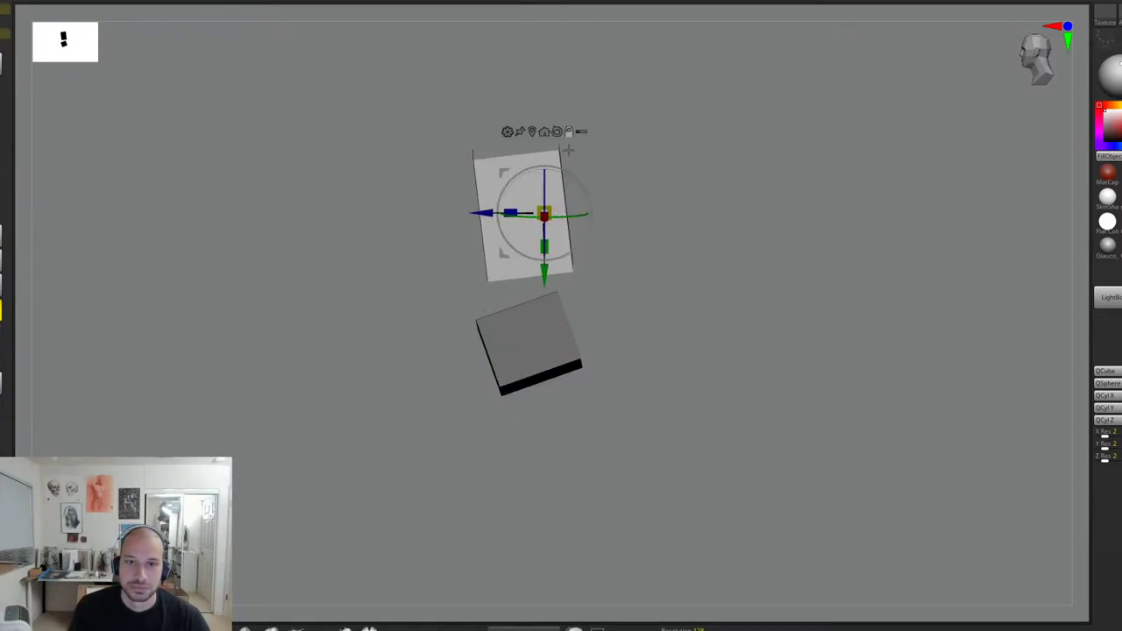
pyautogui.moveTo(572, 167); pyautogui.dragTo(607, 178)
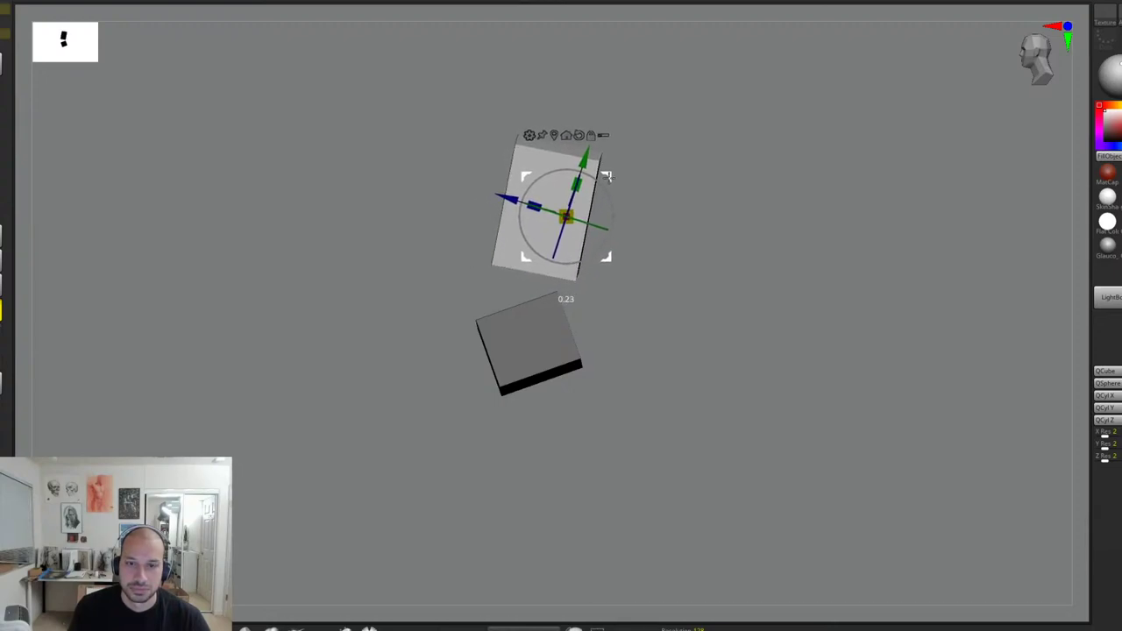
# Step: Select the lower box and reposition it beneath the upper box in the front and side views
pyautogui.moveTo(686, 216)
pyautogui.mouseDown()
pyautogui.moveTo(754, 271)
pyautogui.moveTo(731, 238)
pyautogui.moveTo(714, 289)
pyautogui.moveTo(699, 248)
pyautogui.moveTo(672, 289)
pyautogui.moveTo(586, 342)
pyautogui.mouseUp()
pyautogui.press('q')
pyautogui.keyDown('alt'); pyautogui.click(602, 345); pyautogui.keyUp('alt')
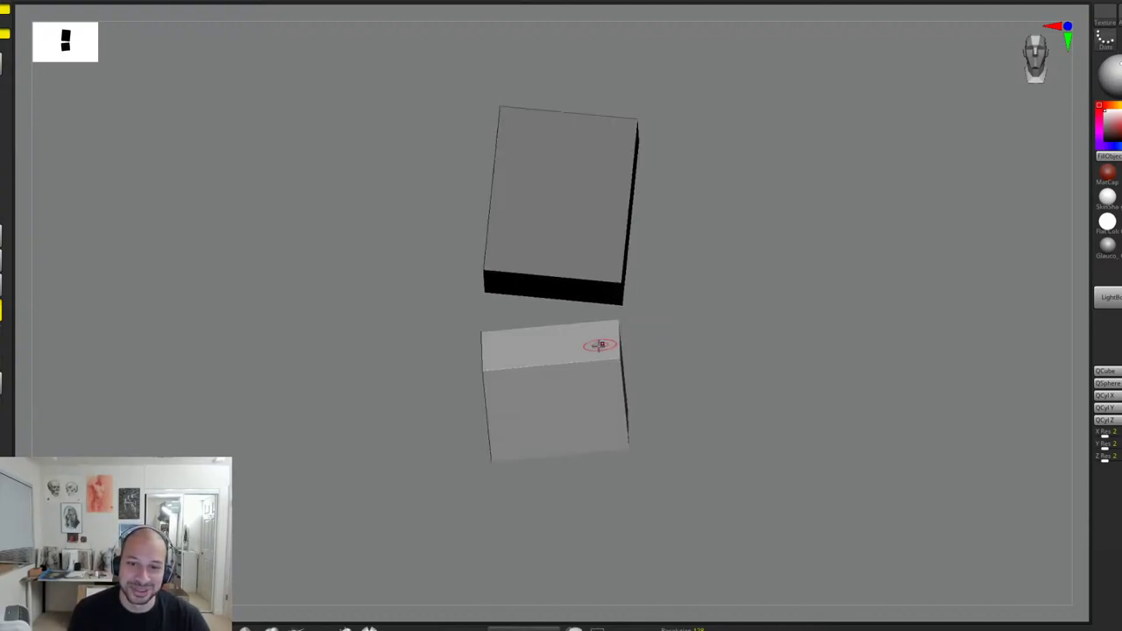
pyautogui.press('w')
pyautogui.keyDown('alt'); pyautogui.click(572, 372); pyautogui.keyUp('alt')
pyautogui.moveTo(605, 343)
pyautogui.mouseDown()
pyautogui.moveTo(573, 361)
pyautogui.moveTo(612, 332)
pyautogui.moveTo(662, 326)
pyautogui.moveTo(637, 327)
pyautogui.mouseUp()
pyautogui.press('q')
pyautogui.moveTo(730, 331)
pyautogui.keyDown('alt'); pyautogui.mouseDown()
pyautogui.moveTo(743, 289)
pyautogui.moveTo(705, 315)
pyautogui.moveTo(731, 316)
pyautogui.moveTo(704, 312)
pyautogui.mouseUp(); pyautogui.keyUp('alt')
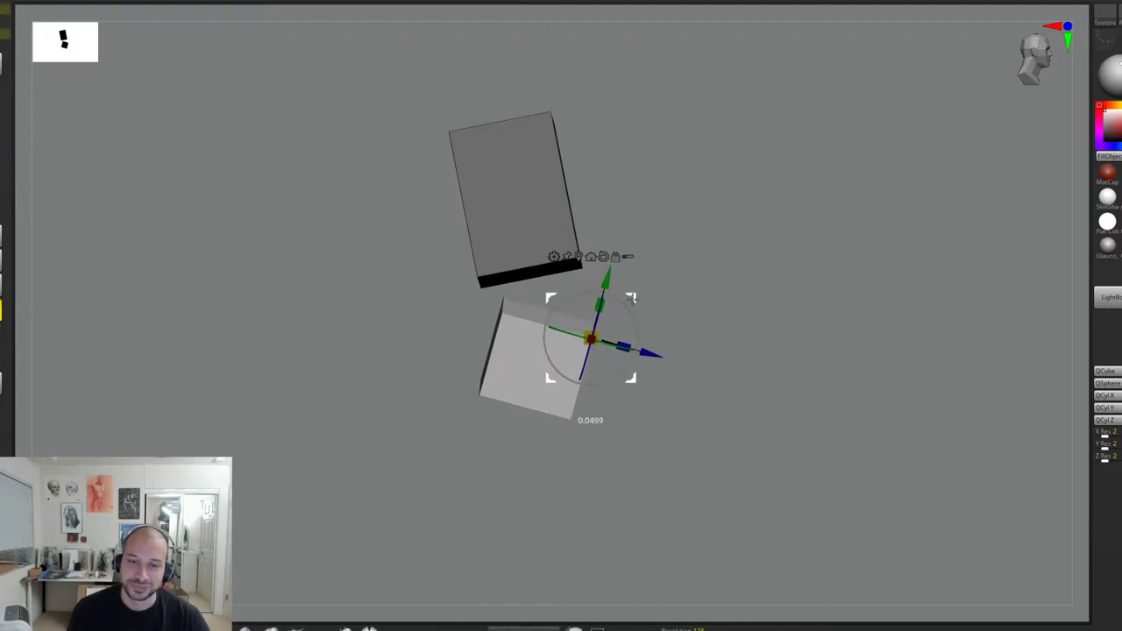
pyautogui.moveTo(631, 298); pyautogui.dragTo(700, 299)
pyautogui.moveTo(601, 330); pyautogui.dragTo(602, 329)
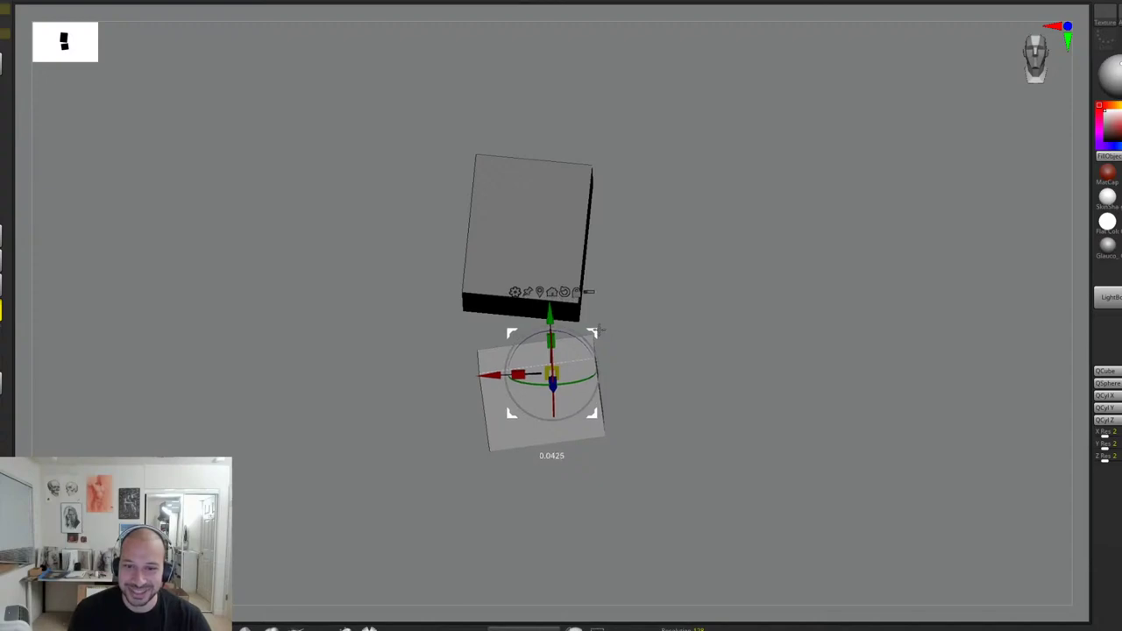
pyautogui.moveTo(674, 321)
pyautogui.keyDown('alt'); pyautogui.mouseDown()
pyautogui.moveTo(666, 306)
pyautogui.moveTo(674, 316)
pyautogui.mouseUp(); pyautogui.keyUp('alt')
# Step: Select the upper box and nudge it into alignment above the lower box
pyautogui.press('q')
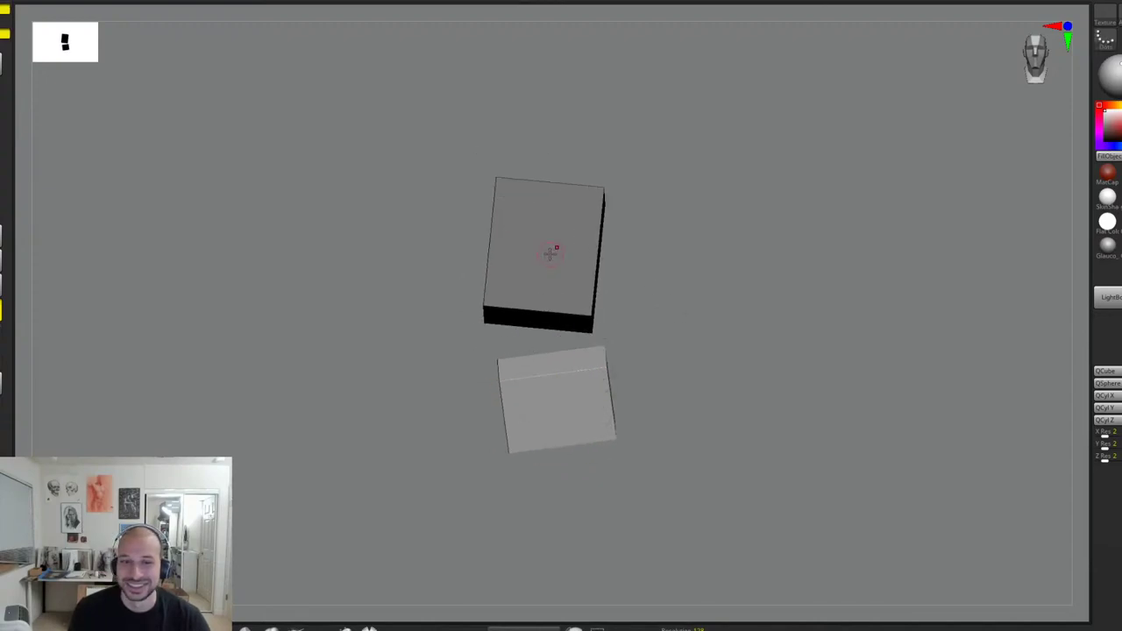
pyautogui.keyDown('alt'); pyautogui.click(553, 252); pyautogui.keyUp('alt')
pyautogui.press('w')
pyautogui.moveTo(607, 330)
pyautogui.mouseDown()
pyautogui.moveTo(601, 346)
pyautogui.moveTo(609, 336)
pyautogui.mouseUp()
pyautogui.press('q')
# Step: Select the lower box, deepen it slightly and adjust its position under the upper box in the side view
pyautogui.moveTo(729, 318)
pyautogui.mouseDown()
pyautogui.moveTo(693, 319)
pyautogui.moveTo(729, 325)
pyautogui.moveTo(694, 341)
pyautogui.mouseUp()
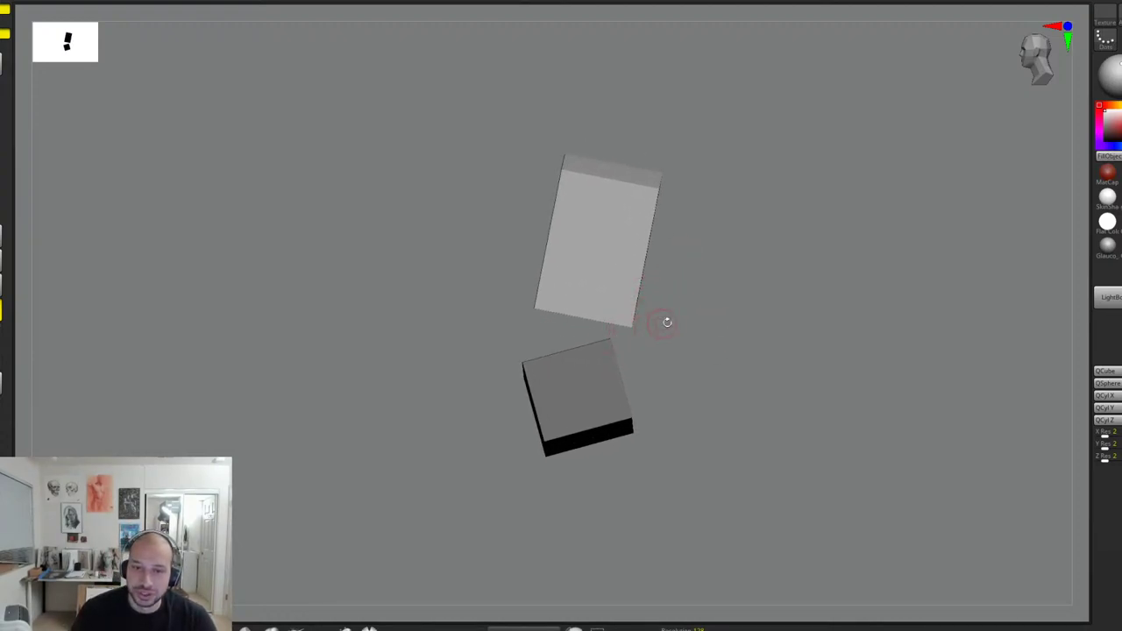
pyautogui.keyDown('alt'); pyautogui.click(607, 363); pyautogui.keyUp('alt')
pyautogui.press('w')
pyautogui.moveTo(568, 339); pyautogui.dragTo(583, 345)
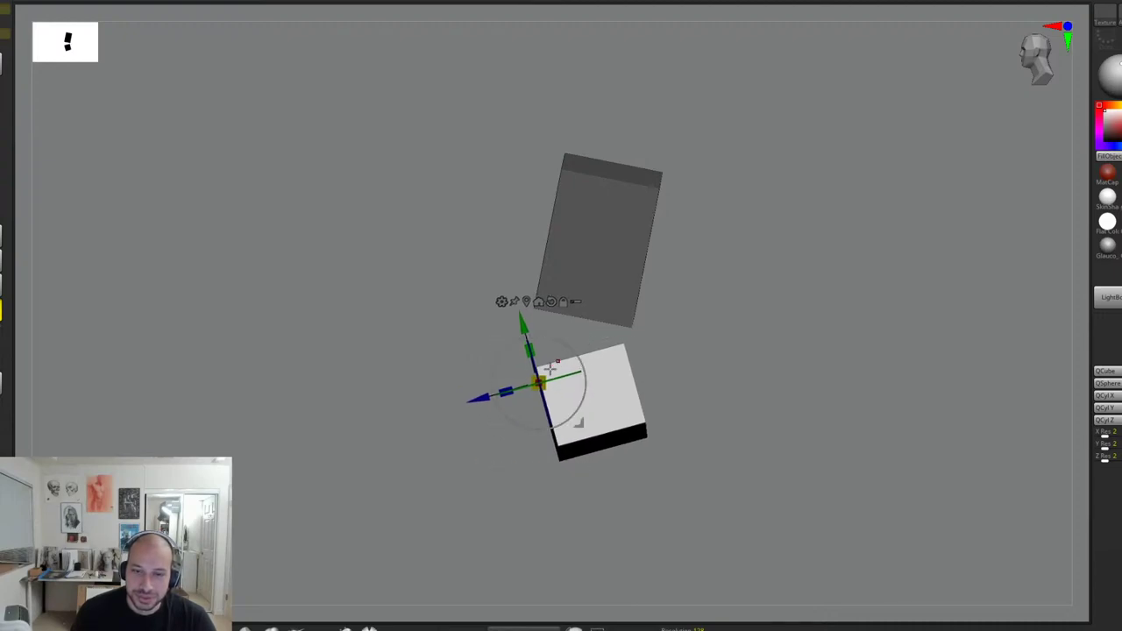
pyautogui.moveTo(506, 392); pyautogui.dragTo(503, 393)
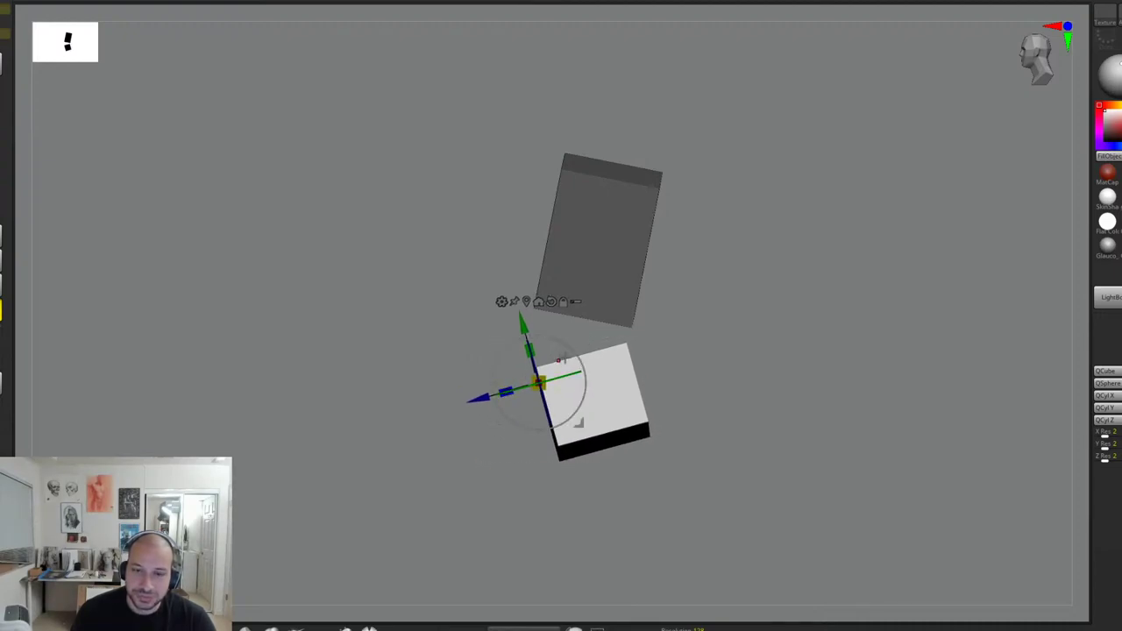
pyautogui.moveTo(582, 343); pyautogui.dragTo(573, 342)
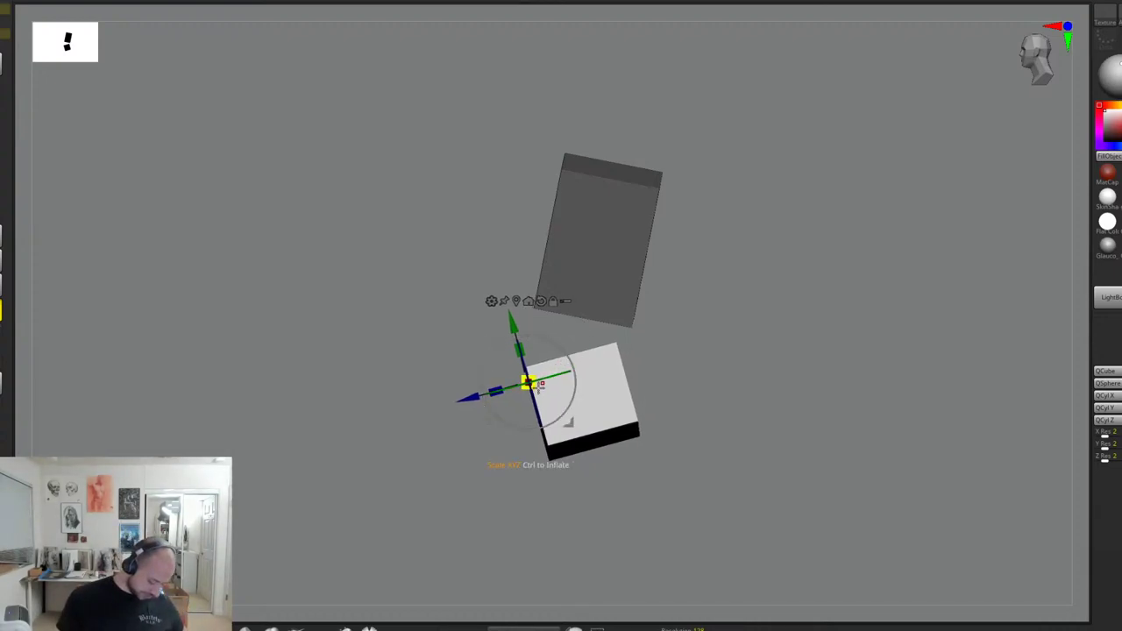
pyautogui.moveTo(572, 340); pyautogui.dragTo(607, 340)
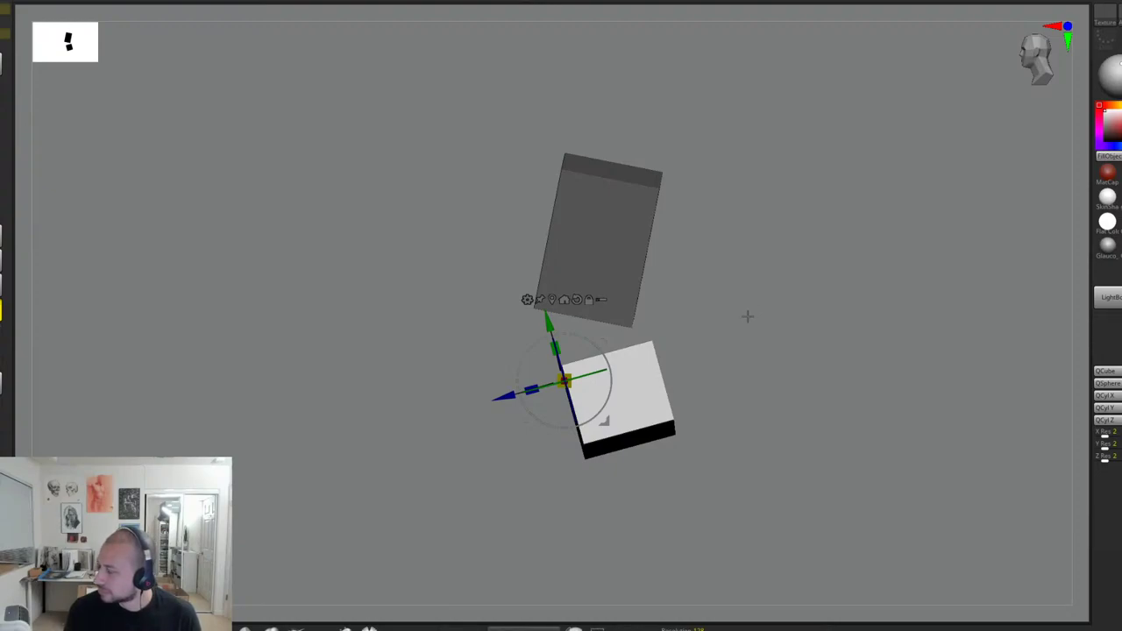
pyautogui.moveTo(603, 340)
pyautogui.mouseDown()
pyautogui.moveTo(564, 336)
pyautogui.moveTo(581, 342)
pyautogui.mouseUp()
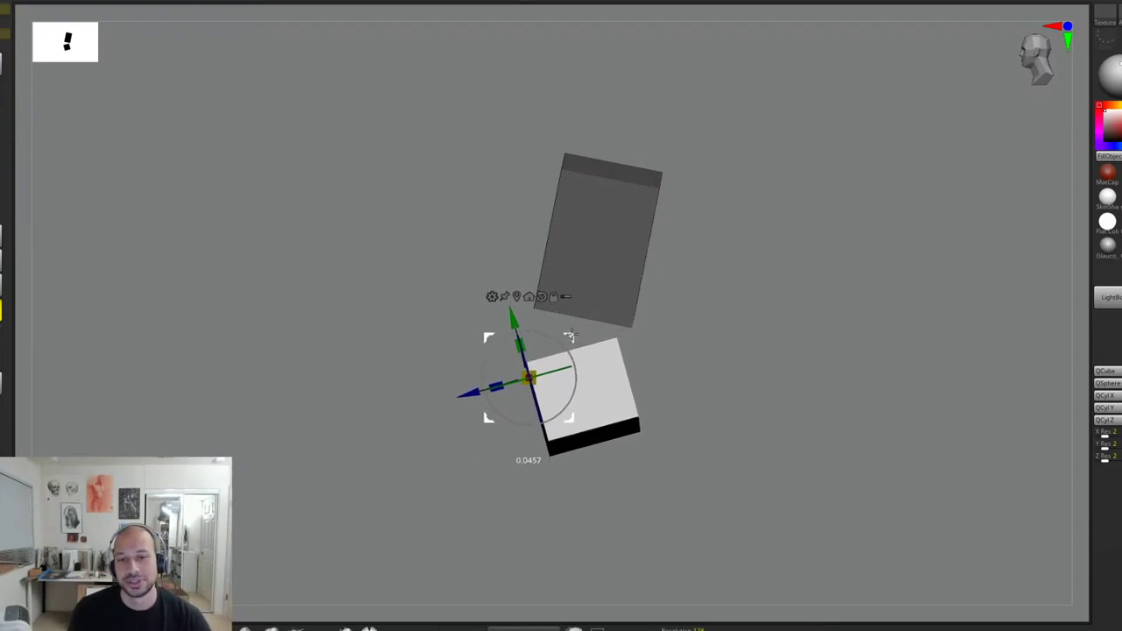
# Step: Fine-tune the lower box's placement and narrow its width to about 97% in the front view
pyautogui.keyDown('alt'); pyautogui.moveTo(763, 307); pyautogui.dragTo(674, 312); pyautogui.keyUp('alt')
pyautogui.moveTo(574, 335); pyautogui.dragTo(748, 311)
pyautogui.keyDown('alt'); pyautogui.moveTo(641, 237); pyautogui.dragTo(657, 319); pyautogui.keyUp('alt')
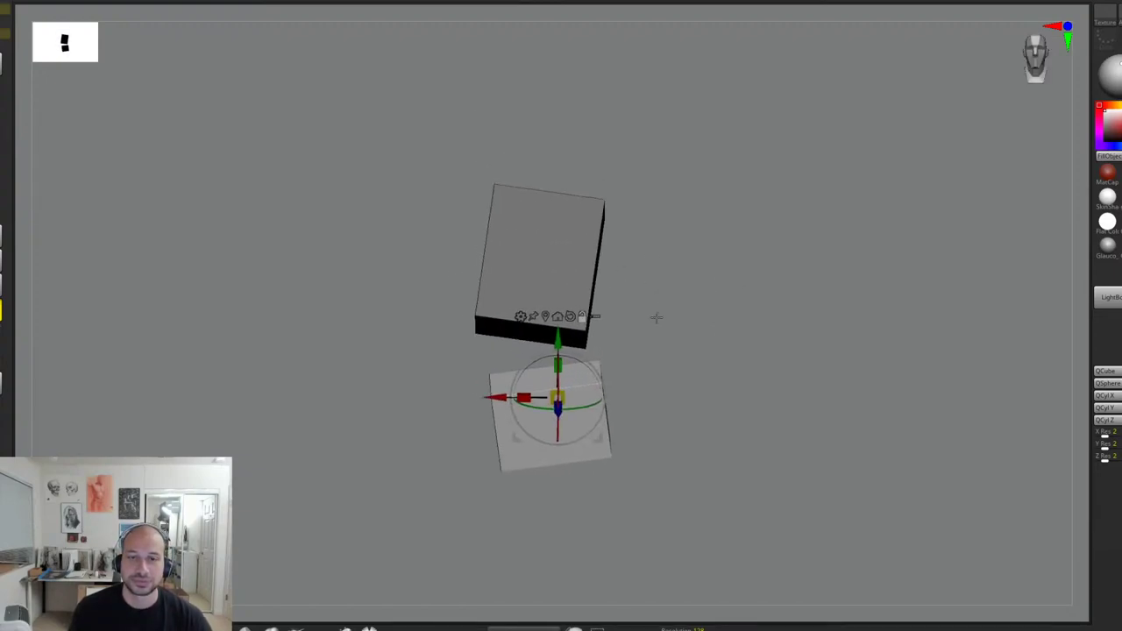
pyautogui.moveTo(532, 395); pyautogui.dragTo(534, 395)
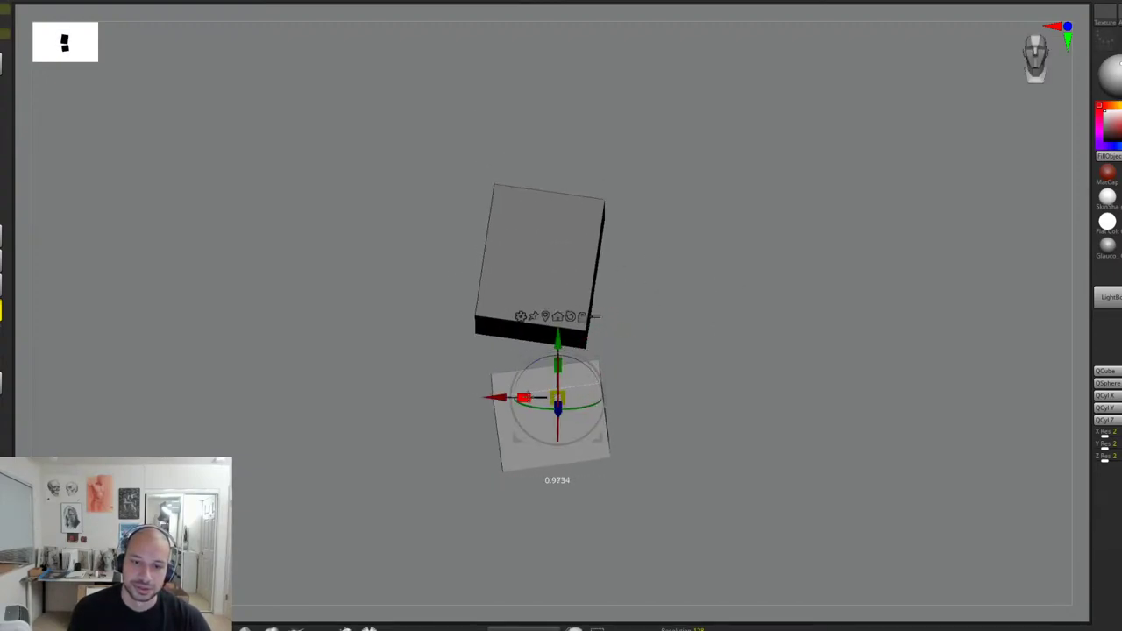
# Step: Duplicate the lower box above the upper box, scale the copy down and position it as a head block
pyautogui.keyDown('ctrl'); pyautogui.moveTo(600, 358); pyautogui.dragTo(615, 121); pyautogui.keyUp('ctrl')
pyautogui.keyDown('alt'); pyautogui.moveTo(695, 137); pyautogui.dragTo(727, 241); pyautogui.keyUp('alt')
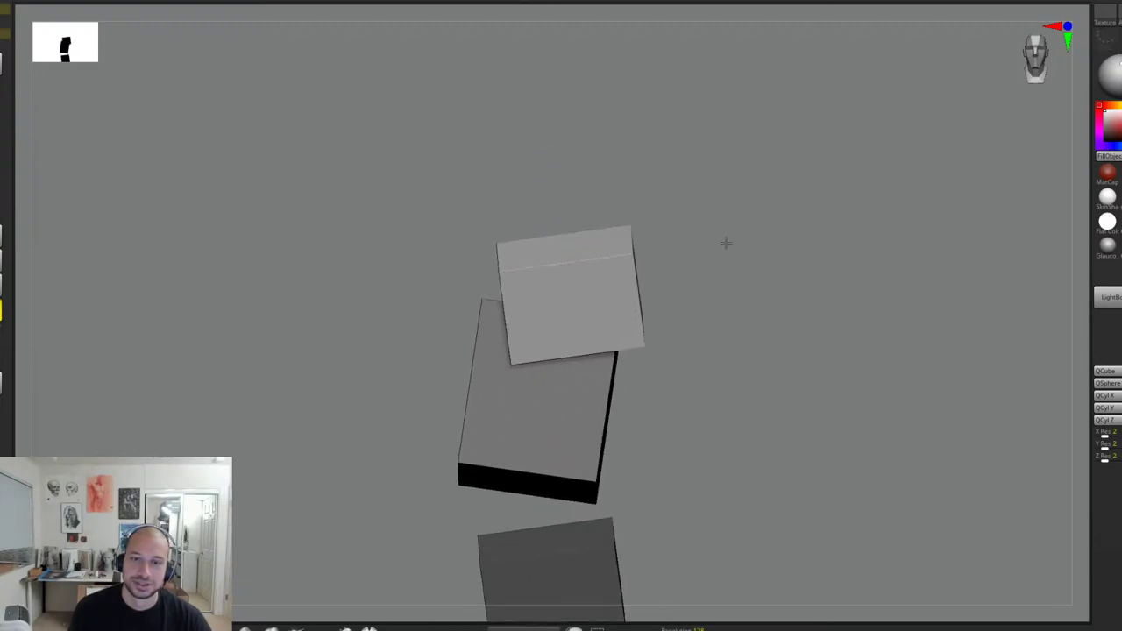
pyautogui.moveTo(579, 239); pyautogui.dragTo(592, 230)
pyautogui.moveTo(654, 235); pyautogui.dragTo(764, 229)
pyautogui.moveTo(581, 271); pyautogui.dragTo(573, 280)
pyautogui.keyDown('shift'); pyautogui.moveTo(671, 255); pyautogui.dragTo(569, 284); pyautogui.keyUp('shift')
pyautogui.moveTo(620, 235); pyautogui.dragTo(680, 222)
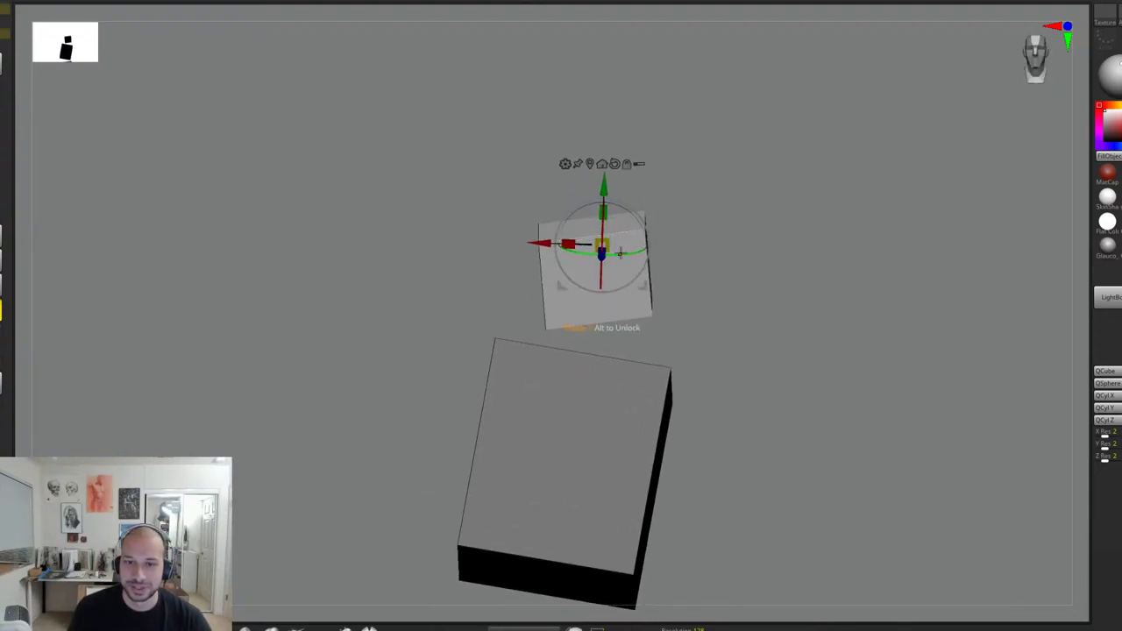
# Step: Rotate the head block into a tilt above the ribcage box and scale its height to about 97%
pyautogui.moveTo(620, 253); pyautogui.dragTo(579, 235)
pyautogui.moveTo(691, 226); pyautogui.dragTo(759, 221)
pyautogui.moveTo(650, 206); pyautogui.dragTo(715, 181)
pyautogui.keyDown('alt'); pyautogui.moveTo(822, 220); pyautogui.dragTo(722, 206); pyautogui.keyUp('alt')
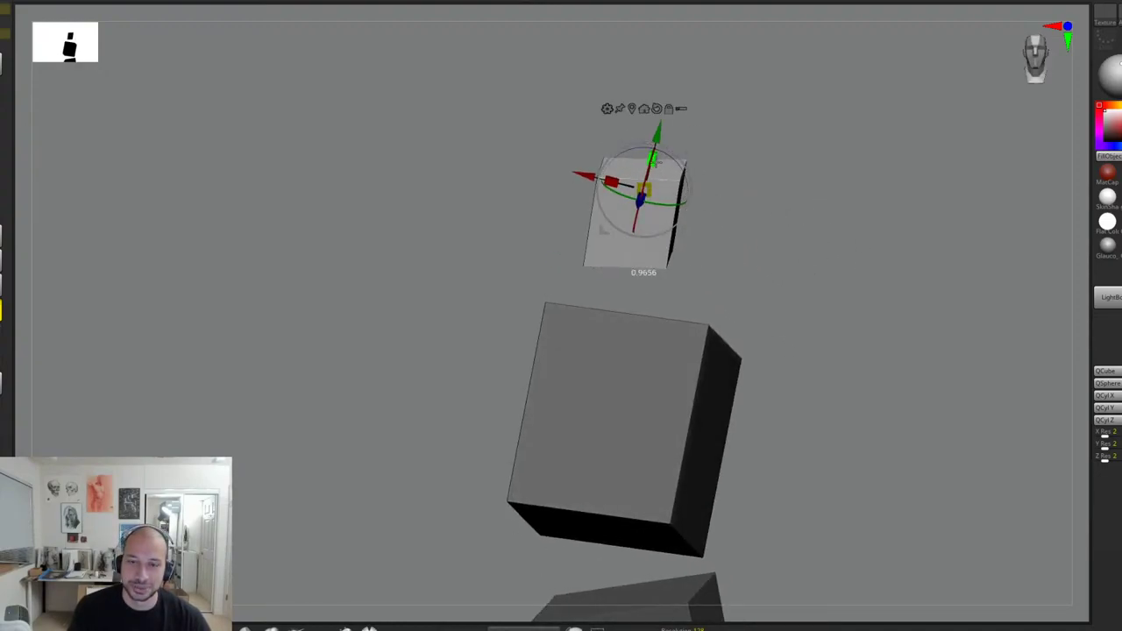
pyautogui.moveTo(656, 162); pyautogui.dragTo(656, 163)
pyautogui.keyDown('alt'); pyautogui.moveTo(718, 171); pyautogui.dragTo(726, 203); pyautogui.keyUp('alt')
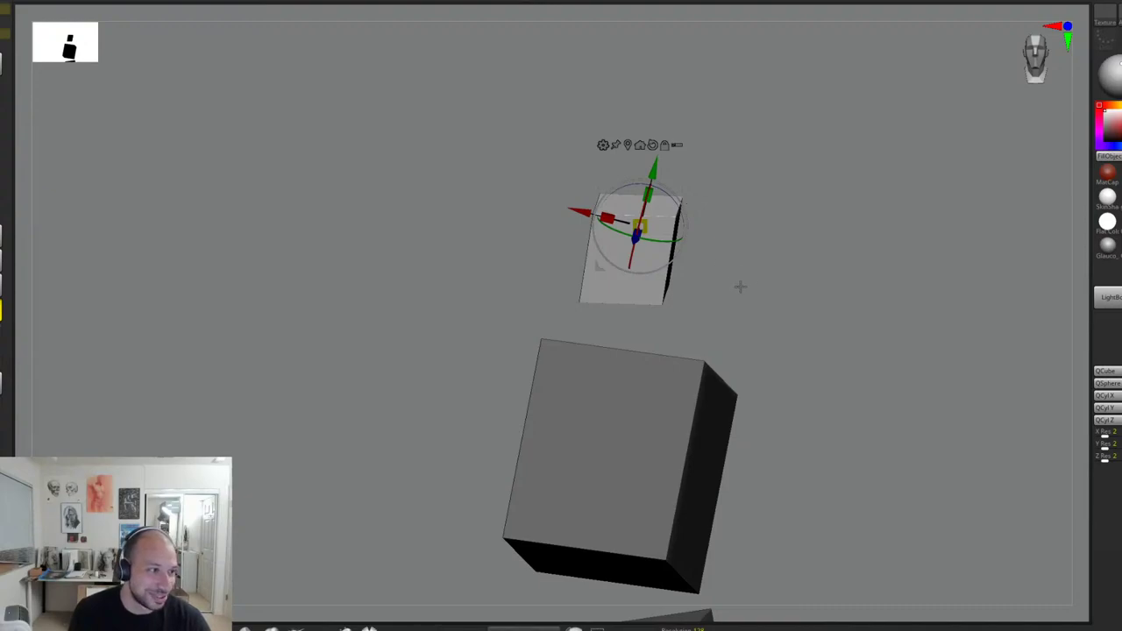
# Step: Deepen the head block to about 110% in the side view and adjust its position above the ribcage
pyautogui.moveTo(769, 290); pyautogui.dragTo(757, 232)
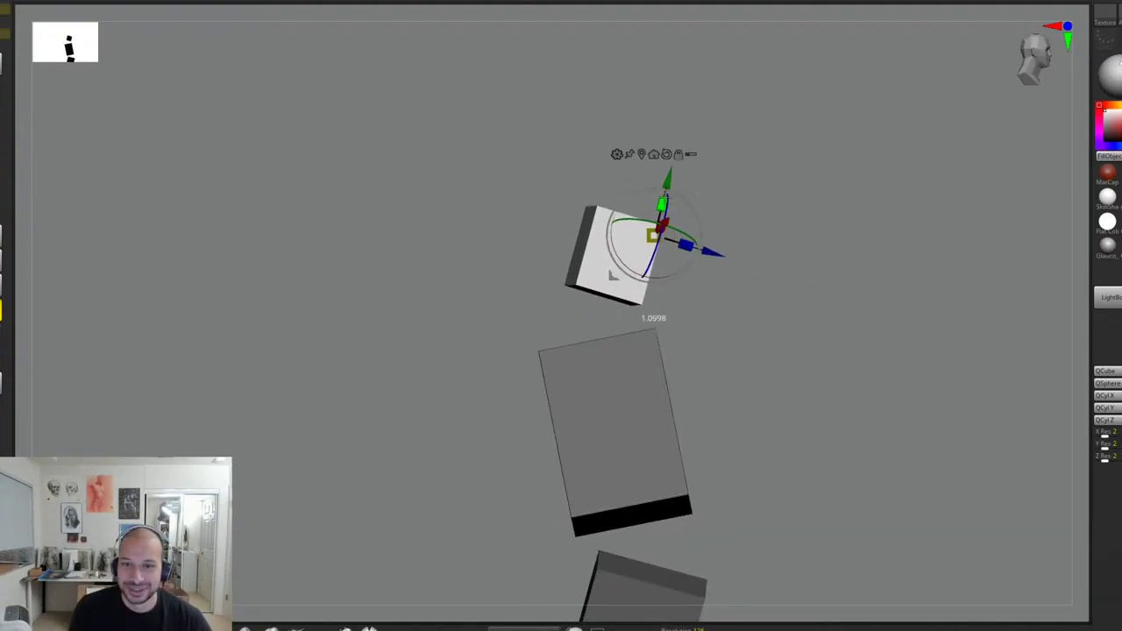
pyautogui.moveTo(697, 182); pyautogui.dragTo(702, 186)
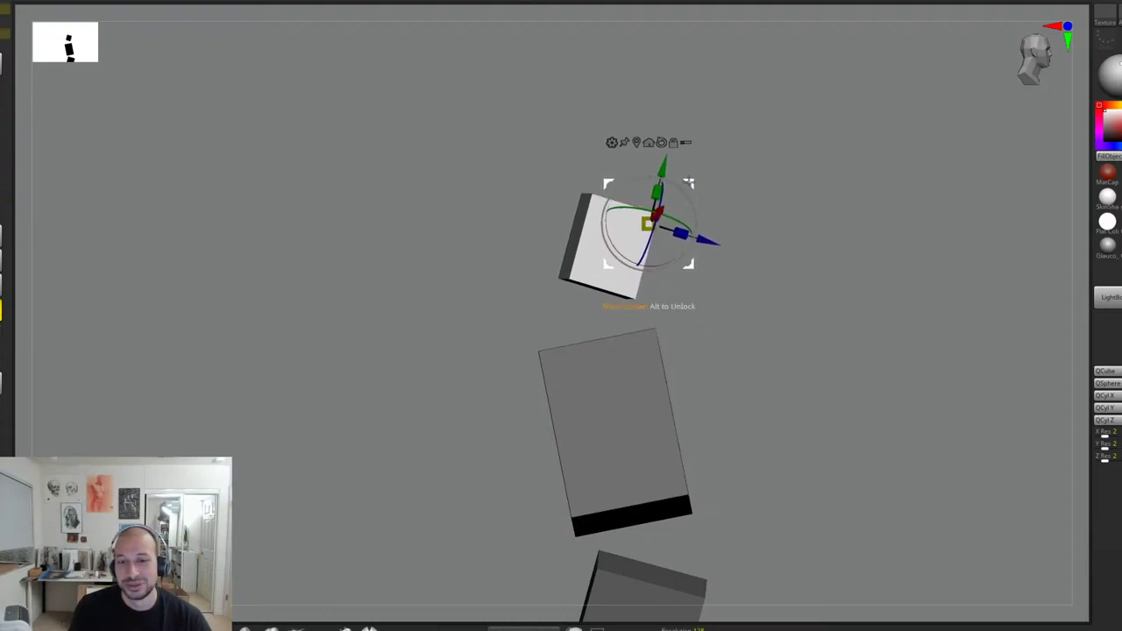
pyautogui.moveTo(747, 231)
pyautogui.mouseDown()
pyautogui.moveTo(763, 281)
pyautogui.moveTo(781, 272)
pyautogui.moveTo(734, 228)
pyautogui.mouseUp()
pyautogui.moveTo(667, 186); pyautogui.dragTo(690, 195)
pyautogui.moveTo(746, 227); pyautogui.dragTo(698, 189)
pyautogui.moveTo(682, 244); pyautogui.dragTo(693, 237)
# Step: Reposition the head block closer over the ribcage and scale its height to about 97% in the front view
pyautogui.press('q')
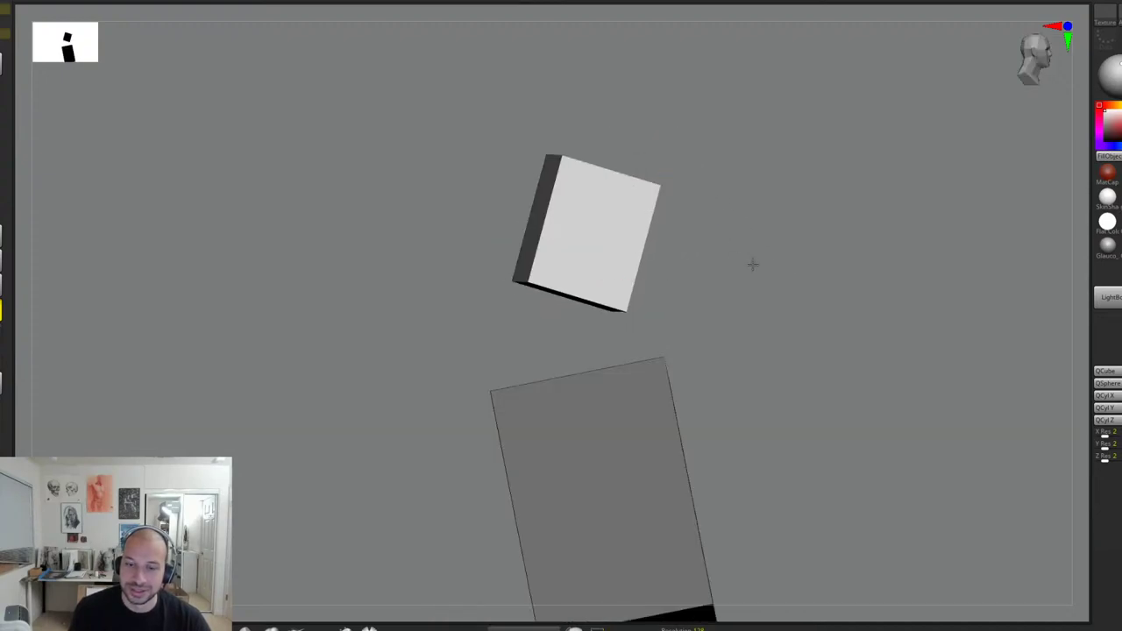
pyautogui.moveTo(751, 263)
pyautogui.keyDown('alt'); pyautogui.mouseDown()
pyautogui.moveTo(672, 307)
pyautogui.moveTo(764, 333)
pyautogui.moveTo(745, 273)
pyautogui.moveTo(757, 331)
pyautogui.moveTo(717, 251)
pyautogui.moveTo(731, 202)
pyautogui.mouseUp(); pyautogui.keyUp('alt')
pyautogui.press('w')
pyautogui.moveTo(657, 108); pyautogui.dragTo(670, 114)
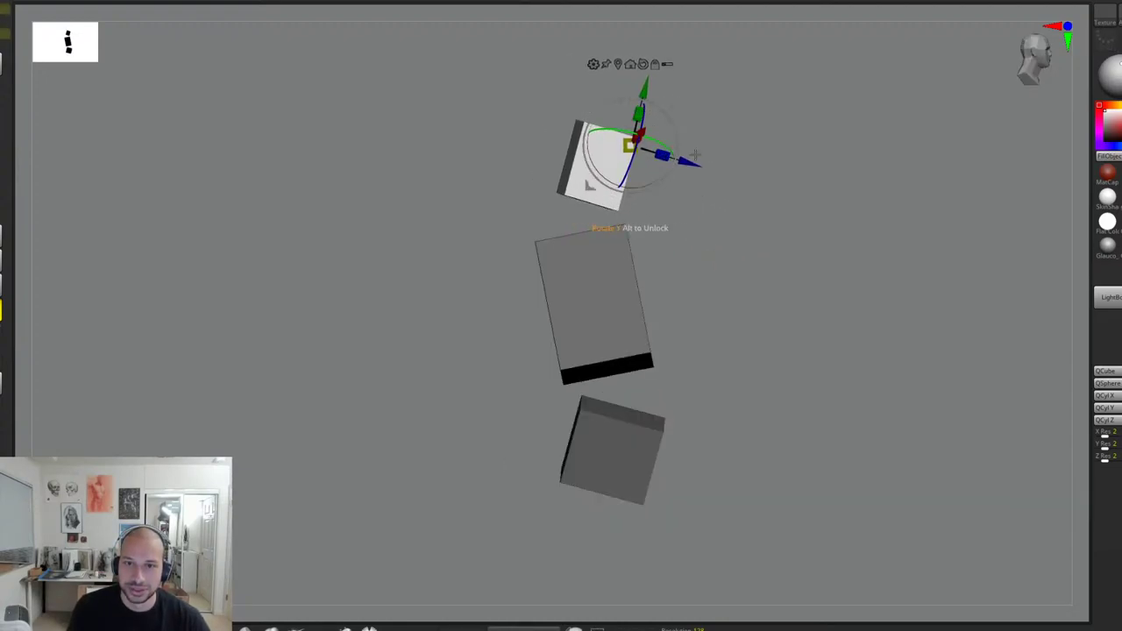
pyautogui.moveTo(695, 155); pyautogui.dragTo(654, 154)
pyautogui.moveTo(671, 106); pyautogui.dragTo(680, 108)
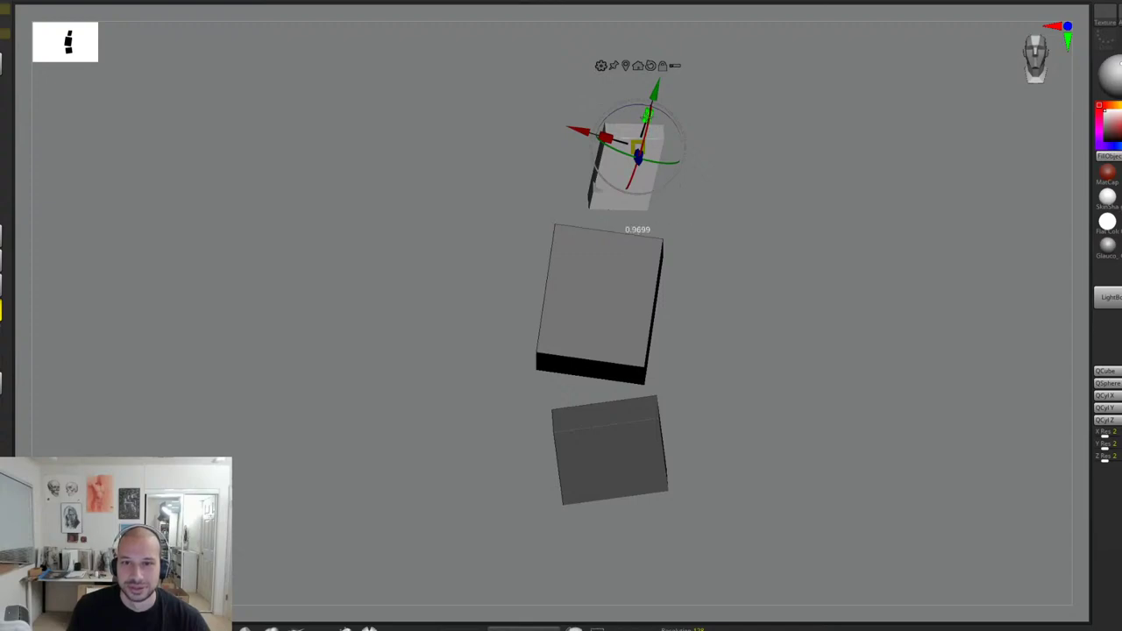
# Step: Duplicate the head block and place the copy upright well below the pelvis box
pyautogui.press('q')
pyautogui.moveTo(757, 228)
pyautogui.mouseDown()
pyautogui.moveTo(802, 275)
pyautogui.moveTo(804, 258)
pyautogui.moveTo(810, 268)
pyautogui.moveTo(755, 284)
pyautogui.moveTo(762, 268)
pyautogui.moveTo(777, 316)
pyautogui.moveTo(746, 325)
pyautogui.moveTo(729, 248)
pyautogui.moveTo(746, 255)
pyautogui.moveTo(739, 243)
pyautogui.mouseUp()
pyautogui.press('w')
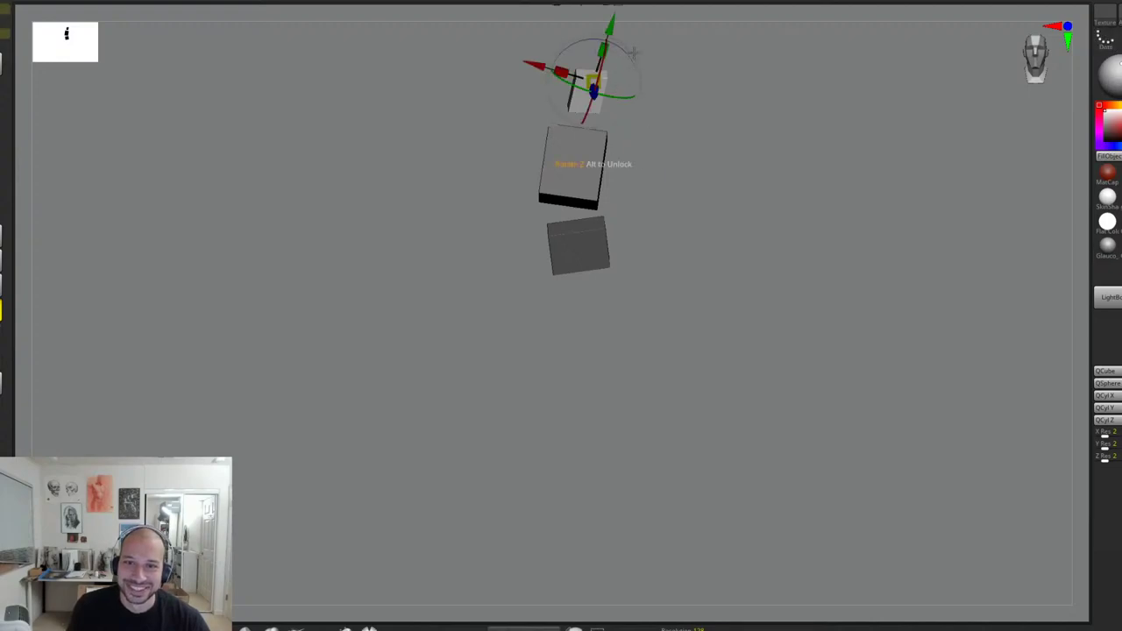
pyautogui.keyDown('ctrl'); pyautogui.moveTo(635, 53); pyautogui.dragTo(659, 320); pyautogui.keyUp('ctrl')
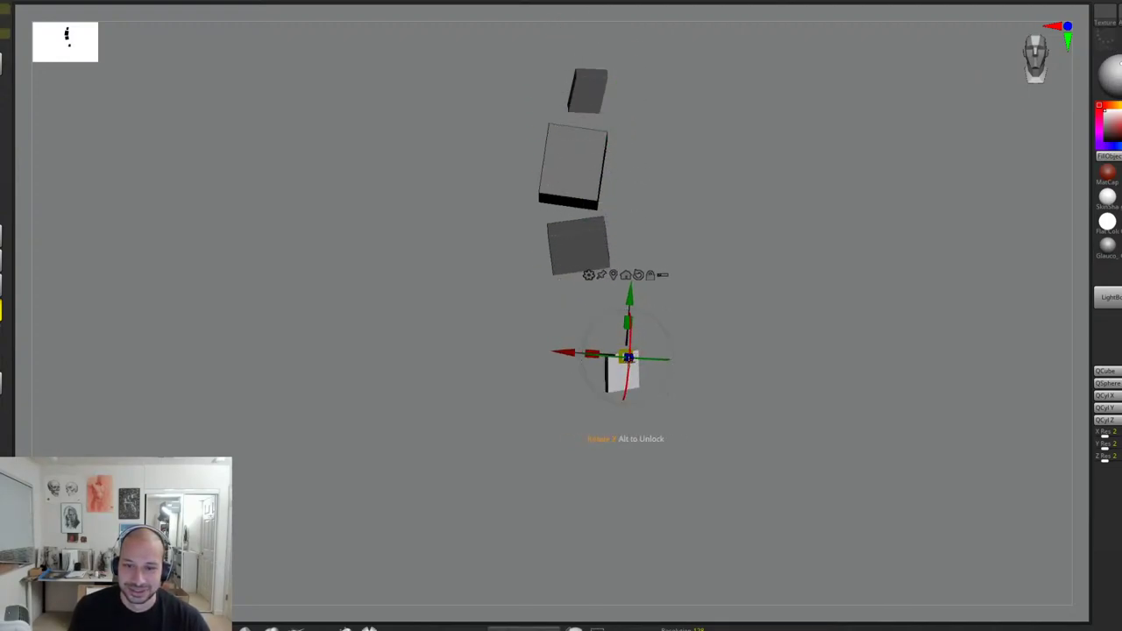
pyautogui.press('q')
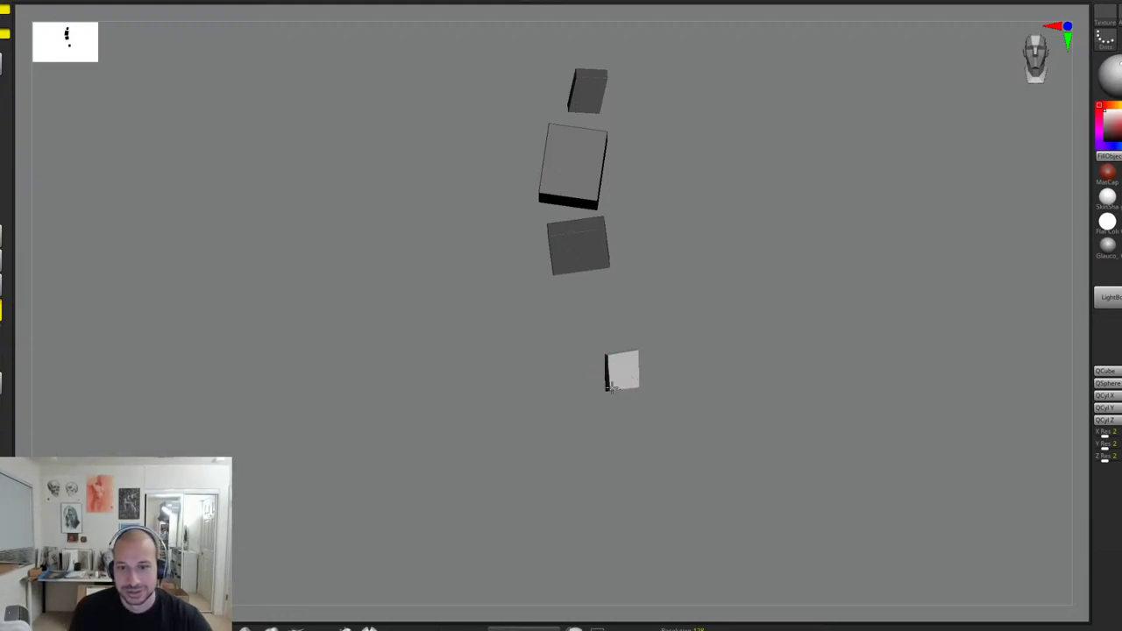
# Step: Shift the small duplicated box sideways in the front view to bring it closer beneath the pelvis
pyautogui.keyDown('shift'); pyautogui.moveTo(607, 389); pyautogui.dragTo(658, 386, button='right'); pyautogui.keyUp('shift')
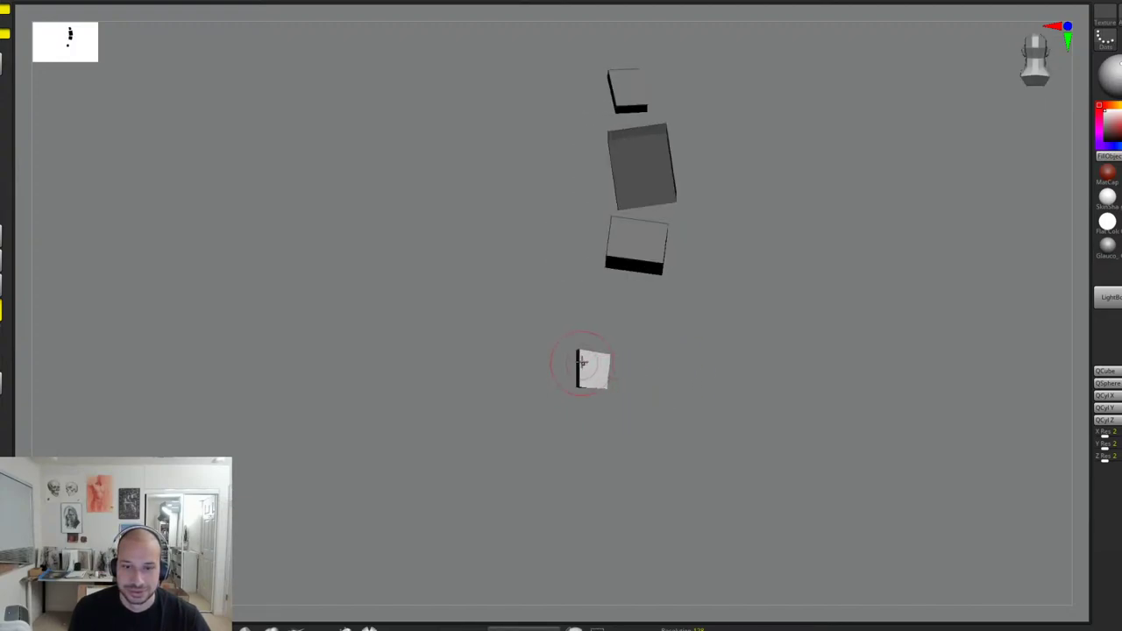
pyautogui.moveTo(639, 340); pyautogui.dragTo(660, 301)
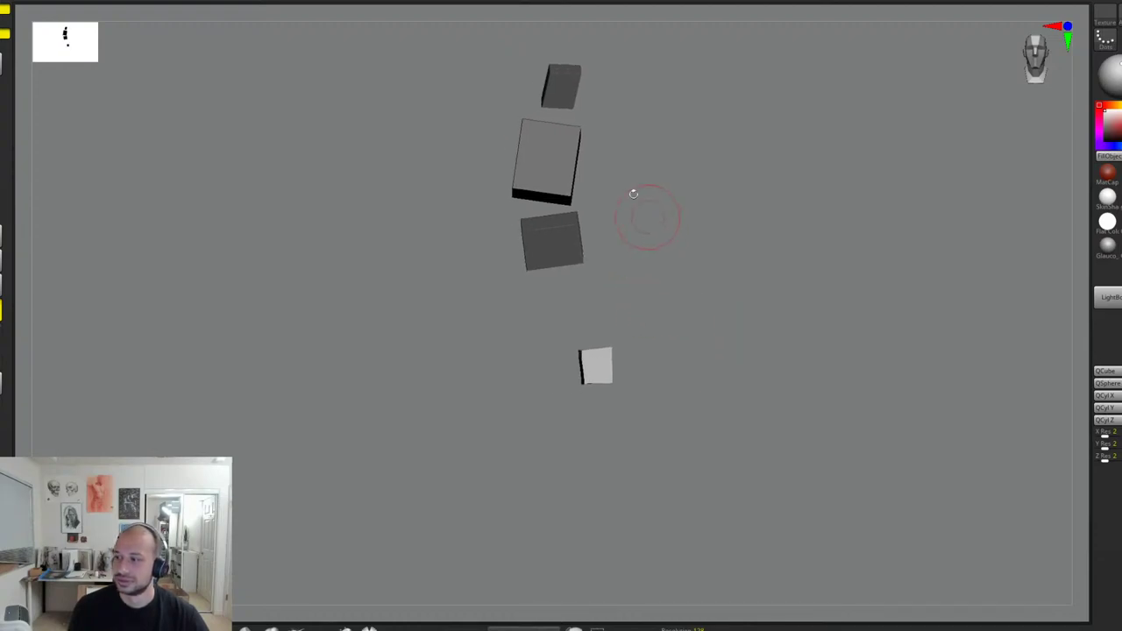
pyautogui.keyDown('alt'); pyautogui.moveTo(620, 185); pyautogui.dragTo(638, 185); pyautogui.keyUp('alt')
pyautogui.press('w')
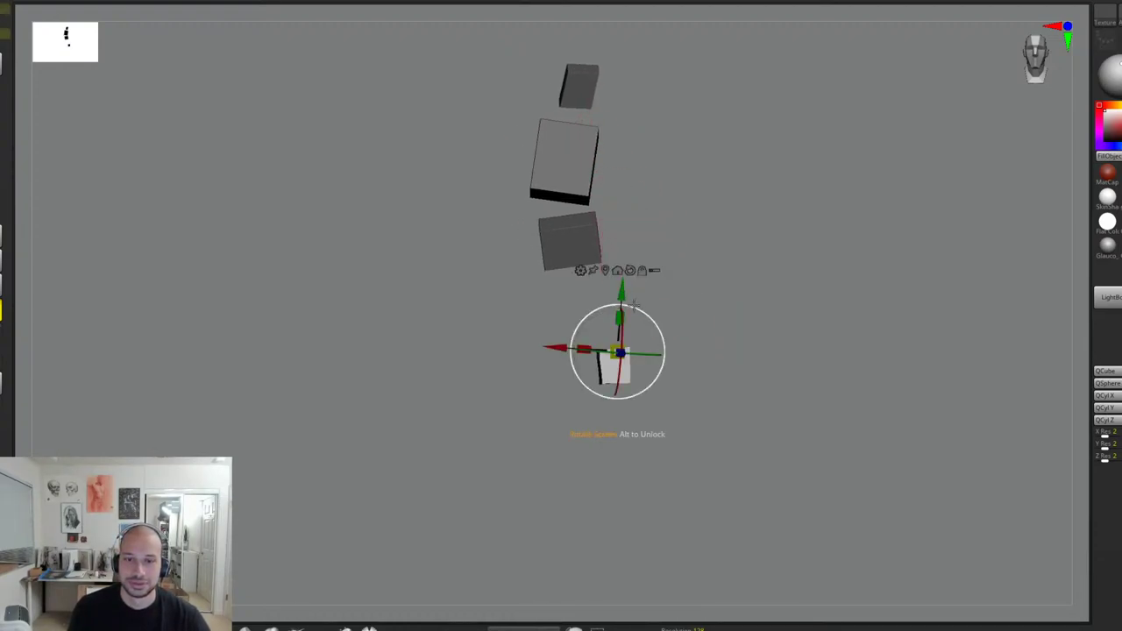
pyautogui.moveTo(660, 309); pyautogui.dragTo(642, 309)
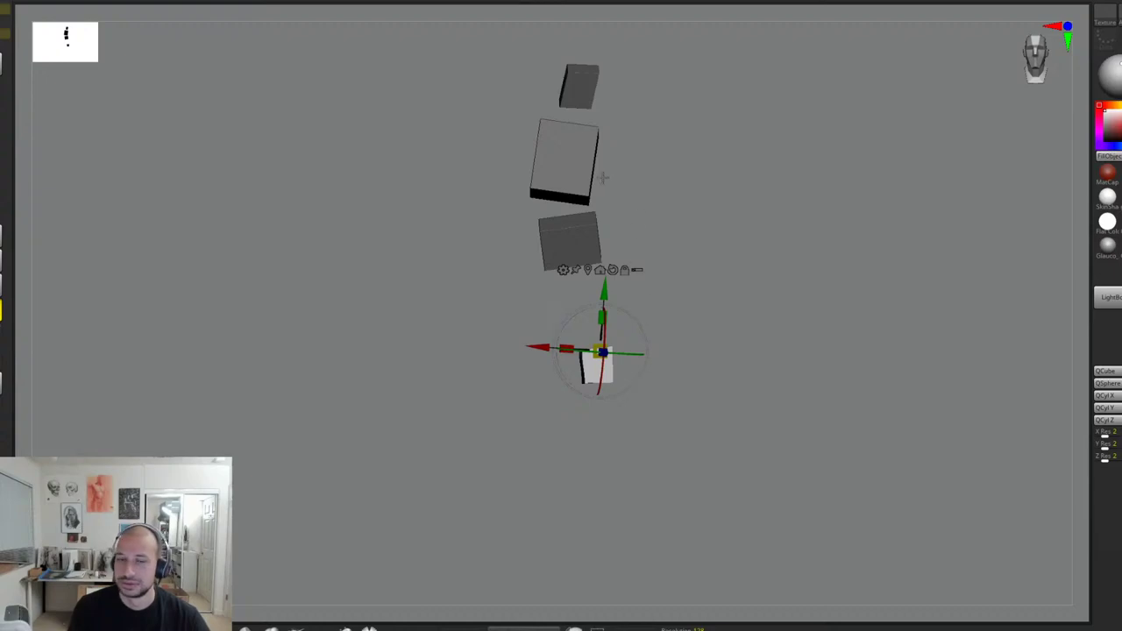
# Step: Select the ribcage box, enlarge it slightly and shift it between the head and pelvis boxes
pyautogui.press('q')
pyautogui.press('w')
pyautogui.keyDown('ctrl'); pyautogui.click(579, 160); pyautogui.keyUp('ctrl')
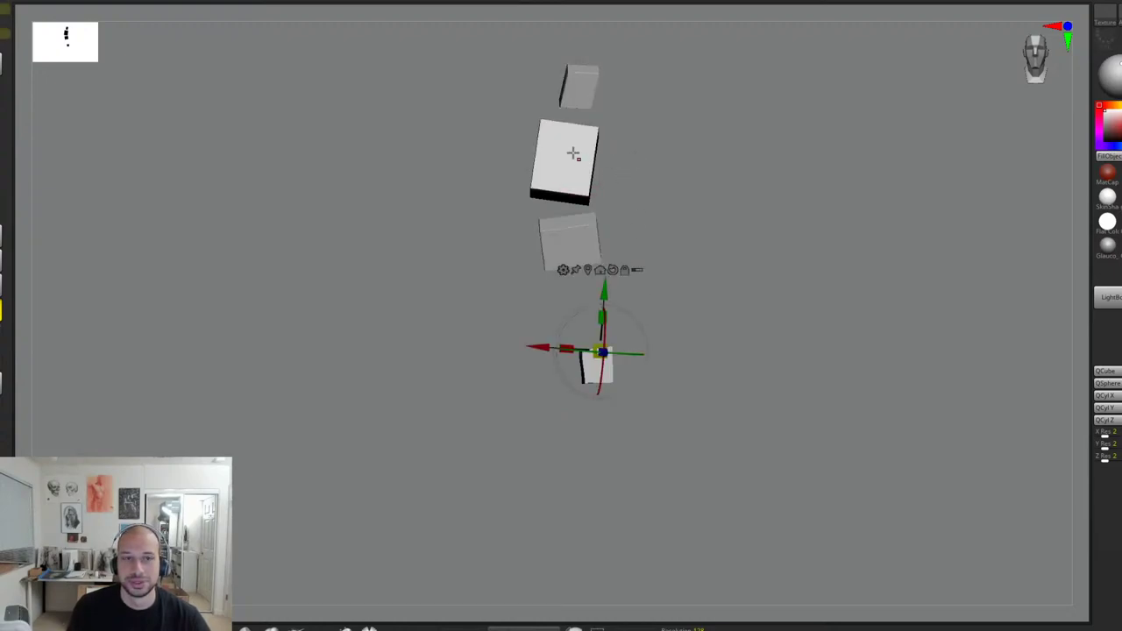
pyautogui.keyDown('ctrl'); pyautogui.click(572, 144); pyautogui.keyUp('ctrl')
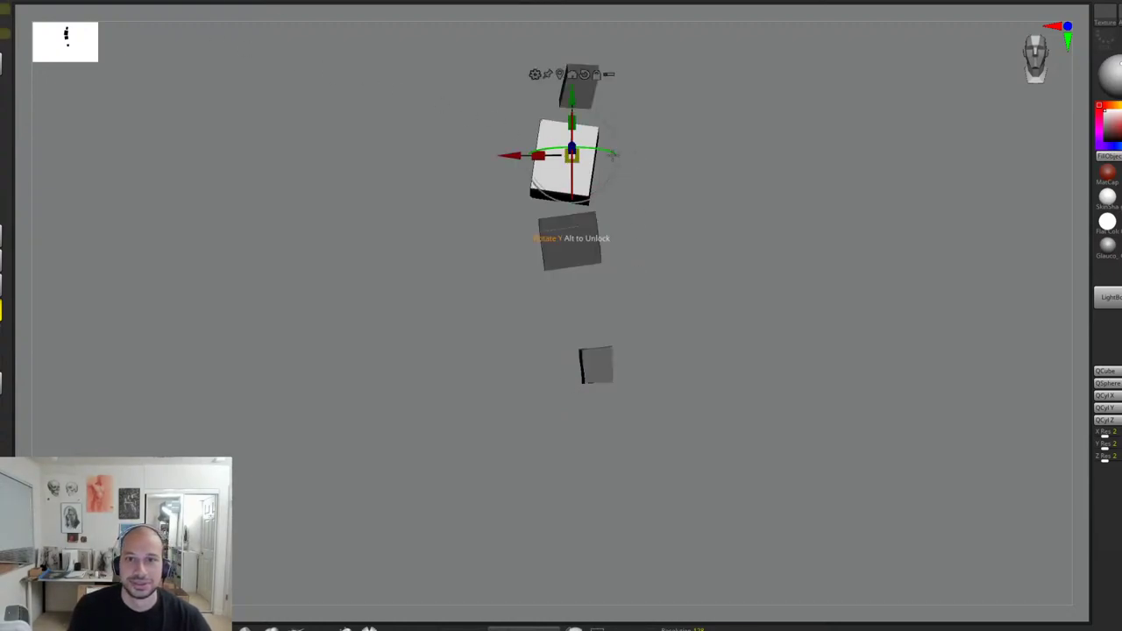
pyautogui.moveTo(551, 153); pyautogui.dragTo(624, 111)
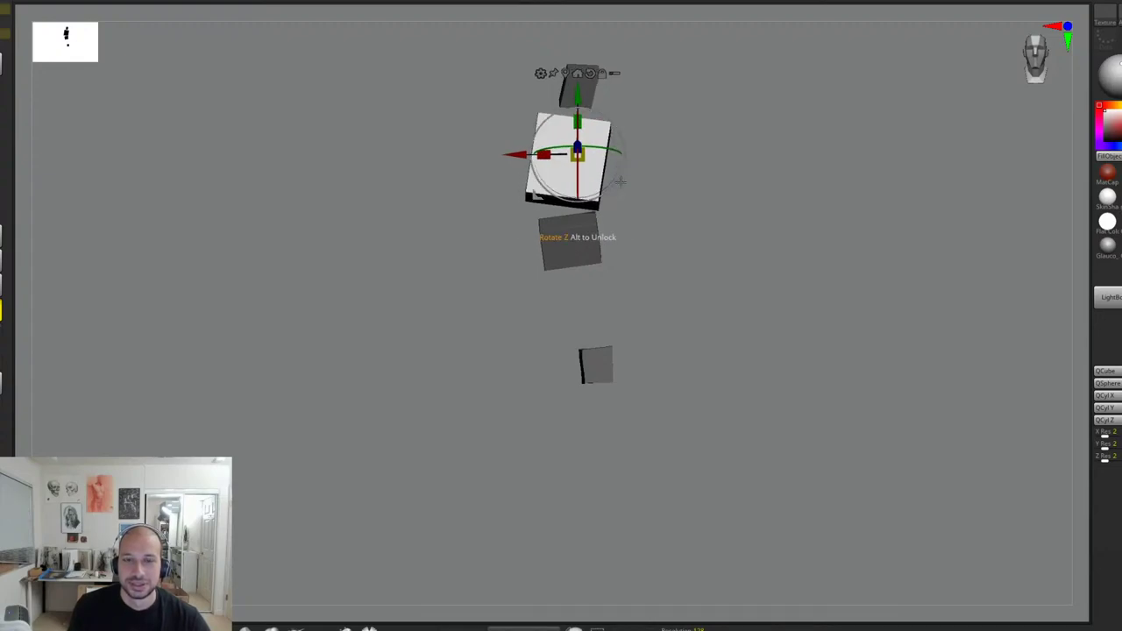
# Step: Select the pelvis box and widen it to match the enlarged ribcage
pyautogui.keyDown('ctrl'); pyautogui.click(583, 236); pyautogui.keyUp('ctrl')
pyautogui.moveTo(625, 201); pyautogui.dragTo(622, 206)
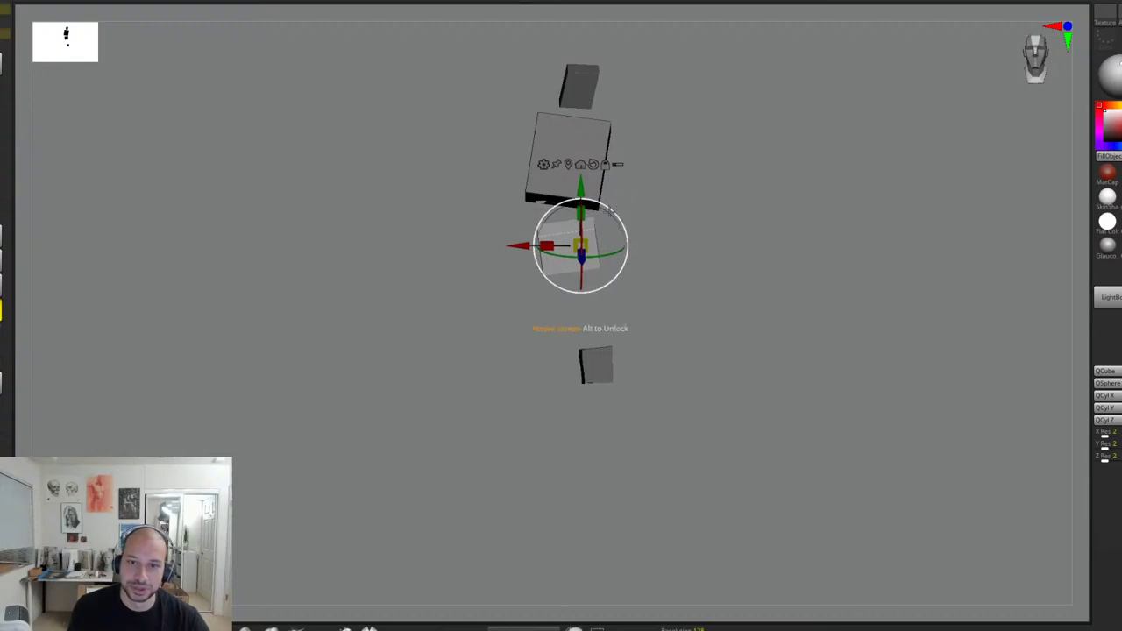
pyautogui.moveTo(549, 245); pyautogui.dragTo(546, 246)
pyautogui.keyDown('alt'); pyautogui.moveTo(689, 151); pyautogui.dragTo(682, 195); pyautogui.keyUp('alt')
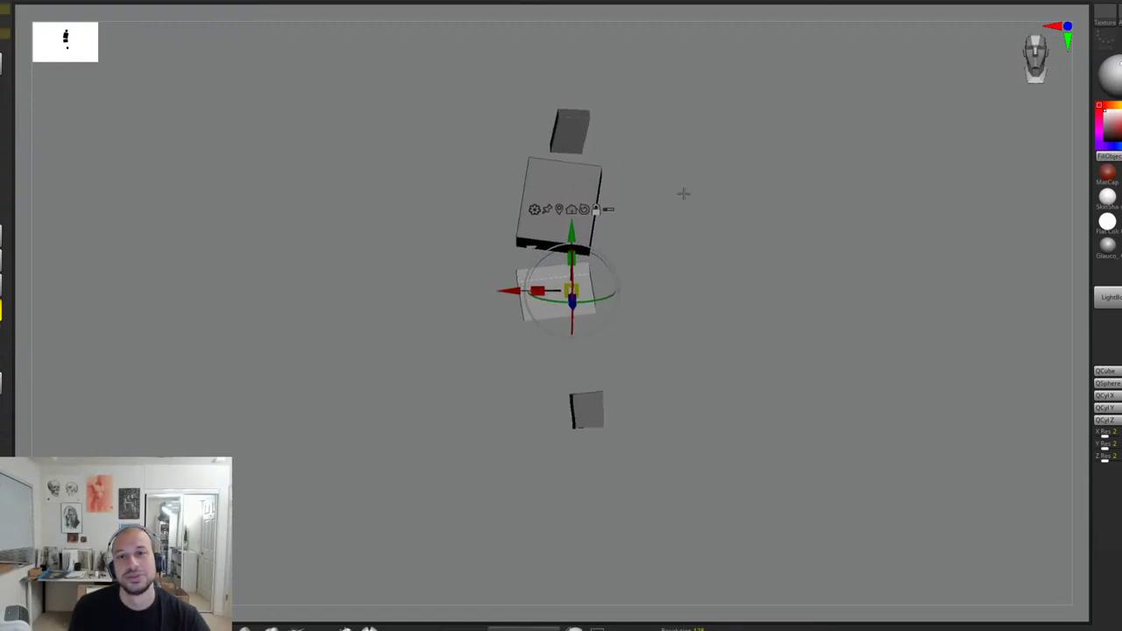
# Step: Select the head block and nudge its position above the ribcage
pyautogui.keyDown('ctrl'); pyautogui.click(578, 128); pyautogui.keyUp('ctrl')
pyautogui.moveTo(619, 78); pyautogui.dragTo(622, 74)
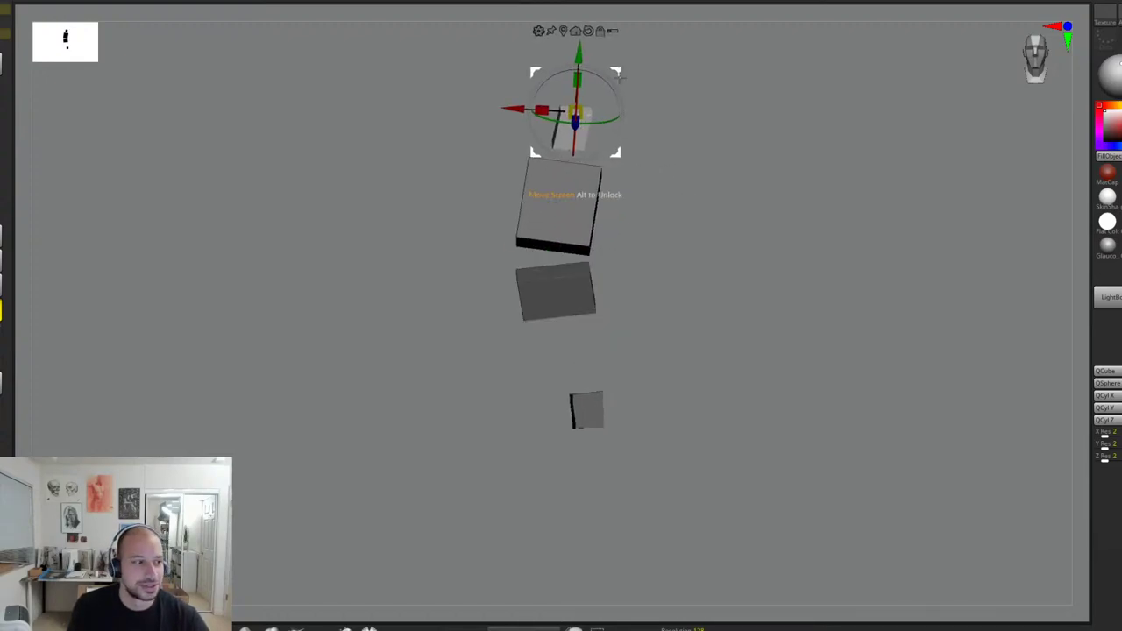
pyautogui.press('q')
pyautogui.moveTo(695, 227)
pyautogui.keyDown('alt'); pyautogui.mouseDown()
pyautogui.moveTo(701, 286)
pyautogui.moveTo(602, 383)
pyautogui.mouseUp(); pyautogui.keyUp('alt')
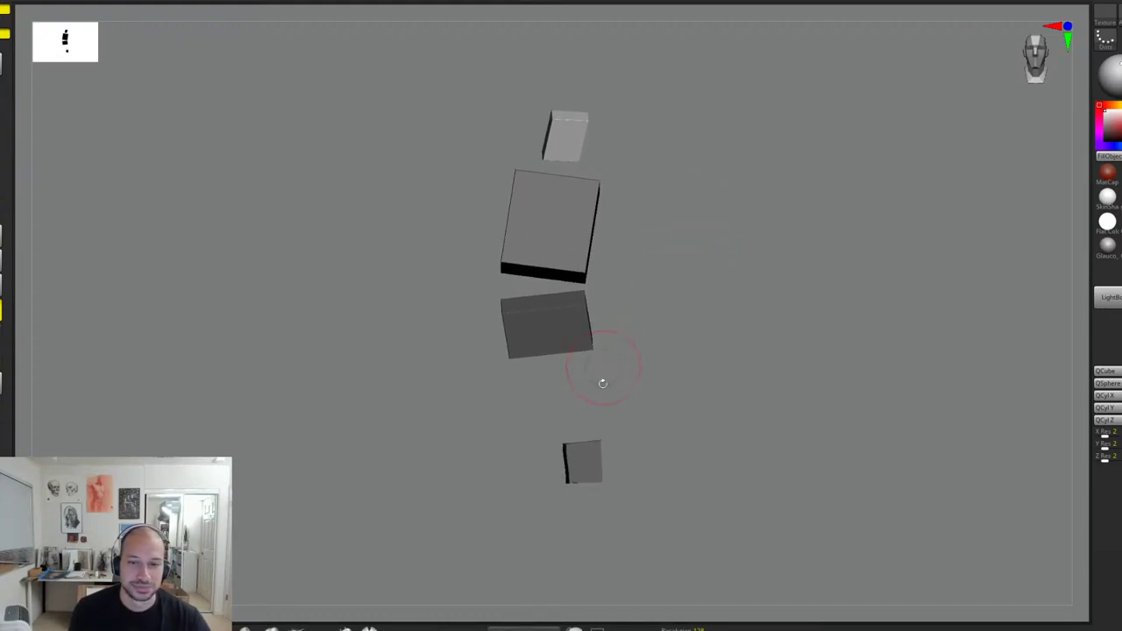
# Step: Select the small bottom box and position it below the pelvis in the side view
pyautogui.keyDown('alt'); pyautogui.click(594, 451); pyautogui.keyUp('alt')
pyautogui.press('w')
pyautogui.keyDown('alt'); pyautogui.moveTo(636, 432); pyautogui.dragTo(598, 411); pyautogui.keyUp('alt')
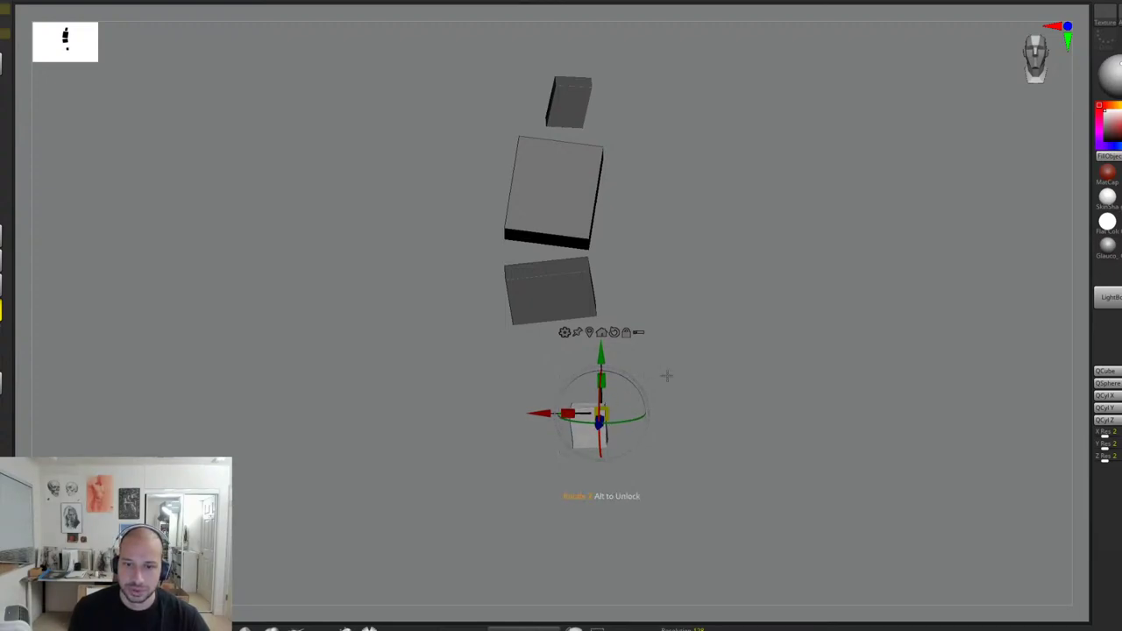
pyautogui.moveTo(668, 377); pyautogui.dragTo(727, 381)
pyautogui.keyDown('alt'); pyautogui.moveTo(727, 381); pyautogui.dragTo(727, 345); pyautogui.keyUp('alt')
pyautogui.moveTo(651, 339)
pyautogui.mouseDown()
pyautogui.moveTo(648, 358)
pyautogui.moveTo(639, 352)
pyautogui.mouseUp()
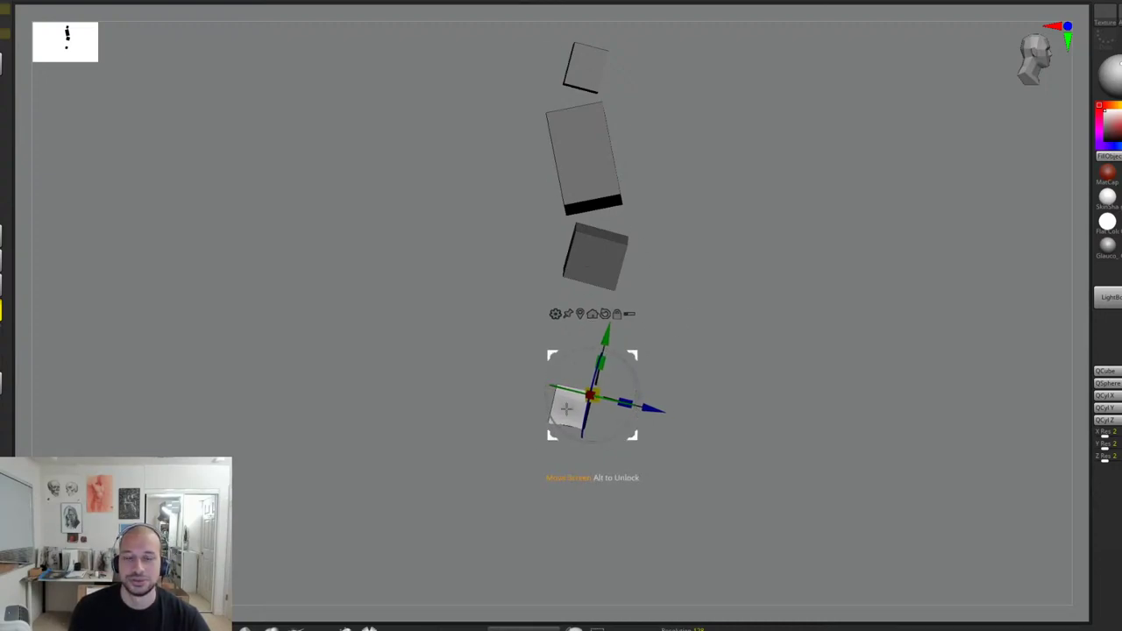
pyautogui.keyDown('alt'); pyautogui.moveTo(685, 322); pyautogui.dragTo(671, 338); pyautogui.keyUp('alt')
# Step: Scale the small bottom box down slightly and nudge it in the side view
pyautogui.press('q')
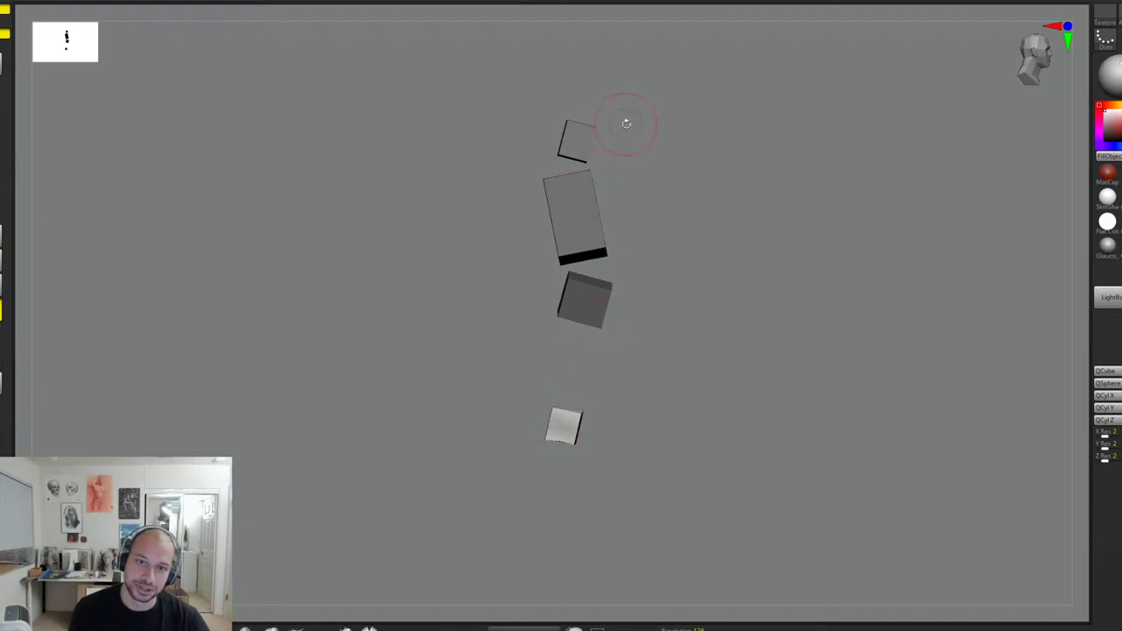
pyautogui.press('w')
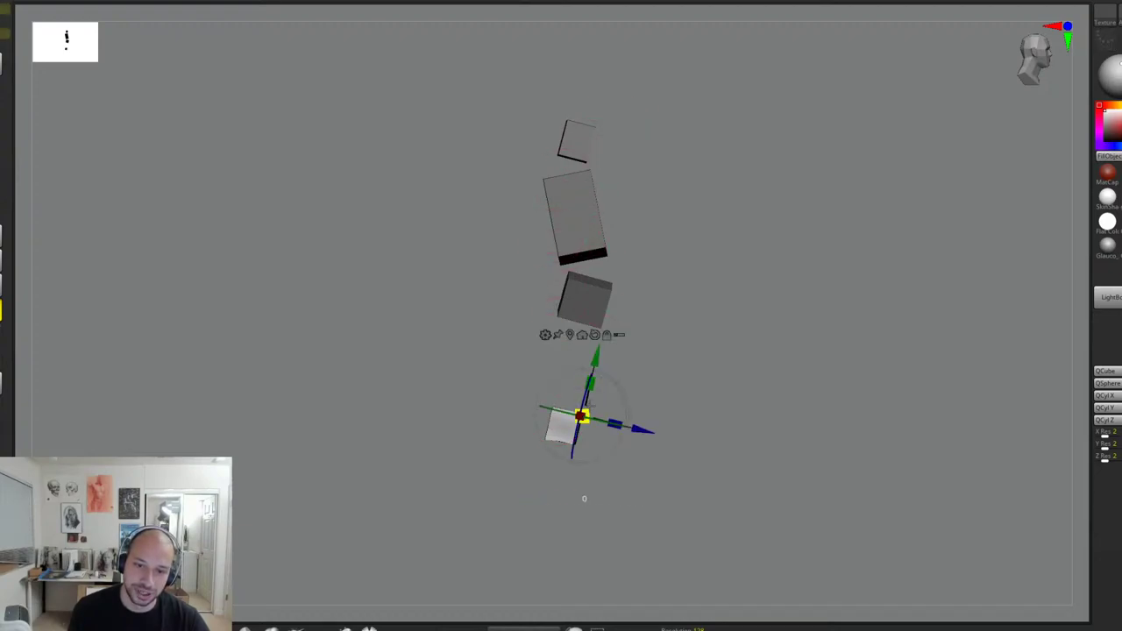
pyautogui.moveTo(587, 403); pyautogui.dragTo(581, 418)
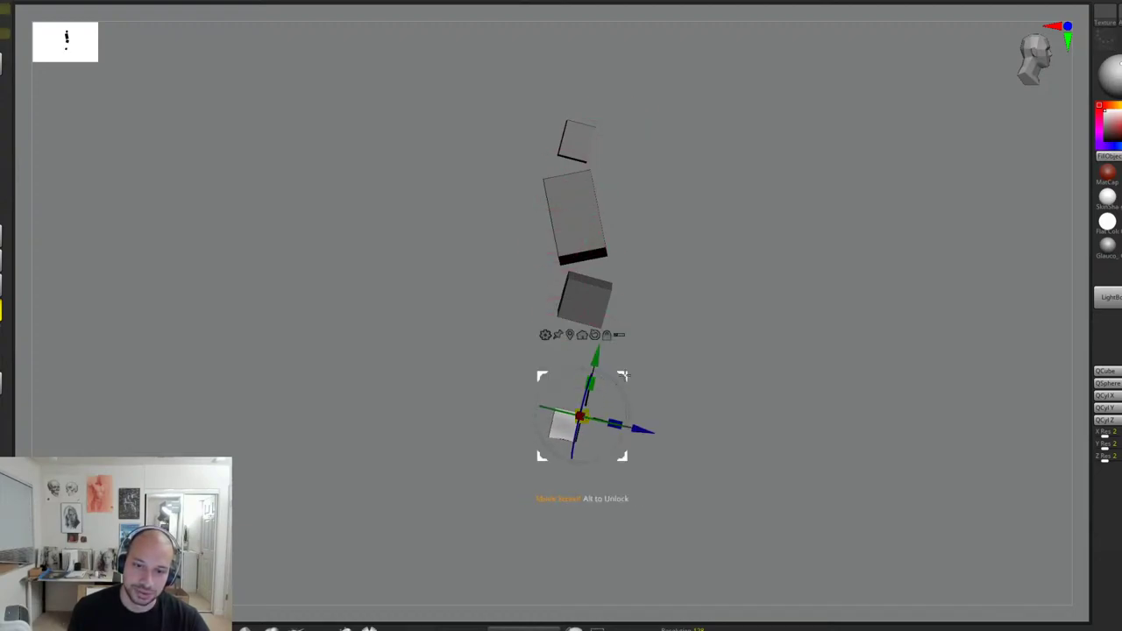
pyautogui.press('q')
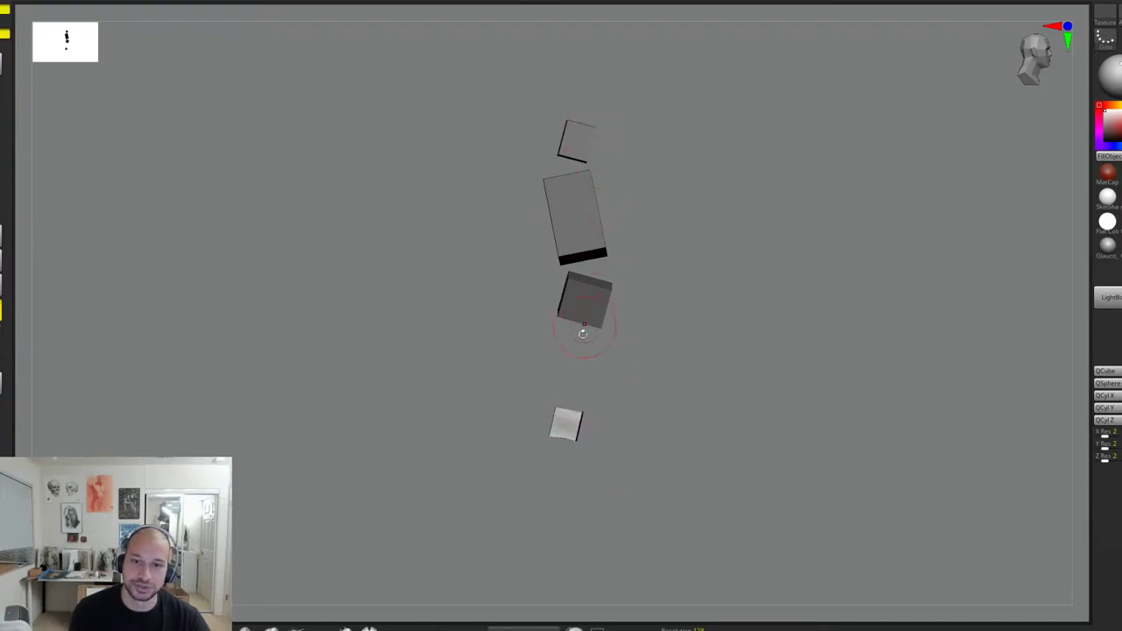
# Step: Select the pelvis box, align the transform gizmo to its tilt and adjust its rotation
pyautogui.keyDown('alt'); pyautogui.moveTo(661, 263); pyautogui.dragTo(648, 282); pyautogui.keyUp('alt')
pyautogui.press('w')
pyautogui.keyDown('alt'); pyautogui.click(600, 319); pyautogui.keyUp('alt')
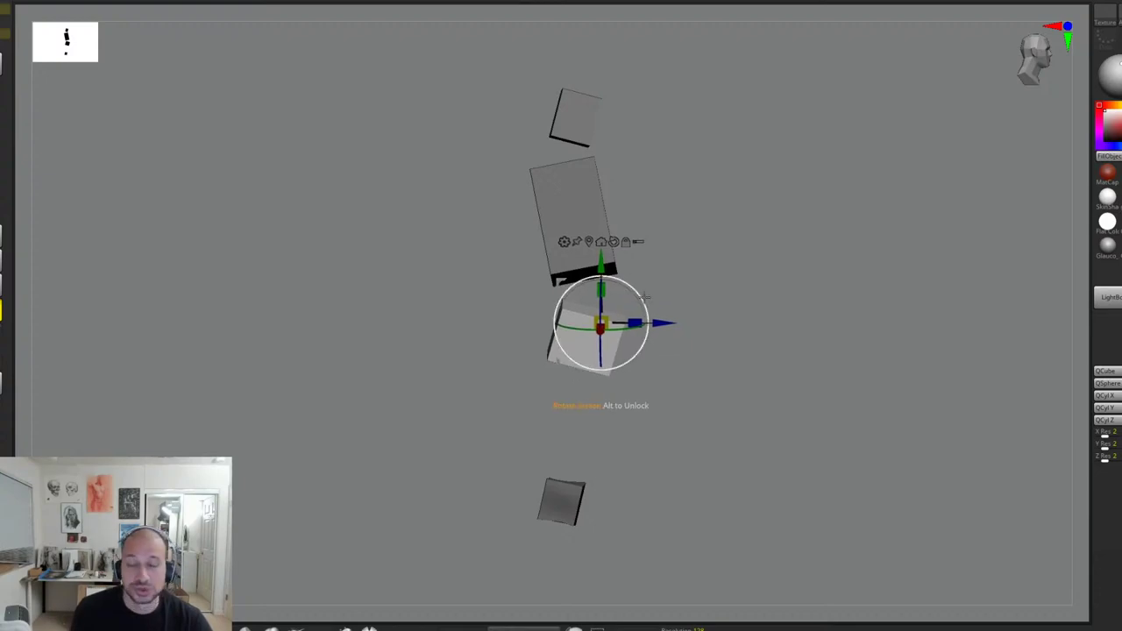
pyautogui.moveTo(643, 290); pyautogui.dragTo(724, 280)
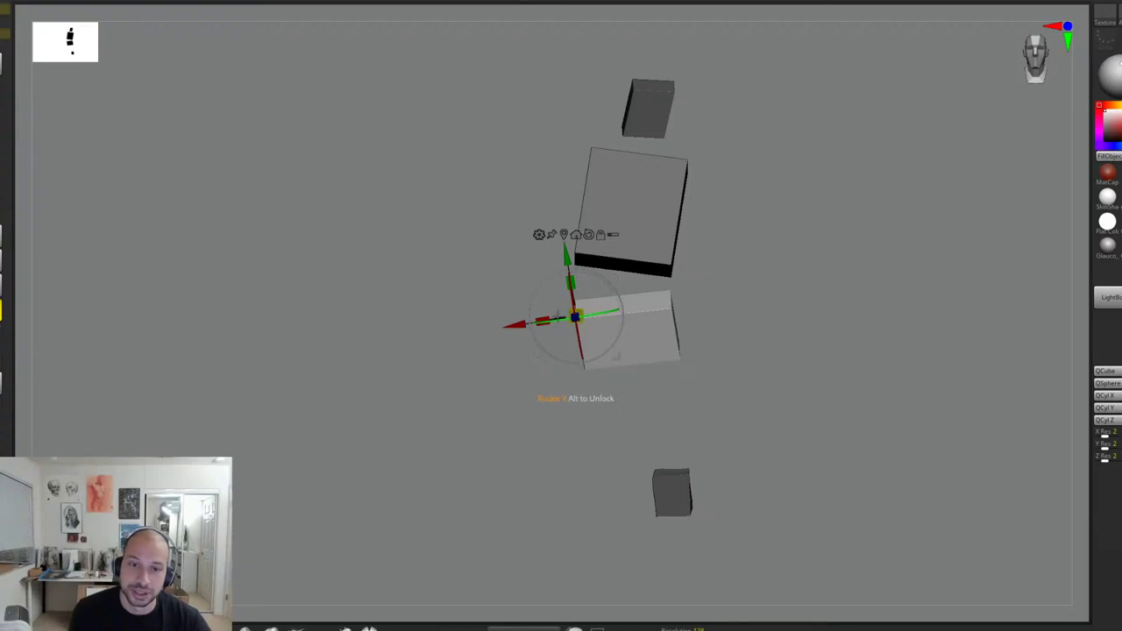
pyautogui.moveTo(554, 316); pyautogui.dragTo(547, 314)
pyautogui.moveTo(691, 283); pyautogui.dragTo(736, 291)
pyautogui.moveTo(623, 273); pyautogui.dragTo(726, 332)
# Step: Reposition the pelvis box under the ribcage using the side and front views
pyautogui.press('w')
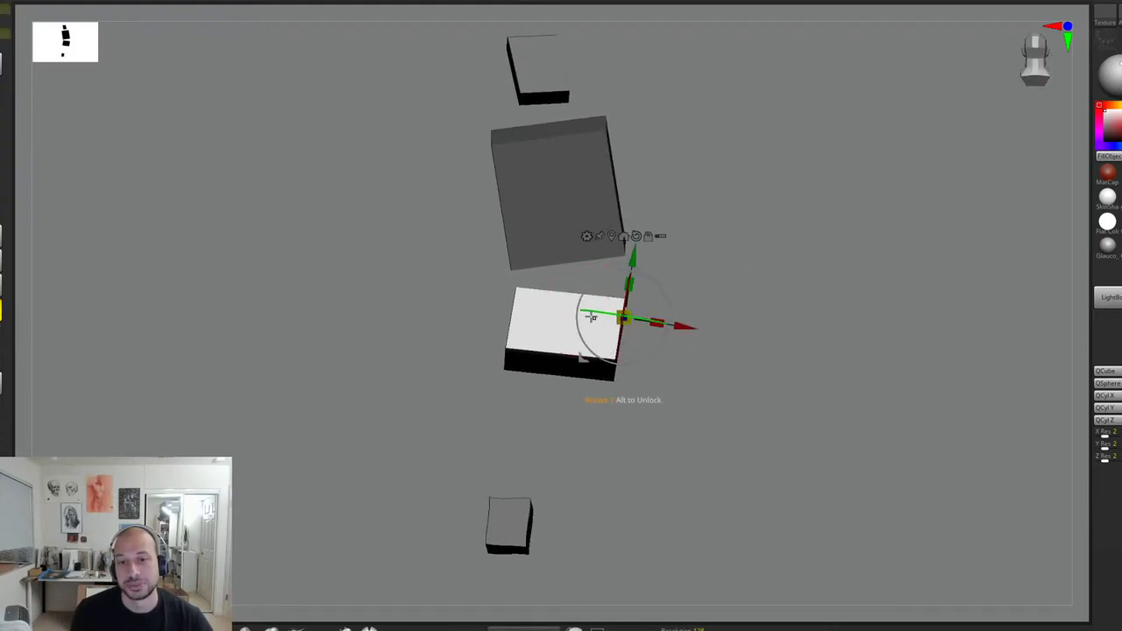
pyautogui.moveTo(632, 289); pyautogui.dragTo(697, 268)
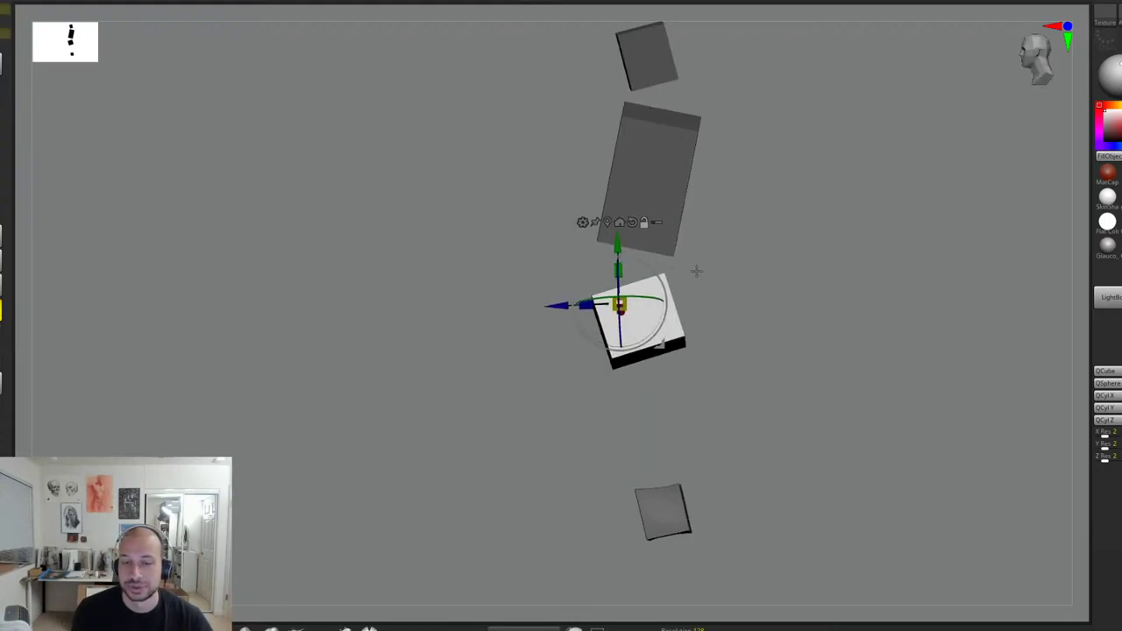
pyautogui.moveTo(763, 289); pyautogui.dragTo(740, 286)
pyautogui.moveTo(577, 299); pyautogui.dragTo(549, 296)
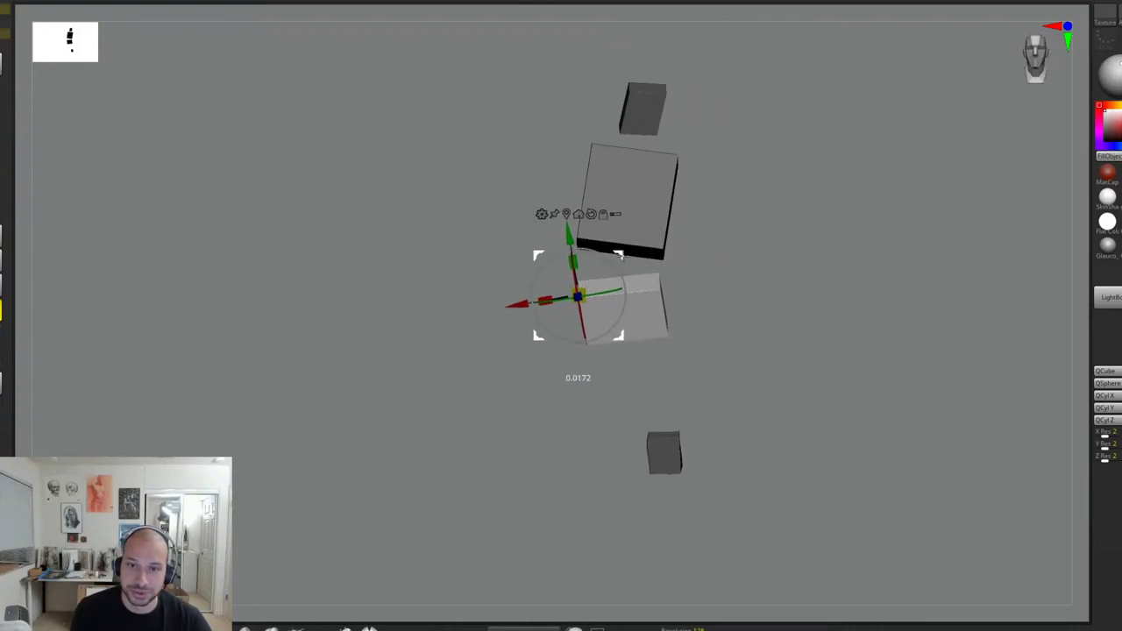
pyautogui.moveTo(654, 263); pyautogui.dragTo(708, 291)
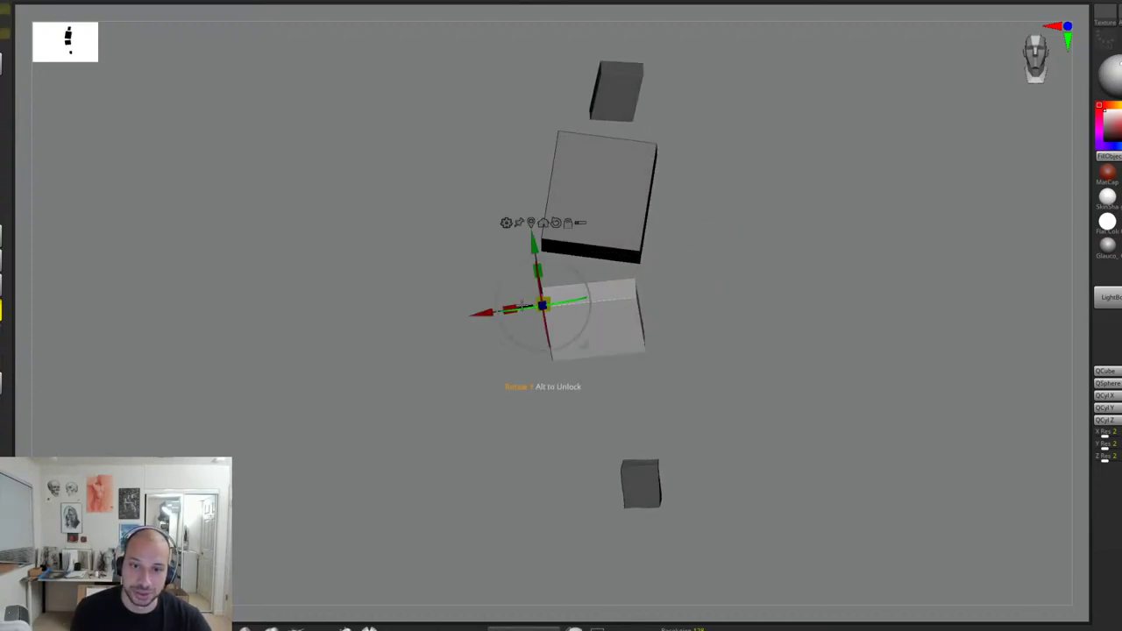
pyautogui.moveTo(583, 261); pyautogui.dragTo(595, 263)
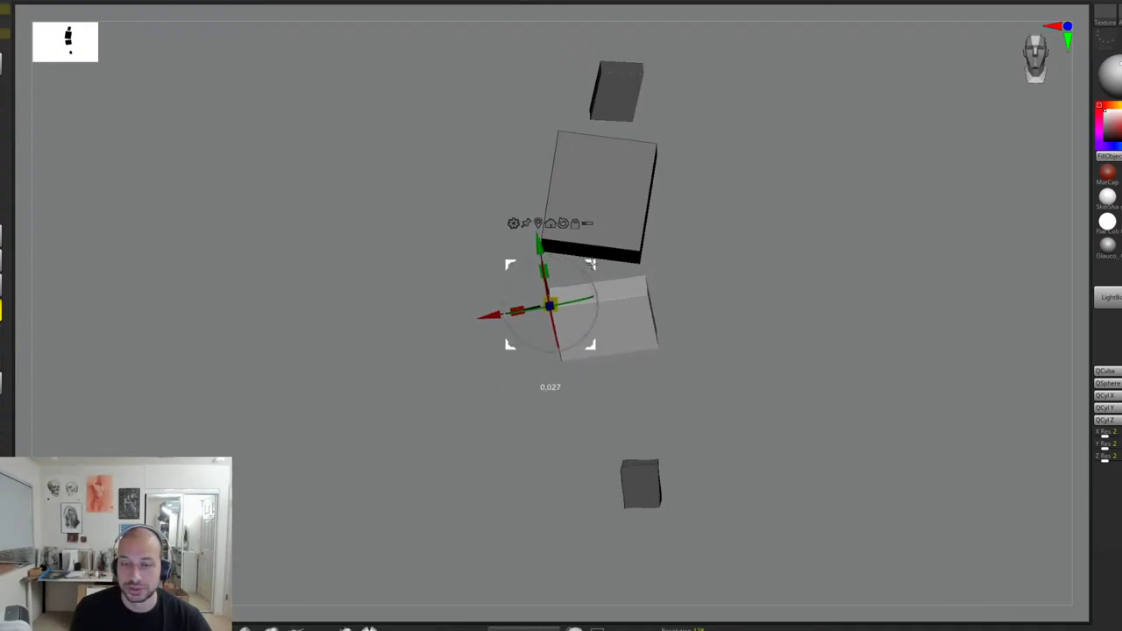
# Step: Select the small box below the pelvis and duplicate it straight down to block in the foot
pyautogui.press('q')
pyautogui.moveTo(737, 292)
pyautogui.mouseDown()
pyautogui.moveTo(736, 309)
pyautogui.moveTo(655, 345)
pyautogui.moveTo(663, 359)
pyautogui.moveTo(706, 324)
pyautogui.mouseUp()
pyautogui.press('w')
pyautogui.keyDown('alt'); pyautogui.click(607, 389); pyautogui.keyUp('alt')
pyautogui.press('q')
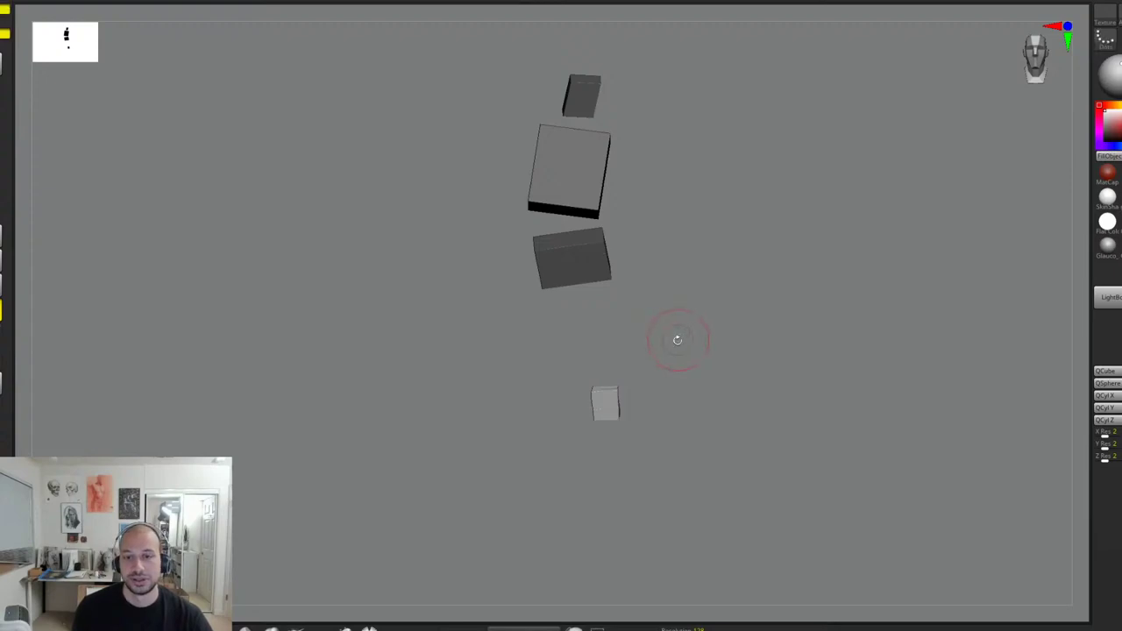
pyautogui.press('w')
pyautogui.moveTo(658, 359)
pyautogui.mouseDown()
pyautogui.moveTo(705, 318)
pyautogui.moveTo(720, 322)
pyautogui.moveTo(711, 290)
pyautogui.moveTo(707, 312)
pyautogui.mouseUp()
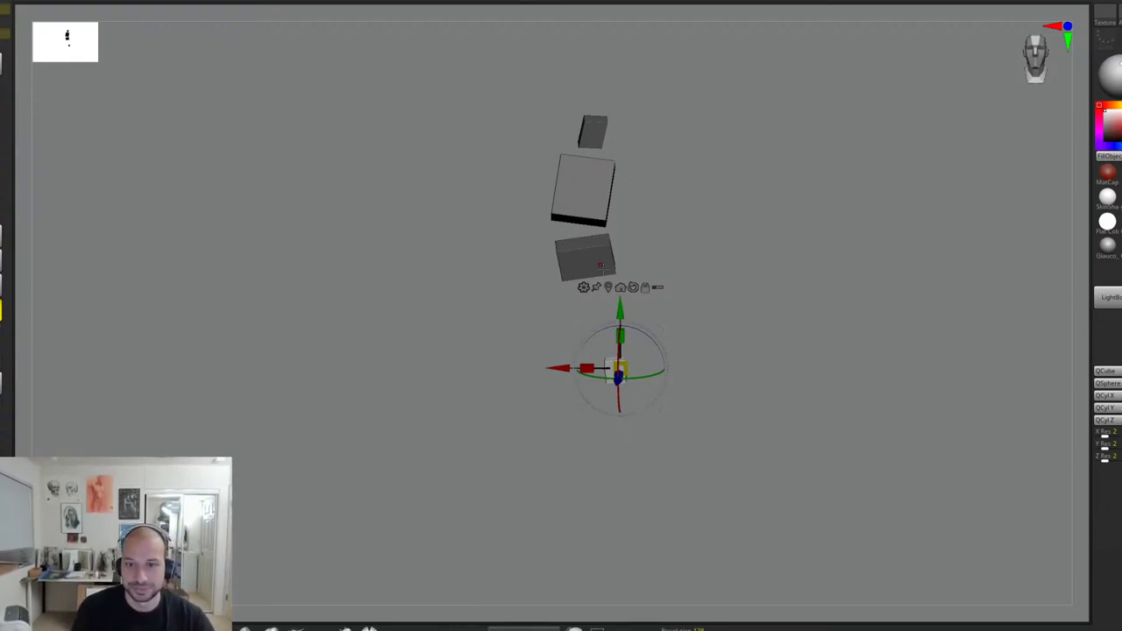
pyautogui.moveTo(621, 309); pyautogui.dragTo(668, 401)
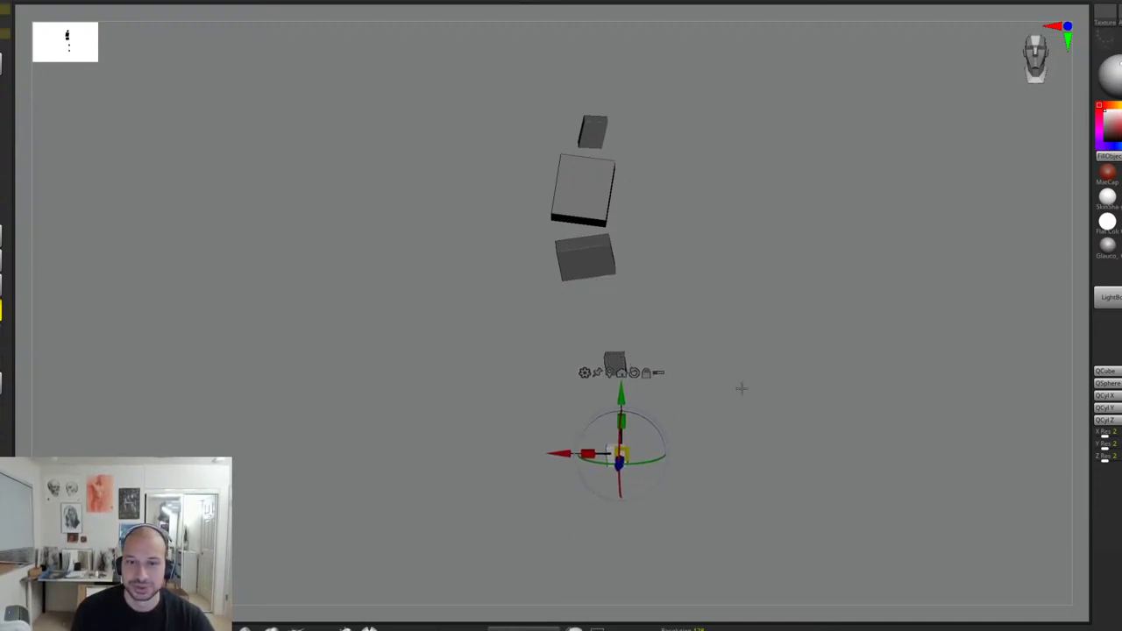
# Step: Pull the lowest box forward and flatten it into an elongated foot shape in the side view
pyautogui.moveTo(742, 389)
pyautogui.mouseDown()
pyautogui.moveTo(797, 371)
pyautogui.moveTo(684, 408)
pyautogui.mouseUp()
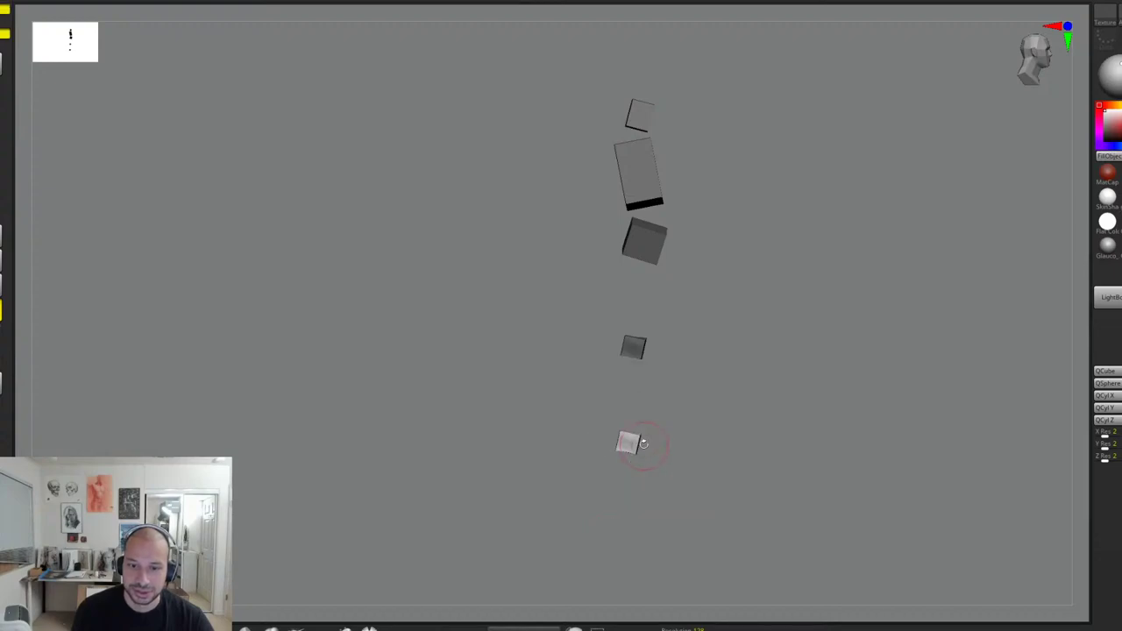
pyautogui.press('q')
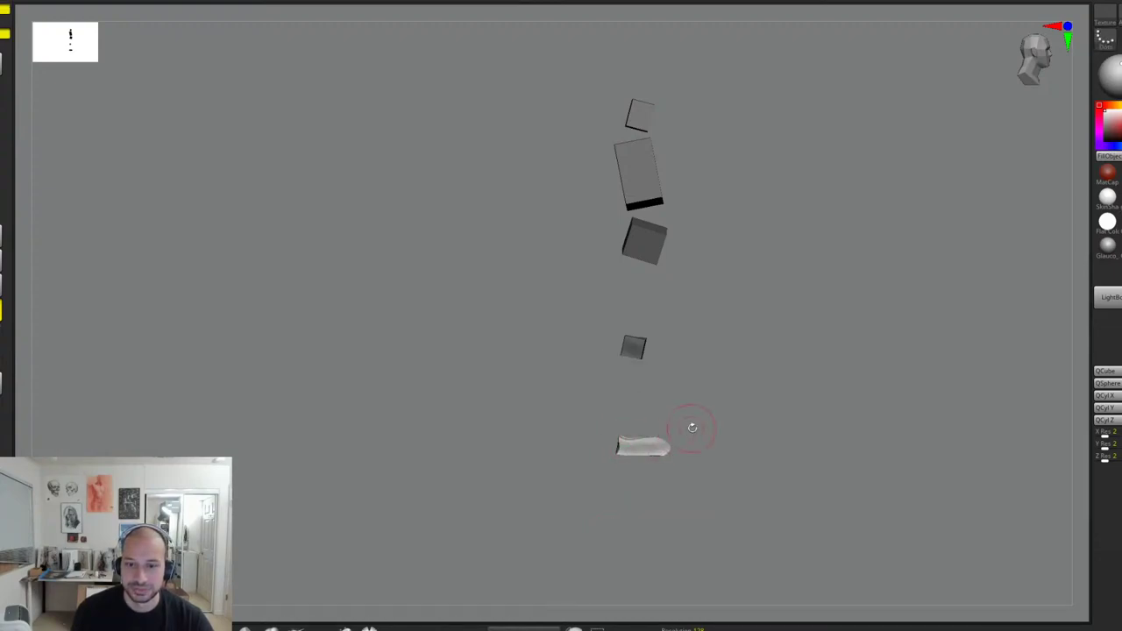
pyautogui.moveTo(692, 427)
pyautogui.mouseDown()
pyautogui.moveTo(666, 441)
pyautogui.moveTo(690, 444)
pyautogui.mouseUp()
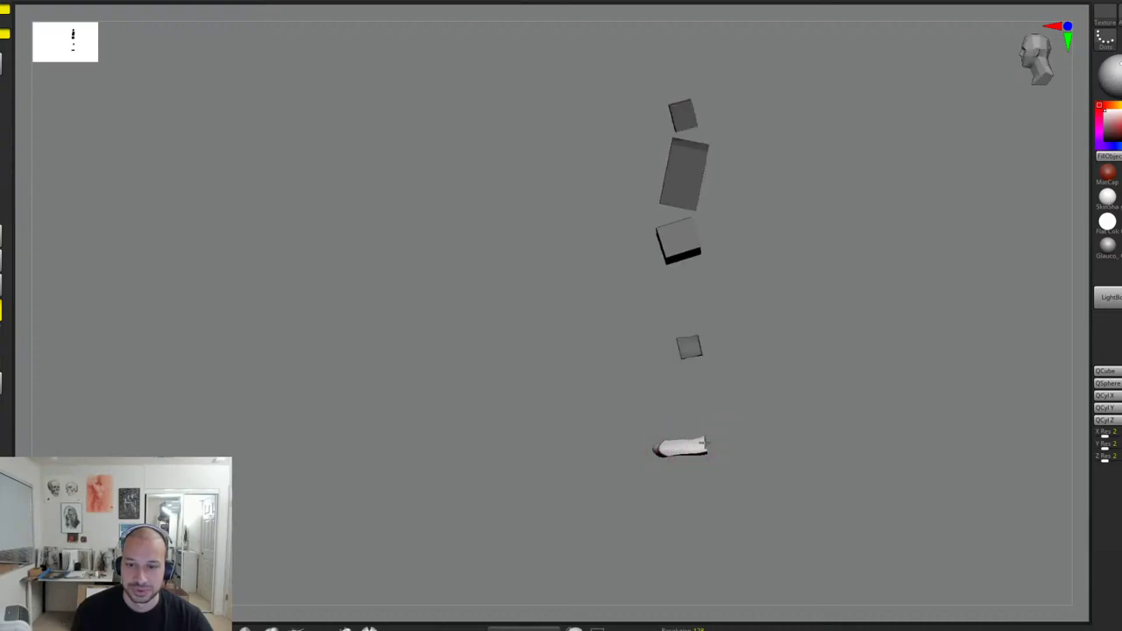
pyautogui.moveTo(741, 411); pyautogui.dragTo(664, 440)
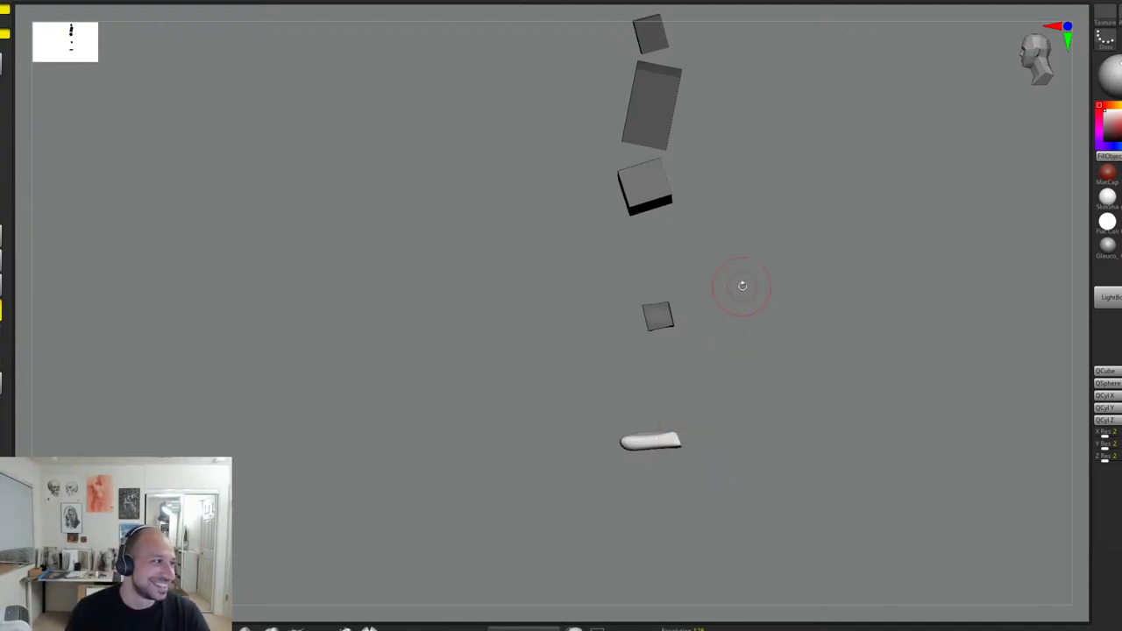
pyautogui.moveTo(779, 287); pyautogui.dragTo(674, 301)
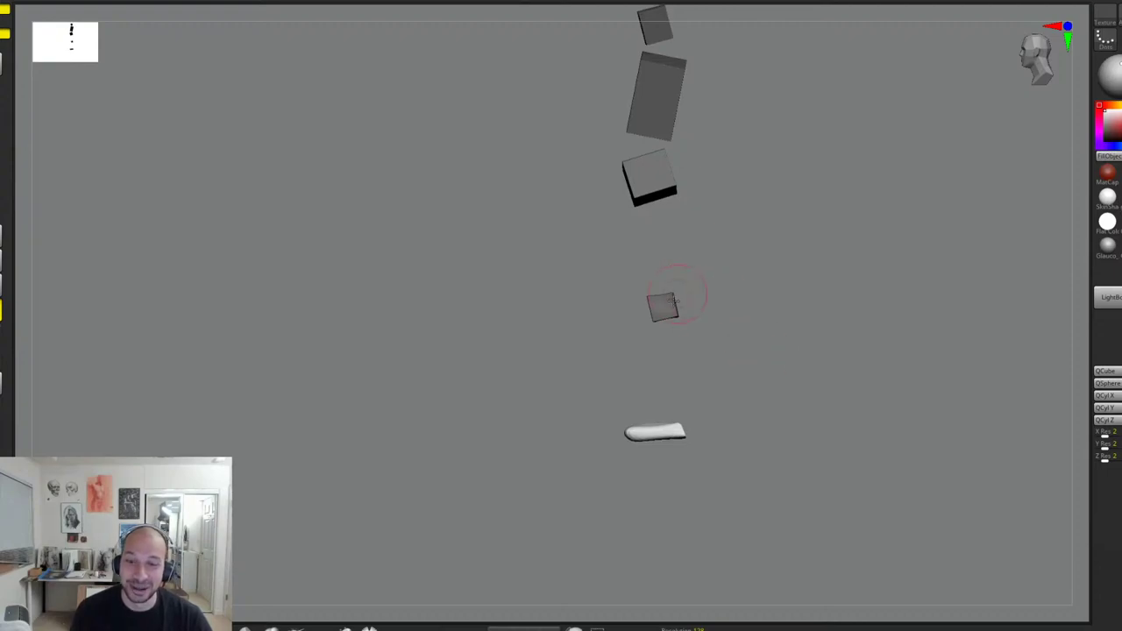
# Step: Reset the foot's gizmo orientation, refine its flattened shape and nudge it vertically in the side view
pyautogui.press('w')
pyautogui.press('q')
pyautogui.press('w')
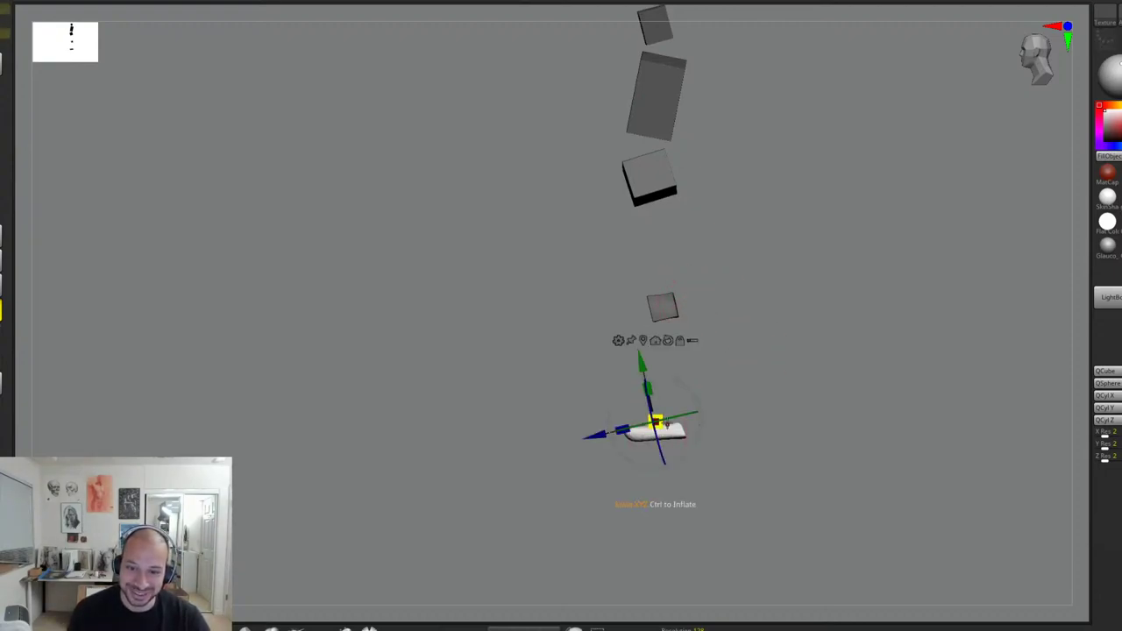
pyautogui.click(669, 341)
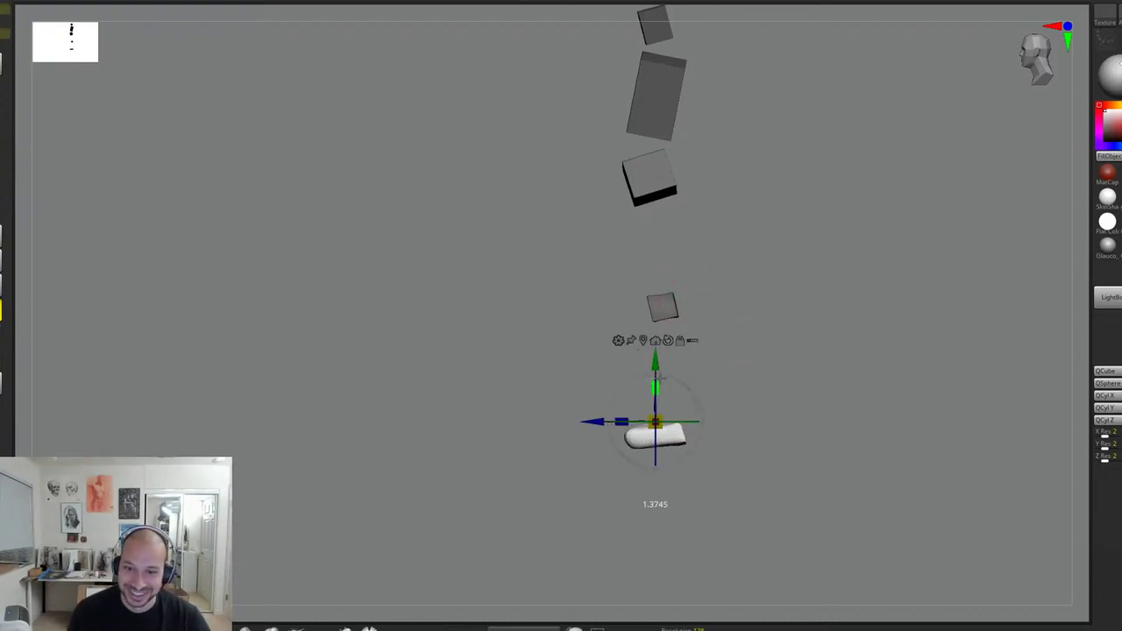
pyautogui.press('q')
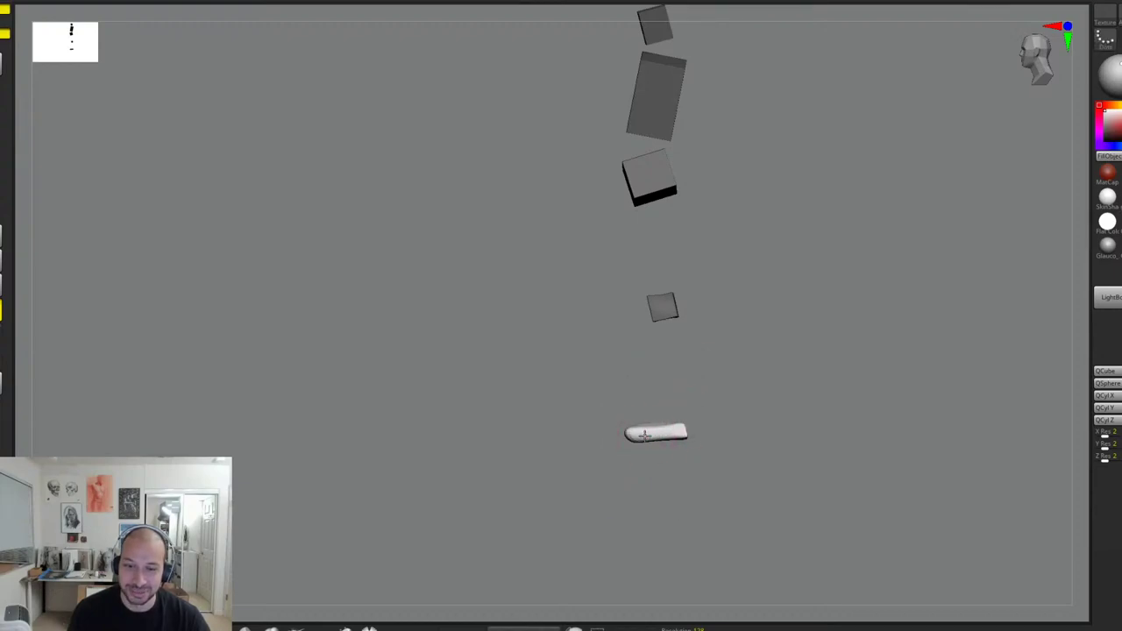
pyautogui.keyDown('shift'); pyautogui.moveTo(686, 421); pyautogui.dragTo(678, 448); pyautogui.keyUp('shift')
pyautogui.moveTo(645, 440); pyautogui.dragTo(689, 410, button='right')
pyautogui.press('w')
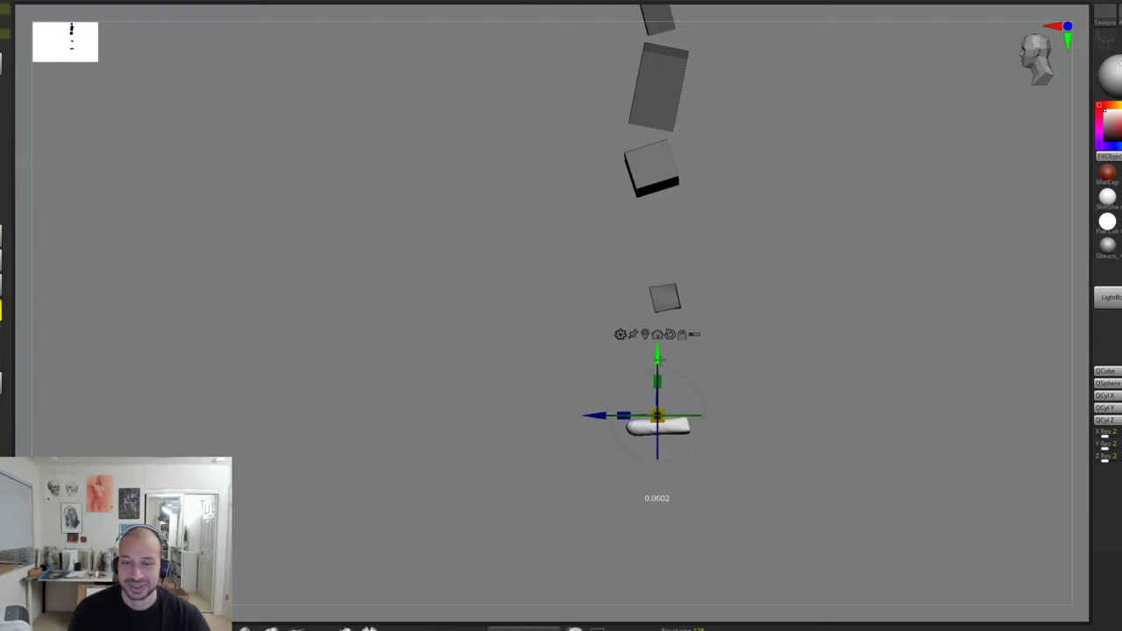
pyautogui.press('q')
# Step: Select the small knee box and nudge its position between the pelvis and foot in the front view
pyautogui.moveTo(726, 336)
pyautogui.mouseDown(button='right')
pyautogui.moveTo(824, 354)
pyautogui.moveTo(817, 371)
pyautogui.moveTo(767, 333)
pyautogui.mouseUp(button='right')
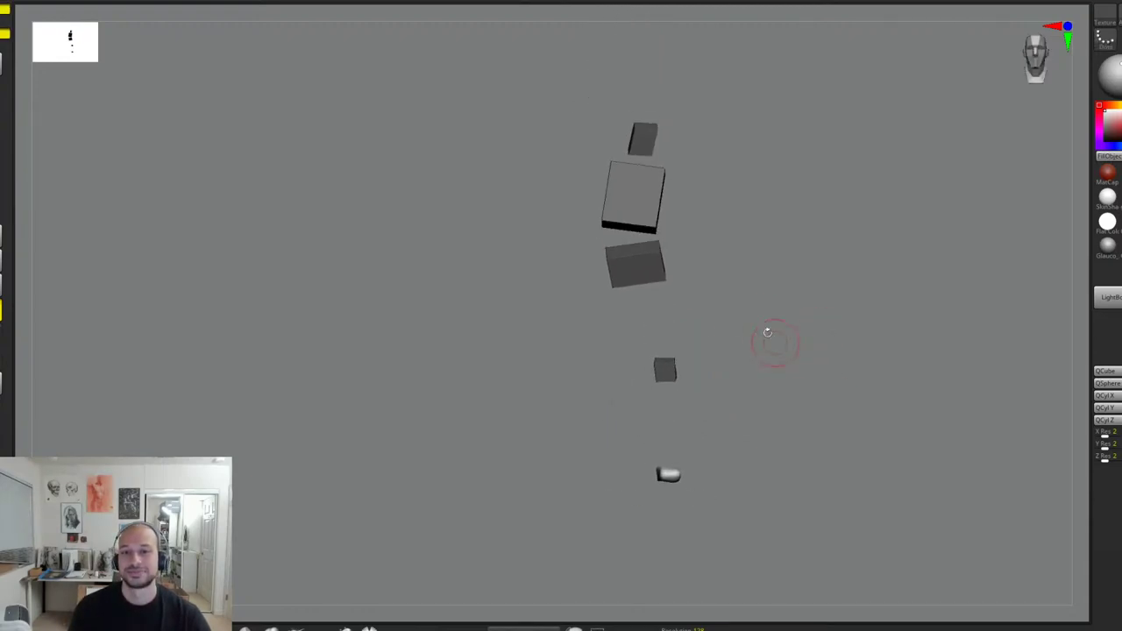
pyautogui.moveTo(726, 283); pyautogui.dragTo(676, 339, button='right')
pyautogui.press('w')
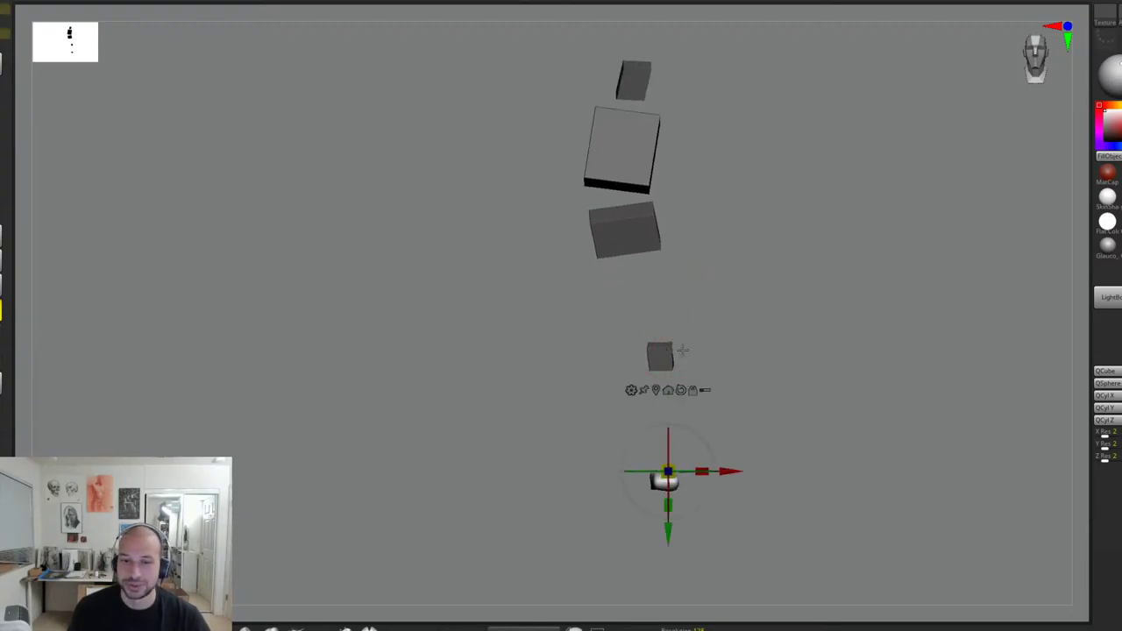
pyautogui.click(665, 353)
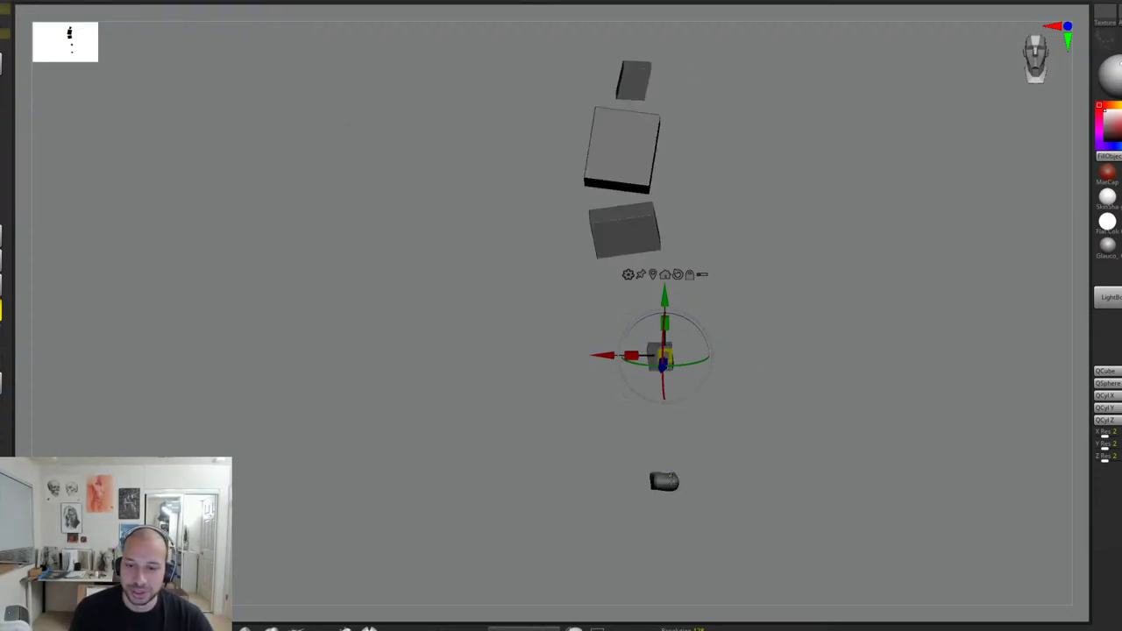
pyautogui.keyDown('alt'); pyautogui.click(656, 229); pyautogui.keyUp('alt')
pyautogui.keyDown('alt'); pyautogui.click(662, 346); pyautogui.keyUp('alt')
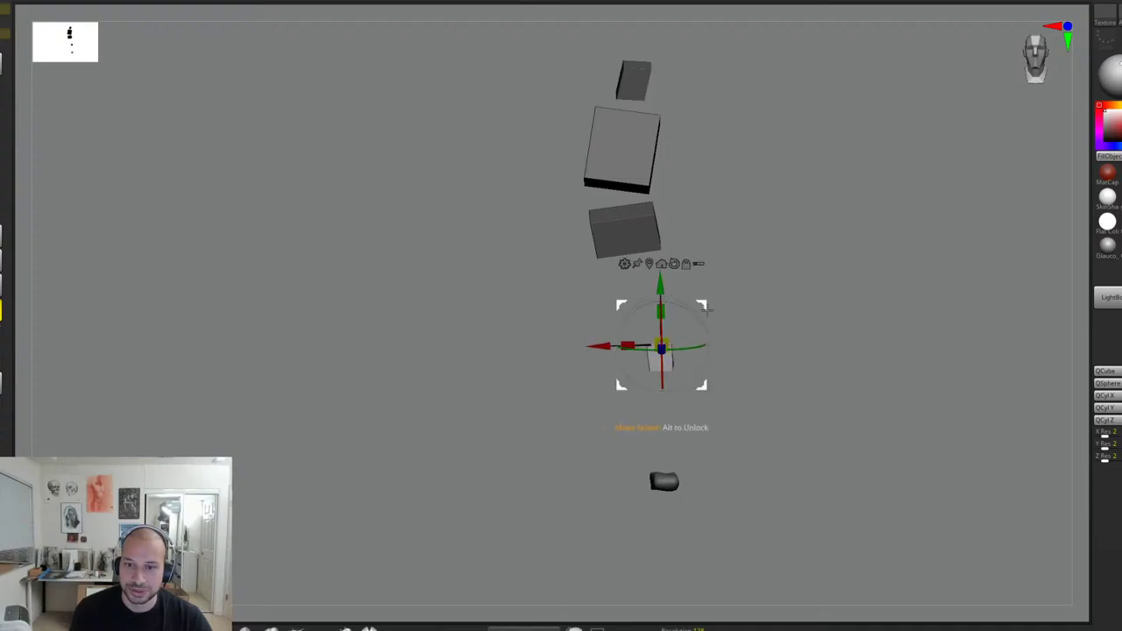
pyautogui.moveTo(706, 306); pyautogui.dragTo(707, 301)
pyautogui.press('q')
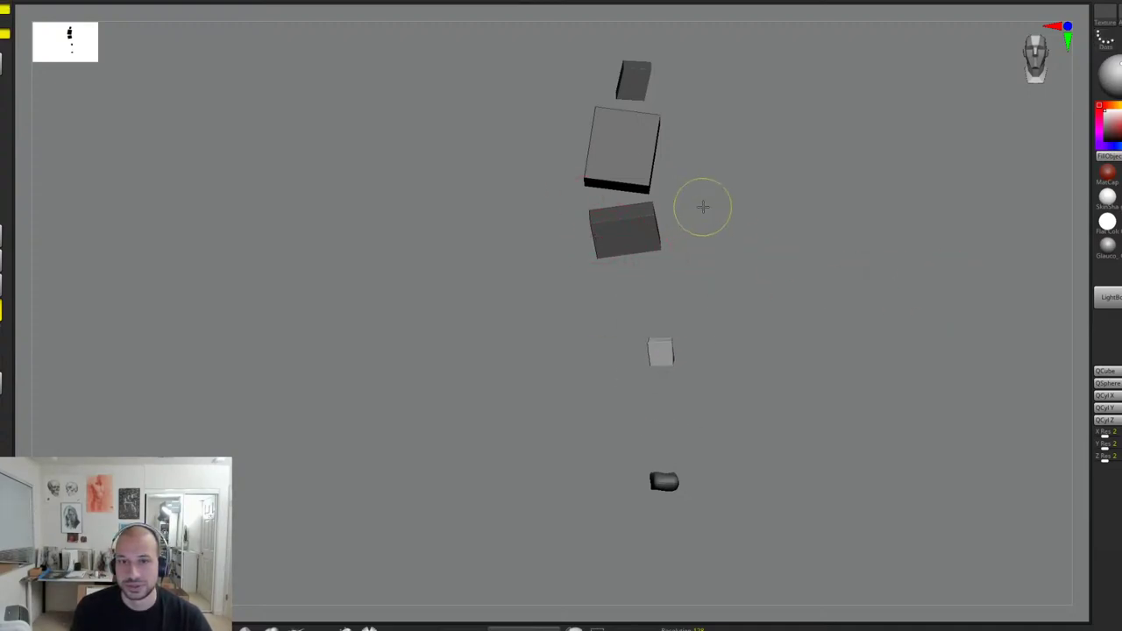
# Step: Reshape the edges of the pelvis and ribcage boxes with brush strokes
pyautogui.keyDown('ctrl'); pyautogui.moveTo(704, 208); pyautogui.dragTo(721, 221); pyautogui.keyUp('ctrl')
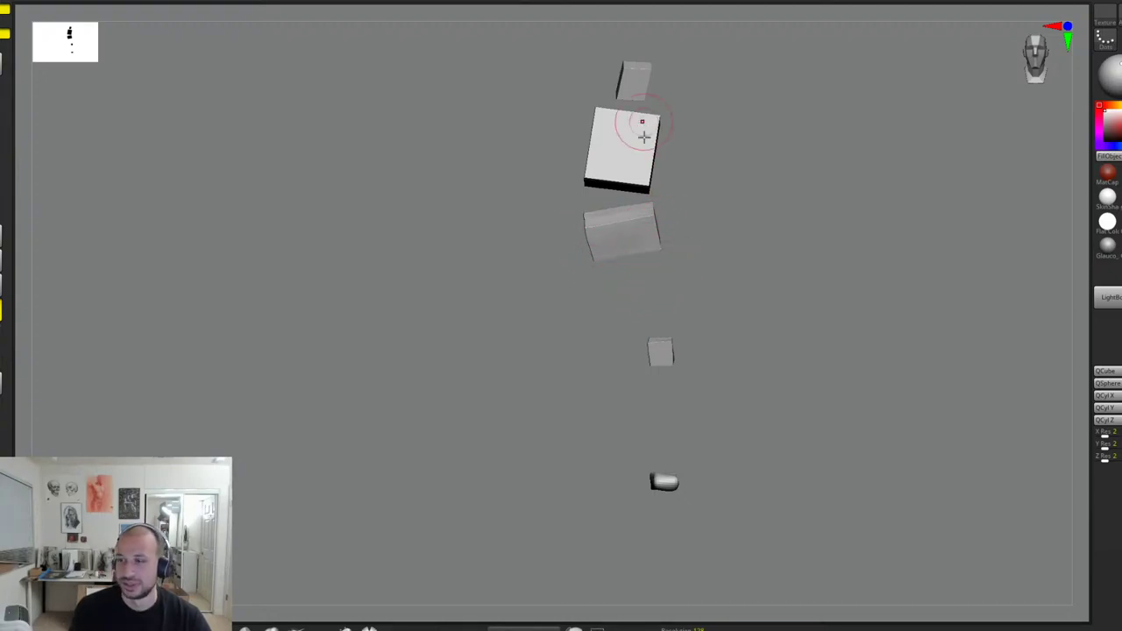
pyautogui.moveTo(594, 176); pyautogui.dragTo(643, 179)
pyautogui.keyDown('alt'); pyautogui.moveTo(699, 154); pyautogui.dragTo(691, 190); pyautogui.keyUp('alt')
pyautogui.moveTo(671, 129); pyautogui.dragTo(708, 135)
# Step: Select the head box and adjust its placement above the ribcage using the side and front views
pyautogui.press('w')
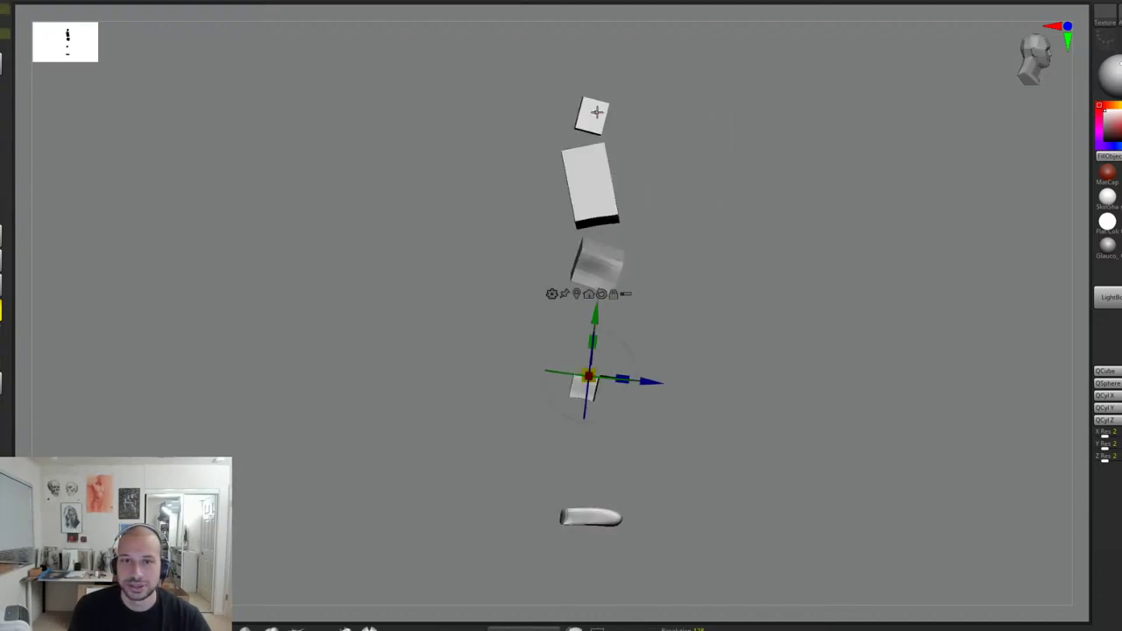
pyautogui.keyDown('ctrl'); pyautogui.click(597, 113); pyautogui.keyUp('ctrl')
pyautogui.moveTo(602, 109); pyautogui.dragTo(596, 119)
pyautogui.moveTo(646, 76); pyautogui.dragTo(612, 97)
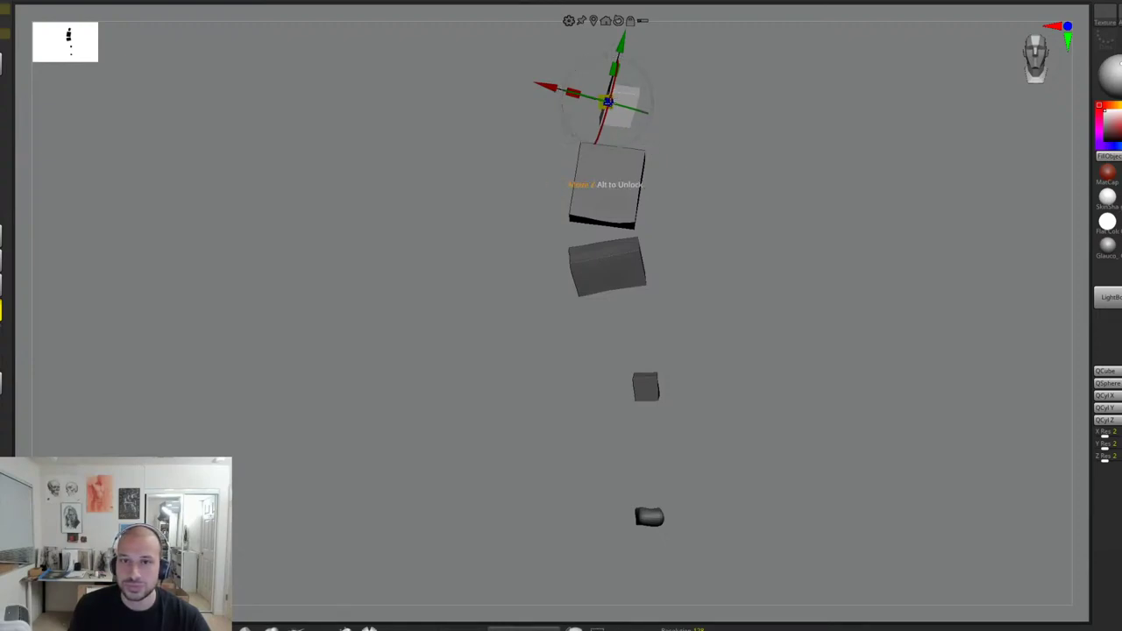
pyautogui.press('q')
# Step: Select the ribcage box and enlarge it in the front view
pyautogui.keyDown('ctrl'); pyautogui.moveTo(691, 186); pyautogui.dragTo(682, 193); pyautogui.keyUp('ctrl')
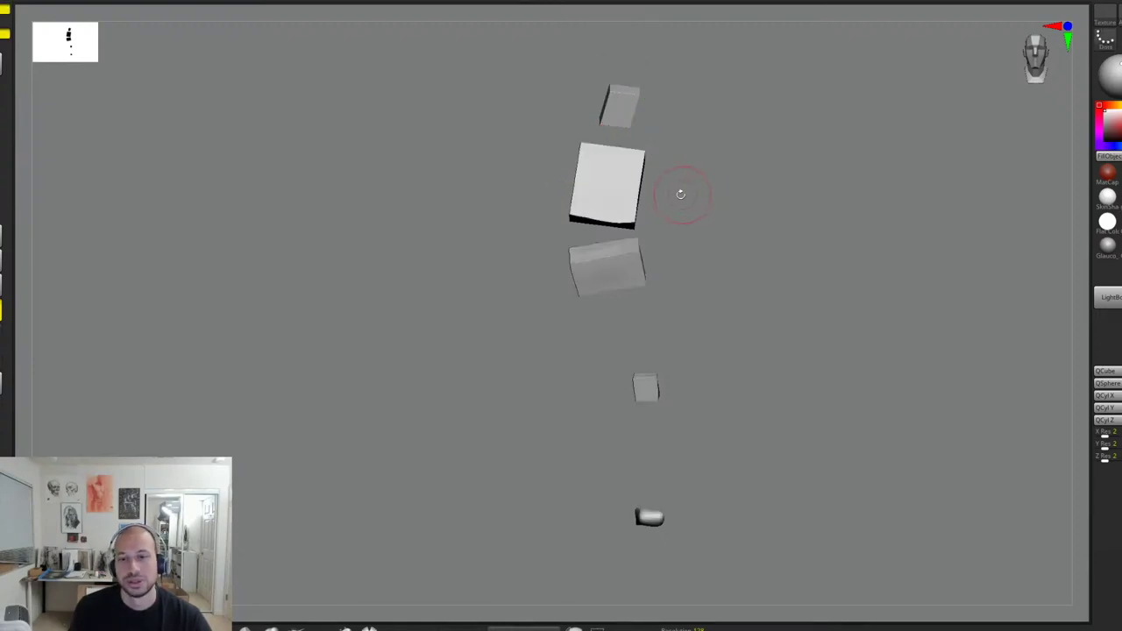
pyautogui.press('w')
pyautogui.keyDown('ctrl'); pyautogui.click(625, 176); pyautogui.keyUp('ctrl')
pyautogui.moveTo(590, 179); pyautogui.dragTo(622, 178)
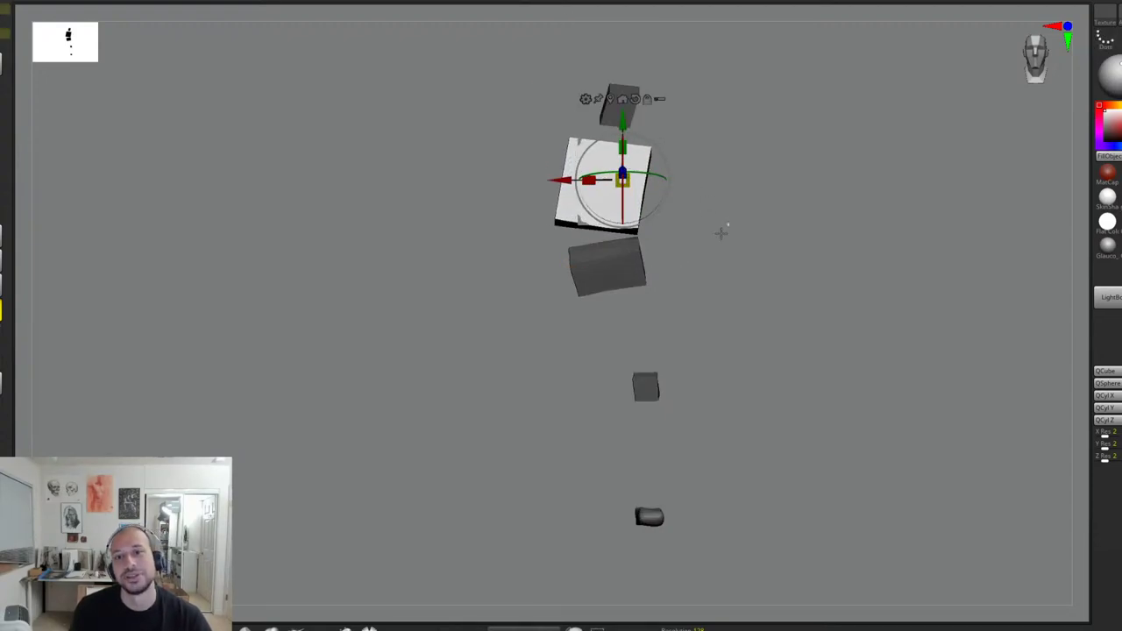
pyautogui.keyDown('ctrl'); pyautogui.moveTo(721, 233); pyautogui.dragTo(712, 241); pyautogui.keyUp('ctrl')
# Step: Select the pelvis box, widen it along the X axis and adjust its placement under the ribcage
pyautogui.press('q')
pyautogui.press('w')
pyautogui.keyDown('ctrl'); pyautogui.click(622, 273); pyautogui.keyUp('ctrl')
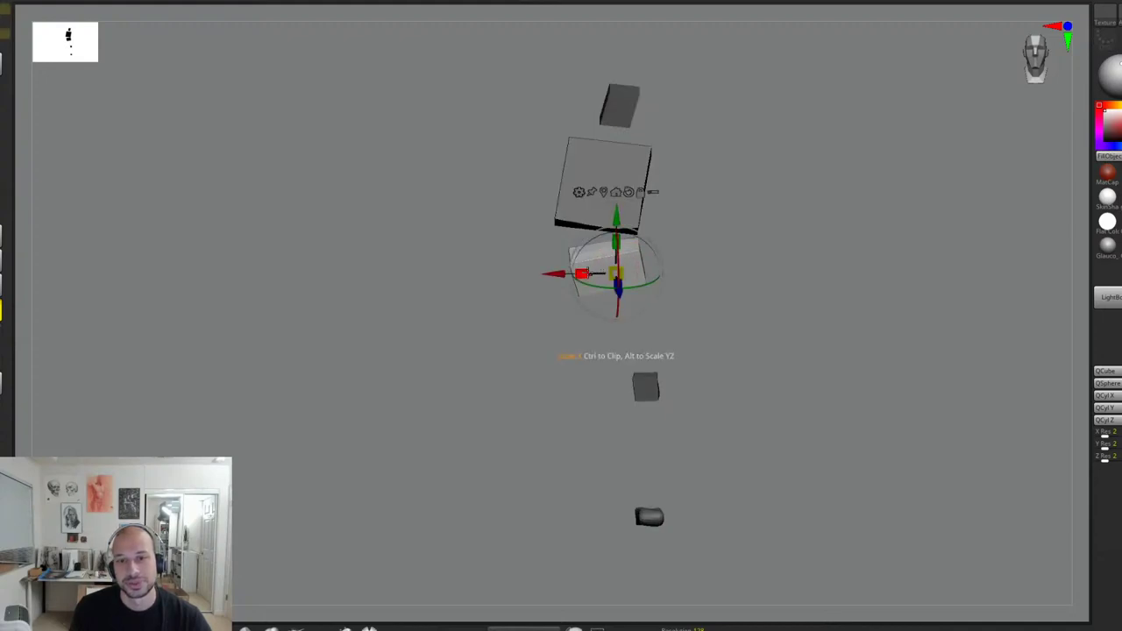
pyautogui.moveTo(588, 274); pyautogui.dragTo(580, 274)
pyautogui.moveTo(620, 242); pyautogui.dragTo(651, 249)
pyautogui.press('q')
# Step: Nudge the knee box and the foot into line below the pelvis in the front view
pyautogui.moveTo(768, 280)
pyautogui.keyDown('alt'); pyautogui.mouseDown()
pyautogui.moveTo(742, 246)
pyautogui.moveTo(746, 271)
pyautogui.moveTo(727, 271)
pyautogui.moveTo(749, 258)
pyautogui.moveTo(753, 267)
pyautogui.mouseUp(); pyautogui.keyUp('alt')
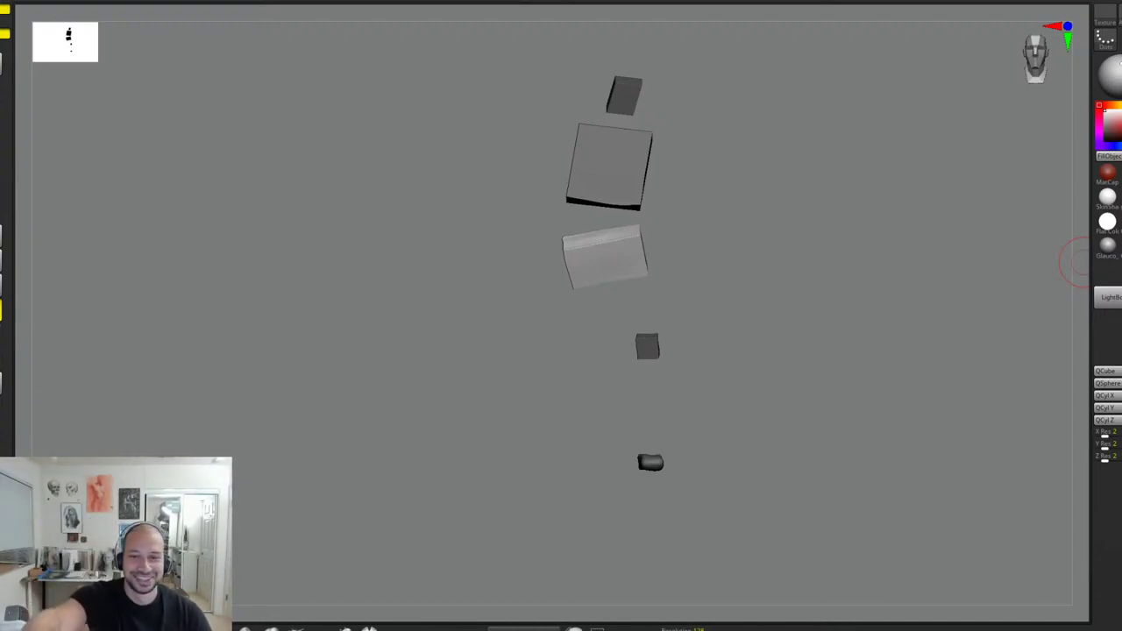
pyautogui.moveTo(719, 259)
pyautogui.mouseDown()
pyautogui.moveTo(747, 258)
pyautogui.moveTo(666, 268)
pyautogui.mouseUp()
pyautogui.press('w')
pyautogui.click(656, 338)
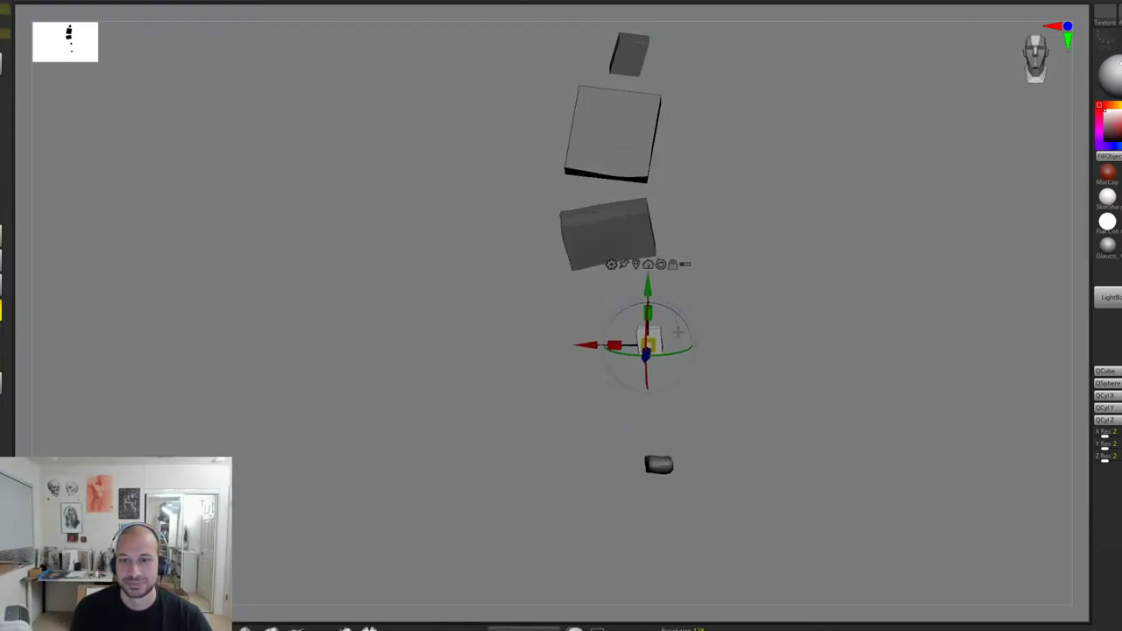
pyautogui.moveTo(693, 307); pyautogui.dragTo(694, 312)
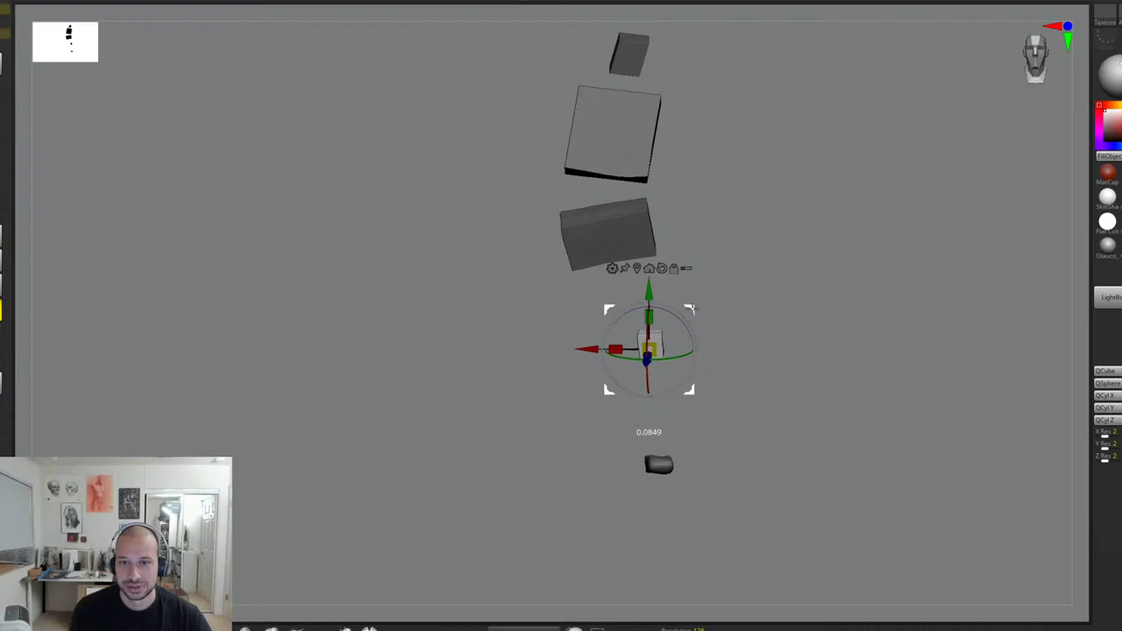
pyautogui.click(659, 465)
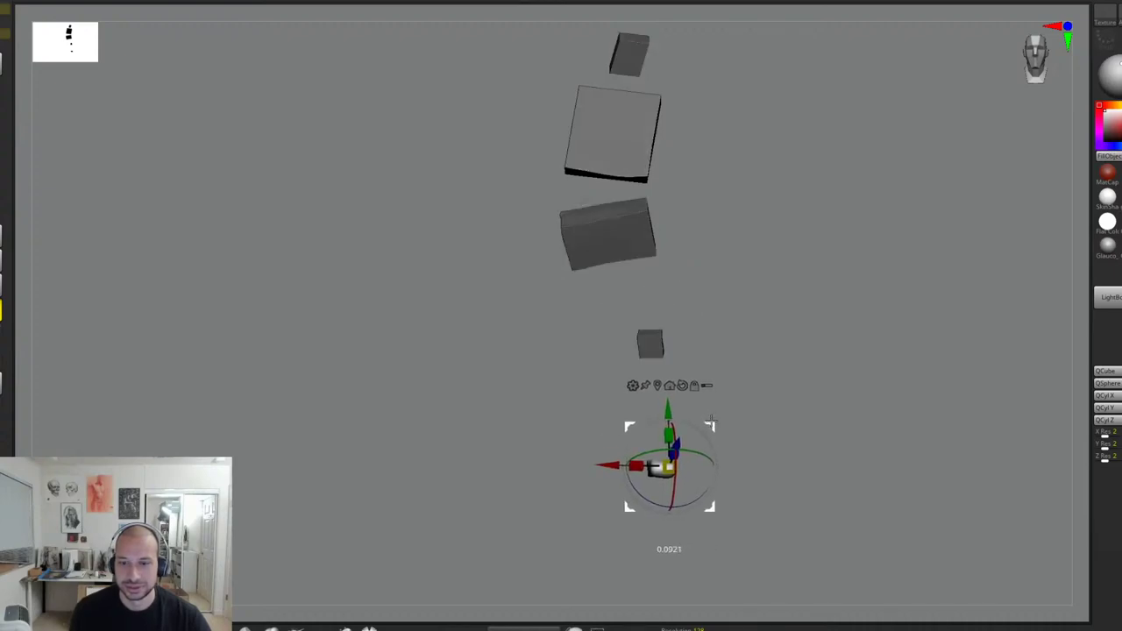
pyautogui.click(650, 344)
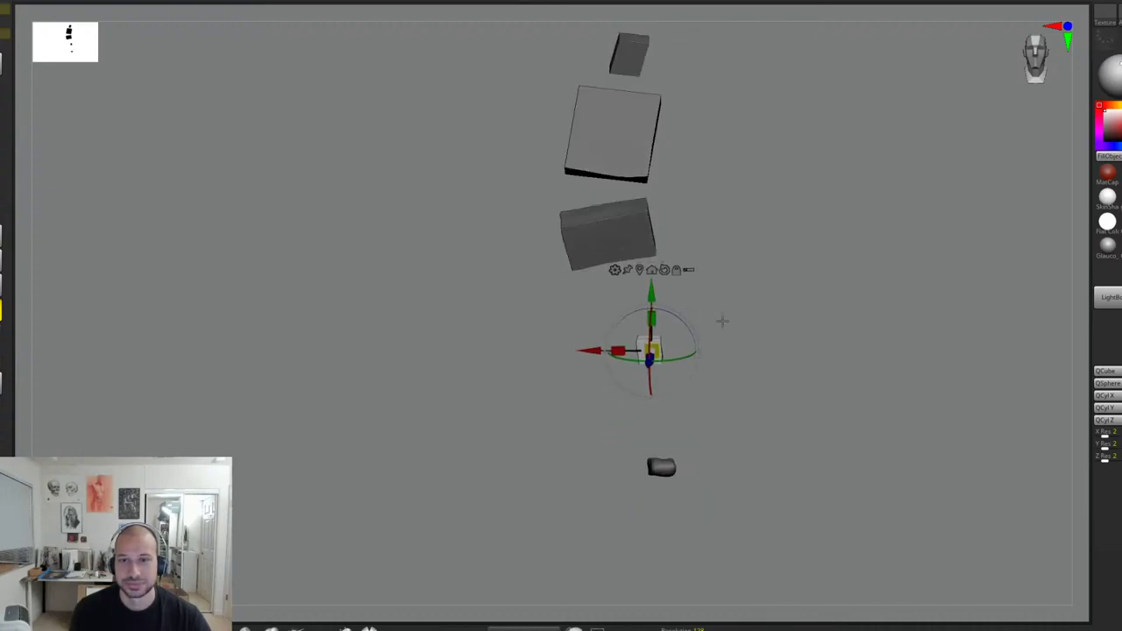
# Step: Check the figure's side profile, lower the foot and shift the knee box between the pelvis and foot
pyautogui.moveTo(722, 321); pyautogui.dragTo(793, 312)
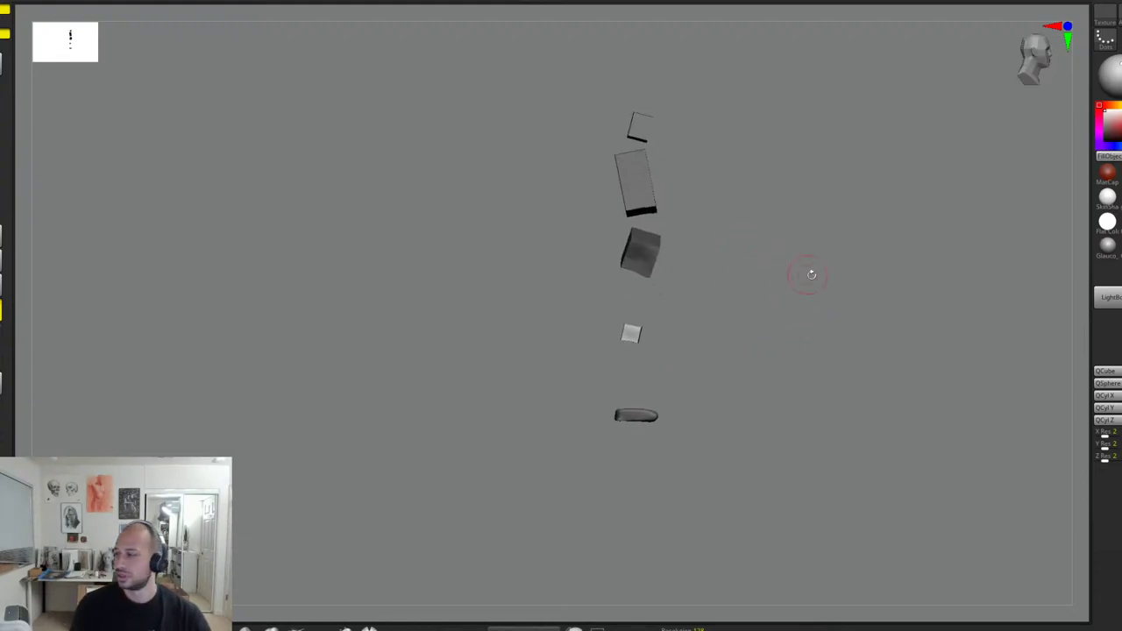
pyautogui.moveTo(812, 274)
pyautogui.mouseDown()
pyautogui.moveTo(706, 270)
pyautogui.moveTo(804, 273)
pyautogui.moveTo(740, 230)
pyautogui.mouseUp()
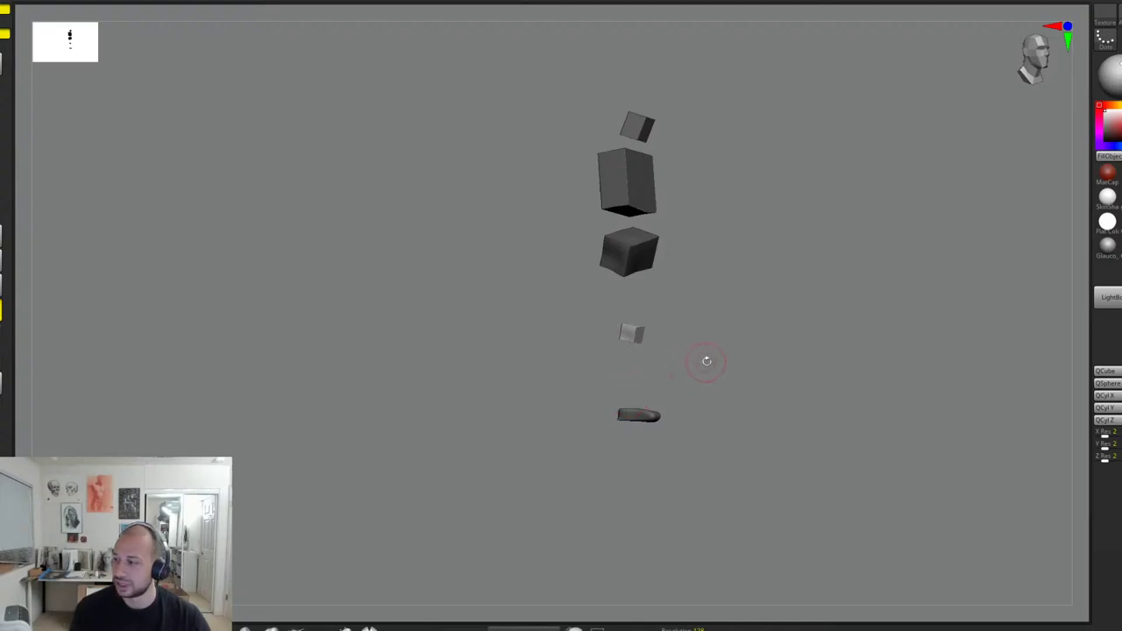
pyautogui.moveTo(706, 361)
pyautogui.mouseDown()
pyautogui.moveTo(711, 351)
pyautogui.moveTo(658, 353)
pyautogui.moveTo(689, 358)
pyautogui.mouseUp()
pyautogui.press('w')
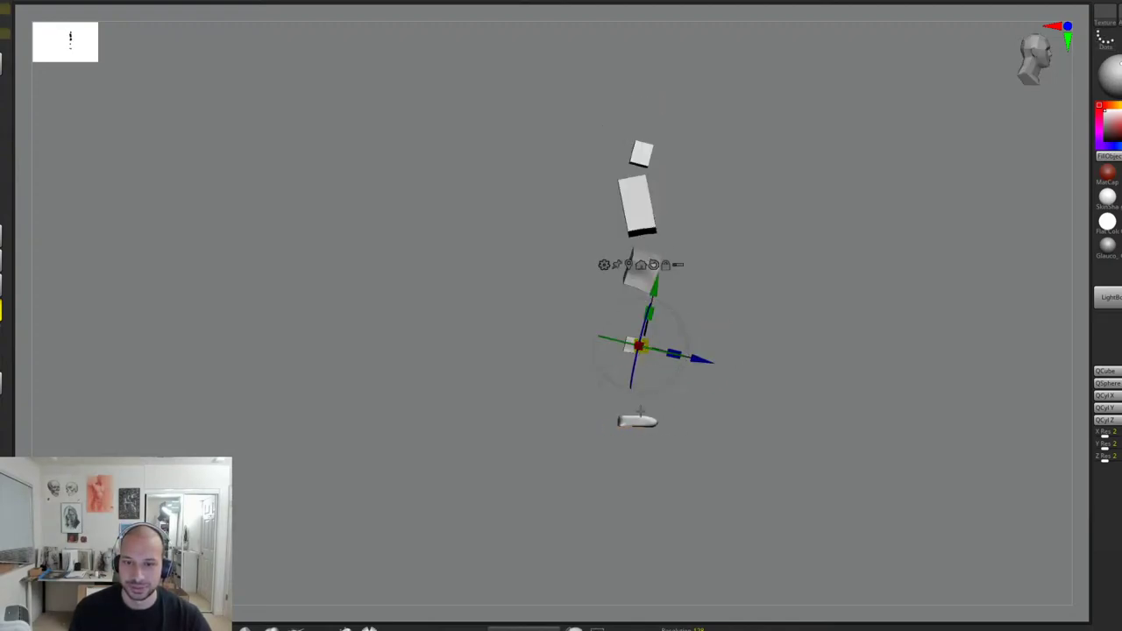
pyautogui.click(639, 419)
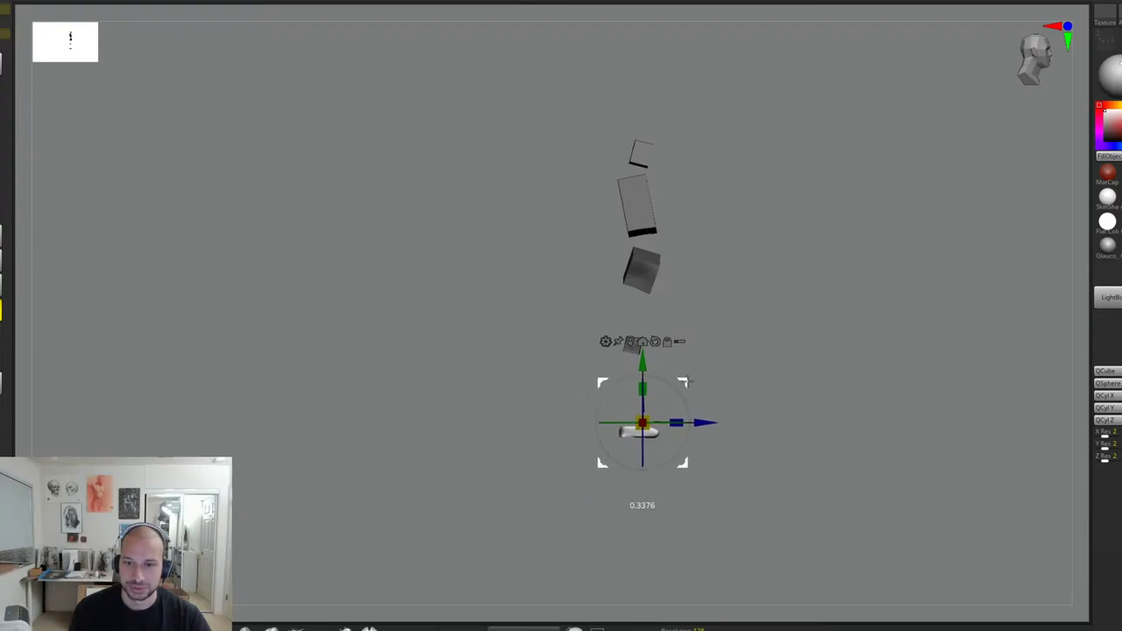
pyautogui.keyDown('alt'); pyautogui.click(634, 349); pyautogui.keyUp('alt')
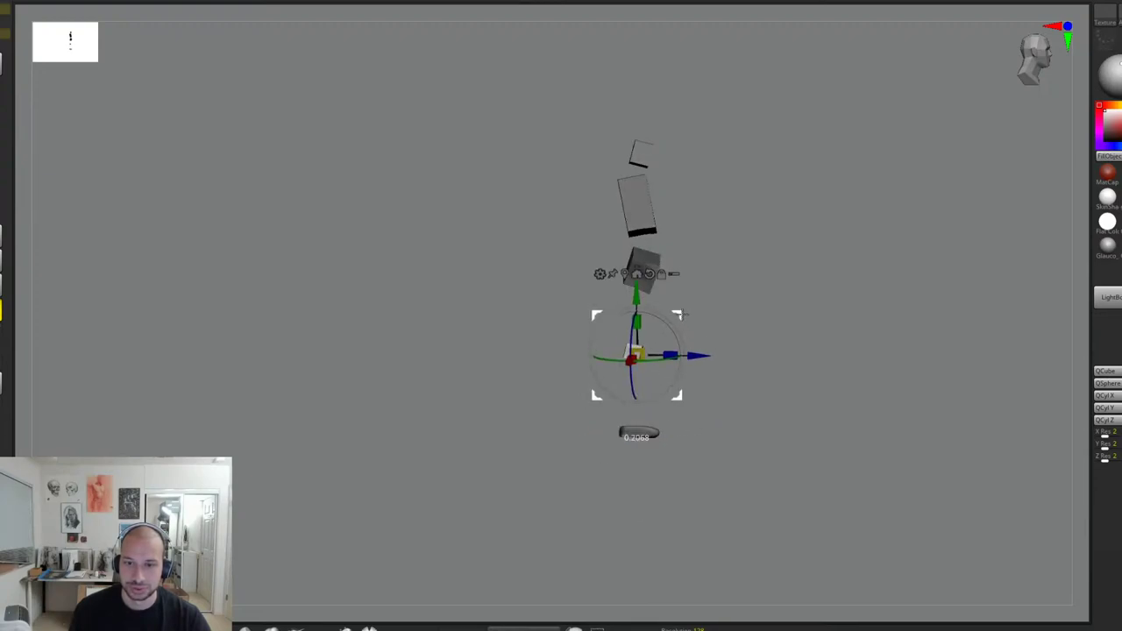
# Step: Shift the knee box slightly in the side view and check its alignment under the pelvis from the front
pyautogui.press('q')
pyautogui.moveTo(771, 283)
pyautogui.mouseDown()
pyautogui.moveTo(665, 331)
pyautogui.moveTo(727, 328)
pyautogui.moveTo(679, 340)
pyautogui.moveTo(680, 313)
pyautogui.mouseUp()
pyautogui.press('w')
pyautogui.press('q')
pyautogui.moveTo(742, 336)
pyautogui.mouseDown()
pyautogui.moveTo(724, 313)
pyautogui.moveTo(753, 313)
pyautogui.moveTo(746, 326)
pyautogui.mouseUp()
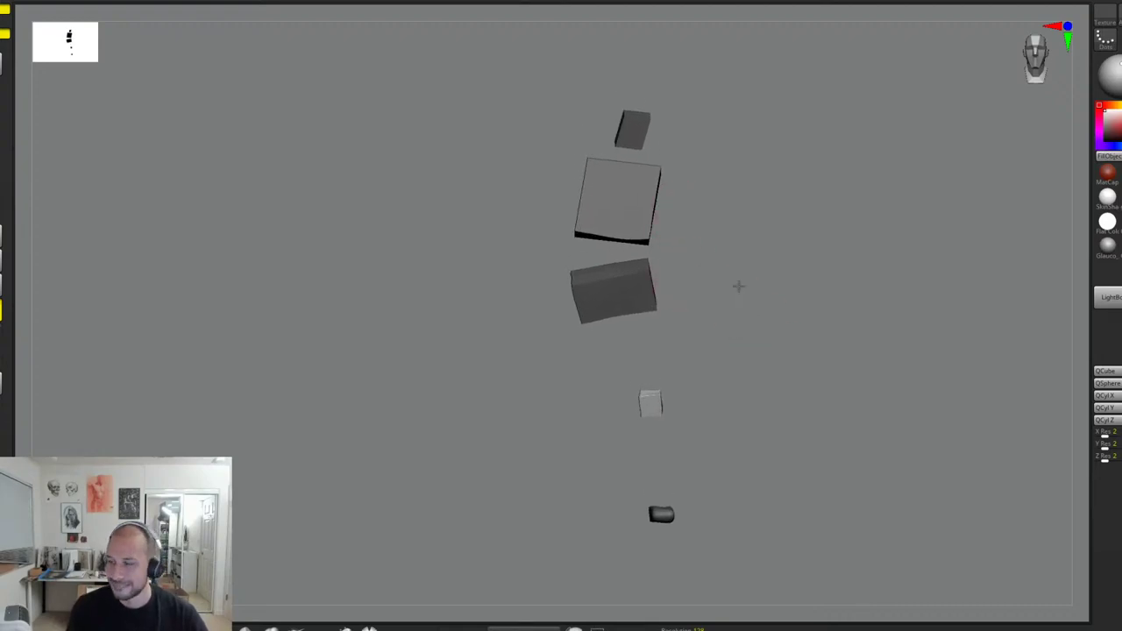
pyautogui.moveTo(739, 286); pyautogui.dragTo(687, 332)
# Step: Duplicate the knee box and place the copy beside the pelvis as the base for a hand
pyautogui.press('w')
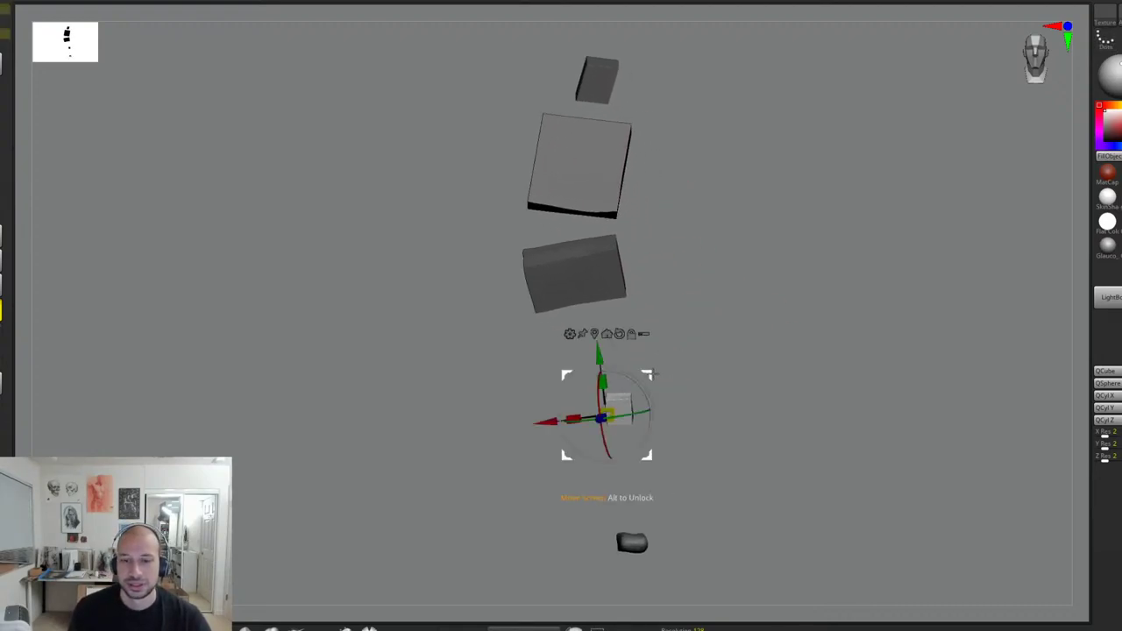
pyautogui.keyDown('ctrl'); pyautogui.moveTo(656, 371); pyautogui.dragTo(784, 248); pyautogui.keyUp('ctrl')
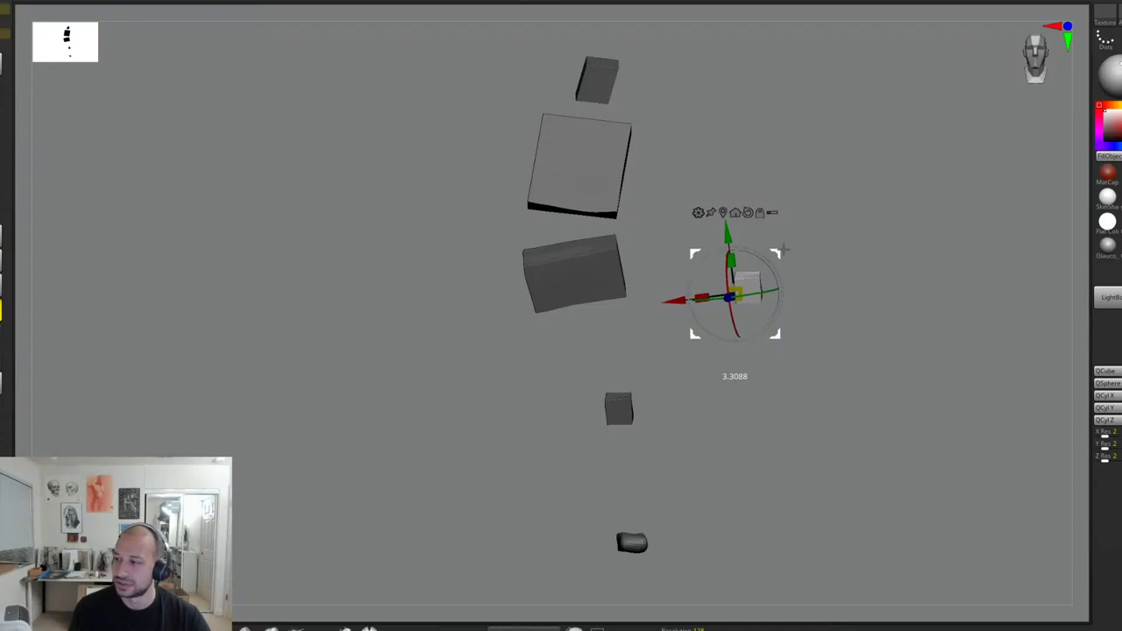
pyautogui.moveTo(853, 260)
pyautogui.keyDown('alt'); pyautogui.mouseDown()
pyautogui.moveTo(689, 285)
pyautogui.moveTo(689, 306)
pyautogui.mouseUp(); pyautogui.keyUp('alt')
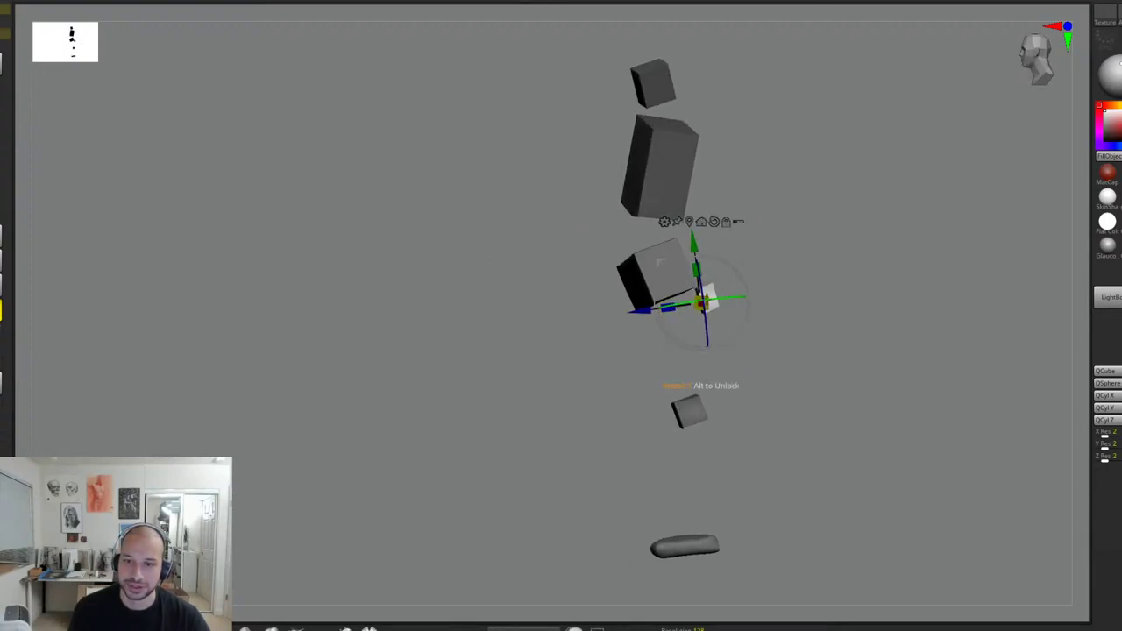
pyautogui.moveTo(761, 270); pyautogui.dragTo(842, 255)
pyautogui.press('q')
pyautogui.moveTo(754, 300); pyautogui.dragTo(767, 295)
# Step: Rotate the duplicated box beside the pelvis so it tilts diagonally in the front view
pyautogui.press('w')
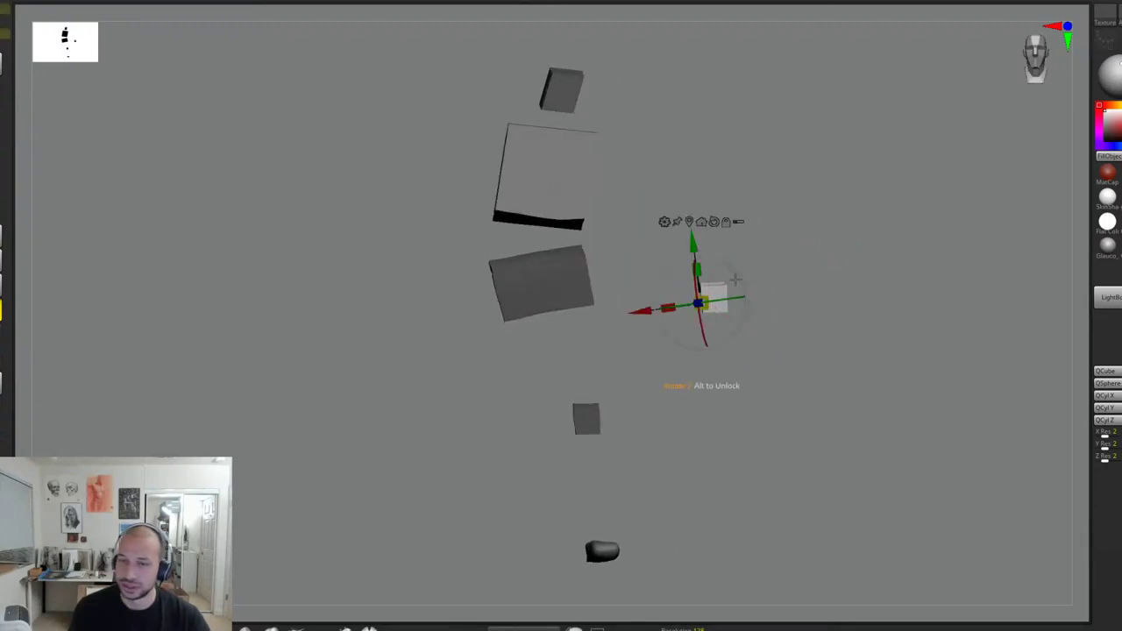
pyautogui.press('q')
pyautogui.press('w')
pyautogui.moveTo(699, 286); pyautogui.dragTo(698, 276)
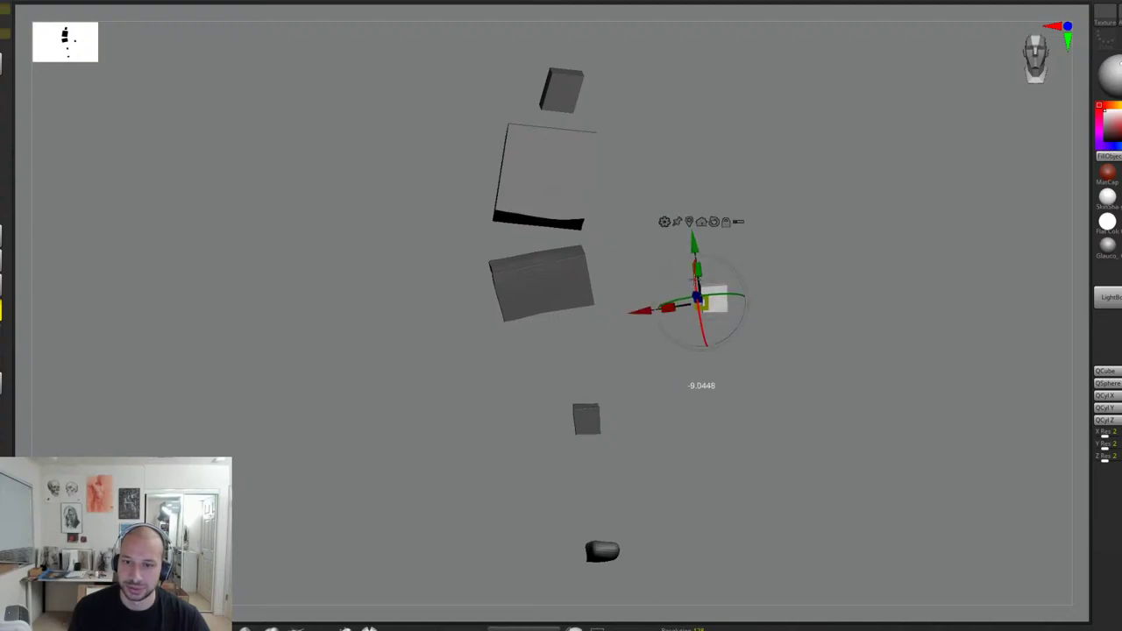
pyautogui.moveTo(747, 303)
pyautogui.mouseDown()
pyautogui.moveTo(754, 259)
pyautogui.moveTo(742, 243)
pyautogui.moveTo(743, 258)
pyautogui.mouseUp()
pyautogui.moveTo(801, 235); pyautogui.dragTo(775, 251)
pyautogui.press('q')
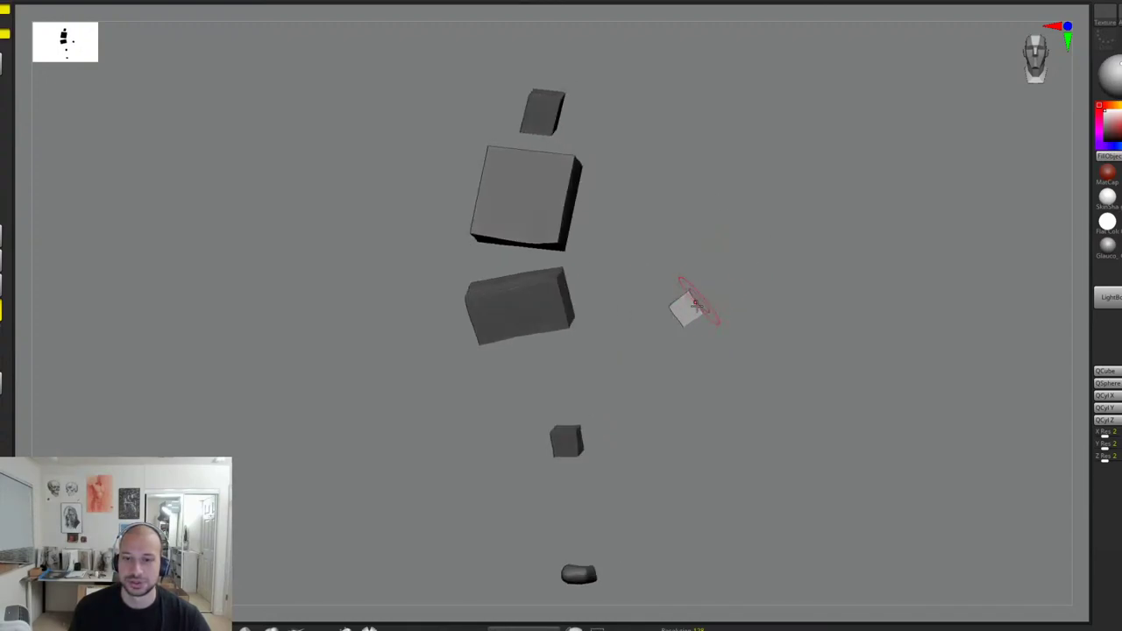
# Step: Sculpt the tilted box into a simple hand with an elongated palm and a raised thumb, then clear the mask
pyautogui.moveTo(697, 329); pyautogui.dragTo(705, 326)
pyautogui.moveTo(756, 328)
pyautogui.mouseDown()
pyautogui.moveTo(689, 307)
pyautogui.moveTo(785, 303)
pyautogui.moveTo(693, 313)
pyautogui.moveTo(664, 346)
pyautogui.mouseUp()
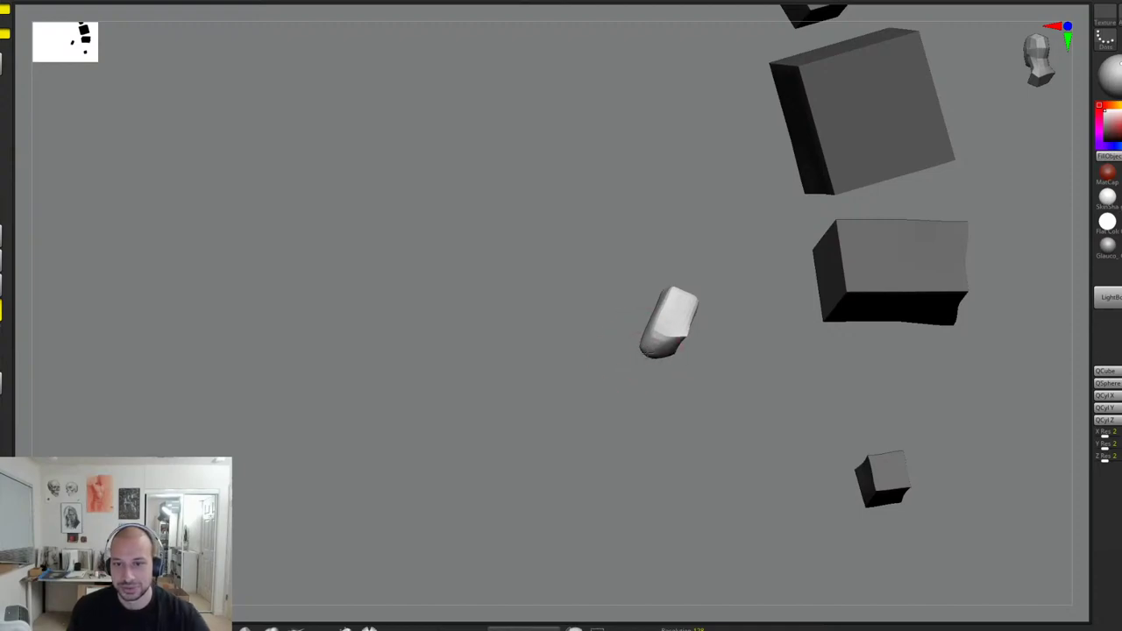
pyautogui.moveTo(668, 372); pyautogui.dragTo(702, 299)
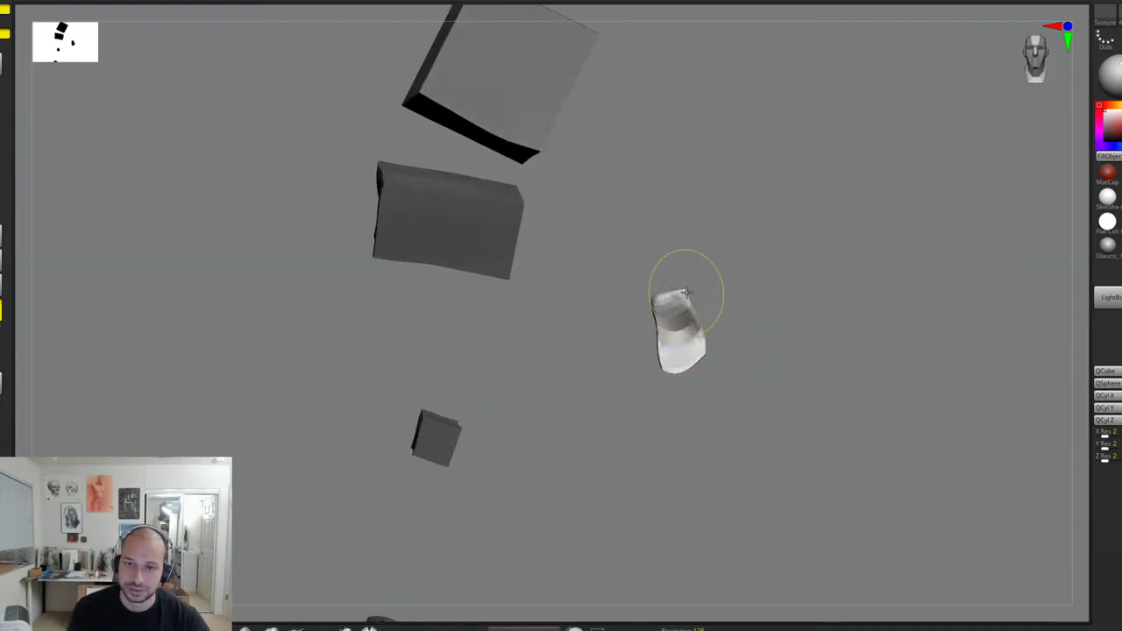
pyautogui.keyDown('ctrl'); pyautogui.click(711, 294); pyautogui.keyUp('ctrl')
pyautogui.moveTo(727, 309)
pyautogui.mouseDown()
pyautogui.moveTo(684, 332)
pyautogui.moveTo(754, 271)
pyautogui.moveTo(689, 281)
pyautogui.moveTo(701, 301)
pyautogui.mouseUp()
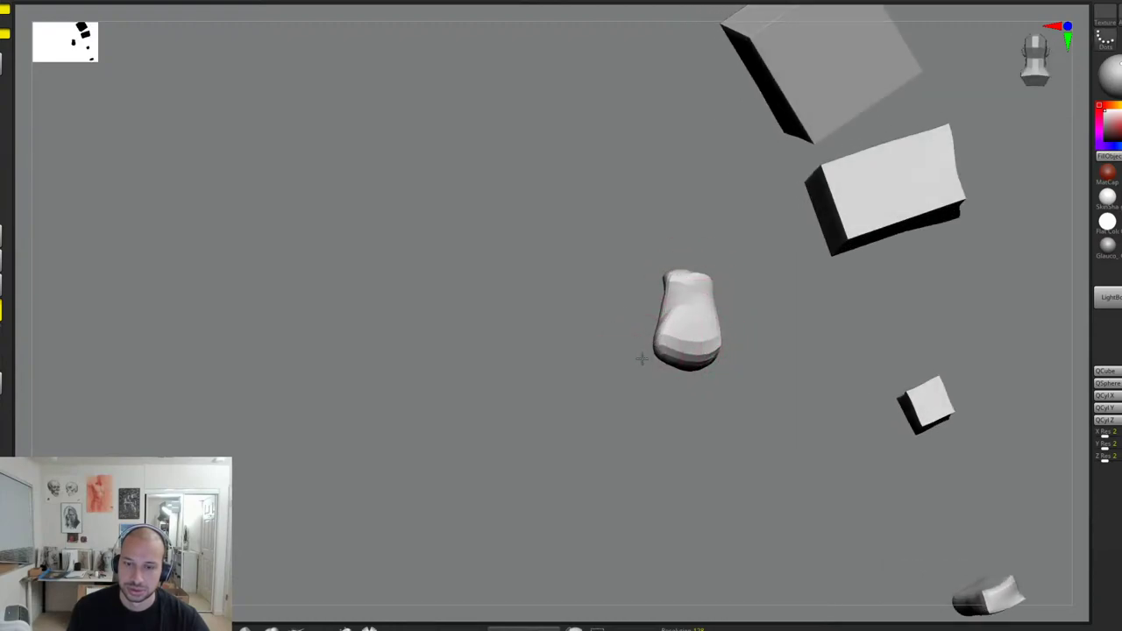
pyautogui.moveTo(642, 359)
pyautogui.mouseDown()
pyautogui.moveTo(734, 331)
pyautogui.moveTo(664, 338)
pyautogui.moveTo(779, 340)
pyautogui.mouseUp()
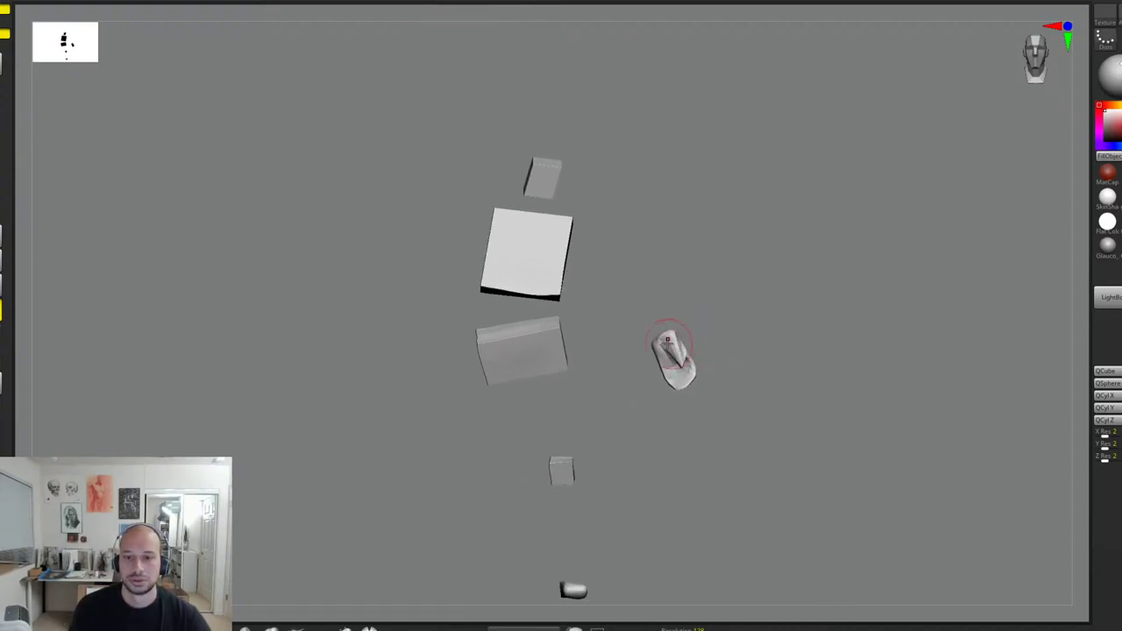
pyautogui.moveTo(693, 361)
pyautogui.mouseDown()
pyautogui.moveTo(745, 359)
pyautogui.moveTo(739, 243)
pyautogui.moveTo(727, 282)
pyautogui.mouseUp()
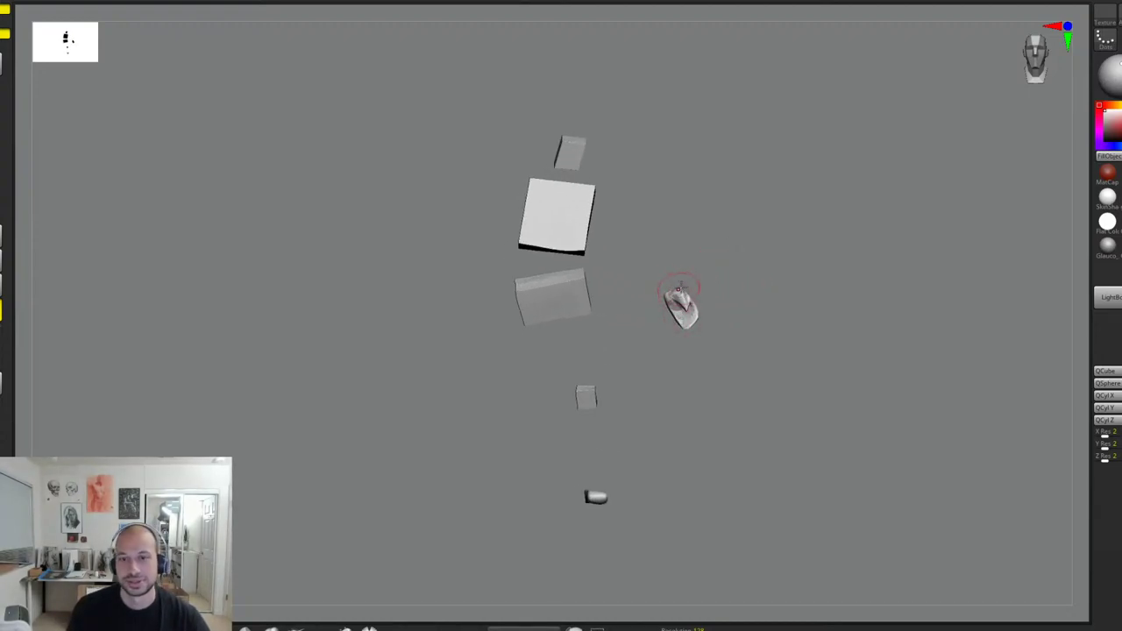
# Step: Auto-group the separate pieces by topology and mask everything except the hand
pyautogui.press('w')
pyautogui.click(583, 226)
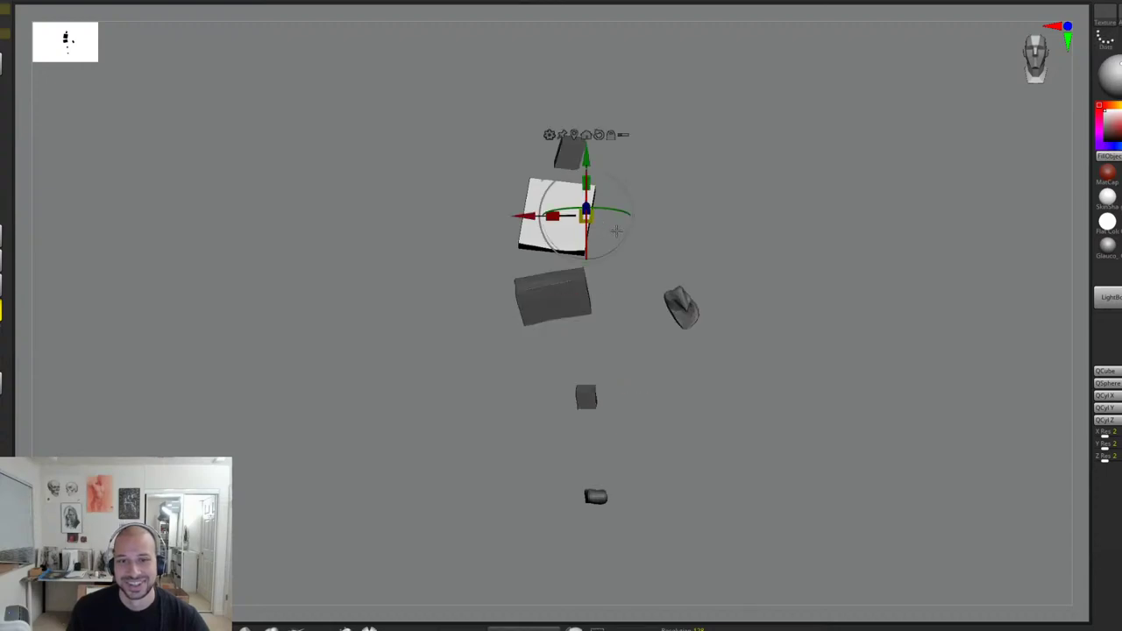
pyautogui.click(683, 307)
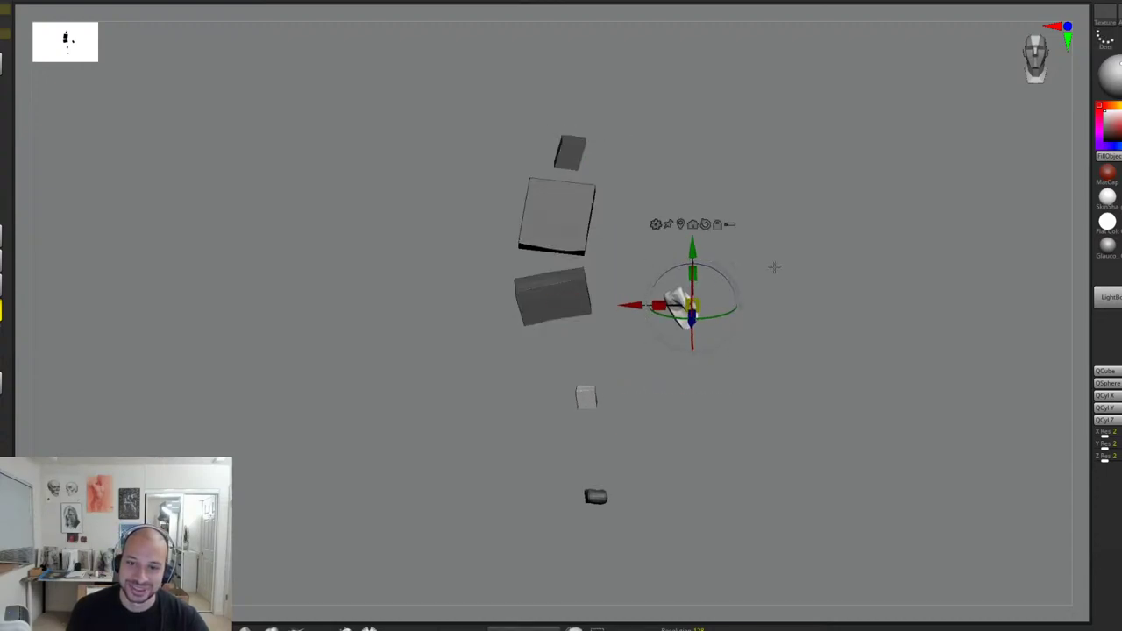
pyautogui.keyDown('ctrl'); pyautogui.moveTo(801, 243); pyautogui.dragTo(727, 322); pyautogui.keyUp('ctrl')
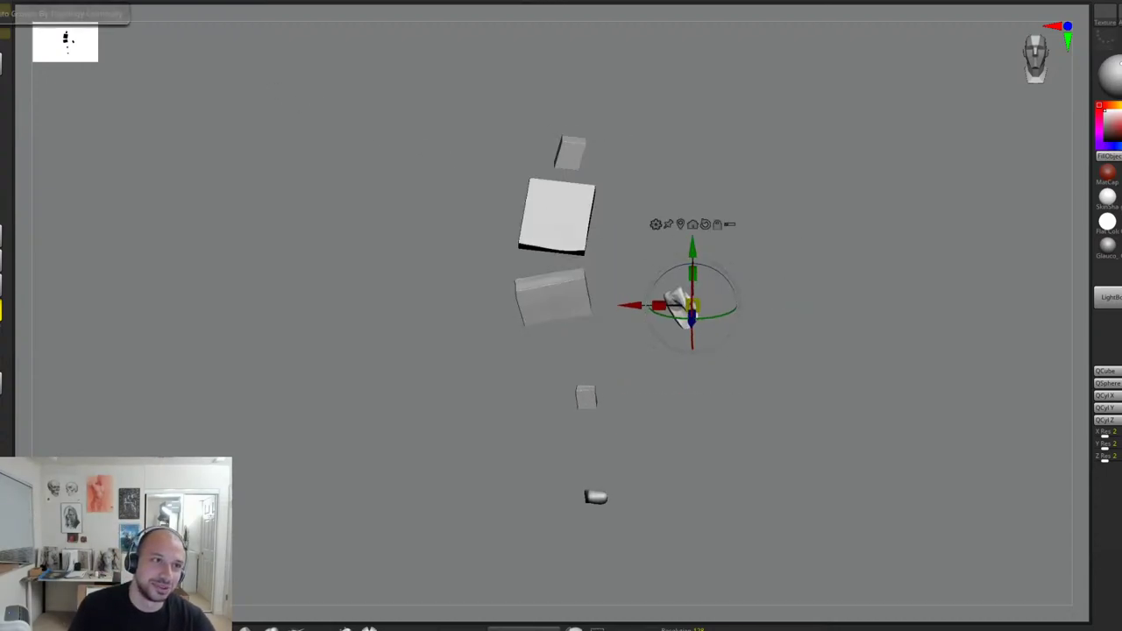
pyautogui.keyDown('ctrl'); pyautogui.click(571, 296); pyautogui.keyUp('ctrl')
pyautogui.keyDown('ctrl'); pyautogui.click(682, 304); pyautogui.keyUp('ctrl')
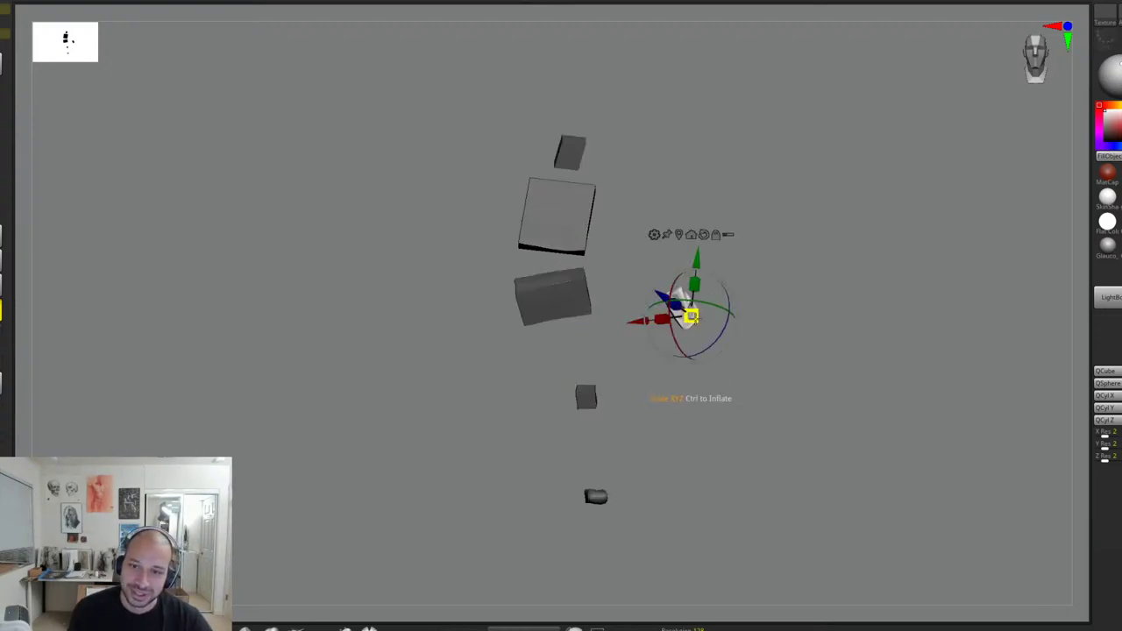
# Step: Nudge the unmasked hand beside the pelvis and refine its wrist and thumb shape
pyautogui.moveTo(737, 294); pyautogui.dragTo(735, 275)
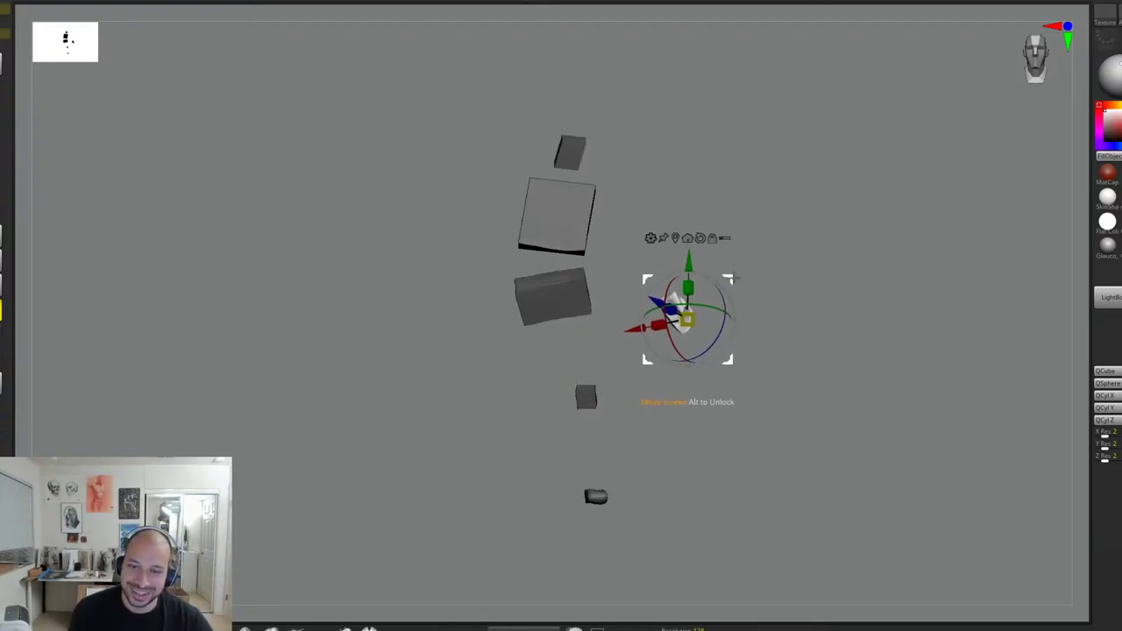
pyautogui.press('q')
pyautogui.keyDown('ctrl'); pyautogui.moveTo(729, 294); pyautogui.dragTo(735, 306, button='right'); pyautogui.keyUp('ctrl')
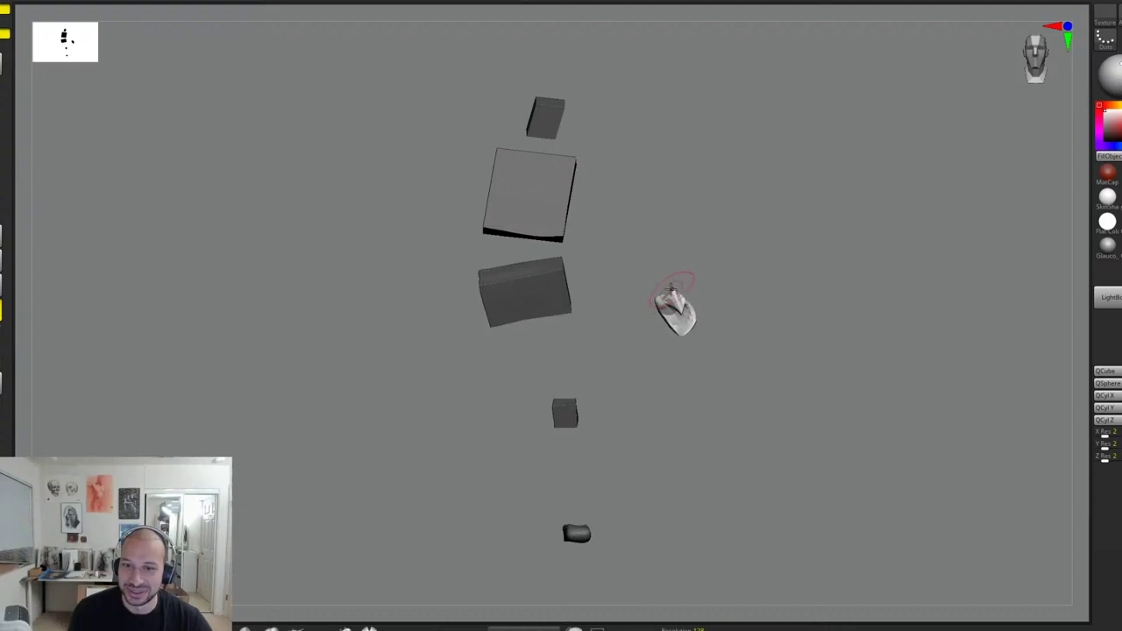
pyautogui.moveTo(670, 291); pyautogui.dragTo(693, 307)
pyautogui.moveTo(759, 313)
pyautogui.mouseDown()
pyautogui.moveTo(756, 280)
pyautogui.moveTo(827, 313)
pyautogui.moveTo(836, 280)
pyautogui.moveTo(803, 256)
pyautogui.mouseUp()
# Step: Reshape the head box into a wider block, working on it from the front and back
pyautogui.keyDown('alt'); pyautogui.moveTo(686, 166); pyautogui.dragTo(742, 201); pyautogui.keyUp('alt')
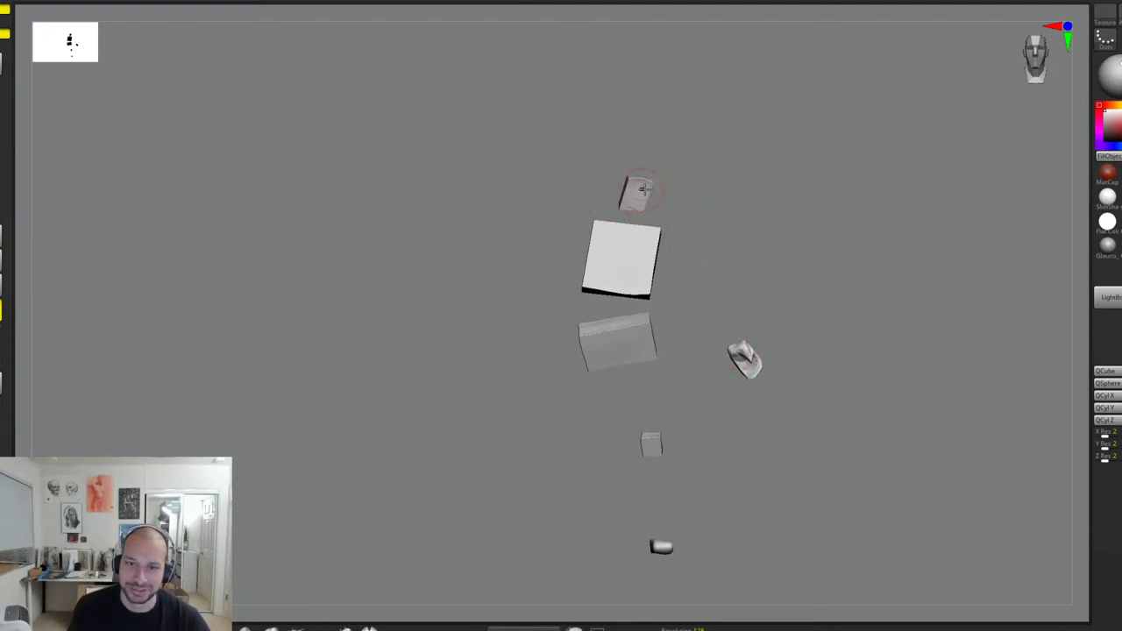
pyautogui.moveTo(689, 201); pyautogui.dragTo(746, 220)
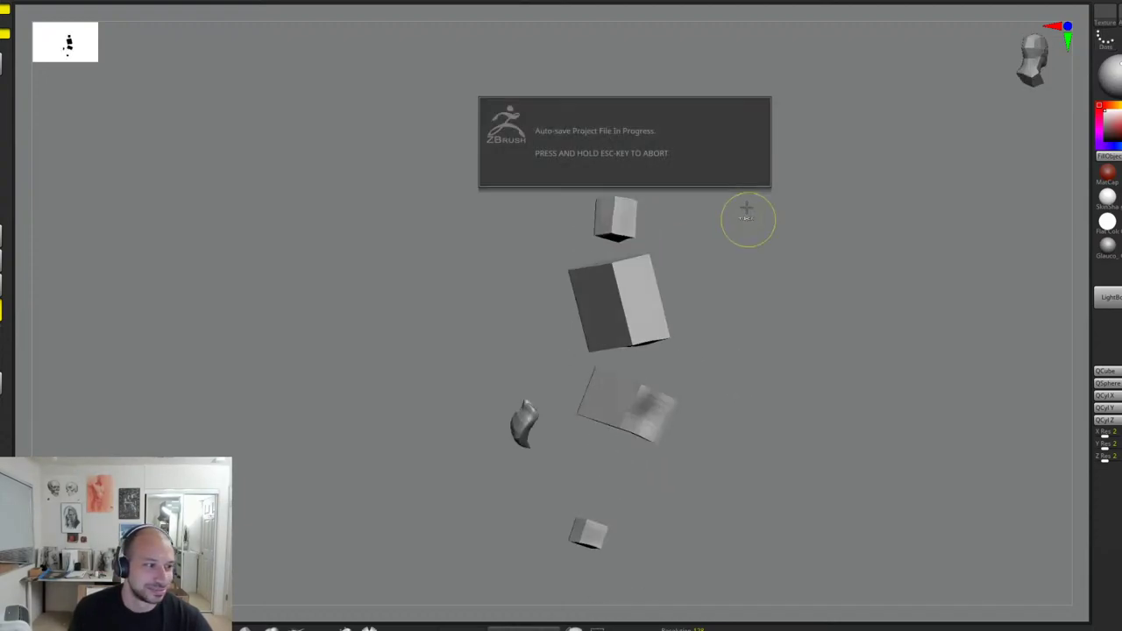
pyautogui.moveTo(802, 276); pyautogui.dragTo(719, 244)
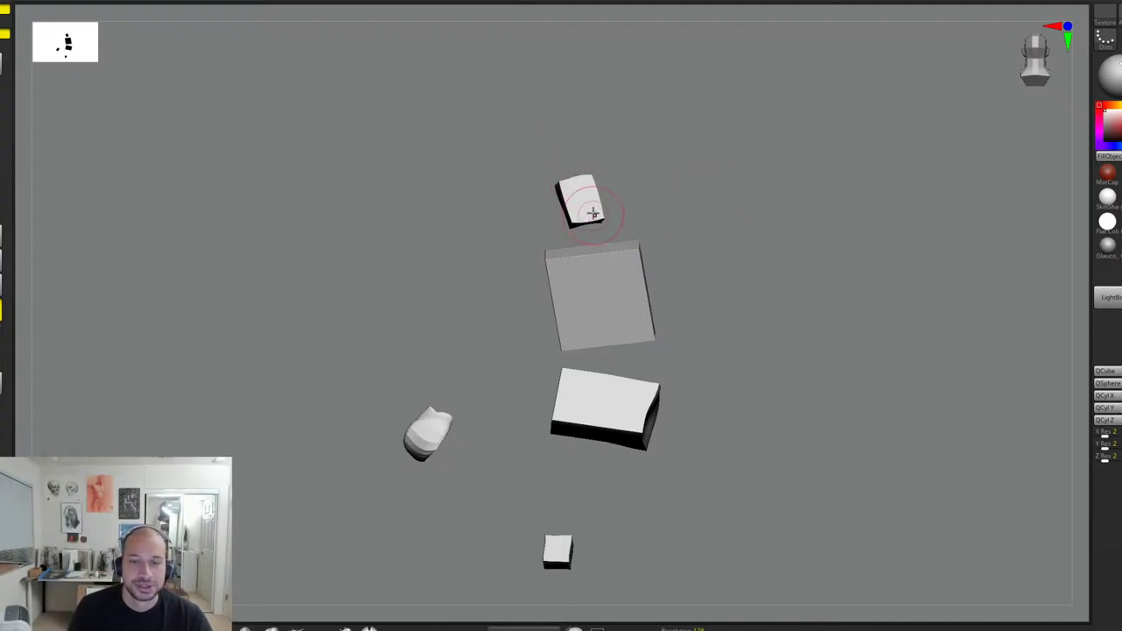
pyautogui.moveTo(656, 219); pyautogui.dragTo(681, 254)
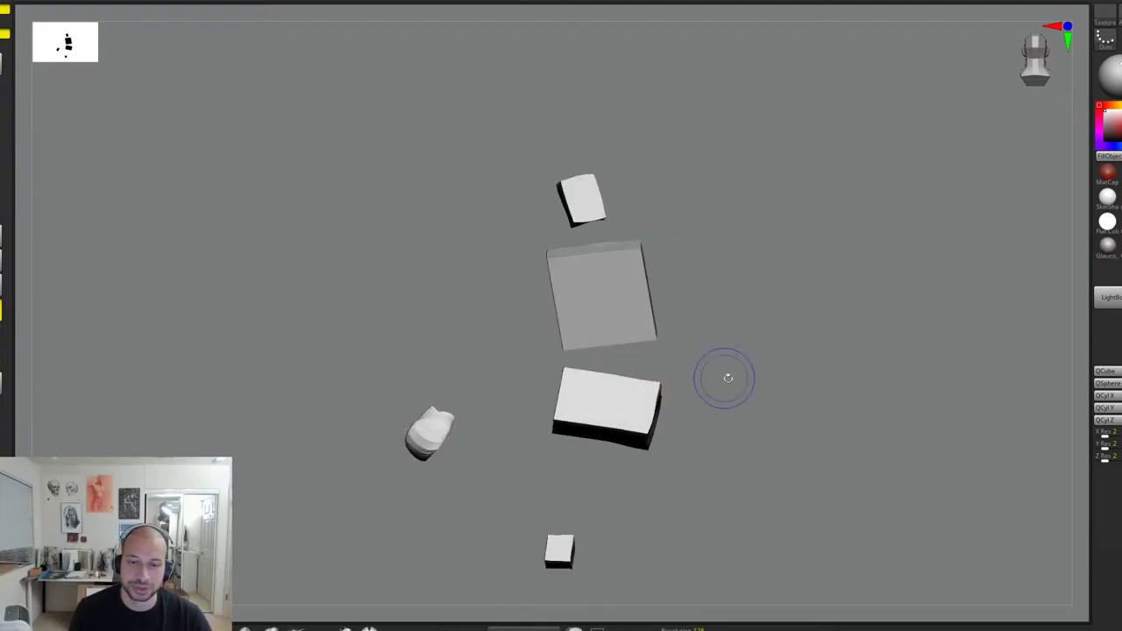
pyautogui.moveTo(724, 376); pyautogui.dragTo(767, 287)
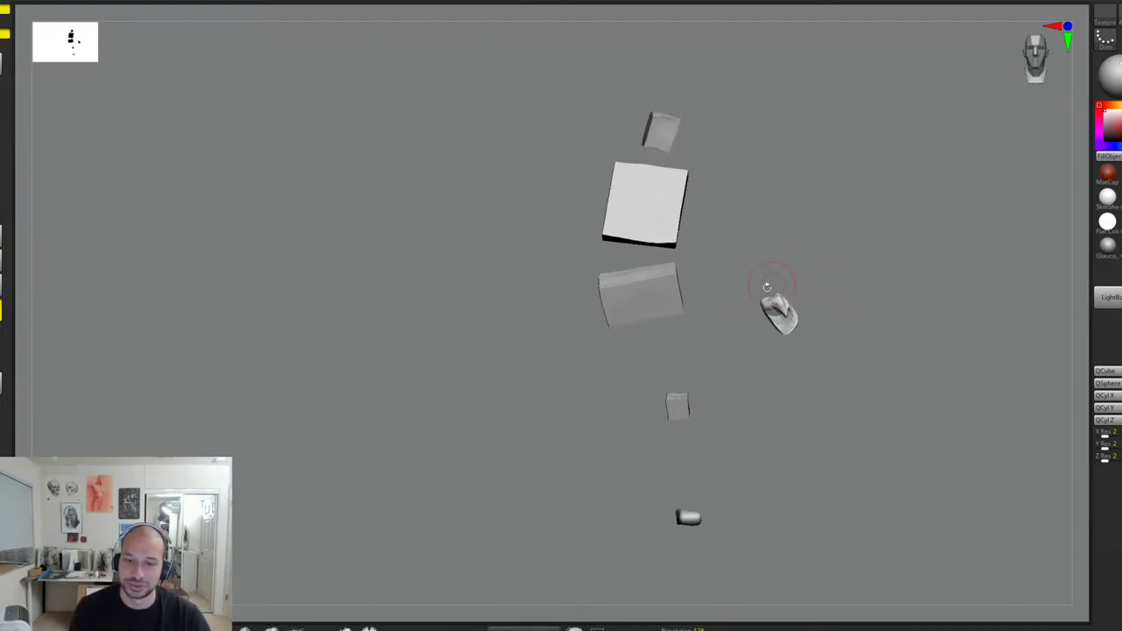
# Step: Build up the top of the foot and refine the hand's outline
pyautogui.moveTo(717, 440)
pyautogui.mouseDown()
pyautogui.moveTo(727, 418)
pyautogui.moveTo(801, 409)
pyautogui.moveTo(755, 395)
pyautogui.moveTo(766, 380)
pyautogui.moveTo(746, 389)
pyautogui.moveTo(683, 341)
pyautogui.moveTo(659, 368)
pyautogui.moveTo(679, 381)
pyautogui.mouseUp()
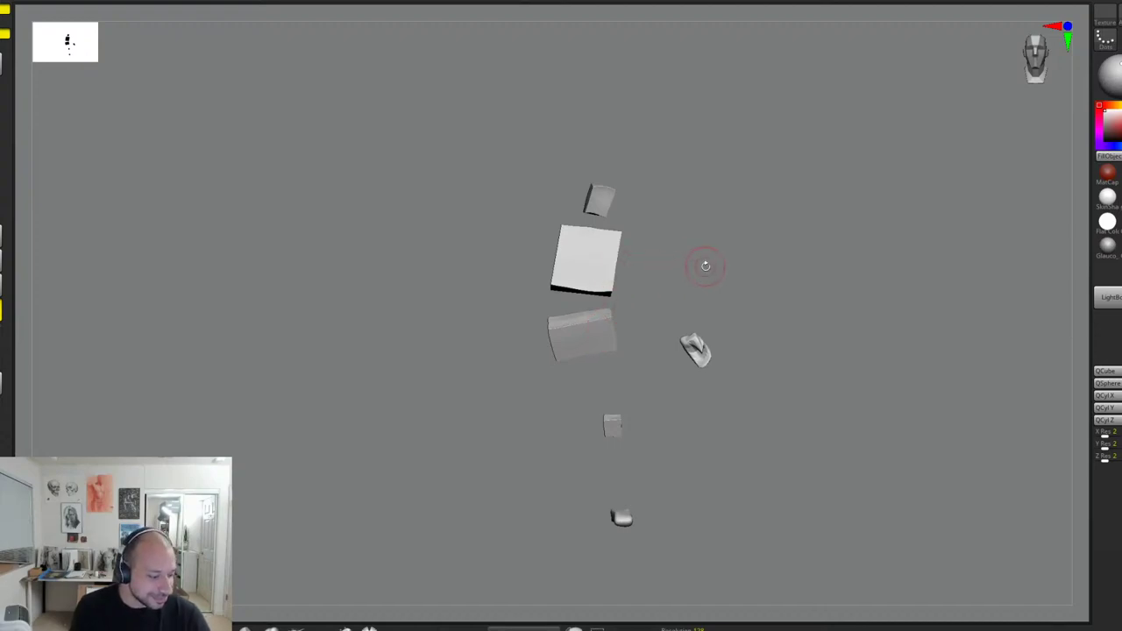
pyautogui.keyDown('alt'); pyautogui.moveTo(779, 276); pyautogui.dragTo(783, 312); pyautogui.keyUp('alt')
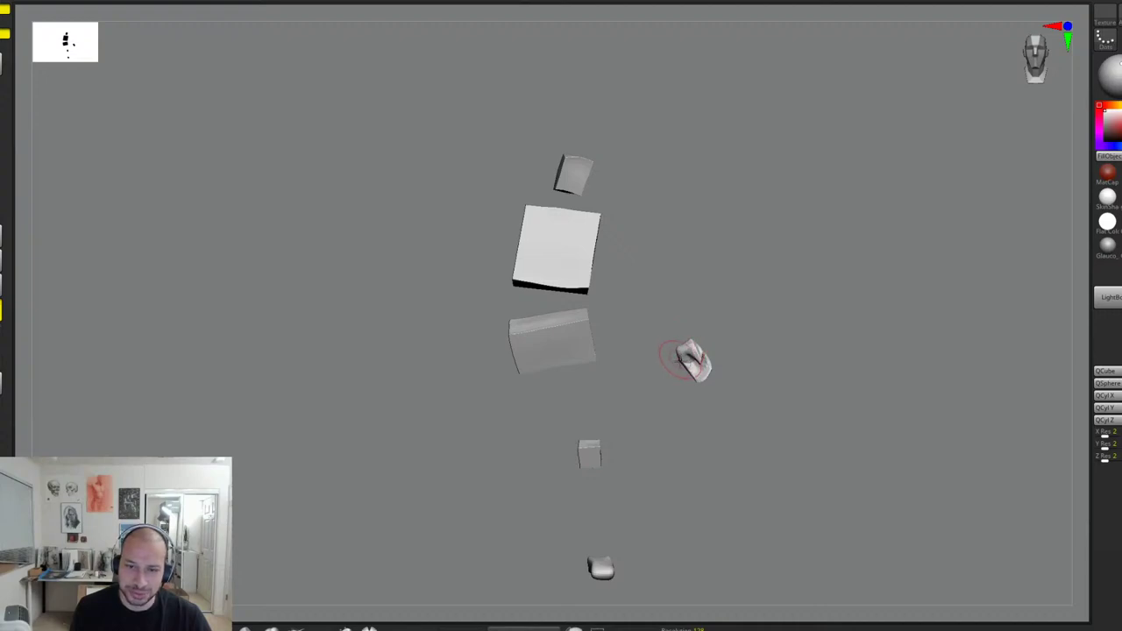
pyautogui.moveTo(661, 322); pyautogui.dragTo(711, 271)
# Step: Mask everything except the hand and shift it slightly closer to the pelvis
pyautogui.press('w')
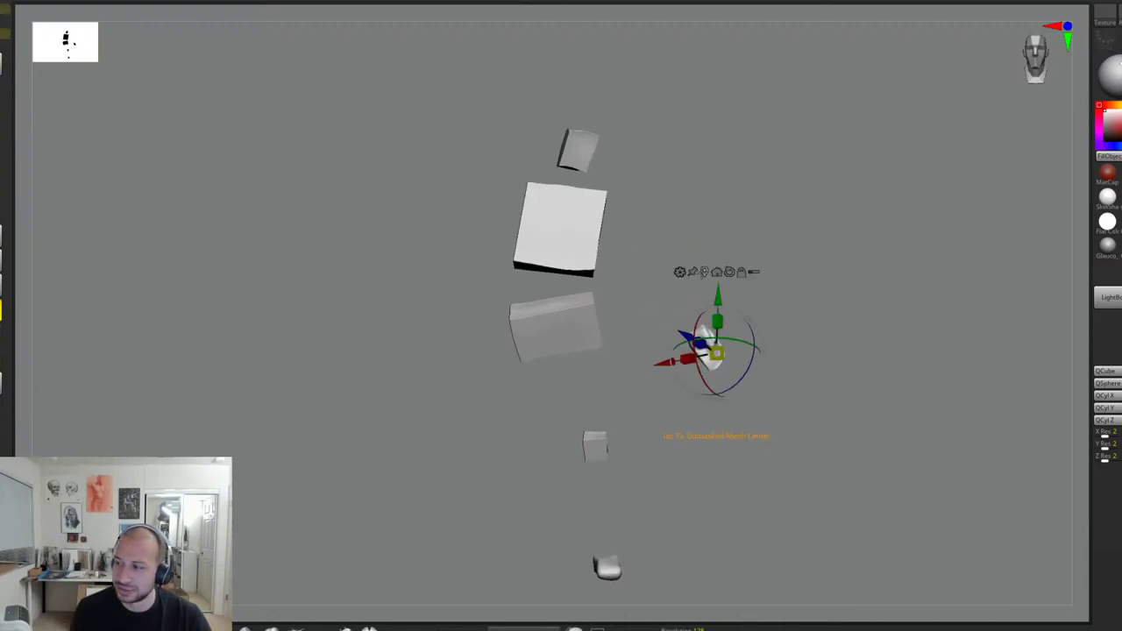
pyautogui.moveTo(757, 314); pyautogui.dragTo(755, 315)
pyautogui.hotkey('ctrl', 'z')
pyautogui.keyDown('ctrl'); pyautogui.click(682, 399); pyautogui.keyUp('ctrl')
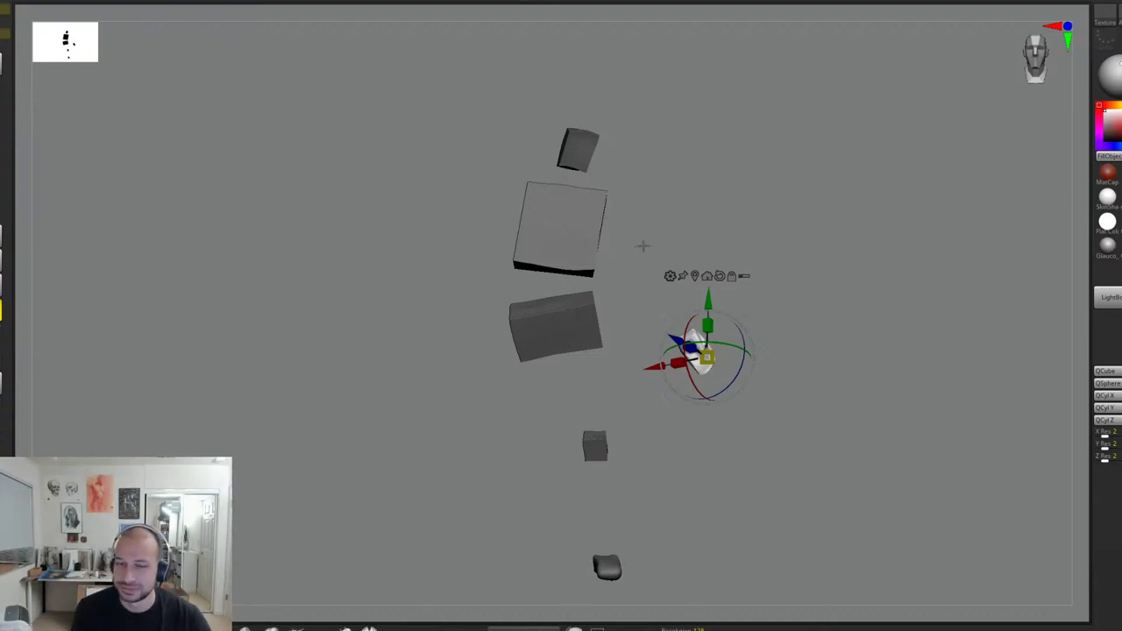
# Step: Isolate the hand, restore all parts, and mirror the hand across the X axis, merged into one SubTool
pyautogui.press('q')
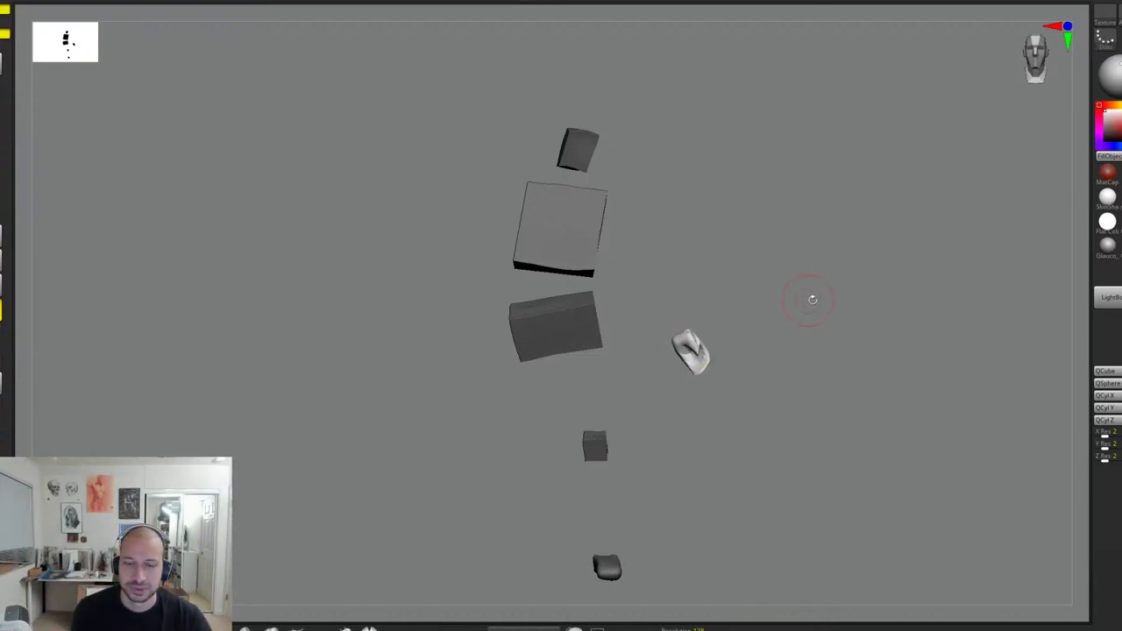
pyautogui.keyDown('ctrl'); pyautogui.keyDown('shift'); pyautogui.click(685, 351); pyautogui.keyUp('shift'); pyautogui.keyUp('ctrl')
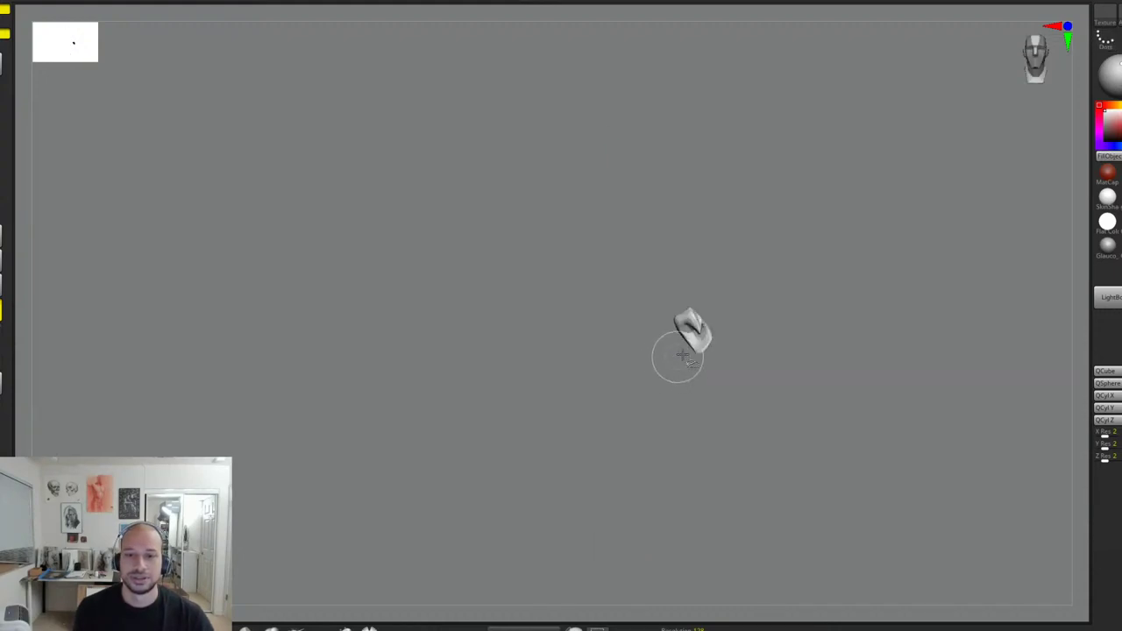
pyautogui.keyDown('ctrl'); pyautogui.keyDown('shift'); pyautogui.click(386, 117); pyautogui.keyUp('shift'); pyautogui.keyUp('ctrl')
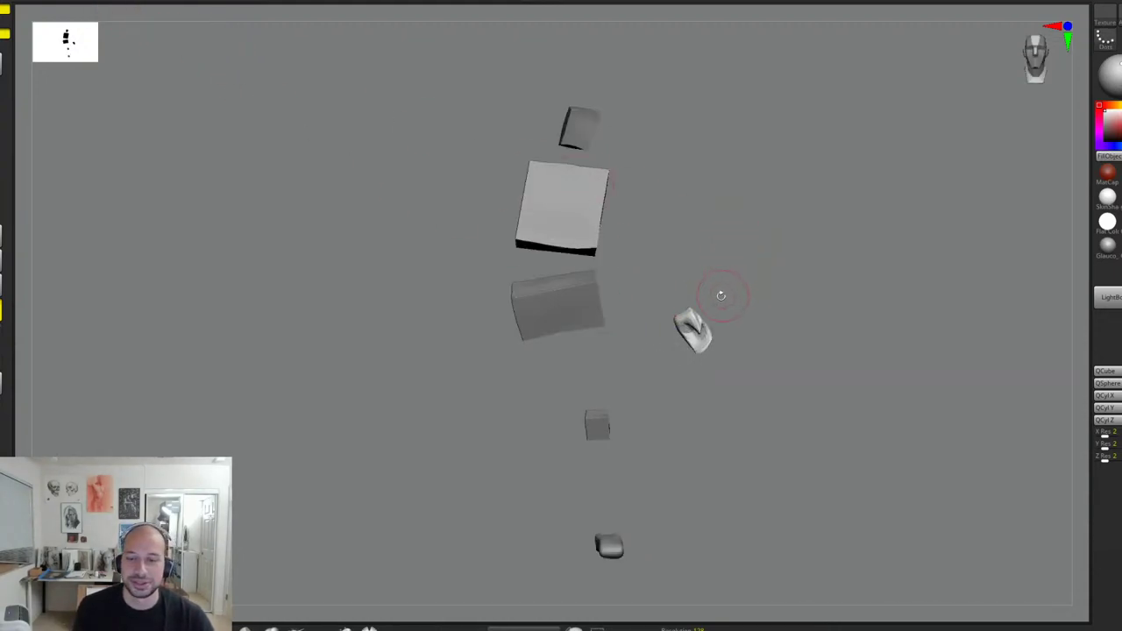
pyautogui.press('w')
pyautogui.click(76, 3)
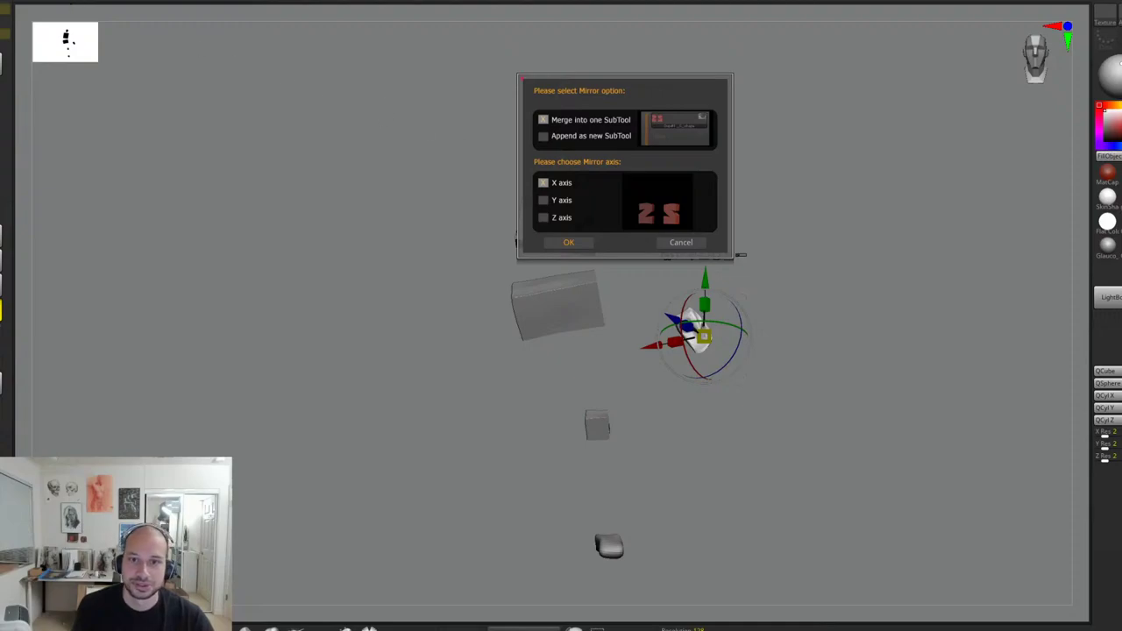
pyautogui.click(568, 242)
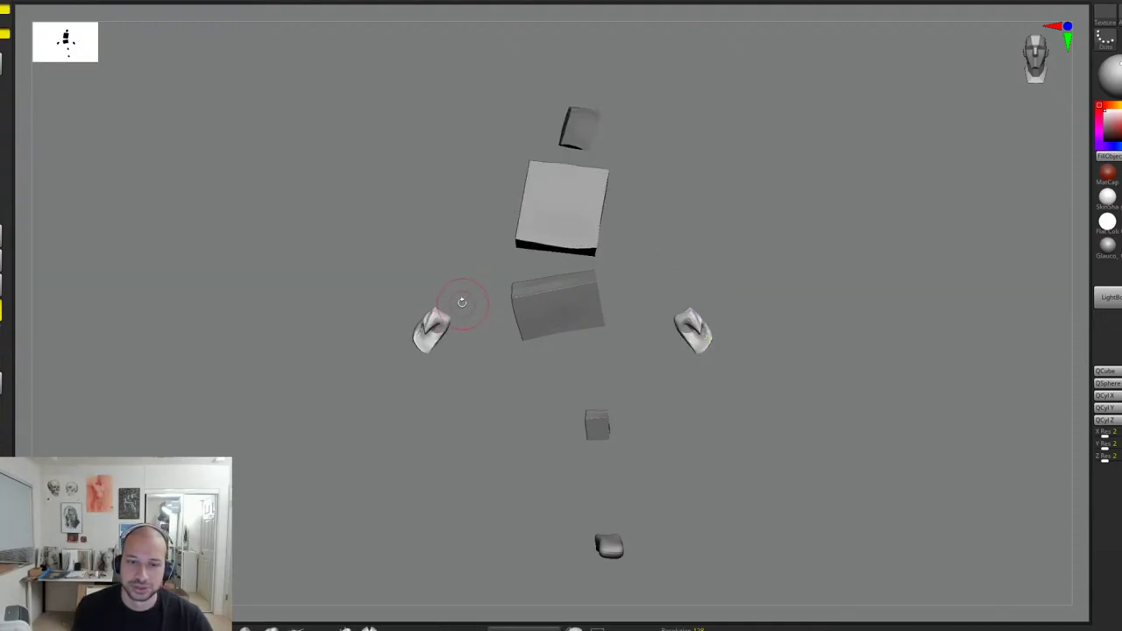
# Step: Mask all but the mirrored hand, then raise and rotate it to sit in front of the ribcage's upper part
pyautogui.press('w')
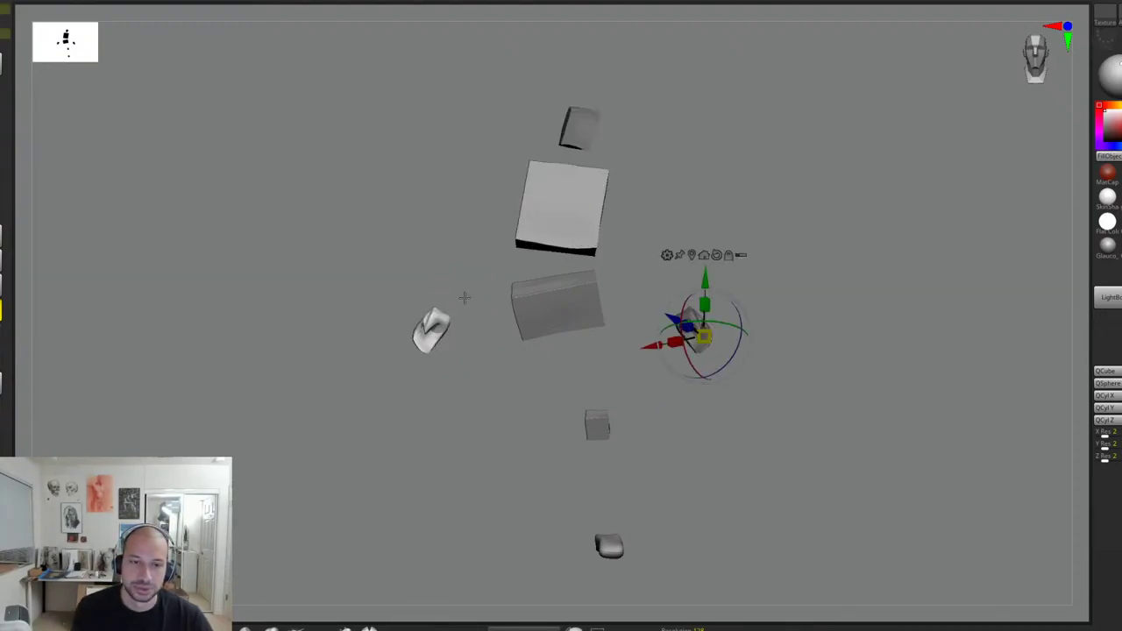
pyautogui.keyDown('alt'); pyautogui.click(436, 318); pyautogui.keyUp('alt')
pyautogui.keyDown('alt'); pyautogui.click(441, 321); pyautogui.keyUp('alt')
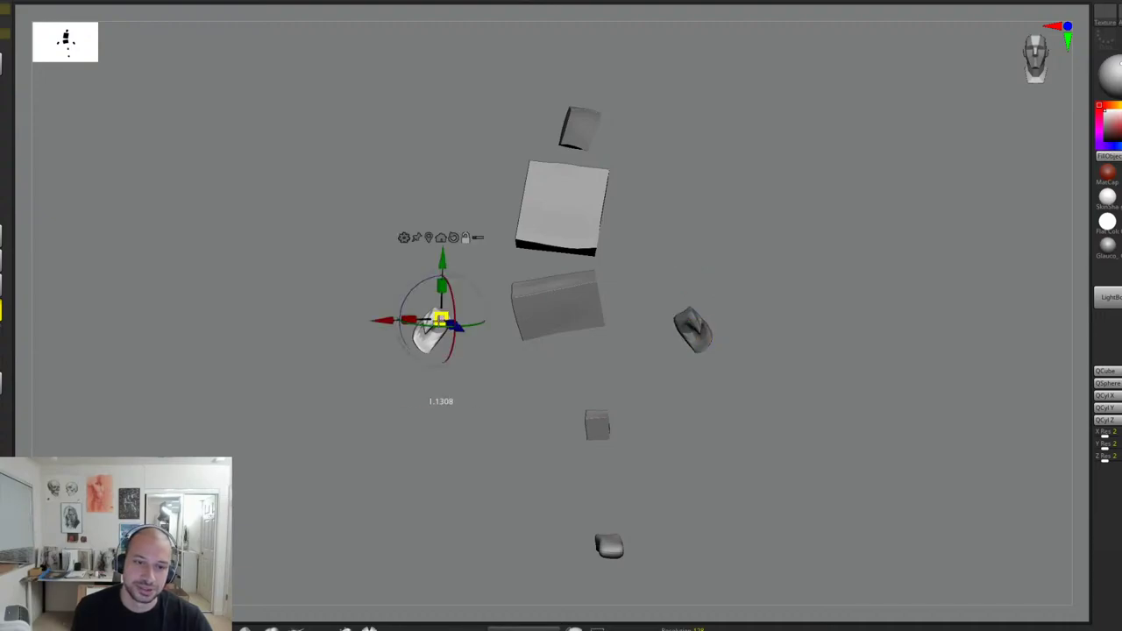
pyautogui.moveTo(482, 279)
pyautogui.mouseDown()
pyautogui.moveTo(489, 158)
pyautogui.moveTo(488, 262)
pyautogui.mouseUp()
pyautogui.moveTo(466, 209); pyautogui.dragTo(526, 207, button='right')
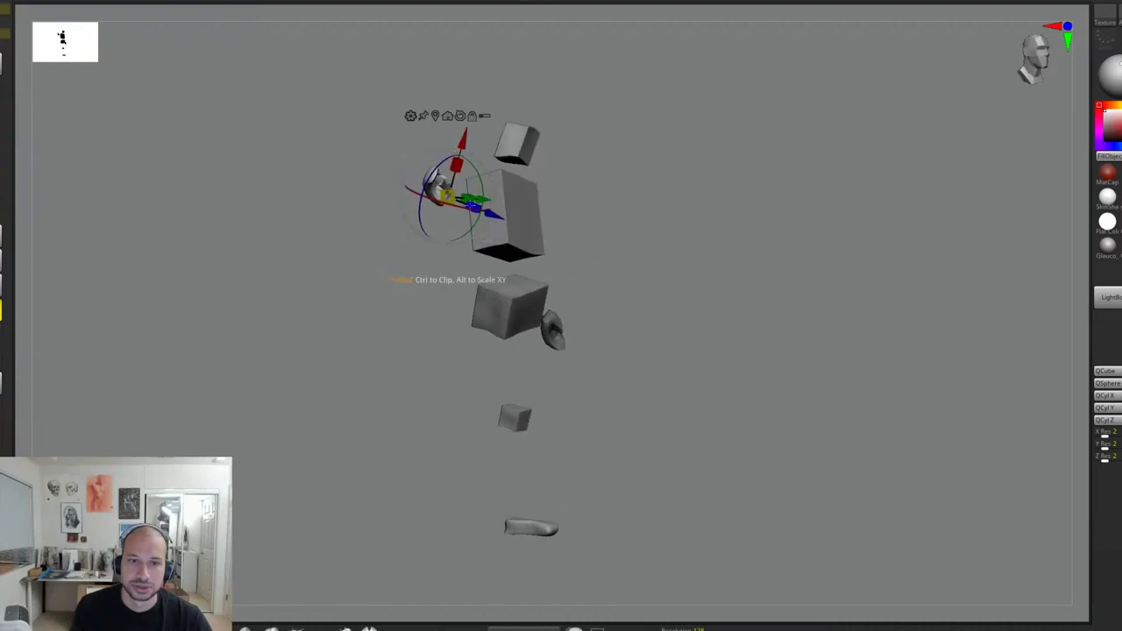
# Step: Move and rotate the mirrored hand so it sits out to the side of the ribcage's upper part
pyautogui.moveTo(463, 211); pyautogui.dragTo(496, 205)
pyautogui.moveTo(500, 205); pyautogui.dragTo(452, 207, button='right')
pyautogui.moveTo(459, 211)
pyautogui.mouseDown()
pyautogui.moveTo(501, 194)
pyautogui.moveTo(468, 193)
pyautogui.mouseUp()
pyautogui.moveTo(641, 178); pyautogui.dragTo(659, 175, button='right')
pyautogui.moveTo(468, 193); pyautogui.dragTo(458, 165)
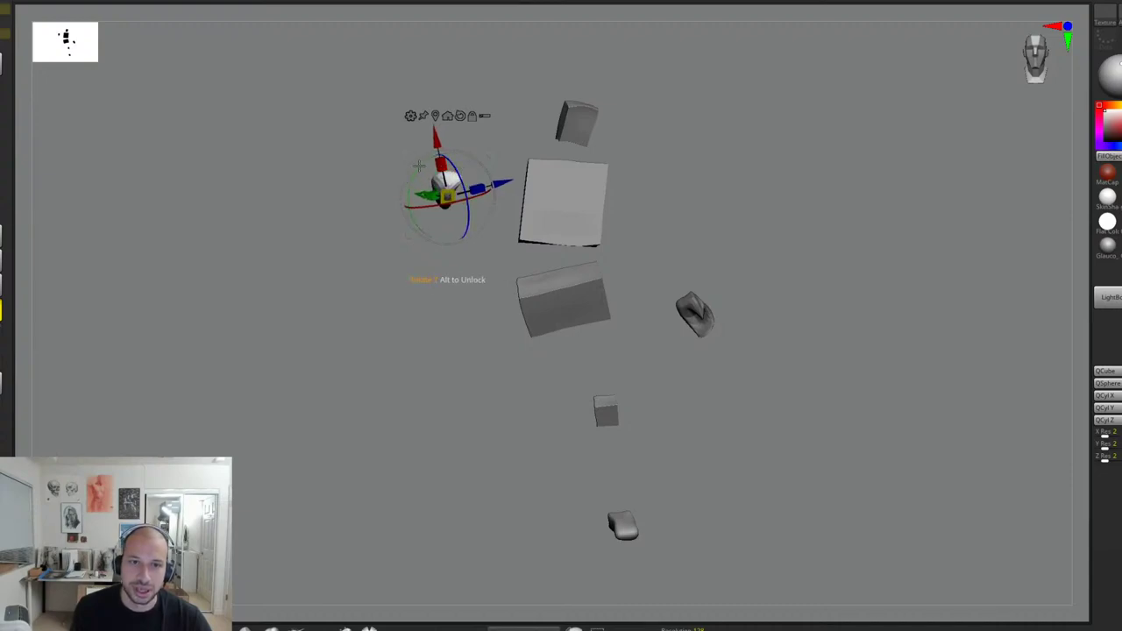
# Step: Bring the mirrored hand forward of the ribcage in side view and tilt it upward
pyautogui.click(485, 116)
pyautogui.moveTo(528, 106); pyautogui.dragTo(565, 99, button='right')
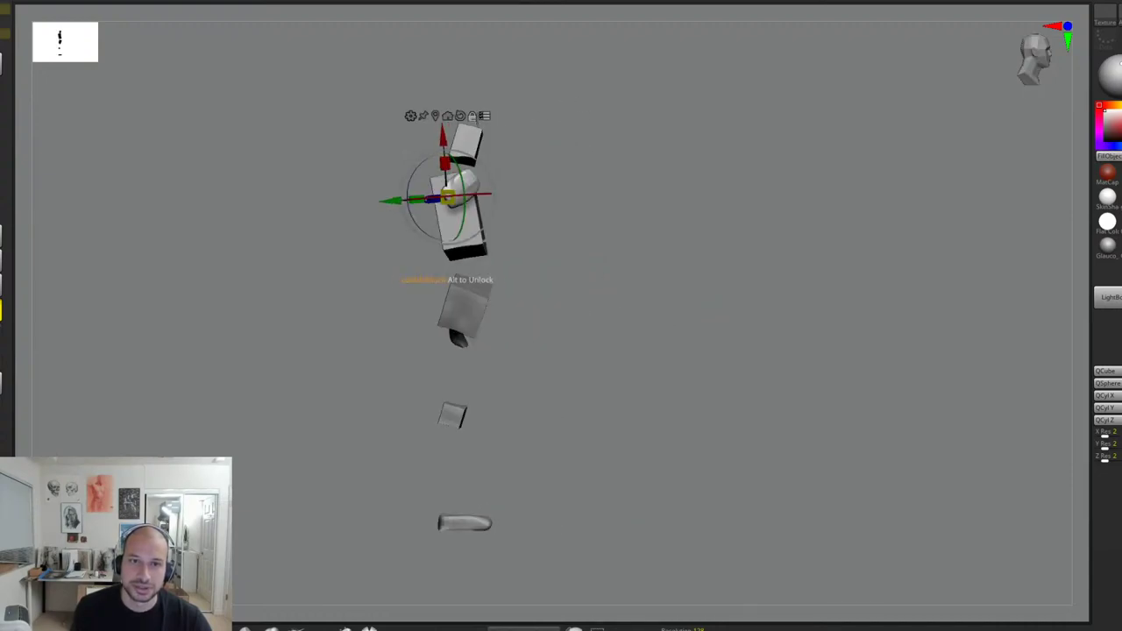
pyautogui.keyDown('alt'); pyautogui.moveTo(516, 121); pyautogui.dragTo(531, 126); pyautogui.keyUp('alt')
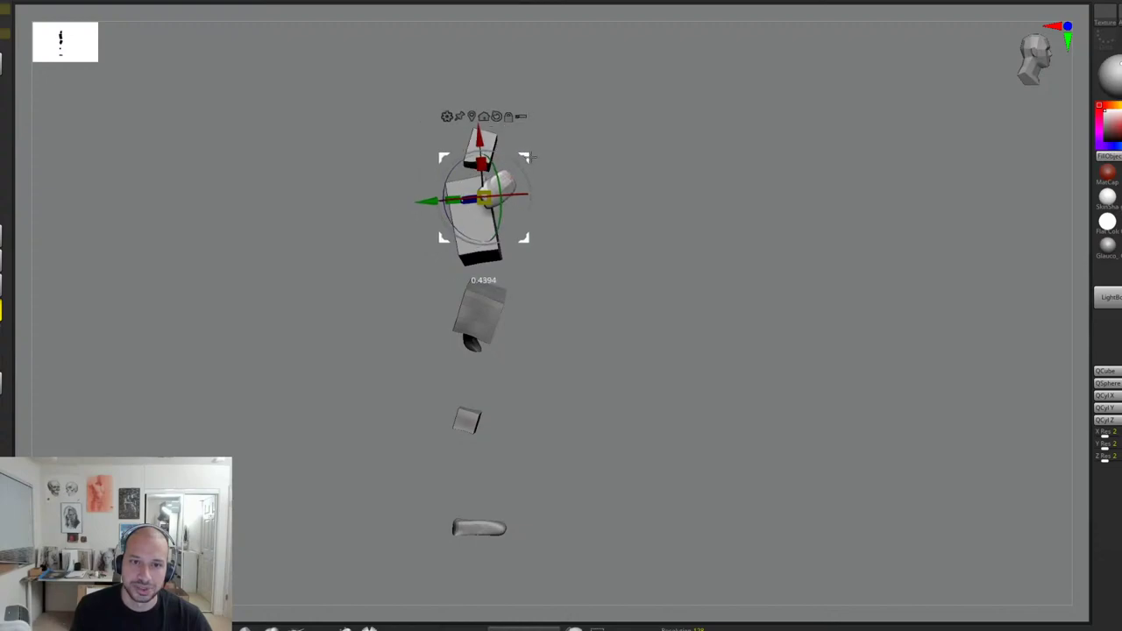
pyautogui.moveTo(529, 157); pyautogui.dragTo(643, 161)
pyautogui.moveTo(550, 151)
pyautogui.mouseDown()
pyautogui.moveTo(532, 170)
pyautogui.moveTo(543, 163)
pyautogui.mouseUp()
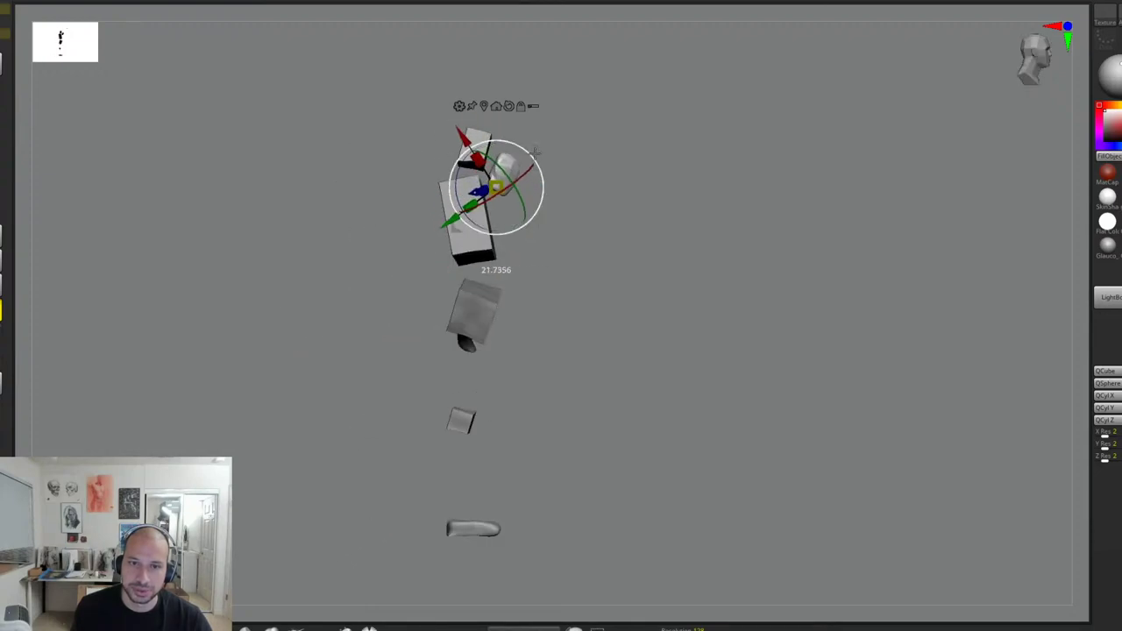
pyautogui.moveTo(643, 167); pyautogui.dragTo(696, 197)
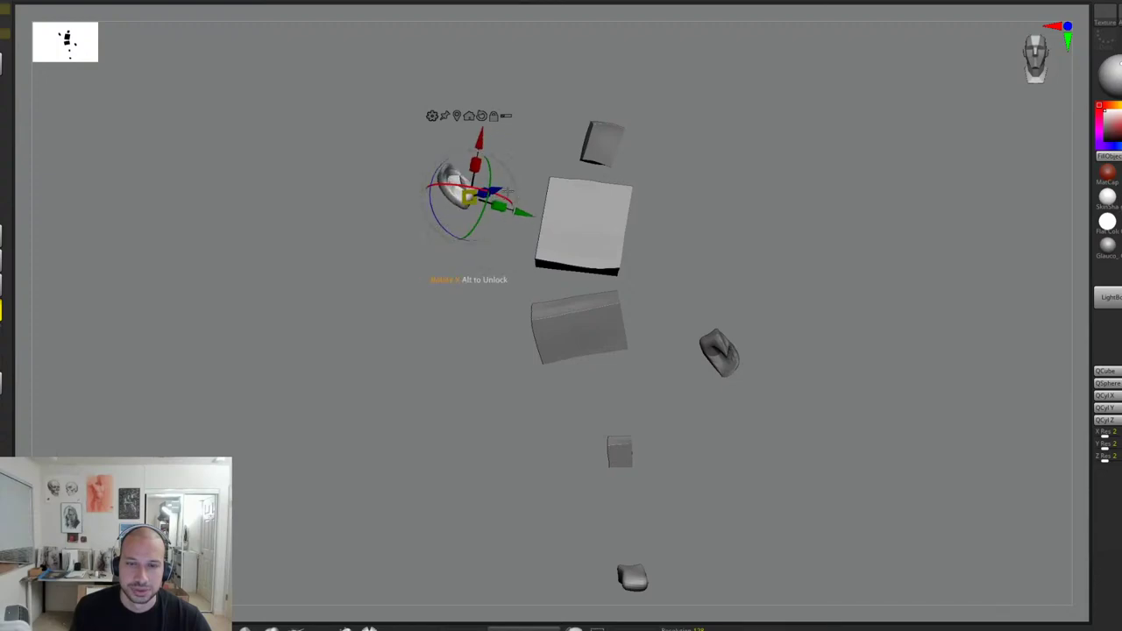
# Step: Reshape the outline of the raised hand with brush strokes from the front and back
pyautogui.press('q')
pyautogui.moveTo(450, 165); pyautogui.dragTo(462, 160)
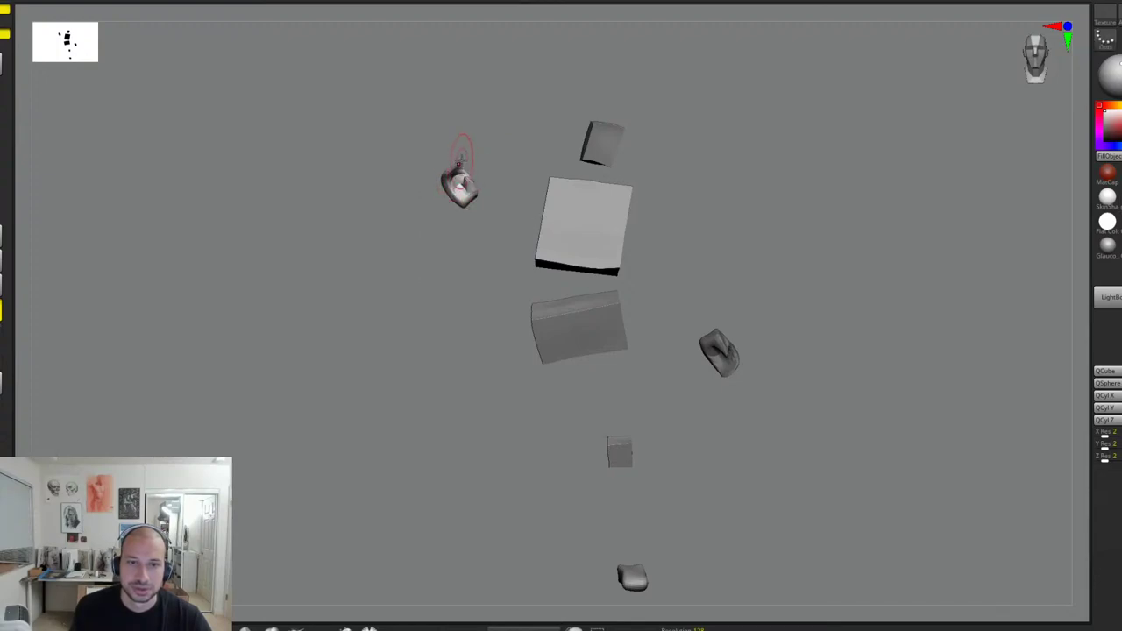
pyautogui.moveTo(462, 171)
pyautogui.mouseDown(button='right')
pyautogui.moveTo(514, 158)
pyautogui.moveTo(449, 171)
pyautogui.mouseUp(button='right')
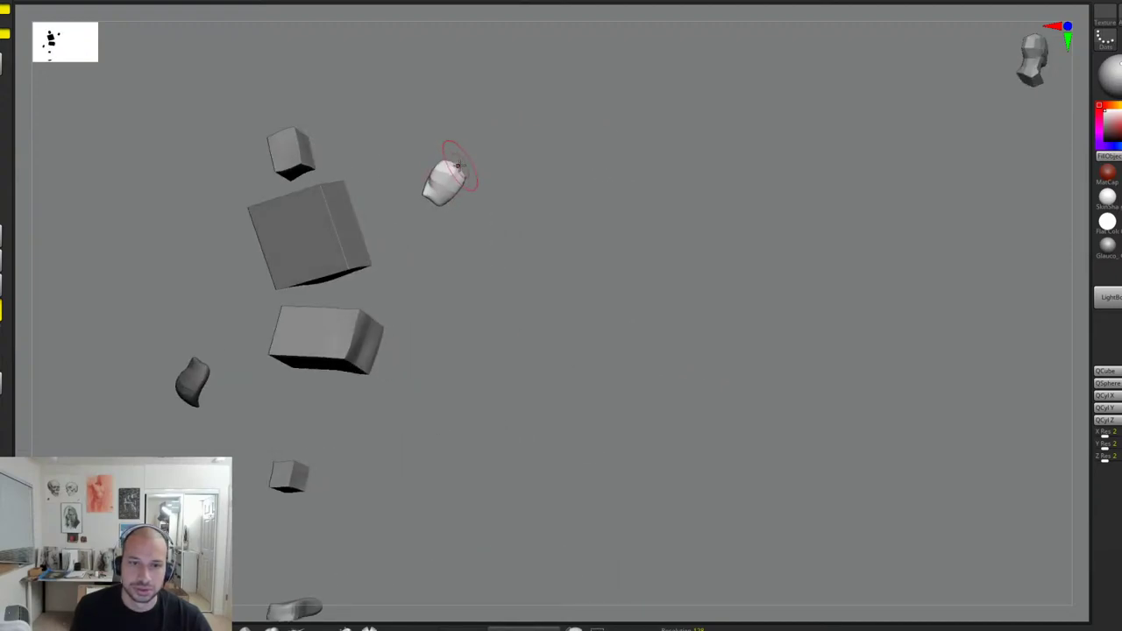
pyautogui.moveTo(517, 174); pyautogui.dragTo(495, 202, button='right')
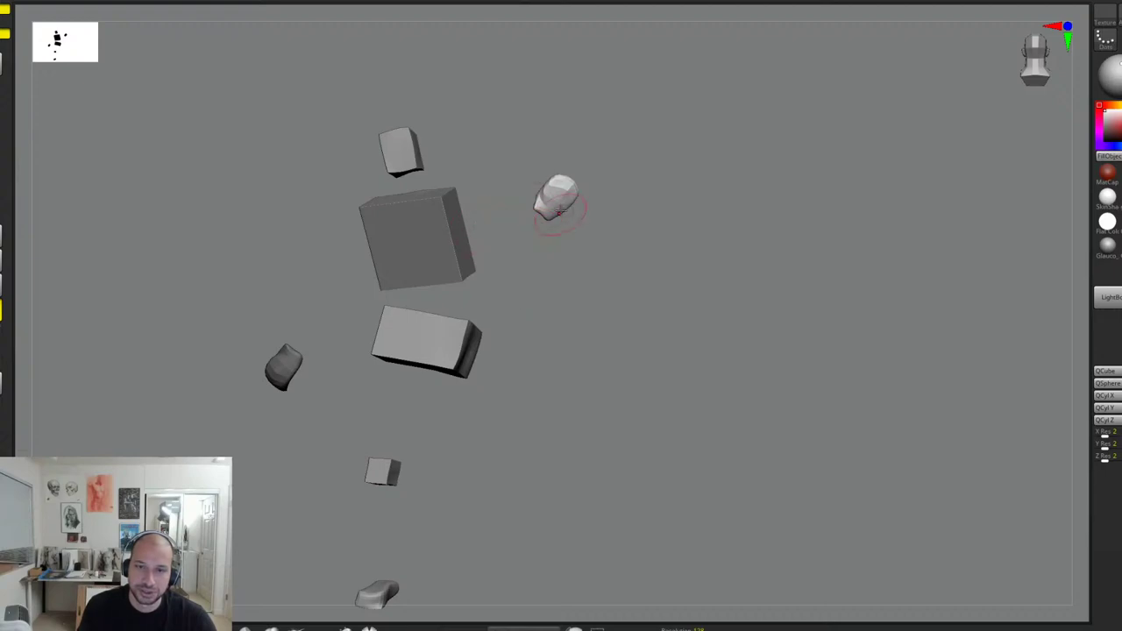
# Step: Rotate the raised hand so its cupped palm faces inward, toward the head and ribcage
pyautogui.press('w')
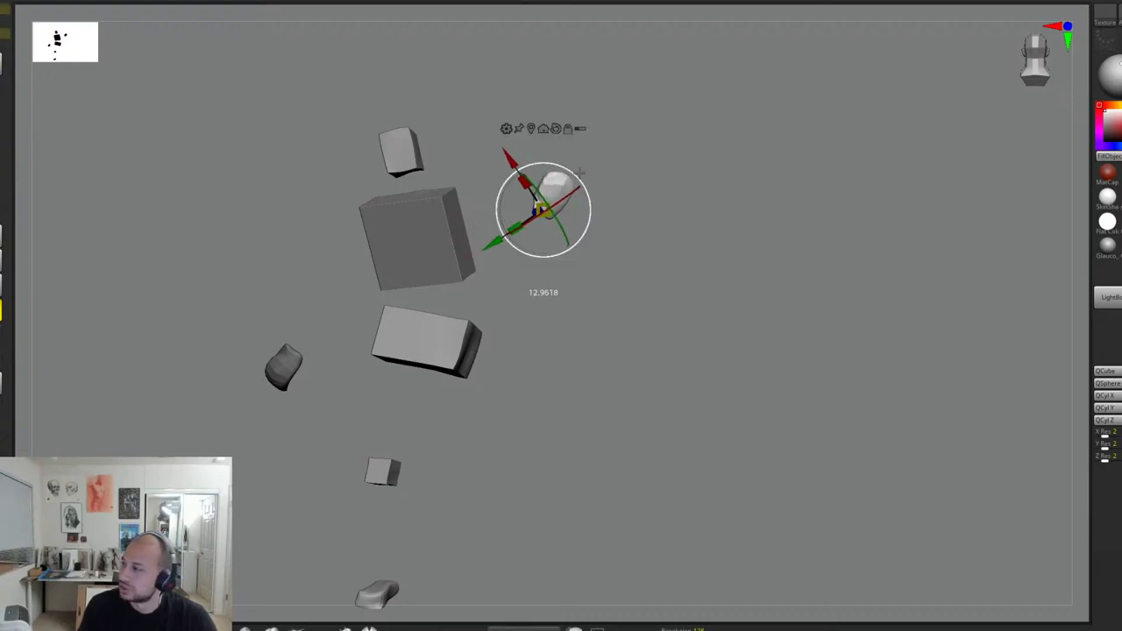
pyautogui.moveTo(580, 173); pyautogui.dragTo(563, 165)
pyautogui.moveTo(596, 168); pyautogui.dragTo(599, 172, button='right')
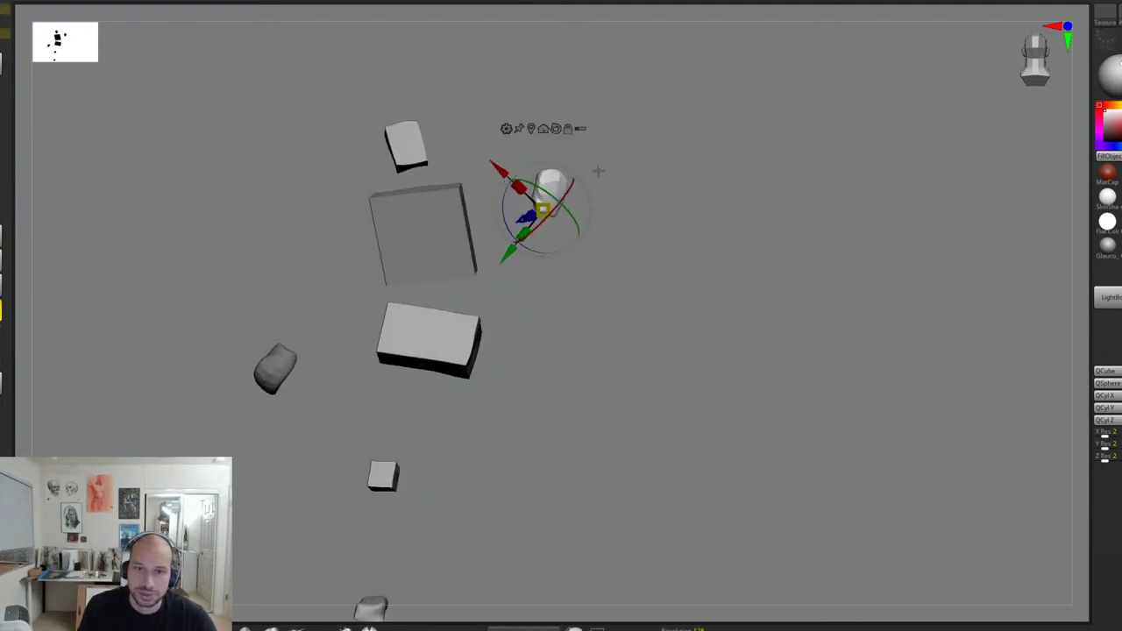
pyautogui.moveTo(591, 168)
pyautogui.mouseDown()
pyautogui.moveTo(570, 219)
pyautogui.moveTo(575, 203)
pyautogui.moveTo(510, 212)
pyautogui.moveTo(567, 206)
pyautogui.moveTo(567, 185)
pyautogui.moveTo(575, 194)
pyautogui.moveTo(526, 214)
pyautogui.mouseUp()
pyautogui.press('q')
pyautogui.keyDown('ctrl'); pyautogui.moveTo(694, 229); pyautogui.dragTo(679, 221, button='right'); pyautogui.keyUp('ctrl')
pyautogui.keyDown('alt'); pyautogui.moveTo(680, 221); pyautogui.dragTo(698, 206, button='right'); pyautogui.keyUp('alt')
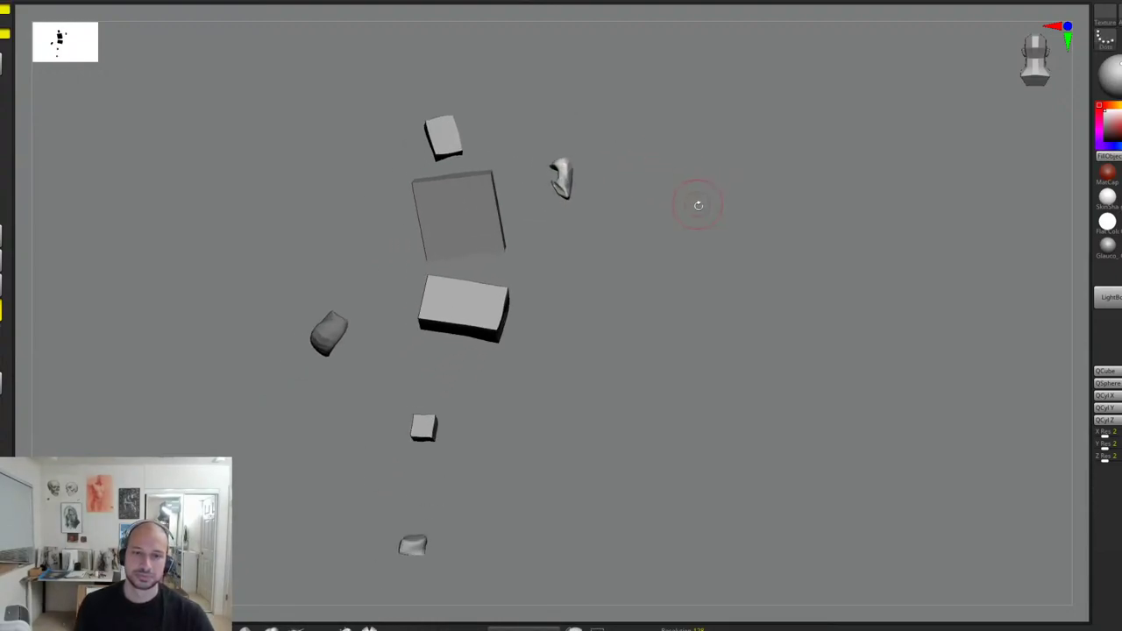
pyautogui.moveTo(698, 205)
pyautogui.mouseDown()
pyautogui.moveTo(678, 223)
pyautogui.moveTo(812, 248)
pyautogui.moveTo(799, 202)
pyautogui.moveTo(696, 214)
pyautogui.mouseUp()
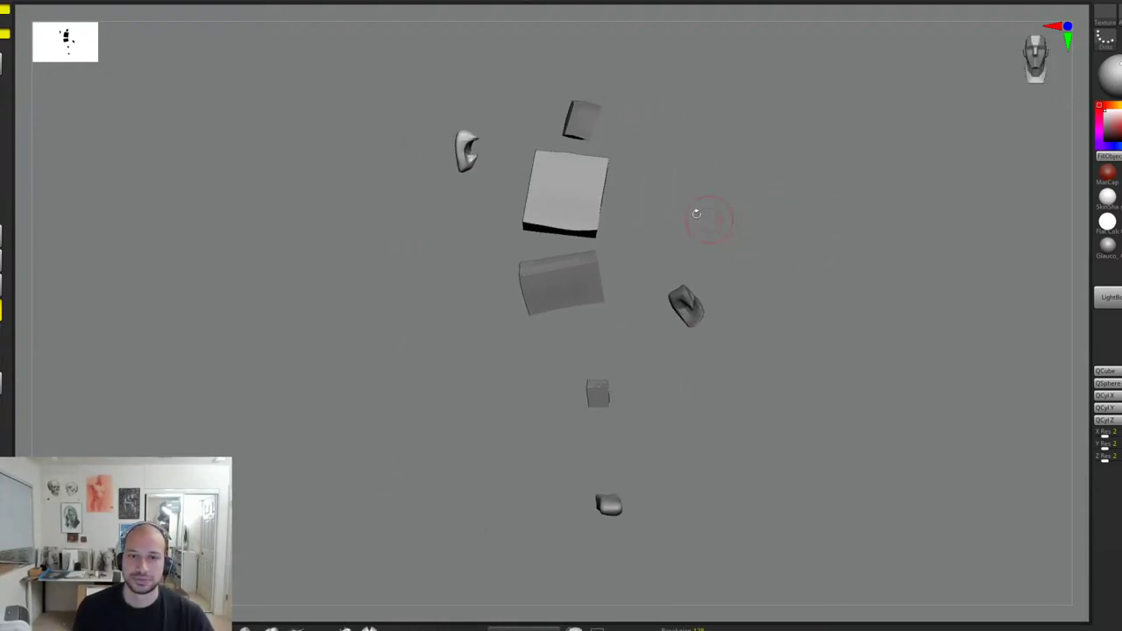
pyautogui.moveTo(461, 194); pyautogui.dragTo(456, 190)
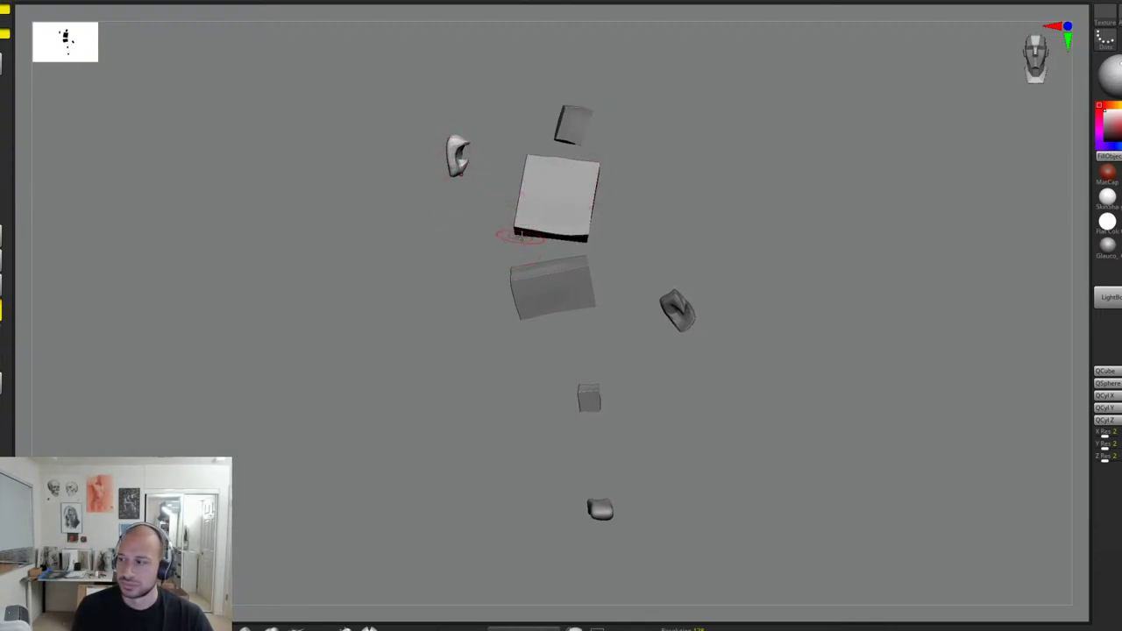
# Step: Select the SubTool with the body boxes and push the ribcage's lower front edge up into an arch
pyautogui.keyDown('alt'); pyautogui.moveTo(598, 224); pyautogui.dragTo(564, 249, button='right'); pyautogui.keyUp('alt')
pyautogui.press('w')
pyautogui.press('q')
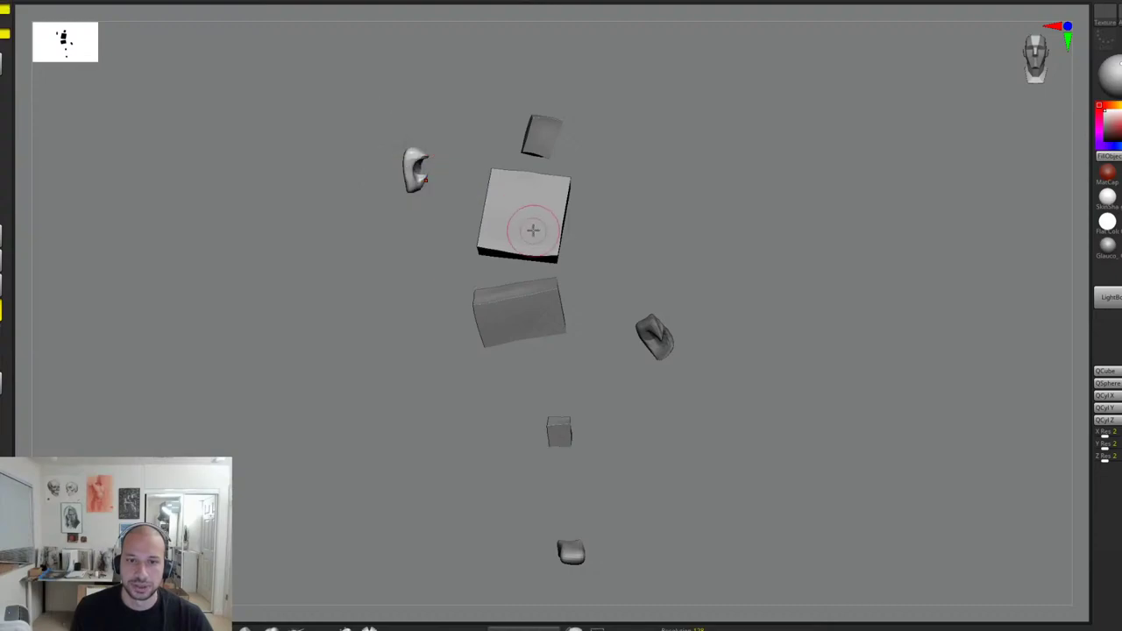
pyautogui.press('w')
pyautogui.click(535, 225)
pyautogui.press('q')
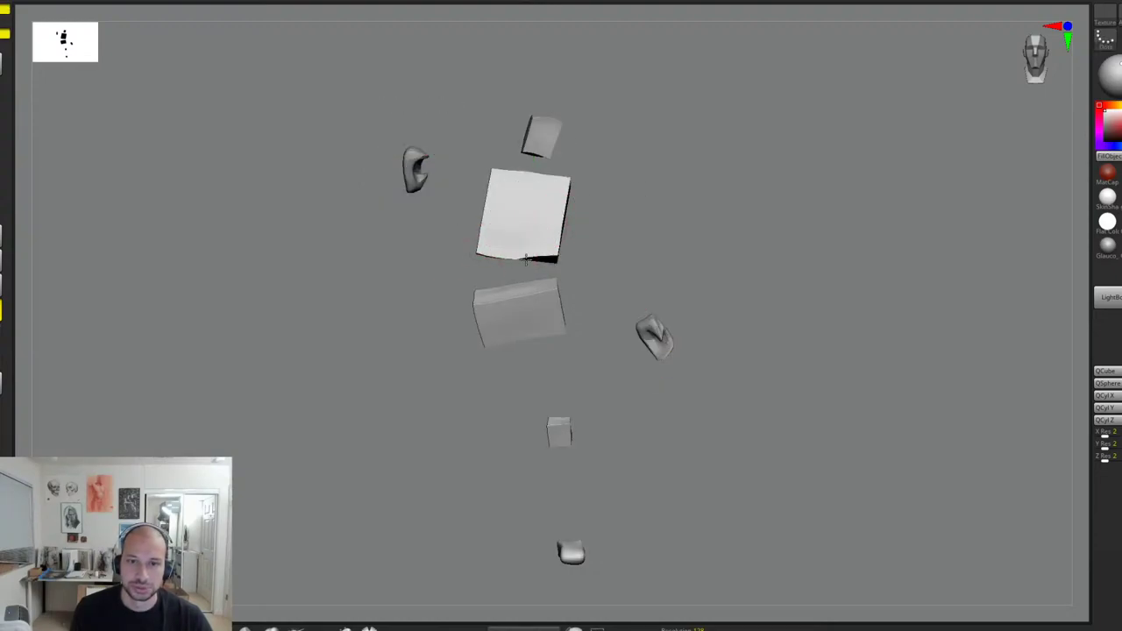
pyautogui.moveTo(591, 225); pyautogui.dragTo(526, 246)
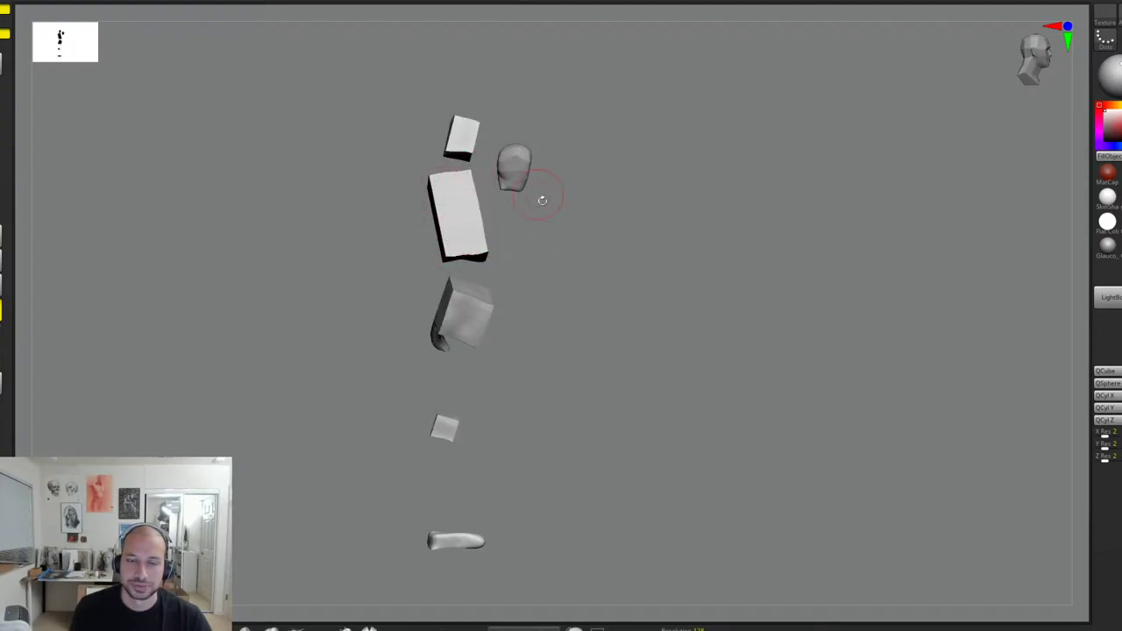
pyautogui.moveTo(542, 200); pyautogui.dragTo(514, 181)
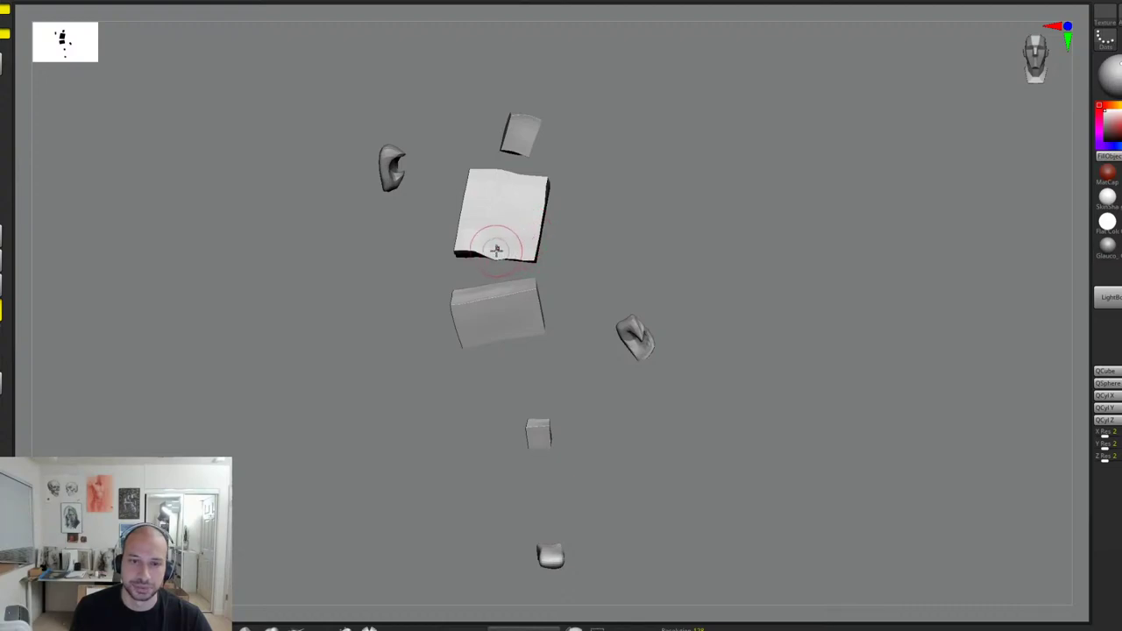
pyautogui.moveTo(571, 252); pyautogui.dragTo(647, 242)
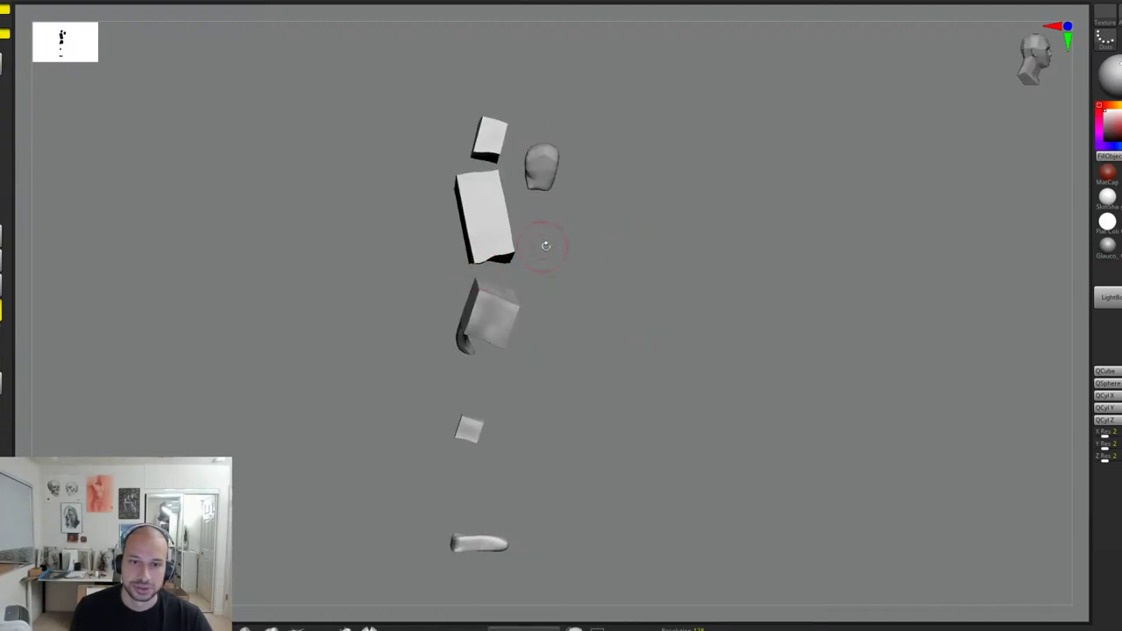
pyautogui.moveTo(546, 247); pyautogui.dragTo(446, 245)
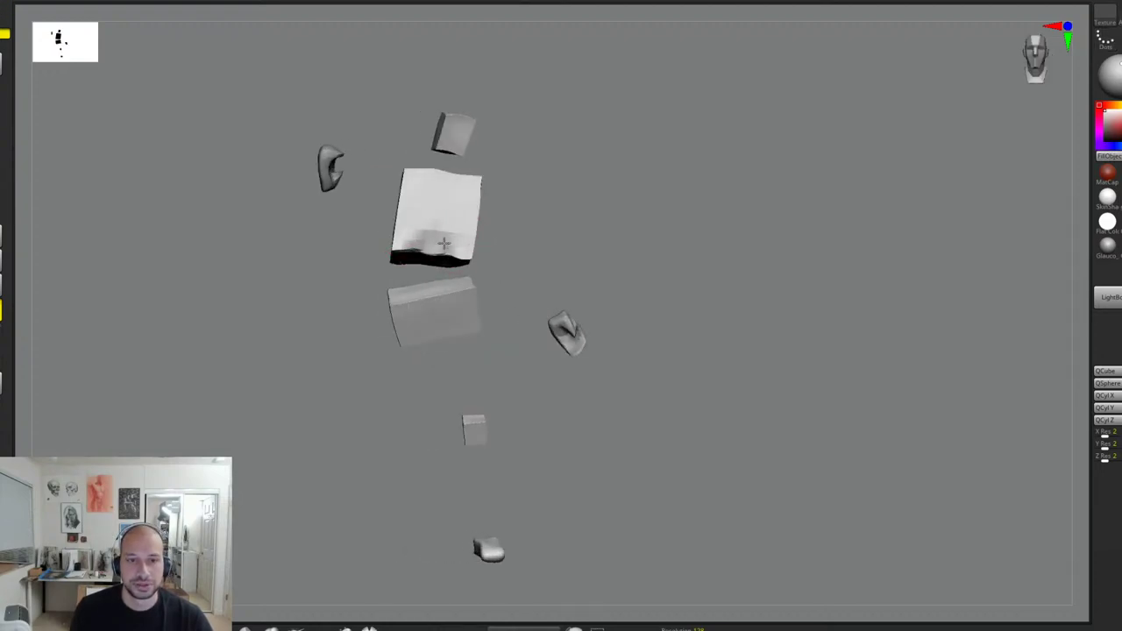
pyautogui.moveTo(526, 238); pyautogui.dragTo(456, 256)
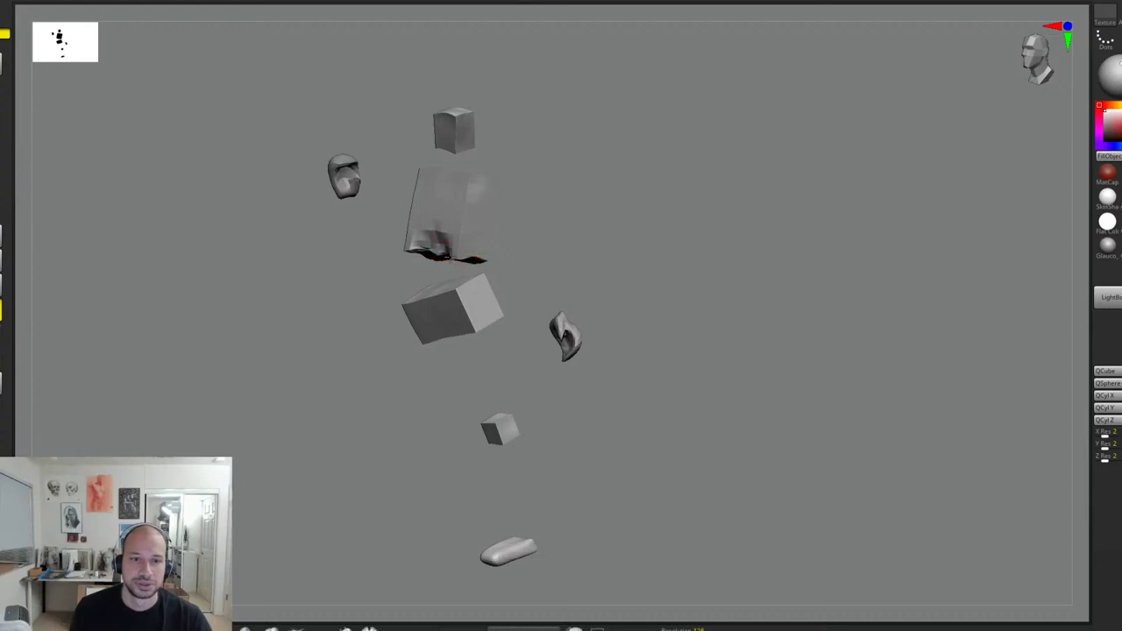
pyautogui.moveTo(550, 235); pyautogui.dragTo(665, 257)
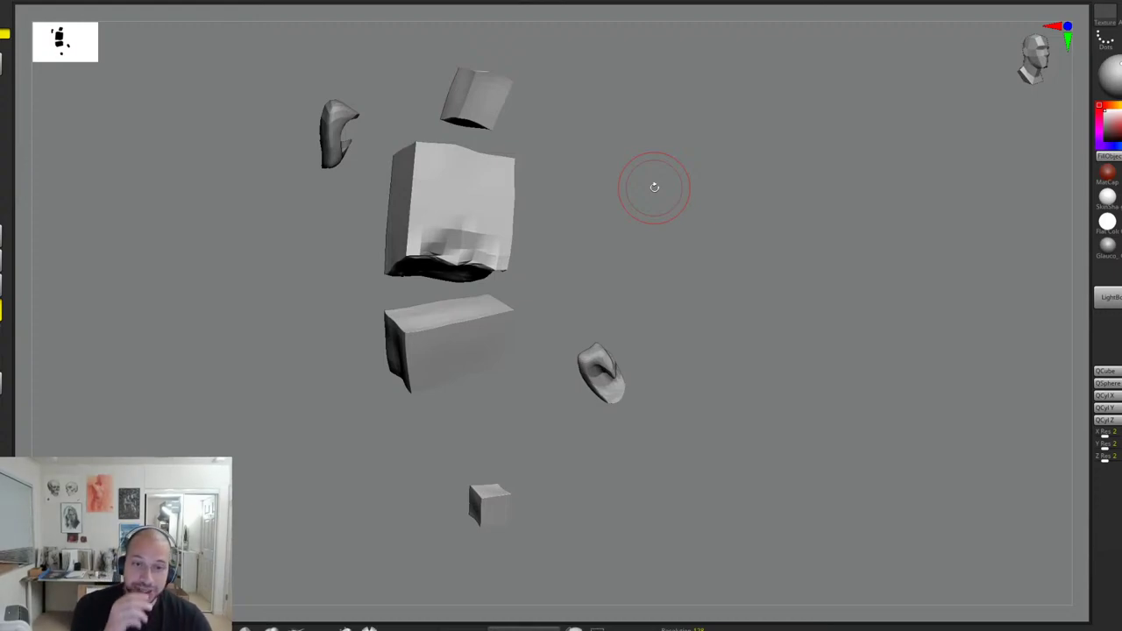
# Step: Smooth the arch on the ribcage's lower front and round off its bottom corners and underside
pyautogui.moveTo(440, 261); pyautogui.dragTo(494, 262)
pyautogui.moveTo(559, 260)
pyautogui.mouseDown()
pyautogui.moveTo(436, 258)
pyautogui.moveTo(602, 241)
pyautogui.moveTo(640, 269)
pyautogui.moveTo(476, 251)
pyautogui.mouseUp()
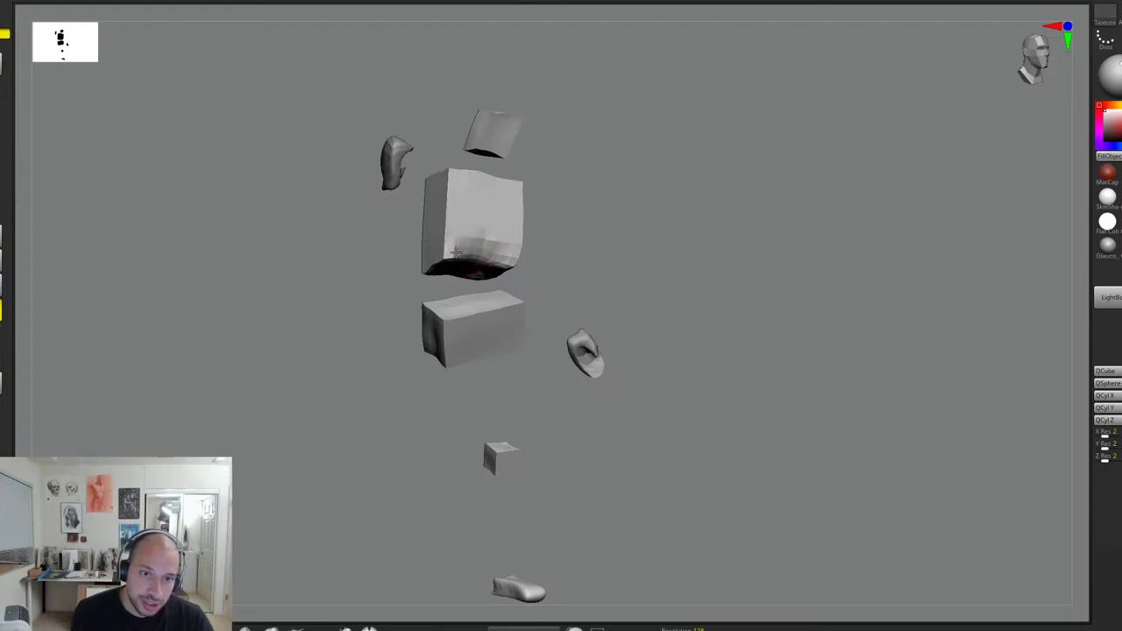
pyautogui.moveTo(590, 244); pyautogui.dragTo(484, 263)
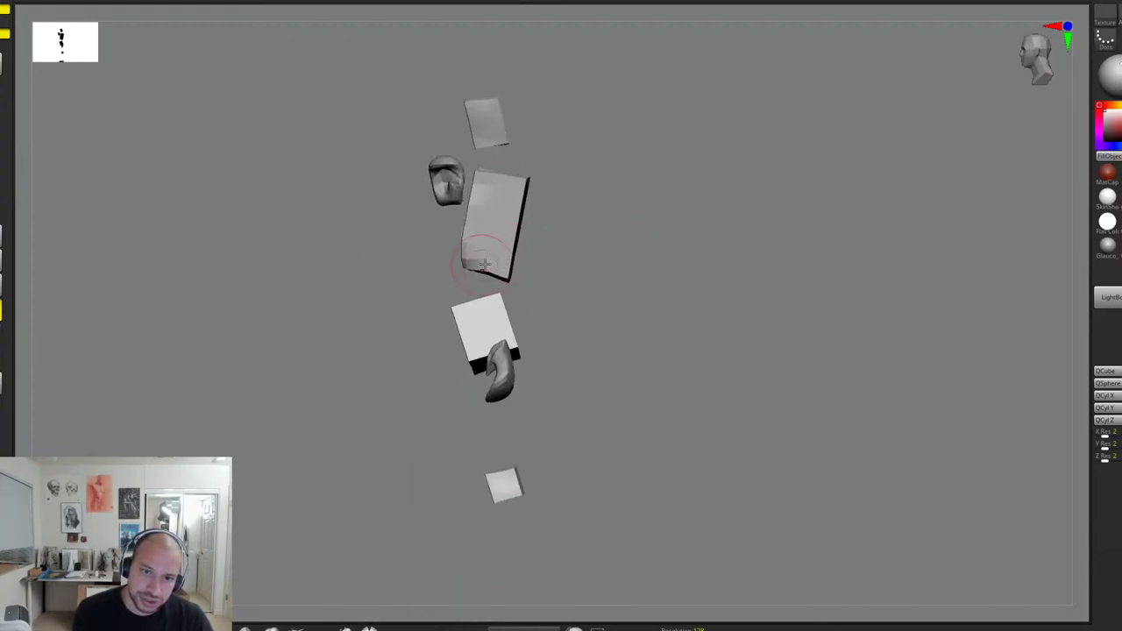
pyautogui.moveTo(565, 267); pyautogui.dragTo(549, 263)
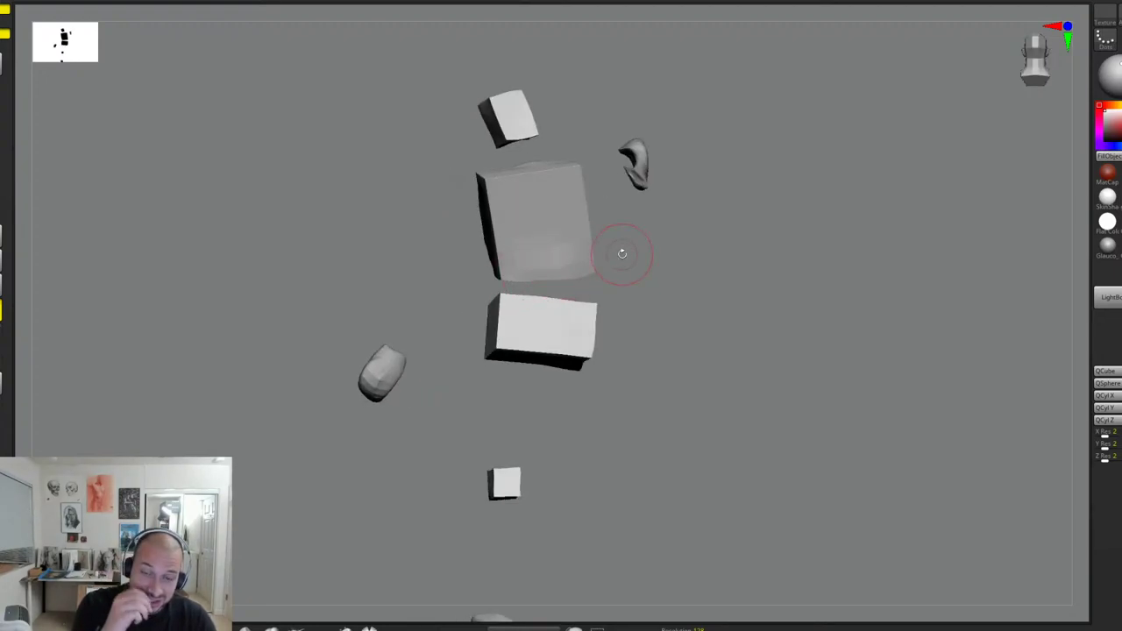
pyautogui.moveTo(579, 290); pyautogui.dragTo(711, 278)
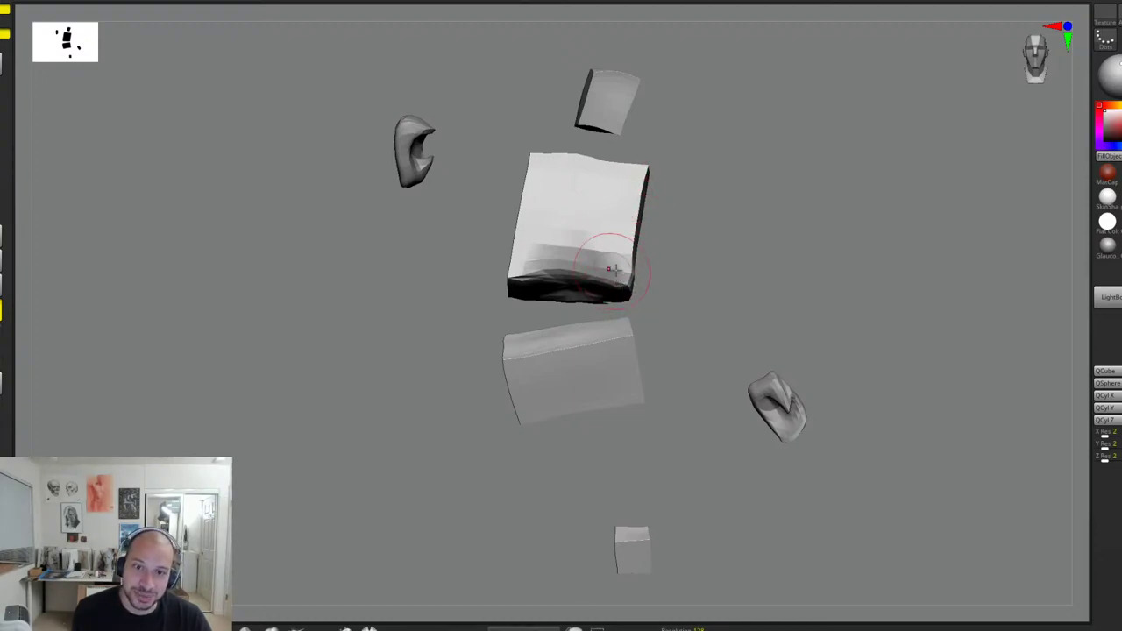
pyautogui.moveTo(746, 208)
pyautogui.mouseDown()
pyautogui.moveTo(656, 201)
pyautogui.moveTo(782, 221)
pyautogui.moveTo(857, 264)
pyautogui.mouseUp()
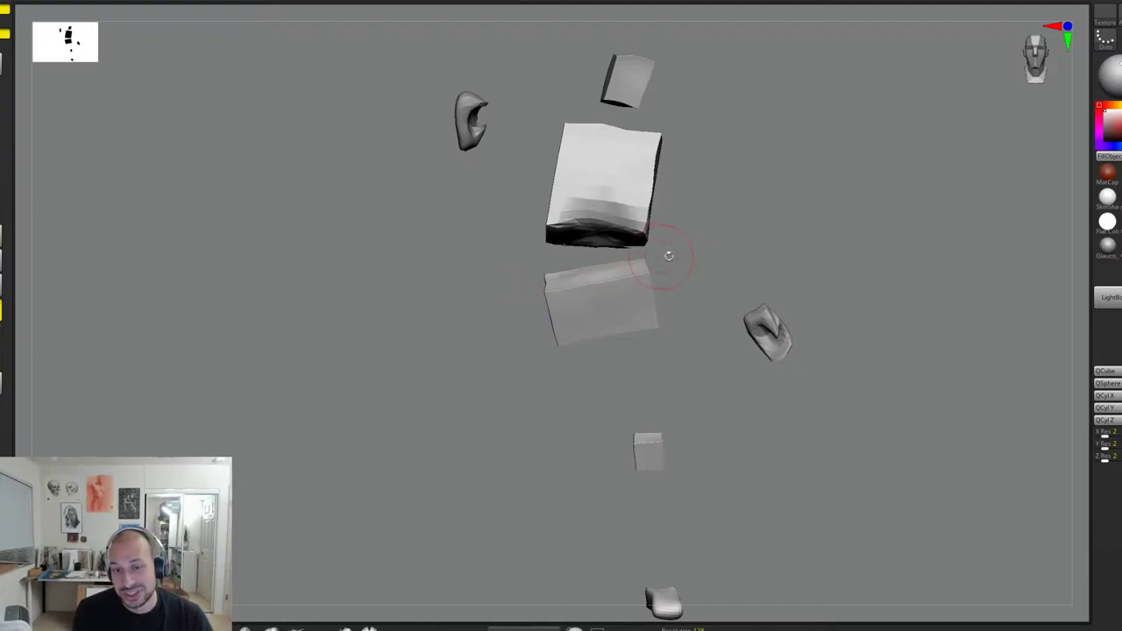
pyautogui.moveTo(669, 255); pyautogui.dragTo(684, 279)
pyautogui.press('w')
pyautogui.keyDown('alt'); pyautogui.click(649, 283); pyautogui.keyUp('alt')
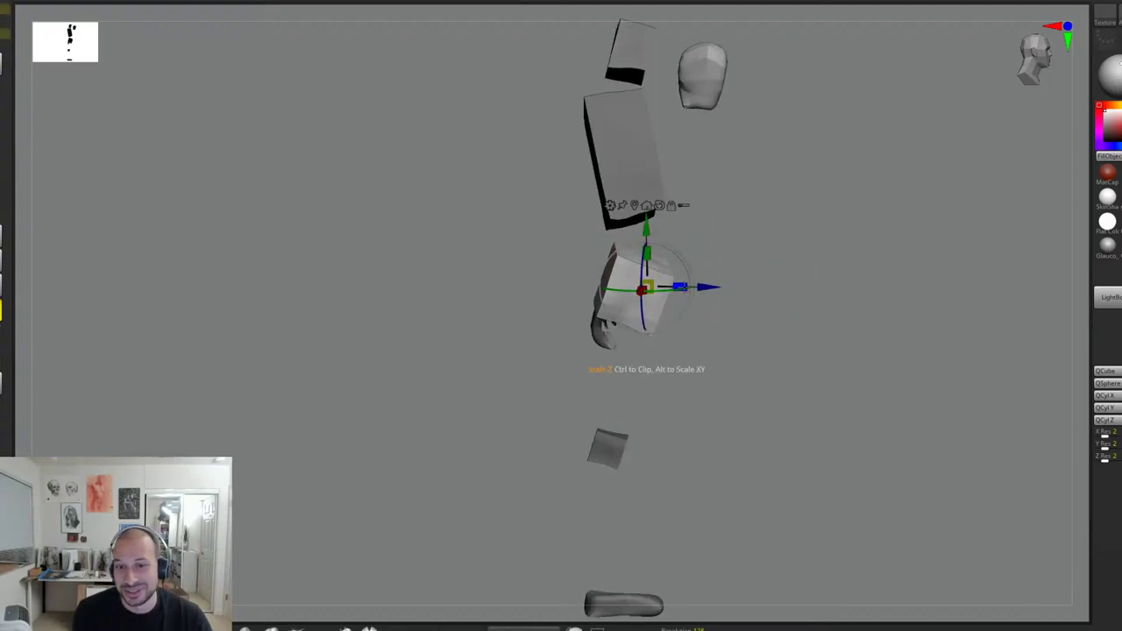
pyautogui.moveTo(740, 236); pyautogui.dragTo(647, 200)
pyautogui.keyDown('alt'); pyautogui.click(634, 198); pyautogui.keyUp('alt')
pyautogui.hotkey('ctrl', 'z')
# Step: Carve the rib arch deeper and more pointed in the middle of the ribcage's lower front
pyautogui.moveTo(720, 208)
pyautogui.mouseDown()
pyautogui.moveTo(675, 207)
pyautogui.moveTo(729, 245)
pyautogui.moveTo(766, 255)
pyautogui.moveTo(644, 225)
pyautogui.moveTo(719, 247)
pyautogui.mouseUp()
pyautogui.press('q')
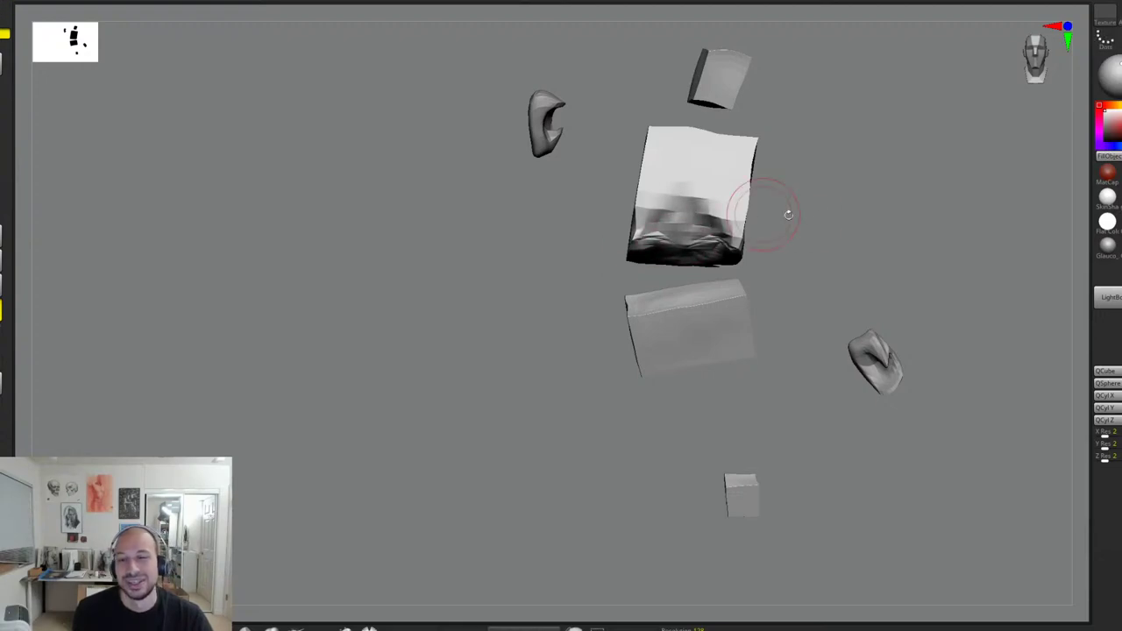
pyautogui.keyDown('alt'); pyautogui.moveTo(788, 215); pyautogui.dragTo(810, 204); pyautogui.keyUp('alt')
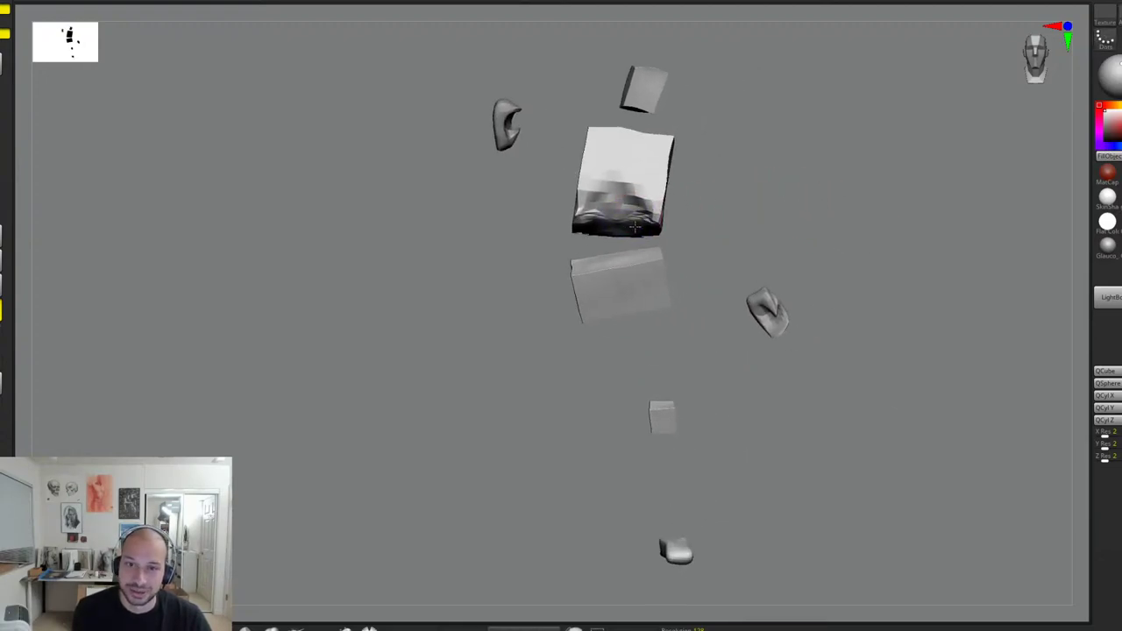
pyautogui.moveTo(635, 227); pyautogui.dragTo(677, 219)
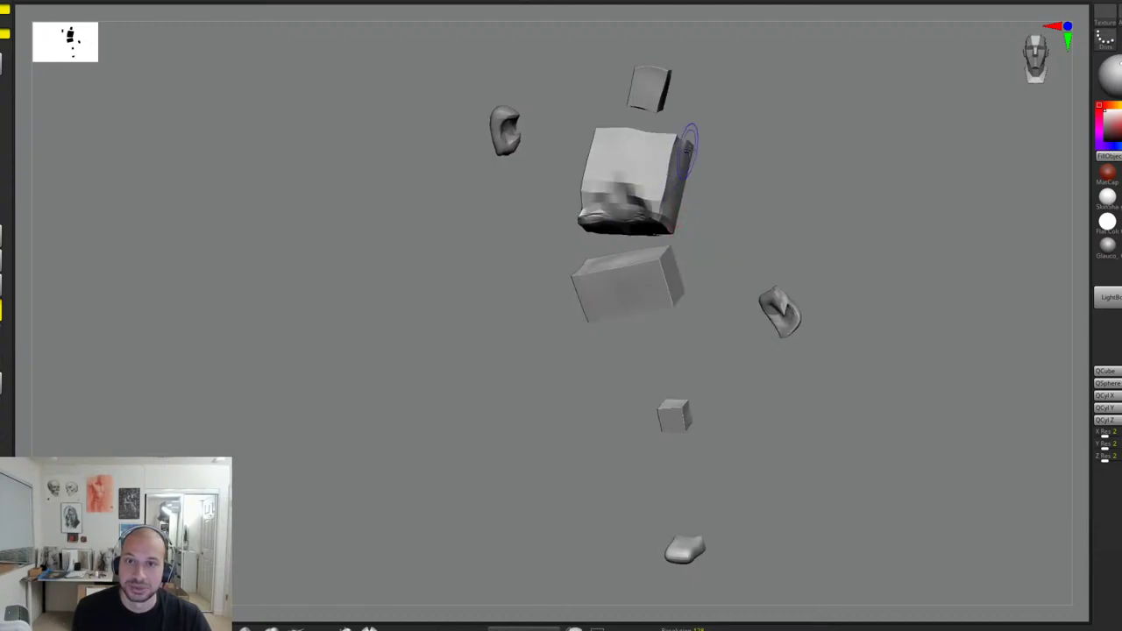
pyautogui.moveTo(689, 149); pyautogui.dragTo(783, 192)
# Step: Mask all parts except the knee box and duplicate it out to the side for the second leg
pyautogui.keyDown('alt'); pyautogui.click(659, 377); pyautogui.keyUp('alt')
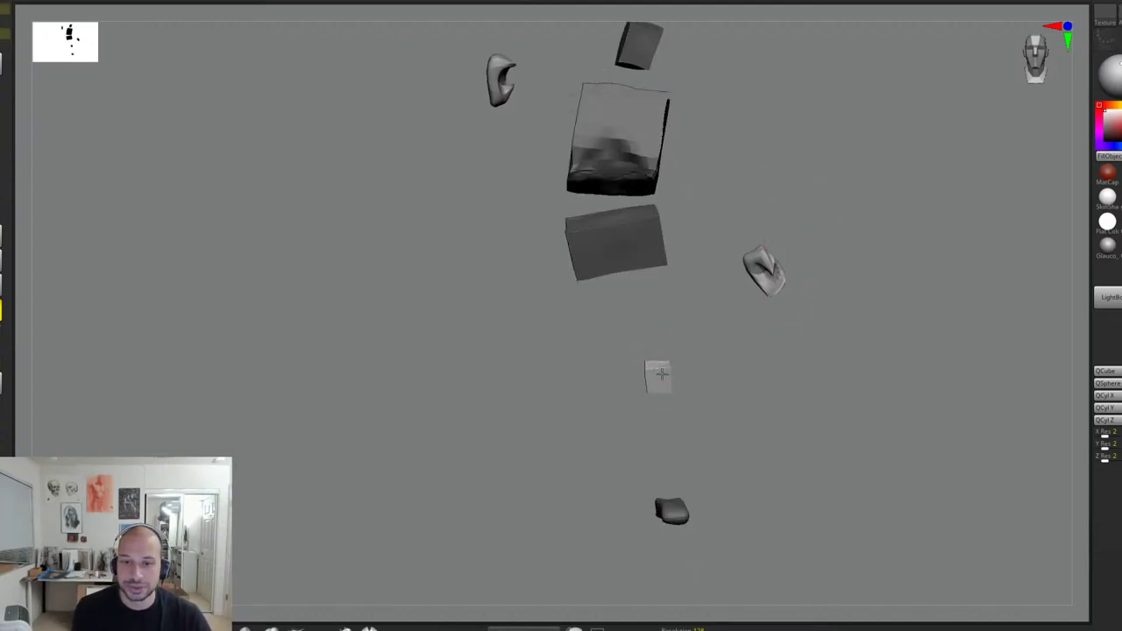
pyautogui.press('w')
pyautogui.moveTo(783, 341)
pyautogui.mouseDown()
pyautogui.moveTo(809, 353)
pyautogui.moveTo(804, 328)
pyautogui.mouseUp()
pyautogui.press('q')
pyautogui.press('w')
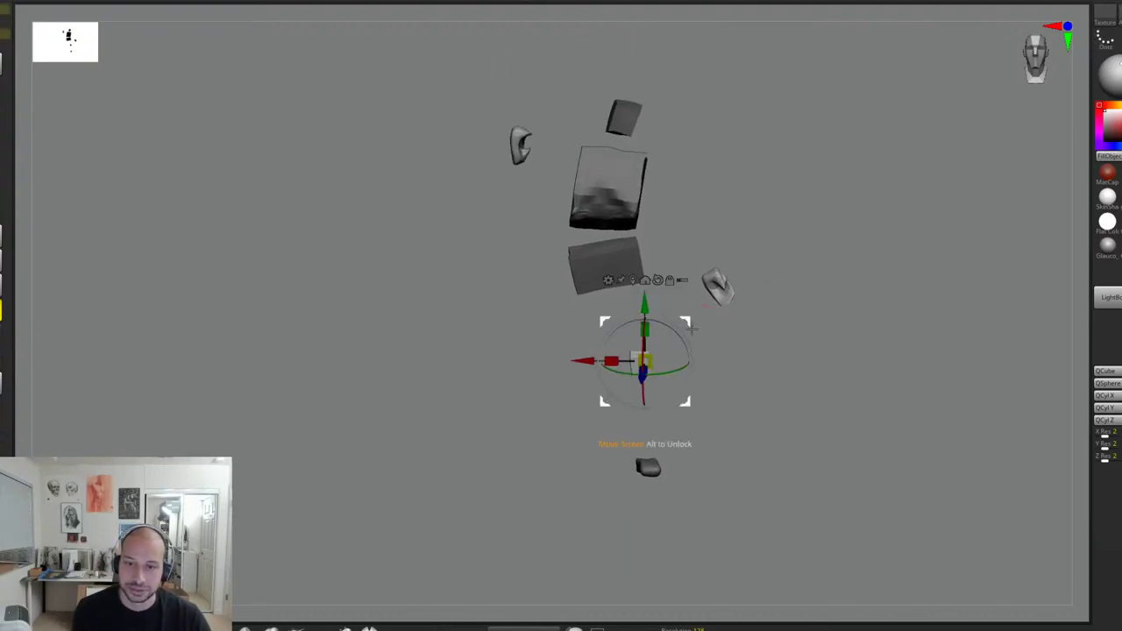
pyautogui.keyDown('ctrl'); pyautogui.moveTo(687, 319); pyautogui.dragTo(609, 334); pyautogui.keyUp('ctrl')
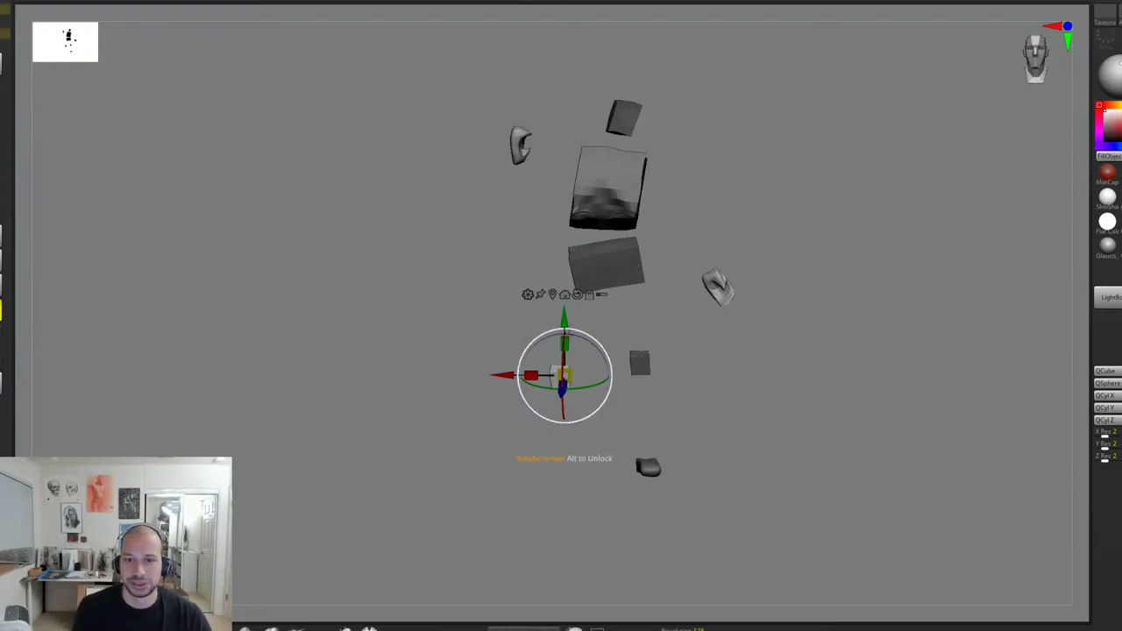
# Step: Move the duplicated knee box forward of the original in side view and tilt it
pyautogui.moveTo(607, 332)
pyautogui.mouseDown()
pyautogui.moveTo(820, 340)
pyautogui.moveTo(625, 333)
pyautogui.mouseUp()
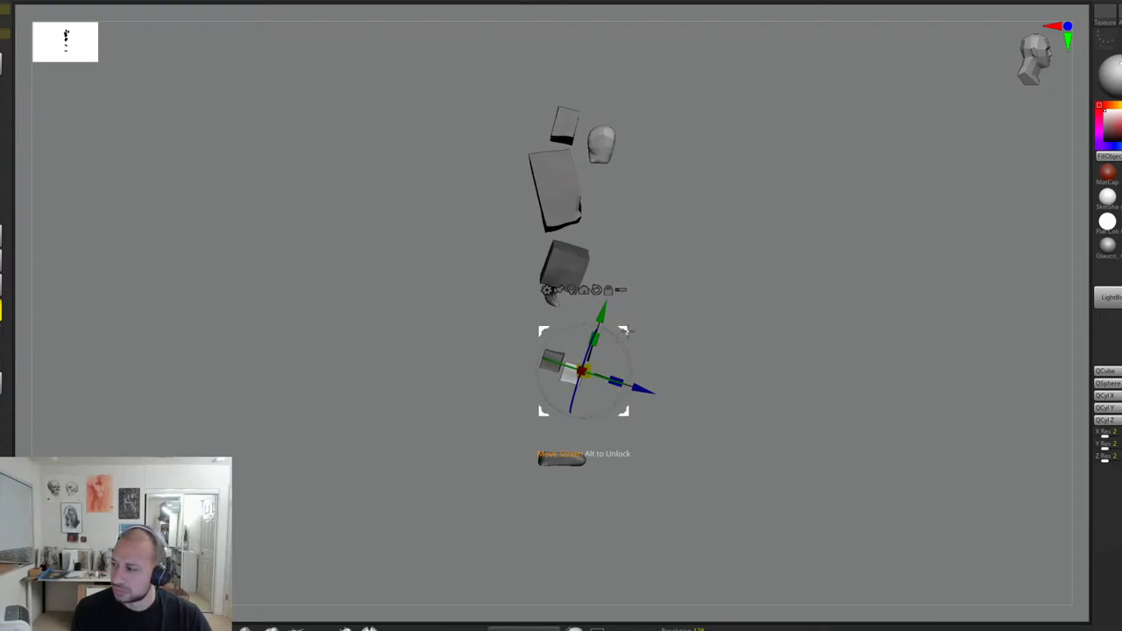
pyautogui.moveTo(620, 339); pyautogui.dragTo(662, 339)
pyautogui.press('q')
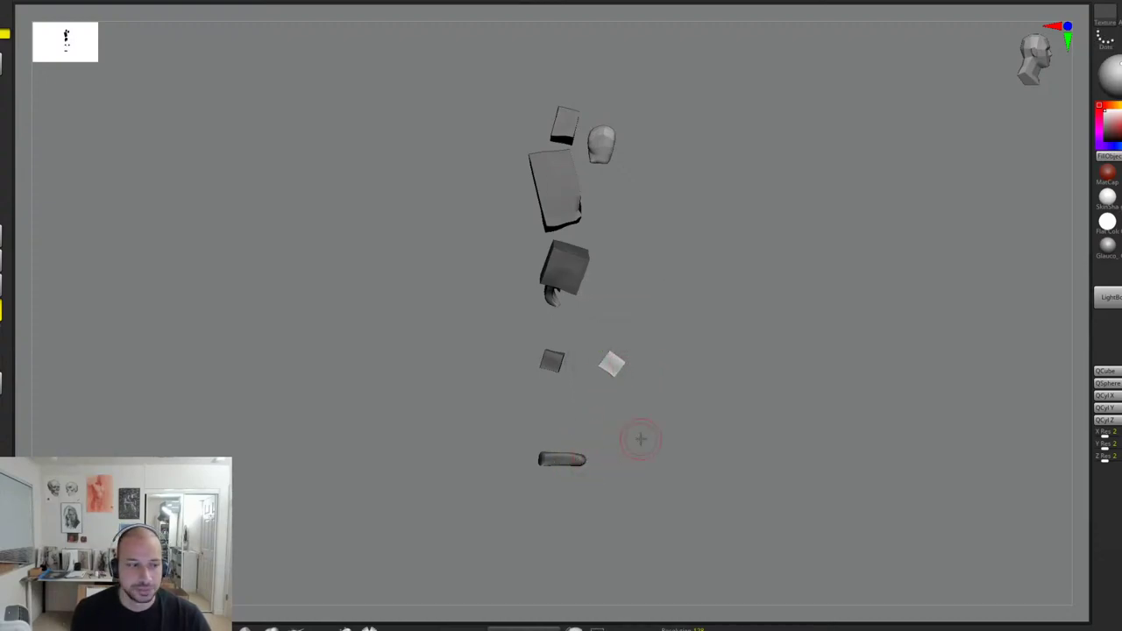
# Step: Duplicate the foot out to the side, placing the copy beneath the second knee box
pyautogui.moveTo(641, 439); pyautogui.dragTo(520, 410)
pyautogui.press('w')
pyautogui.keyDown('alt'); pyautogui.click(581, 444); pyautogui.keyUp('alt')
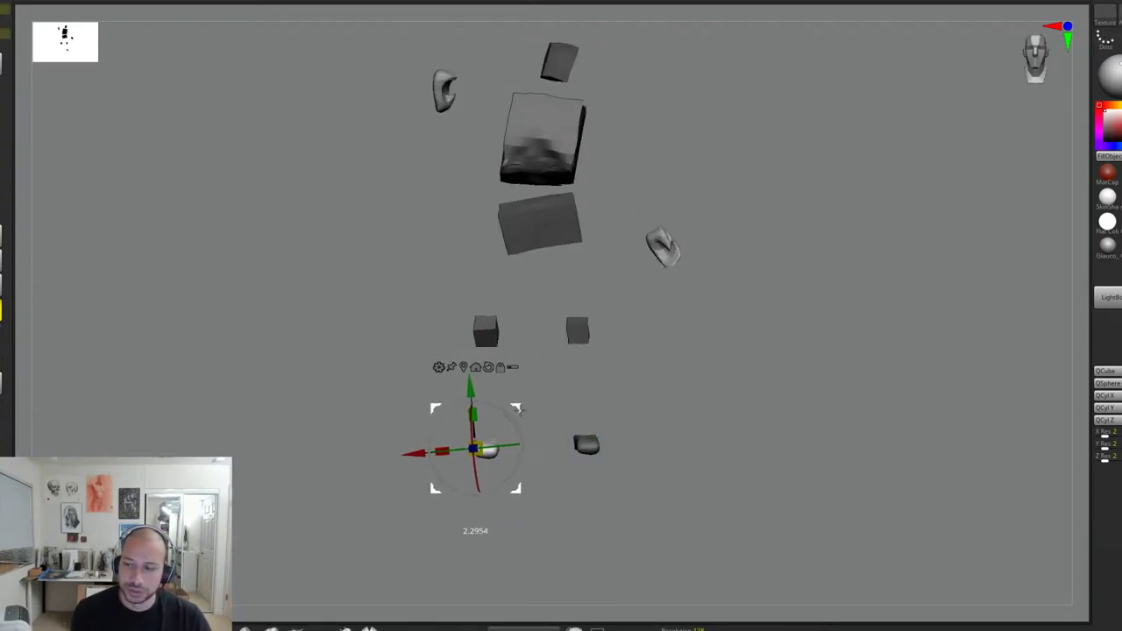
# Step: Clear the mask, isolate the original foot and turn its toes outward
pyautogui.moveTo(626, 431)
pyautogui.keyDown('ctrl'); pyautogui.mouseDown()
pyautogui.moveTo(628, 421)
pyautogui.moveTo(567, 462)
pyautogui.moveTo(636, 454)
pyautogui.moveTo(640, 441)
pyautogui.mouseUp(); pyautogui.keyUp('ctrl')
pyautogui.keyDown('ctrl'); pyautogui.click(632, 441); pyautogui.keyUp('ctrl')
pyautogui.keyDown('alt'); pyautogui.click(590, 444); pyautogui.keyUp('alt')
pyautogui.moveTo(635, 396); pyautogui.dragTo(645, 400)
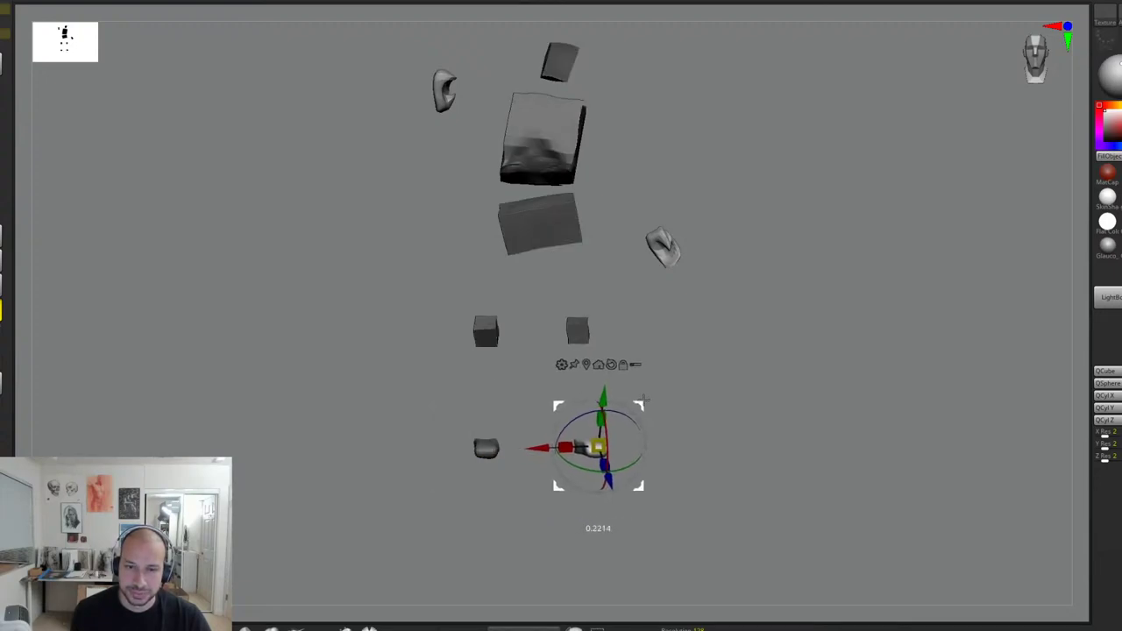
# Step: Isolate the duplicated foot, turn it outward and tilt it in side view so the heel lifts off the floor
pyautogui.keyDown('ctrl'); pyautogui.moveTo(677, 351); pyautogui.dragTo(725, 368); pyautogui.keyUp('ctrl')
pyautogui.keyDown('ctrl'); pyautogui.click(525, 455); pyautogui.keyUp('ctrl')
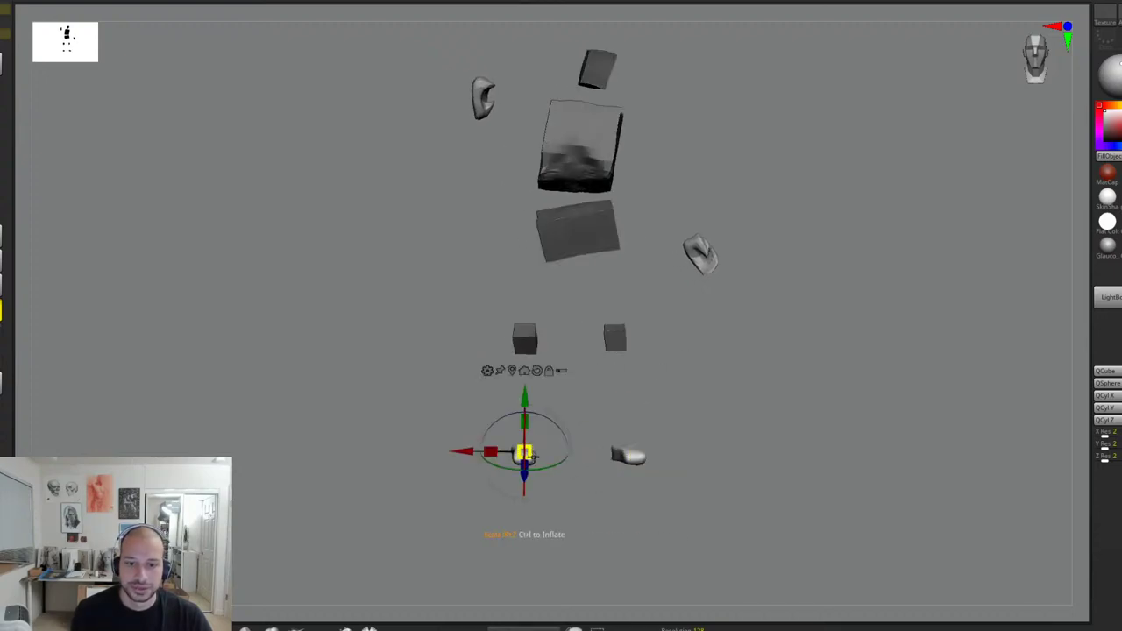
pyautogui.press('1')
pyautogui.press('q')
pyautogui.press('w')
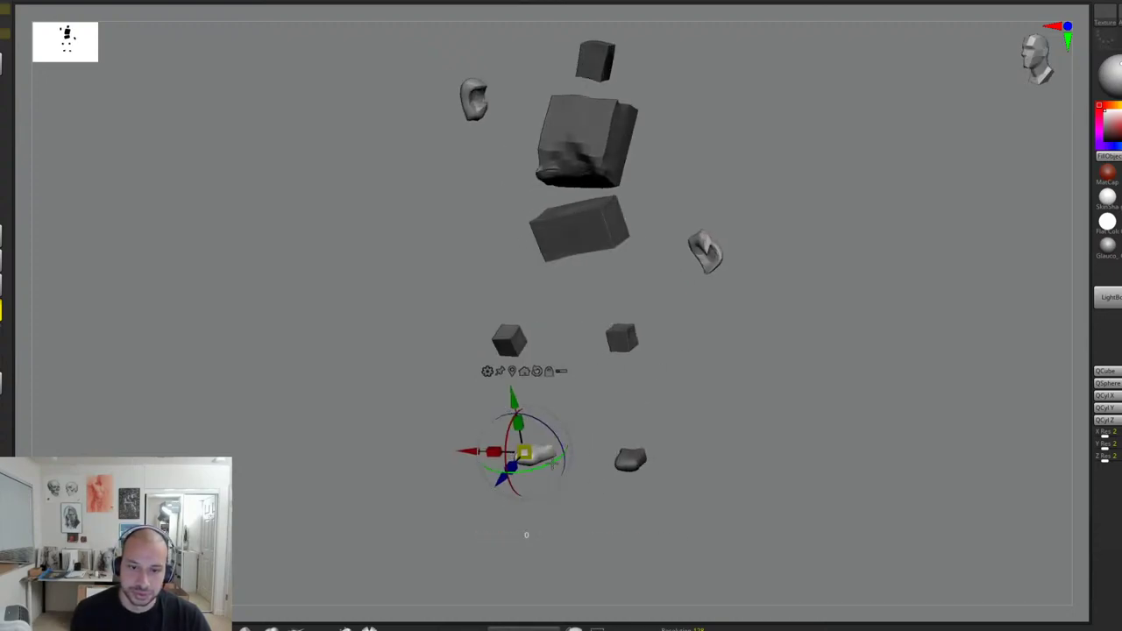
pyautogui.moveTo(566, 419); pyautogui.dragTo(701, 401)
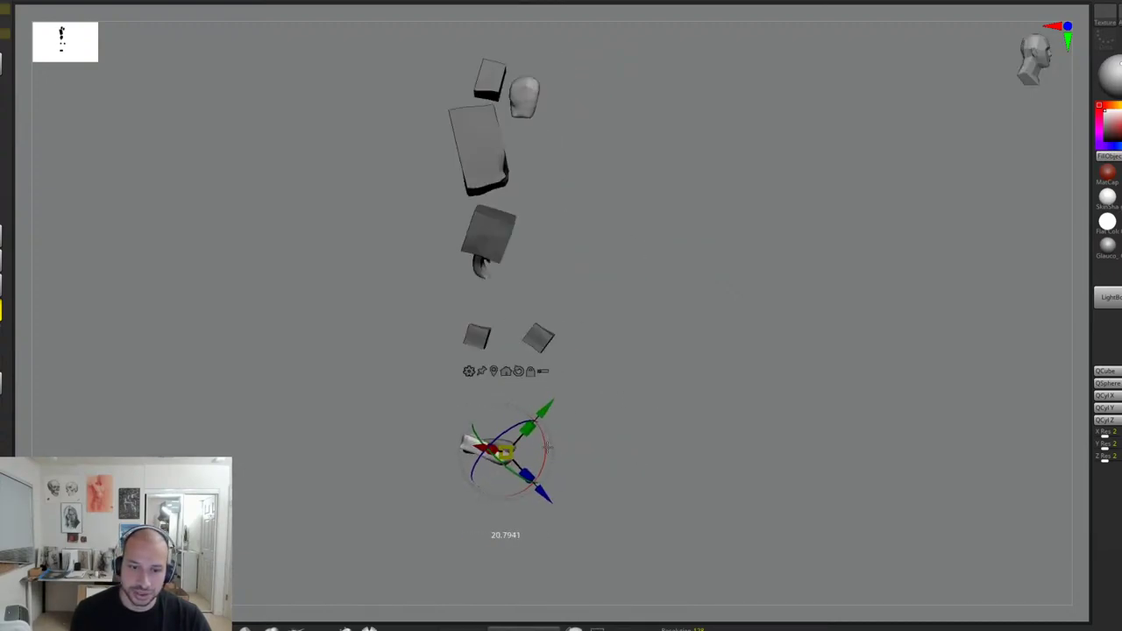
pyautogui.moveTo(551, 410)
pyautogui.mouseDown()
pyautogui.moveTo(548, 442)
pyautogui.moveTo(545, 406)
pyautogui.moveTo(721, 370)
pyautogui.moveTo(589, 380)
pyautogui.moveTo(521, 445)
pyautogui.moveTo(541, 441)
pyautogui.moveTo(489, 434)
pyautogui.mouseUp()
pyautogui.press('q')
pyautogui.moveTo(540, 417)
pyautogui.mouseDown(button='right')
pyautogui.moveTo(519, 451)
pyautogui.moveTo(628, 391)
pyautogui.moveTo(458, 430)
pyautogui.moveTo(491, 419)
pyautogui.mouseUp(button='right')
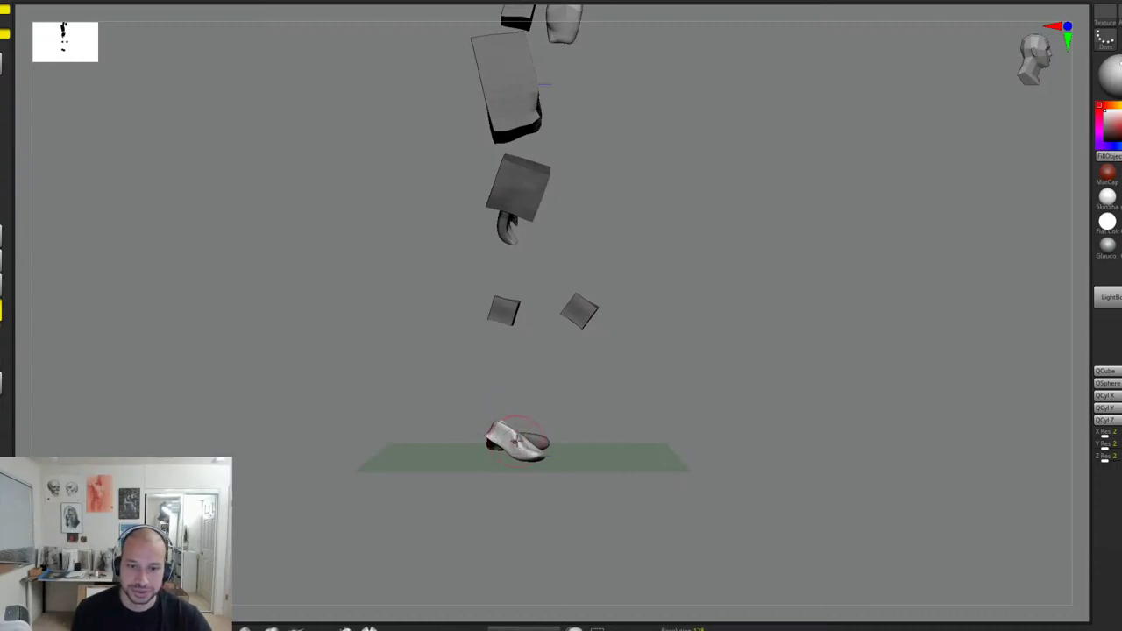
pyautogui.moveTo(533, 465)
pyautogui.mouseDown(button='right')
pyautogui.moveTo(684, 389)
pyautogui.moveTo(764, 366)
pyautogui.moveTo(776, 386)
pyautogui.moveTo(714, 406)
pyautogui.moveTo(729, 394)
pyautogui.moveTo(734, 413)
pyautogui.moveTo(672, 386)
pyautogui.moveTo(700, 371)
pyautogui.mouseUp(button='right')
# Step: Isolate the forward knee box, adjust its tilt and position in side view, and nudge it inward in front view
pyautogui.keyDown('ctrl'); pyautogui.moveTo(704, 351); pyautogui.dragTo(721, 373); pyautogui.keyUp('ctrl')
pyautogui.press('w')
pyautogui.keyDown('ctrl'); pyautogui.click(509, 409); pyautogui.keyUp('ctrl')
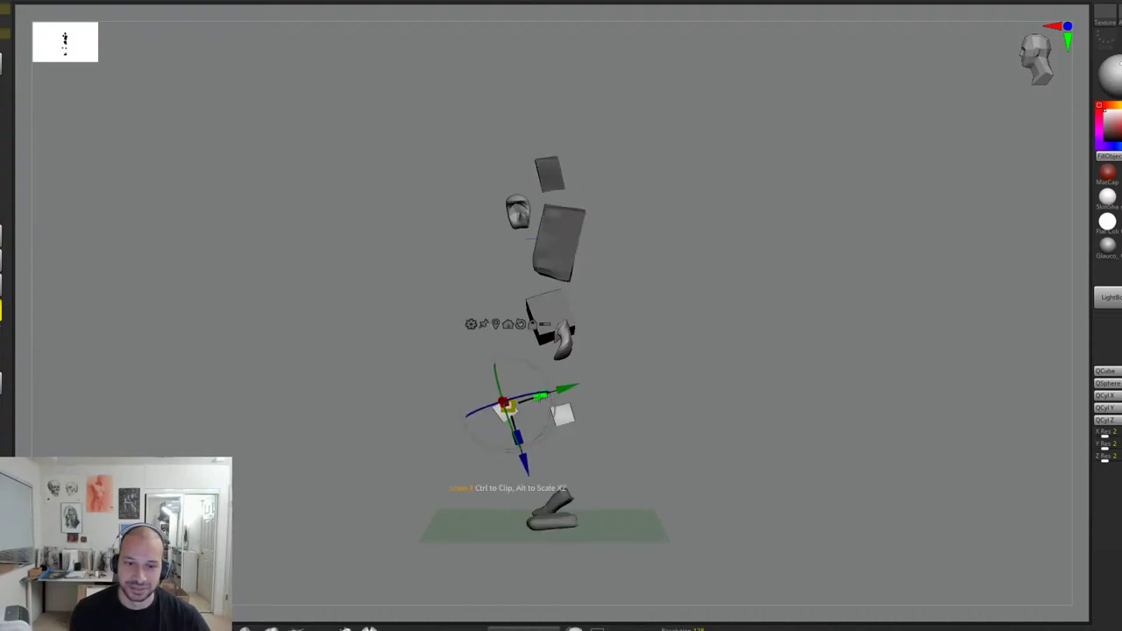
pyautogui.keyDown('ctrl'); pyautogui.moveTo(542, 381); pyautogui.dragTo(620, 455); pyautogui.keyUp('ctrl')
pyautogui.moveTo(553, 367); pyautogui.dragTo(563, 363)
pyautogui.press('q')
pyautogui.moveTo(691, 338); pyautogui.dragTo(728, 364, button='right')
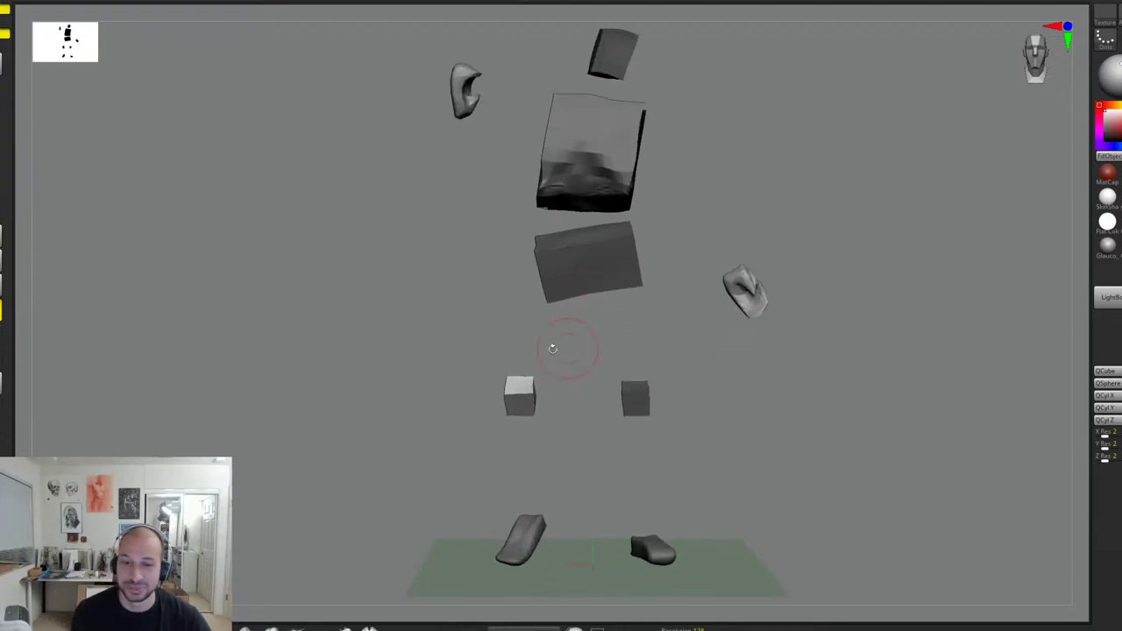
pyautogui.press('w')
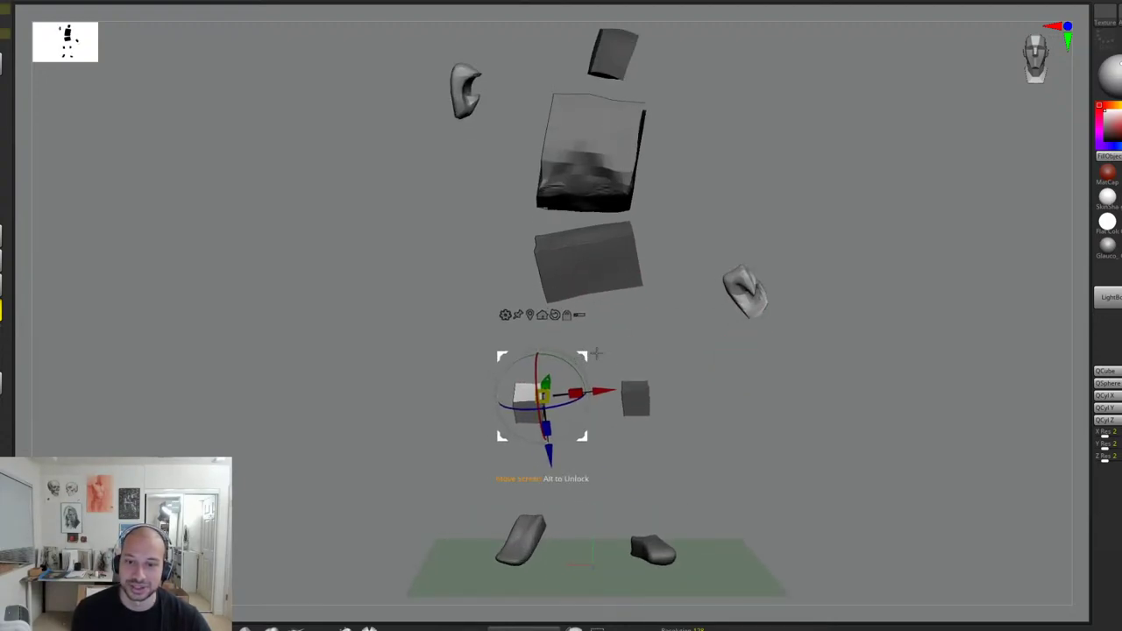
pyautogui.moveTo(586, 355); pyautogui.dragTo(638, 329, button='right')
pyautogui.keyDown('alt'); pyautogui.moveTo(732, 259); pyautogui.dragTo(727, 299, button='right'); pyautogui.keyUp('alt')
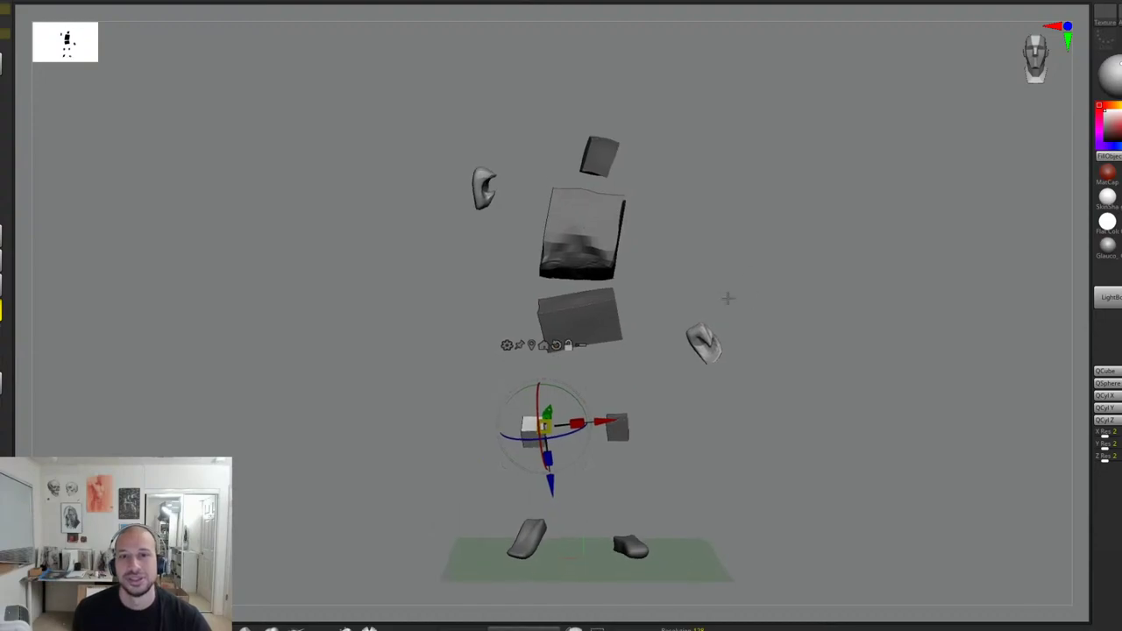
pyautogui.keyDown('alt'); pyautogui.moveTo(709, 242); pyautogui.dragTo(706, 264, button='right'); pyautogui.keyUp('alt')
# Step: Round off the head box's top corners and front edges
pyautogui.press('q')
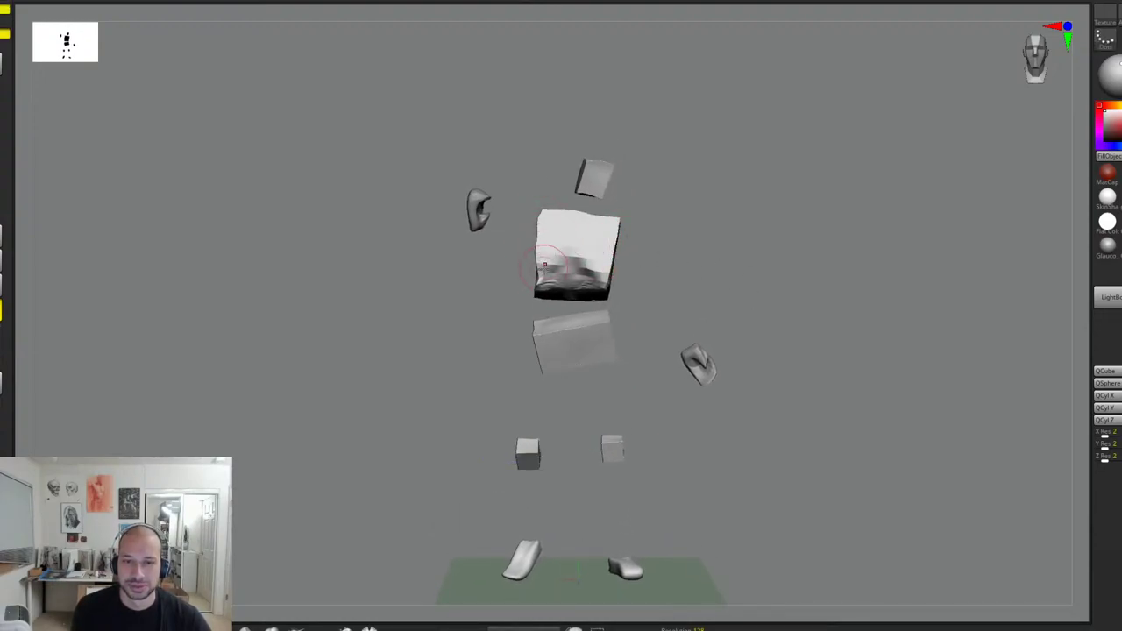
pyautogui.moveTo(535, 279); pyautogui.dragTo(559, 234, button='right')
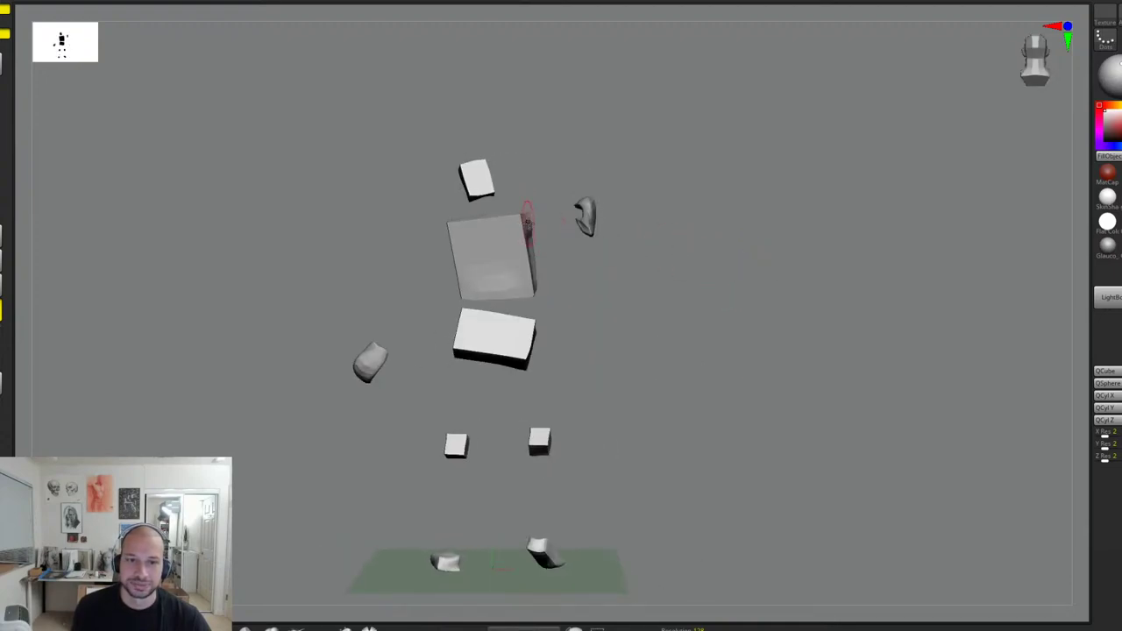
pyautogui.moveTo(593, 352); pyautogui.dragTo(714, 299, button='right')
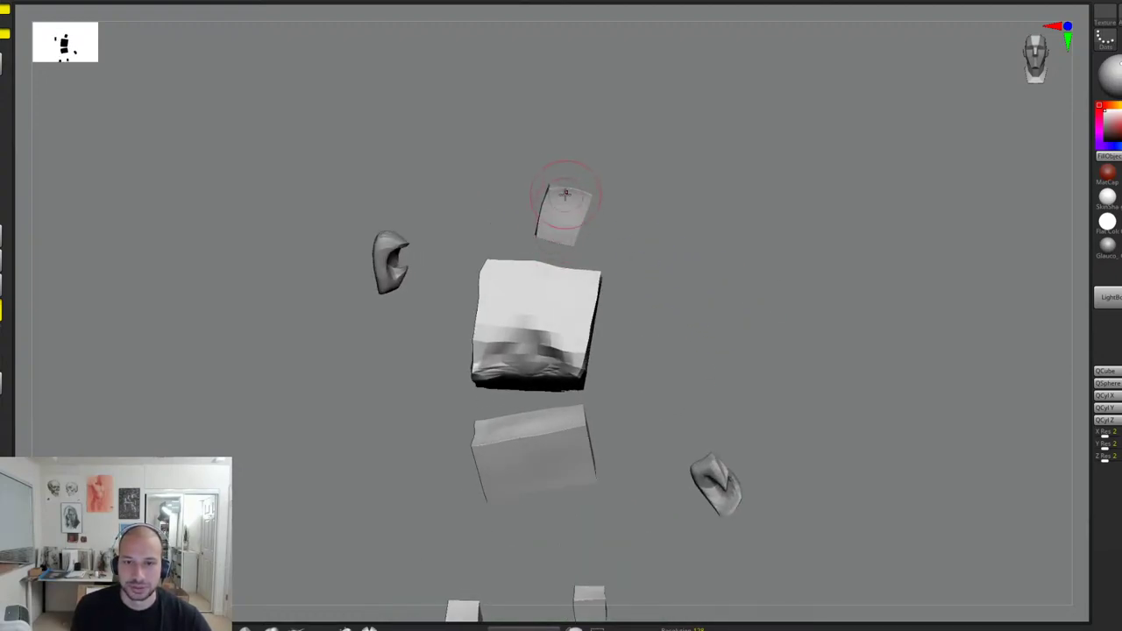
pyautogui.moveTo(559, 221); pyautogui.dragTo(592, 200, button='right')
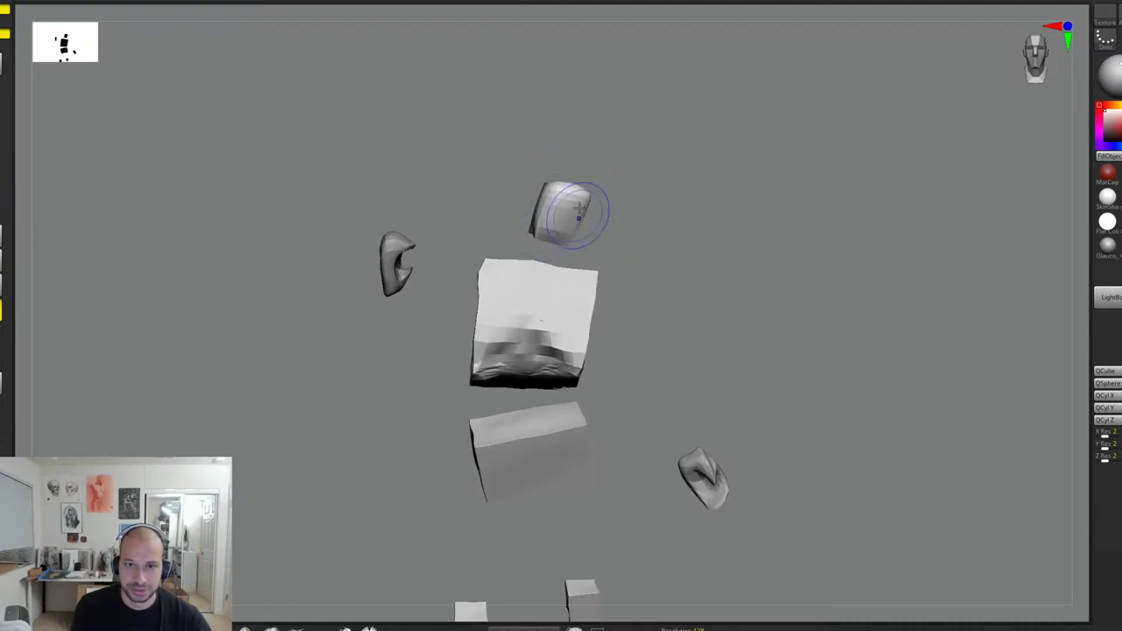
pyautogui.moveTo(579, 213)
pyautogui.mouseDown(button='right')
pyautogui.moveTo(611, 183)
pyautogui.moveTo(664, 187)
pyautogui.mouseUp(button='right')
# Step: Tilt the head forward in side view so the chin drops toward the chest
pyautogui.press('w')
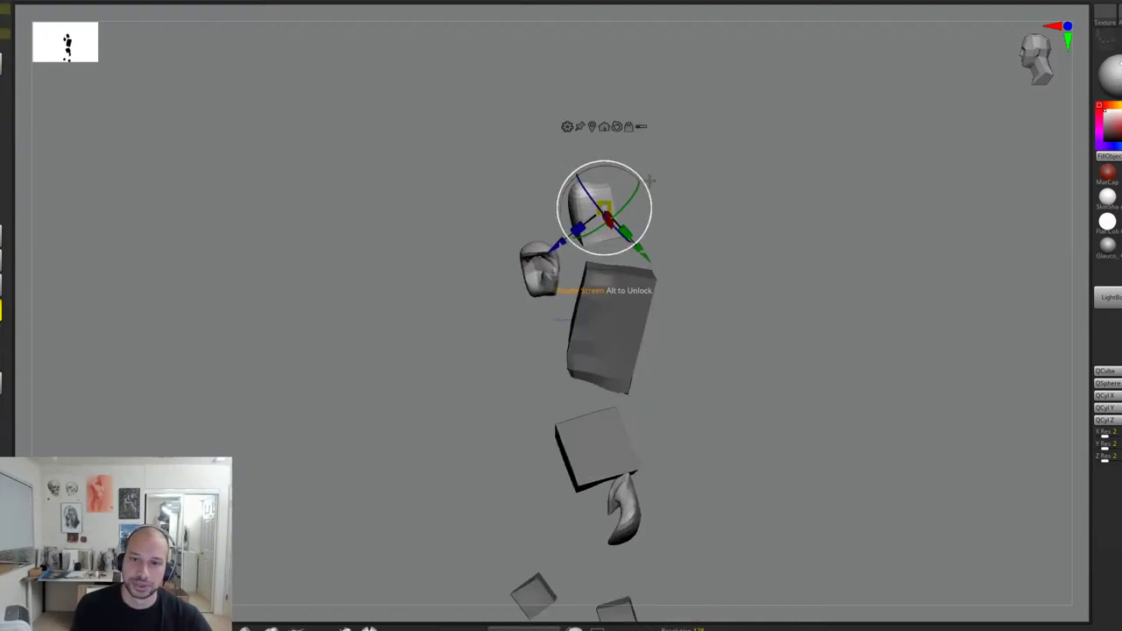
pyautogui.moveTo(658, 153); pyautogui.dragTo(640, 163)
pyautogui.moveTo(642, 155)
pyautogui.mouseDown()
pyautogui.moveTo(635, 161)
pyautogui.moveTo(650, 157)
pyautogui.mouseUp()
pyautogui.press('q')
pyautogui.press('w')
pyautogui.press('q')
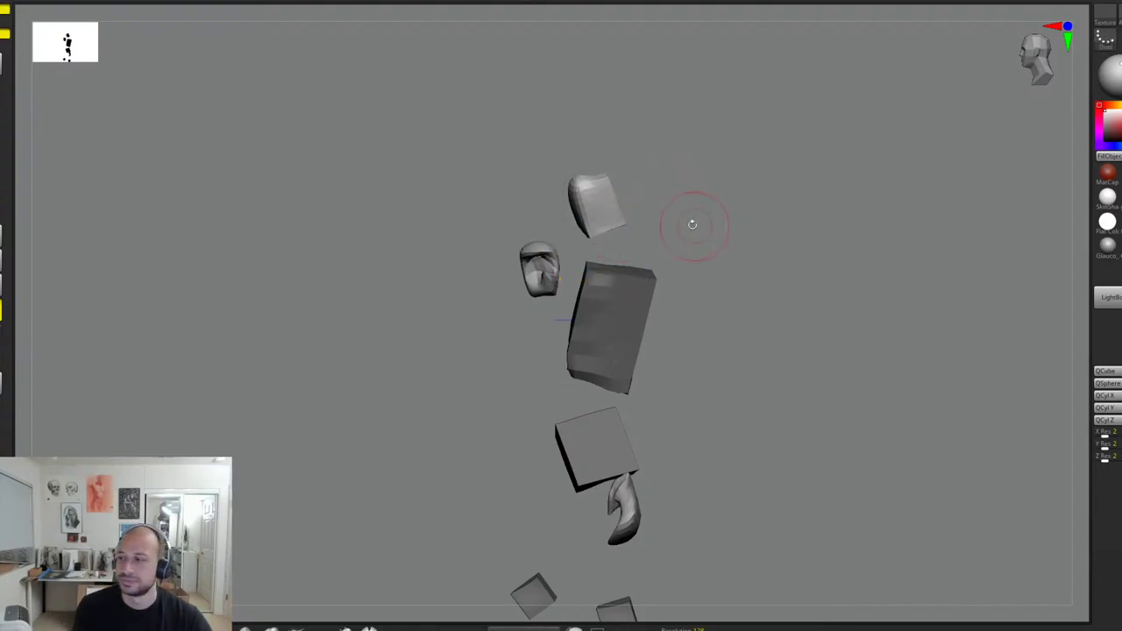
# Step: Soften the ribcage's upper front edge and the vertical edges along its sides
pyautogui.moveTo(710, 223); pyautogui.dragTo(789, 313)
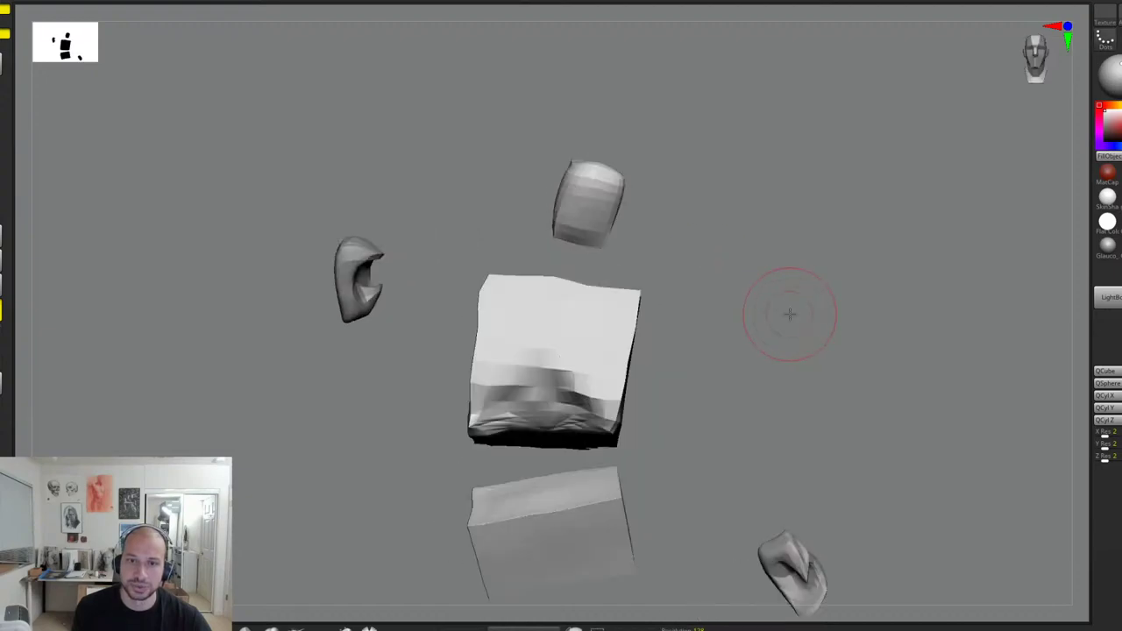
pyautogui.moveTo(789, 313)
pyautogui.keyDown('ctrl'); pyautogui.mouseDown(button='right')
pyautogui.moveTo(772, 251)
pyautogui.moveTo(777, 298)
pyautogui.mouseUp(button='right'); pyautogui.keyUp('ctrl')
pyautogui.moveTo(777, 299); pyautogui.dragTo(746, 338)
pyautogui.moveTo(491, 247); pyautogui.dragTo(607, 264)
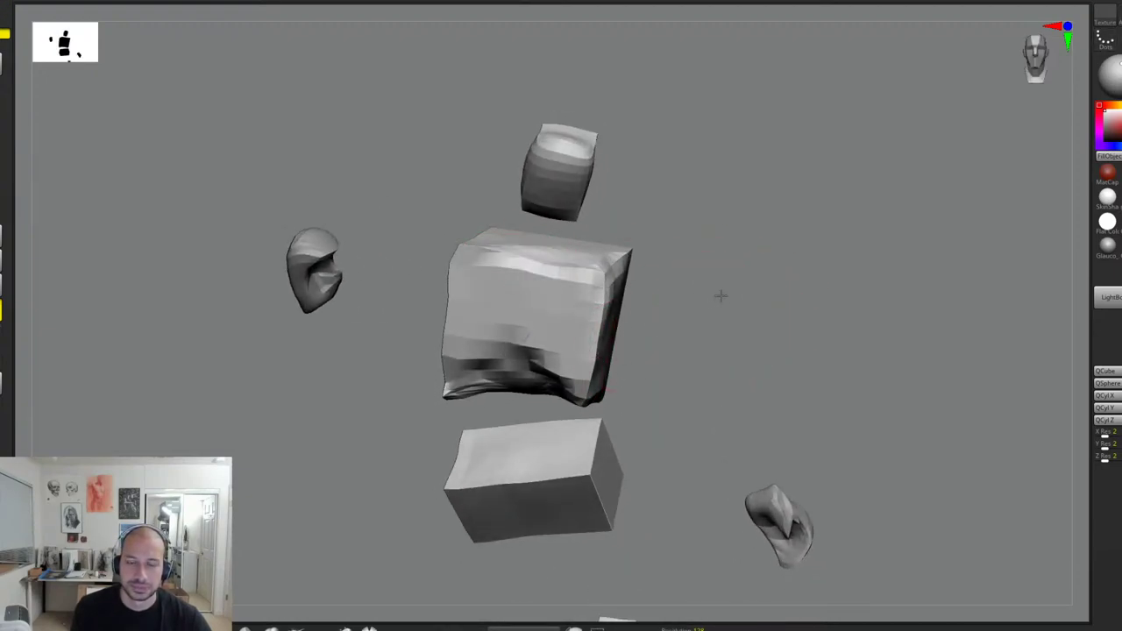
pyautogui.moveTo(722, 296)
pyautogui.mouseDown()
pyautogui.moveTo(486, 250)
pyautogui.moveTo(459, 311)
pyautogui.mouseUp()
pyautogui.moveTo(659, 284); pyautogui.dragTo(756, 326)
pyautogui.keyDown('ctrl'); pyautogui.moveTo(755, 327); pyautogui.dragTo(734, 270, button='right'); pyautogui.keyUp('ctrl')
pyautogui.moveTo(733, 271); pyautogui.dragTo(734, 295)
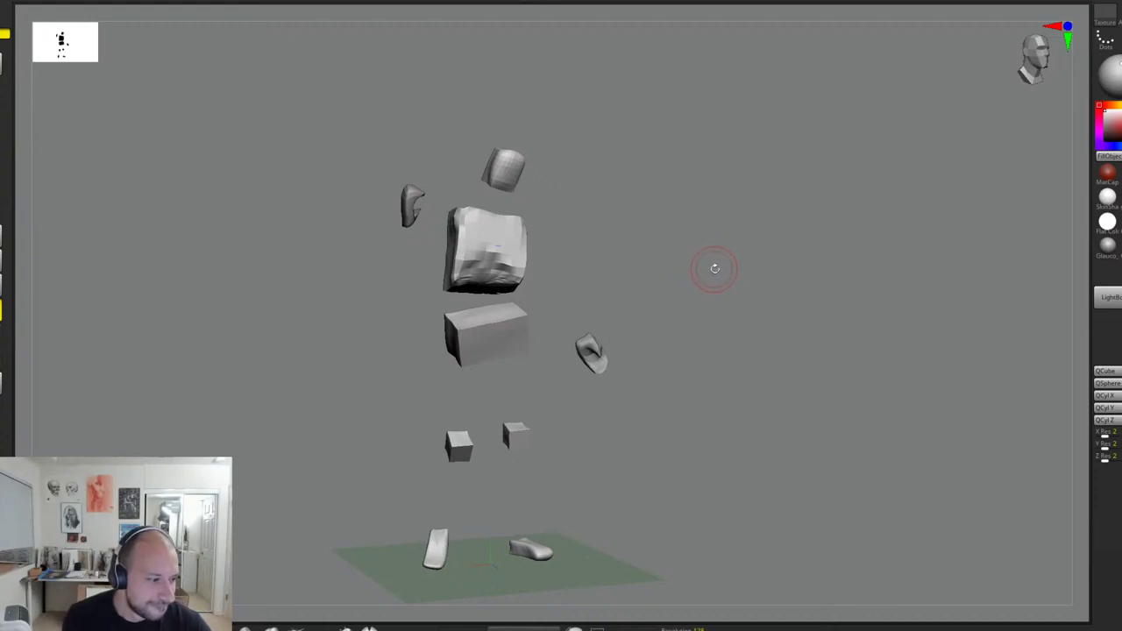
# Step: Refine the ribcage's side contours and pull its two upper corners outward and up
pyautogui.moveTo(715, 268); pyautogui.dragTo(738, 272)
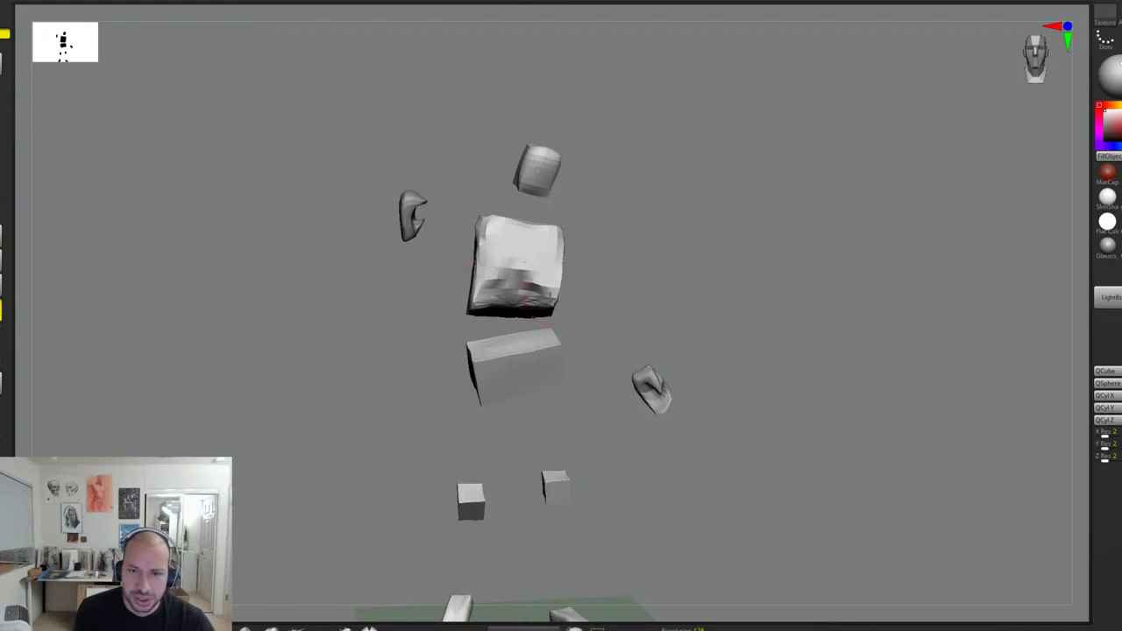
pyautogui.moveTo(574, 298); pyautogui.dragTo(588, 298)
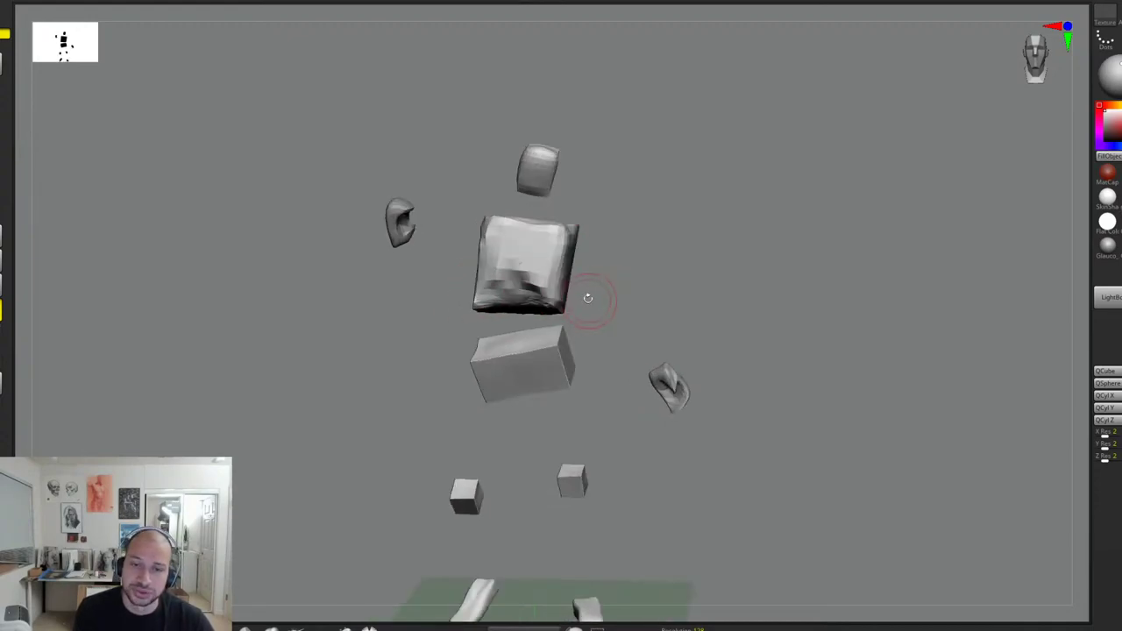
pyautogui.moveTo(576, 221)
pyautogui.mouseDown()
pyautogui.moveTo(586, 230)
pyautogui.moveTo(556, 225)
pyautogui.mouseUp()
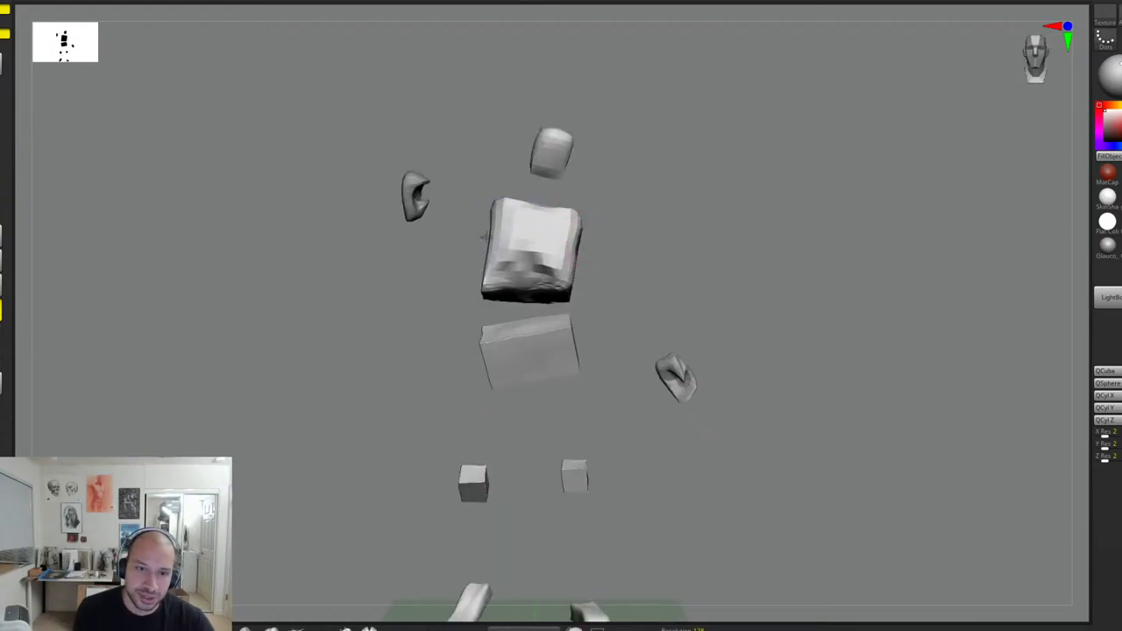
pyautogui.moveTo(501, 231); pyautogui.dragTo(491, 207)
pyautogui.moveTo(574, 239); pyautogui.dragTo(581, 213)
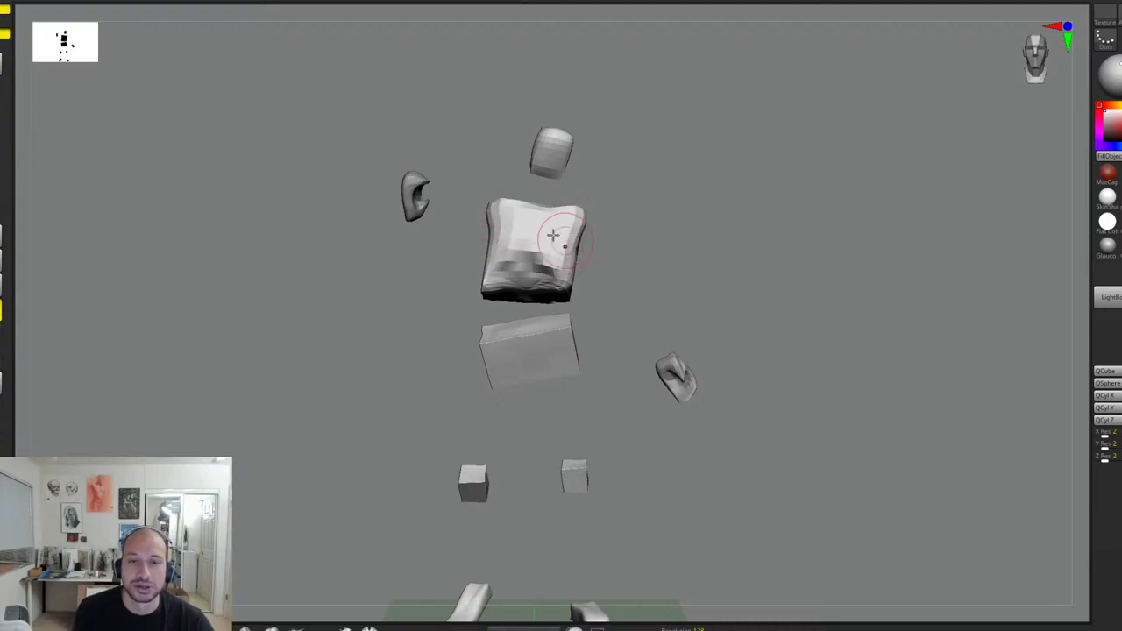
# Step: Round off the pelvis box's side, back and upper front edges
pyautogui.moveTo(657, 196); pyautogui.dragTo(727, 254)
pyautogui.keyDown('alt'); pyautogui.moveTo(538, 227); pyautogui.dragTo(427, 256); pyautogui.keyUp('alt')
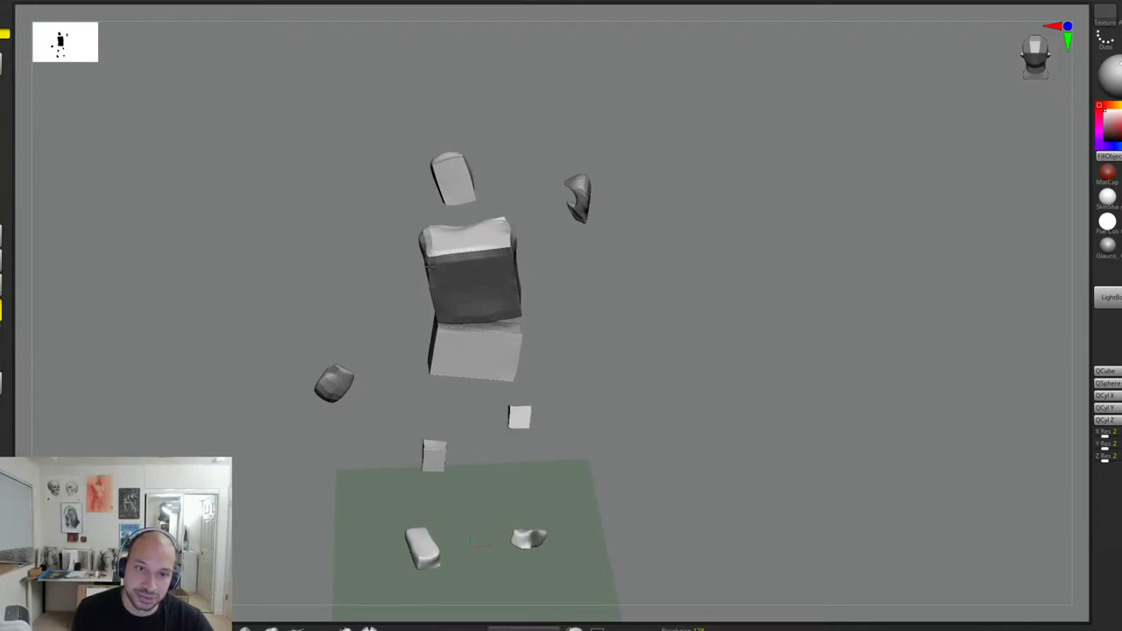
pyautogui.moveTo(536, 292)
pyautogui.mouseDown()
pyautogui.moveTo(513, 259)
pyautogui.moveTo(531, 301)
pyautogui.moveTo(536, 289)
pyautogui.moveTo(576, 313)
pyautogui.mouseUp()
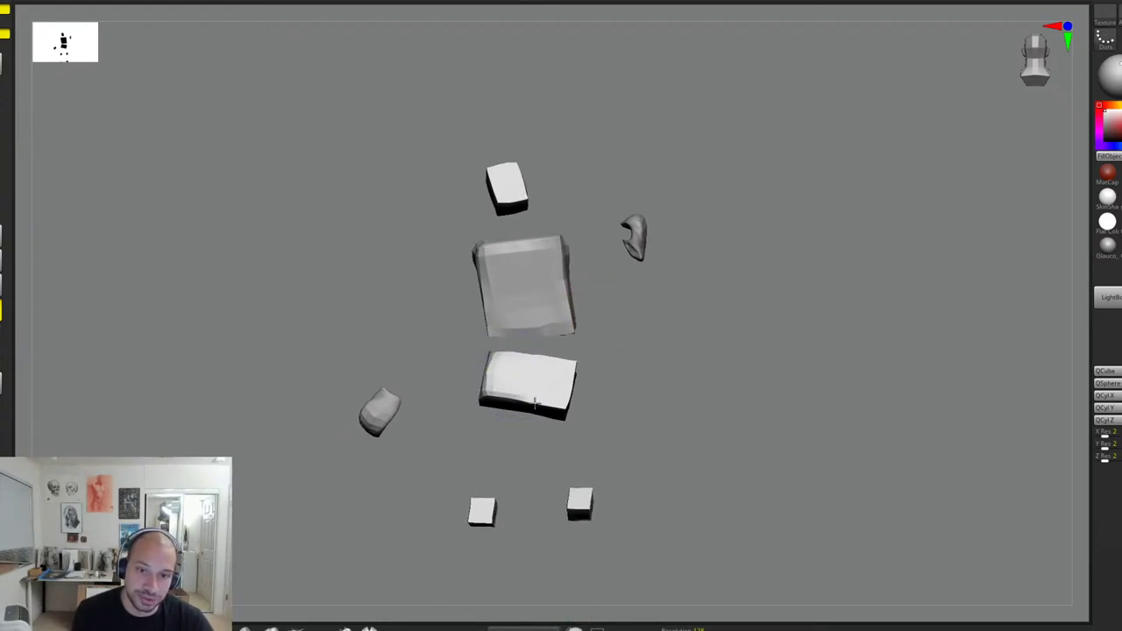
pyautogui.moveTo(579, 386); pyautogui.dragTo(777, 321)
pyautogui.keyDown('alt'); pyautogui.moveTo(776, 321); pyautogui.dragTo(679, 326); pyautogui.keyUp('alt')
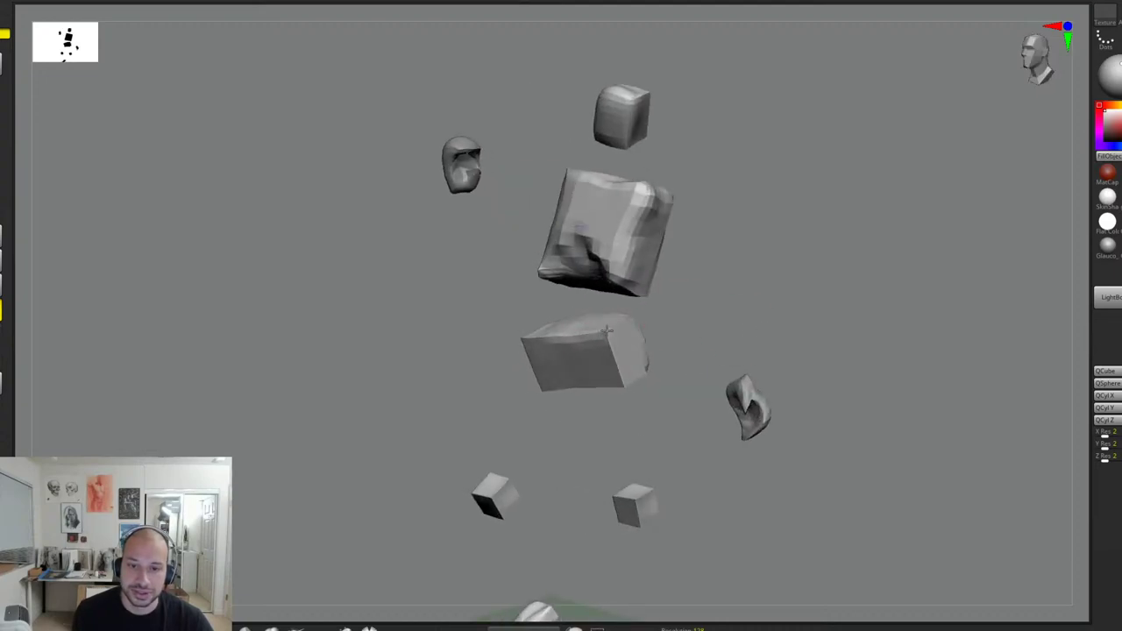
pyautogui.moveTo(611, 325); pyautogui.dragTo(558, 328)
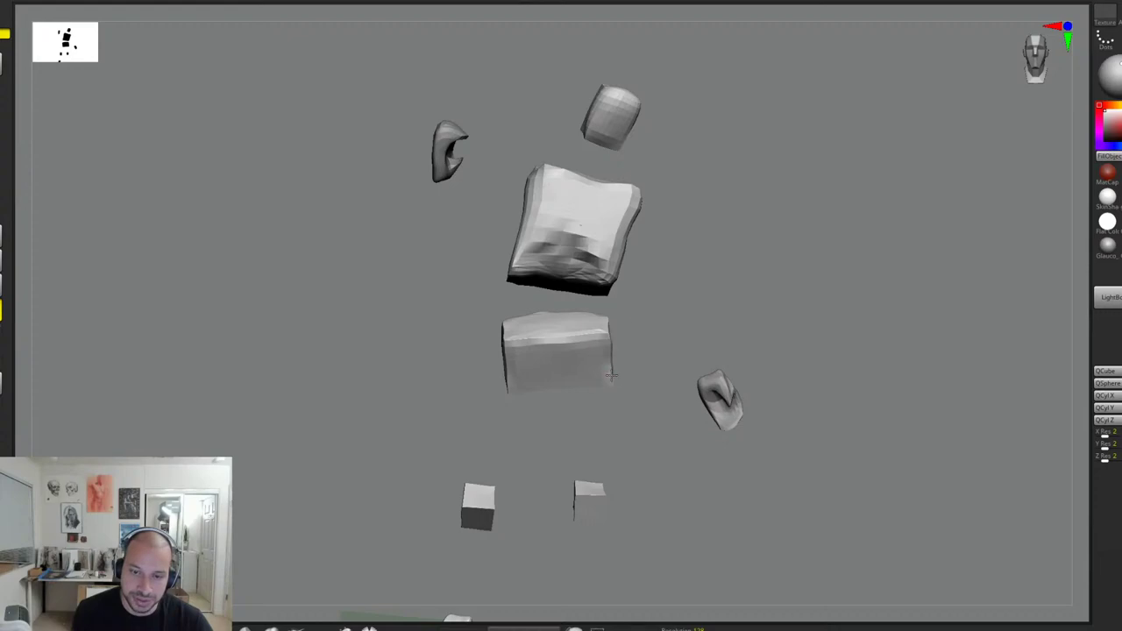
# Step: Smooth the ribcage's front and sides until the carved arch fades, and round its upper shoulder corners
pyautogui.moveTo(771, 309); pyautogui.dragTo(755, 235)
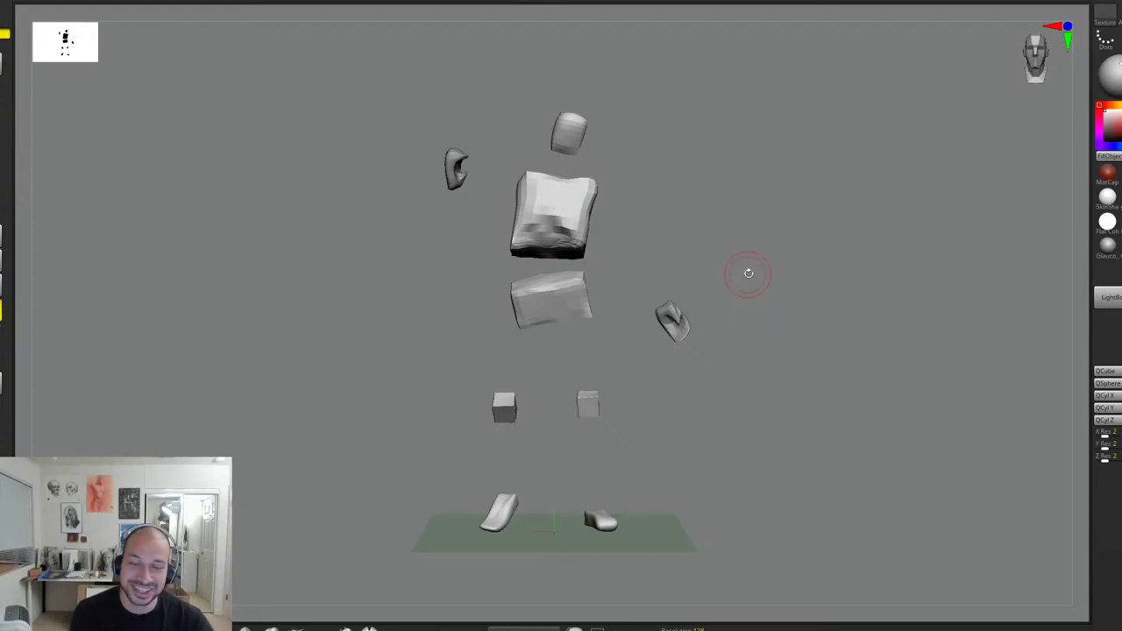
pyautogui.keyDown('alt'); pyautogui.moveTo(749, 274); pyautogui.dragTo(756, 278); pyautogui.keyUp('alt')
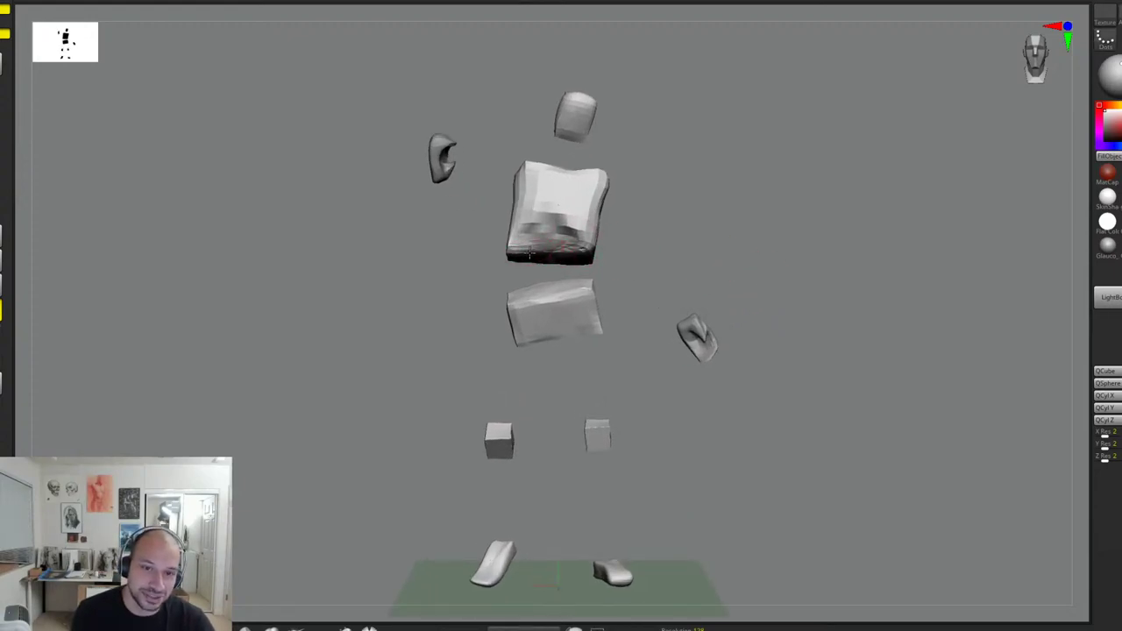
pyautogui.moveTo(530, 222)
pyautogui.keyDown('shift'); pyautogui.mouseDown()
pyautogui.moveTo(549, 212)
pyautogui.moveTo(568, 226)
pyautogui.moveTo(514, 188)
pyautogui.moveTo(534, 176)
pyautogui.mouseUp(); pyautogui.keyUp('shift')
pyautogui.moveTo(631, 206)
pyautogui.mouseDown()
pyautogui.moveTo(734, 256)
pyautogui.moveTo(734, 236)
pyautogui.moveTo(684, 236)
pyautogui.mouseUp()
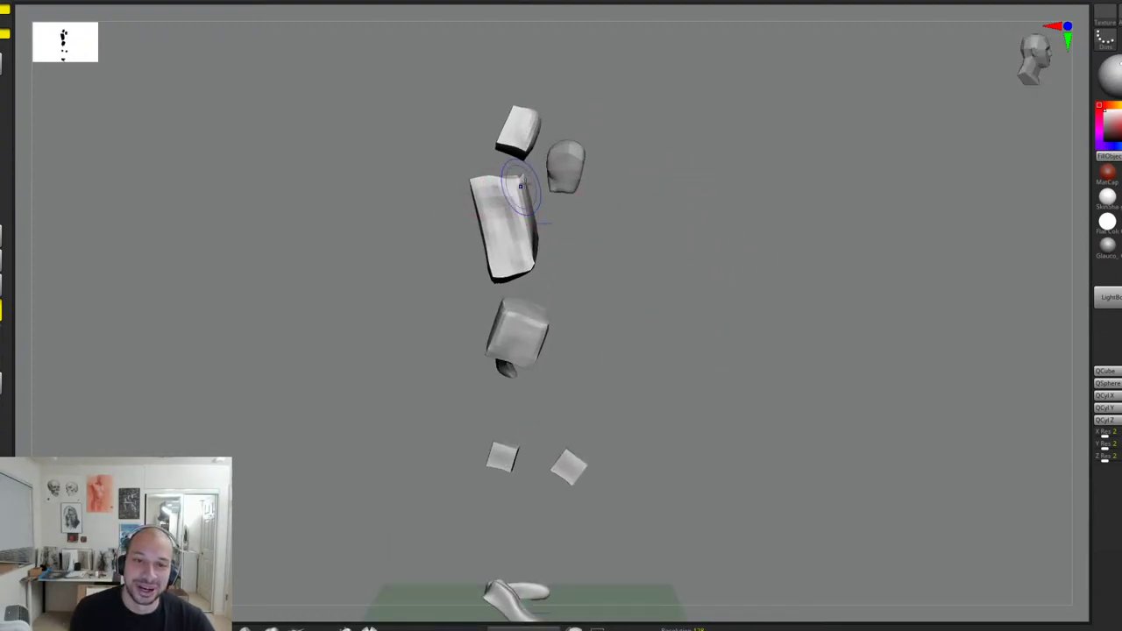
pyautogui.keyDown('shift'); pyautogui.moveTo(520, 186); pyautogui.dragTo(525, 182); pyautogui.keyUp('shift')
pyautogui.moveTo(693, 338); pyautogui.dragTo(621, 361)
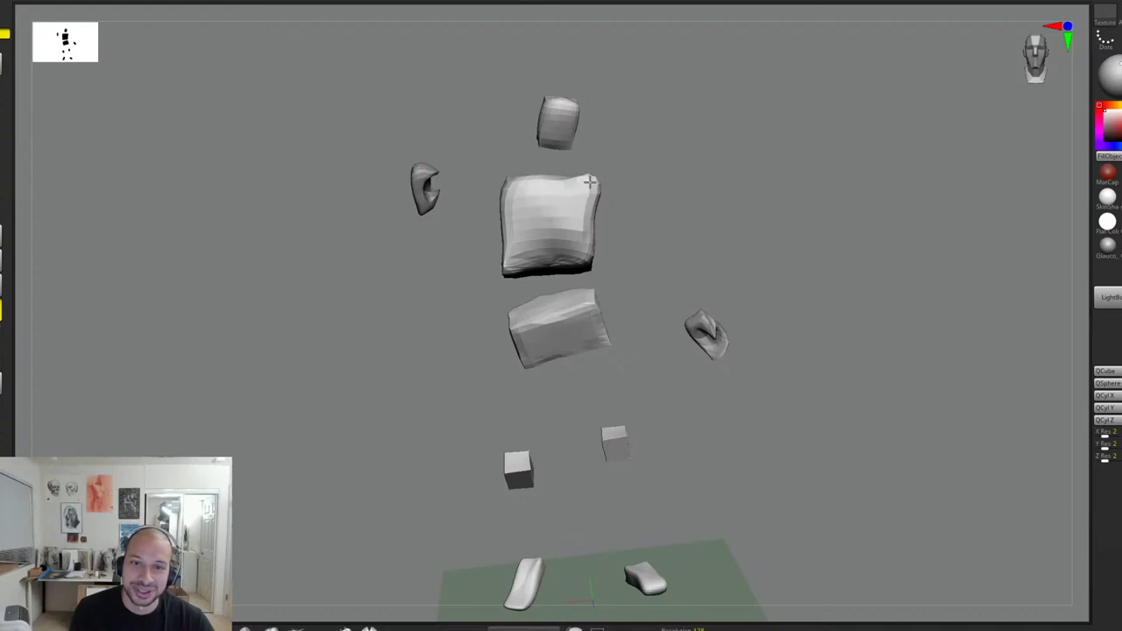
pyautogui.moveTo(591, 182); pyautogui.dragTo(742, 240, button='right')
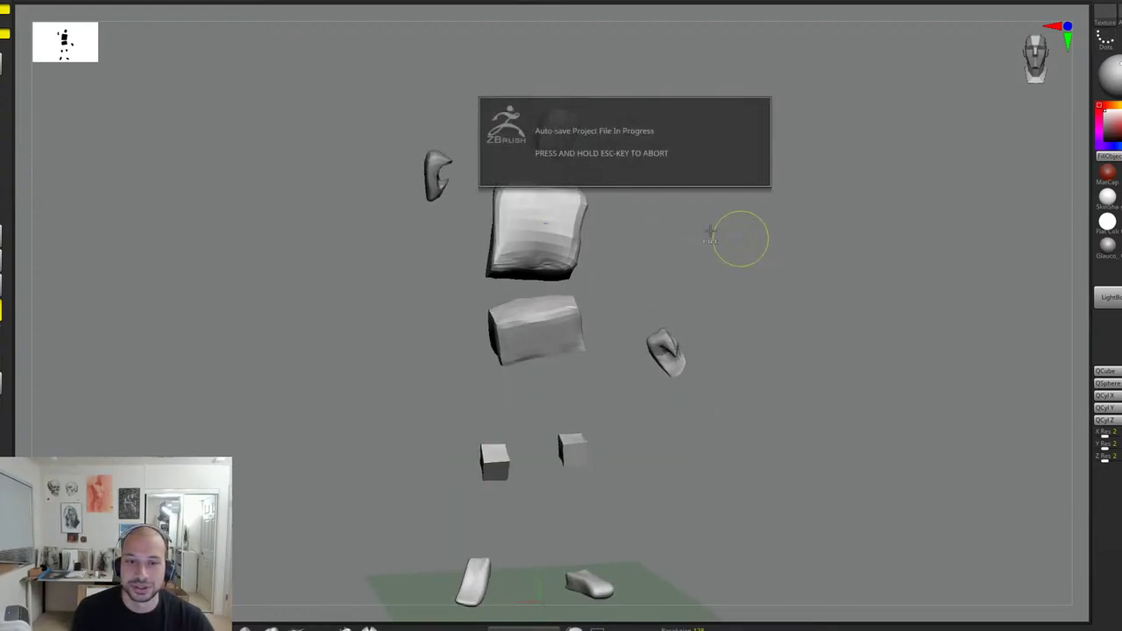
pyautogui.moveTo(532, 441); pyautogui.dragTo(573, 422, button='right')
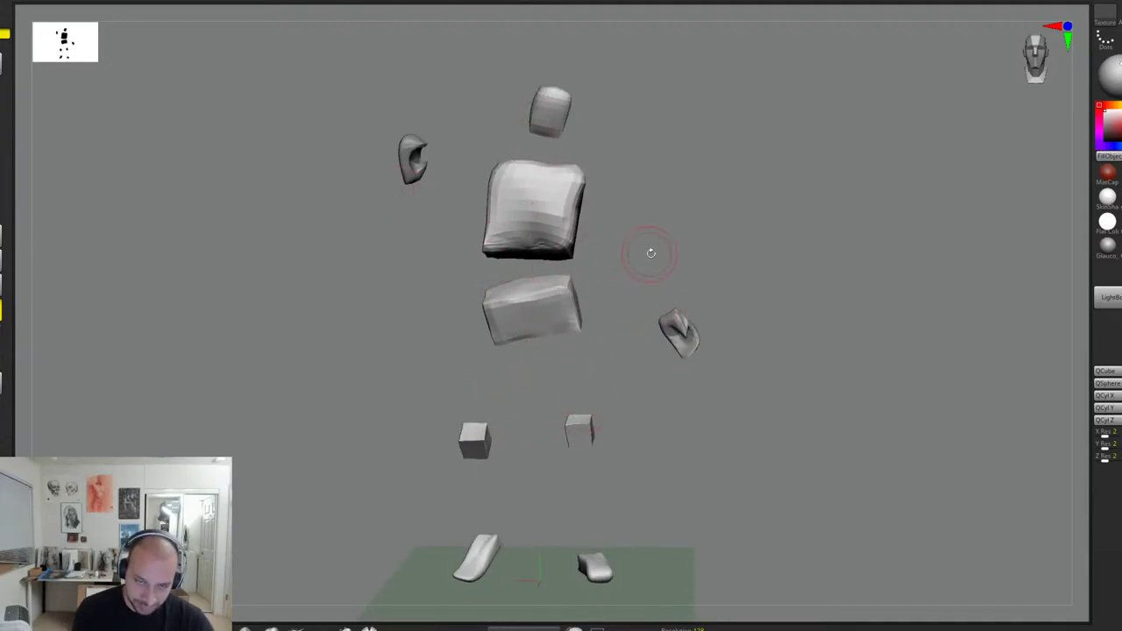
pyautogui.moveTo(651, 253); pyautogui.dragTo(665, 246)
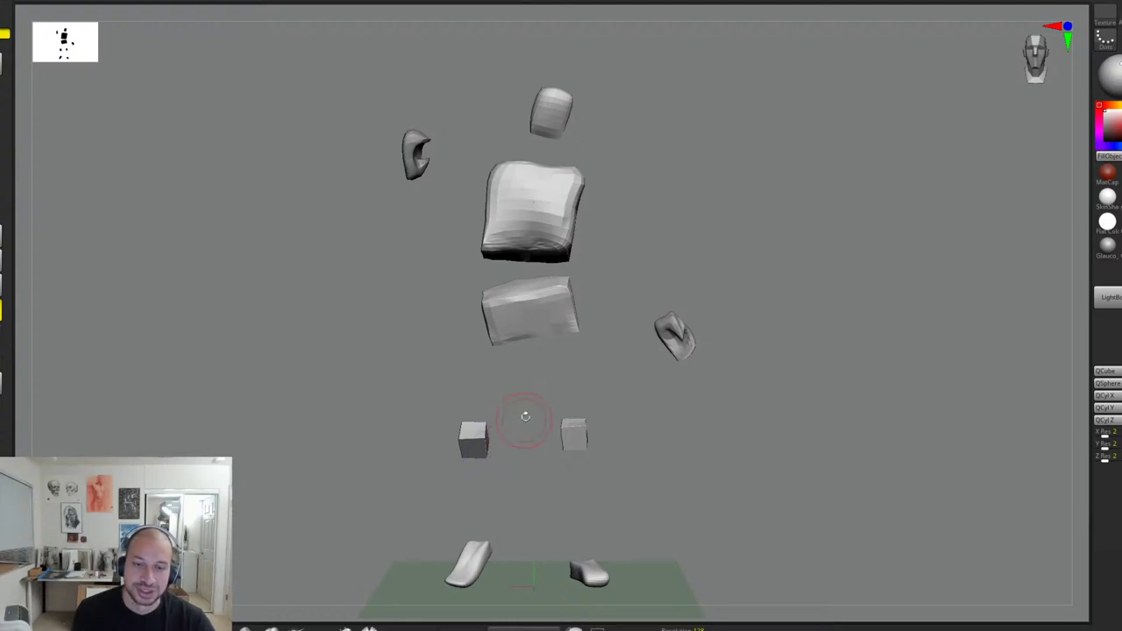
pyautogui.keyDown('alt'); pyautogui.moveTo(702, 302); pyautogui.dragTo(704, 265); pyautogui.keyUp('alt')
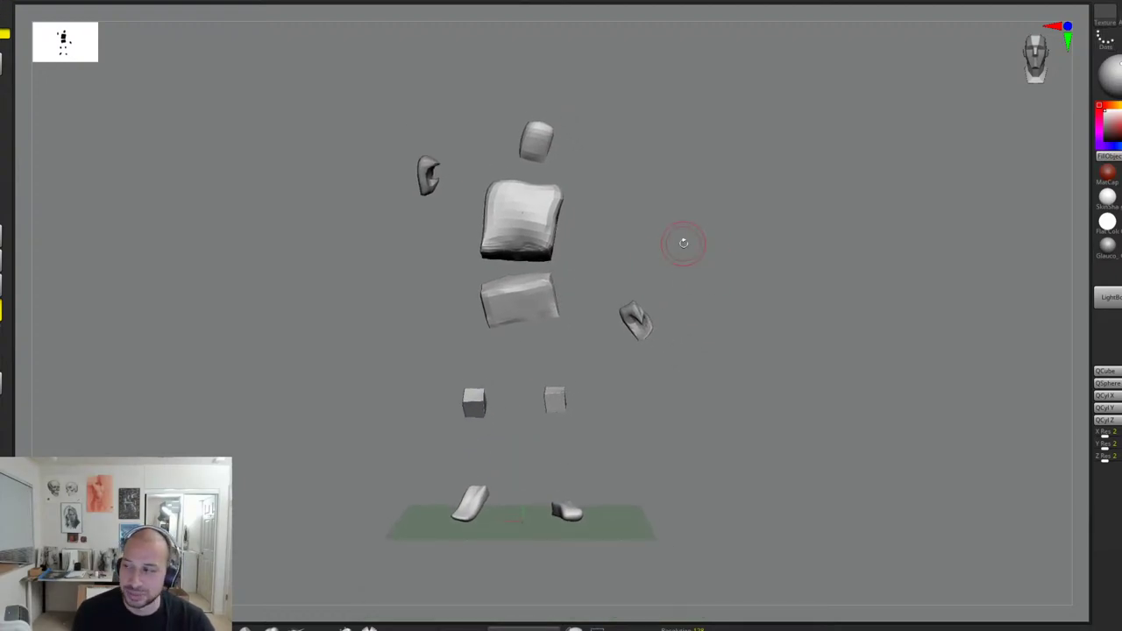
# Step: Merge the separate body-part forms into one mesh and accept the confirmation
pyautogui.moveTo(712, 187); pyautogui.dragTo(722, 240, button='right')
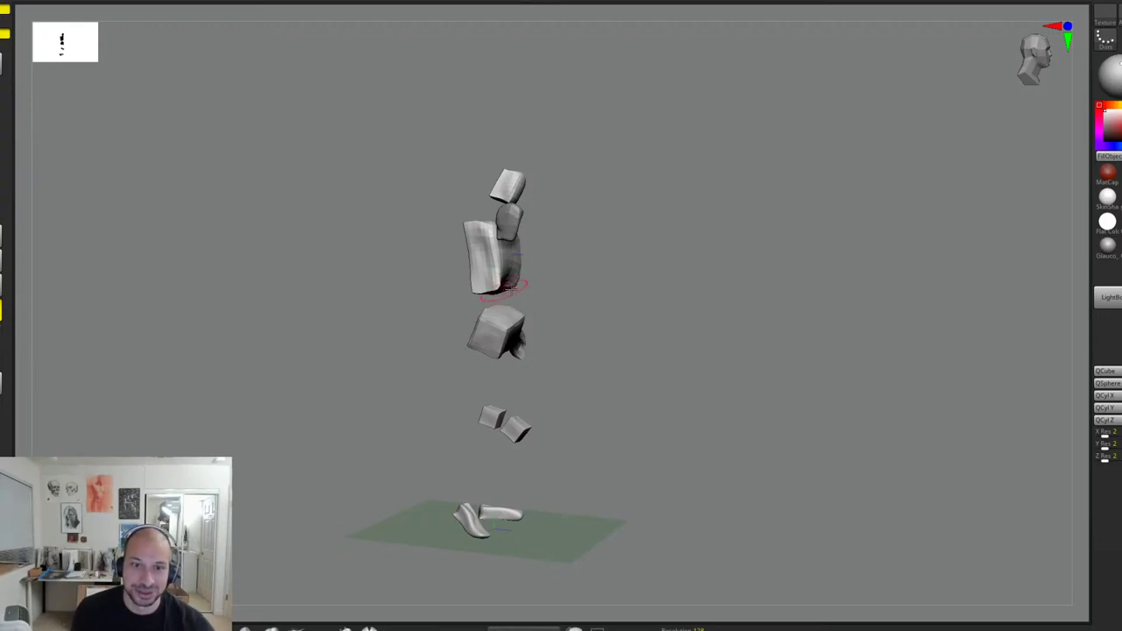
pyautogui.moveTo(512, 289); pyautogui.dragTo(516, 286, button='right')
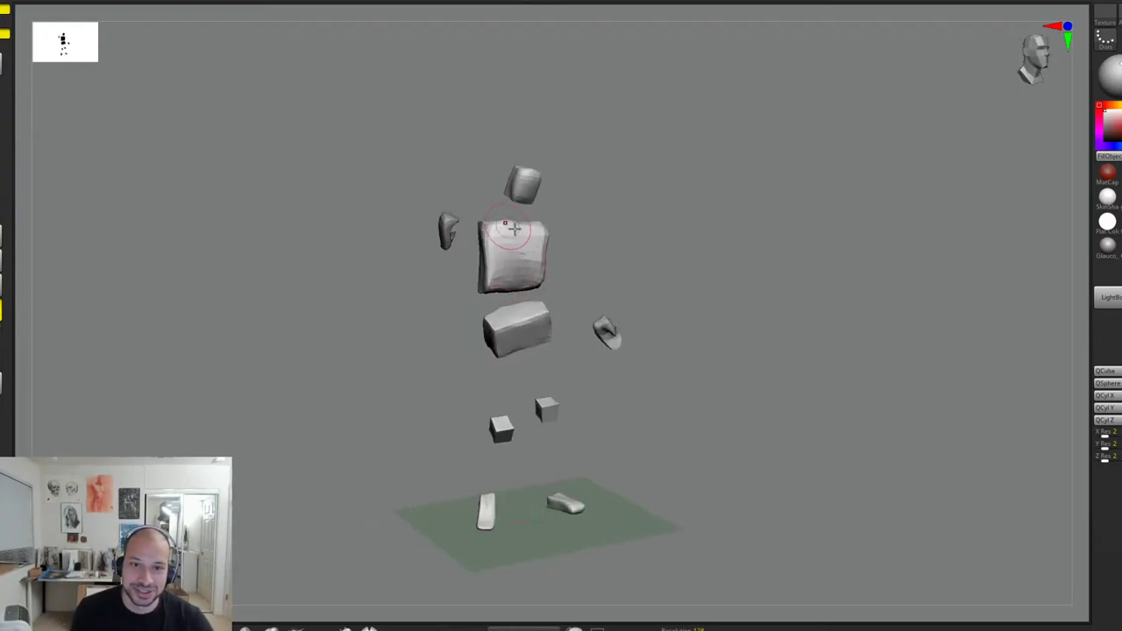
pyautogui.moveTo(515, 228); pyautogui.dragTo(626, 200, button='right')
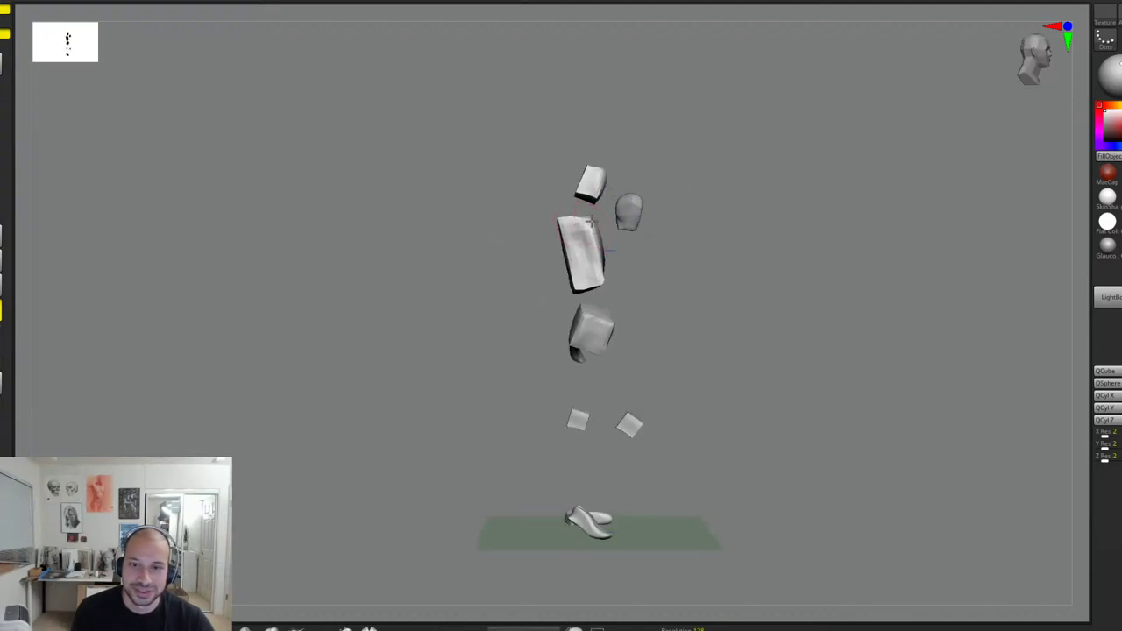
pyautogui.moveTo(541, 227); pyautogui.dragTo(566, 235, button='right')
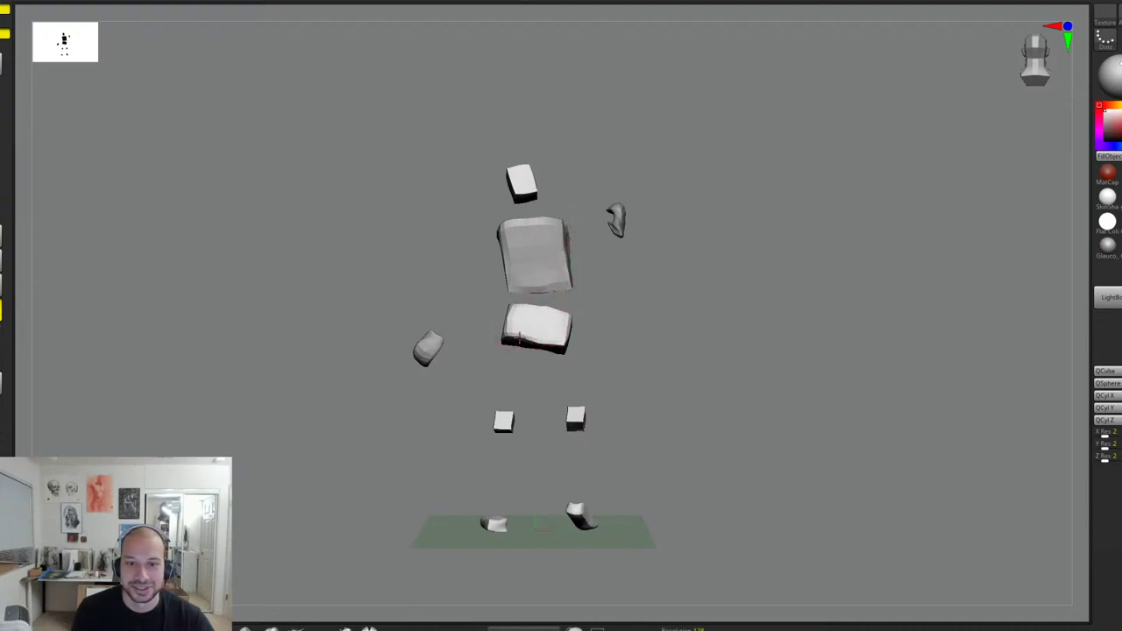
pyautogui.moveTo(522, 342); pyautogui.dragTo(760, 303, button='right')
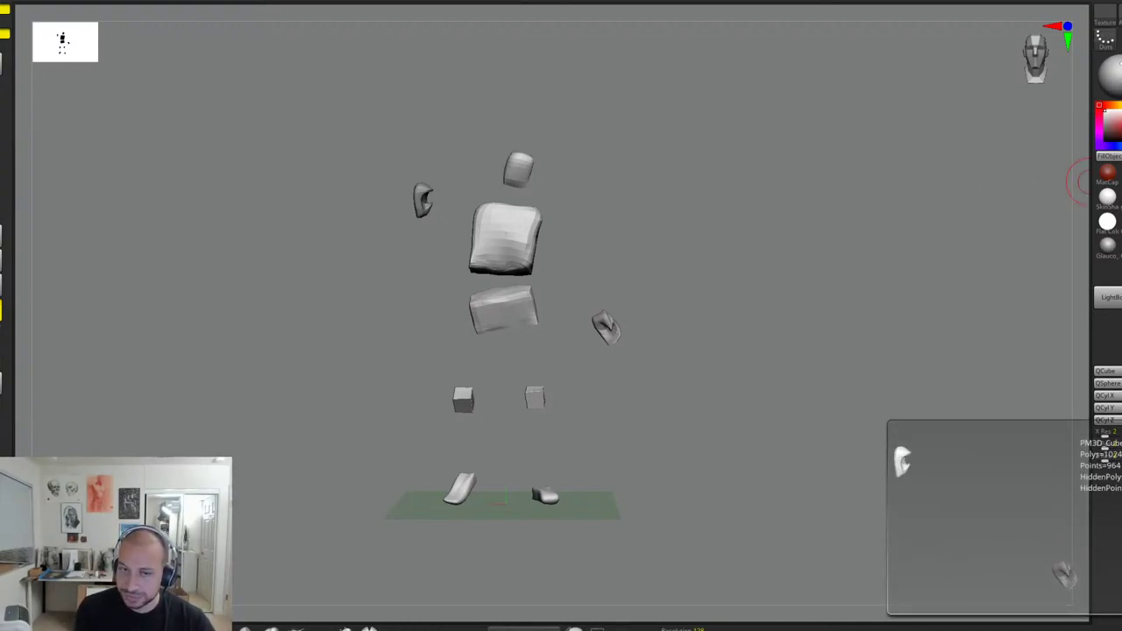
pyautogui.moveTo(844, 268)
pyautogui.keyDown('alt'); pyautogui.mouseDown(button='right')
pyautogui.moveTo(859, 254)
pyautogui.moveTo(855, 278)
pyautogui.mouseUp(button='right'); pyautogui.keyUp('alt')
pyautogui.click(1121, 220)
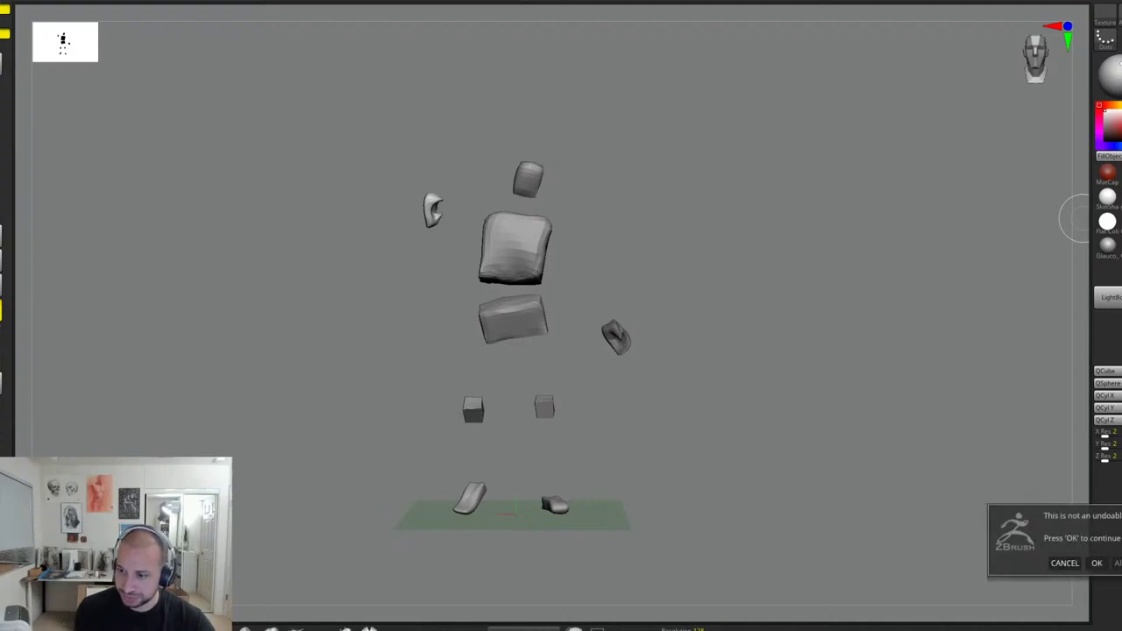
pyautogui.press('Return')
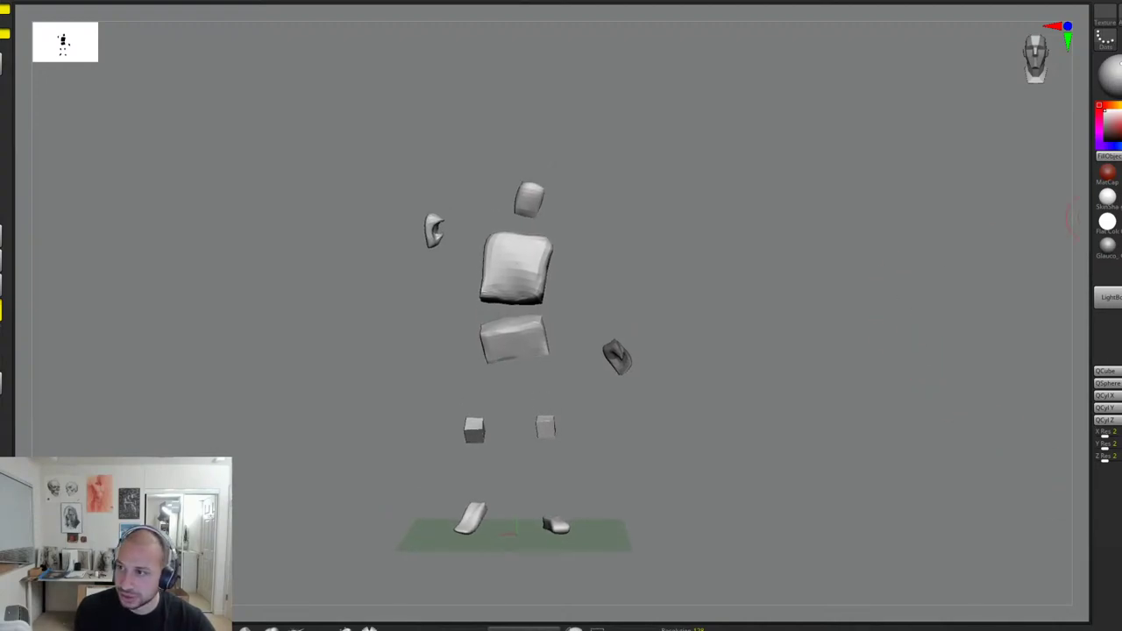
pyautogui.moveTo(781, 250); pyautogui.dragTo(737, 285)
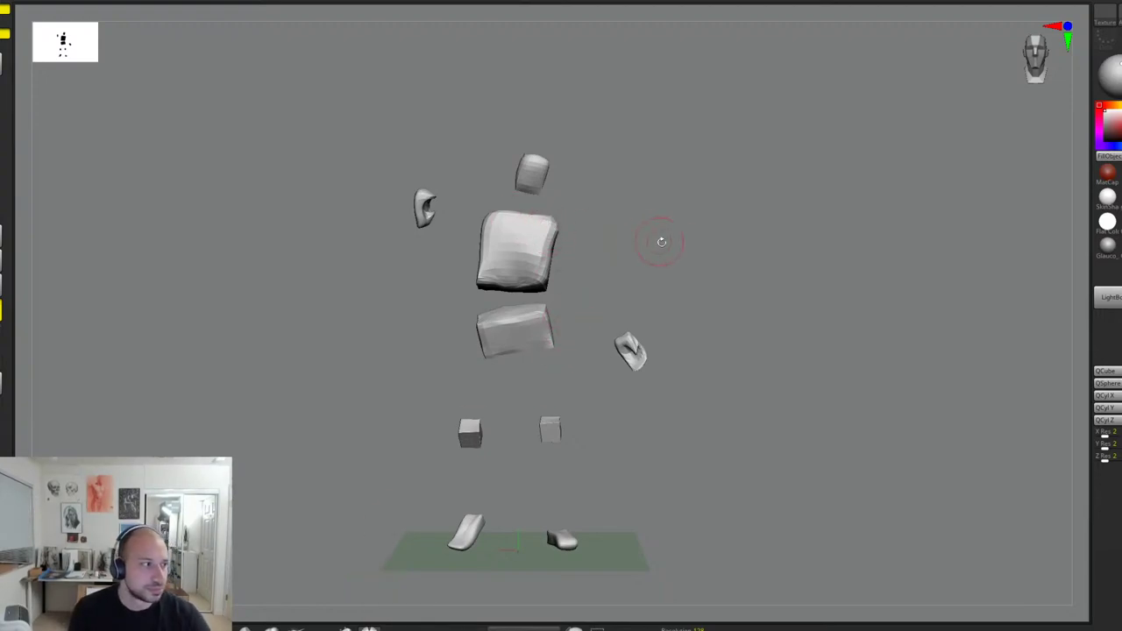
pyautogui.moveTo(697, 244)
pyautogui.keyDown('alt'); pyautogui.mouseDown()
pyautogui.moveTo(669, 251)
pyautogui.moveTo(680, 255)
pyautogui.mouseUp(); pyautogui.keyUp('alt')
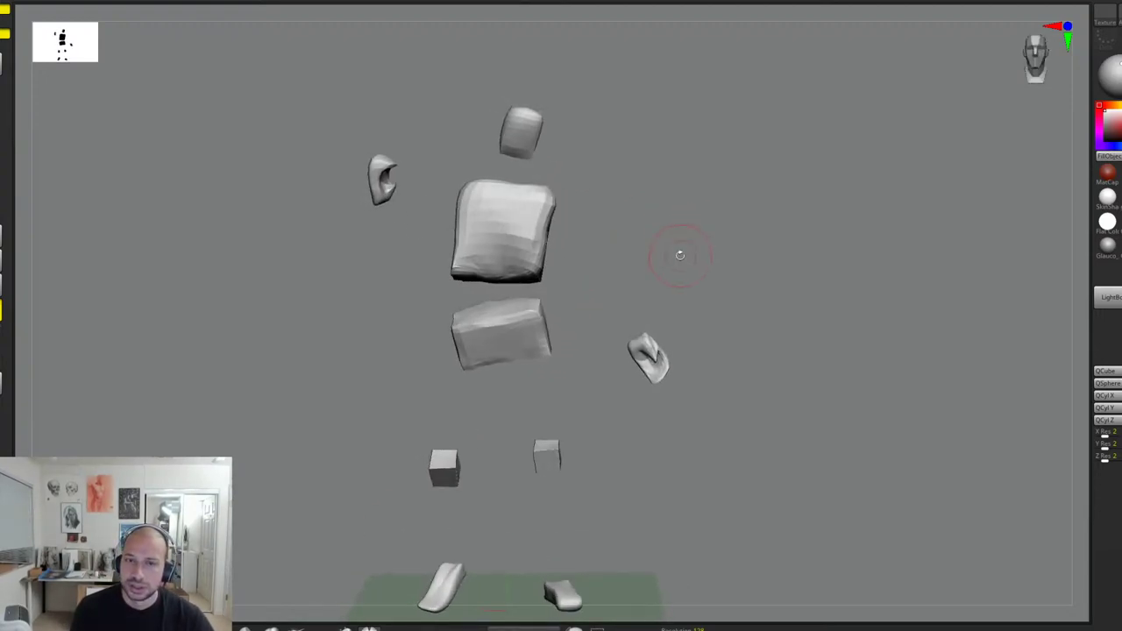
pyautogui.moveTo(556, 215)
pyautogui.mouseDown()
pyautogui.moveTo(598, 204)
pyautogui.moveTo(584, 265)
pyautogui.moveTo(636, 351)
pyautogui.mouseUp()
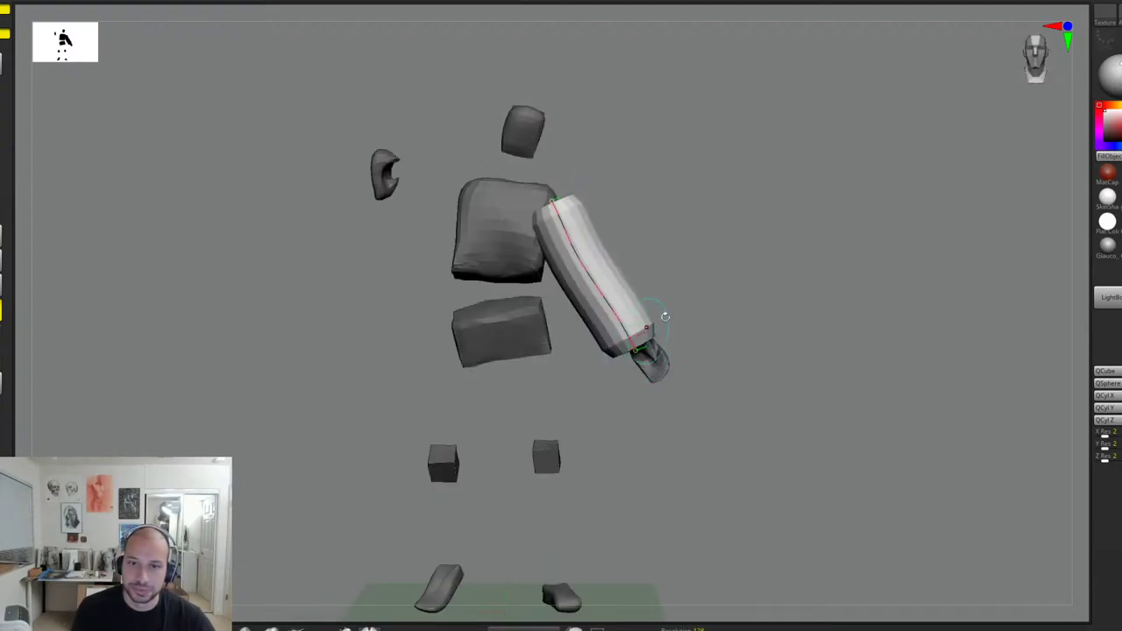
pyautogui.moveTo(709, 285)
pyautogui.mouseDown()
pyautogui.moveTo(698, 280)
pyautogui.moveTo(709, 266)
pyautogui.mouseUp()
pyautogui.hotkey('ctrl', 'z')
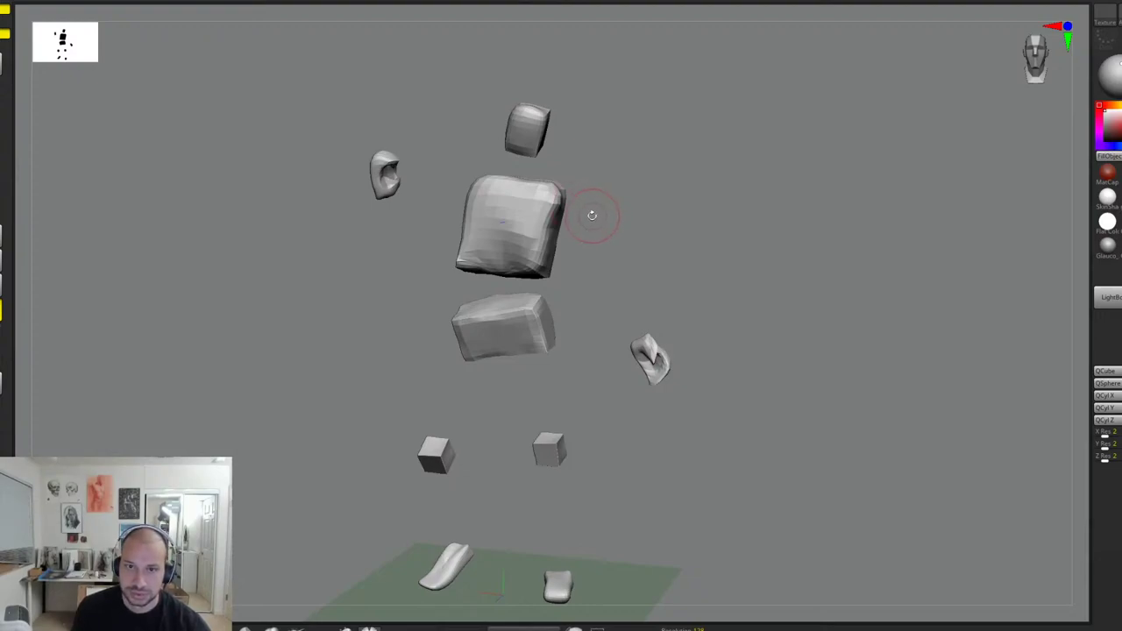
pyautogui.moveTo(606, 219); pyautogui.dragTo(604, 219)
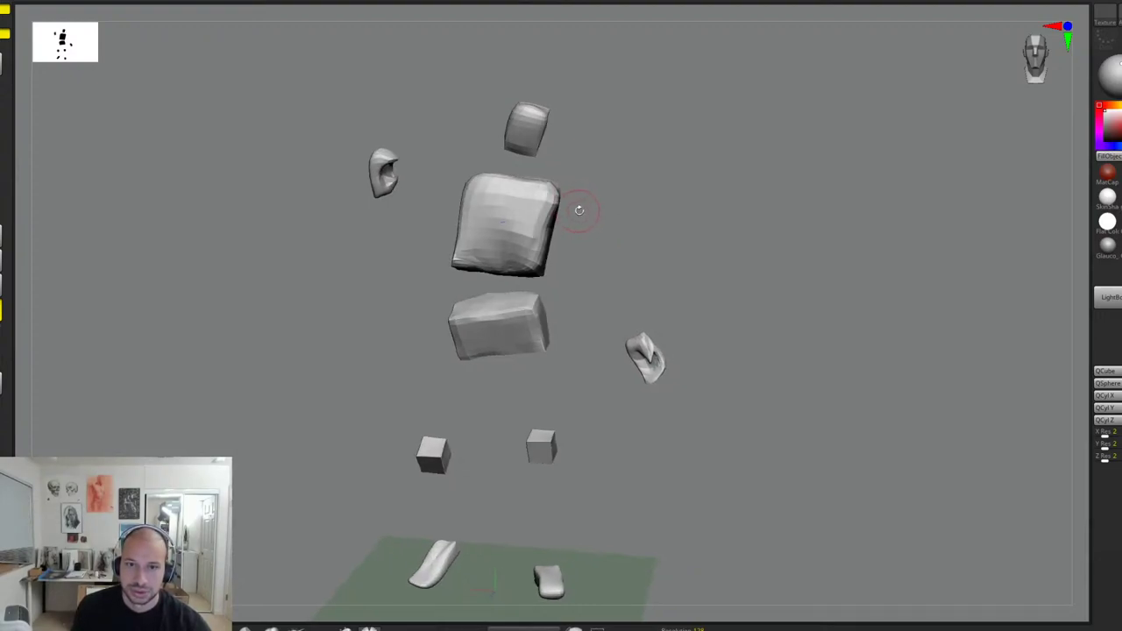
pyautogui.moveTo(590, 264); pyautogui.dragTo(639, 343)
pyautogui.moveTo(702, 285); pyautogui.dragTo(658, 273)
pyautogui.hotkey('ctrl', 'z')
pyautogui.moveTo(681, 231)
pyautogui.mouseDown()
pyautogui.moveTo(694, 228)
pyautogui.moveTo(534, 66)
pyautogui.mouseUp()
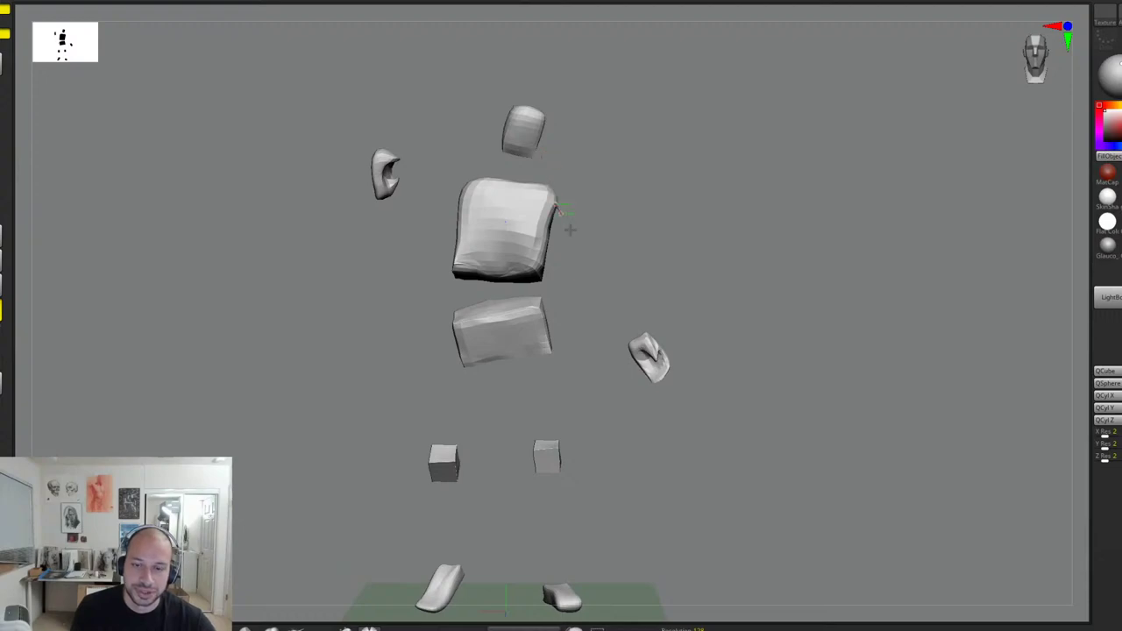
pyautogui.moveTo(647, 344); pyautogui.dragTo(649, 344)
pyautogui.moveTo(750, 306); pyautogui.dragTo(710, 246)
pyautogui.hotkey('ctrl', 'z')
# Step: Insert a nearly straight tube from the figure's left shoulder to the lowered hand and a bent one from the right shoulder to the raised hand
pyautogui.moveTo(676, 187); pyautogui.dragTo(360, 6)
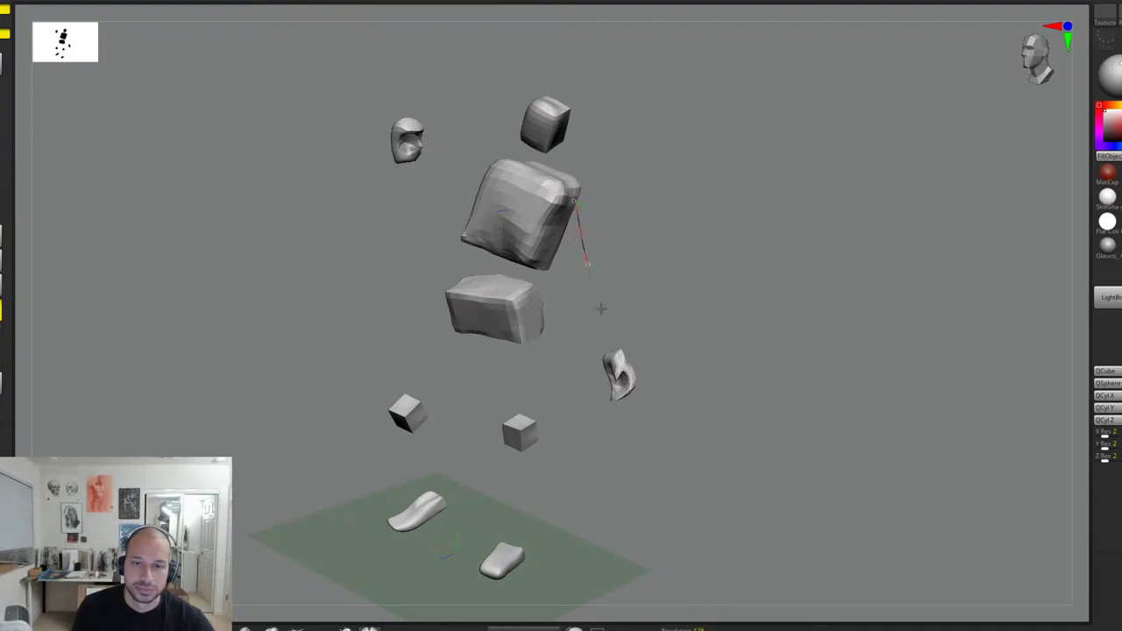
pyautogui.hotkey('ctrl', 'shift', 'z')
pyautogui.moveTo(724, 288); pyautogui.dragTo(698, 234)
pyautogui.click(593, 235)
pyautogui.moveTo(553, 224); pyautogui.dragTo(609, 200)
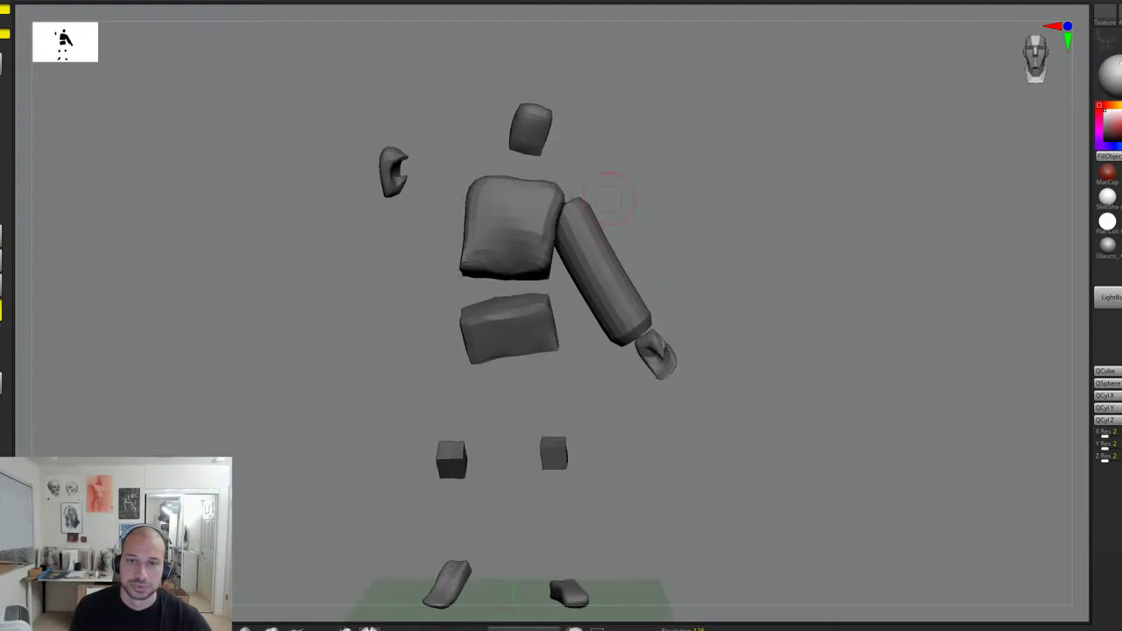
pyautogui.moveTo(471, 194)
pyautogui.mouseDown()
pyautogui.moveTo(419, 259)
pyautogui.moveTo(391, 201)
pyautogui.mouseUp()
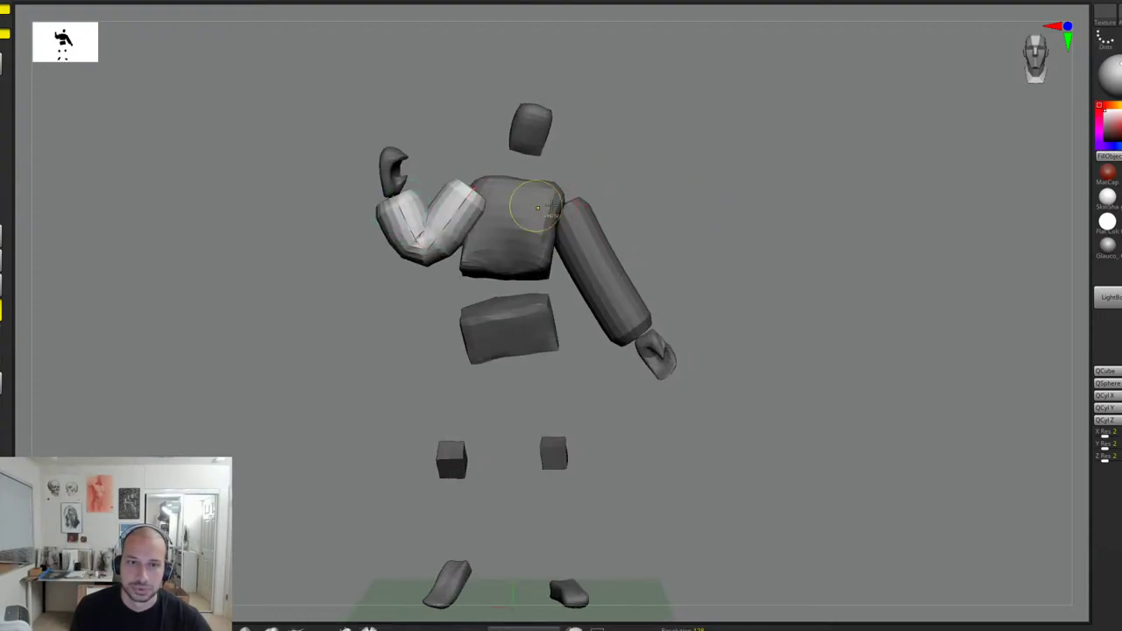
# Step: Insert a short waist tube between the ribcage and the pelvis on the figure's right side
pyautogui.moveTo(537, 206)
pyautogui.mouseDown()
pyautogui.moveTo(586, 197)
pyautogui.moveTo(689, 208)
pyautogui.moveTo(618, 207)
pyautogui.mouseUp()
pyautogui.moveTo(713, 237); pyautogui.dragTo(735, 175)
pyautogui.moveTo(506, 224); pyautogui.dragTo(514, 263)
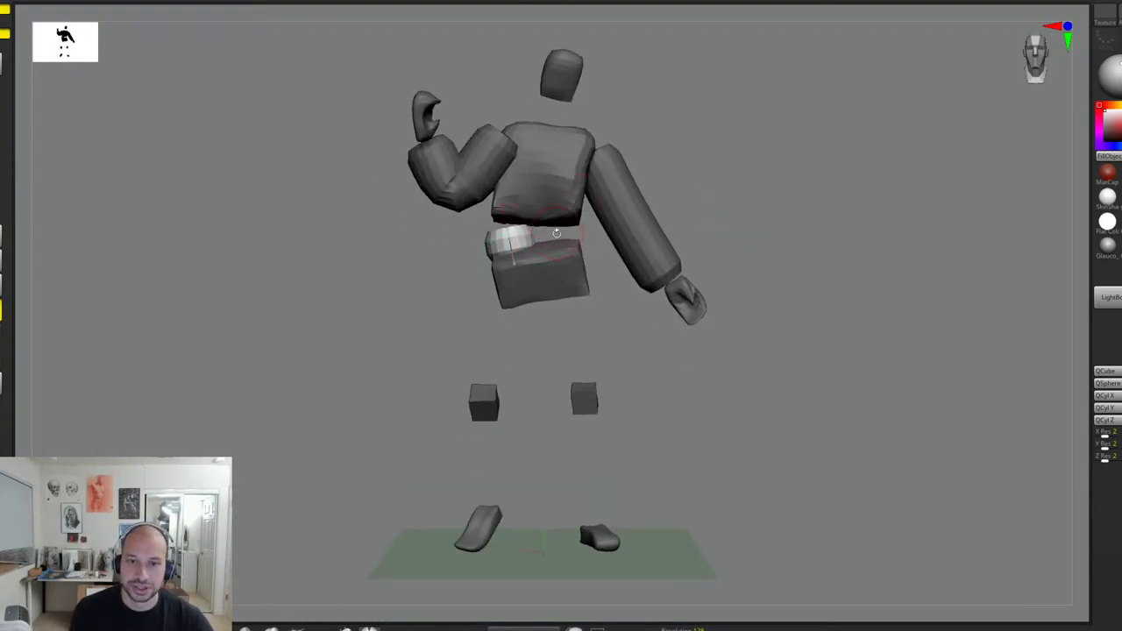
pyautogui.press('1')
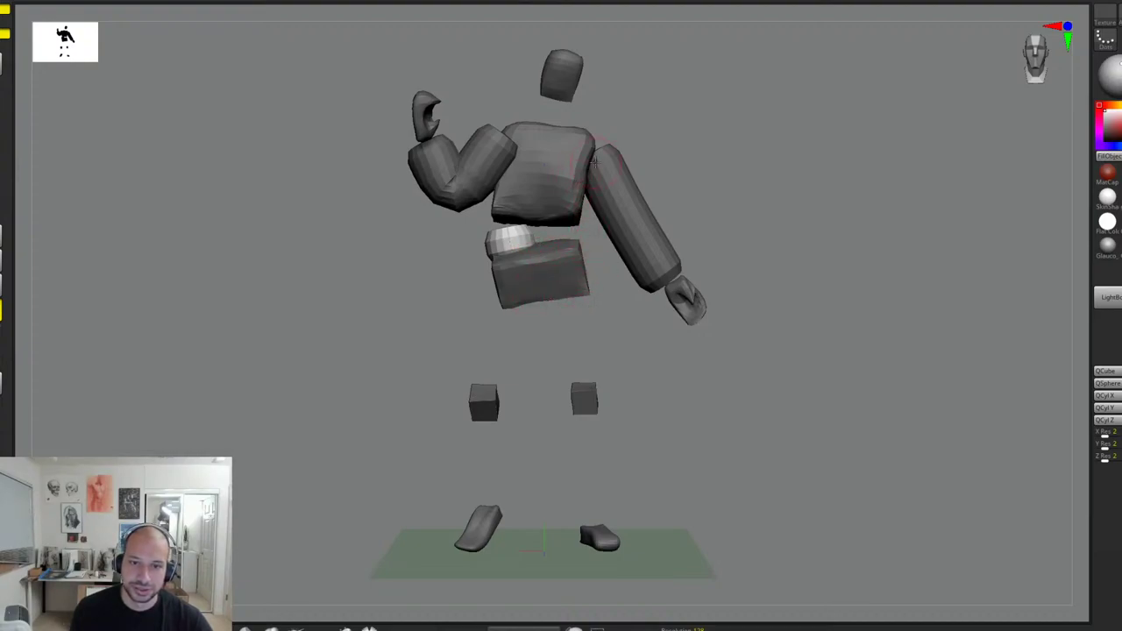
# Step: Build the figure's left leg with one tube from pelvis to knee and another from knee to foot
pyautogui.moveTo(679, 180); pyautogui.dragTo(671, 219)
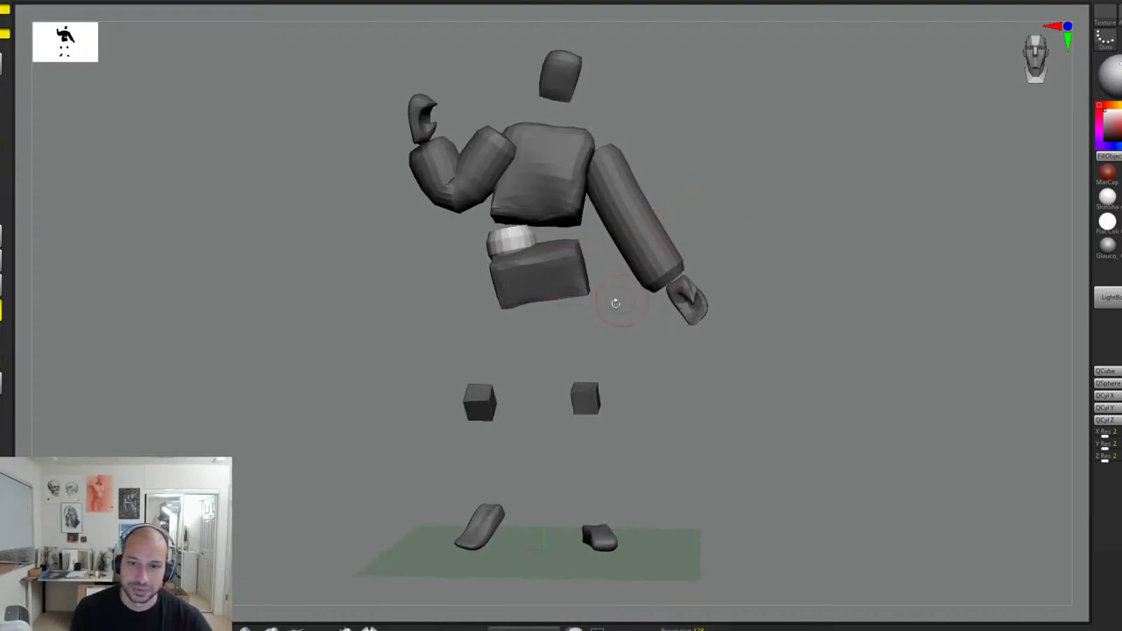
pyautogui.moveTo(586, 377)
pyautogui.mouseDown()
pyautogui.moveTo(625, 370)
pyautogui.moveTo(602, 391)
pyautogui.mouseUp()
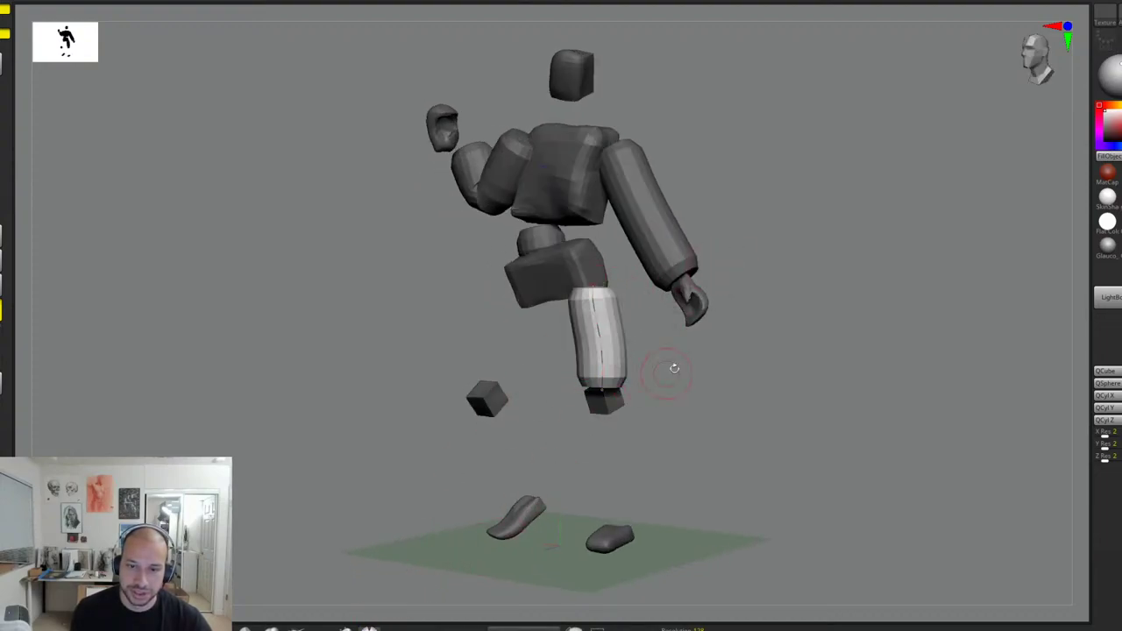
pyautogui.moveTo(746, 270); pyautogui.dragTo(585, 417)
pyautogui.moveTo(596, 517); pyautogui.dragTo(599, 545)
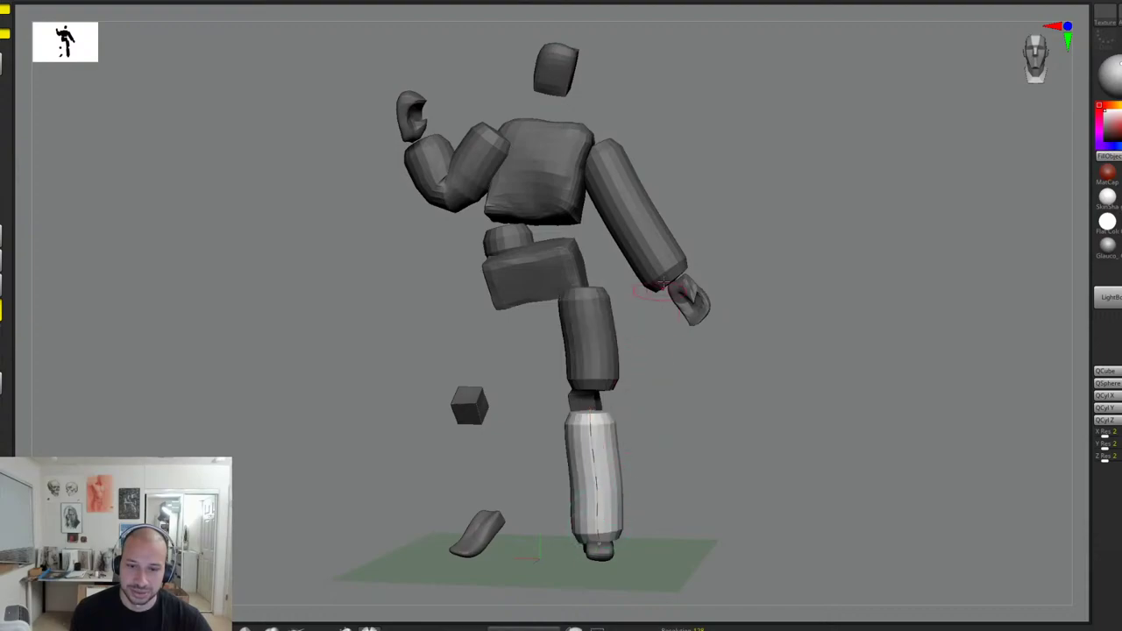
# Step: Build the figure's right leg with a thigh tube above the knee block and a shin tube below it
pyautogui.moveTo(764, 253); pyautogui.dragTo(809, 245)
pyautogui.moveTo(545, 275)
pyautogui.mouseDown()
pyautogui.moveTo(508, 382)
pyautogui.moveTo(506, 507)
pyautogui.mouseUp()
pyautogui.moveTo(772, 283)
pyautogui.mouseDown()
pyautogui.moveTo(819, 283)
pyautogui.moveTo(787, 263)
pyautogui.moveTo(772, 308)
pyautogui.moveTo(761, 281)
pyautogui.mouseUp()
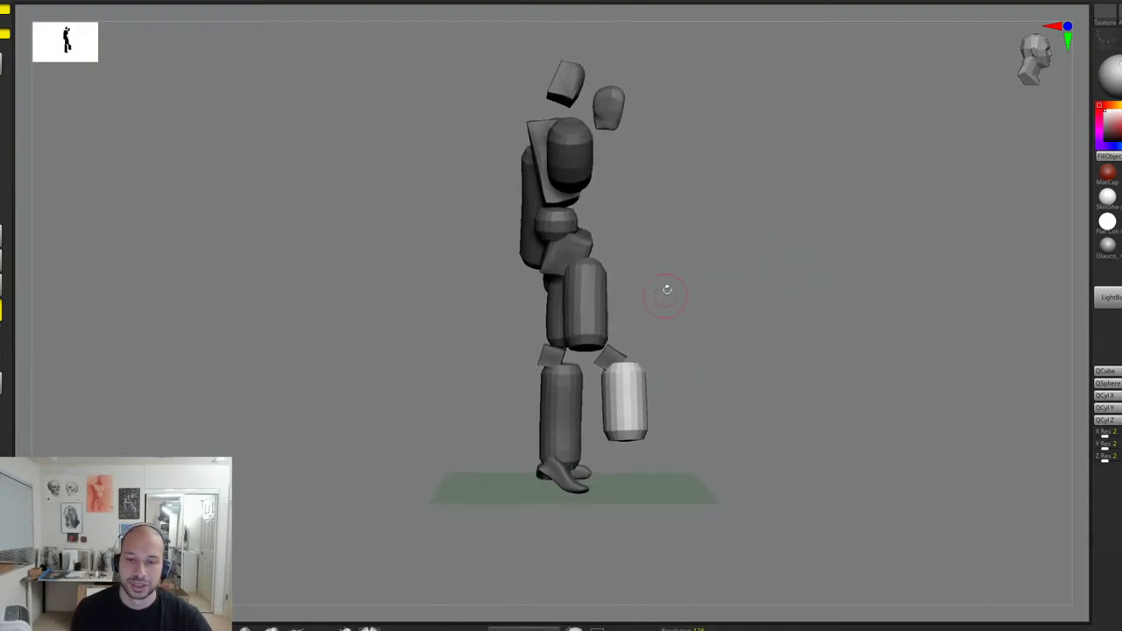
pyautogui.moveTo(667, 290); pyautogui.dragTo(649, 245)
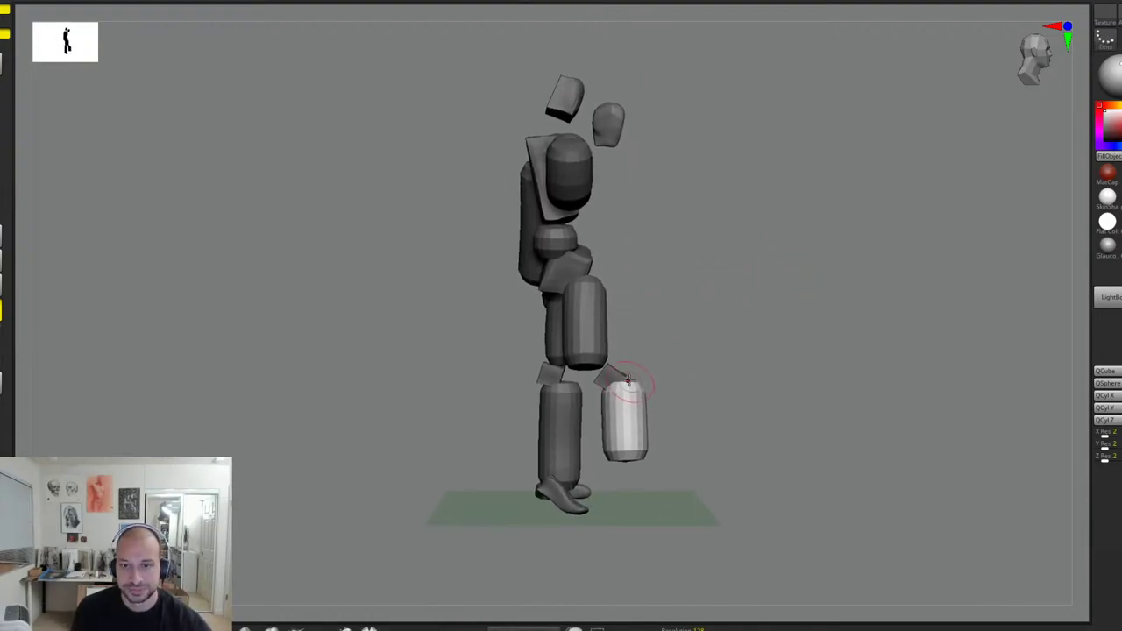
# Step: Hide all the arm, leg and waist tubes to isolate the original body forms
pyautogui.moveTo(690, 351); pyautogui.dragTo(598, 328)
pyautogui.keyDown('ctrl'); pyautogui.keyDown('shift'); pyautogui.click(509, 312); pyautogui.keyUp('shift'); pyautogui.keyUp('ctrl')
pyautogui.keyDown('ctrl'); pyautogui.keyDown('shift'); pyautogui.moveTo(691, 223); pyautogui.dragTo(704, 237); pyautogui.keyUp('shift'); pyautogui.keyUp('ctrl')
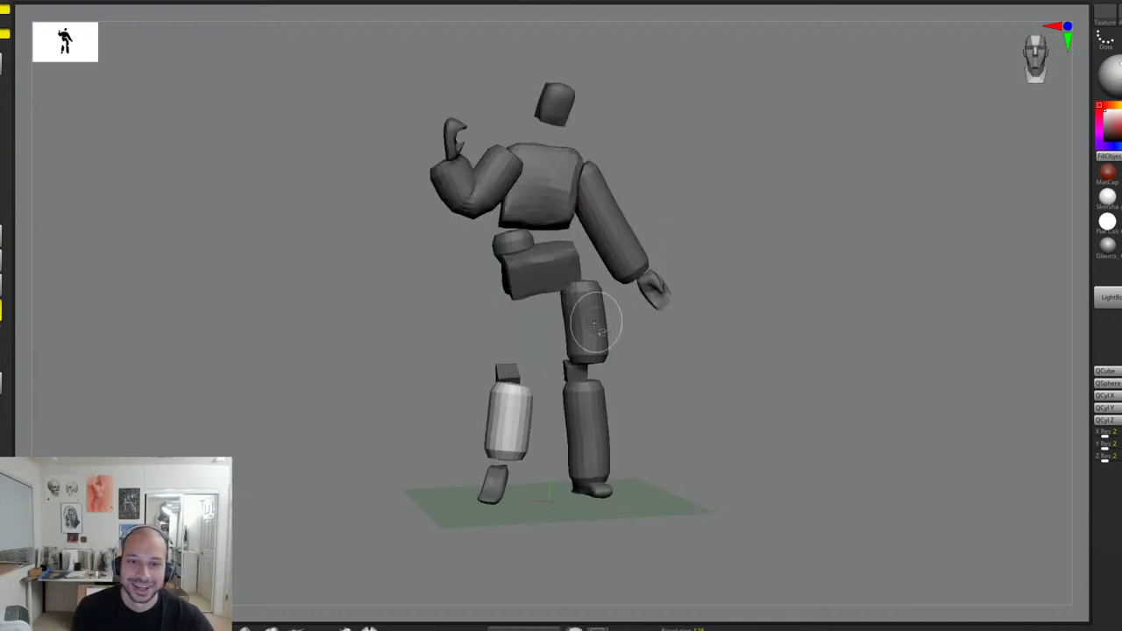
pyautogui.keyDown('ctrl'); pyautogui.keyDown('shift'); pyautogui.click(589, 327); pyautogui.keyUp('shift'); pyautogui.keyUp('ctrl')
pyautogui.keyDown('ctrl'); pyautogui.keyDown('shift'); pyautogui.click(594, 413); pyautogui.keyUp('shift'); pyautogui.keyUp('ctrl')
pyautogui.keyDown('ctrl'); pyautogui.keyDown('shift'); pyautogui.click(518, 409); pyautogui.keyUp('shift'); pyautogui.keyUp('ctrl')
pyautogui.keyDown('ctrl'); pyautogui.keyDown('shift'); pyautogui.click(614, 239); pyautogui.keyUp('shift'); pyautogui.keyUp('ctrl')
pyautogui.keyDown('ctrl'); pyautogui.keyDown('shift'); pyautogui.click(494, 178); pyautogui.keyUp('shift'); pyautogui.keyUp('ctrl')
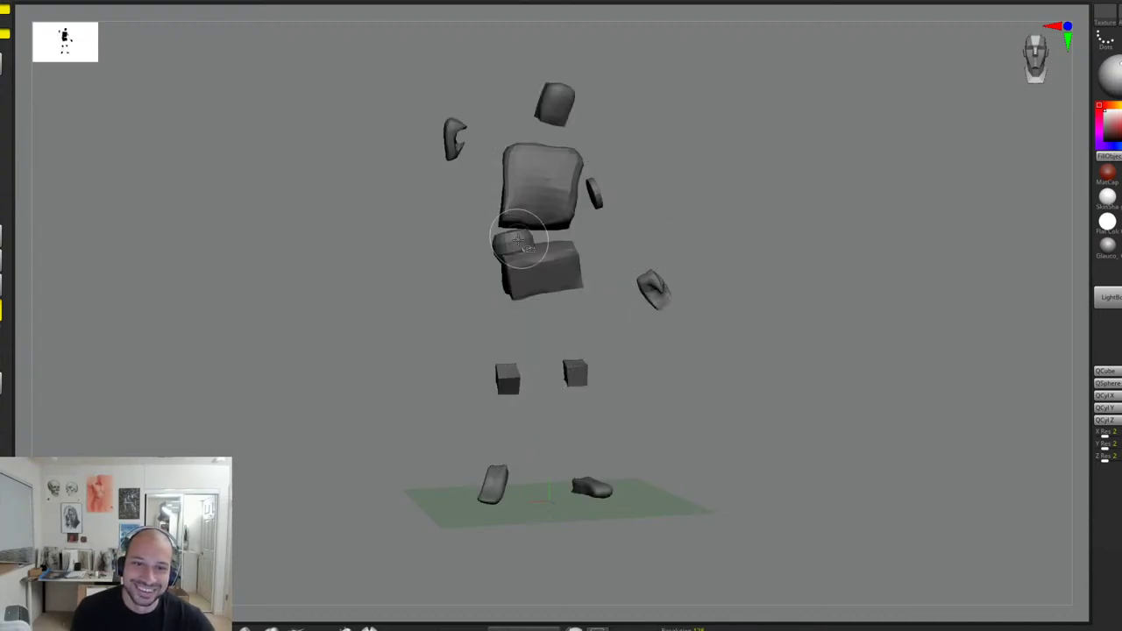
pyautogui.keyDown('ctrl'); pyautogui.keyDown('shift'); pyautogui.click(517, 239); pyautogui.keyUp('shift'); pyautogui.keyUp('ctrl')
pyautogui.moveTo(599, 191); pyautogui.dragTo(739, 206)
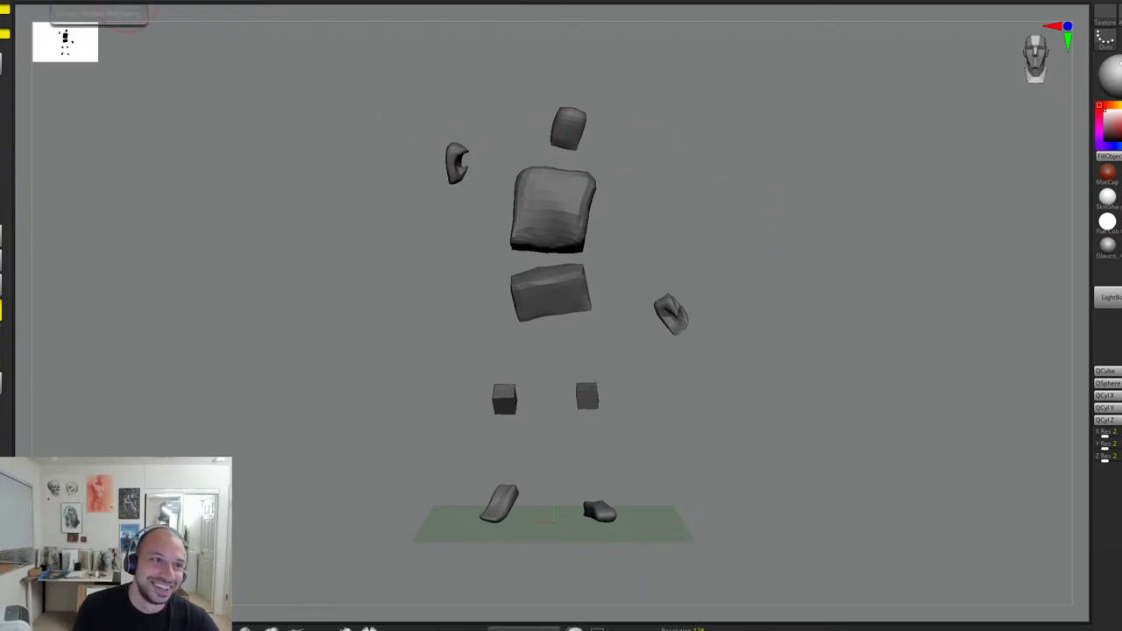
pyautogui.click(134, 3)
# Step: Reshape the figure's right thigh tube in side and front views, tapering it toward the knee and flaring it under the pelvis
pyautogui.keyDown('alt'); pyautogui.moveTo(730, 226); pyautogui.dragTo(764, 269); pyautogui.keyUp('alt')
pyautogui.moveTo(670, 304); pyautogui.dragTo(780, 285)
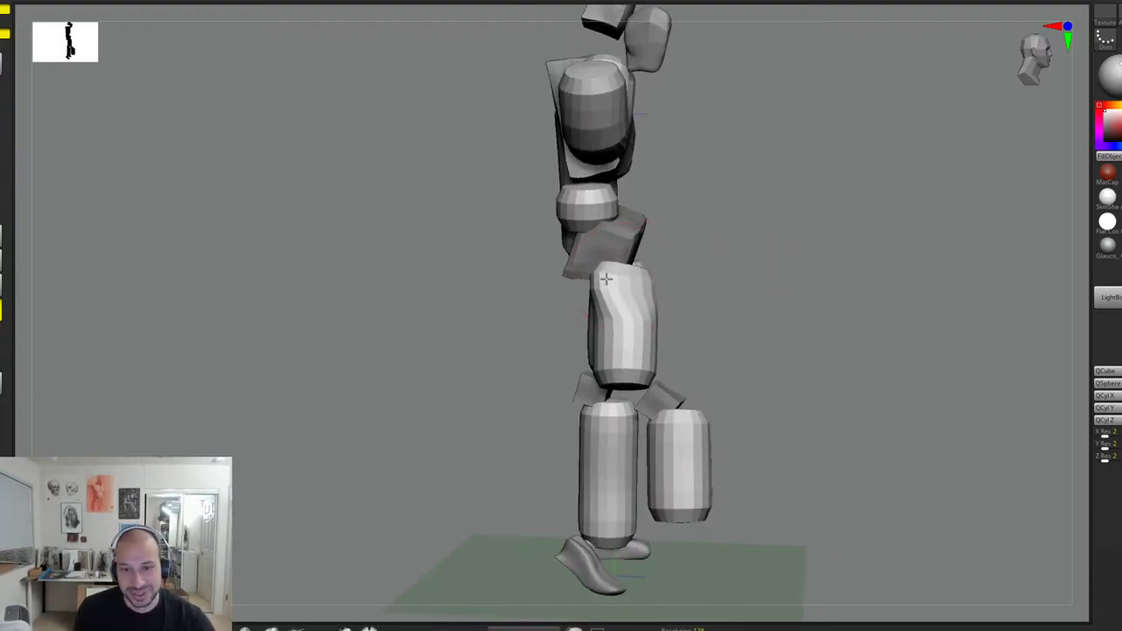
pyautogui.moveTo(642, 320)
pyautogui.mouseDown()
pyautogui.moveTo(621, 342)
pyautogui.moveTo(659, 399)
pyautogui.mouseUp()
pyautogui.moveTo(751, 318); pyautogui.dragTo(659, 299)
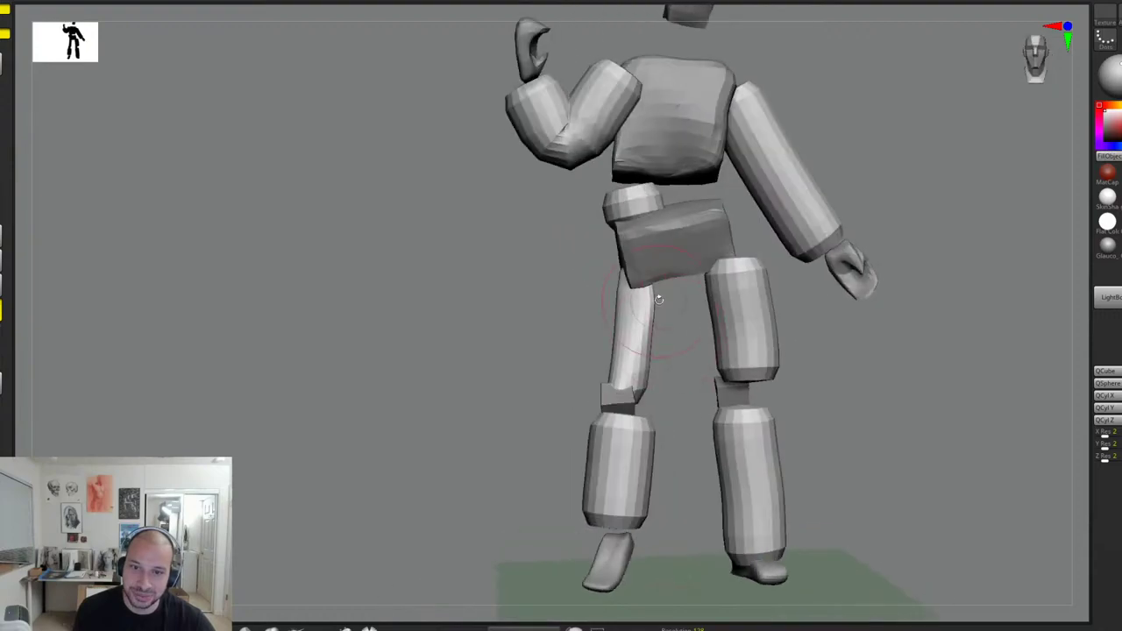
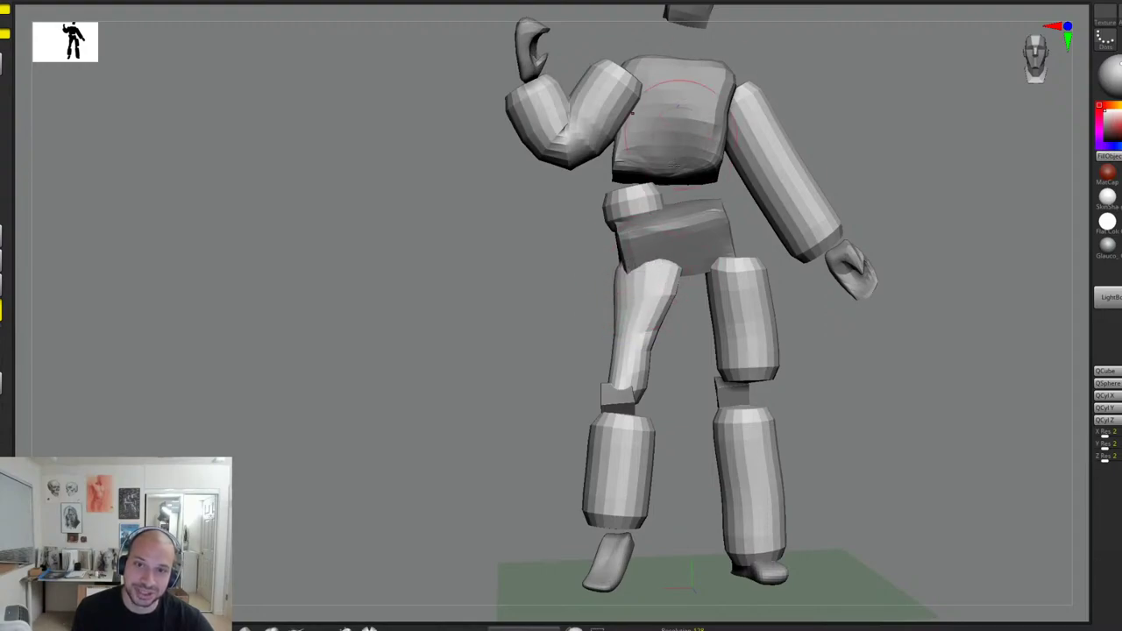
pyautogui.moveTo(676, 114); pyautogui.dragTo(793, 184, button='right')
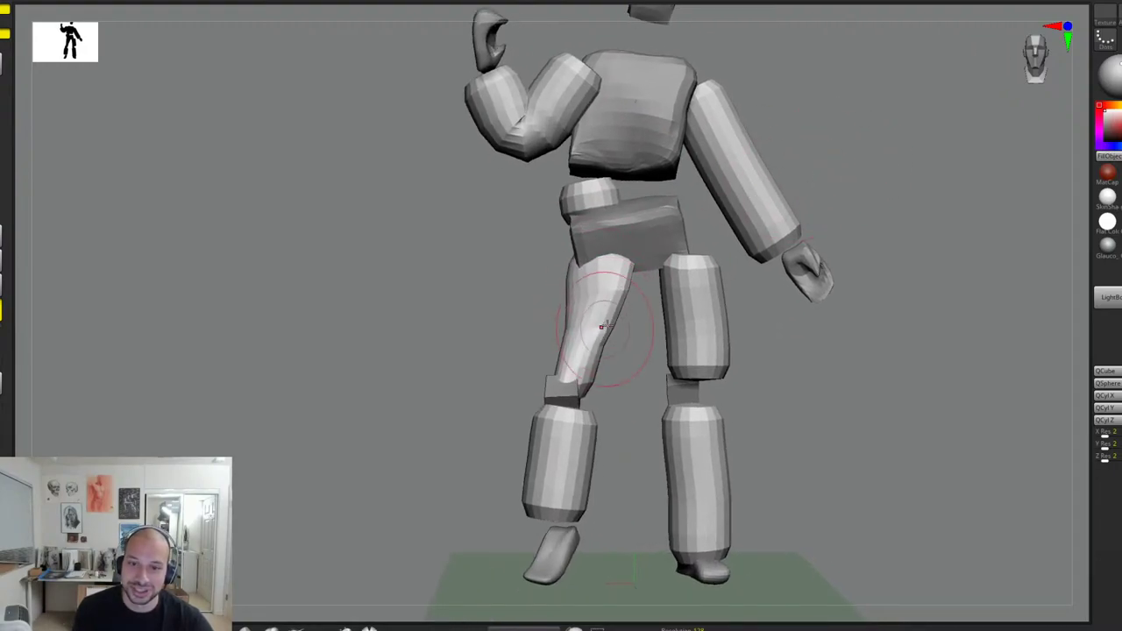
pyautogui.moveTo(623, 273); pyautogui.dragTo(623, 270)
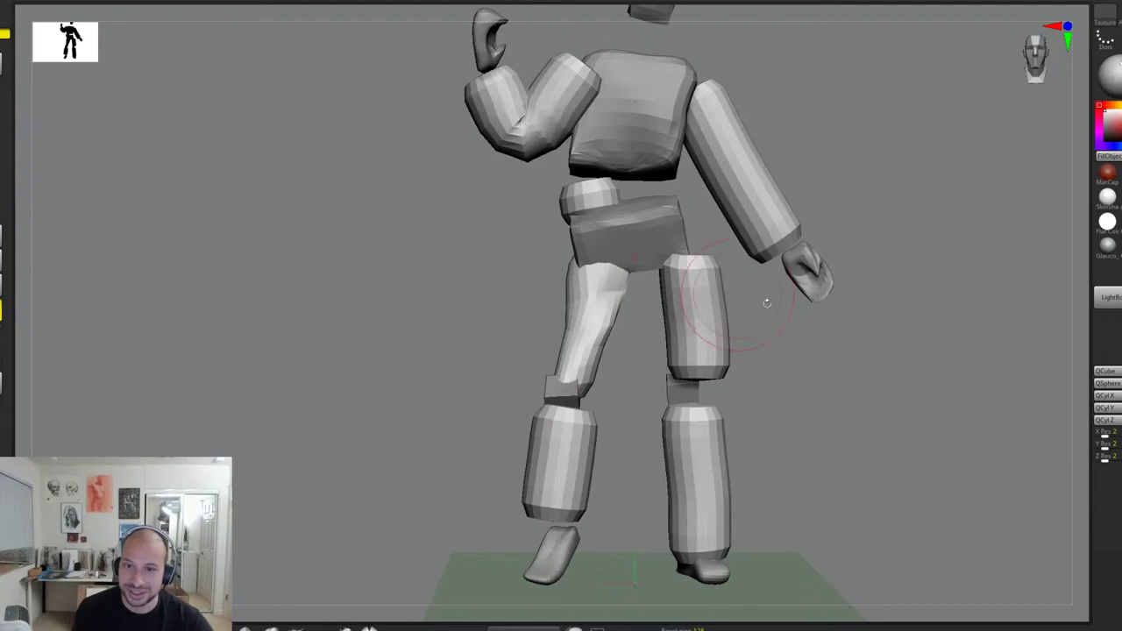
# Step: Slim the figure's left thigh tube and fit it between the pelvis and the knee block
pyautogui.moveTo(767, 304)
pyautogui.keyDown('alt'); pyautogui.mouseDown()
pyautogui.moveTo(748, 294)
pyautogui.moveTo(688, 332)
pyautogui.mouseUp(); pyautogui.keyUp('alt')
pyautogui.moveTo(665, 266); pyautogui.dragTo(661, 279)
pyautogui.moveTo(691, 326)
pyautogui.mouseDown(button='right')
pyautogui.moveTo(714, 338)
pyautogui.moveTo(777, 313)
pyautogui.moveTo(816, 235)
pyautogui.moveTo(910, 220)
pyautogui.moveTo(798, 210)
pyautogui.moveTo(877, 175)
pyautogui.moveTo(845, 198)
pyautogui.moveTo(822, 131)
pyautogui.mouseUp(button='right')
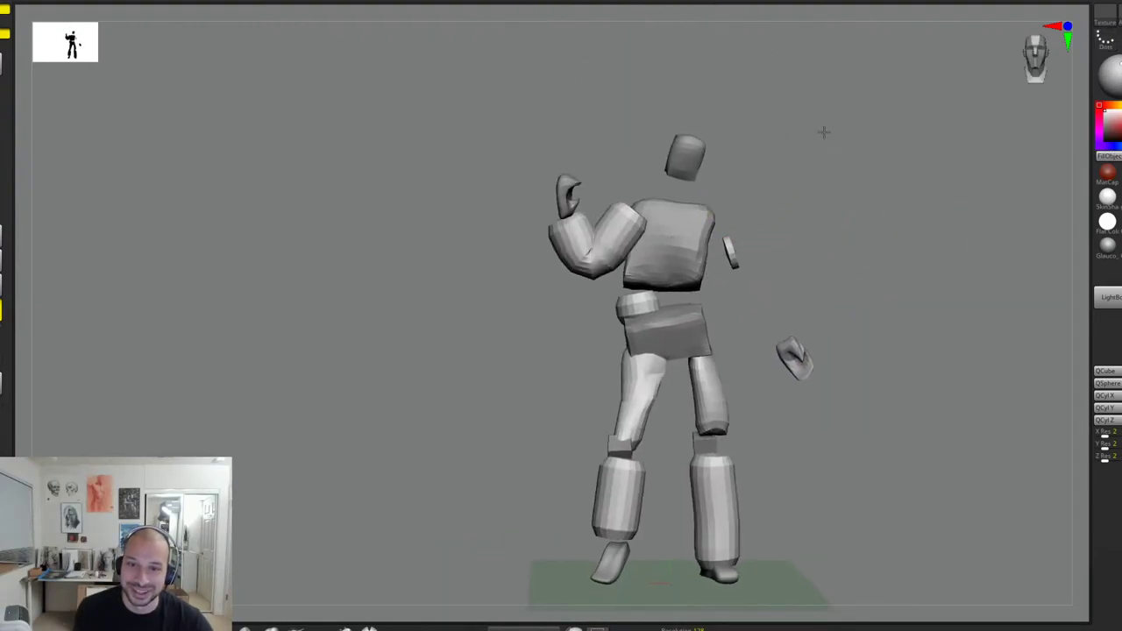
# Step: Isolate the pelvis and legs by hiding the head, ribcage, arms, hands and waist tube
pyautogui.moveTo(832, 127)
pyautogui.keyDown('ctrl'); pyautogui.keyDown('shift'); pyautogui.mouseDown()
pyautogui.moveTo(539, 293)
pyautogui.moveTo(531, 286)
pyautogui.mouseUp(); pyautogui.keyUp('shift'); pyautogui.keyUp('ctrl')
pyautogui.keyDown('ctrl'); pyautogui.moveTo(717, 242); pyautogui.dragTo(793, 296, button='right'); pyautogui.keyUp('ctrl')
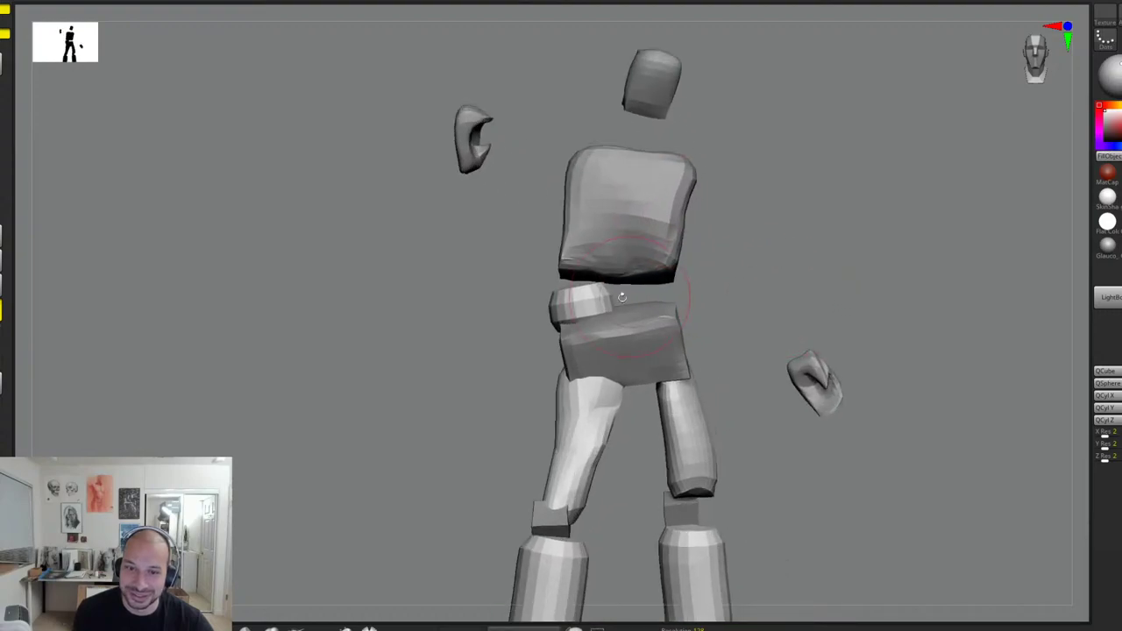
pyautogui.keyDown('ctrl'); pyautogui.keyDown('alt'); pyautogui.keyDown('shift'); pyautogui.moveTo(531, 326); pyautogui.dragTo(651, 281); pyautogui.keyUp('shift'); pyautogui.keyUp('alt'); pyautogui.keyUp('ctrl')
pyautogui.keyDown('alt'); pyautogui.moveTo(781, 284); pyautogui.dragTo(752, 166, button='right'); pyautogui.keyUp('alt')
pyautogui.moveTo(753, 167); pyautogui.dragTo(785, 223, button='right')
pyautogui.moveTo(711, 167); pyautogui.dragTo(791, 202, button='right')
pyautogui.keyDown('ctrl'); pyautogui.keyDown('shift'); pyautogui.moveTo(851, 189); pyautogui.dragTo(735, 345); pyautogui.keyUp('shift'); pyautogui.keyUp('ctrl')
pyautogui.keyDown('alt'); pyautogui.moveTo(734, 263); pyautogui.dragTo(766, 406, button='right'); pyautogui.keyUp('alt')
pyautogui.keyDown('ctrl'); pyautogui.keyDown('alt'); pyautogui.keyDown('shift'); pyautogui.moveTo(413, 111); pyautogui.dragTo(496, 275); pyautogui.keyUp('shift'); pyautogui.keyUp('alt'); pyautogui.keyUp('ctrl')
pyautogui.moveTo(761, 243)
pyautogui.mouseDown(button='right')
pyautogui.moveTo(766, 283)
pyautogui.moveTo(779, 254)
pyautogui.moveTo(764, 220)
pyautogui.moveTo(809, 298)
pyautogui.moveTo(763, 233)
pyautogui.mouseUp(button='right')
pyautogui.keyDown('ctrl'); pyautogui.keyDown('shift'); pyautogui.moveTo(795, 88); pyautogui.dragTo(557, 326); pyautogui.keyUp('shift'); pyautogui.keyUp('ctrl')
# Step: Reshape the upper end of the figure's left thigh tube from front and three-quarter views so it fits beneath the pelvis
pyautogui.moveTo(763, 245)
pyautogui.mouseDown(button='right')
pyautogui.moveTo(774, 210)
pyautogui.moveTo(742, 311)
pyautogui.moveTo(771, 246)
pyautogui.moveTo(652, 293)
pyautogui.moveTo(614, 246)
pyautogui.mouseUp(button='right')
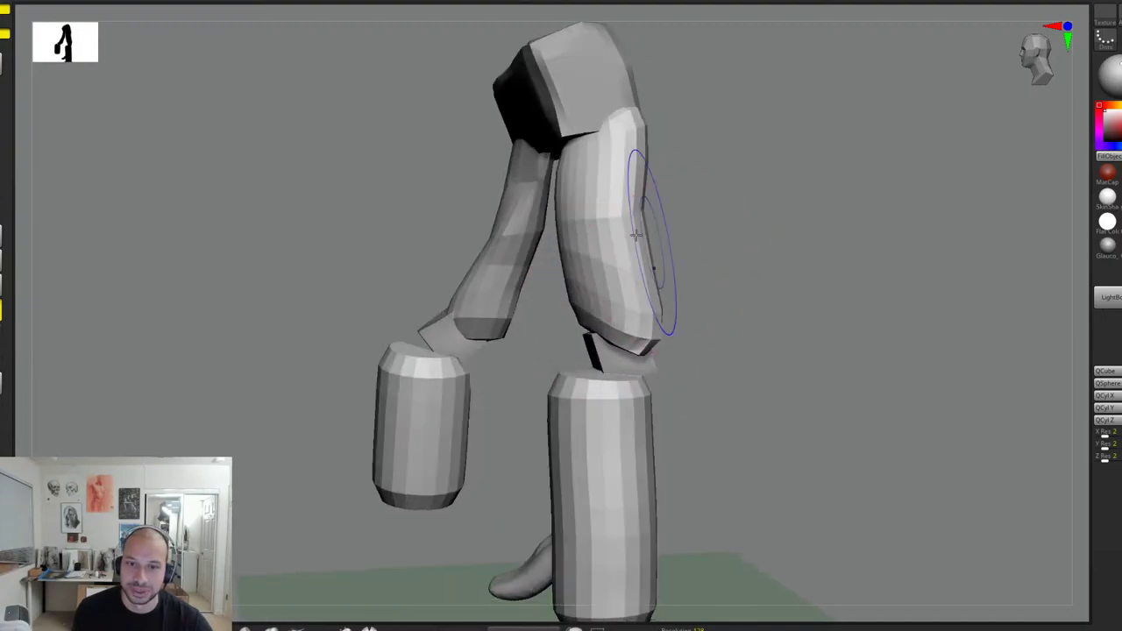
pyautogui.moveTo(623, 184)
pyautogui.mouseDown(button='right')
pyautogui.moveTo(727, 245)
pyautogui.moveTo(589, 175)
pyautogui.mouseUp(button='right')
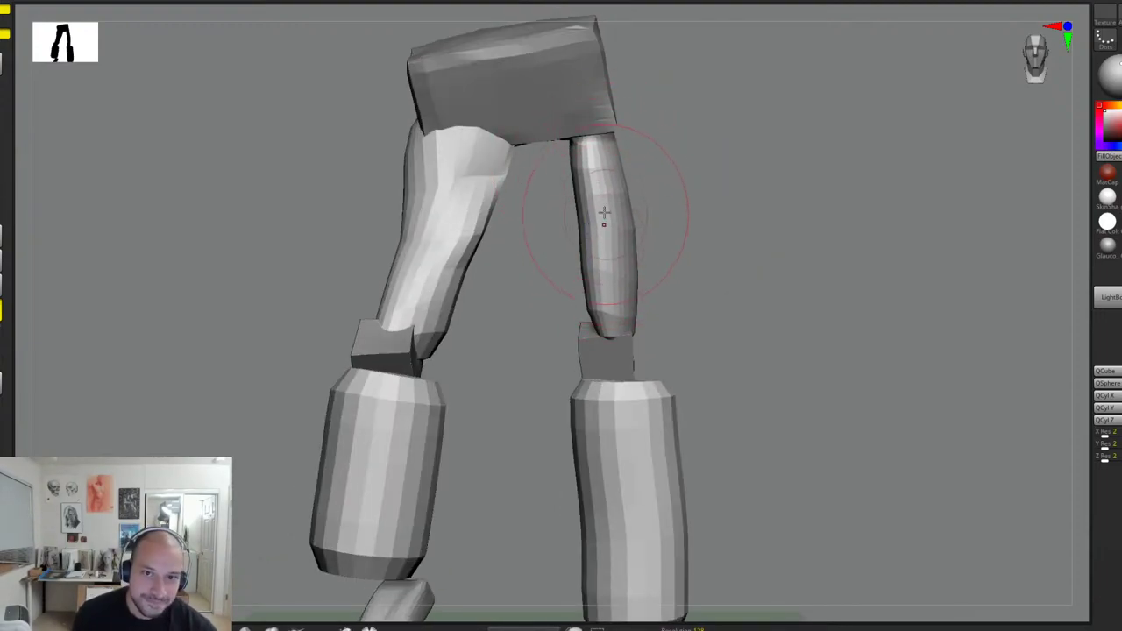
pyautogui.moveTo(569, 143); pyautogui.dragTo(555, 152)
pyautogui.moveTo(680, 154); pyautogui.dragTo(732, 176, button='right')
pyautogui.moveTo(647, 174); pyautogui.dragTo(650, 157)
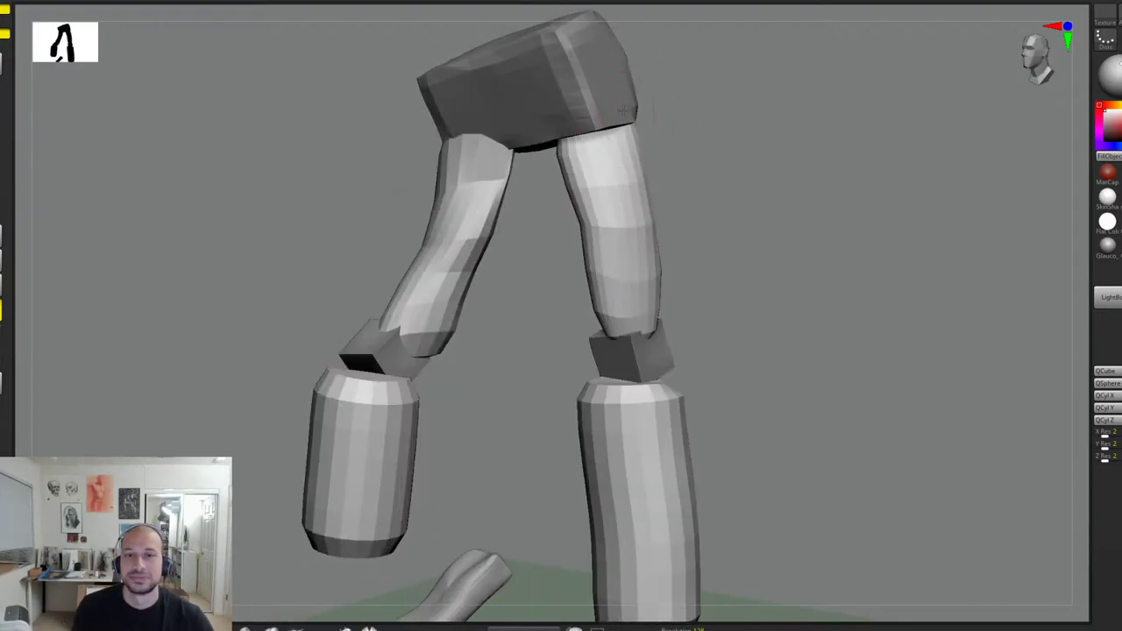
pyautogui.moveTo(745, 151)
pyautogui.mouseDown(button='right')
pyautogui.moveTo(691, 133)
pyautogui.moveTo(622, 158)
pyautogui.mouseUp(button='right')
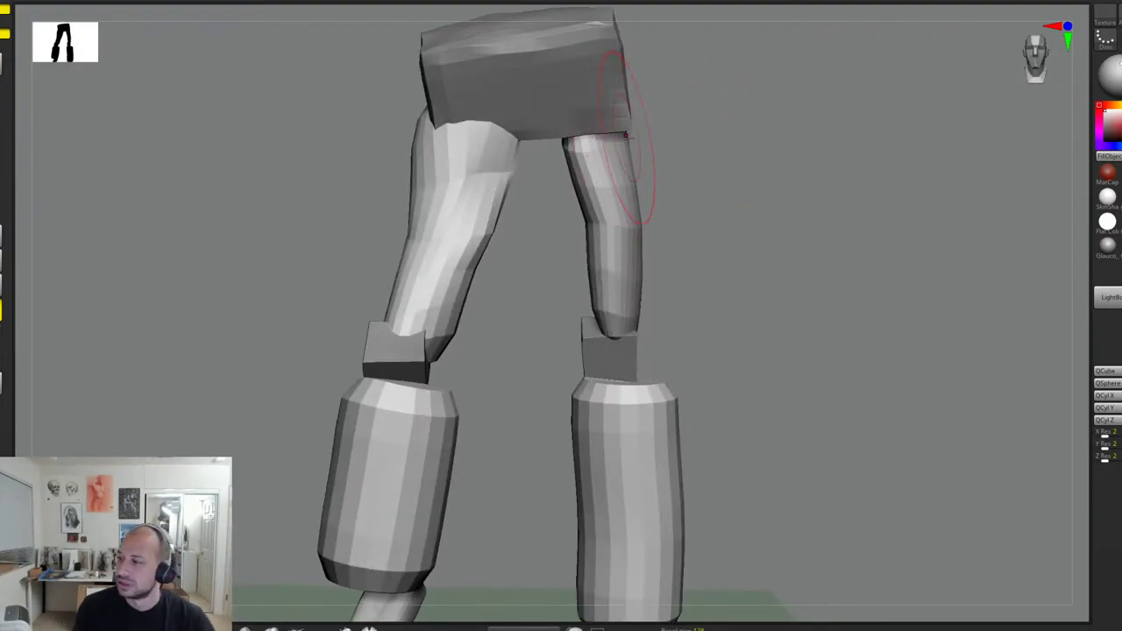
# Step: Pull the top of the left thigh tube up along the outer side of the pelvis to form the hip
pyautogui.press('w')
pyautogui.keyDown('ctrl'); pyautogui.click(625, 183); pyautogui.keyUp('ctrl')
pyautogui.keyDown('ctrl'); pyautogui.click(702, 187); pyautogui.keyUp('ctrl')
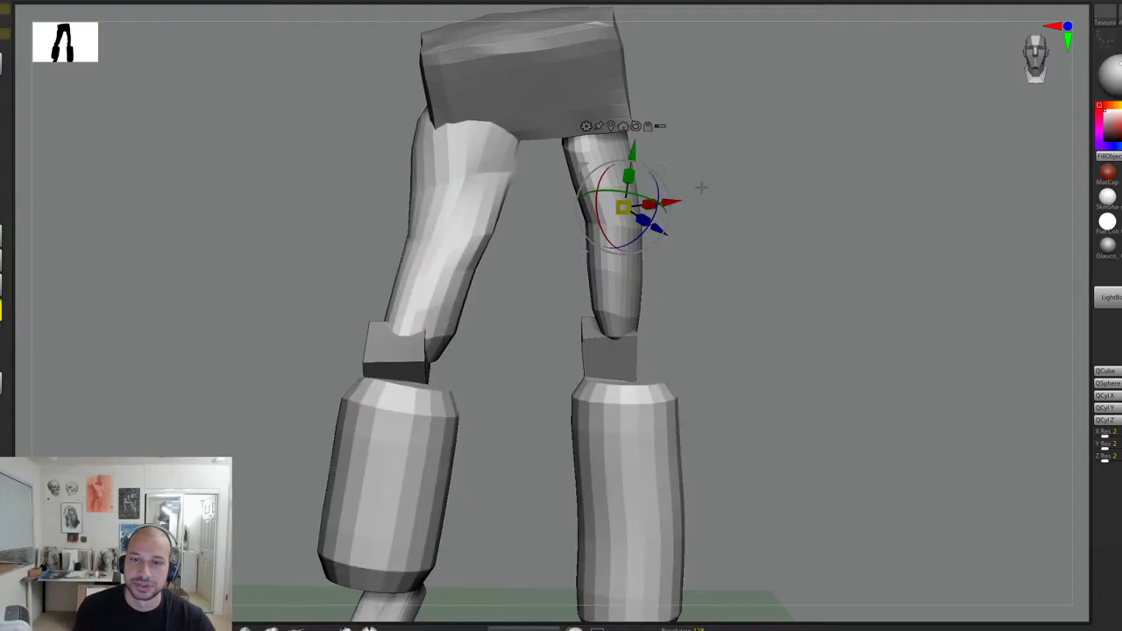
pyautogui.keyDown('ctrl'); pyautogui.click(691, 175); pyautogui.keyUp('ctrl')
pyautogui.press('q')
pyautogui.moveTo(625, 146); pyautogui.dragTo(633, 108)
pyautogui.moveTo(676, 85); pyautogui.dragTo(642, 95, button='right')
pyautogui.moveTo(638, 107); pyautogui.dragTo(647, 75)
pyautogui.moveTo(712, 86); pyautogui.dragTo(640, 98, button='right')
pyautogui.moveTo(640, 98)
pyautogui.mouseDown()
pyautogui.moveTo(619, 98)
pyautogui.moveTo(618, 86)
pyautogui.moveTo(647, 183)
pyautogui.mouseUp()
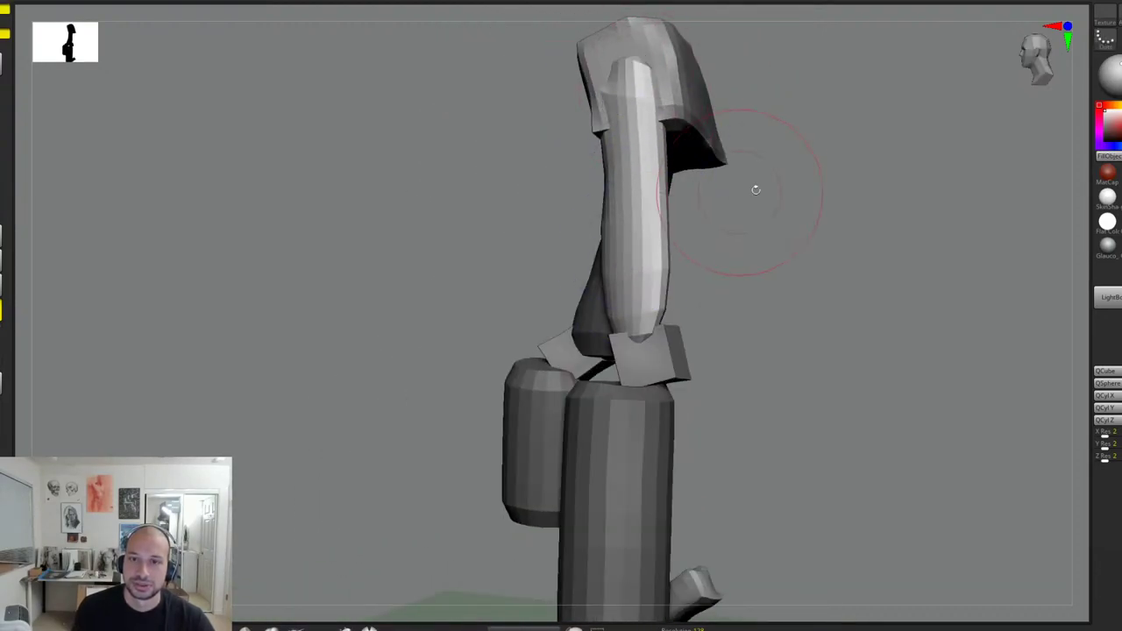
pyautogui.moveTo(754, 188); pyautogui.dragTo(824, 182, button='right')
pyautogui.moveTo(747, 217)
pyautogui.keyDown('ctrl'); pyautogui.mouseDown(button='right')
pyautogui.moveTo(756, 193)
pyautogui.moveTo(737, 154)
pyautogui.mouseUp(button='right'); pyautogui.keyUp('ctrl')
pyautogui.moveTo(656, 138)
pyautogui.mouseDown()
pyautogui.moveTo(672, 135)
pyautogui.moveTo(671, 153)
pyautogui.mouseUp()
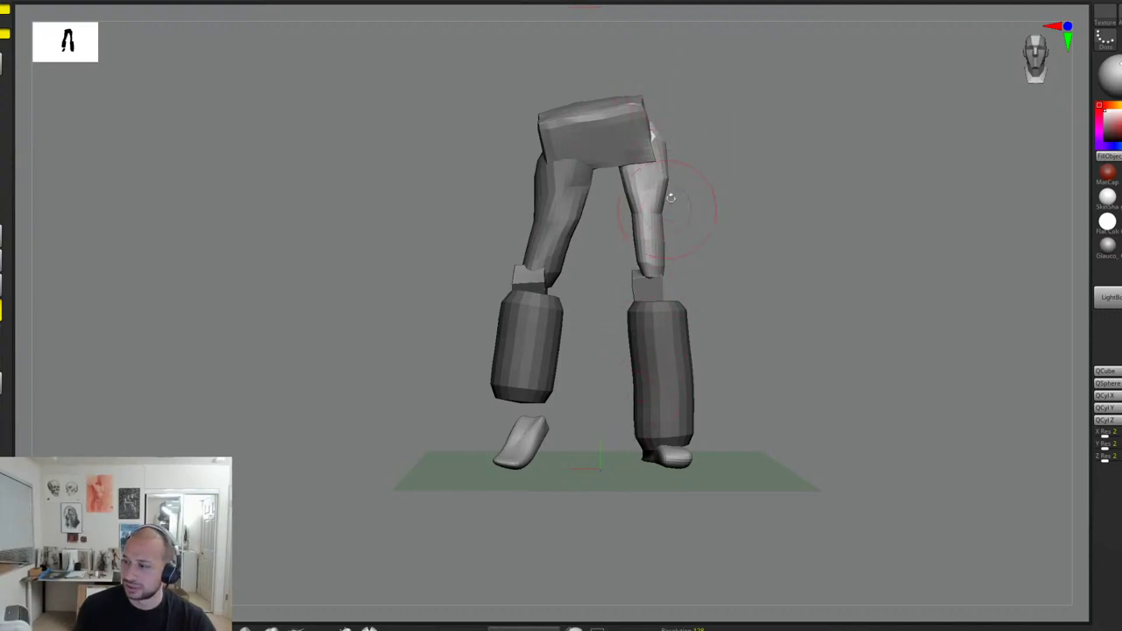
# Step: Mask all the body blocks except the figure's left foot
pyautogui.press('w')
pyautogui.keyDown('alt'); pyautogui.click(672, 422); pyautogui.keyUp('alt')
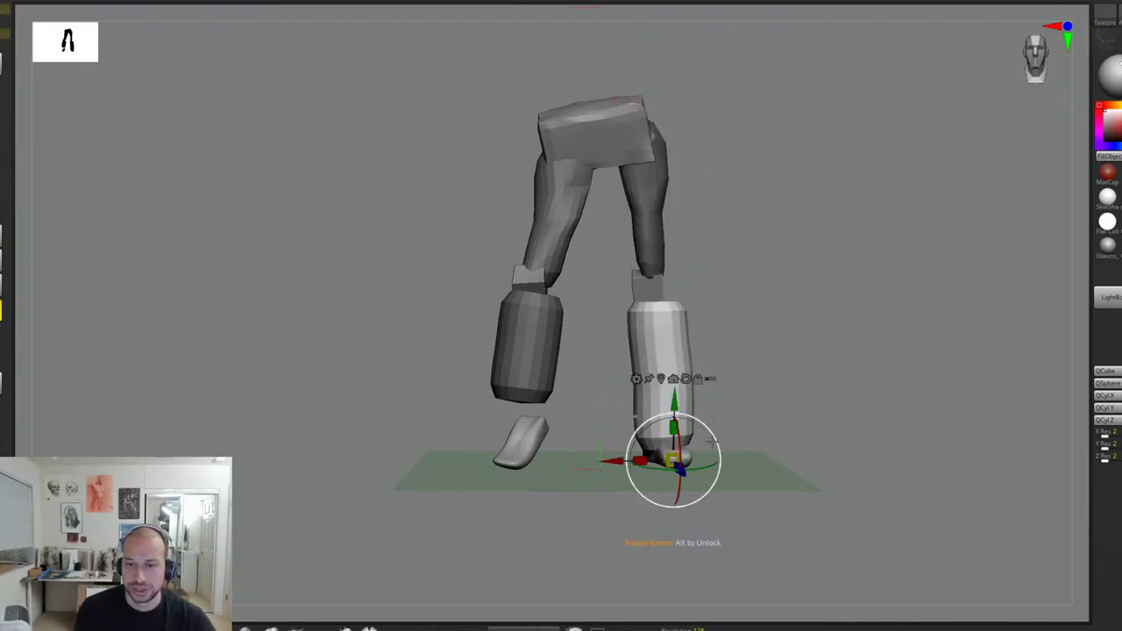
pyautogui.press('q')
pyautogui.keyDown('alt'); pyautogui.click(674, 455); pyautogui.keyUp('alt')
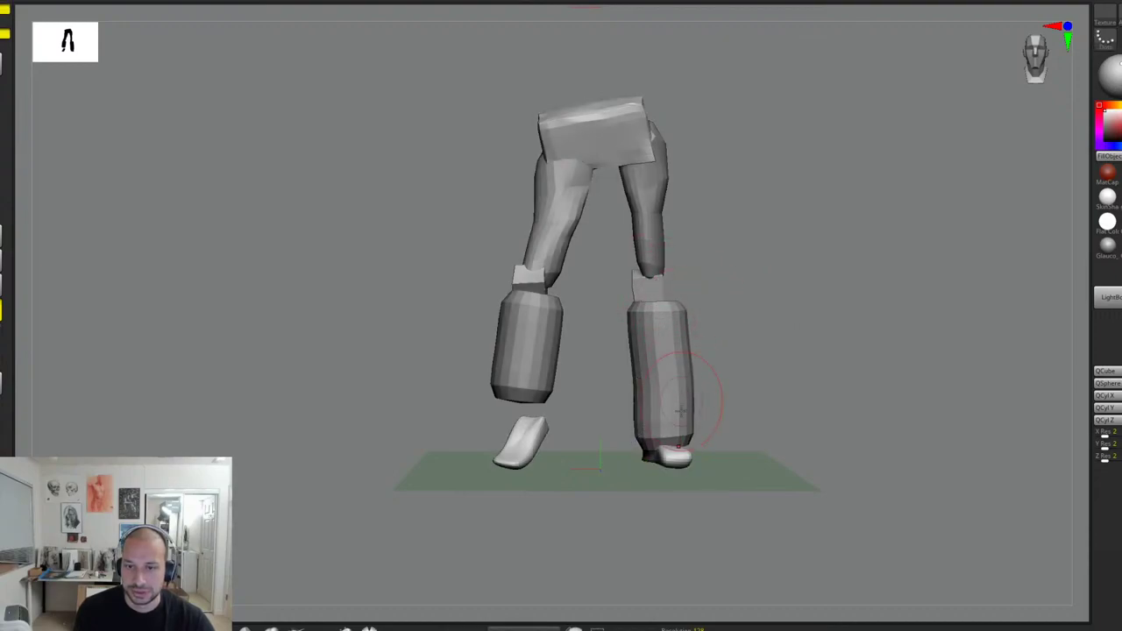
pyautogui.press('w')
pyautogui.keyDown('alt'); pyautogui.click(677, 460); pyautogui.keyUp('alt')
pyautogui.keyDown('ctrl'); pyautogui.moveTo(758, 402); pyautogui.dragTo(633, 491); pyautogui.keyUp('ctrl')
pyautogui.keyDown('ctrl'); pyautogui.click(774, 386); pyautogui.keyUp('ctrl')
pyautogui.keyDown('ctrl'); pyautogui.moveTo(757, 421); pyautogui.dragTo(630, 495); pyautogui.keyUp('ctrl')
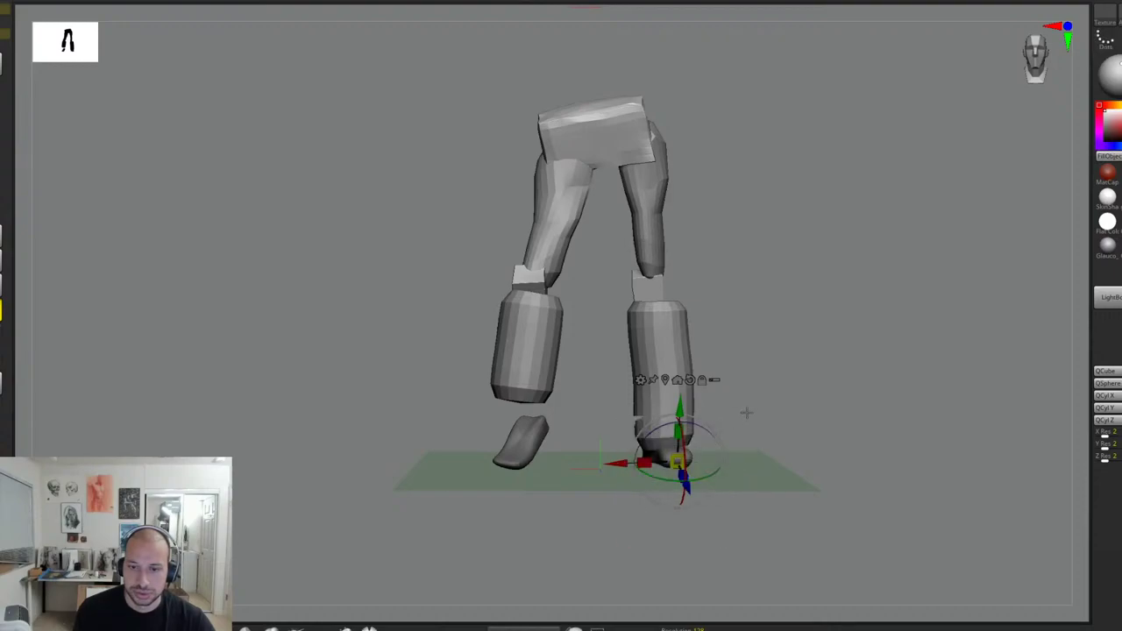
pyautogui.keyDown('ctrl'); pyautogui.click(736, 420); pyautogui.keyUp('ctrl')
pyautogui.keyDown('ctrl'); pyautogui.moveTo(584, 359); pyautogui.dragTo(461, 514); pyautogui.keyUp('ctrl')
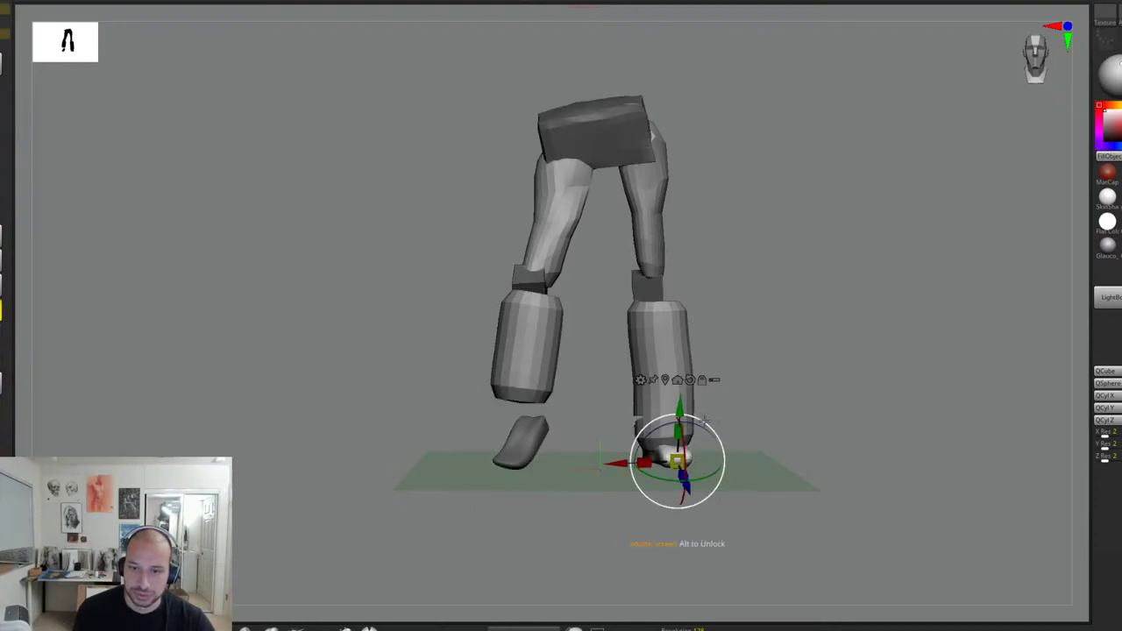
# Step: Shift the left foot slightly inward under the body, adjust its rotation and clear the mask
pyautogui.moveTo(718, 421); pyautogui.dragTo(703, 421)
pyautogui.moveTo(663, 458); pyautogui.dragTo(667, 458)
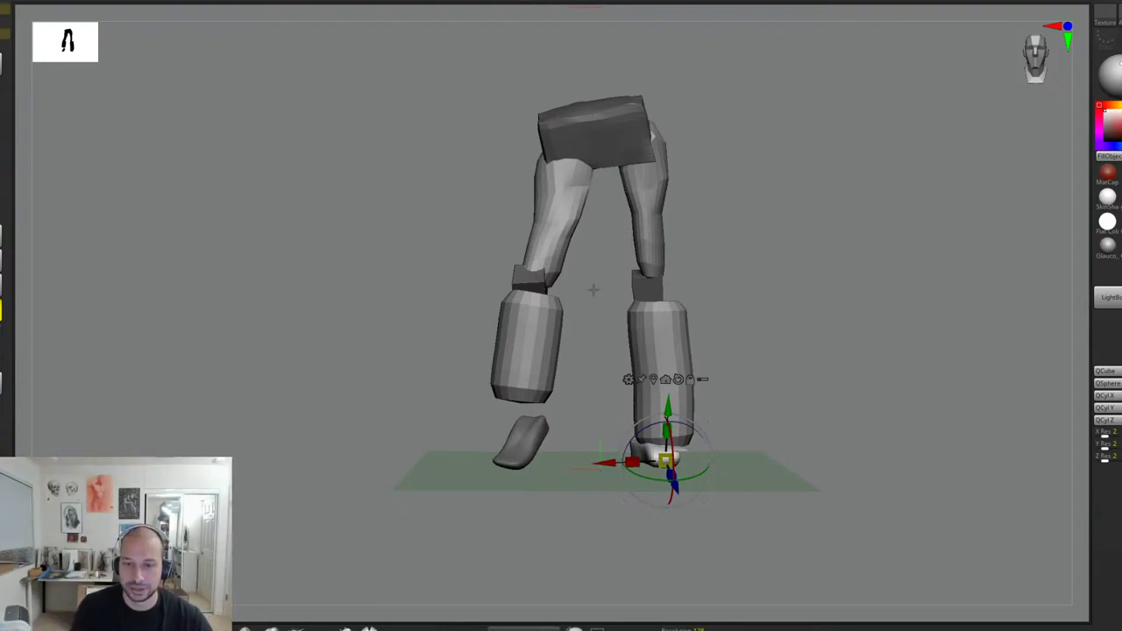
pyautogui.moveTo(708, 420); pyautogui.dragTo(705, 422)
pyautogui.keyDown('ctrl'); pyautogui.moveTo(714, 375); pyautogui.dragTo(724, 356); pyautogui.keyUp('ctrl')
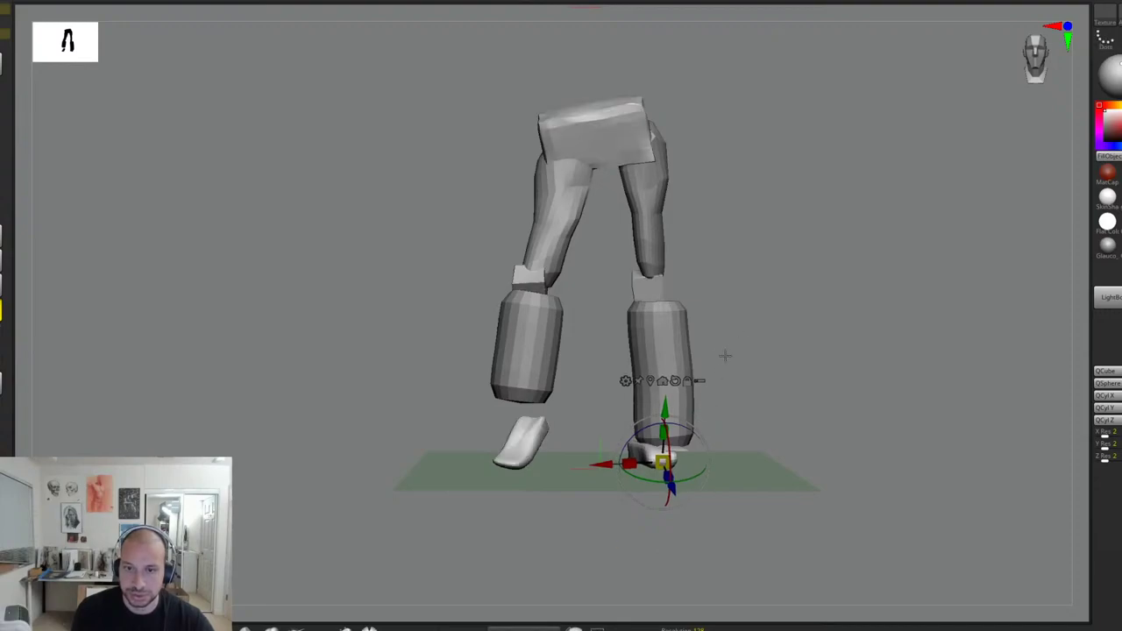
pyautogui.press('q')
pyautogui.keyDown('alt'); pyautogui.click(676, 348); pyautogui.keyUp('alt')
pyautogui.keyDown('alt'); pyautogui.moveTo(768, 246); pyautogui.dragTo(770, 285); pyautogui.keyUp('alt')
pyautogui.press('w')
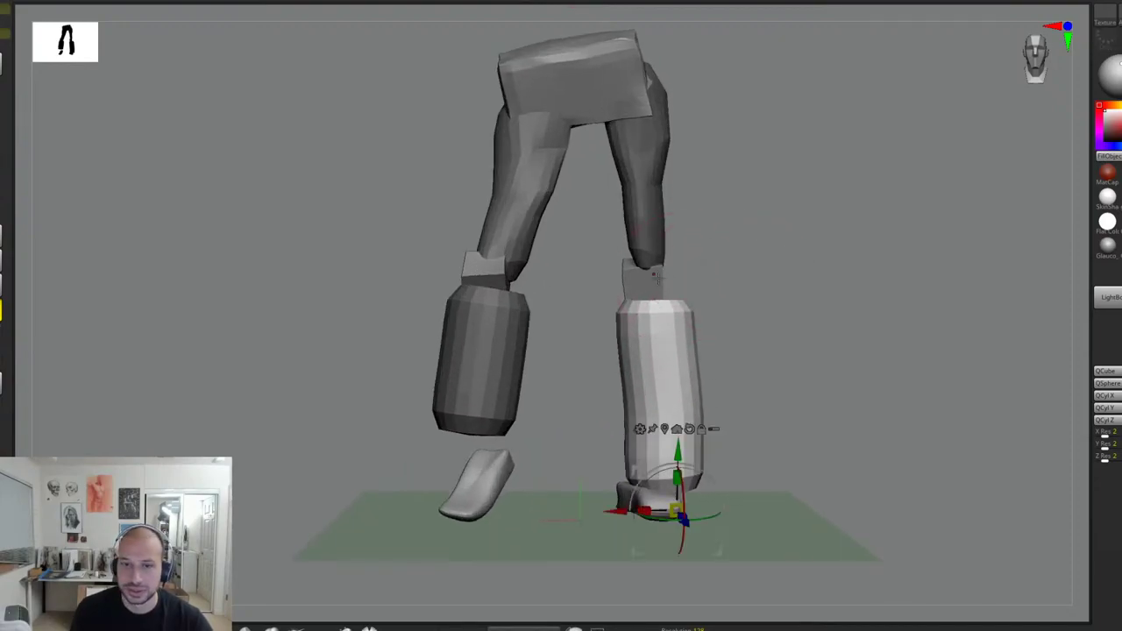
pyautogui.keyDown('alt'); pyautogui.click(650, 235); pyautogui.keyUp('alt')
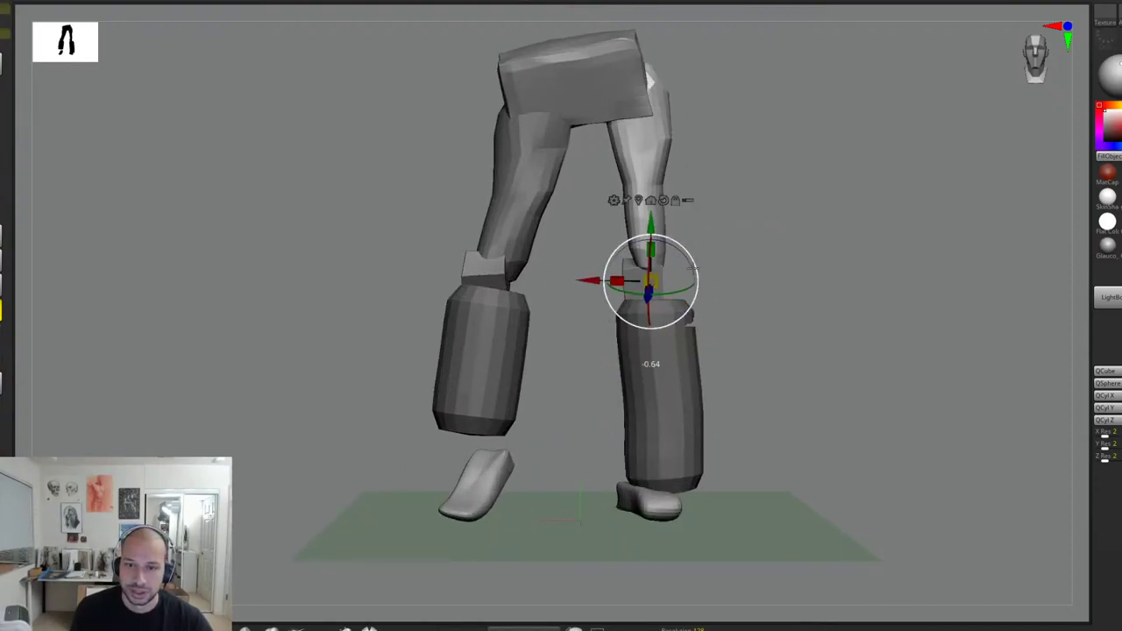
pyautogui.press('q')
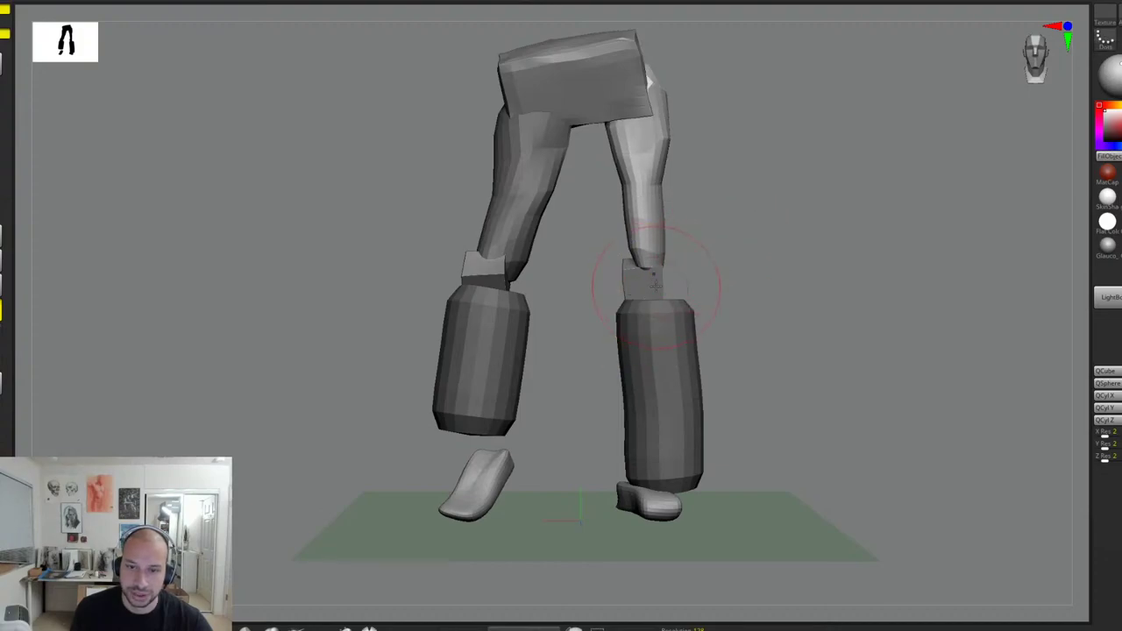
pyautogui.press('w')
pyautogui.press('q')
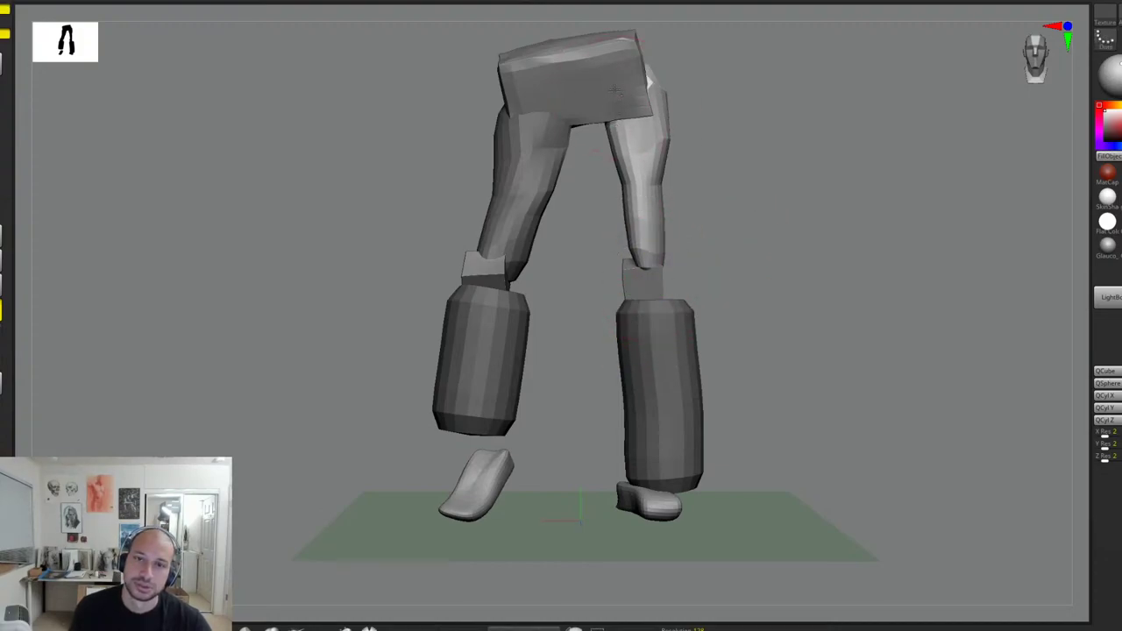
# Step: Mask all the body blocks except the left knee, then tilt the knee block and shift it slightly inward
pyautogui.keyDown('alt'); pyautogui.click(617, 103); pyautogui.keyUp('alt')
pyautogui.press('w')
pyautogui.keyDown('alt'); pyautogui.click(639, 286); pyautogui.keyUp('alt')
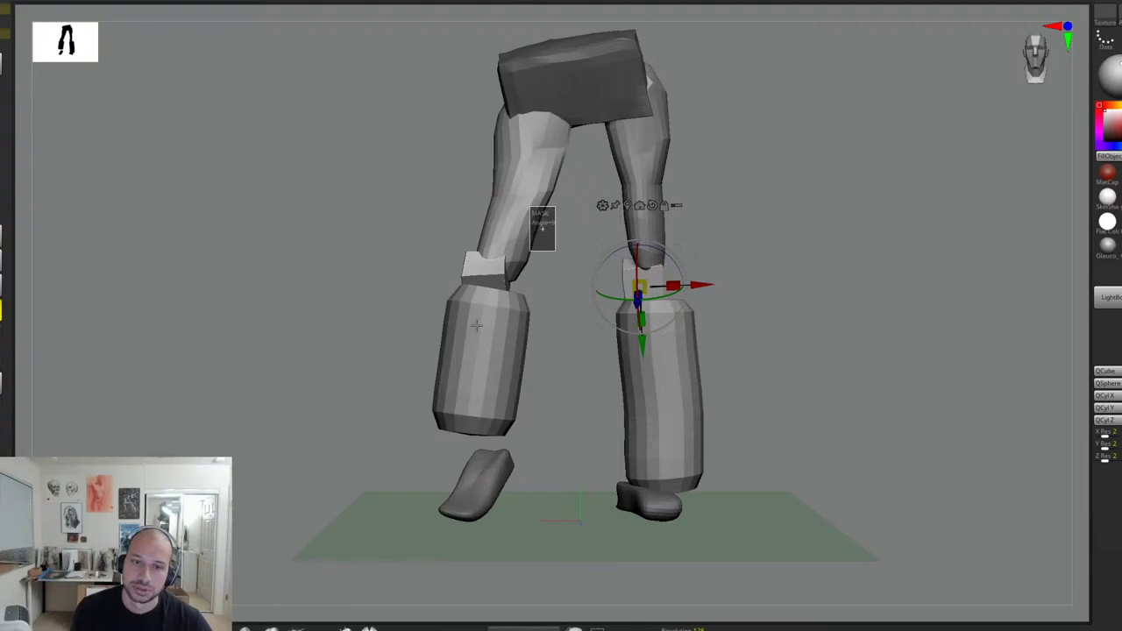
pyautogui.moveTo(682, 262); pyautogui.dragTo(686, 255)
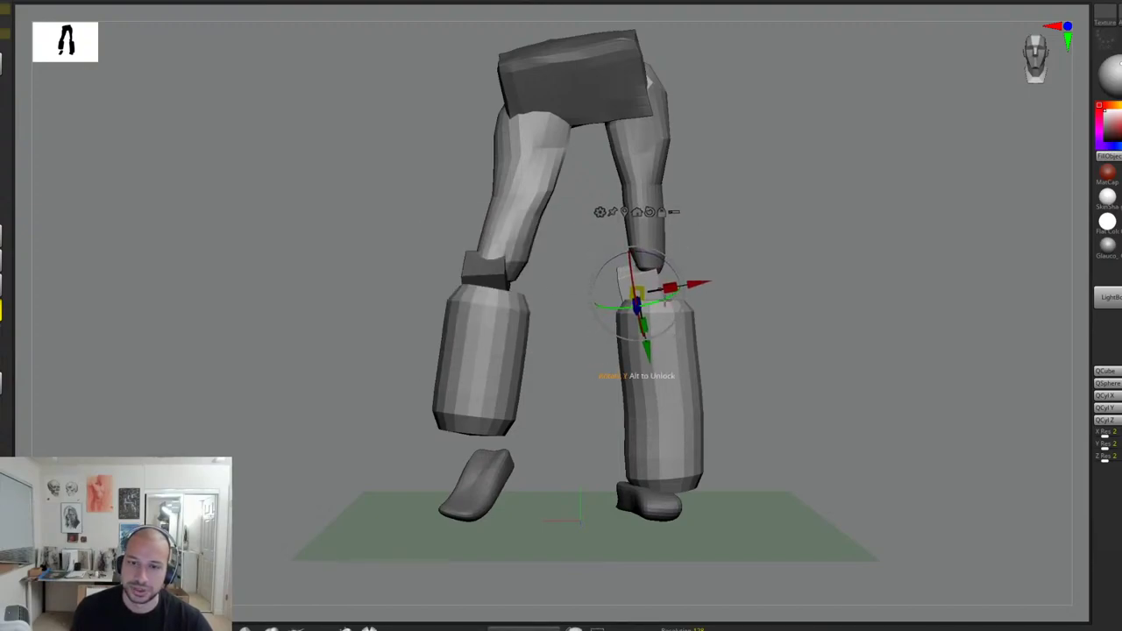
pyautogui.moveTo(667, 301); pyautogui.dragTo(665, 301)
pyautogui.press('q')
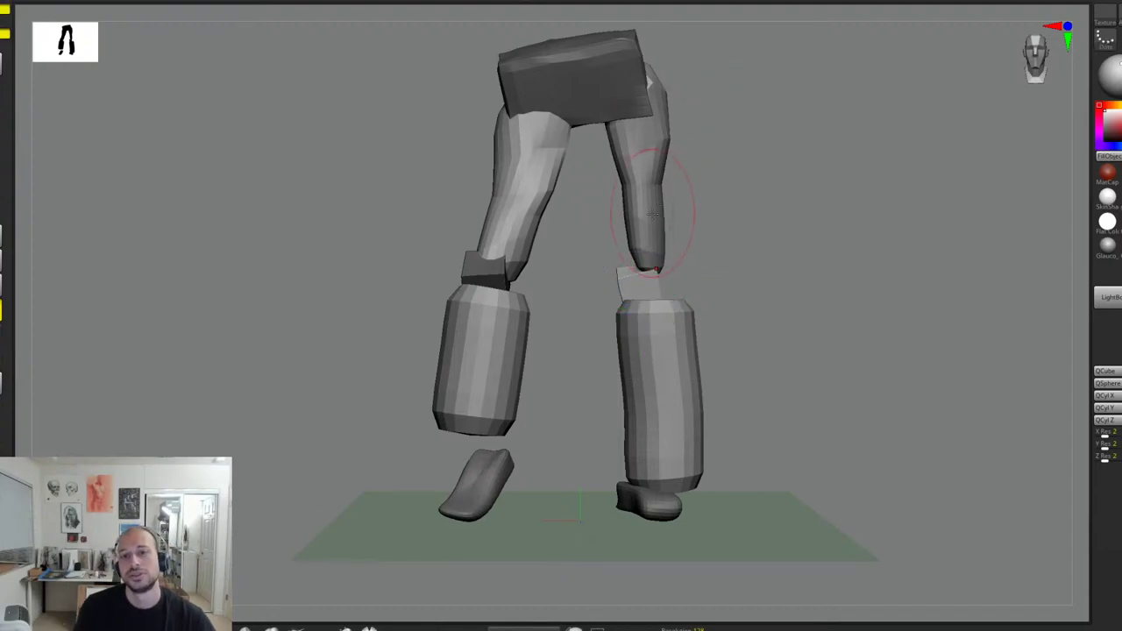
# Step: Extend the lower end of the left thigh tube into the knee block and straighten its outer contour
pyautogui.keyDown('alt'); pyautogui.click(654, 210); pyautogui.keyUp('alt')
pyautogui.moveTo(648, 253); pyautogui.dragTo(617, 292)
pyautogui.moveTo(671, 144); pyautogui.dragTo(659, 165)
pyautogui.moveTo(628, 229)
pyautogui.keyDown('shift'); pyautogui.mouseDown()
pyautogui.moveTo(616, 216)
pyautogui.moveTo(629, 182)
pyautogui.mouseUp(); pyautogui.keyUp('shift')
pyautogui.moveTo(631, 302); pyautogui.dragTo(649, 313)
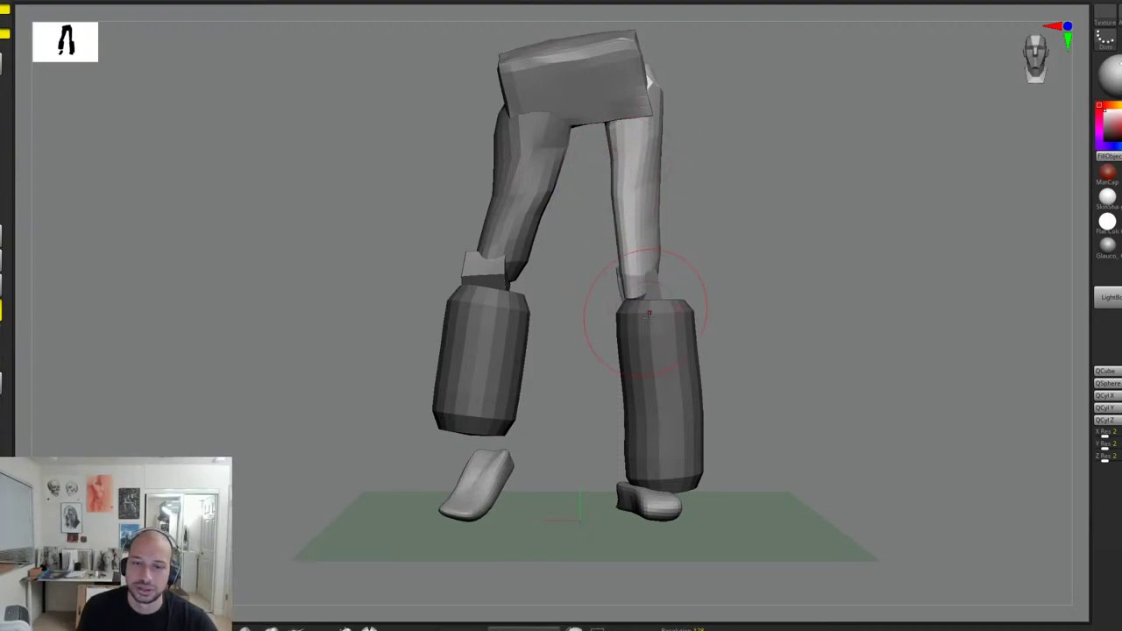
# Step: Slim the left lower-leg tube in front view and draw its lower end in over the ankle
pyautogui.moveTo(733, 320)
pyautogui.keyDown('ctrl'); pyautogui.mouseDown()
pyautogui.moveTo(745, 334)
pyautogui.moveTo(683, 329)
pyautogui.mouseUp(); pyautogui.keyUp('ctrl')
pyautogui.press('w')
pyautogui.keyDown('ctrl'); pyautogui.click(674, 356); pyautogui.keyUp('ctrl')
pyautogui.press('q')
pyautogui.moveTo(698, 377)
pyautogui.mouseDown()
pyautogui.moveTo(687, 436)
pyautogui.moveTo(674, 358)
pyautogui.mouseUp()
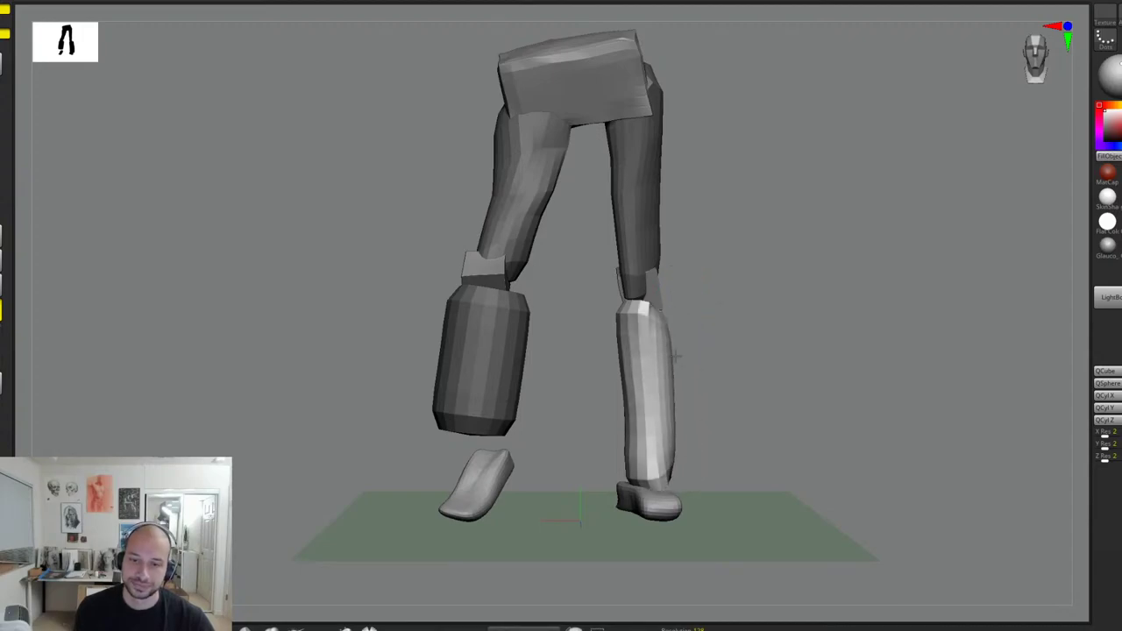
pyautogui.moveTo(668, 456)
pyautogui.mouseDown()
pyautogui.moveTo(633, 467)
pyautogui.moveTo(657, 433)
pyautogui.moveTo(656, 402)
pyautogui.mouseUp()
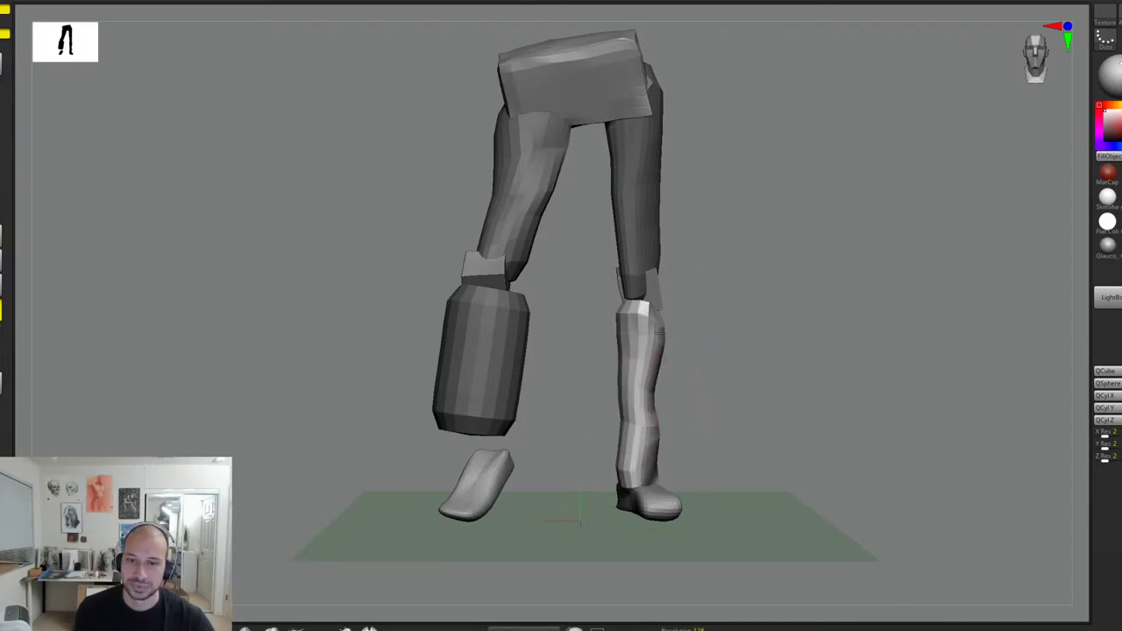
# Step: Refine the left lower-leg tube below the knee and, in side view, slim and angle it back toward the heel
pyautogui.moveTo(665, 323); pyautogui.dragTo(670, 324)
pyautogui.moveTo(703, 309); pyautogui.dragTo(672, 317)
pyautogui.moveTo(667, 320); pyautogui.dragTo(679, 325)
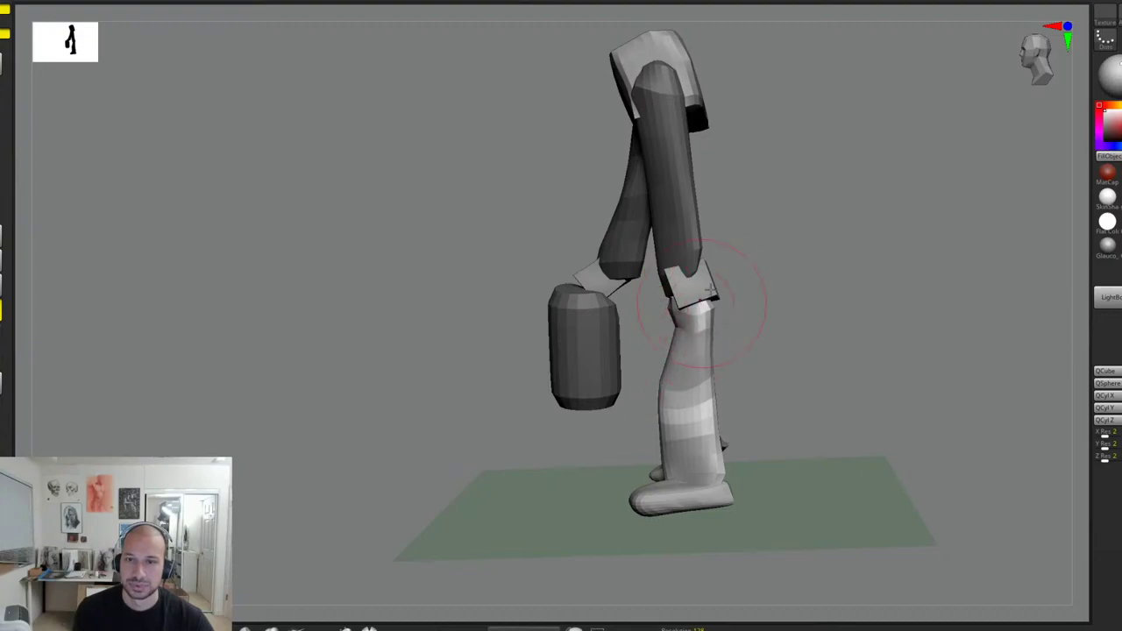
pyautogui.moveTo(661, 373); pyautogui.dragTo(673, 377)
pyautogui.moveTo(663, 438)
pyautogui.mouseDown()
pyautogui.moveTo(727, 463)
pyautogui.moveTo(712, 425)
pyautogui.mouseUp()
pyautogui.moveTo(833, 329)
pyautogui.mouseDown()
pyautogui.moveTo(867, 303)
pyautogui.moveTo(839, 267)
pyautogui.mouseUp()
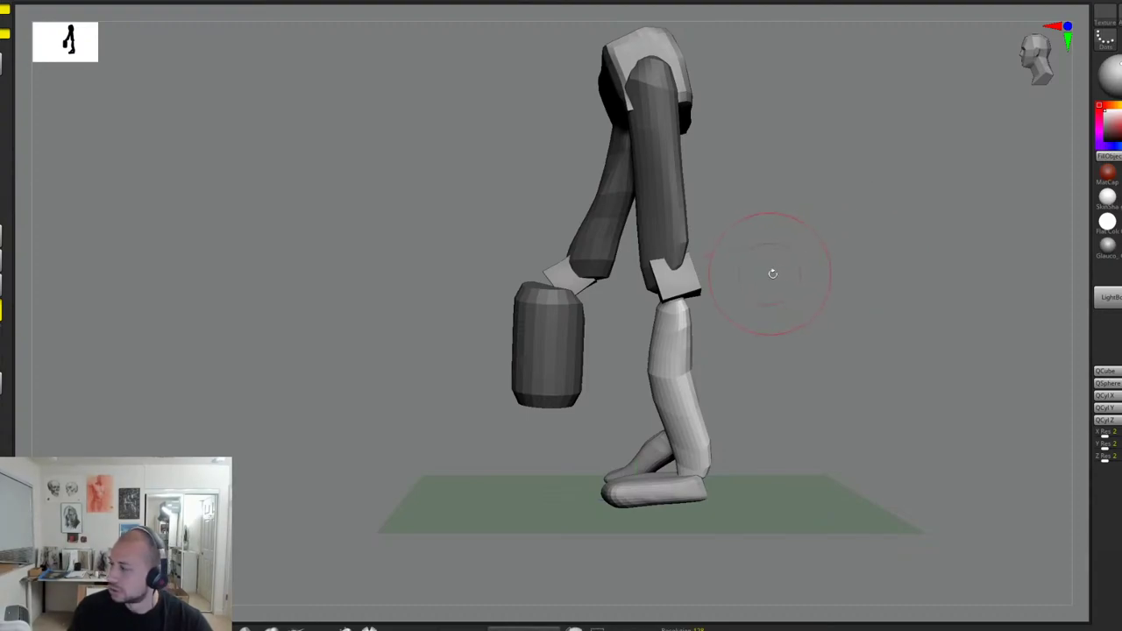
pyautogui.moveTo(773, 274); pyautogui.dragTo(804, 260)
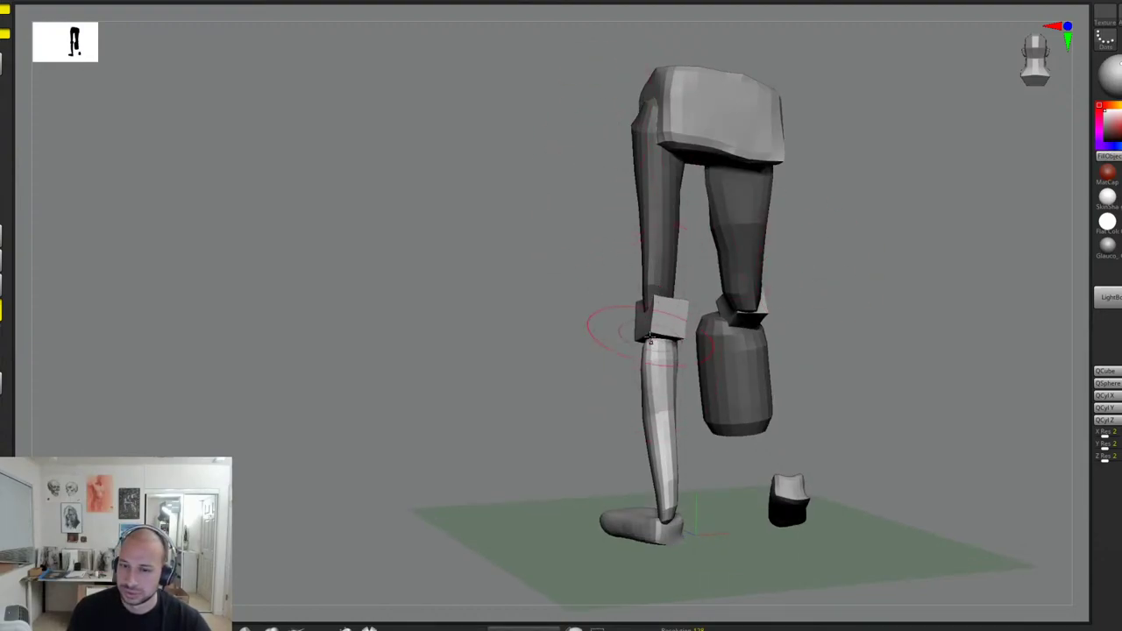
# Step: Widen the left lower-leg tube into a calf from the back, taper it to the ankle and smooth its side profile
pyautogui.moveTo(830, 331); pyautogui.dragTo(802, 334)
pyautogui.moveTo(678, 405); pyautogui.dragTo(689, 411)
pyautogui.moveTo(771, 412); pyautogui.dragTo(732, 410)
pyautogui.moveTo(682, 409)
pyautogui.mouseDown()
pyautogui.moveTo(693, 411)
pyautogui.moveTo(650, 410)
pyautogui.moveTo(684, 401)
pyautogui.moveTo(680, 416)
pyautogui.mouseUp()
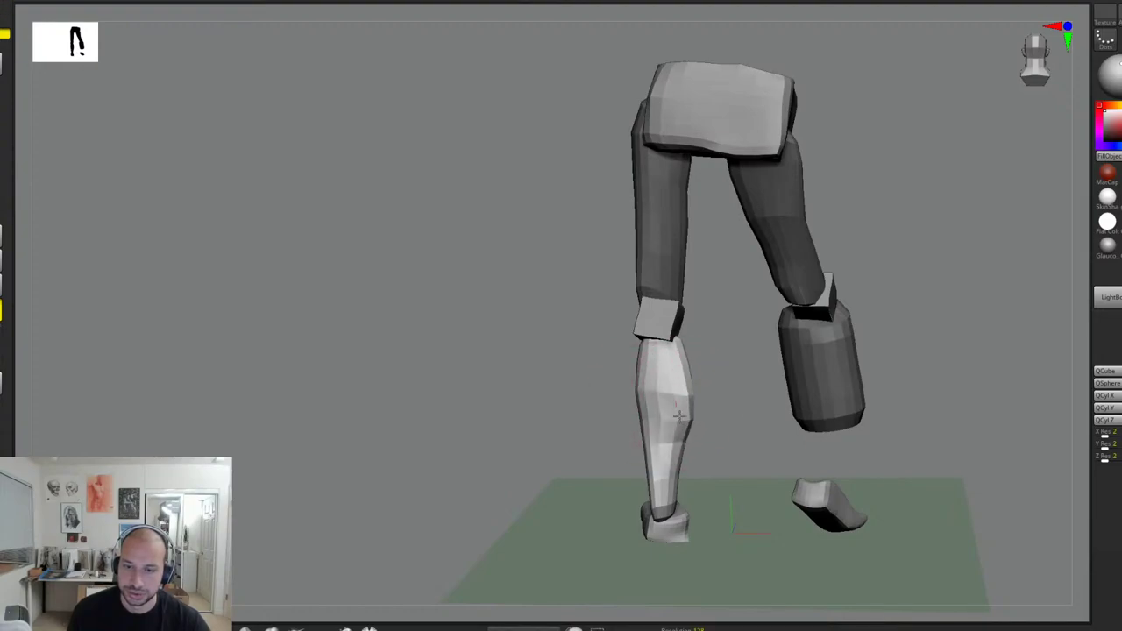
pyautogui.moveTo(669, 330); pyautogui.dragTo(659, 449)
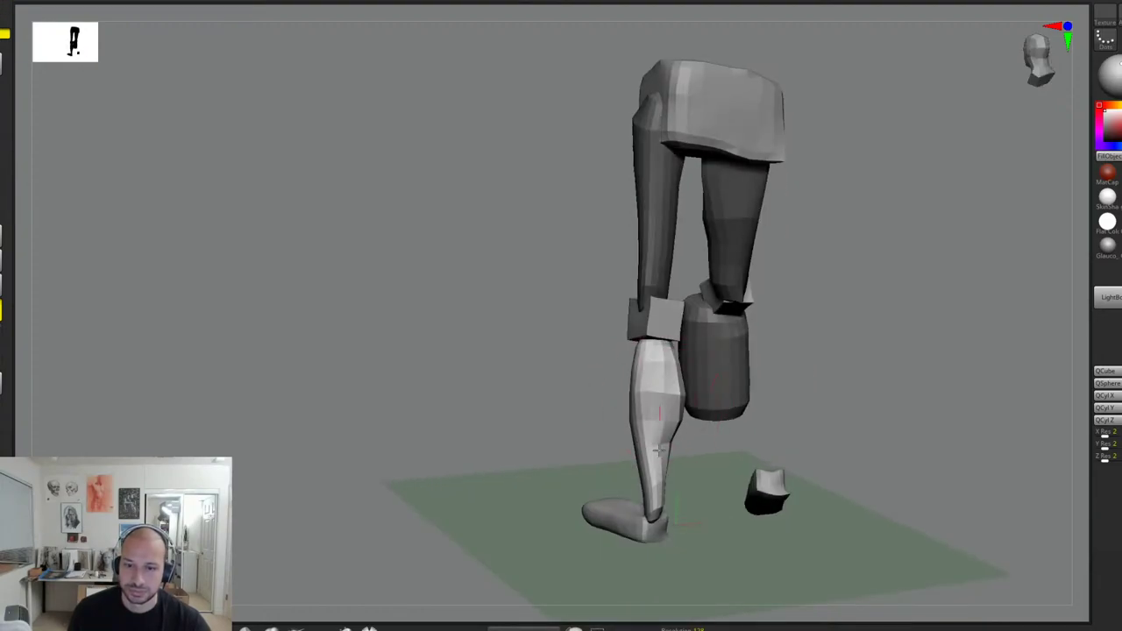
pyautogui.moveTo(829, 400); pyautogui.dragTo(648, 516)
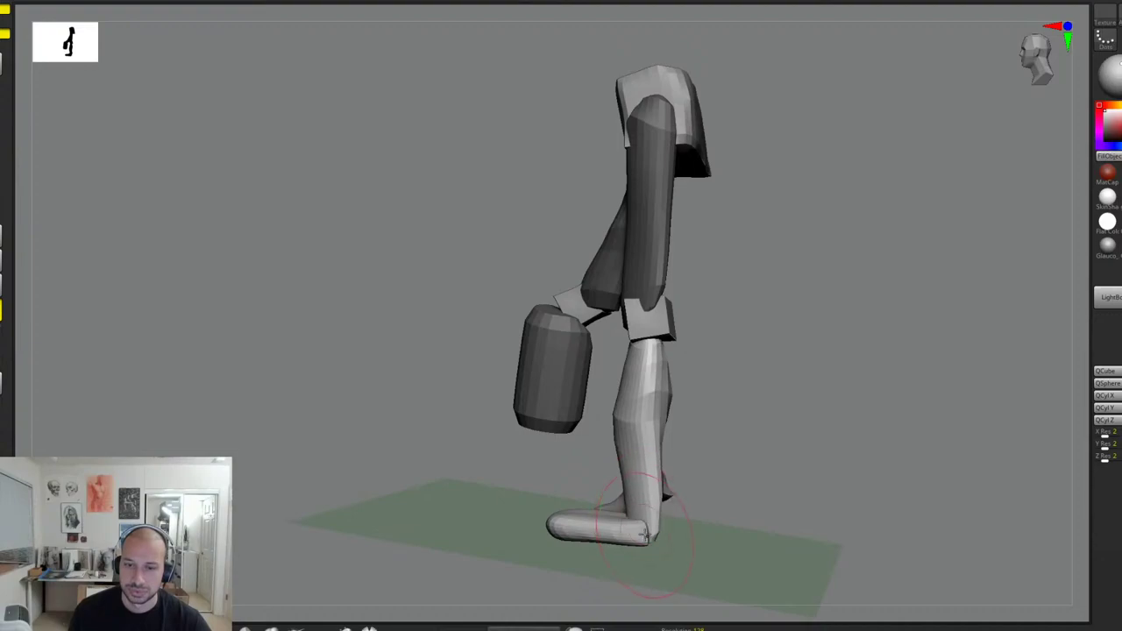
pyautogui.moveTo(617, 433); pyautogui.dragTo(624, 397)
pyautogui.keyDown('shift'); pyautogui.moveTo(702, 333); pyautogui.dragTo(740, 314); pyautogui.keyUp('shift')
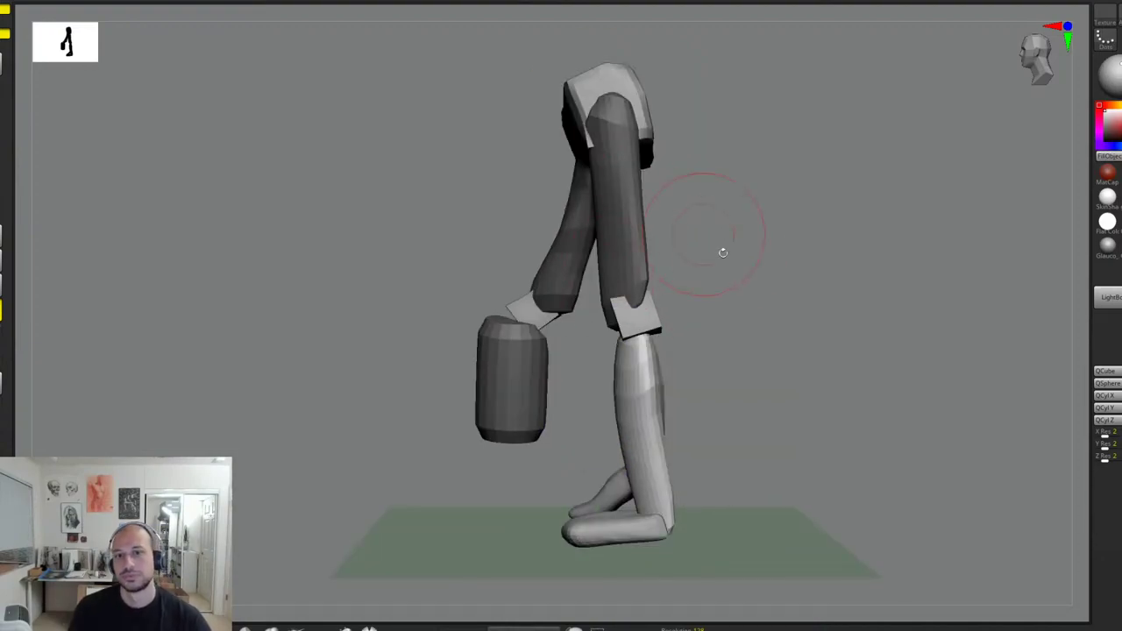
pyautogui.keyDown('alt'); pyautogui.moveTo(724, 253); pyautogui.dragTo(727, 249); pyautogui.keyUp('alt')
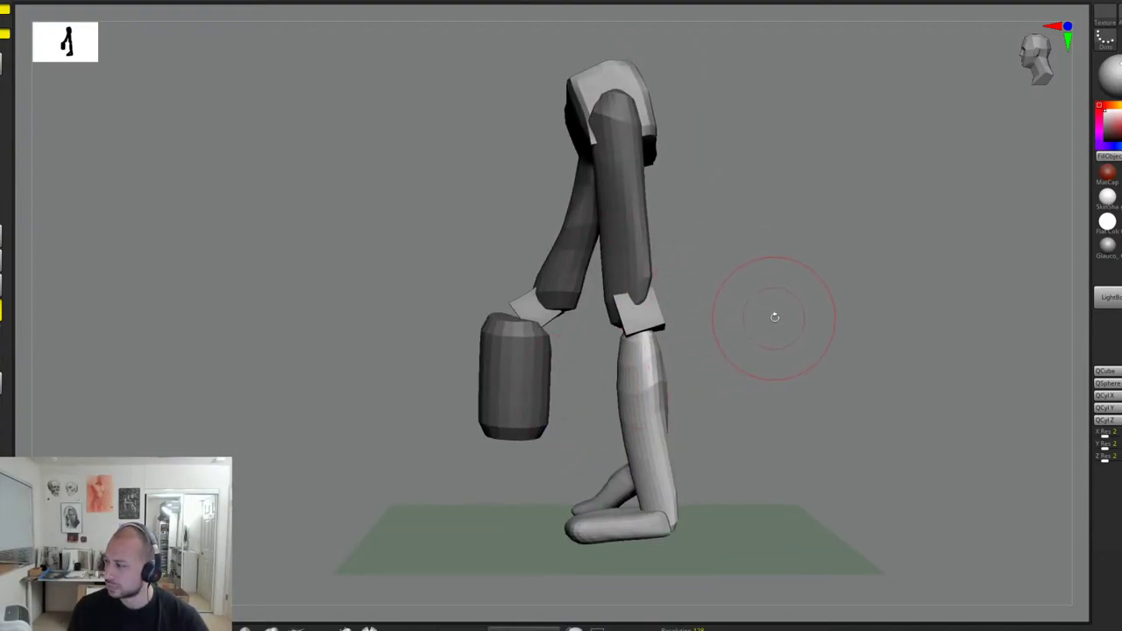
pyautogui.keyDown('alt'); pyautogui.moveTo(761, 273); pyautogui.dragTo(742, 307); pyautogui.keyUp('alt')
pyautogui.press('w')
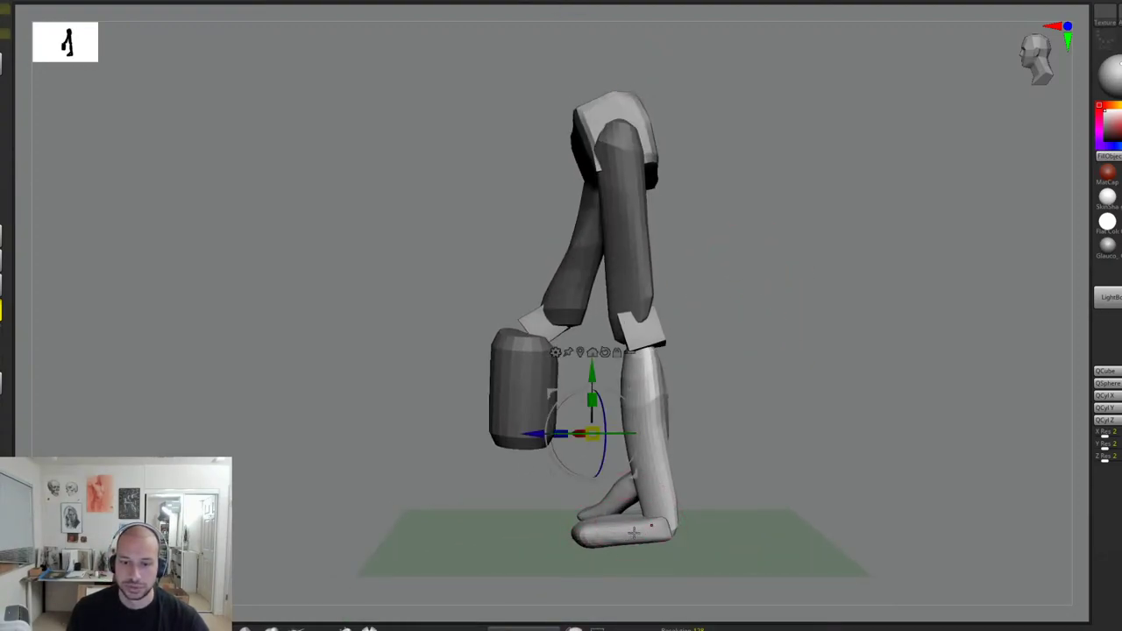
pyautogui.press('q')
pyautogui.keyDown('shift'); pyautogui.moveTo(738, 442); pyautogui.dragTo(613, 571); pyautogui.keyUp('shift')
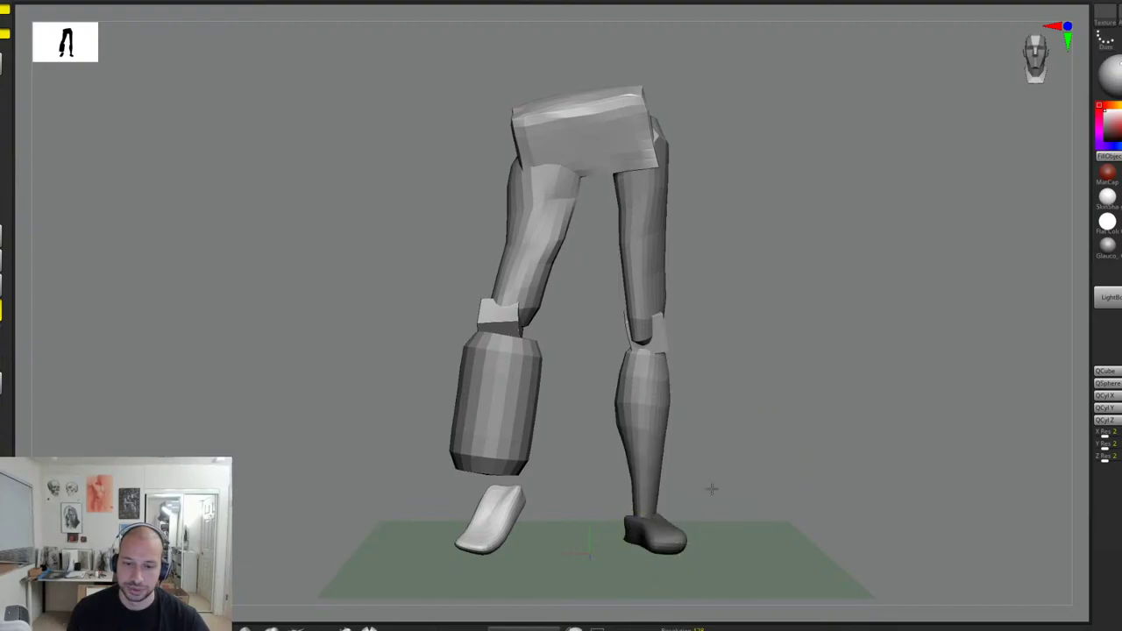
pyautogui.moveTo(711, 489); pyautogui.dragTo(707, 441)
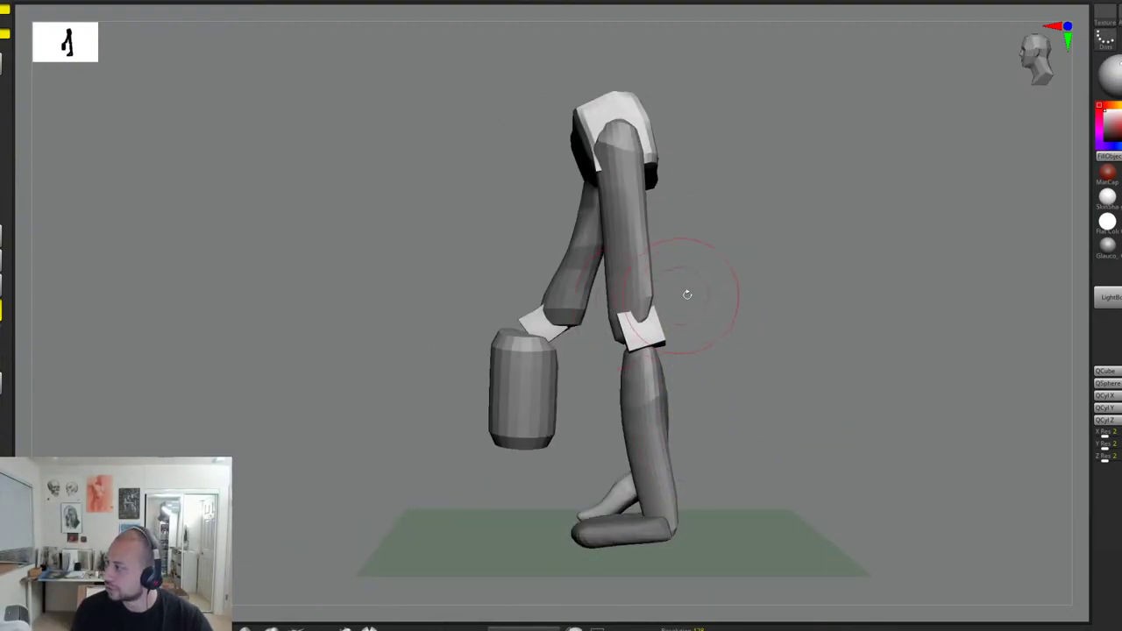
# Step: Isolate the left knee block with a mask and adjust its placement between the thigh and lower-leg tubes
pyautogui.moveTo(705, 327)
pyautogui.keyDown('alt'); pyautogui.mouseDown()
pyautogui.moveTo(696, 321)
pyautogui.moveTo(691, 344)
pyautogui.mouseUp(); pyautogui.keyUp('alt')
pyautogui.press('w')
pyautogui.keyDown('ctrl'); pyautogui.click(639, 295); pyautogui.keyUp('ctrl')
pyautogui.press('q')
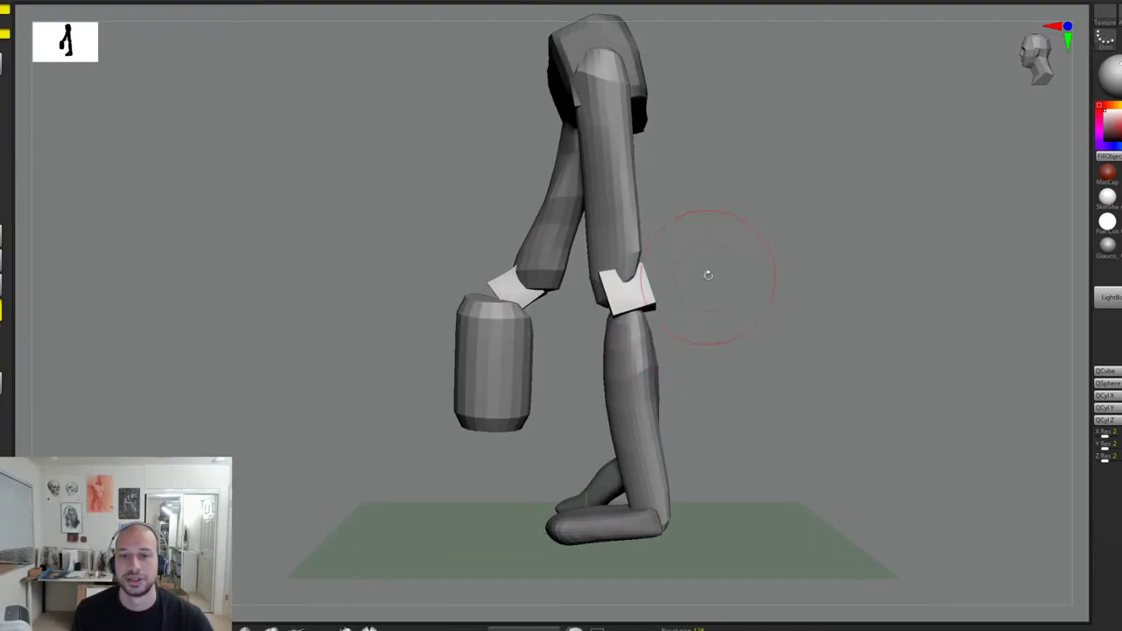
pyautogui.moveTo(709, 275)
pyautogui.mouseDown()
pyautogui.moveTo(744, 267)
pyautogui.moveTo(704, 278)
pyautogui.mouseUp()
pyautogui.keyDown('ctrl'); pyautogui.moveTo(731, 230); pyautogui.dragTo(574, 321); pyautogui.keyUp('ctrl')
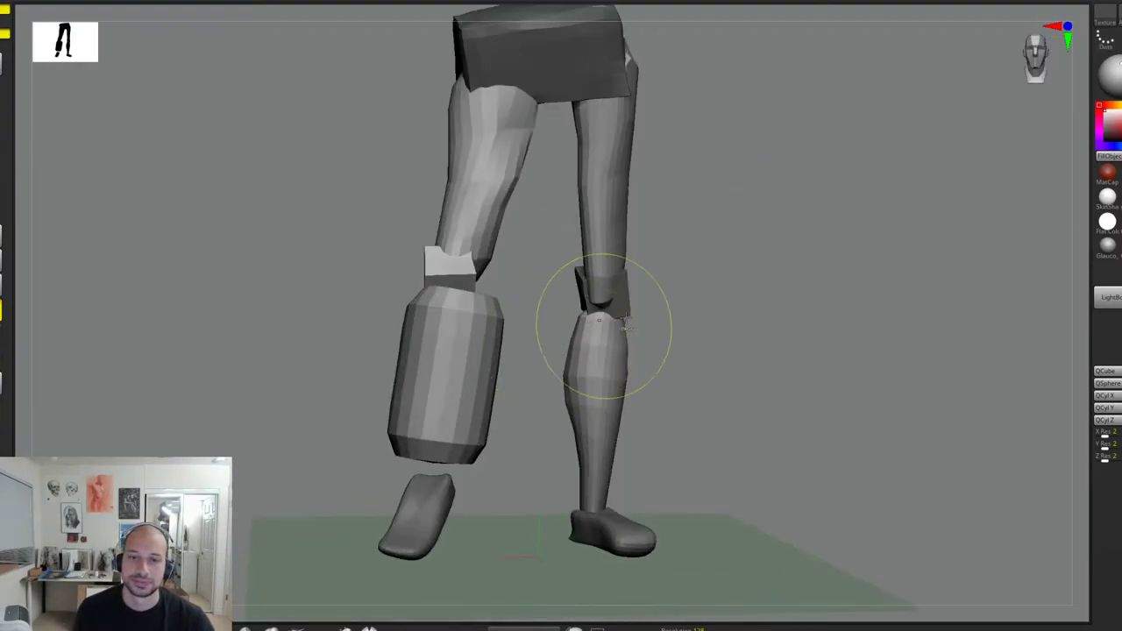
pyautogui.keyDown('ctrl'); pyautogui.click(714, 290); pyautogui.keyUp('ctrl')
pyautogui.keyDown('shift'); pyautogui.moveTo(714, 290); pyautogui.dragTo(682, 292); pyautogui.keyUp('shift')
pyautogui.press('w')
pyautogui.keyDown('ctrl'); pyautogui.moveTo(763, 245); pyautogui.dragTo(744, 270); pyautogui.keyUp('ctrl')
pyautogui.moveTo(744, 268); pyautogui.dragTo(803, 248)
pyautogui.keyDown('ctrl'); pyautogui.moveTo(776, 231); pyautogui.dragTo(548, 332); pyautogui.keyUp('ctrl')
pyautogui.keyDown('ctrl'); pyautogui.click(747, 277); pyautogui.keyUp('ctrl')
pyautogui.moveTo(754, 270); pyautogui.dragTo(732, 247)
pyautogui.press('q')
# Step: Fill out the back of the left thigh tube, drawing its upper end over the buttock and smoothing it there
pyautogui.keyDown('alt'); pyautogui.click(649, 217); pyautogui.keyUp('alt')
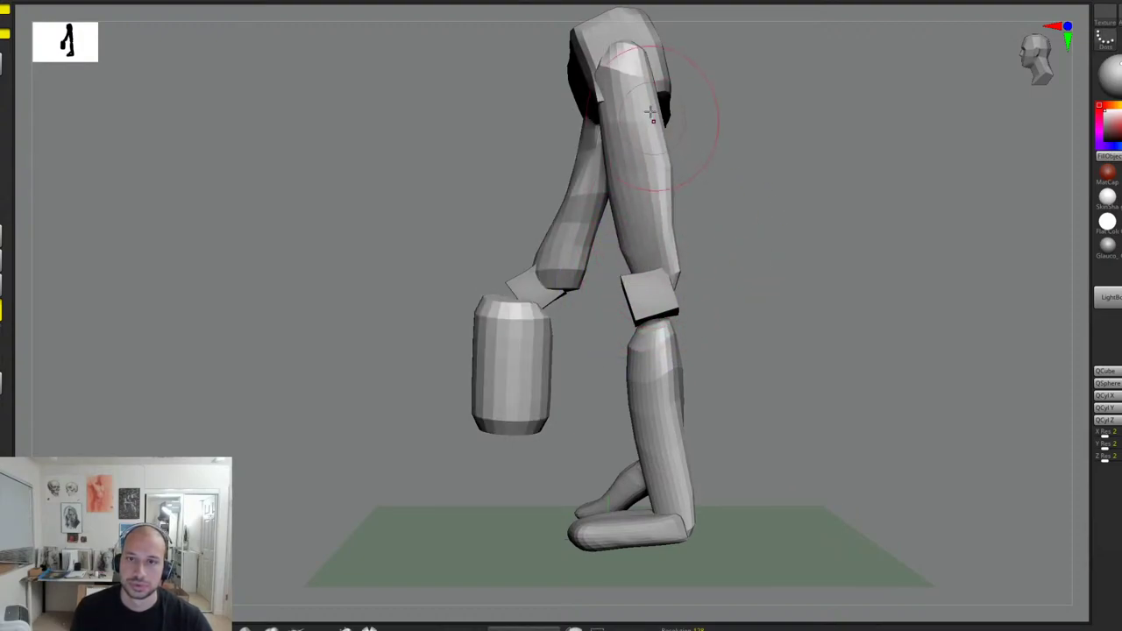
pyautogui.moveTo(741, 223)
pyautogui.mouseDown()
pyautogui.moveTo(809, 206)
pyautogui.moveTo(712, 194)
pyautogui.mouseUp()
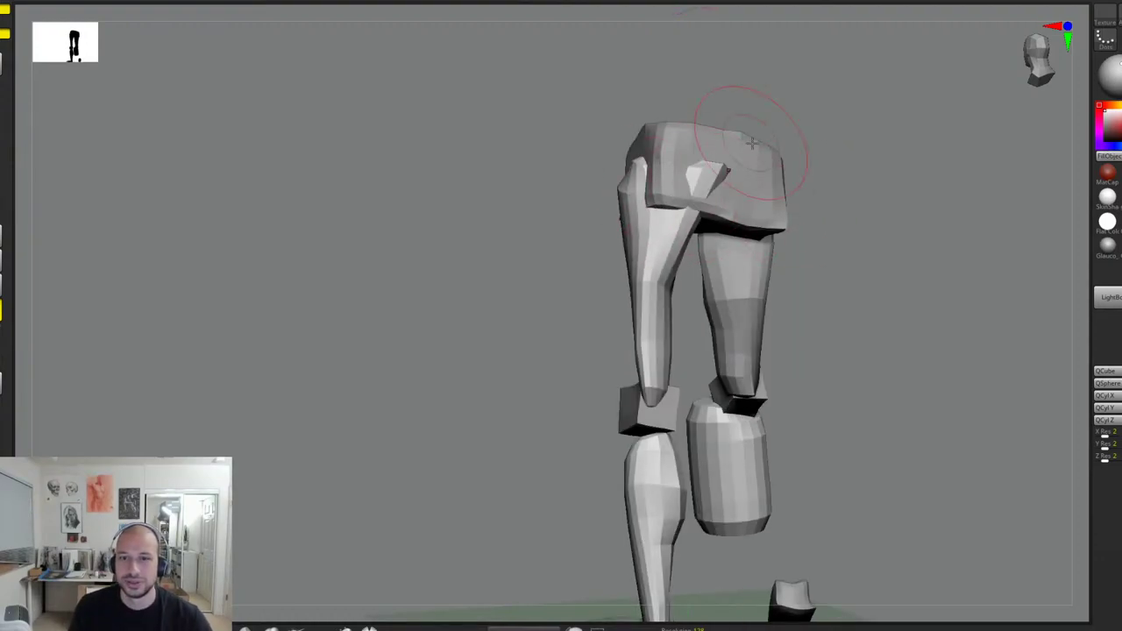
pyautogui.moveTo(751, 143)
pyautogui.mouseDown()
pyautogui.moveTo(695, 192)
pyautogui.moveTo(731, 185)
pyautogui.mouseUp()
pyautogui.moveTo(802, 181); pyautogui.dragTo(715, 212)
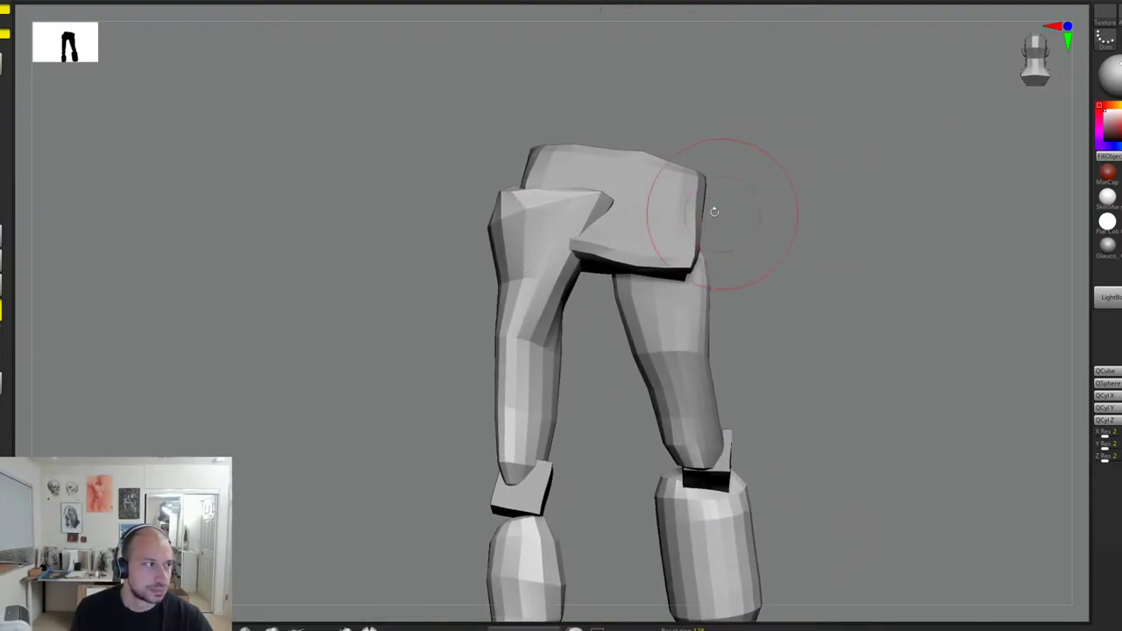
pyautogui.moveTo(578, 221)
pyautogui.keyDown('shift'); pyautogui.mouseDown()
pyautogui.moveTo(601, 243)
pyautogui.moveTo(588, 231)
pyautogui.mouseUp(); pyautogui.keyUp('shift')
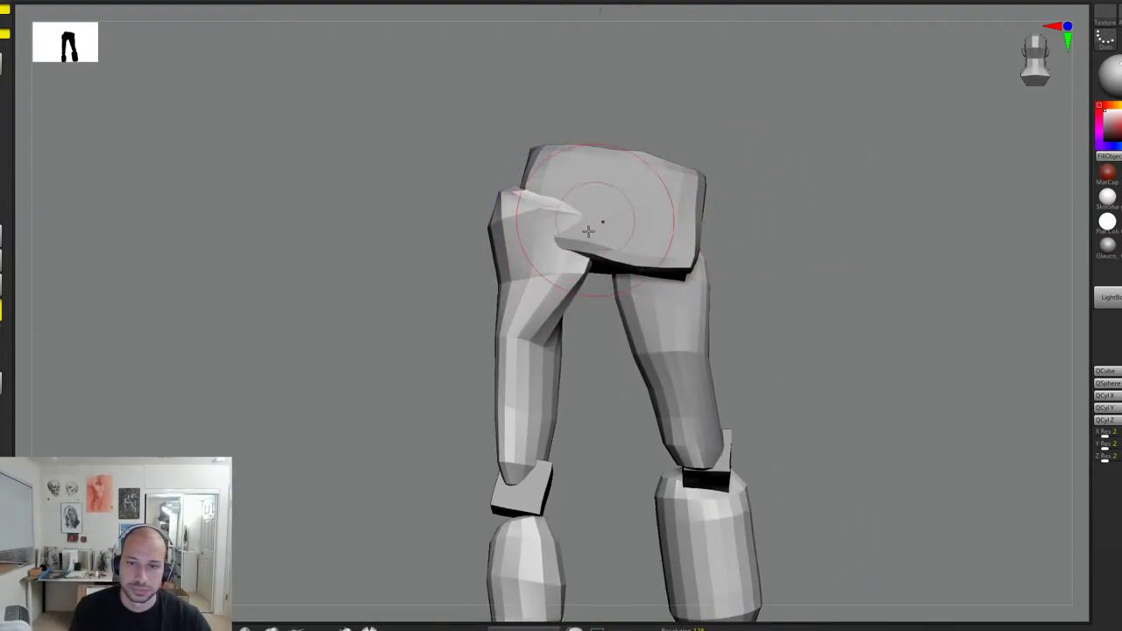
pyautogui.moveTo(559, 339)
pyautogui.mouseDown()
pyautogui.moveTo(570, 342)
pyautogui.moveTo(514, 427)
pyautogui.moveTo(531, 447)
pyautogui.moveTo(526, 465)
pyautogui.moveTo(545, 456)
pyautogui.mouseUp()
pyautogui.moveTo(515, 210)
pyautogui.keyDown('shift'); pyautogui.mouseDown()
pyautogui.moveTo(523, 194)
pyautogui.moveTo(561, 184)
pyautogui.mouseUp(); pyautogui.keyUp('shift')
# Step: Fill out the upper part of the right thigh tube in side view and curve its front contour toward the knee
pyautogui.moveTo(786, 268); pyautogui.dragTo(730, 270)
pyautogui.moveTo(607, 246)
pyautogui.mouseDown()
pyautogui.moveTo(586, 230)
pyautogui.moveTo(685, 226)
pyautogui.mouseUp()
pyautogui.moveTo(640, 263); pyautogui.dragTo(621, 276)
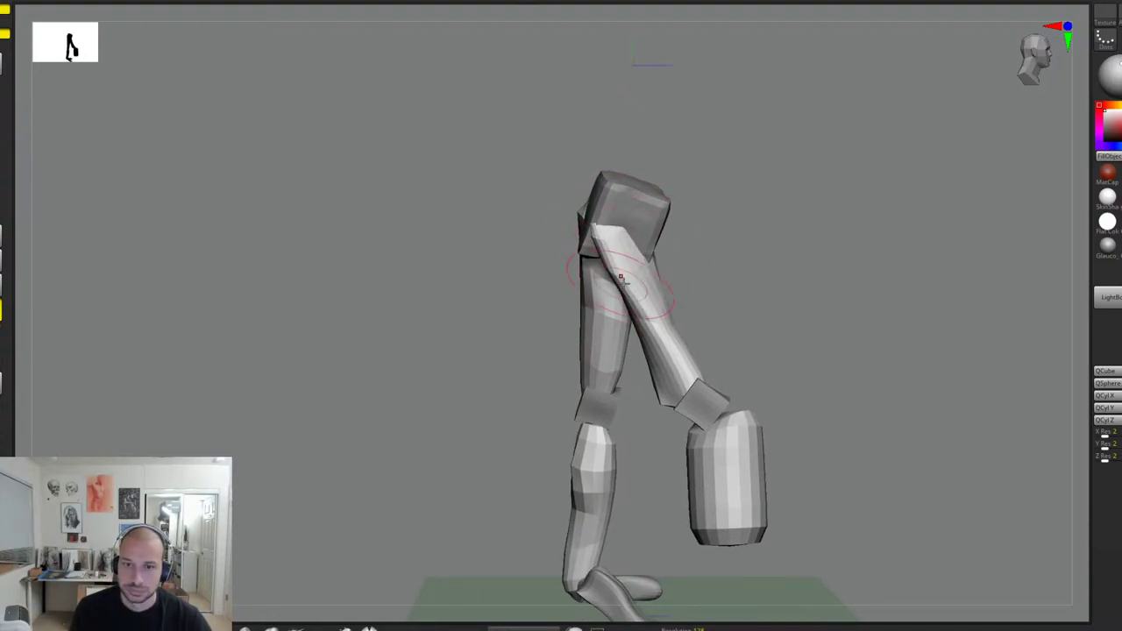
pyautogui.moveTo(659, 363); pyautogui.dragTo(672, 365)
pyautogui.moveTo(647, 308)
pyautogui.mouseDown()
pyautogui.moveTo(663, 307)
pyautogui.moveTo(663, 268)
pyautogui.mouseUp()
pyautogui.moveTo(704, 246); pyautogui.dragTo(733, 280, button='right')
# Step: Stretch the right lower-leg cylinder down to the foot and slim it in side view below the knee
pyautogui.moveTo(714, 449)
pyautogui.mouseDown()
pyautogui.moveTo(631, 478)
pyautogui.moveTo(446, 577)
pyautogui.mouseUp()
pyautogui.moveTo(743, 453)
pyautogui.mouseDown()
pyautogui.moveTo(709, 465)
pyautogui.moveTo(666, 456)
pyautogui.mouseUp()
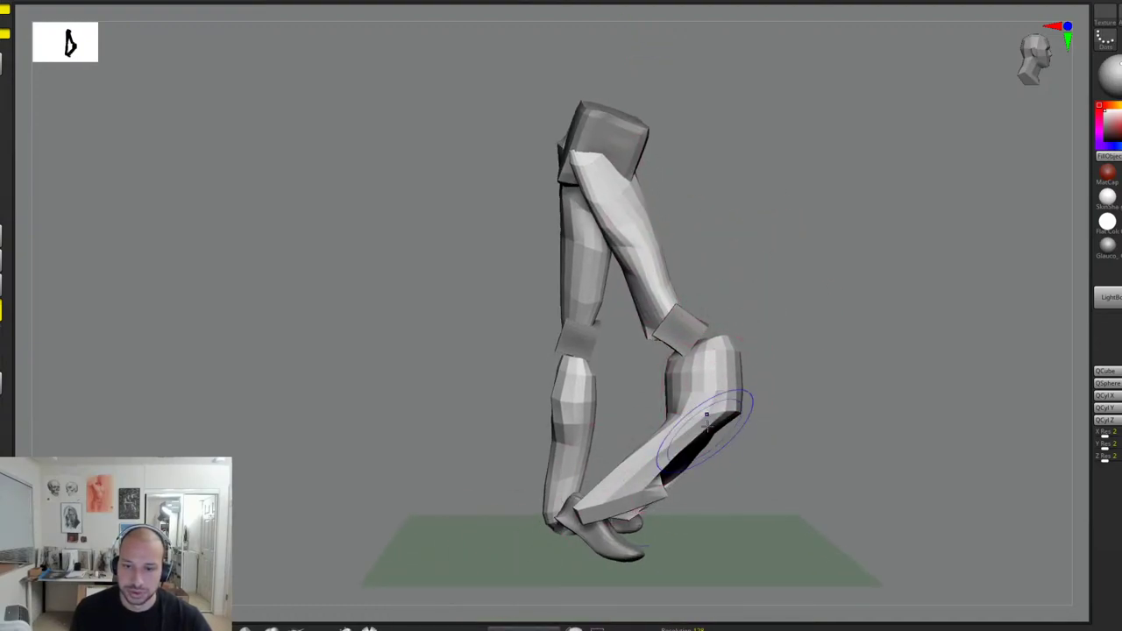
pyautogui.moveTo(732, 425); pyautogui.dragTo(697, 407)
pyautogui.moveTo(644, 489); pyautogui.dragTo(626, 469)
pyautogui.moveTo(686, 421)
pyautogui.mouseDown()
pyautogui.moveTo(663, 407)
pyautogui.moveTo(688, 375)
pyautogui.moveTo(674, 370)
pyautogui.moveTo(669, 424)
pyautogui.moveTo(654, 420)
pyautogui.mouseUp()
pyautogui.moveTo(664, 457); pyautogui.dragTo(609, 449)
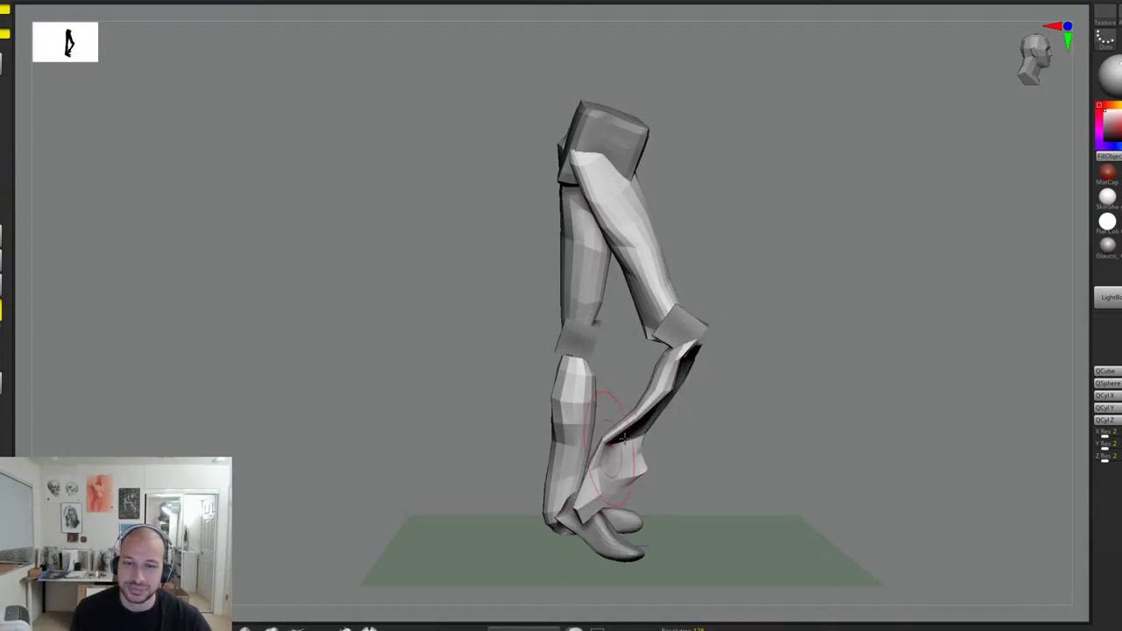
pyautogui.moveTo(618, 372)
pyautogui.mouseDown()
pyautogui.moveTo(707, 348)
pyautogui.moveTo(681, 334)
pyautogui.moveTo(727, 336)
pyautogui.moveTo(775, 307)
pyautogui.mouseUp()
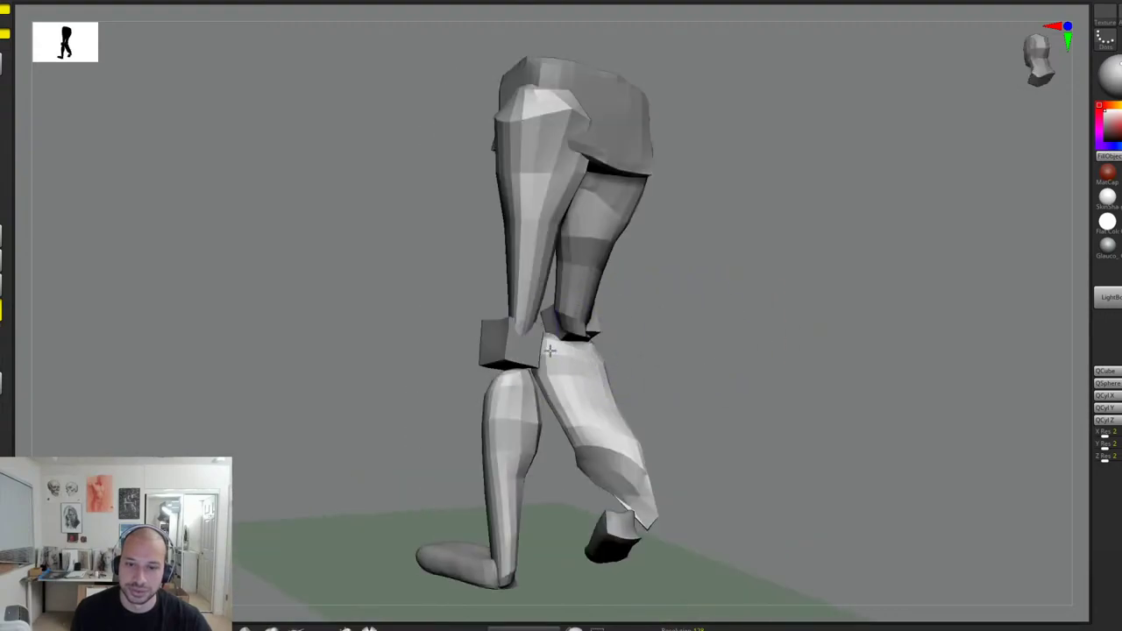
# Step: Narrow the right lower-leg tube from behind and shape its lower half toward the ankle
pyautogui.moveTo(552, 353); pyautogui.dragTo(575, 356)
pyautogui.moveTo(570, 405); pyautogui.dragTo(591, 412)
pyautogui.moveTo(672, 406); pyautogui.dragTo(625, 411)
pyautogui.moveTo(604, 471); pyautogui.dragTo(593, 474)
pyautogui.moveTo(626, 516)
pyautogui.mouseDown()
pyautogui.moveTo(595, 530)
pyautogui.moveTo(598, 521)
pyautogui.mouseUp()
pyautogui.moveTo(578, 473); pyautogui.dragTo(603, 419)
pyautogui.moveTo(686, 383)
pyautogui.mouseDown()
pyautogui.moveTo(616, 345)
pyautogui.moveTo(755, 280)
pyautogui.mouseUp()
# Step: Move and rotate the right knee block so it sits between the thigh and lower-leg tubes
pyautogui.press('w')
pyautogui.keyDown('alt'); pyautogui.moveTo(639, 364); pyautogui.dragTo(789, 311); pyautogui.keyUp('alt')
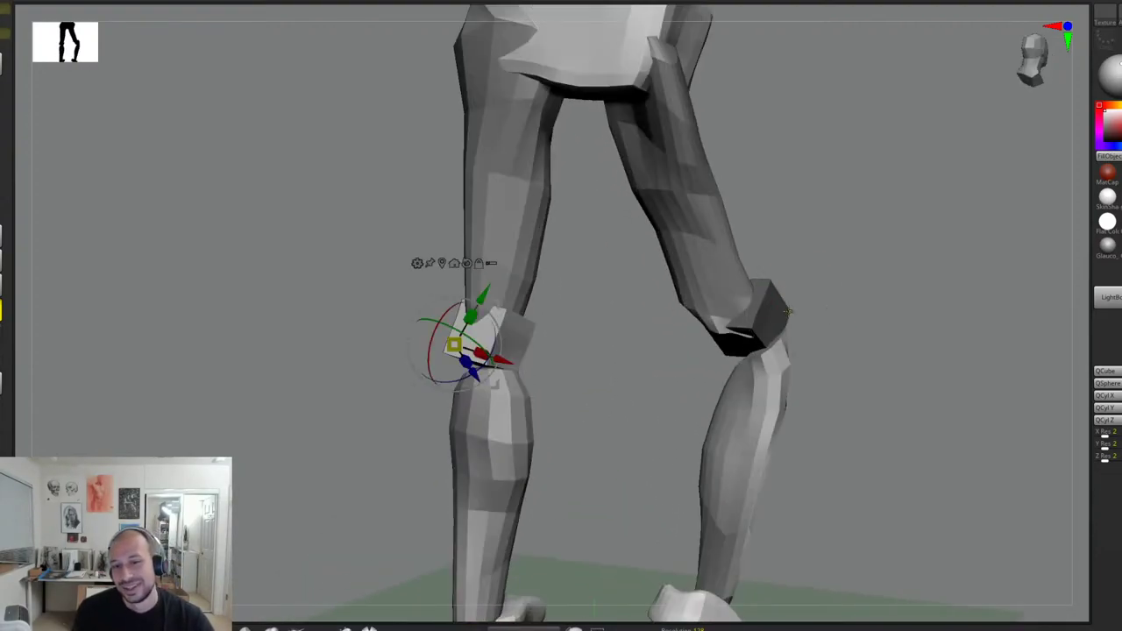
pyautogui.keyDown('alt'); pyautogui.moveTo(861, 320); pyautogui.dragTo(839, 328); pyautogui.keyUp('alt')
pyautogui.keyDown('ctrl'); pyautogui.click(869, 351); pyautogui.keyUp('ctrl')
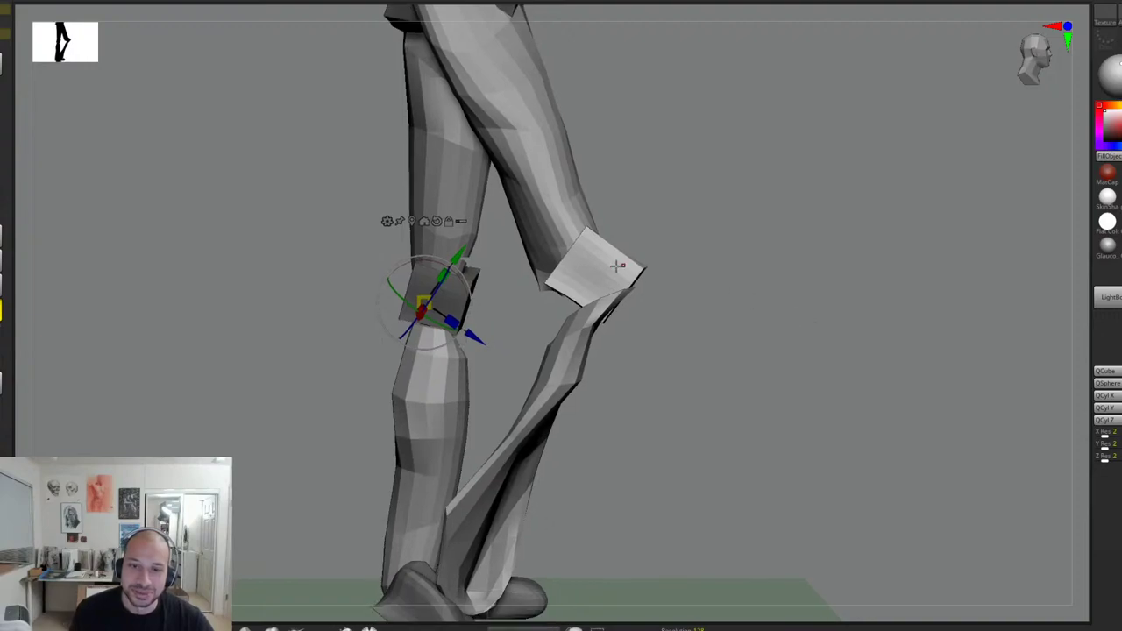
pyautogui.click(611, 266)
pyautogui.moveTo(651, 232); pyautogui.dragTo(644, 245)
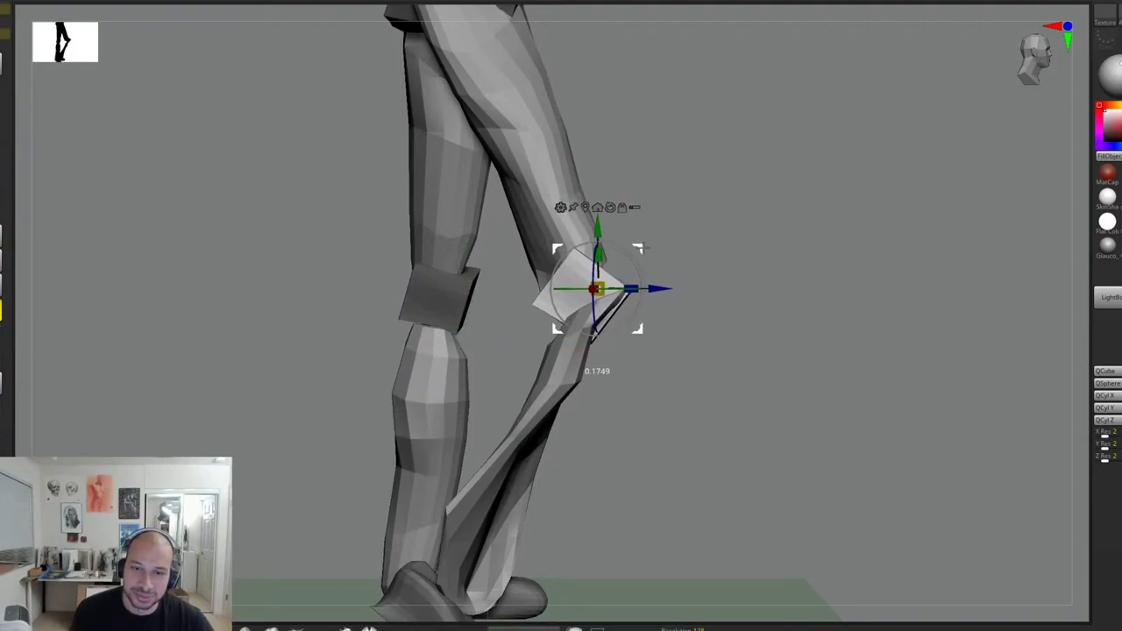
pyautogui.keyDown('alt'); pyautogui.moveTo(731, 237); pyautogui.dragTo(781, 281); pyautogui.keyUp('alt')
pyautogui.press('q')
pyautogui.moveTo(763, 280); pyautogui.dragTo(802, 285)
pyautogui.press('w')
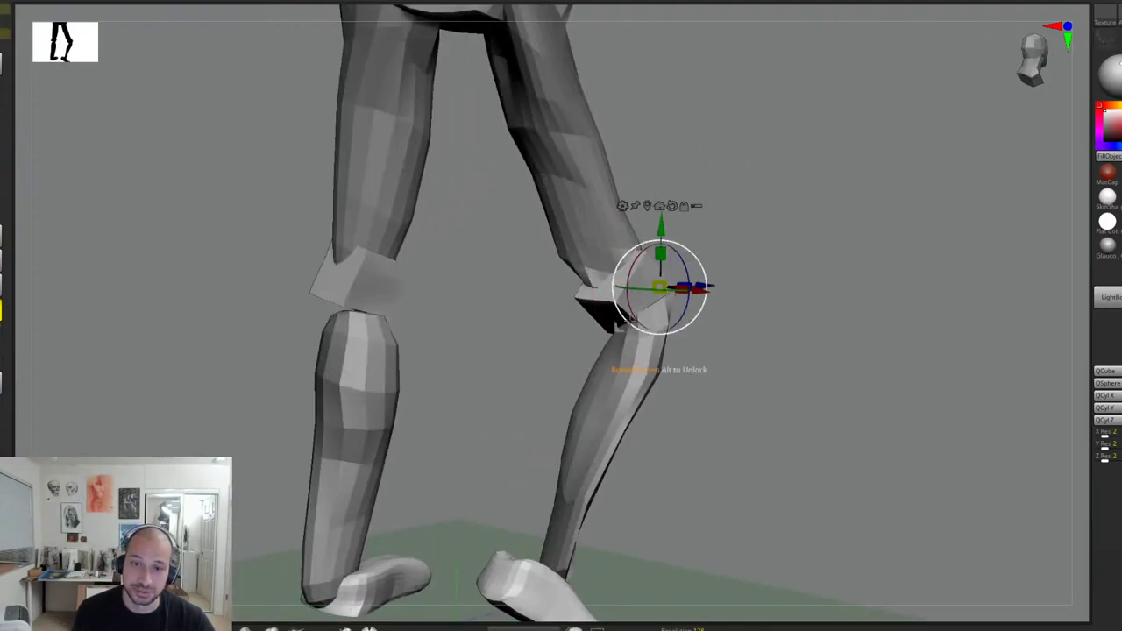
# Step: From the back, shift the top of the right lower-leg tube inward under the knee and even out the lower thigh contours
pyautogui.keyDown('alt'); pyautogui.click(617, 369); pyautogui.keyUp('alt')
pyautogui.press('q')
pyautogui.moveTo(707, 338); pyautogui.dragTo(770, 352)
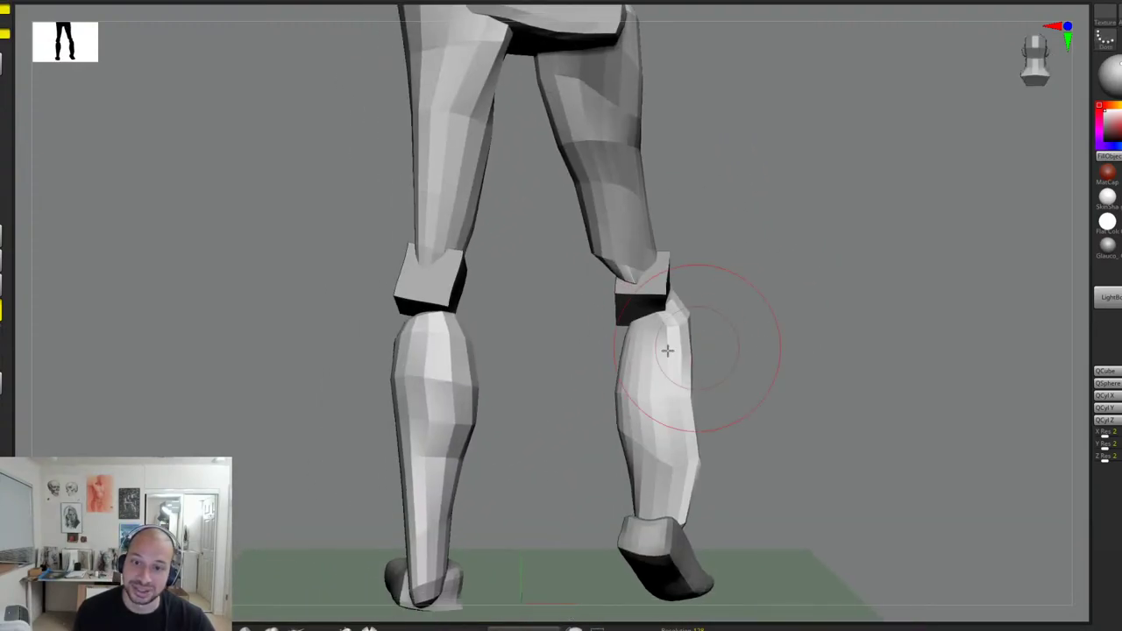
pyautogui.moveTo(665, 349); pyautogui.dragTo(622, 333)
pyautogui.moveTo(598, 252); pyautogui.dragTo(617, 279)
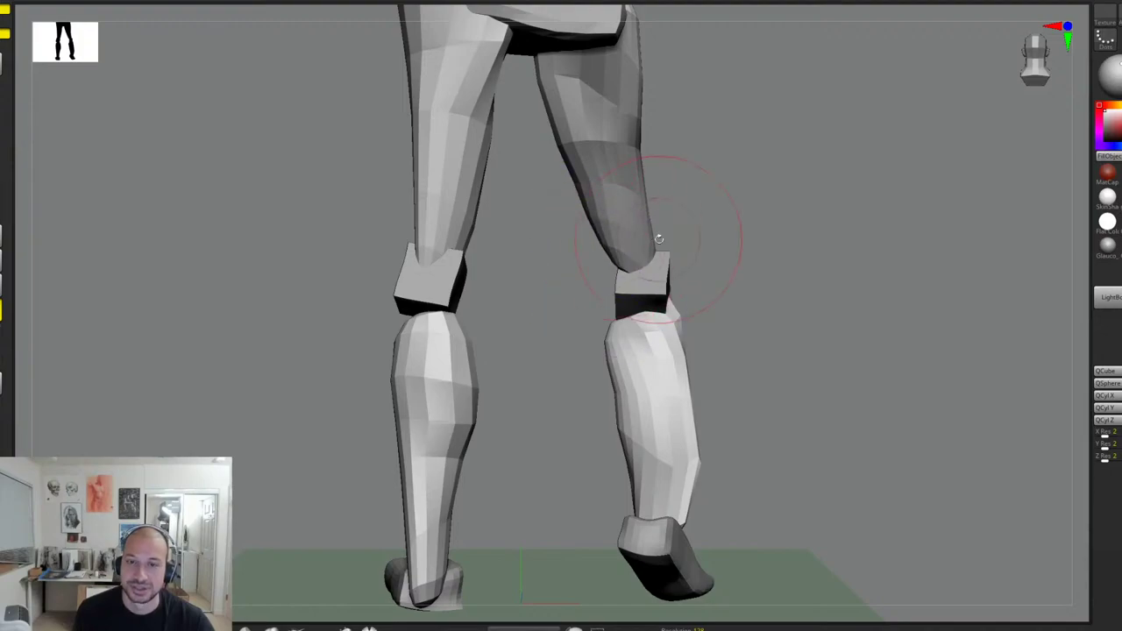
pyautogui.moveTo(647, 221); pyautogui.dragTo(661, 211)
# Step: Taper the right lower-leg tube from the back and, in side view, straighten it from the knee block down to the heel
pyautogui.moveTo(645, 140)
pyautogui.mouseDown()
pyautogui.moveTo(658, 127)
pyautogui.moveTo(646, 313)
pyautogui.moveTo(672, 497)
pyautogui.moveTo(630, 505)
pyautogui.mouseUp()
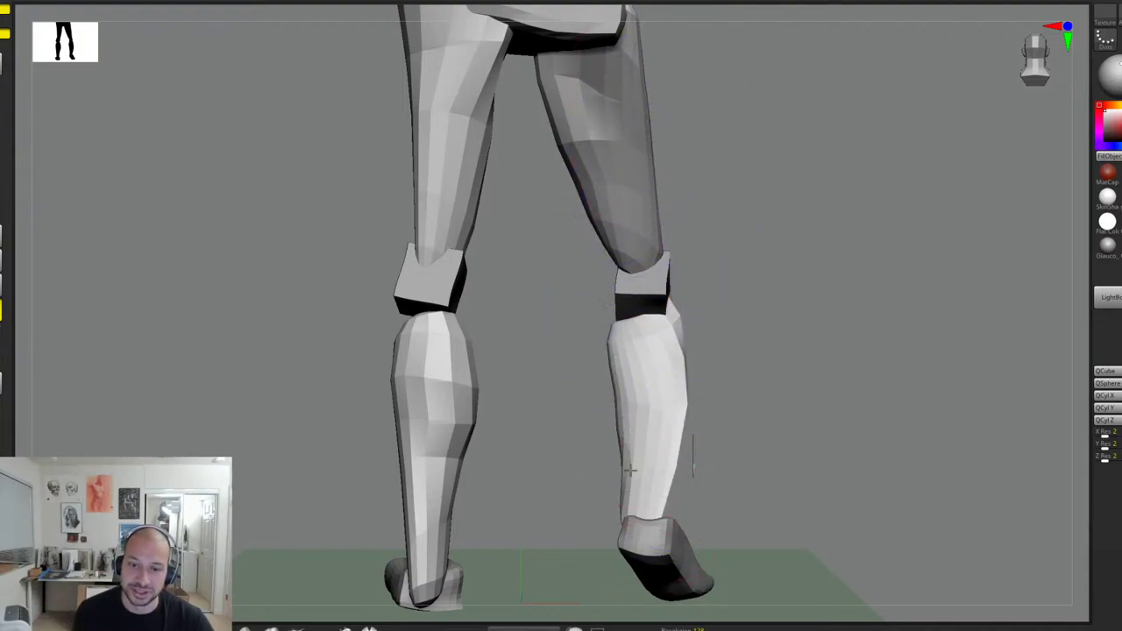
pyautogui.moveTo(626, 456); pyautogui.dragTo(617, 452)
pyautogui.moveTo(677, 371); pyautogui.dragTo(672, 346)
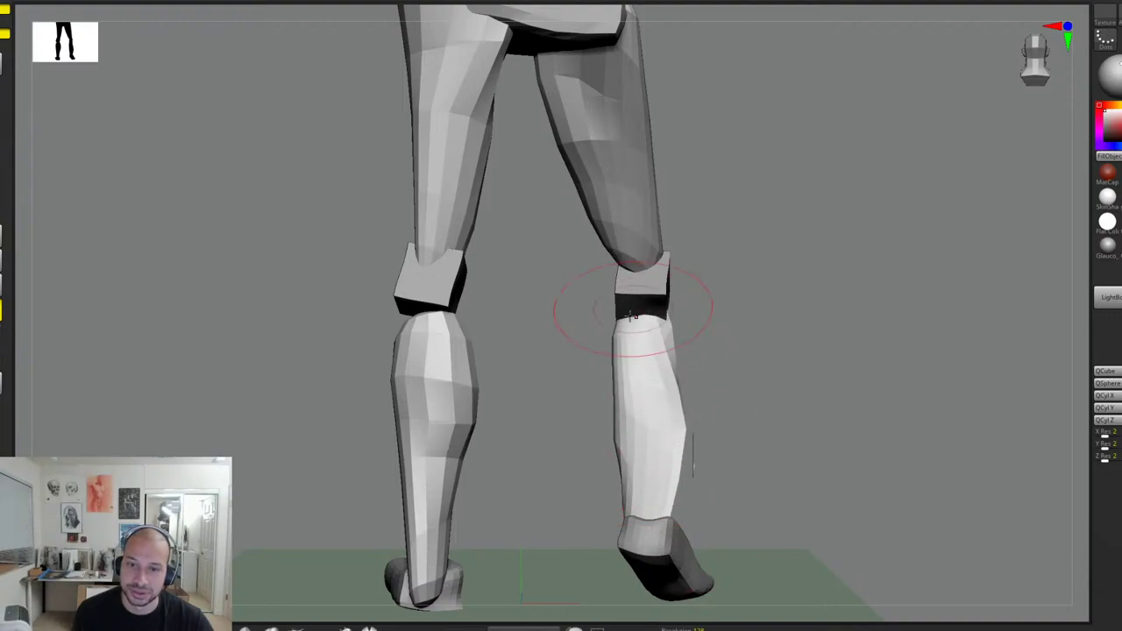
pyautogui.moveTo(725, 312); pyautogui.dragTo(641, 328)
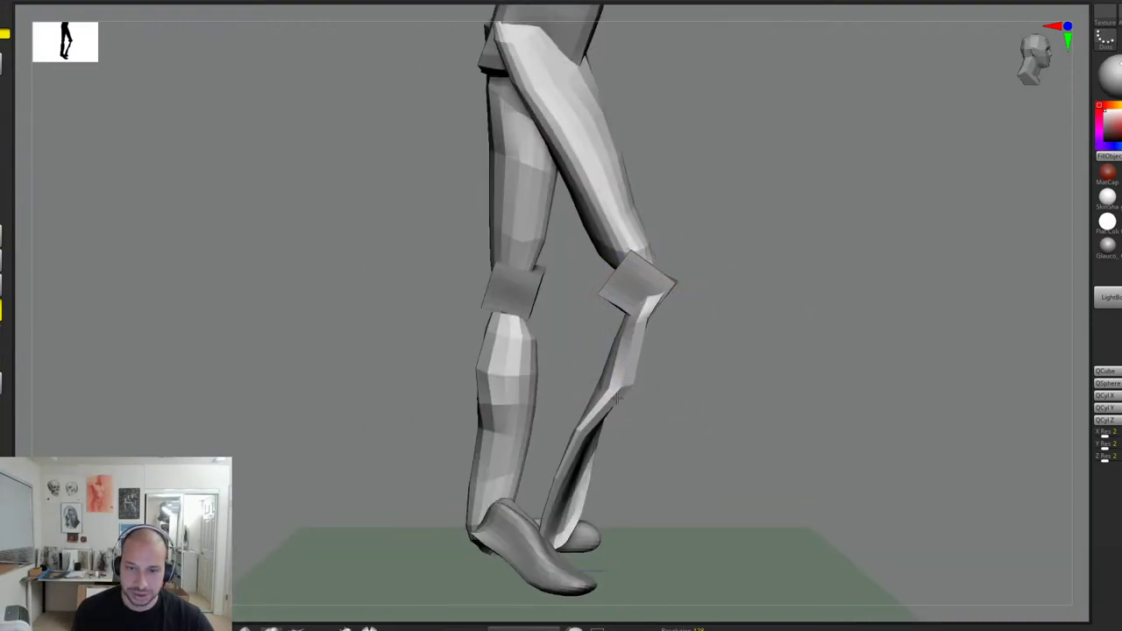
pyautogui.moveTo(617, 399)
pyautogui.mouseDown()
pyautogui.moveTo(627, 350)
pyautogui.moveTo(561, 509)
pyautogui.moveTo(521, 481)
pyautogui.moveTo(574, 451)
pyautogui.moveTo(628, 327)
pyautogui.mouseUp()
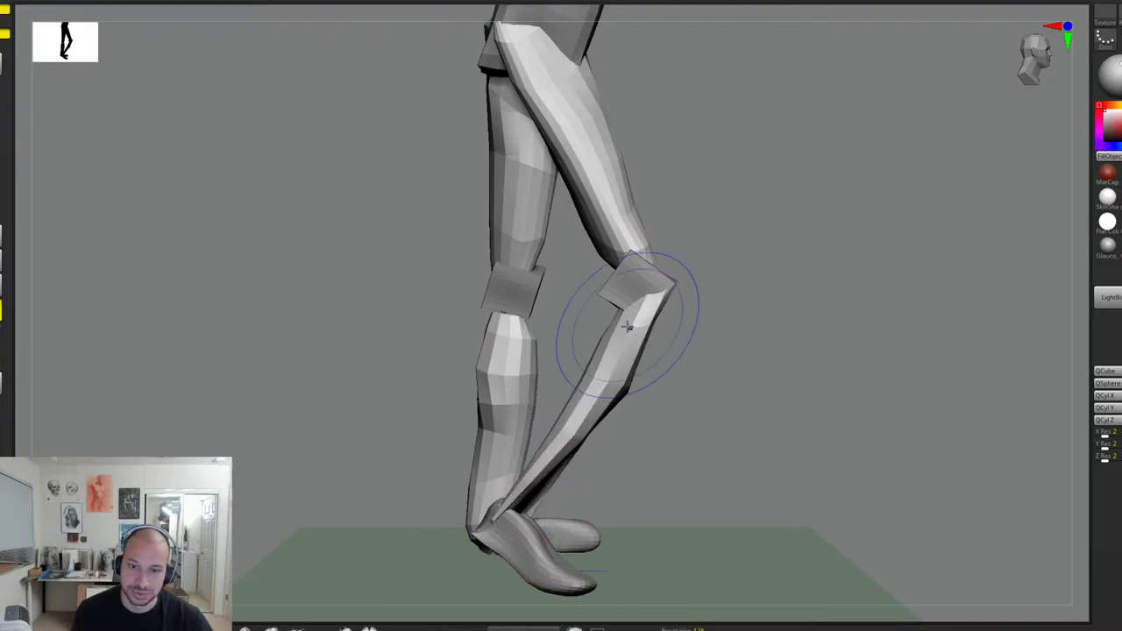
pyautogui.moveTo(698, 341)
pyautogui.mouseDown()
pyautogui.moveTo(738, 351)
pyautogui.moveTo(696, 338)
pyautogui.mouseUp()
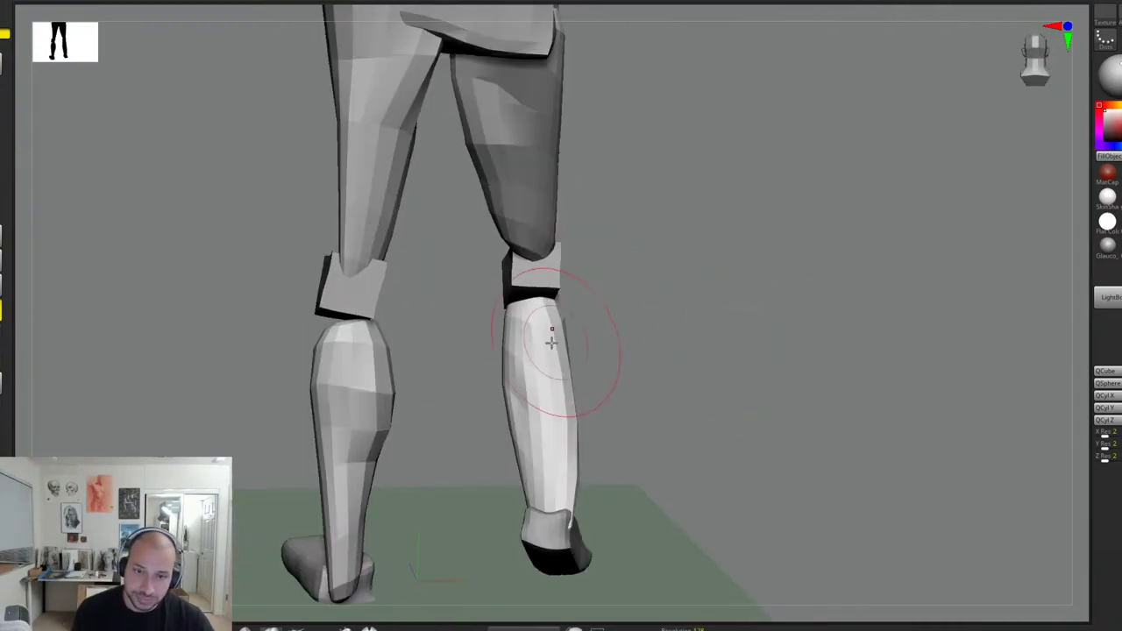
# Step: Adjust the upper end of the right lower-leg tube and smooth its lower part toward the ankle
pyautogui.moveTo(551, 340)
pyautogui.mouseDown()
pyautogui.moveTo(537, 421)
pyautogui.moveTo(531, 381)
pyautogui.moveTo(534, 514)
pyautogui.moveTo(546, 302)
pyautogui.moveTo(535, 199)
pyautogui.mouseUp()
pyautogui.moveTo(664, 208)
pyautogui.mouseDown()
pyautogui.moveTo(533, 212)
pyautogui.moveTo(463, 165)
pyautogui.moveTo(478, 250)
pyautogui.moveTo(518, 294)
pyautogui.mouseUp()
pyautogui.moveTo(544, 393)
pyautogui.keyDown('shift'); pyautogui.mouseDown()
pyautogui.moveTo(515, 495)
pyautogui.moveTo(488, 507)
pyautogui.mouseUp(); pyautogui.keyUp('shift')
pyautogui.moveTo(873, 333)
pyautogui.mouseDown()
pyautogui.moveTo(749, 338)
pyautogui.moveTo(784, 321)
pyautogui.moveTo(745, 372)
pyautogui.mouseUp()
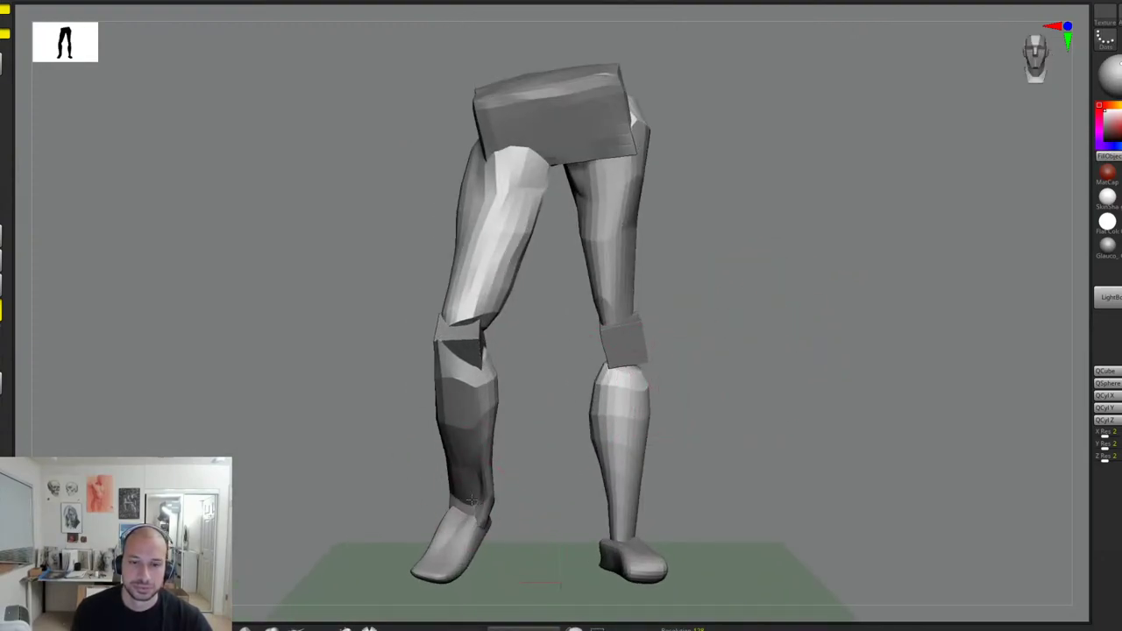
# Step: Slim the left lower-leg tube above the foot in side view and push its calf out at the back and sides
pyautogui.moveTo(534, 496)
pyautogui.mouseDown()
pyautogui.moveTo(504, 524)
pyautogui.moveTo(569, 468)
pyautogui.moveTo(536, 502)
pyautogui.mouseUp()
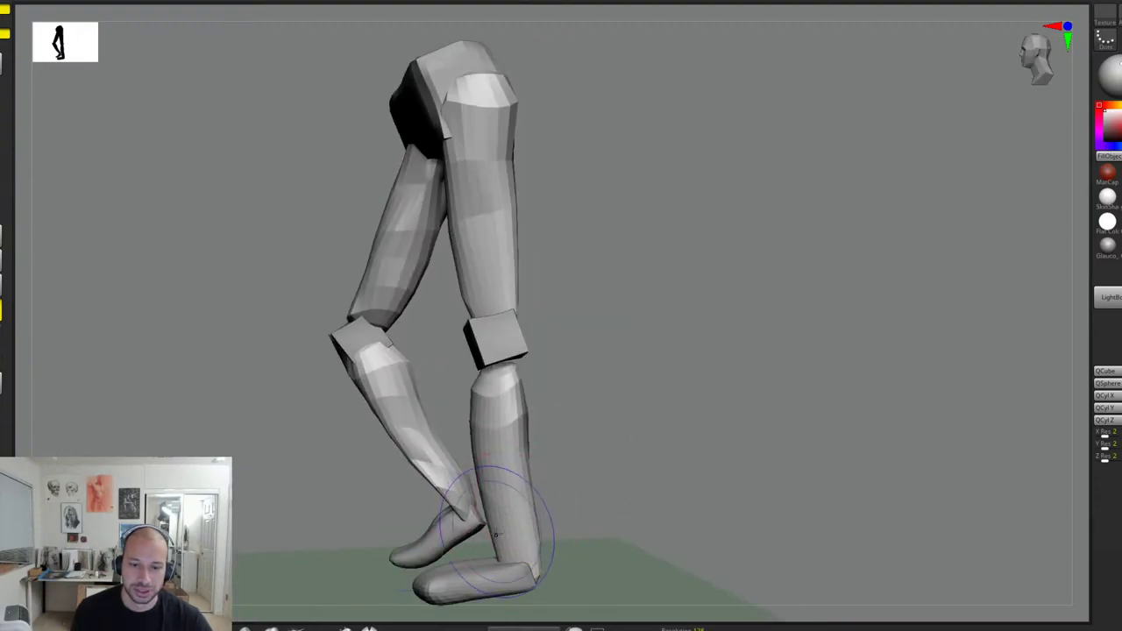
pyautogui.moveTo(496, 535)
pyautogui.mouseDown()
pyautogui.moveTo(509, 541)
pyautogui.moveTo(501, 536)
pyautogui.mouseUp()
pyautogui.hotkey('ctrl', 'z')
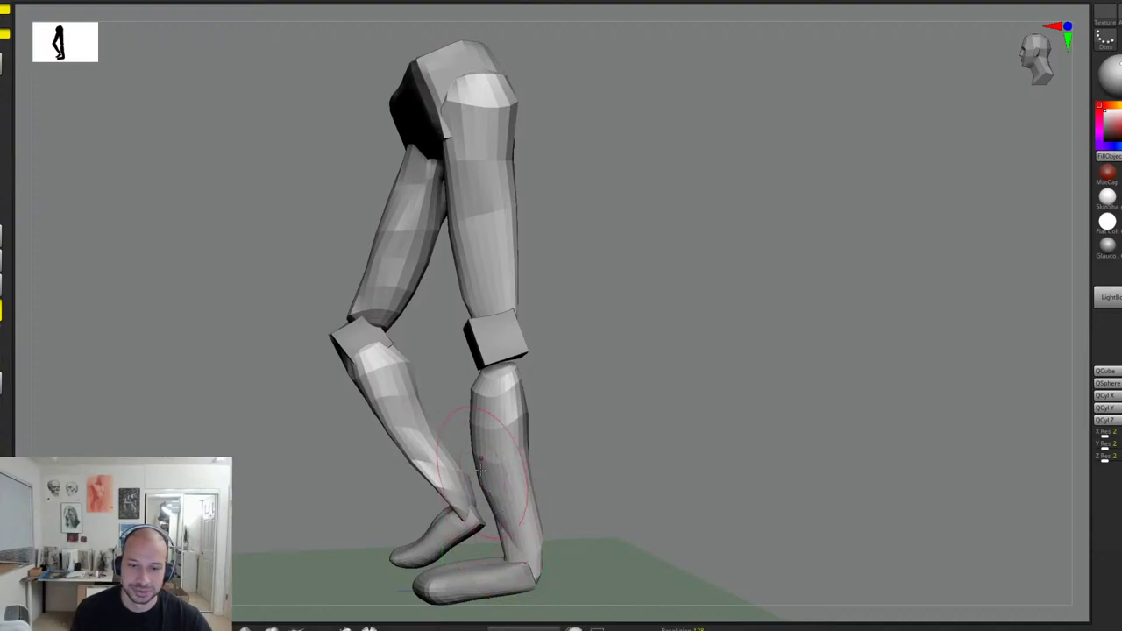
pyautogui.moveTo(501, 388); pyautogui.dragTo(499, 343)
pyautogui.moveTo(575, 369)
pyautogui.mouseDown()
pyautogui.moveTo(548, 382)
pyautogui.moveTo(541, 414)
pyautogui.mouseUp()
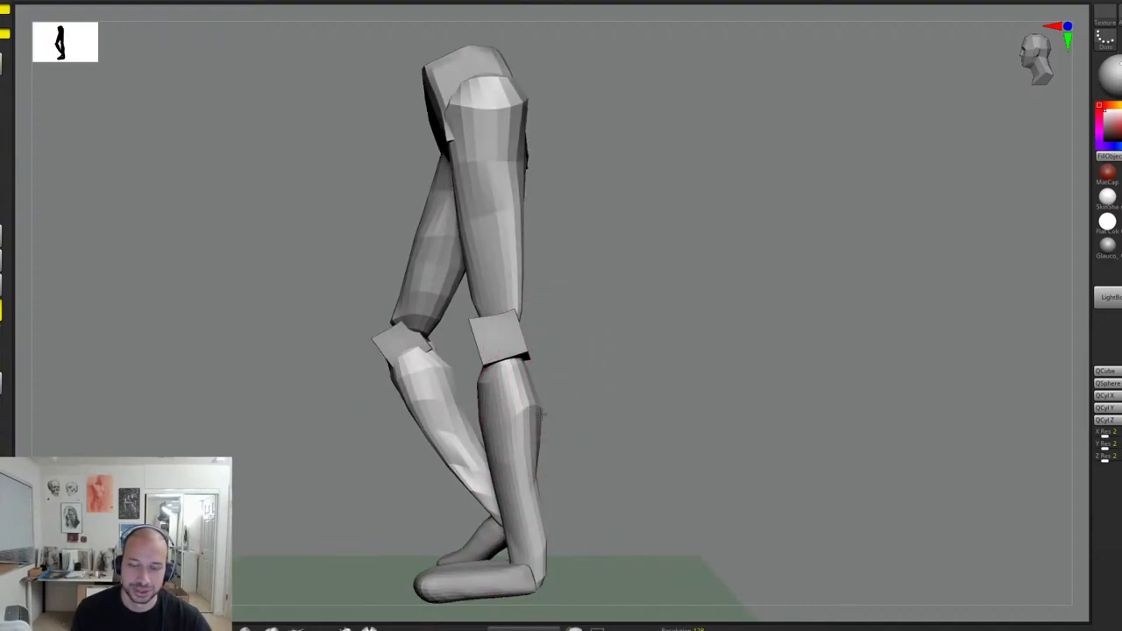
pyautogui.moveTo(557, 470); pyautogui.dragTo(484, 434)
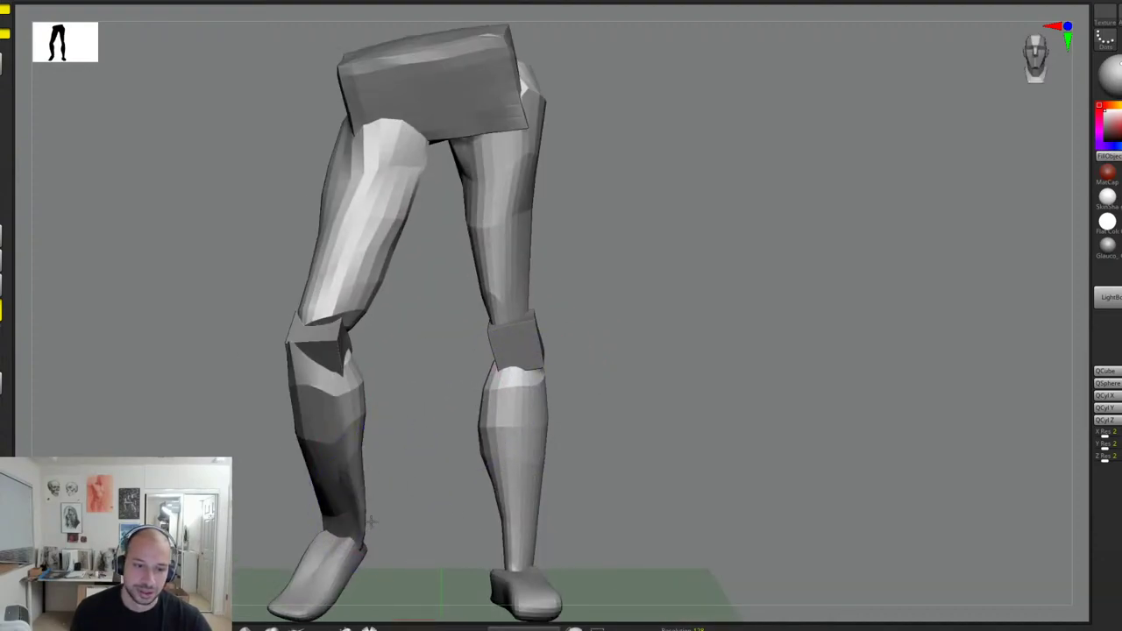
# Step: Narrow the right lower-leg tube above the ankle and round out the outer contour of its calf
pyautogui.moveTo(403, 490)
pyautogui.mouseDown()
pyautogui.moveTo(364, 510)
pyautogui.moveTo(421, 479)
pyautogui.moveTo(373, 493)
pyautogui.mouseUp()
pyautogui.moveTo(383, 500)
pyautogui.mouseDown()
pyautogui.moveTo(343, 517)
pyautogui.moveTo(476, 443)
pyautogui.mouseUp()
pyautogui.moveTo(384, 389); pyautogui.dragTo(394, 384)
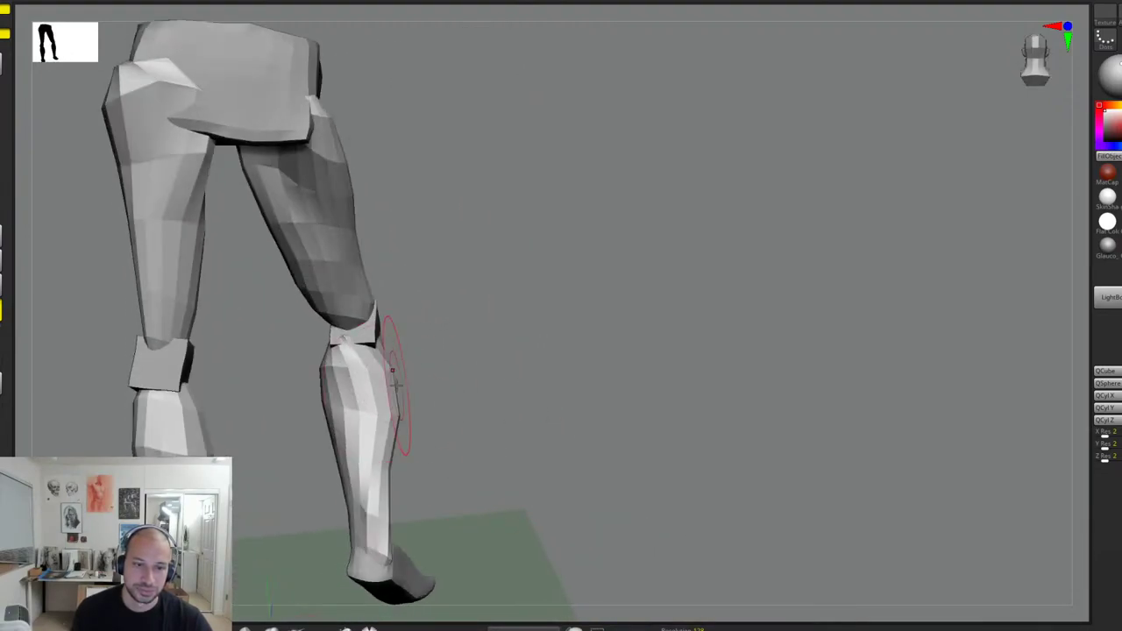
pyautogui.moveTo(452, 405)
pyautogui.mouseDown()
pyautogui.moveTo(402, 385)
pyautogui.moveTo(413, 373)
pyautogui.mouseUp()
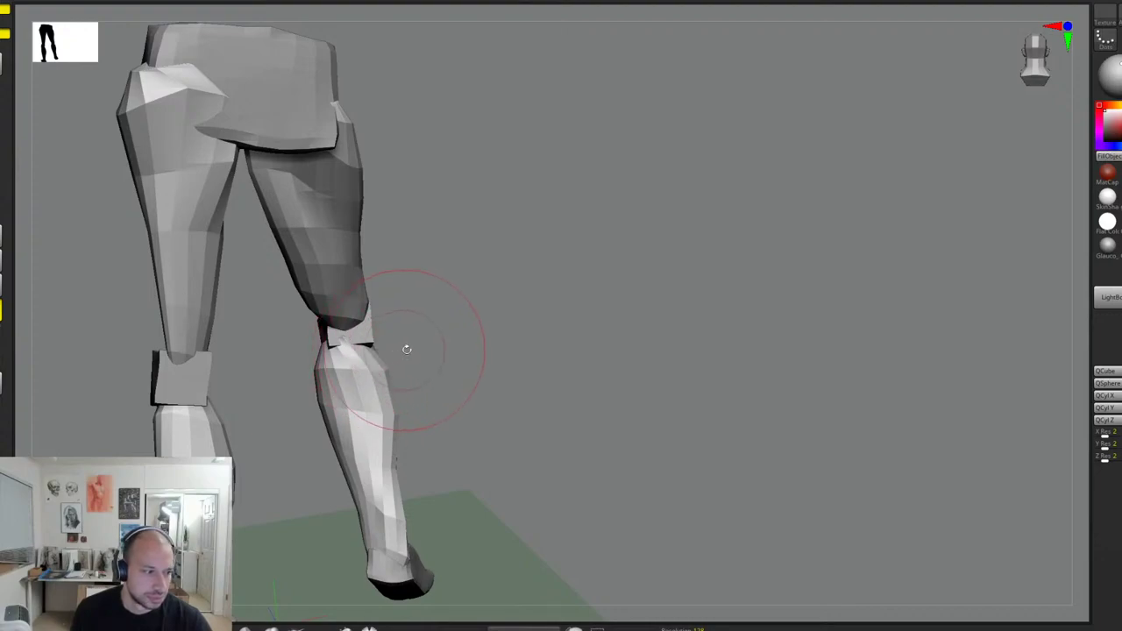
# Step: Bulge the inner side of the right calf, taper it to the heel and draw its upper end into the knee
pyautogui.moveTo(534, 317)
pyautogui.mouseDown()
pyautogui.moveTo(742, 315)
pyautogui.moveTo(544, 346)
pyautogui.moveTo(524, 374)
pyautogui.mouseUp()
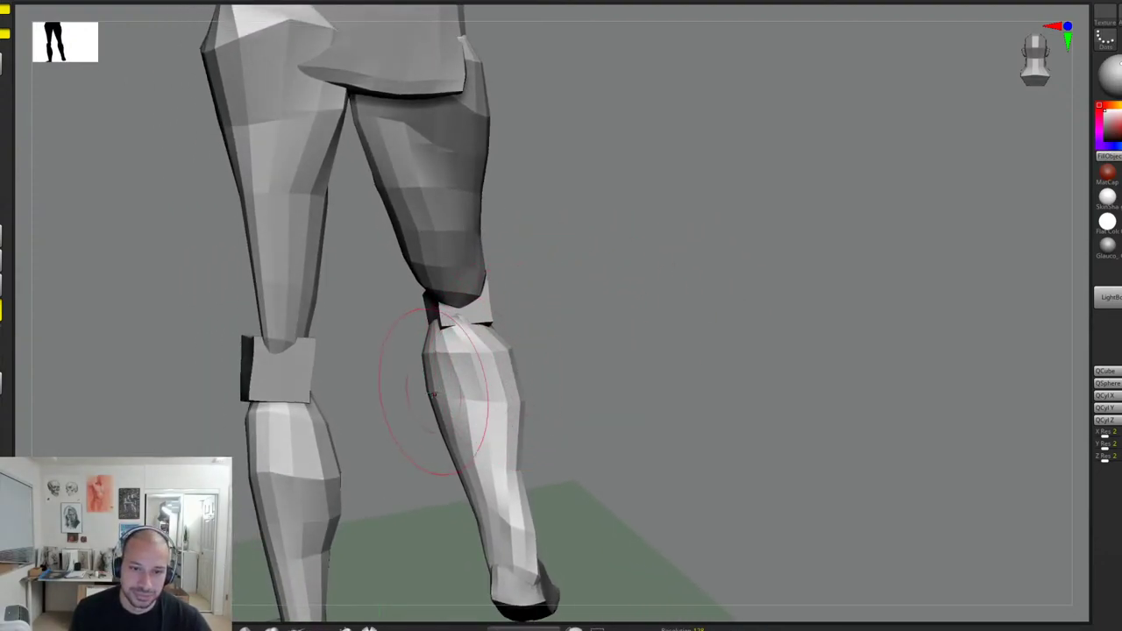
pyautogui.moveTo(447, 392)
pyautogui.mouseDown()
pyautogui.moveTo(432, 410)
pyautogui.moveTo(437, 432)
pyautogui.mouseUp()
pyautogui.moveTo(513, 408)
pyautogui.mouseDown()
pyautogui.moveTo(538, 561)
pyautogui.moveTo(468, 471)
pyautogui.mouseUp()
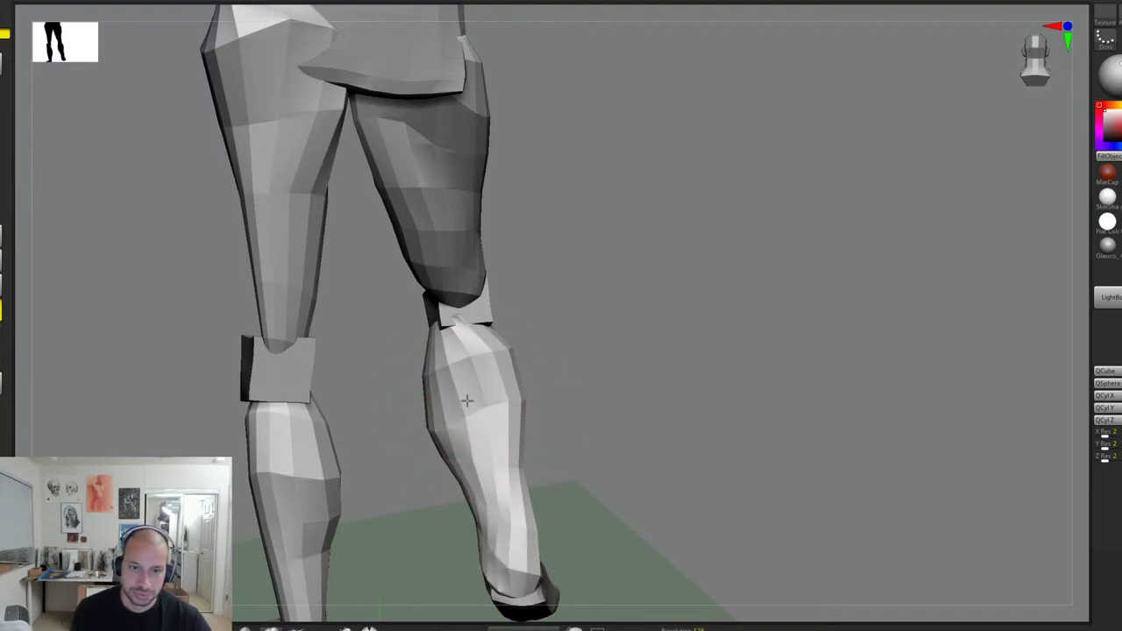
pyautogui.moveTo(448, 331); pyautogui.dragTo(453, 289)
pyautogui.keyDown('alt'); pyautogui.moveTo(605, 360); pyautogui.dragTo(594, 281); pyautogui.keyUp('alt')
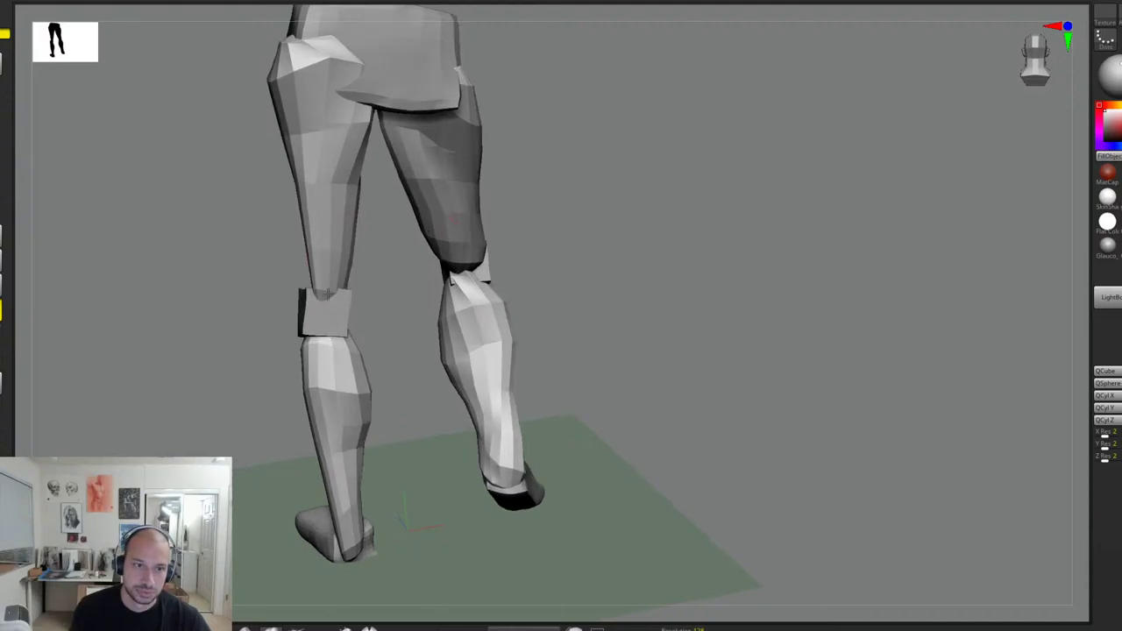
# Step: Widen the lower end of the left thigh tube at the knee and fill out the left calf from the back
pyautogui.moveTo(328, 295); pyautogui.dragTo(295, 151)
pyautogui.moveTo(301, 226)
pyautogui.mouseDown()
pyautogui.moveTo(299, 263)
pyautogui.moveTo(388, 271)
pyautogui.moveTo(372, 218)
pyautogui.mouseUp()
pyautogui.moveTo(519, 269)
pyautogui.keyDown('alt'); pyautogui.mouseDown()
pyautogui.moveTo(558, 251)
pyautogui.moveTo(447, 263)
pyautogui.mouseUp(); pyautogui.keyUp('alt')
pyautogui.moveTo(391, 392)
pyautogui.mouseDown()
pyautogui.moveTo(377, 393)
pyautogui.moveTo(375, 364)
pyautogui.moveTo(385, 436)
pyautogui.mouseUp()
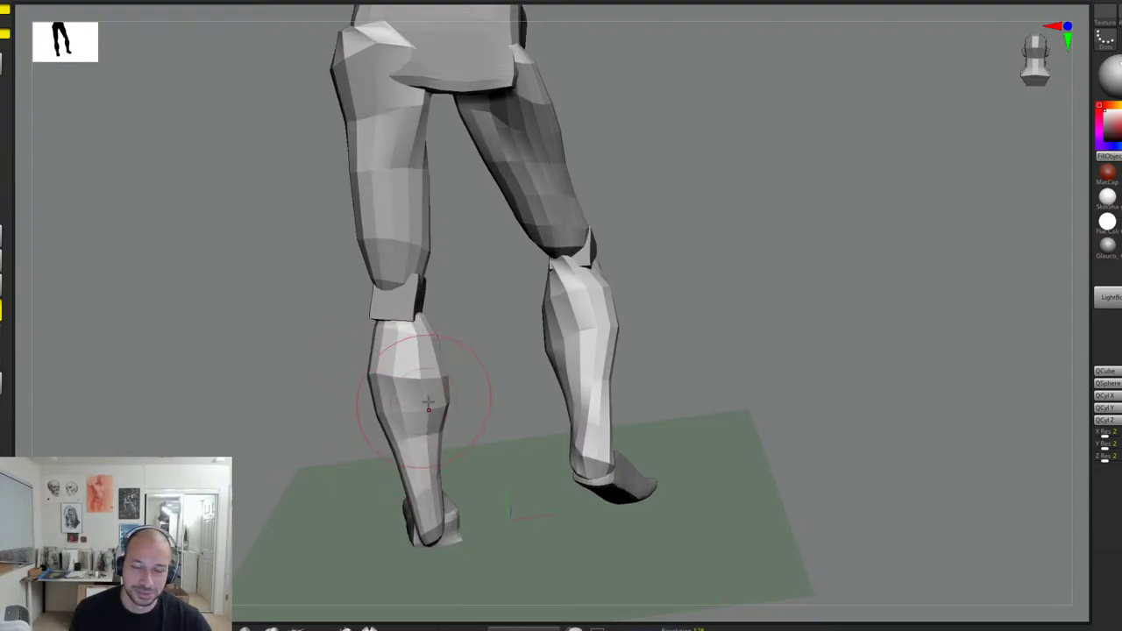
# Step: Refine the back contour of the left calf in side view
pyautogui.moveTo(477, 394)
pyautogui.mouseDown()
pyautogui.moveTo(517, 391)
pyautogui.moveTo(520, 348)
pyautogui.moveTo(593, 310)
pyautogui.mouseUp()
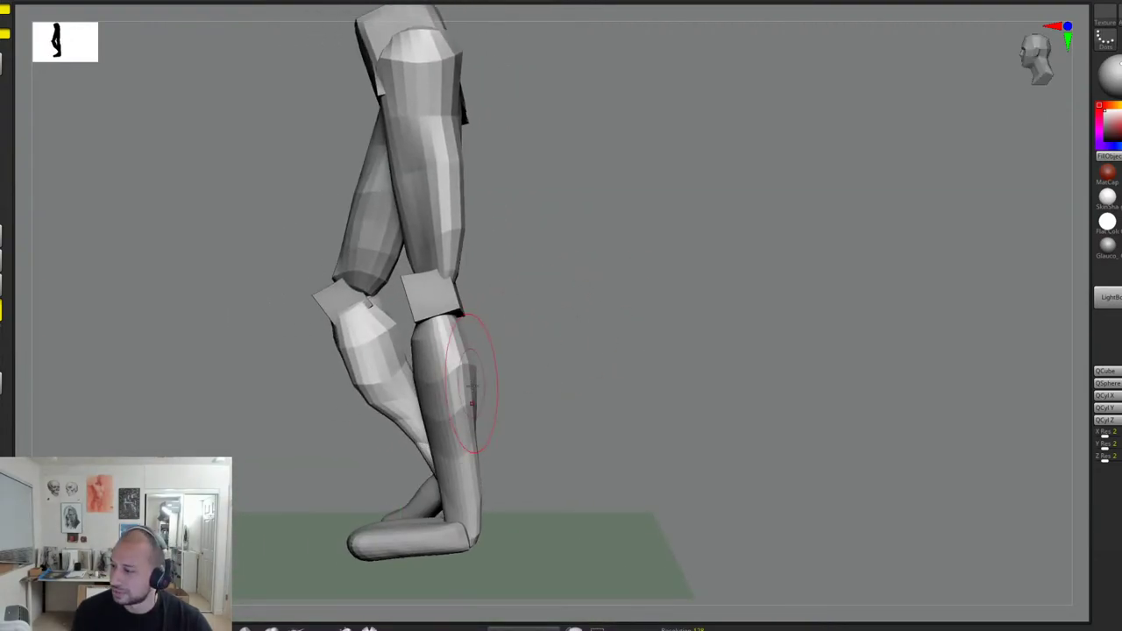
pyautogui.moveTo(476, 370)
pyautogui.mouseDown()
pyautogui.moveTo(564, 354)
pyautogui.moveTo(450, 501)
pyautogui.moveTo(462, 461)
pyautogui.mouseUp()
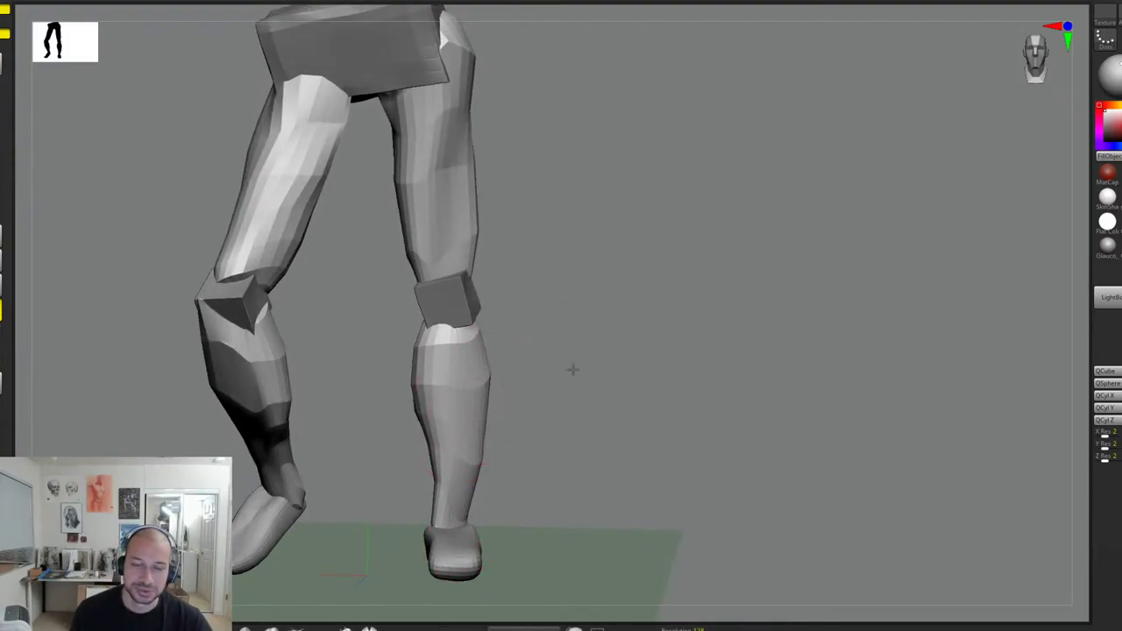
pyautogui.keyDown('alt'); pyautogui.moveTo(573, 370); pyautogui.dragTo(588, 275); pyautogui.keyUp('alt')
pyautogui.keyDown('shift'); pyautogui.moveTo(531, 206); pyautogui.dragTo(535, 309); pyautogui.keyUp('shift')
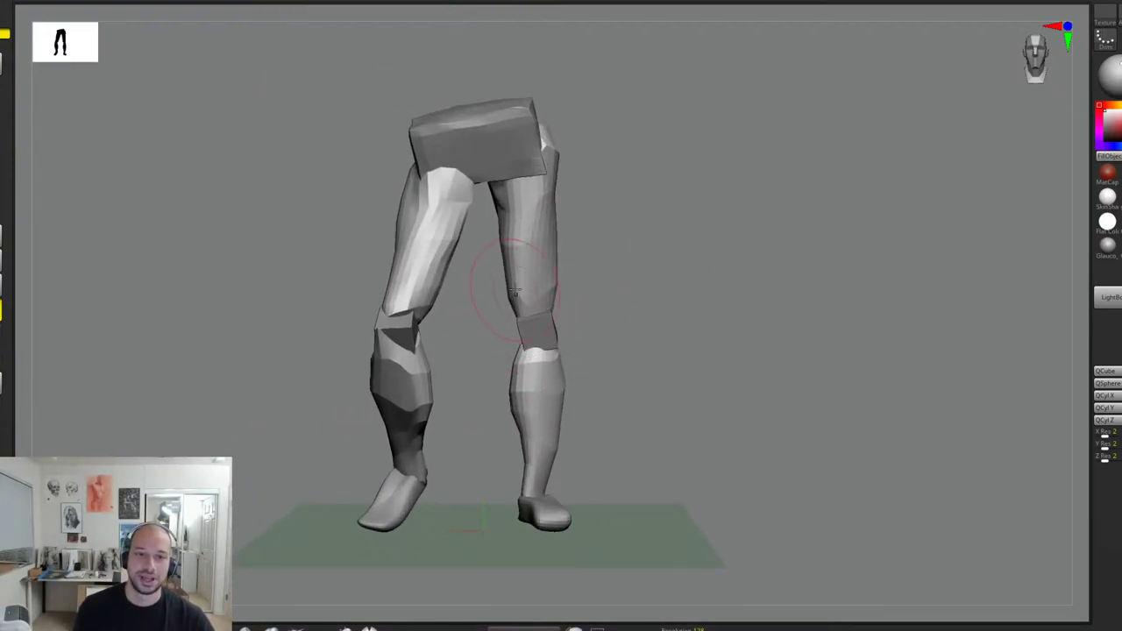
pyautogui.keyDown('alt'); pyautogui.moveTo(625, 237); pyautogui.dragTo(698, 258); pyautogui.keyUp('alt')
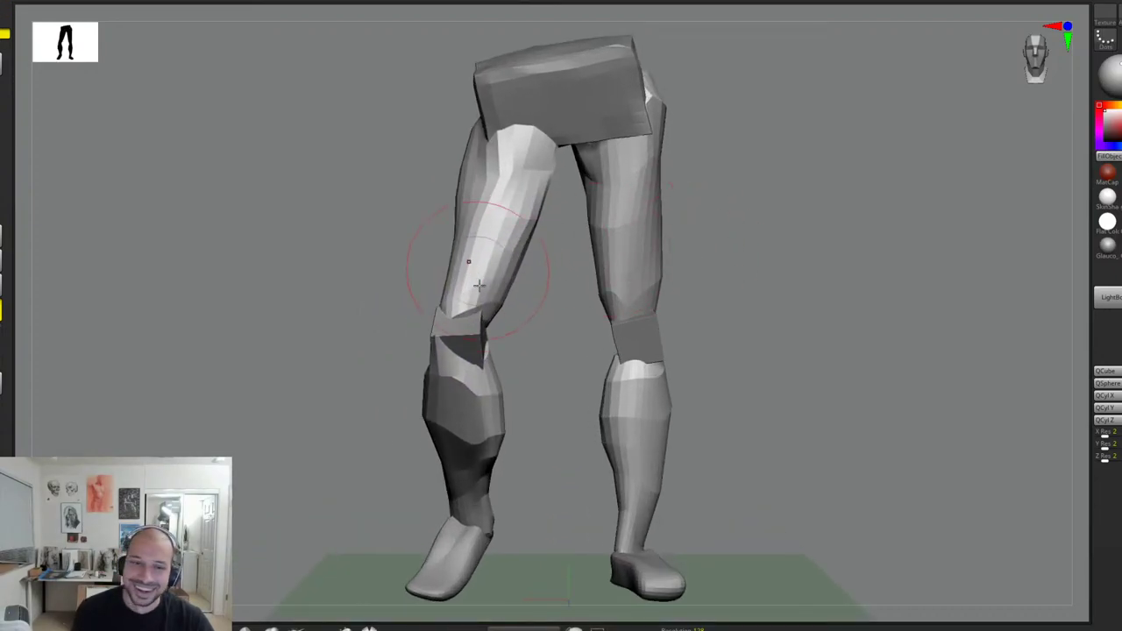
# Step: Push out the outer contour of the right thigh and draw the top of the right calf in under the knee block
pyautogui.moveTo(471, 260); pyautogui.dragTo(451, 243)
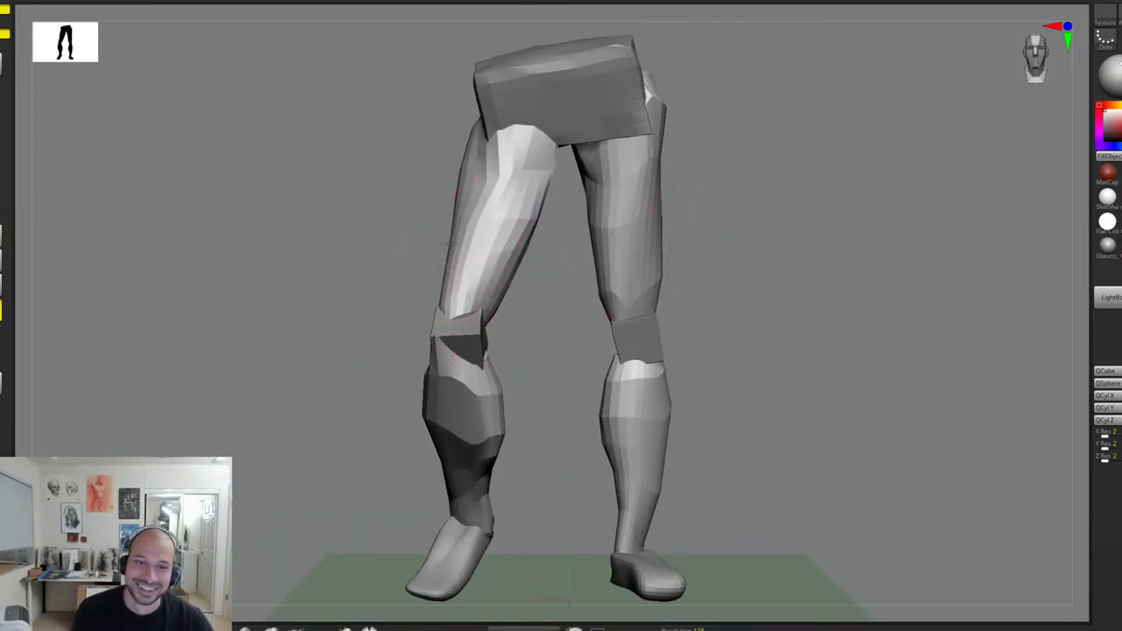
pyautogui.keyDown('alt'); pyautogui.moveTo(708, 277); pyautogui.dragTo(689, 247); pyautogui.keyUp('alt')
pyautogui.keyDown('shift'); pyautogui.moveTo(469, 365); pyautogui.dragTo(449, 378); pyautogui.keyUp('shift')
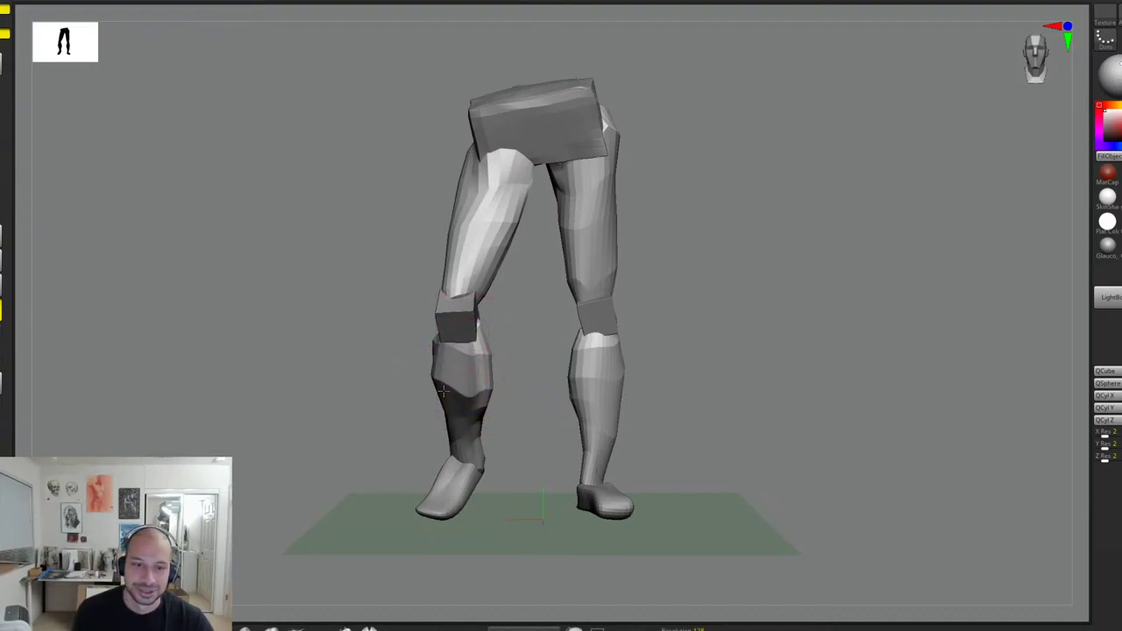
# Step: Extend the upper inner side of the right thigh toward the crotch and fill out the right calf
pyautogui.moveTo(462, 449); pyautogui.dragTo(477, 426, button='right')
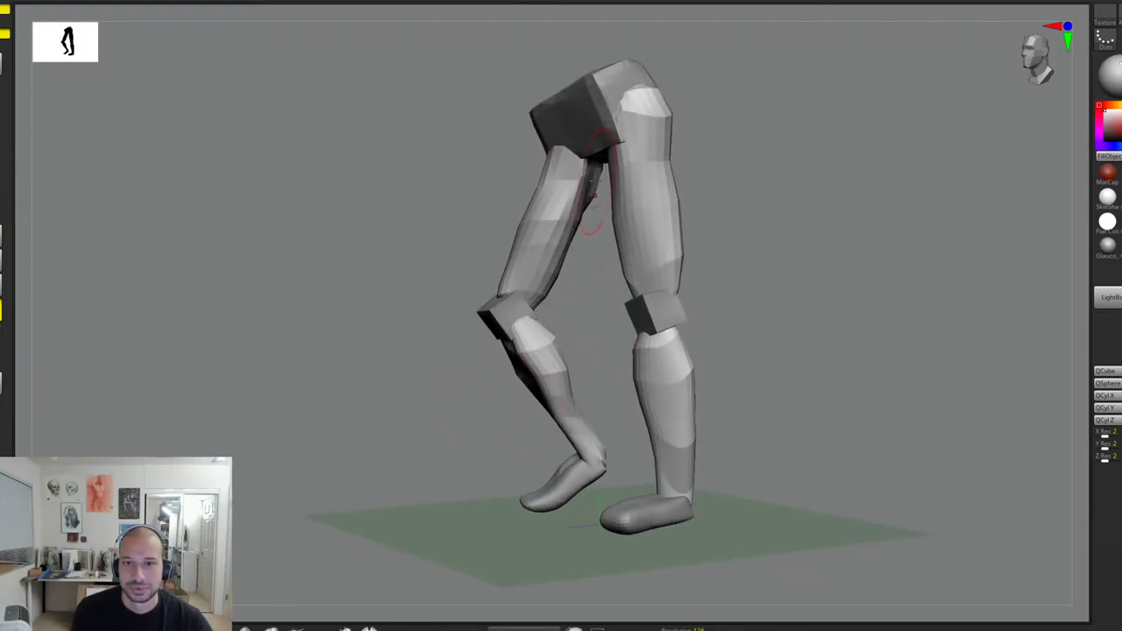
pyautogui.moveTo(595, 180); pyautogui.dragTo(608, 166)
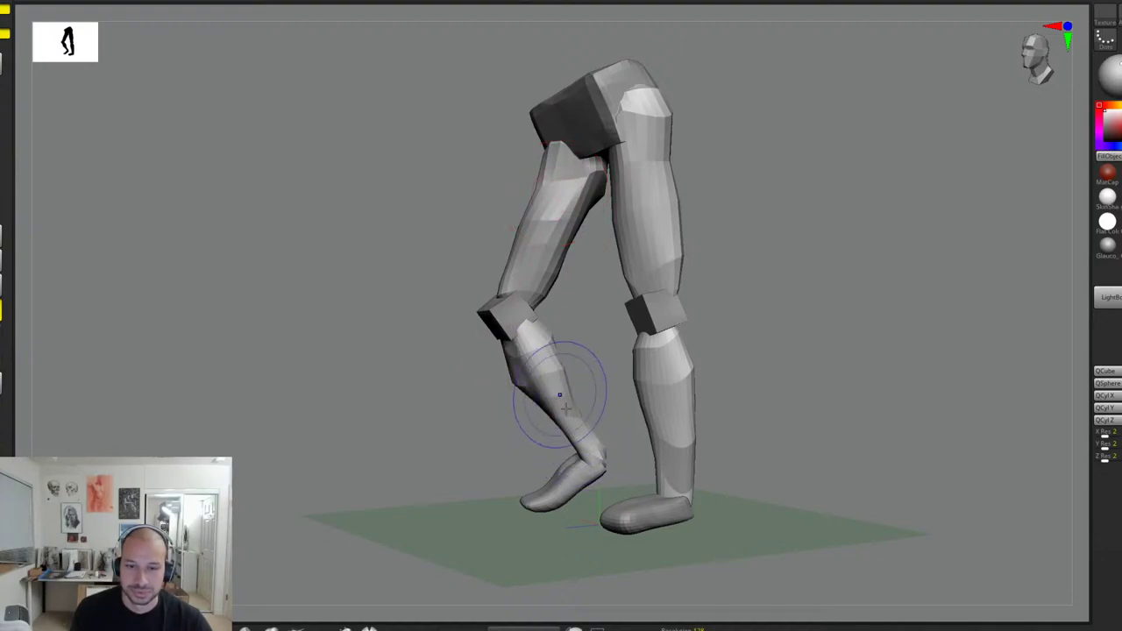
pyautogui.moveTo(556, 395); pyautogui.dragTo(680, 457, button='right')
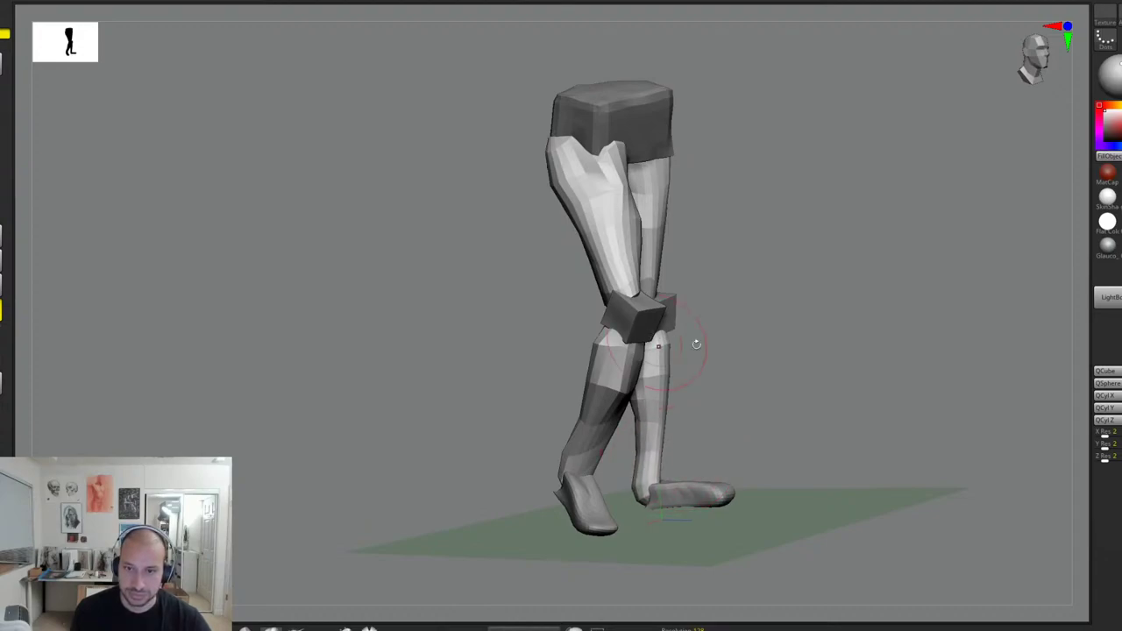
pyautogui.moveTo(697, 344); pyautogui.dragTo(674, 277, button='right')
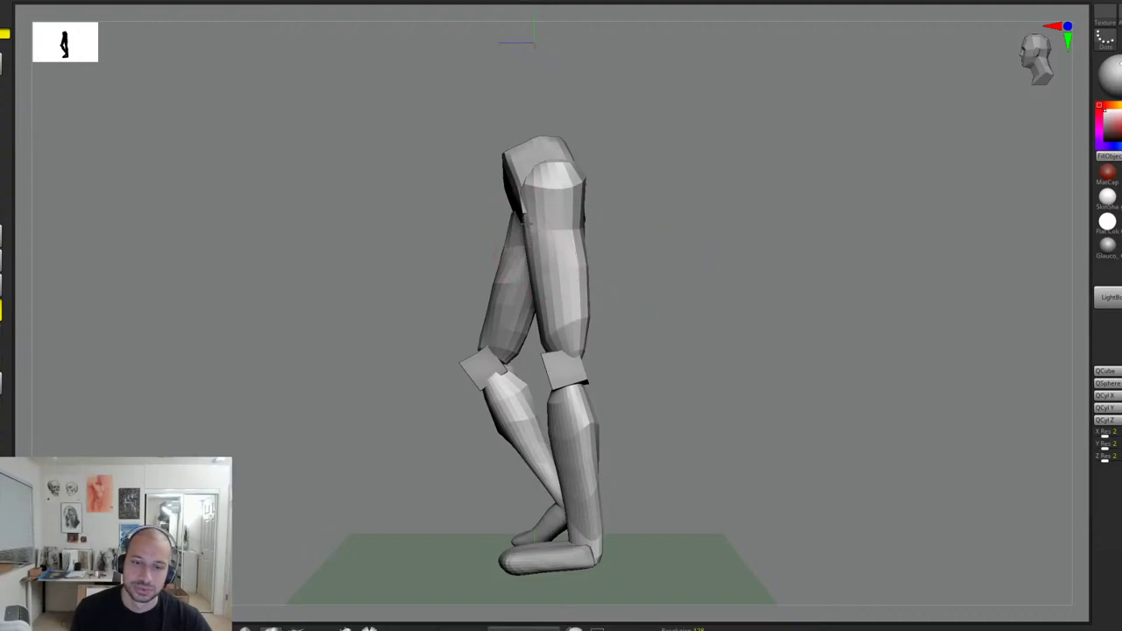
pyautogui.moveTo(656, 234); pyautogui.dragTo(700, 283, button='right')
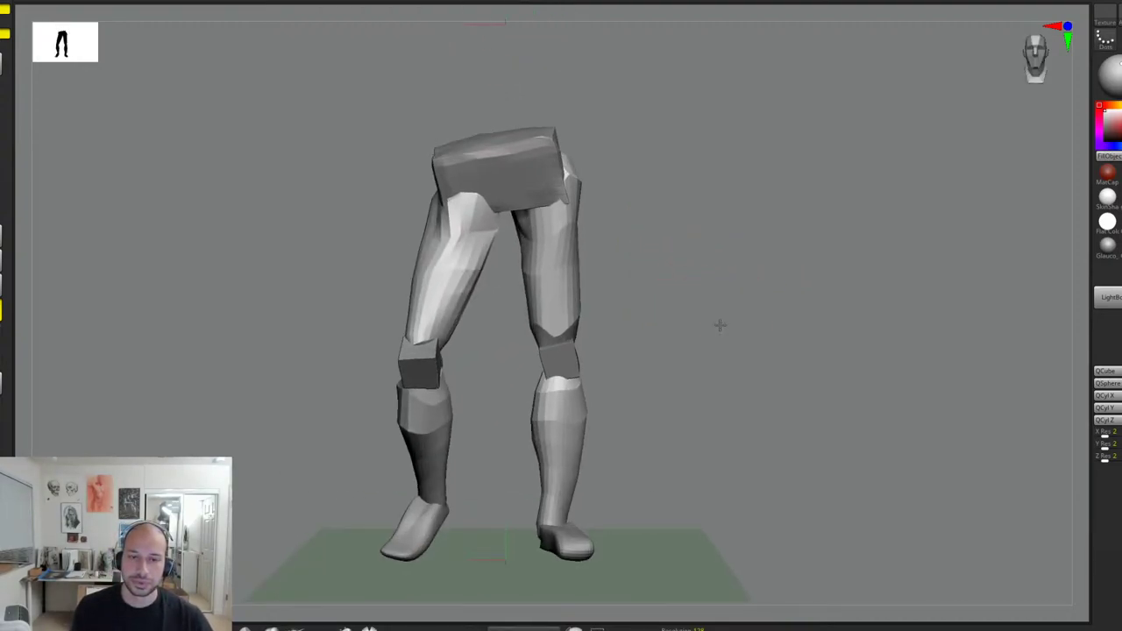
# Step: Convert the tube legs to a DynaMesh
pyautogui.keyDown('ctrl'); pyautogui.moveTo(720, 326); pyautogui.dragTo(656, 235, button='right'); pyautogui.keyUp('ctrl')
pyautogui.keyDown('alt'); pyautogui.moveTo(655, 235); pyautogui.dragTo(689, 244, button='right'); pyautogui.keyUp('alt')
pyautogui.moveTo(733, 129)
pyautogui.keyDown('ctrl'); pyautogui.keyDown('shift'); pyautogui.mouseDown()
pyautogui.moveTo(421, 523)
pyautogui.moveTo(384, 524)
pyautogui.mouseUp(); pyautogui.keyUp('shift'); pyautogui.keyUp('ctrl')
pyautogui.hotkey('ctrl', 'z')
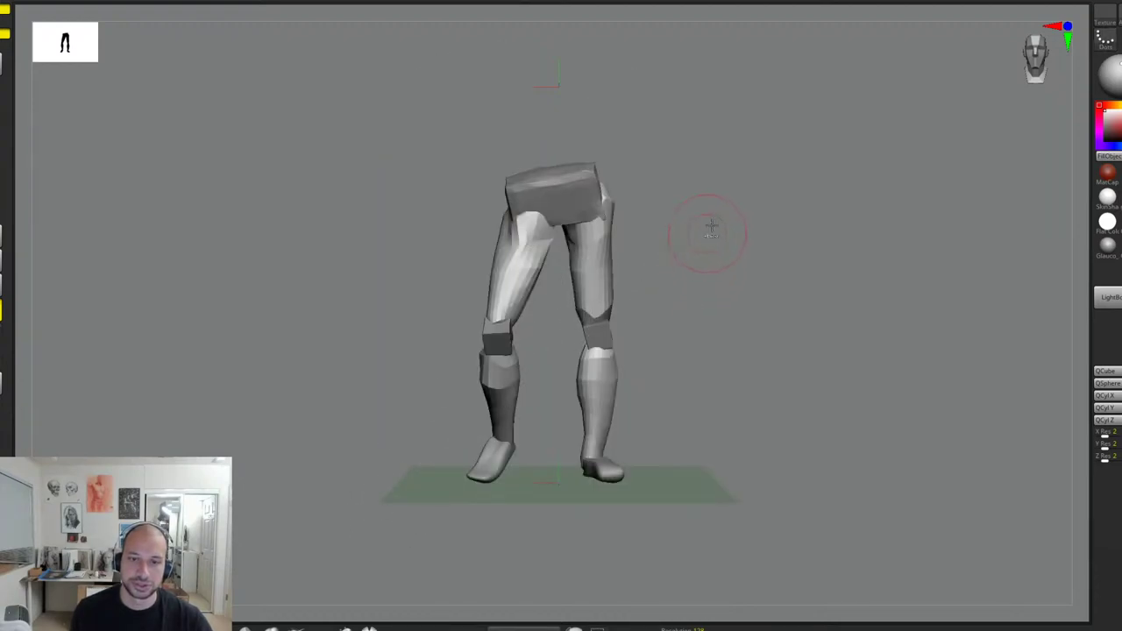
pyautogui.click(137, 2)
pyautogui.keyDown('ctrl'); pyautogui.moveTo(723, 241); pyautogui.dragTo(740, 286, button='right'); pyautogui.keyUp('ctrl')
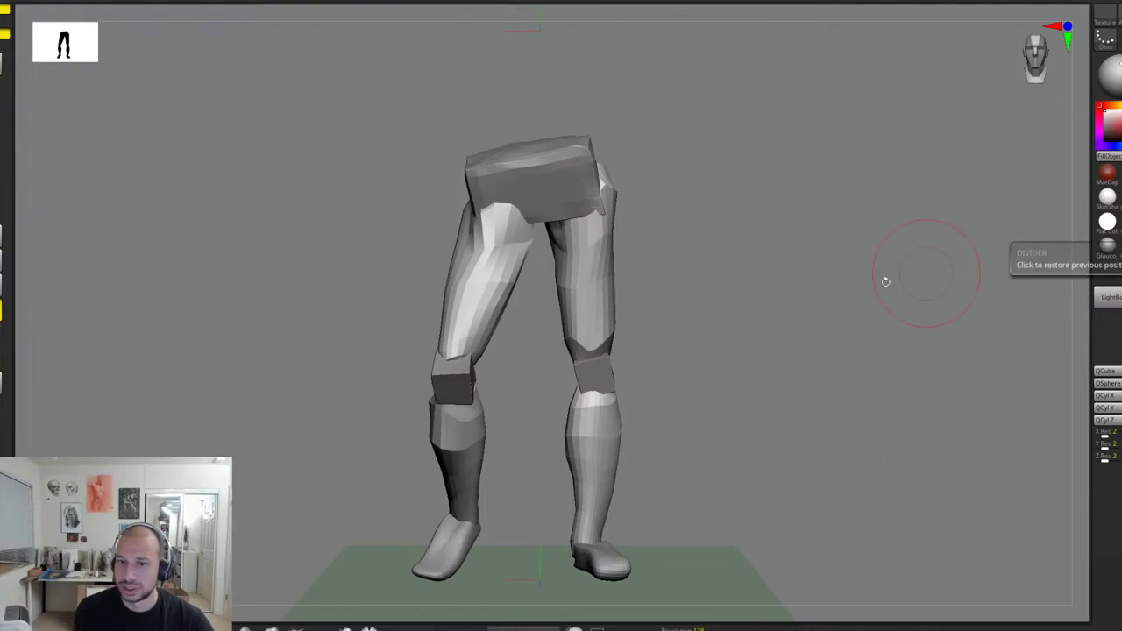
pyautogui.press('f')
pyautogui.moveTo(887, 278); pyautogui.dragTo(829, 310)
pyautogui.press('f')
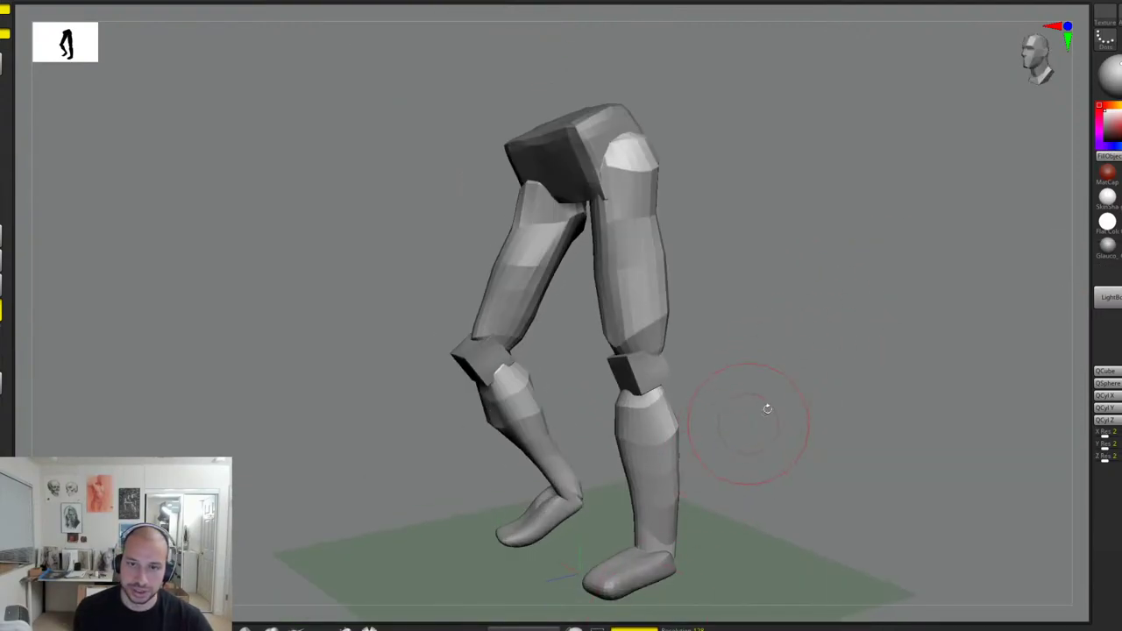
# Step: Smooth away the facets on the front and outer sides of both thighs
pyautogui.moveTo(782, 374); pyautogui.dragTo(784, 353)
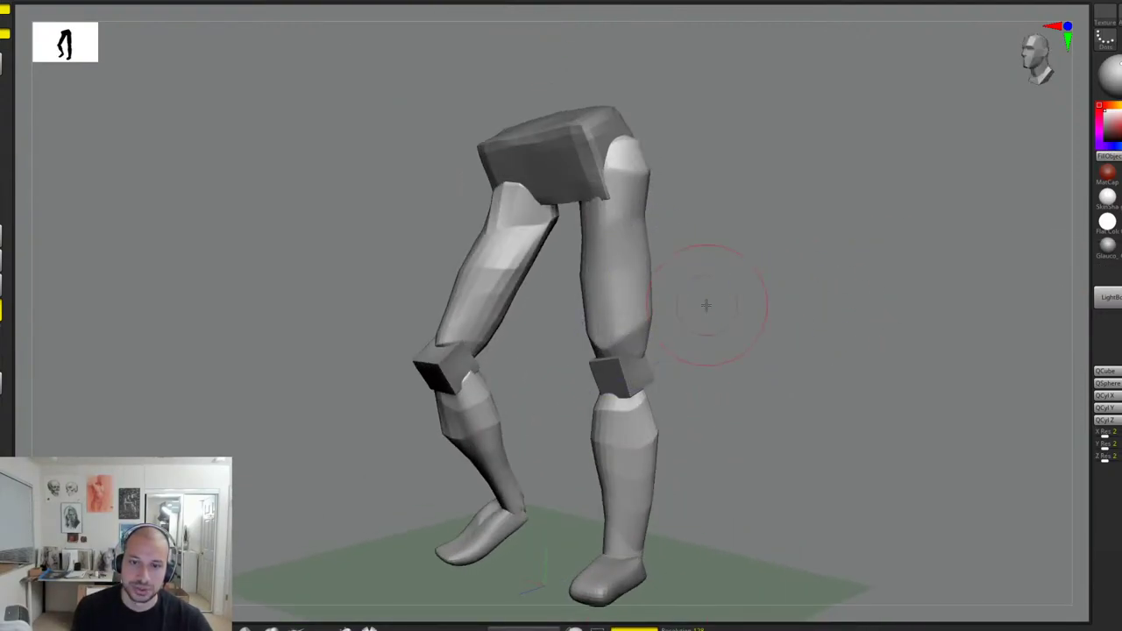
pyautogui.moveTo(707, 306); pyautogui.dragTo(774, 310)
pyautogui.moveTo(669, 340); pyautogui.dragTo(673, 308)
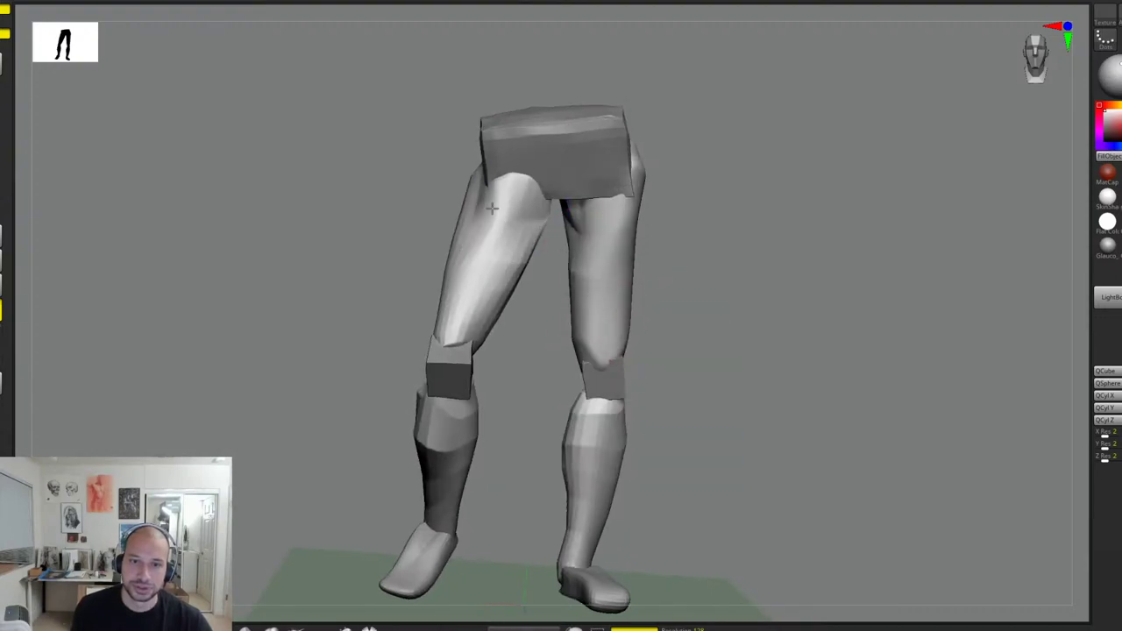
pyautogui.moveTo(520, 184); pyautogui.dragTo(476, 339)
pyautogui.moveTo(522, 379); pyautogui.dragTo(488, 321)
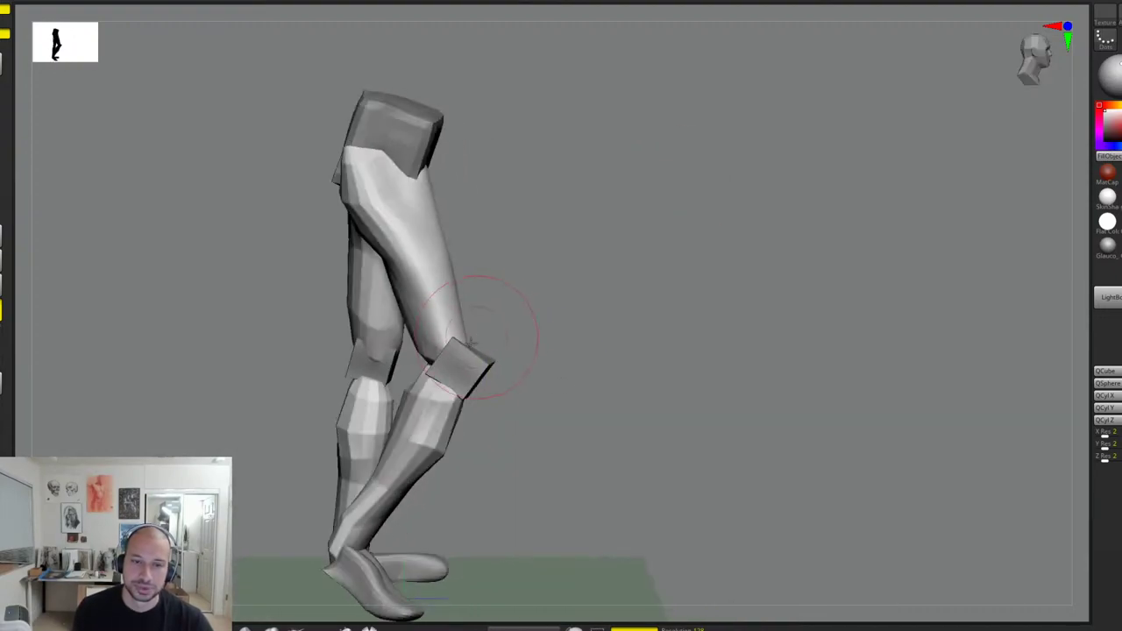
pyautogui.moveTo(436, 175); pyautogui.dragTo(429, 178)
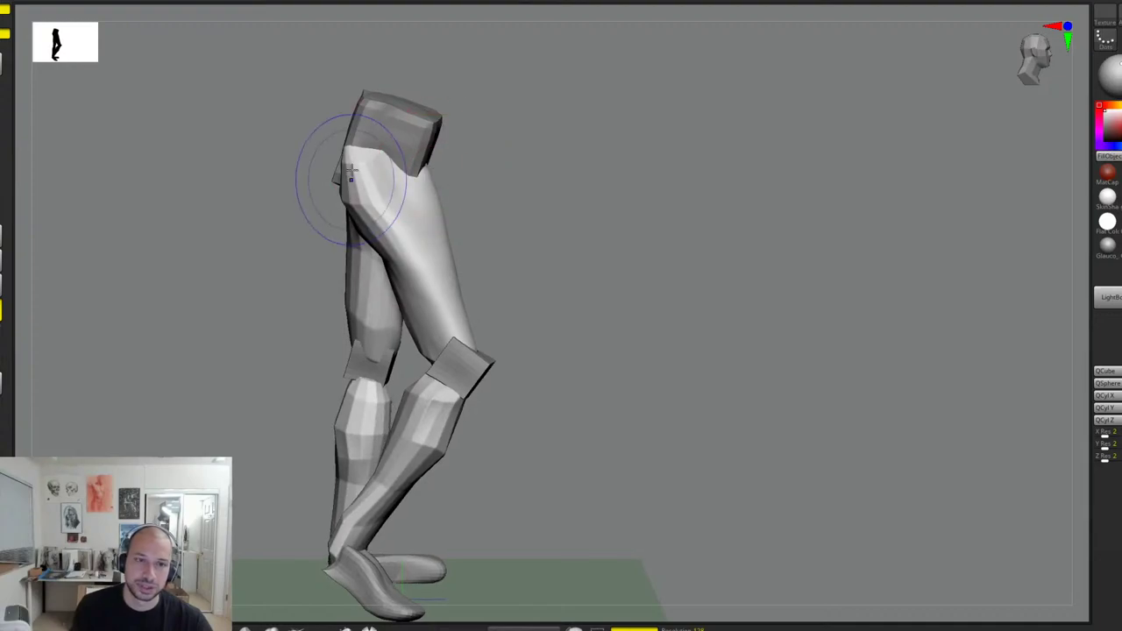
pyautogui.moveTo(350, 181)
pyautogui.keyDown('shift'); pyautogui.mouseDown()
pyautogui.moveTo(358, 164)
pyautogui.moveTo(367, 291)
pyautogui.moveTo(368, 234)
pyautogui.mouseUp(); pyautogui.keyUp('shift')
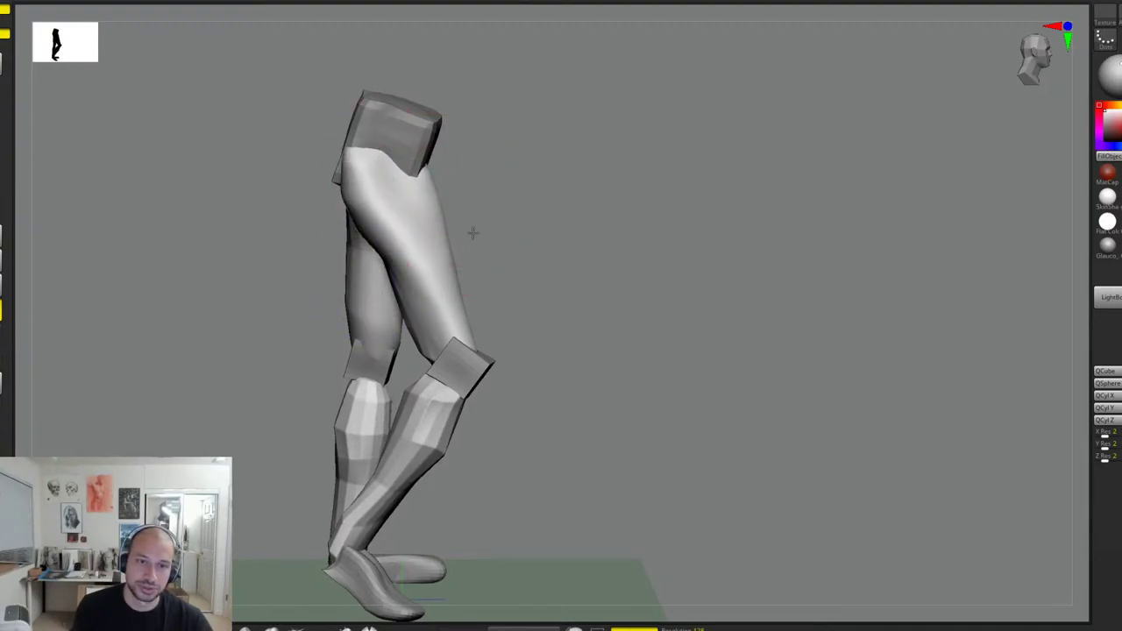
# Step: Smooth the backs of both thighs and even out the facets on both lower legs
pyautogui.moveTo(474, 234); pyautogui.dragTo(508, 212)
pyautogui.moveTo(424, 208)
pyautogui.keyDown('shift'); pyautogui.mouseDown()
pyautogui.moveTo(433, 172)
pyautogui.moveTo(466, 163)
pyautogui.mouseUp(); pyautogui.keyUp('shift')
pyautogui.moveTo(484, 162); pyautogui.dragTo(507, 163)
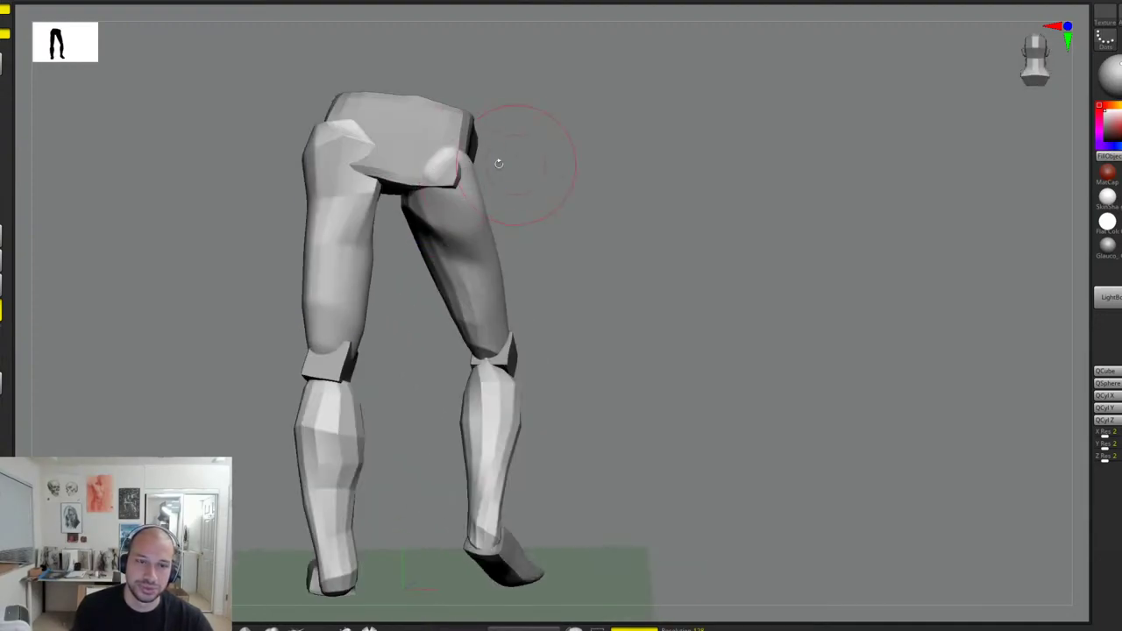
pyautogui.moveTo(372, 167)
pyautogui.keyDown('shift'); pyautogui.mouseDown()
pyautogui.moveTo(329, 176)
pyautogui.moveTo(315, 289)
pyautogui.moveTo(332, 340)
pyautogui.moveTo(411, 302)
pyautogui.mouseUp(); pyautogui.keyUp('shift')
pyautogui.moveTo(357, 344)
pyautogui.keyDown('shift'); pyautogui.mouseDown()
pyautogui.moveTo(372, 386)
pyautogui.moveTo(370, 474)
pyautogui.moveTo(335, 339)
pyautogui.moveTo(361, 517)
pyautogui.mouseUp(); pyautogui.keyUp('shift')
pyautogui.moveTo(506, 446)
pyautogui.keyDown('shift'); pyautogui.mouseDown()
pyautogui.moveTo(512, 473)
pyautogui.moveTo(522, 326)
pyautogui.mouseUp(); pyautogui.keyUp('shift')
pyautogui.moveTo(670, 349)
pyautogui.mouseDown()
pyautogui.moveTo(608, 351)
pyautogui.moveTo(586, 336)
pyautogui.moveTo(556, 383)
pyautogui.mouseUp()
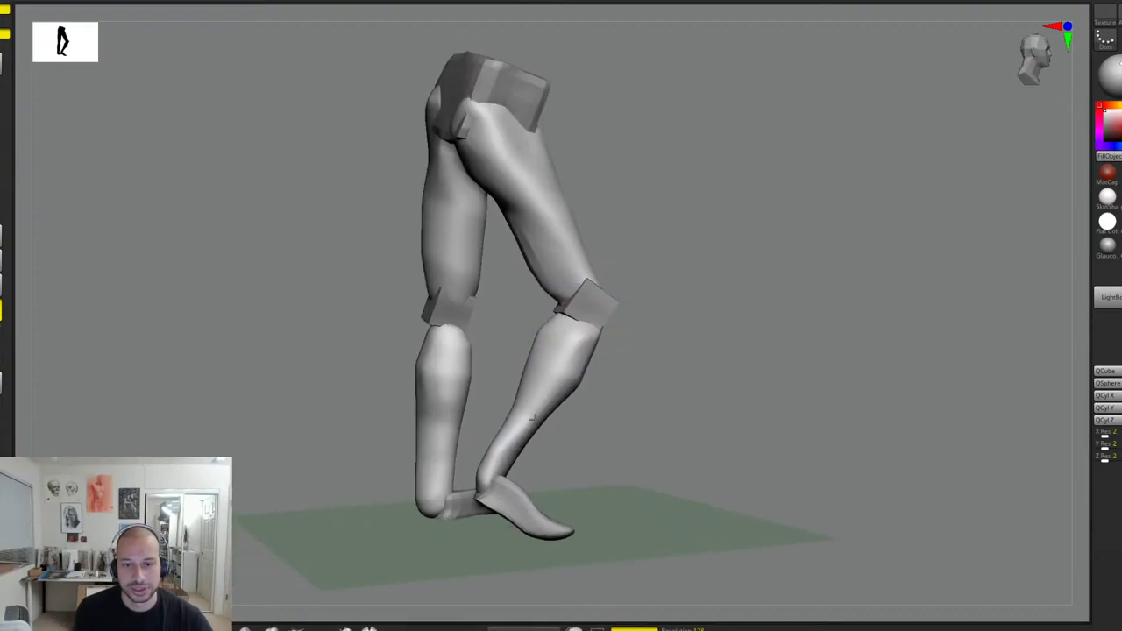
# Step: Refine the back contour of the right thigh and the inner contour of the left thigh
pyautogui.moveTo(526, 241); pyautogui.dragTo(514, 238)
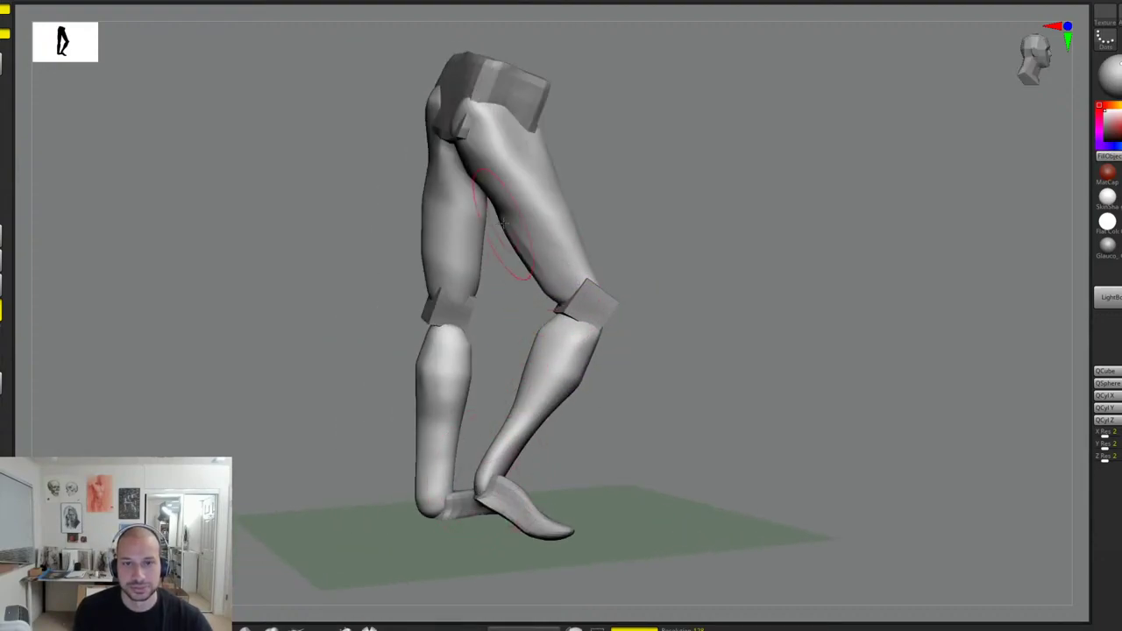
pyautogui.moveTo(639, 226)
pyautogui.mouseDown()
pyautogui.moveTo(623, 226)
pyautogui.moveTo(633, 201)
pyautogui.moveTo(649, 212)
pyautogui.mouseUp()
pyautogui.moveTo(430, 268); pyautogui.dragTo(461, 265)
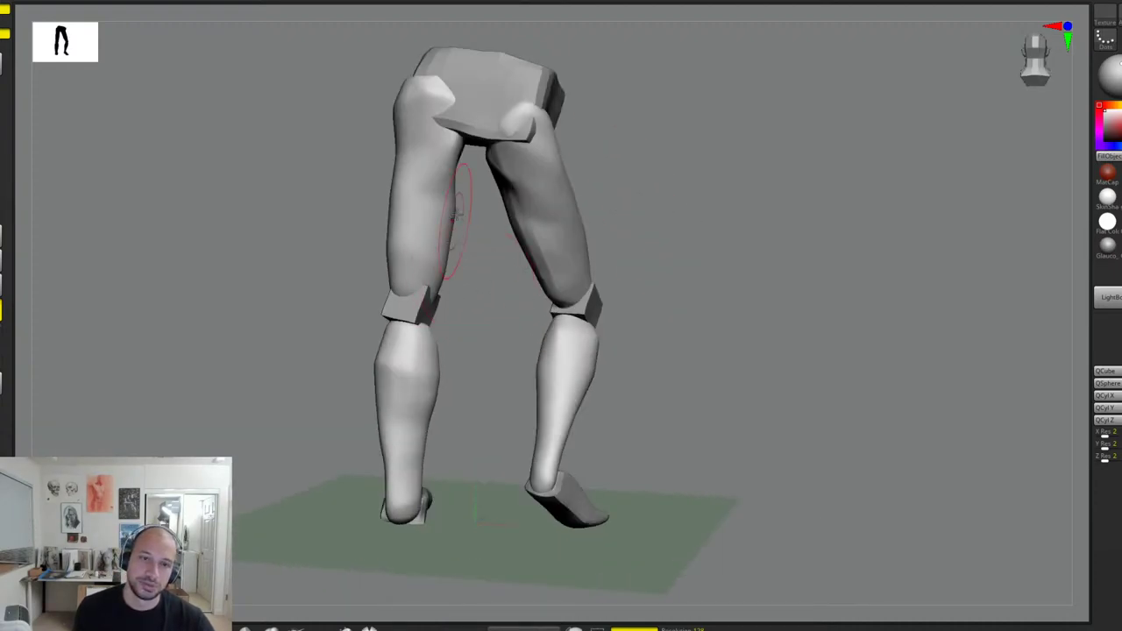
pyautogui.moveTo(631, 170); pyautogui.dragTo(652, 206)
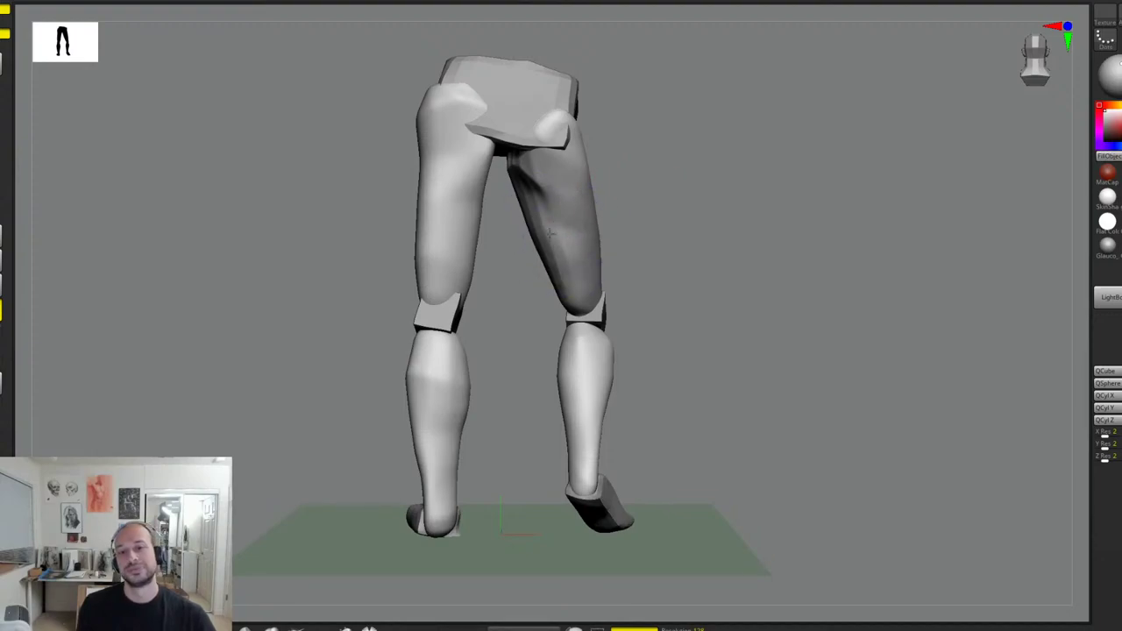
pyautogui.moveTo(675, 321); pyautogui.dragTo(789, 300)
pyautogui.keyDown('alt'); pyautogui.moveTo(775, 342); pyautogui.dragTo(777, 325); pyautogui.keyUp('alt')
pyautogui.keyDown('alt'); pyautogui.moveTo(744, 266); pyautogui.dragTo(717, 260); pyautogui.keyUp('alt')
pyautogui.press('f')
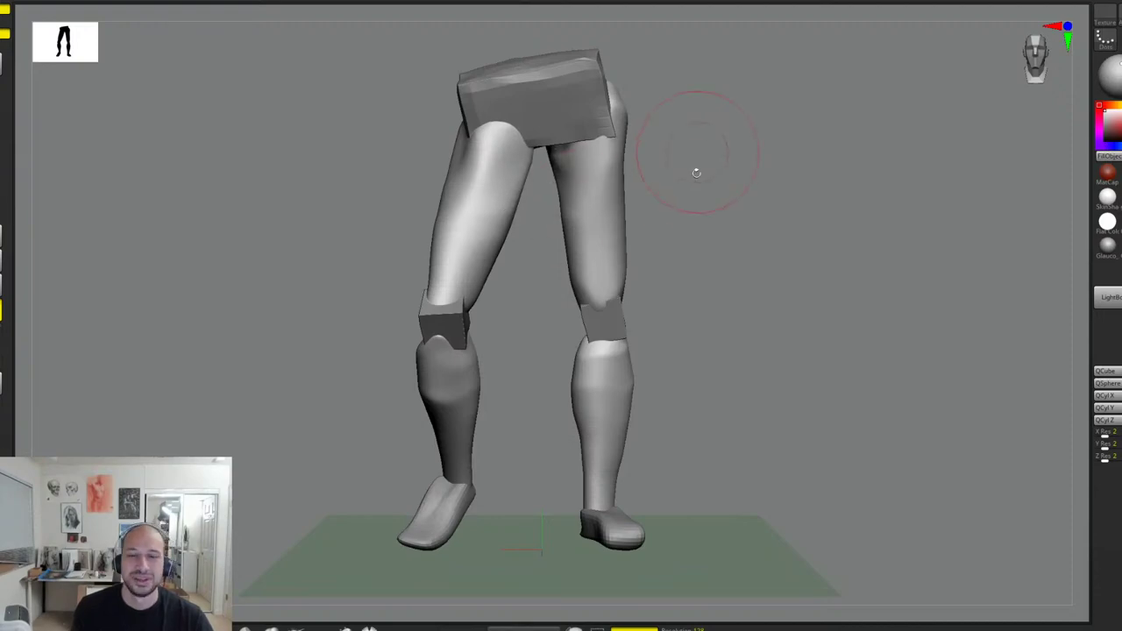
# Step: Refine the right lower leg from the calf down to where it meets the heel
pyautogui.keyDown('alt'); pyautogui.moveTo(696, 172); pyautogui.dragTo(713, 162); pyautogui.keyUp('alt')
pyautogui.keyDown('alt'); pyautogui.moveTo(538, 377); pyautogui.dragTo(502, 360); pyautogui.keyUp('alt')
pyautogui.moveTo(588, 352); pyautogui.dragTo(570, 338, button='right')
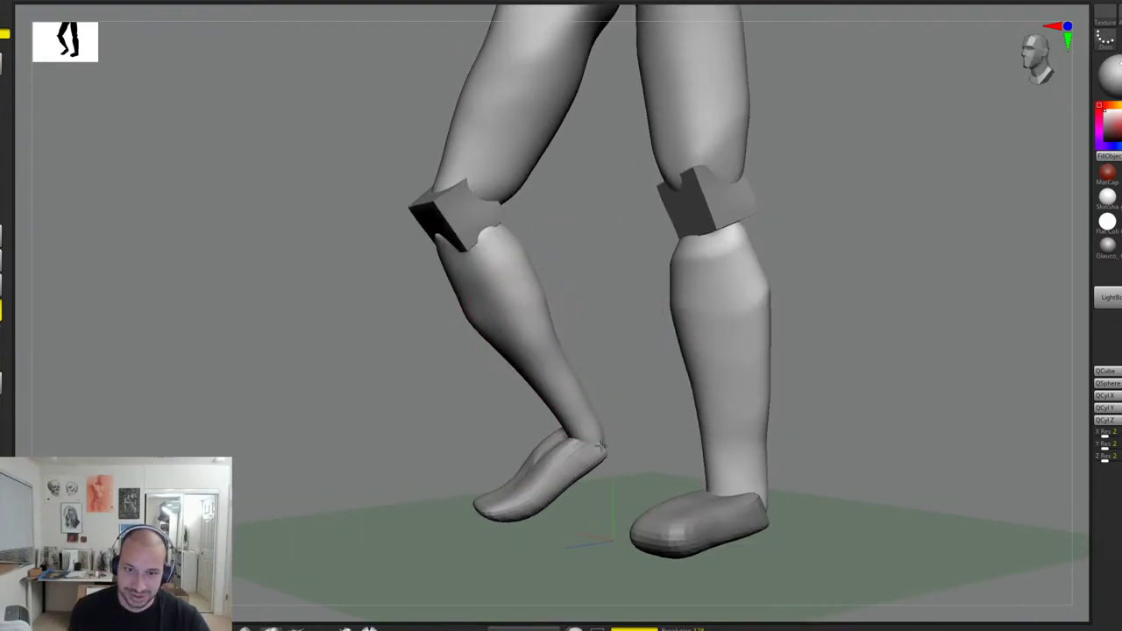
pyautogui.moveTo(501, 350); pyautogui.dragTo(597, 426, button='right')
pyautogui.moveTo(598, 425); pyautogui.dragTo(630, 445)
# Step: Select the blocked-out body masses and show the whole figure with head, ribcage and hands
pyautogui.keyDown('alt'); pyautogui.click(614, 455); pyautogui.keyUp('alt')
pyautogui.keyDown('alt'); pyautogui.click(613, 518); pyautogui.keyUp('alt')
pyautogui.moveTo(652, 430); pyautogui.dragTo(754, 412, button='right')
pyautogui.keyDown('ctrl'); pyautogui.moveTo(754, 412); pyautogui.dragTo(512, 186, button='right'); pyautogui.keyUp('ctrl')
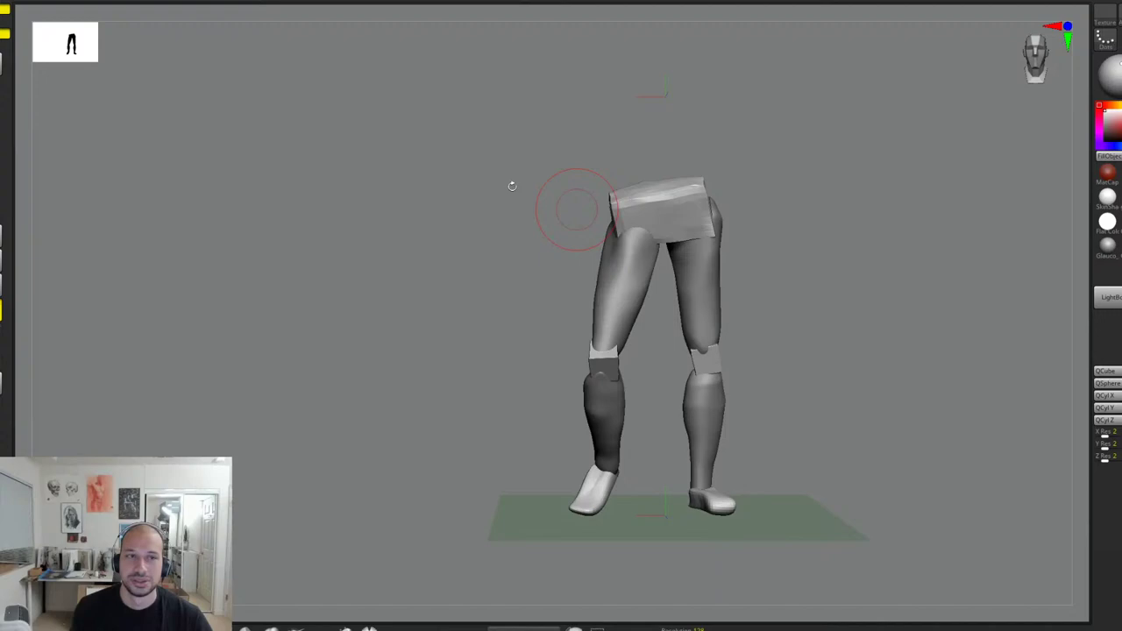
pyautogui.click(164, 3)
pyautogui.keyDown('ctrl'); pyautogui.moveTo(769, 197); pyautogui.dragTo(803, 163, button='right'); pyautogui.keyUp('ctrl')
pyautogui.press('f')
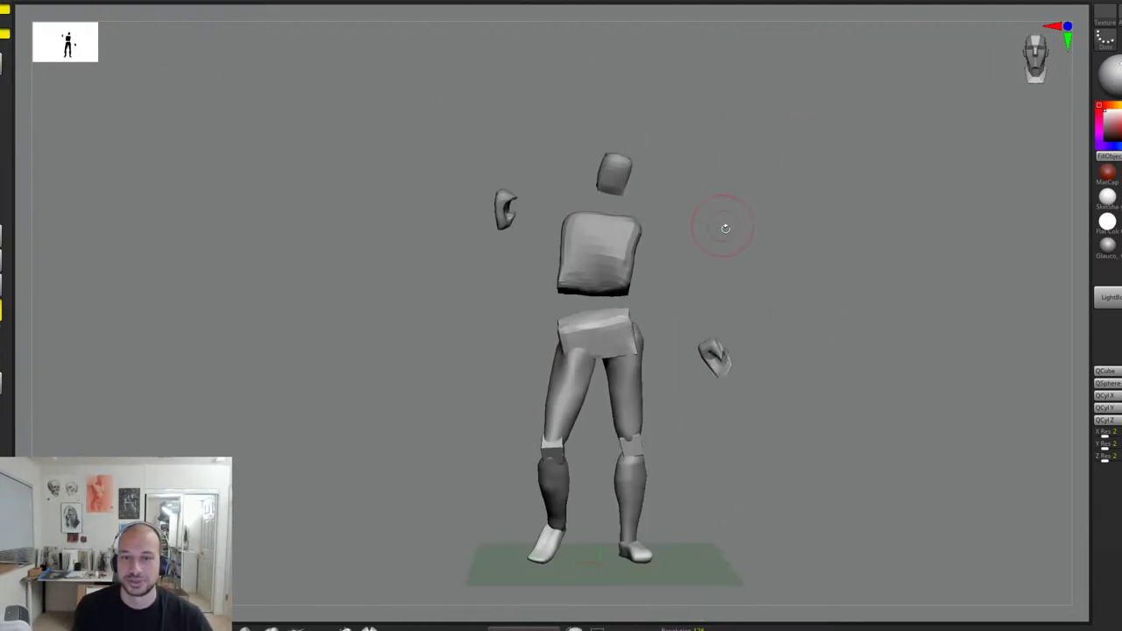
# Step: Hide the upper-body masses again, leaving only the pelvis, legs and feet shown
pyautogui.click(1119, 234)
pyautogui.keyDown('alt'); pyautogui.moveTo(973, 273); pyautogui.dragTo(877, 238, button='right'); pyautogui.keyUp('alt')
pyautogui.click(1119, 250)
pyautogui.click(1118, 249)
pyautogui.moveTo(864, 246); pyautogui.dragTo(881, 270, button='right')
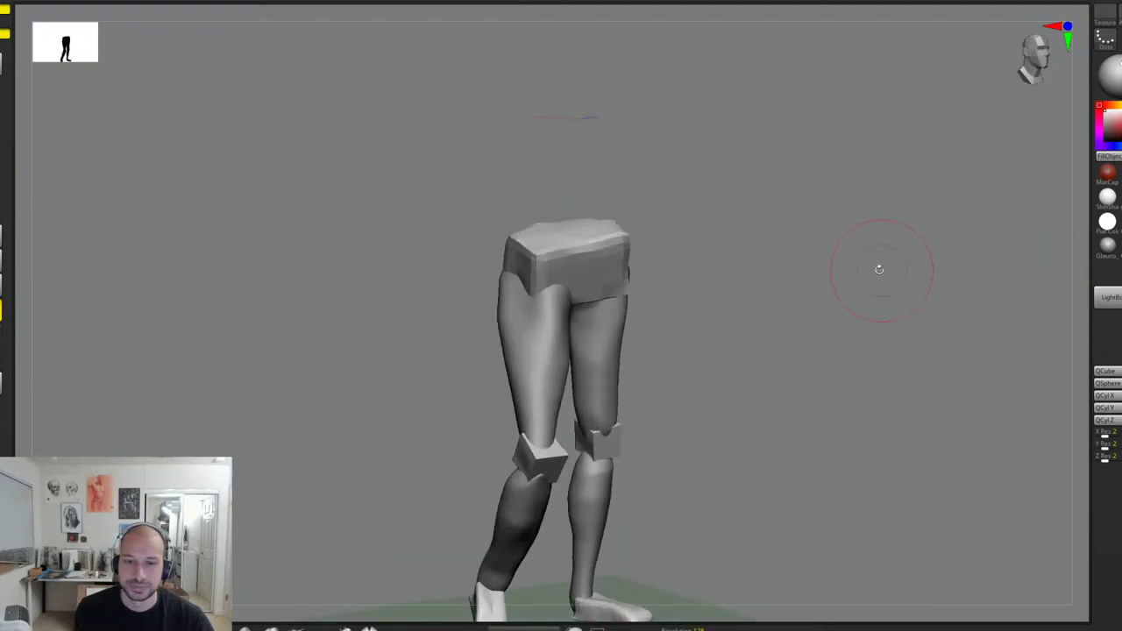
pyautogui.moveTo(789, 319); pyautogui.dragTo(676, 193, button='right')
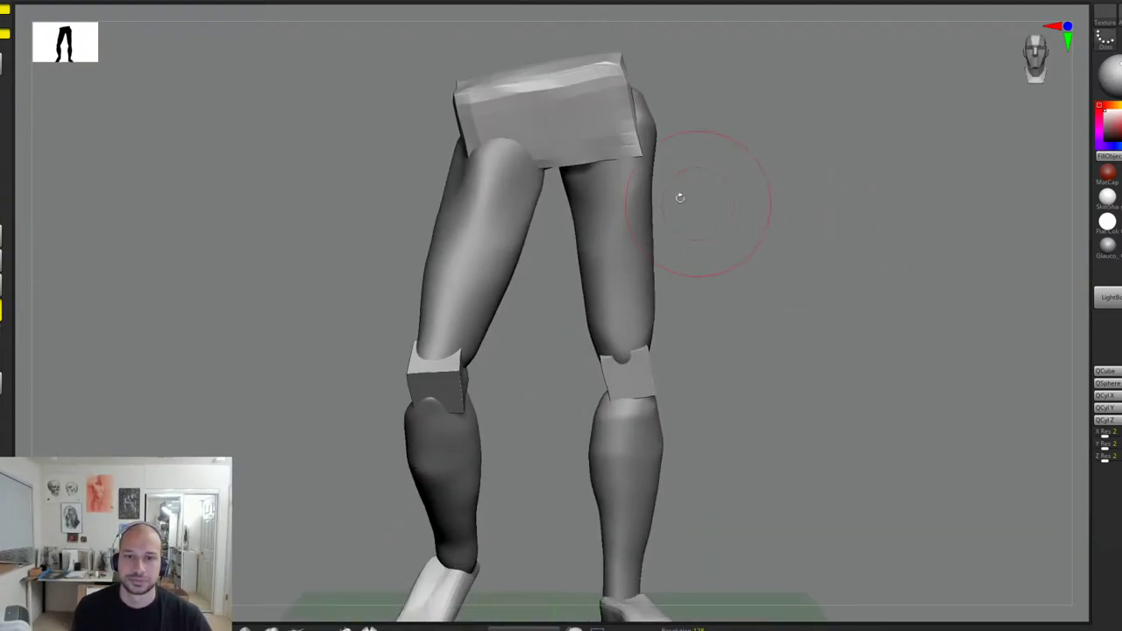
# Step: Examine the blocked-out pelvis and legs from the front and the side to judge the walking pose and proportions
pyautogui.keyDown('alt'); pyautogui.moveTo(660, 133); pyautogui.dragTo(801, 255, button='right'); pyautogui.keyUp('alt')
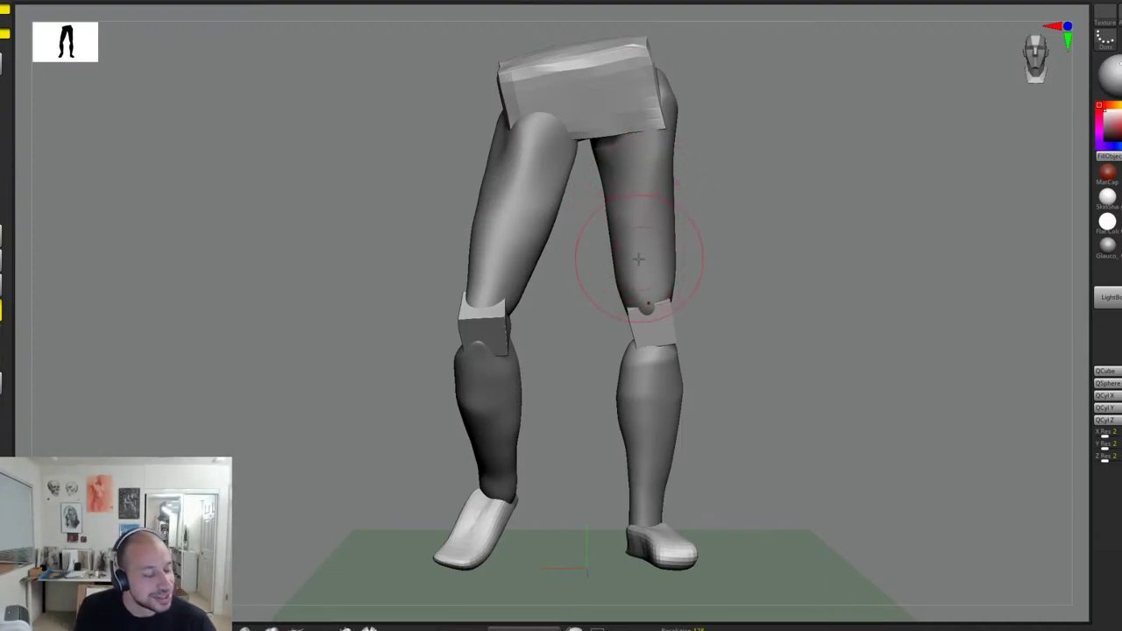
pyautogui.keyDown('alt'); pyautogui.moveTo(768, 292); pyautogui.dragTo(760, 277); pyautogui.keyUp('alt')
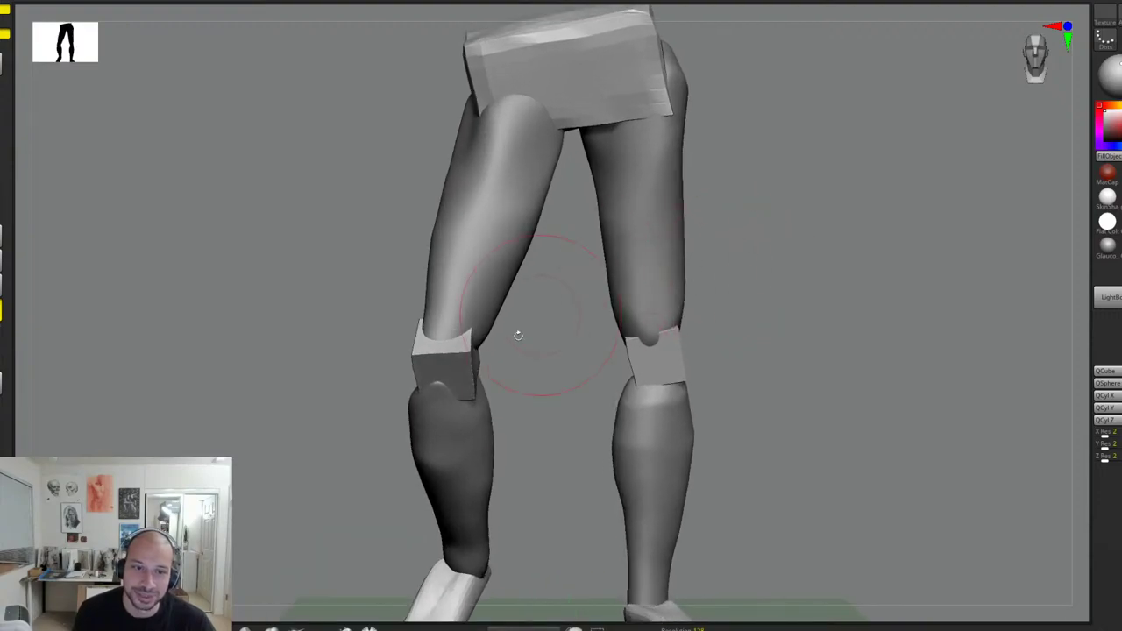
pyautogui.moveTo(466, 406)
pyautogui.mouseDown()
pyautogui.moveTo(465, 396)
pyautogui.moveTo(469, 404)
pyautogui.mouseUp()
pyautogui.hotkey('ctrl', 'z')
pyautogui.keyDown('alt'); pyautogui.moveTo(539, 356); pyautogui.dragTo(602, 326); pyautogui.keyUp('alt')
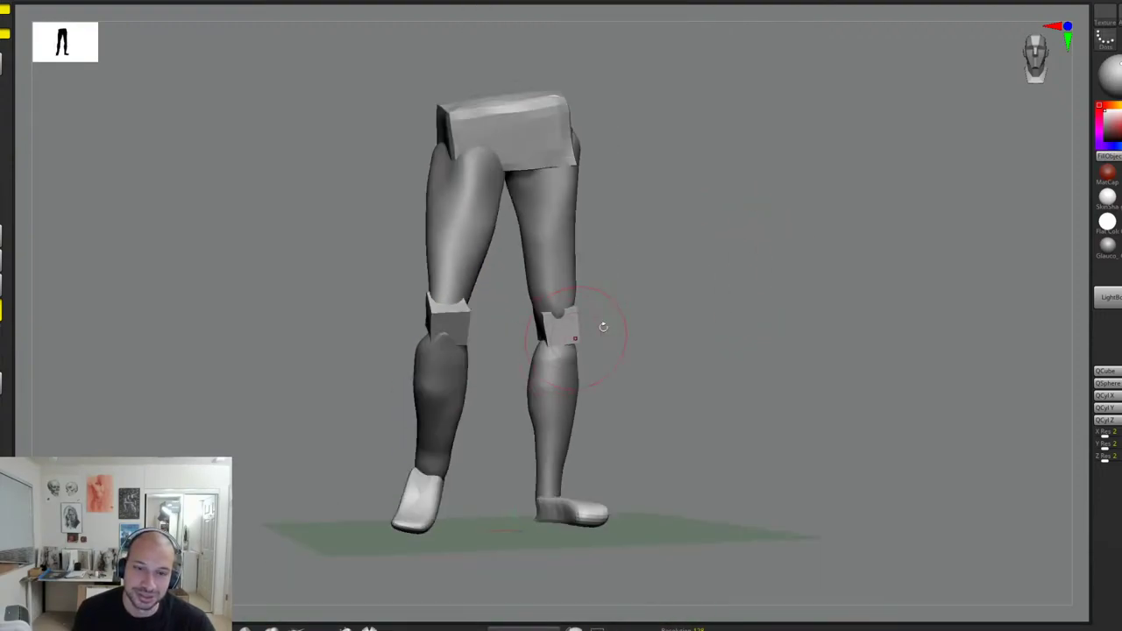
pyautogui.moveTo(697, 320)
pyautogui.mouseDown()
pyautogui.moveTo(720, 310)
pyautogui.moveTo(485, 302)
pyautogui.mouseUp()
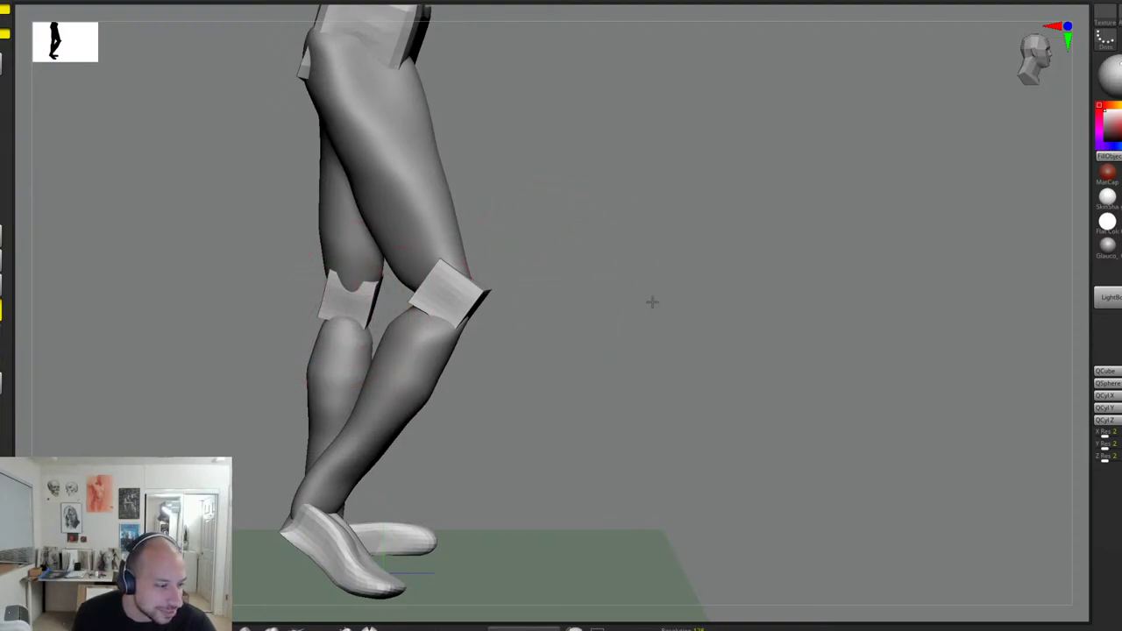
pyautogui.moveTo(652, 302)
pyautogui.keyDown('alt'); pyautogui.mouseDown()
pyautogui.moveTo(672, 303)
pyautogui.moveTo(651, 316)
pyautogui.moveTo(652, 285)
pyautogui.moveTo(725, 289)
pyautogui.moveTo(714, 276)
pyautogui.moveTo(748, 300)
pyautogui.mouseUp(); pyautogui.keyUp('alt')
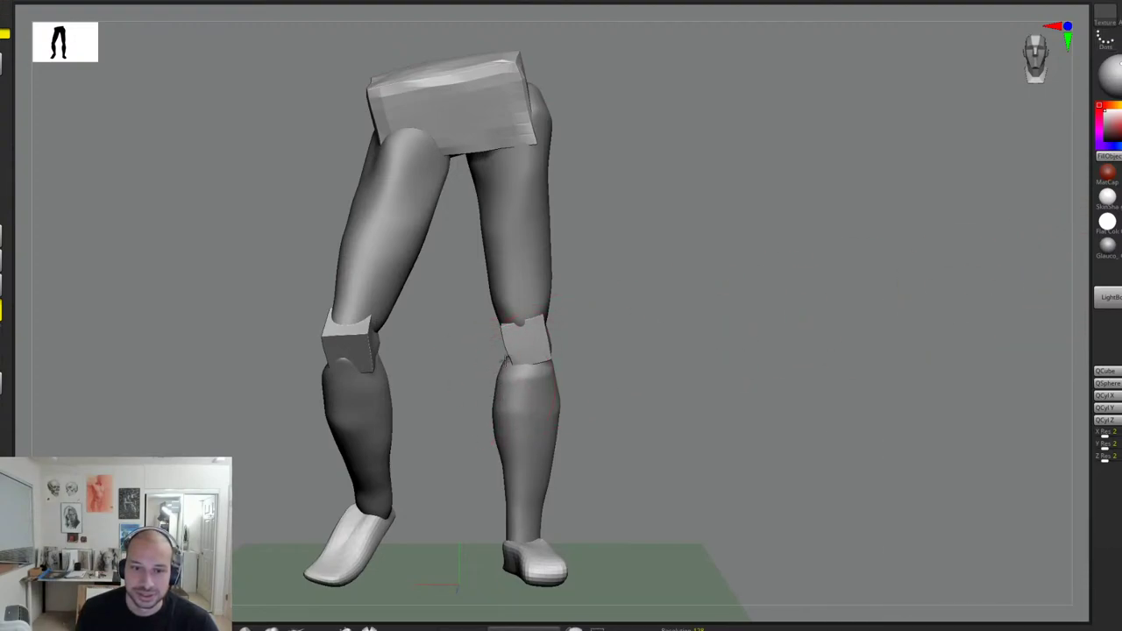
pyautogui.keyDown('alt'); pyautogui.moveTo(750, 339); pyautogui.dragTo(1029, 273); pyautogui.keyUp('alt')
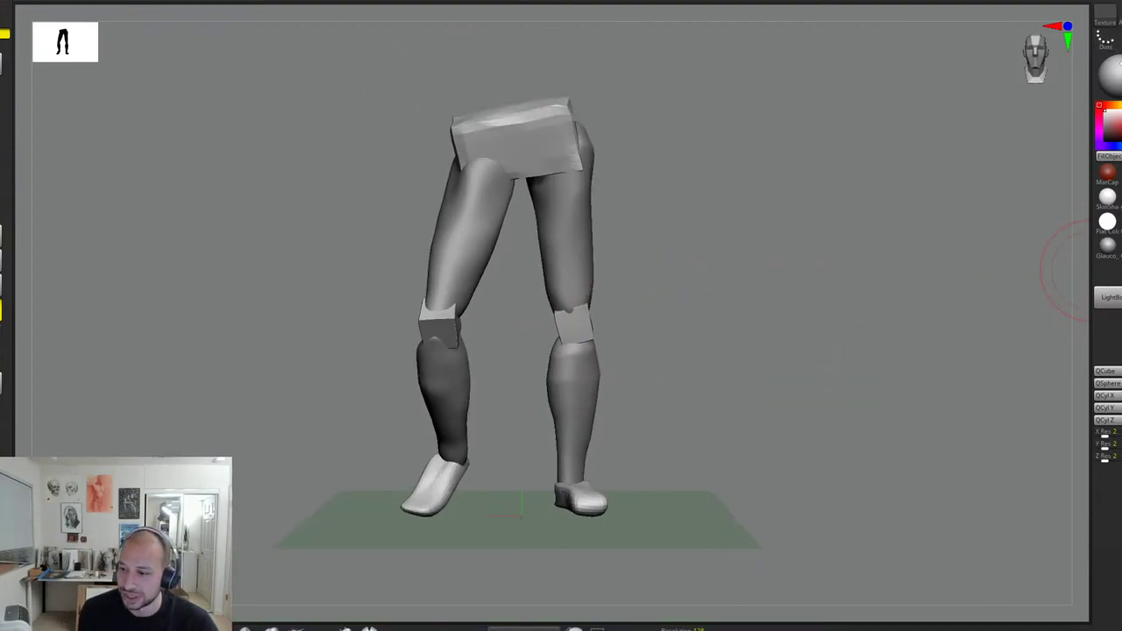
# Step: Fuse the separate pelvis, thigh, knee, lower-leg and foot blocks into one continuous DynaMesh
pyautogui.click(1096, 559)
pyautogui.moveTo(774, 411)
pyautogui.keyDown('alt'); pyautogui.mouseDown()
pyautogui.moveTo(778, 375)
pyautogui.moveTo(709, 326)
pyautogui.mouseUp(); pyautogui.keyUp('alt')
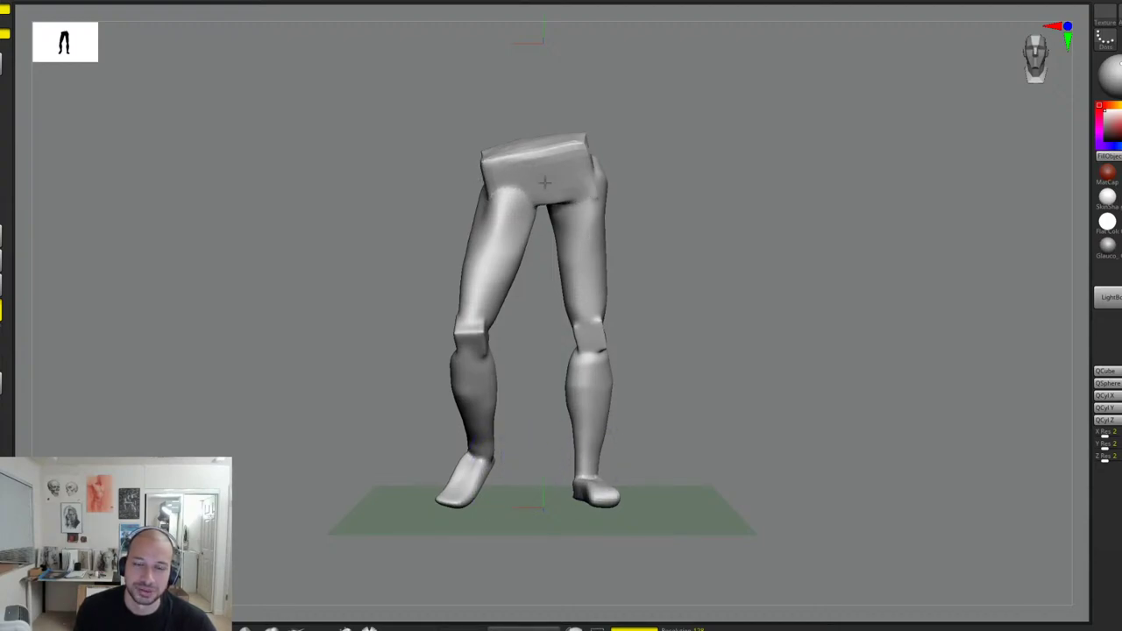
pyautogui.keyDown('alt'); pyautogui.moveTo(699, 196); pyautogui.dragTo(789, 237); pyautogui.keyUp('alt')
pyautogui.moveTo(739, 175); pyautogui.dragTo(742, 283)
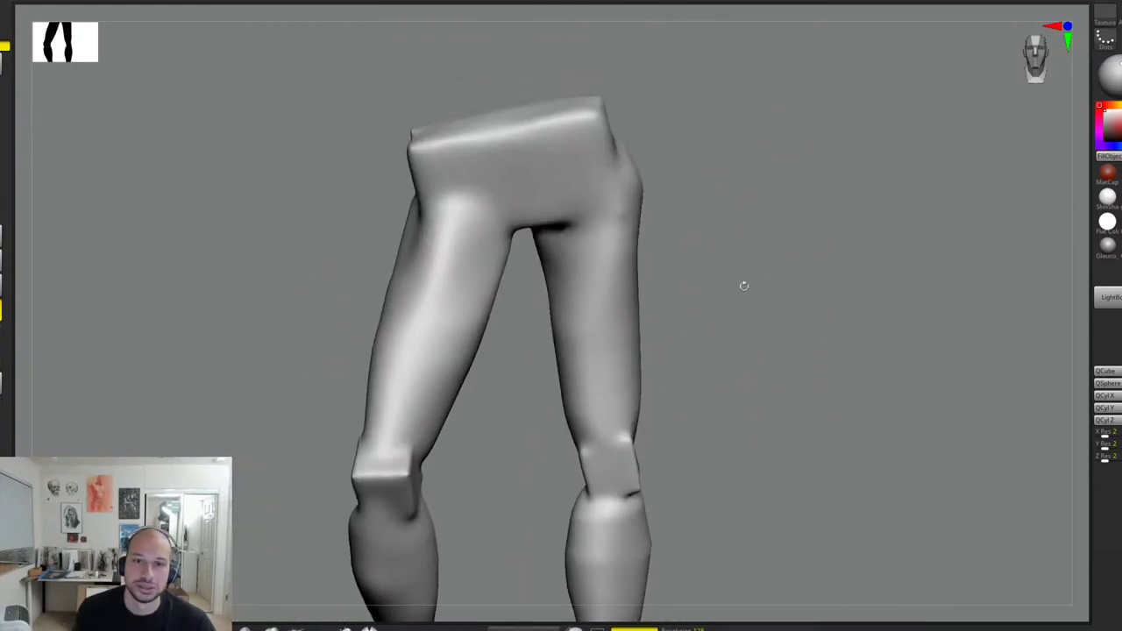
# Step: Build up layered strokes over the front corner of the pelvis on the bent-leg side, running down toward the thigh
pyautogui.keyDown('alt'); pyautogui.moveTo(709, 201); pyautogui.dragTo(555, 156); pyautogui.keyUp('alt')
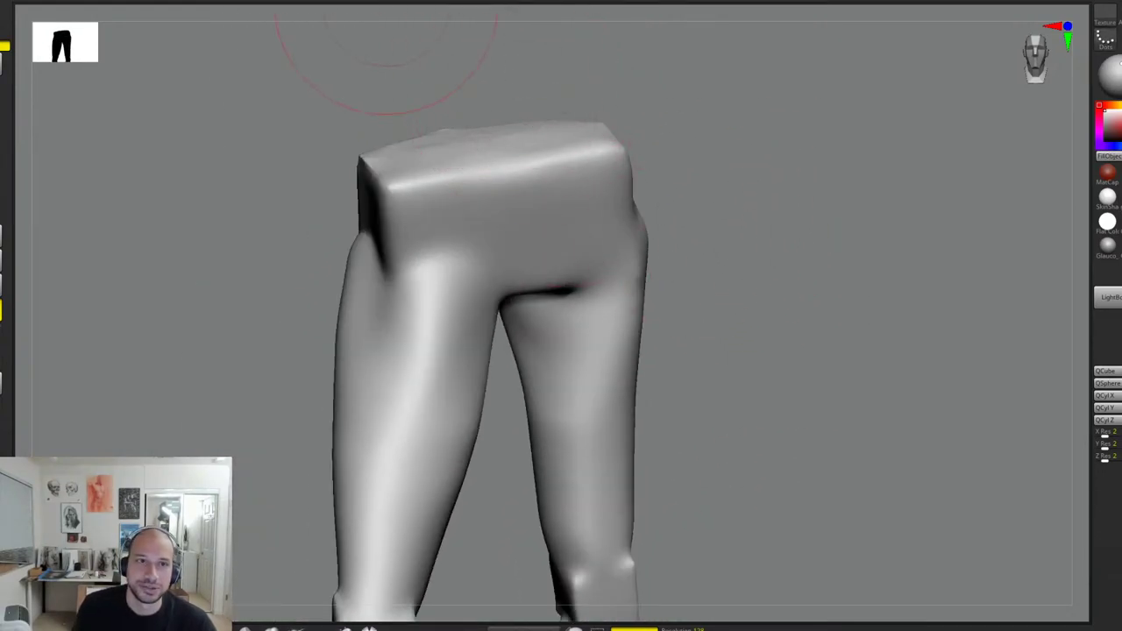
pyautogui.moveTo(386, 5)
pyautogui.mouseDown()
pyautogui.moveTo(310, 12)
pyautogui.moveTo(704, 161)
pyautogui.mouseUp()
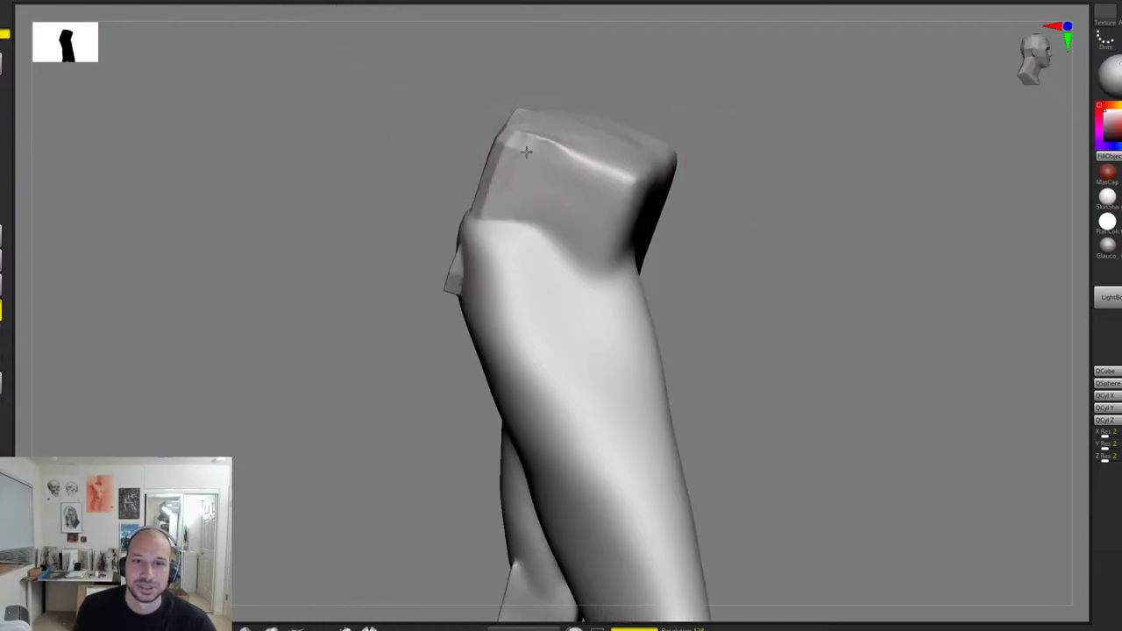
pyautogui.moveTo(527, 151)
pyautogui.mouseDown()
pyautogui.moveTo(593, 170)
pyautogui.moveTo(610, 203)
pyautogui.mouseUp()
pyautogui.moveTo(716, 182)
pyautogui.mouseDown()
pyautogui.moveTo(561, 179)
pyautogui.moveTo(617, 188)
pyautogui.mouseUp()
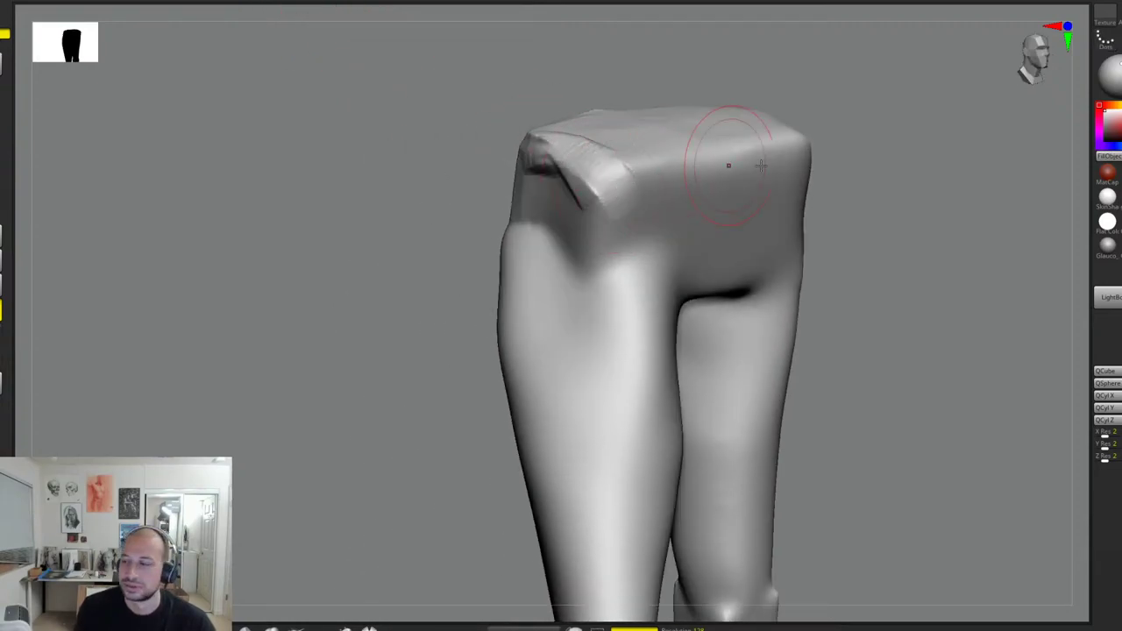
pyautogui.moveTo(865, 166)
pyautogui.keyDown('alt'); pyautogui.mouseDown()
pyautogui.moveTo(833, 193)
pyautogui.moveTo(802, 178)
pyautogui.mouseUp(); pyautogui.keyUp('alt')
pyautogui.moveTo(556, 179)
pyautogui.mouseDown()
pyautogui.moveTo(554, 232)
pyautogui.moveTo(544, 196)
pyautogui.moveTo(562, 219)
pyautogui.mouseUp()
pyautogui.moveTo(464, 180); pyautogui.dragTo(570, 202)
pyautogui.moveTo(526, 182); pyautogui.dragTo(577, 268)
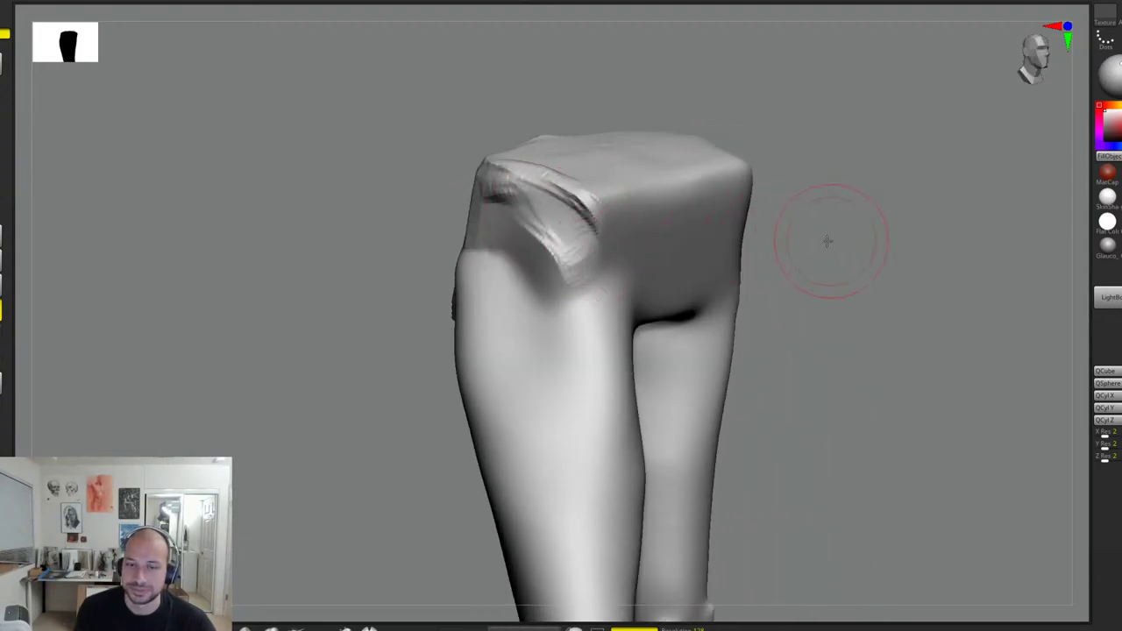
pyautogui.moveTo(827, 241); pyautogui.dragTo(745, 243)
pyautogui.moveTo(530, 238)
pyautogui.mouseDown()
pyautogui.moveTo(511, 221)
pyautogui.moveTo(558, 271)
pyautogui.moveTo(523, 208)
pyautogui.moveTo(569, 273)
pyautogui.mouseUp()
# Step: Build up matching strokes on the pelvis corner above the straight leg and along the pelvis's upper front edge
pyautogui.keyDown('alt'); pyautogui.moveTo(875, 183); pyautogui.dragTo(825, 204); pyautogui.keyUp('alt')
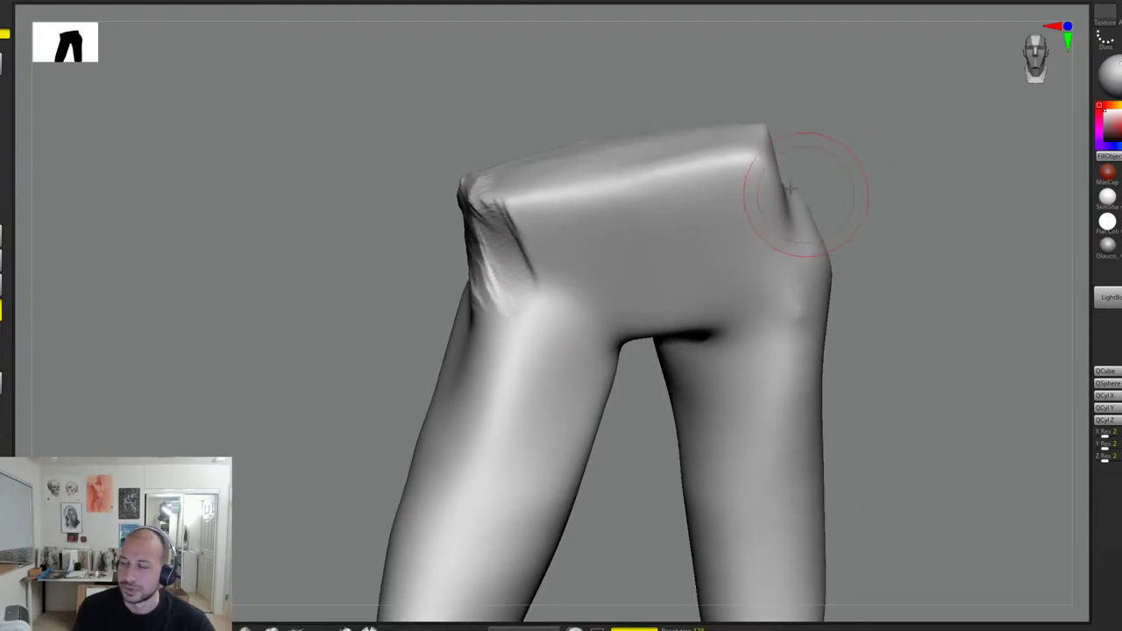
pyautogui.moveTo(759, 154); pyautogui.dragTo(741, 244)
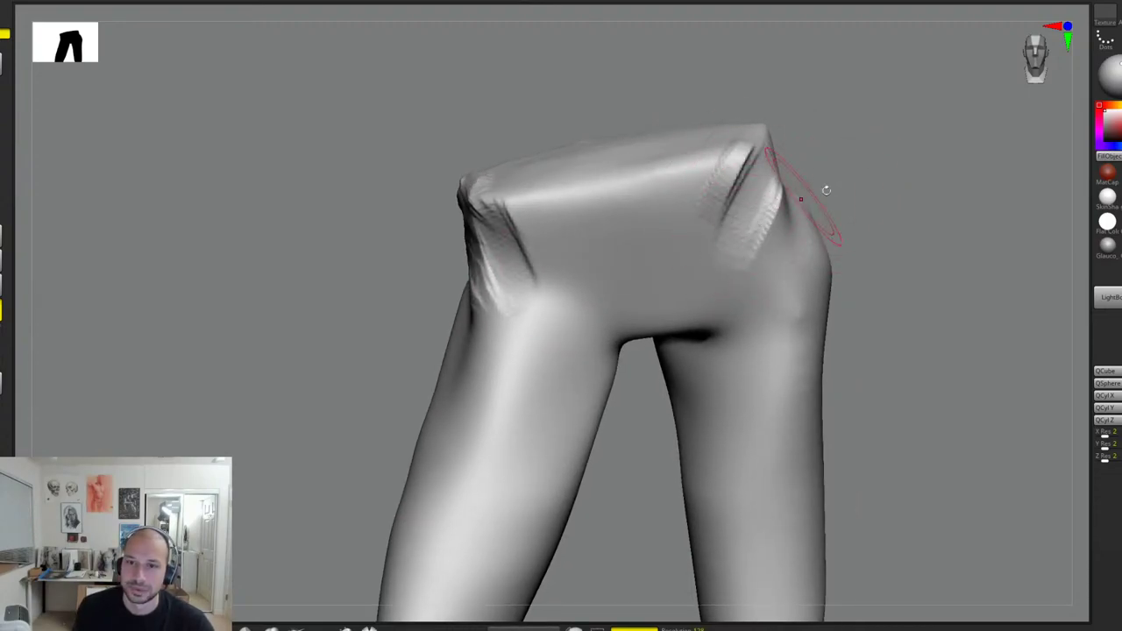
pyautogui.moveTo(827, 190); pyautogui.dragTo(846, 226)
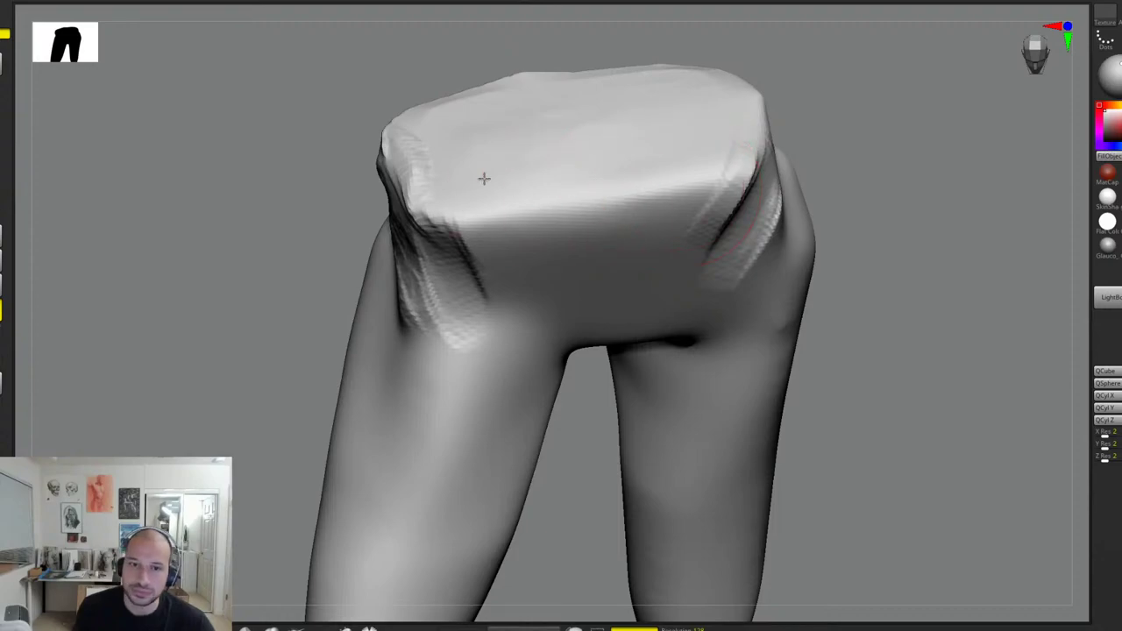
pyautogui.moveTo(484, 178)
pyautogui.mouseDown()
pyautogui.moveTo(504, 254)
pyautogui.moveTo(400, 201)
pyautogui.moveTo(452, 243)
pyautogui.moveTo(508, 204)
pyautogui.mouseUp()
pyautogui.moveTo(719, 171)
pyautogui.mouseDown()
pyautogui.moveTo(746, 202)
pyautogui.moveTo(764, 259)
pyautogui.moveTo(827, 226)
pyautogui.mouseUp()
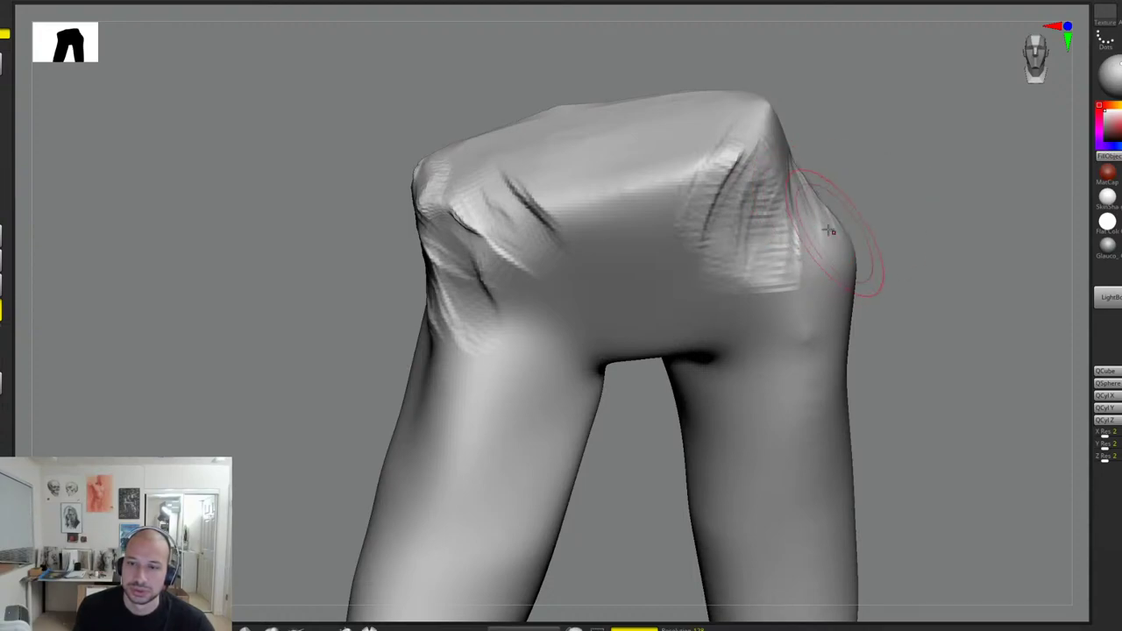
# Step: Rework the front of the straight leg's knee, blending the knee block into the thigh and shin
pyautogui.moveTo(895, 235); pyautogui.dragTo(659, 173)
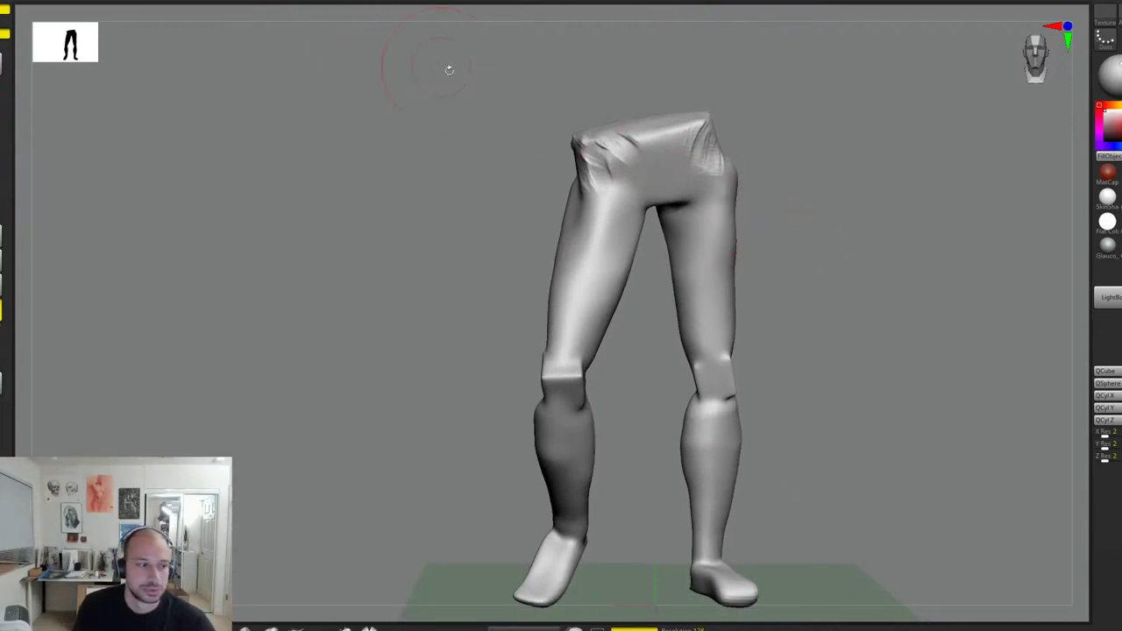
pyautogui.moveTo(794, 249)
pyautogui.mouseDown()
pyautogui.moveTo(763, 243)
pyautogui.moveTo(664, 266)
pyautogui.mouseUp()
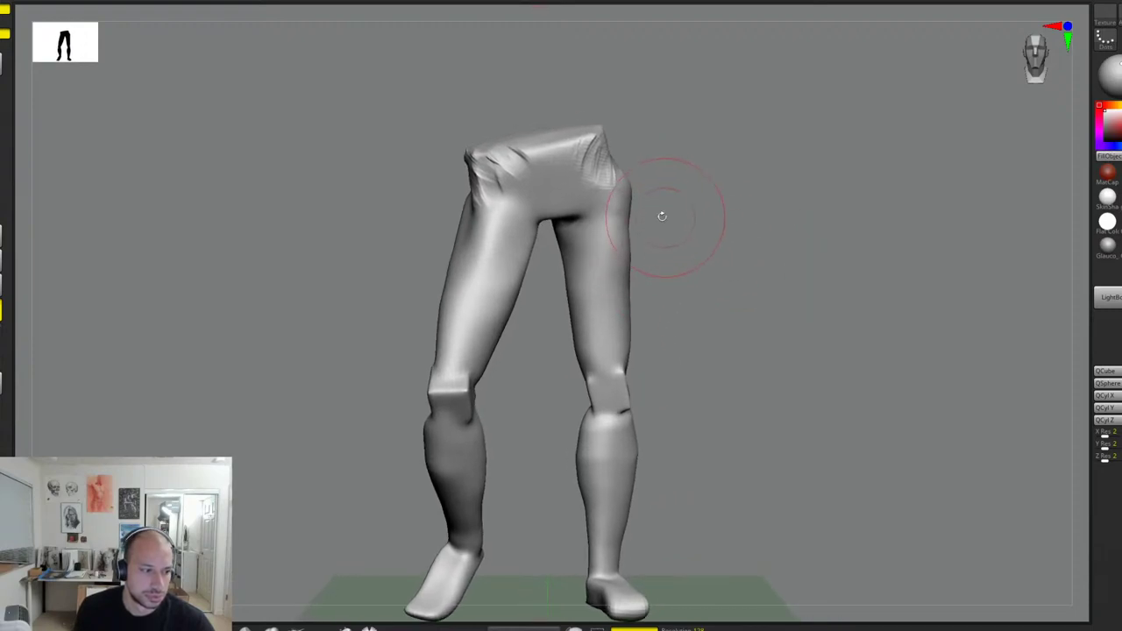
pyautogui.moveTo(664, 217); pyautogui.dragTo(700, 240)
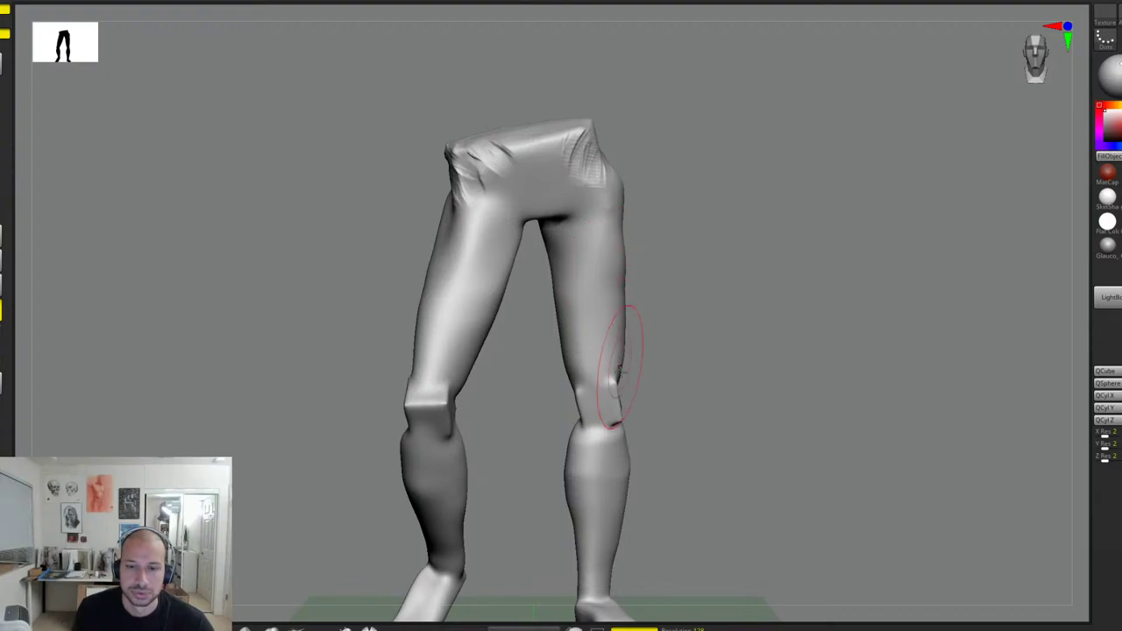
pyautogui.moveTo(614, 427)
pyautogui.keyDown('shift'); pyautogui.mouseDown()
pyautogui.moveTo(579, 393)
pyautogui.moveTo(572, 457)
pyautogui.mouseUp(); pyautogui.keyUp('shift')
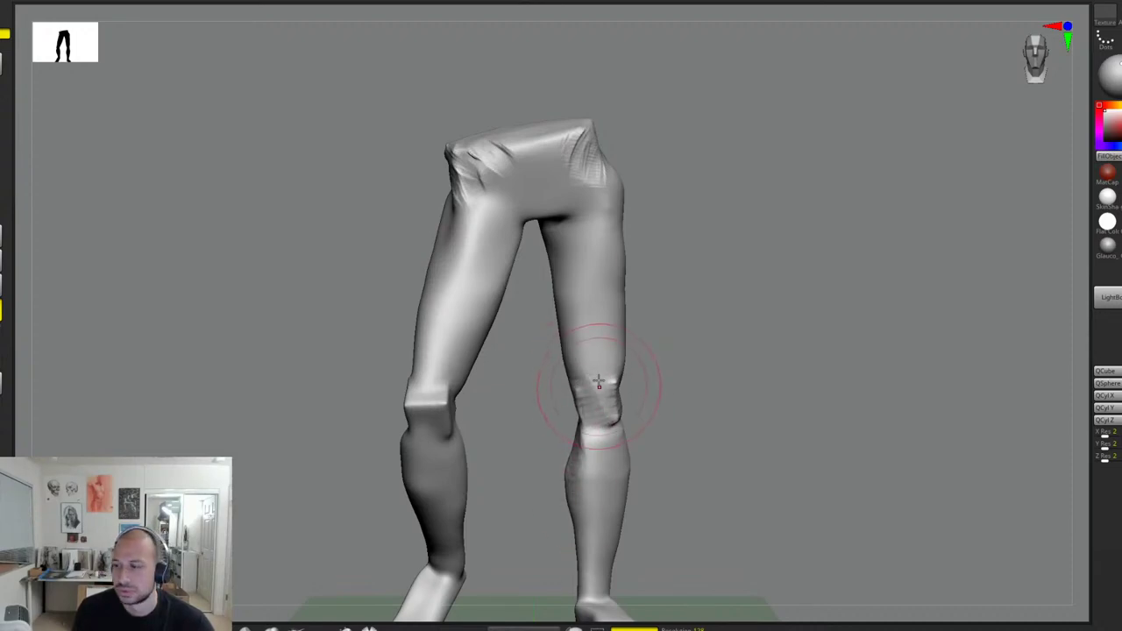
pyautogui.moveTo(681, 360)
pyautogui.keyDown('alt'); pyautogui.mouseDown()
pyautogui.moveTo(682, 336)
pyautogui.moveTo(687, 373)
pyautogui.mouseUp(); pyautogui.keyUp('alt')
pyautogui.moveTo(587, 382)
pyautogui.mouseDown()
pyautogui.moveTo(609, 401)
pyautogui.moveTo(608, 377)
pyautogui.mouseUp()
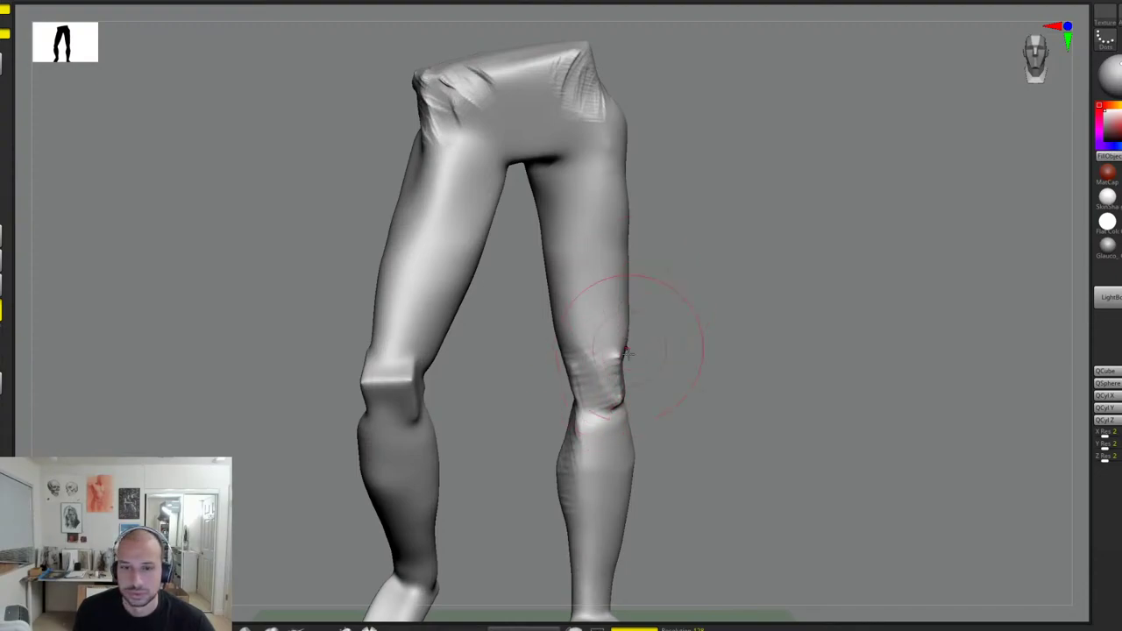
# Step: Refine the contours of the straight leg's lower leg from the calf down to the ankle
pyautogui.moveTo(630, 456); pyautogui.dragTo(624, 457)
pyautogui.keyDown('alt'); pyautogui.moveTo(625, 484); pyautogui.dragTo(623, 505, button='right'); pyautogui.keyUp('alt')
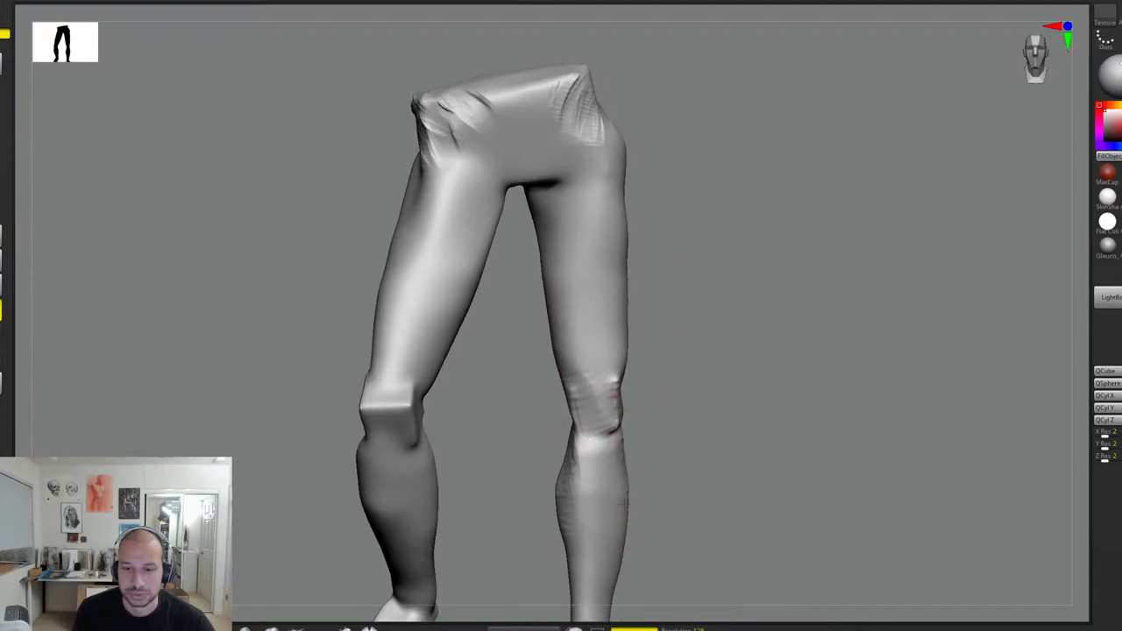
pyautogui.keyDown('alt'); pyautogui.moveTo(673, 411); pyautogui.dragTo(683, 277); pyautogui.keyUp('alt')
pyautogui.moveTo(640, 439); pyautogui.dragTo(636, 426)
pyautogui.moveTo(693, 397)
pyautogui.keyDown('alt'); pyautogui.mouseDown()
pyautogui.moveTo(683, 479)
pyautogui.moveTo(712, 347)
pyautogui.mouseUp(); pyautogui.keyUp('alt')
pyautogui.moveTo(605, 470)
pyautogui.mouseDown()
pyautogui.moveTo(593, 470)
pyautogui.moveTo(626, 400)
pyautogui.moveTo(646, 388)
pyautogui.moveTo(644, 373)
pyautogui.mouseUp()
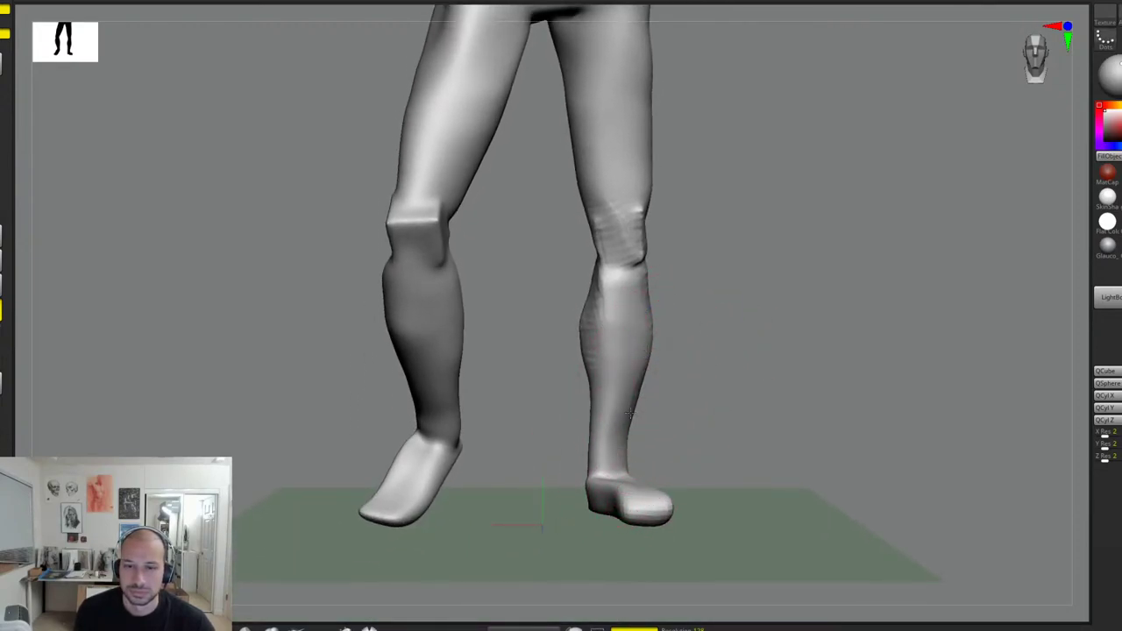
pyautogui.moveTo(629, 414); pyautogui.dragTo(607, 451)
# Step: Adjust the contour around the hip and upper thigh with the Move brush
pyautogui.keyDown('alt'); pyautogui.moveTo(697, 397); pyautogui.dragTo(775, 322); pyautogui.keyUp('alt')
pyautogui.press('b')
pyautogui.press('m')
pyautogui.press('v')
pyautogui.moveTo(575, 220); pyautogui.dragTo(582, 224)
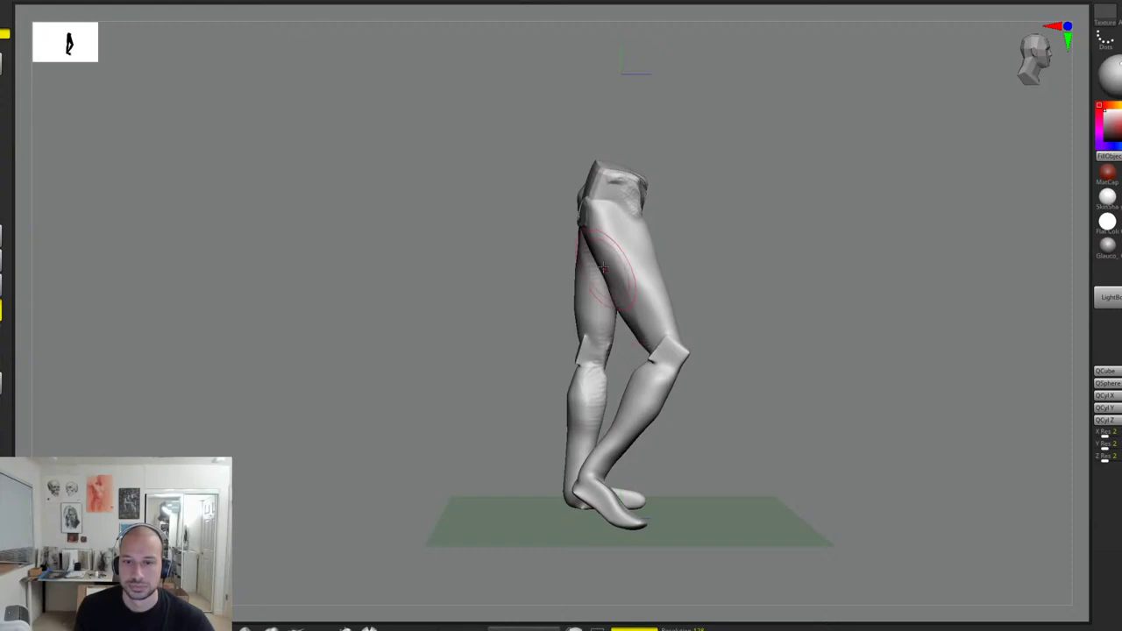
# Step: Switch to the Standard brush, then shape the back of the pelvis and buttocks and fill out the bent leg's knee and calf
pyautogui.moveTo(745, 317); pyautogui.dragTo(746, 324)
pyautogui.press('b')
pyautogui.press('s')
pyautogui.press('t')
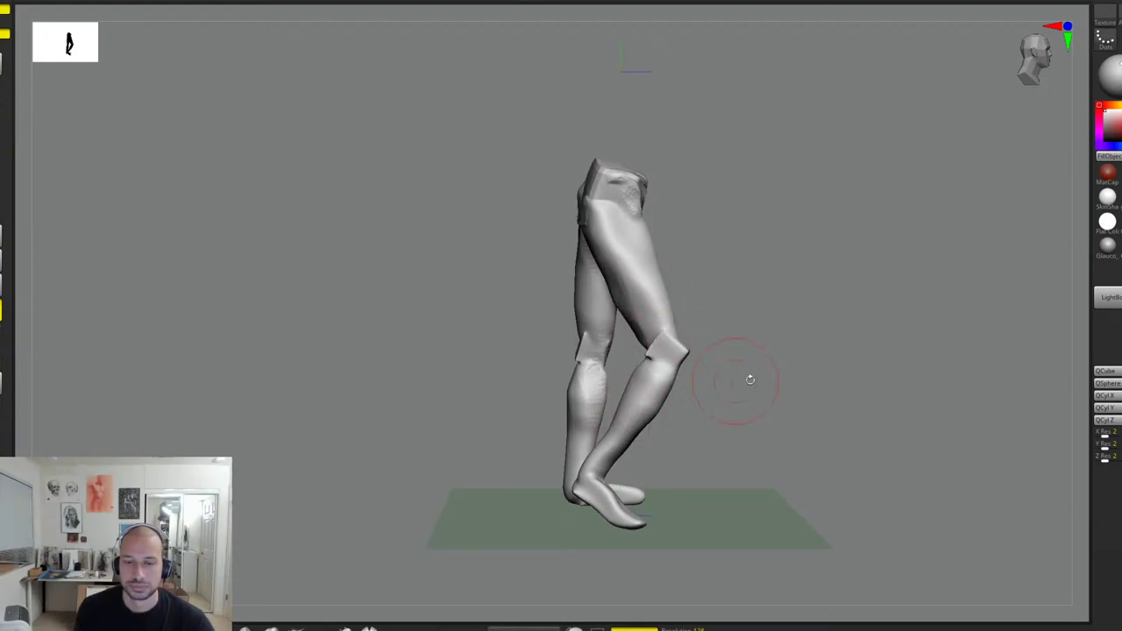
pyautogui.moveTo(746, 380); pyautogui.dragTo(768, 346)
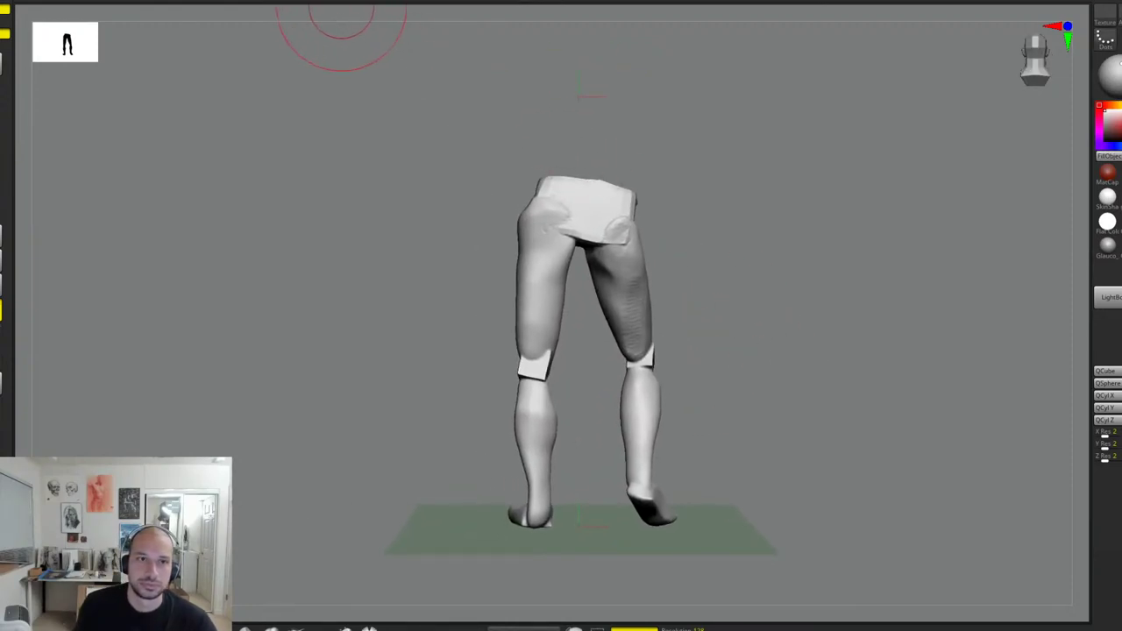
pyautogui.moveTo(626, 236)
pyautogui.mouseDown()
pyautogui.moveTo(630, 245)
pyautogui.moveTo(640, 220)
pyautogui.mouseUp()
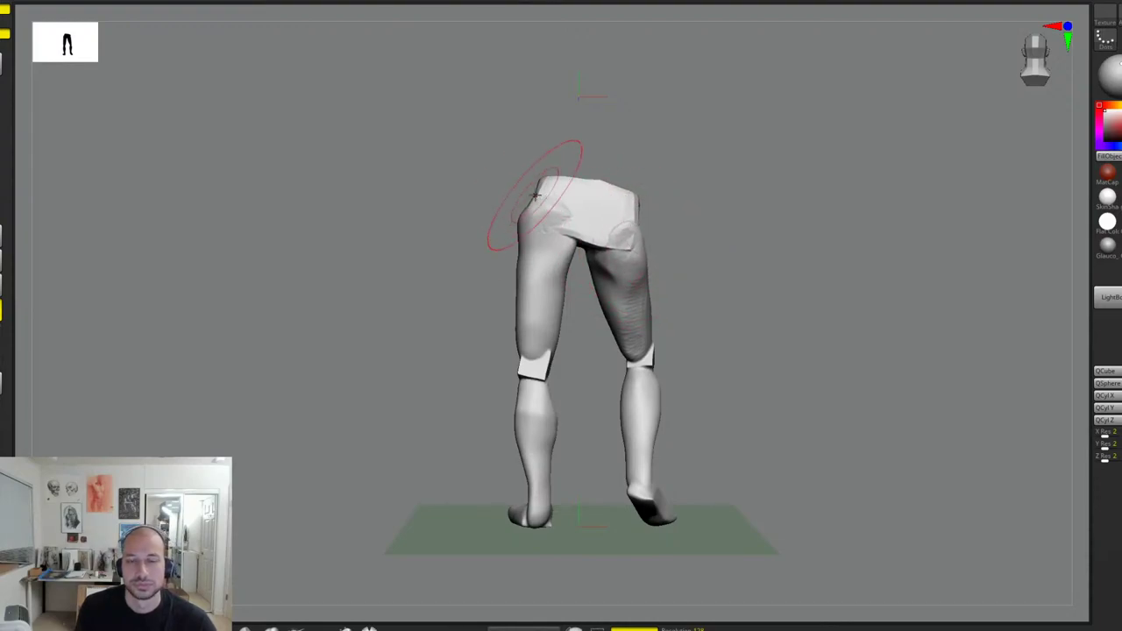
pyautogui.moveTo(536, 194); pyautogui.dragTo(530, 196)
pyautogui.moveTo(640, 355)
pyautogui.keyDown('shift'); pyautogui.mouseDown()
pyautogui.moveTo(633, 408)
pyautogui.moveTo(651, 470)
pyautogui.mouseUp(); pyautogui.keyUp('shift')
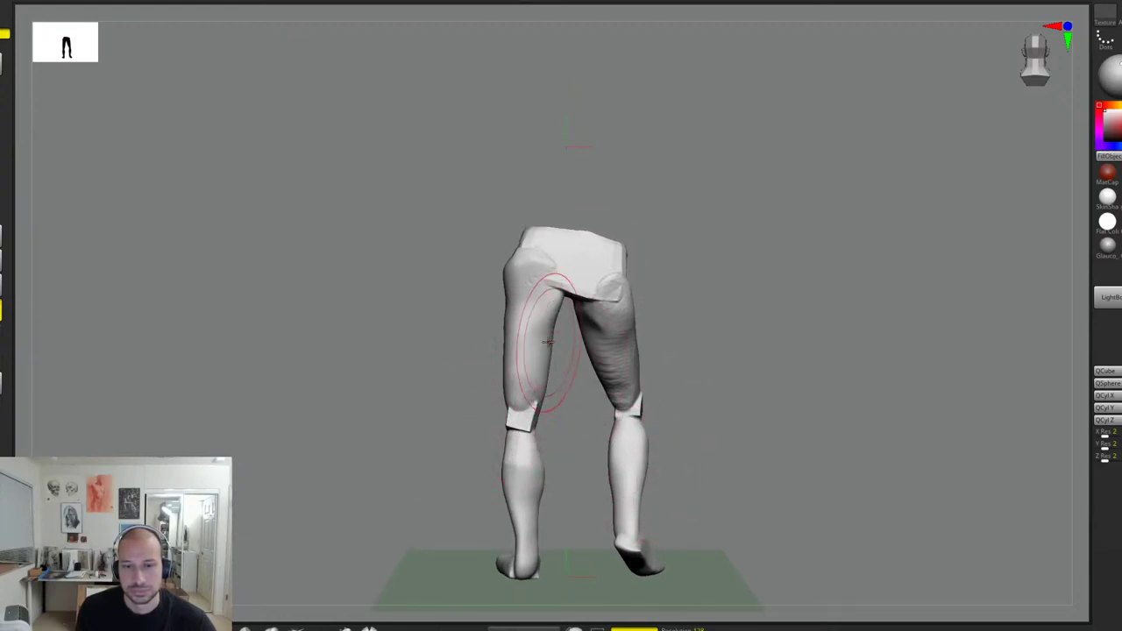
pyautogui.moveTo(592, 303)
pyautogui.mouseDown()
pyautogui.moveTo(537, 283)
pyautogui.moveTo(614, 288)
pyautogui.mouseUp()
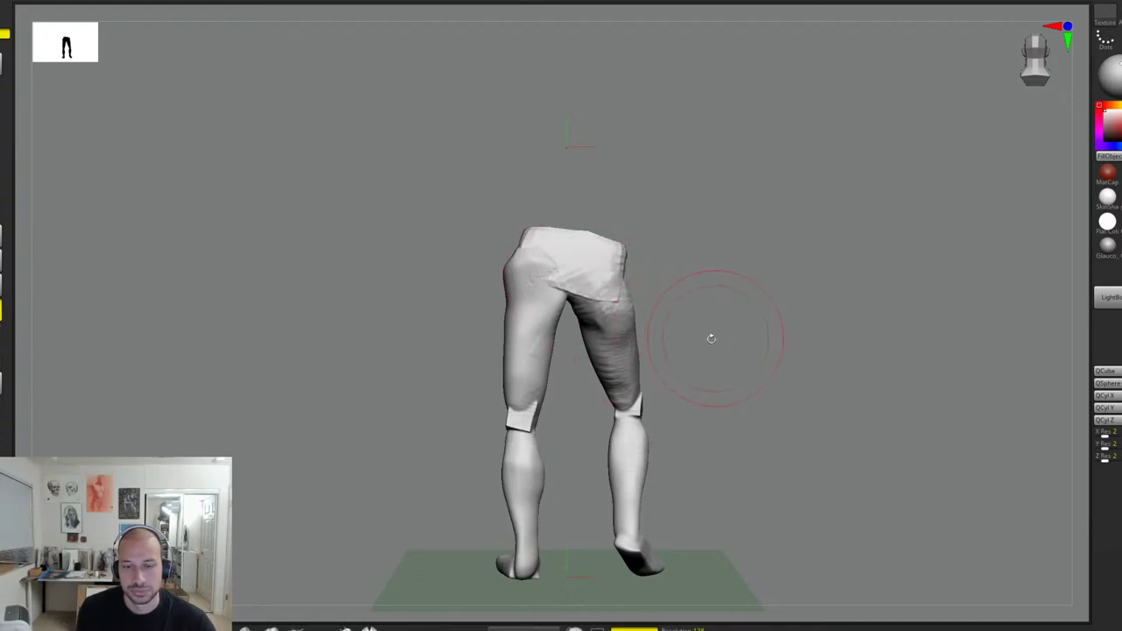
pyautogui.moveTo(711, 333)
pyautogui.mouseDown()
pyautogui.moveTo(734, 351)
pyautogui.moveTo(719, 364)
pyautogui.moveTo(733, 379)
pyautogui.mouseUp()
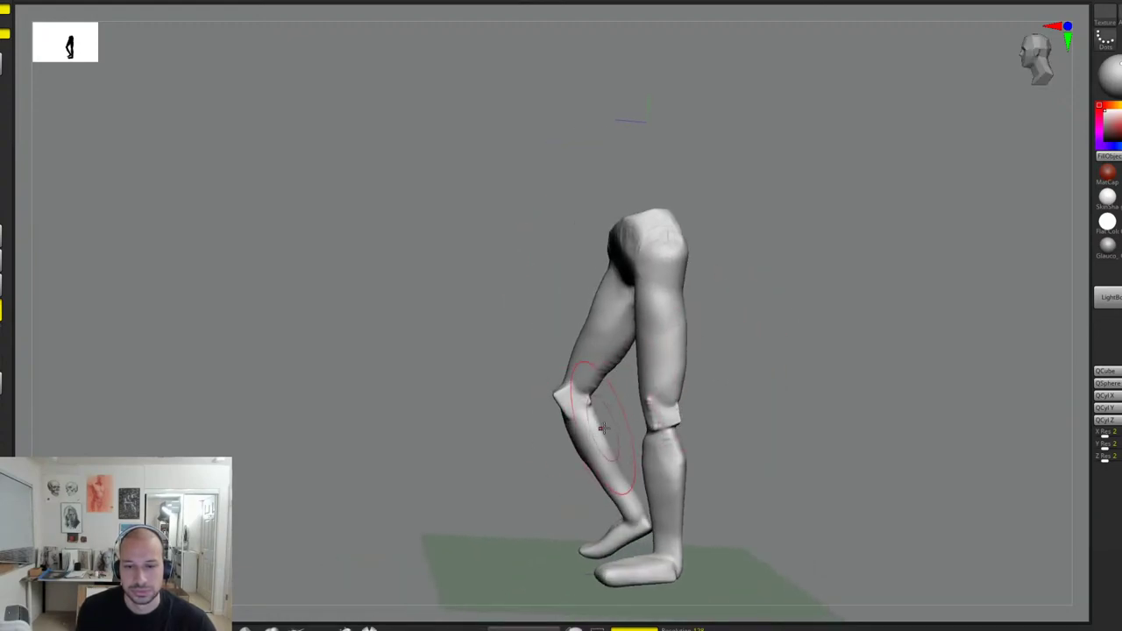
pyautogui.moveTo(593, 441); pyautogui.dragTo(611, 473)
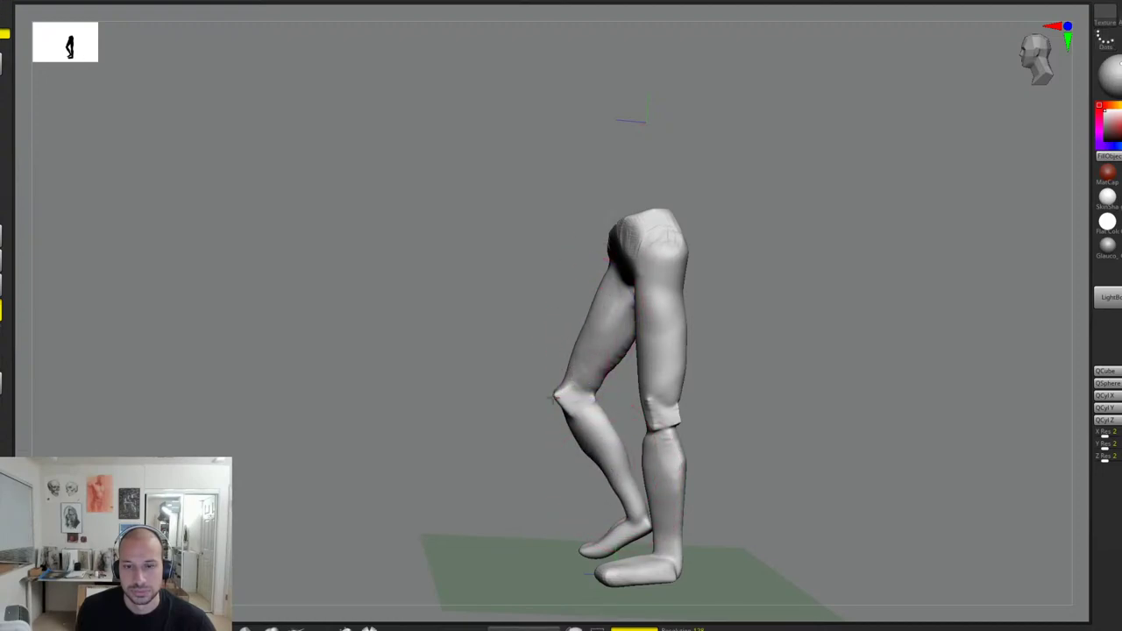
# Step: Mask the bent leg from the buttock to the foot and invert the mask so only that leg can be transformed
pyautogui.moveTo(709, 401)
pyautogui.mouseDown()
pyautogui.moveTo(719, 389)
pyautogui.moveTo(586, 248)
pyautogui.mouseUp()
pyautogui.moveTo(753, 262)
pyautogui.keyDown('alt'); pyautogui.mouseDown()
pyautogui.moveTo(765, 255)
pyautogui.moveTo(731, 266)
pyautogui.moveTo(765, 296)
pyautogui.moveTo(749, 298)
pyautogui.mouseUp(); pyautogui.keyUp('alt')
pyautogui.keyDown('alt'); pyautogui.click(611, 439); pyautogui.keyUp('alt')
pyautogui.press('w')
pyautogui.moveTo(686, 221); pyautogui.dragTo(724, 229)
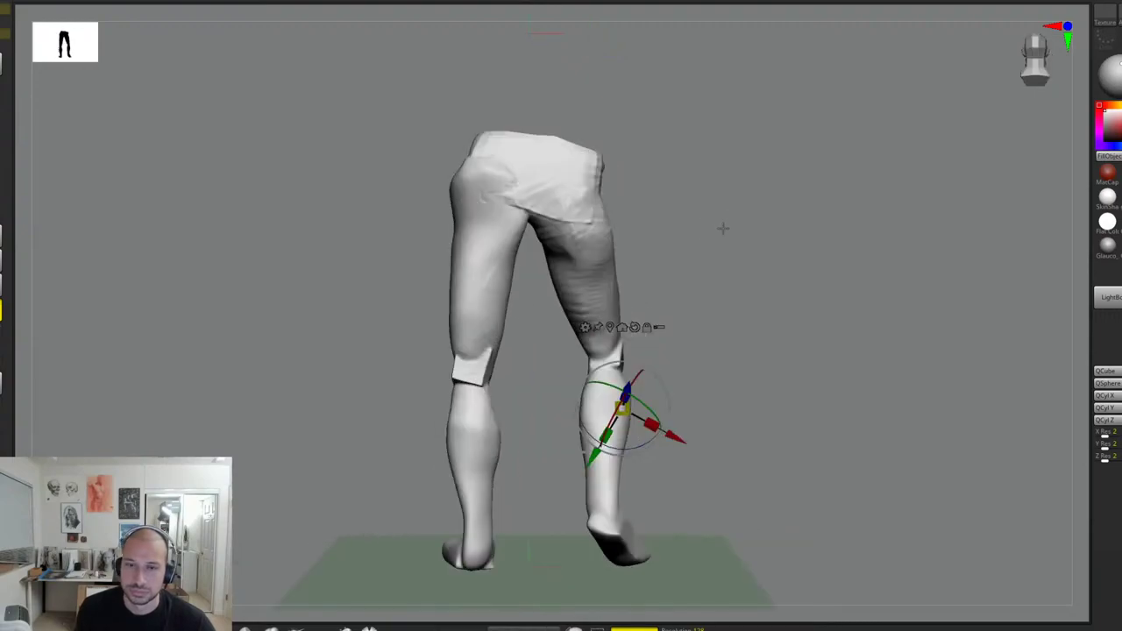
pyautogui.keyDown('ctrl'); pyautogui.moveTo(656, 202); pyautogui.dragTo(533, 574); pyautogui.keyUp('ctrl')
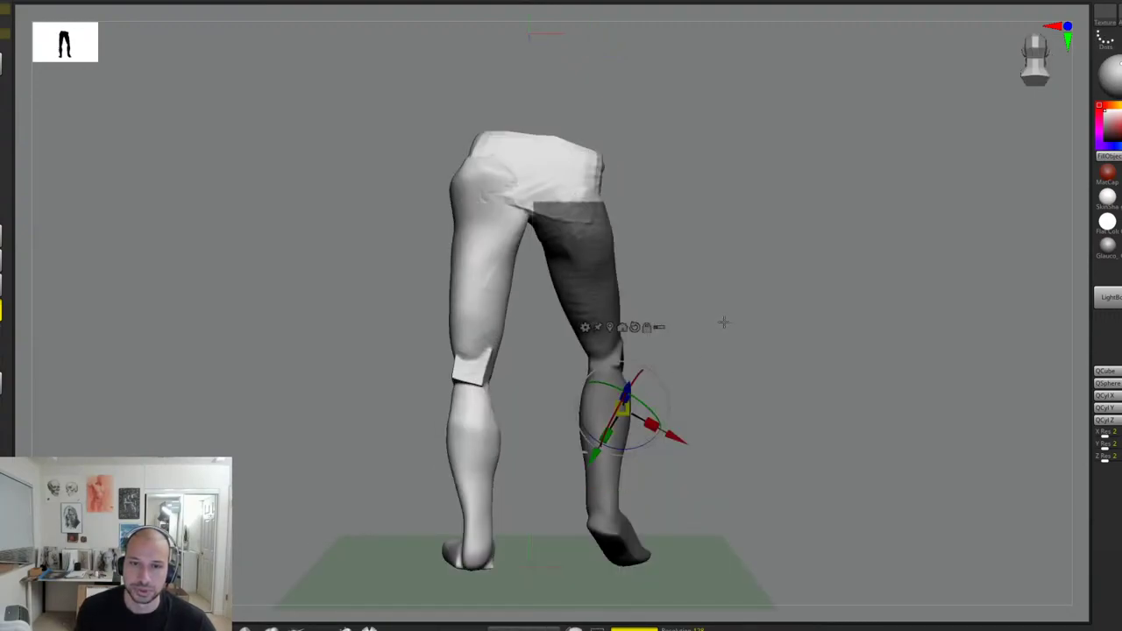
pyautogui.moveTo(724, 321); pyautogui.dragTo(601, 236)
pyautogui.keyDown('ctrl'); pyautogui.click(591, 278); pyautogui.keyUp('ctrl')
# Step: Place the transform gizmo at the bent leg's hip in side view and rotate the whole leg slightly backward
pyautogui.keyDown('shift'); pyautogui.moveTo(689, 231); pyautogui.dragTo(647, 327); pyautogui.keyUp('shift')
pyautogui.keyDown('alt'); pyautogui.click(594, 219); pyautogui.keyUp('alt')
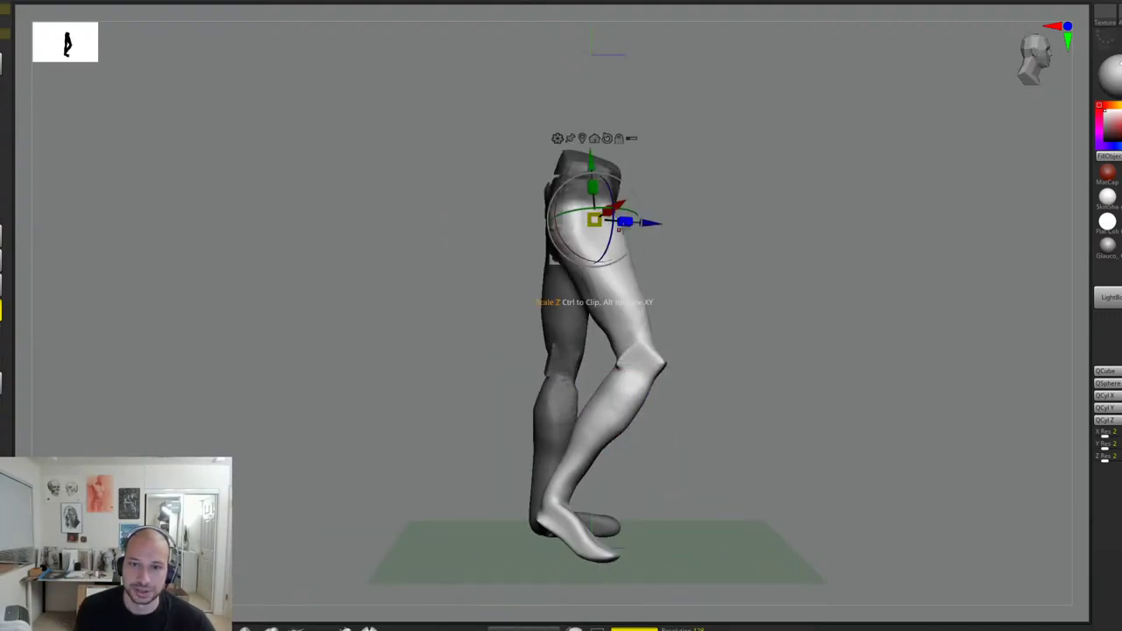
pyautogui.moveTo(642, 203); pyautogui.dragTo(644, 213)
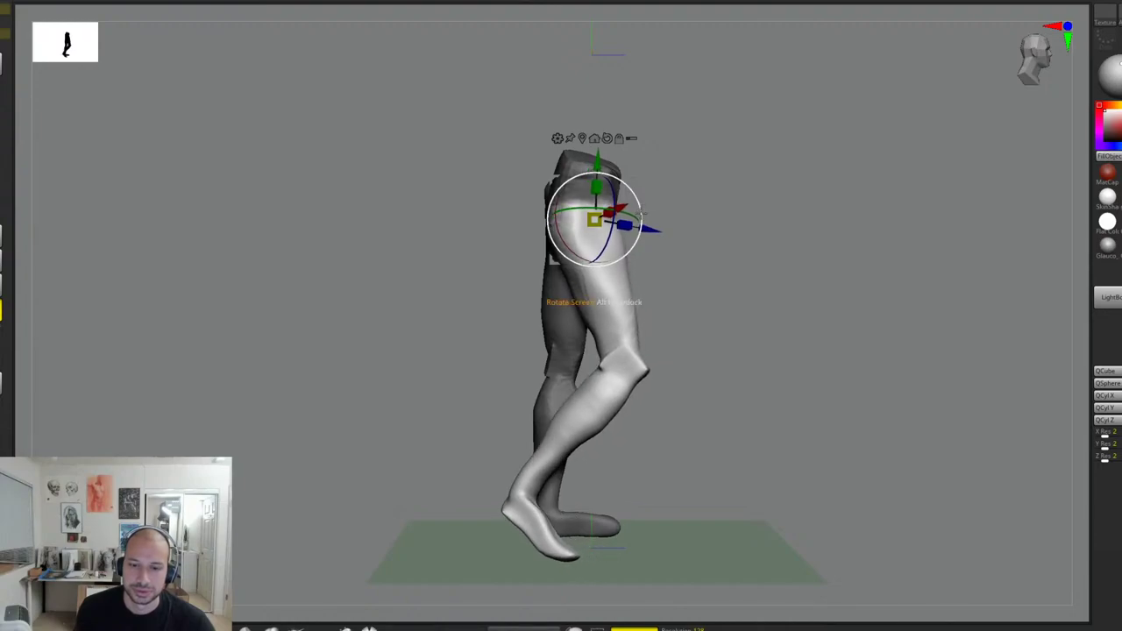
# Step: From the back view, mask and isolate the straight leg for transforming, place the gizmo at its hip, and rotate it slightly inward
pyautogui.moveTo(746, 235)
pyautogui.mouseDown()
pyautogui.moveTo(797, 243)
pyautogui.moveTo(687, 269)
pyautogui.mouseUp()
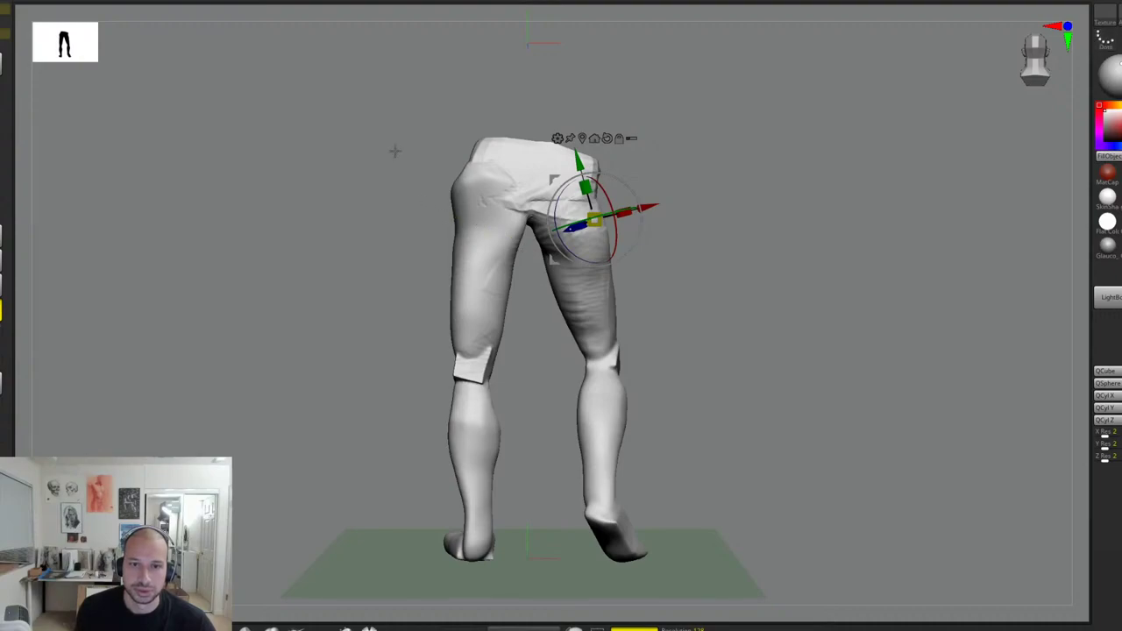
pyautogui.keyDown('ctrl'); pyautogui.moveTo(395, 151); pyautogui.dragTo(533, 572); pyautogui.keyUp('ctrl')
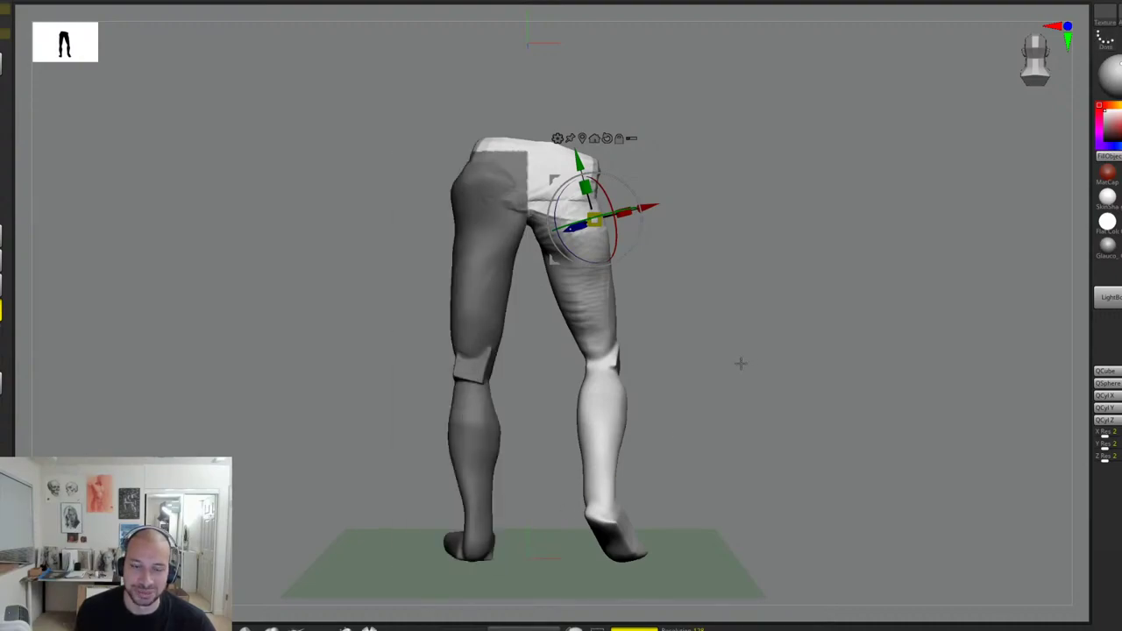
pyautogui.keyDown('ctrl'); pyautogui.click(741, 363); pyautogui.keyUp('ctrl')
pyautogui.keyDown('ctrl'); pyautogui.click(499, 205); pyautogui.keyUp('ctrl')
pyautogui.click(491, 206)
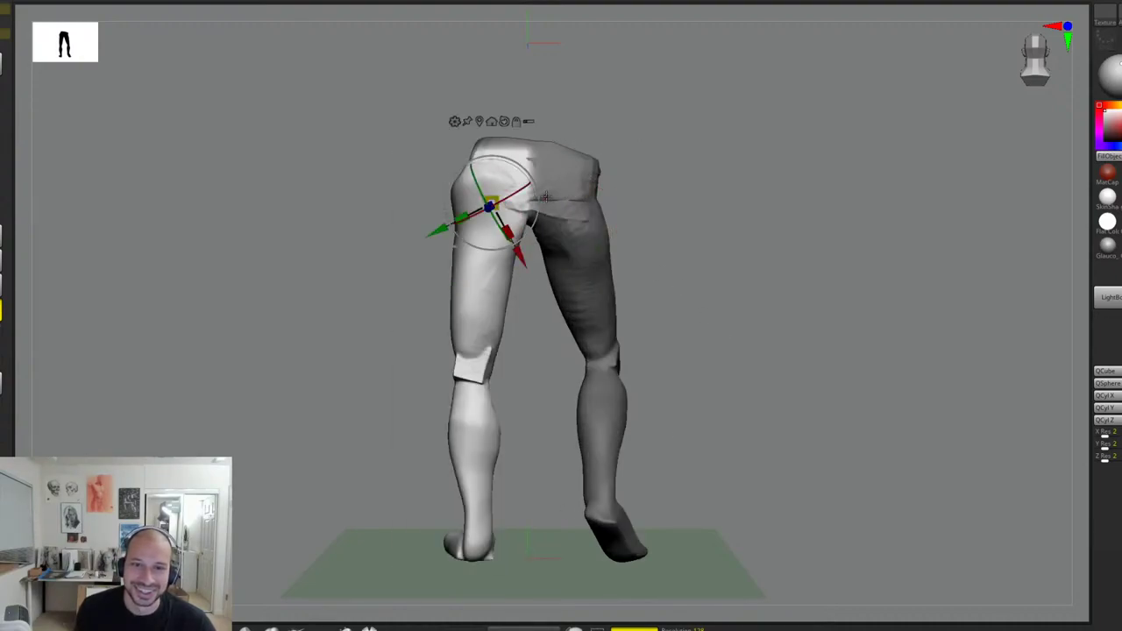
pyautogui.moveTo(543, 196); pyautogui.dragTo(534, 221)
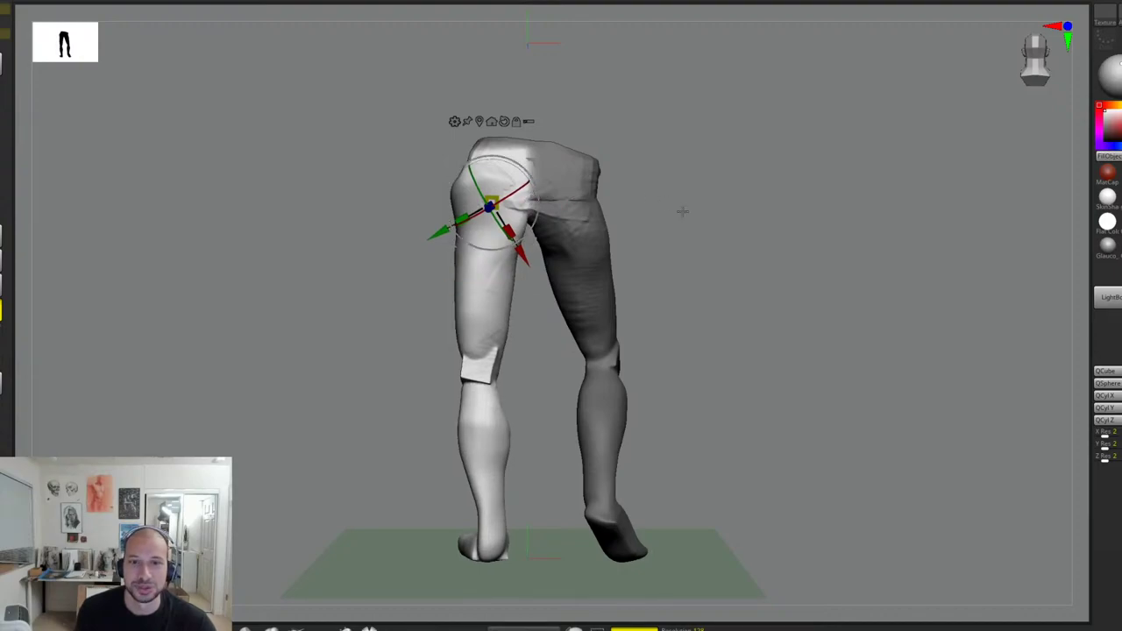
# Step: Show the whole blocked-out figure and rotate the straight leg further inward around its hip in front view, with the bent leg masked
pyautogui.press('q')
pyautogui.keyDown('ctrl'); pyautogui.moveTo(725, 270); pyautogui.dragTo(742, 286); pyautogui.keyUp('ctrl')
pyautogui.keyDown('ctrl'); pyautogui.moveTo(743, 282); pyautogui.dragTo(761, 228, button='right'); pyautogui.keyUp('ctrl')
pyautogui.keyDown('alt'); pyautogui.moveTo(761, 228); pyautogui.dragTo(819, 296); pyautogui.keyUp('alt')
pyautogui.click(1120, 207)
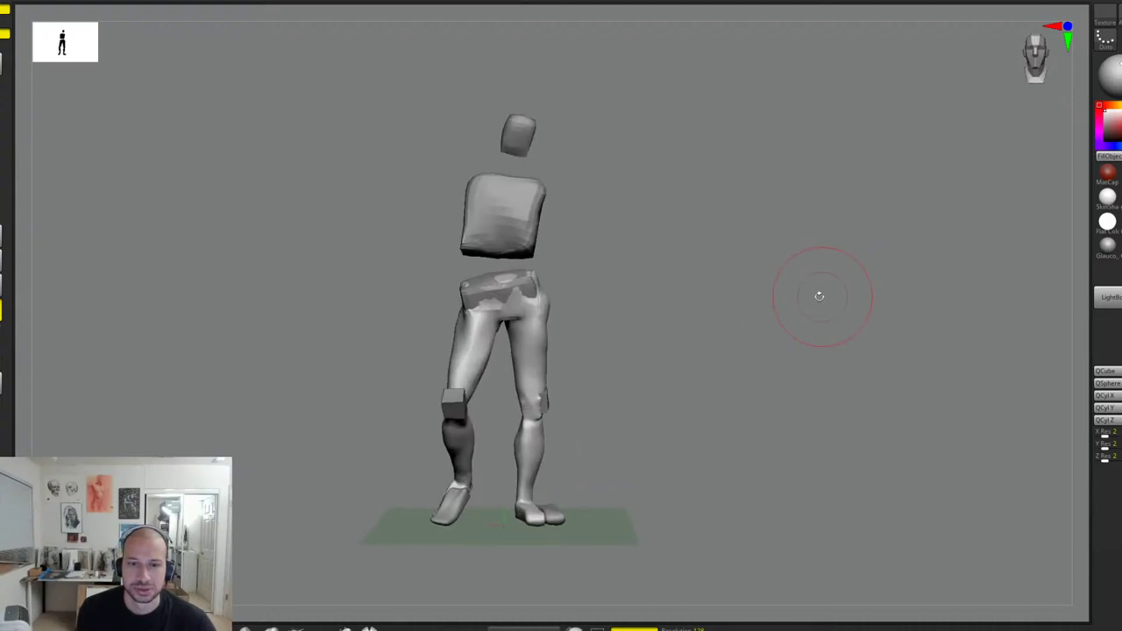
pyautogui.press('w')
pyautogui.keyDown('ctrl'); pyautogui.click(543, 319); pyautogui.keyUp('ctrl')
pyautogui.moveTo(573, 301); pyautogui.dragTo(573, 304)
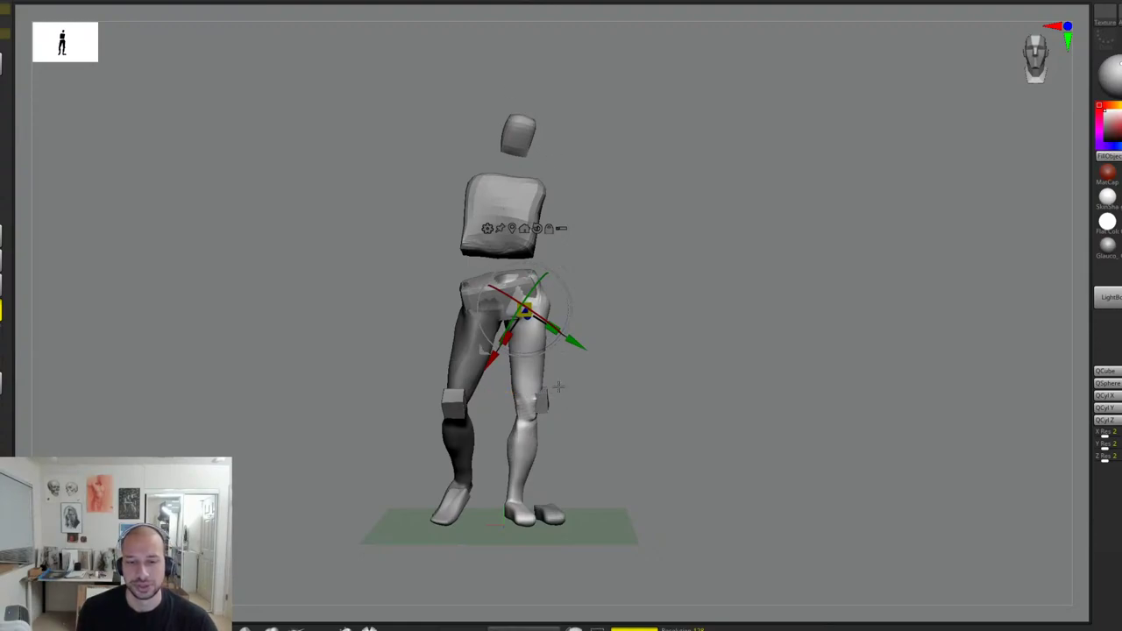
# Step: Return to brushing and adjust the straight leg's contour along the thigh, lower leg and foot
pyautogui.press('q')
pyautogui.keyDown('alt'); pyautogui.moveTo(619, 403); pyautogui.dragTo(628, 361); pyautogui.keyUp('alt')
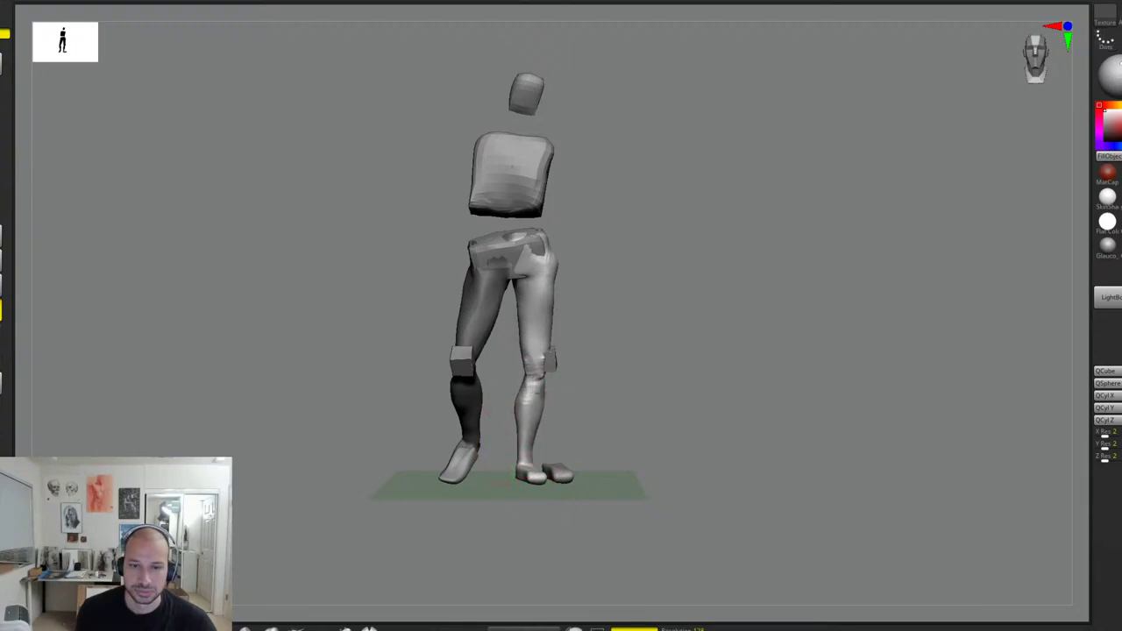
pyautogui.moveTo(662, 335); pyautogui.dragTo(775, 284)
pyautogui.moveTo(728, 369); pyautogui.dragTo(718, 314)
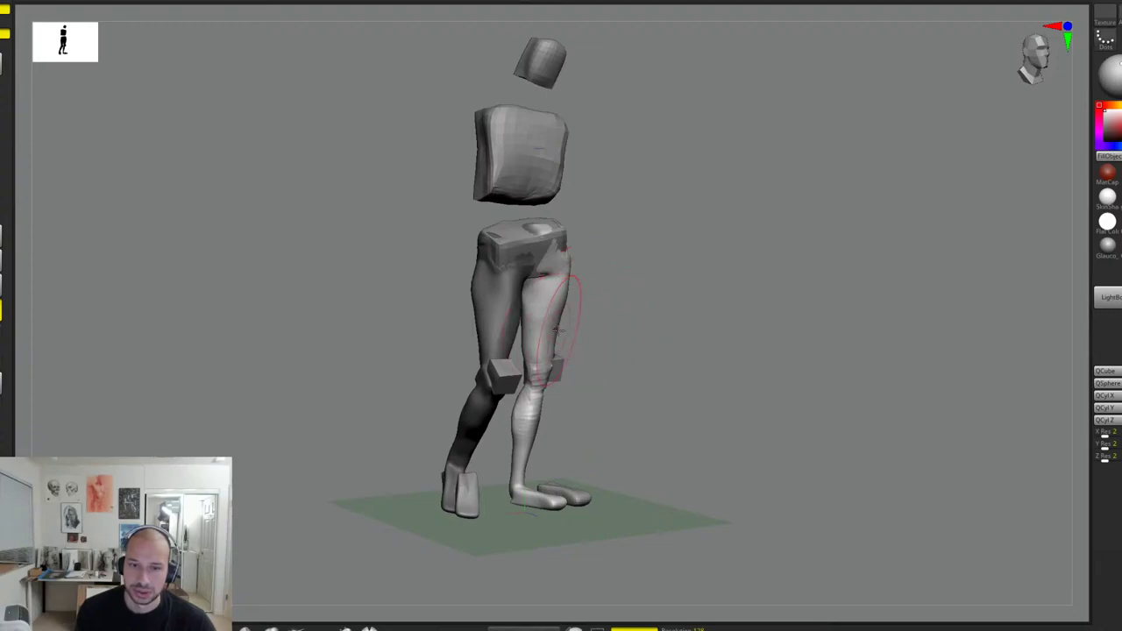
pyautogui.moveTo(526, 314)
pyautogui.mouseDown()
pyautogui.moveTo(561, 326)
pyautogui.moveTo(566, 364)
pyautogui.mouseUp()
pyautogui.moveTo(524, 482); pyautogui.dragTo(518, 496)
pyautogui.moveTo(561, 465)
pyautogui.mouseDown()
pyautogui.moveTo(581, 470)
pyautogui.moveTo(547, 508)
pyautogui.mouseUp()
pyautogui.moveTo(627, 416); pyautogui.dragTo(585, 398)
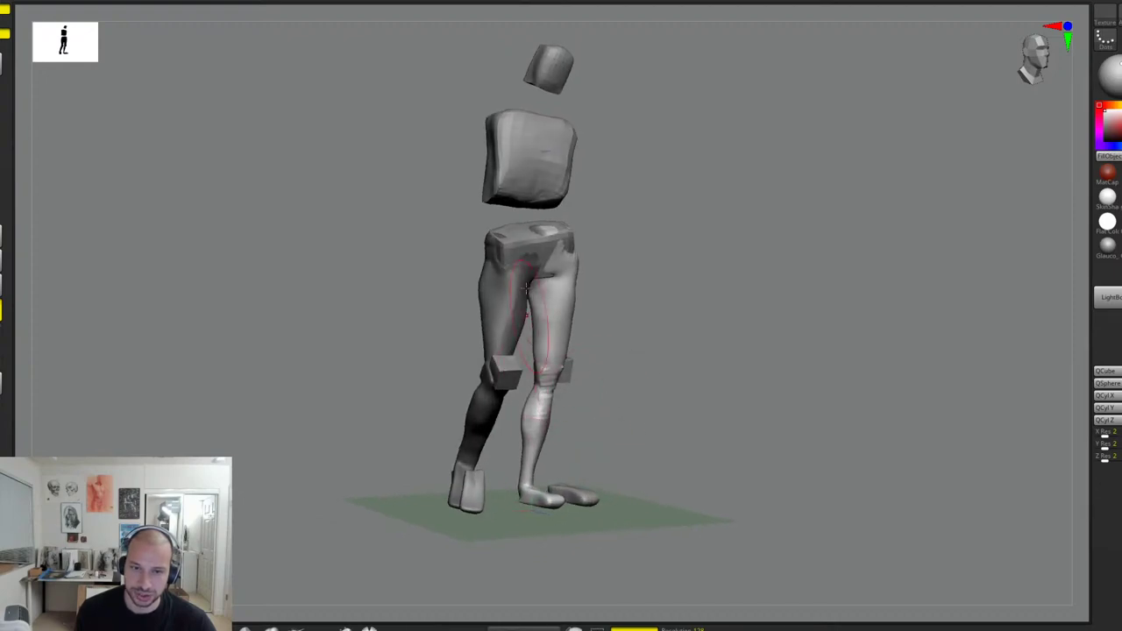
pyautogui.moveTo(501, 351); pyautogui.dragTo(646, 306)
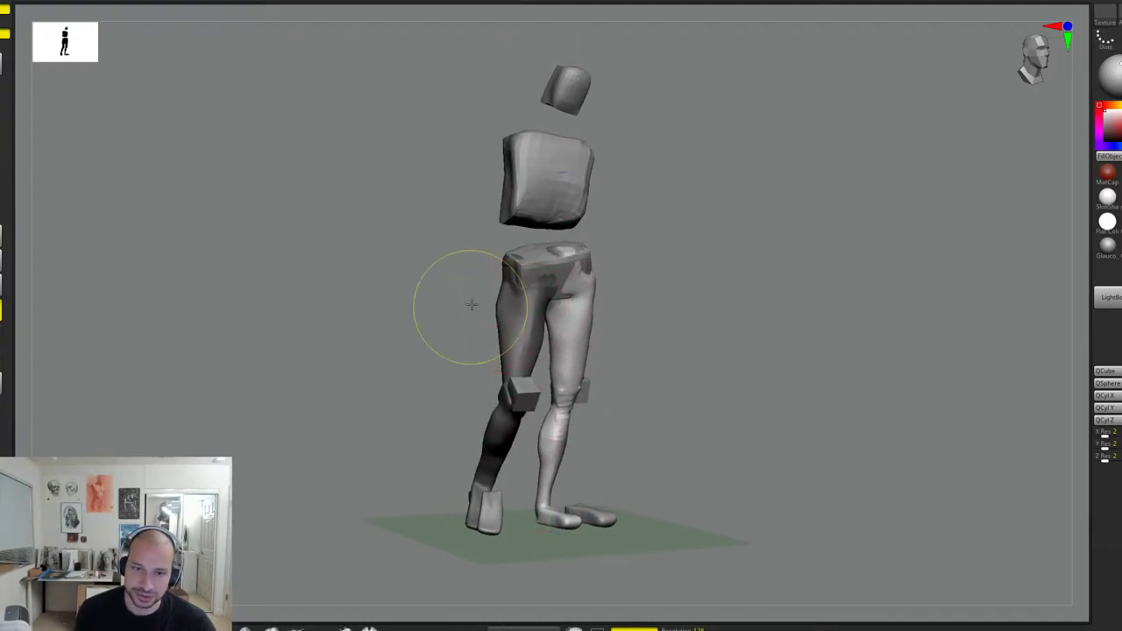
# Step: Clear the mask, check both legs against the torso and head blocks, and isolate the leg mesh again
pyautogui.keyDown('alt'); pyautogui.moveTo(497, 298); pyautogui.dragTo(515, 423); pyautogui.keyUp('alt')
pyautogui.keyDown('alt'); pyautogui.moveTo(574, 399); pyautogui.dragTo(580, 310); pyautogui.keyUp('alt')
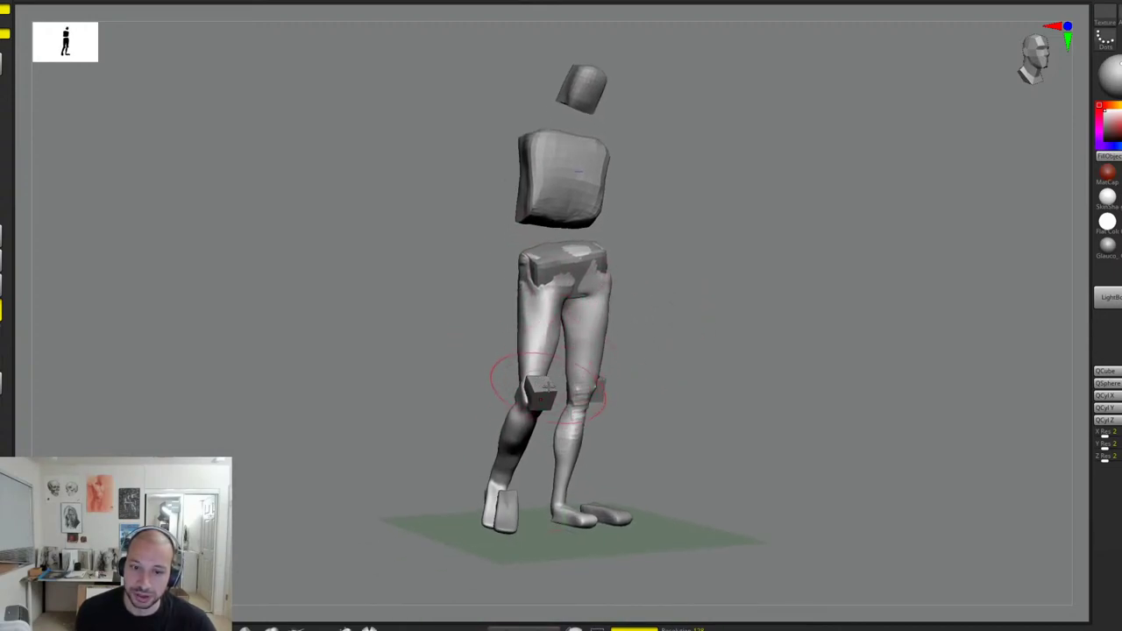
pyautogui.moveTo(649, 355); pyautogui.dragTo(675, 352)
pyautogui.moveTo(608, 370); pyautogui.dragTo(980, 238)
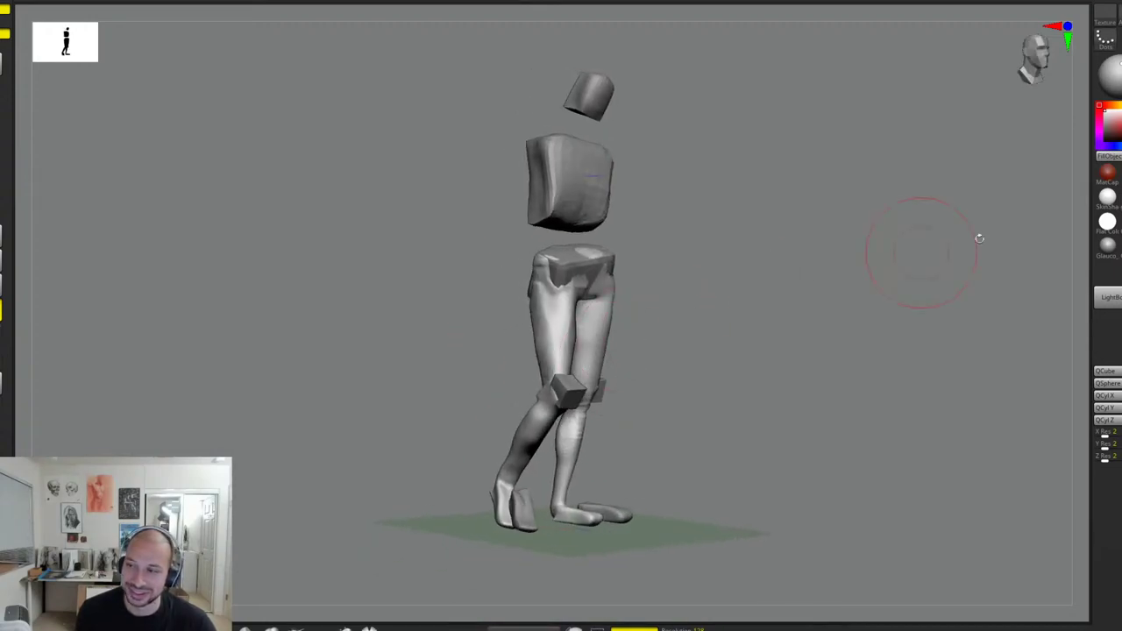
pyautogui.click(1113, 219)
pyautogui.keyDown('alt'); pyautogui.moveTo(785, 307); pyautogui.dragTo(692, 346); pyautogui.keyUp('alt')
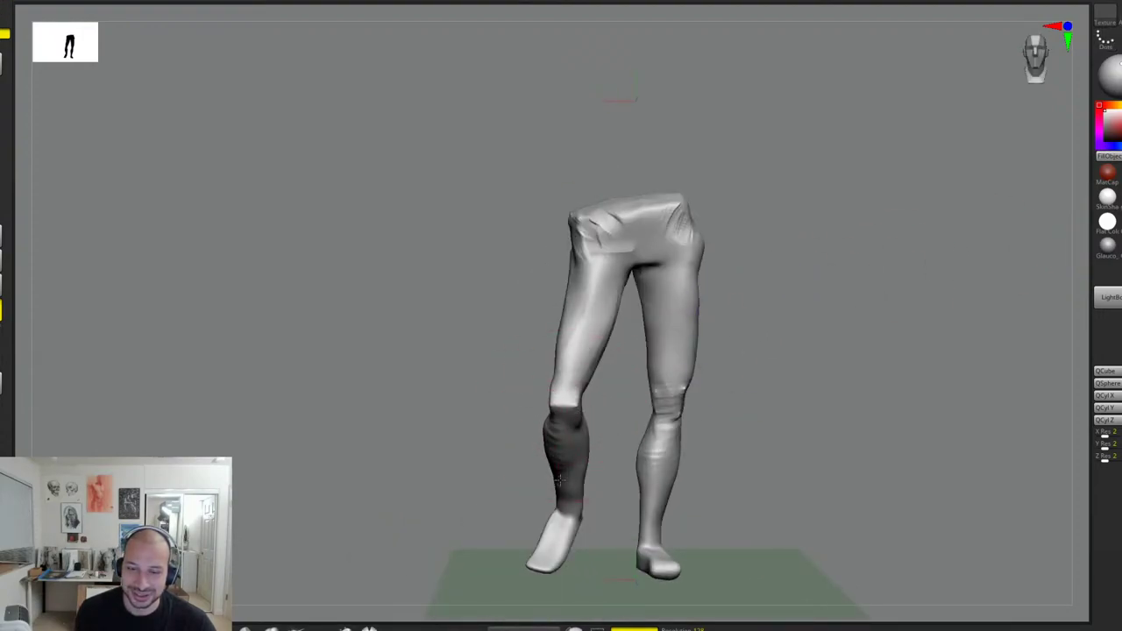
# Step: Adjust the bent leg's calf and ankle contour, checking the shape from the front and back
pyautogui.moveTo(714, 383); pyautogui.dragTo(740, 359)
pyautogui.moveTo(763, 361); pyautogui.dragTo(736, 359)
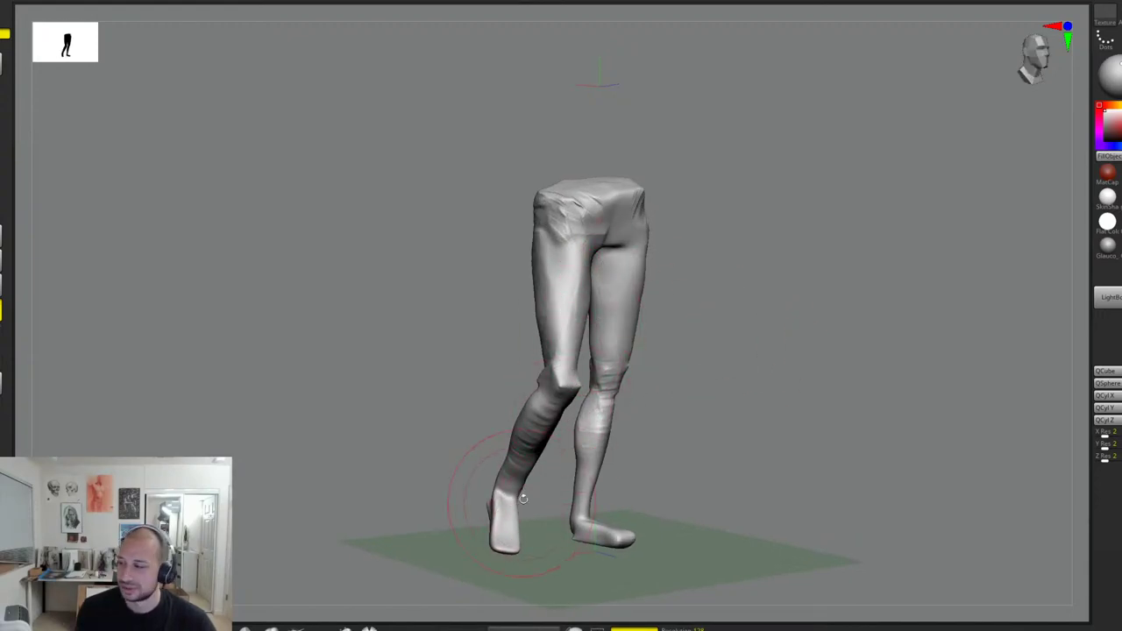
pyautogui.keyDown('alt'); pyautogui.moveTo(680, 395); pyautogui.dragTo(674, 383); pyautogui.keyUp('alt')
pyautogui.moveTo(497, 476); pyautogui.dragTo(507, 473)
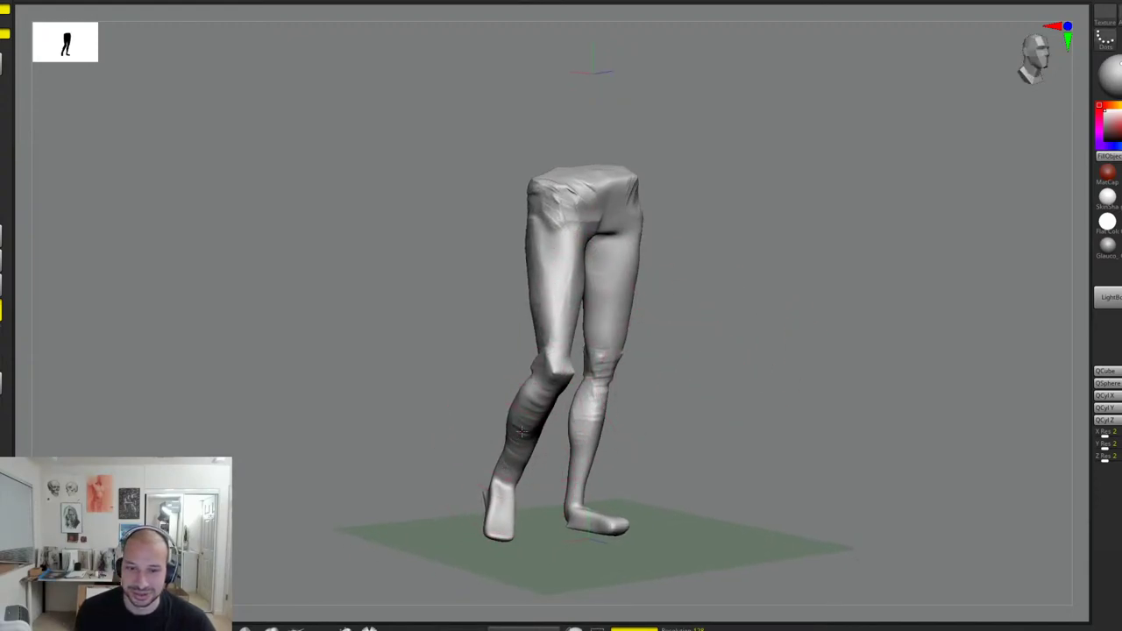
pyautogui.moveTo(514, 430); pyautogui.dragTo(520, 428)
pyautogui.moveTo(499, 486)
pyautogui.mouseDown()
pyautogui.moveTo(556, 459)
pyautogui.moveTo(516, 476)
pyautogui.mouseUp()
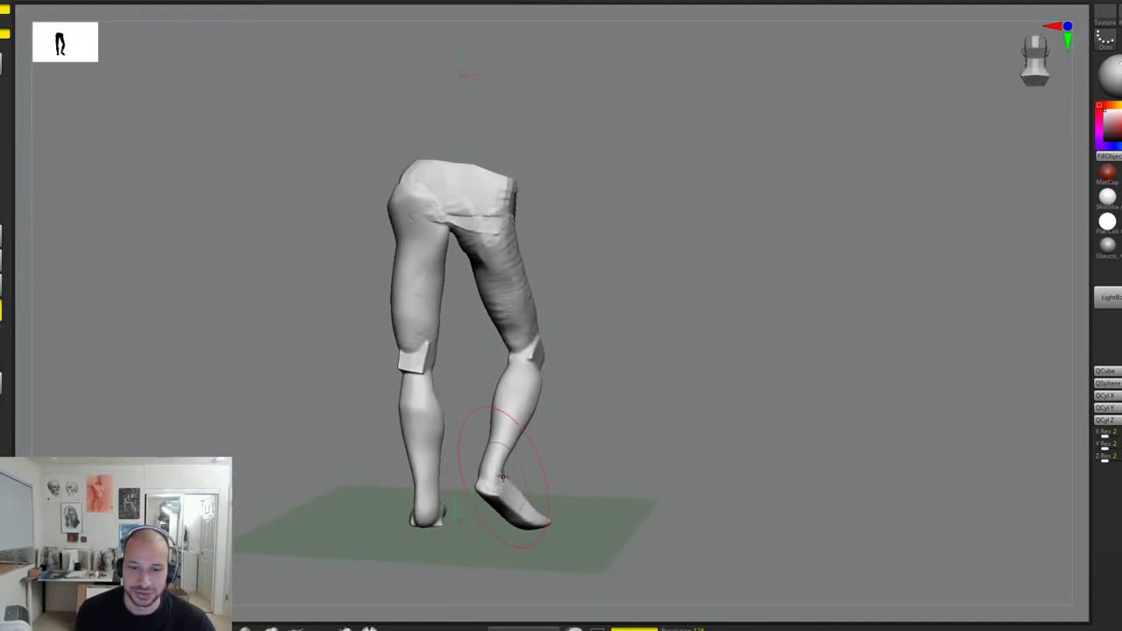
pyautogui.moveTo(568, 343)
pyautogui.mouseDown()
pyautogui.moveTo(571, 283)
pyautogui.moveTo(583, 268)
pyautogui.mouseUp()
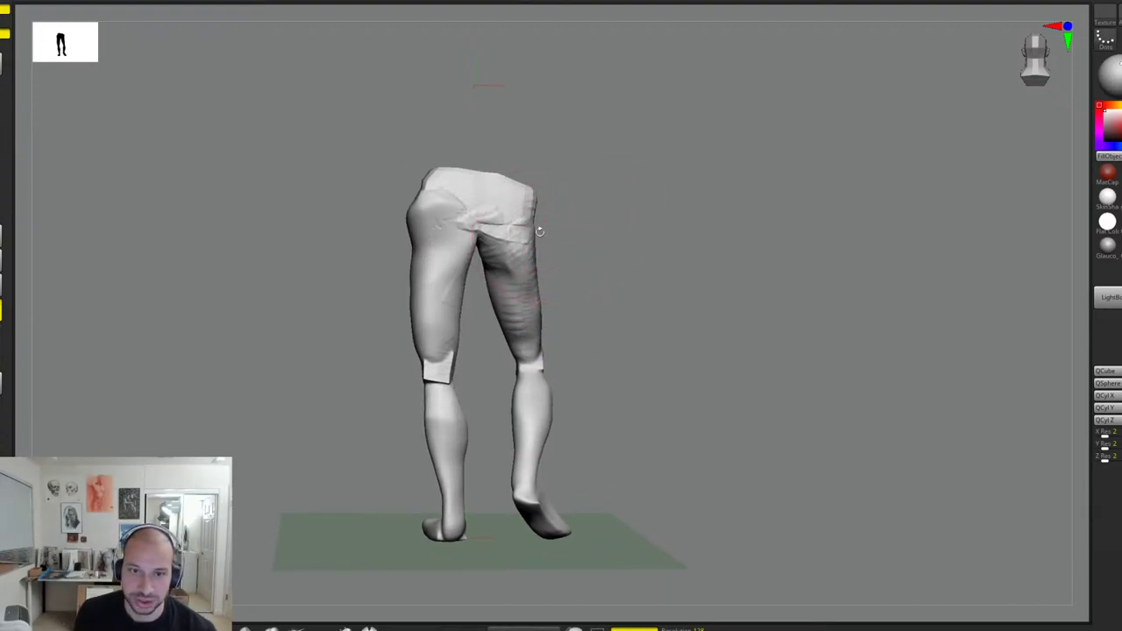
pyautogui.moveTo(571, 230); pyautogui.dragTo(527, 225)
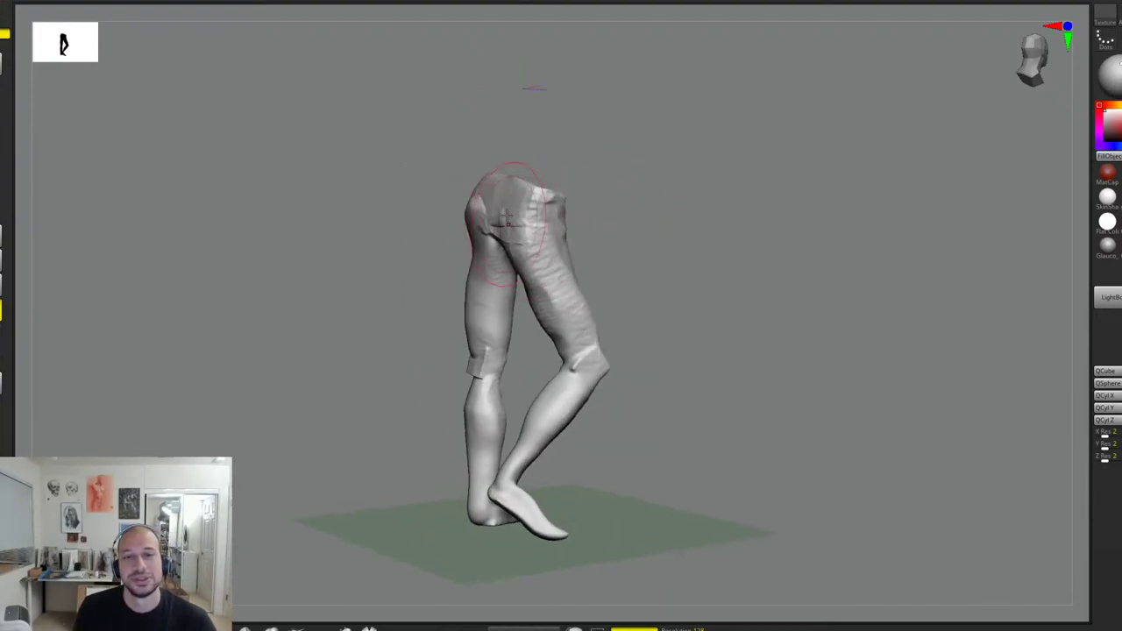
# Step: Build up the front of the pelvis and the bony corners of the hips with brush strokes
pyautogui.moveTo(643, 204)
pyautogui.keyDown('alt'); pyautogui.mouseDown(button='right')
pyautogui.moveTo(644, 256)
pyautogui.moveTo(582, 242)
pyautogui.moveTo(542, 218)
pyautogui.moveTo(646, 218)
pyautogui.moveTo(601, 240)
pyautogui.moveTo(589, 225)
pyautogui.mouseUp(button='right'); pyautogui.keyUp('alt')
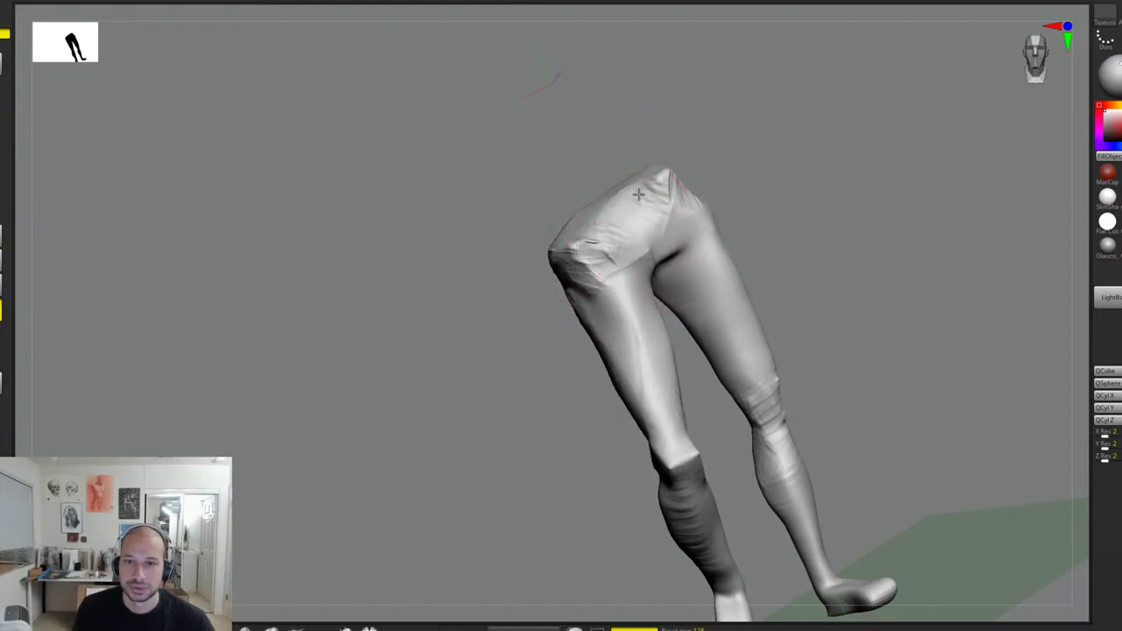
pyautogui.moveTo(758, 192); pyautogui.dragTo(673, 235, button='right')
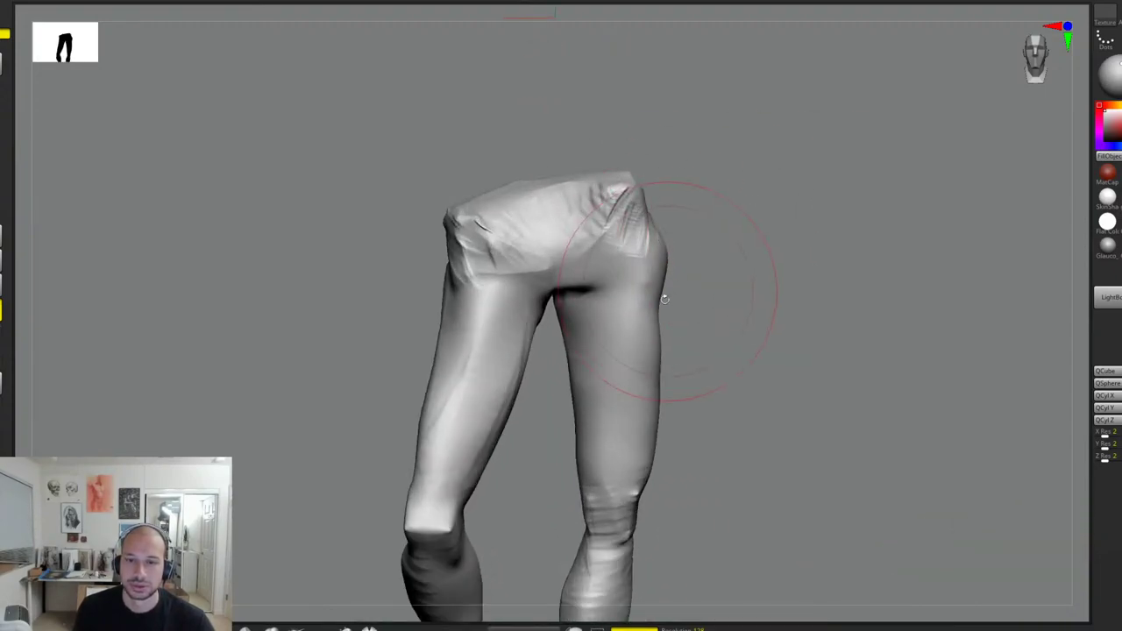
pyautogui.moveTo(664, 299)
pyautogui.mouseDown(button='right')
pyautogui.moveTo(749, 263)
pyautogui.moveTo(781, 286)
pyautogui.moveTo(799, 269)
pyautogui.moveTo(796, 284)
pyautogui.moveTo(779, 286)
pyautogui.mouseUp(button='right')
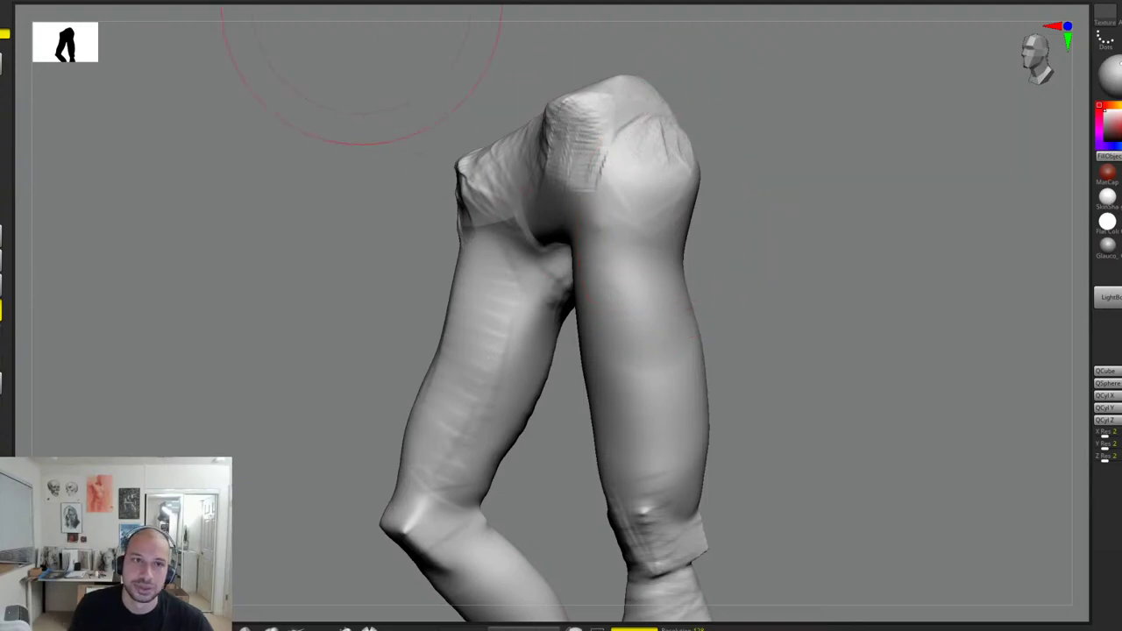
# Step: Sculpt volume across the straight leg's outer thigh below the hip and smooth the strokes
pyautogui.keyDown('alt'); pyautogui.moveTo(741, 207); pyautogui.dragTo(734, 202, button='right'); pyautogui.keyUp('alt')
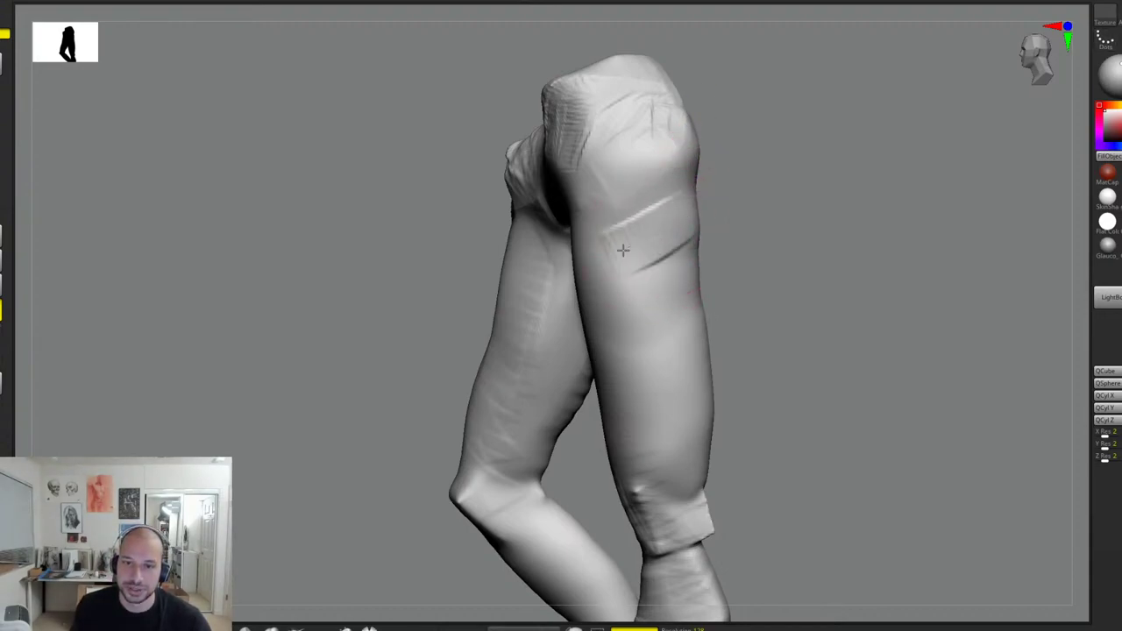
pyautogui.moveTo(664, 325)
pyautogui.mouseDown(button='right')
pyautogui.moveTo(869, 213)
pyautogui.moveTo(608, 301)
pyautogui.moveTo(687, 221)
pyautogui.mouseUp(button='right')
pyautogui.moveTo(762, 289)
pyautogui.mouseDown(button='right')
pyautogui.moveTo(880, 203)
pyautogui.moveTo(702, 271)
pyautogui.mouseUp(button='right')
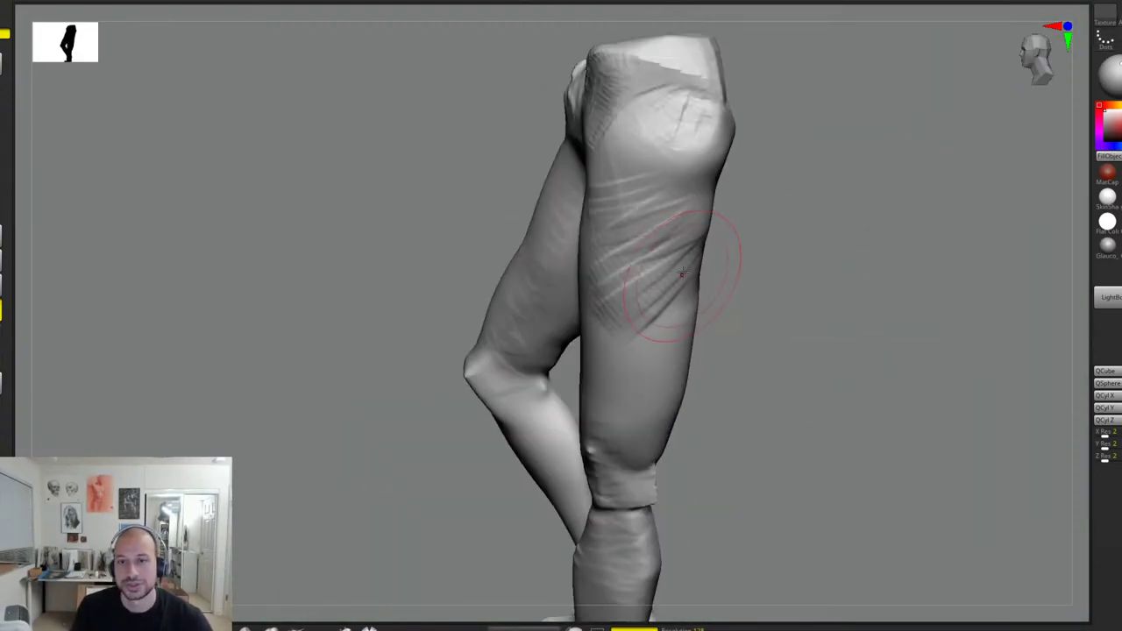
pyautogui.moveTo(646, 306)
pyautogui.mouseDown(button='right')
pyautogui.moveTo(781, 243)
pyautogui.moveTo(785, 270)
pyautogui.mouseUp(button='right')
pyautogui.moveTo(673, 376)
pyautogui.keyDown('shift'); pyautogui.mouseDown()
pyautogui.moveTo(675, 255)
pyautogui.moveTo(614, 251)
pyautogui.moveTo(552, 150)
pyautogui.moveTo(563, 250)
pyautogui.mouseUp(); pyautogui.keyUp('shift')
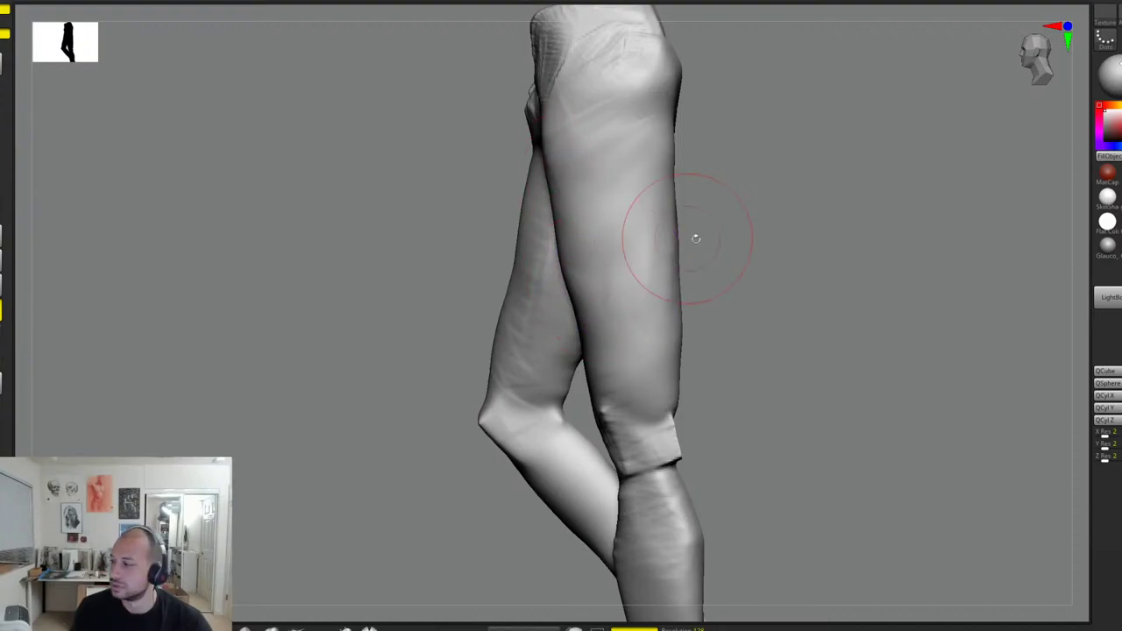
# Step: Define the straight leg's inner thigh with long strokes from the groin toward the knee and fill out the knee
pyautogui.moveTo(696, 238); pyautogui.dragTo(802, 233)
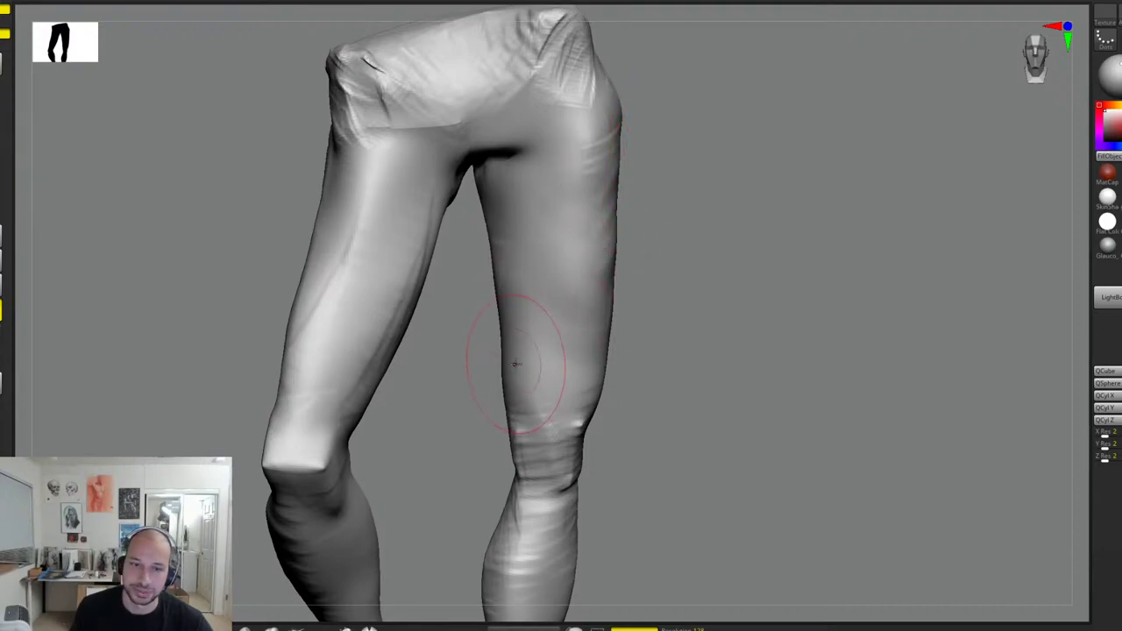
pyautogui.moveTo(516, 364)
pyautogui.mouseDown()
pyautogui.moveTo(519, 393)
pyautogui.moveTo(512, 304)
pyautogui.moveTo(500, 383)
pyautogui.mouseUp()
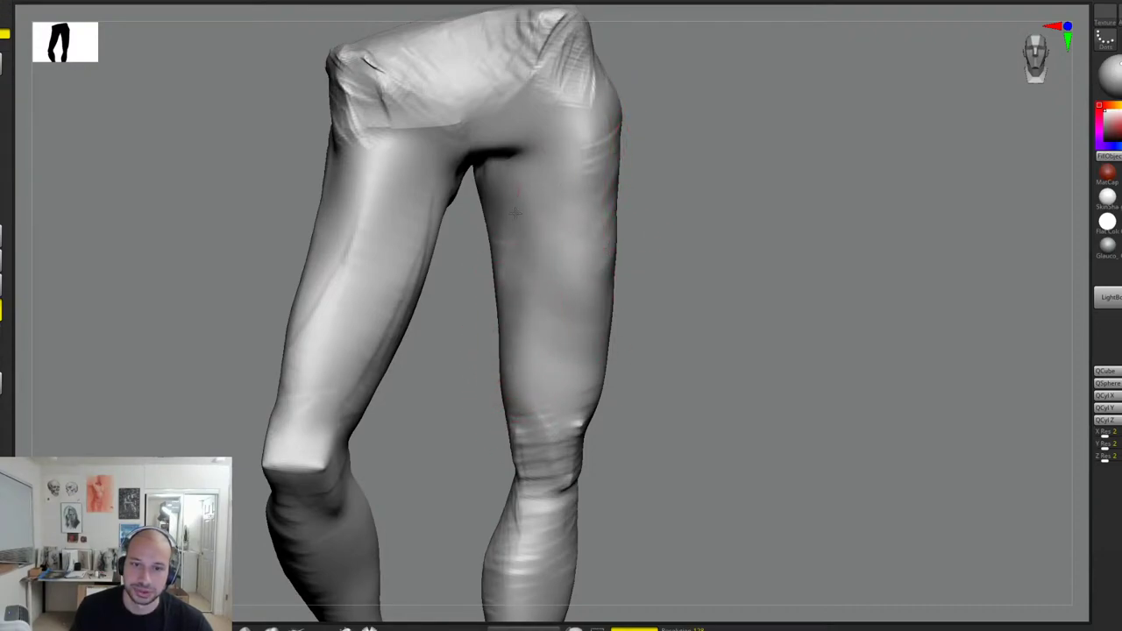
pyautogui.moveTo(663, 166); pyautogui.dragTo(703, 170)
pyautogui.moveTo(561, 168)
pyautogui.mouseDown()
pyautogui.moveTo(507, 458)
pyautogui.moveTo(504, 447)
pyautogui.mouseUp()
pyautogui.moveTo(595, 377)
pyautogui.mouseDown()
pyautogui.moveTo(621, 376)
pyautogui.moveTo(579, 382)
pyautogui.moveTo(659, 315)
pyautogui.moveTo(642, 319)
pyautogui.mouseUp()
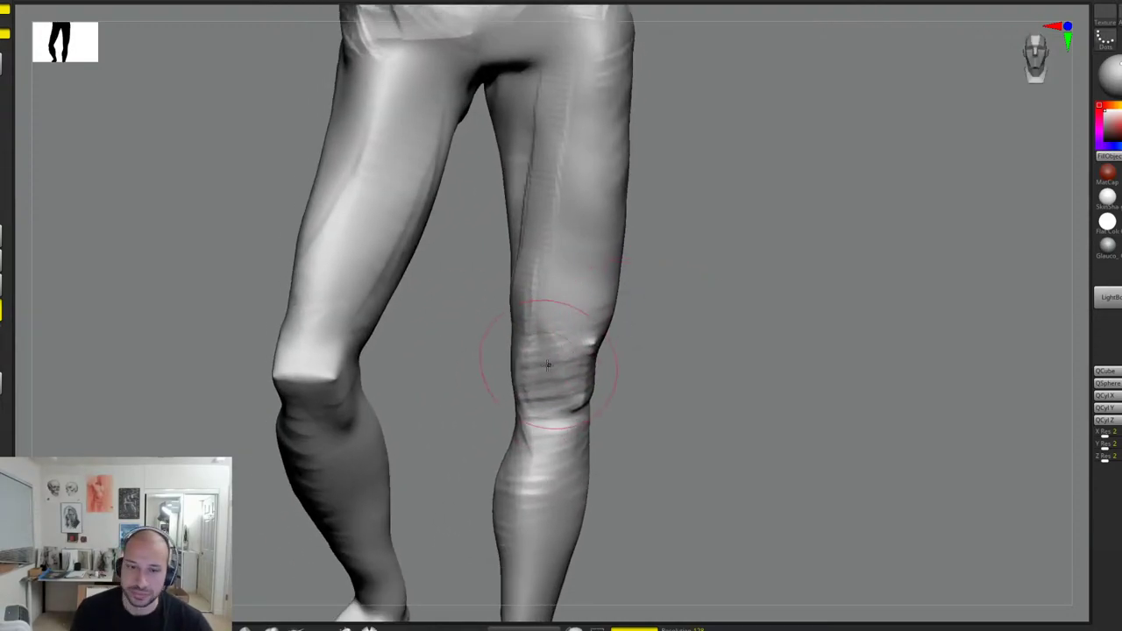
pyautogui.moveTo(547, 365)
pyautogui.mouseDown()
pyautogui.moveTo(589, 363)
pyautogui.moveTo(597, 378)
pyautogui.mouseUp()
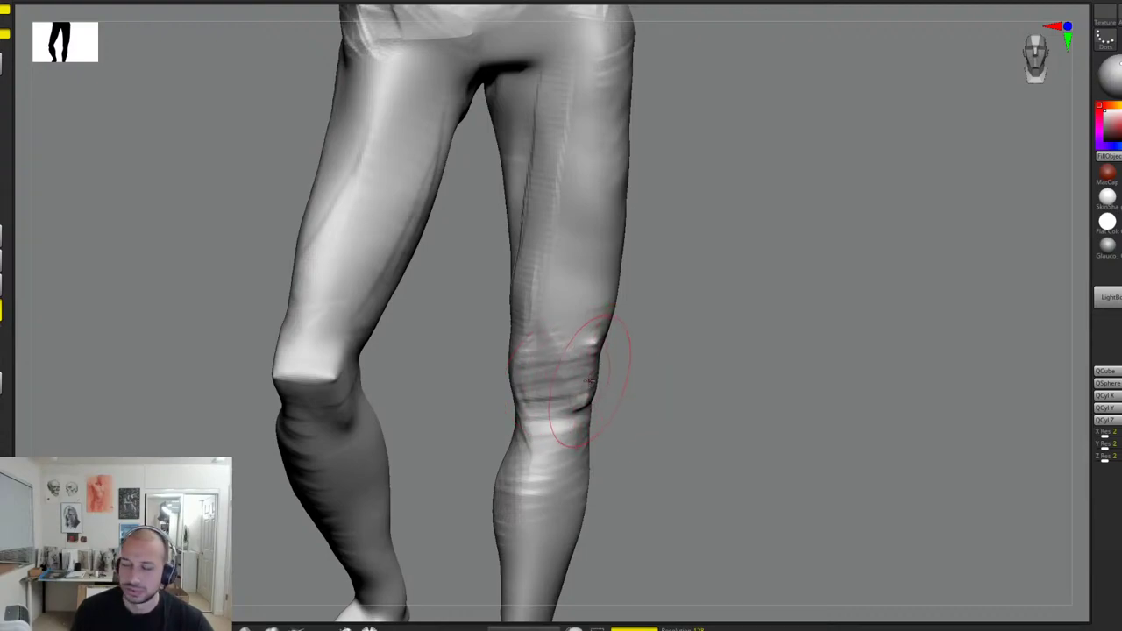
# Step: Smooth the front of the straight leg's thigh and refine its inner contour up to the groin
pyautogui.moveTo(556, 269)
pyautogui.mouseDown()
pyautogui.moveTo(572, 256)
pyautogui.moveTo(606, 154)
pyautogui.moveTo(591, 103)
pyautogui.moveTo(620, 86)
pyautogui.mouseUp()
pyautogui.keyDown('alt'); pyautogui.moveTo(673, 118); pyautogui.dragTo(654, 219); pyautogui.keyUp('alt')
pyautogui.keyDown('shift'); pyautogui.moveTo(561, 263); pyautogui.dragTo(585, 177); pyautogui.keyUp('shift')
pyautogui.moveTo(570, 290)
pyautogui.keyDown('shift'); pyautogui.mouseDown()
pyautogui.moveTo(525, 373)
pyautogui.moveTo(491, 331)
pyautogui.moveTo(498, 322)
pyautogui.mouseUp(); pyautogui.keyUp('shift')
pyautogui.moveTo(506, 246); pyautogui.dragTo(492, 203)
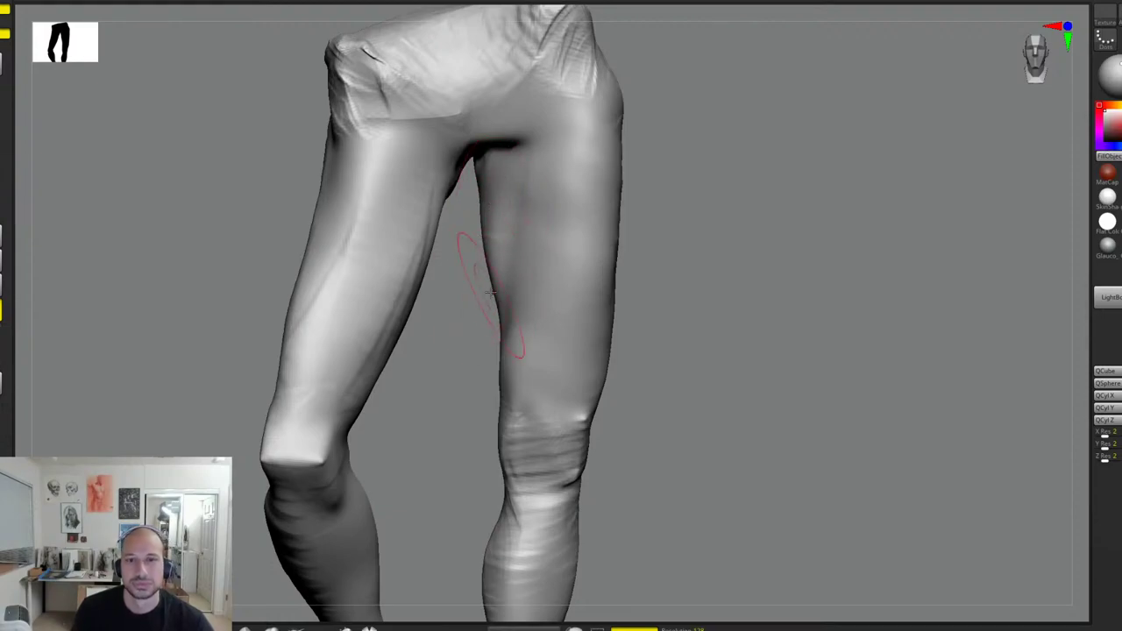
pyautogui.moveTo(492, 250); pyautogui.dragTo(487, 204)
# Step: Build up a rounded volume at the crotch between the two thighs
pyautogui.keyDown('alt'); pyautogui.moveTo(683, 203); pyautogui.dragTo(709, 231); pyautogui.keyUp('alt')
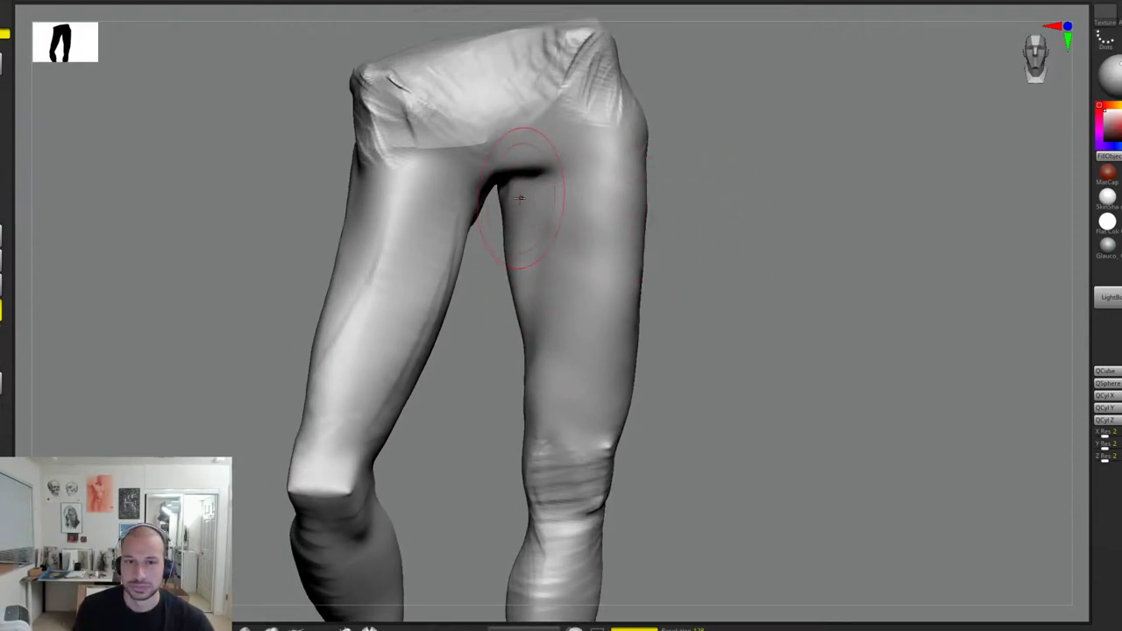
pyautogui.moveTo(491, 174)
pyautogui.mouseDown()
pyautogui.moveTo(537, 168)
pyautogui.moveTo(495, 166)
pyautogui.moveTo(534, 135)
pyautogui.mouseUp()
pyautogui.keyDown('alt'); pyautogui.moveTo(675, 162); pyautogui.dragTo(669, 198); pyautogui.keyUp('alt')
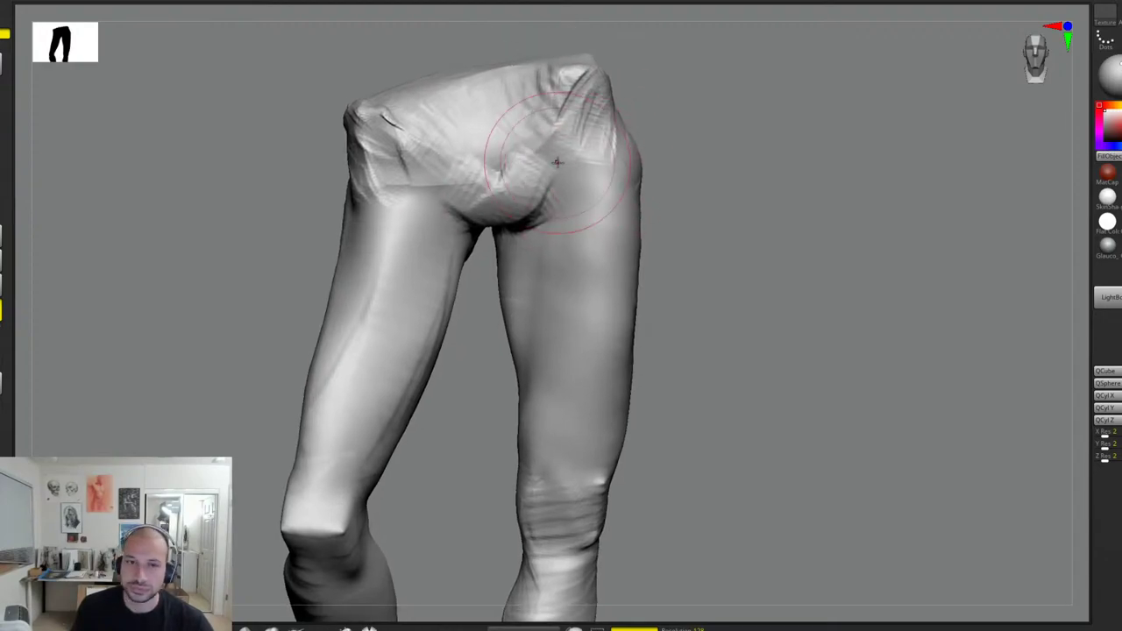
# Step: Sculpt the top front of the straight leg's thigh below the hip point and smooth the crotch volume
pyautogui.moveTo(558, 132)
pyautogui.mouseDown()
pyautogui.moveTo(544, 200)
pyautogui.moveTo(597, 120)
pyautogui.moveTo(570, 205)
pyautogui.mouseUp()
pyautogui.moveTo(605, 145); pyautogui.dragTo(586, 224)
pyautogui.moveTo(405, 186)
pyautogui.keyDown('shift'); pyautogui.mouseDown()
pyautogui.moveTo(466, 226)
pyautogui.moveTo(506, 229)
pyautogui.mouseUp(); pyautogui.keyUp('shift')
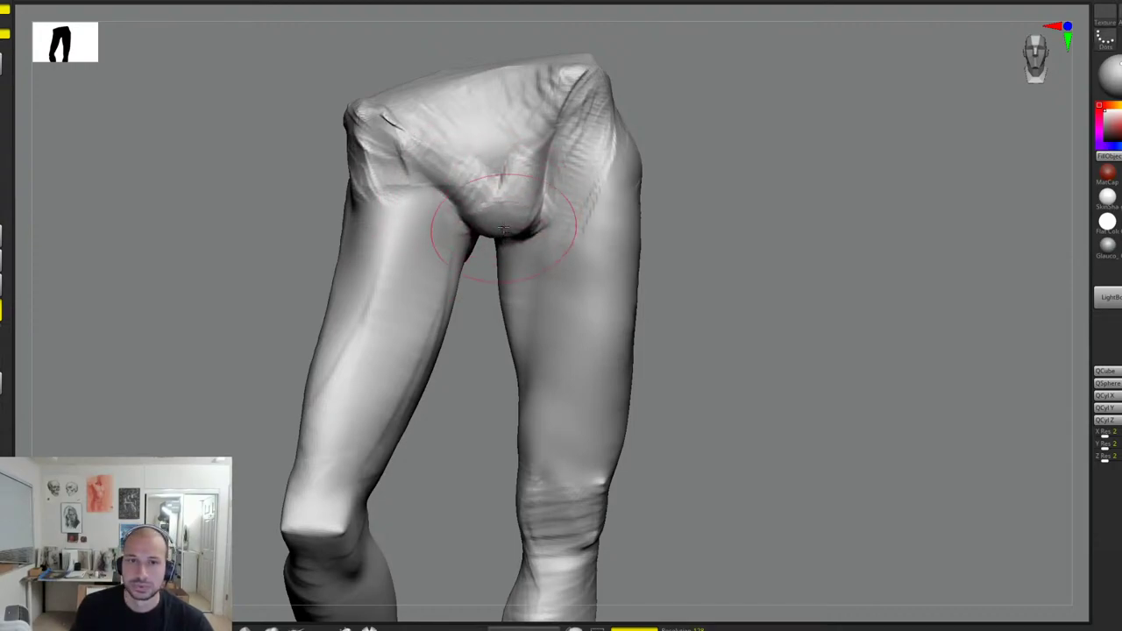
pyautogui.moveTo(529, 172); pyautogui.dragTo(534, 184)
pyautogui.keyDown('shift'); pyautogui.moveTo(500, 263); pyautogui.dragTo(526, 310); pyautogui.keyUp('shift')
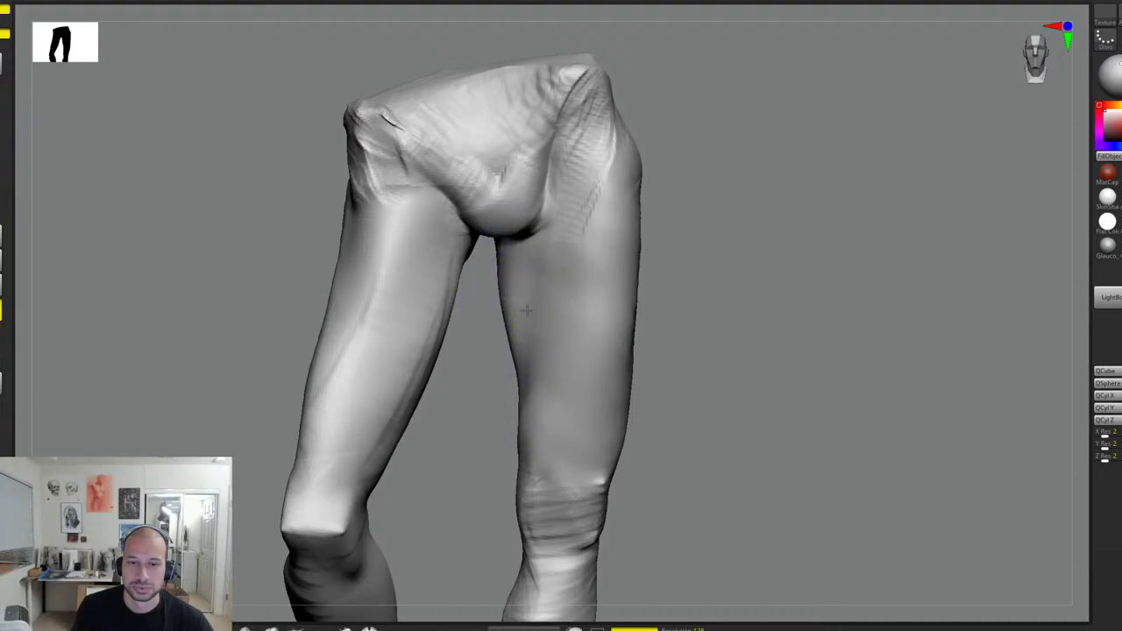
# Step: Deepen the straight leg's groin crease with strokes down the upper thigh and rework the fold below the bent leg's hip
pyautogui.moveTo(624, 258); pyautogui.dragTo(656, 233, button='right')
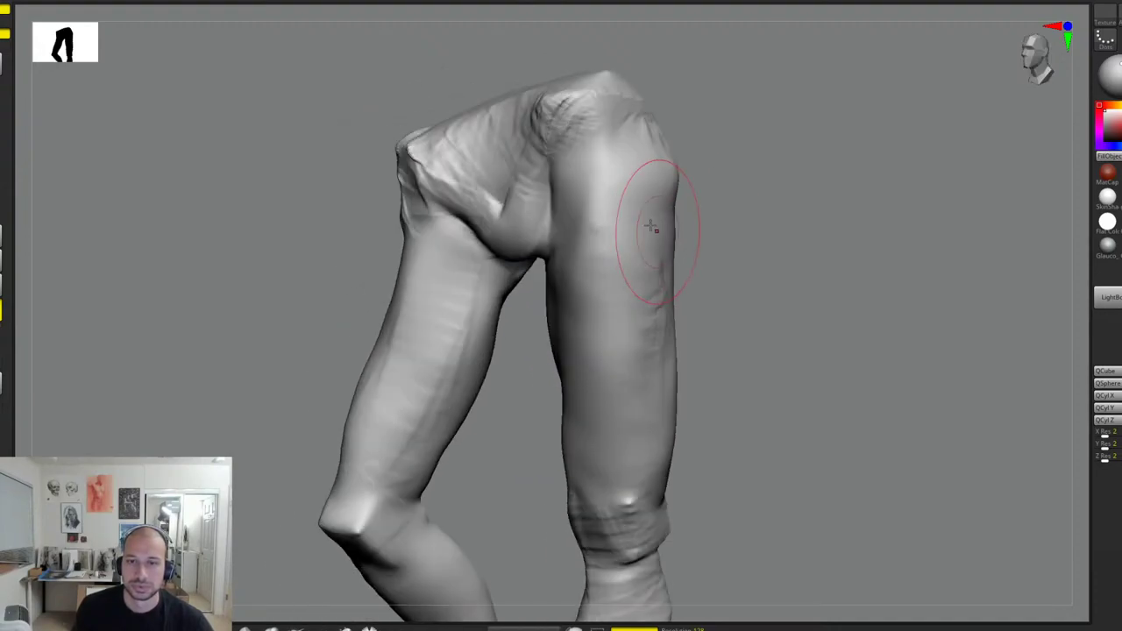
pyautogui.moveTo(714, 170); pyautogui.dragTo(582, 100, button='right')
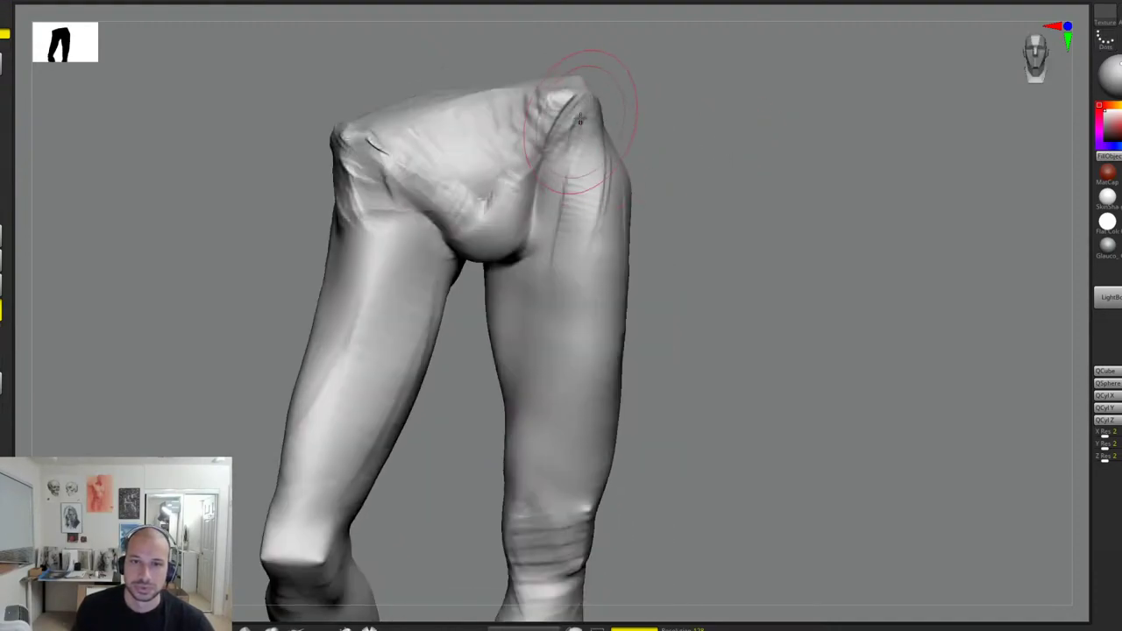
pyautogui.moveTo(572, 186); pyautogui.dragTo(530, 249)
pyautogui.keyDown('alt'); pyautogui.moveTo(540, 207); pyautogui.dragTo(535, 228); pyautogui.keyUp('alt')
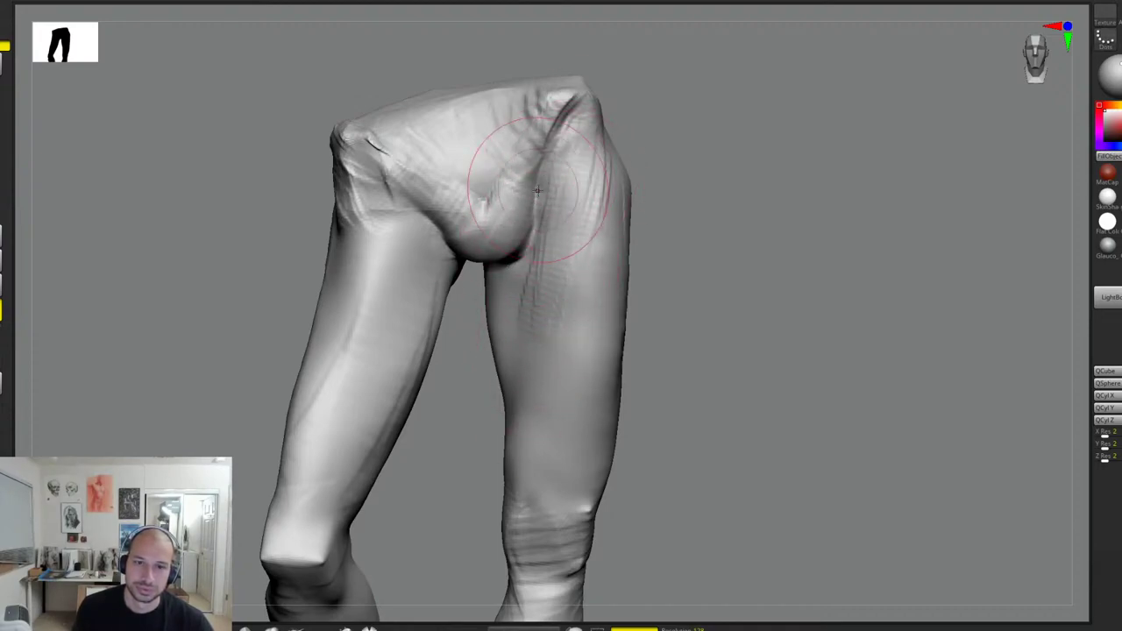
pyautogui.keyDown('shift'); pyautogui.moveTo(409, 254); pyautogui.dragTo(377, 212); pyautogui.keyUp('shift')
pyautogui.moveTo(339, 179)
pyautogui.mouseDown()
pyautogui.moveTo(336, 158)
pyautogui.moveTo(355, 210)
pyautogui.moveTo(347, 226)
pyautogui.moveTo(358, 166)
pyautogui.moveTo(386, 214)
pyautogui.mouseUp()
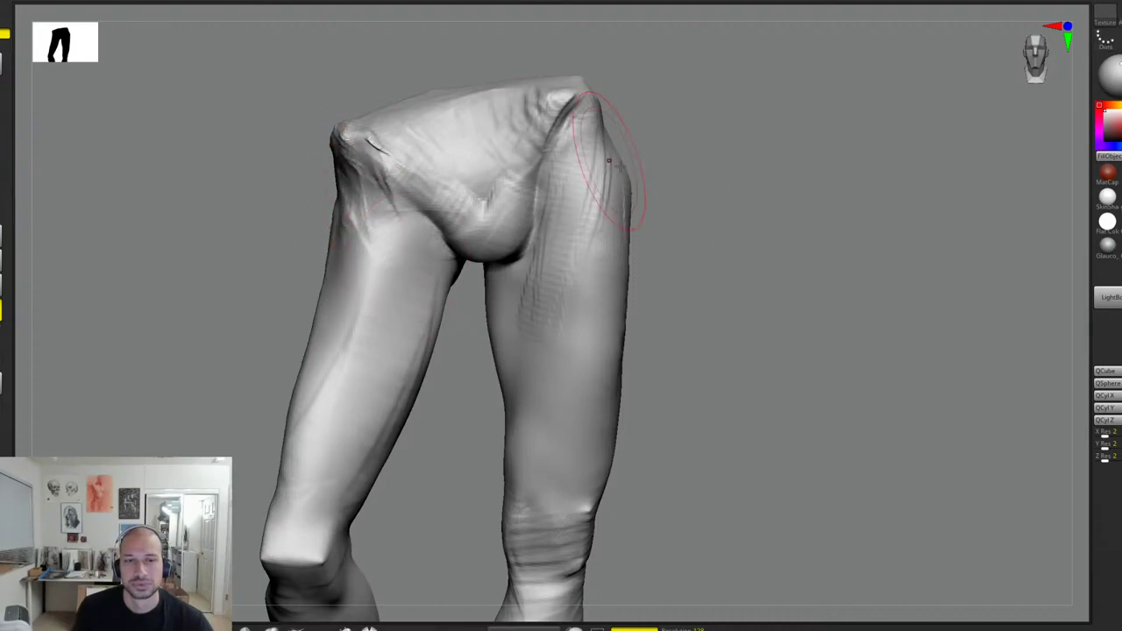
# Step: Adjust the outer hip contour of the straight leg from the front and the side
pyautogui.keyDown('alt'); pyautogui.moveTo(699, 265); pyautogui.dragTo(523, 209); pyautogui.keyUp('alt')
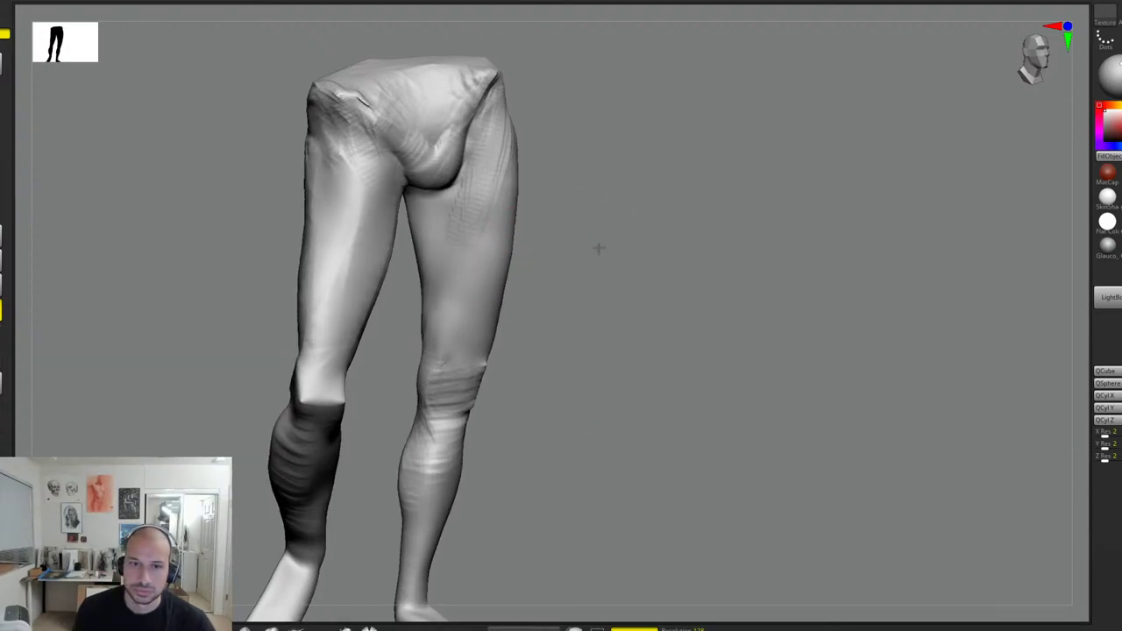
pyautogui.moveTo(598, 246)
pyautogui.mouseDown()
pyautogui.moveTo(476, 146)
pyautogui.moveTo(487, 123)
pyautogui.mouseUp()
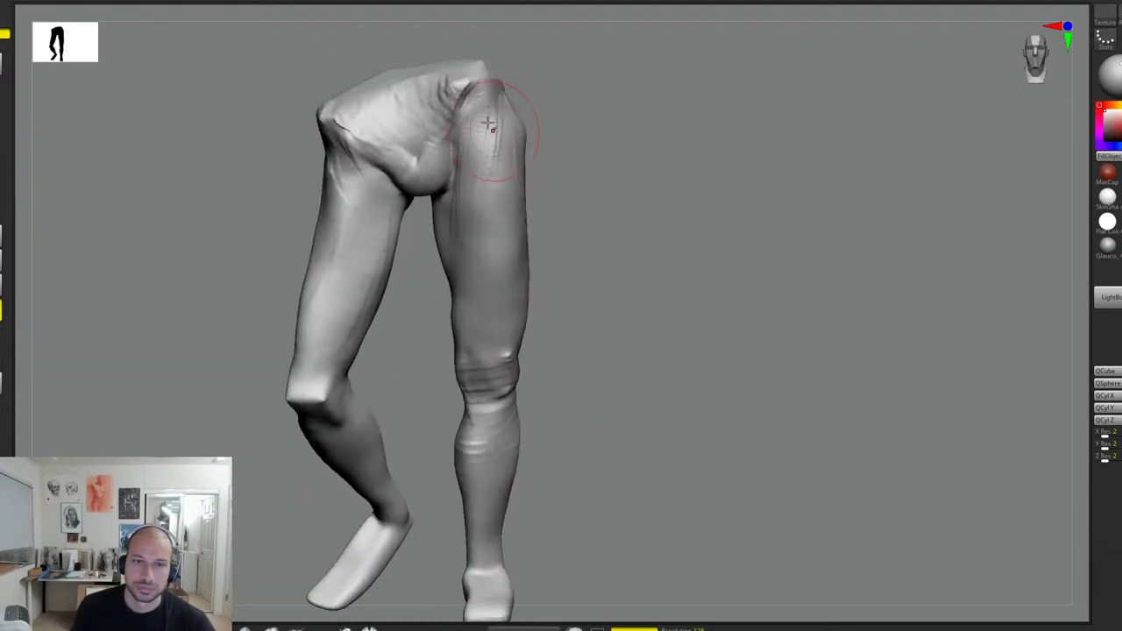
pyautogui.moveTo(552, 152); pyautogui.dragTo(531, 161)
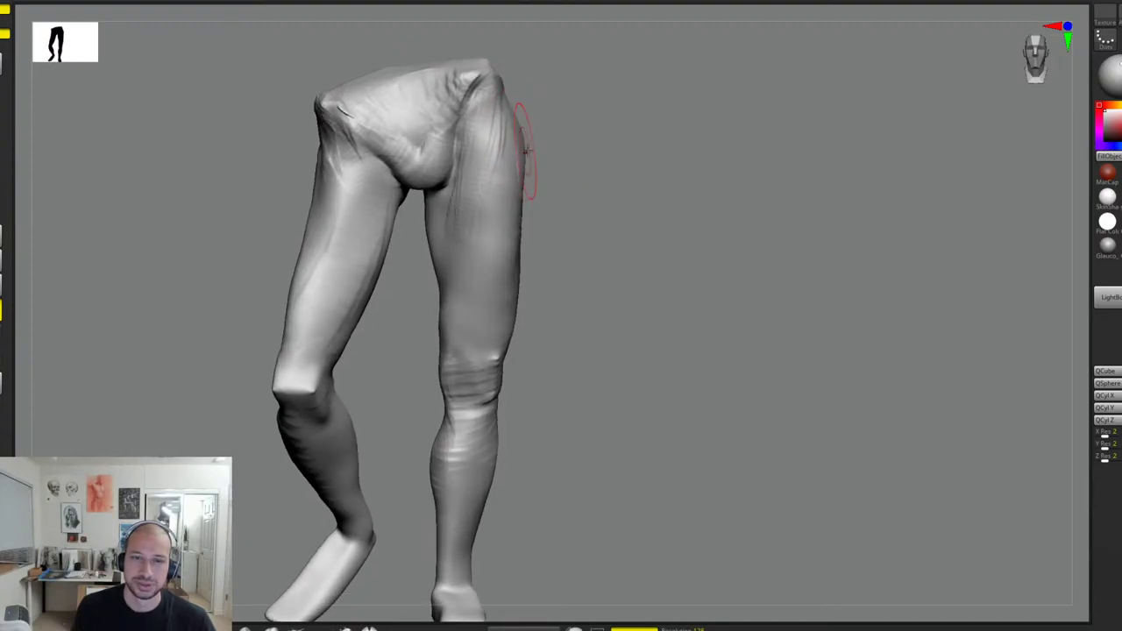
pyautogui.moveTo(526, 155)
pyautogui.mouseDown()
pyautogui.moveTo(527, 179)
pyautogui.moveTo(547, 161)
pyautogui.mouseUp()
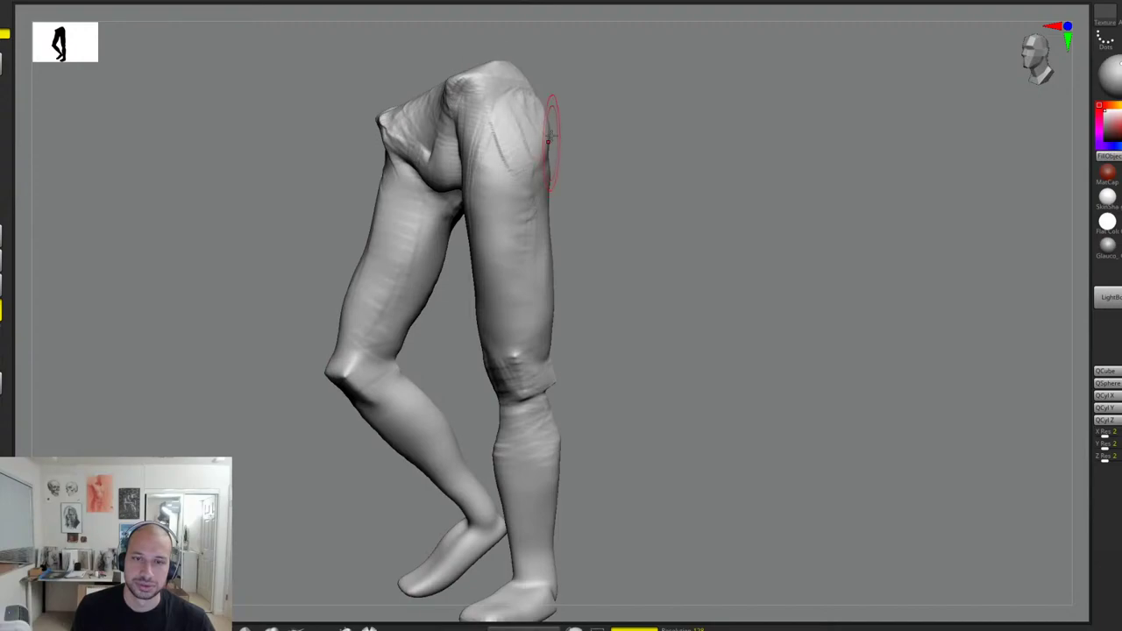
pyautogui.moveTo(625, 110); pyautogui.dragTo(565, 117)
# Step: Build up the back of the pelvis along its upper rim and above the straight leg's hip
pyautogui.keyDown('alt'); pyautogui.moveTo(740, 77); pyautogui.dragTo(633, 156); pyautogui.keyUp('alt')
pyautogui.moveTo(573, 104)
pyautogui.mouseDown()
pyautogui.moveTo(516, 150)
pyautogui.moveTo(581, 143)
pyautogui.moveTo(546, 133)
pyautogui.moveTo(597, 118)
pyautogui.moveTo(615, 131)
pyautogui.moveTo(503, 151)
pyautogui.mouseUp()
pyautogui.moveTo(602, 128); pyautogui.dragTo(577, 143)
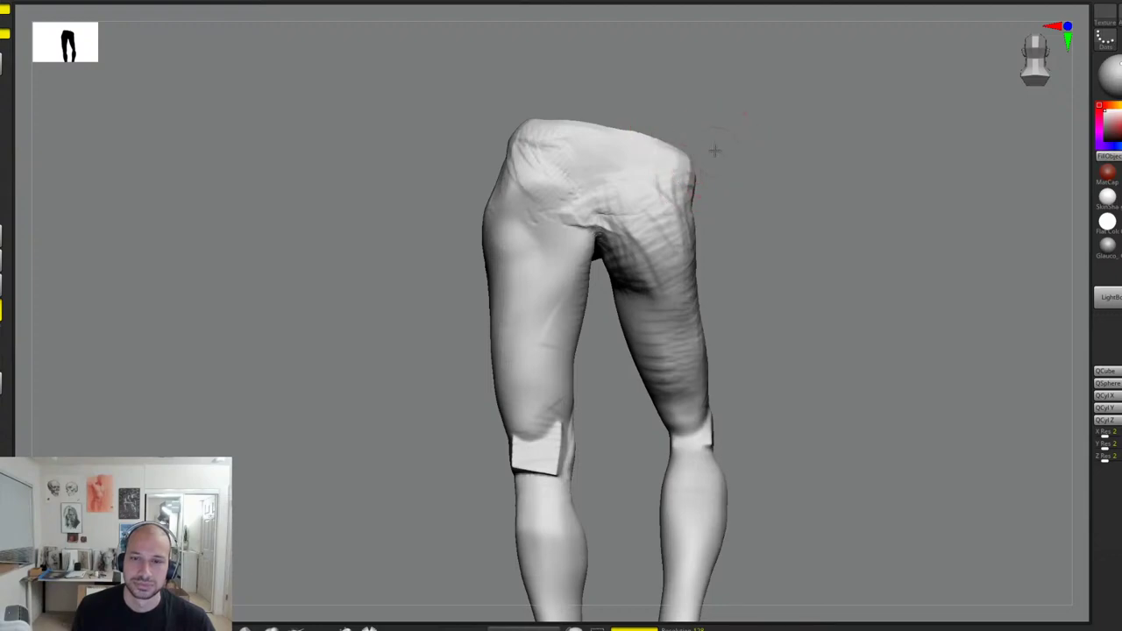
pyautogui.moveTo(714, 143); pyautogui.dragTo(546, 113)
pyautogui.moveTo(685, 118); pyautogui.dragTo(671, 118)
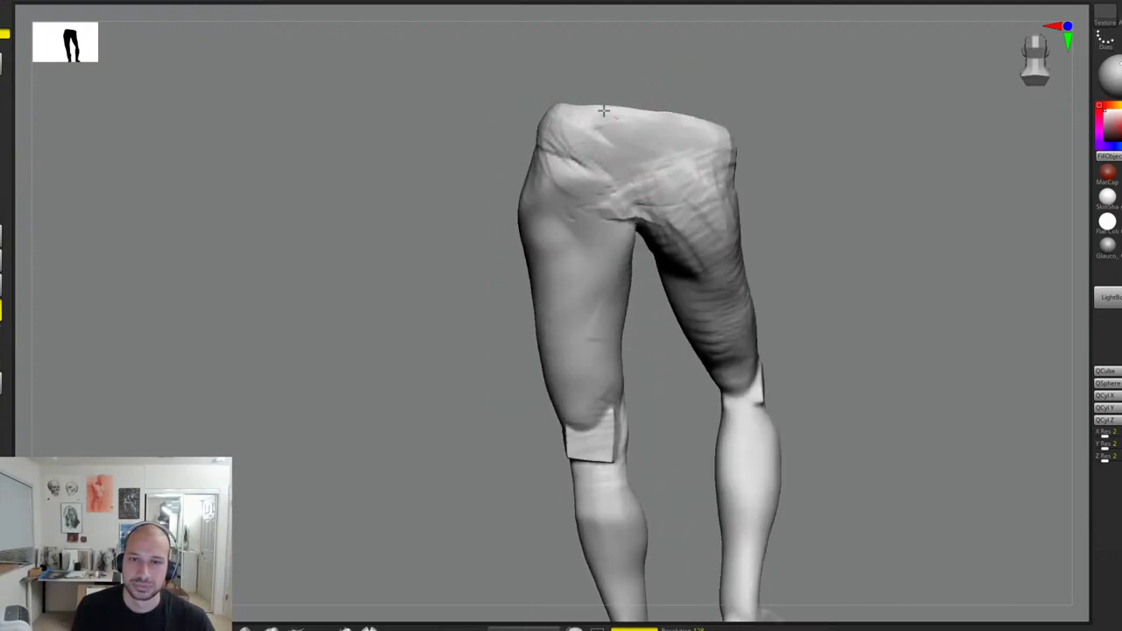
# Step: Sculpt both buttocks from the lower back toward the gluteal fold and smooth the bent leg's hip
pyautogui.moveTo(608, 182); pyautogui.dragTo(630, 211)
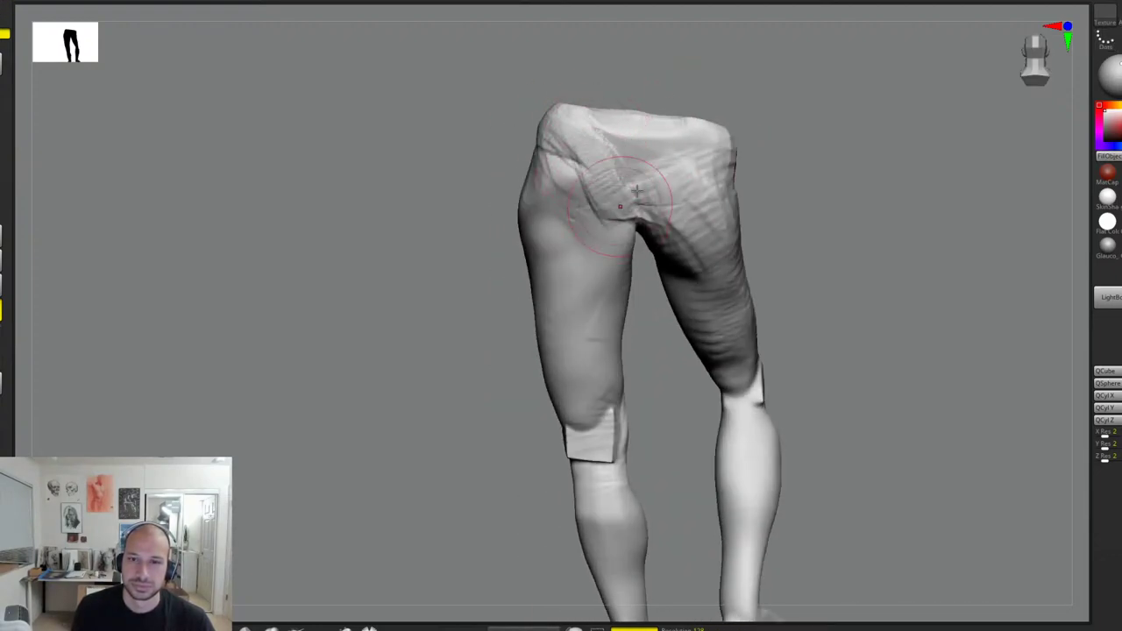
pyautogui.moveTo(699, 137); pyautogui.dragTo(643, 211)
pyautogui.moveTo(708, 173)
pyautogui.mouseDown()
pyautogui.moveTo(680, 235)
pyautogui.moveTo(647, 191)
pyautogui.moveTo(686, 253)
pyautogui.mouseUp()
pyautogui.moveTo(789, 224); pyautogui.dragTo(702, 223)
pyautogui.moveTo(667, 189)
pyautogui.mouseDown()
pyautogui.moveTo(660, 229)
pyautogui.moveTo(653, 162)
pyautogui.moveTo(666, 219)
pyautogui.moveTo(714, 202)
pyautogui.moveTo(701, 232)
pyautogui.mouseUp()
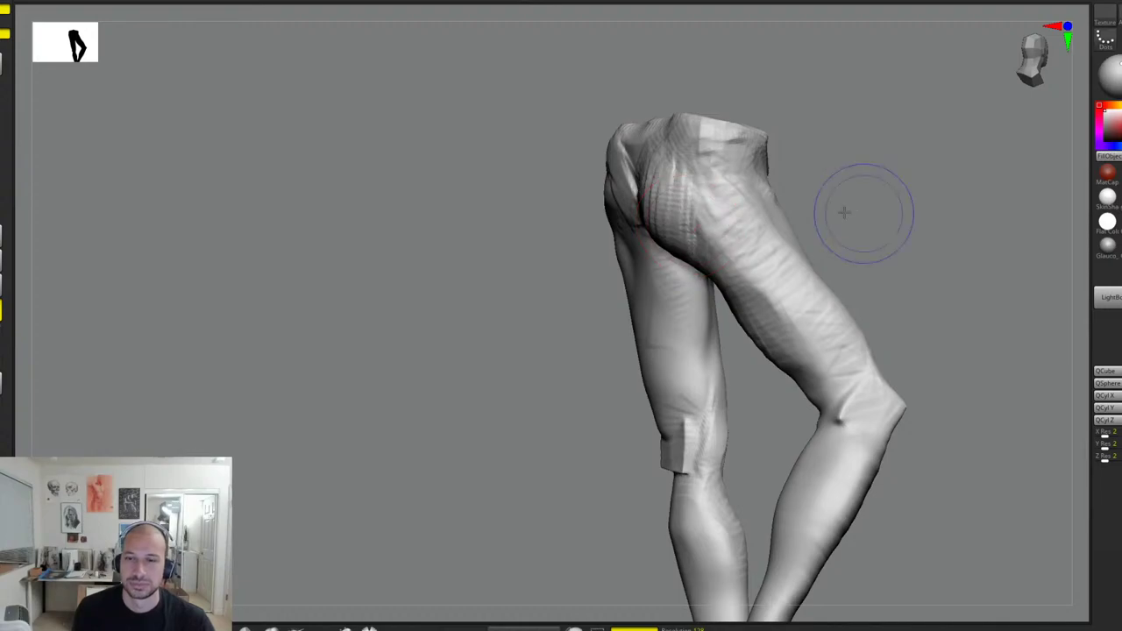
pyautogui.moveTo(845, 213); pyautogui.dragTo(772, 215)
pyautogui.moveTo(692, 167)
pyautogui.mouseDown()
pyautogui.moveTo(675, 118)
pyautogui.moveTo(689, 167)
pyautogui.moveTo(671, 201)
pyautogui.mouseUp()
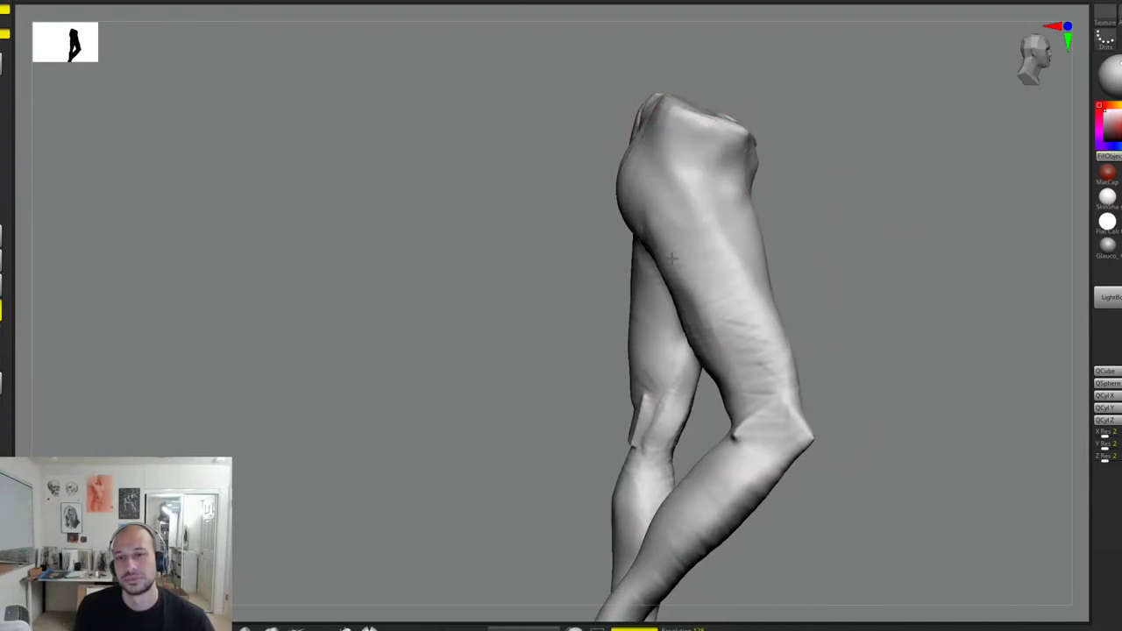
# Step: Define the long muscle line along the bent leg's outer rear thigh from the buttock down to the knee
pyautogui.moveTo(659, 227); pyautogui.dragTo(691, 307)
pyautogui.moveTo(672, 266); pyautogui.dragTo(724, 356)
pyautogui.keyDown('alt'); pyautogui.moveTo(816, 294); pyautogui.dragTo(775, 232); pyautogui.keyUp('alt')
pyautogui.moveTo(684, 393); pyautogui.dragTo(697, 356)
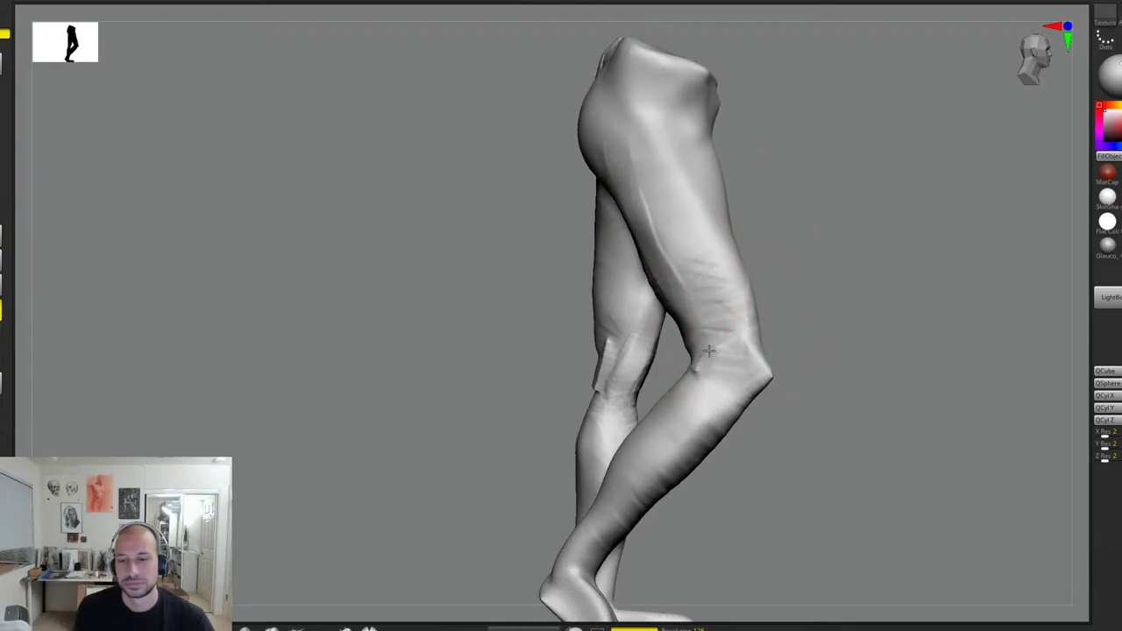
# Step: Round off the bent leg's kneecap and soften the area around the knee
pyautogui.moveTo(802, 351)
pyautogui.mouseDown()
pyautogui.moveTo(814, 325)
pyautogui.moveTo(742, 383)
pyautogui.moveTo(747, 405)
pyautogui.mouseUp()
pyautogui.moveTo(855, 359)
pyautogui.mouseDown()
pyautogui.moveTo(866, 328)
pyautogui.moveTo(771, 308)
pyautogui.moveTo(720, 338)
pyautogui.moveTo(724, 349)
pyautogui.mouseUp()
pyautogui.moveTo(776, 325); pyautogui.dragTo(816, 320)
pyautogui.moveTo(719, 323)
pyautogui.mouseDown()
pyautogui.moveTo(695, 348)
pyautogui.moveTo(664, 313)
pyautogui.moveTo(658, 268)
pyautogui.moveTo(661, 321)
pyautogui.moveTo(639, 172)
pyautogui.moveTo(664, 190)
pyautogui.moveTo(725, 131)
pyautogui.mouseUp()
# Step: Build up the bent leg's upper inner thigh just below the groin
pyautogui.moveTo(565, 156)
pyautogui.mouseDown()
pyautogui.moveTo(675, 276)
pyautogui.moveTo(585, 203)
pyautogui.moveTo(679, 303)
pyautogui.mouseUp()
pyautogui.moveTo(550, 137)
pyautogui.mouseDown()
pyautogui.moveTo(684, 316)
pyautogui.moveTo(598, 181)
pyautogui.mouseUp()
pyautogui.moveTo(761, 213)
pyautogui.mouseDown()
pyautogui.moveTo(862, 216)
pyautogui.moveTo(825, 210)
pyautogui.mouseUp()
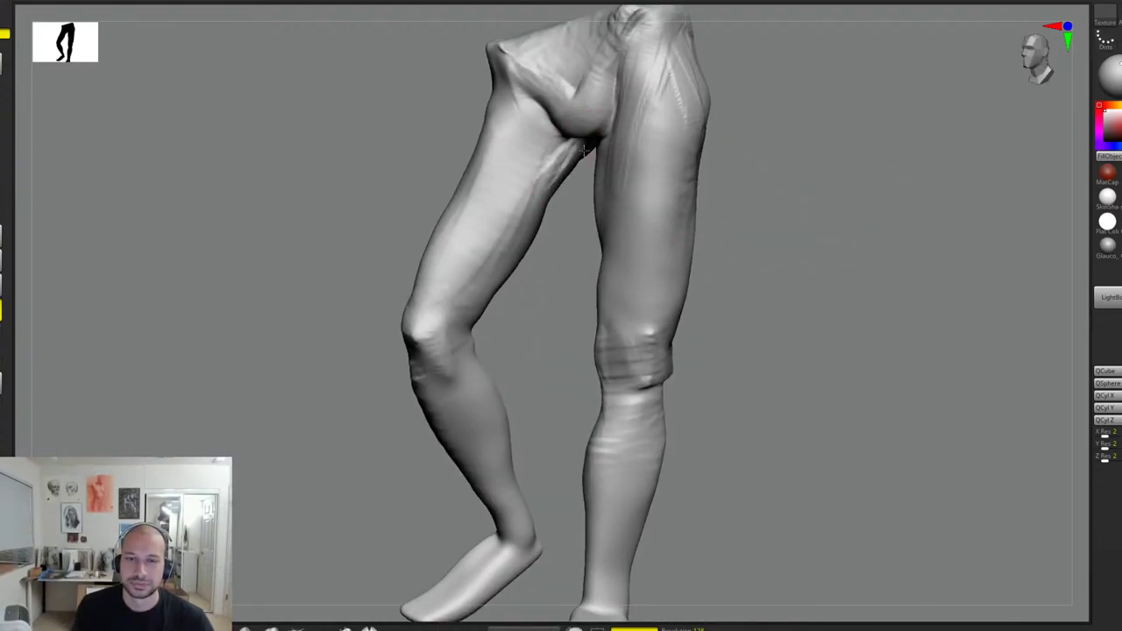
pyautogui.moveTo(584, 151)
pyautogui.mouseDown()
pyautogui.moveTo(545, 179)
pyautogui.moveTo(554, 188)
pyautogui.moveTo(570, 176)
pyautogui.mouseUp()
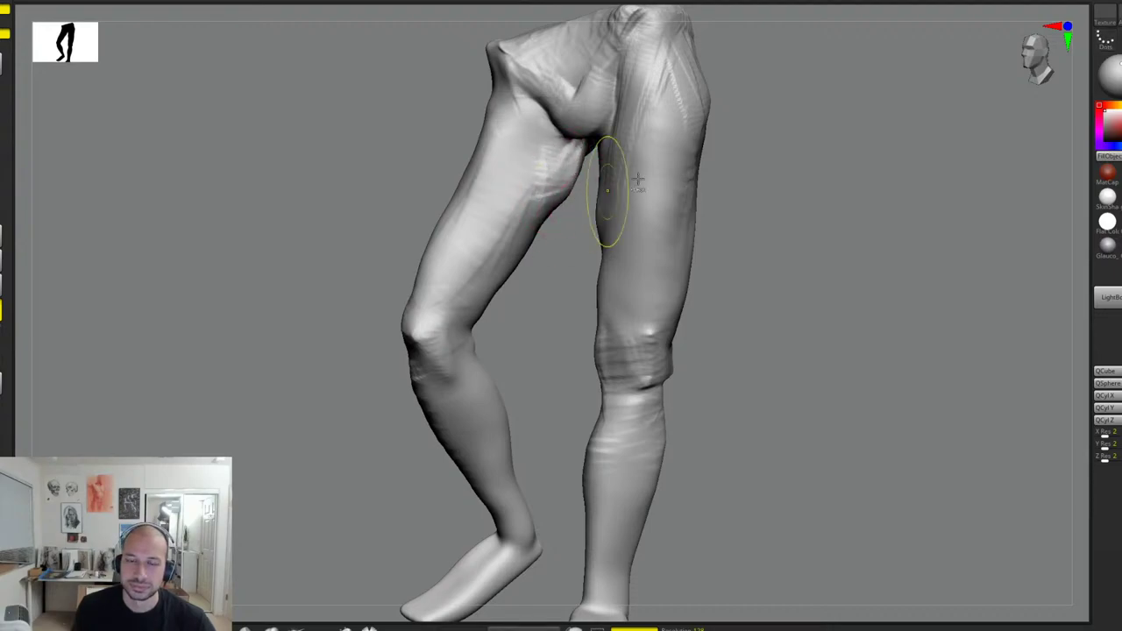
# Step: Mask the straight leg's thigh, then fill out and smooth the bent leg's inner thigh
pyautogui.moveTo(745, 163); pyautogui.dragTo(779, 158)
pyautogui.keyDown('ctrl'); pyautogui.moveTo(819, 60); pyautogui.dragTo(581, 353); pyautogui.keyUp('ctrl')
pyautogui.moveTo(802, 237)
pyautogui.mouseDown()
pyautogui.moveTo(763, 239)
pyautogui.moveTo(772, 213)
pyautogui.mouseUp()
pyautogui.moveTo(582, 169)
pyautogui.mouseDown()
pyautogui.moveTo(545, 226)
pyautogui.moveTo(539, 267)
pyautogui.mouseUp()
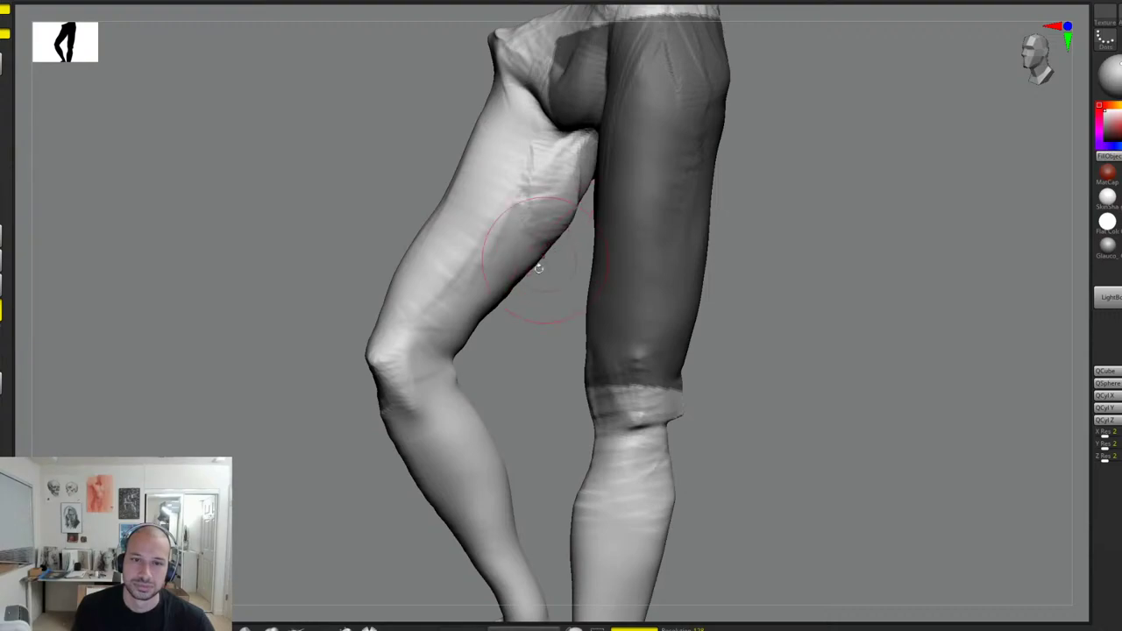
pyautogui.moveTo(509, 145)
pyautogui.mouseDown()
pyautogui.moveTo(513, 219)
pyautogui.moveTo(526, 189)
pyautogui.mouseUp()
pyautogui.moveTo(538, 137)
pyautogui.mouseDown()
pyautogui.moveTo(547, 198)
pyautogui.moveTo(576, 180)
pyautogui.moveTo(563, 200)
pyautogui.moveTo(634, 214)
pyautogui.mouseUp()
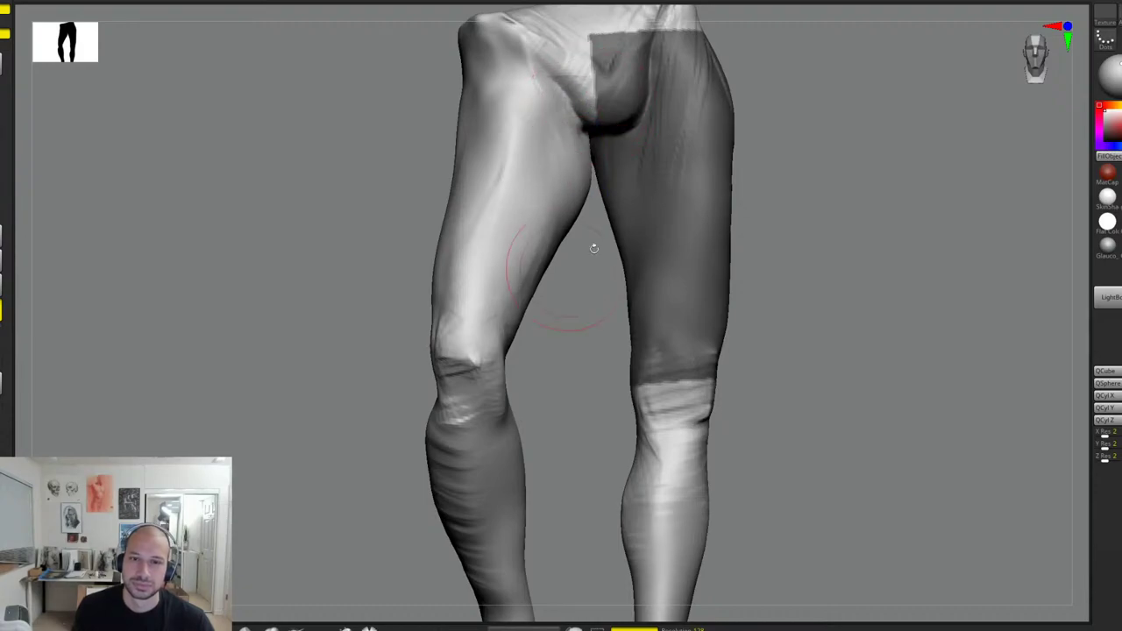
pyautogui.moveTo(593, 249); pyautogui.dragTo(815, 268)
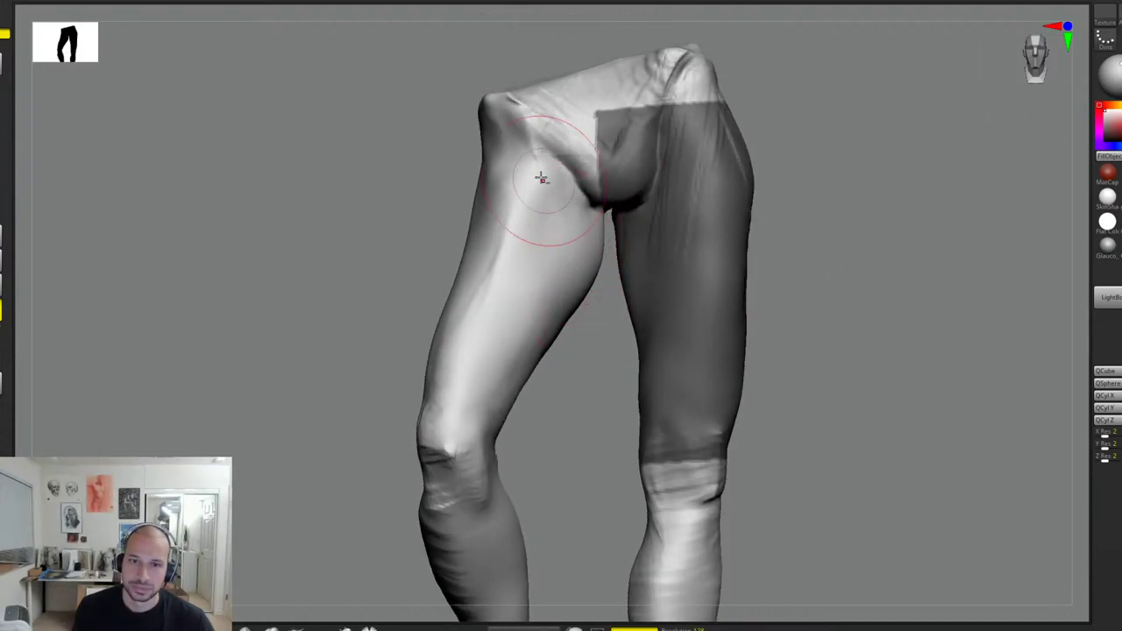
# Step: Carve a groove down the bent leg's front thigh from the hip point toward the inner thigh
pyautogui.moveTo(550, 230); pyautogui.dragTo(532, 164)
pyautogui.keyDown('alt'); pyautogui.moveTo(534, 215); pyautogui.dragTo(527, 144); pyautogui.keyUp('alt')
pyautogui.moveTo(535, 265)
pyautogui.keyDown('alt'); pyautogui.mouseDown()
pyautogui.moveTo(527, 136)
pyautogui.moveTo(535, 297)
pyautogui.mouseUp(); pyautogui.keyUp('alt')
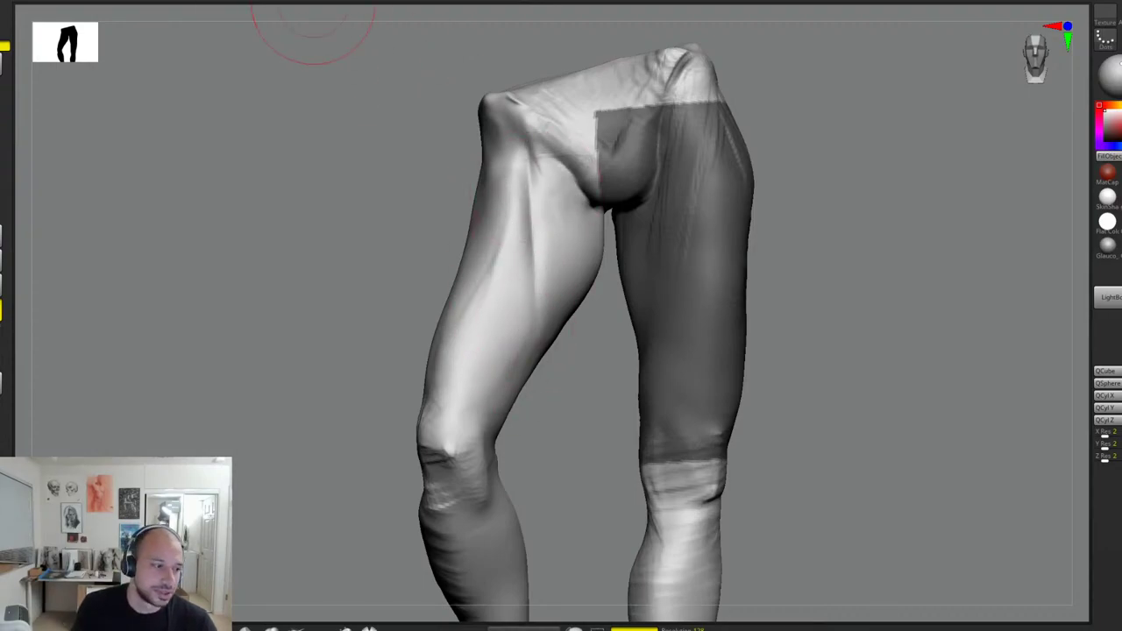
# Step: Sculpt diagonal muscle strokes over the bent leg's front thigh from below the hip to the knee
pyautogui.moveTo(772, 259); pyautogui.dragTo(807, 242)
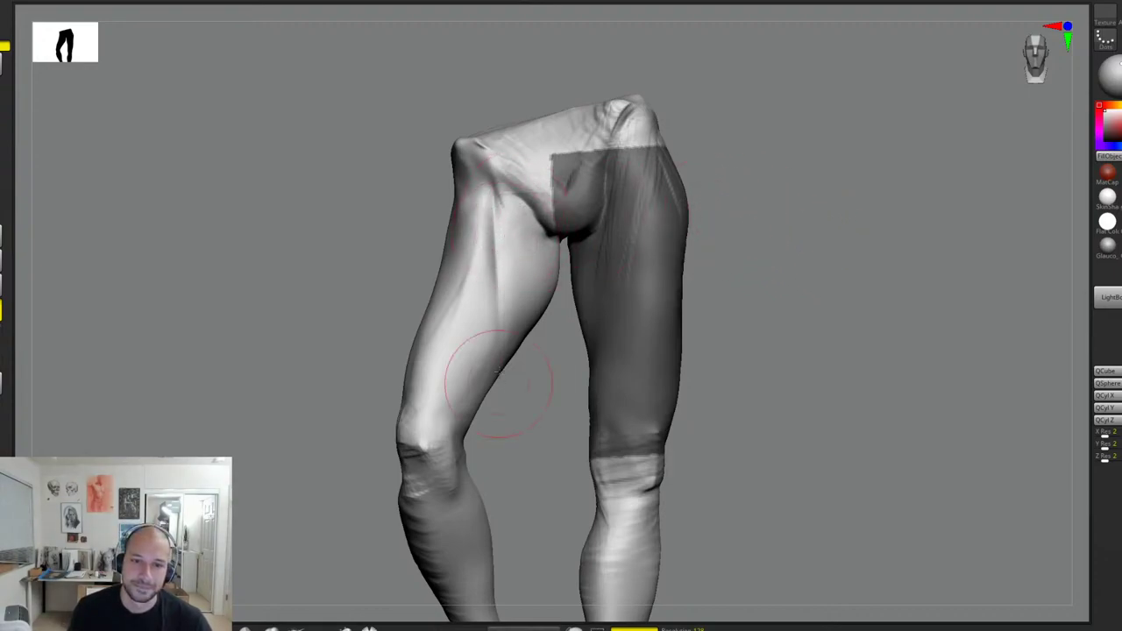
pyautogui.moveTo(500, 281)
pyautogui.mouseDown()
pyautogui.moveTo(442, 430)
pyautogui.moveTo(508, 254)
pyautogui.moveTo(418, 394)
pyautogui.moveTo(423, 421)
pyautogui.mouseUp()
pyautogui.moveTo(461, 246)
pyautogui.mouseDown()
pyautogui.moveTo(442, 325)
pyautogui.moveTo(473, 263)
pyautogui.moveTo(514, 346)
pyautogui.moveTo(544, 302)
pyautogui.mouseUp()
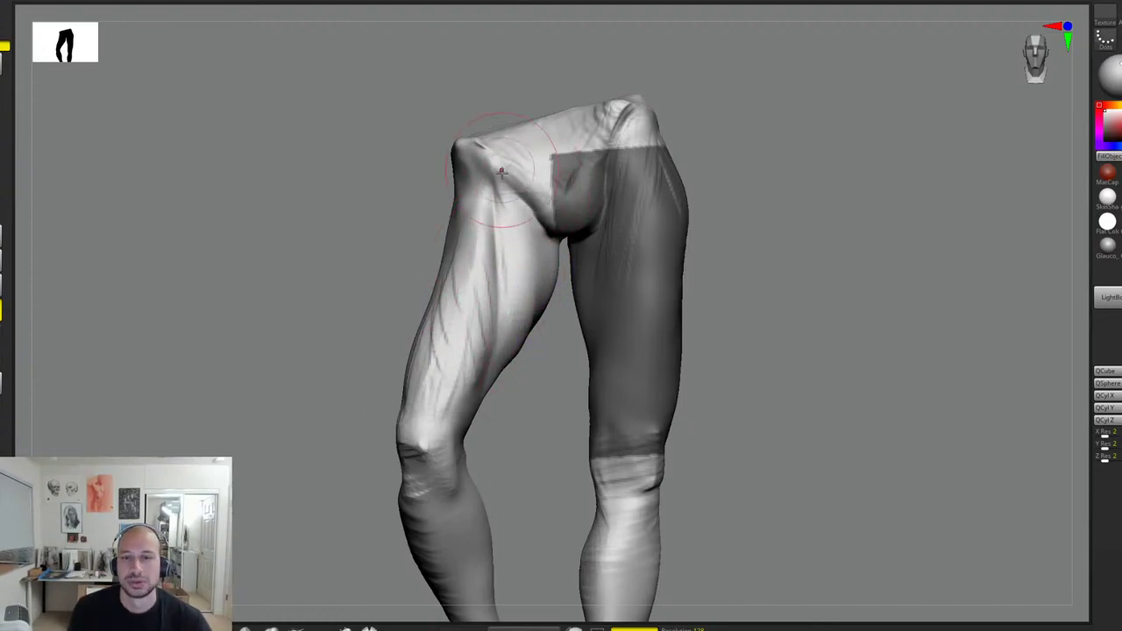
# Step: Clear the mask, sculpt a band of volume across the lower pelvis between the hips, and smooth the bent leg's hip
pyautogui.moveTo(773, 179)
pyautogui.keyDown('alt'); pyautogui.mouseDown()
pyautogui.moveTo(782, 201)
pyautogui.moveTo(770, 175)
pyautogui.mouseUp(); pyautogui.keyUp('alt')
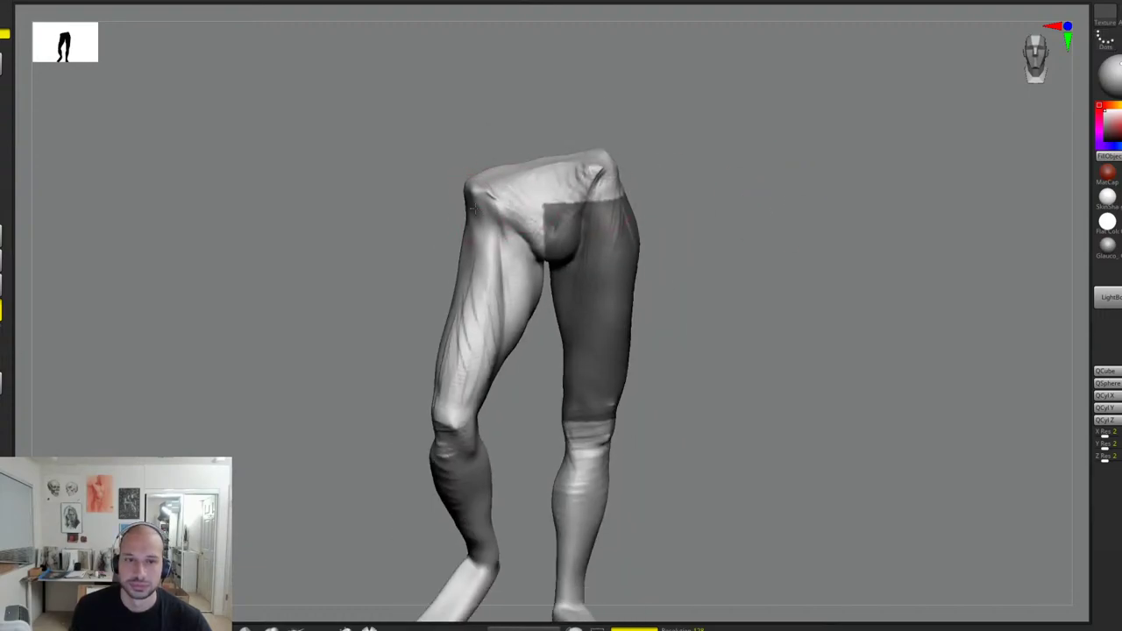
pyautogui.keyDown('ctrl'); pyautogui.click(692, 196); pyautogui.keyUp('ctrl')
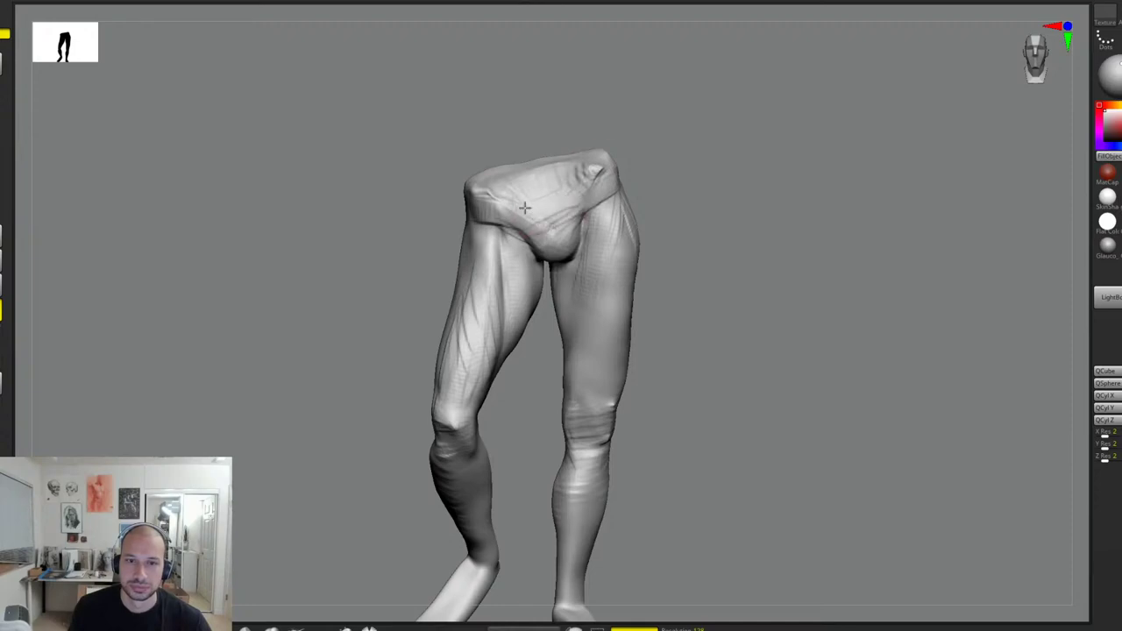
pyautogui.moveTo(560, 235); pyautogui.dragTo(550, 258)
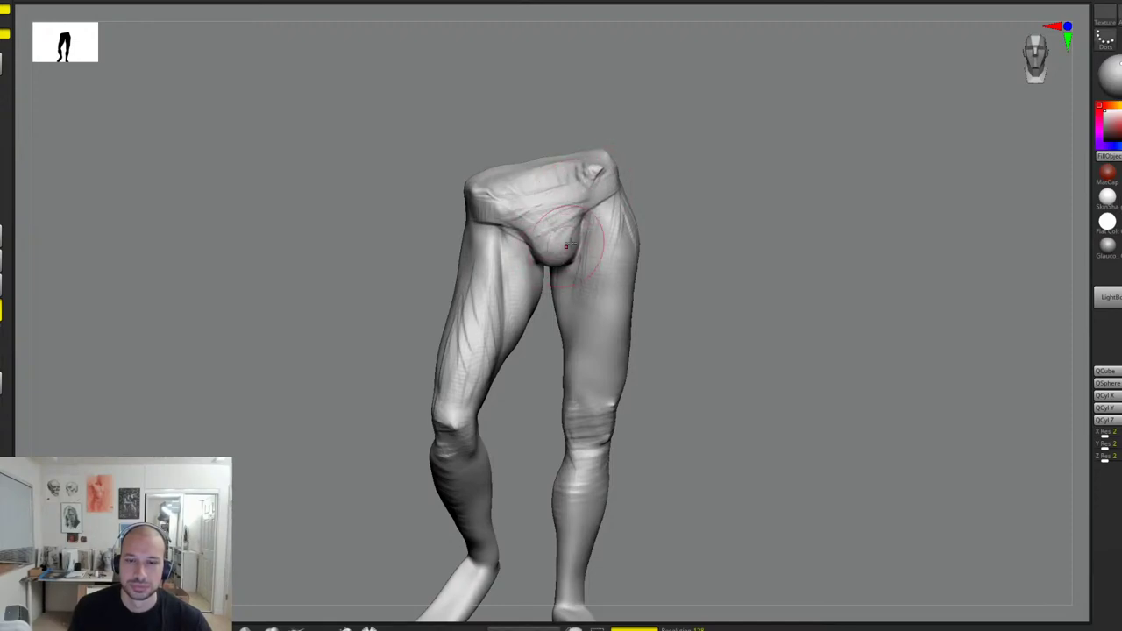
pyautogui.keyDown('alt'); pyautogui.moveTo(716, 307); pyautogui.dragTo(744, 288); pyautogui.keyUp('alt')
pyautogui.moveTo(464, 210)
pyautogui.keyDown('shift'); pyautogui.mouseDown()
pyautogui.moveTo(438, 263)
pyautogui.moveTo(416, 228)
pyautogui.moveTo(425, 245)
pyautogui.moveTo(413, 289)
pyautogui.moveTo(438, 237)
pyautogui.moveTo(517, 233)
pyautogui.mouseUp(); pyautogui.keyUp('shift')
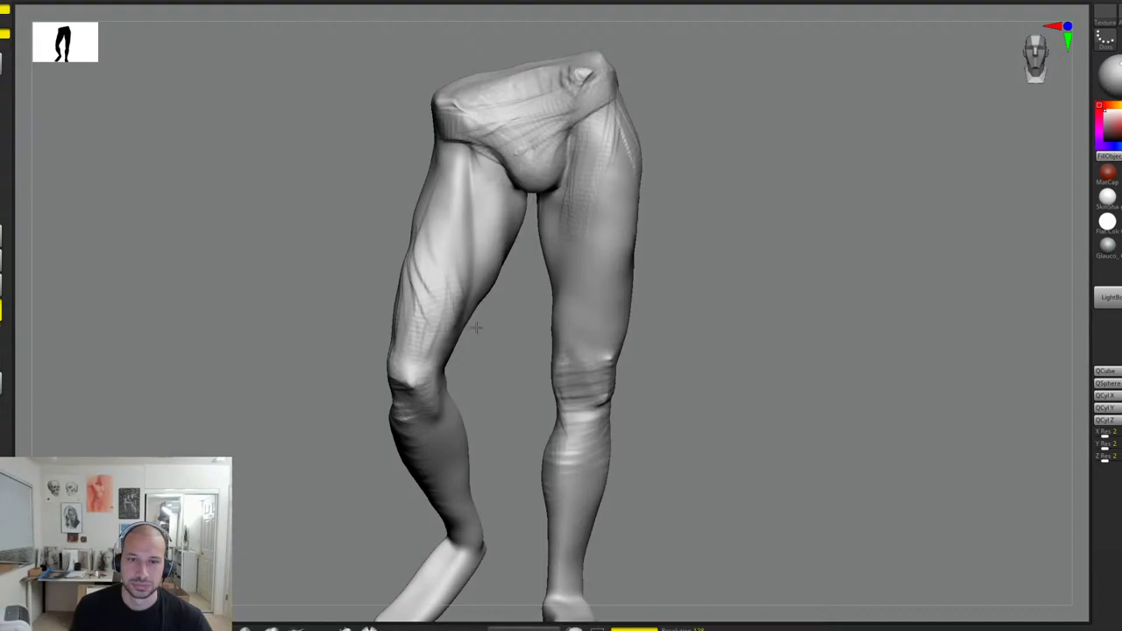
# Step: Refine the bent leg's inner contour between the lower thigh and the knee from several angles
pyautogui.moveTo(488, 348); pyautogui.dragTo(471, 346)
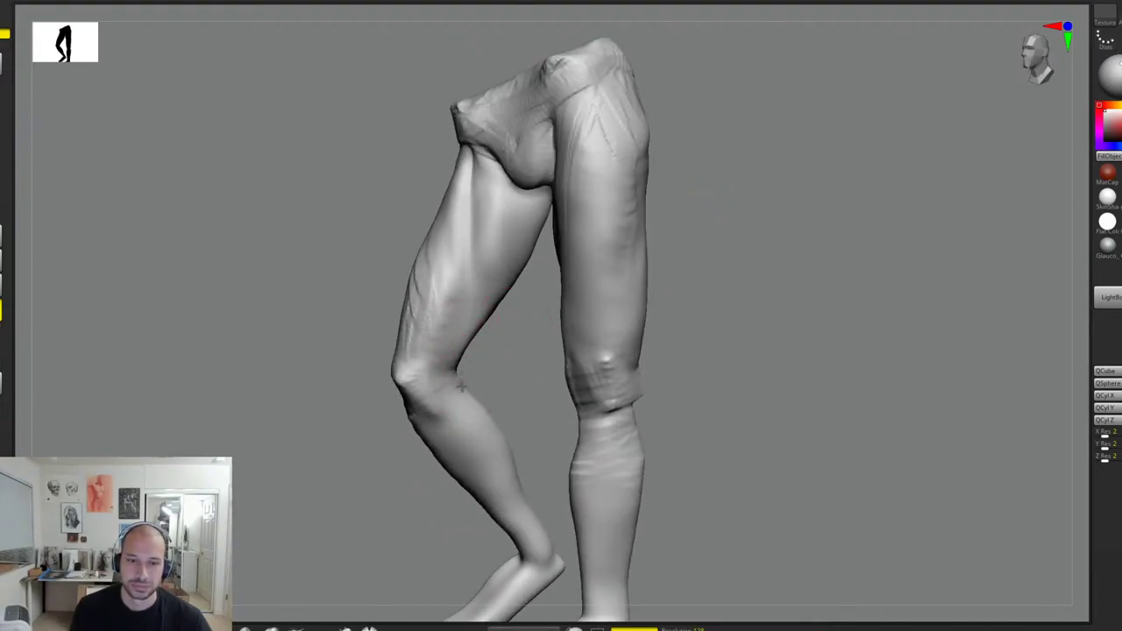
pyautogui.moveTo(481, 371); pyautogui.dragTo(526, 326)
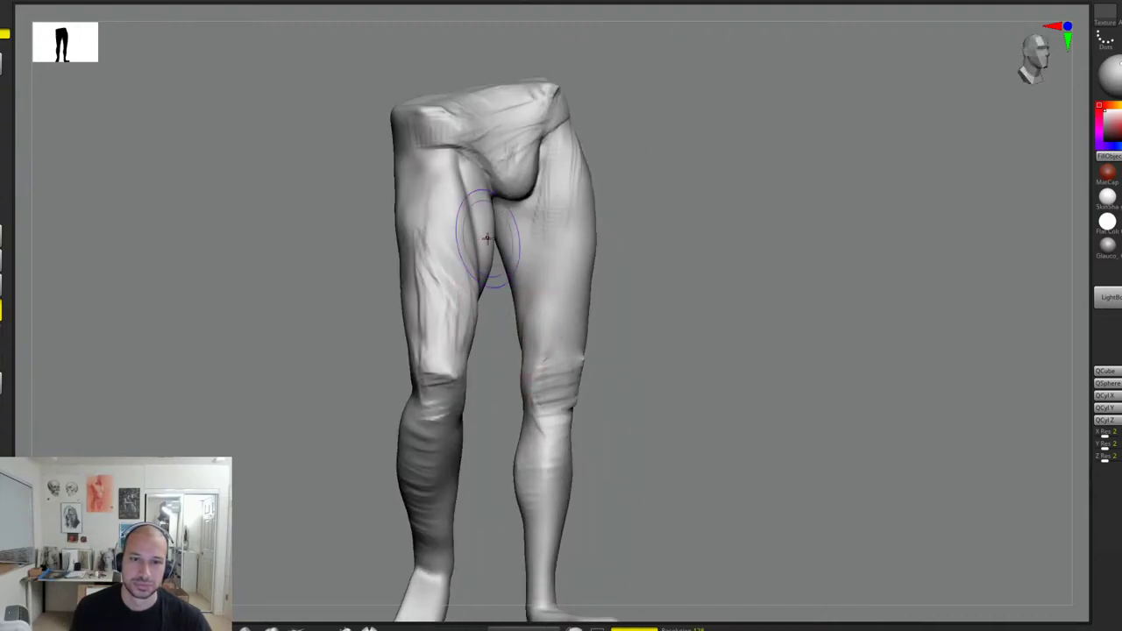
pyautogui.moveTo(609, 268); pyautogui.dragTo(526, 303)
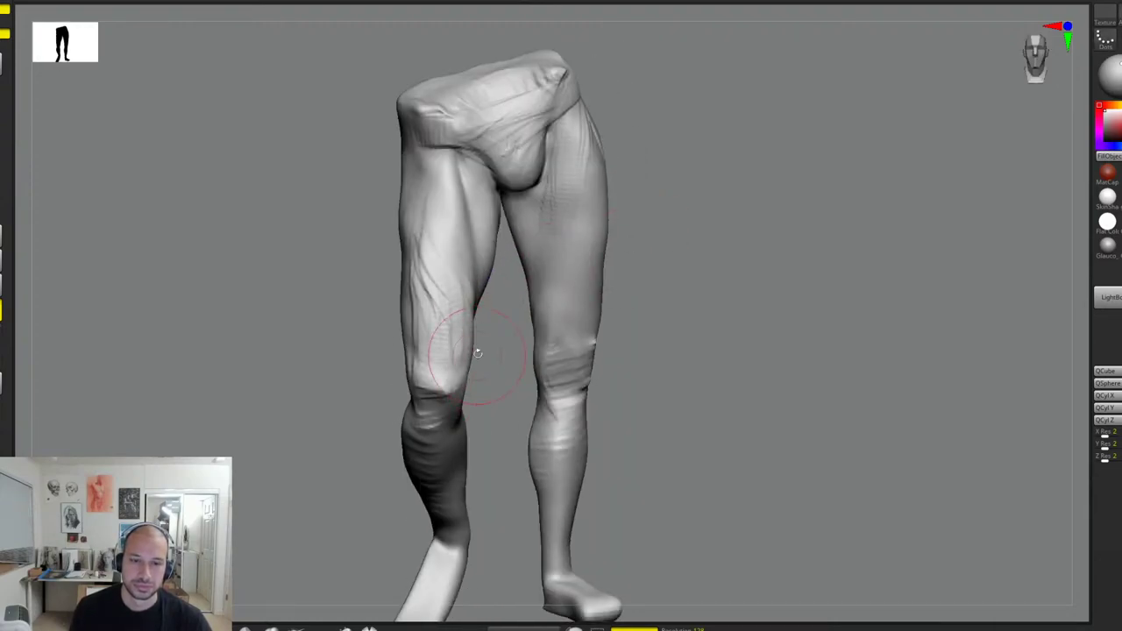
pyautogui.moveTo(582, 284); pyautogui.dragTo(598, 382, button='right')
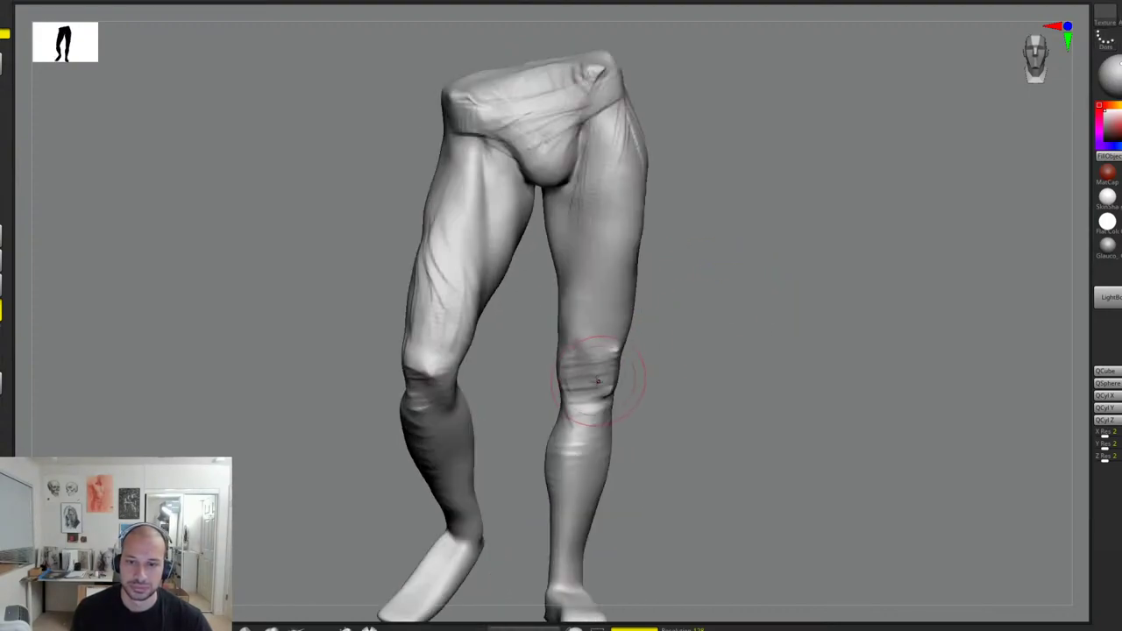
# Step: Sculpt the straight leg's kneecap with short strokes over the front of the knee
pyautogui.keyDown('ctrl'); pyautogui.moveTo(712, 349); pyautogui.dragTo(642, 346, button='right'); pyautogui.keyUp('ctrl')
pyautogui.moveTo(589, 379)
pyautogui.mouseDown()
pyautogui.moveTo(605, 384)
pyautogui.moveTo(617, 365)
pyautogui.moveTo(526, 412)
pyautogui.moveTo(562, 424)
pyautogui.mouseUp()
pyautogui.moveTo(594, 382)
pyautogui.mouseDown()
pyautogui.moveTo(596, 412)
pyautogui.moveTo(602, 371)
pyautogui.moveTo(615, 415)
pyautogui.mouseUp()
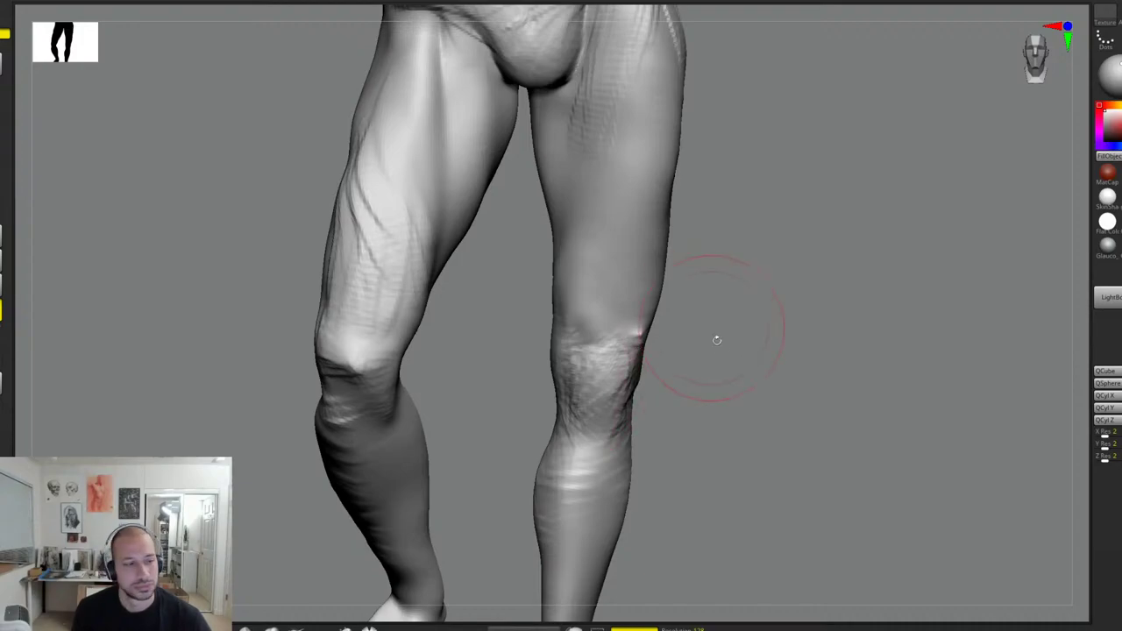
pyautogui.moveTo(716, 341); pyautogui.dragTo(638, 330)
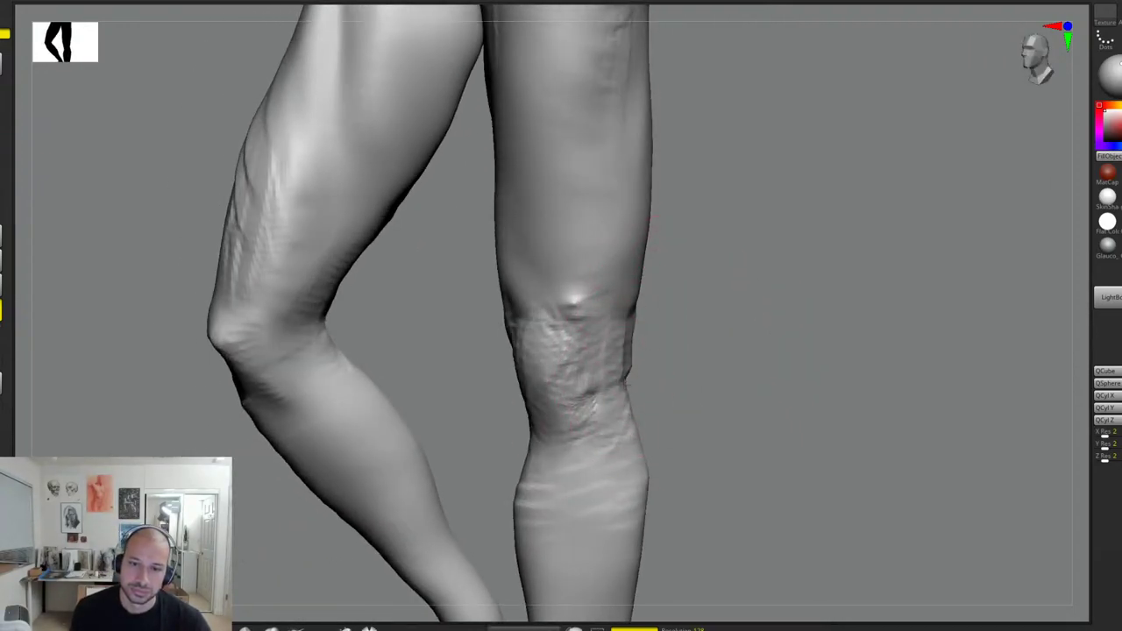
# Step: Connect the outer side of the straight leg's knee to the calf with long downward strokes
pyautogui.moveTo(628, 383)
pyautogui.mouseDown()
pyautogui.moveTo(614, 430)
pyautogui.moveTo(617, 483)
pyautogui.mouseUp()
pyautogui.moveTo(700, 437)
pyautogui.keyDown('alt'); pyautogui.mouseDown()
pyautogui.moveTo(707, 356)
pyautogui.moveTo(739, 353)
pyautogui.mouseUp(); pyautogui.keyUp('alt')
pyautogui.moveTo(629, 328); pyautogui.dragTo(611, 501)
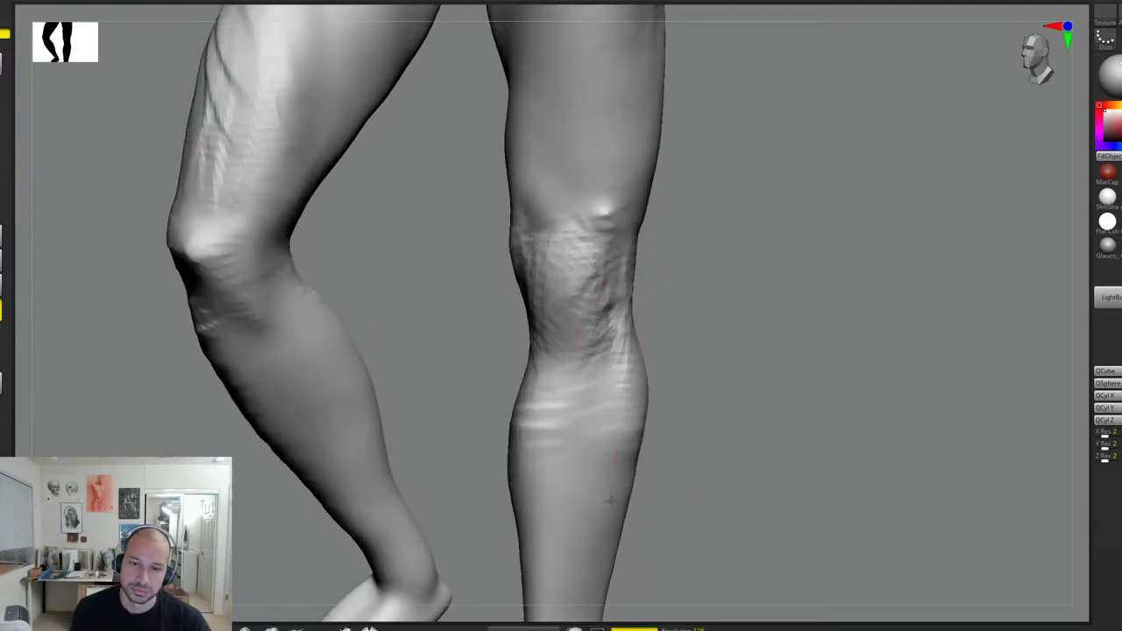
# Step: Smooth the outer side of the straight leg's knee and upper calf and refine the bump above the kneecap
pyautogui.keyDown('shift'); pyautogui.moveTo(646, 413); pyautogui.dragTo(633, 420); pyautogui.keyUp('shift')
pyautogui.keyDown('shift'); pyautogui.moveTo(630, 338); pyautogui.dragTo(618, 254); pyautogui.keyUp('shift')
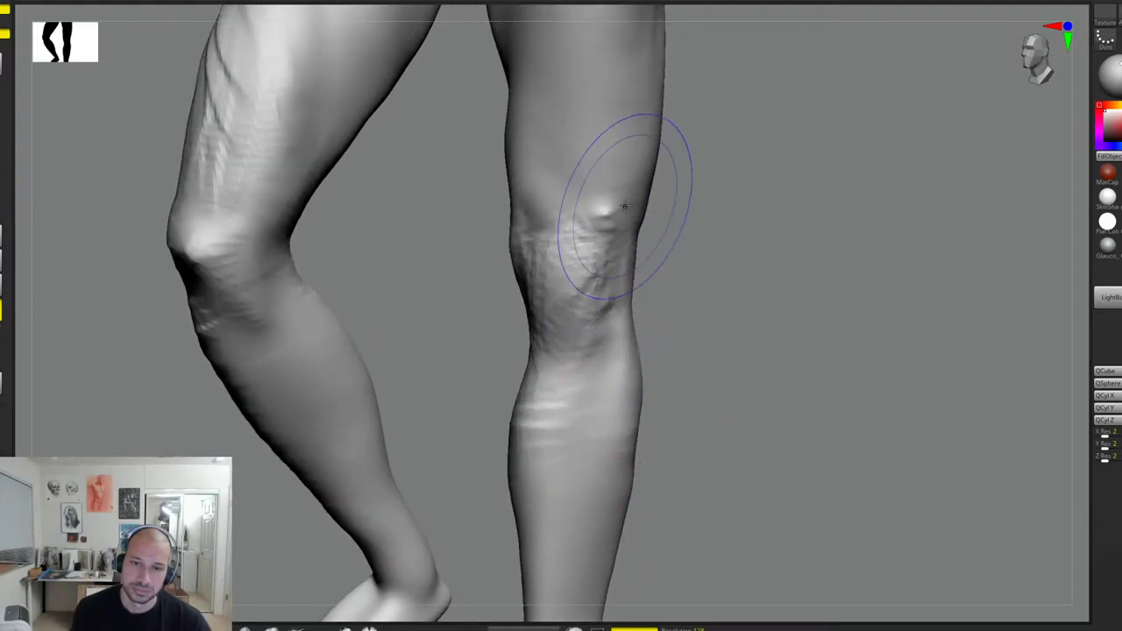
pyautogui.keyDown('shift'); pyautogui.moveTo(625, 208); pyautogui.dragTo(587, 260); pyautogui.keyUp('shift')
pyautogui.moveTo(610, 190); pyautogui.dragTo(615, 226)
# Step: Build up the lower thigh muscle above the straight leg's kneecap with short strokes
pyautogui.moveTo(692, 204)
pyautogui.mouseDown()
pyautogui.moveTo(584, 252)
pyautogui.moveTo(552, 224)
pyautogui.moveTo(547, 188)
pyautogui.mouseUp()
pyautogui.moveTo(534, 243); pyautogui.dragTo(531, 175)
pyautogui.moveTo(574, 228); pyautogui.dragTo(557, 153)
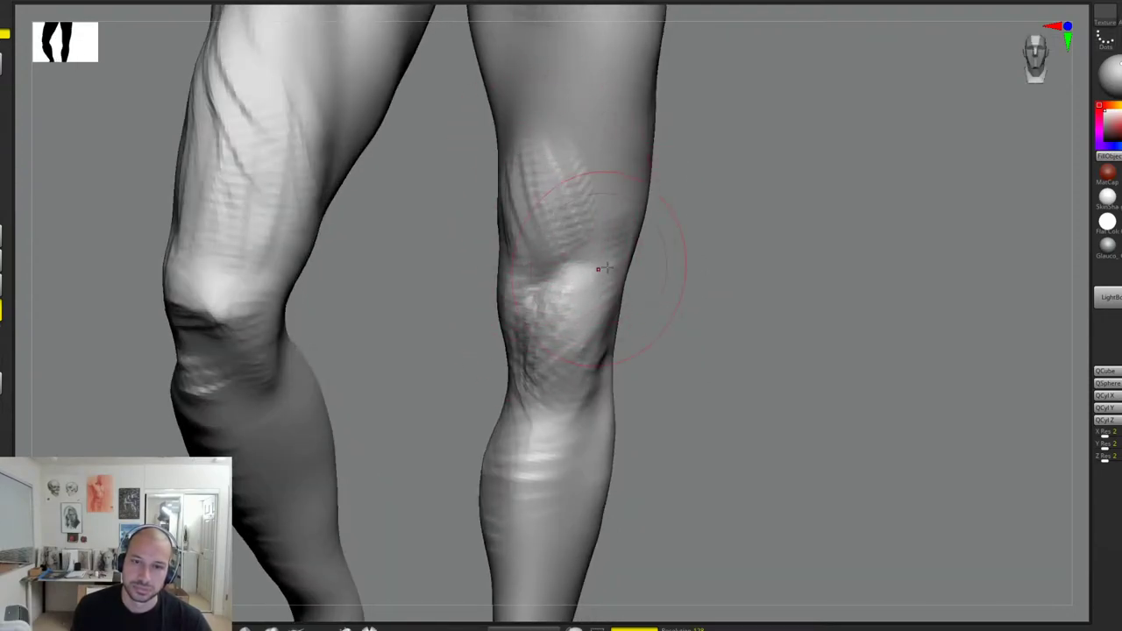
pyautogui.moveTo(732, 264)
pyautogui.mouseDown()
pyautogui.moveTo(626, 273)
pyautogui.moveTo(589, 252)
pyautogui.mouseUp()
pyautogui.moveTo(603, 340)
pyautogui.mouseDown()
pyautogui.moveTo(563, 263)
pyautogui.moveTo(632, 237)
pyautogui.moveTo(646, 213)
pyautogui.moveTo(632, 158)
pyautogui.moveTo(608, 146)
pyautogui.moveTo(625, 289)
pyautogui.moveTo(659, 123)
pyautogui.mouseUp()
pyautogui.moveTo(588, 305); pyautogui.dragTo(566, 276)
# Step: Smooth the straight leg's upper thigh along its front and outer side below the hip
pyautogui.moveTo(794, 200)
pyautogui.keyDown('alt'); pyautogui.mouseDown()
pyautogui.moveTo(772, 290)
pyautogui.moveTo(765, 245)
pyautogui.mouseUp(); pyautogui.keyUp('alt')
pyautogui.moveTo(765, 246); pyautogui.dragTo(824, 246)
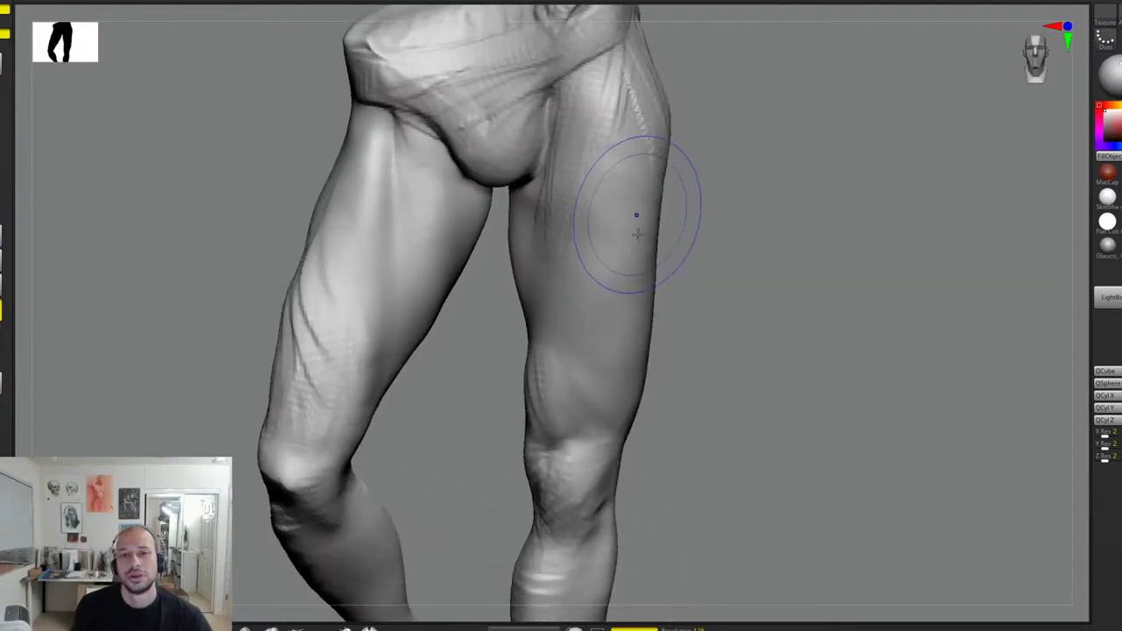
pyautogui.moveTo(637, 215)
pyautogui.keyDown('shift'); pyautogui.mouseDown()
pyautogui.moveTo(659, 155)
pyautogui.moveTo(667, 191)
pyautogui.mouseUp(); pyautogui.keyUp('shift')
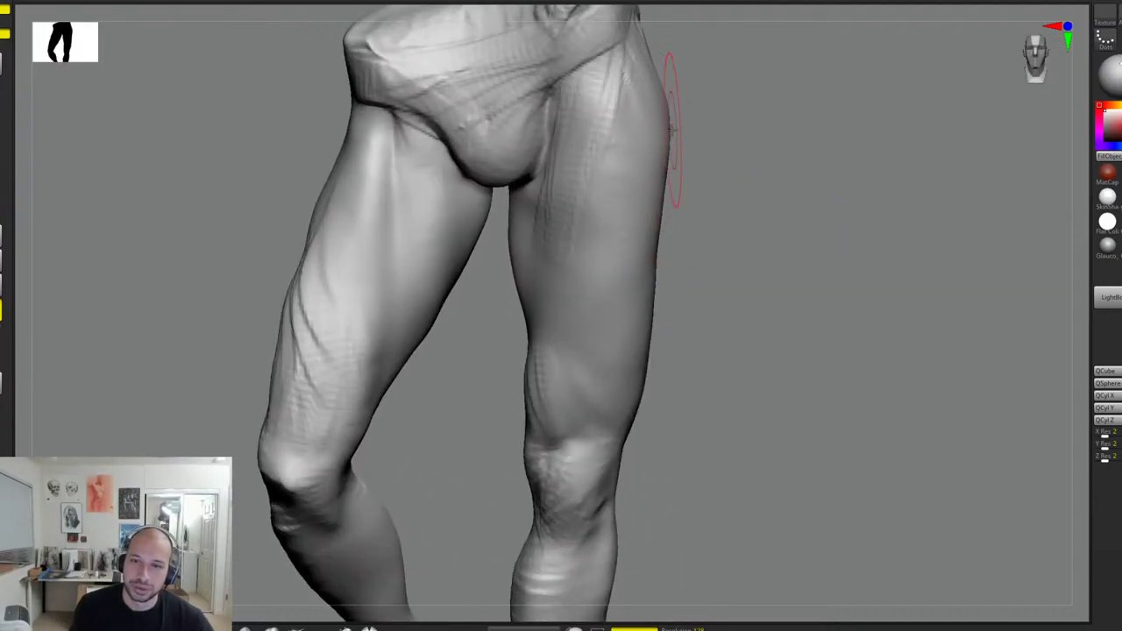
pyautogui.moveTo(672, 145); pyautogui.dragTo(681, 143)
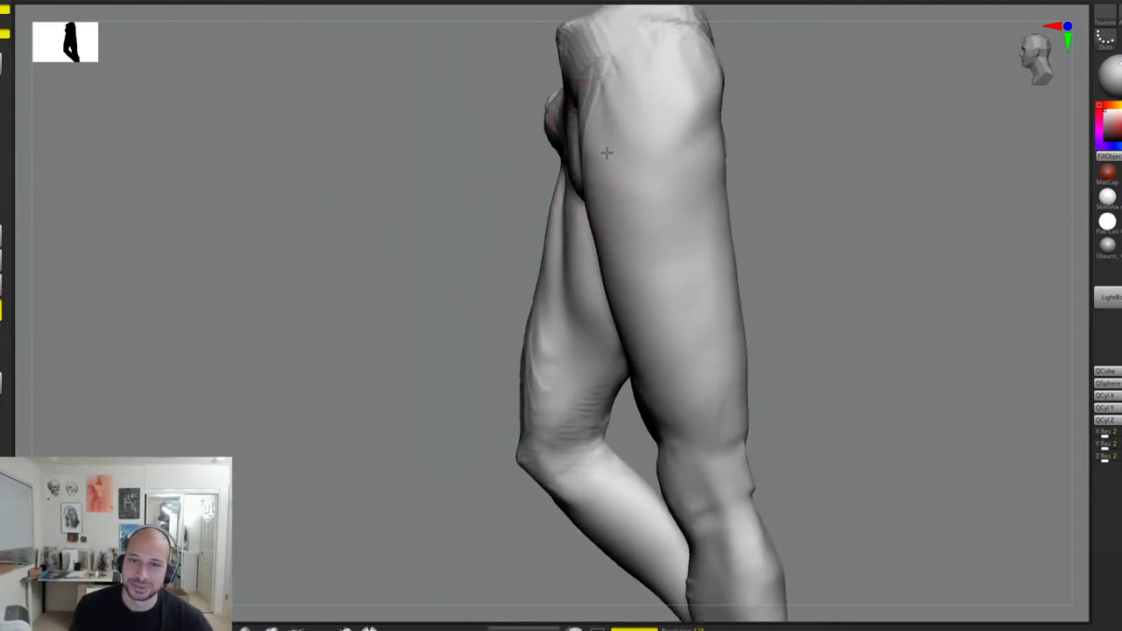
pyautogui.keyDown('shift'); pyautogui.moveTo(607, 153); pyautogui.dragTo(622, 136); pyautogui.keyUp('shift')
pyautogui.moveTo(800, 141); pyautogui.dragTo(772, 178)
pyautogui.keyDown('shift'); pyautogui.moveTo(598, 131); pyautogui.dragTo(602, 183); pyautogui.keyUp('shift')
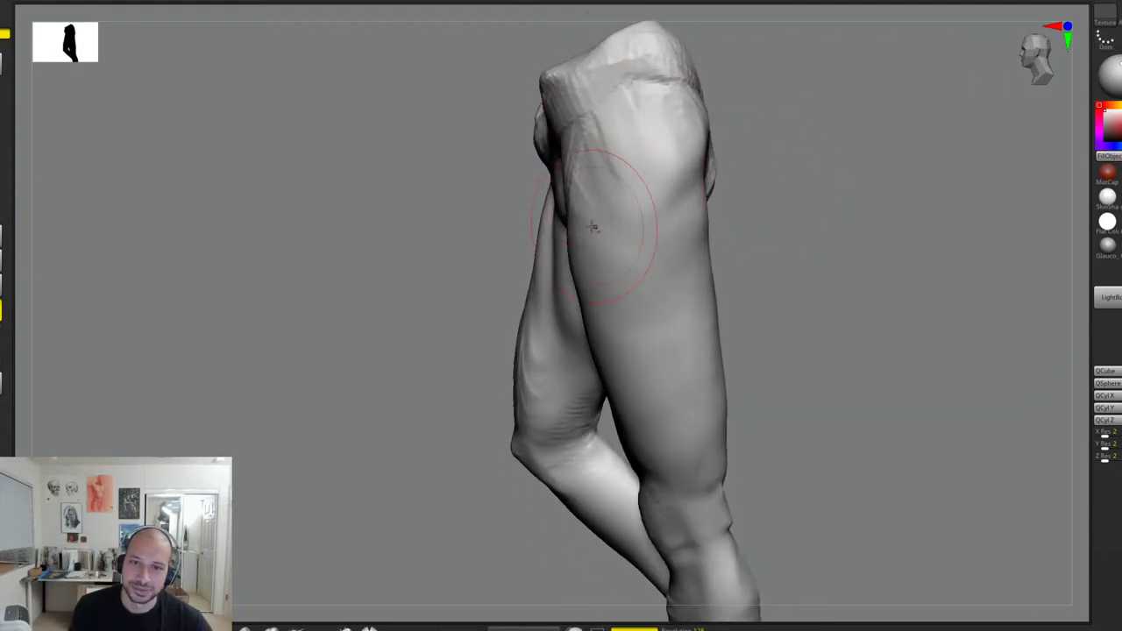
pyautogui.keyDown('shift'); pyautogui.moveTo(589, 225); pyautogui.dragTo(579, 294); pyautogui.keyUp('shift')
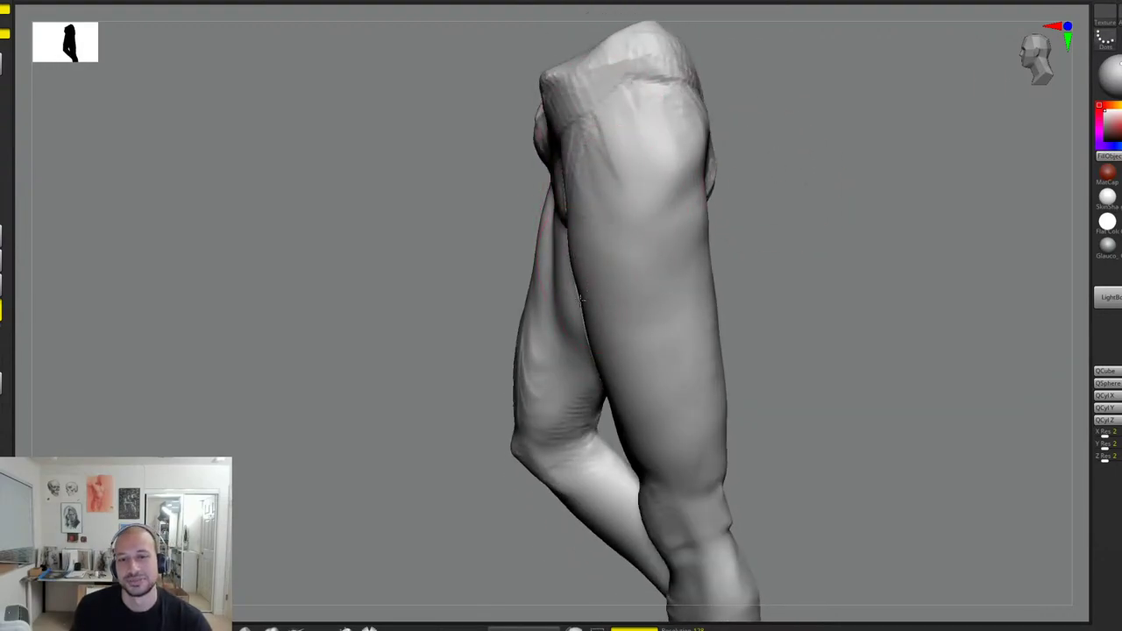
# Step: Add downward strokes along the side and back of the straight leg's hip
pyautogui.moveTo(653, 342); pyautogui.dragTo(719, 263)
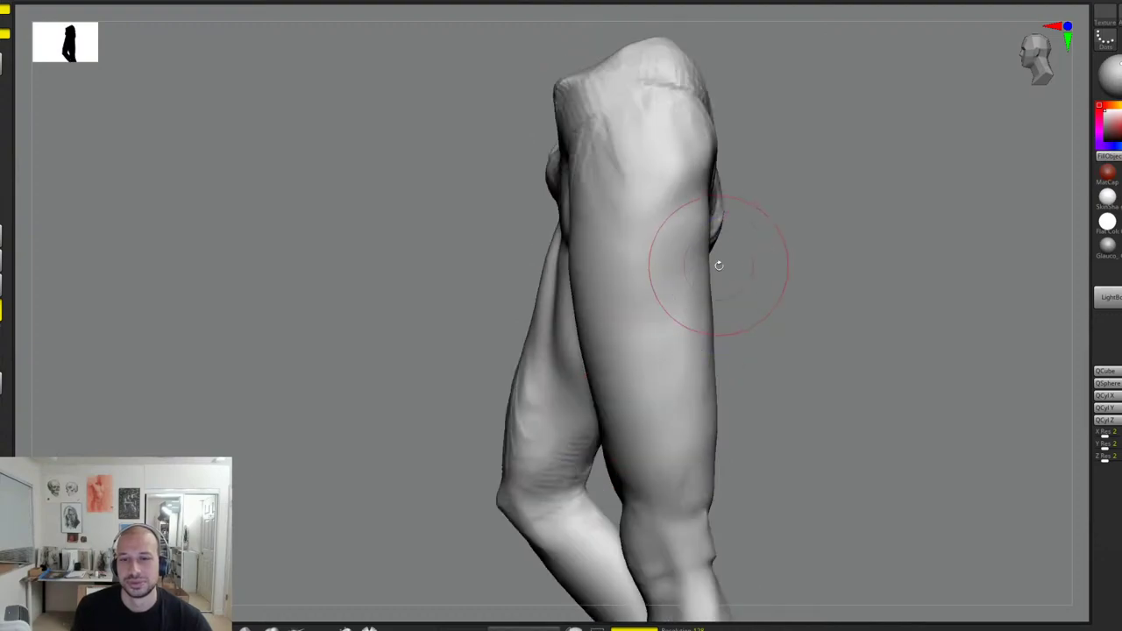
pyautogui.moveTo(803, 264); pyautogui.dragTo(561, 329)
pyautogui.moveTo(711, 163)
pyautogui.mouseDown()
pyautogui.moveTo(702, 230)
pyautogui.moveTo(725, 230)
pyautogui.mouseUp()
pyautogui.moveTo(755, 179); pyautogui.dragTo(742, 246)
pyautogui.moveTo(862, 256); pyautogui.dragTo(737, 237, button='right')
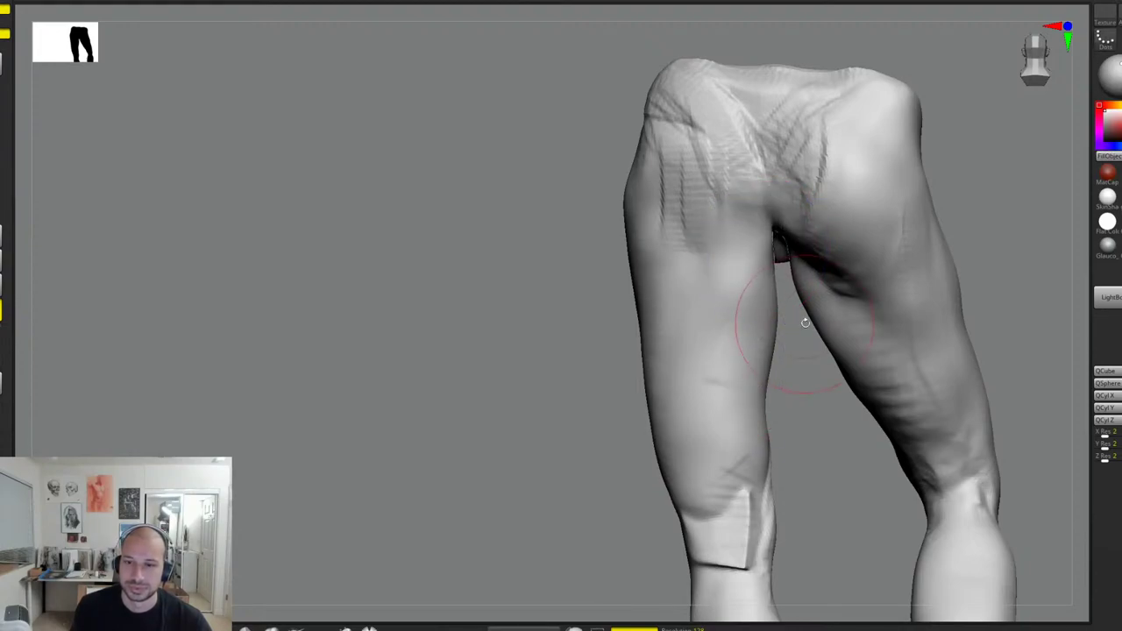
# Step: Build up the inner half of the bent leg's buttock with repeated downward strokes
pyautogui.keyDown('alt'); pyautogui.moveTo(859, 259); pyautogui.dragTo(819, 286, button='right'); pyautogui.keyUp('alt')
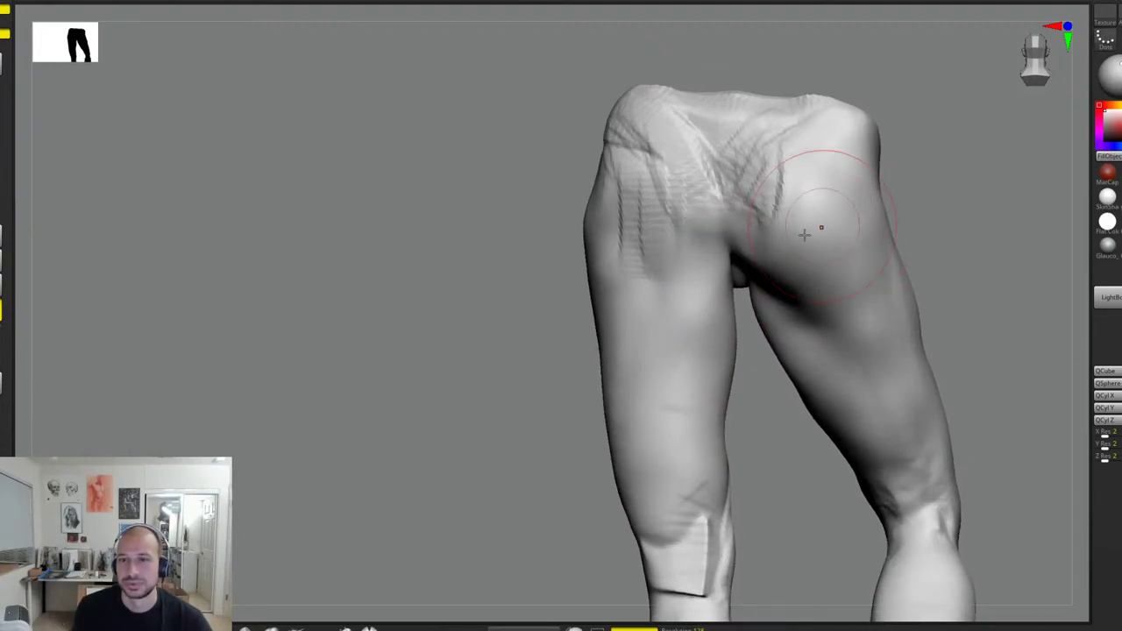
pyautogui.moveTo(772, 182); pyautogui.dragTo(757, 263)
pyautogui.moveTo(750, 167); pyautogui.dragTo(742, 239)
pyautogui.moveTo(775, 161); pyautogui.dragTo(765, 230)
pyautogui.moveTo(764, 186); pyautogui.dragTo(759, 250)
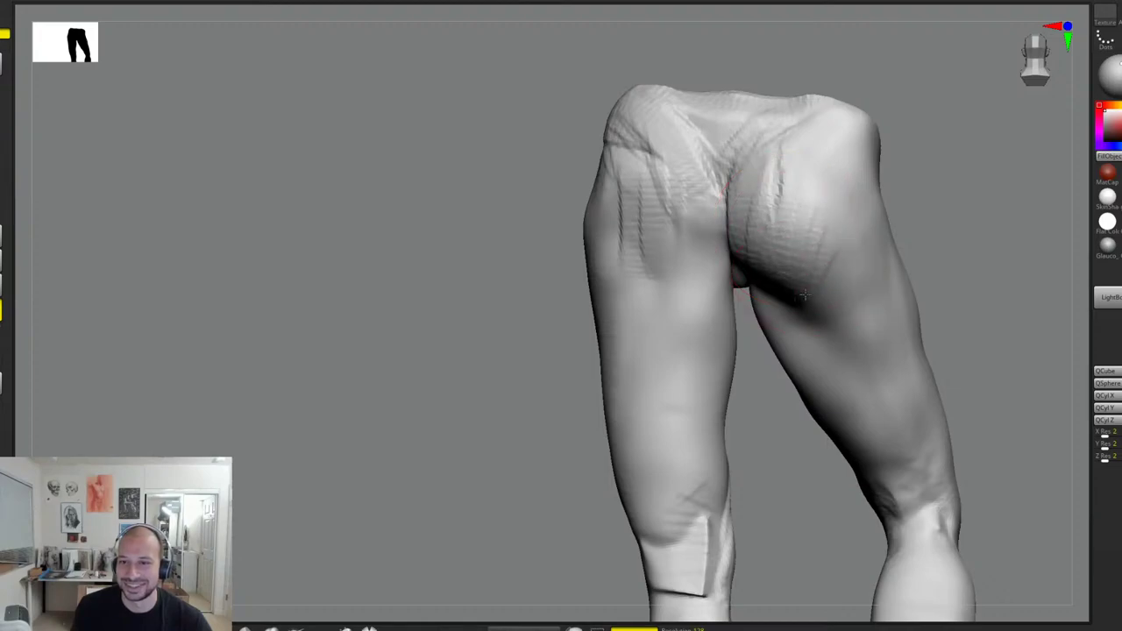
pyautogui.moveTo(815, 296); pyautogui.dragTo(790, 299)
# Step: Round the underside of the bent leg's buttock and define the fold where it meets the thigh
pyautogui.moveTo(944, 234); pyautogui.dragTo(904, 285, button='right')
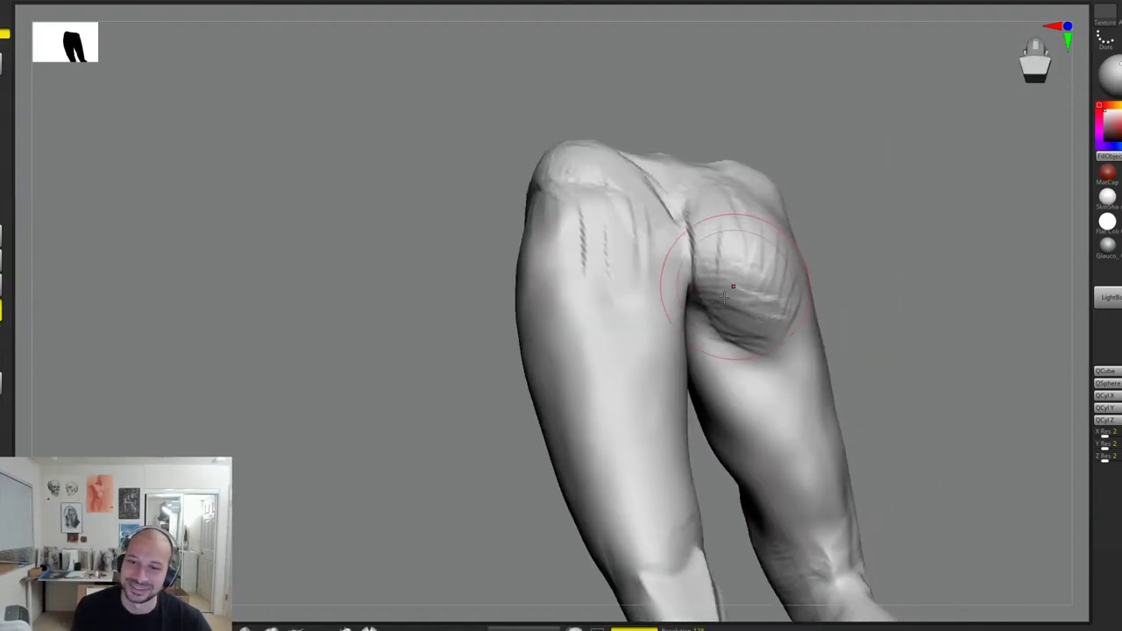
pyautogui.moveTo(707, 314)
pyautogui.mouseDown()
pyautogui.moveTo(727, 225)
pyautogui.moveTo(735, 334)
pyautogui.moveTo(764, 351)
pyautogui.mouseUp()
pyautogui.moveTo(912, 294)
pyautogui.mouseDown(button='right')
pyautogui.moveTo(836, 322)
pyautogui.moveTo(777, 326)
pyautogui.mouseUp(button='right')
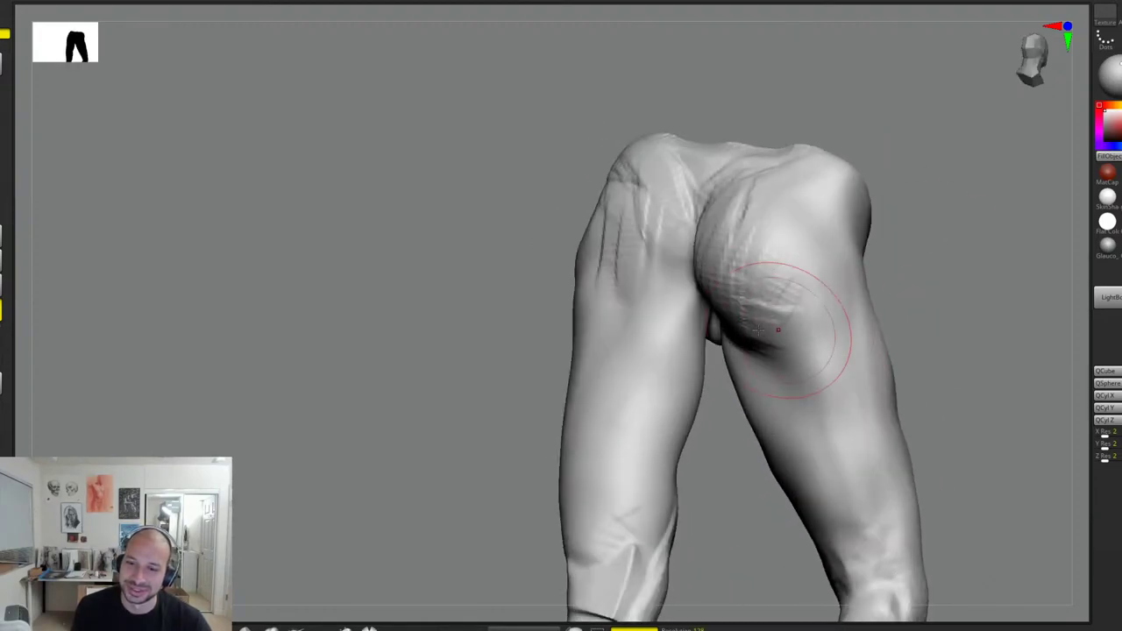
pyautogui.moveTo(776, 325); pyautogui.dragTo(754, 319)
pyautogui.moveTo(772, 268); pyautogui.dragTo(818, 290, button='right')
pyautogui.moveTo(817, 289); pyautogui.dragTo(805, 330)
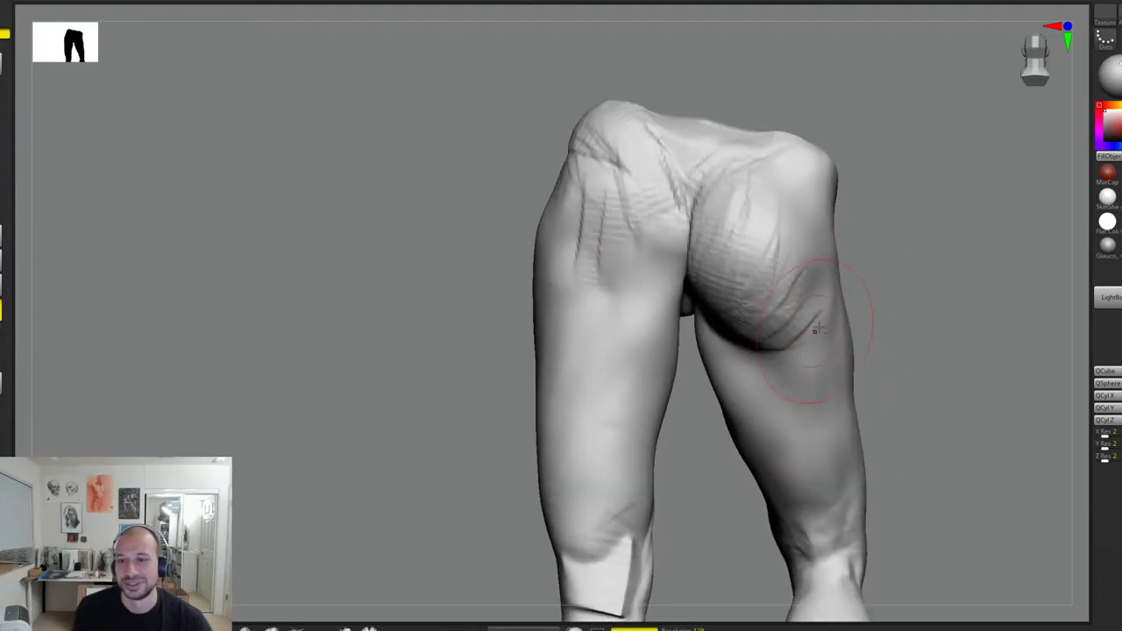
# Step: Sculpt the outer side of the bent leg's buttock where it flows into the hip and thigh
pyautogui.moveTo(929, 250); pyautogui.dragTo(854, 259, button='right')
pyautogui.moveTo(854, 259)
pyautogui.mouseDown()
pyautogui.moveTo(844, 241)
pyautogui.moveTo(888, 243)
pyautogui.moveTo(854, 233)
pyautogui.moveTo(857, 213)
pyautogui.mouseUp()
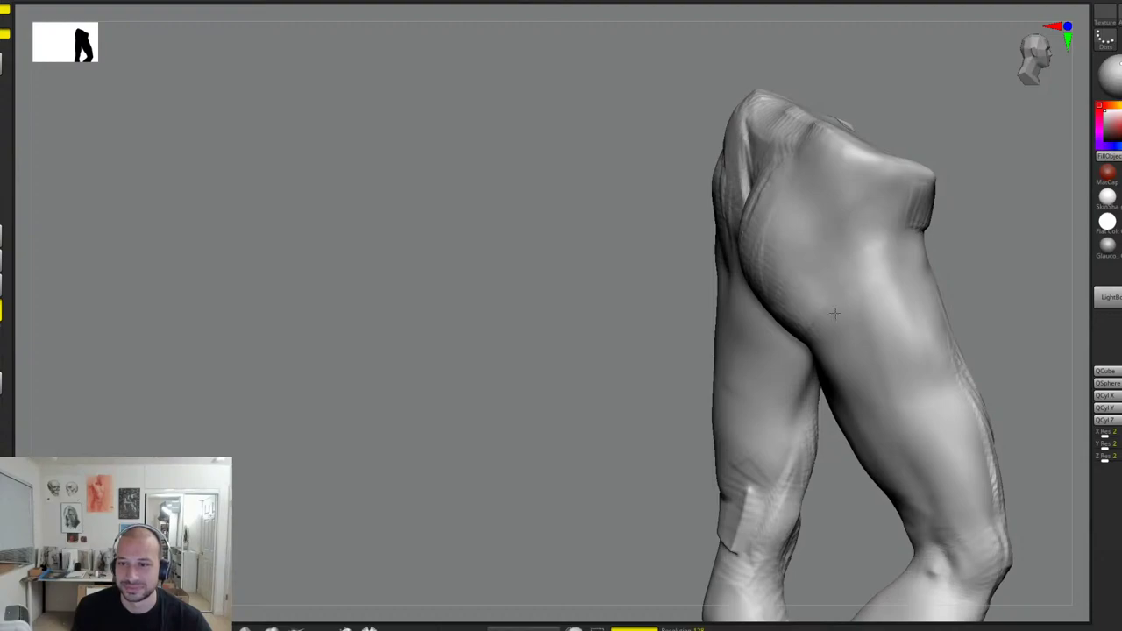
pyautogui.moveTo(984, 254); pyautogui.dragTo(1074, 252, button='right')
pyautogui.moveTo(805, 321); pyautogui.dragTo(814, 243)
pyautogui.moveTo(863, 213)
pyautogui.mouseDown(button='right')
pyautogui.moveTo(827, 213)
pyautogui.moveTo(844, 210)
pyautogui.mouseUp(button='right')
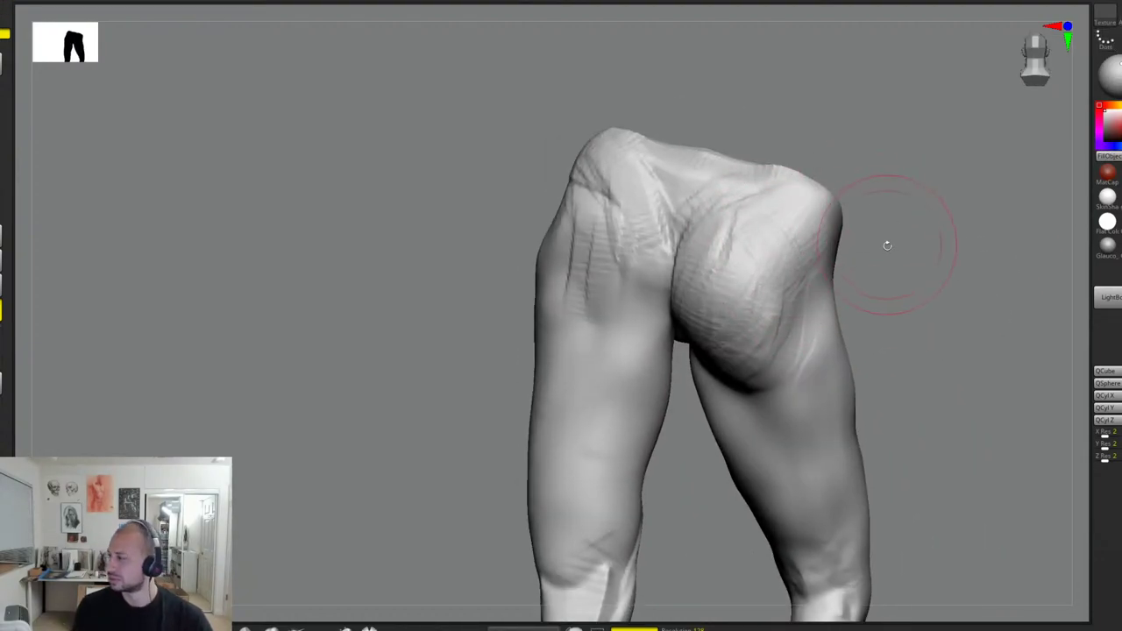
# Step: Build up the straight leg's buttock down to its lower fold, shaping it from behind and from the side
pyautogui.moveTo(888, 245)
pyautogui.mouseDown(button='right')
pyautogui.moveTo(897, 226)
pyautogui.moveTo(734, 293)
pyautogui.mouseUp(button='right')
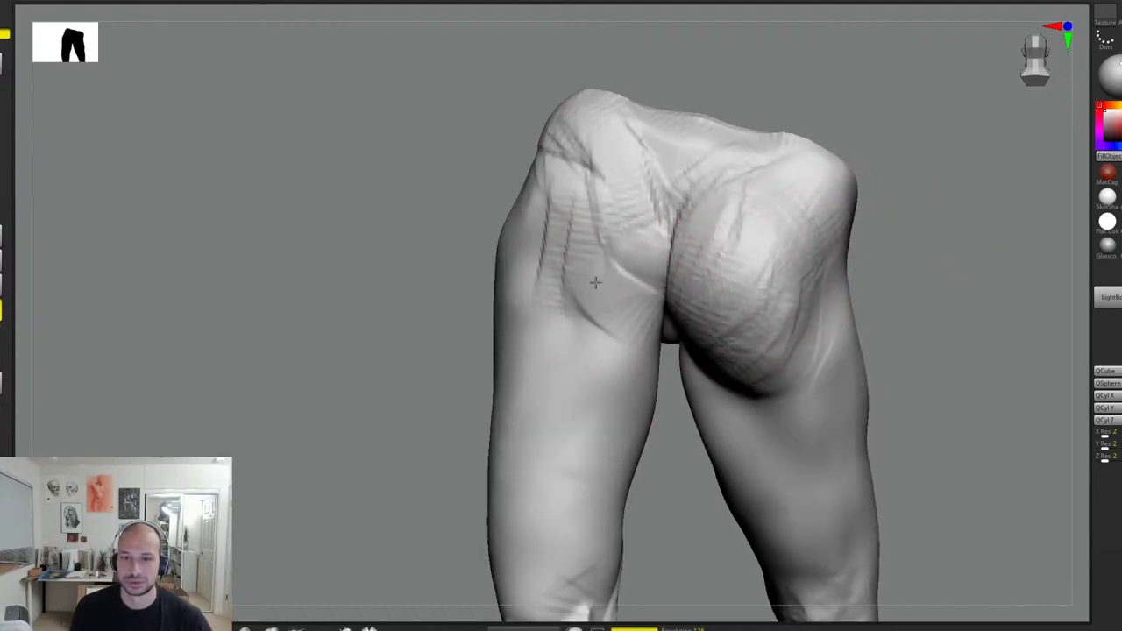
pyautogui.moveTo(595, 283)
pyautogui.mouseDown()
pyautogui.moveTo(631, 263)
pyautogui.moveTo(657, 275)
pyautogui.moveTo(626, 351)
pyautogui.moveTo(607, 345)
pyautogui.moveTo(609, 358)
pyautogui.moveTo(646, 313)
pyautogui.moveTo(611, 313)
pyautogui.moveTo(639, 326)
pyautogui.moveTo(593, 331)
pyautogui.moveTo(651, 350)
pyautogui.moveTo(618, 331)
pyautogui.moveTo(597, 350)
pyautogui.moveTo(630, 285)
pyautogui.moveTo(626, 231)
pyautogui.moveTo(639, 325)
pyautogui.moveTo(596, 289)
pyautogui.moveTo(605, 263)
pyautogui.mouseUp()
pyautogui.moveTo(904, 324)
pyautogui.keyDown('alt'); pyautogui.mouseDown()
pyautogui.moveTo(869, 251)
pyautogui.moveTo(852, 331)
pyautogui.mouseUp(); pyautogui.keyUp('alt')
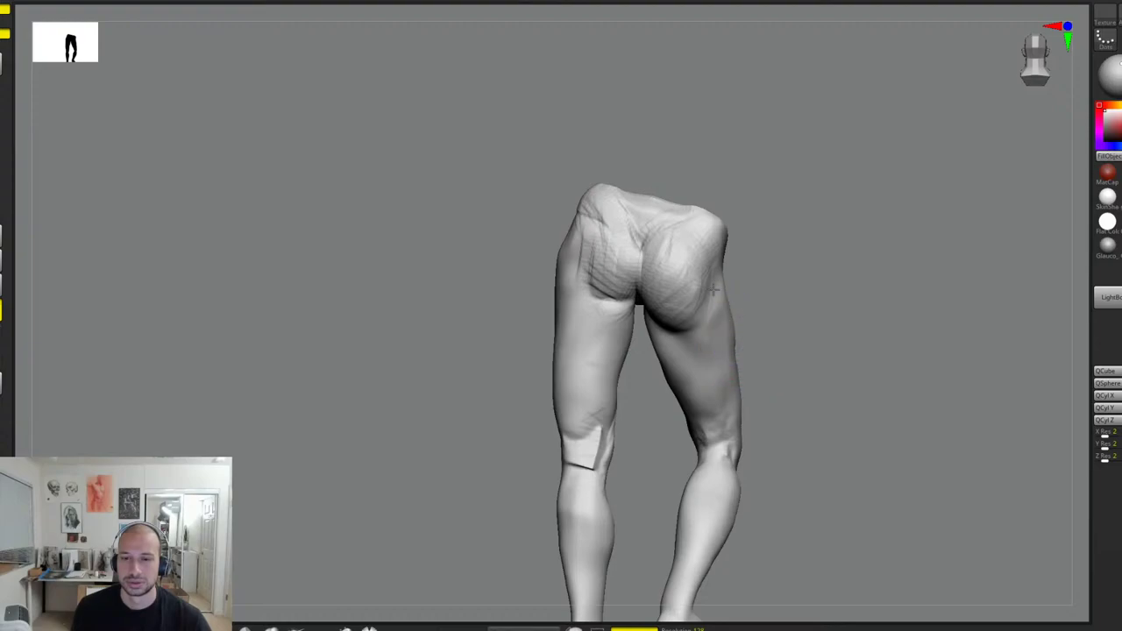
pyautogui.moveTo(780, 258)
pyautogui.keyDown('alt'); pyautogui.mouseDown()
pyautogui.moveTo(807, 273)
pyautogui.moveTo(761, 282)
pyautogui.mouseUp(); pyautogui.keyUp('alt')
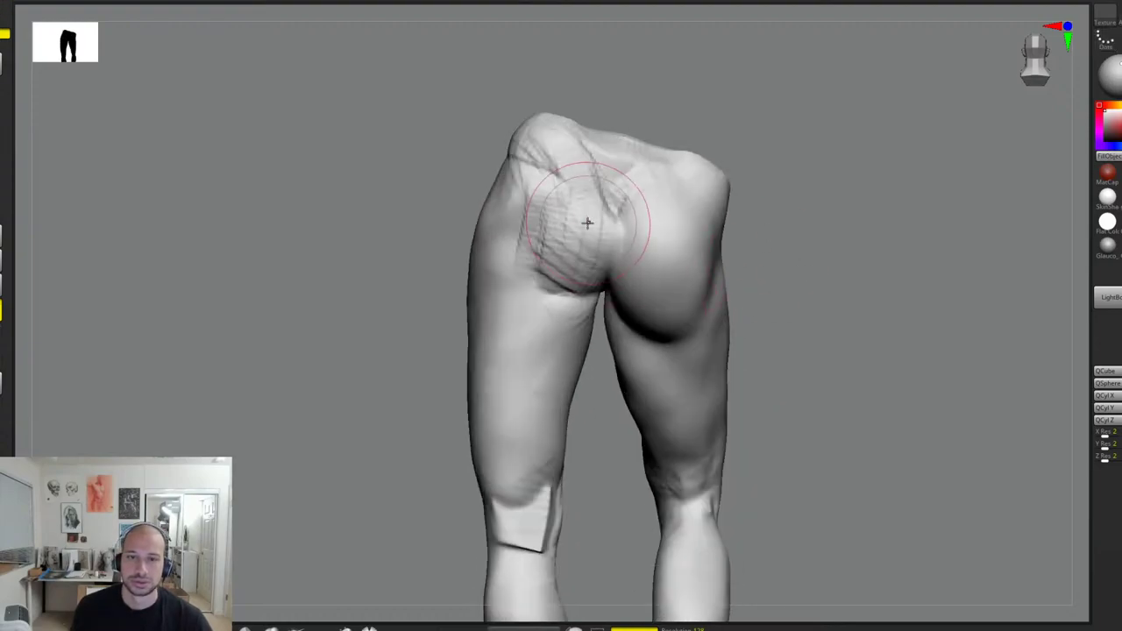
pyautogui.moveTo(587, 223)
pyautogui.mouseDown()
pyautogui.moveTo(598, 269)
pyautogui.moveTo(535, 221)
pyautogui.moveTo(534, 172)
pyautogui.moveTo(526, 246)
pyautogui.moveTo(550, 295)
pyautogui.moveTo(579, 302)
pyautogui.moveTo(542, 285)
pyautogui.moveTo(538, 296)
pyautogui.moveTo(585, 270)
pyautogui.moveTo(614, 224)
pyautogui.moveTo(605, 258)
pyautogui.mouseUp()
pyautogui.moveTo(803, 189)
pyautogui.keyDown('alt'); pyautogui.mouseDown()
pyautogui.moveTo(810, 237)
pyautogui.moveTo(737, 235)
pyautogui.mouseUp(); pyautogui.keyUp('alt')
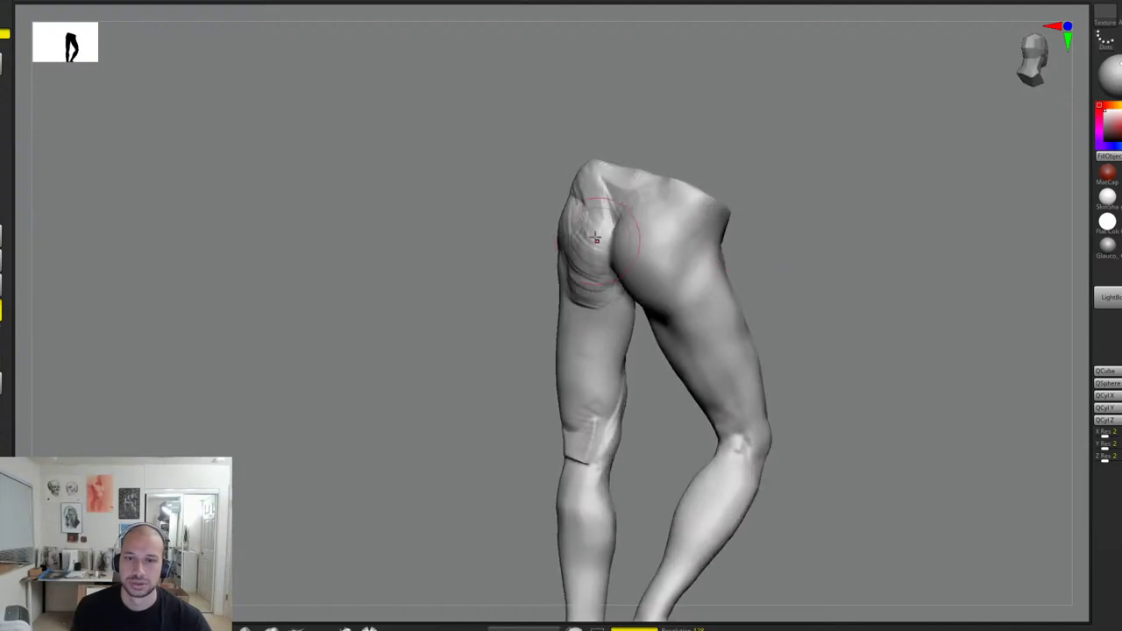
pyautogui.moveTo(597, 231)
pyautogui.mouseDown()
pyautogui.moveTo(601, 240)
pyautogui.moveTo(571, 207)
pyautogui.mouseUp()
pyautogui.moveTo(794, 193); pyautogui.dragTo(696, 246)
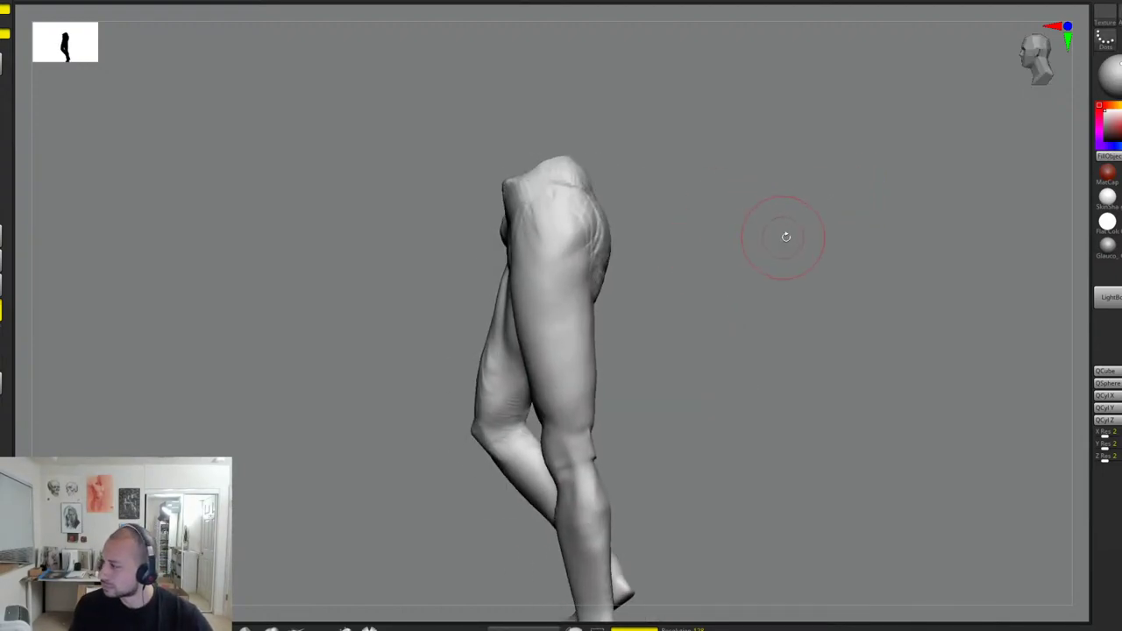
pyautogui.moveTo(787, 237); pyautogui.dragTo(727, 314)
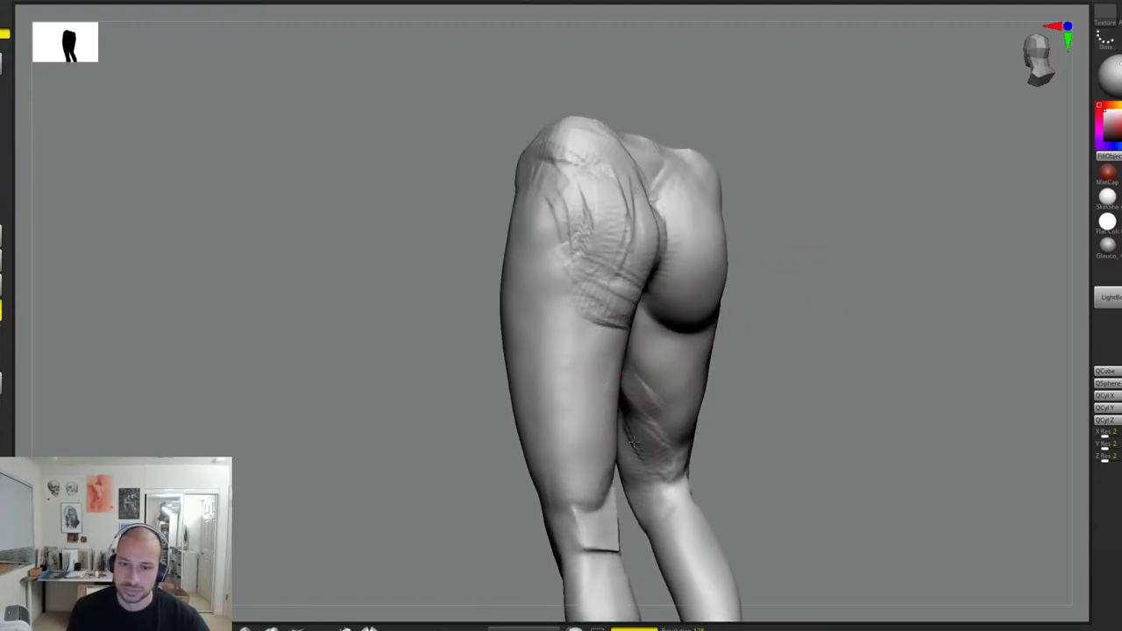
# Step: Refine and smooth the back of the bent leg's thigh from below the buttock to the knee
pyautogui.moveTo(633, 443); pyautogui.dragTo(671, 481)
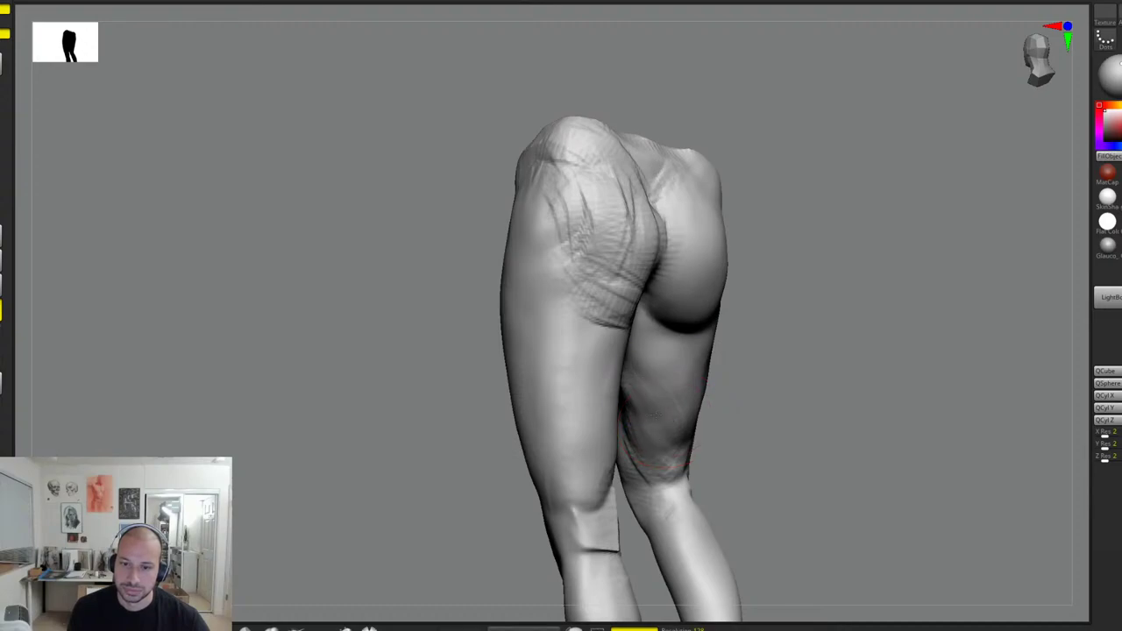
pyautogui.moveTo(787, 384); pyautogui.dragTo(742, 377)
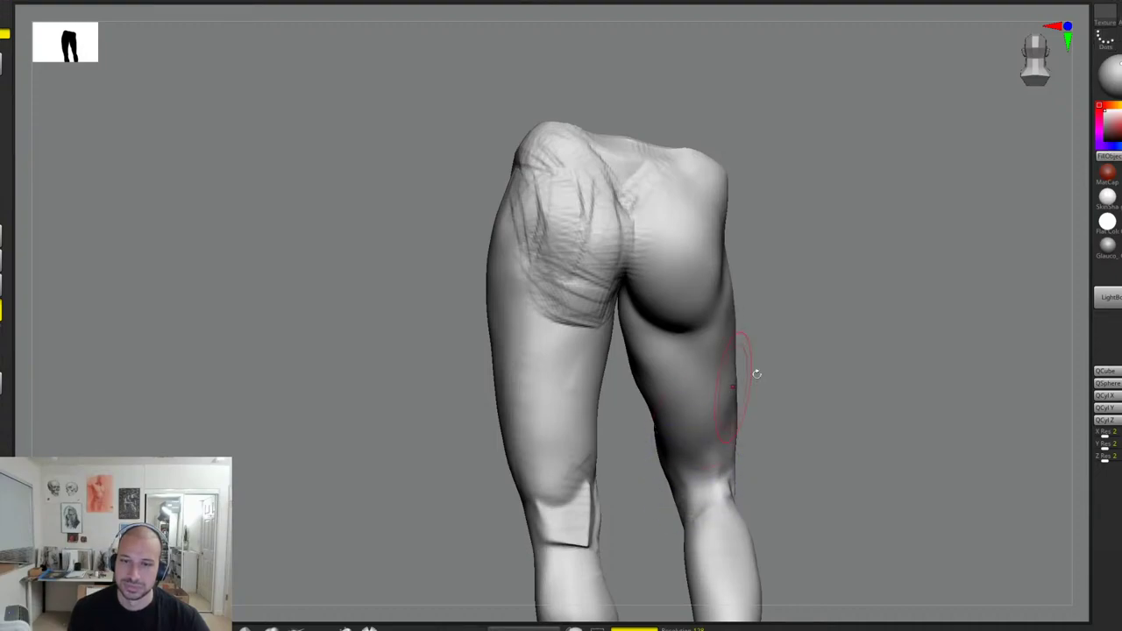
pyautogui.moveTo(757, 374)
pyautogui.keyDown('alt'); pyautogui.mouseDown()
pyautogui.moveTo(842, 310)
pyautogui.moveTo(867, 330)
pyautogui.moveTo(862, 343)
pyautogui.moveTo(828, 332)
pyautogui.mouseUp(); pyautogui.keyUp('alt')
pyautogui.moveTo(681, 298)
pyautogui.mouseDown()
pyautogui.moveTo(691, 343)
pyautogui.moveTo(683, 301)
pyautogui.mouseUp()
pyautogui.moveTo(668, 261)
pyautogui.mouseDown()
pyautogui.moveTo(677, 337)
pyautogui.moveTo(701, 370)
pyautogui.mouseUp()
pyautogui.moveTo(730, 412)
pyautogui.keyDown('shift'); pyautogui.mouseDown()
pyautogui.moveTo(693, 313)
pyautogui.moveTo(697, 419)
pyautogui.moveTo(658, 437)
pyautogui.mouseUp(); pyautogui.keyUp('shift')
pyautogui.moveTo(822, 359)
pyautogui.mouseDown()
pyautogui.moveTo(807, 293)
pyautogui.moveTo(884, 296)
pyautogui.moveTo(777, 366)
pyautogui.mouseUp()
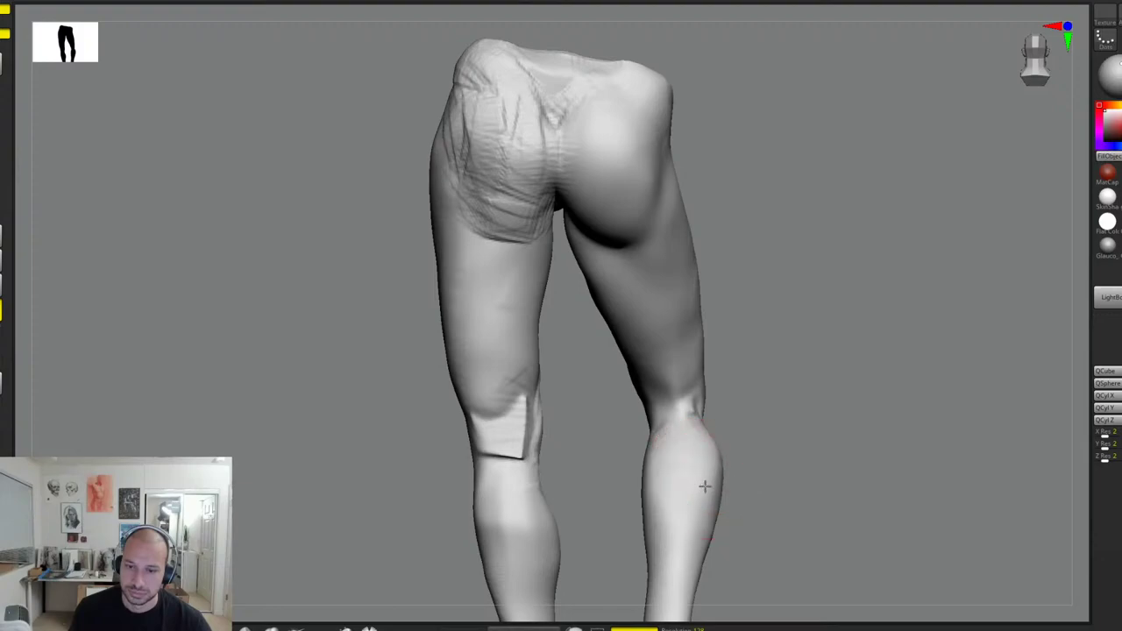
# Step: Shape the inner side of the bent leg's upper calf from behind
pyautogui.moveTo(704, 486); pyautogui.dragTo(570, 473, button='right')
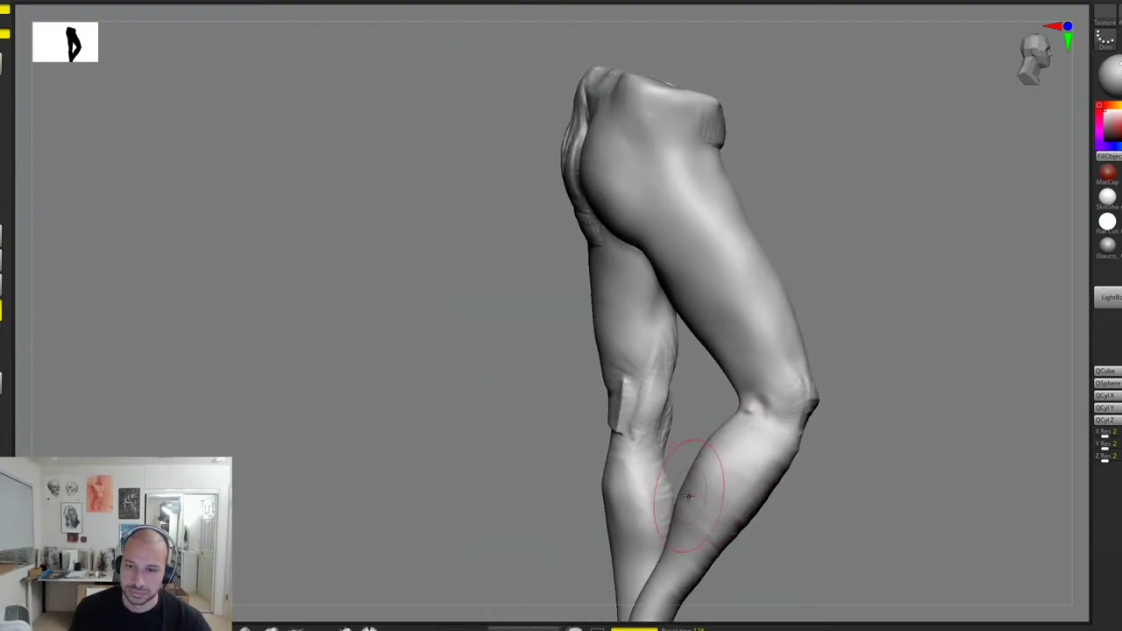
pyautogui.moveTo(691, 491)
pyautogui.mouseDown(button='right')
pyautogui.moveTo(902, 358)
pyautogui.moveTo(768, 395)
pyautogui.mouseUp(button='right')
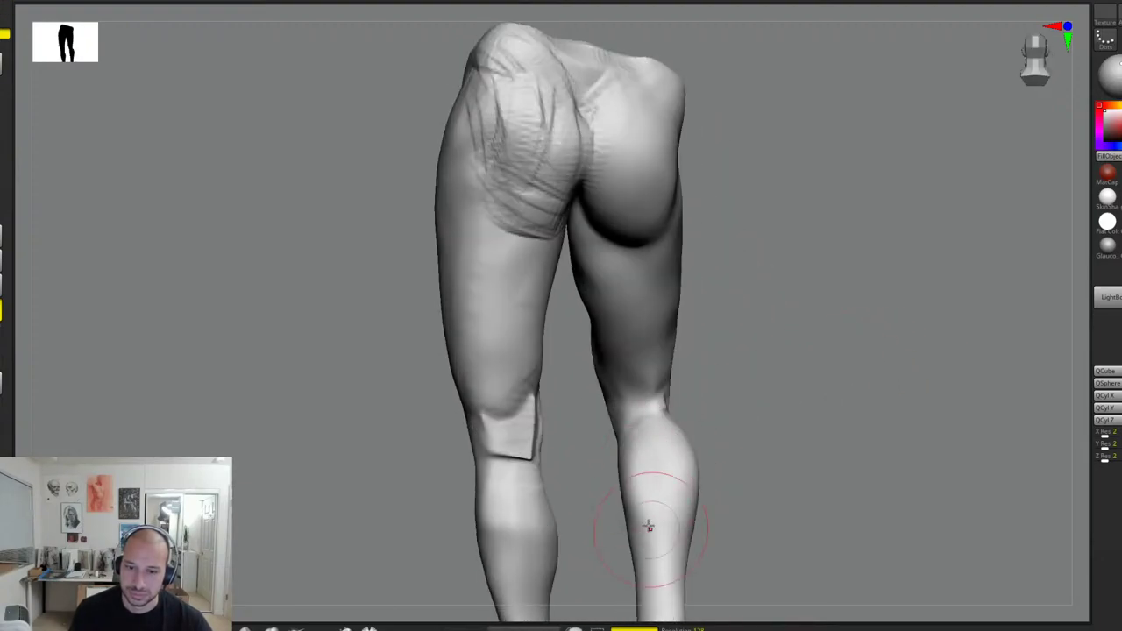
pyautogui.moveTo(628, 442); pyautogui.dragTo(634, 510)
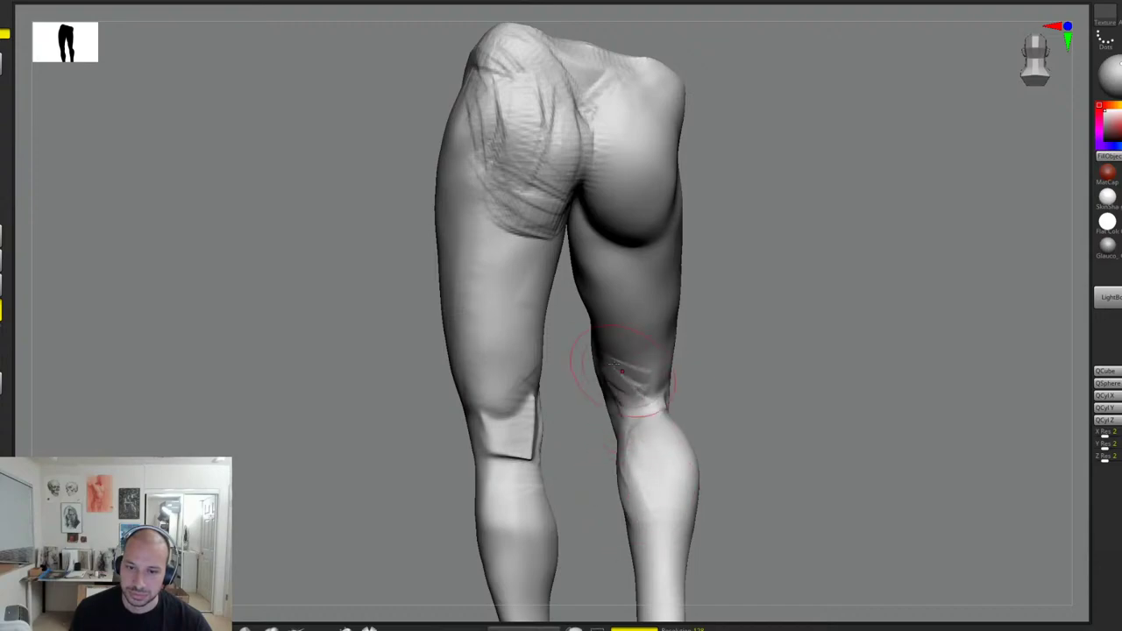
# Step: Sculpt the hamstring area above the back of the bent leg's knee and smooth it into the thigh
pyautogui.moveTo(616, 363); pyautogui.dragTo(644, 353)
pyautogui.moveTo(644, 377); pyautogui.dragTo(624, 354, button='right')
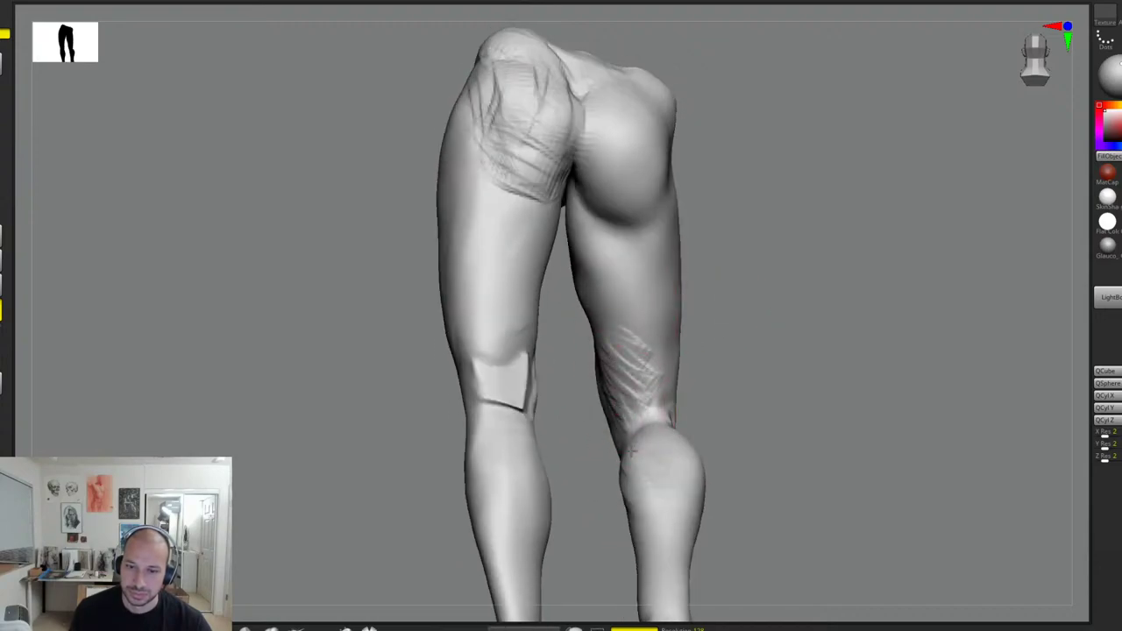
pyautogui.moveTo(612, 397); pyautogui.dragTo(605, 250)
pyautogui.keyDown('shift'); pyautogui.moveTo(633, 307); pyautogui.dragTo(620, 376); pyautogui.keyUp('shift')
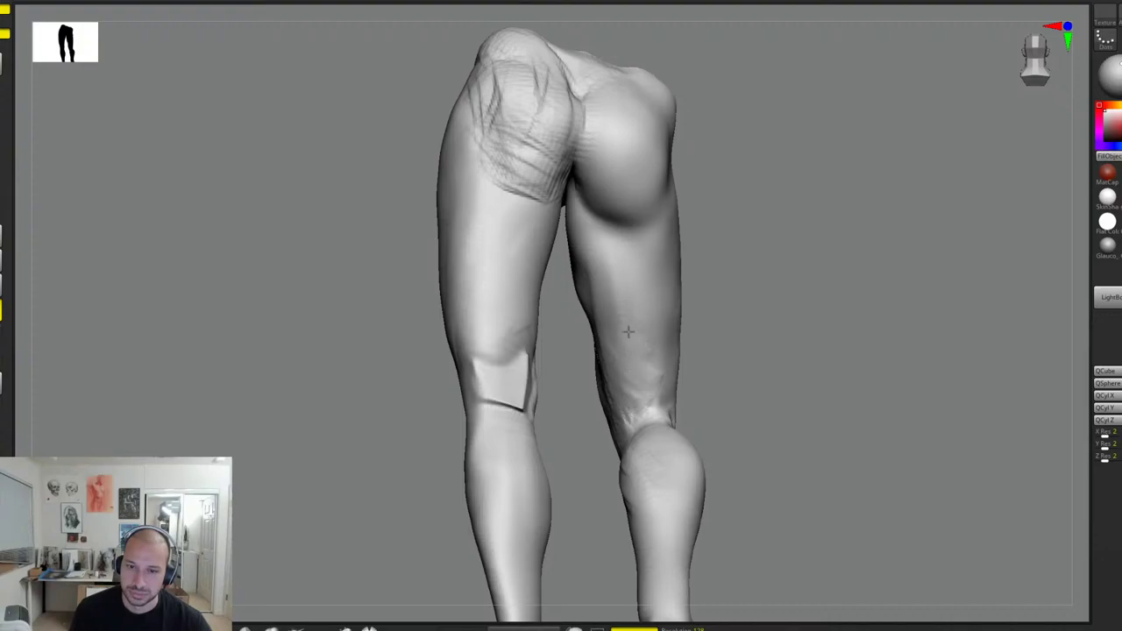
# Step: Sculpt tendon strokes along the outer side of the bent leg's lower thigh and knee down to the calf
pyautogui.keyDown('ctrl'); pyautogui.moveTo(590, 263); pyautogui.dragTo(791, 421, button='right'); pyautogui.keyUp('ctrl')
pyautogui.moveTo(792, 395); pyautogui.dragTo(686, 386, button='right')
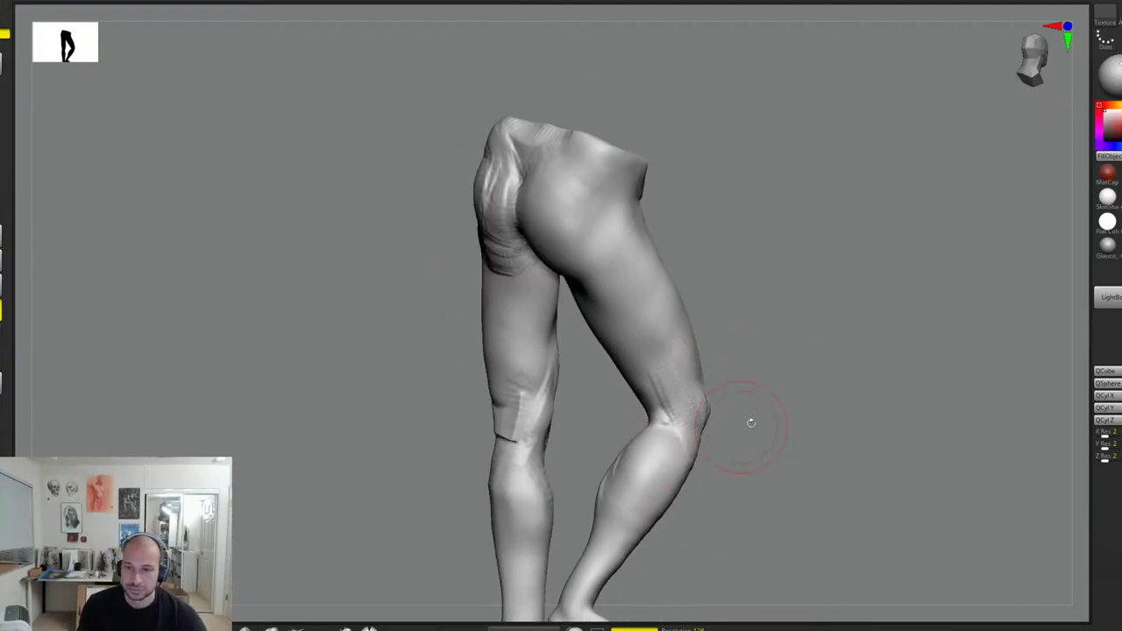
pyautogui.keyDown('alt'); pyautogui.moveTo(751, 423); pyautogui.dragTo(752, 348, button='right'); pyautogui.keyUp('alt')
pyautogui.moveTo(751, 347)
pyautogui.keyDown('ctrl'); pyautogui.mouseDown(button='right')
pyautogui.moveTo(749, 368)
pyautogui.moveTo(766, 325)
pyautogui.moveTo(784, 351)
pyautogui.moveTo(720, 320)
pyautogui.mouseUp(button='right'); pyautogui.keyUp('ctrl')
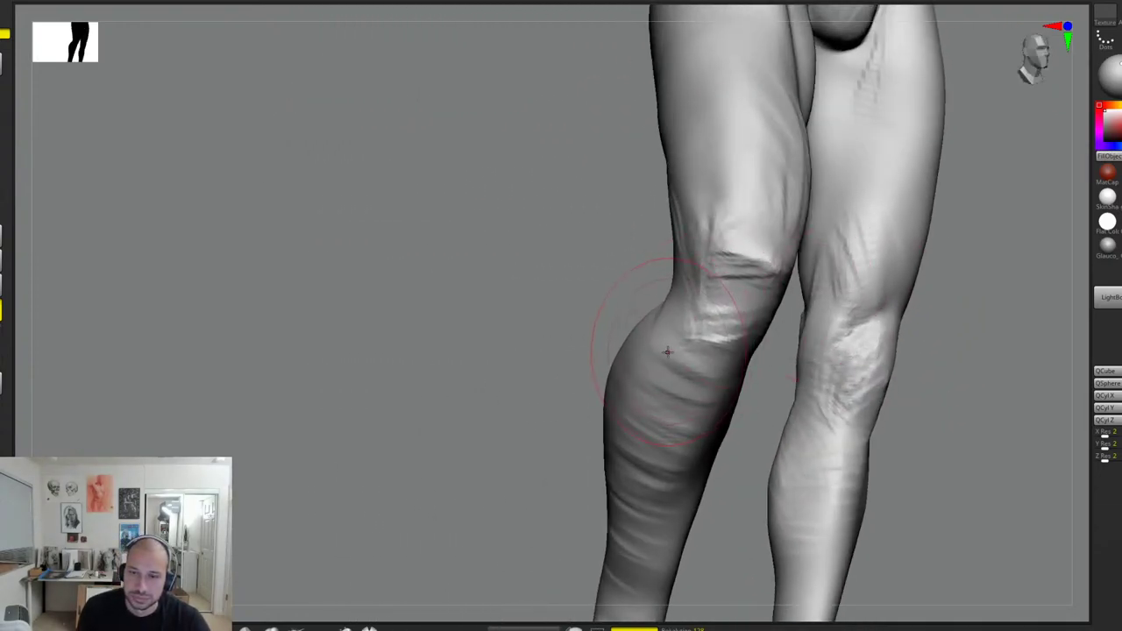
pyautogui.moveTo(667, 352); pyautogui.dragTo(647, 333, button='right')
pyautogui.moveTo(673, 328)
pyautogui.mouseDown()
pyautogui.moveTo(654, 356)
pyautogui.moveTo(691, 325)
pyautogui.moveTo(670, 335)
pyautogui.mouseUp()
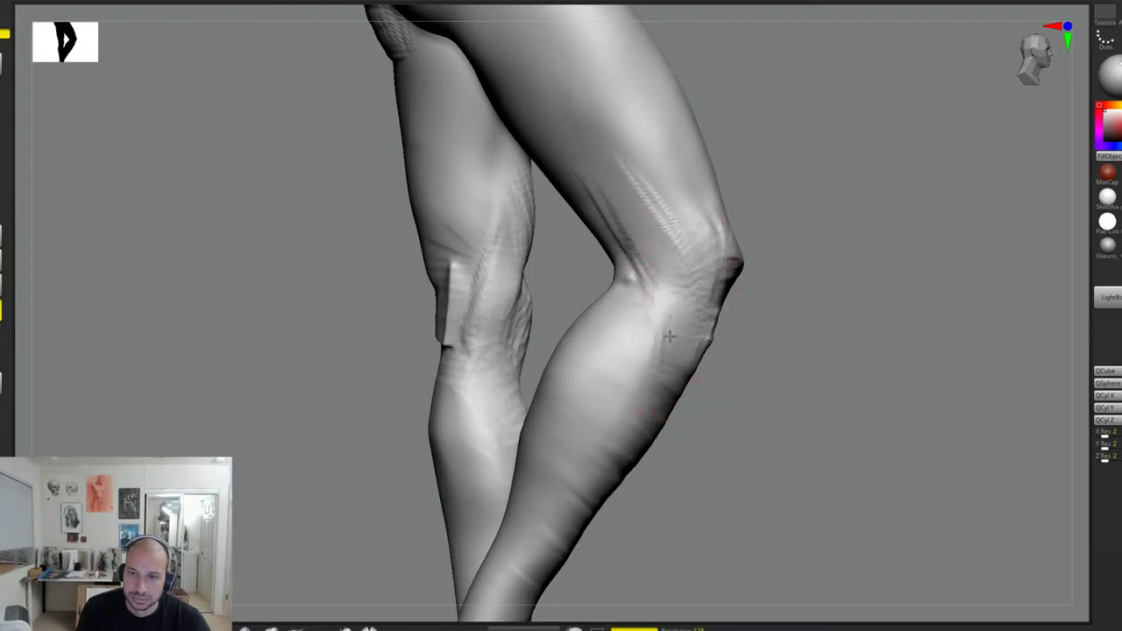
# Step: Define the outer edge of the bent leg's calf below the knee and smooth its transition into the knee
pyautogui.moveTo(677, 413); pyautogui.dragTo(686, 321, button='right')
pyautogui.keyDown('shift'); pyautogui.moveTo(666, 410); pyautogui.dragTo(662, 363); pyautogui.keyUp('shift')
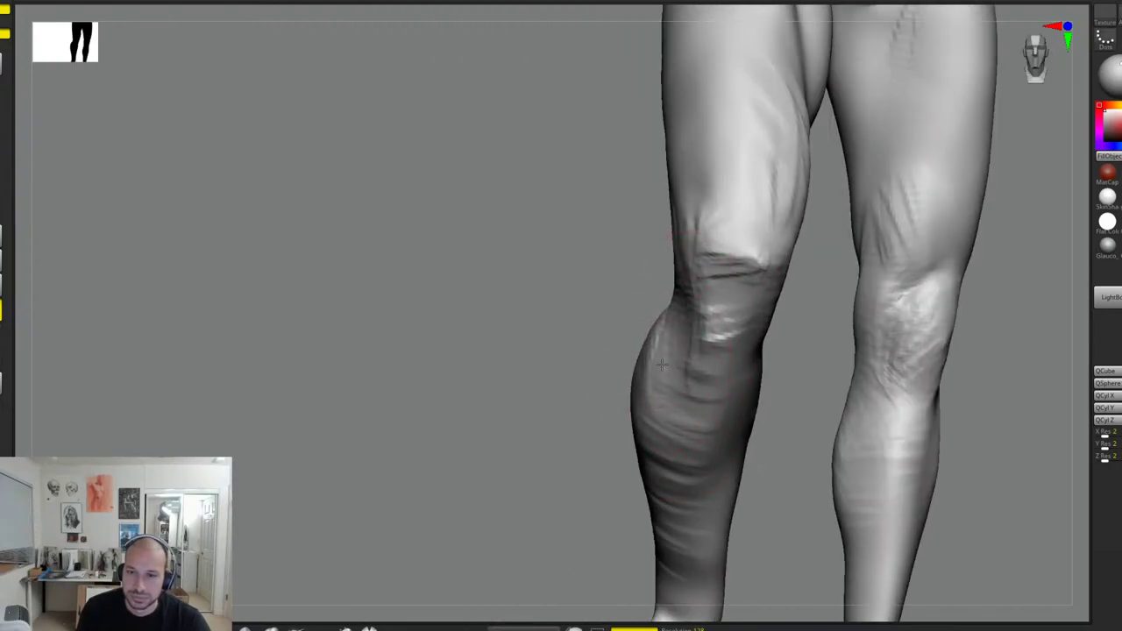
pyautogui.keyDown('shift'); pyautogui.moveTo(692, 306); pyautogui.dragTo(732, 245); pyautogui.keyUp('shift')
pyautogui.moveTo(742, 231); pyautogui.dragTo(801, 238, button='right')
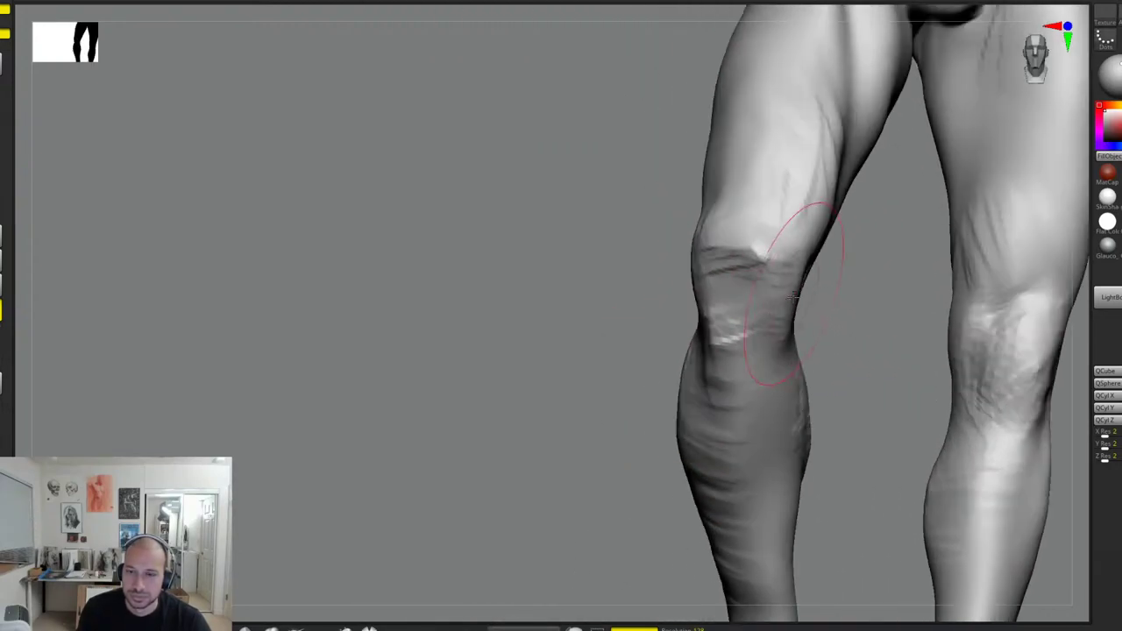
# Step: Sculpt the inner side of the bent leg's knee and the lower thigh just above it
pyautogui.moveTo(831, 317); pyautogui.dragTo(747, 320, button='right')
pyautogui.moveTo(828, 258); pyautogui.dragTo(827, 326)
pyautogui.moveTo(785, 257)
pyautogui.mouseDown()
pyautogui.moveTo(775, 310)
pyautogui.moveTo(798, 344)
pyautogui.mouseUp()
pyautogui.moveTo(843, 262)
pyautogui.mouseDown()
pyautogui.moveTo(847, 195)
pyautogui.moveTo(799, 199)
pyautogui.moveTo(792, 216)
pyautogui.mouseUp()
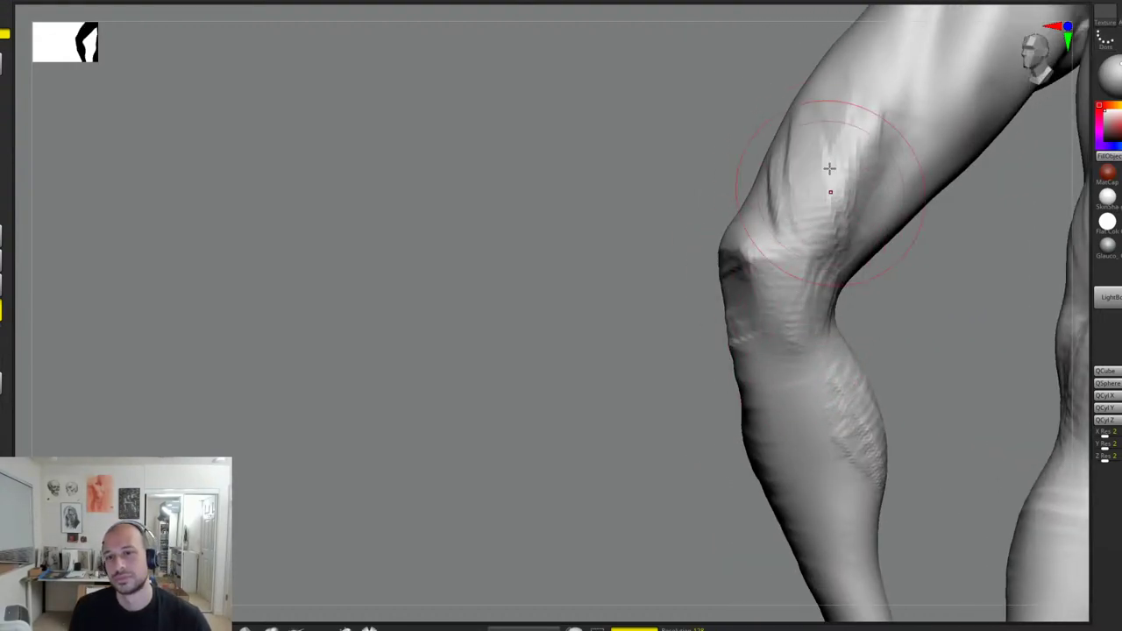
pyautogui.moveTo(833, 86); pyautogui.dragTo(782, 167)
# Step: Build up the quadriceps on the front and inner side of the bent leg's lower thigh and smooth the strokes
pyautogui.moveTo(812, 120)
pyautogui.mouseDown(button='right')
pyautogui.moveTo(451, 333)
pyautogui.moveTo(564, 258)
pyautogui.mouseUp(button='right')
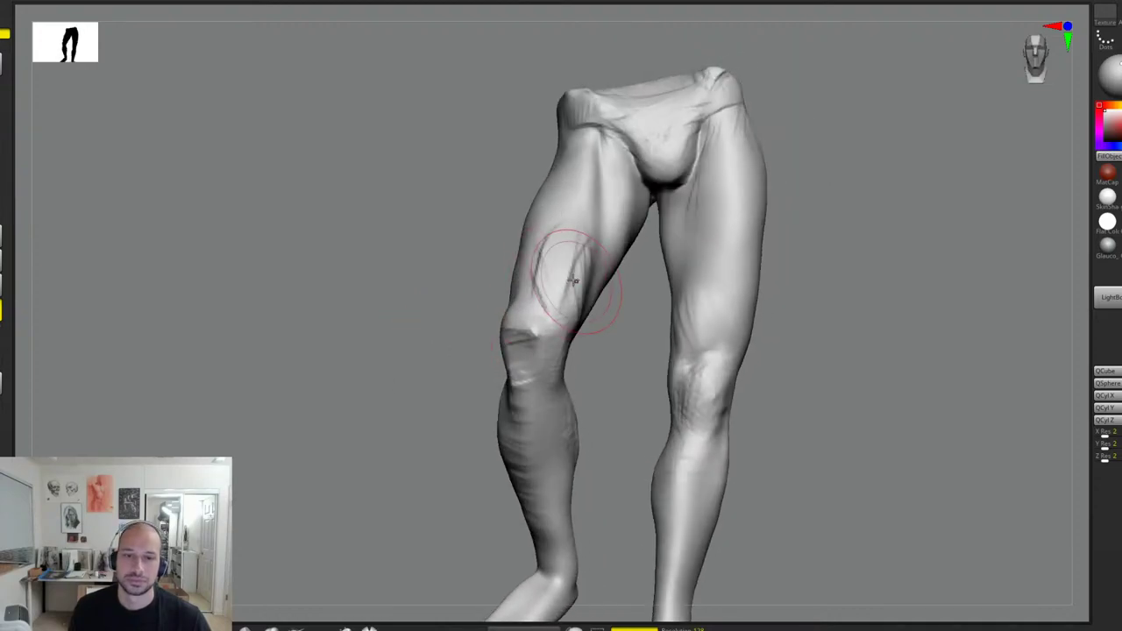
pyautogui.moveTo(577, 251); pyautogui.dragTo(576, 317)
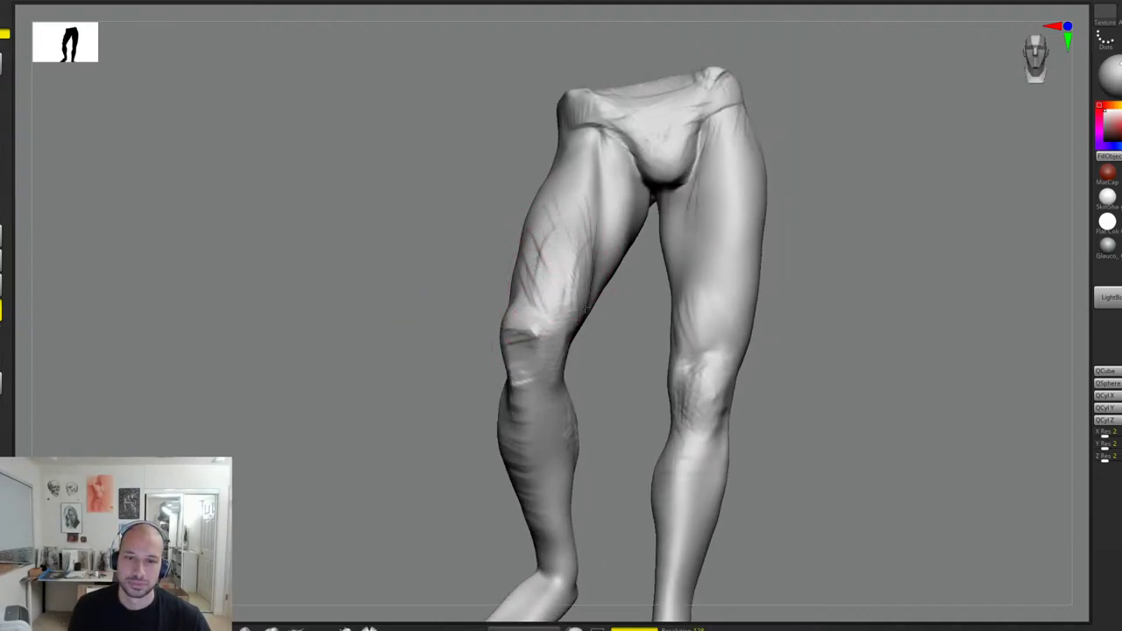
pyautogui.moveTo(654, 344); pyautogui.dragTo(570, 333, button='right')
pyautogui.moveTo(594, 284)
pyautogui.mouseDown()
pyautogui.moveTo(577, 330)
pyautogui.moveTo(599, 324)
pyautogui.mouseUp()
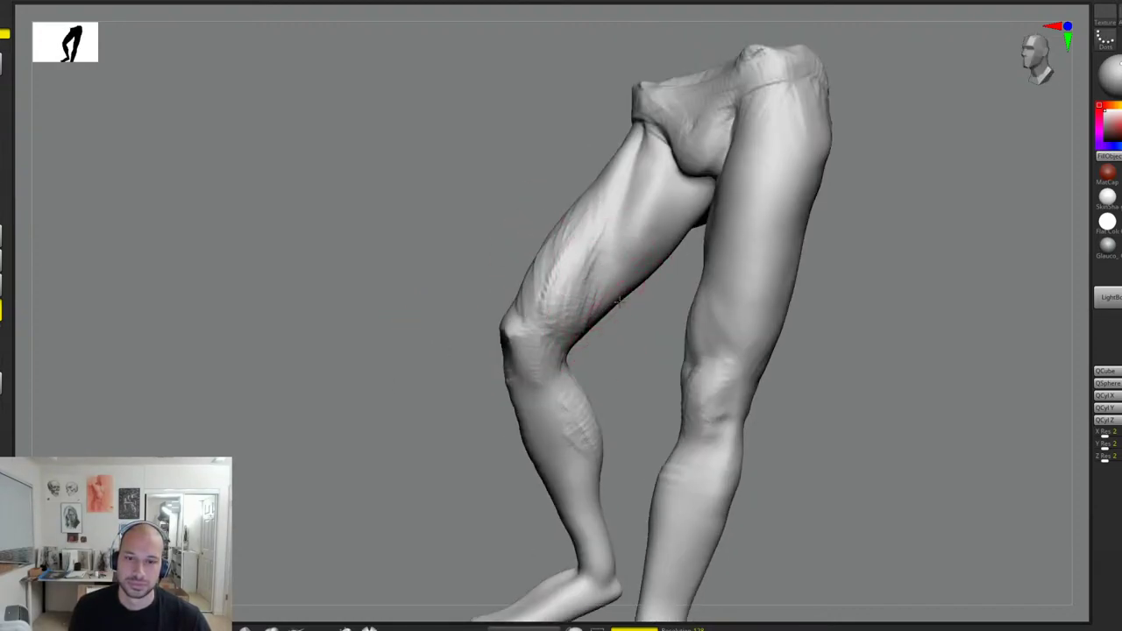
pyautogui.moveTo(614, 233)
pyautogui.mouseDown()
pyautogui.moveTo(618, 262)
pyautogui.moveTo(591, 331)
pyautogui.mouseUp()
pyautogui.moveTo(626, 333)
pyautogui.keyDown('alt'); pyautogui.mouseDown(button='right')
pyautogui.moveTo(608, 331)
pyautogui.moveTo(603, 304)
pyautogui.moveTo(602, 325)
pyautogui.mouseUp(button='right'); pyautogui.keyUp('alt')
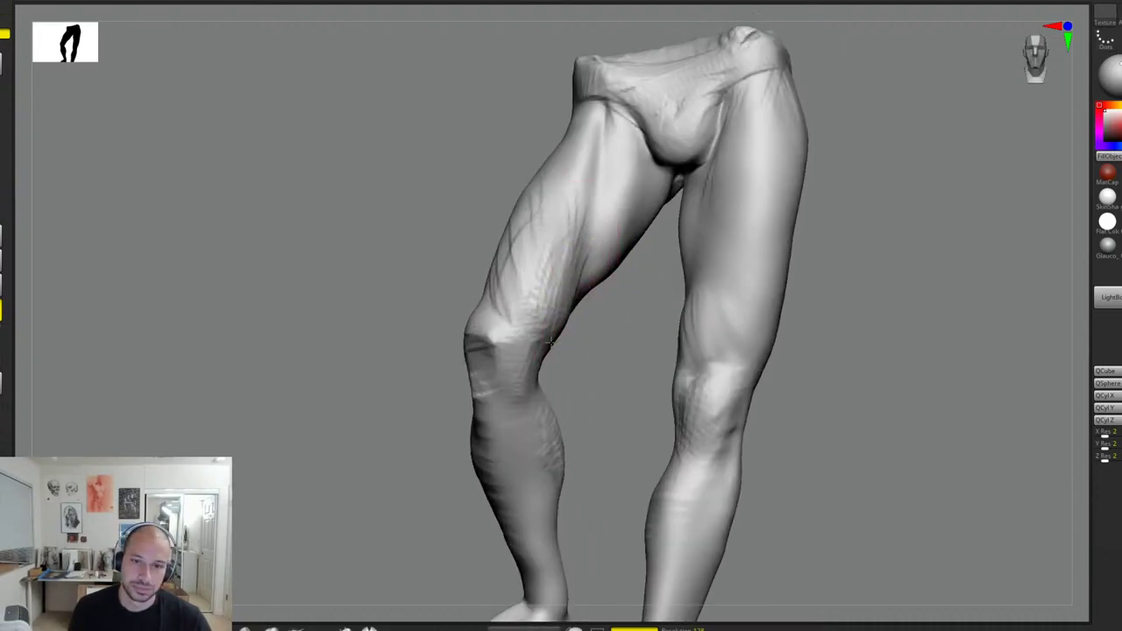
pyautogui.keyDown('shift'); pyautogui.moveTo(546, 296); pyautogui.dragTo(529, 236); pyautogui.keyUp('shift')
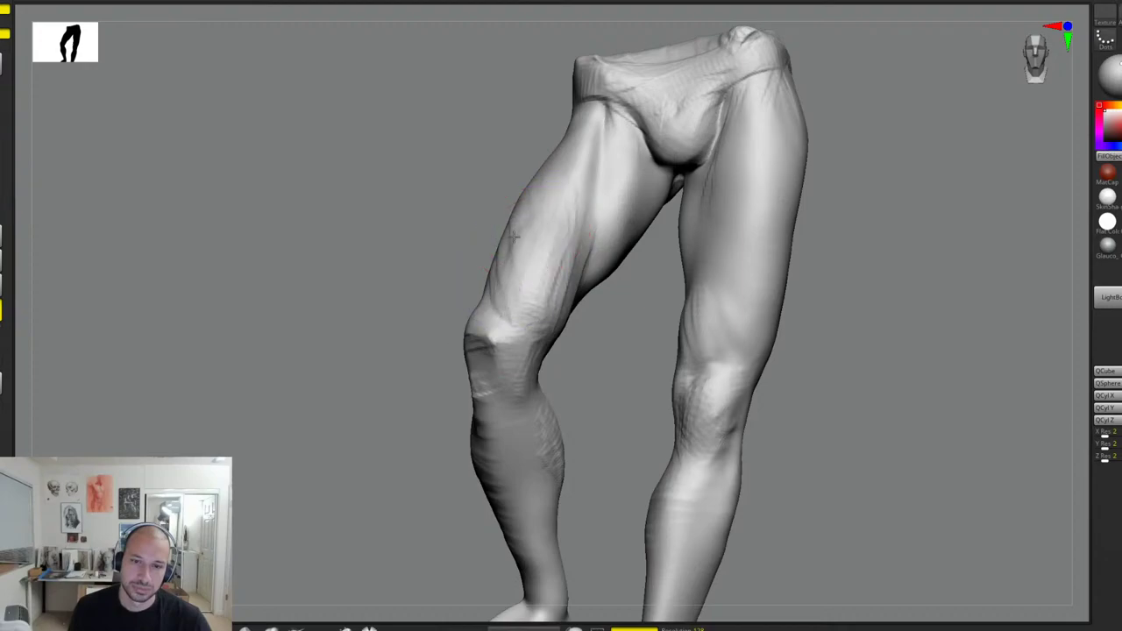
pyautogui.moveTo(516, 239); pyautogui.dragTo(549, 313, button='right')
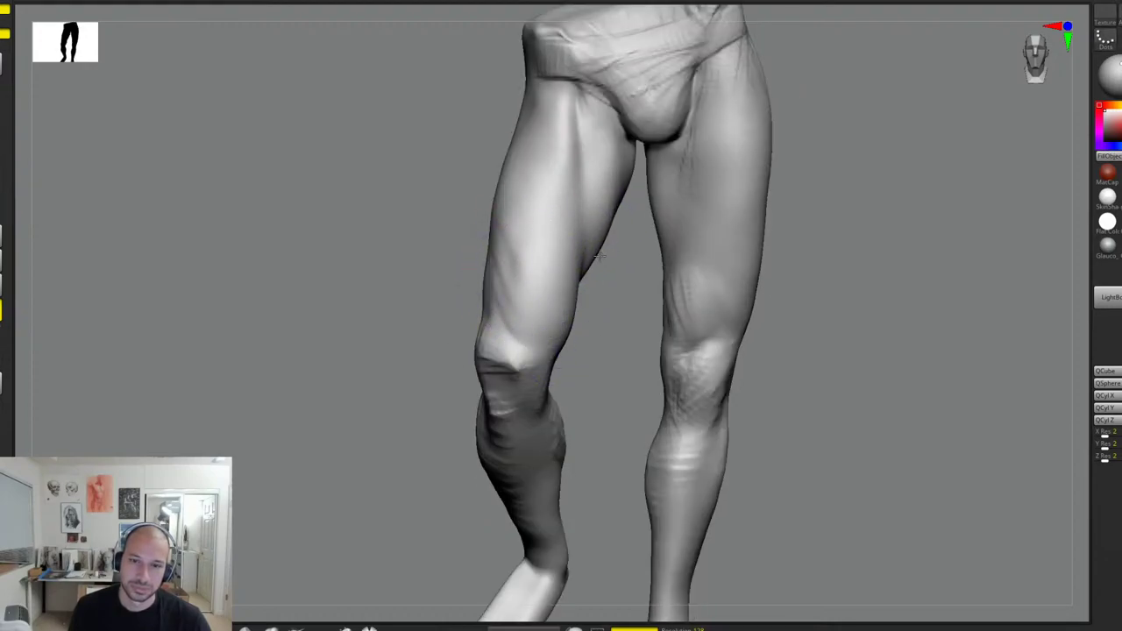
# Step: Shape the back of the straight leg's knee and refine the hamstring area above it
pyautogui.moveTo(600, 256)
pyautogui.mouseDown(button='right')
pyautogui.moveTo(629, 214)
pyautogui.moveTo(814, 220)
pyautogui.moveTo(654, 202)
pyautogui.mouseUp(button='right')
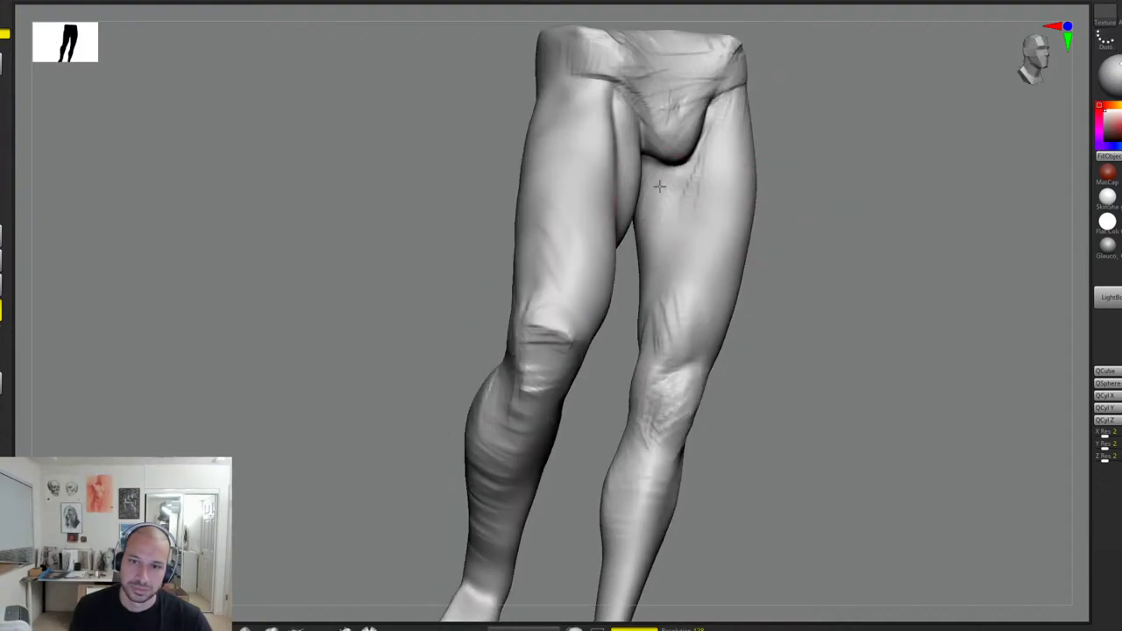
pyautogui.moveTo(634, 339)
pyautogui.mouseDown(button='right')
pyautogui.moveTo(724, 296)
pyautogui.moveTo(787, 320)
pyautogui.mouseUp(button='right')
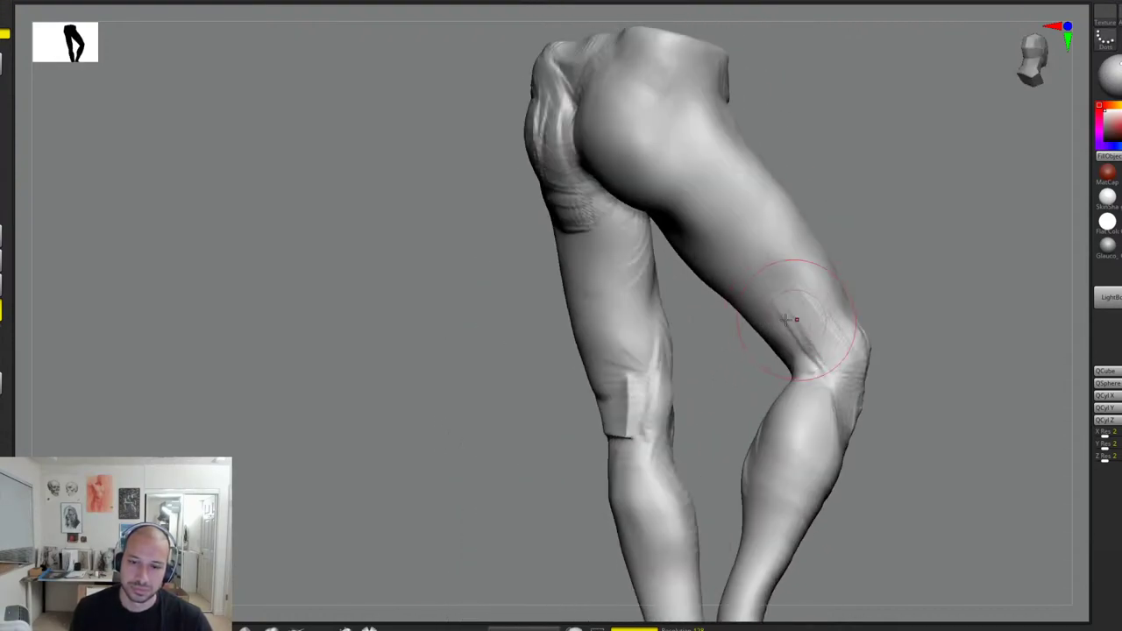
pyautogui.moveTo(651, 410)
pyautogui.mouseDown()
pyautogui.moveTo(626, 389)
pyautogui.moveTo(614, 441)
pyautogui.mouseUp()
pyautogui.moveTo(563, 440); pyautogui.dragTo(581, 409, button='right')
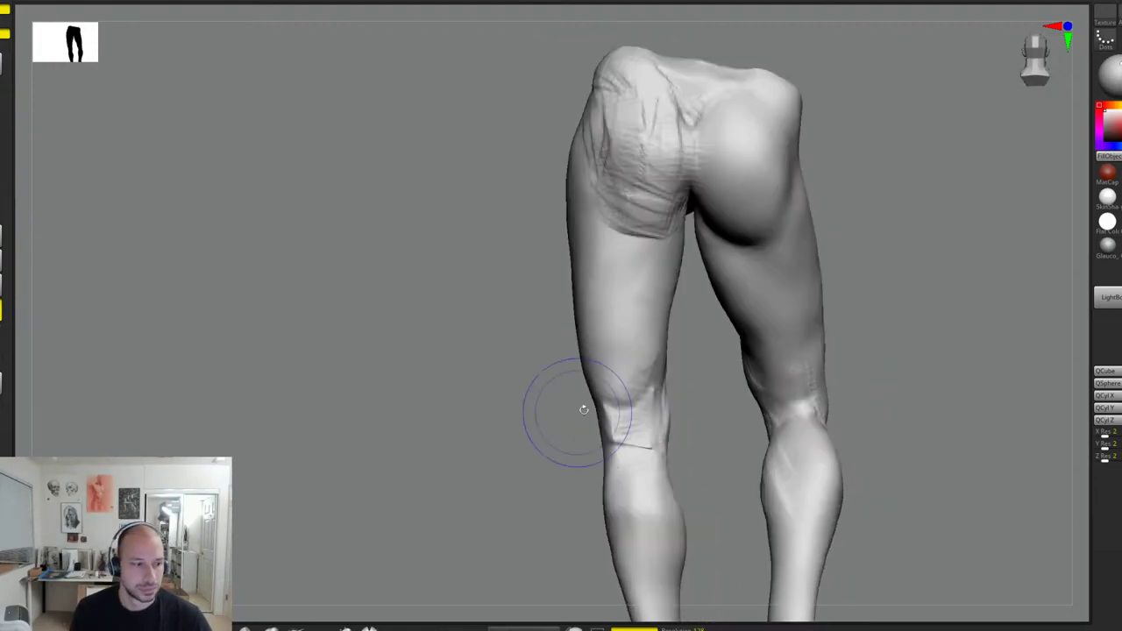
pyautogui.moveTo(609, 412)
pyautogui.mouseDown()
pyautogui.moveTo(617, 391)
pyautogui.moveTo(669, 403)
pyautogui.moveTo(619, 415)
pyautogui.mouseUp()
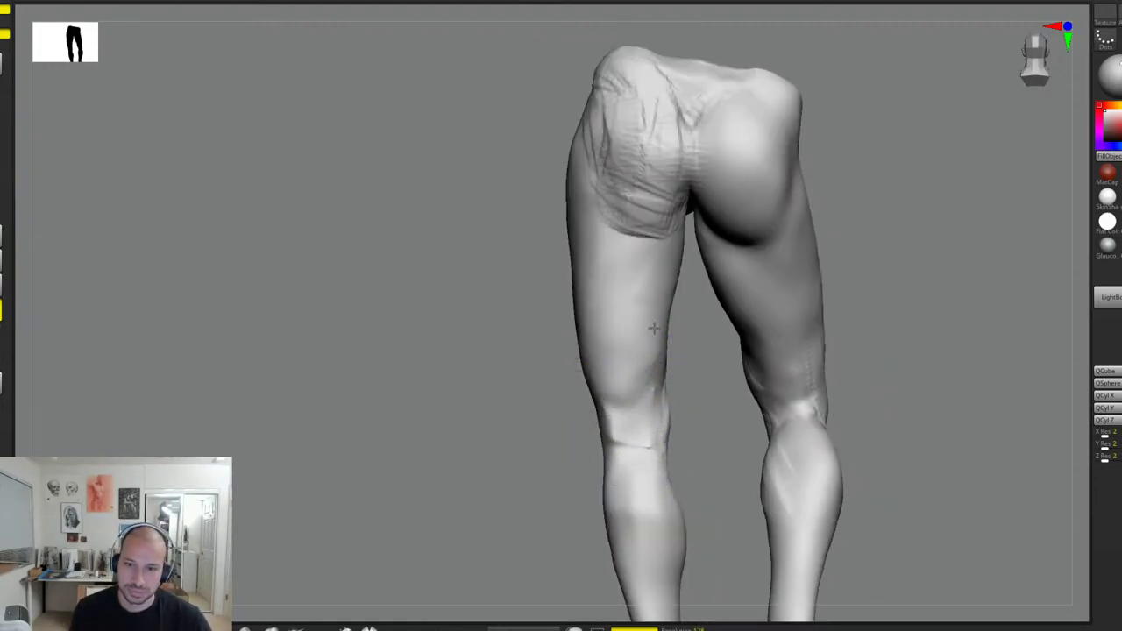
pyautogui.moveTo(654, 328)
pyautogui.mouseDown()
pyautogui.moveTo(654, 283)
pyautogui.moveTo(677, 246)
pyautogui.mouseUp()
# Step: Define the shin ridge and the calf contours on the front of the straight leg's lower leg
pyautogui.moveTo(891, 274)
pyautogui.keyDown('ctrl'); pyautogui.mouseDown(button='right')
pyautogui.moveTo(881, 254)
pyautogui.moveTo(894, 277)
pyautogui.moveTo(879, 281)
pyautogui.moveTo(846, 434)
pyautogui.moveTo(812, 282)
pyautogui.mouseUp(button='right'); pyautogui.keyUp('ctrl')
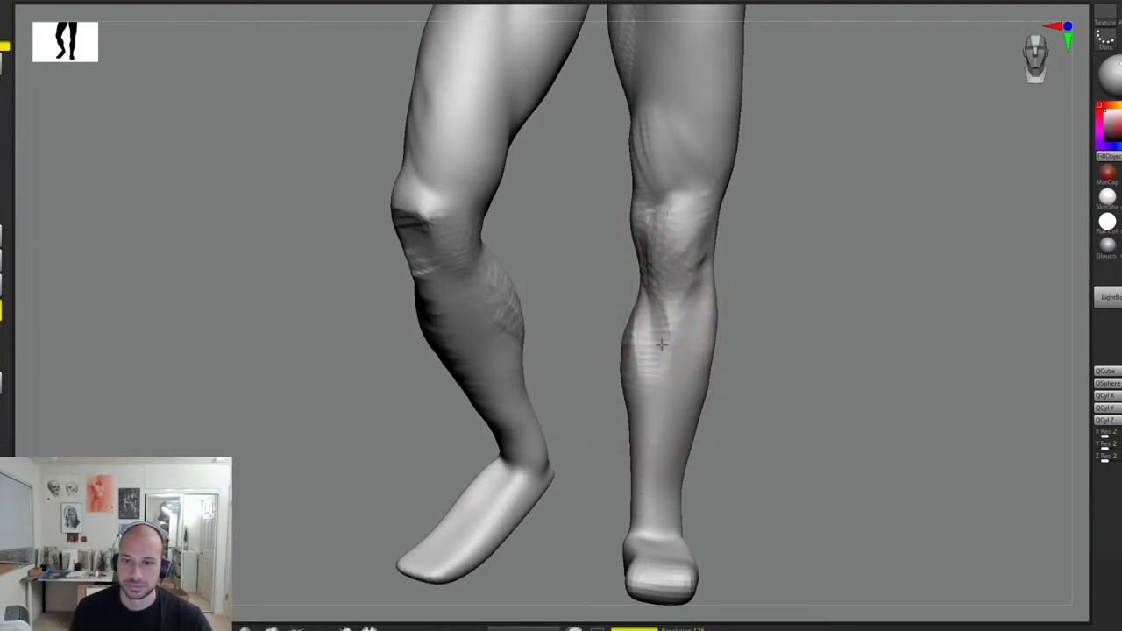
pyautogui.moveTo(760, 353)
pyautogui.keyDown('alt'); pyautogui.mouseDown()
pyautogui.moveTo(769, 342)
pyautogui.moveTo(768, 382)
pyautogui.mouseUp(); pyautogui.keyUp('alt')
pyautogui.moveTo(678, 346); pyautogui.dragTo(674, 465)
pyautogui.moveTo(762, 401); pyautogui.dragTo(816, 395)
pyautogui.moveTo(661, 339); pyautogui.dragTo(639, 495)
pyautogui.moveTo(673, 434); pyautogui.dragTo(685, 429)
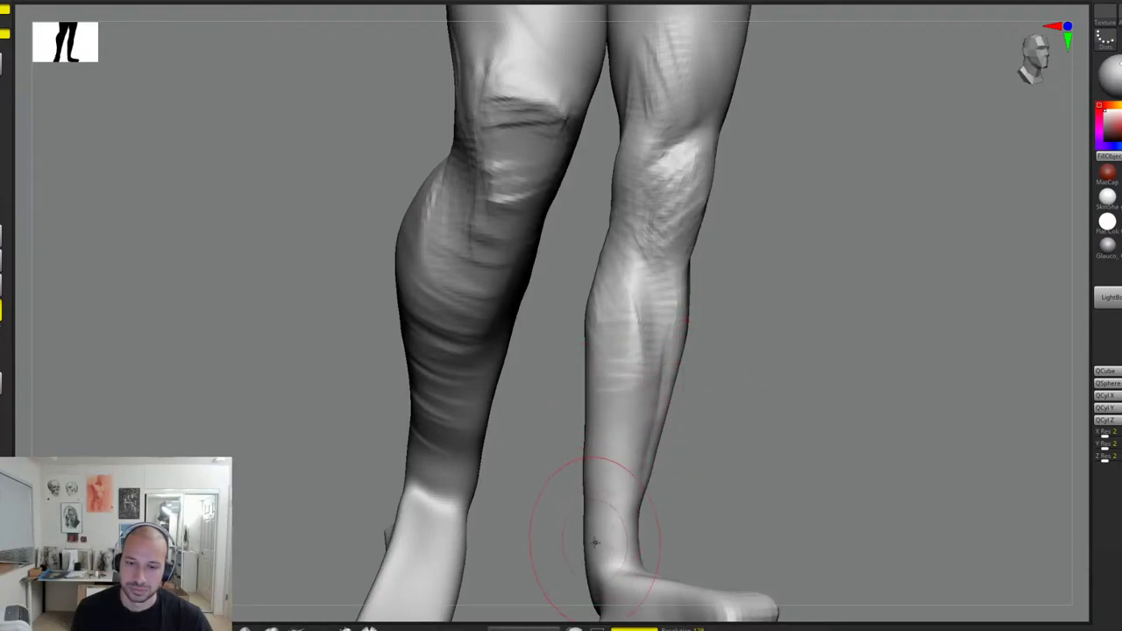
# Step: Sculpt the muscle separation and fullness on the outer side of the straight leg's calf
pyautogui.moveTo(639, 451); pyautogui.dragTo(684, 321, button='right')
pyautogui.moveTo(641, 259); pyautogui.dragTo(655, 309)
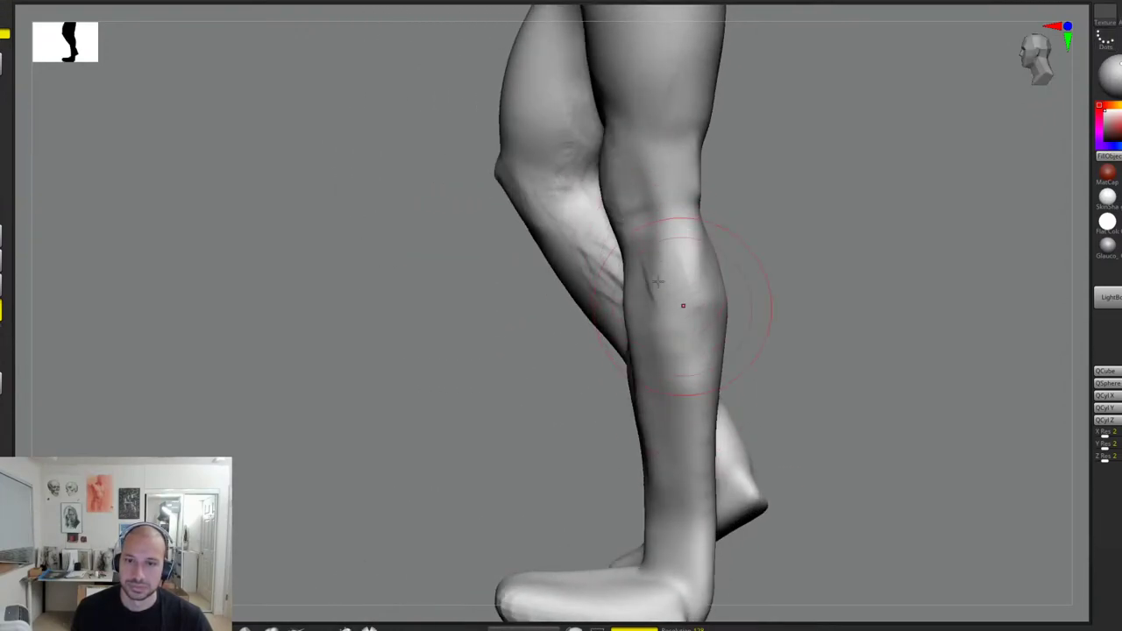
pyautogui.moveTo(675, 251)
pyautogui.mouseDown()
pyautogui.moveTo(700, 289)
pyautogui.moveTo(726, 286)
pyautogui.moveTo(726, 330)
pyautogui.mouseUp()
# Step: Adjust the side profile of the straight leg's calf and back of the knee with the Move brush
pyautogui.press('b')
pyautogui.press('m')
pyautogui.press('v')
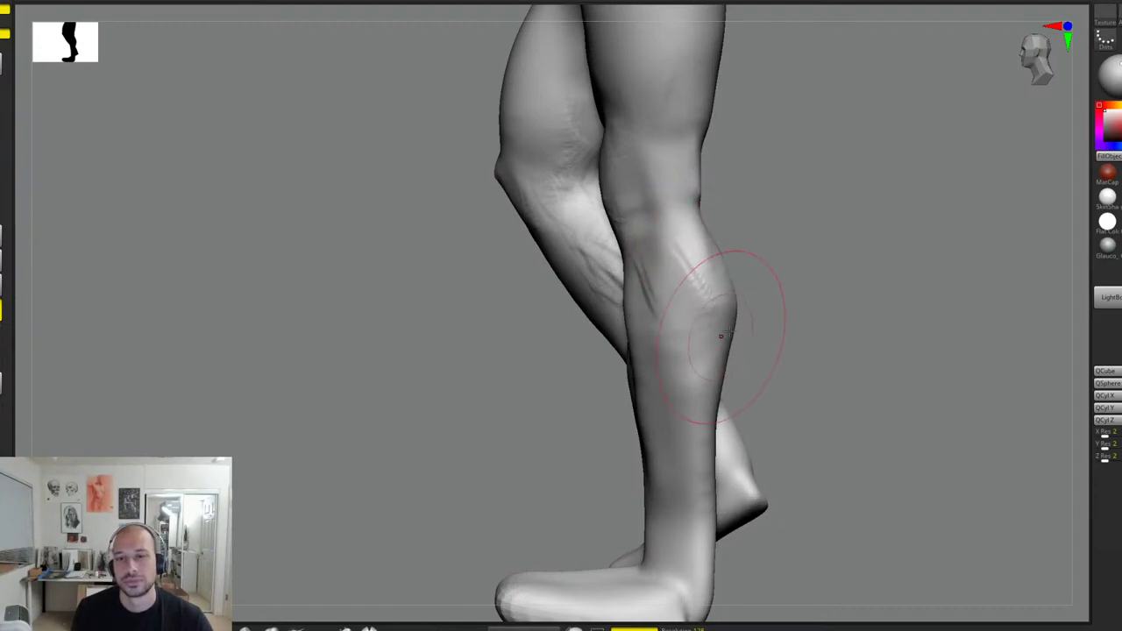
pyautogui.keyDown('ctrl'); pyautogui.moveTo(811, 352); pyautogui.dragTo(821, 304, button='right'); pyautogui.keyUp('ctrl')
pyautogui.moveTo(700, 251); pyautogui.dragTo(702, 264)
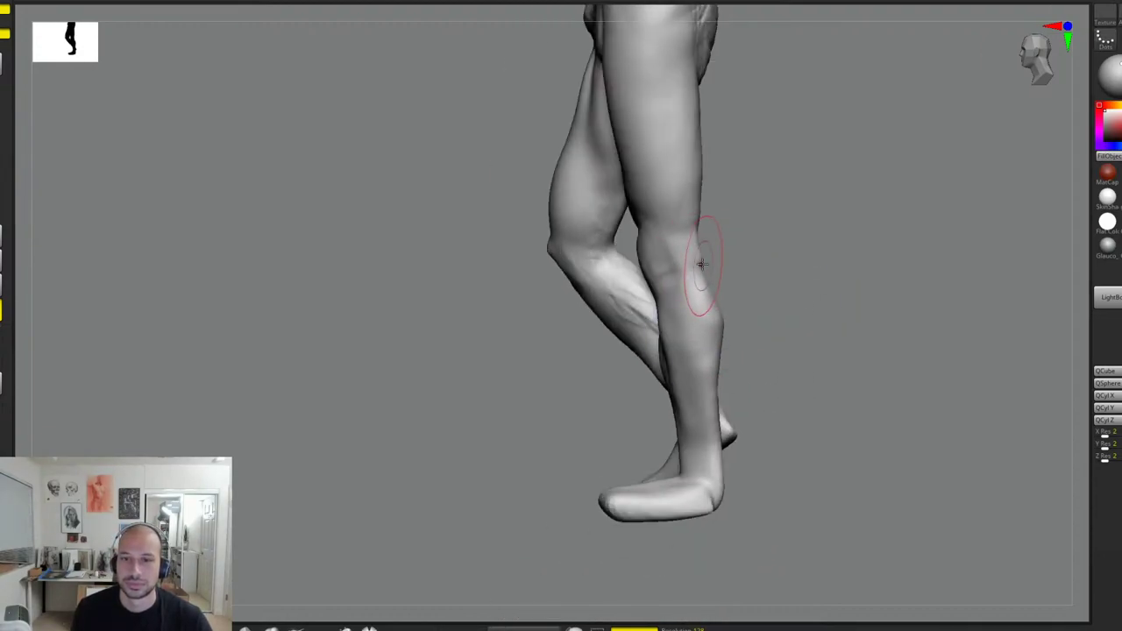
# Step: Build up the hamstrings above the back of the straight leg's knee from the side and from behind
pyautogui.moveTo(702, 188); pyautogui.dragTo(692, 230)
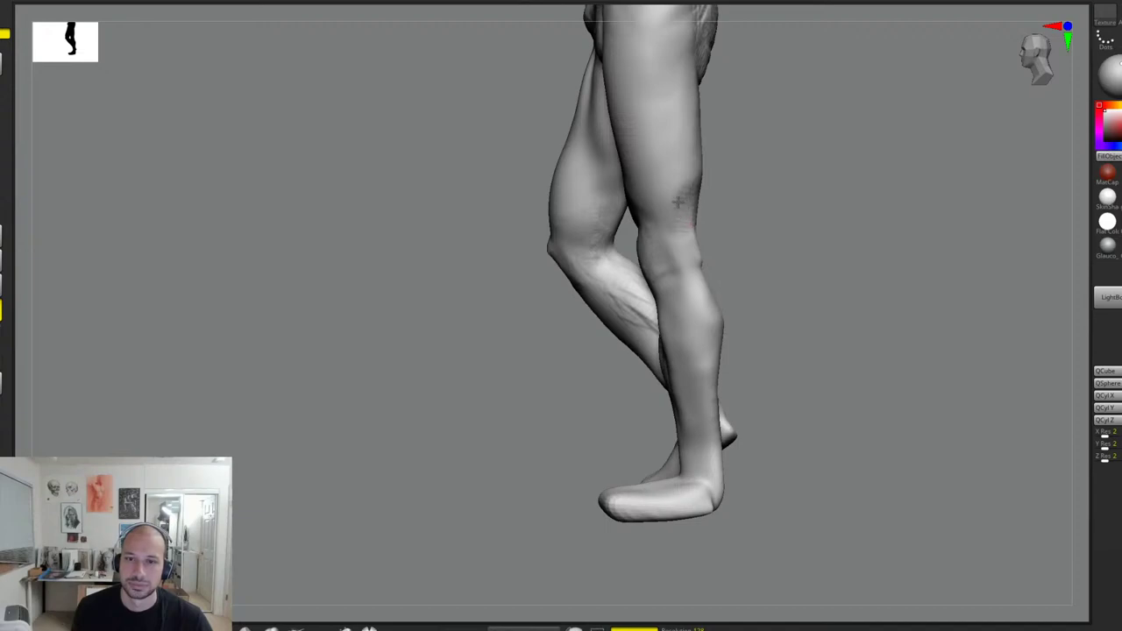
pyautogui.moveTo(702, 158); pyautogui.dragTo(698, 203)
pyautogui.moveTo(810, 125)
pyautogui.keyDown('alt'); pyautogui.mouseDown(button='right')
pyautogui.moveTo(804, 168)
pyautogui.moveTo(818, 208)
pyautogui.mouseUp(button='right'); pyautogui.keyUp('alt')
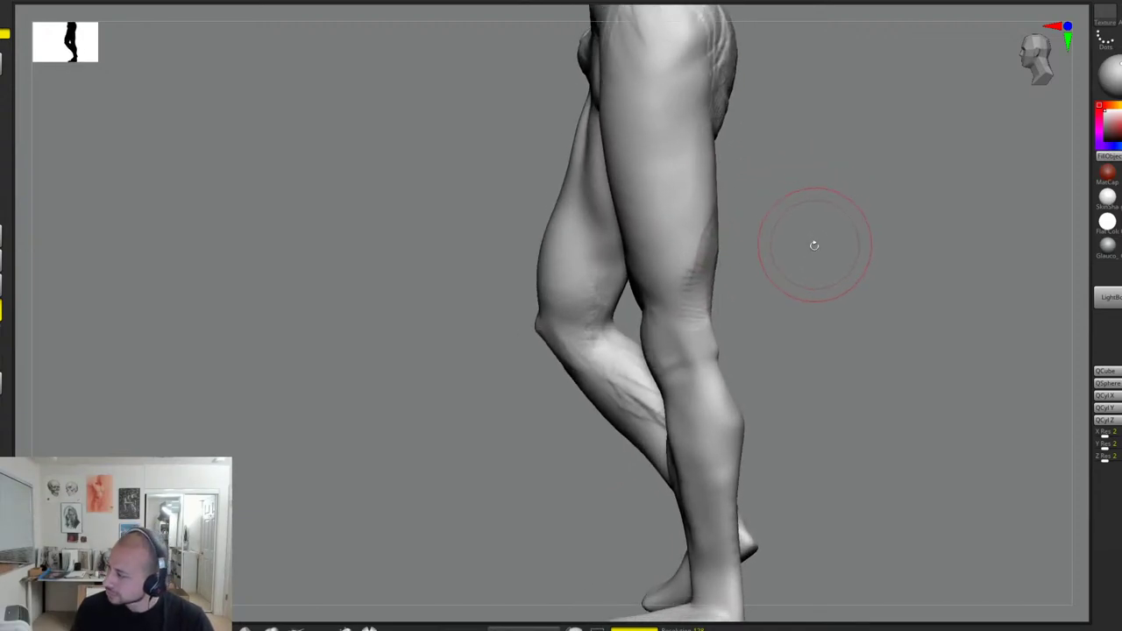
pyautogui.moveTo(828, 255)
pyautogui.mouseDown(button='right')
pyautogui.moveTo(809, 250)
pyautogui.moveTo(748, 298)
pyautogui.mouseUp(button='right')
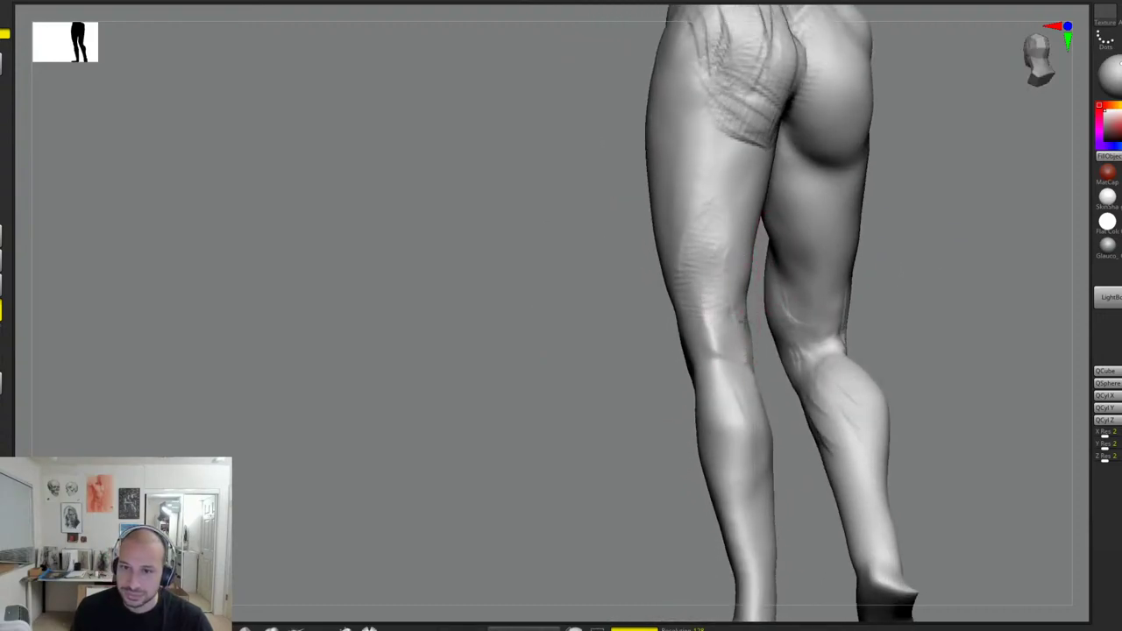
pyautogui.moveTo(761, 347); pyautogui.dragTo(726, 344, button='right')
pyautogui.moveTo(723, 322)
pyautogui.mouseDown()
pyautogui.moveTo(749, 350)
pyautogui.moveTo(758, 321)
pyautogui.moveTo(749, 361)
pyautogui.moveTo(780, 270)
pyautogui.mouseUp()
pyautogui.moveTo(739, 308)
pyautogui.mouseDown()
pyautogui.moveTo(742, 219)
pyautogui.moveTo(709, 259)
pyautogui.moveTo(760, 255)
pyautogui.mouseUp()
# Step: Refine the side contour of the straight leg from the back of the knee into the upper calf
pyautogui.moveTo(652, 321)
pyautogui.mouseDown(button='right')
pyautogui.moveTo(854, 281)
pyautogui.moveTo(650, 334)
pyautogui.mouseUp(button='right')
pyautogui.moveTo(648, 315); pyautogui.dragTo(655, 340)
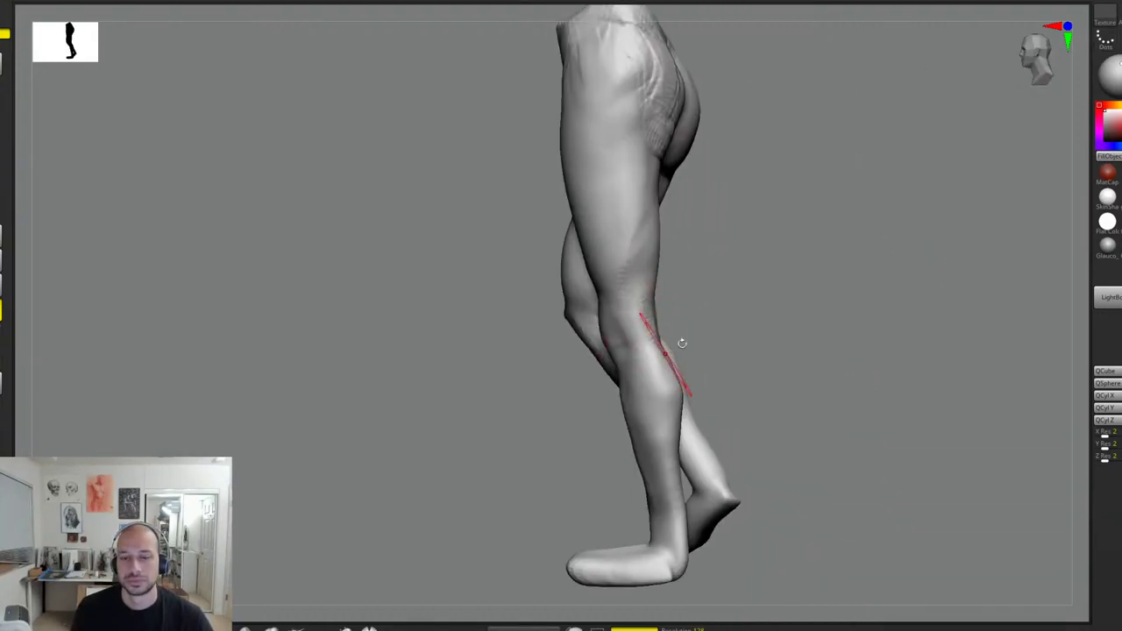
pyautogui.moveTo(681, 339); pyautogui.dragTo(618, 323, button='right')
pyautogui.moveTo(655, 328)
pyautogui.mouseDown()
pyautogui.moveTo(651, 339)
pyautogui.moveTo(637, 311)
pyautogui.mouseUp()
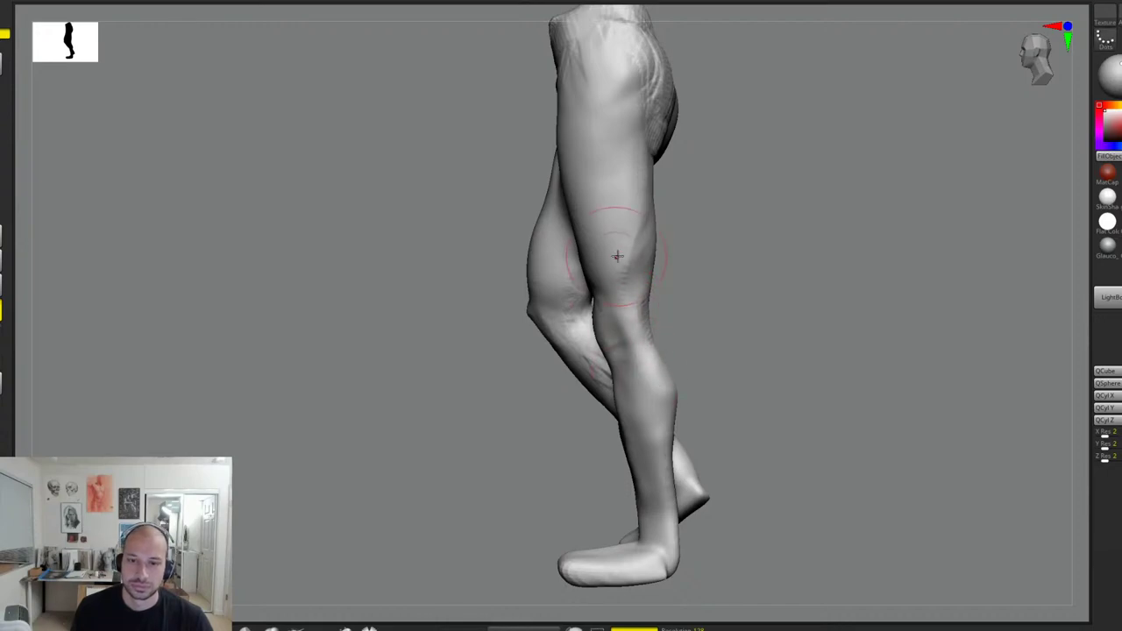
# Step: Add long strokes along the outer side of the straight leg's thigh down towards the knee
pyautogui.moveTo(614, 170); pyautogui.dragTo(701, 155, button='right')
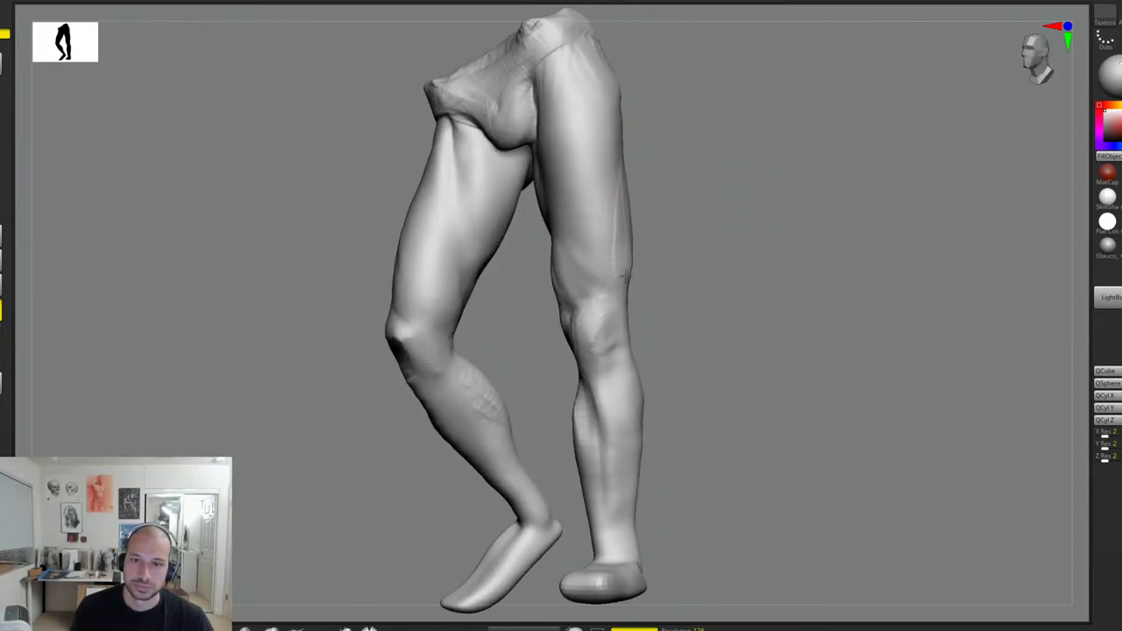
pyautogui.moveTo(626, 276); pyautogui.dragTo(623, 184)
pyautogui.keyDown('alt'); pyautogui.moveTo(629, 182); pyautogui.dragTo(634, 270, button='right'); pyautogui.keyUp('alt')
pyautogui.moveTo(738, 266); pyautogui.dragTo(658, 275, button='right')
pyautogui.moveTo(658, 275)
pyautogui.mouseDown()
pyautogui.moveTo(651, 359)
pyautogui.moveTo(658, 342)
pyautogui.mouseUp()
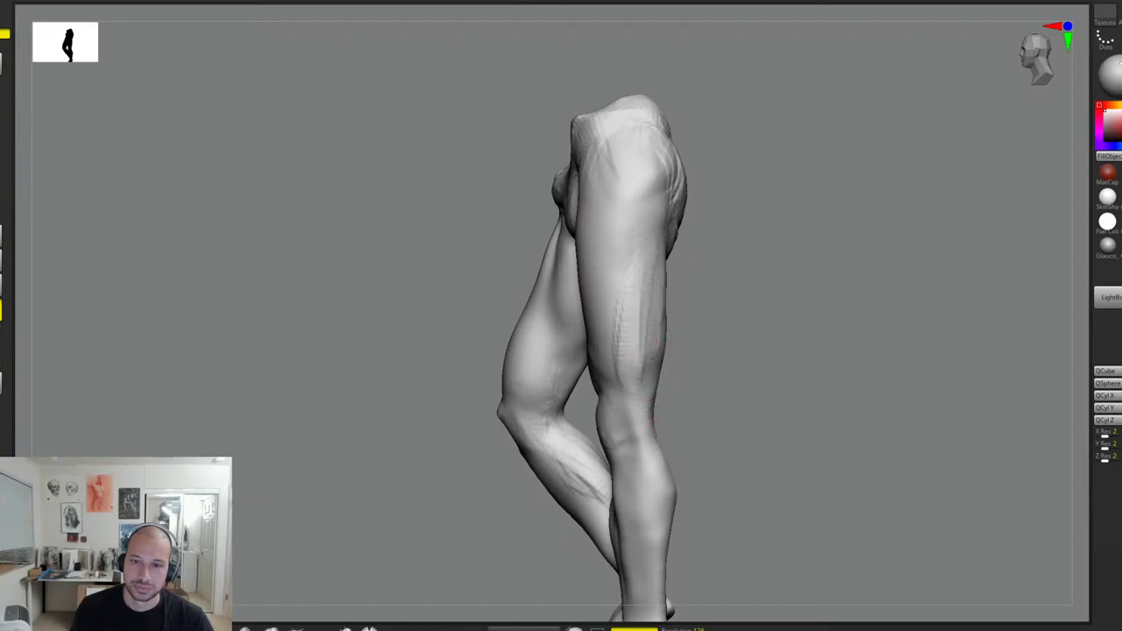
# Step: Blend the long band on the straight leg's outer thigh into the surrounding muscle
pyautogui.moveTo(668, 366)
pyautogui.mouseDown(button='right')
pyautogui.moveTo(742, 310)
pyautogui.moveTo(672, 330)
pyautogui.mouseUp(button='right')
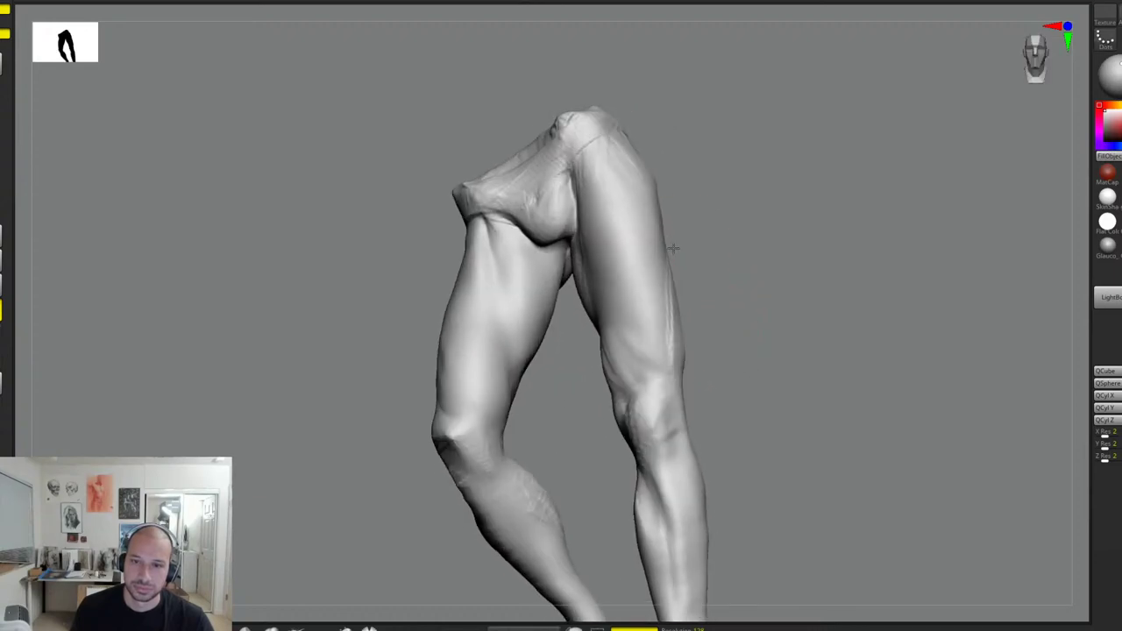
pyautogui.moveTo(673, 249); pyautogui.dragTo(666, 249, button='right')
pyautogui.moveTo(670, 251); pyautogui.dragTo(671, 281)
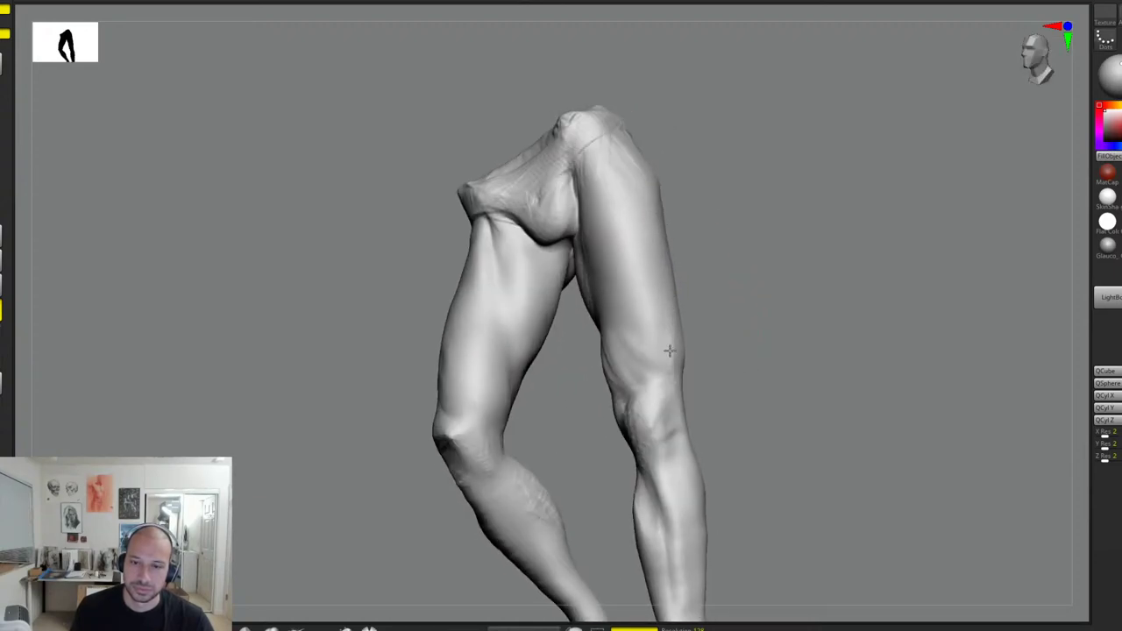
# Step: Sculpt the inner thigh of the straight leg and the muscle shapes just above its knee
pyautogui.moveTo(685, 348); pyautogui.dragTo(801, 318, button='right')
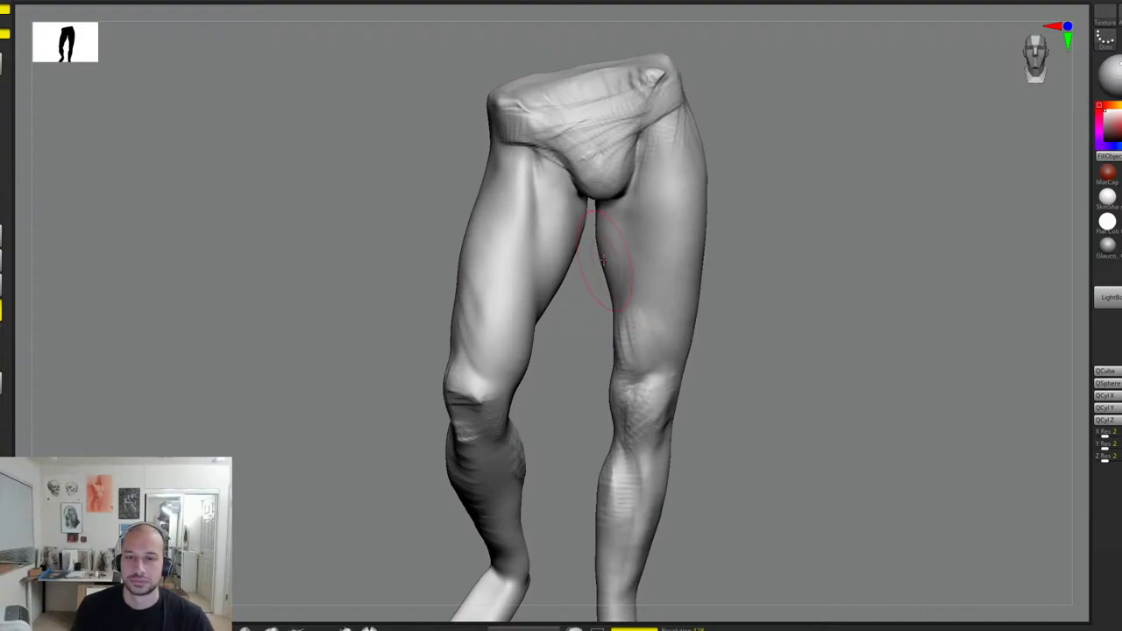
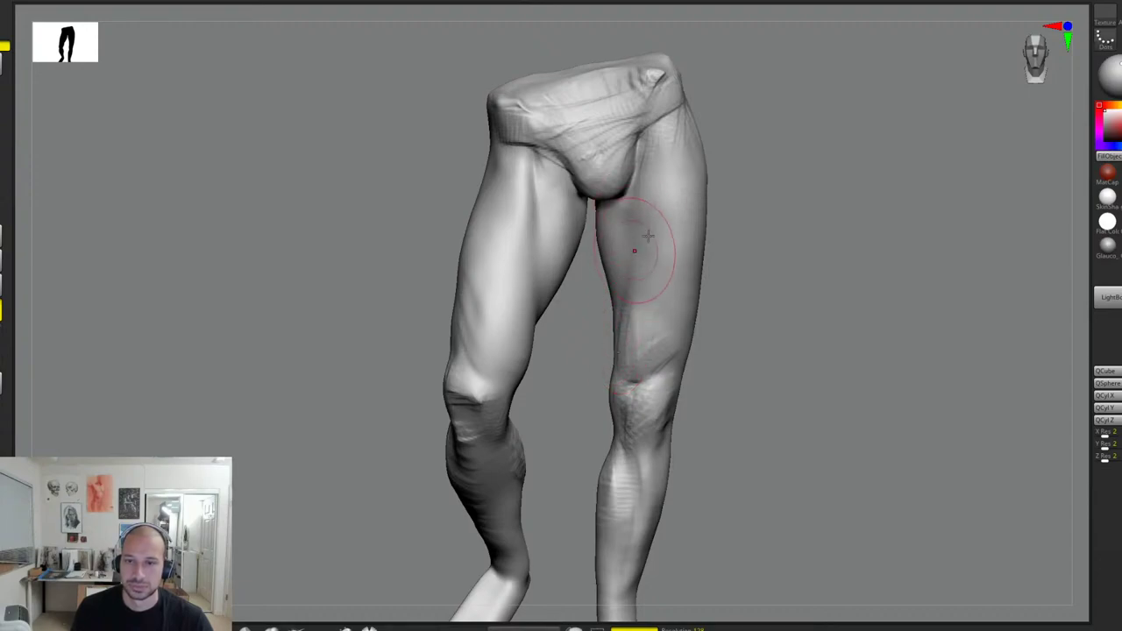
pyautogui.moveTo(779, 230); pyautogui.dragTo(712, 235)
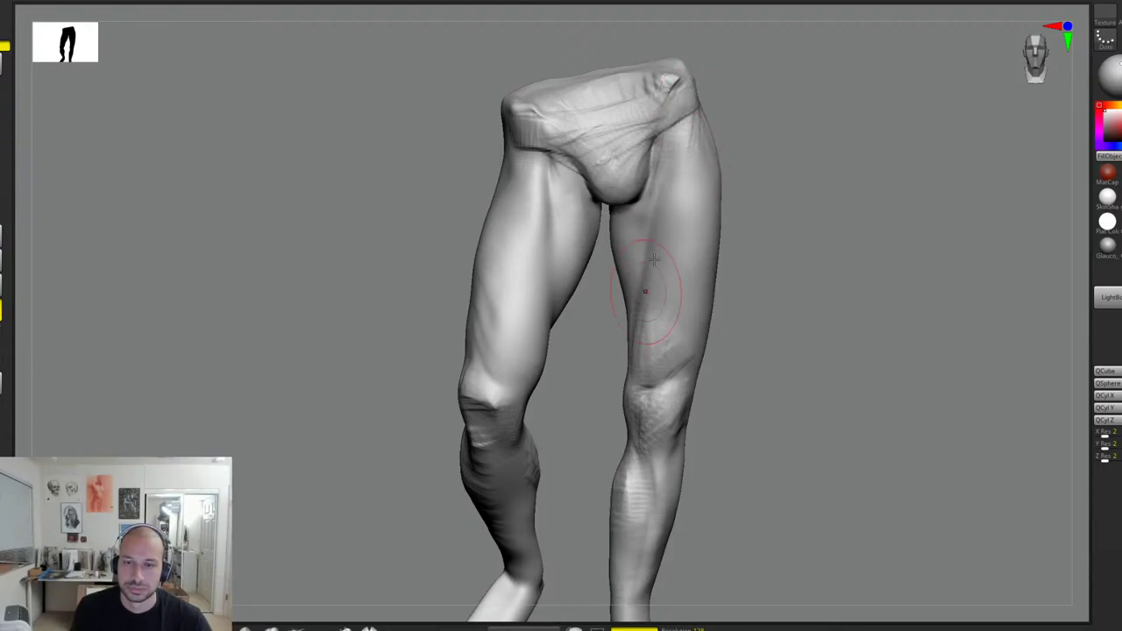
pyautogui.moveTo(768, 201)
pyautogui.mouseDown()
pyautogui.moveTo(698, 150)
pyautogui.moveTo(746, 210)
pyautogui.mouseUp()
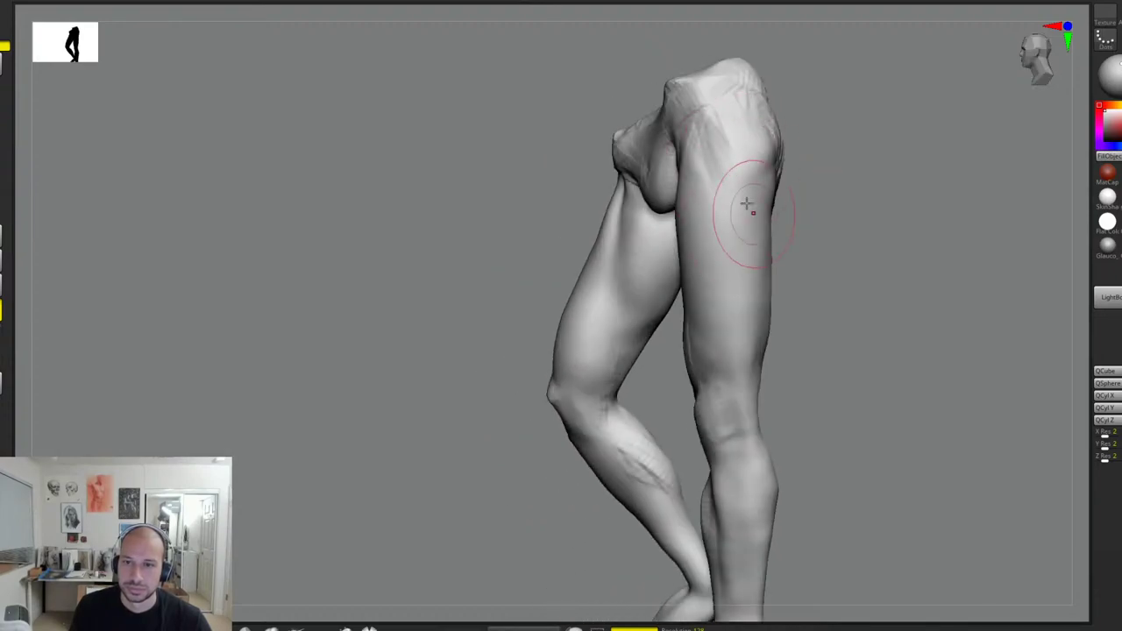
# Step: Shape the upper outer thigh below the straight leg's hip and smooth the surface
pyautogui.moveTo(730, 164)
pyautogui.mouseDown()
pyautogui.moveTo(702, 128)
pyautogui.moveTo(724, 163)
pyautogui.moveTo(702, 175)
pyautogui.moveTo(683, 160)
pyautogui.mouseUp()
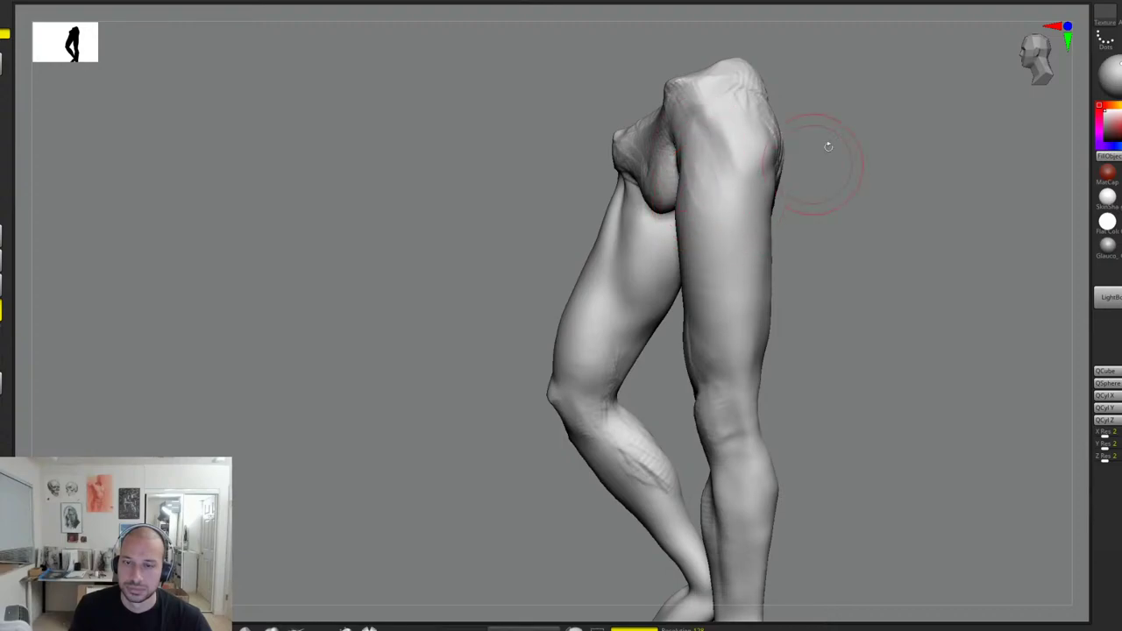
pyautogui.moveTo(829, 146); pyautogui.dragTo(678, 169)
pyautogui.moveTo(670, 248)
pyautogui.keyDown('shift'); pyautogui.mouseDown()
pyautogui.moveTo(694, 228)
pyautogui.moveTo(844, 291)
pyautogui.moveTo(816, 307)
pyautogui.moveTo(834, 341)
pyautogui.moveTo(845, 288)
pyautogui.moveTo(804, 267)
pyautogui.mouseUp(); pyautogui.keyUp('shift')
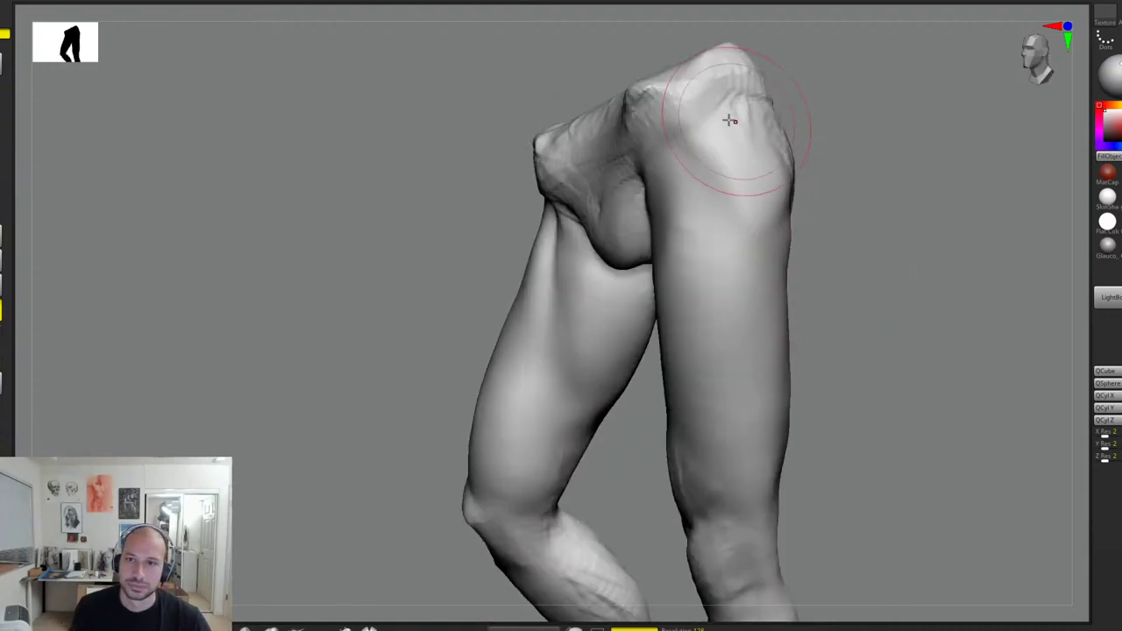
# Step: Sculpt the straight leg's side of the pelvis around the hip bone and its transition into the thigh
pyautogui.moveTo(726, 117)
pyautogui.mouseDown()
pyautogui.moveTo(712, 87)
pyautogui.moveTo(738, 109)
pyautogui.mouseUp()
pyautogui.moveTo(780, 82)
pyautogui.keyDown('alt'); pyautogui.mouseDown()
pyautogui.moveTo(762, 120)
pyautogui.moveTo(676, 100)
pyautogui.moveTo(657, 111)
pyautogui.mouseUp(); pyautogui.keyUp('alt')
pyautogui.moveTo(779, 108)
pyautogui.keyDown('alt'); pyautogui.mouseDown()
pyautogui.moveTo(767, 145)
pyautogui.moveTo(824, 158)
pyautogui.mouseUp(); pyautogui.keyUp('alt')
pyautogui.moveTo(709, 143)
pyautogui.mouseDown()
pyautogui.moveTo(659, 133)
pyautogui.moveTo(700, 164)
pyautogui.mouseUp()
pyautogui.moveTo(703, 169); pyautogui.dragTo(650, 224)
pyautogui.moveTo(620, 164); pyautogui.dragTo(675, 172)
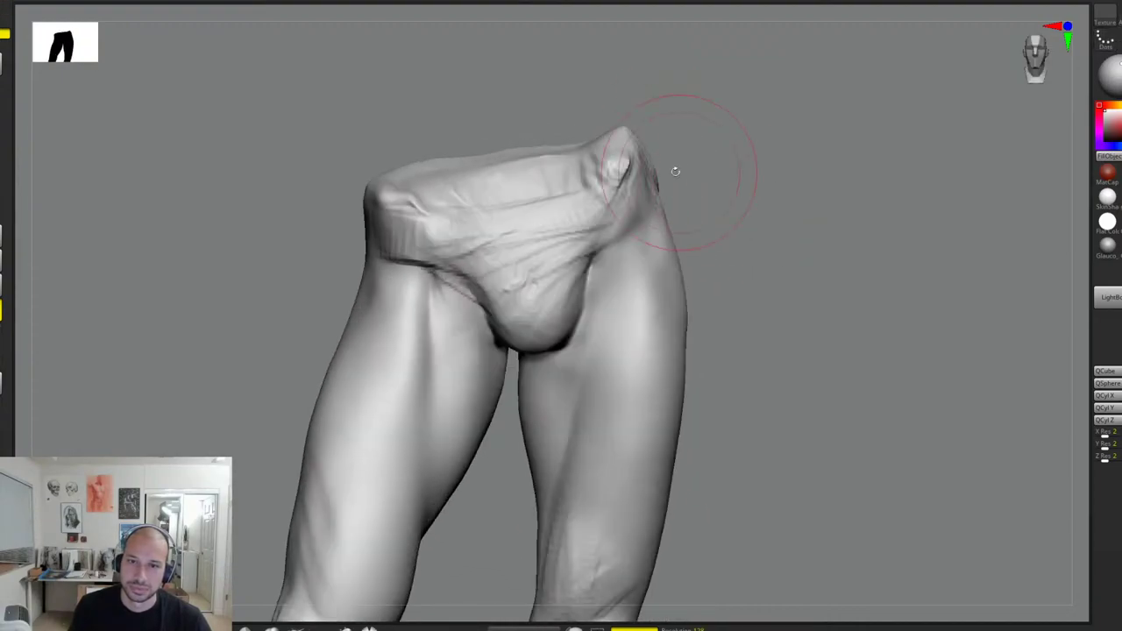
# Step: Build up the gluteal forms with broad strokes across both buttocks from behind
pyautogui.moveTo(639, 137)
pyautogui.mouseDown()
pyautogui.moveTo(714, 175)
pyautogui.moveTo(819, 181)
pyautogui.mouseUp()
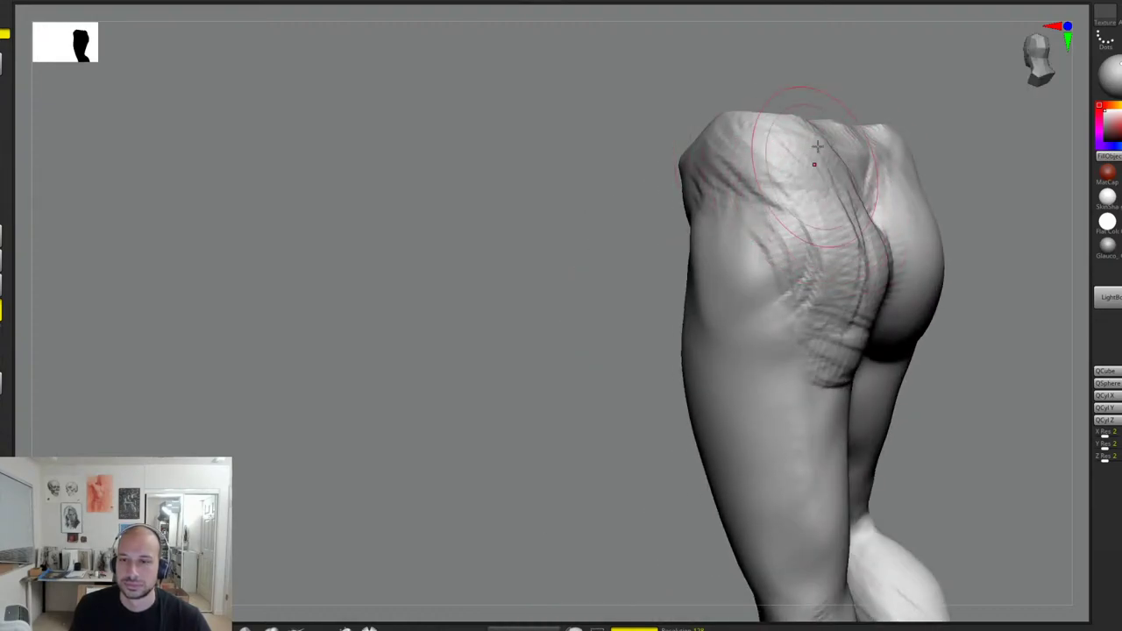
pyautogui.moveTo(942, 224)
pyautogui.mouseDown()
pyautogui.moveTo(924, 211)
pyautogui.moveTo(764, 188)
pyautogui.mouseUp()
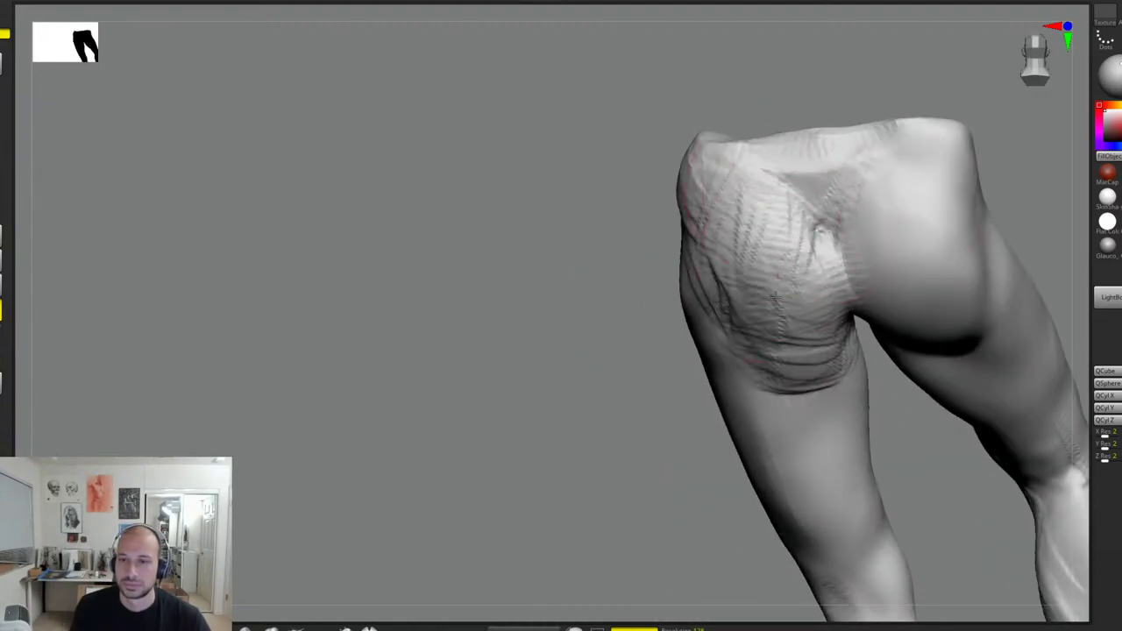
pyautogui.moveTo(811, 241)
pyautogui.mouseDown()
pyautogui.moveTo(827, 235)
pyautogui.moveTo(821, 268)
pyautogui.moveTo(794, 280)
pyautogui.moveTo(751, 210)
pyautogui.moveTo(735, 276)
pyautogui.mouseUp()
pyautogui.moveTo(912, 206)
pyautogui.mouseDown()
pyautogui.moveTo(849, 245)
pyautogui.moveTo(889, 248)
pyautogui.moveTo(879, 187)
pyautogui.moveTo(952, 195)
pyautogui.mouseUp()
pyautogui.moveTo(1017, 166); pyautogui.dragTo(956, 157)
pyautogui.moveTo(824, 202)
pyautogui.mouseDown()
pyautogui.moveTo(858, 299)
pyautogui.moveTo(894, 324)
pyautogui.mouseUp()
pyautogui.moveTo(968, 271); pyautogui.dragTo(971, 239)
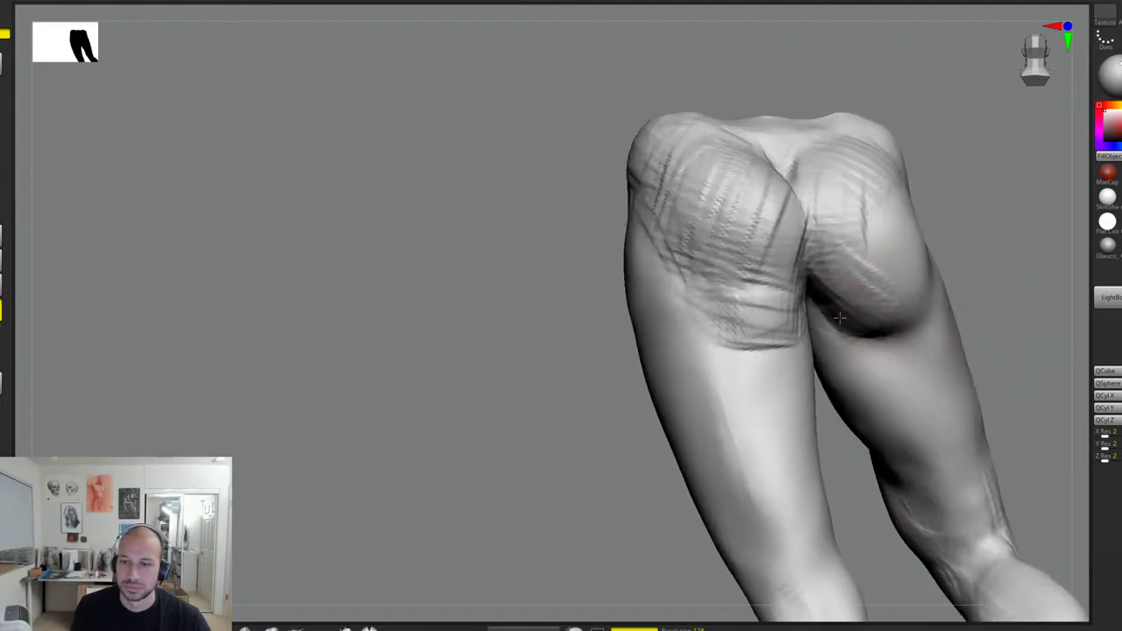
# Step: Build up the gluteal muscles from the cleft between the buttocks around to the straight leg's outer hip
pyautogui.moveTo(824, 293)
pyautogui.mouseDown()
pyautogui.moveTo(867, 317)
pyautogui.moveTo(824, 285)
pyautogui.moveTo(806, 305)
pyautogui.mouseUp()
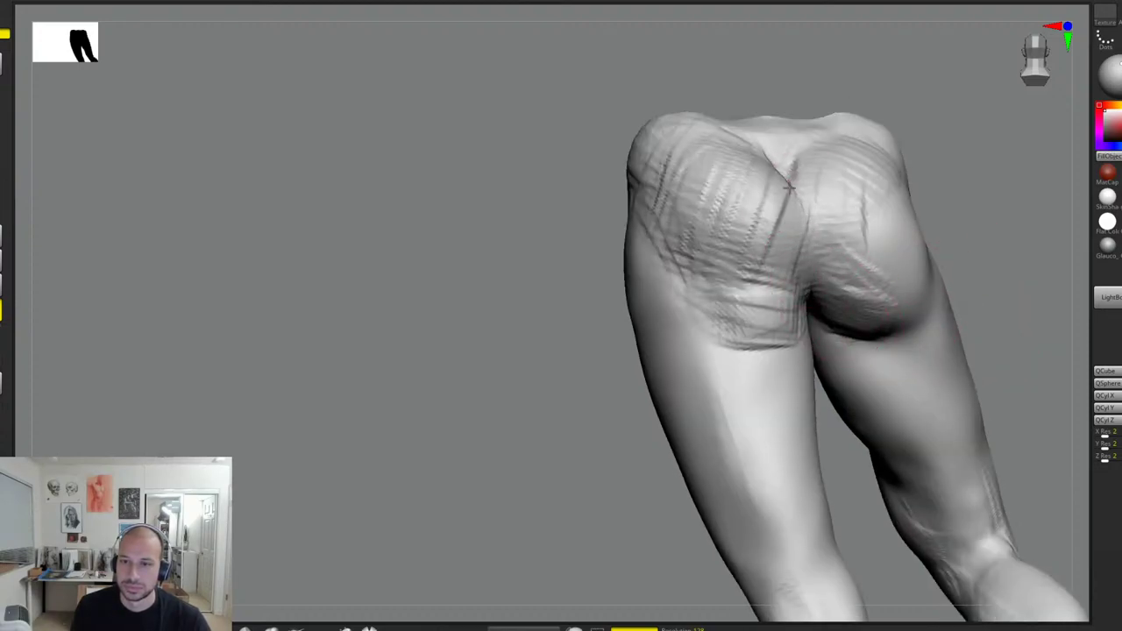
pyautogui.moveTo(789, 187); pyautogui.dragTo(776, 229)
pyautogui.moveTo(973, 206); pyautogui.dragTo(1026, 209)
pyautogui.moveTo(842, 197)
pyautogui.mouseDown()
pyautogui.moveTo(732, 303)
pyautogui.moveTo(717, 233)
pyautogui.moveTo(702, 268)
pyautogui.mouseUp()
pyautogui.moveTo(942, 213); pyautogui.dragTo(990, 215)
pyautogui.moveTo(702, 338)
pyautogui.mouseDown()
pyautogui.moveTo(739, 310)
pyautogui.moveTo(696, 325)
pyautogui.moveTo(691, 270)
pyautogui.mouseUp()
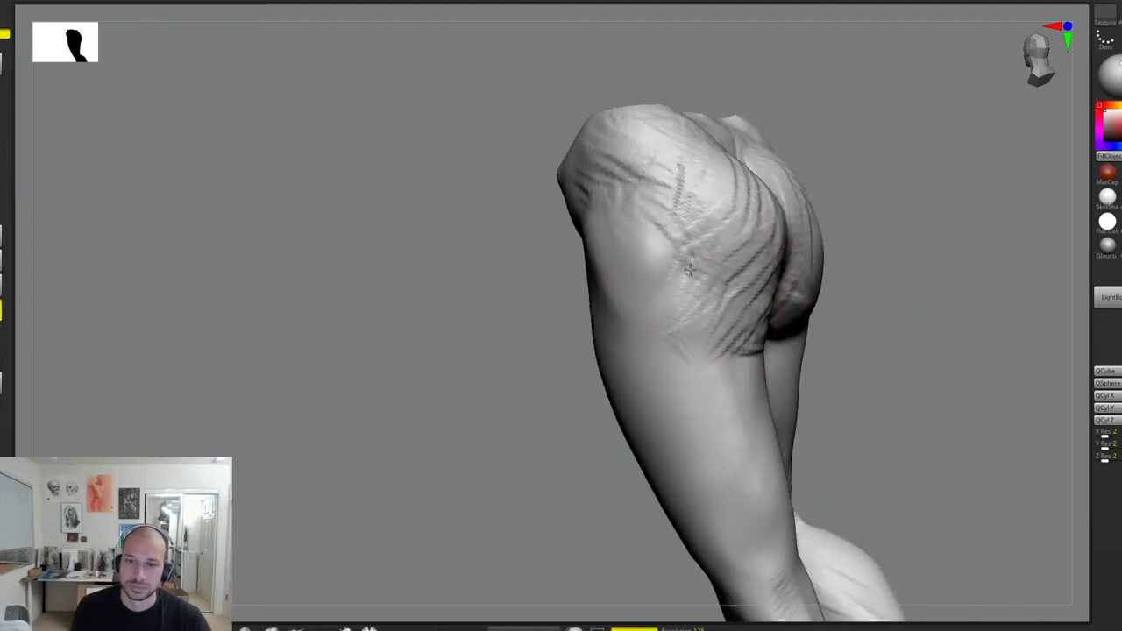
# Step: Sculpt the hollow on the straight leg's outer hip between the front hip bone and the upper thigh
pyautogui.moveTo(865, 196); pyautogui.dragTo(634, 266)
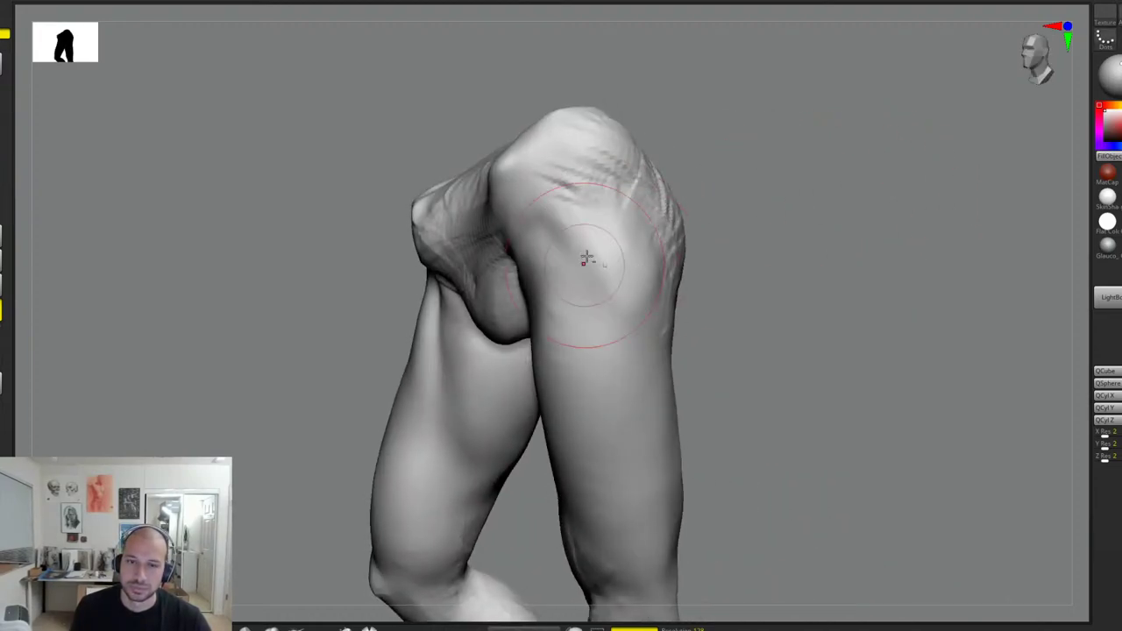
pyautogui.moveTo(701, 225); pyautogui.dragTo(582, 240)
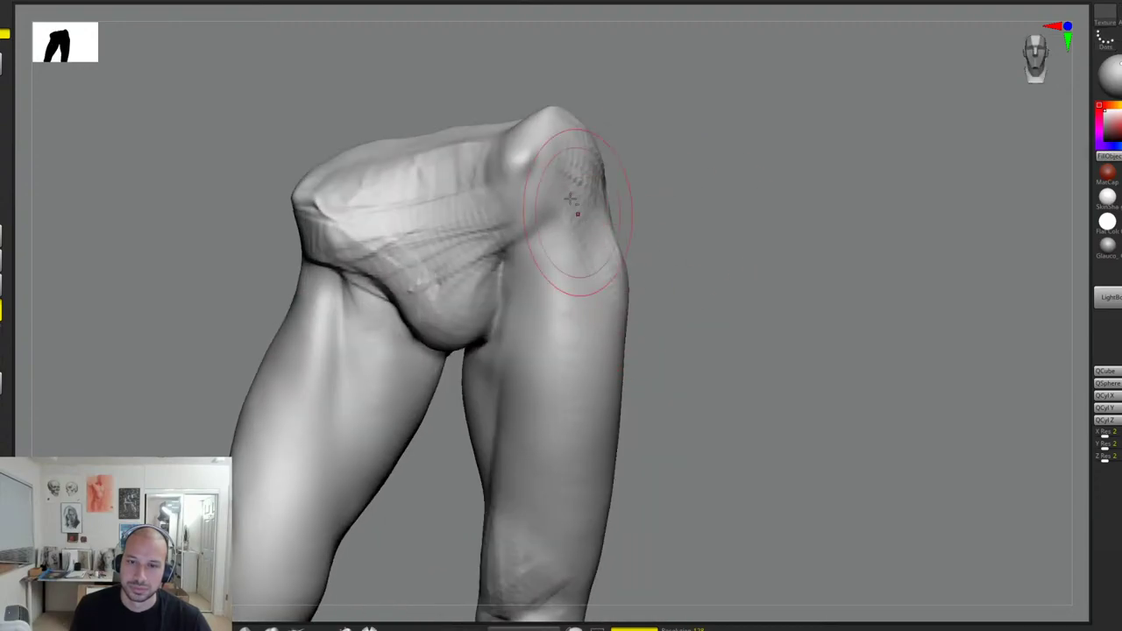
pyautogui.moveTo(754, 254)
pyautogui.mouseDown()
pyautogui.moveTo(617, 253)
pyautogui.moveTo(665, 268)
pyautogui.moveTo(684, 259)
pyautogui.mouseUp()
pyautogui.moveTo(701, 210); pyautogui.dragTo(692, 235)
pyautogui.moveTo(780, 193)
pyautogui.mouseDown()
pyautogui.moveTo(727, 175)
pyautogui.moveTo(700, 130)
pyautogui.mouseUp()
pyautogui.moveTo(865, 216)
pyautogui.mouseDown()
pyautogui.moveTo(851, 228)
pyautogui.moveTo(833, 162)
pyautogui.mouseUp()
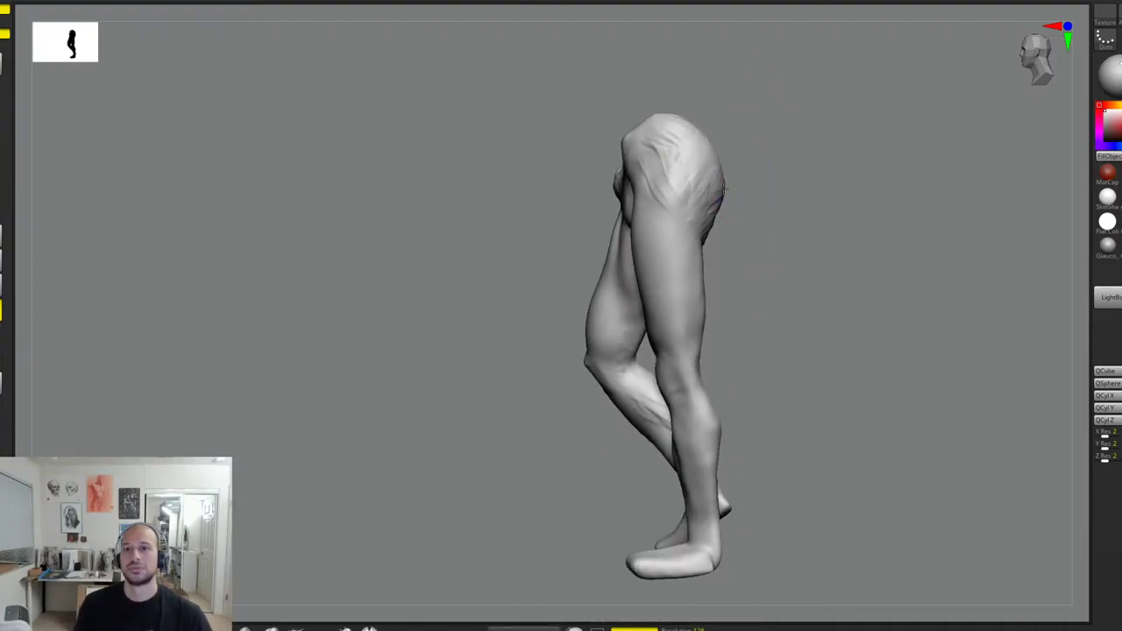
# Step: Smooth the stroke marks on both buttocks and soften the gluteal folds above the thighs
pyautogui.moveTo(674, 127)
pyautogui.mouseDown()
pyautogui.moveTo(676, 146)
pyautogui.moveTo(699, 137)
pyautogui.moveTo(679, 121)
pyautogui.mouseUp()
pyautogui.moveTo(763, 144)
pyautogui.mouseDown()
pyautogui.moveTo(686, 140)
pyautogui.moveTo(745, 145)
pyautogui.moveTo(730, 152)
pyautogui.mouseUp()
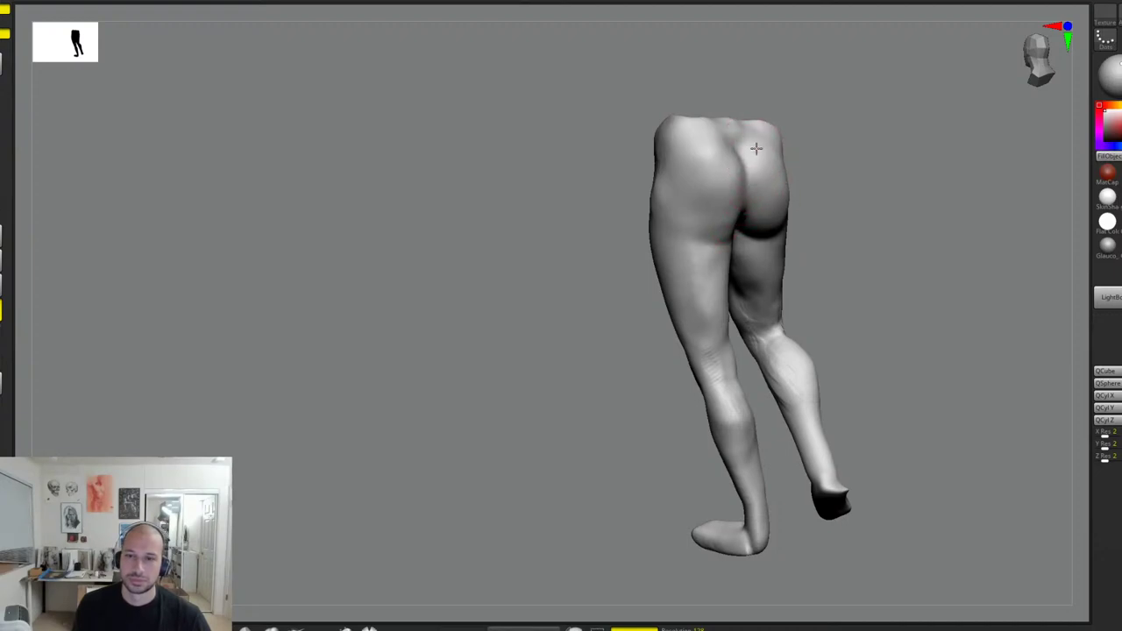
pyautogui.keyDown('shift'); pyautogui.moveTo(831, 216); pyautogui.dragTo(801, 223); pyautogui.keyUp('shift')
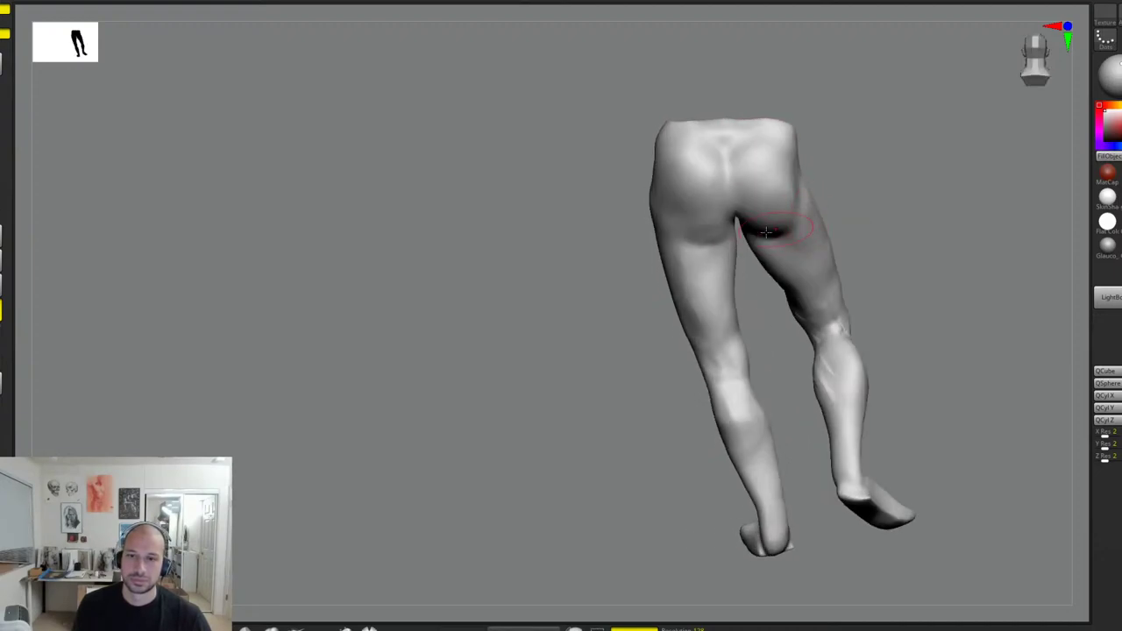
pyautogui.moveTo(695, 239)
pyautogui.mouseDown()
pyautogui.moveTo(721, 234)
pyautogui.moveTo(704, 247)
pyautogui.mouseUp()
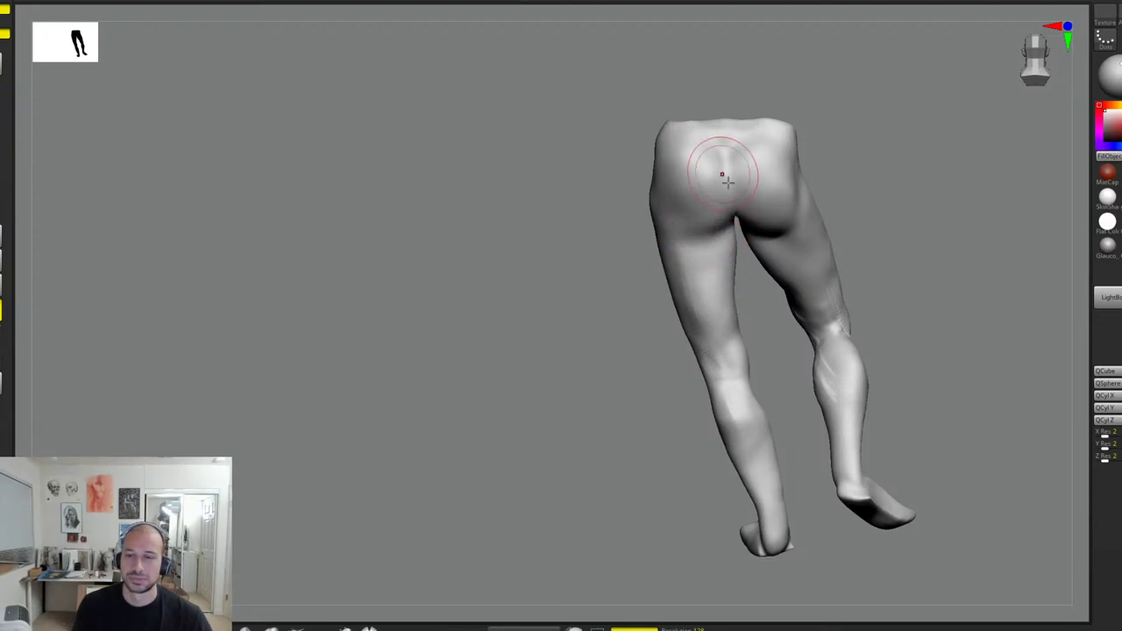
# Step: Adjust the straight leg's side silhouette around the back of the knee, the calf and the heel
pyautogui.moveTo(887, 235)
pyautogui.mouseDown()
pyautogui.moveTo(892, 281)
pyautogui.moveTo(906, 251)
pyautogui.moveTo(877, 279)
pyautogui.moveTo(870, 324)
pyautogui.mouseUp()
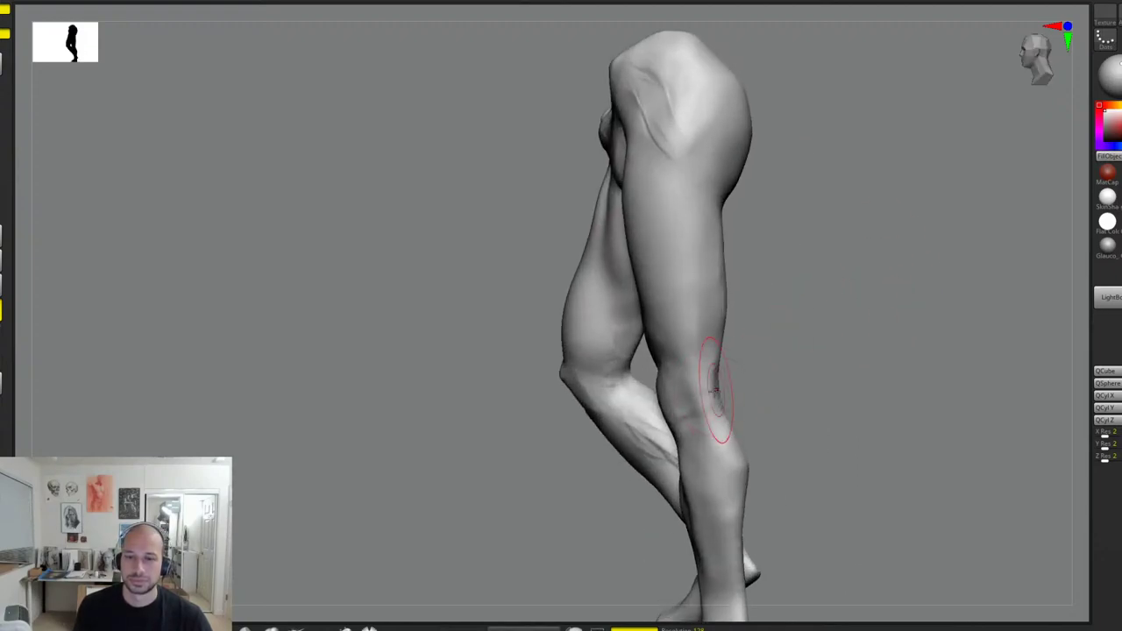
pyautogui.moveTo(716, 393); pyautogui.dragTo(727, 363)
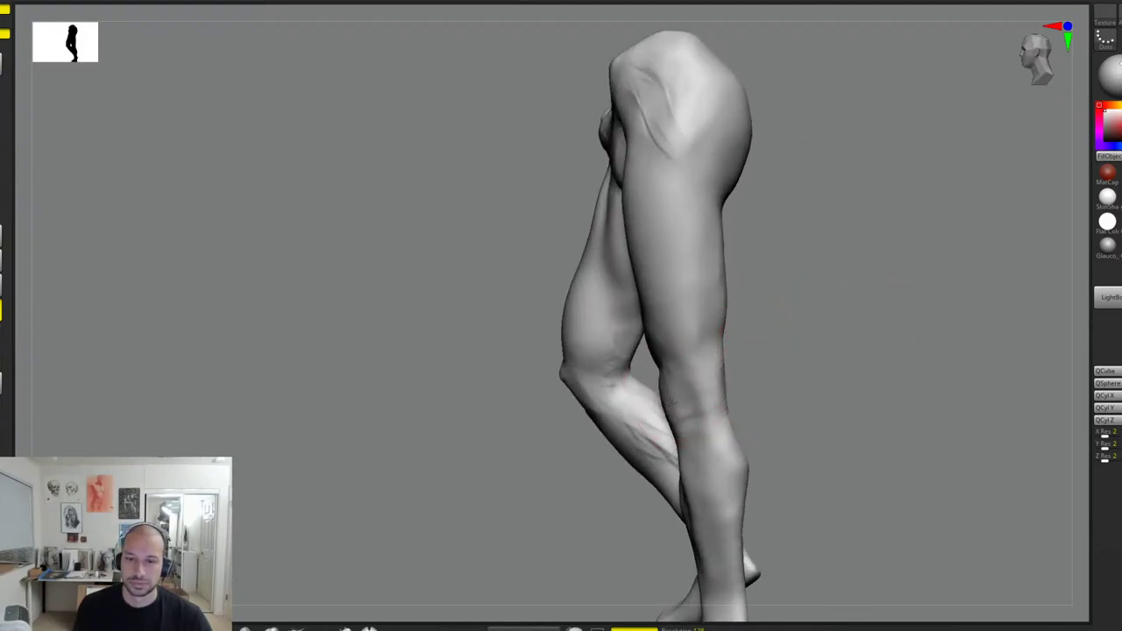
pyautogui.keyDown('alt'); pyautogui.moveTo(802, 344); pyautogui.dragTo(784, 282); pyautogui.keyUp('alt')
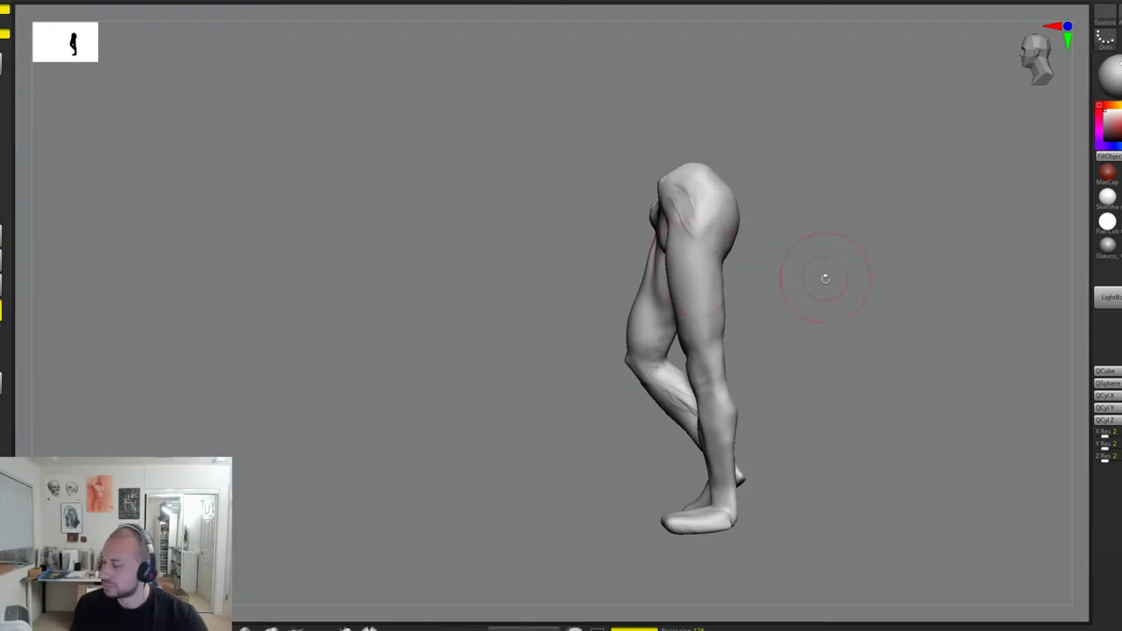
pyautogui.moveTo(821, 275); pyautogui.dragTo(788, 287)
pyautogui.moveTo(703, 387); pyautogui.dragTo(700, 384)
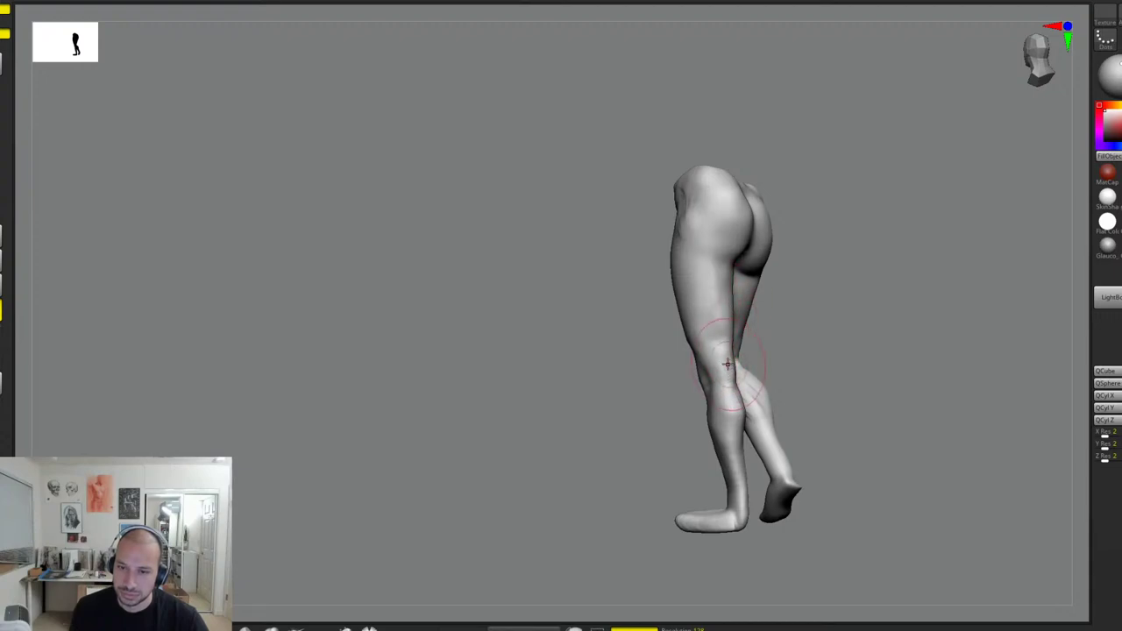
pyautogui.moveTo(783, 376); pyautogui.dragTo(810, 379)
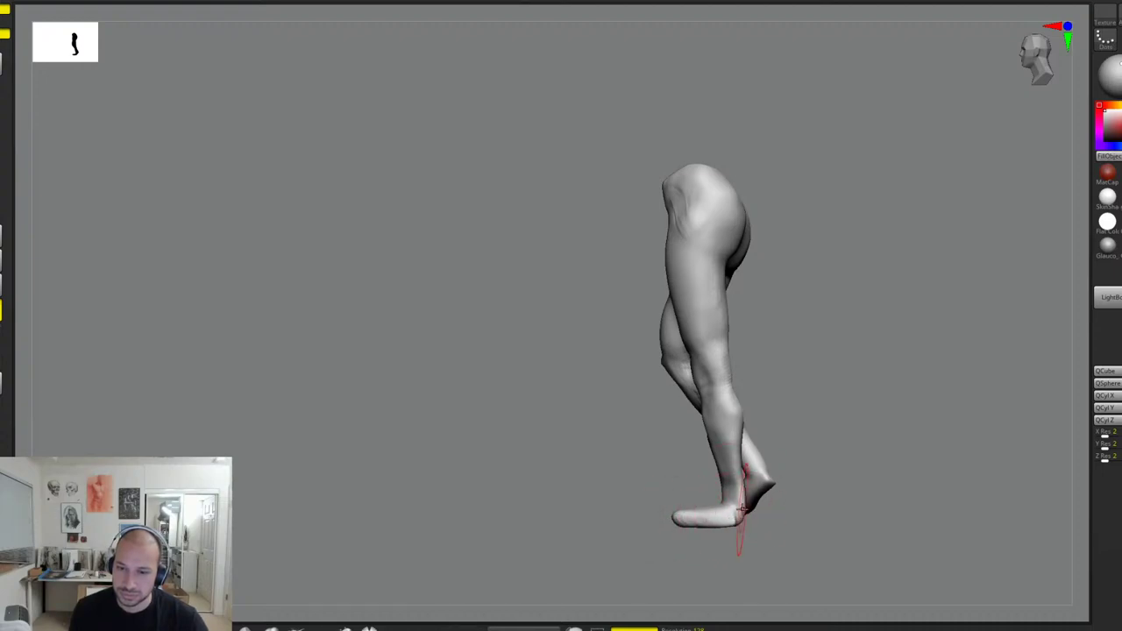
pyautogui.moveTo(747, 449)
pyautogui.mouseDown()
pyautogui.moveTo(749, 399)
pyautogui.moveTo(734, 384)
pyautogui.mouseUp()
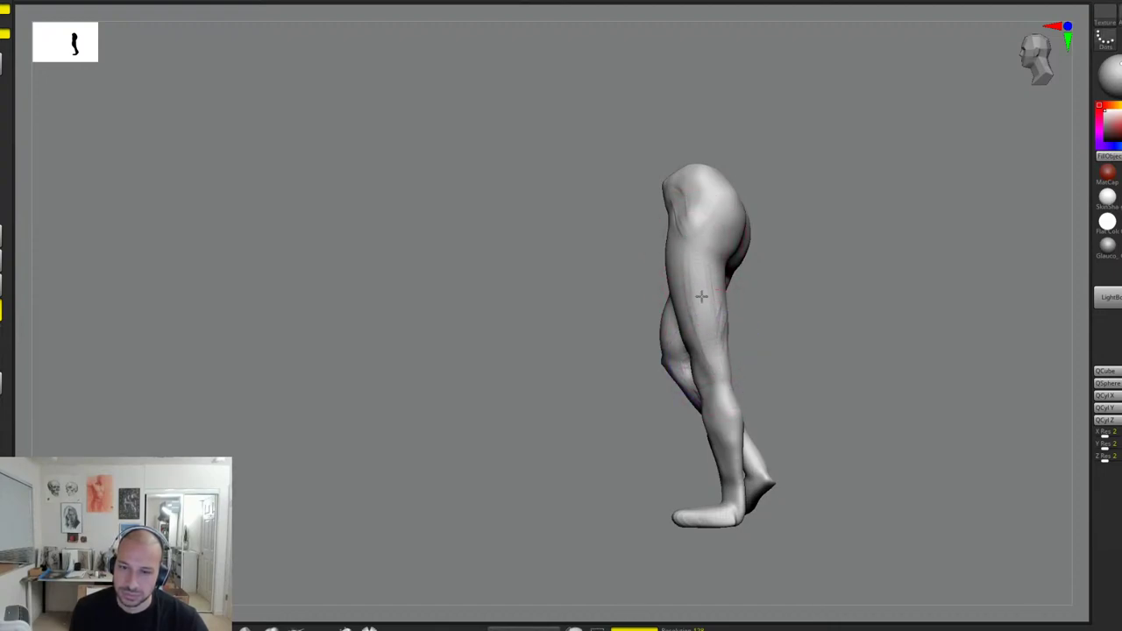
# Step: Reshape the straight leg's knee from the front and smooth the bent leg's knee and shin
pyautogui.moveTo(790, 312); pyautogui.dragTo(880, 307)
pyautogui.keyDown('alt'); pyautogui.moveTo(880, 307); pyautogui.dragTo(787, 356); pyautogui.keyUp('alt')
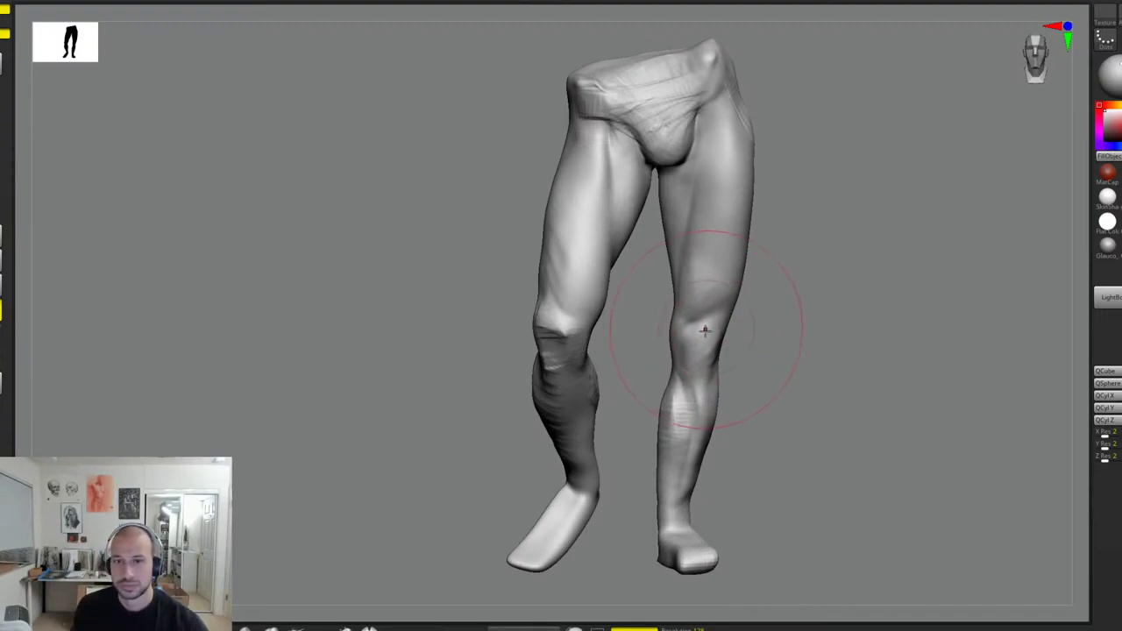
pyautogui.moveTo(691, 343)
pyautogui.mouseDown()
pyautogui.moveTo(704, 344)
pyautogui.moveTo(700, 354)
pyautogui.mouseUp()
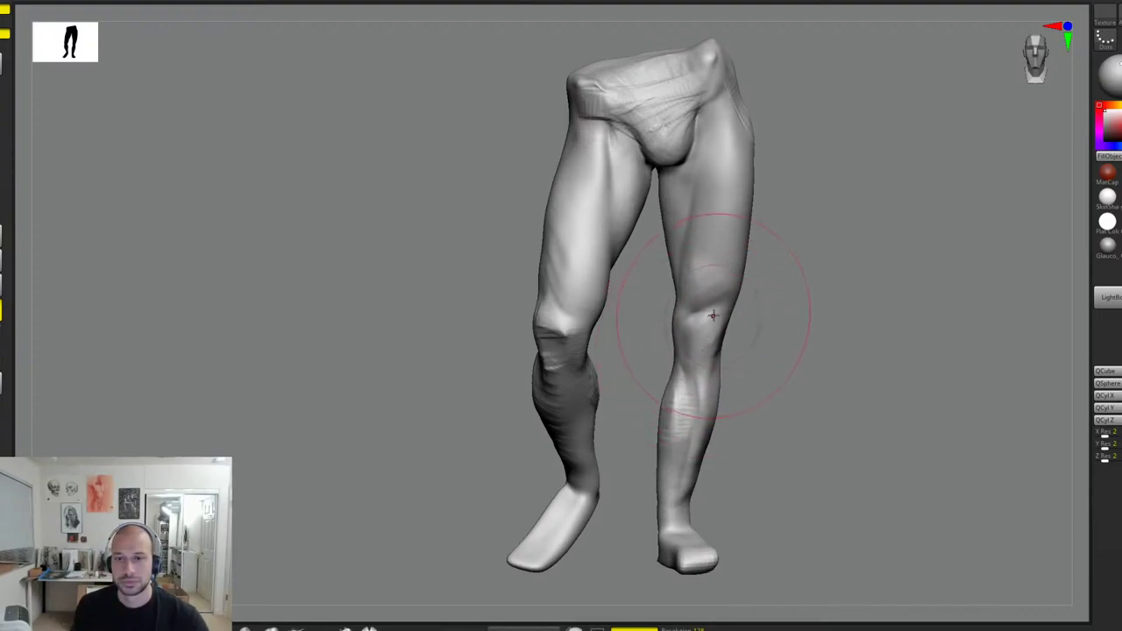
pyautogui.moveTo(714, 310)
pyautogui.mouseDown()
pyautogui.moveTo(742, 299)
pyautogui.moveTo(734, 328)
pyautogui.moveTo(798, 265)
pyautogui.moveTo(809, 318)
pyautogui.mouseUp()
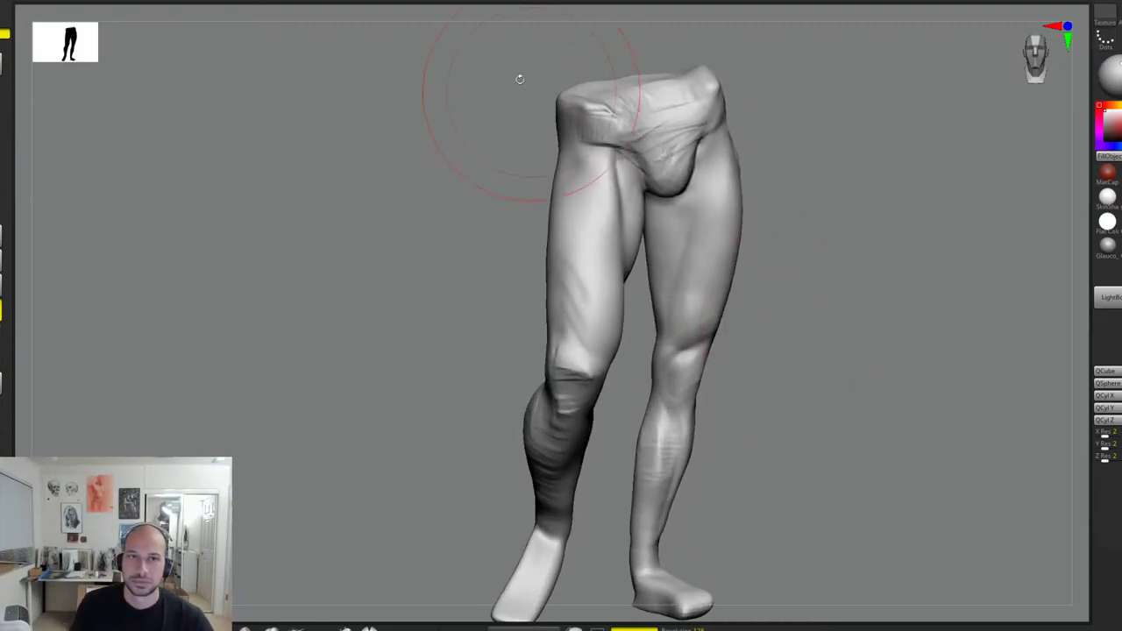
pyautogui.keyDown('alt'); pyautogui.moveTo(772, 162); pyautogui.dragTo(769, 207); pyautogui.keyUp('alt')
pyautogui.keyDown('shift'); pyautogui.moveTo(519, 330); pyautogui.dragTo(506, 423); pyautogui.keyUp('shift')
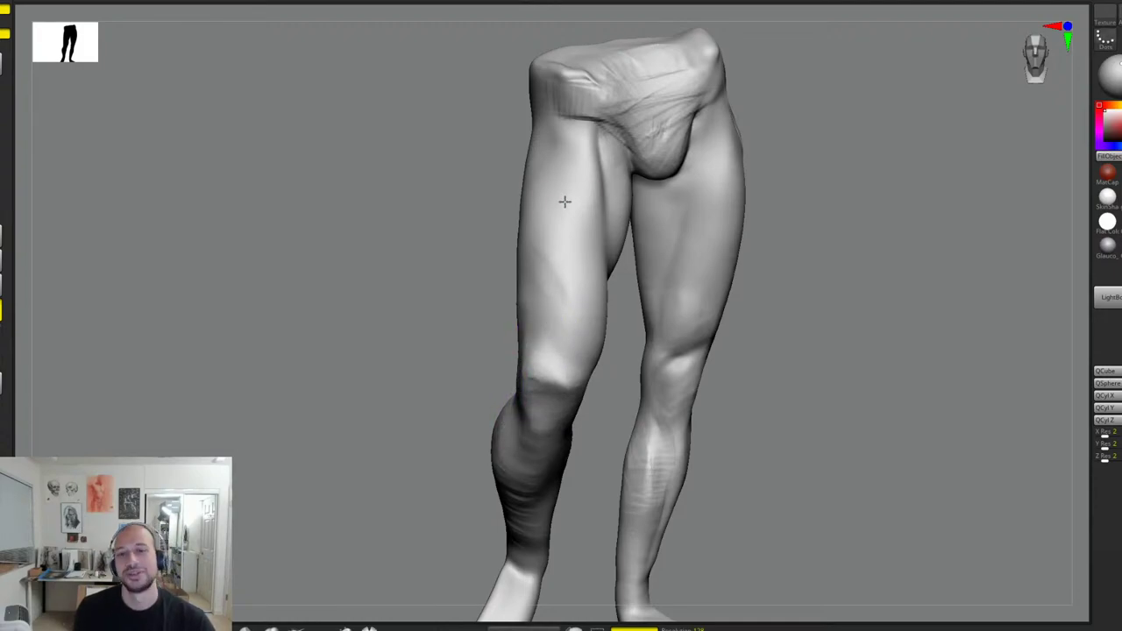
# Step: Refine the straight leg's lower thigh and inner knee contour, and smooth the surface above the knee
pyautogui.keyDown('alt'); pyautogui.moveTo(783, 327); pyautogui.dragTo(784, 285); pyautogui.keyUp('alt')
pyautogui.moveTo(851, 279)
pyautogui.mouseDown()
pyautogui.moveTo(801, 272)
pyautogui.moveTo(802, 317)
pyautogui.mouseUp()
pyautogui.keyDown('shift'); pyautogui.moveTo(689, 456); pyautogui.dragTo(691, 478); pyautogui.keyUp('shift')
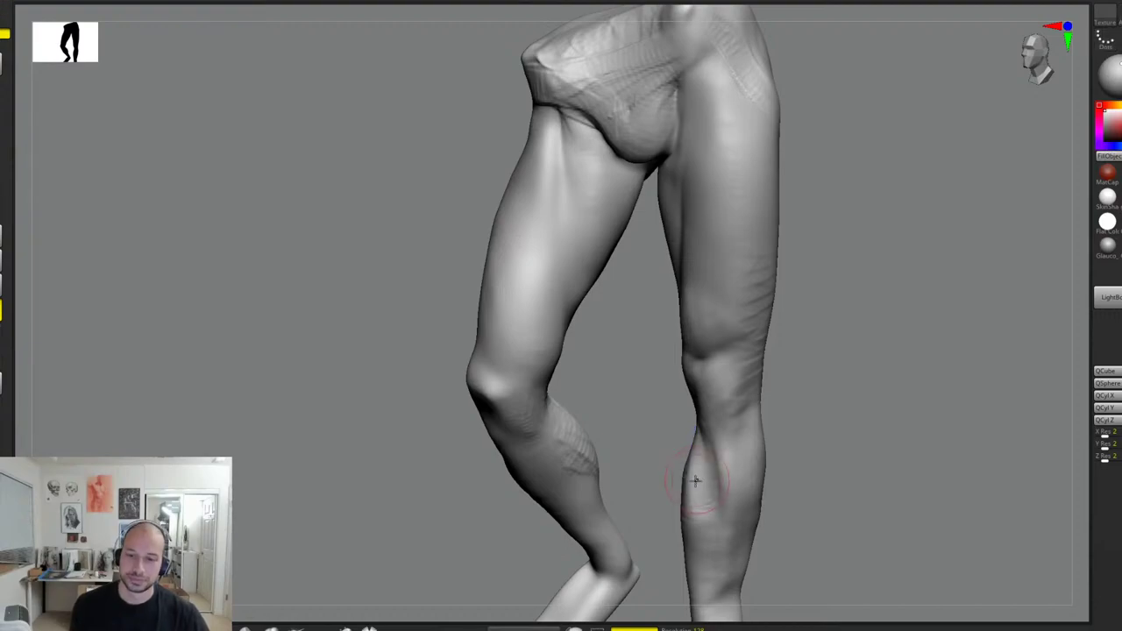
pyautogui.moveTo(812, 395); pyautogui.dragTo(684, 405)
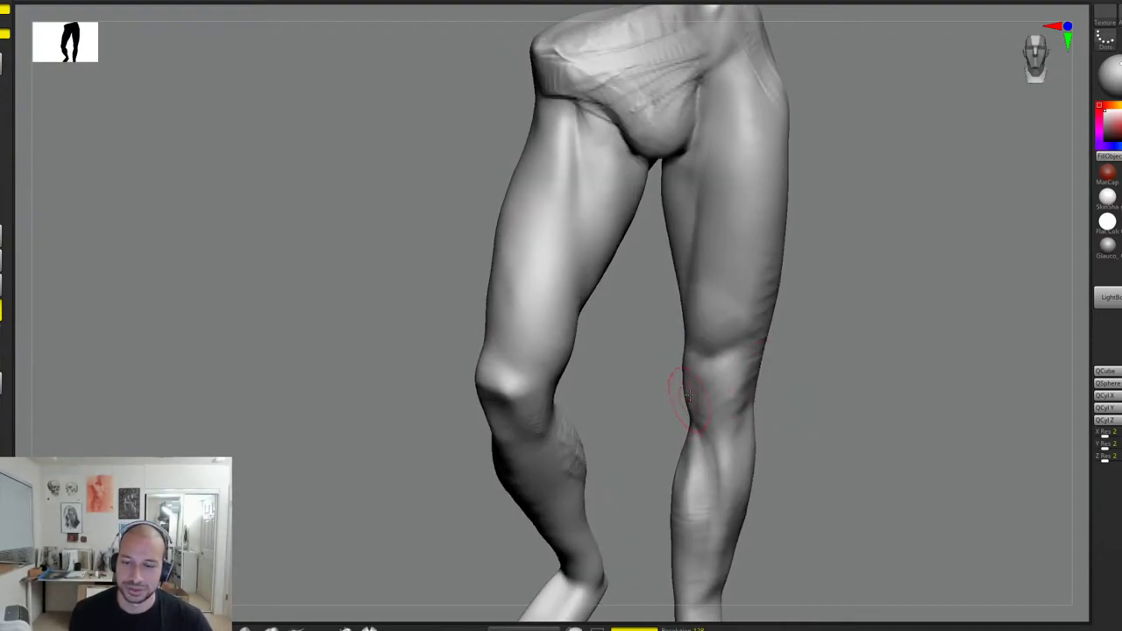
pyautogui.keyDown('alt'); pyautogui.moveTo(685, 329); pyautogui.dragTo(685, 369); pyautogui.keyUp('alt')
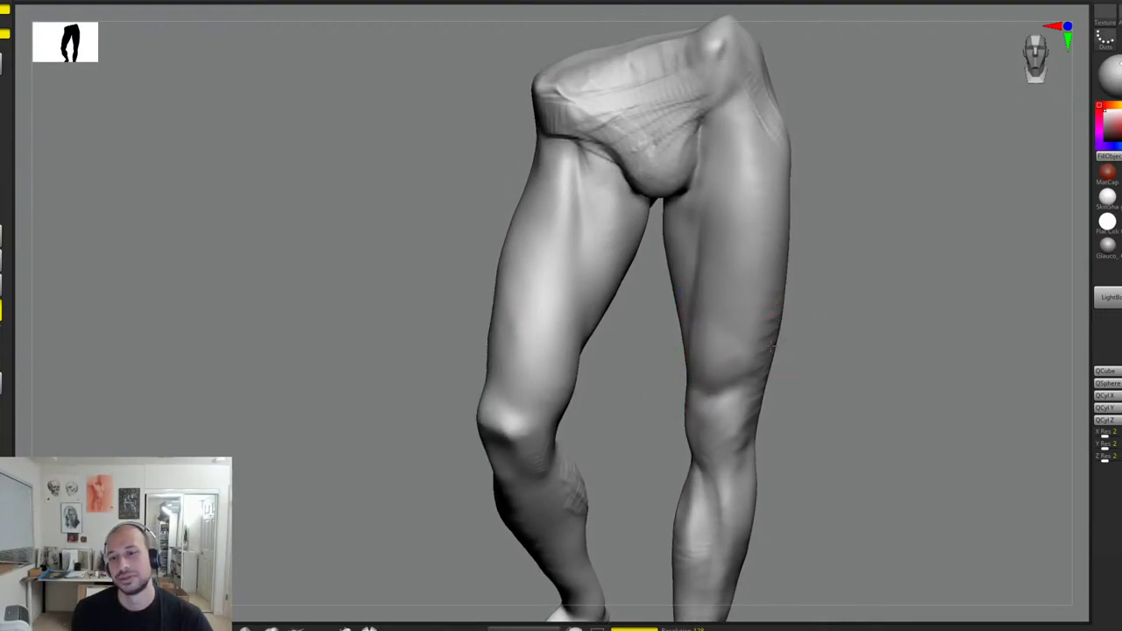
pyautogui.keyDown('alt'); pyautogui.moveTo(759, 430); pyautogui.dragTo(811, 425); pyautogui.keyUp('alt')
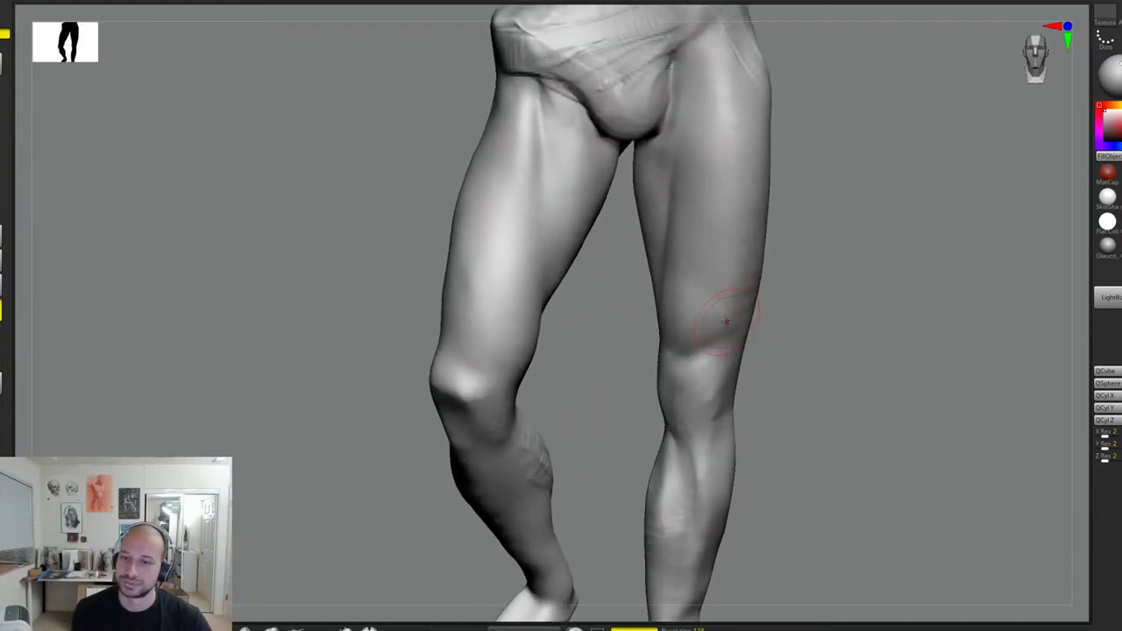
pyautogui.keyDown('alt'); pyautogui.moveTo(772, 329); pyautogui.dragTo(782, 344); pyautogui.keyUp('alt')
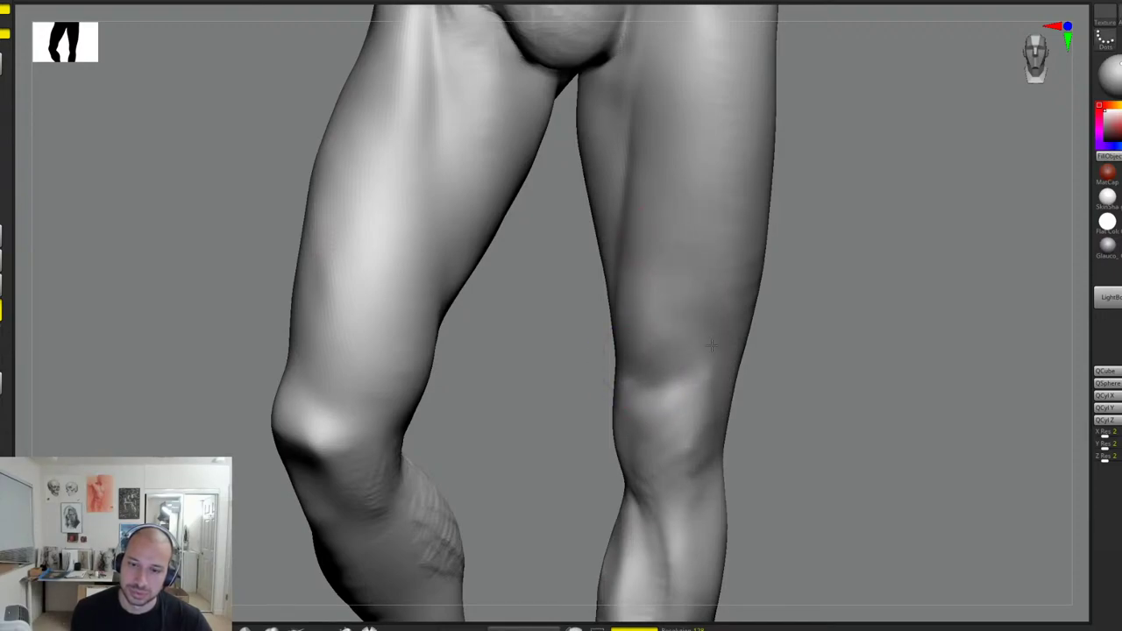
# Step: Sculpt the straight leg's kneecap and define the forms beside and below it
pyautogui.keyDown('alt'); pyautogui.moveTo(794, 333); pyautogui.dragTo(857, 327); pyautogui.keyUp('alt')
pyautogui.moveTo(858, 326); pyautogui.dragTo(931, 344)
pyautogui.keyDown('alt'); pyautogui.moveTo(776, 285); pyautogui.dragTo(688, 349); pyautogui.keyUp('alt')
pyautogui.moveTo(713, 390); pyautogui.dragTo(742, 360)
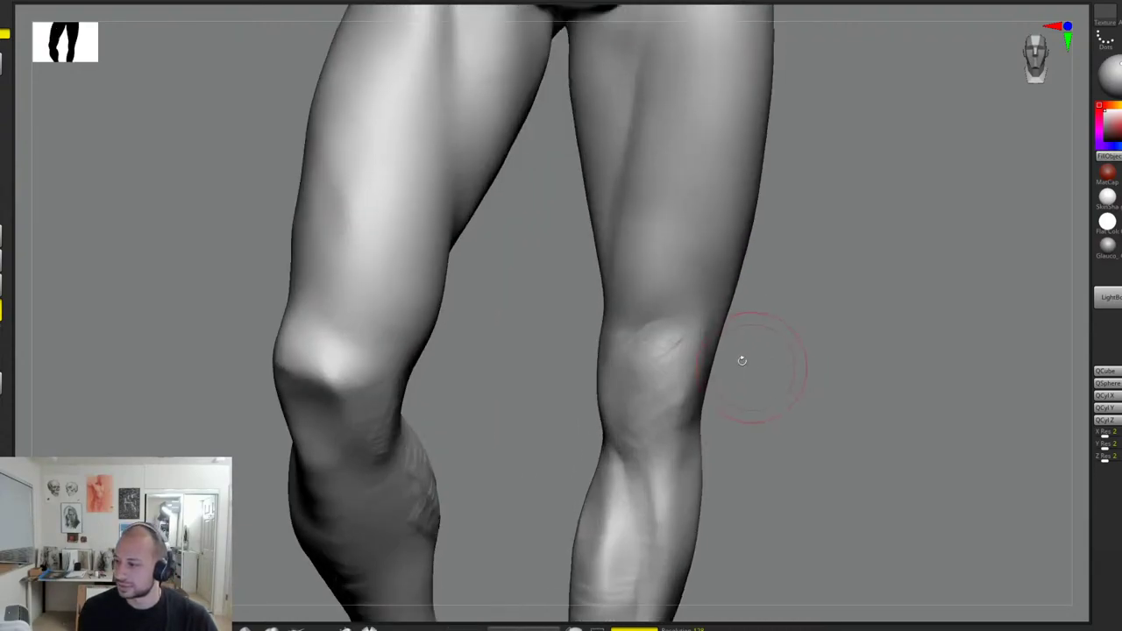
pyautogui.moveTo(641, 376)
pyautogui.mouseDown()
pyautogui.moveTo(626, 414)
pyautogui.moveTo(647, 399)
pyautogui.moveTo(672, 419)
pyautogui.moveTo(639, 412)
pyautogui.mouseUp()
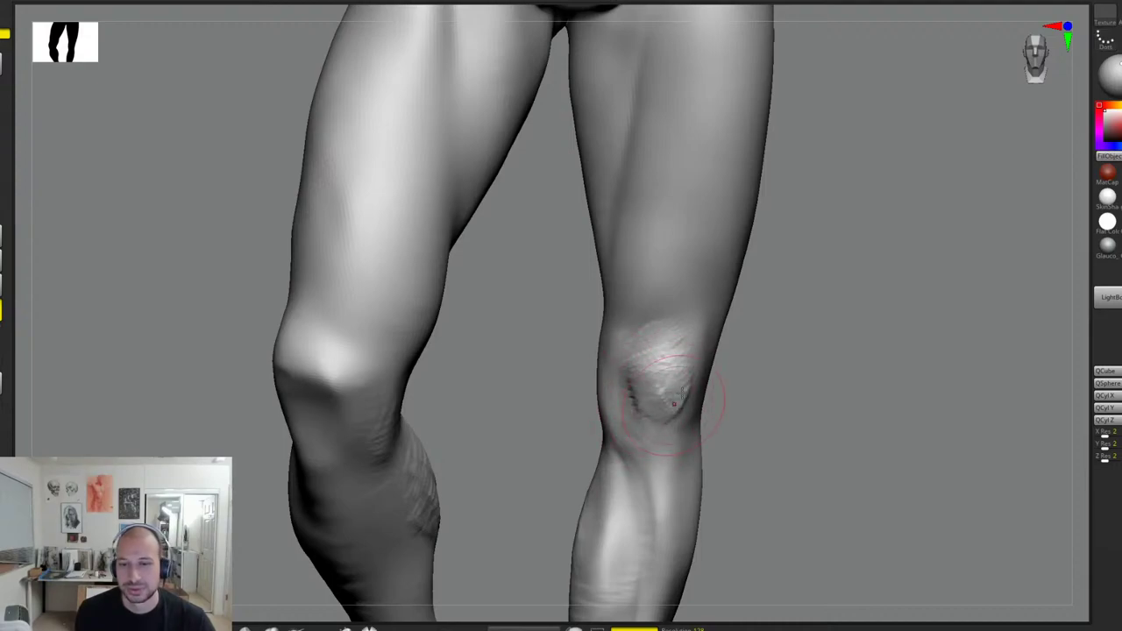
pyautogui.moveTo(744, 407); pyautogui.dragTo(657, 413)
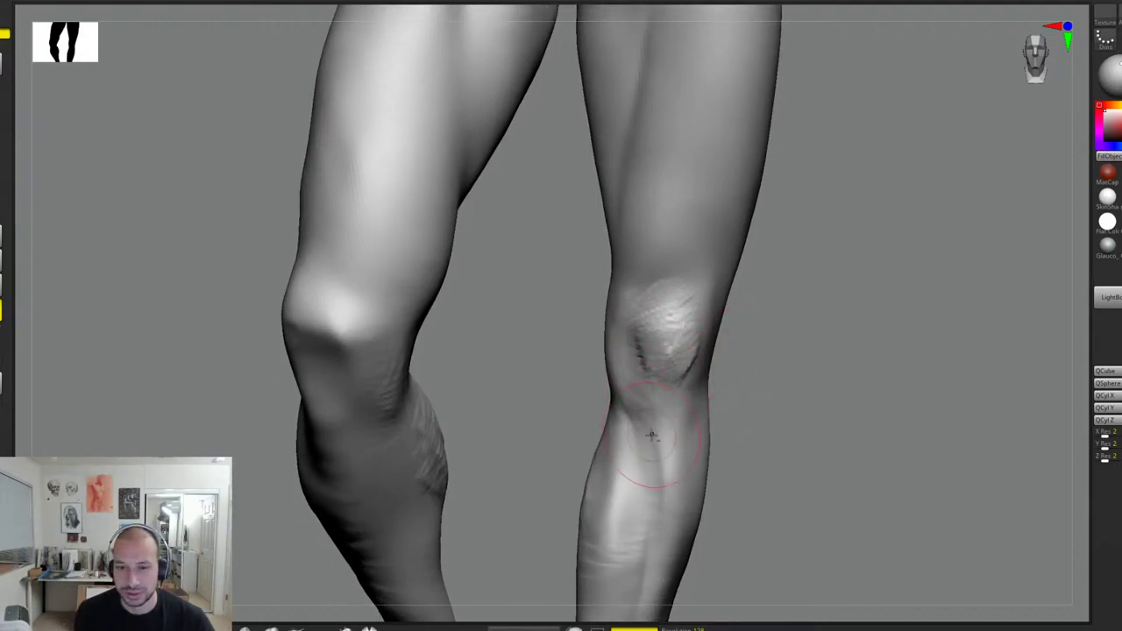
pyautogui.moveTo(742, 439); pyautogui.dragTo(692, 413)
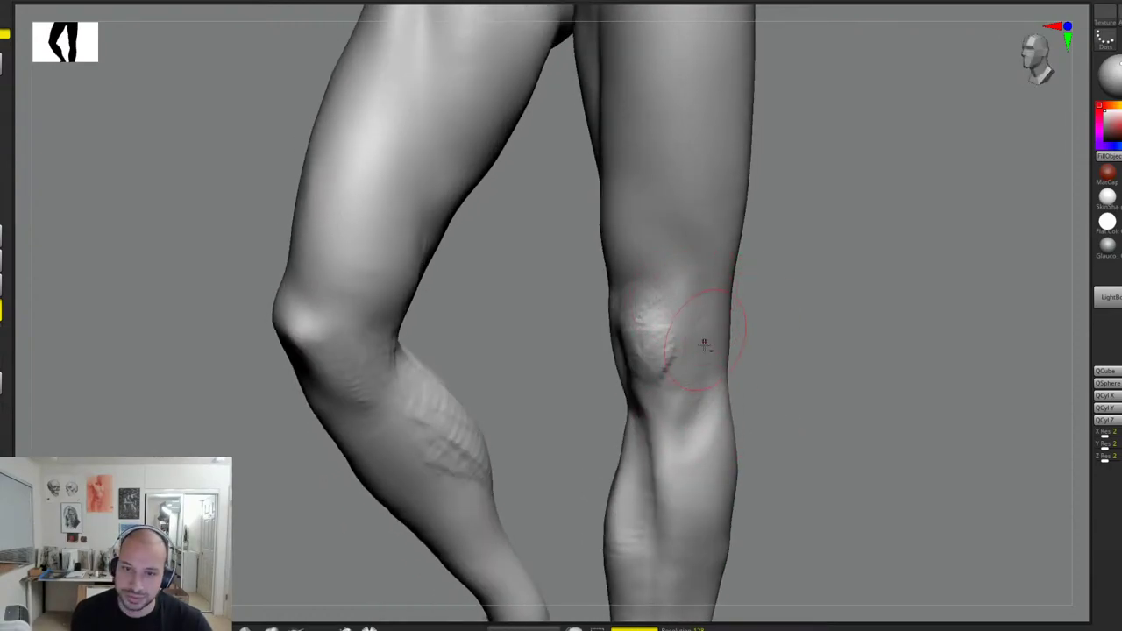
pyautogui.moveTo(764, 343); pyautogui.dragTo(687, 278)
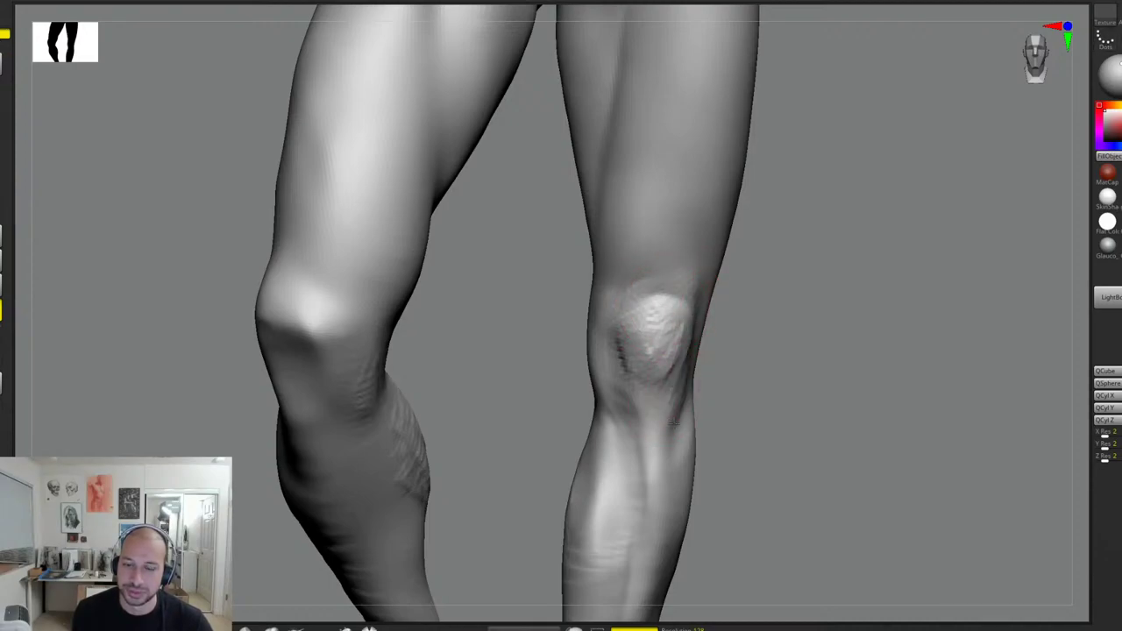
# Step: Sculpt the muscle and tendon shapes around the side of the knee with short vertical strokes
pyautogui.moveTo(744, 397)
pyautogui.mouseDown()
pyautogui.moveTo(728, 386)
pyautogui.moveTo(751, 318)
pyautogui.moveTo(797, 345)
pyautogui.moveTo(818, 324)
pyautogui.moveTo(794, 370)
pyautogui.moveTo(762, 342)
pyautogui.moveTo(800, 375)
pyautogui.moveTo(805, 421)
pyautogui.moveTo(827, 404)
pyautogui.mouseUp()
pyautogui.moveTo(890, 478)
pyautogui.mouseDown()
pyautogui.moveTo(918, 398)
pyautogui.moveTo(913, 438)
pyautogui.mouseUp()
pyautogui.moveTo(819, 416); pyautogui.dragTo(801, 474)
pyautogui.moveTo(839, 425)
pyautogui.mouseDown()
pyautogui.moveTo(819, 483)
pyautogui.moveTo(830, 491)
pyautogui.mouseUp()
pyautogui.moveTo(921, 438); pyautogui.dragTo(903, 509)
pyautogui.moveTo(849, 403); pyautogui.dragTo(847, 456)
pyautogui.moveTo(881, 526)
pyautogui.mouseDown()
pyautogui.moveTo(846, 520)
pyautogui.moveTo(999, 293)
pyautogui.moveTo(965, 154)
pyautogui.mouseUp()
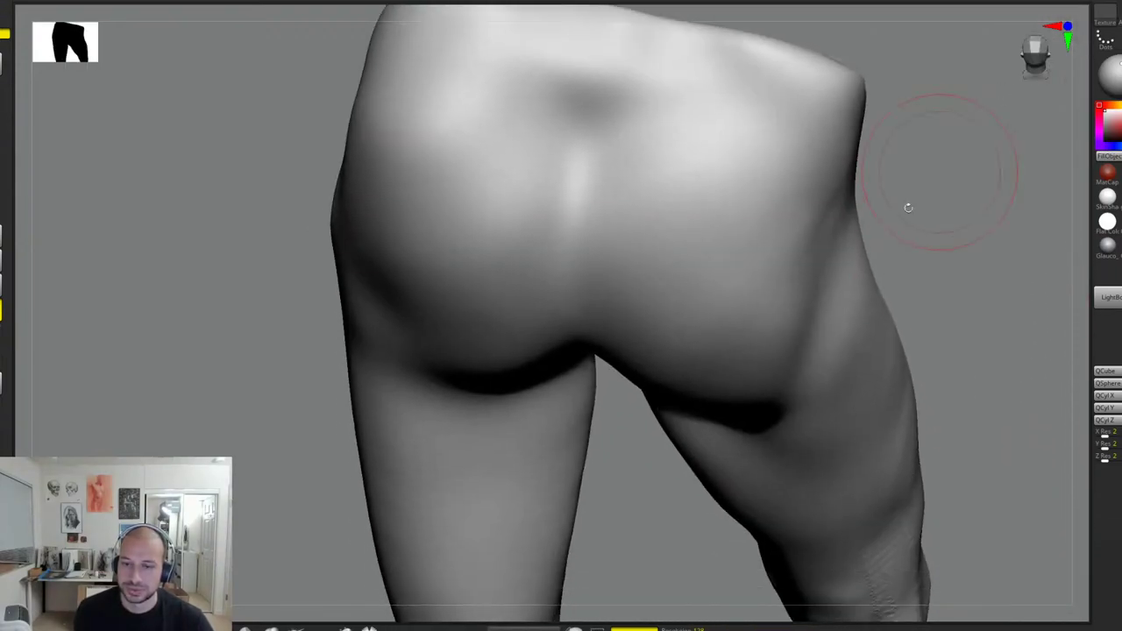
# Step: Define the hamstring tendons and the hollow at the back of the straight leg's knee
pyautogui.moveTo(631, 460)
pyautogui.keyDown('alt'); pyautogui.mouseDown()
pyautogui.moveTo(750, 133)
pyautogui.moveTo(592, 556)
pyautogui.moveTo(579, 531)
pyautogui.mouseUp(); pyautogui.keyUp('alt')
pyautogui.keyDown('alt'); pyautogui.moveTo(678, 486); pyautogui.dragTo(677, 380); pyautogui.keyUp('alt')
pyautogui.moveTo(666, 464)
pyautogui.keyDown('alt'); pyautogui.mouseDown()
pyautogui.moveTo(682, 333)
pyautogui.moveTo(682, 401)
pyautogui.mouseUp(); pyautogui.keyUp('alt')
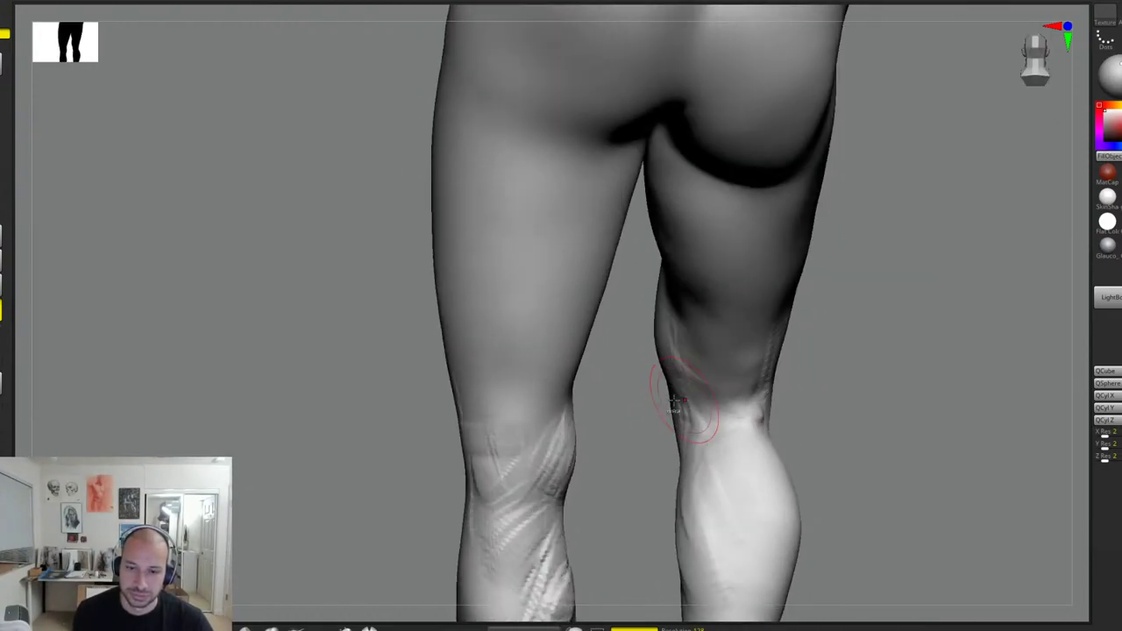
pyautogui.moveTo(568, 420); pyautogui.dragTo(545, 475)
pyautogui.moveTo(644, 419); pyautogui.dragTo(588, 407)
pyautogui.moveTo(582, 393); pyautogui.dragTo(543, 463)
pyautogui.moveTo(582, 426); pyautogui.dragTo(568, 498)
pyautogui.moveTo(554, 439)
pyautogui.mouseDown()
pyautogui.moveTo(528, 481)
pyautogui.moveTo(563, 491)
pyautogui.mouseUp()
# Step: Build the transition from the back of the straight leg's knee into the inner upper calf with long strokes
pyautogui.keyDown('alt'); pyautogui.moveTo(651, 528); pyautogui.dragTo(649, 411); pyautogui.keyUp('alt')
pyautogui.moveTo(564, 400); pyautogui.dragTo(539, 464)
pyautogui.moveTo(574, 406)
pyautogui.mouseDown()
pyautogui.moveTo(586, 491)
pyautogui.moveTo(561, 517)
pyautogui.mouseUp()
pyautogui.moveTo(598, 488)
pyautogui.mouseDown()
pyautogui.moveTo(567, 544)
pyautogui.moveTo(557, 414)
pyautogui.moveTo(605, 544)
pyautogui.moveTo(597, 558)
pyautogui.moveTo(566, 528)
pyautogui.mouseUp()
pyautogui.moveTo(584, 405); pyautogui.dragTo(539, 535)
# Step: Refine the straight leg's kneecap and mark the muscle line along its outer thigh from the front
pyautogui.moveTo(651, 509)
pyautogui.keyDown('alt'); pyautogui.mouseDown()
pyautogui.moveTo(643, 396)
pyautogui.moveTo(859, 375)
pyautogui.mouseUp(); pyautogui.keyUp('alt')
pyautogui.moveTo(828, 299)
pyautogui.keyDown('alt'); pyautogui.mouseDown()
pyautogui.moveTo(824, 366)
pyautogui.moveTo(842, 380)
pyautogui.moveTo(827, 375)
pyautogui.mouseUp(); pyautogui.keyUp('alt')
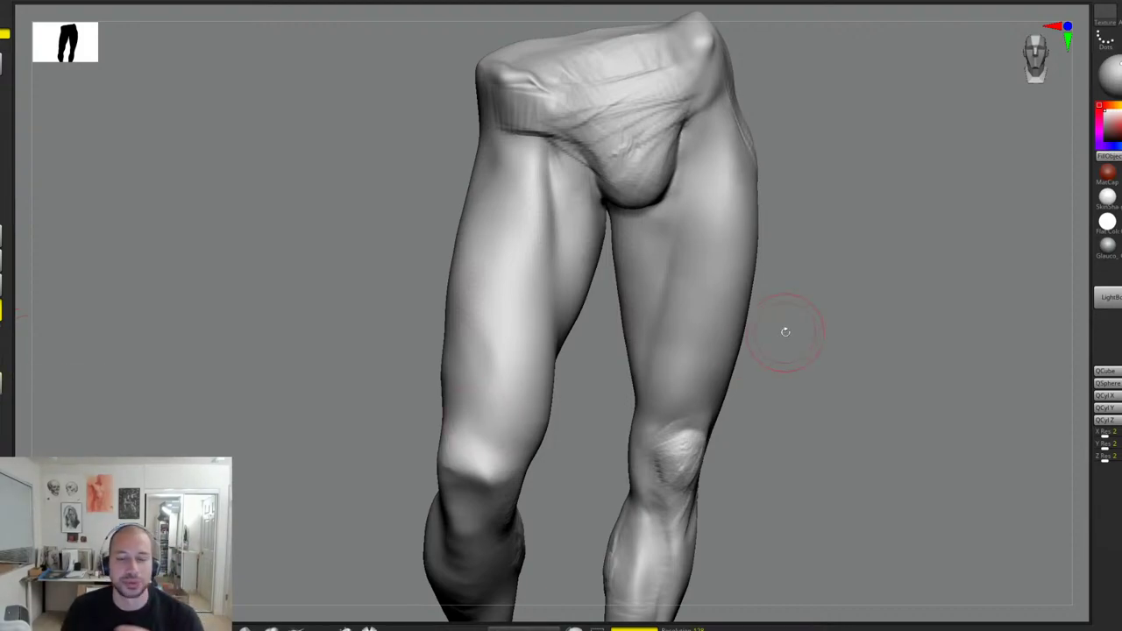
pyautogui.keyDown('alt'); pyautogui.moveTo(796, 269); pyautogui.dragTo(787, 239); pyautogui.keyUp('alt')
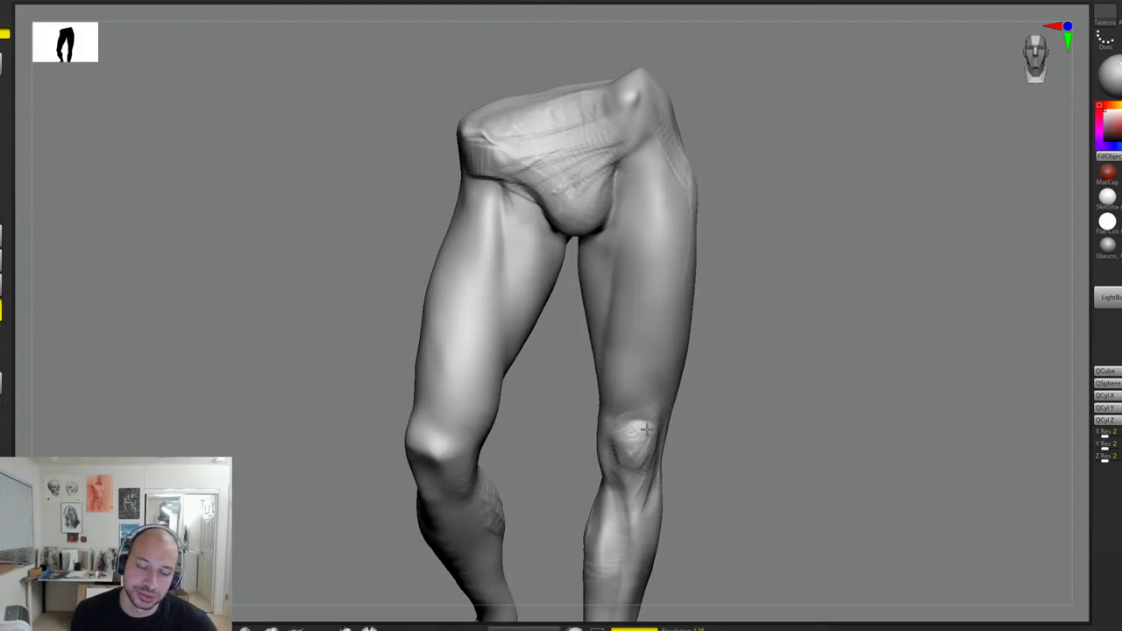
pyautogui.keyDown('alt'); pyautogui.moveTo(707, 386); pyautogui.dragTo(717, 290); pyautogui.keyUp('alt')
pyautogui.moveTo(708, 331); pyautogui.dragTo(714, 271)
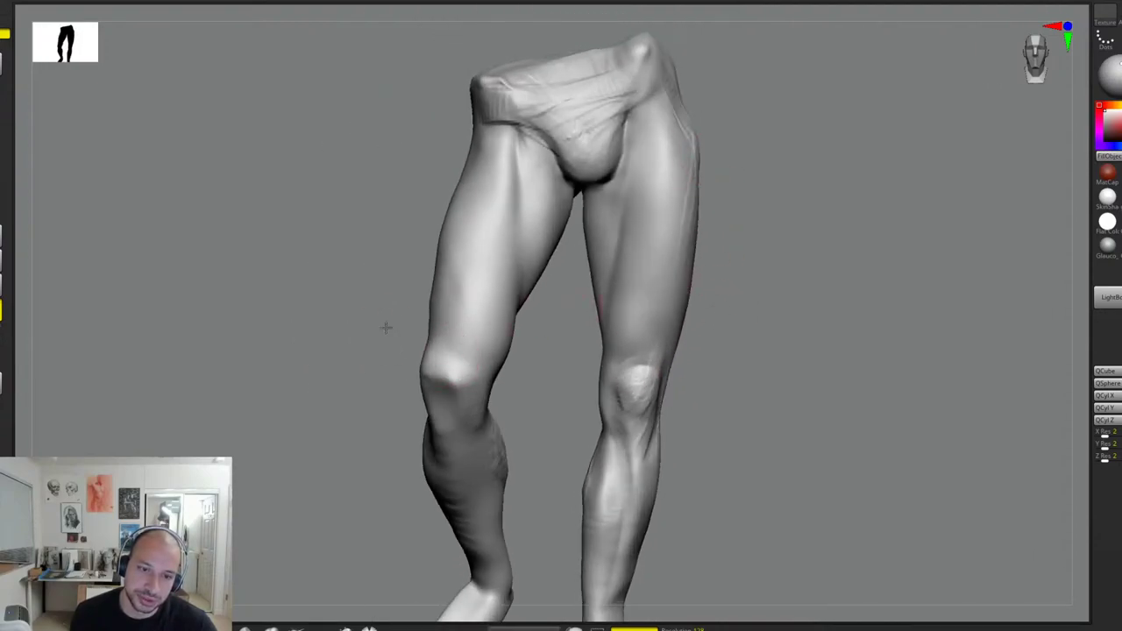
# Step: Carve long muscle separation lines down the bent leg's outer thigh from hip to knee and soften them
pyautogui.moveTo(386, 325); pyautogui.dragTo(448, 304)
pyautogui.moveTo(814, 133); pyautogui.dragTo(912, 351)
pyautogui.moveTo(979, 317); pyautogui.dragTo(931, 306)
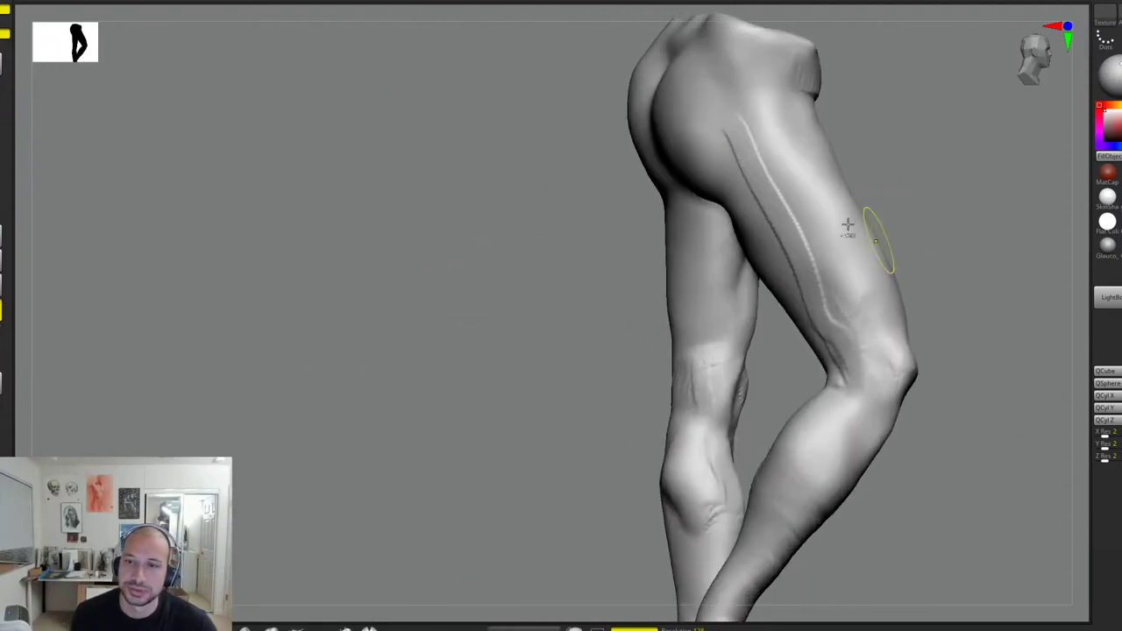
pyautogui.keyDown('shift'); pyautogui.moveTo(735, 118); pyautogui.dragTo(877, 356); pyautogui.keyUp('shift')
# Step: Soften the carved separation lines on the bent leg's outer thigh and blend them toward the calf
pyautogui.keyDown('alt'); pyautogui.moveTo(958, 388); pyautogui.dragTo(921, 239); pyautogui.keyUp('alt')
pyautogui.moveTo(833, 235); pyautogui.dragTo(703, 434)
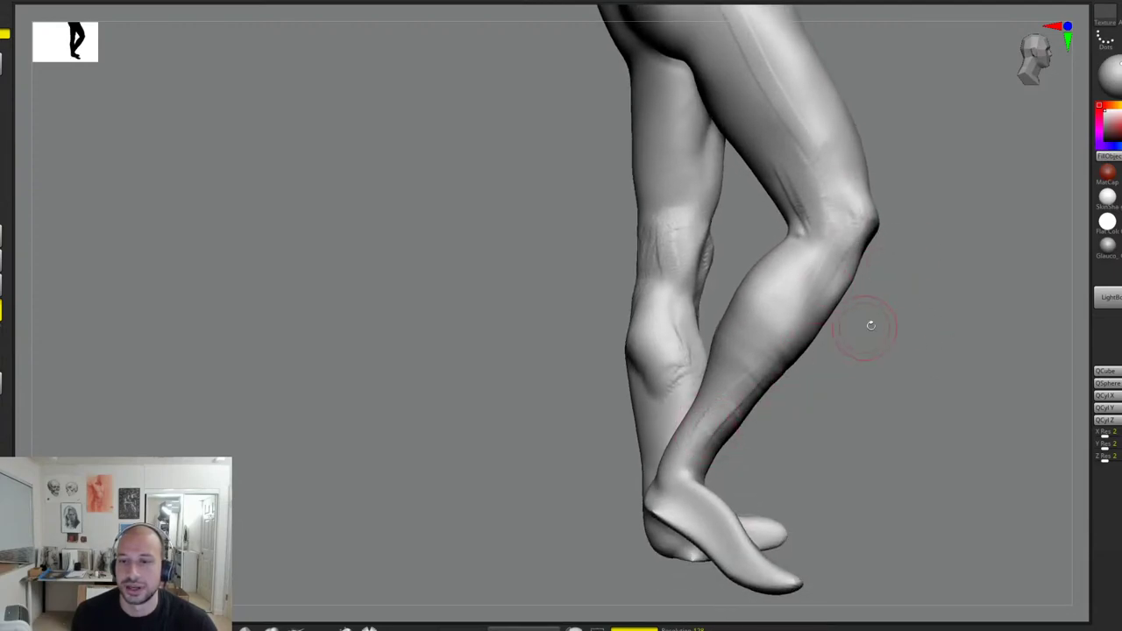
pyautogui.keyDown('alt'); pyautogui.moveTo(871, 325); pyautogui.dragTo(814, 324); pyautogui.keyUp('alt')
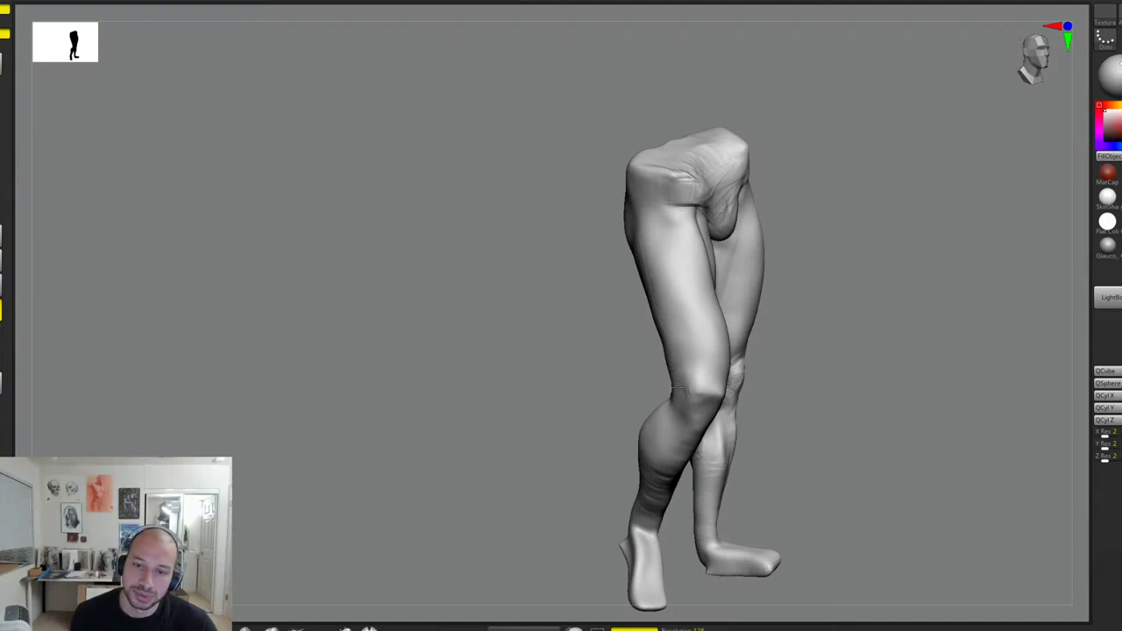
# Step: Sculpt the upper front of the bent leg's thigh, marking the muscle division just below the groin crease
pyautogui.moveTo(883, 293)
pyautogui.mouseDown()
pyautogui.moveTo(869, 280)
pyautogui.moveTo(904, 296)
pyautogui.moveTo(879, 281)
pyautogui.mouseUp()
pyautogui.moveTo(652, 166); pyautogui.dragTo(668, 194)
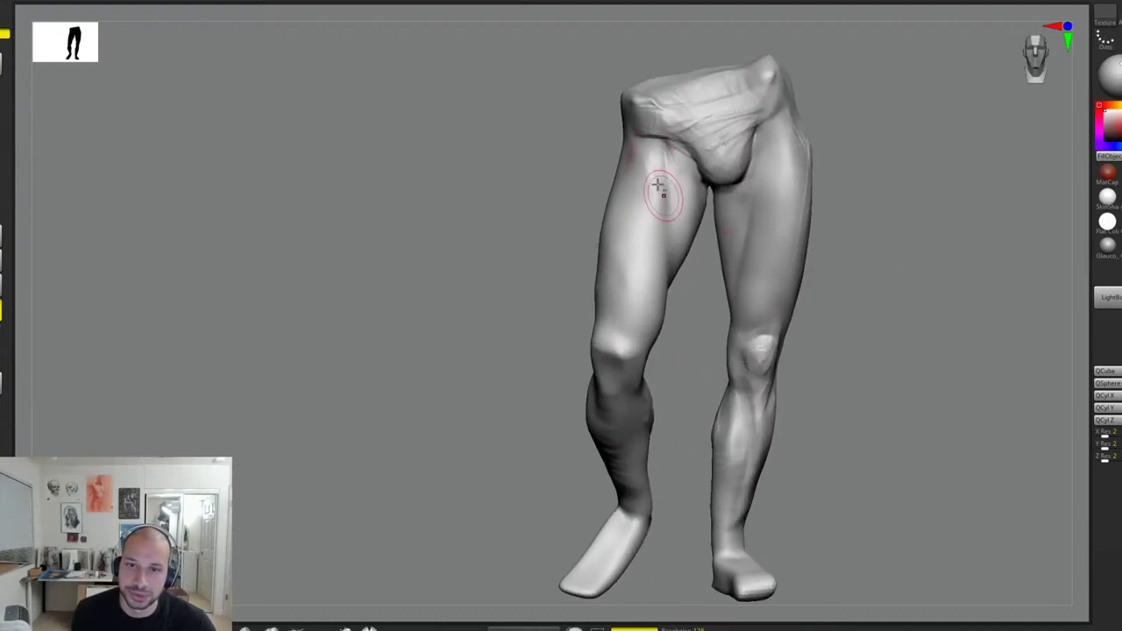
pyautogui.keyDown('alt'); pyautogui.moveTo(641, 146); pyautogui.dragTo(663, 205); pyautogui.keyUp('alt')
pyautogui.keyDown('alt'); pyautogui.moveTo(900, 235); pyautogui.dragTo(863, 203); pyautogui.keyUp('alt')
pyautogui.scroll(3, 863, 203)
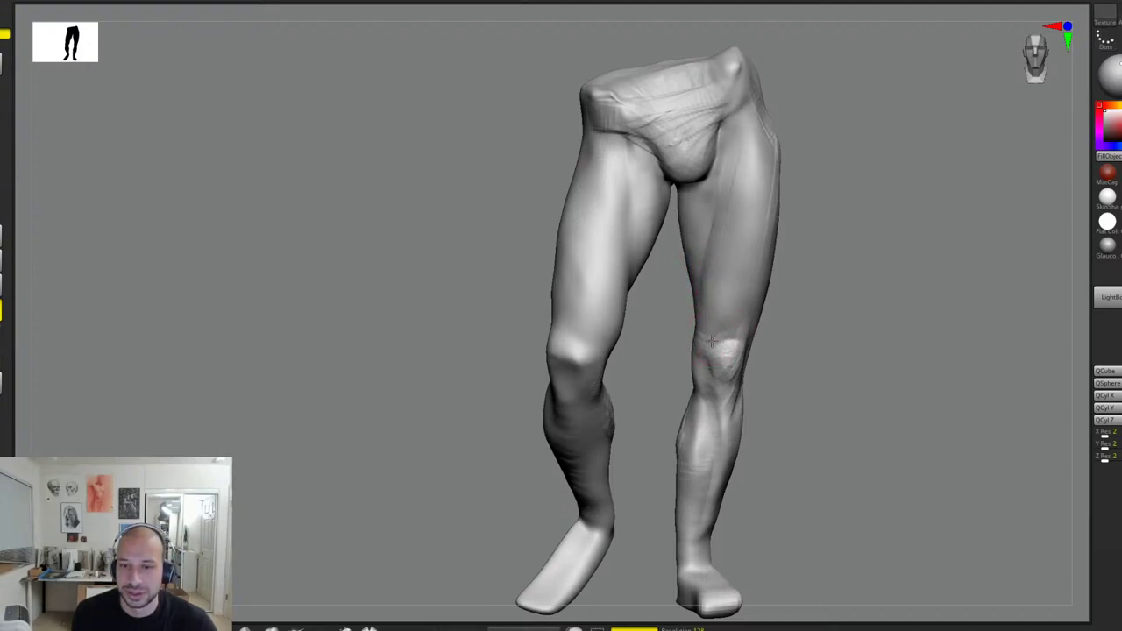
# Step: Refine the straight leg's kneecap and its upper edge with the Dam Standard brush
pyautogui.moveTo(712, 342)
pyautogui.mouseDown()
pyautogui.moveTo(706, 320)
pyautogui.moveTo(707, 343)
pyautogui.mouseUp()
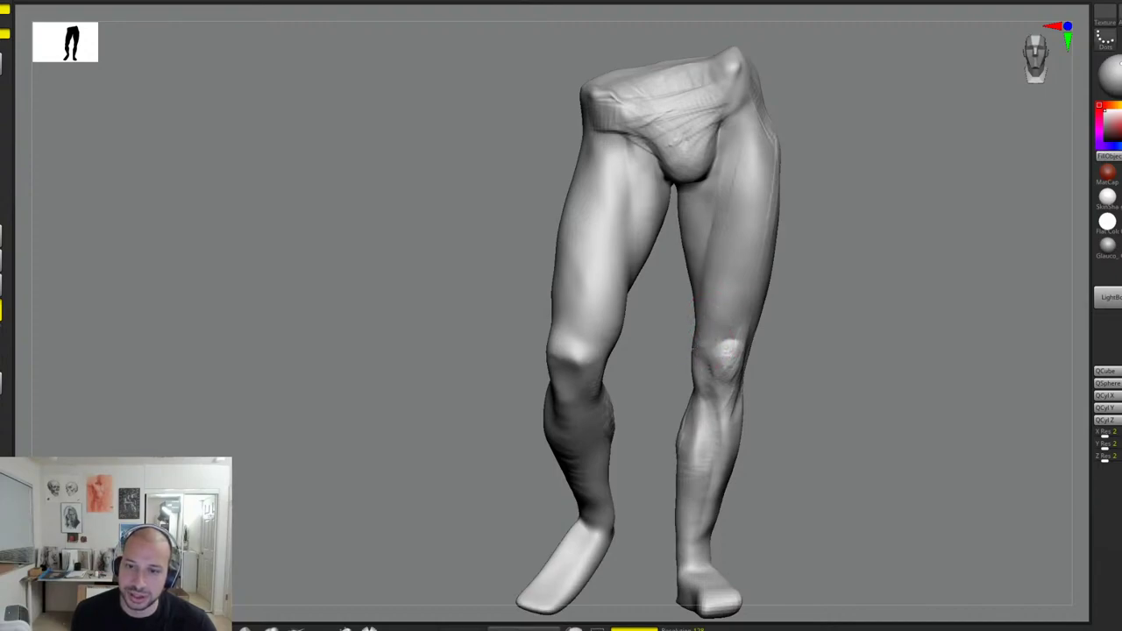
pyautogui.press('b')
pyautogui.press('d')
pyautogui.press('s')
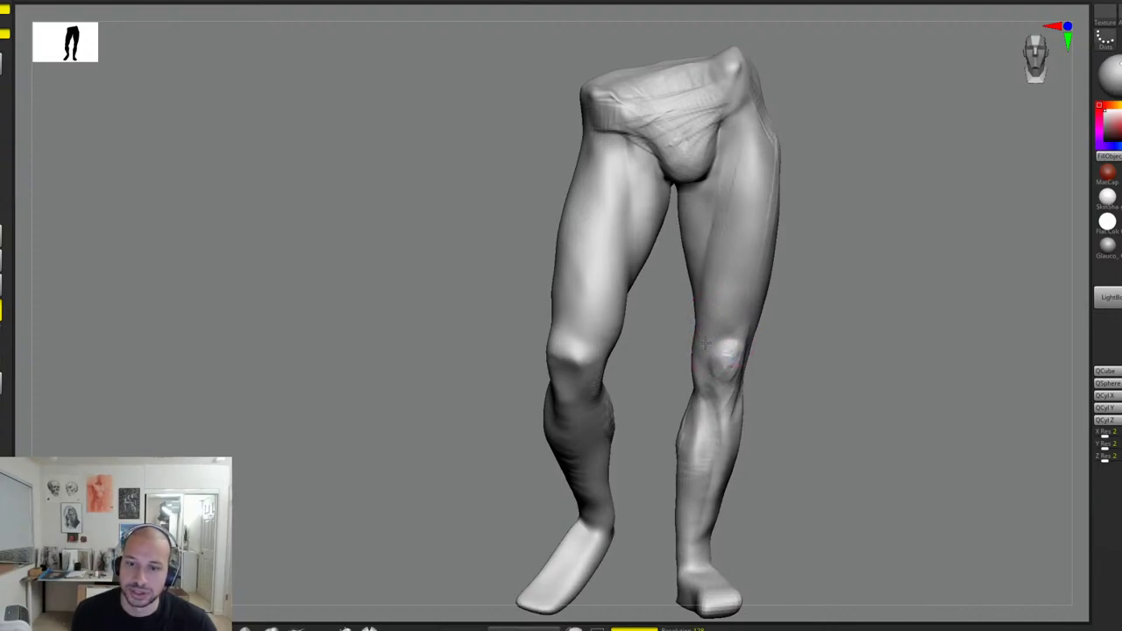
pyautogui.keyDown('alt'); pyautogui.moveTo(844, 221); pyautogui.dragTo(699, 146); pyautogui.keyUp('alt')
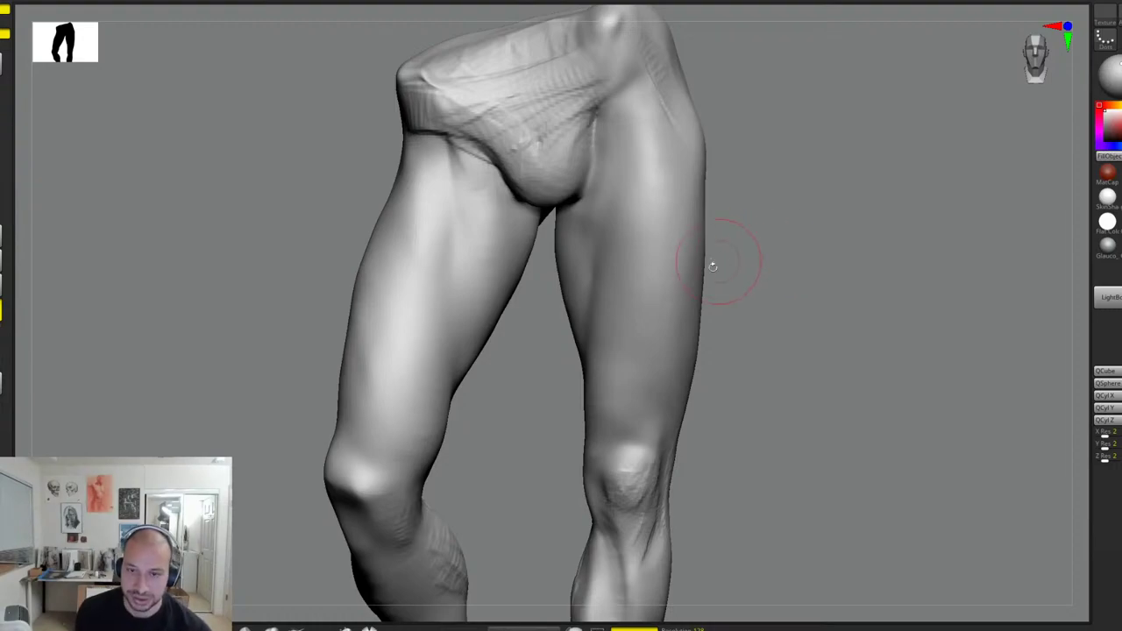
pyautogui.moveTo(777, 251)
pyautogui.mouseDown()
pyautogui.moveTo(727, 213)
pyautogui.moveTo(777, 251)
pyautogui.mouseUp()
pyautogui.moveTo(745, 289); pyautogui.dragTo(688, 241)
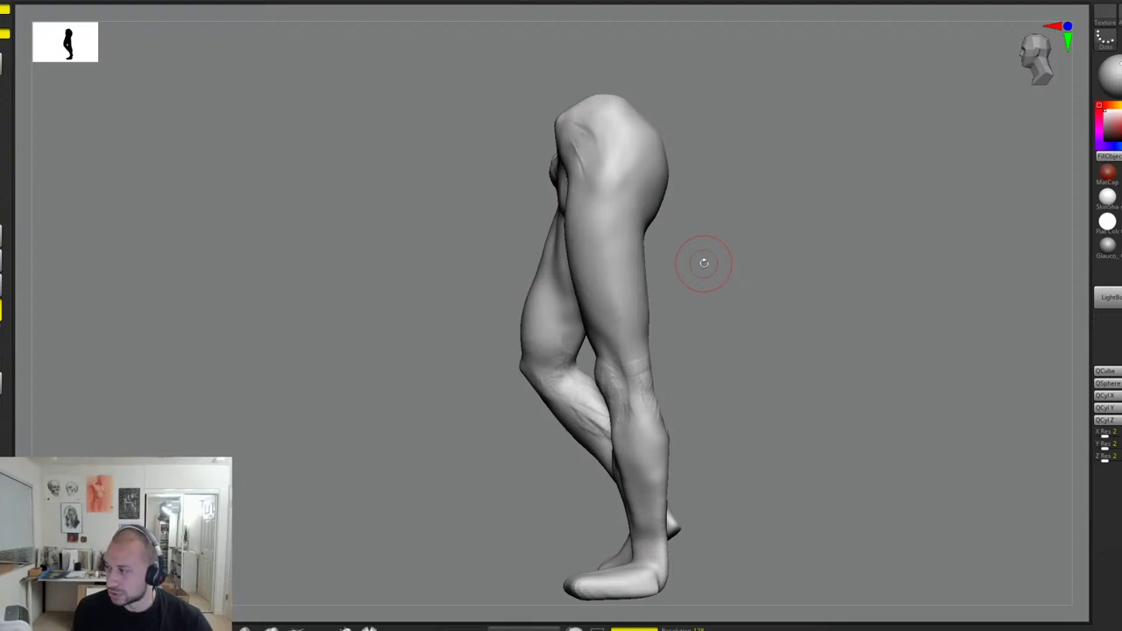
# Step: Shape the area where the lower buttocks meet the inner thighs from behind
pyautogui.moveTo(770, 256); pyautogui.dragTo(691, 317)
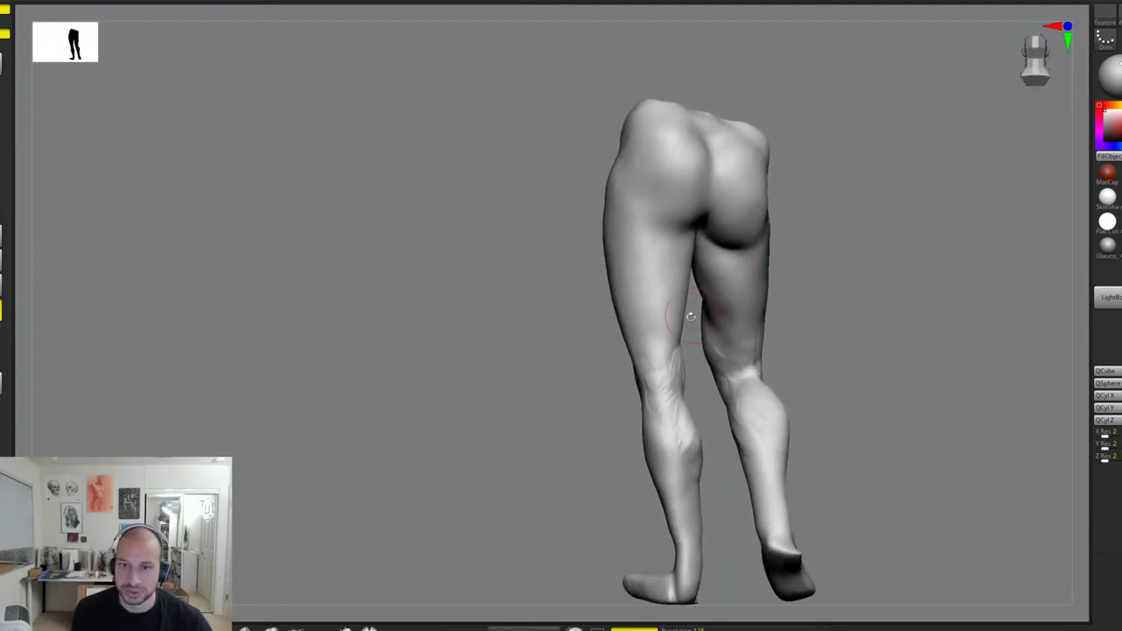
pyautogui.moveTo(802, 242); pyautogui.dragTo(702, 230)
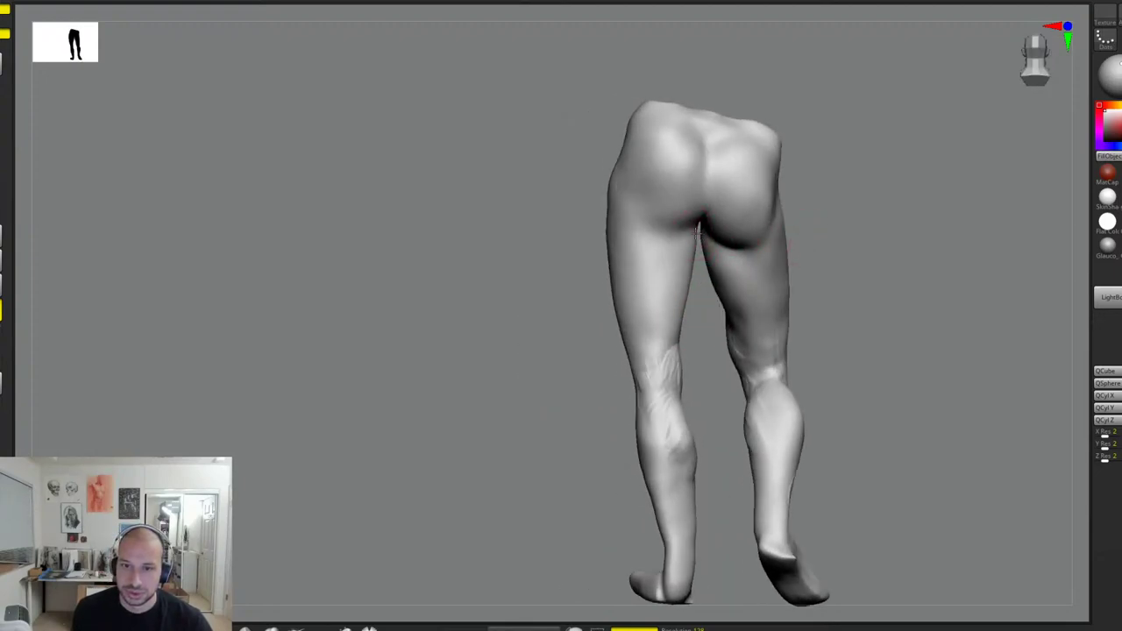
pyautogui.moveTo(809, 226); pyautogui.dragTo(757, 226)
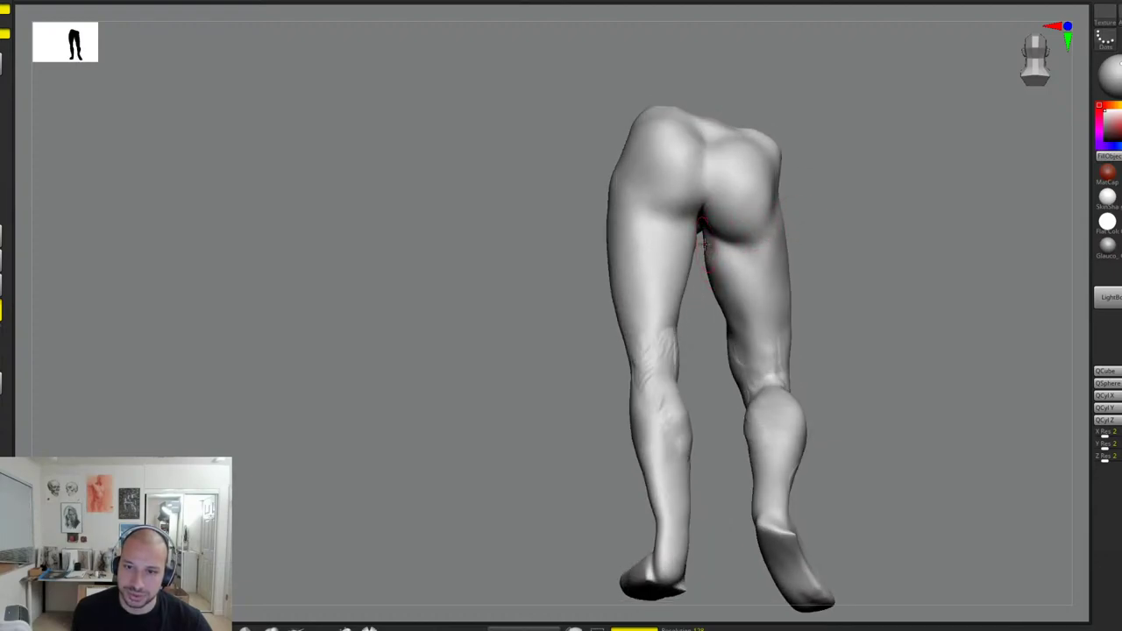
pyautogui.moveTo(722, 273)
pyautogui.mouseDown()
pyautogui.moveTo(740, 215)
pyautogui.moveTo(792, 208)
pyautogui.moveTo(699, 206)
pyautogui.moveTo(681, 189)
pyautogui.moveTo(707, 214)
pyautogui.mouseUp()
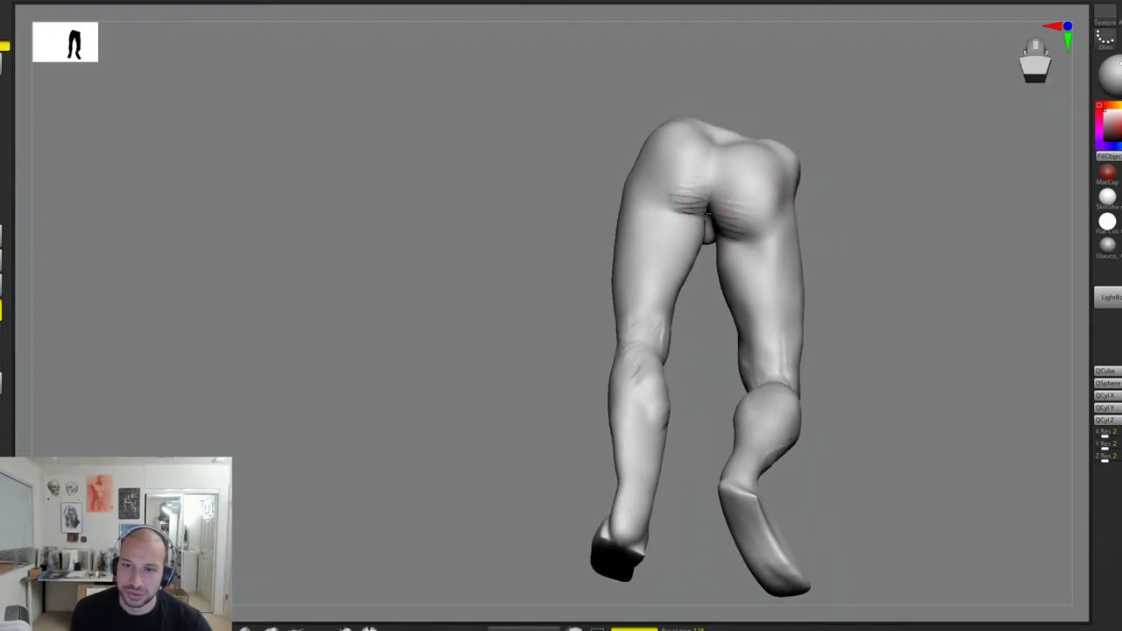
# Step: Build up the lower buttock on the straight leg's side with curved strokes and smooth it into the outer hip
pyautogui.moveTo(730, 152); pyautogui.dragTo(727, 179, button='right')
pyautogui.moveTo(687, 182)
pyautogui.mouseDown()
pyautogui.moveTo(698, 178)
pyautogui.moveTo(693, 160)
pyautogui.moveTo(671, 203)
pyautogui.moveTo(653, 210)
pyautogui.moveTo(646, 198)
pyautogui.mouseUp()
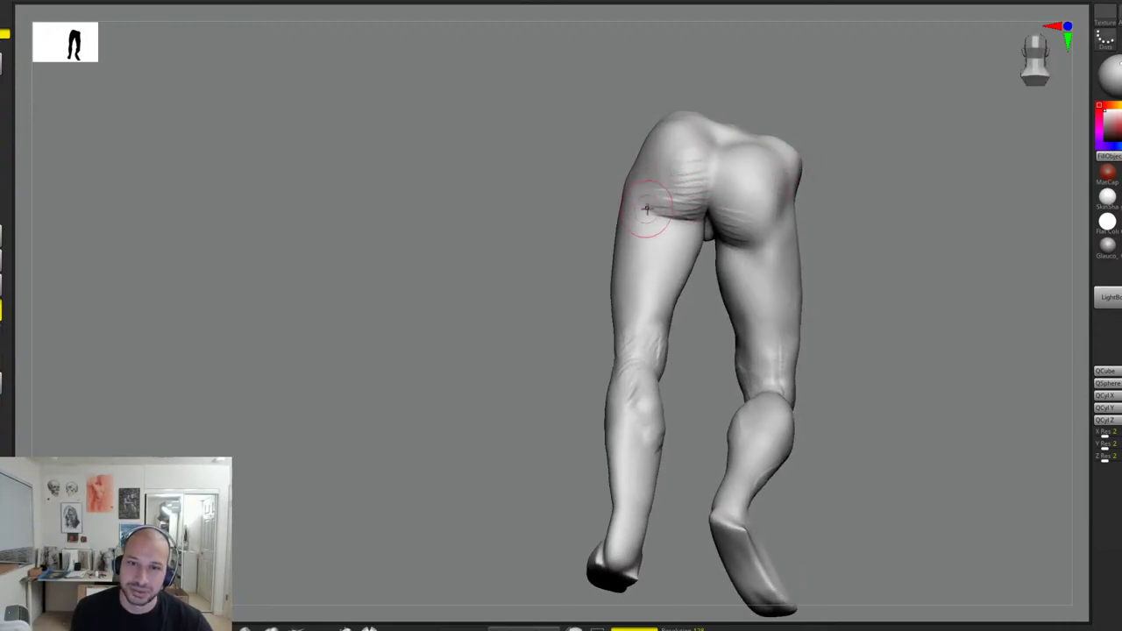
pyautogui.moveTo(575, 230); pyautogui.dragTo(648, 233)
pyautogui.moveTo(739, 224)
pyautogui.mouseDown()
pyautogui.moveTo(630, 229)
pyautogui.moveTo(633, 204)
pyautogui.moveTo(665, 200)
pyautogui.mouseUp()
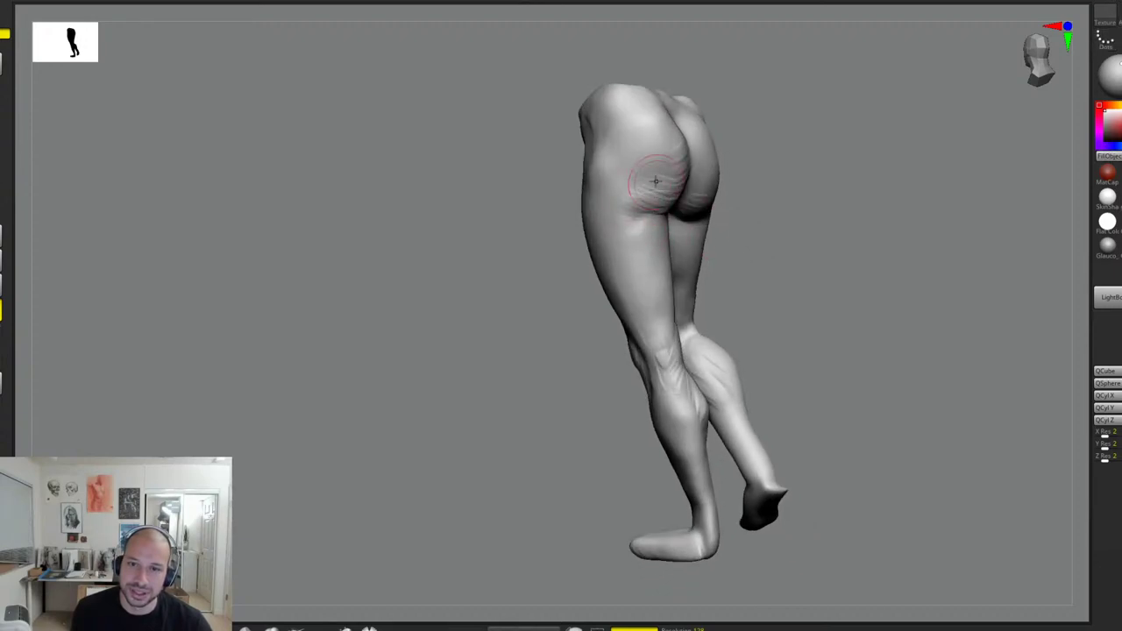
pyautogui.moveTo(684, 163); pyautogui.dragTo(687, 183, button='right')
pyautogui.moveTo(631, 200)
pyautogui.keyDown('shift'); pyautogui.mouseDown()
pyautogui.moveTo(630, 231)
pyautogui.moveTo(655, 203)
pyautogui.moveTo(622, 180)
pyautogui.moveTo(620, 164)
pyautogui.moveTo(617, 242)
pyautogui.mouseUp(); pyautogui.keyUp('shift')
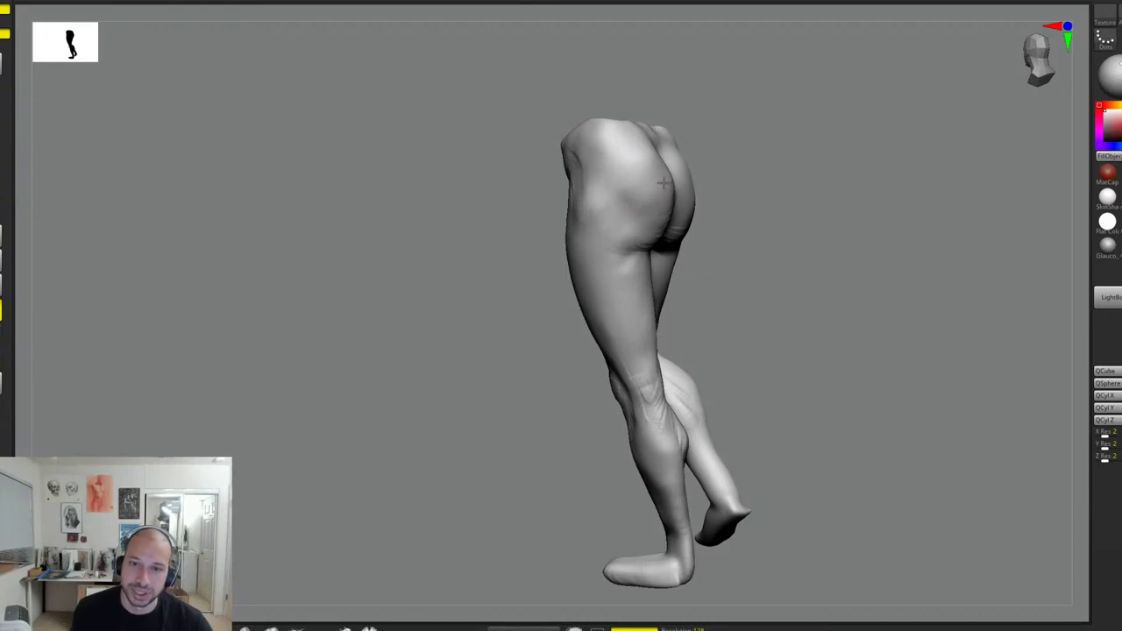
# Step: Refine the rounded contours of both buttocks and the cleft between them from the back and side
pyautogui.moveTo(784, 223)
pyautogui.mouseDown()
pyautogui.moveTo(619, 279)
pyautogui.moveTo(607, 296)
pyautogui.mouseUp()
pyautogui.moveTo(744, 207); pyautogui.dragTo(782, 202, button='right')
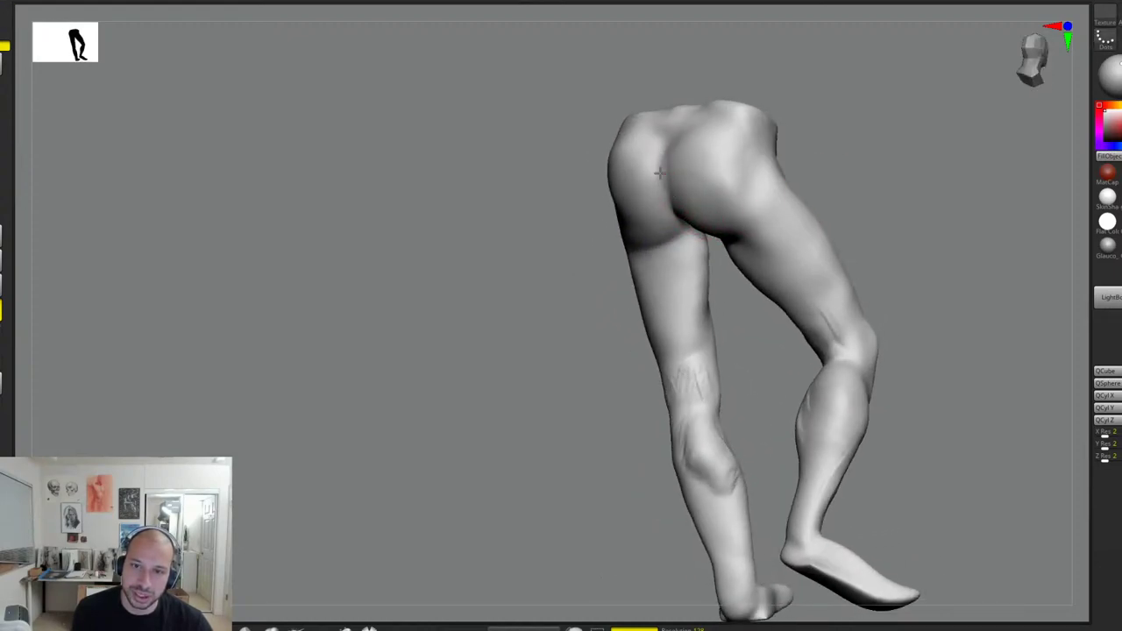
pyautogui.moveTo(827, 155); pyautogui.dragTo(704, 153)
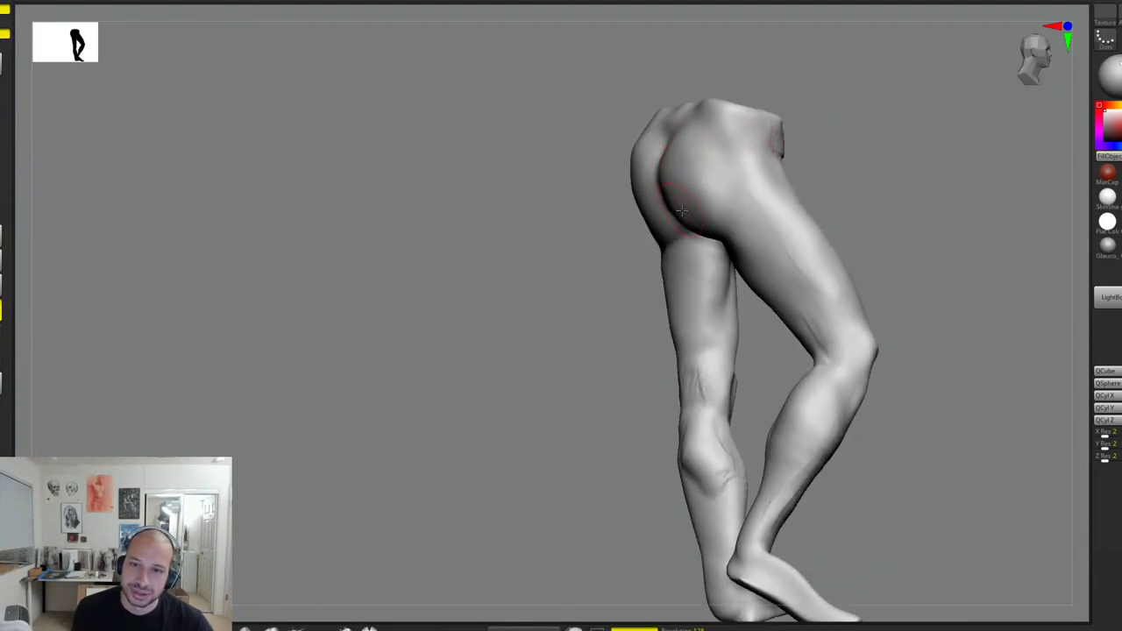
pyautogui.moveTo(827, 171); pyautogui.dragTo(689, 188)
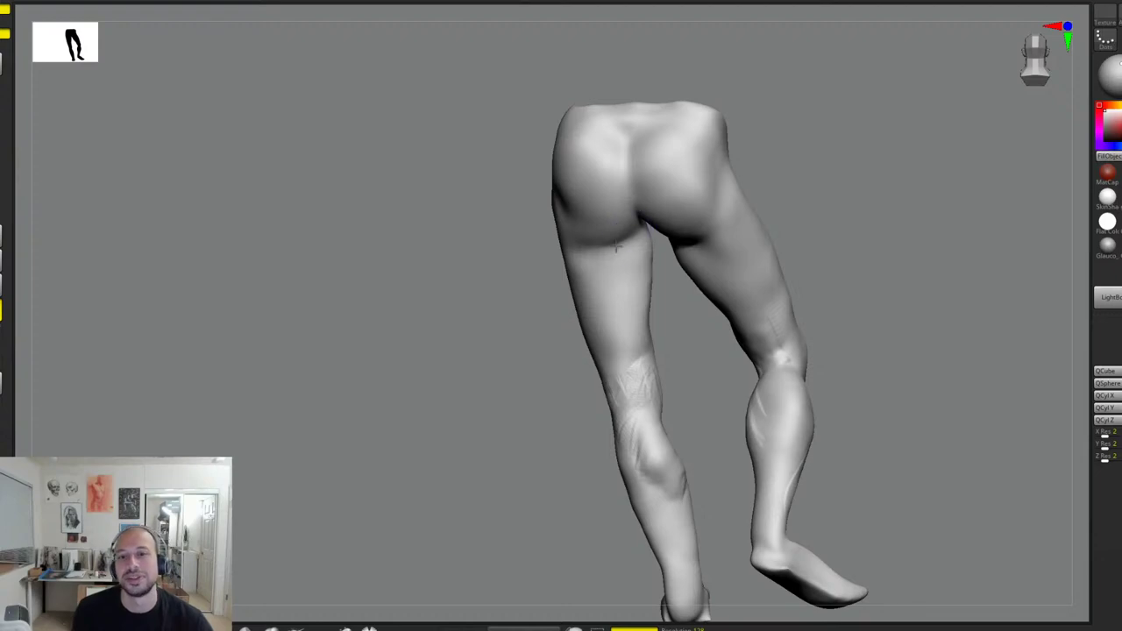
pyautogui.moveTo(832, 198); pyautogui.dragTo(761, 215)
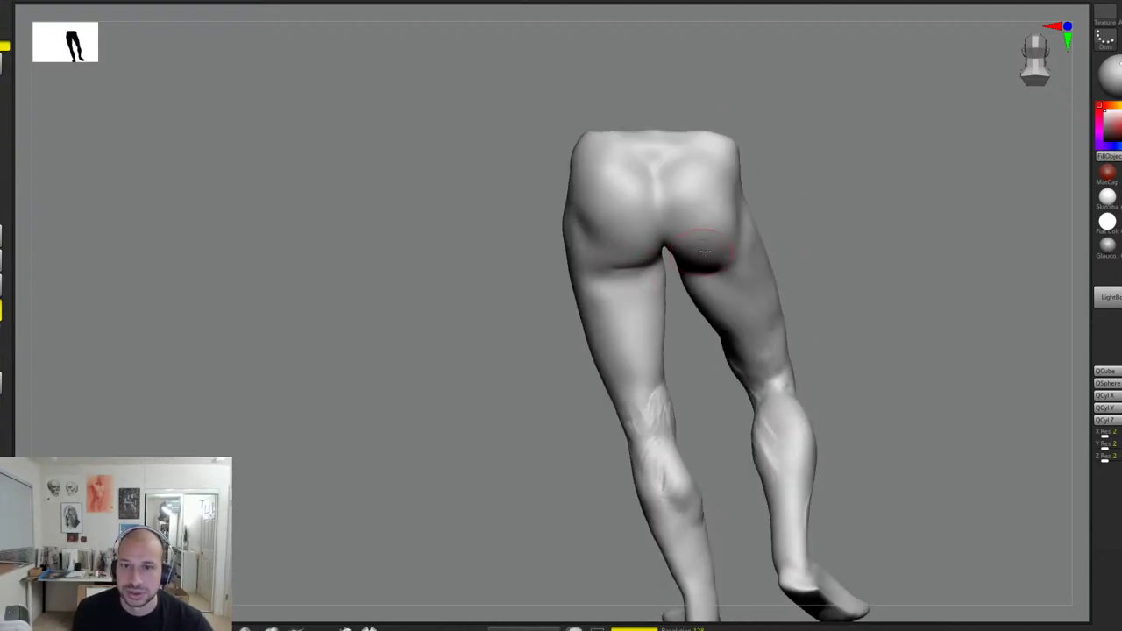
# Step: Sculpt the gluteal folds across the upper back of both thighs and smooth the creases
pyautogui.moveTo(834, 225)
pyautogui.mouseDown()
pyautogui.moveTo(816, 250)
pyautogui.moveTo(825, 241)
pyautogui.mouseUp()
pyautogui.moveTo(708, 300); pyautogui.dragTo(758, 297)
pyautogui.moveTo(842, 285); pyautogui.dragTo(811, 277)
pyautogui.moveTo(645, 289); pyautogui.dragTo(619, 296)
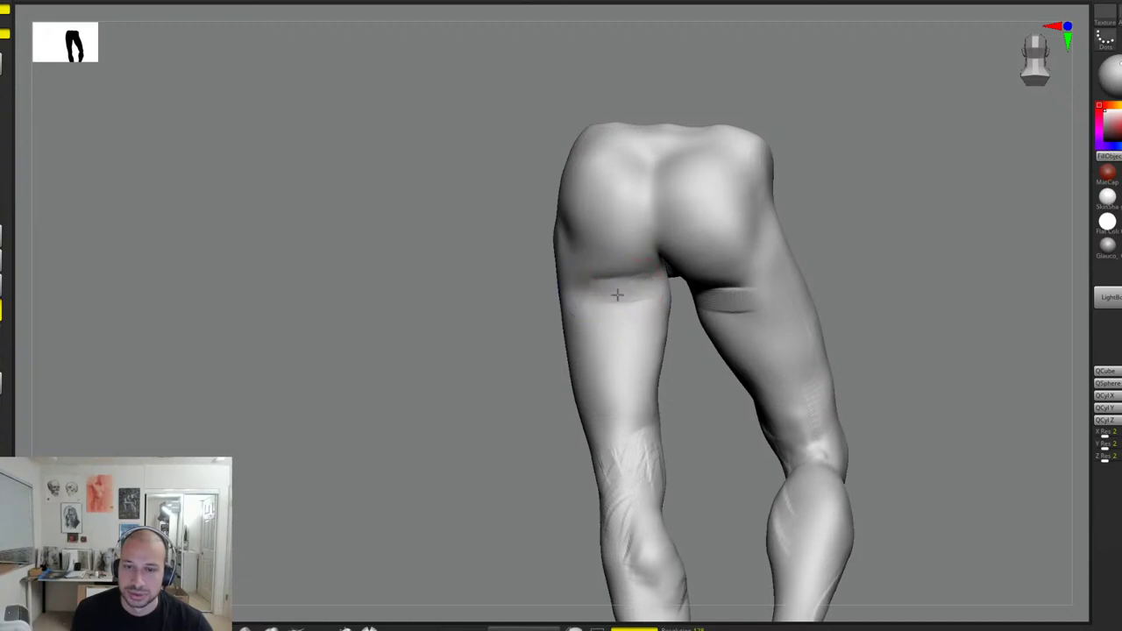
pyautogui.keyDown('shift'); pyautogui.moveTo(715, 305); pyautogui.dragTo(760, 304); pyautogui.keyUp('shift')
pyautogui.keyDown('alt'); pyautogui.moveTo(881, 292); pyautogui.dragTo(876, 263); pyautogui.keyUp('alt')
pyautogui.moveTo(877, 263); pyautogui.dragTo(918, 275)
pyautogui.moveTo(896, 264); pyautogui.dragTo(869, 293, button='right')
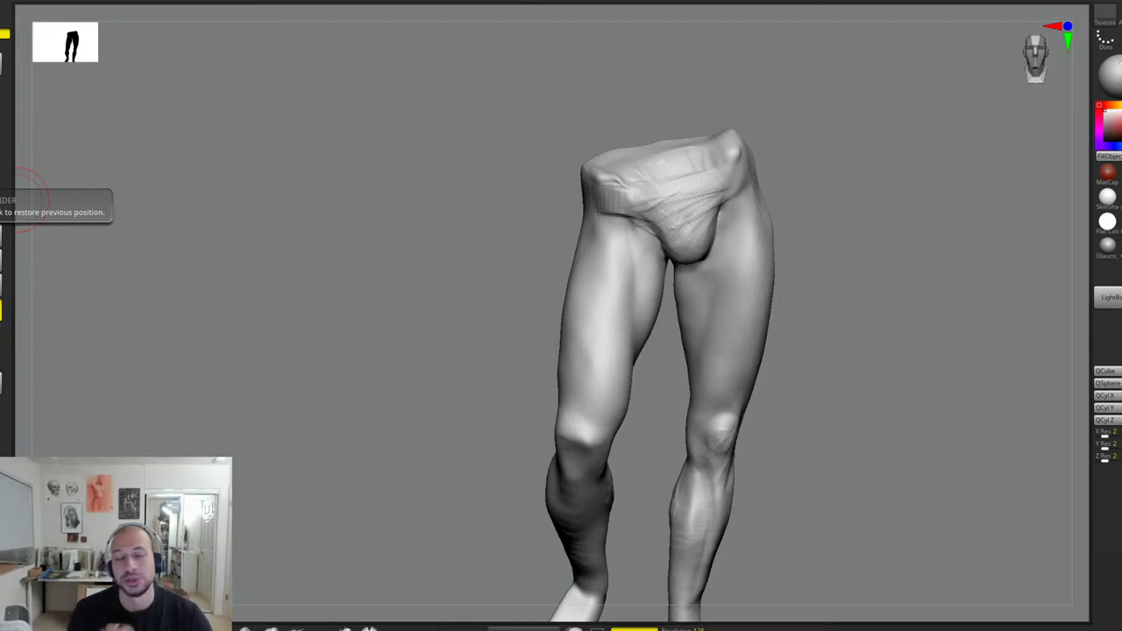
# Step: Adjust the straight leg's knee and lower-leg contours with broad strokes from the front, undoing the misplaced first attempt
pyautogui.moveTo(789, 205); pyautogui.dragTo(815, 262)
pyautogui.keyDown('alt'); pyautogui.moveTo(811, 242); pyautogui.dragTo(728, 171); pyautogui.keyUp('alt')
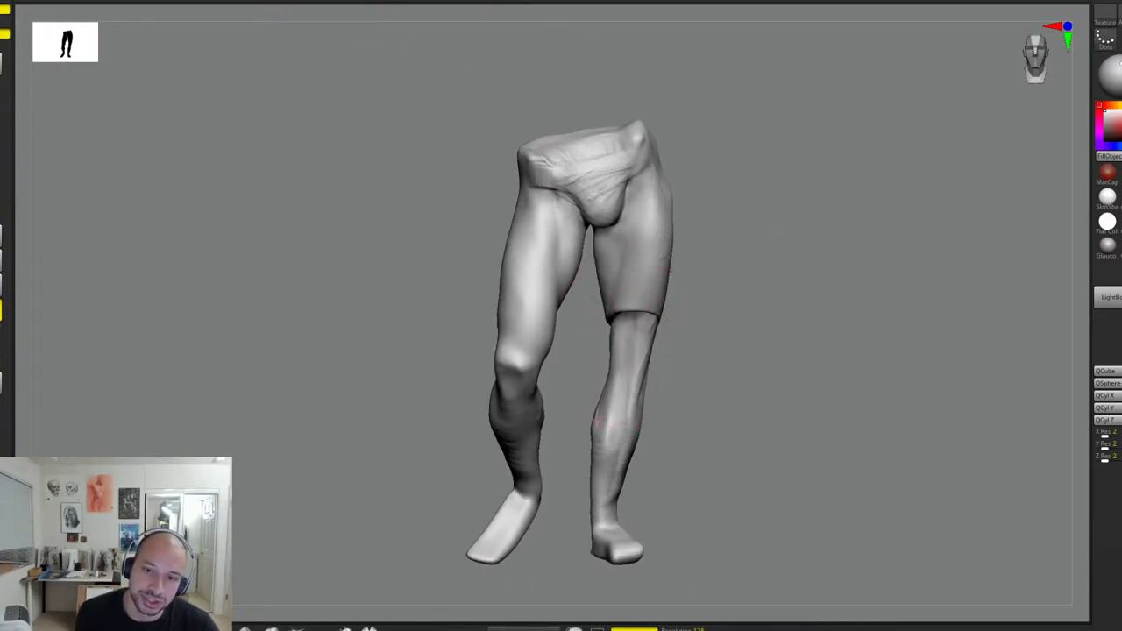
pyautogui.moveTo(629, 366); pyautogui.dragTo(822, 325)
pyautogui.hotkey('ctrl', 'z')
pyautogui.moveTo(625, 369)
pyautogui.mouseDown()
pyautogui.moveTo(672, 369)
pyautogui.moveTo(609, 375)
pyautogui.mouseUp()
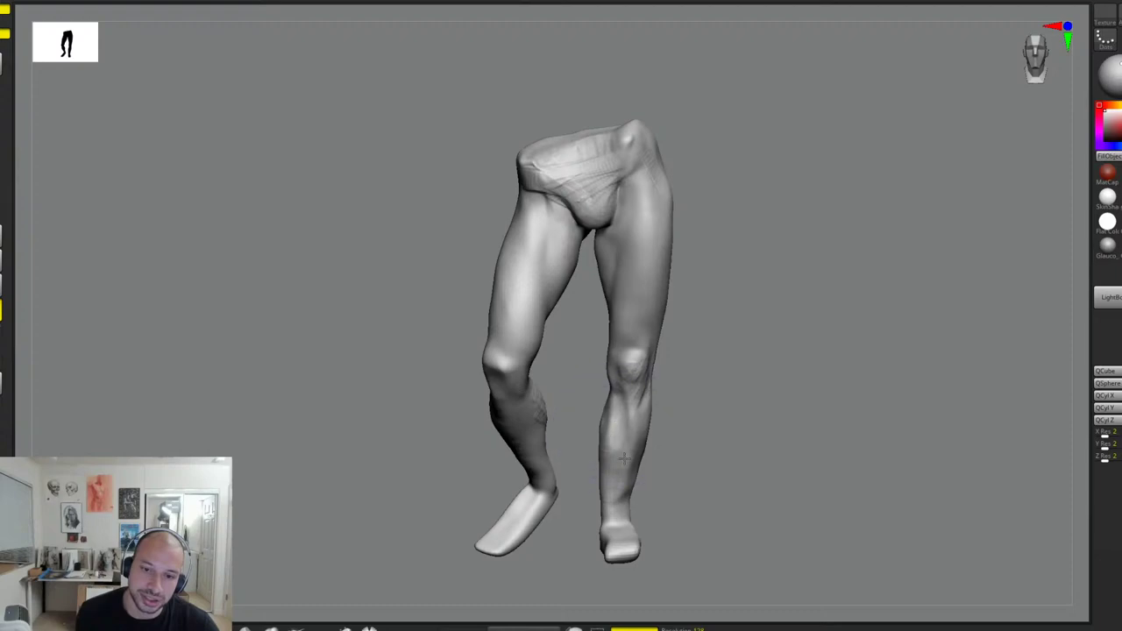
pyautogui.moveTo(671, 433)
pyautogui.mouseDown()
pyautogui.moveTo(647, 453)
pyautogui.moveTo(613, 451)
pyautogui.mouseUp()
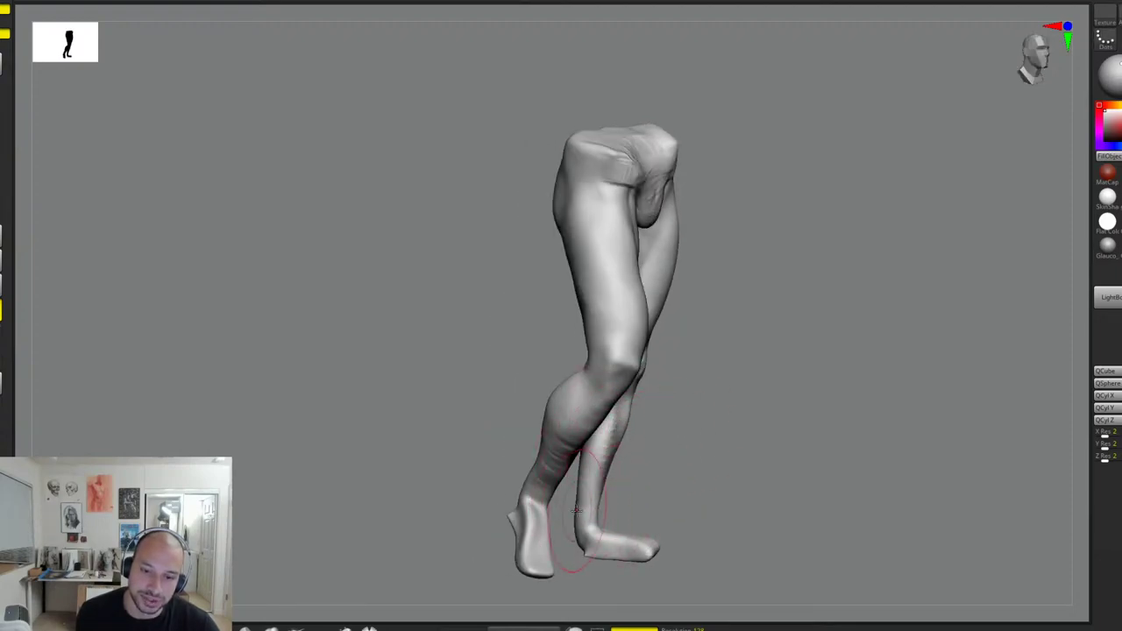
pyautogui.moveTo(699, 464); pyautogui.dragTo(618, 439)
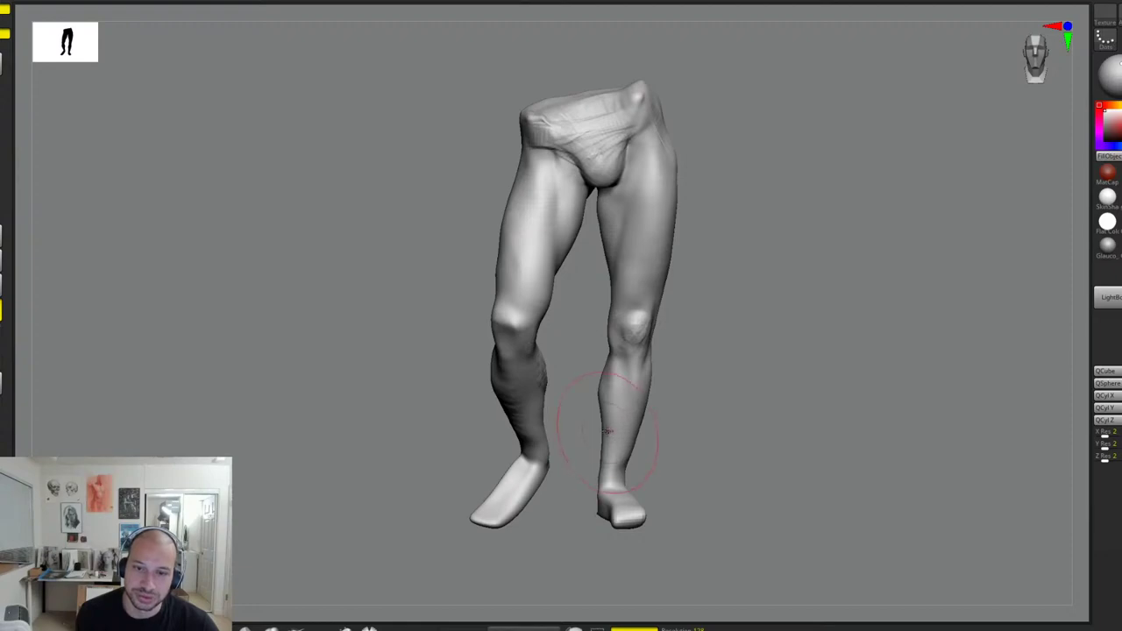
# Step: Isolate the straight leg's foot with an inverted mask and reposition it at the ankle with the transform gizmo
pyautogui.moveTo(688, 491); pyautogui.dragTo(566, 545)
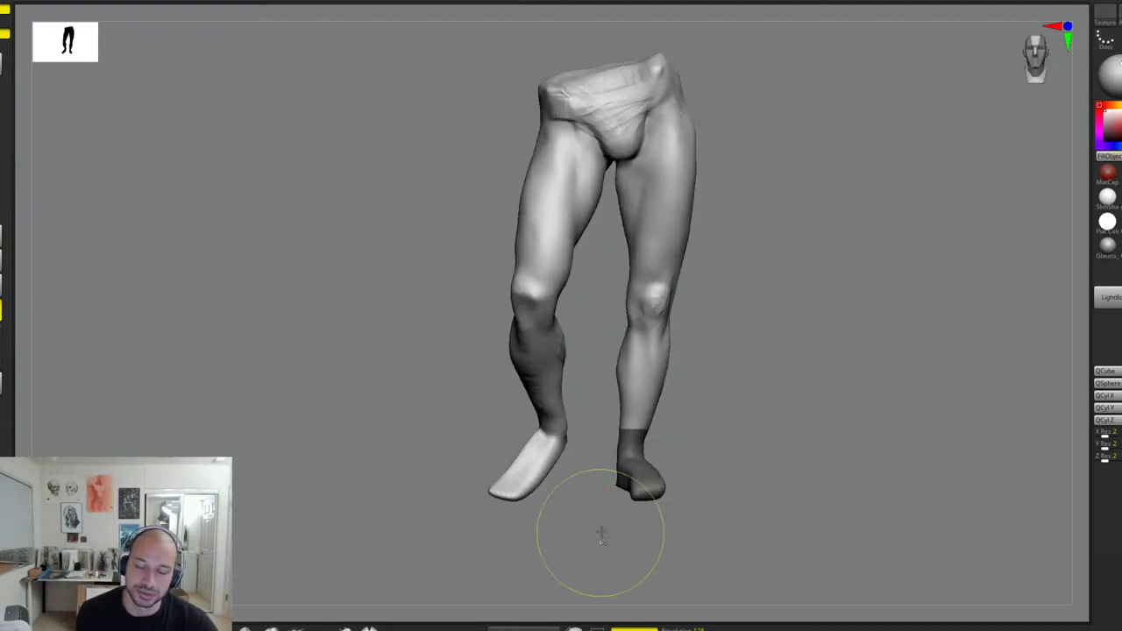
pyautogui.keyDown('ctrl'); pyautogui.click(714, 448); pyautogui.keyUp('ctrl')
pyautogui.moveTo(725, 447); pyautogui.dragTo(672, 471)
pyautogui.press('w')
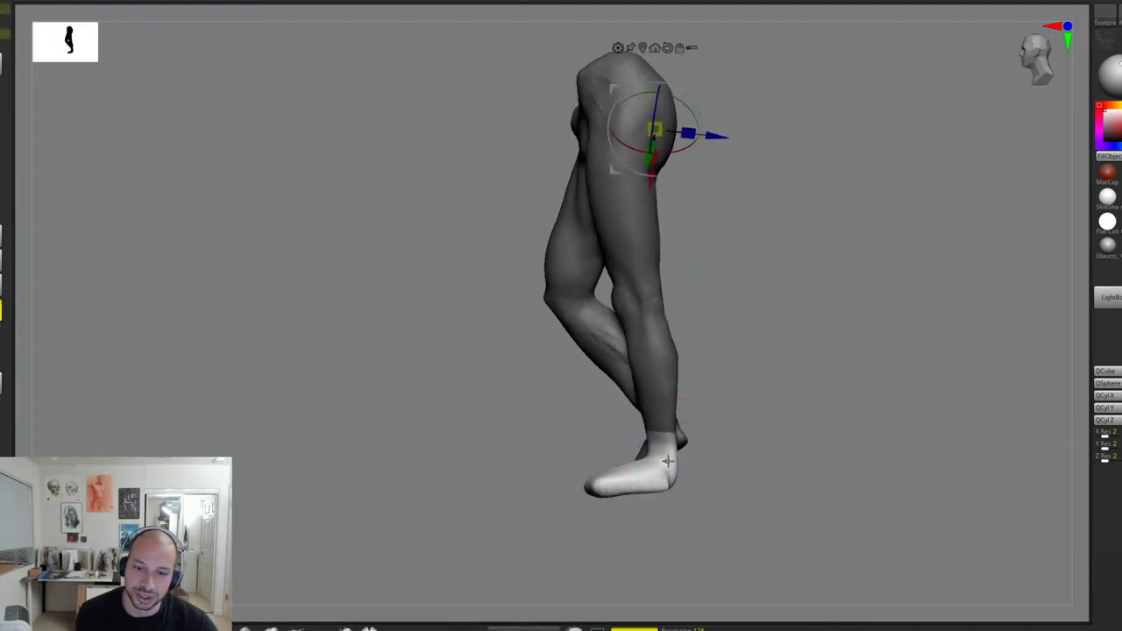
pyautogui.click(666, 457)
pyautogui.keyDown('alt'); pyautogui.click(681, 379); pyautogui.keyUp('alt')
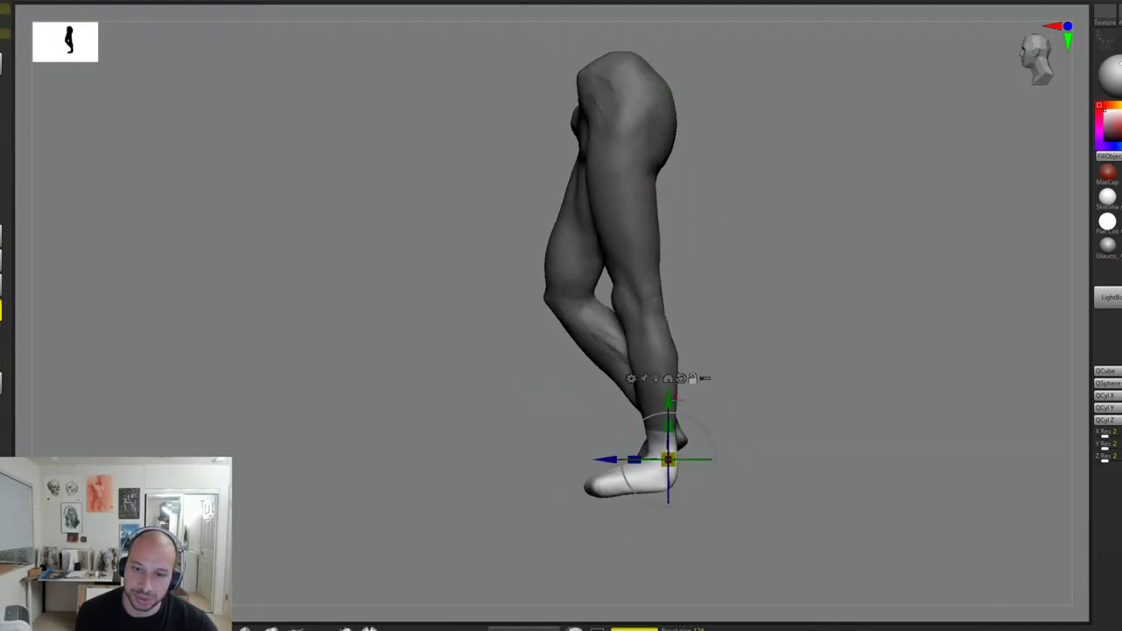
pyautogui.moveTo(675, 400); pyautogui.dragTo(672, 389)
pyautogui.moveTo(764, 338); pyautogui.dragTo(818, 344)
pyautogui.press('q')
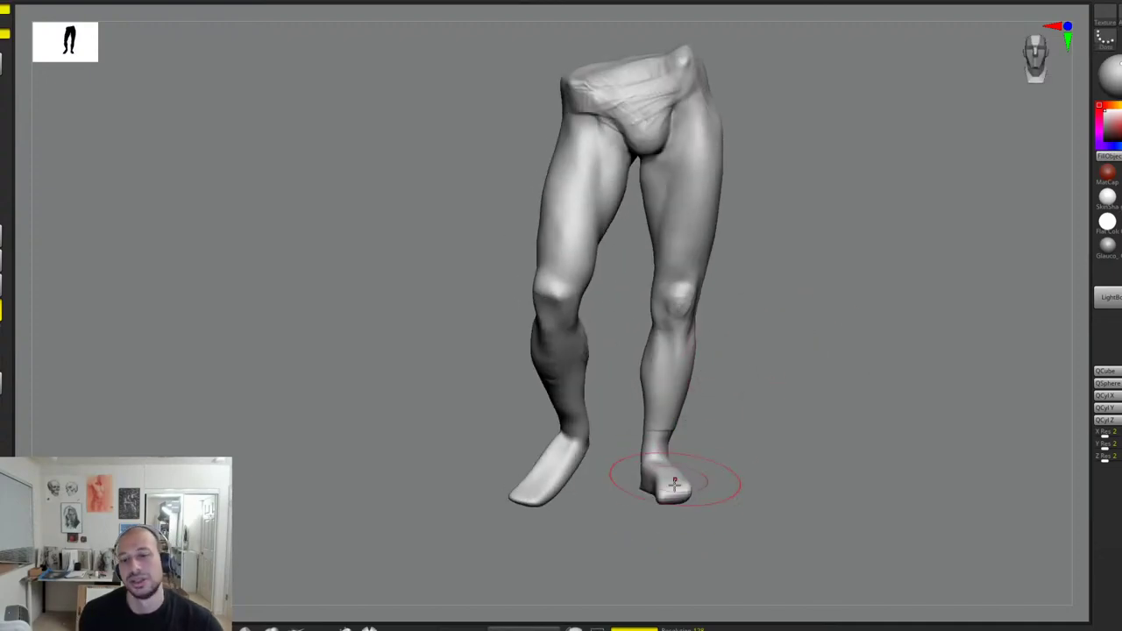
# Step: Reshape the straight leg's foot, adjusting the toe end and blending the ankle into the lower leg
pyautogui.moveTo(741, 438)
pyautogui.mouseDown()
pyautogui.moveTo(744, 486)
pyautogui.moveTo(729, 475)
pyautogui.mouseUp()
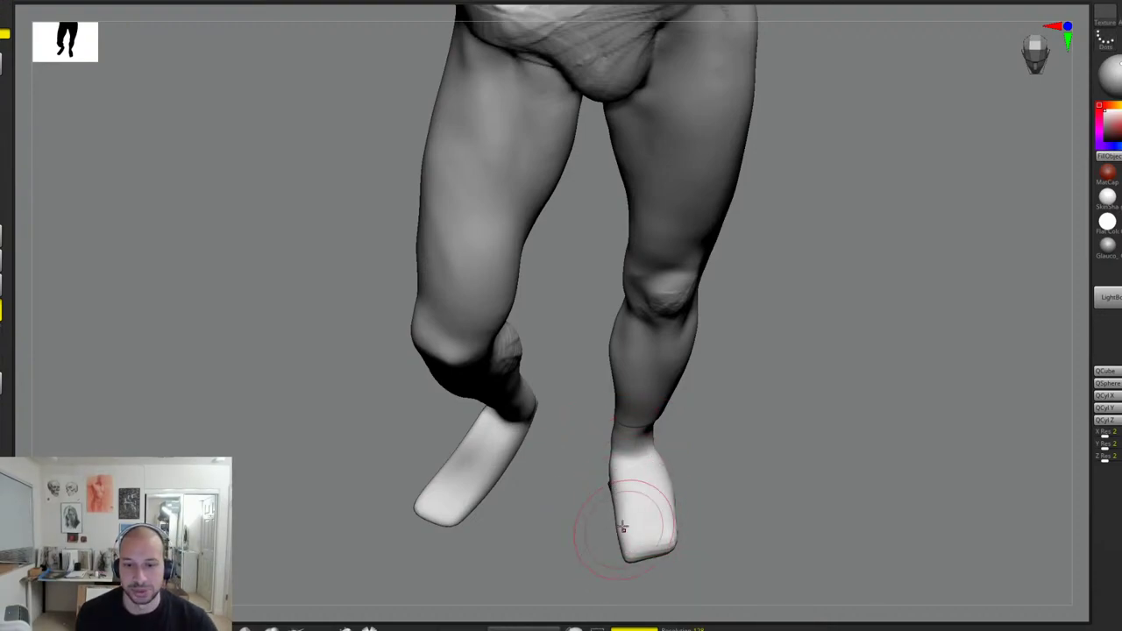
pyautogui.moveTo(637, 518)
pyautogui.mouseDown()
pyautogui.moveTo(659, 434)
pyautogui.moveTo(634, 444)
pyautogui.moveTo(624, 426)
pyautogui.moveTo(617, 468)
pyautogui.moveTo(628, 415)
pyautogui.moveTo(616, 431)
pyautogui.moveTo(622, 419)
pyautogui.moveTo(639, 487)
pyautogui.moveTo(641, 468)
pyautogui.moveTo(621, 518)
pyautogui.moveTo(655, 517)
pyautogui.moveTo(561, 525)
pyautogui.mouseUp()
pyautogui.moveTo(739, 467); pyautogui.dragTo(702, 471)
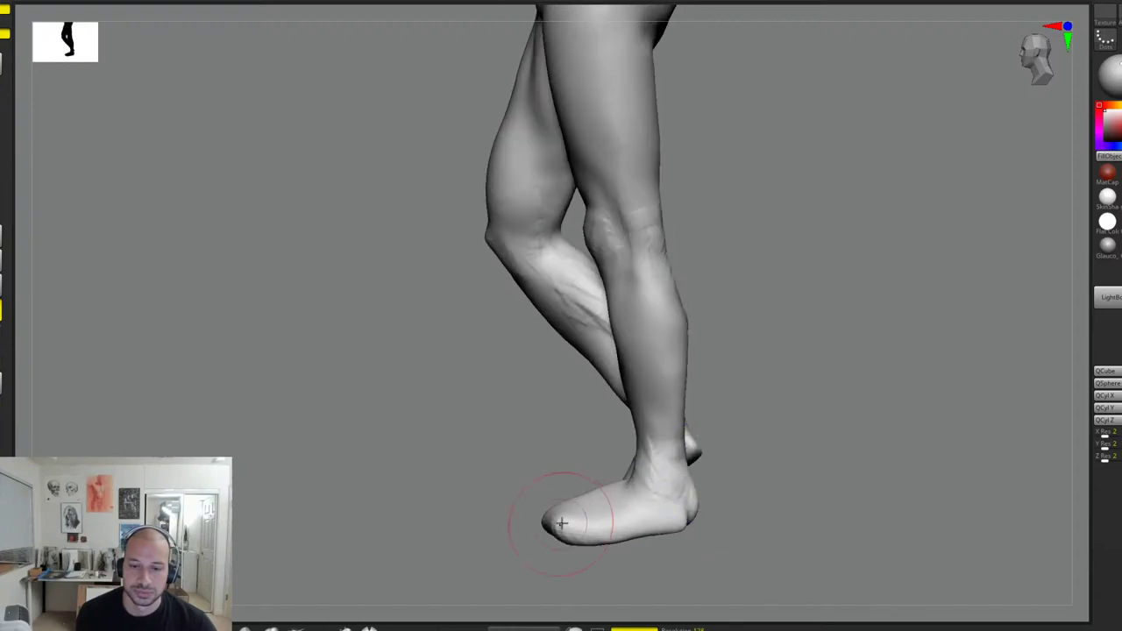
pyautogui.moveTo(563, 522); pyautogui.dragTo(555, 524)
pyautogui.moveTo(688, 471)
pyautogui.mouseDown()
pyautogui.moveTo(770, 463)
pyautogui.moveTo(725, 506)
pyautogui.mouseUp()
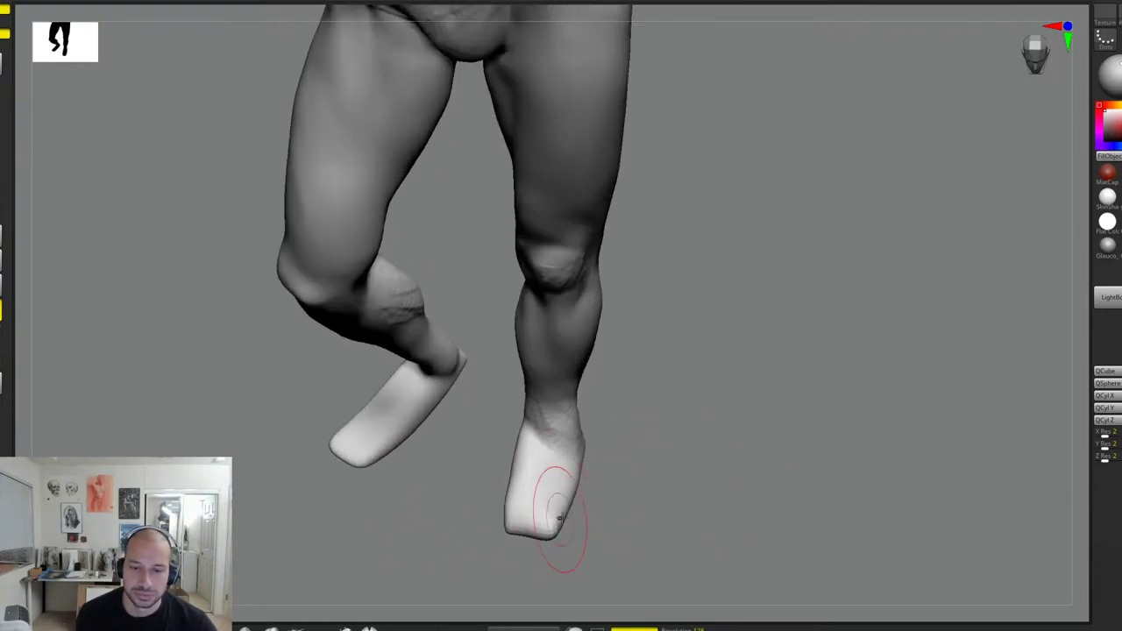
# Step: Shape the toe end and inner edge of the straight leg's foot from above and smooth the surface
pyautogui.moveTo(558, 517)
pyautogui.mouseDown()
pyautogui.moveTo(517, 520)
pyautogui.moveTo(514, 457)
pyautogui.mouseUp()
pyautogui.moveTo(629, 464); pyautogui.dragTo(650, 427)
pyautogui.moveTo(546, 502)
pyautogui.keyDown('shift'); pyautogui.mouseDown()
pyautogui.moveTo(521, 479)
pyautogui.moveTo(519, 509)
pyautogui.moveTo(568, 504)
pyautogui.moveTo(534, 531)
pyautogui.moveTo(547, 519)
pyautogui.mouseUp(); pyautogui.keyUp('shift')
pyautogui.moveTo(642, 491); pyautogui.dragTo(544, 518)
pyautogui.moveTo(621, 438); pyautogui.dragTo(665, 408)
pyautogui.moveTo(523, 435); pyautogui.dragTo(514, 496)
pyautogui.keyDown('shift'); pyautogui.moveTo(514, 456); pyautogui.dragTo(514, 429); pyautogui.keyUp('shift')
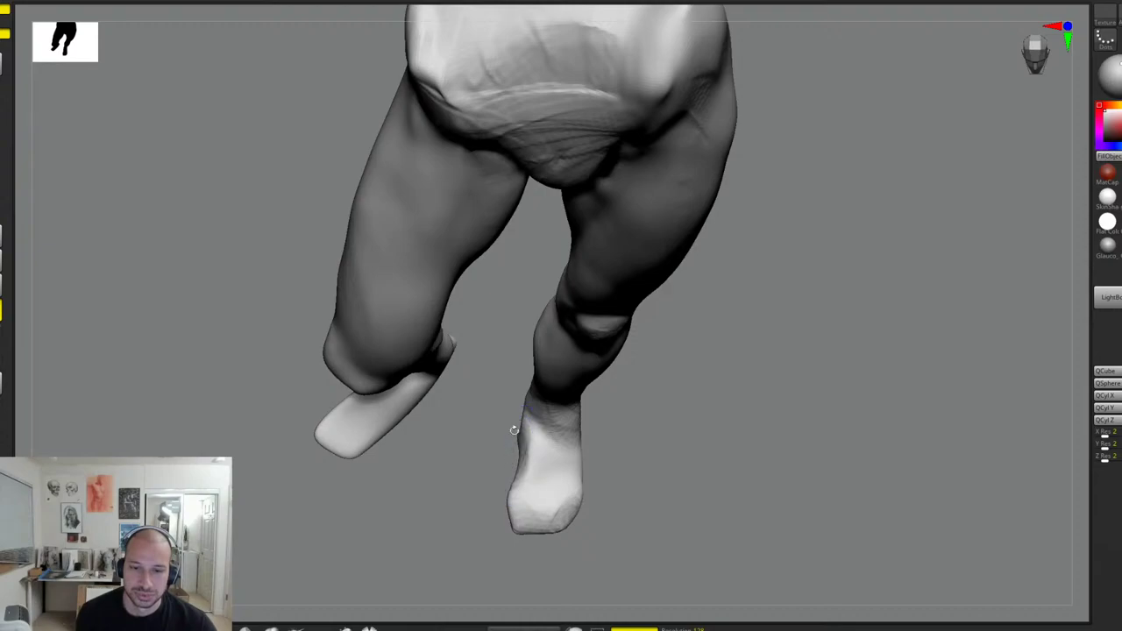
# Step: Refine the side contour and heel of the straight leg's foot up to the back of the ankle
pyautogui.moveTo(627, 443); pyautogui.dragTo(745, 445)
pyautogui.moveTo(501, 449)
pyautogui.mouseDown()
pyautogui.moveTo(524, 486)
pyautogui.moveTo(533, 478)
pyautogui.mouseUp()
pyautogui.moveTo(613, 471); pyautogui.dragTo(673, 457)
pyautogui.moveTo(523, 423); pyautogui.dragTo(525, 410)
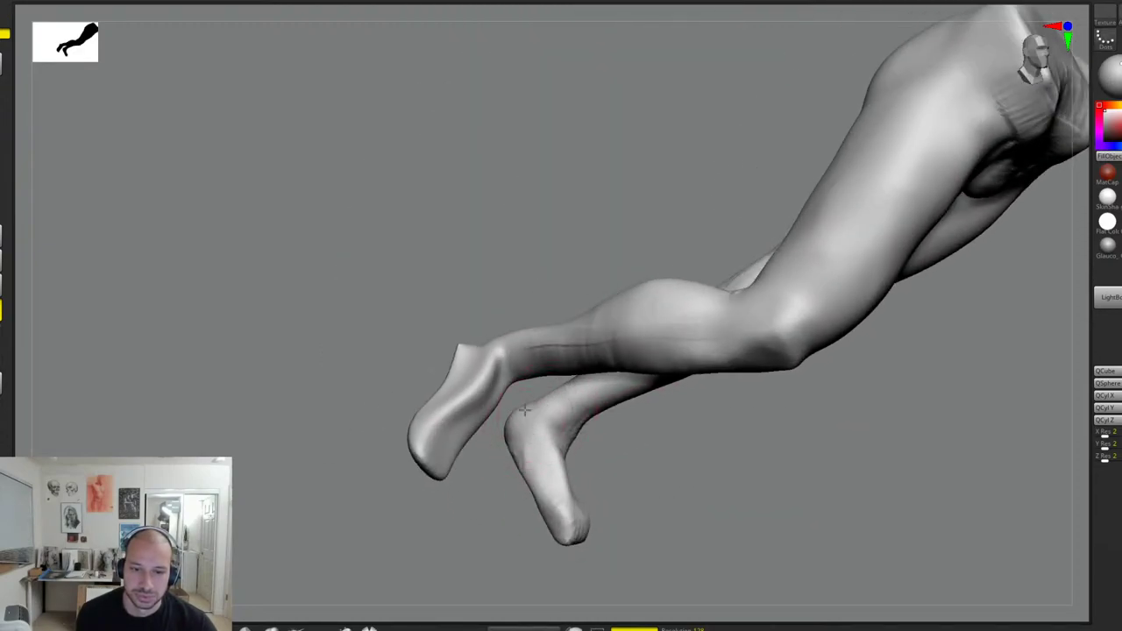
pyautogui.moveTo(641, 449); pyautogui.dragTo(792, 371)
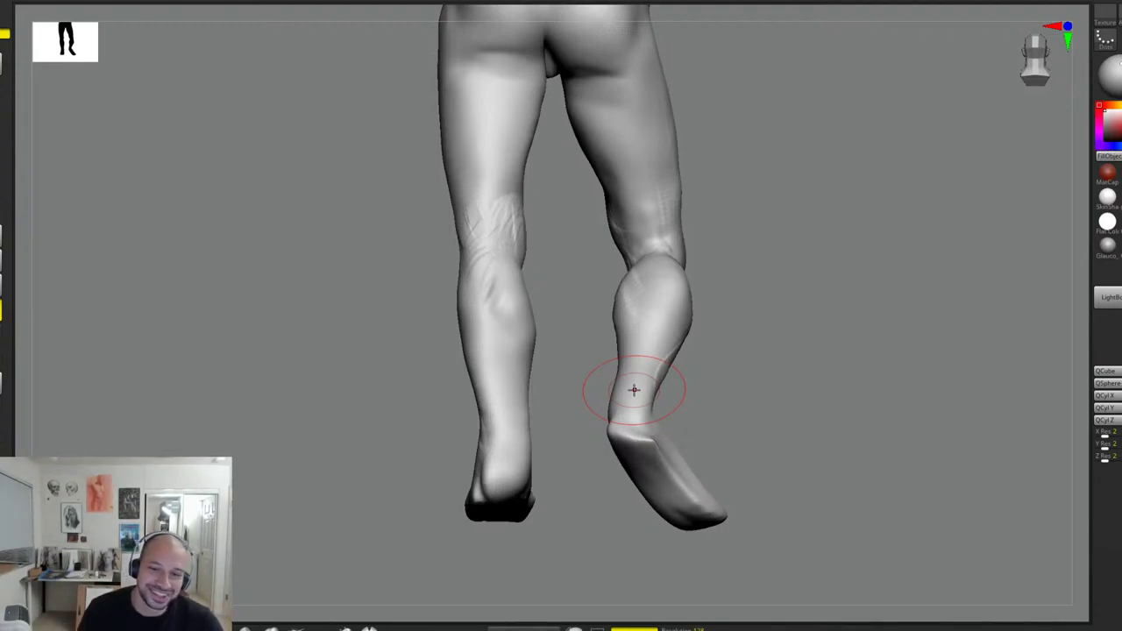
# Step: Reshape the straight leg's calf from behind, filling the hollow around the muscle bulge and smoothing it into one rounded mass
pyautogui.moveTo(729, 359); pyautogui.dragTo(754, 368)
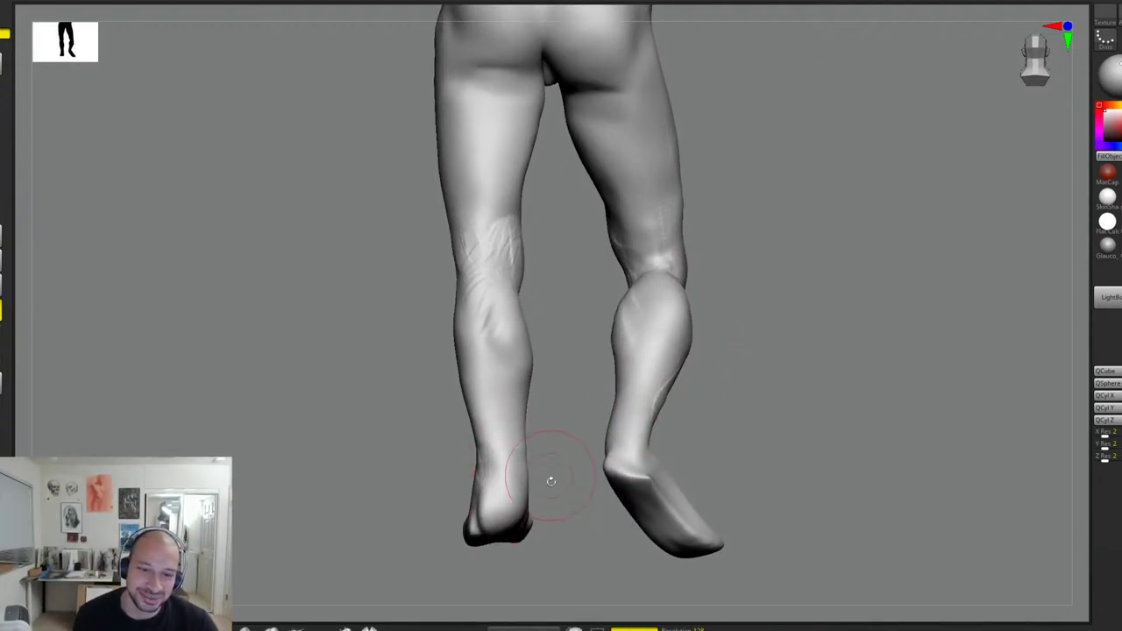
pyautogui.moveTo(551, 482)
pyautogui.mouseDown()
pyautogui.moveTo(517, 495)
pyautogui.moveTo(596, 491)
pyautogui.mouseUp()
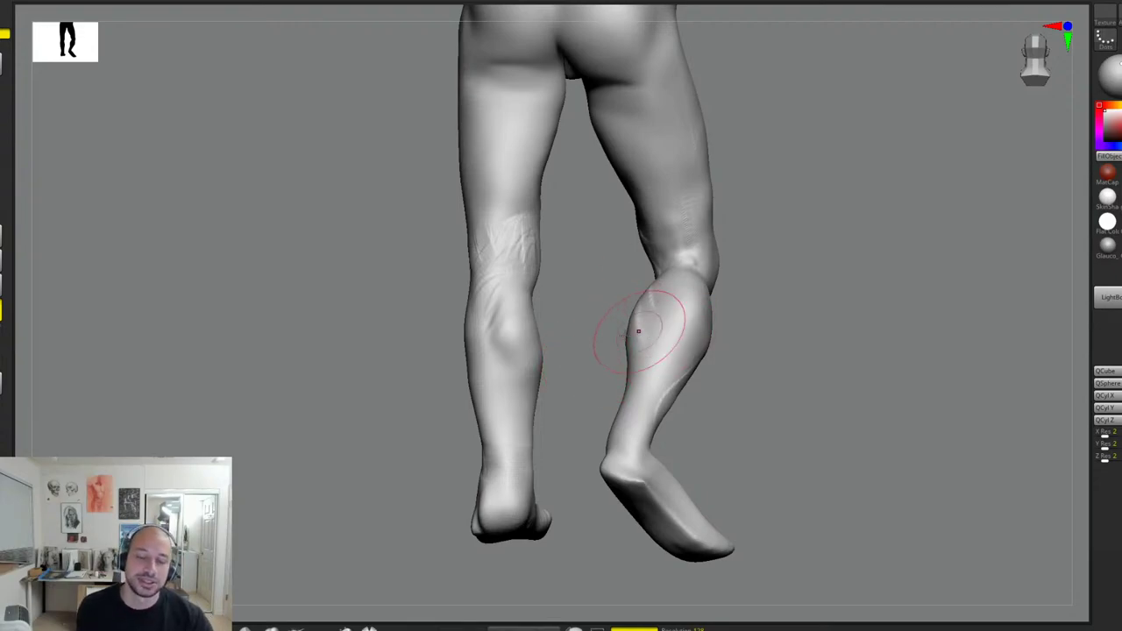
pyautogui.moveTo(508, 317)
pyautogui.mouseDown(button='right')
pyautogui.moveTo(539, 354)
pyautogui.moveTo(559, 328)
pyautogui.mouseUp(button='right')
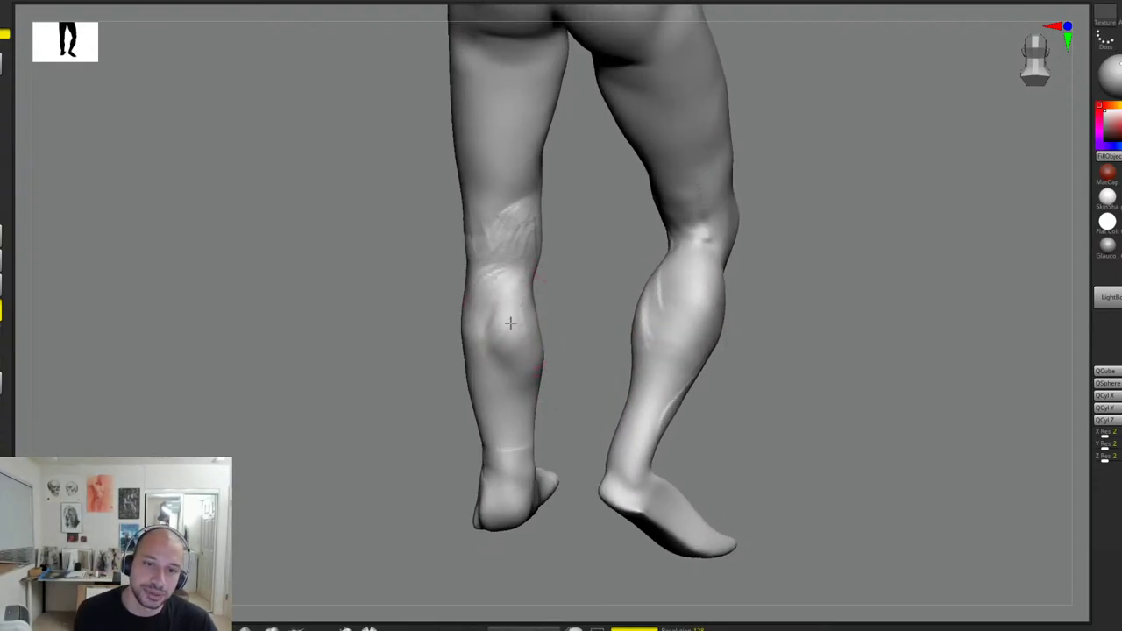
pyautogui.moveTo(498, 297); pyautogui.dragTo(485, 336)
pyautogui.moveTo(532, 302)
pyautogui.mouseDown()
pyautogui.moveTo(511, 340)
pyautogui.moveTo(520, 381)
pyautogui.moveTo(487, 321)
pyautogui.moveTo(481, 351)
pyautogui.moveTo(472, 333)
pyautogui.moveTo(496, 394)
pyautogui.moveTo(496, 366)
pyautogui.moveTo(513, 384)
pyautogui.moveTo(503, 370)
pyautogui.mouseUp()
pyautogui.moveTo(552, 338); pyautogui.dragTo(526, 315, button='right')
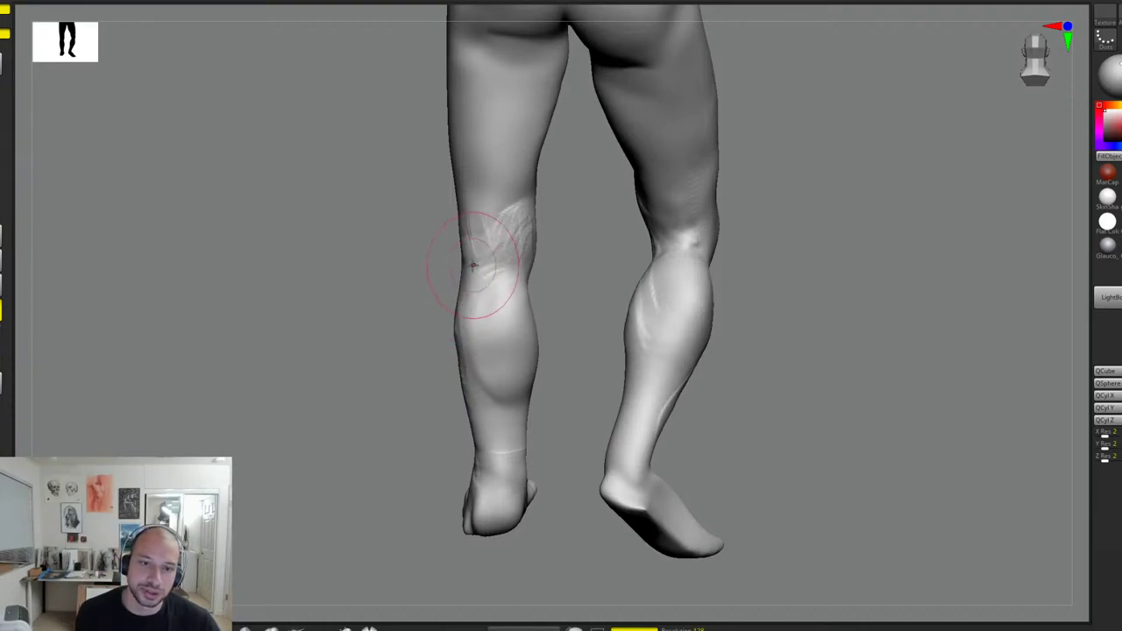
# Step: Smooth the rough creases behind the straight leg's knee and define the inner and outer contours of the calf below
pyautogui.moveTo(551, 251); pyautogui.dragTo(492, 228, button='right')
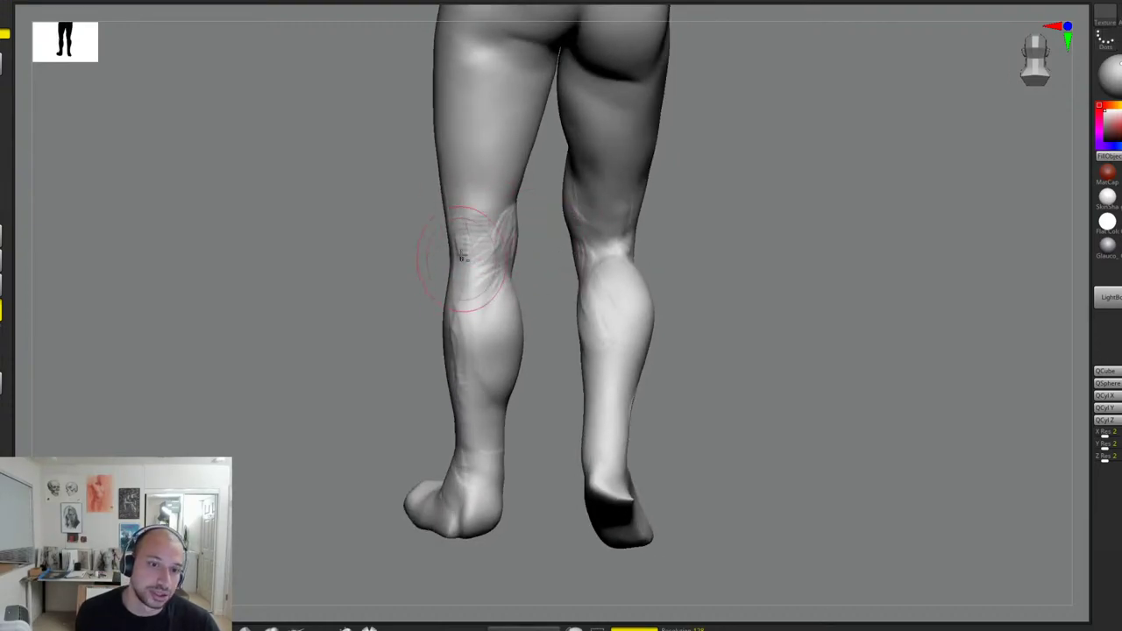
pyautogui.moveTo(553, 253); pyautogui.dragTo(481, 263, button='right')
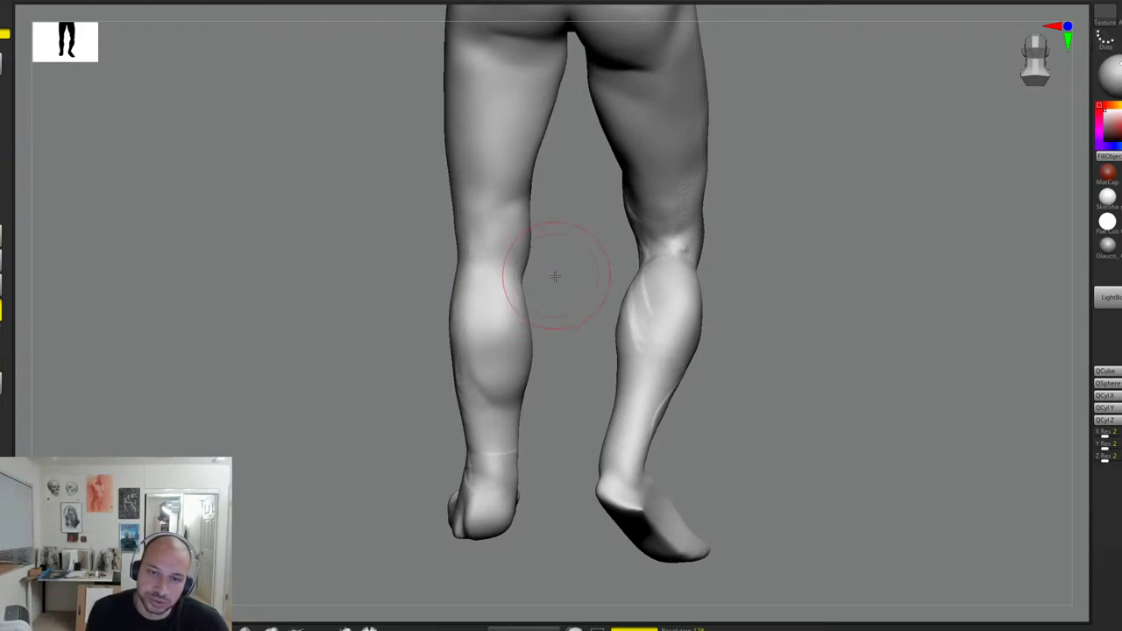
pyautogui.moveTo(556, 273); pyautogui.dragTo(526, 266)
pyautogui.moveTo(533, 277); pyautogui.dragTo(511, 258, button='right')
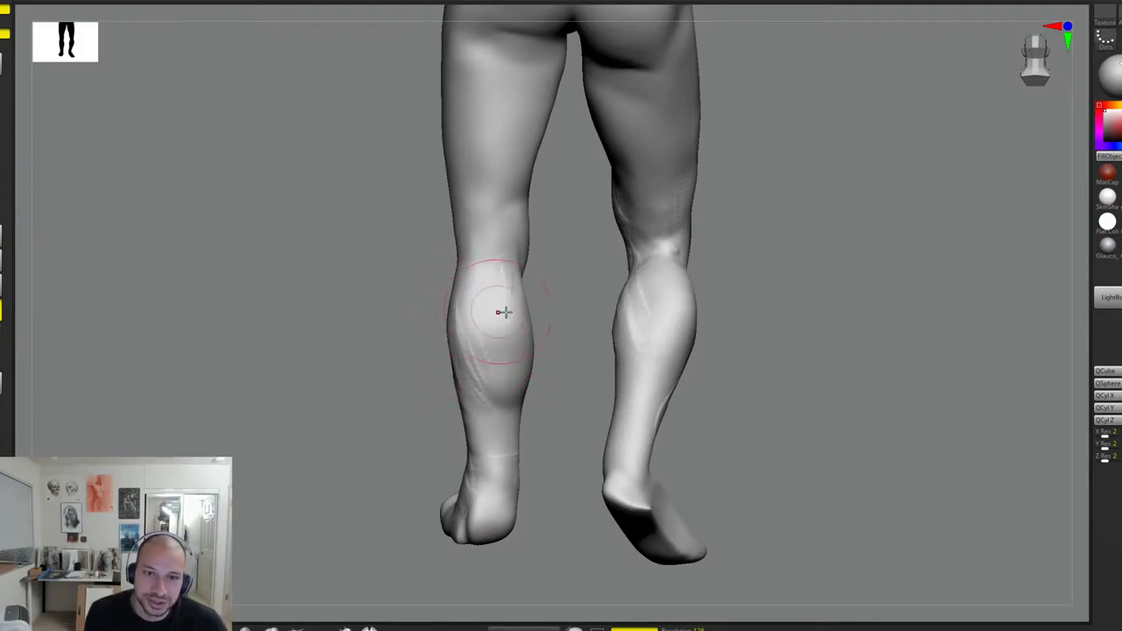
pyautogui.moveTo(530, 329); pyautogui.dragTo(531, 360, button='right')
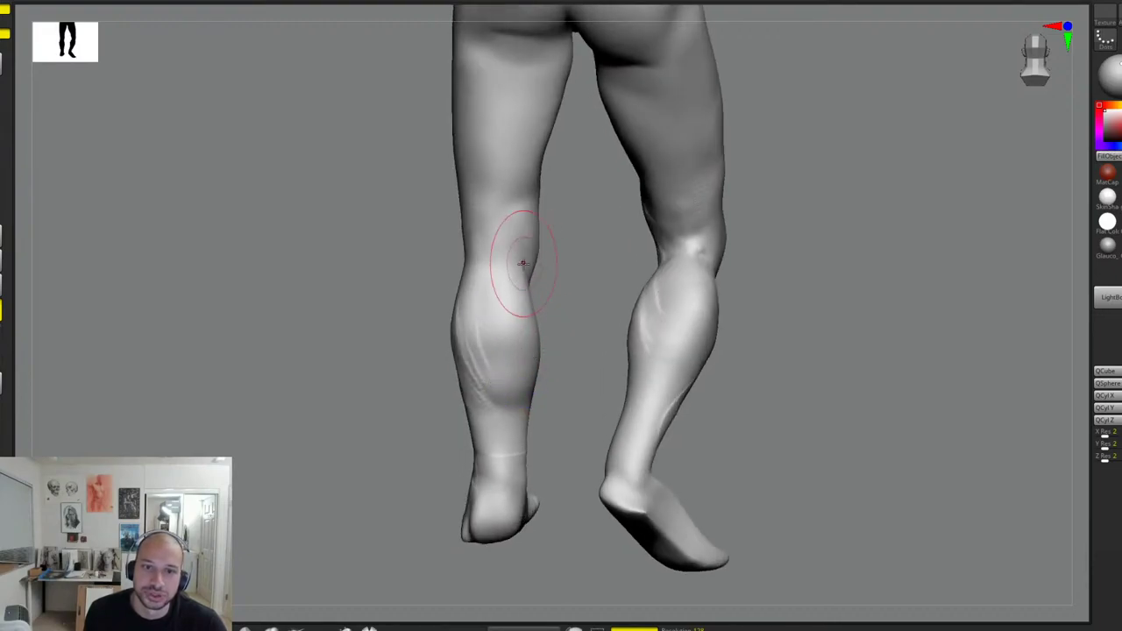
pyautogui.moveTo(514, 251)
pyautogui.mouseDown(button='right')
pyautogui.moveTo(566, 243)
pyautogui.moveTo(526, 251)
pyautogui.mouseUp(button='right')
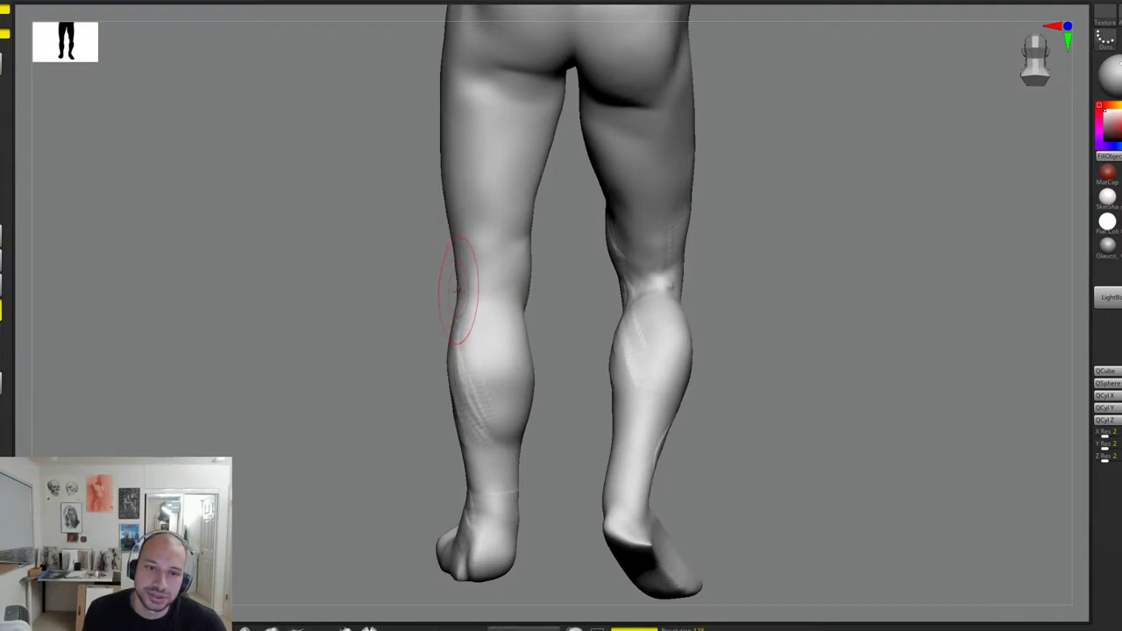
# Step: Refine the front of the straight leg's knee, shaping both sides of the kneecap and its transition into the shin
pyautogui.moveTo(436, 283)
pyautogui.mouseDown(button='right')
pyautogui.moveTo(499, 280)
pyautogui.moveTo(465, 279)
pyautogui.mouseUp(button='right')
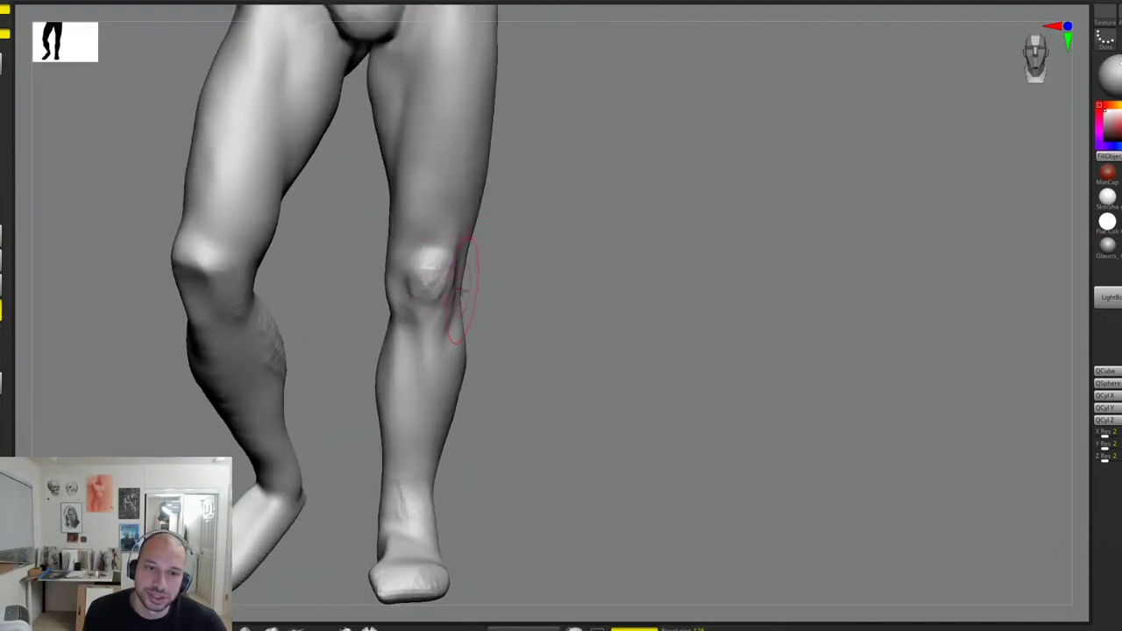
pyautogui.moveTo(428, 286); pyautogui.dragTo(438, 273)
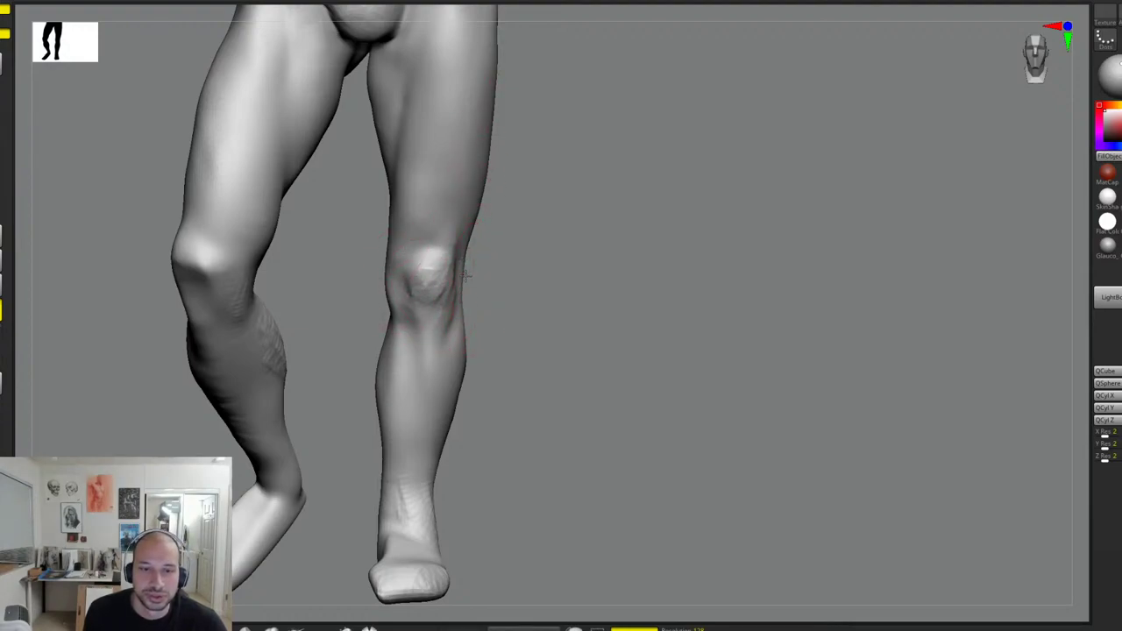
pyautogui.moveTo(471, 276); pyautogui.dragTo(466, 275, button='right')
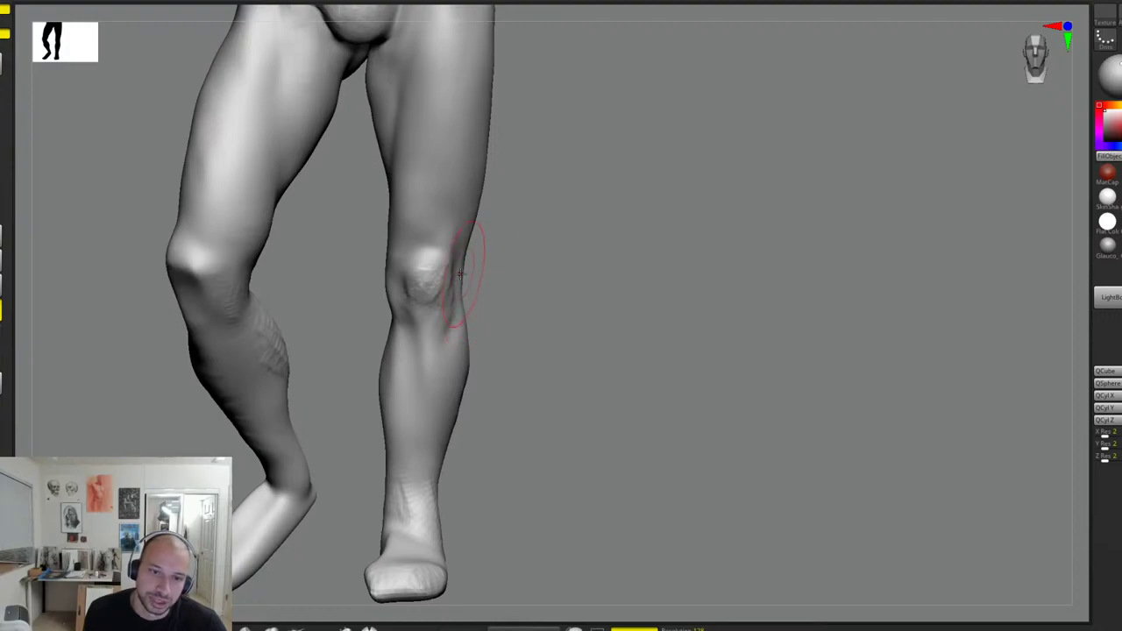
pyautogui.moveTo(402, 296)
pyautogui.mouseDown()
pyautogui.moveTo(396, 328)
pyautogui.moveTo(389, 262)
pyautogui.mouseUp()
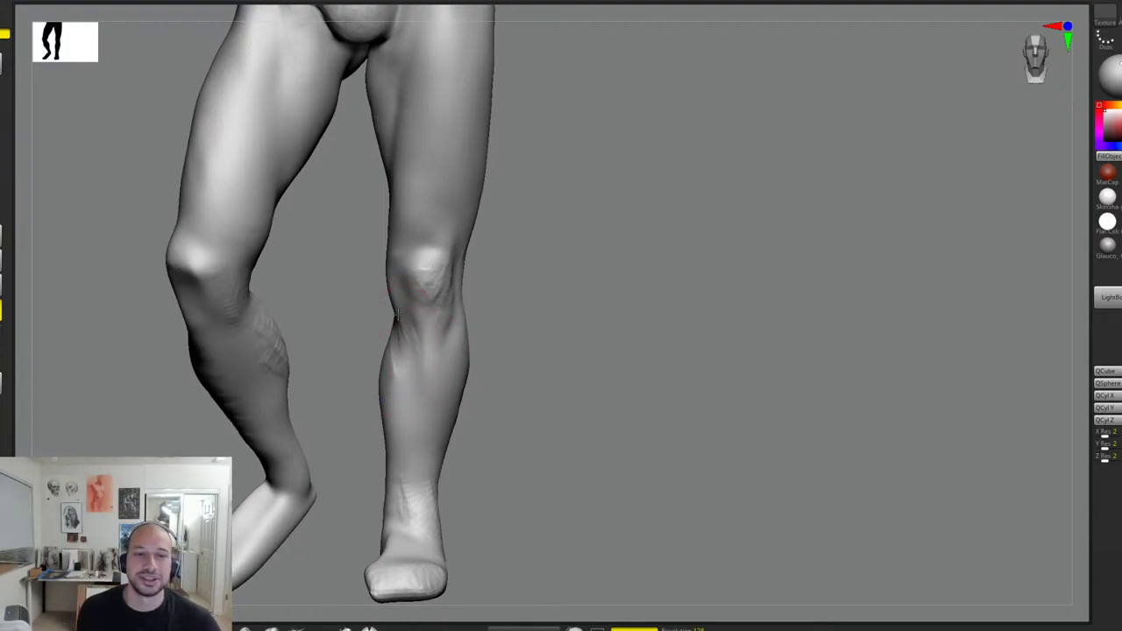
# Step: Refine the back of the straight leg's ankle and its lower-leg contour from the side
pyautogui.moveTo(482, 333); pyautogui.dragTo(554, 326)
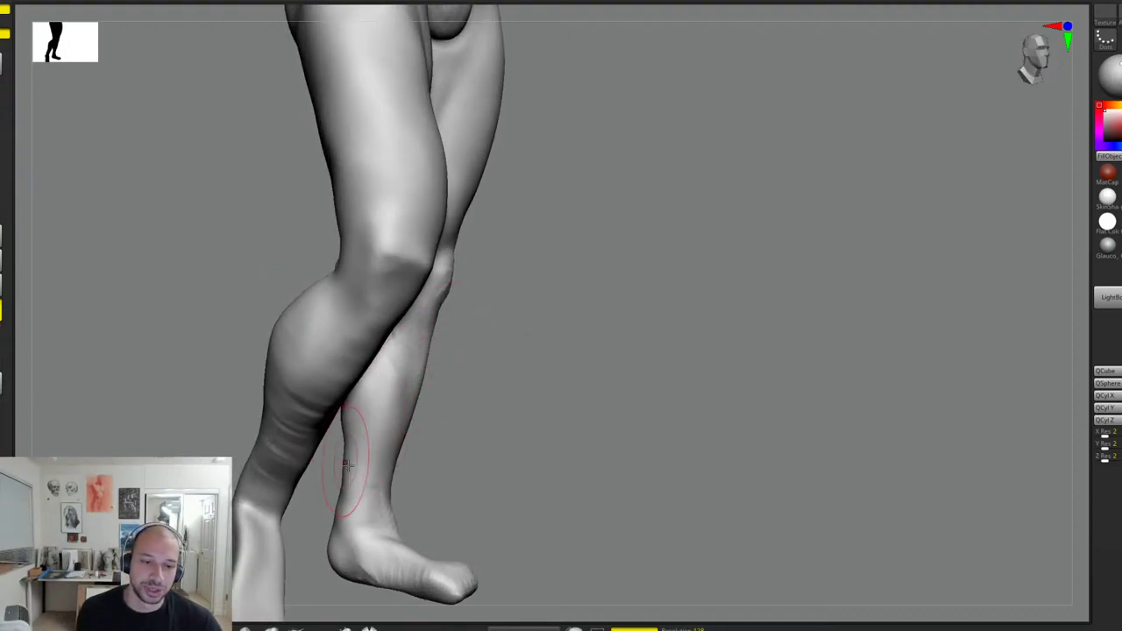
pyautogui.moveTo(459, 444); pyautogui.dragTo(418, 453)
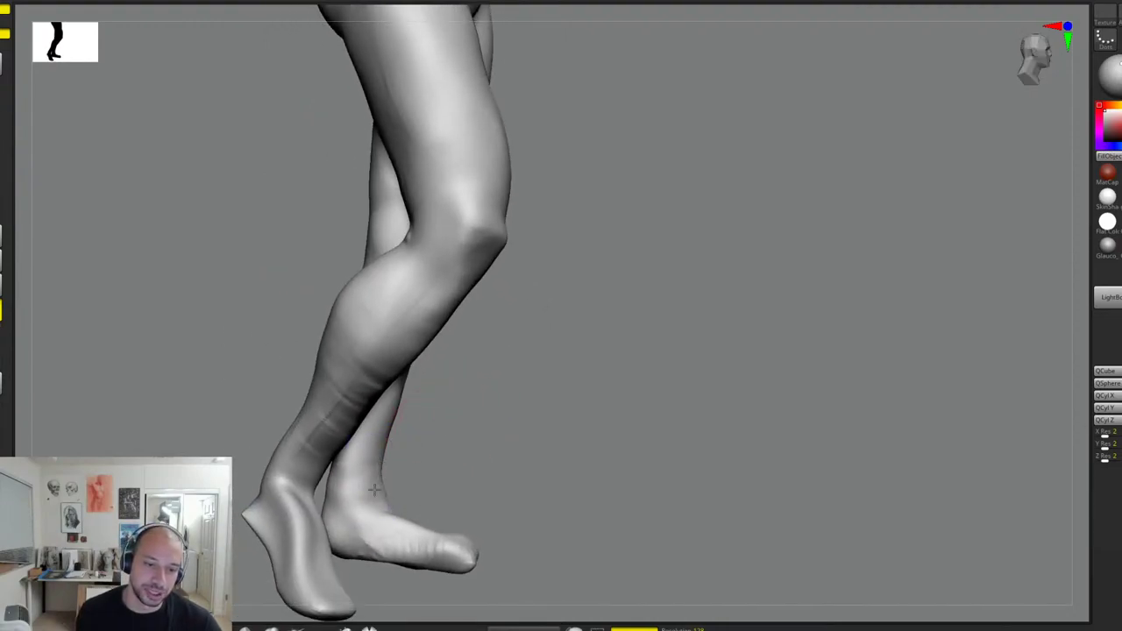
pyautogui.moveTo(336, 492); pyautogui.dragTo(335, 501)
pyautogui.moveTo(419, 482)
pyautogui.mouseDown()
pyautogui.moveTo(344, 463)
pyautogui.moveTo(349, 406)
pyautogui.mouseUp()
pyautogui.moveTo(456, 358)
pyautogui.mouseDown()
pyautogui.moveTo(361, 353)
pyautogui.moveTo(370, 325)
pyautogui.moveTo(383, 351)
pyautogui.moveTo(404, 355)
pyautogui.moveTo(378, 363)
pyautogui.moveTo(386, 329)
pyautogui.mouseUp()
# Step: Sculpt the inner side of the straight leg's knee and build up the lower thigh muscles above the kneecap
pyautogui.moveTo(500, 296); pyautogui.dragTo(615, 324)
pyautogui.moveTo(607, 324); pyautogui.dragTo(627, 324)
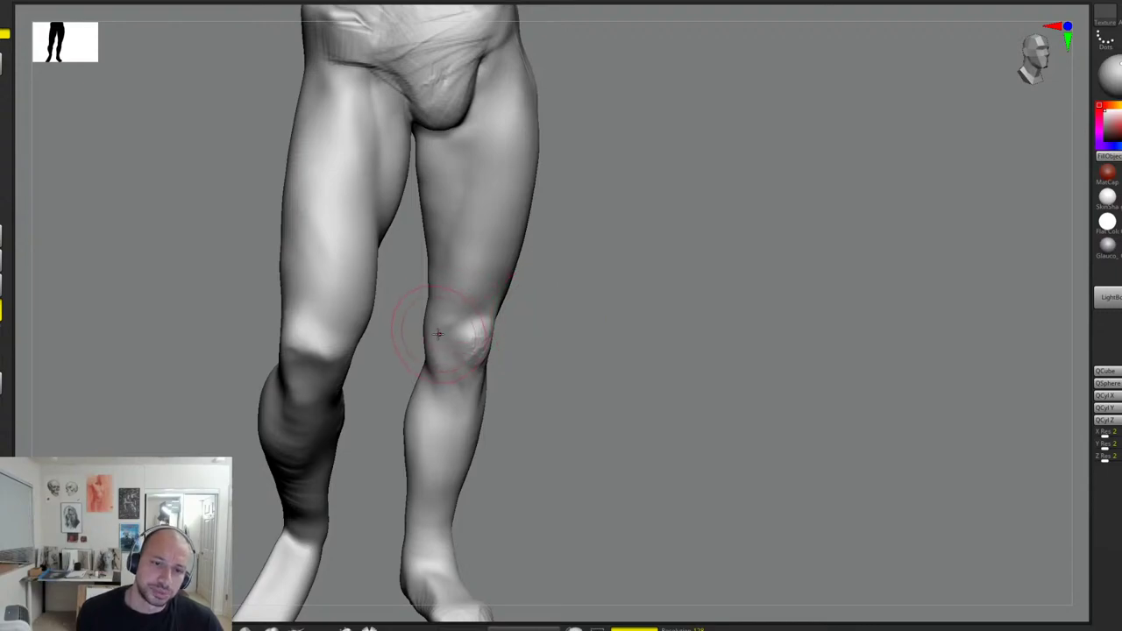
pyautogui.moveTo(526, 311)
pyautogui.mouseDown()
pyautogui.moveTo(556, 306)
pyautogui.moveTo(439, 316)
pyautogui.mouseUp()
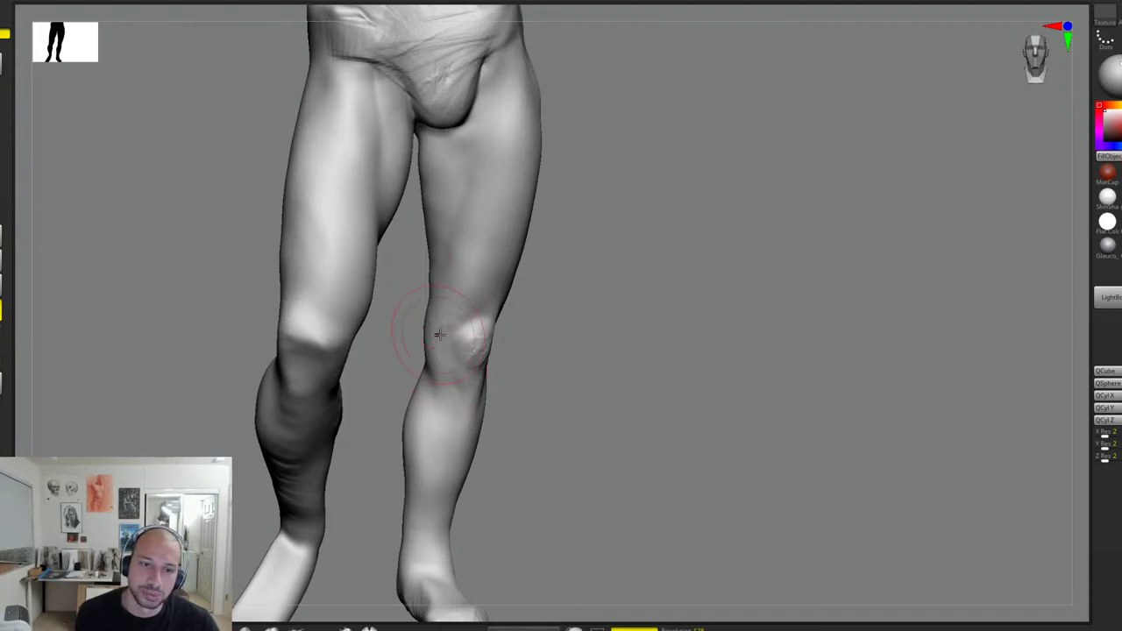
pyautogui.moveTo(561, 352)
pyautogui.mouseDown()
pyautogui.moveTo(517, 358)
pyautogui.moveTo(482, 344)
pyautogui.moveTo(503, 334)
pyautogui.mouseUp()
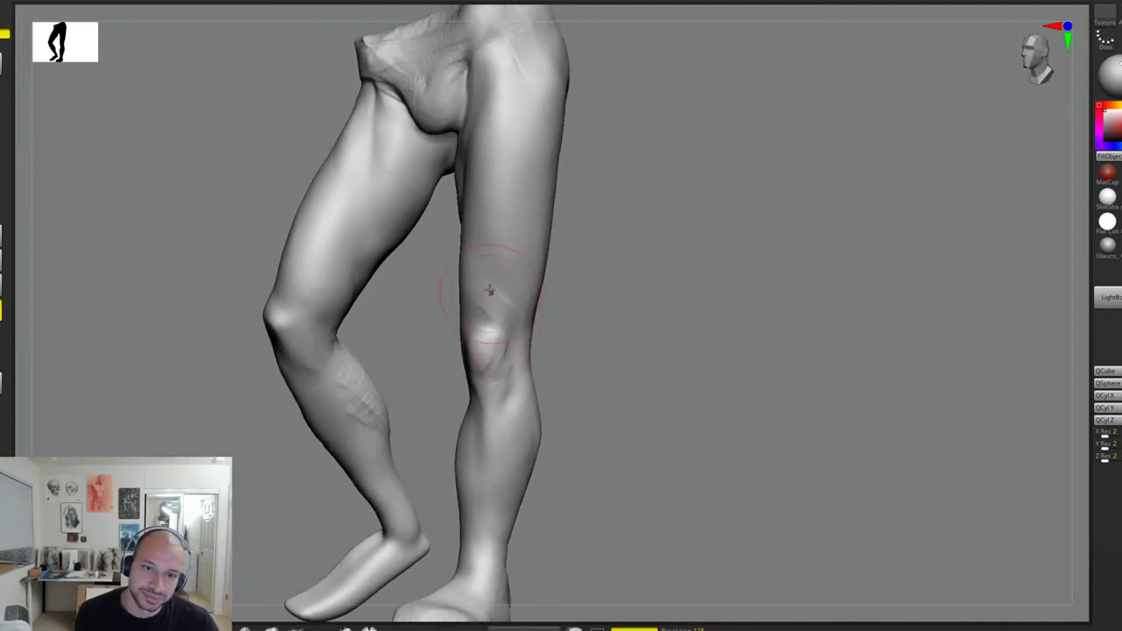
pyautogui.moveTo(490, 278)
pyautogui.mouseDown()
pyautogui.moveTo(508, 308)
pyautogui.moveTo(509, 249)
pyautogui.moveTo(504, 279)
pyautogui.moveTo(488, 288)
pyautogui.moveTo(496, 272)
pyautogui.mouseUp()
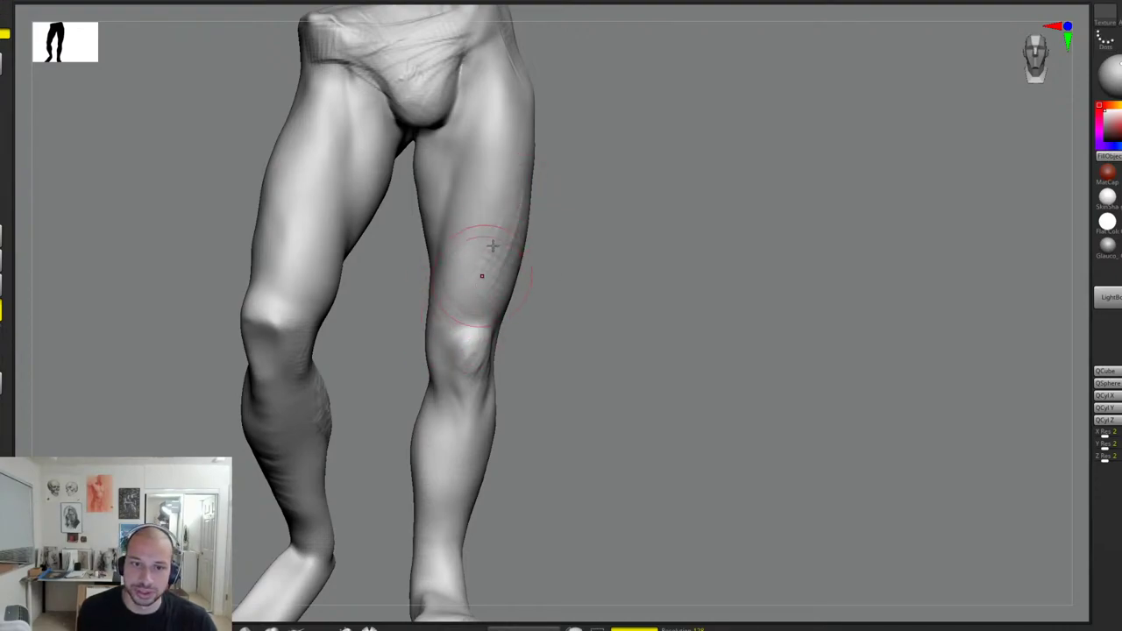
# Step: Define the outer side of the straight leg's knee and smooth the kneecap, shin and front of the foot
pyautogui.moveTo(597, 239)
pyautogui.mouseDown()
pyautogui.moveTo(611, 236)
pyautogui.moveTo(646, 274)
pyautogui.moveTo(619, 268)
pyautogui.moveTo(647, 298)
pyautogui.moveTo(491, 381)
pyautogui.moveTo(526, 375)
pyautogui.mouseUp()
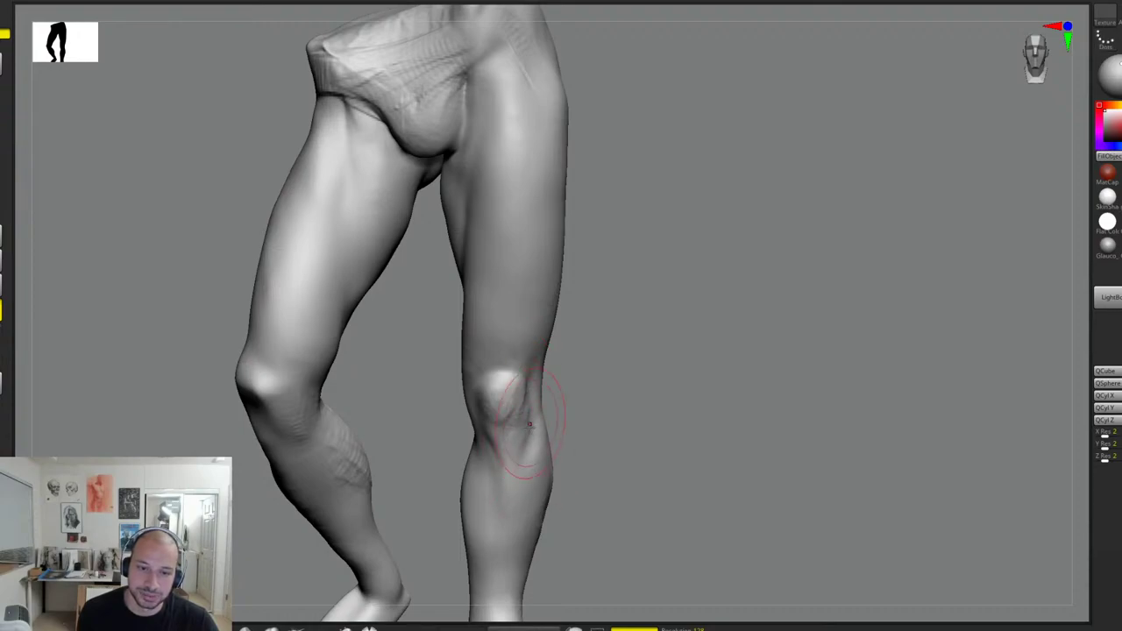
pyautogui.moveTo(606, 424); pyautogui.dragTo(594, 376)
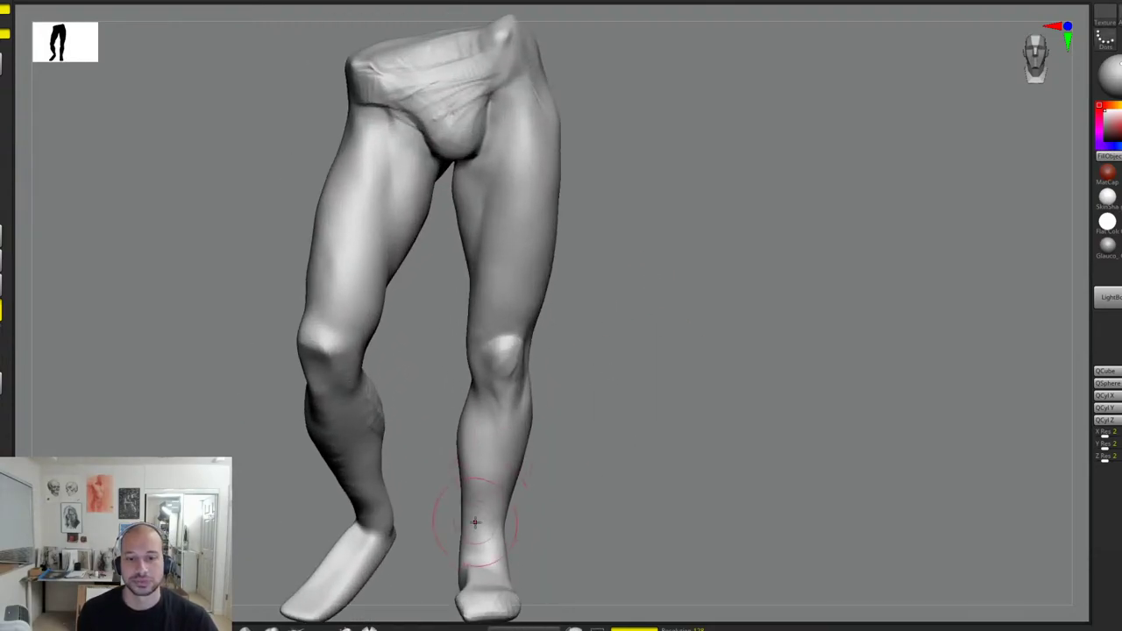
pyautogui.keyDown('alt'); pyautogui.moveTo(556, 514); pyautogui.dragTo(496, 458); pyautogui.keyUp('alt')
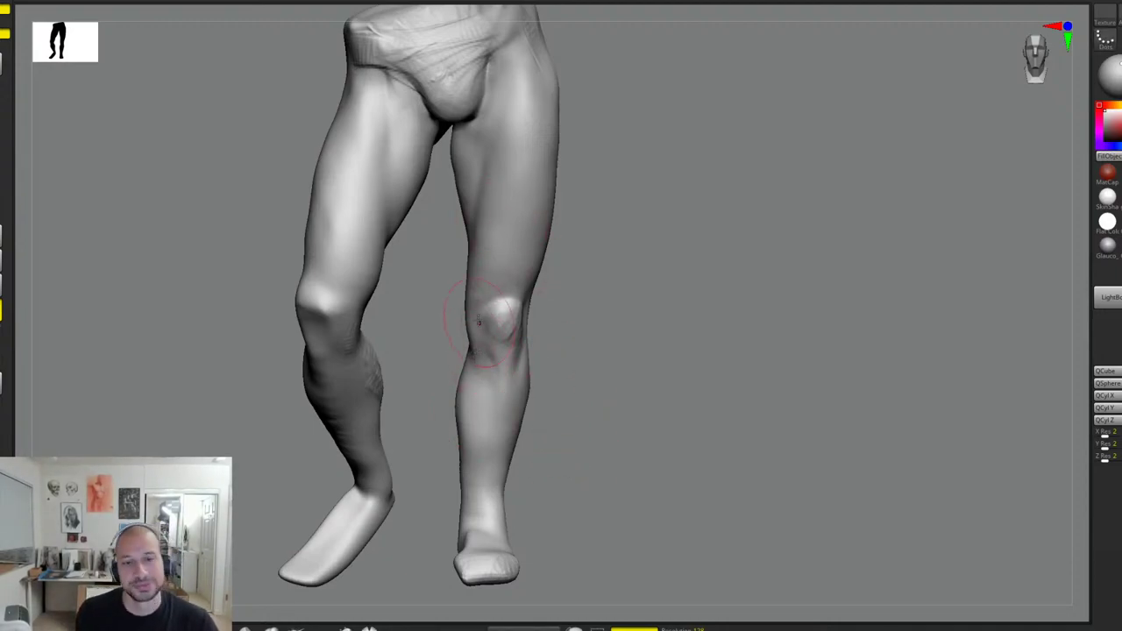
pyautogui.keyDown('alt'); pyautogui.moveTo(644, 289); pyautogui.dragTo(641, 331); pyautogui.keyUp('alt')
pyautogui.moveTo(577, 421)
pyautogui.keyDown('alt'); pyautogui.mouseDown()
pyautogui.moveTo(619, 356)
pyautogui.moveTo(634, 353)
pyautogui.moveTo(632, 390)
pyautogui.mouseUp(); pyautogui.keyUp('alt')
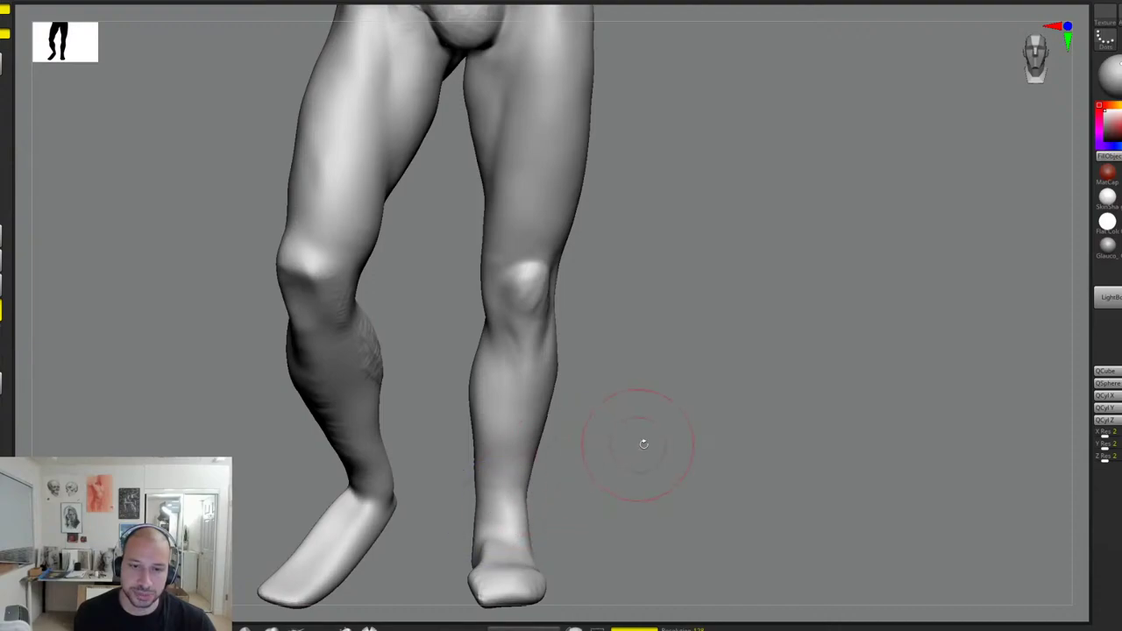
# Step: Mask everything except the straight leg's foot and adjust the foot's placement below the ankle with the transform gizmo
pyautogui.moveTo(644, 445); pyautogui.dragTo(667, 410)
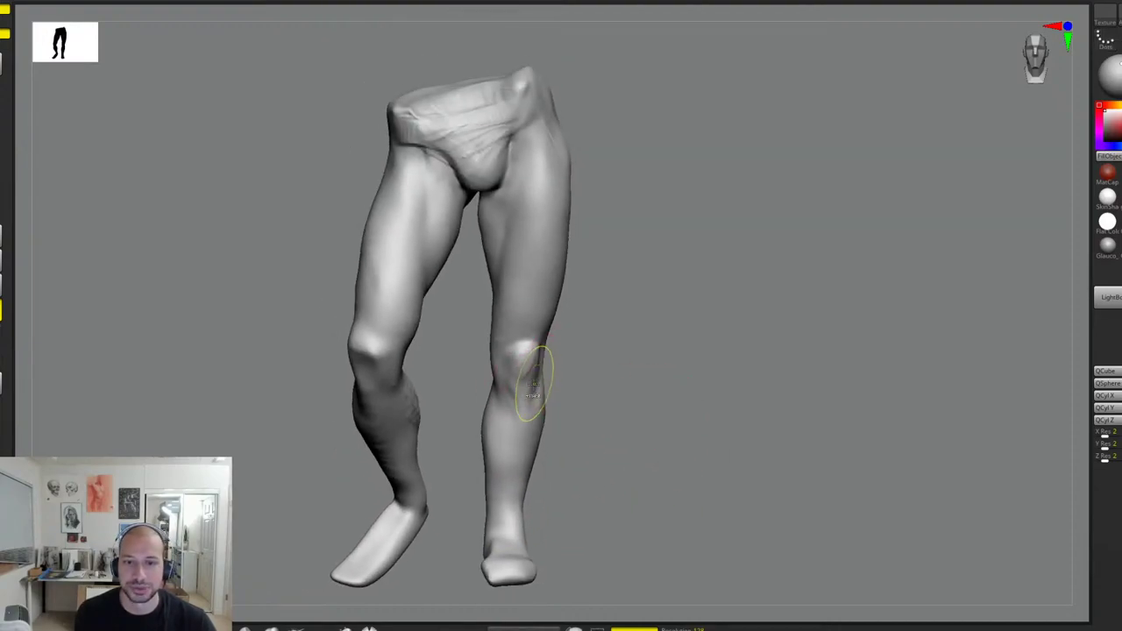
pyautogui.moveTo(605, 347)
pyautogui.mouseDown()
pyautogui.moveTo(563, 343)
pyautogui.moveTo(624, 338)
pyautogui.mouseUp()
pyautogui.keyDown('alt'); pyautogui.moveTo(624, 338); pyautogui.dragTo(639, 278); pyautogui.keyUp('alt')
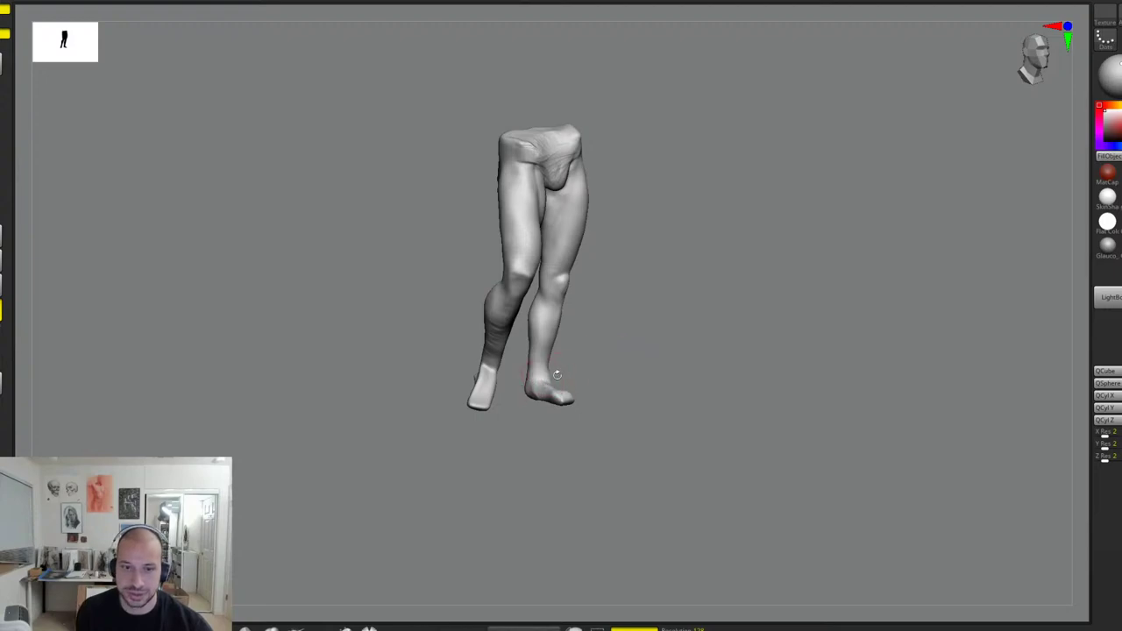
pyautogui.keyDown('ctrl'); pyautogui.moveTo(619, 374); pyautogui.dragTo(516, 441); pyautogui.keyUp('ctrl')
pyautogui.keyDown('ctrl'); pyautogui.click(591, 393); pyautogui.keyUp('ctrl')
pyautogui.press('w')
pyautogui.press('q')
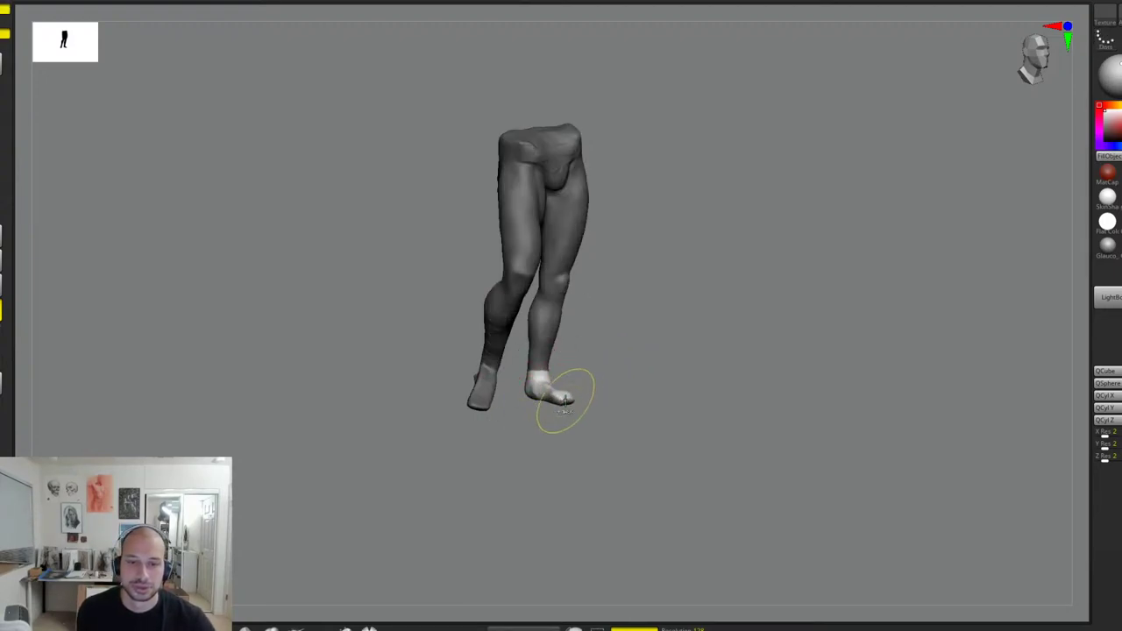
pyautogui.press('w')
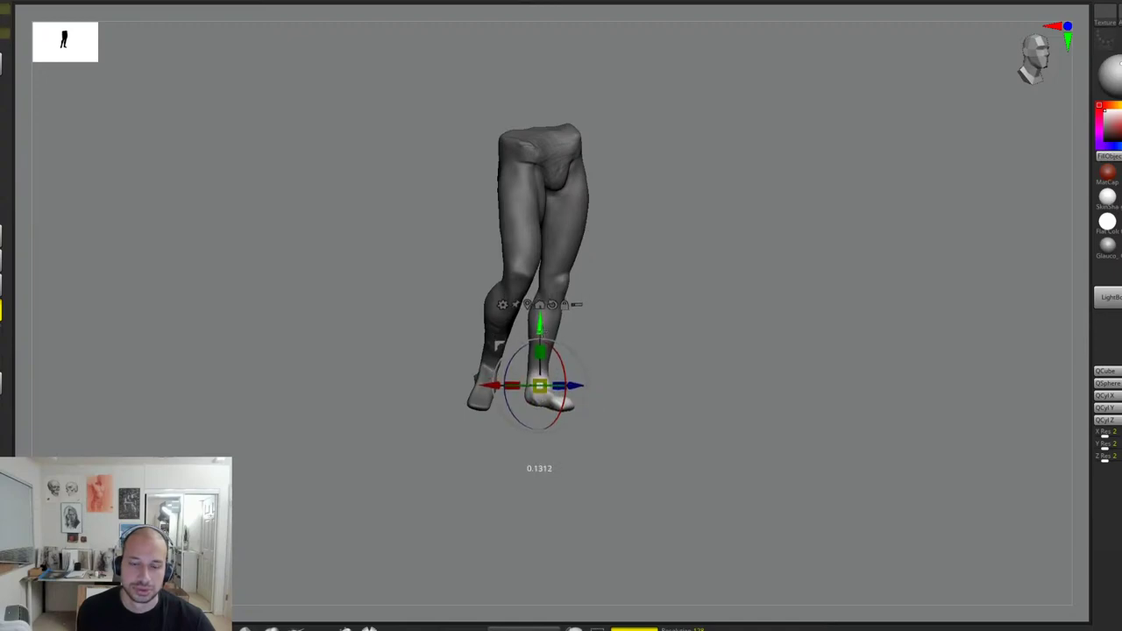
pyautogui.moveTo(644, 324)
pyautogui.mouseDown()
pyautogui.moveTo(672, 331)
pyautogui.moveTo(671, 316)
pyautogui.mouseUp()
pyautogui.press('q')
pyautogui.keyDown('alt'); pyautogui.moveTo(671, 316); pyautogui.dragTo(656, 365); pyautogui.keyUp('alt')
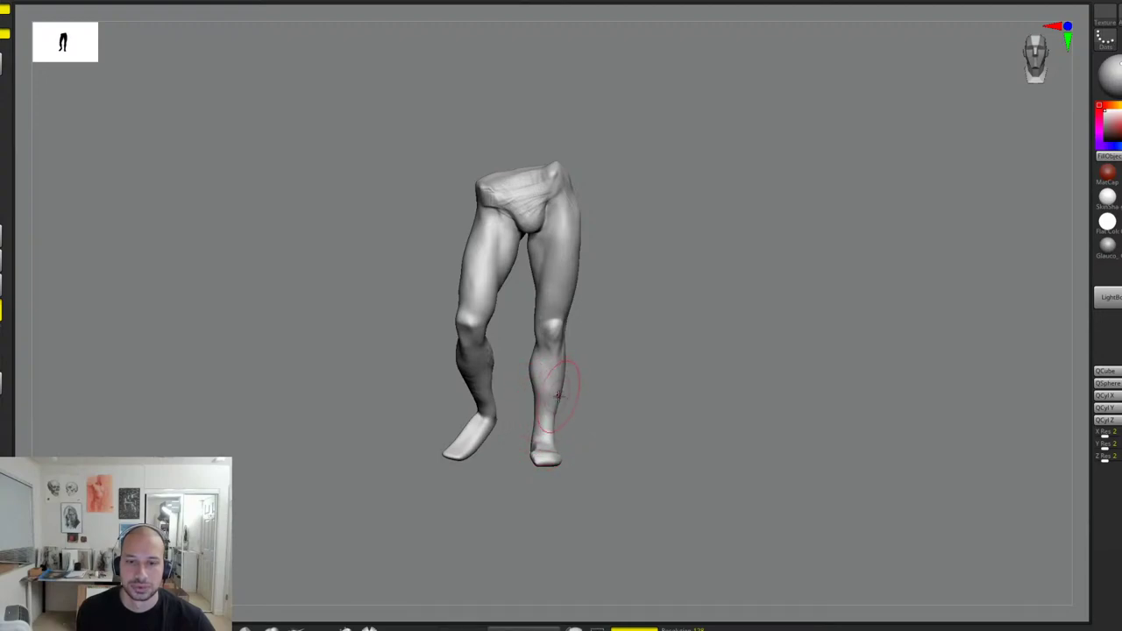
# Step: Isolate the straight leg from mid-thigh down by hiding the rest of the mesh, including the leftover piece of the other leg
pyautogui.keyDown('alt'); pyautogui.moveTo(642, 415); pyautogui.dragTo(582, 360); pyautogui.keyUp('alt')
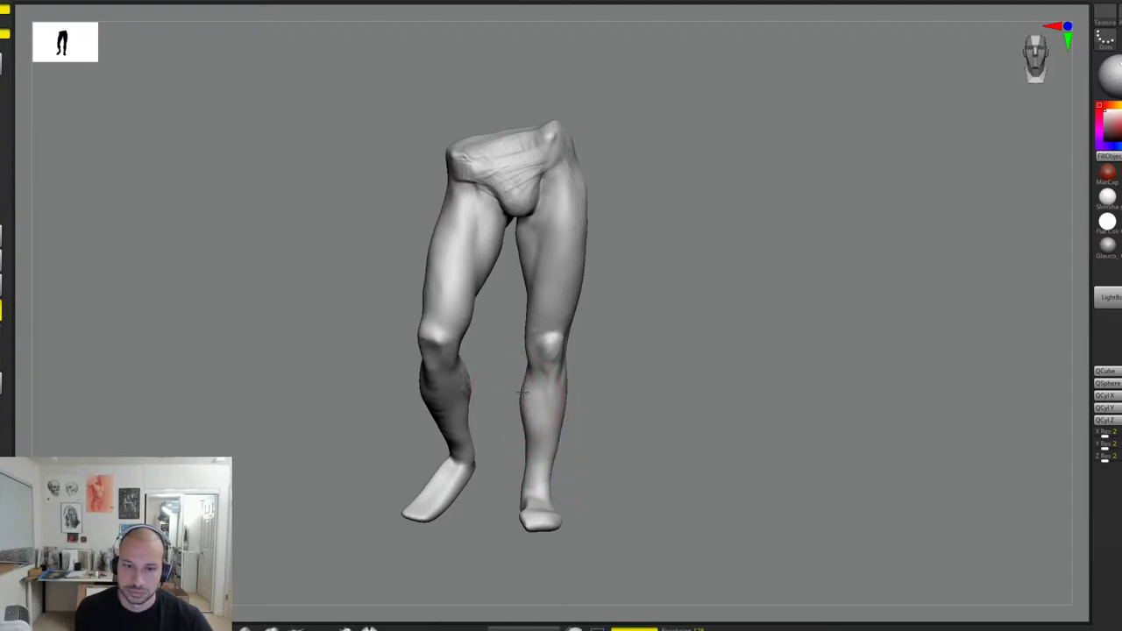
pyautogui.moveTo(596, 375); pyautogui.dragTo(544, 397)
pyautogui.keyDown('ctrl'); pyautogui.keyDown('shift'); pyautogui.moveTo(701, 258); pyautogui.dragTo(485, 555); pyautogui.keyUp('shift'); pyautogui.keyUp('ctrl')
pyautogui.press('f')
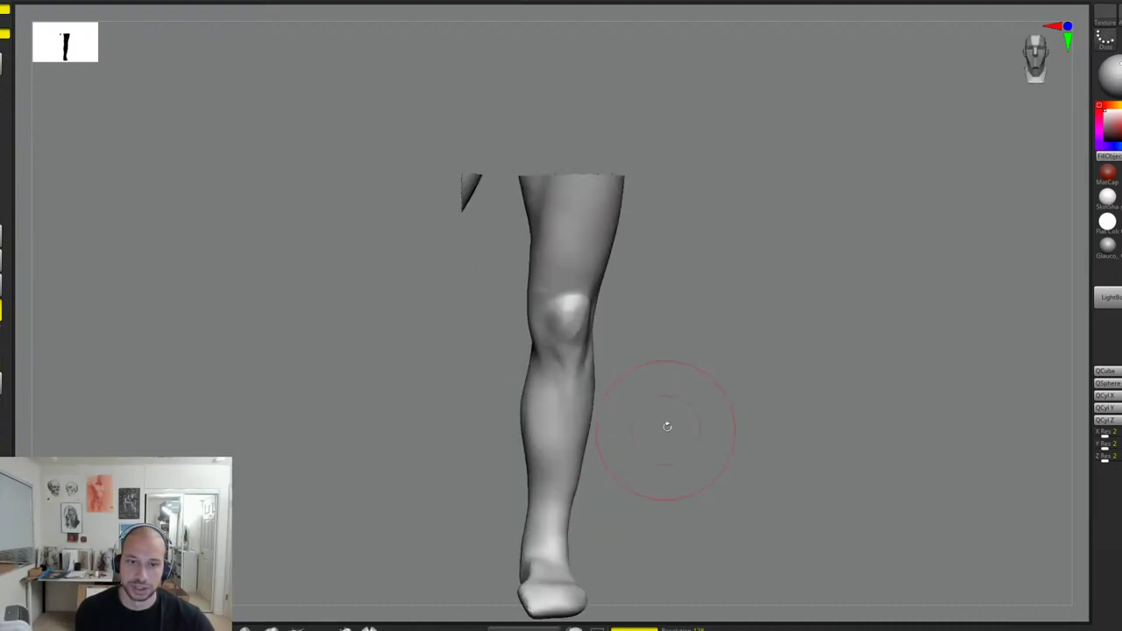
pyautogui.moveTo(666, 427); pyautogui.dragTo(700, 421)
pyautogui.keyDown('ctrl'); pyautogui.keyDown('alt'); pyautogui.keyDown('shift'); pyautogui.moveTo(421, 116); pyautogui.dragTo(510, 258); pyautogui.keyUp('shift'); pyautogui.keyUp('alt'); pyautogui.keyUp('ctrl')
pyautogui.moveTo(684, 324); pyautogui.dragTo(751, 307)
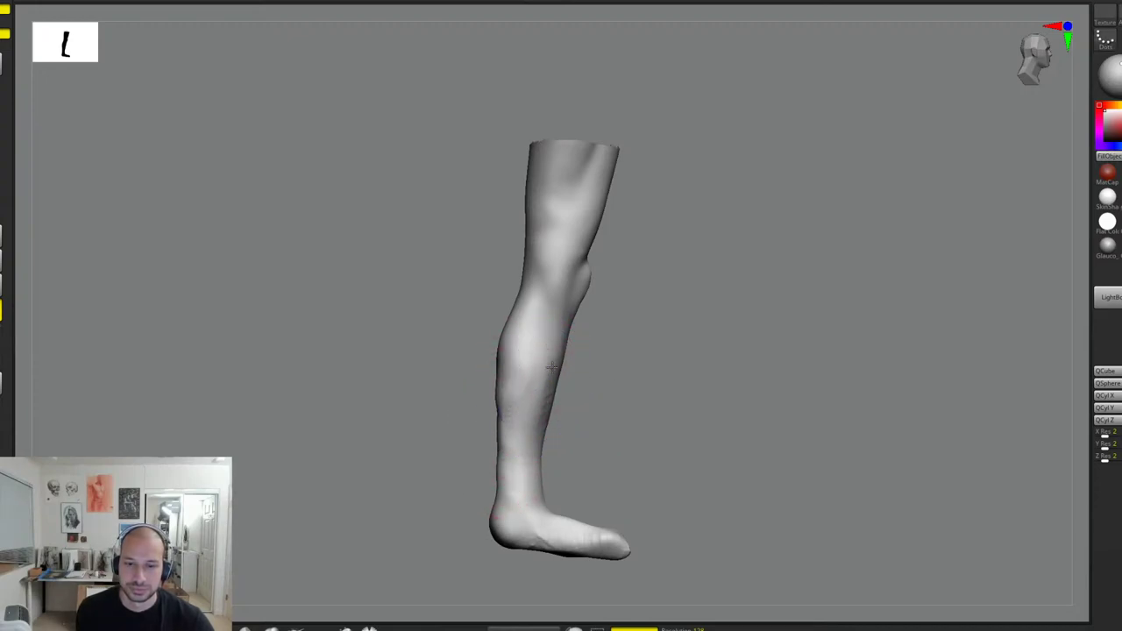
# Step: Reshape the isolated leg's calf, Achilles area and heel from the side, and smooth the top of the foot
pyautogui.moveTo(596, 391); pyautogui.dragTo(568, 374)
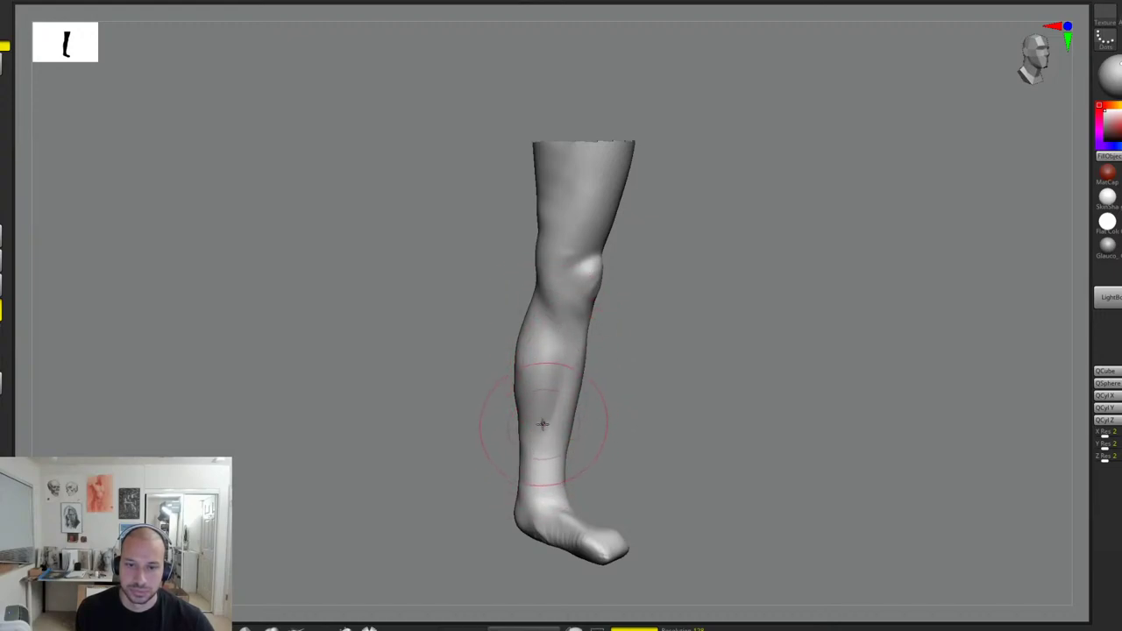
pyautogui.moveTo(634, 346)
pyautogui.mouseDown(button='right')
pyautogui.moveTo(576, 289)
pyautogui.moveTo(626, 271)
pyautogui.moveTo(722, 325)
pyautogui.moveTo(725, 316)
pyautogui.moveTo(525, 428)
pyautogui.mouseUp(button='right')
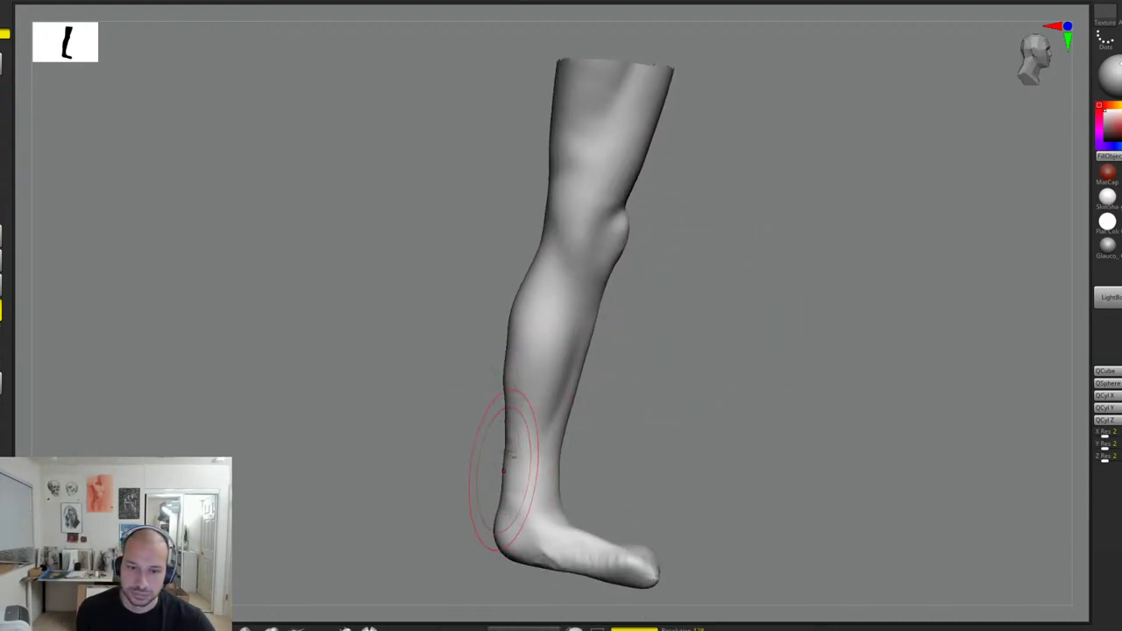
pyautogui.keyDown('alt'); pyautogui.moveTo(657, 433); pyautogui.dragTo(668, 407, button='right'); pyautogui.keyUp('alt')
pyautogui.moveTo(525, 508); pyautogui.dragTo(511, 514)
pyautogui.moveTo(568, 546); pyautogui.dragTo(566, 538)
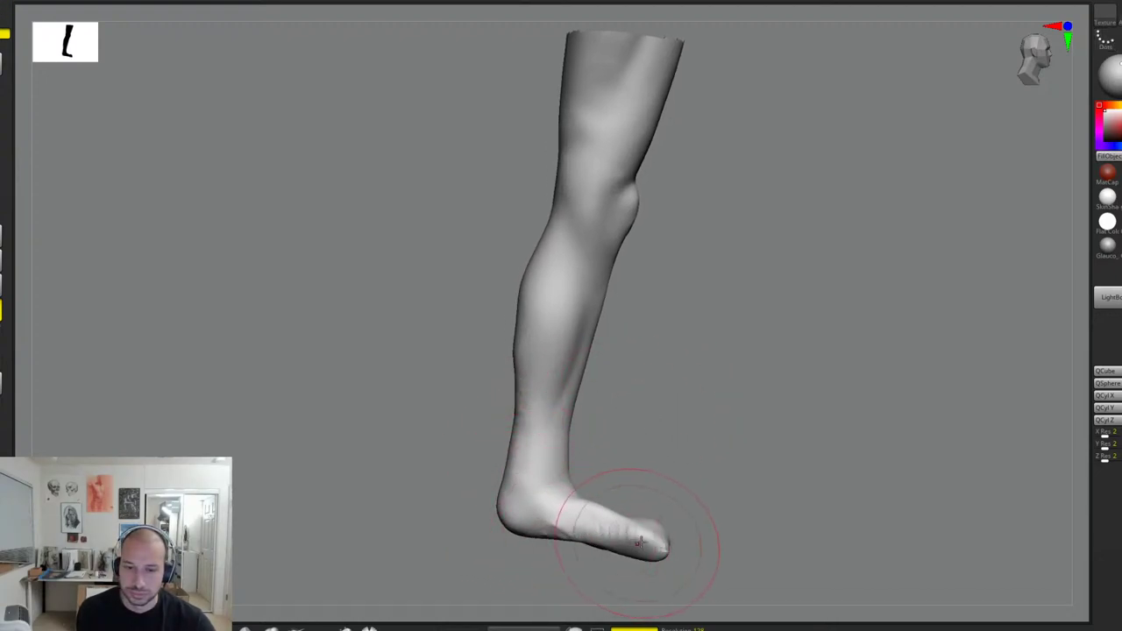
pyautogui.keyDown('shift'); pyautogui.moveTo(644, 542); pyautogui.dragTo(622, 521); pyautogui.keyUp('shift')
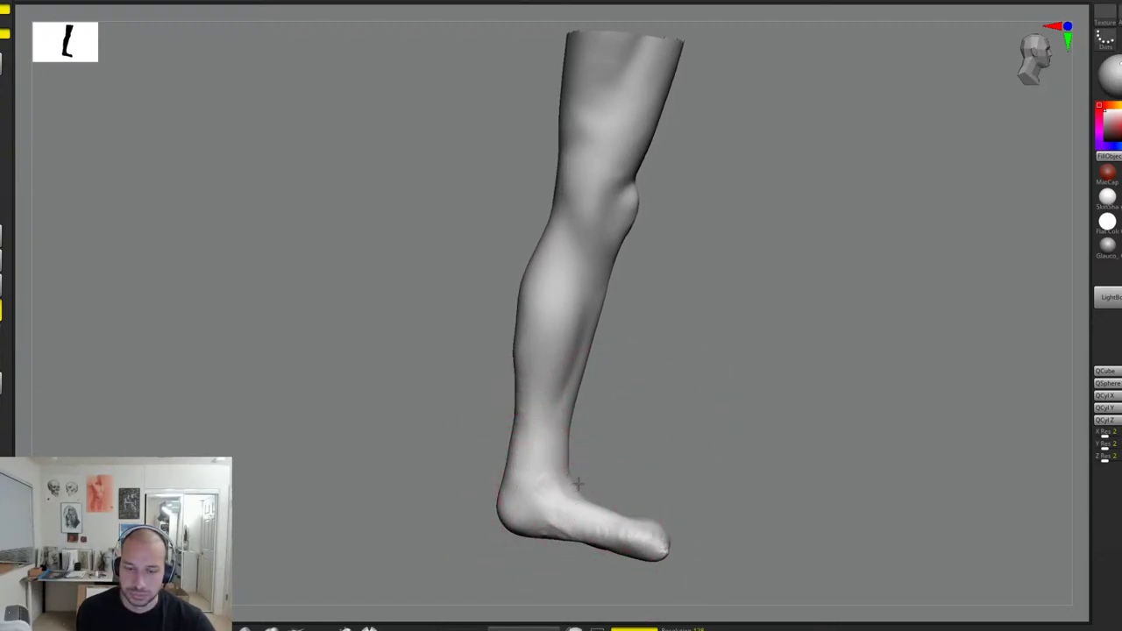
# Step: Refine the ankle, heel and foot contours of the isolated leg from the side, back and front
pyautogui.moveTo(573, 481); pyautogui.dragTo(572, 471)
pyautogui.moveTo(660, 463); pyautogui.dragTo(499, 475)
pyautogui.moveTo(636, 477); pyautogui.dragTo(602, 493, button='right')
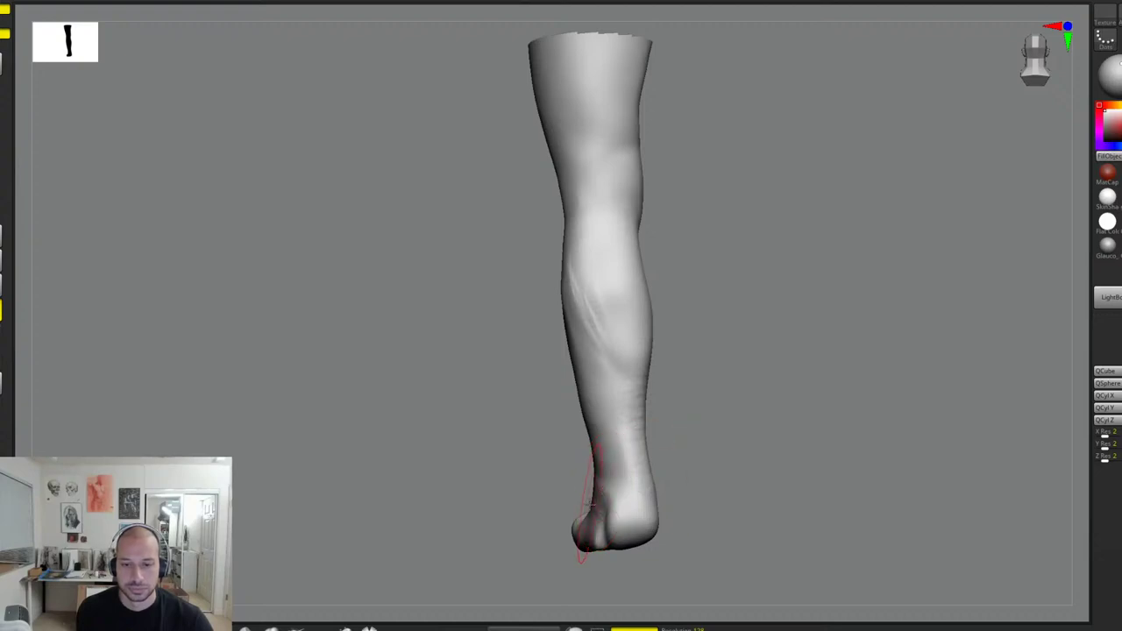
pyautogui.moveTo(681, 459); pyautogui.dragTo(586, 511, button='right')
pyautogui.moveTo(672, 483); pyautogui.dragTo(557, 546, button='right')
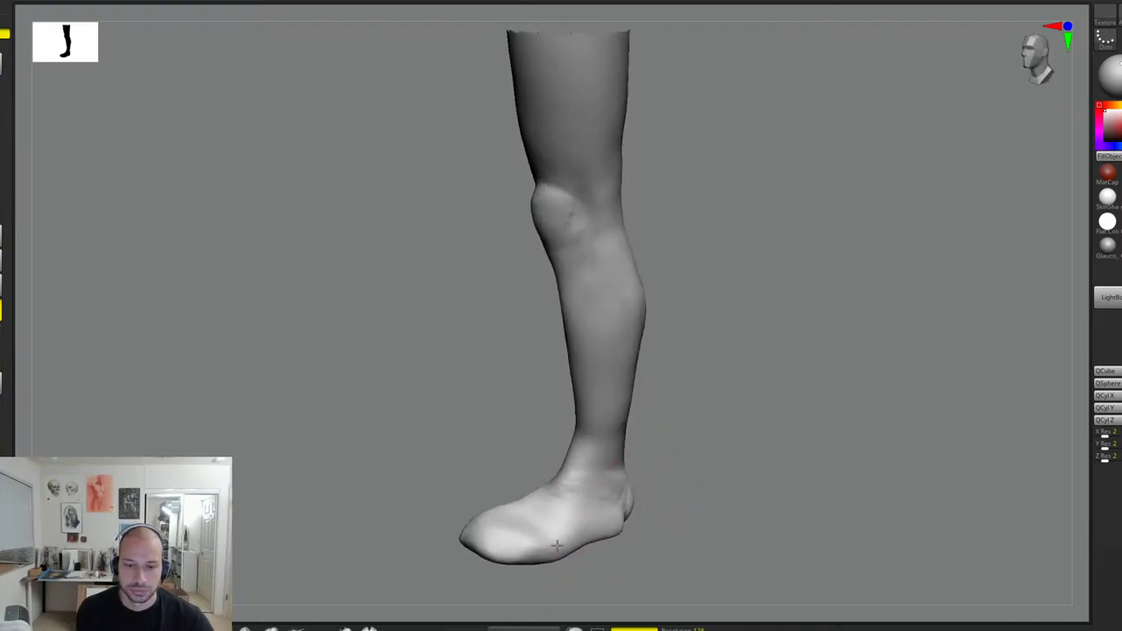
pyautogui.moveTo(713, 479)
pyautogui.mouseDown(button='right')
pyautogui.moveTo(723, 452)
pyautogui.moveTo(691, 405)
pyautogui.moveTo(821, 331)
pyautogui.moveTo(834, 343)
pyautogui.mouseUp(button='right')
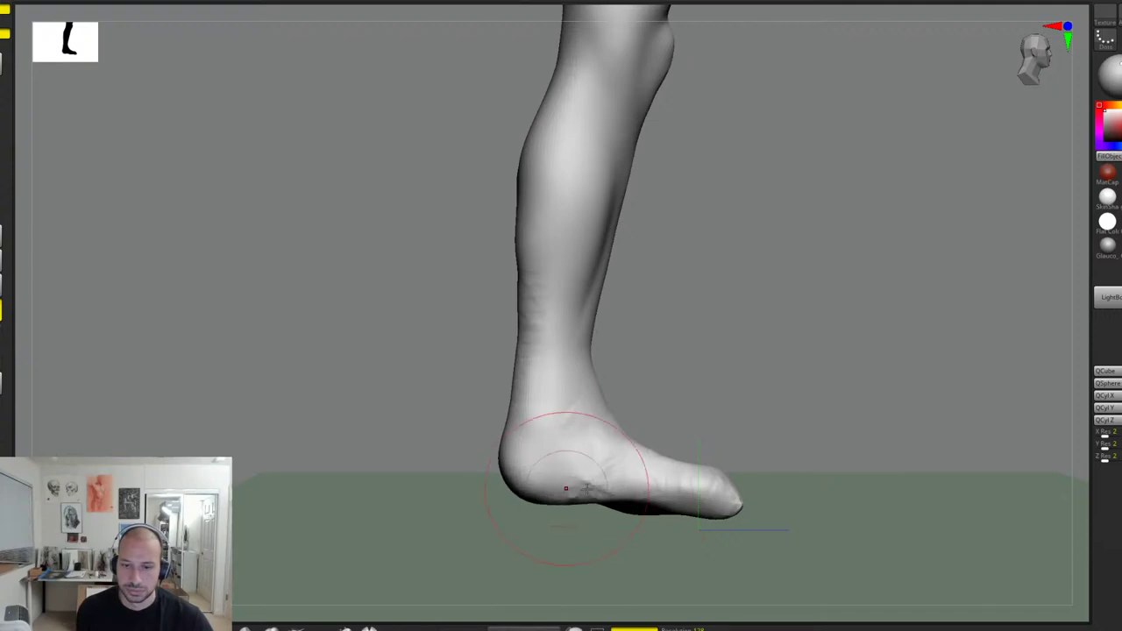
pyautogui.moveTo(830, 413)
pyautogui.mouseDown(button='right')
pyautogui.moveTo(899, 359)
pyautogui.moveTo(860, 343)
pyautogui.moveTo(868, 335)
pyautogui.mouseUp(button='right')
pyautogui.moveTo(868, 335); pyautogui.dragTo(977, 238)
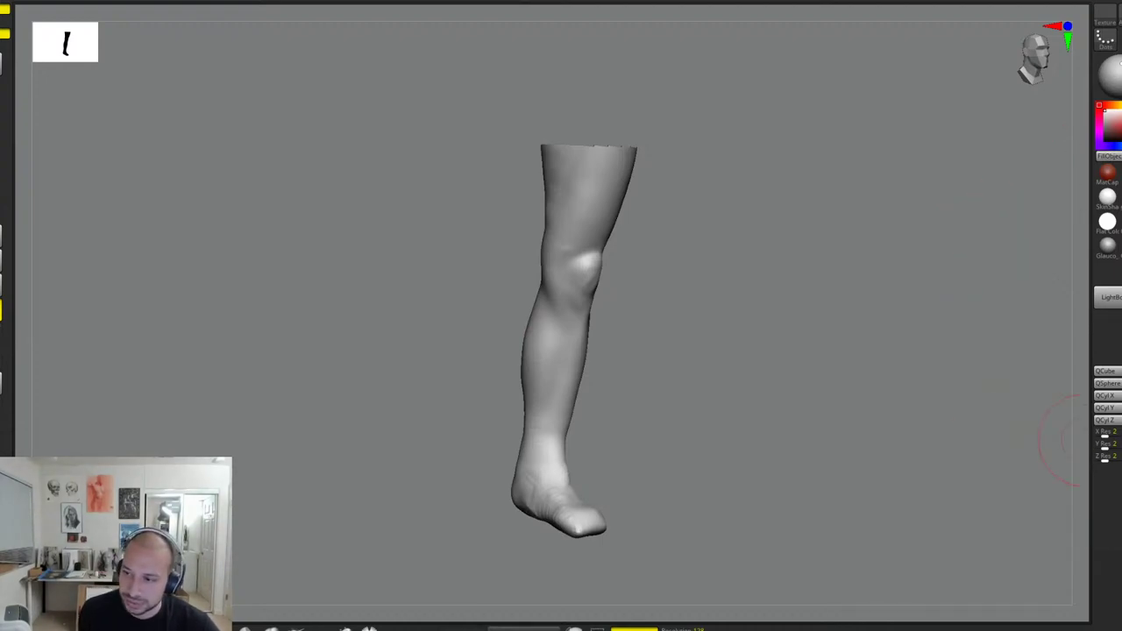
# Step: Append a cube as a new subtool and move it straight down beneath the foot
pyautogui.click(1116, 517)
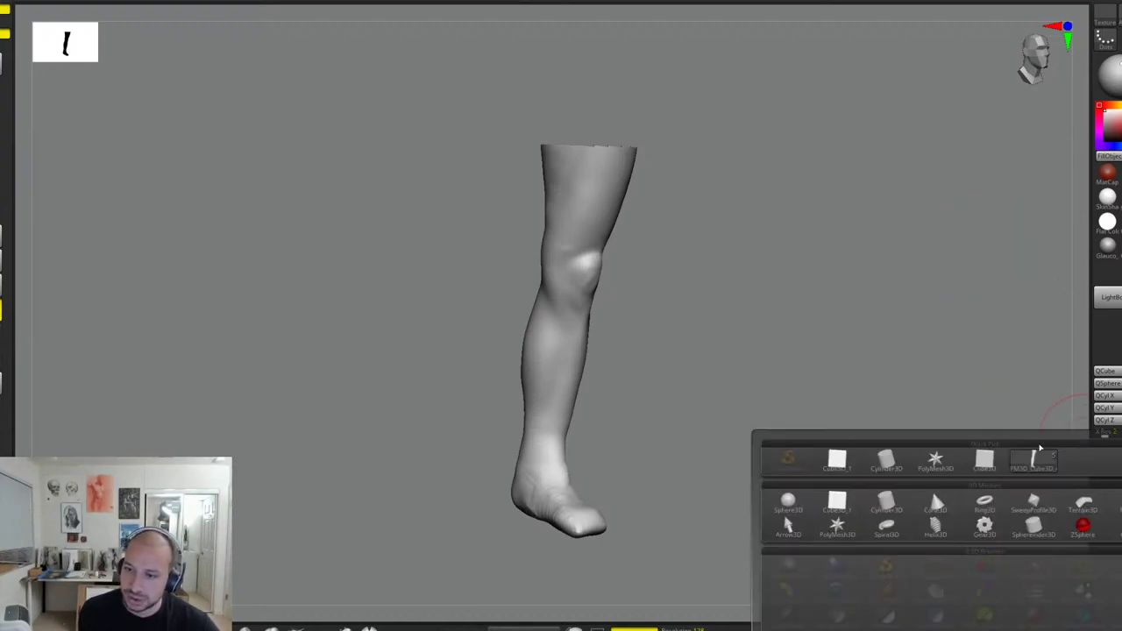
pyautogui.click(984, 461)
pyautogui.click(1120, 336)
pyautogui.keyDown('alt'); pyautogui.moveTo(929, 351); pyautogui.dragTo(841, 298); pyautogui.keyUp('alt')
pyautogui.press('w')
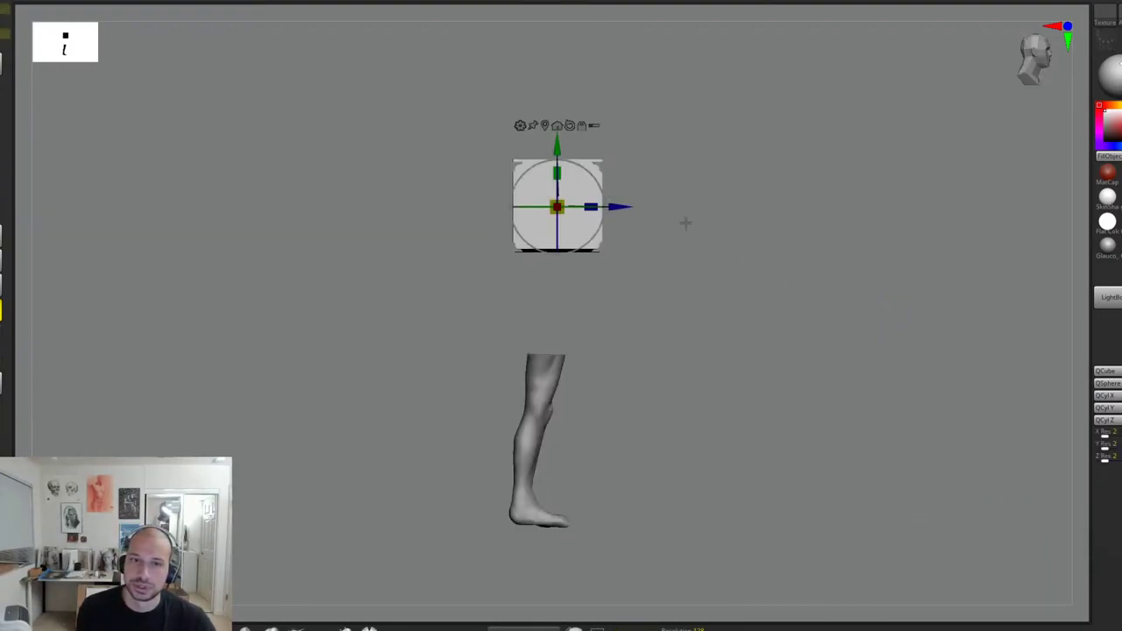
pyautogui.moveTo(557, 145); pyautogui.dragTo(557, 503)
# Step: Enlarge the cube and flatten it into a wide, thin ground slab that meets the sole of the foot
pyautogui.moveTo(672, 420)
pyautogui.keyDown('alt'); pyautogui.mouseDown()
pyautogui.moveTo(696, 373)
pyautogui.moveTo(687, 427)
pyautogui.mouseUp(); pyautogui.keyUp('alt')
pyautogui.moveTo(565, 533); pyautogui.dragTo(476, 619)
pyautogui.moveTo(612, 528); pyautogui.dragTo(765, 571)
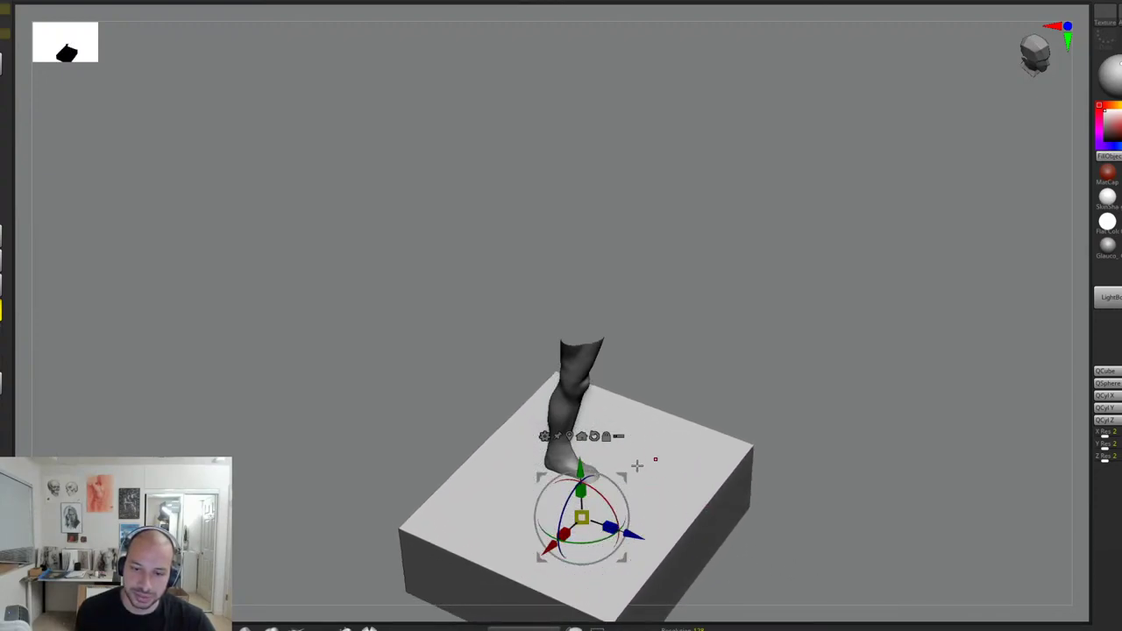
pyautogui.moveTo(626, 477); pyautogui.dragTo(604, 480)
pyautogui.moveTo(714, 429); pyautogui.dragTo(782, 393)
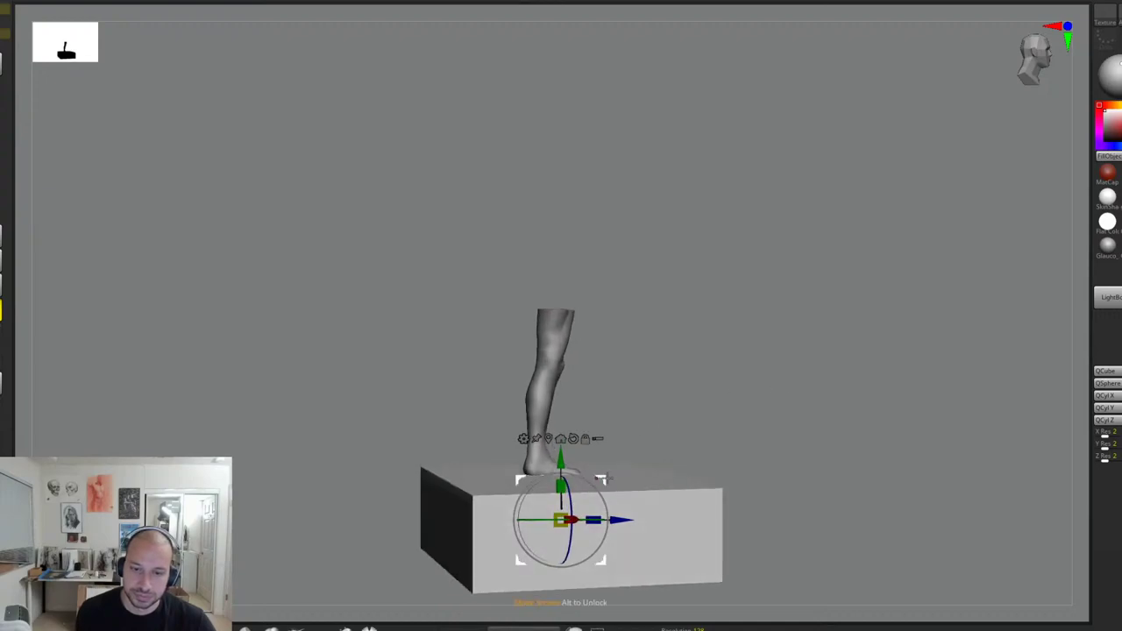
pyautogui.keyDown('shift'); pyautogui.moveTo(607, 478); pyautogui.dragTo(616, 476, button='right'); pyautogui.keyUp('shift')
pyautogui.moveTo(605, 479); pyautogui.dragTo(550, 549)
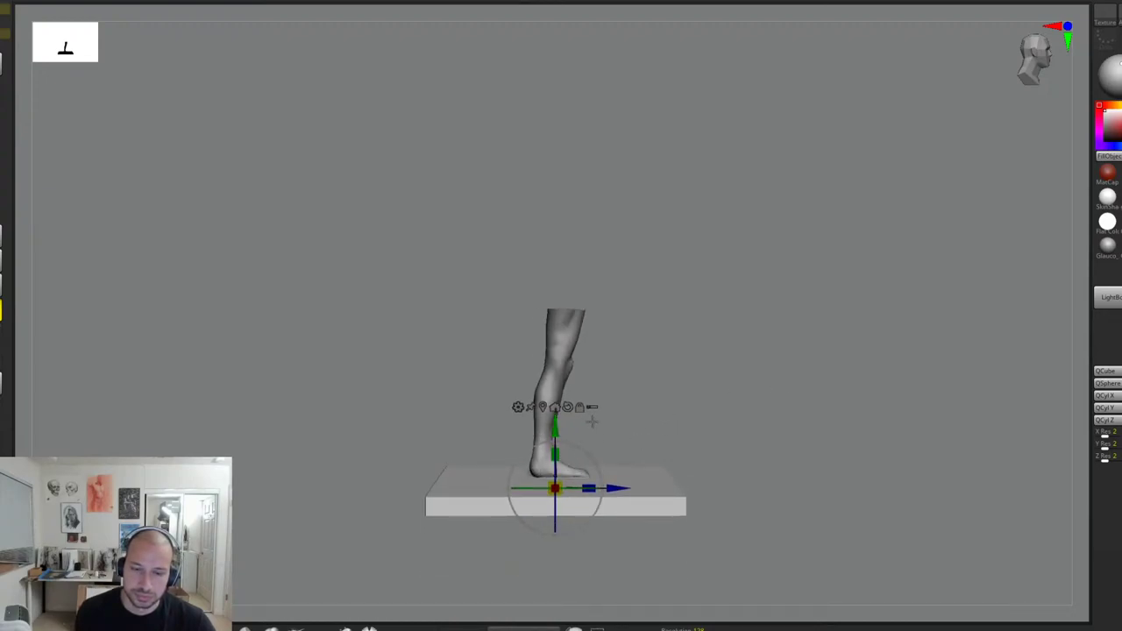
# Step: Return to sculpting the leg subtool and reshape the front of the ankle and the instep above the slab
pyautogui.press('q')
pyautogui.moveTo(820, 391)
pyautogui.mouseDown()
pyautogui.moveTo(762, 388)
pyautogui.moveTo(781, 366)
pyautogui.moveTo(802, 368)
pyautogui.moveTo(794, 331)
pyautogui.moveTo(821, 363)
pyautogui.moveTo(797, 344)
pyautogui.moveTo(810, 321)
pyautogui.moveTo(532, 513)
pyautogui.mouseUp()
pyautogui.keyDown('alt'); pyautogui.click(614, 402); pyautogui.keyUp('alt')
pyautogui.moveTo(787, 365)
pyautogui.mouseDown()
pyautogui.moveTo(829, 371)
pyautogui.moveTo(526, 526)
pyautogui.mouseUp()
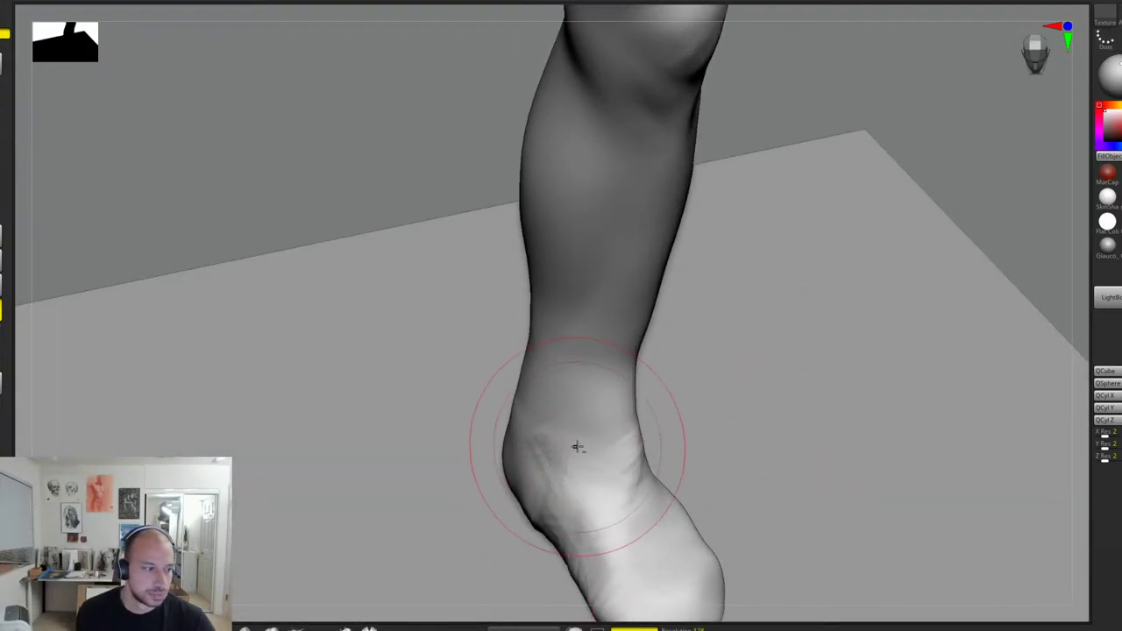
pyautogui.moveTo(698, 395); pyautogui.dragTo(681, 354)
pyautogui.moveTo(680, 354)
pyautogui.mouseDown(button='right')
pyautogui.moveTo(744, 316)
pyautogui.moveTo(734, 328)
pyautogui.moveTo(746, 321)
pyautogui.moveTo(728, 307)
pyautogui.moveTo(651, 278)
pyautogui.moveTo(659, 313)
pyautogui.moveTo(690, 348)
pyautogui.mouseUp(button='right')
pyautogui.moveTo(577, 436)
pyautogui.mouseDown()
pyautogui.moveTo(565, 493)
pyautogui.moveTo(582, 493)
pyautogui.mouseUp()
# Step: Display the full-figure blockout and examine how the head, torso, pelvis, knees and feet are arranged
pyautogui.moveTo(713, 280); pyautogui.dragTo(868, 312, button='right')
pyautogui.click(1119, 222)
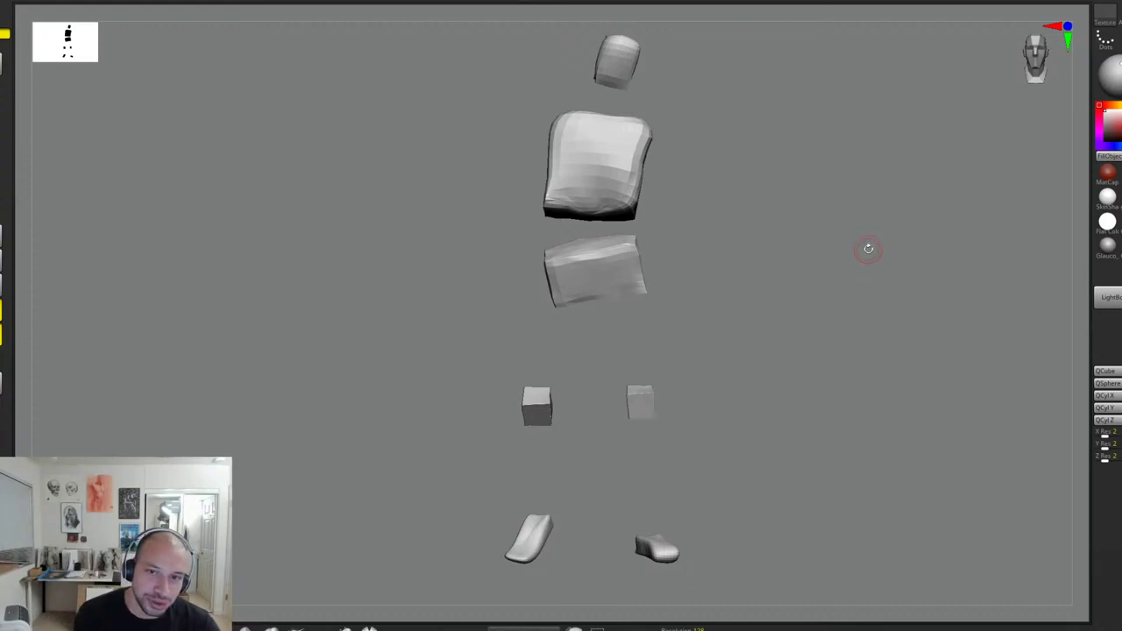
pyautogui.moveTo(695, 189); pyautogui.dragTo(676, 228, button='right')
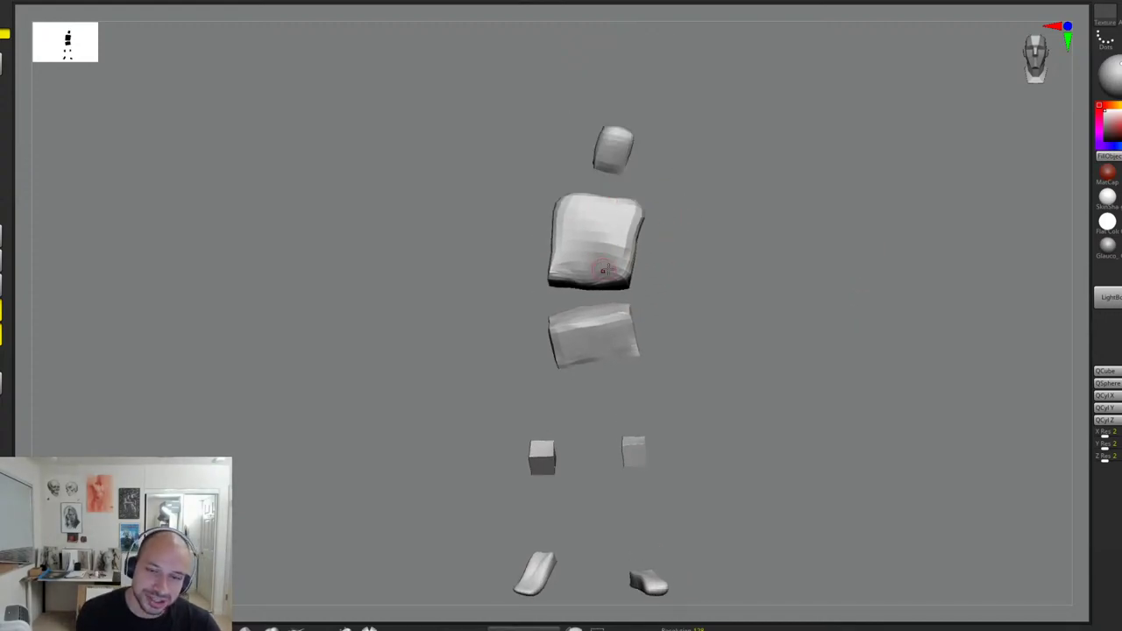
pyautogui.moveTo(554, 511); pyautogui.dragTo(733, 394, button='right')
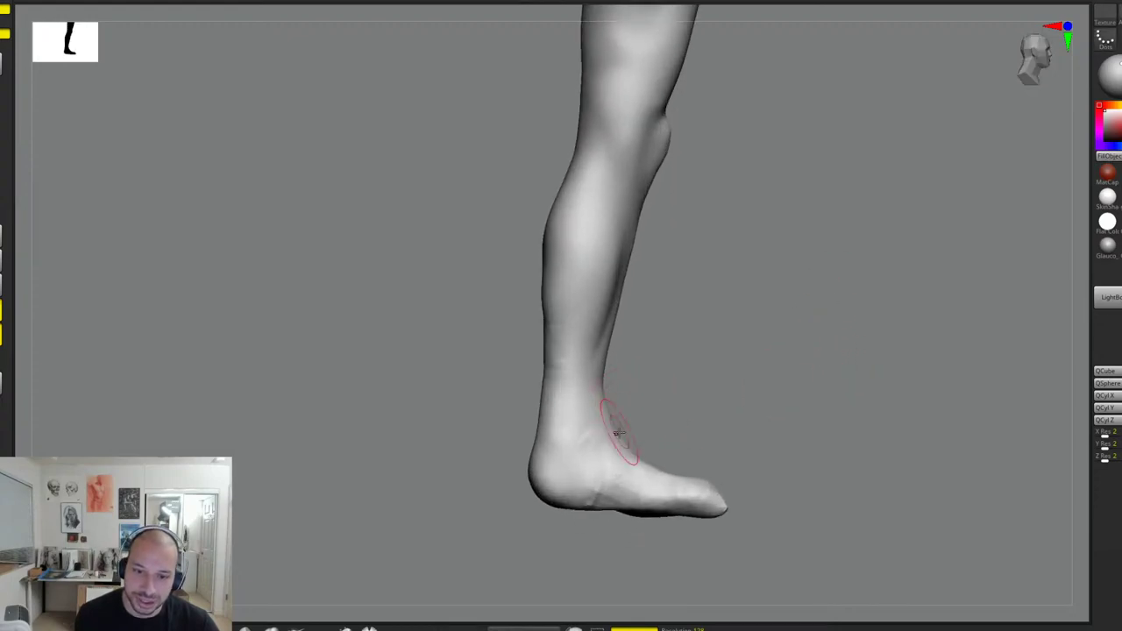
# Step: Adjust the front of the ankle, the Achilles area and the heel from the side and back
pyautogui.moveTo(635, 372)
pyautogui.mouseDown()
pyautogui.moveTo(619, 369)
pyautogui.moveTo(602, 393)
pyautogui.mouseUp()
pyautogui.moveTo(538, 461); pyautogui.dragTo(537, 432)
pyautogui.moveTo(627, 419); pyautogui.dragTo(682, 395)
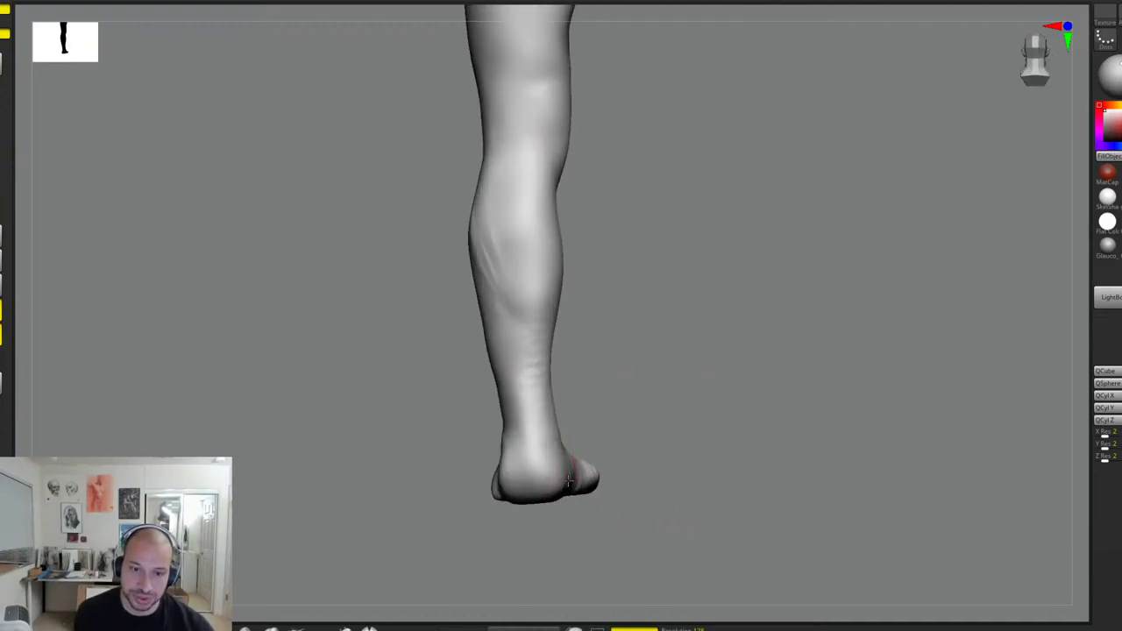
pyautogui.moveTo(607, 441); pyautogui.dragTo(584, 466)
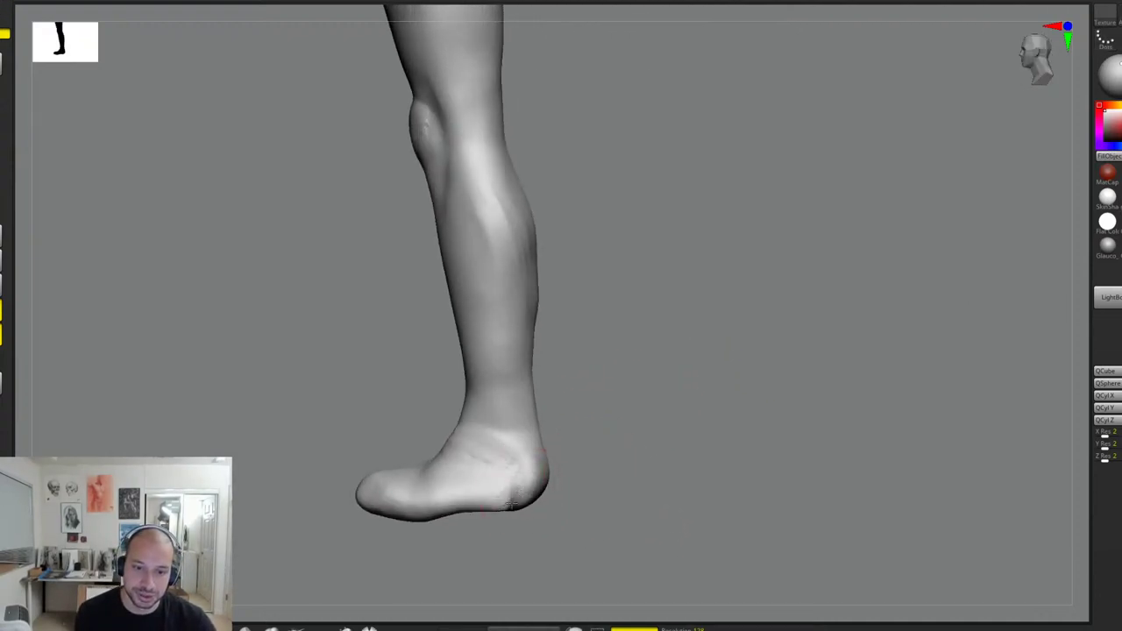
pyautogui.moveTo(591, 427); pyautogui.dragTo(524, 425)
pyautogui.keyDown('shift'); pyautogui.moveTo(570, 360); pyautogui.dragTo(626, 354); pyautogui.keyUp('shift')
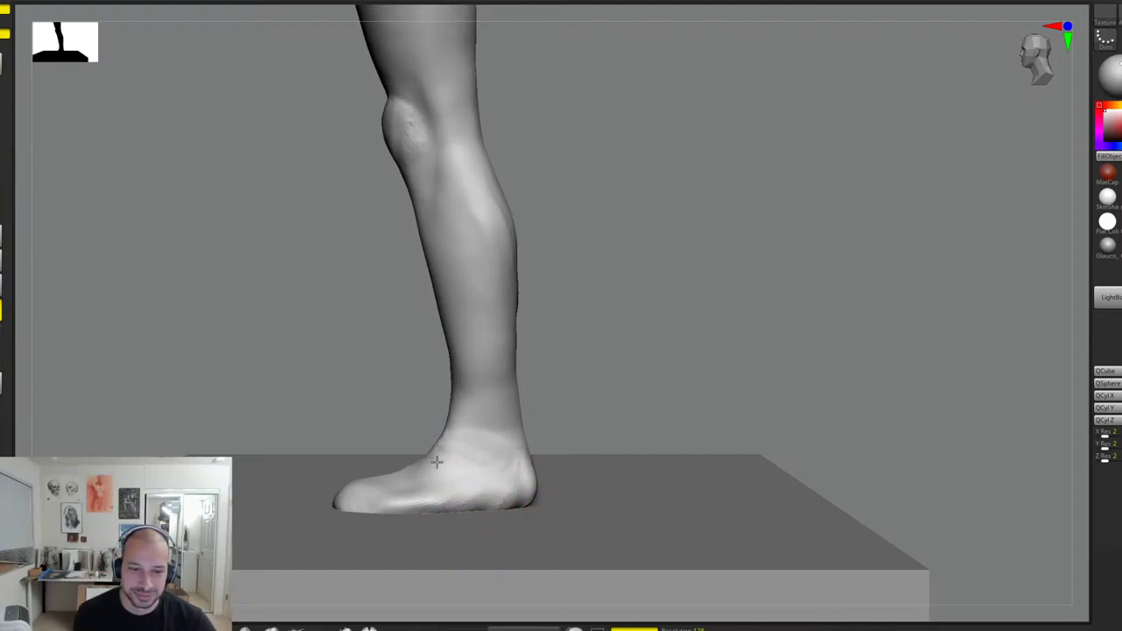
# Step: Build up the ankle bone above the heel and smooth its transition into the lower leg
pyautogui.moveTo(614, 363); pyautogui.dragTo(584, 351)
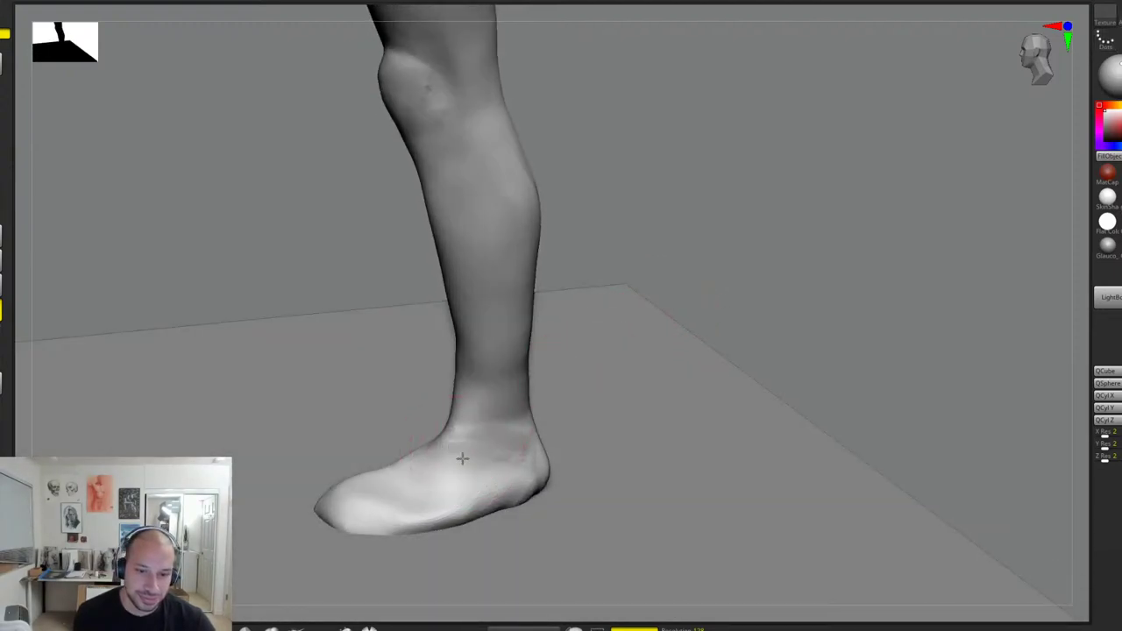
pyautogui.moveTo(461, 458)
pyautogui.mouseDown()
pyautogui.moveTo(501, 460)
pyautogui.moveTo(518, 446)
pyautogui.mouseUp()
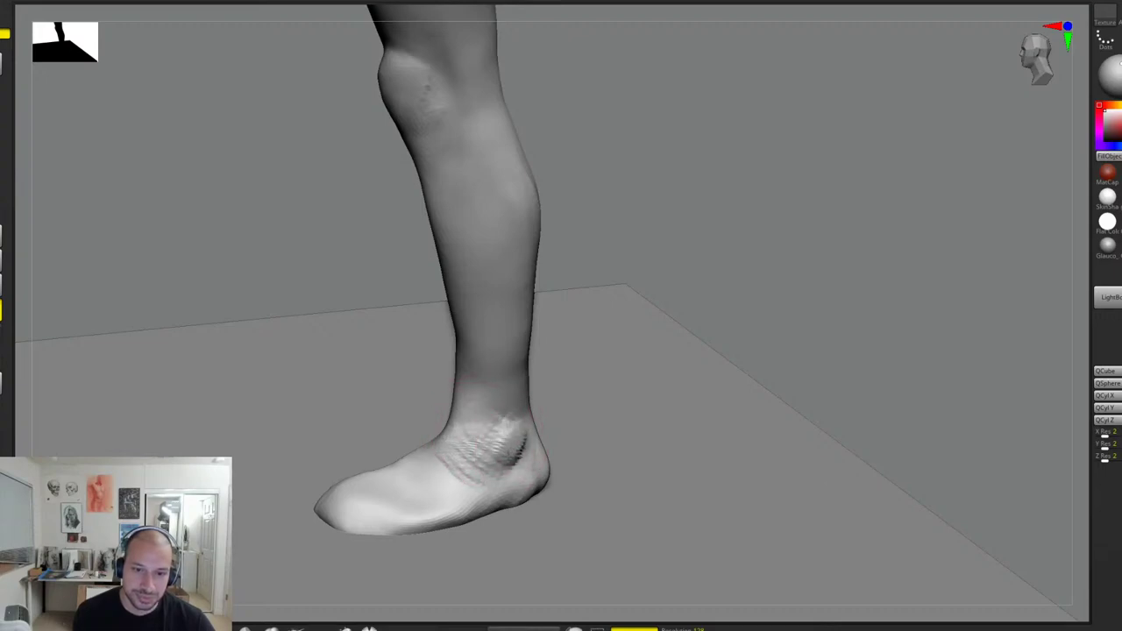
pyautogui.moveTo(502, 361); pyautogui.dragTo(501, 435)
pyautogui.moveTo(767, 260); pyautogui.dragTo(847, 281)
pyautogui.keyDown('shift'); pyautogui.moveTo(529, 401); pyautogui.dragTo(521, 430); pyautogui.keyUp('shift')
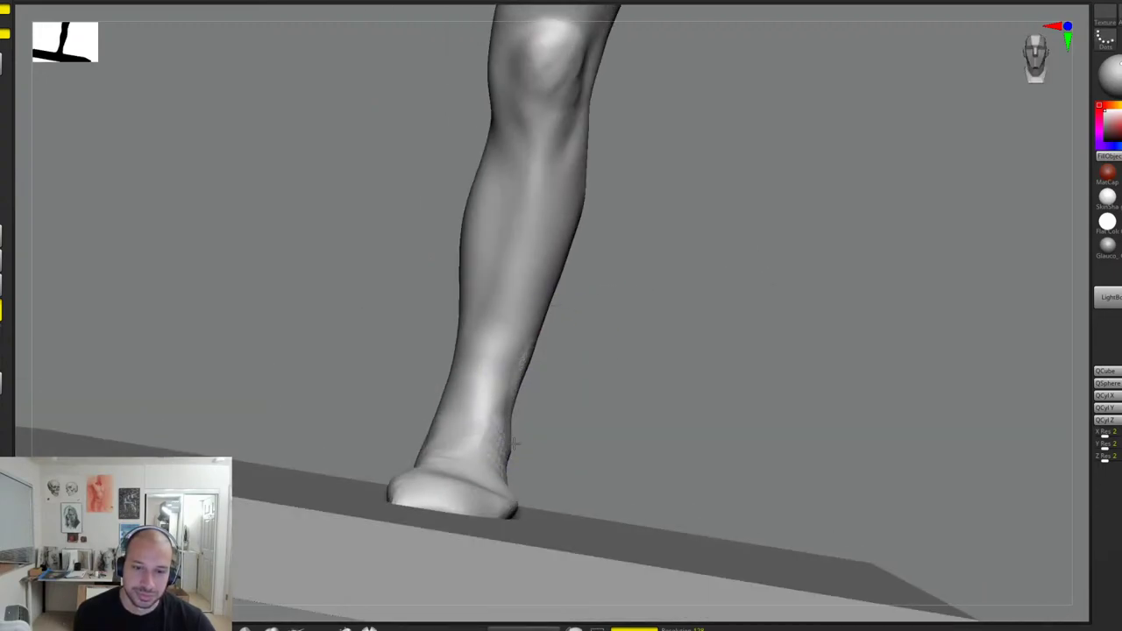
pyautogui.moveTo(579, 395)
pyautogui.keyDown('shift'); pyautogui.mouseDown()
pyautogui.moveTo(543, 404)
pyautogui.moveTo(526, 471)
pyautogui.moveTo(526, 446)
pyautogui.mouseUp(); pyautogui.keyUp('shift')
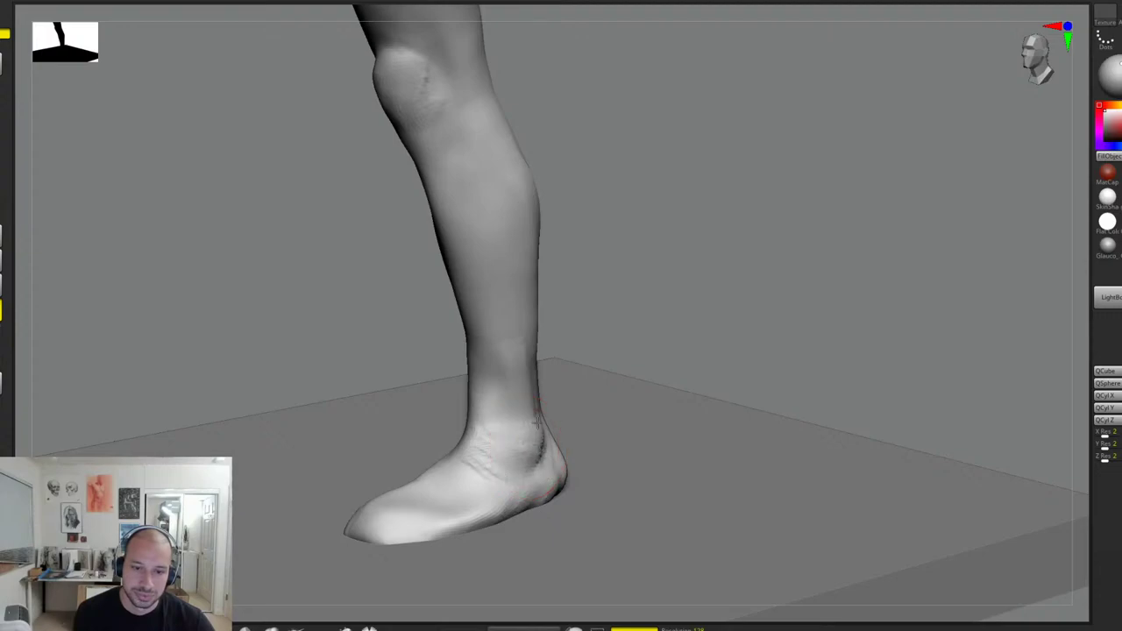
# Step: Sculpt the side of the knee and the upper calf below it, blending the strokes toward the shin
pyautogui.moveTo(660, 300); pyautogui.dragTo(674, 272)
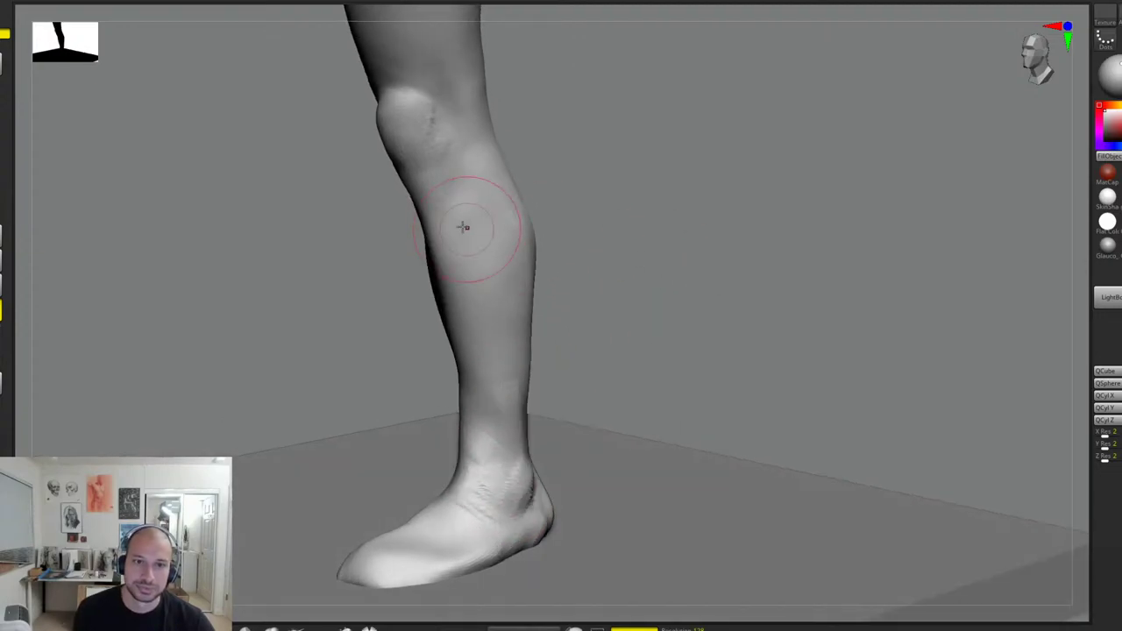
pyautogui.moveTo(561, 193)
pyautogui.mouseDown()
pyautogui.moveTo(652, 201)
pyautogui.moveTo(509, 219)
pyautogui.moveTo(443, 278)
pyautogui.mouseUp()
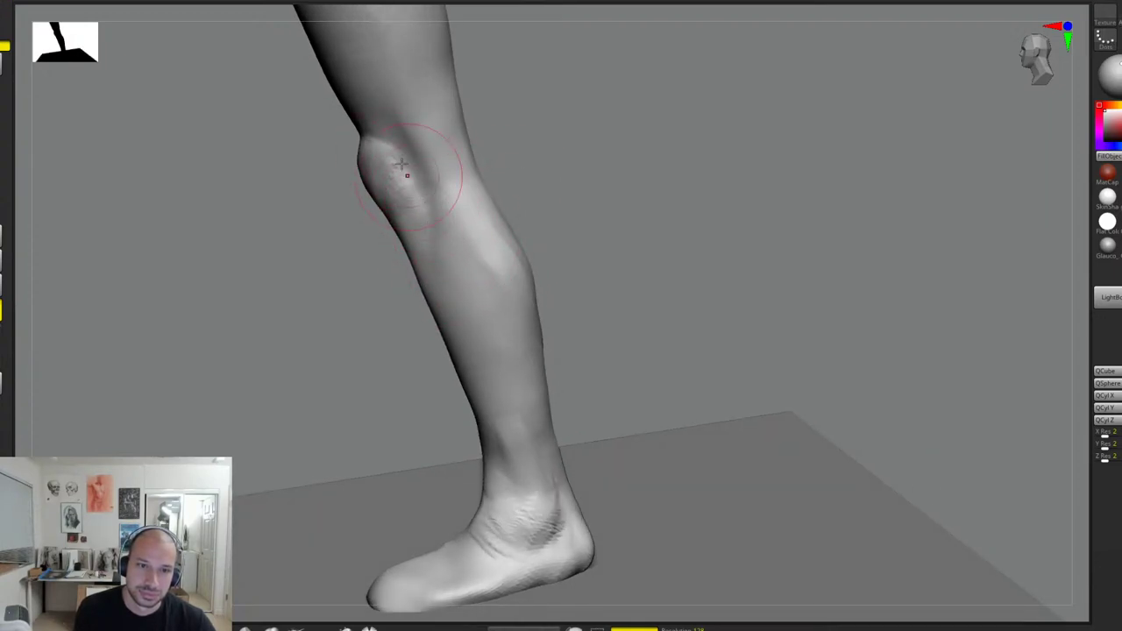
pyautogui.keyDown('alt'); pyautogui.moveTo(577, 182); pyautogui.dragTo(518, 220); pyautogui.keyUp('alt')
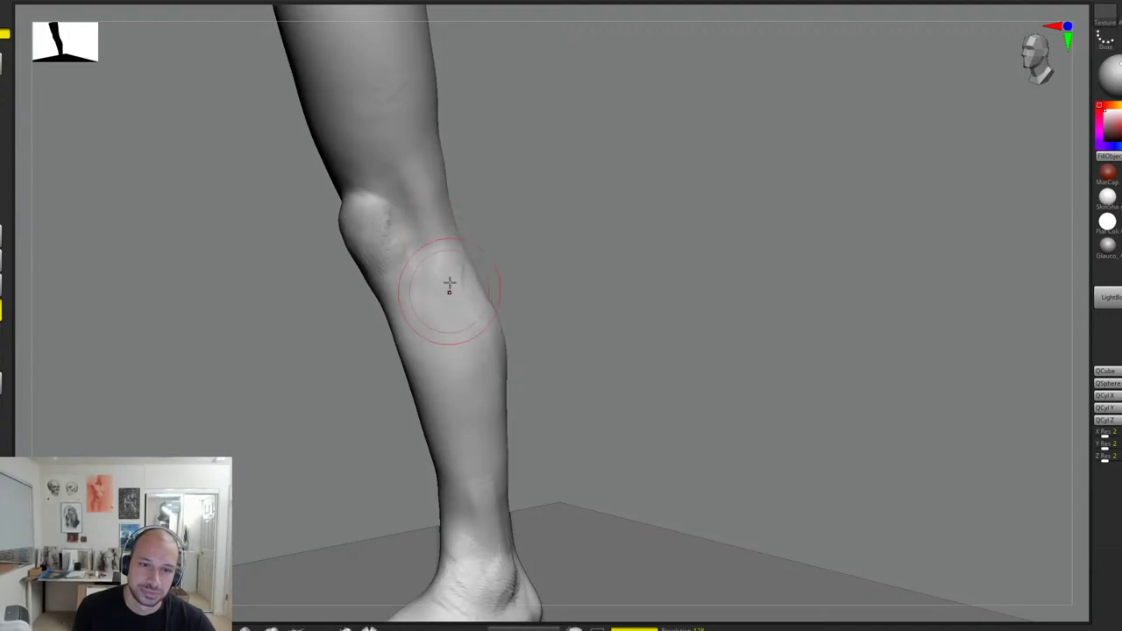
pyautogui.moveTo(526, 296); pyautogui.dragTo(544, 256)
pyautogui.moveTo(450, 267)
pyautogui.mouseDown()
pyautogui.moveTo(476, 318)
pyautogui.moveTo(469, 313)
pyautogui.moveTo(526, 296)
pyautogui.moveTo(504, 281)
pyautogui.mouseUp()
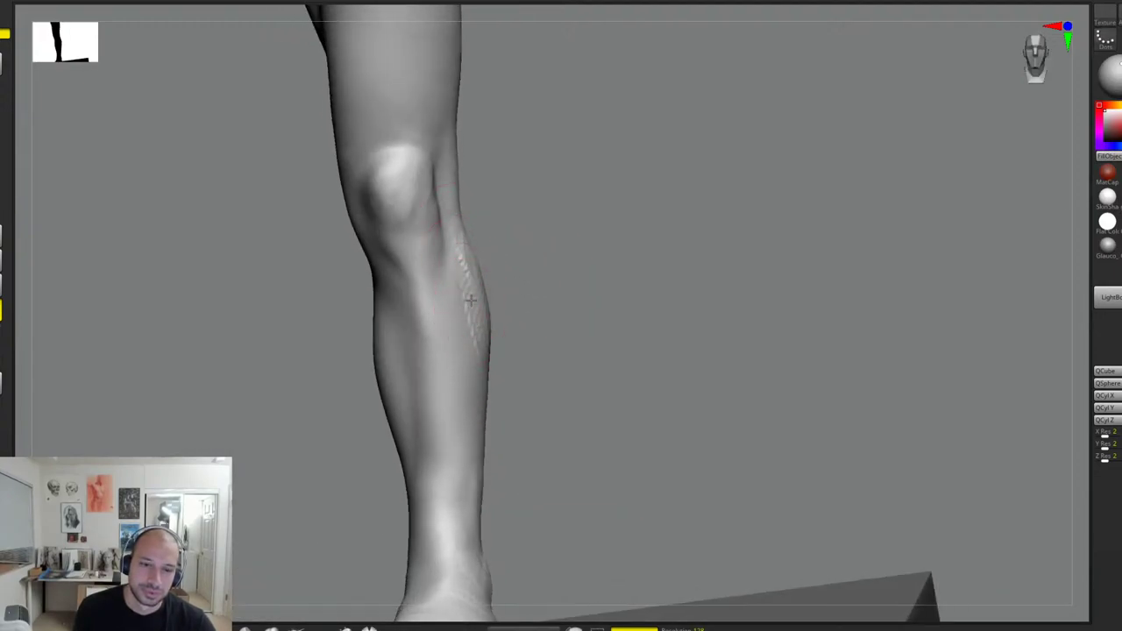
pyautogui.moveTo(535, 324); pyautogui.dragTo(637, 234)
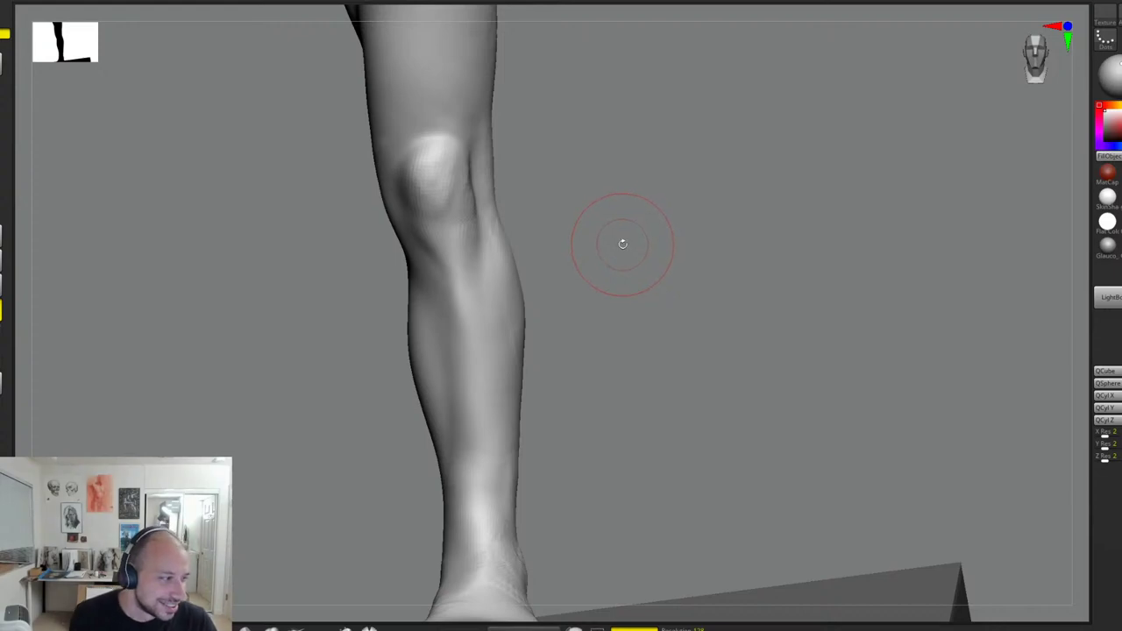
pyautogui.moveTo(650, 255); pyautogui.dragTo(653, 253)
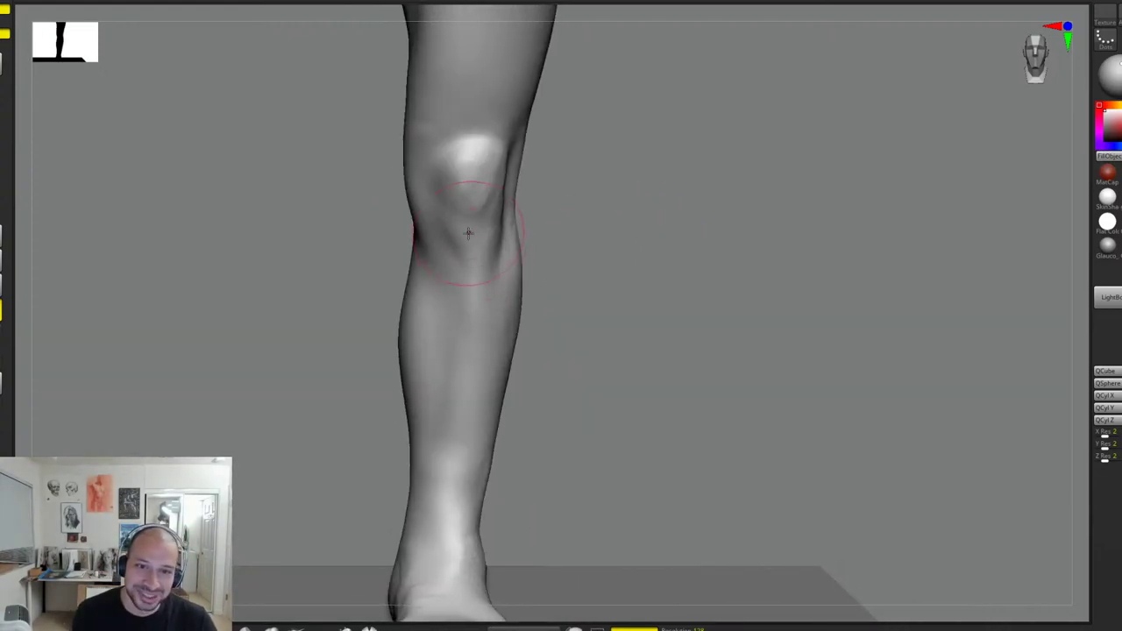
# Step: Sharpen the kneecap's upper edge and sides, and carve the form running diagonally down the side of the knee
pyautogui.moveTo(534, 143); pyautogui.dragTo(567, 149)
pyautogui.keyDown('alt'); pyautogui.moveTo(479, 142); pyautogui.dragTo(519, 149); pyautogui.keyUp('alt')
pyautogui.moveTo(561, 179); pyautogui.dragTo(577, 178)
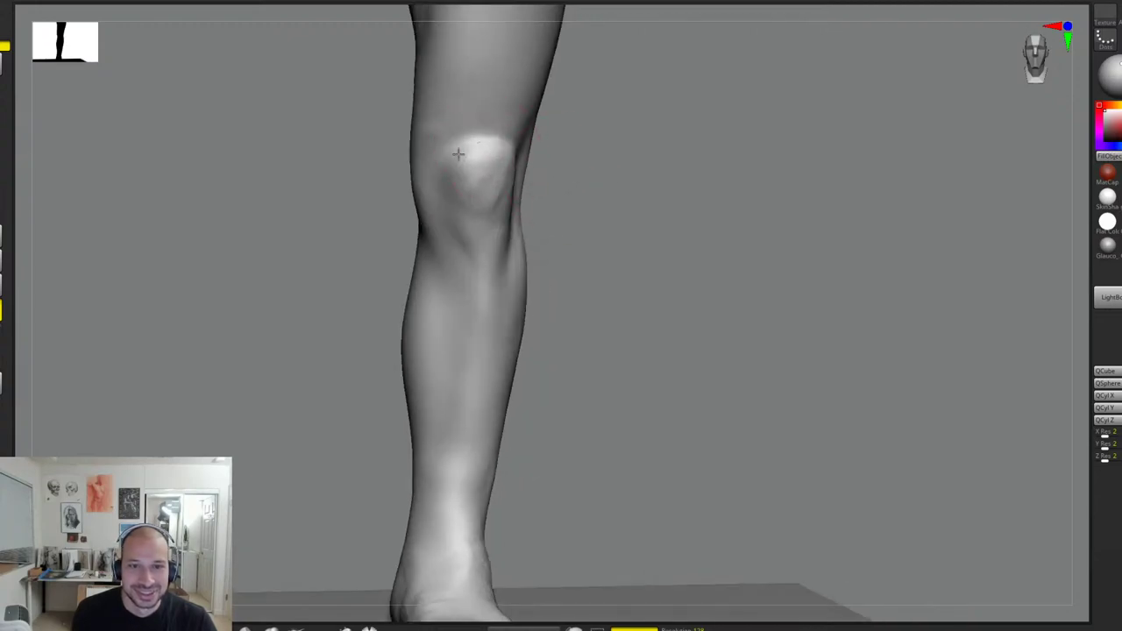
pyautogui.moveTo(462, 155); pyautogui.dragTo(451, 175)
pyautogui.moveTo(568, 163); pyautogui.dragTo(633, 164)
pyautogui.moveTo(400, 158)
pyautogui.mouseDown()
pyautogui.moveTo(380, 173)
pyautogui.moveTo(418, 246)
pyautogui.moveTo(369, 216)
pyautogui.mouseUp()
pyautogui.moveTo(530, 212); pyautogui.dragTo(488, 235, button='right')
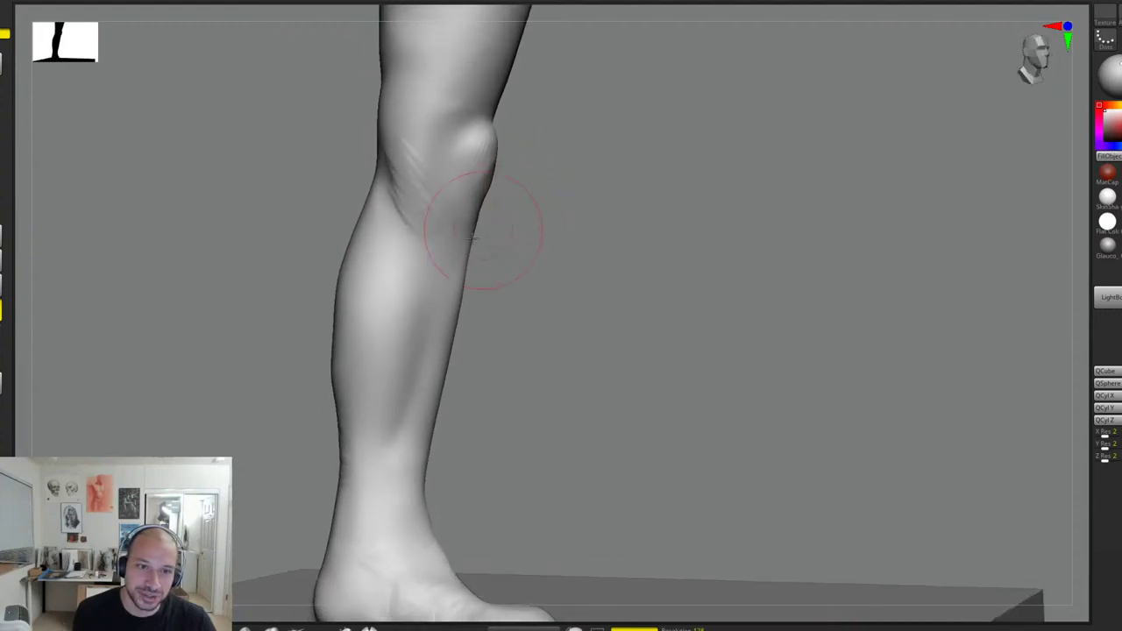
# Step: Define the lower calf and the ankle bone on the opposite side of the leg
pyautogui.moveTo(514, 329); pyautogui.dragTo(526, 327)
pyautogui.moveTo(414, 399); pyautogui.dragTo(384, 508)
pyautogui.keyDown('alt'); pyautogui.moveTo(503, 385); pyautogui.dragTo(512, 332); pyautogui.keyUp('alt')
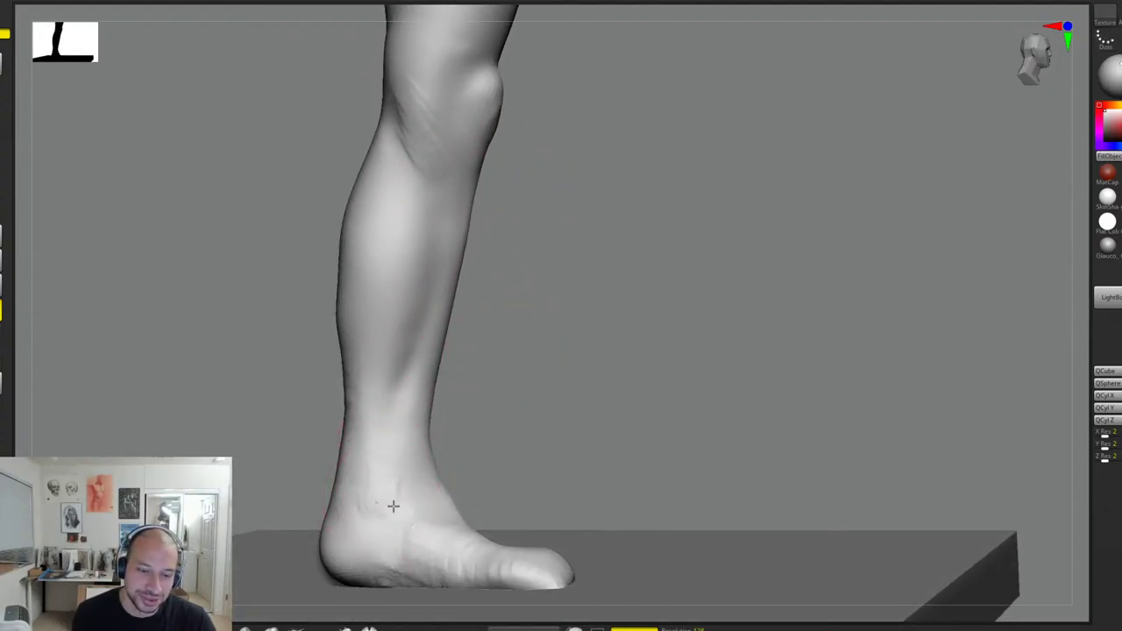
pyautogui.moveTo(465, 439); pyautogui.dragTo(550, 374, button='right')
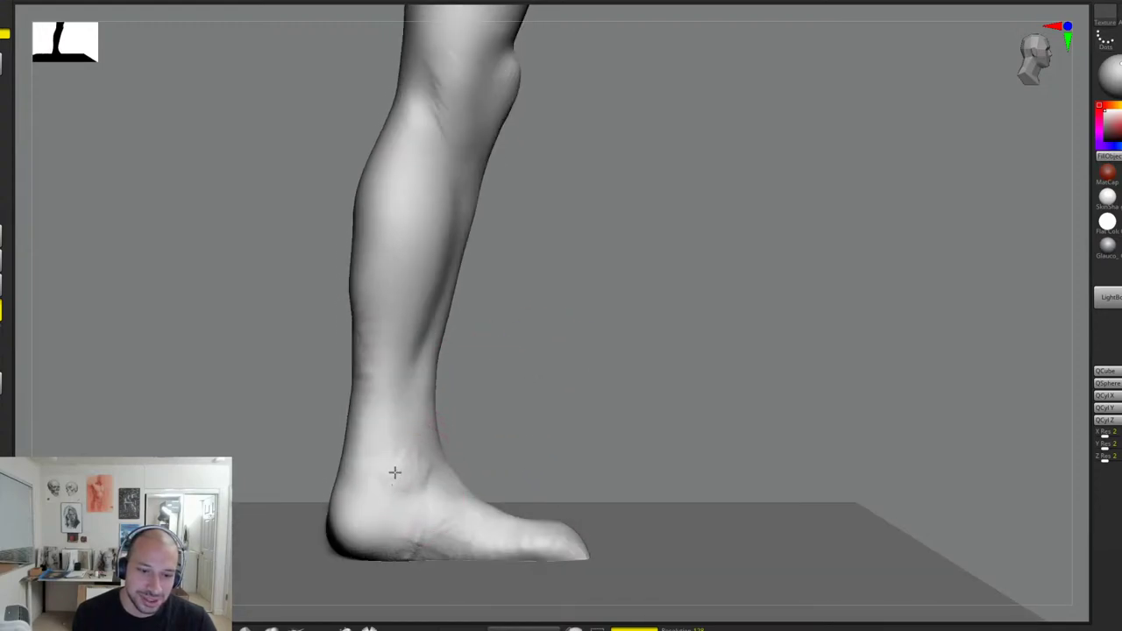
pyautogui.moveTo(394, 471)
pyautogui.mouseDown(button='right')
pyautogui.moveTo(501, 426)
pyautogui.moveTo(413, 477)
pyautogui.moveTo(377, 482)
pyautogui.mouseUp(button='right')
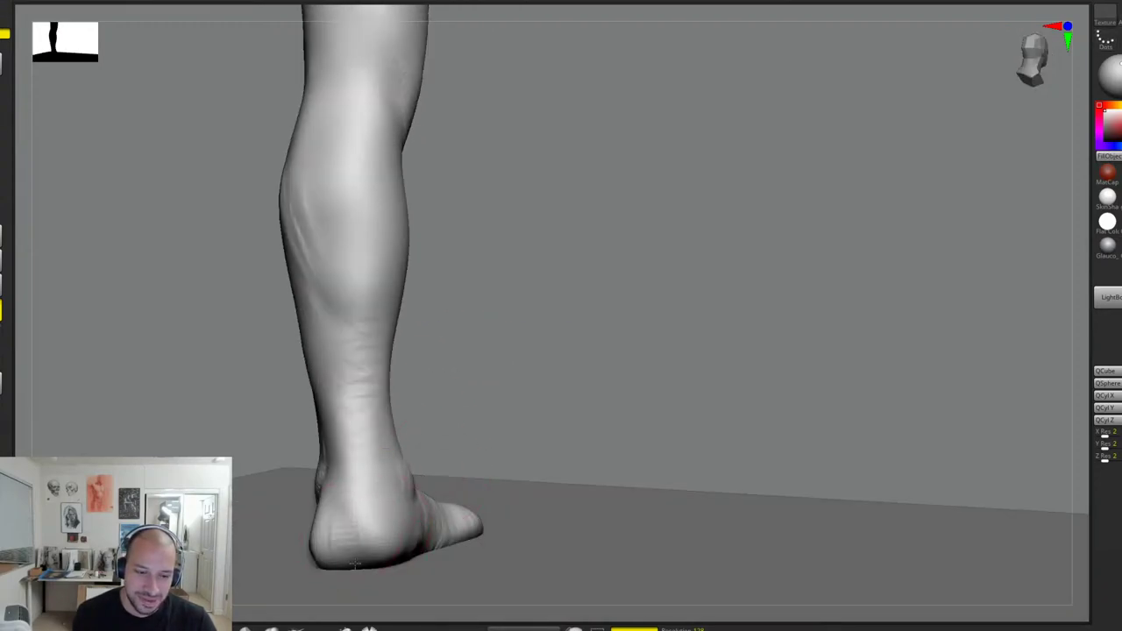
# Step: Build up the back and underside of the heel and shape the heel's transition into the foot
pyautogui.moveTo(375, 531); pyautogui.dragTo(390, 554)
pyautogui.moveTo(517, 398); pyautogui.dragTo(439, 476, button='right')
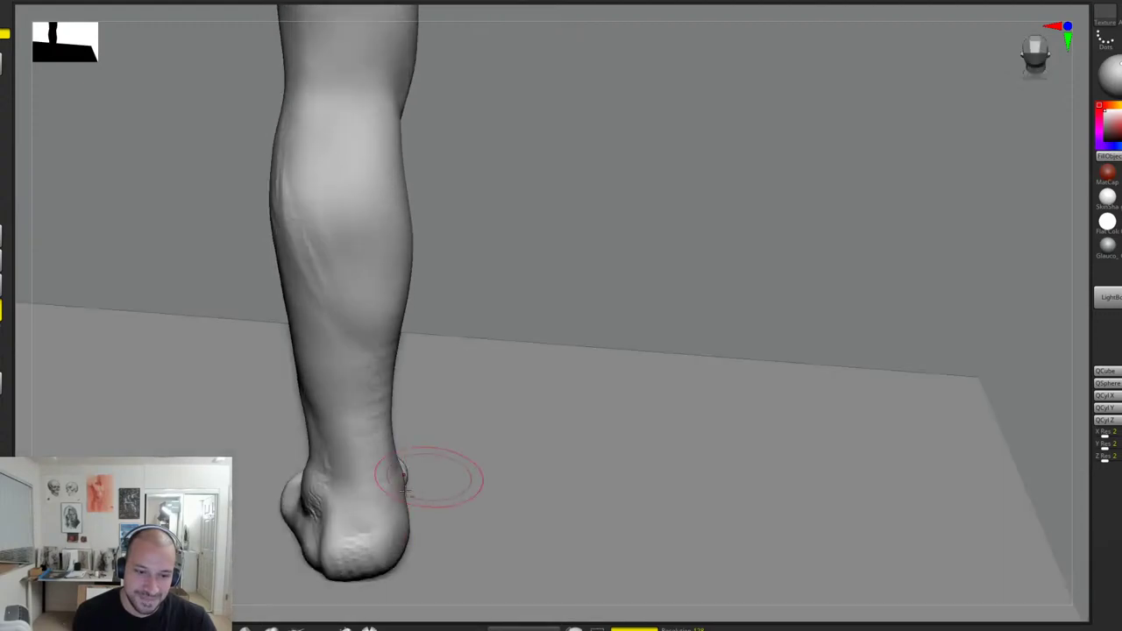
pyautogui.moveTo(355, 519); pyautogui.dragTo(338, 575)
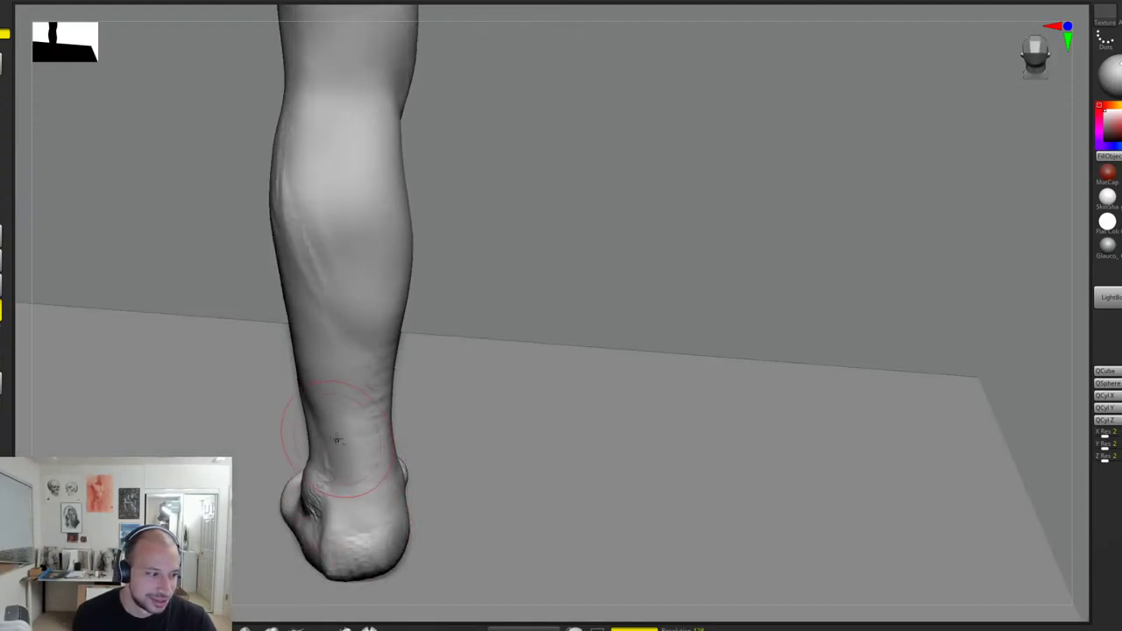
pyautogui.moveTo(337, 439)
pyautogui.mouseDown(button='right')
pyautogui.moveTo(453, 395)
pyautogui.moveTo(468, 359)
pyautogui.moveTo(383, 485)
pyautogui.mouseUp(button='right')
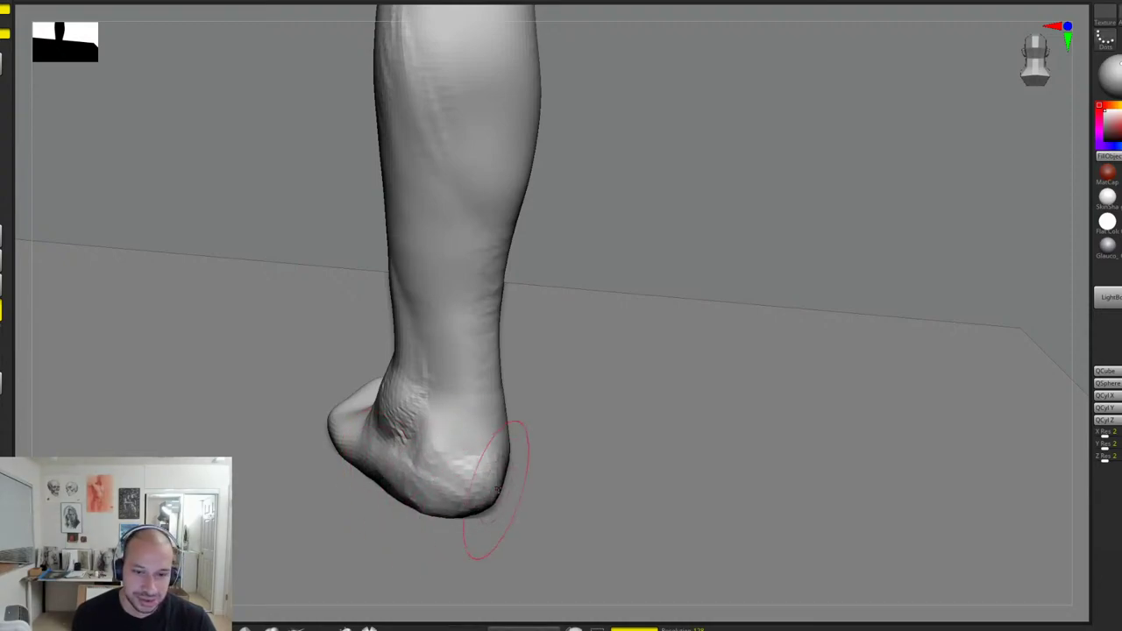
pyautogui.moveTo(477, 477); pyautogui.dragTo(370, 508, button='right')
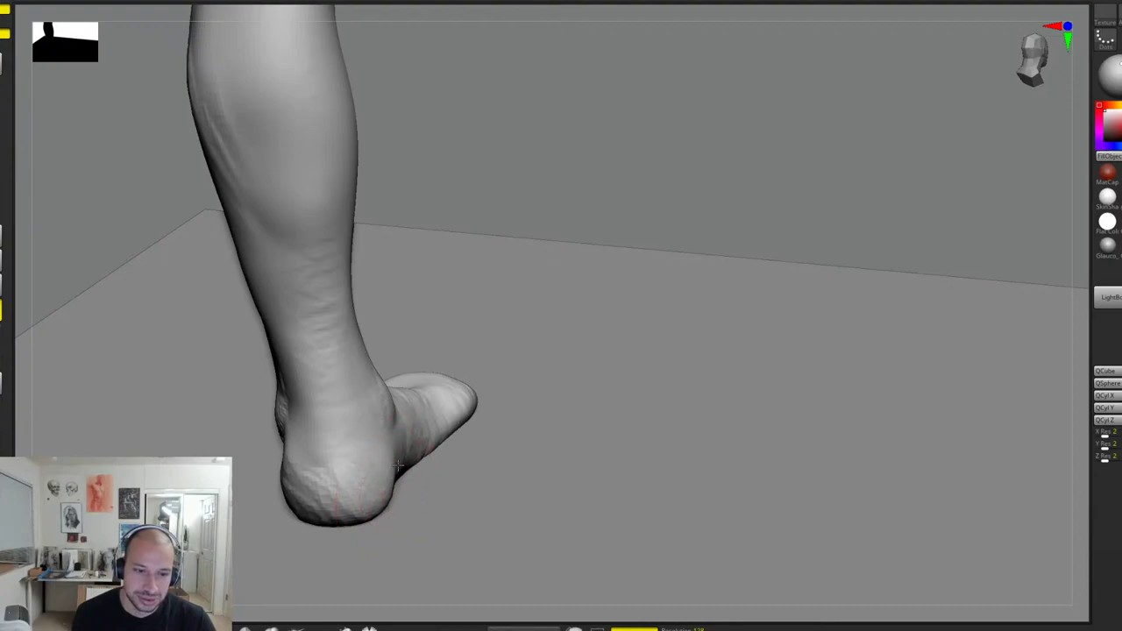
# Step: Reshape the toe end of the straight leg's foot, adjusting its tip and upper surface from behind and above
pyautogui.moveTo(399, 460); pyautogui.dragTo(455, 414, button='right')
pyautogui.moveTo(464, 393)
pyautogui.mouseDown()
pyautogui.moveTo(478, 413)
pyautogui.moveTo(437, 430)
pyautogui.mouseUp()
pyautogui.moveTo(534, 337); pyautogui.dragTo(508, 412, button='right')
pyautogui.moveTo(487, 405); pyautogui.dragTo(503, 394)
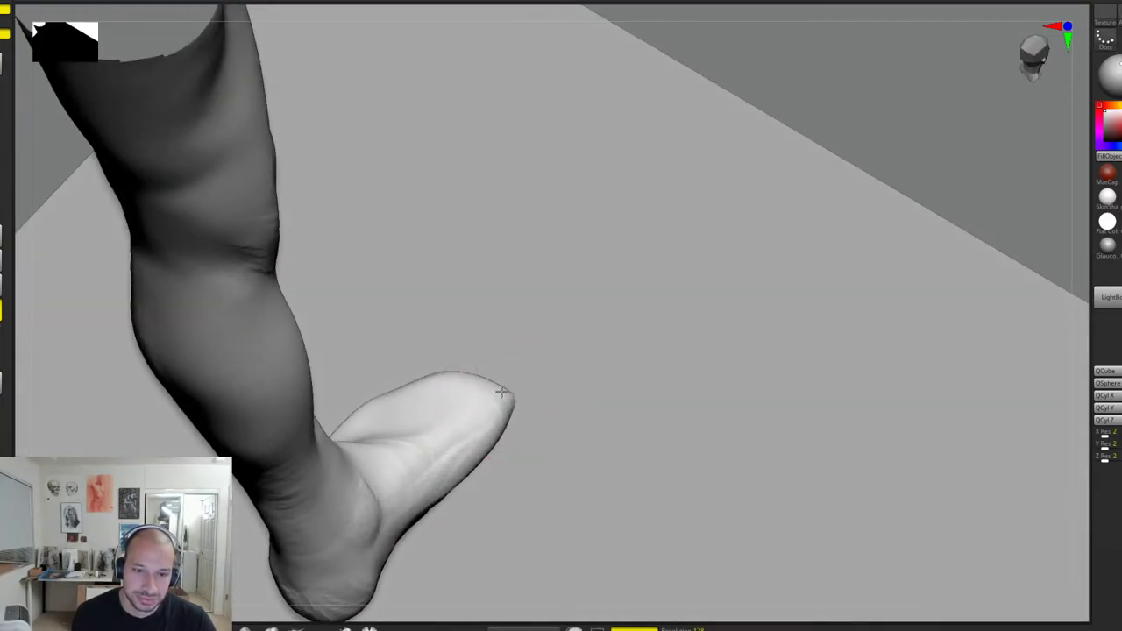
pyautogui.moveTo(528, 345); pyautogui.dragTo(510, 409, button='right')
pyautogui.moveTo(501, 405); pyautogui.dragTo(492, 383)
pyautogui.moveTo(525, 336); pyautogui.dragTo(517, 362, button='right')
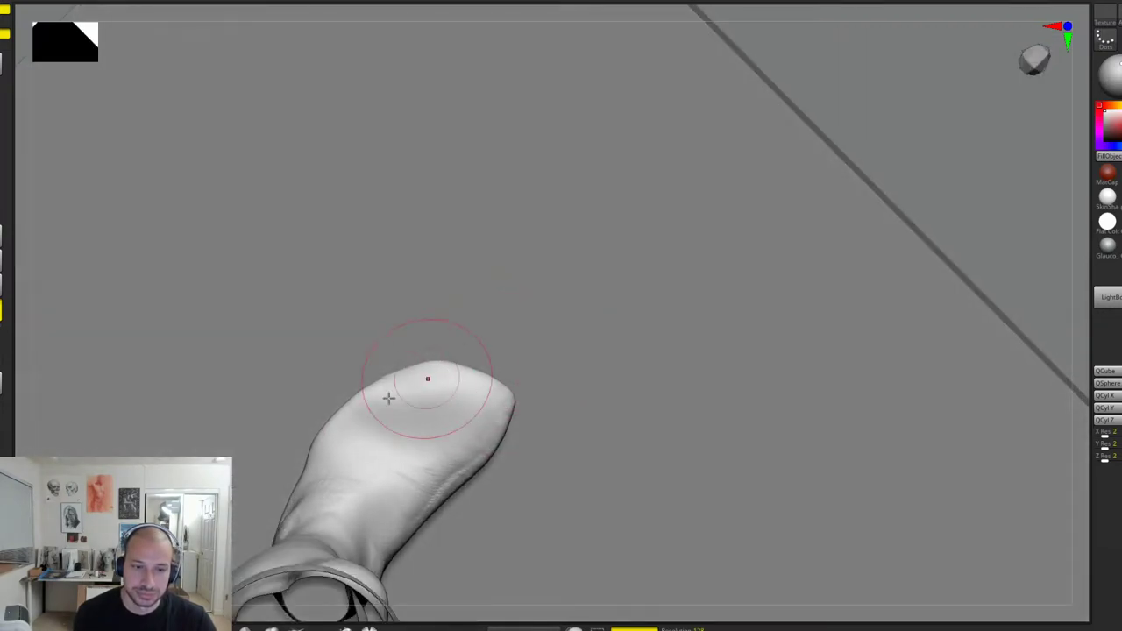
# Step: Adjust the foot's outline from above, rounding the toe end and filling out both edges of the forefoot
pyautogui.moveTo(334, 421); pyautogui.dragTo(313, 444)
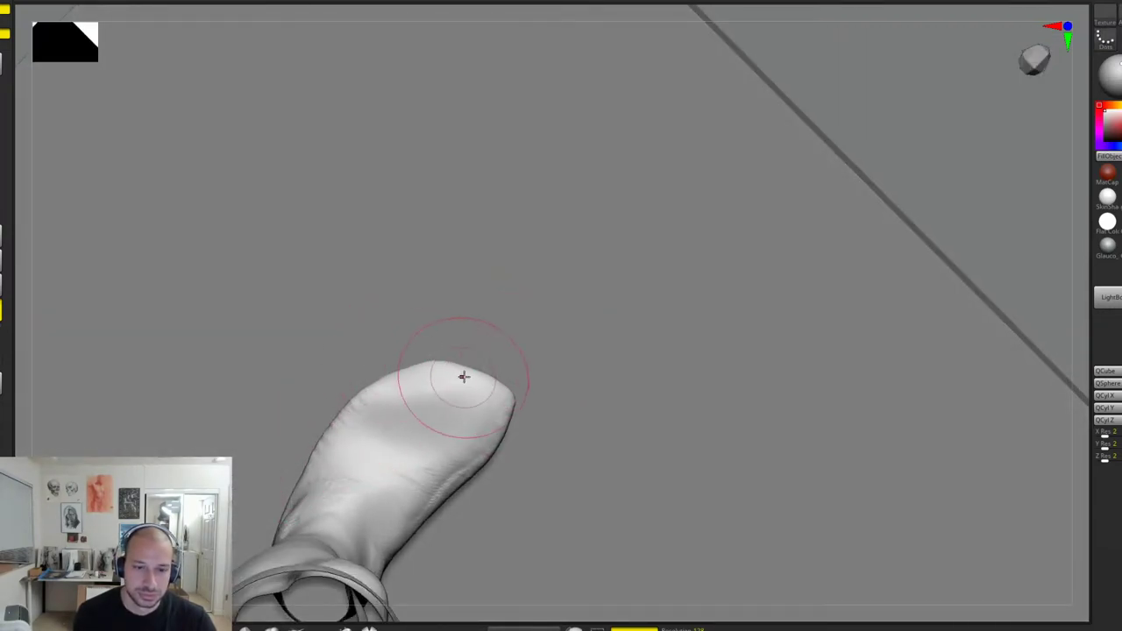
pyautogui.moveTo(496, 451); pyautogui.dragTo(489, 458)
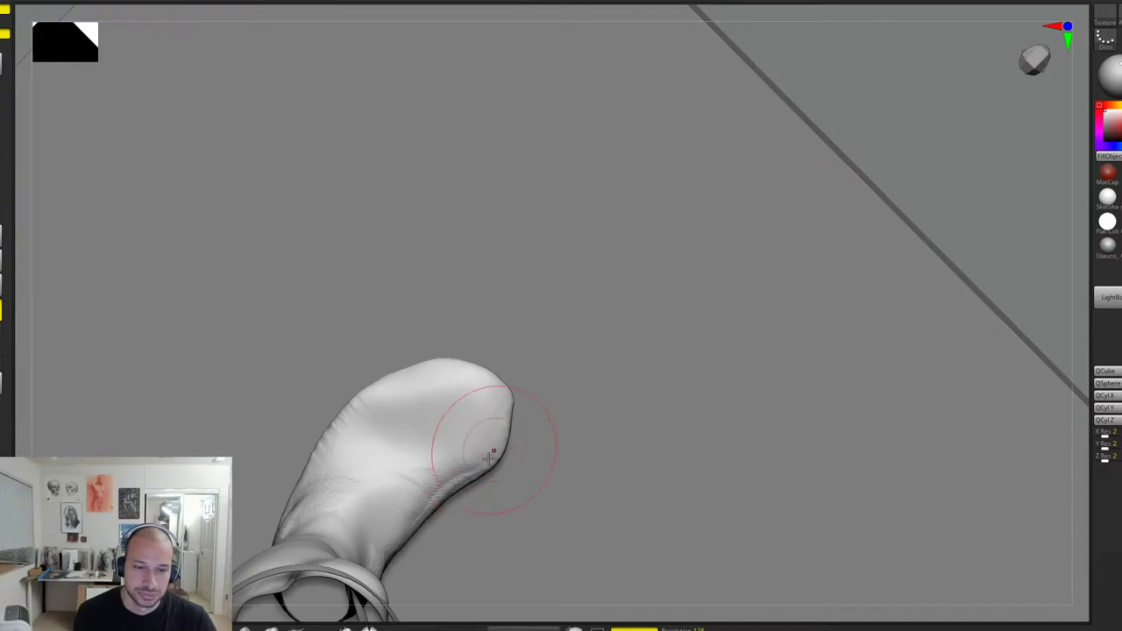
pyautogui.moveTo(412, 465); pyautogui.dragTo(389, 470, button='right')
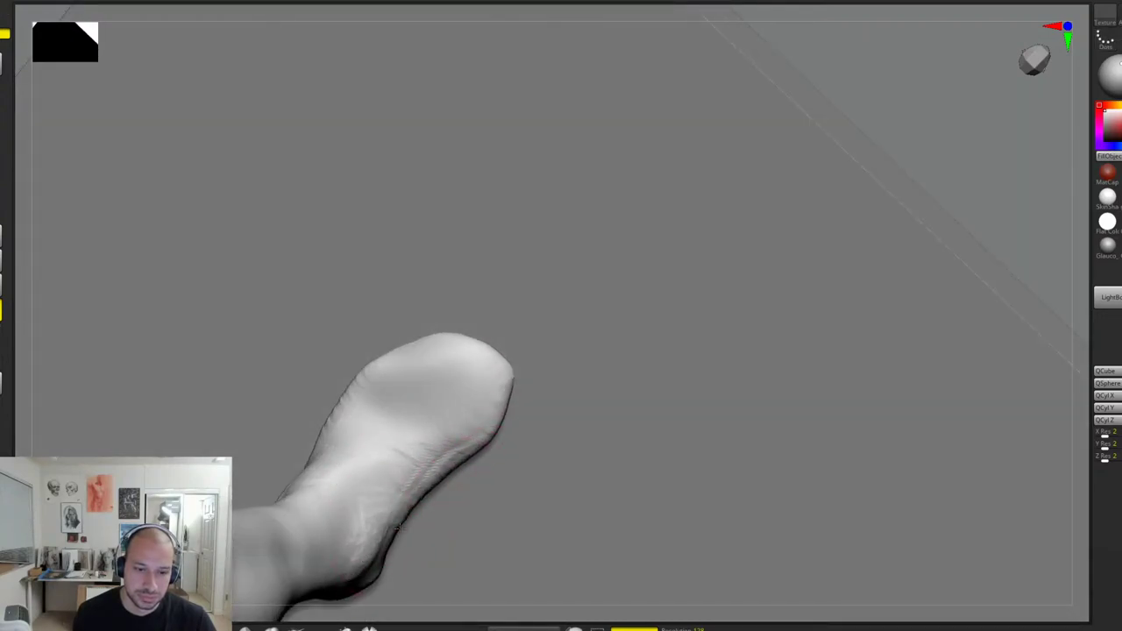
pyautogui.moveTo(508, 371); pyautogui.dragTo(298, 430, button='right')
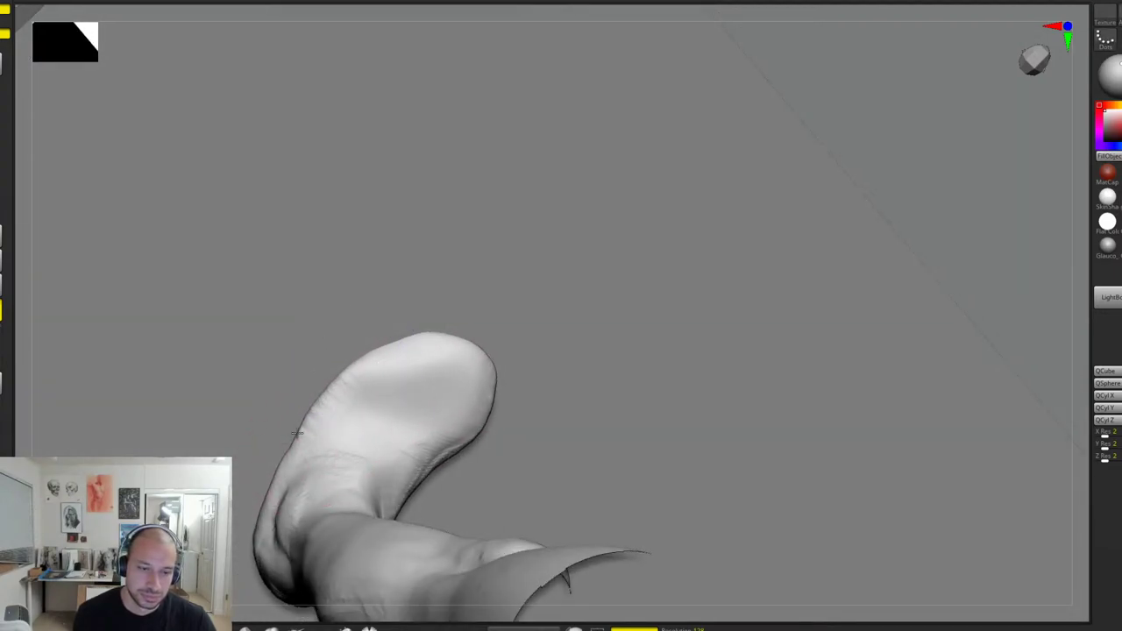
# Step: Carve the hollow behind the outer ankle bone and blend the ankle into the lower shin and instep
pyautogui.keyDown('ctrl'); pyautogui.moveTo(449, 349); pyautogui.dragTo(499, 287, button='right'); pyautogui.keyUp('ctrl')
pyautogui.moveTo(704, 281); pyautogui.dragTo(390, 364, button='right')
pyautogui.moveTo(371, 456); pyautogui.dragTo(381, 444, button='right')
pyautogui.moveTo(536, 316); pyautogui.dragTo(351, 464, button='right')
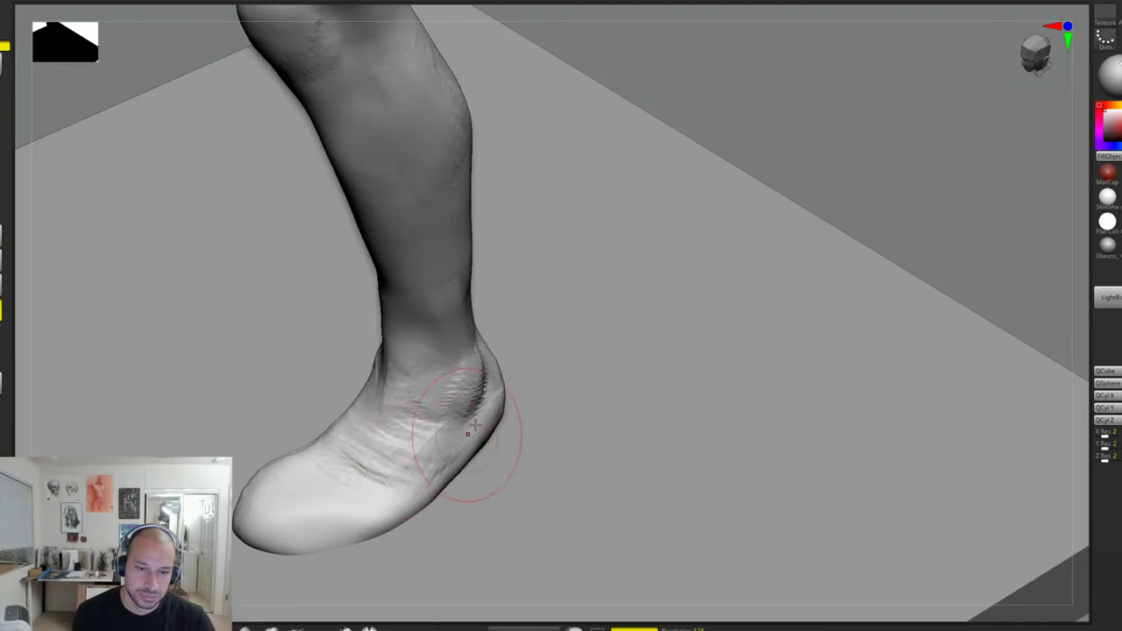
pyautogui.keyDown('alt'); pyautogui.moveTo(487, 397); pyautogui.dragTo(488, 387); pyautogui.keyUp('alt')
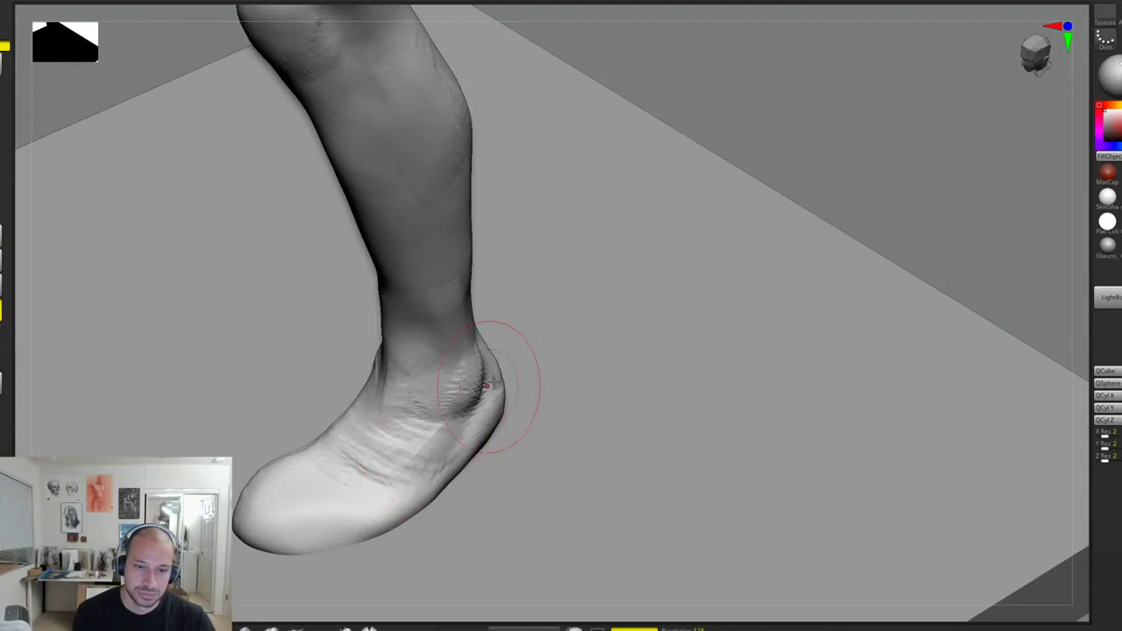
pyautogui.moveTo(820, 203)
pyautogui.mouseDown(button='right')
pyautogui.moveTo(839, 188)
pyautogui.moveTo(470, 344)
pyautogui.mouseUp(button='right')
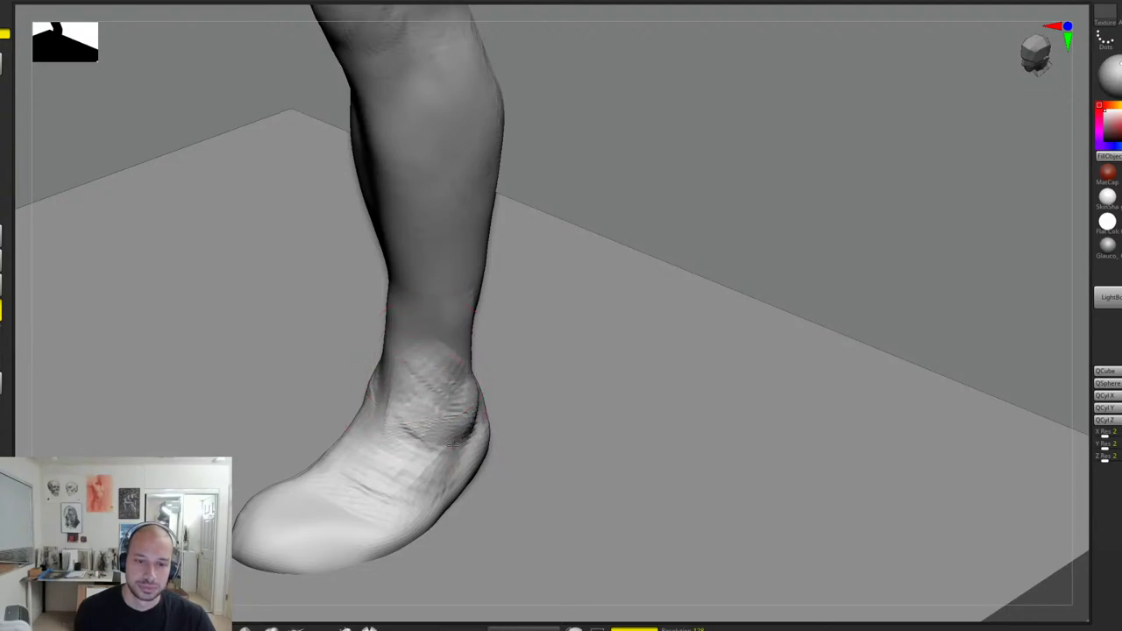
pyautogui.moveTo(401, 401)
pyautogui.mouseDown(button='right')
pyautogui.moveTo(658, 208)
pyautogui.moveTo(388, 339)
pyautogui.mouseUp(button='right')
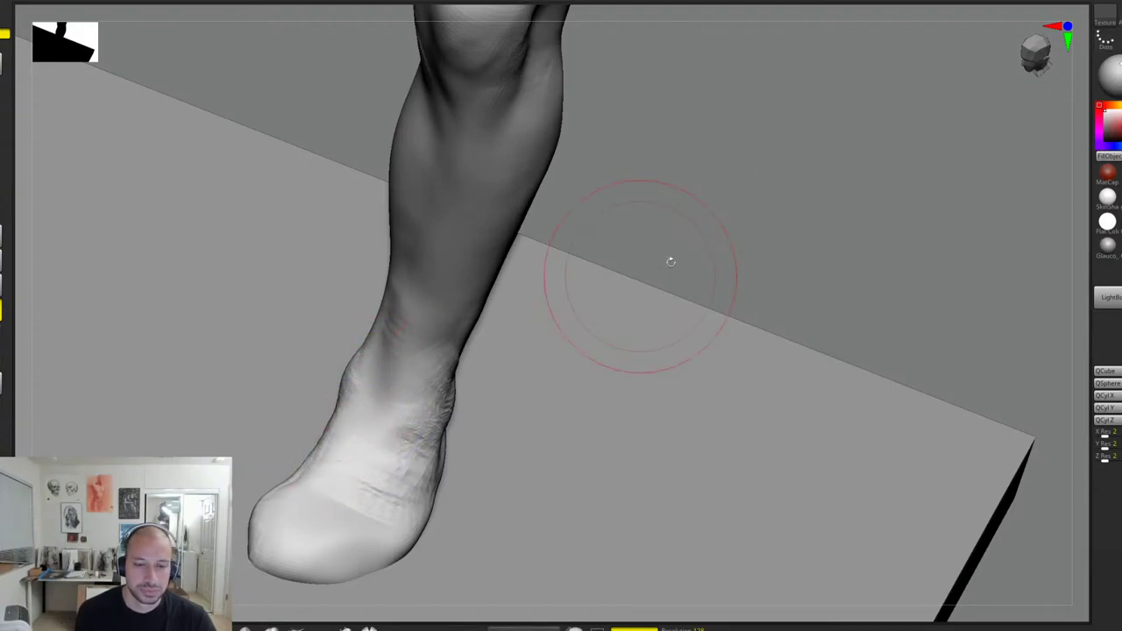
pyautogui.moveTo(671, 261); pyautogui.dragTo(710, 232, button='right')
pyautogui.moveTo(728, 164); pyautogui.dragTo(710, 210, button='right')
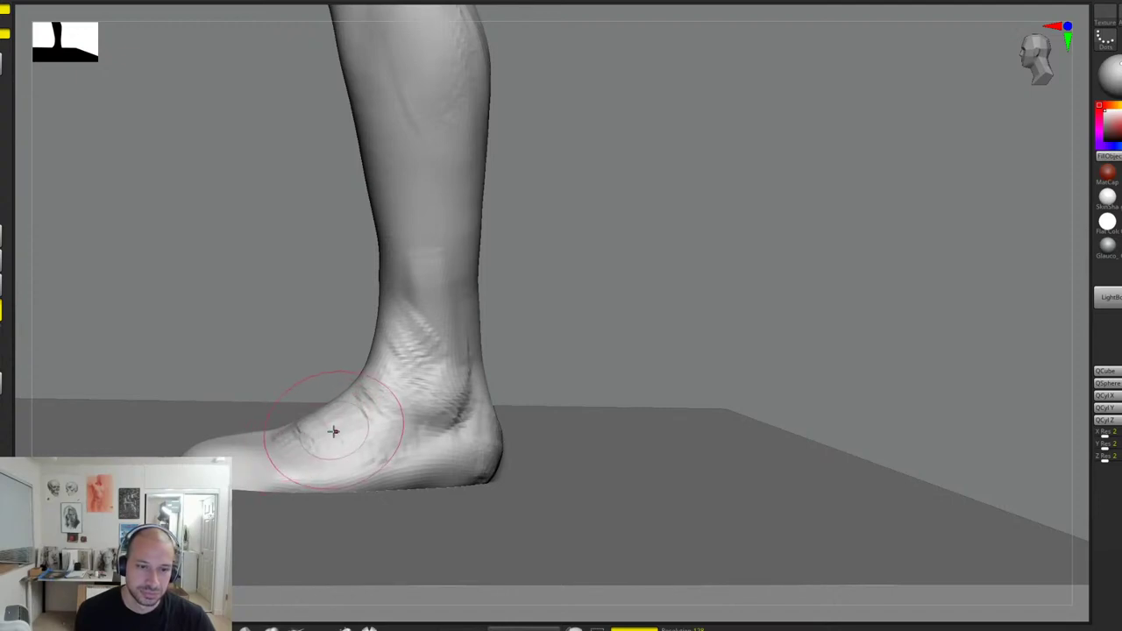
# Step: Shape the top of the foot over the instep and refine its outer side toward the heel
pyautogui.moveTo(438, 376)
pyautogui.keyDown('alt'); pyautogui.mouseDown(button='right')
pyautogui.moveTo(576, 289)
pyautogui.moveTo(566, 263)
pyautogui.mouseUp(button='right'); pyautogui.keyUp('alt')
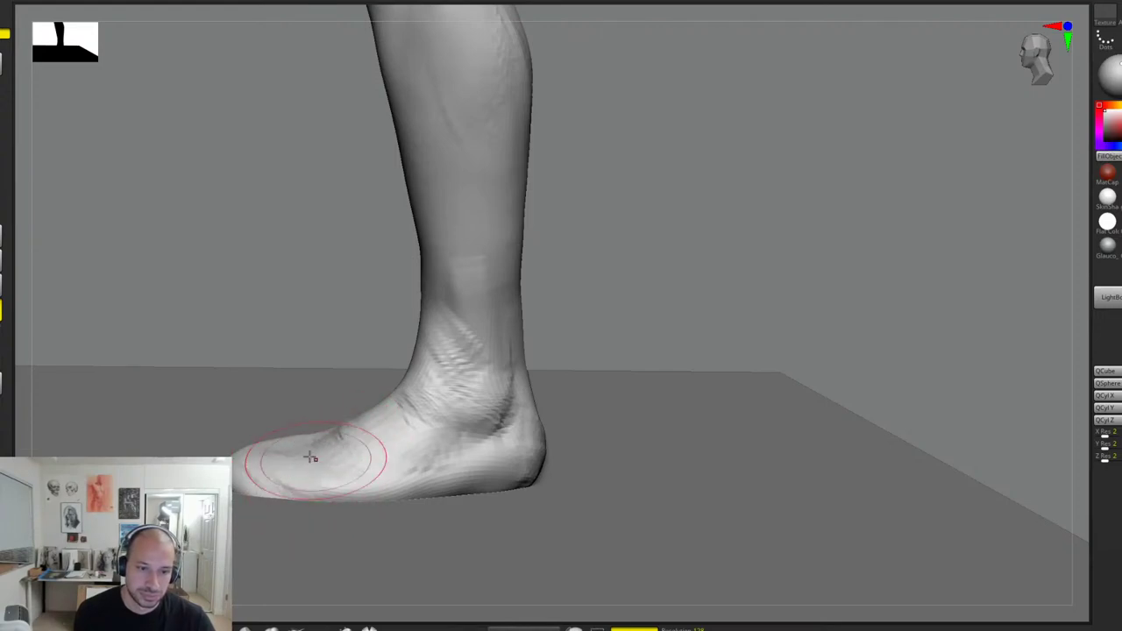
pyautogui.moveTo(368, 445); pyautogui.dragTo(361, 447)
pyautogui.moveTo(619, 330); pyautogui.dragTo(479, 448)
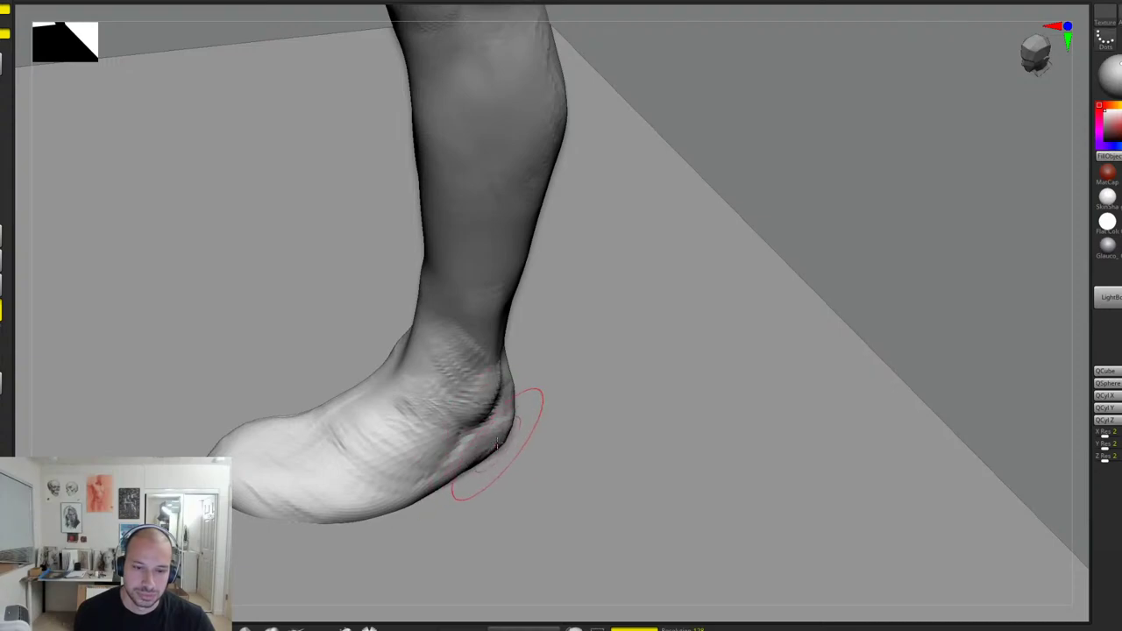
pyautogui.moveTo(760, 271)
pyautogui.mouseDown()
pyautogui.moveTo(807, 246)
pyautogui.moveTo(784, 158)
pyautogui.moveTo(780, 267)
pyautogui.moveTo(531, 251)
pyautogui.moveTo(593, 319)
pyautogui.moveTo(581, 273)
pyautogui.moveTo(590, 300)
pyautogui.moveTo(491, 443)
pyautogui.mouseUp()
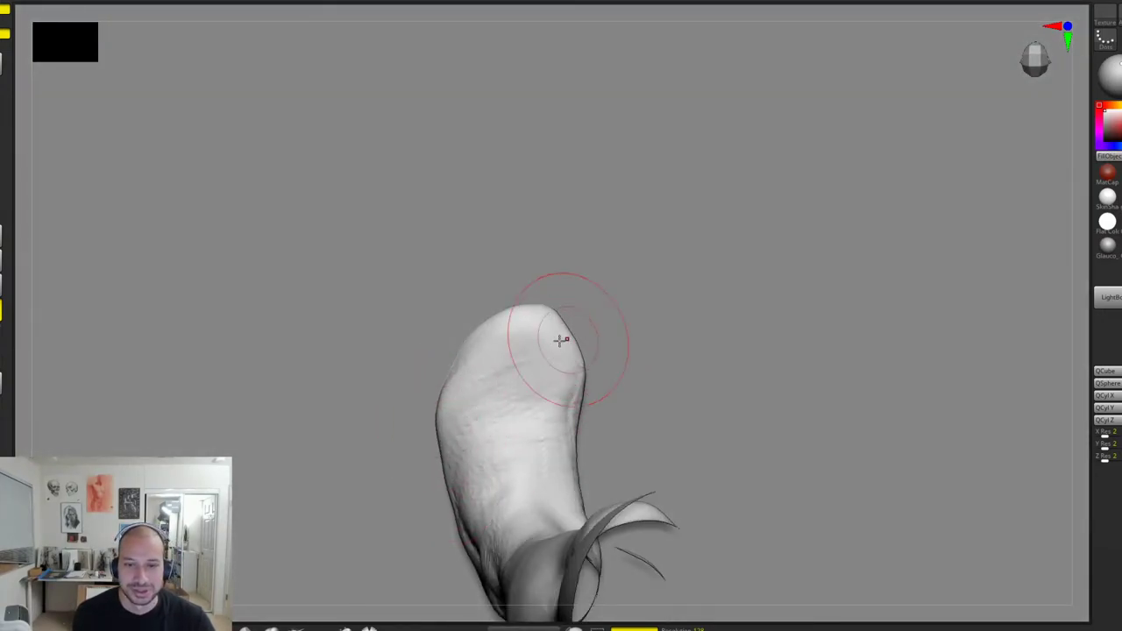
# Step: Make the leg the active subtool again and slim the forefoot's edges as seen from above
pyautogui.keyDown('alt'); pyautogui.rightClick(476, 311); pyautogui.keyUp('alt')
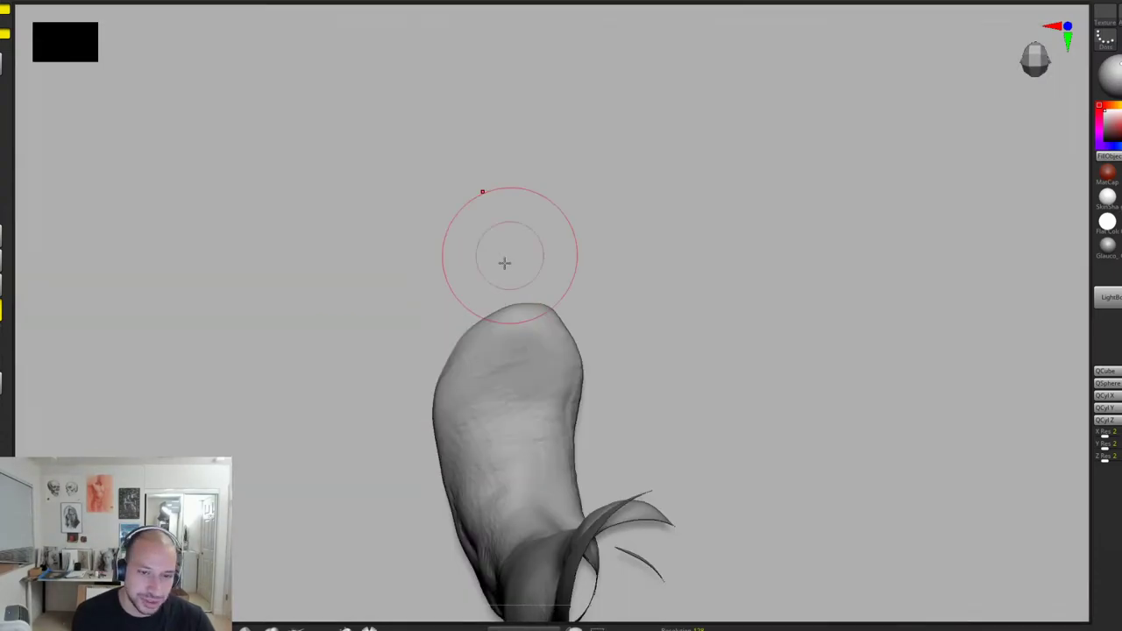
pyautogui.keyDown('ctrl'); pyautogui.moveTo(482, 333); pyautogui.dragTo(476, 258, button='right'); pyautogui.keyUp('ctrl')
pyautogui.keyDown('alt'); pyautogui.click(508, 373); pyautogui.keyUp('alt')
pyautogui.keyDown('ctrl'); pyautogui.moveTo(481, 311); pyautogui.dragTo(448, 362, button='right'); pyautogui.keyUp('ctrl')
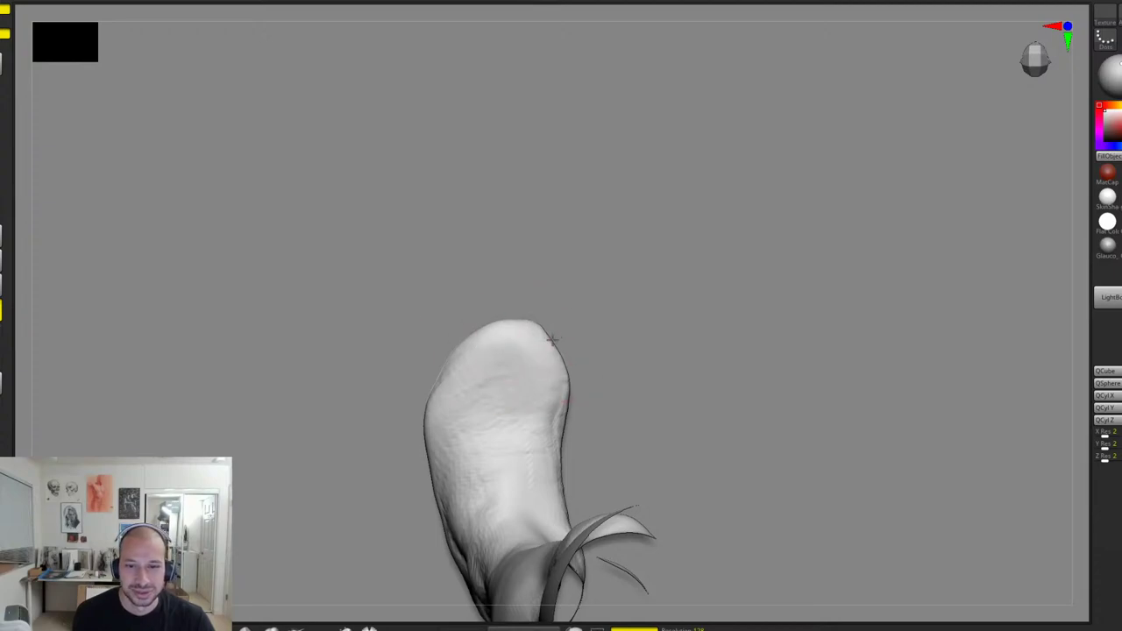
pyautogui.moveTo(566, 430)
pyautogui.mouseDown()
pyautogui.moveTo(563, 460)
pyautogui.moveTo(566, 401)
pyautogui.moveTo(558, 418)
pyautogui.moveTo(554, 351)
pyautogui.moveTo(538, 336)
pyautogui.mouseUp()
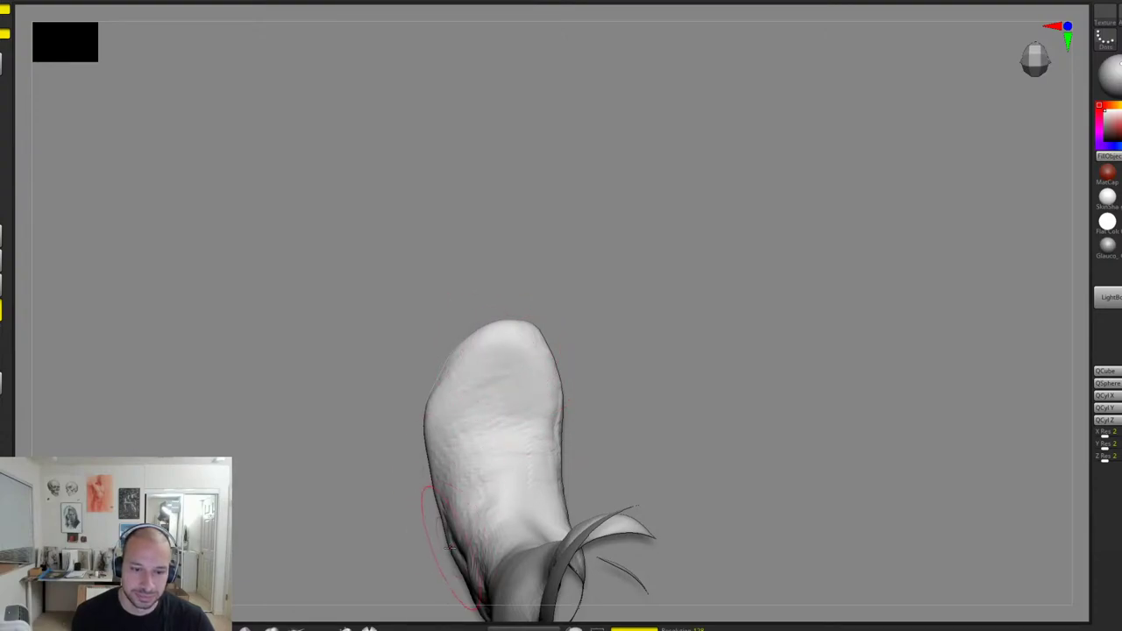
pyautogui.moveTo(445, 545)
pyautogui.mouseDown()
pyautogui.moveTo(415, 436)
pyautogui.moveTo(417, 352)
pyautogui.mouseUp()
# Step: Add a tendon form on the lower back of the thigh, then smooth it down into the knee and calf
pyautogui.moveTo(692, 353)
pyautogui.mouseDown()
pyautogui.moveTo(820, 300)
pyautogui.moveTo(784, 326)
pyautogui.moveTo(754, 386)
pyautogui.moveTo(734, 318)
pyautogui.moveTo(760, 338)
pyautogui.moveTo(657, 329)
pyautogui.mouseUp()
pyautogui.moveTo(431, 363)
pyautogui.mouseDown()
pyautogui.moveTo(441, 324)
pyautogui.moveTo(449, 386)
pyautogui.moveTo(419, 333)
pyautogui.moveTo(435, 267)
pyautogui.mouseUp()
pyautogui.moveTo(529, 243); pyautogui.dragTo(570, 243)
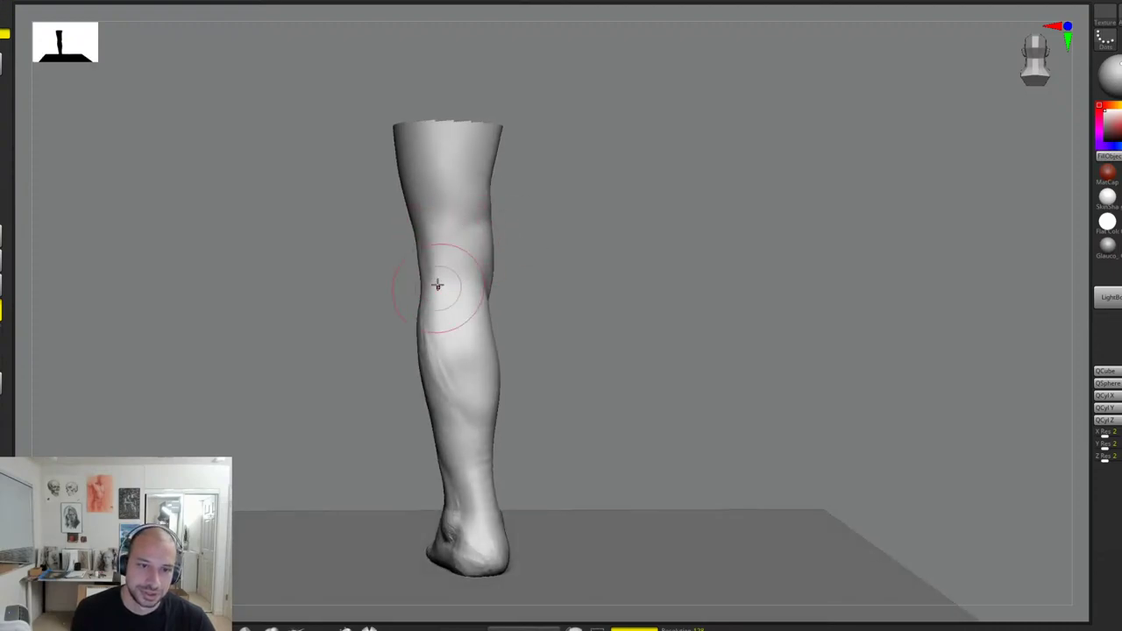
pyautogui.moveTo(438, 285)
pyautogui.mouseDown()
pyautogui.moveTo(426, 195)
pyautogui.moveTo(417, 235)
pyautogui.mouseUp()
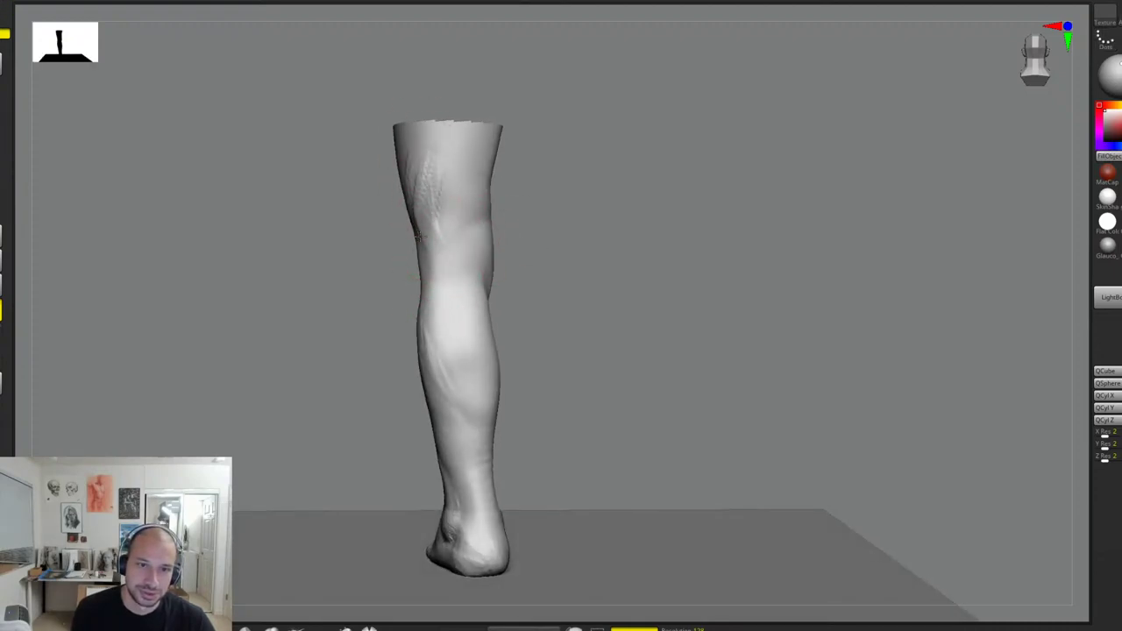
pyautogui.moveTo(419, 185)
pyautogui.keyDown('shift'); pyautogui.mouseDown()
pyautogui.moveTo(441, 234)
pyautogui.moveTo(441, 351)
pyautogui.moveTo(465, 445)
pyautogui.mouseUp(); pyautogui.keyUp('shift')
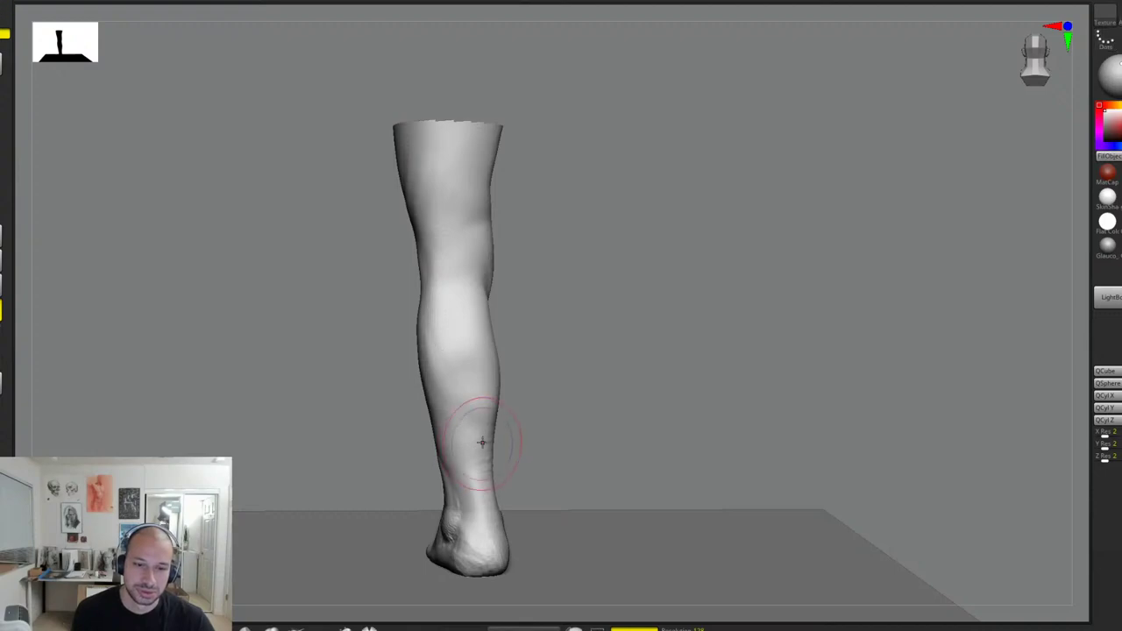
# Step: Refine the lower calf and Achilles area from behind, and soften the calf muscle up to the back of the knee
pyautogui.moveTo(483, 438); pyautogui.dragTo(471, 453, button='right')
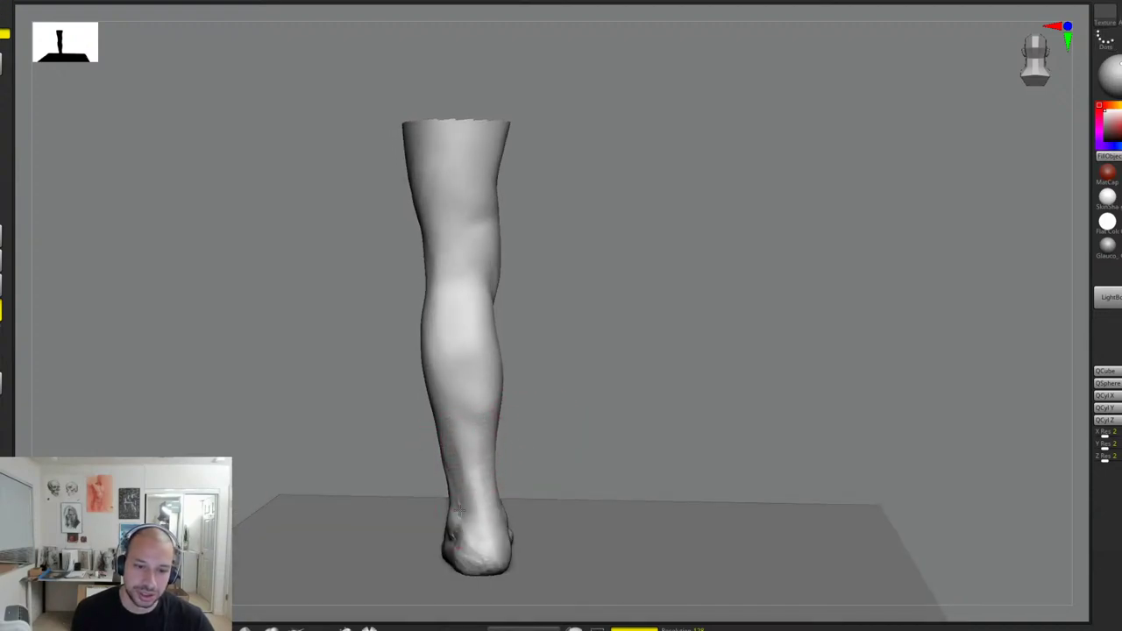
pyautogui.moveTo(468, 513)
pyautogui.mouseDown()
pyautogui.moveTo(459, 531)
pyautogui.moveTo(476, 476)
pyautogui.moveTo(453, 426)
pyautogui.moveTo(442, 463)
pyautogui.moveTo(453, 467)
pyautogui.mouseUp()
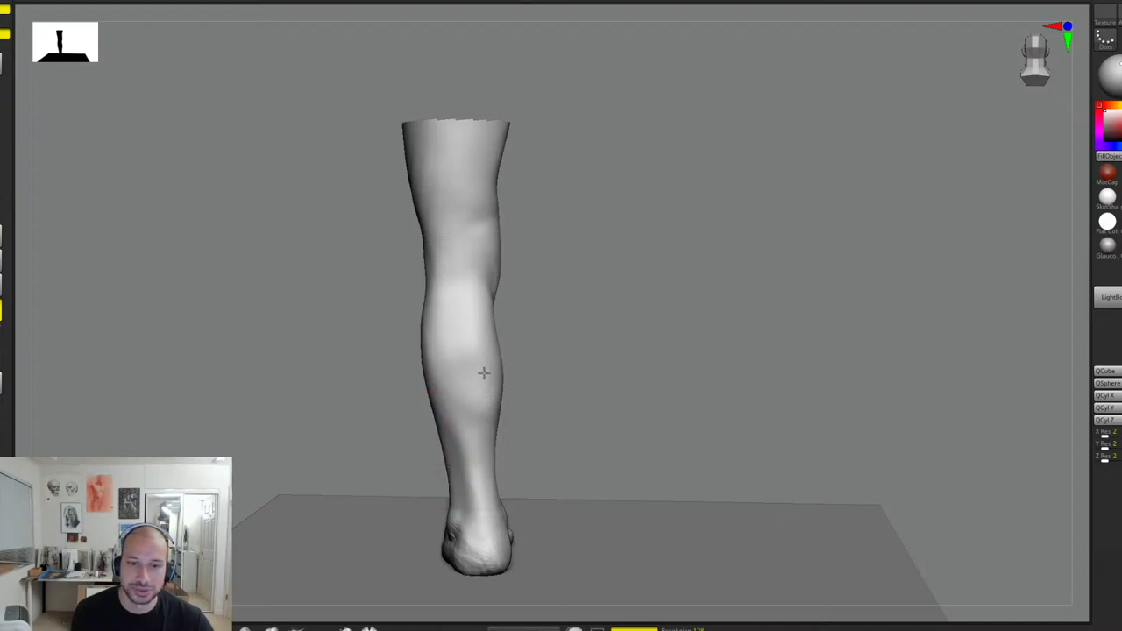
pyautogui.moveTo(530, 429); pyautogui.dragTo(471, 419, button='right')
pyautogui.moveTo(465, 387)
pyautogui.mouseDown()
pyautogui.moveTo(475, 368)
pyautogui.moveTo(483, 379)
pyautogui.mouseUp()
pyautogui.moveTo(463, 302)
pyautogui.mouseDown()
pyautogui.moveTo(453, 385)
pyautogui.moveTo(466, 308)
pyautogui.mouseUp()
pyautogui.moveTo(466, 307)
pyautogui.mouseDown(button='right')
pyautogui.moveTo(529, 371)
pyautogui.moveTo(527, 351)
pyautogui.mouseUp(button='right')
pyautogui.moveTo(555, 200)
pyautogui.mouseDown()
pyautogui.moveTo(514, 209)
pyautogui.moveTo(532, 224)
pyautogui.moveTo(552, 183)
pyautogui.moveTo(506, 203)
pyautogui.mouseUp()
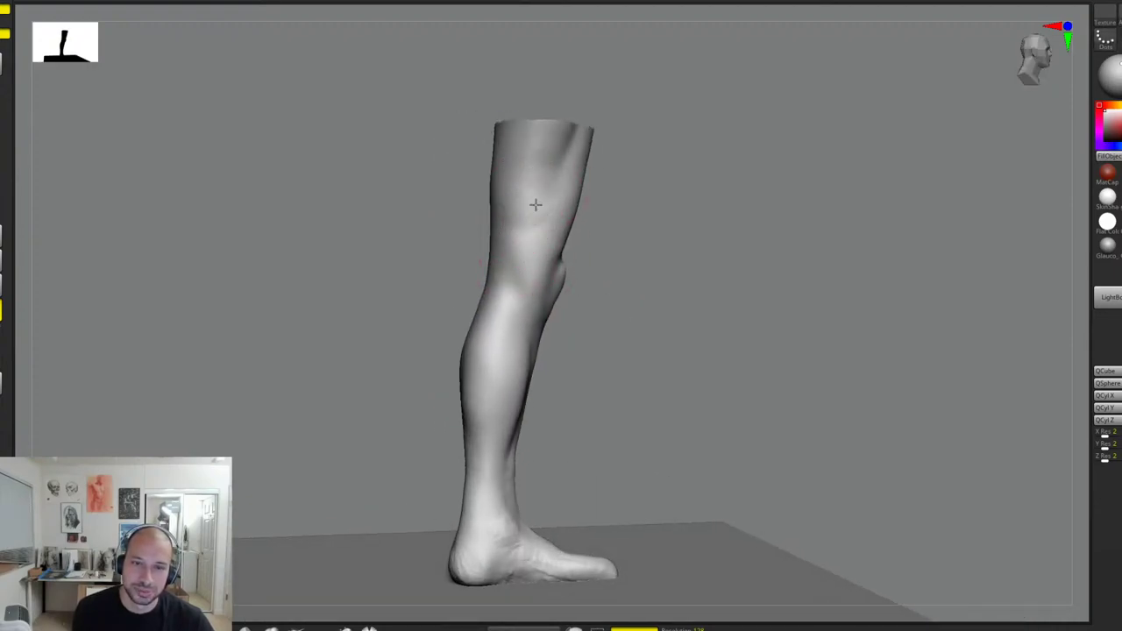
# Step: Check the leg's silhouette and proportions from the front against the ground slab
pyautogui.moveTo(535, 204); pyautogui.dragTo(727, 271, button='right')
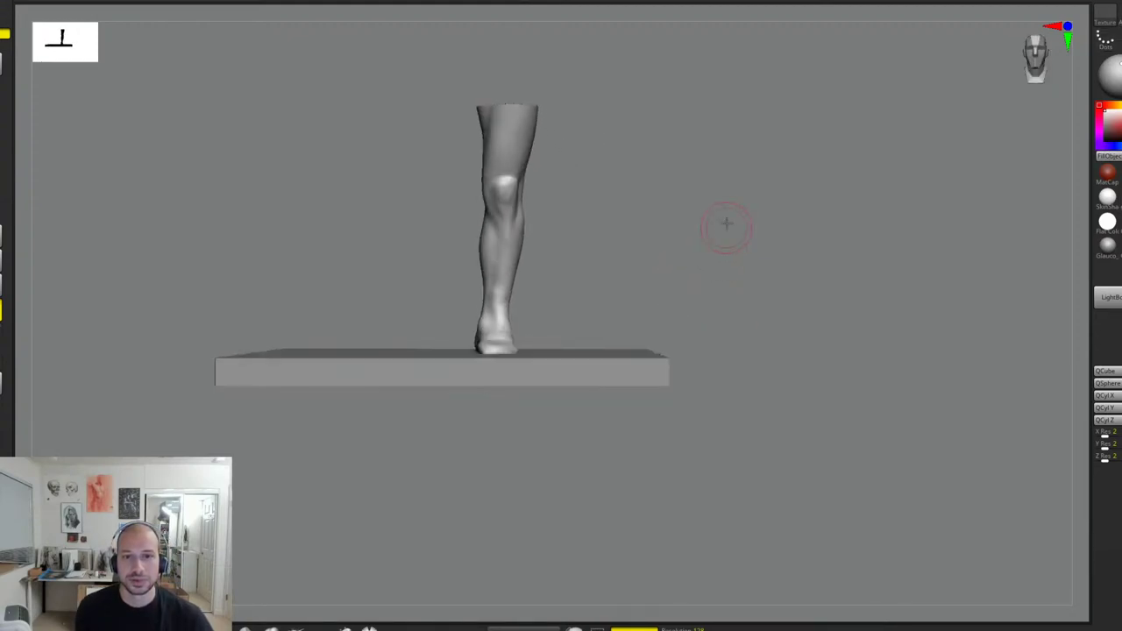
pyautogui.moveTo(726, 225); pyautogui.dragTo(692, 339, button='right')
pyautogui.moveTo(596, 393); pyautogui.dragTo(643, 372, button='right')
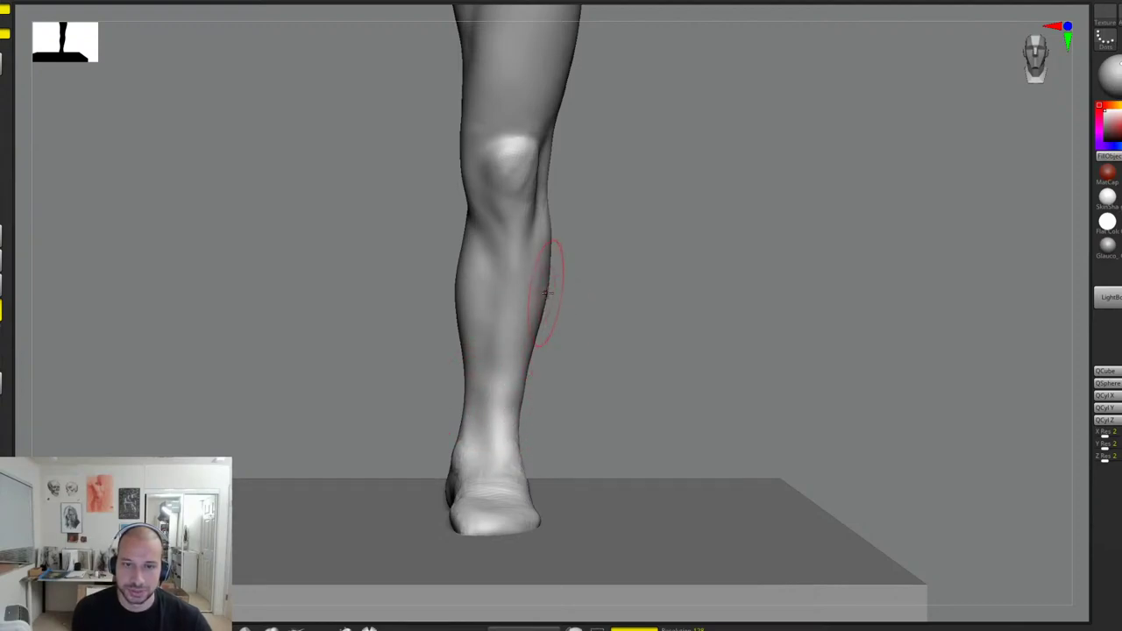
# Step: Refine the contours of the lower leg, from the calf down to the ankle, in front and side views
pyautogui.moveTo(546, 293)
pyautogui.mouseDown(button='right')
pyautogui.moveTo(567, 288)
pyautogui.moveTo(593, 334)
pyautogui.moveTo(520, 399)
pyautogui.moveTo(614, 328)
pyautogui.moveTo(548, 398)
pyautogui.moveTo(565, 404)
pyautogui.mouseUp(button='right')
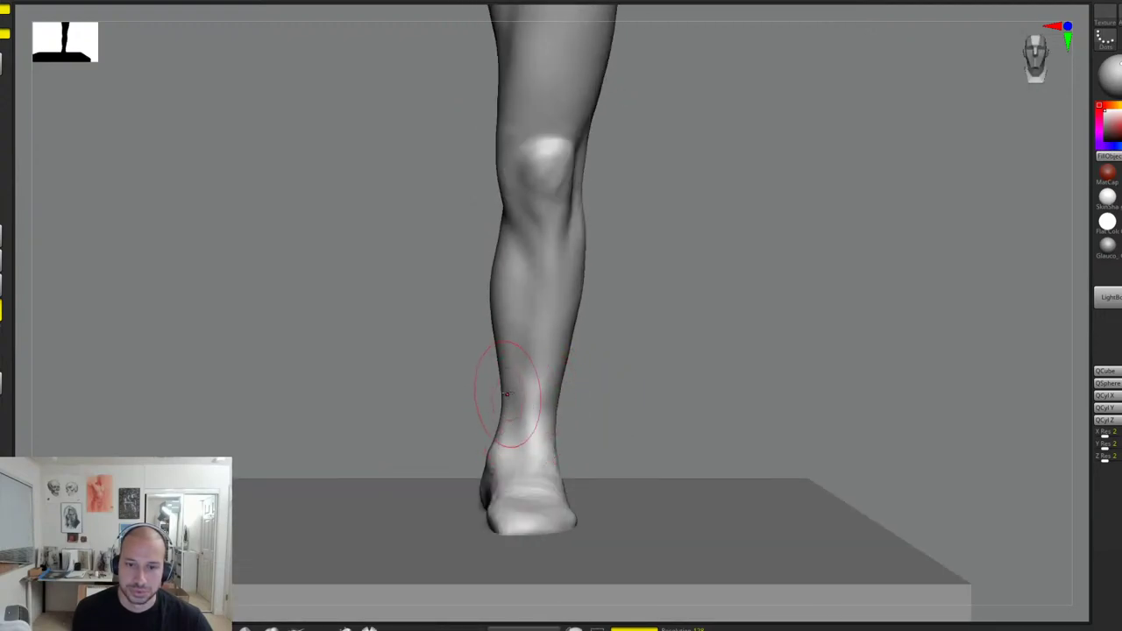
pyautogui.moveTo(638, 356); pyautogui.dragTo(617, 340)
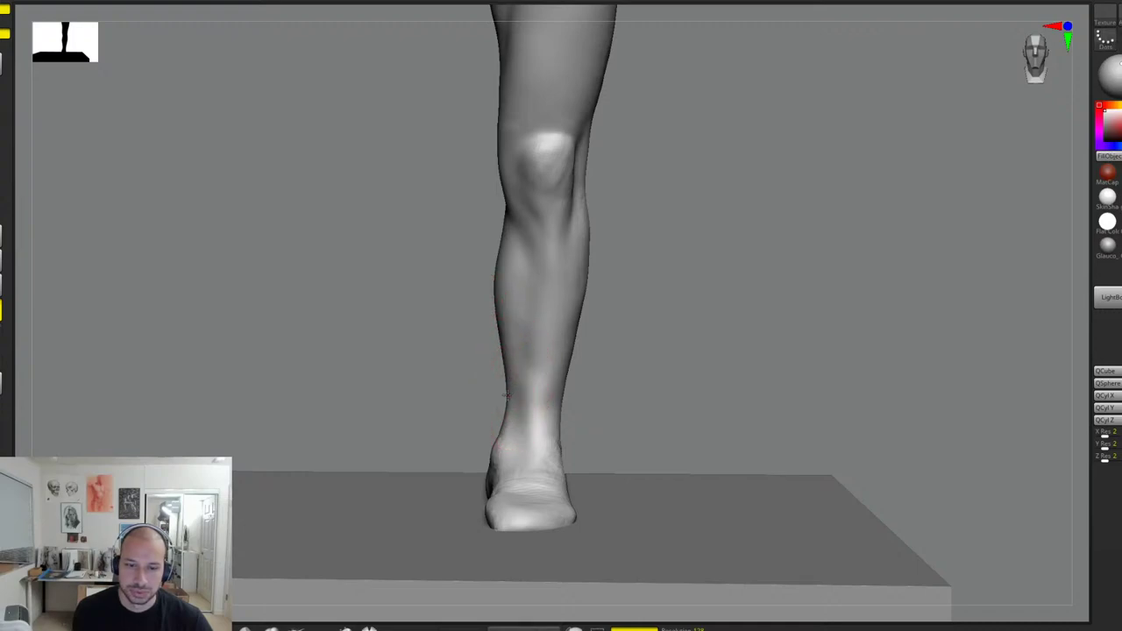
pyautogui.moveTo(668, 345); pyautogui.dragTo(669, 345, button='right')
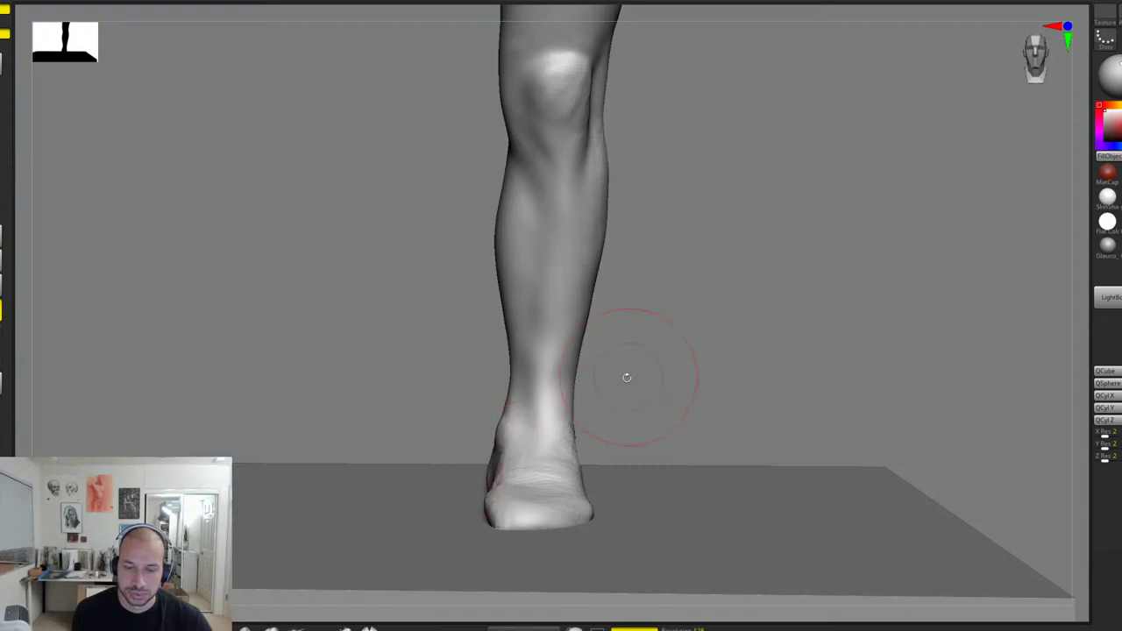
pyautogui.moveTo(627, 378); pyautogui.dragTo(491, 428, button='right')
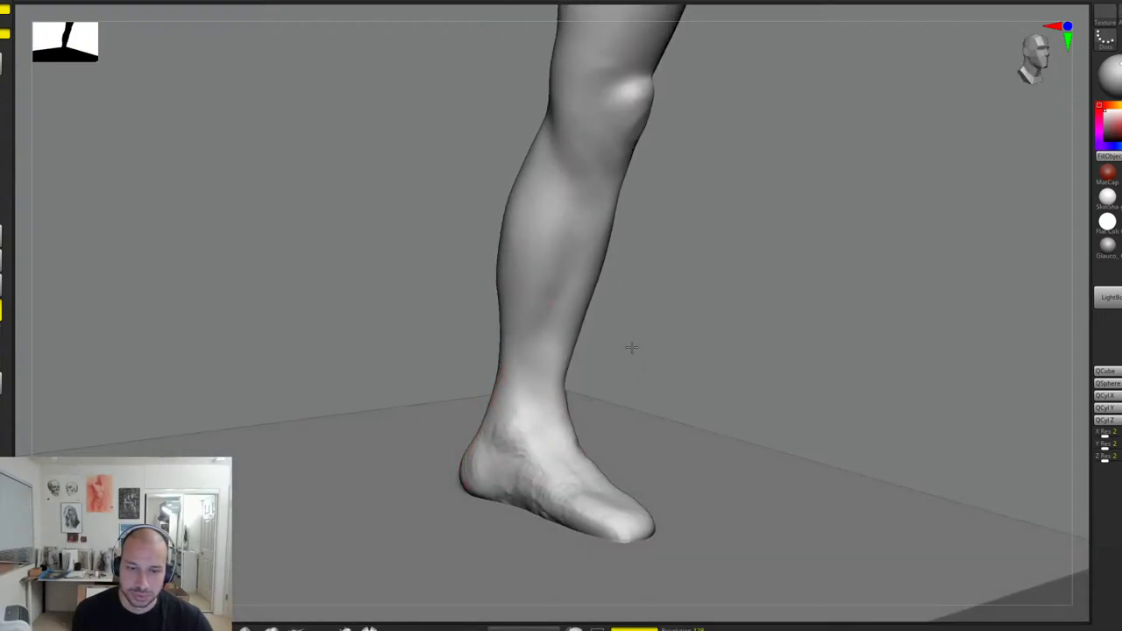
pyautogui.moveTo(631, 348); pyautogui.dragTo(492, 375, button='right')
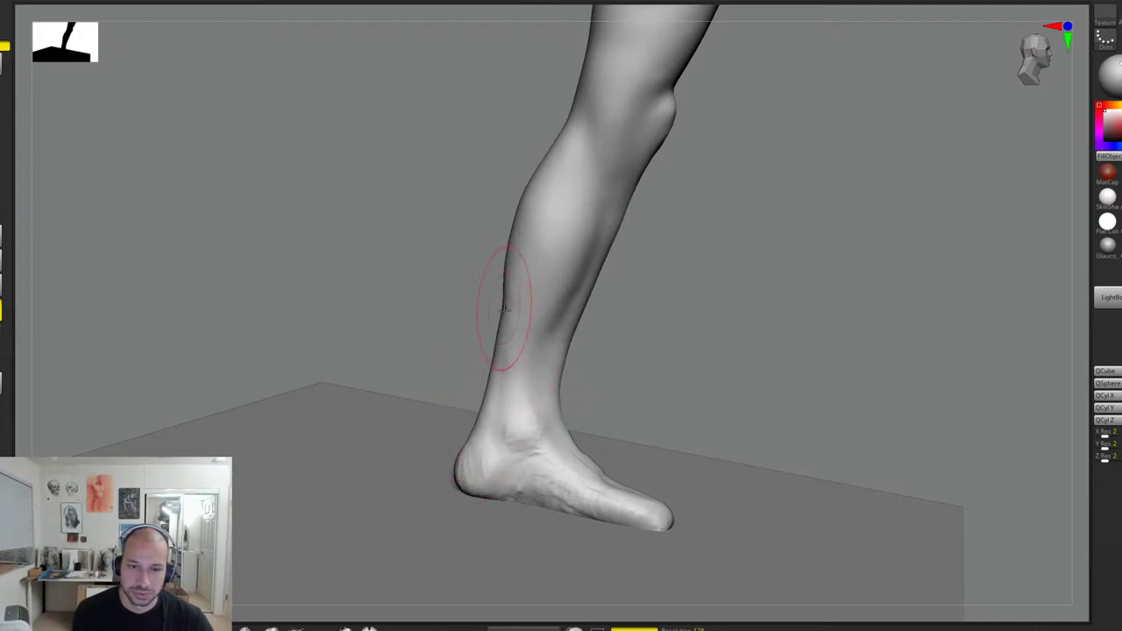
pyautogui.moveTo(494, 393); pyautogui.dragTo(657, 257, button='right')
# Step: Shape the back and side of the heel and smooth its surface
pyautogui.moveTo(480, 454); pyautogui.dragTo(500, 491)
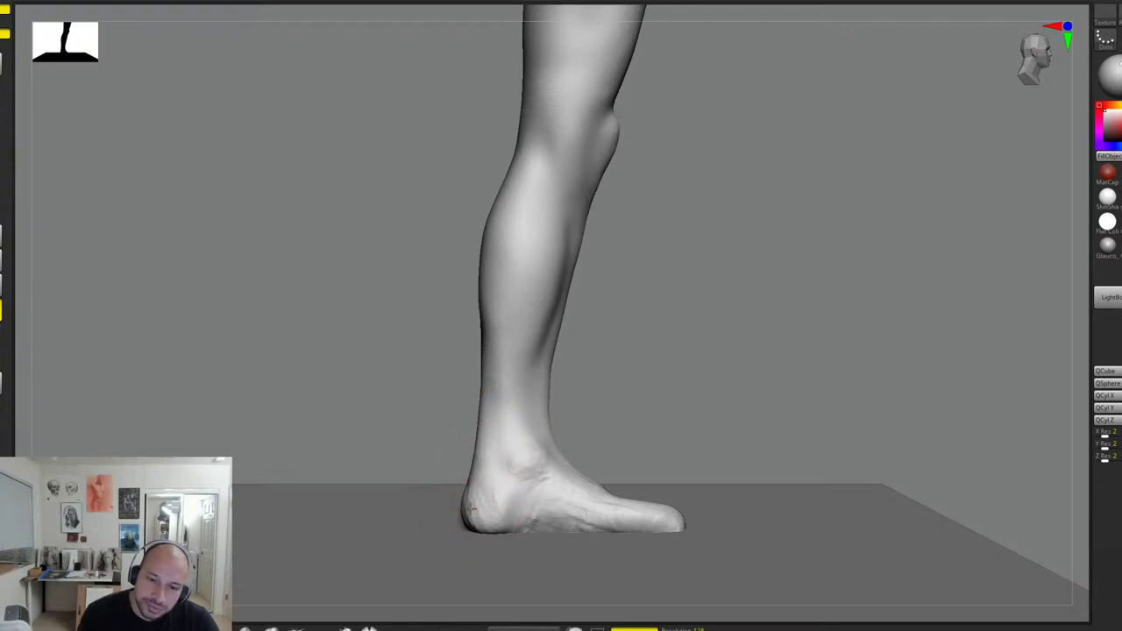
pyautogui.moveTo(624, 405)
pyautogui.mouseDown()
pyautogui.moveTo(728, 352)
pyautogui.moveTo(693, 358)
pyautogui.mouseUp()
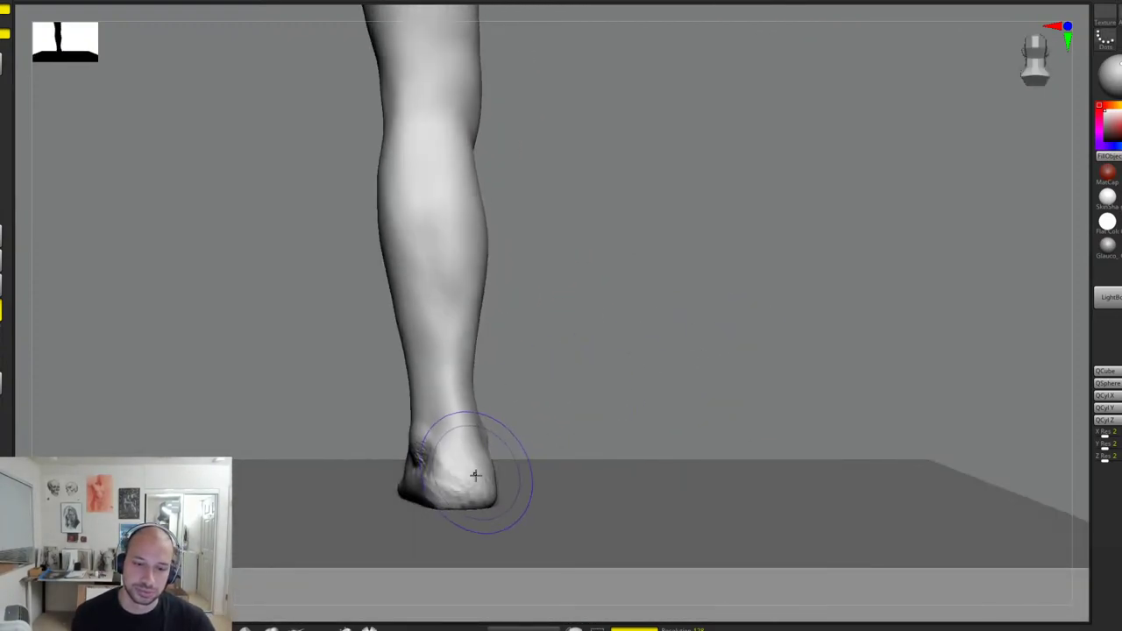
pyautogui.keyDown('shift'); pyautogui.moveTo(474, 473); pyautogui.dragTo(486, 488); pyautogui.keyUp('shift')
pyautogui.moveTo(570, 478); pyautogui.dragTo(540, 526)
pyautogui.moveTo(476, 489); pyautogui.dragTo(441, 482)
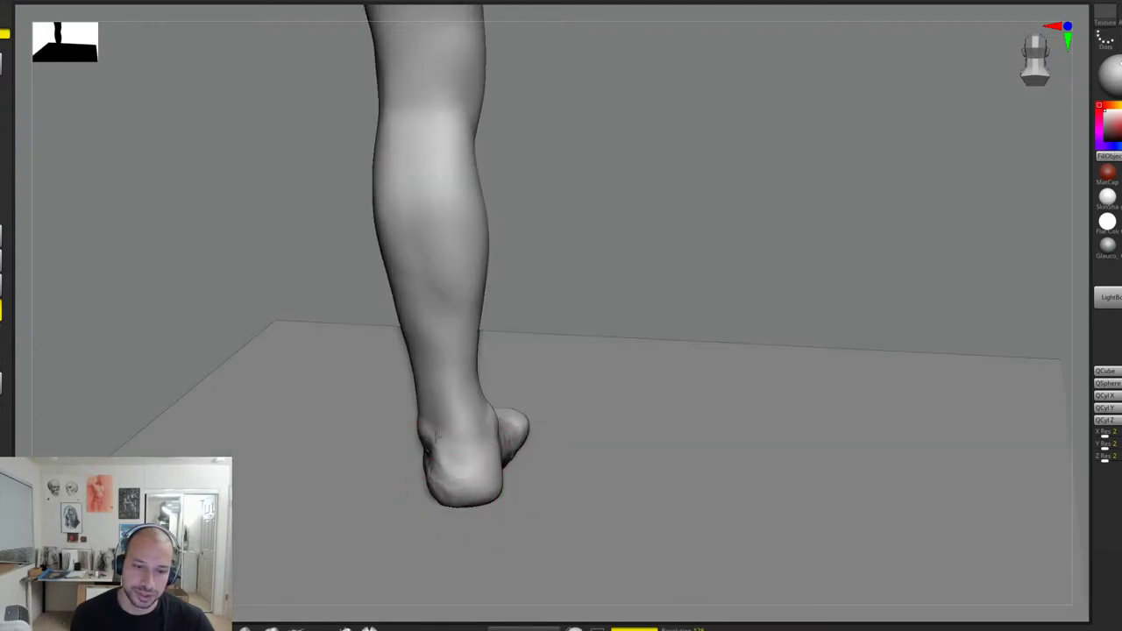
# Step: Fill the hollow on the side of the knee behind the kneecap and smooth it into the upper calf
pyautogui.moveTo(494, 351)
pyautogui.mouseDown()
pyautogui.moveTo(626, 269)
pyautogui.moveTo(526, 339)
pyautogui.moveTo(452, 351)
pyautogui.mouseUp()
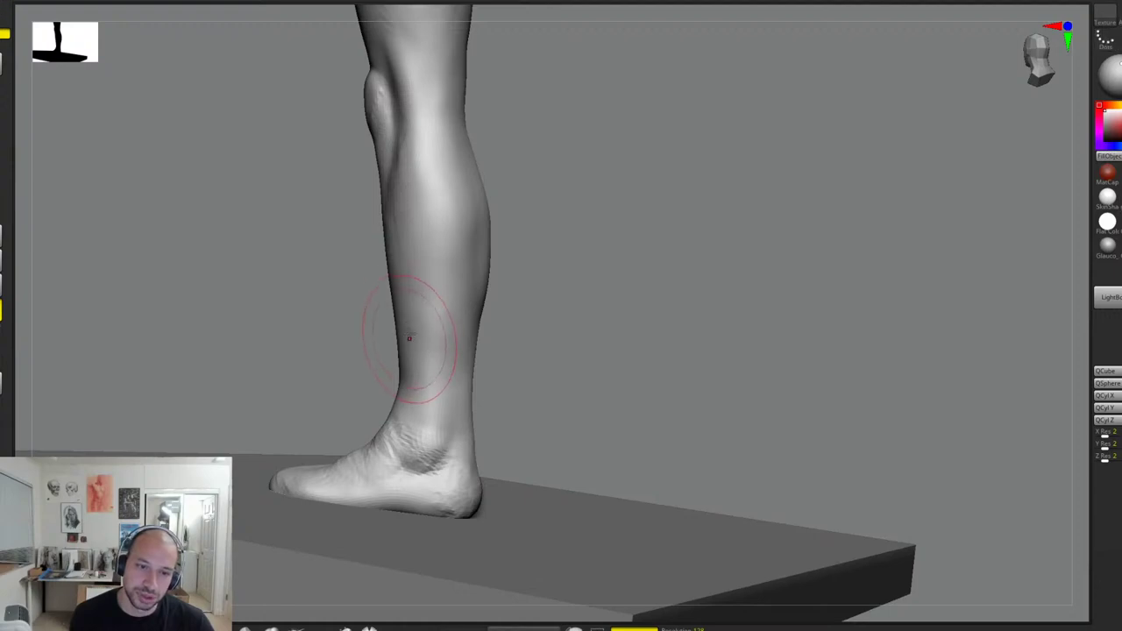
pyautogui.keyDown('alt'); pyautogui.moveTo(520, 250); pyautogui.dragTo(529, 280); pyautogui.keyUp('alt')
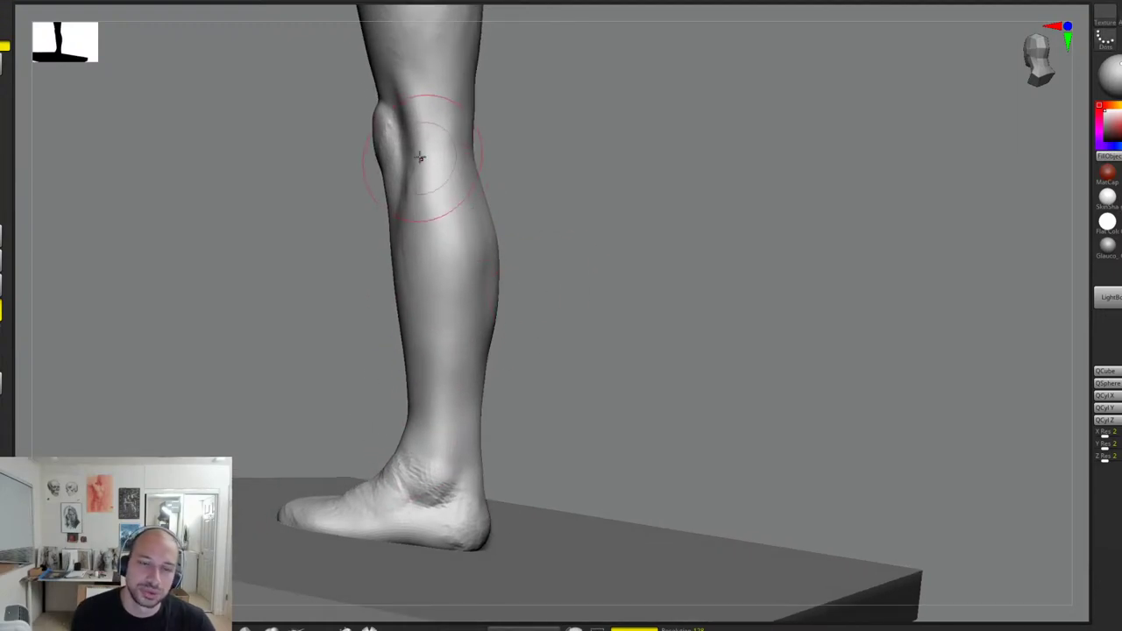
pyautogui.moveTo(546, 100); pyautogui.dragTo(448, 191)
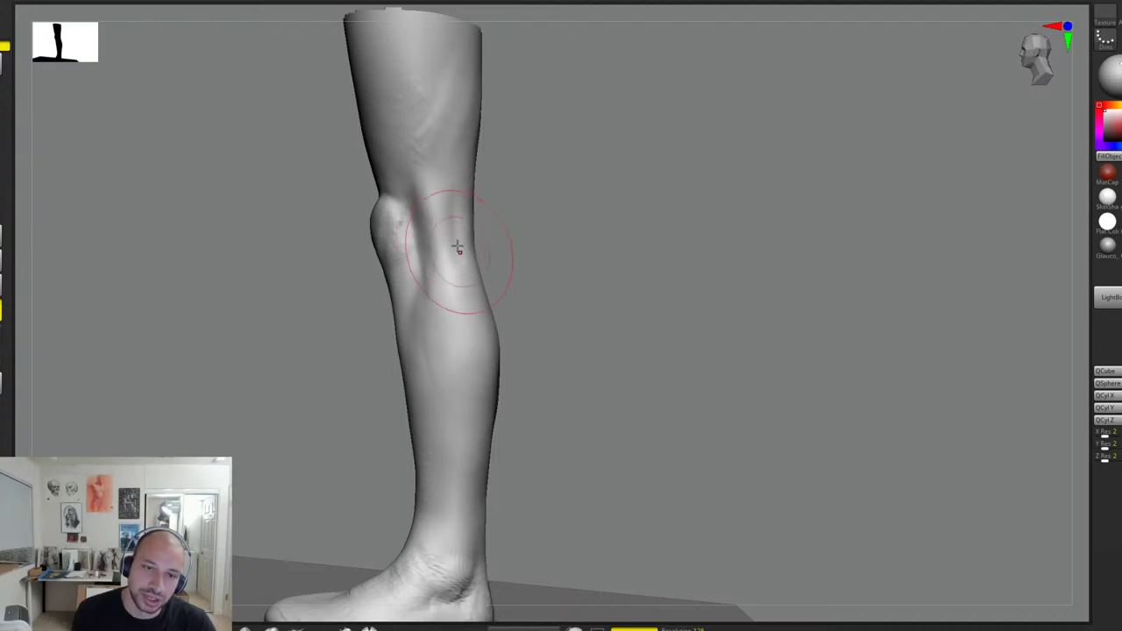
pyautogui.moveTo(537, 193); pyautogui.dragTo(574, 196)
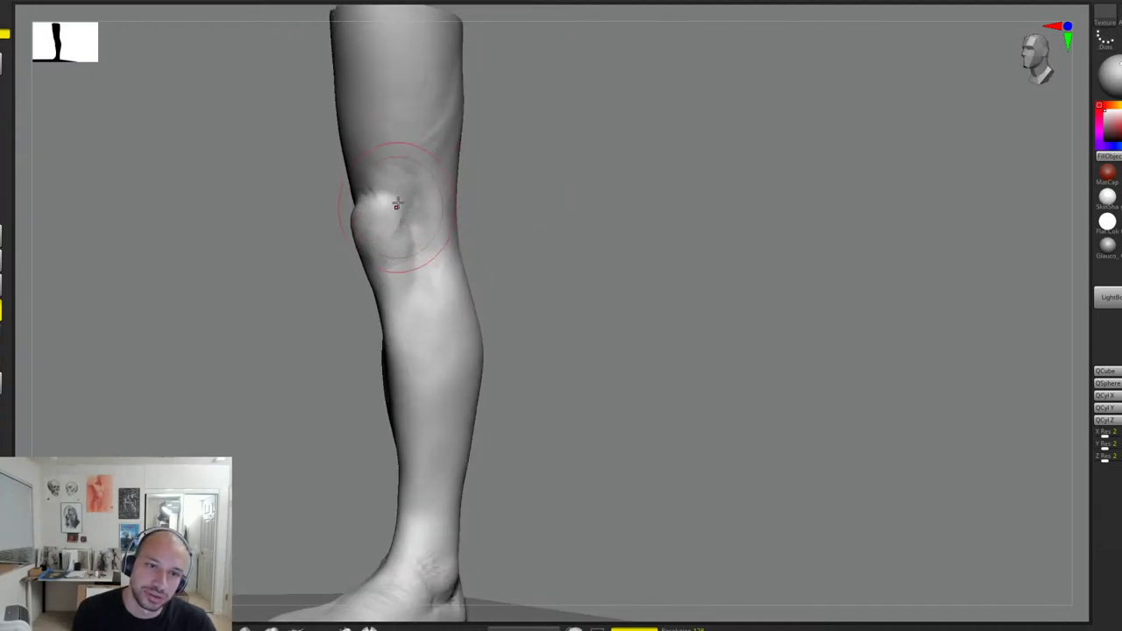
pyautogui.moveTo(496, 211); pyautogui.dragTo(454, 216)
pyautogui.moveTo(397, 177)
pyautogui.mouseDown()
pyautogui.moveTo(424, 218)
pyautogui.moveTo(430, 269)
pyautogui.mouseUp()
pyautogui.moveTo(414, 179); pyautogui.dragTo(436, 263)
pyautogui.keyDown('shift'); pyautogui.moveTo(423, 175); pyautogui.dragTo(444, 263); pyautogui.keyUp('shift')
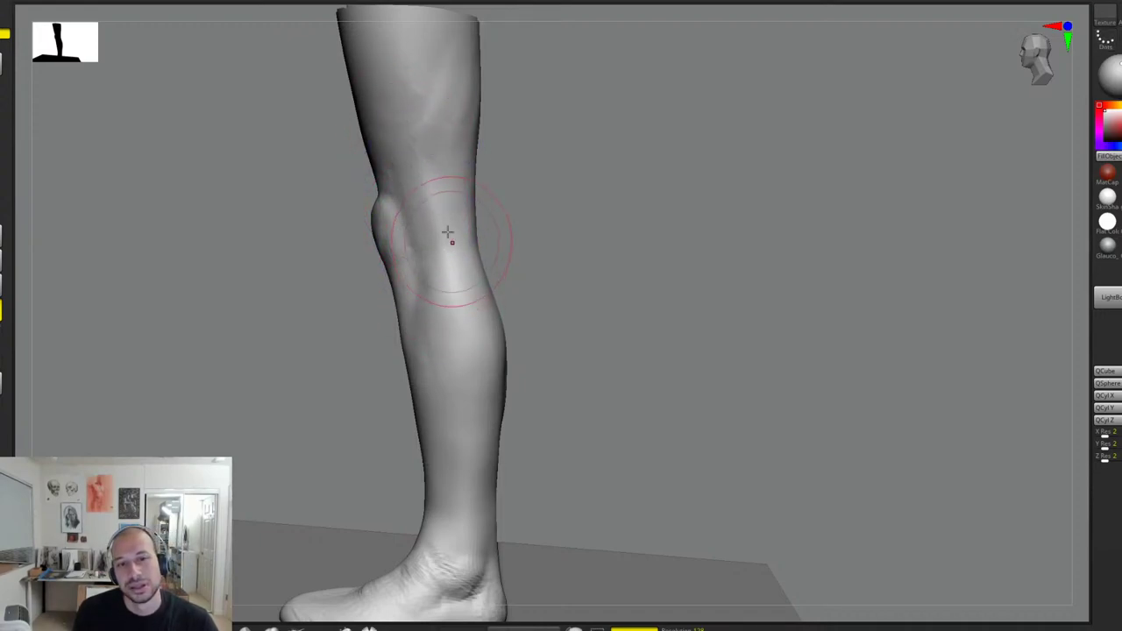
# Step: Reshape the side edge of the kneecap and the tendon area just below it
pyautogui.moveTo(519, 255); pyautogui.dragTo(558, 247)
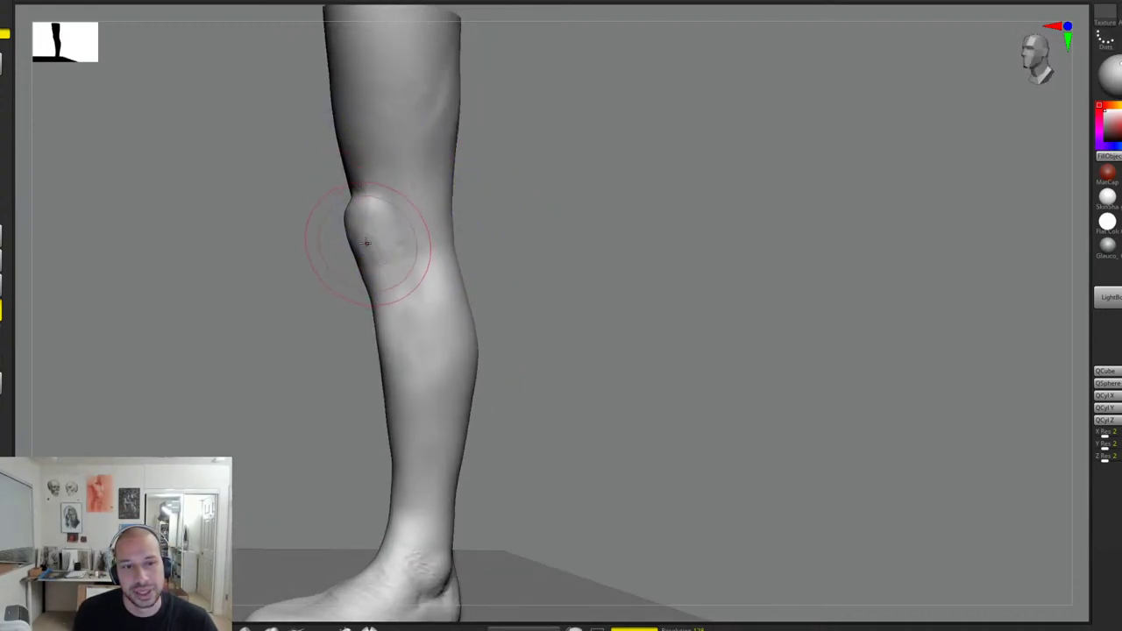
pyautogui.moveTo(366, 243); pyautogui.dragTo(377, 264)
pyautogui.moveTo(522, 230); pyautogui.dragTo(475, 231)
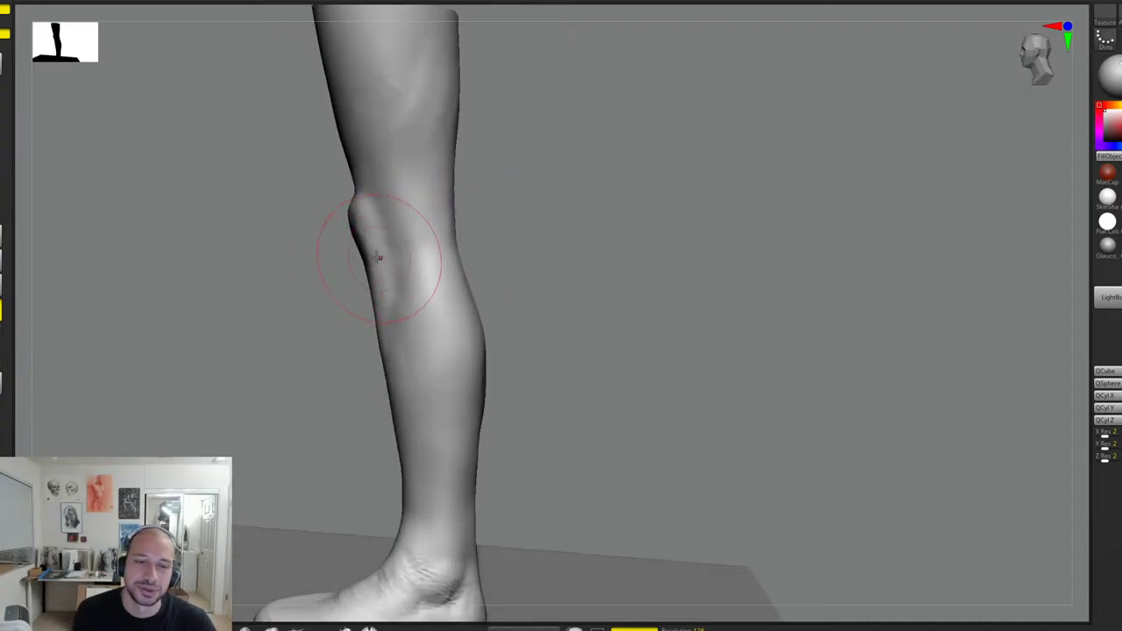
pyautogui.moveTo(343, 261); pyautogui.dragTo(396, 253)
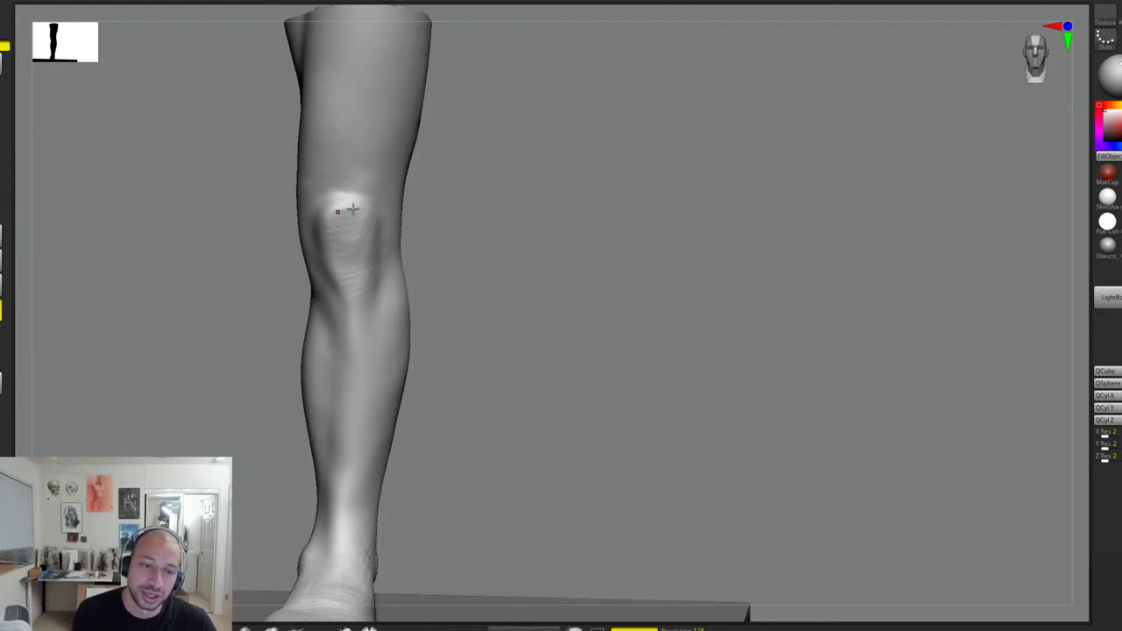
# Step: Broaden and flatten the front plane of the kneecap with short sculpting strokes
pyautogui.moveTo(515, 211); pyautogui.dragTo(429, 223)
pyautogui.moveTo(329, 224); pyautogui.dragTo(347, 245)
pyautogui.moveTo(452, 220); pyautogui.dragTo(416, 224)
pyautogui.moveTo(319, 241); pyautogui.dragTo(359, 238)
pyautogui.moveTo(428, 224)
pyautogui.mouseDown()
pyautogui.moveTo(311, 245)
pyautogui.moveTo(369, 259)
pyautogui.mouseUp()
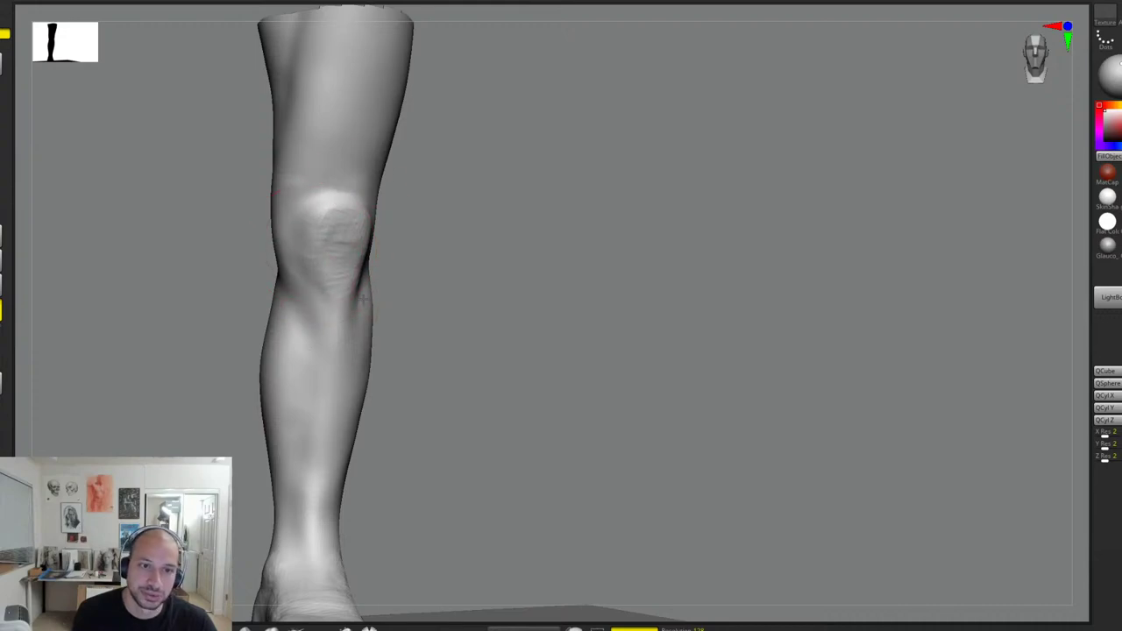
pyautogui.moveTo(447, 278)
pyautogui.mouseDown()
pyautogui.moveTo(405, 272)
pyautogui.moveTo(388, 326)
pyautogui.mouseUp()
# Step: Carve furrows on the side of the knee behind the kneecap, running up into the lower thigh
pyautogui.moveTo(589, 274)
pyautogui.mouseDown()
pyautogui.moveTo(539, 271)
pyautogui.moveTo(546, 241)
pyautogui.mouseUp()
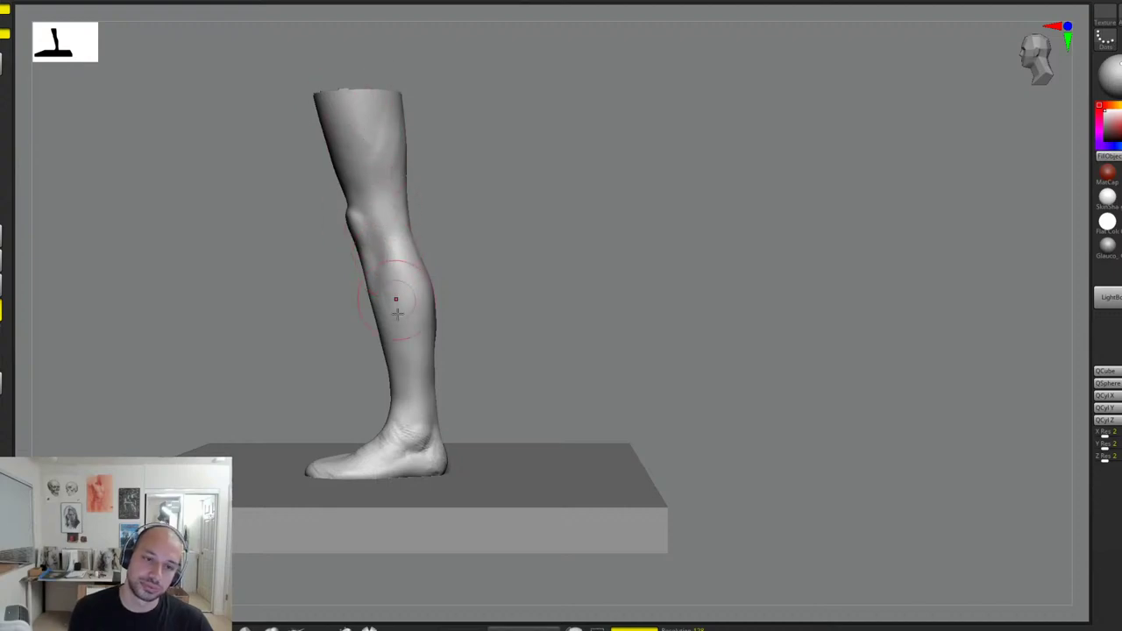
pyautogui.keyDown('alt'); pyautogui.moveTo(477, 300); pyautogui.dragTo(461, 268); pyautogui.keyUp('alt')
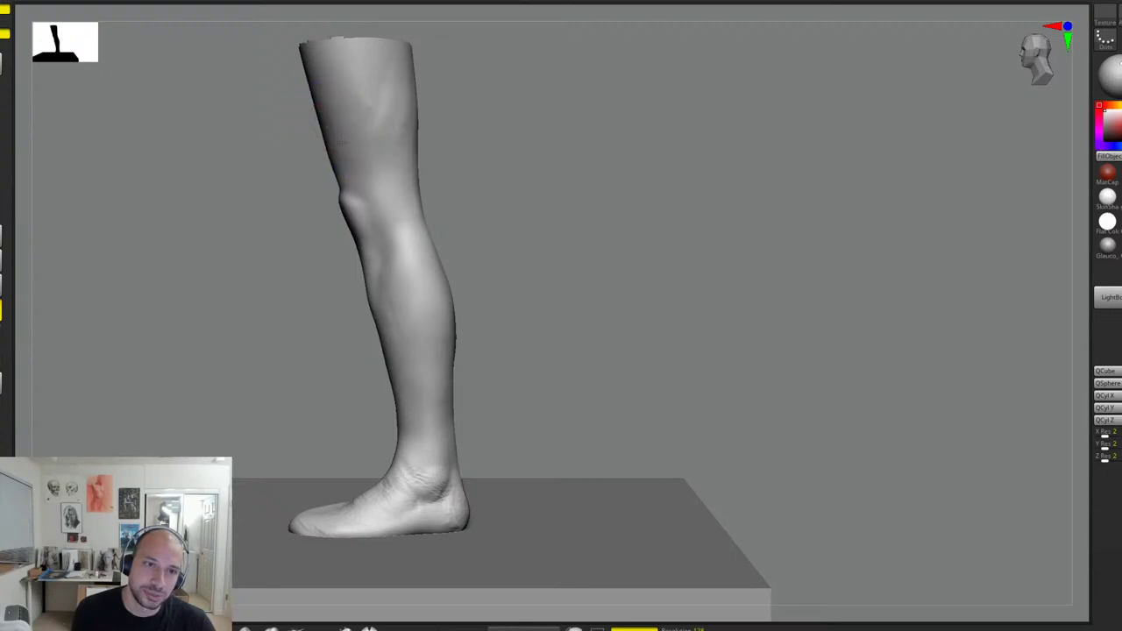
pyautogui.moveTo(526, 227); pyautogui.dragTo(585, 261)
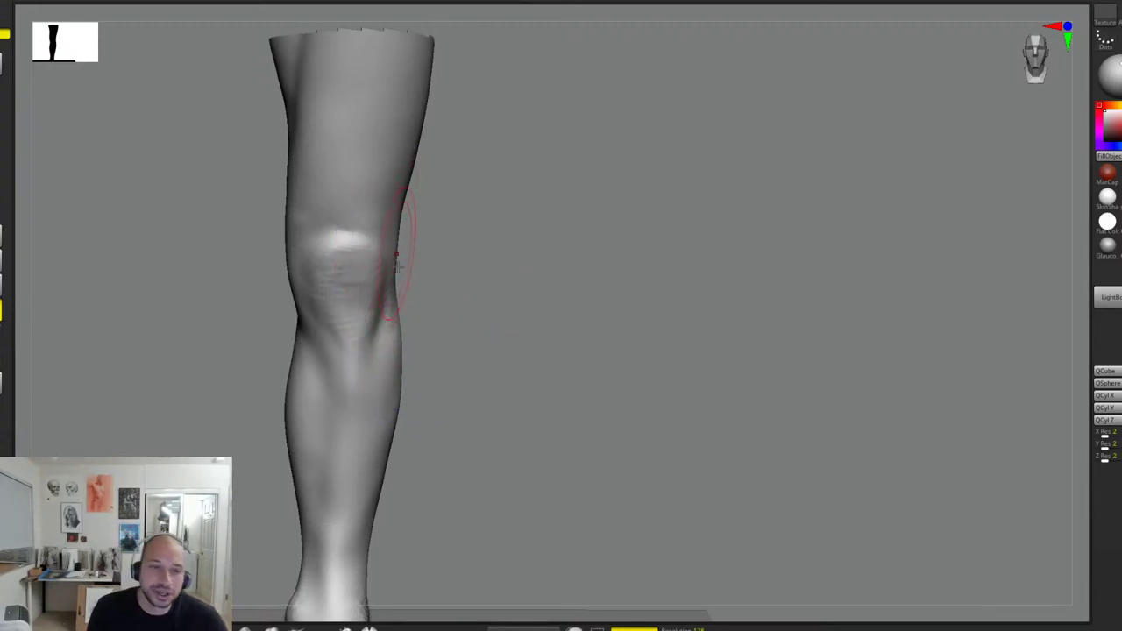
pyautogui.moveTo(526, 303)
pyautogui.mouseDown()
pyautogui.moveTo(435, 312)
pyautogui.moveTo(447, 297)
pyautogui.mouseUp()
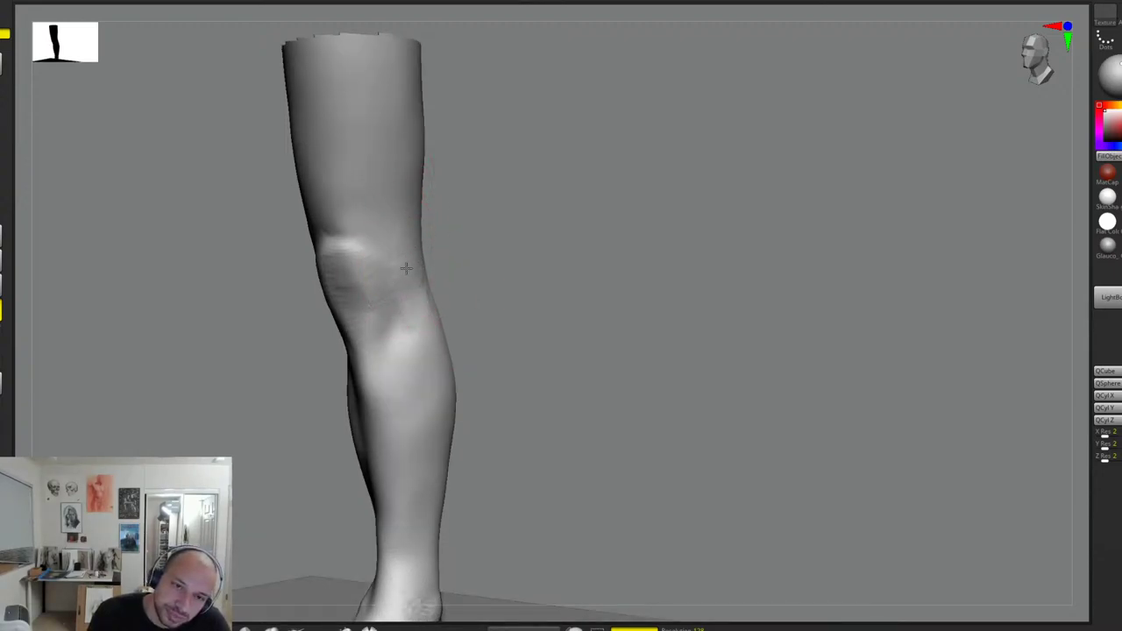
pyautogui.moveTo(416, 265); pyautogui.dragTo(411, 277)
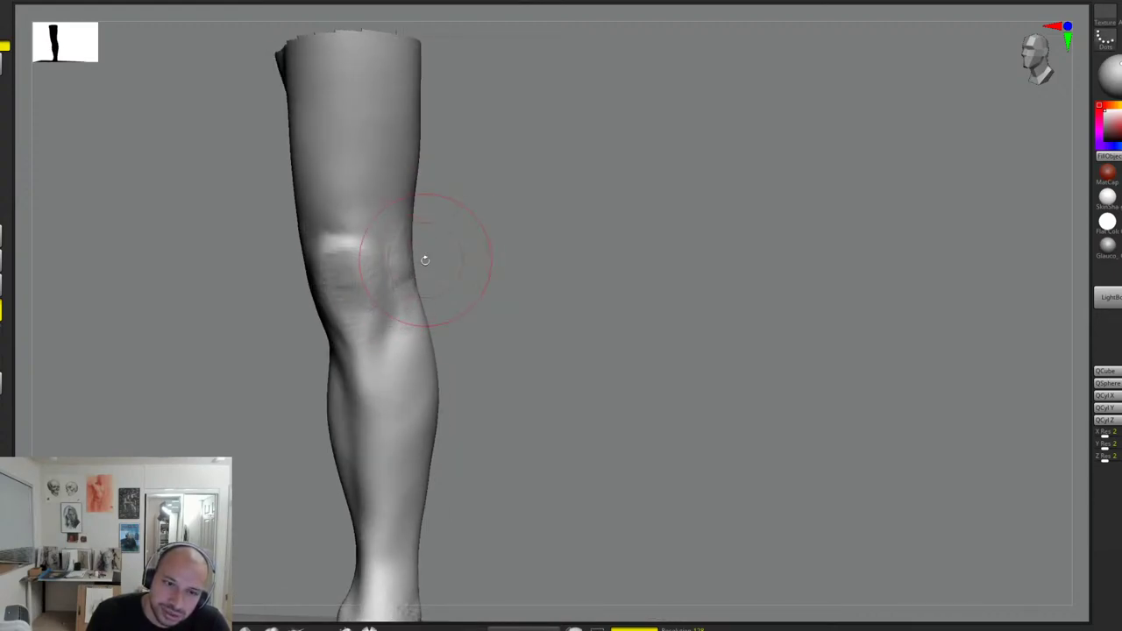
pyautogui.moveTo(425, 260); pyautogui.dragTo(374, 237)
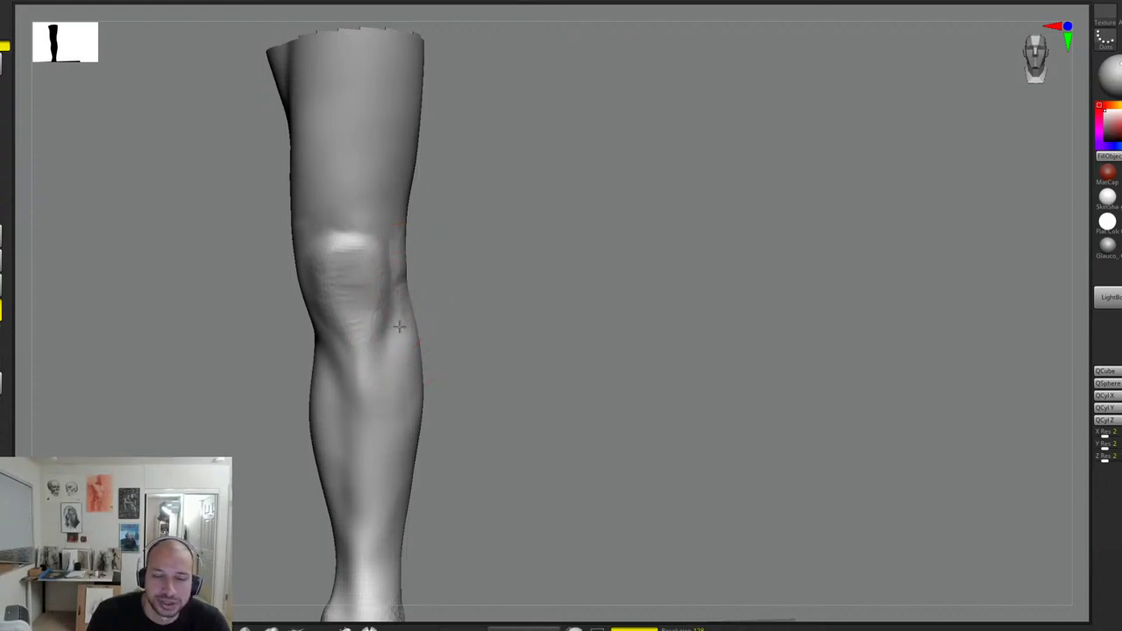
pyautogui.moveTo(481, 316)
pyautogui.mouseDown()
pyautogui.moveTo(465, 255)
pyautogui.moveTo(433, 230)
pyautogui.moveTo(481, 253)
pyautogui.moveTo(461, 333)
pyautogui.moveTo(427, 224)
pyautogui.mouseUp()
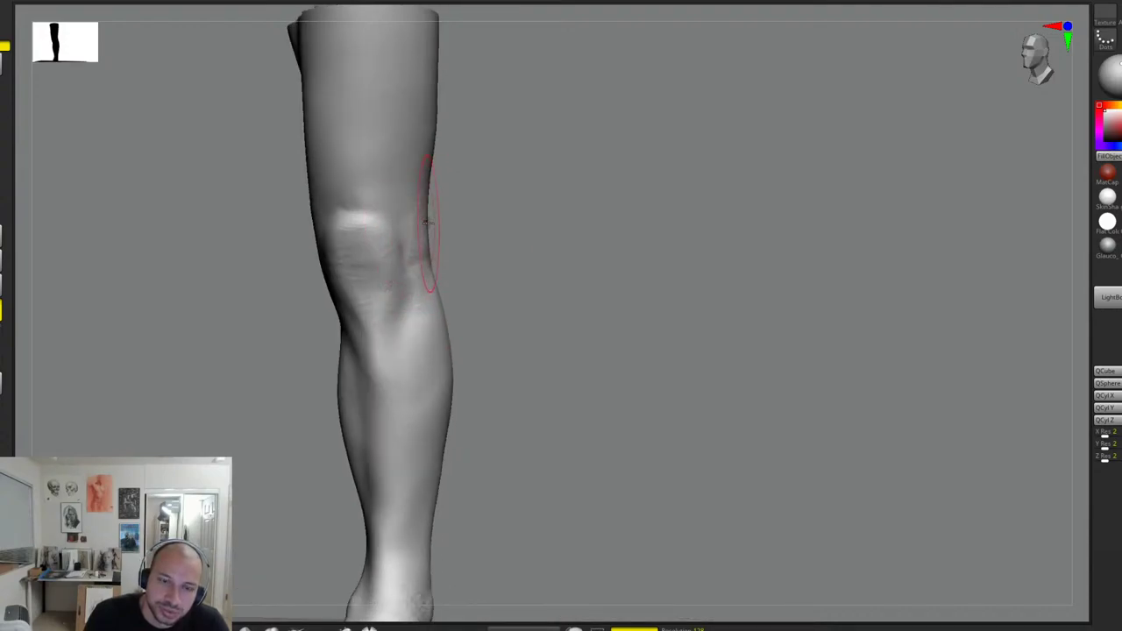
pyautogui.moveTo(421, 267); pyautogui.dragTo(409, 143)
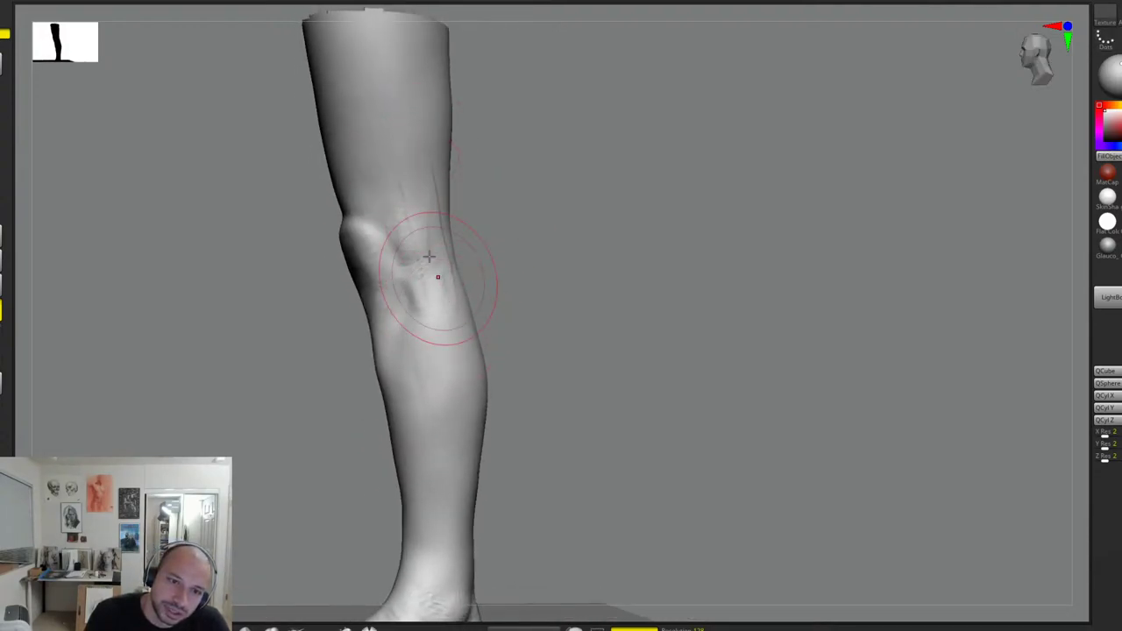
# Step: Soften the carved furrows on the side of the knee with the Smooth brush
pyautogui.moveTo(502, 297); pyautogui.dragTo(449, 257)
pyautogui.moveTo(481, 314); pyautogui.dragTo(511, 303)
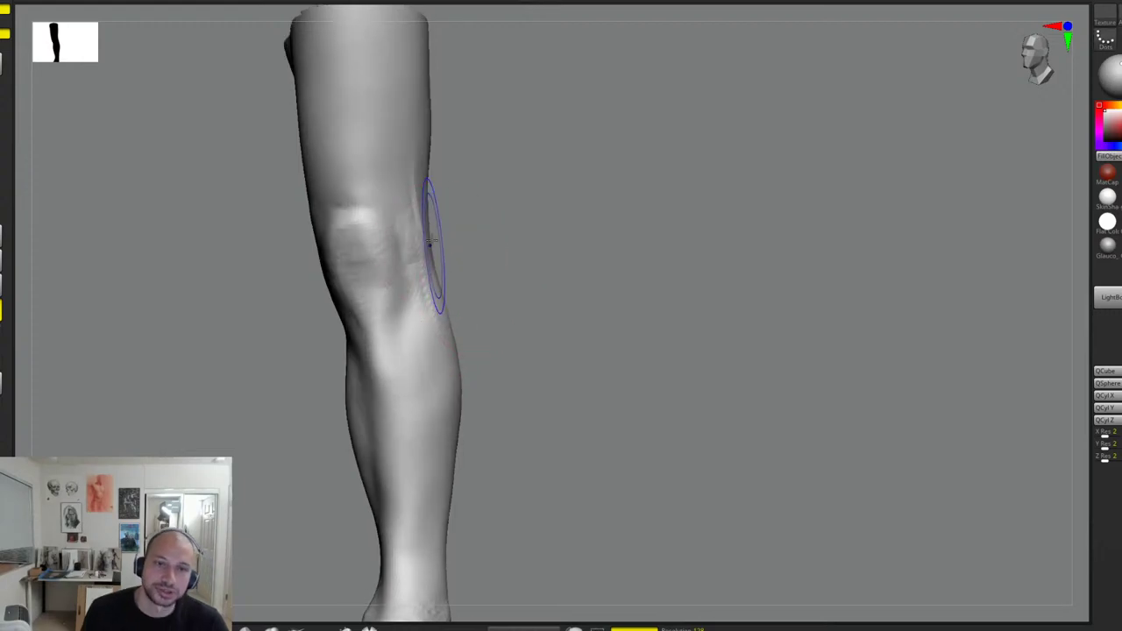
pyautogui.moveTo(435, 246)
pyautogui.keyDown('shift'); pyautogui.mouseDown()
pyautogui.moveTo(427, 206)
pyautogui.moveTo(516, 224)
pyautogui.mouseUp(); pyautogui.keyUp('shift')
pyautogui.keyDown('shift'); pyautogui.moveTo(421, 220); pyautogui.dragTo(425, 263); pyautogui.keyUp('shift')
pyautogui.moveTo(469, 223); pyautogui.dragTo(428, 237)
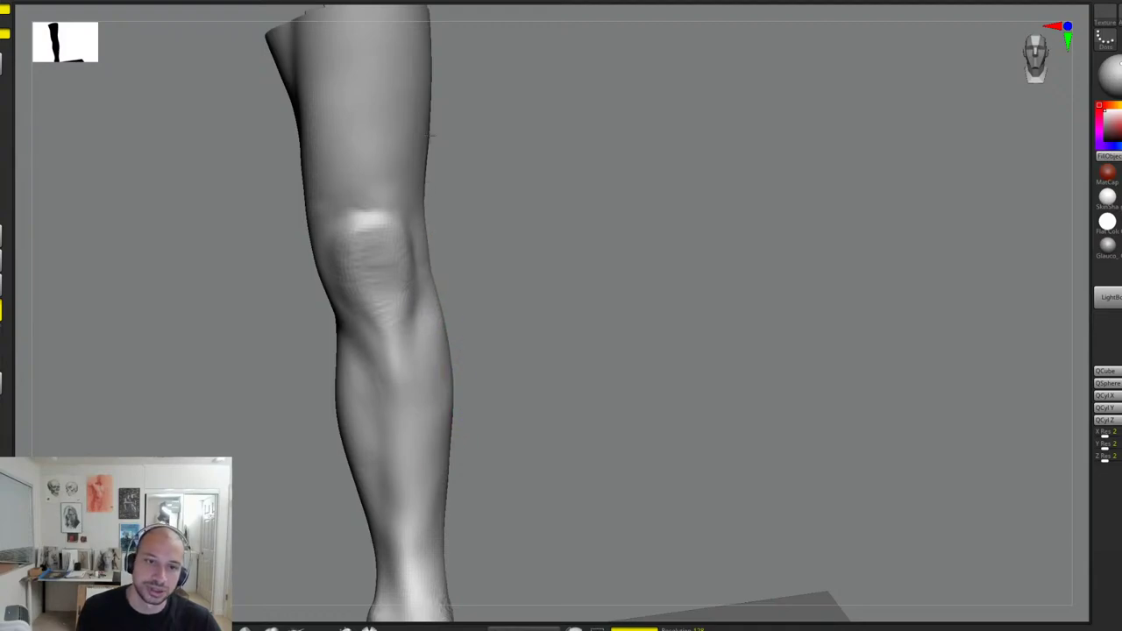
# Step: Sculpt the tendon planes on the side of the lower thigh just above the kneecap and blend them
pyautogui.moveTo(518, 243)
pyautogui.mouseDown()
pyautogui.moveTo(515, 252)
pyautogui.moveTo(526, 243)
pyautogui.moveTo(474, 131)
pyautogui.mouseUp()
pyautogui.moveTo(415, 248); pyautogui.dragTo(492, 201)
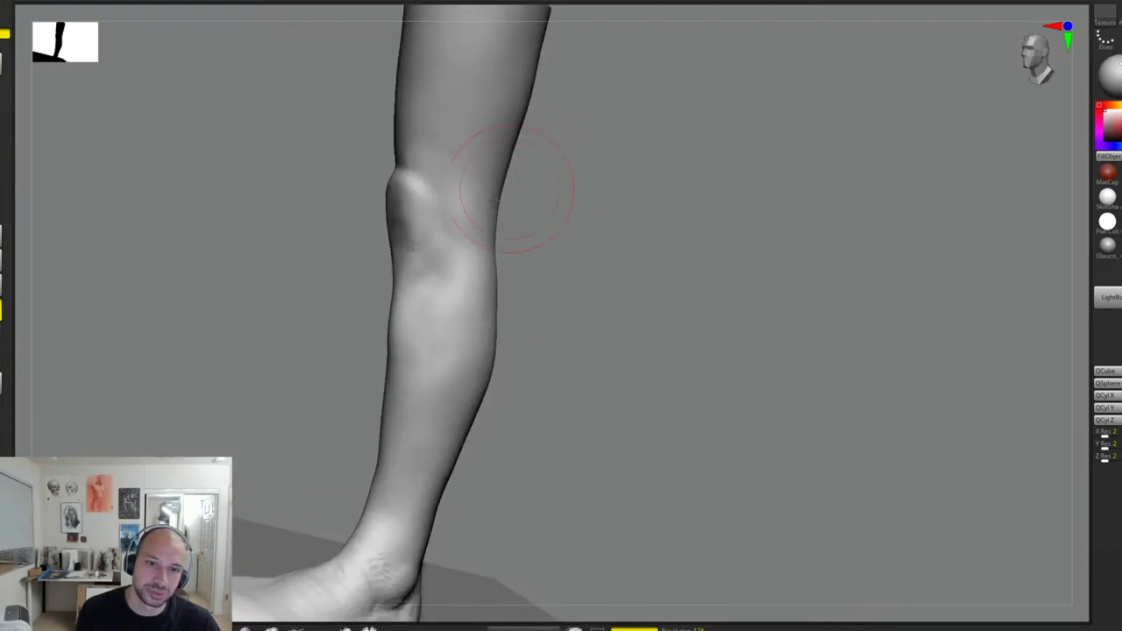
pyautogui.moveTo(497, 158); pyautogui.dragTo(479, 206)
pyautogui.moveTo(532, 173)
pyautogui.mouseDown()
pyautogui.moveTo(507, 178)
pyautogui.moveTo(448, 136)
pyautogui.mouseUp()
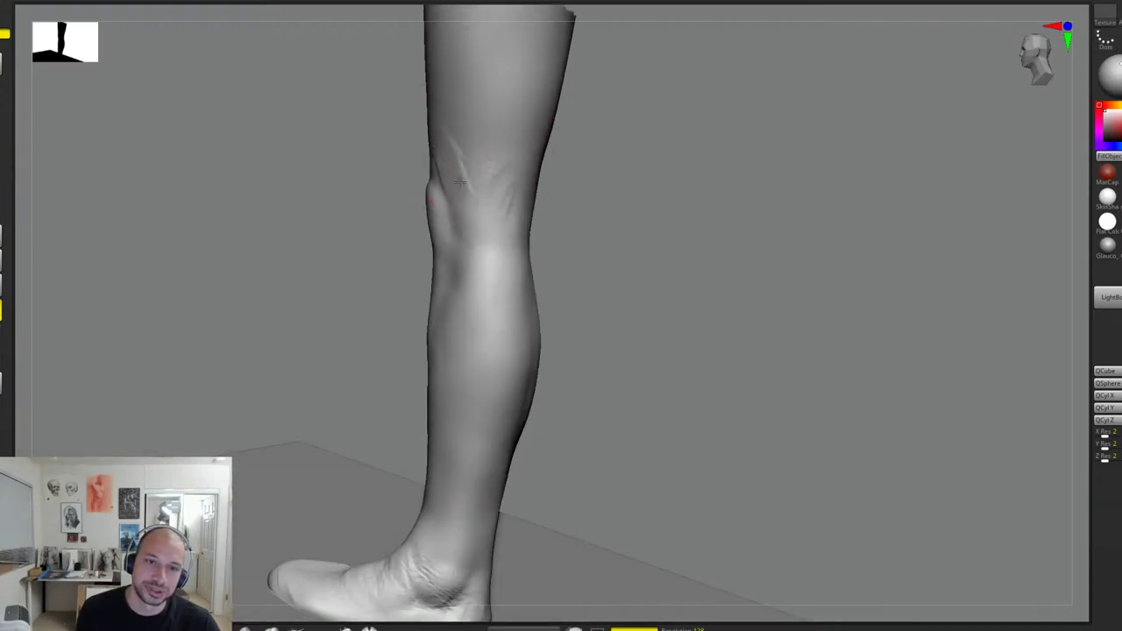
pyautogui.moveTo(485, 168)
pyautogui.mouseDown()
pyautogui.moveTo(443, 117)
pyautogui.moveTo(458, 133)
pyautogui.mouseUp()
pyautogui.moveTo(585, 219)
pyautogui.mouseDown()
pyautogui.moveTo(609, 218)
pyautogui.moveTo(597, 263)
pyautogui.mouseUp()
pyautogui.moveTo(415, 156)
pyautogui.mouseDown()
pyautogui.moveTo(417, 194)
pyautogui.moveTo(419, 182)
pyautogui.mouseUp()
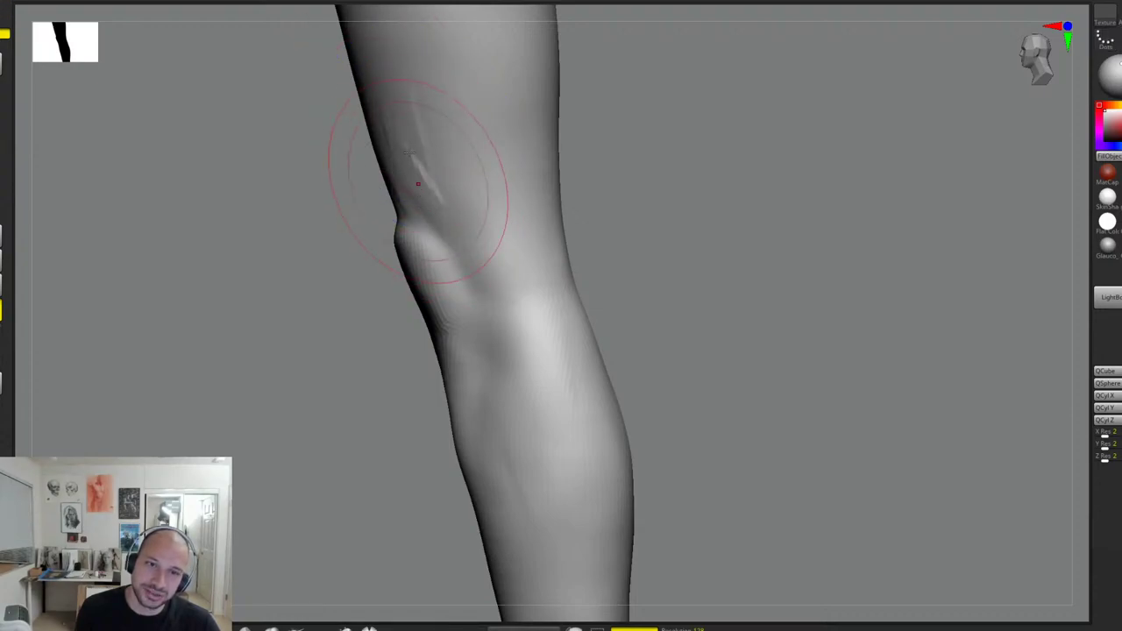
pyautogui.moveTo(423, 136)
pyautogui.mouseDown()
pyautogui.moveTo(453, 213)
pyautogui.moveTo(443, 143)
pyautogui.mouseUp()
# Step: Build up the muscle bulge on the opposite side of the lower thigh, just above the kneecap
pyautogui.moveTo(635, 219)
pyautogui.keyDown('alt'); pyautogui.mouseDown()
pyautogui.moveTo(642, 242)
pyautogui.moveTo(628, 210)
pyautogui.moveTo(649, 210)
pyautogui.moveTo(684, 260)
pyautogui.moveTo(687, 310)
pyautogui.moveTo(581, 383)
pyautogui.moveTo(614, 295)
pyautogui.moveTo(576, 264)
pyautogui.moveTo(632, 256)
pyautogui.mouseUp(); pyautogui.keyUp('alt')
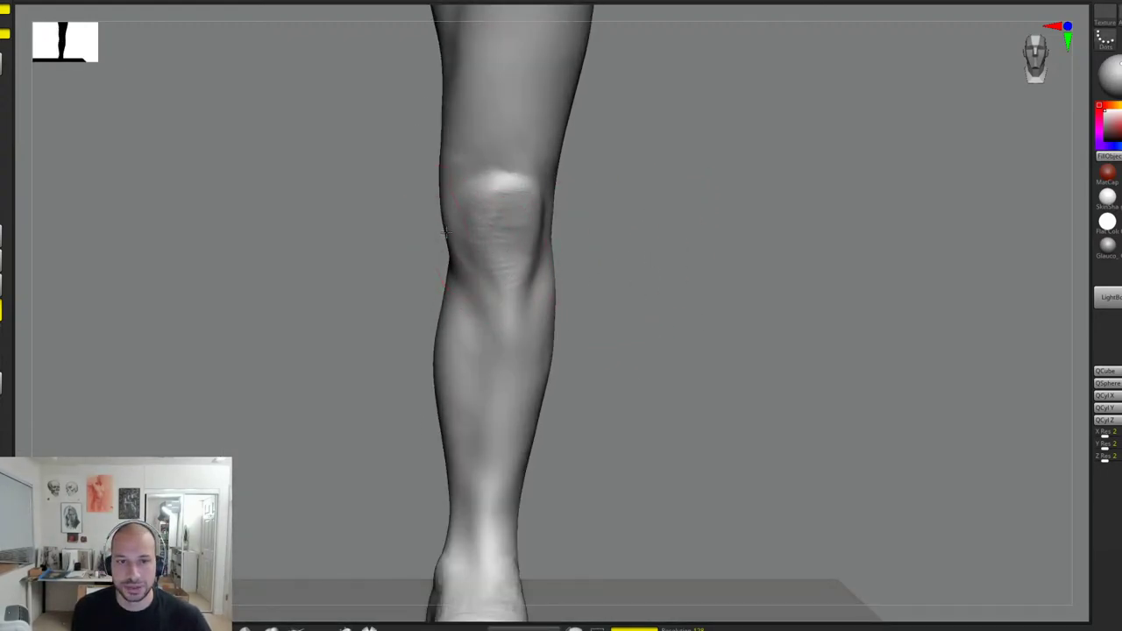
pyautogui.keyDown('alt'); pyautogui.moveTo(626, 167); pyautogui.dragTo(625, 205); pyautogui.keyUp('alt')
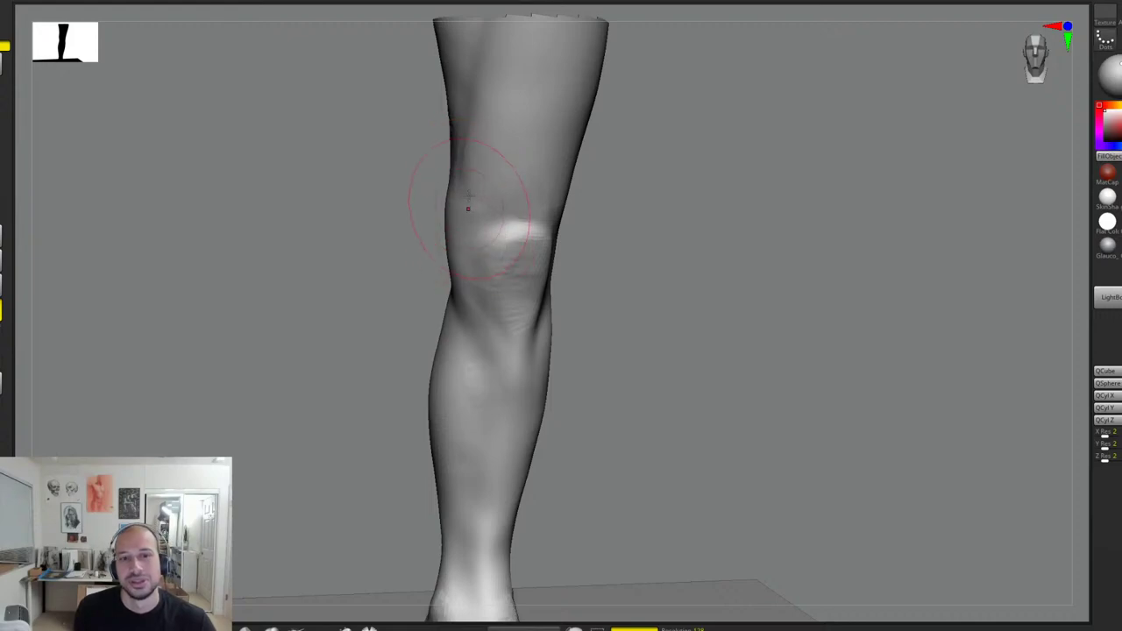
pyautogui.moveTo(627, 187)
pyautogui.mouseDown()
pyautogui.moveTo(654, 206)
pyautogui.moveTo(471, 278)
pyautogui.moveTo(518, 220)
pyautogui.mouseUp()
pyautogui.moveTo(476, 261)
pyautogui.keyDown('alt'); pyautogui.mouseDown()
pyautogui.moveTo(518, 226)
pyautogui.moveTo(478, 235)
pyautogui.moveTo(473, 201)
pyautogui.mouseUp(); pyautogui.keyUp('alt')
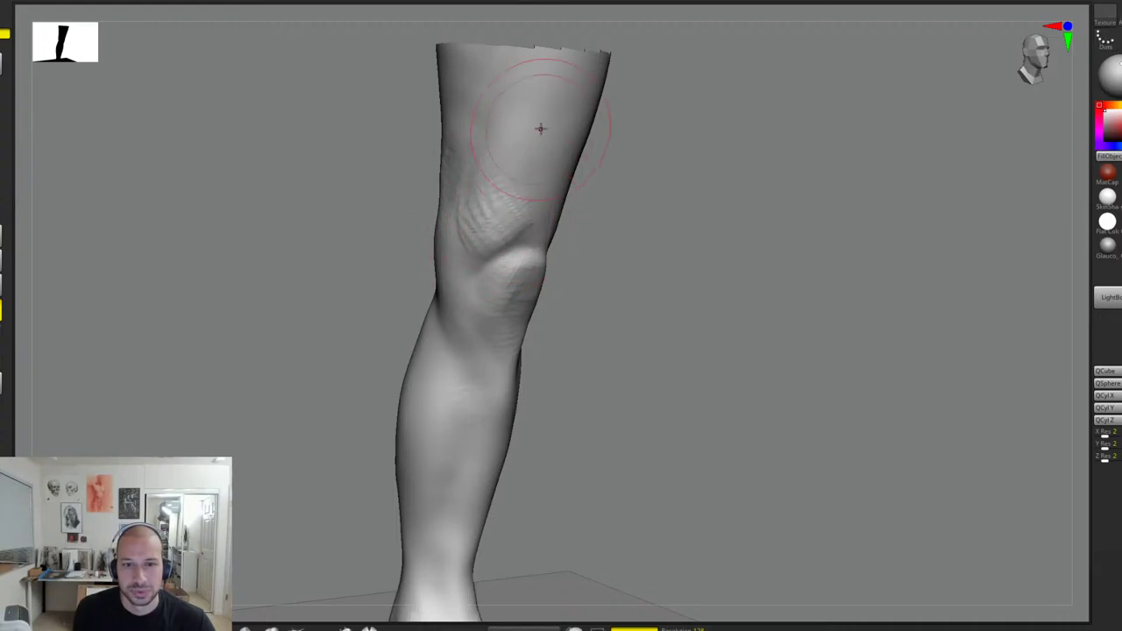
# Step: Smooth the muscle bulge above the kneecap and blend its upper edge into the thigh
pyautogui.moveTo(446, 250)
pyautogui.keyDown('shift'); pyautogui.mouseDown()
pyautogui.moveTo(462, 193)
pyautogui.moveTo(504, 155)
pyautogui.mouseUp(); pyautogui.keyUp('shift')
pyautogui.keyDown('shift'); pyautogui.moveTo(487, 216); pyautogui.dragTo(509, 175); pyautogui.keyUp('shift')
pyautogui.moveTo(510, 175); pyautogui.dragTo(506, 224, button='right')
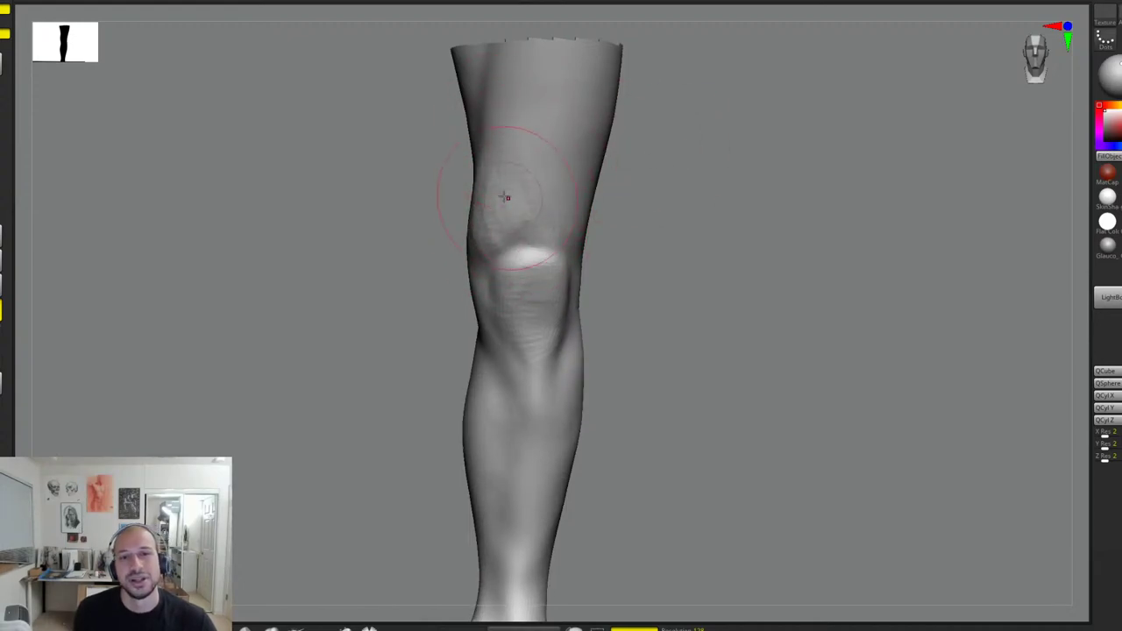
pyautogui.moveTo(503, 195); pyautogui.dragTo(488, 185)
pyautogui.keyDown('alt'); pyautogui.moveTo(541, 128); pyautogui.dragTo(547, 152, button='right'); pyautogui.keyUp('alt')
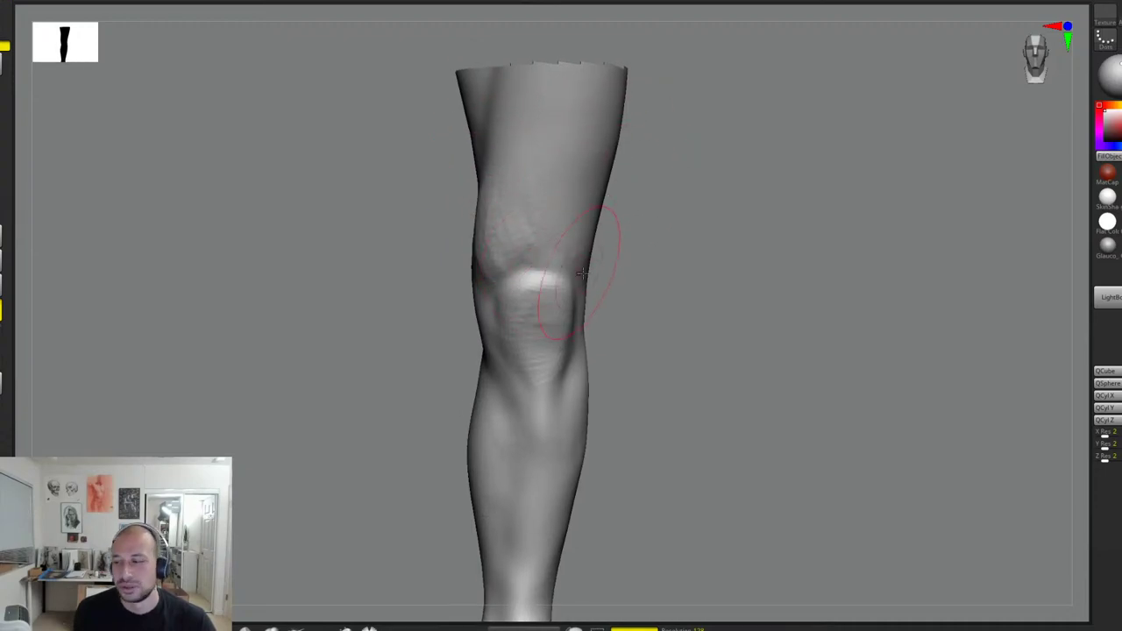
# Step: Smooth away the rough strokes on the muscle bulge at the side of the lower thigh, above the kneecap
pyautogui.keyDown('alt'); pyautogui.moveTo(647, 241); pyautogui.dragTo(634, 248, button='right'); pyautogui.keyUp('alt')
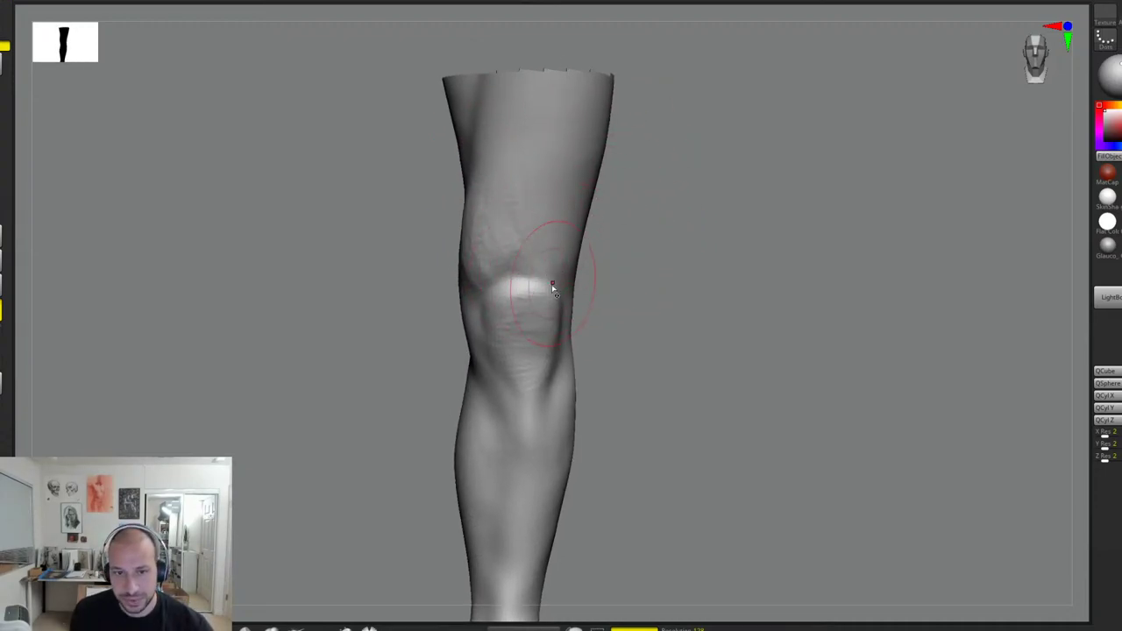
pyautogui.moveTo(552, 280); pyautogui.dragTo(500, 302, button='right')
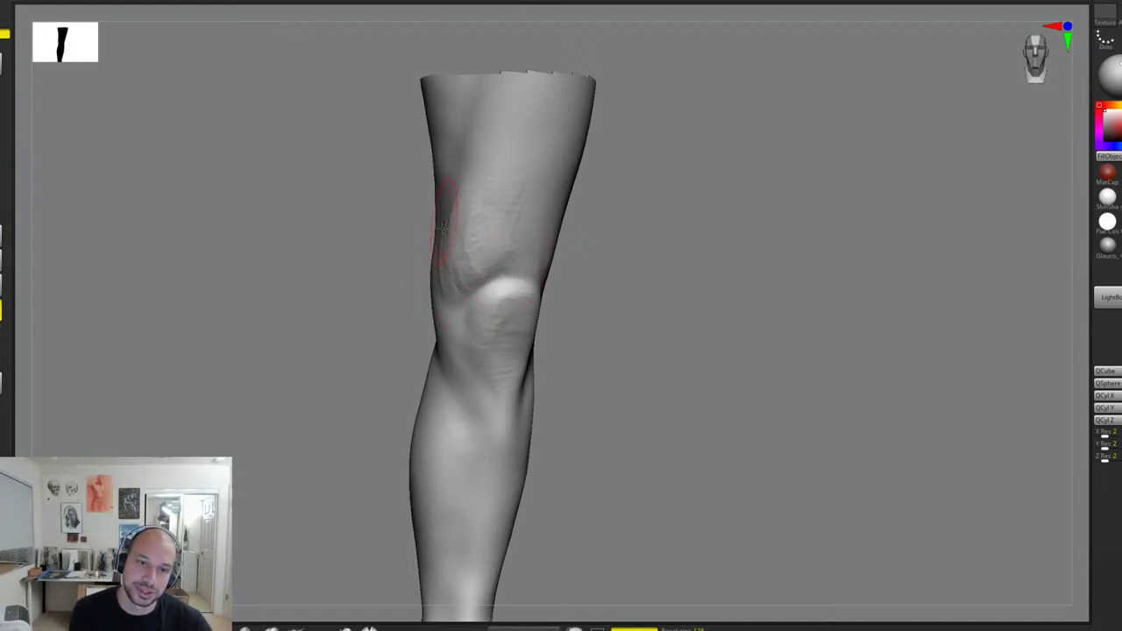
pyautogui.keyDown('shift'); pyautogui.moveTo(448, 245); pyautogui.dragTo(458, 272); pyautogui.keyUp('shift')
pyautogui.moveTo(469, 177)
pyautogui.keyDown('shift'); pyautogui.mouseDown()
pyautogui.moveTo(509, 224)
pyautogui.moveTo(457, 264)
pyautogui.mouseUp(); pyautogui.keyUp('shift')
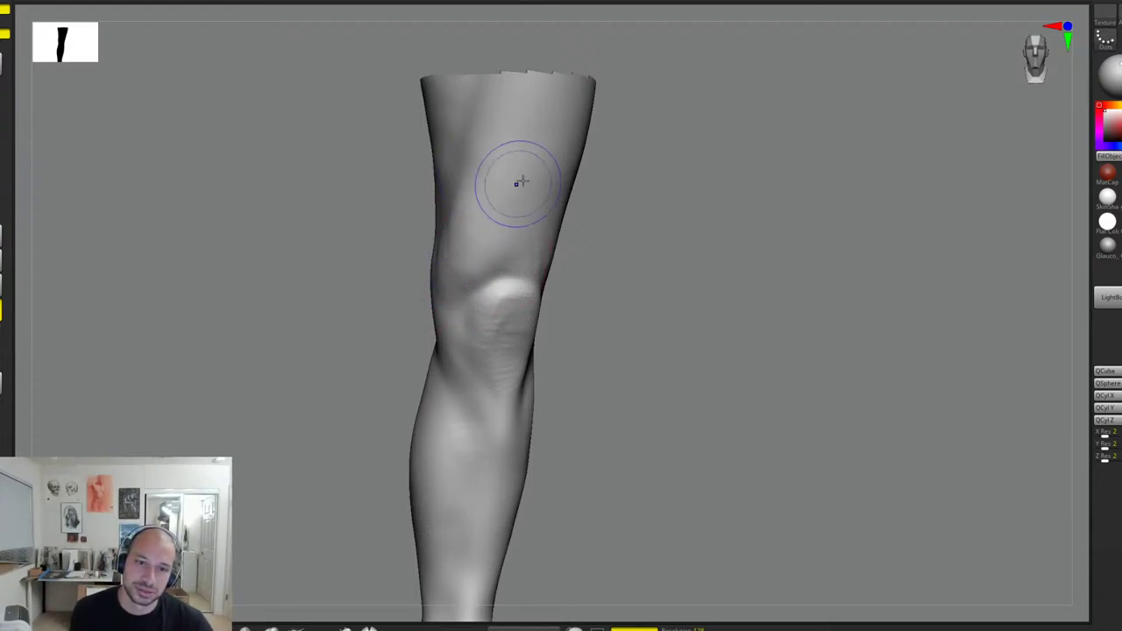
# Step: Even out the front plane of the lower thigh directly above the kneecap and blend it into the surrounding muscle
pyautogui.moveTo(588, 251); pyautogui.dragTo(519, 267, button='right')
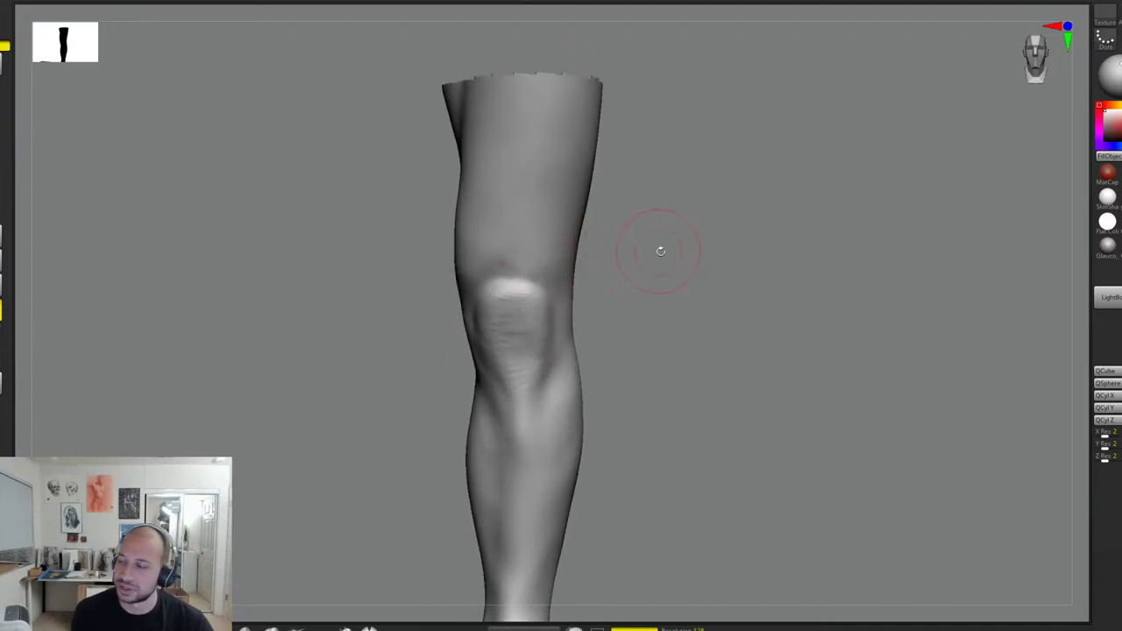
pyautogui.keyDown('ctrl'); pyautogui.moveTo(661, 251); pyautogui.dragTo(652, 258, button='right'); pyautogui.keyUp('ctrl')
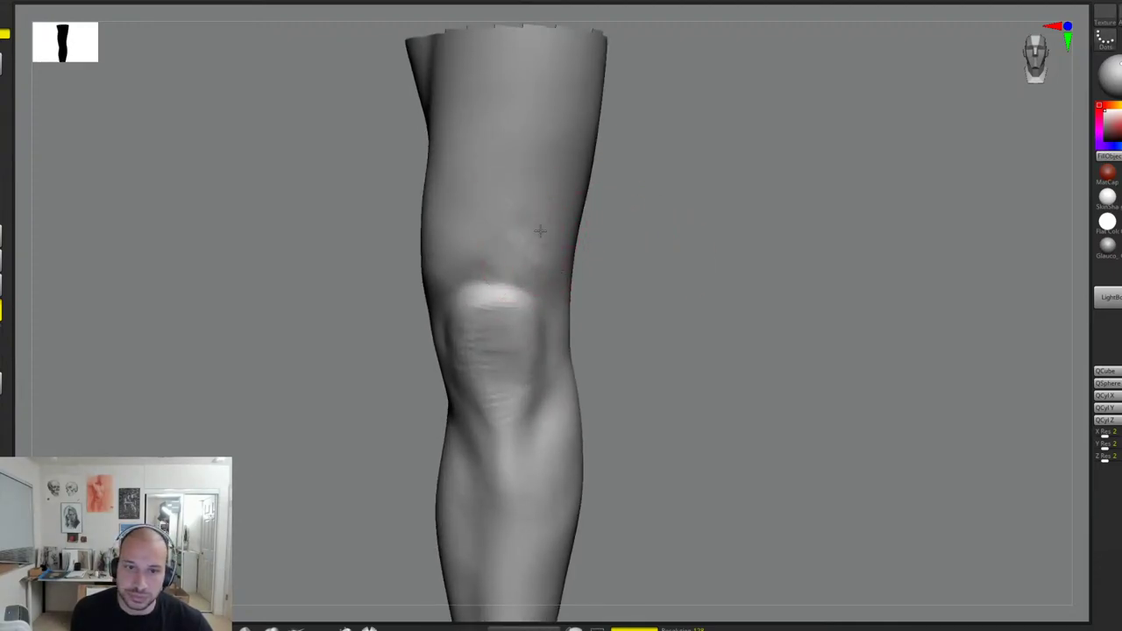
pyautogui.moveTo(507, 188)
pyautogui.mouseDown()
pyautogui.moveTo(508, 228)
pyautogui.moveTo(491, 241)
pyautogui.moveTo(519, 268)
pyautogui.moveTo(533, 181)
pyautogui.mouseUp()
pyautogui.moveTo(514, 225)
pyautogui.mouseDown()
pyautogui.moveTo(527, 254)
pyautogui.moveTo(497, 219)
pyautogui.mouseUp()
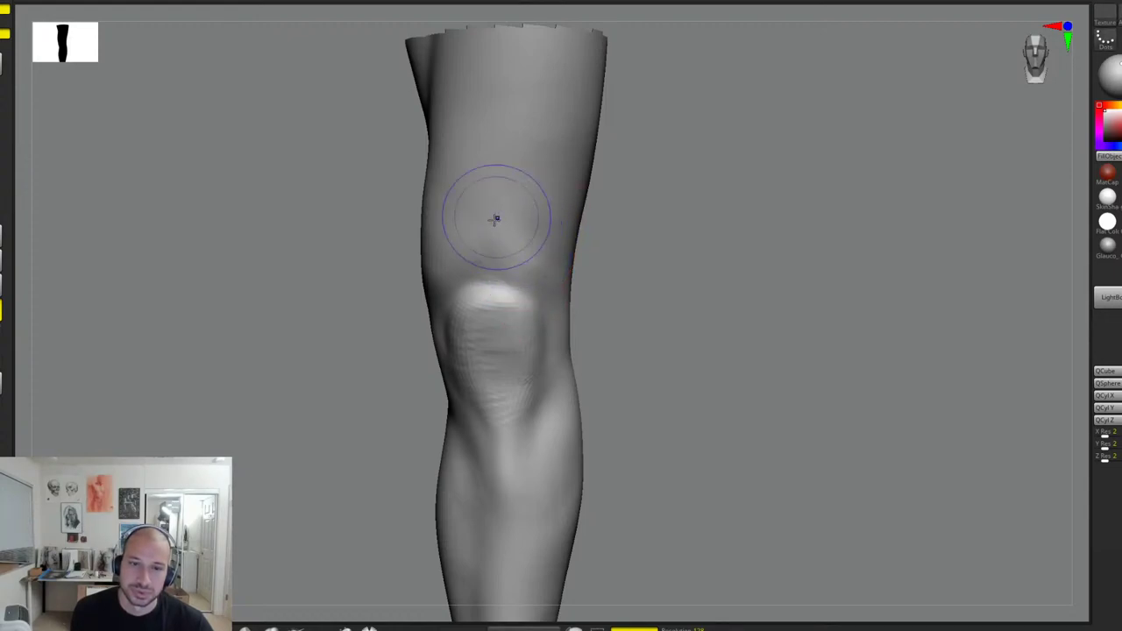
# Step: Define the kneecap's lower edge and the small forms beneath it with short sculpting strokes
pyautogui.moveTo(656, 296); pyautogui.dragTo(673, 296)
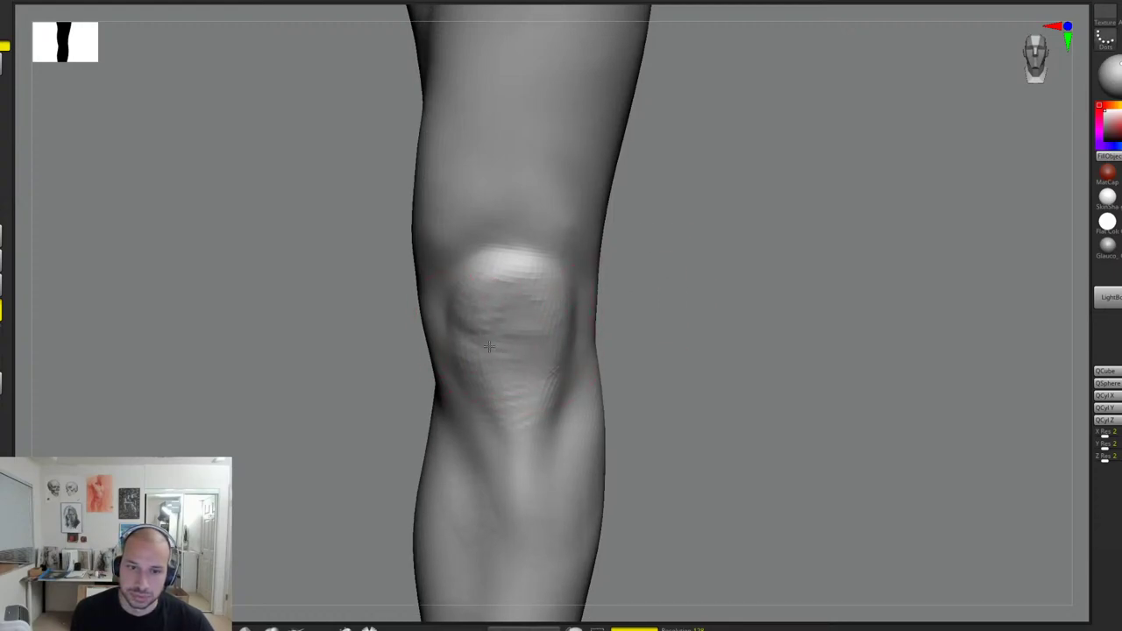
pyautogui.moveTo(488, 347)
pyautogui.mouseDown()
pyautogui.moveTo(557, 349)
pyautogui.moveTo(551, 426)
pyautogui.moveTo(526, 446)
pyautogui.moveTo(521, 430)
pyautogui.moveTo(561, 395)
pyautogui.moveTo(570, 368)
pyautogui.moveTo(539, 407)
pyautogui.moveTo(511, 409)
pyautogui.moveTo(501, 374)
pyautogui.moveTo(526, 359)
pyautogui.moveTo(508, 323)
pyautogui.mouseUp()
pyautogui.moveTo(679, 261); pyautogui.dragTo(688, 235)
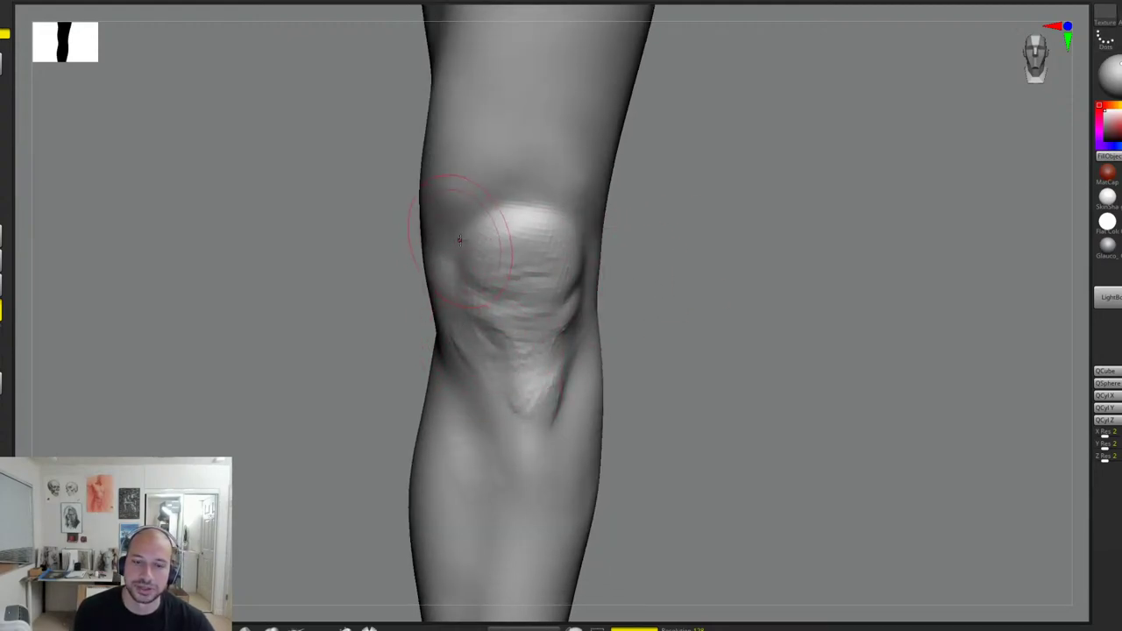
pyautogui.moveTo(574, 307)
pyautogui.keyDown('shift'); pyautogui.mouseDown()
pyautogui.moveTo(580, 344)
pyautogui.moveTo(586, 299)
pyautogui.moveTo(572, 365)
pyautogui.mouseUp(); pyautogui.keyUp('shift')
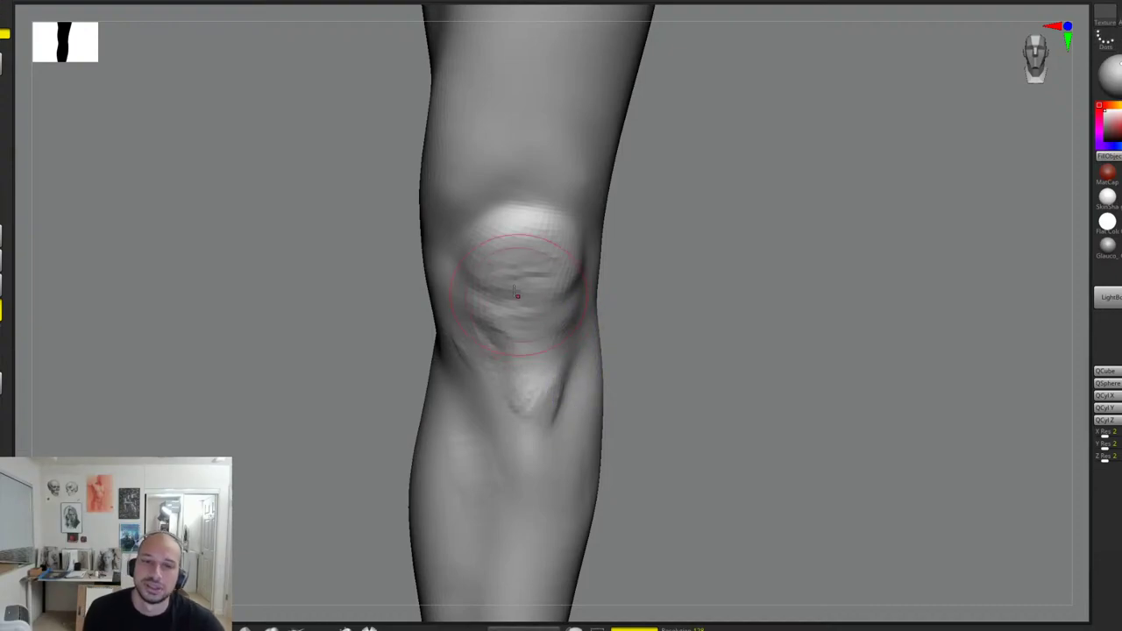
pyautogui.moveTo(498, 259); pyautogui.dragTo(559, 265)
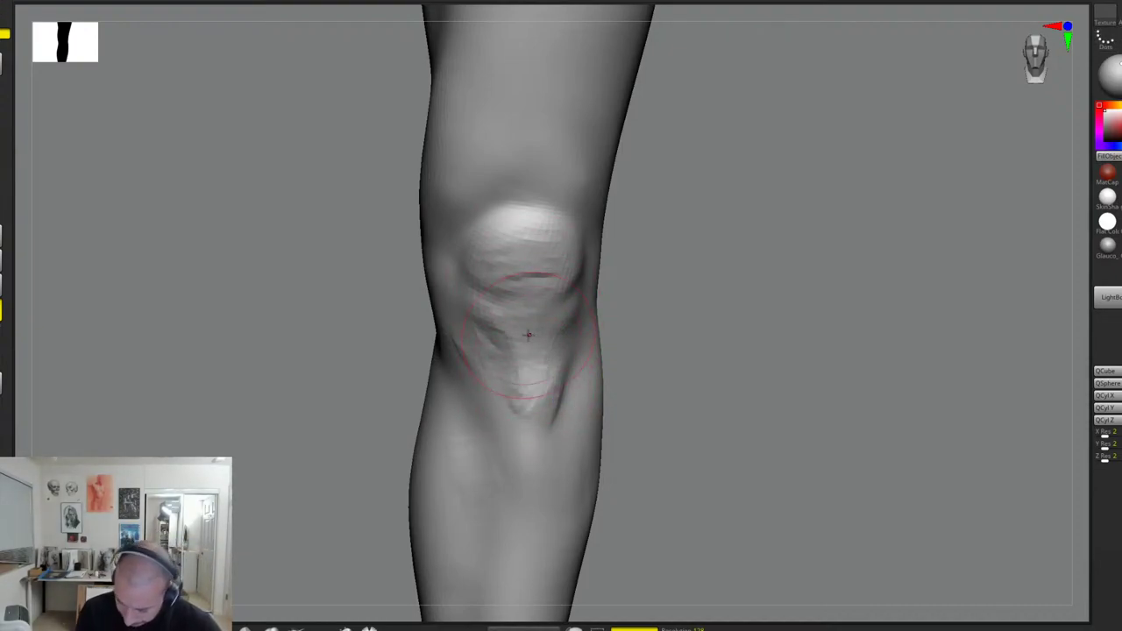
# Step: Build up the patellar tendon from the kneecap down to the top of the shin and smooth it
pyautogui.moveTo(643, 376); pyautogui.dragTo(728, 378)
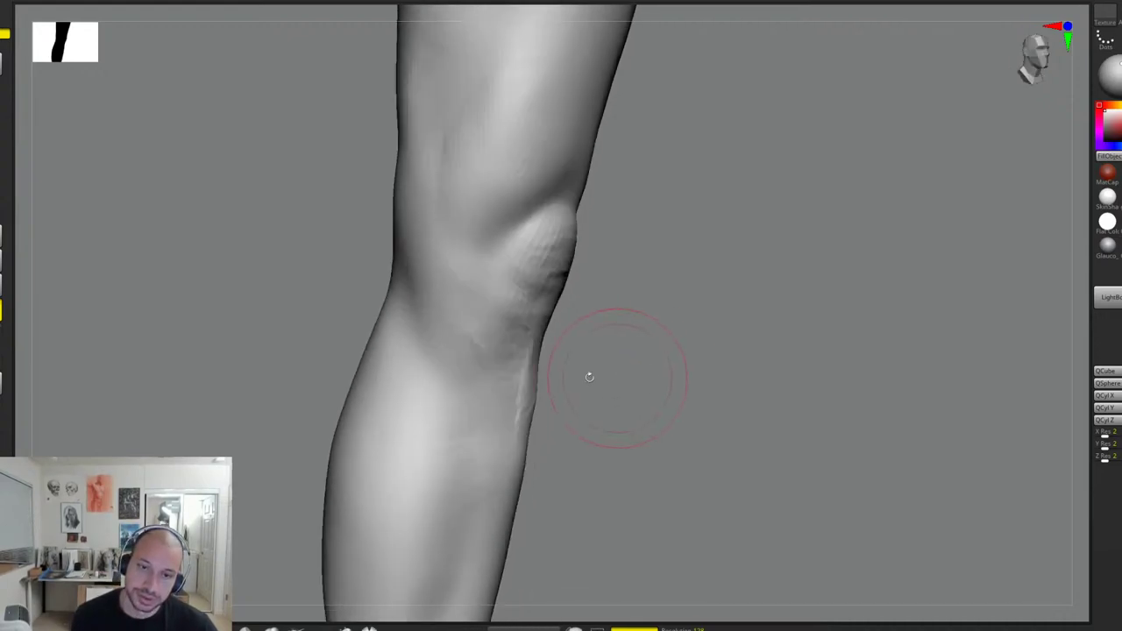
pyautogui.moveTo(572, 392)
pyautogui.mouseDown()
pyautogui.moveTo(597, 392)
pyautogui.moveTo(581, 392)
pyautogui.moveTo(562, 420)
pyautogui.mouseUp()
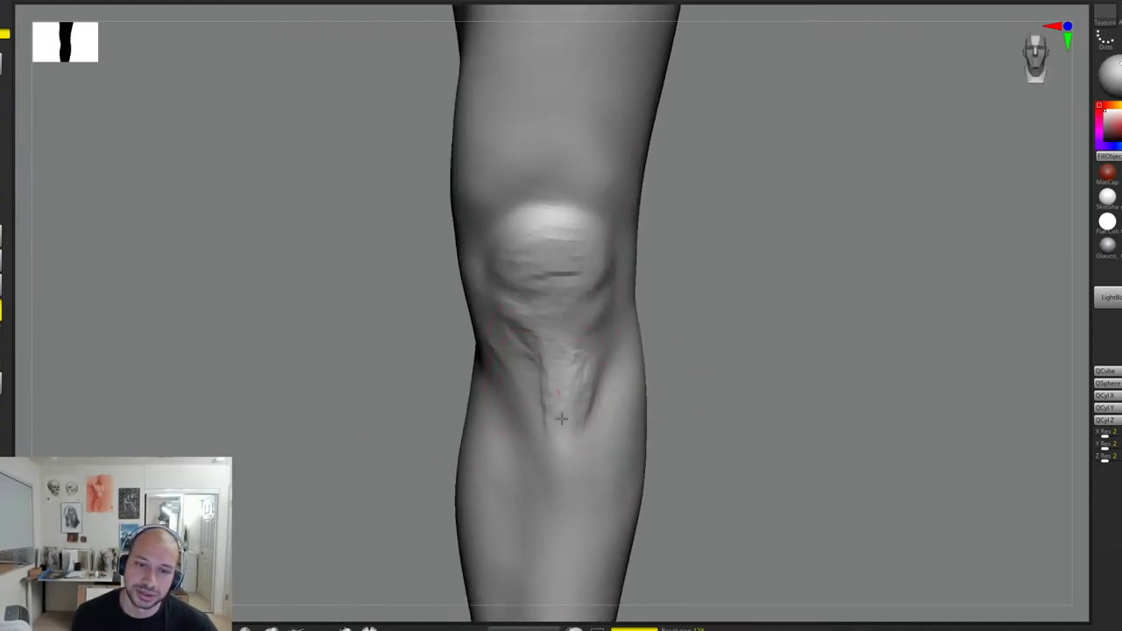
pyautogui.moveTo(674, 404); pyautogui.dragTo(701, 402)
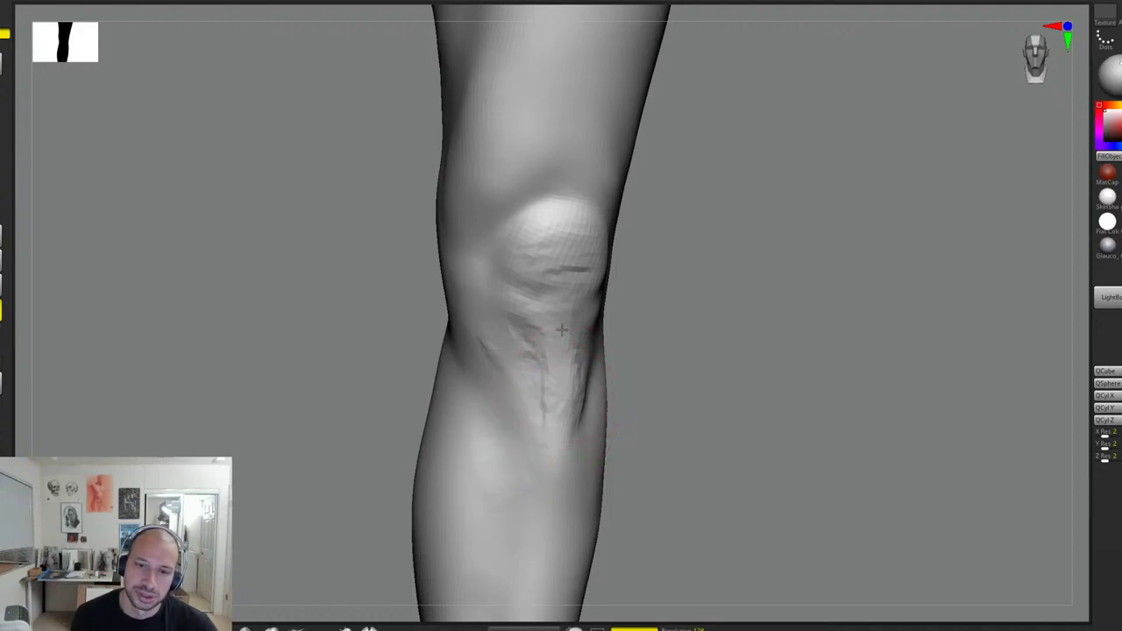
pyautogui.moveTo(657, 369); pyautogui.dragTo(602, 386)
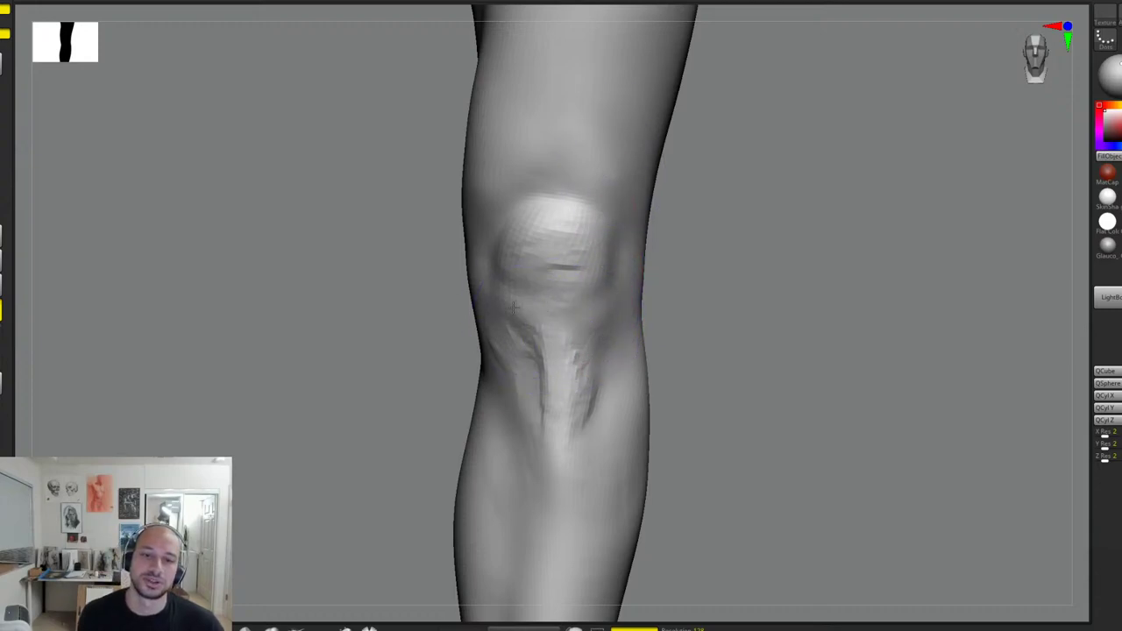
pyautogui.moveTo(575, 359)
pyautogui.keyDown('shift'); pyautogui.mouseDown()
pyautogui.moveTo(575, 418)
pyautogui.moveTo(541, 476)
pyautogui.mouseUp(); pyautogui.keyUp('shift')
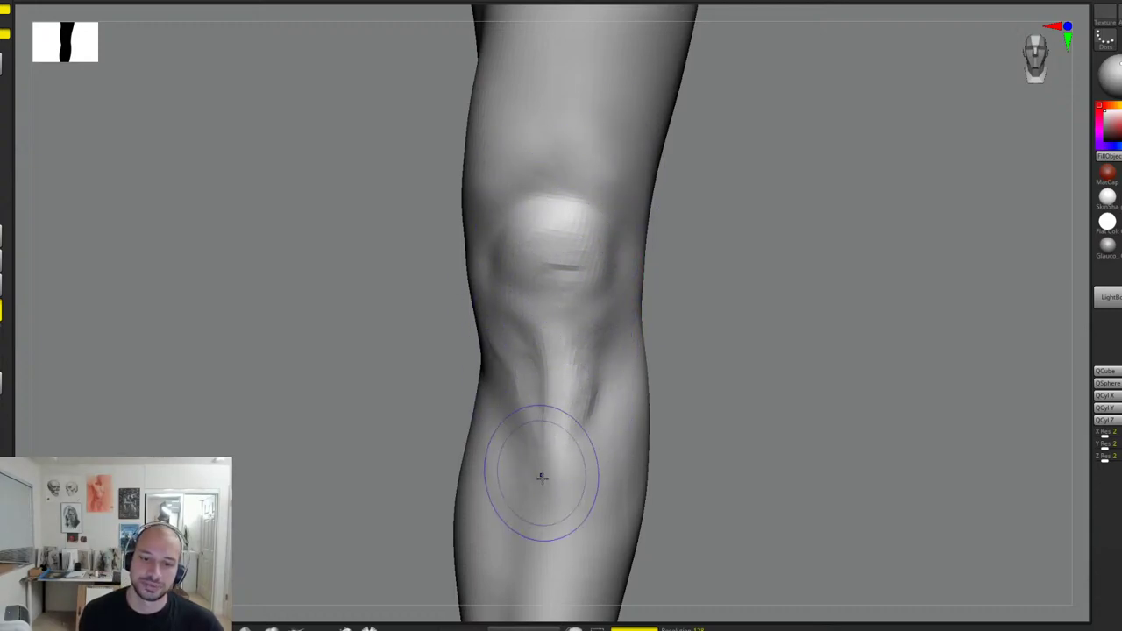
# Step: Reshape the side of the upper shin beside the patellar tendon and smooth it into the knee
pyautogui.moveTo(727, 377)
pyautogui.keyDown('alt'); pyautogui.mouseDown()
pyautogui.moveTo(727, 283)
pyautogui.moveTo(706, 275)
pyautogui.moveTo(714, 329)
pyautogui.moveTo(586, 327)
pyautogui.moveTo(593, 257)
pyautogui.moveTo(579, 255)
pyautogui.mouseUp(); pyautogui.keyUp('alt')
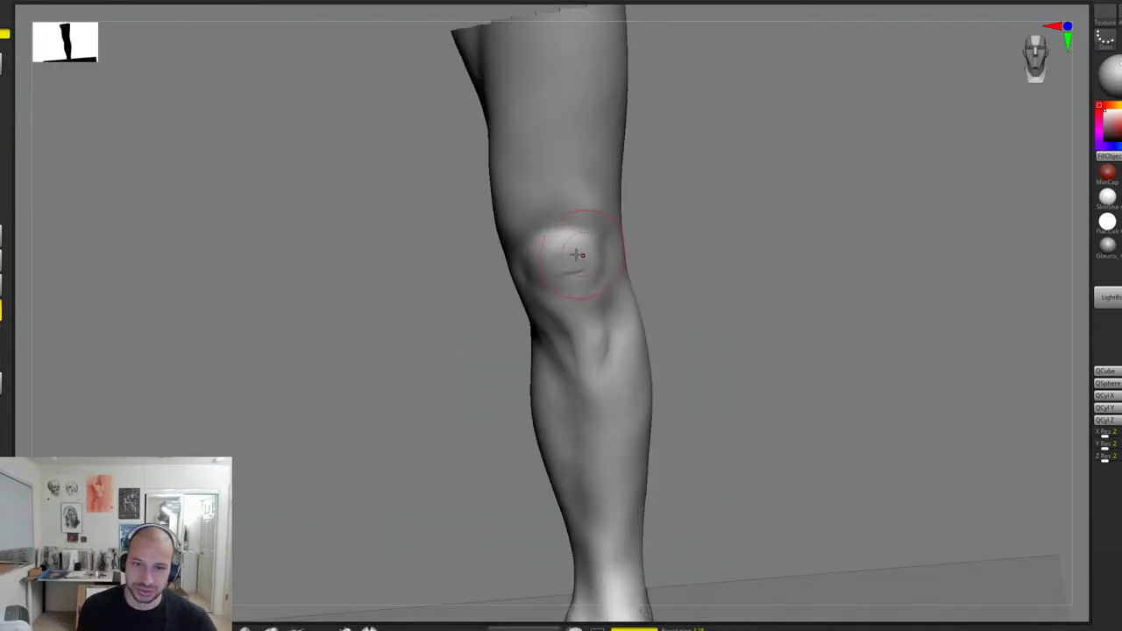
pyautogui.keyDown('shift'); pyautogui.moveTo(673, 265); pyautogui.dragTo(640, 280); pyautogui.keyUp('shift')
pyautogui.press('f')
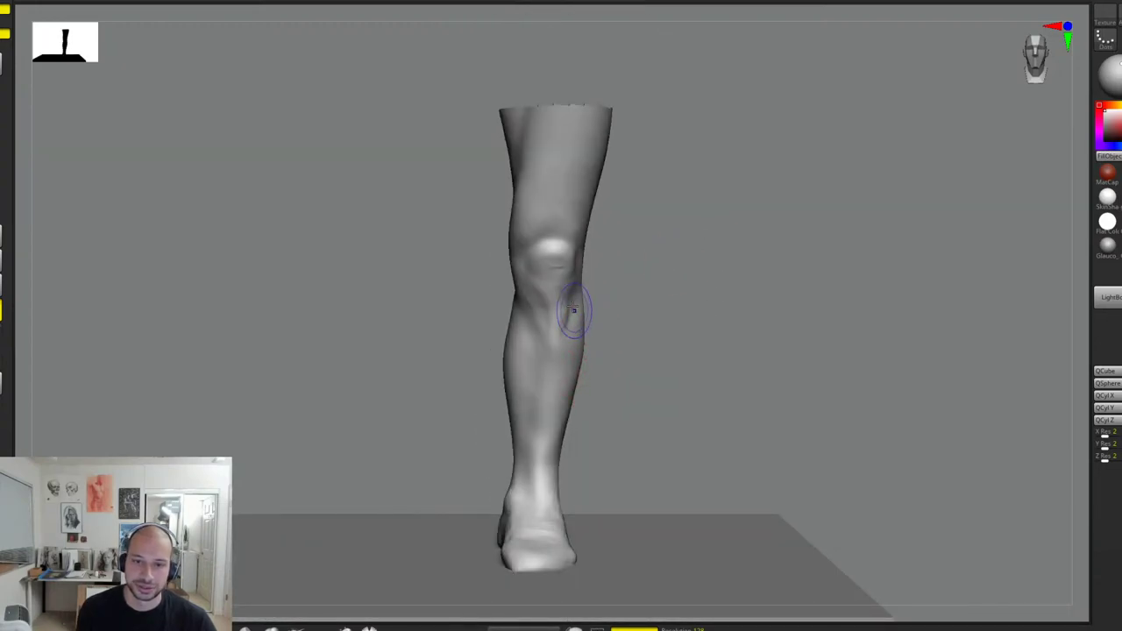
pyautogui.keyDown('ctrl'); pyautogui.moveTo(563, 333); pyautogui.dragTo(619, 419, button='right'); pyautogui.keyUp('ctrl')
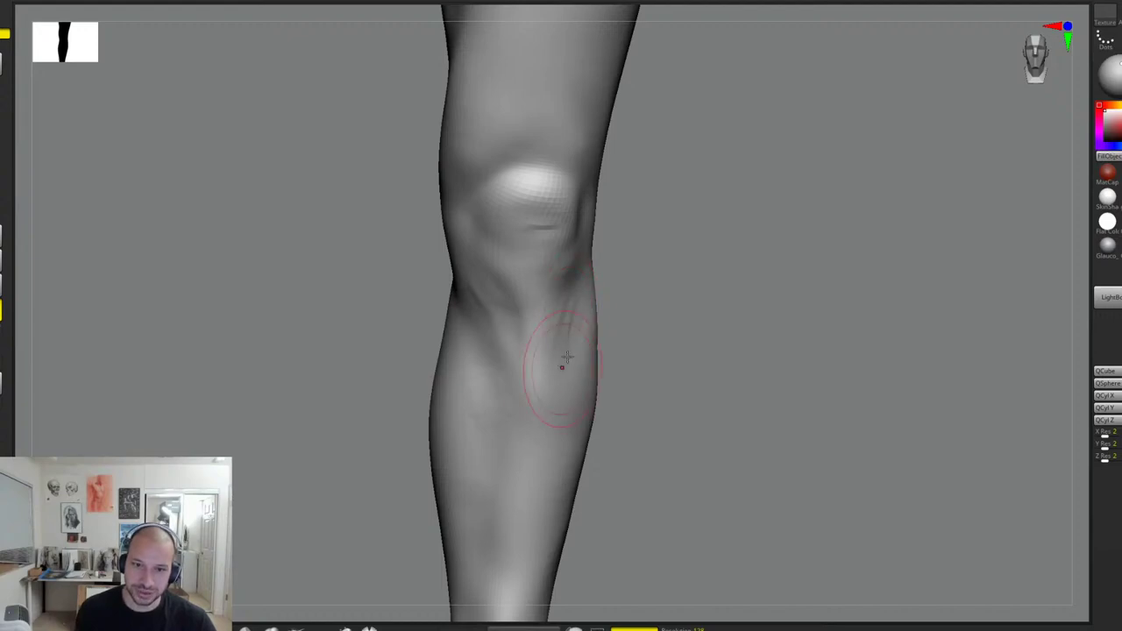
pyautogui.moveTo(567, 357); pyautogui.dragTo(635, 276)
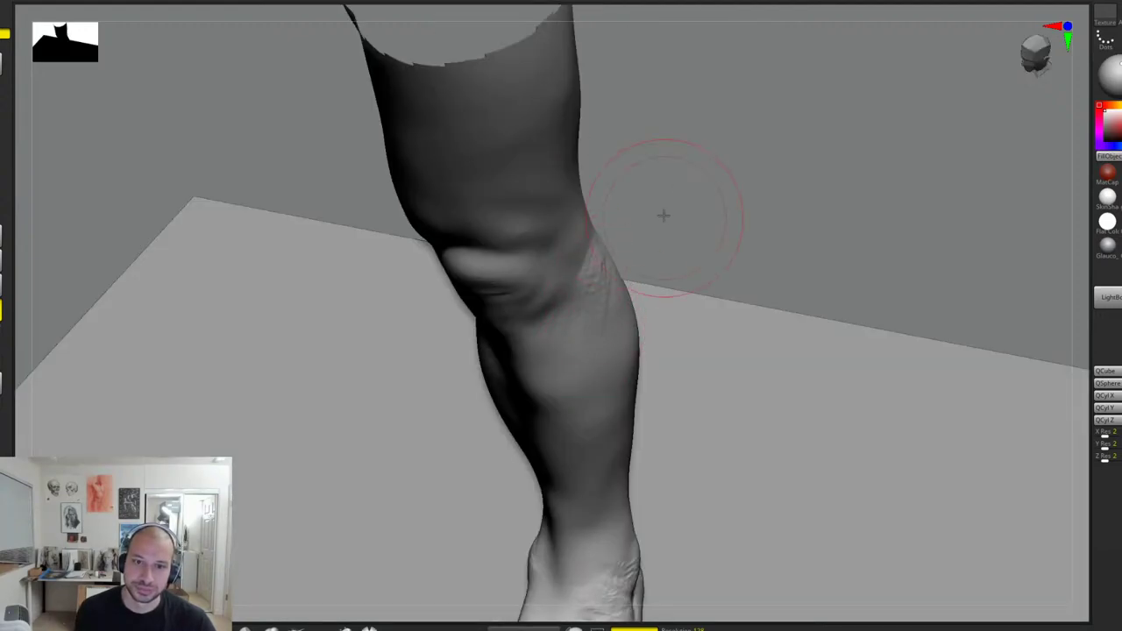
pyautogui.moveTo(664, 213)
pyautogui.mouseDown()
pyautogui.moveTo(587, 208)
pyautogui.moveTo(596, 316)
pyautogui.moveTo(600, 303)
pyautogui.mouseUp()
pyautogui.moveTo(597, 349); pyautogui.dragTo(653, 333, button='right')
pyautogui.keyDown('shift'); pyautogui.moveTo(574, 294); pyautogui.dragTo(564, 368); pyautogui.keyUp('shift')
pyautogui.keyDown('alt'); pyautogui.moveTo(561, 391); pyautogui.dragTo(564, 366, button='right'); pyautogui.keyUp('alt')
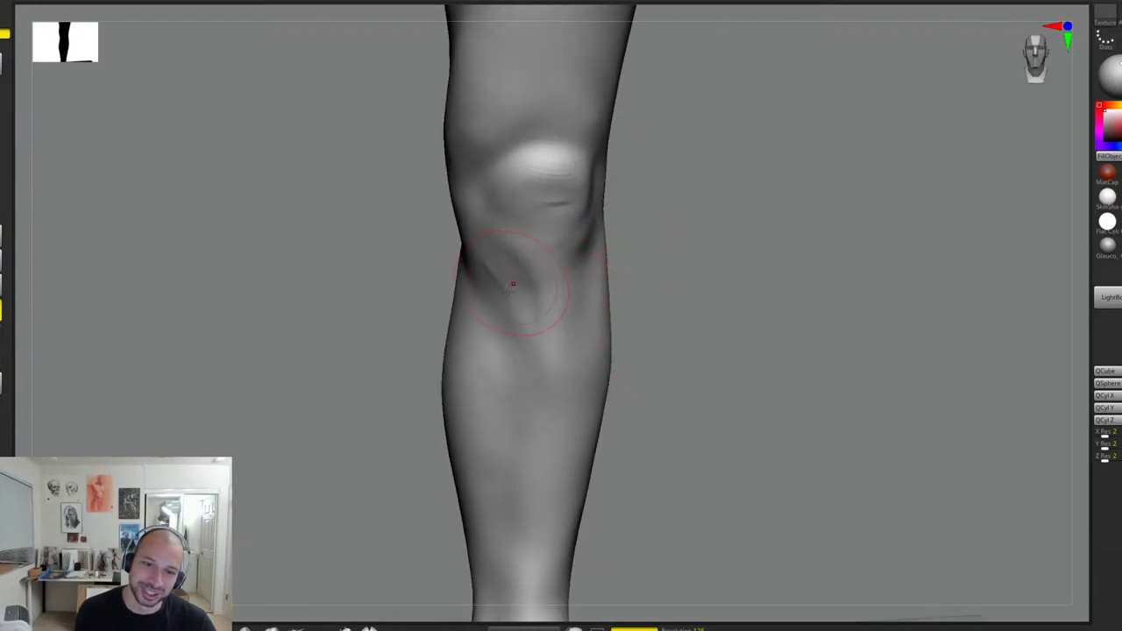
# Step: Sculpt the hollow and muscle plane on the opposite side below the knee, blending them down into the calf
pyautogui.moveTo(468, 258); pyautogui.dragTo(487, 291)
pyautogui.moveTo(564, 300); pyautogui.dragTo(670, 256)
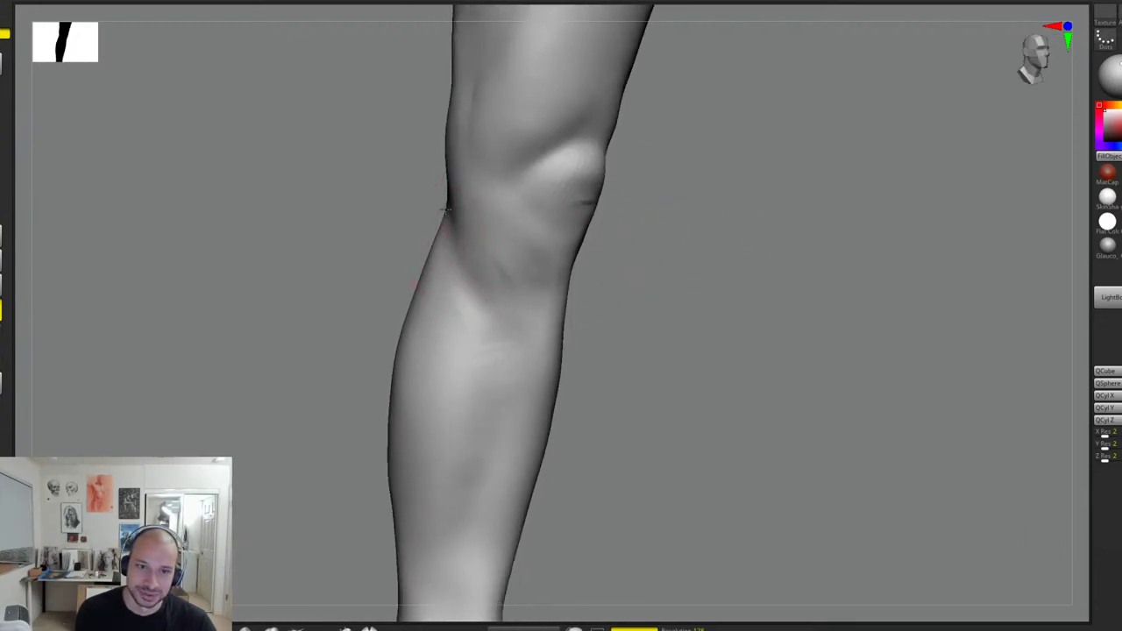
pyautogui.moveTo(445, 211); pyautogui.dragTo(473, 271)
pyautogui.moveTo(488, 392); pyautogui.dragTo(417, 405, button='right')
pyautogui.moveTo(458, 259)
pyautogui.mouseDown()
pyautogui.moveTo(484, 278)
pyautogui.moveTo(479, 268)
pyautogui.moveTo(476, 338)
pyautogui.mouseUp()
pyautogui.moveTo(478, 298)
pyautogui.mouseDown()
pyautogui.moveTo(456, 261)
pyautogui.moveTo(473, 421)
pyautogui.moveTo(490, 351)
pyautogui.mouseUp()
pyautogui.moveTo(451, 288)
pyautogui.mouseDown()
pyautogui.moveTo(443, 408)
pyautogui.moveTo(440, 390)
pyautogui.mouseUp()
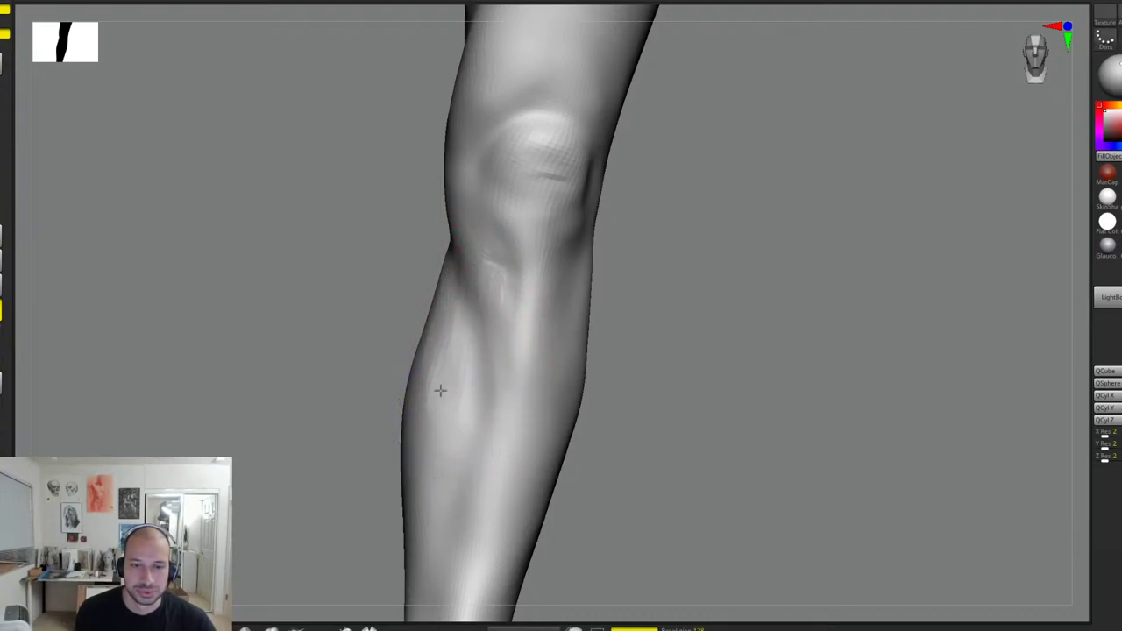
# Step: Refine the lower leg from the shin to the ankle and heel in side view, and smooth the surface
pyautogui.keyDown('alt'); pyautogui.moveTo(686, 344); pyautogui.dragTo(666, 307); pyautogui.keyUp('alt')
pyautogui.moveTo(654, 309)
pyautogui.mouseDown()
pyautogui.moveTo(696, 310)
pyautogui.moveTo(677, 311)
pyautogui.moveTo(646, 268)
pyautogui.moveTo(661, 325)
pyautogui.moveTo(664, 293)
pyautogui.mouseUp()
pyautogui.moveTo(679, 302); pyautogui.dragTo(639, 303)
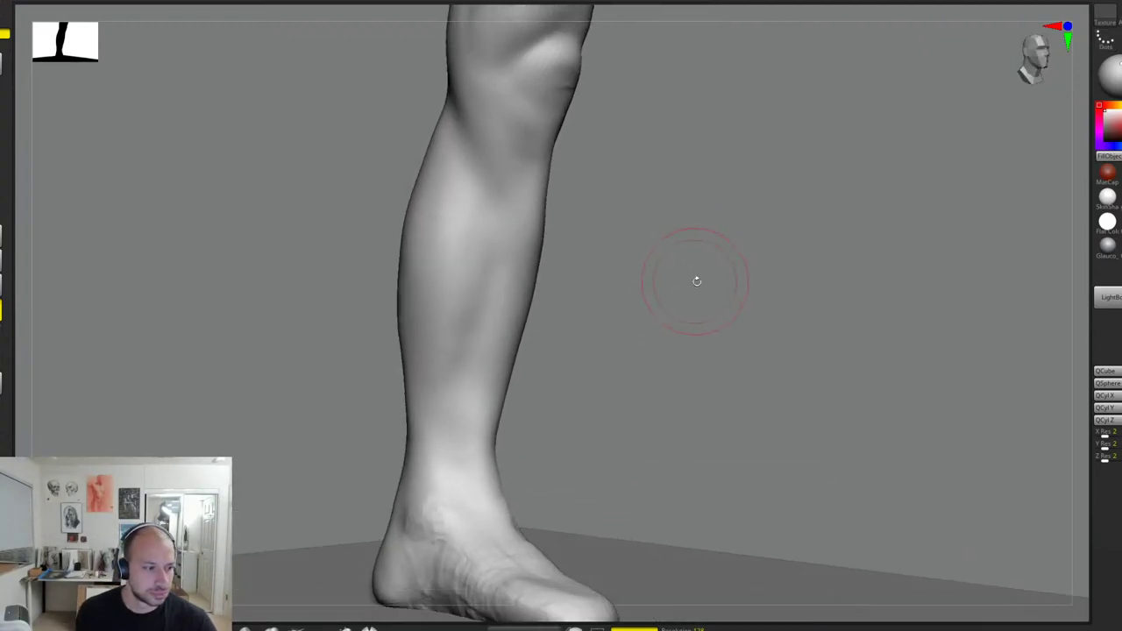
pyautogui.moveTo(696, 281); pyautogui.dragTo(654, 287)
pyautogui.moveTo(500, 385)
pyautogui.mouseDown()
pyautogui.moveTo(453, 459)
pyautogui.moveTo(488, 379)
pyautogui.mouseUp()
pyautogui.keyDown('shift'); pyautogui.moveTo(440, 423); pyautogui.dragTo(463, 502); pyautogui.keyUp('shift')
pyautogui.moveTo(568, 431)
pyautogui.mouseDown()
pyautogui.moveTo(469, 493)
pyautogui.moveTo(468, 532)
pyautogui.moveTo(433, 518)
pyautogui.moveTo(429, 499)
pyautogui.moveTo(442, 511)
pyautogui.moveTo(426, 501)
pyautogui.moveTo(395, 510)
pyautogui.mouseUp()
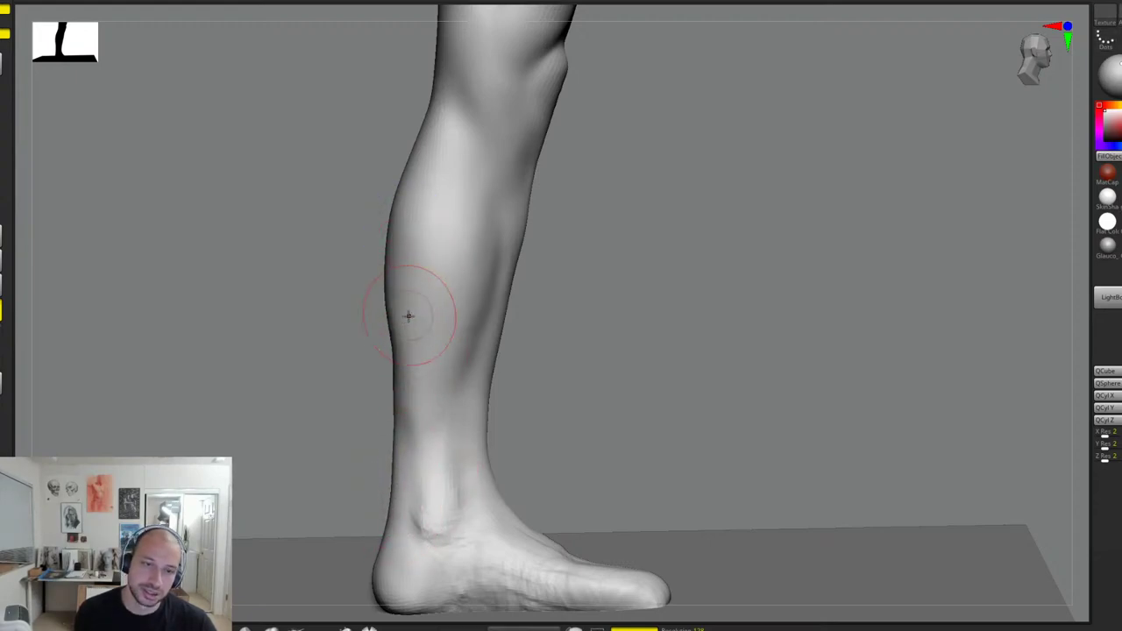
# Step: Build up the lower part of the calf muscle on the side of the leg and smooth the strokes
pyautogui.moveTo(629, 274)
pyautogui.keyDown('alt'); pyautogui.mouseDown()
pyautogui.moveTo(641, 278)
pyautogui.moveTo(616, 327)
pyautogui.mouseUp(); pyautogui.keyUp('alt')
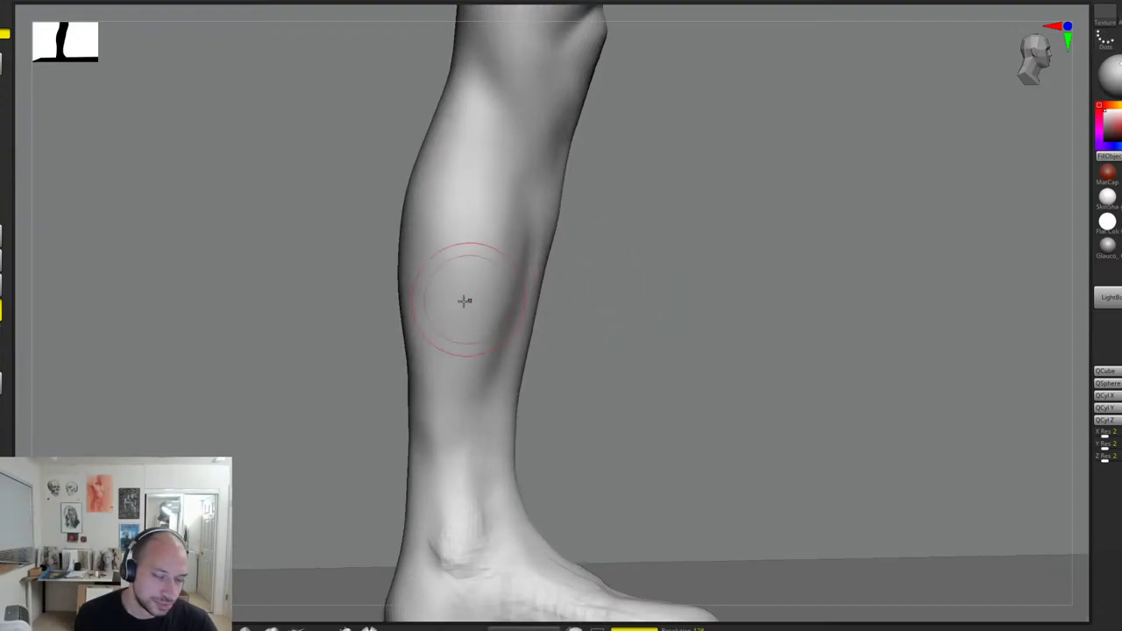
pyautogui.moveTo(415, 336); pyautogui.dragTo(466, 372)
pyautogui.moveTo(421, 306)
pyautogui.mouseDown()
pyautogui.moveTo(472, 343)
pyautogui.moveTo(487, 317)
pyautogui.mouseUp()
pyautogui.moveTo(447, 249); pyautogui.dragTo(480, 275)
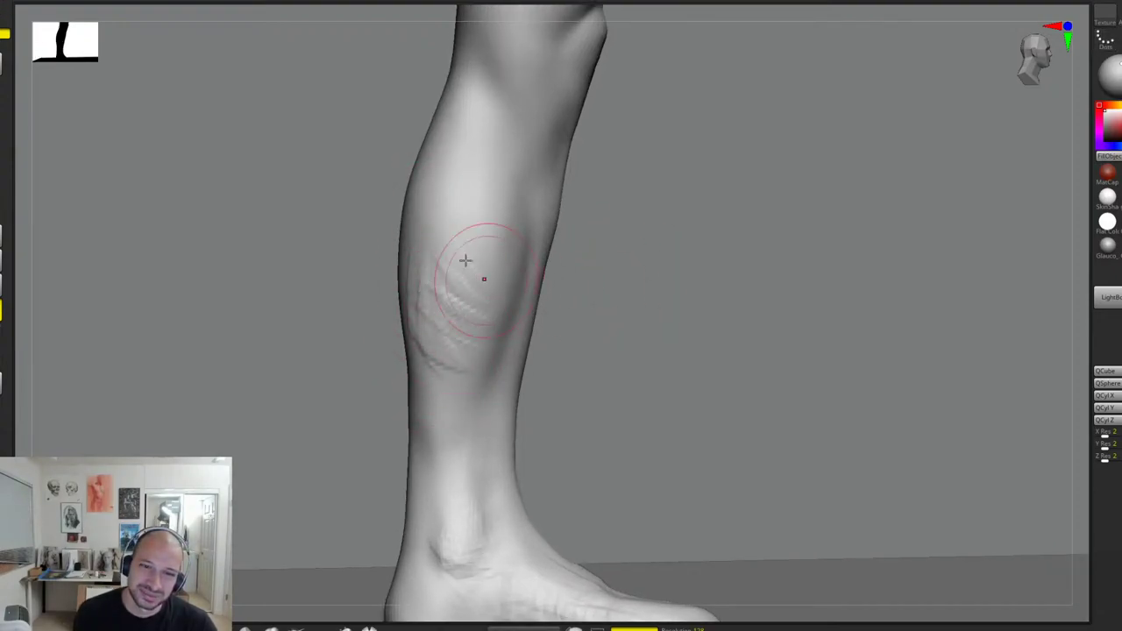
pyautogui.moveTo(470, 228); pyautogui.dragTo(491, 245)
pyautogui.keyDown('shift'); pyautogui.moveTo(457, 207); pyautogui.dragTo(421, 307); pyautogui.keyUp('shift')
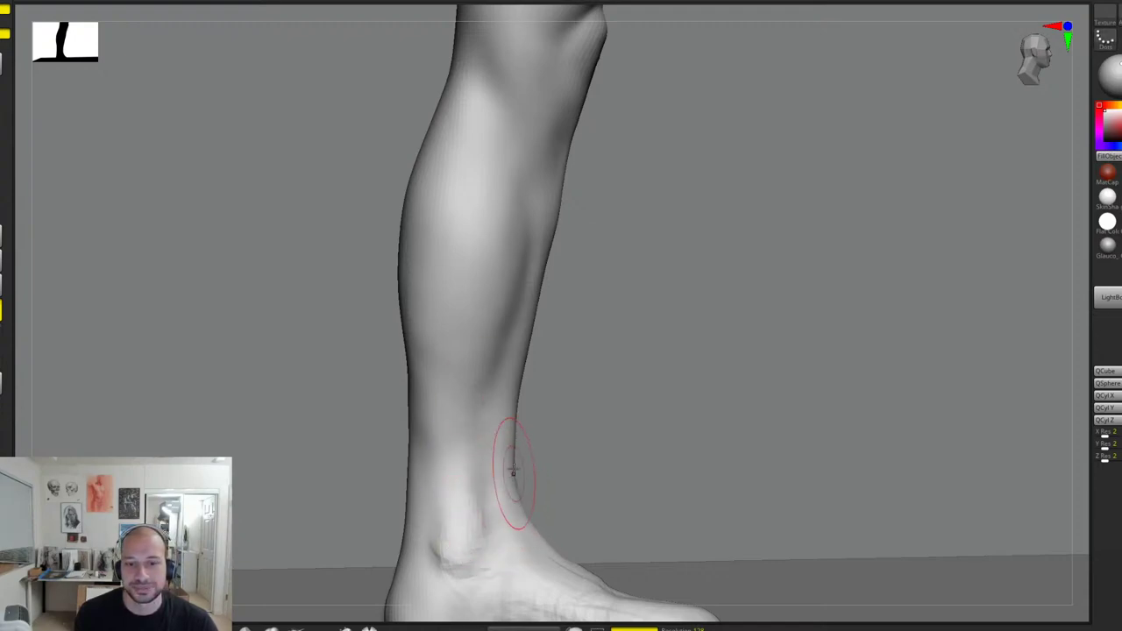
# Step: Carve the outline and inner planes of the kneecap with a small brush
pyautogui.moveTo(516, 430)
pyautogui.mouseDown()
pyautogui.moveTo(652, 295)
pyautogui.moveTo(583, 206)
pyautogui.mouseUp()
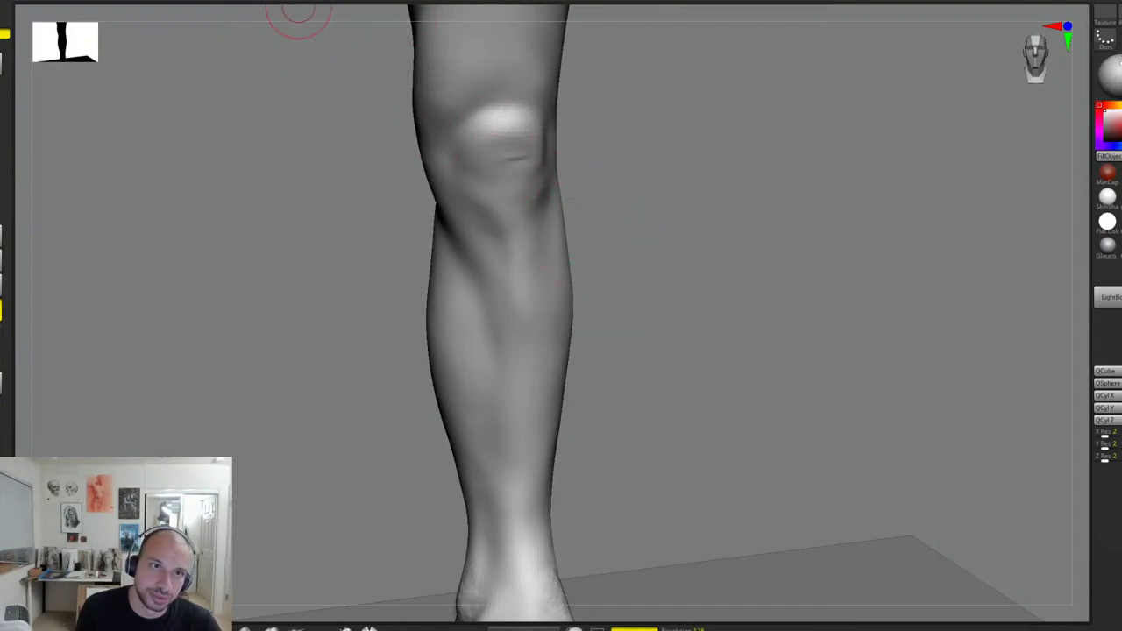
pyautogui.moveTo(279, 5); pyautogui.dragTo(626, 162)
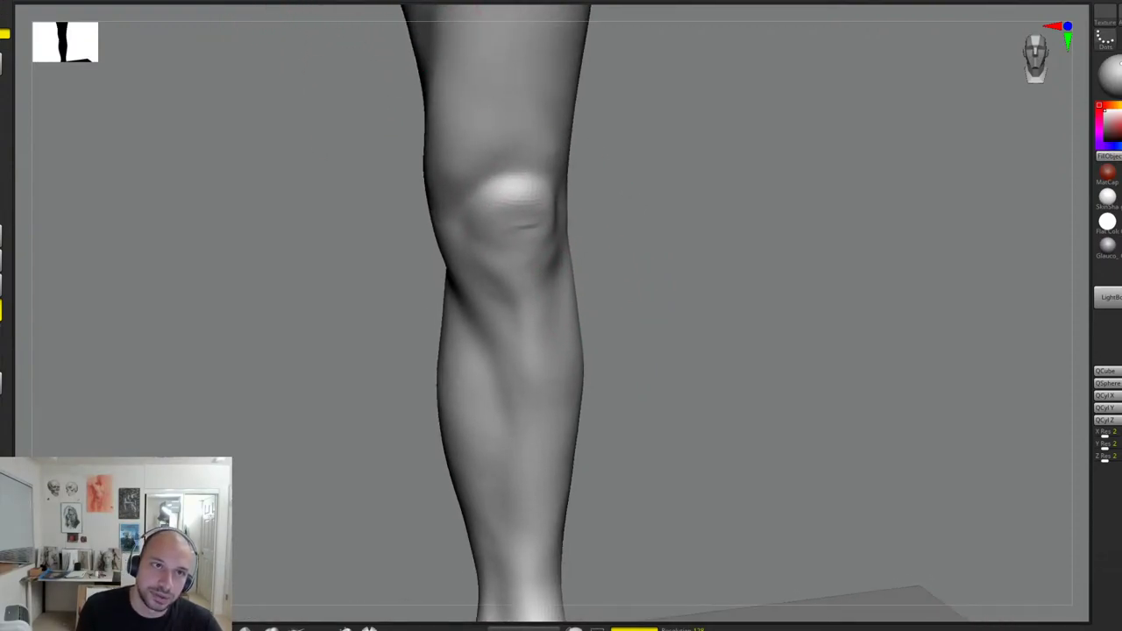
pyautogui.moveTo(602, 96); pyautogui.dragTo(600, 176)
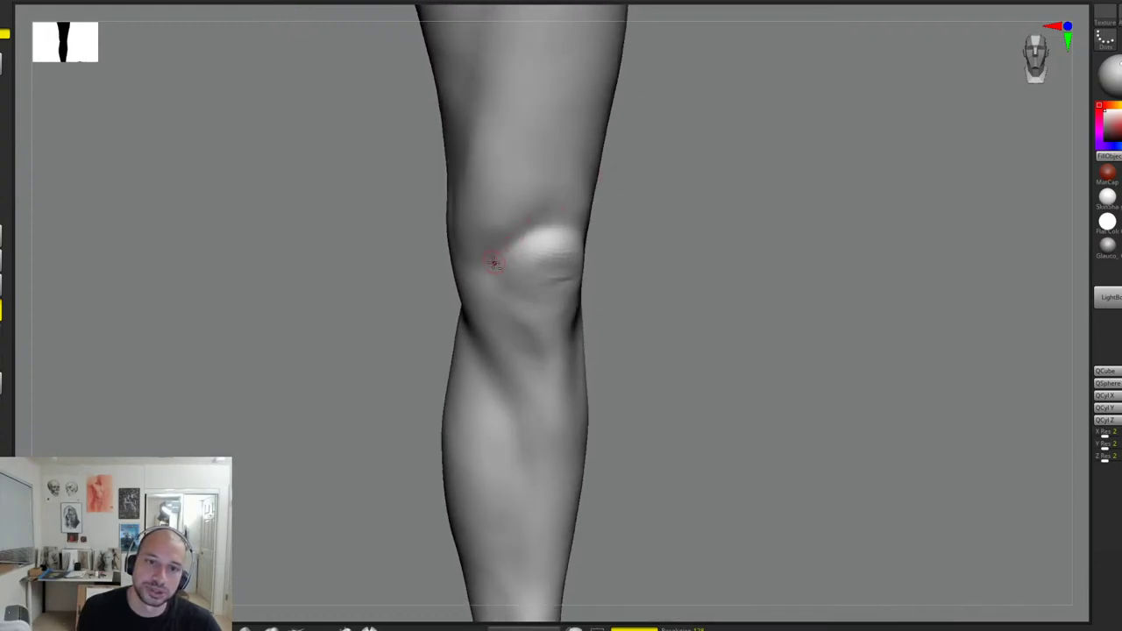
pyautogui.moveTo(494, 263)
pyautogui.mouseDown()
pyautogui.moveTo(547, 235)
pyautogui.moveTo(519, 263)
pyautogui.moveTo(566, 300)
pyautogui.moveTo(572, 262)
pyautogui.moveTo(537, 284)
pyautogui.mouseUp()
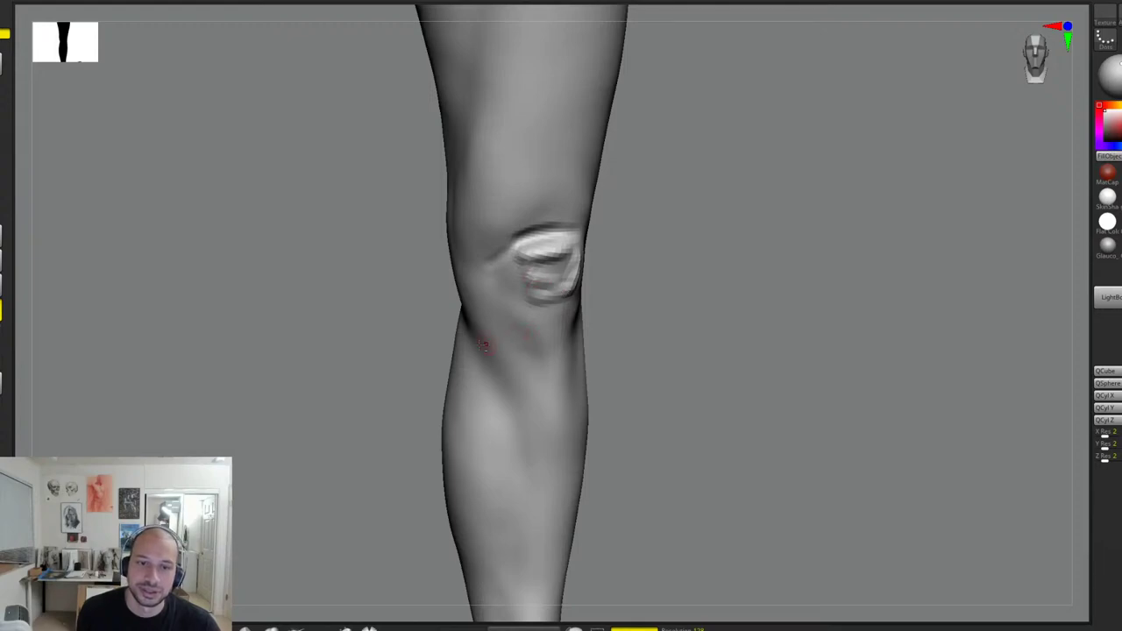
# Step: Carve the tendon and muscle separation lines on both sides of the leg below the kneecap
pyautogui.keyDown('alt'); pyautogui.moveTo(429, 350); pyautogui.dragTo(456, 385); pyautogui.keyUp('alt')
pyautogui.moveTo(489, 351)
pyautogui.mouseDown()
pyautogui.moveTo(543, 465)
pyautogui.moveTo(535, 497)
pyautogui.mouseUp()
pyautogui.moveTo(664, 434)
pyautogui.keyDown('alt'); pyautogui.mouseDown()
pyautogui.moveTo(660, 369)
pyautogui.moveTo(618, 339)
pyautogui.mouseUp(); pyautogui.keyUp('alt')
pyautogui.moveTo(596, 271); pyautogui.dragTo(576, 360)
pyautogui.moveTo(561, 297); pyautogui.dragTo(580, 349)
pyautogui.moveTo(502, 310); pyautogui.dragTo(530, 343)
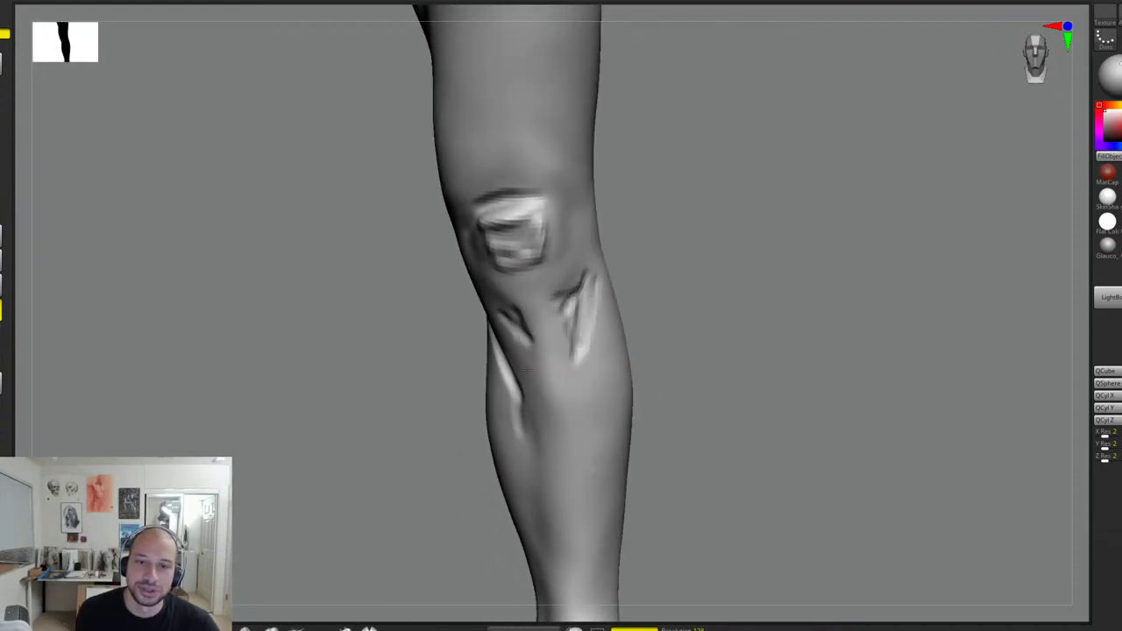
# Step: Carve the quadriceps separation lines down the front of the thigh and around the top of the kneecap
pyautogui.moveTo(663, 161)
pyautogui.mouseDown()
pyautogui.moveTo(608, 221)
pyautogui.moveTo(604, 180)
pyautogui.mouseUp()
pyautogui.moveTo(491, 123); pyautogui.dragTo(507, 301)
pyautogui.moveTo(506, 312); pyautogui.dragTo(481, 349)
pyautogui.moveTo(513, 258)
pyautogui.mouseDown()
pyautogui.moveTo(488, 337)
pyautogui.moveTo(536, 287)
pyautogui.mouseUp()
pyautogui.moveTo(509, 216)
pyautogui.mouseDown()
pyautogui.moveTo(577, 329)
pyautogui.moveTo(504, 342)
pyautogui.mouseUp()
# Step: Soften the carved quadriceps lines on the thigh above the kneecap with a larger brush
pyautogui.moveTo(636, 314); pyautogui.dragTo(671, 335)
pyautogui.keyDown('alt'); pyautogui.moveTo(671, 335); pyautogui.dragTo(602, 316); pyautogui.keyUp('alt')
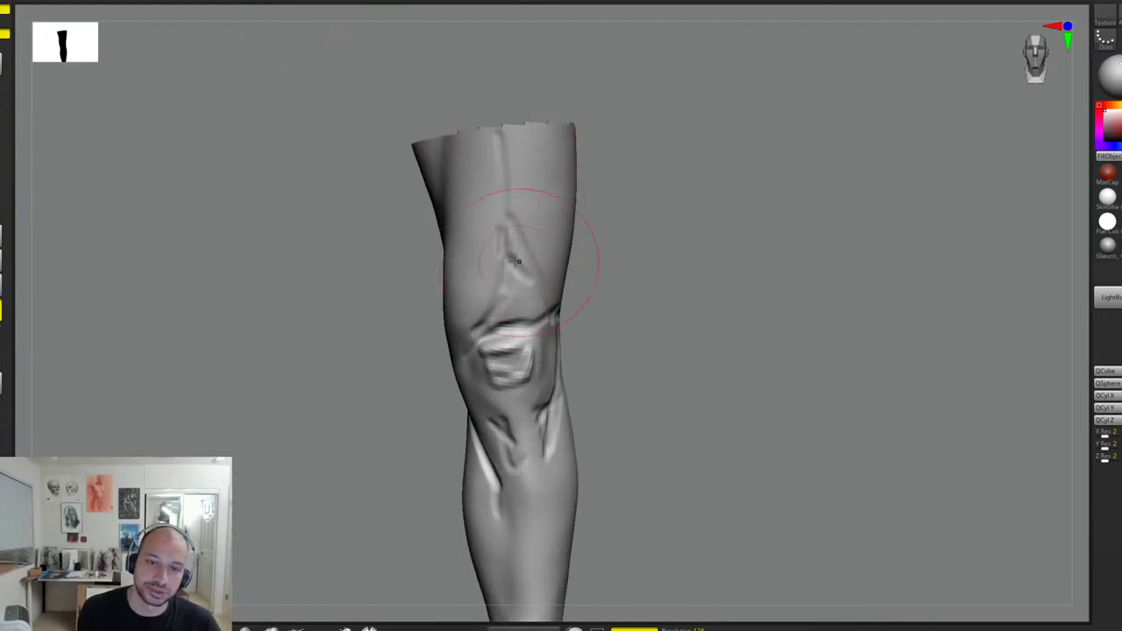
pyautogui.moveTo(642, 267); pyautogui.dragTo(609, 250)
pyautogui.moveTo(498, 264); pyautogui.dragTo(477, 325)
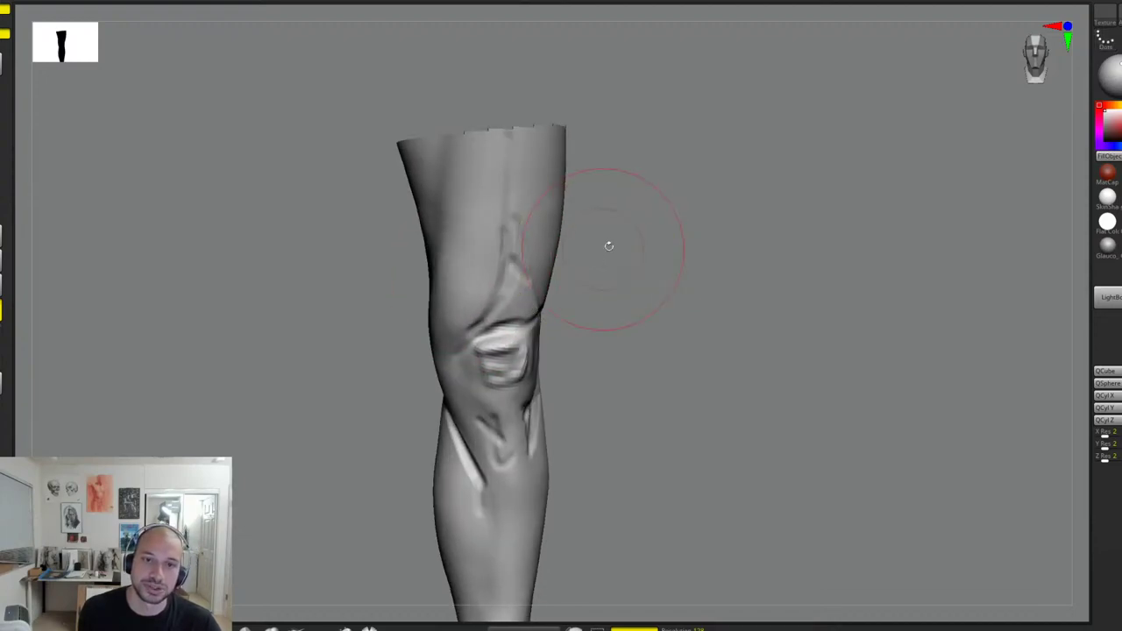
pyautogui.moveTo(608, 246); pyautogui.dragTo(644, 259)
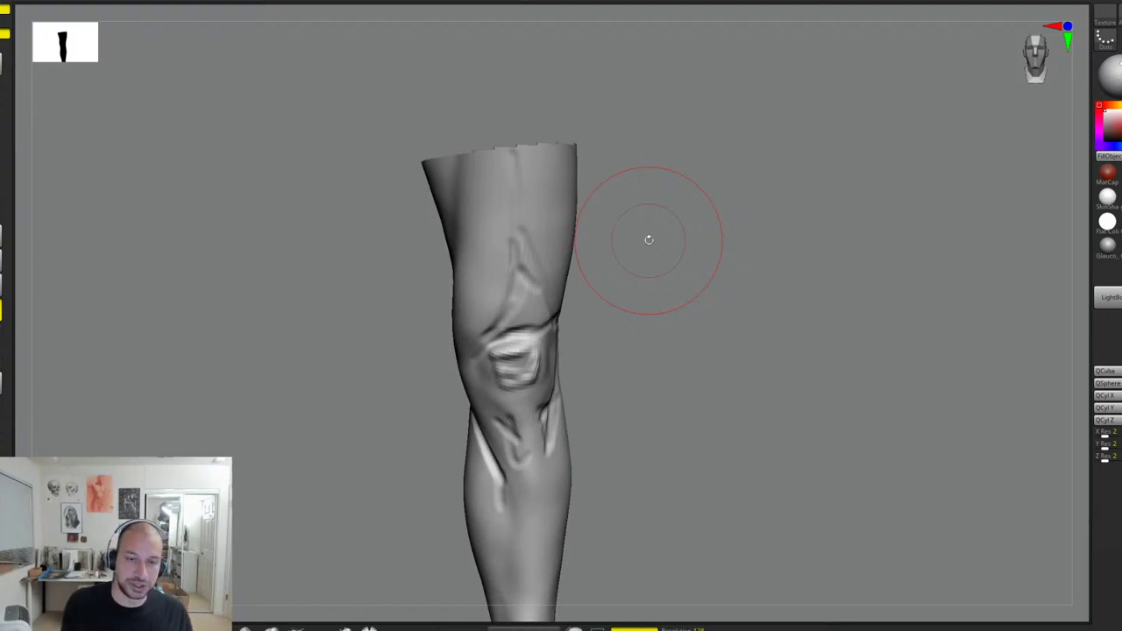
# Step: Undo the carved kneecap, tendon and quadriceps lines back to the smooth knee and thigh forms
pyautogui.moveTo(582, 239)
pyautogui.mouseDown()
pyautogui.moveTo(661, 226)
pyautogui.moveTo(641, 210)
pyautogui.mouseUp()
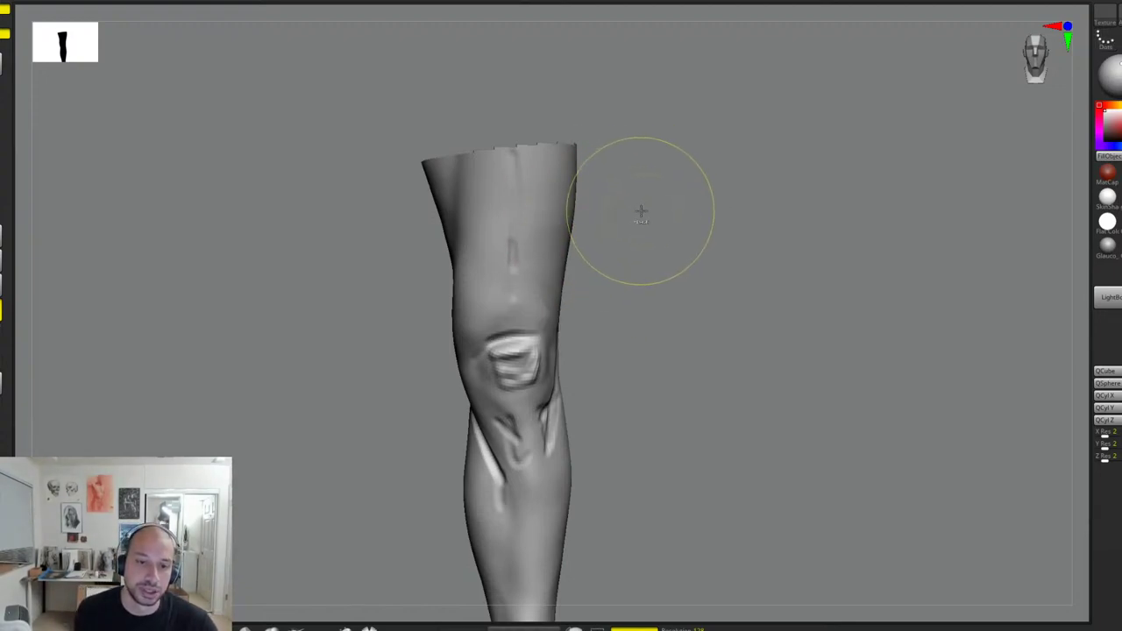
pyautogui.hotkey('ctrl', 'z')
pyautogui.hotkey('ctrl', 'z')
pyautogui.hotkey('ctrl', 'z')
pyautogui.hotkey('ctrl', 'z')
pyautogui.hotkey('ctrl', 'z')
pyautogui.hotkey('ctrl', 'z')
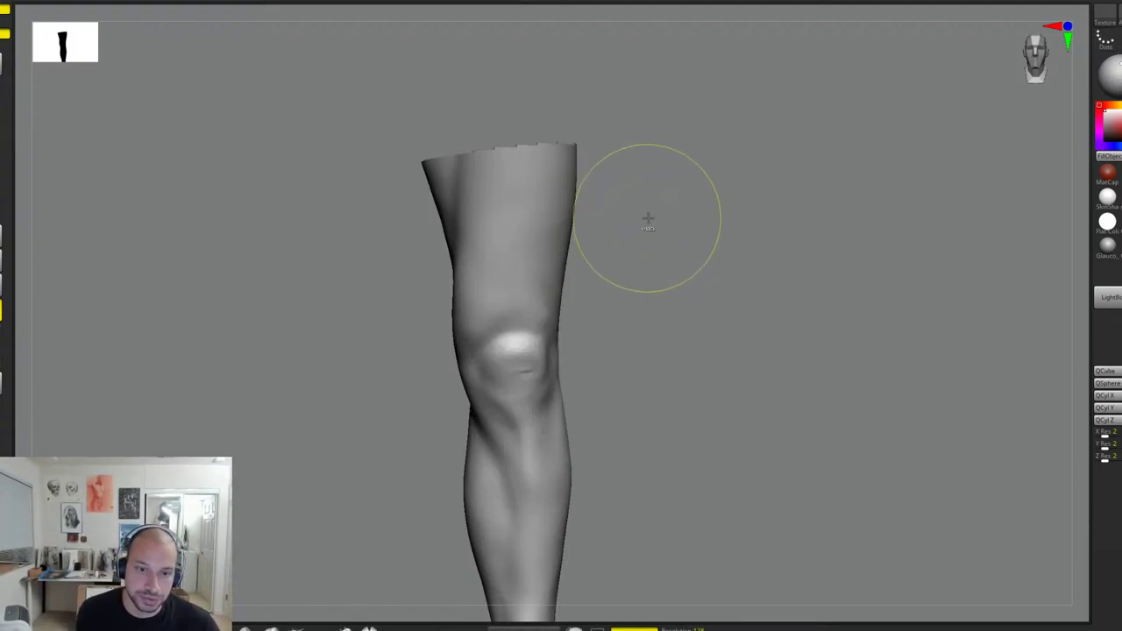
# Step: Reshape the back contour of the isolated leg from the lower thigh down to the hollow behind the knee
pyautogui.moveTo(669, 273)
pyautogui.mouseDown()
pyautogui.moveTo(689, 302)
pyautogui.moveTo(684, 275)
pyautogui.mouseUp()
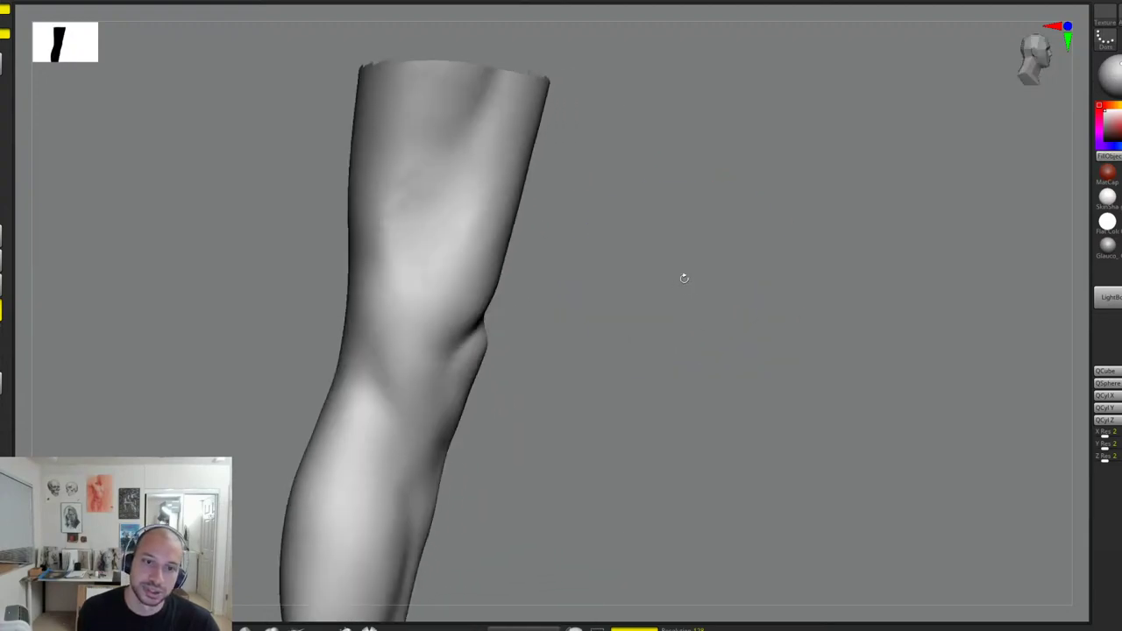
pyautogui.moveTo(347, 355); pyautogui.dragTo(344, 351)
pyautogui.moveTo(358, 239); pyautogui.dragTo(350, 234)
pyautogui.moveTo(361, 180); pyautogui.dragTo(356, 175)
pyautogui.moveTo(620, 252)
pyautogui.mouseDown()
pyautogui.moveTo(611, 241)
pyautogui.moveTo(625, 229)
pyautogui.mouseUp()
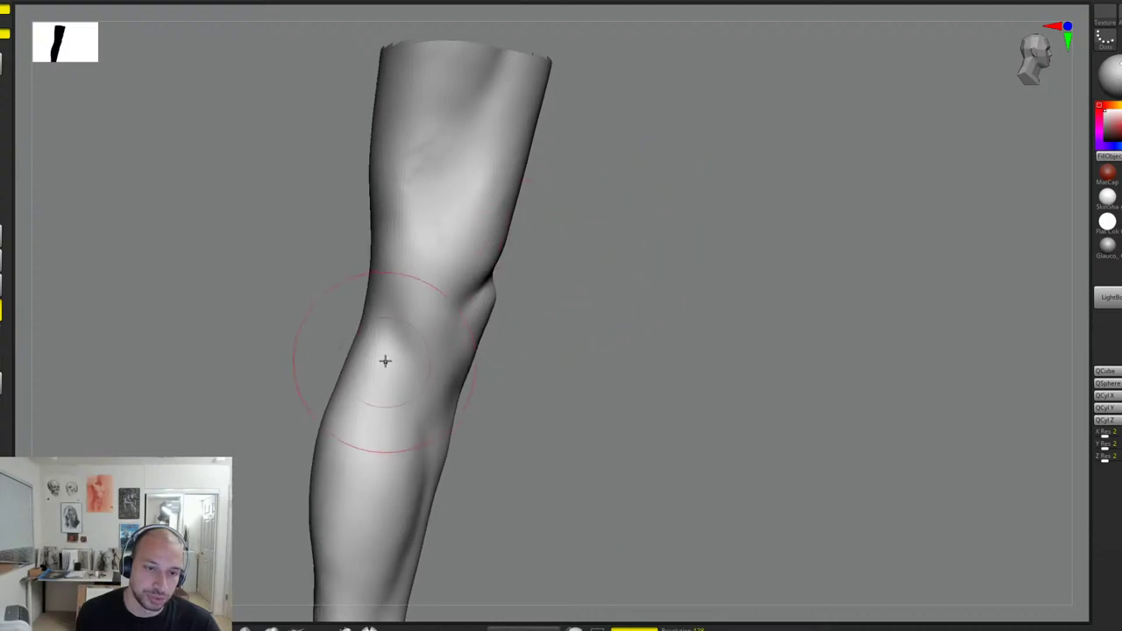
# Step: Build up the upper calf muscle volume on the back of the leg below the knee
pyautogui.keyDown('alt'); pyautogui.moveTo(529, 421); pyautogui.dragTo(563, 355); pyautogui.keyUp('alt')
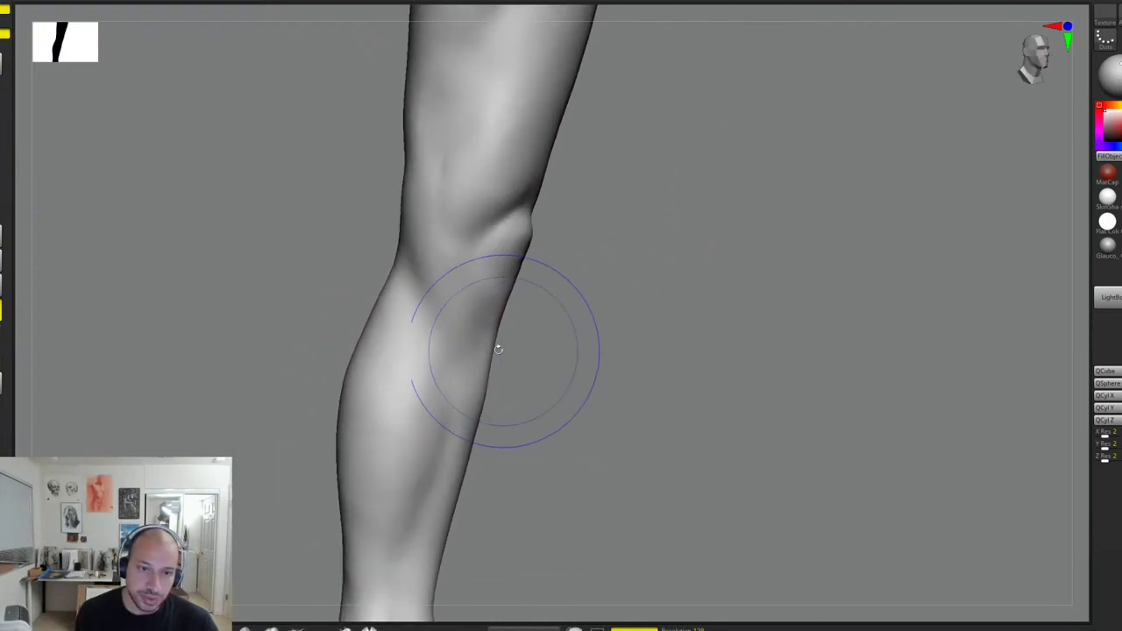
pyautogui.moveTo(328, 302)
pyautogui.mouseDown()
pyautogui.moveTo(368, 304)
pyautogui.moveTo(399, 351)
pyautogui.moveTo(333, 363)
pyautogui.mouseUp()
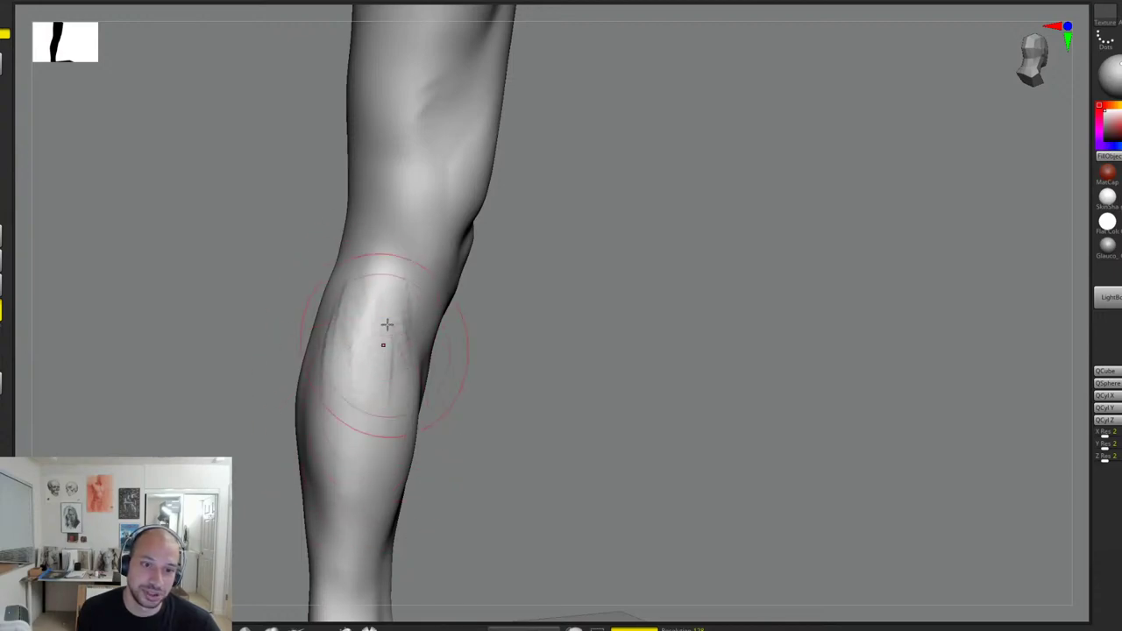
pyautogui.moveTo(451, 424); pyautogui.dragTo(498, 424)
pyautogui.moveTo(336, 330); pyautogui.dragTo(323, 359)
pyautogui.moveTo(302, 295); pyautogui.dragTo(297, 355)
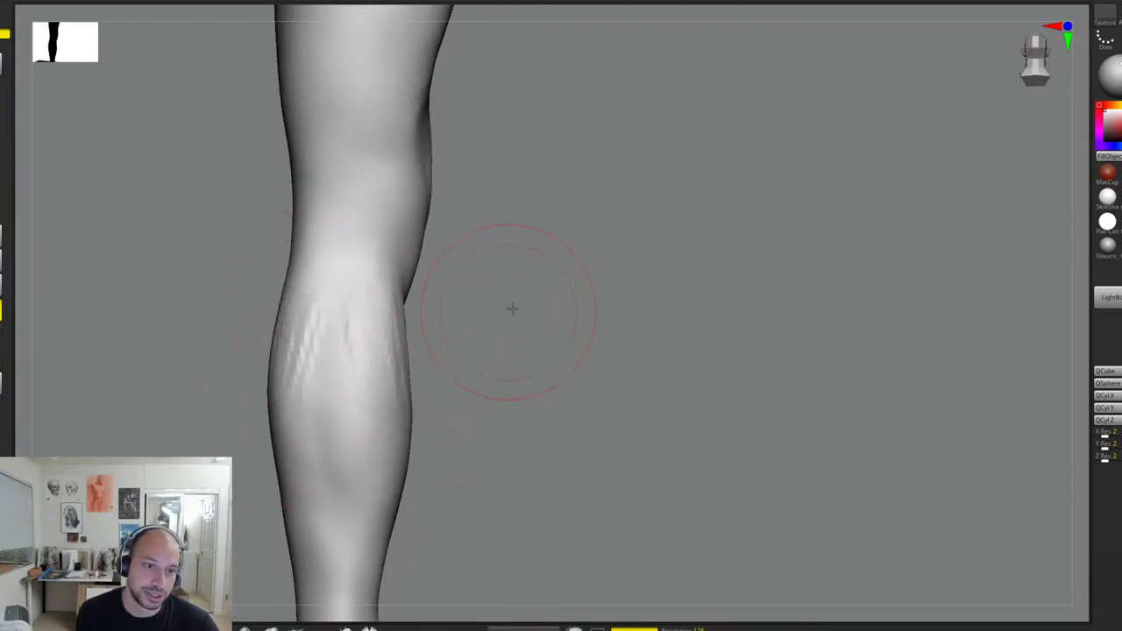
pyautogui.moveTo(511, 308); pyautogui.dragTo(566, 317)
pyautogui.moveTo(340, 298)
pyautogui.mouseDown()
pyautogui.moveTo(310, 373)
pyautogui.moveTo(326, 394)
pyautogui.moveTo(324, 320)
pyautogui.mouseUp()
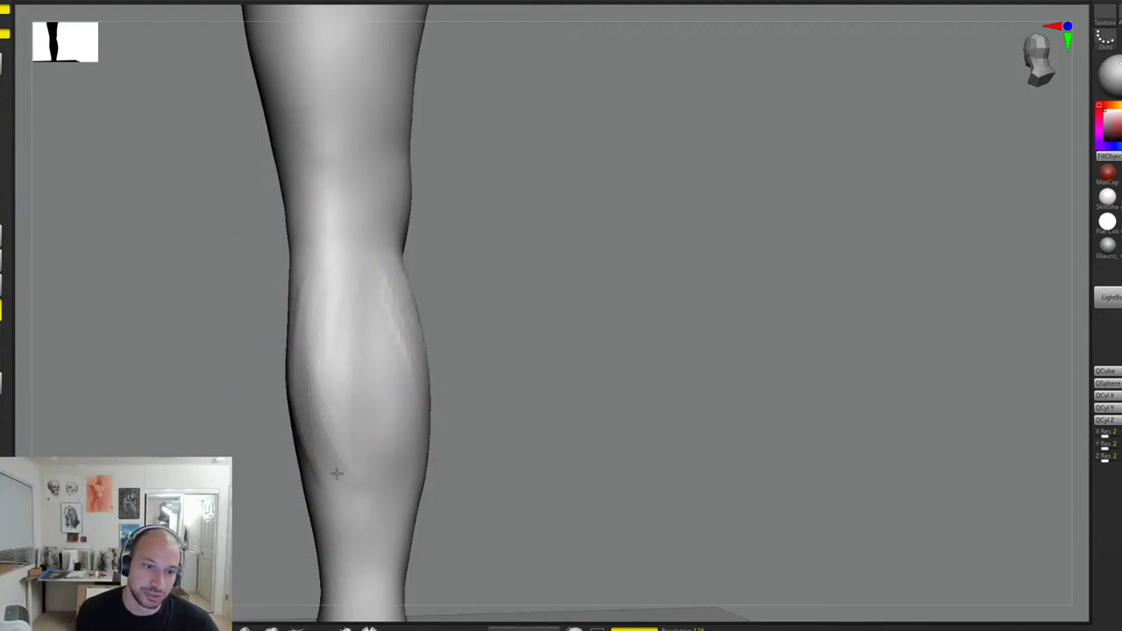
# Step: Smooth the brush marks on the calf and refine its side contour down toward the lower leg
pyautogui.keyDown('shift'); pyautogui.moveTo(336, 474); pyautogui.dragTo(381, 326); pyautogui.keyUp('shift')
pyautogui.moveTo(447, 399)
pyautogui.keyDown('shift'); pyautogui.mouseDown()
pyautogui.moveTo(443, 363)
pyautogui.moveTo(438, 396)
pyautogui.mouseUp(); pyautogui.keyUp('shift')
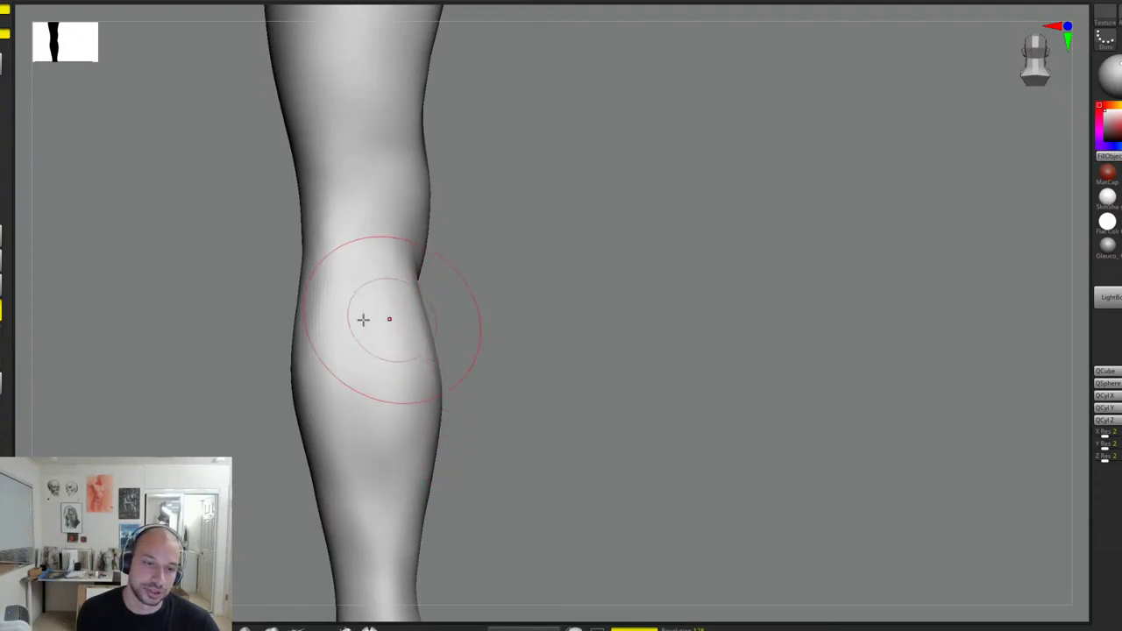
pyautogui.moveTo(308, 350); pyautogui.dragTo(301, 356)
pyautogui.moveTo(320, 419); pyautogui.dragTo(315, 451)
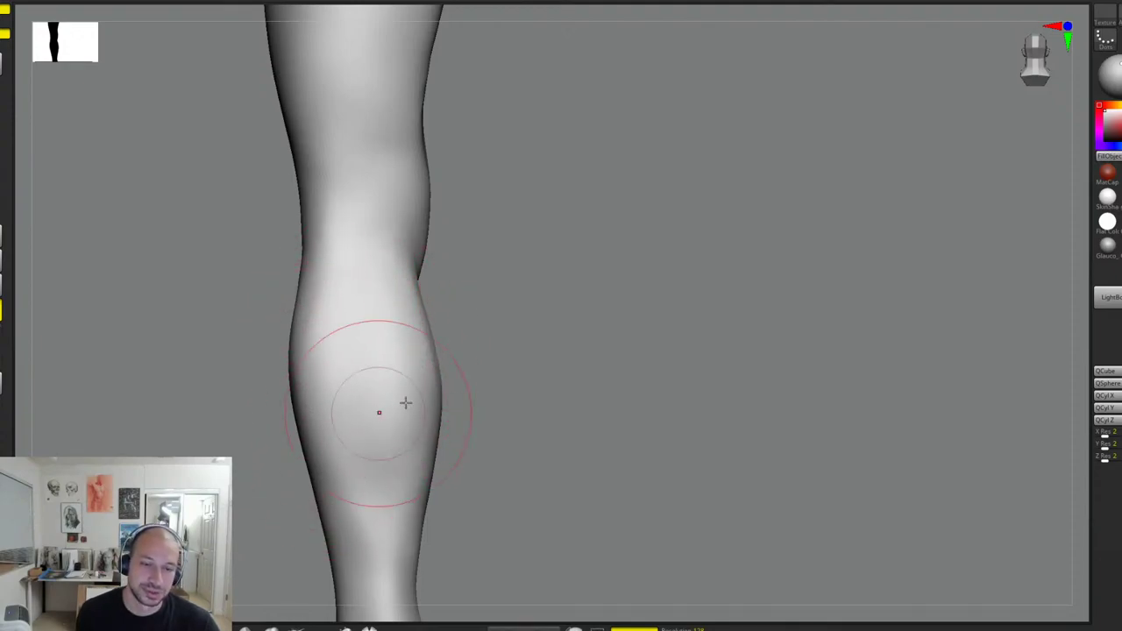
pyautogui.keyDown('alt'); pyautogui.moveTo(509, 270); pyautogui.dragTo(541, 348); pyautogui.keyUp('alt')
# Step: Refine the outer calf and the side of the lower thigh above the knee, and smooth the surface
pyautogui.moveTo(446, 361)
pyautogui.mouseDown()
pyautogui.moveTo(532, 369)
pyautogui.moveTo(549, 343)
pyautogui.moveTo(525, 348)
pyautogui.mouseUp()
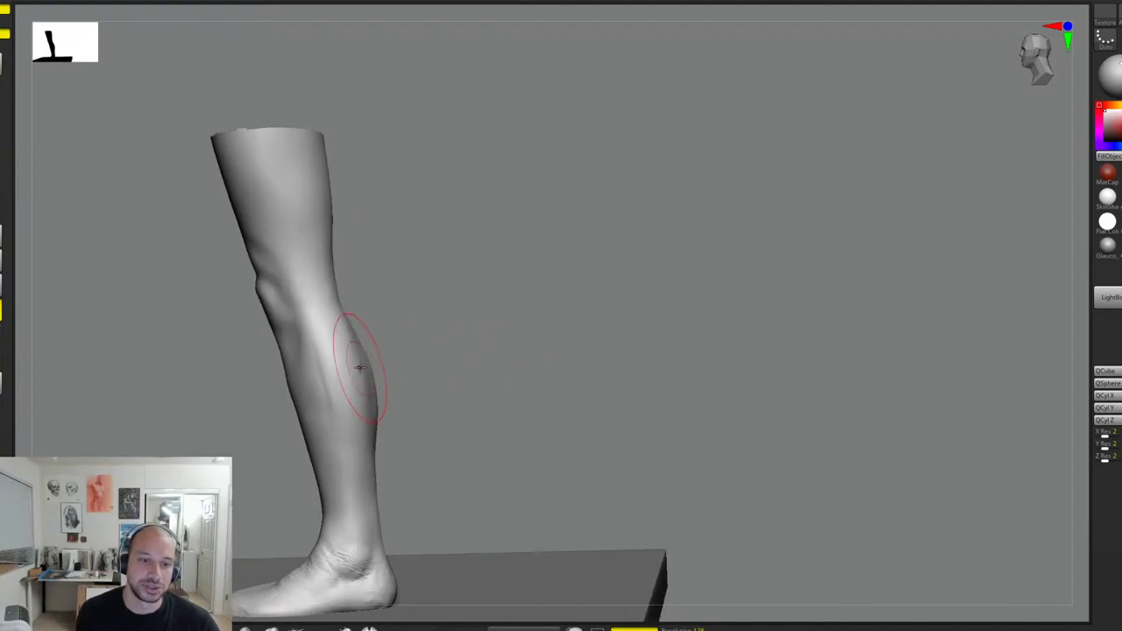
pyautogui.moveTo(365, 372)
pyautogui.mouseDown()
pyautogui.moveTo(330, 392)
pyautogui.moveTo(349, 350)
pyautogui.moveTo(356, 390)
pyautogui.mouseUp()
pyautogui.moveTo(410, 279); pyautogui.dragTo(346, 281)
pyautogui.moveTo(346, 279); pyautogui.dragTo(332, 283, button='right')
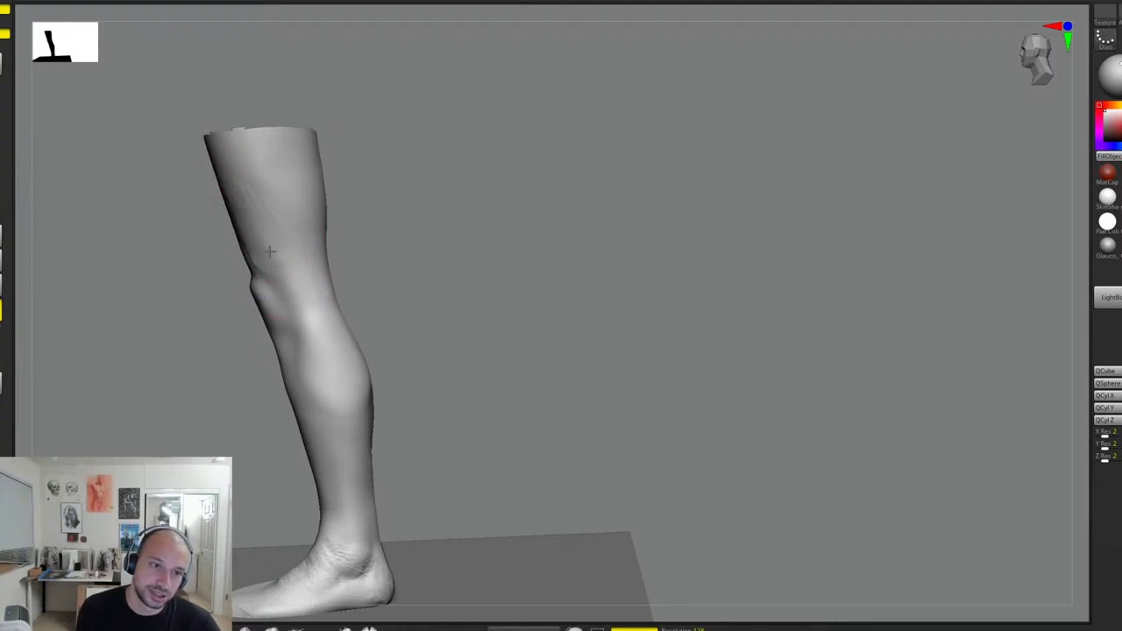
pyautogui.moveTo(237, 173); pyautogui.dragTo(256, 230, button='right')
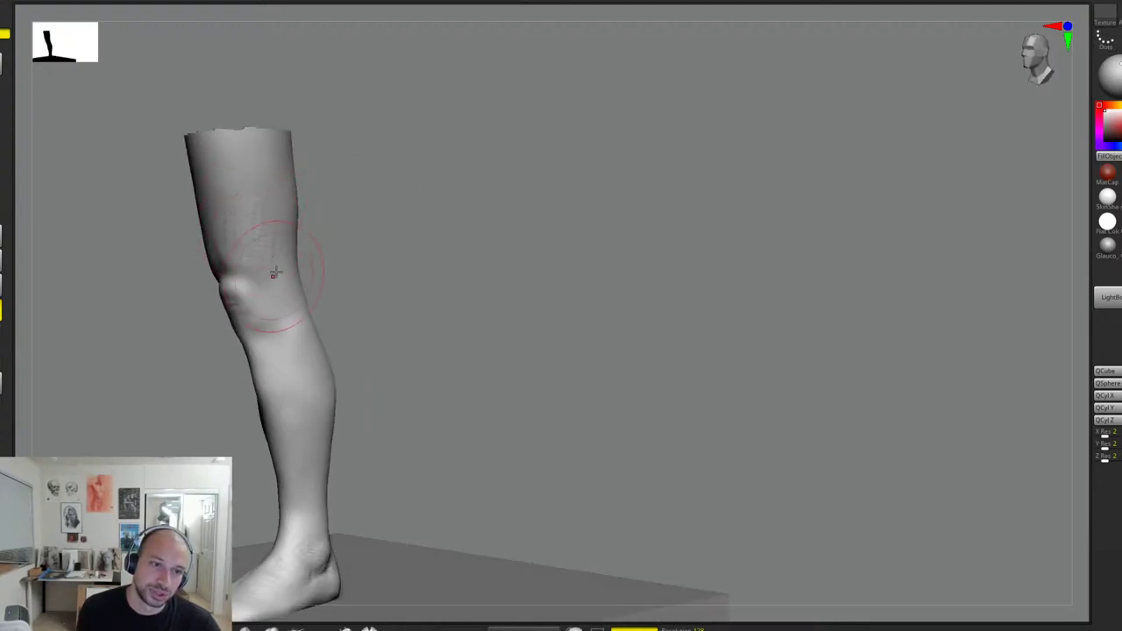
pyautogui.keyDown('shift'); pyautogui.moveTo(237, 235); pyautogui.dragTo(270, 234); pyautogui.keyUp('shift')
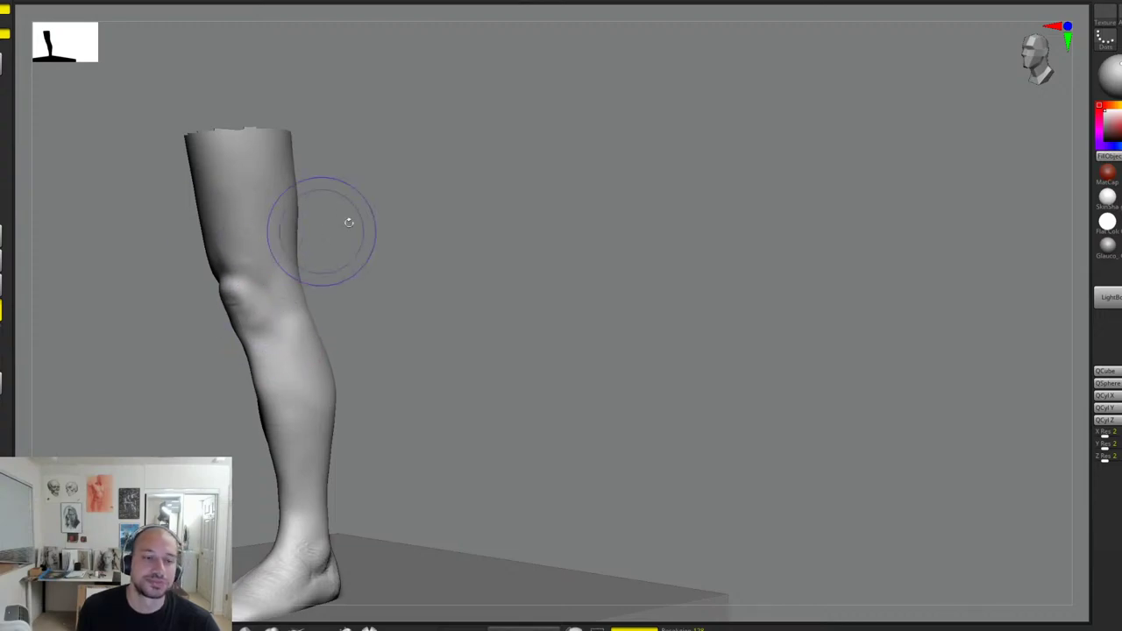
pyautogui.keyDown('shift'); pyautogui.moveTo(349, 221); pyautogui.dragTo(368, 250); pyautogui.keyUp('shift')
# Step: Unhide the pelvis and the other leg, and refine the straight leg's knee against the full figure
pyautogui.moveTo(422, 299)
pyautogui.mouseDown(button='right')
pyautogui.moveTo(506, 293)
pyautogui.moveTo(584, 254)
pyautogui.moveTo(556, 265)
pyautogui.moveTo(661, 313)
pyautogui.moveTo(658, 336)
pyautogui.moveTo(646, 295)
pyautogui.moveTo(567, 350)
pyautogui.mouseUp(button='right')
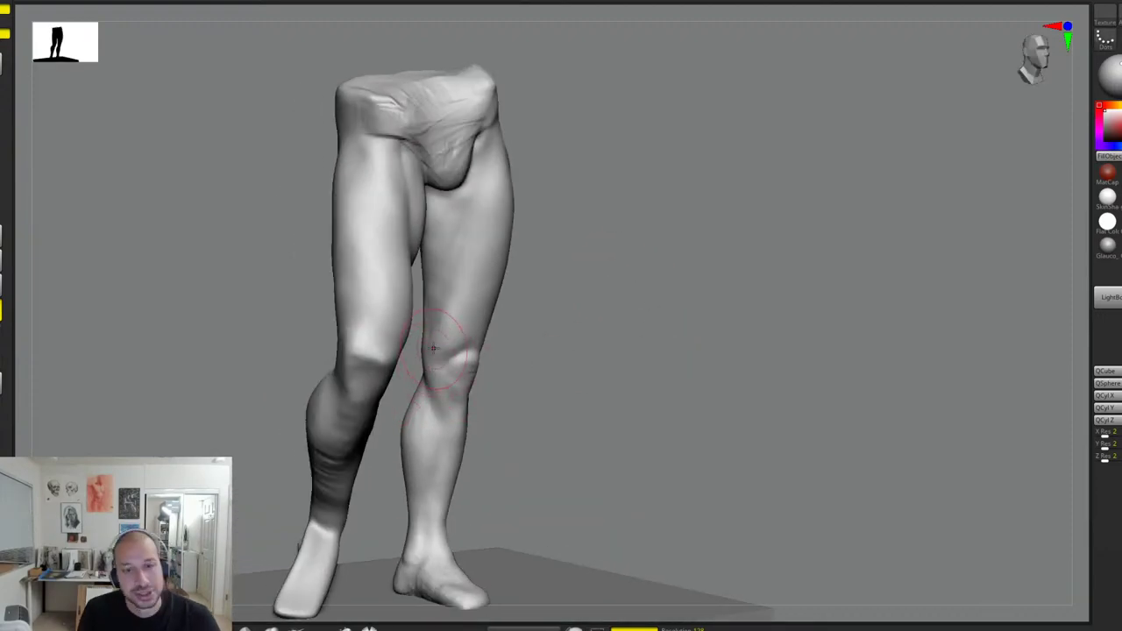
pyautogui.moveTo(446, 351); pyautogui.dragTo(460, 394, button='right')
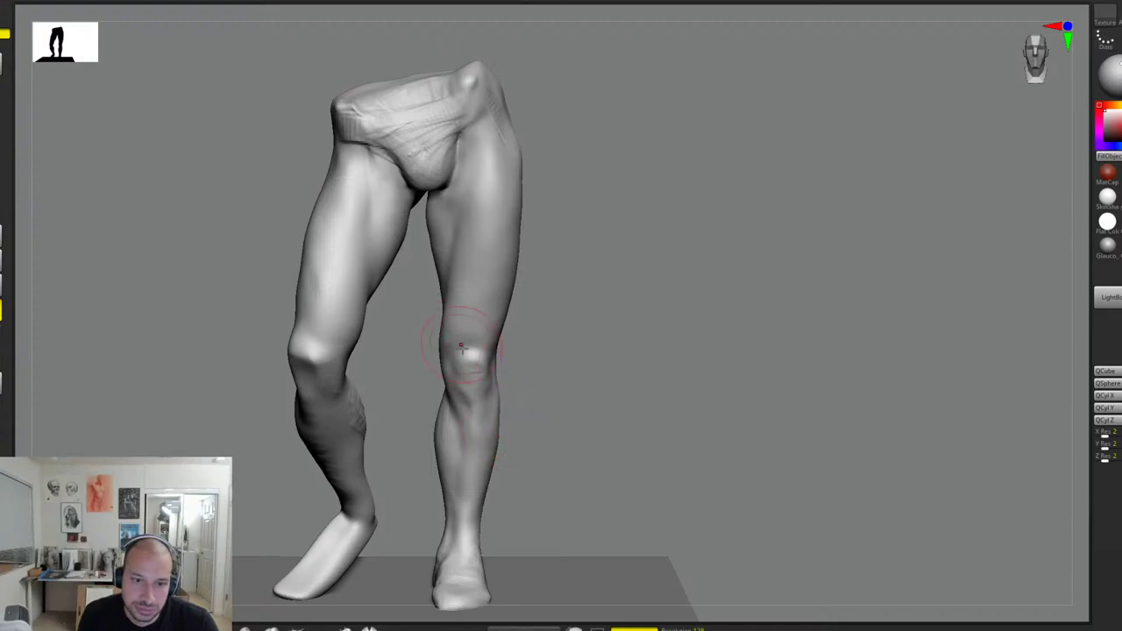
pyautogui.keyDown('alt'); pyautogui.moveTo(579, 355); pyautogui.dragTo(608, 331); pyautogui.keyUp('alt')
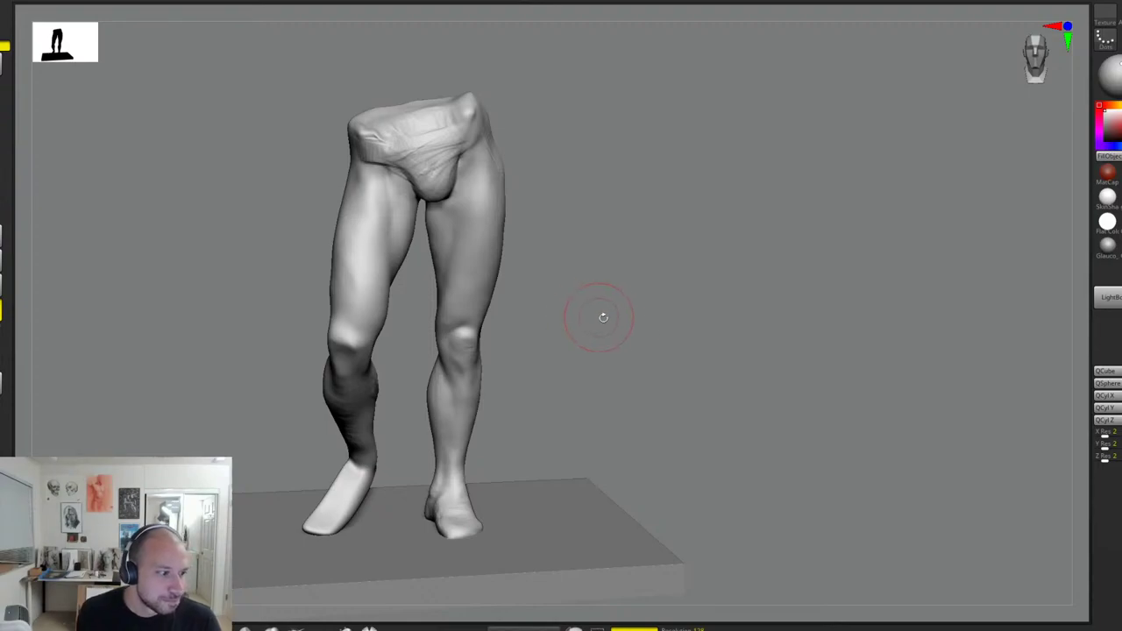
pyautogui.moveTo(637, 303); pyautogui.dragTo(647, 325)
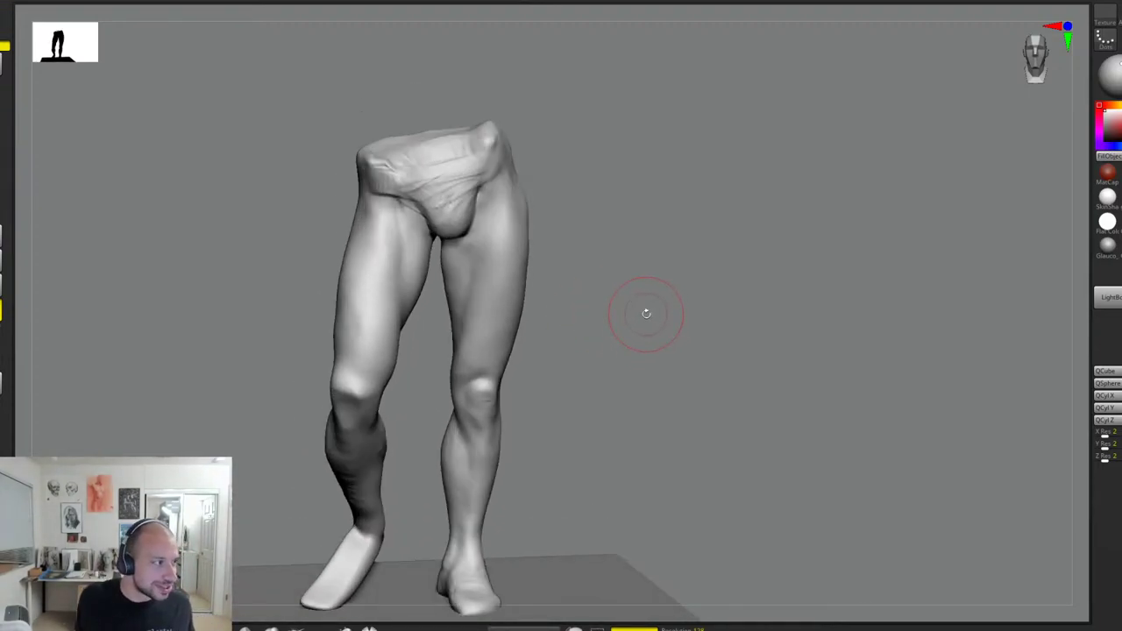
pyautogui.moveTo(698, 252); pyautogui.dragTo(517, 328)
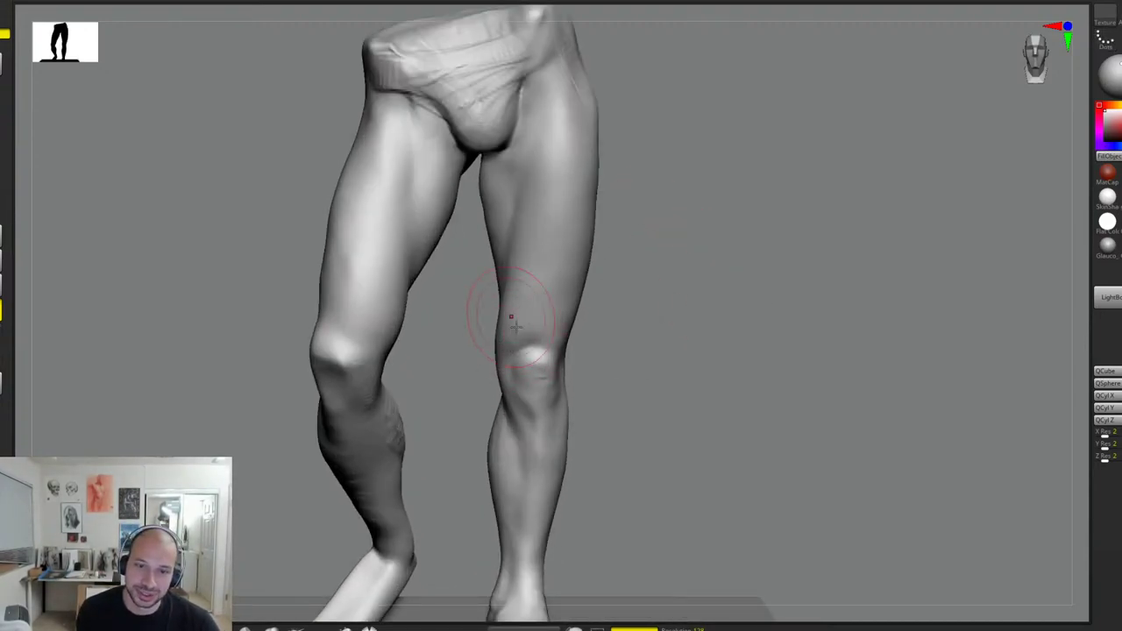
# Step: Shape the inner back of the straight leg's lower thigh where it meets the knee
pyautogui.moveTo(611, 297); pyautogui.dragTo(693, 267)
pyautogui.moveTo(355, 399); pyautogui.dragTo(488, 318)
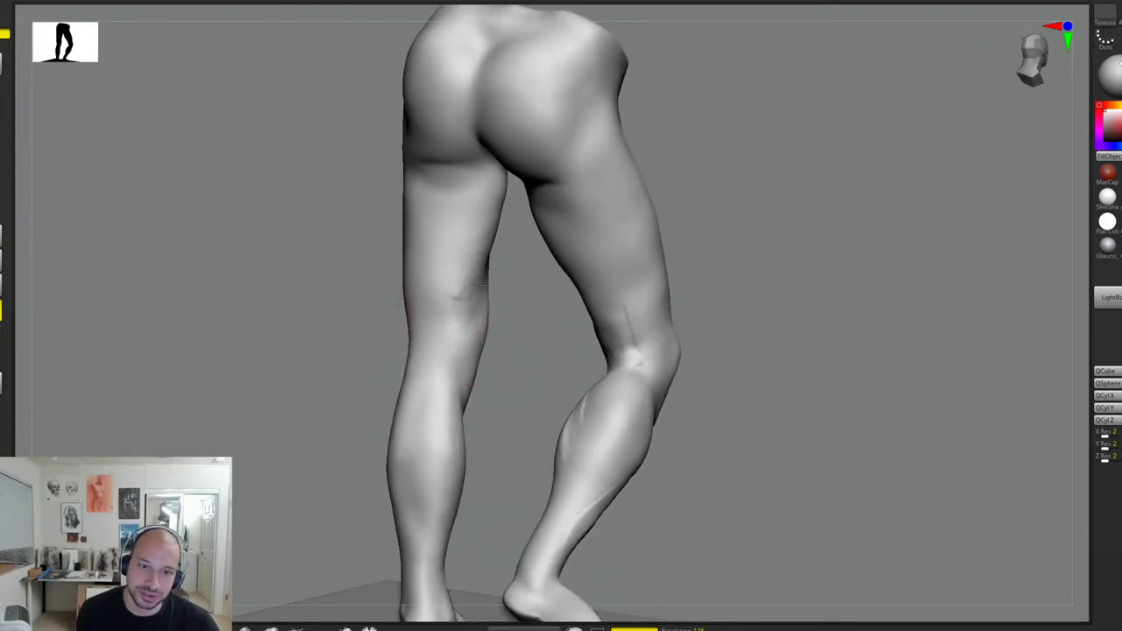
pyautogui.moveTo(525, 296); pyautogui.dragTo(570, 300)
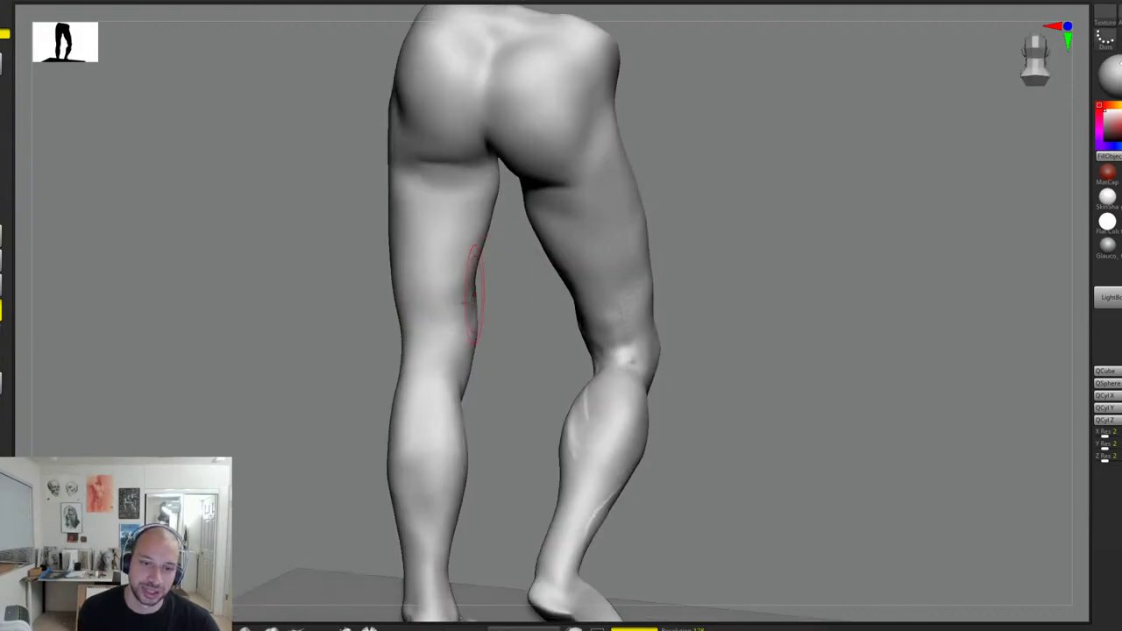
pyautogui.moveTo(483, 358)
pyautogui.mouseDown()
pyautogui.moveTo(588, 301)
pyautogui.moveTo(592, 326)
pyautogui.mouseUp()
# Step: Refine the back of the bent leg's thigh and the hollow behind its knee
pyautogui.moveTo(528, 342); pyautogui.dragTo(631, 343)
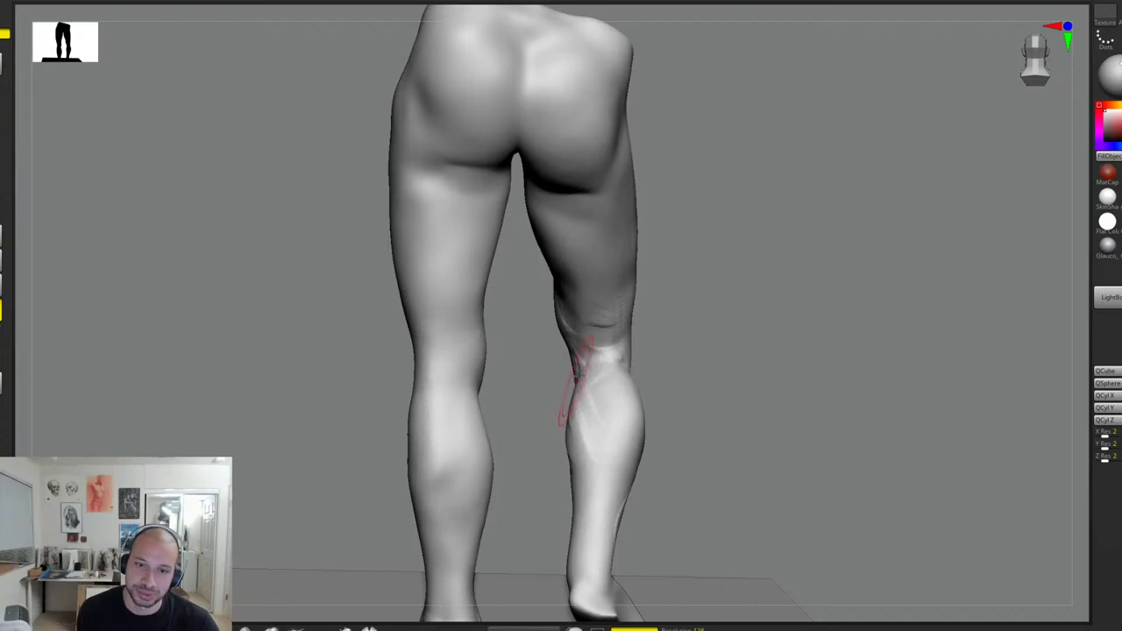
pyautogui.moveTo(674, 289); pyautogui.dragTo(650, 237)
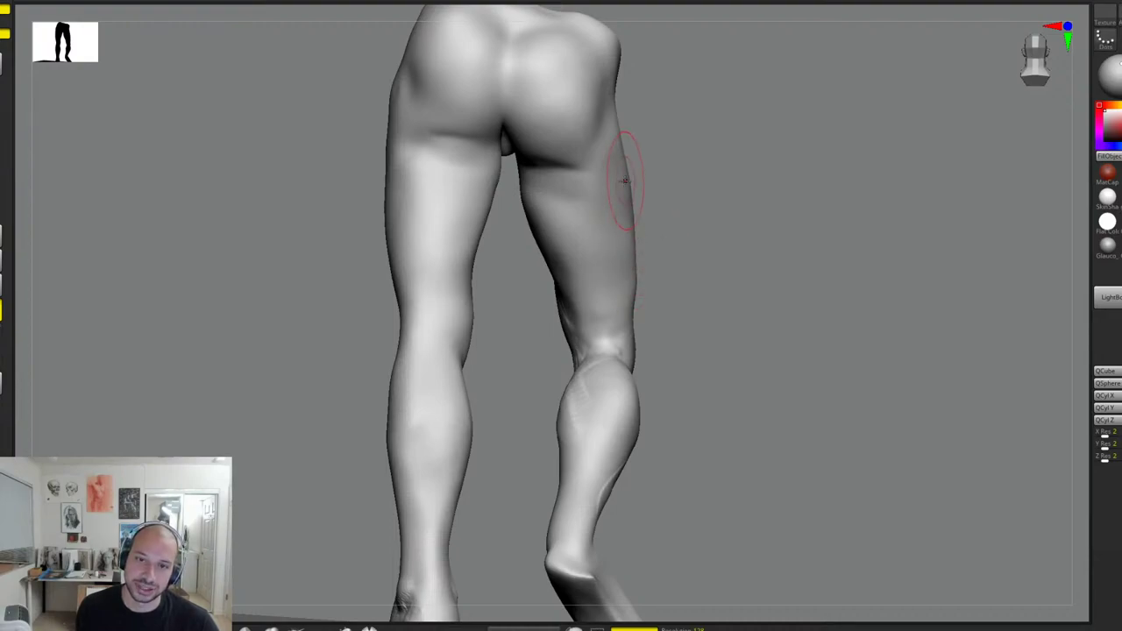
pyautogui.moveTo(675, 196); pyautogui.dragTo(630, 203)
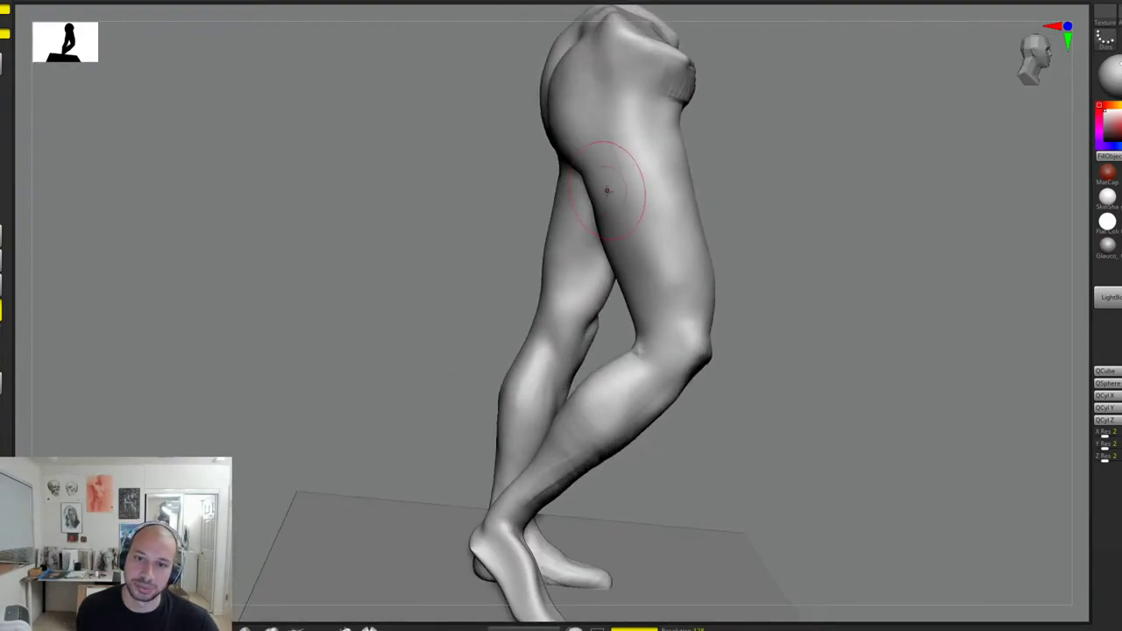
pyautogui.moveTo(626, 320); pyautogui.dragTo(653, 306)
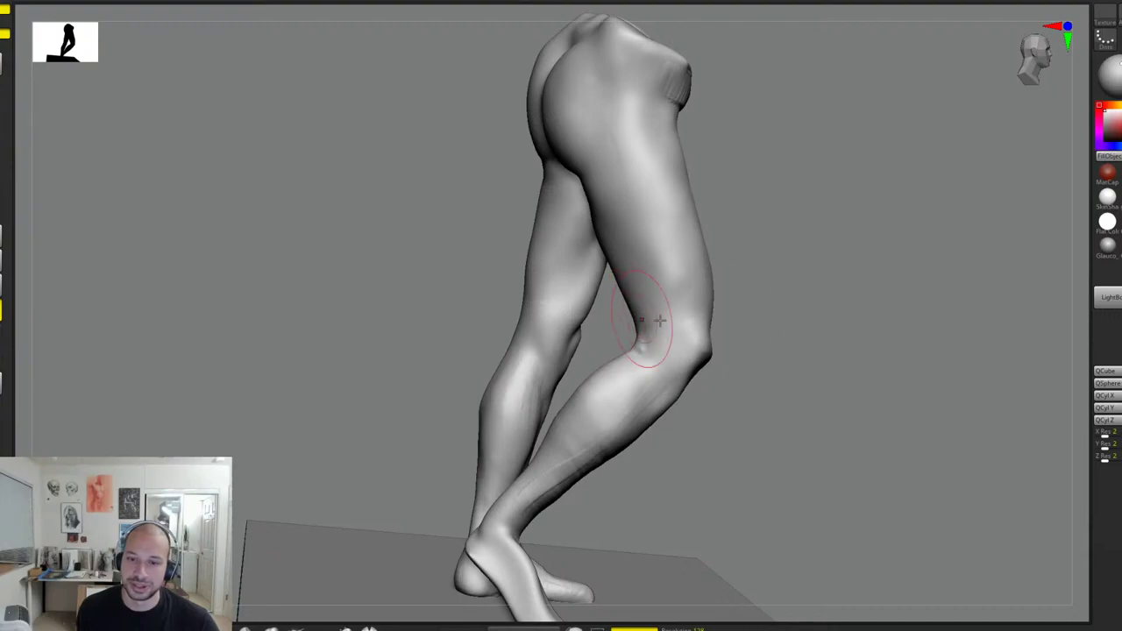
pyautogui.moveTo(750, 275)
pyautogui.mouseDown()
pyautogui.moveTo(691, 324)
pyautogui.moveTo(727, 339)
pyautogui.moveTo(715, 350)
pyautogui.moveTo(733, 355)
pyautogui.moveTo(704, 388)
pyautogui.mouseUp()
# Step: Adjust the inner contour below the bent knee and soften the straight leg's kneecap forms
pyautogui.moveTo(835, 352); pyautogui.dragTo(905, 349)
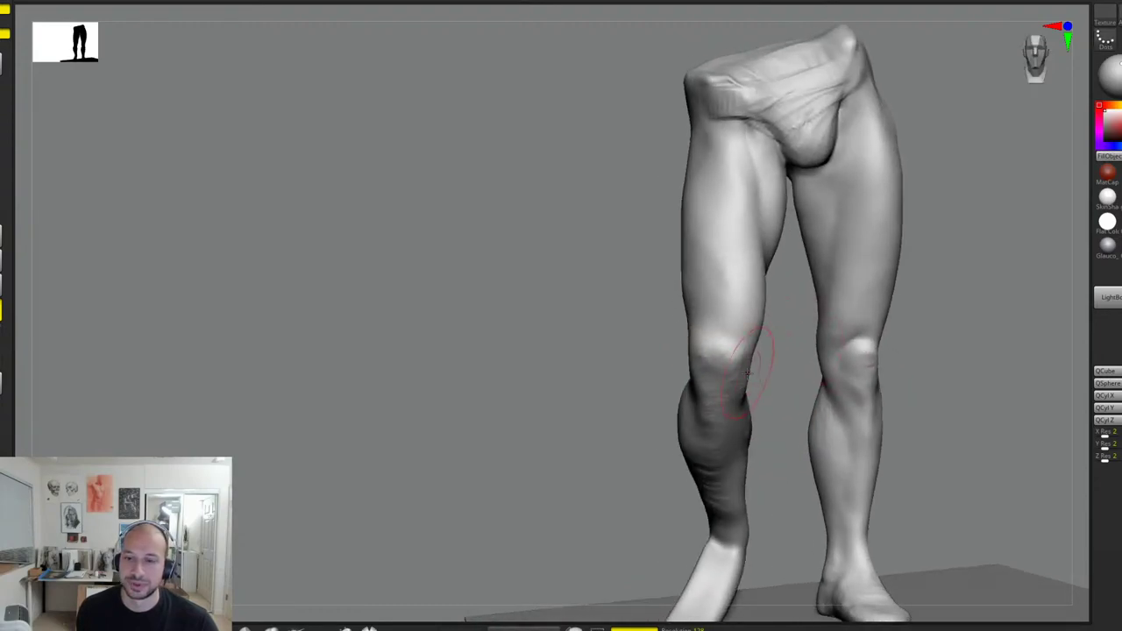
pyautogui.moveTo(761, 389)
pyautogui.mouseDown()
pyautogui.moveTo(784, 368)
pyautogui.moveTo(739, 351)
pyautogui.moveTo(732, 334)
pyautogui.moveTo(776, 335)
pyautogui.moveTo(753, 357)
pyautogui.moveTo(775, 369)
pyautogui.mouseUp()
pyautogui.moveTo(895, 399)
pyautogui.mouseDown()
pyautogui.moveTo(820, 382)
pyautogui.moveTo(837, 375)
pyautogui.mouseUp()
pyautogui.moveTo(842, 372); pyautogui.dragTo(876, 370)
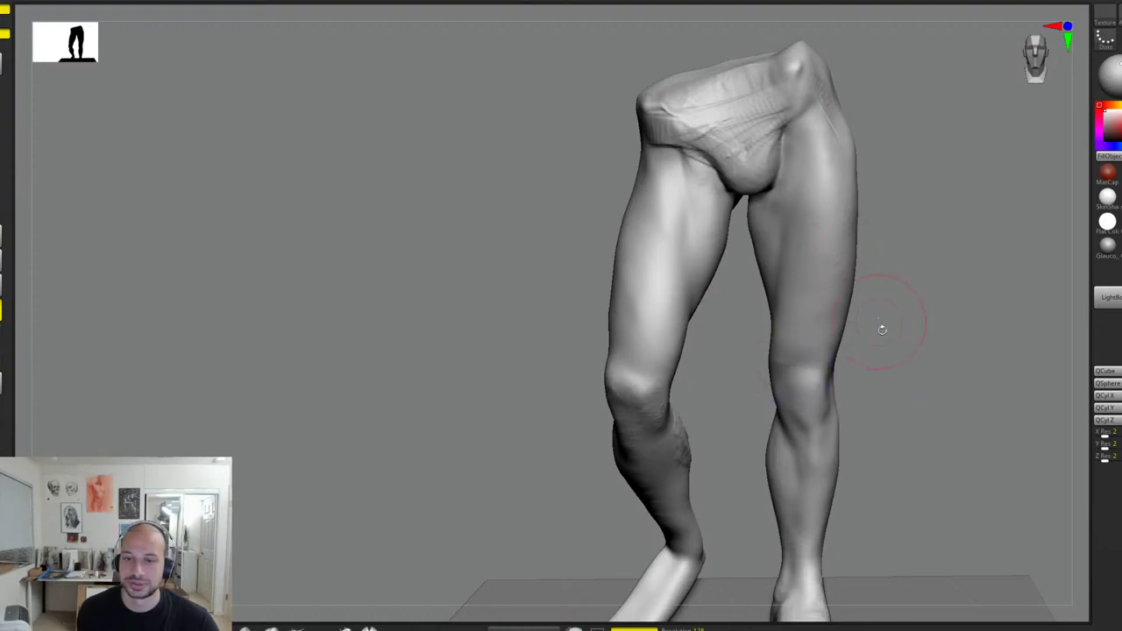
# Step: Refine the straight leg's shin, calf and ankle contours from the front
pyautogui.keyDown('alt'); pyautogui.moveTo(882, 330); pyautogui.dragTo(837, 335); pyautogui.keyUp('alt')
pyautogui.moveTo(836, 335)
pyautogui.keyDown('alt'); pyautogui.mouseDown()
pyautogui.moveTo(837, 384)
pyautogui.moveTo(830, 306)
pyautogui.moveTo(830, 318)
pyautogui.moveTo(737, 357)
pyautogui.moveTo(685, 338)
pyautogui.mouseUp(); pyautogui.keyUp('alt')
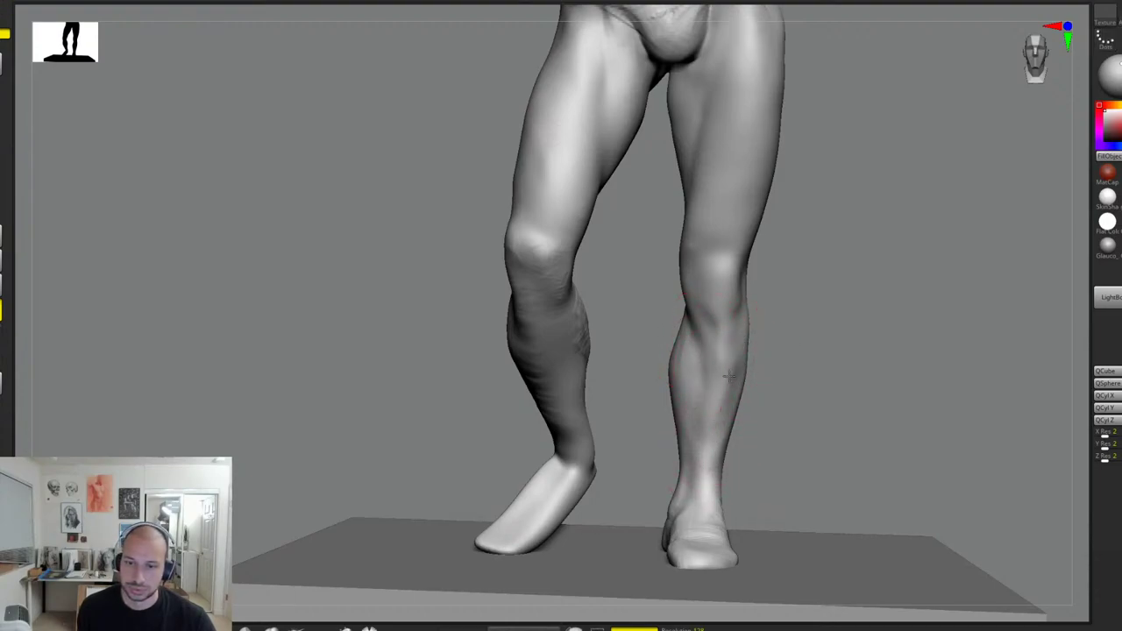
pyautogui.moveTo(723, 402); pyautogui.dragTo(745, 355)
pyautogui.moveTo(718, 446); pyautogui.dragTo(725, 466)
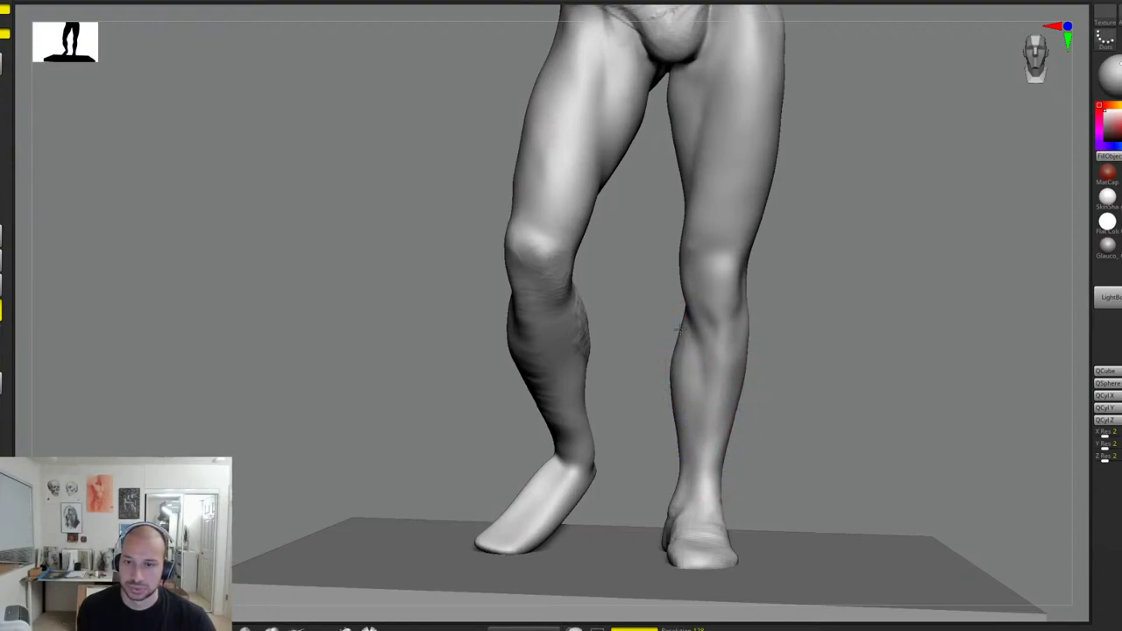
# Step: Reshape the straight leg's inner knee contour and soften the forms around and below the kneecap
pyautogui.moveTo(782, 279); pyautogui.dragTo(832, 292)
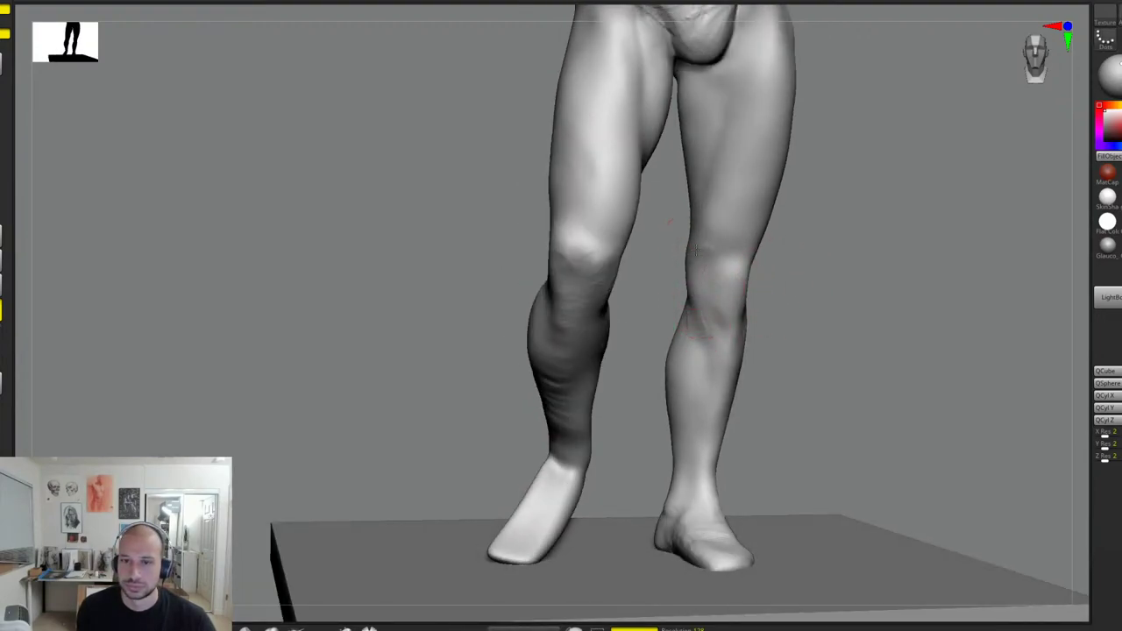
pyautogui.moveTo(848, 264)
pyautogui.mouseDown()
pyautogui.moveTo(744, 265)
pyautogui.moveTo(724, 256)
pyautogui.moveTo(750, 256)
pyautogui.moveTo(721, 250)
pyautogui.mouseUp()
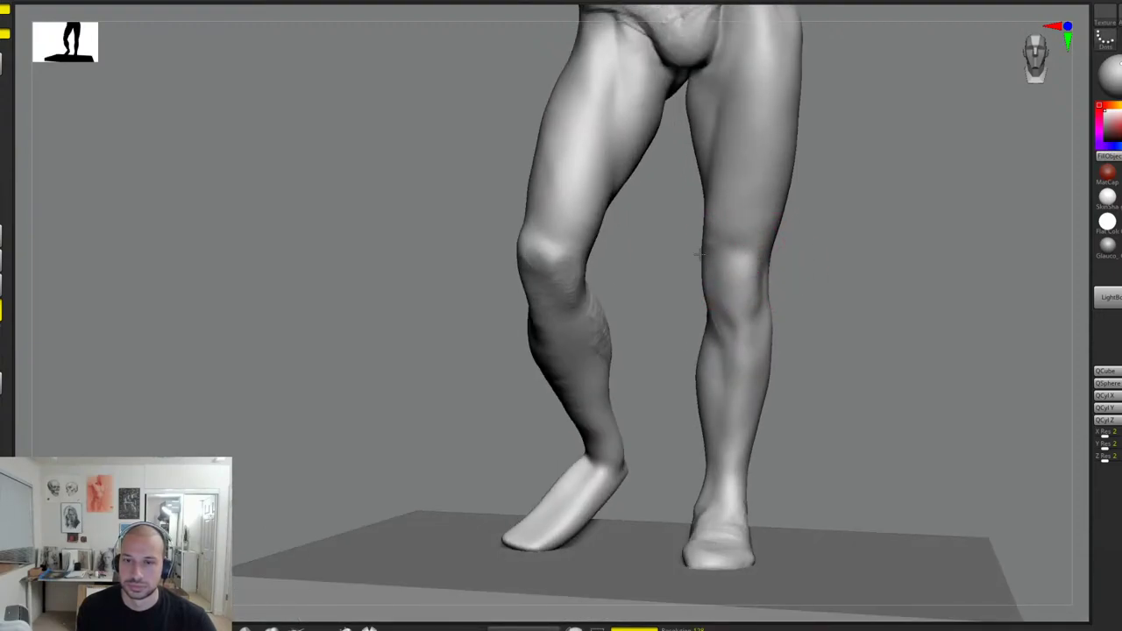
pyautogui.moveTo(817, 262)
pyautogui.mouseDown()
pyautogui.moveTo(855, 260)
pyautogui.moveTo(820, 257)
pyautogui.mouseUp()
pyautogui.moveTo(790, 245); pyautogui.dragTo(750, 208, button='right')
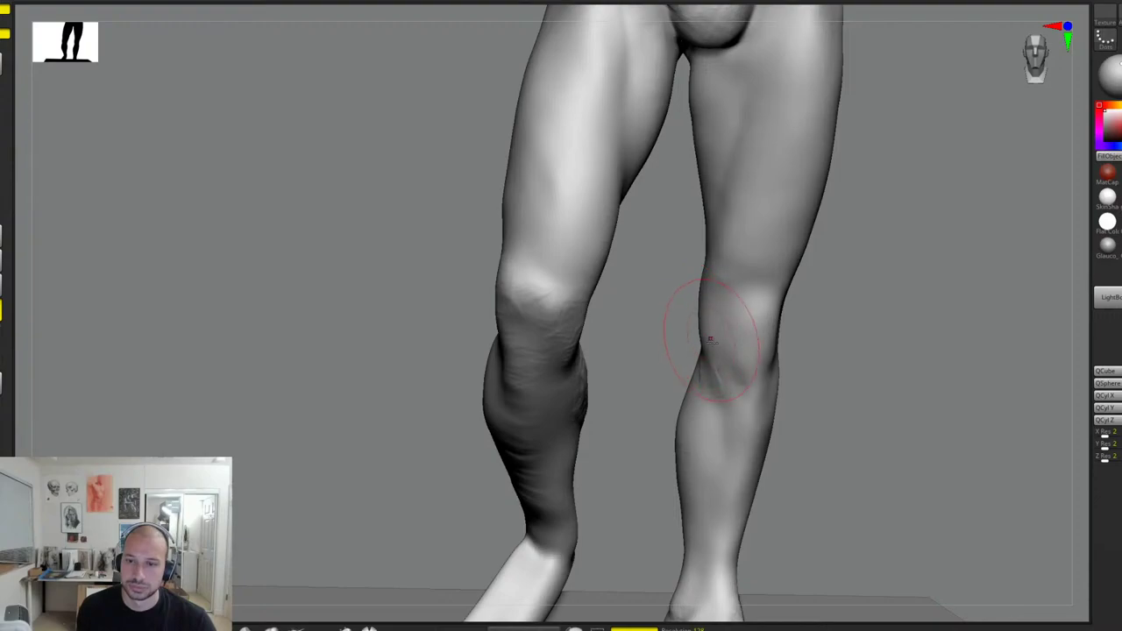
# Step: Shape the outer hamstring on the straight leg's back thigh and blend it toward the knee
pyautogui.keyDown('ctrl'); pyautogui.moveTo(750, 241); pyautogui.dragTo(807, 328, button='right'); pyautogui.keyUp('ctrl')
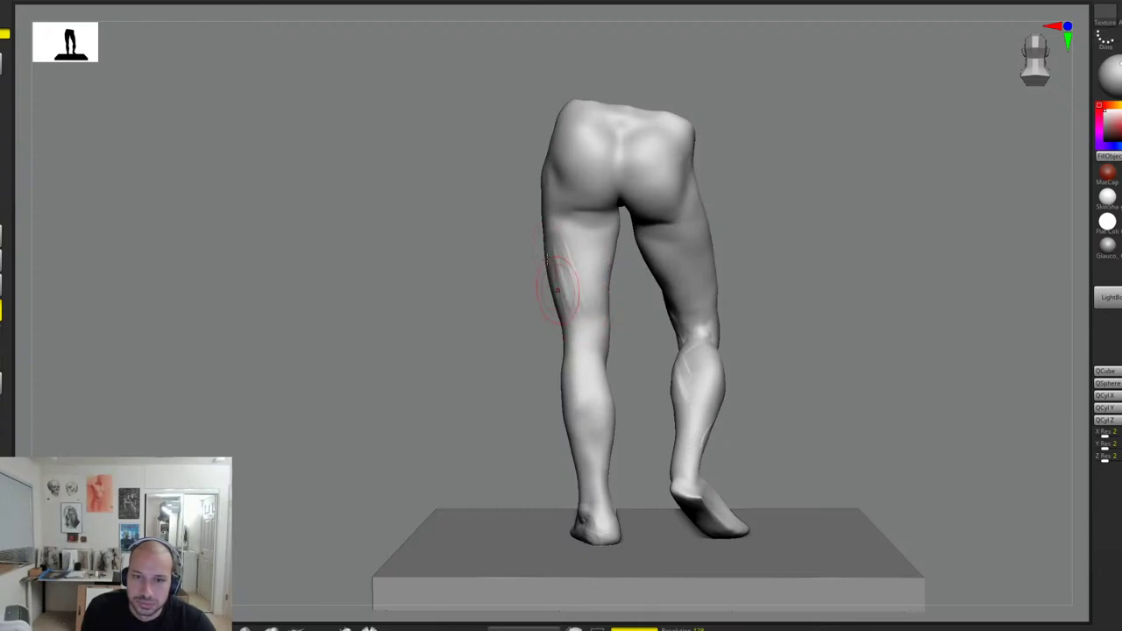
pyautogui.moveTo(537, 270); pyautogui.dragTo(564, 261)
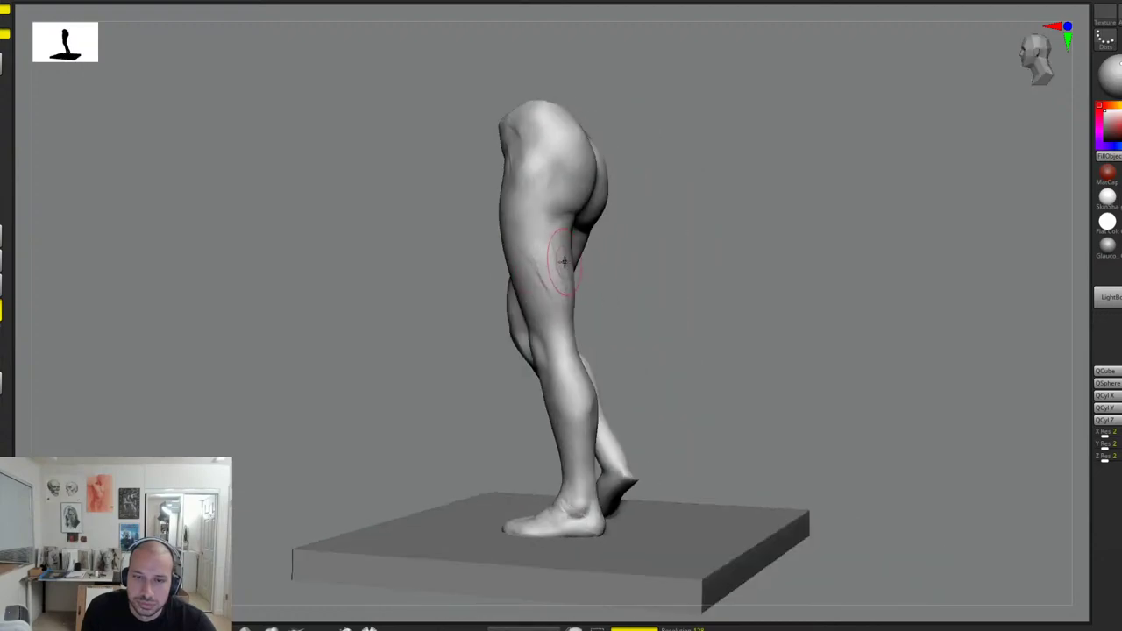
pyautogui.moveTo(575, 261); pyautogui.dragTo(601, 270, button='right')
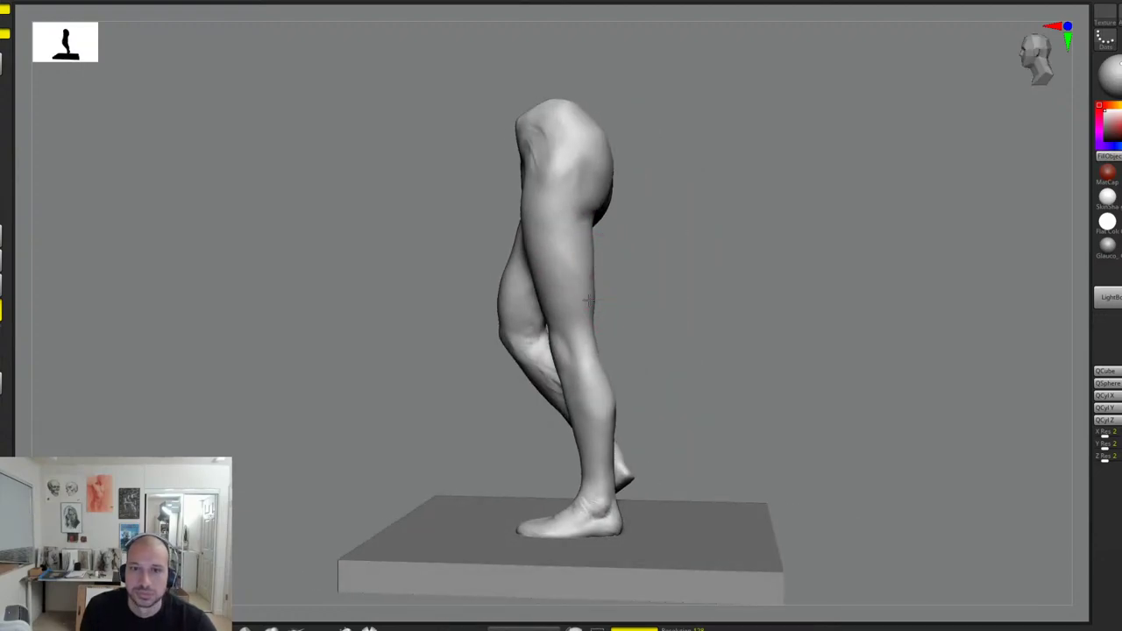
# Step: Refine the straight leg's calf and back-of-knee contour in the side profile
pyautogui.moveTo(670, 258); pyautogui.dragTo(687, 261, button='right')
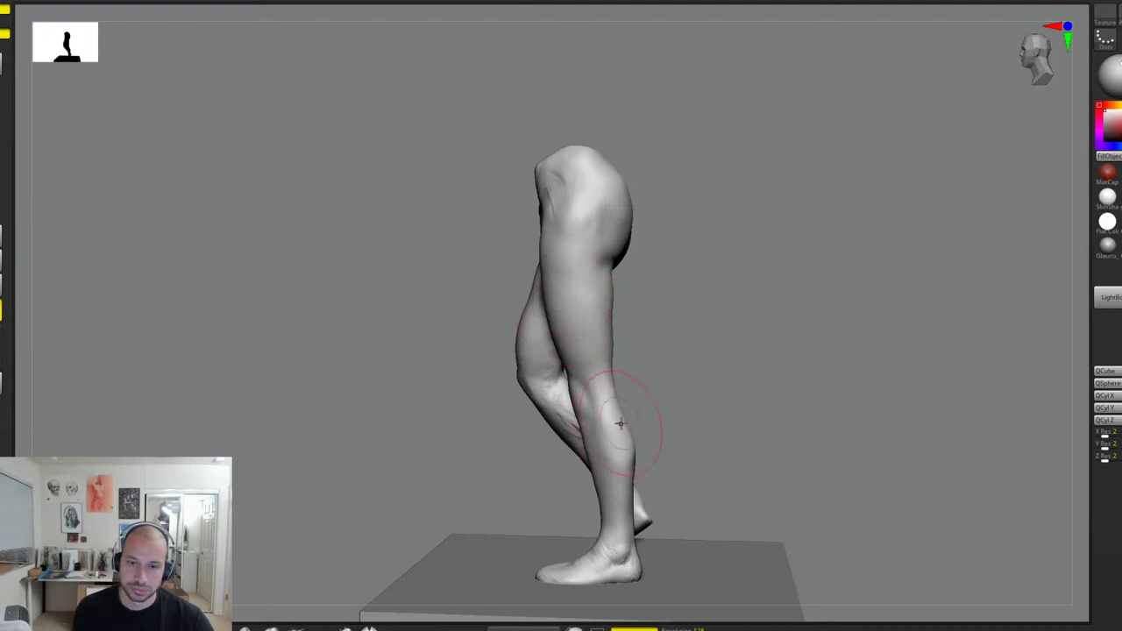
pyautogui.moveTo(624, 493); pyautogui.dragTo(619, 491)
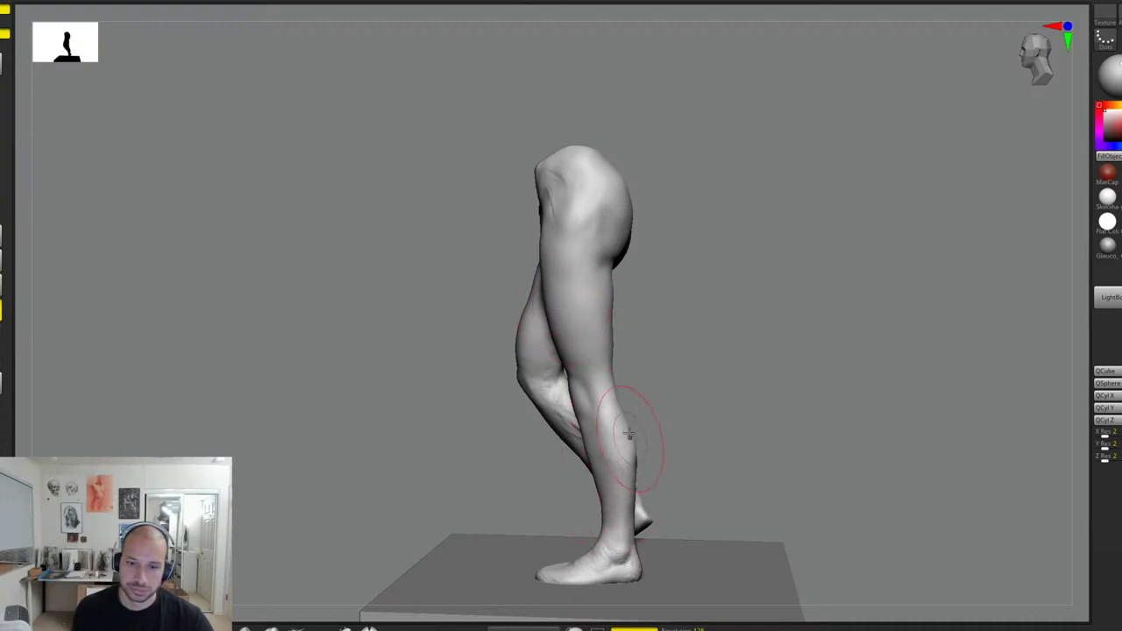
pyautogui.moveTo(627, 433); pyautogui.dragTo(624, 424)
pyautogui.moveTo(706, 381)
pyautogui.keyDown('alt'); pyautogui.mouseDown()
pyautogui.moveTo(714, 337)
pyautogui.moveTo(741, 366)
pyautogui.mouseUp(); pyautogui.keyUp('alt')
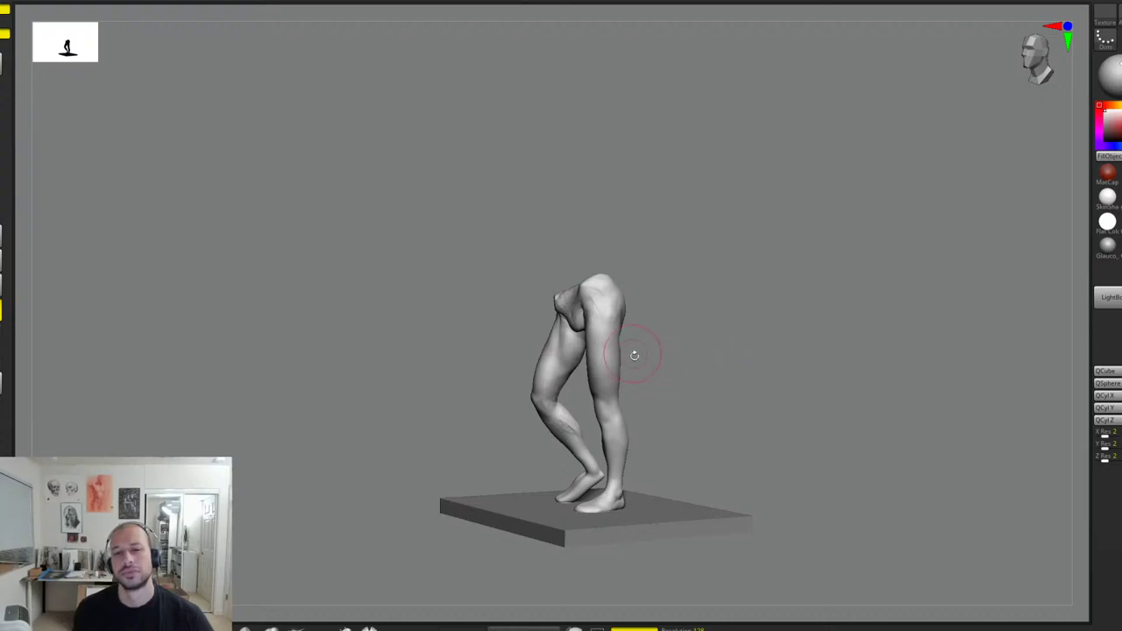
pyautogui.moveTo(642, 334)
pyautogui.keyDown('alt'); pyautogui.mouseDown()
pyautogui.moveTo(676, 356)
pyautogui.moveTo(621, 340)
pyautogui.moveTo(628, 360)
pyautogui.moveTo(672, 339)
pyautogui.moveTo(633, 362)
pyautogui.mouseUp(); pyautogui.keyUp('alt')
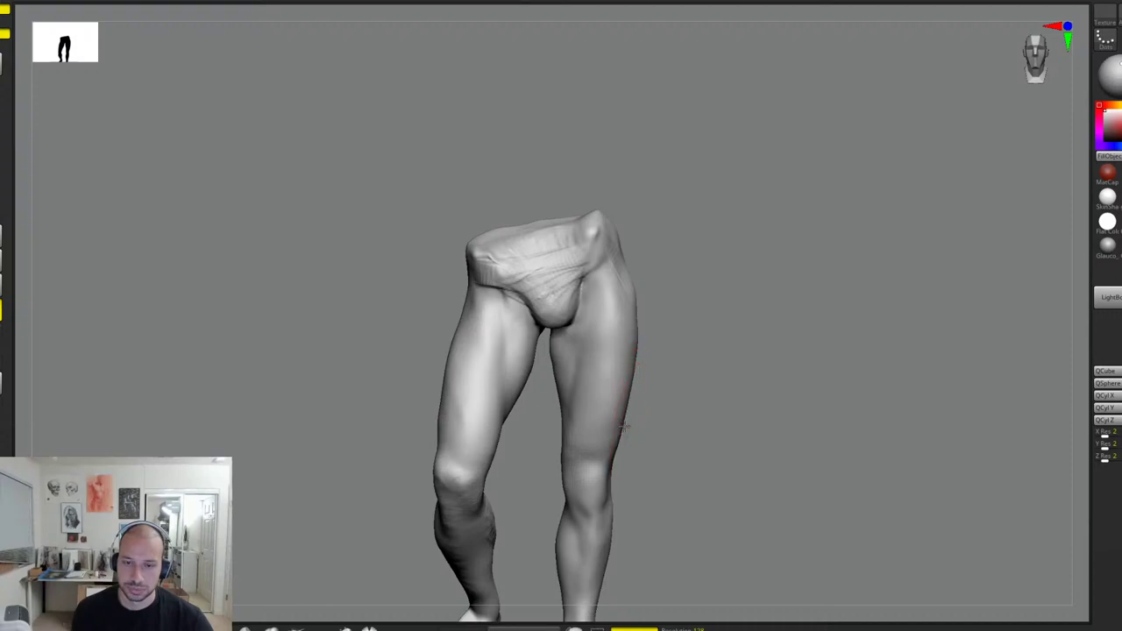
# Step: Refine the outer contour of the straight leg from hip to knee in the front view
pyautogui.keyDown('alt'); pyautogui.moveTo(626, 435); pyautogui.dragTo(774, 352); pyautogui.keyUp('alt')
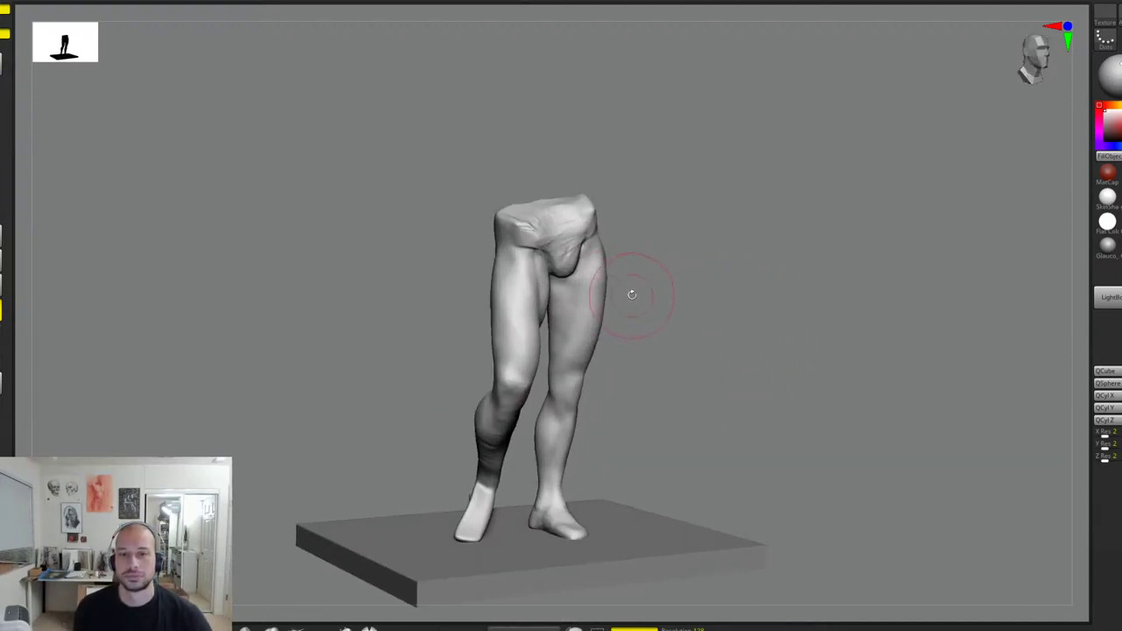
pyautogui.keyDown('alt'); pyautogui.moveTo(657, 311); pyautogui.dragTo(696, 300); pyautogui.keyUp('alt')
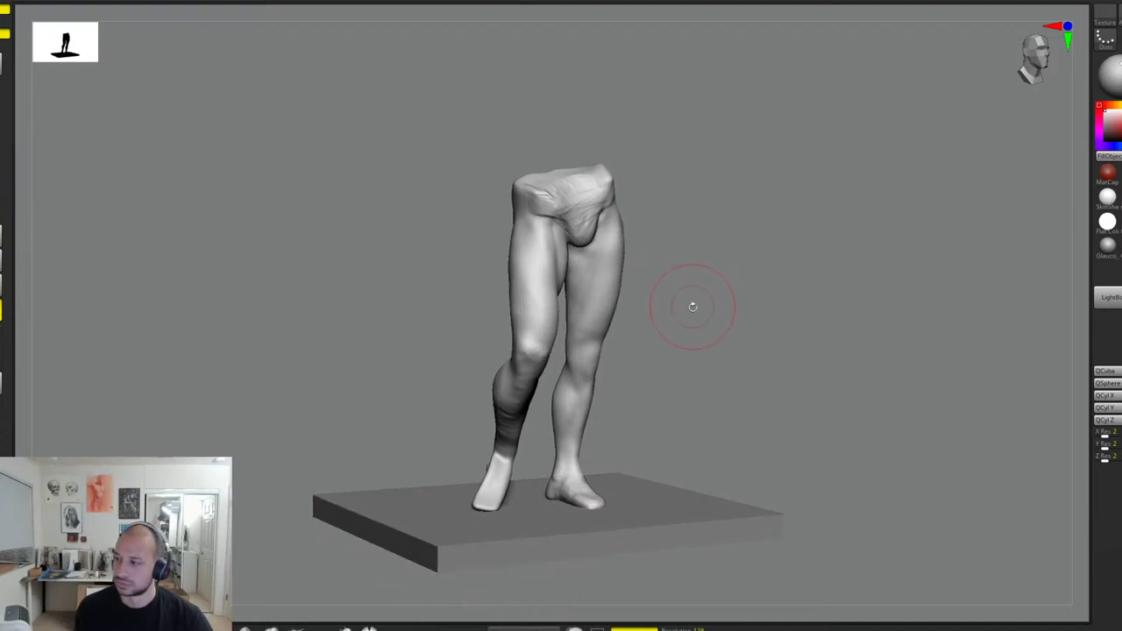
pyautogui.moveTo(669, 338); pyautogui.dragTo(601, 389)
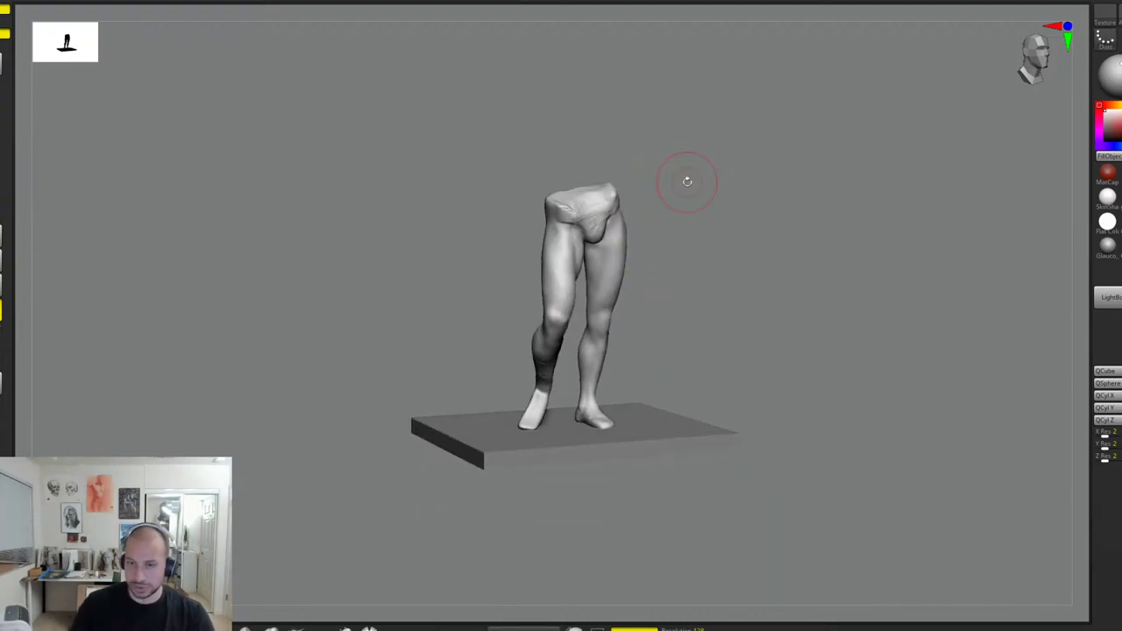
pyautogui.press('f')
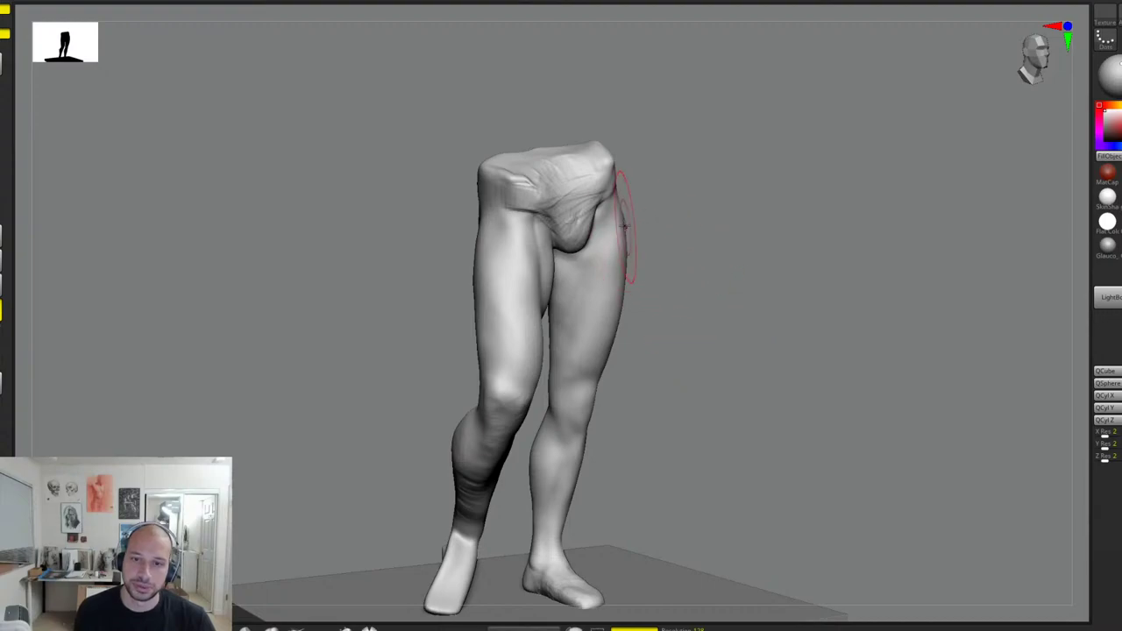
pyautogui.moveTo(673, 232)
pyautogui.mouseDown()
pyautogui.moveTo(648, 213)
pyautogui.moveTo(658, 244)
pyautogui.mouseUp()
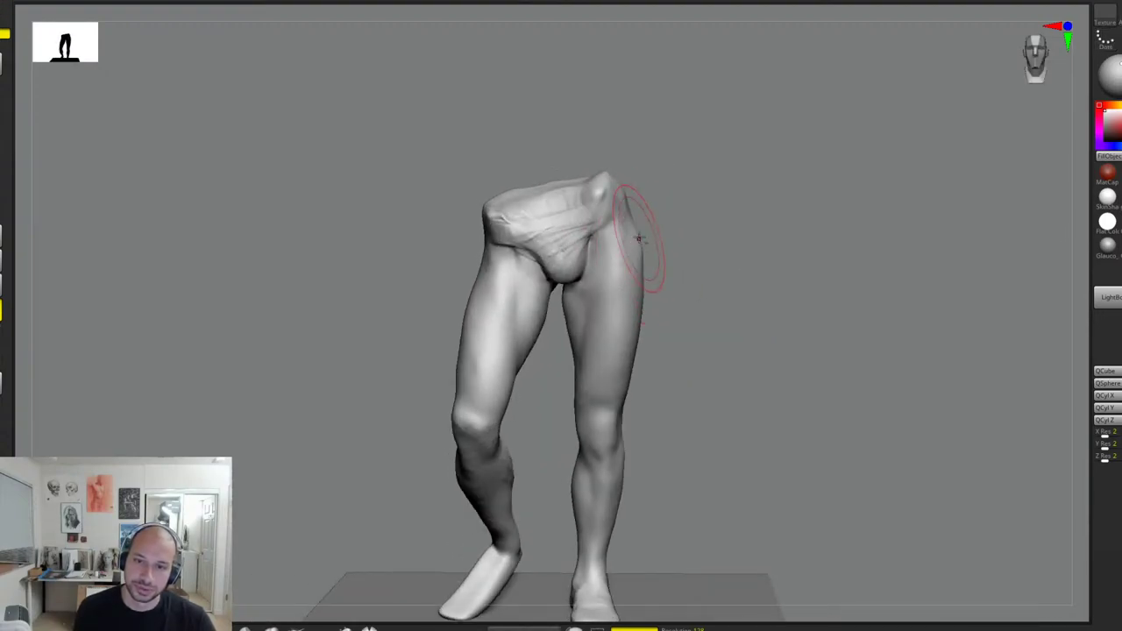
pyautogui.moveTo(655, 301)
pyautogui.mouseDown()
pyautogui.moveTo(722, 289)
pyautogui.moveTo(744, 290)
pyautogui.moveTo(745, 304)
pyautogui.moveTo(741, 260)
pyautogui.moveTo(766, 286)
pyautogui.moveTo(742, 293)
pyautogui.mouseUp()
pyautogui.moveTo(605, 346); pyautogui.dragTo(598, 481)
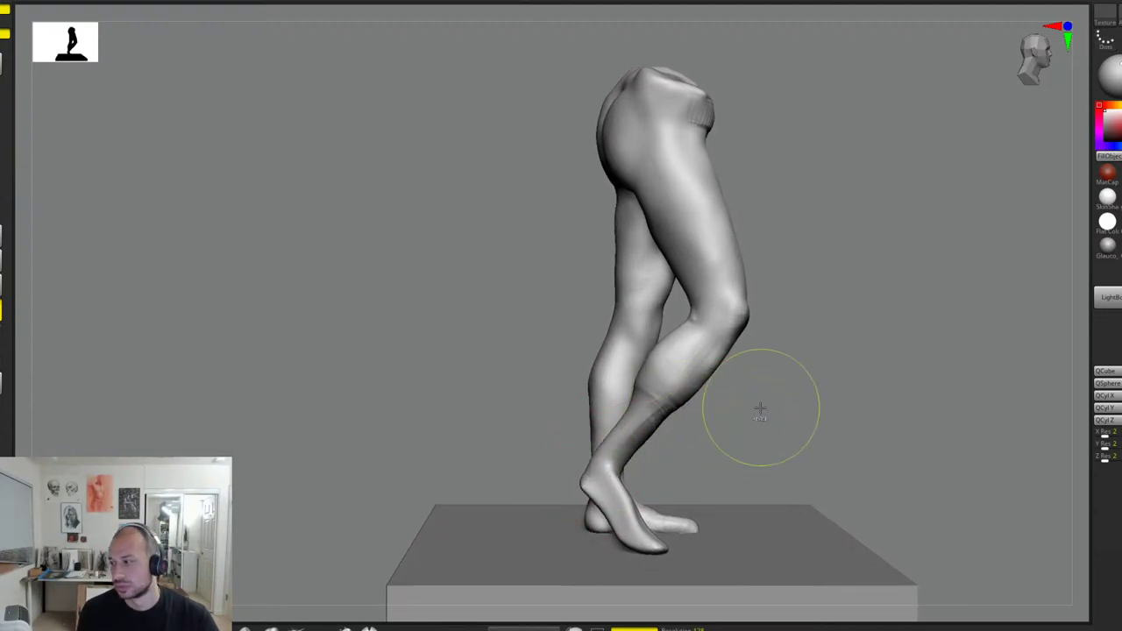
# Step: Reshape the straight leg's outer knee and lower thigh from behind and smooth its outer ankle
pyautogui.moveTo(764, 409)
pyautogui.mouseDown()
pyautogui.moveTo(809, 364)
pyautogui.moveTo(847, 351)
pyautogui.moveTo(834, 338)
pyautogui.moveTo(837, 369)
pyautogui.moveTo(767, 384)
pyautogui.mouseUp()
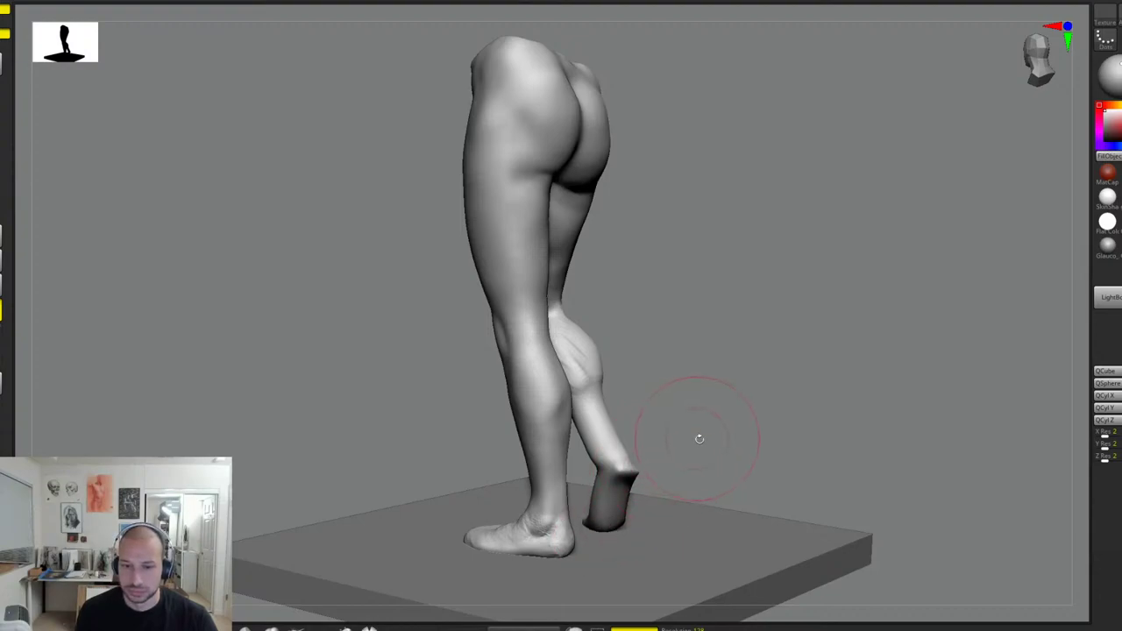
pyautogui.moveTo(699, 438); pyautogui.dragTo(675, 459)
pyautogui.moveTo(570, 520); pyautogui.dragTo(599, 515)
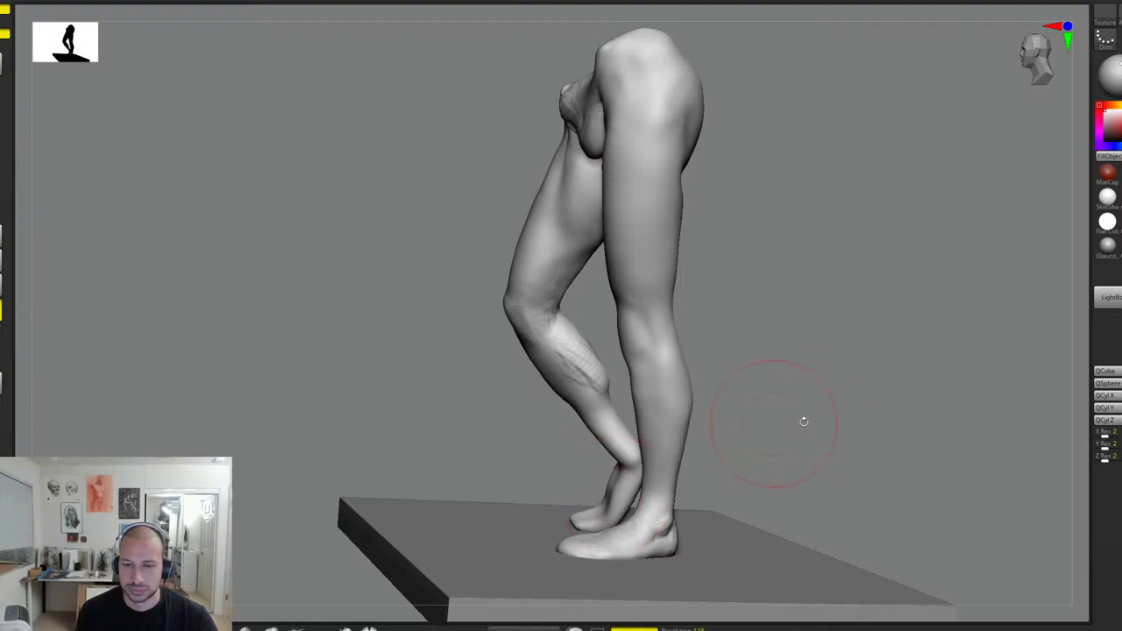
pyautogui.keyDown('ctrl'); pyautogui.moveTo(804, 421); pyautogui.dragTo(798, 375, button='right'); pyautogui.keyUp('ctrl')
pyautogui.moveTo(777, 330)
pyautogui.mouseDown()
pyautogui.moveTo(784, 356)
pyautogui.moveTo(763, 339)
pyautogui.mouseUp()
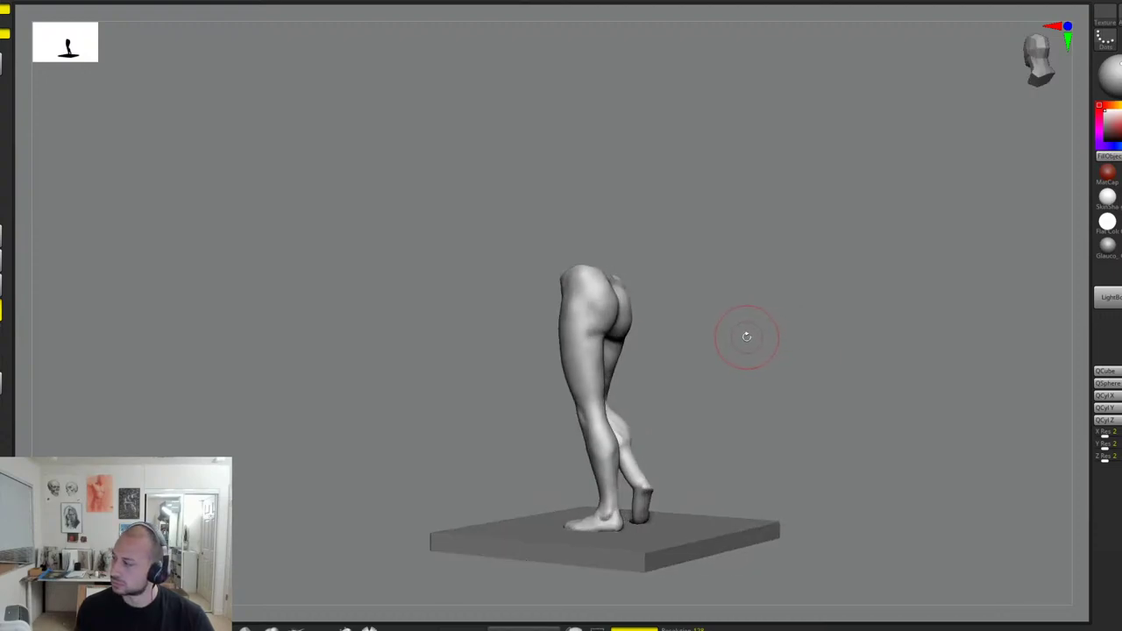
pyautogui.keyDown('ctrl'); pyautogui.moveTo(747, 336); pyautogui.dragTo(767, 418, button='right'); pyautogui.keyUp('ctrl')
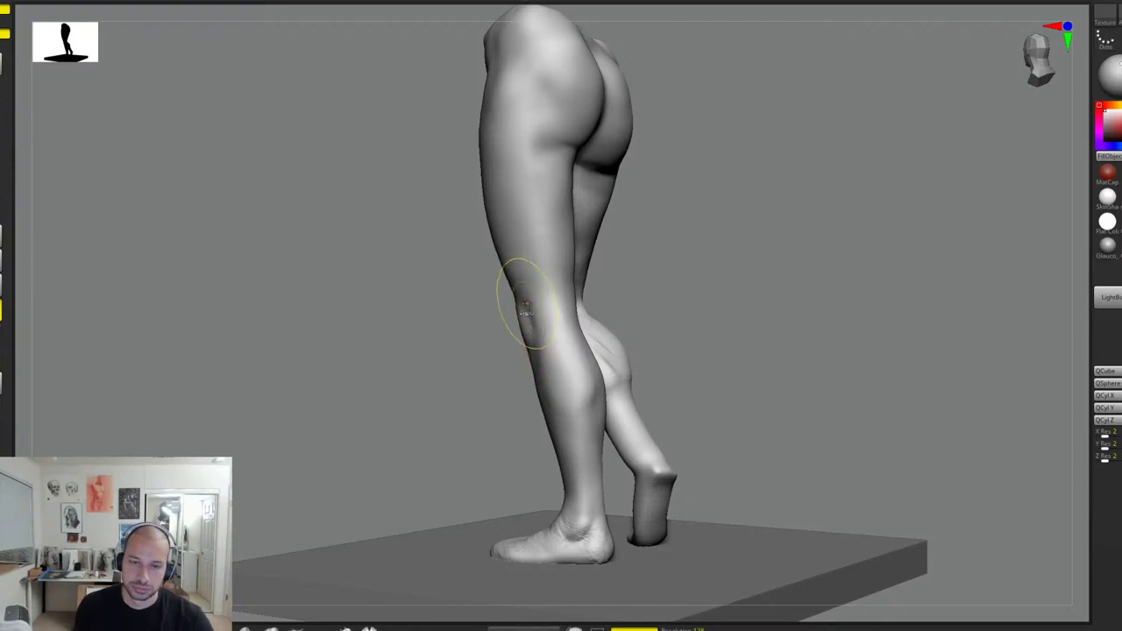
pyautogui.moveTo(536, 333)
pyautogui.mouseDown()
pyautogui.moveTo(523, 296)
pyautogui.moveTo(532, 349)
pyautogui.mouseUp()
pyautogui.moveTo(501, 198)
pyautogui.mouseDown()
pyautogui.moveTo(496, 156)
pyautogui.moveTo(507, 140)
pyautogui.moveTo(509, 235)
pyautogui.mouseUp()
pyautogui.keyDown('alt'); pyautogui.moveTo(661, 275); pyautogui.dragTo(692, 353); pyautogui.keyUp('alt')
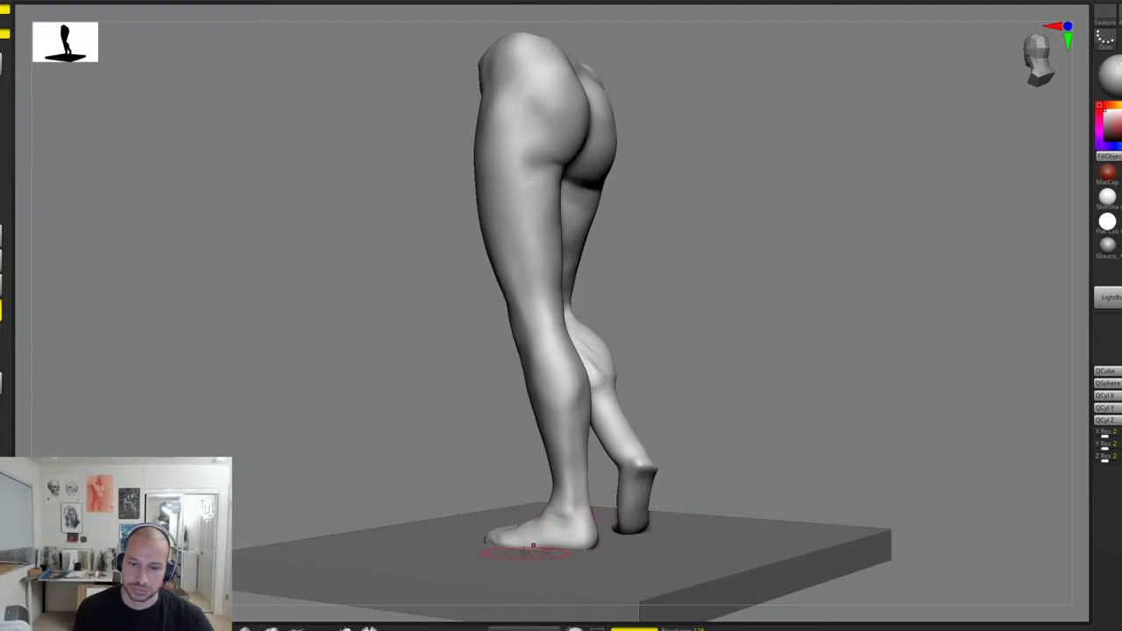
pyautogui.moveTo(742, 441); pyautogui.dragTo(761, 402)
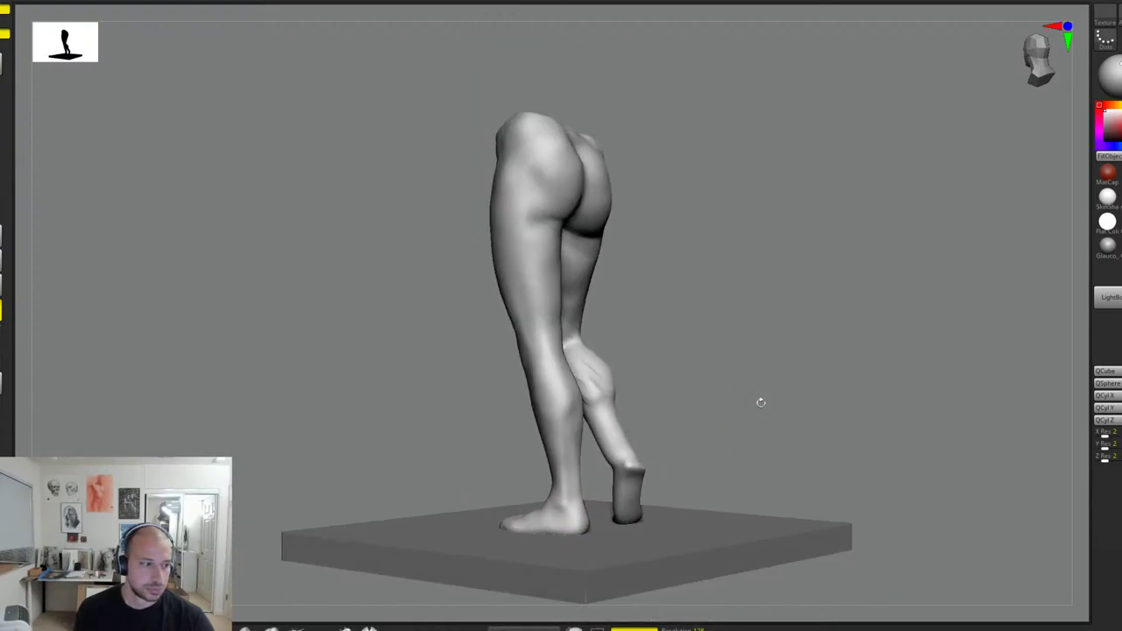
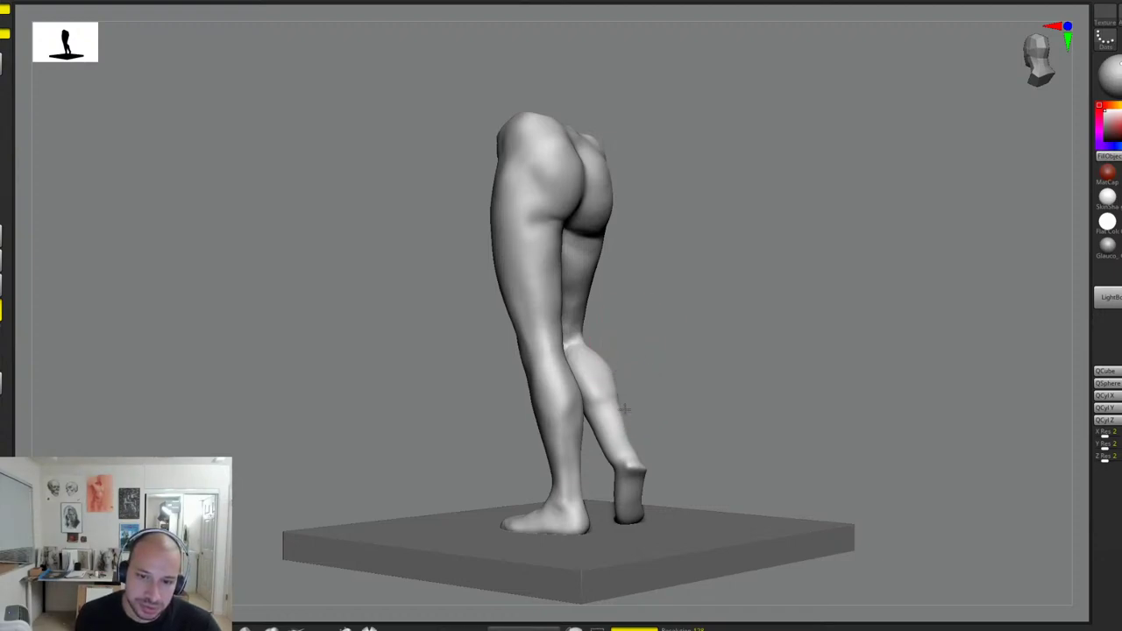
# Step: Smooth the back of the bent leg's knee and refine its calf contour down toward the ankle
pyautogui.moveTo(676, 408); pyautogui.dragTo(684, 405)
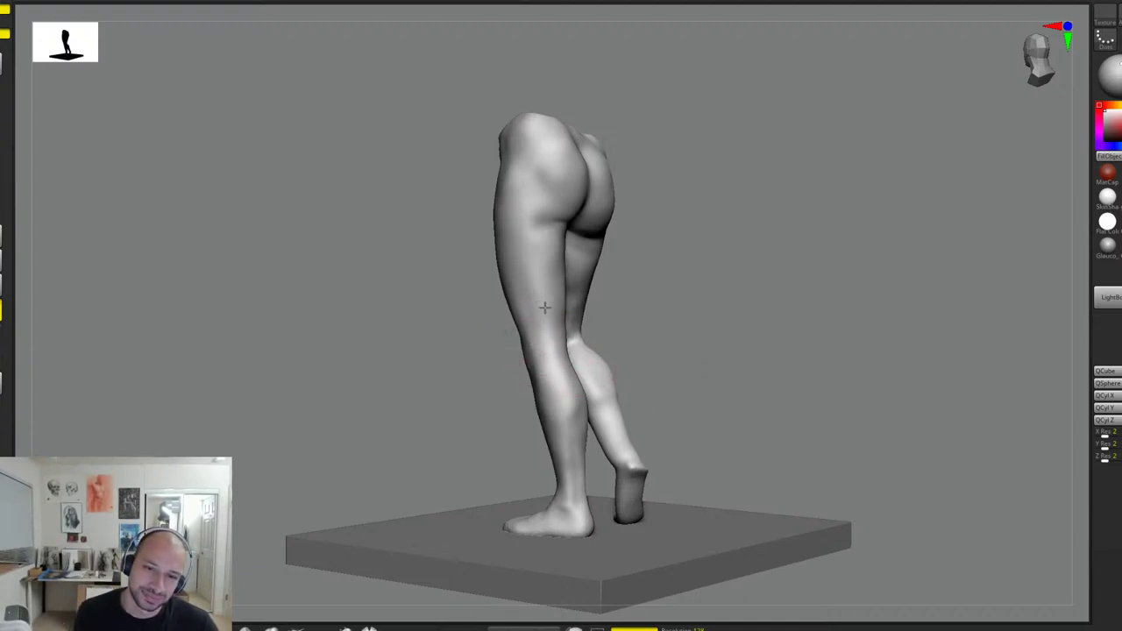
pyautogui.keyDown('shift'); pyautogui.moveTo(645, 312); pyautogui.dragTo(646, 301); pyautogui.keyUp('shift')
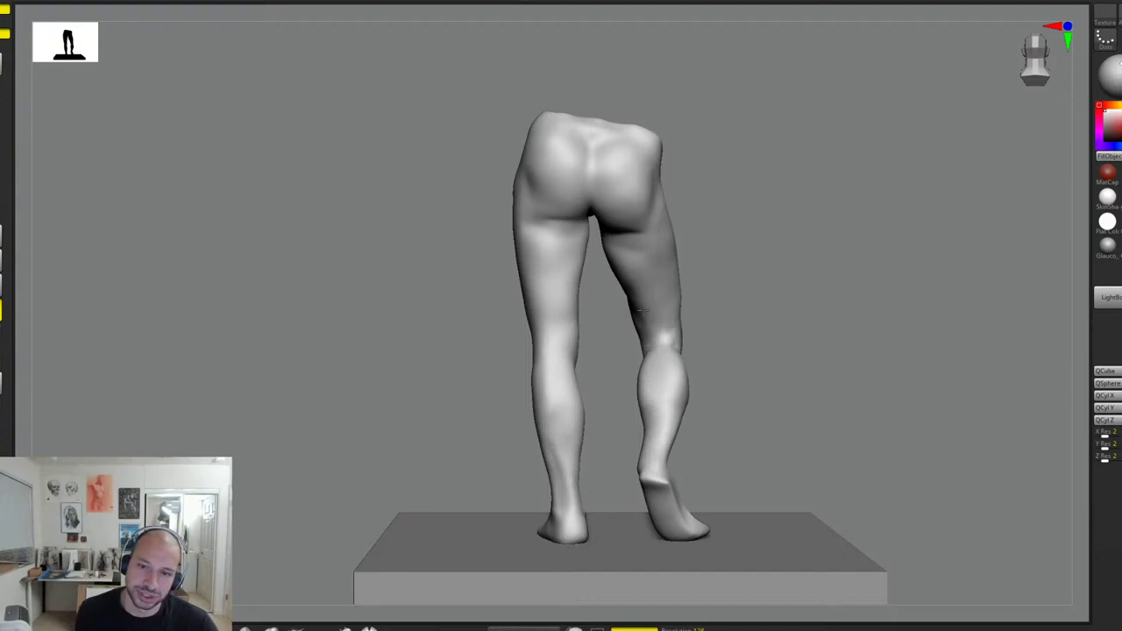
pyautogui.keyDown('shift'); pyautogui.moveTo(667, 340); pyautogui.dragTo(673, 356); pyautogui.keyUp('shift')
pyautogui.moveTo(650, 353); pyautogui.dragTo(702, 365, button='right')
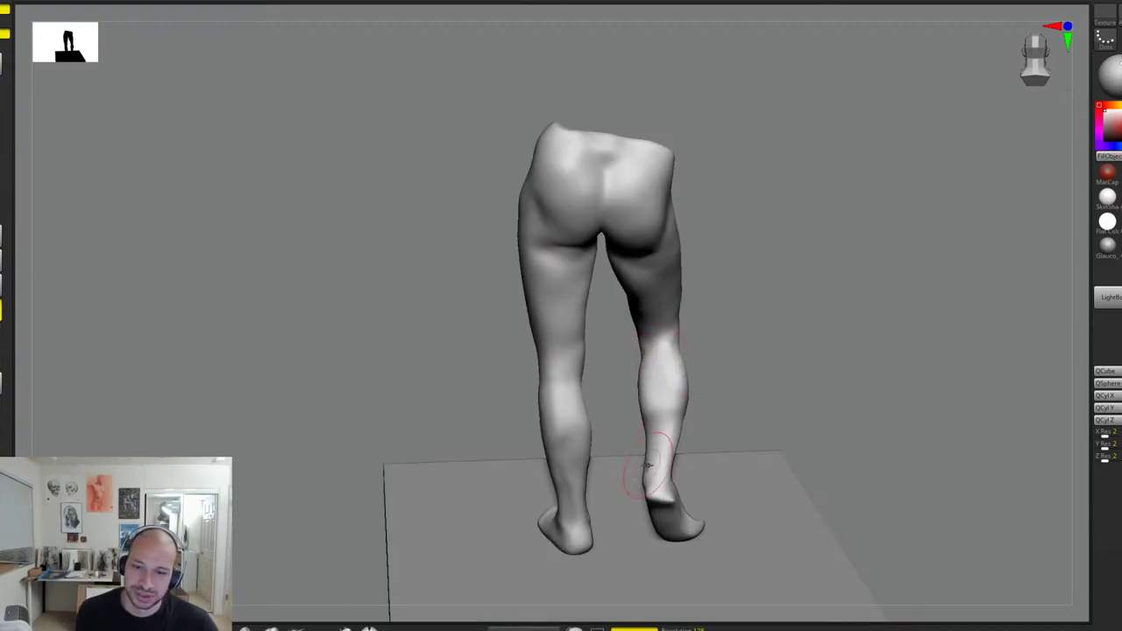
pyautogui.moveTo(663, 447)
pyautogui.mouseDown()
pyautogui.moveTo(710, 406)
pyautogui.moveTo(677, 436)
pyautogui.mouseUp()
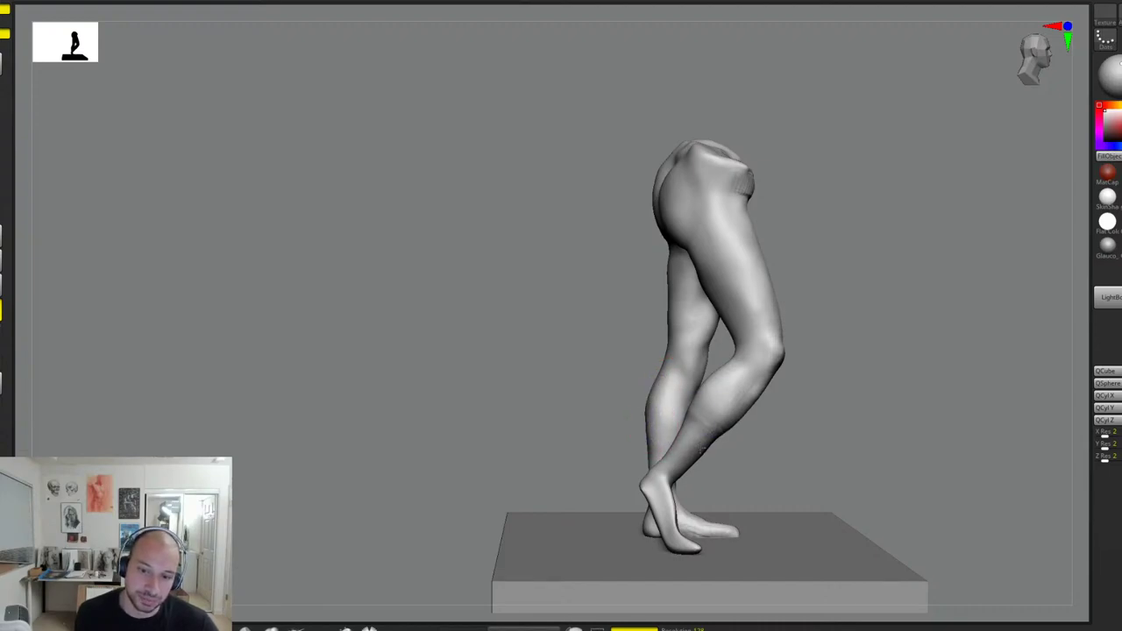
# Step: Refine the bent leg's knee and shin profile and adjust the hip and buttock contour from the side
pyautogui.keyDown('alt'); pyautogui.moveTo(805, 417); pyautogui.dragTo(783, 393); pyautogui.keyUp('alt')
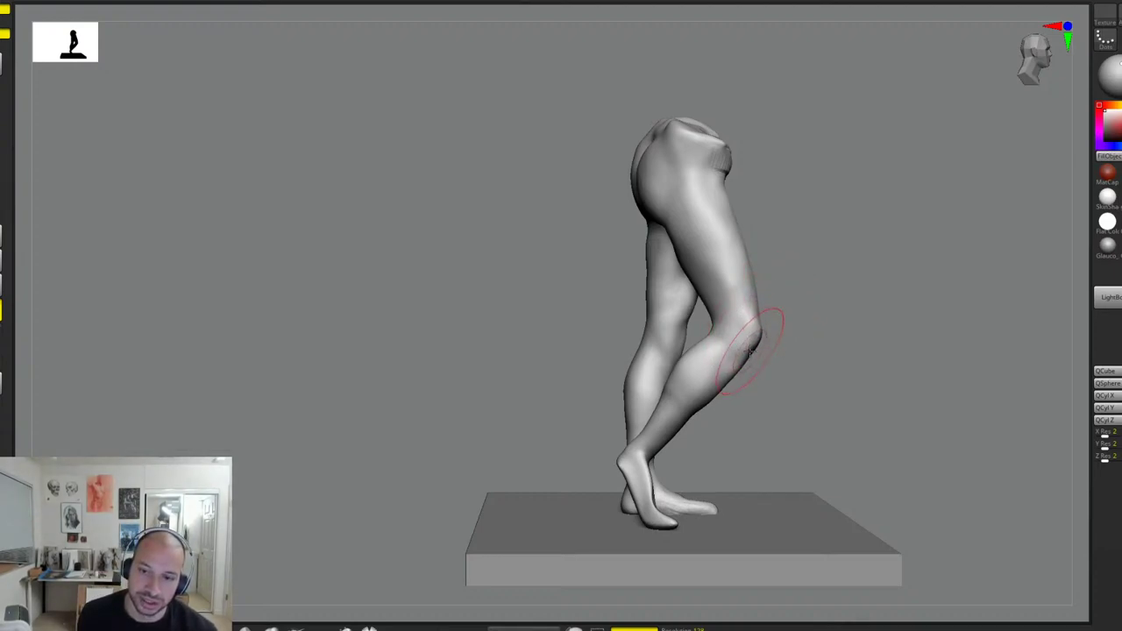
pyautogui.keyDown('alt'); pyautogui.moveTo(709, 415); pyautogui.dragTo(812, 366); pyautogui.keyUp('alt')
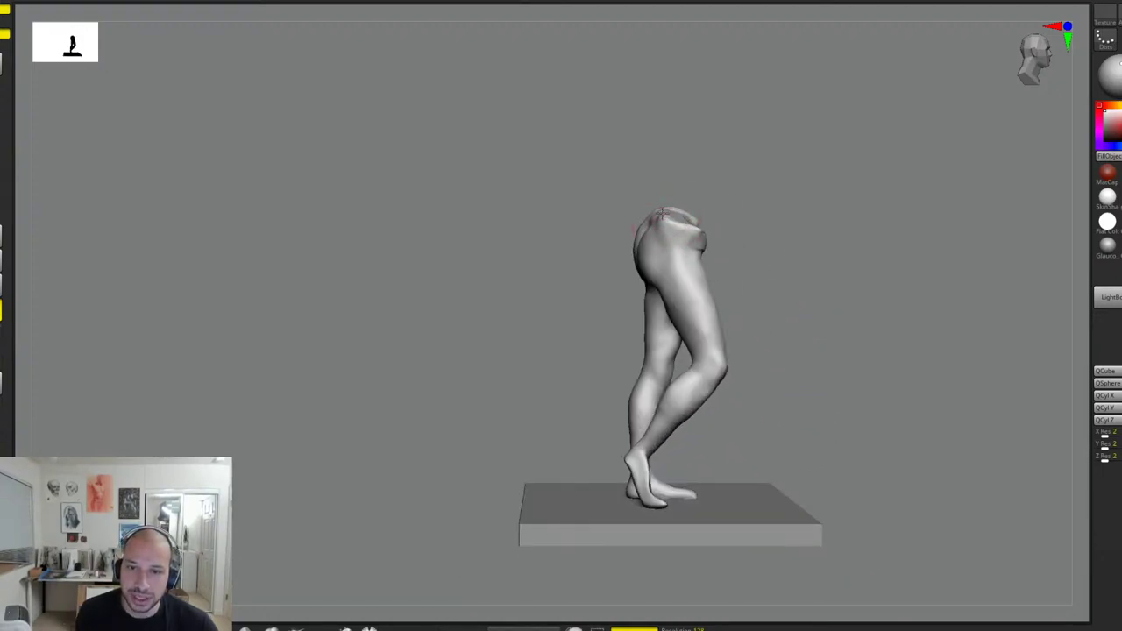
pyautogui.moveTo(710, 212); pyautogui.dragTo(757, 131, button='right')
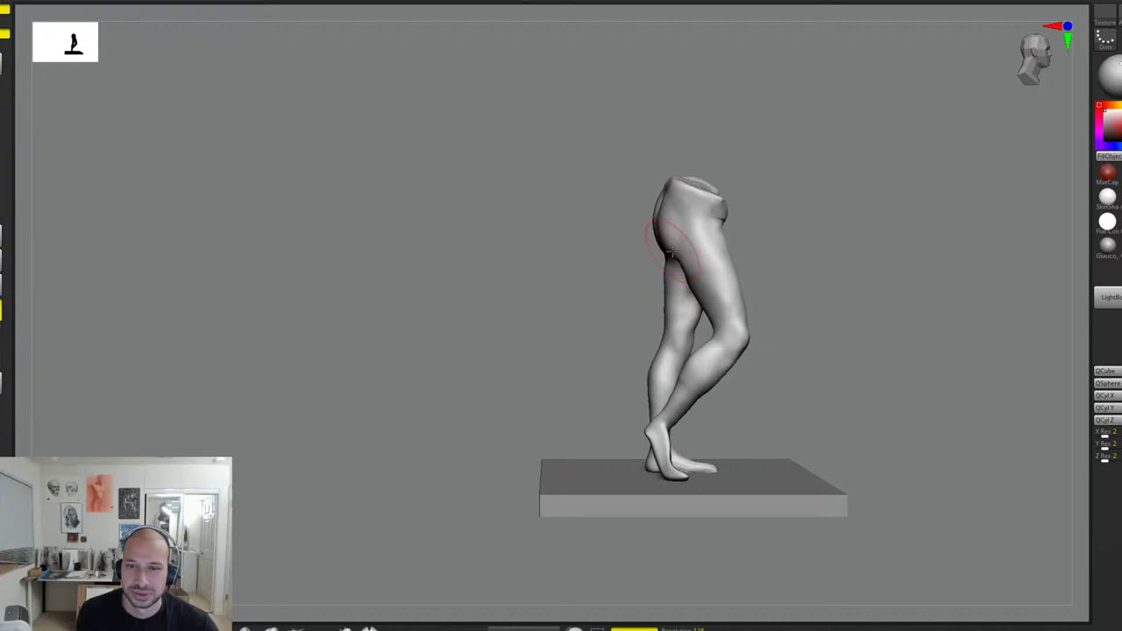
pyautogui.moveTo(705, 299)
pyautogui.mouseDown()
pyautogui.moveTo(705, 309)
pyautogui.moveTo(747, 302)
pyautogui.mouseUp()
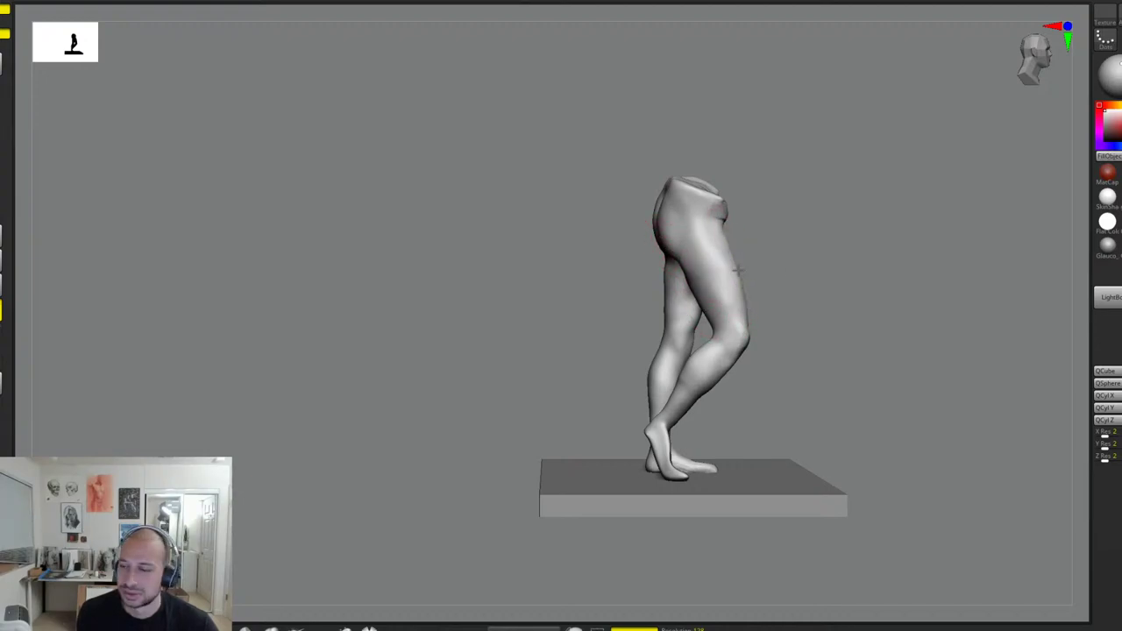
pyautogui.moveTo(833, 263); pyautogui.dragTo(852, 286)
pyautogui.moveTo(812, 321); pyautogui.dragTo(820, 316)
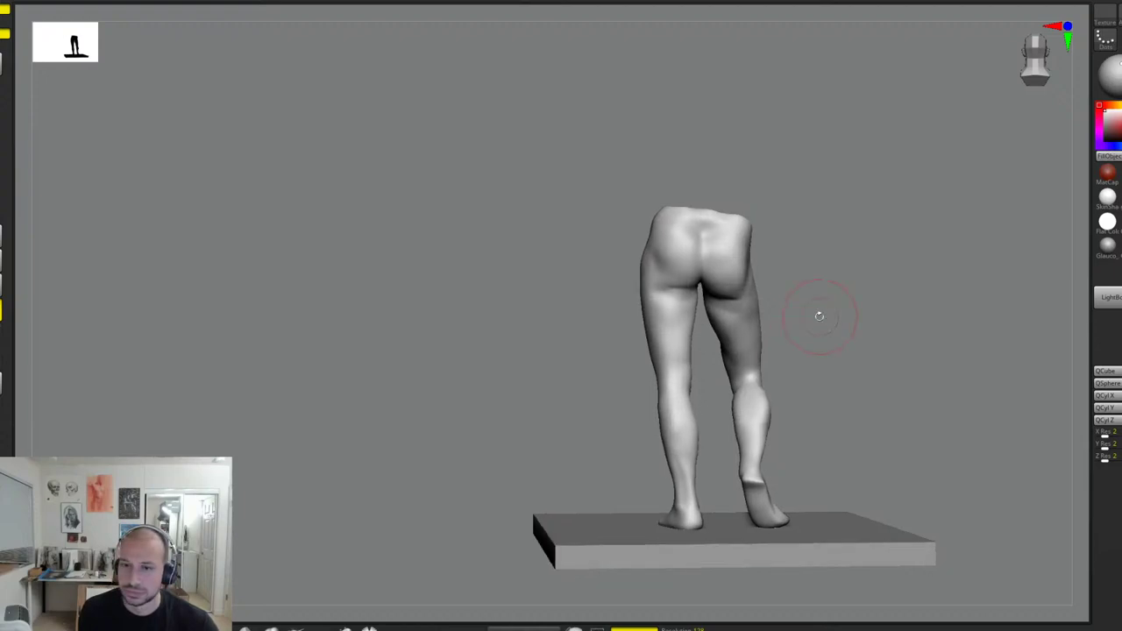
# Step: Mask the bent leg below the buttock, blur and invert the mask, and place the transform gizmo at the upper thigh
pyautogui.keyDown('ctrl'); pyautogui.moveTo(868, 202); pyautogui.dragTo(708, 535); pyautogui.keyUp('ctrl')
pyautogui.keyDown('ctrl'); pyautogui.keyDown('alt'); pyautogui.moveTo(801, 174); pyautogui.dragTo(690, 285); pyautogui.keyUp('alt'); pyautogui.keyUp('ctrl')
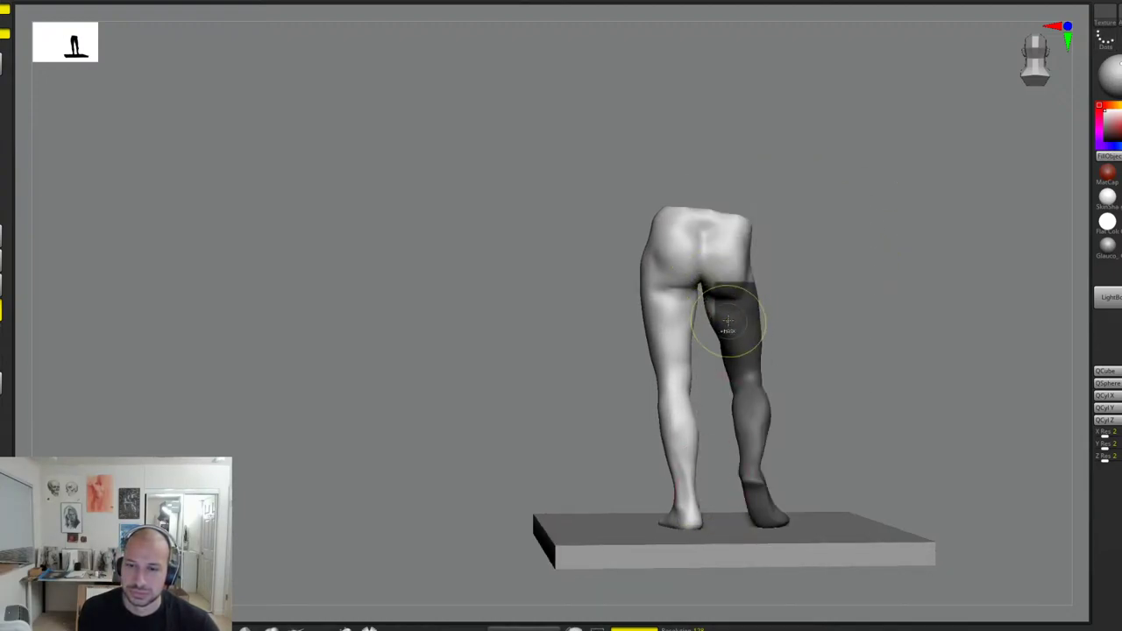
pyautogui.keyDown('ctrl'); pyautogui.click(732, 318); pyautogui.keyUp('ctrl')
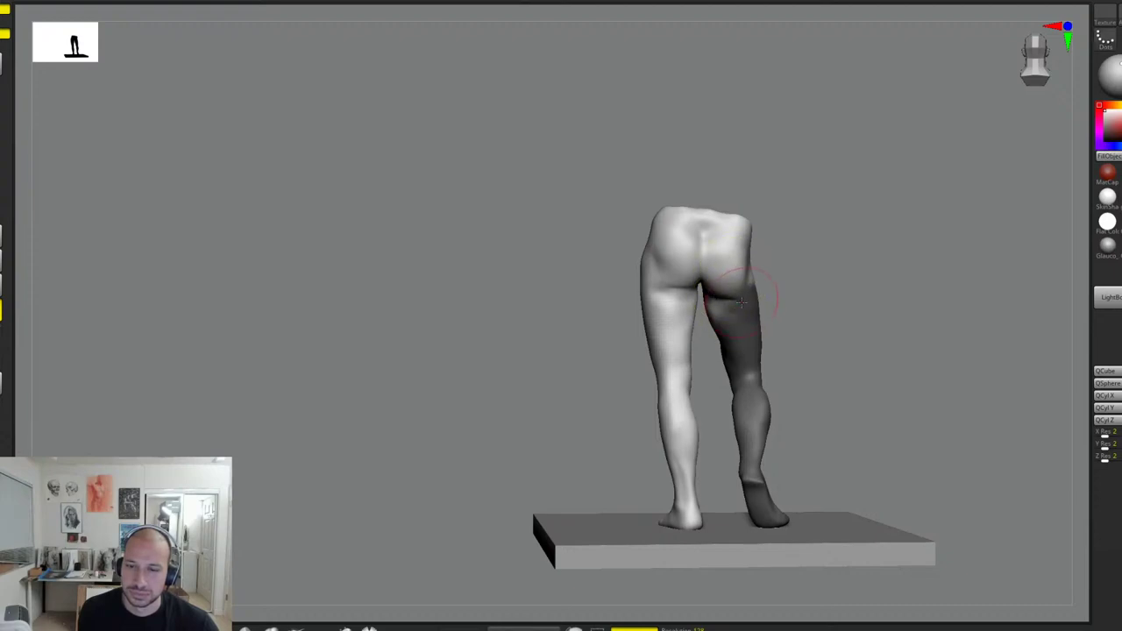
pyautogui.press('w')
pyautogui.keyDown('ctrl'); pyautogui.click(789, 300); pyautogui.keyUp('ctrl')
pyautogui.keyDown('alt'); pyautogui.click(752, 286); pyautogui.keyUp('alt')
# Step: Undo the trial rotation and correct the mask so only the bent leg is free to move
pyautogui.moveTo(782, 318); pyautogui.dragTo(771, 329)
pyautogui.hotkey('ctrl', 'z')
pyautogui.keyDown('ctrl'); pyautogui.moveTo(826, 432); pyautogui.dragTo(726, 560); pyautogui.keyUp('ctrl')
pyautogui.hotkey('ctrl', 'z')
pyautogui.keyDown('ctrl'); pyautogui.keyDown('alt'); pyautogui.moveTo(832, 381); pyautogui.dragTo(735, 552); pyautogui.keyUp('alt'); pyautogui.keyUp('ctrl')
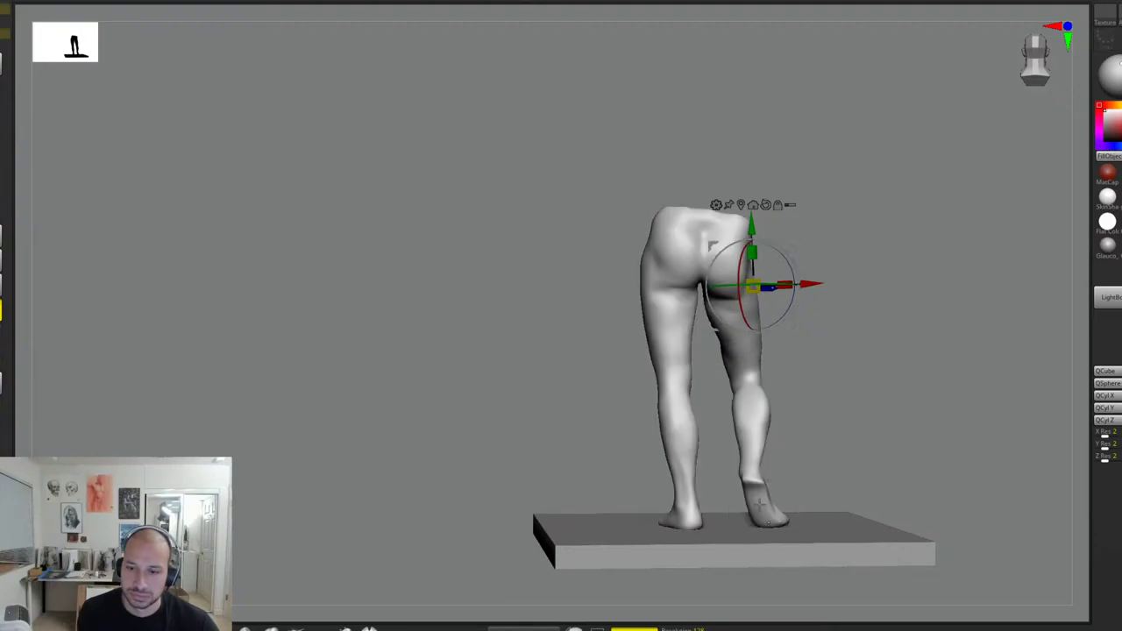
pyautogui.keyDown('ctrl'); pyautogui.click(835, 391); pyautogui.keyUp('ctrl')
# Step: Rotate the unmasked bent leg about the upper thigh, checking front and back, and return to sculpting
pyautogui.moveTo(877, 393); pyautogui.dragTo(793, 400)
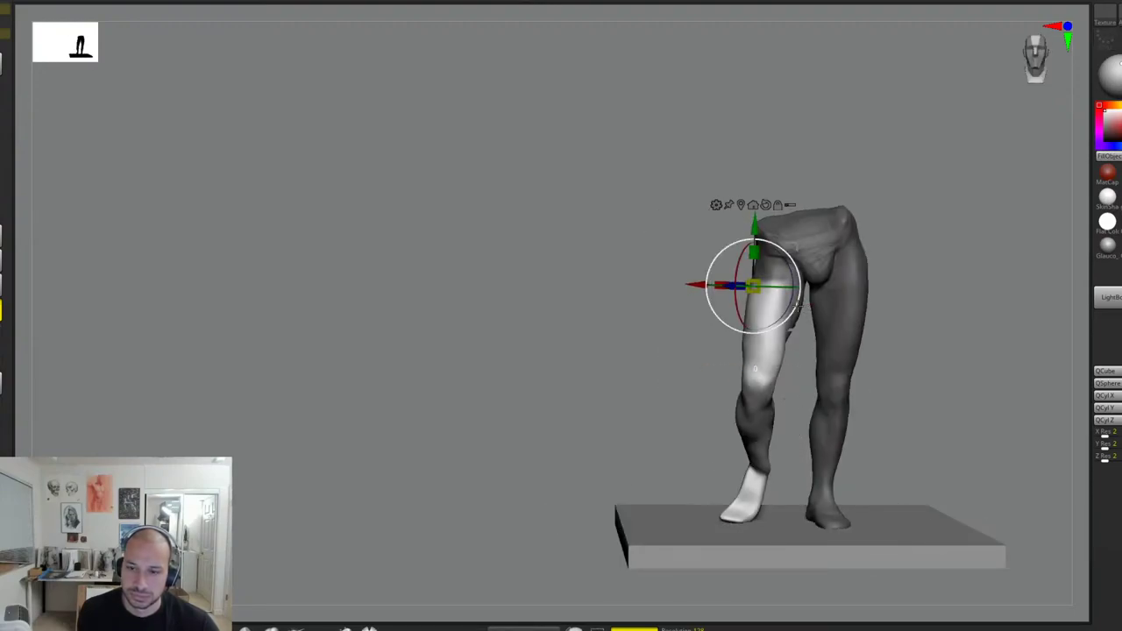
pyautogui.moveTo(798, 307); pyautogui.dragTo(935, 313)
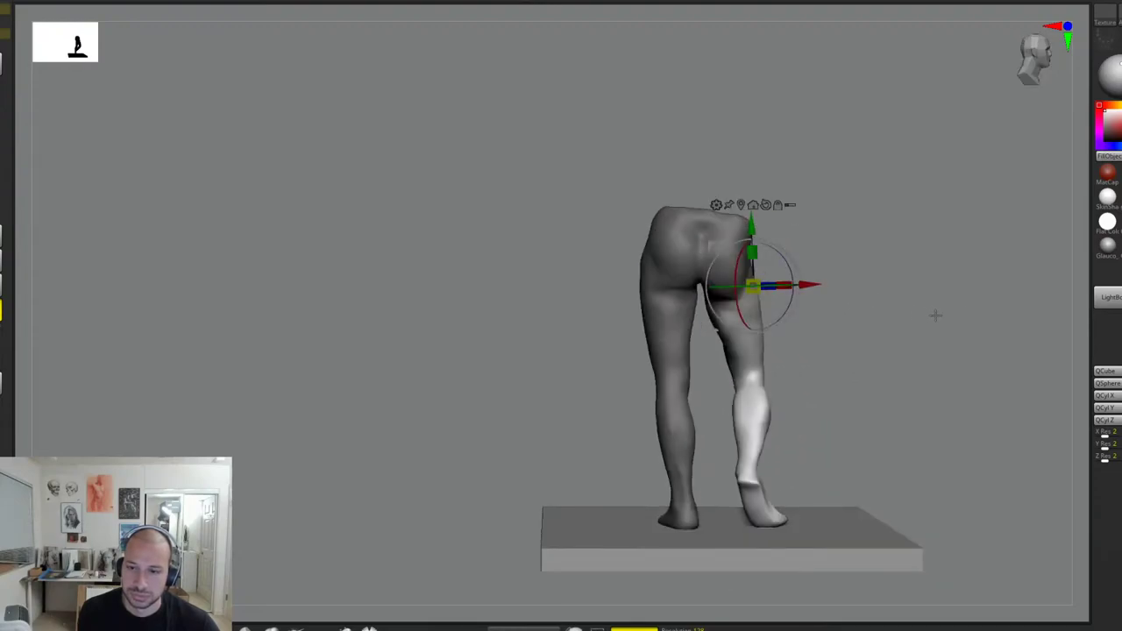
pyautogui.moveTo(802, 292); pyautogui.dragTo(798, 244)
pyautogui.hotkey('ctrl', 'z')
pyautogui.press('q')
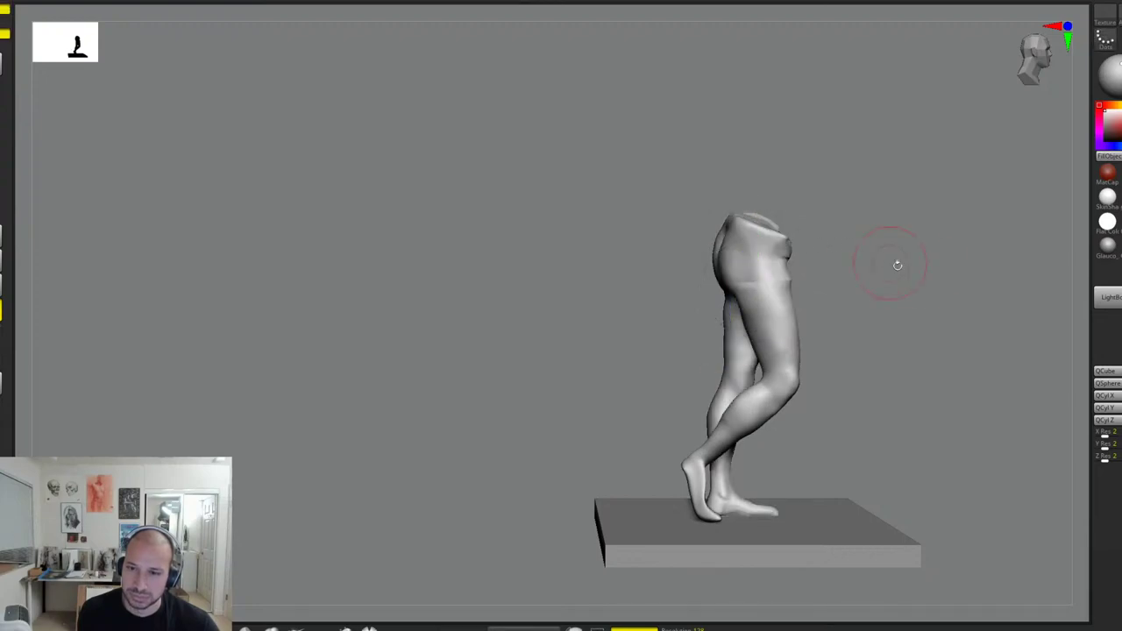
# Step: Smooth the crease at the bent leg's hip and blend the upper thigh's front and outer contours
pyautogui.moveTo(894, 260)
pyautogui.mouseDown()
pyautogui.moveTo(915, 286)
pyautogui.moveTo(877, 321)
pyautogui.moveTo(883, 308)
pyautogui.moveTo(860, 325)
pyautogui.moveTo(754, 323)
pyautogui.mouseUp()
pyautogui.moveTo(670, 304)
pyautogui.keyDown('shift'); pyautogui.mouseDown()
pyautogui.moveTo(692, 372)
pyautogui.moveTo(701, 383)
pyautogui.moveTo(724, 363)
pyautogui.moveTo(713, 375)
pyautogui.mouseUp(); pyautogui.keyUp('shift')
pyautogui.keyDown('shift'); pyautogui.moveTo(662, 314); pyautogui.dragTo(674, 248); pyautogui.keyUp('shift')
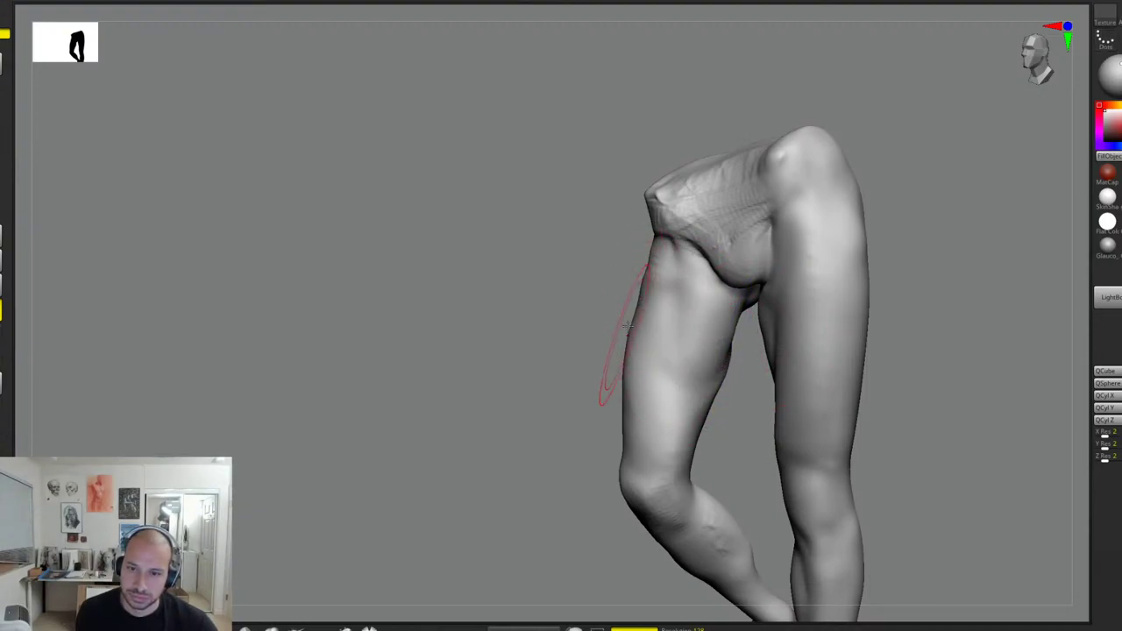
pyautogui.keyDown('shift'); pyautogui.moveTo(634, 317); pyautogui.dragTo(630, 345); pyautogui.keyUp('shift')
pyautogui.keyDown('shift'); pyautogui.moveTo(919, 349); pyautogui.dragTo(870, 330); pyautogui.keyUp('shift')
pyautogui.keyDown('alt'); pyautogui.moveTo(822, 281); pyautogui.dragTo(811, 323); pyautogui.keyUp('alt')
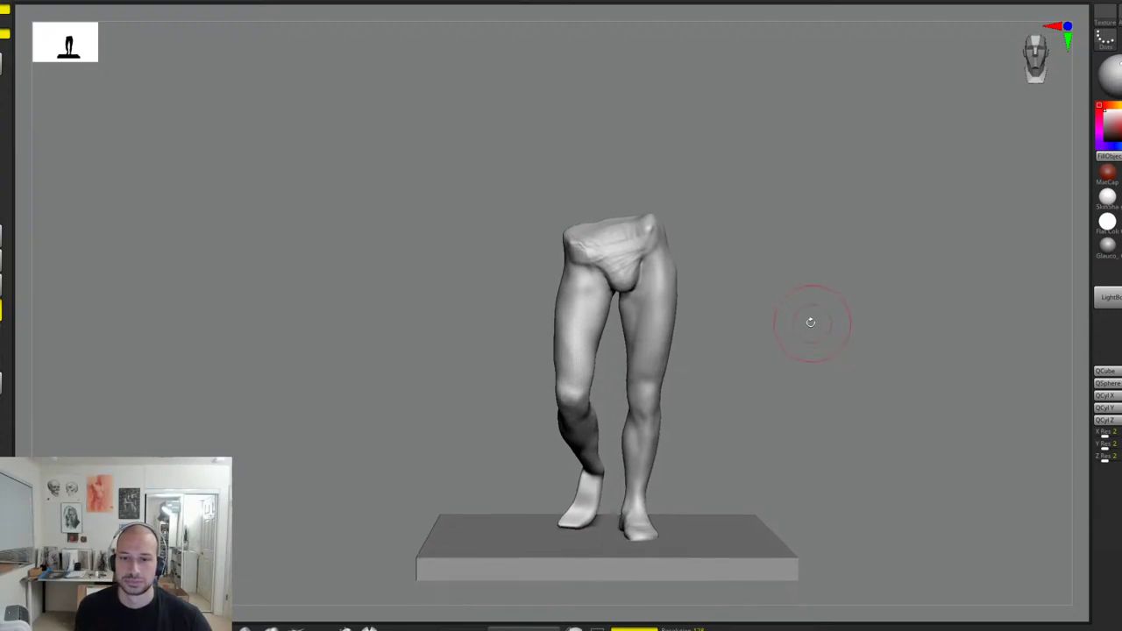
# Step: Tilt the pelvis and both legs slightly sideways with the transform gizmo
pyautogui.press('w')
pyautogui.moveTo(607, 273); pyautogui.dragTo(611, 248)
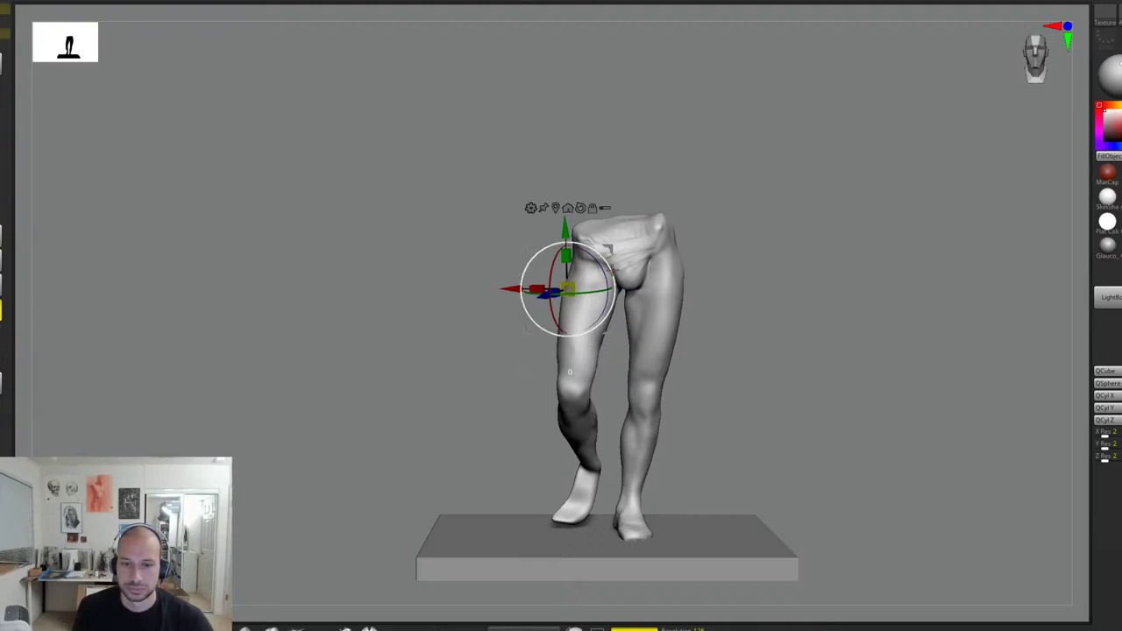
# Step: Shift both legs slightly with the transform gizmo, return to sculpting and pull the standing foot's toes slightly outward
pyautogui.moveTo(611, 268); pyautogui.dragTo(619, 244)
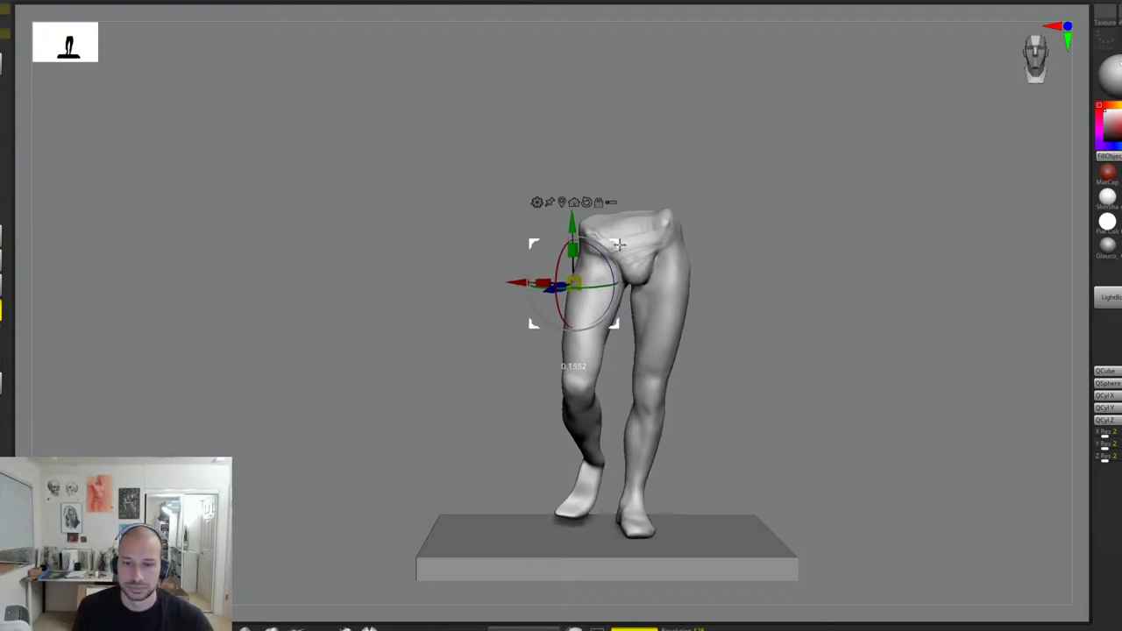
pyautogui.press('q')
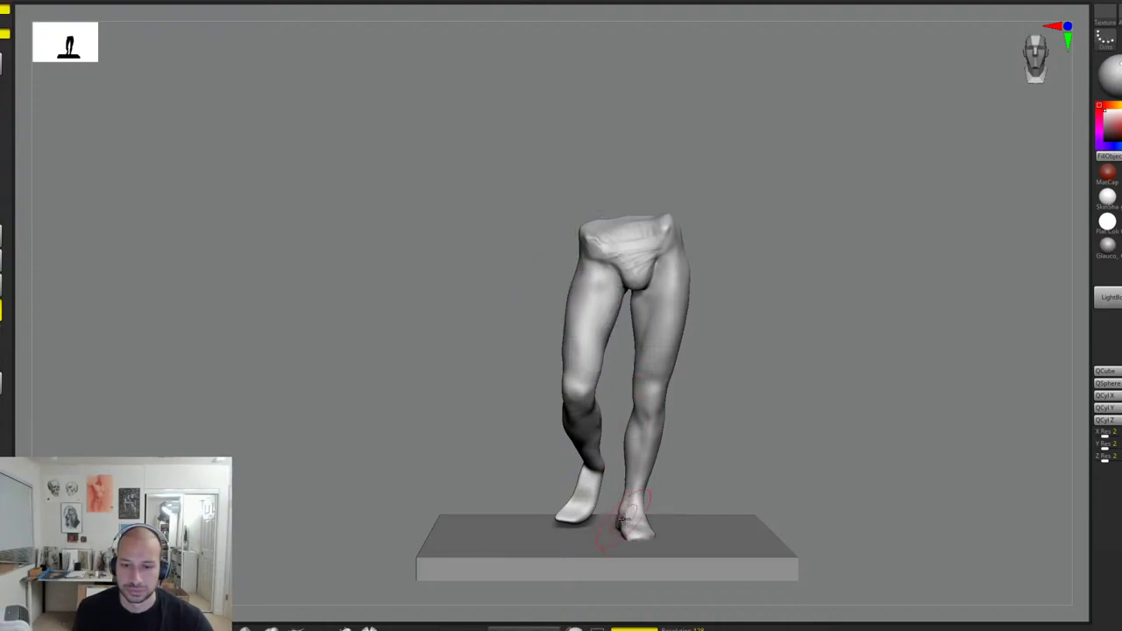
pyautogui.moveTo(735, 487); pyautogui.dragTo(673, 537)
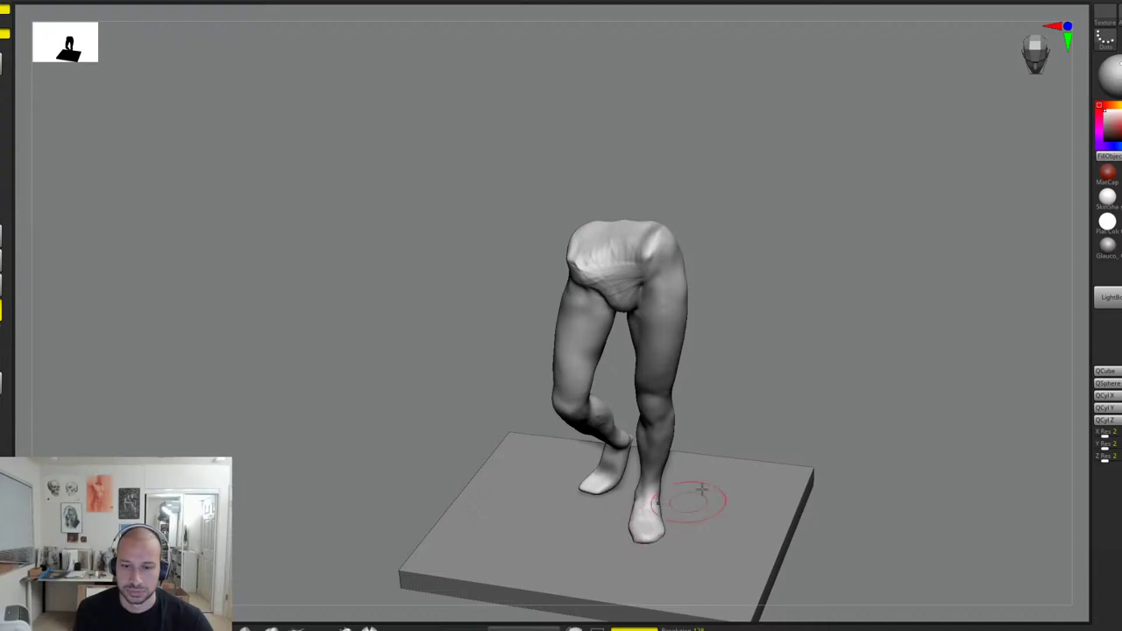
pyautogui.keyDown('shift'); pyautogui.moveTo(703, 492); pyautogui.dragTo(668, 447, button='right'); pyautogui.keyUp('shift')
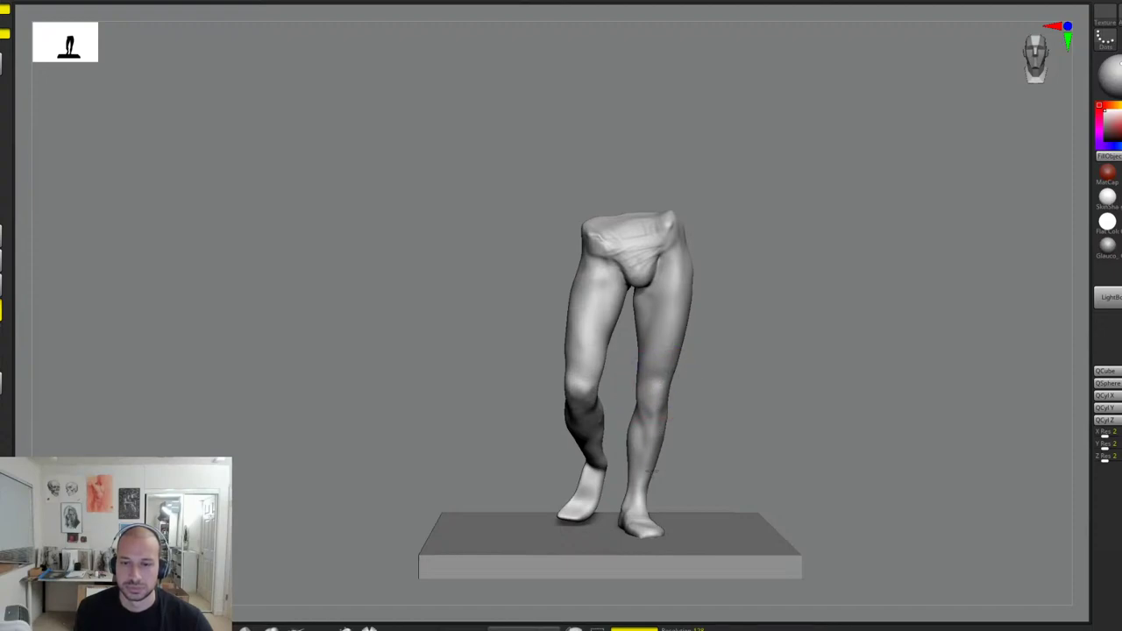
# Step: Refine the pelvis and the outer hip contour above the standing leg from the front
pyautogui.keyDown('ctrl'); pyautogui.moveTo(741, 442); pyautogui.dragTo(805, 349, button='right'); pyautogui.keyUp('ctrl')
pyautogui.moveTo(805, 349); pyautogui.dragTo(693, 201, button='right')
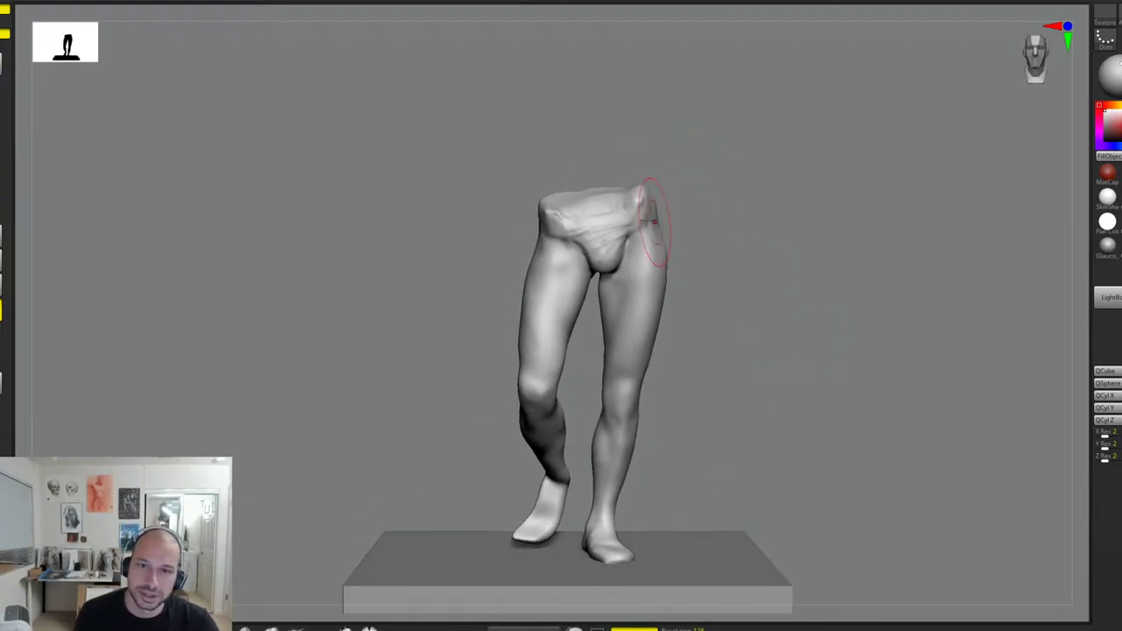
pyautogui.moveTo(609, 229)
pyautogui.mouseDown(button='right')
pyautogui.moveTo(719, 205)
pyautogui.moveTo(646, 188)
pyautogui.moveTo(747, 181)
pyautogui.moveTo(777, 245)
pyautogui.moveTo(647, 233)
pyautogui.mouseUp(button='right')
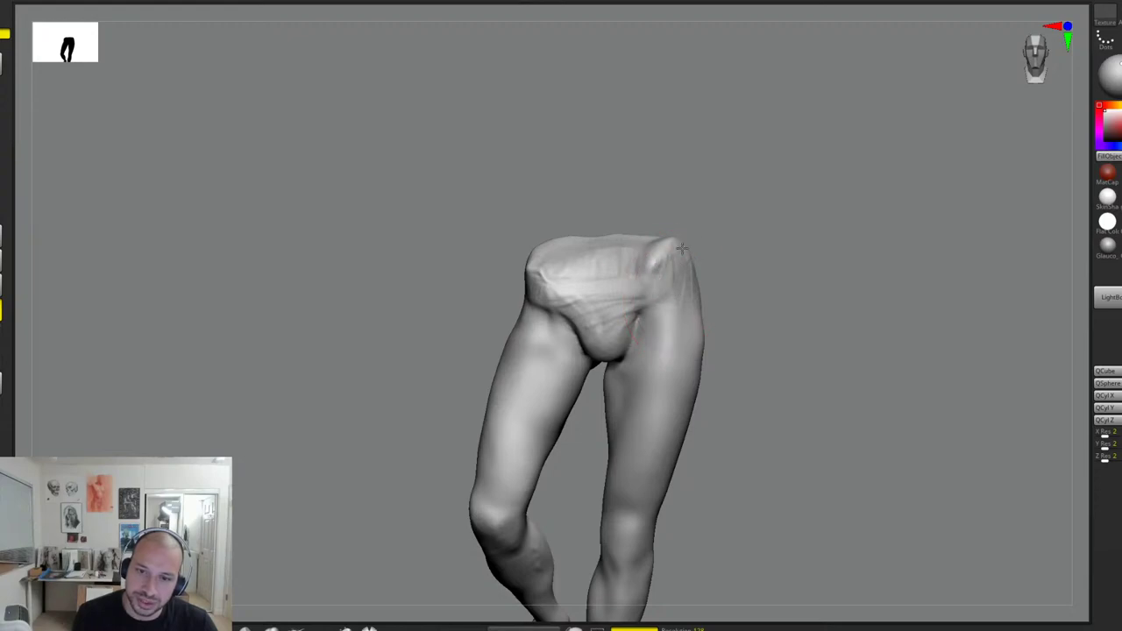
pyautogui.moveTo(681, 253)
pyautogui.mouseDown(button='right')
pyautogui.moveTo(728, 258)
pyautogui.moveTo(676, 264)
pyautogui.mouseUp(button='right')
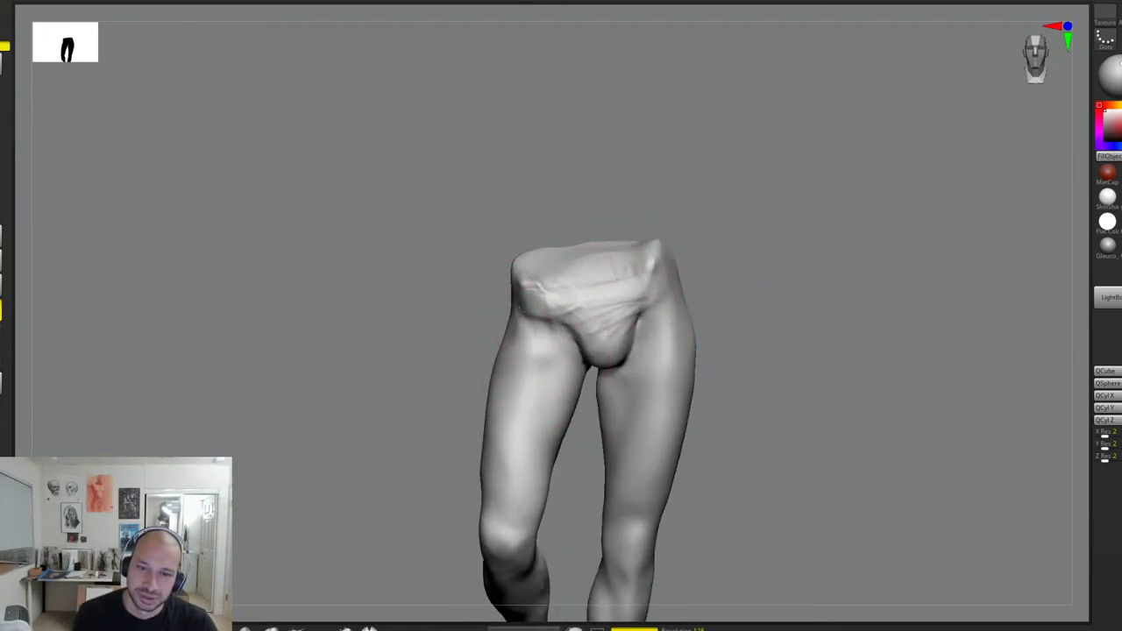
pyautogui.moveTo(509, 200)
pyautogui.keyDown('ctrl'); pyautogui.mouseDown()
pyautogui.moveTo(561, 281)
pyautogui.moveTo(698, 281)
pyautogui.mouseUp(); pyautogui.keyUp('ctrl')
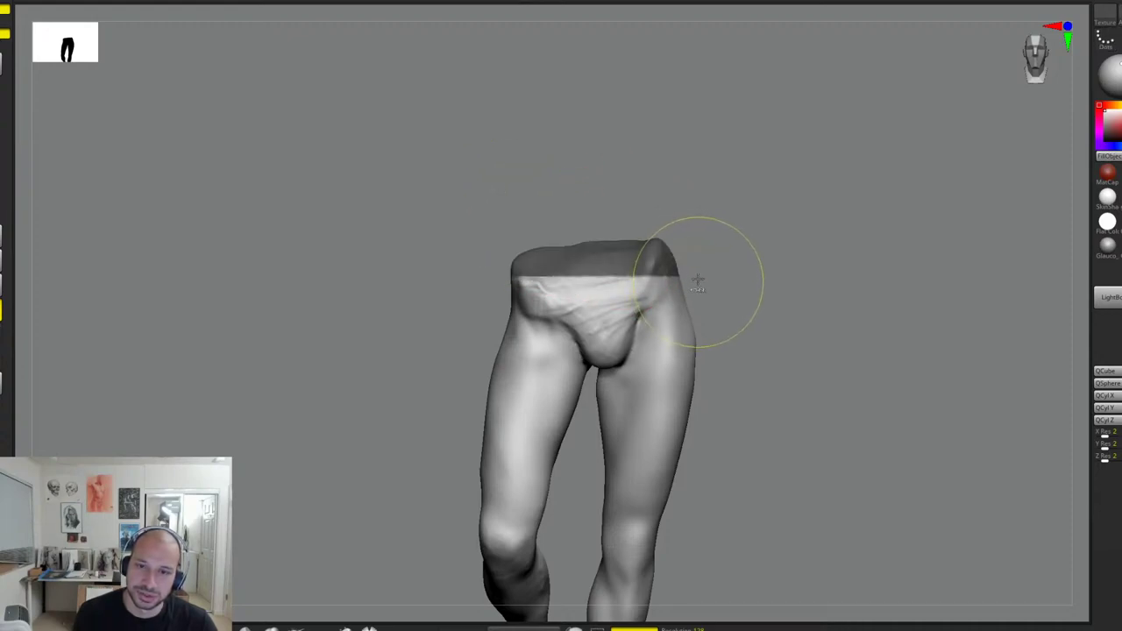
pyautogui.moveTo(719, 247); pyautogui.dragTo(745, 256, button='right')
pyautogui.keyDown('ctrl'); pyautogui.moveTo(746, 256); pyautogui.dragTo(759, 267); pyautogui.keyUp('ctrl')
pyautogui.moveTo(758, 267); pyautogui.dragTo(724, 274, button='right')
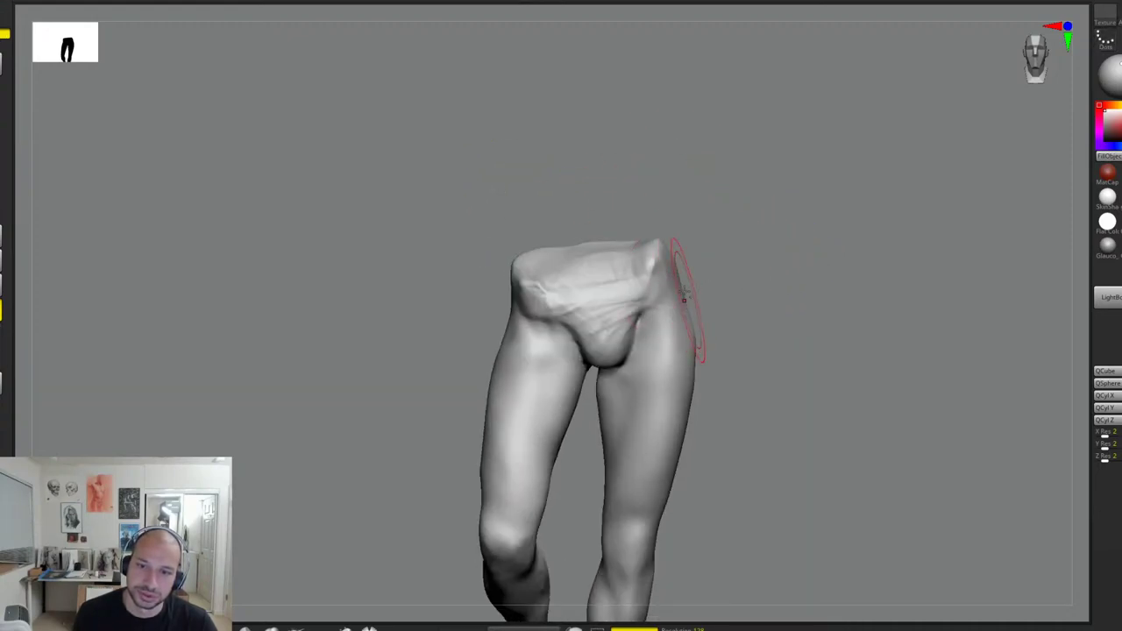
# Step: Refine the front, inner and outer contours of the standing leg's thigh
pyautogui.moveTo(722, 325); pyautogui.dragTo(609, 383)
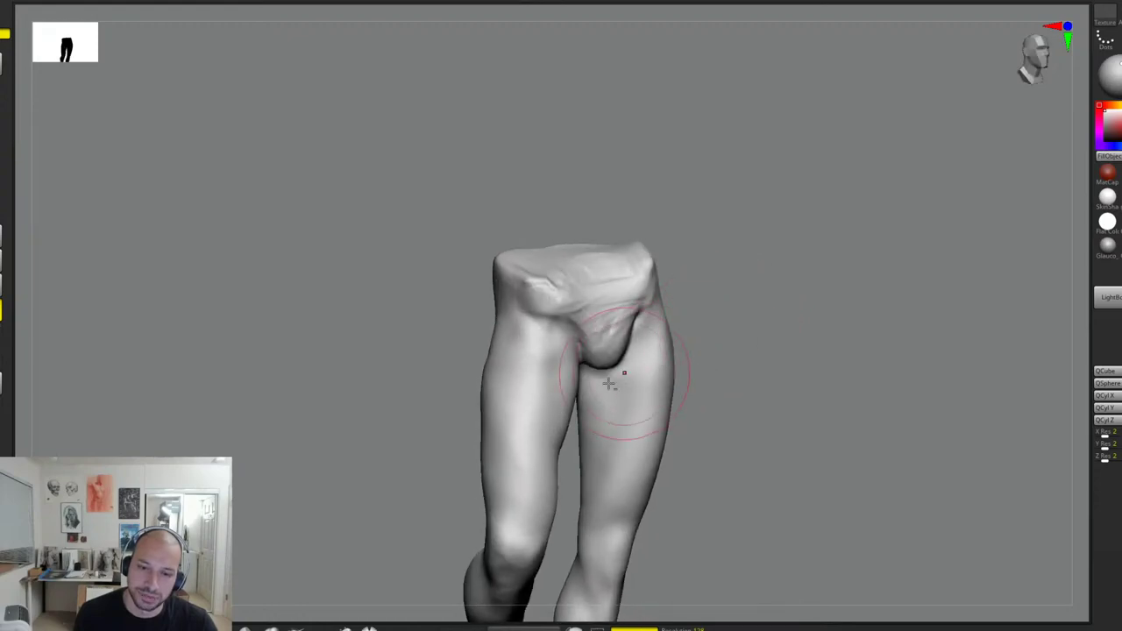
pyautogui.moveTo(729, 346); pyautogui.dragTo(626, 371)
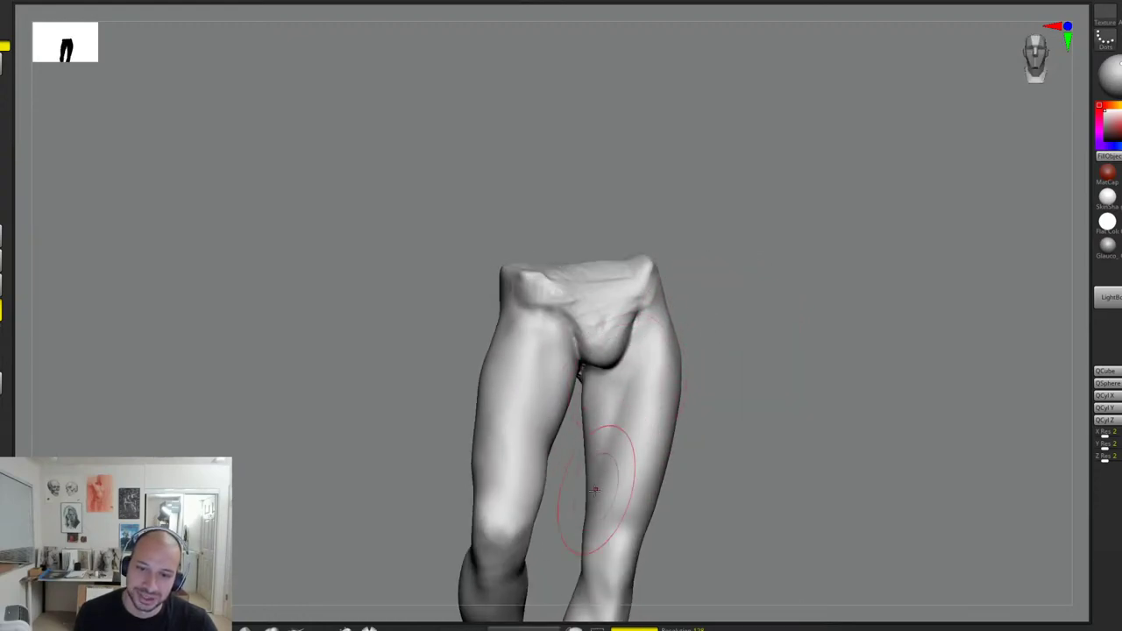
pyautogui.moveTo(744, 359); pyautogui.dragTo(633, 362)
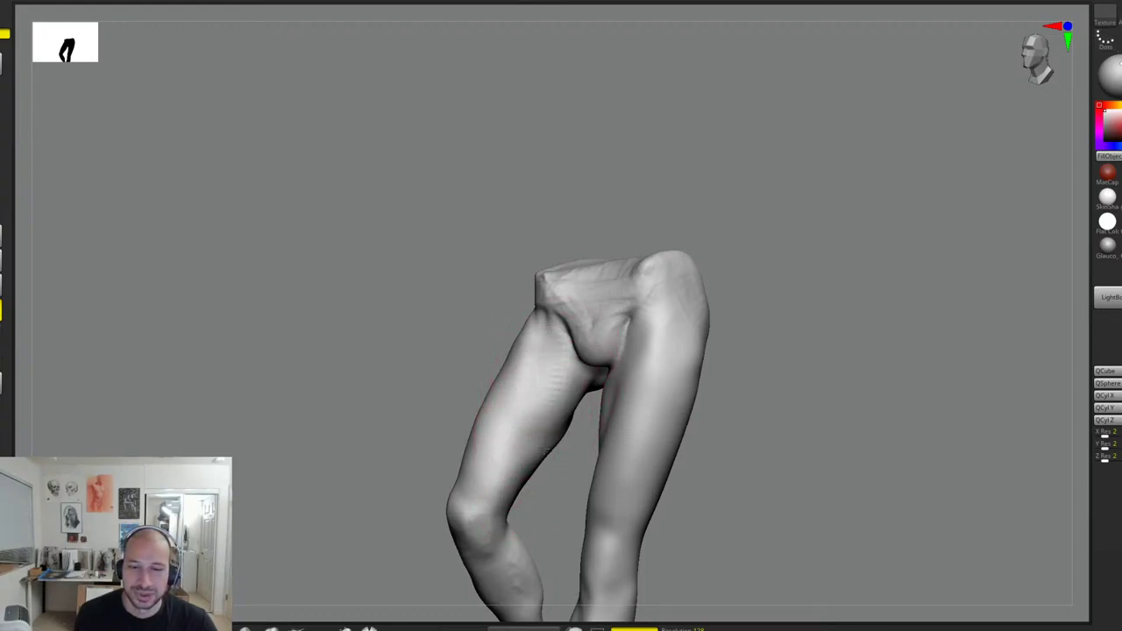
# Step: Build up the inner thigh of the bent leg and blend it below the groin
pyautogui.moveTo(555, 351); pyautogui.dragTo(560, 435)
pyautogui.moveTo(584, 399)
pyautogui.mouseDown()
pyautogui.moveTo(557, 434)
pyautogui.moveTo(545, 414)
pyautogui.mouseUp()
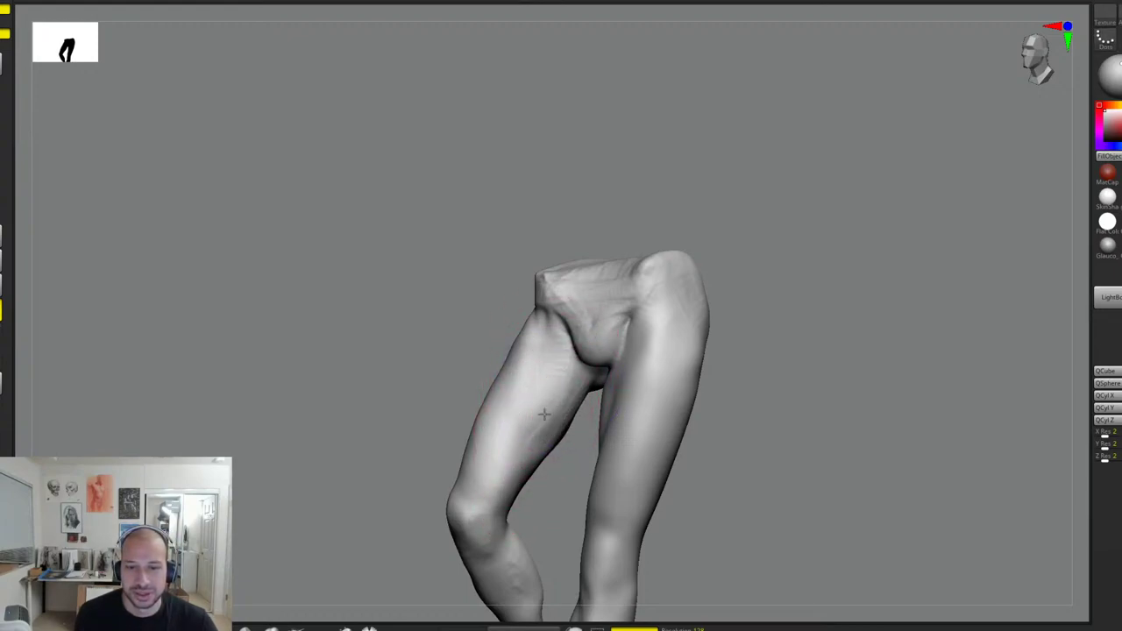
pyautogui.keyDown('alt'); pyautogui.moveTo(781, 403); pyautogui.dragTo(662, 322); pyautogui.keyUp('alt')
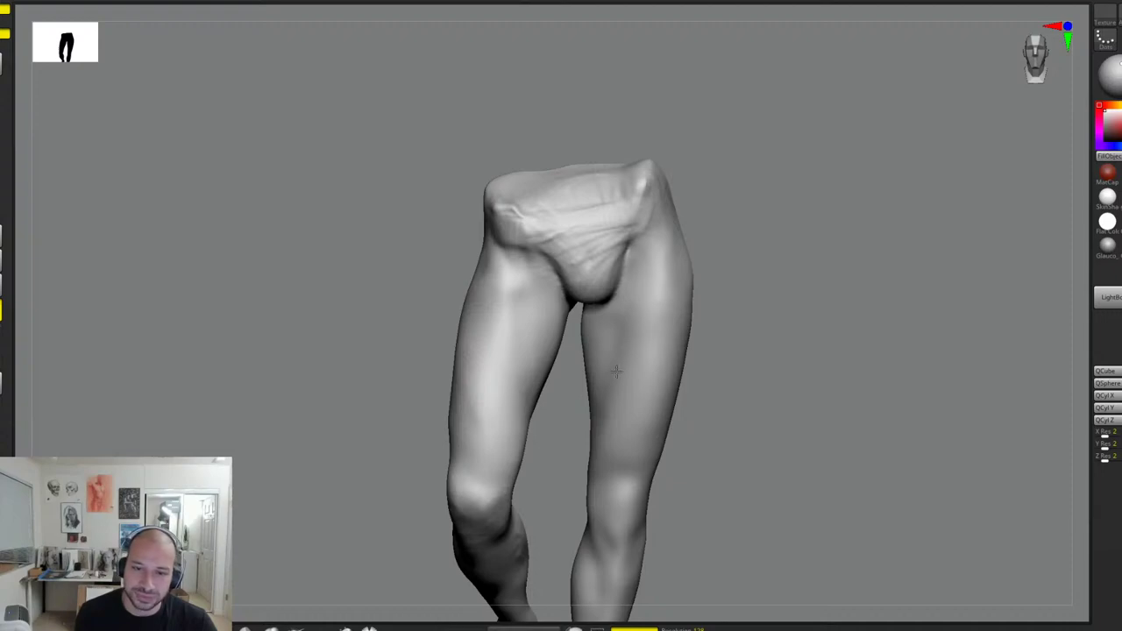
# Step: Build up the hamstring mass on the back of the standing thigh and smooth the surface below the buttock
pyautogui.moveTo(578, 337); pyautogui.dragTo(702, 321)
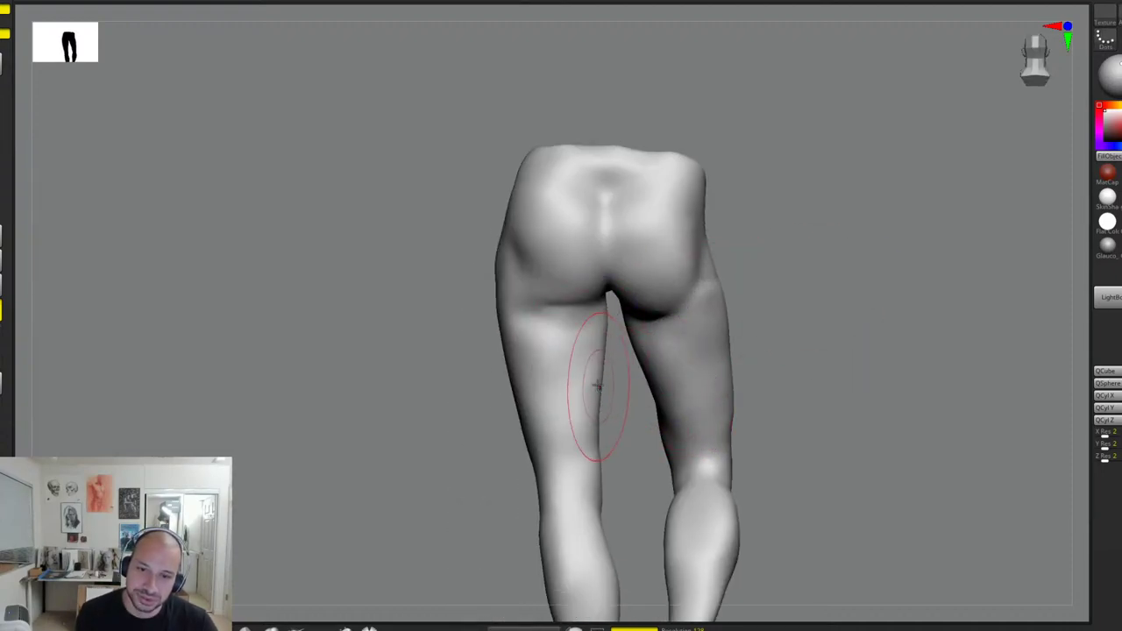
pyautogui.moveTo(816, 338); pyautogui.dragTo(738, 329)
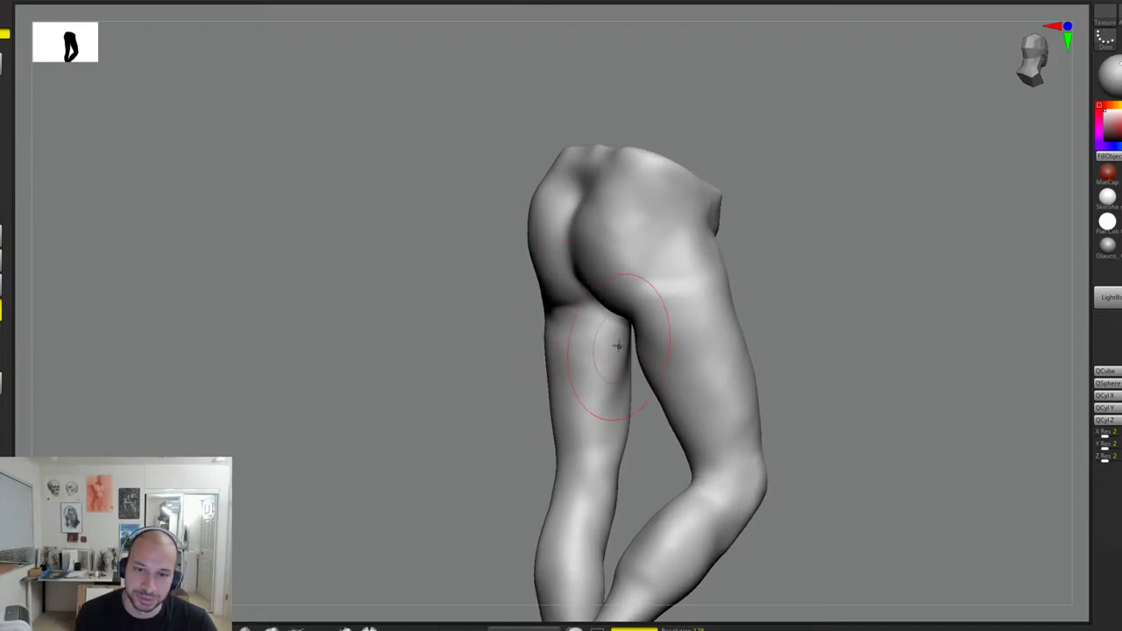
pyautogui.moveTo(619, 346); pyautogui.dragTo(577, 345)
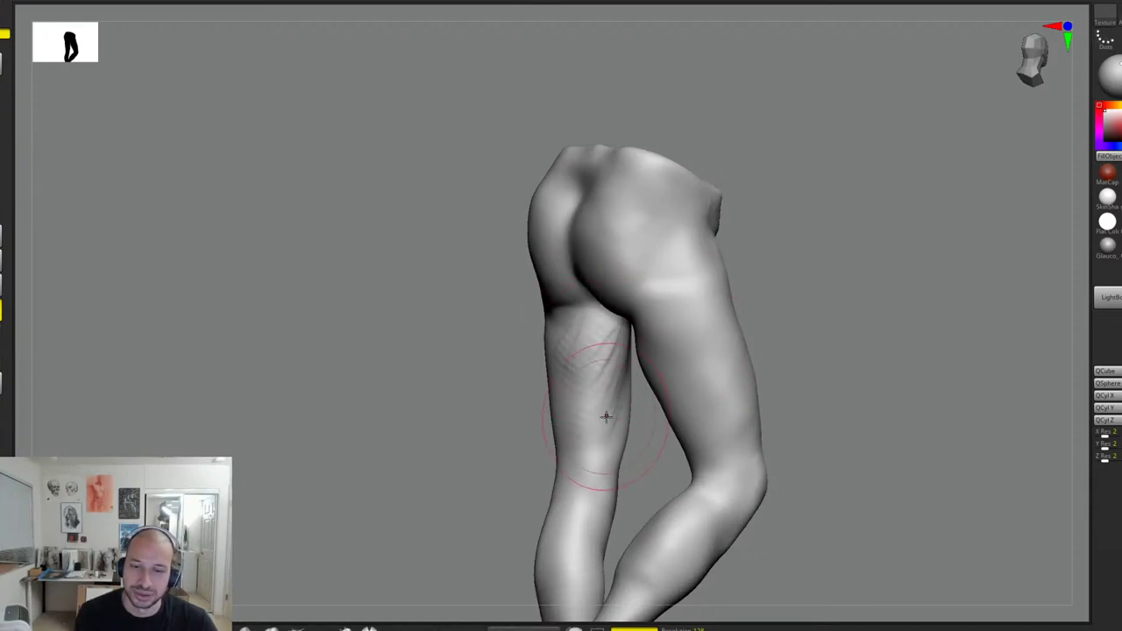
pyautogui.keyDown('shift'); pyautogui.moveTo(606, 417); pyautogui.dragTo(572, 353); pyautogui.keyUp('shift')
pyautogui.moveTo(614, 434); pyautogui.dragTo(646, 375)
pyautogui.moveTo(595, 416)
pyautogui.mouseDown()
pyautogui.moveTo(590, 404)
pyautogui.moveTo(604, 409)
pyautogui.moveTo(528, 399)
pyautogui.mouseUp()
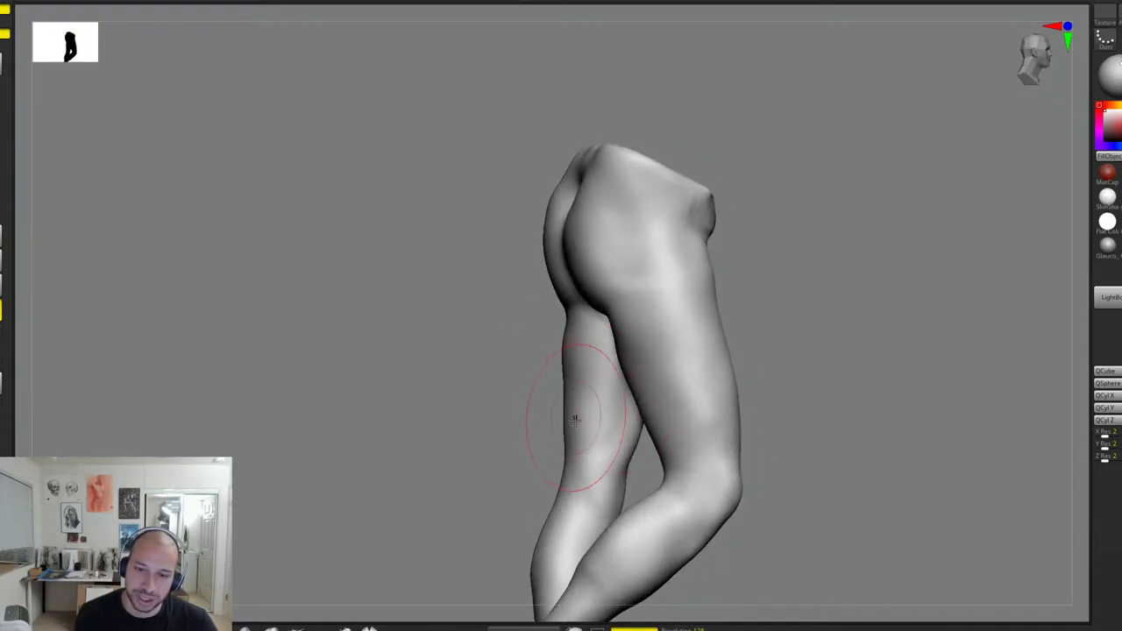
pyautogui.moveTo(576, 476); pyautogui.dragTo(583, 405, button='right')
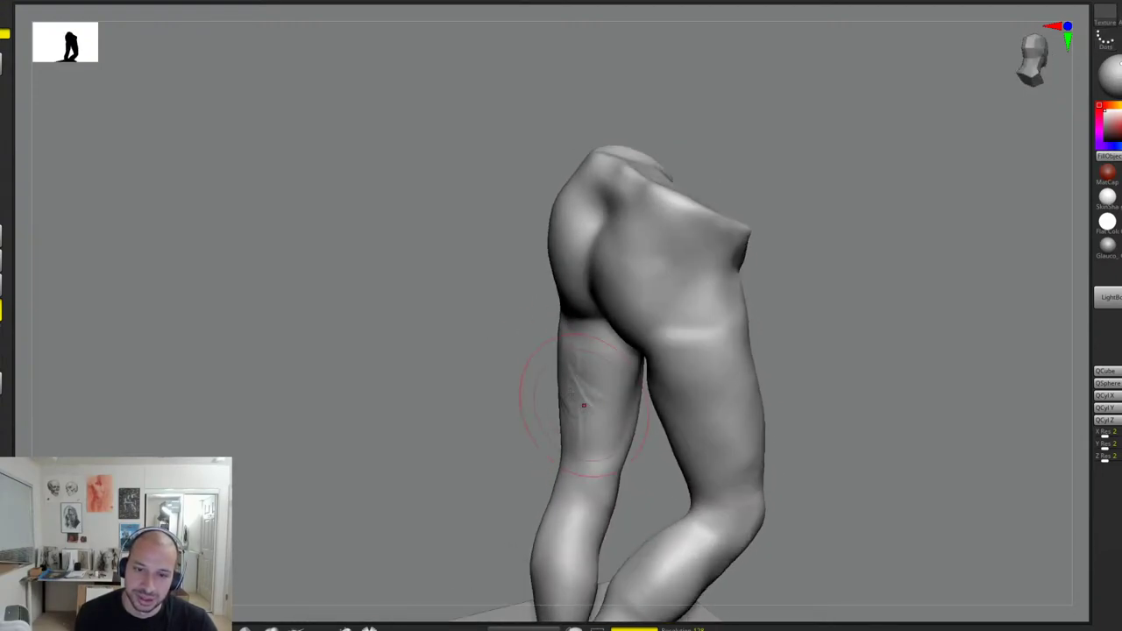
pyautogui.moveTo(587, 383); pyautogui.dragTo(605, 381)
pyautogui.keyDown('shift'); pyautogui.moveTo(588, 340); pyautogui.dragTo(581, 383); pyautogui.keyUp('shift')
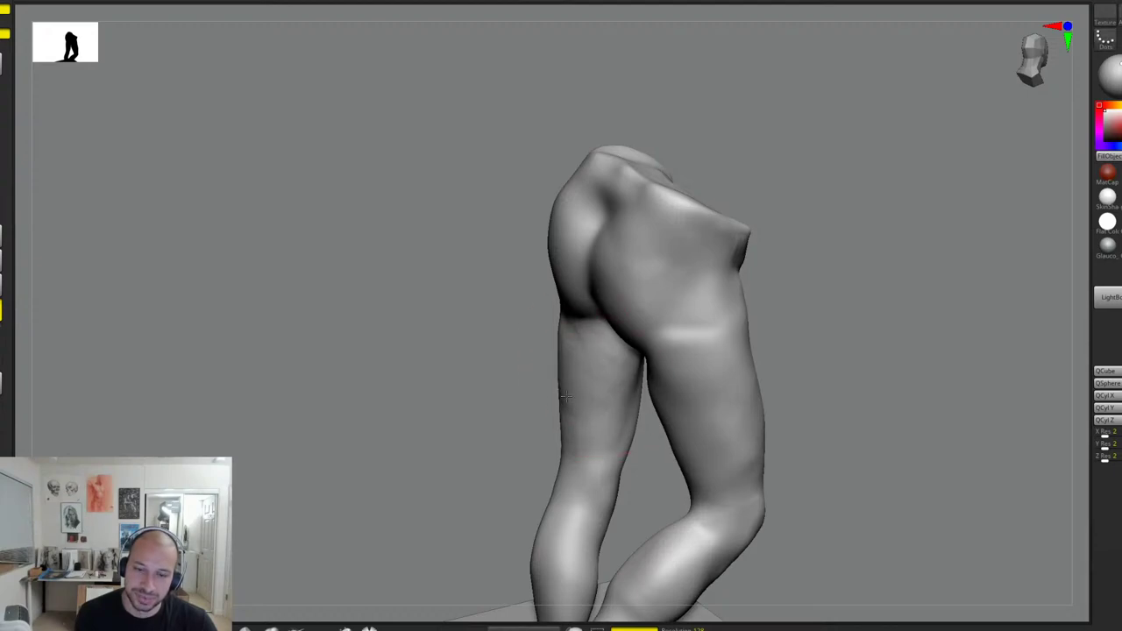
# Step: Adjust the standing leg's rear contour from the side and undo the last calf change
pyautogui.moveTo(565, 397); pyautogui.dragTo(784, 300, button='right')
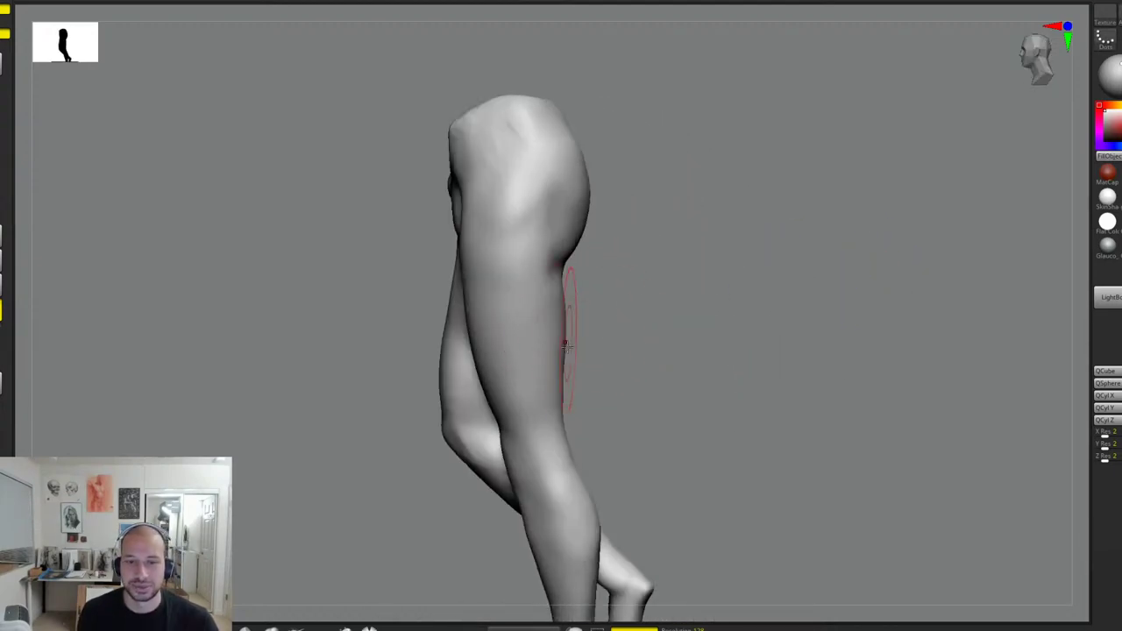
pyautogui.press('f')
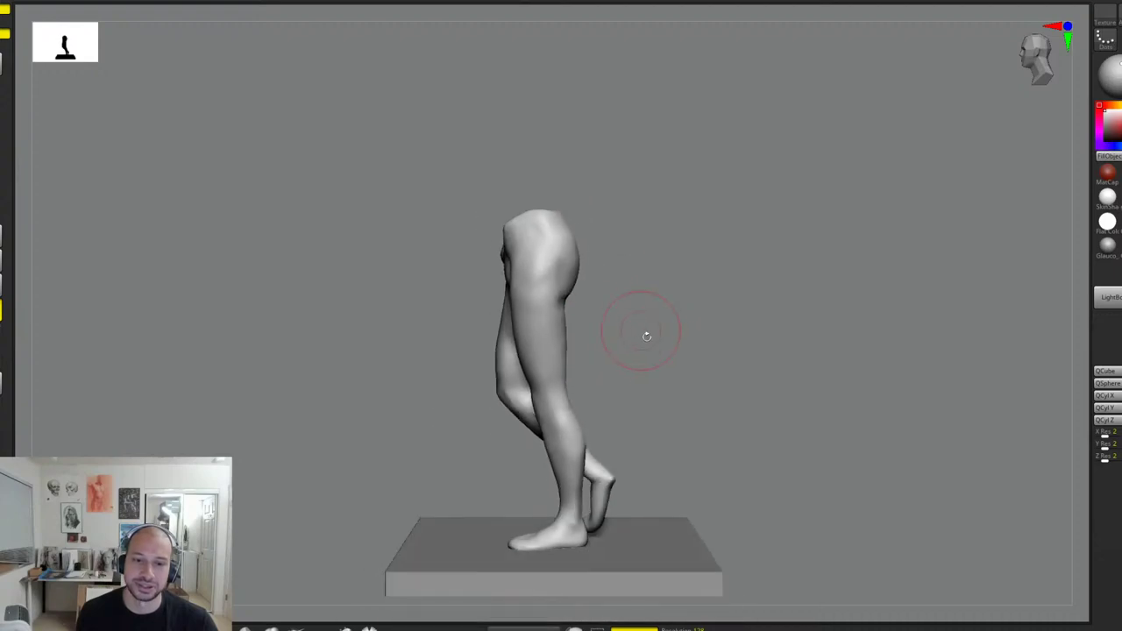
pyautogui.keyDown('alt'); pyautogui.moveTo(647, 336); pyautogui.dragTo(645, 456, button='right'); pyautogui.keyUp('alt')
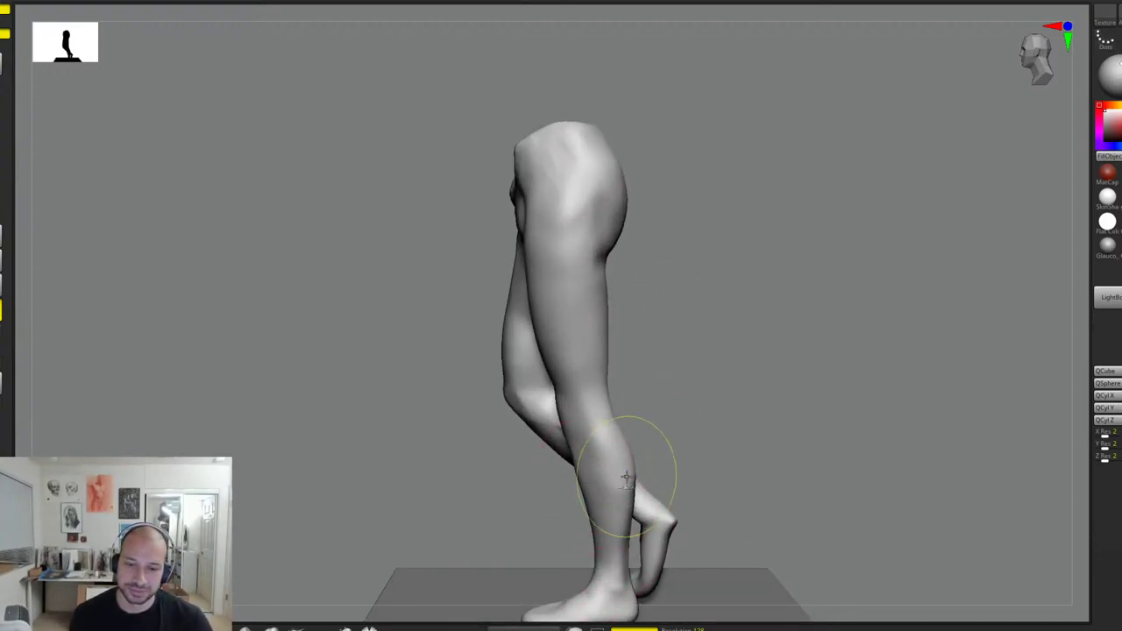
pyautogui.hotkey('ctrl', 'z')
pyautogui.keyDown('alt'); pyautogui.moveTo(676, 436); pyautogui.dragTo(672, 410, button='right'); pyautogui.keyUp('alt')
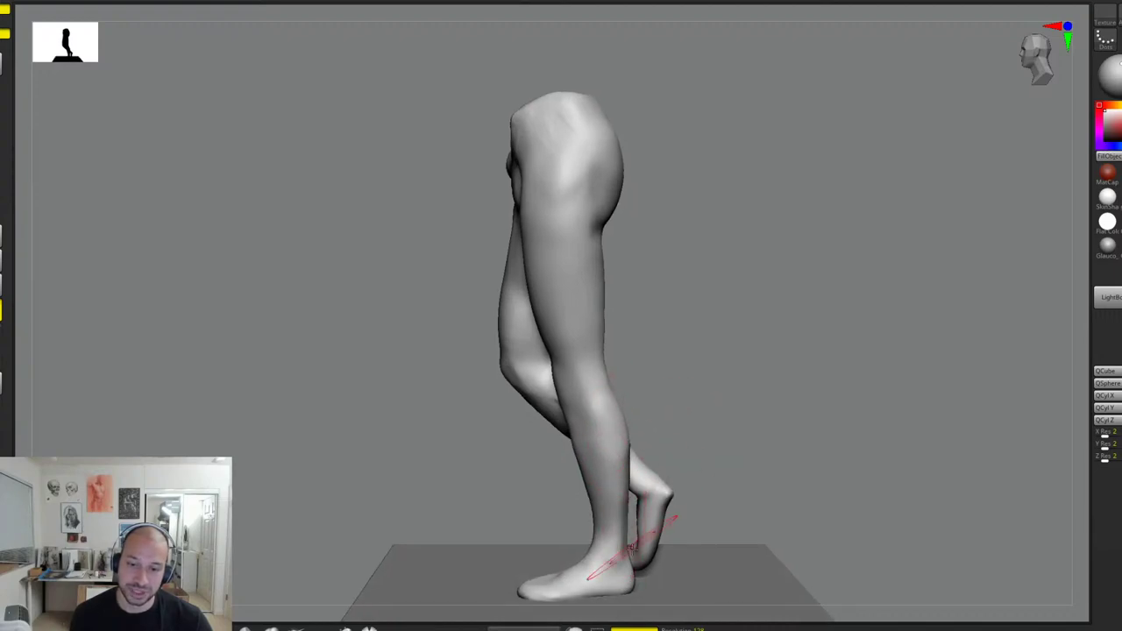
# Step: Adjust the standing thigh's outer contour and check the whole figure's pose from a distance, the front and the side
pyautogui.moveTo(715, 465); pyautogui.dragTo(672, 406, button='right')
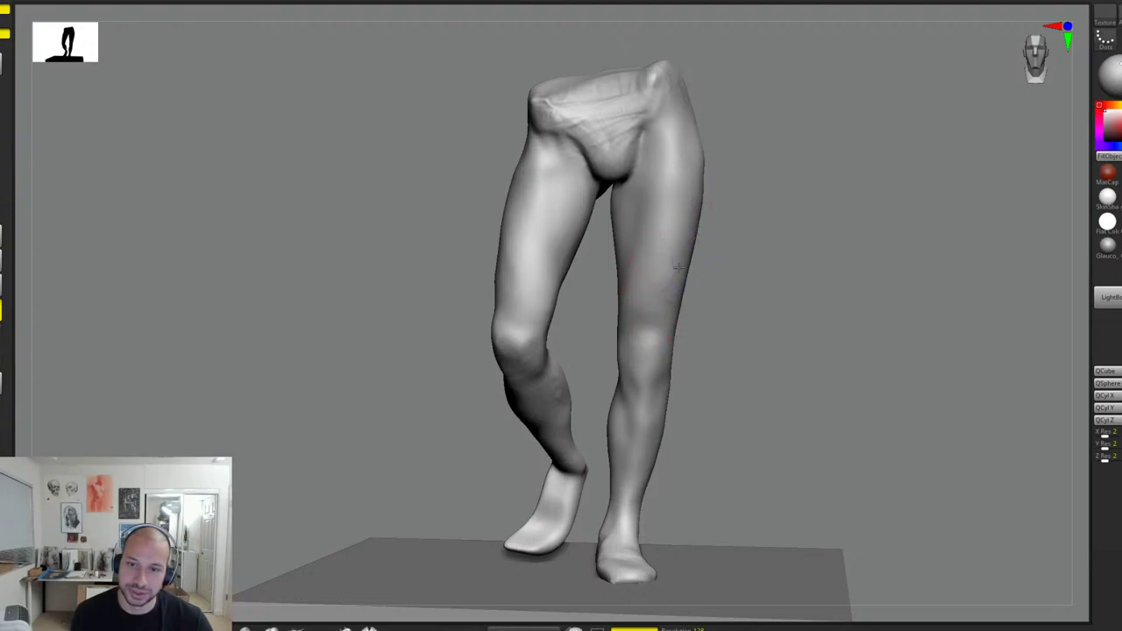
pyautogui.moveTo(713, 215); pyautogui.dragTo(798, 271)
pyautogui.keyDown('alt'); pyautogui.moveTo(805, 399); pyautogui.dragTo(783, 310); pyautogui.keyUp('alt')
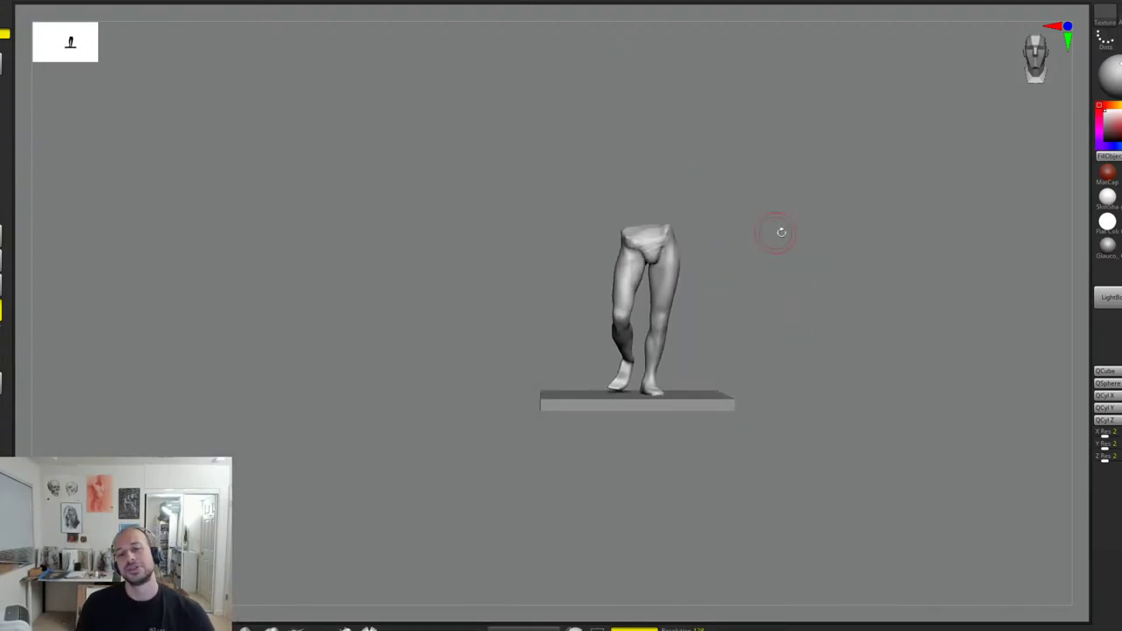
pyautogui.keyDown('alt'); pyautogui.moveTo(781, 232); pyautogui.dragTo(760, 329); pyautogui.keyUp('alt')
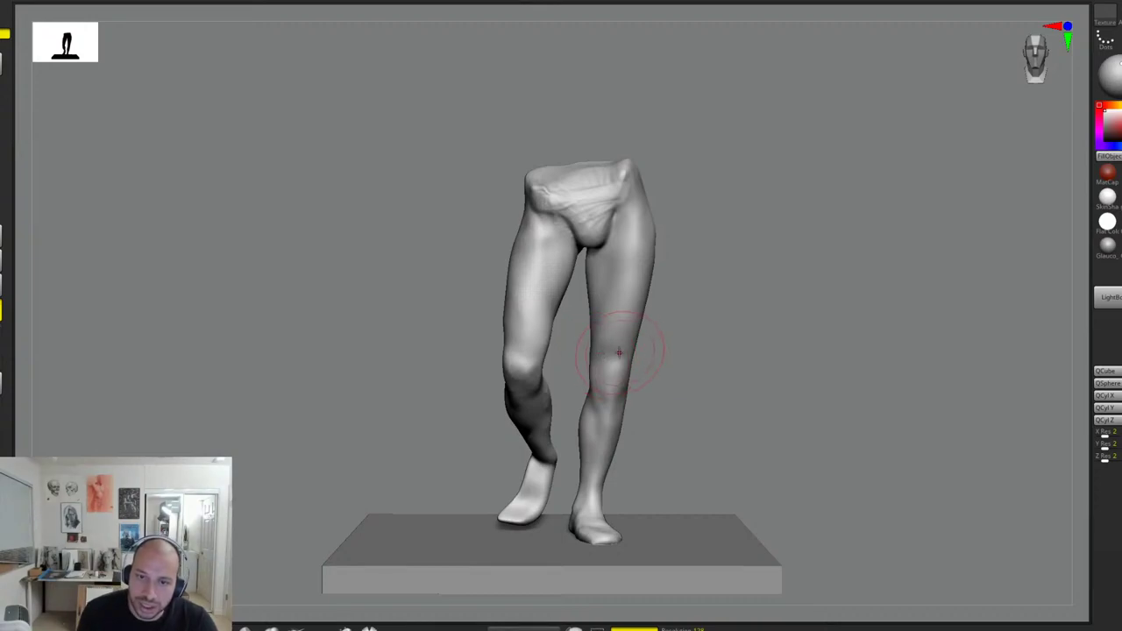
pyautogui.keyDown('alt'); pyautogui.moveTo(686, 372); pyautogui.dragTo(770, 362); pyautogui.keyUp('alt')
pyautogui.moveTo(769, 362)
pyautogui.keyDown('alt'); pyautogui.mouseDown()
pyautogui.moveTo(767, 343)
pyautogui.moveTo(761, 355)
pyautogui.mouseUp(); pyautogui.keyUp('alt')
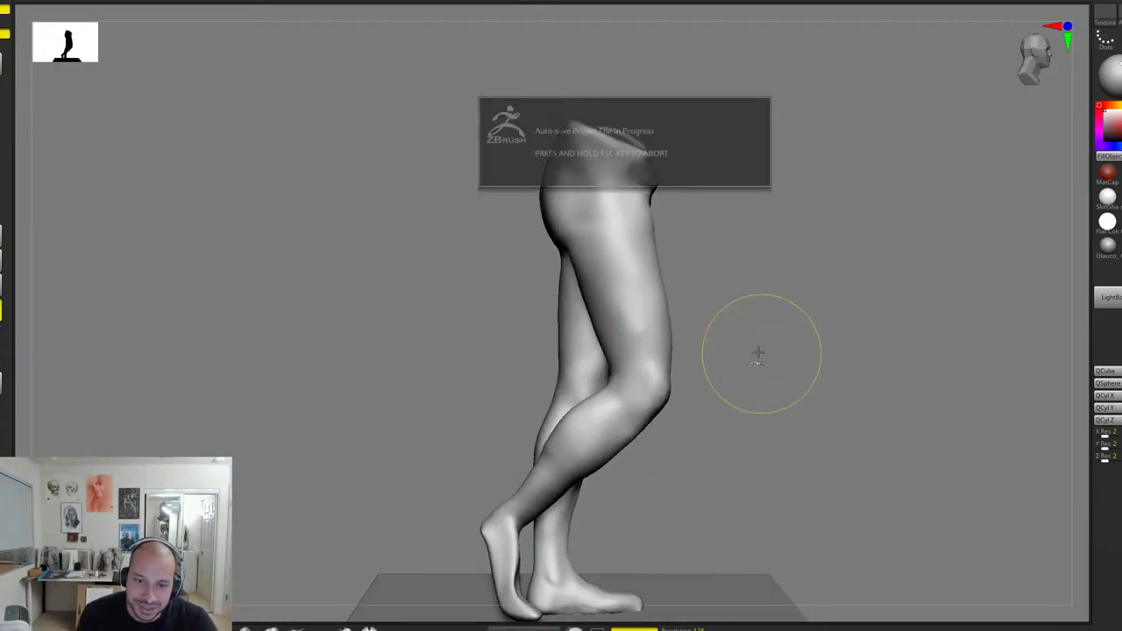
# Step: Bend the raised foot's toes forward and refine the heel and lower calf of the bent leg
pyautogui.keyDown('alt'); pyautogui.moveTo(712, 433); pyautogui.dragTo(734, 337); pyautogui.keyUp('alt')
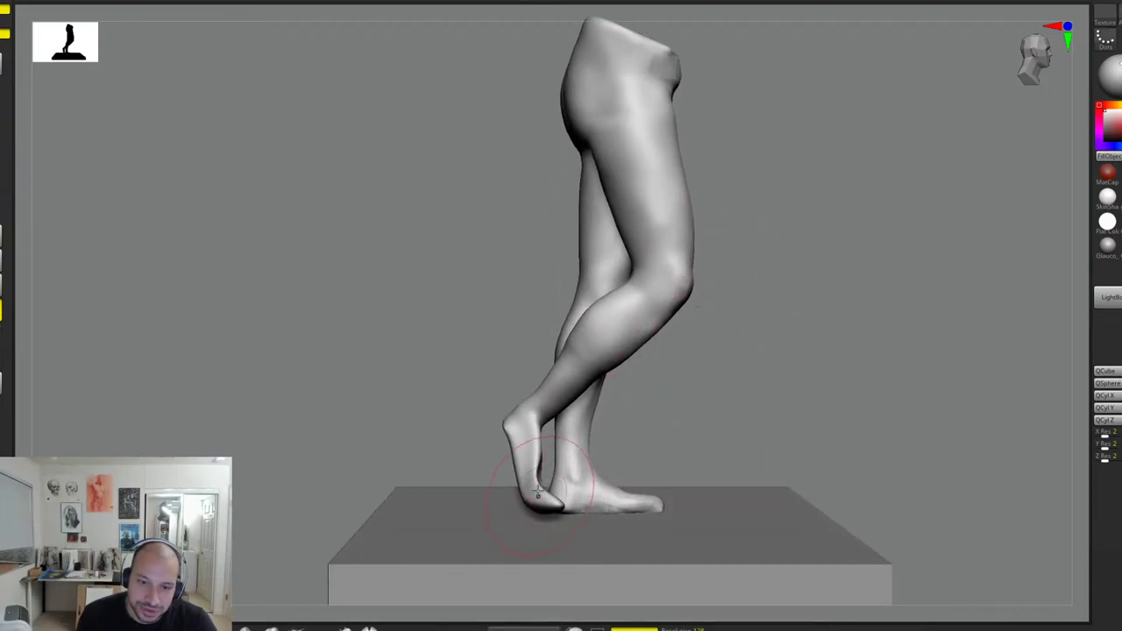
pyautogui.moveTo(519, 420); pyautogui.dragTo(523, 416)
pyautogui.moveTo(579, 375); pyautogui.dragTo(573, 370)
pyautogui.moveTo(766, 386)
pyautogui.keyDown('alt'); pyautogui.mouseDown()
pyautogui.moveTo(775, 331)
pyautogui.moveTo(833, 328)
pyautogui.moveTo(821, 349)
pyautogui.moveTo(806, 331)
pyautogui.moveTo(787, 344)
pyautogui.mouseUp(); pyautogui.keyUp('alt')
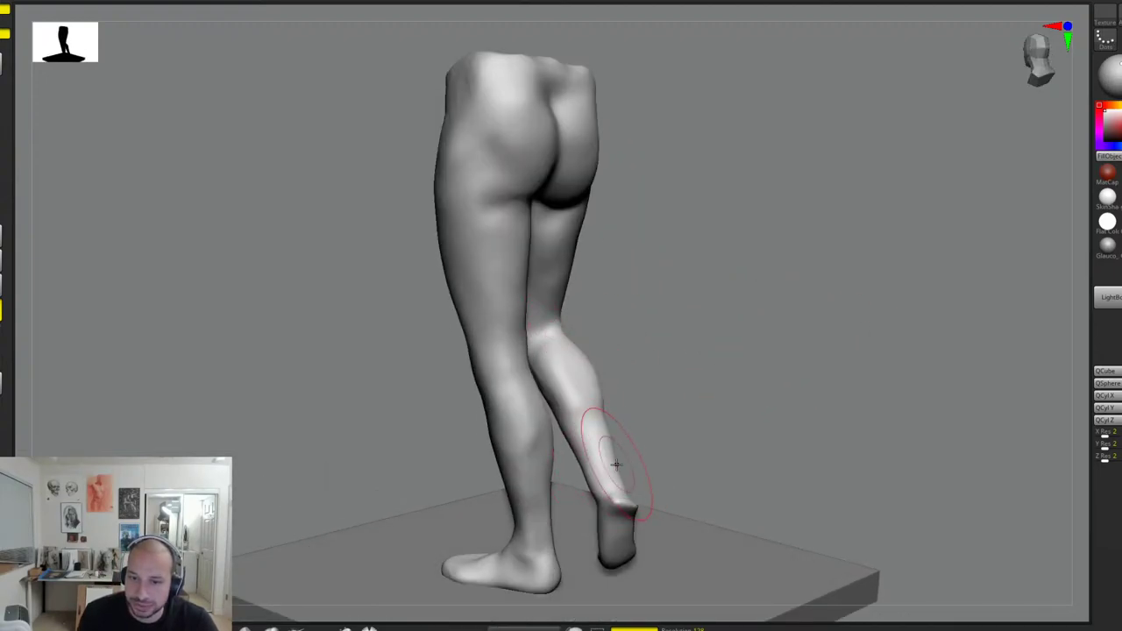
# Step: Shape the bent leg's lower calf from behind and its inner calf and back of the knee
pyautogui.moveTo(616, 464); pyautogui.dragTo(611, 445)
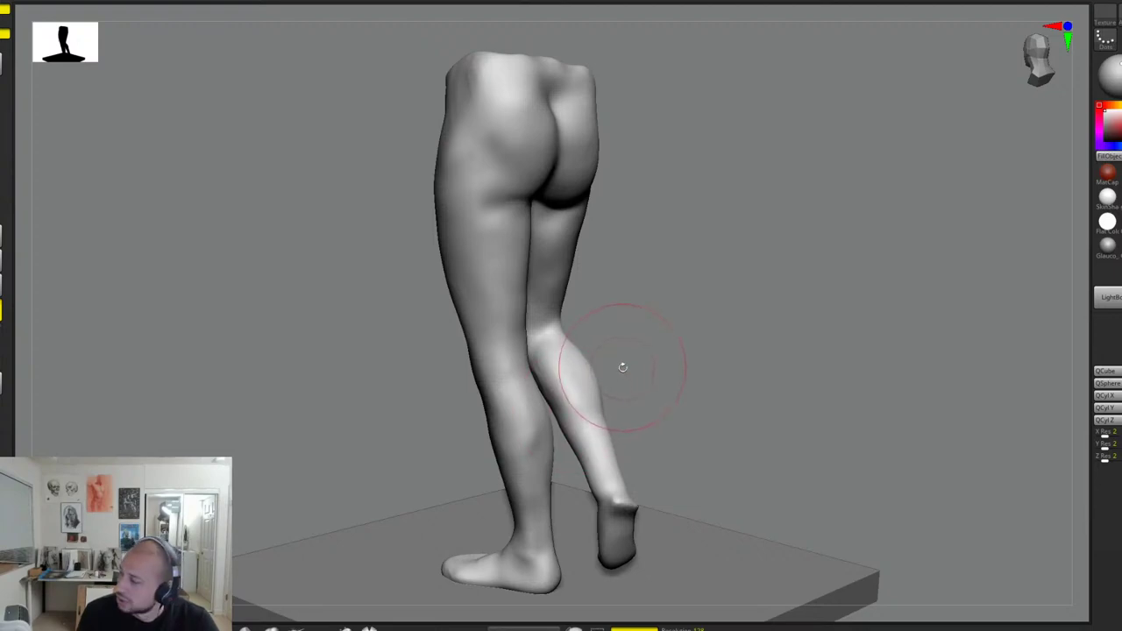
pyautogui.moveTo(622, 368); pyautogui.dragTo(697, 344)
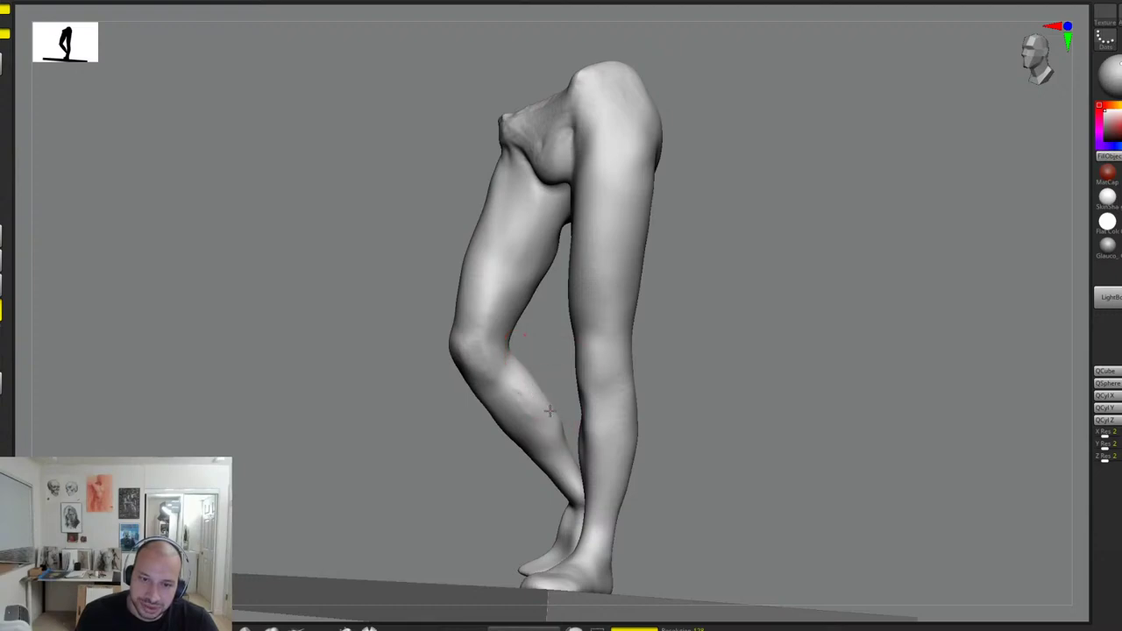
pyautogui.moveTo(560, 361); pyautogui.dragTo(517, 346)
# Step: Isolate the legs by hiding the platform, and mask everything except the raised foot
pyautogui.moveTo(732, 425); pyautogui.dragTo(755, 368)
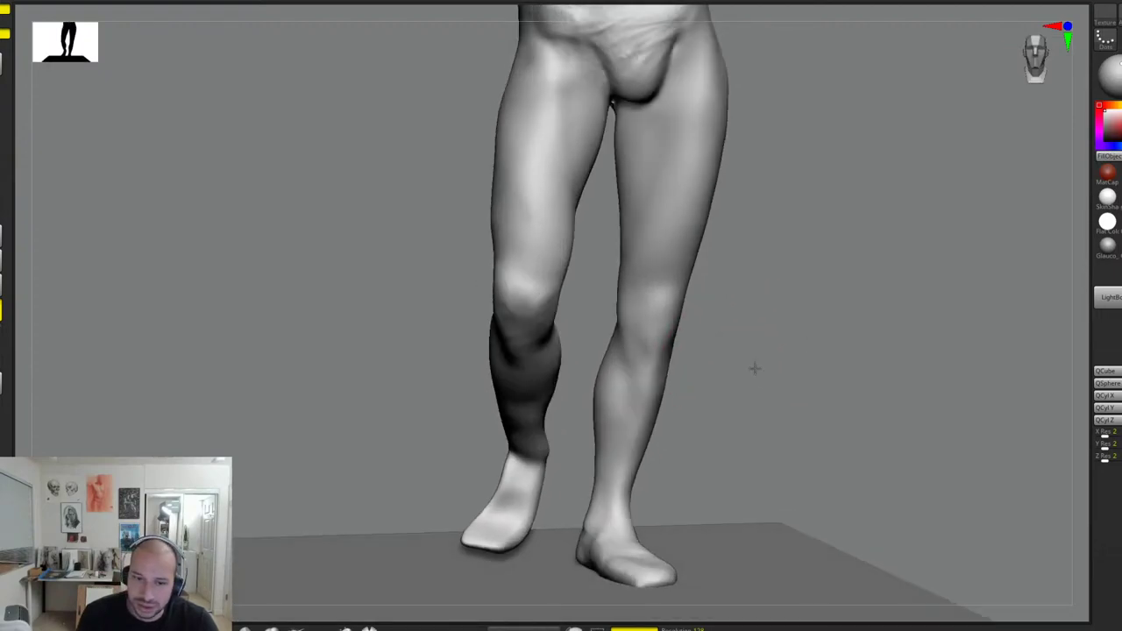
pyautogui.hotkey('alt', 's')
pyautogui.keyDown('alt'); pyautogui.moveTo(728, 418); pyautogui.dragTo(719, 385); pyautogui.keyUp('alt')
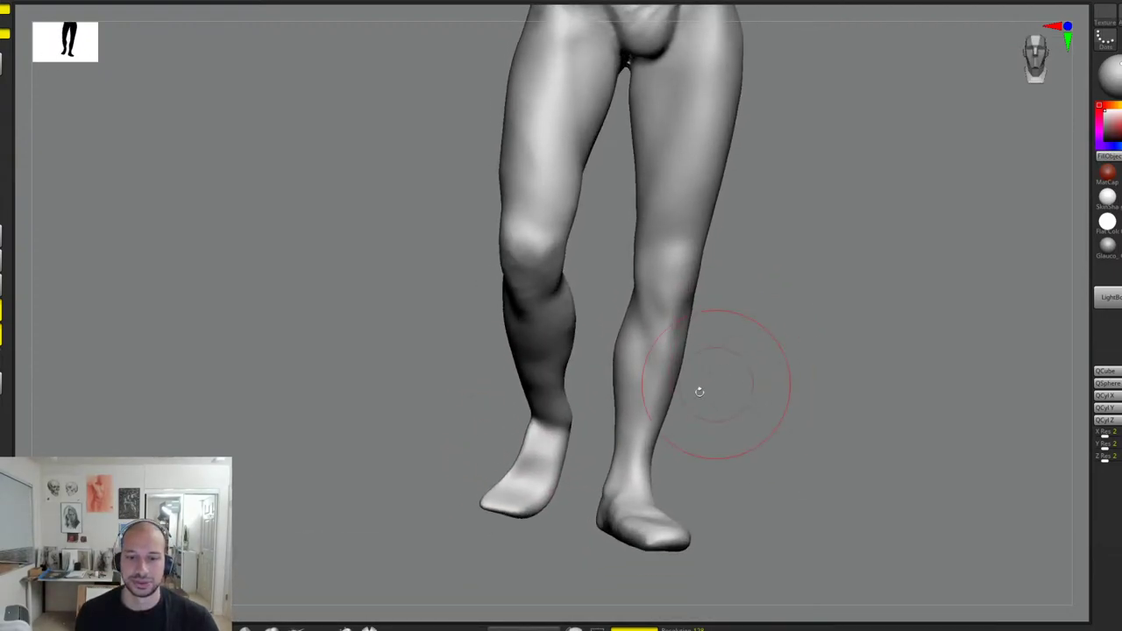
pyautogui.keyDown('ctrl'); pyautogui.moveTo(587, 413); pyautogui.dragTo(468, 541); pyautogui.keyUp('ctrl')
pyautogui.keyDown('ctrl'); pyautogui.click(468, 478); pyautogui.keyUp('ctrl')
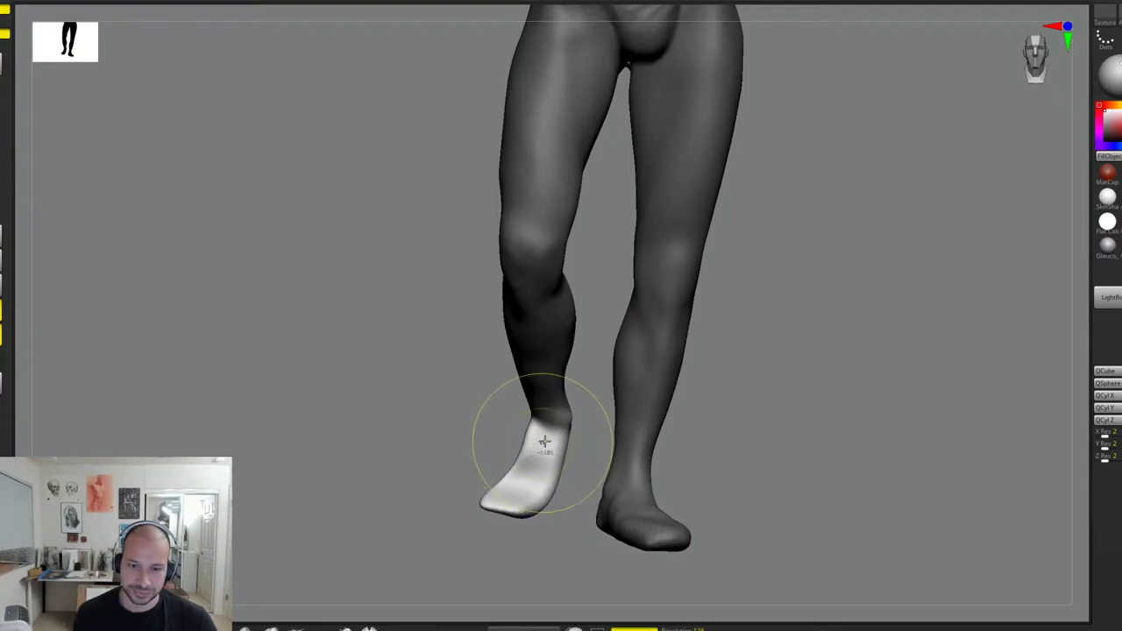
# Step: Rotate the unmasked raised foot at the ankle, correct its contours from the front and side, and build up its upper surface
pyautogui.press('w')
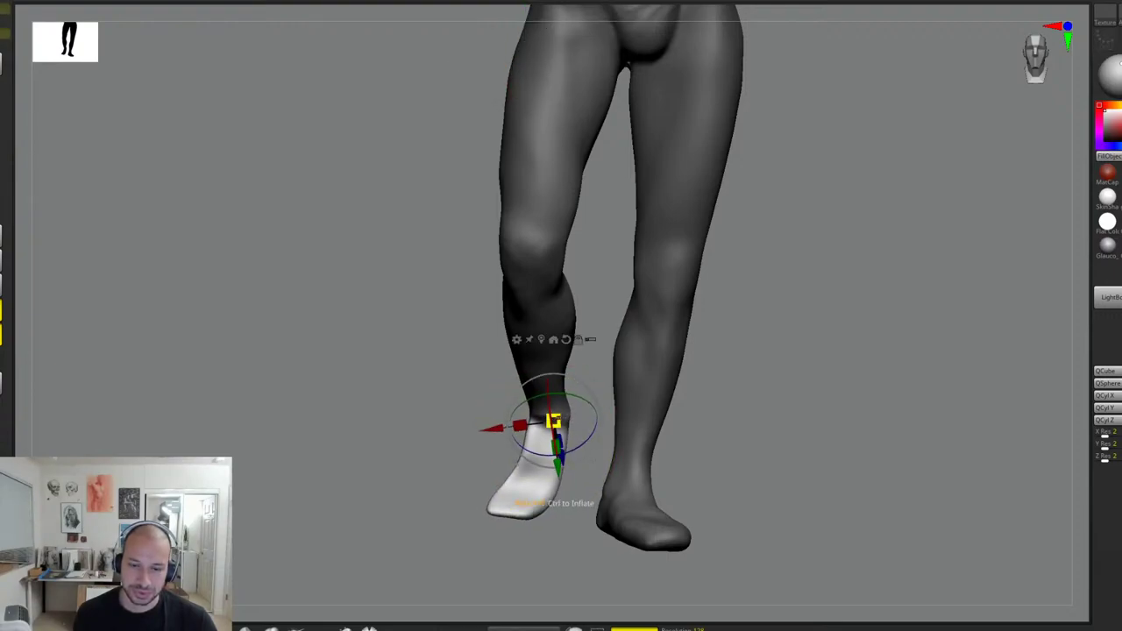
pyautogui.press('q')
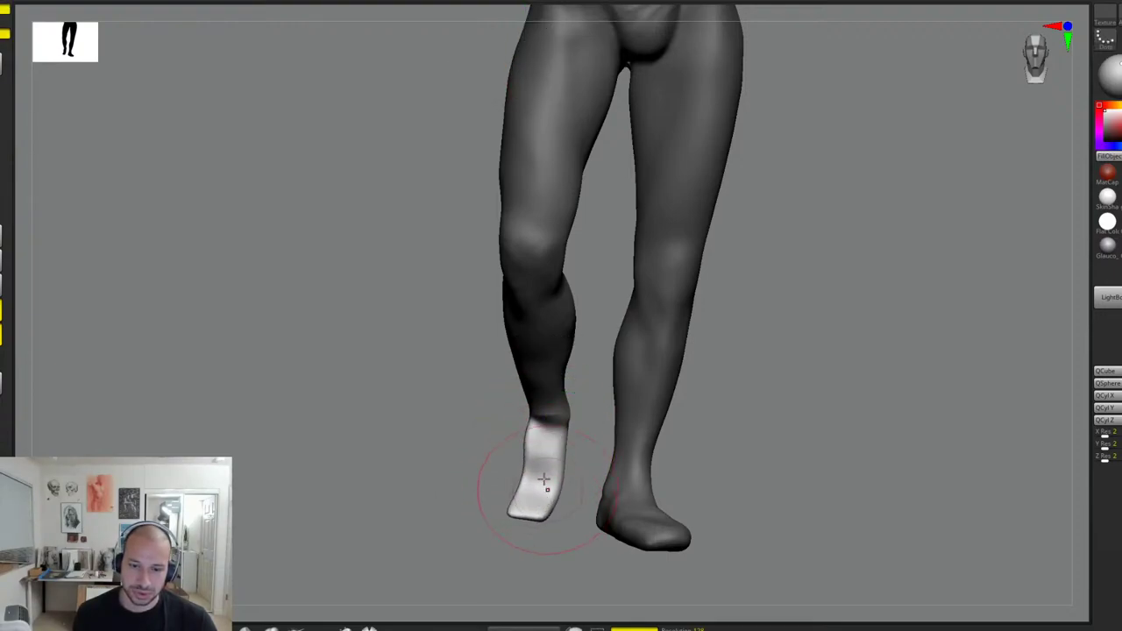
pyautogui.moveTo(492, 462); pyautogui.dragTo(537, 472)
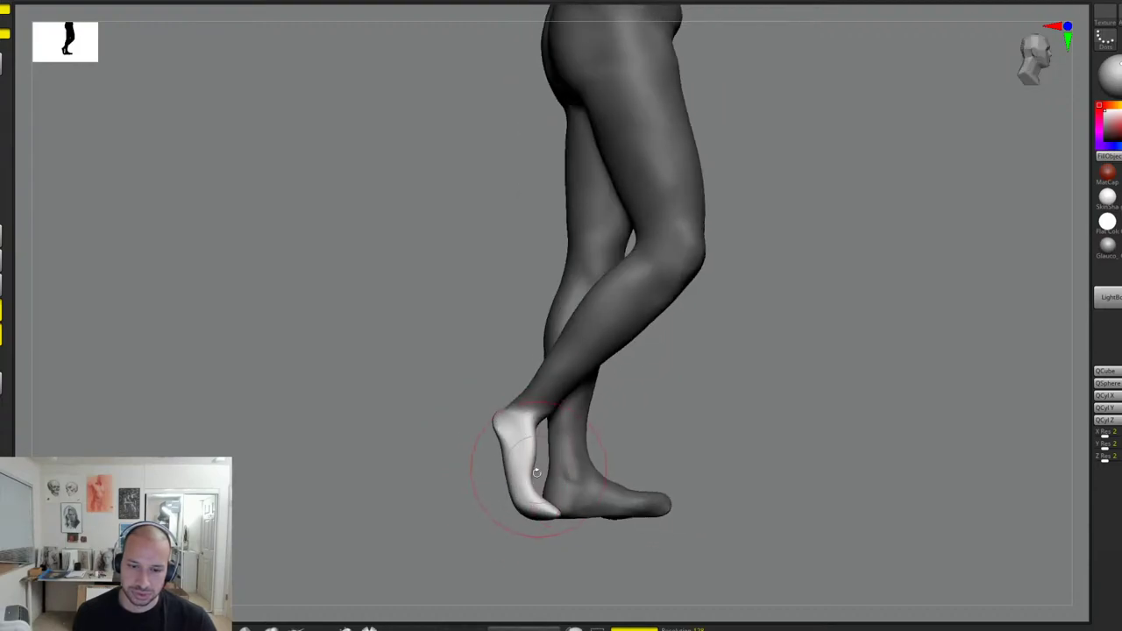
pyautogui.moveTo(662, 431); pyautogui.dragTo(604, 440)
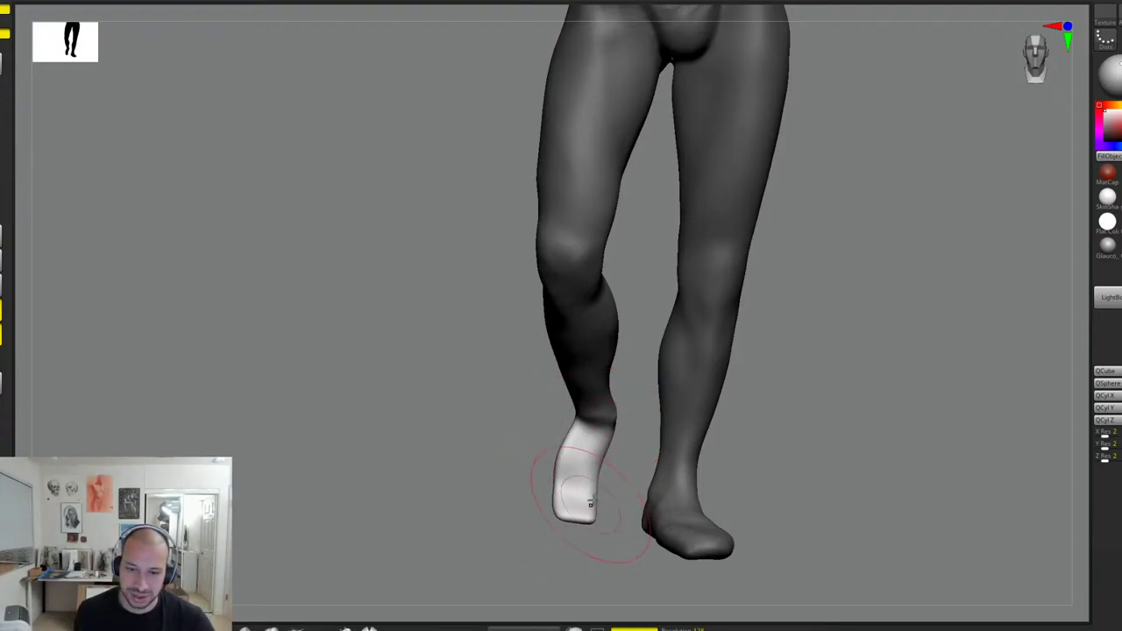
pyautogui.press('w')
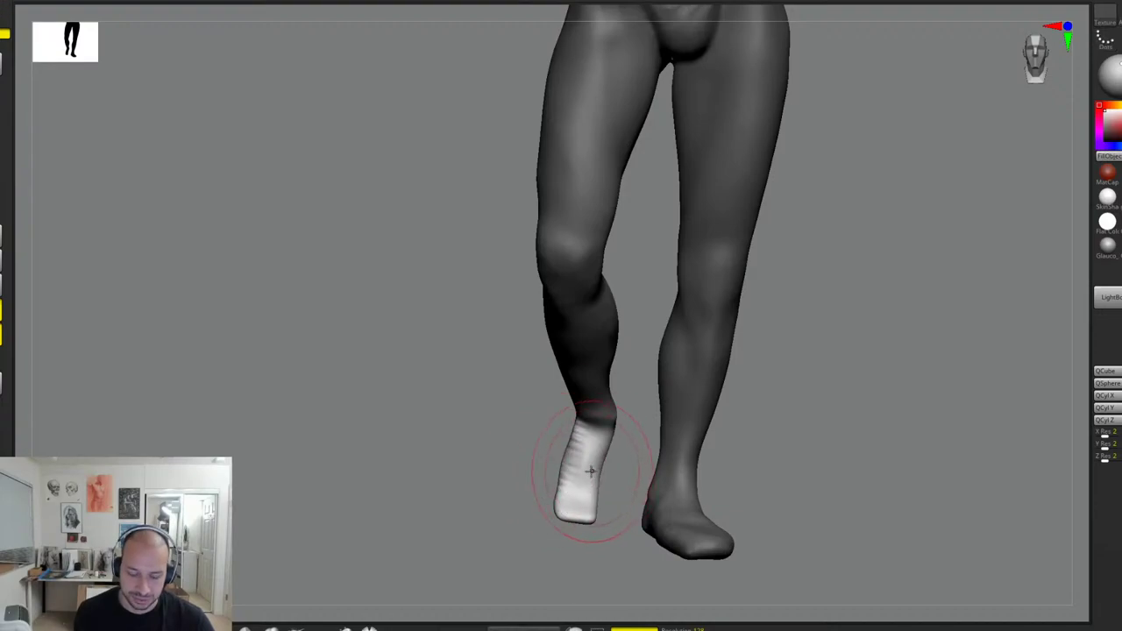
# Step: Clear the mask and shape the raised foot's heel, ankle and the bent leg's lower calf from behind
pyautogui.moveTo(634, 386); pyautogui.dragTo(789, 413)
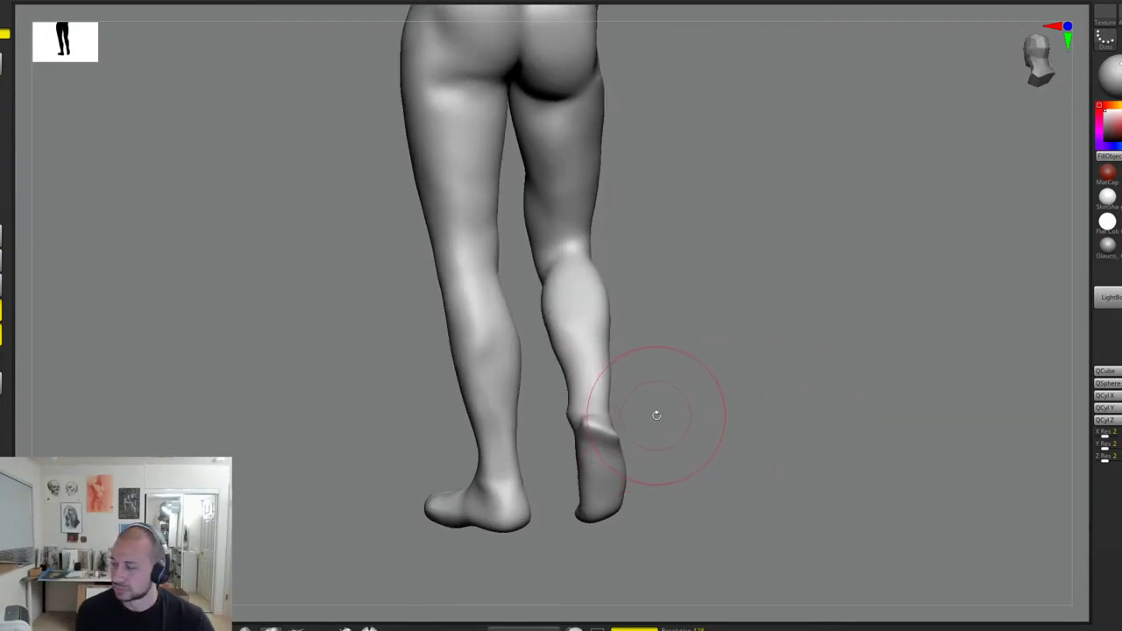
pyautogui.moveTo(662, 483); pyautogui.dragTo(625, 491)
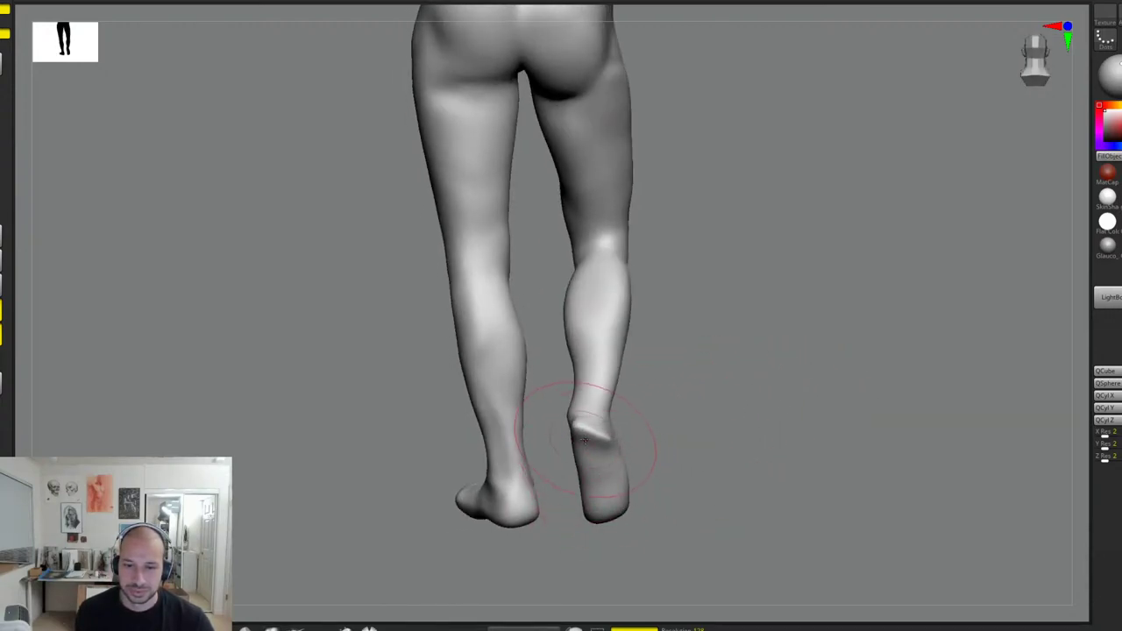
pyautogui.moveTo(593, 451); pyautogui.dragTo(570, 435)
pyautogui.moveTo(597, 398)
pyautogui.mouseDown()
pyautogui.moveTo(580, 392)
pyautogui.moveTo(582, 373)
pyautogui.mouseUp()
pyautogui.moveTo(665, 358); pyautogui.dragTo(684, 361)
pyautogui.moveTo(621, 353); pyautogui.dragTo(610, 352)
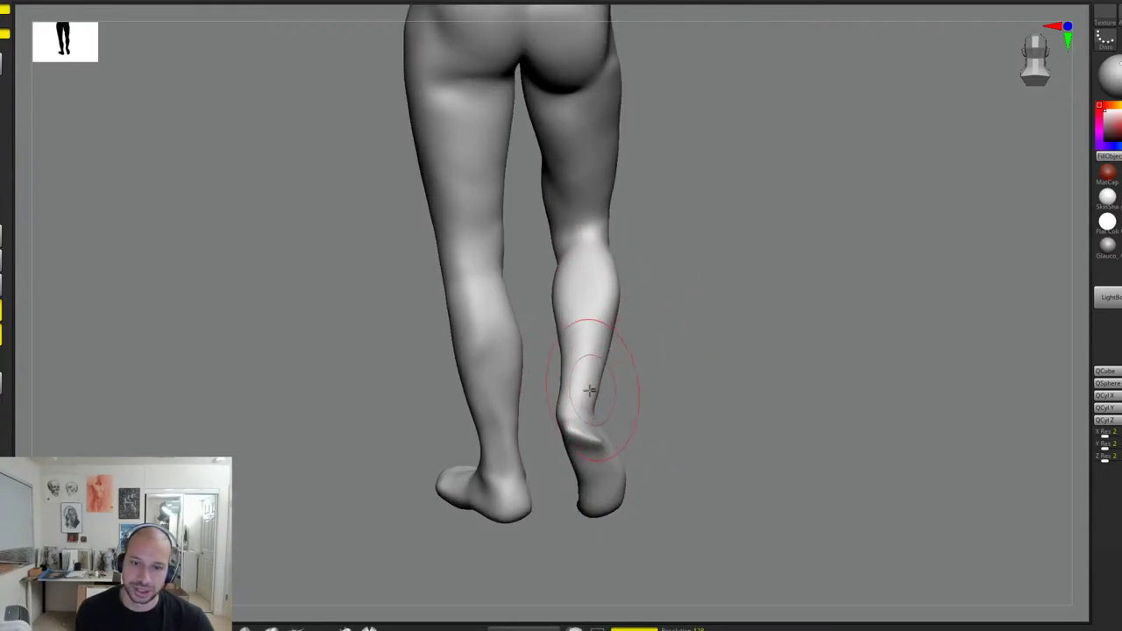
pyautogui.moveTo(590, 392); pyautogui.dragTo(595, 393)
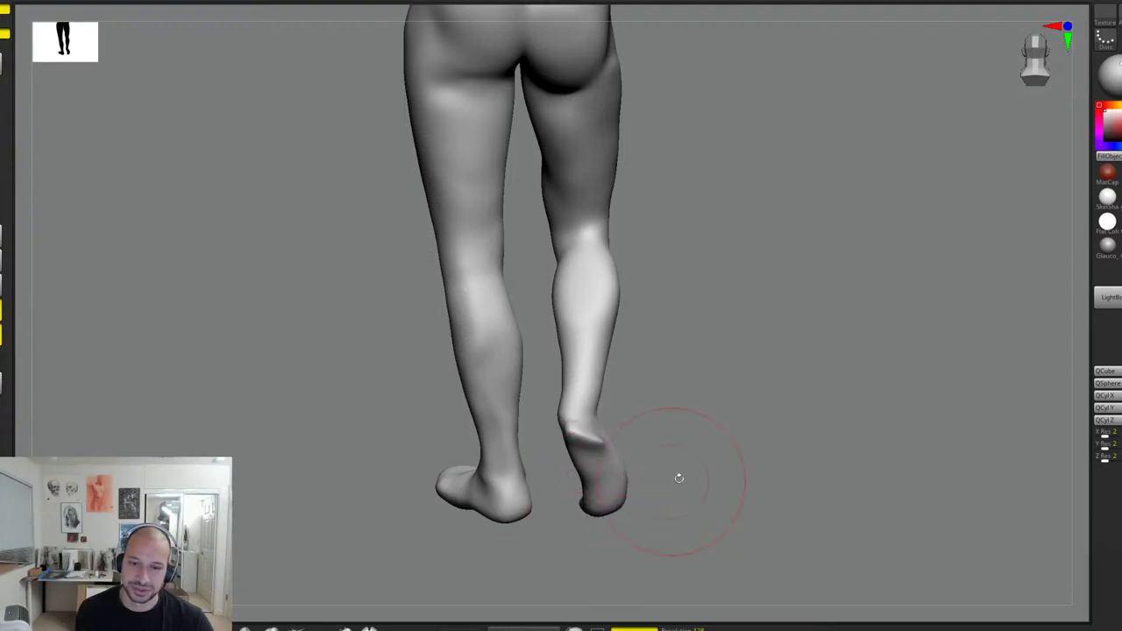
# Step: Mask everything except the raised foot's toes and adjust the angle of the toes from the front
pyautogui.moveTo(679, 478); pyautogui.dragTo(491, 394)
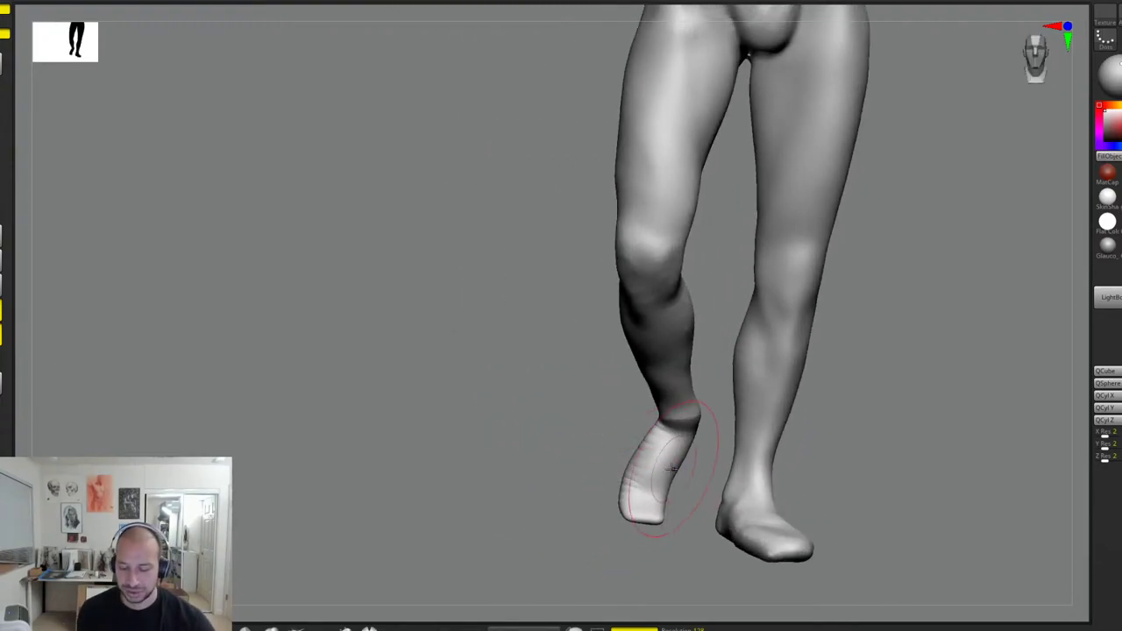
pyautogui.keyDown('ctrl'); pyautogui.moveTo(687, 486); pyautogui.dragTo(586, 546); pyautogui.keyUp('ctrl')
pyautogui.keyDown('ctrl'); pyautogui.click(593, 547); pyautogui.keyUp('ctrl')
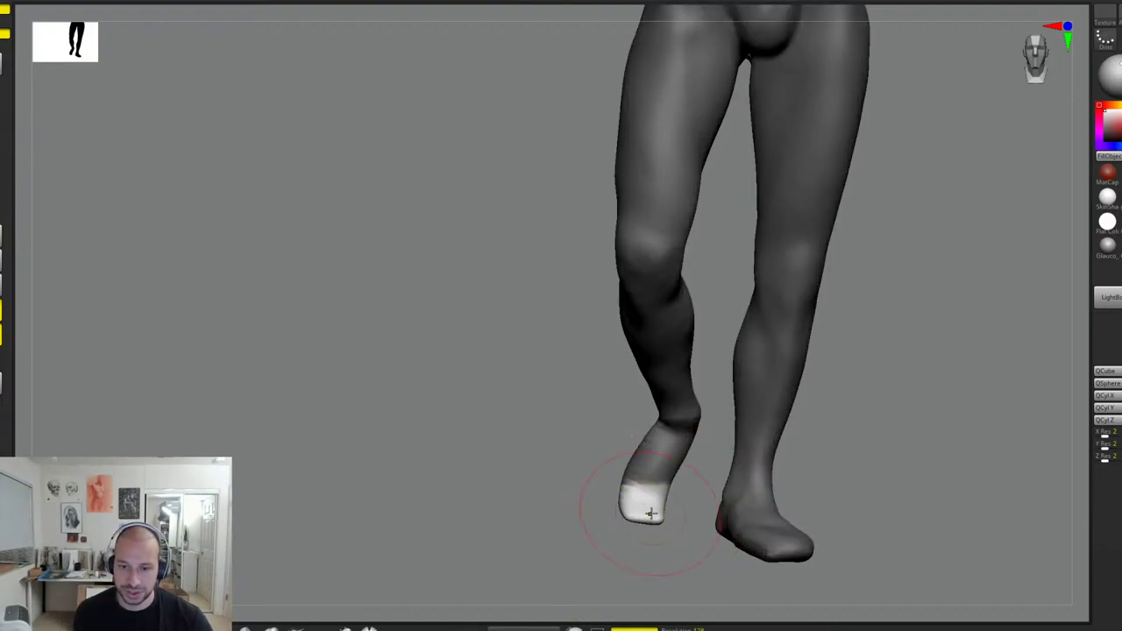
pyautogui.press('w')
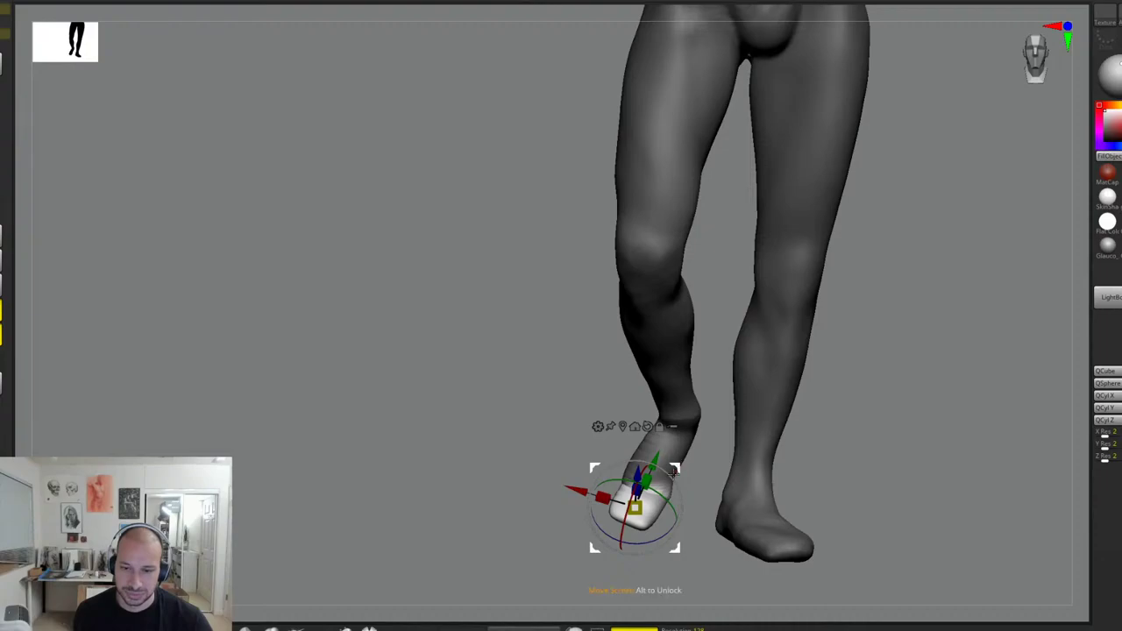
pyautogui.moveTo(674, 466)
pyautogui.mouseDown()
pyautogui.moveTo(670, 527)
pyautogui.moveTo(687, 472)
pyautogui.mouseUp()
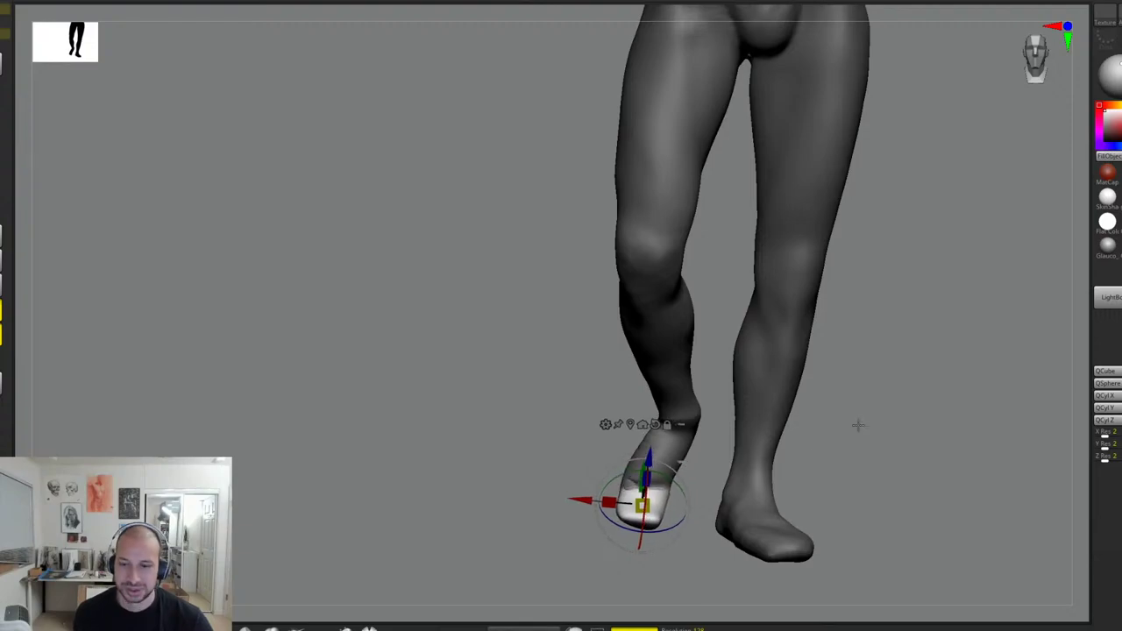
# Step: Clear the mask and refine the raised foot's sole, ball and side contour from behind, smoothing the surface
pyautogui.moveTo(859, 426); pyautogui.dragTo(891, 465)
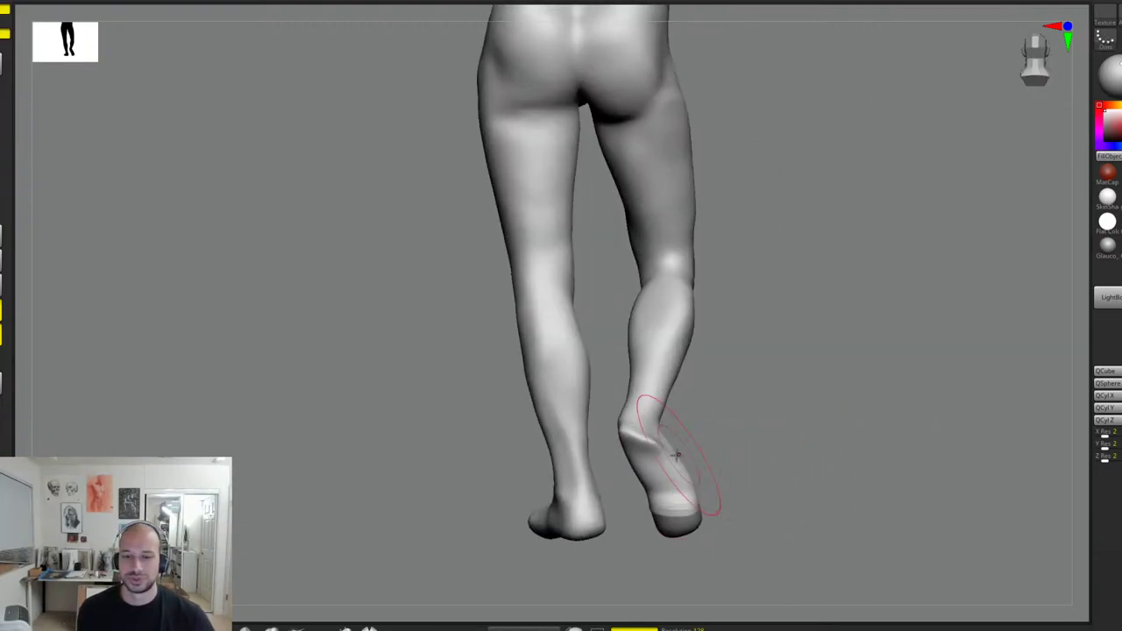
pyautogui.moveTo(737, 491); pyautogui.dragTo(772, 498)
pyautogui.moveTo(652, 526); pyautogui.dragTo(647, 520)
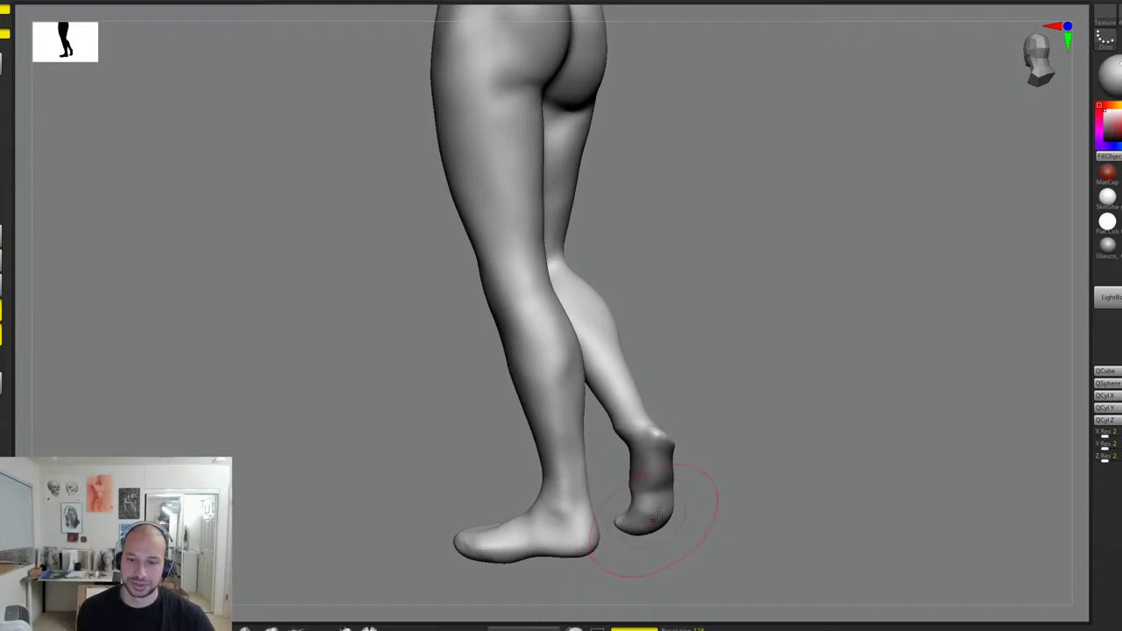
pyautogui.keyDown('shift'); pyautogui.moveTo(656, 444); pyautogui.dragTo(676, 438); pyautogui.keyUp('shift')
pyautogui.moveTo(780, 412)
pyautogui.mouseDown()
pyautogui.moveTo(739, 394)
pyautogui.moveTo(777, 434)
pyautogui.mouseUp()
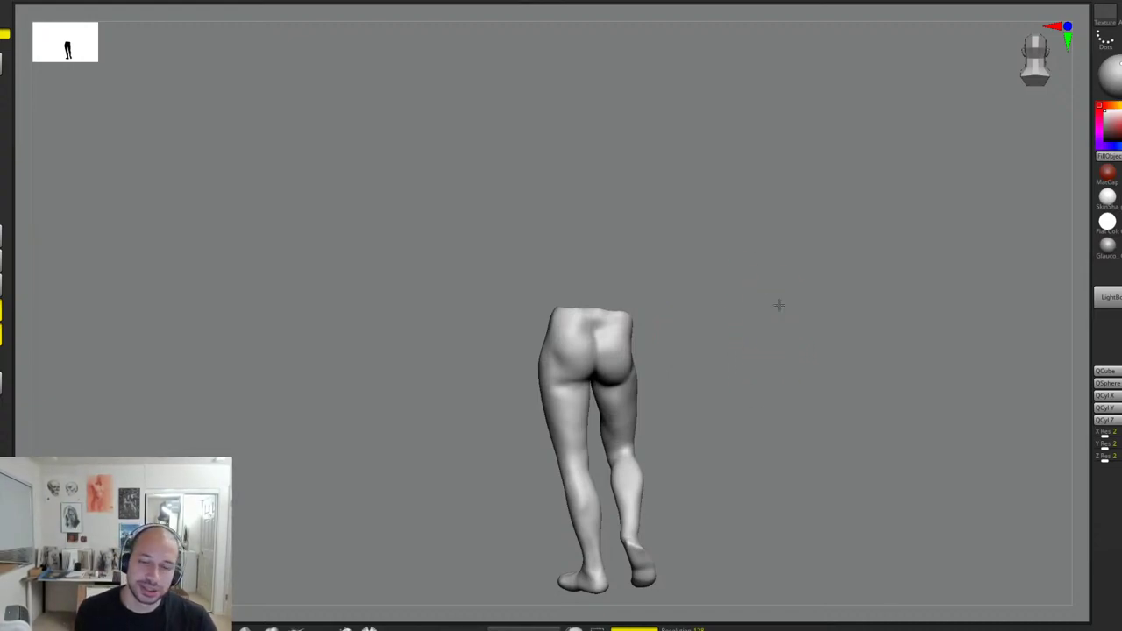
# Step: Build up and smooth the back of the bent leg's thigh above the knee
pyautogui.keyDown('alt'); pyautogui.moveTo(780, 305); pyautogui.dragTo(788, 358); pyautogui.keyUp('alt')
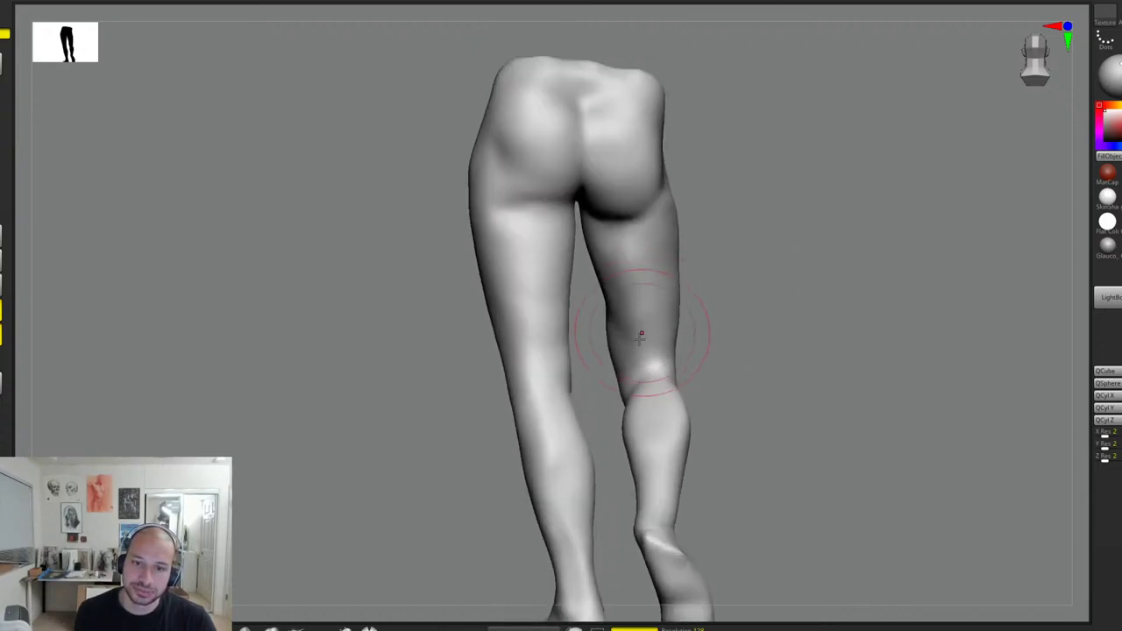
pyautogui.keyDown('shift'); pyautogui.moveTo(642, 361); pyautogui.dragTo(650, 388); pyautogui.keyUp('shift')
pyautogui.moveTo(701, 333); pyautogui.dragTo(699, 348)
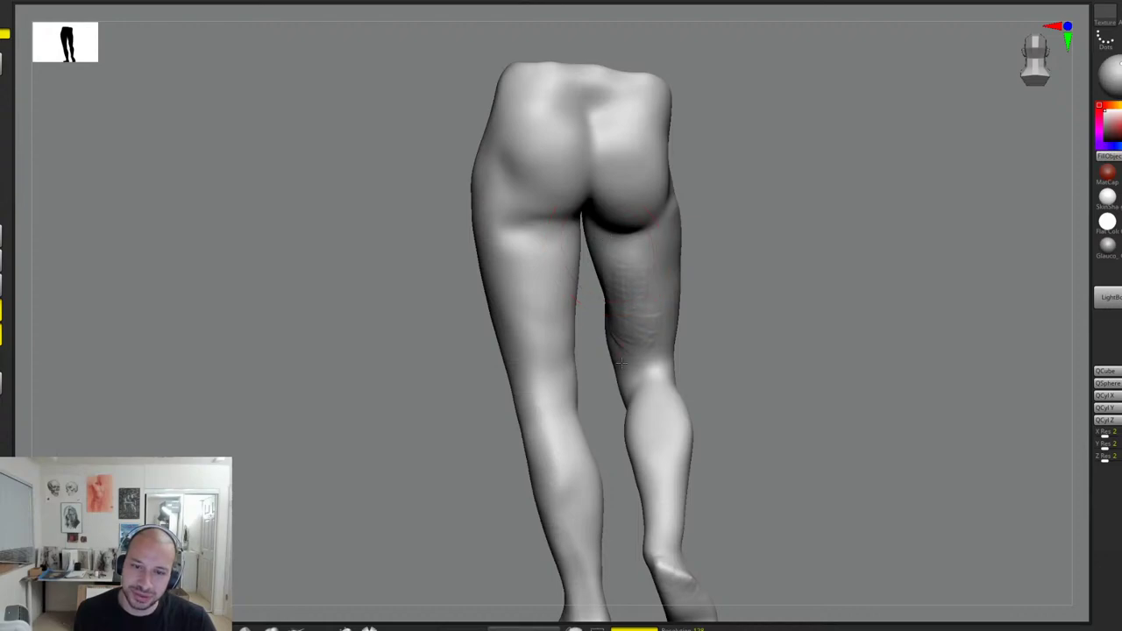
pyautogui.keyDown('shift'); pyautogui.moveTo(643, 315); pyautogui.dragTo(634, 272); pyautogui.keyUp('shift')
pyautogui.moveTo(741, 324); pyautogui.dragTo(631, 322)
pyautogui.moveTo(600, 282)
pyautogui.mouseDown()
pyautogui.moveTo(634, 271)
pyautogui.moveTo(597, 282)
pyautogui.mouseUp()
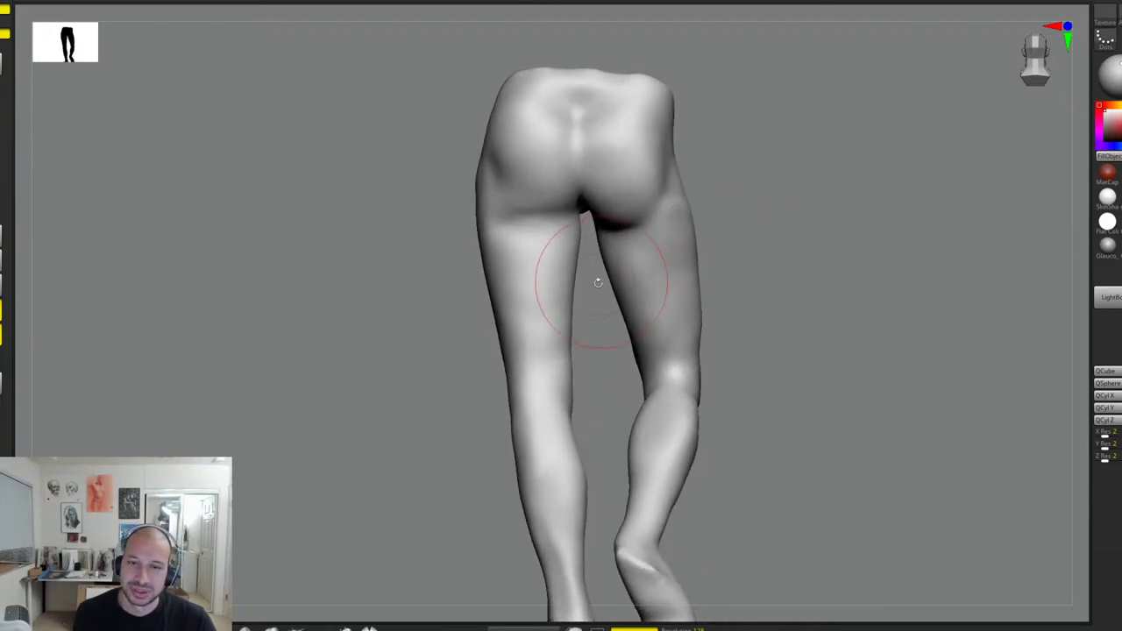
# Step: Refine the bent thigh's inner contour from behind, checking both legs' silhouettes from the sides
pyautogui.moveTo(593, 279); pyautogui.dragTo(727, 251, button='right')
pyautogui.moveTo(587, 280); pyautogui.dragTo(649, 240, button='right')
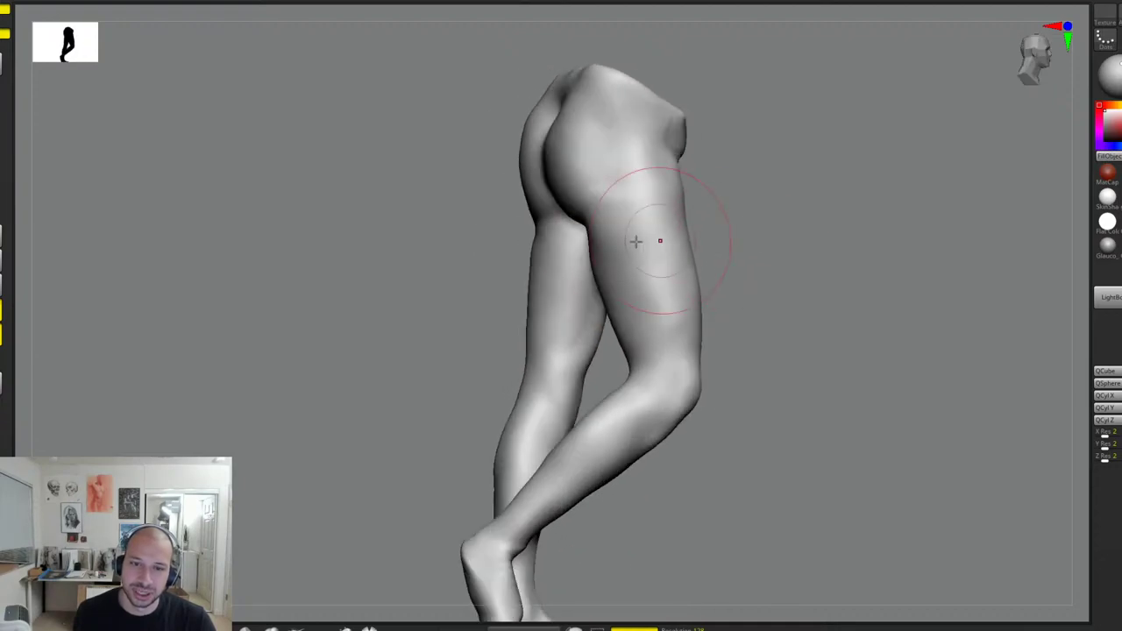
pyautogui.moveTo(546, 255); pyautogui.dragTo(692, 255, button='right')
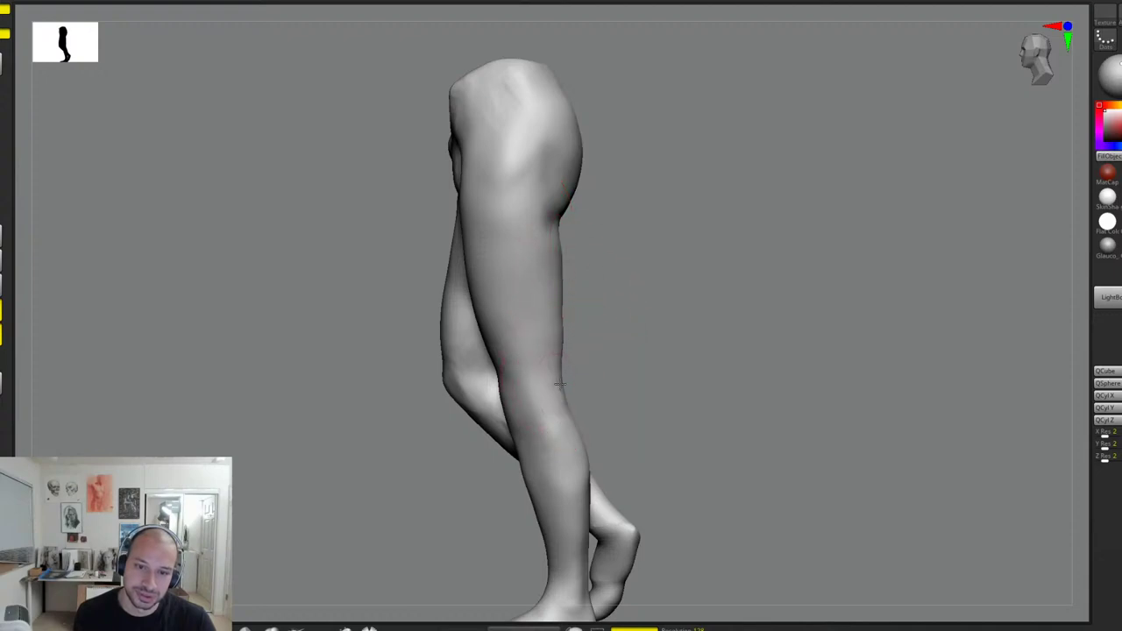
pyautogui.keyDown('alt'); pyautogui.moveTo(644, 382); pyautogui.dragTo(643, 344, button='right'); pyautogui.keyUp('alt')
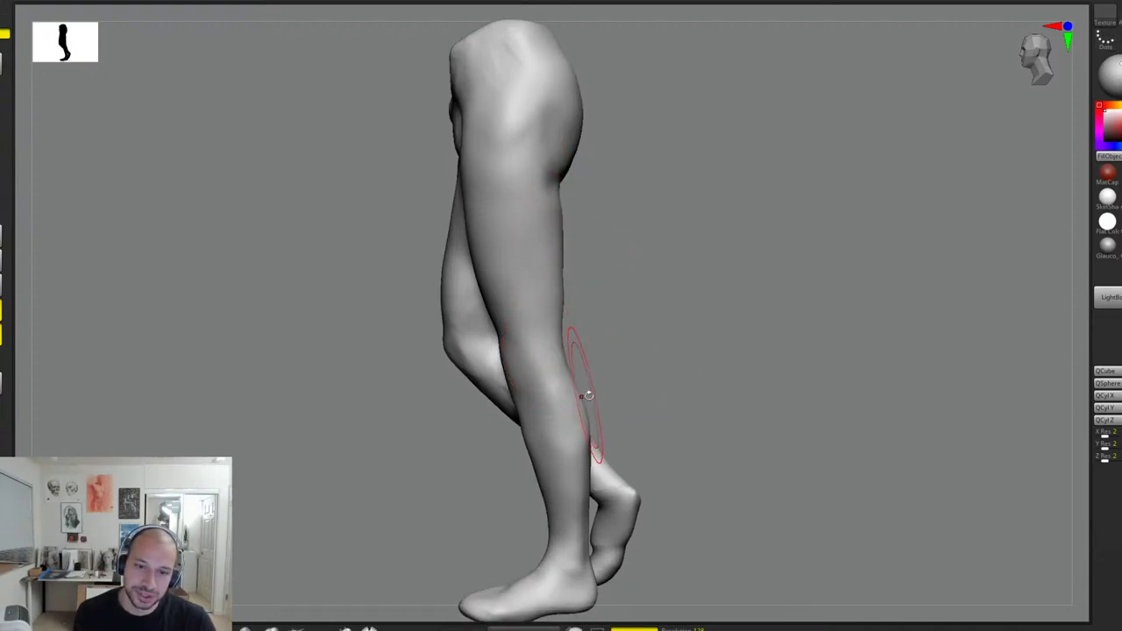
pyautogui.moveTo(629, 514)
pyautogui.keyDown('alt'); pyautogui.mouseDown(button='right')
pyautogui.moveTo(630, 469)
pyautogui.moveTo(656, 448)
pyautogui.mouseUp(button='right'); pyautogui.keyUp('alt')
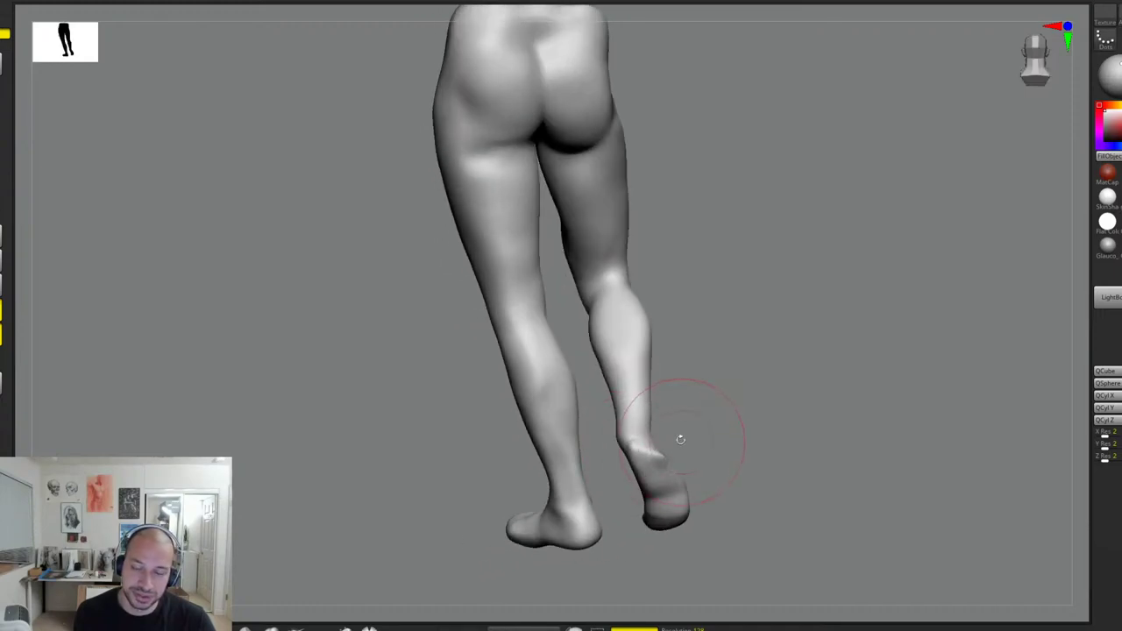
pyautogui.moveTo(639, 376); pyautogui.dragTo(628, 298, button='right')
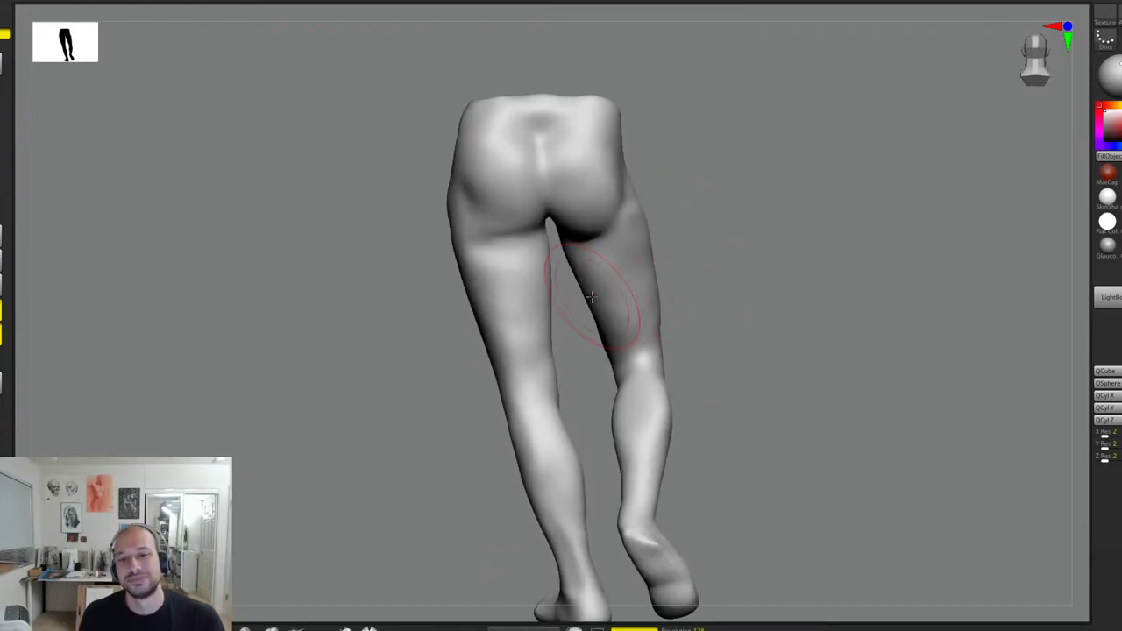
pyautogui.moveTo(599, 314)
pyautogui.mouseDown()
pyautogui.moveTo(605, 329)
pyautogui.moveTo(602, 294)
pyautogui.mouseUp()
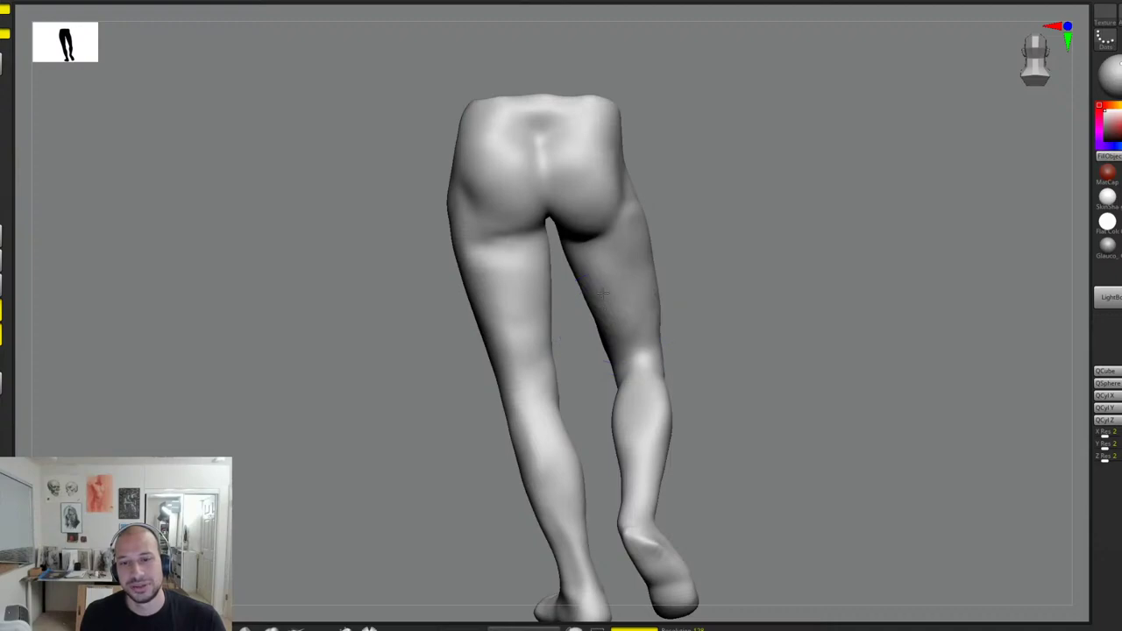
# Step: Sculpt the hamstring and outer thigh forms below the buttock of the bent leg and smooth them
pyautogui.moveTo(602, 294)
pyautogui.mouseDown(button='right')
pyautogui.moveTo(612, 306)
pyautogui.moveTo(649, 264)
pyautogui.mouseUp(button='right')
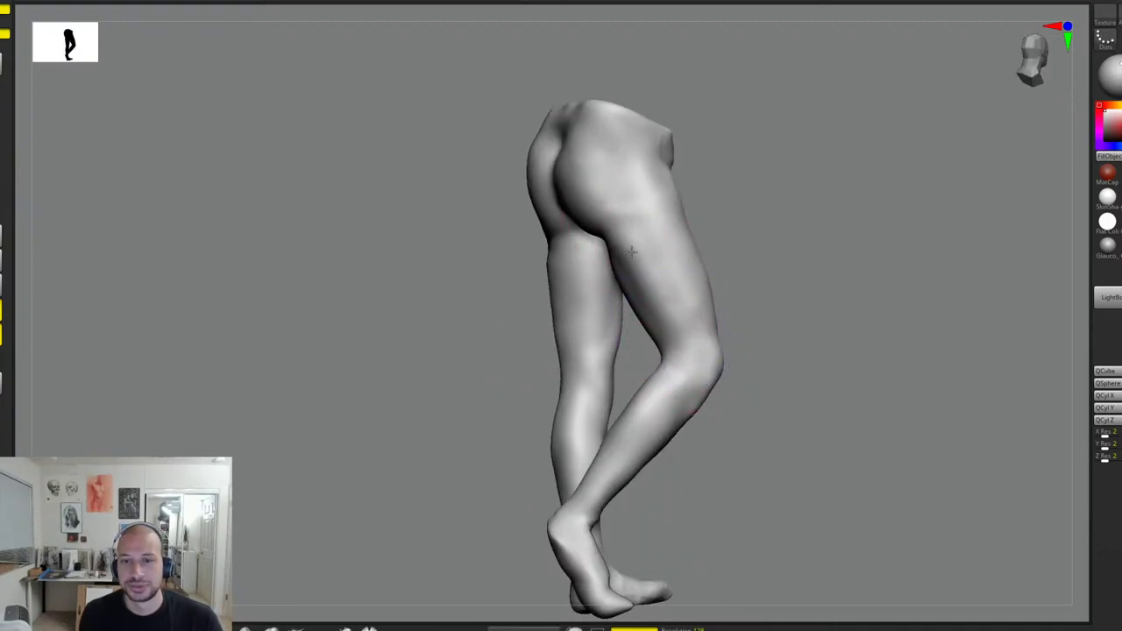
pyautogui.keyDown('shift'); pyautogui.moveTo(746, 281); pyautogui.dragTo(630, 270, button='right'); pyautogui.keyUp('shift')
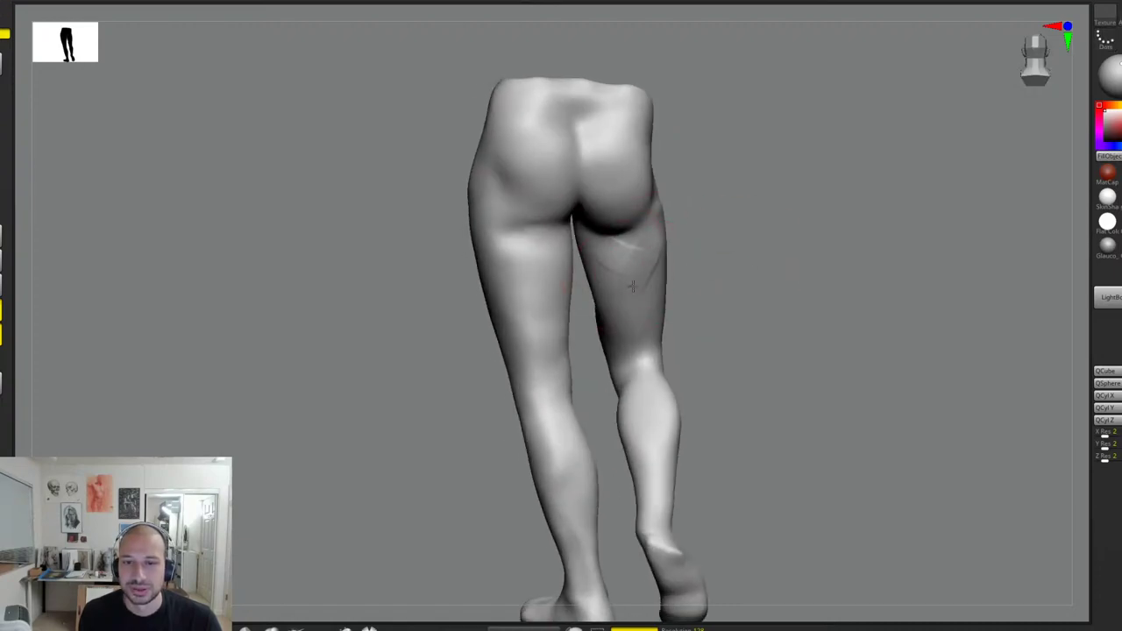
pyautogui.moveTo(657, 230); pyautogui.dragTo(672, 219, button='right')
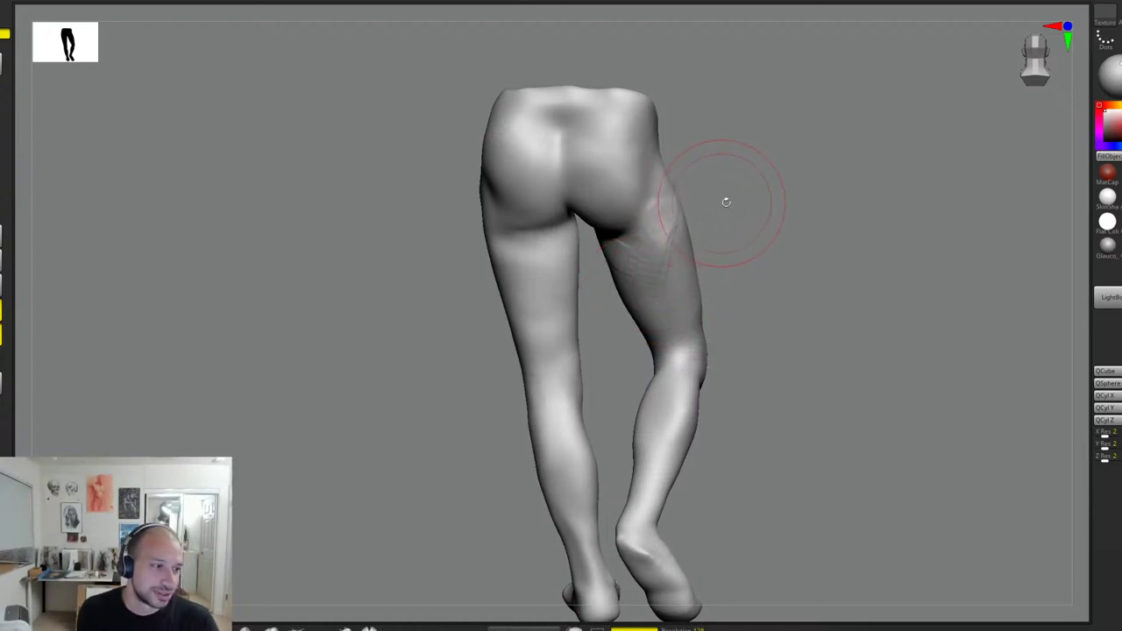
pyautogui.keyDown('alt'); pyautogui.moveTo(833, 235); pyautogui.dragTo(831, 311); pyautogui.keyUp('alt')
pyautogui.moveTo(651, 249)
pyautogui.mouseDown()
pyautogui.moveTo(630, 256)
pyautogui.moveTo(649, 282)
pyautogui.mouseUp()
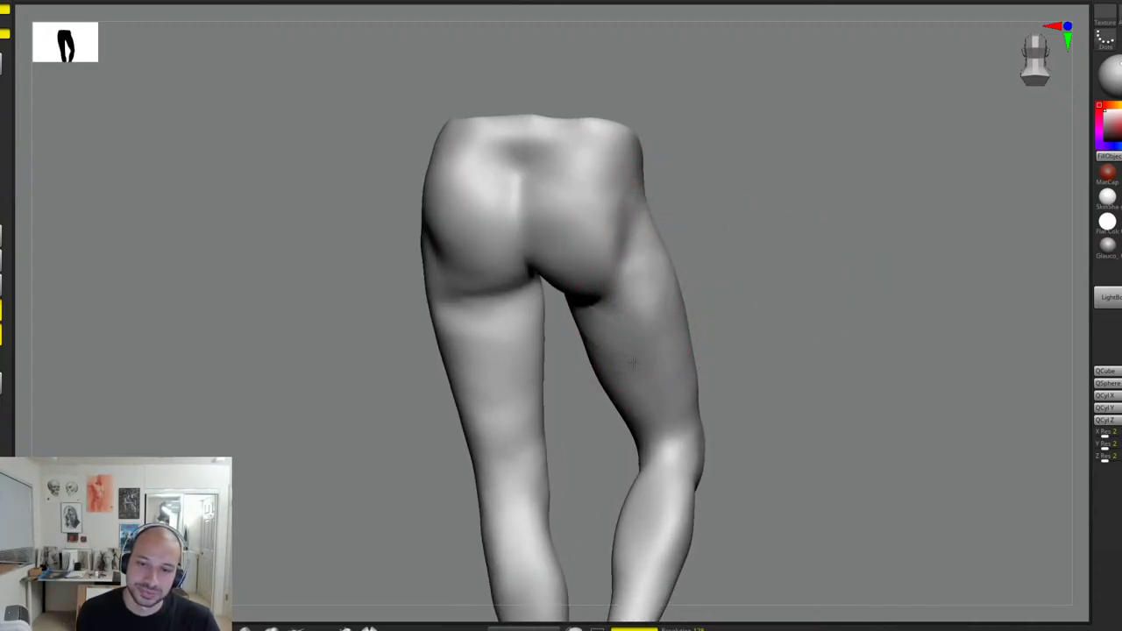
# Step: Build up the bent leg's buttock from behind, working its outer edge, lower fold and the area beside the cleft
pyautogui.moveTo(724, 269); pyautogui.dragTo(587, 234, button='right')
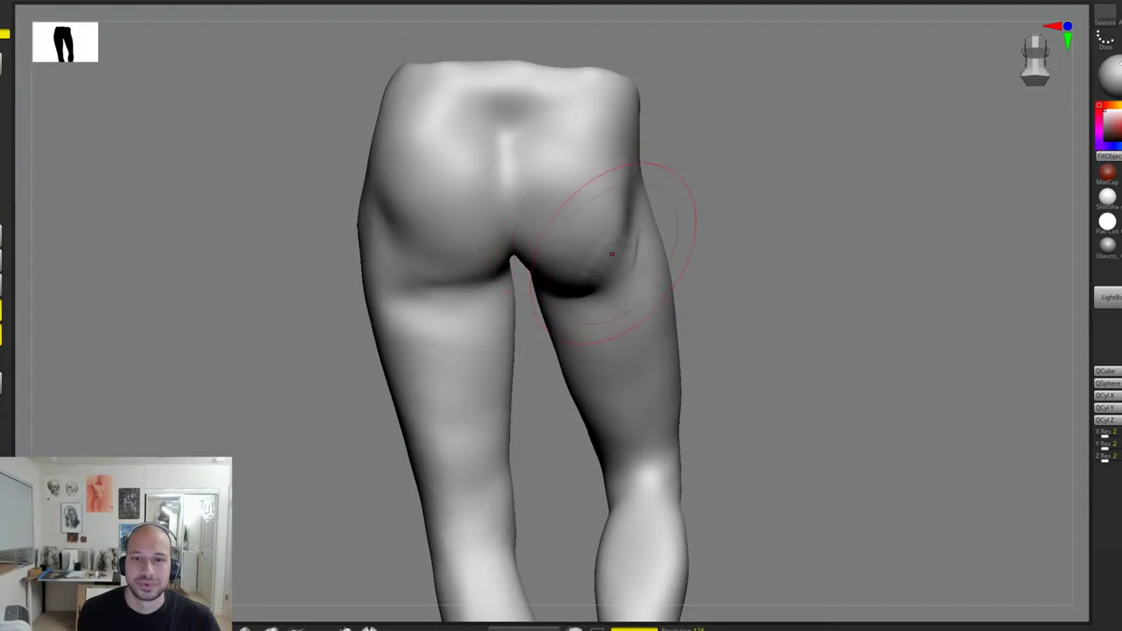
pyautogui.moveTo(629, 188); pyautogui.dragTo(590, 305)
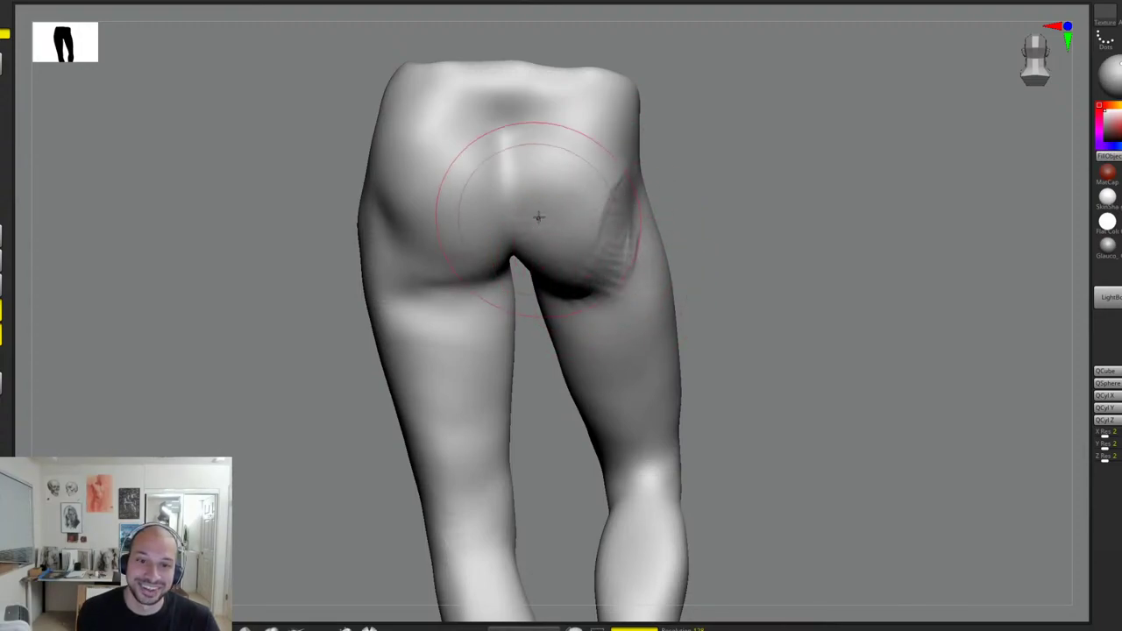
pyautogui.moveTo(536, 216)
pyautogui.mouseDown()
pyautogui.moveTo(564, 251)
pyautogui.moveTo(613, 211)
pyautogui.moveTo(589, 245)
pyautogui.mouseUp()
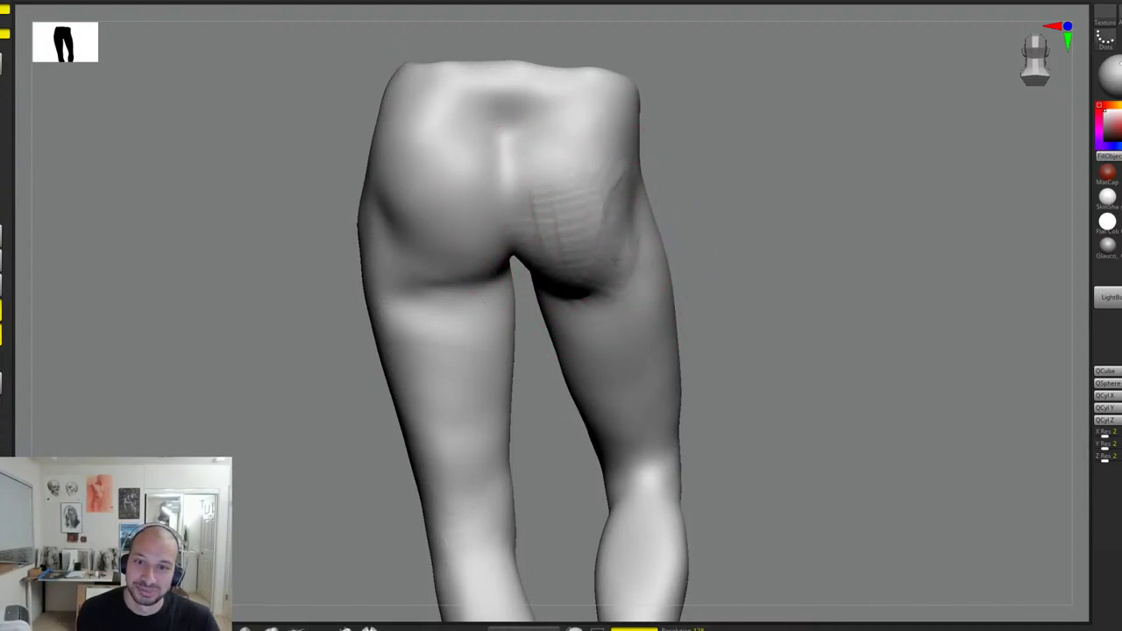
pyautogui.moveTo(701, 233); pyautogui.dragTo(657, 237)
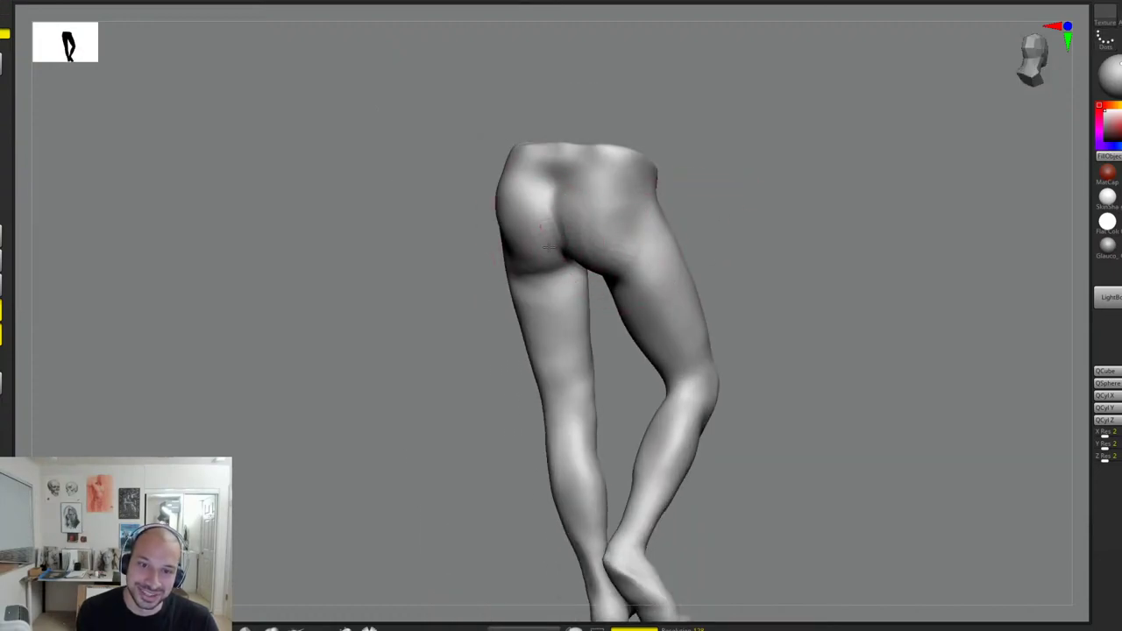
pyautogui.moveTo(728, 207)
pyautogui.mouseDown()
pyautogui.moveTo(747, 196)
pyautogui.moveTo(749, 211)
pyautogui.moveTo(772, 210)
pyautogui.mouseUp()
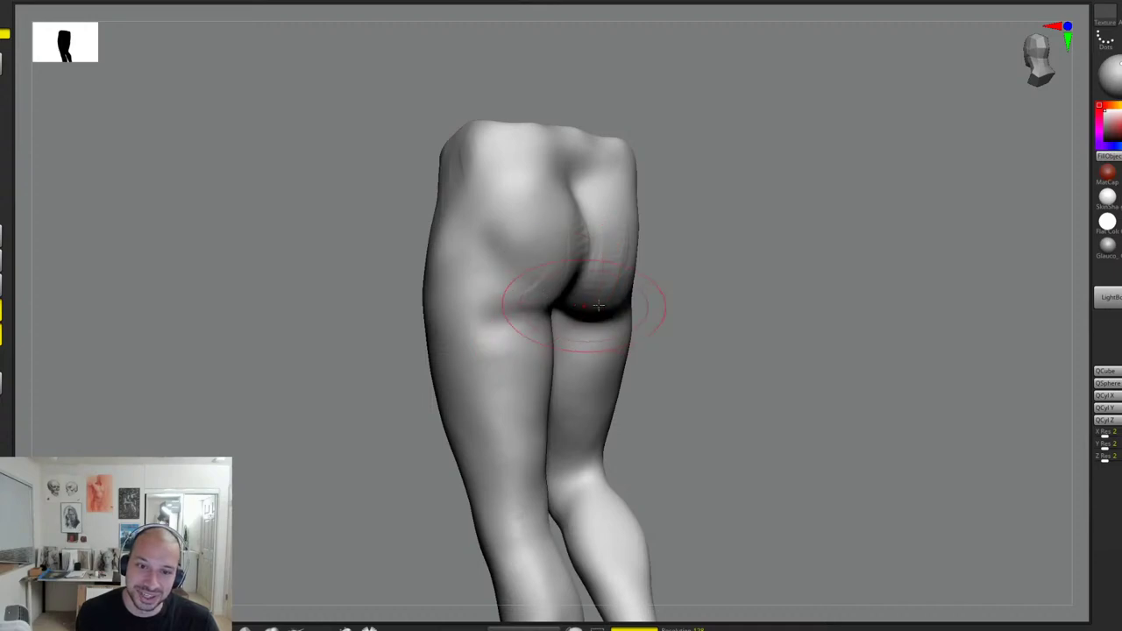
pyautogui.moveTo(737, 254); pyautogui.dragTo(693, 250)
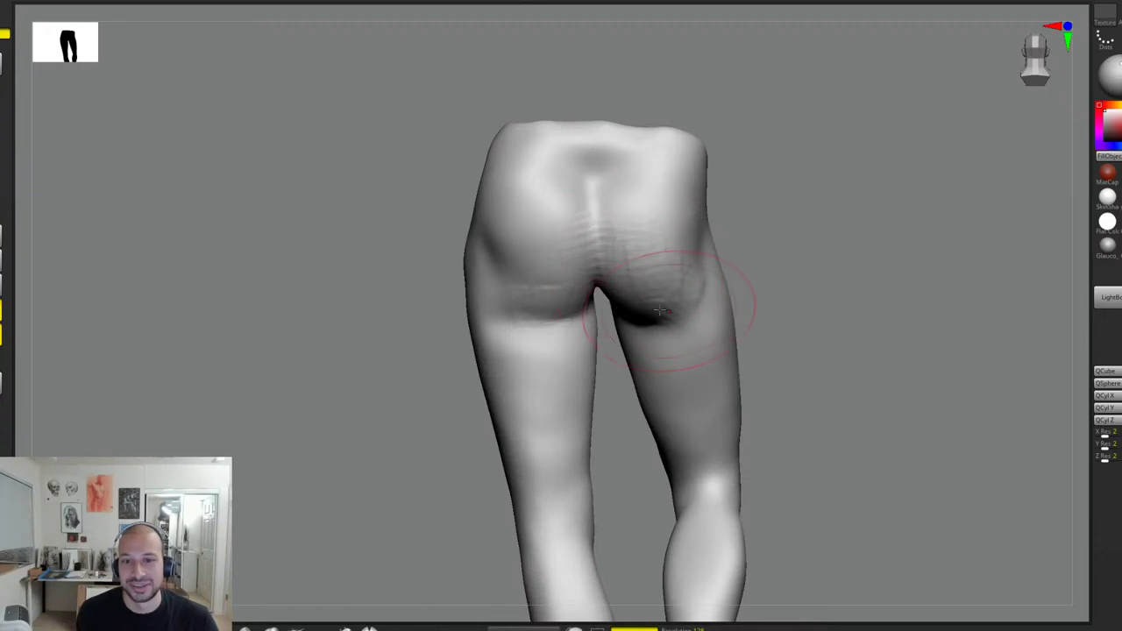
pyautogui.moveTo(792, 300)
pyautogui.mouseDown()
pyautogui.moveTo(618, 305)
pyautogui.moveTo(744, 306)
pyautogui.mouseUp()
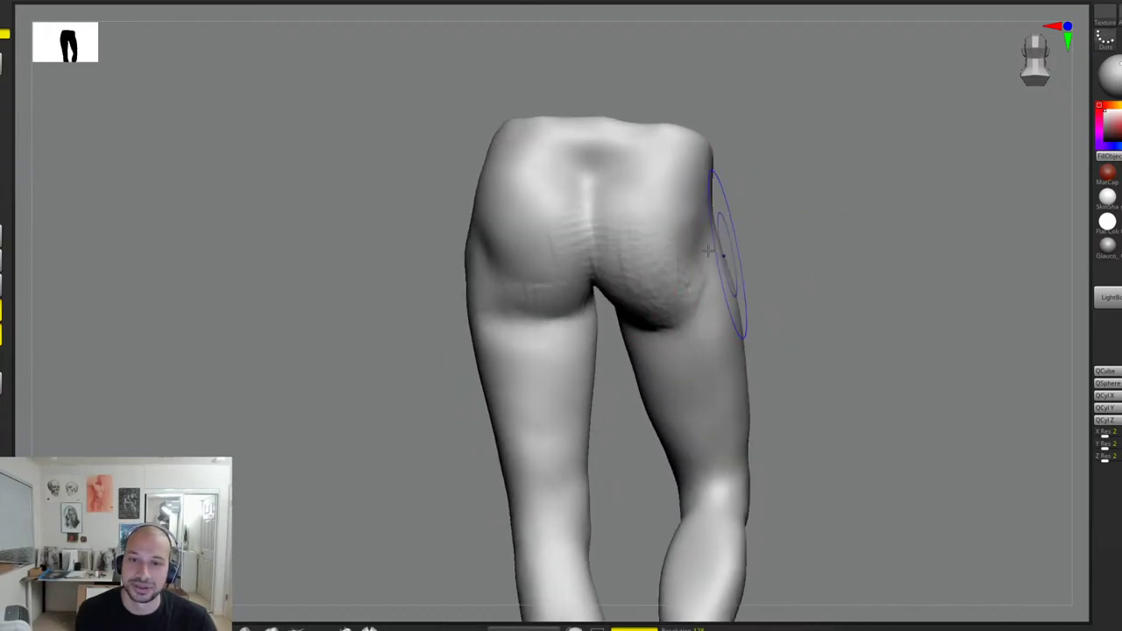
# Step: Smooth the buttocks and build up the standing leg's buttock along the cleft and its crease into the upper thigh
pyautogui.moveTo(627, 291)
pyautogui.keyDown('shift'); pyautogui.mouseDown()
pyautogui.moveTo(585, 277)
pyautogui.moveTo(596, 294)
pyautogui.mouseUp(); pyautogui.keyUp('shift')
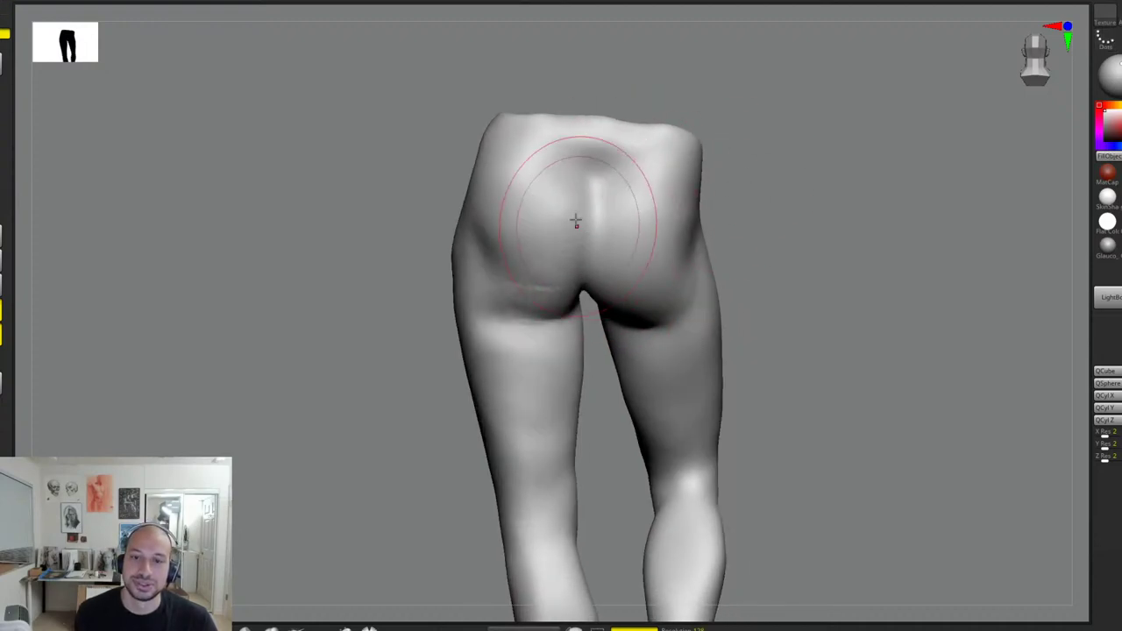
pyautogui.moveTo(576, 221)
pyautogui.mouseDown()
pyautogui.moveTo(579, 290)
pyautogui.moveTo(561, 251)
pyautogui.mouseUp()
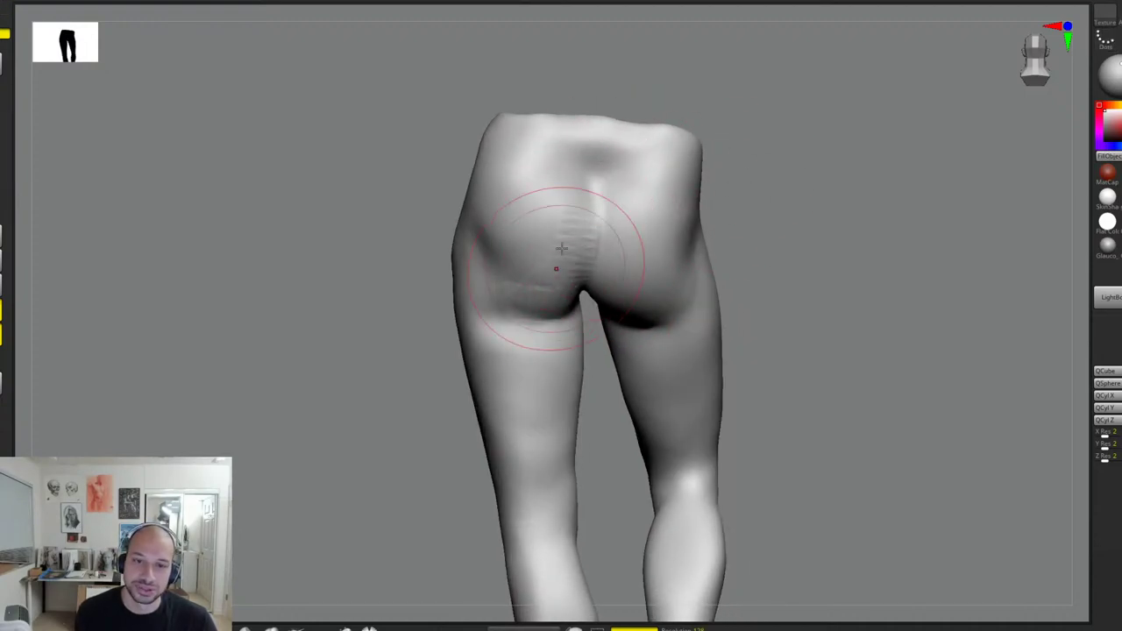
pyautogui.moveTo(542, 306)
pyautogui.mouseDown()
pyautogui.moveTo(562, 318)
pyautogui.moveTo(519, 269)
pyautogui.moveTo(519, 321)
pyautogui.moveTo(504, 328)
pyautogui.mouseUp()
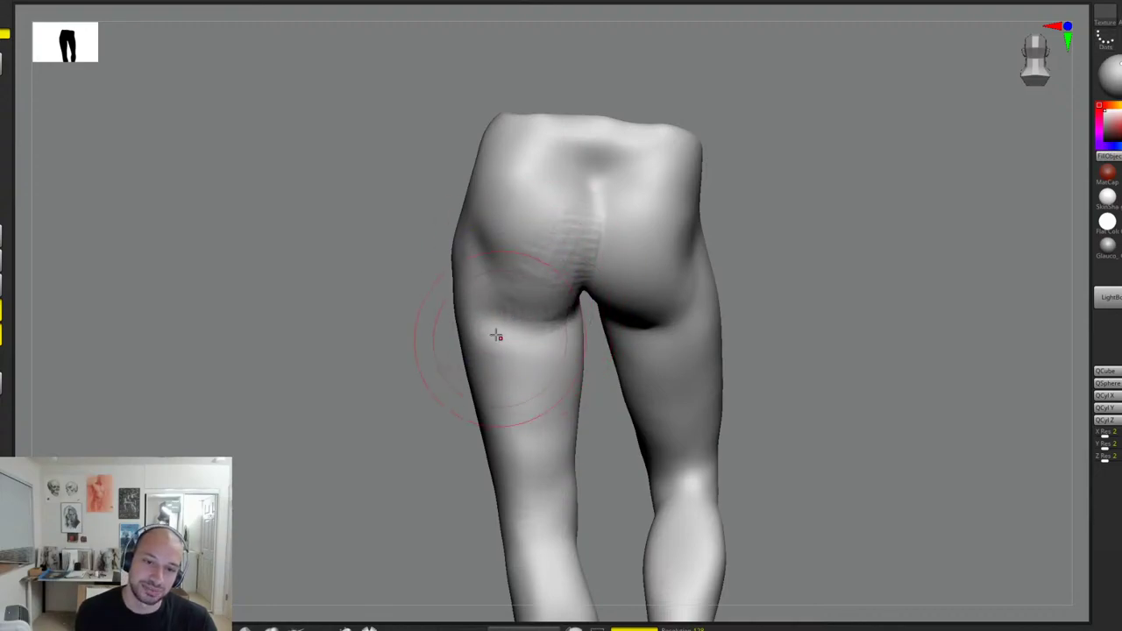
pyautogui.moveTo(527, 364)
pyautogui.mouseDown()
pyautogui.moveTo(544, 337)
pyautogui.moveTo(531, 355)
pyautogui.moveTo(507, 292)
pyautogui.moveTo(659, 307)
pyautogui.moveTo(552, 248)
pyautogui.mouseUp()
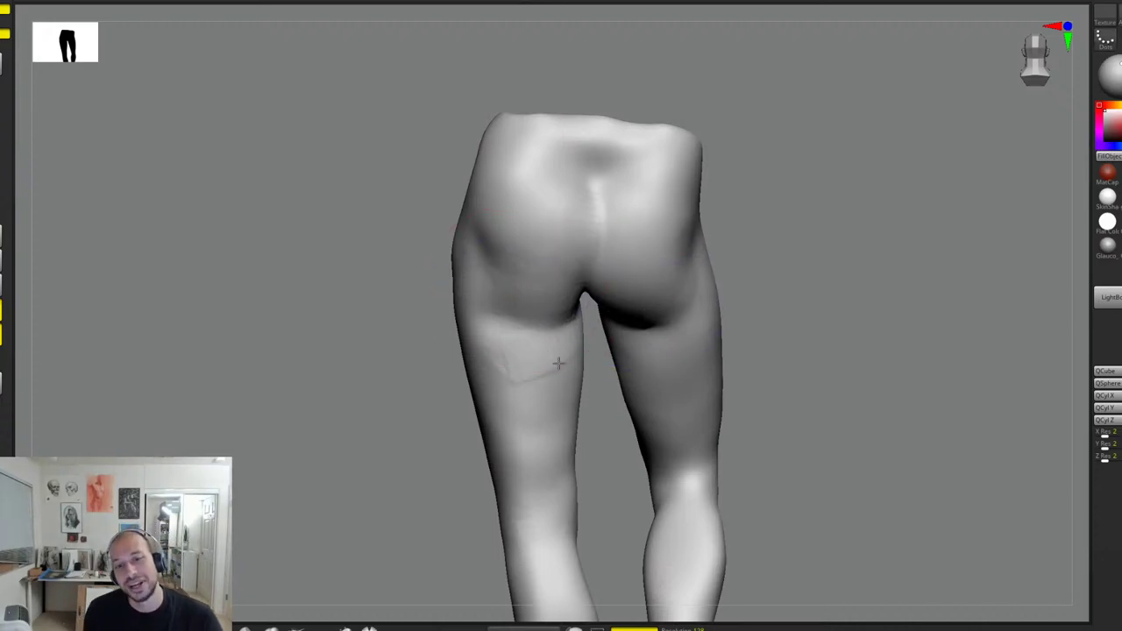
pyautogui.moveTo(558, 363)
pyautogui.keyDown('shift'); pyautogui.mouseDown()
pyautogui.moveTo(543, 361)
pyautogui.moveTo(571, 343)
pyautogui.mouseUp(); pyautogui.keyUp('shift')
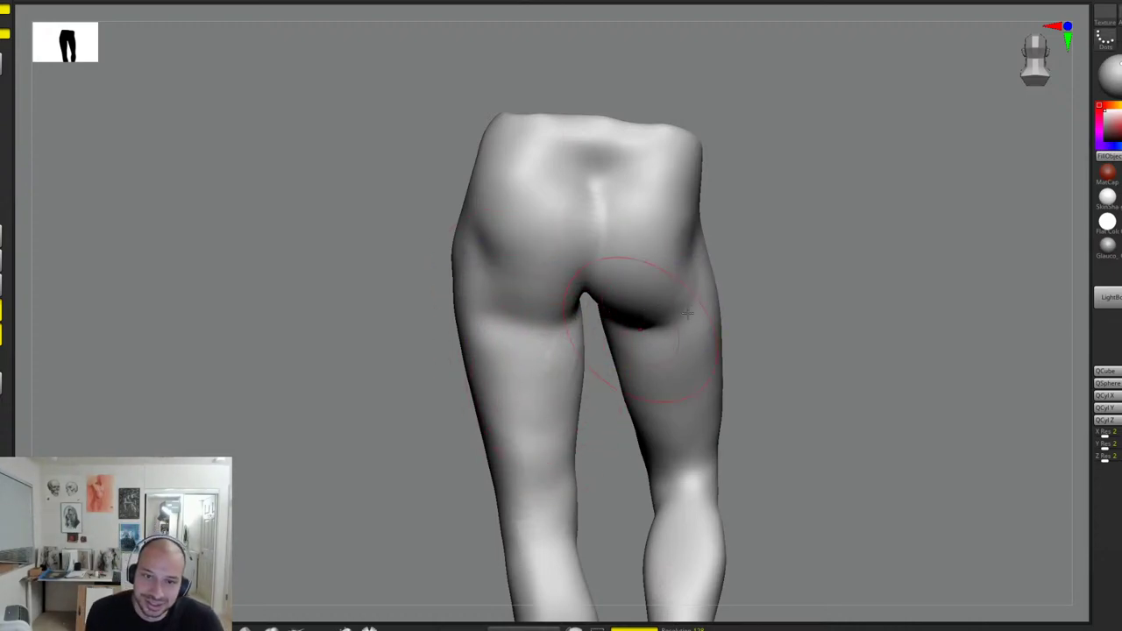
pyautogui.moveTo(742, 305); pyautogui.dragTo(735, 312)
# Step: Refine the back and outer contours of the standing leg's thigh down to the knee from behind and the side
pyautogui.keyDown('alt'); pyautogui.moveTo(589, 485); pyautogui.dragTo(583, 412); pyautogui.keyUp('alt')
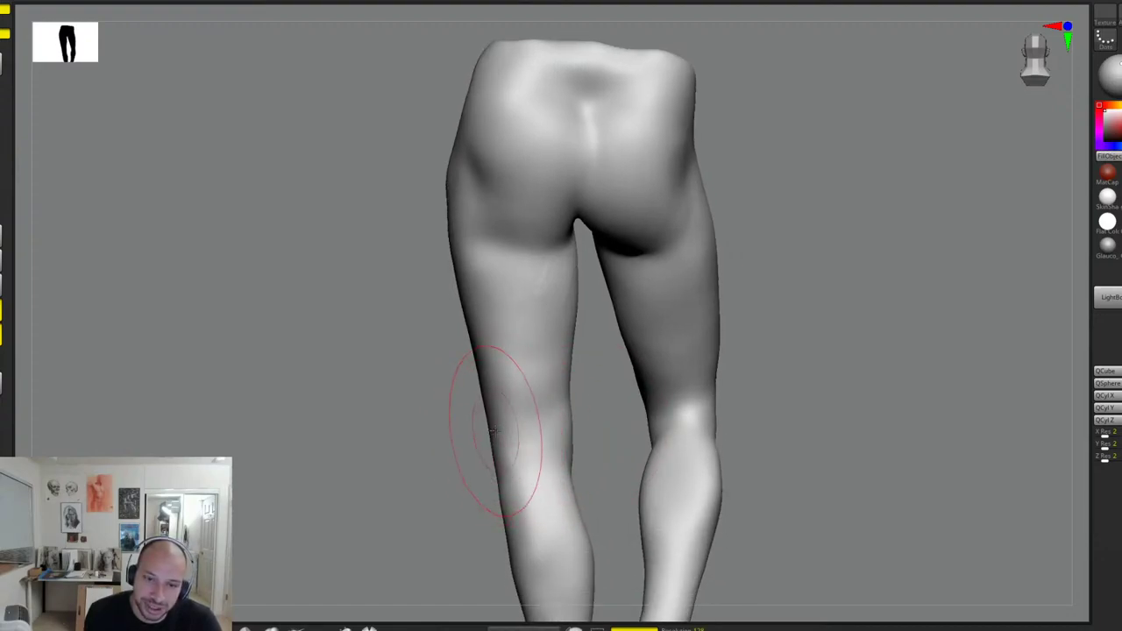
pyautogui.moveTo(496, 263); pyautogui.dragTo(505, 289, button='right')
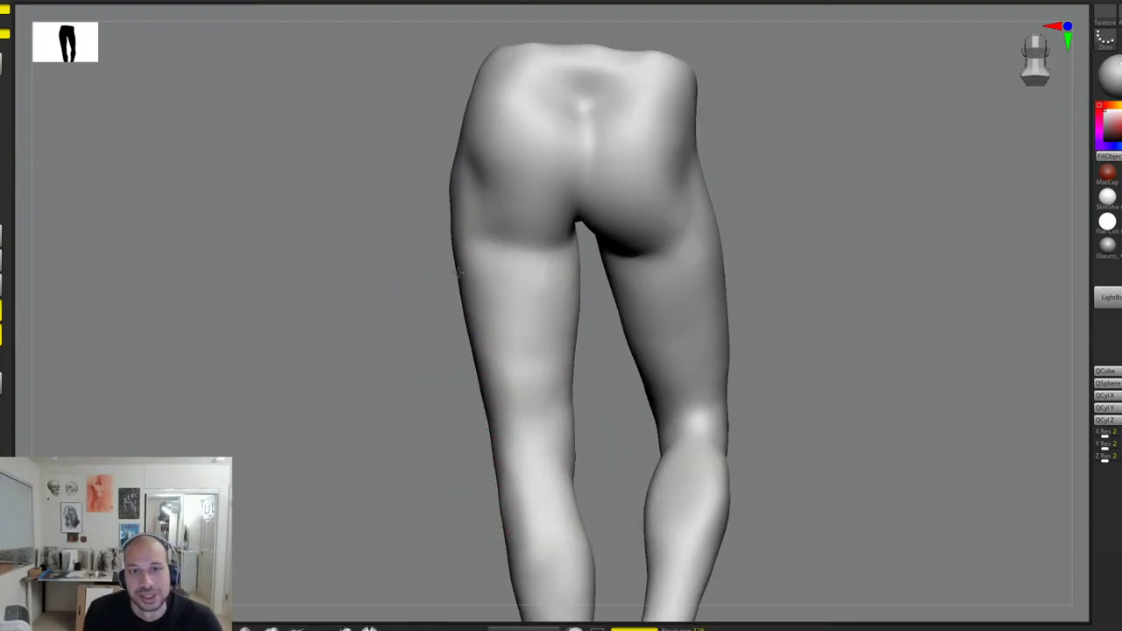
pyautogui.moveTo(568, 349); pyautogui.dragTo(641, 358, button='right')
pyautogui.moveTo(563, 328); pyautogui.dragTo(626, 329, button='right')
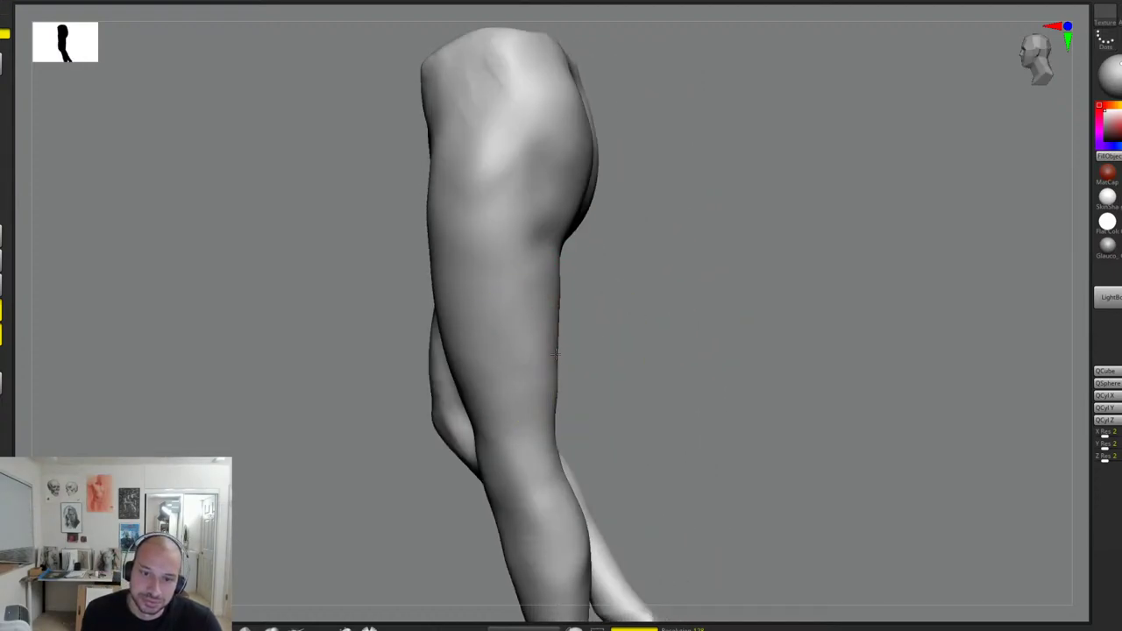
pyautogui.moveTo(545, 401)
pyautogui.mouseDown()
pyautogui.moveTo(544, 274)
pyautogui.moveTo(538, 396)
pyautogui.mouseUp()
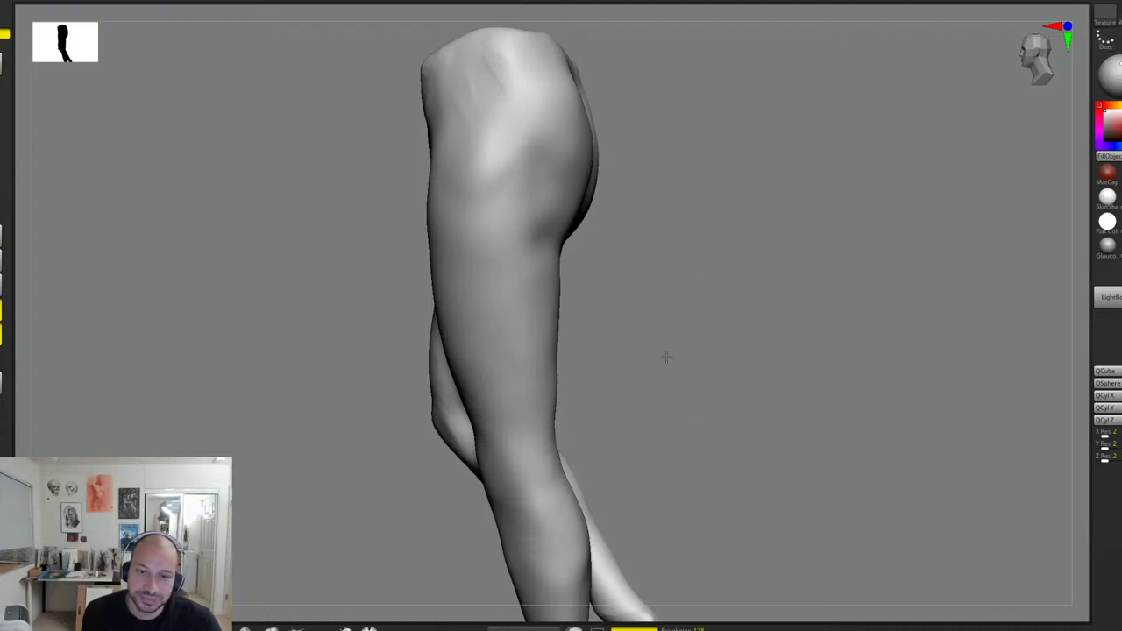
# Step: Adjust the outer hip and thigh silhouette of the standing leg from the front
pyautogui.keyDown('ctrl'); pyautogui.moveTo(666, 356); pyautogui.dragTo(561, 361, button='right'); pyautogui.keyUp('ctrl')
pyautogui.moveTo(610, 308); pyautogui.dragTo(681, 348, button='right')
pyautogui.moveTo(681, 347); pyautogui.dragTo(518, 277)
pyautogui.moveTo(551, 228); pyautogui.dragTo(547, 203)
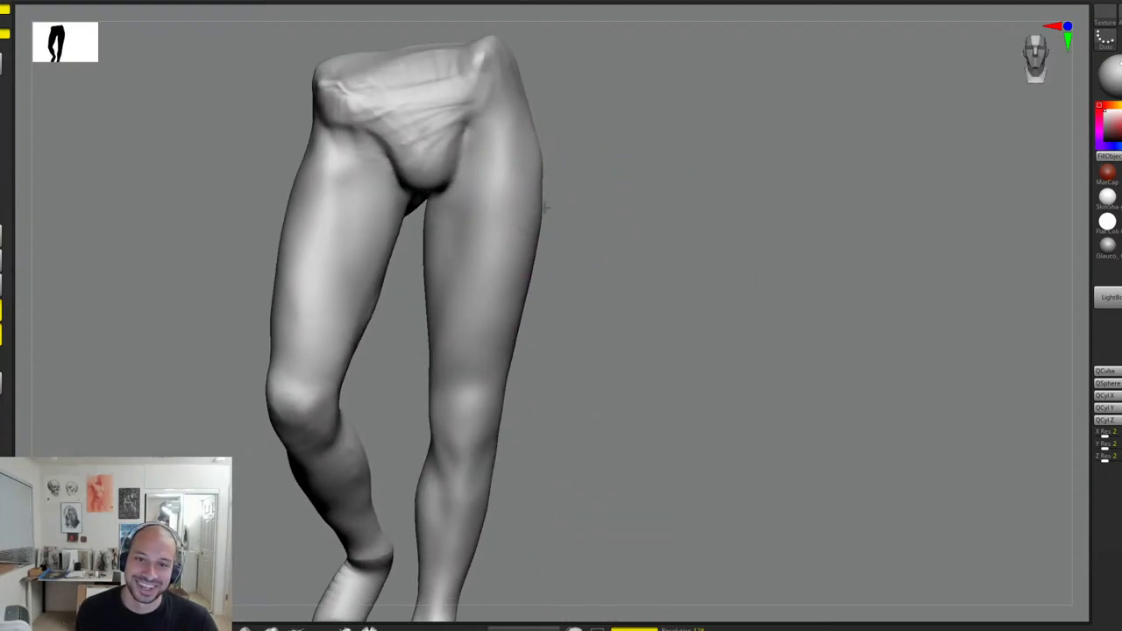
pyautogui.moveTo(515, 324); pyautogui.dragTo(520, 311)
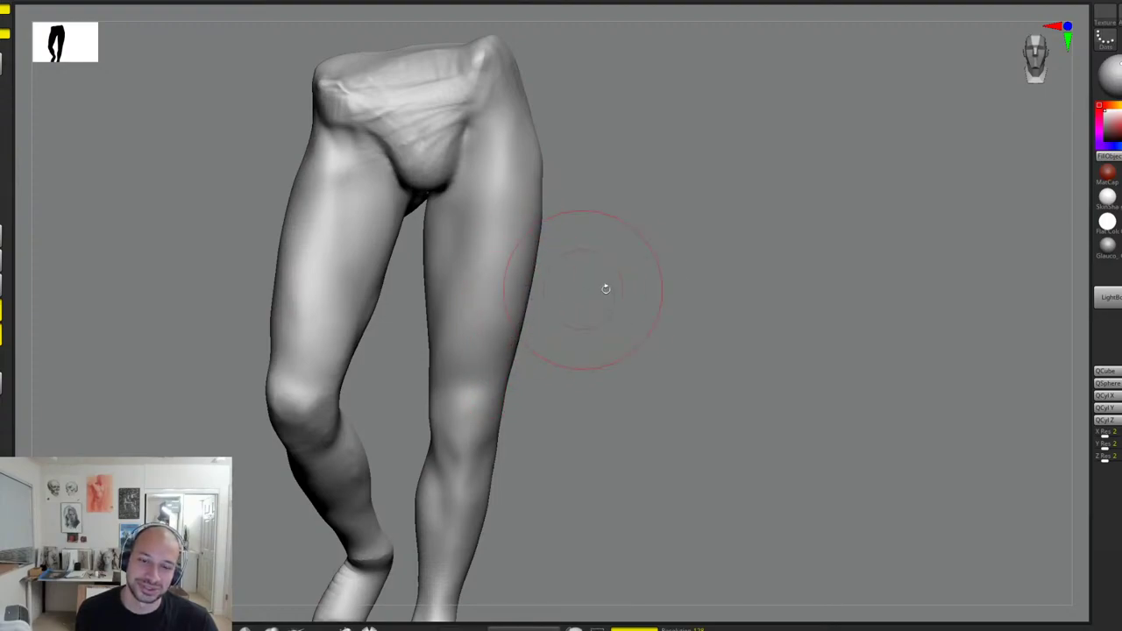
pyautogui.moveTo(606, 289)
pyautogui.keyDown('alt'); pyautogui.mouseDown()
pyautogui.moveTo(746, 258)
pyautogui.moveTo(733, 287)
pyautogui.moveTo(680, 303)
pyautogui.mouseUp(); pyautogui.keyUp('alt')
pyautogui.moveTo(680, 303); pyautogui.dragTo(708, 290)
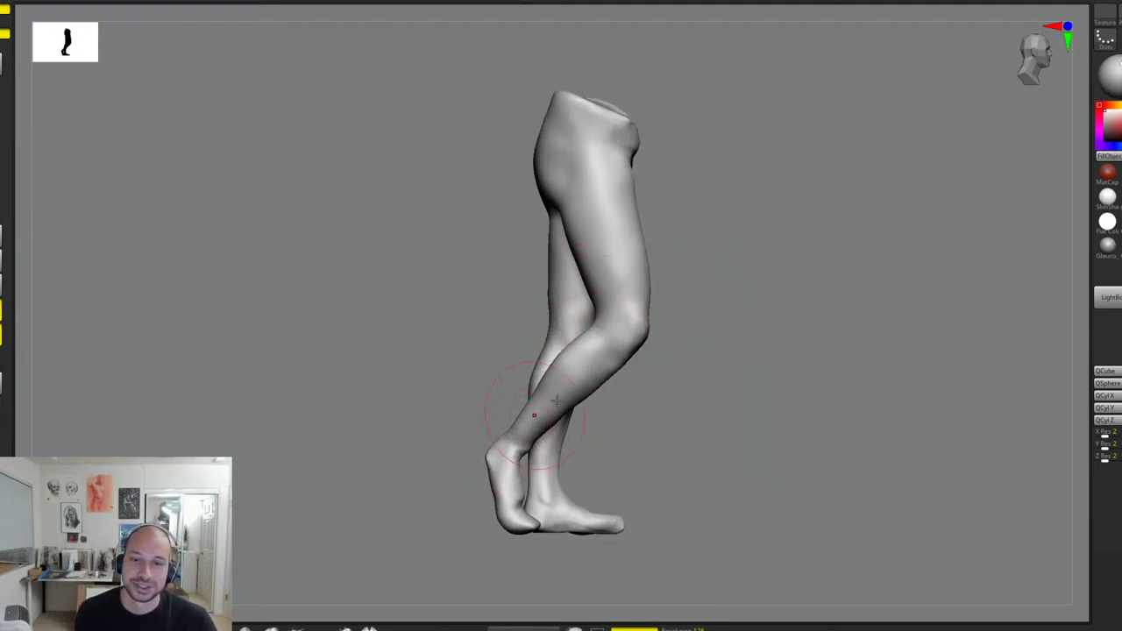
pyautogui.moveTo(712, 369); pyautogui.dragTo(769, 363)
pyautogui.keyDown('alt'); pyautogui.moveTo(645, 248); pyautogui.dragTo(673, 266); pyautogui.keyUp('alt')
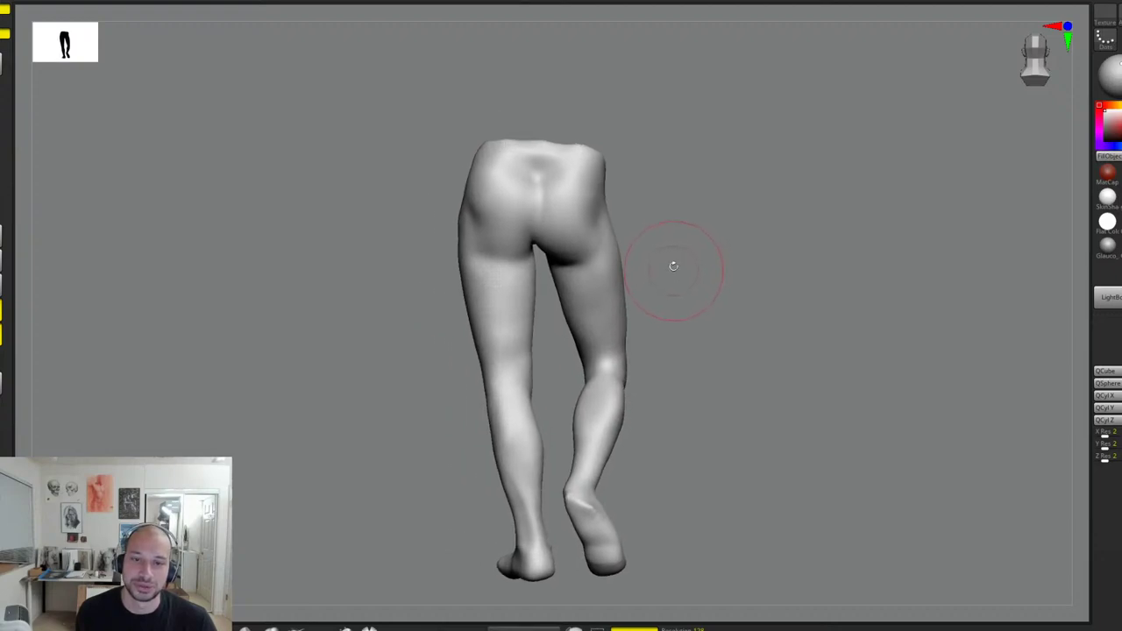
pyautogui.keyDown('ctrl'); pyautogui.moveTo(690, 96); pyautogui.dragTo(449, 273); pyautogui.keyUp('ctrl')
pyautogui.keyDown('ctrl'); pyautogui.moveTo(672, 230); pyautogui.dragTo(687, 224); pyautogui.keyUp('ctrl')
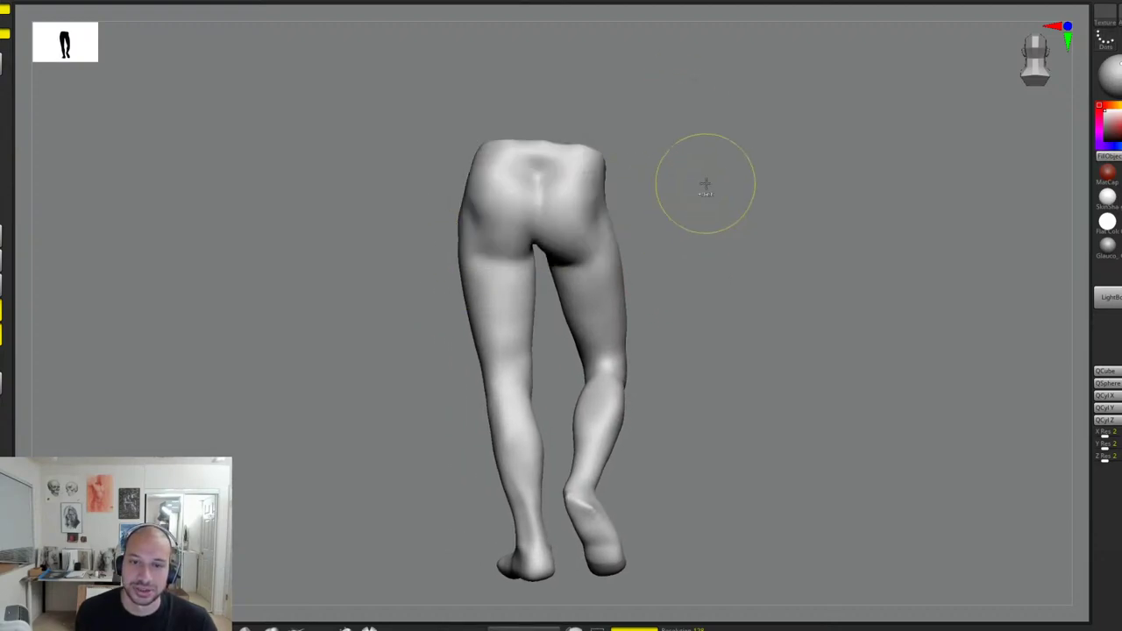
pyautogui.keyDown('ctrl'); pyautogui.moveTo(702, 105); pyautogui.dragTo(540, 290); pyautogui.keyUp('ctrl')
pyautogui.keyDown('ctrl'); pyautogui.click(639, 213); pyautogui.keyUp('ctrl')
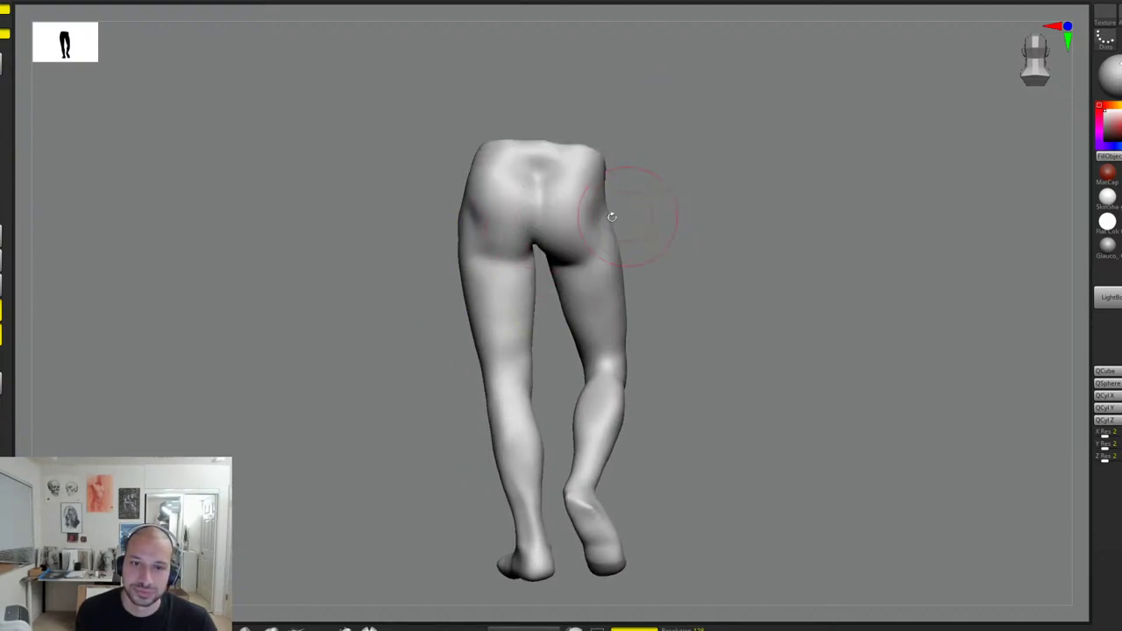
# Step: Refine the gluteal cleft and lower folds from behind and lower the pelvis on the bent leg's side
pyautogui.moveTo(533, 213)
pyautogui.mouseDown()
pyautogui.moveTo(535, 223)
pyautogui.moveTo(547, 201)
pyautogui.mouseUp()
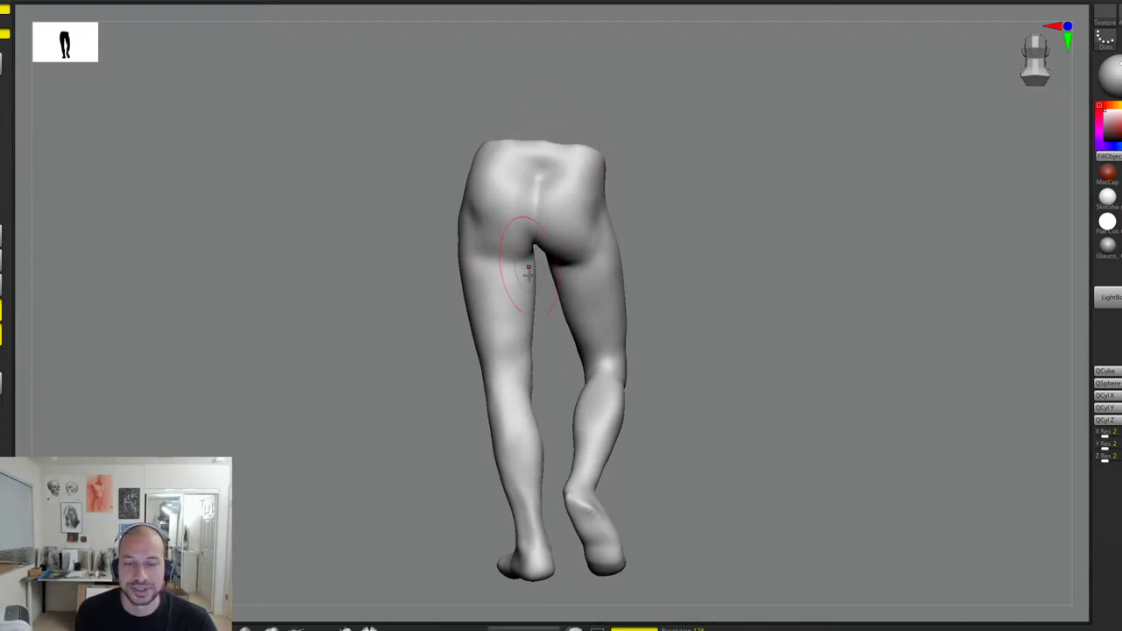
pyautogui.moveTo(540, 182)
pyautogui.keyDown('shift'); pyautogui.mouseDown()
pyautogui.moveTo(536, 230)
pyautogui.moveTo(554, 261)
pyautogui.mouseUp(); pyautogui.keyUp('shift')
pyautogui.moveTo(729, 238); pyautogui.dragTo(709, 254)
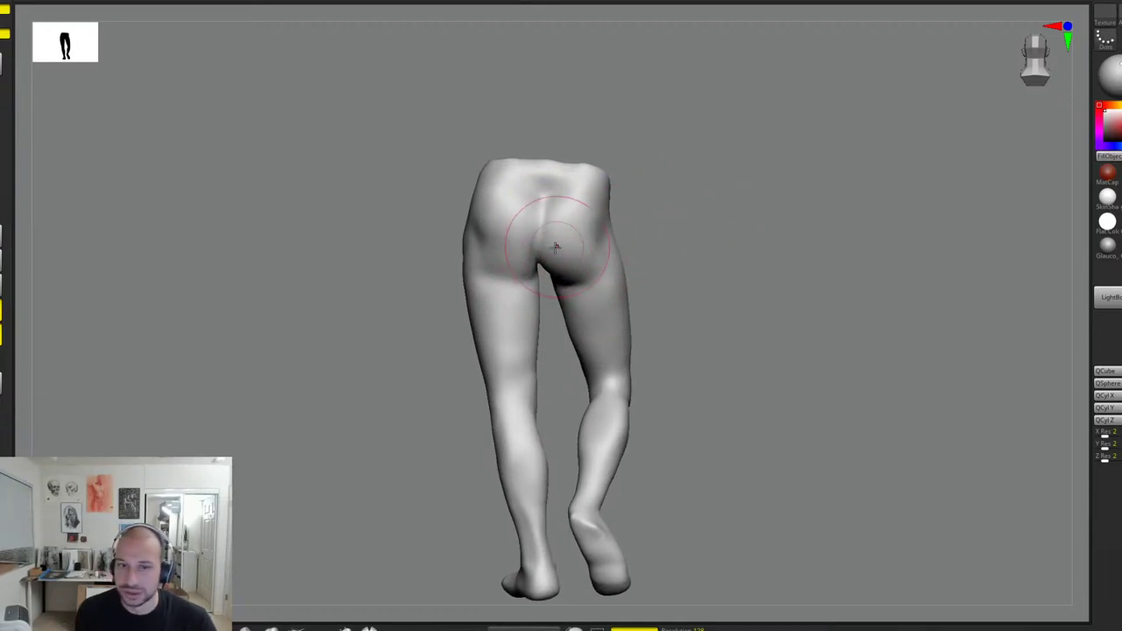
pyautogui.moveTo(575, 275); pyautogui.dragTo(582, 284)
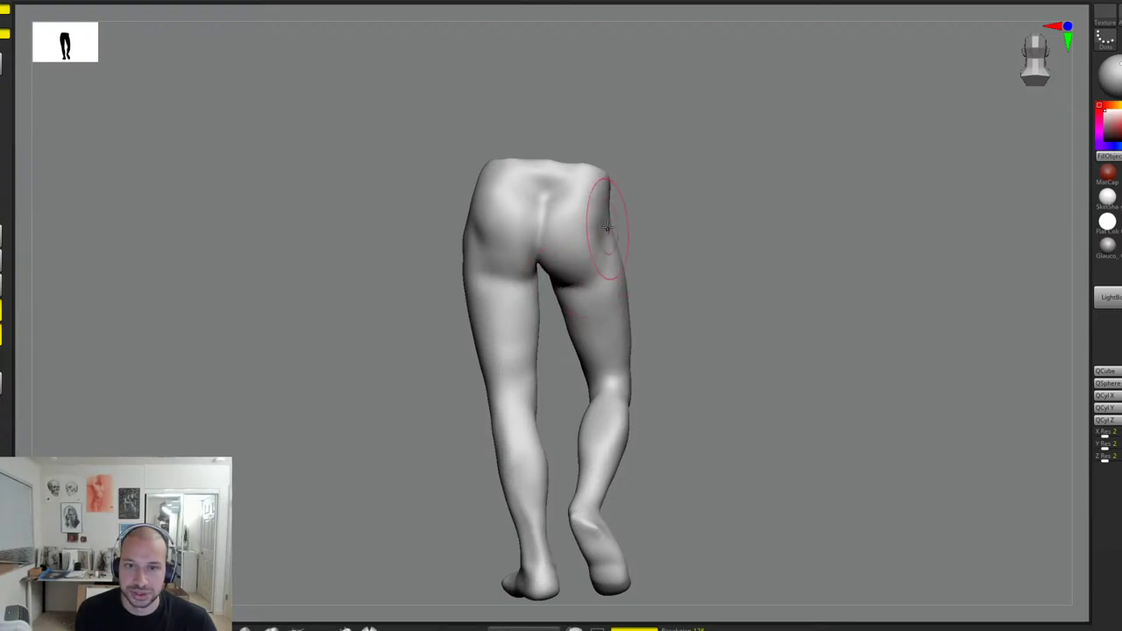
pyautogui.moveTo(608, 217)
pyautogui.mouseDown()
pyautogui.moveTo(615, 183)
pyautogui.moveTo(561, 167)
pyautogui.moveTo(616, 195)
pyautogui.mouseUp()
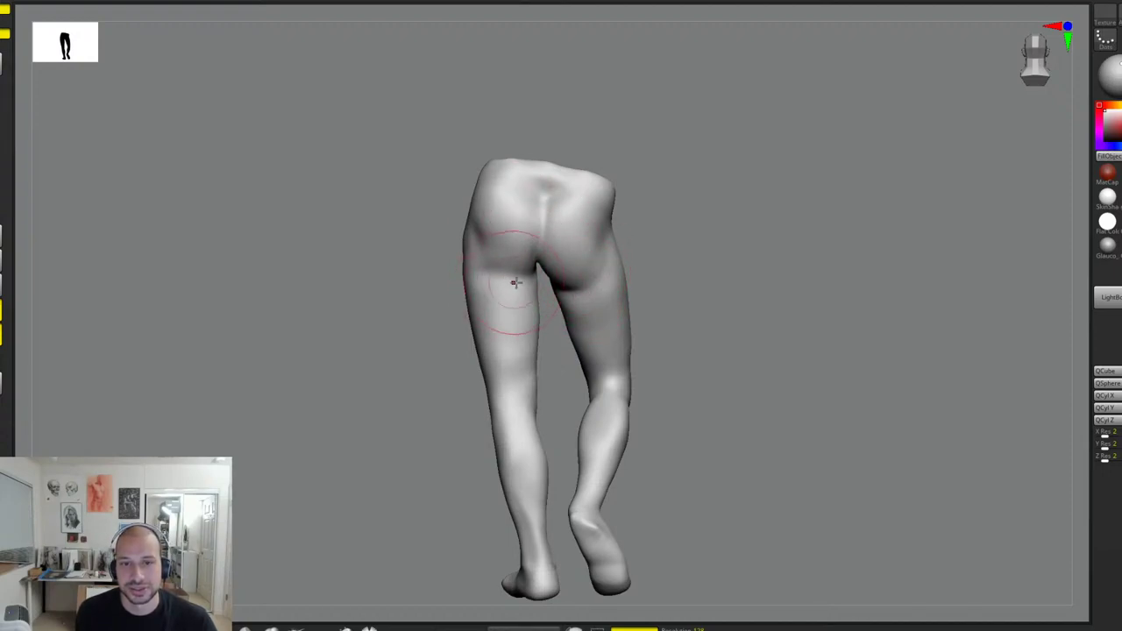
# Step: Shape and smooth the front of the pelvis around the groin and the standing leg's hip bone
pyautogui.moveTo(690, 281); pyautogui.dragTo(815, 260)
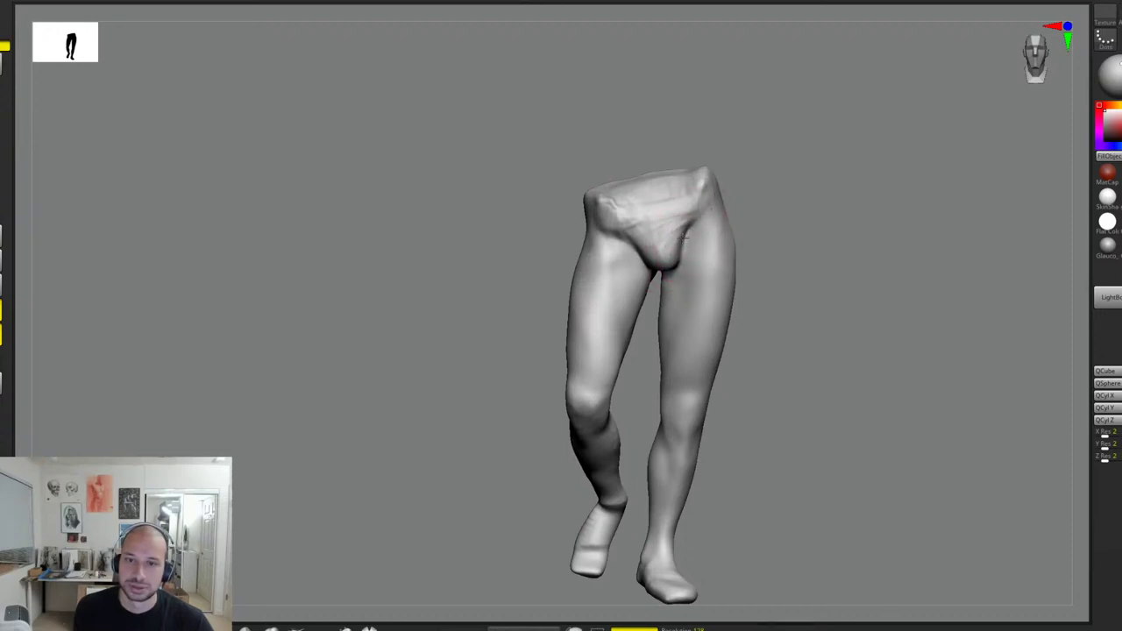
pyautogui.moveTo(754, 263); pyautogui.dragTo(710, 255)
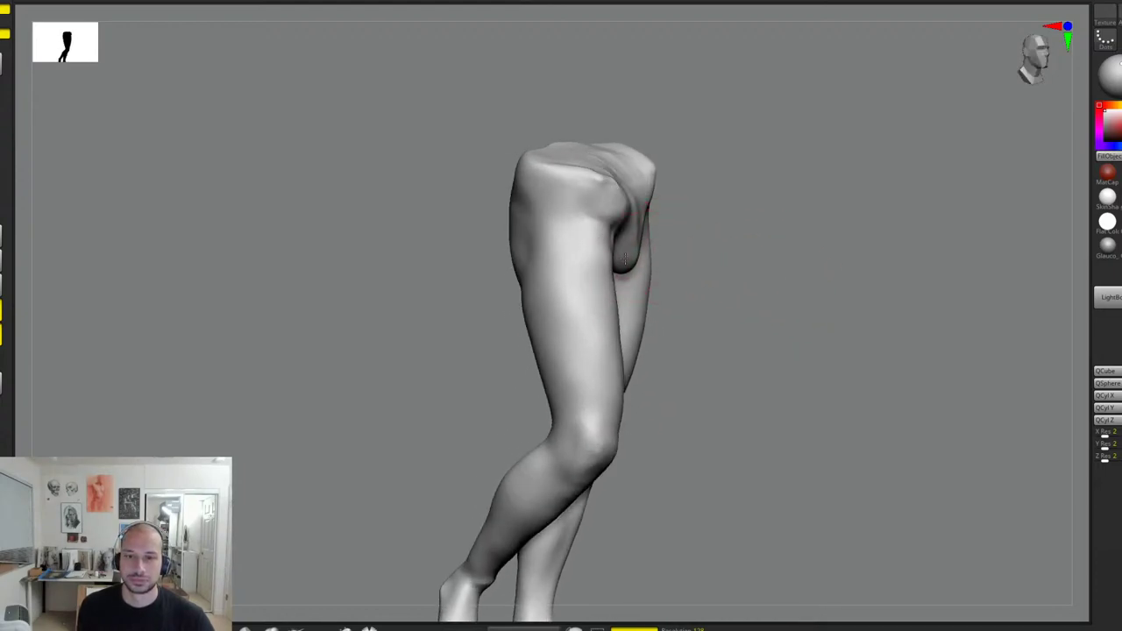
pyautogui.moveTo(781, 285); pyautogui.dragTo(732, 294)
pyautogui.moveTo(655, 174)
pyautogui.keyDown('alt'); pyautogui.mouseDown()
pyautogui.moveTo(656, 192)
pyautogui.moveTo(653, 166)
pyautogui.mouseUp(); pyautogui.keyUp('alt')
pyautogui.moveTo(824, 276); pyautogui.dragTo(754, 303)
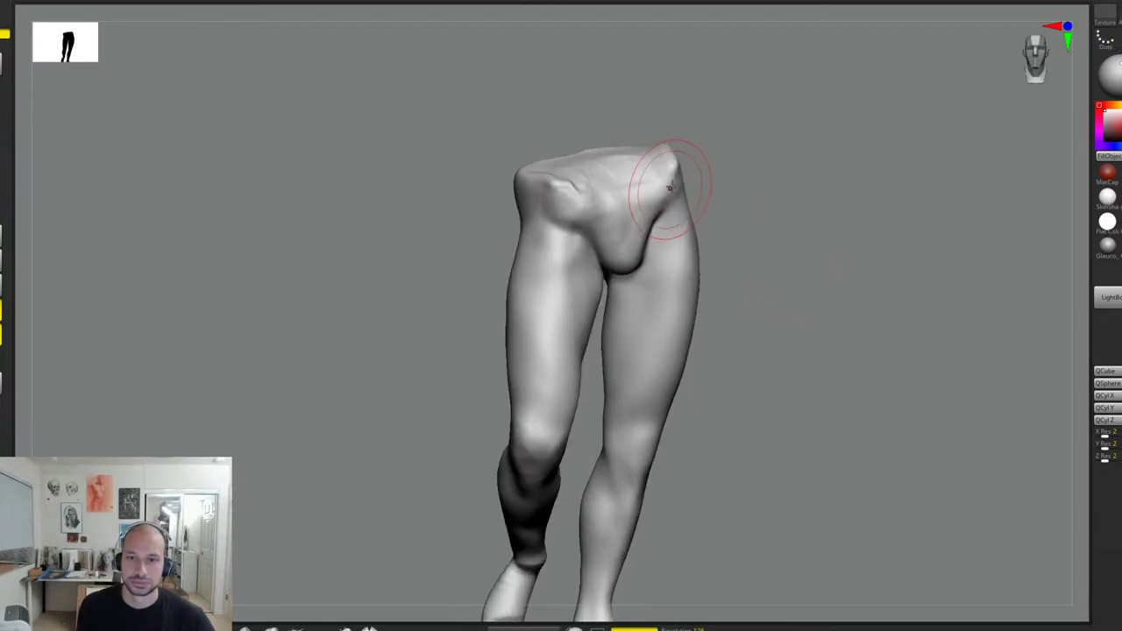
pyautogui.keyDown('alt'); pyautogui.moveTo(669, 190); pyautogui.dragTo(652, 192); pyautogui.keyUp('alt')
pyautogui.moveTo(671, 180); pyautogui.dragTo(692, 175, button='right')
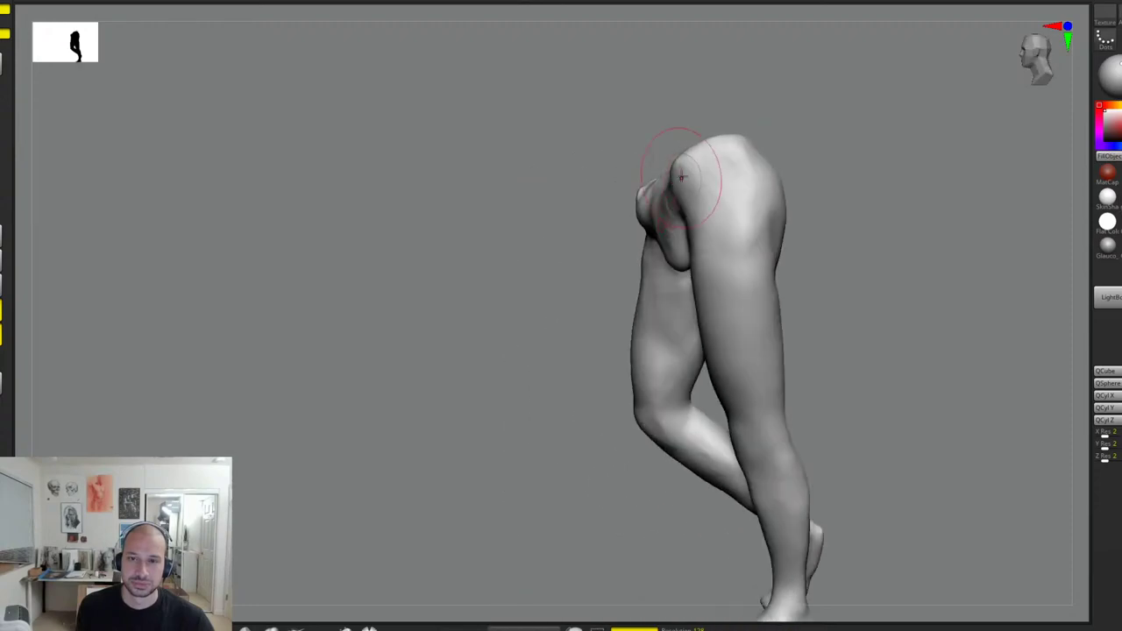
# Step: Sculpt the front hip bone above the bent leg and refine that thigh's upper form and contours
pyautogui.moveTo(804, 145); pyautogui.dragTo(588, 187, button='right')
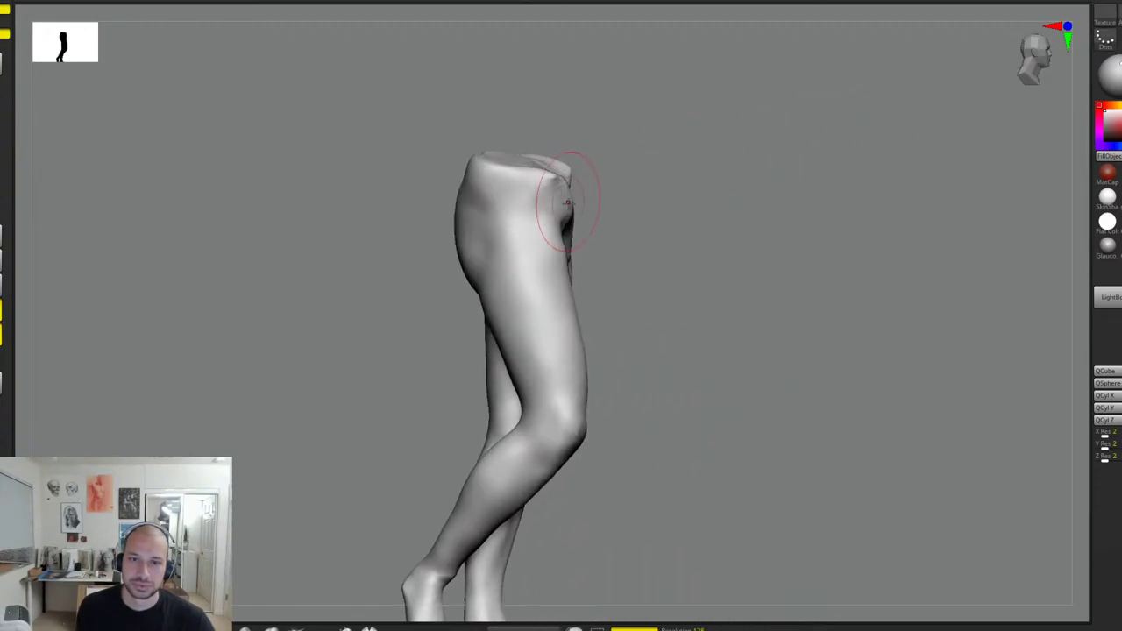
pyautogui.moveTo(589, 251); pyautogui.dragTo(552, 230, button='right')
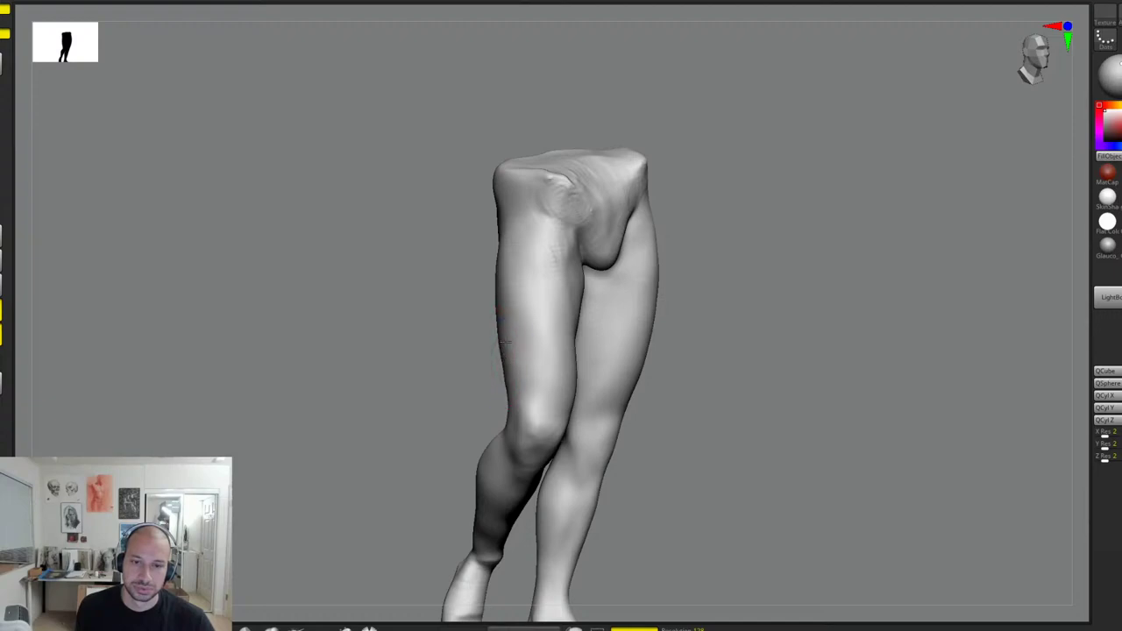
pyautogui.moveTo(594, 301); pyautogui.dragTo(579, 258, button='right')
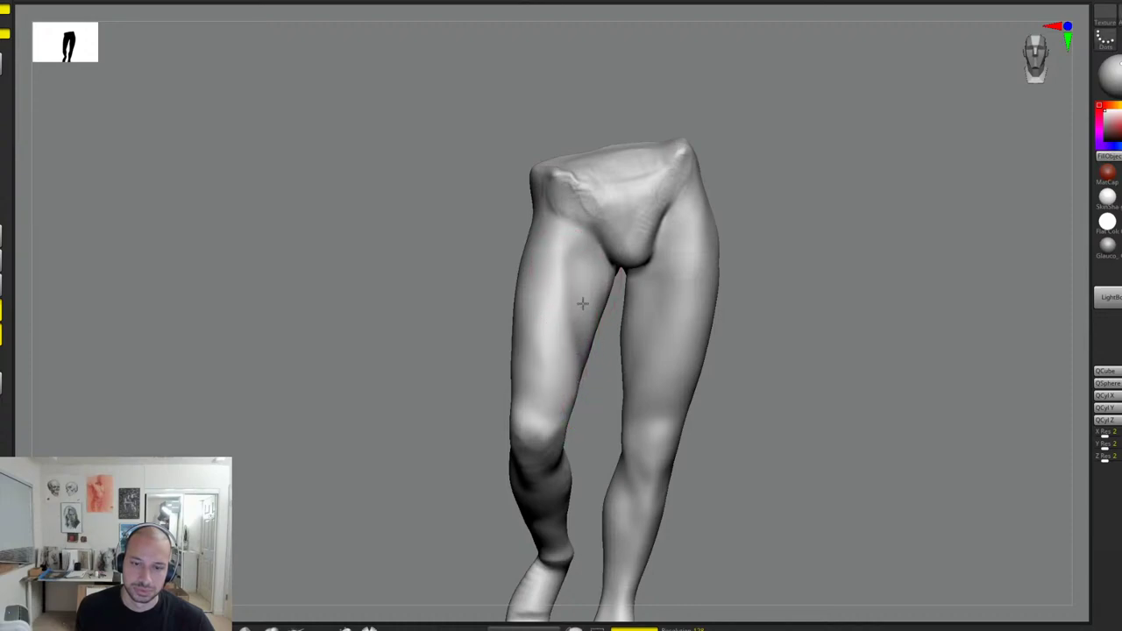
pyautogui.moveTo(579, 372)
pyautogui.mouseDown(button='right')
pyautogui.moveTo(567, 366)
pyautogui.moveTo(602, 325)
pyautogui.mouseUp(button='right')
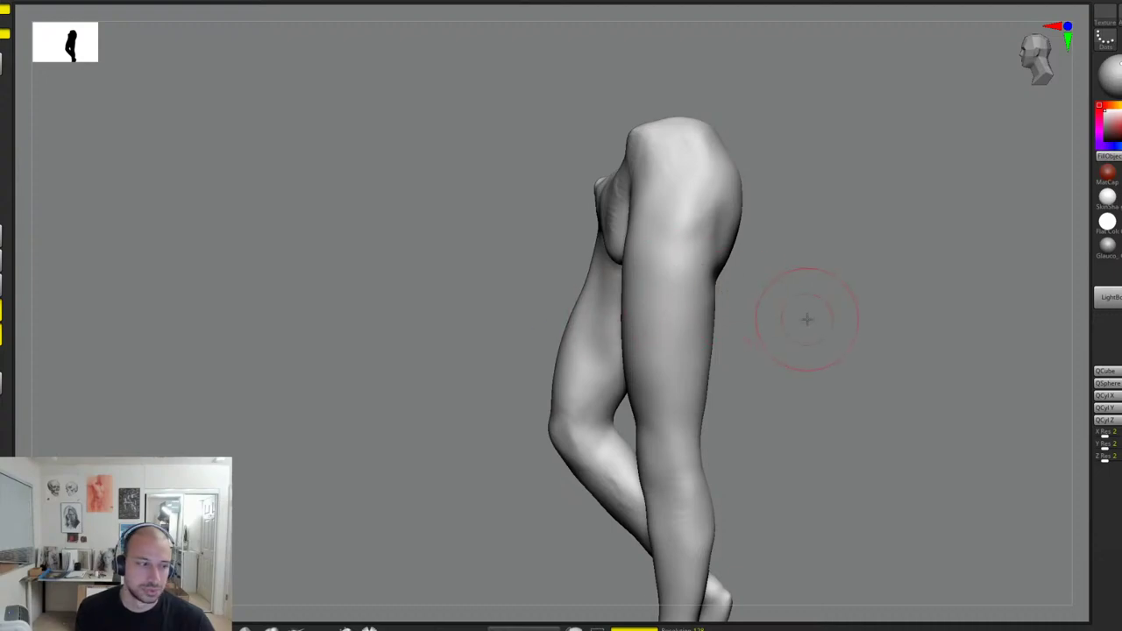
pyautogui.keyDown('ctrl'); pyautogui.moveTo(807, 318); pyautogui.dragTo(793, 282, button='right'); pyautogui.keyUp('ctrl')
pyautogui.moveTo(794, 282); pyautogui.dragTo(815, 299, button='right')
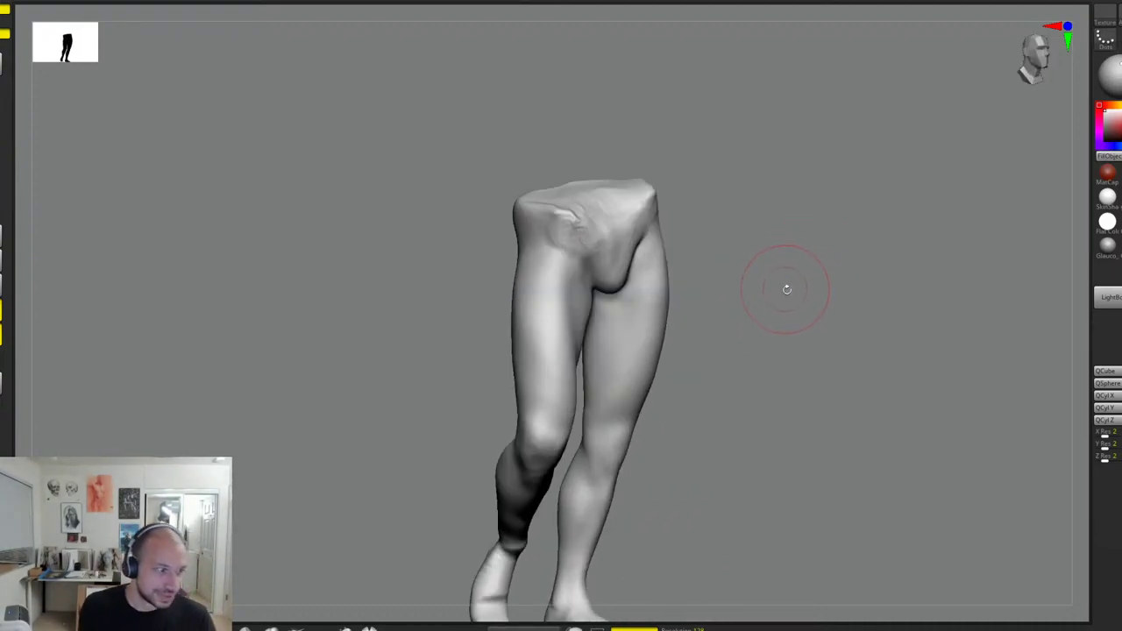
# Step: Refine the back and inner contours of the bent leg's thigh below the buttock
pyautogui.moveTo(787, 289)
pyautogui.mouseDown(button='right')
pyautogui.moveTo(769, 291)
pyautogui.moveTo(782, 318)
pyautogui.moveTo(774, 293)
pyautogui.moveTo(799, 297)
pyautogui.mouseUp(button='right')
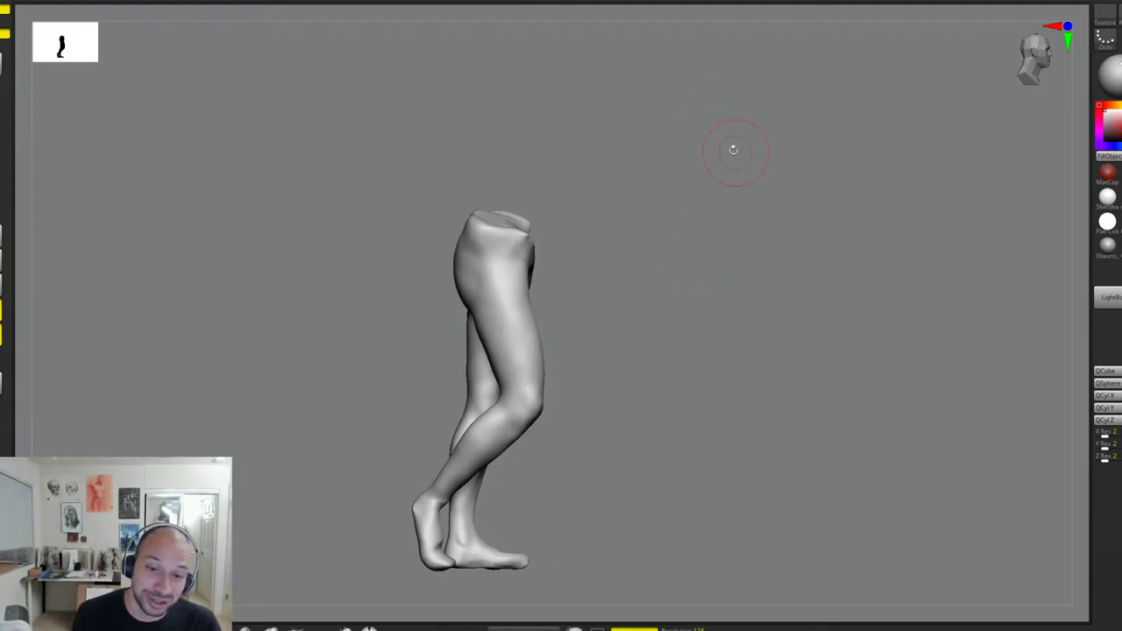
pyautogui.moveTo(733, 150); pyautogui.dragTo(481, 275, button='right')
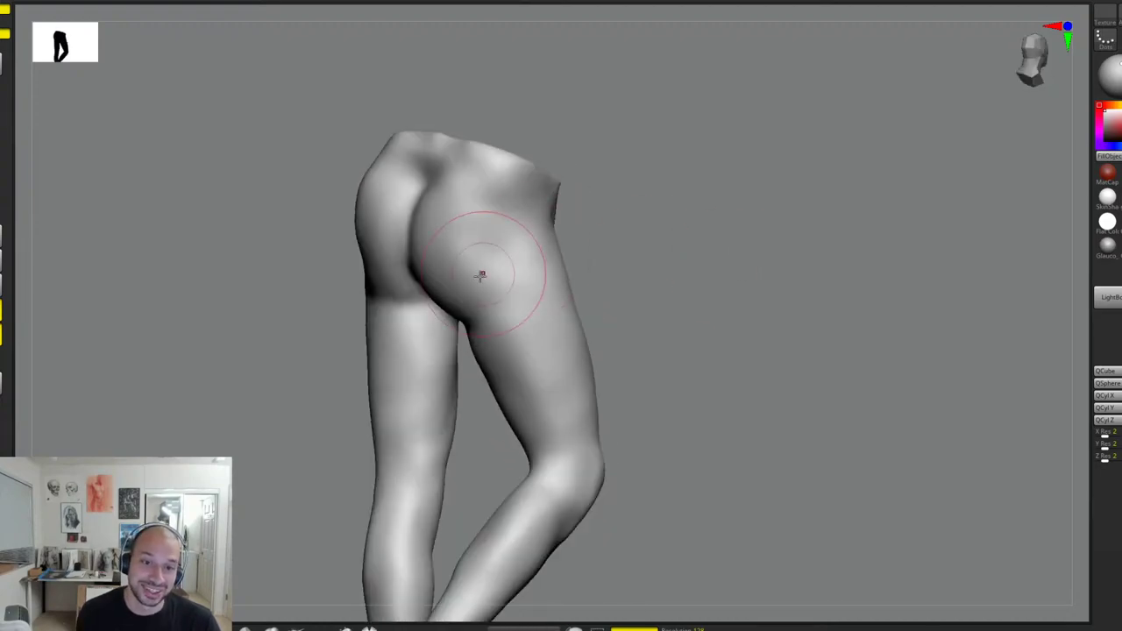
pyautogui.moveTo(599, 263); pyautogui.dragTo(489, 351, button='right')
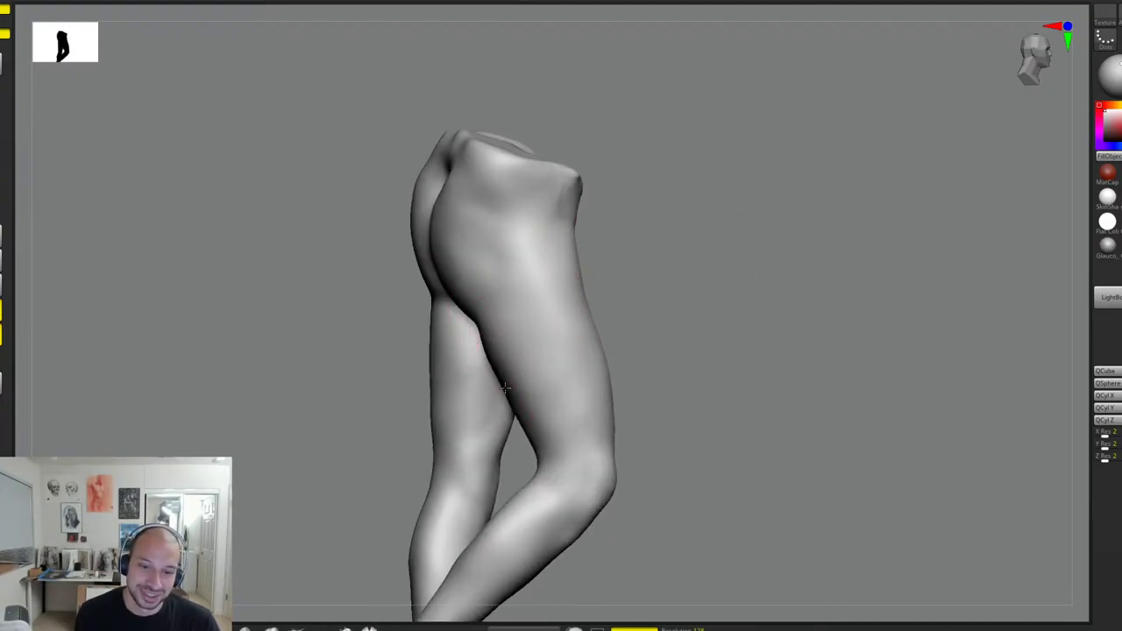
pyautogui.moveTo(518, 396); pyautogui.dragTo(587, 355, button='right')
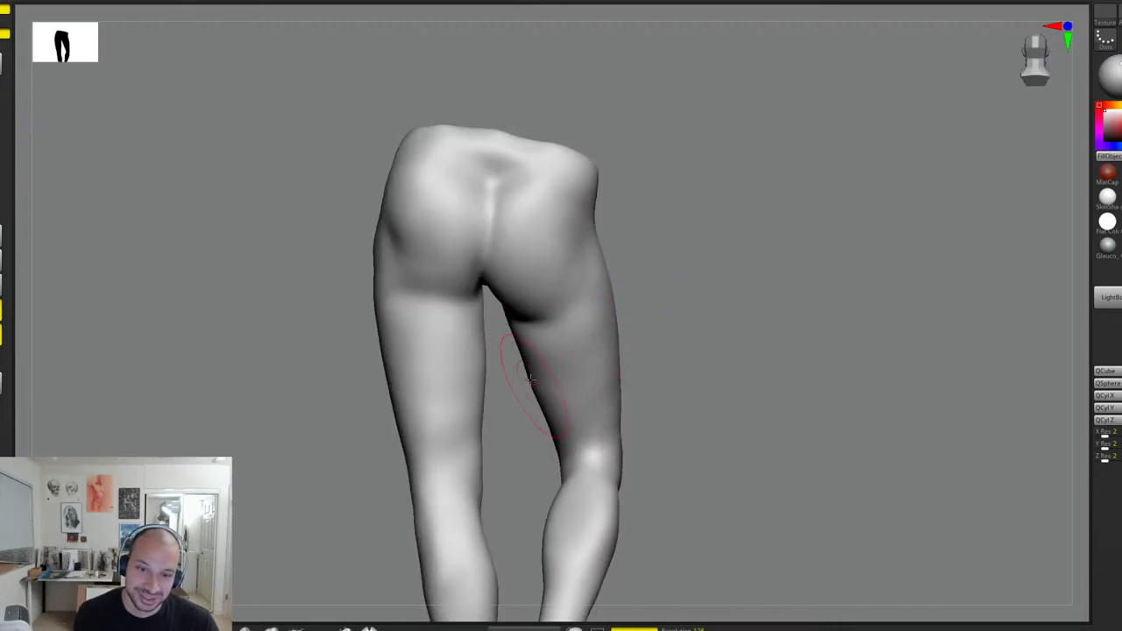
pyautogui.moveTo(574, 359)
pyautogui.mouseDown(button='right')
pyautogui.moveTo(627, 351)
pyautogui.moveTo(530, 360)
pyautogui.mouseUp(button='right')
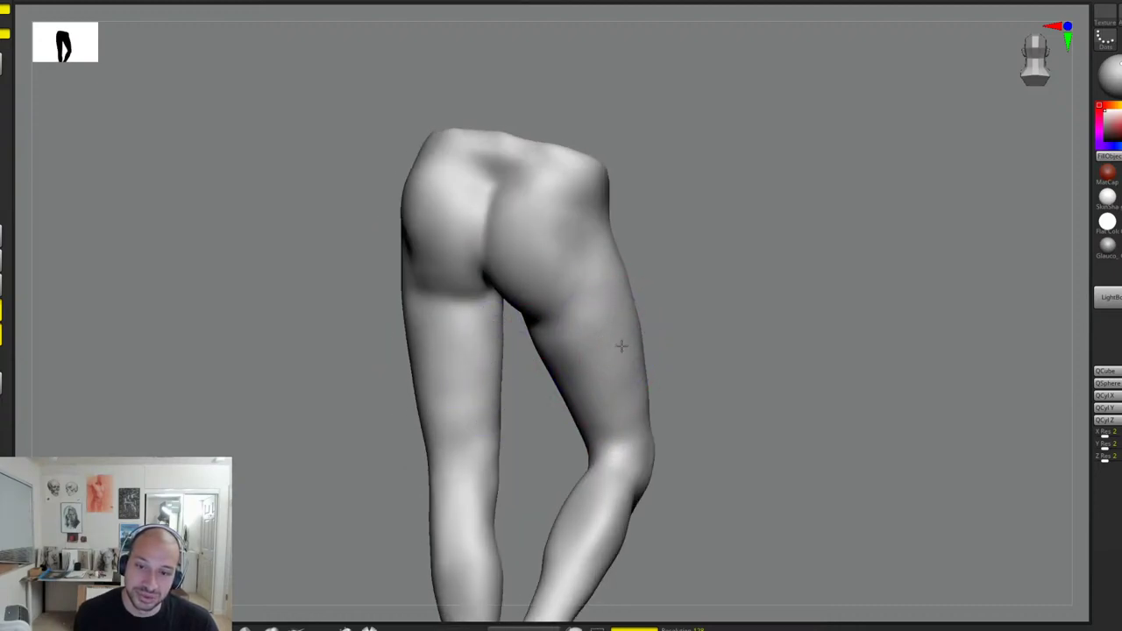
# Step: Adjust the front and outer contours of the bent leg's hip and upper thigh
pyautogui.moveTo(621, 345); pyautogui.dragTo(664, 376, button='right')
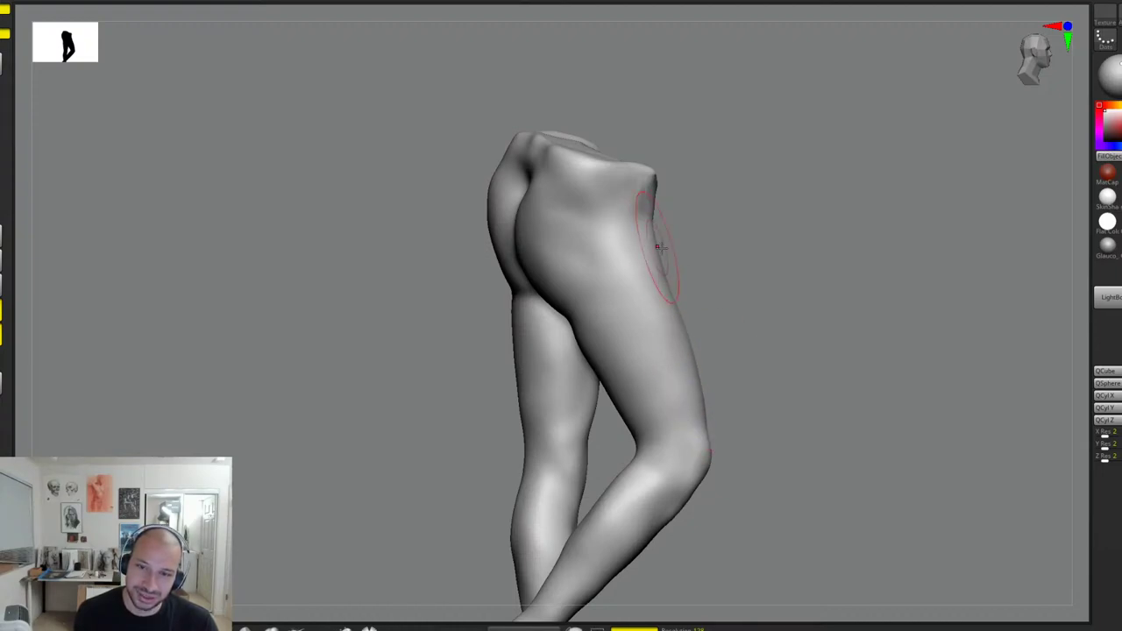
pyautogui.moveTo(666, 254)
pyautogui.mouseDown(button='right')
pyautogui.moveTo(661, 220)
pyautogui.moveTo(690, 248)
pyautogui.moveTo(664, 238)
pyautogui.mouseUp(button='right')
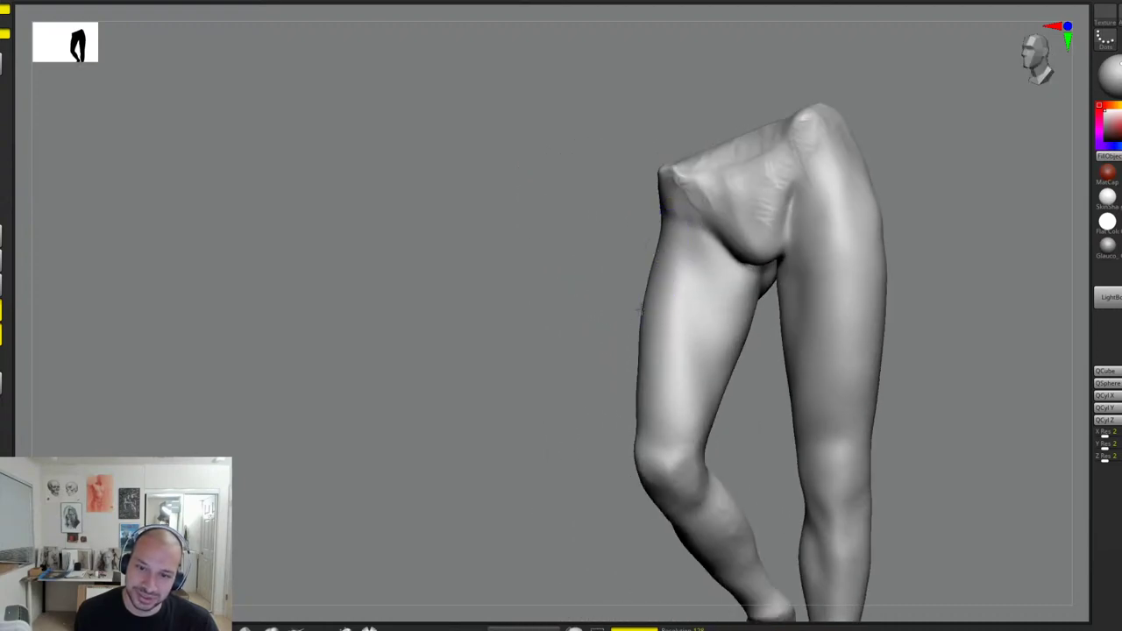
pyautogui.moveTo(602, 367)
pyautogui.mouseDown(button='right')
pyautogui.moveTo(654, 417)
pyautogui.moveTo(892, 300)
pyautogui.mouseUp(button='right')
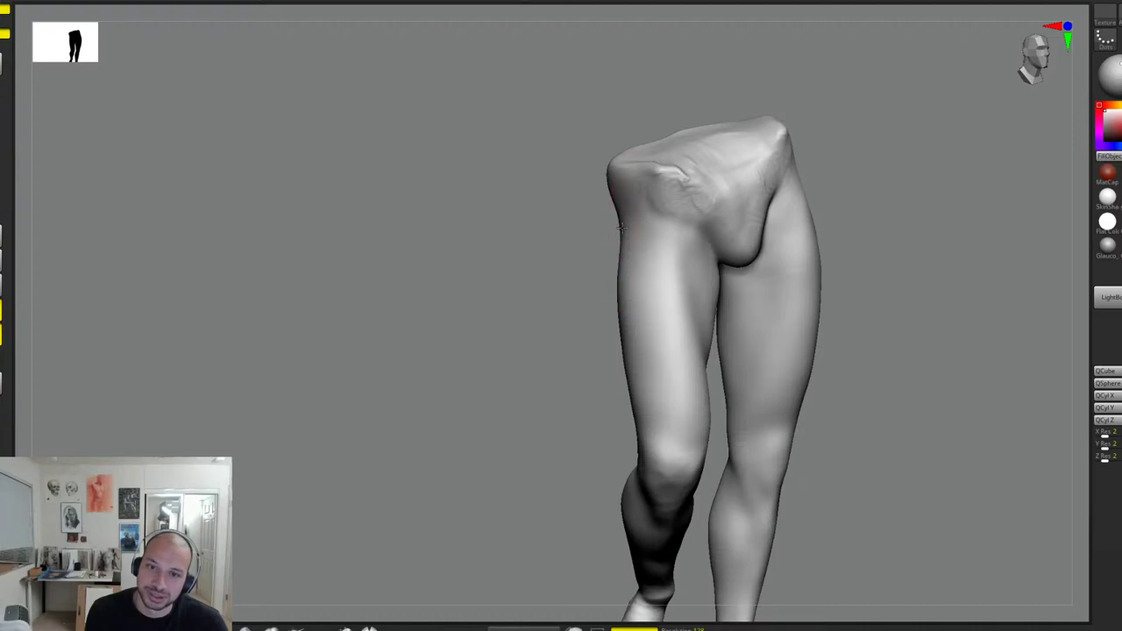
pyautogui.moveTo(624, 239)
pyautogui.mouseDown(button='right')
pyautogui.moveTo(835, 192)
pyautogui.moveTo(789, 219)
pyautogui.mouseUp(button='right')
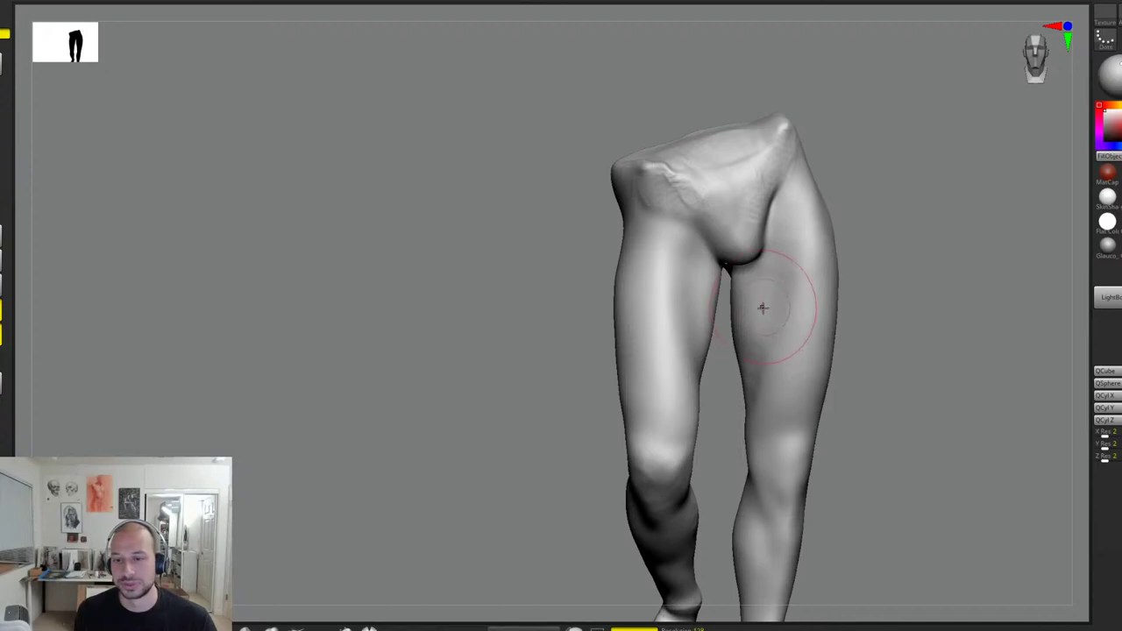
# Step: Refine the standing leg's inner and outer thigh contours and the gap between the thighs below the groin
pyautogui.moveTo(850, 363)
pyautogui.mouseDown()
pyautogui.moveTo(882, 372)
pyautogui.moveTo(876, 321)
pyautogui.moveTo(762, 339)
pyautogui.mouseUp()
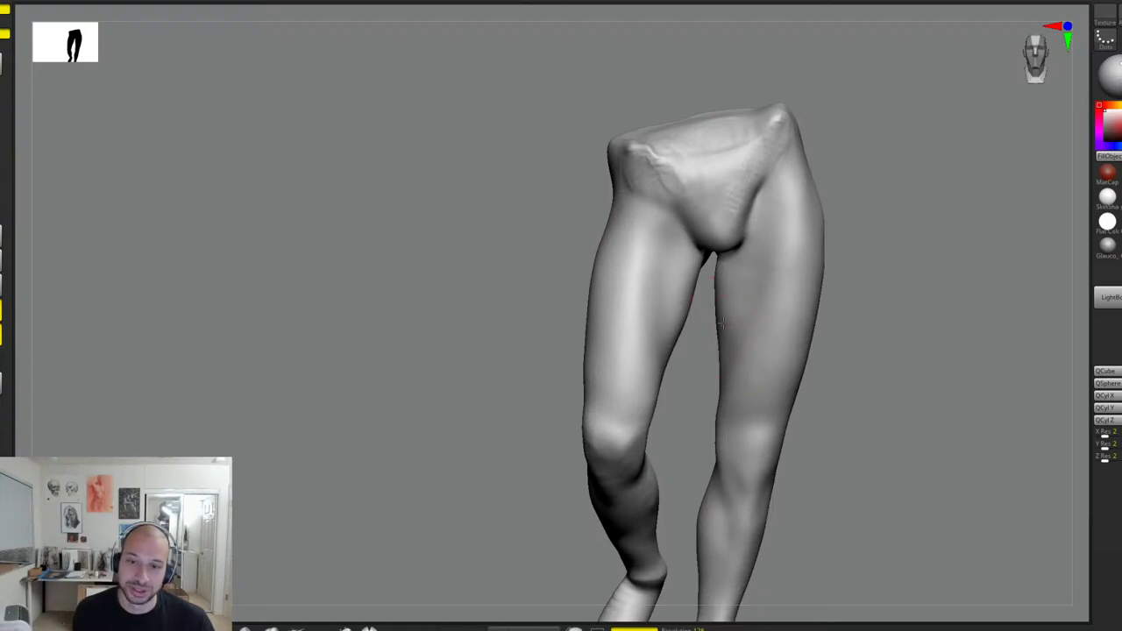
pyautogui.moveTo(723, 323); pyautogui.dragTo(836, 272, button='right')
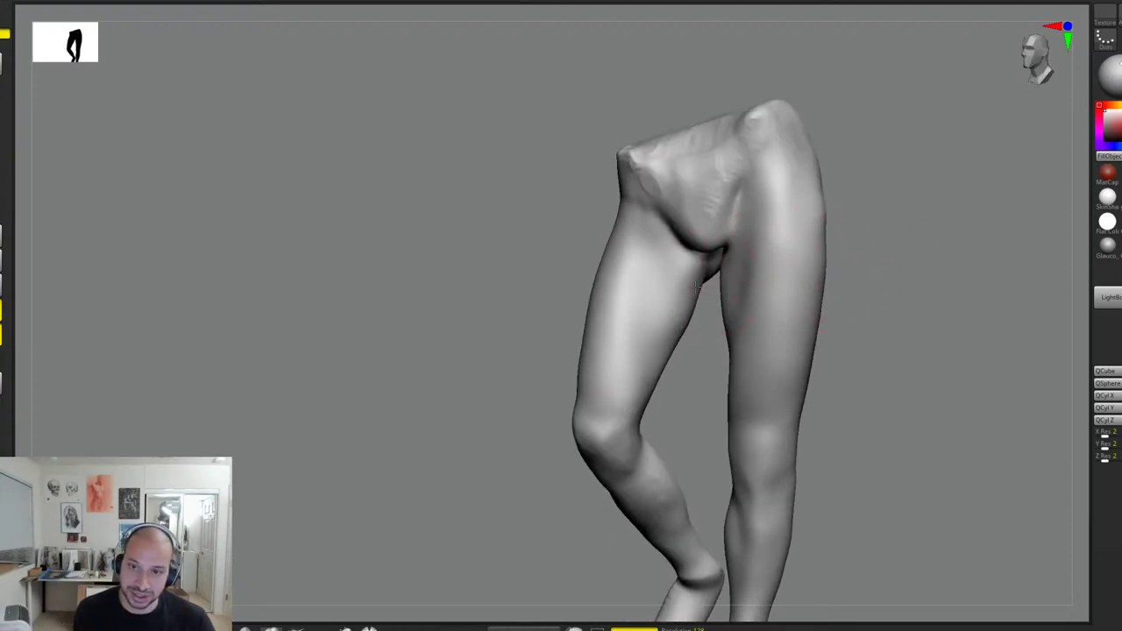
pyautogui.moveTo(698, 356); pyautogui.dragTo(693, 290, button='right')
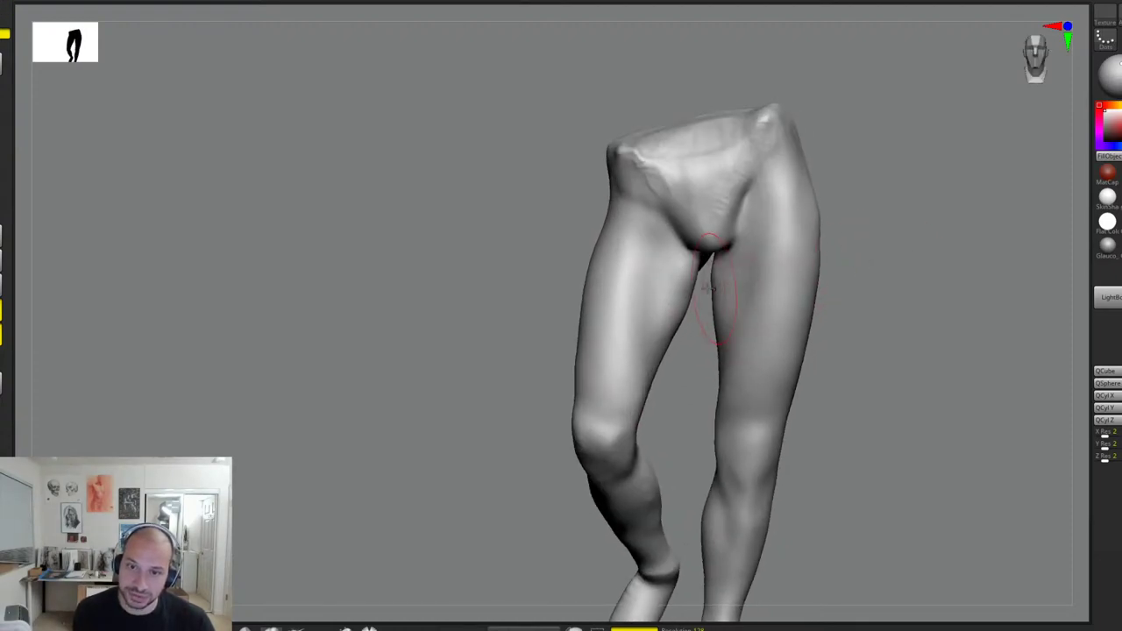
pyautogui.moveTo(881, 244); pyautogui.dragTo(842, 248, button='right')
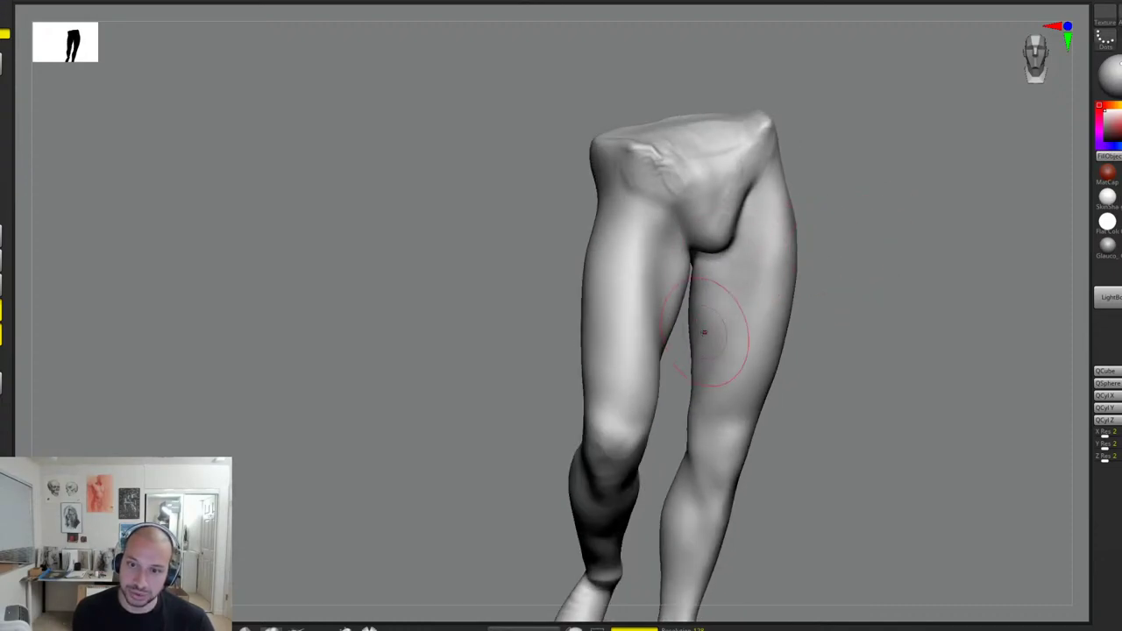
# Step: Shape the fold under the buttock and the adjoining outer thigh on the bent leg from behind
pyautogui.moveTo(877, 255); pyautogui.dragTo(673, 282, button='right')
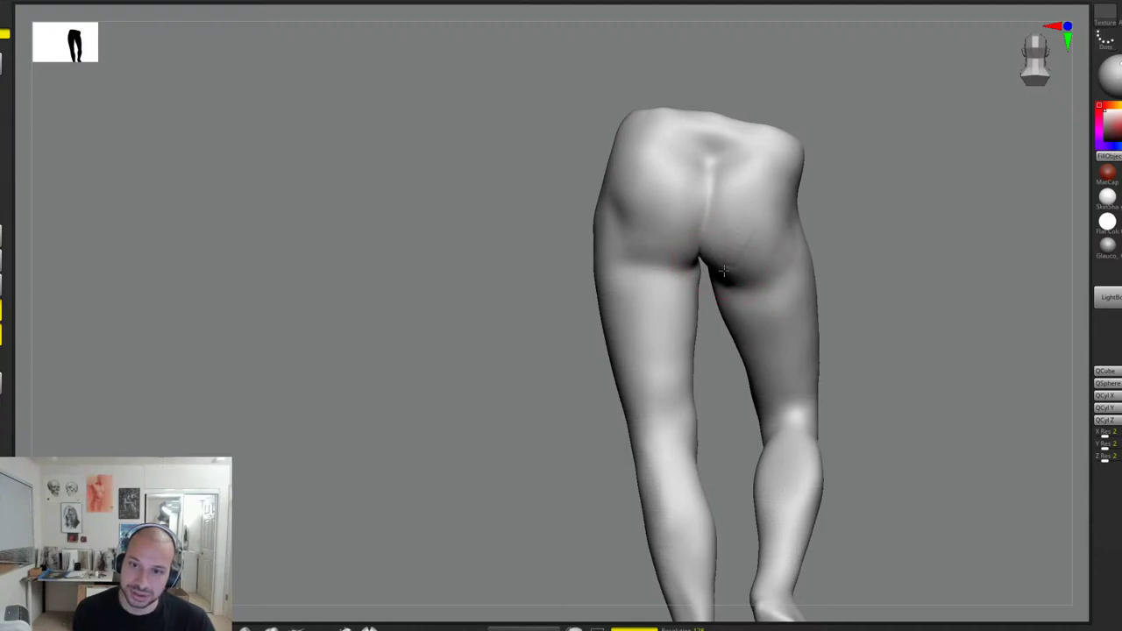
pyautogui.moveTo(825, 258)
pyautogui.mouseDown()
pyautogui.moveTo(718, 273)
pyautogui.moveTo(785, 266)
pyautogui.mouseUp()
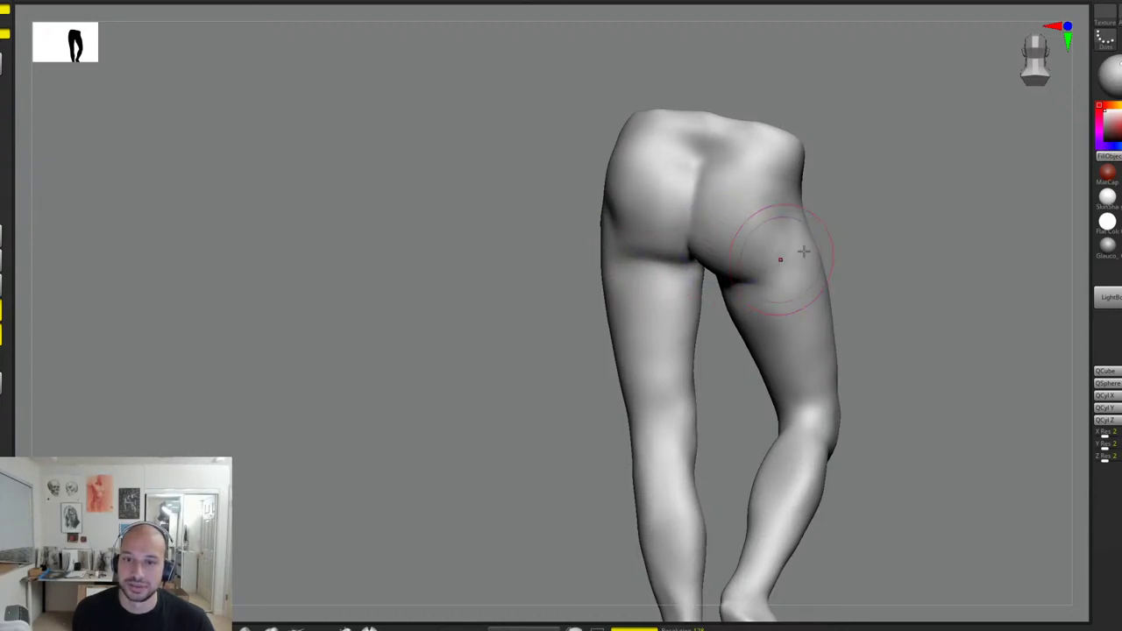
pyautogui.moveTo(782, 257); pyautogui.dragTo(816, 249, button='right')
pyautogui.moveTo(810, 261)
pyautogui.keyDown('alt'); pyautogui.mouseDown()
pyautogui.moveTo(860, 243)
pyautogui.moveTo(810, 233)
pyautogui.moveTo(810, 289)
pyautogui.mouseUp(); pyautogui.keyUp('alt')
# Step: Sculpt the lower hamstring area on the back of the standing thigh and smooth the strokes
pyautogui.moveTo(619, 340); pyautogui.dragTo(630, 347)
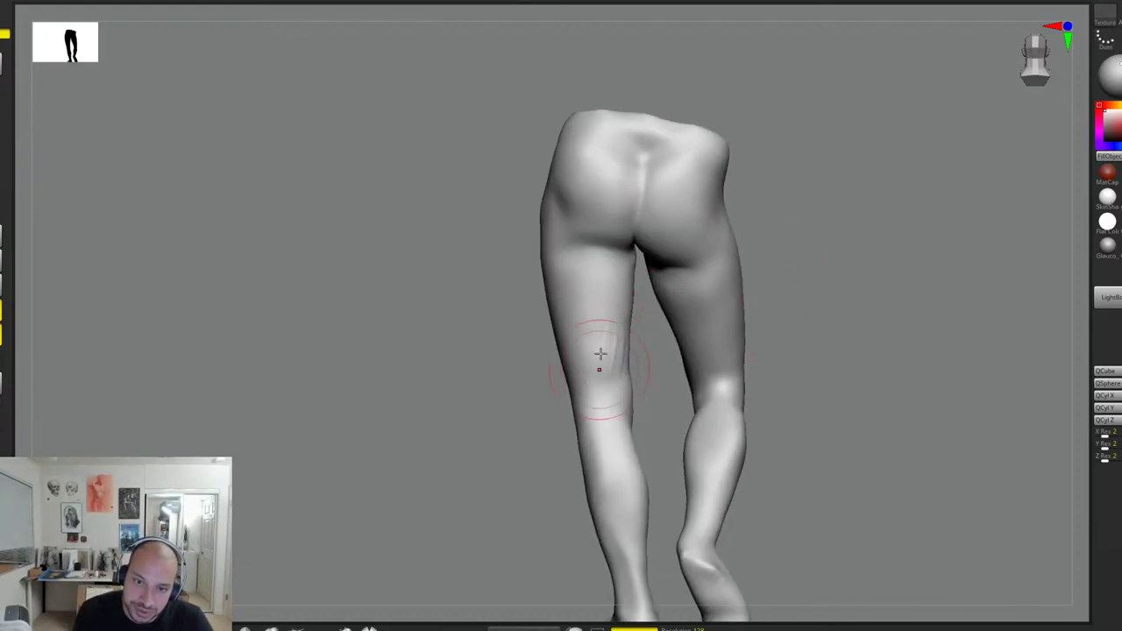
pyautogui.moveTo(780, 285); pyautogui.dragTo(609, 325)
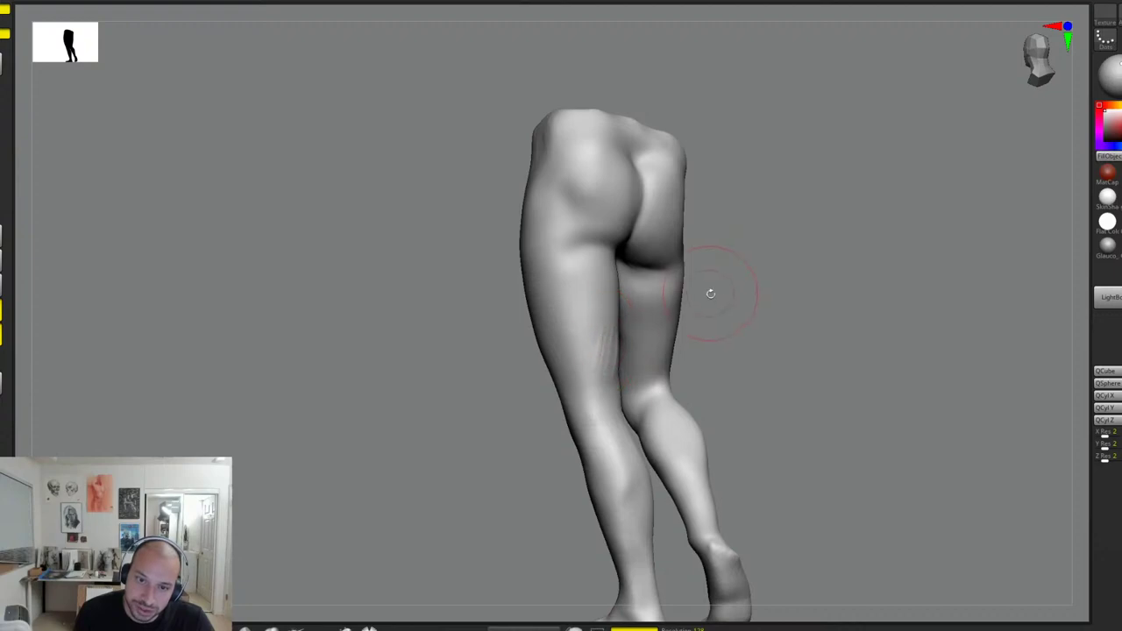
pyautogui.moveTo(710, 293); pyautogui.dragTo(605, 355)
pyautogui.keyDown('shift'); pyautogui.moveTo(709, 320); pyautogui.dragTo(612, 351); pyautogui.keyUp('shift')
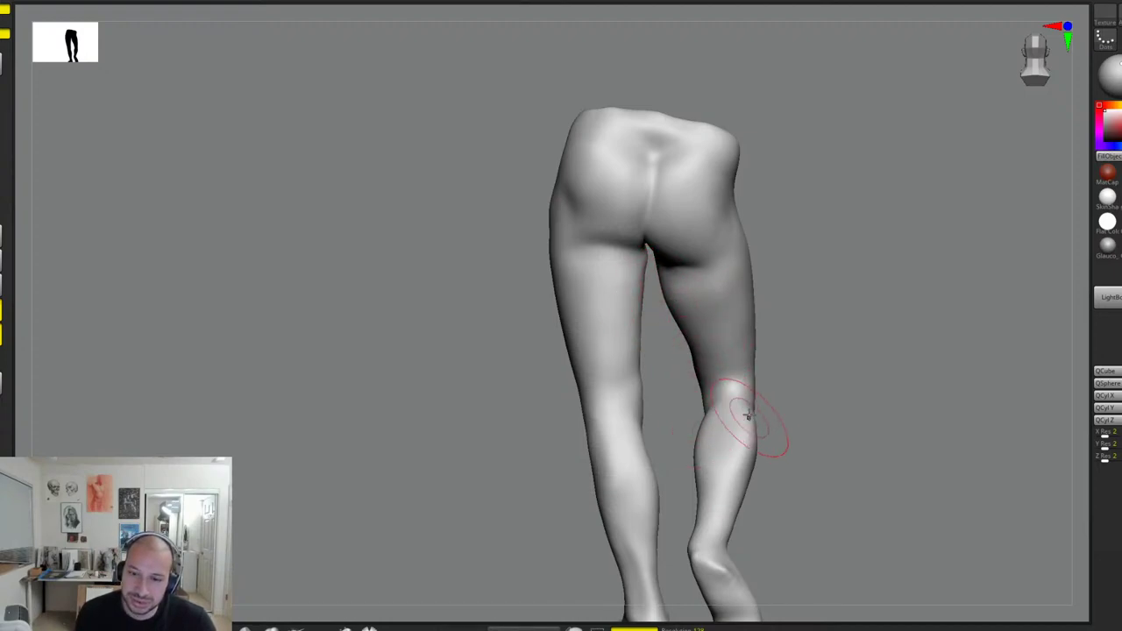
# Step: Refine the back of the bent knee and the outer calf contour of the standing leg
pyautogui.moveTo(777, 389); pyautogui.dragTo(802, 387)
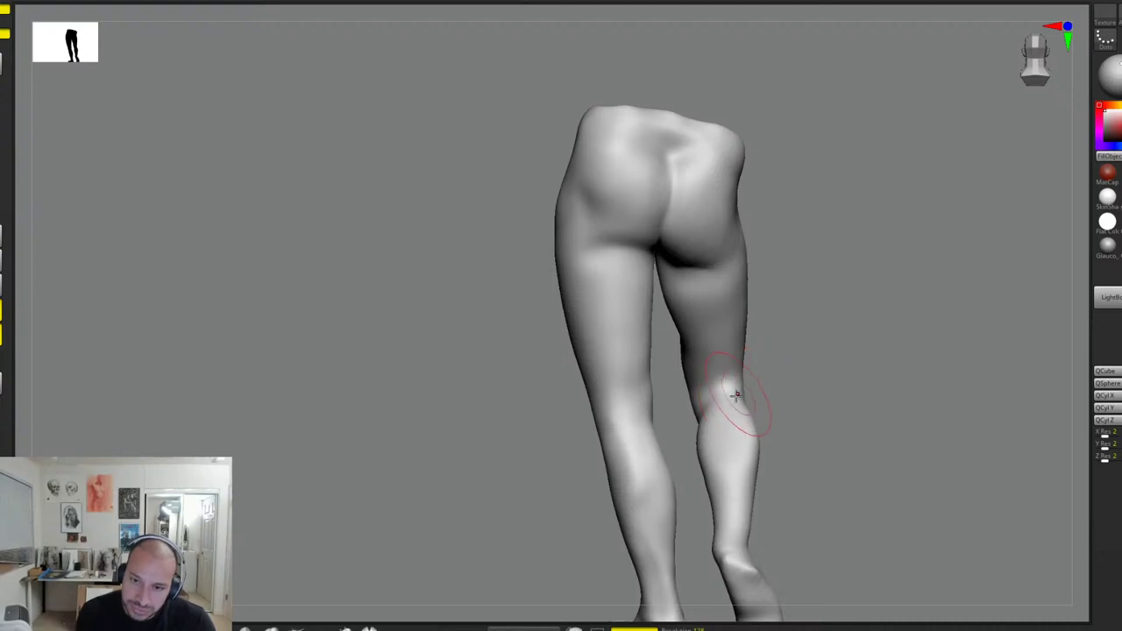
pyautogui.keyDown('alt'); pyautogui.moveTo(758, 478); pyautogui.dragTo(761, 420); pyautogui.keyUp('alt')
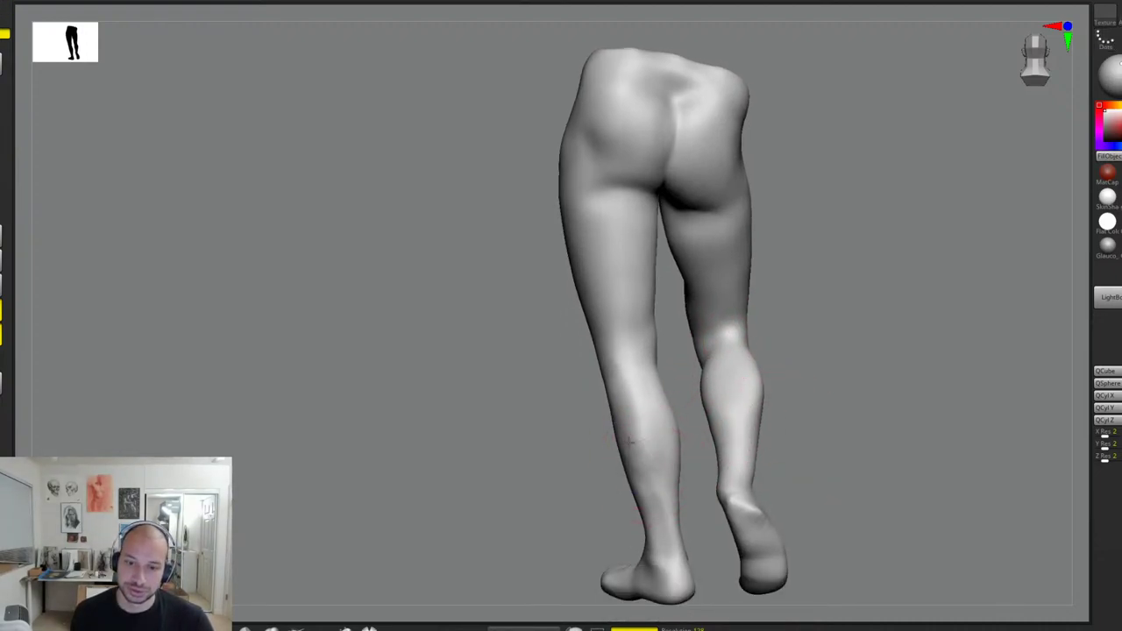
pyautogui.moveTo(624, 387); pyautogui.dragTo(649, 471)
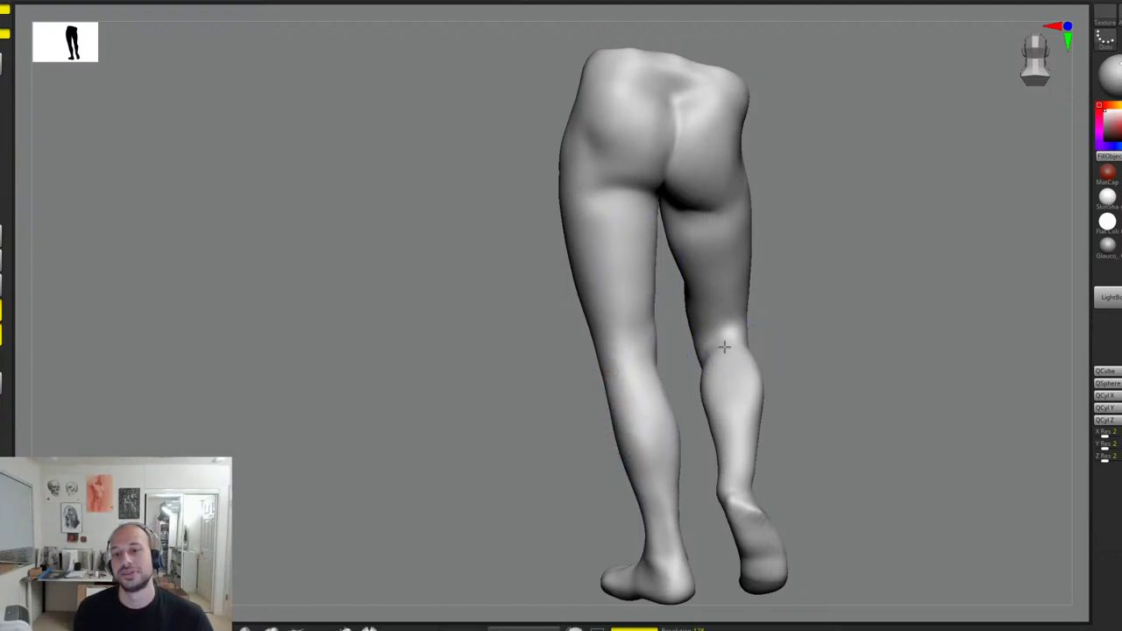
# Step: Examine the sculpted legs and pelvis from behind, the front and below, near and at a distance
pyautogui.keyDown('alt'); pyautogui.moveTo(848, 438); pyautogui.dragTo(841, 373); pyautogui.keyUp('alt')
pyautogui.moveTo(868, 361); pyautogui.dragTo(768, 307)
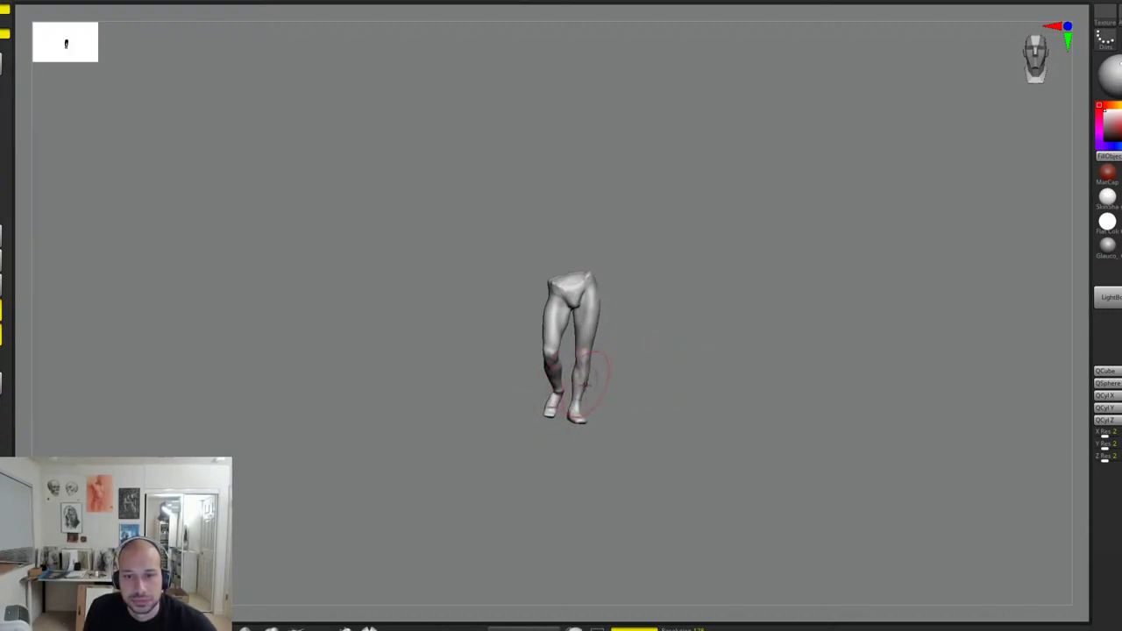
pyautogui.moveTo(634, 370); pyautogui.dragTo(789, 373)
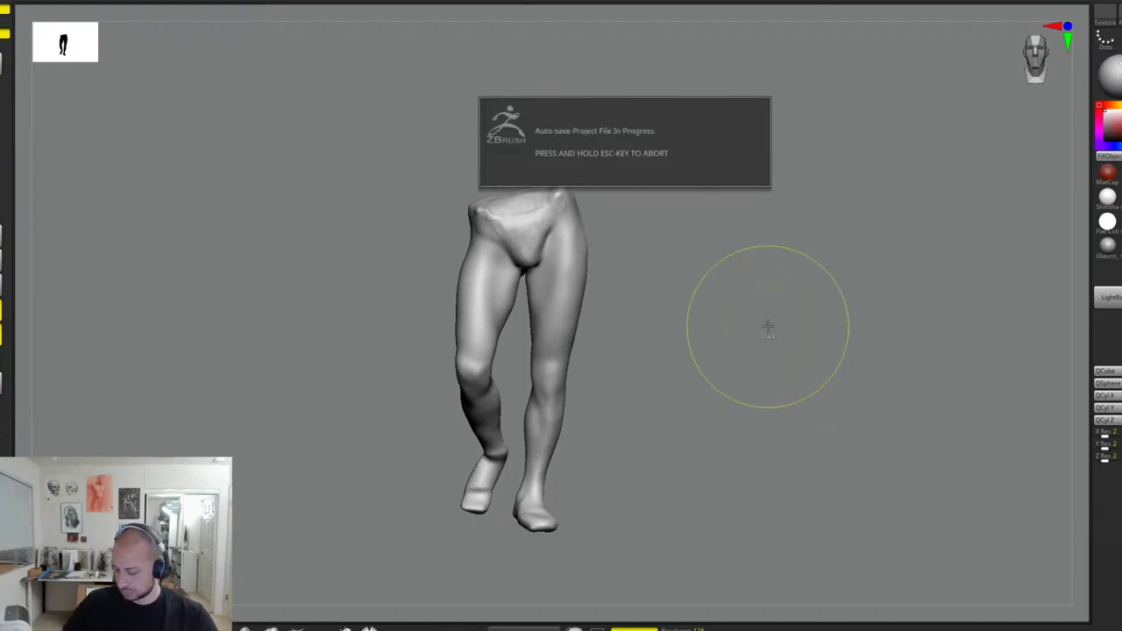
pyautogui.moveTo(728, 367)
pyautogui.keyDown('alt'); pyautogui.mouseDown()
pyautogui.moveTo(743, 328)
pyautogui.moveTo(727, 333)
pyautogui.moveTo(725, 315)
pyautogui.mouseUp(); pyautogui.keyUp('alt')
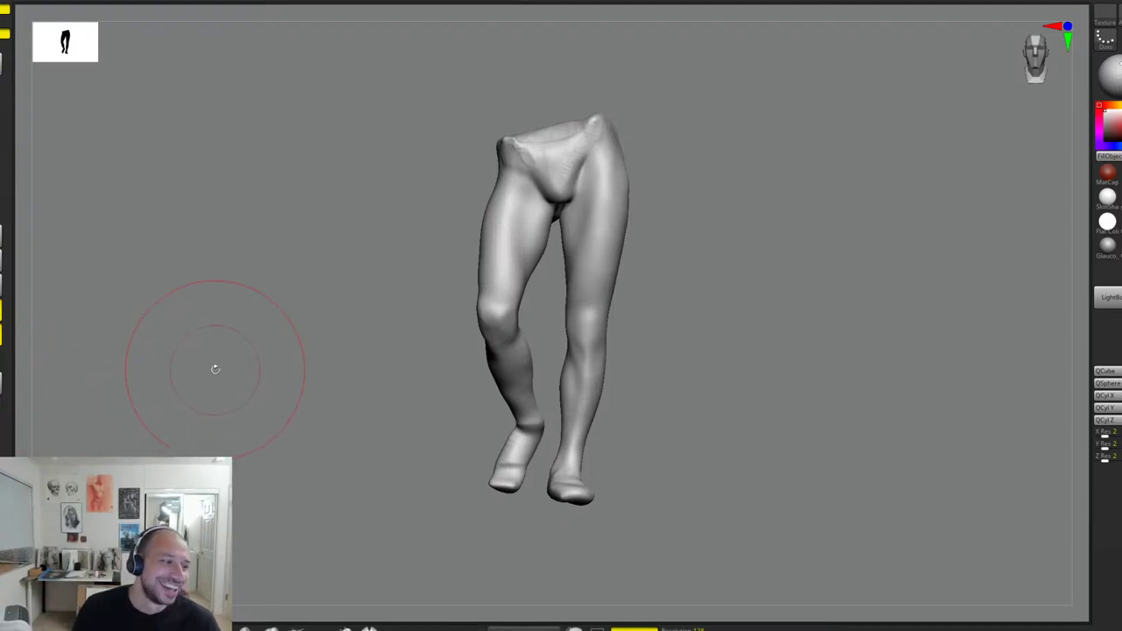
pyautogui.moveTo(728, 265); pyautogui.dragTo(747, 233)
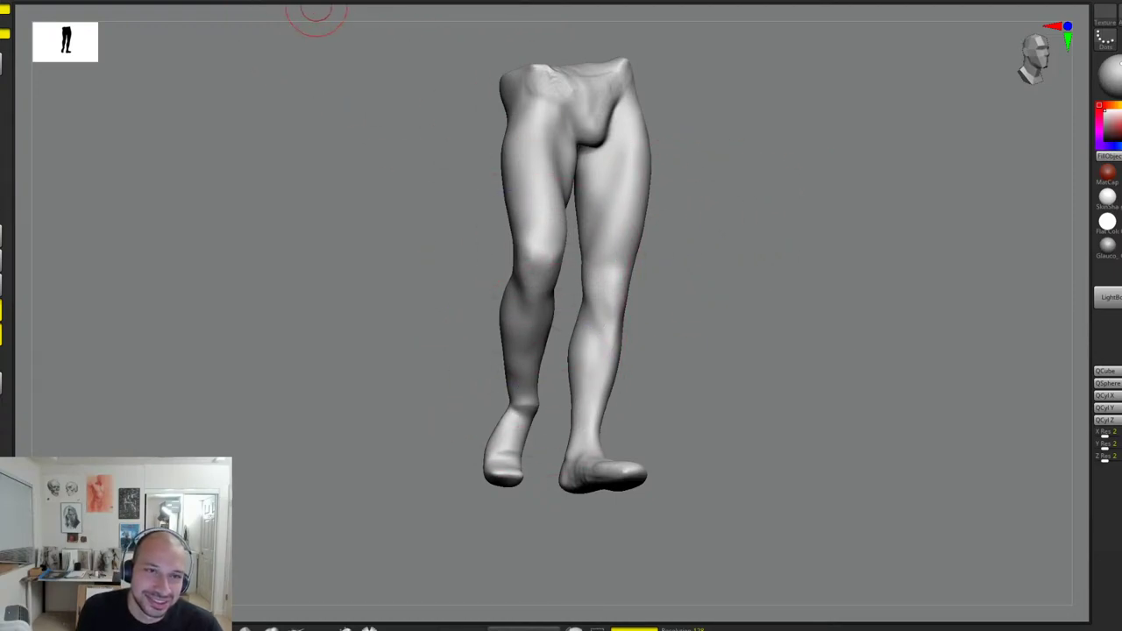
pyautogui.moveTo(676, 206)
pyautogui.keyDown('alt'); pyautogui.mouseDown()
pyautogui.moveTo(678, 243)
pyautogui.moveTo(500, 324)
pyautogui.mouseUp(); pyautogui.keyUp('alt')
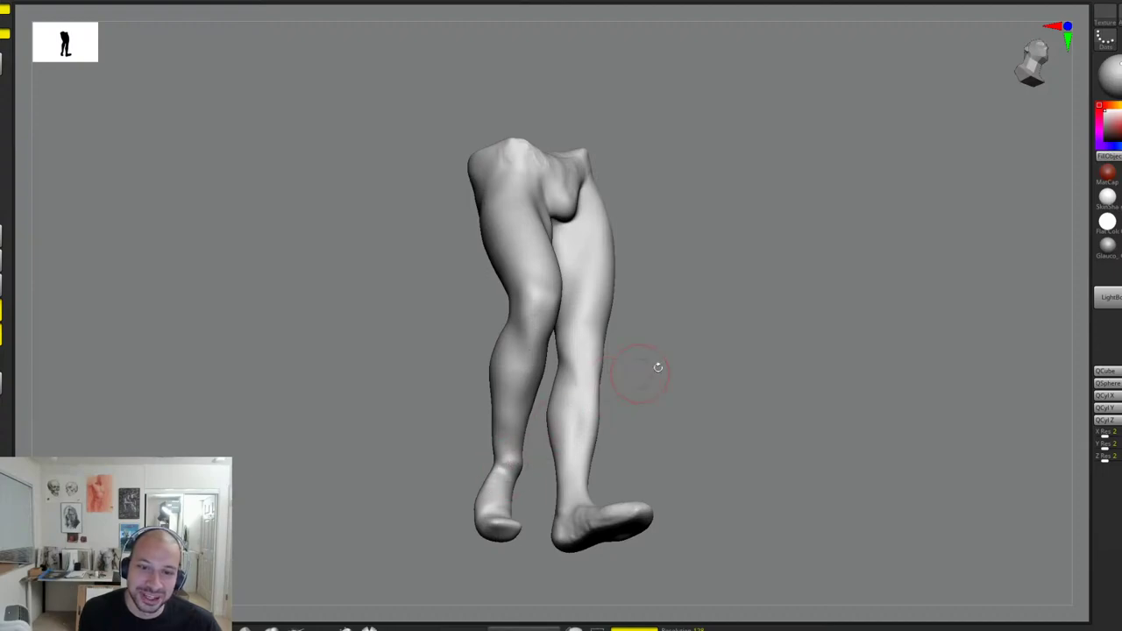
pyautogui.moveTo(658, 367)
pyautogui.mouseDown()
pyautogui.moveTo(669, 338)
pyautogui.moveTo(577, 340)
pyautogui.moveTo(624, 328)
pyautogui.mouseUp()
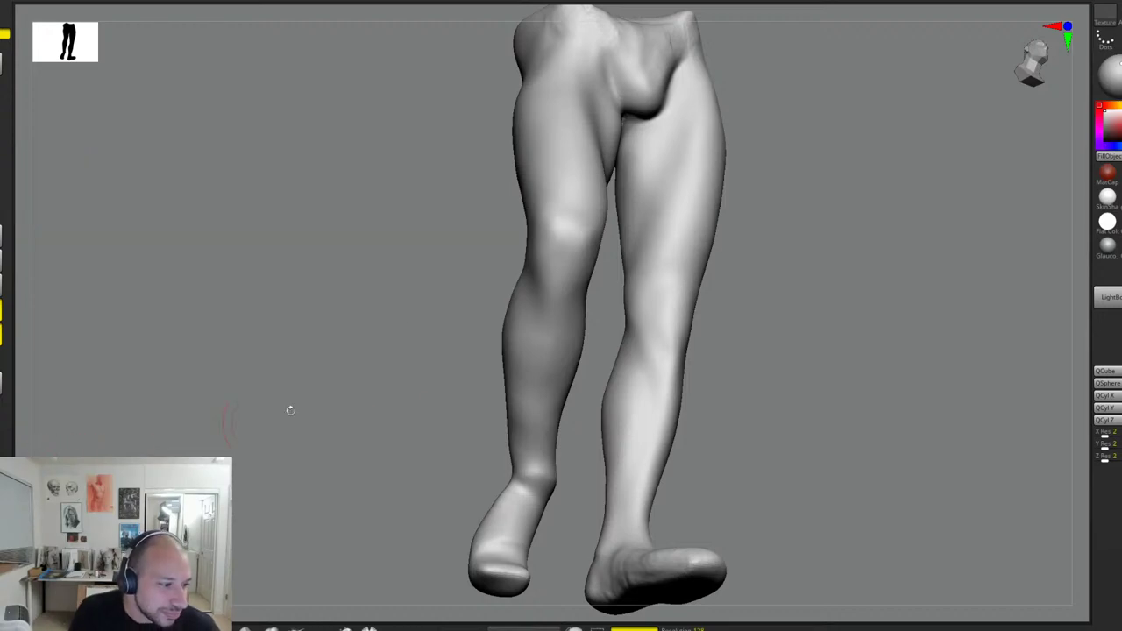
pyautogui.moveTo(789, 365)
pyautogui.mouseDown()
pyautogui.moveTo(807, 331)
pyautogui.moveTo(782, 353)
pyautogui.moveTo(783, 368)
pyautogui.moveTo(804, 351)
pyautogui.moveTo(781, 383)
pyautogui.mouseUp()
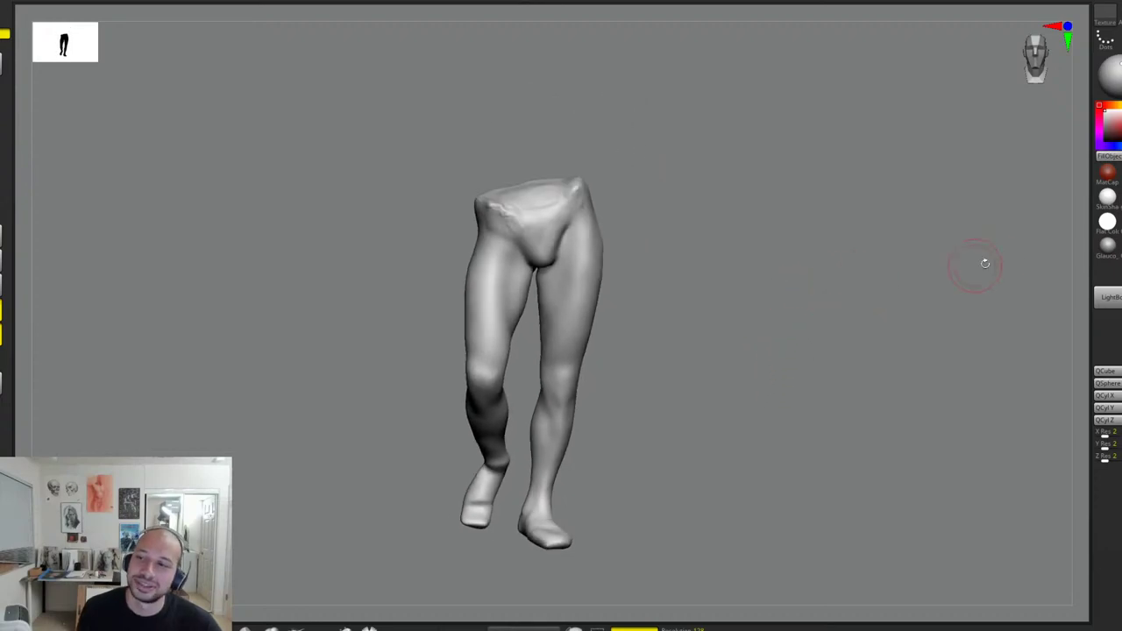
# Step: Replace the visible sculpted legs with the blocked-in figure and show its hands and base platform
pyautogui.click(1121, 412)
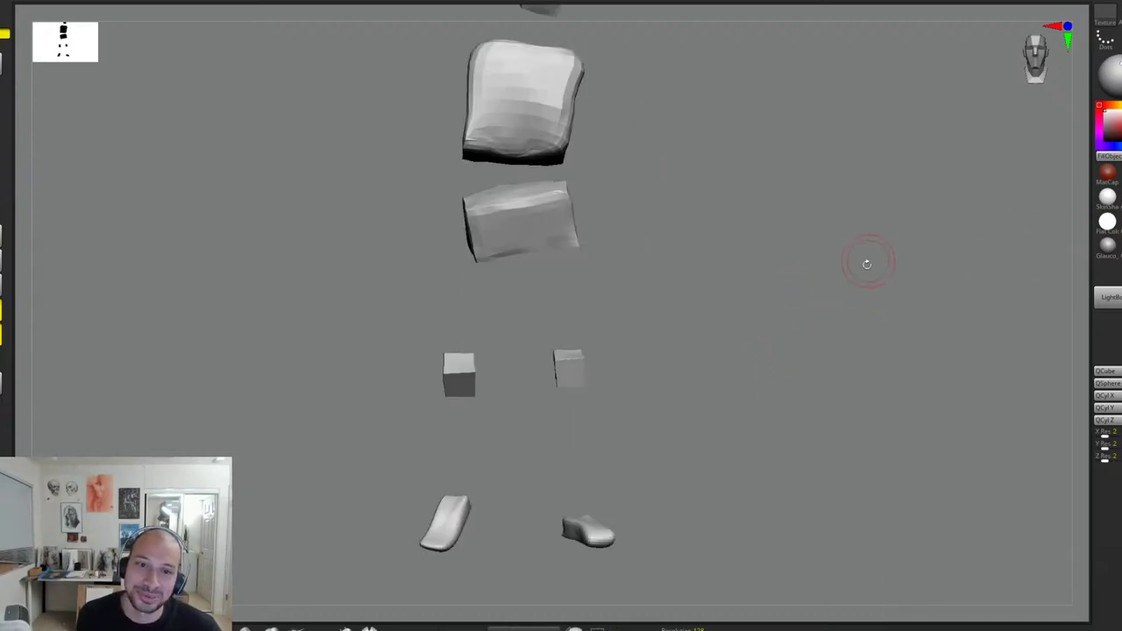
pyautogui.moveTo(867, 264)
pyautogui.mouseDown()
pyautogui.moveTo(841, 325)
pyautogui.moveTo(830, 293)
pyautogui.moveTo(833, 323)
pyautogui.moveTo(885, 309)
pyautogui.mouseUp()
pyautogui.click(1121, 416)
pyautogui.hotkey('ctrl', 'shift', 'z')
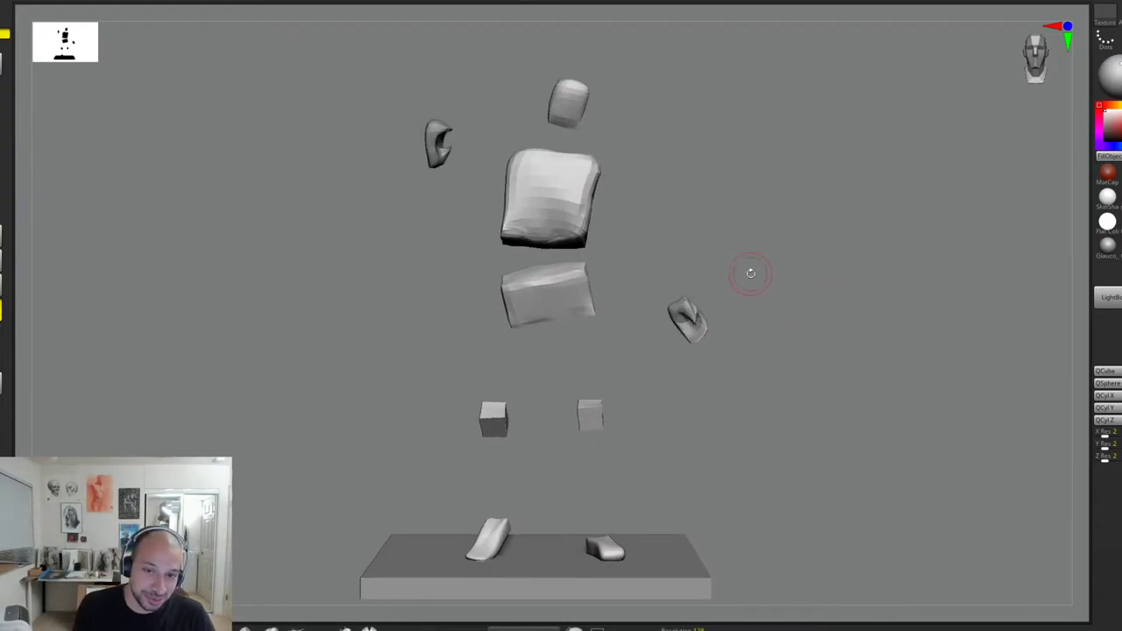
# Step: Examine the pose and proportions of the blocked-in figure from the front, side and back
pyautogui.moveTo(855, 249); pyautogui.dragTo(840, 248)
pyautogui.moveTo(689, 219); pyautogui.dragTo(691, 236)
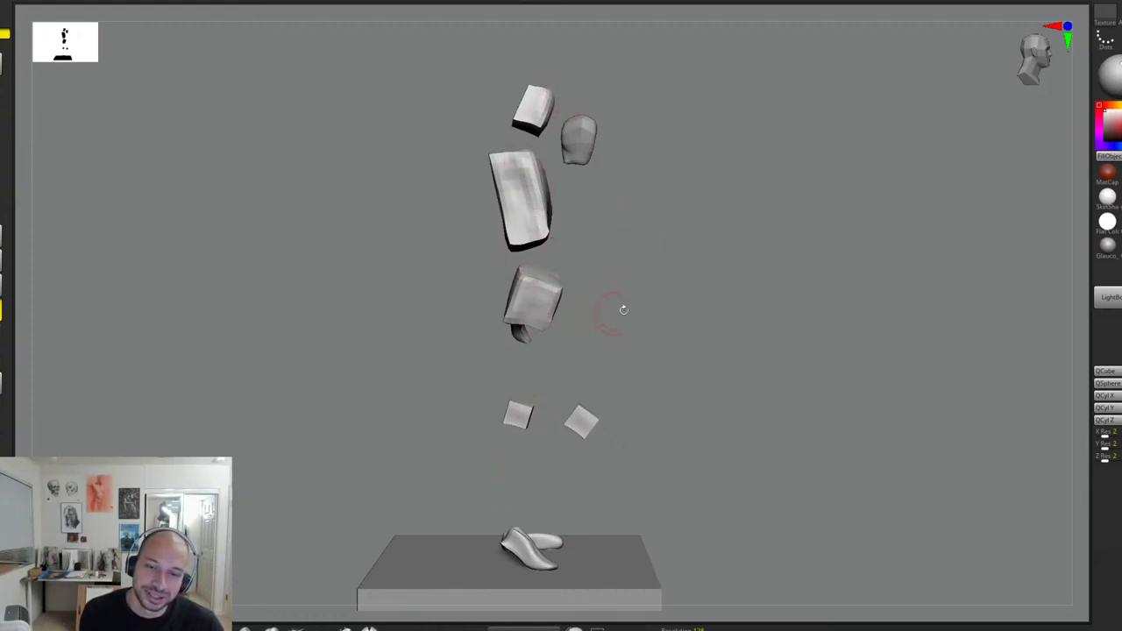
pyautogui.moveTo(609, 310); pyautogui.dragTo(558, 183)
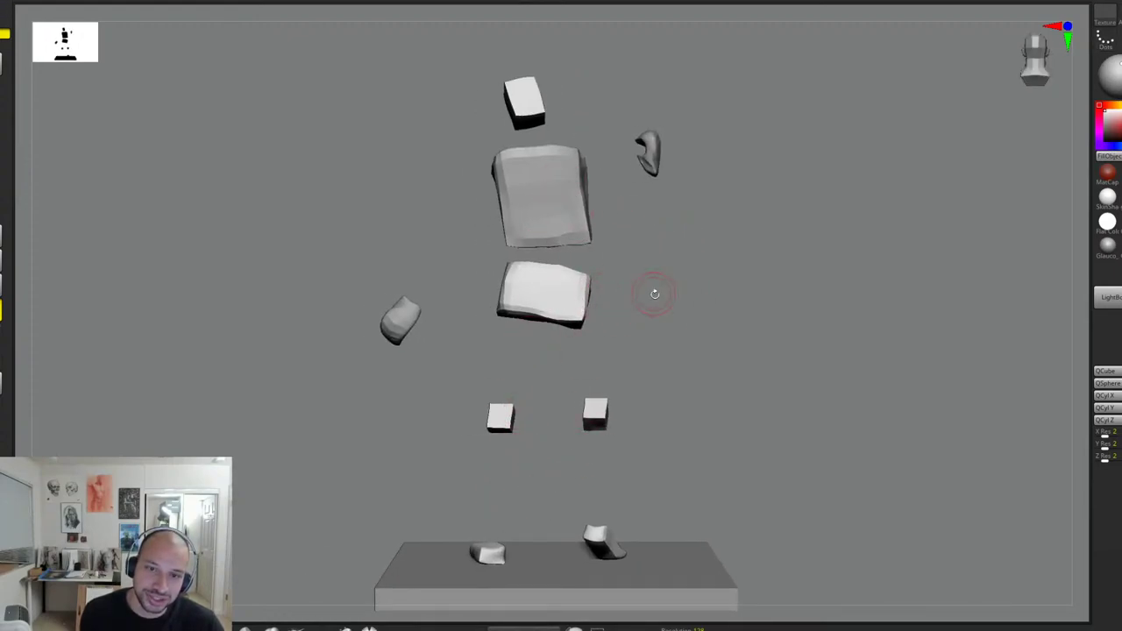
pyautogui.moveTo(654, 293); pyautogui.dragTo(796, 333)
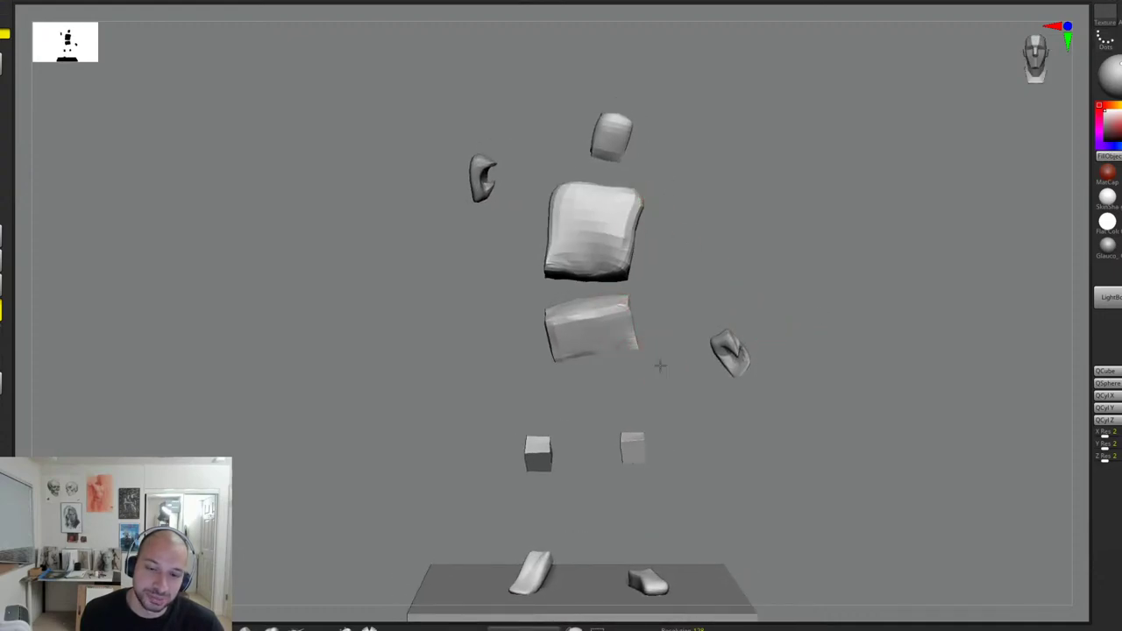
pyautogui.moveTo(661, 366); pyautogui.dragTo(682, 382)
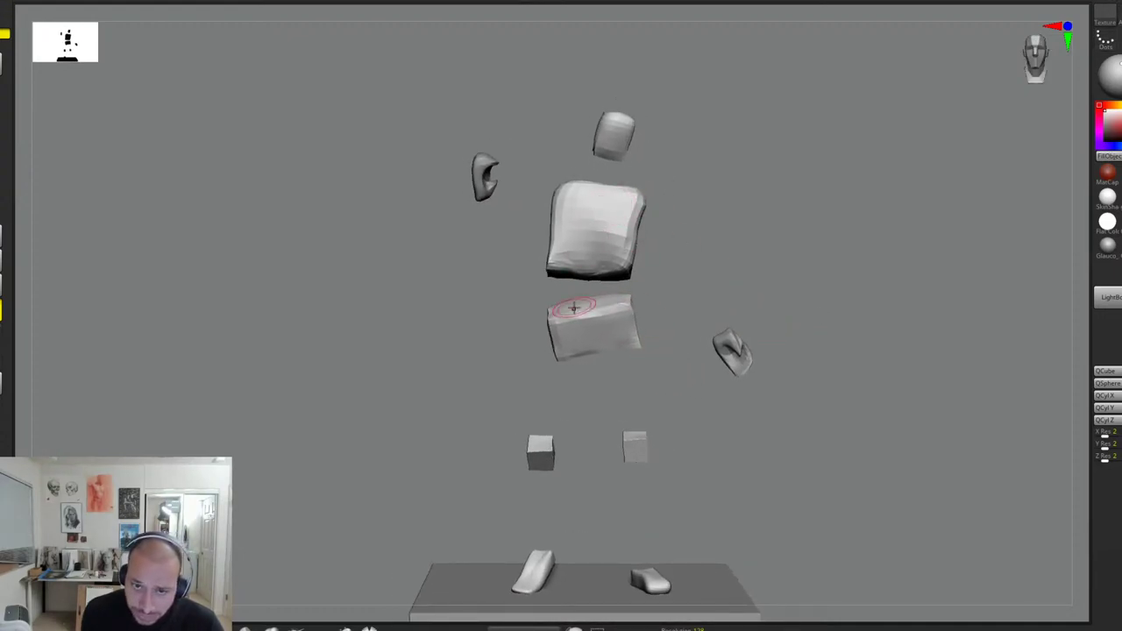
pyautogui.moveTo(798, 243); pyautogui.dragTo(779, 272)
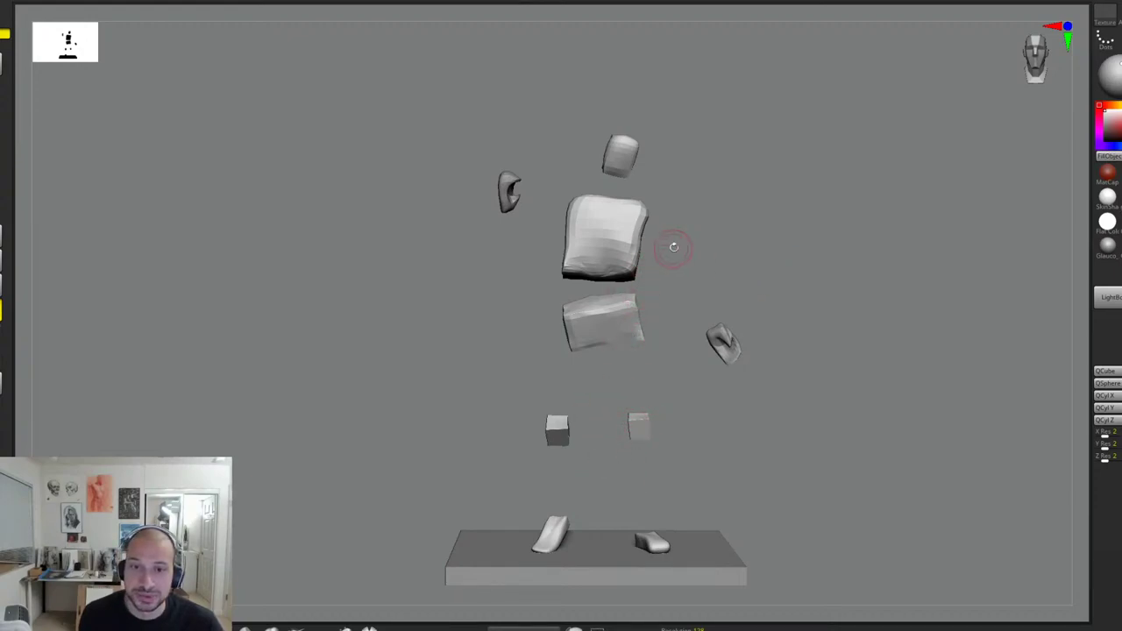
# Step: Show the sculpted legs in place of the blocked-in head, torso, pelvis, knees and feet, and hide the hands
pyautogui.moveTo(800, 268); pyautogui.dragTo(829, 277)
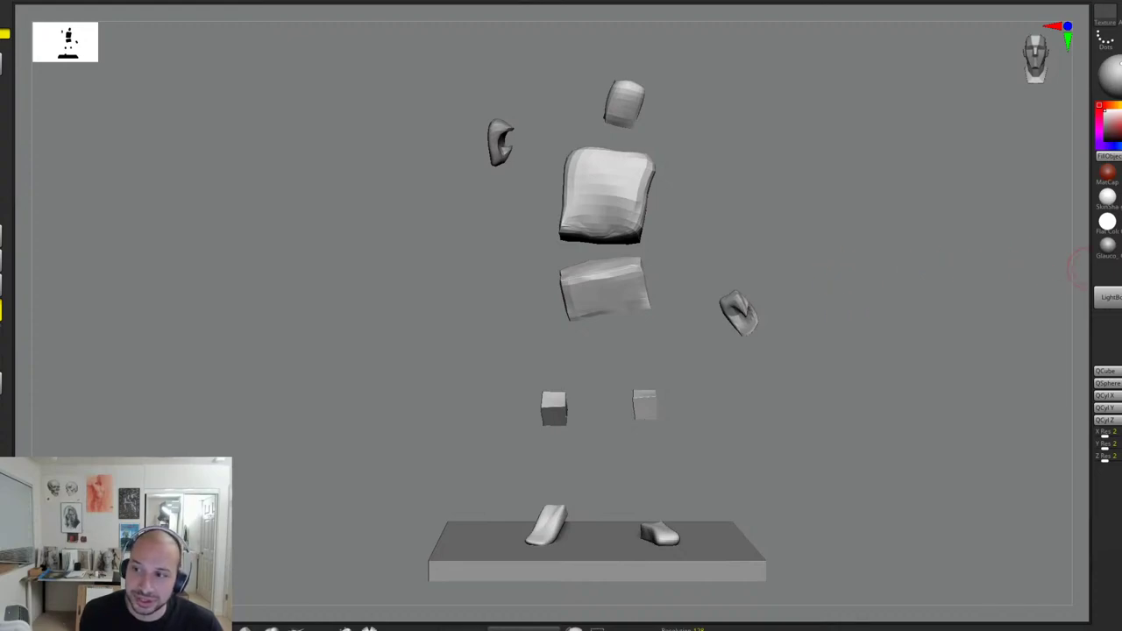
pyautogui.press('Down')
pyautogui.moveTo(893, 280); pyautogui.dragTo(653, 243)
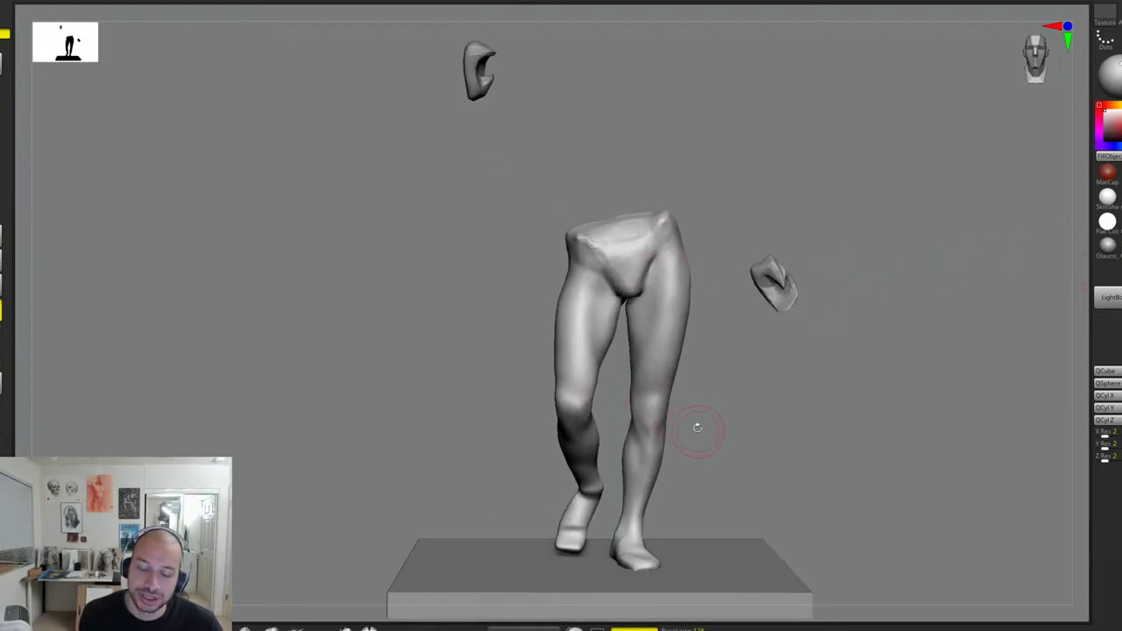
pyautogui.moveTo(714, 445); pyautogui.dragTo(722, 432)
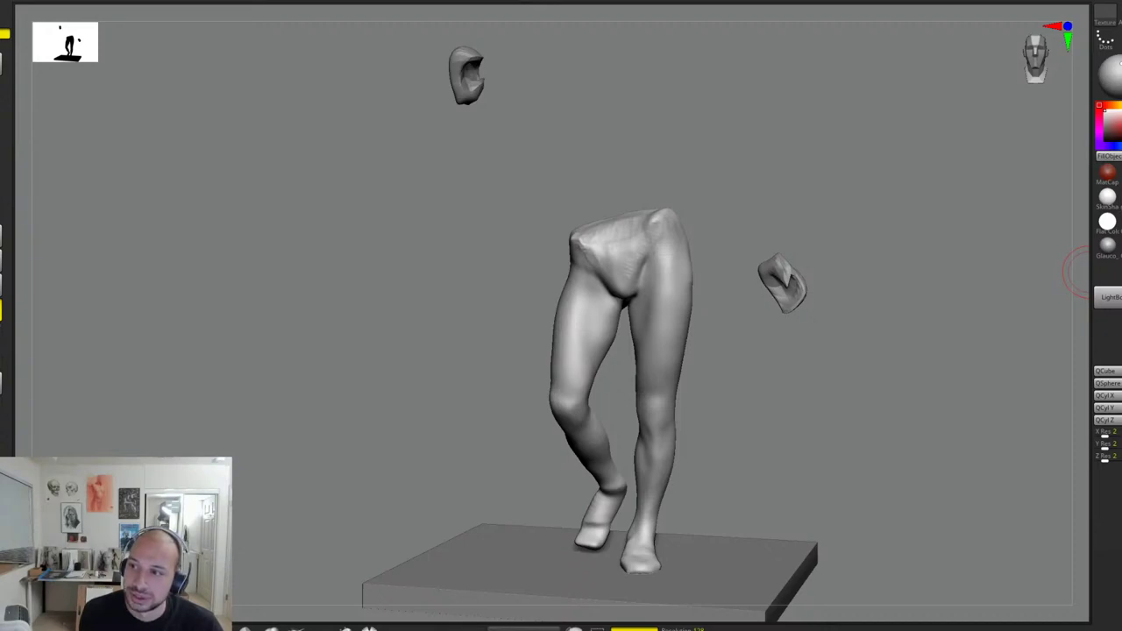
pyautogui.click(1121, 421)
pyautogui.moveTo(789, 315); pyautogui.dragTo(852, 292)
pyautogui.keyDown('shift'); pyautogui.moveTo(833, 255); pyautogui.dragTo(1023, 246); pyautogui.keyUp('shift')
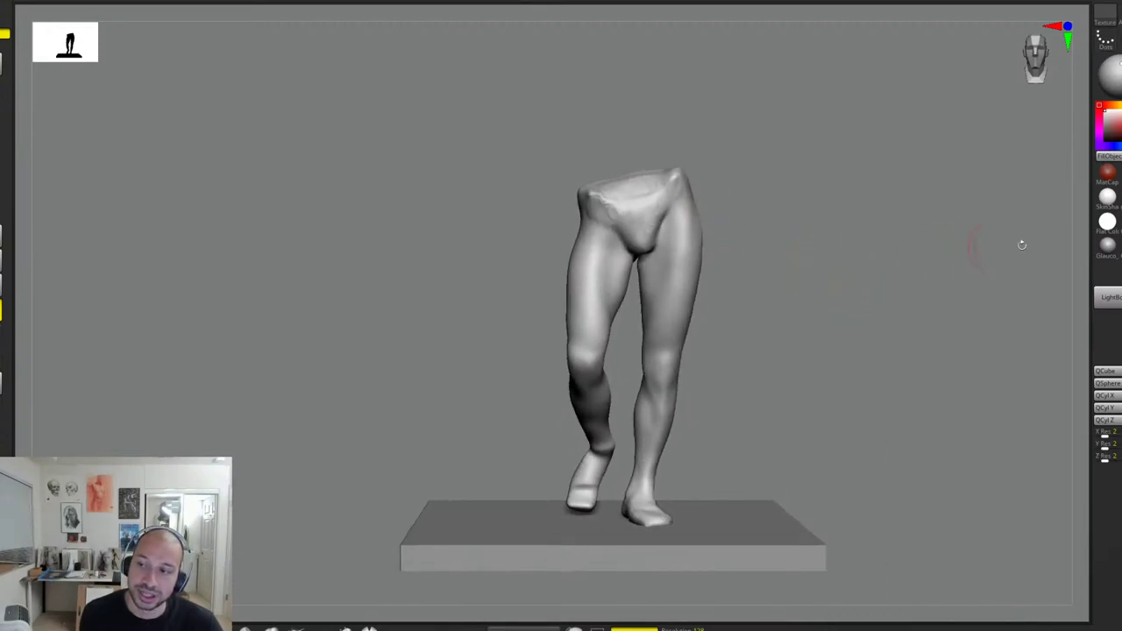
# Step: Show the blocked-in head, torso, arms and hands together with the sculpted legs and the base platform
pyautogui.click(1121, 254)
pyautogui.keyDown('alt'); pyautogui.moveTo(879, 281); pyautogui.dragTo(892, 304); pyautogui.keyUp('alt')
pyautogui.click(1121, 281)
pyautogui.click(1121, 281)
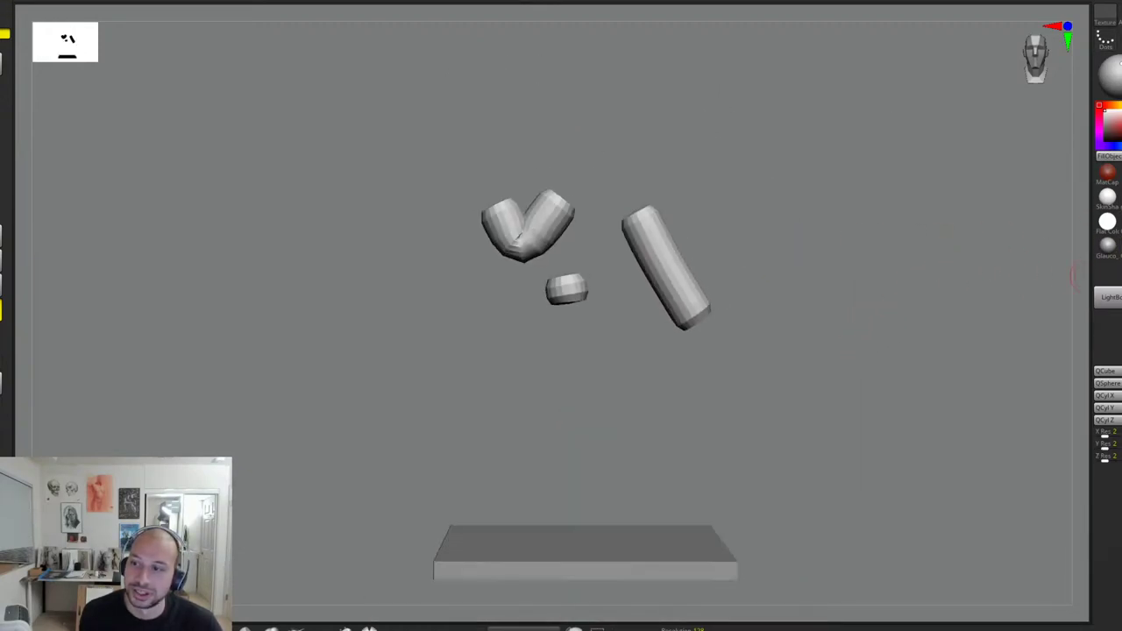
pyautogui.click(1121, 276)
pyautogui.keyDown('alt'); pyautogui.moveTo(869, 263); pyautogui.dragTo(863, 317); pyautogui.keyUp('alt')
pyautogui.moveTo(827, 300)
pyautogui.mouseDown()
pyautogui.moveTo(889, 301)
pyautogui.moveTo(862, 266)
pyautogui.moveTo(860, 295)
pyautogui.moveTo(824, 290)
pyautogui.mouseUp()
pyautogui.click(1121, 227)
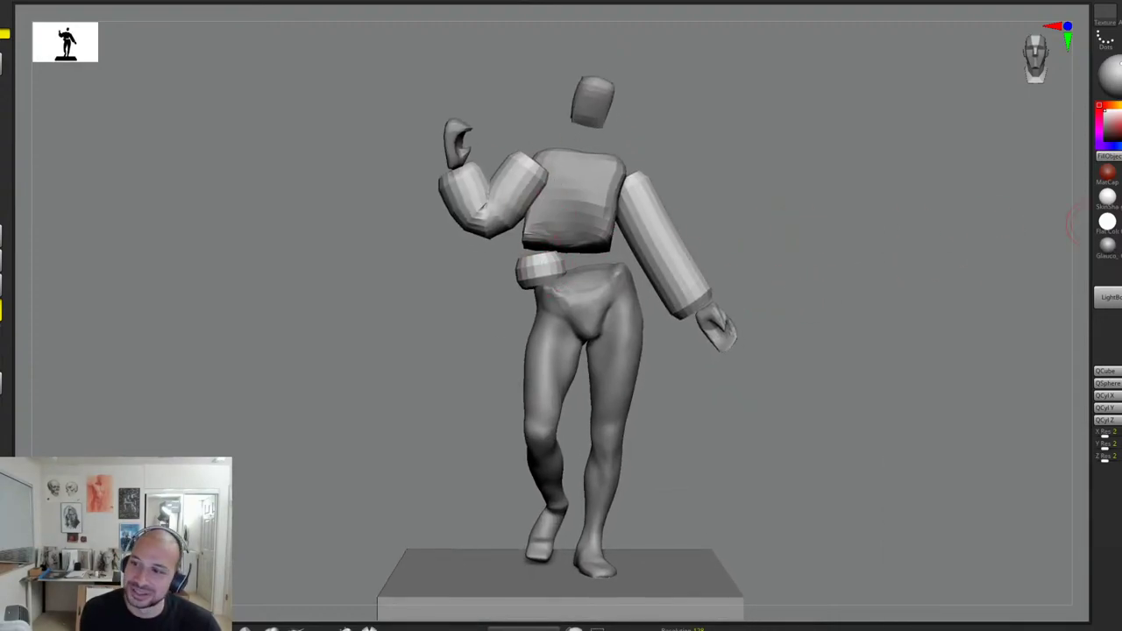
# Step: Hide the head, torso, hands and arms, leaving only the sculpted legs and the base platform
pyautogui.click(1121, 224)
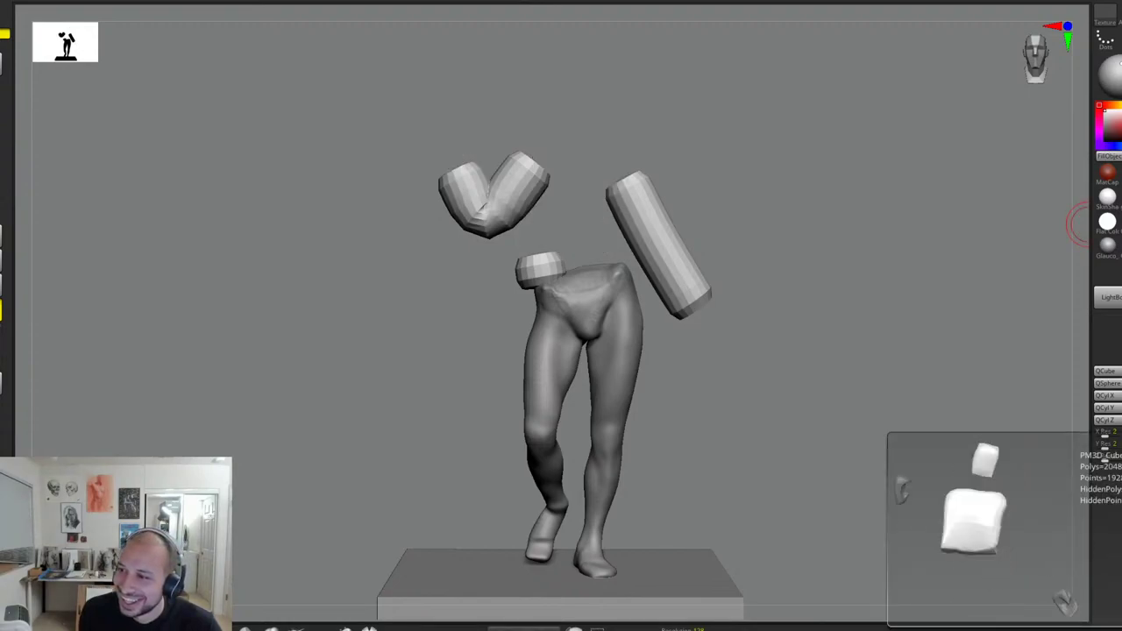
pyautogui.click(1121, 224)
pyautogui.press('f')
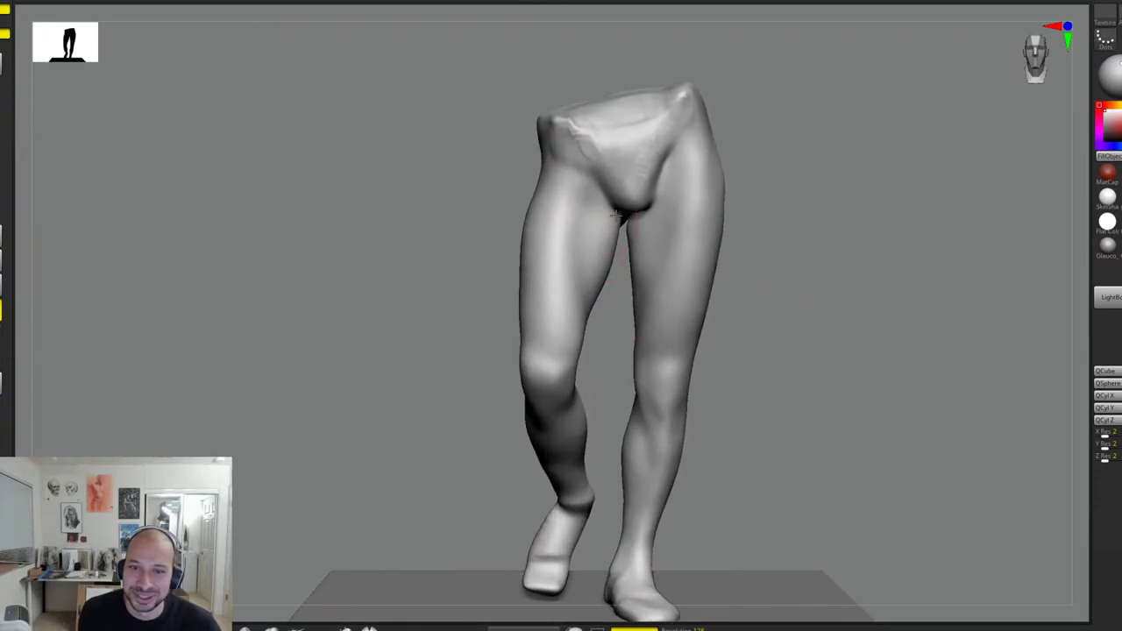
# Step: Refine the upper inner thigh contour of the standing leg just below the crotch
pyautogui.keyDown('alt'); pyautogui.moveTo(760, 240); pyautogui.dragTo(722, 245); pyautogui.keyUp('alt')
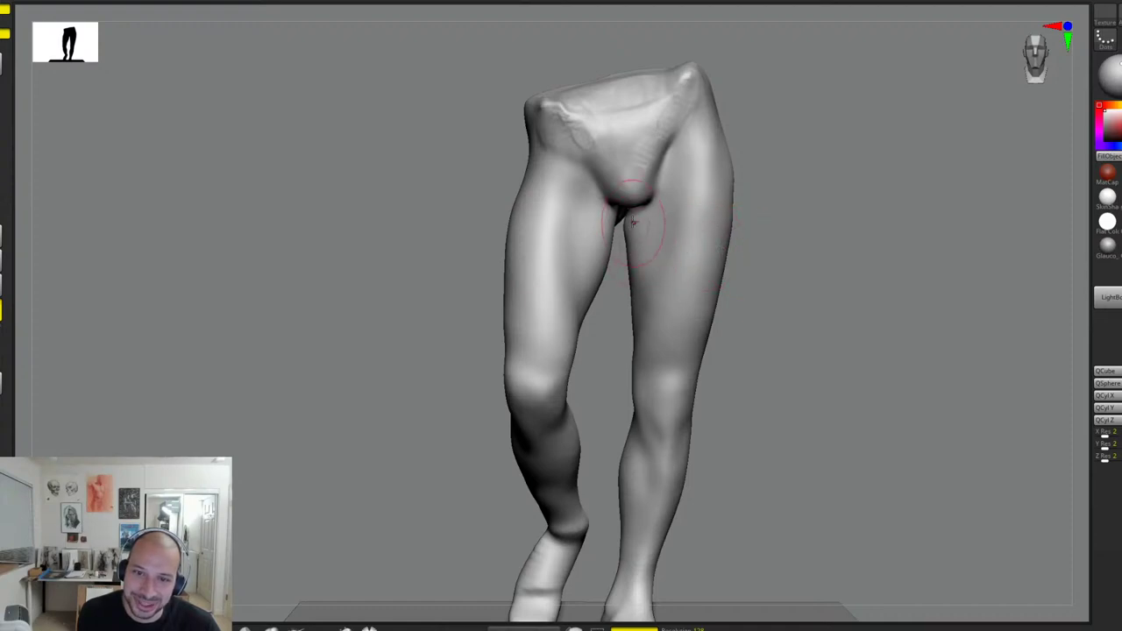
pyautogui.moveTo(632, 227)
pyautogui.mouseDown()
pyautogui.moveTo(787, 191)
pyautogui.moveTo(797, 173)
pyautogui.moveTo(763, 198)
pyautogui.moveTo(656, 213)
pyautogui.mouseUp()
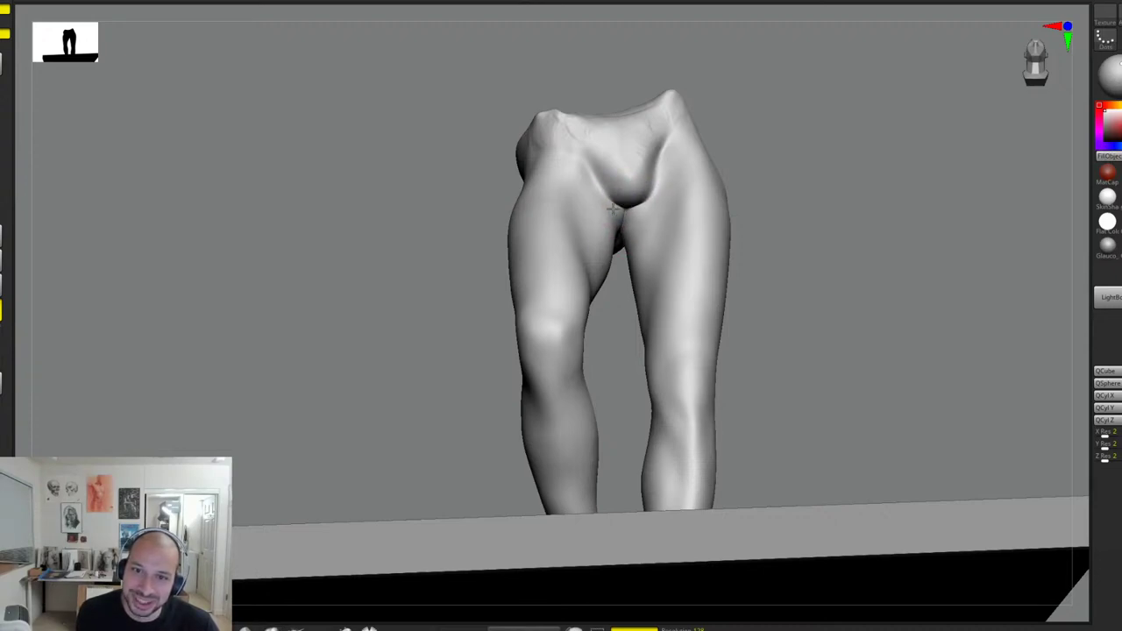
pyautogui.moveTo(753, 204); pyautogui.dragTo(735, 247)
pyautogui.moveTo(746, 195); pyautogui.dragTo(763, 194)
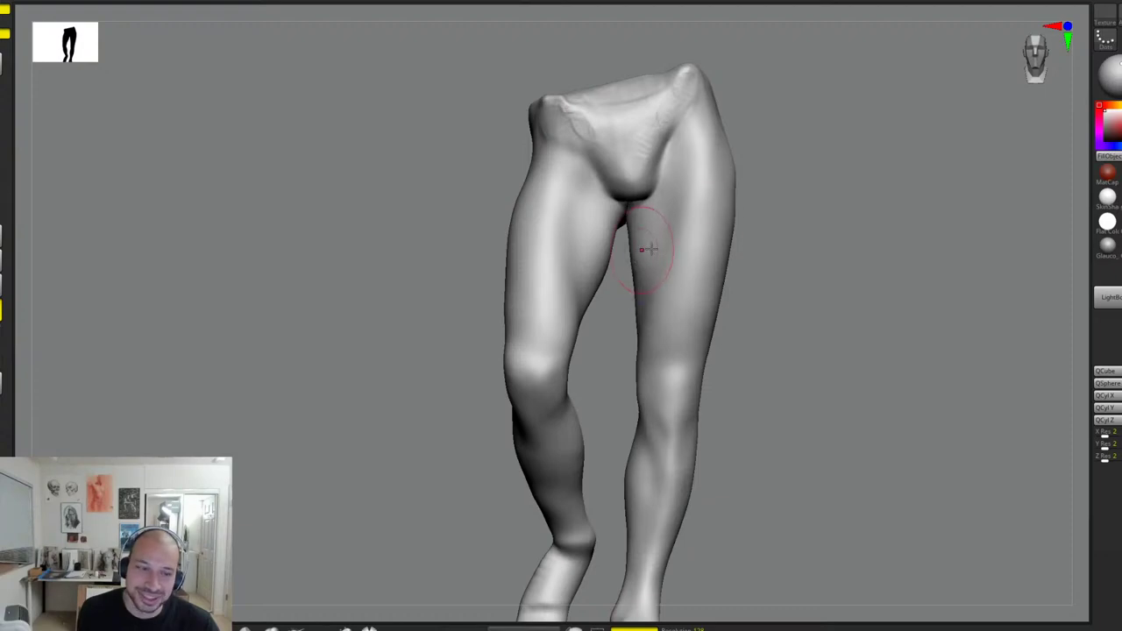
pyautogui.moveTo(779, 222)
pyautogui.mouseDown()
pyautogui.moveTo(837, 233)
pyautogui.moveTo(842, 250)
pyautogui.moveTo(820, 244)
pyautogui.mouseUp()
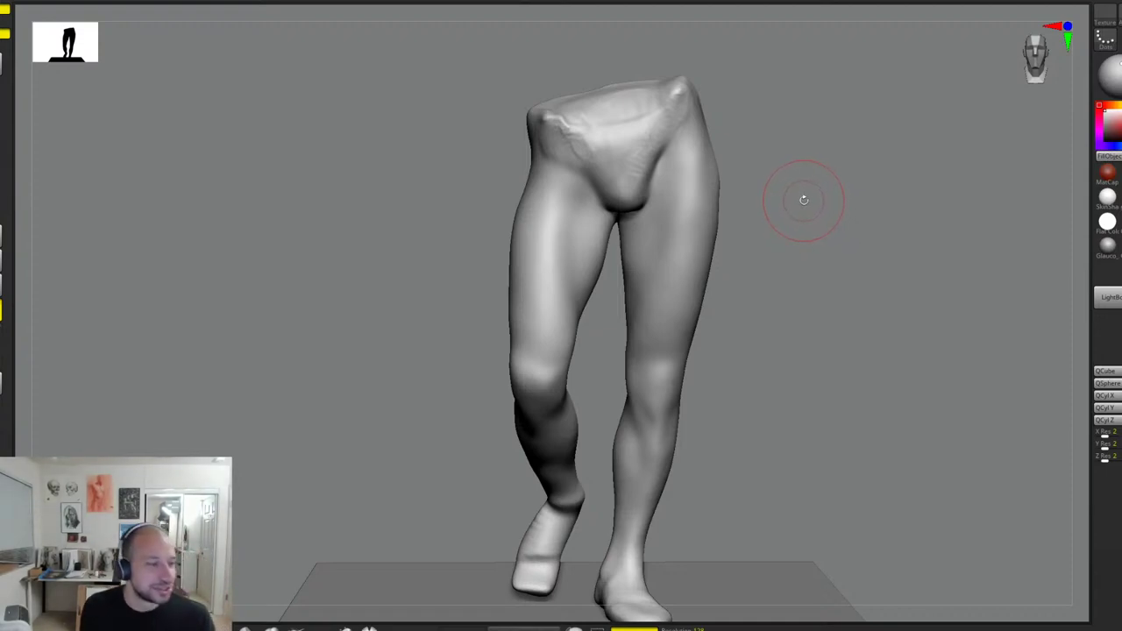
pyautogui.moveTo(817, 214); pyautogui.dragTo(794, 225)
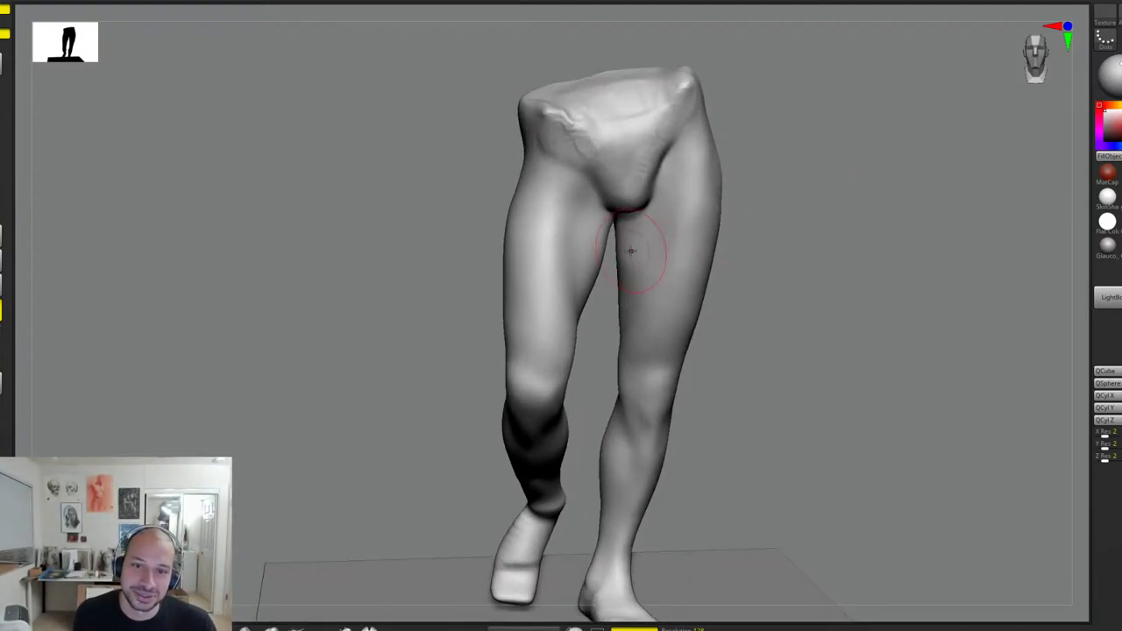
pyautogui.moveTo(630, 255)
pyautogui.mouseDown(button='right')
pyautogui.moveTo(625, 284)
pyautogui.moveTo(849, 281)
pyautogui.mouseUp(button='right')
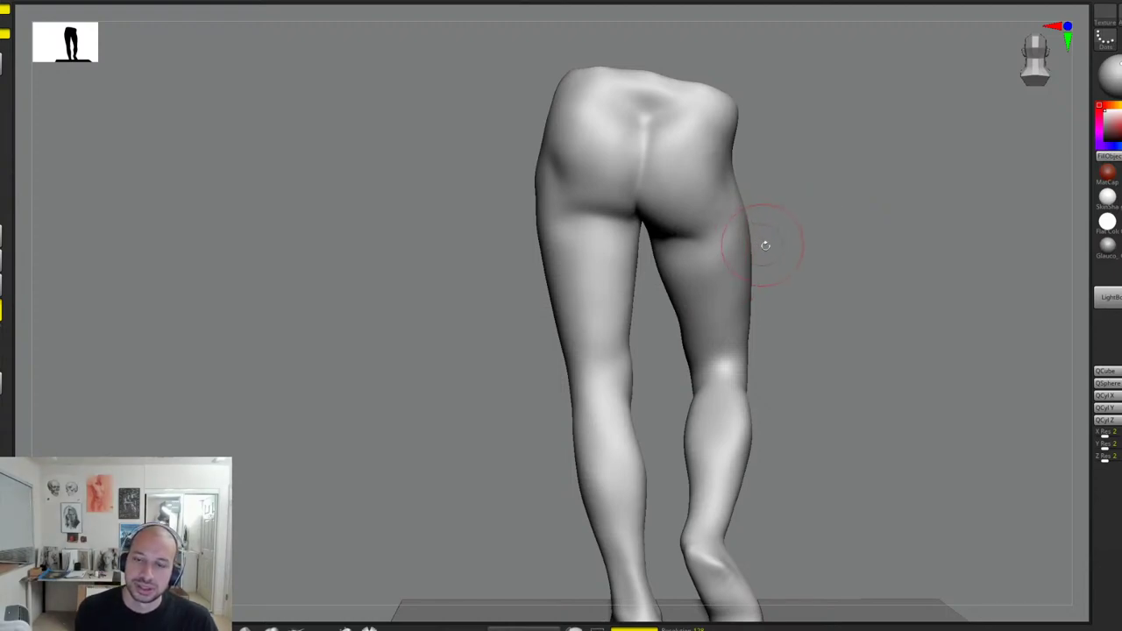
# Step: Refine the bent leg's knee contour from the side and the outer knee contour of the standing leg from behind
pyautogui.moveTo(763, 243)
pyautogui.mouseDown(button='right')
pyautogui.moveTo(764, 255)
pyautogui.moveTo(754, 233)
pyautogui.moveTo(772, 243)
pyautogui.moveTo(771, 195)
pyautogui.mouseUp(button='right')
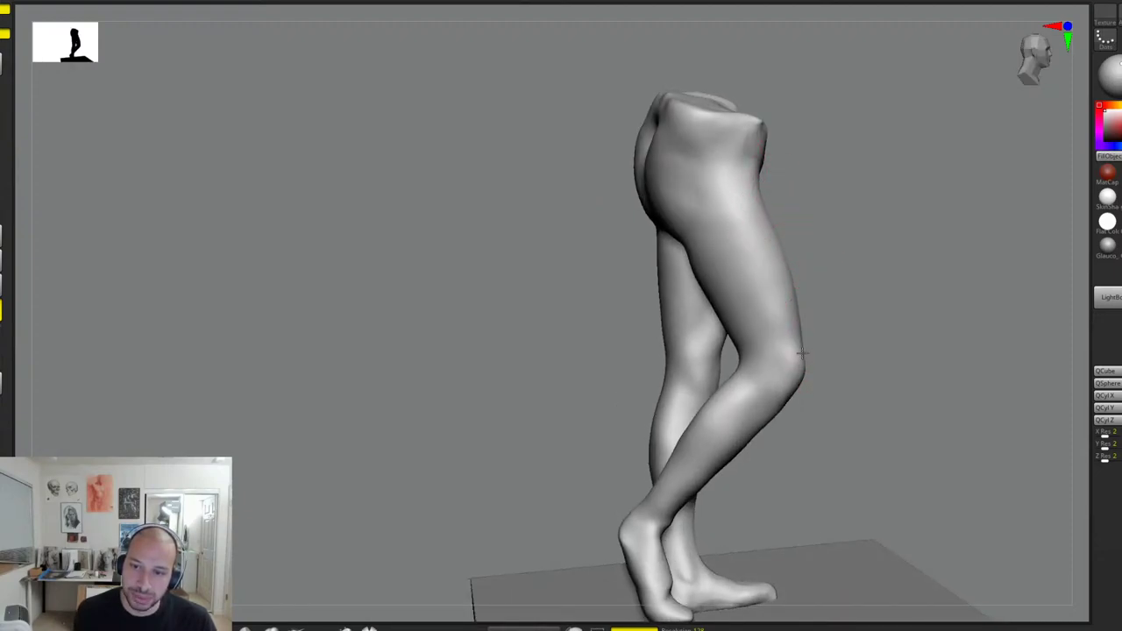
pyautogui.moveTo(805, 393)
pyautogui.mouseDown(button='right')
pyautogui.moveTo(839, 333)
pyautogui.moveTo(945, 301)
pyautogui.moveTo(892, 290)
pyautogui.moveTo(889, 275)
pyautogui.moveTo(882, 295)
pyautogui.moveTo(633, 318)
pyautogui.mouseUp(button='right')
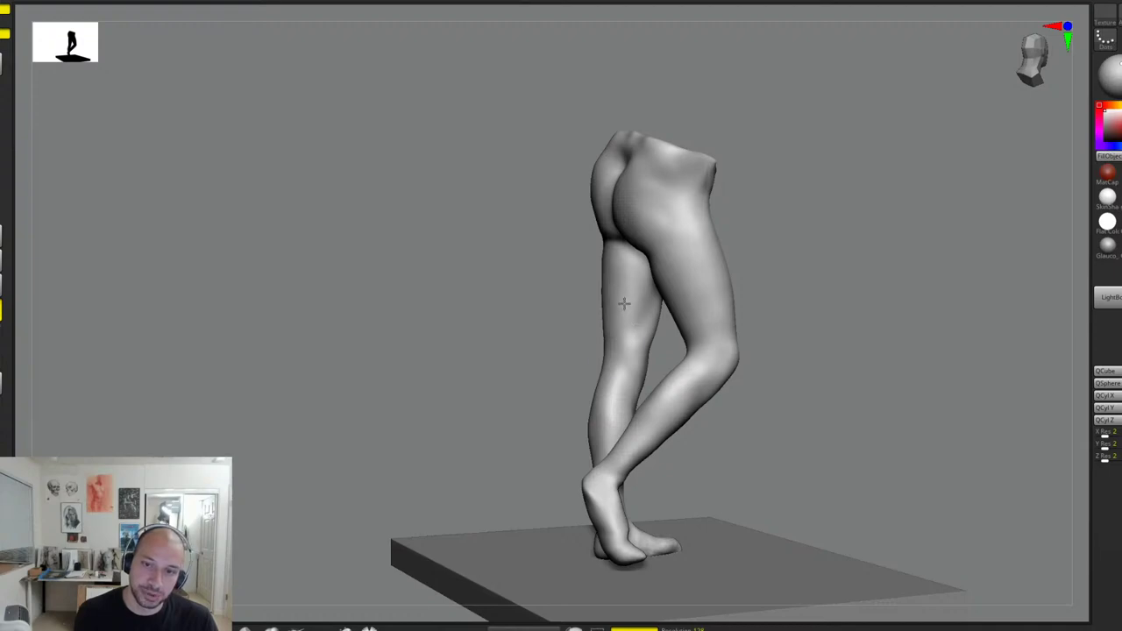
pyautogui.moveTo(789, 248); pyautogui.dragTo(631, 300, button='right')
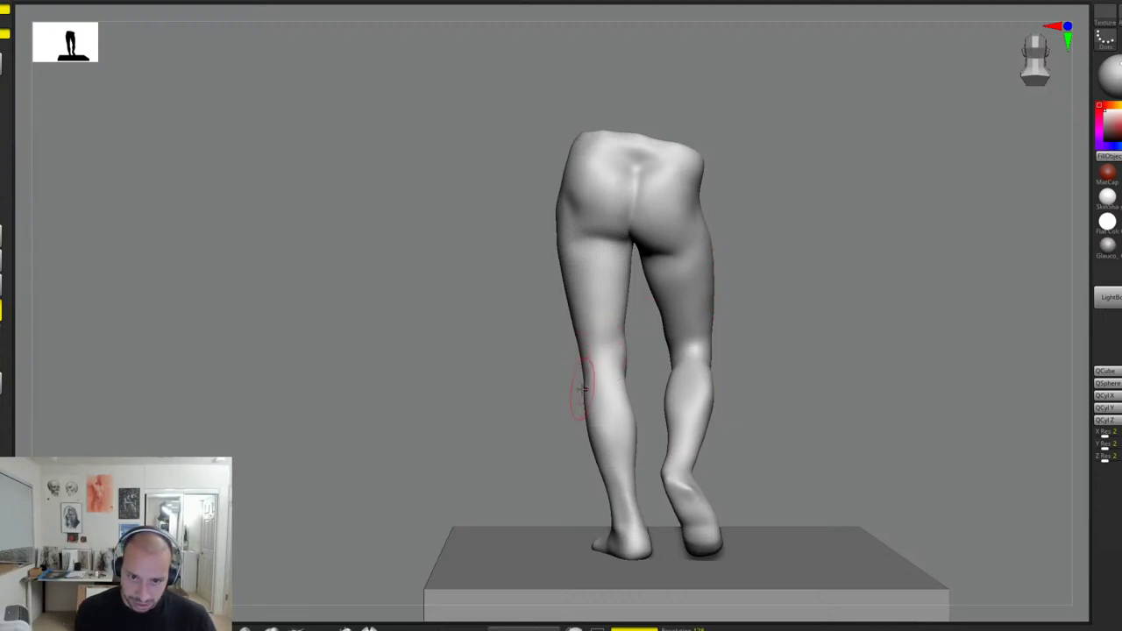
pyautogui.moveTo(584, 376); pyautogui.dragTo(584, 408, button='right')
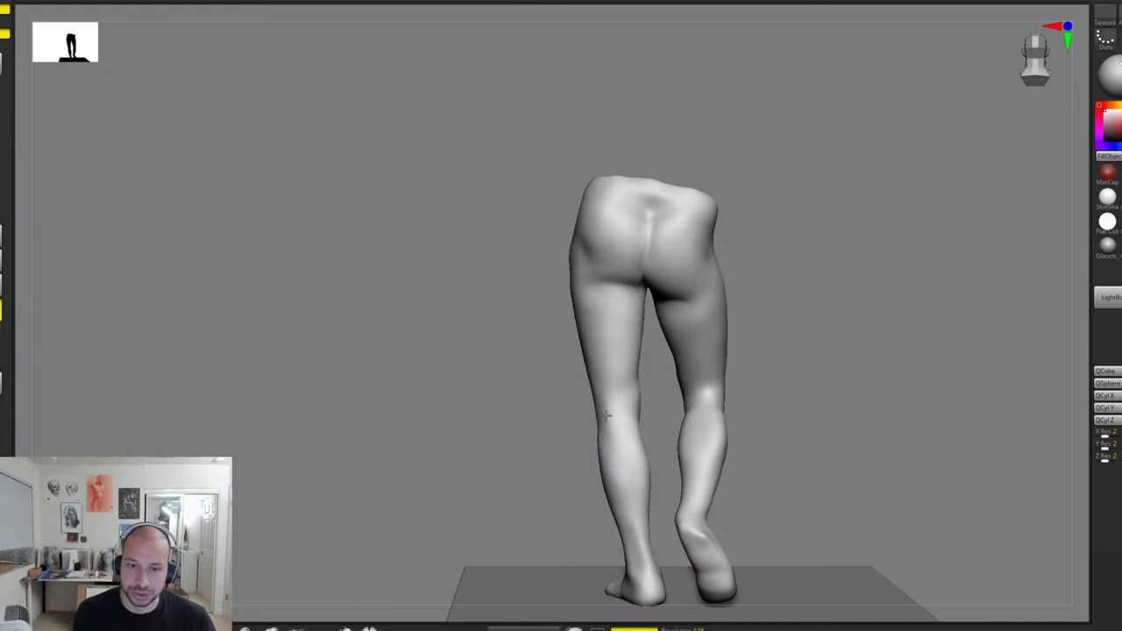
pyautogui.keyDown('ctrl'); pyautogui.moveTo(784, 353); pyautogui.dragTo(766, 286, button='right'); pyautogui.keyUp('ctrl')
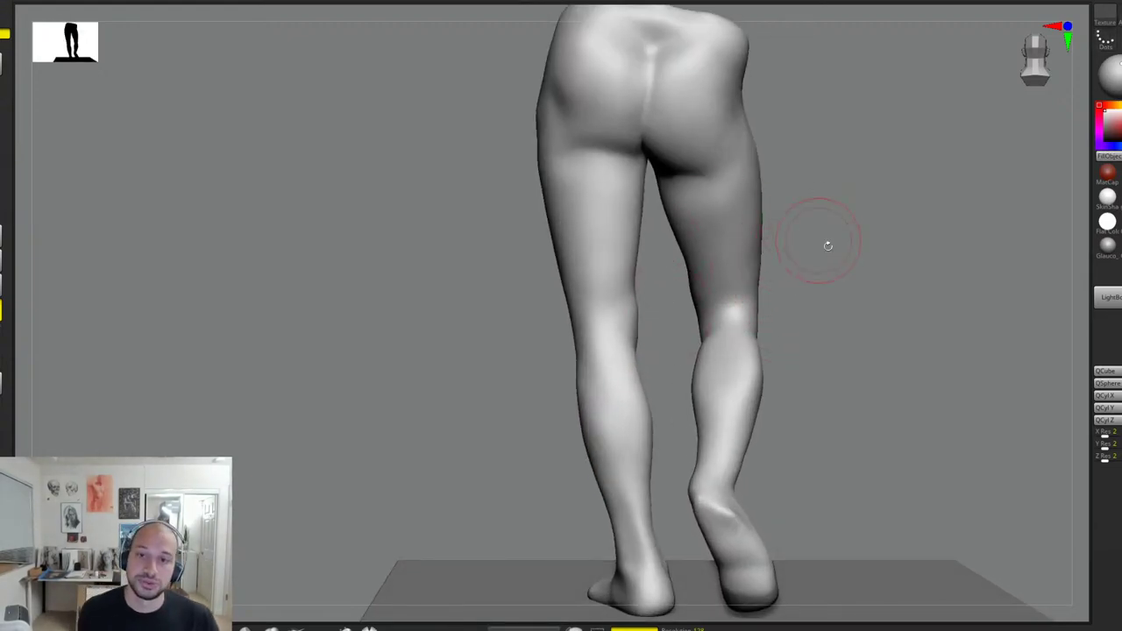
# Step: Build up the fold beneath the bent leg's buttock and smooth it into the back of the thigh
pyautogui.moveTo(827, 243); pyautogui.dragTo(653, 267, button='right')
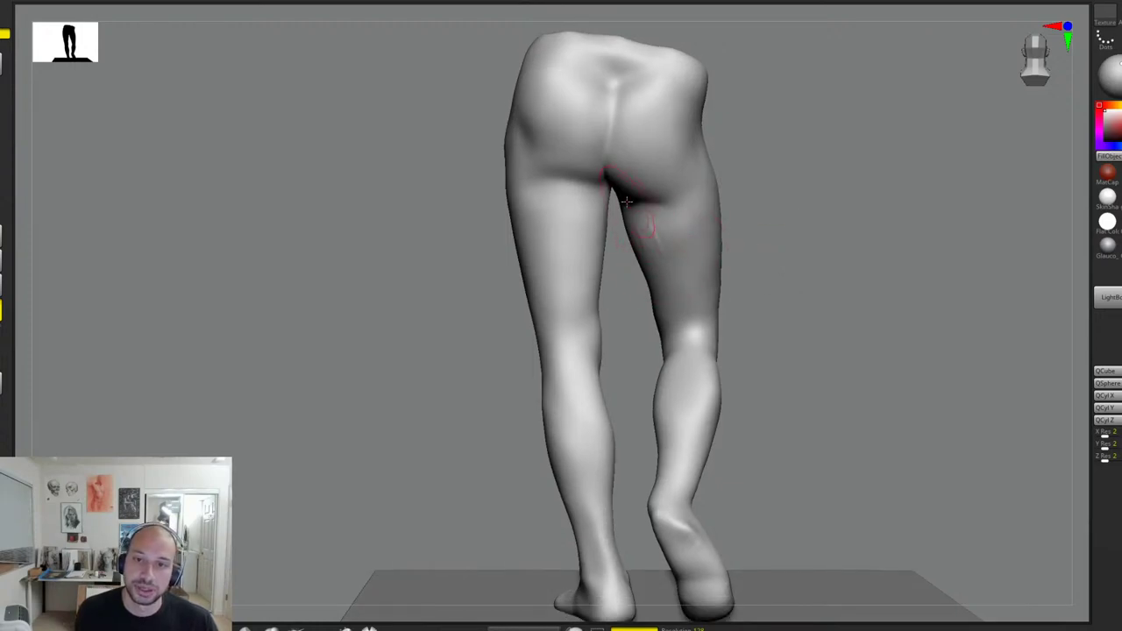
pyautogui.moveTo(627, 201); pyautogui.dragTo(677, 200)
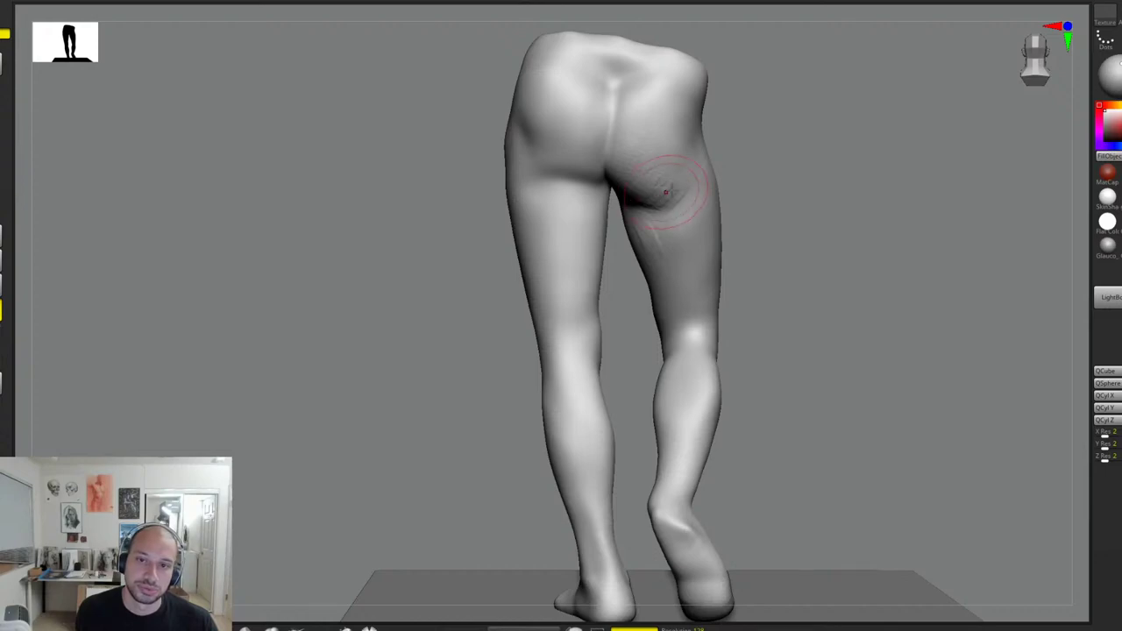
pyautogui.moveTo(667, 191)
pyautogui.keyDown('shift'); pyautogui.mouseDown()
pyautogui.moveTo(640, 159)
pyautogui.moveTo(664, 205)
pyautogui.moveTo(700, 202)
pyautogui.mouseUp(); pyautogui.keyUp('shift')
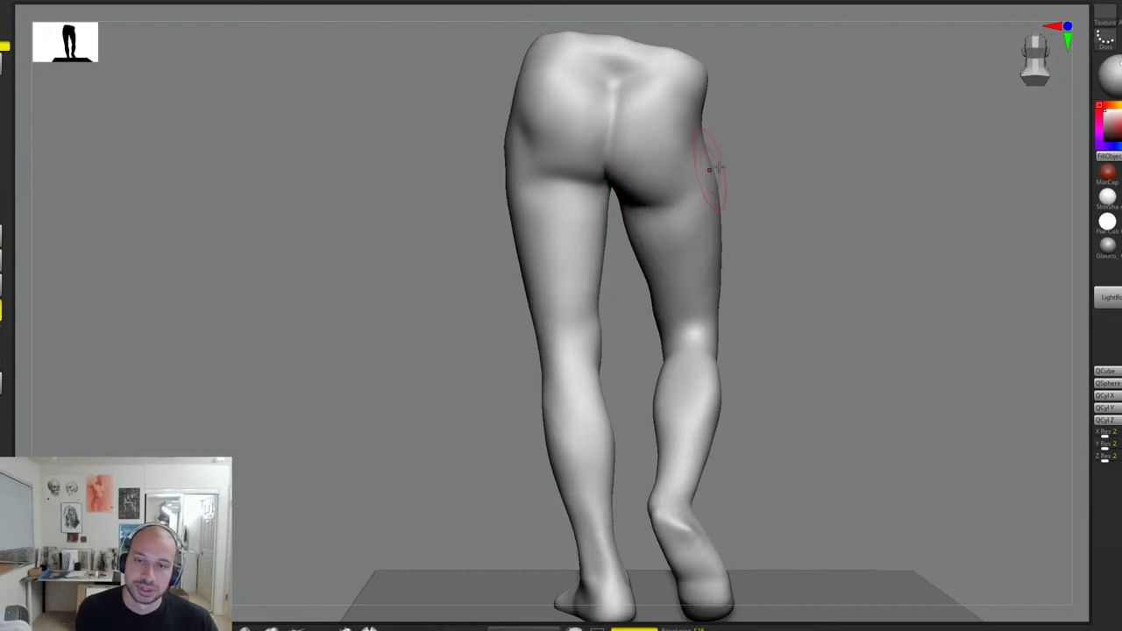
pyautogui.moveTo(711, 170); pyautogui.dragTo(698, 181, button='right')
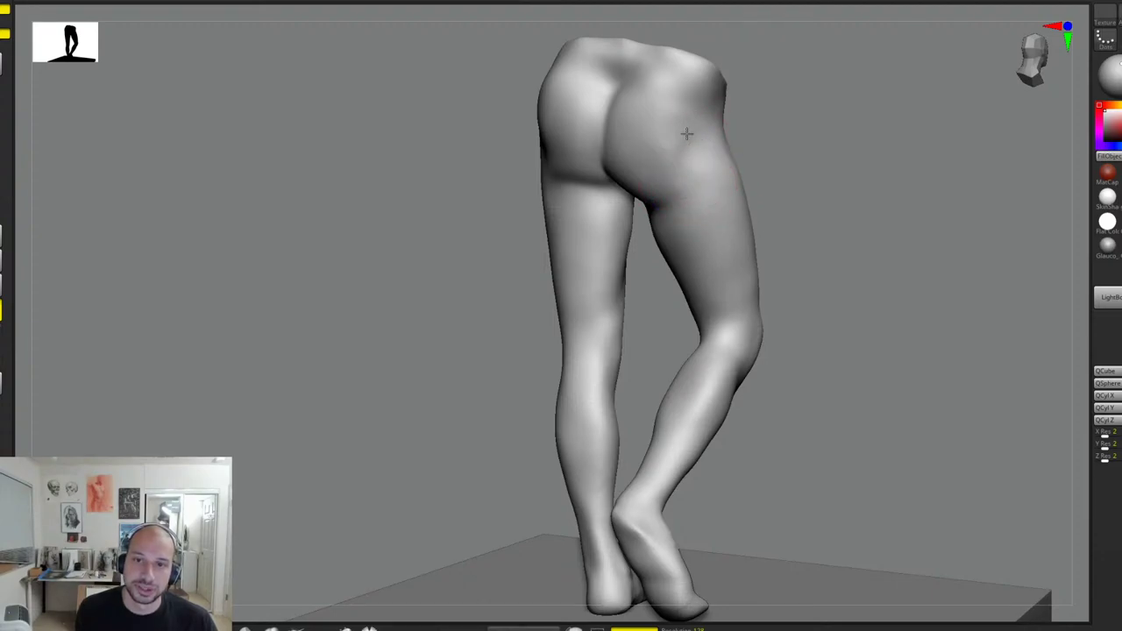
# Step: Refine the bent leg's buttock, the crease beneath it and its transition to the outer hip
pyautogui.moveTo(742, 230); pyautogui.dragTo(769, 228, button='right')
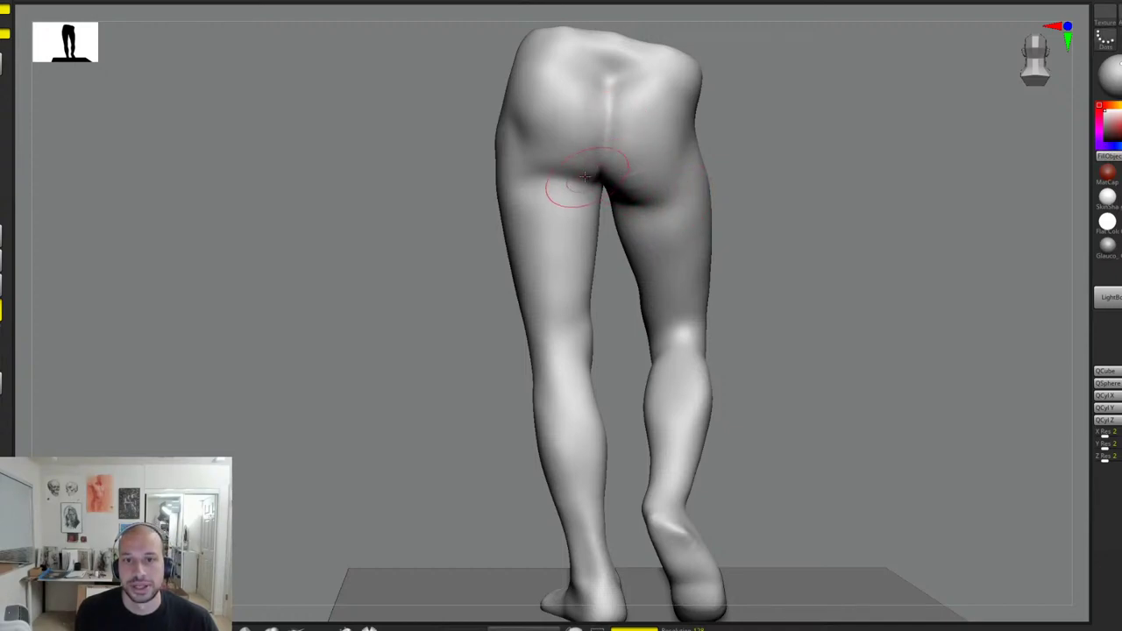
pyautogui.moveTo(614, 155)
pyautogui.mouseDown(button='right')
pyautogui.moveTo(561, 197)
pyautogui.moveTo(742, 172)
pyautogui.mouseUp(button='right')
pyautogui.moveTo(678, 209); pyautogui.dragTo(627, 198, button='right')
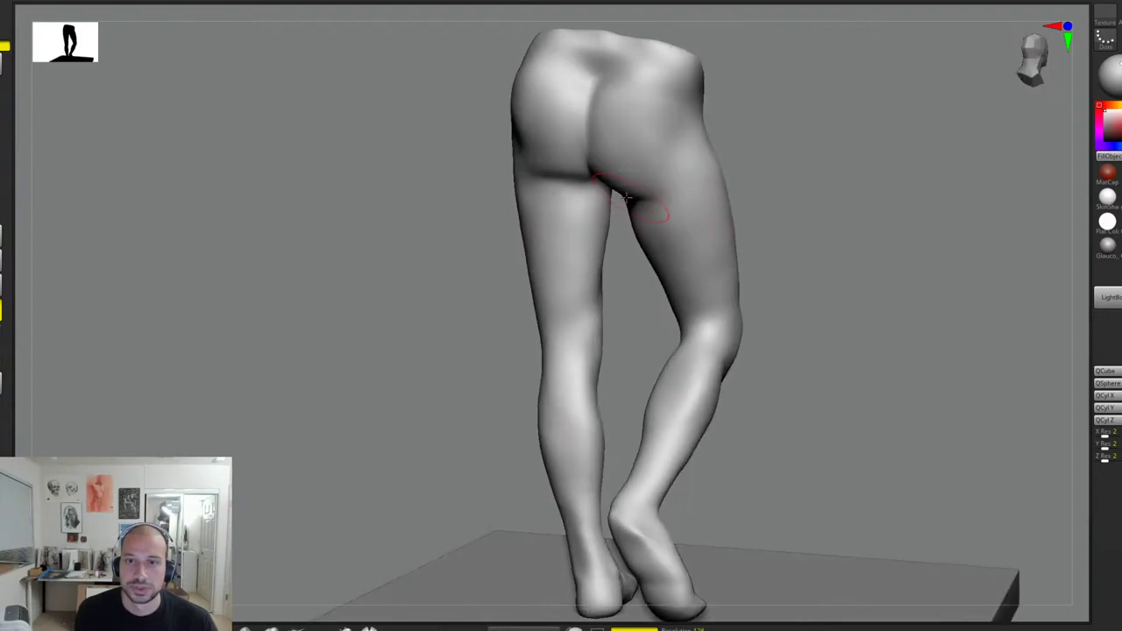
pyautogui.moveTo(773, 181); pyautogui.dragTo(690, 150, button='right')
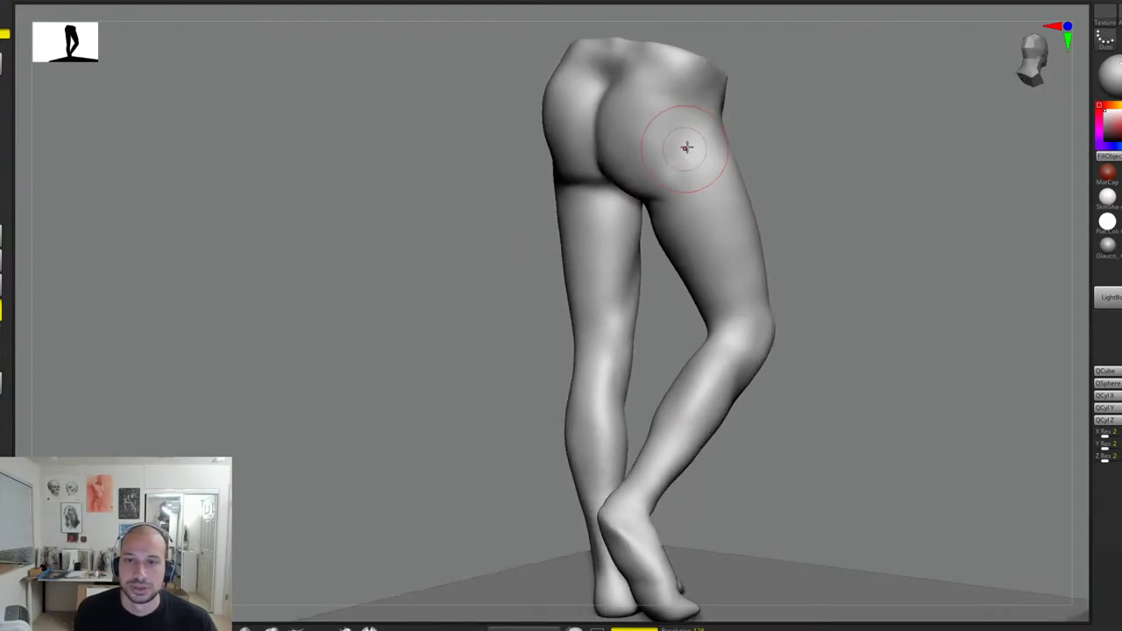
pyautogui.moveTo(759, 138); pyautogui.dragTo(630, 165, button='right')
pyautogui.moveTo(631, 165); pyautogui.dragTo(632, 140)
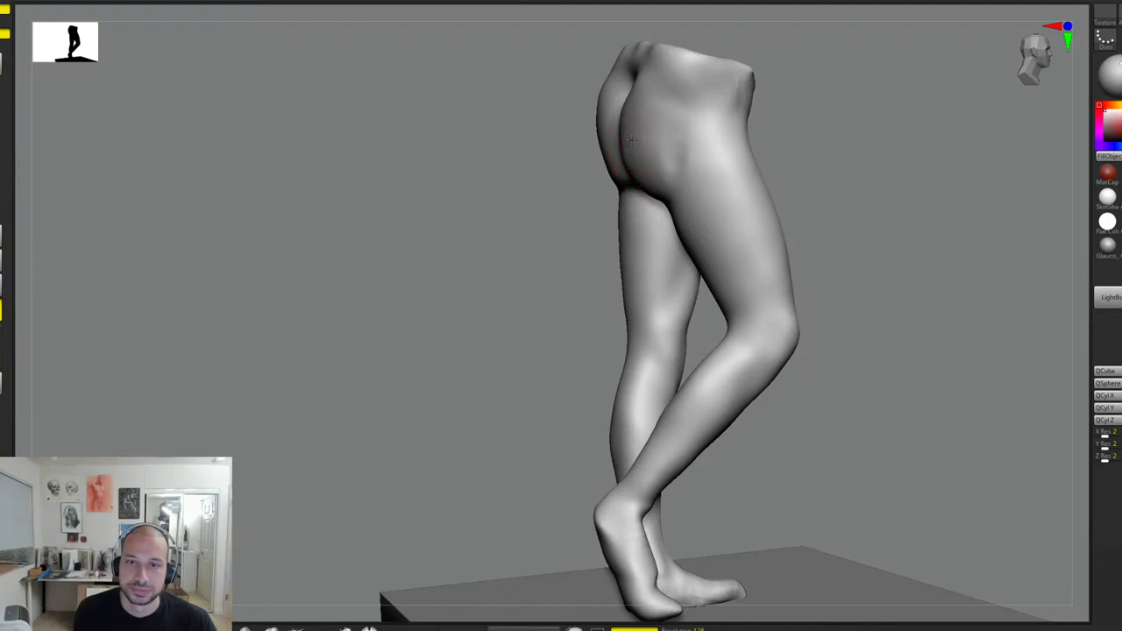
pyautogui.moveTo(646, 110)
pyautogui.mouseDown(button='right')
pyautogui.moveTo(830, 110)
pyautogui.moveTo(693, 95)
pyautogui.moveTo(689, 126)
pyautogui.mouseUp(button='right')
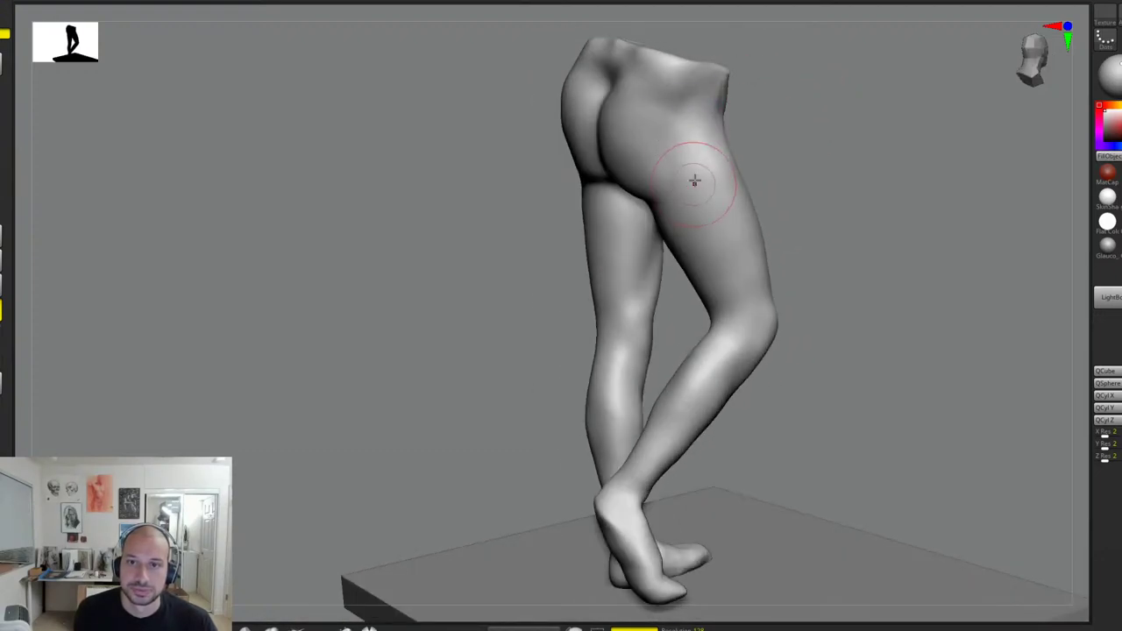
pyautogui.moveTo(691, 187); pyautogui.dragTo(707, 150, button='right')
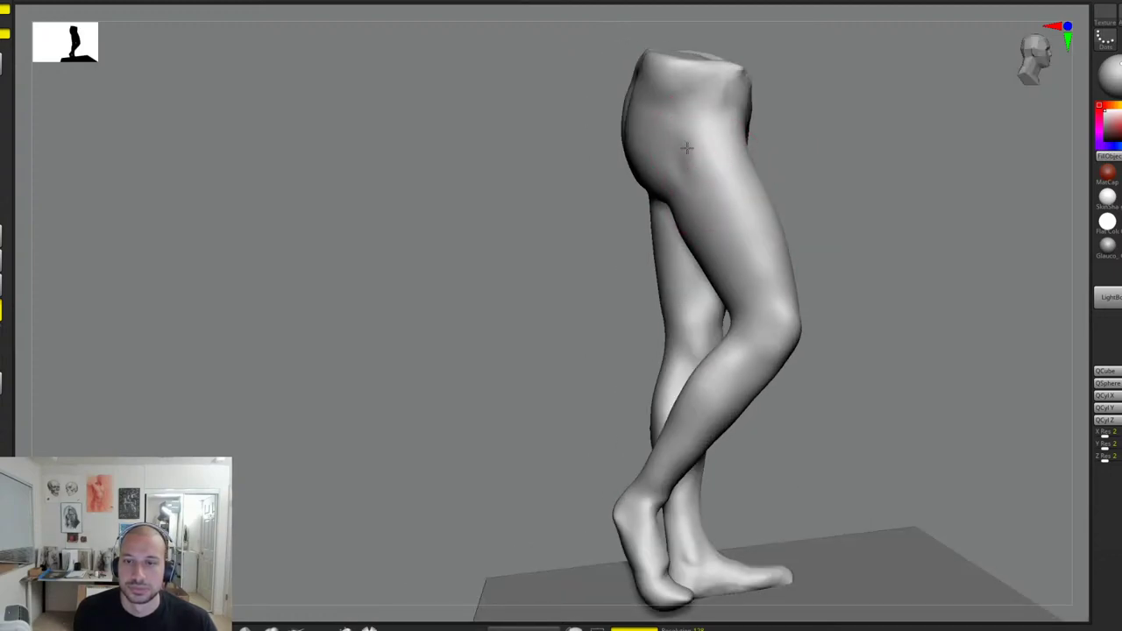
# Step: Examine the sculpted legs and pelvis from the front, at a distance and close up
pyautogui.keyDown('ctrl'); pyautogui.moveTo(873, 240); pyautogui.dragTo(871, 296, button='right'); pyautogui.keyUp('ctrl')
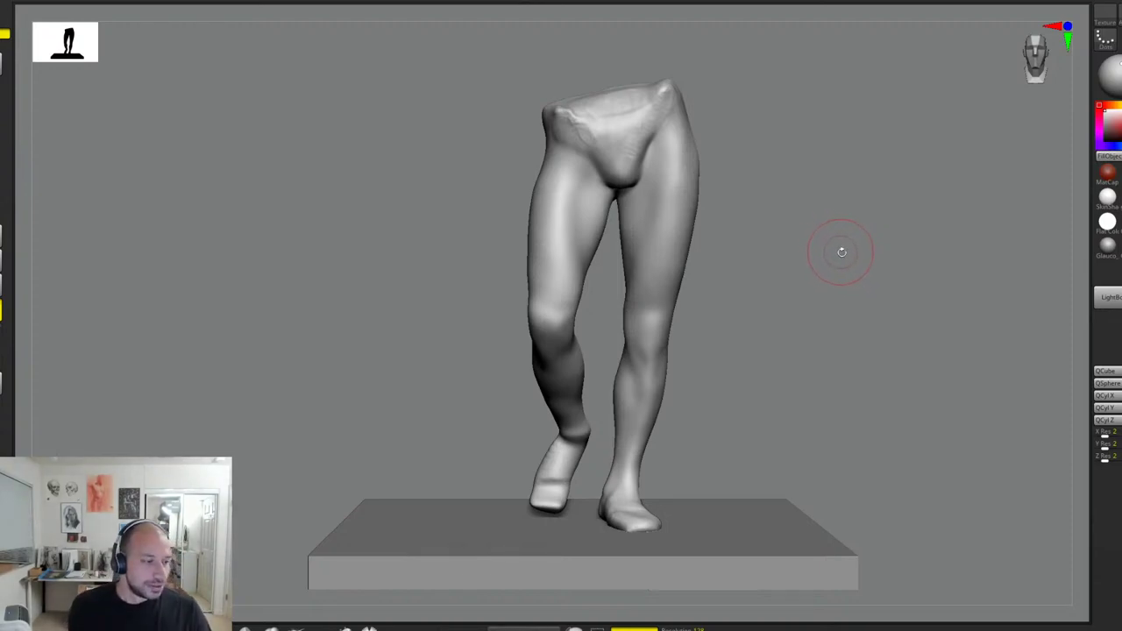
pyautogui.keyDown('alt'); pyautogui.moveTo(857, 237); pyautogui.dragTo(854, 277, button='right'); pyautogui.keyUp('alt')
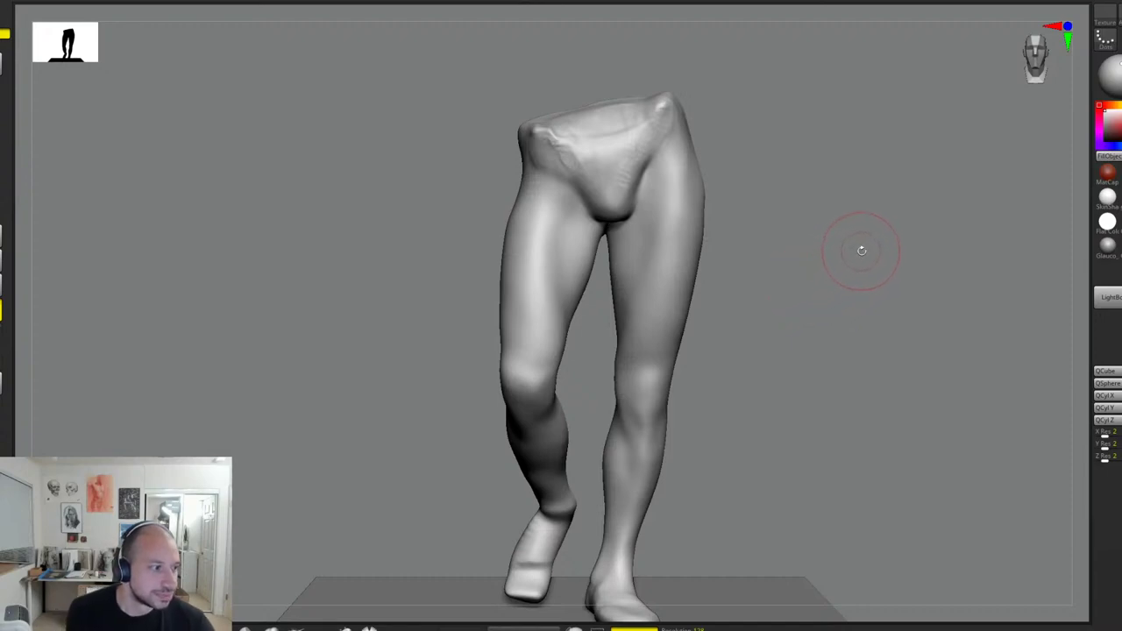
pyautogui.moveTo(860, 257); pyautogui.dragTo(863, 279, button='right')
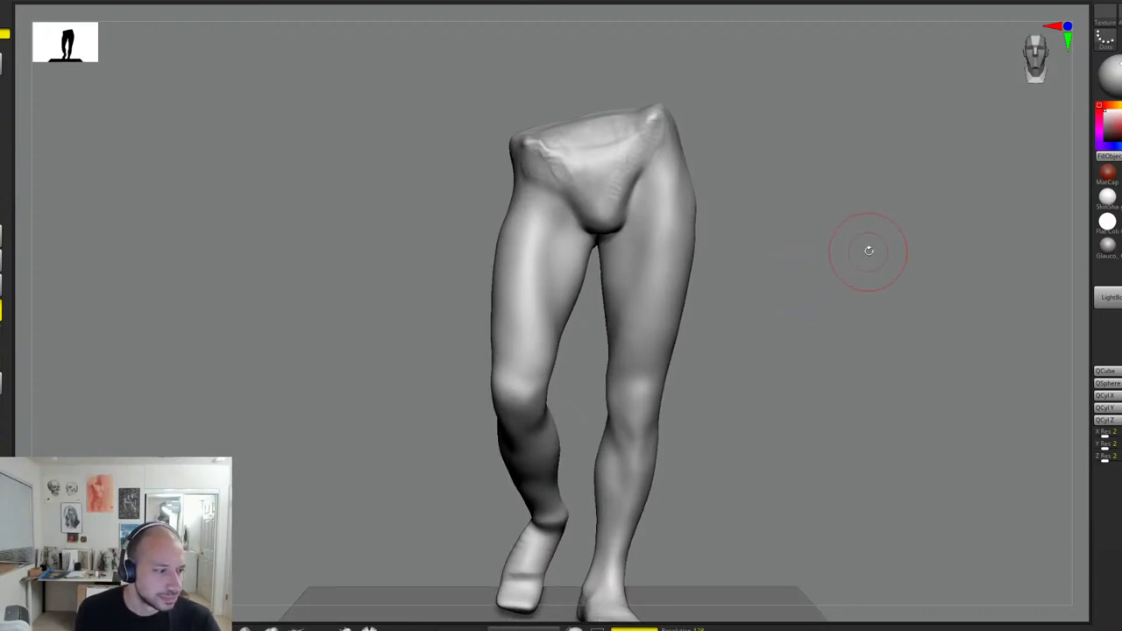
pyautogui.moveTo(866, 225)
pyautogui.mouseDown(button='right')
pyautogui.moveTo(874, 246)
pyautogui.moveTo(862, 243)
pyautogui.mouseUp(button='right')
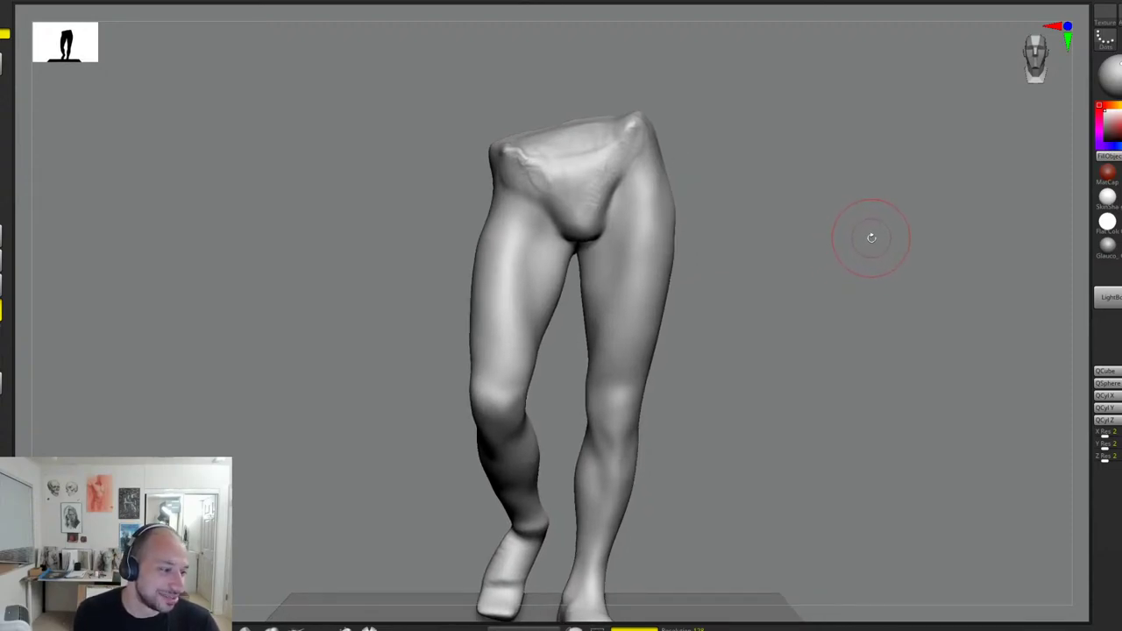
pyautogui.moveTo(864, 234); pyautogui.dragTo(875, 277, button='right')
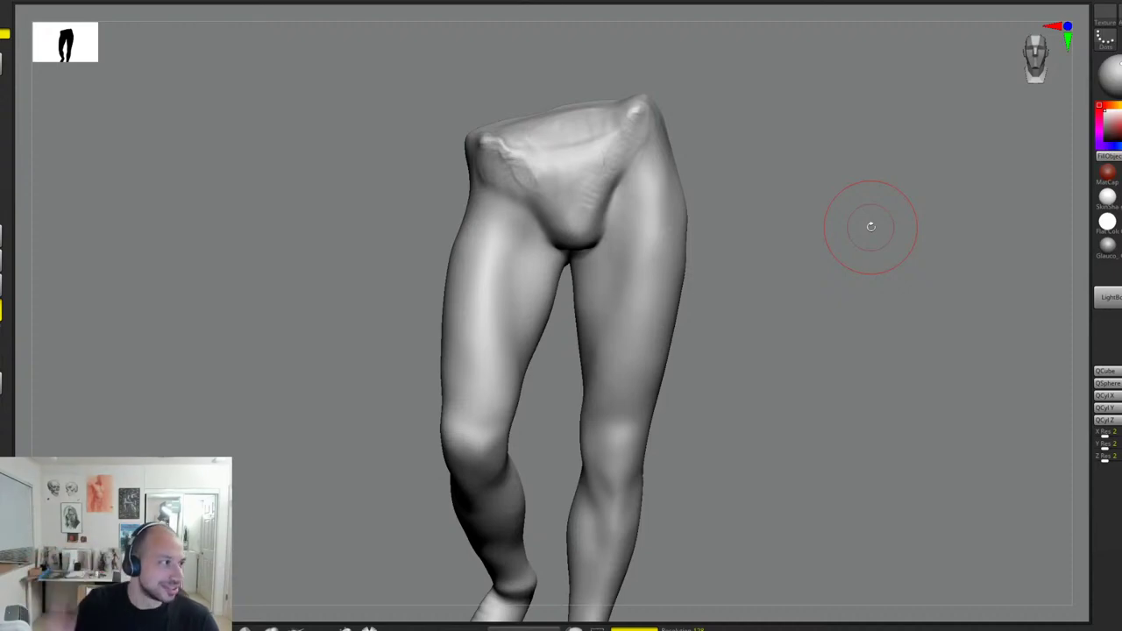
pyautogui.moveTo(788, 253); pyautogui.dragTo(775, 251, button='right')
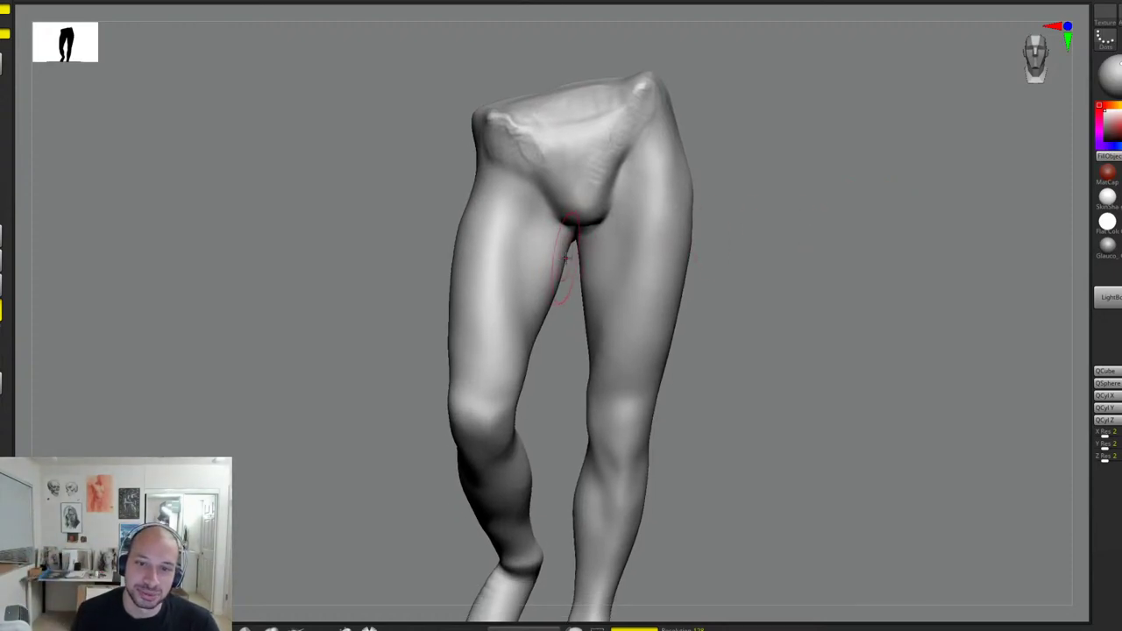
# Step: Refine the bent leg's outer hip contour and its transition into the buttock and thigh from behind
pyautogui.moveTo(566, 255); pyautogui.dragTo(586, 265, button='right')
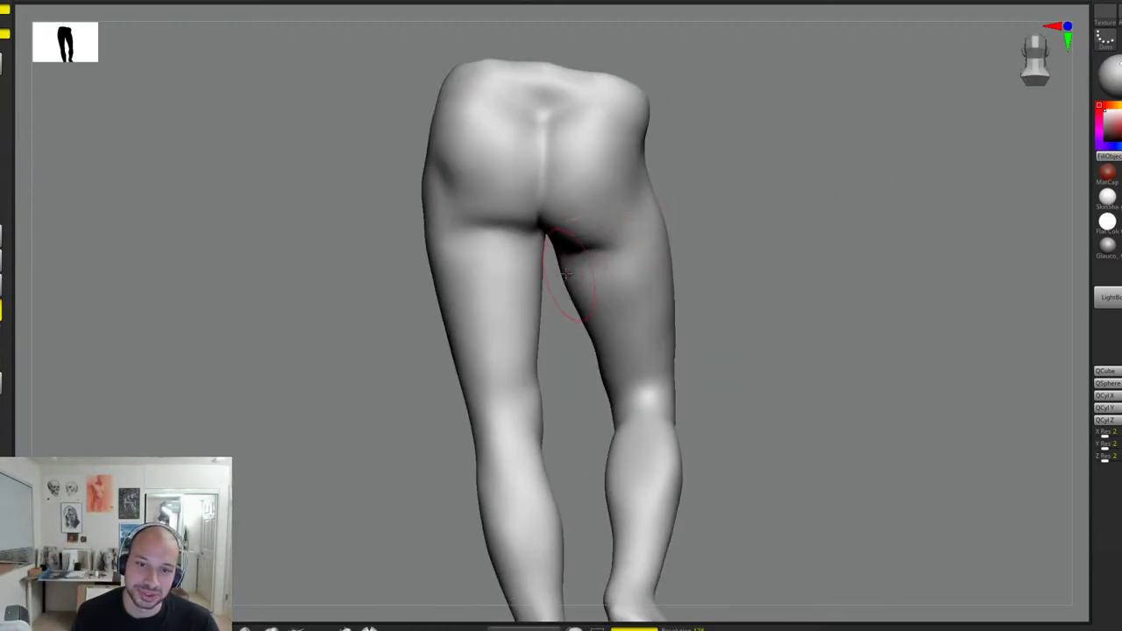
pyautogui.moveTo(549, 303); pyautogui.dragTo(544, 272, button='right')
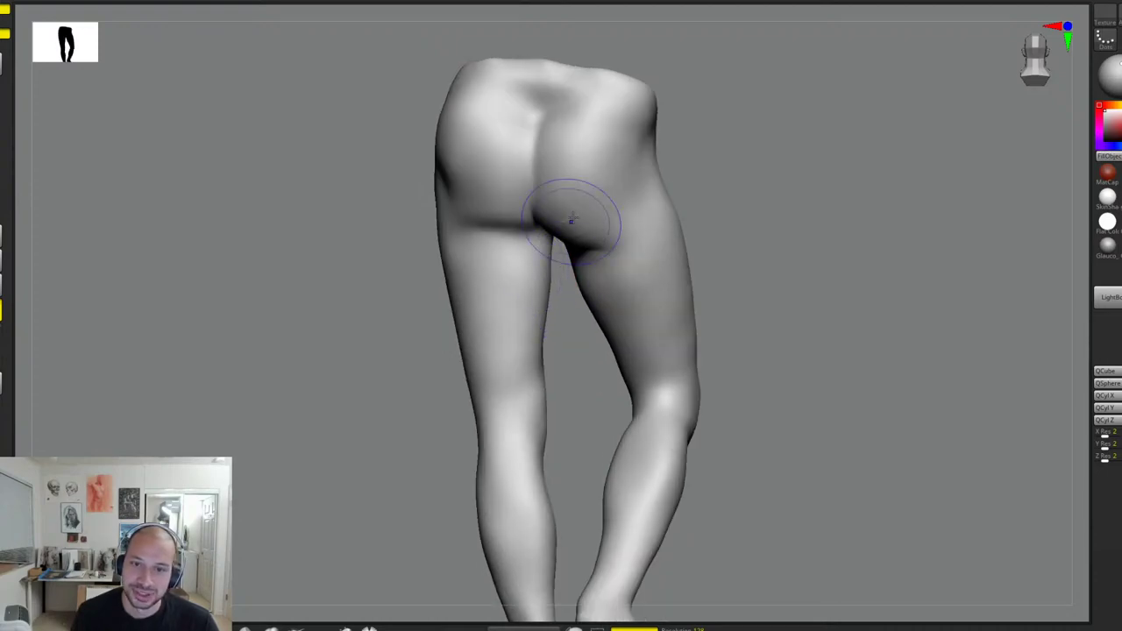
pyautogui.moveTo(659, 220); pyautogui.dragTo(581, 242, button='right')
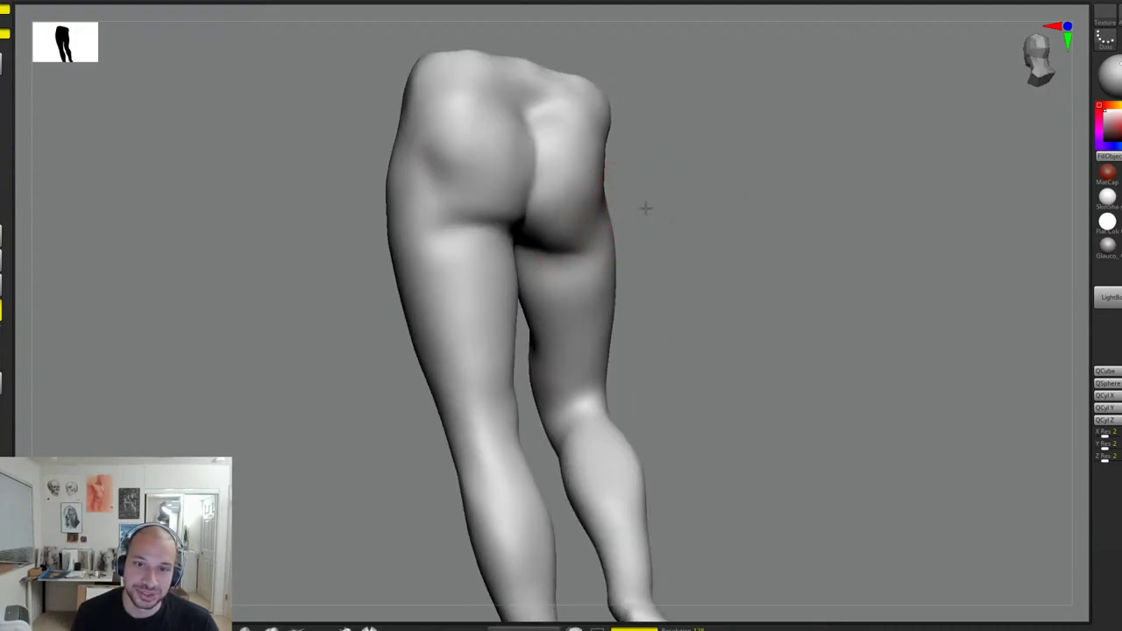
pyautogui.moveTo(645, 208); pyautogui.dragTo(598, 214, button='right')
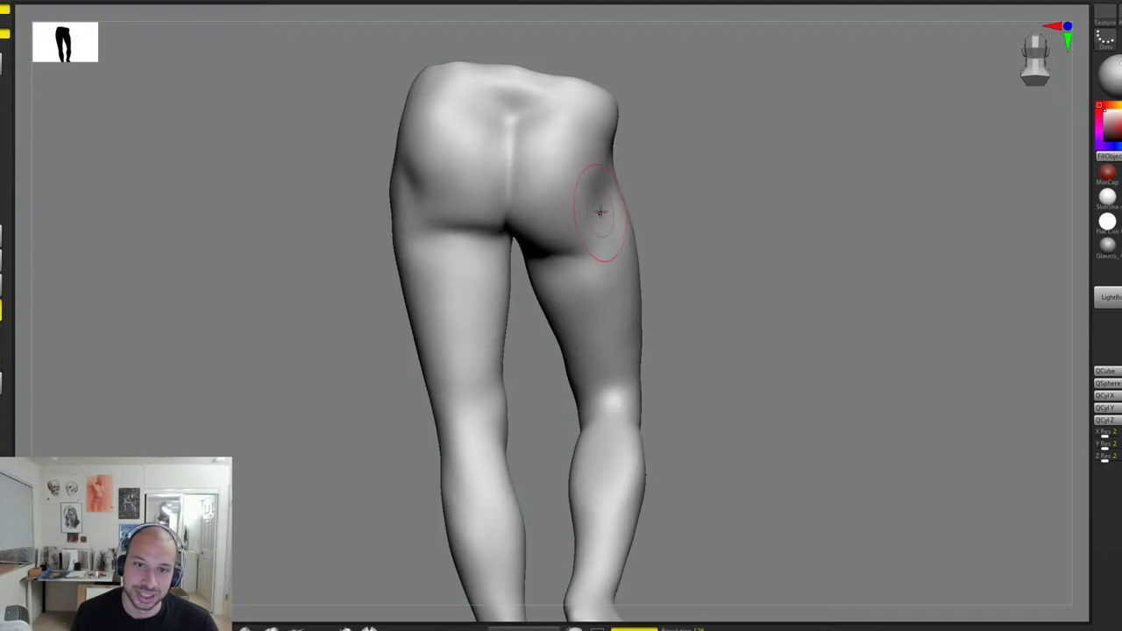
pyautogui.moveTo(628, 178); pyautogui.dragTo(593, 184, button='right')
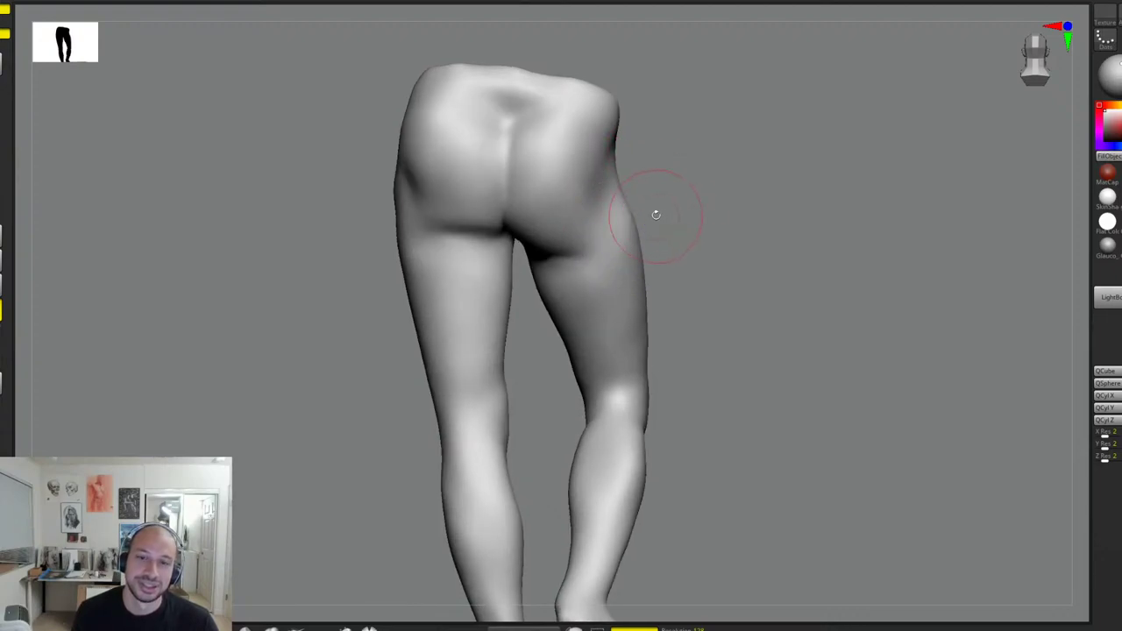
pyautogui.moveTo(656, 214)
pyautogui.mouseDown(button='right')
pyautogui.moveTo(654, 244)
pyautogui.moveTo(468, 185)
pyautogui.mouseUp(button='right')
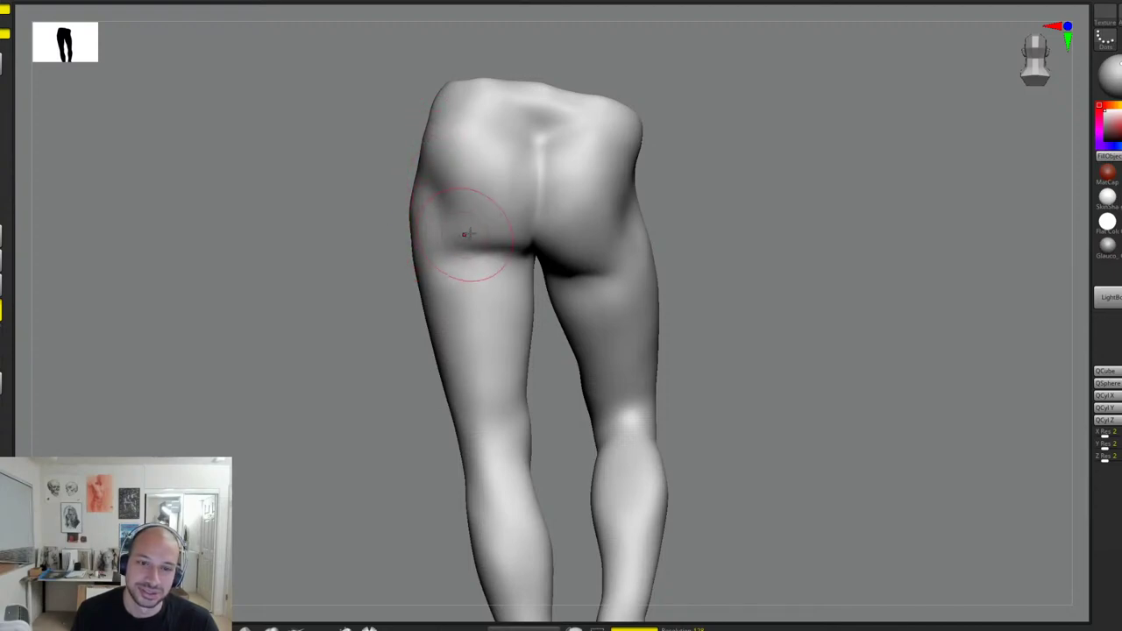
# Step: Sharpen and deepen the crease beneath the standing leg's buttock
pyautogui.moveTo(469, 234); pyautogui.dragTo(519, 247)
pyautogui.moveTo(697, 219); pyautogui.dragTo(649, 221)
pyautogui.moveTo(495, 252); pyautogui.dragTo(521, 246)
pyautogui.moveTo(705, 186); pyautogui.dragTo(741, 184)
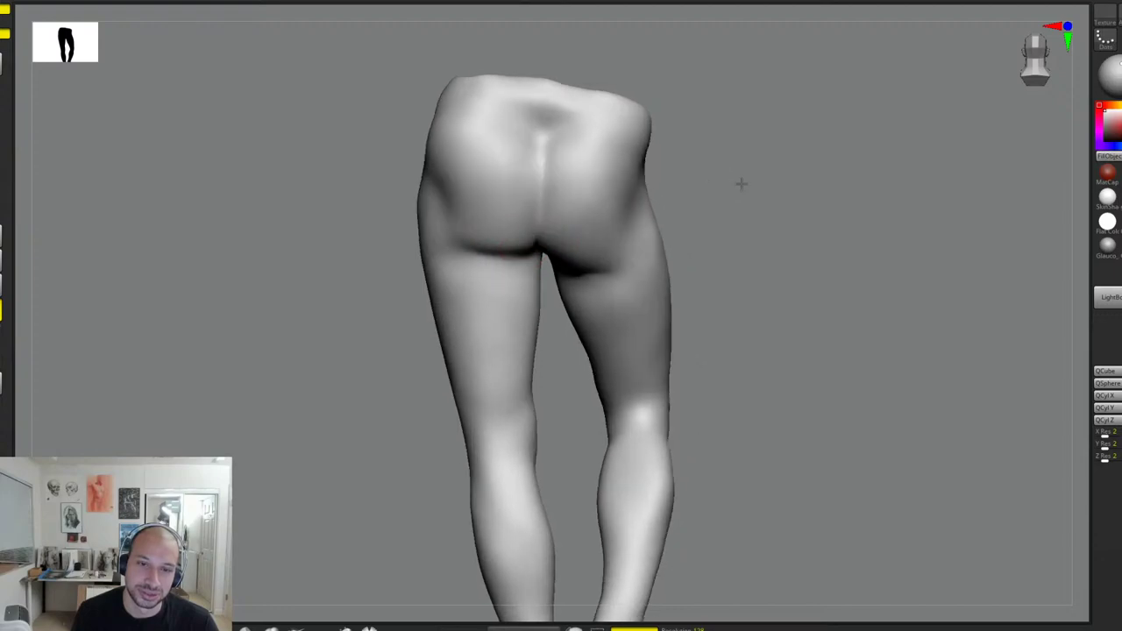
# Step: Refine the upper buttocks and the sacral hollow above the gluteal cleft from the side and behind
pyautogui.moveTo(741, 183); pyautogui.dragTo(652, 186, button='right')
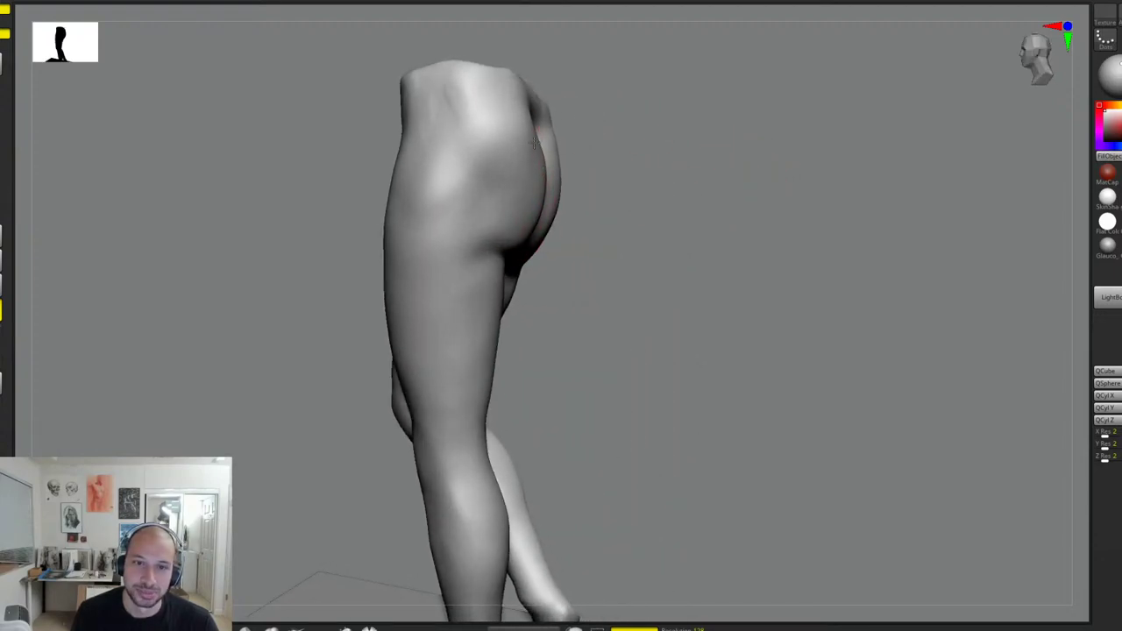
pyautogui.moveTo(612, 131)
pyautogui.mouseDown()
pyautogui.moveTo(602, 167)
pyautogui.moveTo(547, 175)
pyautogui.moveTo(547, 164)
pyautogui.moveTo(653, 166)
pyautogui.mouseUp()
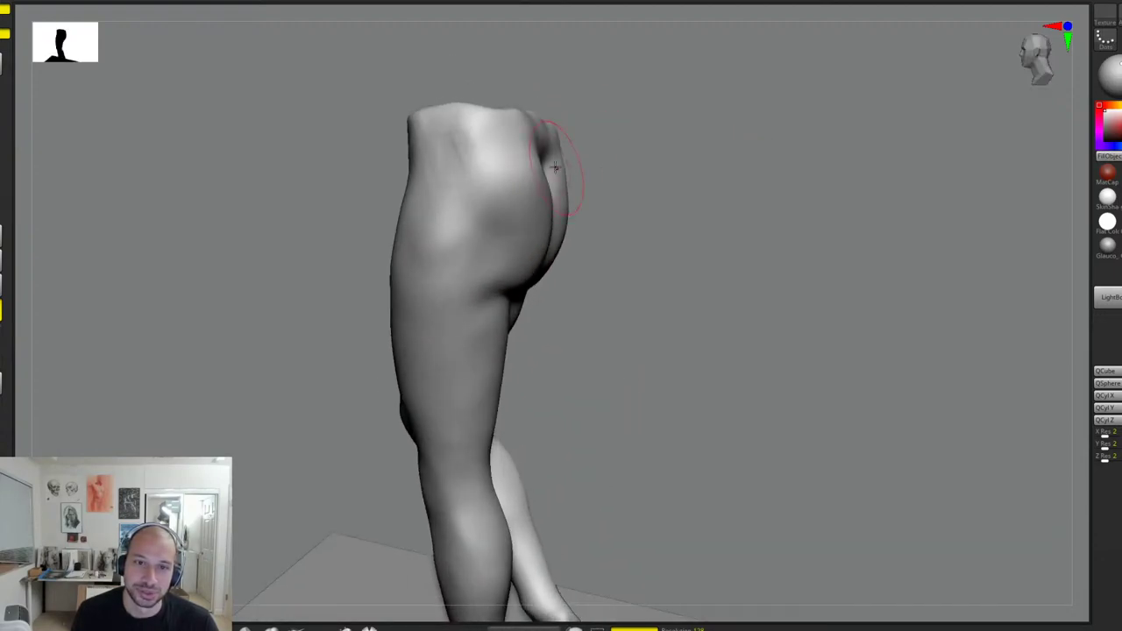
pyautogui.moveTo(607, 161); pyautogui.dragTo(552, 170, button='right')
pyautogui.moveTo(581, 265); pyautogui.dragTo(576, 226, button='right')
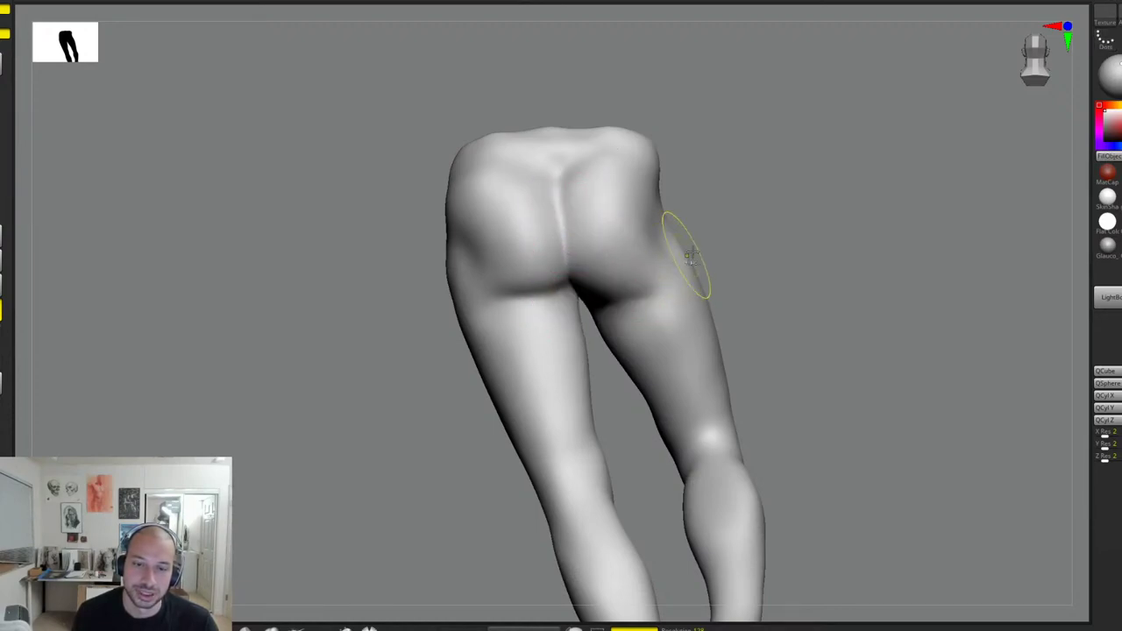
pyautogui.moveTo(653, 314); pyautogui.dragTo(681, 292, button='right')
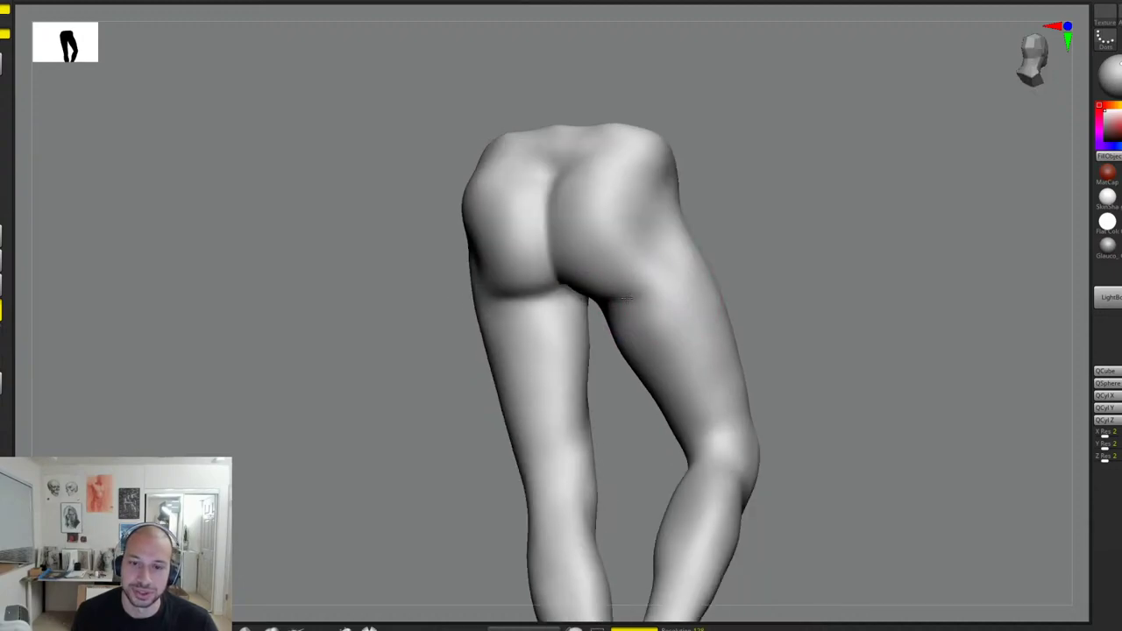
# Step: Refine the lower edge of the bent leg's buttock where it meets the back of the thigh
pyautogui.moveTo(705, 229); pyautogui.dragTo(737, 239, button='right')
pyautogui.moveTo(737, 239); pyautogui.dragTo(666, 263)
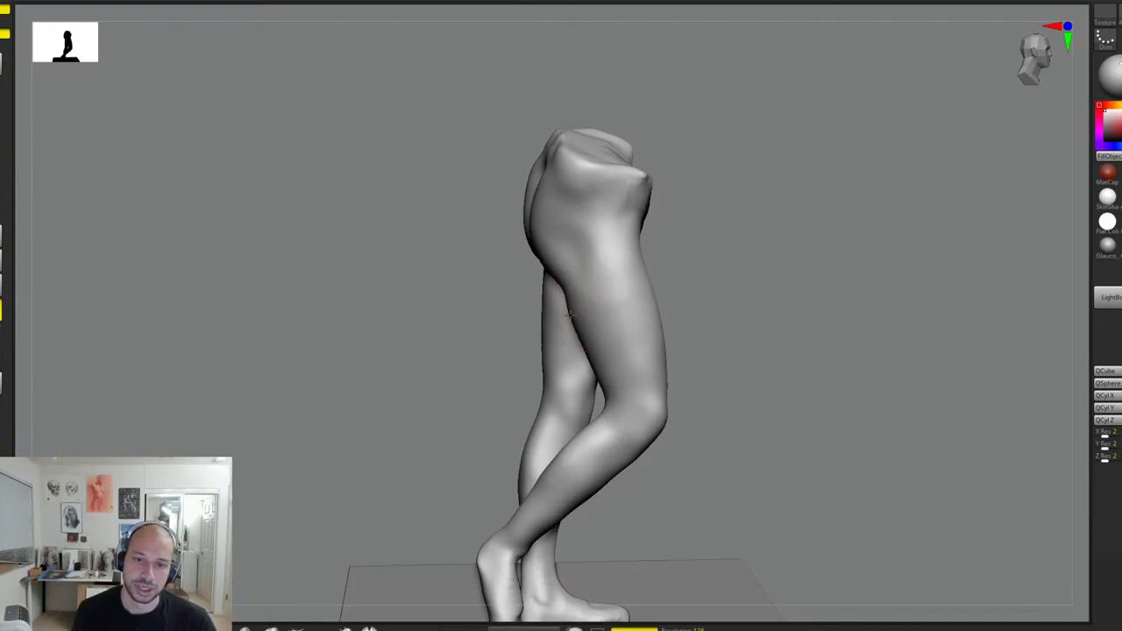
pyautogui.moveTo(607, 265); pyautogui.dragTo(666, 266, button='right')
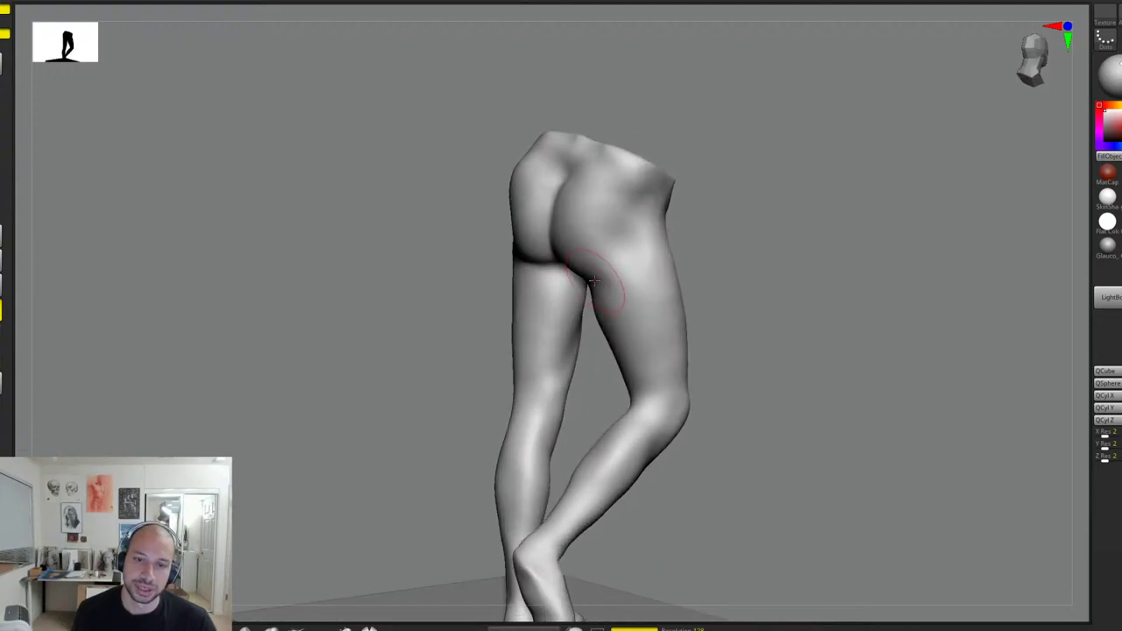
pyautogui.moveTo(714, 252); pyautogui.dragTo(619, 329)
pyautogui.moveTo(721, 285); pyautogui.dragTo(702, 272)
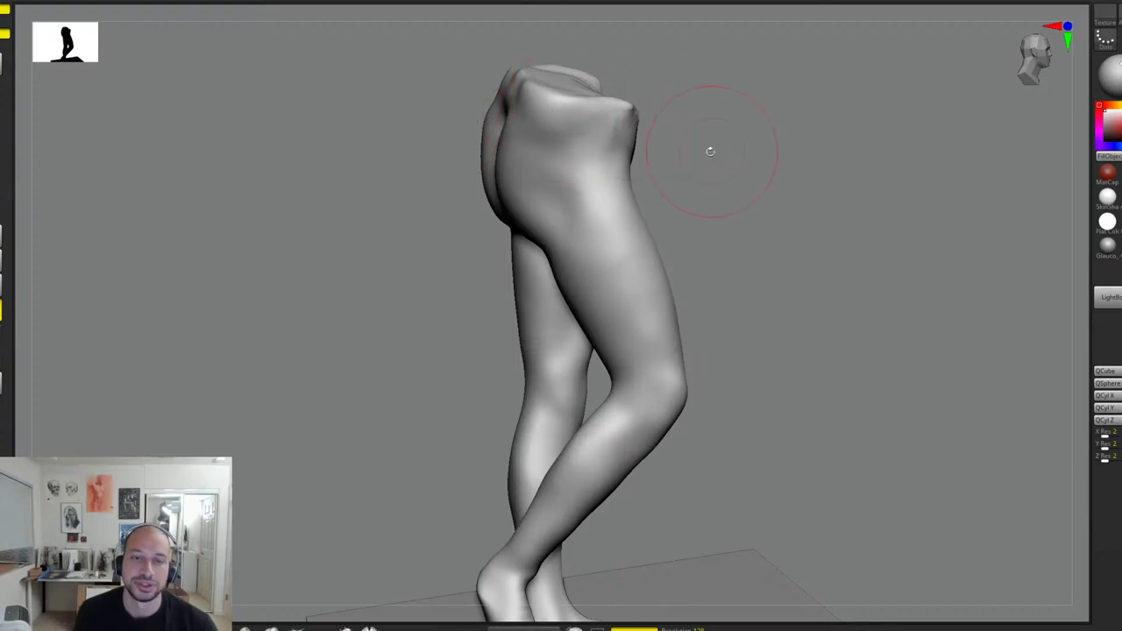
# Step: Build up the bent leg's buttock and flank and the inner part of the standing leg's buttock with layered strokes
pyautogui.moveTo(658, 112); pyautogui.dragTo(603, 139)
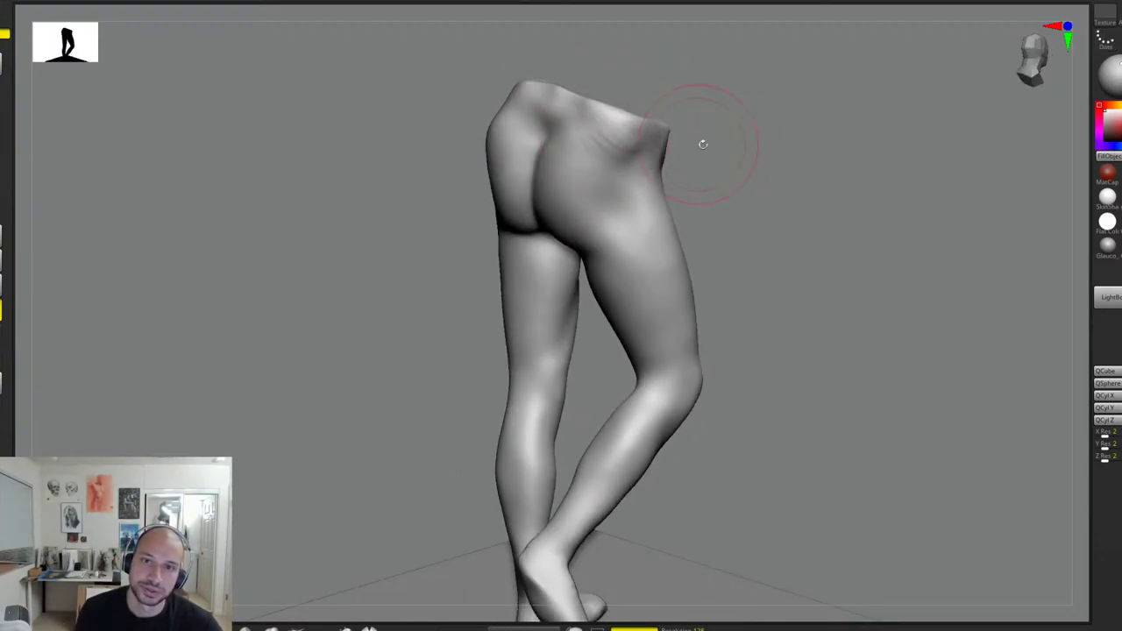
pyautogui.moveTo(704, 144)
pyautogui.mouseDown()
pyautogui.moveTo(711, 180)
pyautogui.moveTo(619, 216)
pyautogui.mouseUp()
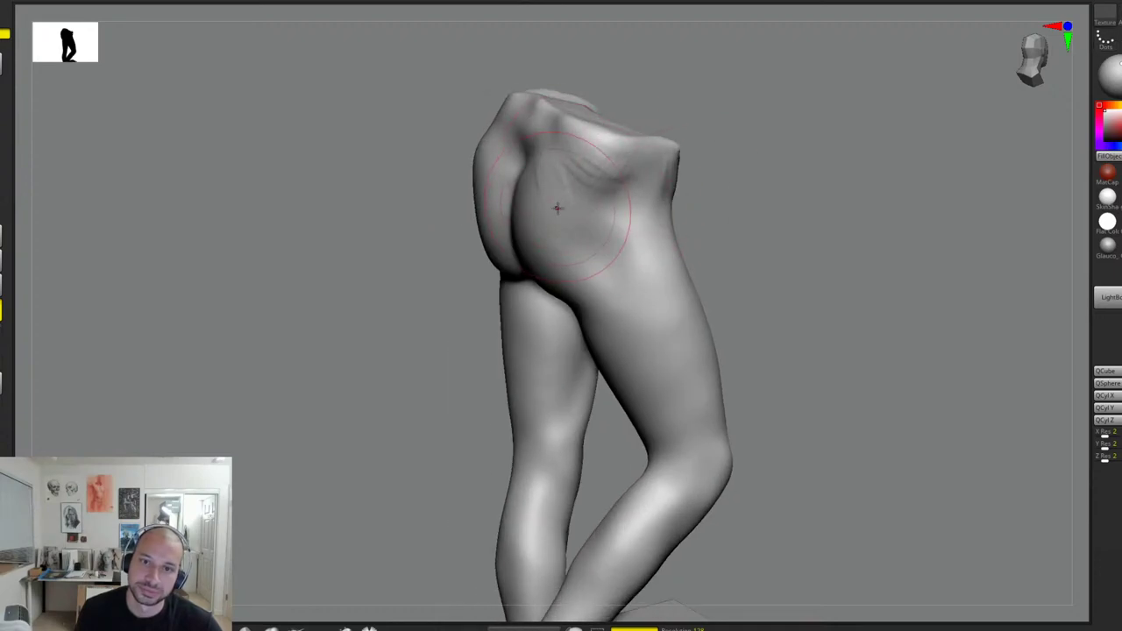
pyautogui.moveTo(739, 154); pyautogui.dragTo(519, 188)
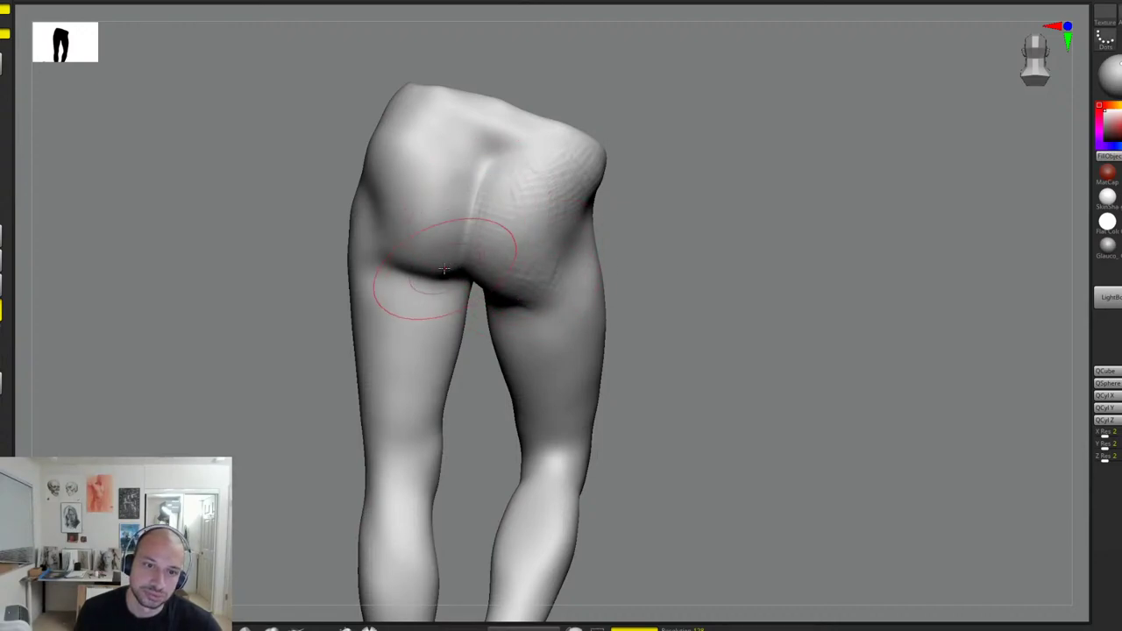
pyautogui.moveTo(441, 220); pyautogui.dragTo(460, 209)
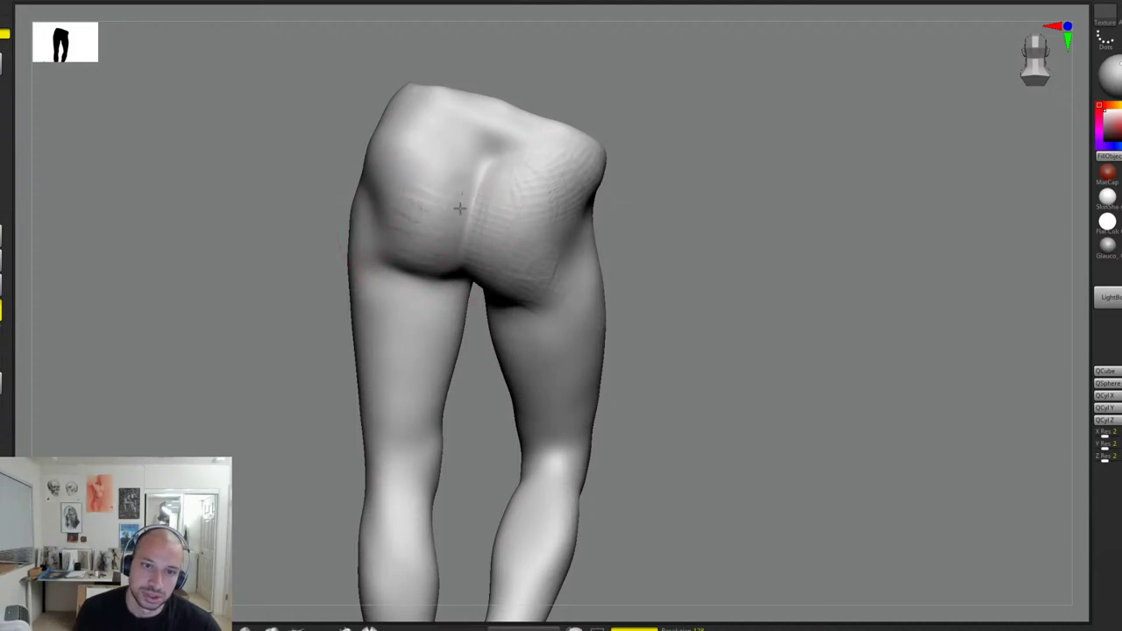
pyautogui.moveTo(471, 247); pyautogui.dragTo(493, 215)
pyautogui.moveTo(658, 246); pyautogui.dragTo(514, 213)
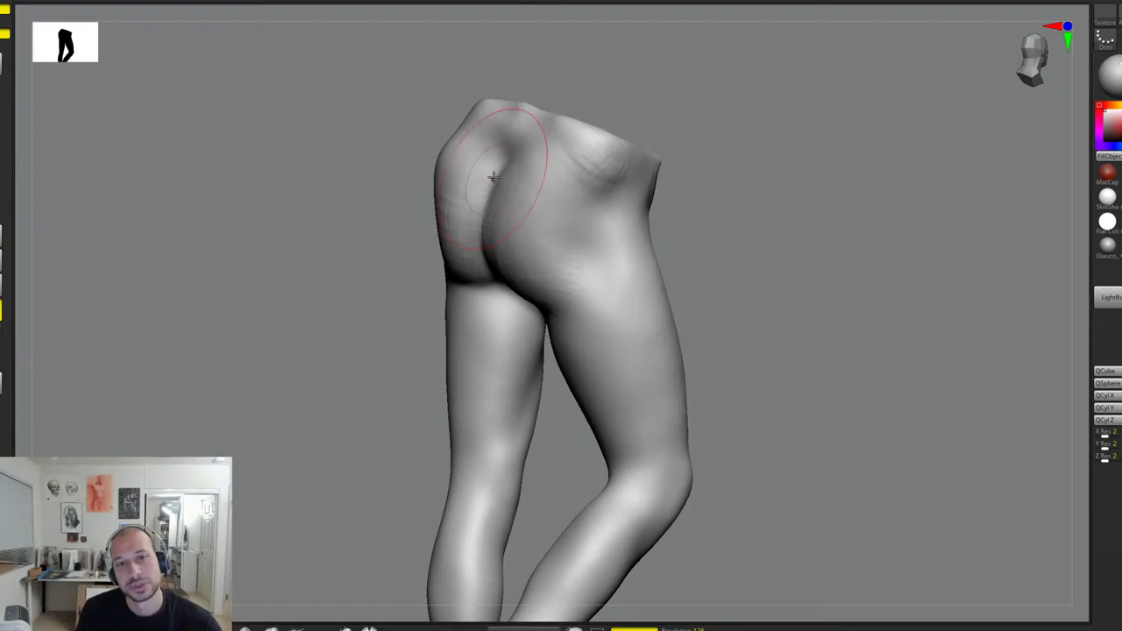
# Step: Build up the sacrum and lower back above the gluteal cleft and smooth them into the buttocks
pyautogui.moveTo(521, 105); pyautogui.dragTo(546, 138)
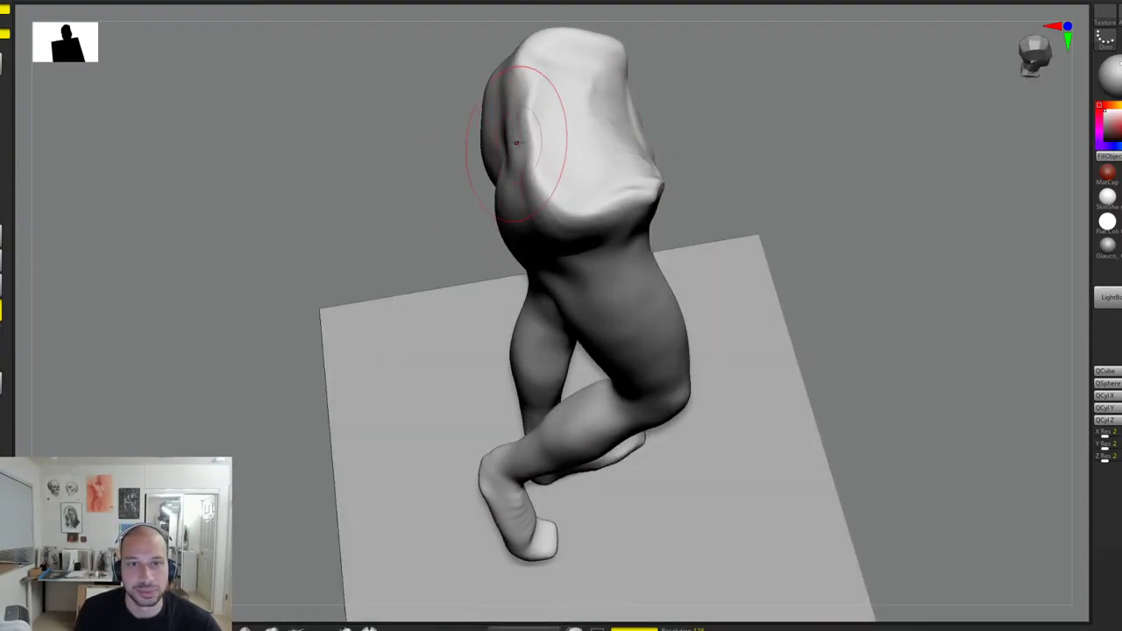
pyautogui.moveTo(684, 132); pyautogui.dragTo(769, 100)
pyautogui.moveTo(759, 156)
pyautogui.keyDown('alt'); pyautogui.mouseDown()
pyautogui.moveTo(611, 208)
pyautogui.moveTo(561, 211)
pyautogui.moveTo(606, 213)
pyautogui.moveTo(545, 175)
pyautogui.mouseUp(); pyautogui.keyUp('alt')
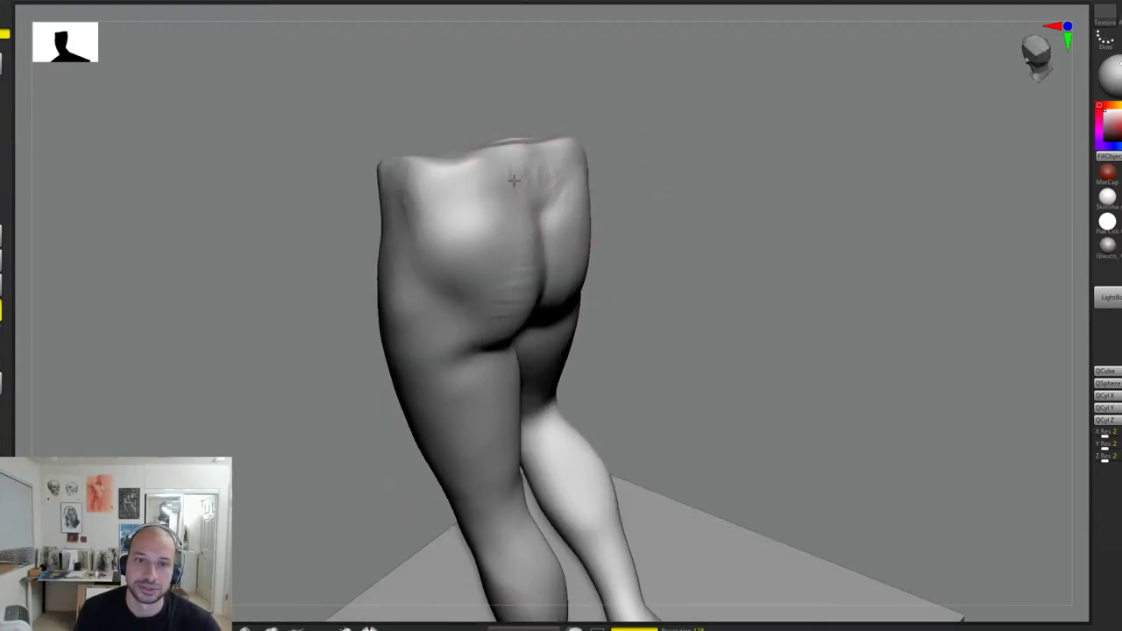
pyautogui.moveTo(625, 216); pyautogui.dragTo(519, 207)
pyautogui.moveTo(544, 210)
pyautogui.mouseDown()
pyautogui.moveTo(582, 174)
pyautogui.moveTo(551, 213)
pyautogui.mouseUp()
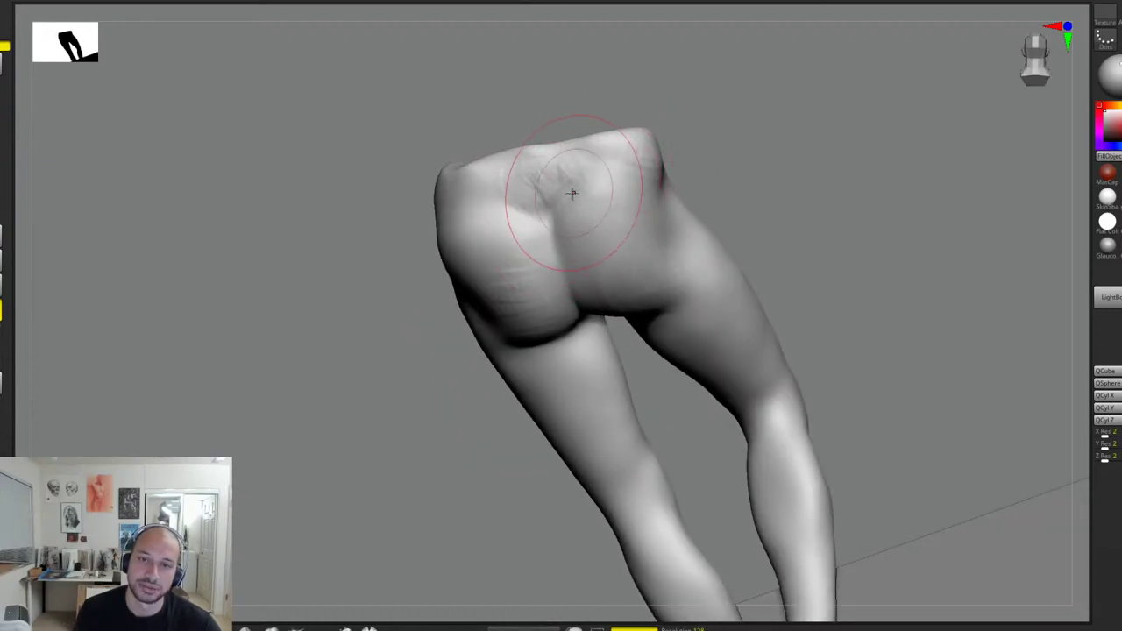
pyautogui.moveTo(514, 157); pyautogui.dragTo(555, 147)
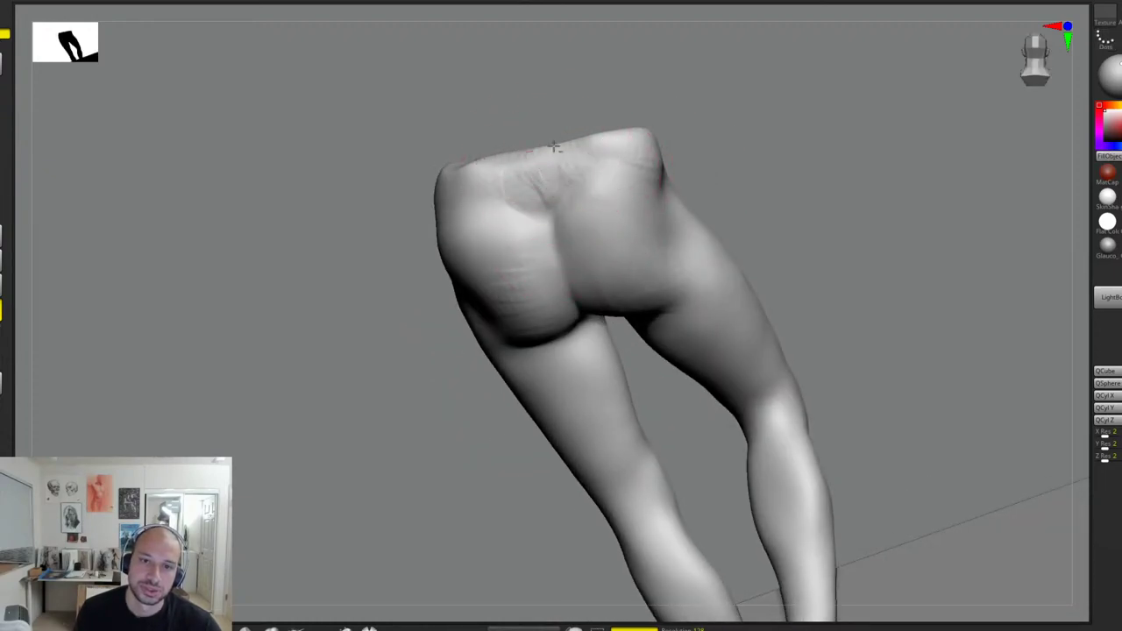
pyautogui.moveTo(714, 146); pyautogui.dragTo(566, 206)
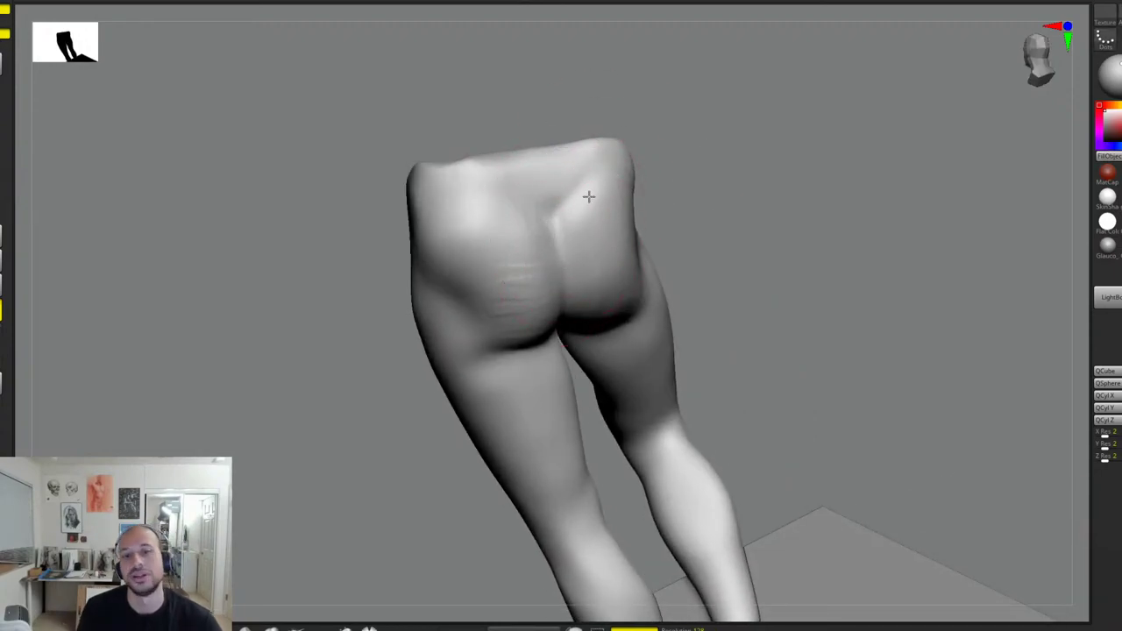
# Step: Smooth the stroke marks on the standing leg's buttock and refine the crease beneath it
pyautogui.moveTo(702, 261); pyautogui.dragTo(651, 265)
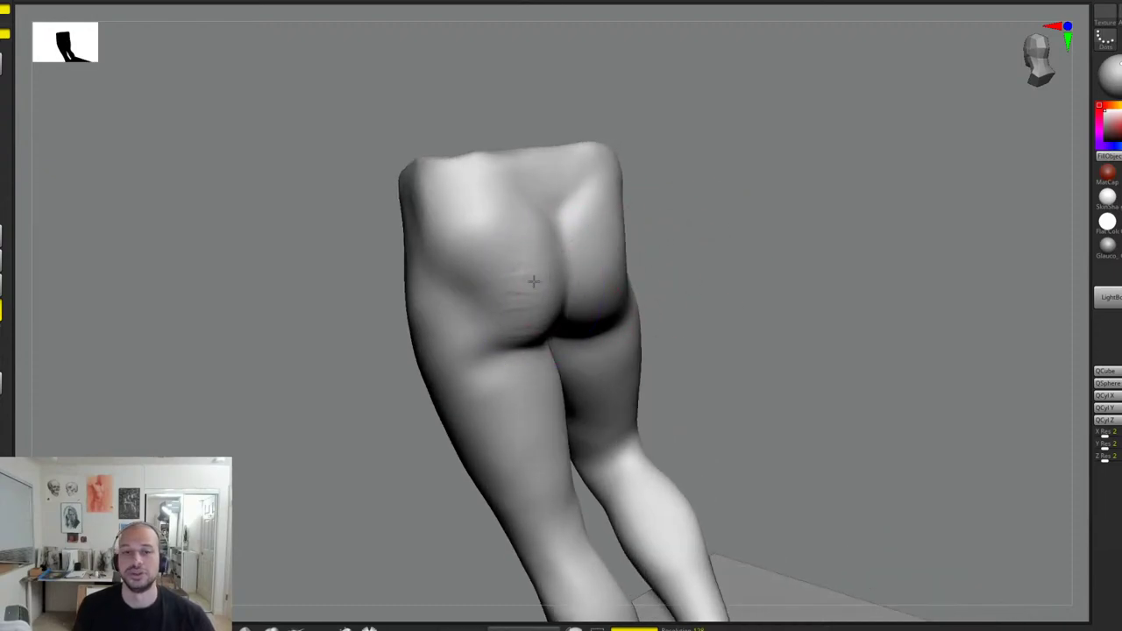
pyautogui.moveTo(512, 348); pyautogui.dragTo(537, 336)
pyautogui.moveTo(671, 293); pyautogui.dragTo(741, 289)
pyautogui.keyDown('shift'); pyautogui.moveTo(561, 320); pyautogui.dragTo(496, 351); pyautogui.keyUp('shift')
pyautogui.moveTo(605, 299); pyautogui.dragTo(535, 309)
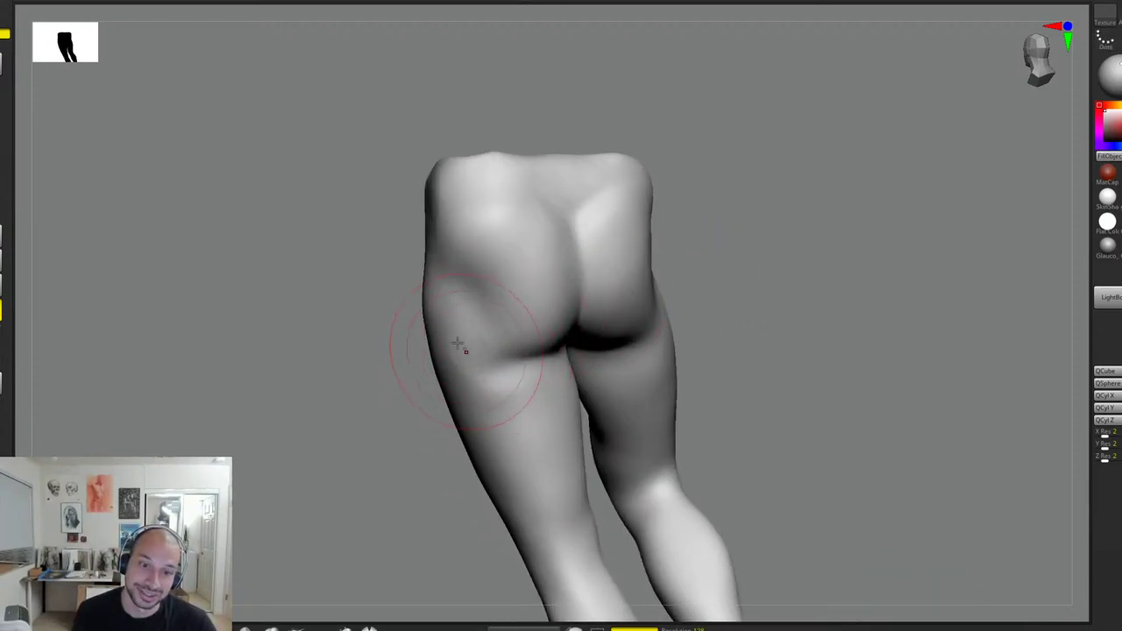
# Step: Sculpt and smooth the outer buttock where it blends into the back of the upper thigh
pyautogui.moveTo(495, 352)
pyautogui.mouseDown()
pyautogui.moveTo(534, 335)
pyautogui.moveTo(491, 313)
pyautogui.moveTo(517, 251)
pyautogui.moveTo(478, 284)
pyautogui.mouseUp()
pyautogui.moveTo(476, 356)
pyautogui.keyDown('shift'); pyautogui.mouseDown()
pyautogui.moveTo(526, 260)
pyautogui.moveTo(517, 367)
pyautogui.mouseUp(); pyautogui.keyUp('shift')
pyautogui.moveTo(711, 275)
pyautogui.mouseDown()
pyautogui.moveTo(824, 255)
pyautogui.moveTo(676, 275)
pyautogui.mouseUp()
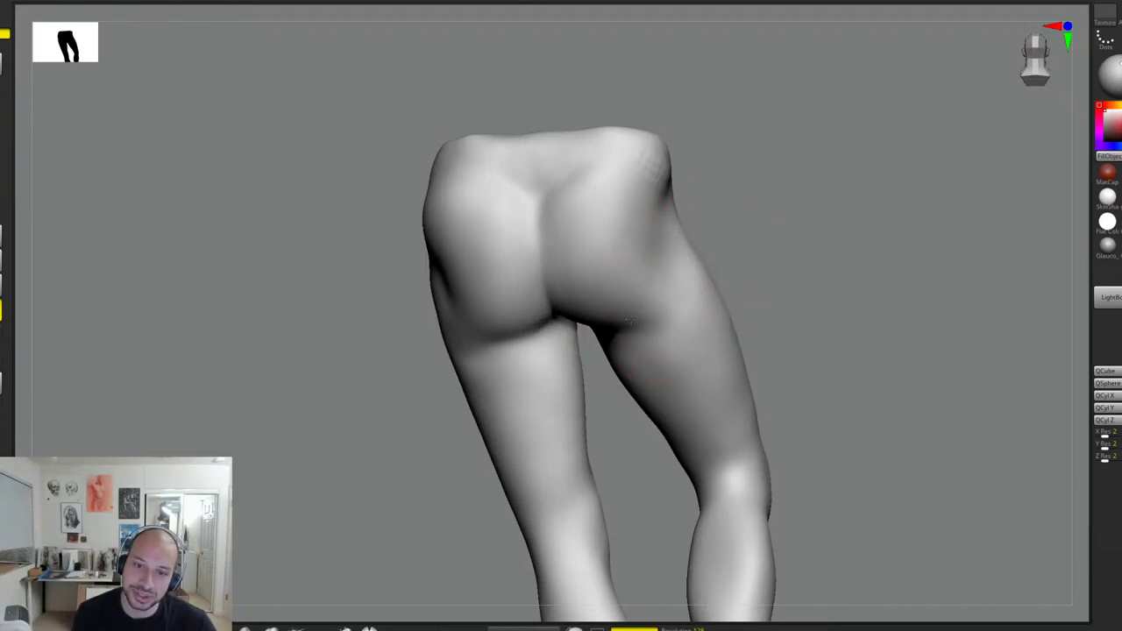
# Step: Refine the gluteal cleft and lower back, blending the forms around the side of the hip
pyautogui.moveTo(546, 239); pyautogui.dragTo(544, 203)
pyautogui.moveTo(728, 212); pyautogui.dragTo(765, 212)
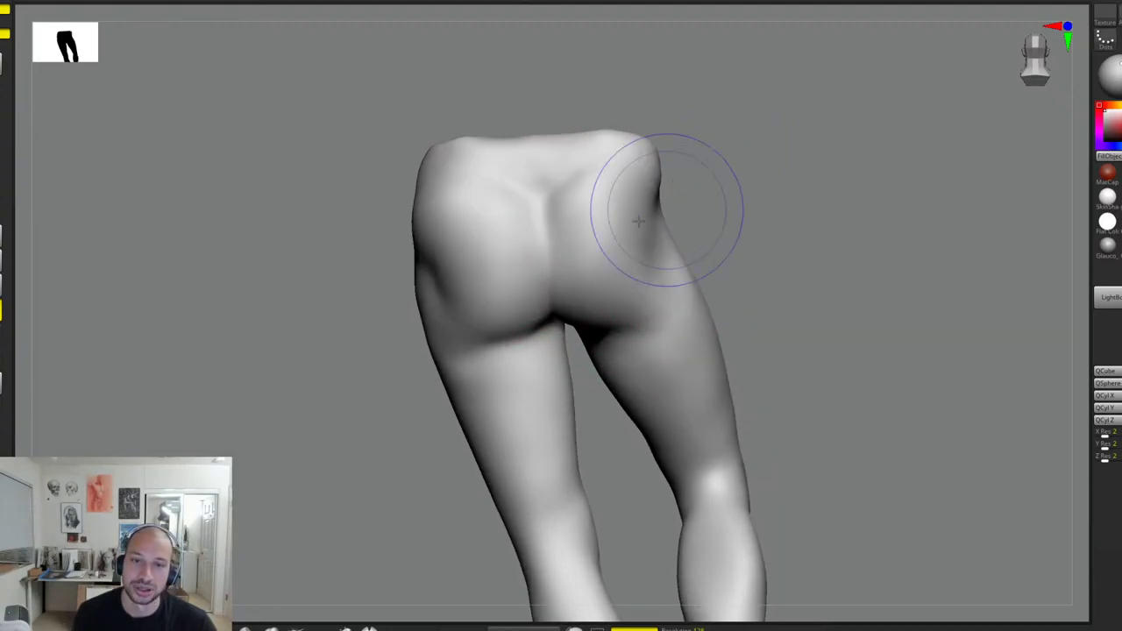
pyautogui.moveTo(549, 228); pyautogui.dragTo(549, 198)
pyautogui.moveTo(677, 201); pyautogui.dragTo(712, 201)
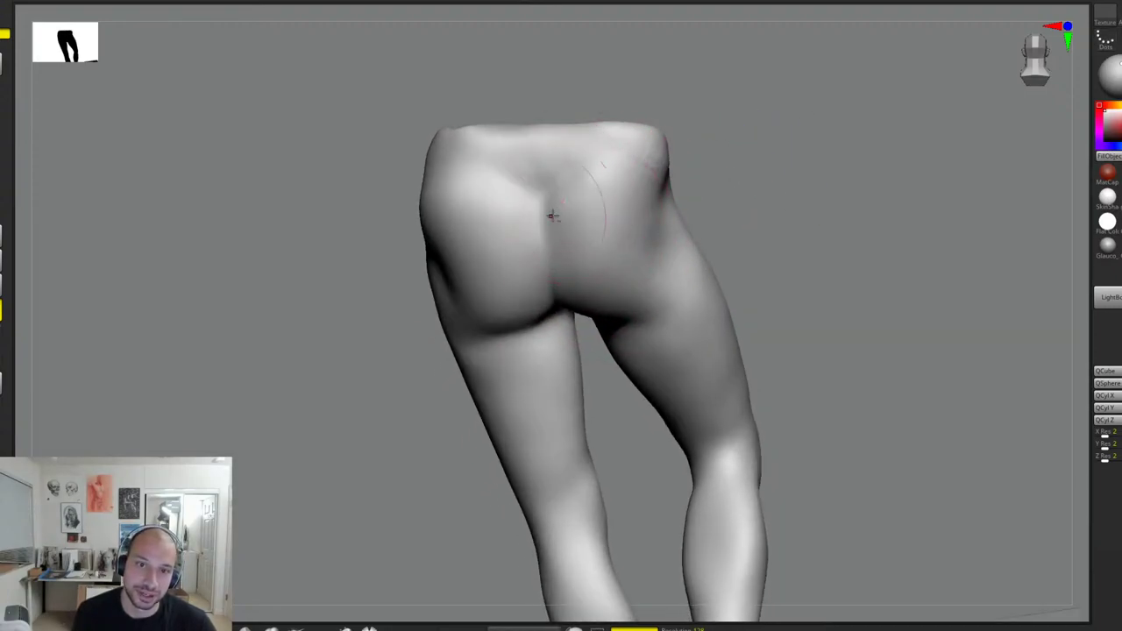
pyautogui.moveTo(789, 175); pyautogui.dragTo(664, 182)
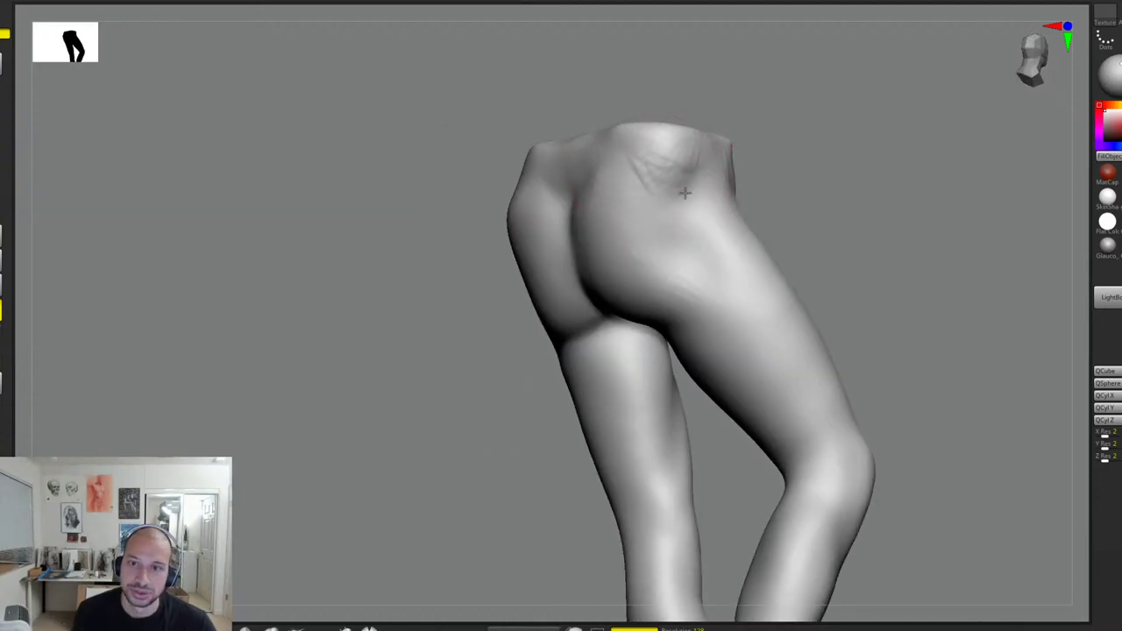
pyautogui.moveTo(766, 183); pyautogui.dragTo(731, 176)
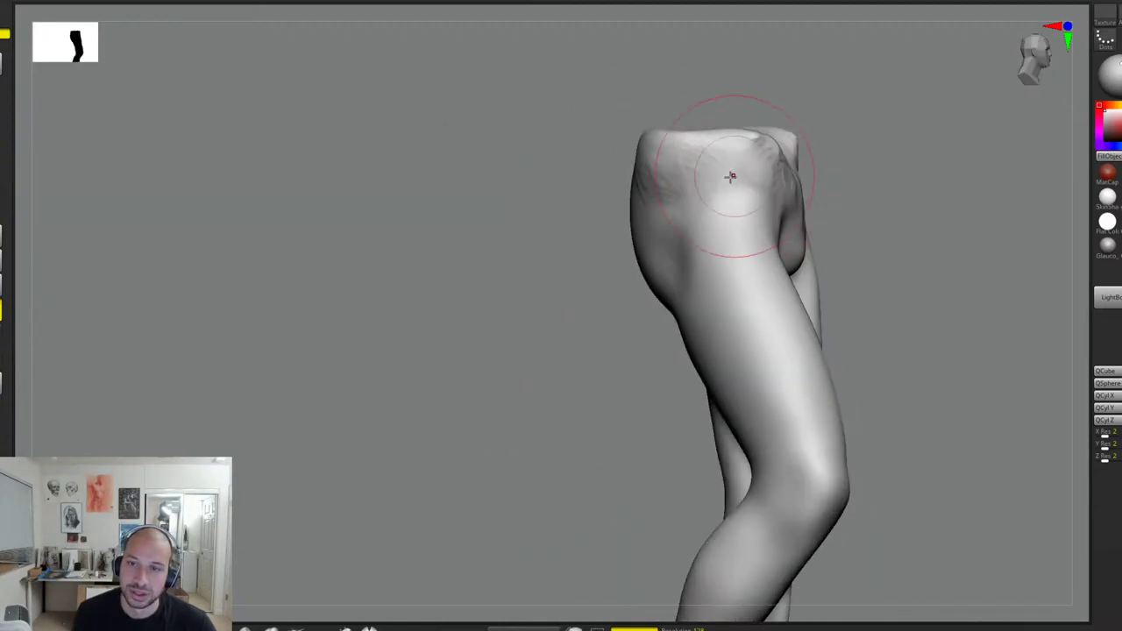
# Step: Sculpt and smooth the front of the bent leg's upper thigh below the pelvis
pyautogui.moveTo(764, 238); pyautogui.dragTo(696, 187)
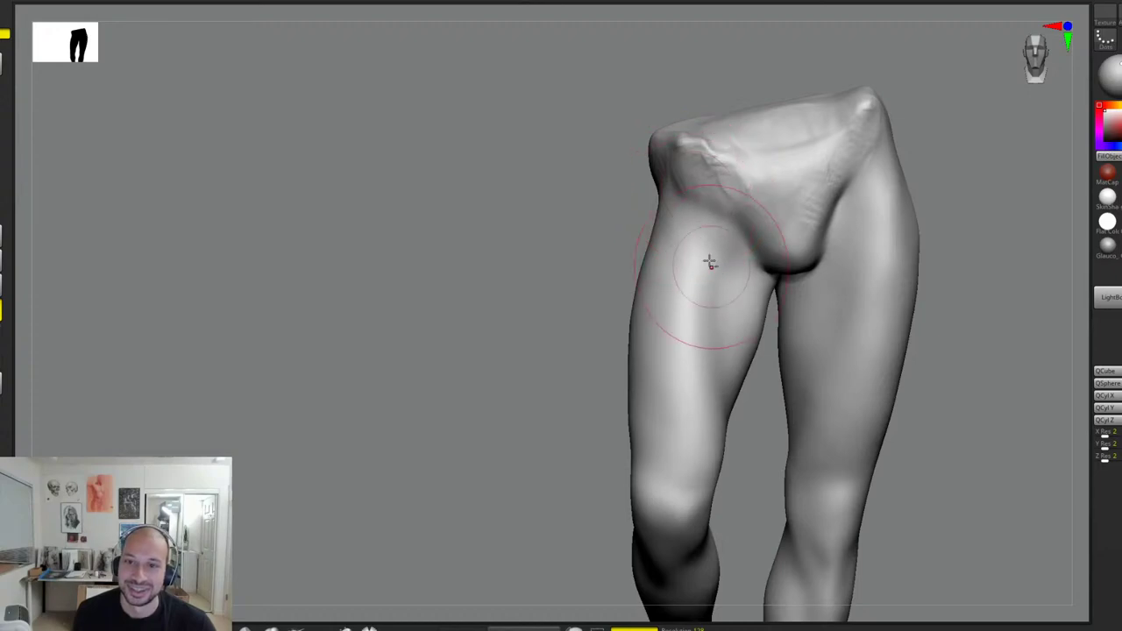
pyautogui.moveTo(691, 263)
pyautogui.mouseDown()
pyautogui.moveTo(702, 353)
pyautogui.moveTo(714, 344)
pyautogui.moveTo(702, 413)
pyautogui.moveTo(694, 271)
pyautogui.moveTo(716, 372)
pyautogui.mouseUp()
pyautogui.moveTo(752, 293)
pyautogui.mouseDown()
pyautogui.moveTo(741, 355)
pyautogui.moveTo(755, 273)
pyautogui.moveTo(711, 375)
pyautogui.moveTo(691, 354)
pyautogui.mouseUp()
pyautogui.keyDown('shift'); pyautogui.moveTo(677, 272); pyautogui.dragTo(671, 345); pyautogui.keyUp('shift')
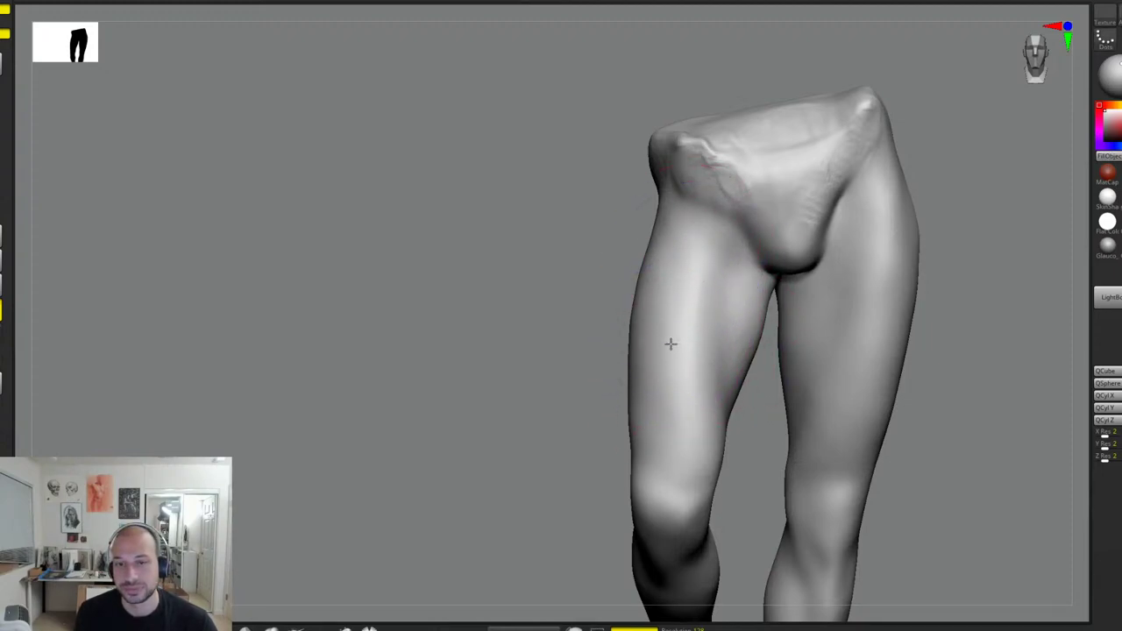
# Step: Refine the inner thigh contours and the groin crease from several front angles
pyautogui.keyDown('alt'); pyautogui.moveTo(605, 386); pyautogui.dragTo(627, 290); pyautogui.keyUp('alt')
pyautogui.keyDown('alt'); pyautogui.moveTo(924, 340); pyautogui.dragTo(780, 351); pyautogui.keyUp('alt')
pyautogui.moveTo(772, 302); pyautogui.dragTo(814, 298)
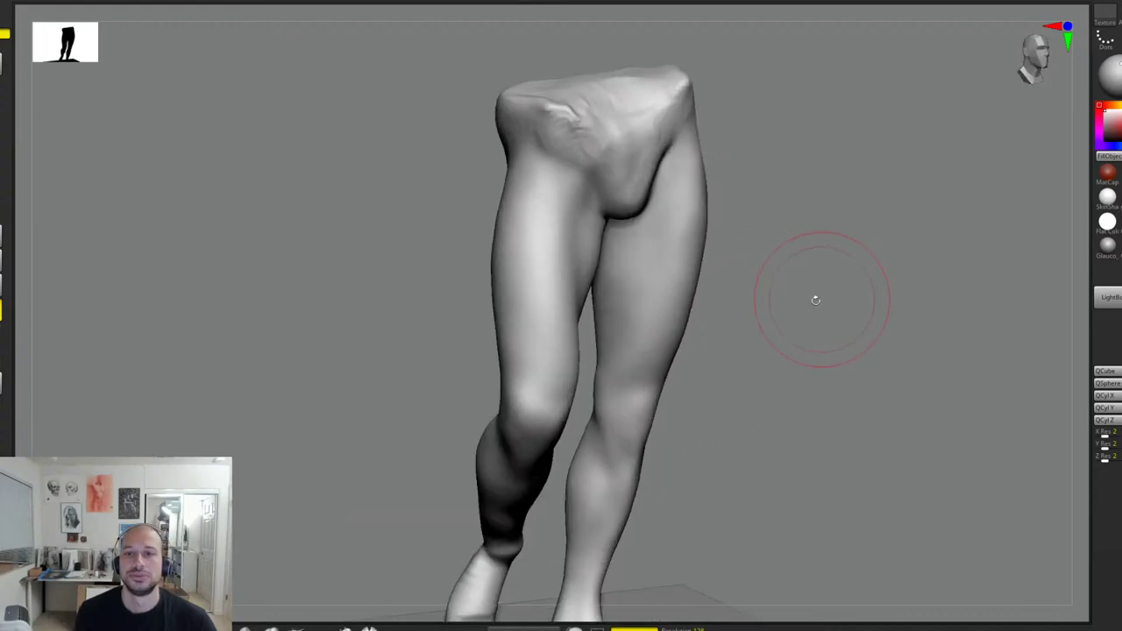
pyautogui.moveTo(714, 212); pyautogui.dragTo(676, 219)
pyautogui.moveTo(751, 316); pyautogui.dragTo(789, 309)
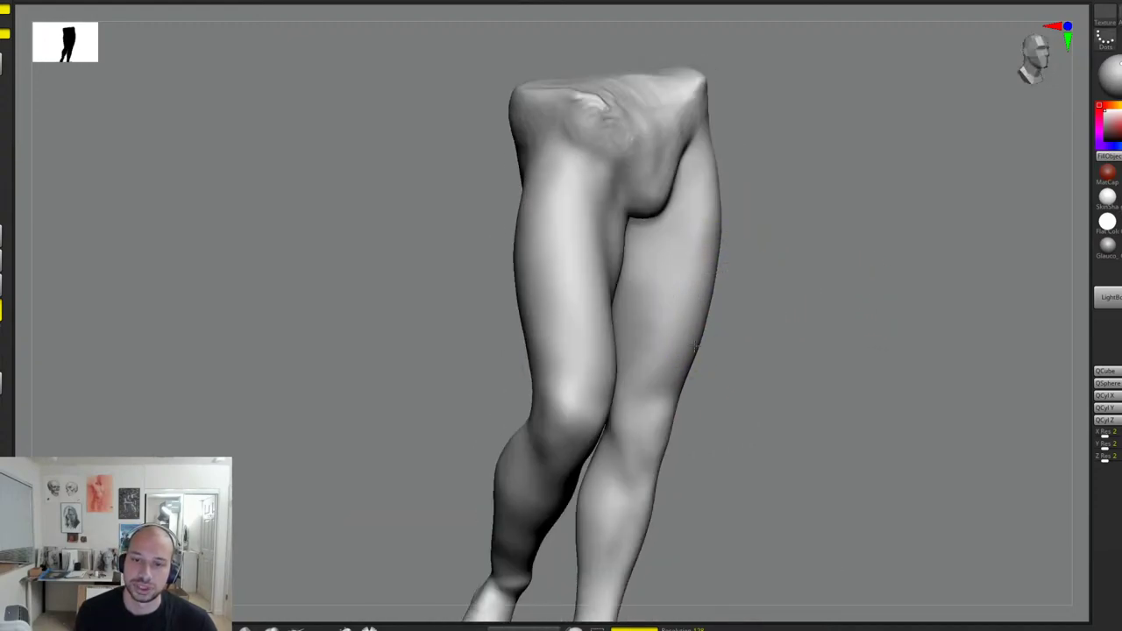
pyautogui.moveTo(780, 230); pyautogui.dragTo(737, 236)
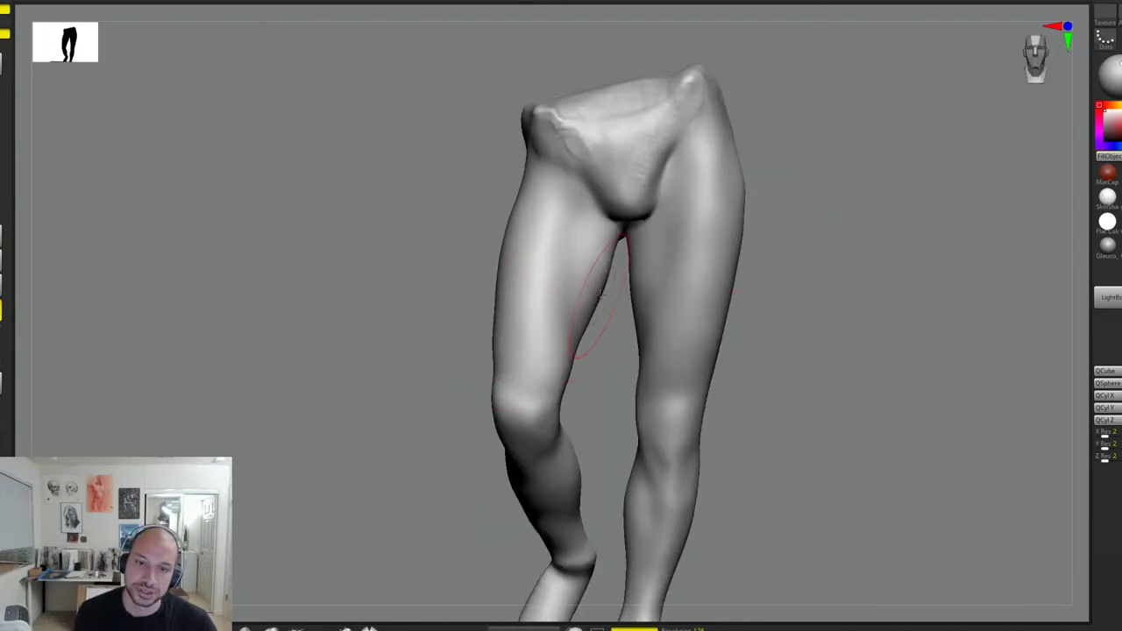
pyautogui.moveTo(809, 243); pyautogui.dragTo(843, 244)
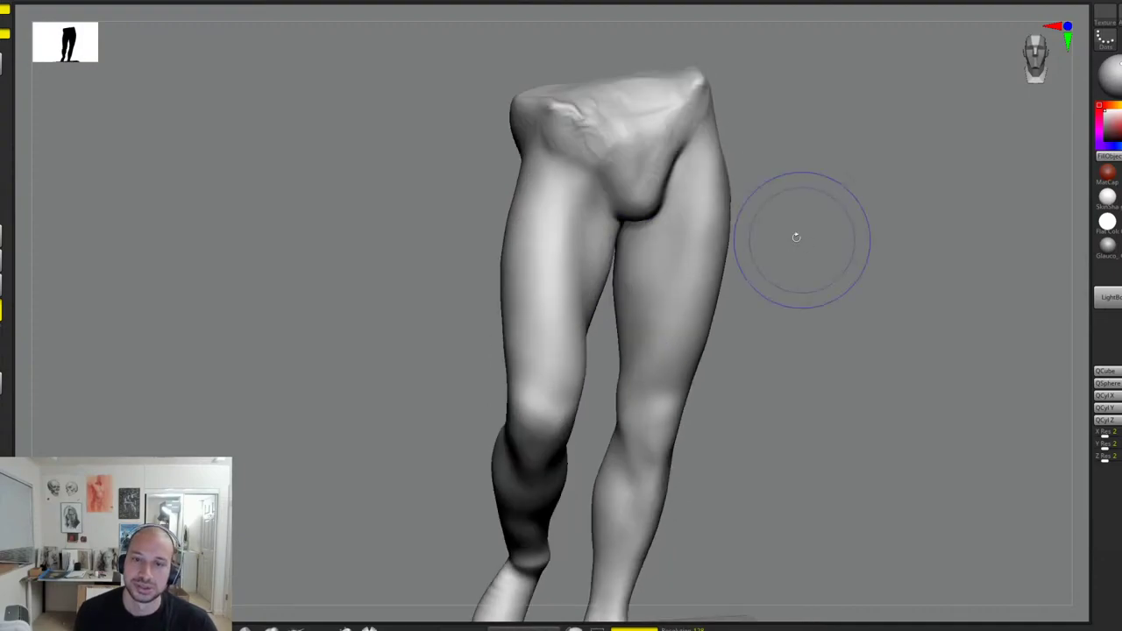
pyautogui.moveTo(651, 251); pyautogui.dragTo(697, 200, button='right')
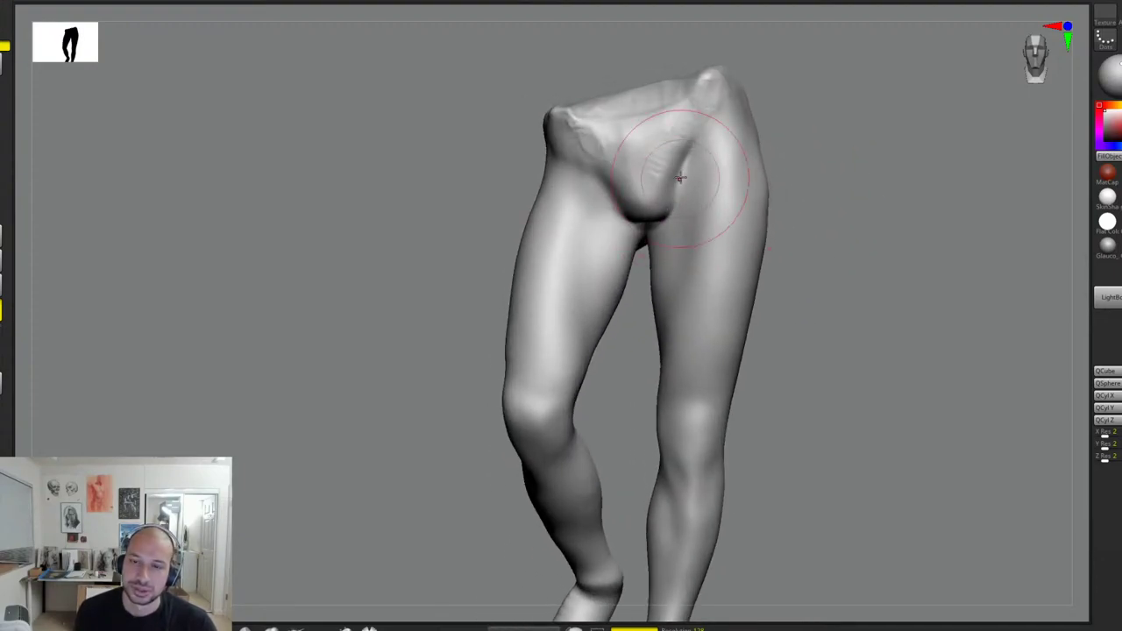
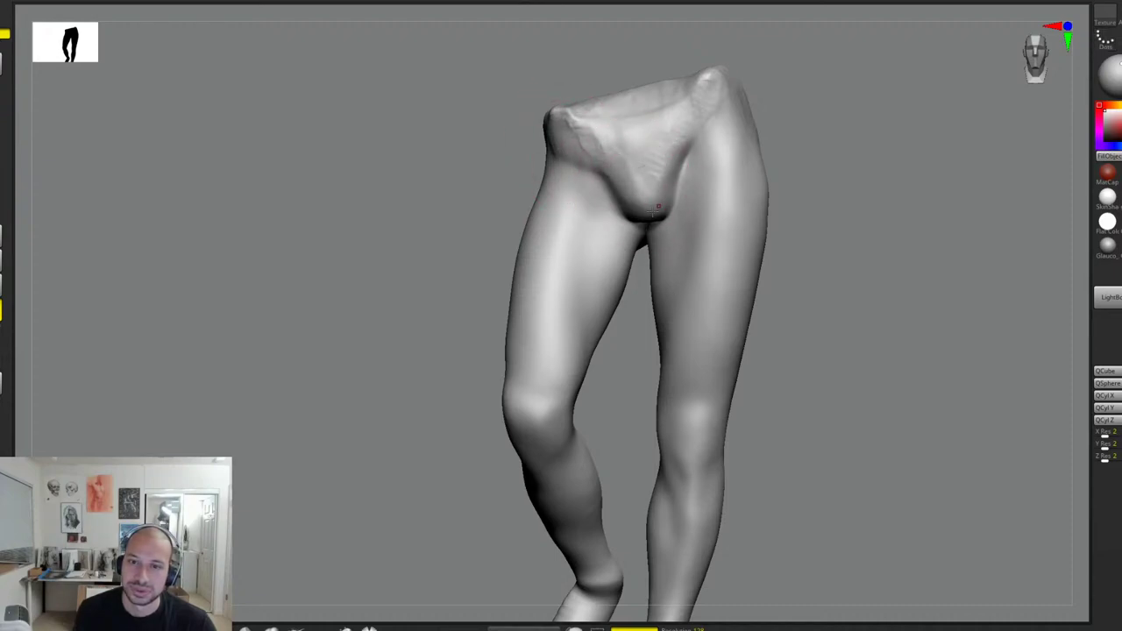
# Step: Isolate the bent leg by hiding the pelvis and the standing leg
pyautogui.keyDown('ctrl'); pyautogui.moveTo(820, 272); pyautogui.dragTo(823, 310, button='right'); pyautogui.keyUp('ctrl')
pyautogui.keyDown('alt'); pyautogui.moveTo(822, 310); pyautogui.dragTo(787, 248); pyautogui.keyUp('alt')
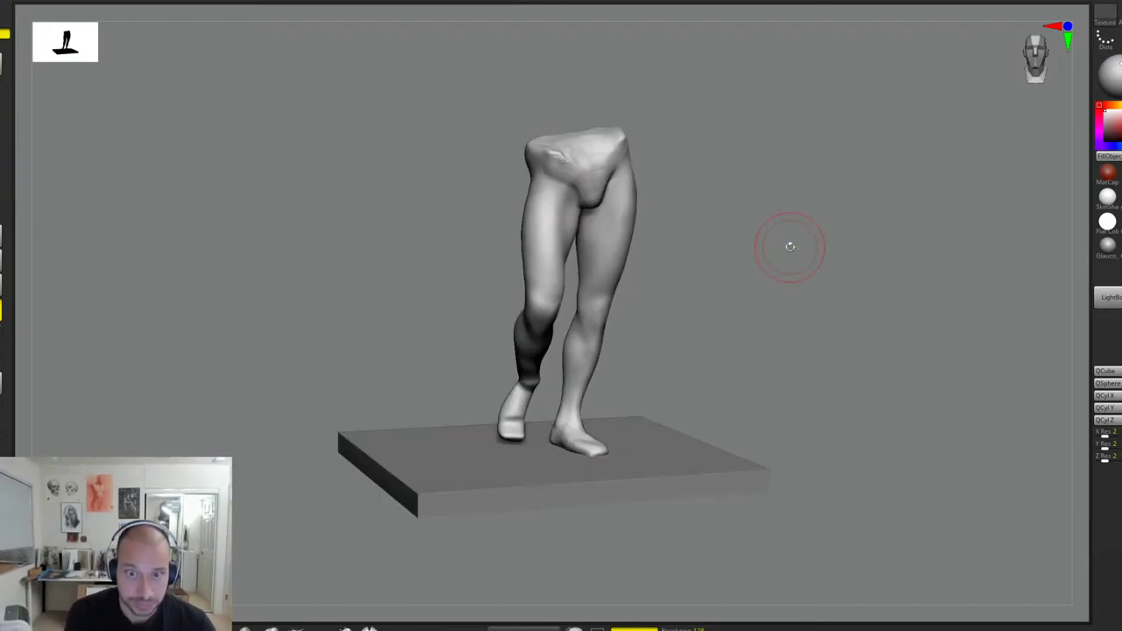
pyautogui.moveTo(756, 310); pyautogui.dragTo(780, 272)
pyautogui.moveTo(774, 313); pyautogui.dragTo(562, 502)
pyautogui.keyDown('ctrl'); pyautogui.keyDown('shift'); pyautogui.moveTo(672, 321); pyautogui.dragTo(552, 455); pyautogui.keyUp('shift'); pyautogui.keyUp('ctrl')
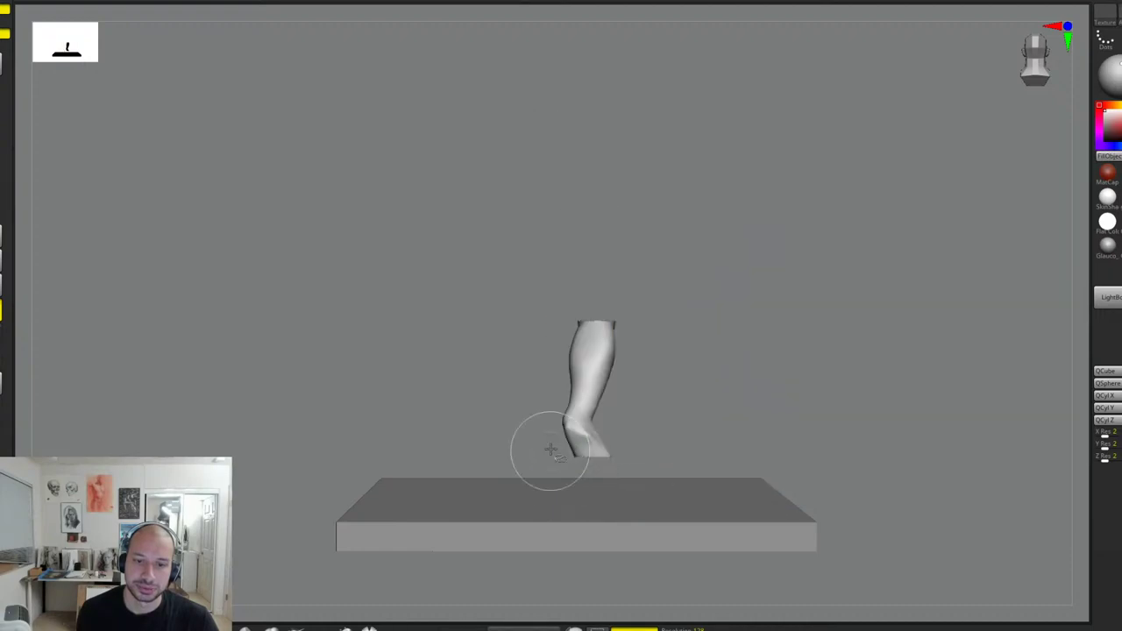
pyautogui.hotkey('ctrl', 'z')
pyautogui.keyDown('ctrl'); pyautogui.keyDown('alt'); pyautogui.keyDown('shift'); pyautogui.moveTo(544, 82); pyautogui.dragTo(638, 184); pyautogui.keyUp('shift'); pyautogui.keyUp('alt'); pyautogui.keyUp('ctrl')
pyautogui.moveTo(603, 151); pyautogui.dragTo(660, 224)
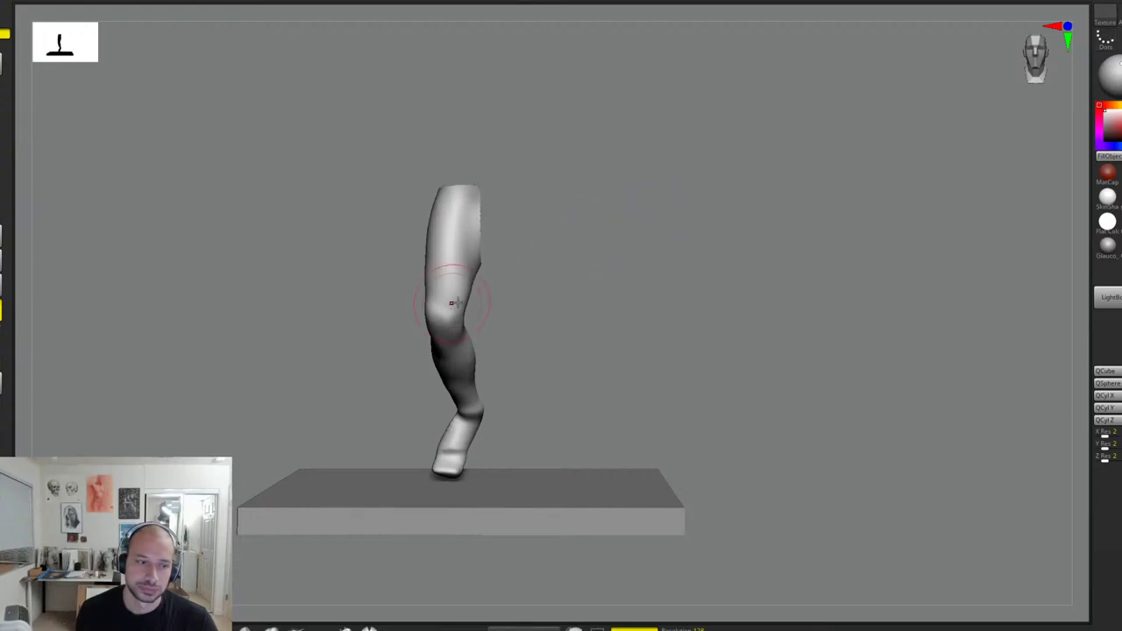
# Step: Reshape the knee, shin and calf contours of the isolated bent leg from the front and side
pyautogui.moveTo(654, 265)
pyautogui.keyDown('alt'); pyautogui.mouseDown()
pyautogui.moveTo(698, 286)
pyautogui.moveTo(739, 286)
pyautogui.moveTo(734, 257)
pyautogui.moveTo(729, 300)
pyautogui.moveTo(744, 289)
pyautogui.moveTo(719, 282)
pyautogui.mouseUp(); pyautogui.keyUp('alt')
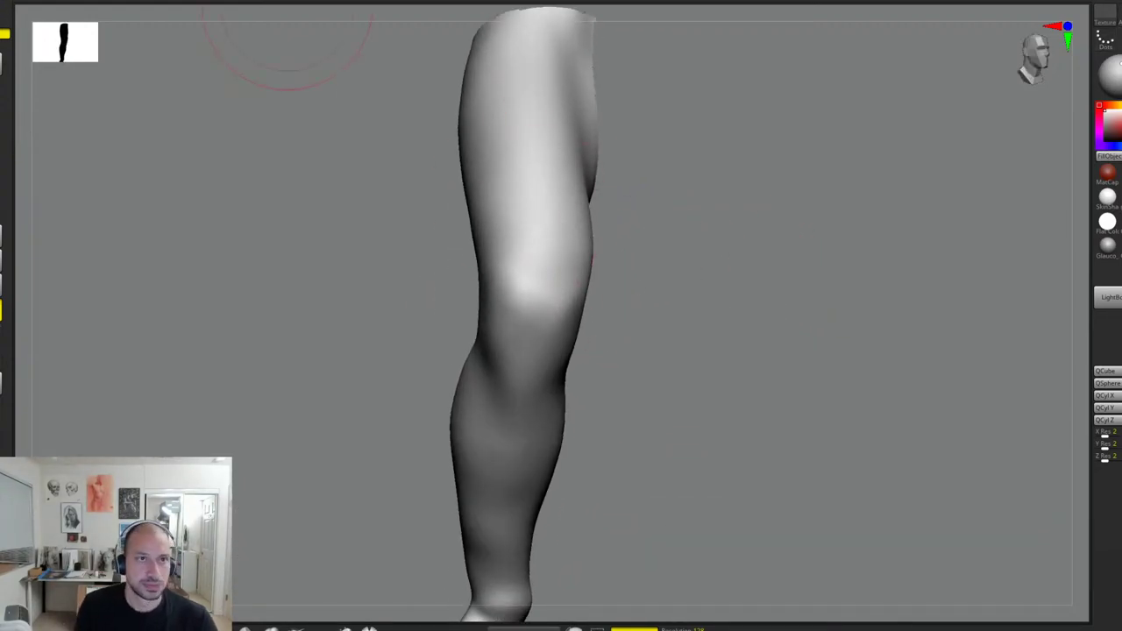
pyautogui.moveTo(314, 5); pyautogui.dragTo(302, 7)
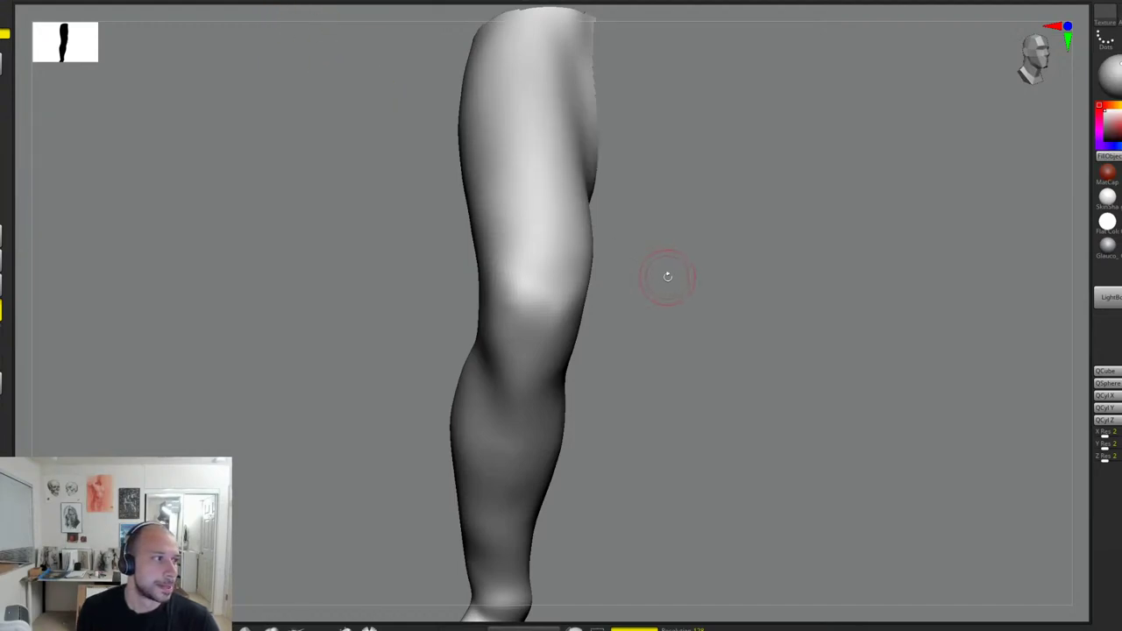
pyautogui.moveTo(687, 265)
pyautogui.mouseDown()
pyautogui.moveTo(765, 277)
pyautogui.moveTo(743, 276)
pyautogui.moveTo(719, 304)
pyautogui.moveTo(752, 303)
pyautogui.moveTo(745, 313)
pyautogui.moveTo(763, 325)
pyautogui.moveTo(772, 314)
pyautogui.mouseUp()
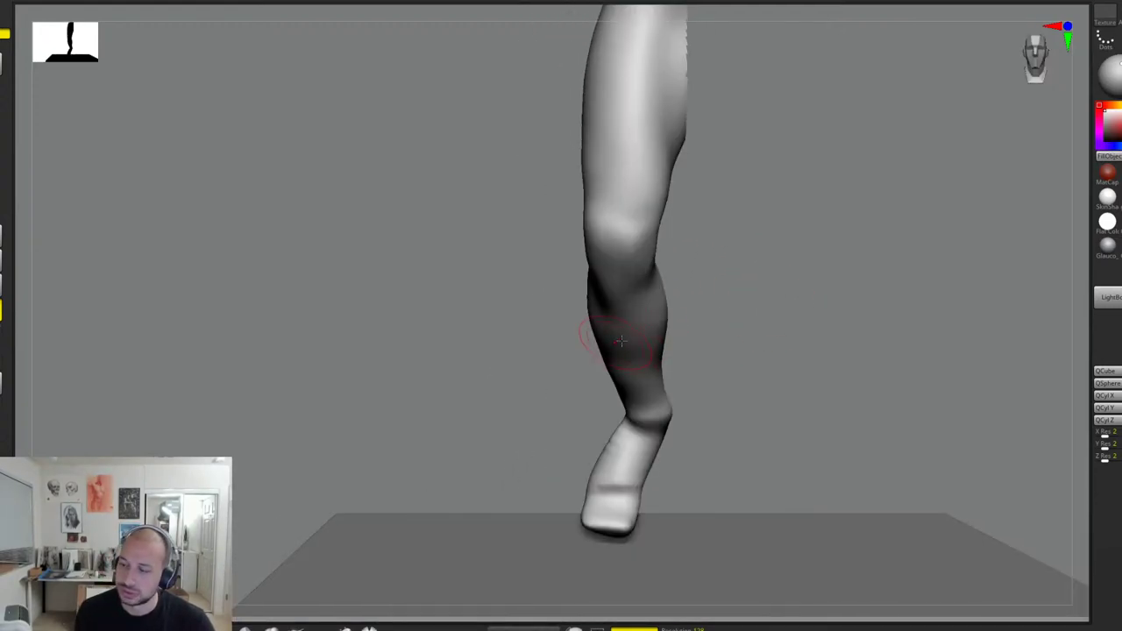
pyautogui.moveTo(700, 302); pyautogui.dragTo(727, 308)
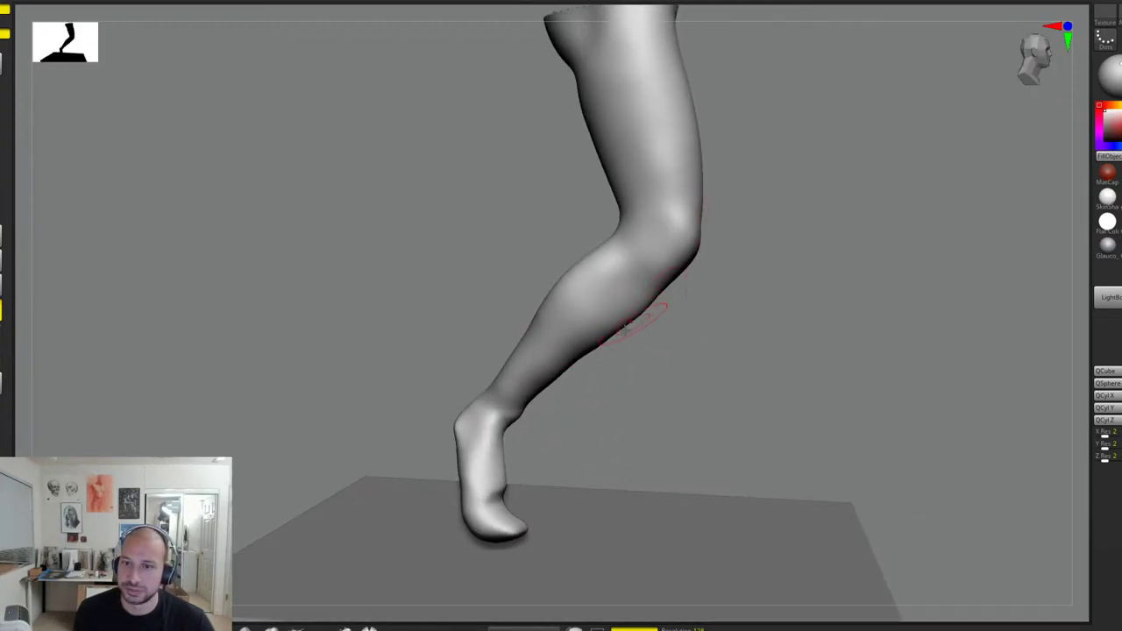
pyautogui.moveTo(632, 359); pyautogui.dragTo(648, 331)
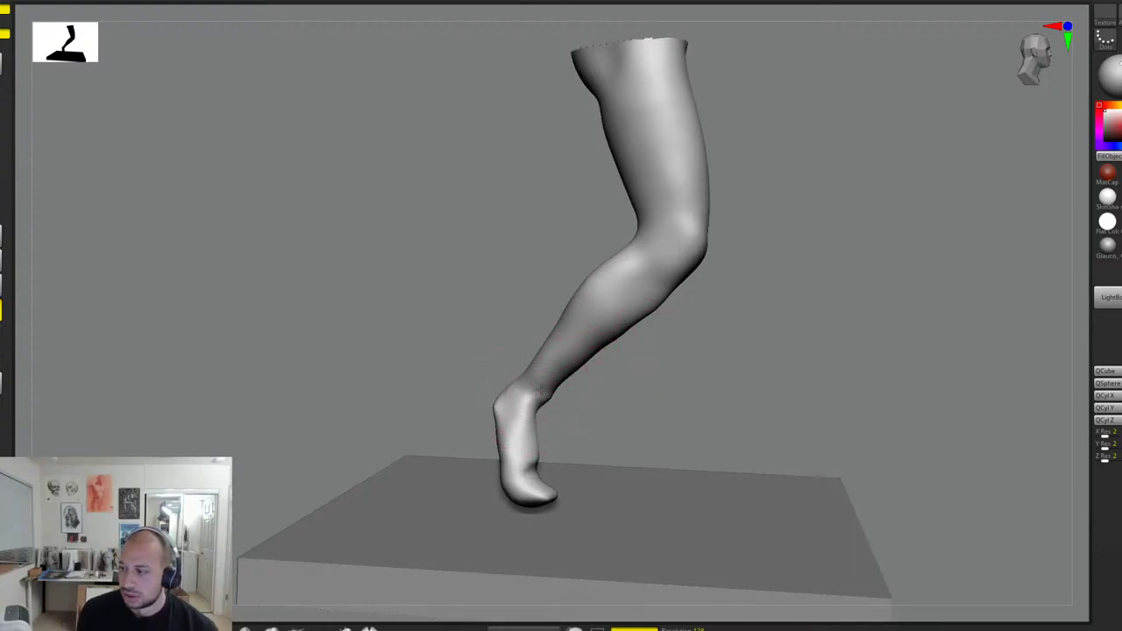
# Step: Unhide the full pair of legs and refine the bent leg's knee and lower thigh
pyautogui.moveTo(750, 330)
pyautogui.mouseDown()
pyautogui.moveTo(767, 293)
pyautogui.moveTo(784, 313)
pyautogui.moveTo(776, 298)
pyautogui.mouseUp()
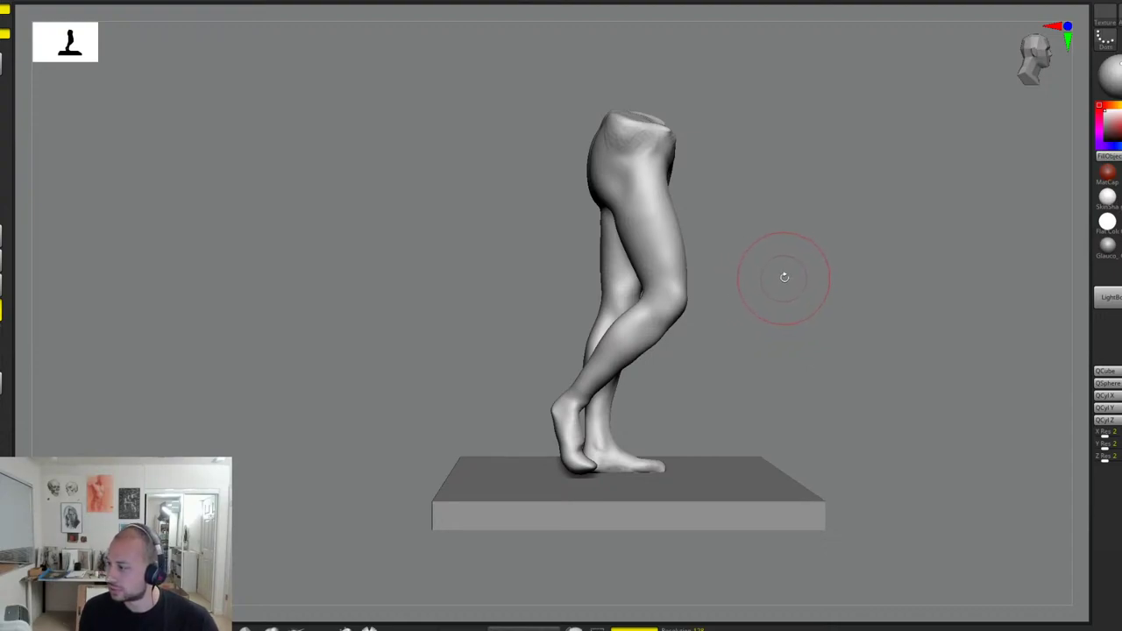
pyautogui.moveTo(787, 281); pyautogui.dragTo(749, 308)
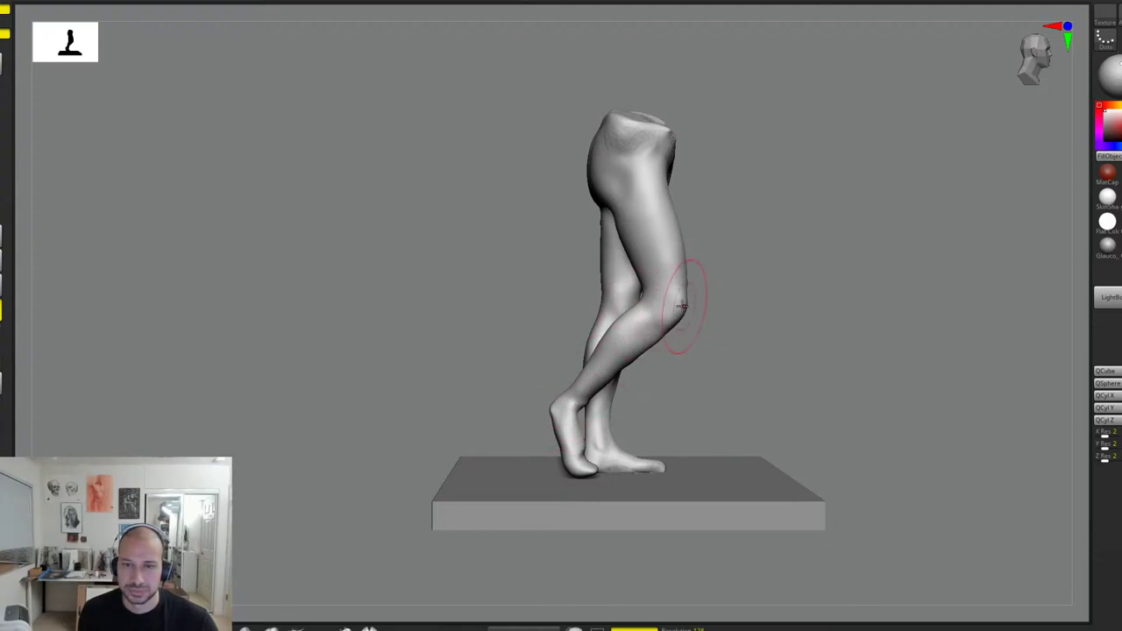
pyautogui.keyDown('shift'); pyautogui.moveTo(752, 307); pyautogui.dragTo(683, 300); pyautogui.keyUp('shift')
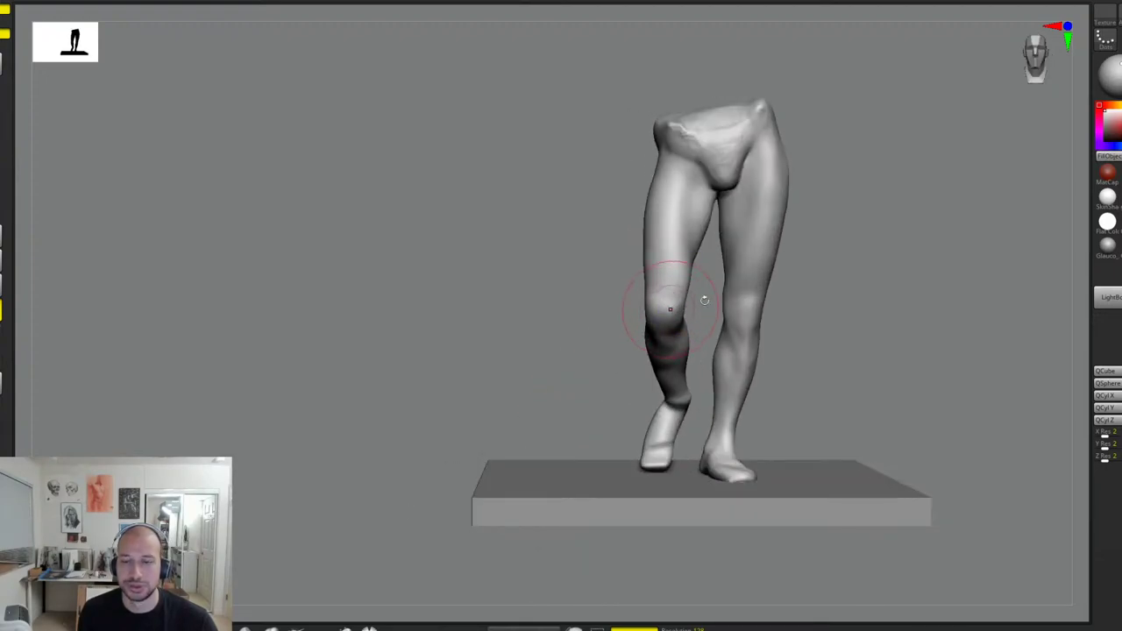
pyautogui.keyDown('alt'); pyautogui.moveTo(845, 307); pyautogui.dragTo(832, 313); pyautogui.keyUp('alt')
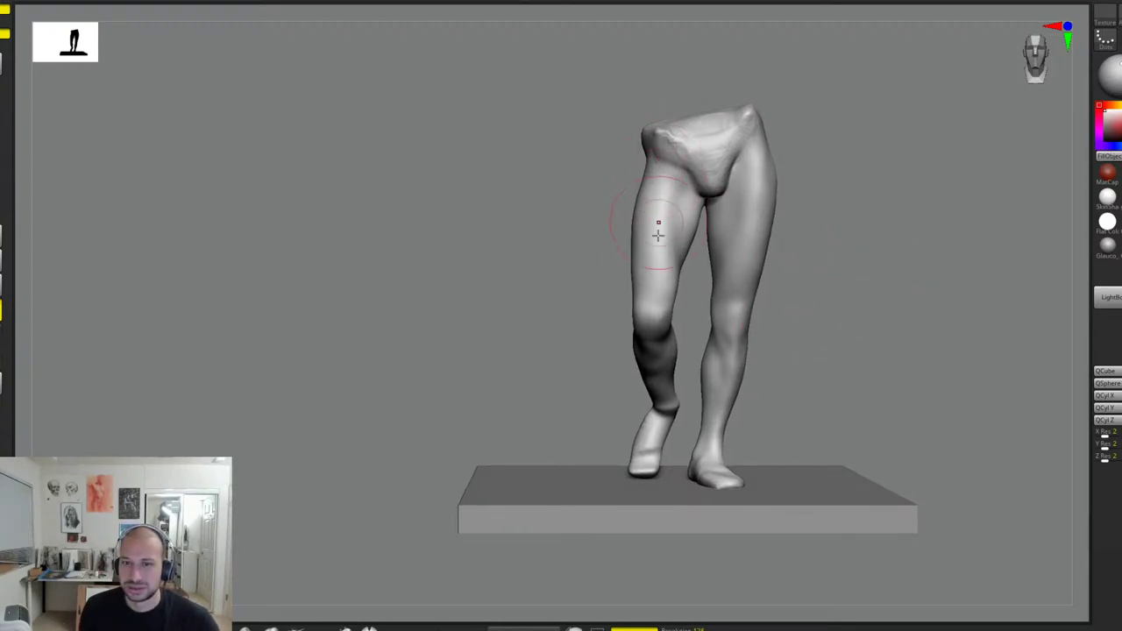
pyautogui.moveTo(740, 311); pyautogui.dragTo(746, 310, button='right')
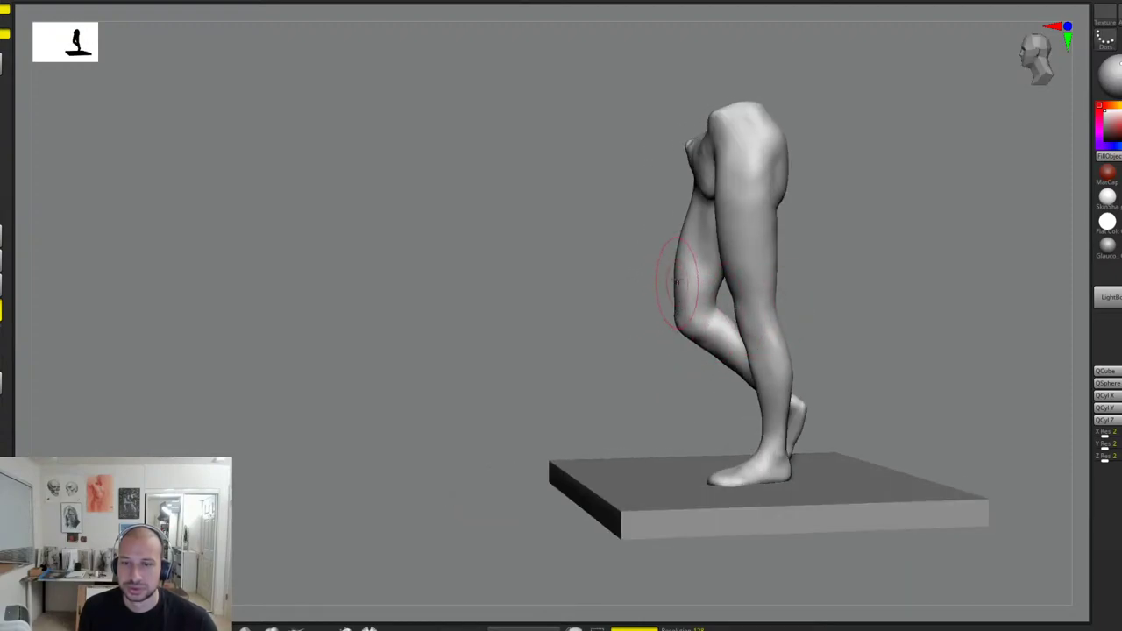
# Step: Adjust the bent leg's outer thigh silhouette and the standing leg's knee and foot contours
pyautogui.moveTo(742, 242); pyautogui.dragTo(851, 251, button='right')
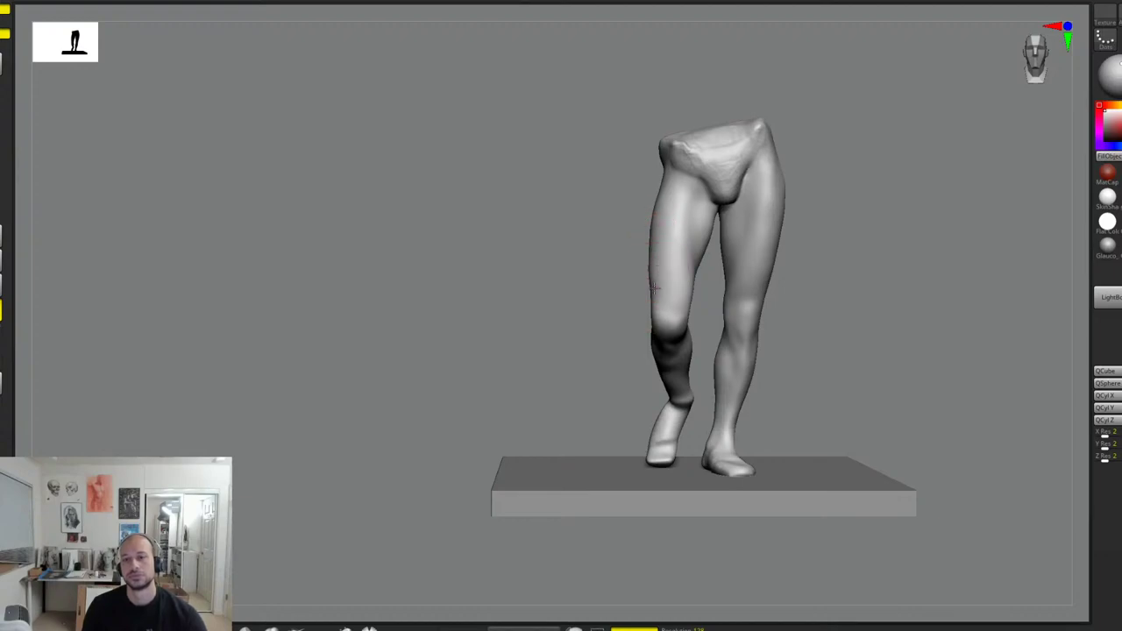
pyautogui.moveTo(825, 214); pyautogui.dragTo(815, 264, button='right')
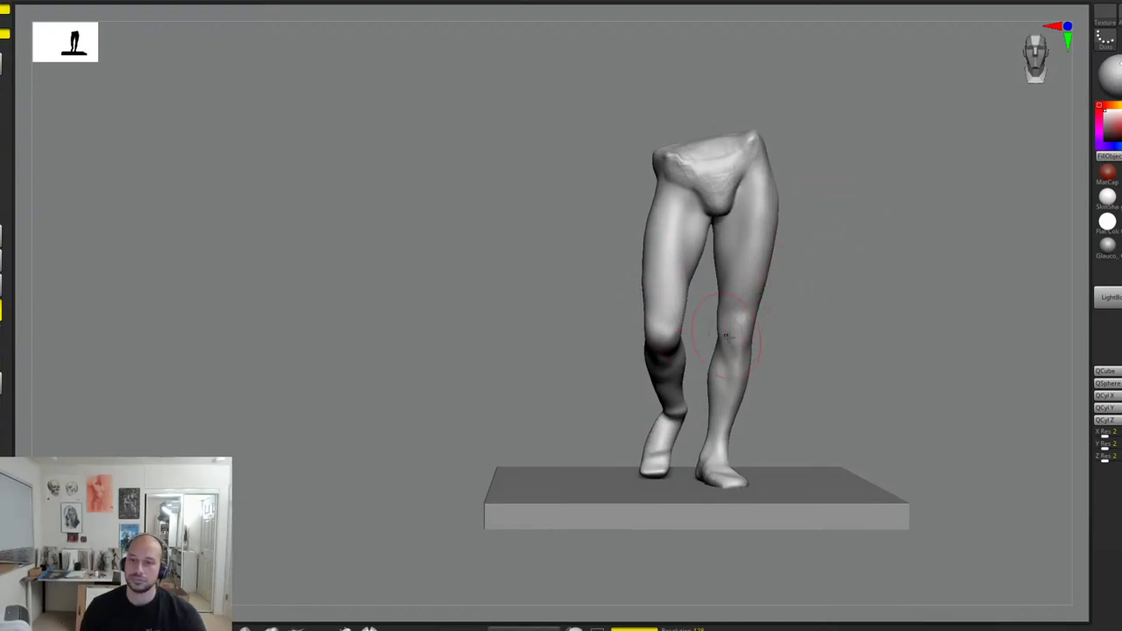
pyautogui.moveTo(839, 319); pyautogui.dragTo(824, 285, button='right')
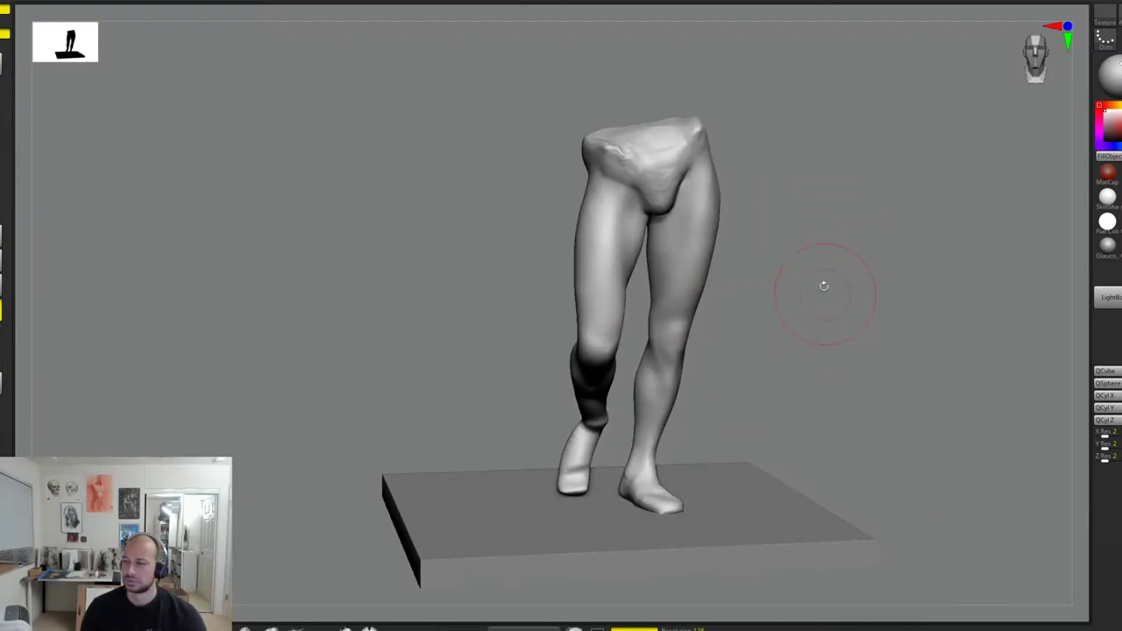
pyautogui.moveTo(688, 349)
pyautogui.mouseDown(button='right')
pyautogui.moveTo(706, 328)
pyautogui.moveTo(728, 235)
pyautogui.mouseUp(button='right')
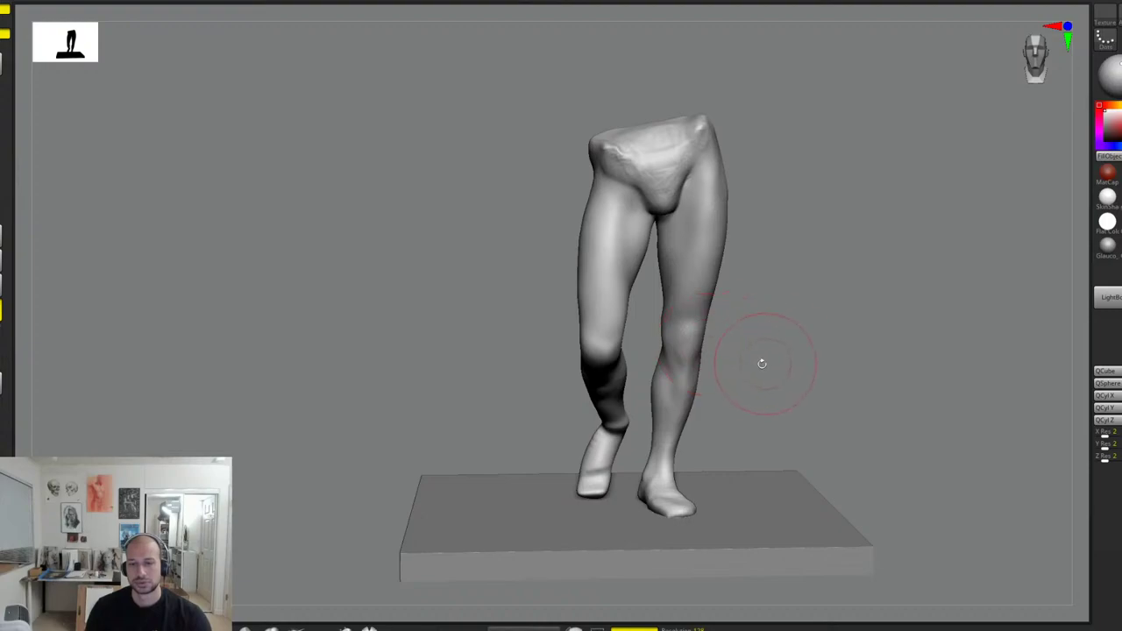
pyautogui.moveTo(660, 479)
pyautogui.mouseDown(button='right')
pyautogui.moveTo(740, 441)
pyautogui.moveTo(660, 498)
pyautogui.mouseUp(button='right')
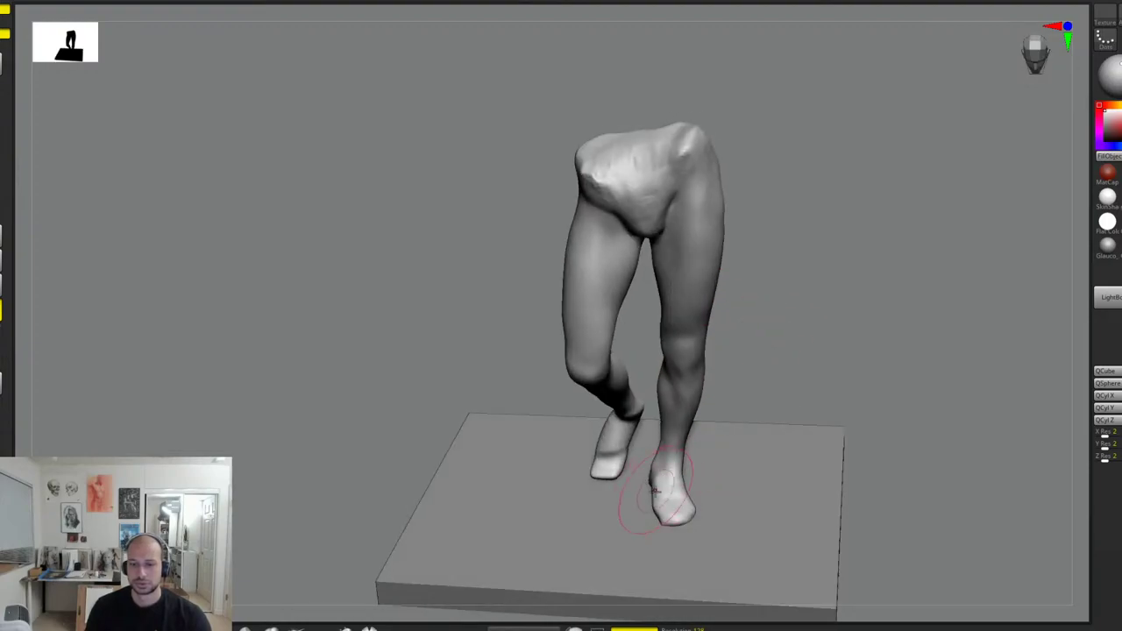
pyautogui.moveTo(773, 414); pyautogui.dragTo(819, 352, button='right')
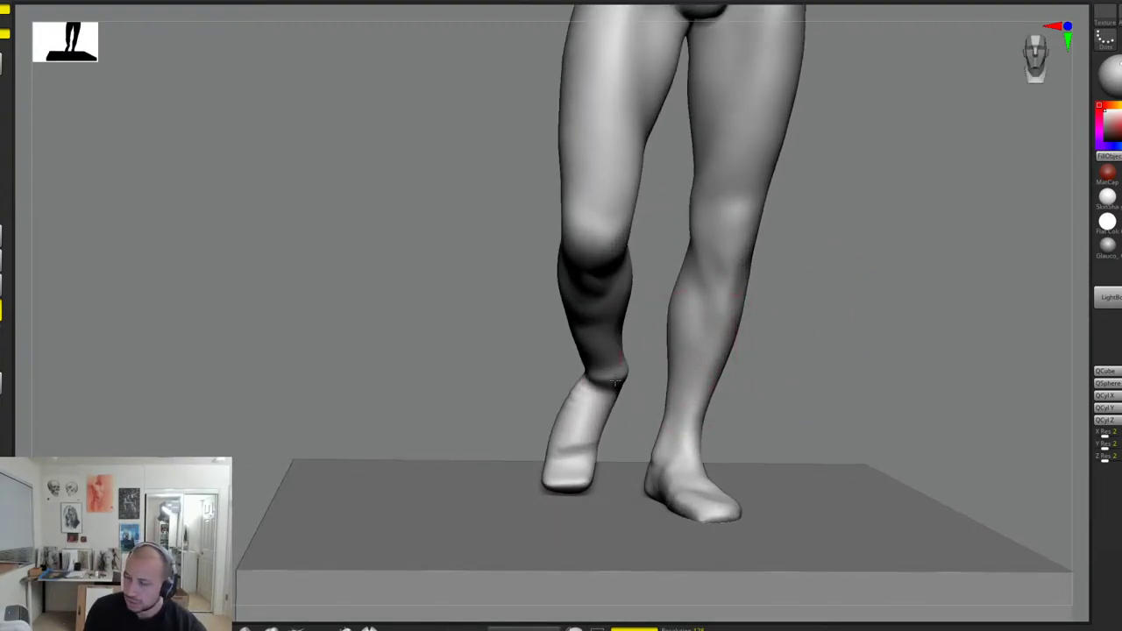
# Step: Adjust the raised foot's shape and isolate it together with the lower shin
pyautogui.moveTo(594, 415)
pyautogui.mouseDown()
pyautogui.moveTo(579, 435)
pyautogui.moveTo(586, 430)
pyautogui.moveTo(597, 479)
pyautogui.moveTo(563, 486)
pyautogui.mouseUp()
pyautogui.moveTo(646, 358)
pyautogui.mouseDown(button='right')
pyautogui.moveTo(655, 336)
pyautogui.moveTo(732, 351)
pyautogui.mouseUp(button='right')
pyautogui.keyDown('ctrl'); pyautogui.keyDown('shift'); pyautogui.moveTo(532, 316); pyautogui.dragTo(634, 509); pyautogui.keyUp('shift'); pyautogui.keyUp('ctrl')
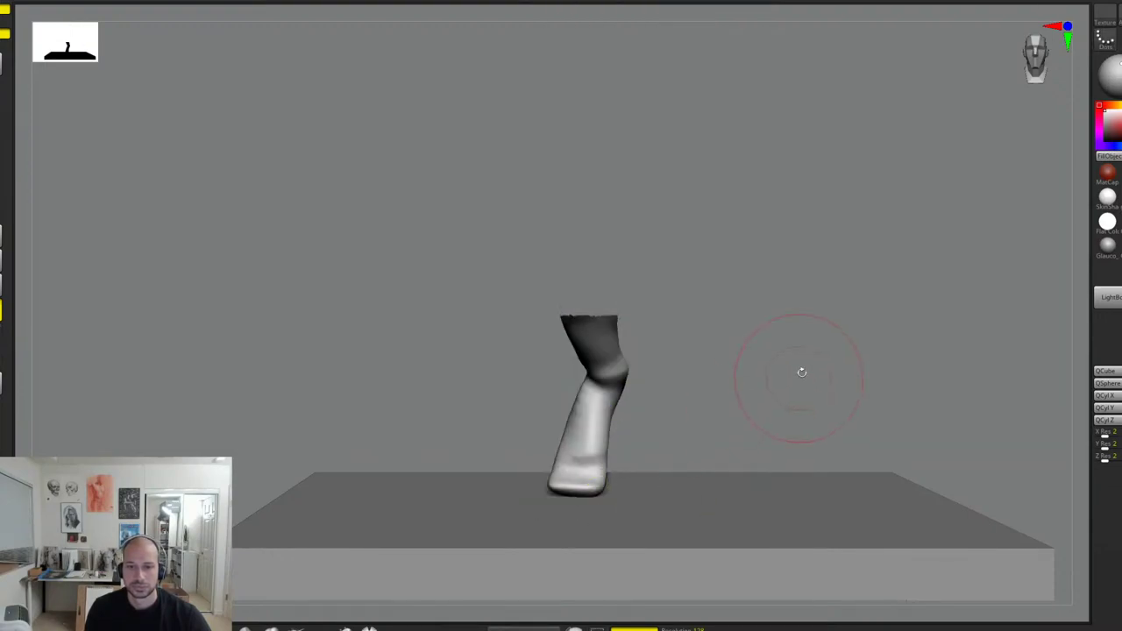
# Step: Round the heel of the isolated raised foot and reshape the toe end into a longer, tapered tip
pyautogui.press('f')
pyautogui.moveTo(699, 385); pyautogui.dragTo(697, 374, button='right')
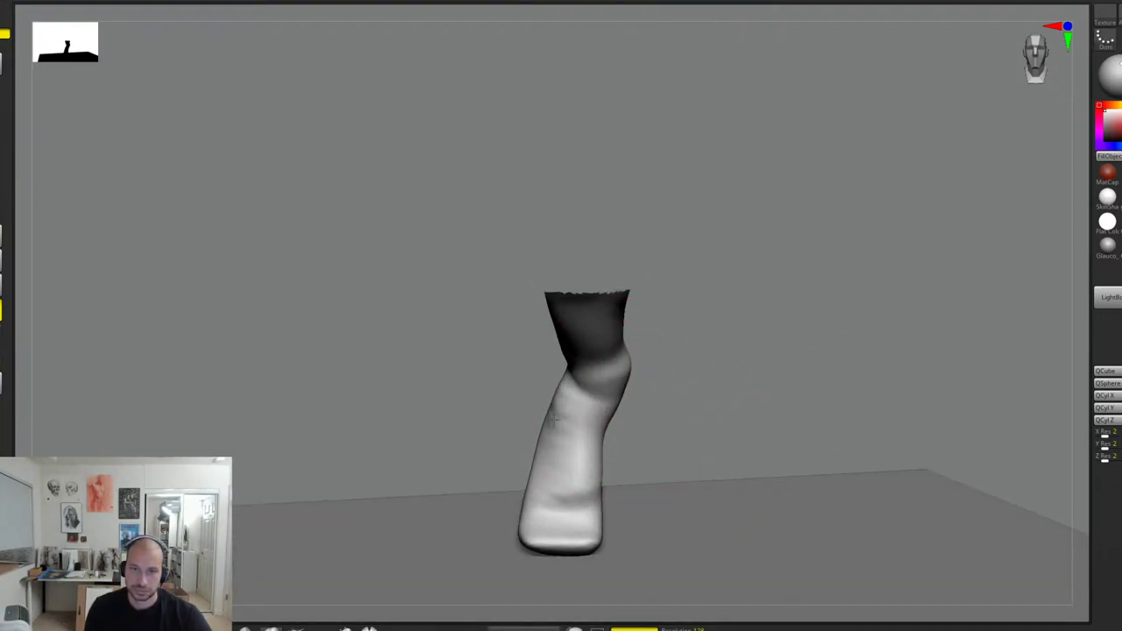
pyautogui.moveTo(542, 471); pyautogui.dragTo(579, 485, button='right')
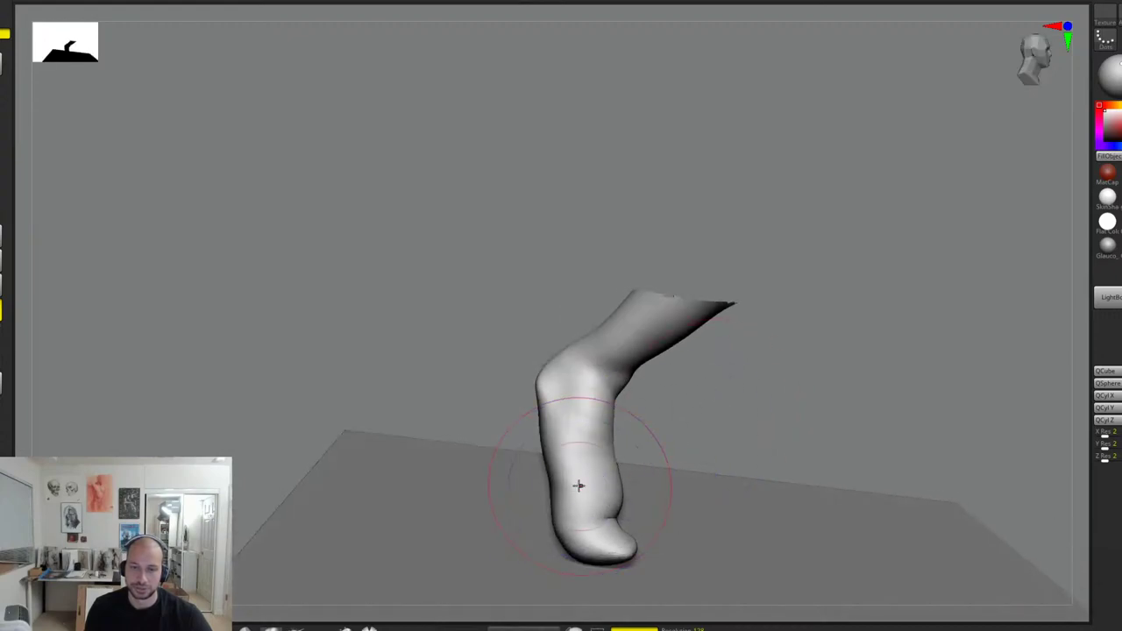
pyautogui.moveTo(547, 375)
pyautogui.mouseDown()
pyautogui.moveTo(561, 356)
pyautogui.moveTo(584, 403)
pyautogui.moveTo(560, 388)
pyautogui.mouseUp()
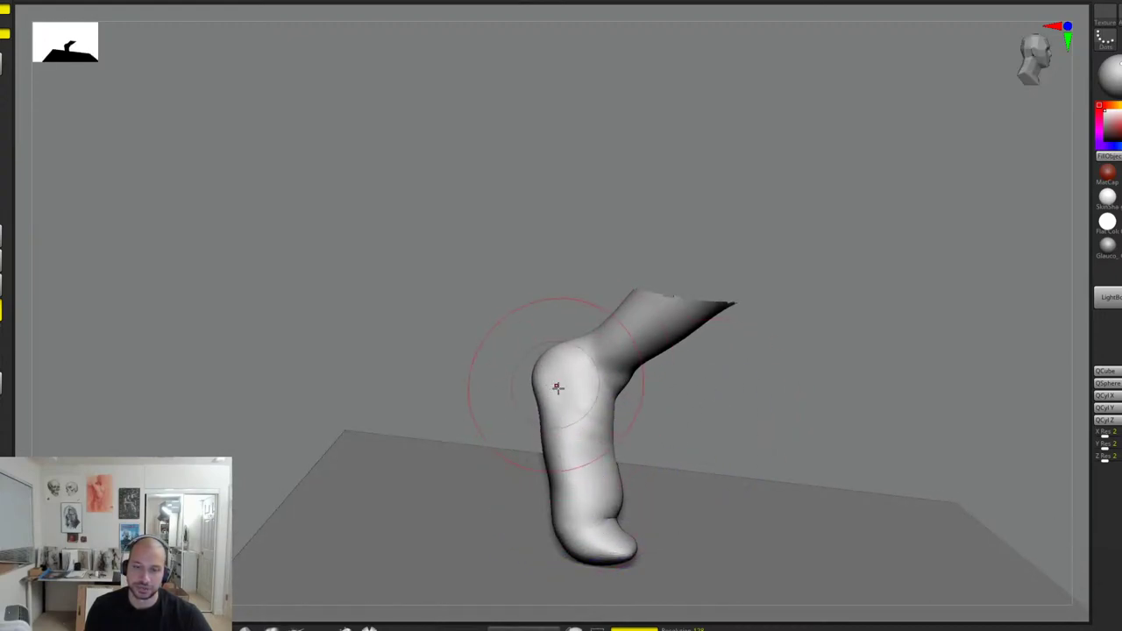
pyautogui.moveTo(614, 532); pyautogui.dragTo(640, 530)
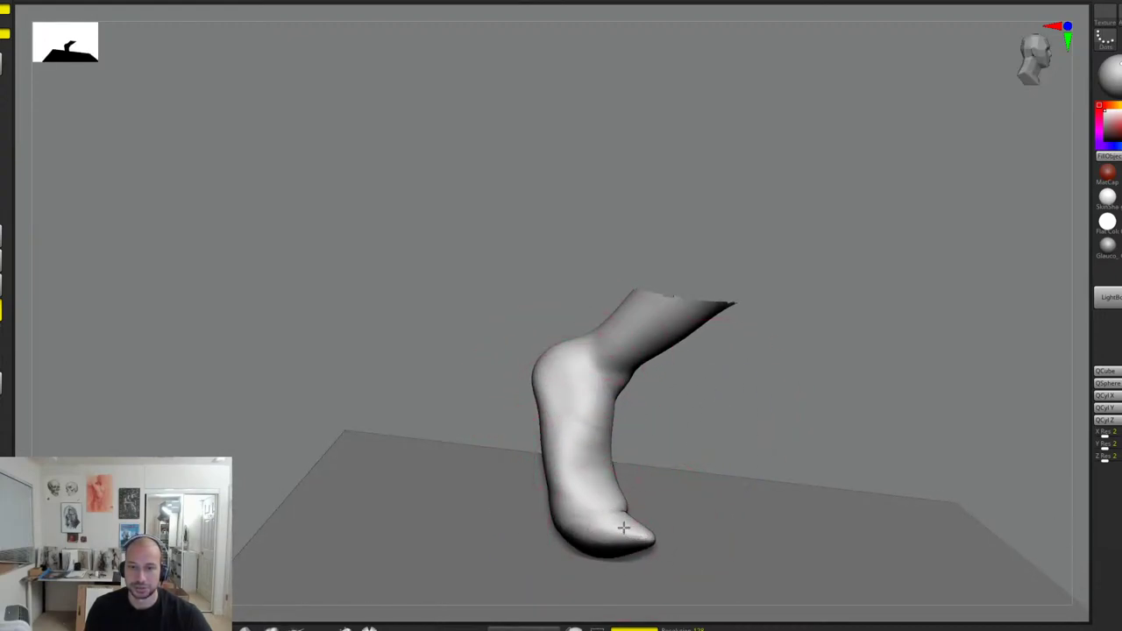
pyautogui.moveTo(717, 426); pyautogui.dragTo(642, 510, button='right')
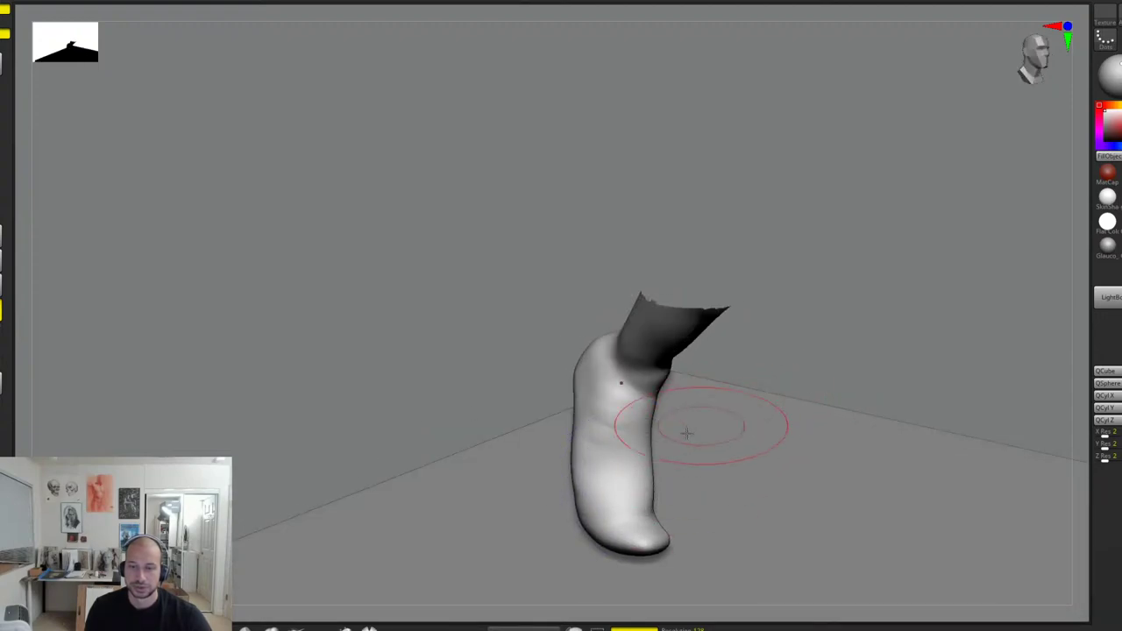
# Step: Sculpt the crease where the toes bend and shape the forefoot's outline from the front and above
pyautogui.moveTo(687, 433)
pyautogui.mouseDown(button='right')
pyautogui.moveTo(781, 346)
pyautogui.moveTo(605, 498)
pyautogui.mouseUp(button='right')
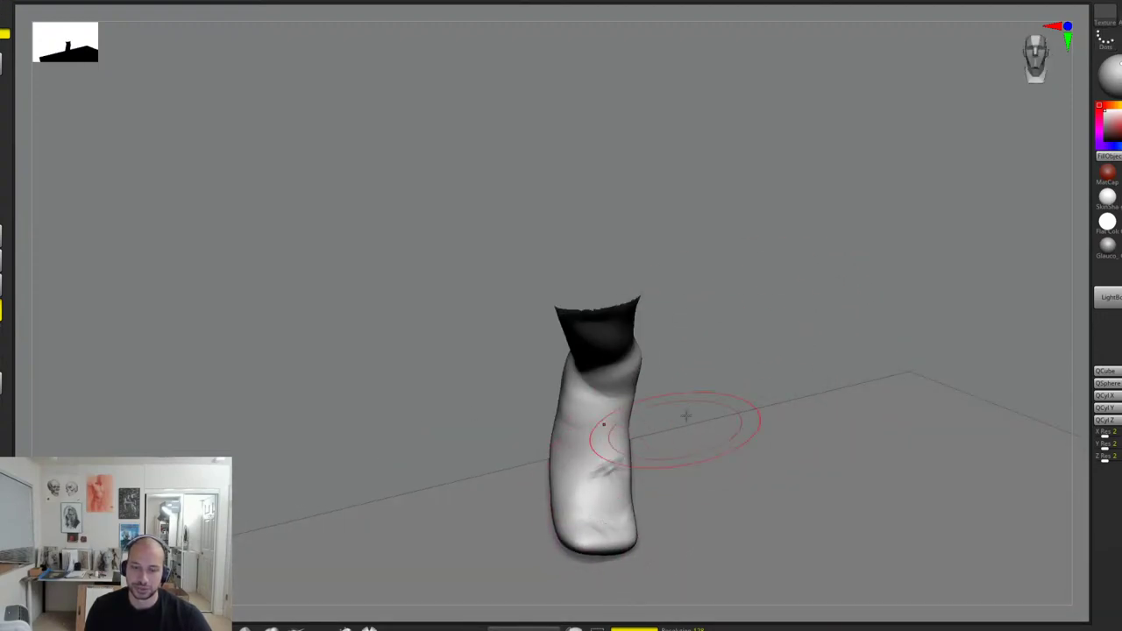
pyautogui.moveTo(686, 416); pyautogui.dragTo(727, 354, button='right')
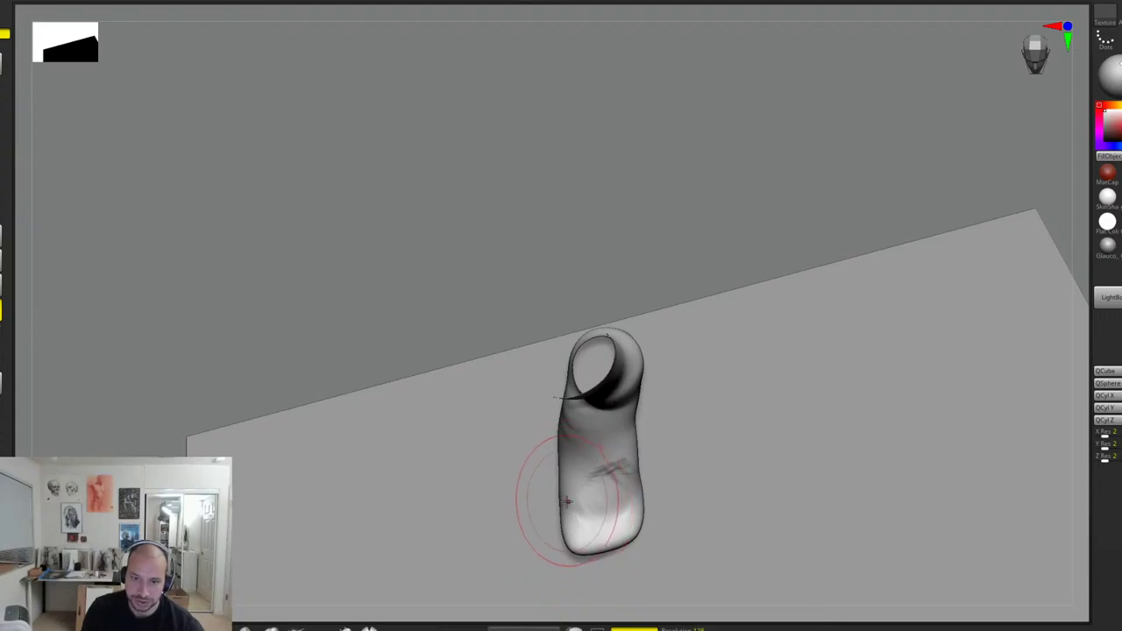
pyautogui.moveTo(556, 501)
pyautogui.mouseDown(button='right')
pyautogui.moveTo(742, 222)
pyautogui.moveTo(809, 308)
pyautogui.moveTo(685, 349)
pyautogui.moveTo(657, 386)
pyautogui.moveTo(699, 333)
pyautogui.moveTo(733, 325)
pyautogui.mouseUp(button='right')
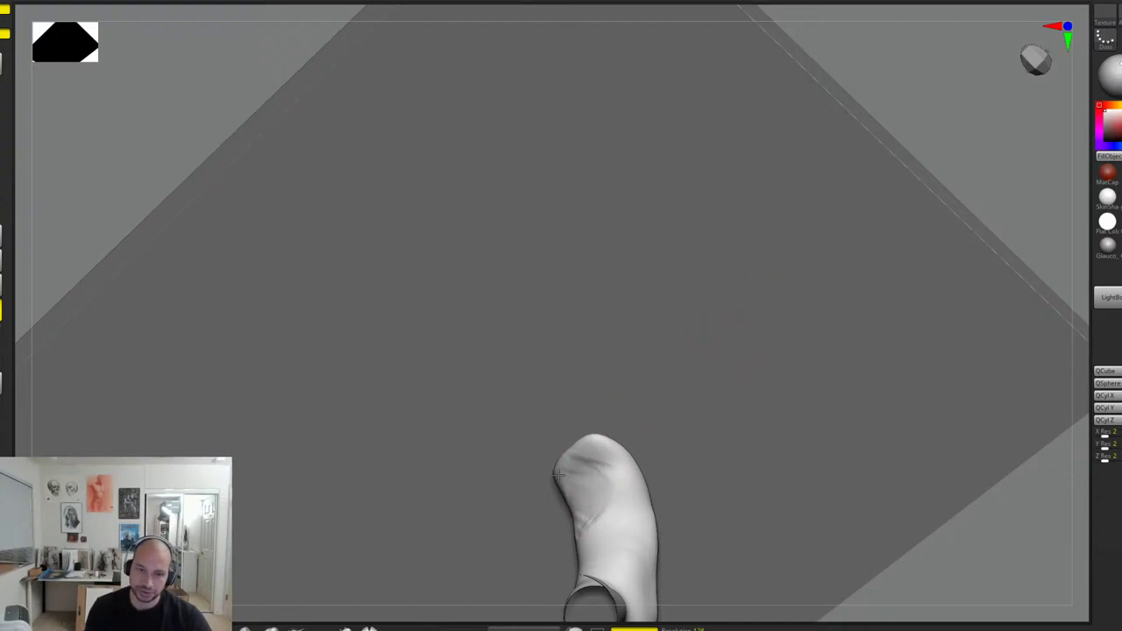
pyautogui.moveTo(568, 497)
pyautogui.mouseDown(button='right')
pyautogui.moveTo(602, 448)
pyautogui.moveTo(631, 479)
pyautogui.moveTo(621, 459)
pyautogui.moveTo(634, 518)
pyautogui.mouseUp(button='right')
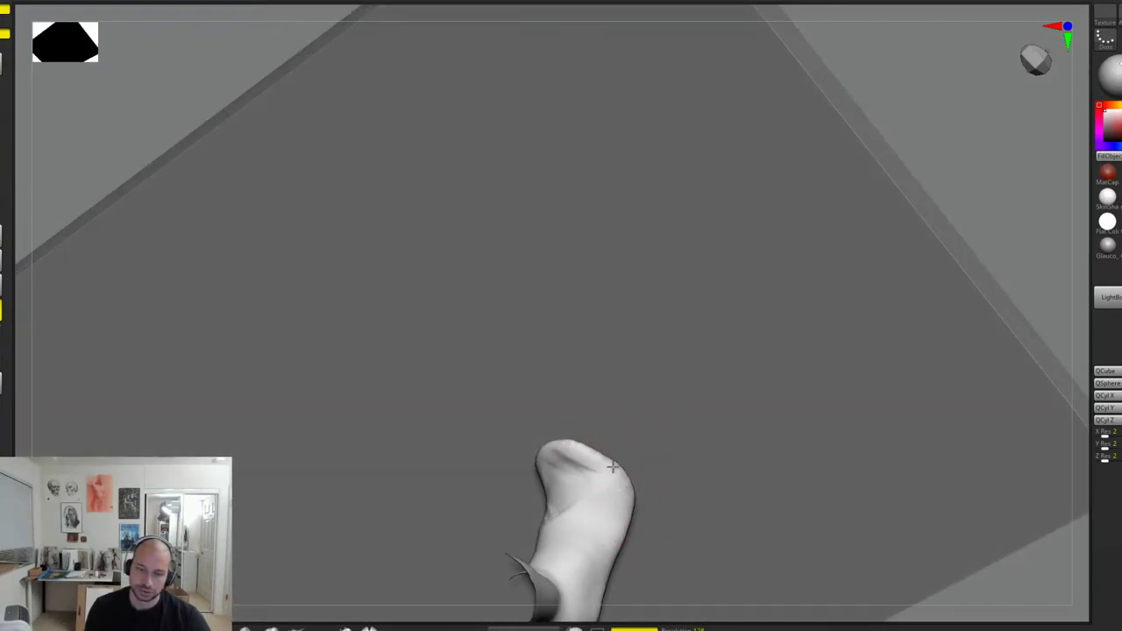
pyautogui.moveTo(611, 465); pyautogui.dragTo(592, 417, button='right')
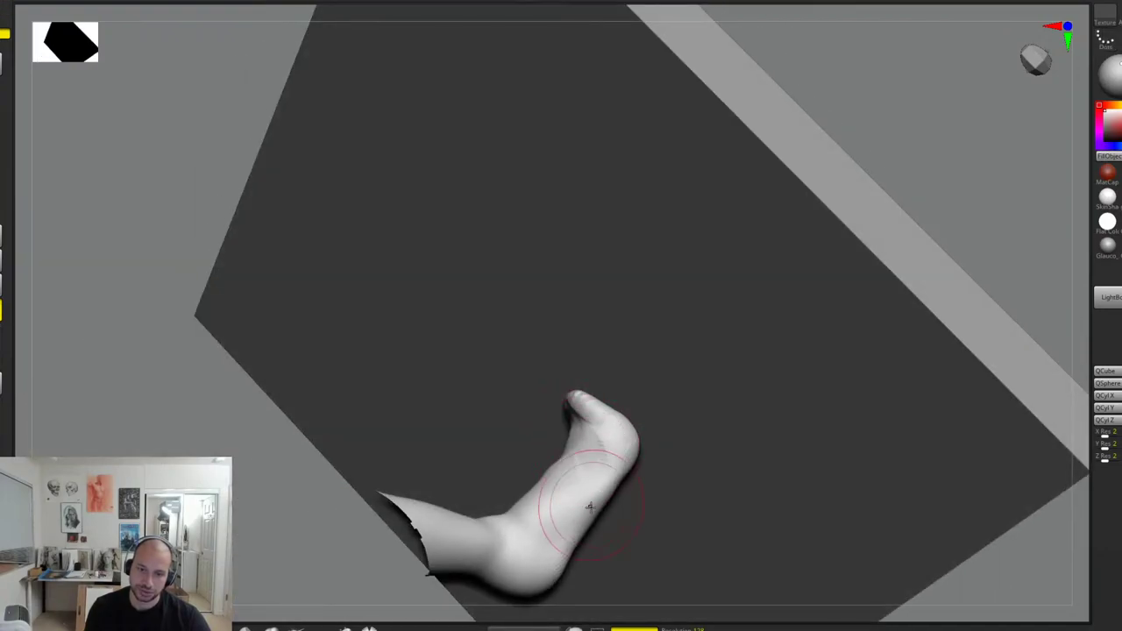
pyautogui.moveTo(589, 507)
pyautogui.mouseDown(button='right')
pyautogui.moveTo(596, 518)
pyautogui.moveTo(564, 413)
pyautogui.mouseUp(button='right')
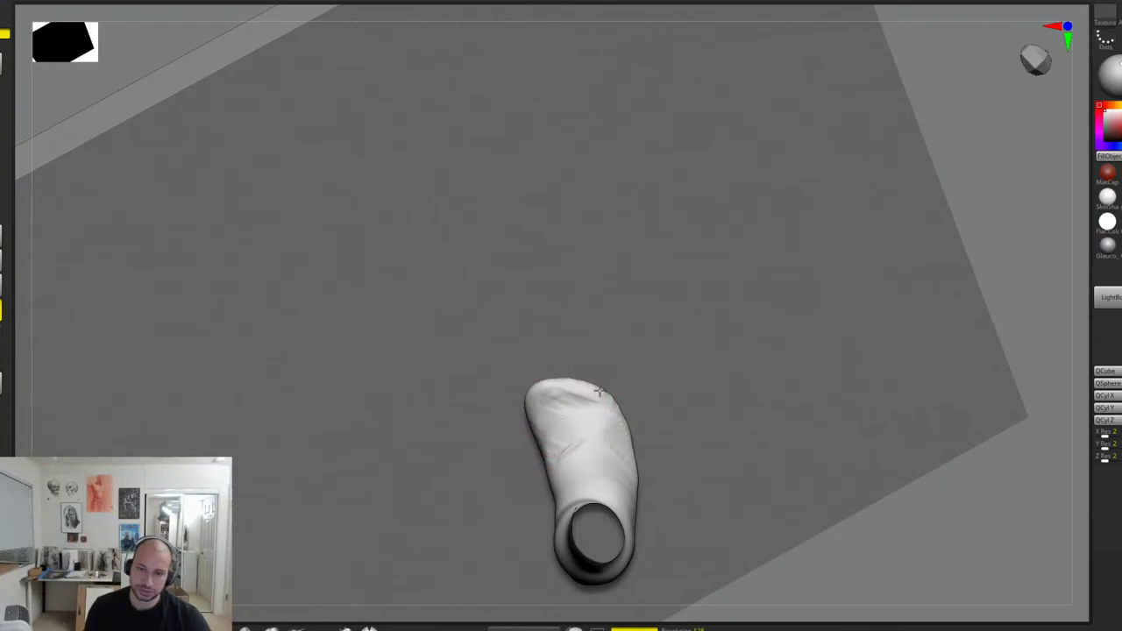
# Step: Carve the transition between the toes and the instep and refine the side of the forefoot
pyautogui.moveTo(600, 391)
pyautogui.mouseDown()
pyautogui.moveTo(570, 399)
pyautogui.moveTo(544, 442)
pyautogui.moveTo(616, 436)
pyautogui.moveTo(619, 448)
pyautogui.mouseUp()
pyautogui.moveTo(632, 462); pyautogui.dragTo(602, 429, button='right')
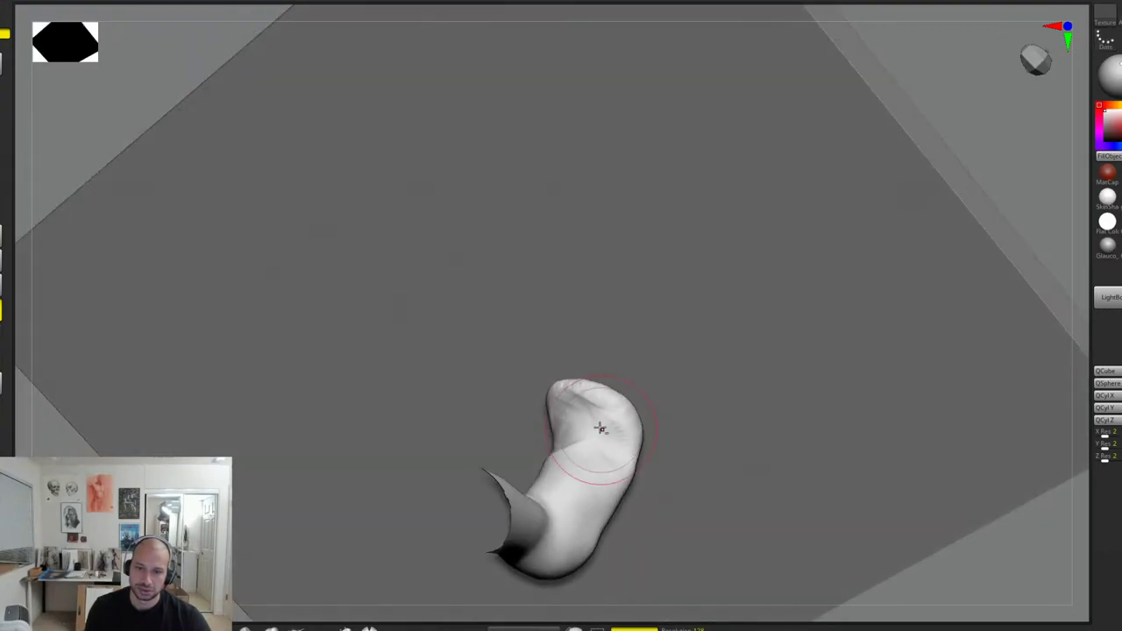
pyautogui.moveTo(601, 429)
pyautogui.mouseDown()
pyautogui.moveTo(619, 446)
pyautogui.moveTo(627, 421)
pyautogui.moveTo(633, 448)
pyautogui.moveTo(591, 473)
pyautogui.mouseUp()
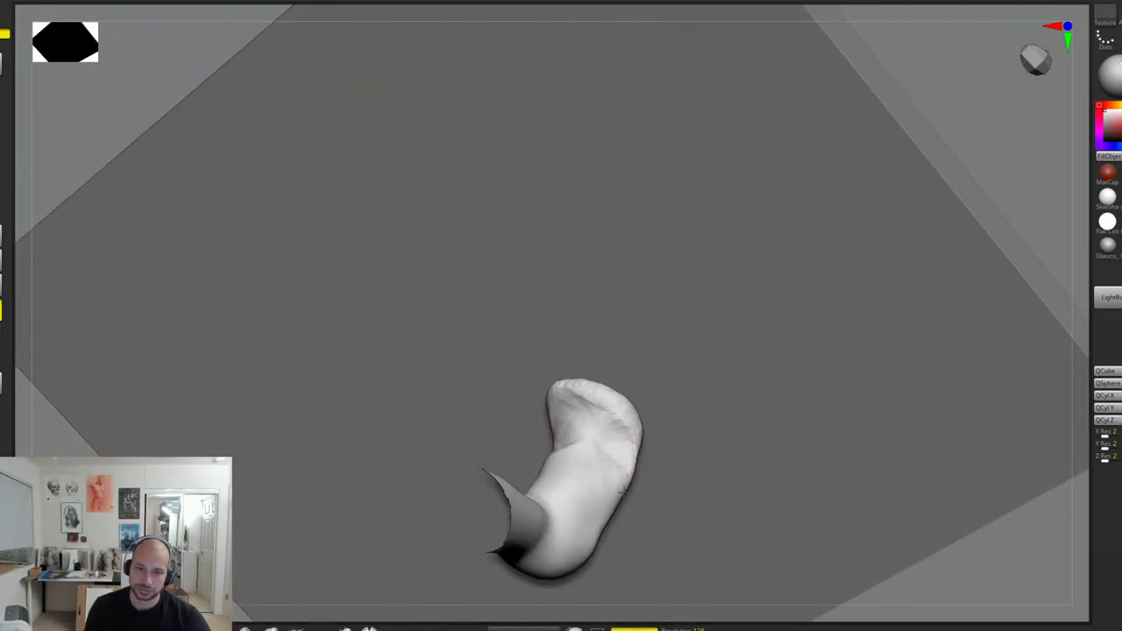
pyautogui.moveTo(605, 502); pyautogui.dragTo(571, 456, button='right')
pyautogui.moveTo(596, 530); pyautogui.dragTo(605, 465)
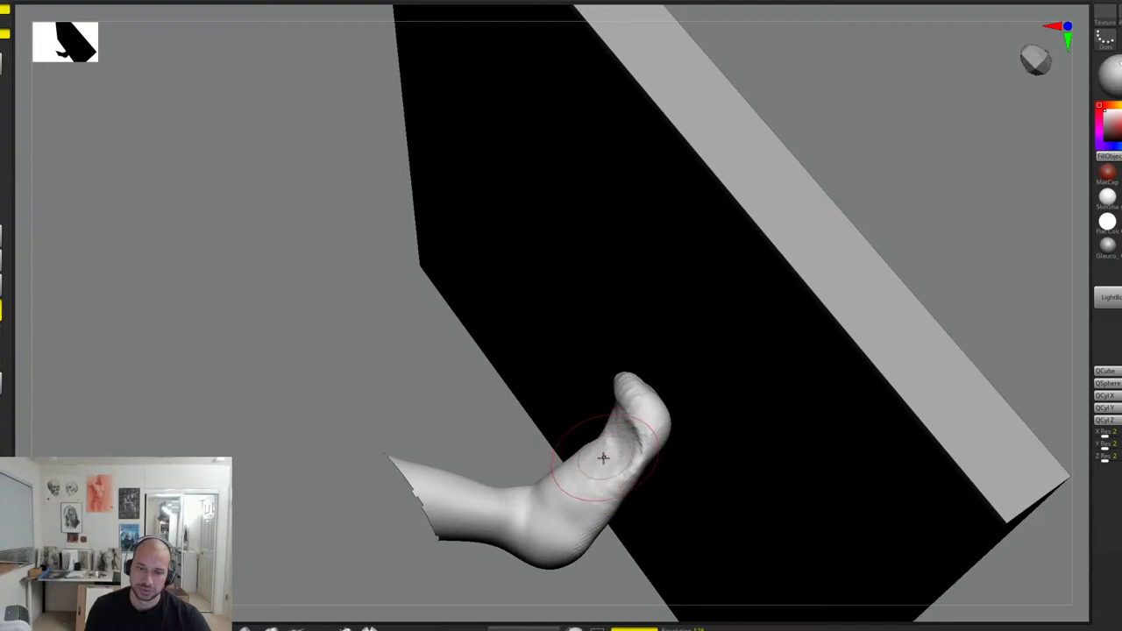
# Step: Hollow the arch between the heel and ball of the foot, smoothing and defining the planes of the sole
pyautogui.moveTo(601, 456); pyautogui.dragTo(709, 368, button='right')
pyautogui.moveTo(643, 351); pyautogui.dragTo(623, 409)
pyautogui.moveTo(652, 384); pyautogui.dragTo(619, 393, button='right')
pyautogui.moveTo(620, 401)
pyautogui.keyDown('shift'); pyautogui.mouseDown()
pyautogui.moveTo(654, 394)
pyautogui.moveTo(678, 412)
pyautogui.mouseUp(); pyautogui.keyUp('shift')
pyautogui.moveTo(655, 357)
pyautogui.mouseDown()
pyautogui.moveTo(640, 391)
pyautogui.moveTo(605, 416)
pyautogui.mouseUp()
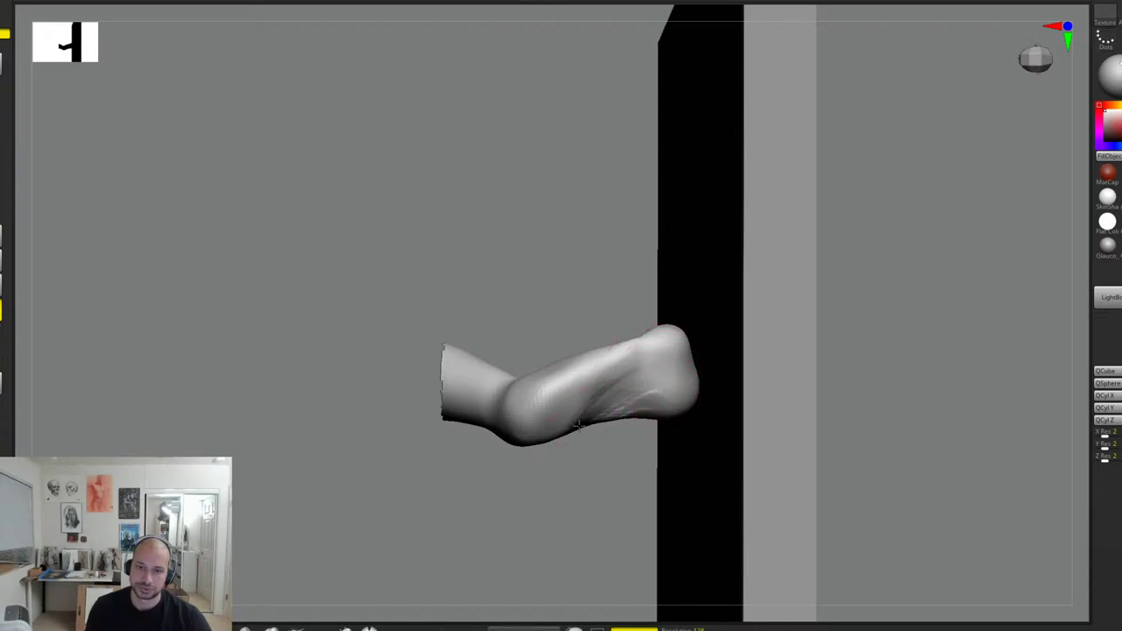
pyautogui.moveTo(633, 375)
pyautogui.mouseDown()
pyautogui.moveTo(612, 411)
pyautogui.moveTo(670, 347)
pyautogui.moveTo(667, 368)
pyautogui.moveTo(678, 363)
pyautogui.moveTo(677, 344)
pyautogui.moveTo(679, 390)
pyautogui.moveTo(699, 390)
pyautogui.mouseUp()
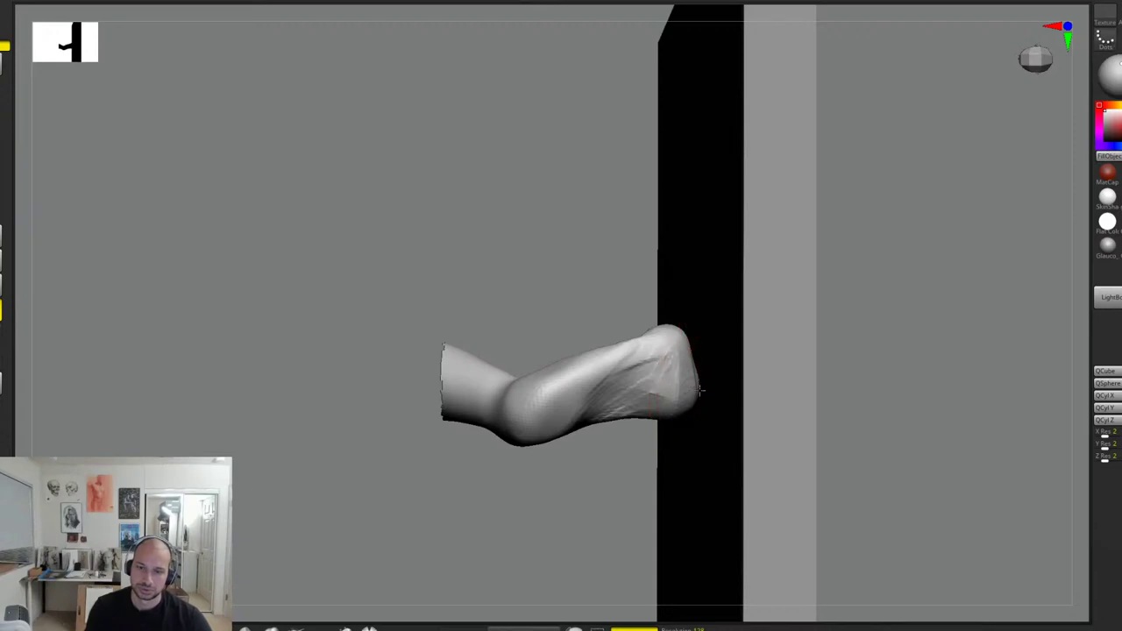
# Step: Switch to the Dam Standard brush and refine the toe edge and both sides of the forefoot
pyautogui.moveTo(891, 346); pyautogui.dragTo(769, 301)
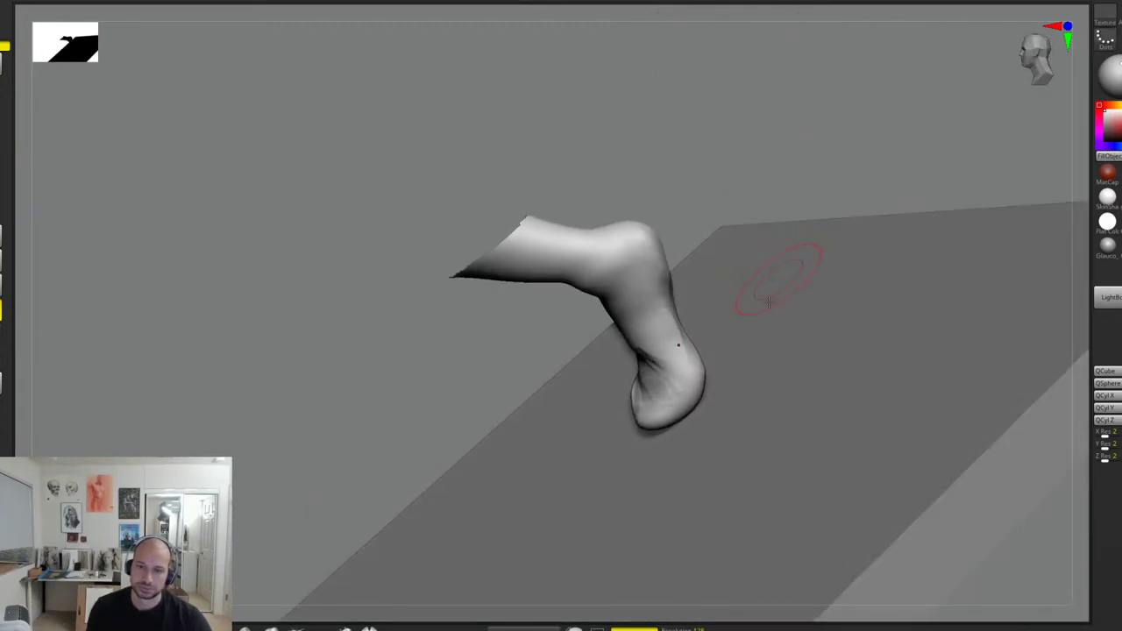
pyautogui.press('b')
pyautogui.press('d')
pyautogui.press('s')
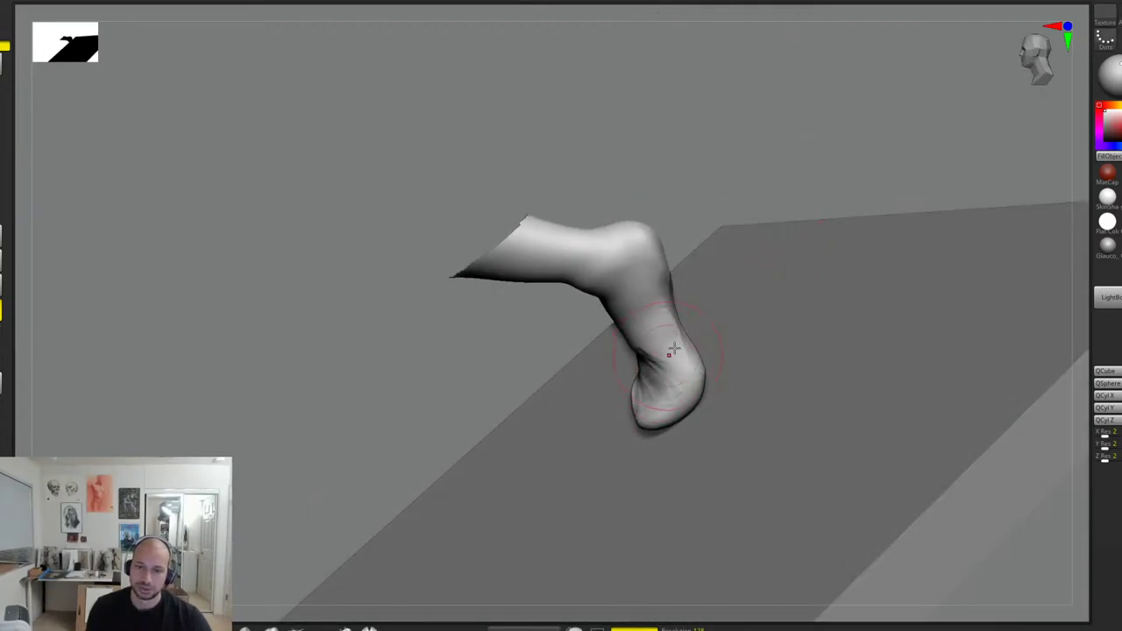
pyautogui.moveTo(752, 179); pyautogui.dragTo(810, 220)
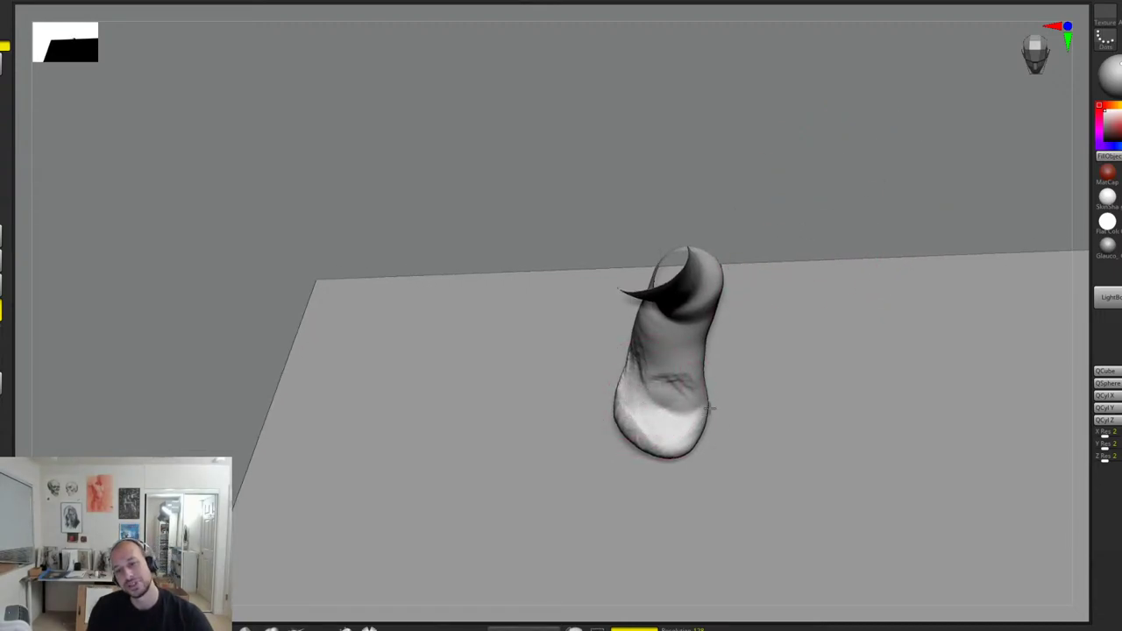
pyautogui.moveTo(654, 444)
pyautogui.mouseDown()
pyautogui.moveTo(679, 454)
pyautogui.moveTo(699, 431)
pyautogui.mouseUp()
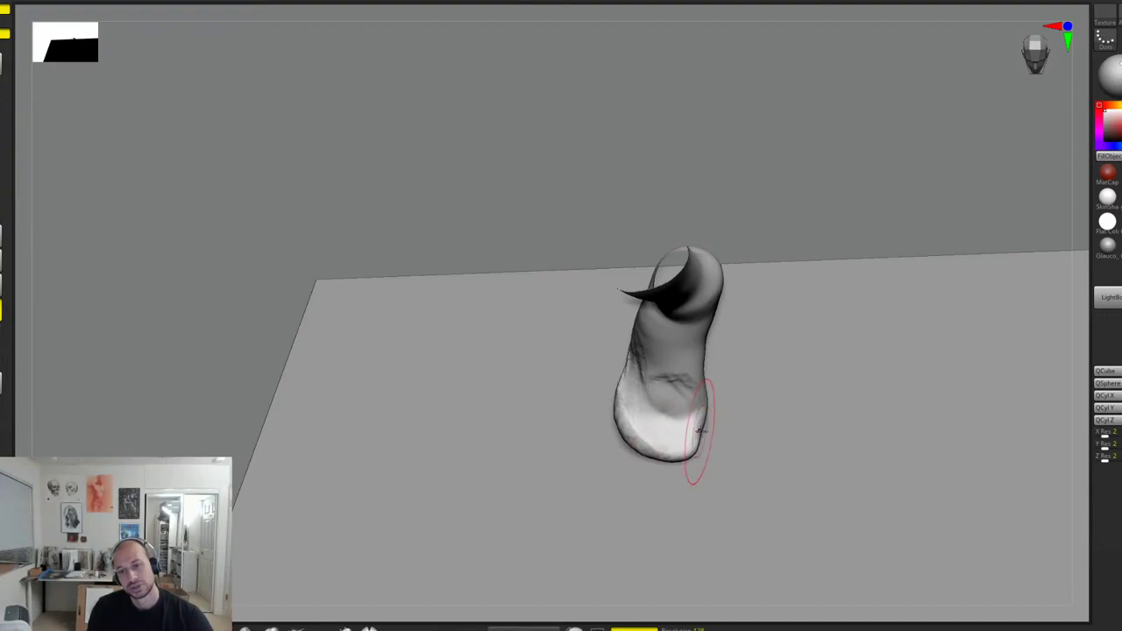
pyautogui.moveTo(709, 386); pyautogui.dragTo(676, 360)
pyautogui.moveTo(588, 458)
pyautogui.mouseDown()
pyautogui.moveTo(579, 467)
pyautogui.moveTo(568, 457)
pyautogui.mouseUp()
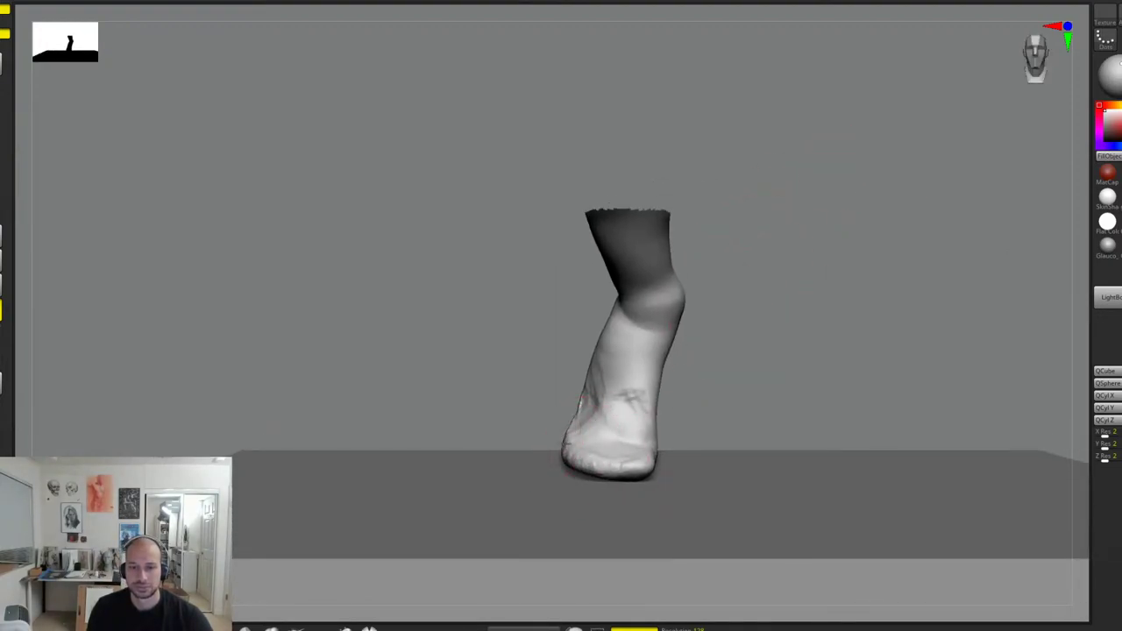
# Step: Refine the outer edge of the forefoot and the surface behind the toes from the front and side
pyautogui.moveTo(761, 375)
pyautogui.mouseDown()
pyautogui.moveTo(737, 384)
pyautogui.moveTo(808, 400)
pyautogui.mouseUp()
pyautogui.moveTo(561, 453); pyautogui.dragTo(525, 455)
pyautogui.moveTo(673, 358); pyautogui.dragTo(651, 356)
pyautogui.moveTo(558, 465)
pyautogui.mouseDown()
pyautogui.moveTo(535, 413)
pyautogui.moveTo(524, 441)
pyautogui.mouseUp()
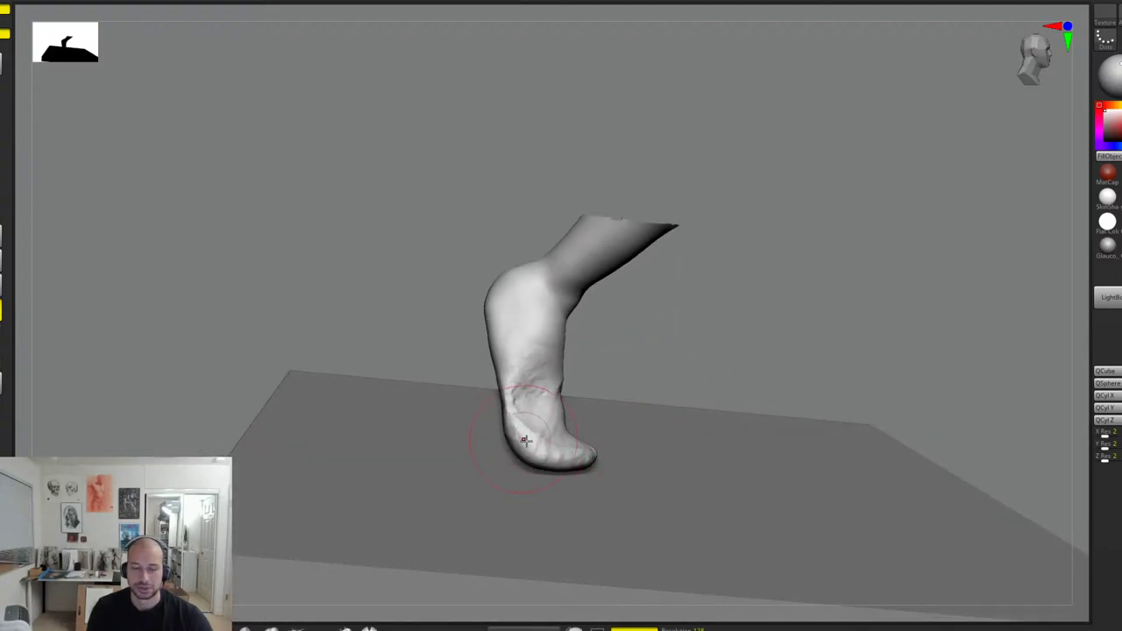
pyautogui.moveTo(672, 336); pyautogui.dragTo(604, 337)
pyautogui.moveTo(570, 390)
pyautogui.mouseDown()
pyautogui.moveTo(540, 413)
pyautogui.moveTo(565, 422)
pyautogui.mouseUp()
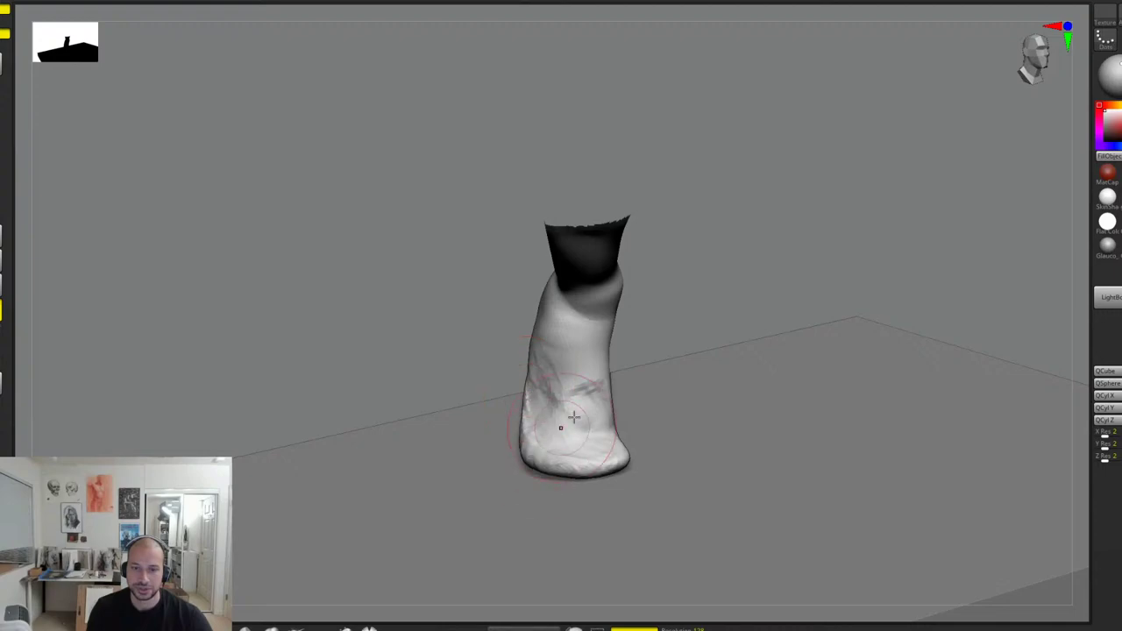
# Step: Shape the top of the toe area and check the foot's contours from the opposite side and front
pyautogui.moveTo(684, 272); pyautogui.dragTo(702, 333)
pyautogui.moveTo(576, 422)
pyautogui.mouseDown()
pyautogui.moveTo(538, 429)
pyautogui.moveTo(632, 459)
pyautogui.moveTo(624, 432)
pyautogui.mouseUp()
pyautogui.moveTo(745, 201)
pyautogui.mouseDown()
pyautogui.moveTo(709, 329)
pyautogui.moveTo(592, 368)
pyautogui.mouseUp()
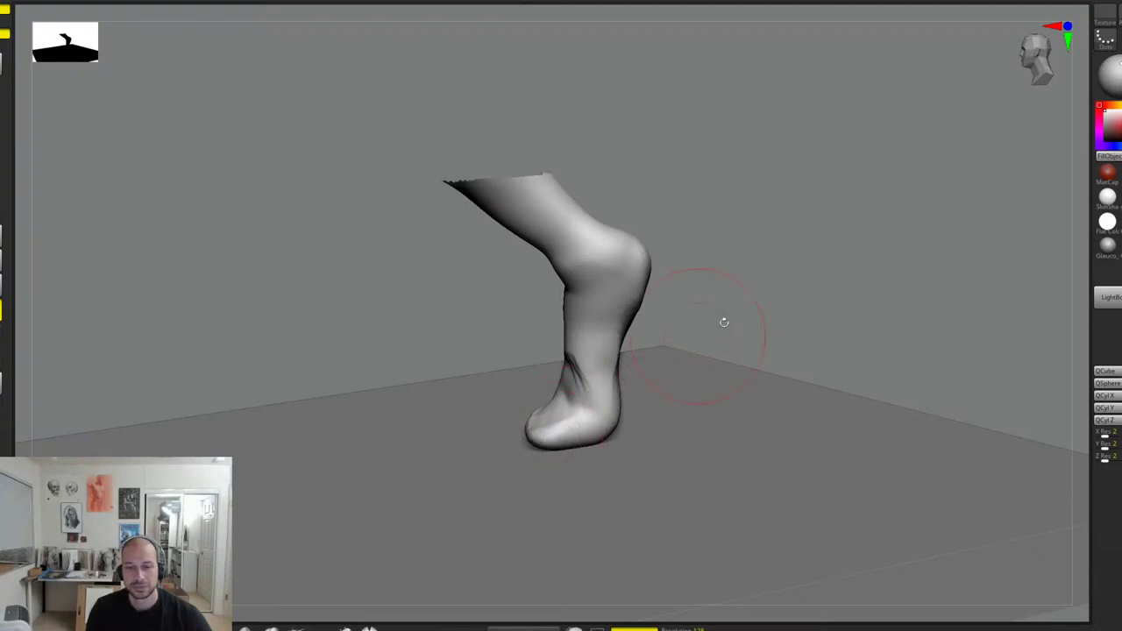
pyautogui.moveTo(725, 320)
pyautogui.mouseDown()
pyautogui.moveTo(788, 321)
pyautogui.moveTo(804, 264)
pyautogui.moveTo(581, 345)
pyautogui.mouseUp()
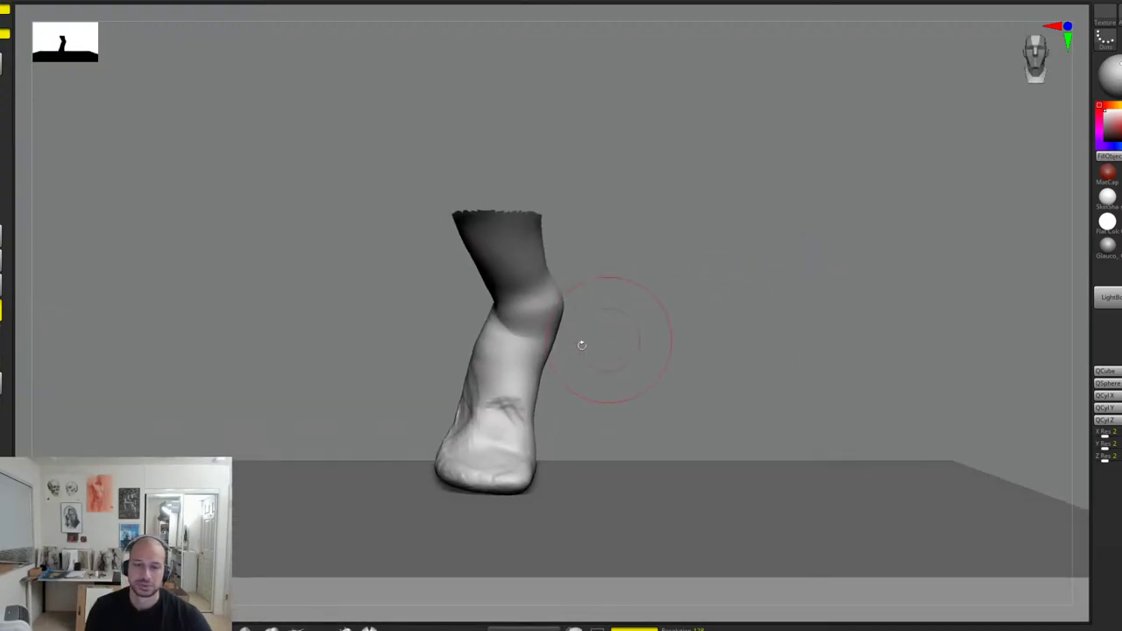
# Step: Build up the front of the ankle and the tendon forms running down onto the instep
pyautogui.moveTo(486, 368)
pyautogui.mouseDown()
pyautogui.moveTo(493, 301)
pyautogui.moveTo(535, 307)
pyautogui.mouseUp()
pyautogui.moveTo(590, 329); pyautogui.dragTo(605, 270)
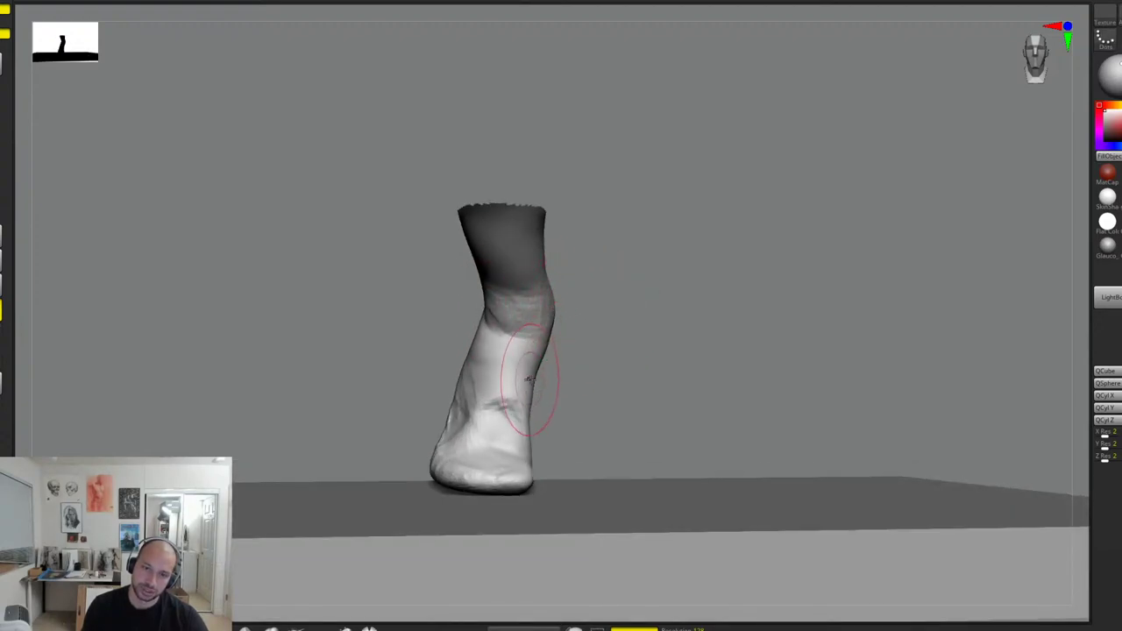
pyautogui.moveTo(530, 380); pyautogui.dragTo(535, 377)
pyautogui.moveTo(581, 331)
pyautogui.mouseDown()
pyautogui.moveTo(510, 309)
pyautogui.moveTo(527, 325)
pyautogui.mouseUp()
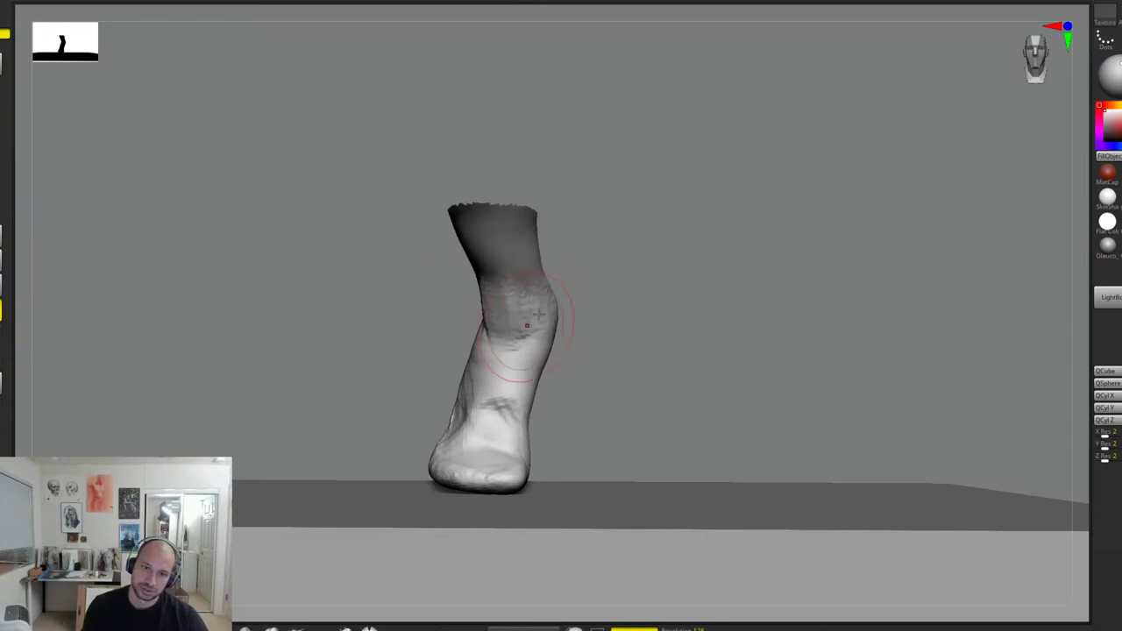
pyautogui.moveTo(572, 293); pyautogui.dragTo(610, 296)
pyautogui.moveTo(463, 309)
pyautogui.mouseDown()
pyautogui.moveTo(449, 346)
pyautogui.moveTo(429, 328)
pyautogui.moveTo(437, 404)
pyautogui.mouseUp()
pyautogui.moveTo(546, 324)
pyautogui.mouseDown()
pyautogui.moveTo(583, 279)
pyautogui.moveTo(634, 295)
pyautogui.moveTo(661, 290)
pyautogui.moveTo(641, 290)
pyautogui.mouseUp()
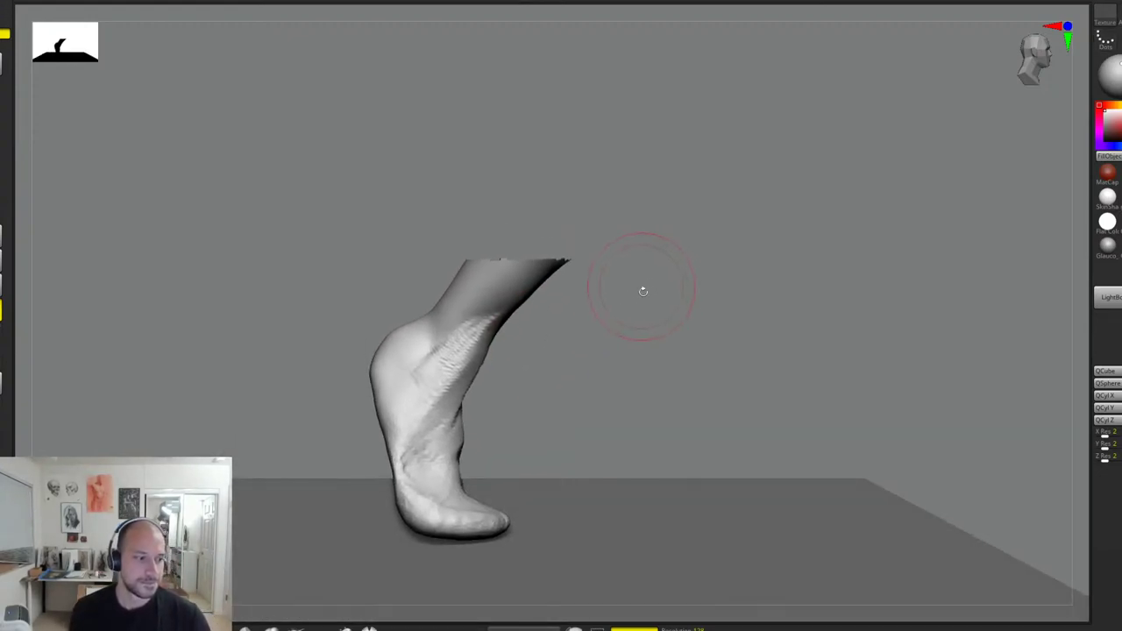
# Step: Sculpt and smooth the side plane of the foot from below the ankle along the sole edge to the heel
pyautogui.keyDown('alt'); pyautogui.moveTo(588, 346); pyautogui.dragTo(597, 345); pyautogui.keyUp('alt')
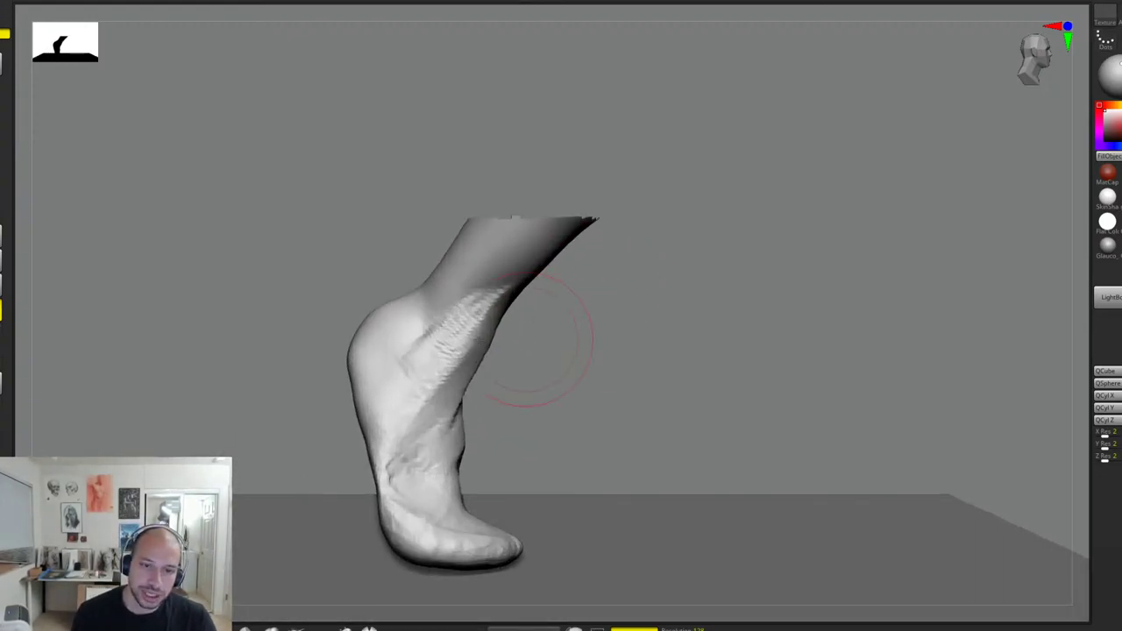
pyautogui.moveTo(406, 355)
pyautogui.mouseDown()
pyautogui.moveTo(419, 334)
pyautogui.moveTo(381, 410)
pyautogui.moveTo(354, 401)
pyautogui.moveTo(365, 469)
pyautogui.mouseUp()
pyautogui.moveTo(526, 386); pyautogui.dragTo(551, 399)
pyautogui.keyDown('shift'); pyautogui.moveTo(378, 466); pyautogui.dragTo(376, 443); pyautogui.keyUp('shift')
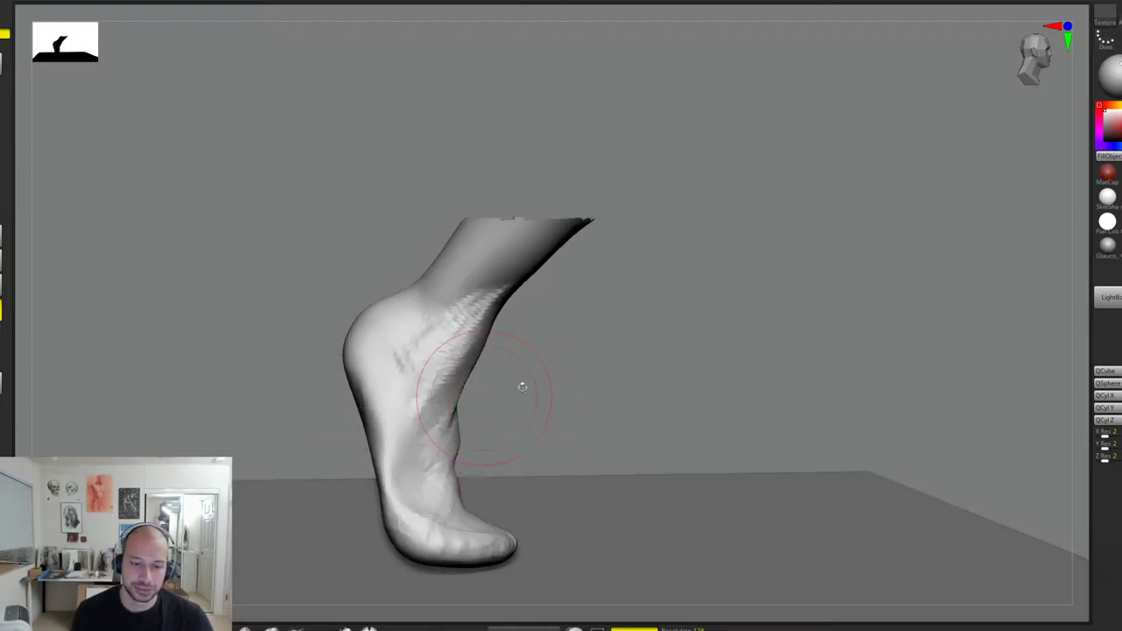
pyautogui.moveTo(521, 383); pyautogui.dragTo(537, 399)
pyautogui.moveTo(395, 472)
pyautogui.mouseDown()
pyautogui.moveTo(362, 386)
pyautogui.moveTo(363, 320)
pyautogui.mouseUp()
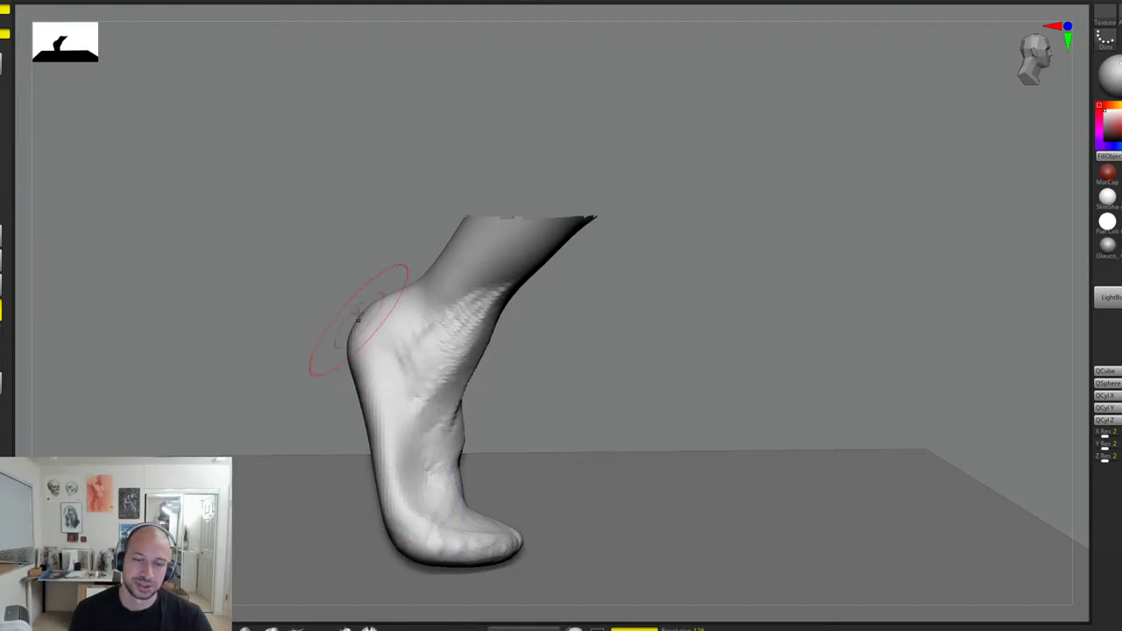
# Step: Refine the back of the heel and the contour of the sole down to the ball of the foot
pyautogui.moveTo(303, 276); pyautogui.dragTo(424, 249)
pyautogui.moveTo(353, 353); pyautogui.dragTo(358, 372)
pyautogui.moveTo(443, 413); pyautogui.dragTo(475, 447)
pyautogui.moveTo(360, 363)
pyautogui.mouseDown()
pyautogui.moveTo(293, 478)
pyautogui.moveTo(329, 524)
pyautogui.mouseUp()
pyautogui.moveTo(399, 541); pyautogui.dragTo(354, 550, button='right')
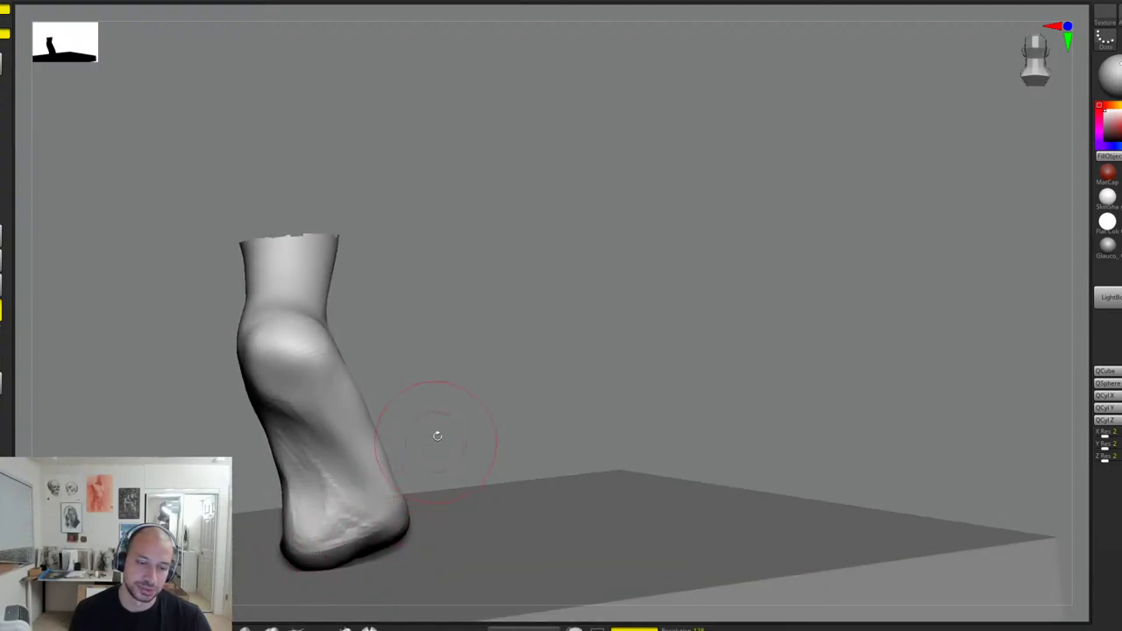
# Step: Refine the opposite side of the foot, shaping the side plane below the ankle and the forefoot edge
pyautogui.moveTo(436, 433); pyautogui.dragTo(341, 447, button='right')
pyautogui.moveTo(444, 413); pyautogui.dragTo(325, 509, button='right')
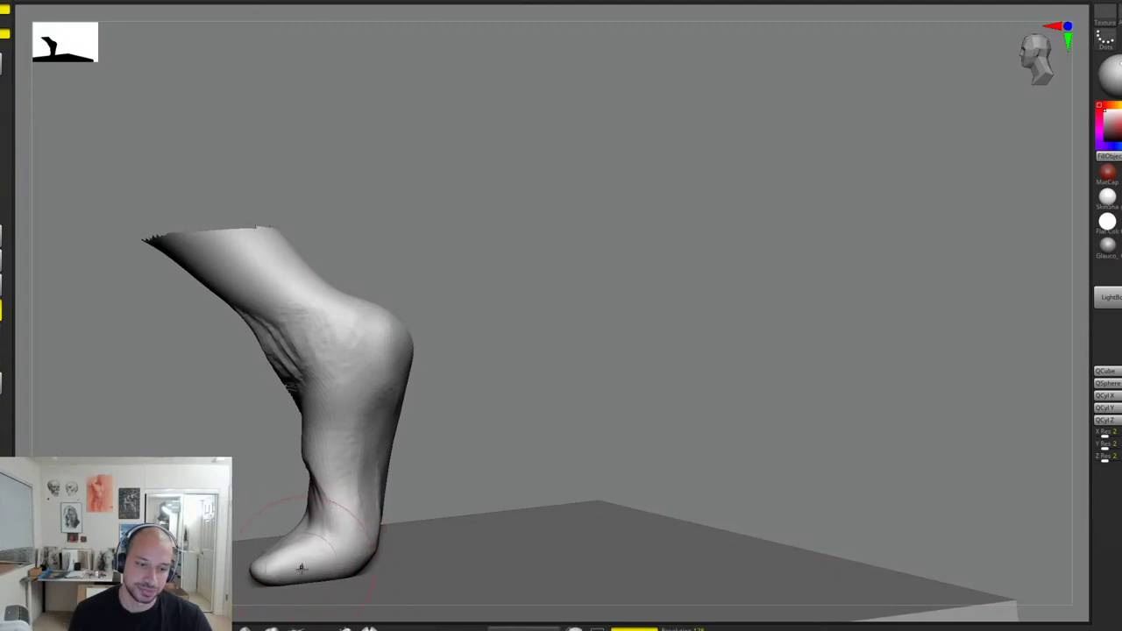
pyautogui.moveTo(447, 431); pyautogui.dragTo(342, 526, button='right')
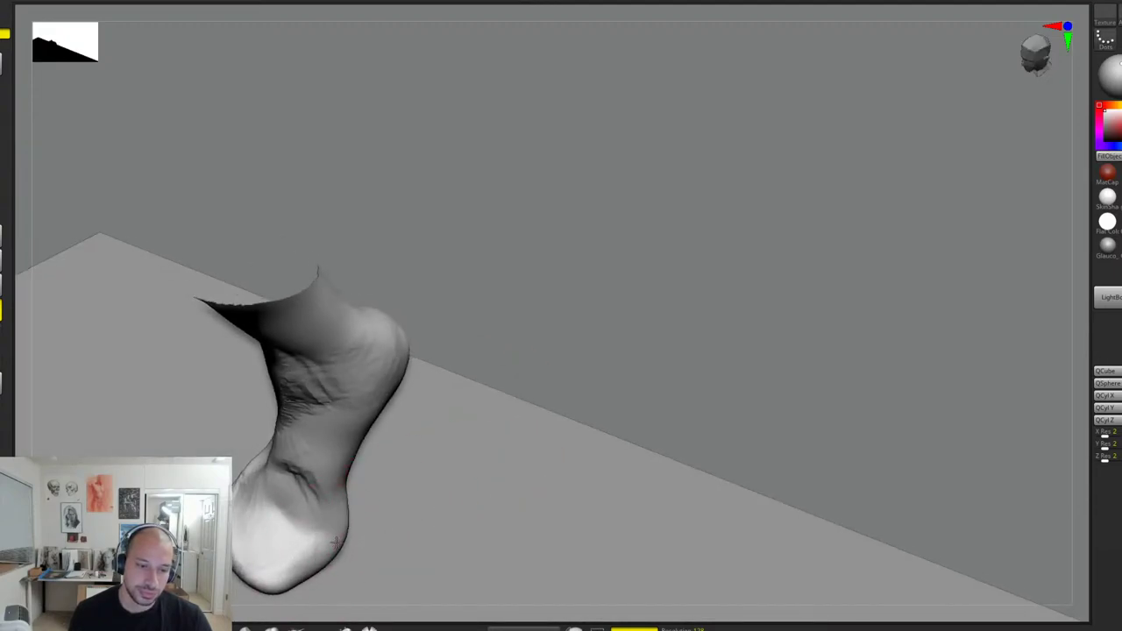
pyautogui.moveTo(549, 449); pyautogui.dragTo(394, 472, button='right')
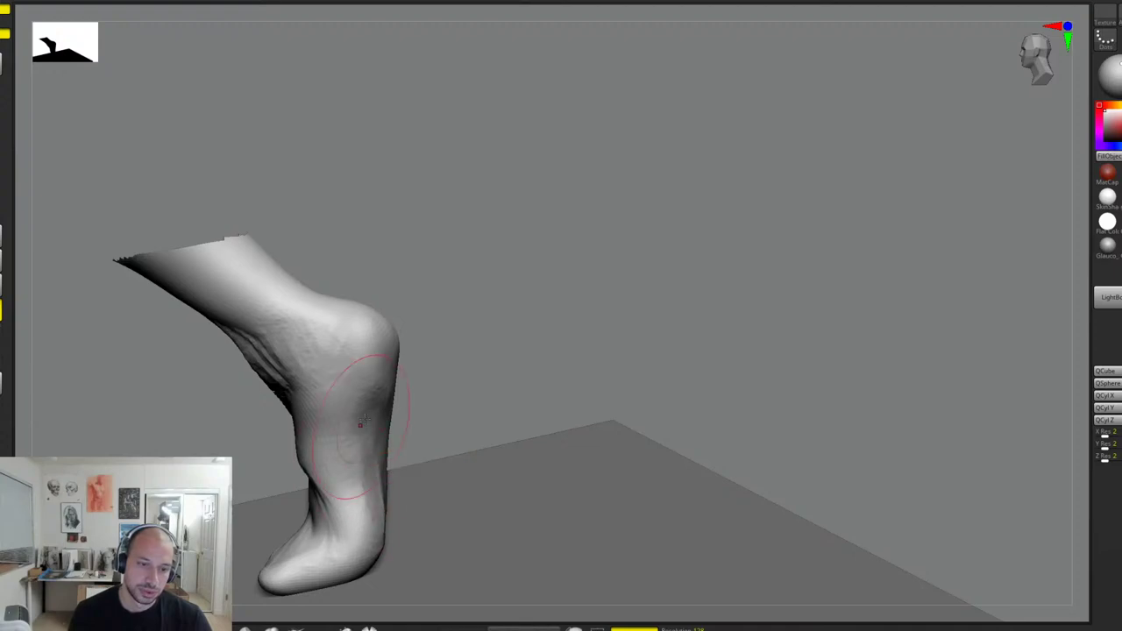
# Step: Define the inner ankle bone and the forms between the heel and the instep of the raised foot
pyautogui.moveTo(373, 377); pyautogui.dragTo(418, 316, button='right')
pyautogui.moveTo(338, 306); pyautogui.dragTo(316, 281, button='right')
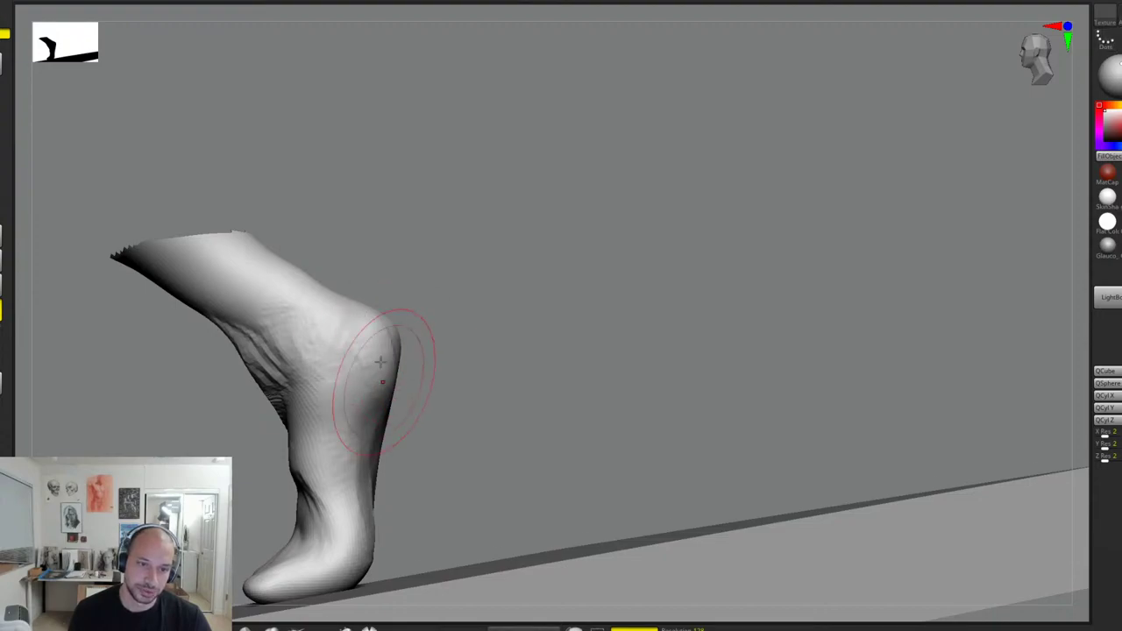
pyautogui.moveTo(333, 340); pyautogui.dragTo(360, 348, button='right')
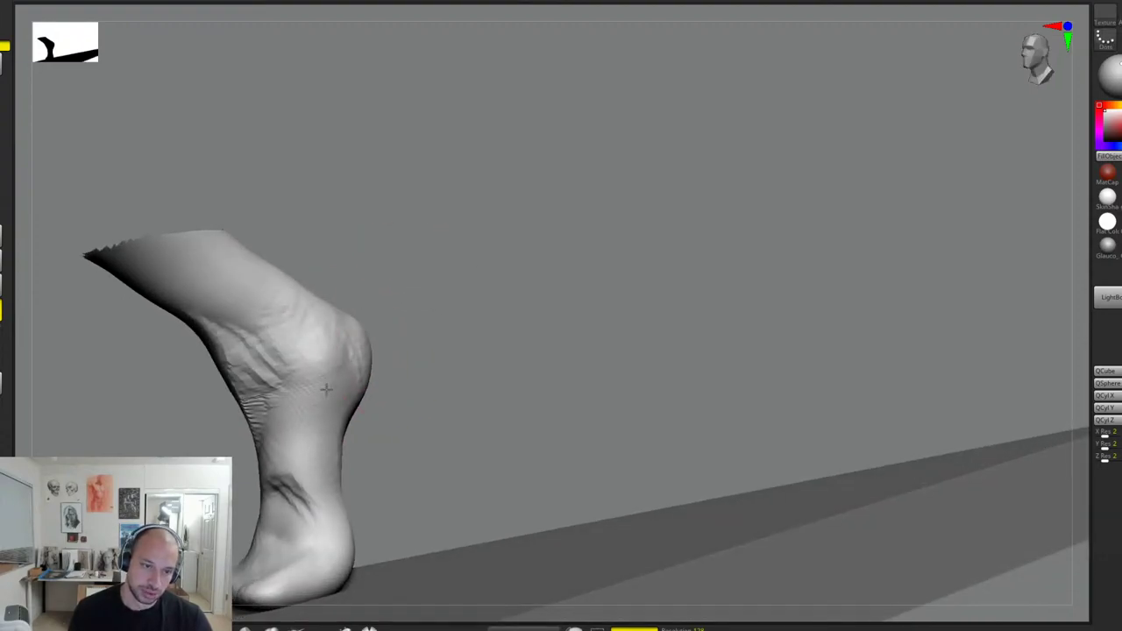
pyautogui.moveTo(327, 389); pyautogui.dragTo(289, 384)
pyautogui.moveTo(353, 355); pyautogui.dragTo(410, 353, button='right')
pyautogui.moveTo(305, 377); pyautogui.dragTo(271, 431)
# Step: Build up and shape the front of the raised leg's lower shin where it bends into the ankle
pyautogui.moveTo(303, 355)
pyautogui.mouseDown(button='right')
pyautogui.moveTo(371, 343)
pyautogui.moveTo(358, 299)
pyautogui.mouseUp(button='right')
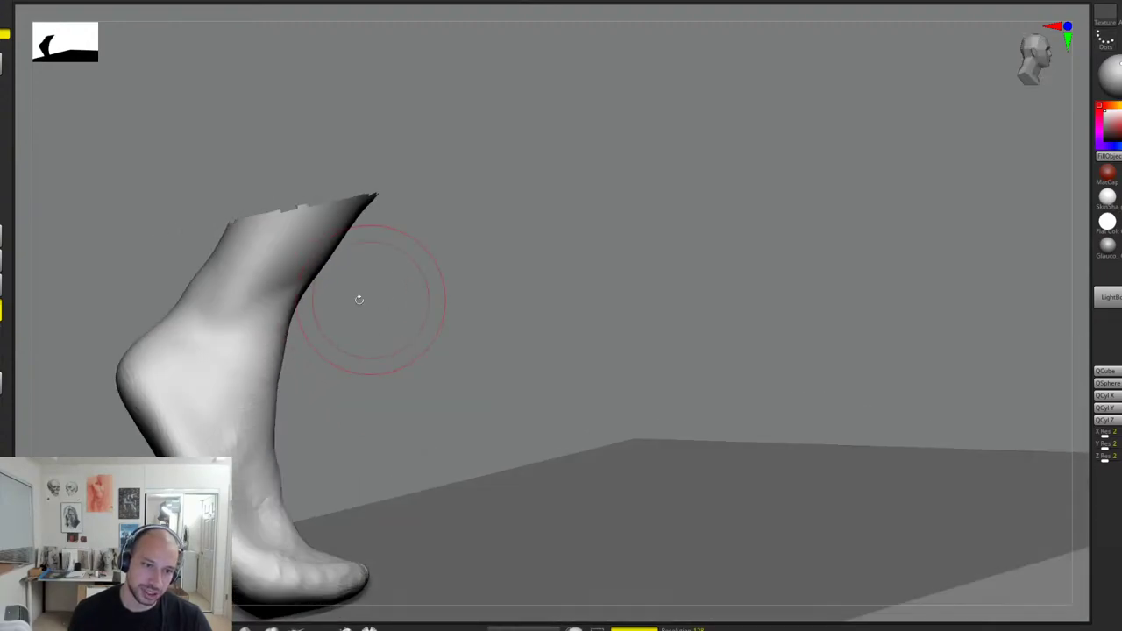
pyautogui.moveTo(263, 332)
pyautogui.mouseDown()
pyautogui.moveTo(263, 306)
pyautogui.moveTo(321, 304)
pyautogui.moveTo(347, 230)
pyautogui.mouseUp()
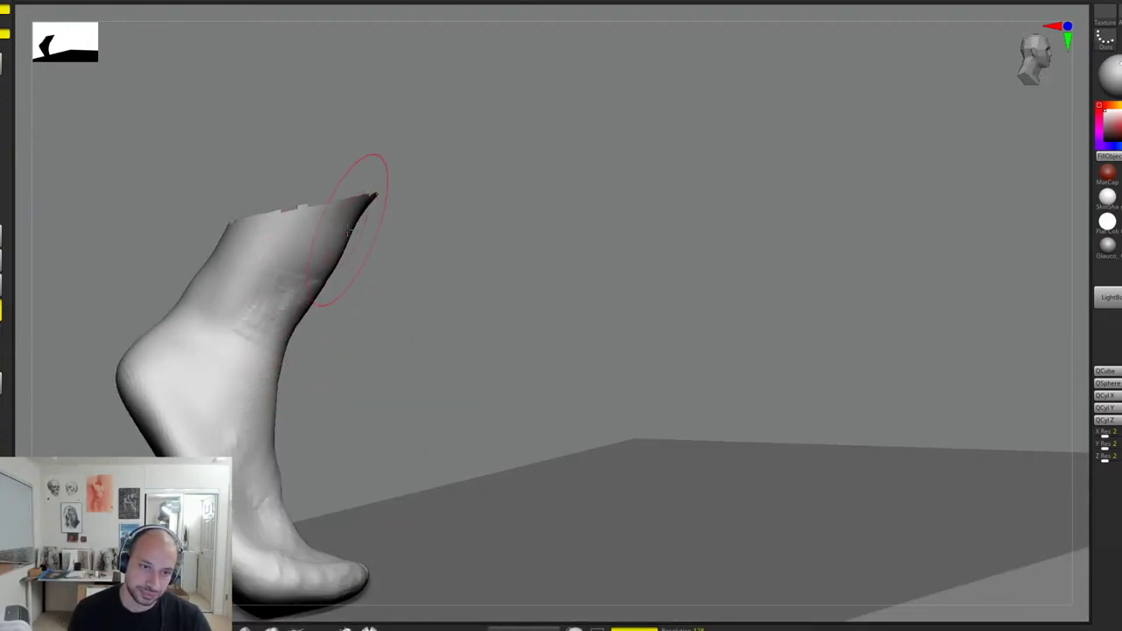
pyautogui.moveTo(394, 313)
pyautogui.mouseDown(button='right')
pyautogui.moveTo(343, 318)
pyautogui.moveTo(400, 274)
pyautogui.mouseUp(button='right')
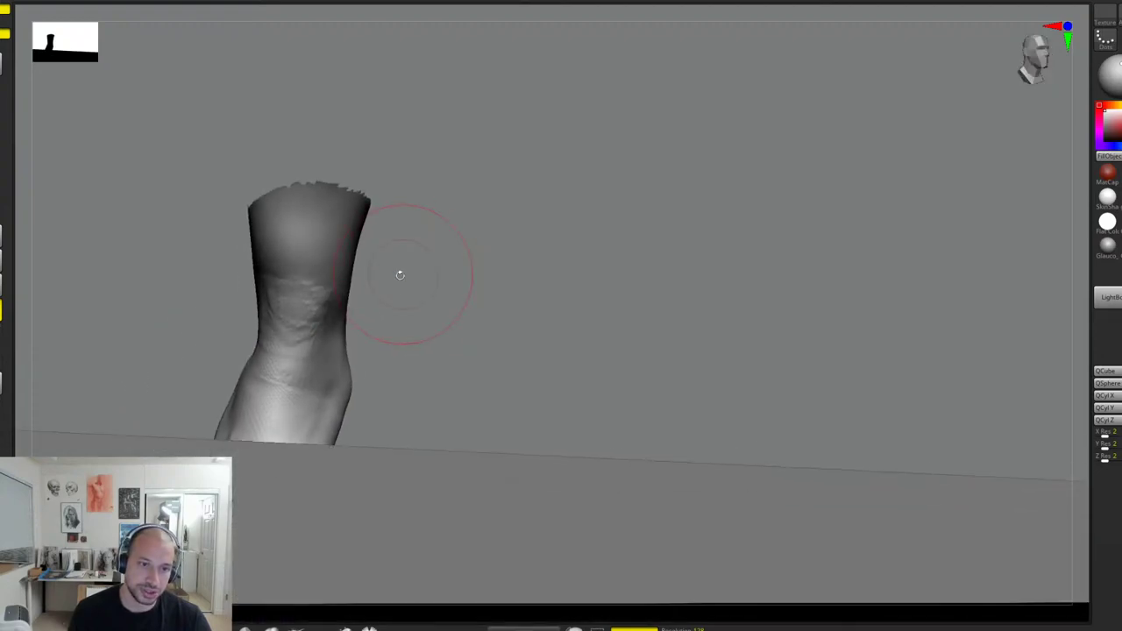
pyautogui.moveTo(281, 325)
pyautogui.mouseDown()
pyautogui.moveTo(300, 311)
pyautogui.moveTo(277, 284)
pyautogui.mouseUp()
pyautogui.moveTo(396, 249)
pyautogui.mouseDown(button='right')
pyautogui.moveTo(412, 307)
pyautogui.moveTo(325, 363)
pyautogui.moveTo(411, 391)
pyautogui.moveTo(320, 408)
pyautogui.mouseUp(button='right')
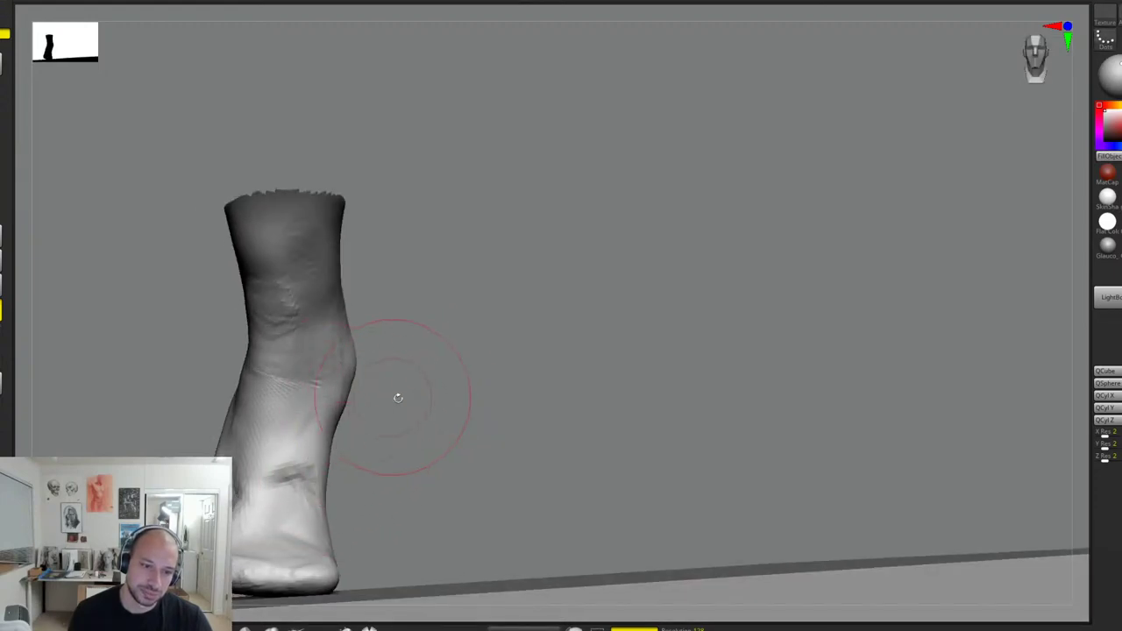
# Step: Soften the crease behind the big toe and refine the inner side of the instep
pyautogui.moveTo(398, 398); pyautogui.dragTo(376, 377, button='right')
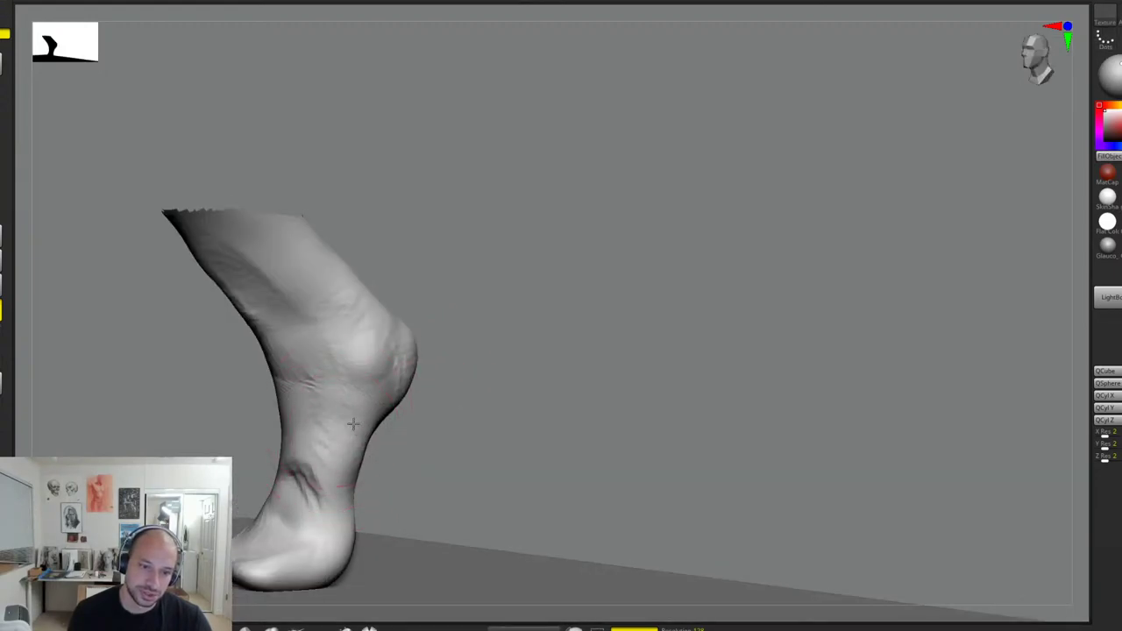
pyautogui.moveTo(353, 424); pyautogui.dragTo(363, 442)
pyautogui.moveTo(326, 498); pyautogui.dragTo(324, 513)
pyautogui.moveTo(300, 469); pyautogui.dragTo(321, 511)
pyautogui.moveTo(435, 387); pyautogui.dragTo(382, 482)
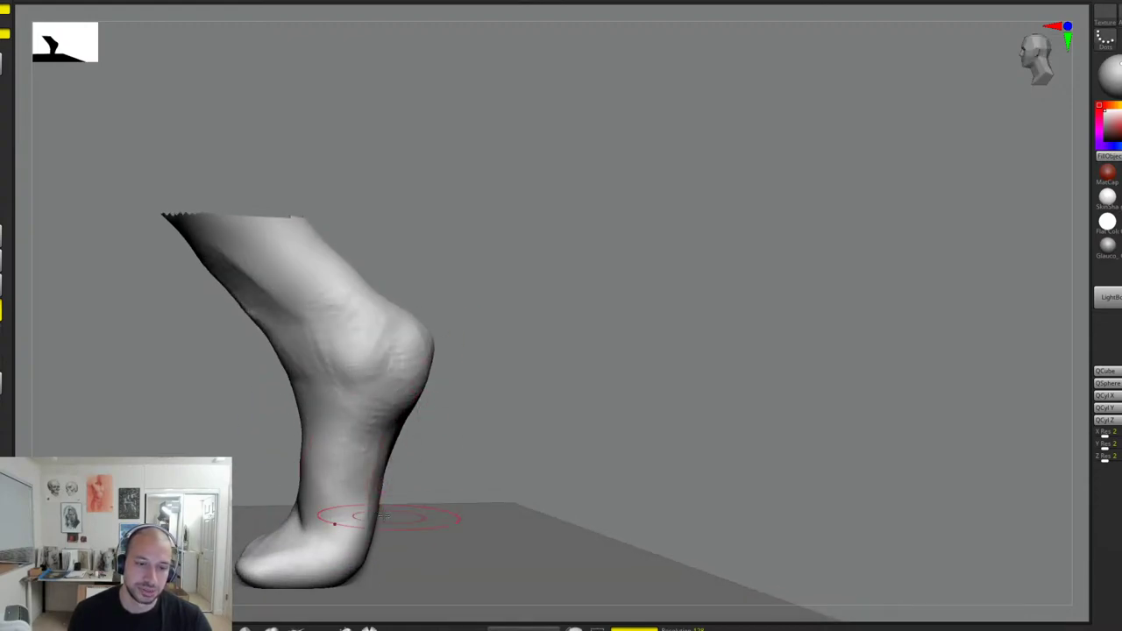
# Step: Refine the front contour of the ankle and shape the top of the forefoot above the toes
pyautogui.moveTo(421, 264)
pyautogui.mouseDown()
pyautogui.moveTo(526, 276)
pyautogui.moveTo(422, 291)
pyautogui.moveTo(389, 312)
pyautogui.mouseUp()
pyautogui.moveTo(288, 349); pyautogui.dragTo(303, 327)
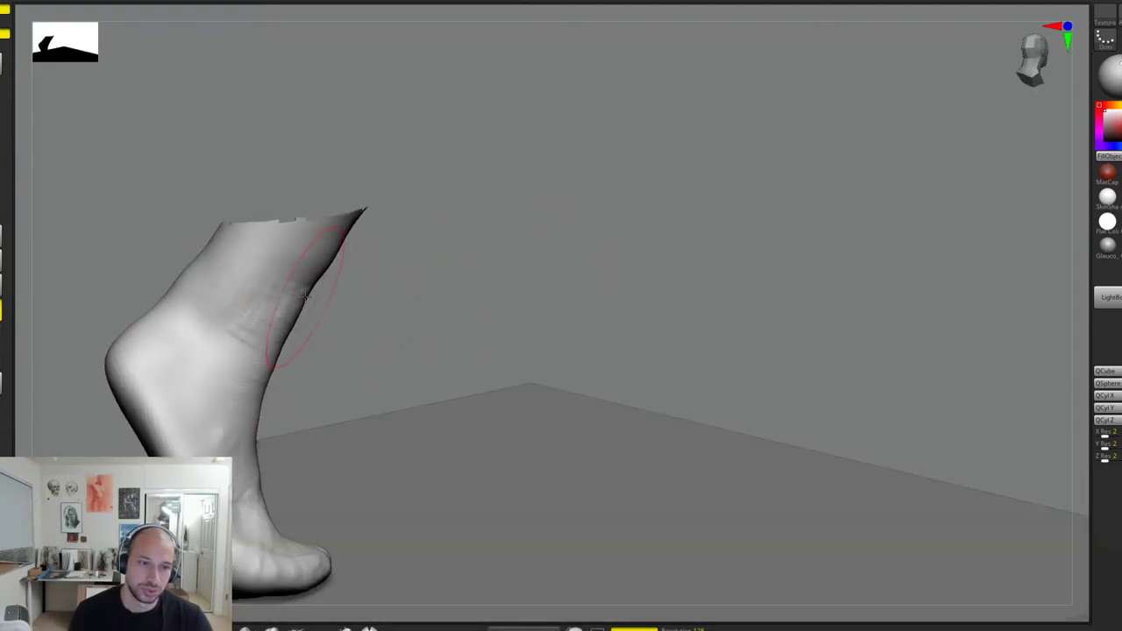
pyautogui.moveTo(396, 283); pyautogui.dragTo(358, 303)
pyautogui.moveTo(360, 433); pyautogui.dragTo(363, 427)
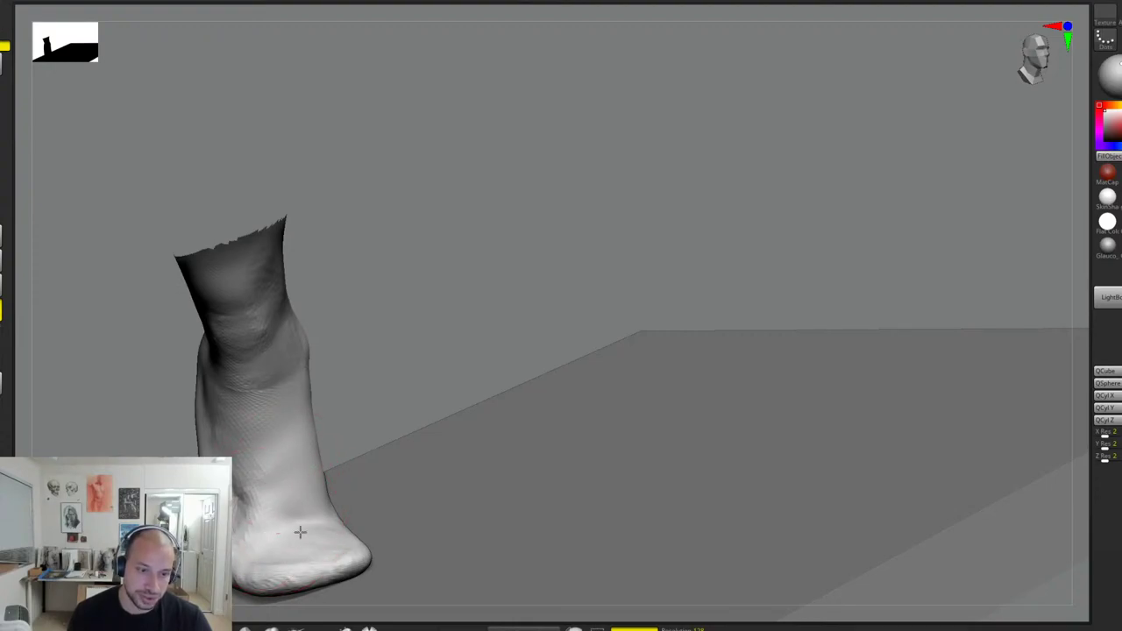
pyautogui.moveTo(299, 533); pyautogui.dragTo(388, 496)
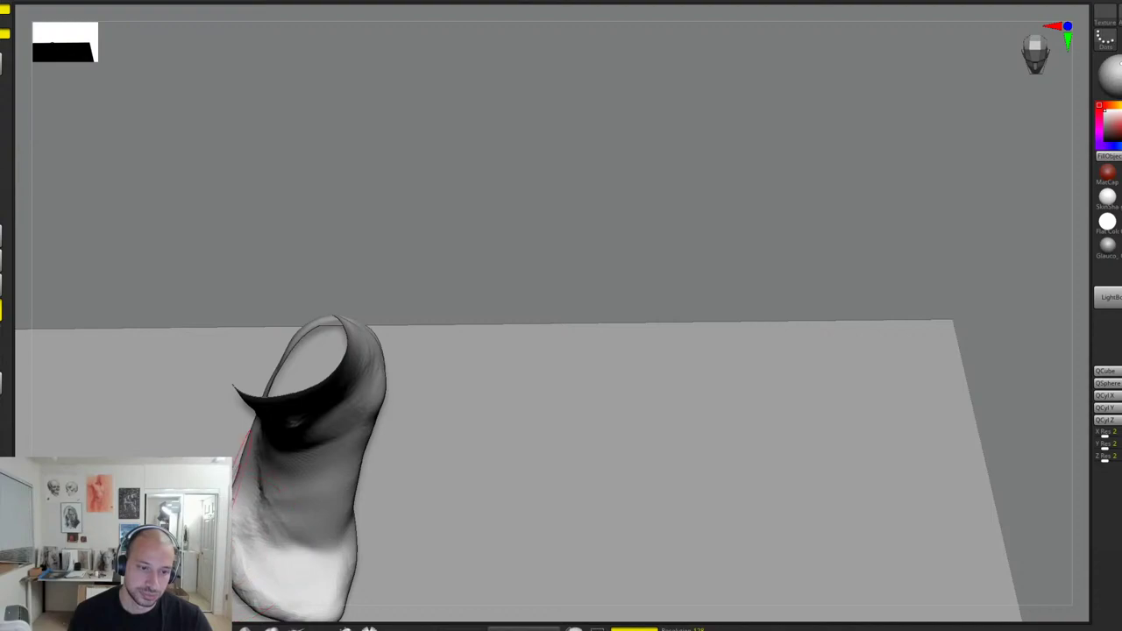
# Step: Unhide the full figure and smooth the outer edge of the raised forefoot near the small toe
pyautogui.keyDown('alt'); pyautogui.moveTo(439, 268); pyautogui.dragTo(553, 203); pyautogui.keyUp('alt')
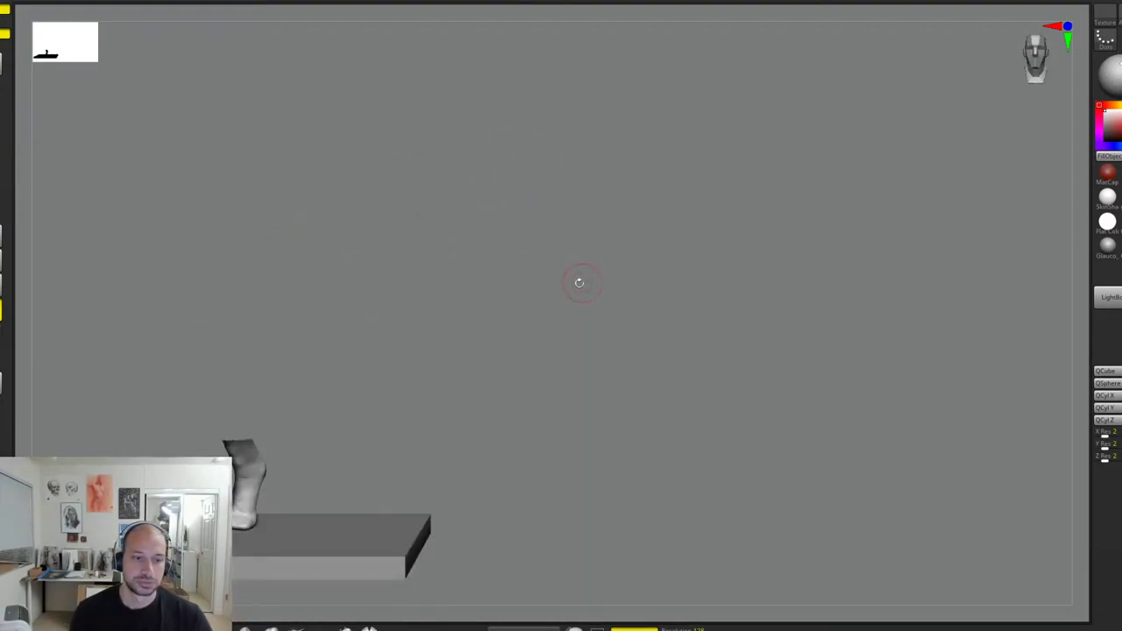
pyautogui.keyDown('ctrl'); pyautogui.keyDown('shift'); pyautogui.click(578, 281); pyautogui.keyUp('shift'); pyautogui.keyUp('ctrl')
pyautogui.moveTo(574, 288)
pyautogui.mouseDown()
pyautogui.moveTo(579, 306)
pyautogui.moveTo(604, 296)
pyautogui.moveTo(641, 311)
pyautogui.moveTo(622, 305)
pyautogui.moveTo(689, 288)
pyautogui.moveTo(377, 443)
pyautogui.mouseUp()
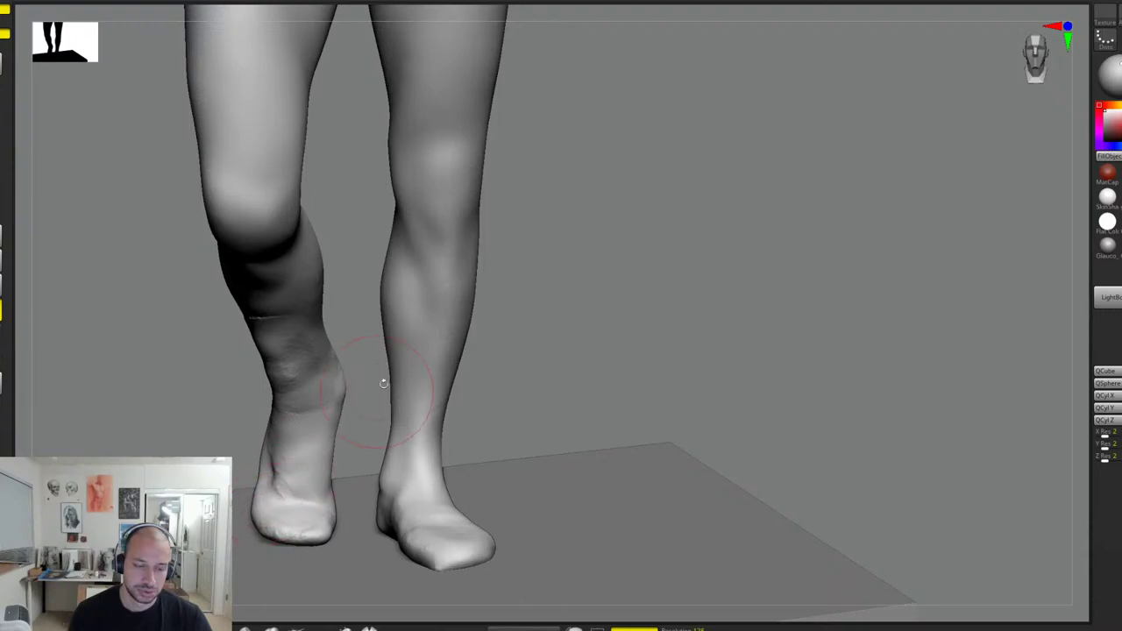
pyautogui.moveTo(383, 383); pyautogui.dragTo(483, 401)
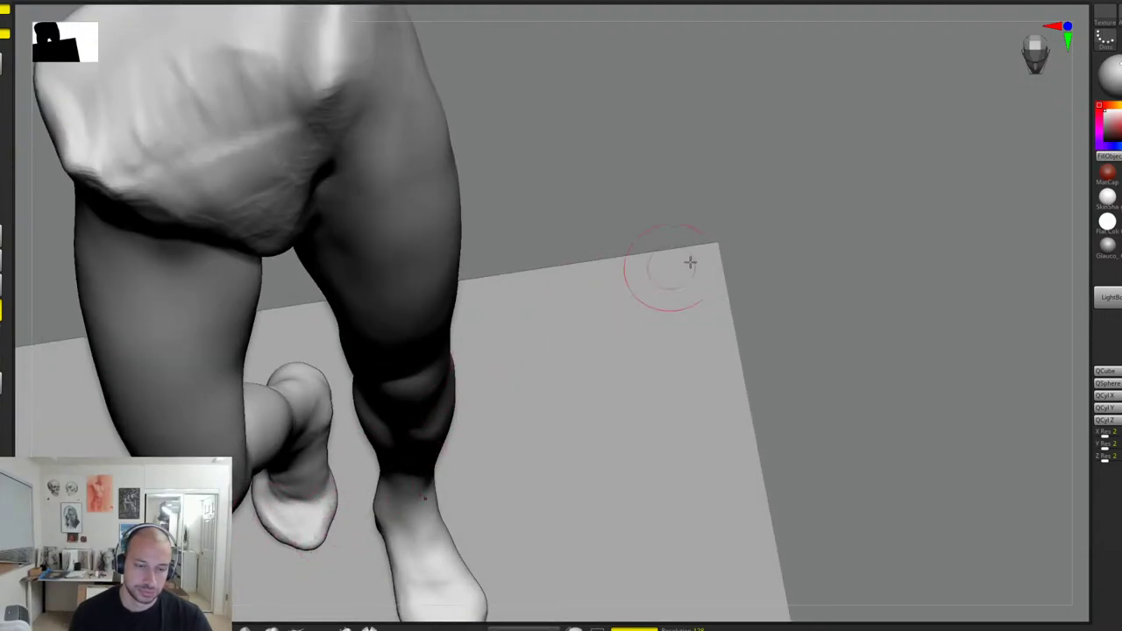
pyautogui.moveTo(690, 263); pyautogui.dragTo(526, 333)
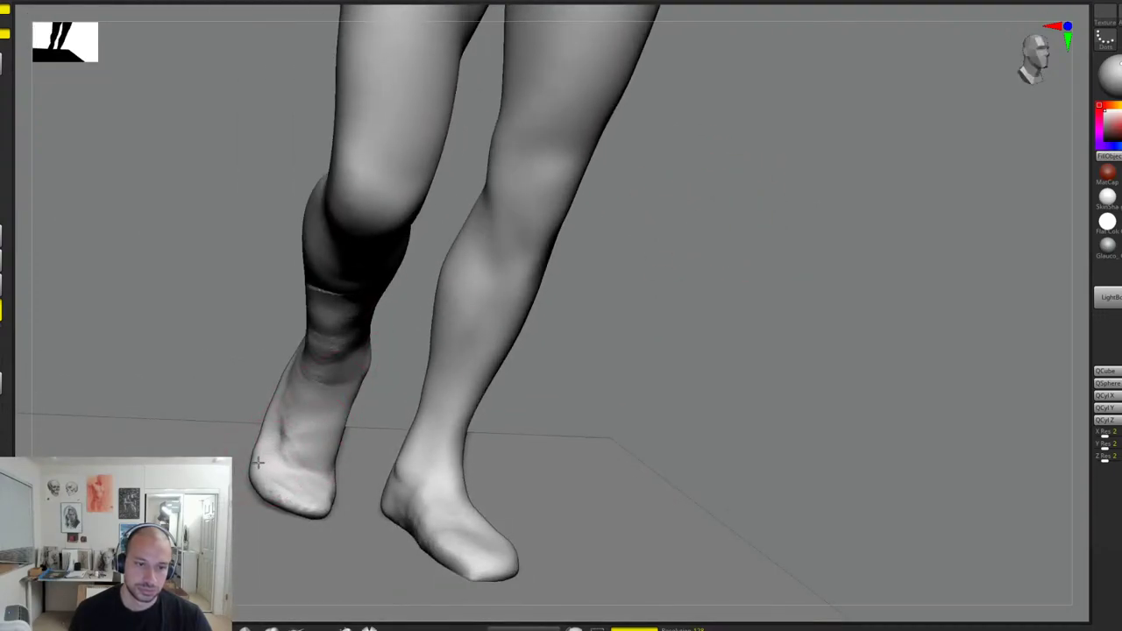
pyautogui.keyDown('shift'); pyautogui.moveTo(258, 463); pyautogui.dragTo(255, 468); pyautogui.keyUp('shift')
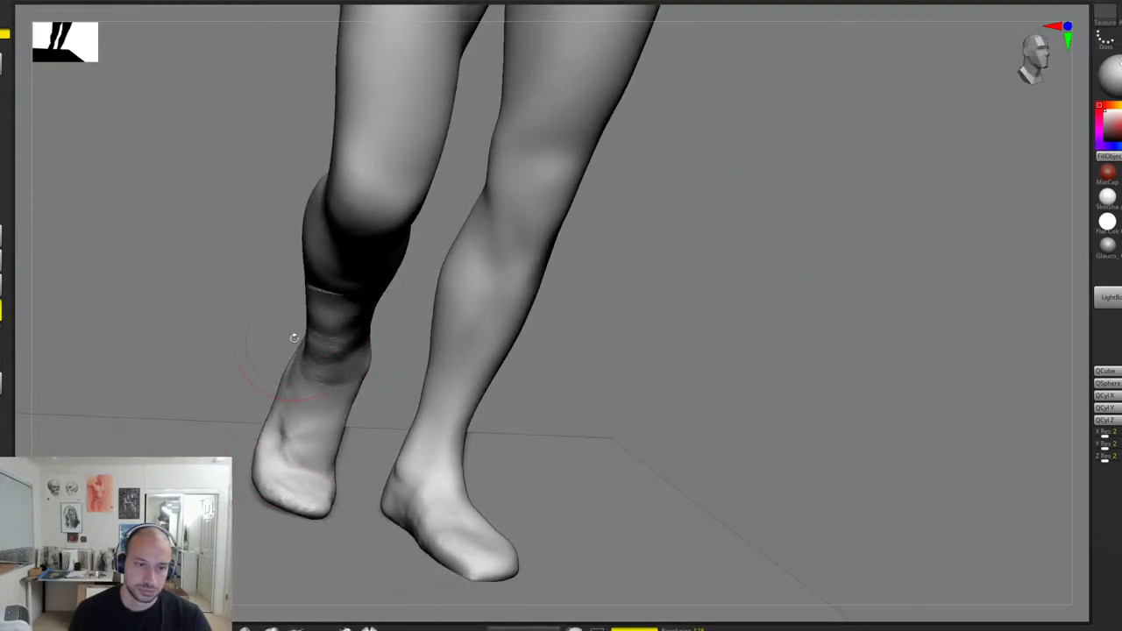
pyautogui.moveTo(294, 338); pyautogui.dragTo(263, 301)
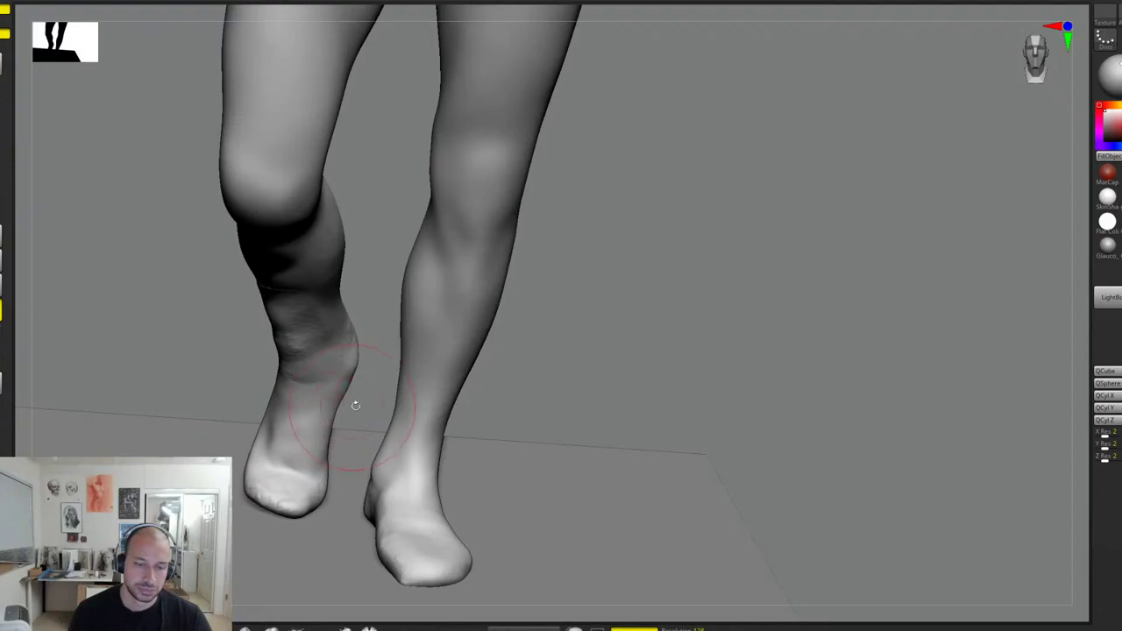
# Step: Isolate the raised foot and carve the arch along the inner edge of the sole toward the ball
pyautogui.moveTo(351, 406)
pyautogui.mouseDown()
pyautogui.moveTo(440, 372)
pyautogui.moveTo(464, 271)
pyautogui.moveTo(309, 548)
pyautogui.moveTo(503, 366)
pyautogui.mouseUp()
pyautogui.moveTo(369, 382)
pyautogui.mouseDown()
pyautogui.moveTo(354, 462)
pyautogui.moveTo(368, 391)
pyautogui.moveTo(391, 404)
pyautogui.moveTo(394, 489)
pyautogui.mouseUp()
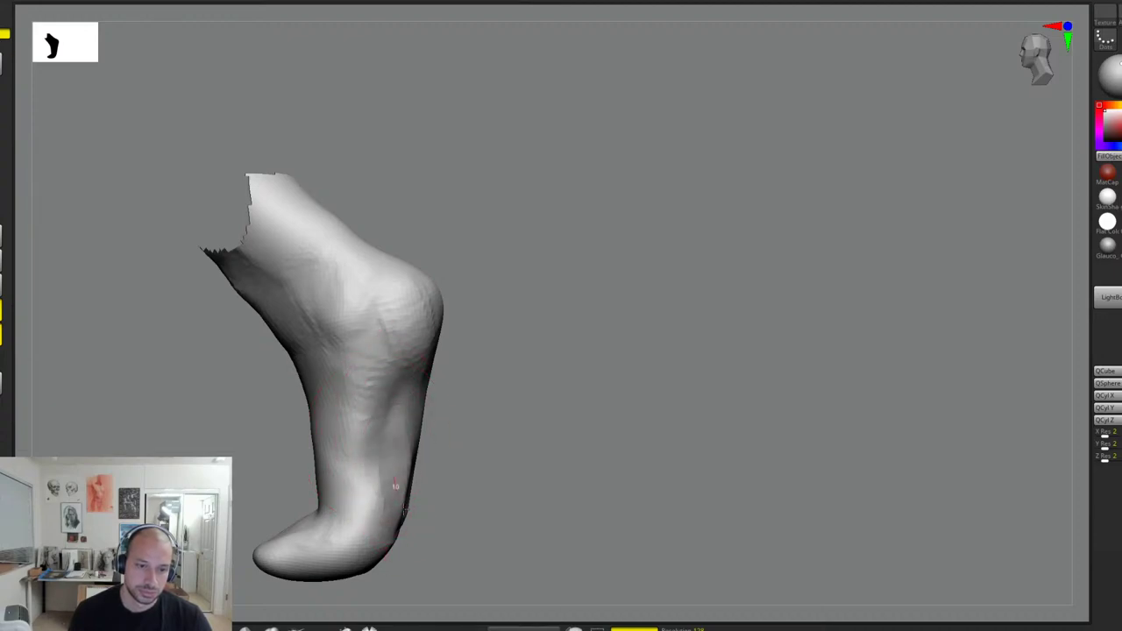
pyautogui.keyDown('alt'); pyautogui.moveTo(416, 383); pyautogui.dragTo(403, 500); pyautogui.keyUp('alt')
pyautogui.moveTo(435, 441)
pyautogui.mouseDown()
pyautogui.moveTo(451, 441)
pyautogui.moveTo(407, 417)
pyautogui.mouseUp()
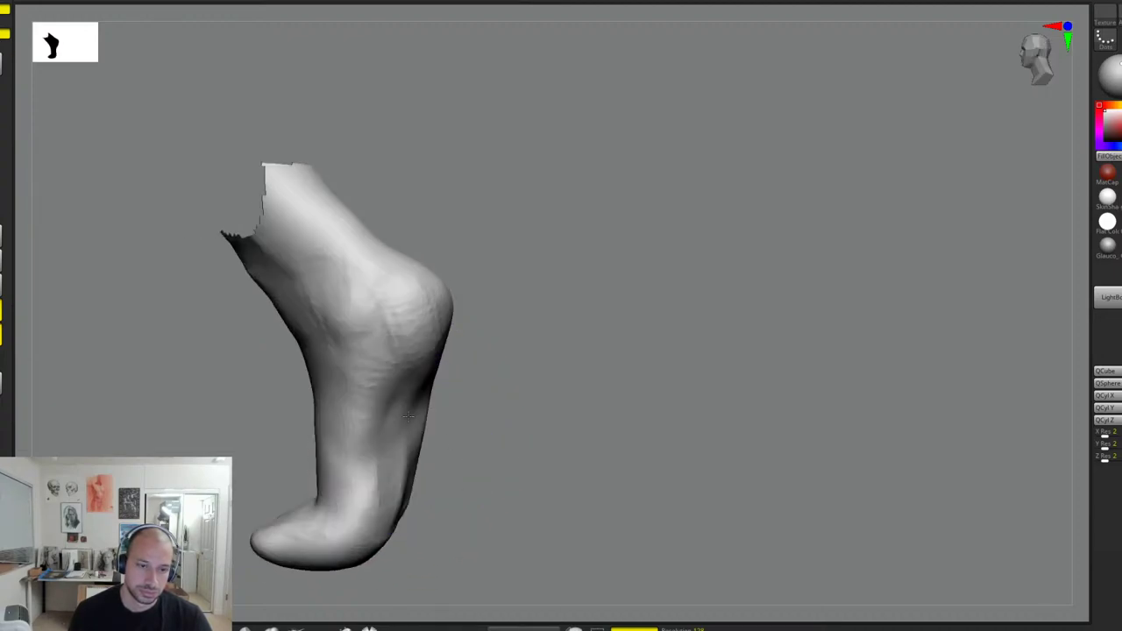
pyautogui.keyDown('alt'); pyautogui.moveTo(403, 480); pyautogui.dragTo(399, 513); pyautogui.keyUp('alt')
# Step: Sculpt the inner and lower planes of the heel and smooth them into the arch
pyautogui.moveTo(537, 386)
pyautogui.mouseDown()
pyautogui.moveTo(485, 366)
pyautogui.moveTo(622, 351)
pyautogui.moveTo(637, 286)
pyautogui.moveTo(637, 316)
pyautogui.moveTo(591, 318)
pyautogui.mouseUp()
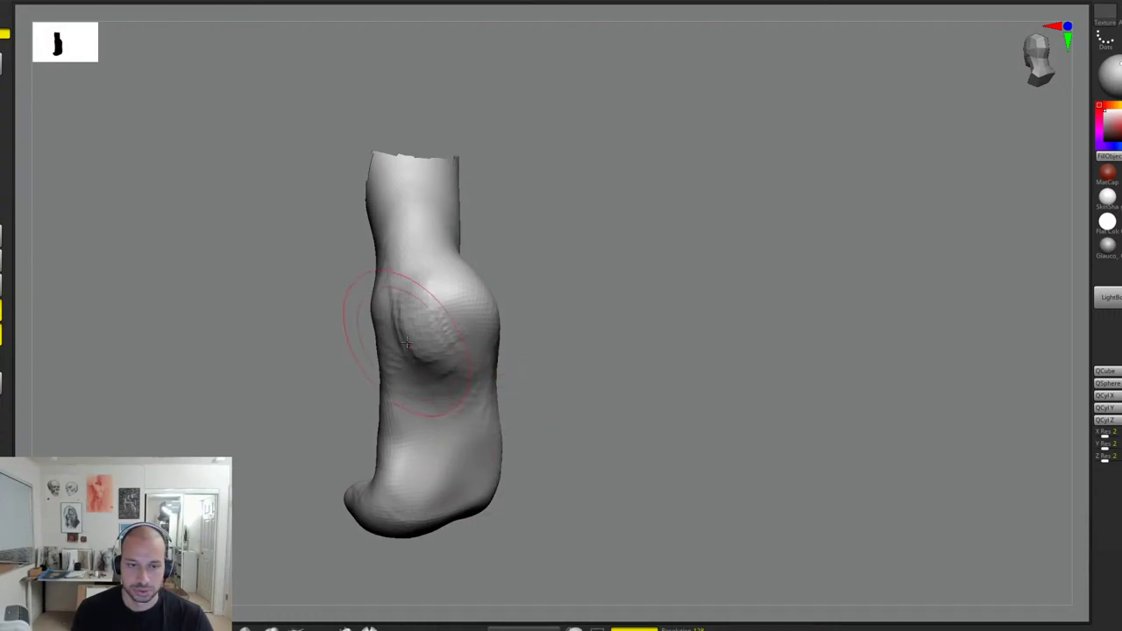
pyautogui.moveTo(407, 343)
pyautogui.mouseDown()
pyautogui.moveTo(409, 280)
pyautogui.moveTo(430, 359)
pyautogui.mouseUp()
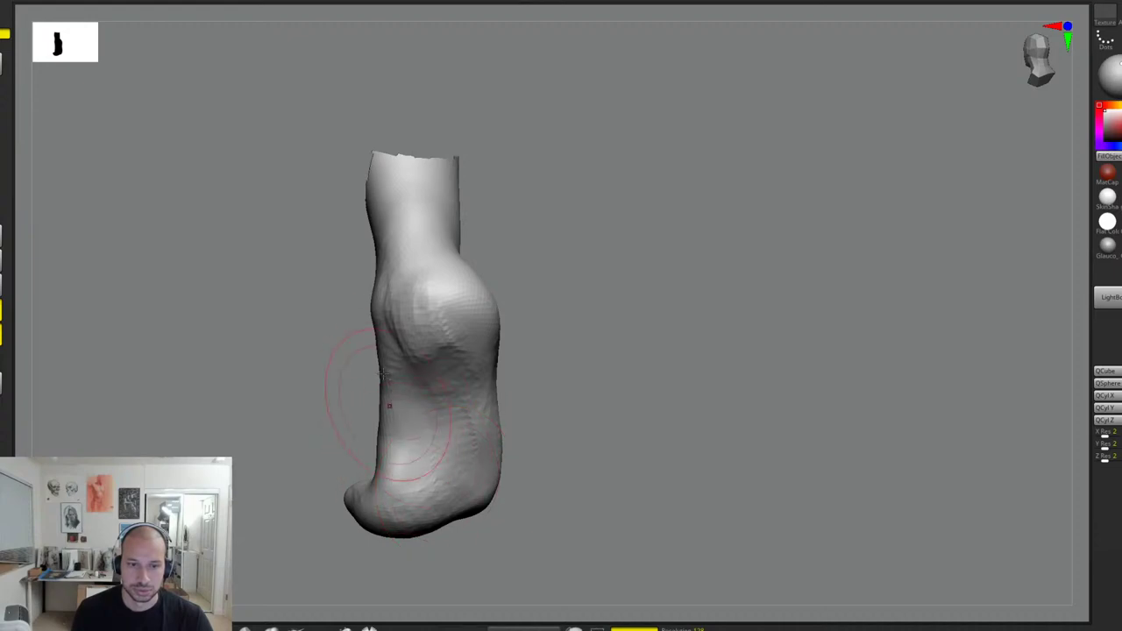
pyautogui.keyDown('shift'); pyautogui.moveTo(394, 333); pyautogui.dragTo(438, 335); pyautogui.keyUp('shift')
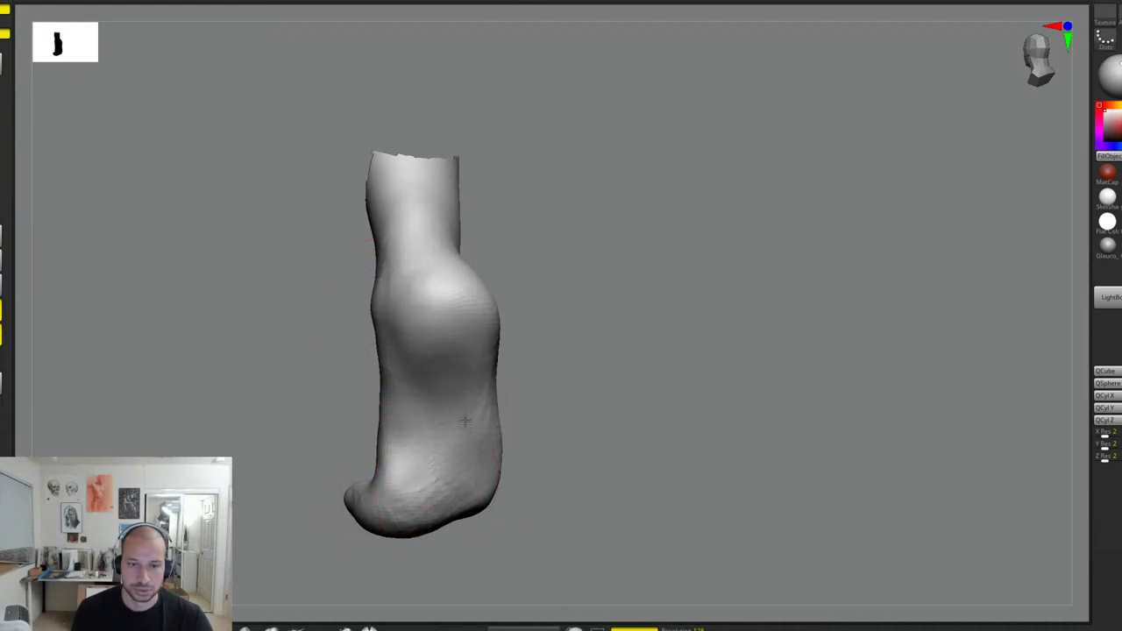
# Step: Unhide the rest of the figure and rework the front of the raised leg's lower shin down into the inner ankle
pyautogui.keyDown('alt'); pyautogui.moveTo(572, 378); pyautogui.dragTo(589, 268); pyautogui.keyUp('alt')
pyautogui.moveTo(651, 318); pyautogui.dragTo(647, 425)
pyautogui.keyDown('ctrl'); pyautogui.keyDown('shift'); pyautogui.click(640, 365); pyautogui.keyUp('shift'); pyautogui.keyUp('ctrl')
pyautogui.moveTo(669, 283); pyautogui.dragTo(671, 338)
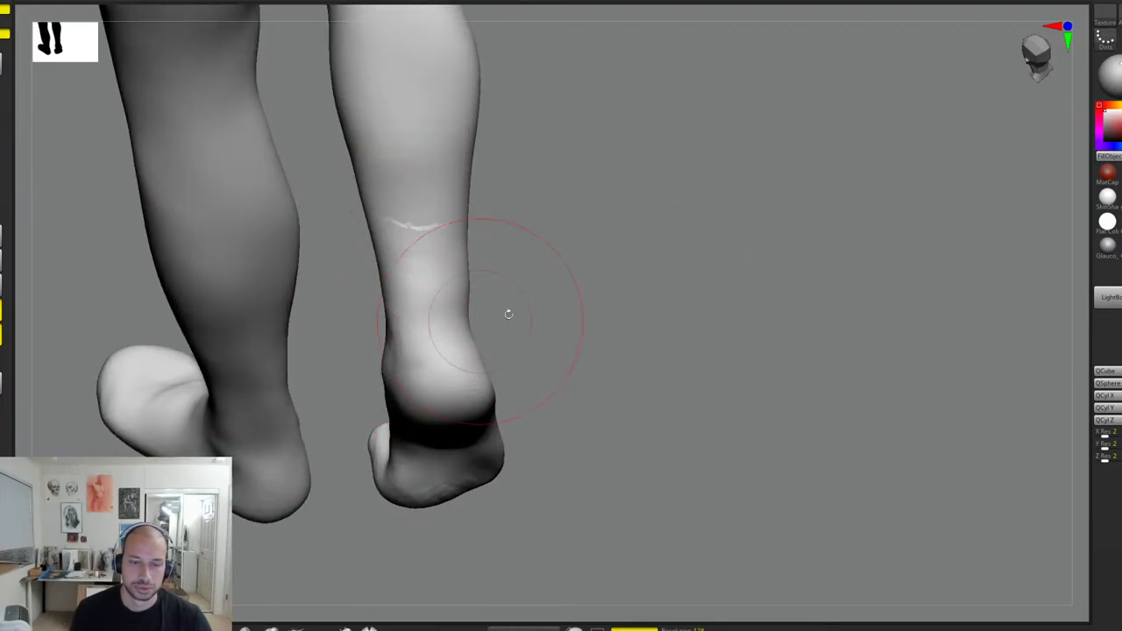
pyautogui.moveTo(509, 314); pyautogui.dragTo(463, 334, button='right')
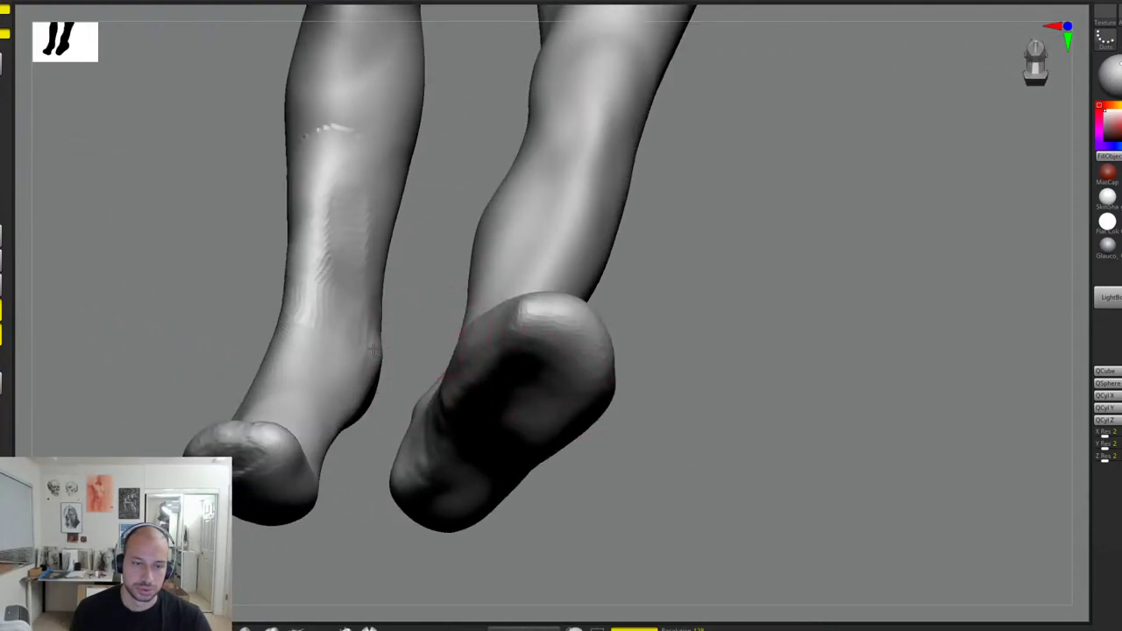
pyautogui.moveTo(374, 349); pyautogui.dragTo(359, 331, button='right')
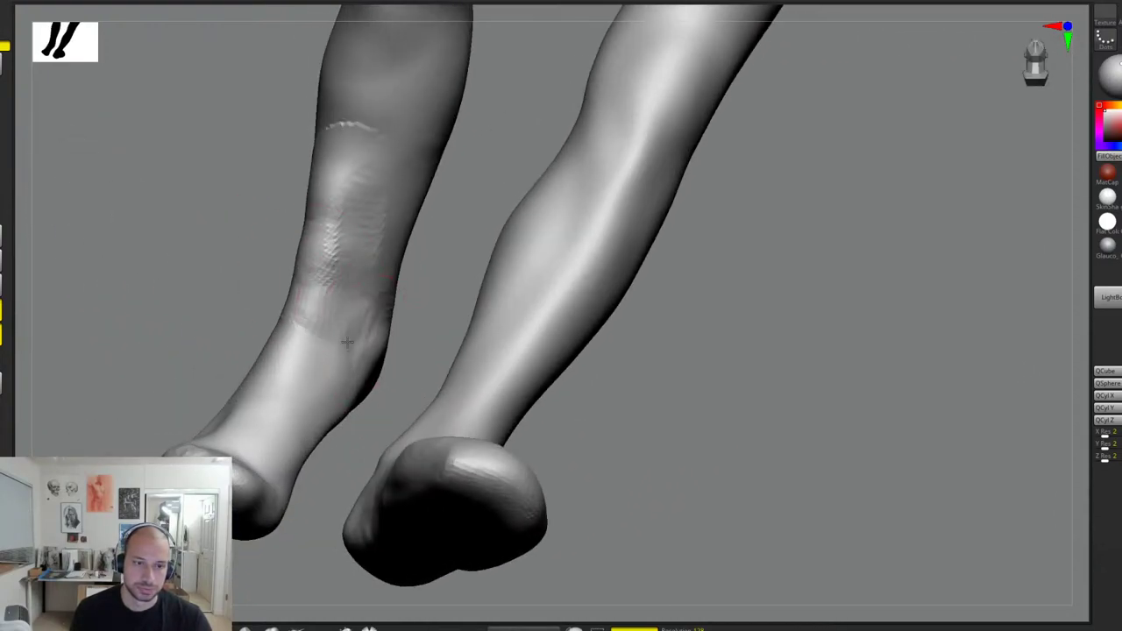
pyautogui.moveTo(347, 342)
pyautogui.mouseDown()
pyautogui.moveTo(350, 376)
pyautogui.moveTo(384, 235)
pyautogui.mouseUp()
pyautogui.moveTo(365, 317)
pyautogui.keyDown('shift'); pyautogui.mouseDown()
pyautogui.moveTo(348, 288)
pyautogui.moveTo(340, 351)
pyautogui.mouseUp(); pyautogui.keyUp('shift')
pyautogui.moveTo(375, 353)
pyautogui.mouseDown(button='right')
pyautogui.moveTo(155, 397)
pyautogui.moveTo(105, 386)
pyautogui.mouseUp(button='right')
pyautogui.moveTo(413, 338)
pyautogui.mouseDown()
pyautogui.moveTo(418, 261)
pyautogui.moveTo(411, 278)
pyautogui.mouseUp()
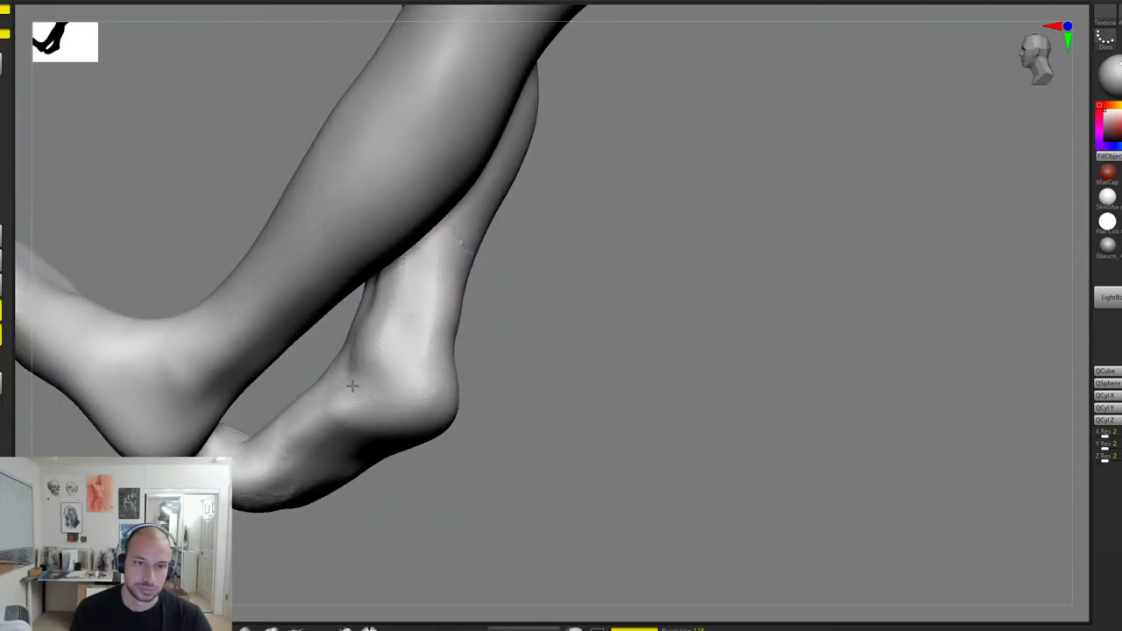
# Step: Blend away the ridge across the raised leg's mid-shin and sculpt the surface down to the ankle
pyautogui.keyDown('ctrl'); pyautogui.moveTo(588, 292); pyautogui.dragTo(599, 254, button='right'); pyautogui.keyUp('ctrl')
pyautogui.keyDown('shift'); pyautogui.moveTo(600, 255); pyautogui.dragTo(696, 271, button='right'); pyautogui.keyUp('shift')
pyautogui.keyDown('alt'); pyautogui.moveTo(754, 237); pyautogui.dragTo(731, 282, button='right'); pyautogui.keyUp('alt')
pyautogui.moveTo(685, 249)
pyautogui.keyDown('ctrl'); pyautogui.mouseDown(button='right')
pyautogui.moveTo(689, 266)
pyautogui.moveTo(745, 263)
pyautogui.mouseUp(button='right'); pyautogui.keyUp('ctrl')
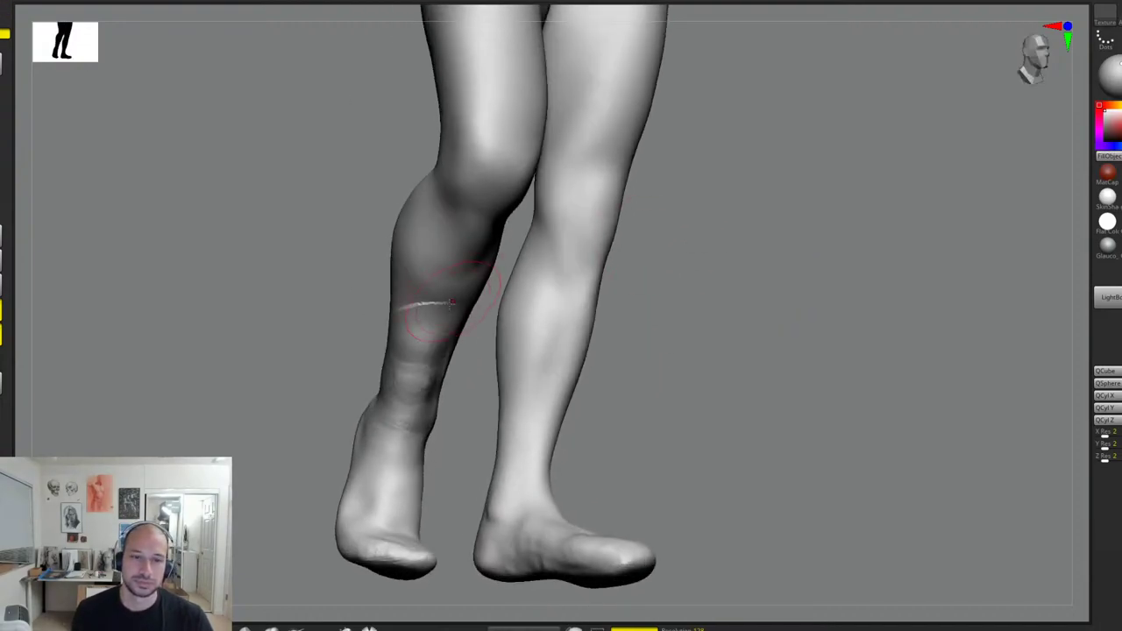
pyautogui.moveTo(430, 296); pyautogui.dragTo(451, 322)
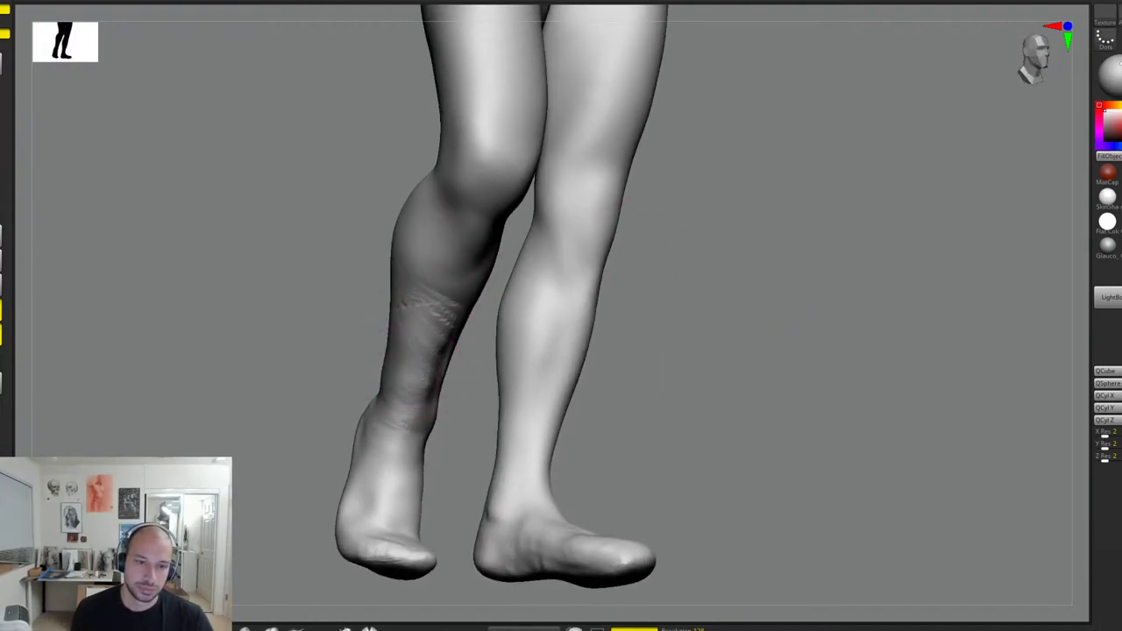
pyautogui.moveTo(457, 389); pyautogui.dragTo(421, 381, button='right')
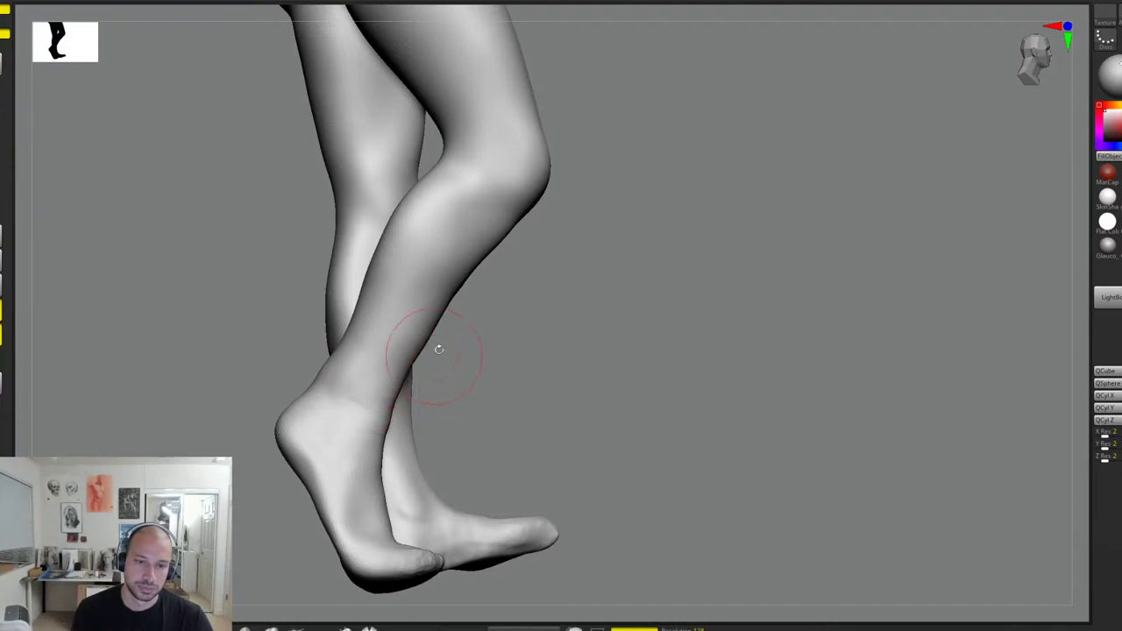
# Step: Refine the bent leg's front shin contour from just below the kneecap down toward the ankle
pyautogui.moveTo(453, 294)
pyautogui.mouseDown()
pyautogui.moveTo(443, 287)
pyautogui.moveTo(483, 258)
pyautogui.mouseUp()
pyautogui.keyDown('alt'); pyautogui.moveTo(535, 253); pyautogui.dragTo(538, 265, button='right'); pyautogui.keyUp('alt')
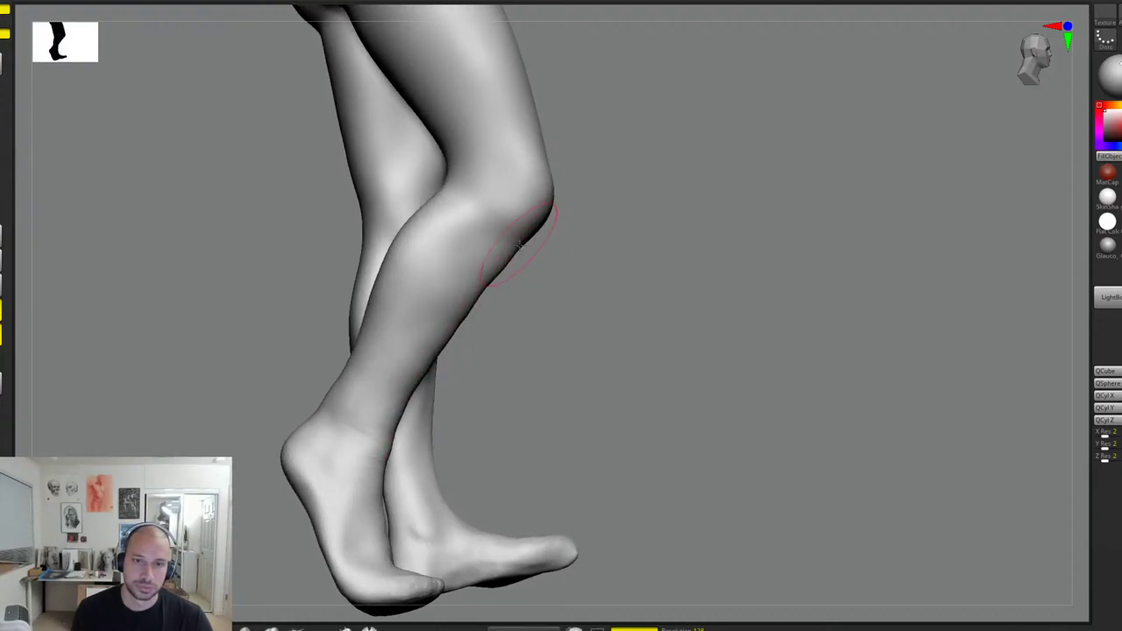
pyautogui.moveTo(522, 246); pyautogui.dragTo(516, 241)
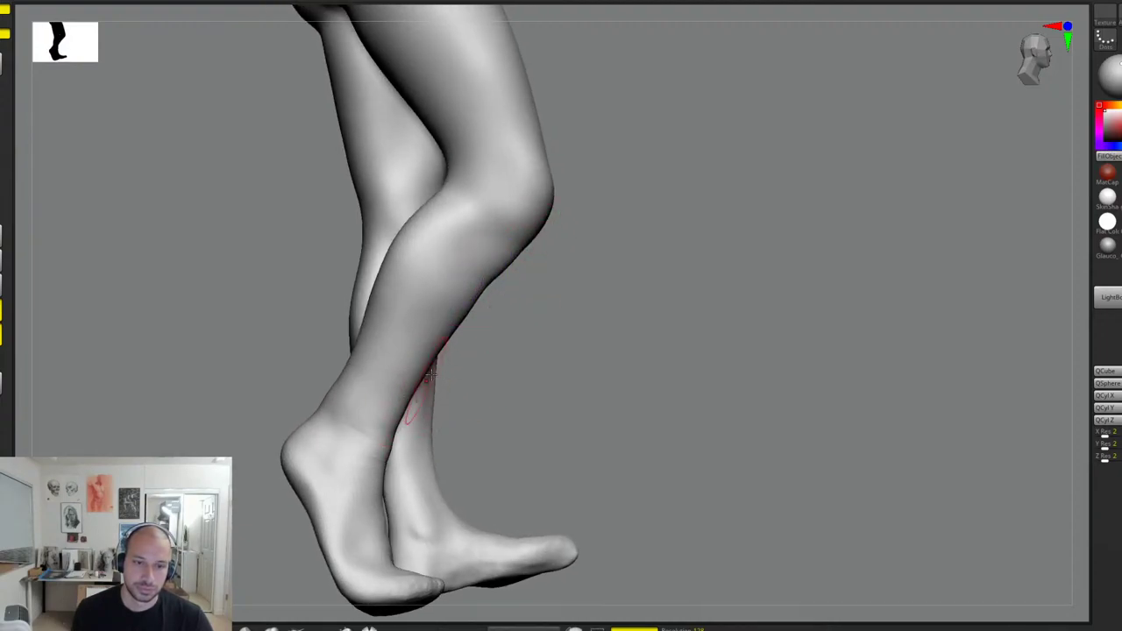
pyautogui.moveTo(442, 345)
pyautogui.mouseDown(button='right')
pyautogui.moveTo(629, 308)
pyautogui.moveTo(604, 370)
pyautogui.moveTo(449, 409)
pyautogui.mouseUp(button='right')
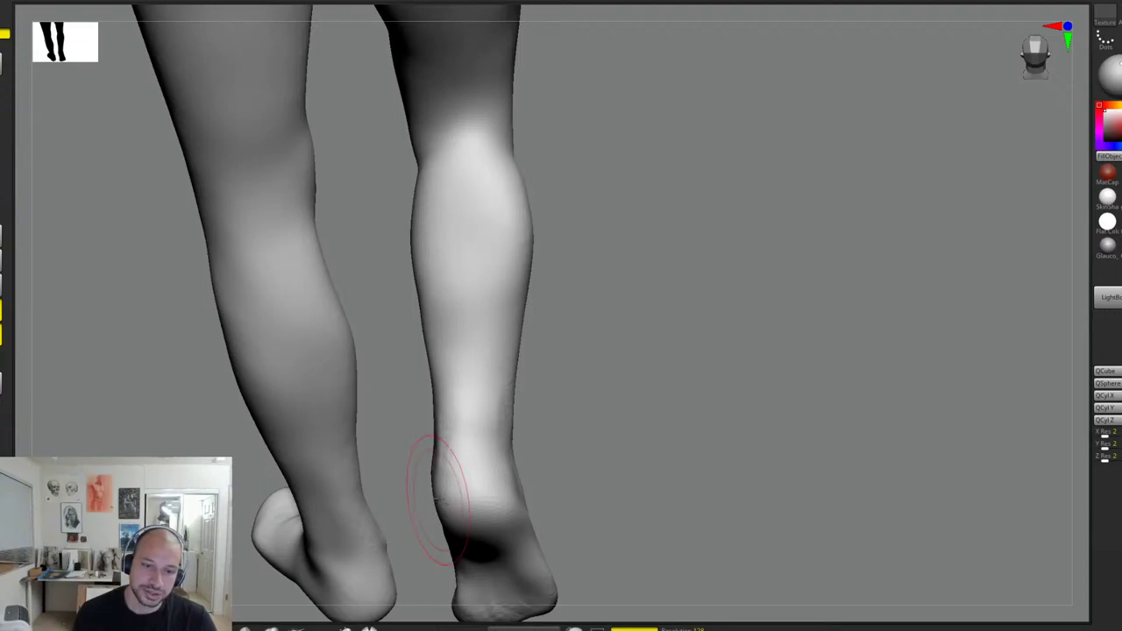
# Step: Sculpt the muscle forms on the outer calf of the standing leg
pyautogui.keyDown('alt'); pyautogui.moveTo(638, 372); pyautogui.dragTo(717, 229); pyautogui.keyUp('alt')
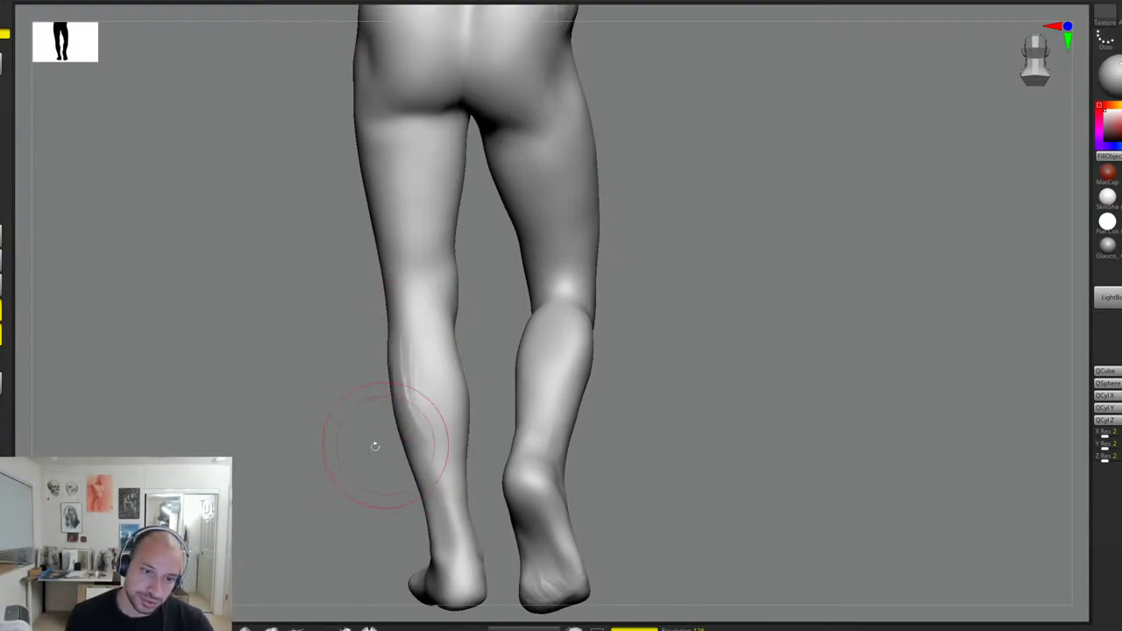
pyautogui.moveTo(375, 446); pyautogui.dragTo(400, 385, button='right')
pyautogui.moveTo(406, 378); pyautogui.dragTo(429, 423)
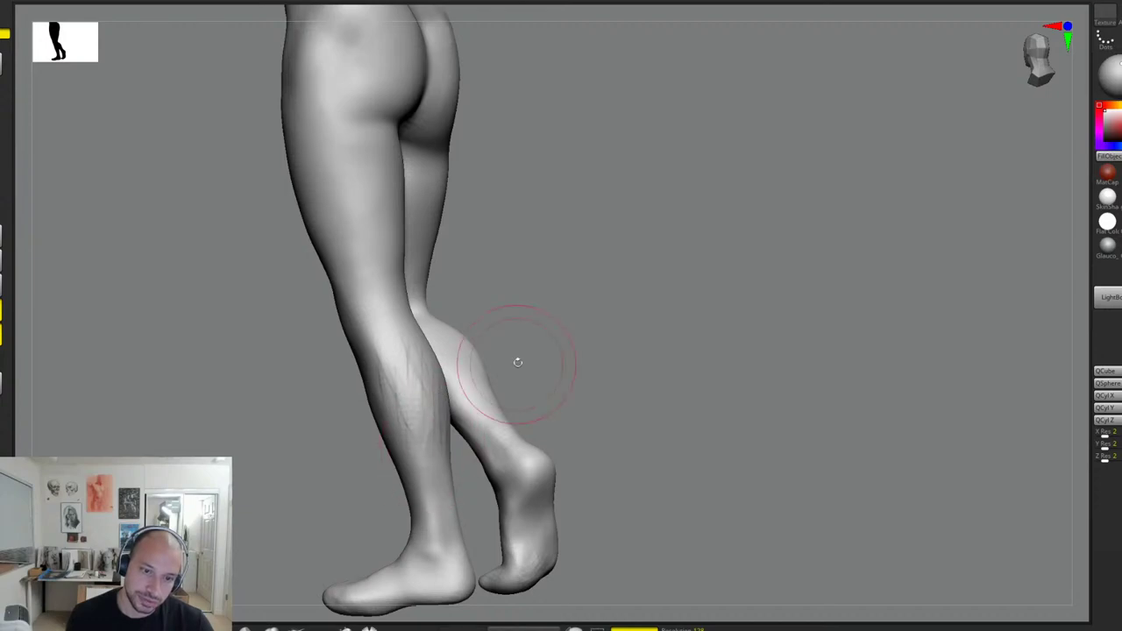
pyautogui.moveTo(518, 362); pyautogui.dragTo(397, 362, button='right')
pyautogui.moveTo(506, 356); pyautogui.dragTo(406, 370, button='right')
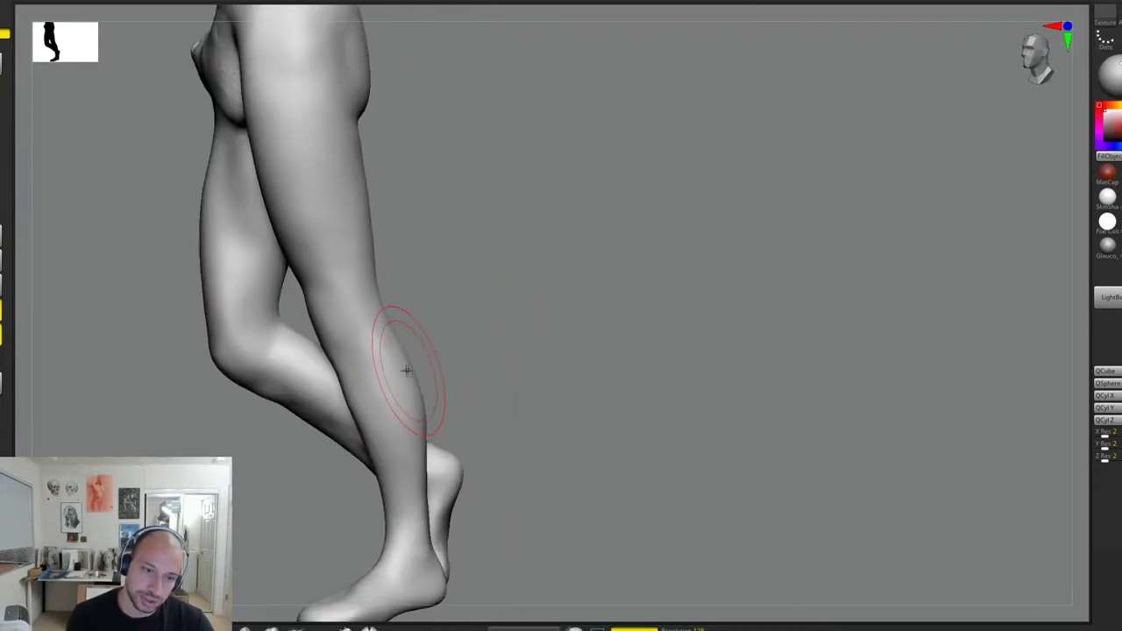
# Step: Refine and smooth the front of the standing leg from below the kneecap into the upper shin and inner calf
pyautogui.moveTo(430, 425); pyautogui.dragTo(457, 375, button='right')
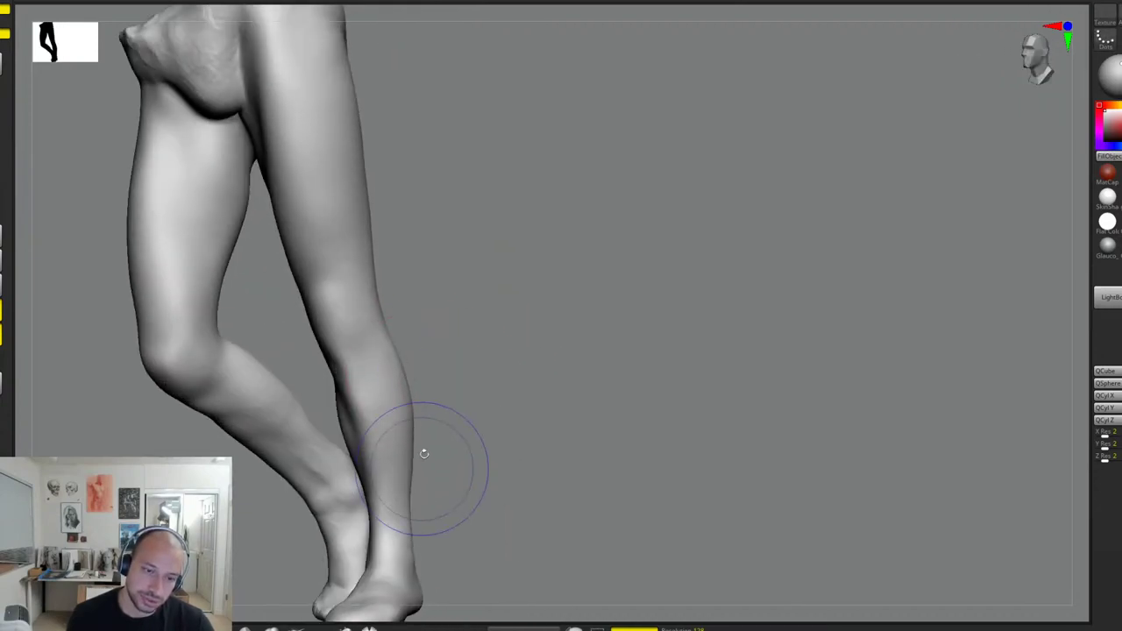
pyautogui.moveTo(424, 454)
pyautogui.mouseDown(button='right')
pyautogui.moveTo(404, 378)
pyautogui.moveTo(394, 383)
pyautogui.moveTo(445, 371)
pyautogui.moveTo(383, 378)
pyautogui.mouseUp(button='right')
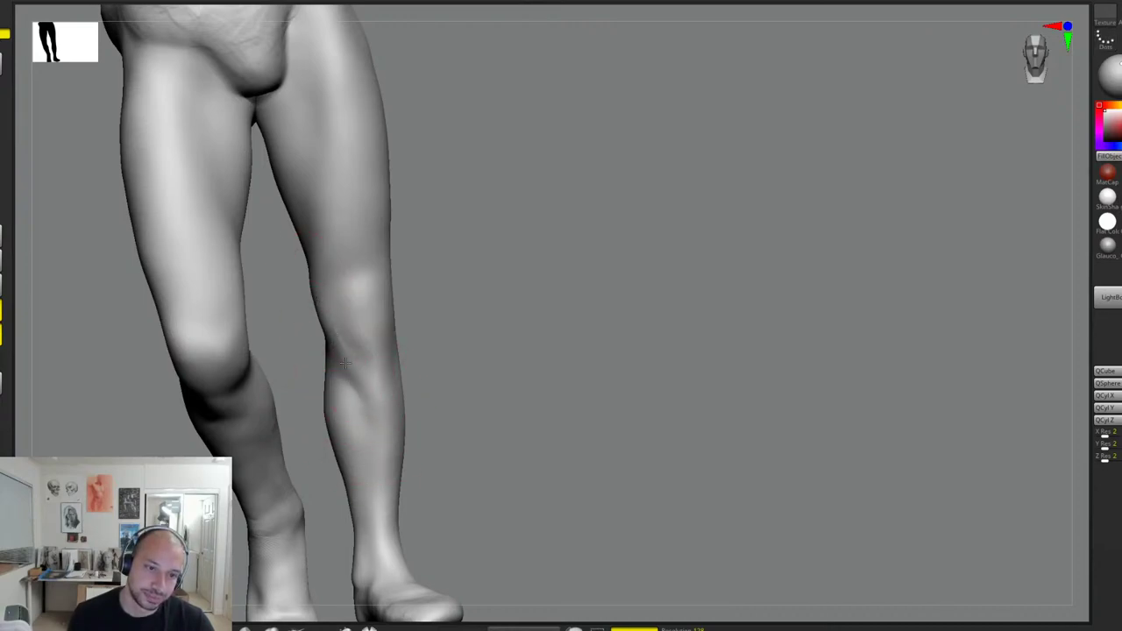
pyautogui.keyDown('shift'); pyautogui.moveTo(355, 351); pyautogui.dragTo(351, 307); pyautogui.keyUp('shift')
pyautogui.moveTo(377, 327); pyautogui.dragTo(519, 252, button='right')
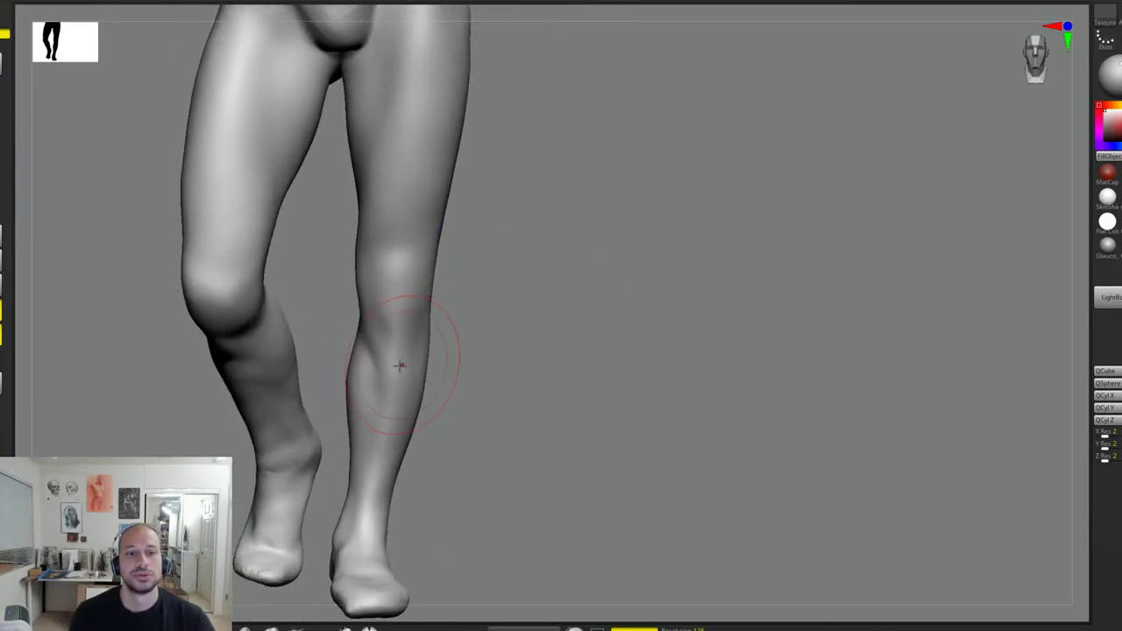
pyautogui.moveTo(504, 353)
pyautogui.mouseDown(button='right')
pyautogui.moveTo(634, 291)
pyautogui.moveTo(676, 248)
pyautogui.moveTo(515, 250)
pyautogui.mouseUp(button='right')
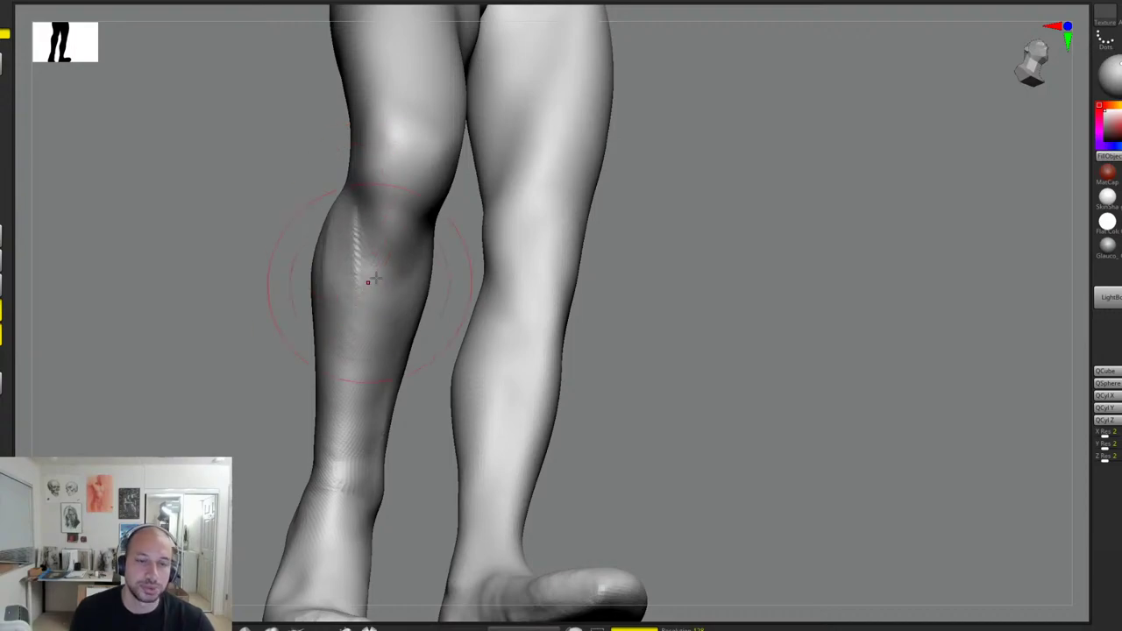
# Step: Sculpt the bent leg's upper shin below the kneecap and smooth the rough stroke marks along its outer side
pyautogui.moveTo(651, 233); pyautogui.dragTo(554, 209, button='right')
pyautogui.keyDown('shift'); pyautogui.moveTo(335, 234); pyautogui.dragTo(331, 289); pyautogui.keyUp('shift')
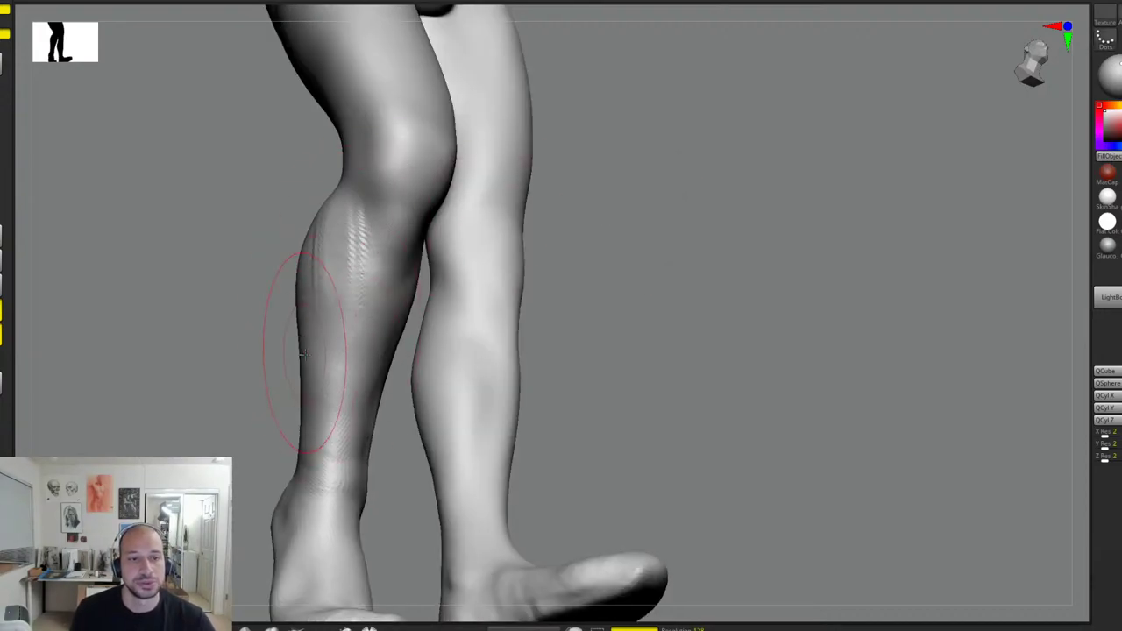
pyautogui.moveTo(270, 367); pyautogui.dragTo(202, 361, button='right')
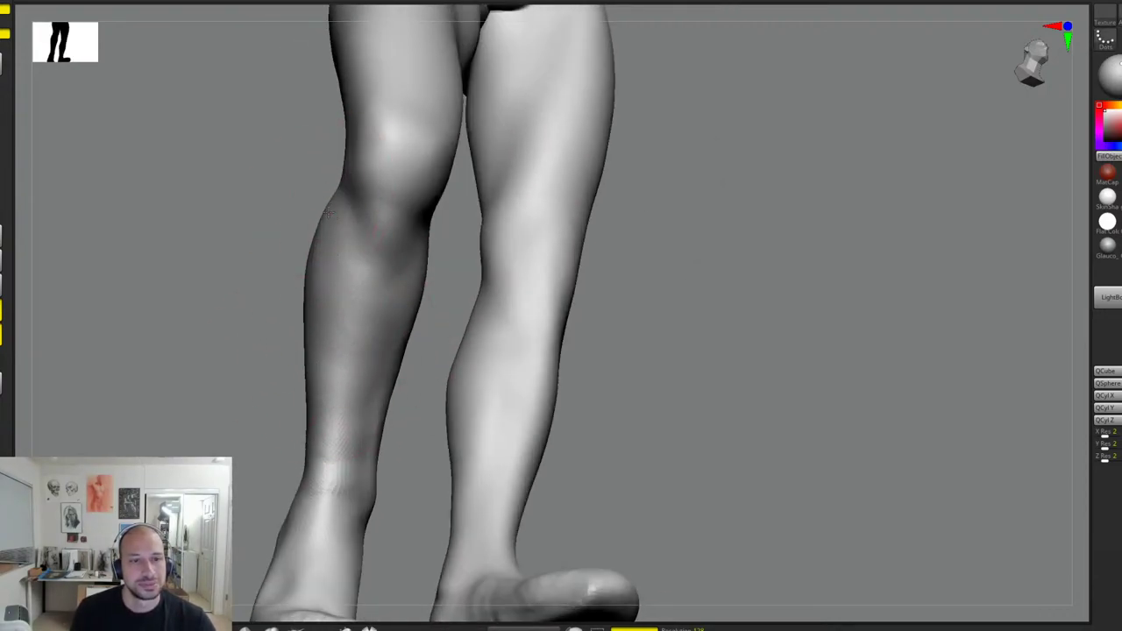
pyautogui.moveTo(375, 225)
pyautogui.mouseDown(button='right')
pyautogui.moveTo(446, 283)
pyautogui.moveTo(466, 246)
pyautogui.moveTo(414, 248)
pyautogui.mouseUp(button='right')
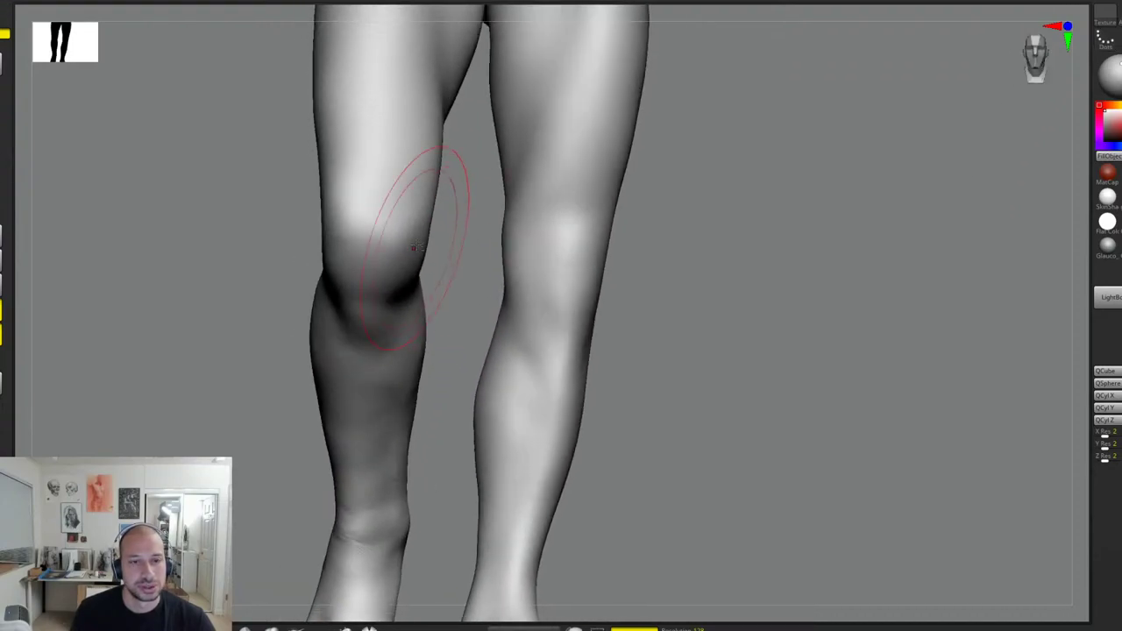
pyautogui.moveTo(417, 294)
pyautogui.mouseDown(button='right')
pyautogui.moveTo(400, 295)
pyautogui.moveTo(421, 297)
pyautogui.mouseUp(button='right')
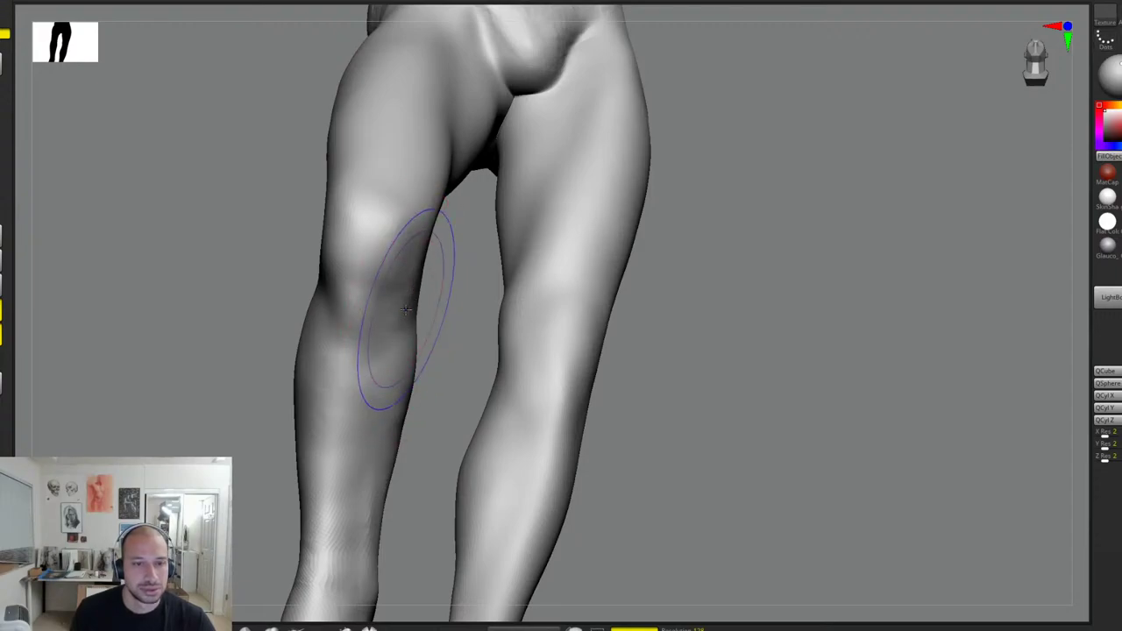
pyautogui.moveTo(698, 277); pyautogui.dragTo(732, 278)
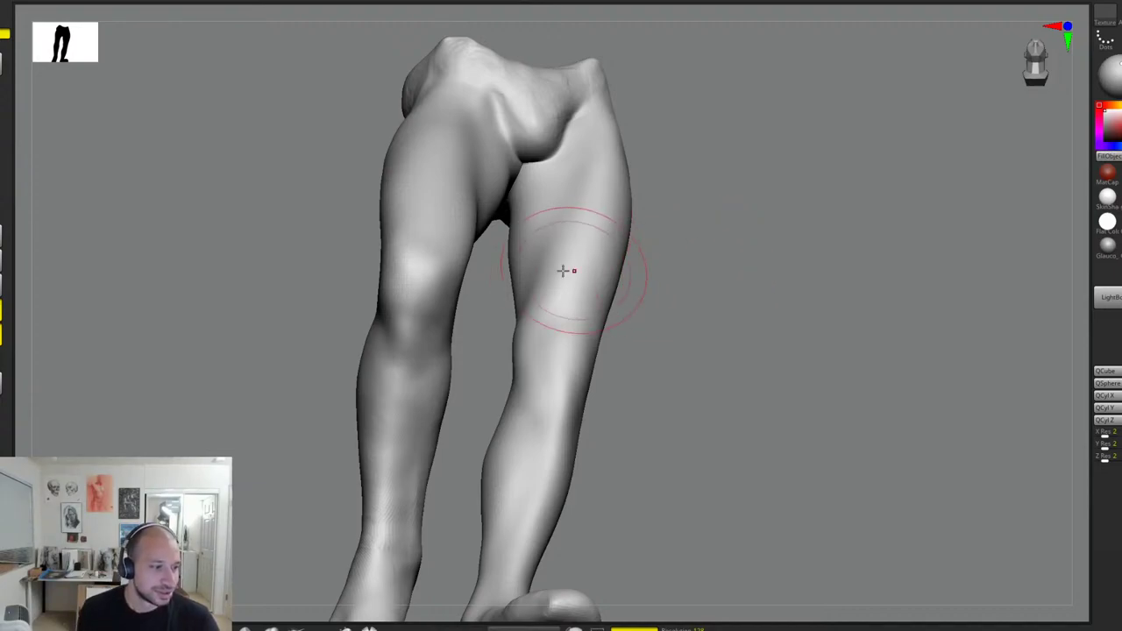
# Step: Shape the calf muscles on the backs of both lower legs, working mainly on the bent leg's calf
pyautogui.moveTo(532, 253)
pyautogui.keyDown('alt'); pyautogui.mouseDown(button='right')
pyautogui.moveTo(534, 263)
pyautogui.moveTo(481, 273)
pyautogui.moveTo(459, 307)
pyautogui.moveTo(700, 239)
pyautogui.moveTo(724, 264)
pyautogui.moveTo(711, 325)
pyautogui.moveTo(712, 313)
pyautogui.moveTo(518, 264)
pyautogui.mouseUp(button='right'); pyautogui.keyUp('alt')
pyautogui.press('space')
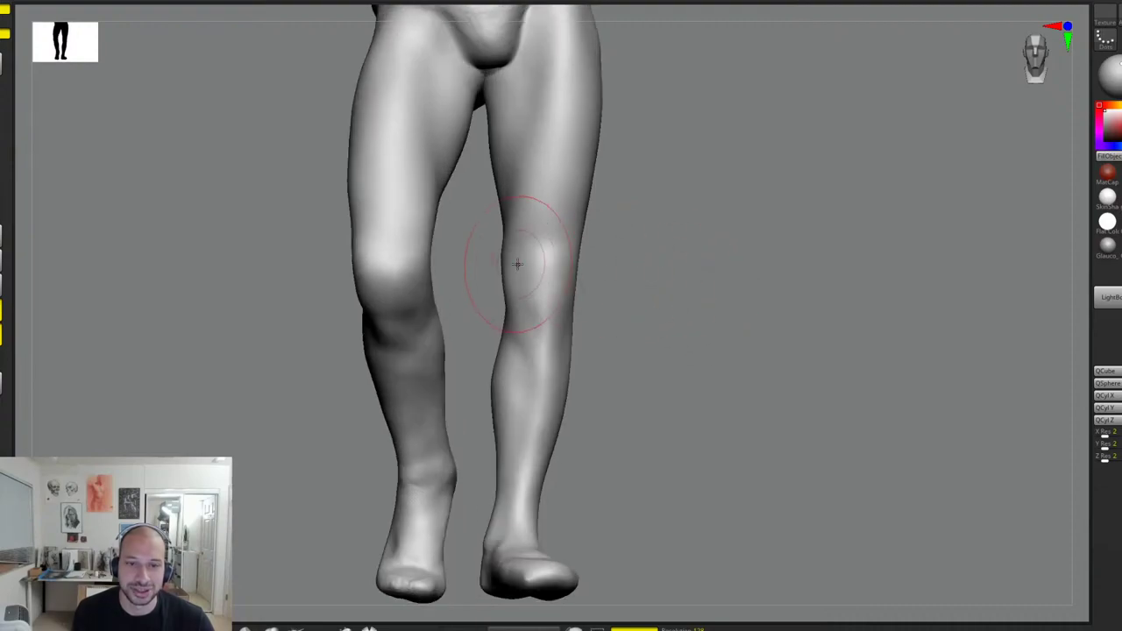
pyautogui.moveTo(669, 246)
pyautogui.mouseDown(button='right')
pyautogui.moveTo(714, 271)
pyautogui.moveTo(657, 248)
pyautogui.moveTo(608, 268)
pyautogui.mouseUp(button='right')
pyautogui.keyDown('shift'); pyautogui.moveTo(479, 312); pyautogui.dragTo(743, 234, button='right'); pyautogui.keyUp('shift')
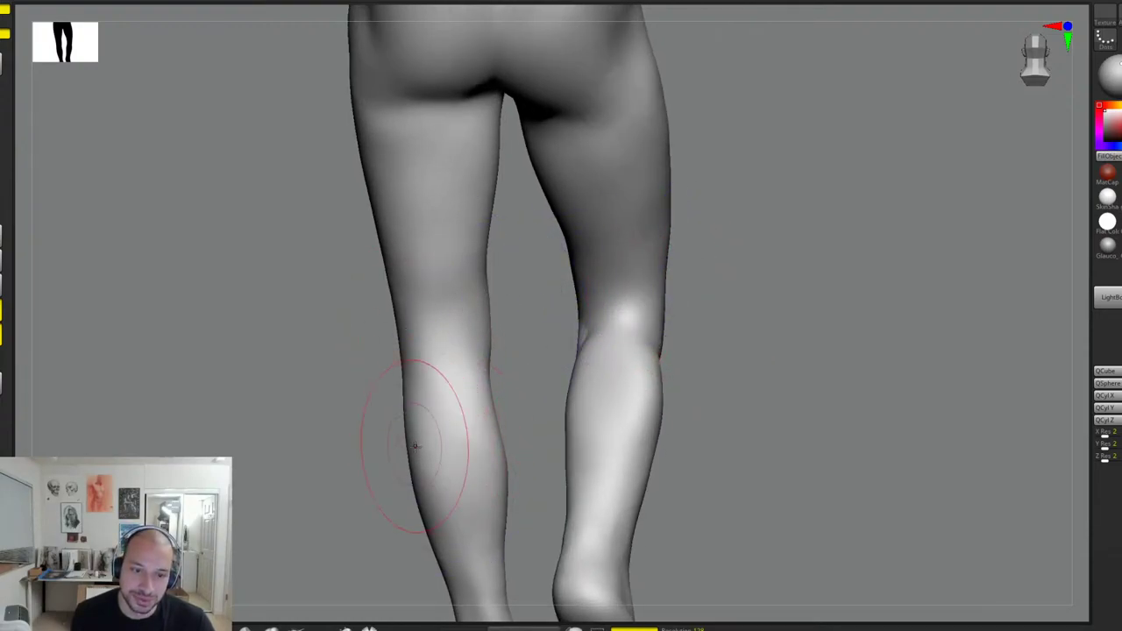
pyautogui.moveTo(395, 471)
pyautogui.keyDown('alt'); pyautogui.mouseDown()
pyautogui.moveTo(641, 339)
pyautogui.moveTo(629, 382)
pyautogui.mouseUp(); pyautogui.keyUp('alt')
pyautogui.moveTo(577, 418); pyautogui.dragTo(624, 410)
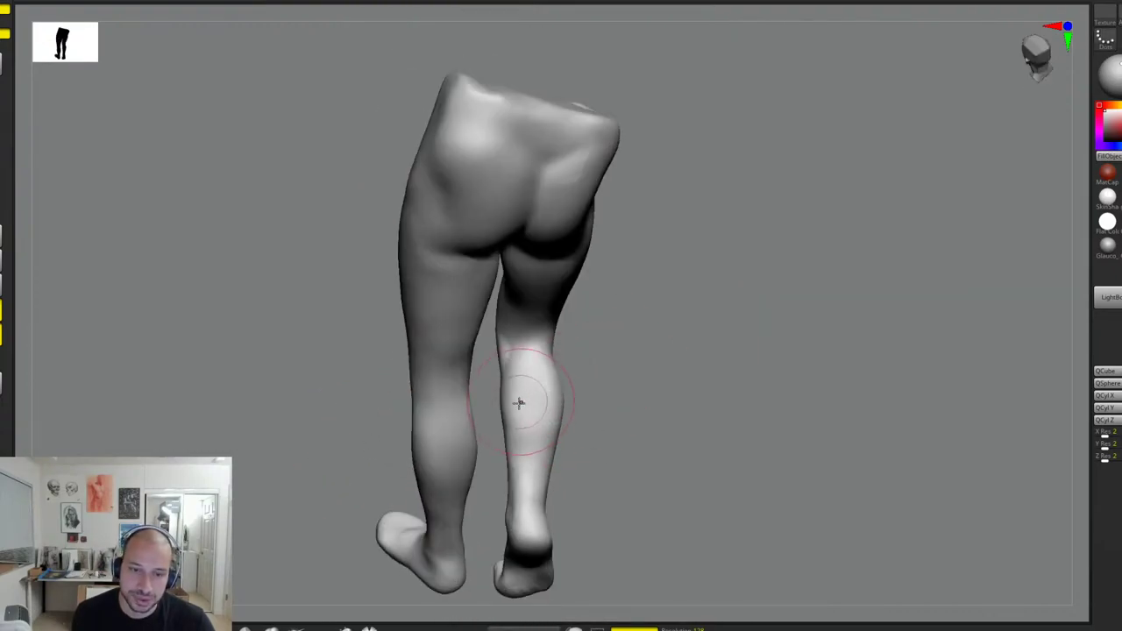
pyautogui.moveTo(644, 364)
pyautogui.mouseDown()
pyautogui.moveTo(575, 380)
pyautogui.moveTo(523, 436)
pyautogui.mouseUp()
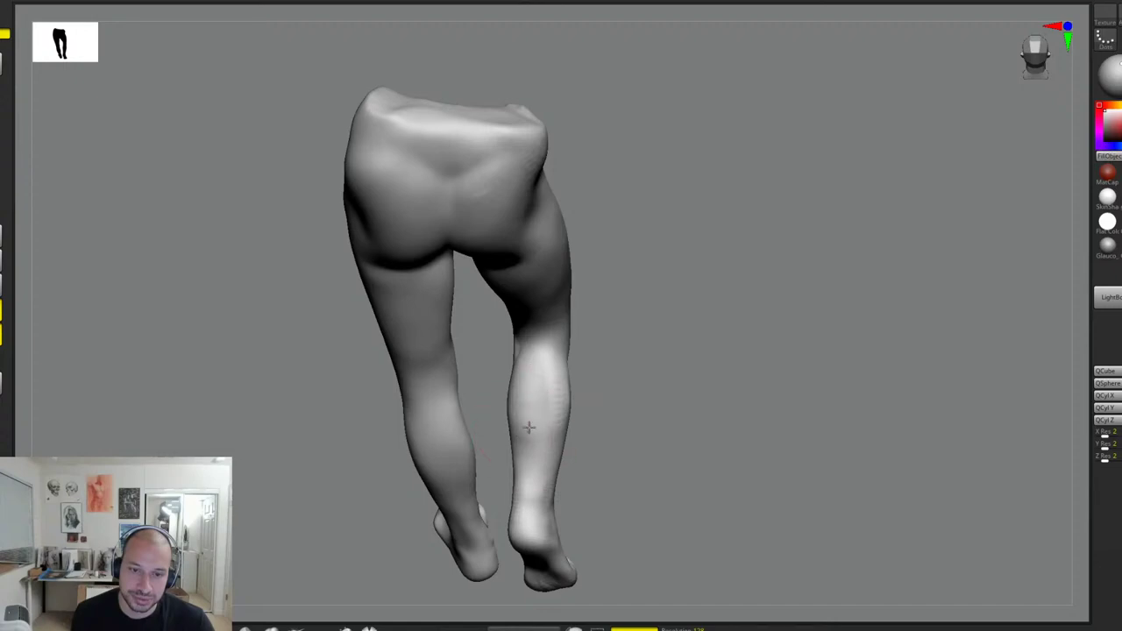
pyautogui.moveTo(645, 399)
pyautogui.mouseDown()
pyautogui.moveTo(583, 396)
pyautogui.moveTo(554, 429)
pyautogui.moveTo(605, 401)
pyautogui.mouseUp()
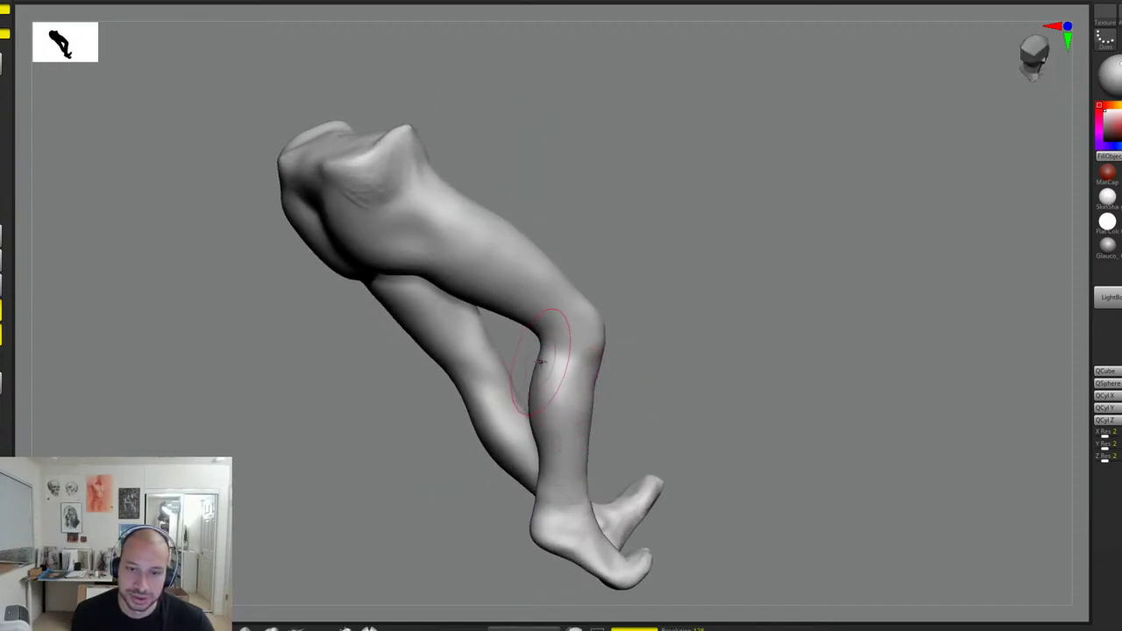
# Step: Refine the bent leg's outer calf from behind the knee down to the Achilles area above the heel
pyautogui.moveTo(541, 359)
pyautogui.mouseDown()
pyautogui.moveTo(626, 311)
pyautogui.moveTo(581, 266)
pyautogui.moveTo(596, 313)
pyautogui.moveTo(571, 351)
pyautogui.mouseUp()
pyautogui.moveTo(667, 293); pyautogui.dragTo(600, 379)
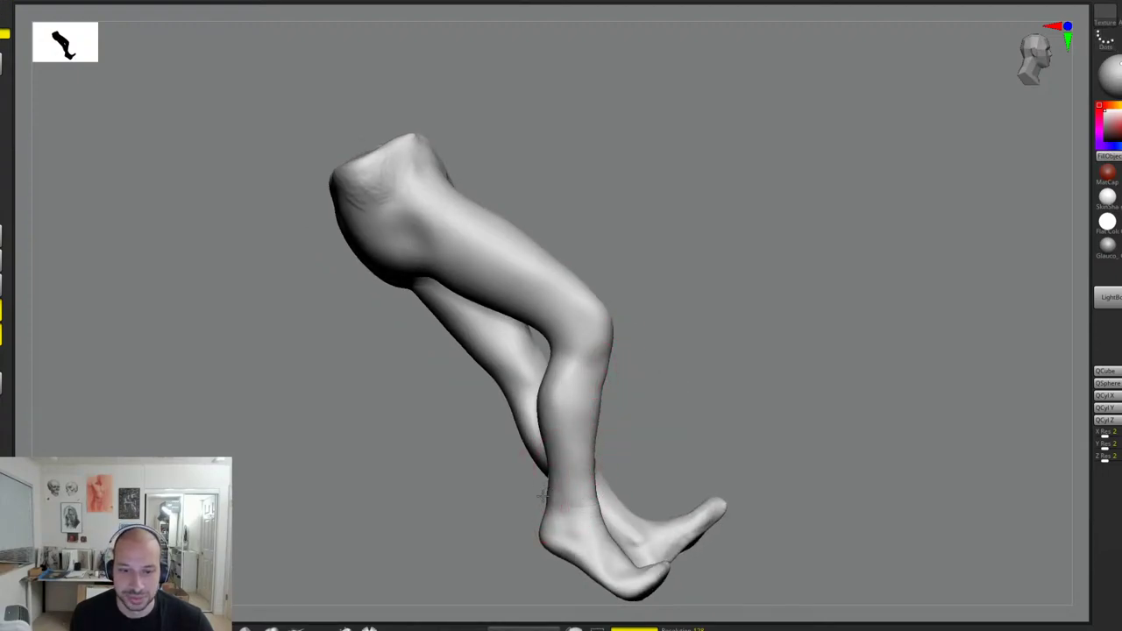
pyautogui.moveTo(542, 495)
pyautogui.mouseDown()
pyautogui.moveTo(602, 453)
pyautogui.moveTo(556, 476)
pyautogui.moveTo(570, 481)
pyautogui.mouseUp()
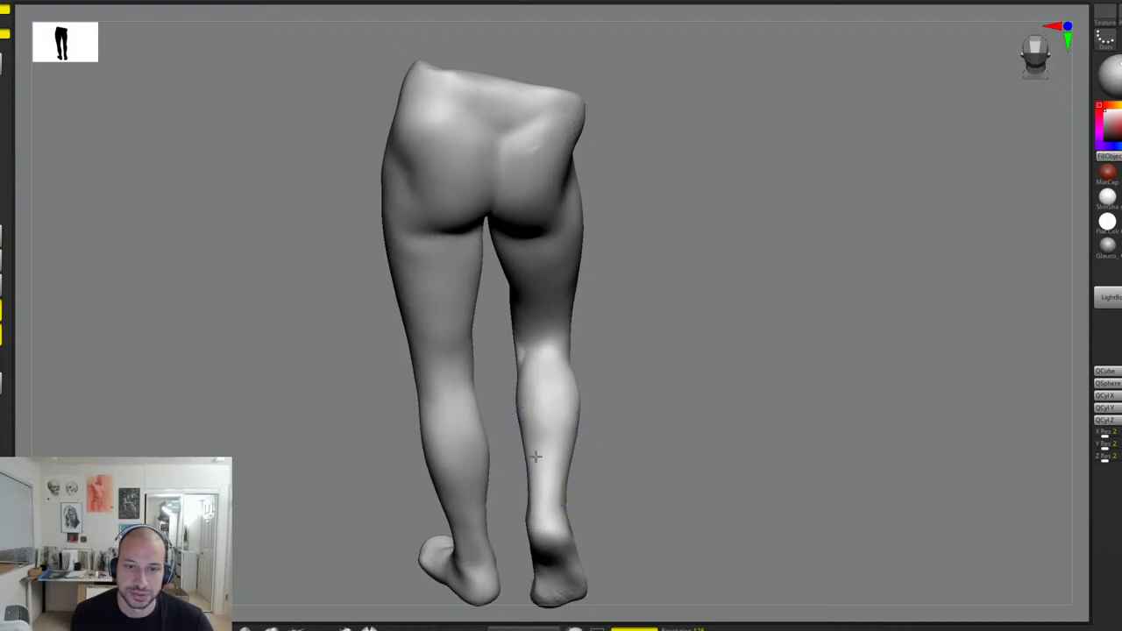
pyautogui.moveTo(570, 299); pyautogui.dragTo(572, 300, button='right')
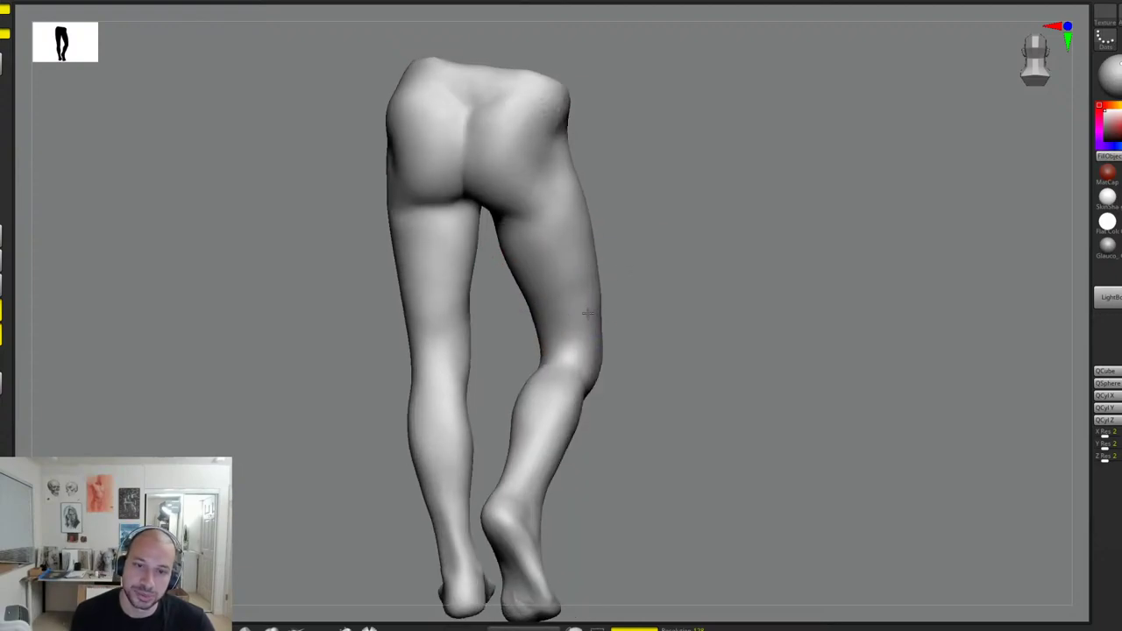
# Step: Adjust the standing leg's outer thigh contour from the hip down toward the knee
pyautogui.moveTo(637, 272); pyautogui.dragTo(721, 263)
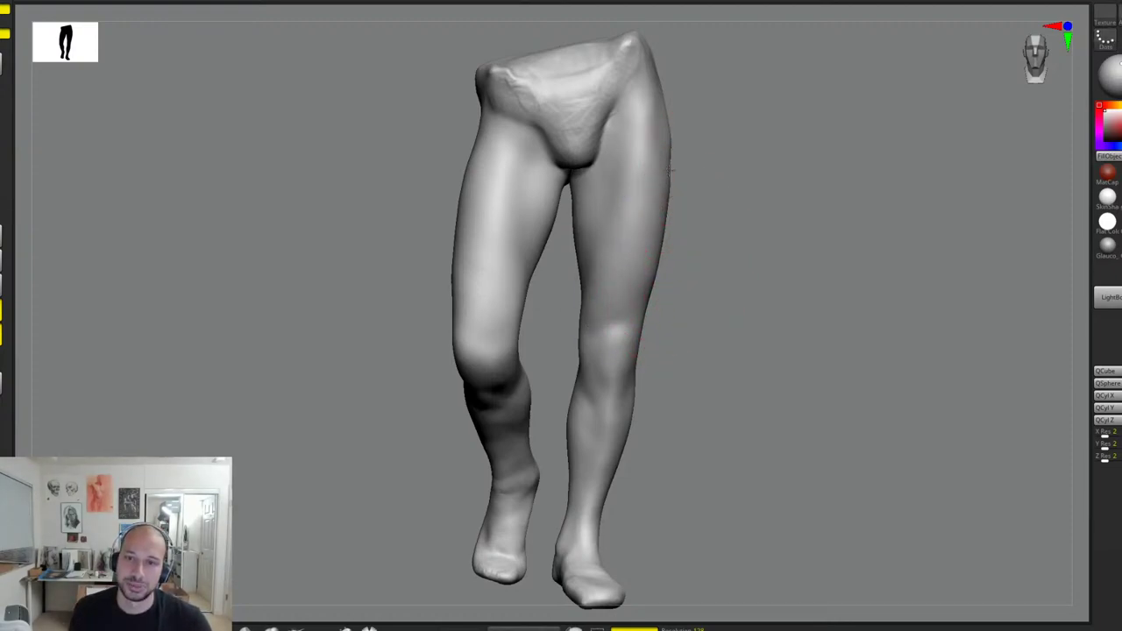
pyautogui.moveTo(730, 156); pyautogui.dragTo(710, 124)
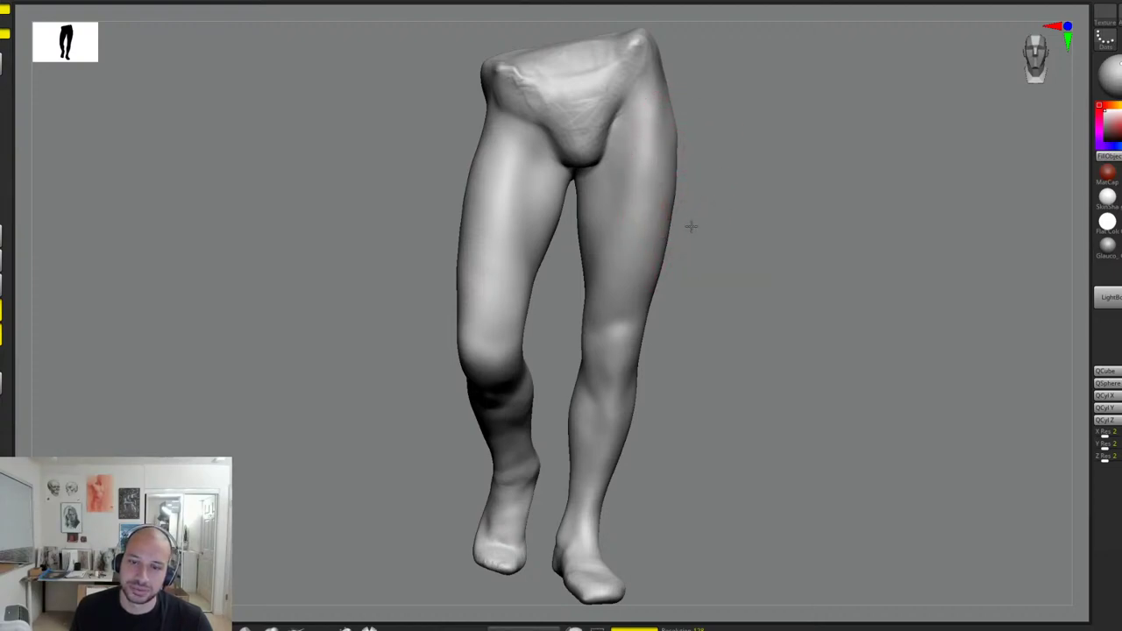
pyautogui.moveTo(691, 226); pyautogui.dragTo(678, 226)
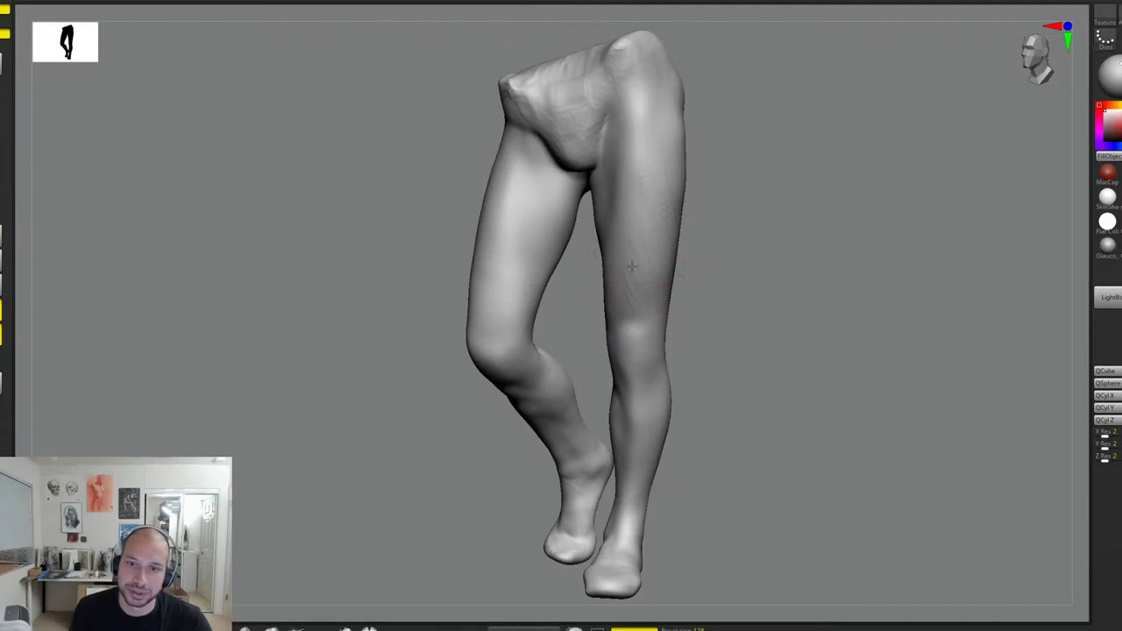
pyautogui.moveTo(679, 274); pyautogui.dragTo(722, 201)
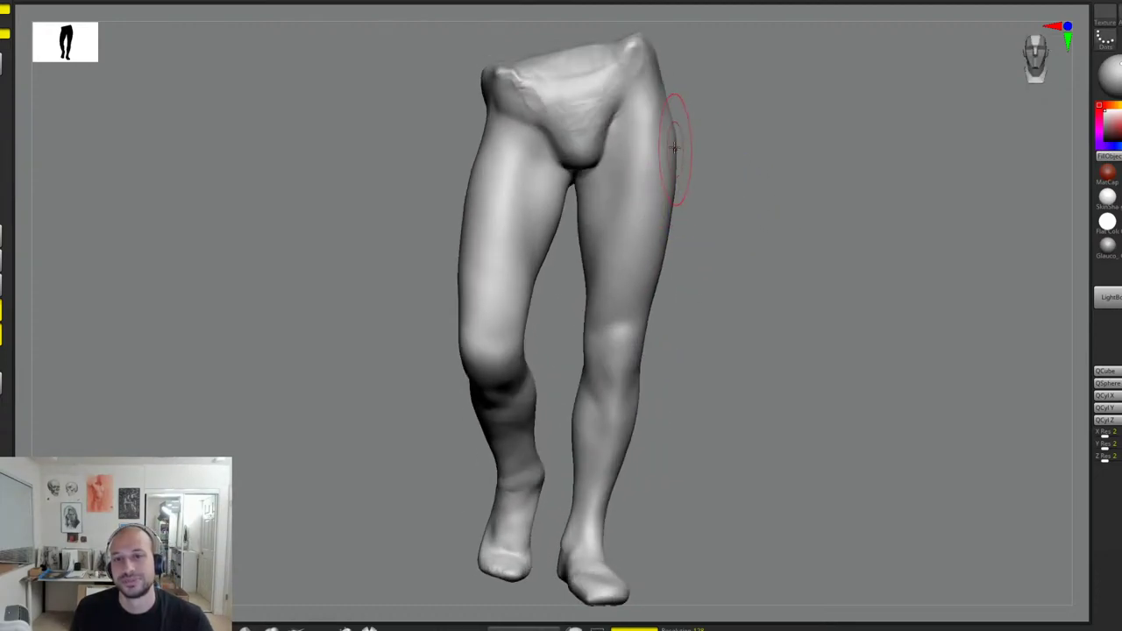
# Step: Build up the side of the standing leg's hip and carry the form back across the upper buttock
pyautogui.moveTo(692, 139)
pyautogui.mouseDown()
pyautogui.moveTo(707, 145)
pyautogui.moveTo(624, 156)
pyautogui.mouseUp()
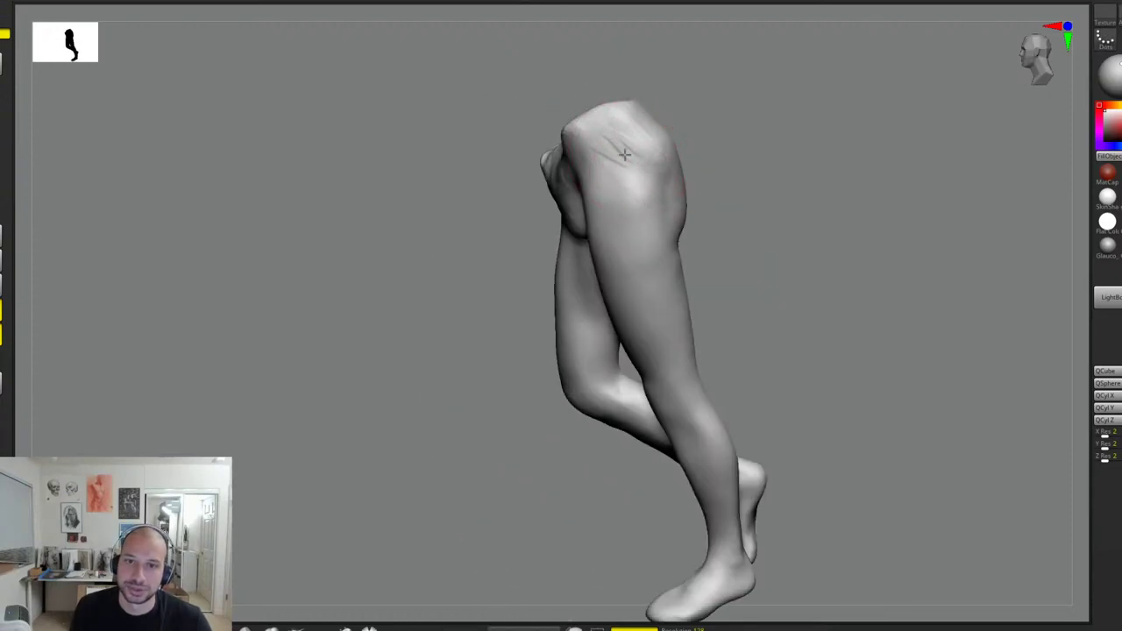
pyautogui.moveTo(730, 161); pyautogui.dragTo(658, 141)
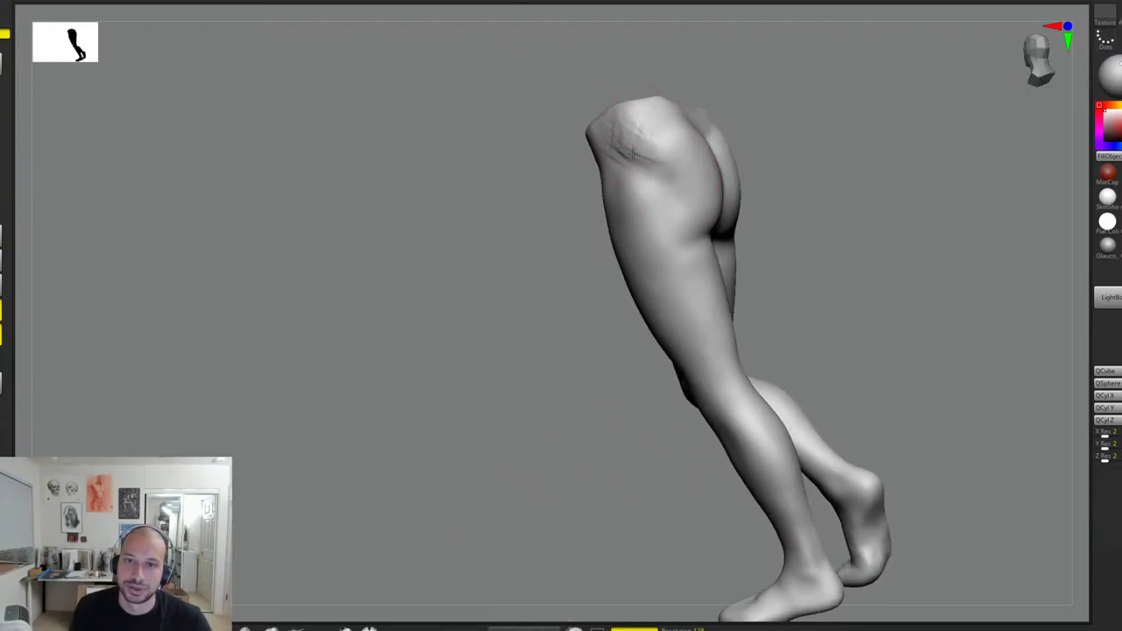
pyautogui.moveTo(759, 133); pyautogui.dragTo(734, 125)
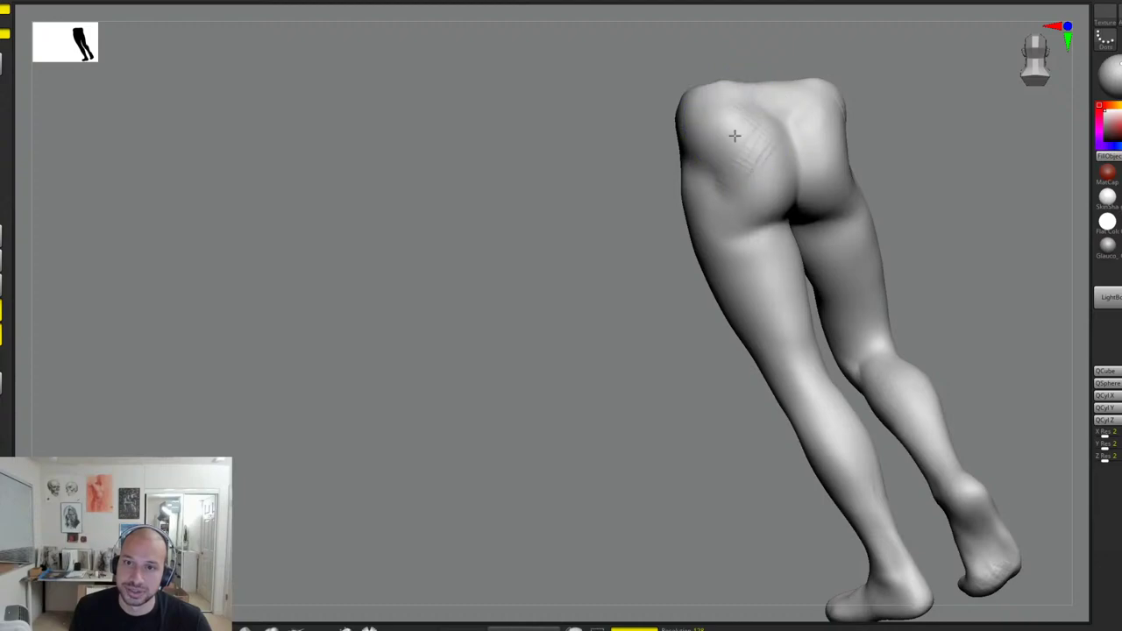
pyautogui.moveTo(863, 145); pyautogui.dragTo(954, 108)
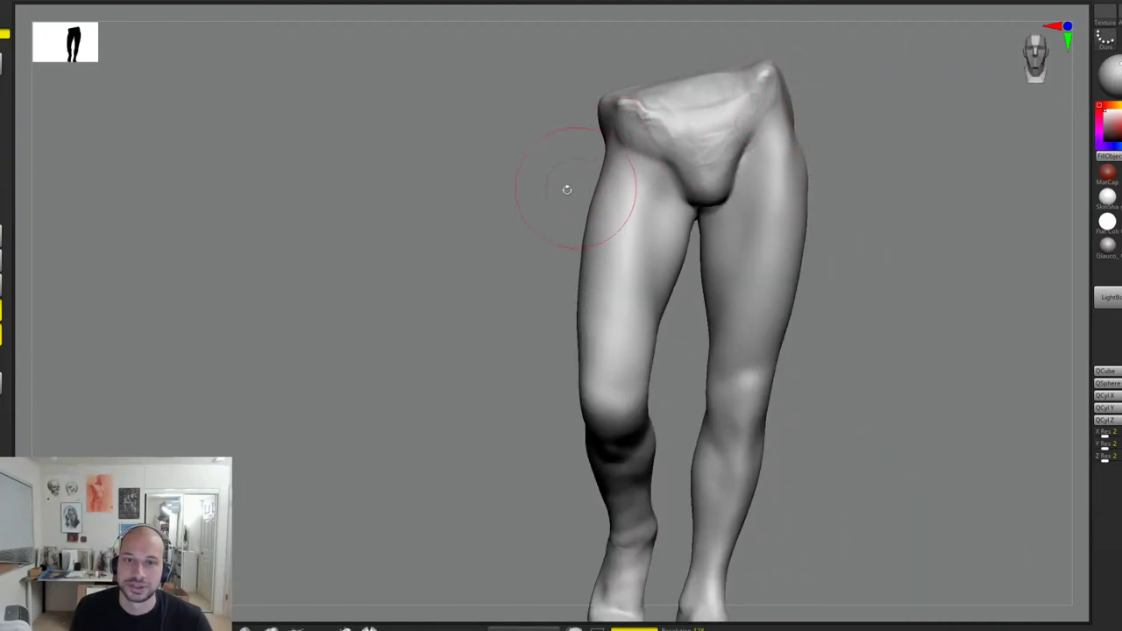
# Step: Sculpt the side of the pelvis above the bent leg, from the front hip point back to the upper buttock
pyautogui.moveTo(567, 190); pyautogui.dragTo(614, 153)
pyautogui.moveTo(533, 180); pyautogui.dragTo(671, 149)
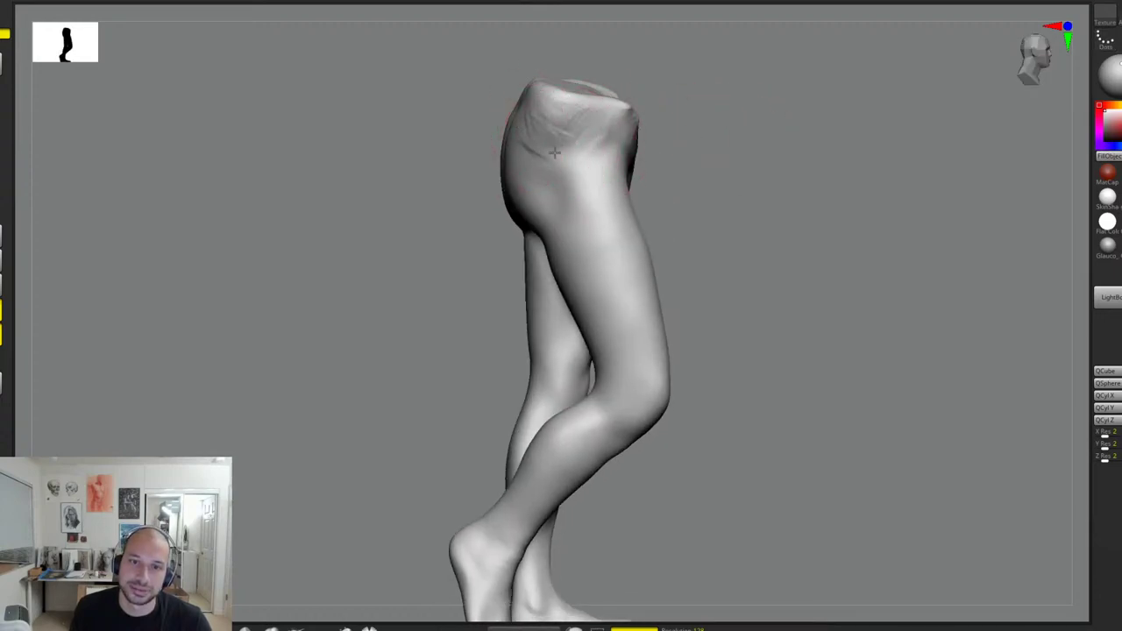
pyautogui.moveTo(554, 152)
pyautogui.mouseDown()
pyautogui.moveTo(571, 131)
pyautogui.moveTo(559, 145)
pyautogui.mouseUp()
pyautogui.moveTo(701, 108); pyautogui.dragTo(756, 117)
pyautogui.moveTo(526, 176)
pyautogui.mouseDown()
pyautogui.moveTo(551, 186)
pyautogui.moveTo(528, 140)
pyautogui.mouseUp()
pyautogui.moveTo(630, 114); pyautogui.dragTo(691, 116)
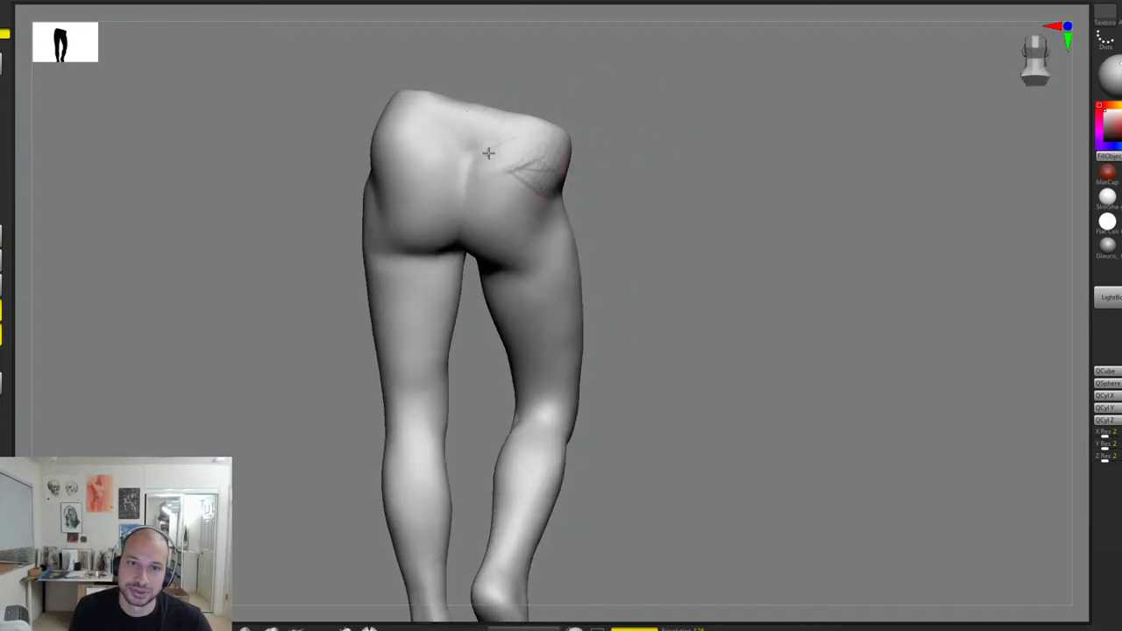
# Step: Define the sacrum area between the upper buttocks and fill out the buttock on the bent leg's side
pyautogui.moveTo(470, 155)
pyautogui.mouseDown()
pyautogui.moveTo(461, 152)
pyautogui.moveTo(464, 170)
pyautogui.mouseUp()
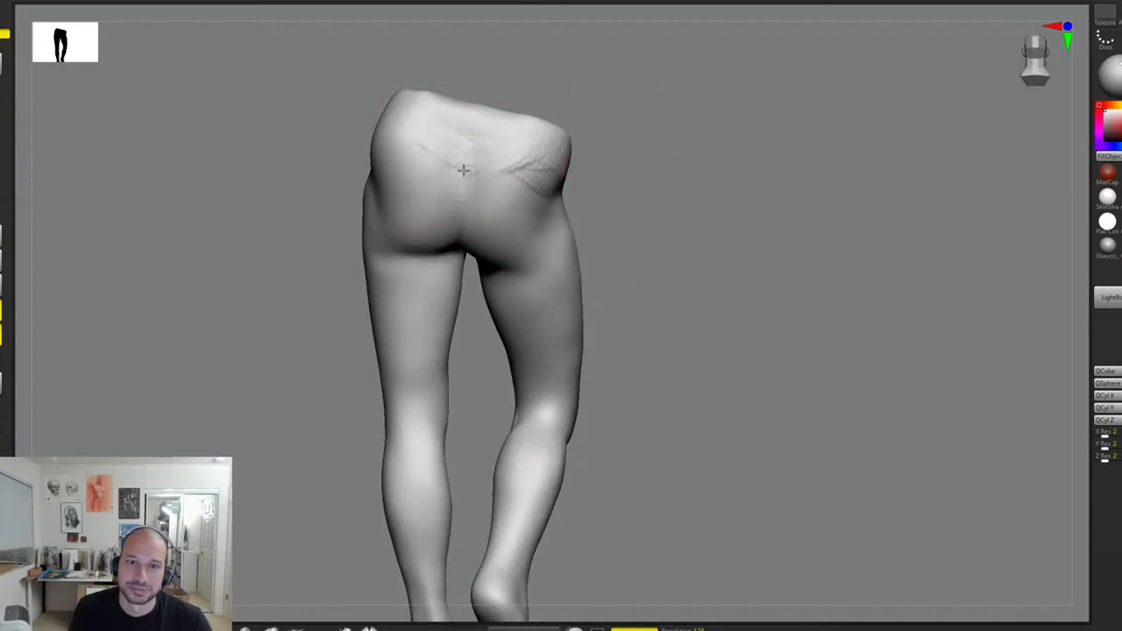
pyautogui.moveTo(624, 186); pyautogui.dragTo(588, 188)
pyautogui.moveTo(509, 162)
pyautogui.mouseDown()
pyautogui.moveTo(531, 199)
pyautogui.moveTo(509, 228)
pyautogui.mouseUp()
pyautogui.moveTo(659, 213); pyautogui.dragTo(605, 214)
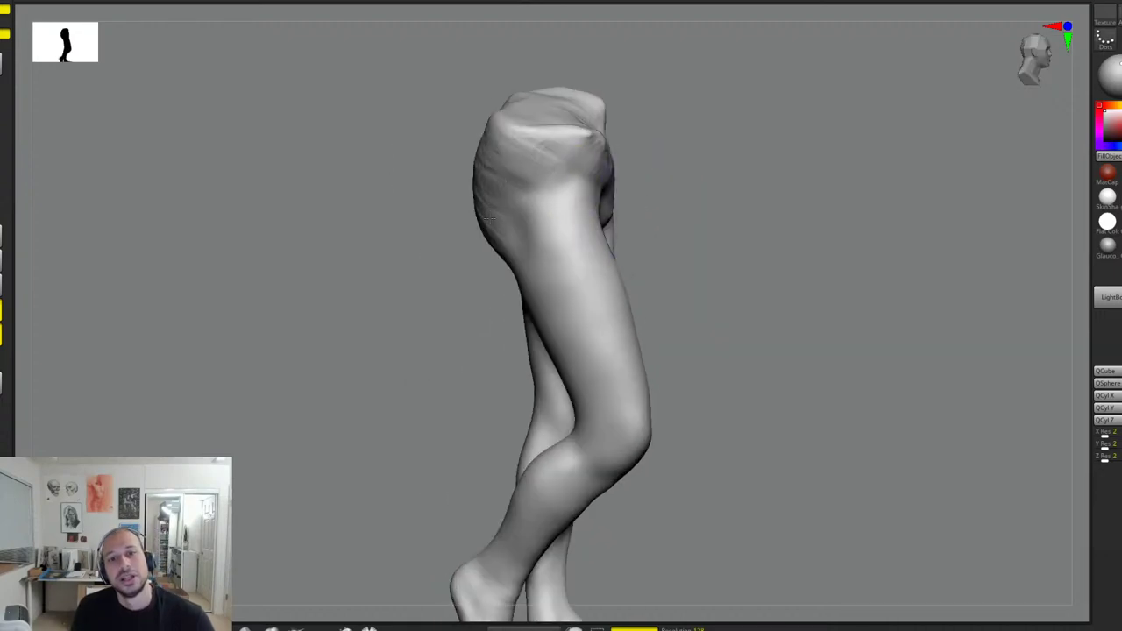
# Step: Sculpt and smooth the transition from the bent leg's outer hip into the side of the upper thigh
pyautogui.moveTo(711, 229); pyautogui.dragTo(775, 213)
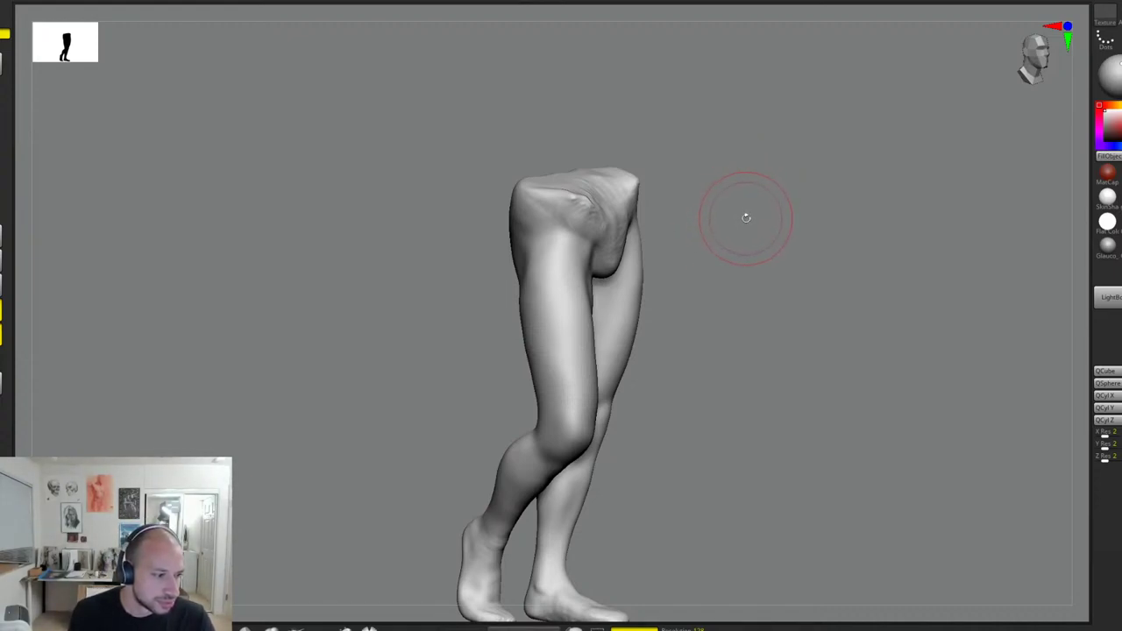
pyautogui.moveTo(779, 217); pyautogui.dragTo(783, 242)
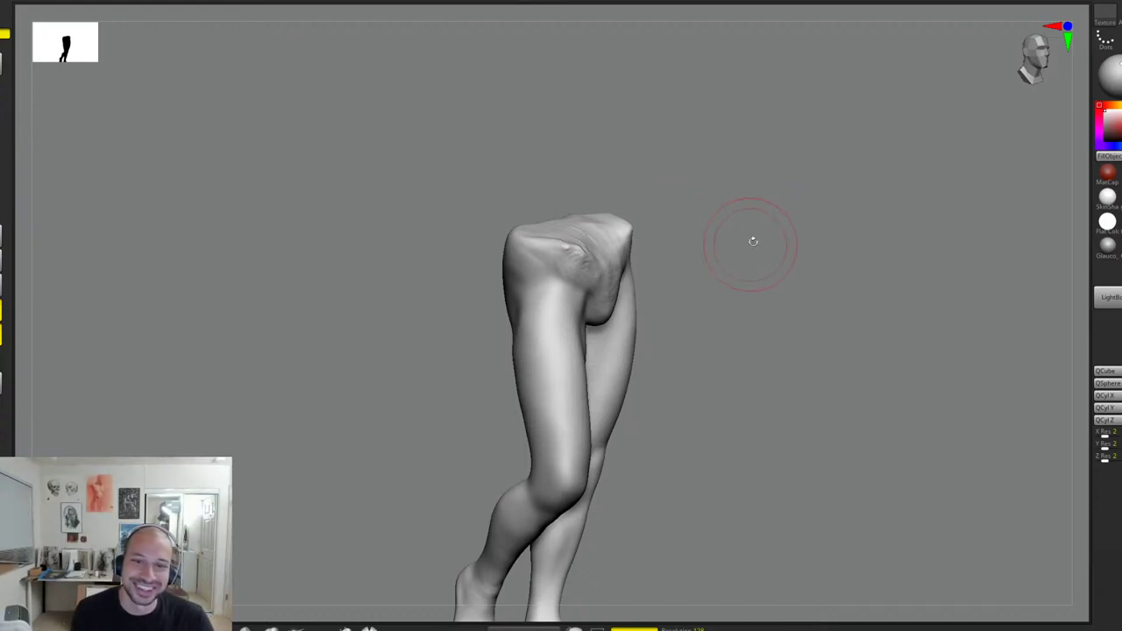
pyautogui.moveTo(753, 241); pyautogui.dragTo(672, 255)
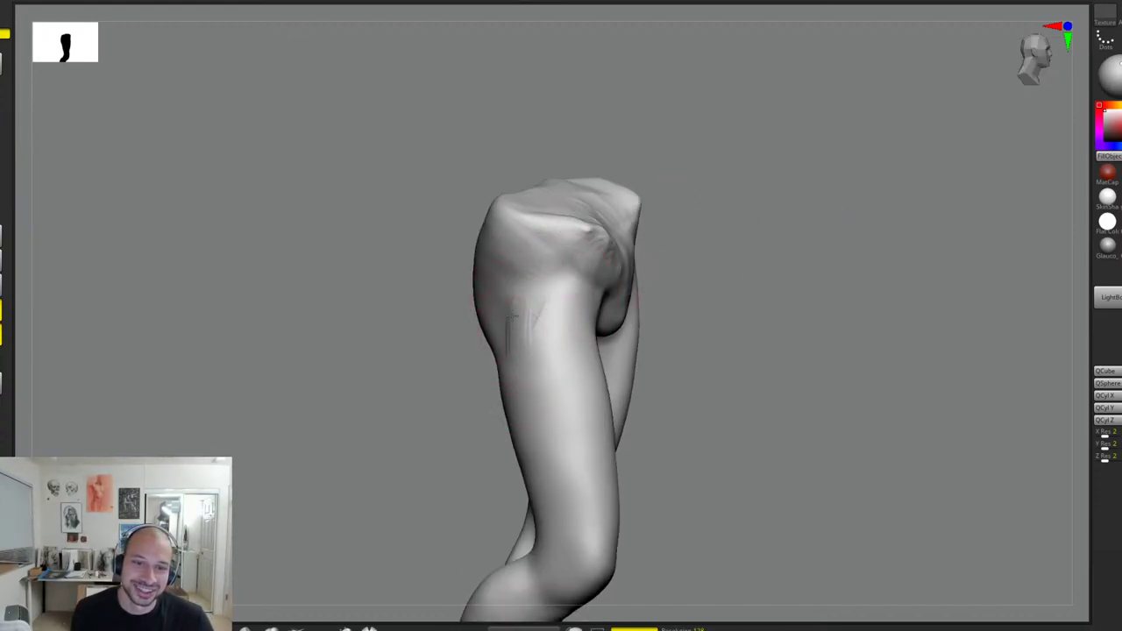
pyautogui.moveTo(723, 302)
pyautogui.mouseDown()
pyautogui.moveTo(751, 268)
pyautogui.moveTo(729, 266)
pyautogui.mouseUp()
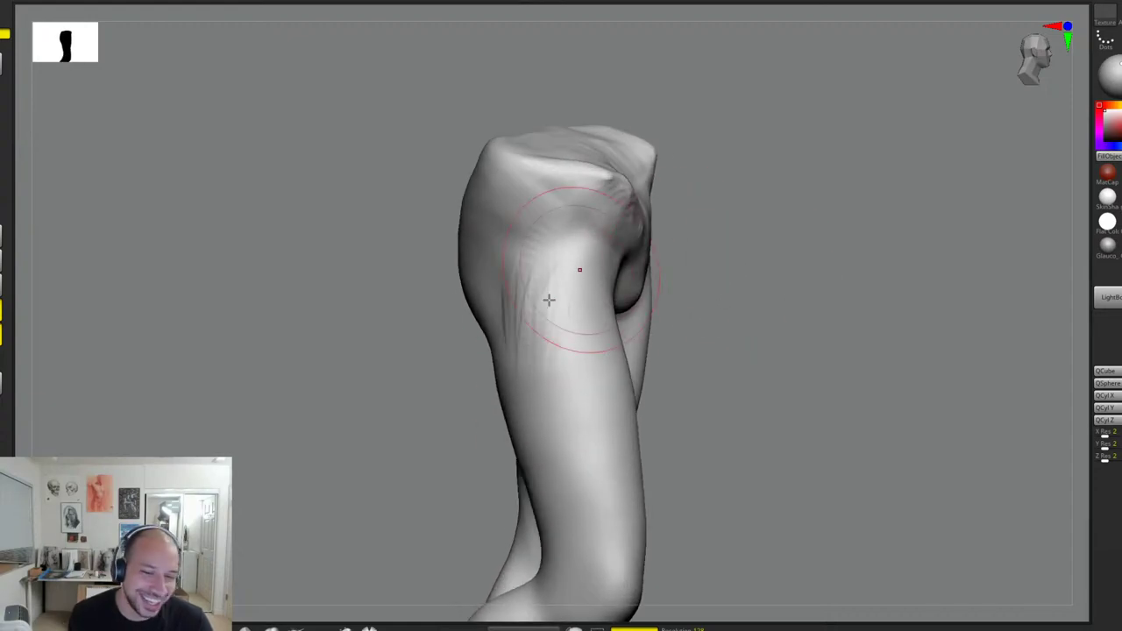
pyautogui.moveTo(549, 298)
pyautogui.mouseDown()
pyautogui.moveTo(551, 398)
pyautogui.moveTo(539, 406)
pyautogui.moveTo(541, 278)
pyautogui.mouseUp()
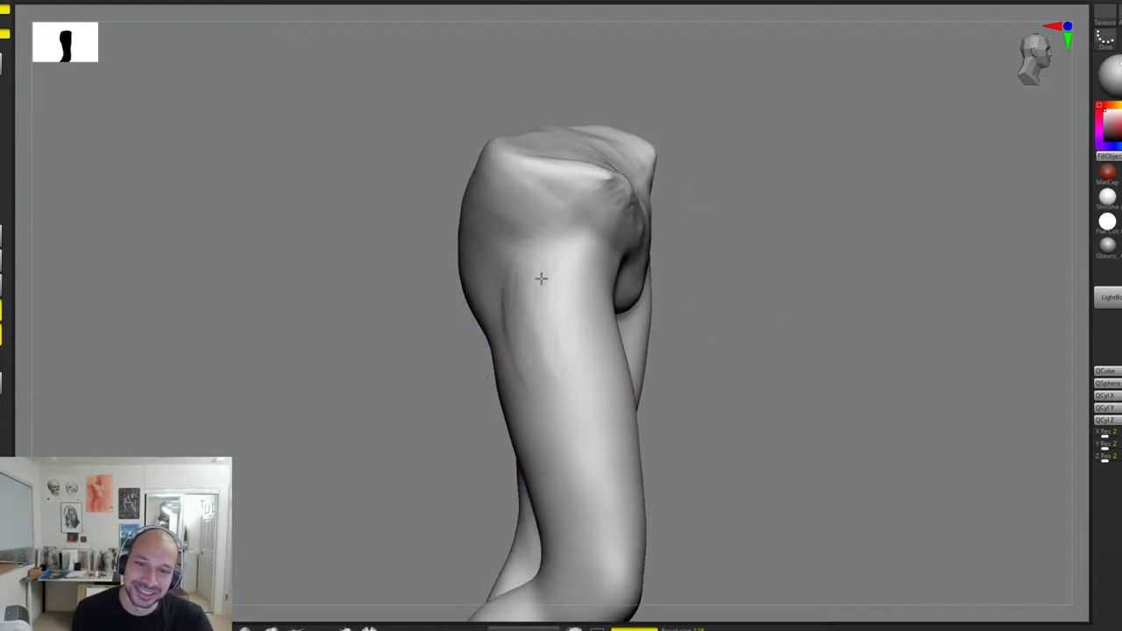
pyautogui.moveTo(730, 315)
pyautogui.keyDown('alt'); pyautogui.mouseDown()
pyautogui.moveTo(740, 281)
pyautogui.moveTo(789, 266)
pyautogui.mouseUp(); pyautogui.keyUp('alt')
pyautogui.moveTo(545, 303); pyautogui.dragTo(564, 334)
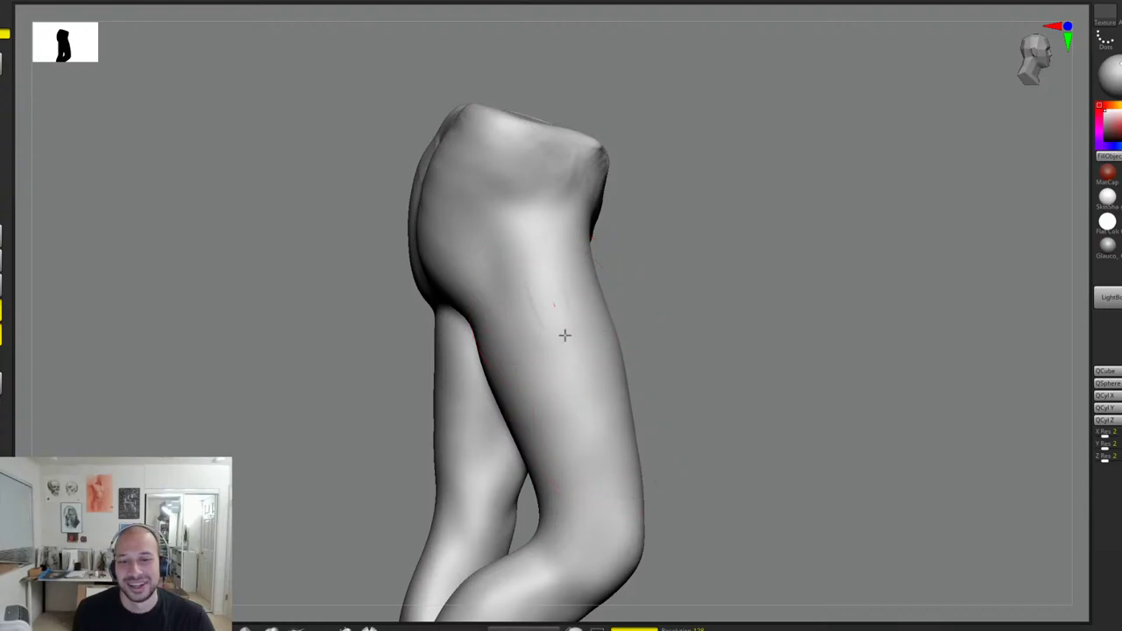
# Step: Build up and smooth the outer side of the bent leg's thigh with long strokes from the hip down to the knee
pyautogui.moveTo(700, 369)
pyautogui.keyDown('alt'); pyautogui.mouseDown()
pyautogui.moveTo(691, 320)
pyautogui.moveTo(614, 342)
pyautogui.mouseUp(); pyautogui.keyUp('alt')
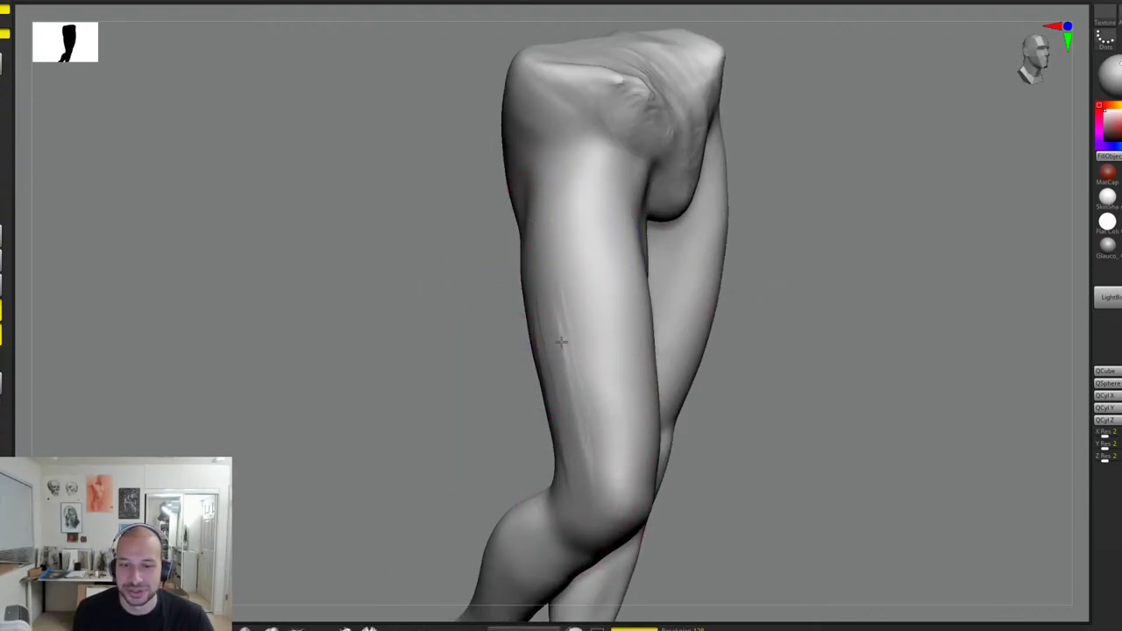
pyautogui.moveTo(772, 324); pyautogui.dragTo(539, 287)
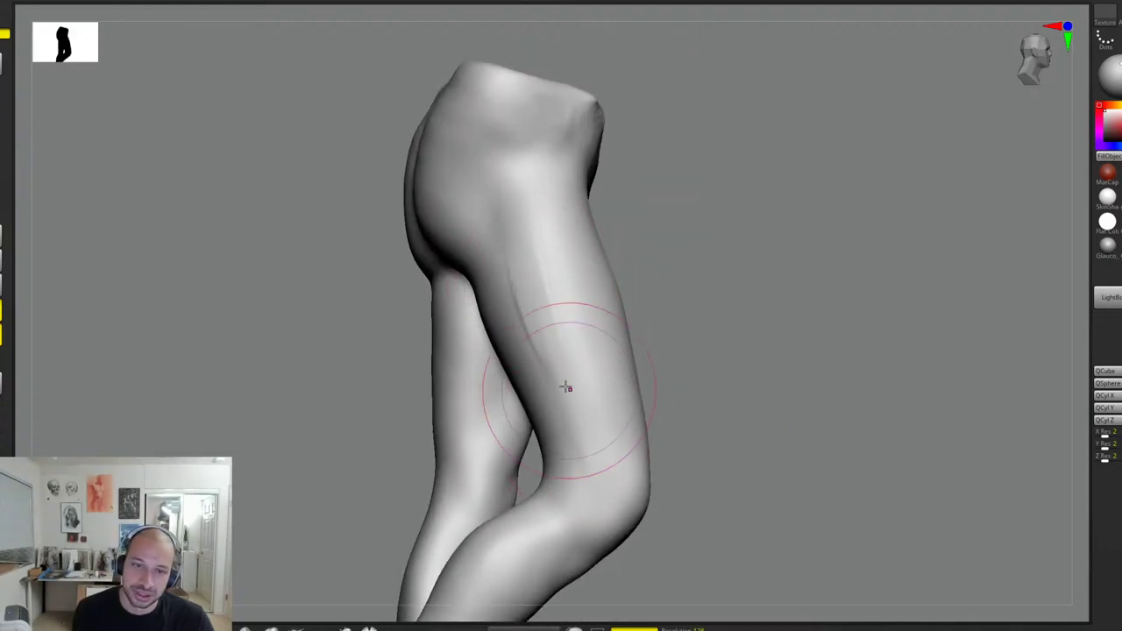
pyautogui.moveTo(635, 302); pyautogui.dragTo(544, 289)
pyautogui.moveTo(551, 226); pyautogui.dragTo(564, 459)
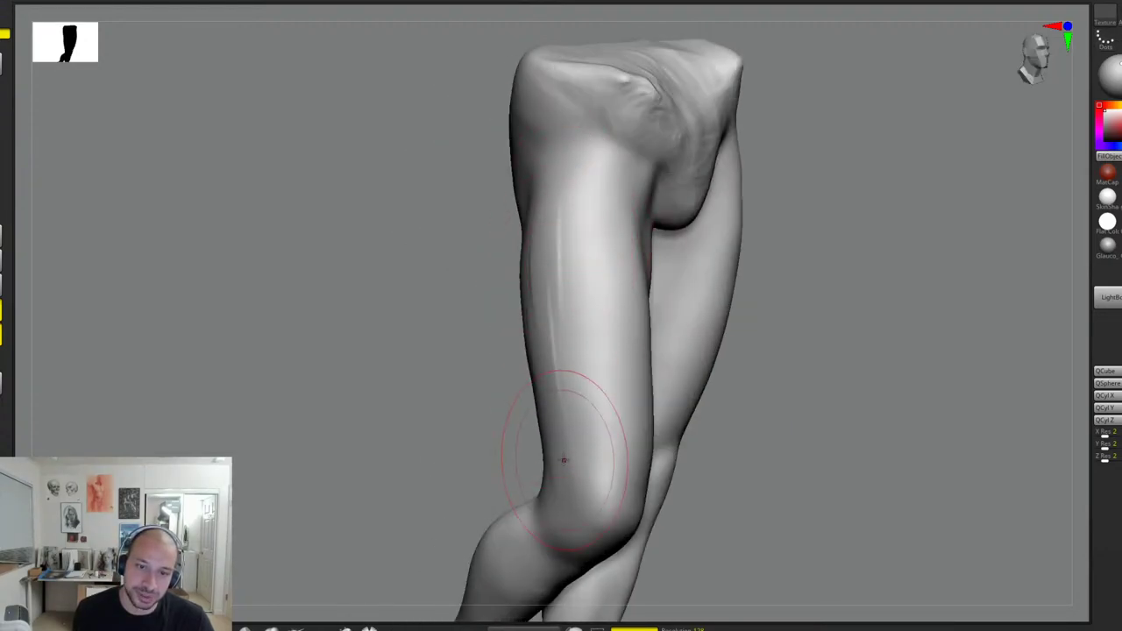
pyautogui.moveTo(557, 209); pyautogui.dragTo(557, 398)
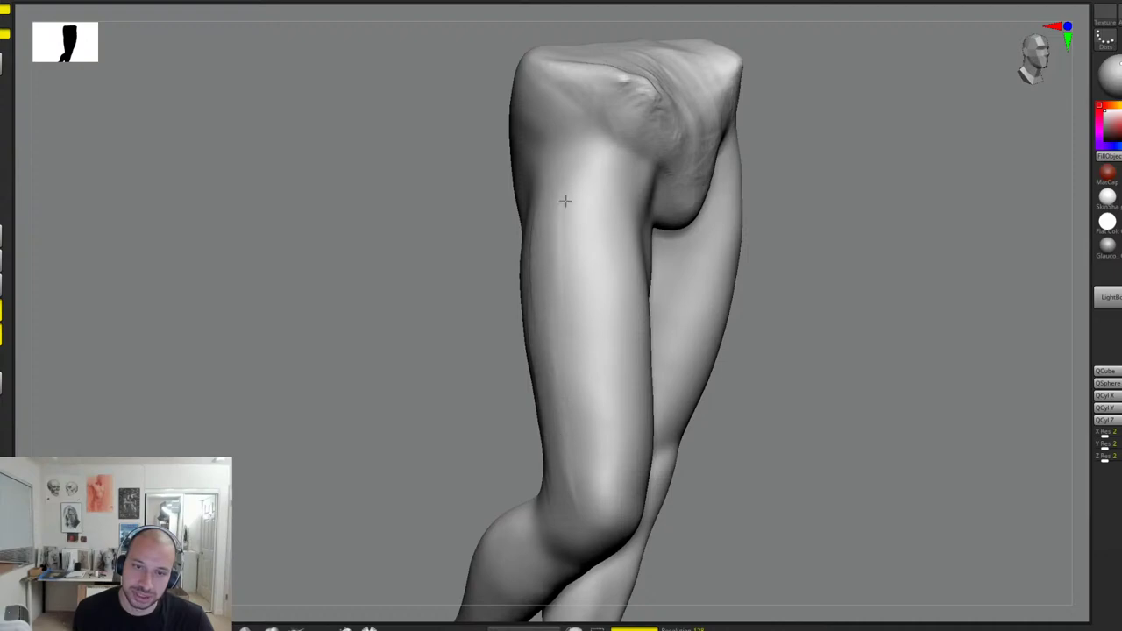
pyautogui.moveTo(566, 201); pyautogui.dragTo(572, 456)
# Step: Adjust the inner contour of the bent leg just above the back of the knee
pyautogui.moveTo(799, 334)
pyautogui.mouseDown()
pyautogui.moveTo(769, 296)
pyautogui.moveTo(671, 307)
pyautogui.mouseUp()
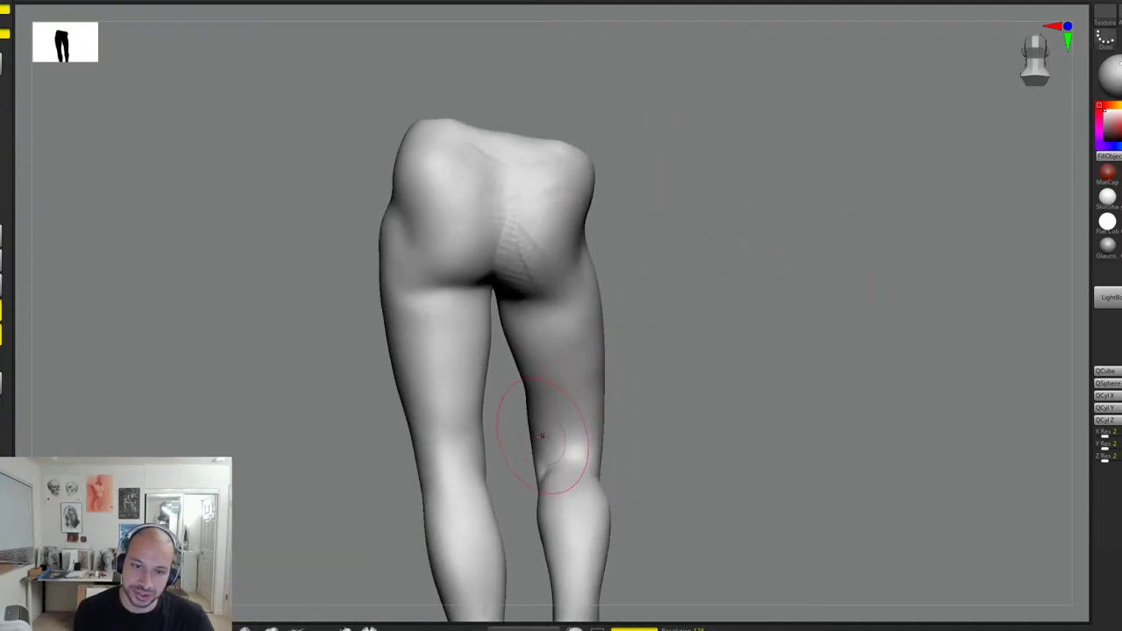
pyautogui.moveTo(542, 436)
pyautogui.mouseDown()
pyautogui.moveTo(544, 474)
pyautogui.moveTo(531, 430)
pyautogui.mouseUp()
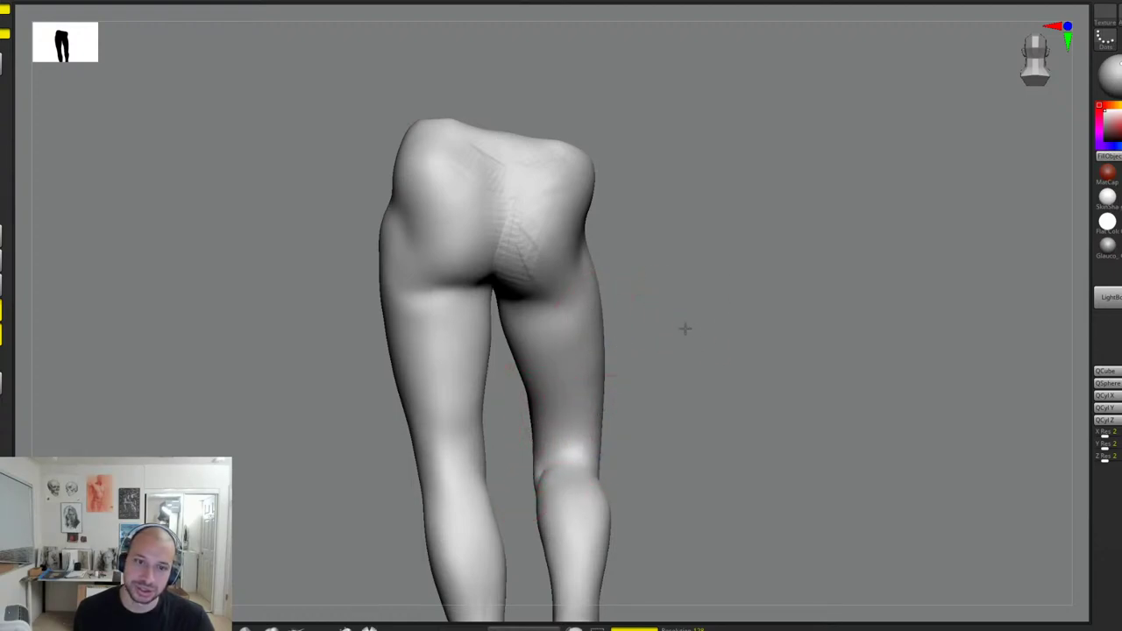
pyautogui.keyDown('alt'); pyautogui.moveTo(685, 329); pyautogui.dragTo(816, 317); pyautogui.keyUp('alt')
pyautogui.moveTo(815, 302); pyautogui.dragTo(819, 319)
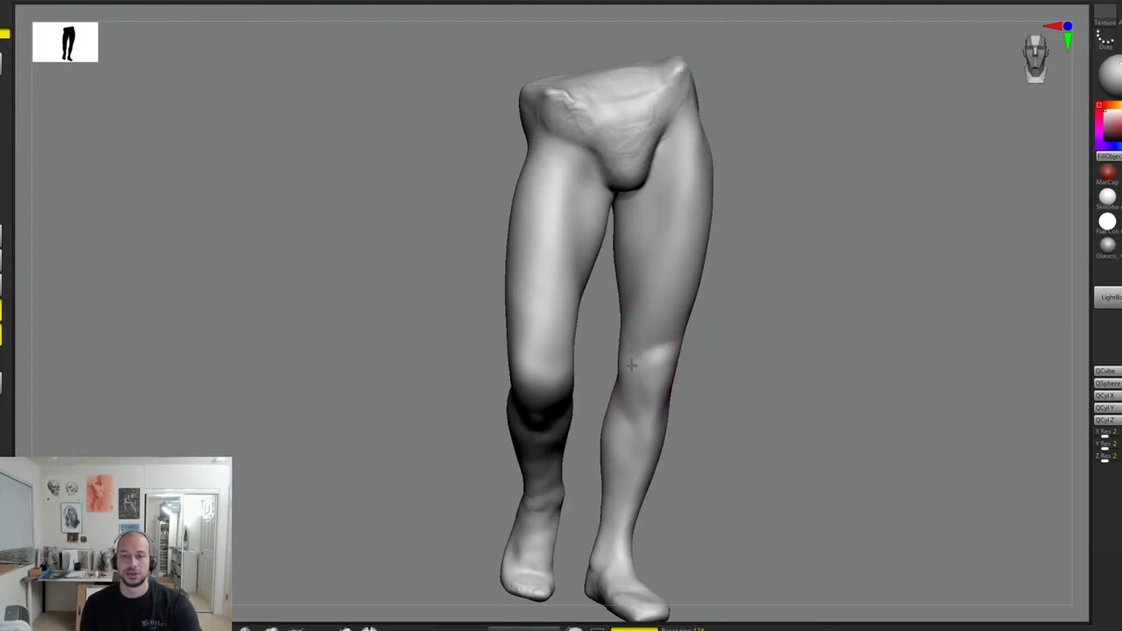
pyautogui.moveTo(729, 331)
pyautogui.mouseDown()
pyautogui.moveTo(709, 321)
pyautogui.moveTo(702, 337)
pyautogui.mouseUp()
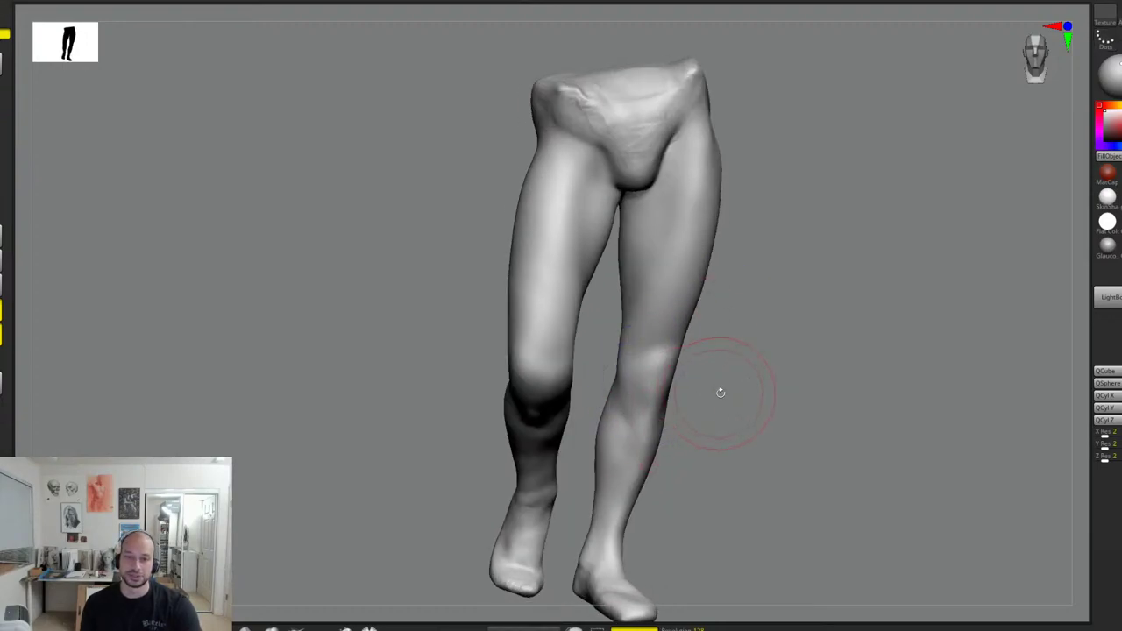
# Step: Refine the bent leg's form below the knee, where the inner knee meets the upper calf
pyautogui.moveTo(721, 393); pyautogui.dragTo(554, 368)
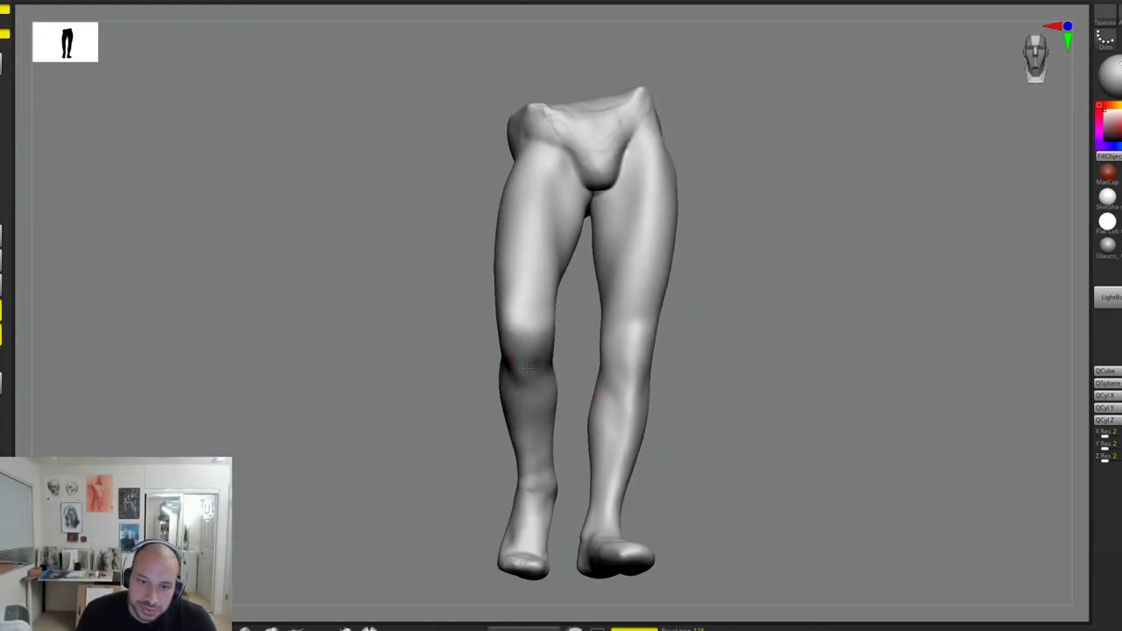
pyautogui.moveTo(566, 368); pyautogui.dragTo(541, 349)
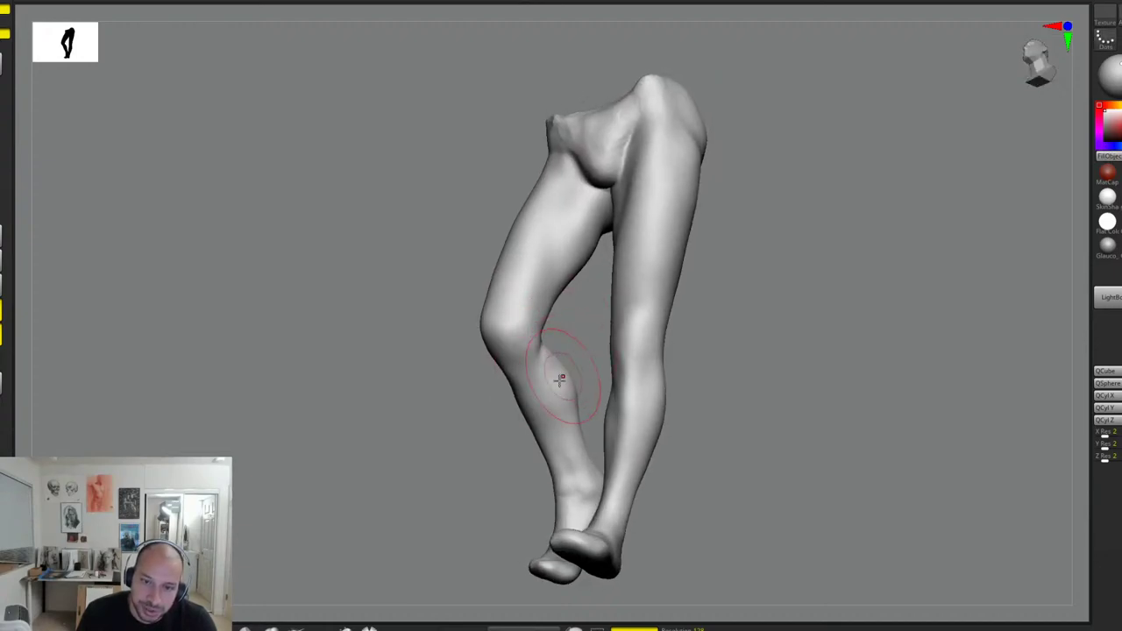
pyautogui.moveTo(493, 396); pyautogui.dragTo(529, 392)
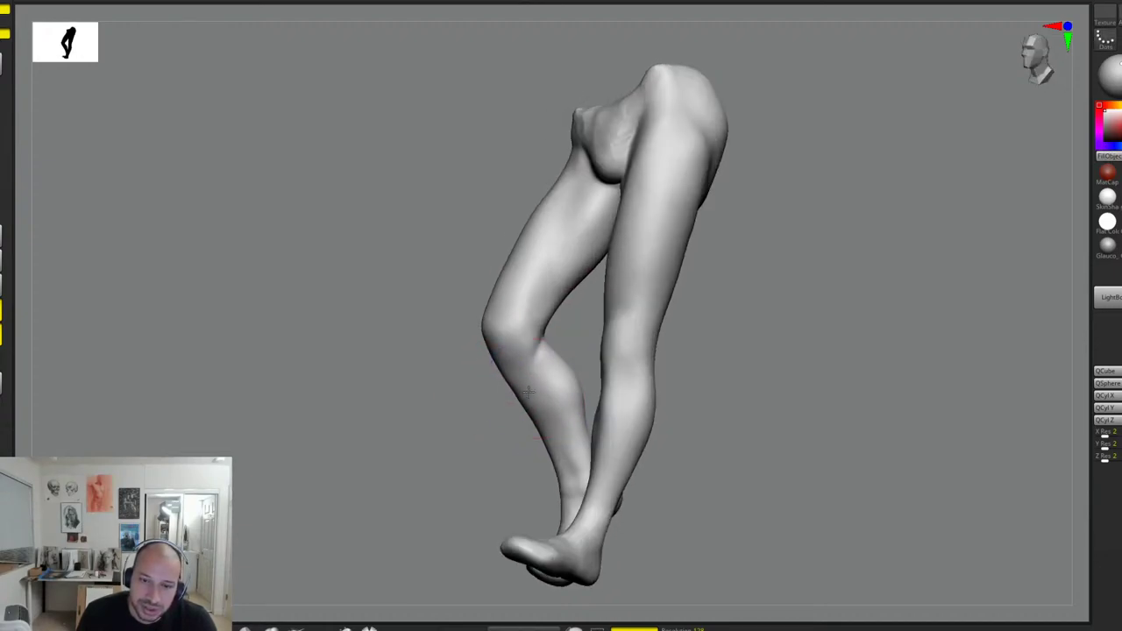
pyautogui.moveTo(591, 434)
pyautogui.mouseDown()
pyautogui.moveTo(634, 421)
pyautogui.moveTo(561, 449)
pyautogui.moveTo(669, 401)
pyautogui.mouseUp()
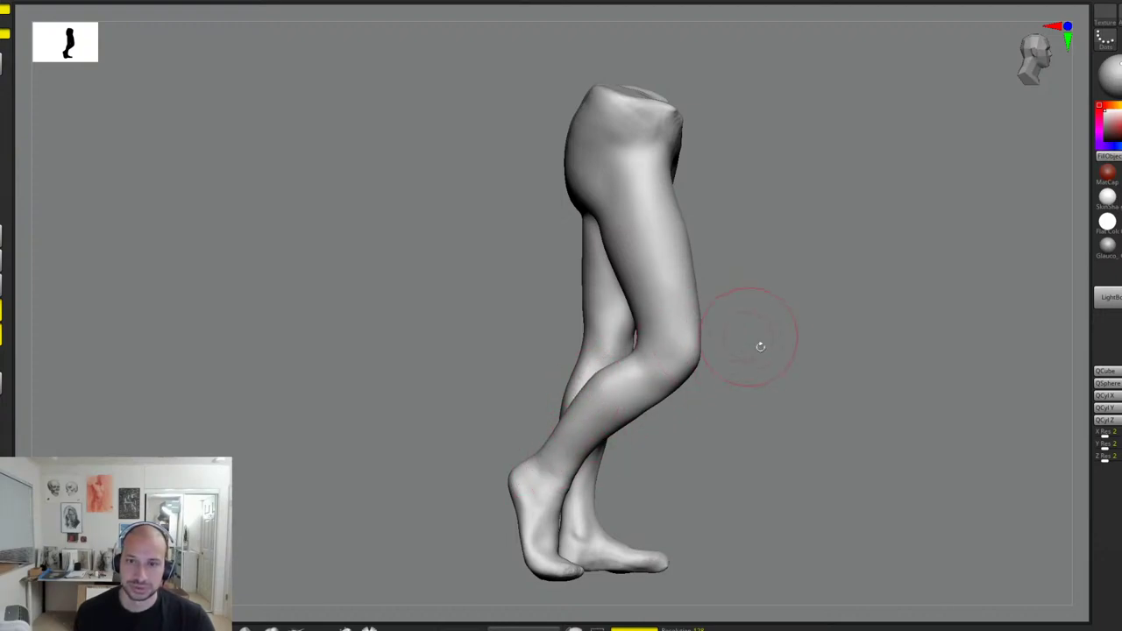
# Step: Isolate the bent leg from the lower thigh down to the foot, hiding the rest of the figure
pyautogui.keyDown('alt'); pyautogui.moveTo(760, 346); pyautogui.dragTo(713, 341); pyautogui.keyUp('alt')
pyautogui.moveTo(713, 341); pyautogui.dragTo(781, 360)
pyautogui.keyDown('alt'); pyautogui.moveTo(722, 275); pyautogui.dragTo(776, 328); pyautogui.keyUp('alt')
pyautogui.moveTo(775, 329)
pyautogui.mouseDown()
pyautogui.moveTo(806, 309)
pyautogui.moveTo(775, 317)
pyautogui.mouseUp()
pyautogui.keyDown('alt'); pyautogui.moveTo(776, 318); pyautogui.dragTo(657, 318); pyautogui.keyUp('alt')
pyautogui.keyDown('ctrl'); pyautogui.keyDown('shift'); pyautogui.moveTo(633, 243); pyautogui.dragTo(451, 572); pyautogui.keyUp('shift'); pyautogui.keyUp('ctrl')
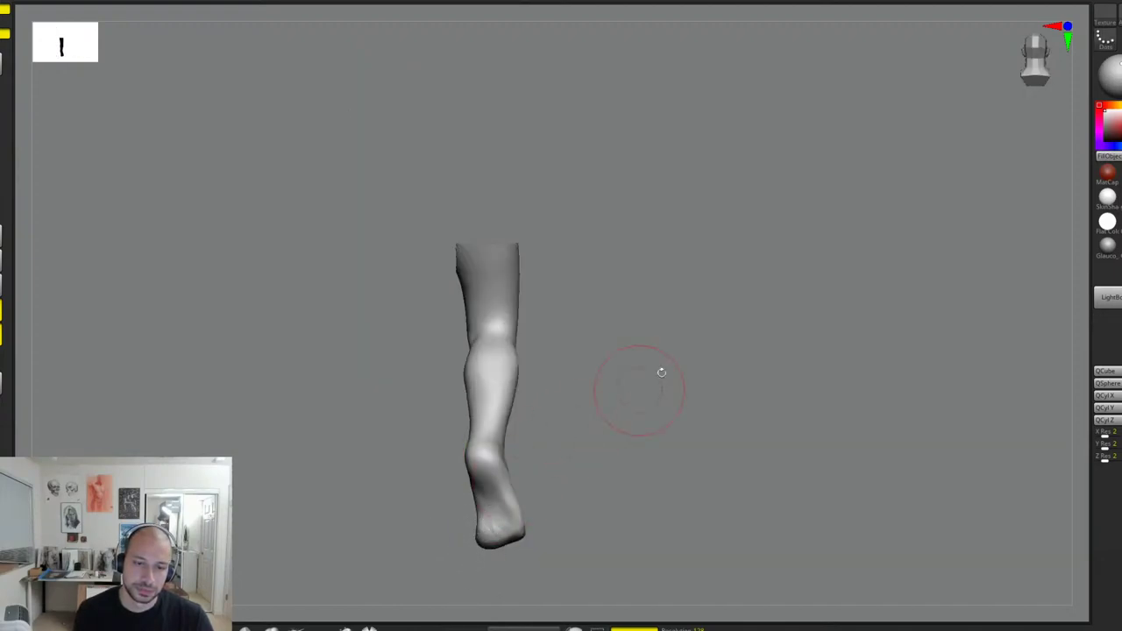
pyautogui.moveTo(661, 372); pyautogui.dragTo(756, 328)
pyautogui.moveTo(756, 328); pyautogui.dragTo(743, 301)
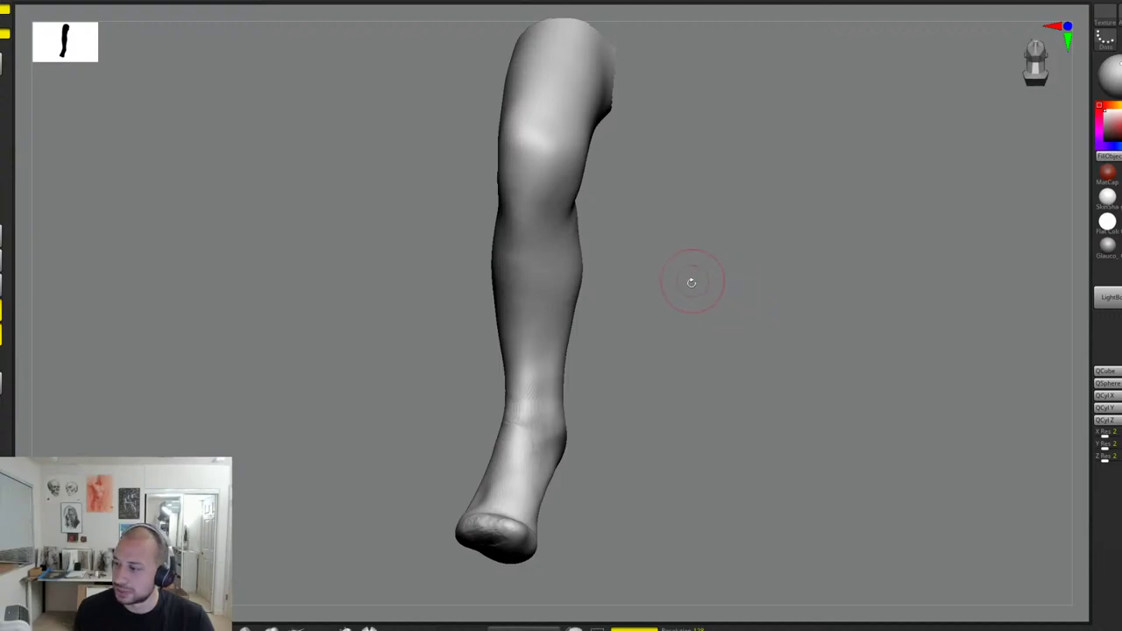
# Step: Sculpt the plane change between the shin and the inner calf of the bent leg, and smooth the calf's contour
pyautogui.moveTo(680, 285)
pyautogui.mouseDown()
pyautogui.moveTo(570, 235)
pyautogui.moveTo(537, 355)
pyautogui.mouseUp()
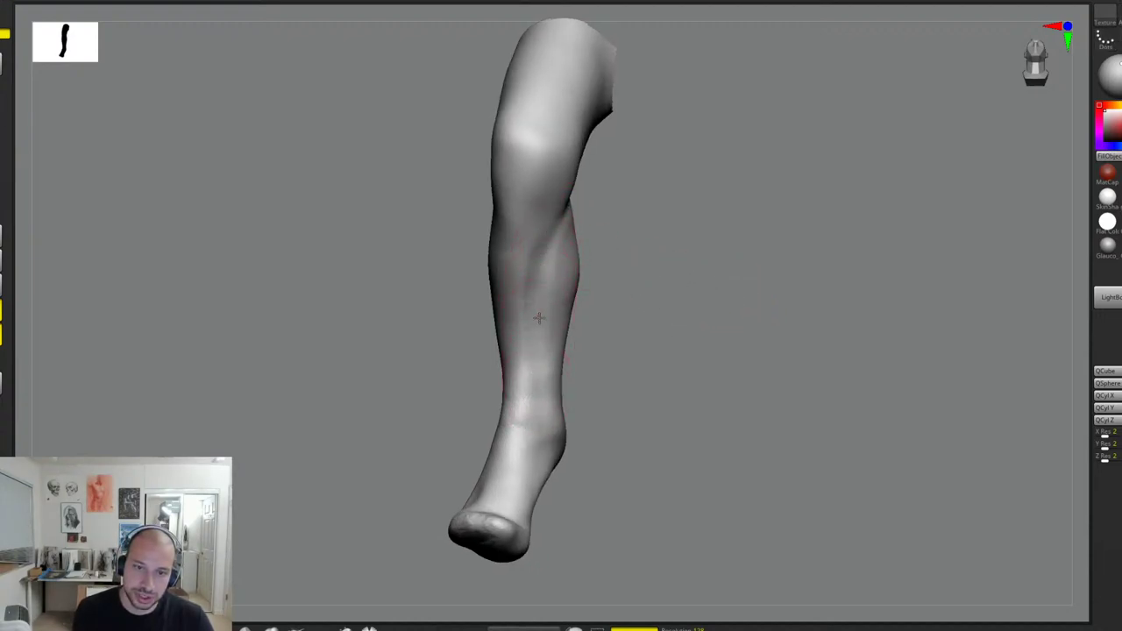
pyautogui.keyDown('shift'); pyautogui.moveTo(543, 282); pyautogui.dragTo(568, 238); pyautogui.keyUp('shift')
pyautogui.moveTo(527, 268); pyautogui.dragTo(516, 269, button='right')
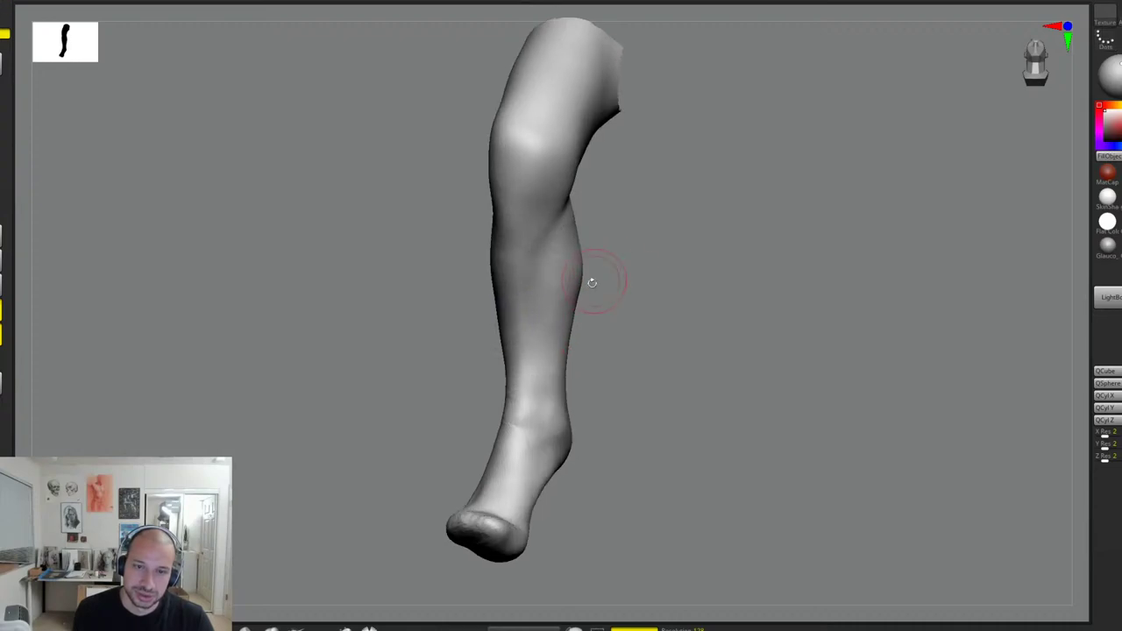
pyautogui.moveTo(589, 277); pyautogui.dragTo(585, 295)
pyautogui.moveTo(556, 224); pyautogui.dragTo(581, 222, button='right')
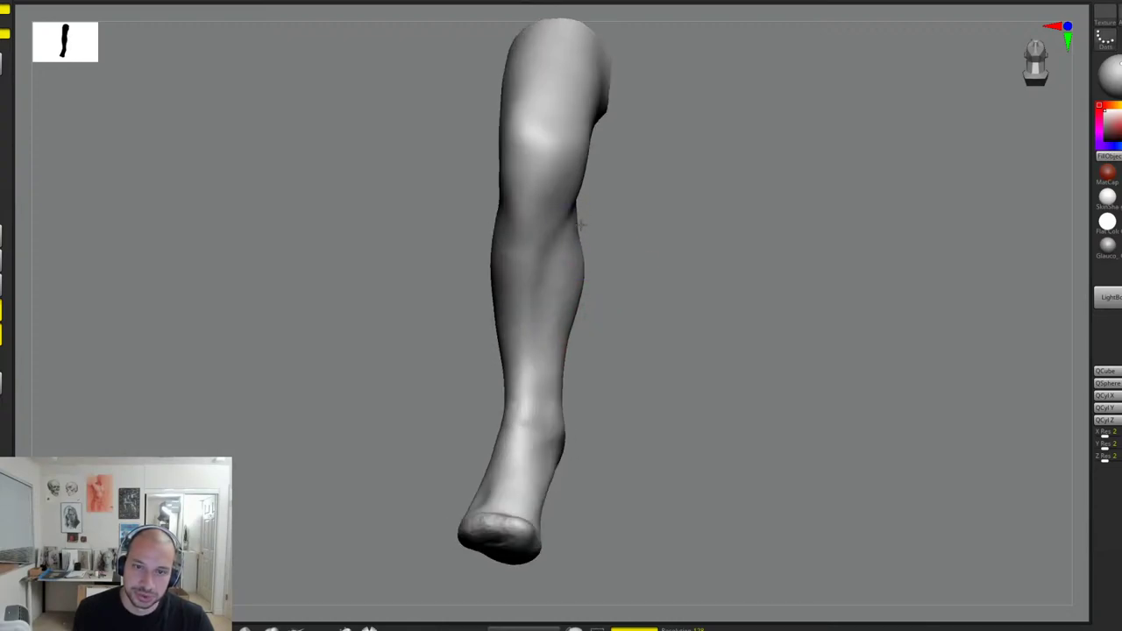
pyautogui.moveTo(575, 232); pyautogui.dragTo(572, 261)
pyautogui.keyDown('shift'); pyautogui.moveTo(561, 290); pyautogui.dragTo(568, 297); pyautogui.keyUp('shift')
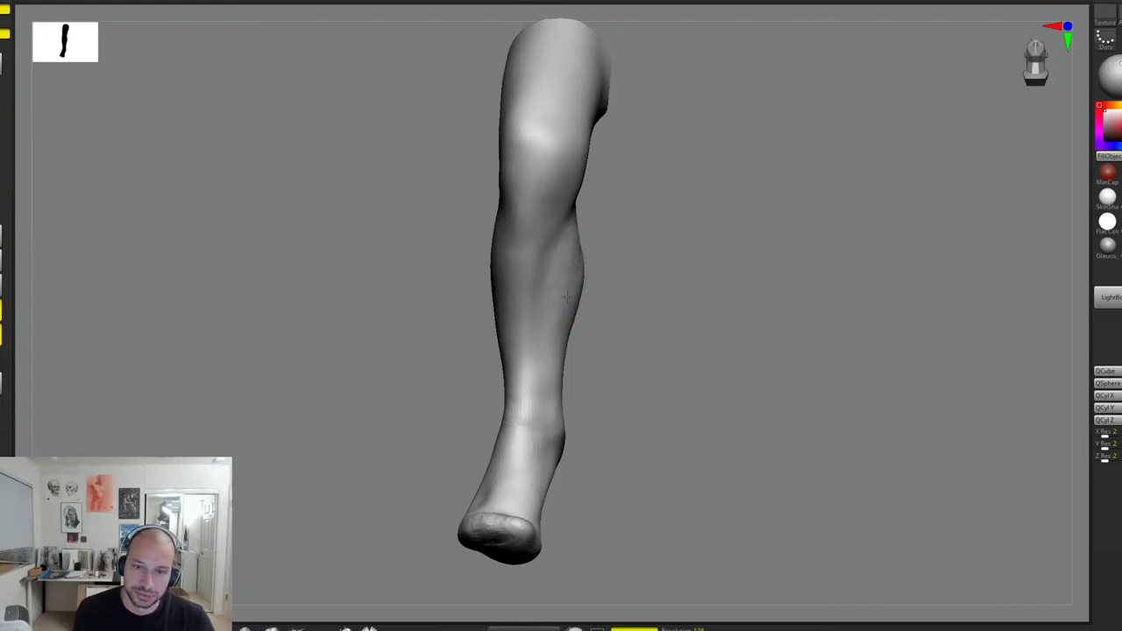
pyautogui.moveTo(638, 283); pyautogui.dragTo(615, 242)
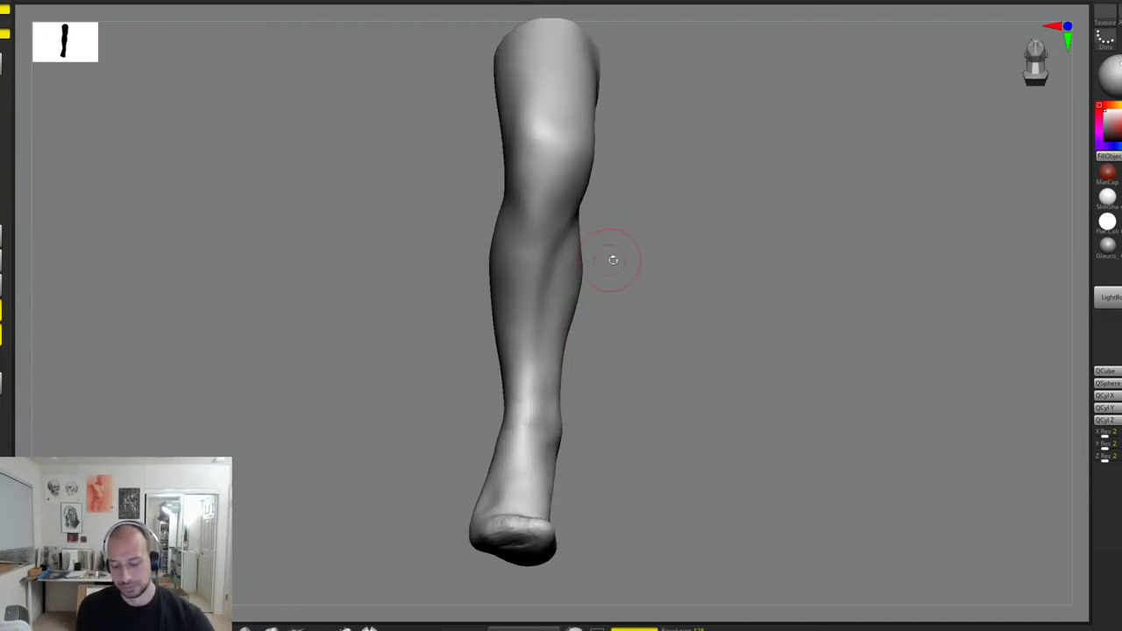
# Step: Unhide the rest of the lower-body figure
pyautogui.keyDown('alt'); pyautogui.moveTo(702, 254); pyautogui.dragTo(763, 277); pyautogui.keyUp('alt')
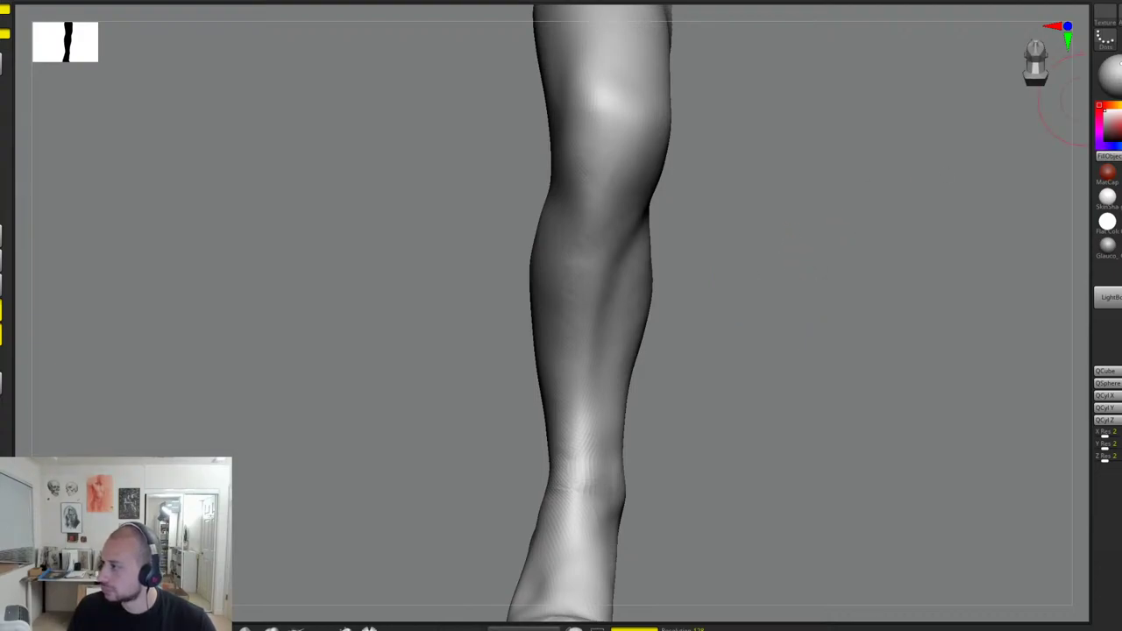
pyautogui.keyDown('alt'); pyautogui.moveTo(746, 341); pyautogui.dragTo(825, 344); pyautogui.keyUp('alt')
pyautogui.keyDown('ctrl'); pyautogui.keyDown('shift'); pyautogui.click(860, 317); pyautogui.keyUp('shift'); pyautogui.keyUp('ctrl')
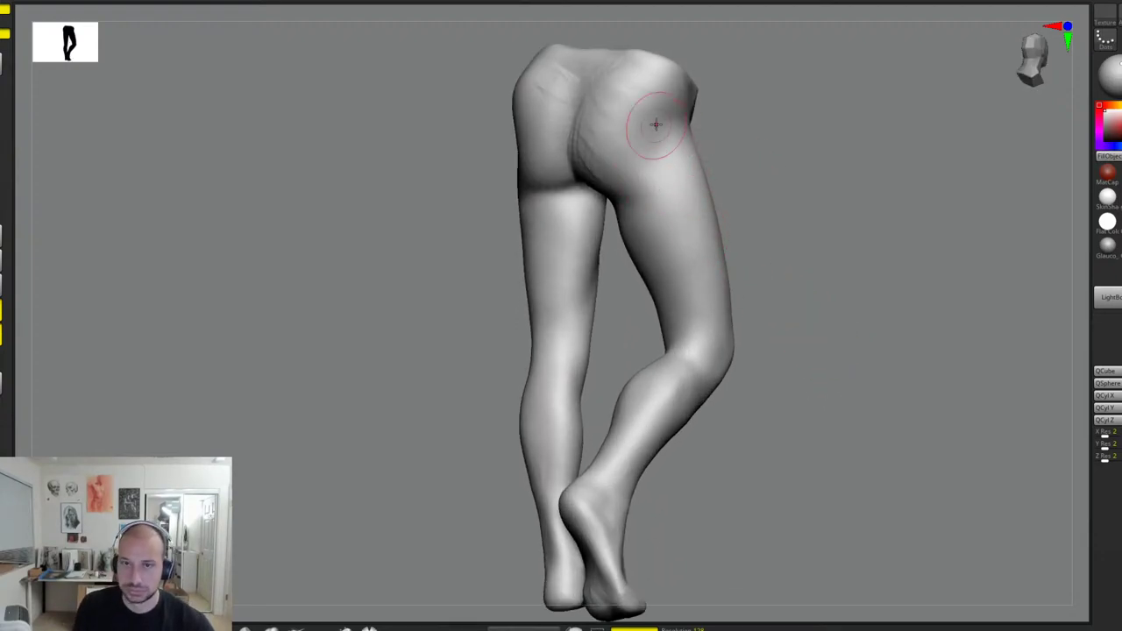
# Step: Reshape the bent leg's outer hip silhouette, narrowing the dip between the pelvis and the upper thigh
pyautogui.moveTo(702, 145); pyautogui.dragTo(725, 147)
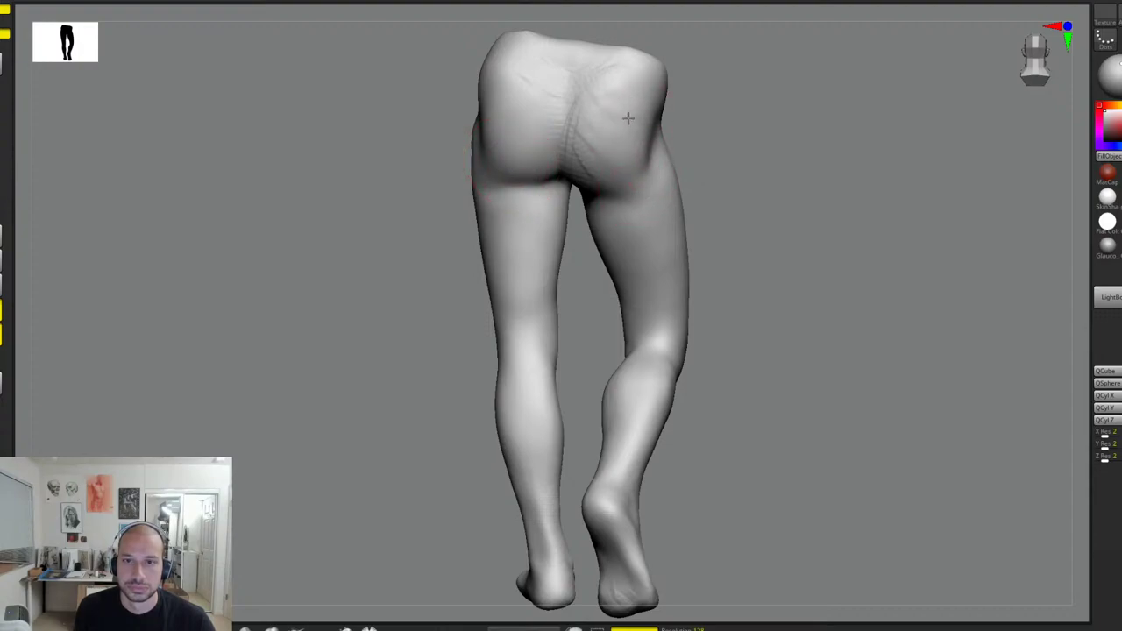
pyautogui.moveTo(628, 117)
pyautogui.mouseDown()
pyautogui.moveTo(682, 127)
pyautogui.moveTo(662, 103)
pyautogui.mouseUp()
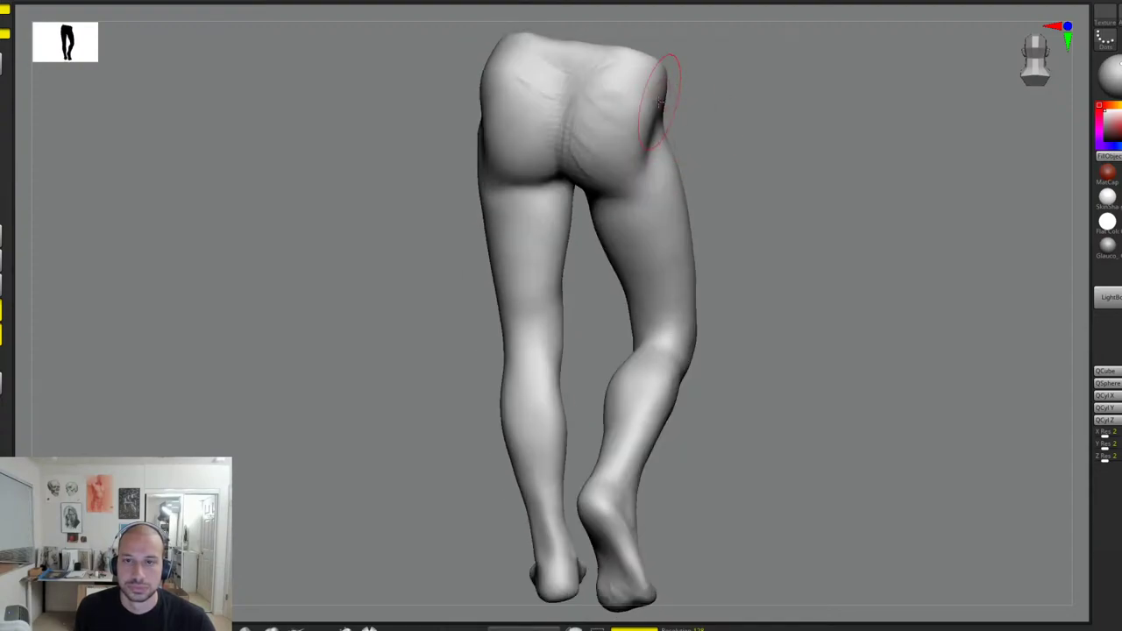
pyautogui.moveTo(665, 99); pyautogui.dragTo(674, 101, button='right')
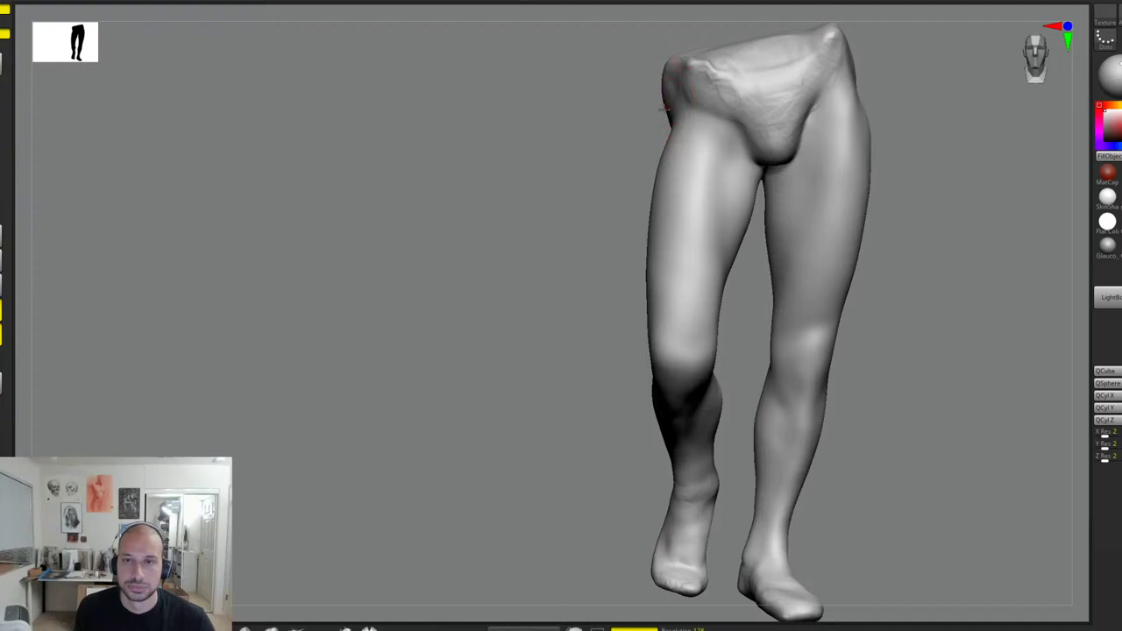
pyautogui.keyDown('alt'); pyautogui.moveTo(893, 162); pyautogui.dragTo(866, 178); pyautogui.keyUp('alt')
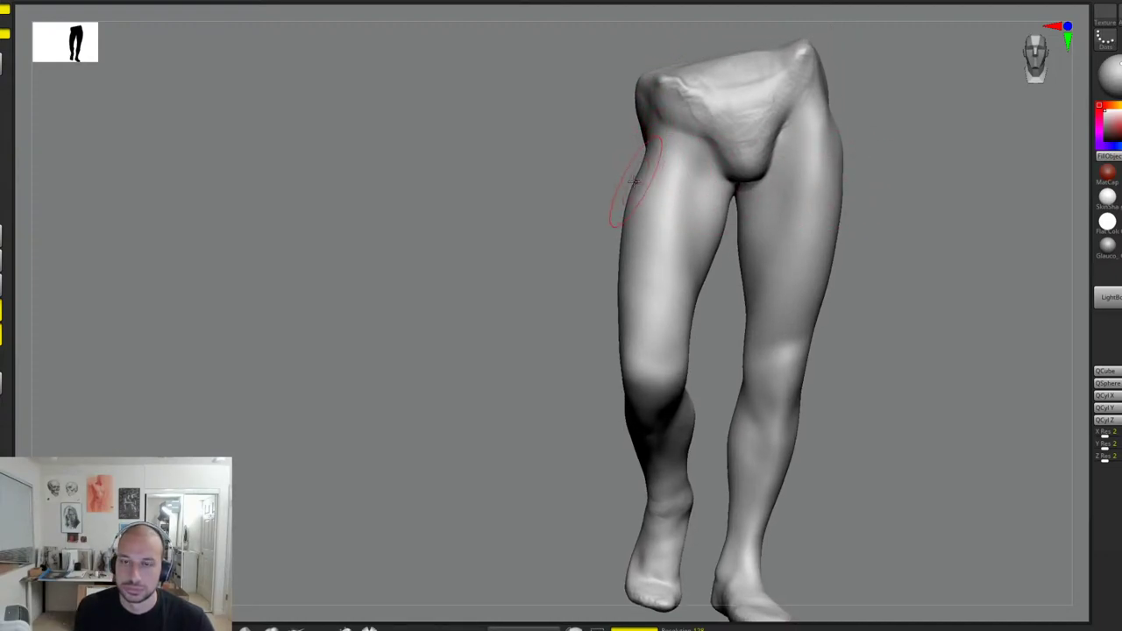
pyautogui.moveTo(626, 202); pyautogui.dragTo(651, 167)
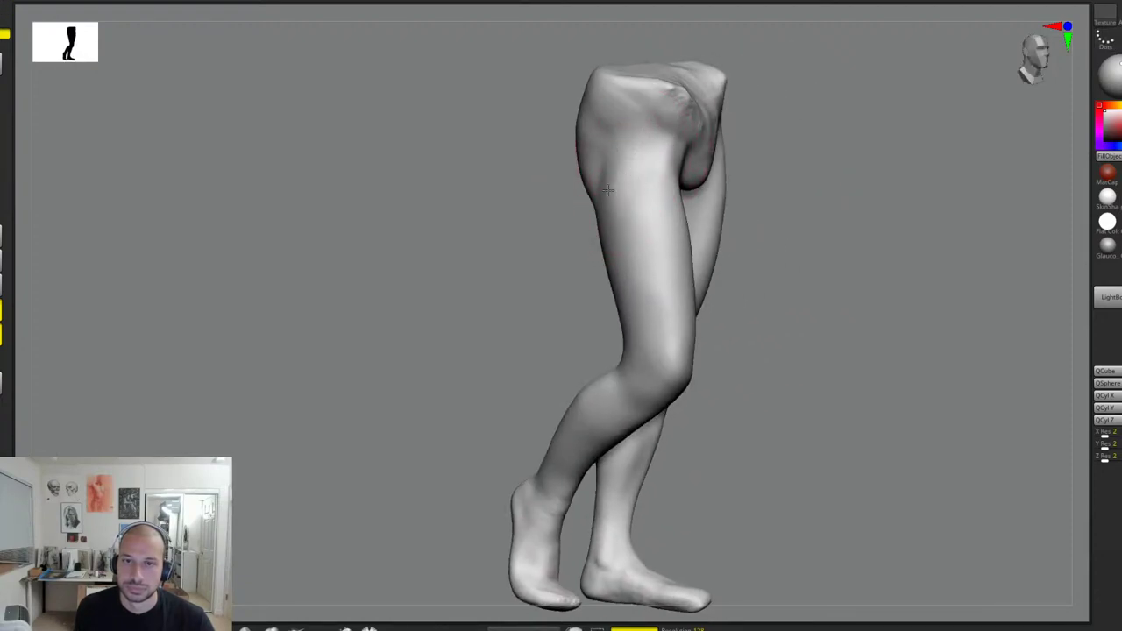
pyautogui.moveTo(769, 187); pyautogui.dragTo(657, 175)
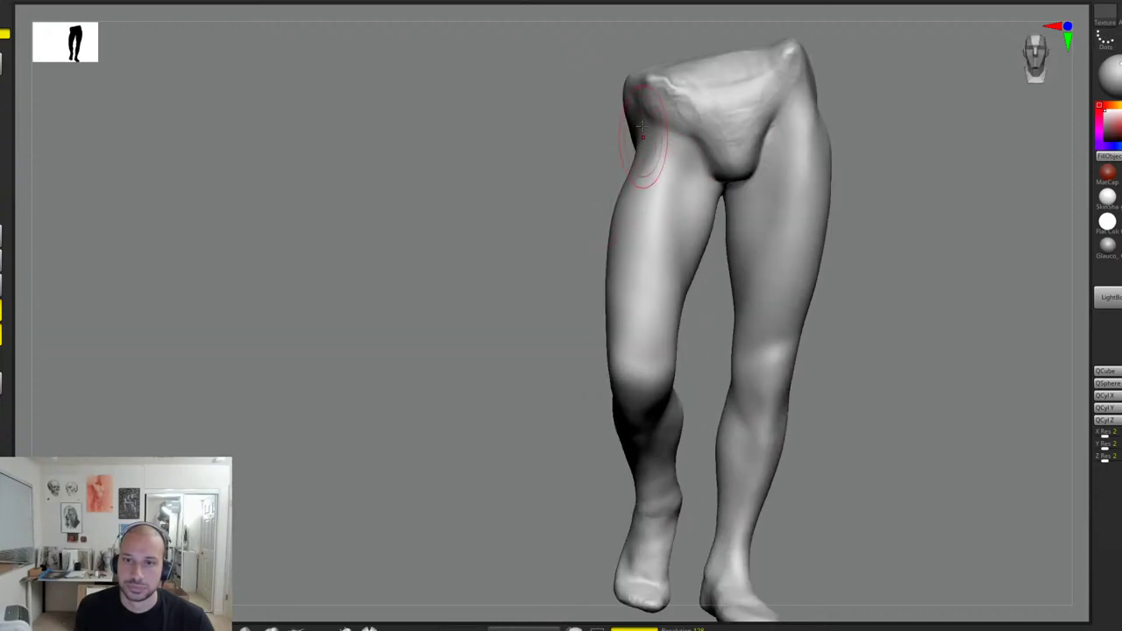
pyautogui.moveTo(619, 133); pyautogui.dragTo(629, 135, button='right')
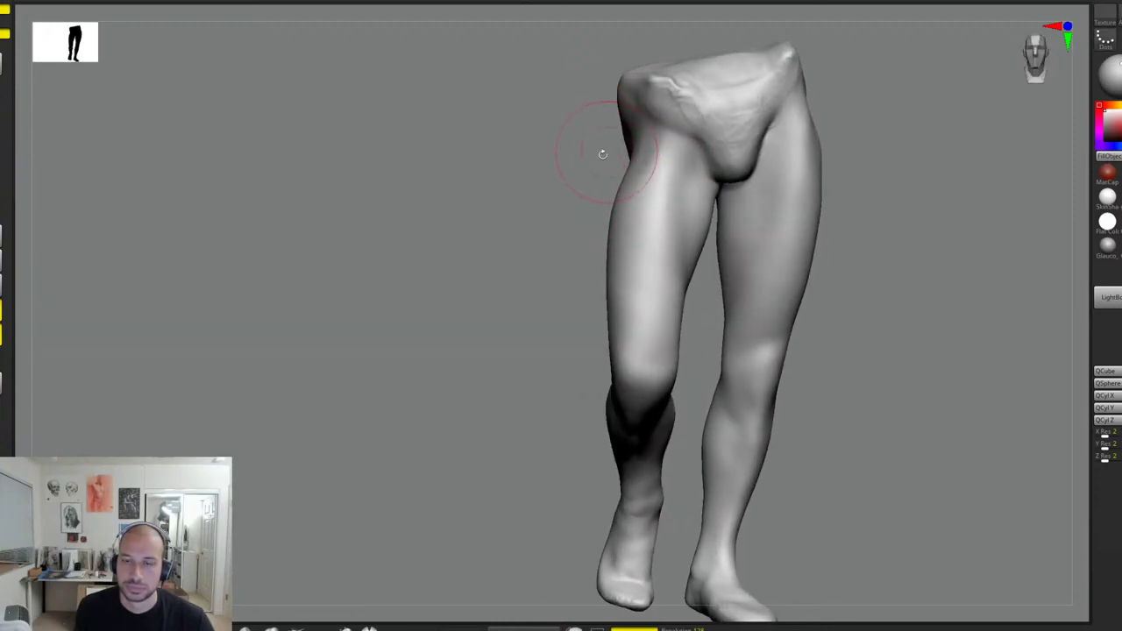
# Step: Carve the hollow between the bent leg's buttock and outer hip, and smooth the surrounding buttock surface
pyautogui.moveTo(603, 153); pyautogui.dragTo(822, 270)
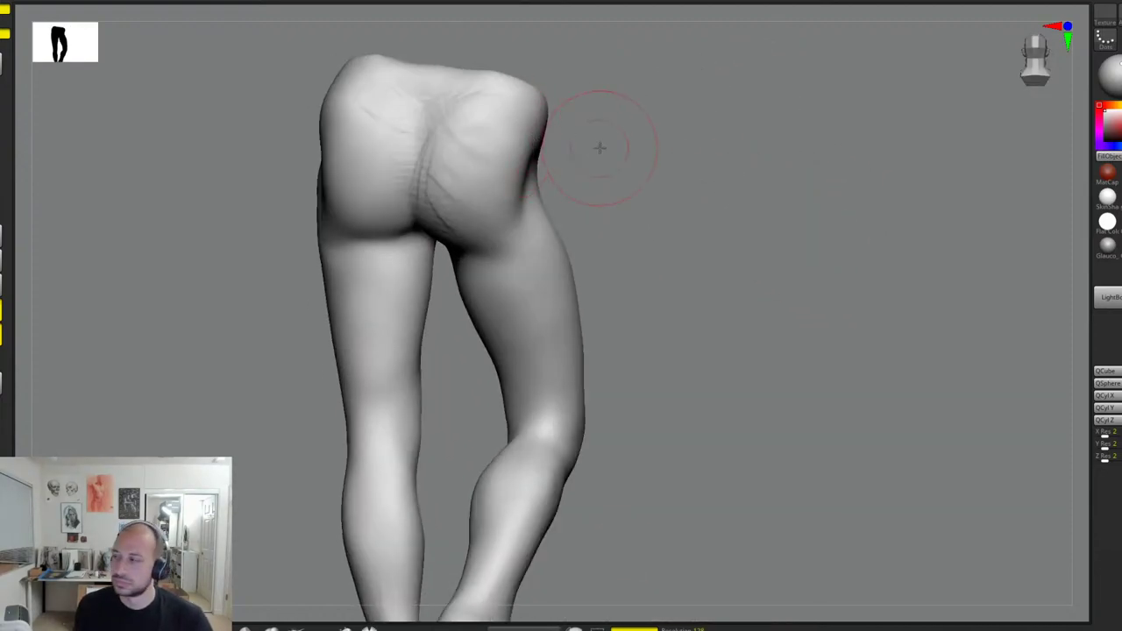
pyautogui.moveTo(602, 146)
pyautogui.mouseDown()
pyautogui.moveTo(672, 196)
pyautogui.moveTo(581, 179)
pyautogui.moveTo(546, 195)
pyautogui.moveTo(551, 231)
pyautogui.moveTo(572, 205)
pyautogui.moveTo(569, 227)
pyautogui.mouseUp()
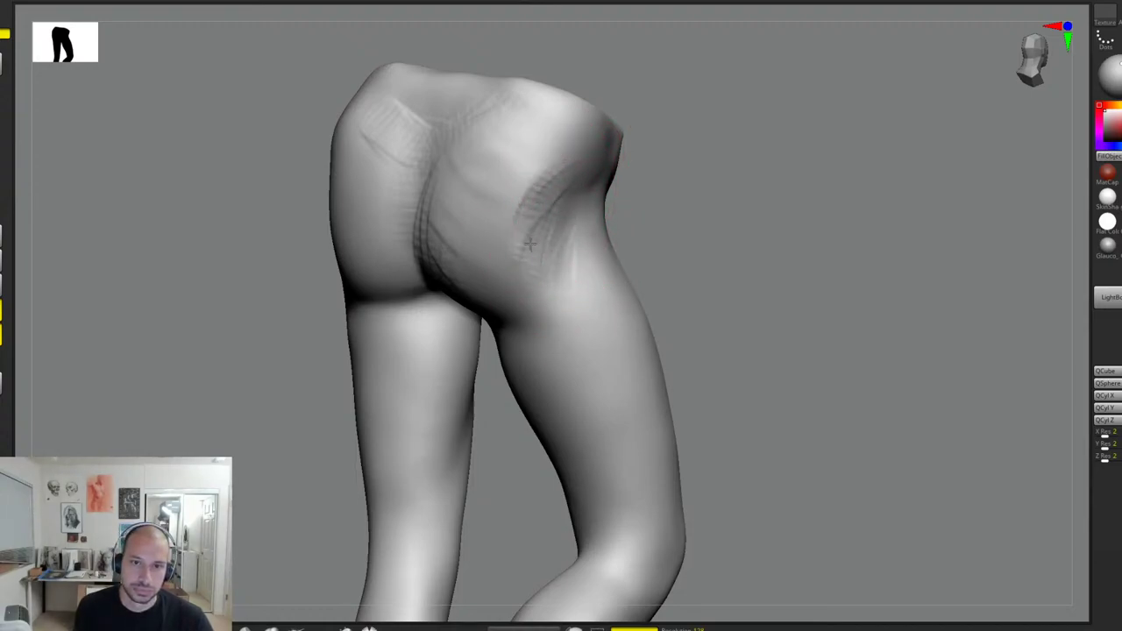
pyautogui.moveTo(530, 244)
pyautogui.mouseDown()
pyautogui.moveTo(581, 172)
pyautogui.moveTo(523, 186)
pyautogui.moveTo(497, 255)
pyautogui.mouseUp()
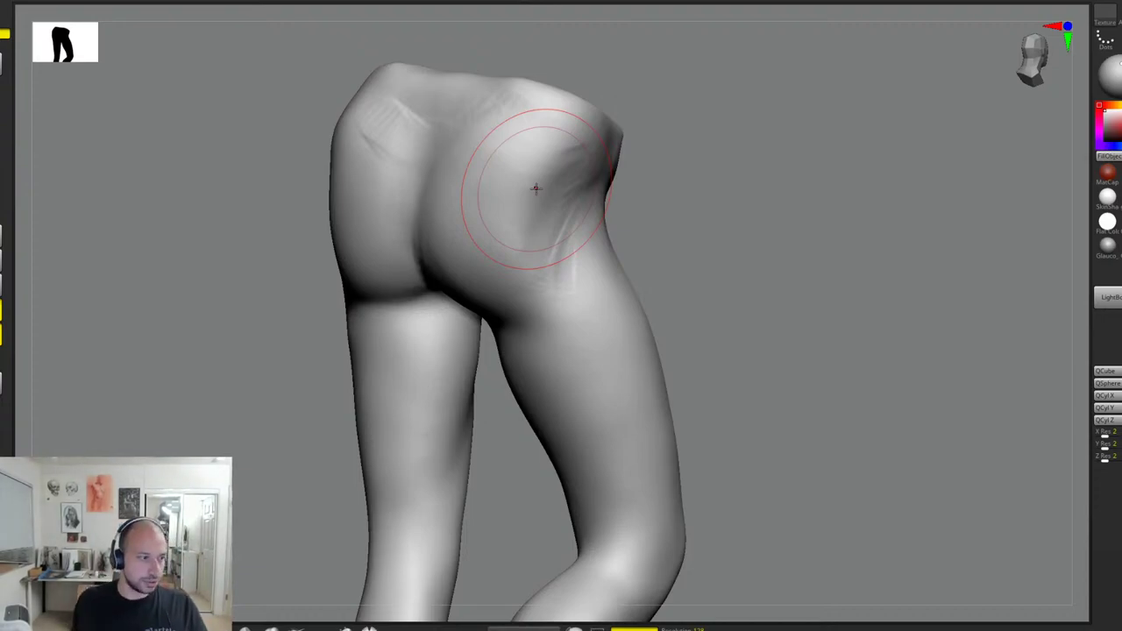
pyautogui.keyDown('shift'); pyautogui.moveTo(536, 188); pyautogui.dragTo(638, 226); pyautogui.keyUp('shift')
# Step: Define the cleft between the buttocks, fill out their inner sides and smooth the surface
pyautogui.moveTo(709, 187); pyautogui.dragTo(798, 198)
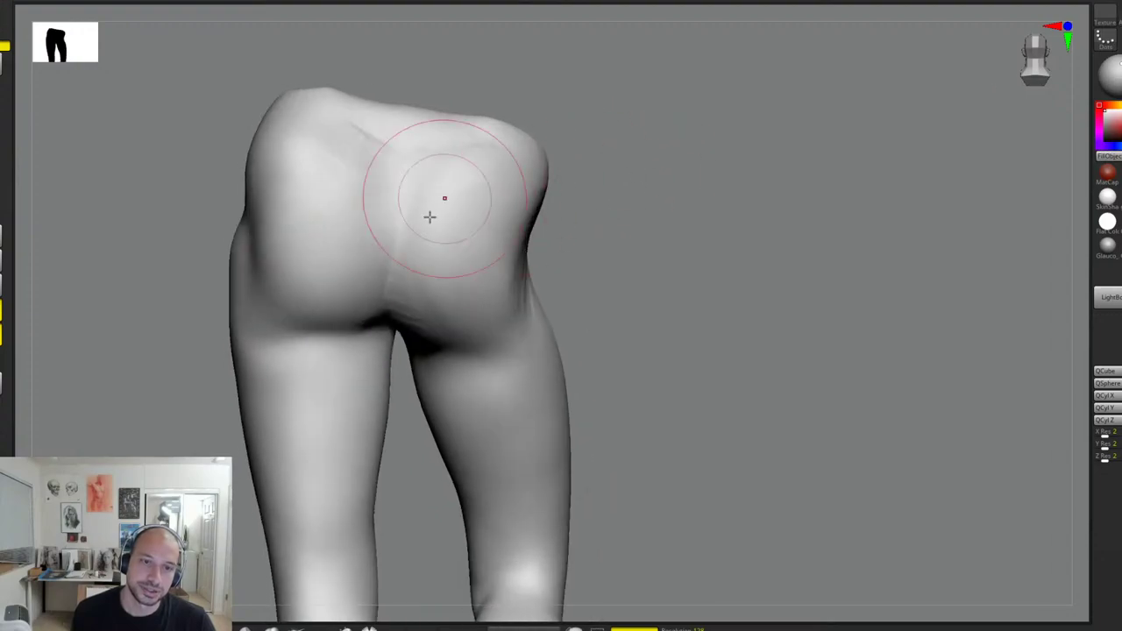
pyautogui.keyDown('alt'); pyautogui.moveTo(407, 247); pyautogui.dragTo(401, 315); pyautogui.keyUp('alt')
pyautogui.moveTo(614, 215); pyautogui.dragTo(596, 140)
pyautogui.moveTo(410, 282)
pyautogui.keyDown('alt'); pyautogui.mouseDown()
pyautogui.moveTo(396, 319)
pyautogui.moveTo(427, 317)
pyautogui.moveTo(414, 331)
pyautogui.mouseUp(); pyautogui.keyUp('alt')
pyautogui.moveTo(564, 218); pyautogui.dragTo(380, 303)
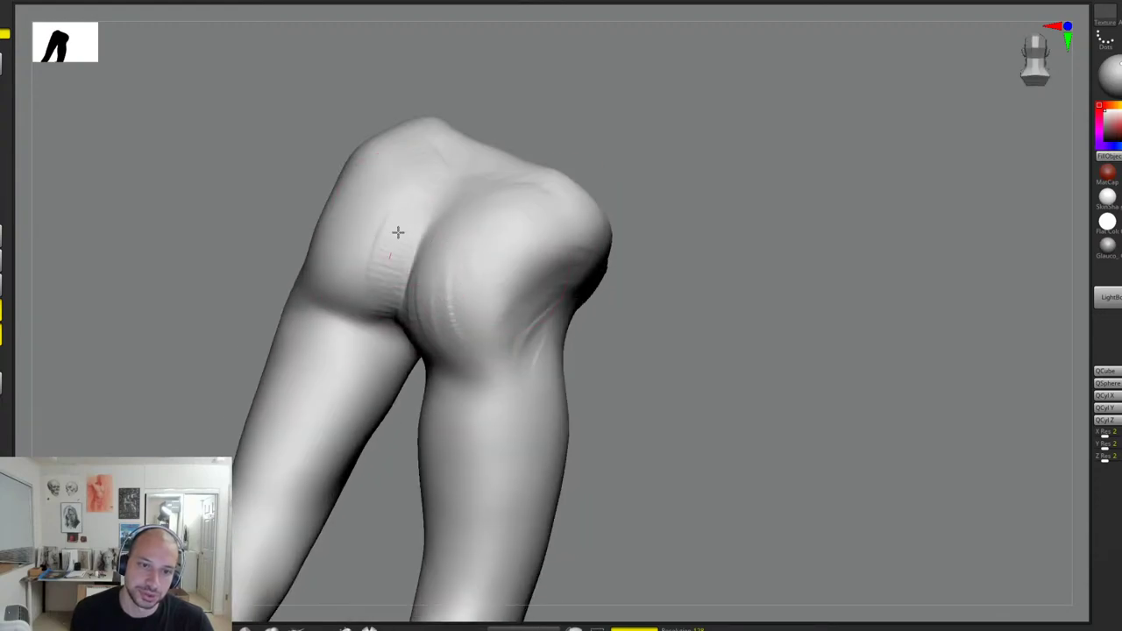
pyautogui.moveTo(398, 232)
pyautogui.mouseDown()
pyautogui.moveTo(377, 254)
pyautogui.moveTo(341, 263)
pyautogui.moveTo(345, 278)
pyautogui.moveTo(347, 200)
pyautogui.moveTo(439, 201)
pyautogui.moveTo(396, 314)
pyautogui.mouseUp()
pyautogui.moveTo(421, 226)
pyautogui.keyDown('shift'); pyautogui.mouseDown()
pyautogui.moveTo(431, 251)
pyautogui.moveTo(336, 285)
pyautogui.mouseUp(); pyautogui.keyUp('shift')
pyautogui.moveTo(775, 285); pyautogui.dragTo(707, 289)
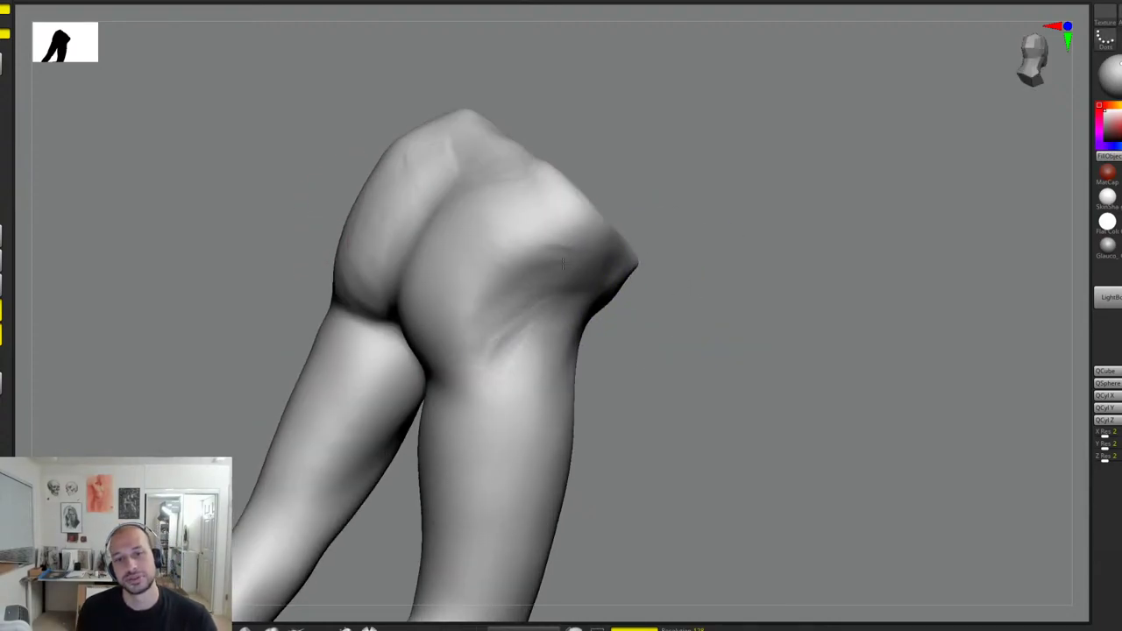
pyautogui.moveTo(806, 198)
pyautogui.mouseDown()
pyautogui.moveTo(755, 210)
pyautogui.moveTo(775, 260)
pyautogui.moveTo(758, 277)
pyautogui.moveTo(755, 231)
pyautogui.moveTo(745, 256)
pyautogui.mouseUp()
pyautogui.keyDown('alt'); pyautogui.moveTo(689, 212); pyautogui.dragTo(722, 268); pyautogui.keyUp('alt')
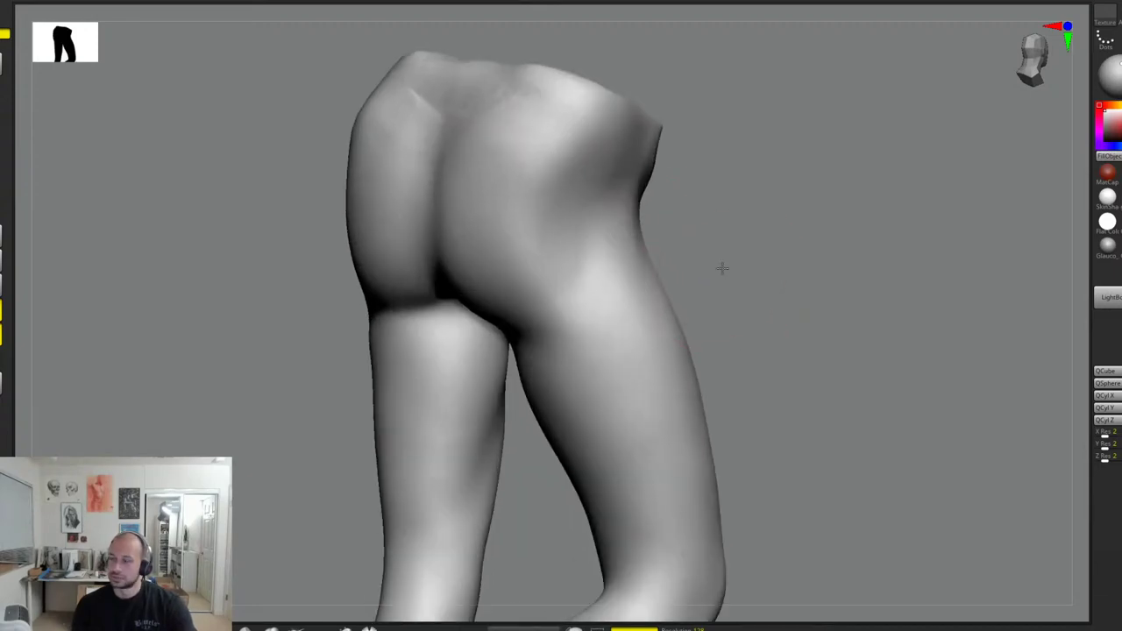
# Step: Smooth the buttocks and lower back, softening their transition into the outer hip and the backs of the thighs
pyautogui.moveTo(534, 250)
pyautogui.mouseDown()
pyautogui.moveTo(537, 288)
pyautogui.moveTo(558, 198)
pyautogui.moveTo(582, 171)
pyautogui.moveTo(526, 277)
pyautogui.mouseUp()
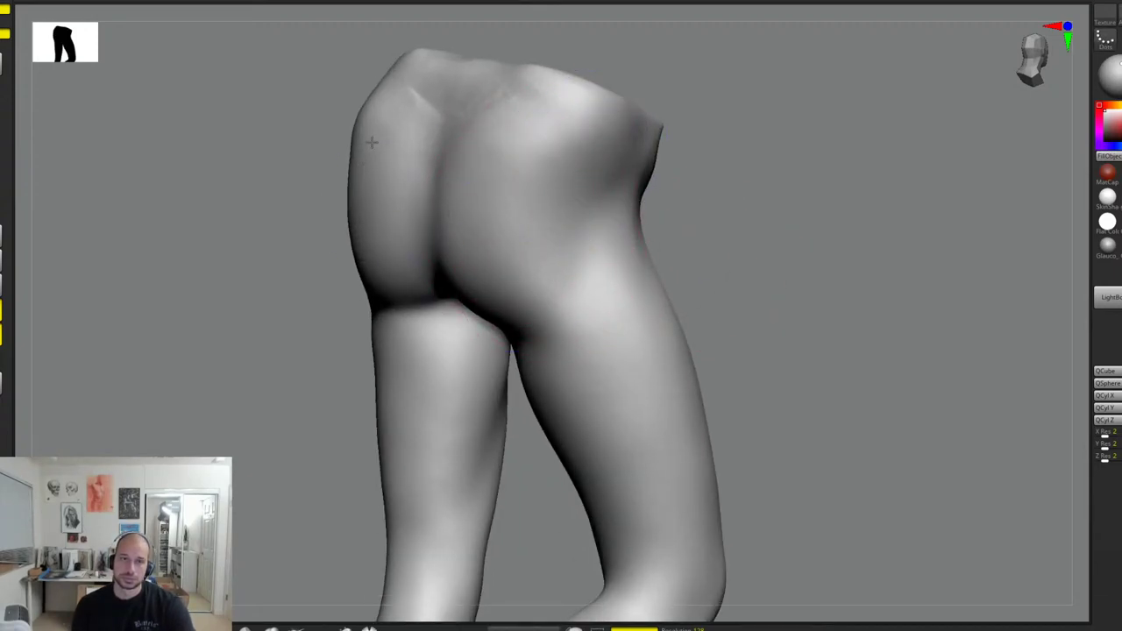
pyautogui.keyDown('alt'); pyautogui.moveTo(772, 302); pyautogui.dragTo(746, 215); pyautogui.keyUp('alt')
pyautogui.moveTo(706, 224); pyautogui.dragTo(763, 246)
pyautogui.moveTo(745, 246); pyautogui.dragTo(838, 263)
pyautogui.press('f')
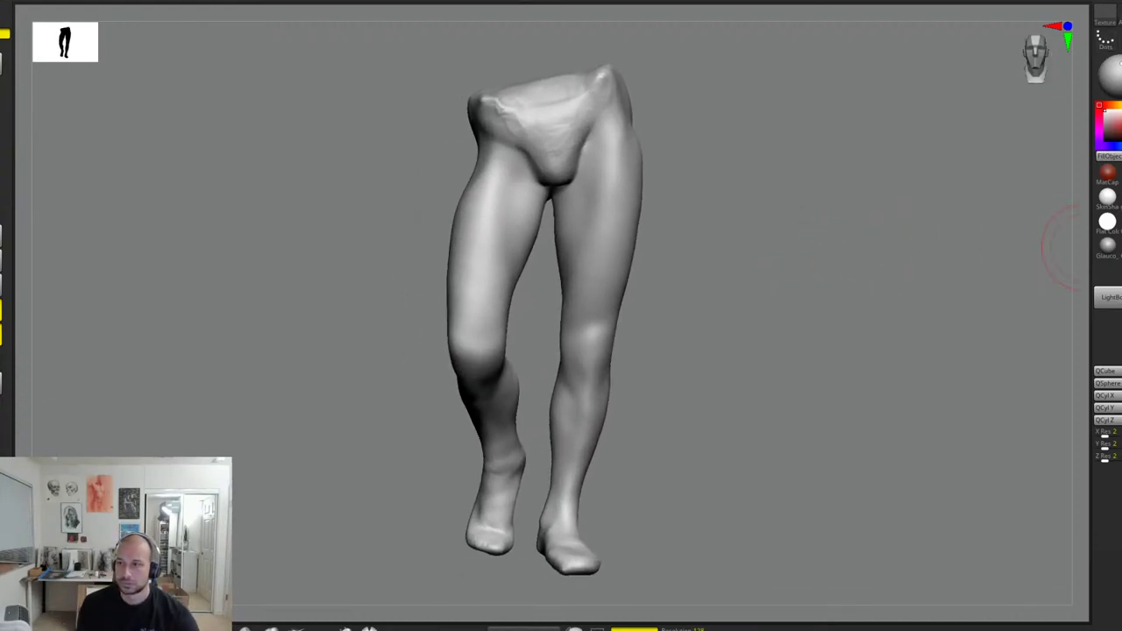
pyautogui.hotkey('alt', 's')
pyautogui.moveTo(873, 303)
pyautogui.keyDown('alt'); pyautogui.mouseDown()
pyautogui.moveTo(869, 286)
pyautogui.moveTo(864, 302)
pyautogui.moveTo(854, 293)
pyautogui.moveTo(852, 246)
pyautogui.moveTo(664, 325)
pyautogui.moveTo(809, 245)
pyautogui.moveTo(809, 306)
pyautogui.moveTo(832, 334)
pyautogui.moveTo(822, 313)
pyautogui.moveTo(789, 313)
pyautogui.moveTo(736, 257)
pyautogui.moveTo(804, 281)
pyautogui.moveTo(804, 316)
pyautogui.moveTo(767, 266)
pyautogui.moveTo(802, 251)
pyautogui.moveTo(653, 261)
pyautogui.moveTo(659, 291)
pyautogui.moveTo(674, 260)
pyautogui.mouseUp(); pyautogui.keyUp('alt')
pyautogui.keyDown('alt'); pyautogui.moveTo(740, 239); pyautogui.dragTo(721, 264); pyautogui.keyUp('alt')
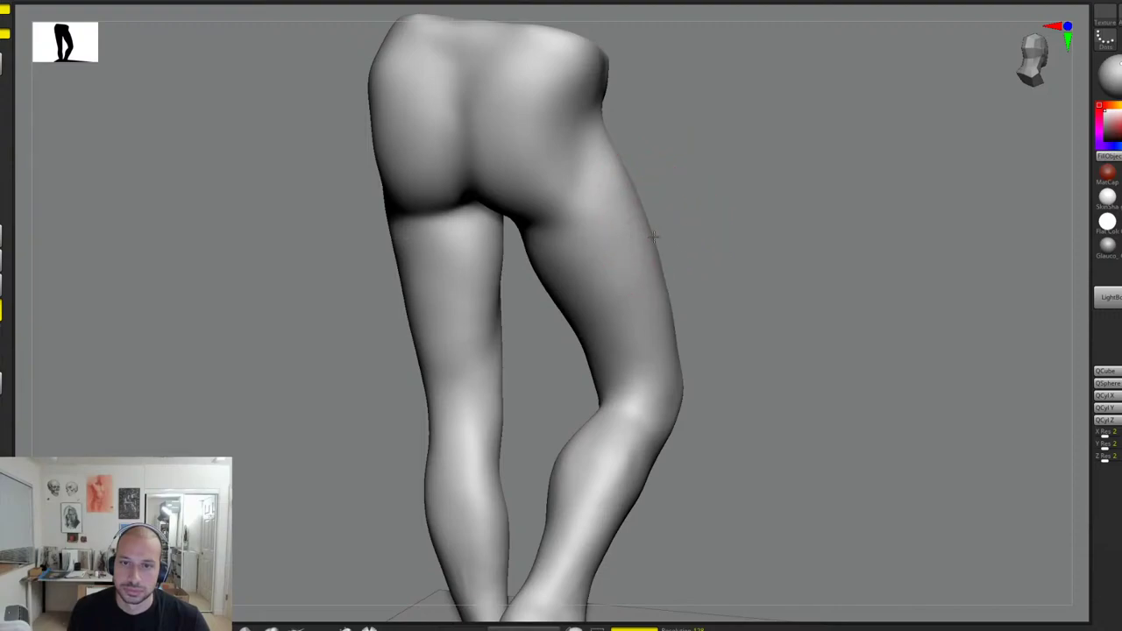
pyautogui.moveTo(661, 268); pyautogui.dragTo(727, 275)
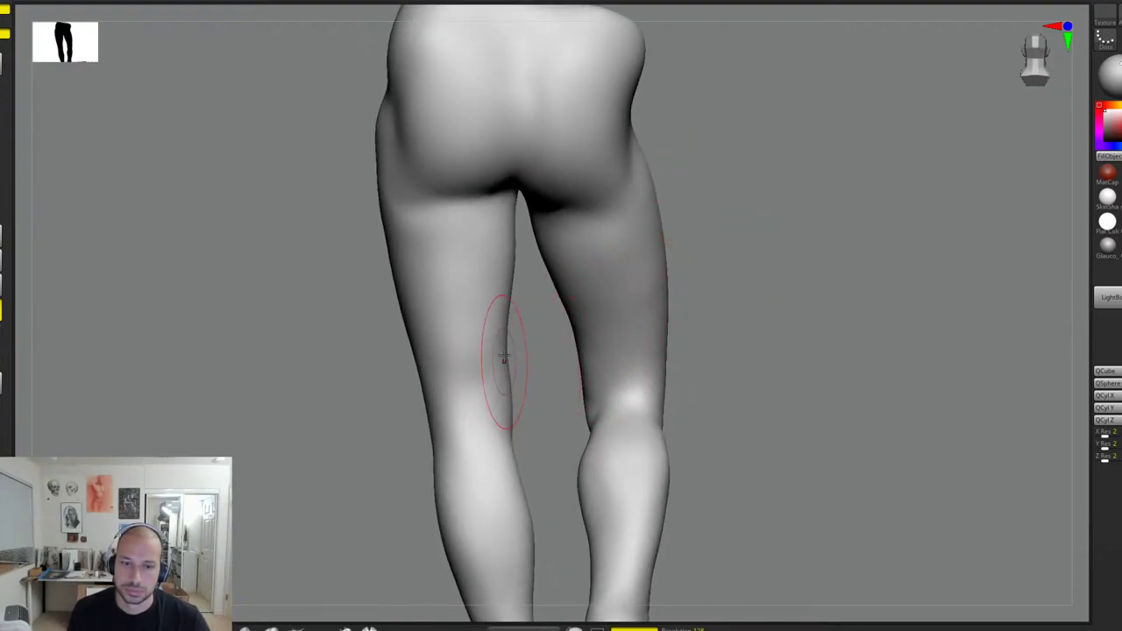
pyautogui.press('f')
pyautogui.keyDown('shift'); pyautogui.moveTo(774, 222); pyautogui.dragTo(767, 235); pyautogui.keyUp('shift')
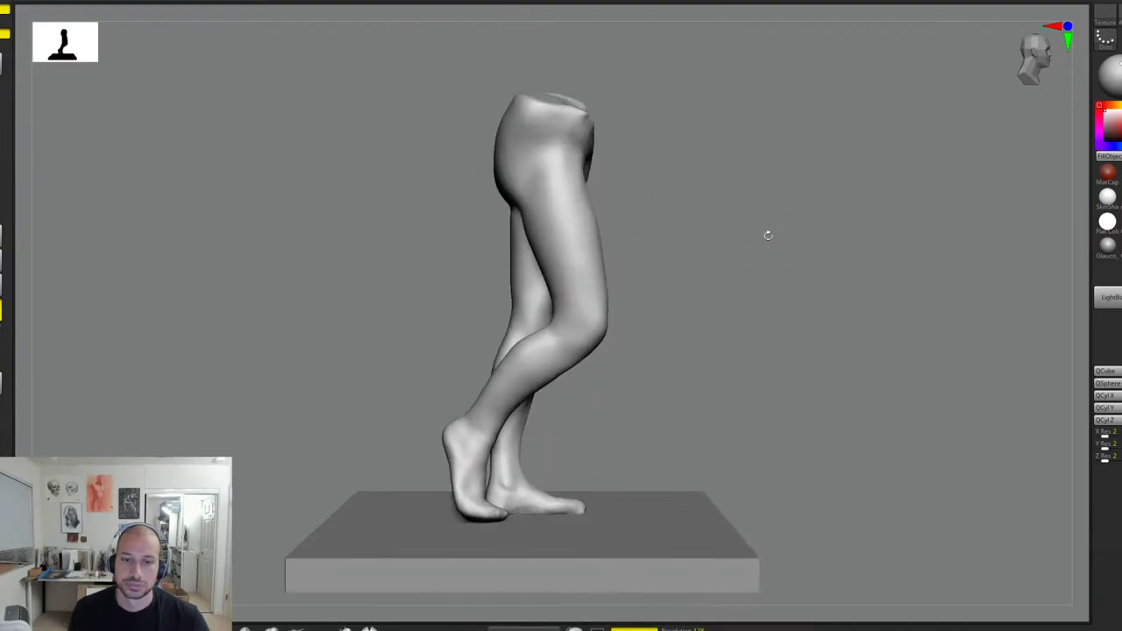
# Step: Mask everything except the bent leg's foot, reposition the foot at the ankle, and clear the mask
pyautogui.moveTo(646, 377)
pyautogui.keyDown('alt'); pyautogui.mouseDown()
pyautogui.moveTo(706, 297)
pyautogui.moveTo(708, 352)
pyautogui.moveTo(691, 306)
pyautogui.mouseUp(); pyautogui.keyUp('alt')
pyautogui.moveTo(750, 416); pyautogui.dragTo(520, 577)
pyautogui.keyDown('ctrl'); pyautogui.moveTo(604, 568); pyautogui.dragTo(604, 569); pyautogui.keyUp('ctrl')
pyautogui.keyDown('ctrl'); pyautogui.click(444, 493); pyautogui.keyUp('ctrl')
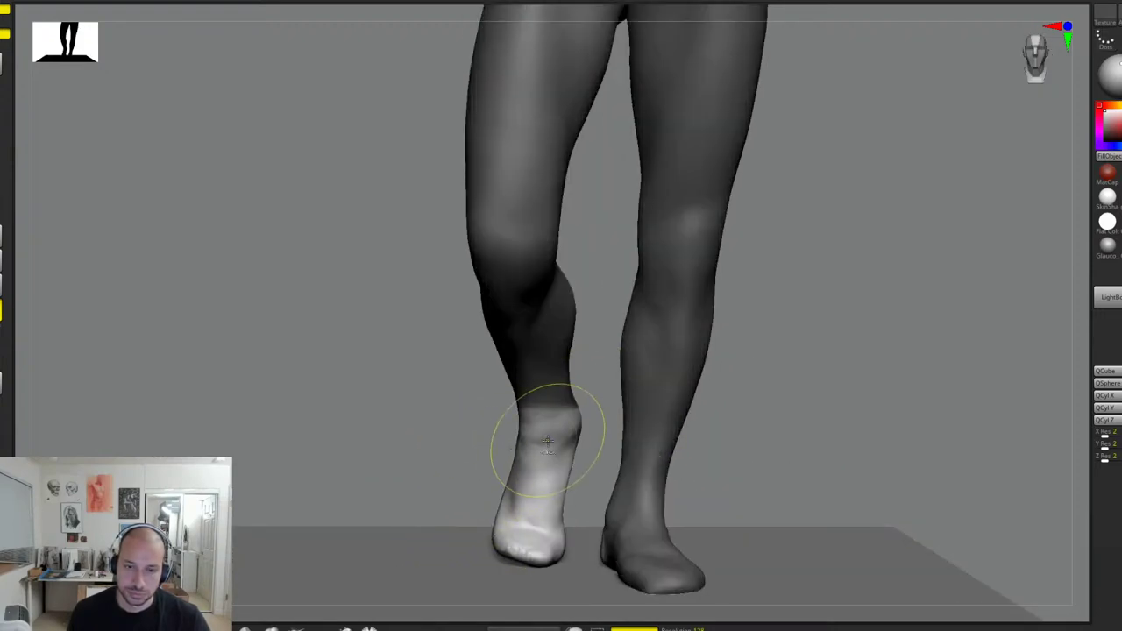
pyautogui.moveTo(491, 450)
pyautogui.mouseDown()
pyautogui.moveTo(543, 428)
pyautogui.moveTo(577, 392)
pyautogui.mouseUp()
pyautogui.press('w')
pyautogui.keyDown('alt'); pyautogui.click(535, 428); pyautogui.keyUp('alt')
pyautogui.keyDown('ctrl'); pyautogui.moveTo(723, 348); pyautogui.dragTo(739, 358); pyautogui.keyUp('ctrl')
pyautogui.press('q')
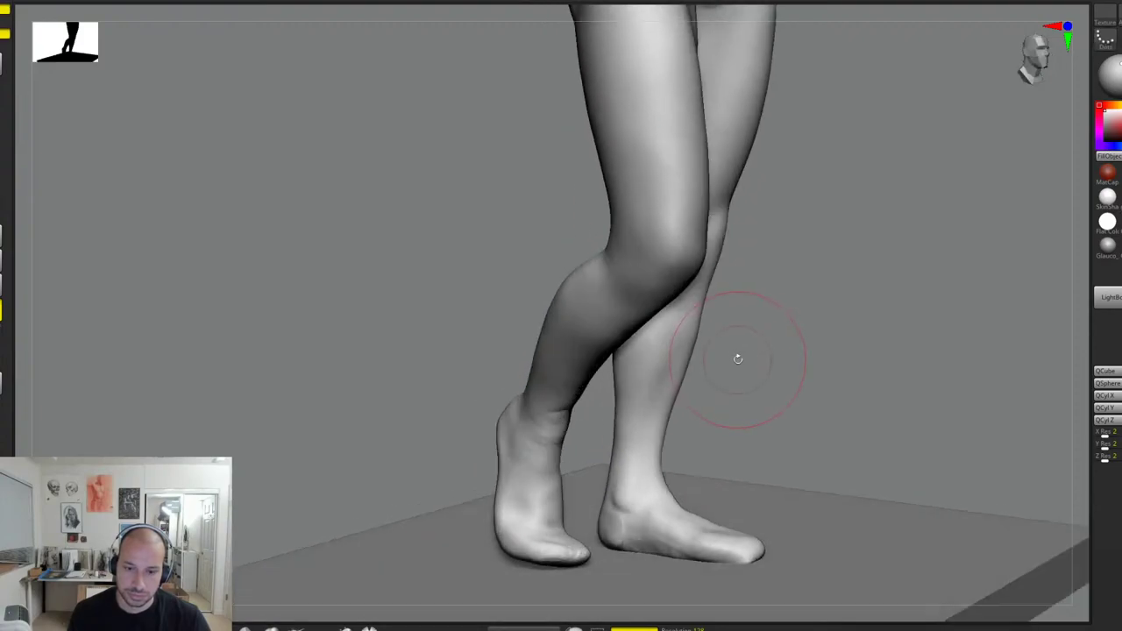
# Step: Hide the base and sculpt the arch under the standing foot, refining the outline of its sole
pyautogui.keyDown('shift'); pyautogui.moveTo(611, 527); pyautogui.dragTo(612, 535); pyautogui.keyUp('shift')
pyautogui.moveTo(774, 403); pyautogui.dragTo(738, 443)
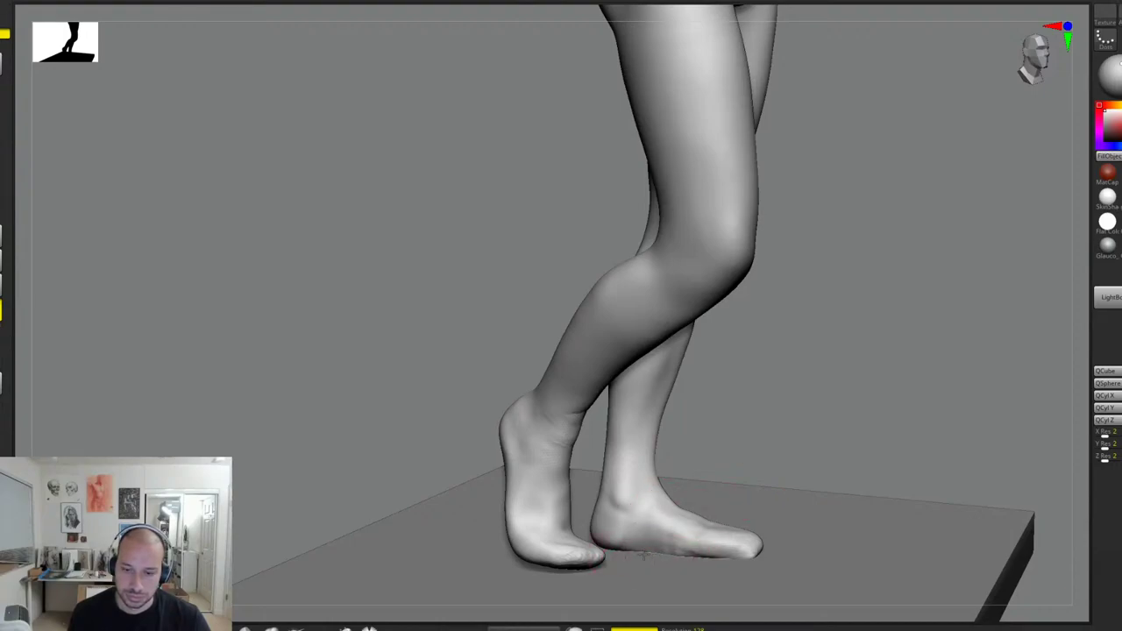
pyautogui.moveTo(797, 421); pyautogui.dragTo(795, 363)
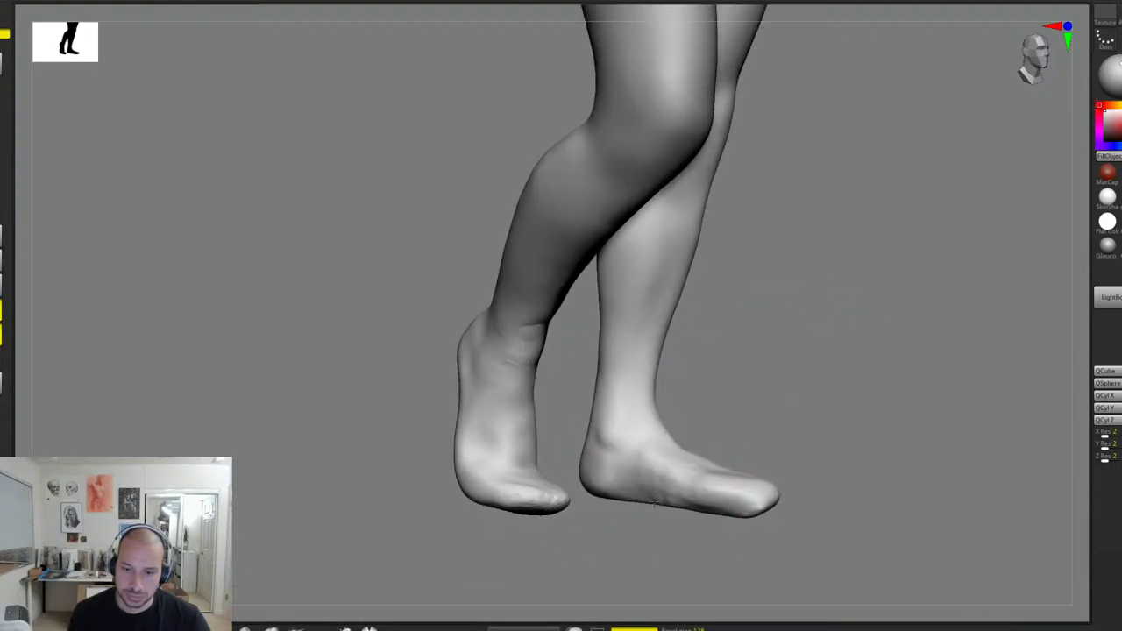
pyautogui.moveTo(721, 416)
pyautogui.mouseDown()
pyautogui.moveTo(766, 380)
pyautogui.moveTo(658, 421)
pyautogui.mouseUp()
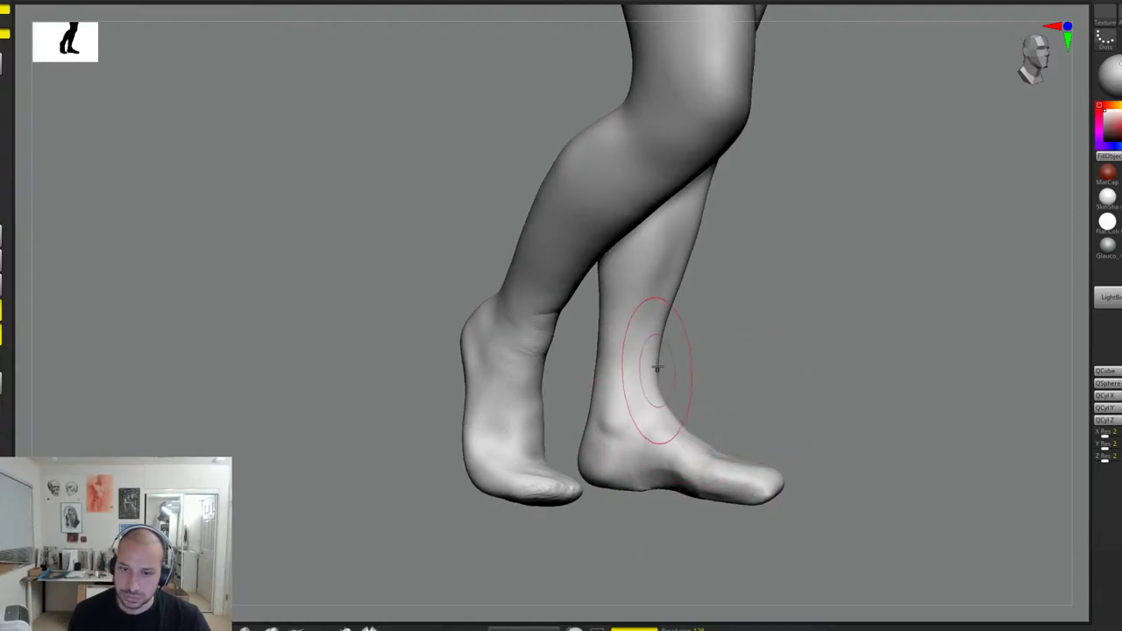
pyautogui.moveTo(788, 360)
pyautogui.mouseDown()
pyautogui.moveTo(705, 357)
pyautogui.moveTo(681, 380)
pyautogui.moveTo(689, 335)
pyautogui.mouseUp()
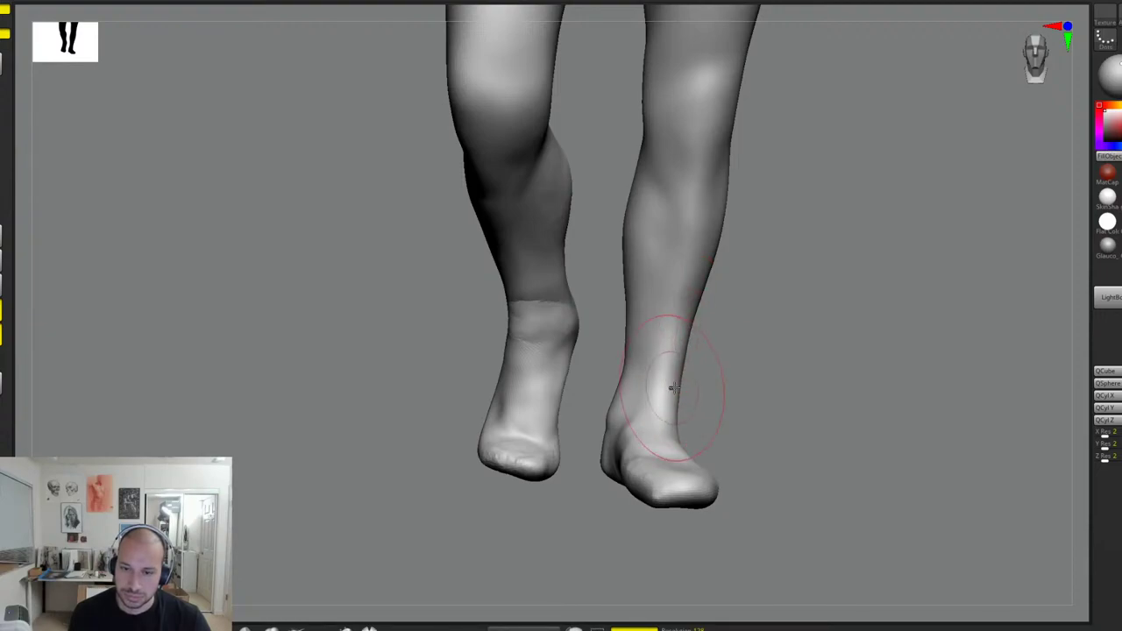
# Step: Shape the standing leg's ankle and instep, defining the ankle bones and the slope into the forefoot
pyautogui.moveTo(783, 415)
pyautogui.mouseDown()
pyautogui.moveTo(694, 425)
pyautogui.moveTo(677, 454)
pyautogui.moveTo(634, 470)
pyautogui.mouseUp()
pyautogui.moveTo(693, 431); pyautogui.dragTo(714, 423)
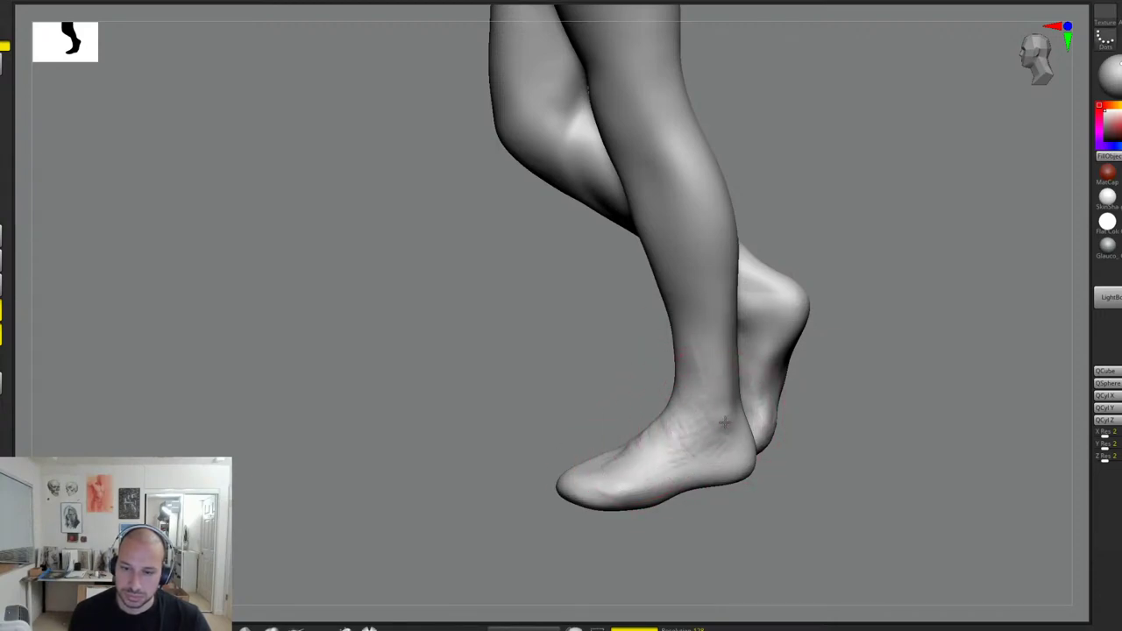
pyautogui.moveTo(723, 367)
pyautogui.mouseDown()
pyautogui.moveTo(727, 401)
pyautogui.moveTo(855, 393)
pyautogui.mouseUp()
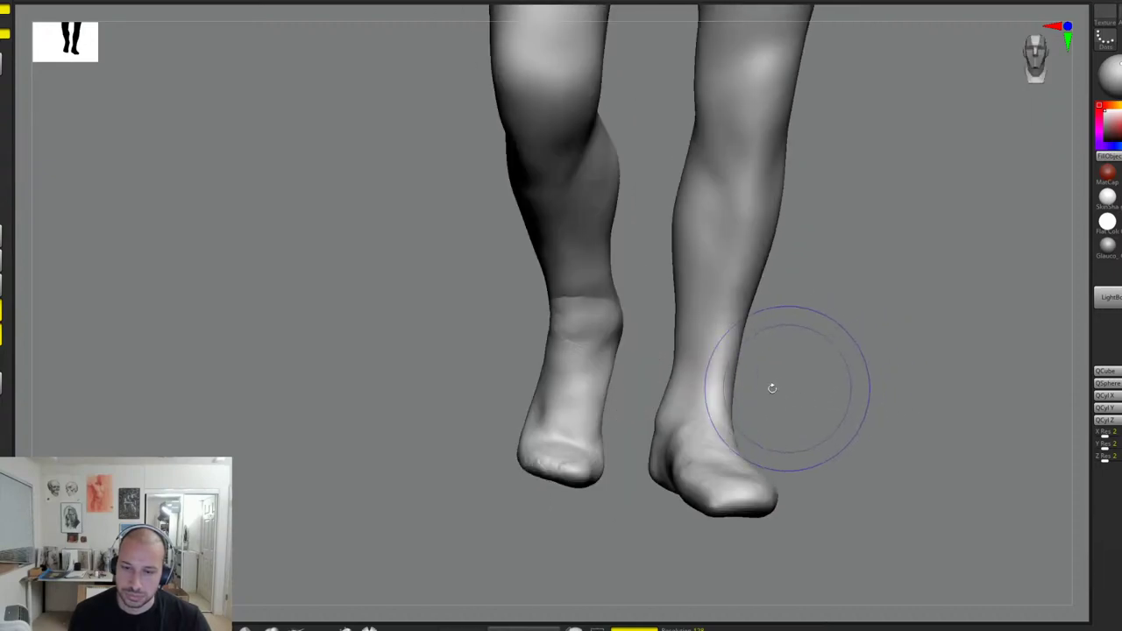
pyautogui.moveTo(787, 391); pyautogui.dragTo(764, 393)
pyautogui.moveTo(763, 394); pyautogui.dragTo(780, 383, button='right')
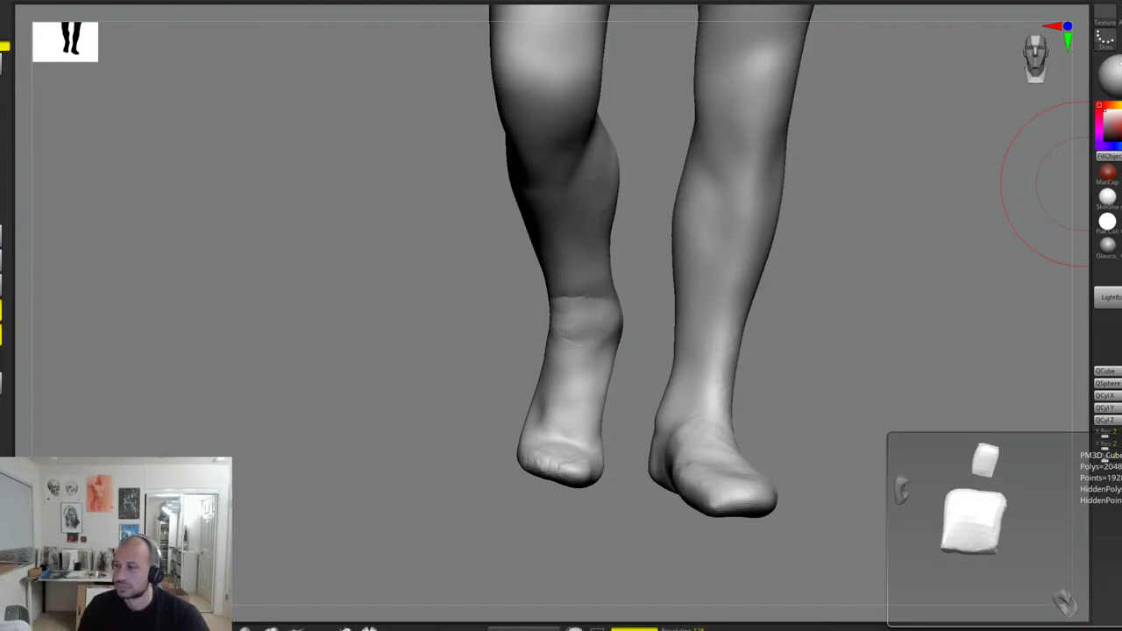
pyautogui.moveTo(802, 329); pyautogui.dragTo(782, 339, button='right')
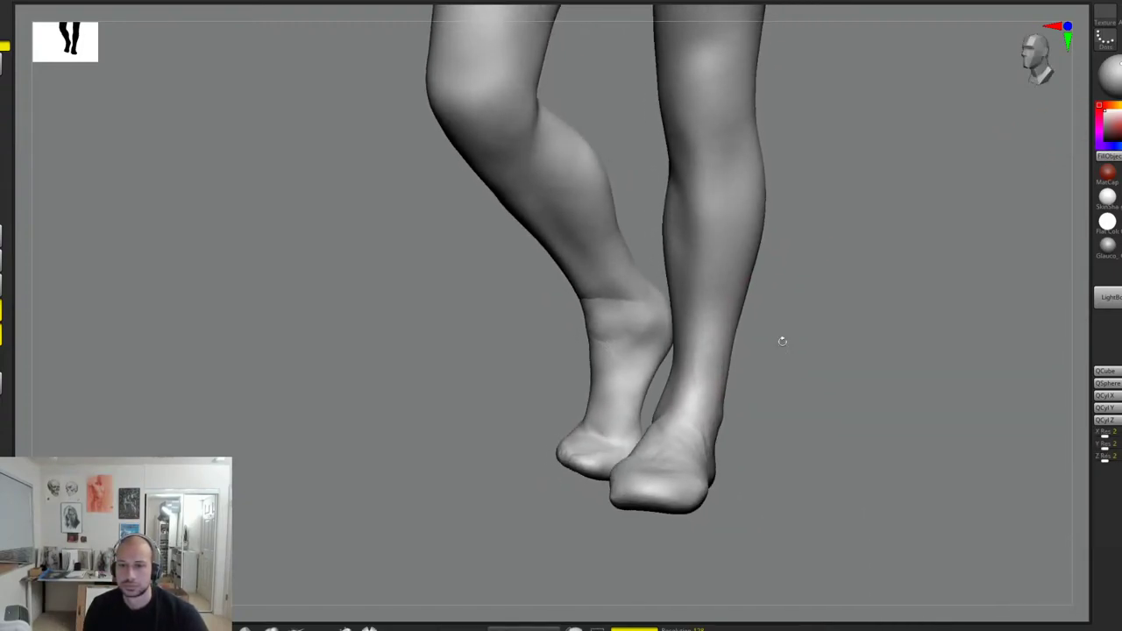
pyautogui.moveTo(718, 408)
pyautogui.mouseDown(button='right')
pyautogui.moveTo(749, 406)
pyautogui.moveTo(675, 428)
pyautogui.mouseUp(button='right')
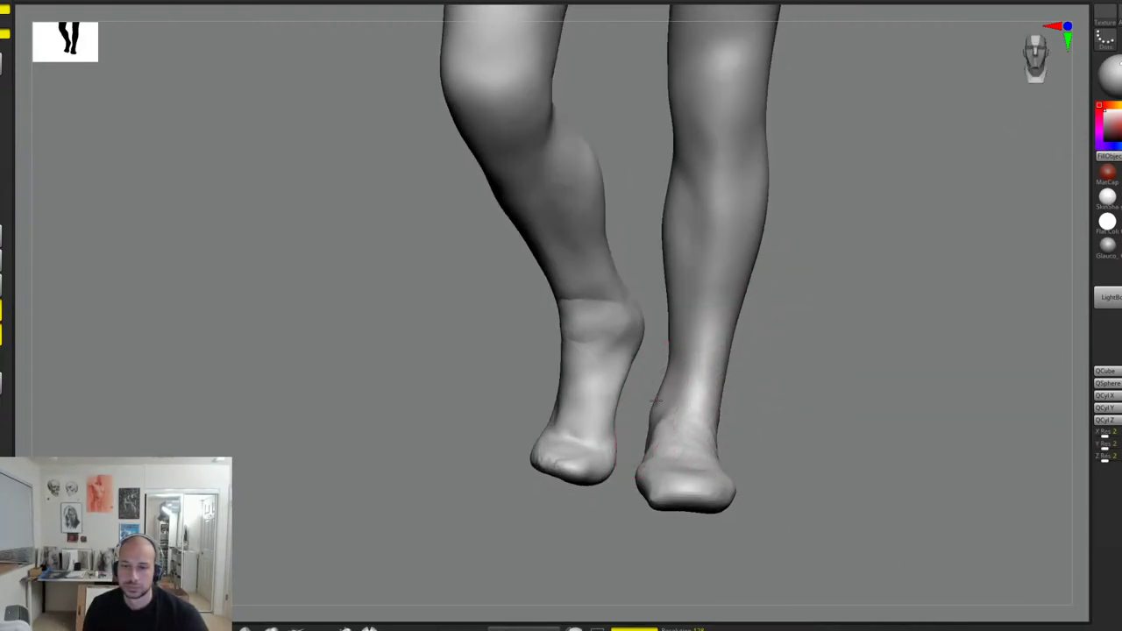
pyautogui.moveTo(742, 412)
pyautogui.mouseDown(button='right')
pyautogui.moveTo(714, 433)
pyautogui.moveTo(696, 413)
pyautogui.moveTo(757, 385)
pyautogui.moveTo(673, 361)
pyautogui.moveTo(734, 347)
pyautogui.mouseUp(button='right')
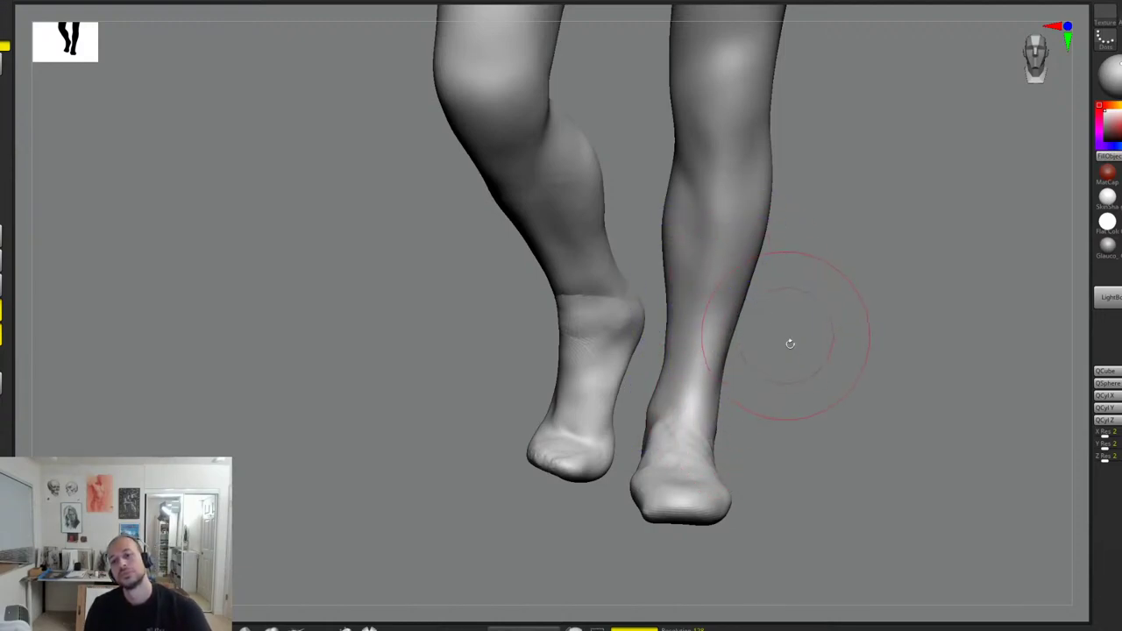
# Step: Blend the crease around the bent leg's ankle and refine its lower shin, heel and forefoot
pyautogui.moveTo(792, 339)
pyautogui.mouseDown(button='right')
pyautogui.moveTo(824, 306)
pyautogui.moveTo(746, 301)
pyautogui.mouseUp(button='right')
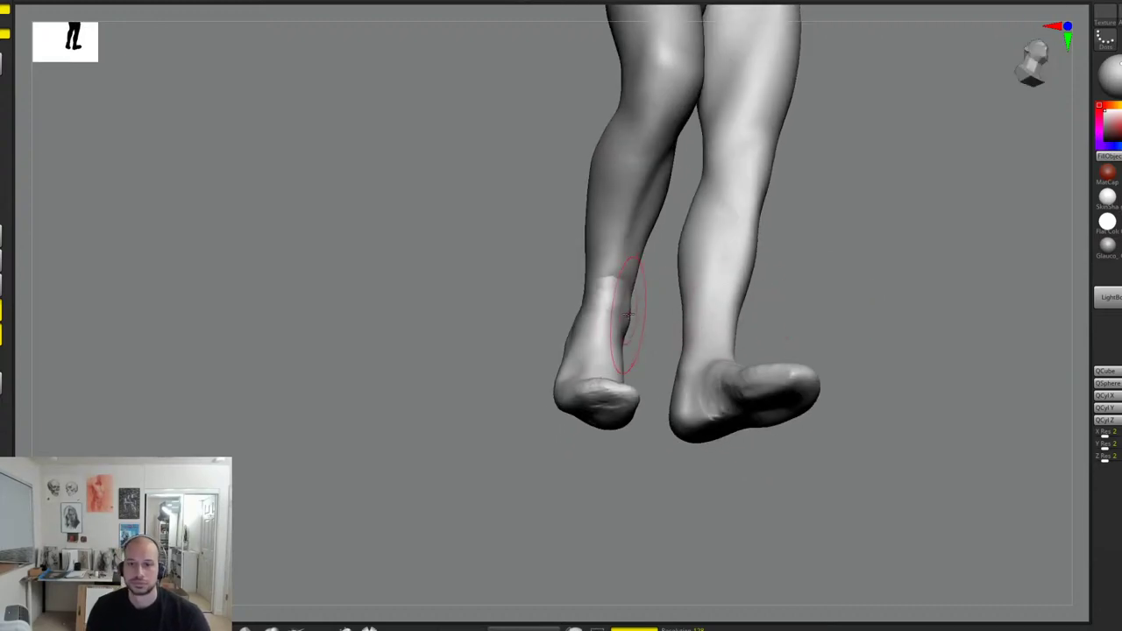
pyautogui.moveTo(572, 293); pyautogui.dragTo(633, 292, button='right')
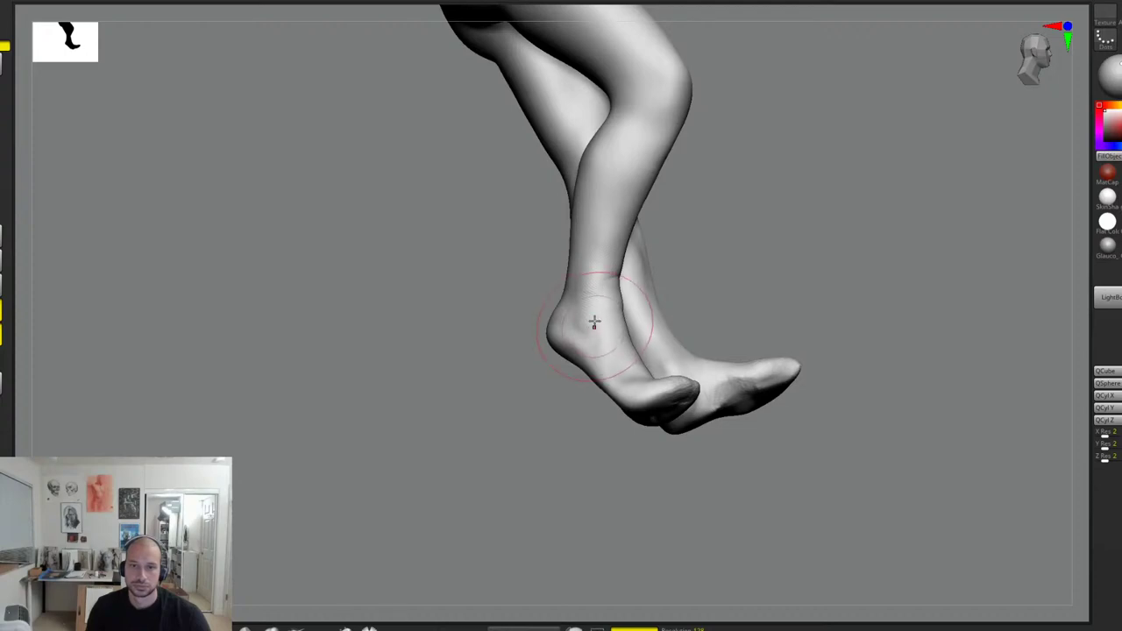
pyautogui.moveTo(594, 281)
pyautogui.mouseDown(button='right')
pyautogui.moveTo(709, 253)
pyautogui.moveTo(589, 237)
pyautogui.moveTo(609, 272)
pyautogui.mouseUp(button='right')
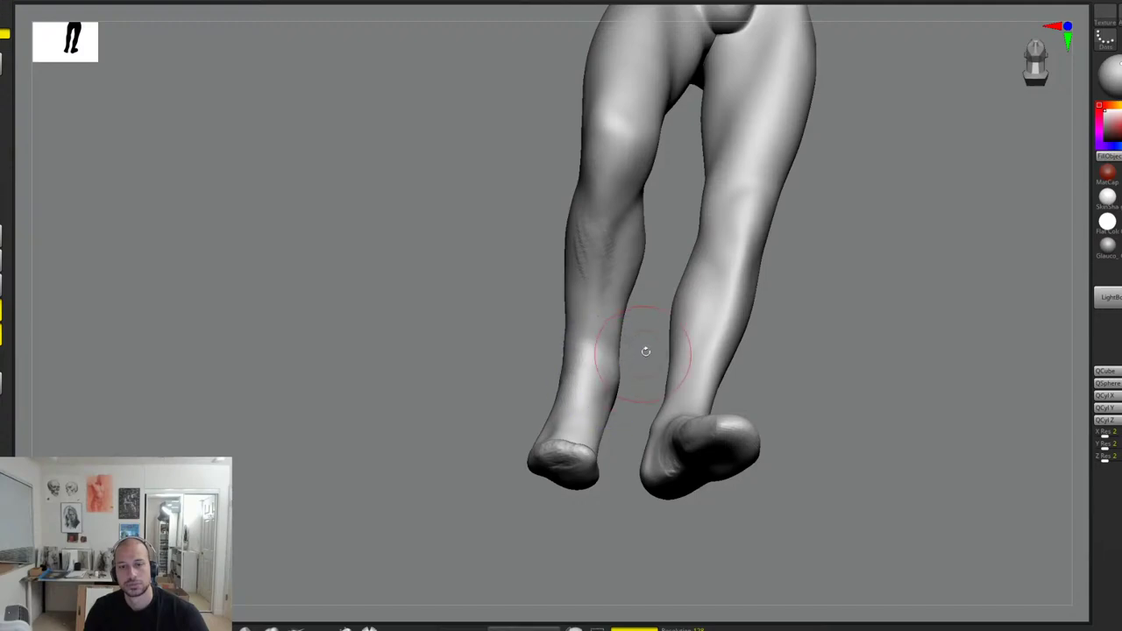
pyautogui.moveTo(646, 351)
pyautogui.mouseDown()
pyautogui.moveTo(585, 346)
pyautogui.moveTo(596, 412)
pyautogui.moveTo(609, 421)
pyautogui.moveTo(600, 425)
pyautogui.mouseUp()
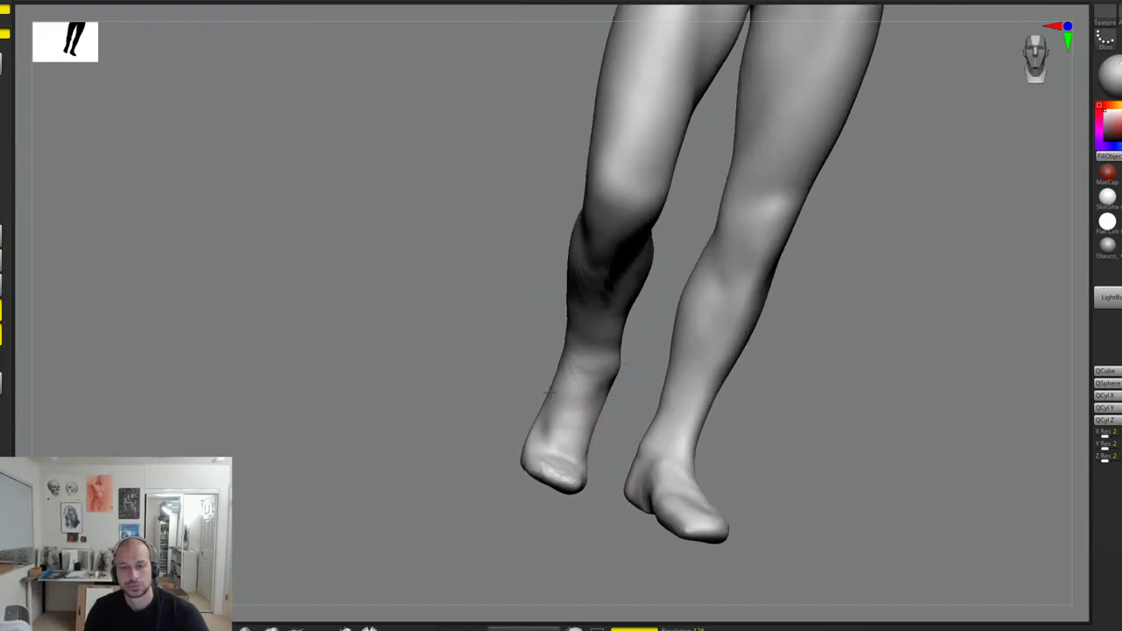
pyautogui.moveTo(545, 414); pyautogui.dragTo(522, 437)
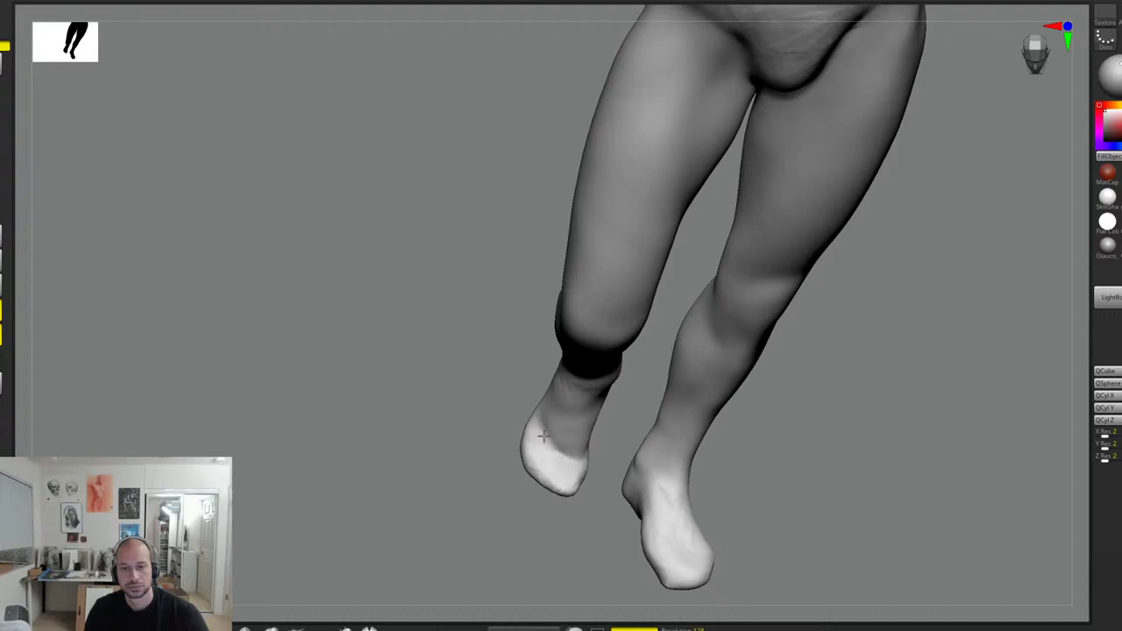
pyautogui.keyDown('shift'); pyautogui.moveTo(544, 435); pyautogui.dragTo(549, 422); pyautogui.keyUp('shift')
# Step: Show the base again and broaden the bent leg's forefoot so its toes rest on the base
pyautogui.moveTo(499, 394)
pyautogui.mouseDown()
pyautogui.moveTo(852, 371)
pyautogui.moveTo(835, 333)
pyautogui.mouseUp()
pyautogui.moveTo(835, 333); pyautogui.dragTo(806, 333)
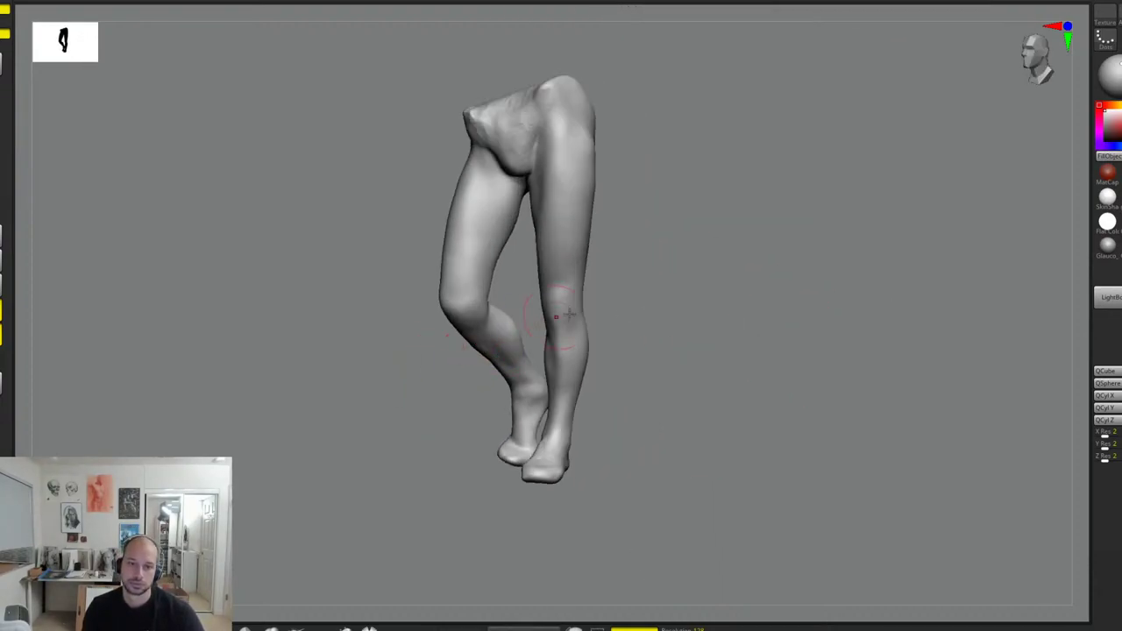
pyautogui.moveTo(635, 297); pyautogui.dragTo(817, 253)
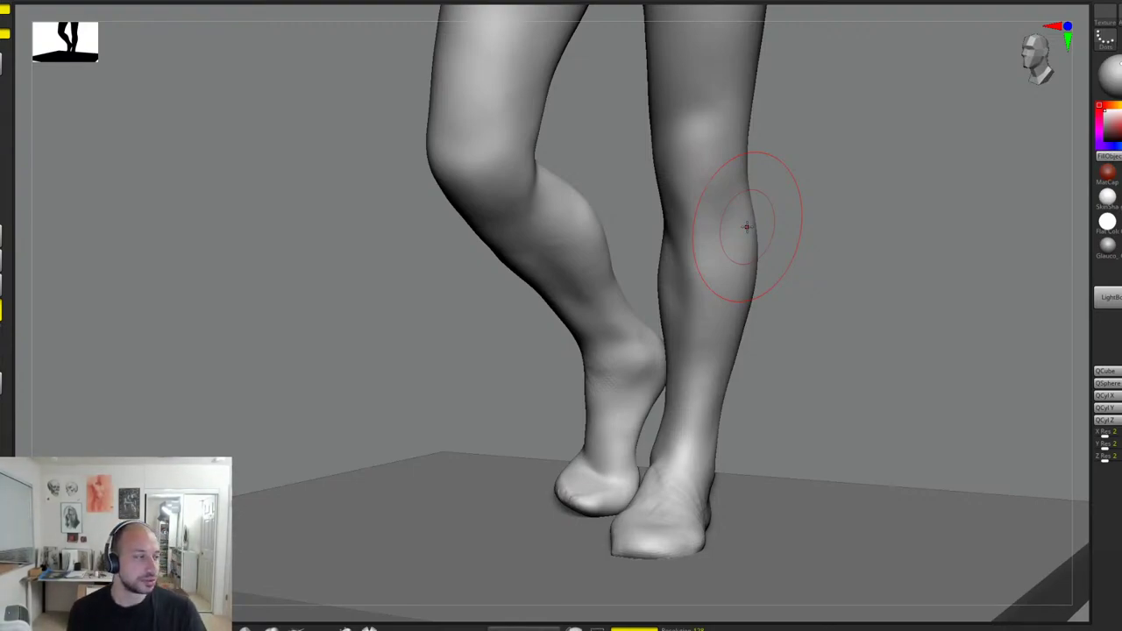
pyautogui.moveTo(836, 393); pyautogui.dragTo(868, 324)
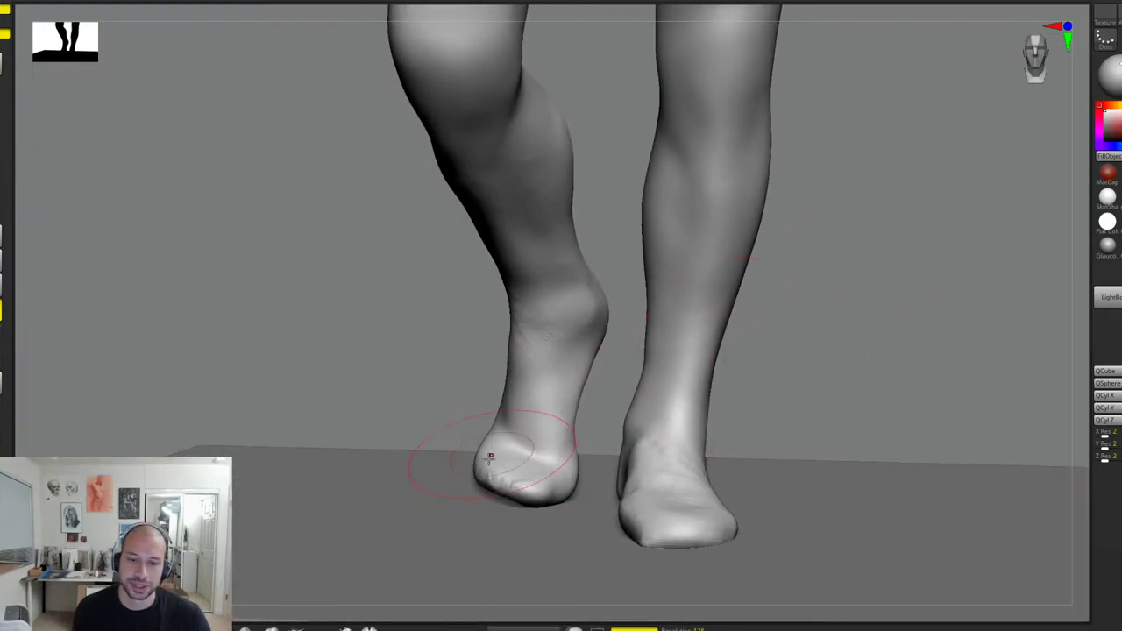
pyautogui.moveTo(464, 395)
pyautogui.mouseDown()
pyautogui.moveTo(593, 375)
pyautogui.moveTo(576, 375)
pyautogui.moveTo(561, 456)
pyautogui.mouseUp()
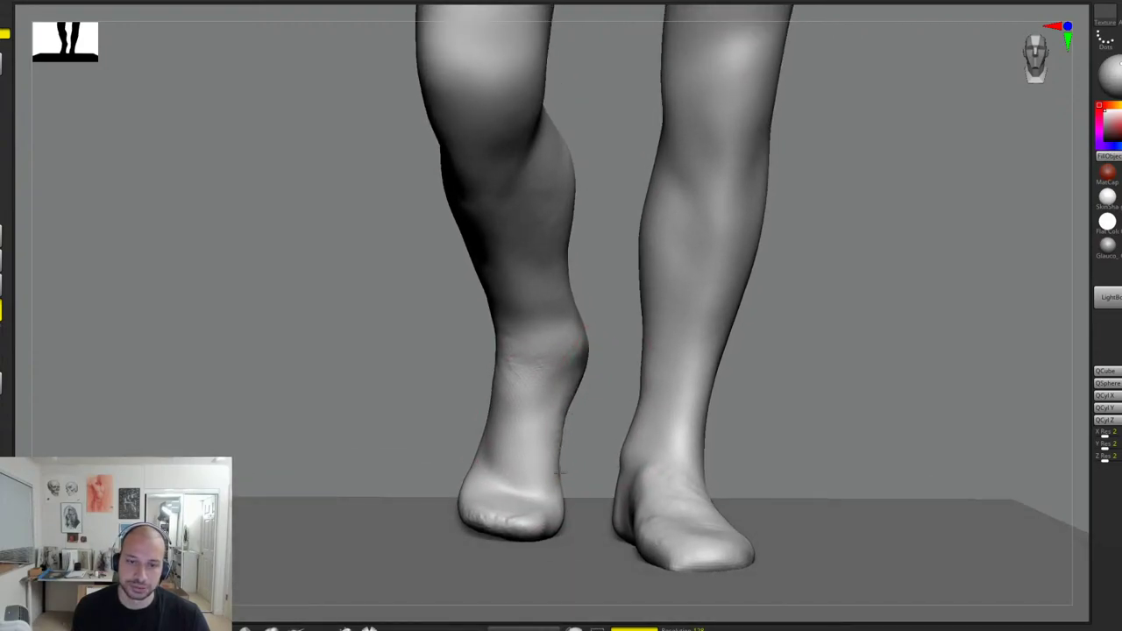
pyautogui.moveTo(793, 370); pyautogui.dragTo(802, 369)
pyautogui.keyDown('shift'); pyautogui.moveTo(672, 368); pyautogui.dragTo(665, 407); pyautogui.keyUp('shift')
# Step: Refine the raised foot's heel, sole and forefoot from the side, back and above
pyautogui.moveTo(772, 367)
pyautogui.mouseDown()
pyautogui.moveTo(583, 374)
pyautogui.moveTo(540, 352)
pyautogui.moveTo(571, 350)
pyautogui.moveTo(714, 288)
pyautogui.moveTo(571, 327)
pyautogui.mouseUp()
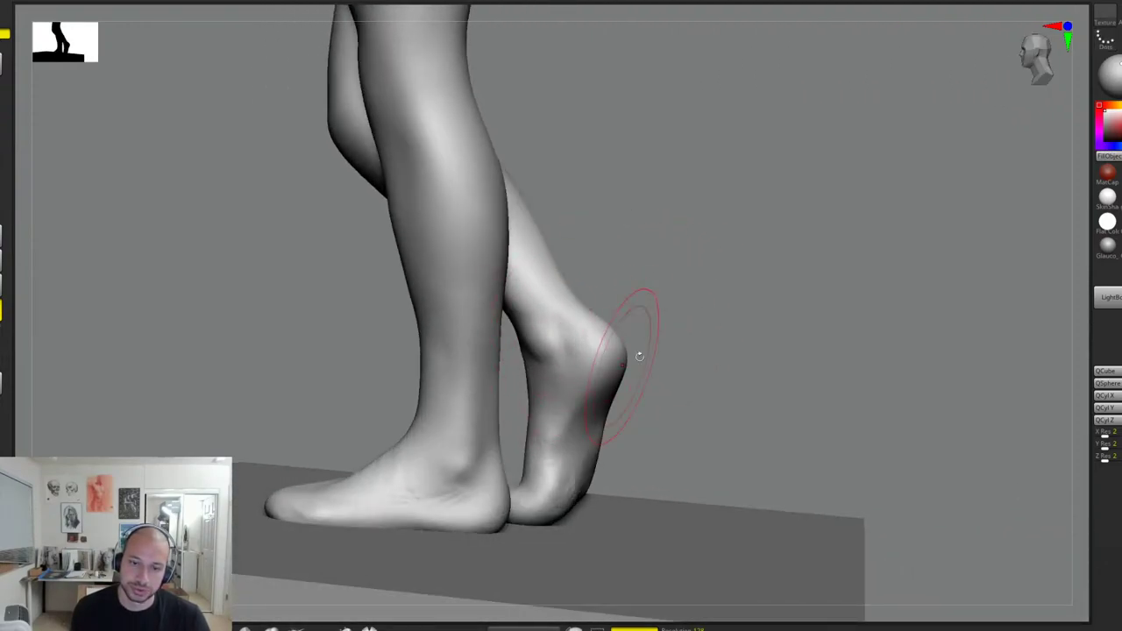
pyautogui.moveTo(639, 356); pyautogui.dragTo(565, 496)
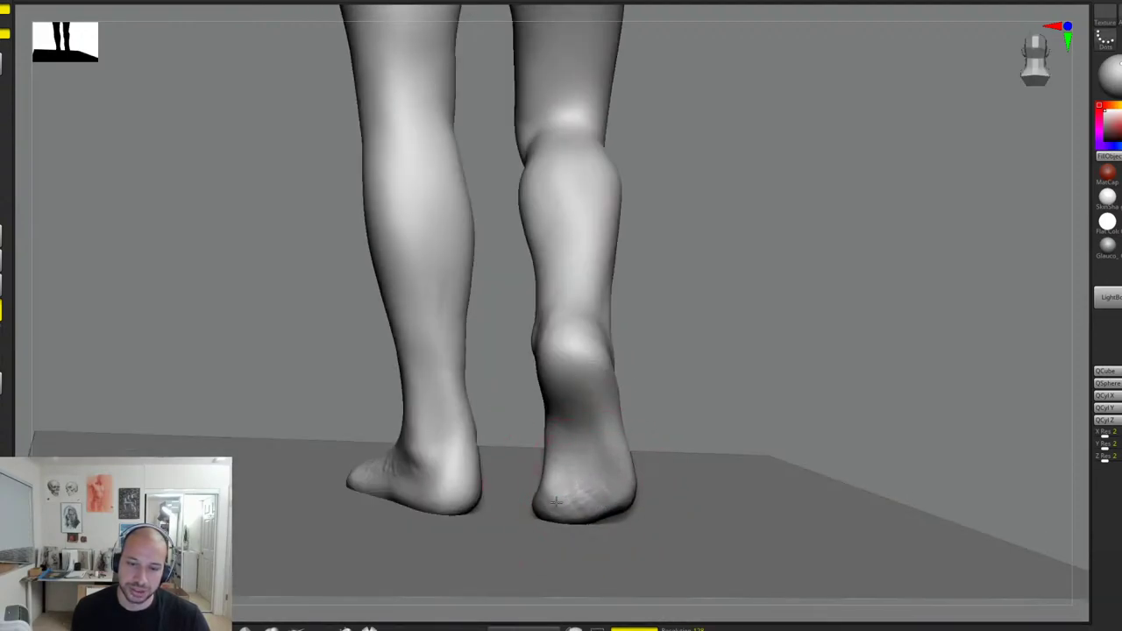
pyautogui.moveTo(713, 392); pyautogui.dragTo(516, 478)
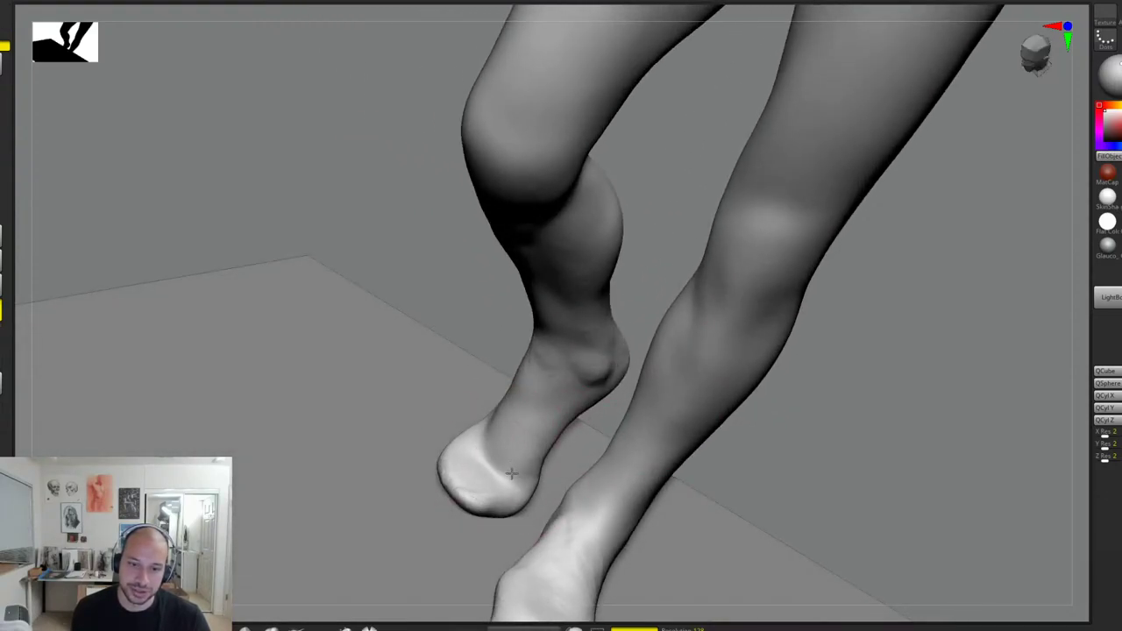
pyautogui.moveTo(499, 340); pyautogui.dragTo(514, 395)
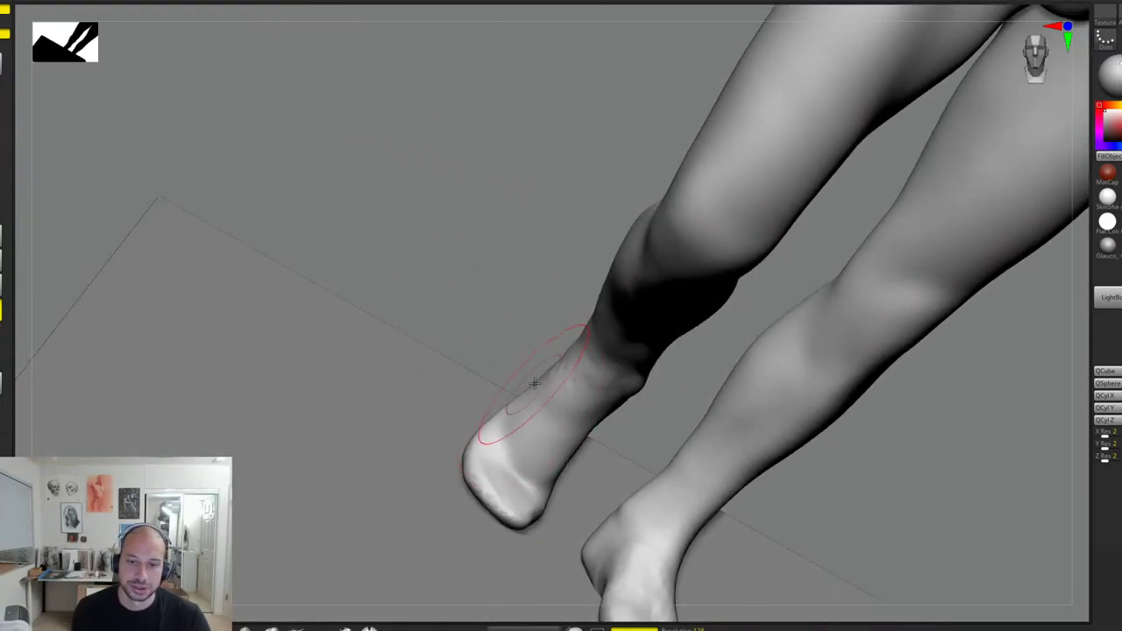
# Step: Reshape the standing foot's forefoot from above, angling its front edge and building up the mass of the toes
pyautogui.moveTo(531, 351)
pyautogui.mouseDown()
pyautogui.moveTo(621, 321)
pyautogui.moveTo(608, 369)
pyautogui.moveTo(416, 475)
pyautogui.moveTo(717, 230)
pyautogui.moveTo(473, 465)
pyautogui.moveTo(510, 507)
pyautogui.moveTo(671, 403)
pyautogui.moveTo(692, 376)
pyautogui.moveTo(469, 467)
pyautogui.moveTo(739, 290)
pyautogui.moveTo(699, 313)
pyautogui.mouseUp()
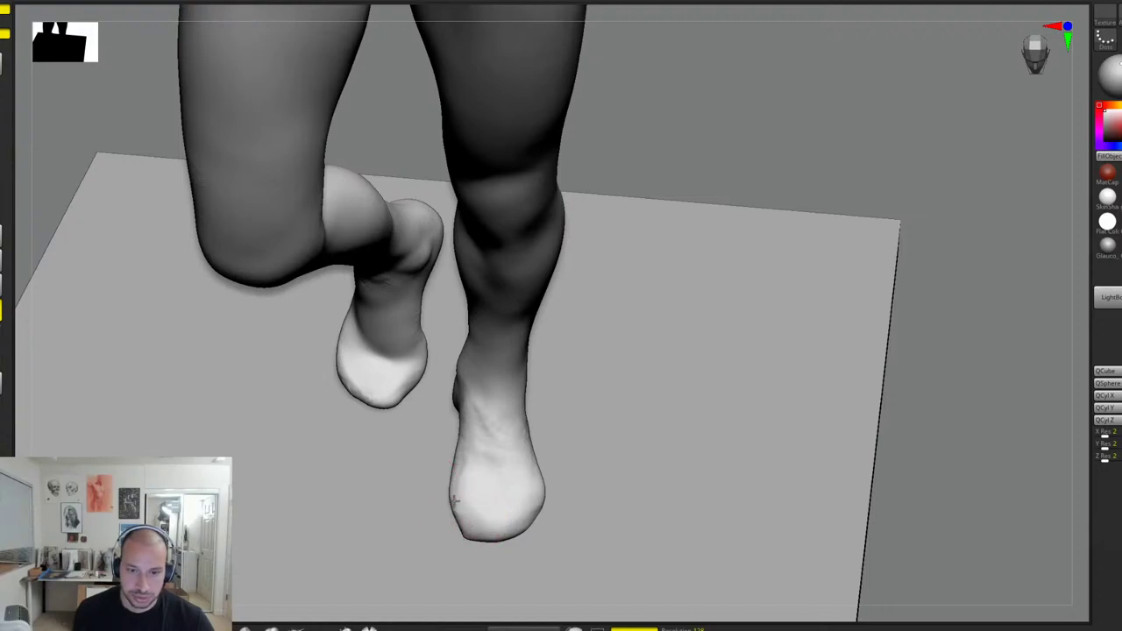
pyautogui.moveTo(564, 433); pyautogui.dragTo(521, 534)
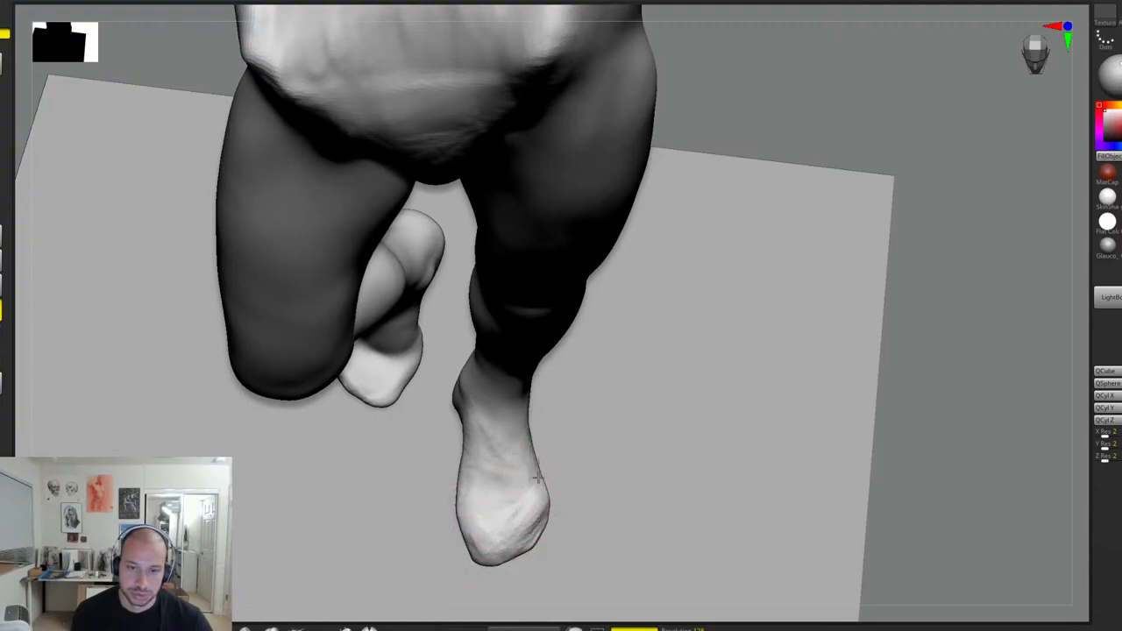
pyautogui.moveTo(541, 451); pyautogui.dragTo(522, 454)
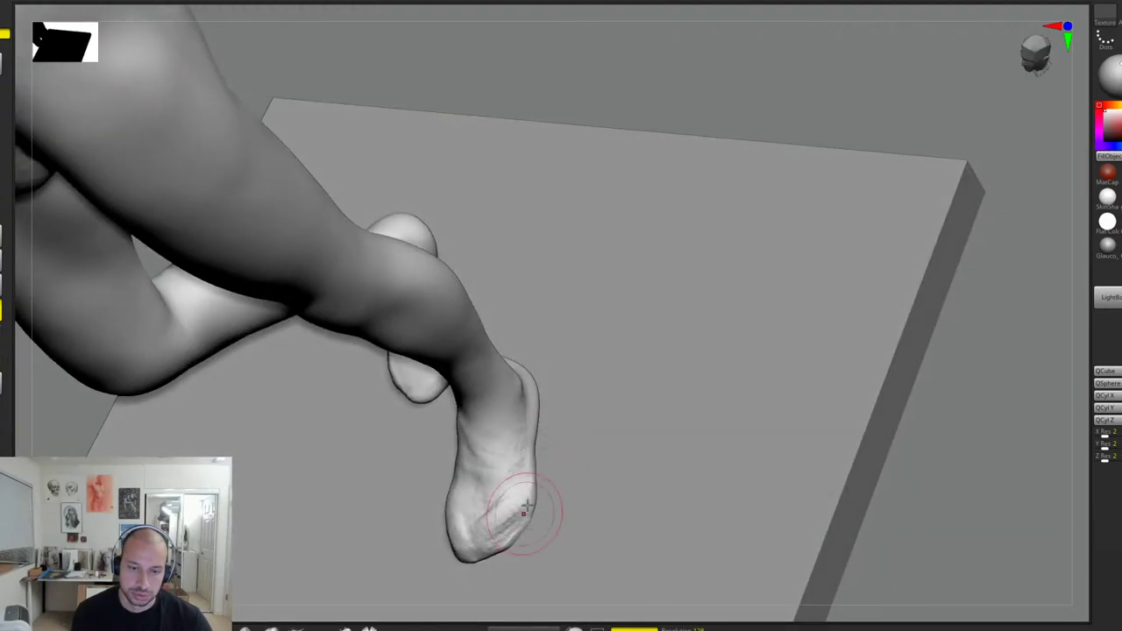
pyautogui.moveTo(499, 531); pyautogui.dragTo(502, 461, button='right')
pyautogui.moveTo(503, 461); pyautogui.dragTo(472, 472)
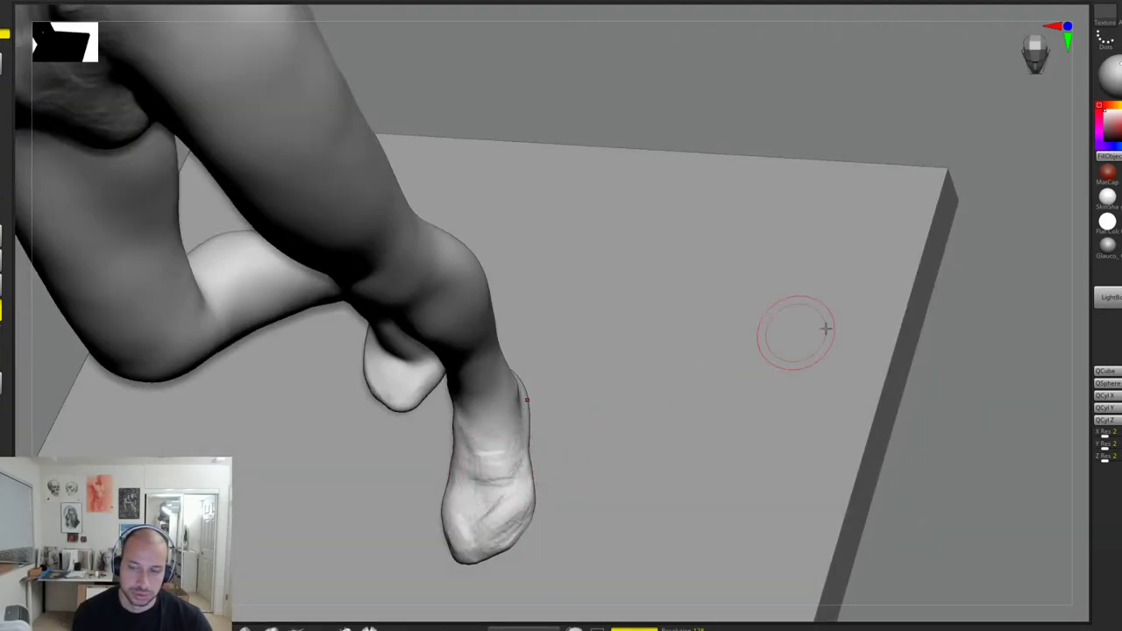
# Step: Carve the arch into the inner side of the standing foot and smooth its transition into the heel and instep
pyautogui.moveTo(826, 329)
pyautogui.mouseDown(button='right')
pyautogui.moveTo(947, 283)
pyautogui.moveTo(834, 303)
pyautogui.mouseUp(button='right')
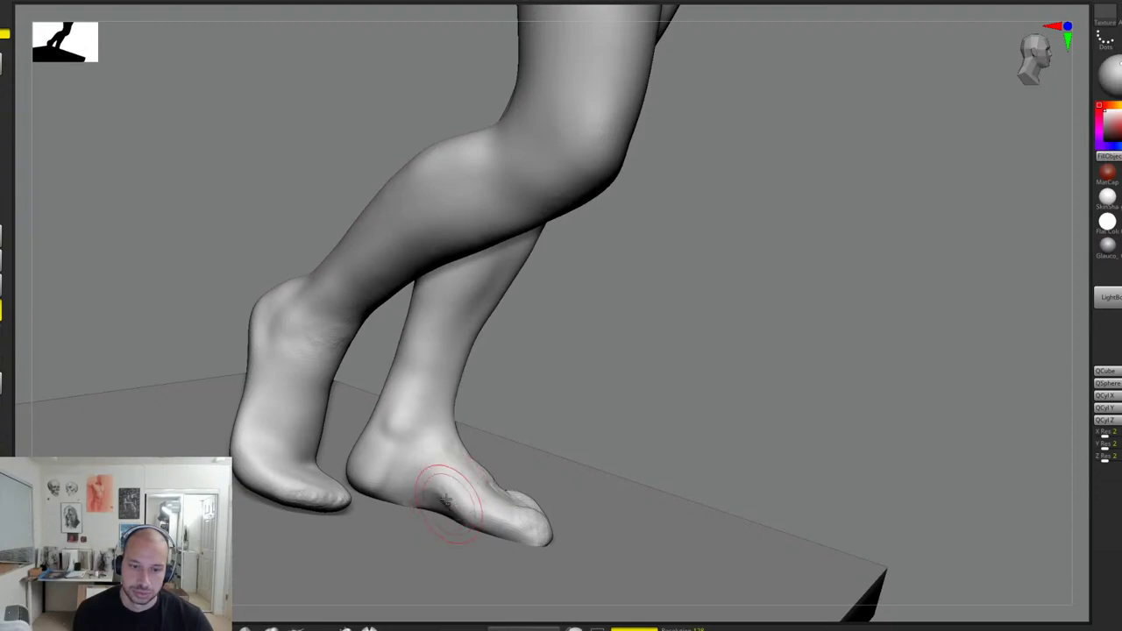
pyautogui.moveTo(501, 522); pyautogui.dragTo(435, 481)
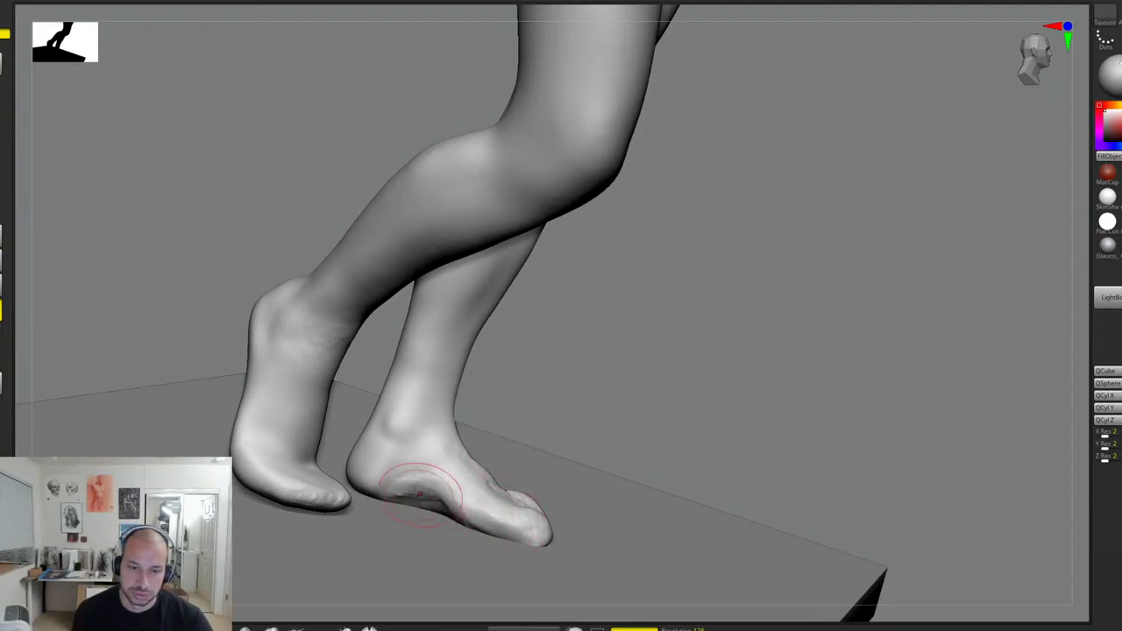
pyautogui.moveTo(364, 474)
pyautogui.mouseDown()
pyautogui.moveTo(386, 489)
pyautogui.moveTo(390, 469)
pyautogui.moveTo(411, 471)
pyautogui.mouseUp()
pyautogui.moveTo(688, 373); pyautogui.dragTo(535, 421)
pyautogui.moveTo(437, 477)
pyautogui.keyDown('shift'); pyautogui.mouseDown()
pyautogui.moveTo(459, 501)
pyautogui.moveTo(460, 466)
pyautogui.mouseUp(); pyautogui.keyUp('shift')
# Step: Shape the front of the bent leg's foot into angled planes for the toes
pyautogui.moveTo(641, 380)
pyautogui.mouseDown(button='right')
pyautogui.moveTo(739, 296)
pyautogui.moveTo(775, 301)
pyautogui.moveTo(789, 334)
pyautogui.moveTo(719, 293)
pyautogui.moveTo(766, 256)
pyautogui.moveTo(780, 275)
pyautogui.moveTo(359, 436)
pyautogui.moveTo(338, 427)
pyautogui.mouseUp(button='right')
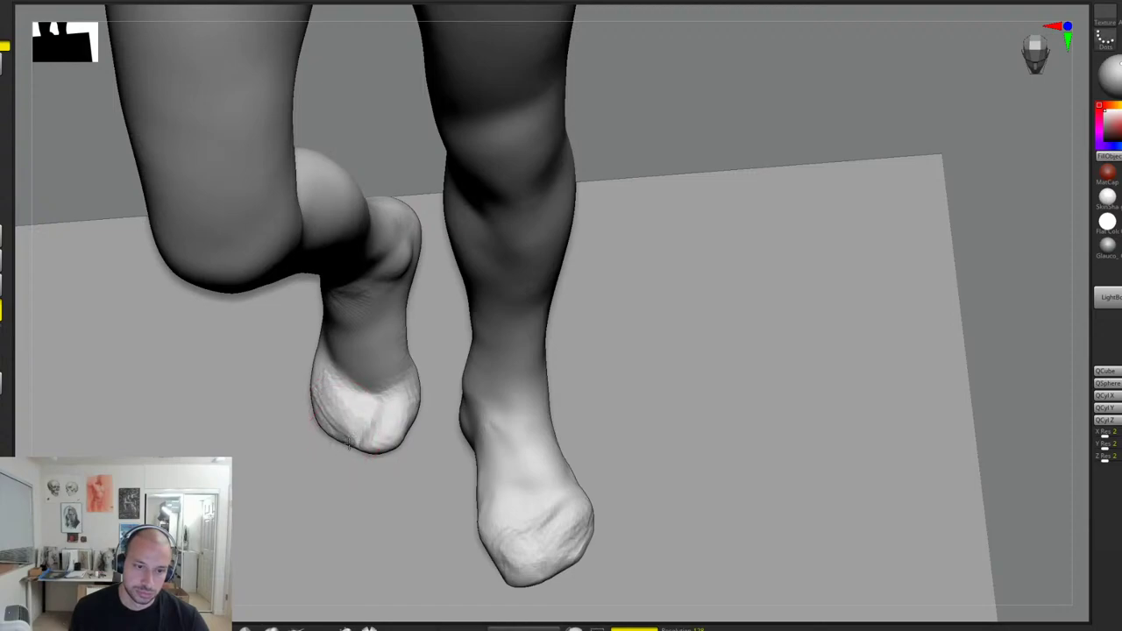
pyautogui.moveTo(775, 150); pyautogui.dragTo(396, 395)
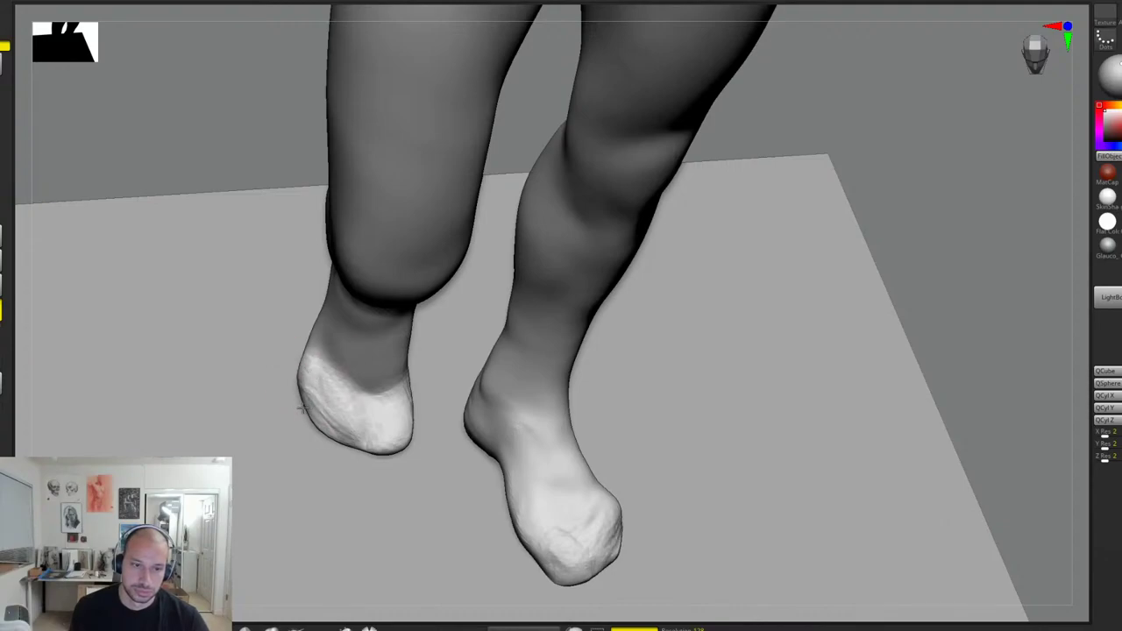
pyautogui.moveTo(724, 378); pyautogui.dragTo(669, 395)
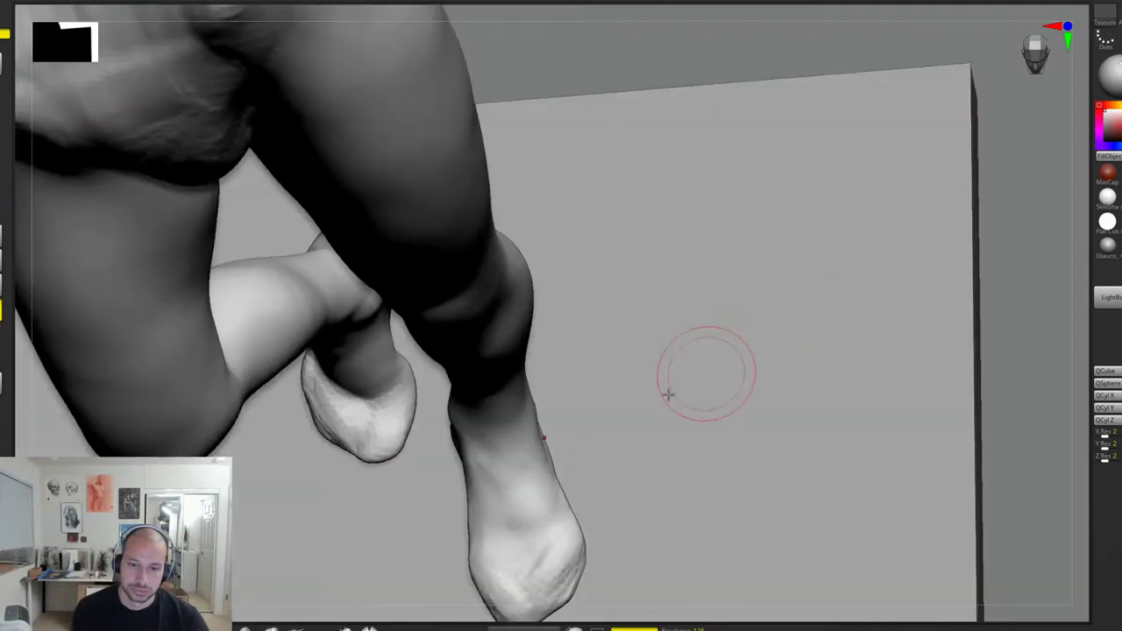
# Step: Carve the gap separating the big toe from the smaller toes on the standing foot
pyautogui.moveTo(567, 521)
pyautogui.mouseDown()
pyautogui.moveTo(584, 546)
pyautogui.moveTo(579, 576)
pyautogui.moveTo(556, 572)
pyautogui.mouseUp()
pyautogui.keyDown('alt'); pyautogui.moveTo(535, 483); pyautogui.dragTo(532, 449, button='right'); pyautogui.keyUp('alt')
pyautogui.moveTo(568, 515); pyautogui.dragTo(575, 522)
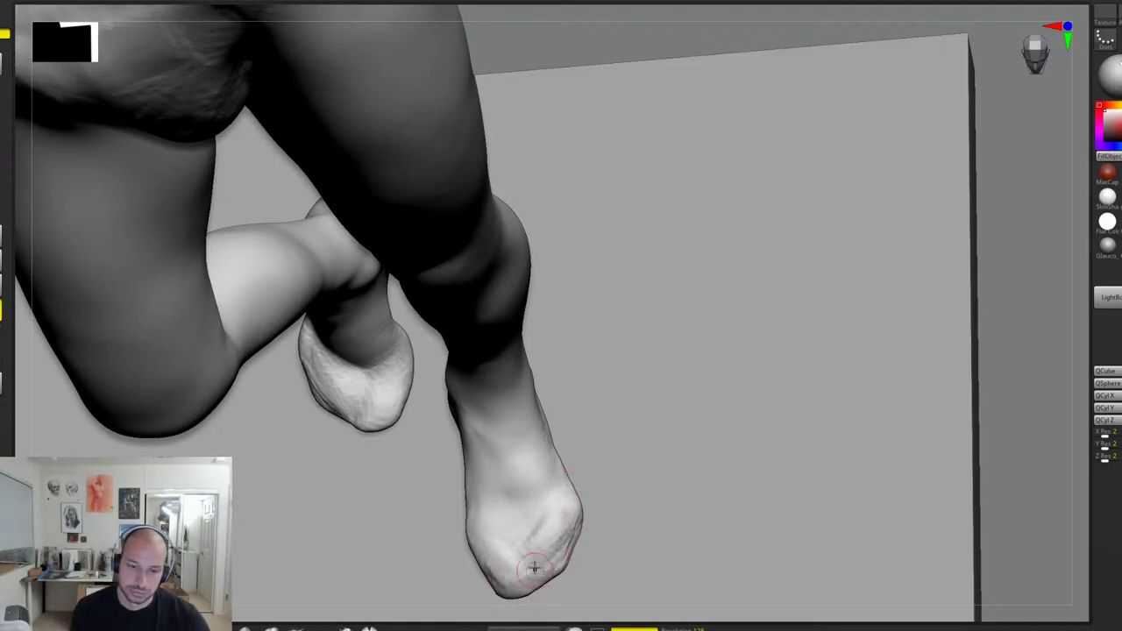
pyautogui.keyDown('alt'); pyautogui.moveTo(535, 451); pyautogui.dragTo(544, 391, button='right'); pyautogui.keyUp('alt')
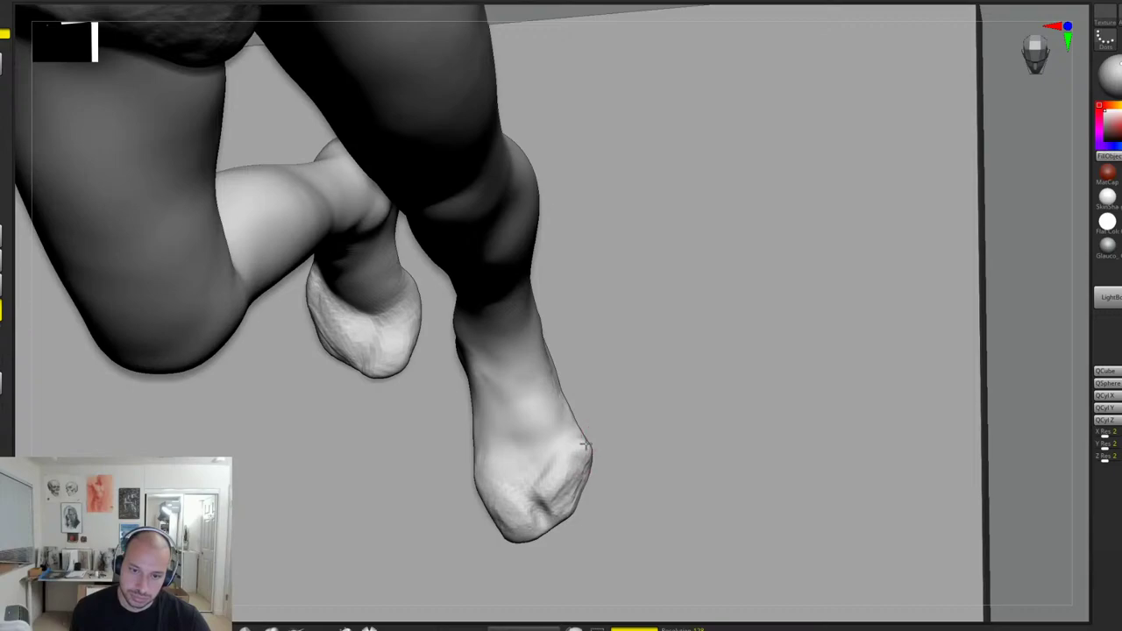
# Step: Define the little toe on the standing foot's outer edge and step the fronts of the smaller toes
pyautogui.moveTo(585, 444); pyautogui.dragTo(565, 445, button='right')
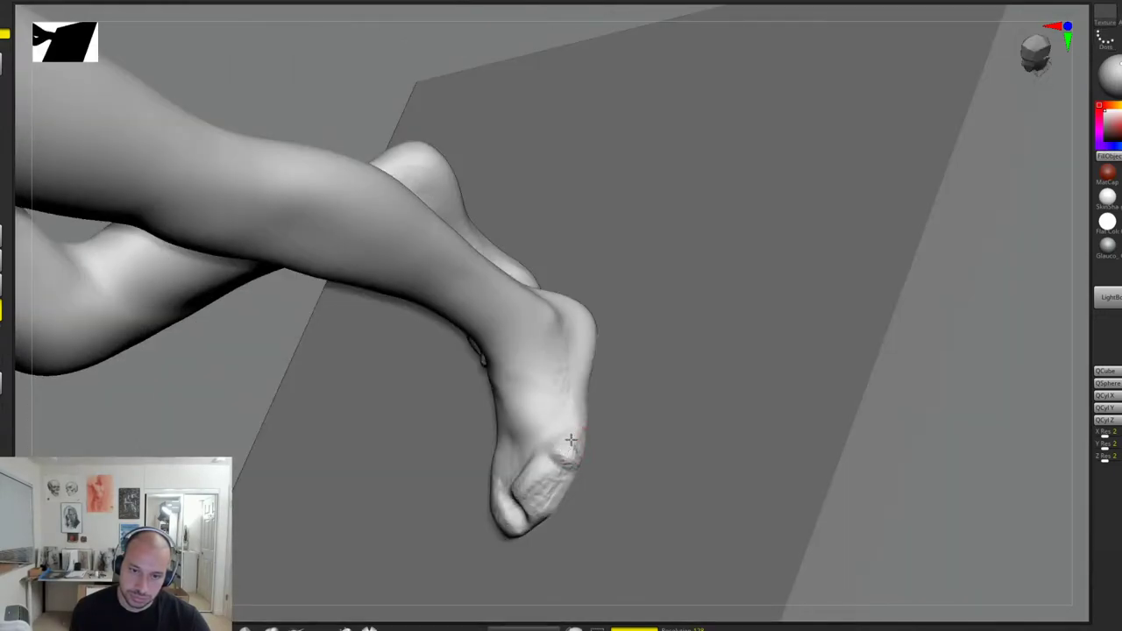
pyautogui.moveTo(581, 441); pyautogui.dragTo(575, 474, button='right')
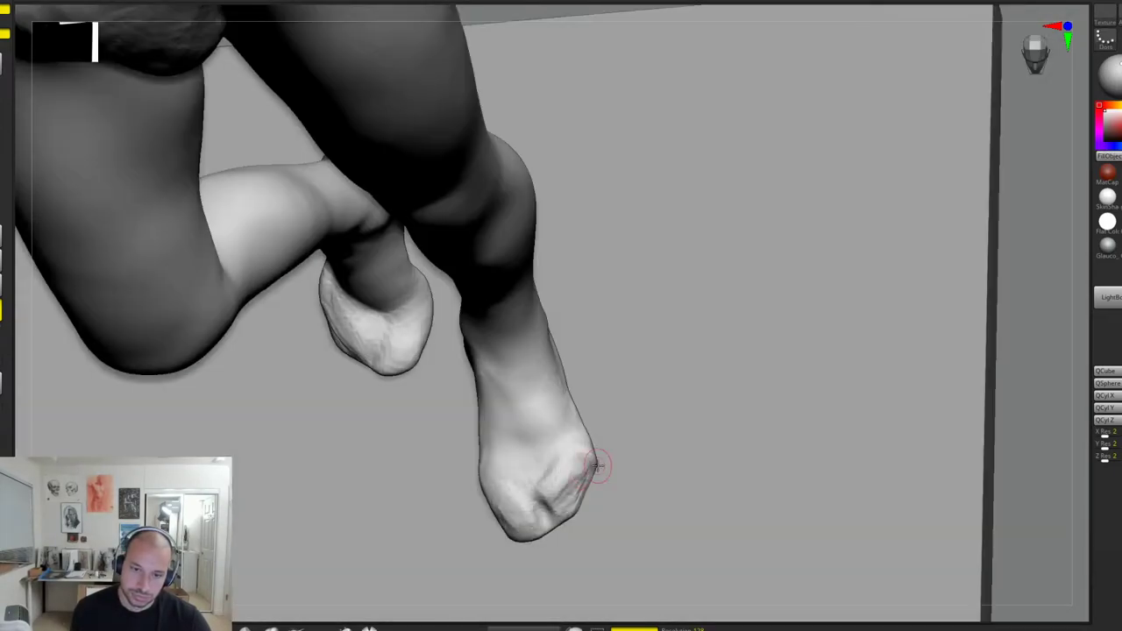
pyautogui.moveTo(584, 483)
pyautogui.mouseDown()
pyautogui.moveTo(567, 521)
pyautogui.moveTo(522, 544)
pyautogui.mouseUp()
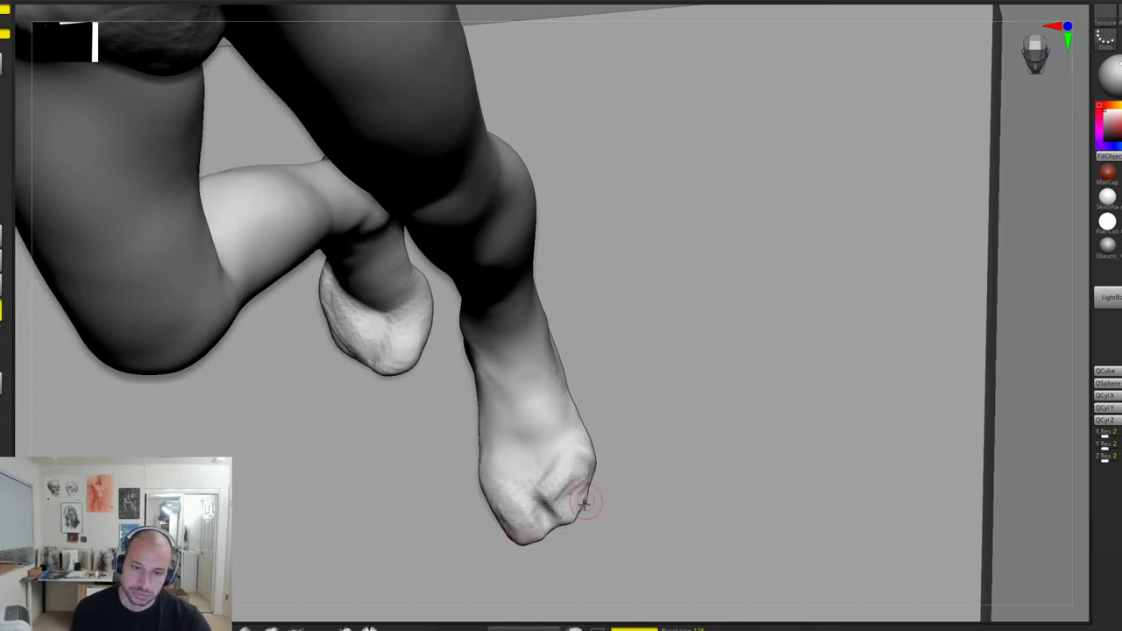
pyautogui.moveTo(564, 495); pyautogui.dragTo(592, 477)
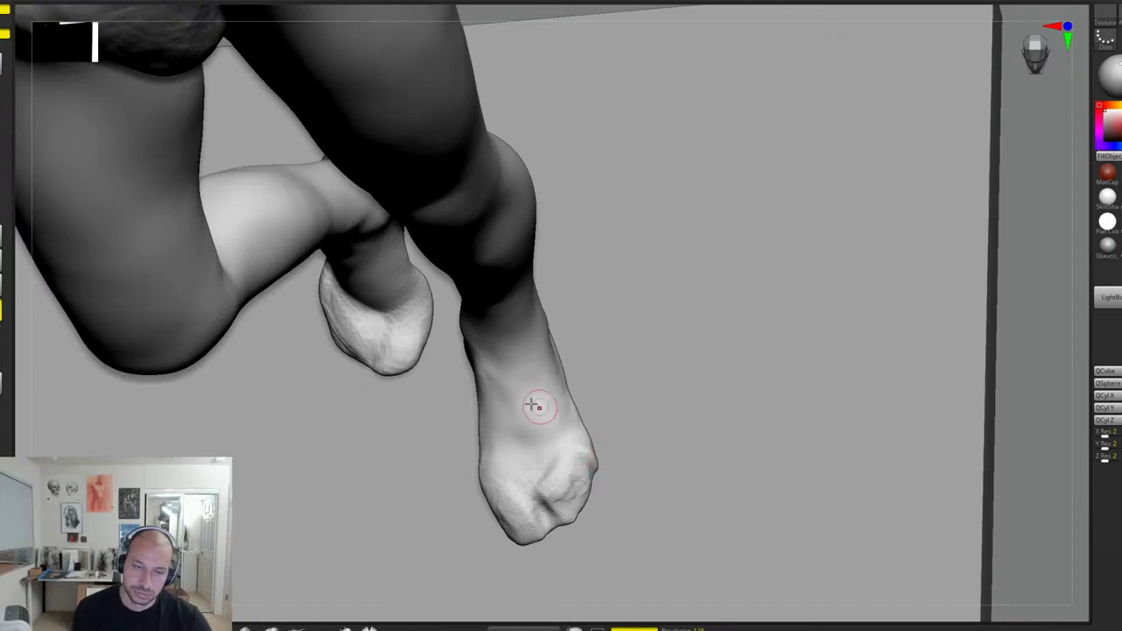
# Step: Separate the big toe and little toe from the middle toes on the bent leg's foot
pyautogui.moveTo(359, 320); pyautogui.dragTo(384, 322, button='right')
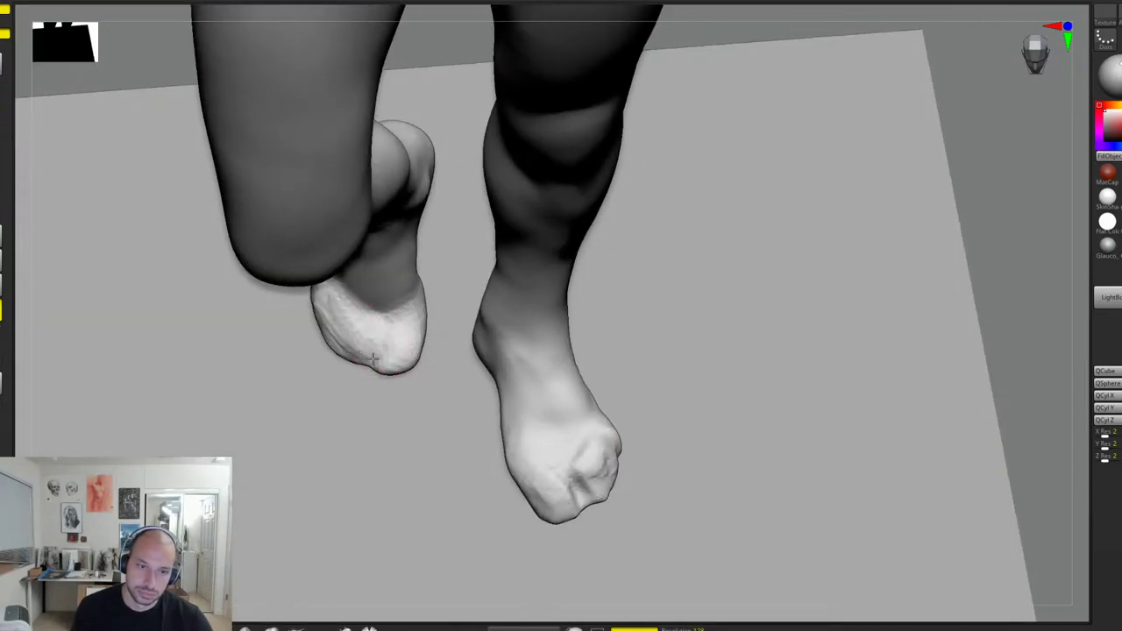
pyautogui.moveTo(373, 358); pyautogui.dragTo(377, 350)
pyautogui.moveTo(354, 330); pyautogui.dragTo(313, 312, button='right')
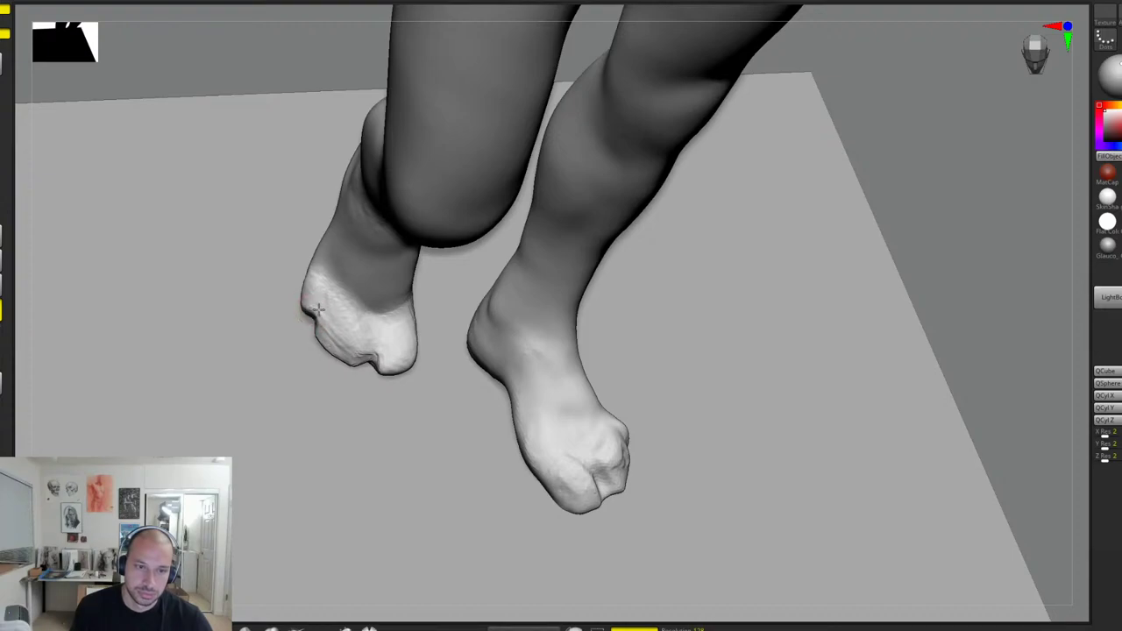
pyautogui.moveTo(329, 303); pyautogui.dragTo(763, 255, button='right')
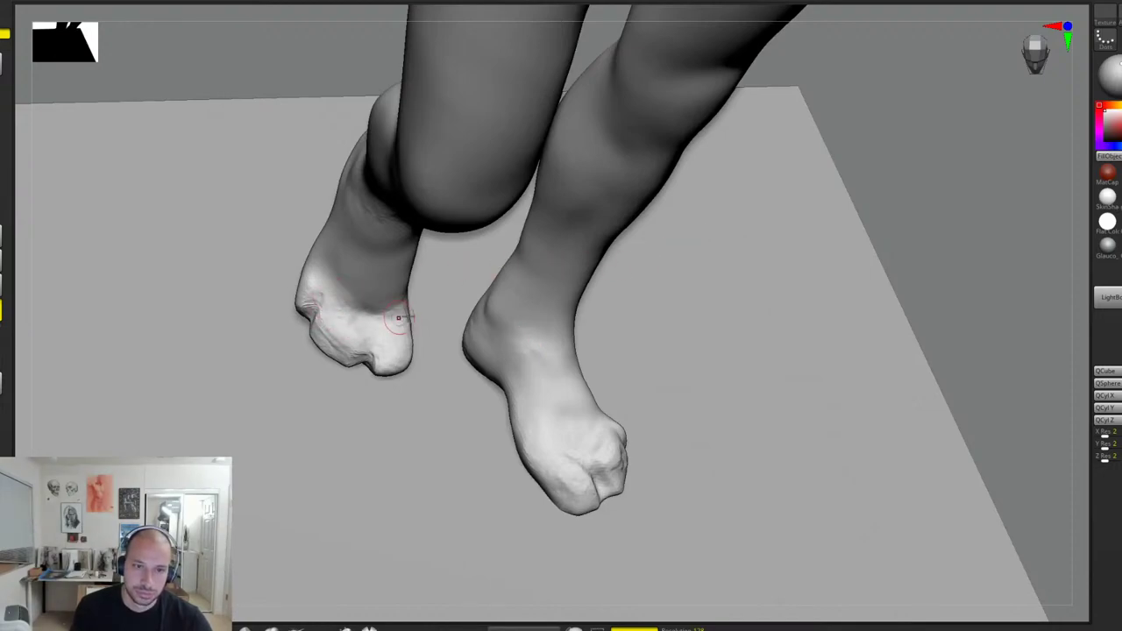
pyautogui.moveTo(380, 334); pyautogui.dragTo(370, 342, button='right')
pyautogui.moveTo(373, 352); pyautogui.dragTo(408, 347)
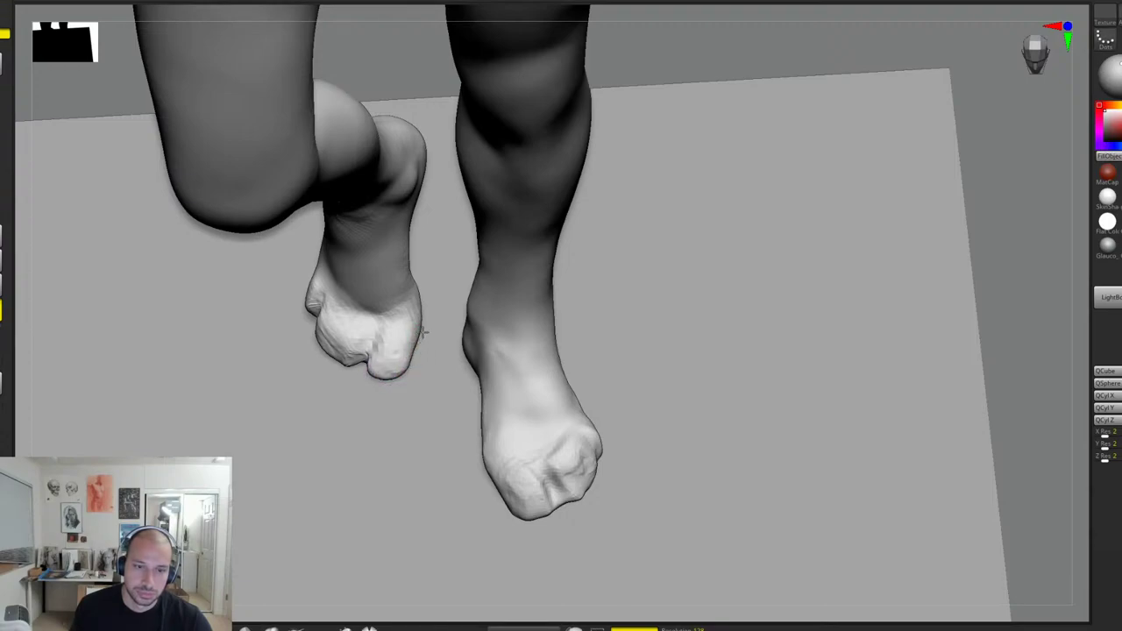
# Step: Refine the little toe and the outer underside of the bent leg's forefoot from the side
pyautogui.keyDown('alt'); pyautogui.moveTo(567, 243); pyautogui.dragTo(683, 237); pyautogui.keyUp('alt')
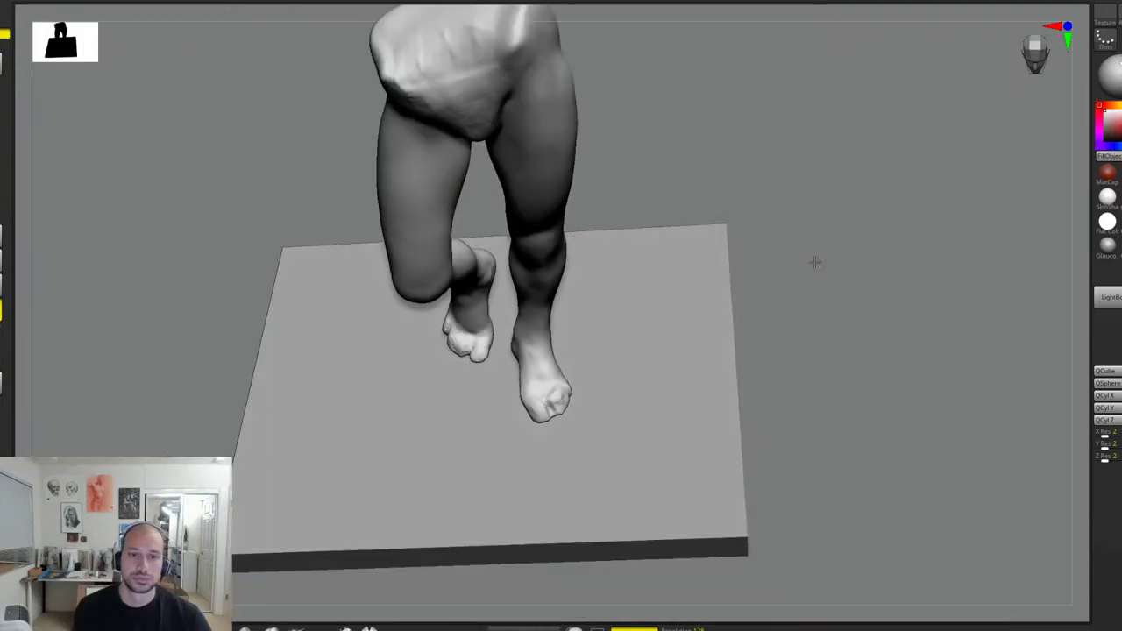
pyautogui.moveTo(814, 260); pyautogui.dragTo(808, 297)
pyautogui.moveTo(809, 296)
pyautogui.mouseDown()
pyautogui.moveTo(792, 245)
pyautogui.moveTo(809, 243)
pyautogui.moveTo(807, 225)
pyautogui.moveTo(801, 303)
pyautogui.moveTo(819, 304)
pyautogui.mouseUp()
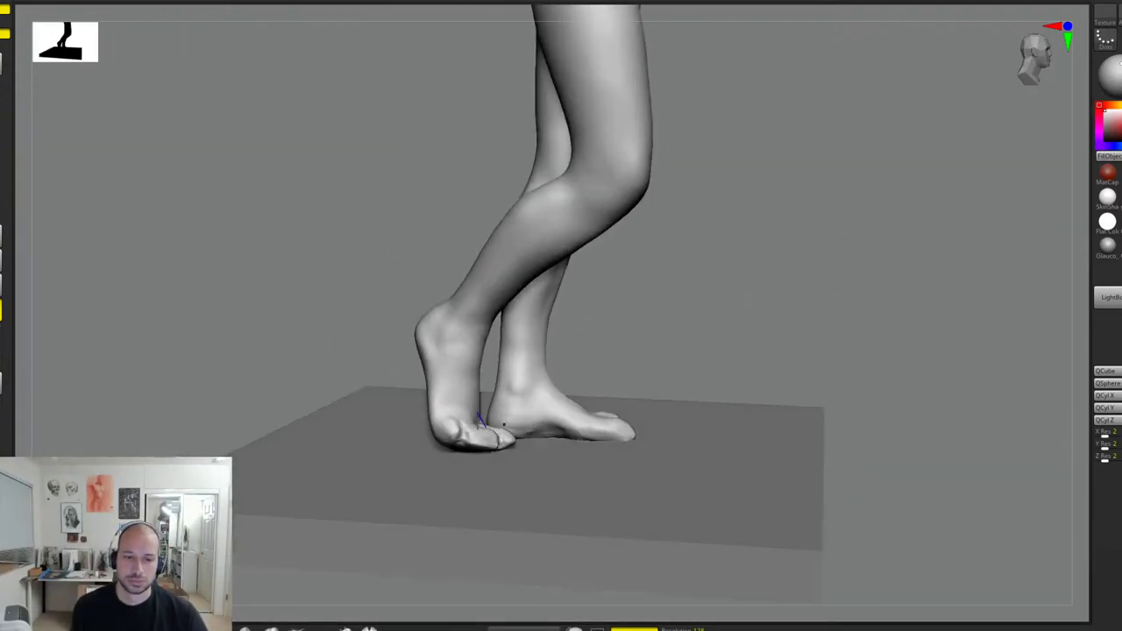
pyautogui.keyDown('alt'); pyautogui.moveTo(726, 301); pyautogui.dragTo(701, 329); pyautogui.keyUp('alt')
pyautogui.moveTo(702, 329); pyautogui.dragTo(699, 290)
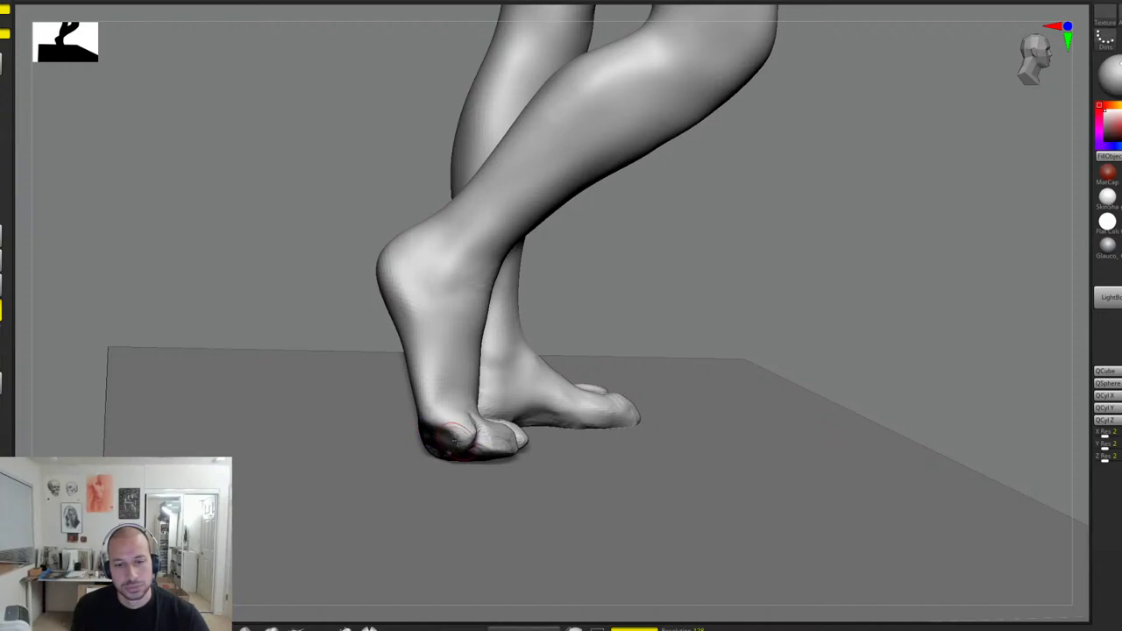
# Step: Build up the top and outer side of the bent leg's foot behind the toes and smooth the surface
pyautogui.moveTo(456, 391); pyautogui.dragTo(437, 338, button='right')
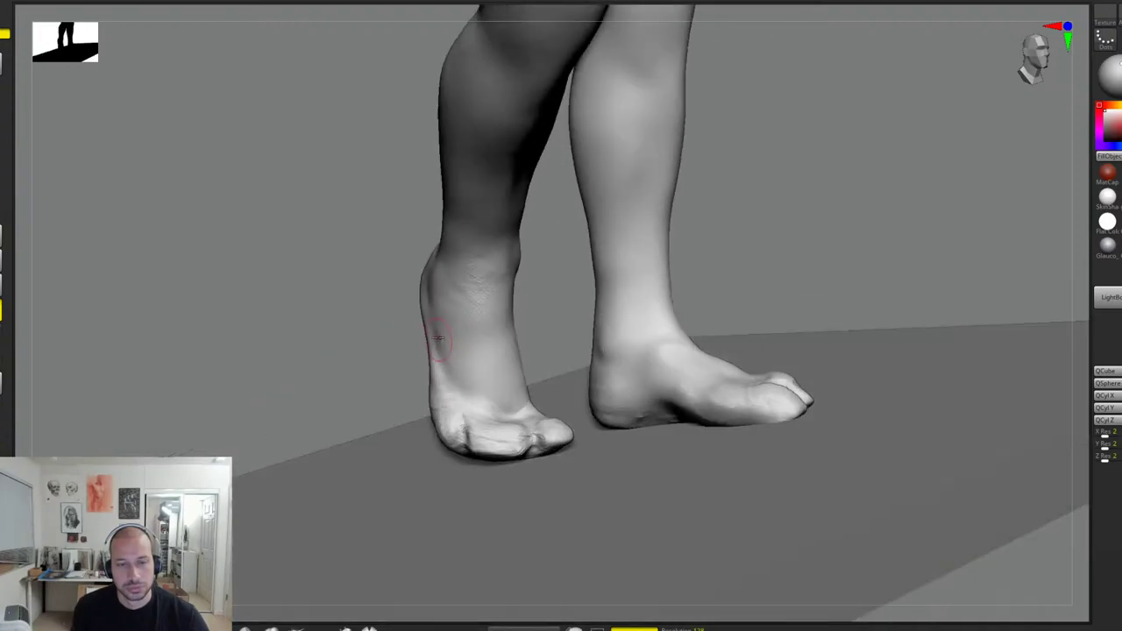
pyautogui.moveTo(434, 350)
pyautogui.mouseDown()
pyautogui.moveTo(471, 399)
pyautogui.moveTo(487, 400)
pyautogui.moveTo(493, 383)
pyautogui.mouseUp()
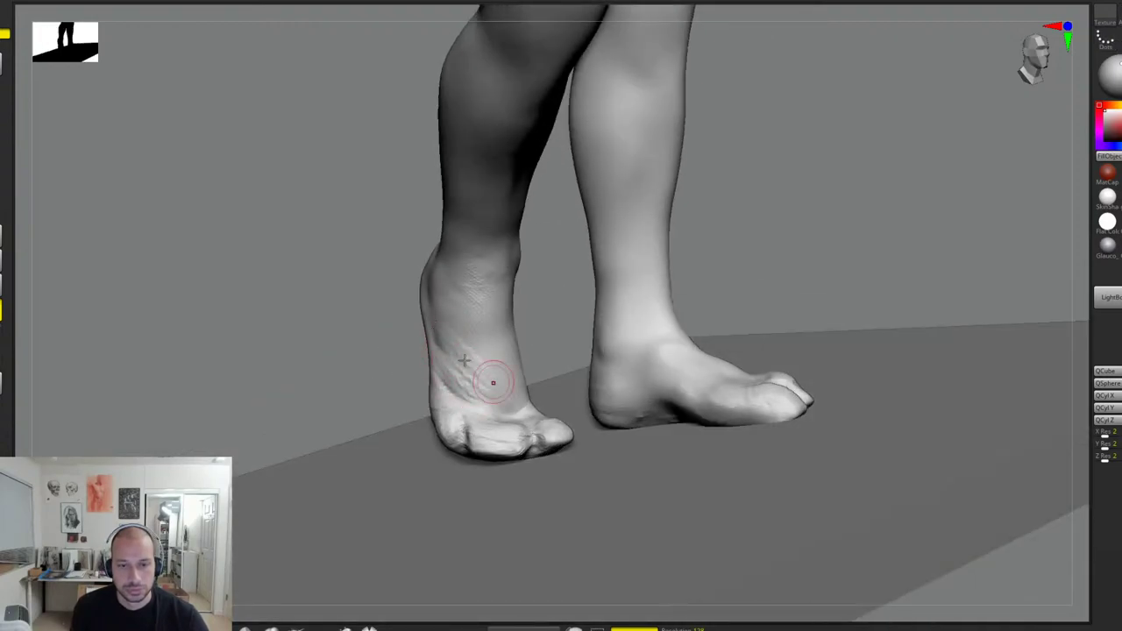
pyautogui.moveTo(494, 436)
pyautogui.mouseDown(button='right')
pyautogui.moveTo(468, 400)
pyautogui.moveTo(471, 462)
pyautogui.mouseUp(button='right')
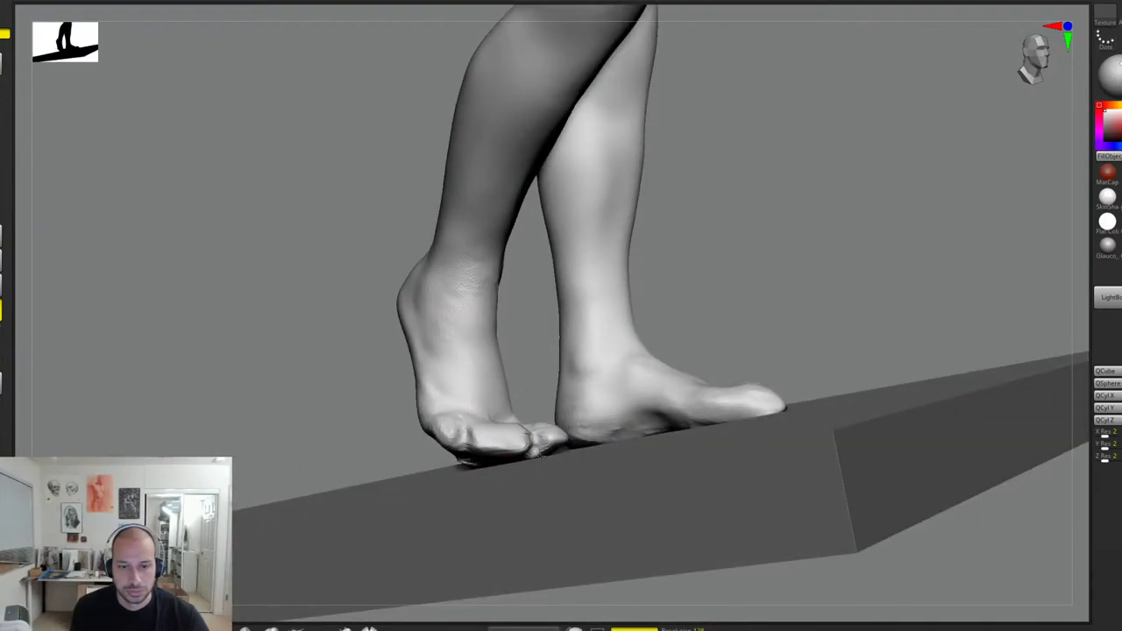
# Step: Round and extend the big toes of both feet, refining their outlines from the front and above
pyautogui.moveTo(558, 448); pyautogui.dragTo(687, 297, button='right')
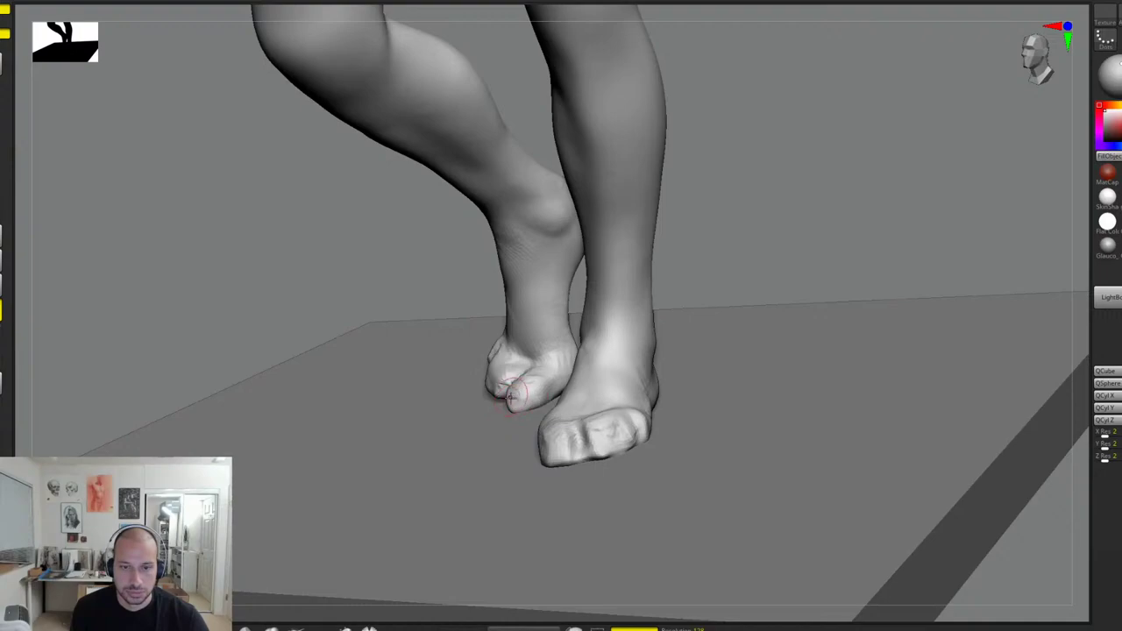
pyautogui.moveTo(755, 253); pyautogui.dragTo(700, 321)
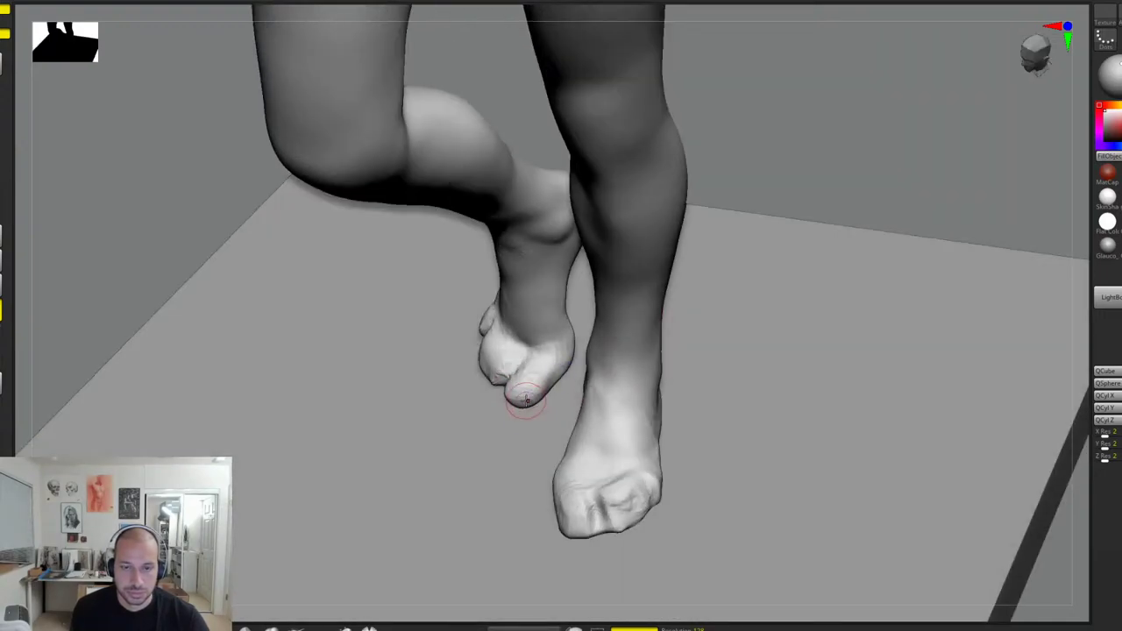
pyautogui.moveTo(907, 200); pyautogui.dragTo(984, 285)
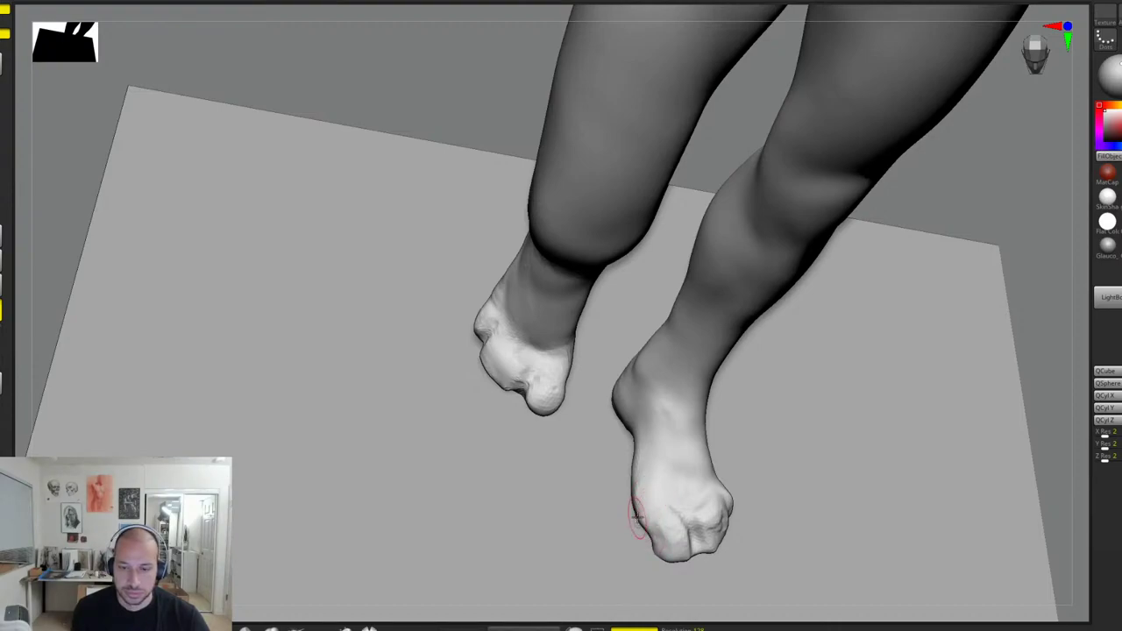
pyautogui.moveTo(667, 552)
pyautogui.mouseDown()
pyautogui.moveTo(684, 562)
pyautogui.moveTo(691, 546)
pyautogui.moveTo(663, 561)
pyautogui.mouseUp()
pyautogui.moveTo(741, 443)
pyautogui.keyDown('ctrl'); pyautogui.mouseDown(button='right')
pyautogui.moveTo(718, 396)
pyautogui.moveTo(661, 507)
pyautogui.mouseUp(button='right'); pyautogui.keyUp('ctrl')
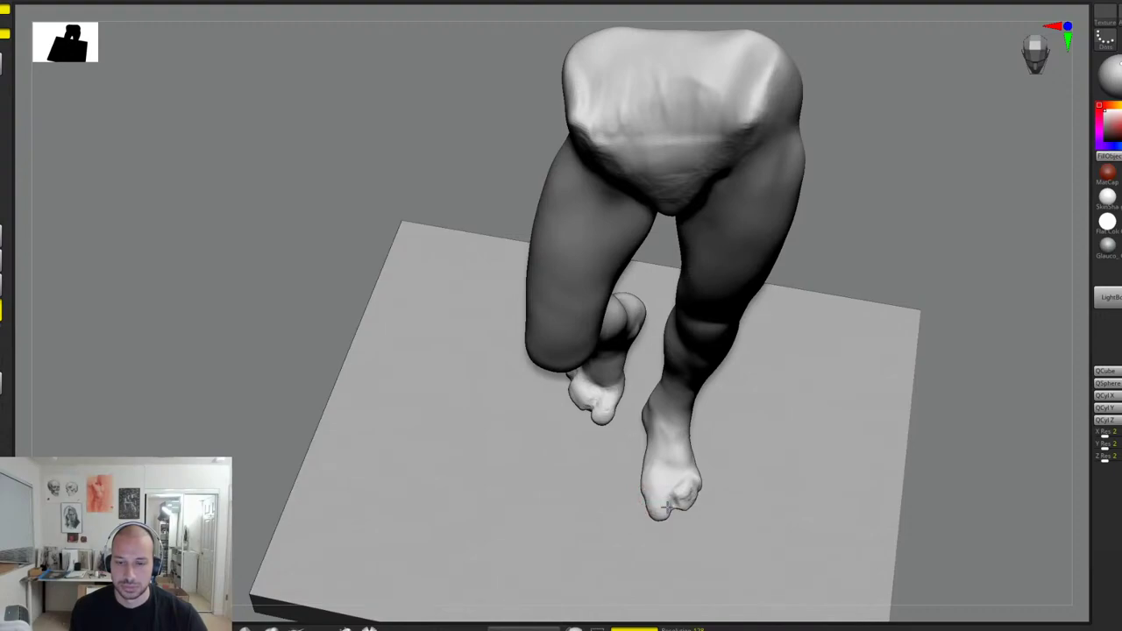
# Step: Refine the standing leg's calf and shin contours down to the ankle and smooth the lower leg
pyautogui.moveTo(923, 290); pyautogui.dragTo(833, 311, button='right')
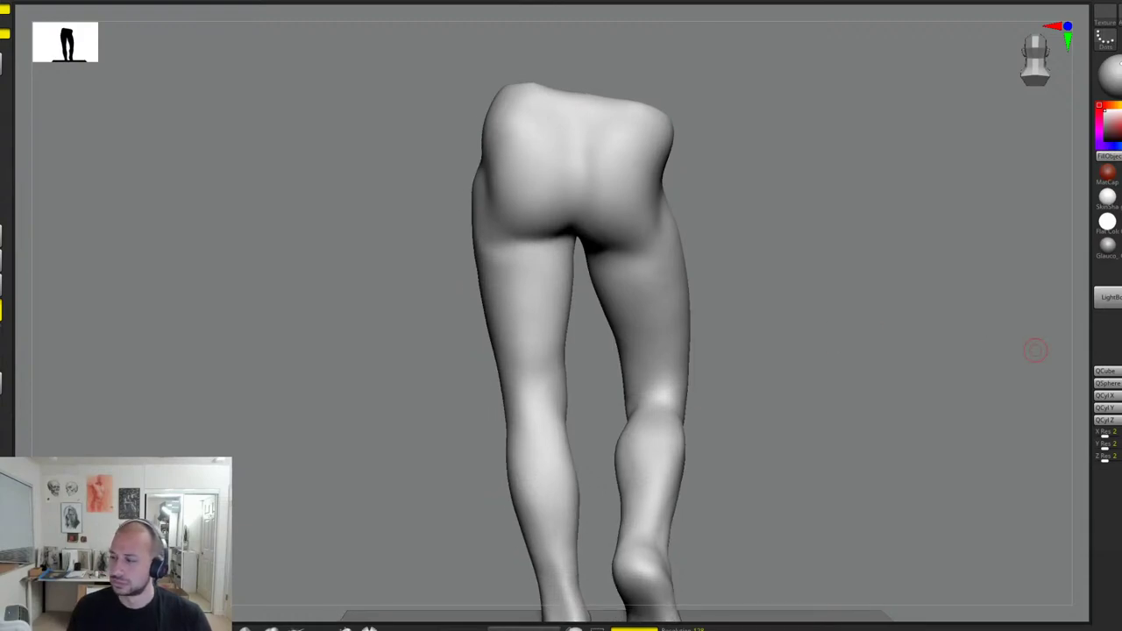
pyautogui.moveTo(1035, 351); pyautogui.dragTo(782, 320, button='right')
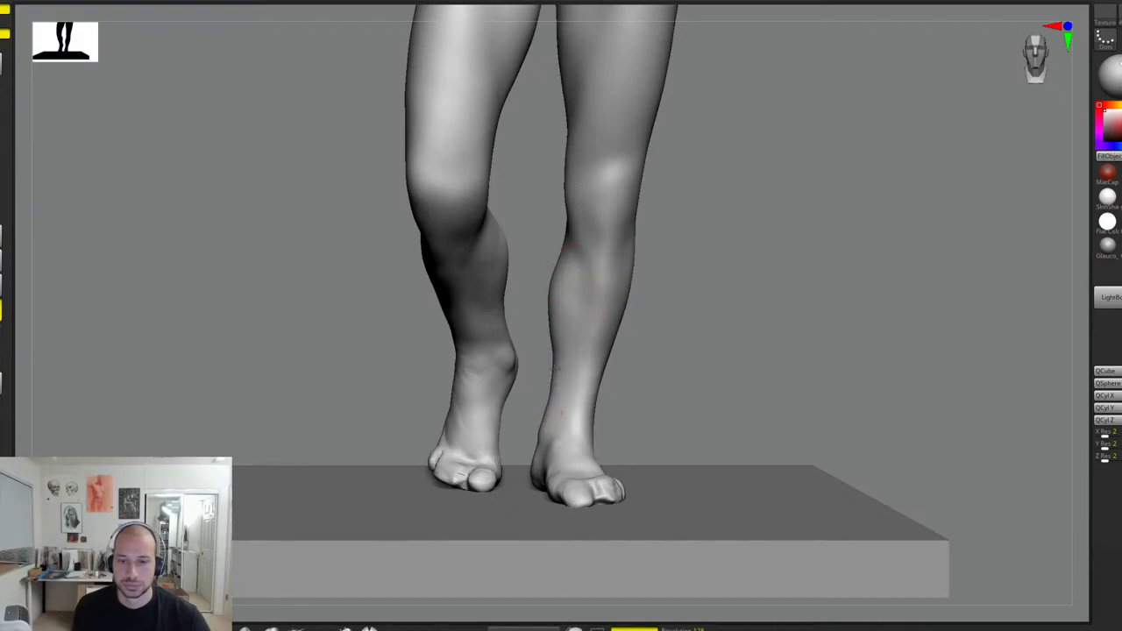
pyautogui.moveTo(633, 298)
pyautogui.mouseDown()
pyautogui.moveTo(656, 286)
pyautogui.moveTo(637, 272)
pyautogui.moveTo(660, 232)
pyautogui.moveTo(629, 200)
pyautogui.moveTo(630, 325)
pyautogui.mouseUp()
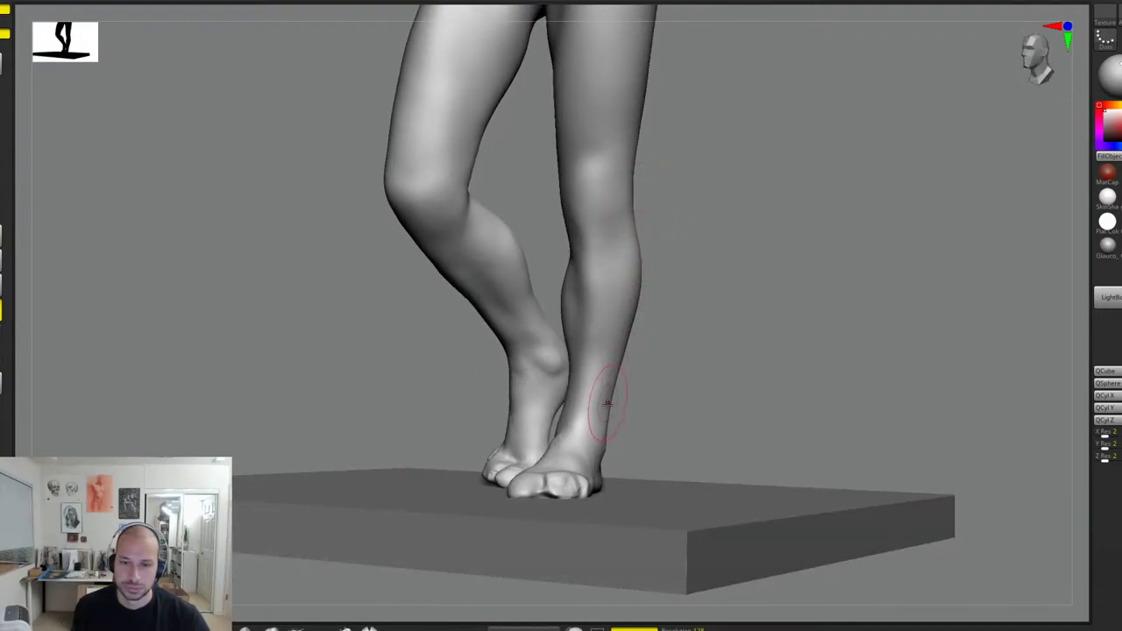
pyautogui.moveTo(631, 387); pyautogui.dragTo(616, 340)
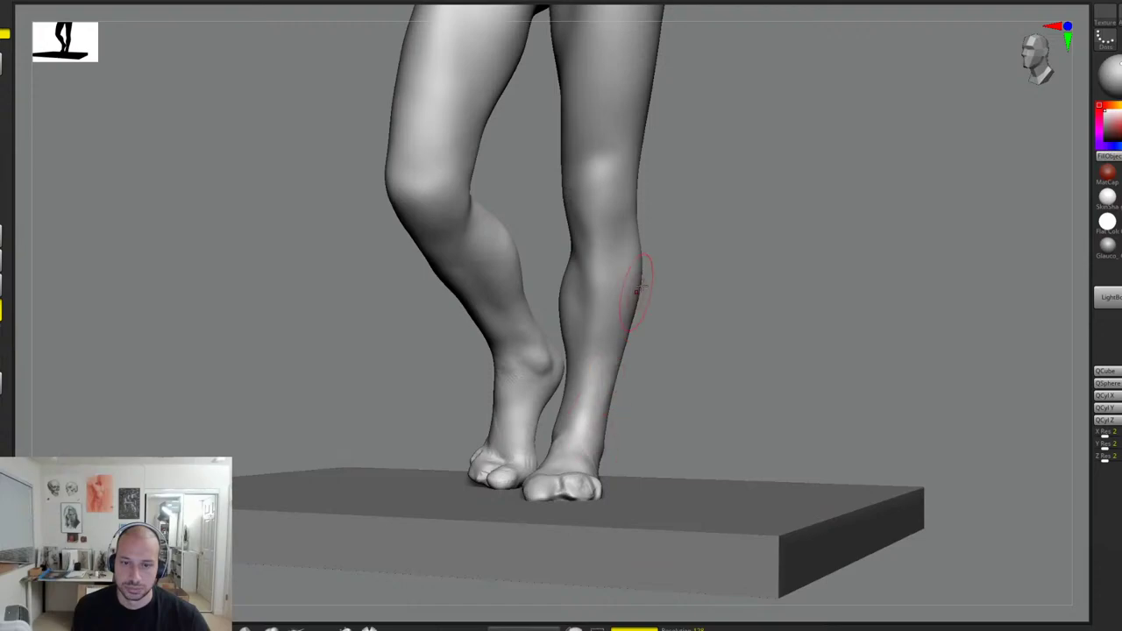
pyautogui.moveTo(590, 410); pyautogui.dragTo(764, 310)
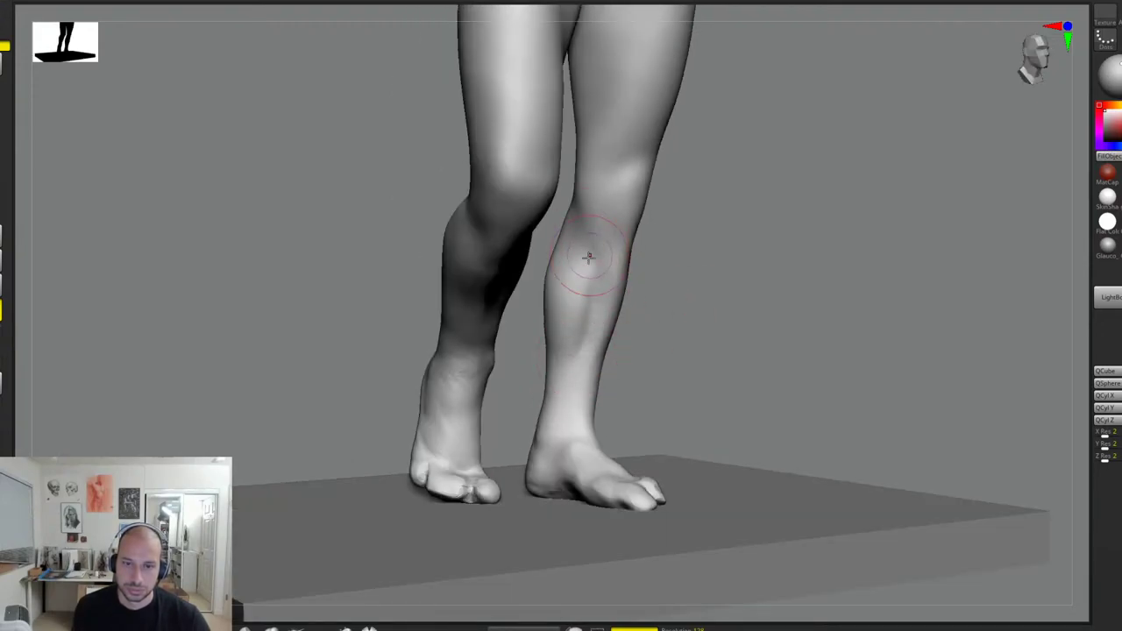
pyautogui.keyDown('shift'); pyautogui.moveTo(570, 346); pyautogui.dragTo(566, 356); pyautogui.keyUp('shift')
pyautogui.keyDown('shift'); pyautogui.moveTo(701, 355); pyautogui.dragTo(645, 329); pyautogui.keyUp('shift')
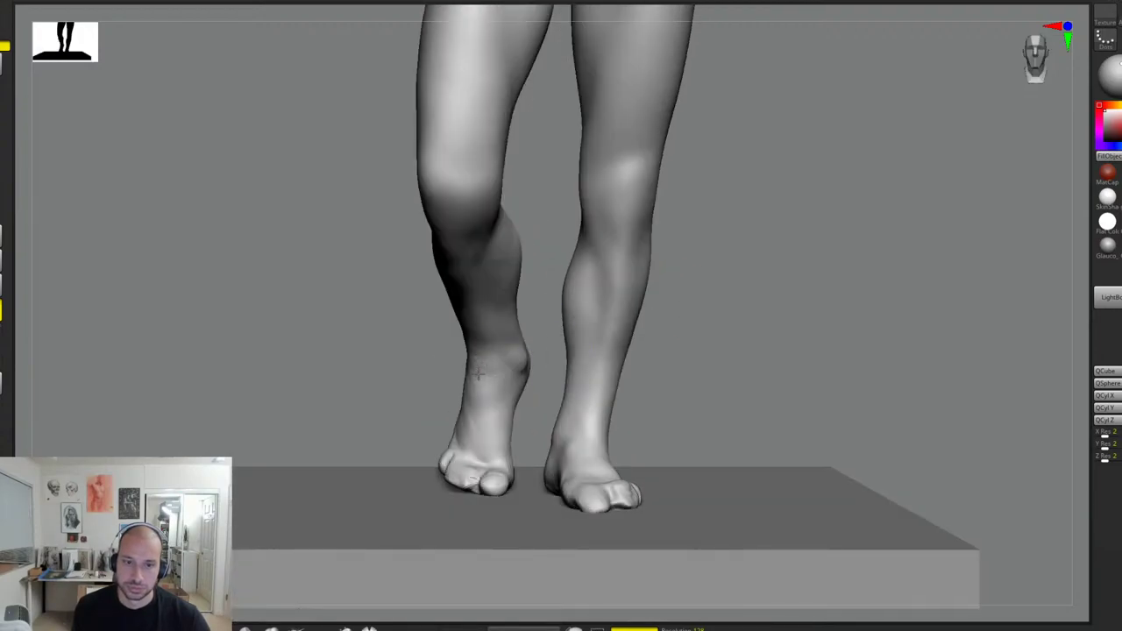
# Step: Smooth the front of the bent leg's ankle and check the figure from the side and front
pyautogui.keyDown('shift'); pyautogui.moveTo(492, 361); pyautogui.dragTo(495, 375); pyautogui.keyUp('shift')
pyautogui.moveTo(703, 311); pyautogui.dragTo(472, 395)
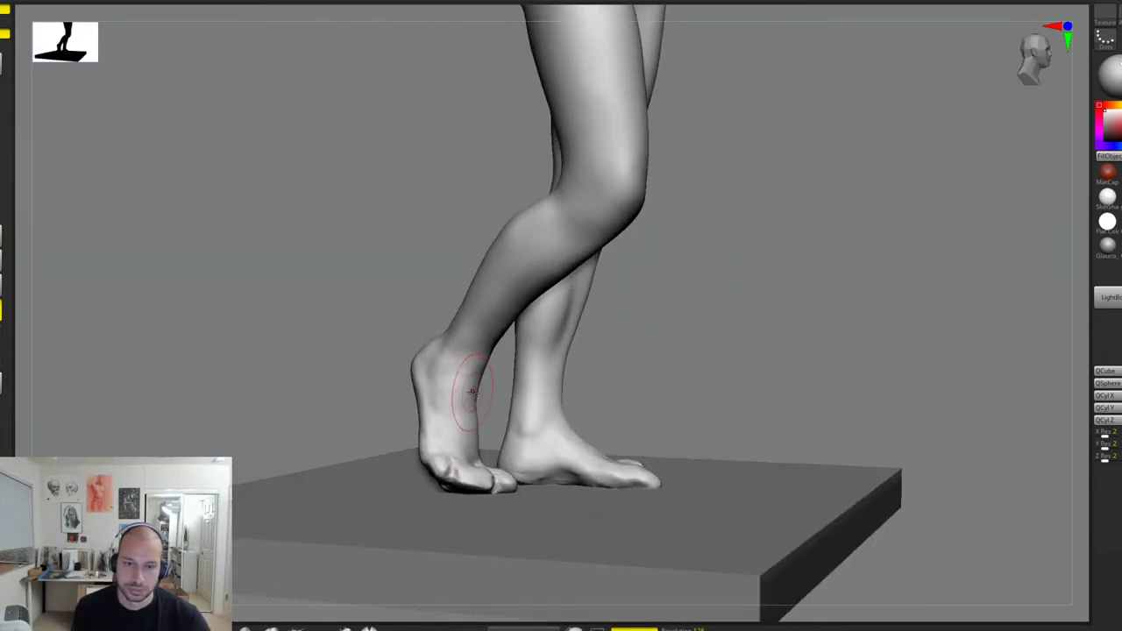
pyautogui.keyDown('shift'); pyautogui.moveTo(665, 344); pyautogui.dragTo(739, 289); pyautogui.keyUp('shift')
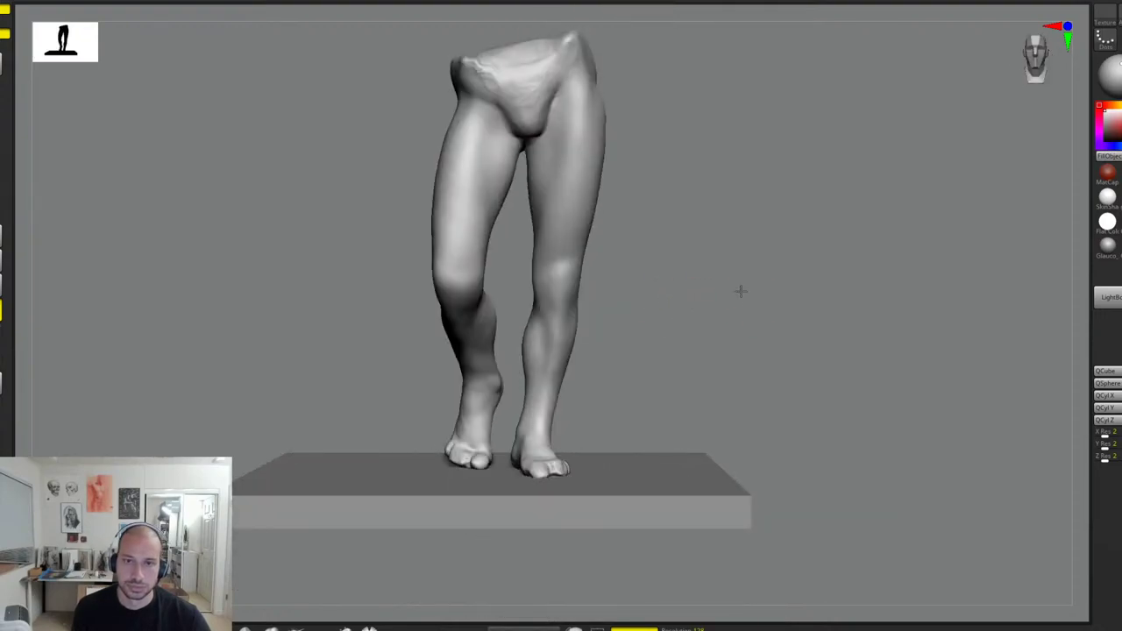
pyautogui.keyDown('ctrl'); pyautogui.moveTo(739, 289); pyautogui.dragTo(725, 296, button='right'); pyautogui.keyUp('ctrl')
pyautogui.moveTo(726, 303)
pyautogui.mouseDown()
pyautogui.moveTo(739, 301)
pyautogui.moveTo(746, 318)
pyautogui.moveTo(731, 339)
pyautogui.mouseUp()
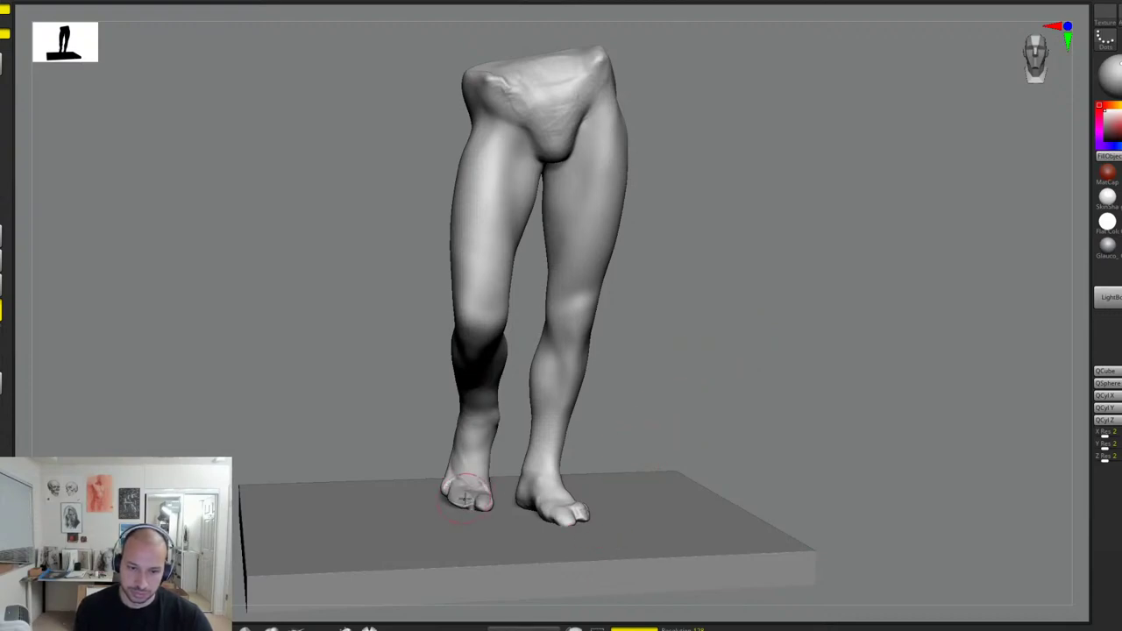
pyautogui.moveTo(606, 417); pyautogui.dragTo(721, 385)
# Step: Isolate the legs so that the base is hidden
pyautogui.hotkey('alt', 's')
pyautogui.keyDown('alt'); pyautogui.moveTo(616, 515); pyautogui.dragTo(609, 490); pyautogui.keyUp('alt')
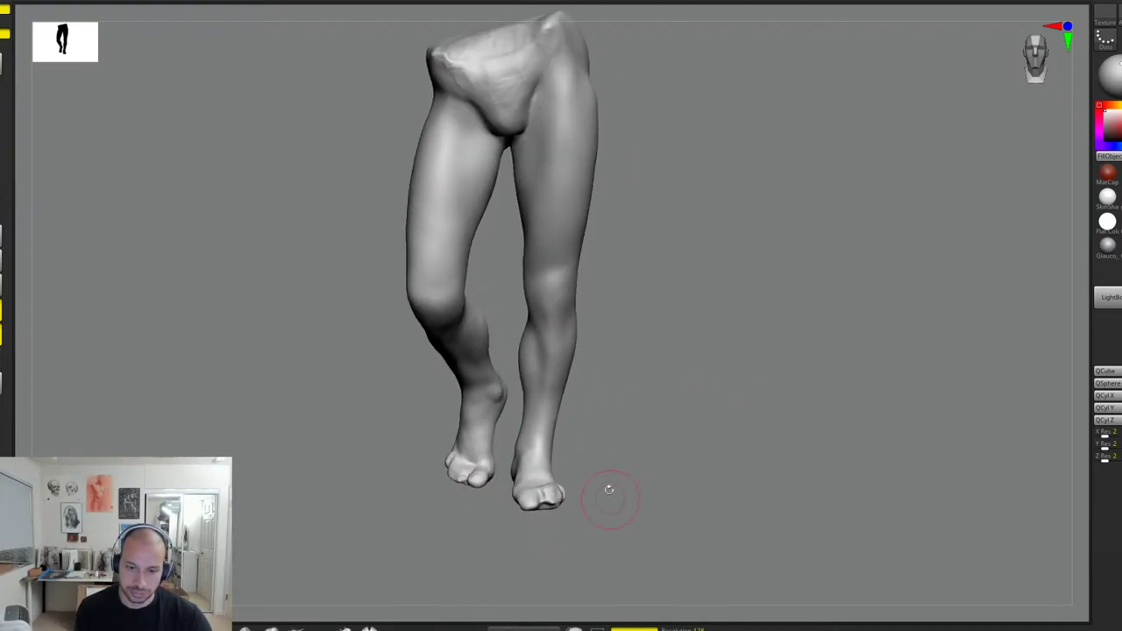
pyautogui.moveTo(722, 310); pyautogui.dragTo(764, 332)
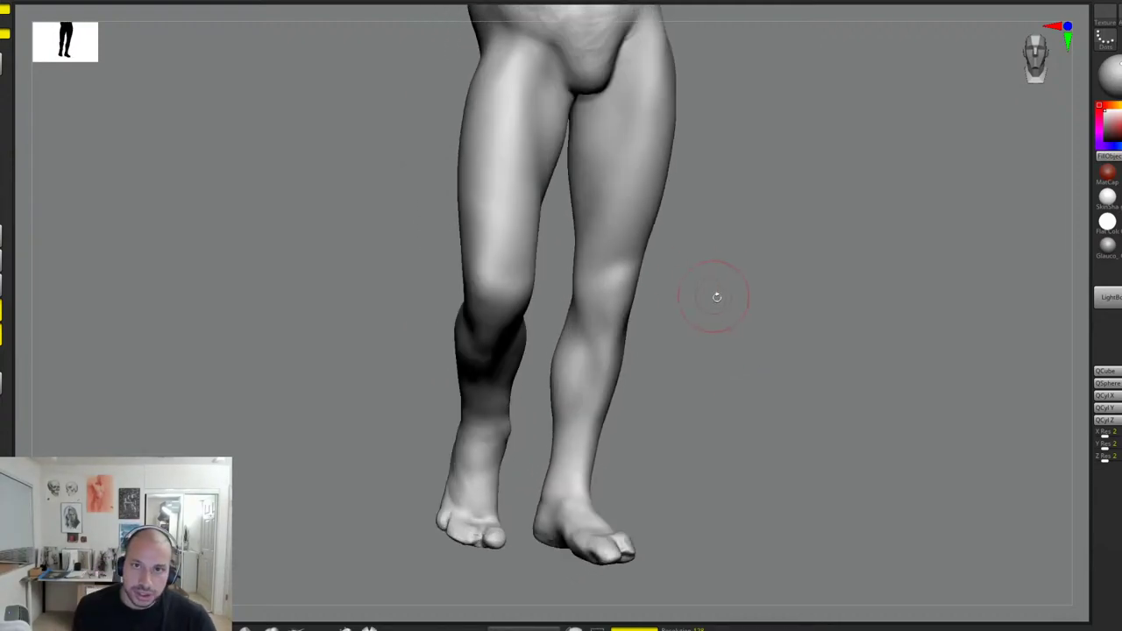
pyautogui.moveTo(716, 298); pyautogui.dragTo(720, 326)
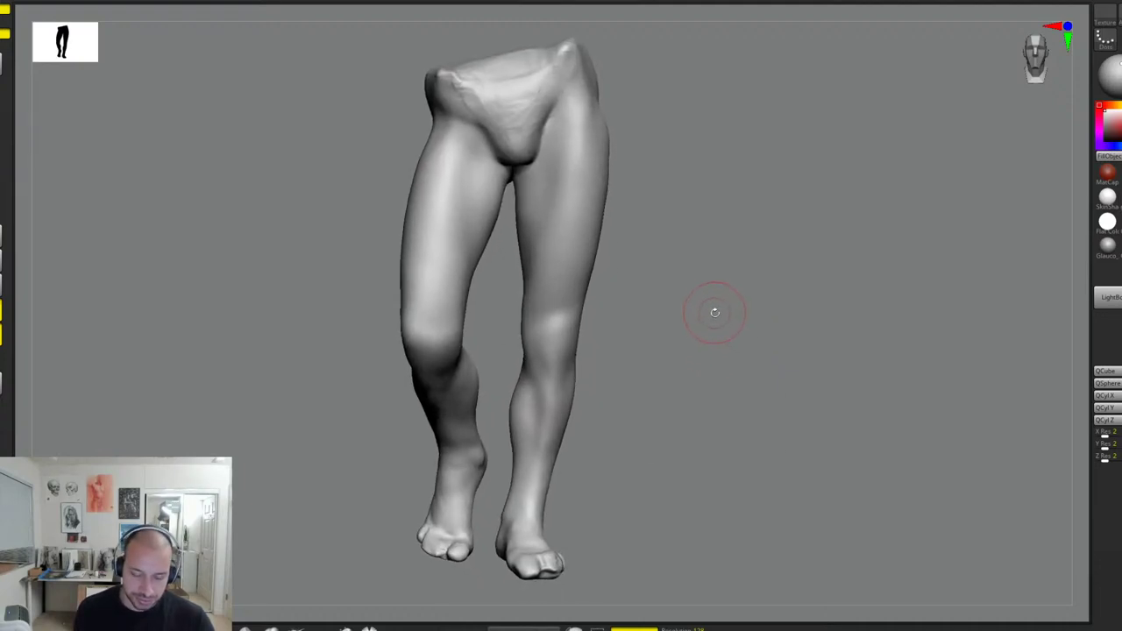
# Step: Rebuild the legs' topology with ZRemesher and subdivide the new mesh
pyautogui.press('1')
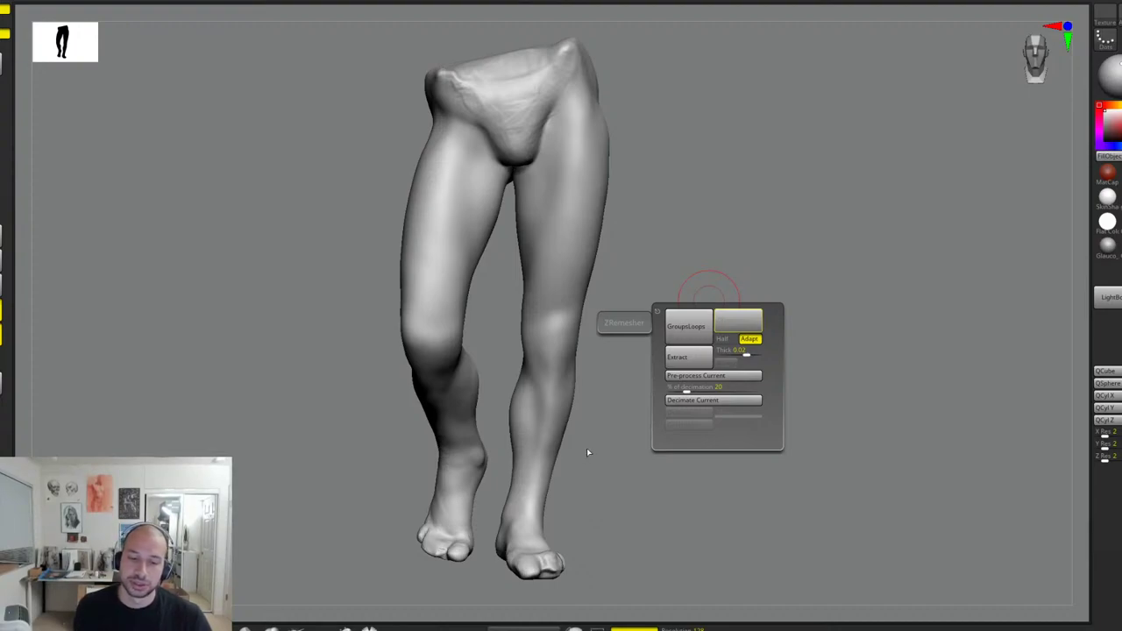
pyautogui.keyDown('alt'); pyautogui.moveTo(702, 393); pyautogui.dragTo(714, 367); pyautogui.keyUp('alt')
pyautogui.hotkey('ctrl', 'd')
pyautogui.moveTo(662, 299); pyautogui.dragTo(695, 328)
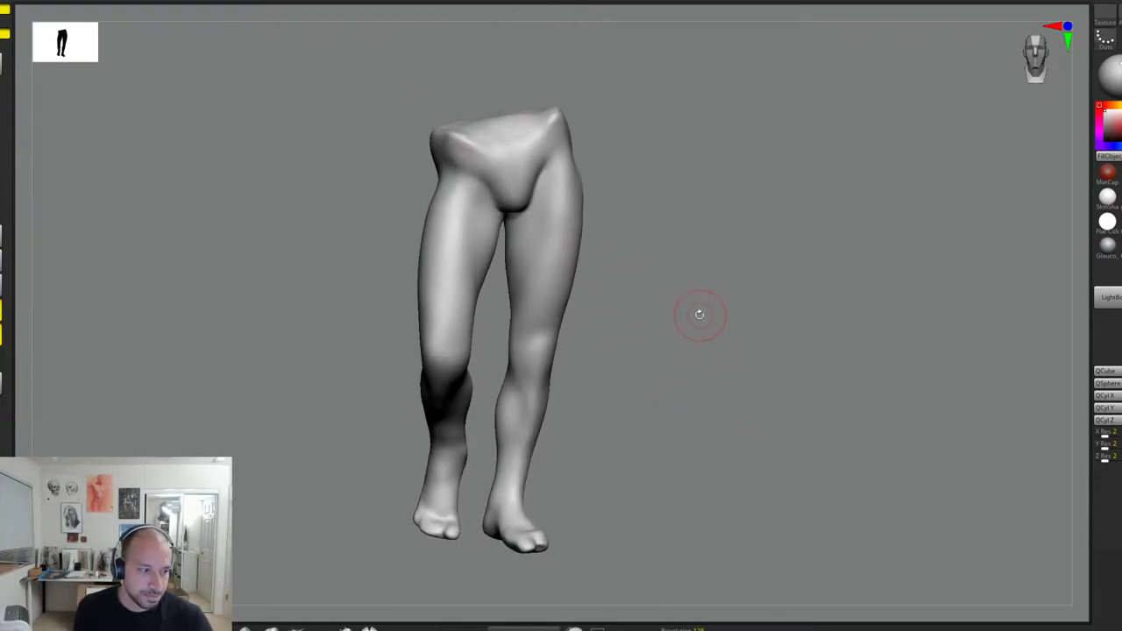
# Step: Project the detail of the original legs onto the remeshed legs and isolate the result
pyautogui.keyDown('alt'); pyautogui.moveTo(710, 316); pyautogui.dragTo(707, 337); pyautogui.keyUp('alt')
pyautogui.moveTo(707, 336)
pyautogui.mouseDown()
pyautogui.moveTo(710, 321)
pyautogui.moveTo(777, 321)
pyautogui.mouseUp()
pyautogui.hotkey('alt', 's')
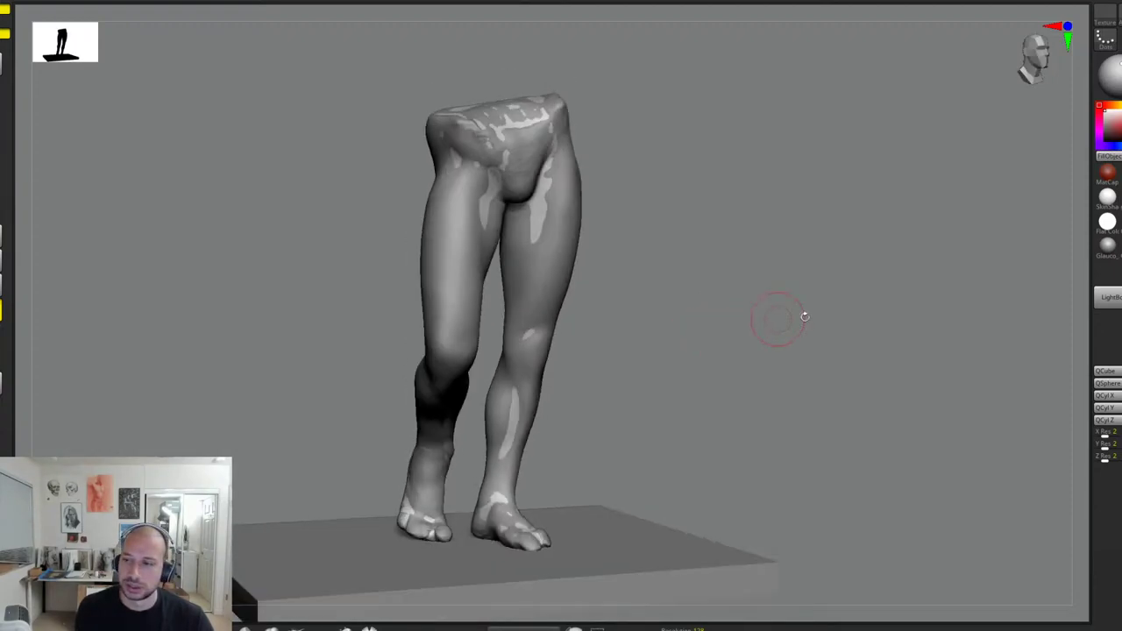
pyautogui.hotkey('alt', 's')
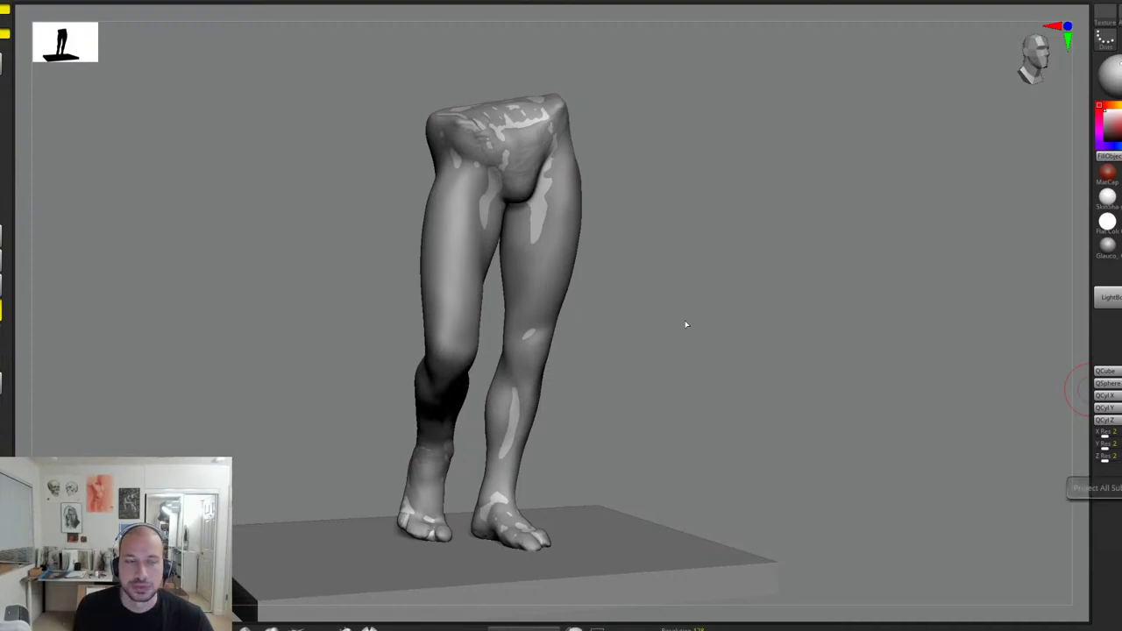
pyautogui.hotkey('ctrl', 'z')
pyautogui.hotkey('alt', 's')
pyautogui.moveTo(714, 316); pyautogui.dragTo(737, 329)
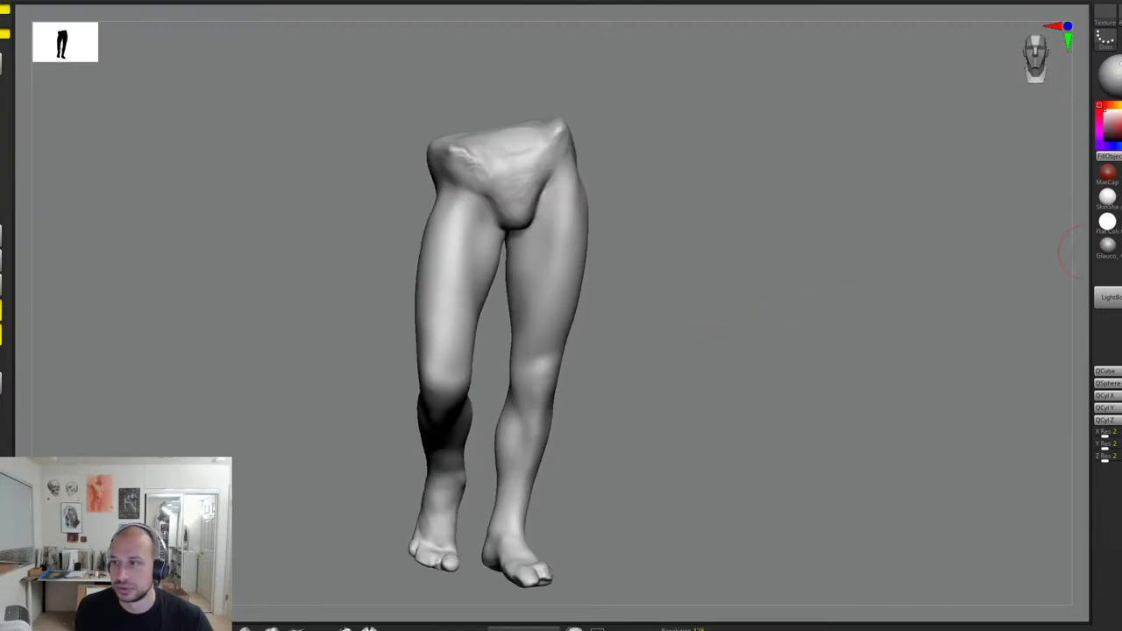
# Step: Hide everything except the bent leg's section from the hip to just below the knee
pyautogui.keyDown('alt'); pyautogui.moveTo(793, 301); pyautogui.dragTo(719, 306); pyautogui.keyUp('alt')
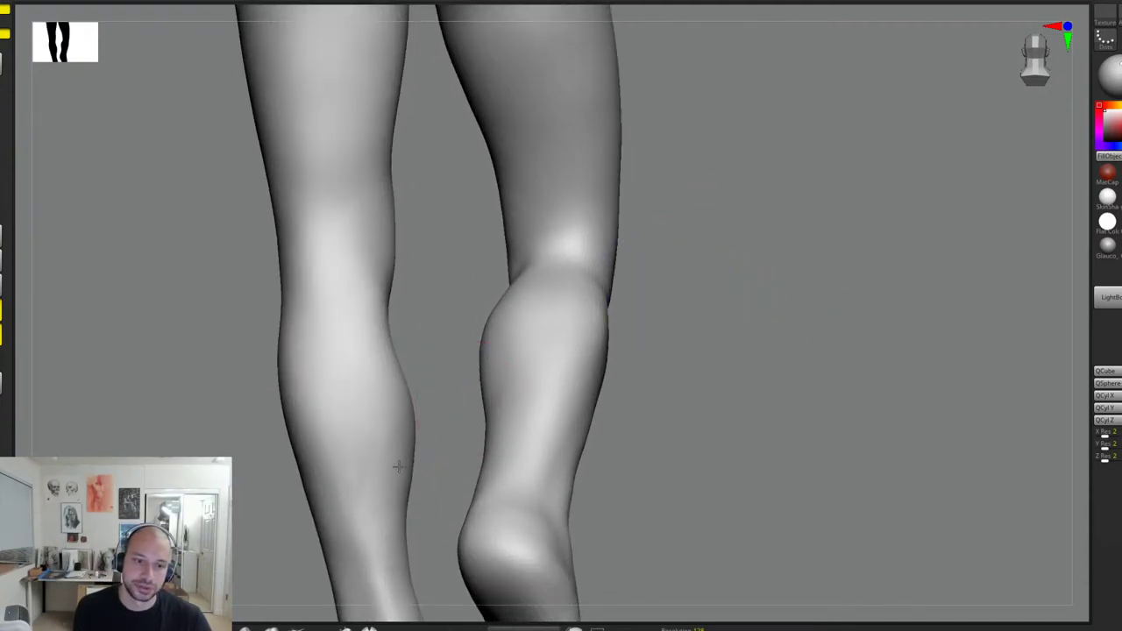
pyautogui.moveTo(275, 479)
pyautogui.mouseDown()
pyautogui.moveTo(441, 330)
pyautogui.moveTo(669, 295)
pyautogui.moveTo(727, 272)
pyautogui.moveTo(744, 298)
pyautogui.moveTo(731, 325)
pyautogui.moveTo(681, 295)
pyautogui.mouseUp()
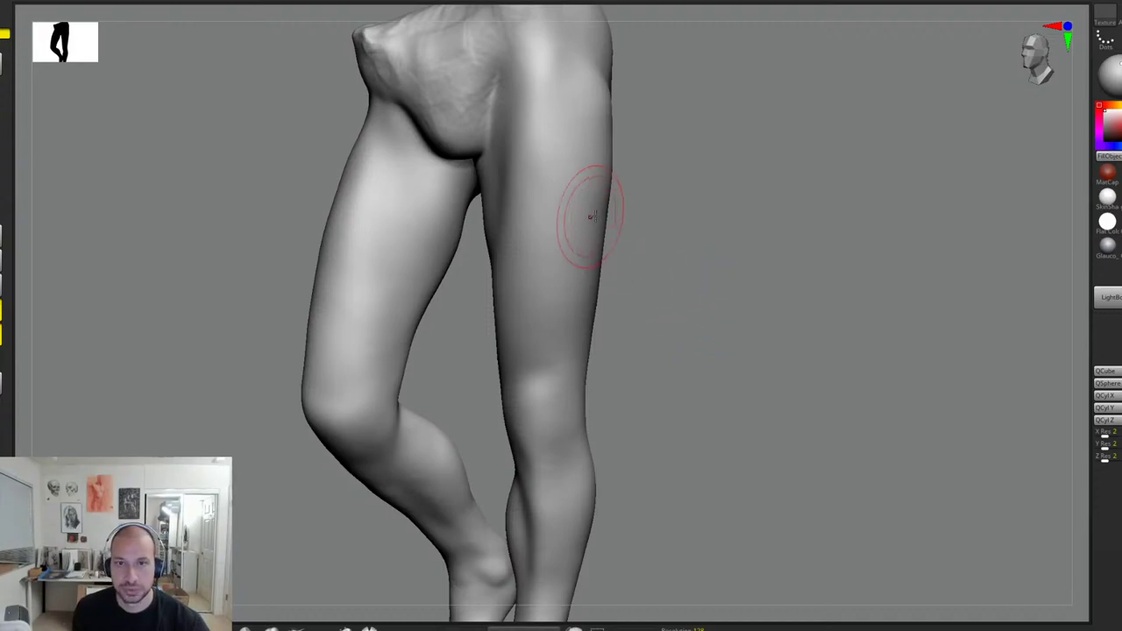
pyautogui.moveTo(700, 237); pyautogui.dragTo(777, 265)
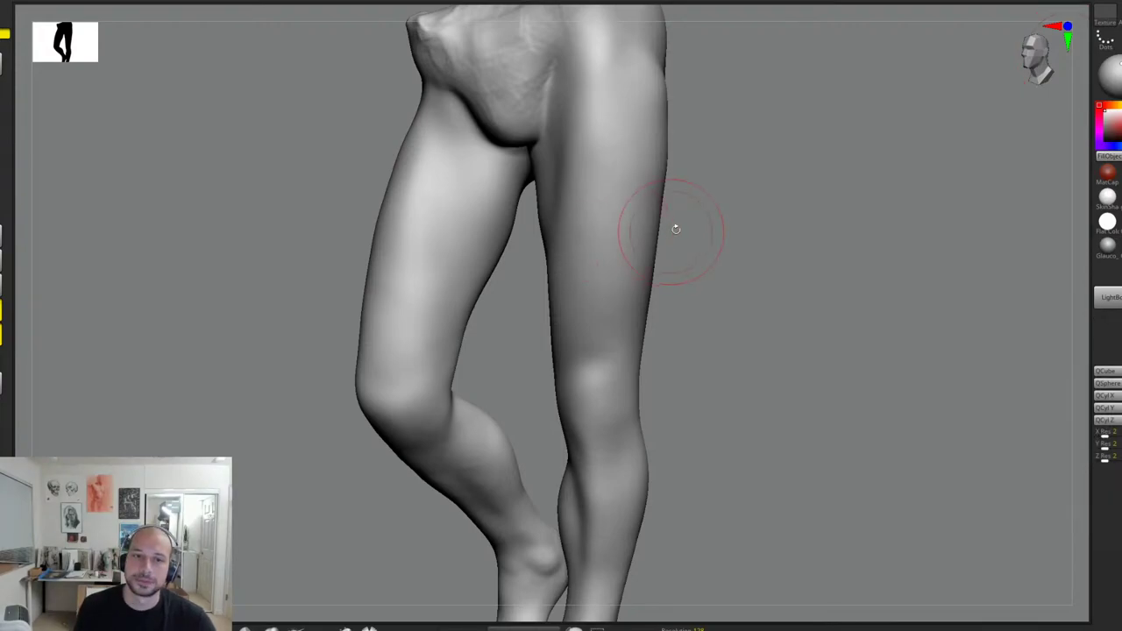
pyautogui.moveTo(691, 229)
pyautogui.mouseDown()
pyautogui.moveTo(808, 243)
pyautogui.moveTo(772, 224)
pyautogui.moveTo(752, 239)
pyautogui.moveTo(704, 235)
pyautogui.moveTo(710, 251)
pyautogui.moveTo(705, 233)
pyautogui.mouseUp()
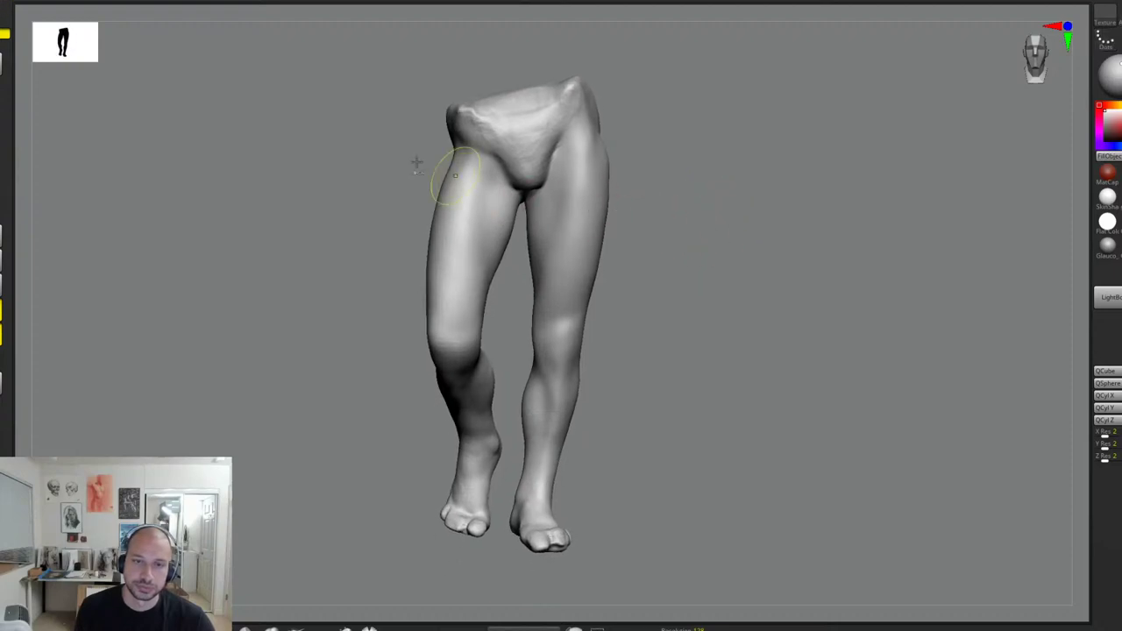
pyautogui.keyDown('ctrl'); pyautogui.keyDown('shift'); pyautogui.moveTo(338, 80); pyautogui.dragTo(523, 398); pyautogui.keyUp('shift'); pyautogui.keyUp('ctrl')
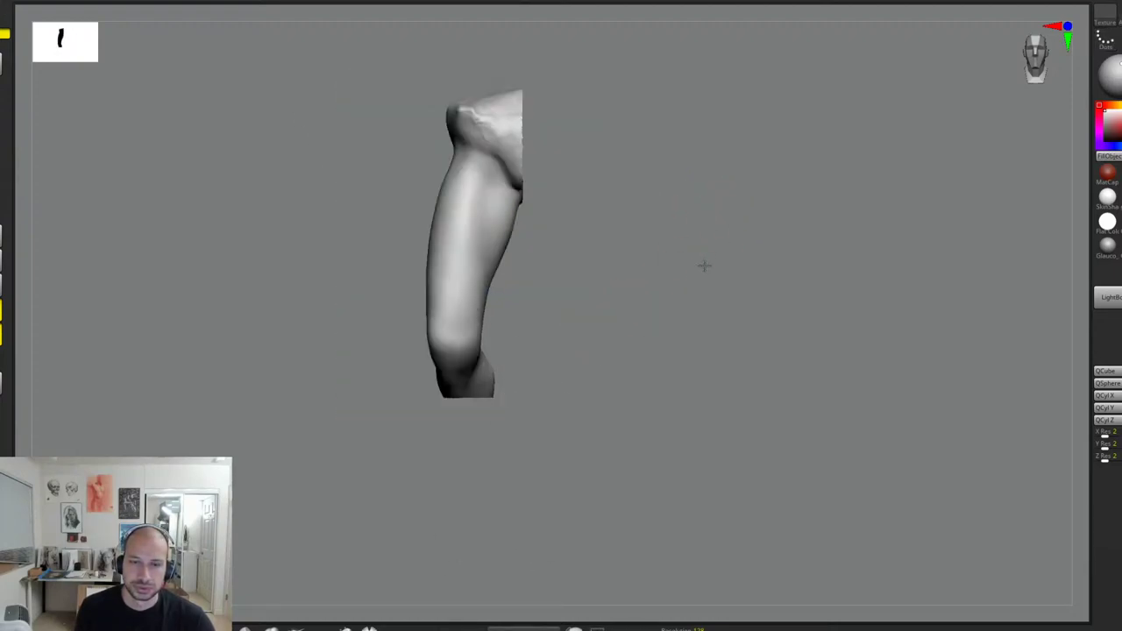
pyautogui.keyDown('alt'); pyautogui.moveTo(705, 266); pyautogui.dragTo(725, 308); pyautogui.keyUp('alt')
pyautogui.keyDown('alt'); pyautogui.moveTo(619, 243); pyautogui.dragTo(643, 311); pyautogui.keyUp('alt')
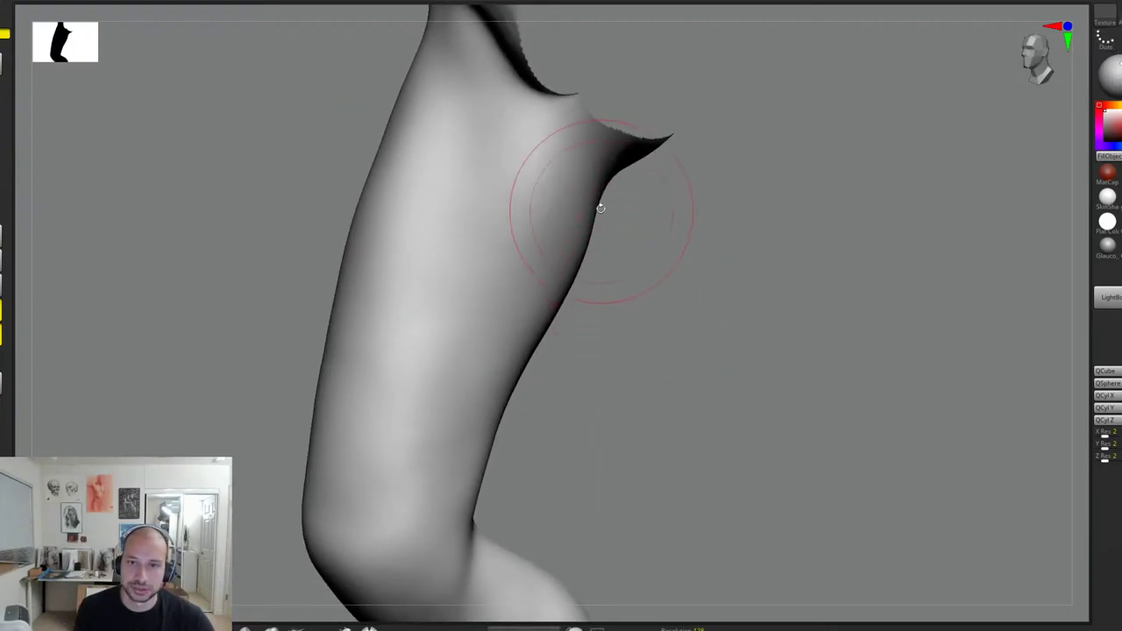
pyautogui.keyDown('alt'); pyautogui.moveTo(669, 251); pyautogui.dragTo(649, 216); pyautogui.keyUp('alt')
# Step: Build up the adductor mass along the upper inner thigh of the bent leg
pyautogui.moveTo(600, 190); pyautogui.dragTo(607, 189)
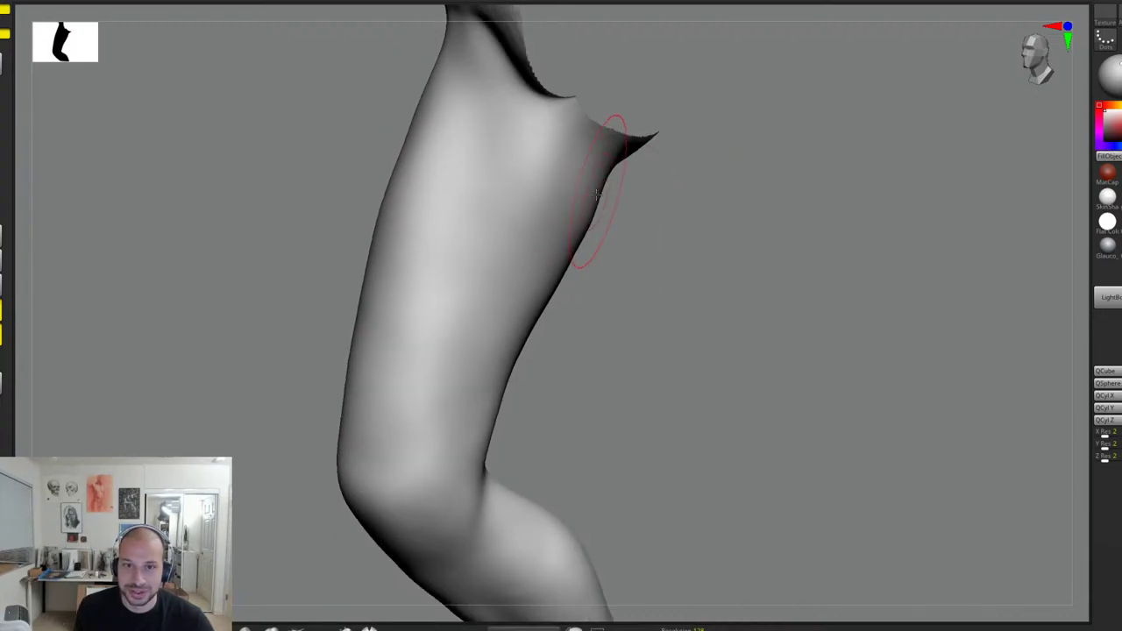
pyautogui.moveTo(610, 260); pyautogui.dragTo(584, 246)
pyautogui.moveTo(511, 164); pyautogui.dragTo(535, 279)
pyautogui.moveTo(487, 195); pyautogui.dragTo(504, 287)
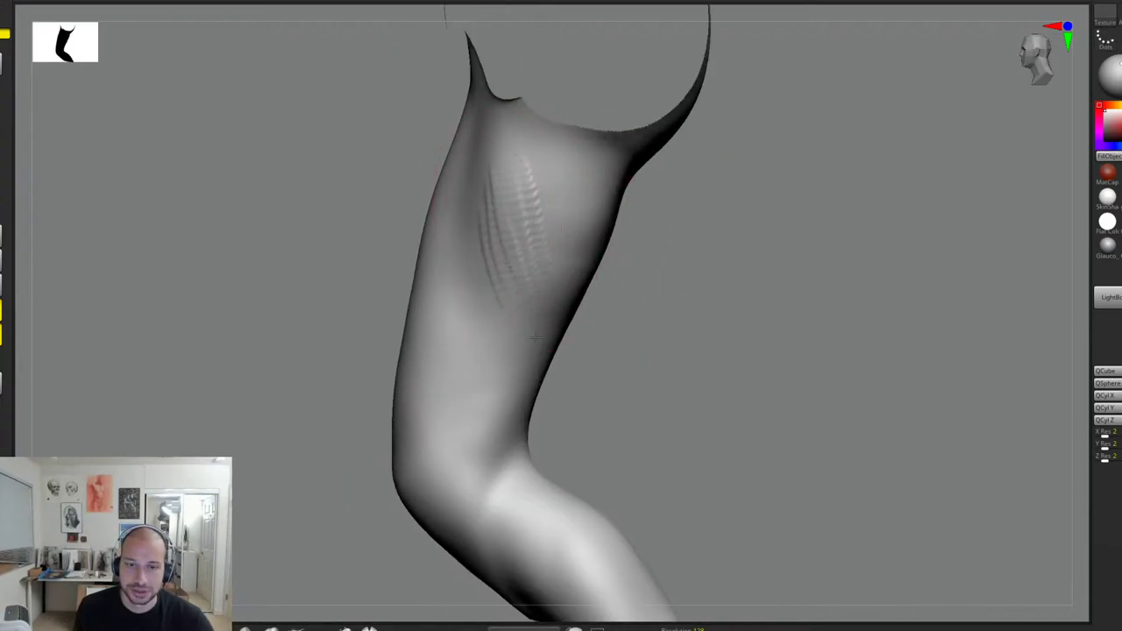
pyautogui.moveTo(627, 239); pyautogui.dragTo(653, 242)
pyautogui.moveTo(552, 176)
pyautogui.mouseDown()
pyautogui.moveTo(539, 225)
pyautogui.moveTo(491, 244)
pyautogui.mouseUp()
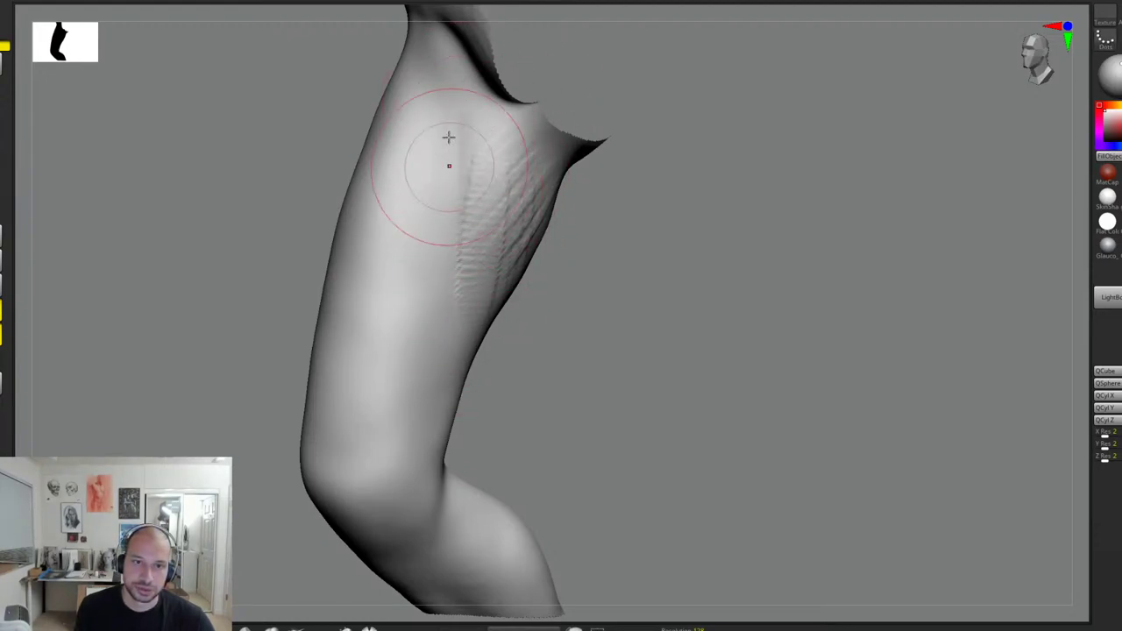
# Step: Carve the groove between the front and inner muscles of the bent leg's upper thigh and smooth it
pyautogui.moveTo(582, 276); pyautogui.dragTo(597, 257)
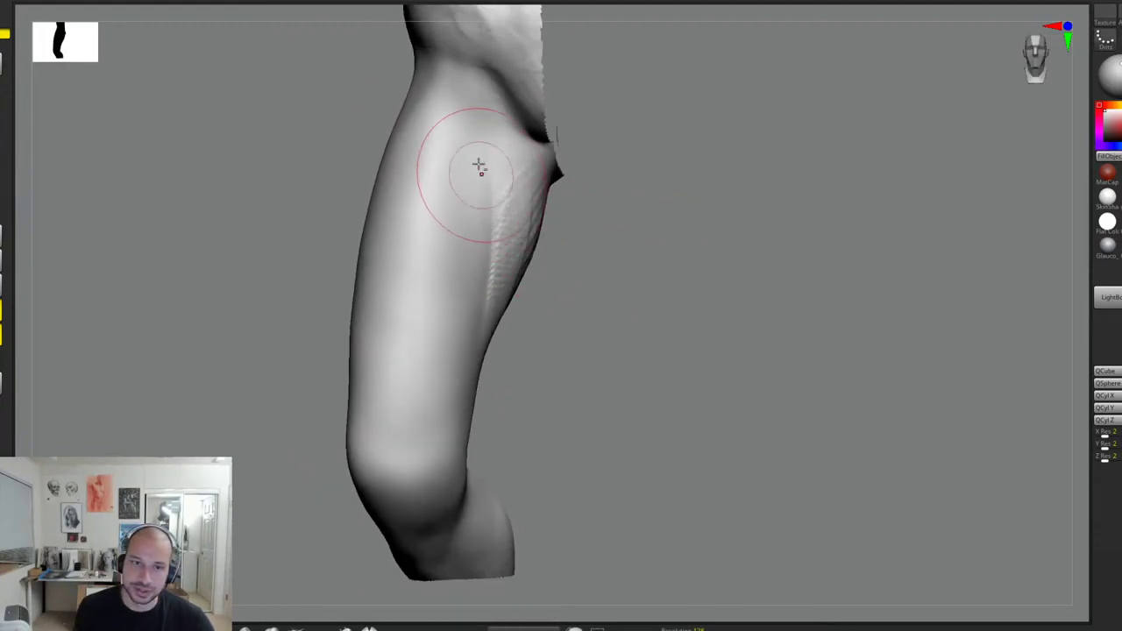
pyautogui.moveTo(471, 166)
pyautogui.keyDown('alt'); pyautogui.mouseDown()
pyautogui.moveTo(471, 140)
pyautogui.moveTo(474, 188)
pyautogui.moveTo(473, 112)
pyautogui.mouseUp(); pyautogui.keyUp('alt')
pyautogui.keyDown('shift'); pyautogui.moveTo(476, 188); pyautogui.dragTo(485, 288); pyautogui.keyUp('shift')
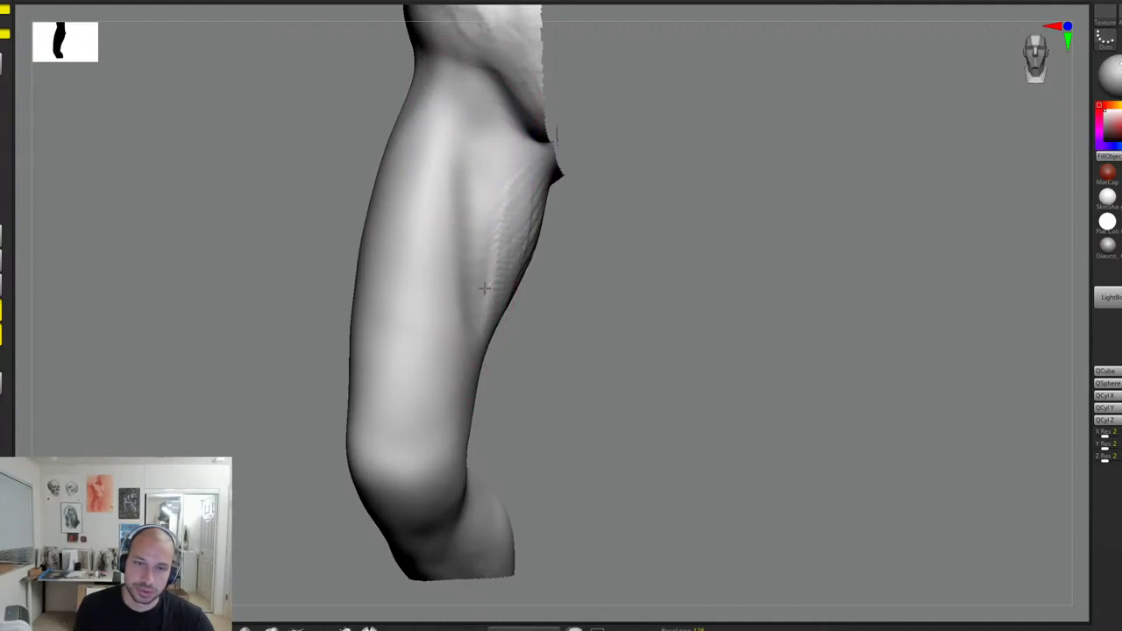
# Step: Build up the front thigh muscles diagonally beside the adductor groove and smooth the transition
pyautogui.moveTo(573, 225); pyautogui.dragTo(623, 224)
pyautogui.moveTo(503, 158); pyautogui.dragTo(484, 213)
pyautogui.moveTo(623, 245); pyautogui.dragTo(575, 242)
pyautogui.moveTo(441, 213)
pyautogui.mouseDown()
pyautogui.moveTo(450, 187)
pyautogui.moveTo(420, 192)
pyautogui.mouseUp()
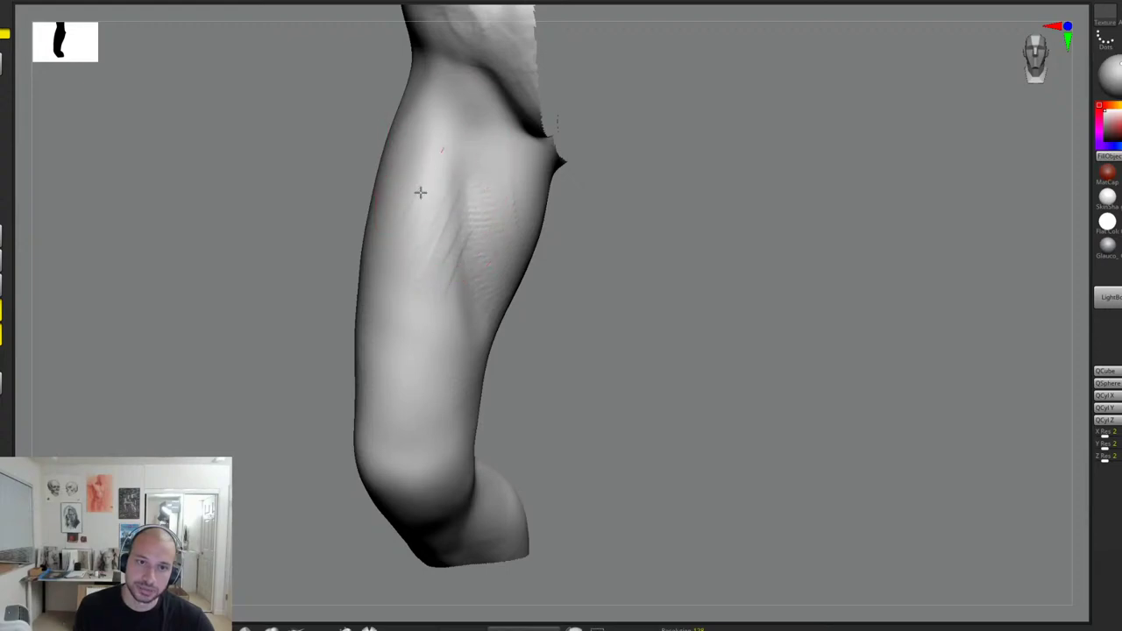
pyautogui.moveTo(411, 339)
pyautogui.mouseDown()
pyautogui.moveTo(462, 338)
pyautogui.moveTo(465, 351)
pyautogui.mouseUp()
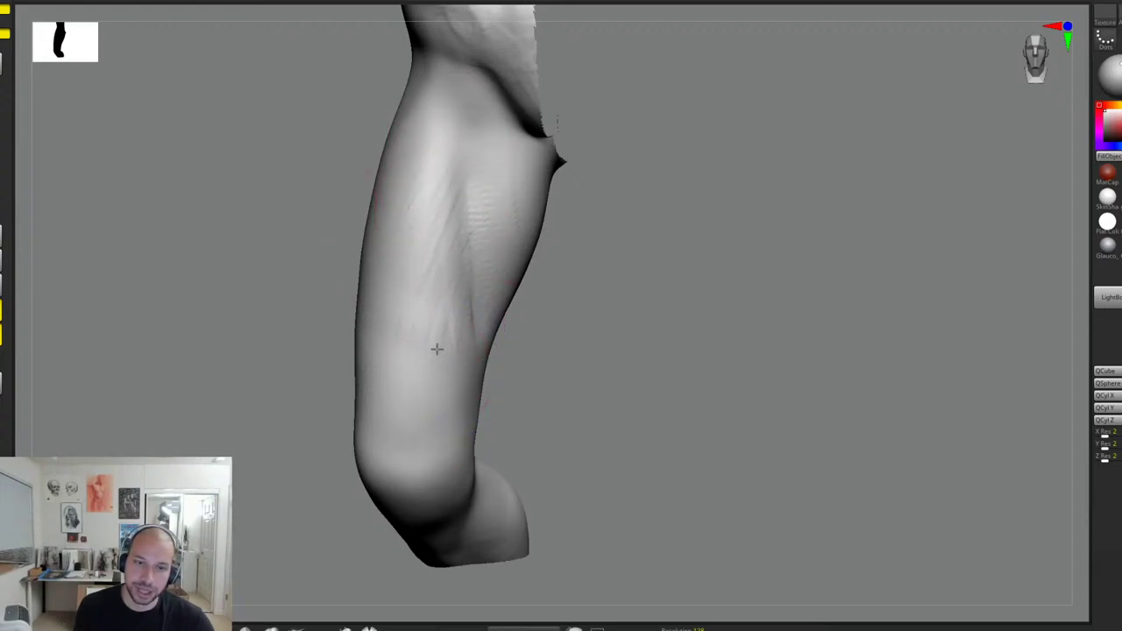
pyautogui.keyDown('shift'); pyautogui.moveTo(435, 252); pyautogui.dragTo(509, 178); pyautogui.keyUp('shift')
pyautogui.moveTo(500, 339); pyautogui.dragTo(451, 301)
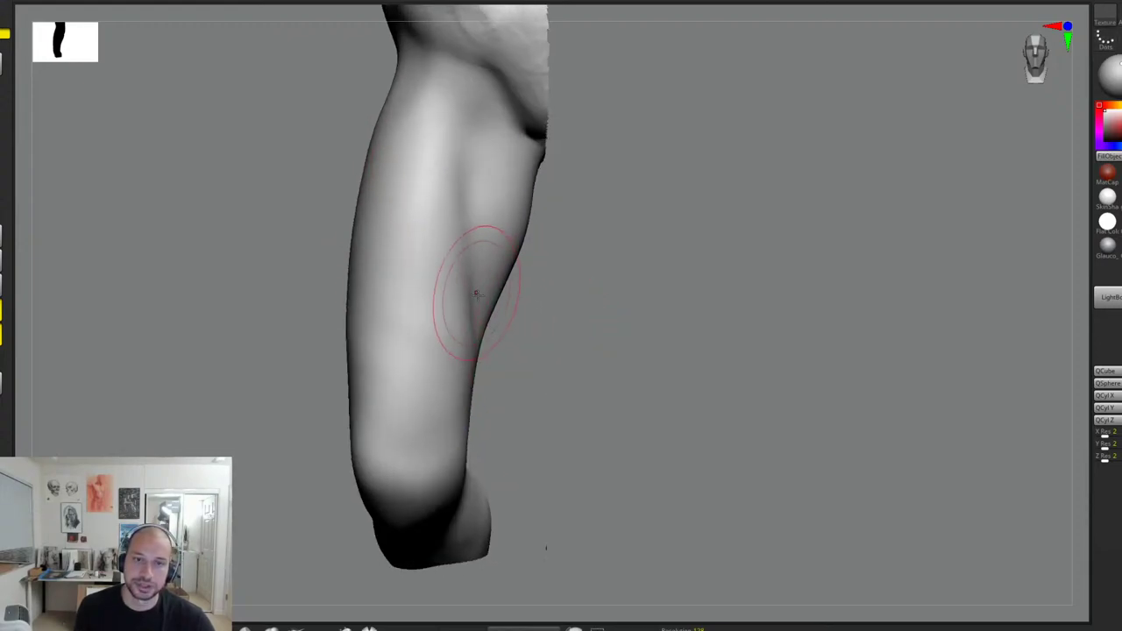
# Step: Build up the lower inner thigh above the bent knee and smooth the added volume
pyautogui.moveTo(538, 344); pyautogui.dragTo(615, 269)
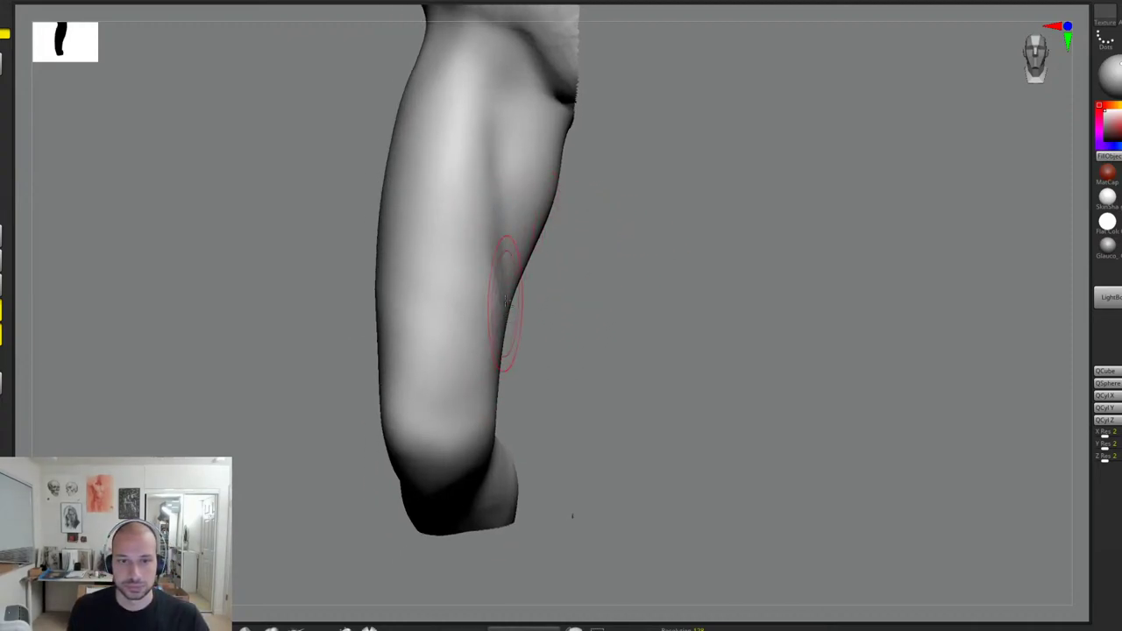
pyautogui.moveTo(518, 351); pyautogui.dragTo(456, 316)
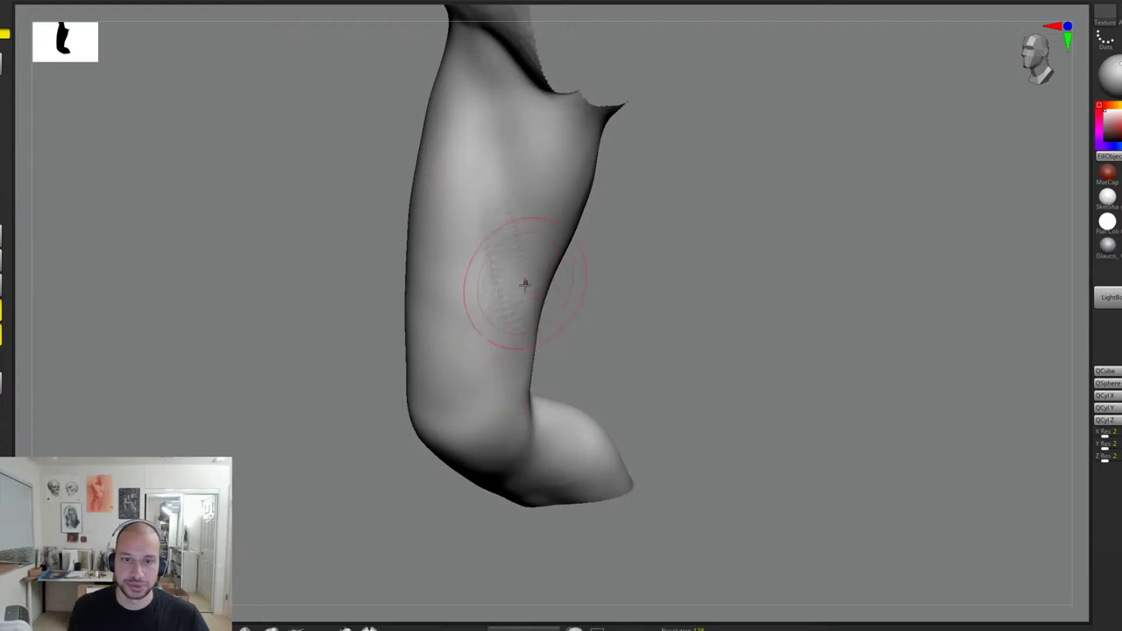
pyautogui.moveTo(570, 329); pyautogui.dragTo(541, 371)
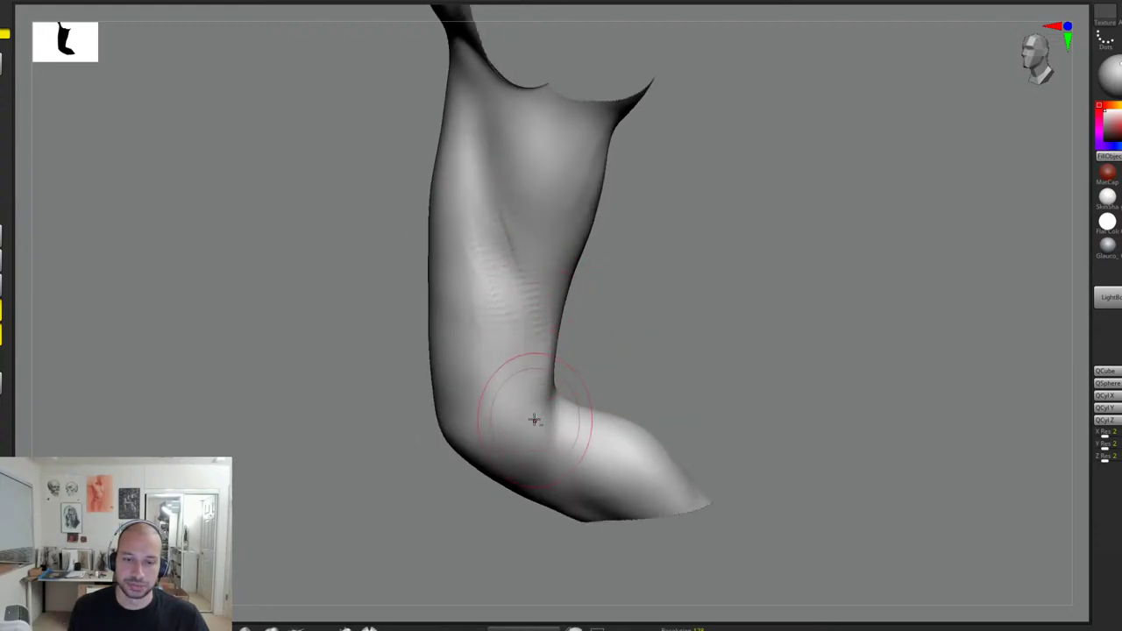
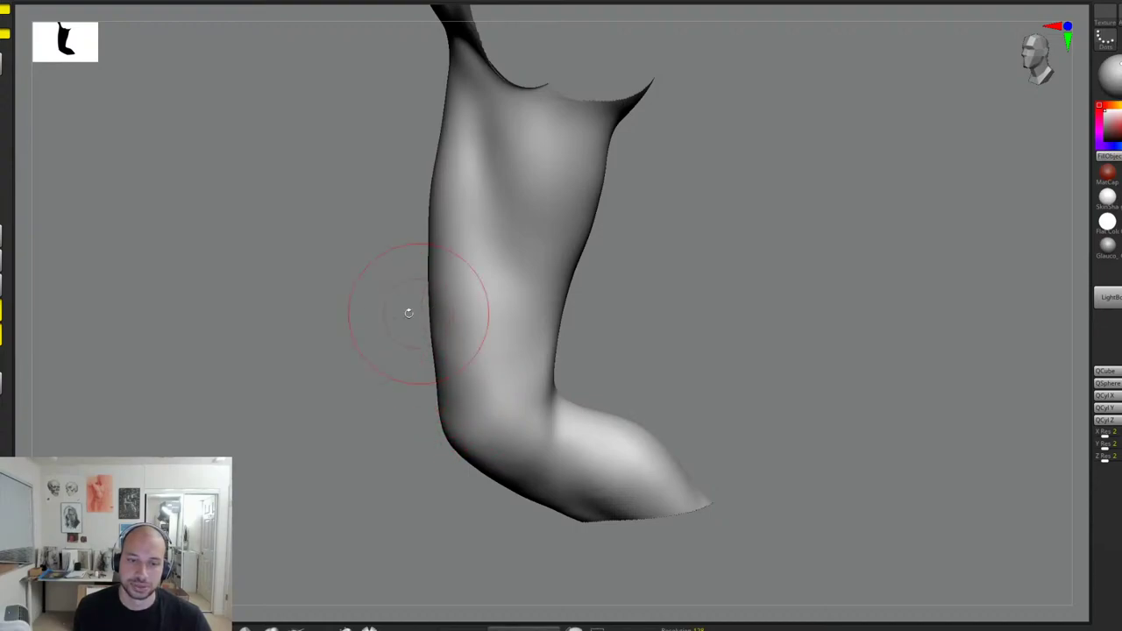
pyautogui.moveTo(408, 313); pyautogui.dragTo(410, 350)
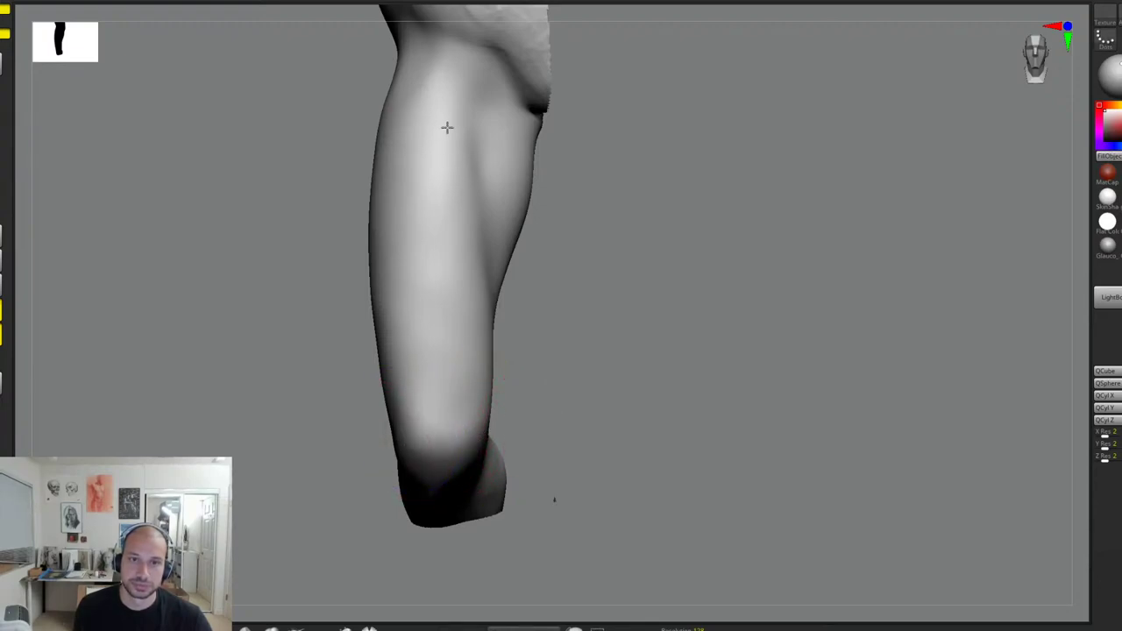
# Step: Define the crease between the bent leg's hip and the top of the thigh
pyautogui.keyDown('alt'); pyautogui.moveTo(596, 209); pyautogui.dragTo(585, 263); pyautogui.keyUp('alt')
pyautogui.moveTo(626, 201)
pyautogui.keyDown('alt'); pyautogui.mouseDown()
pyautogui.moveTo(634, 251)
pyautogui.moveTo(626, 225)
pyautogui.mouseUp(); pyautogui.keyUp('alt')
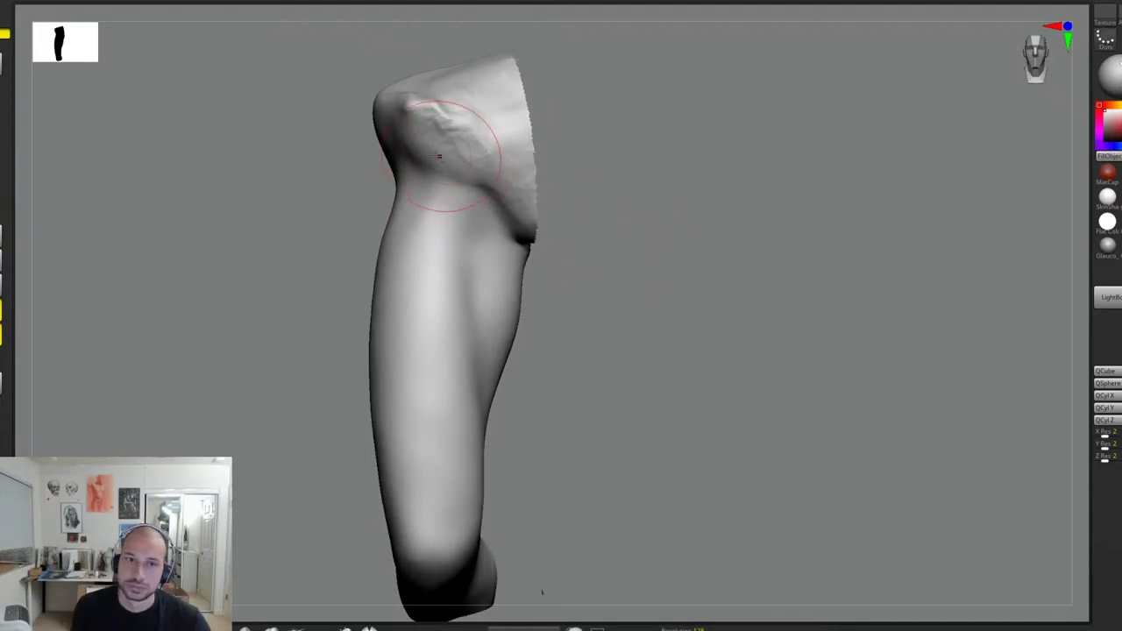
pyautogui.moveTo(440, 157)
pyautogui.mouseDown()
pyautogui.moveTo(480, 175)
pyautogui.moveTo(501, 204)
pyautogui.moveTo(476, 220)
pyautogui.moveTo(504, 265)
pyautogui.mouseUp()
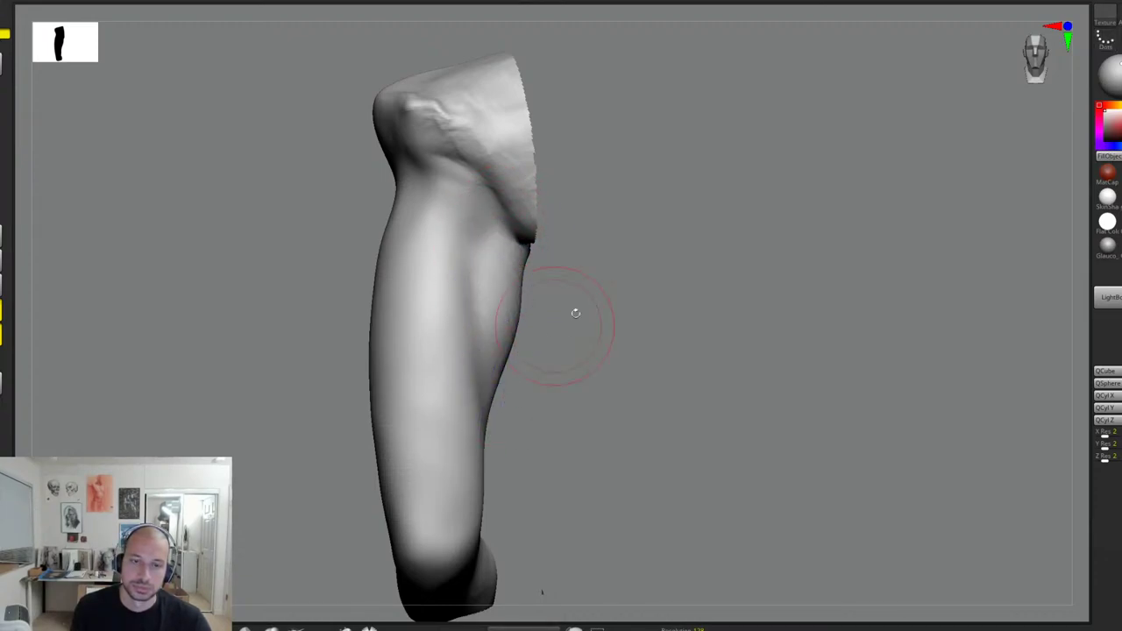
pyautogui.moveTo(574, 313); pyautogui.dragTo(618, 321)
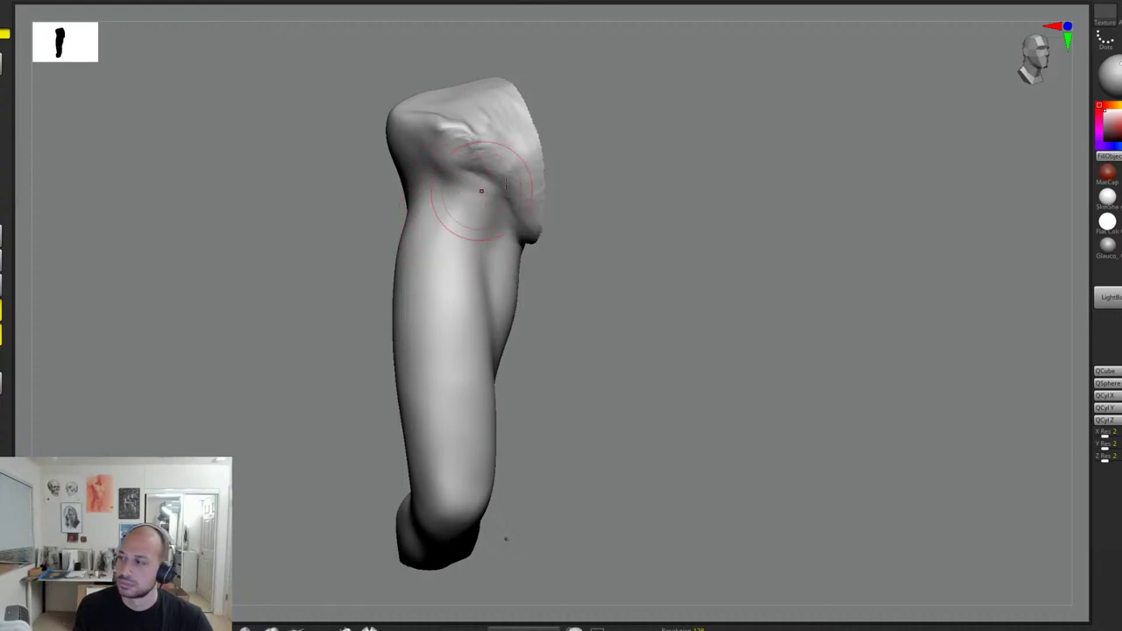
# Step: Build up the tendon-like muscle forms on the bent leg's outer upper thigh just below the hip crease
pyautogui.moveTo(627, 192)
pyautogui.keyDown('alt'); pyautogui.mouseDown()
pyautogui.moveTo(654, 233)
pyautogui.moveTo(600, 208)
pyautogui.mouseUp(); pyautogui.keyUp('alt')
pyautogui.moveTo(408, 300)
pyautogui.mouseDown()
pyautogui.moveTo(458, 296)
pyautogui.moveTo(435, 238)
pyautogui.mouseUp()
pyautogui.moveTo(434, 281); pyautogui.dragTo(439, 244)
pyautogui.moveTo(638, 260); pyautogui.dragTo(591, 256)
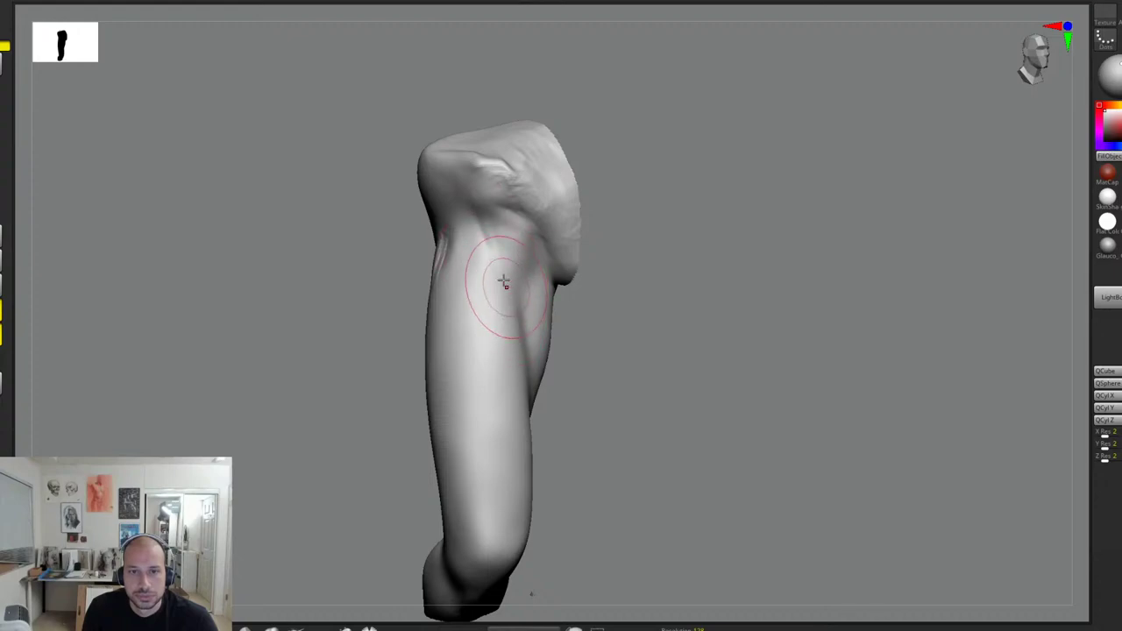
pyautogui.press('2')
pyautogui.moveTo(483, 229)
pyautogui.mouseDown()
pyautogui.moveTo(488, 283)
pyautogui.moveTo(503, 258)
pyautogui.moveTo(488, 235)
pyautogui.moveTo(461, 278)
pyautogui.moveTo(473, 242)
pyautogui.mouseUp()
pyautogui.press('3')
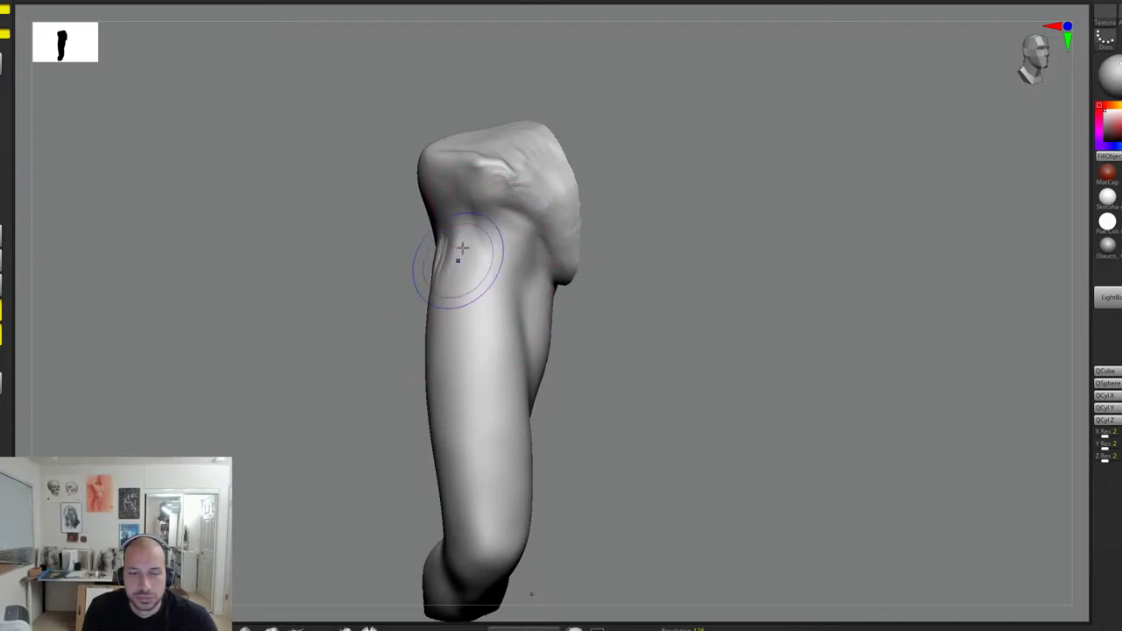
pyautogui.moveTo(605, 281)
pyautogui.mouseDown()
pyautogui.moveTo(663, 263)
pyautogui.moveTo(639, 317)
pyautogui.moveTo(692, 257)
pyautogui.mouseUp()
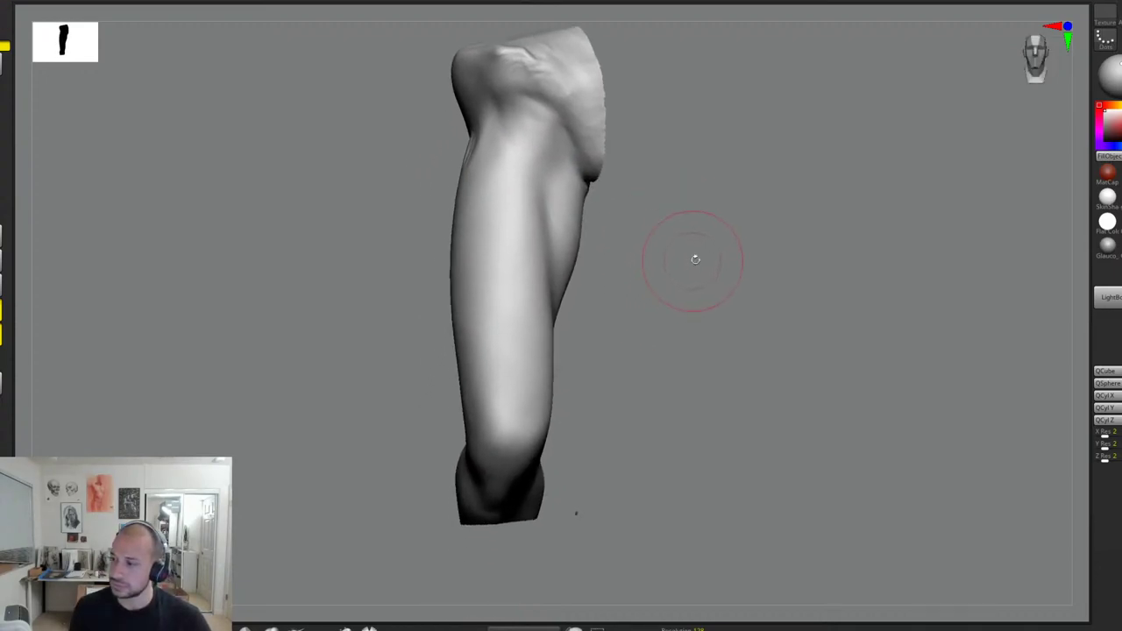
# Step: Carve the lower edge of the inner thigh muscle above the bent knee and smooth the transition
pyautogui.moveTo(602, 426); pyautogui.dragTo(521, 389)
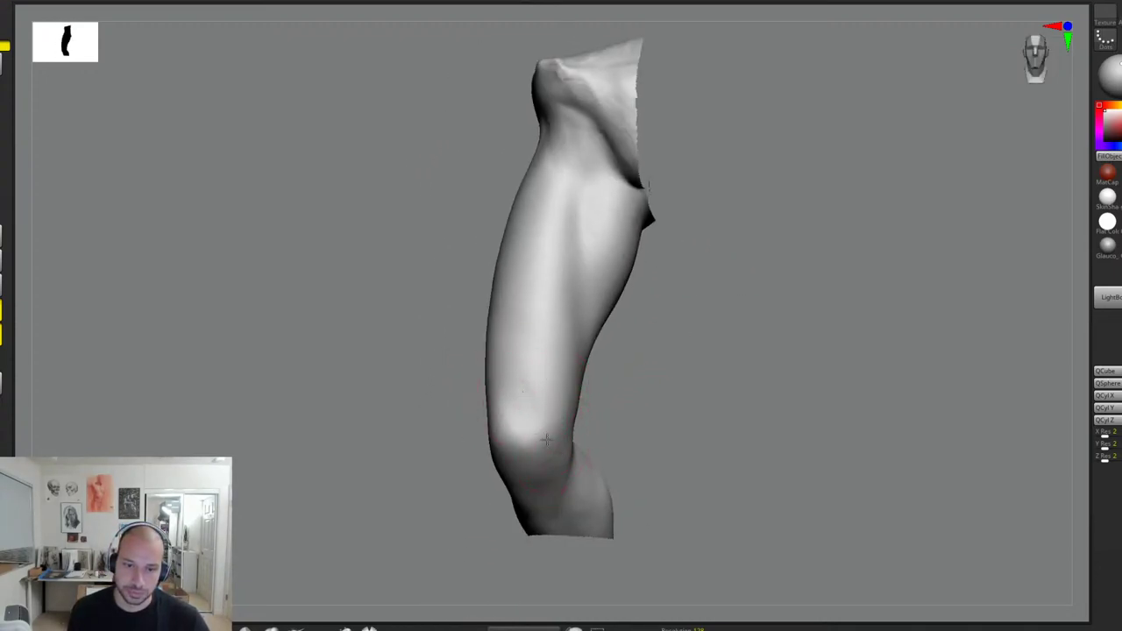
pyautogui.moveTo(511, 317); pyautogui.dragTo(543, 436)
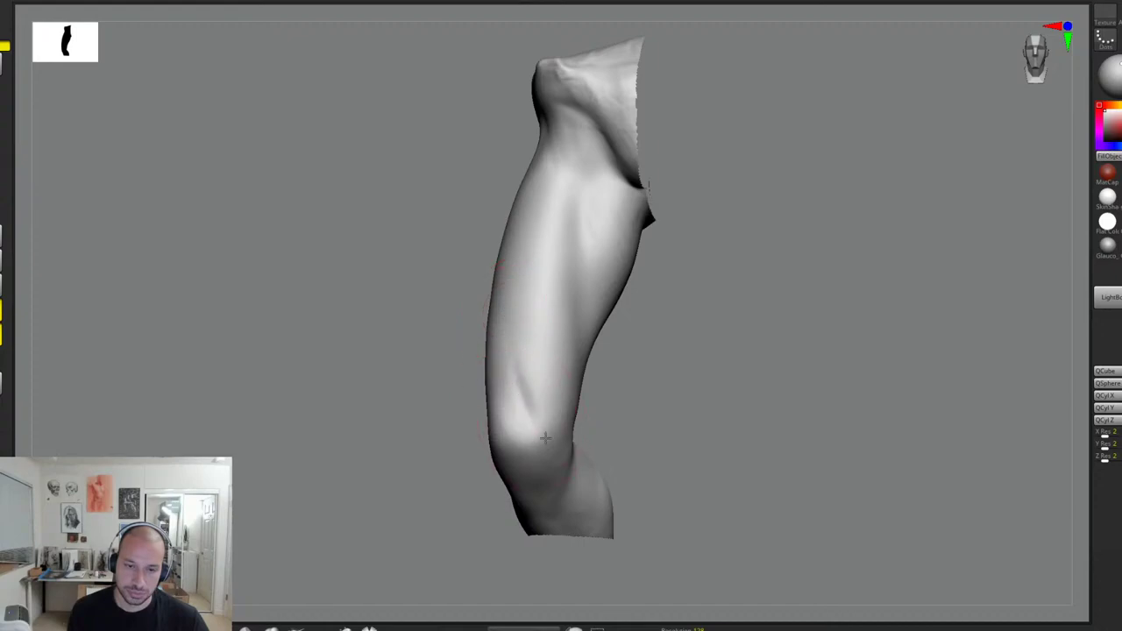
pyautogui.moveTo(512, 319); pyautogui.dragTo(518, 413)
pyautogui.moveTo(531, 264)
pyautogui.keyDown('shift'); pyautogui.mouseDown()
pyautogui.moveTo(504, 356)
pyautogui.moveTo(518, 425)
pyautogui.mouseUp(); pyautogui.keyUp('shift')
pyautogui.moveTo(502, 373)
pyautogui.keyDown('shift'); pyautogui.mouseDown()
pyautogui.moveTo(545, 431)
pyautogui.moveTo(570, 415)
pyautogui.moveTo(556, 437)
pyautogui.mouseUp(); pyautogui.keyUp('shift')
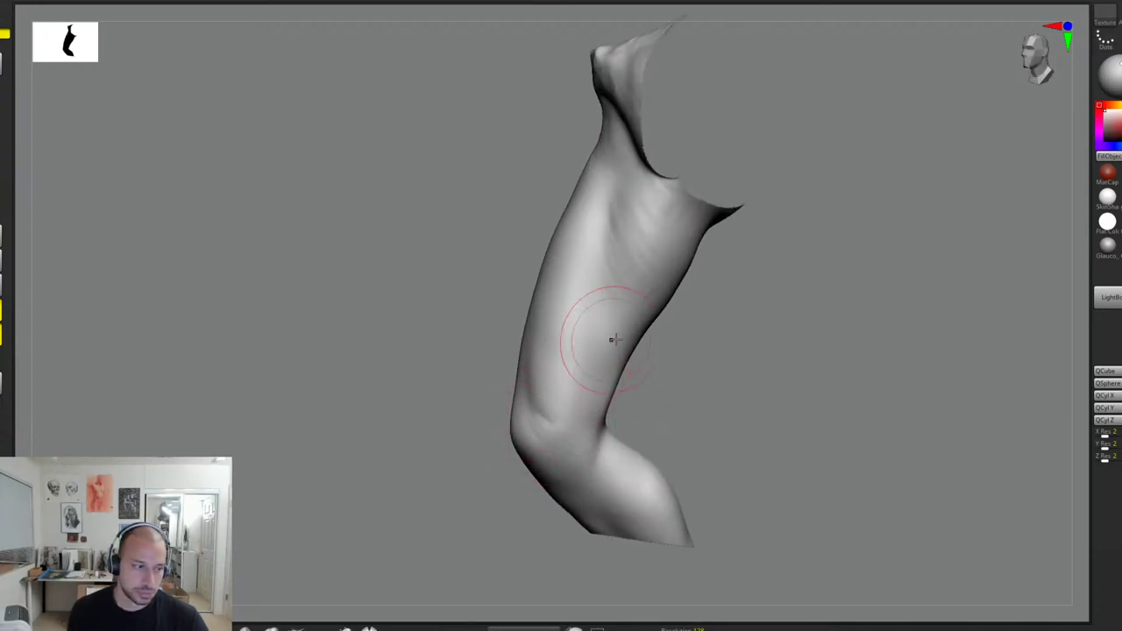
# Step: Refine the groove above the kneecap's inner side and shape the opposite, outer side of the lower thigh
pyautogui.moveTo(667, 339)
pyautogui.mouseDown()
pyautogui.moveTo(759, 346)
pyautogui.moveTo(694, 337)
pyautogui.mouseUp()
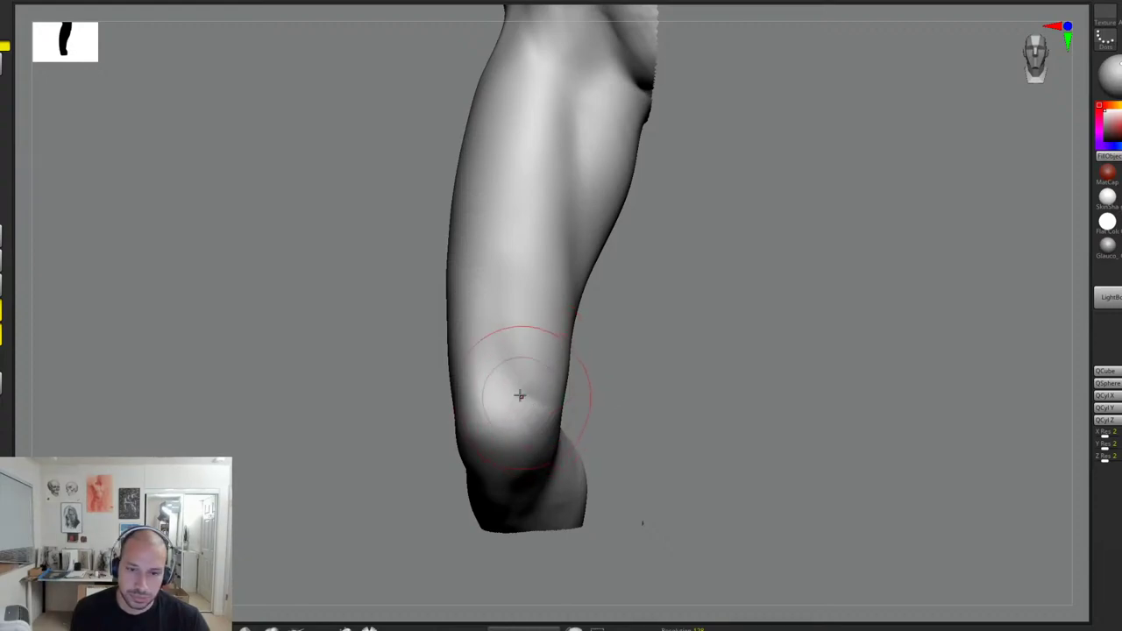
pyautogui.keyDown('shift'); pyautogui.moveTo(501, 242); pyautogui.dragTo(547, 413); pyautogui.keyUp('shift')
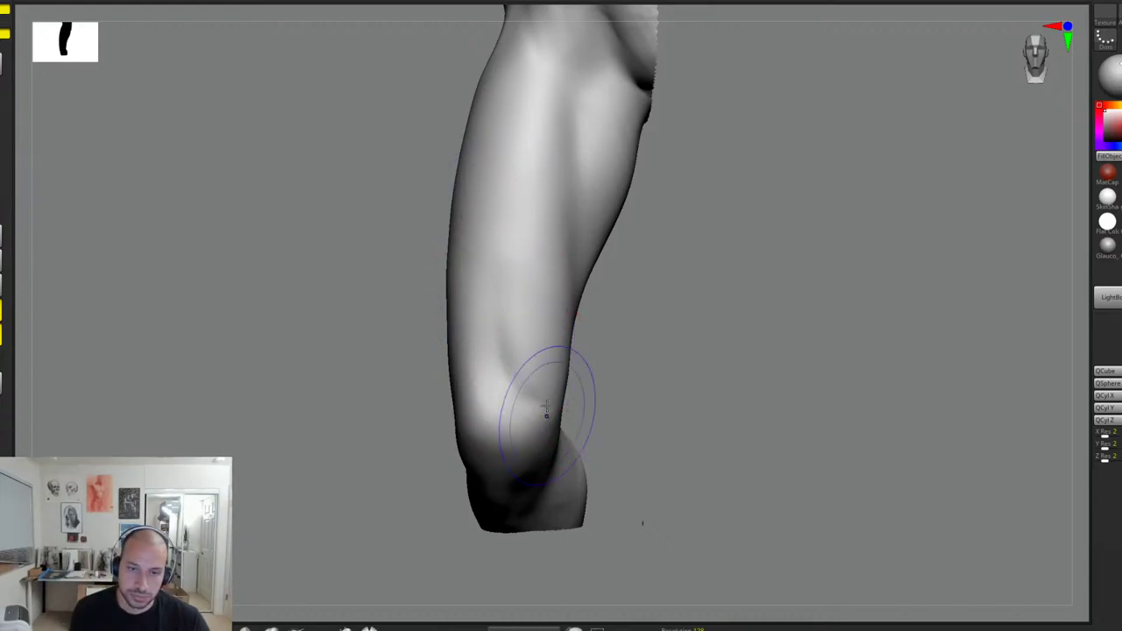
pyautogui.moveTo(610, 400); pyautogui.dragTo(653, 394)
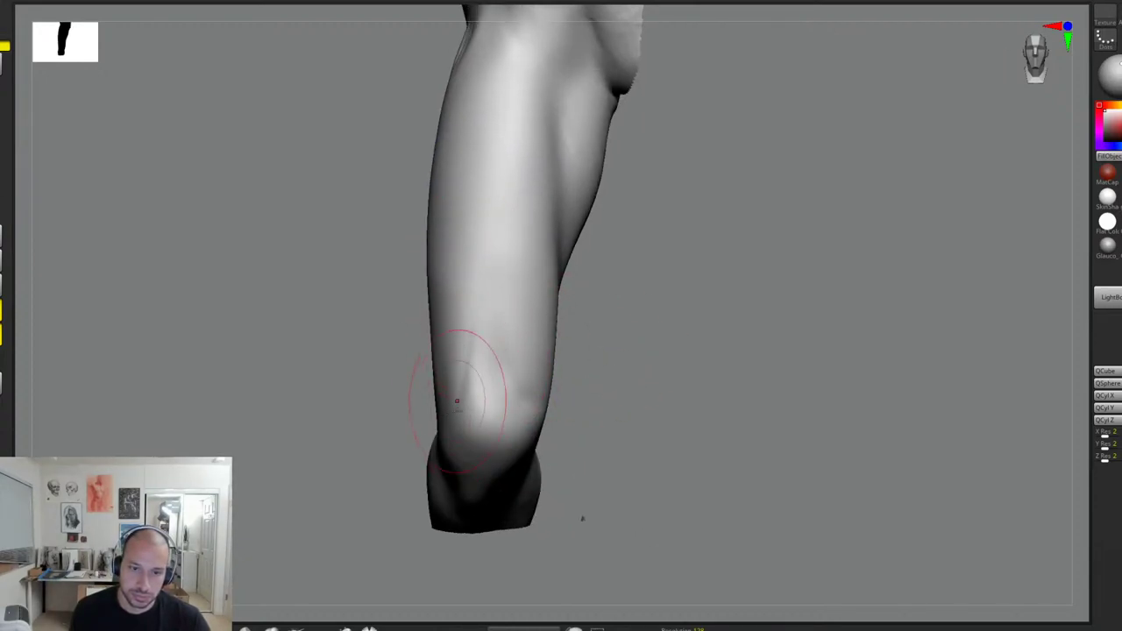
pyautogui.moveTo(481, 254)
pyautogui.mouseDown()
pyautogui.moveTo(456, 402)
pyautogui.moveTo(476, 258)
pyautogui.moveTo(459, 381)
pyautogui.mouseUp()
pyautogui.moveTo(484, 224); pyautogui.dragTo(466, 306)
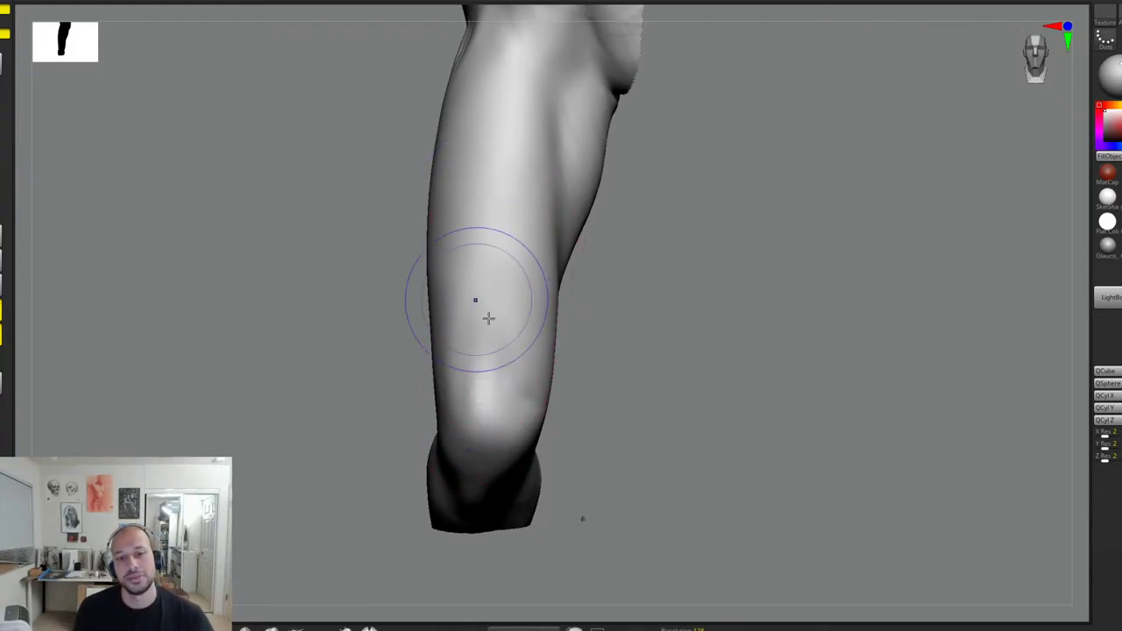
# Step: Try to carve lengthwise muscle lines down the outer thigh to the bent knee, and undo them
pyautogui.moveTo(526, 377); pyautogui.dragTo(553, 401, button='right')
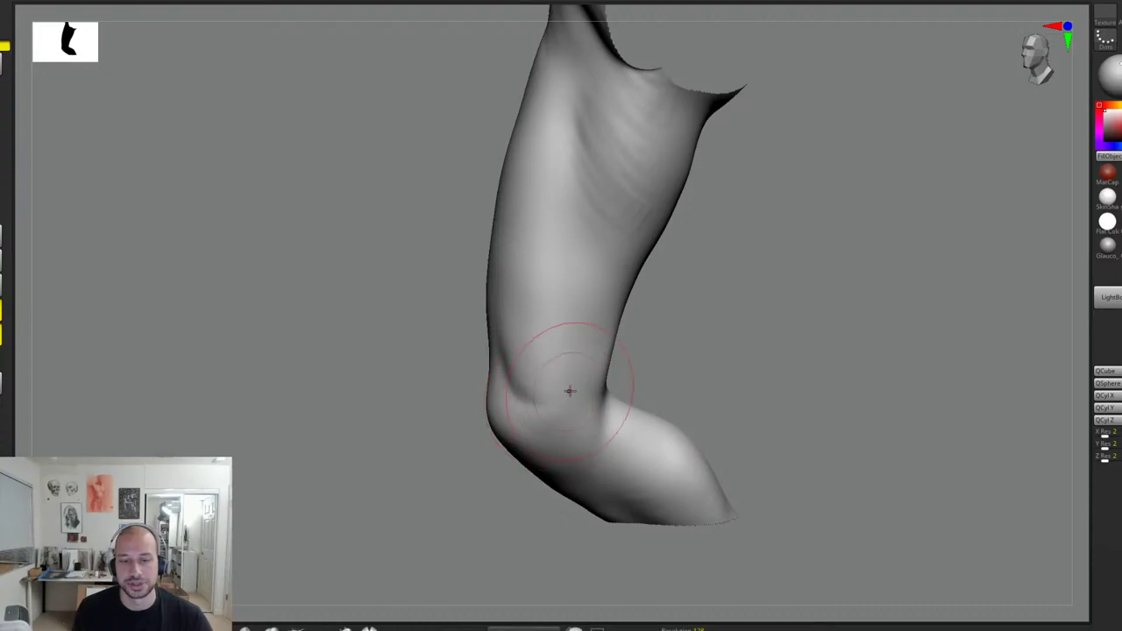
pyautogui.moveTo(534, 298)
pyautogui.mouseDown(button='right')
pyautogui.moveTo(493, 310)
pyautogui.moveTo(651, 290)
pyautogui.moveTo(666, 356)
pyautogui.moveTo(514, 391)
pyautogui.moveTo(584, 326)
pyautogui.mouseUp(button='right')
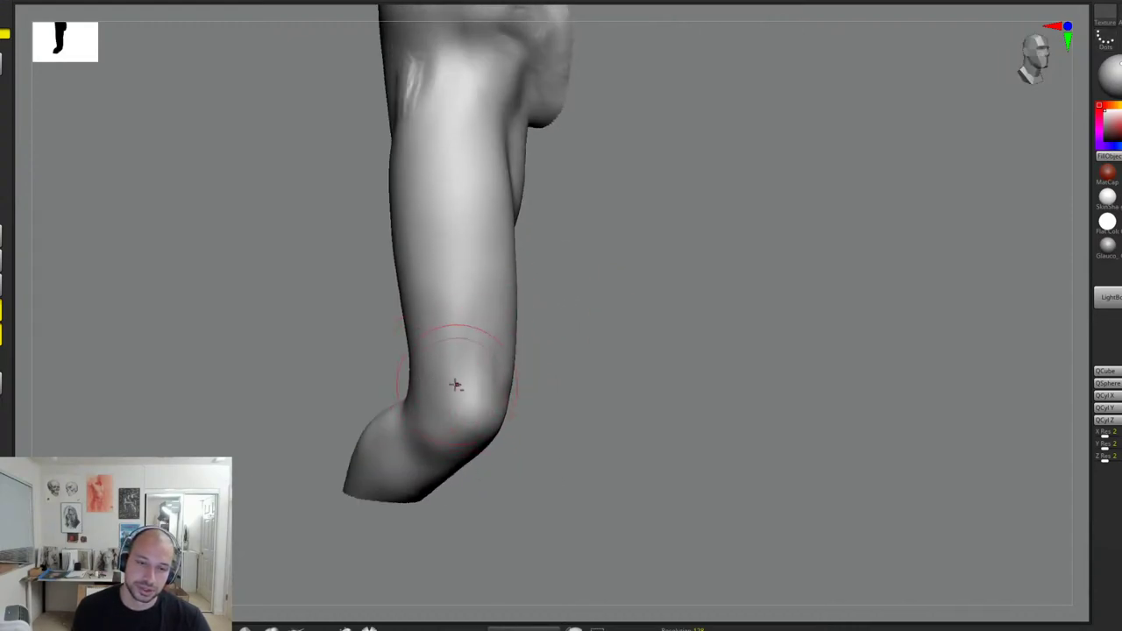
pyautogui.moveTo(478, 389); pyautogui.dragTo(526, 361, button='right')
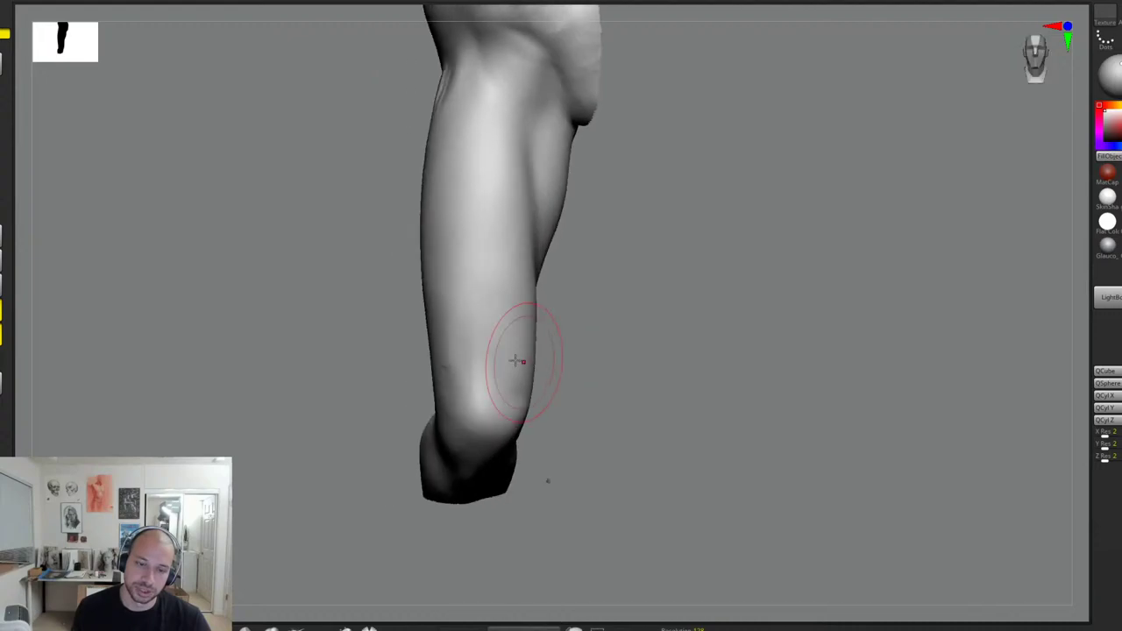
pyautogui.moveTo(567, 269); pyautogui.dragTo(605, 277, button='right')
pyautogui.moveTo(551, 308); pyautogui.dragTo(456, 375, button='right')
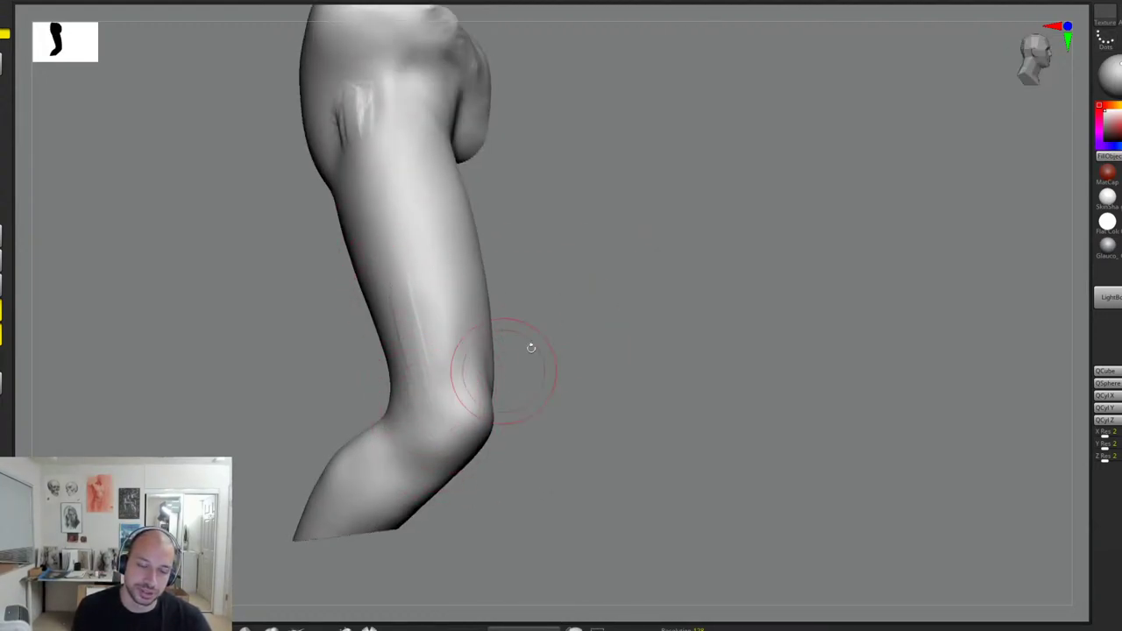
pyautogui.moveTo(529, 346); pyautogui.dragTo(407, 372, button='right')
pyautogui.hotkey('ctrl', 'z')
# Step: Smooth the marks below the outer hip, and carve and soften a lengthwise groove along the outer thigh
pyautogui.moveTo(413, 249)
pyautogui.mouseDown()
pyautogui.moveTo(425, 377)
pyautogui.moveTo(416, 269)
pyautogui.mouseUp()
pyautogui.moveTo(500, 296); pyautogui.dragTo(426, 306, button='right')
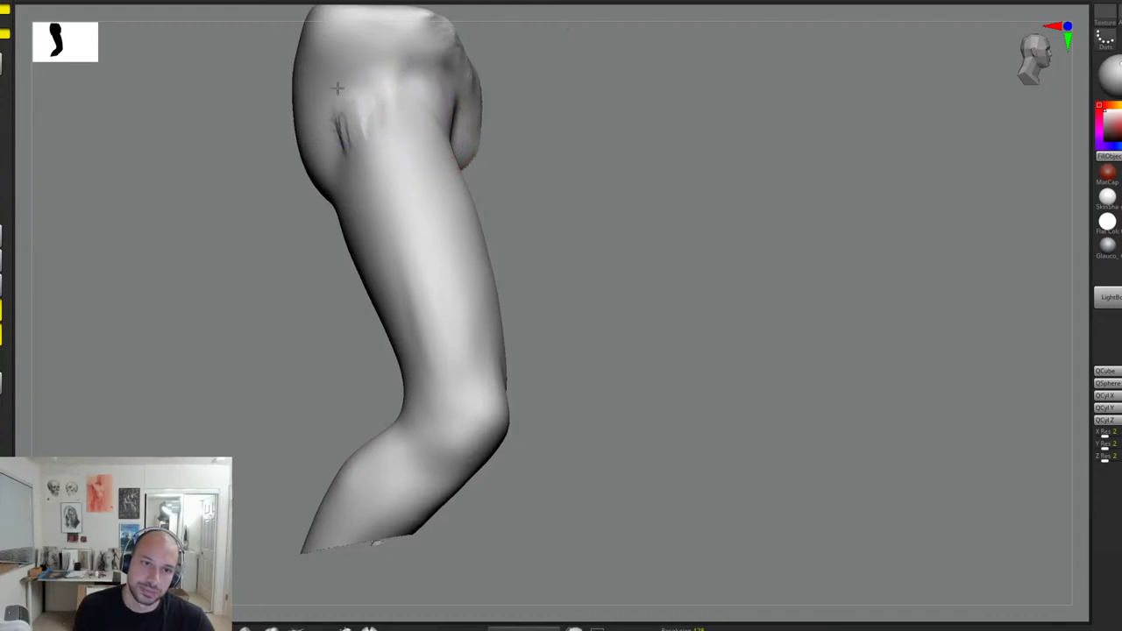
pyautogui.moveTo(563, 170)
pyautogui.mouseDown()
pyautogui.moveTo(602, 180)
pyautogui.moveTo(561, 191)
pyautogui.mouseUp()
pyautogui.moveTo(381, 201); pyautogui.dragTo(428, 375)
pyautogui.moveTo(391, 221); pyautogui.dragTo(431, 389)
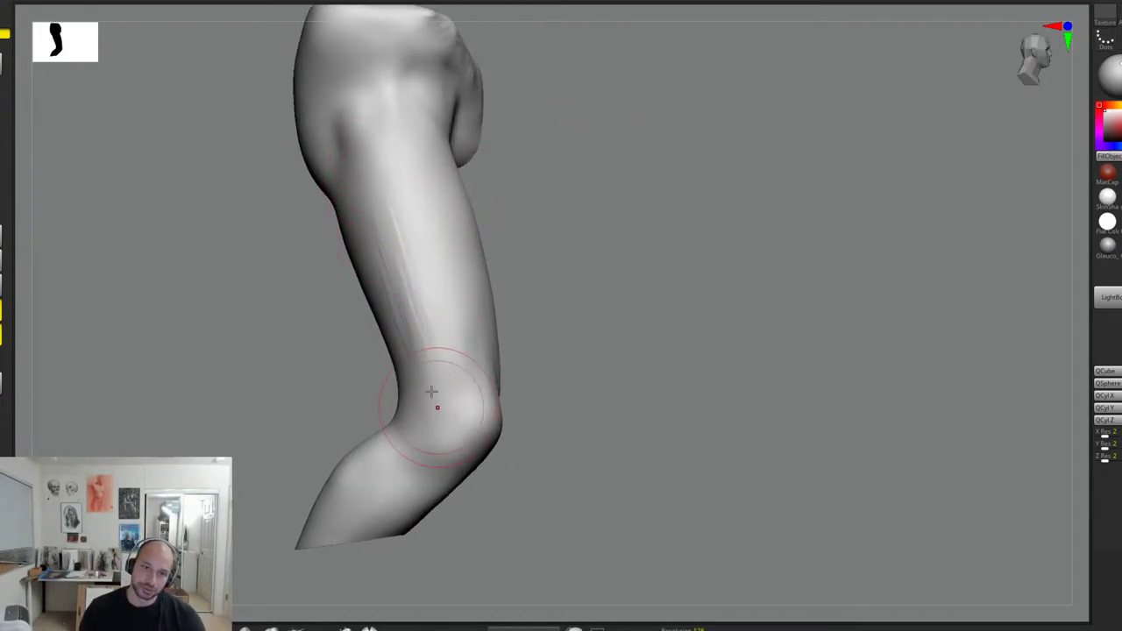
pyautogui.moveTo(370, 188); pyautogui.dragTo(434, 368)
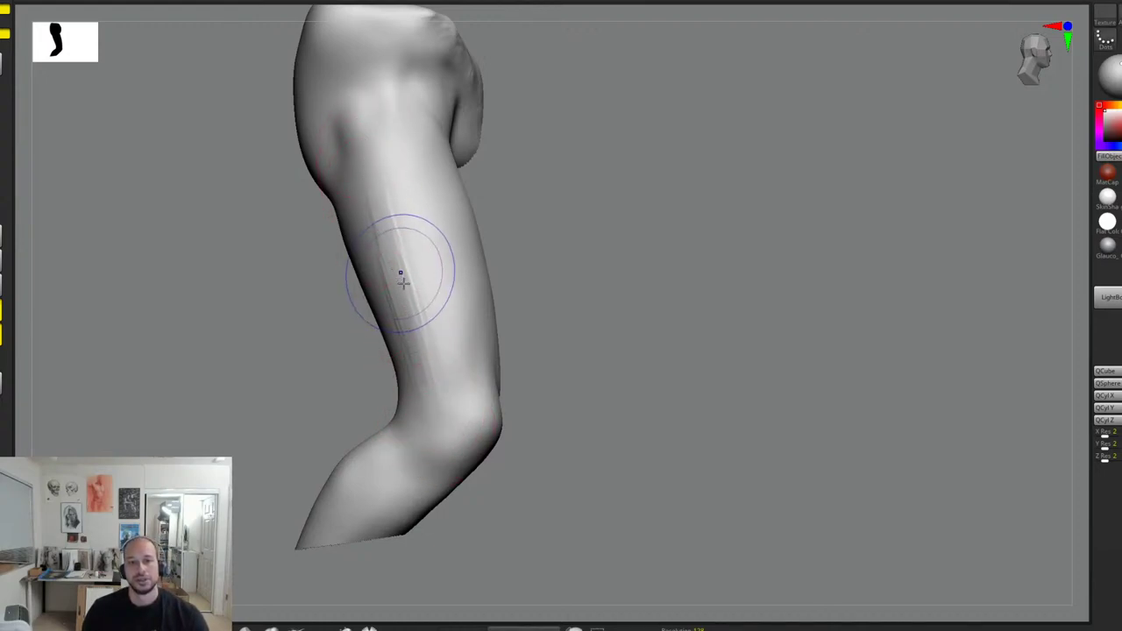
pyautogui.keyDown('shift'); pyautogui.moveTo(401, 275); pyautogui.dragTo(383, 223); pyautogui.keyUp('shift')
# Step: Extend the outer thigh groove down to the side of the bent knee and blend it into the surface
pyautogui.moveTo(522, 274); pyautogui.dragTo(585, 239)
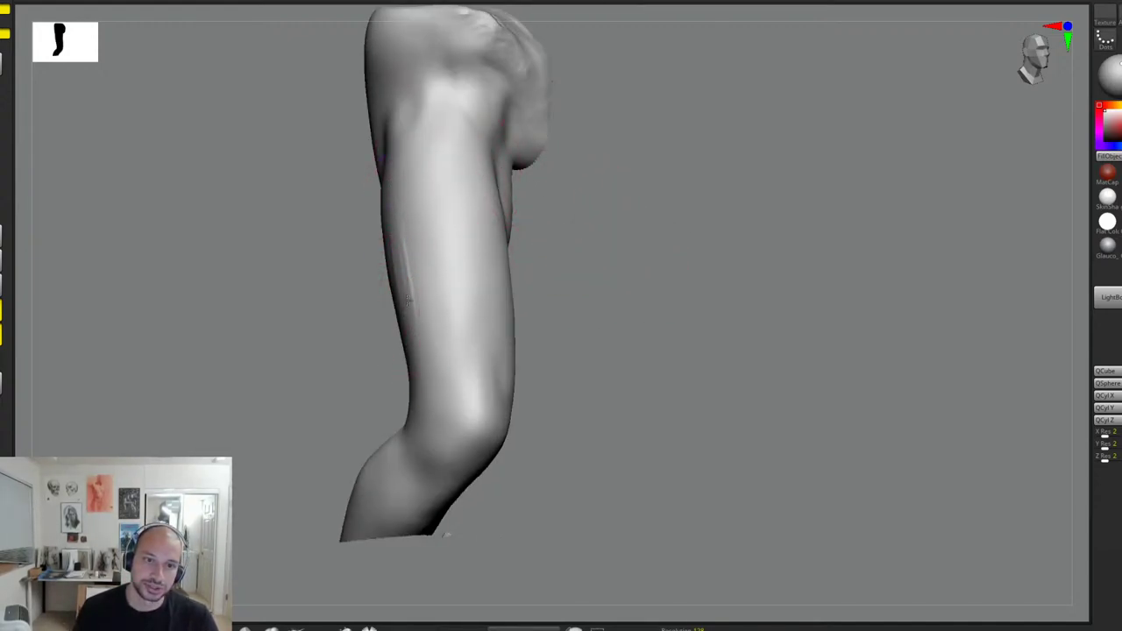
pyautogui.moveTo(394, 234); pyautogui.dragTo(422, 331)
pyautogui.moveTo(562, 251); pyautogui.dragTo(598, 264)
pyautogui.moveTo(427, 320)
pyautogui.mouseDown()
pyautogui.moveTo(441, 411)
pyautogui.moveTo(431, 343)
pyautogui.mouseUp()
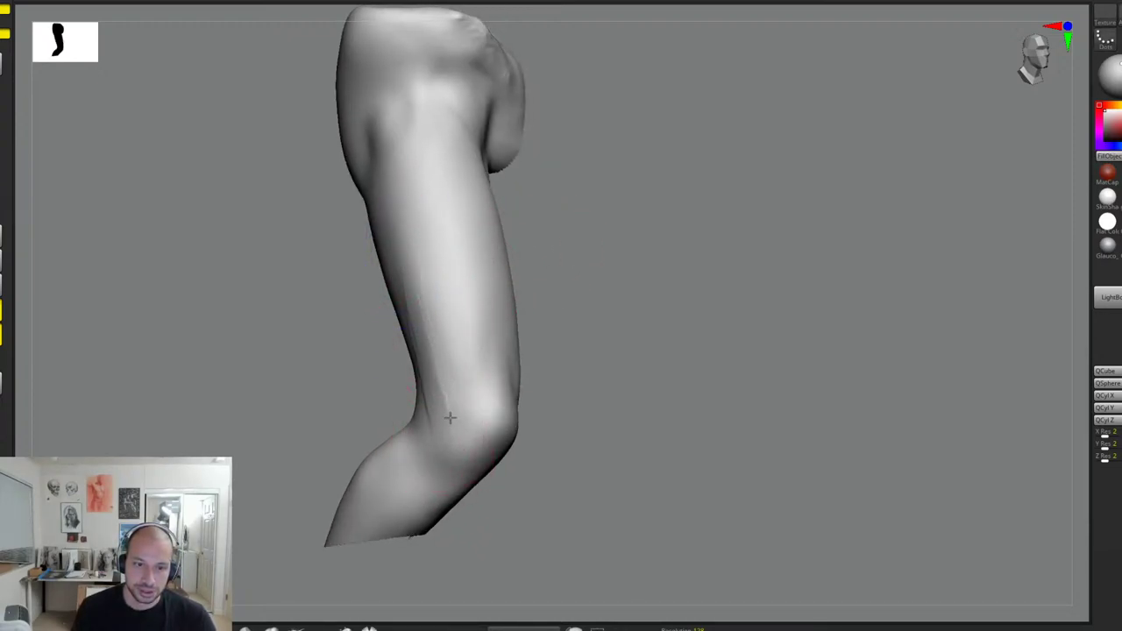
pyautogui.moveTo(410, 282); pyautogui.dragTo(425, 314)
pyautogui.moveTo(563, 263); pyautogui.dragTo(512, 274)
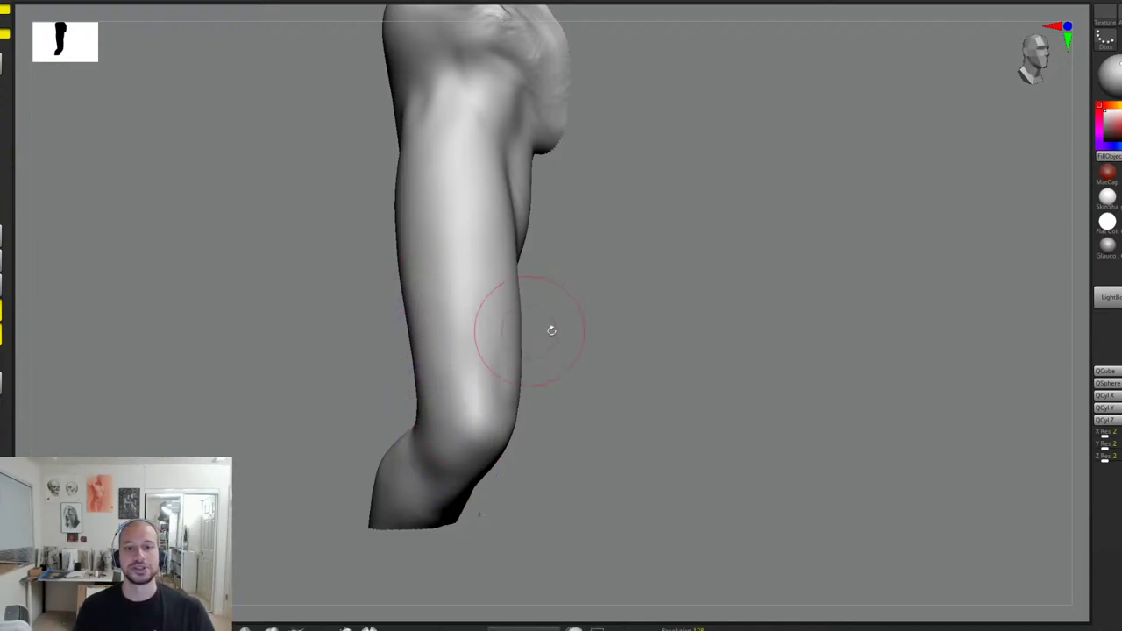
# Step: Define the lower end of the outer thigh muscle above the kneecap and smooth it into the front thigh
pyautogui.moveTo(549, 328)
pyautogui.mouseDown()
pyautogui.moveTo(624, 296)
pyautogui.moveTo(523, 336)
pyautogui.mouseUp()
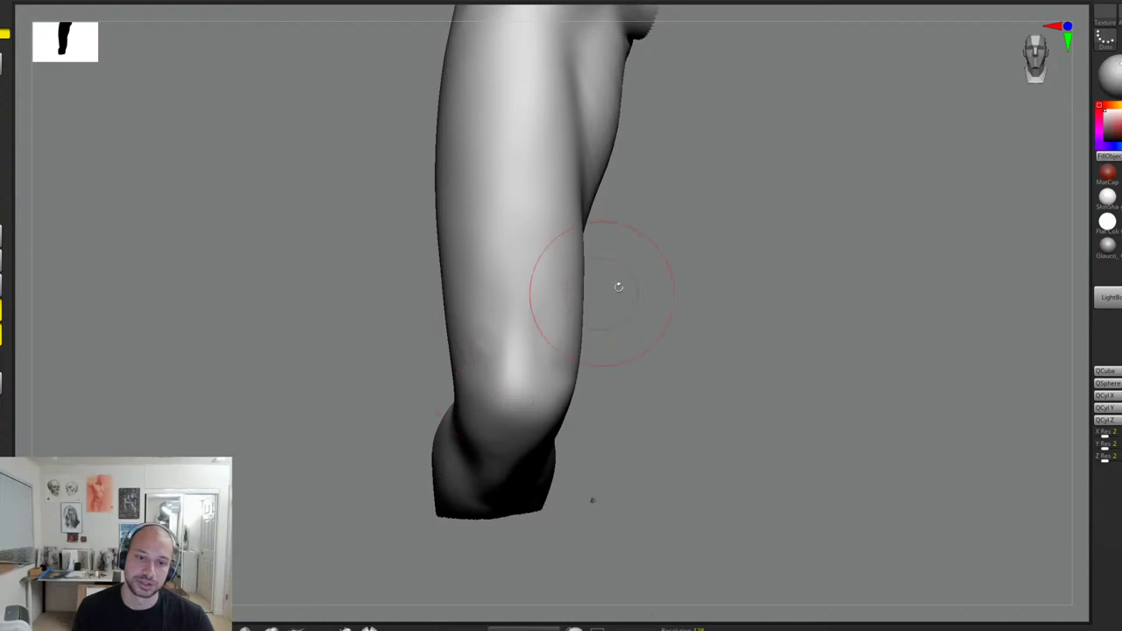
pyautogui.moveTo(619, 287); pyautogui.dragTo(485, 347)
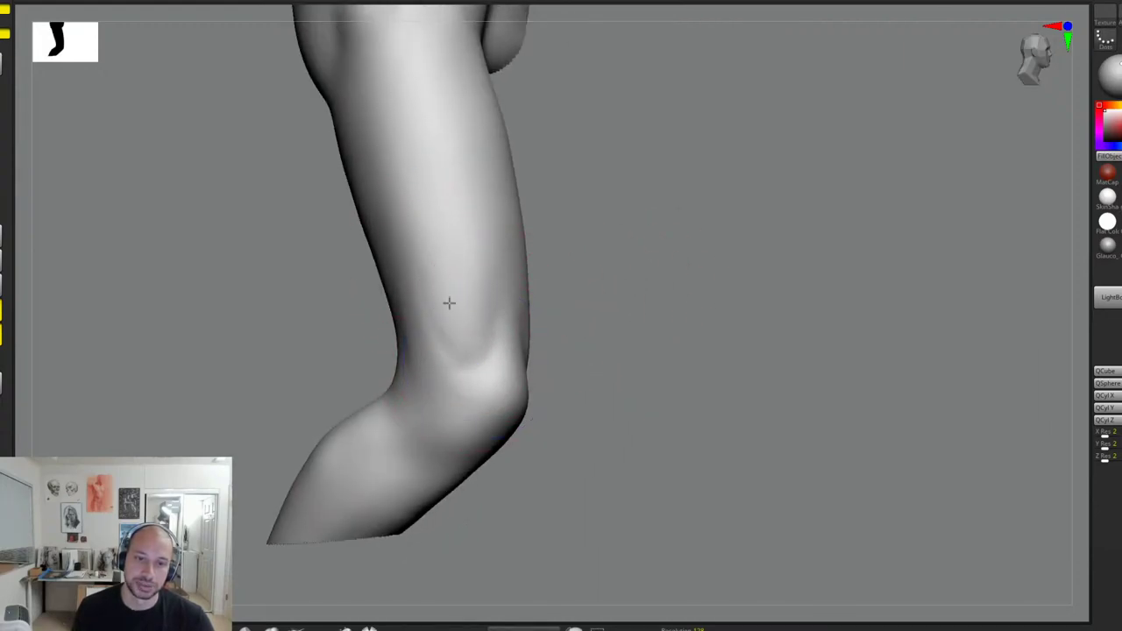
pyautogui.moveTo(459, 339)
pyautogui.mouseDown(button='right')
pyautogui.moveTo(538, 306)
pyautogui.moveTo(564, 314)
pyautogui.mouseUp(button='right')
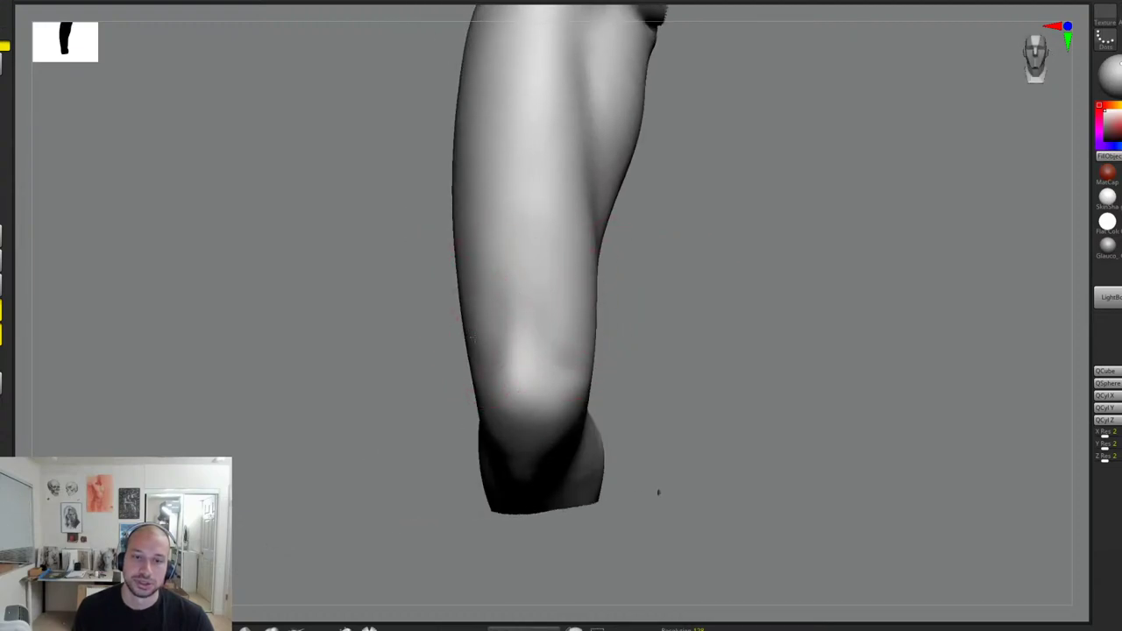
pyautogui.moveTo(698, 261); pyautogui.dragTo(509, 303)
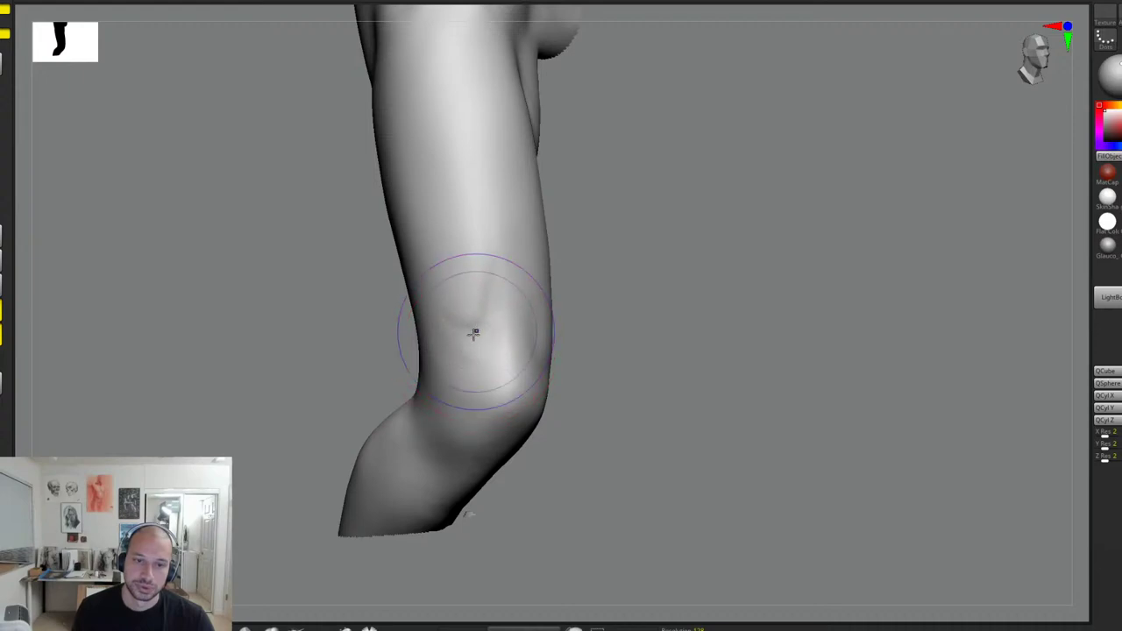
pyautogui.moveTo(689, 287); pyautogui.dragTo(595, 304)
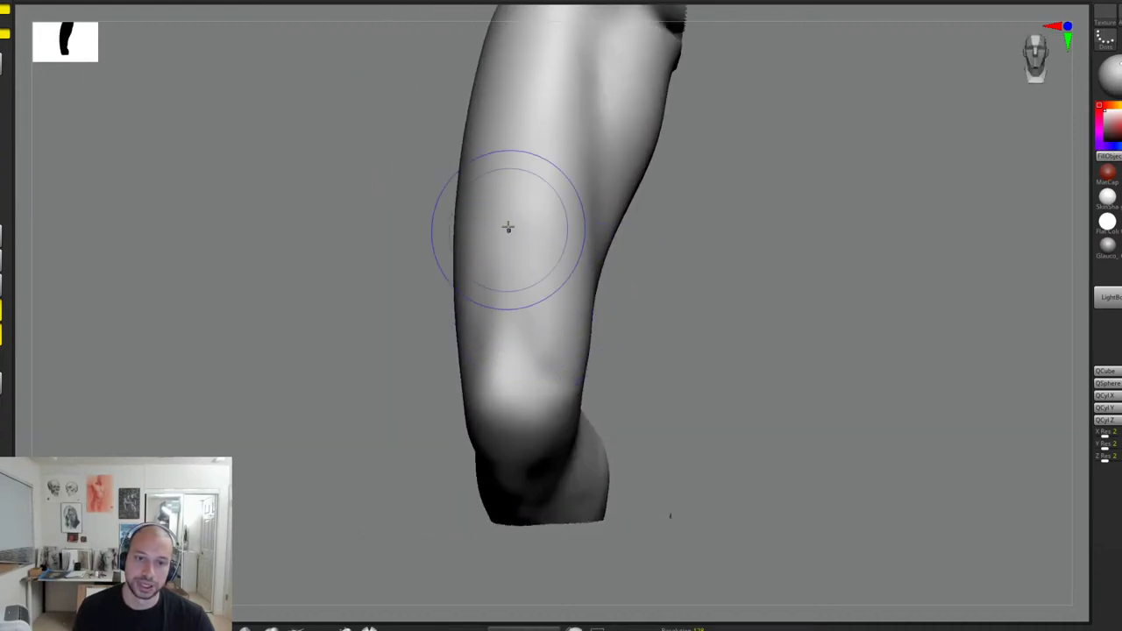
pyautogui.keyDown('shift'); pyautogui.moveTo(501, 298); pyautogui.dragTo(496, 359); pyautogui.keyUp('shift')
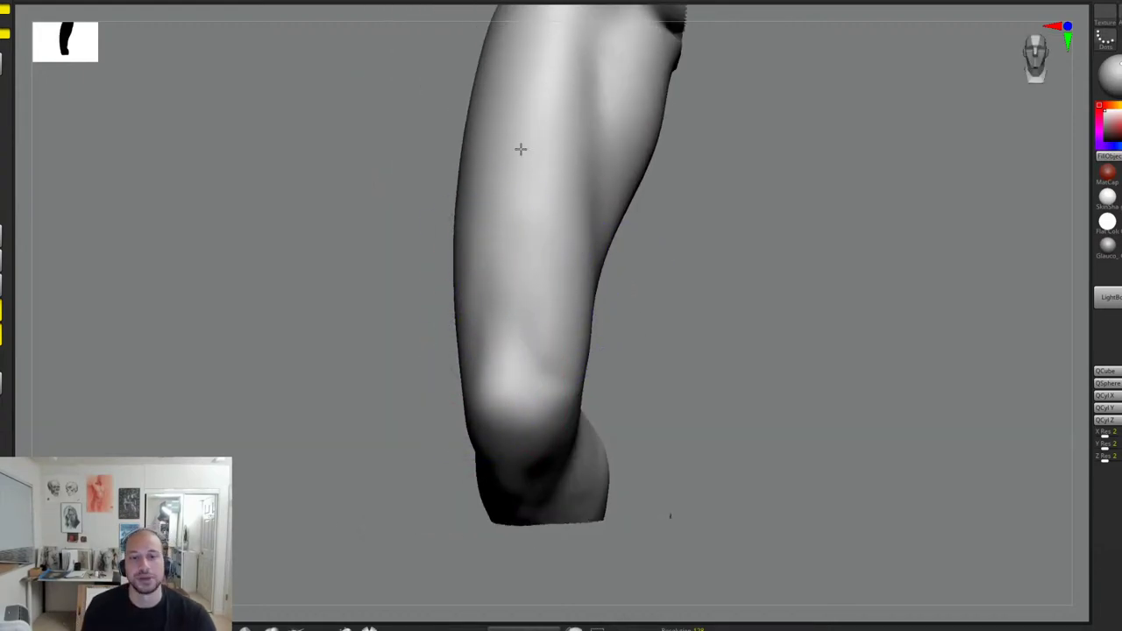
# Step: Carve the fold where the buttock meets the outer back of the bent leg's thigh and smooth it
pyautogui.keyDown('alt'); pyautogui.moveTo(730, 324); pyautogui.dragTo(726, 254); pyautogui.keyUp('alt')
pyautogui.keyDown('alt'); pyautogui.moveTo(726, 254); pyautogui.dragTo(723, 367); pyautogui.keyUp('alt')
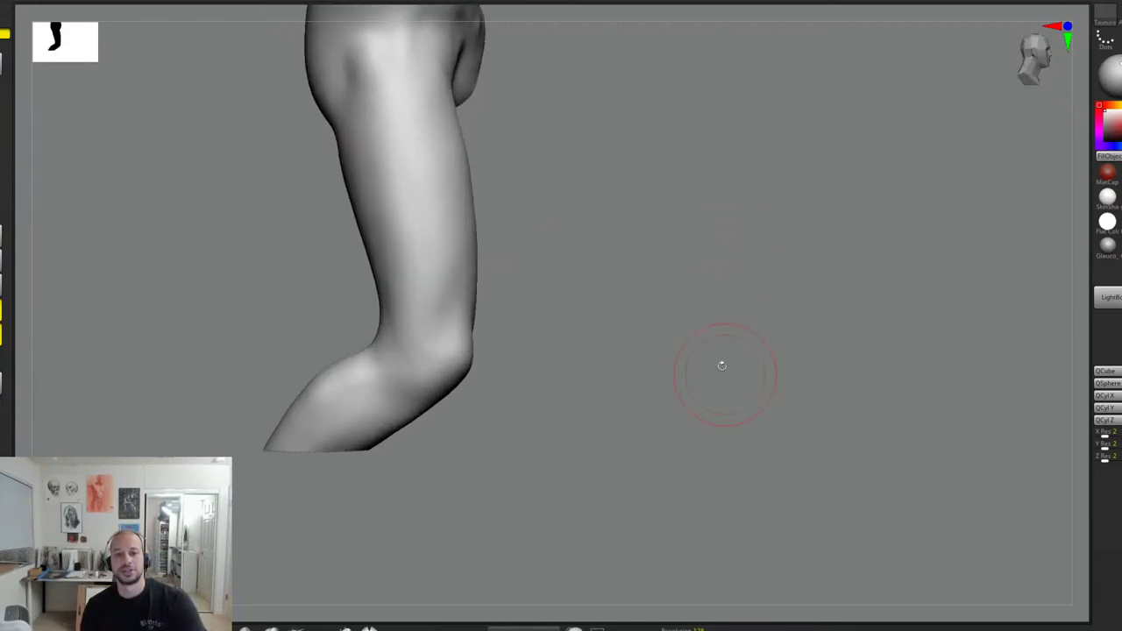
pyautogui.moveTo(556, 267); pyautogui.dragTo(520, 274)
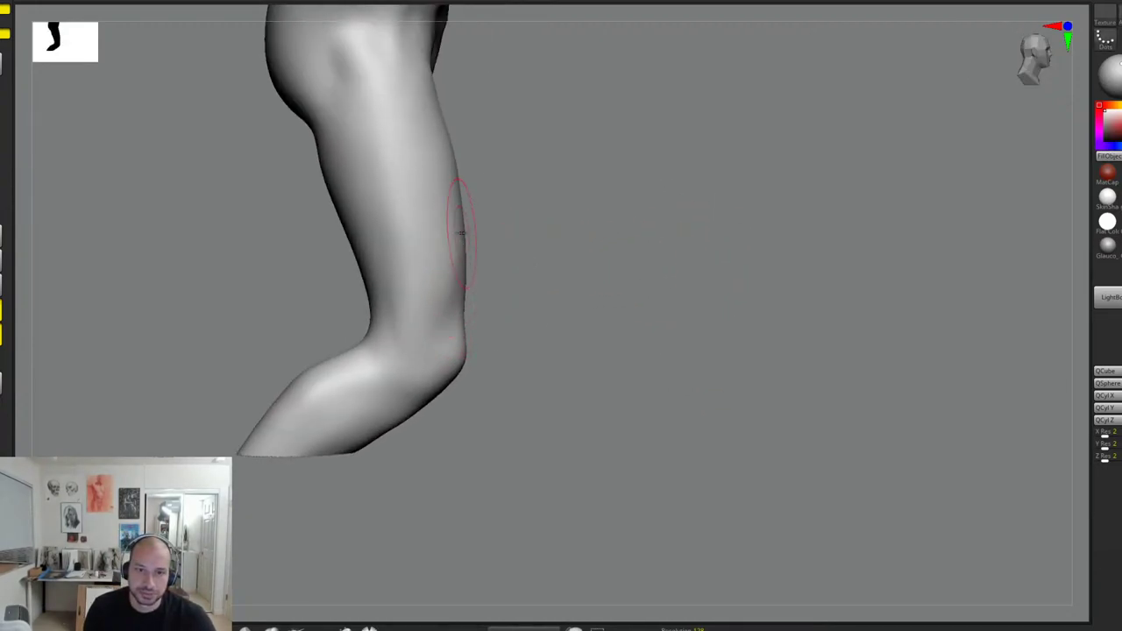
pyautogui.moveTo(491, 193); pyautogui.dragTo(487, 213, button='right')
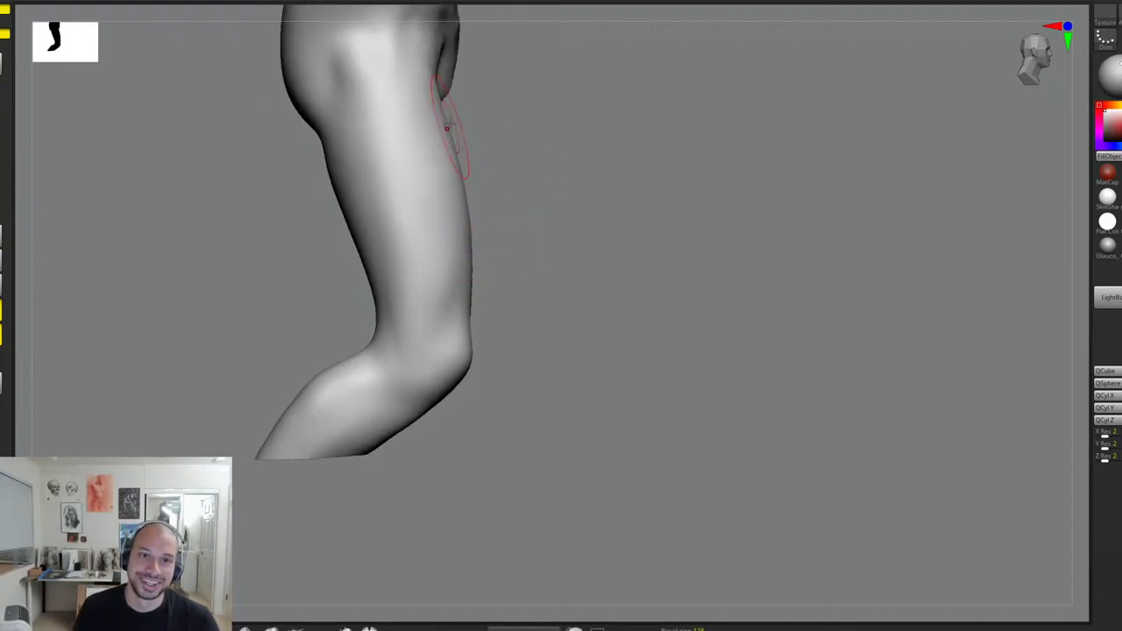
pyautogui.keyDown('alt'); pyautogui.moveTo(490, 120); pyautogui.dragTo(524, 165, button='right'); pyautogui.keyUp('alt')
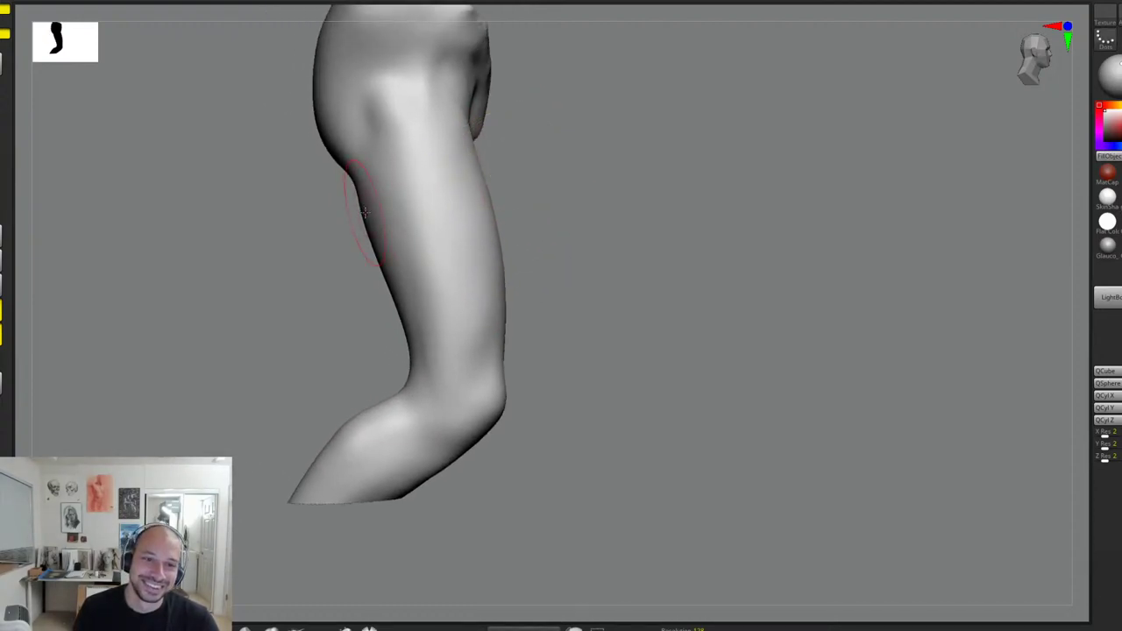
pyautogui.moveTo(350, 181); pyautogui.dragTo(373, 173)
pyautogui.moveTo(604, 135)
pyautogui.keyDown('alt'); pyautogui.mouseDown(button='right')
pyautogui.moveTo(651, 181)
pyautogui.moveTo(693, 183)
pyautogui.mouseUp(button='right'); pyautogui.keyUp('alt')
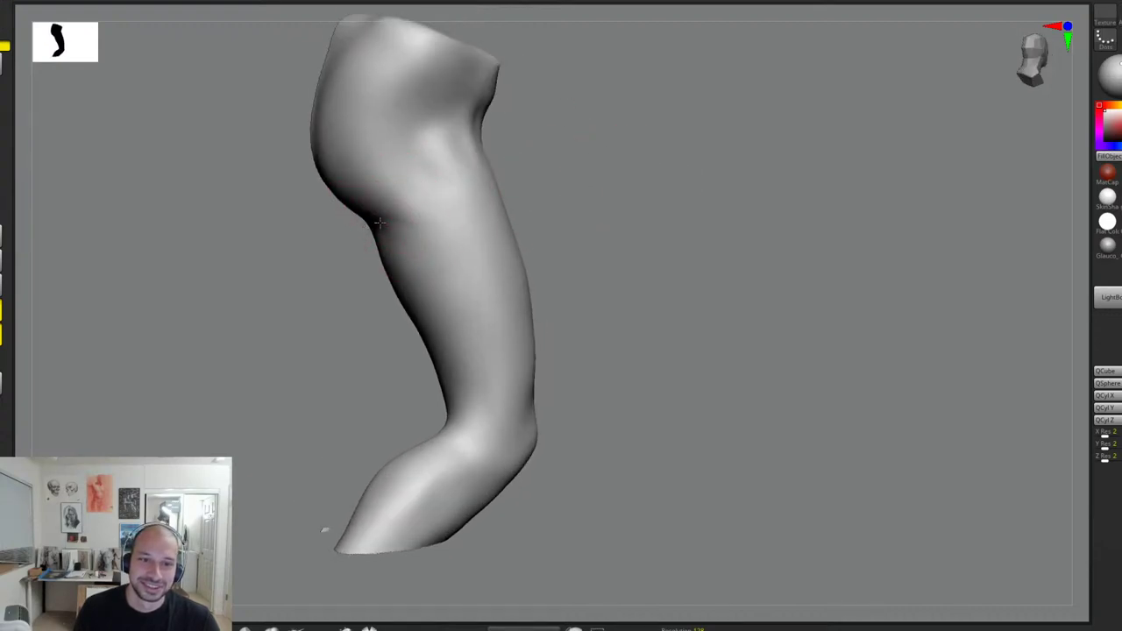
pyautogui.moveTo(373, 218); pyautogui.dragTo(518, 201, button='right')
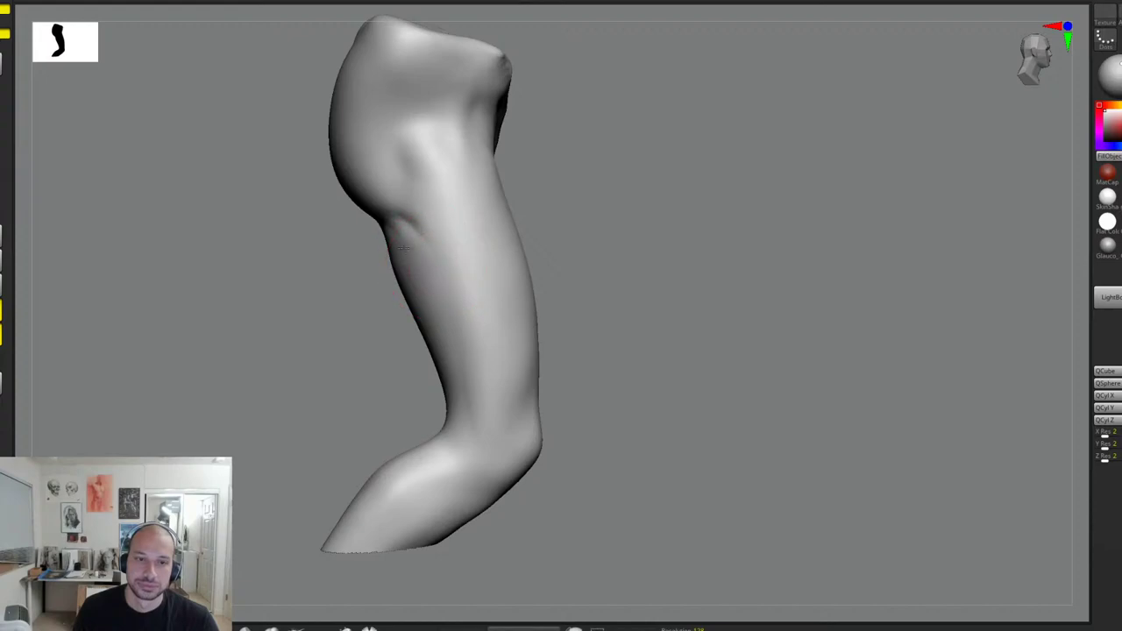
pyautogui.keyDown('shift'); pyautogui.moveTo(407, 215); pyautogui.dragTo(418, 248); pyautogui.keyUp('shift')
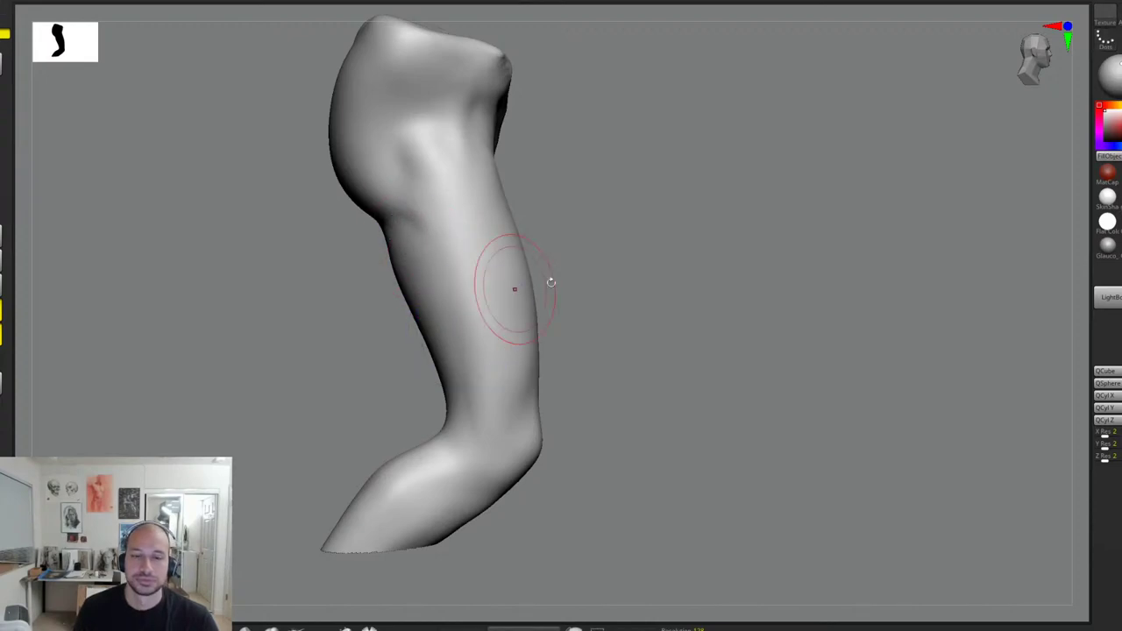
# Step: Shape the outer side of the bent knee, defining the bony bump and the hollow leading up into the thigh
pyautogui.keyDown('ctrl'); pyautogui.moveTo(549, 280); pyautogui.dragTo(561, 228, button='right'); pyautogui.keyUp('ctrl')
pyautogui.moveTo(562, 228); pyautogui.dragTo(613, 265, button='right')
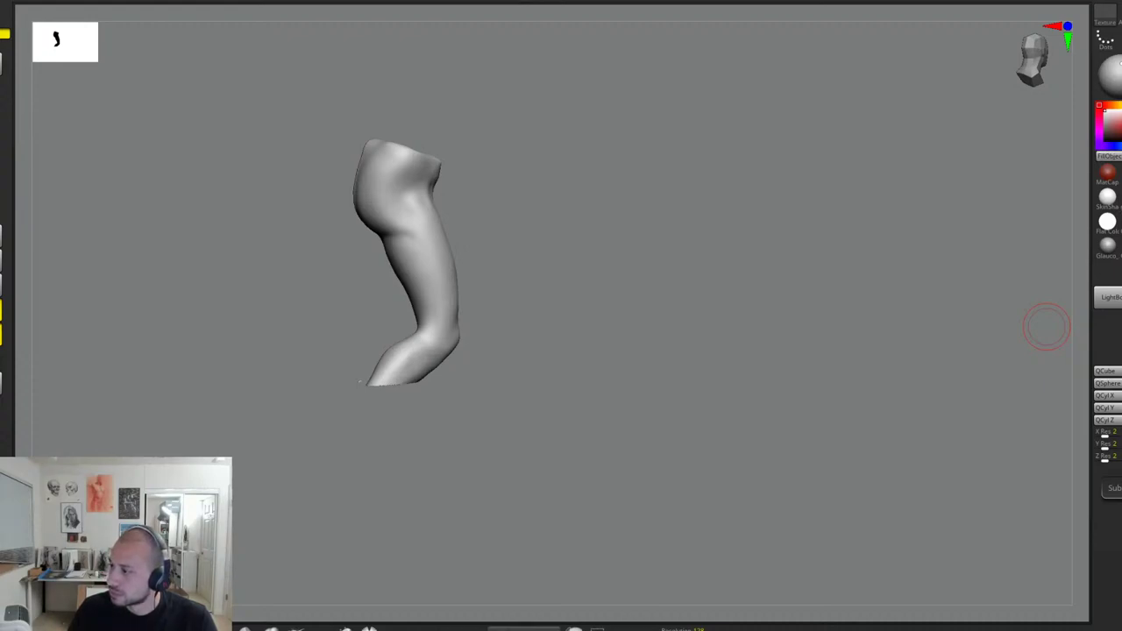
pyautogui.moveTo(664, 295)
pyautogui.mouseDown()
pyautogui.moveTo(679, 305)
pyautogui.moveTo(639, 327)
pyautogui.moveTo(641, 348)
pyautogui.moveTo(645, 290)
pyautogui.mouseUp()
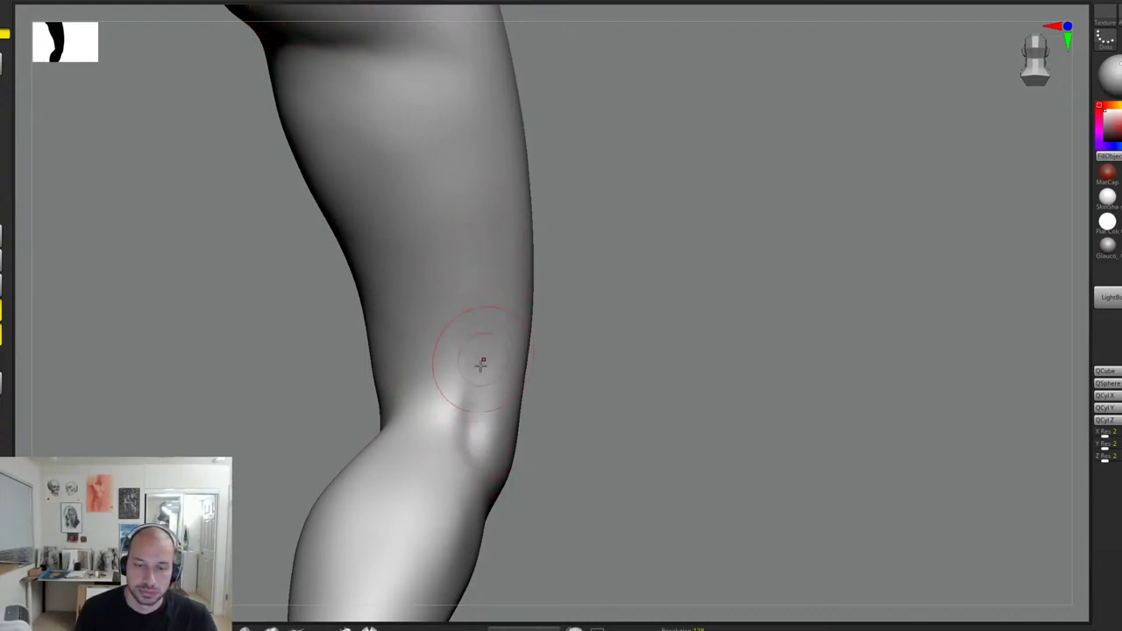
pyautogui.moveTo(596, 329); pyautogui.dragTo(504, 359)
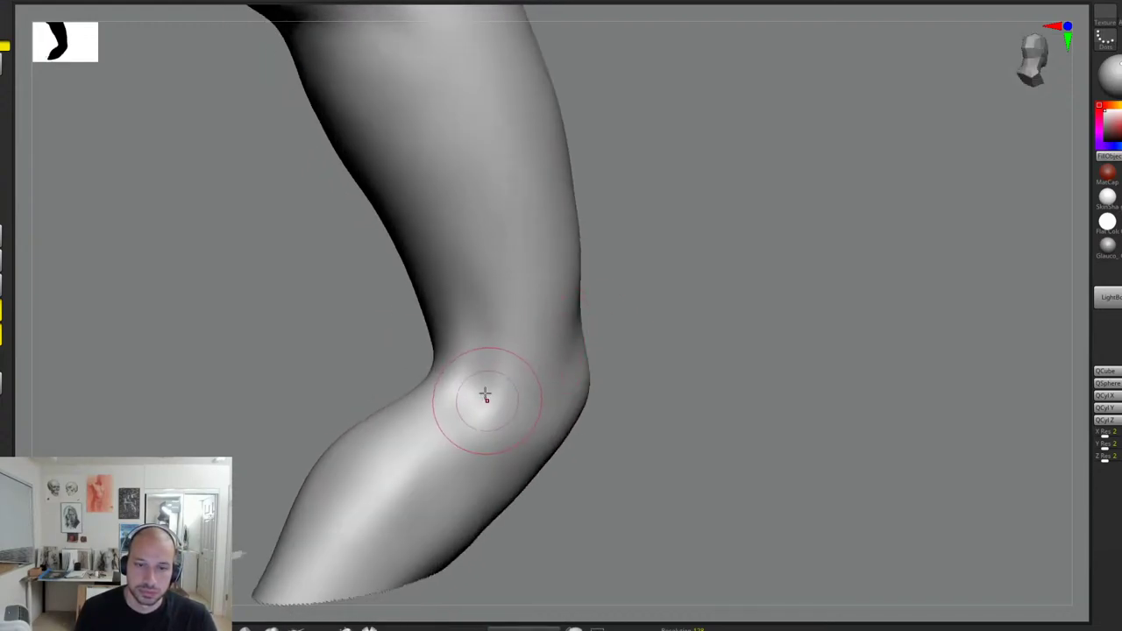
pyautogui.moveTo(579, 326)
pyautogui.mouseDown()
pyautogui.moveTo(656, 290)
pyautogui.moveTo(587, 325)
pyautogui.mouseUp()
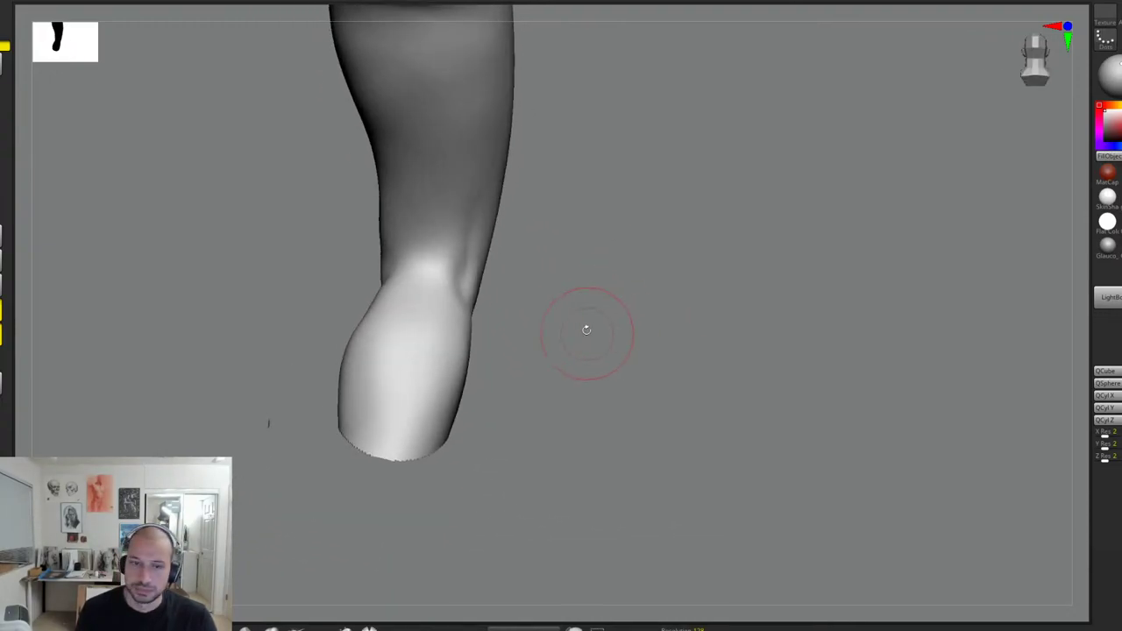
# Step: Show the whole figure again, carve the lower outer edge of the bent leg's calf muscle and smooth it
pyautogui.moveTo(423, 470); pyautogui.dragTo(491, 430)
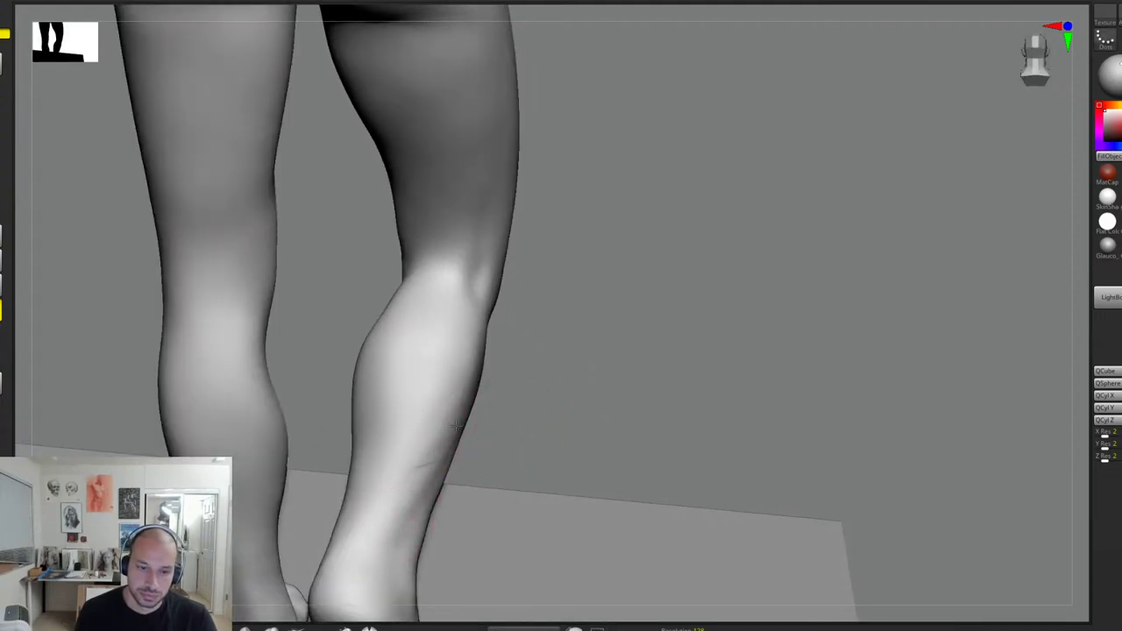
pyautogui.moveTo(390, 556)
pyautogui.keyDown('alt'); pyautogui.mouseDown()
pyautogui.moveTo(444, 440)
pyautogui.moveTo(399, 476)
pyautogui.mouseUp(); pyautogui.keyUp('alt')
pyautogui.moveTo(386, 536)
pyautogui.keyDown('shift'); pyautogui.mouseDown()
pyautogui.moveTo(399, 549)
pyautogui.moveTo(366, 496)
pyautogui.moveTo(381, 450)
pyautogui.moveTo(421, 441)
pyautogui.moveTo(436, 413)
pyautogui.mouseUp(); pyautogui.keyUp('shift')
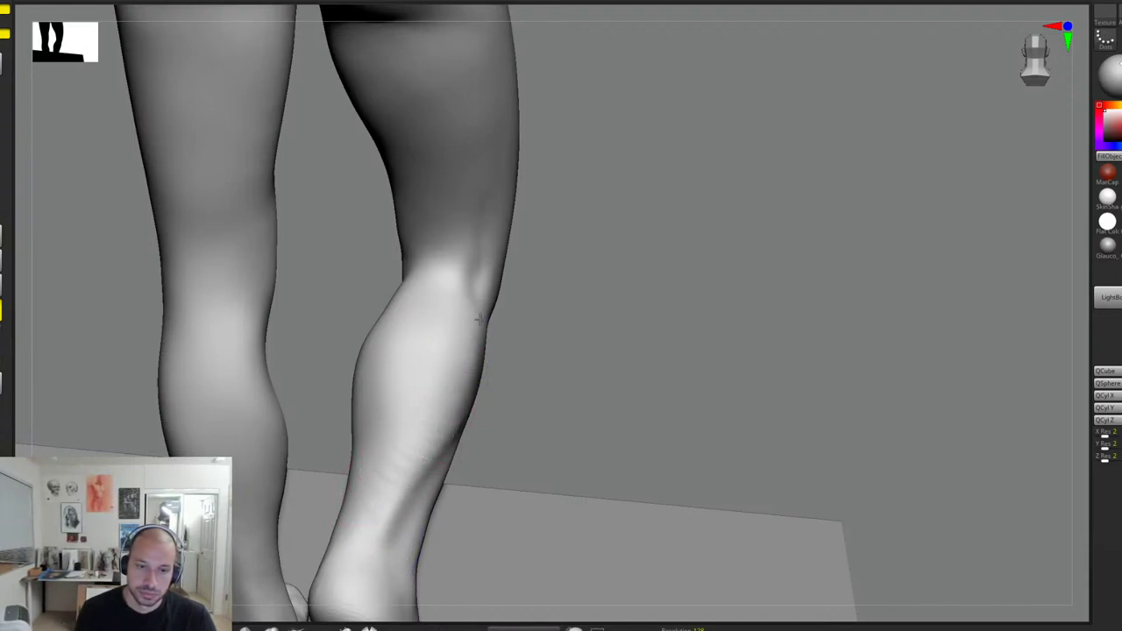
# Step: Sculpt the crease across the back of the bent knee and soften the stroke marks
pyautogui.moveTo(539, 317)
pyautogui.keyDown('alt'); pyautogui.mouseDown()
pyautogui.moveTo(531, 341)
pyautogui.moveTo(478, 239)
pyautogui.mouseUp(); pyautogui.keyUp('alt')
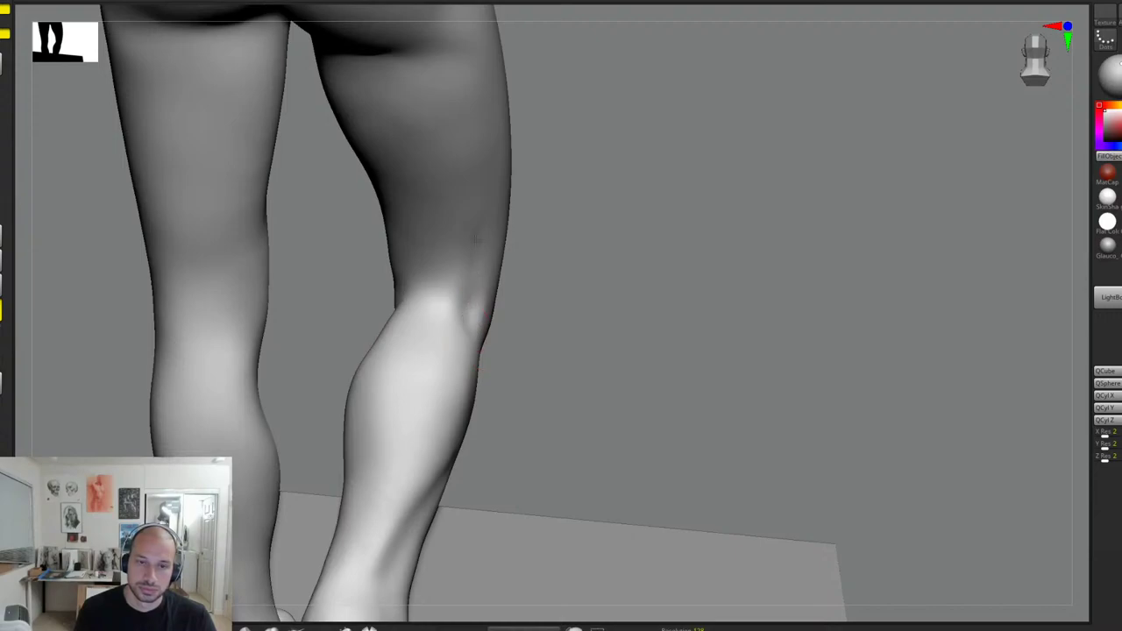
pyautogui.moveTo(531, 282)
pyautogui.mouseDown()
pyautogui.moveTo(606, 269)
pyautogui.moveTo(606, 293)
pyautogui.moveTo(543, 307)
pyautogui.mouseUp()
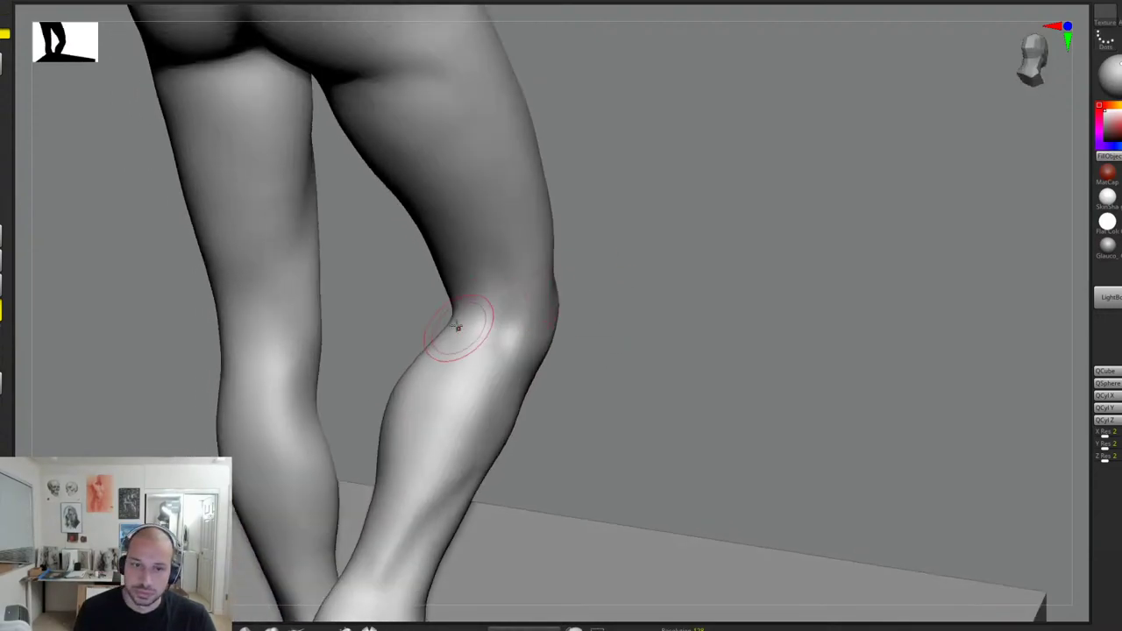
pyautogui.moveTo(462, 314); pyautogui.dragTo(501, 318)
pyautogui.moveTo(584, 307); pyautogui.dragTo(653, 305)
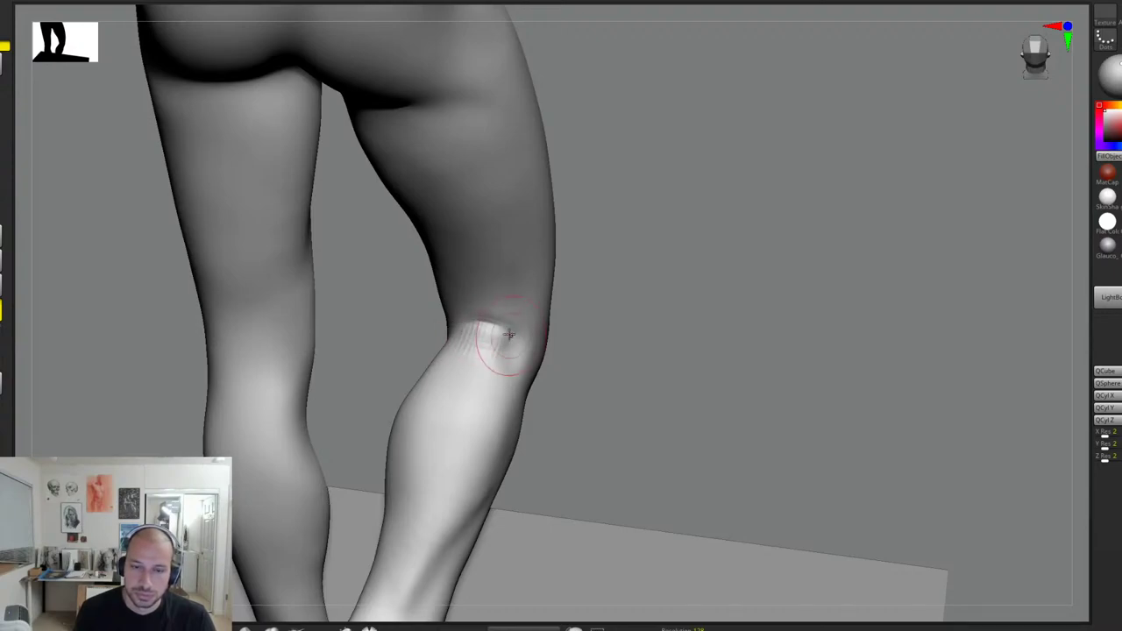
pyautogui.moveTo(479, 345)
pyautogui.keyDown('shift'); pyautogui.mouseDown()
pyautogui.moveTo(493, 341)
pyautogui.moveTo(491, 353)
pyautogui.moveTo(461, 348)
pyautogui.moveTo(494, 339)
pyautogui.mouseUp(); pyautogui.keyUp('shift')
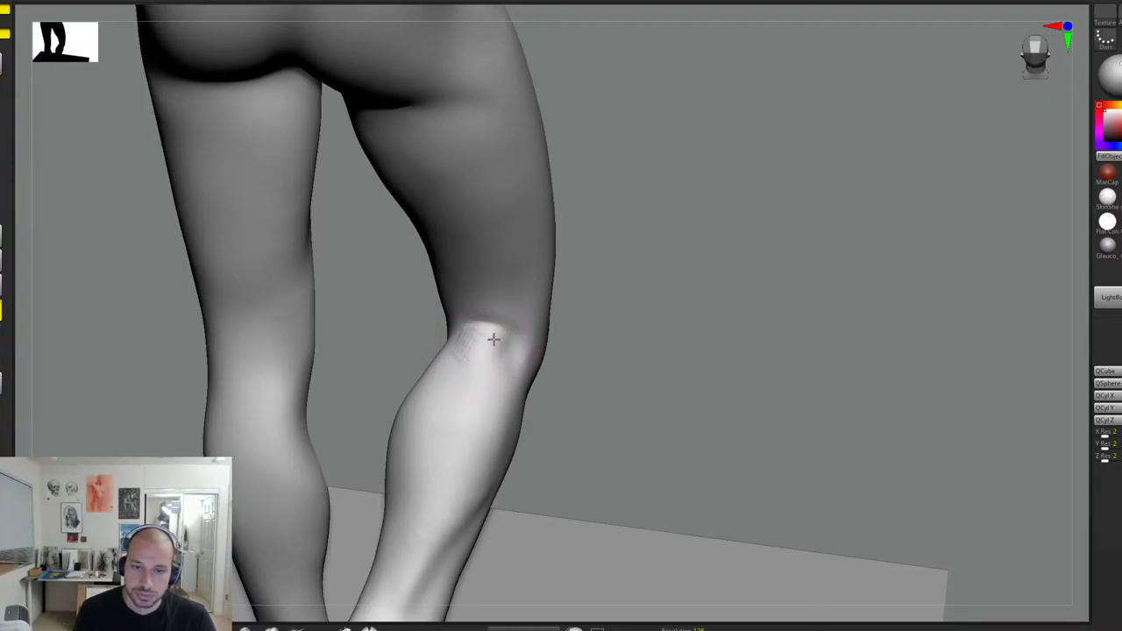
# Step: Define the outer hamstring tendon above the back of the bent knee and blend it into the knee's side
pyautogui.moveTo(614, 268)
pyautogui.mouseDown()
pyautogui.moveTo(609, 281)
pyautogui.moveTo(524, 298)
pyautogui.mouseUp()
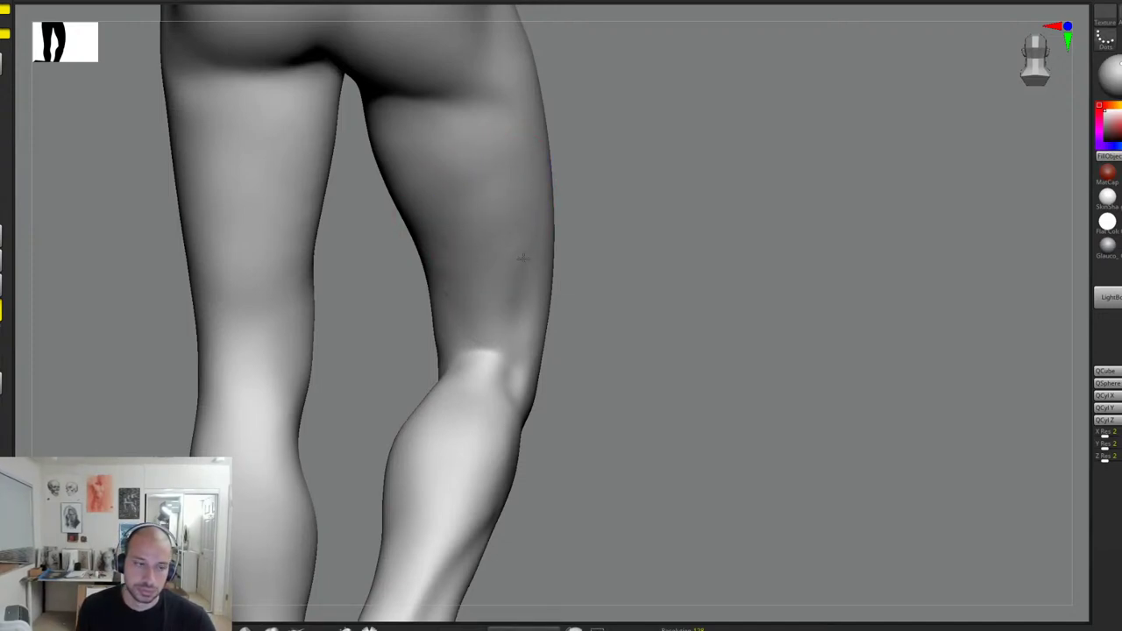
pyautogui.moveTo(682, 239); pyautogui.dragTo(640, 256)
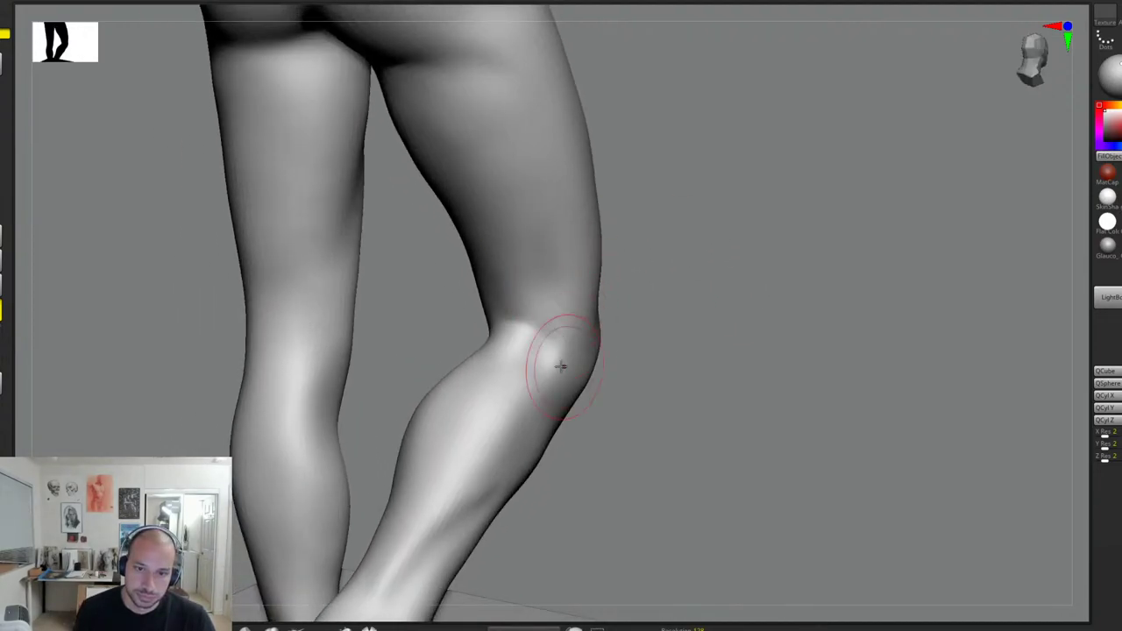
pyautogui.moveTo(613, 379)
pyautogui.mouseDown()
pyautogui.moveTo(538, 331)
pyautogui.moveTo(532, 307)
pyautogui.mouseUp()
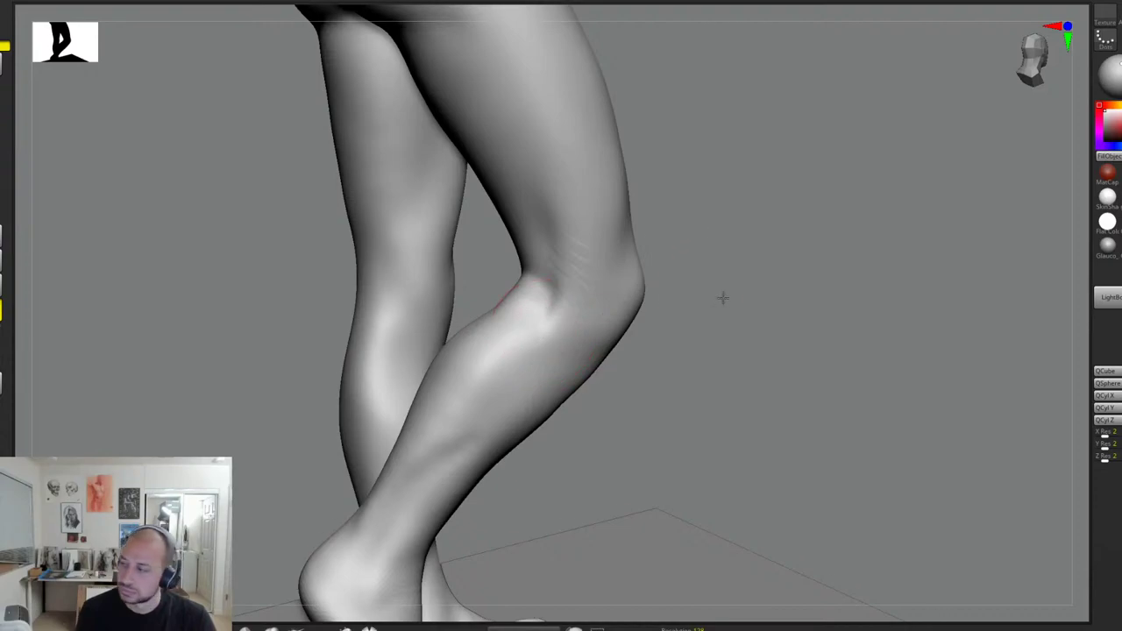
pyautogui.moveTo(724, 298); pyautogui.dragTo(715, 305)
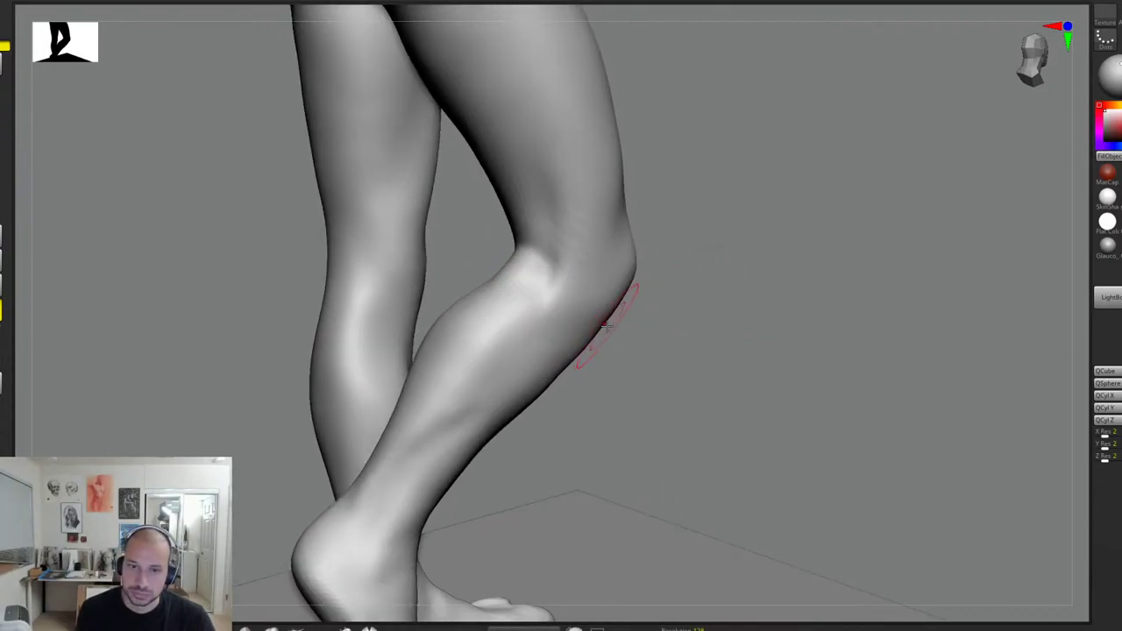
pyautogui.moveTo(619, 326); pyautogui.dragTo(602, 321)
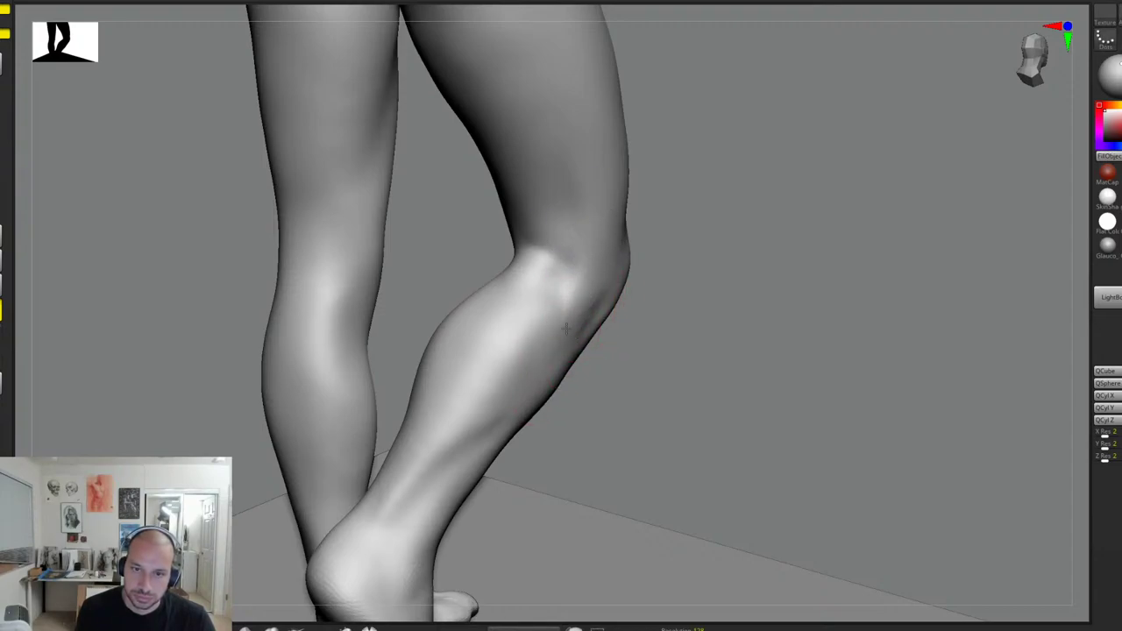
# Step: Build up the outer calf of the bent leg with diagonal strokes below the knee and smooth them
pyautogui.moveTo(566, 329)
pyautogui.mouseDown()
pyautogui.moveTo(589, 309)
pyautogui.moveTo(563, 339)
pyautogui.moveTo(590, 344)
pyautogui.moveTo(469, 402)
pyautogui.mouseUp()
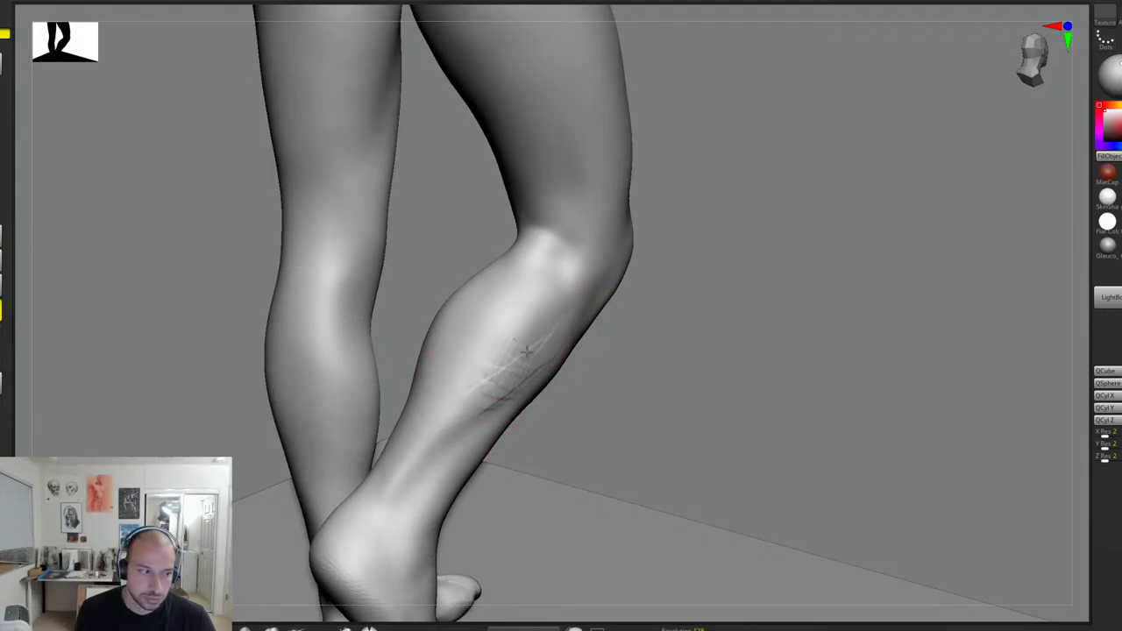
pyautogui.moveTo(605, 334)
pyautogui.mouseDown()
pyautogui.moveTo(646, 326)
pyautogui.moveTo(555, 326)
pyautogui.moveTo(479, 383)
pyautogui.mouseUp()
pyautogui.moveTo(563, 303); pyautogui.dragTo(458, 389)
pyautogui.moveTo(556, 322)
pyautogui.mouseDown()
pyautogui.moveTo(512, 371)
pyautogui.moveTo(487, 361)
pyautogui.moveTo(546, 297)
pyautogui.mouseUp()
pyautogui.keyDown('shift'); pyautogui.moveTo(497, 423); pyautogui.dragTo(464, 443); pyautogui.keyUp('shift')
# Step: Define the outer lower shin running down to the raised foot's ankle bone and smooth its surface
pyautogui.moveTo(600, 329); pyautogui.dragTo(630, 287)
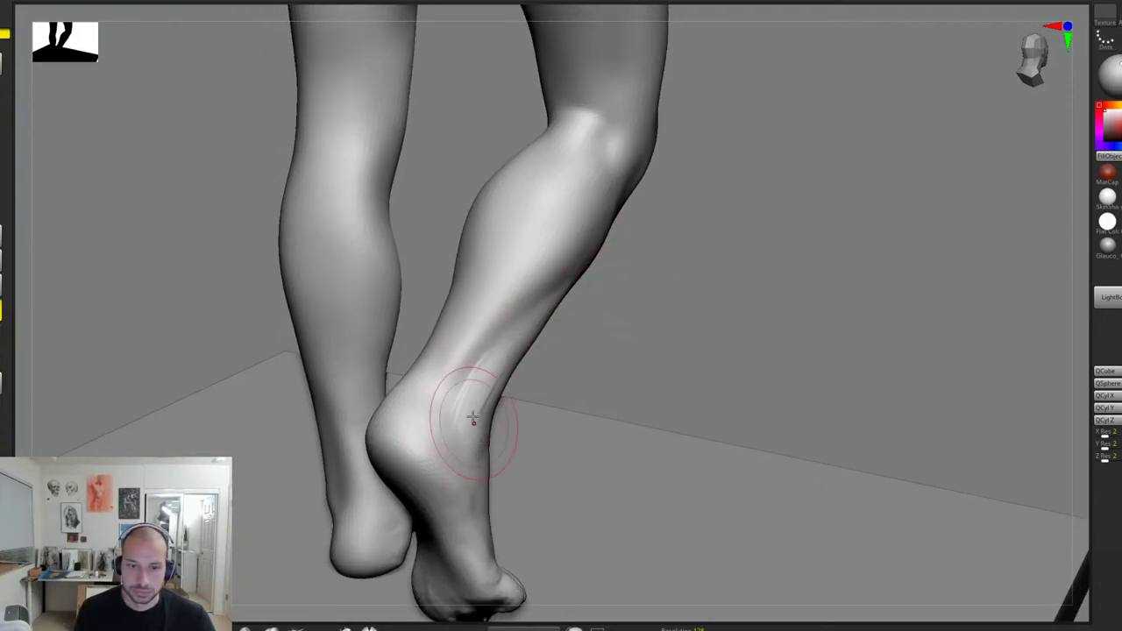
pyautogui.keyDown('shift'); pyautogui.moveTo(543, 307); pyautogui.dragTo(489, 386); pyautogui.keyUp('shift')
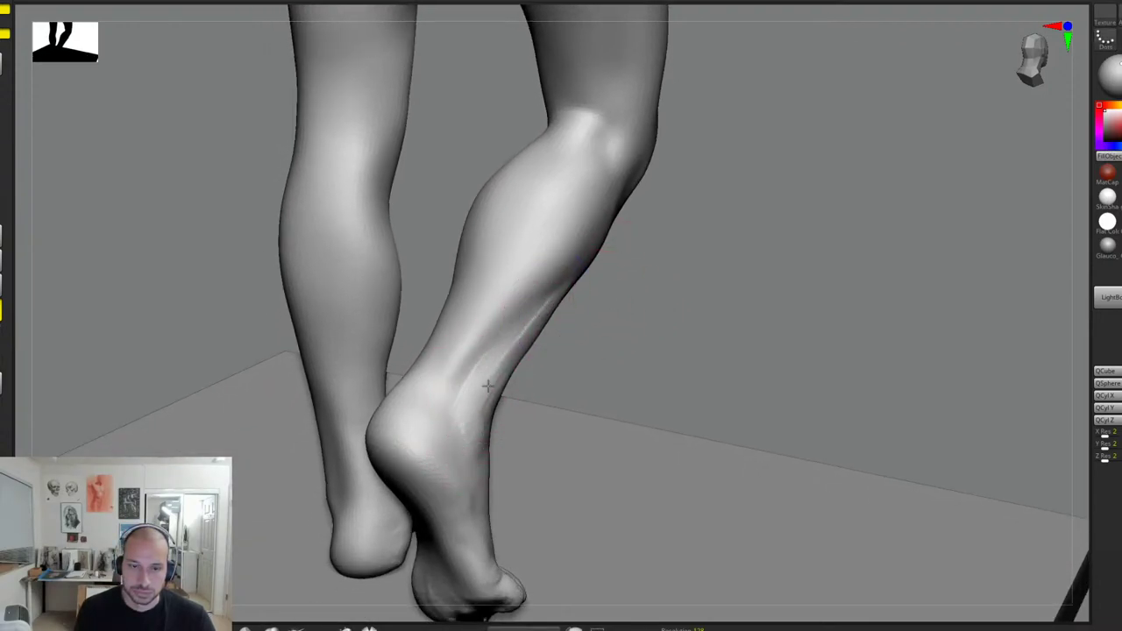
pyautogui.moveTo(618, 339); pyautogui.dragTo(529, 357)
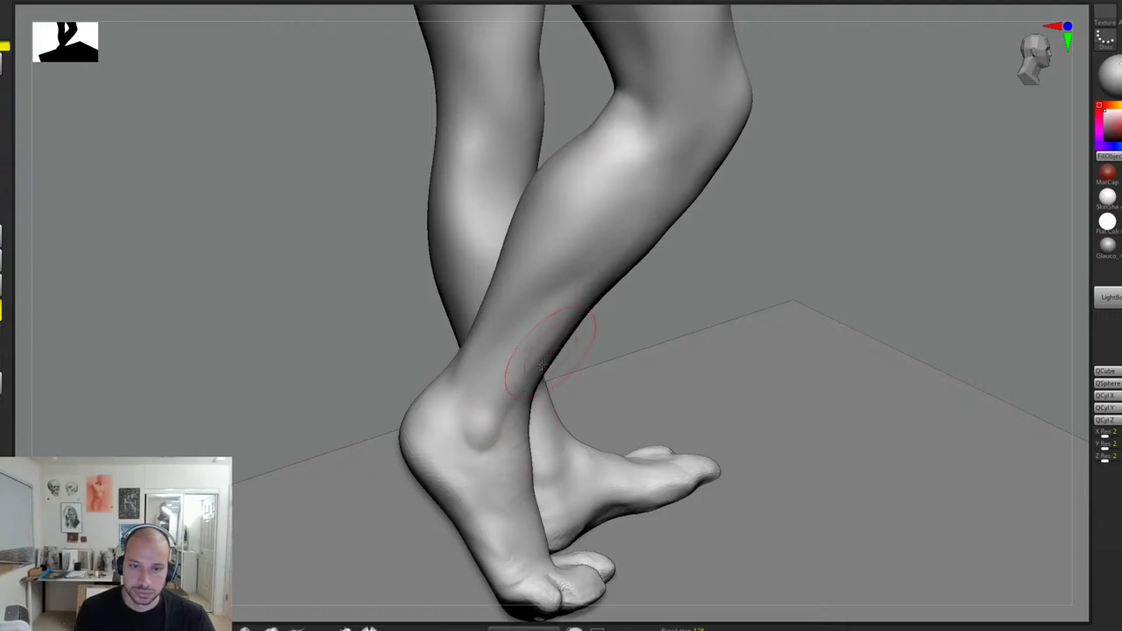
pyautogui.moveTo(725, 238)
pyautogui.mouseDown()
pyautogui.moveTo(534, 355)
pyautogui.moveTo(625, 352)
pyautogui.moveTo(658, 324)
pyautogui.moveTo(633, 346)
pyautogui.mouseUp()
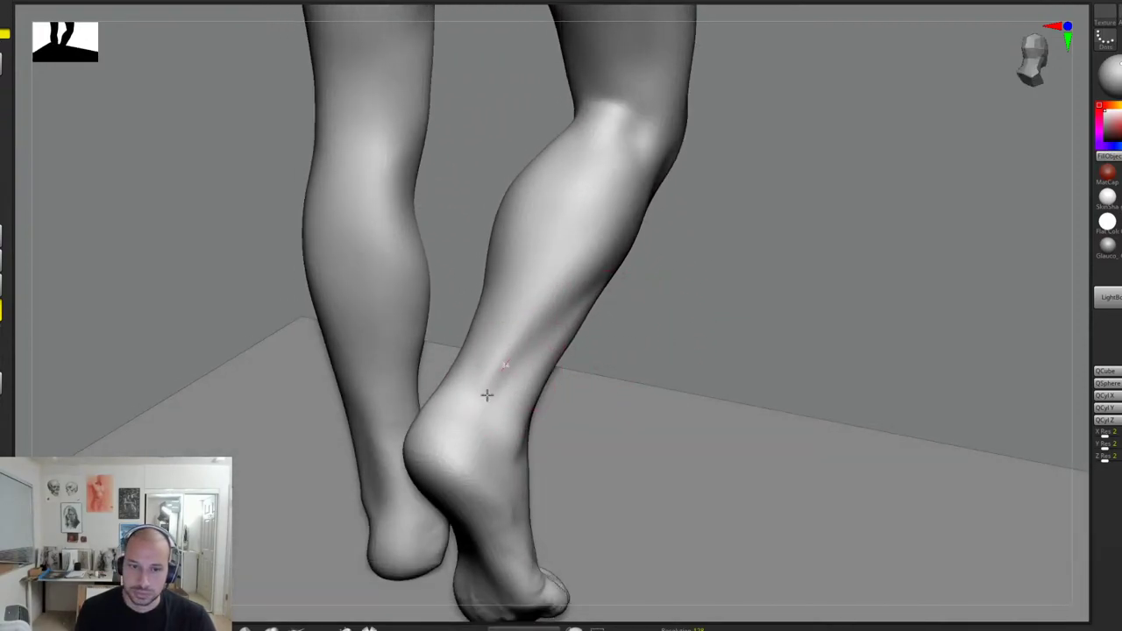
# Step: Carve the hollows on both sides of the bent leg's Achilles tendon above the heel
pyautogui.moveTo(478, 412); pyautogui.dragTo(456, 326)
pyautogui.moveTo(605, 282); pyautogui.dragTo(666, 314)
pyautogui.moveTo(481, 359); pyautogui.dragTo(481, 424)
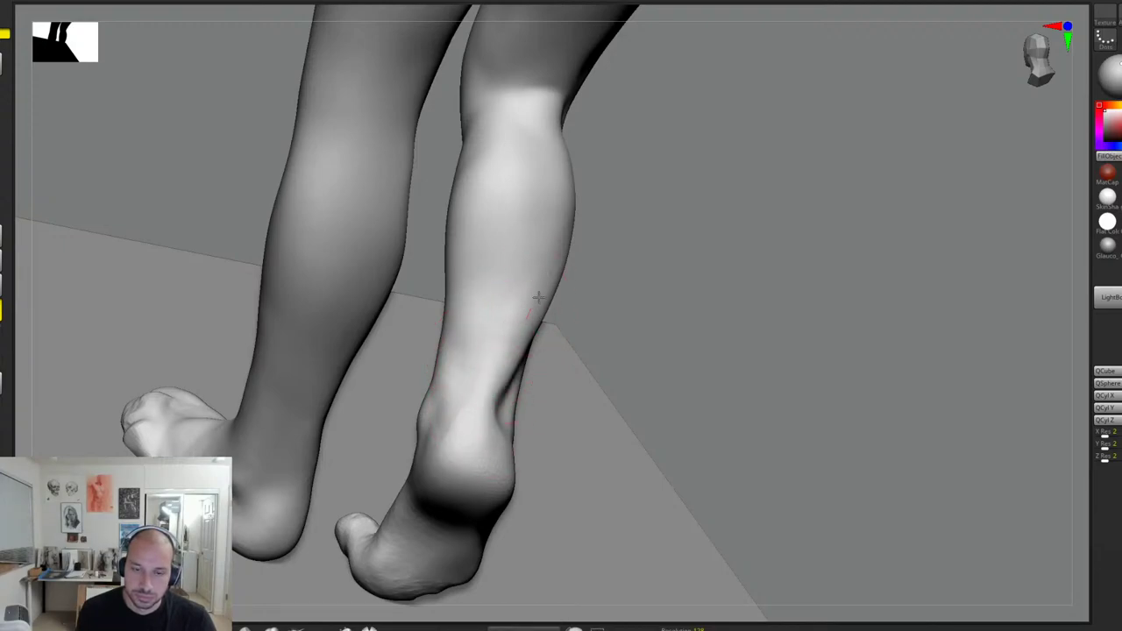
pyautogui.moveTo(618, 336)
pyautogui.mouseDown()
pyautogui.moveTo(539, 343)
pyautogui.moveTo(513, 386)
pyautogui.mouseUp()
pyautogui.moveTo(644, 239); pyautogui.dragTo(726, 243)
pyautogui.moveTo(480, 332); pyautogui.dragTo(476, 351)
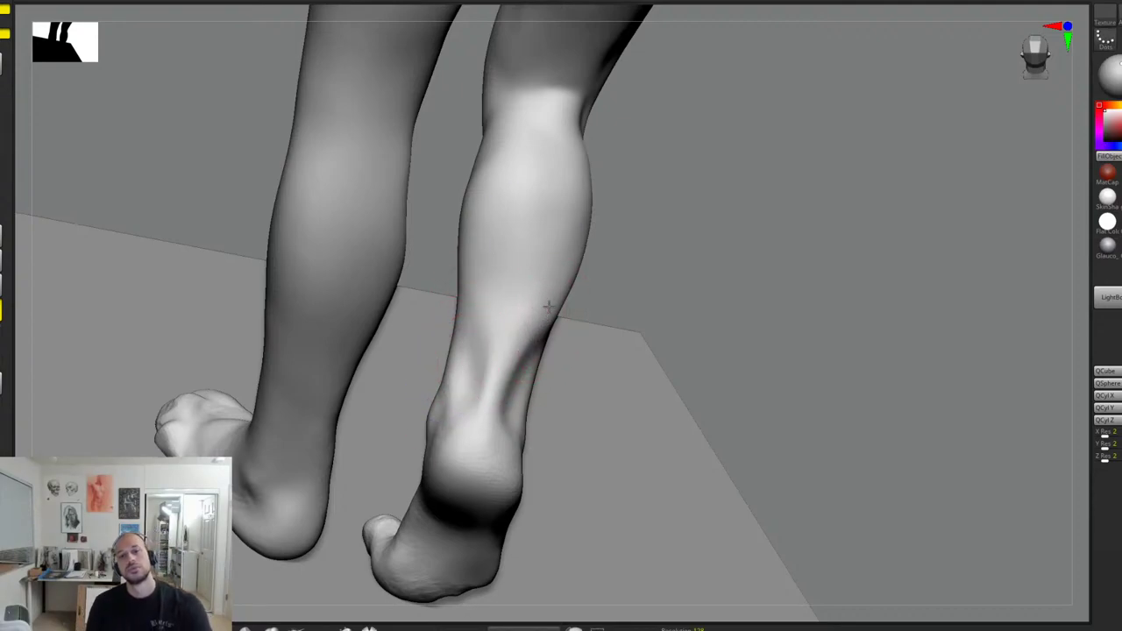
# Step: Check the whole pose and refine the hollow between the Achilles tendon and the raised foot's outer ankle bone
pyautogui.press('f')
pyautogui.moveTo(734, 226); pyautogui.dragTo(772, 226)
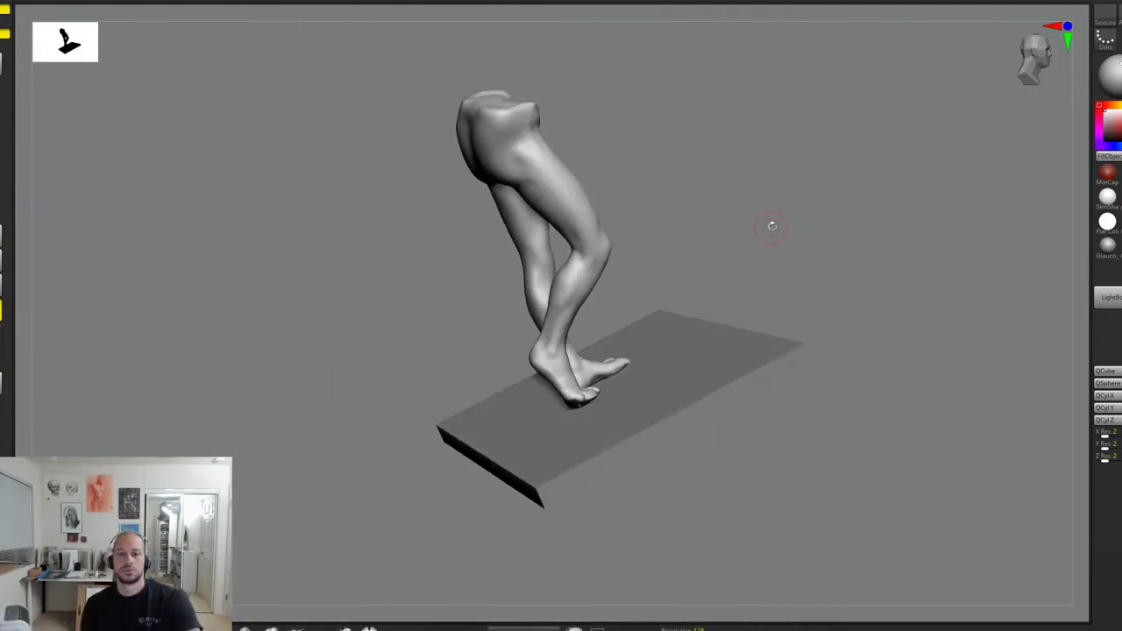
pyautogui.keyDown('alt'); pyautogui.moveTo(771, 184); pyautogui.dragTo(836, 233); pyautogui.keyUp('alt')
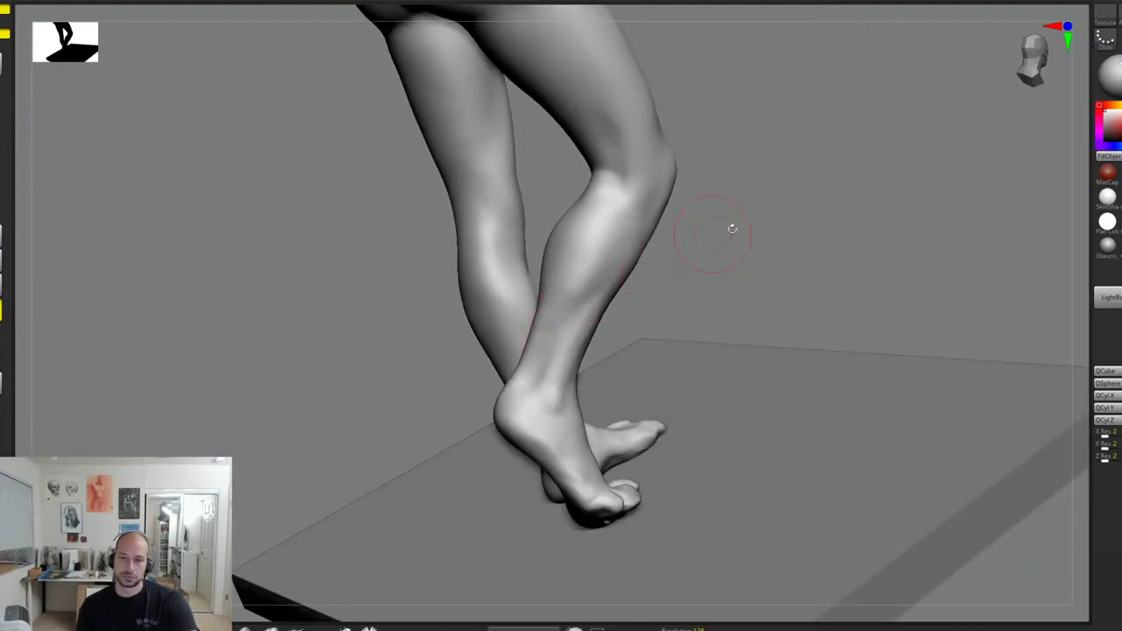
pyautogui.moveTo(732, 229); pyautogui.dragTo(597, 269)
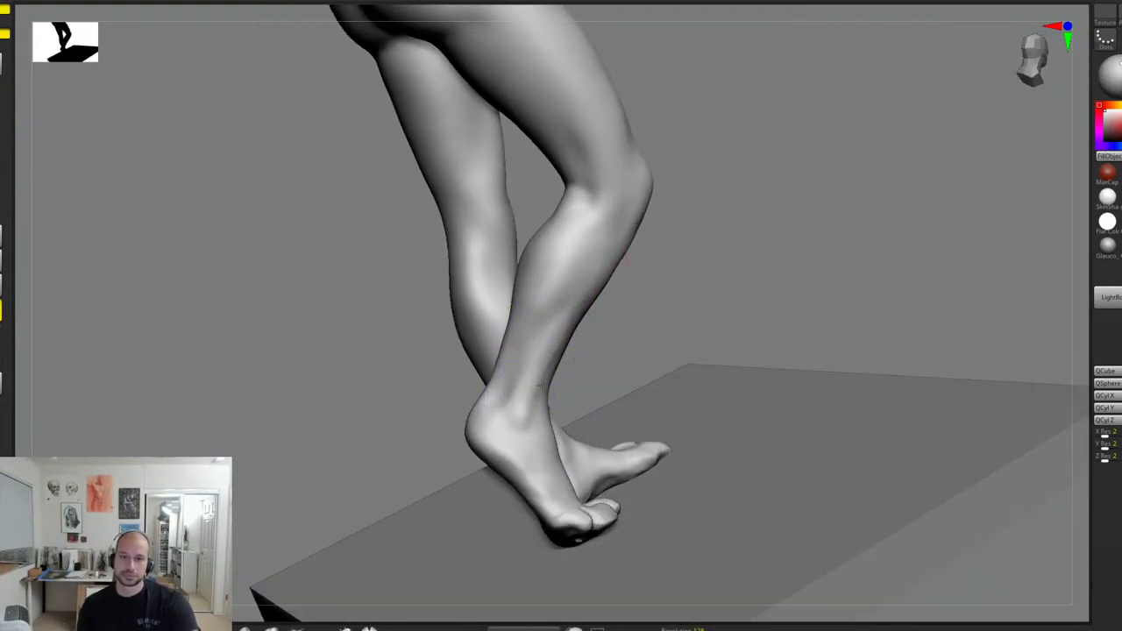
pyautogui.moveTo(663, 298); pyautogui.dragTo(778, 209)
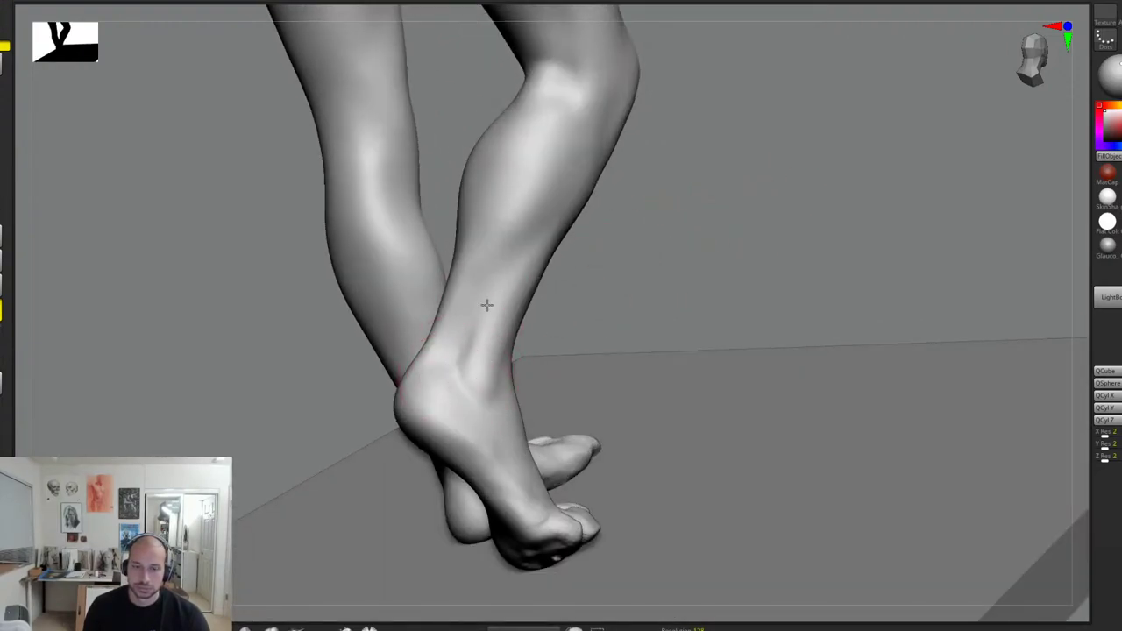
pyautogui.moveTo(640, 275); pyautogui.dragTo(582, 301)
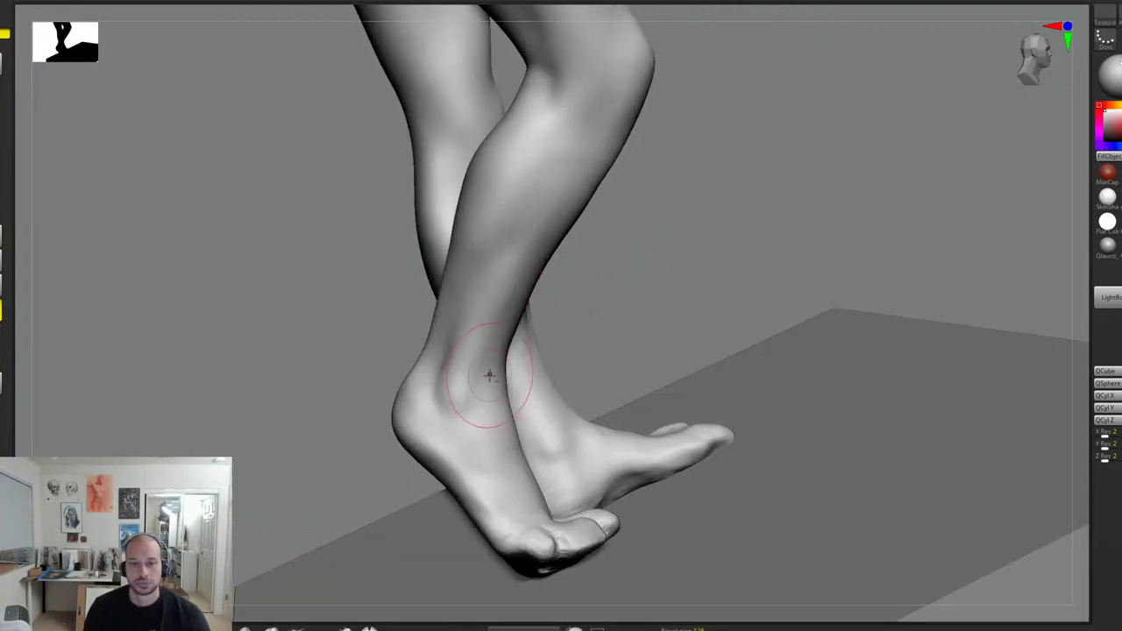
pyautogui.moveTo(676, 226)
pyautogui.mouseDown()
pyautogui.moveTo(602, 256)
pyautogui.moveTo(649, 255)
pyautogui.moveTo(556, 281)
pyautogui.mouseUp()
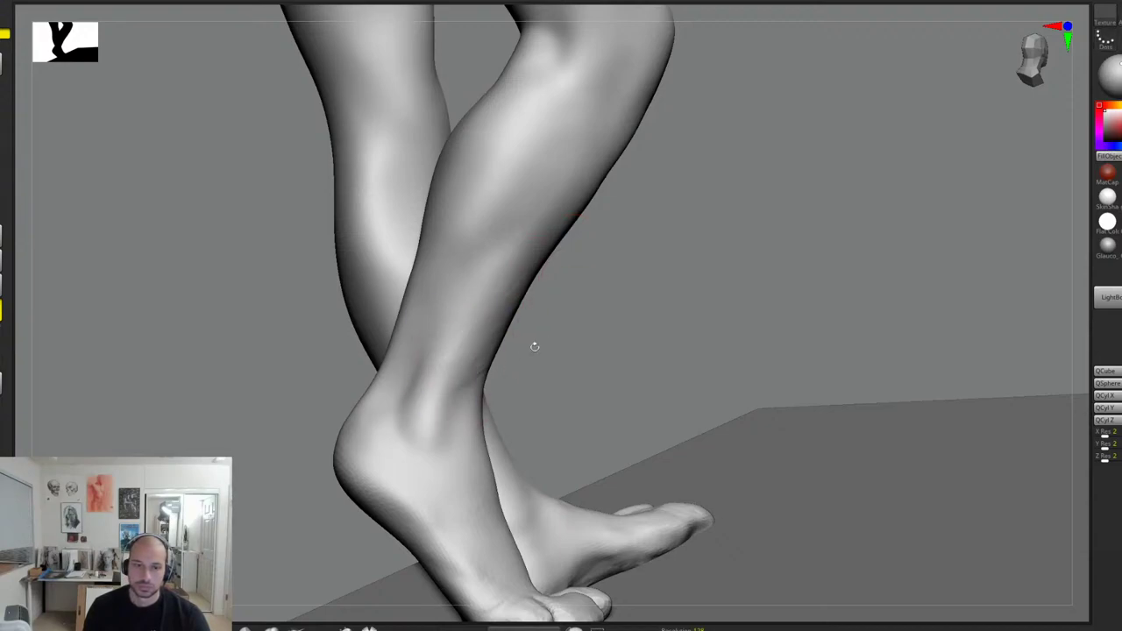
# Step: Refine the raised foot's heel and sharpen the Achilles tendon where it narrows below the calf
pyautogui.moveTo(531, 346); pyautogui.dragTo(371, 383)
pyautogui.moveTo(599, 307); pyautogui.dragTo(456, 353)
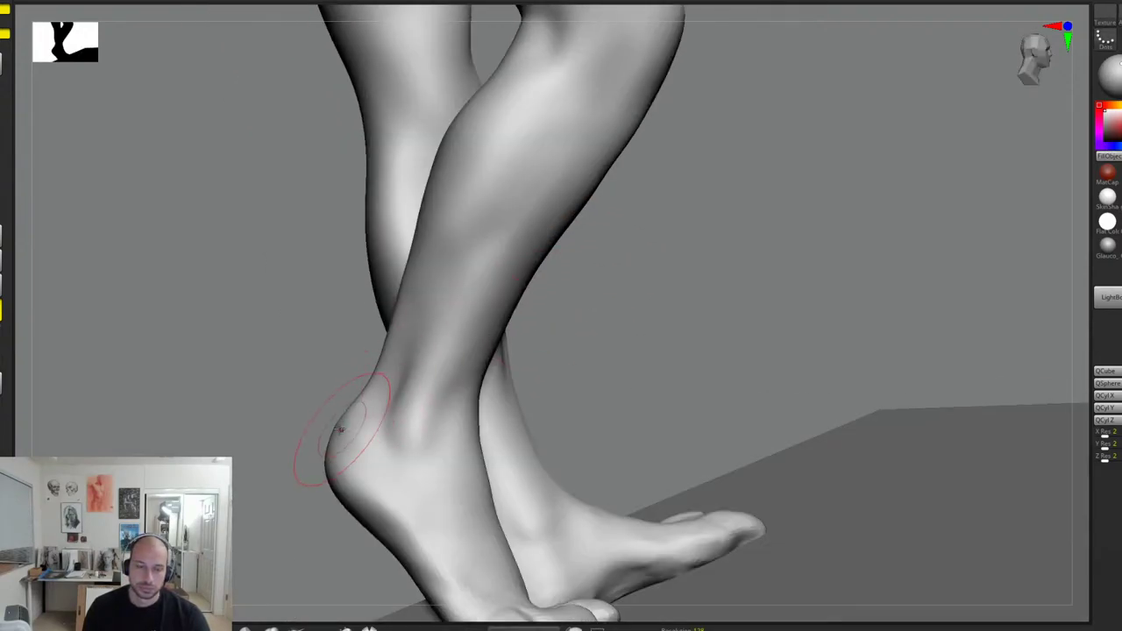
pyautogui.moveTo(303, 437); pyautogui.dragTo(433, 565)
pyautogui.moveTo(589, 324); pyautogui.dragTo(679, 314)
pyautogui.moveTo(318, 412); pyautogui.dragTo(318, 447)
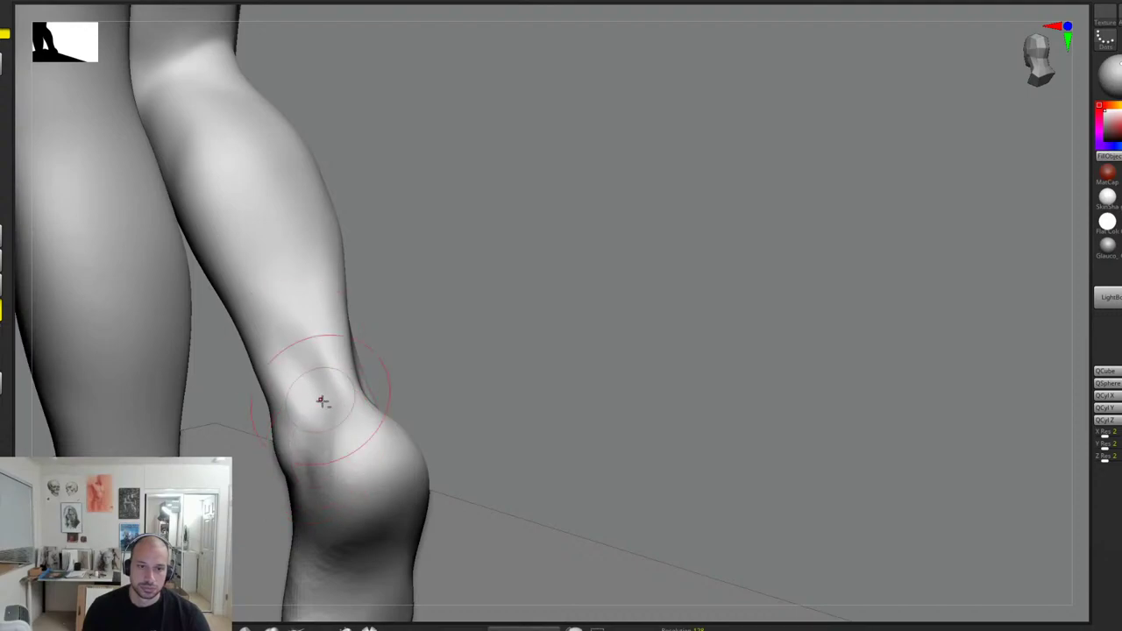
pyautogui.moveTo(438, 338)
pyautogui.mouseDown()
pyautogui.moveTo(482, 313)
pyautogui.moveTo(271, 296)
pyautogui.moveTo(310, 391)
pyautogui.mouseUp()
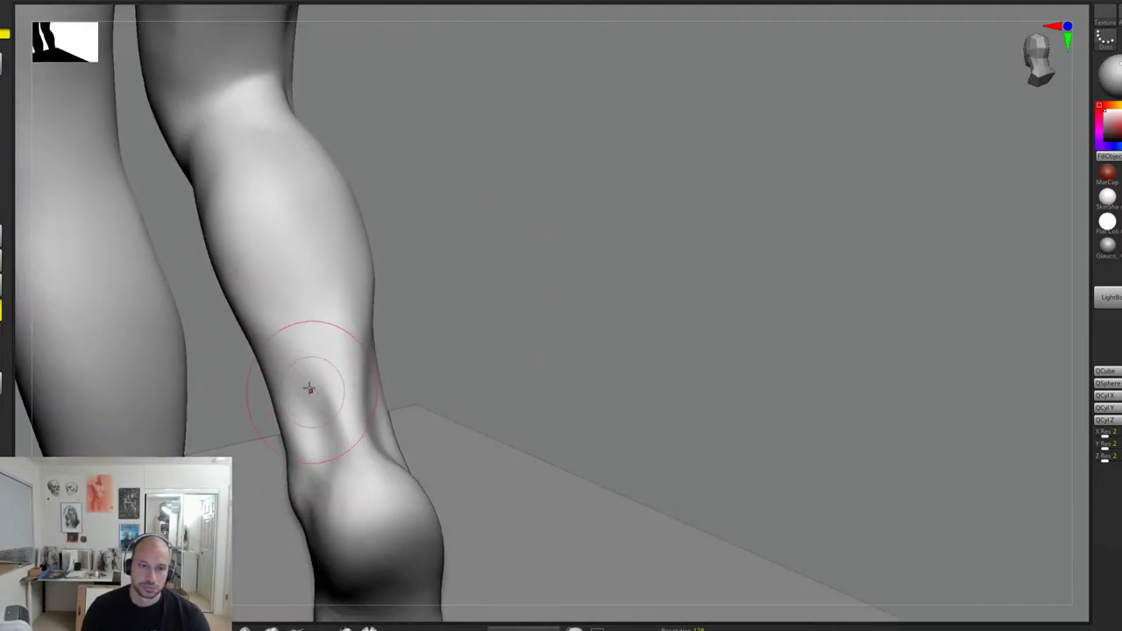
pyautogui.moveTo(511, 290); pyautogui.dragTo(532, 279)
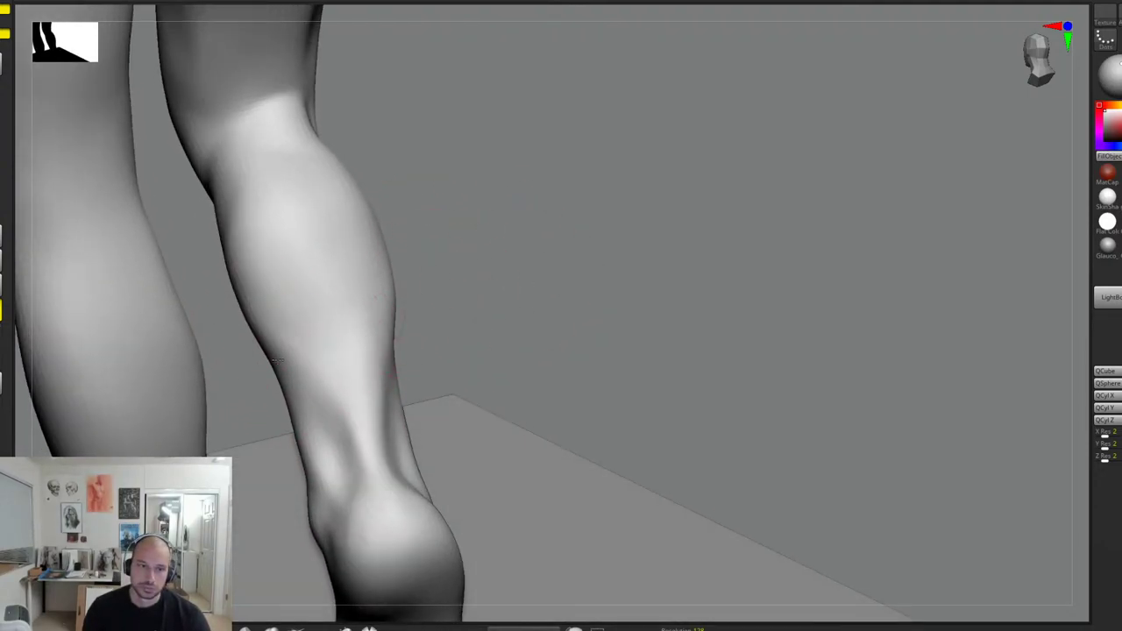
# Step: Sculpt the lower end of the bent leg's calf muscle and smooth it along the outer and inner sides
pyautogui.moveTo(430, 219)
pyautogui.mouseDown()
pyautogui.moveTo(254, 257)
pyautogui.moveTo(289, 293)
pyautogui.moveTo(260, 290)
pyautogui.moveTo(269, 263)
pyautogui.moveTo(288, 276)
pyautogui.moveTo(254, 196)
pyautogui.moveTo(246, 228)
pyautogui.moveTo(233, 168)
pyautogui.moveTo(261, 266)
pyautogui.moveTo(243, 178)
pyautogui.moveTo(296, 290)
pyautogui.mouseUp()
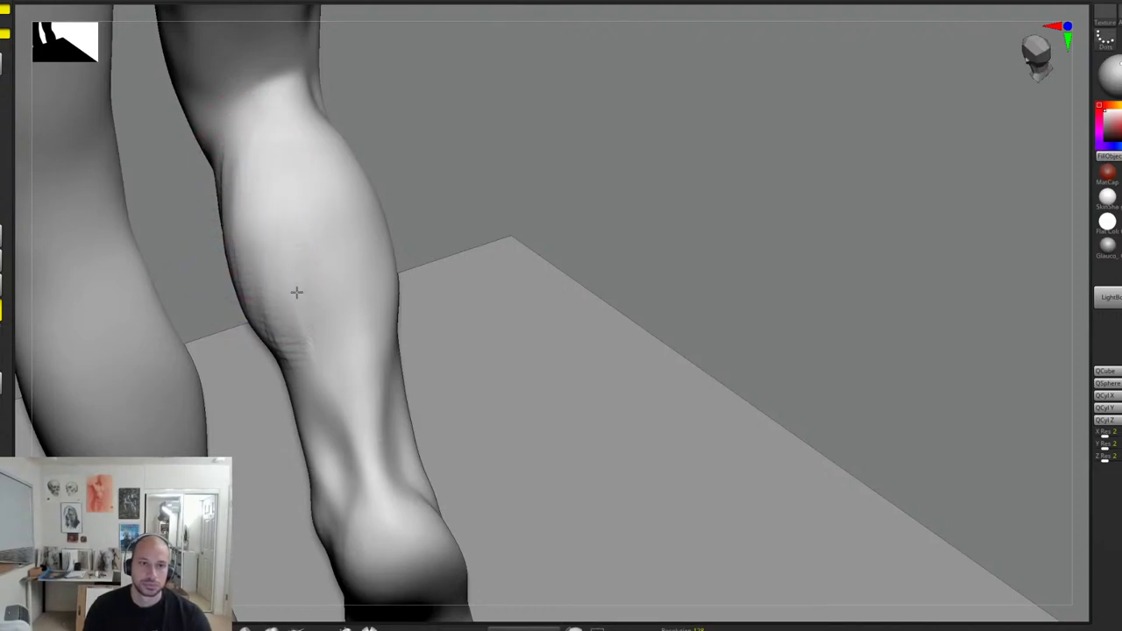
pyautogui.moveTo(305, 401)
pyautogui.mouseDown()
pyautogui.moveTo(324, 451)
pyautogui.moveTo(331, 439)
pyautogui.moveTo(287, 369)
pyautogui.mouseUp()
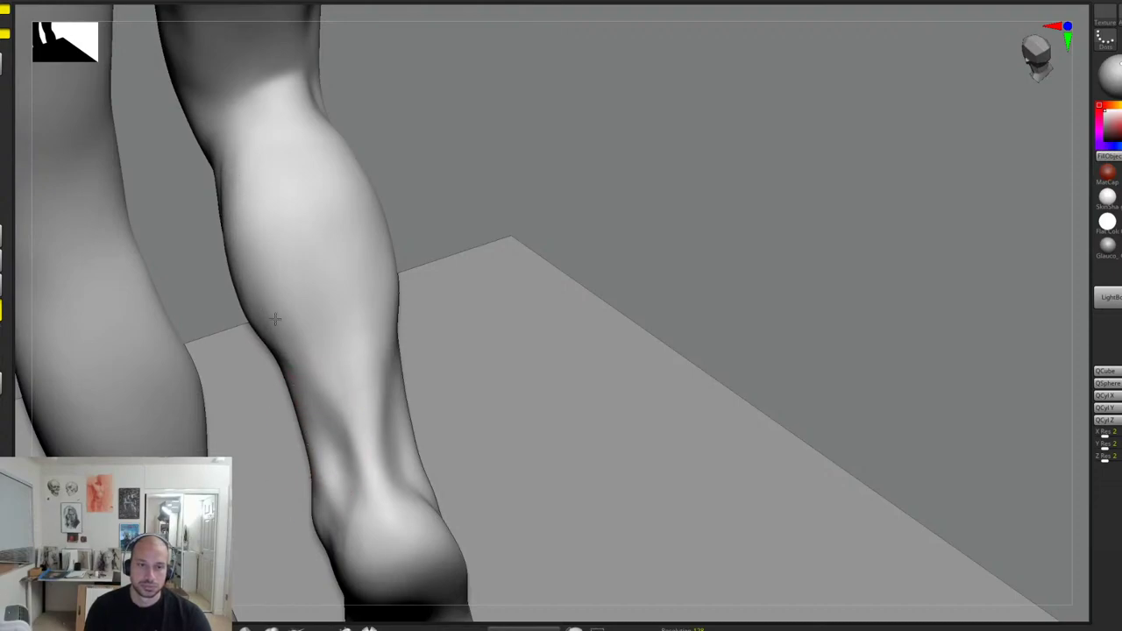
pyautogui.keyDown('alt'); pyautogui.moveTo(535, 306); pyautogui.dragTo(649, 302); pyautogui.keyUp('alt')
pyautogui.moveTo(649, 302); pyautogui.dragTo(546, 284)
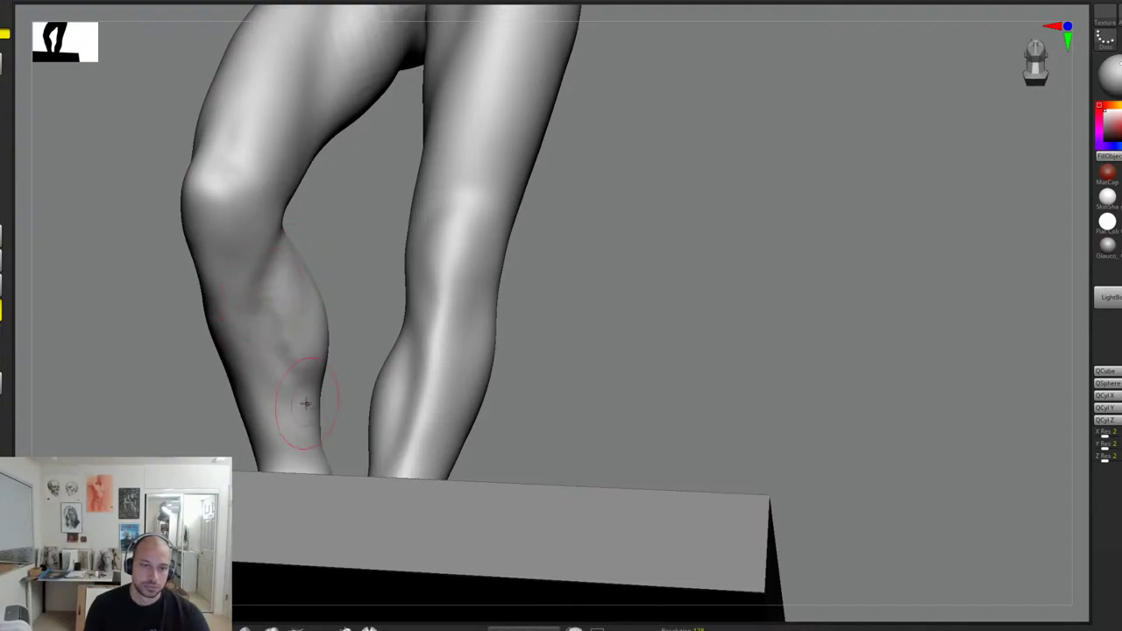
pyautogui.keyDown('shift'); pyautogui.moveTo(306, 404); pyautogui.dragTo(287, 346); pyautogui.keyUp('shift')
pyautogui.moveTo(350, 271); pyautogui.dragTo(338, 317)
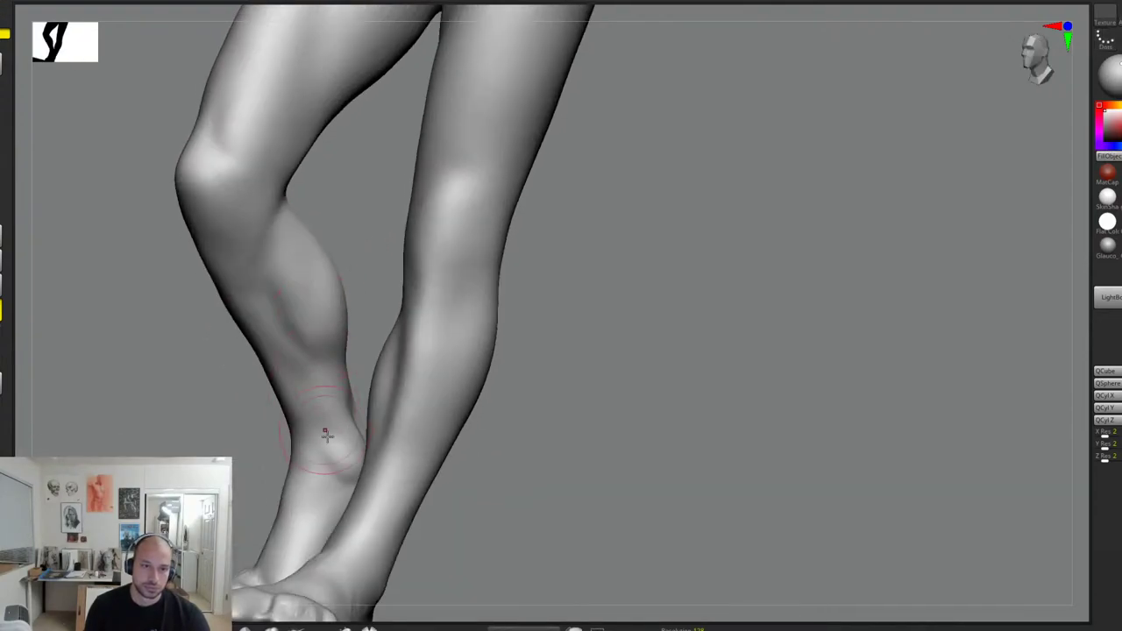
# Step: Refine the inner contour of the bent leg's lower shin between the calf muscle and the ankle
pyautogui.moveTo(338, 438)
pyautogui.mouseDown()
pyautogui.moveTo(431, 447)
pyautogui.moveTo(380, 378)
pyautogui.mouseUp()
pyautogui.moveTo(379, 424); pyautogui.dragTo(352, 438)
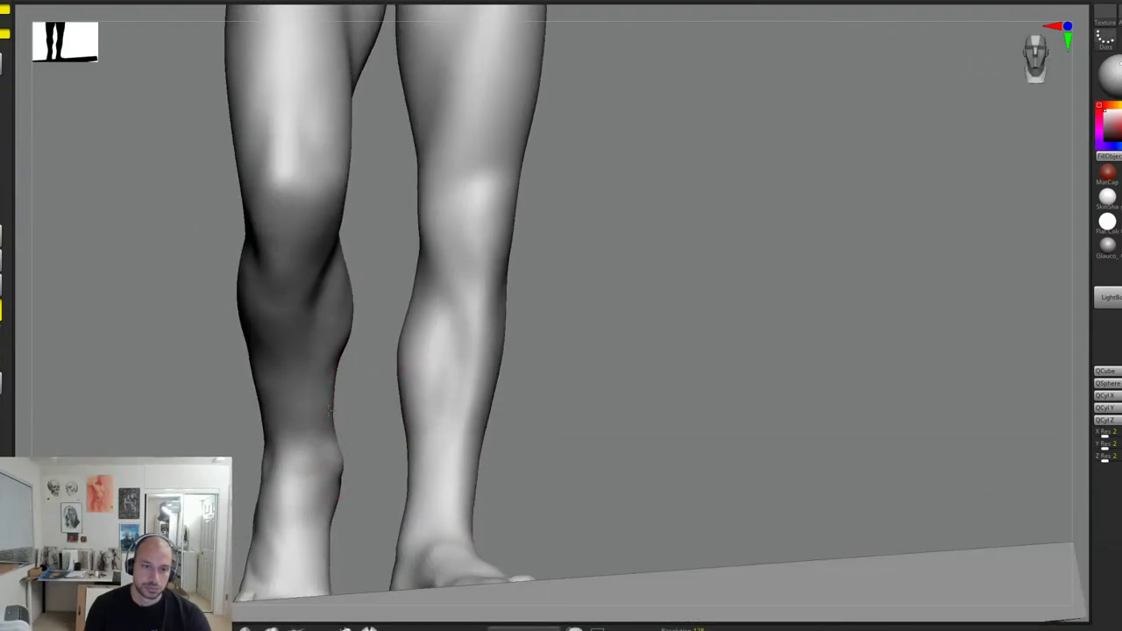
pyautogui.moveTo(349, 387); pyautogui.dragTo(331, 432)
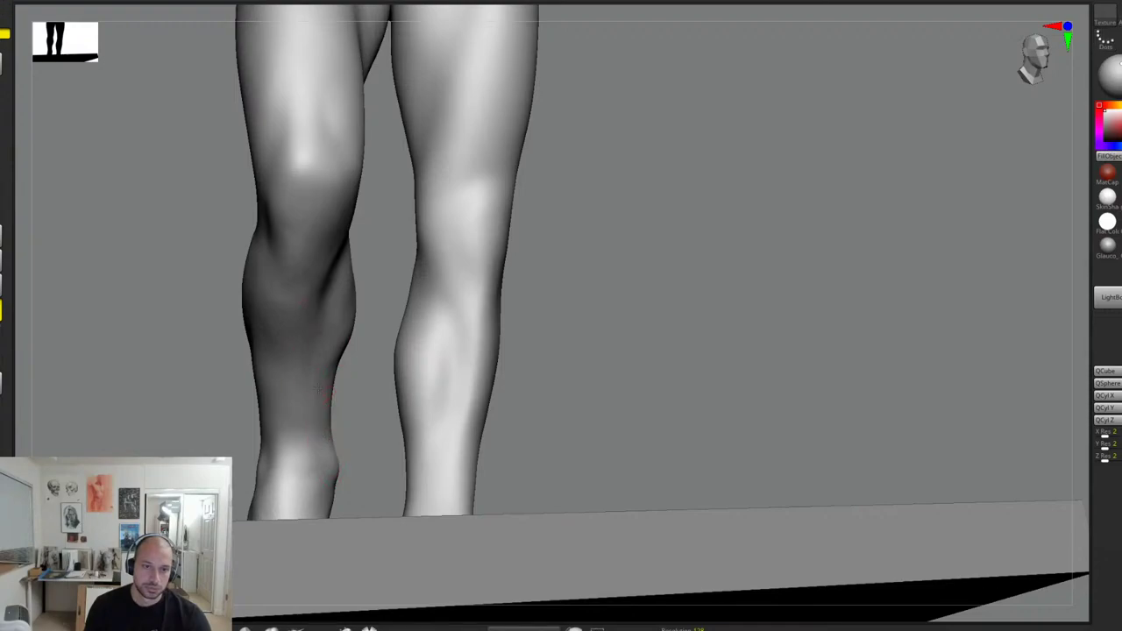
pyautogui.moveTo(315, 392); pyautogui.dragTo(471, 260, button='right')
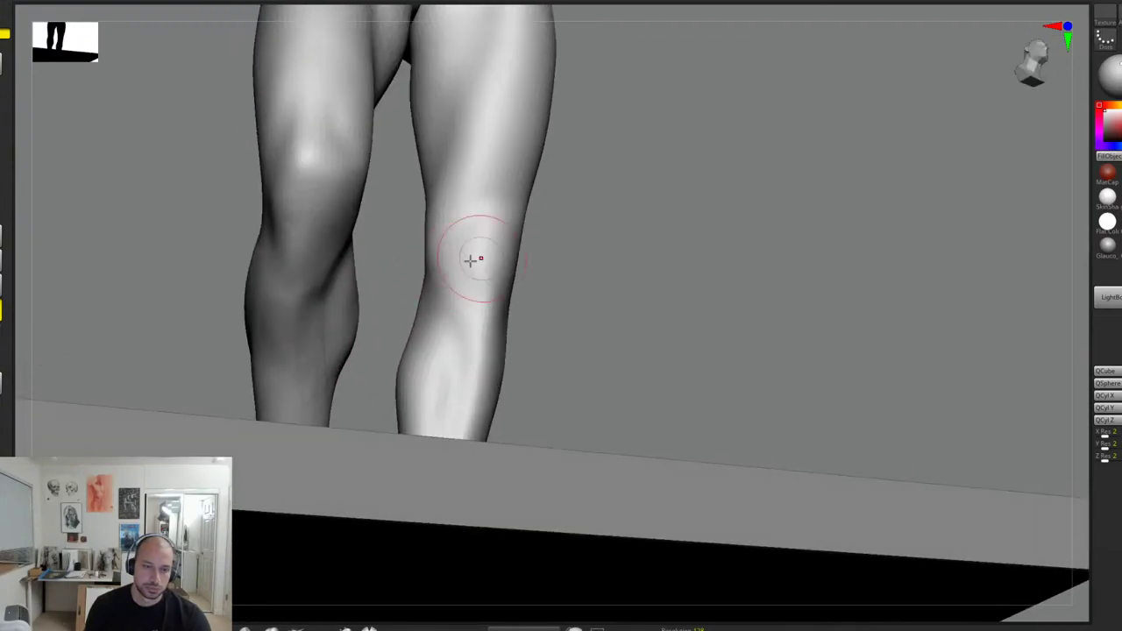
# Step: Build up the inner side of the bent leg just below the knee and smooth the transition into the calf
pyautogui.hotkey('alt', 's')
pyautogui.keyDown('ctrl'); pyautogui.moveTo(324, 312); pyautogui.dragTo(323, 334, button='right'); pyautogui.keyUp('ctrl')
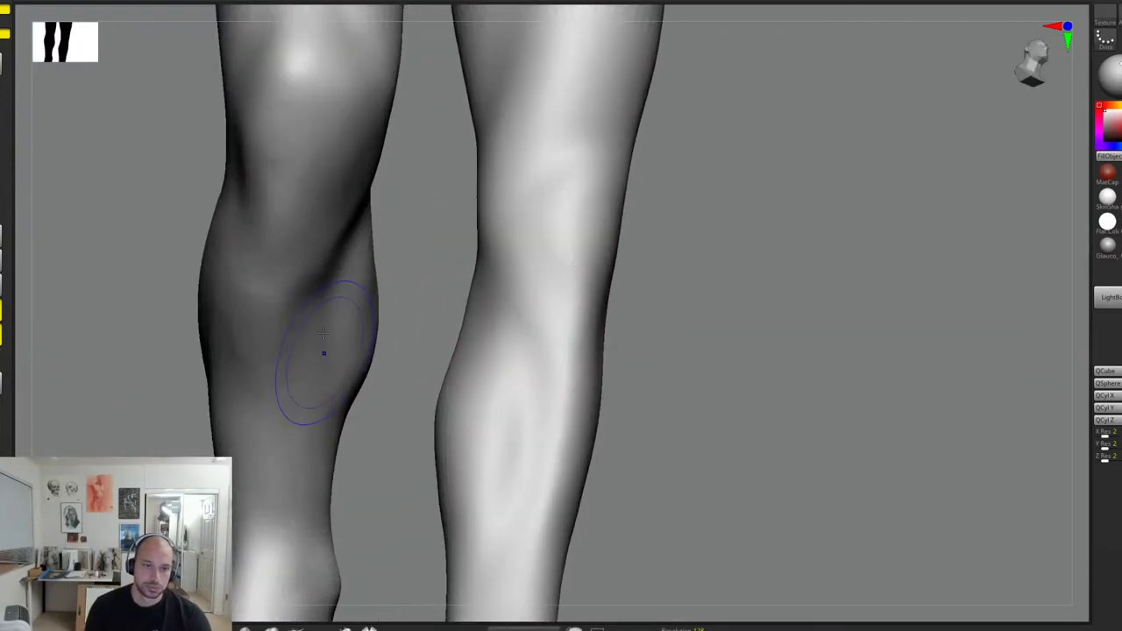
pyautogui.moveTo(643, 327); pyautogui.dragTo(634, 257)
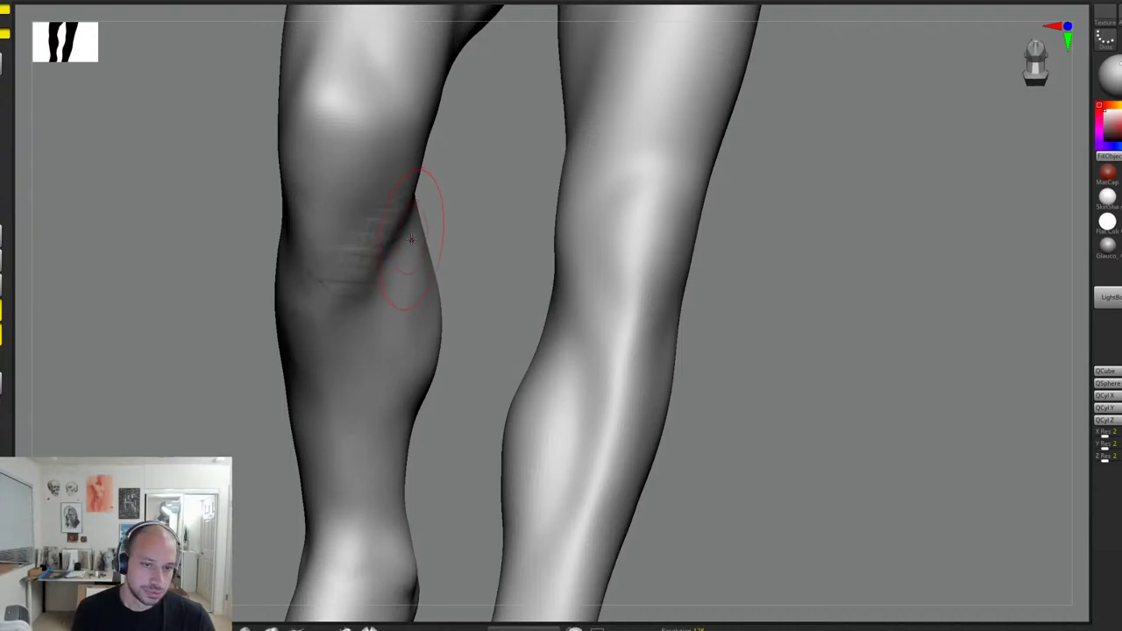
pyautogui.moveTo(411, 240)
pyautogui.mouseDown()
pyautogui.moveTo(410, 225)
pyautogui.moveTo(526, 192)
pyautogui.moveTo(473, 198)
pyautogui.mouseUp()
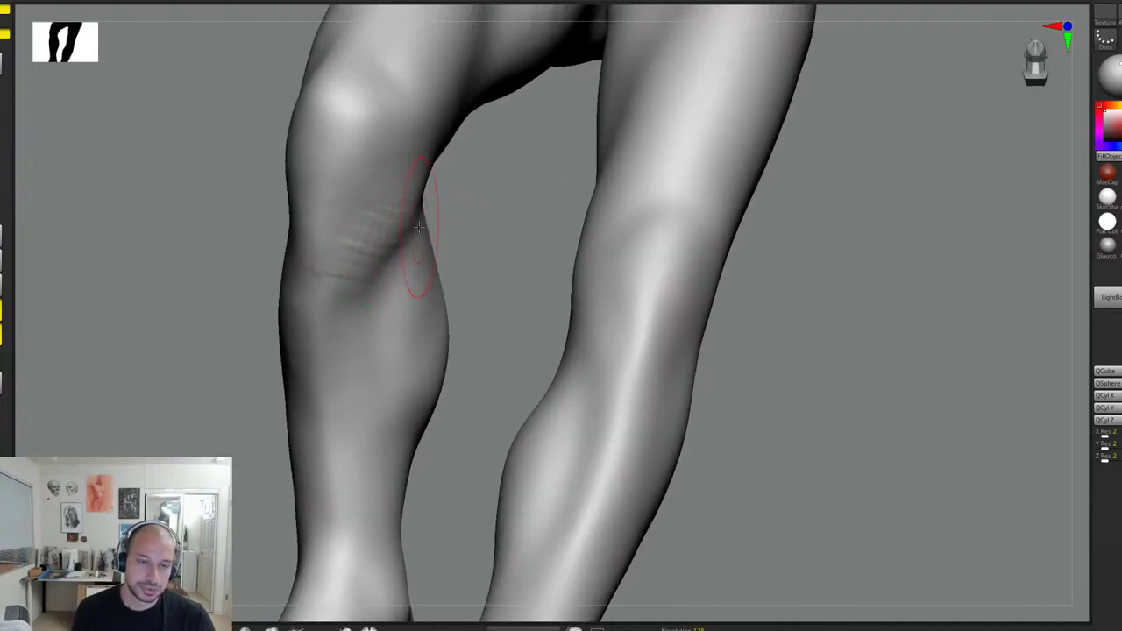
pyautogui.moveTo(438, 231); pyautogui.dragTo(403, 223)
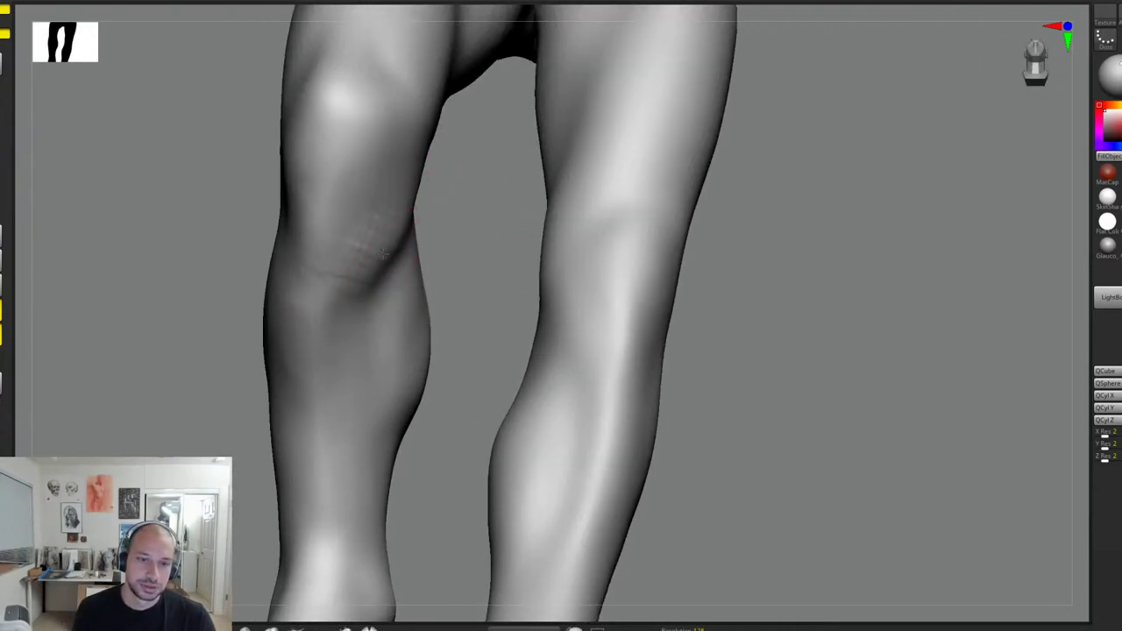
pyautogui.moveTo(347, 264); pyautogui.dragTo(361, 262)
pyautogui.moveTo(447, 230); pyautogui.dragTo(497, 223)
pyautogui.moveTo(358, 263); pyautogui.dragTo(372, 242)
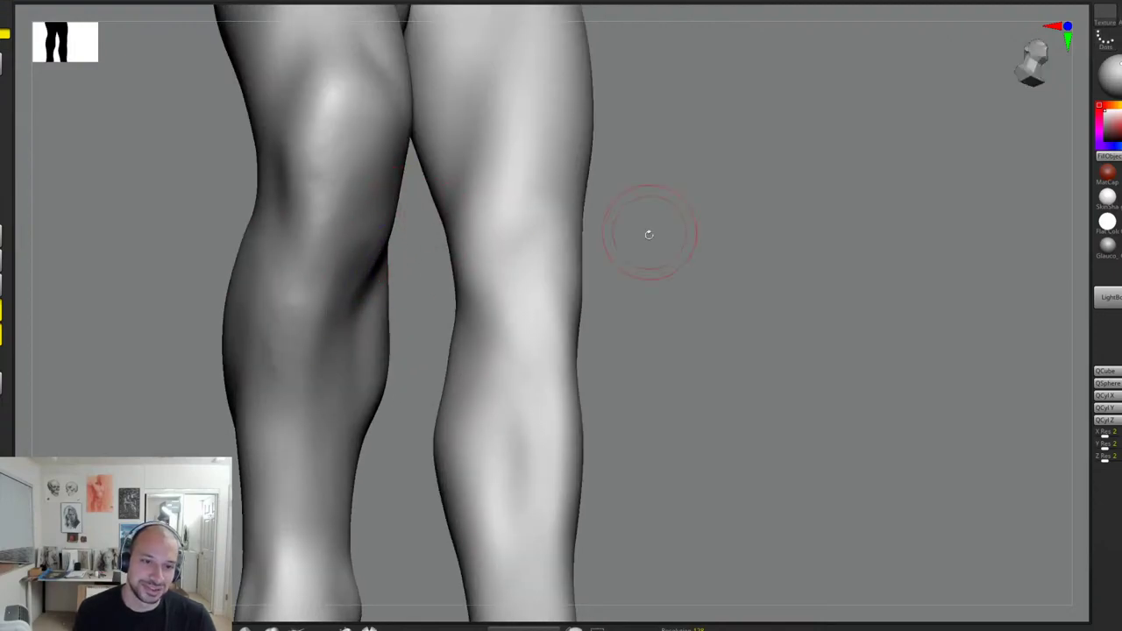
# Step: Sculpt the outer side of the bent leg's lower leg from below the knee down along the calf
pyautogui.moveTo(649, 231); pyautogui.dragTo(287, 239)
pyautogui.moveTo(631, 210); pyautogui.dragTo(263, 211)
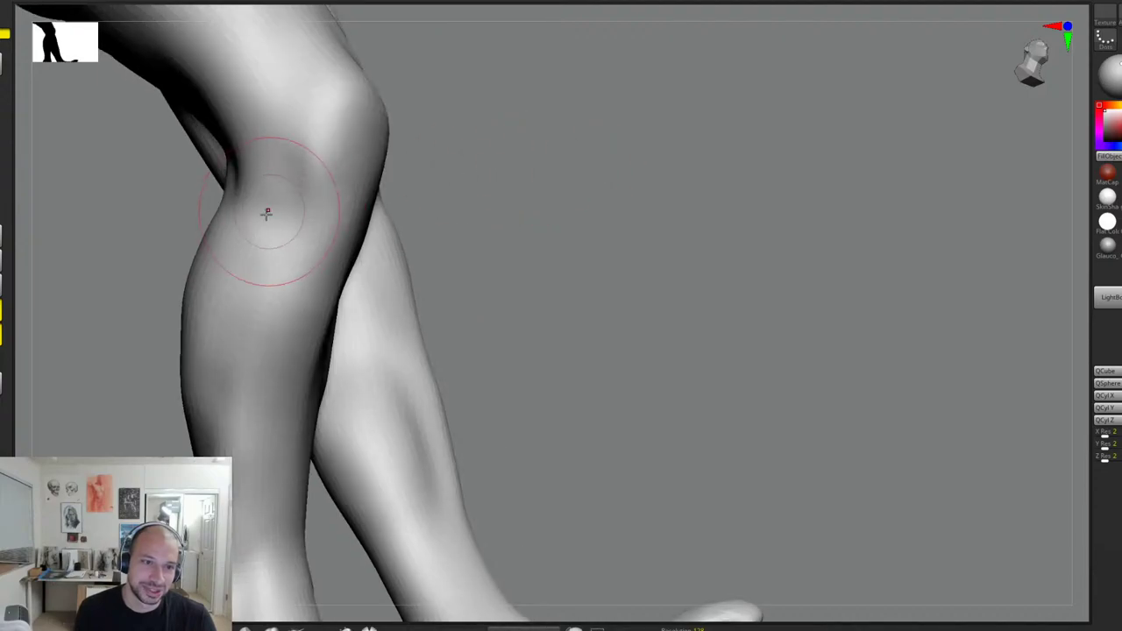
pyautogui.moveTo(511, 185); pyautogui.dragTo(571, 225)
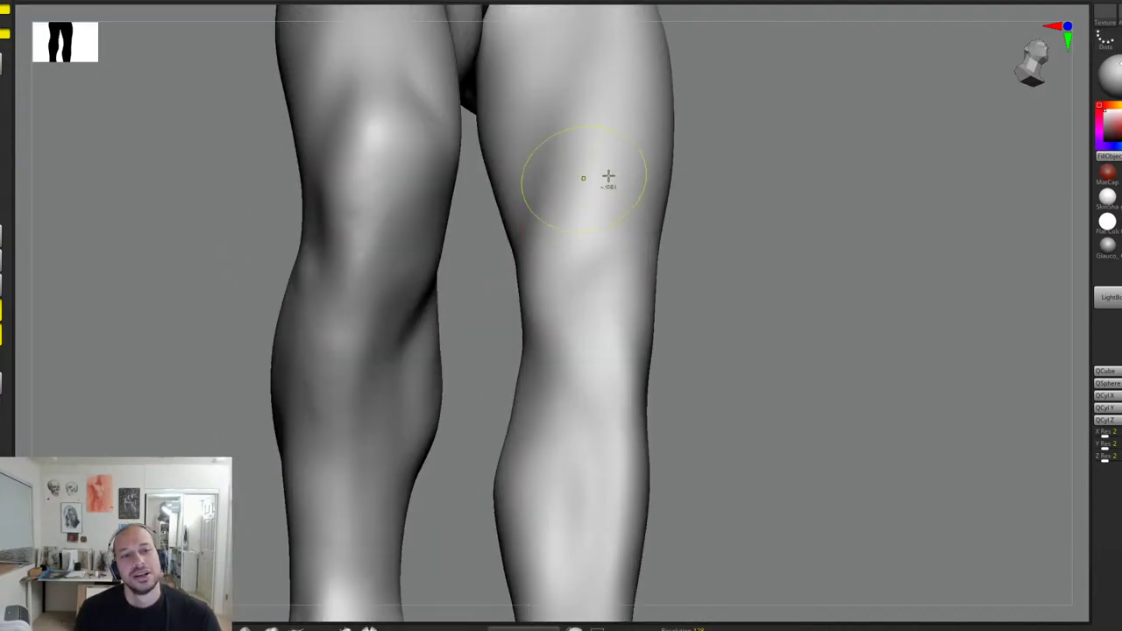
pyautogui.moveTo(602, 175); pyautogui.dragTo(739, 208)
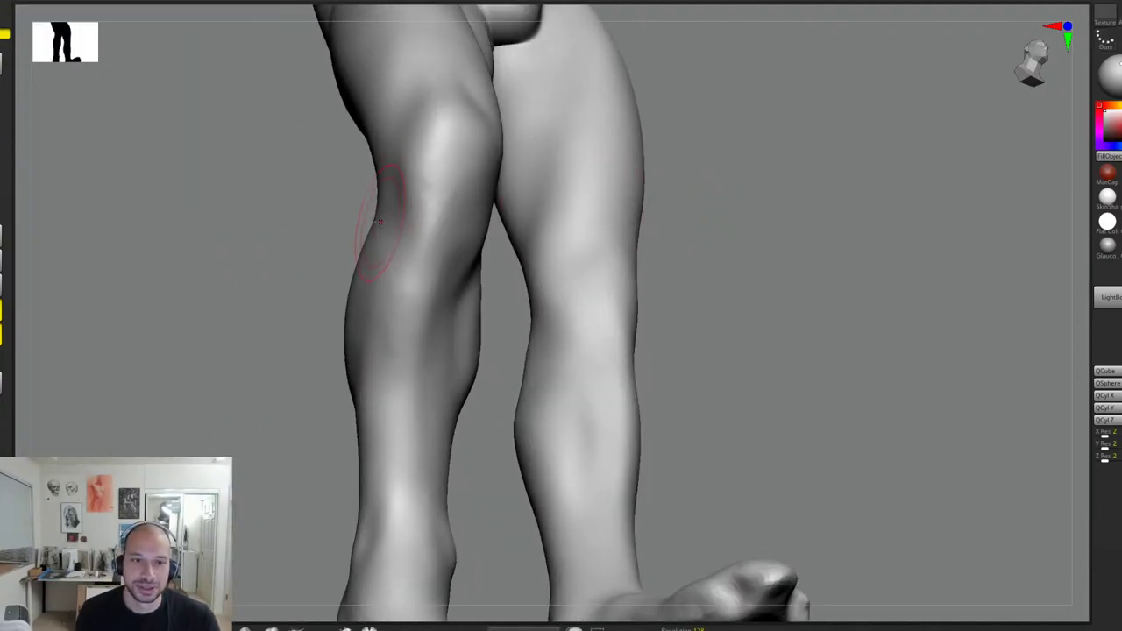
pyautogui.moveTo(318, 350); pyautogui.dragTo(364, 389)
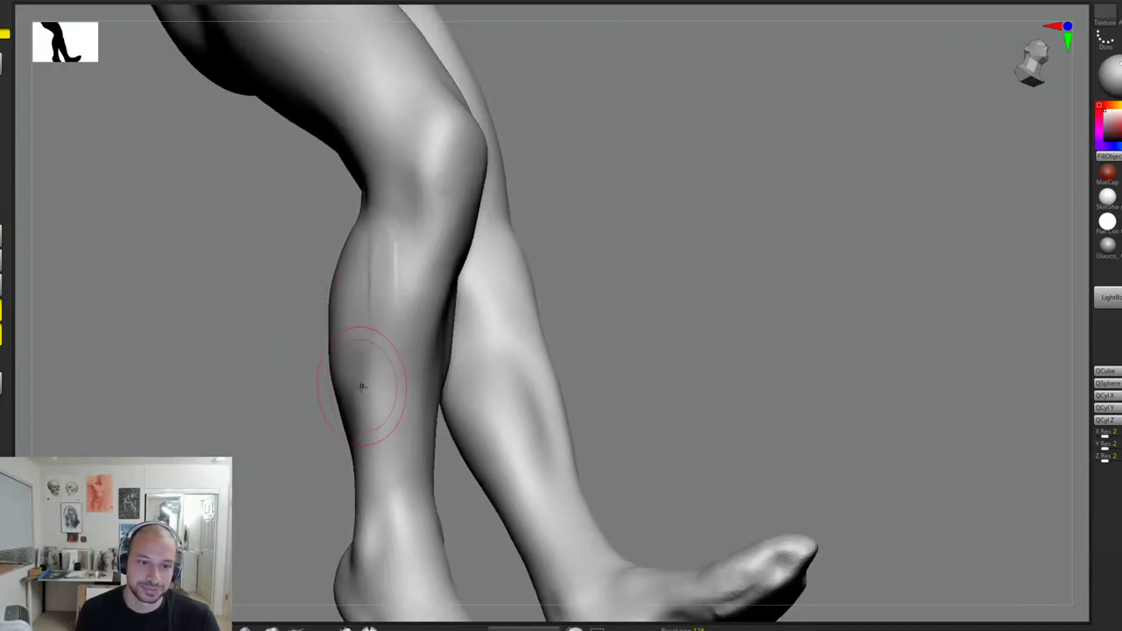
pyautogui.moveTo(672, 318); pyautogui.dragTo(652, 268)
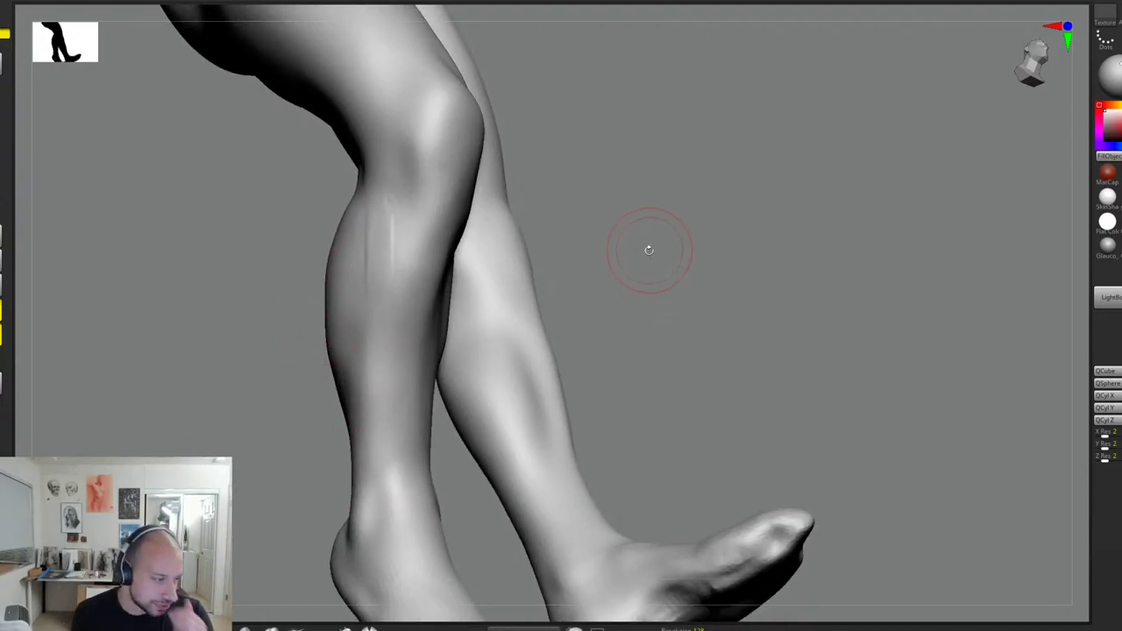
pyautogui.moveTo(668, 206)
pyautogui.mouseDown()
pyautogui.moveTo(689, 213)
pyautogui.moveTo(420, 228)
pyautogui.mouseUp()
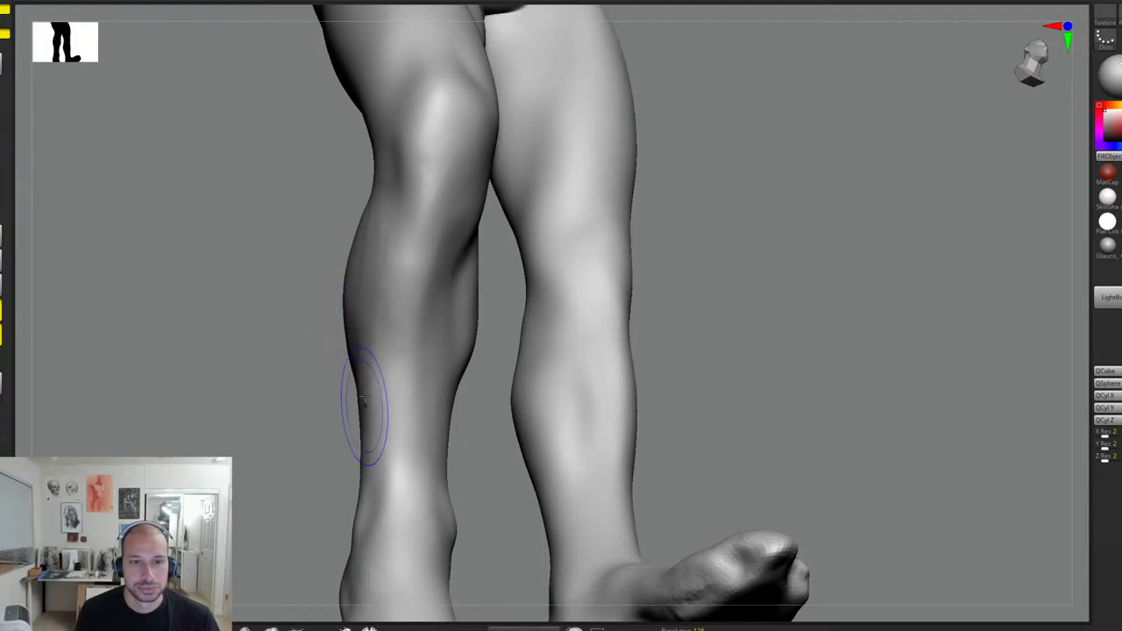
# Step: Refine the bent leg's ankle, heel and Achilles tendon area, working from the front and the back
pyautogui.keyDown('alt'); pyautogui.moveTo(707, 306); pyautogui.dragTo(702, 207); pyautogui.keyUp('alt')
pyautogui.moveTo(728, 237); pyautogui.dragTo(638, 279)
pyautogui.keyDown('alt'); pyautogui.moveTo(638, 279); pyautogui.dragTo(639, 311); pyautogui.keyUp('alt')
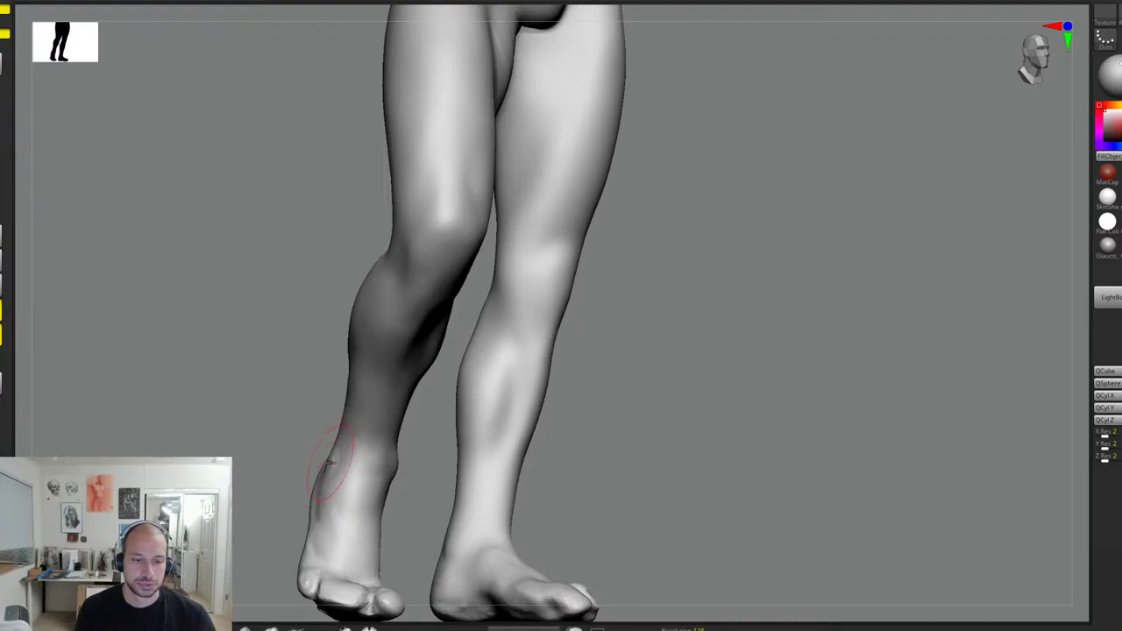
pyautogui.moveTo(476, 400)
pyautogui.mouseDown()
pyautogui.moveTo(682, 375)
pyautogui.moveTo(676, 401)
pyautogui.moveTo(659, 391)
pyautogui.moveTo(672, 427)
pyautogui.moveTo(605, 410)
pyautogui.mouseUp()
pyautogui.moveTo(409, 416); pyautogui.dragTo(384, 455)
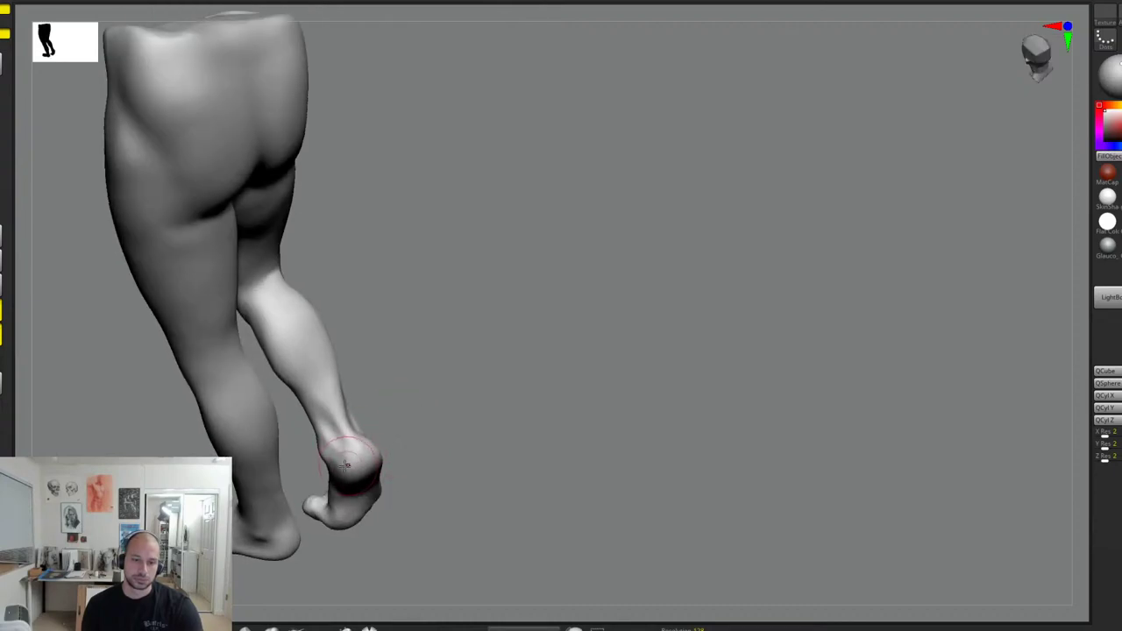
pyautogui.moveTo(400, 409); pyautogui.dragTo(375, 439)
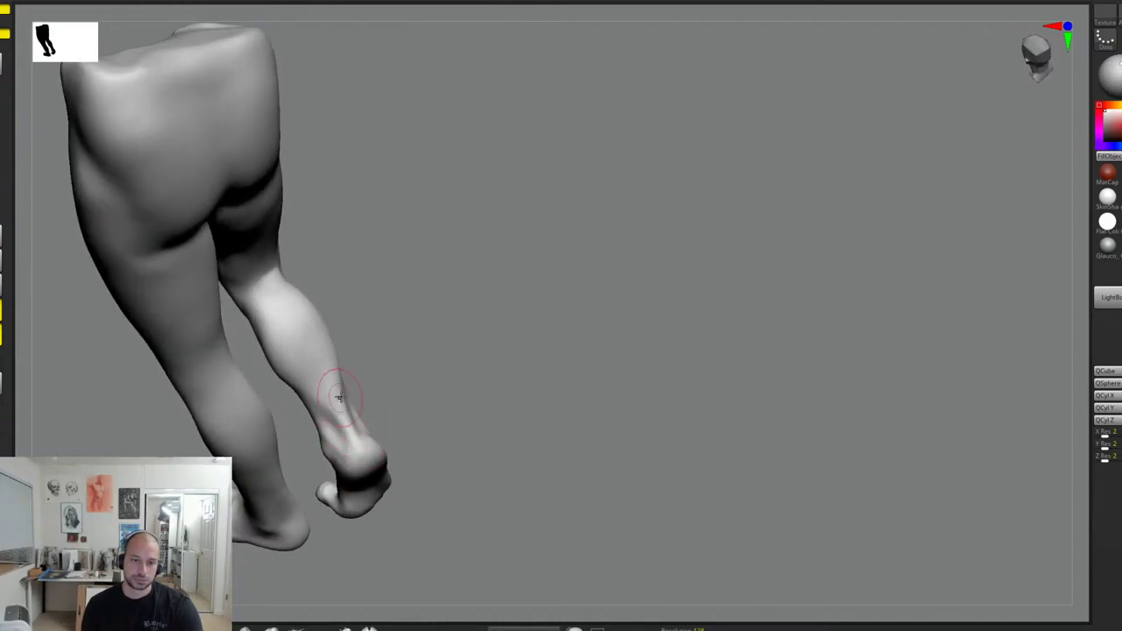
pyautogui.moveTo(339, 398)
pyautogui.mouseDown()
pyautogui.moveTo(340, 389)
pyautogui.moveTo(348, 407)
pyautogui.moveTo(338, 378)
pyautogui.mouseUp()
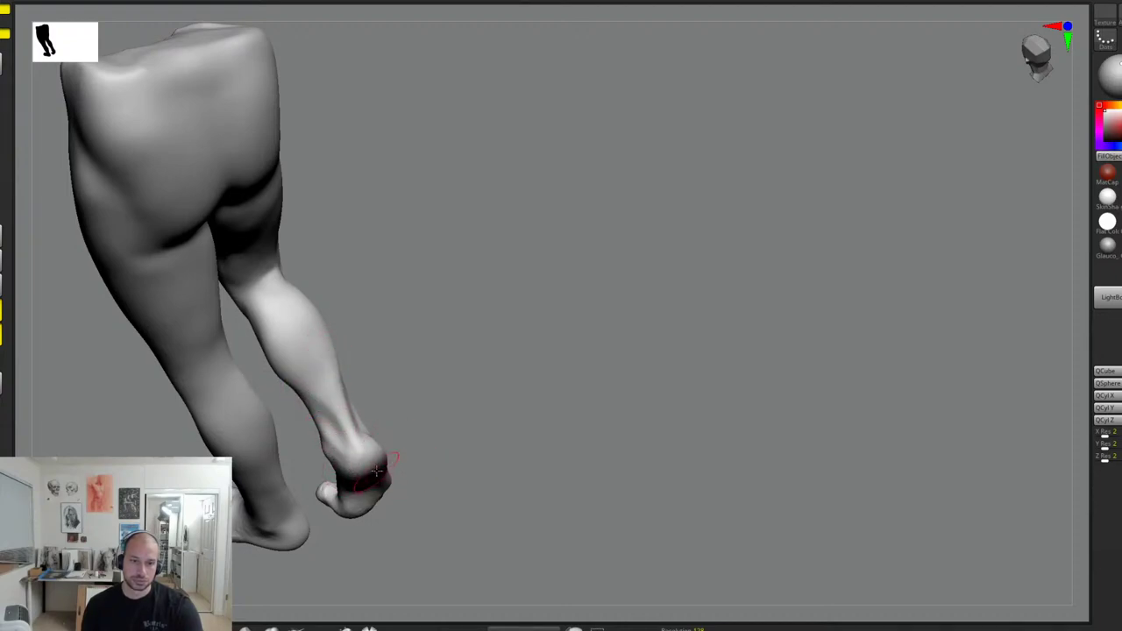
pyautogui.moveTo(376, 472); pyautogui.dragTo(389, 461)
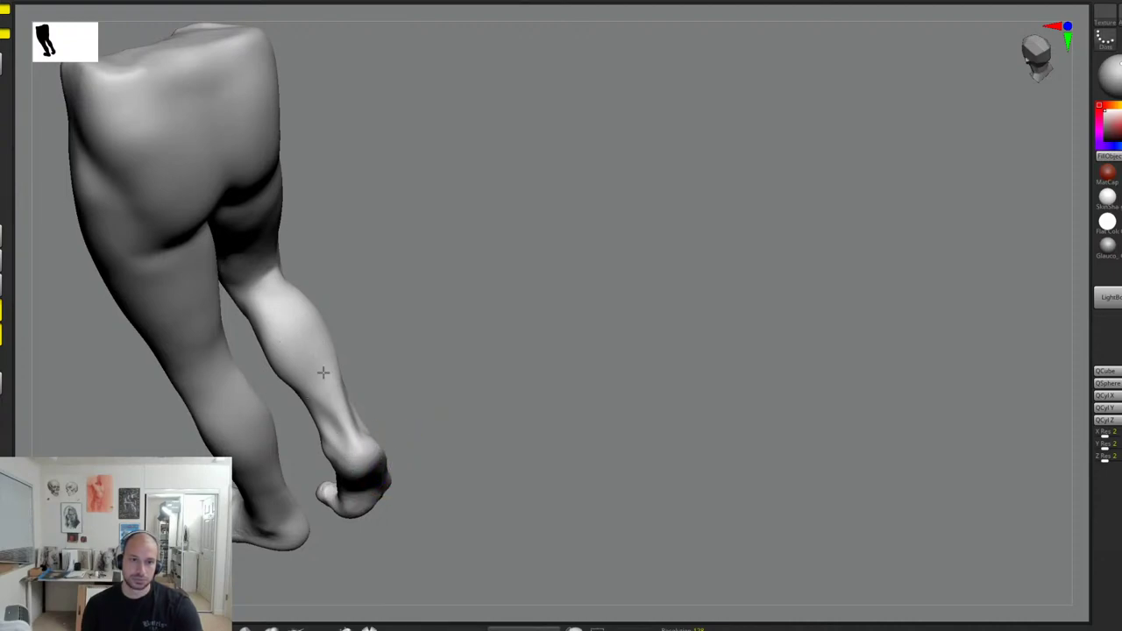
# Step: Sculpt and smooth the hollow at the back of the bent knee and the lower hamstring area above it
pyautogui.keyDown('ctrl'); pyautogui.moveTo(356, 462); pyautogui.dragTo(473, 268, button='right'); pyautogui.keyUp('ctrl')
pyautogui.keyDown('ctrl'); pyautogui.moveTo(496, 344); pyautogui.dragTo(535, 429, button='right'); pyautogui.keyUp('ctrl')
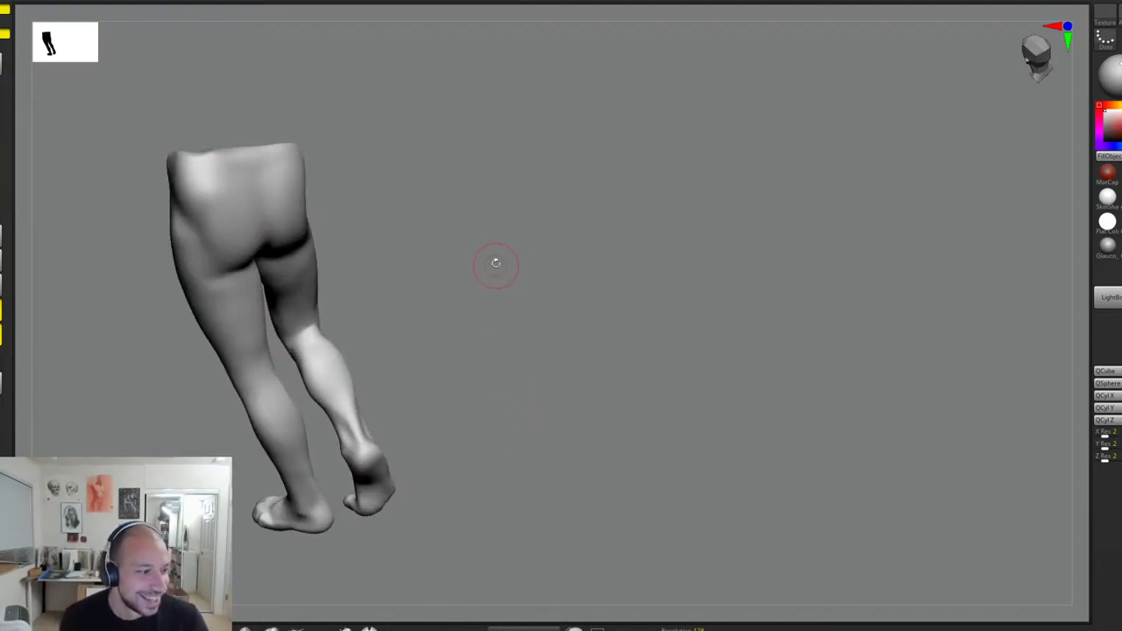
pyautogui.moveTo(582, 281); pyautogui.dragTo(649, 298, button='right')
pyautogui.moveTo(649, 298)
pyautogui.mouseDown(button='right')
pyautogui.moveTo(629, 278)
pyautogui.moveTo(637, 271)
pyautogui.moveTo(622, 268)
pyautogui.moveTo(637, 261)
pyautogui.moveTo(654, 289)
pyautogui.moveTo(451, 313)
pyautogui.mouseUp(button='right')
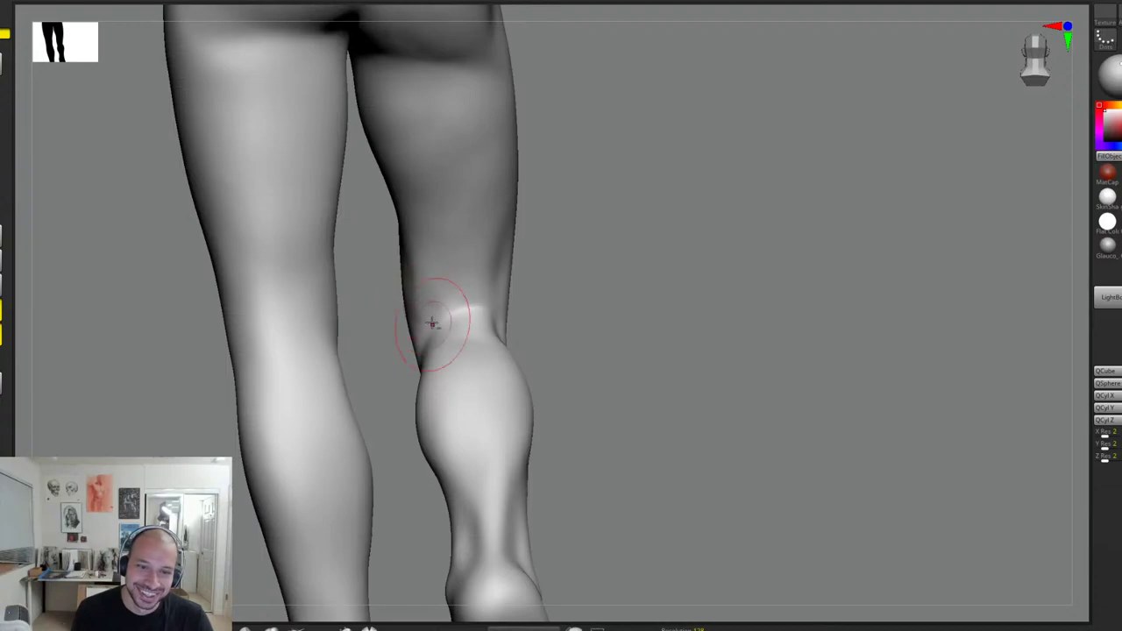
pyautogui.moveTo(581, 281); pyautogui.dragTo(605, 277, button='right')
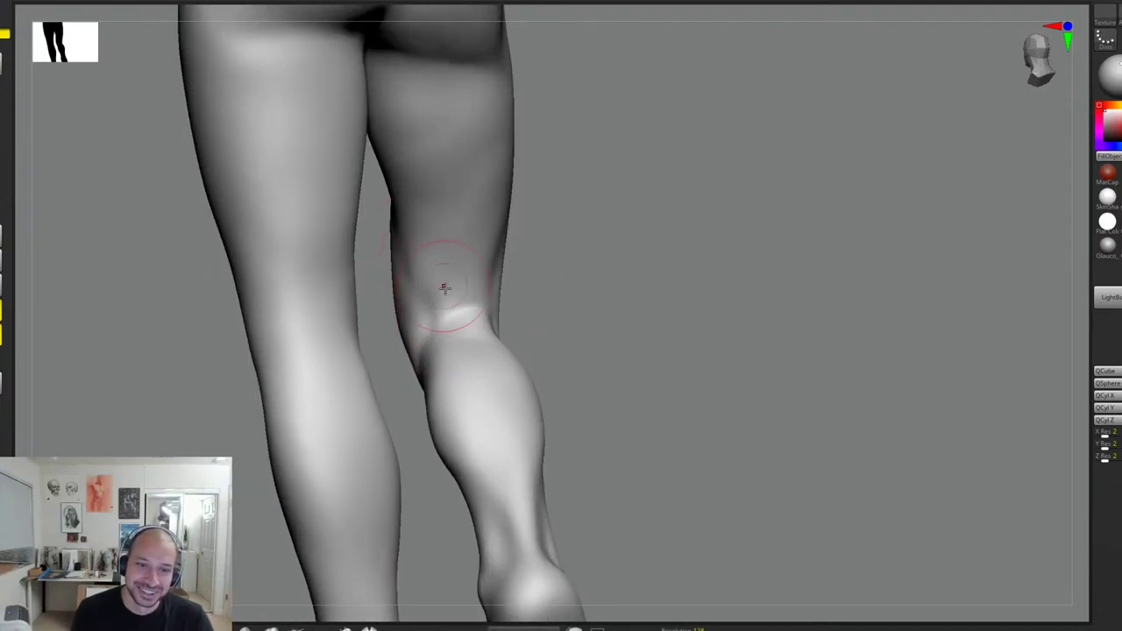
pyautogui.moveTo(445, 289)
pyautogui.mouseDown()
pyautogui.moveTo(441, 313)
pyautogui.moveTo(434, 302)
pyautogui.mouseUp()
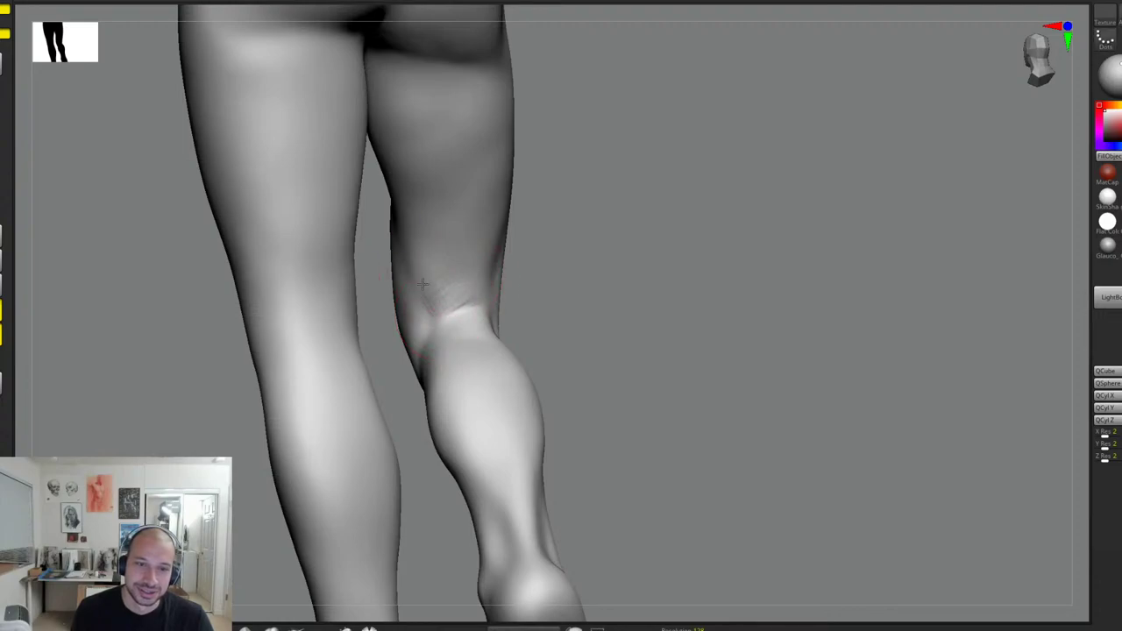
pyautogui.moveTo(474, 277)
pyautogui.mouseDown(button='right')
pyautogui.moveTo(571, 283)
pyautogui.moveTo(476, 261)
pyautogui.mouseUp(button='right')
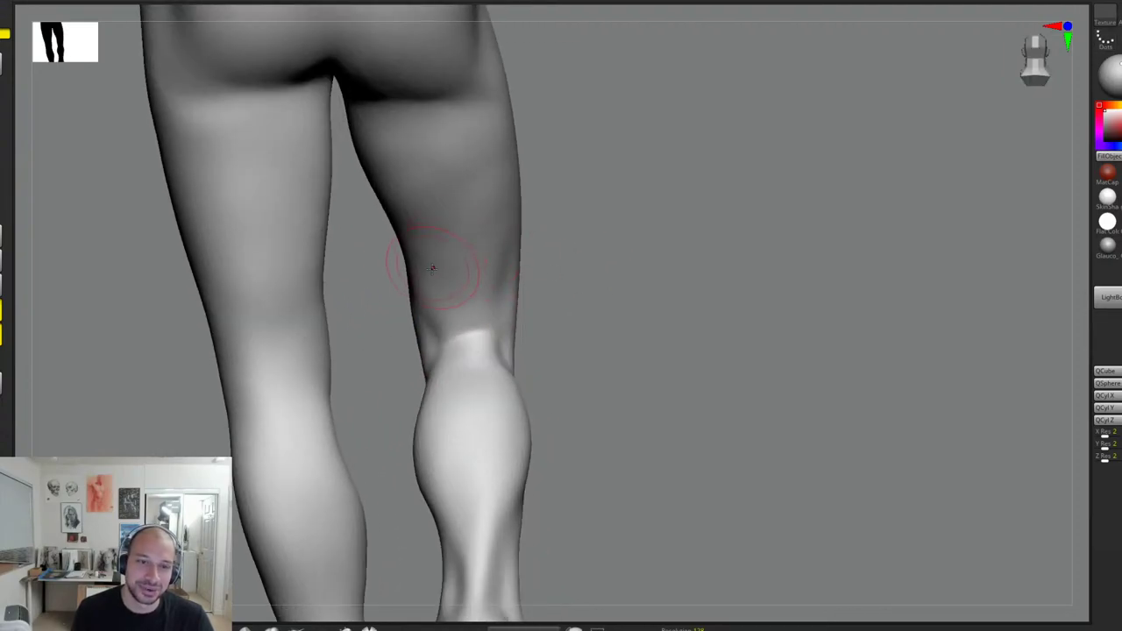
pyautogui.moveTo(445, 321)
pyautogui.mouseDown()
pyautogui.moveTo(453, 301)
pyautogui.moveTo(496, 308)
pyautogui.mouseUp()
pyautogui.keyDown('alt'); pyautogui.moveTo(630, 253); pyautogui.dragTo(653, 290, button='right'); pyautogui.keyUp('alt')
pyautogui.moveTo(502, 326)
pyautogui.mouseDown()
pyautogui.moveTo(455, 317)
pyautogui.moveTo(498, 329)
pyautogui.mouseUp()
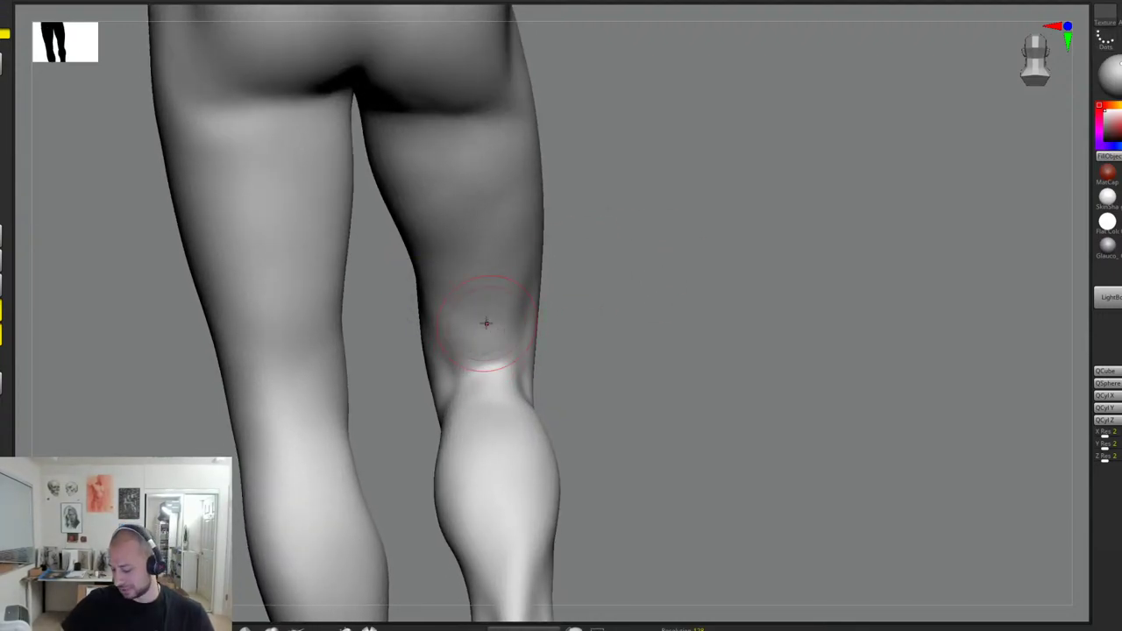
# Step: Build up the hamstrings on the back of the bent leg's thigh above the knee and smooth the strokes
pyautogui.keyDown('alt'); pyautogui.moveTo(621, 269); pyautogui.dragTo(599, 269); pyautogui.keyUp('alt')
pyautogui.moveTo(513, 345)
pyautogui.mouseDown()
pyautogui.moveTo(529, 310)
pyautogui.moveTo(500, 347)
pyautogui.mouseUp()
pyautogui.keyDown('alt'); pyautogui.moveTo(681, 261); pyautogui.dragTo(642, 265); pyautogui.keyUp('alt')
pyautogui.moveTo(486, 337)
pyautogui.mouseDown()
pyautogui.moveTo(470, 341)
pyautogui.moveTo(501, 361)
pyautogui.moveTo(498, 319)
pyautogui.moveTo(468, 271)
pyautogui.mouseUp()
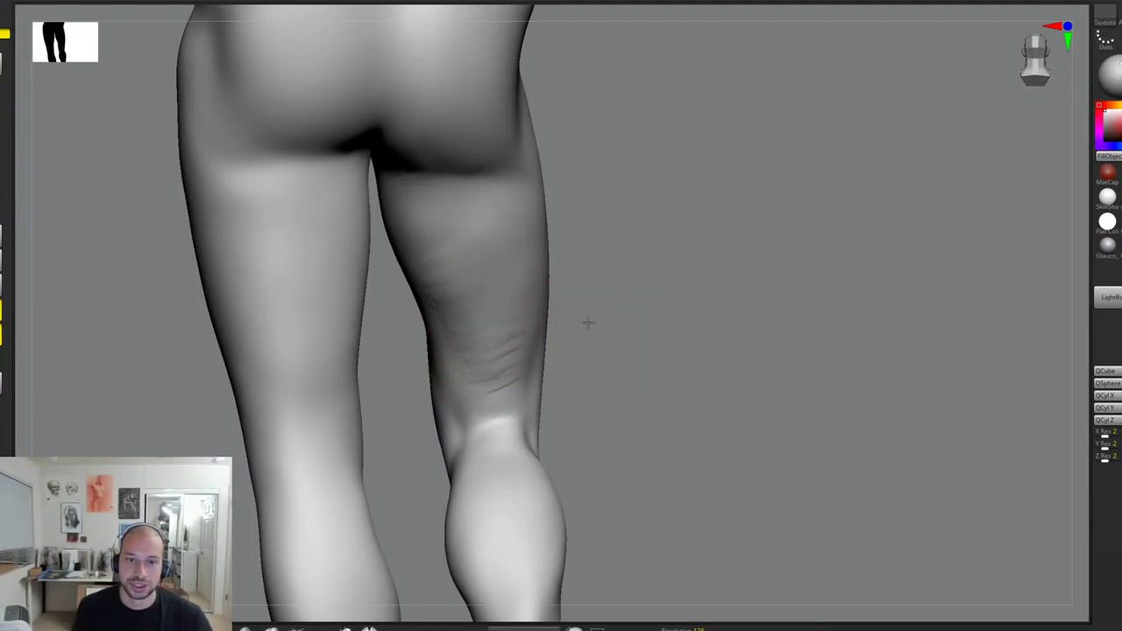
pyautogui.moveTo(588, 321); pyautogui.dragTo(530, 303)
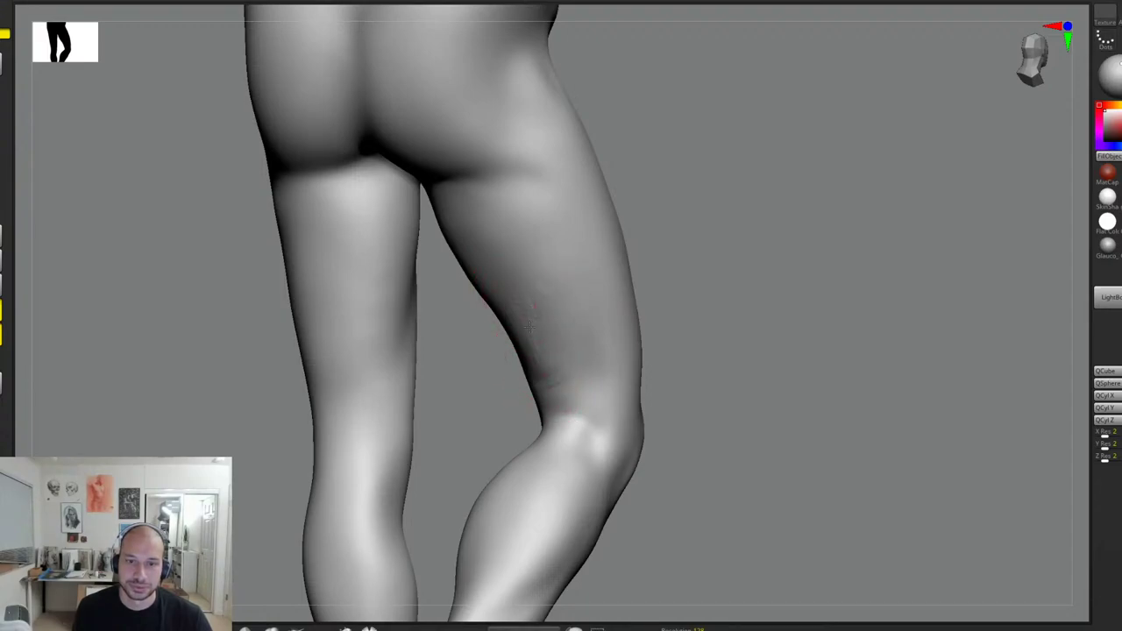
pyautogui.moveTo(552, 362); pyautogui.dragTo(553, 390)
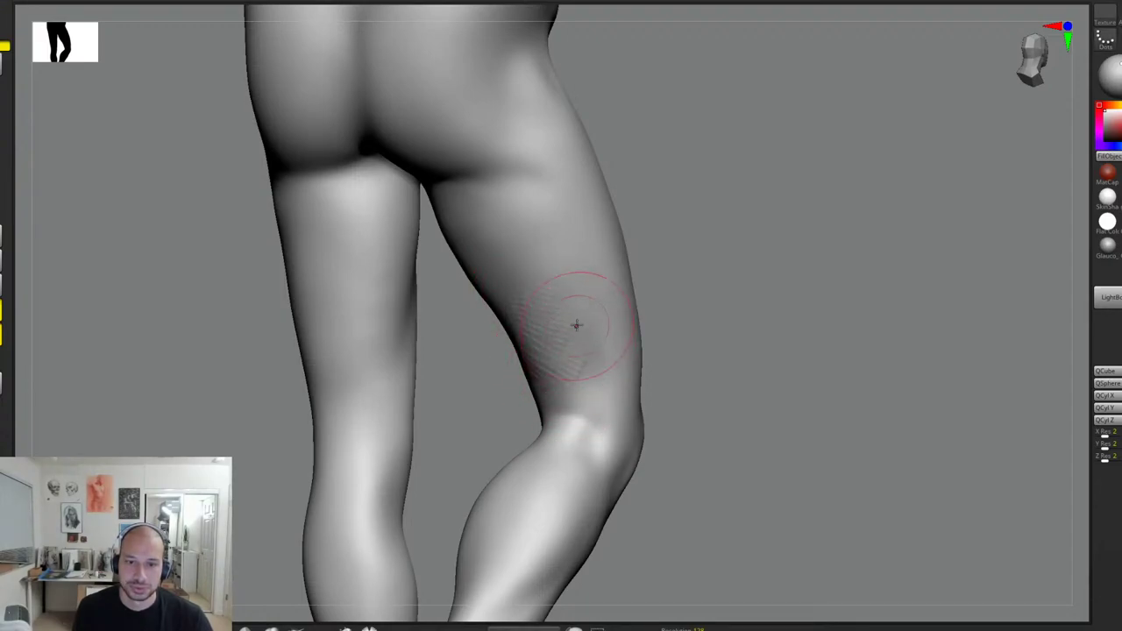
pyautogui.moveTo(694, 313); pyautogui.dragTo(601, 388)
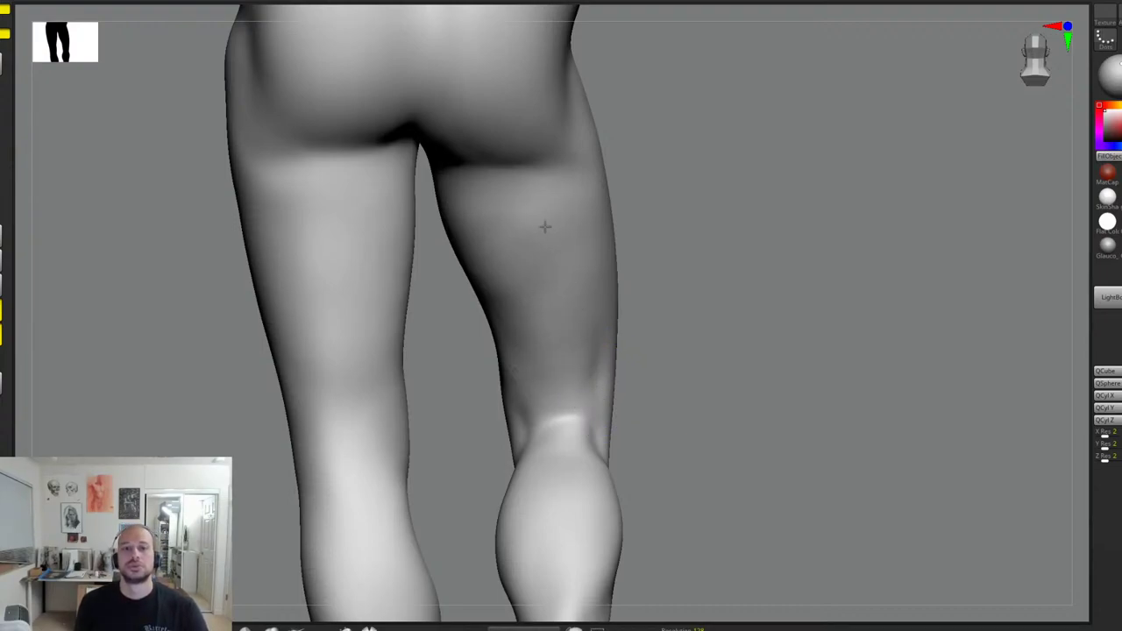
pyautogui.keyDown('alt'); pyautogui.moveTo(724, 306); pyautogui.dragTo(698, 235); pyautogui.keyUp('alt')
pyautogui.moveTo(706, 259); pyautogui.dragTo(732, 274)
pyautogui.press('f')
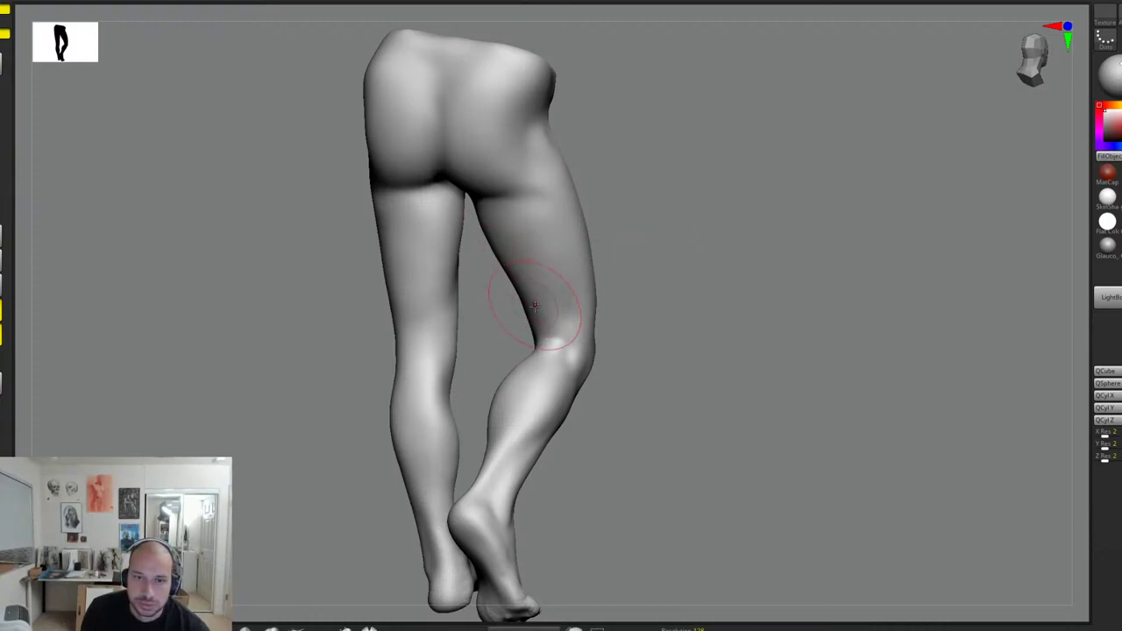
pyautogui.moveTo(596, 290); pyautogui.dragTo(615, 331)
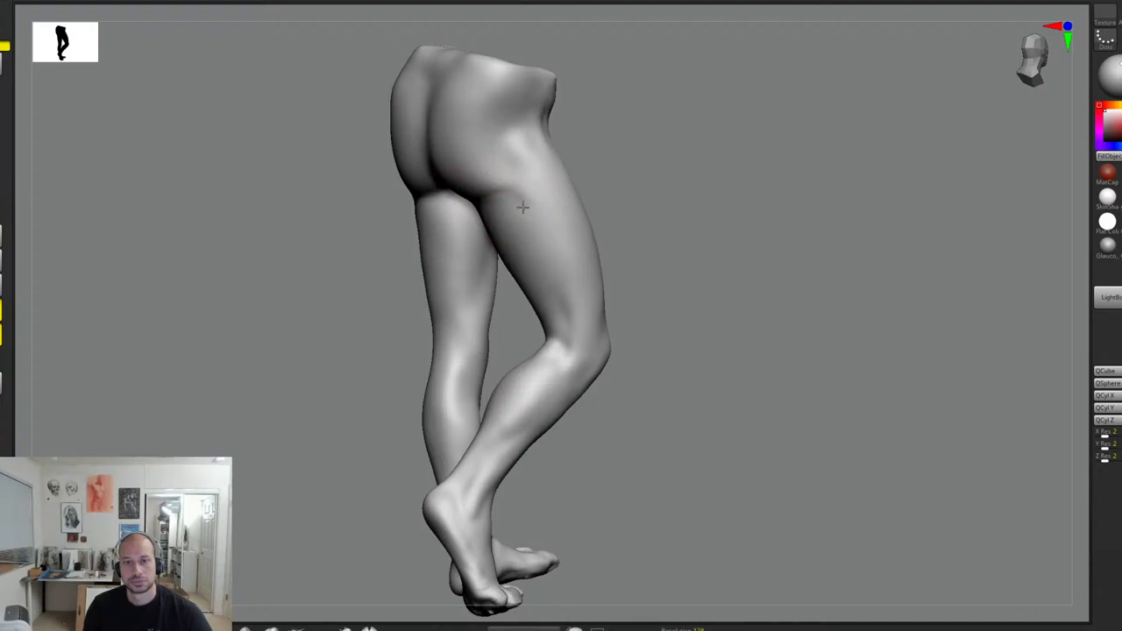
# Step: Sculpt the back of the bent leg's thigh from below the buttock down toward the knee and smooth the strokes
pyautogui.keyDown('shift'); pyautogui.moveTo(522, 207); pyautogui.dragTo(514, 202); pyautogui.keyUp('shift')
pyautogui.moveTo(515, 201)
pyautogui.mouseDown()
pyautogui.moveTo(524, 200)
pyautogui.moveTo(508, 180)
pyautogui.moveTo(507, 200)
pyautogui.mouseUp()
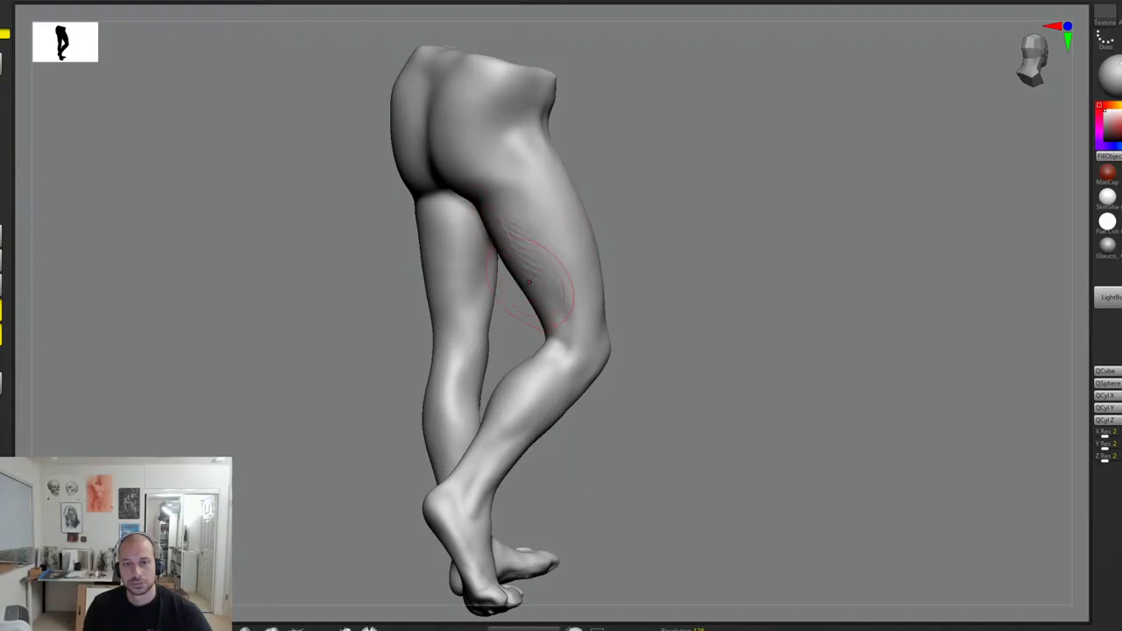
pyautogui.moveTo(529, 281); pyautogui.dragTo(524, 264)
pyautogui.keyDown('ctrl'); pyautogui.moveTo(653, 272); pyautogui.dragTo(676, 281, button='right'); pyautogui.keyUp('ctrl')
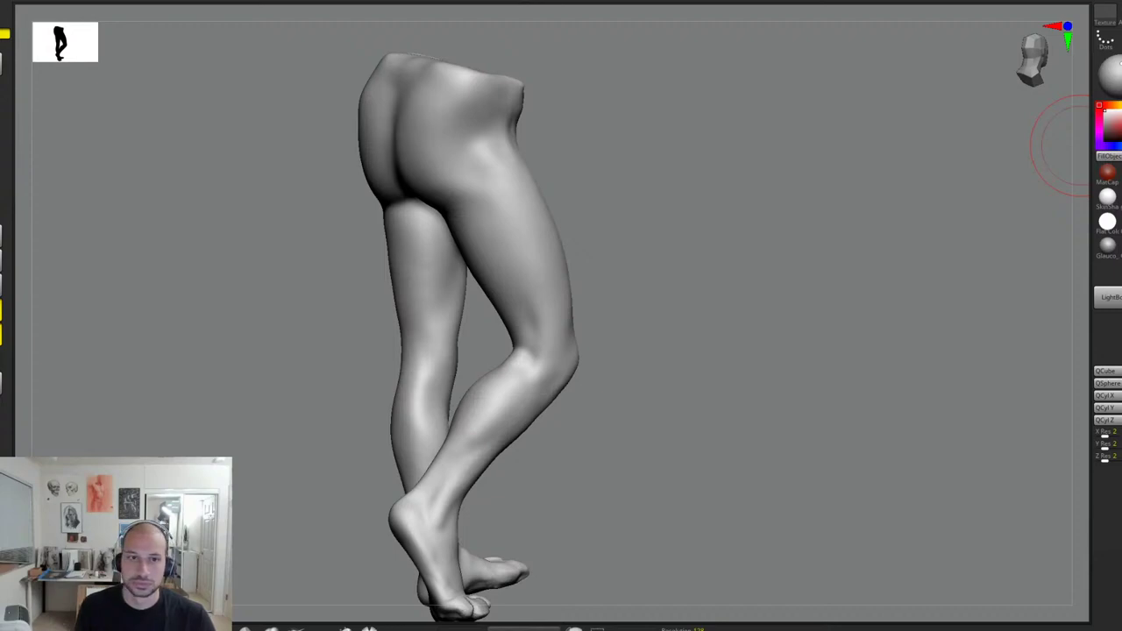
pyautogui.keyDown('alt'); pyautogui.moveTo(659, 157); pyautogui.dragTo(652, 199, button='right'); pyautogui.keyUp('alt')
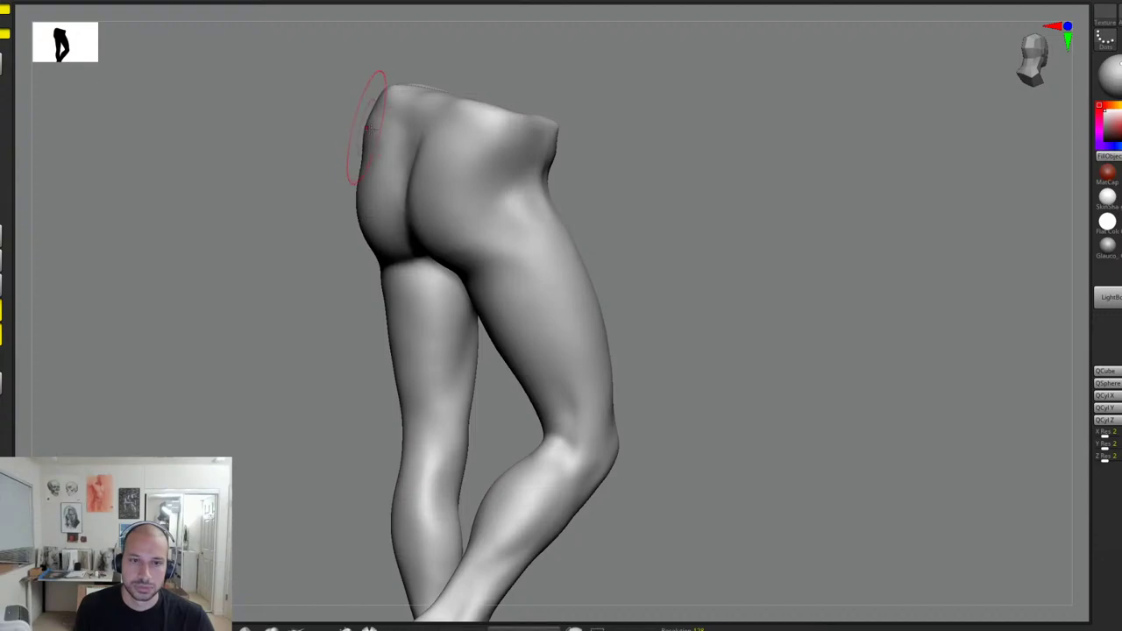
# Step: Refine the cleft between the buttocks from the base up toward the lower back, working from several rear angles
pyautogui.moveTo(559, 178); pyautogui.dragTo(573, 181)
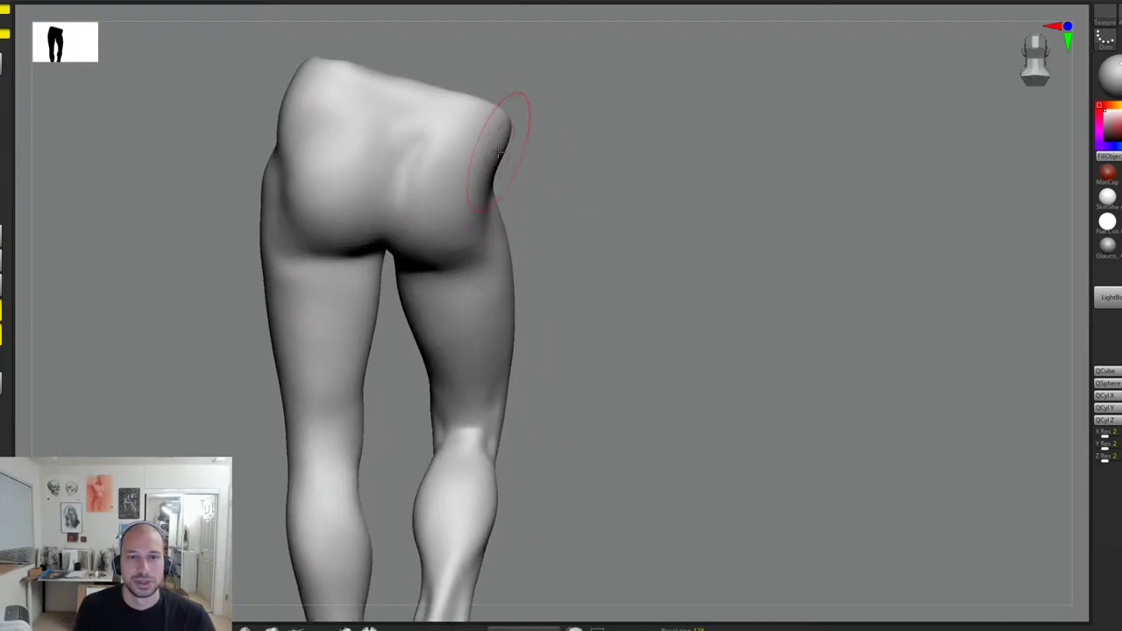
pyautogui.moveTo(568, 153); pyautogui.dragTo(534, 156)
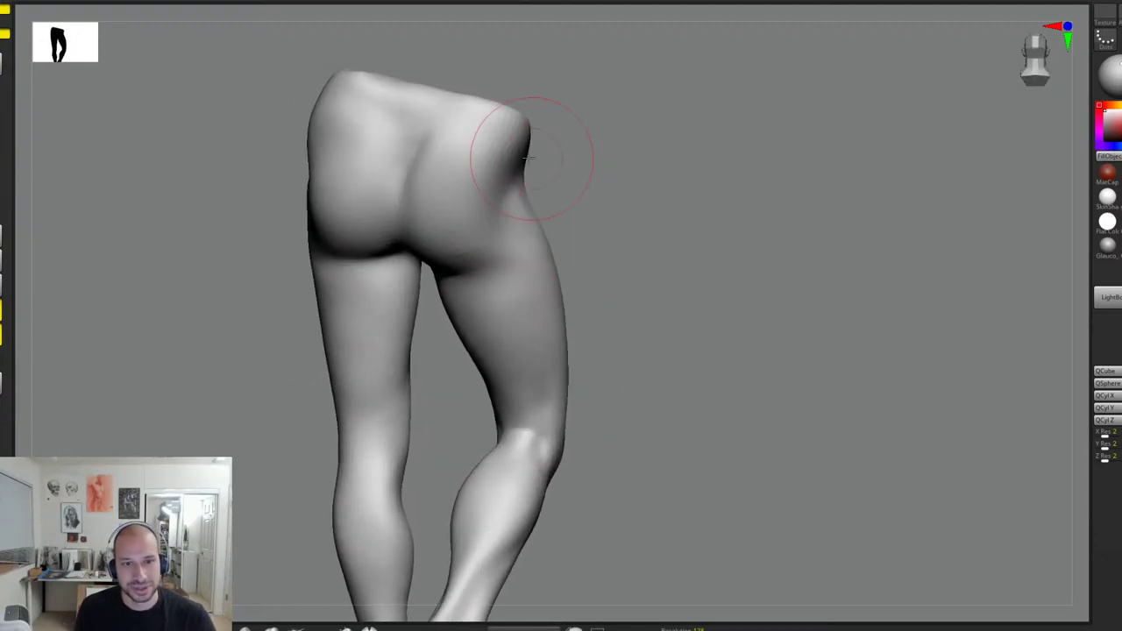
pyautogui.press('1')
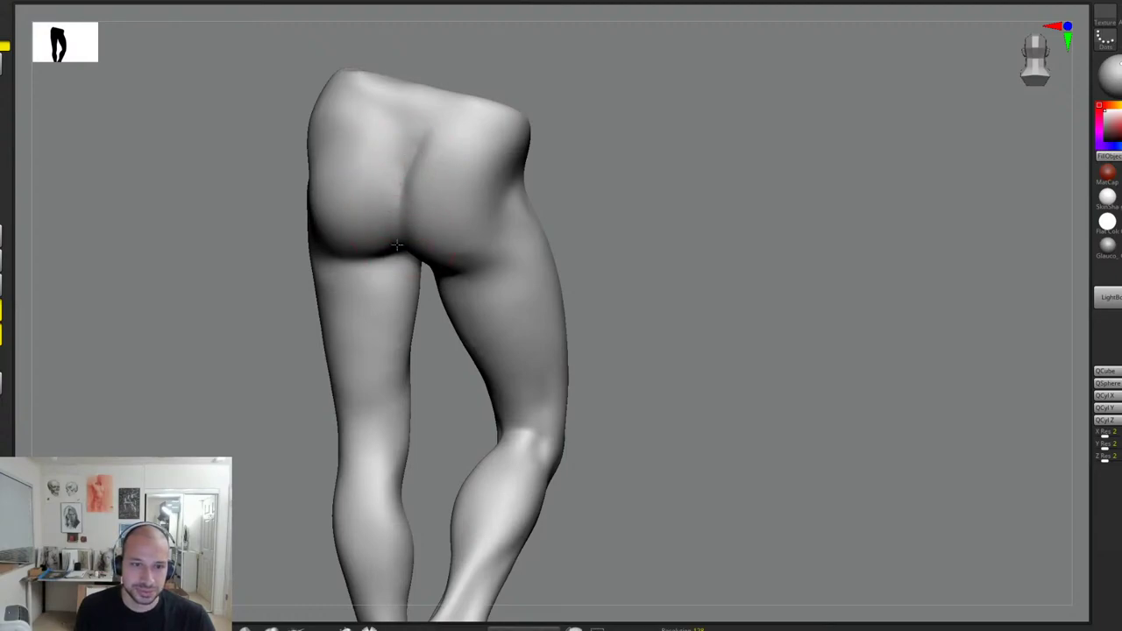
pyautogui.moveTo(588, 150); pyautogui.dragTo(550, 152)
pyautogui.moveTo(403, 235); pyautogui.dragTo(421, 161)
pyautogui.moveTo(654, 155)
pyautogui.keyDown('alt'); pyautogui.mouseDown()
pyautogui.moveTo(704, 220)
pyautogui.moveTo(602, 193)
pyautogui.mouseUp(); pyautogui.keyUp('alt')
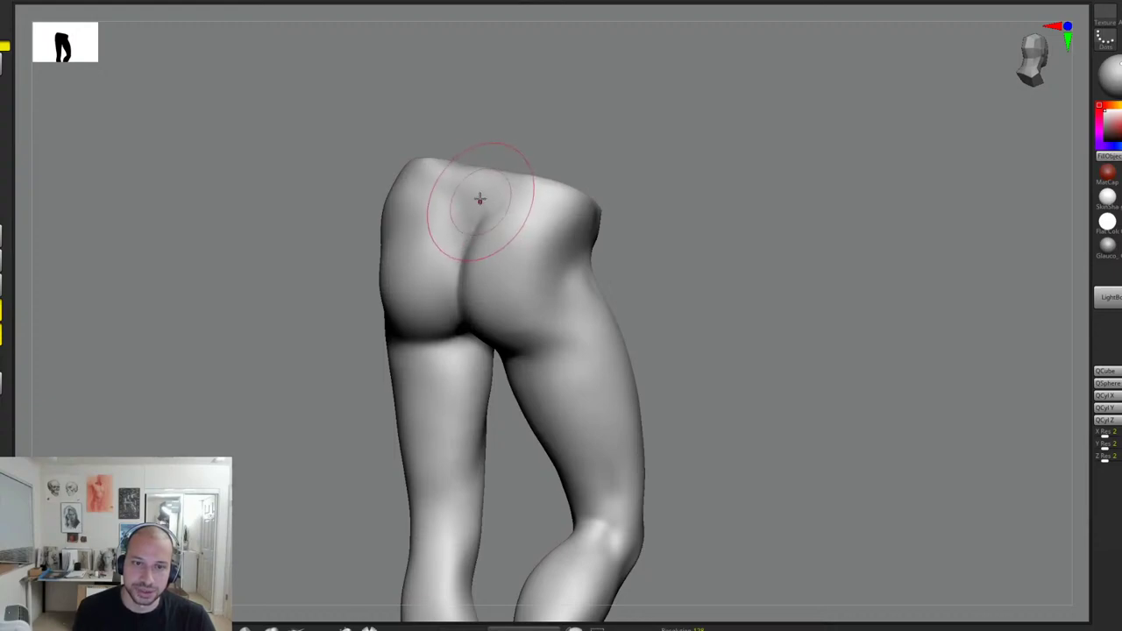
pyautogui.moveTo(651, 174); pyautogui.dragTo(625, 230)
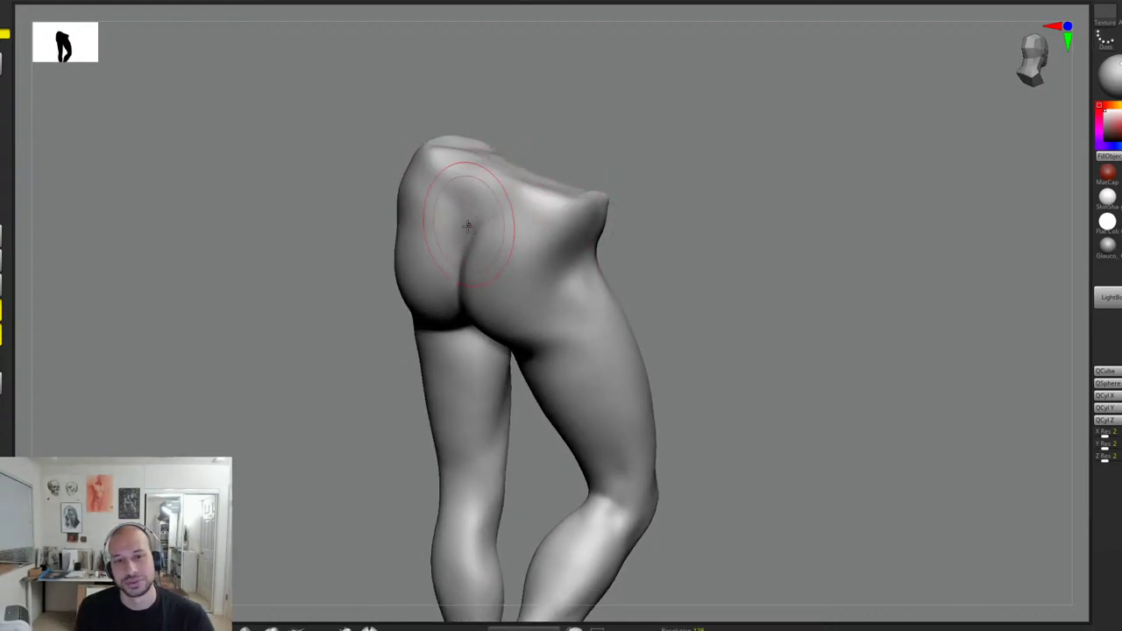
pyautogui.moveTo(639, 274); pyautogui.dragTo(661, 217)
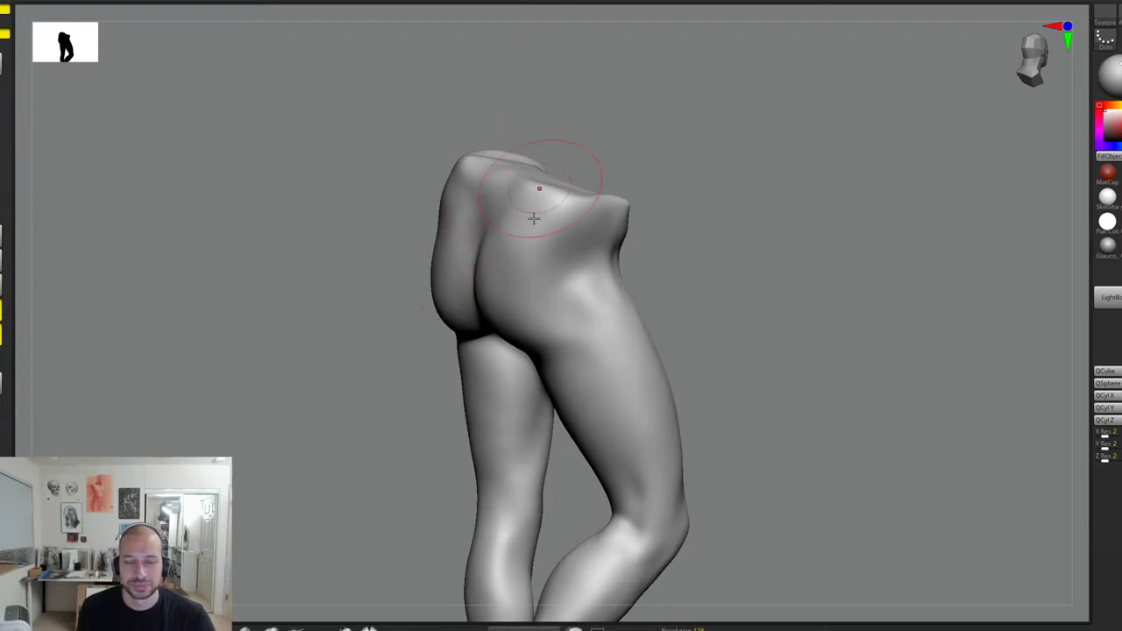
# Step: Define the creases beneath both buttocks and sharpen the lower part of the cleft between them
pyautogui.moveTo(711, 221)
pyautogui.mouseDown(button='right')
pyautogui.moveTo(719, 241)
pyautogui.moveTo(541, 325)
pyautogui.mouseUp(button='right')
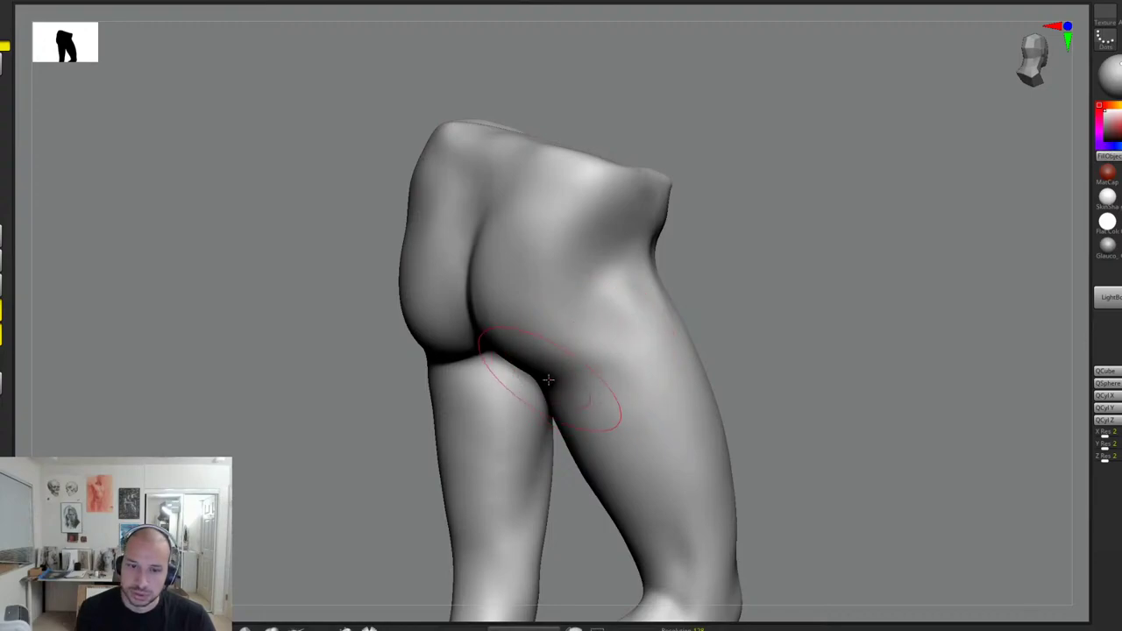
pyautogui.moveTo(702, 321); pyautogui.dragTo(603, 331, button='right')
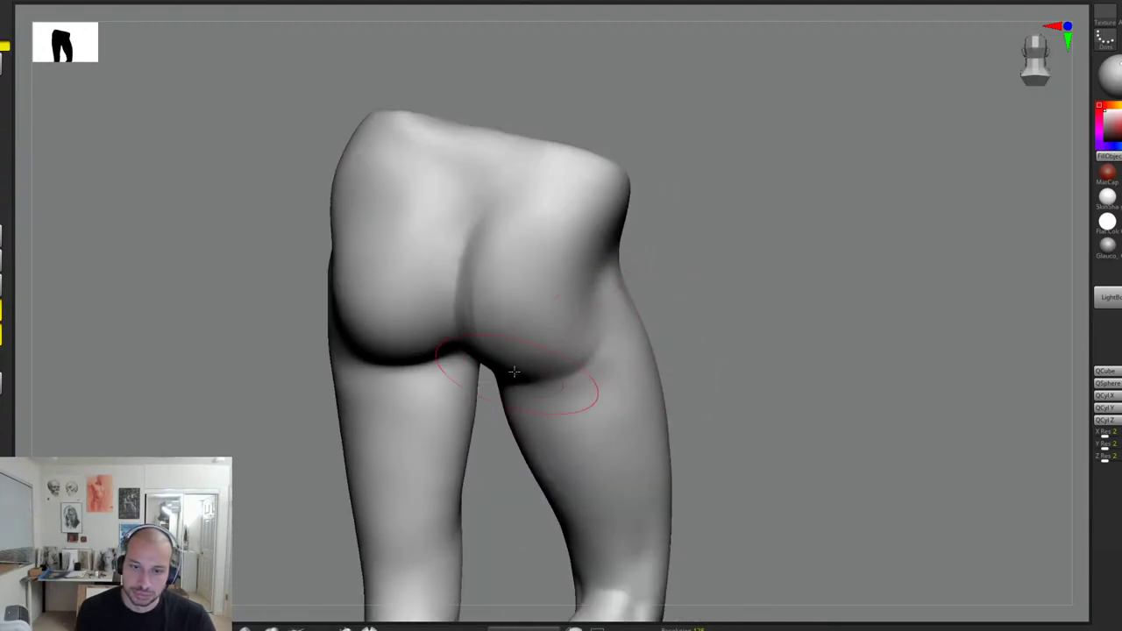
pyautogui.moveTo(403, 357)
pyautogui.mouseDown()
pyautogui.moveTo(387, 349)
pyautogui.moveTo(411, 357)
pyautogui.mouseUp()
pyautogui.moveTo(546, 364); pyautogui.dragTo(572, 371)
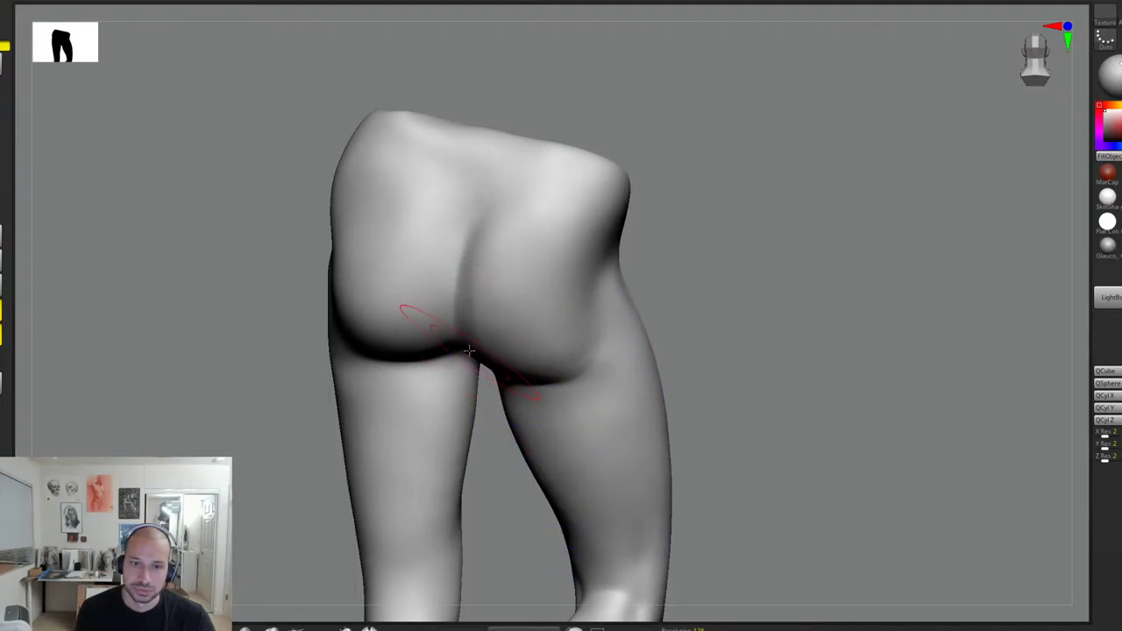
pyautogui.moveTo(467, 241)
pyautogui.mouseDown()
pyautogui.moveTo(455, 340)
pyautogui.moveTo(452, 283)
pyautogui.moveTo(462, 290)
pyautogui.mouseUp()
# Step: Fill in the lower cleft and sculpt a diagonal underwear hem across the bent leg's buttock toward the hip
pyautogui.moveTo(725, 302)
pyautogui.keyDown('alt'); pyautogui.mouseDown()
pyautogui.moveTo(760, 293)
pyautogui.moveTo(761, 333)
pyautogui.mouseUp(); pyautogui.keyUp('alt')
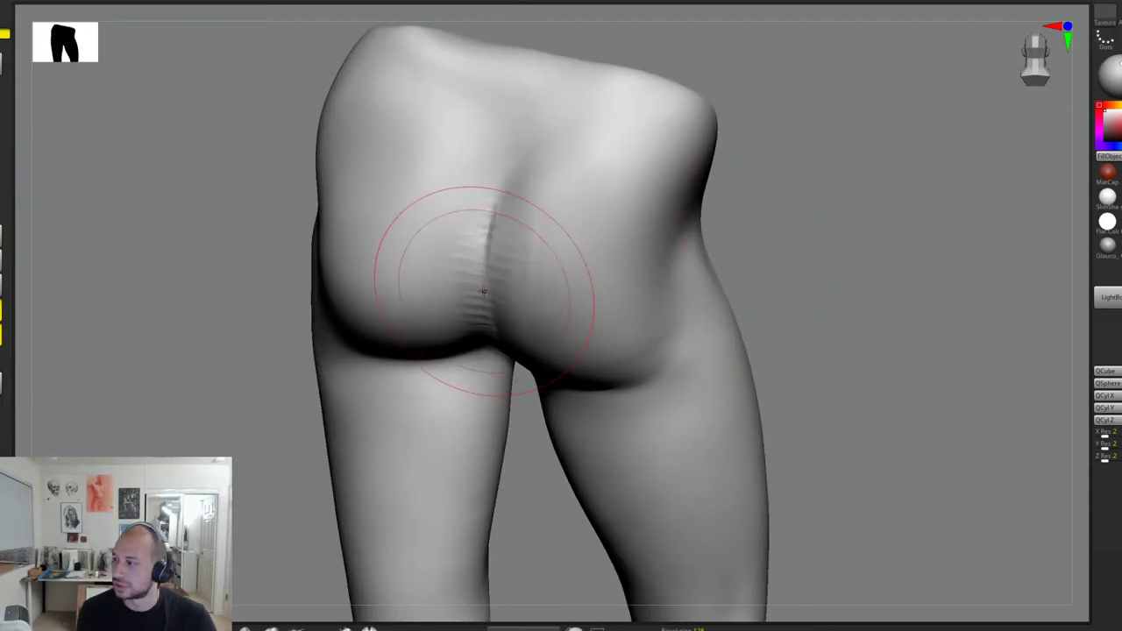
pyautogui.moveTo(532, 351); pyautogui.dragTo(586, 303)
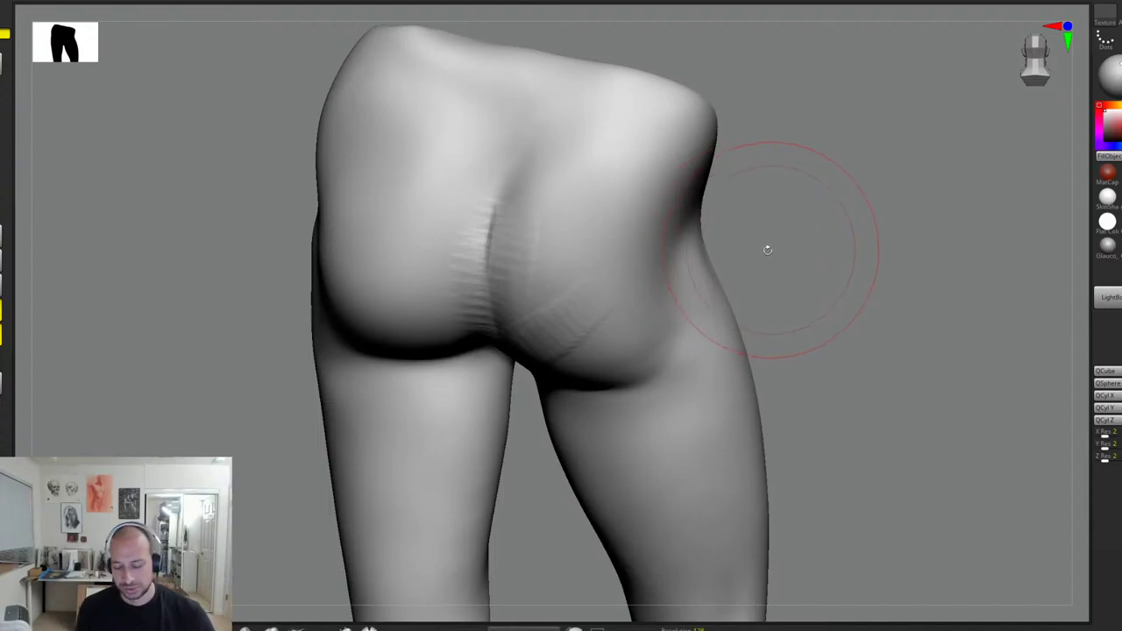
pyautogui.moveTo(770, 262); pyautogui.dragTo(732, 265)
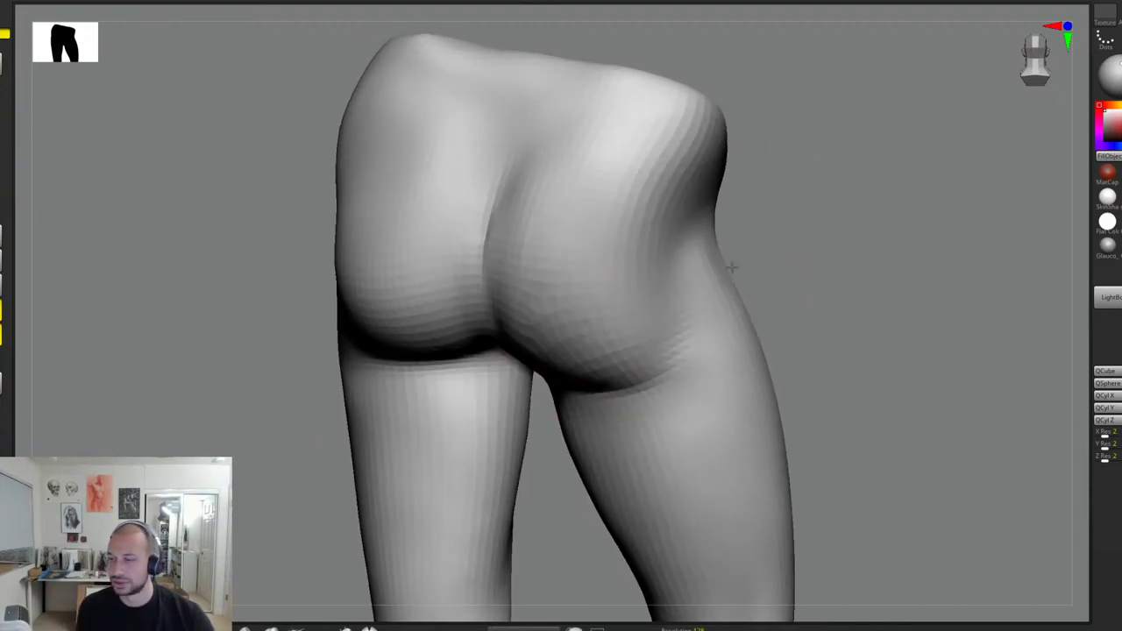
pyautogui.moveTo(538, 344)
pyautogui.mouseDown()
pyautogui.moveTo(689, 233)
pyautogui.moveTo(598, 289)
pyautogui.mouseUp()
pyautogui.hotkey('ctrl', 'z')
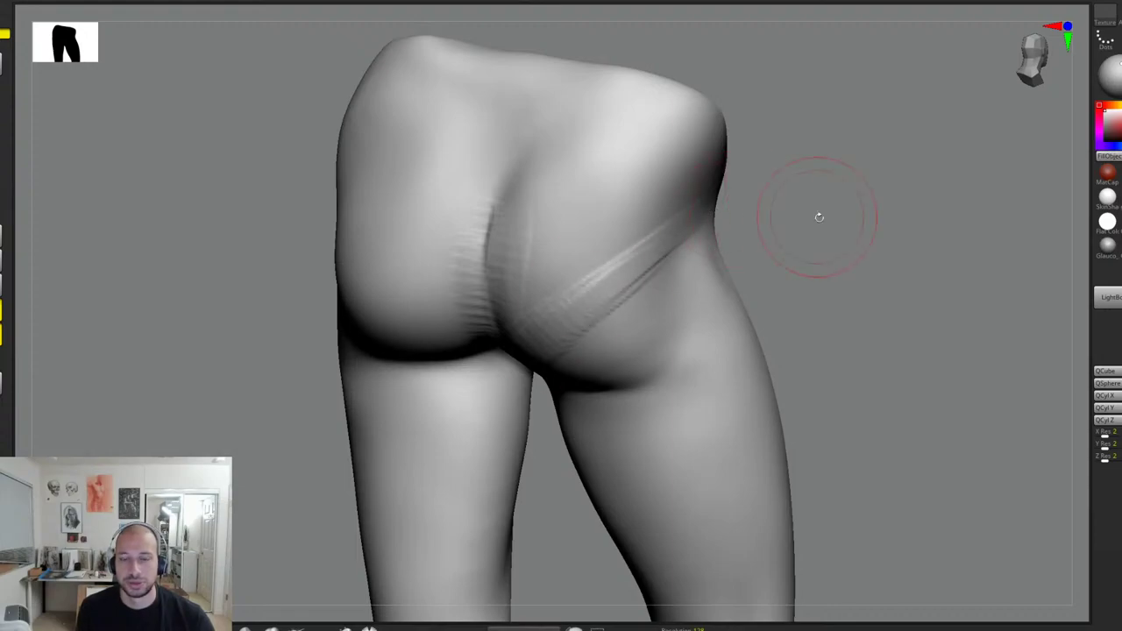
pyautogui.moveTo(820, 217); pyautogui.dragTo(688, 229)
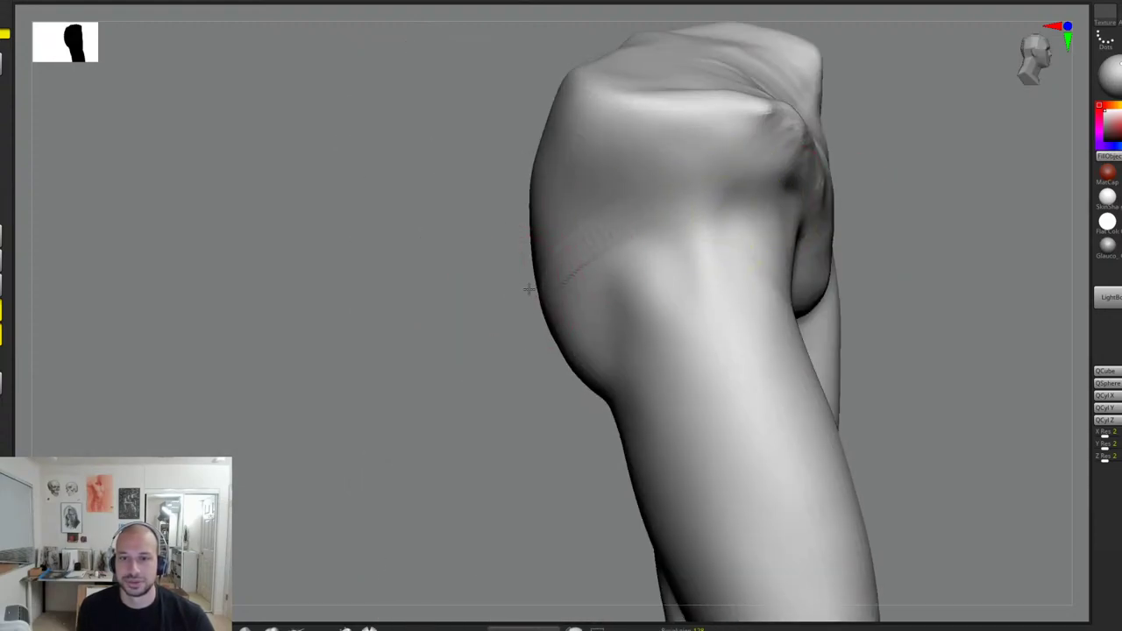
# Step: Carry the underwear's leg edge around the bent leg's hip to the front and smooth it above the thigh
pyautogui.moveTo(529, 290)
pyautogui.mouseDown()
pyautogui.moveTo(412, 285)
pyautogui.moveTo(773, 156)
pyautogui.mouseUp()
pyautogui.moveTo(899, 188); pyautogui.dragTo(781, 195)
pyautogui.moveTo(633, 199)
pyautogui.mouseDown()
pyautogui.moveTo(782, 207)
pyautogui.moveTo(657, 180)
pyautogui.moveTo(772, 198)
pyautogui.mouseUp()
pyautogui.keyDown('shift'); pyautogui.moveTo(673, 200); pyautogui.dragTo(746, 208); pyautogui.keyUp('shift')
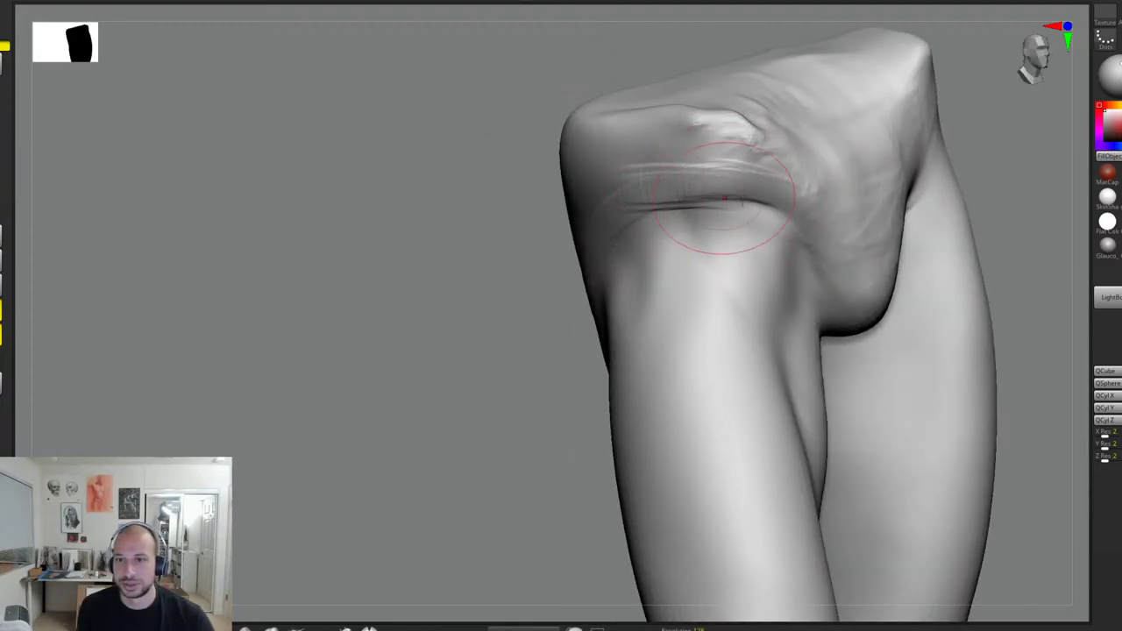
pyautogui.moveTo(979, 201); pyautogui.dragTo(855, 183, button='right')
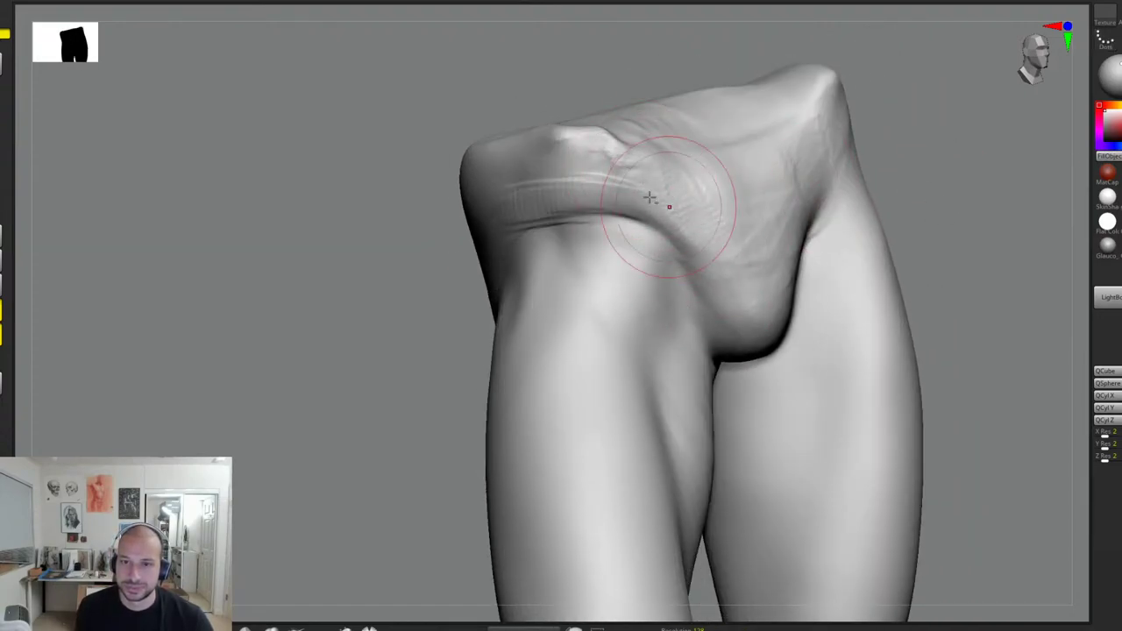
# Step: Shape the underwear's front fabric and define the leg opening along the standing leg's groin up to the hip
pyautogui.hotkey('shift', 'd')
pyautogui.hotkey('shift', 'd')
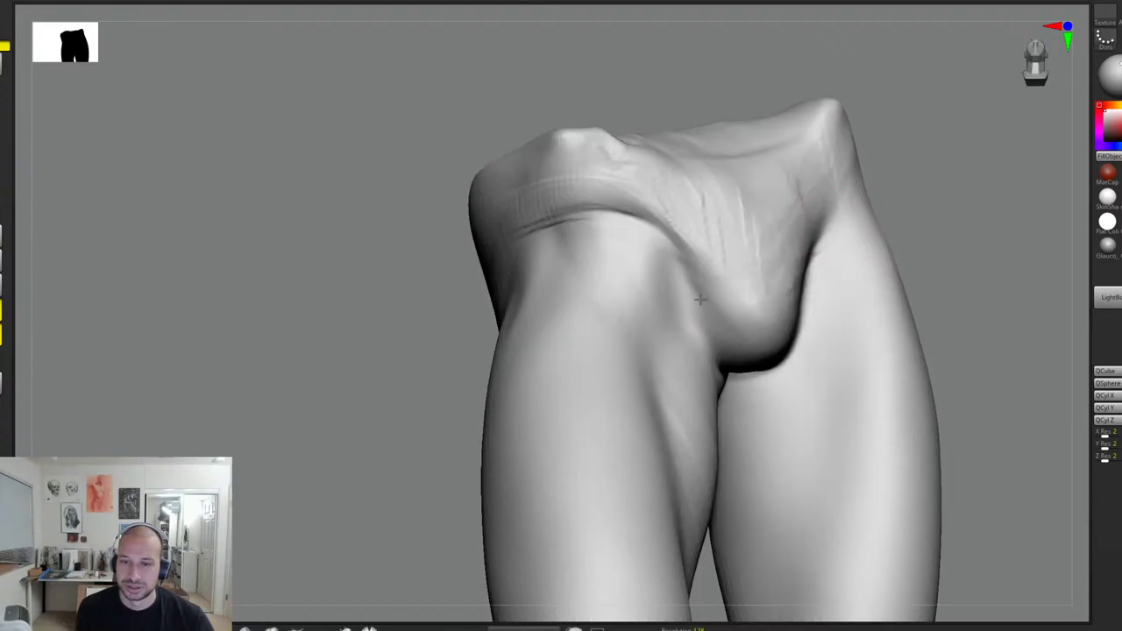
pyautogui.moveTo(864, 258); pyautogui.dragTo(827, 251, button='right')
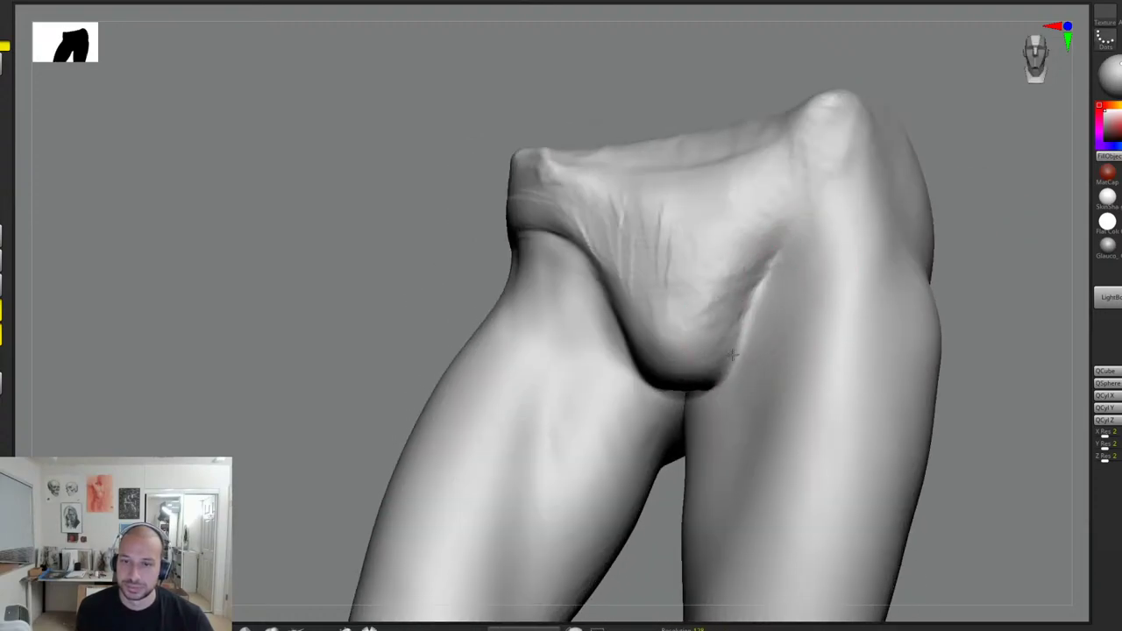
pyautogui.moveTo(777, 255)
pyautogui.mouseDown()
pyautogui.moveTo(847, 189)
pyautogui.moveTo(875, 180)
pyautogui.moveTo(830, 207)
pyautogui.mouseUp()
pyautogui.moveTo(919, 159); pyautogui.dragTo(736, 300, button='right')
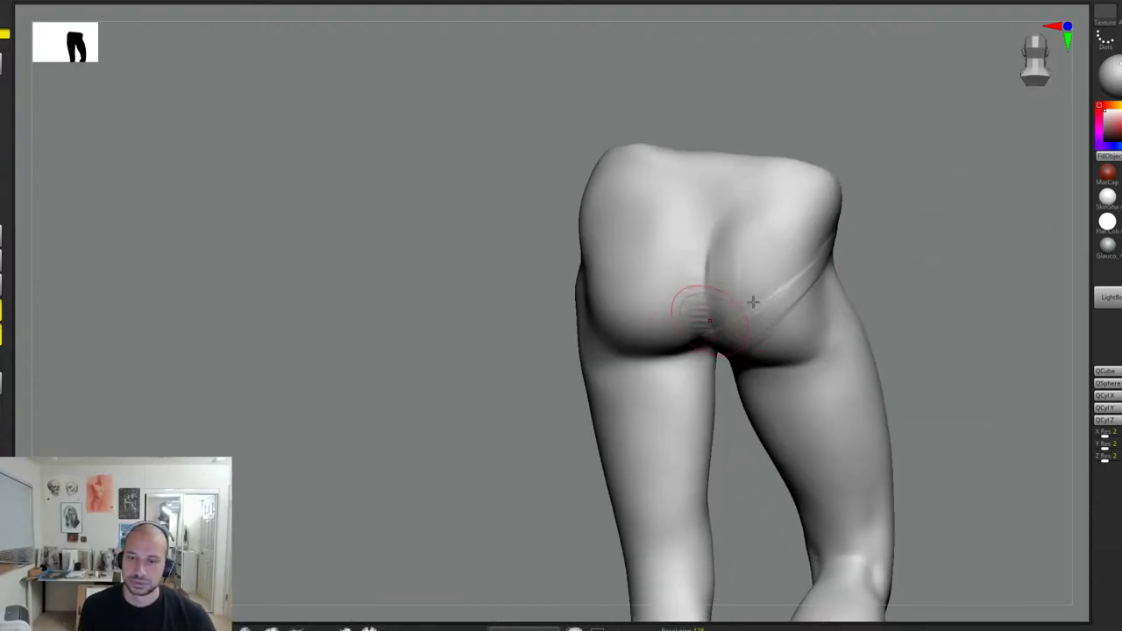
# Step: Sculpt a matching underwear hem across the standing leg's buttock and bridge the cleft with horizontal fabric strokes
pyautogui.keyDown('alt'); pyautogui.moveTo(920, 249); pyautogui.dragTo(870, 268); pyautogui.keyUp('alt')
pyautogui.moveTo(552, 302); pyautogui.dragTo(629, 353)
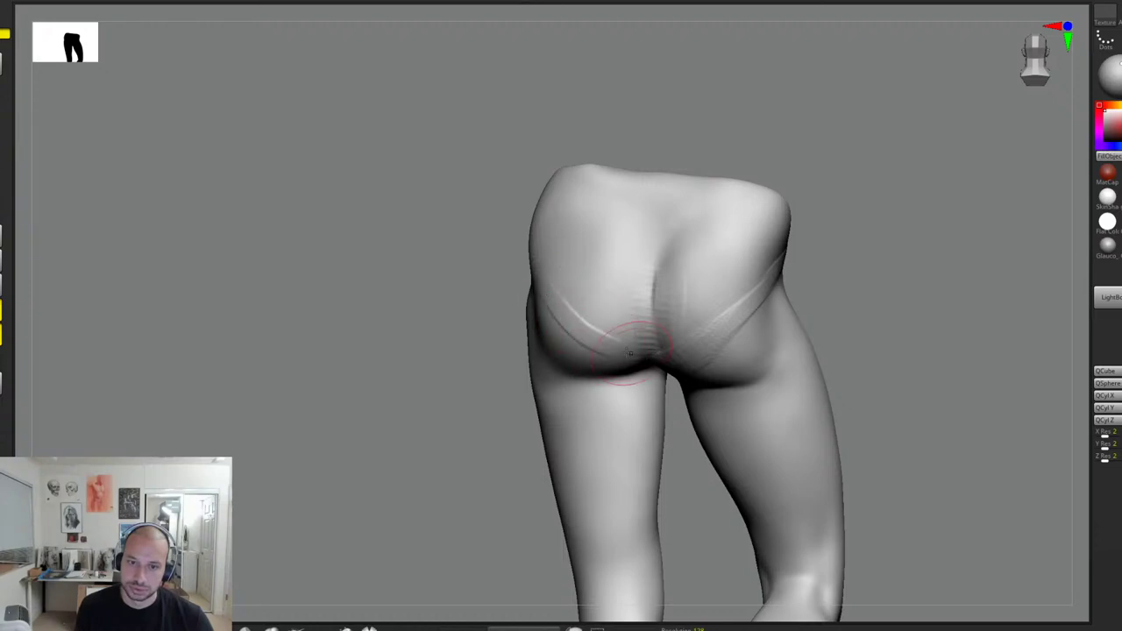
pyautogui.moveTo(556, 282)
pyautogui.mouseDown()
pyautogui.moveTo(675, 327)
pyautogui.moveTo(689, 308)
pyautogui.moveTo(634, 313)
pyautogui.moveTo(699, 302)
pyautogui.mouseUp()
pyautogui.moveTo(614, 294)
pyautogui.keyDown('shift'); pyautogui.mouseDown()
pyautogui.moveTo(688, 283)
pyautogui.moveTo(657, 296)
pyautogui.moveTo(709, 293)
pyautogui.mouseUp(); pyautogui.keyUp('shift')
pyautogui.keyDown('shift'); pyautogui.moveTo(683, 253); pyautogui.dragTo(670, 285); pyautogui.keyUp('shift')
pyautogui.keyDown('shift'); pyautogui.moveTo(621, 292); pyautogui.dragTo(682, 297); pyautogui.keyUp('shift')
pyautogui.keyDown('shift'); pyautogui.moveTo(611, 313); pyautogui.dragTo(696, 312); pyautogui.keyUp('shift')
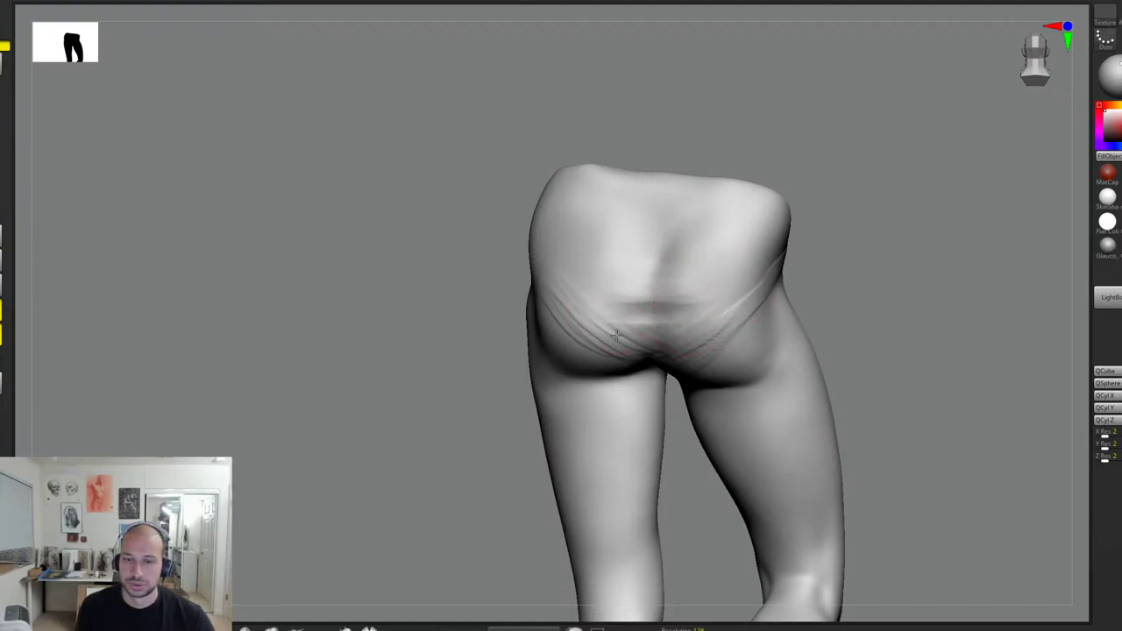
pyautogui.moveTo(618, 335)
pyautogui.mouseDown()
pyautogui.moveTo(650, 348)
pyautogui.moveTo(693, 328)
pyautogui.moveTo(618, 340)
pyautogui.mouseUp()
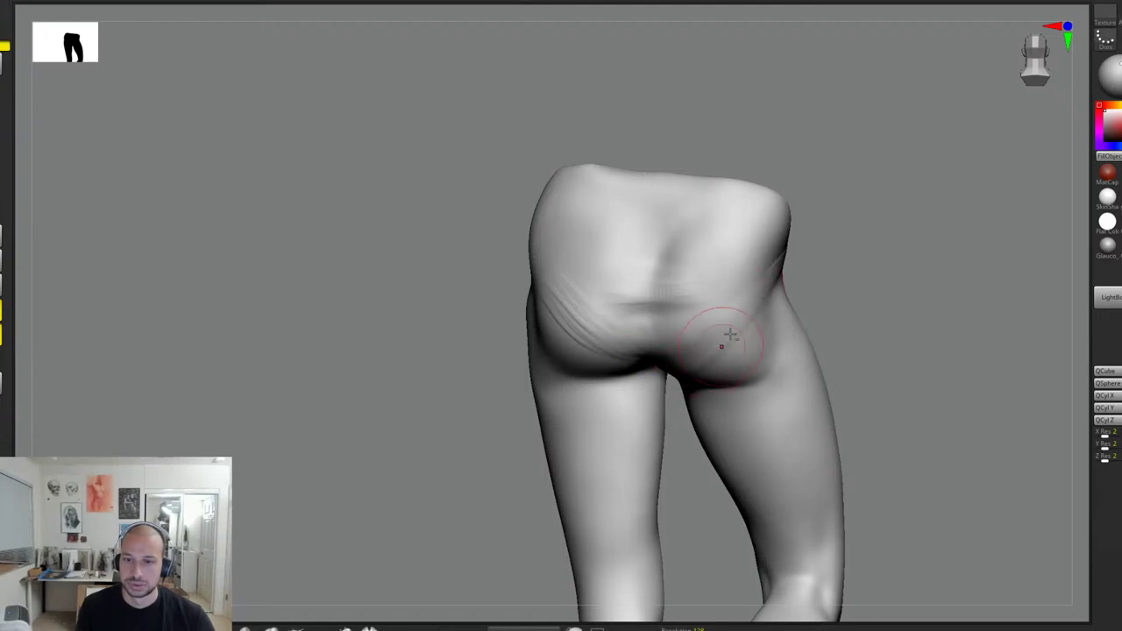
# Step: Refine and smooth the underwear hem across the standing leg's buttock, from the outer hip down to the crotch
pyautogui.moveTo(754, 338); pyautogui.dragTo(797, 303, button='right')
pyautogui.moveTo(538, 283); pyautogui.dragTo(518, 268)
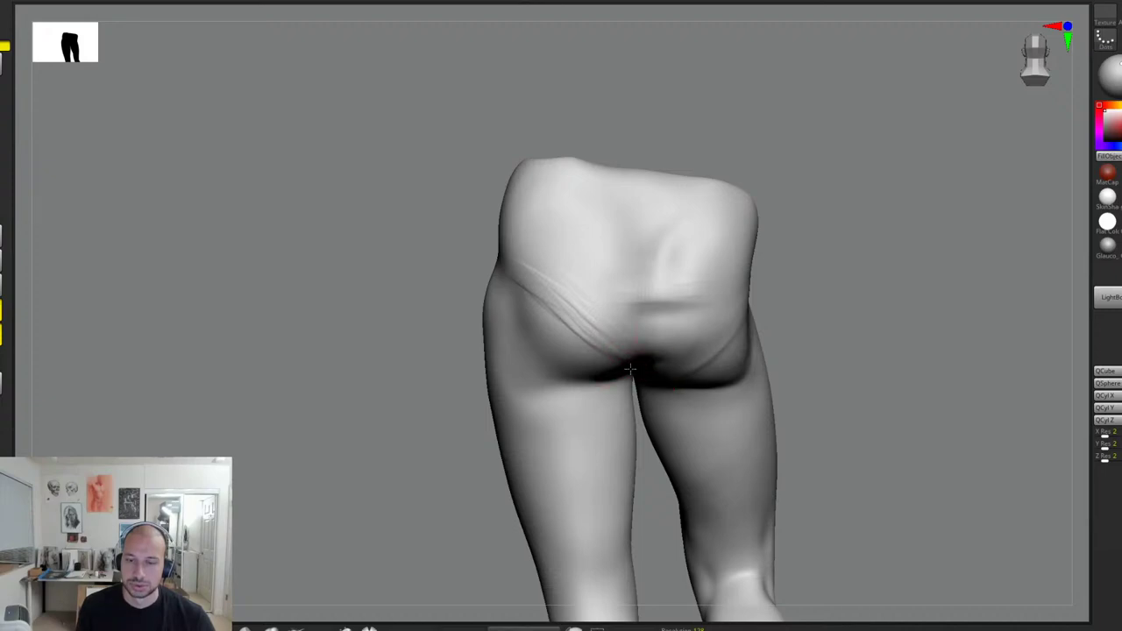
pyautogui.moveTo(818, 312)
pyautogui.mouseDown(button='right')
pyautogui.moveTo(856, 288)
pyautogui.moveTo(859, 268)
pyautogui.moveTo(625, 359)
pyautogui.mouseUp(button='right')
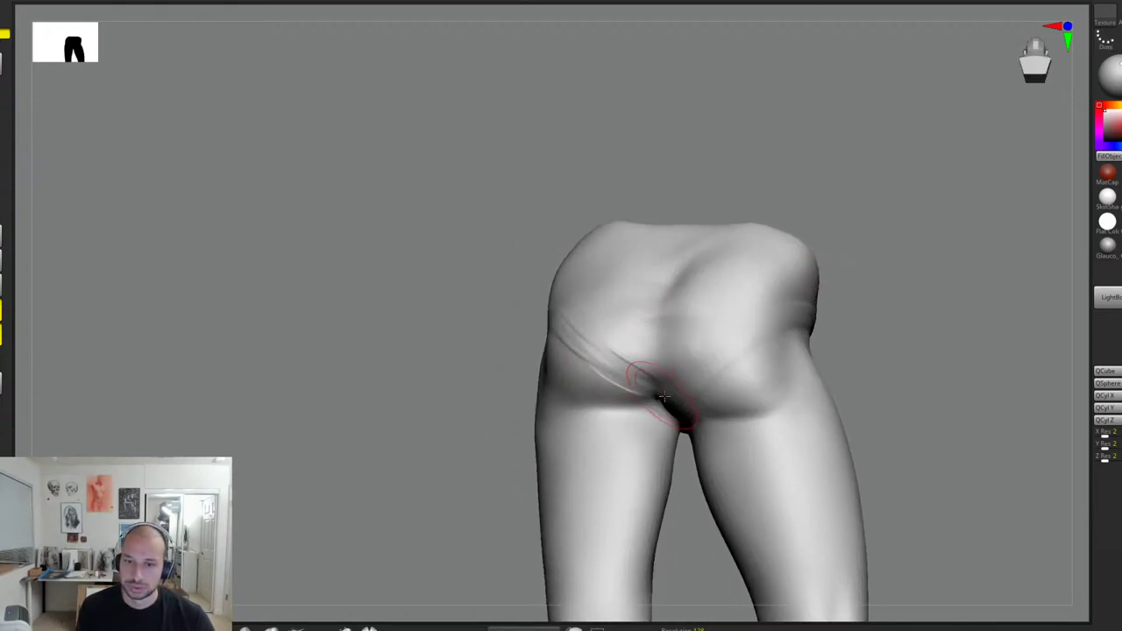
pyautogui.moveTo(654, 391)
pyautogui.keyDown('shift'); pyautogui.mouseDown()
pyautogui.moveTo(639, 376)
pyautogui.moveTo(653, 392)
pyautogui.mouseUp(); pyautogui.keyUp('shift')
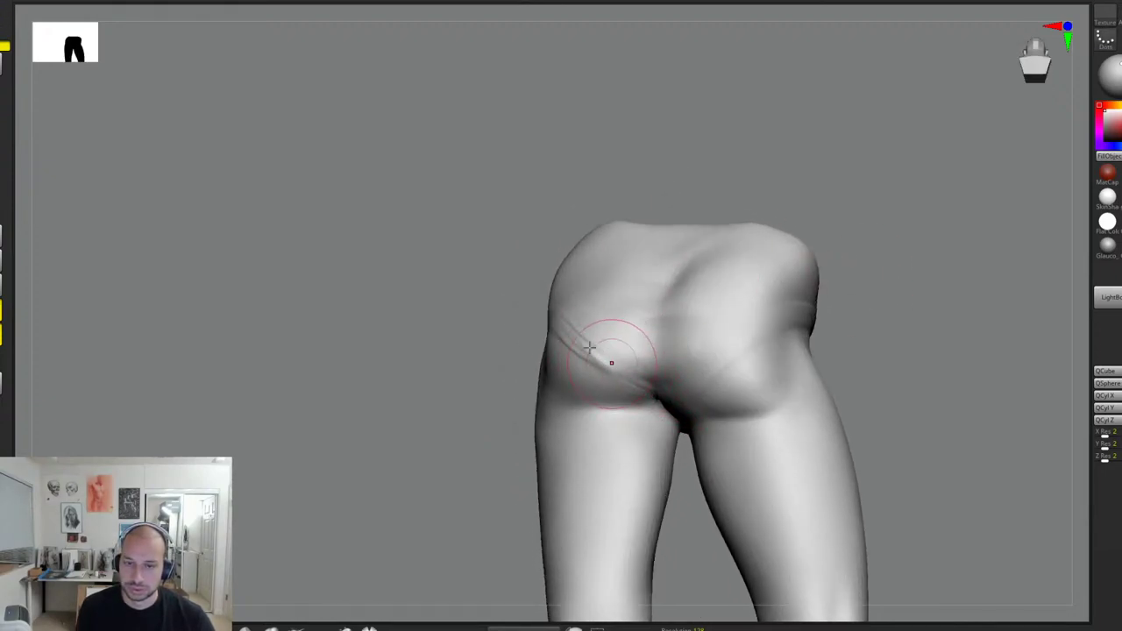
pyautogui.keyDown('alt'); pyautogui.moveTo(589, 348); pyautogui.dragTo(631, 383); pyautogui.keyUp('alt')
pyautogui.keyDown('shift'); pyautogui.moveTo(589, 335); pyautogui.dragTo(626, 363); pyautogui.keyUp('shift')
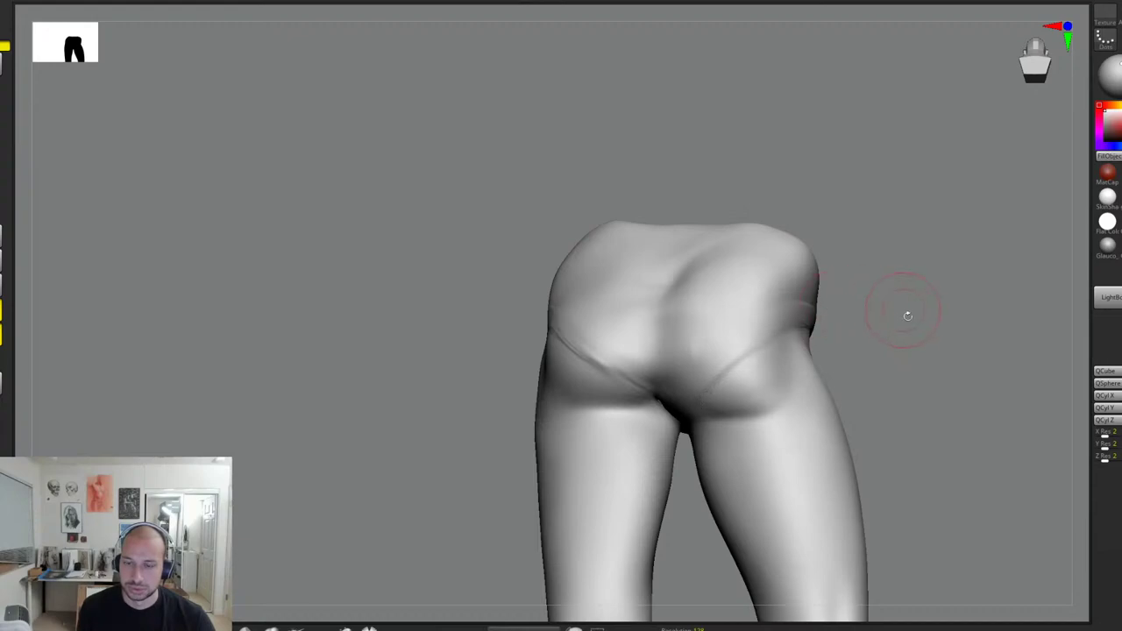
# Step: Sculpt the underwear's waistband line across the lower back and around the standing leg's hip, smoothing the strokes
pyautogui.moveTo(908, 315)
pyautogui.mouseDown()
pyautogui.moveTo(909, 346)
pyautogui.moveTo(885, 301)
pyautogui.moveTo(782, 308)
pyautogui.mouseUp()
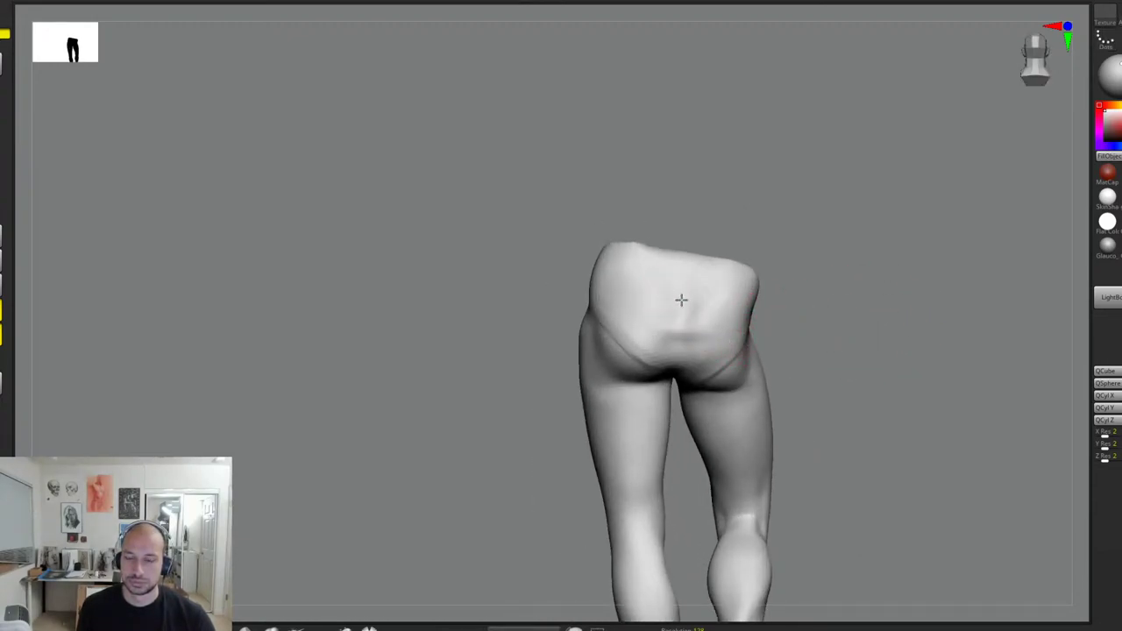
pyautogui.moveTo(772, 300)
pyautogui.mouseDown()
pyautogui.moveTo(807, 306)
pyautogui.moveTo(745, 307)
pyautogui.mouseUp()
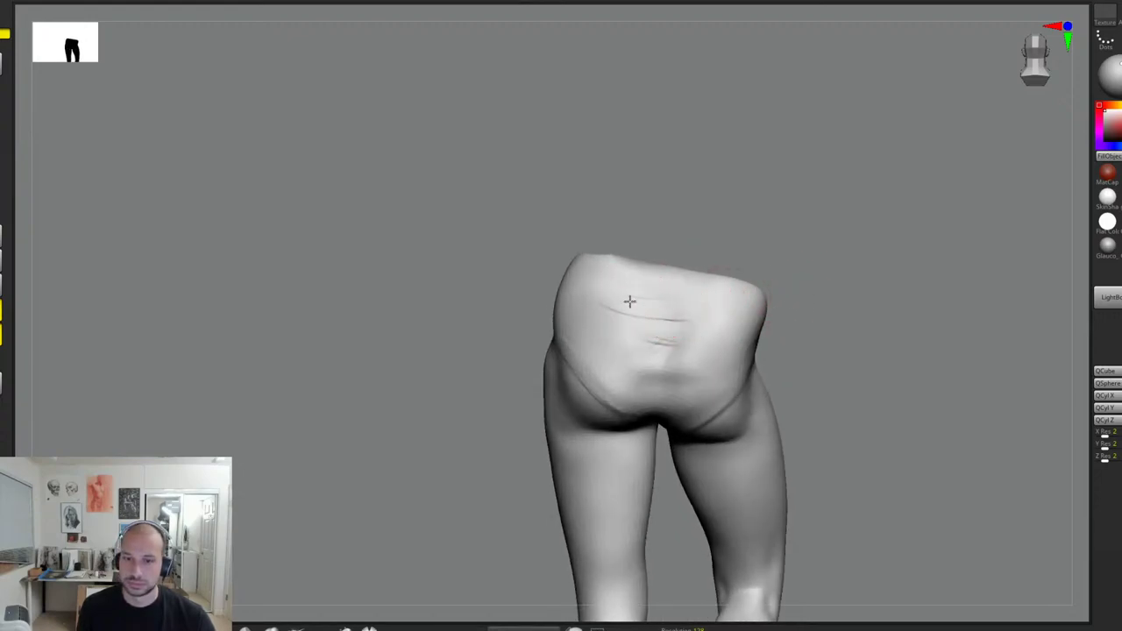
pyautogui.moveTo(629, 302)
pyautogui.mouseDown()
pyautogui.moveTo(742, 313)
pyautogui.moveTo(614, 303)
pyautogui.mouseUp()
pyautogui.moveTo(782, 299); pyautogui.dragTo(864, 296)
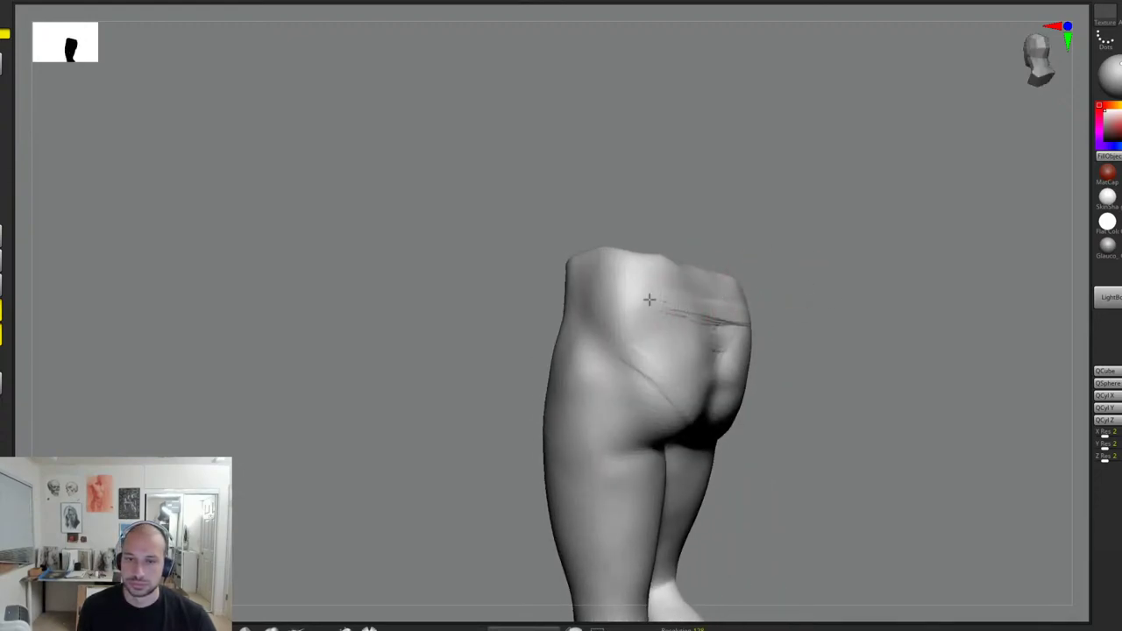
pyautogui.moveTo(649, 300); pyautogui.dragTo(691, 298)
pyautogui.moveTo(768, 281); pyautogui.dragTo(820, 282)
pyautogui.moveTo(588, 322); pyautogui.dragTo(665, 367)
pyautogui.moveTo(726, 344)
pyautogui.mouseDown()
pyautogui.moveTo(756, 339)
pyautogui.moveTo(602, 325)
pyautogui.moveTo(701, 331)
pyautogui.mouseUp()
pyautogui.keyDown('shift'); pyautogui.moveTo(630, 328); pyautogui.dragTo(625, 327); pyautogui.keyUp('shift')
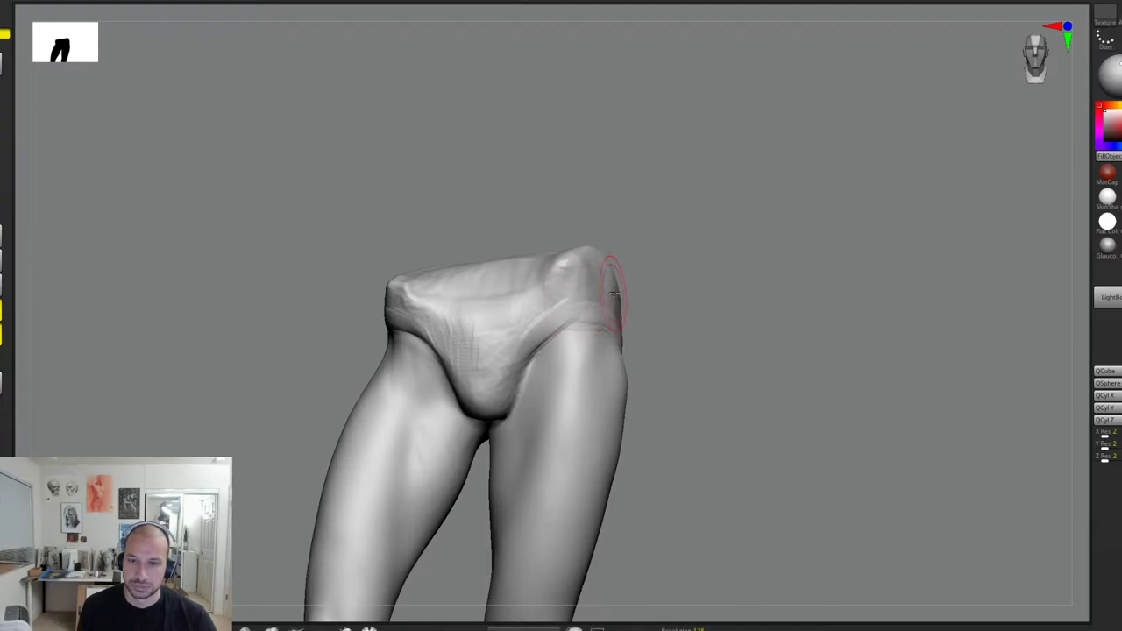
# Step: Continue the underwear's waistband across the front of the pelvis and around to the standing leg's hip
pyautogui.moveTo(506, 312); pyautogui.dragTo(491, 310)
pyautogui.moveTo(658, 286); pyautogui.dragTo(702, 283)
pyautogui.moveTo(575, 304)
pyautogui.mouseDown()
pyautogui.moveTo(465, 306)
pyautogui.moveTo(624, 302)
pyautogui.mouseUp()
# Step: Fill in the underwear's front panel with fabric strokes from below the waistband toward the crotch
pyautogui.moveTo(466, 310)
pyautogui.mouseDown()
pyautogui.moveTo(581, 318)
pyautogui.moveTo(548, 350)
pyautogui.mouseUp()
pyautogui.moveTo(485, 328); pyautogui.dragTo(518, 377)
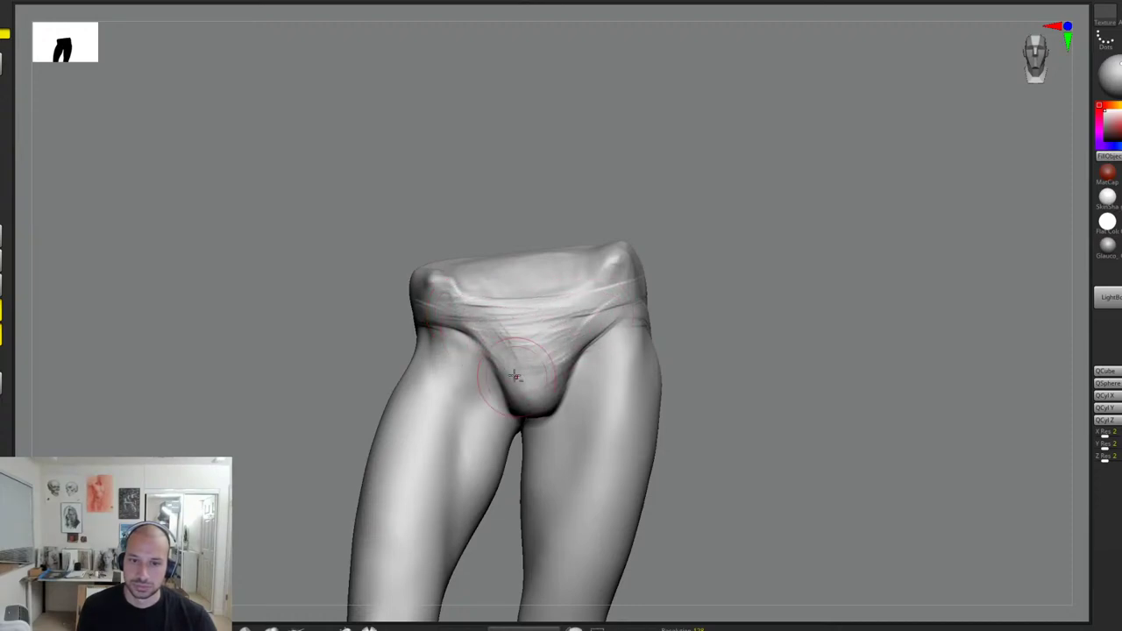
pyautogui.moveTo(512, 326); pyautogui.dragTo(541, 350)
pyautogui.moveTo(562, 306); pyautogui.dragTo(537, 367)
pyautogui.moveTo(546, 323); pyautogui.dragTo(558, 358)
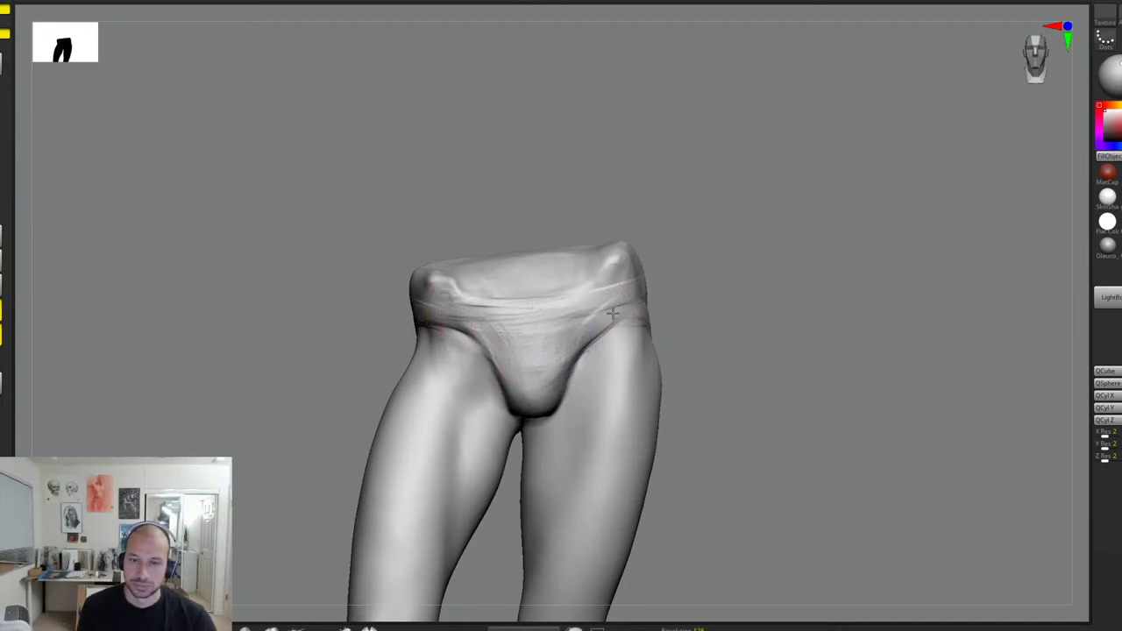
# Step: Add fabric strokes to the underwear's front panel and fill the area between waistband and hem on the standing leg's hip
pyautogui.moveTo(556, 301); pyautogui.dragTo(527, 357)
pyautogui.moveTo(781, 318); pyautogui.dragTo(614, 314)
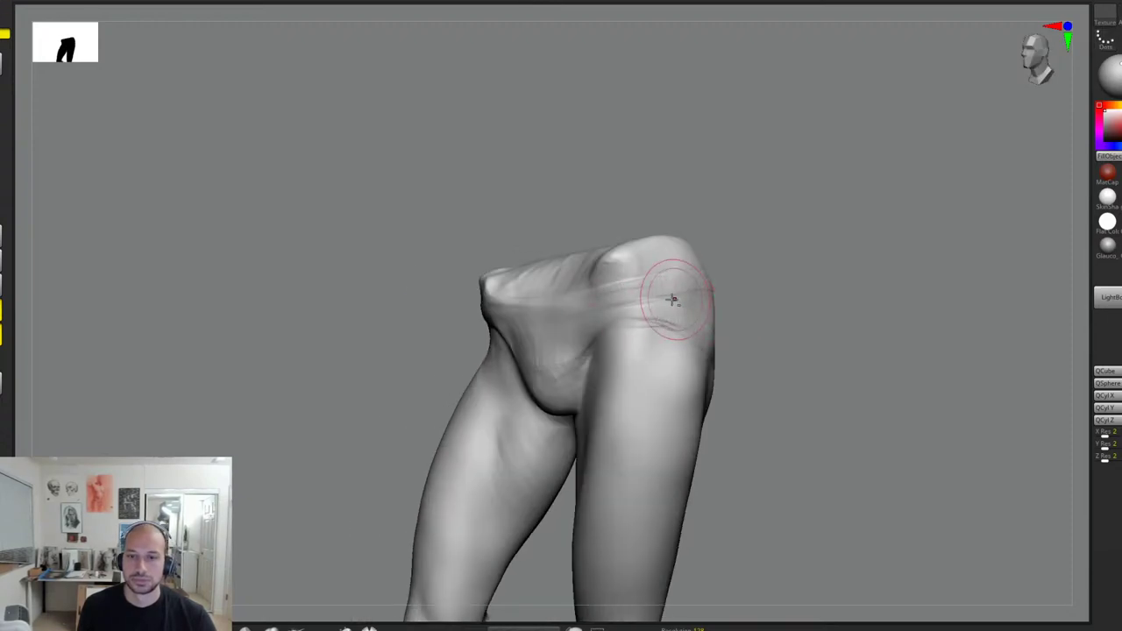
pyautogui.moveTo(783, 289)
pyautogui.mouseDown()
pyautogui.moveTo(765, 299)
pyautogui.moveTo(769, 278)
pyautogui.moveTo(792, 263)
pyautogui.moveTo(801, 280)
pyautogui.moveTo(840, 286)
pyautogui.mouseUp()
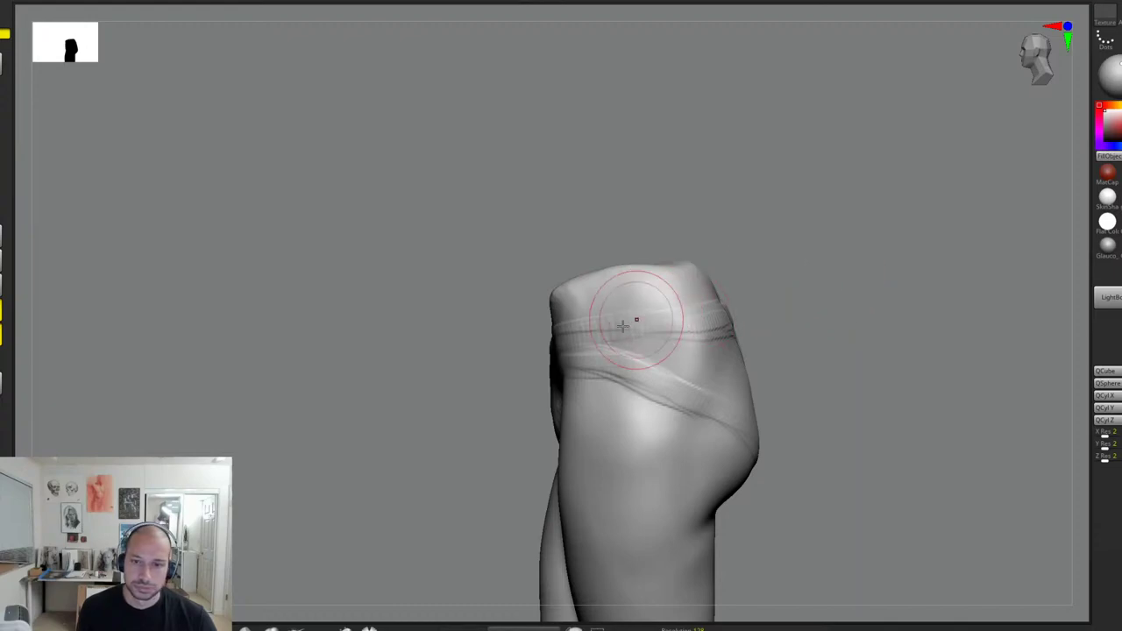
pyautogui.moveTo(593, 328); pyautogui.dragTo(671, 334)
pyautogui.moveTo(842, 333); pyautogui.dragTo(777, 341)
pyautogui.moveTo(649, 342); pyautogui.dragTo(705, 379)
pyautogui.moveTo(629, 343)
pyautogui.mouseDown()
pyautogui.moveTo(744, 376)
pyautogui.moveTo(757, 449)
pyautogui.mouseUp()
pyautogui.moveTo(884, 353); pyautogui.dragTo(954, 352)
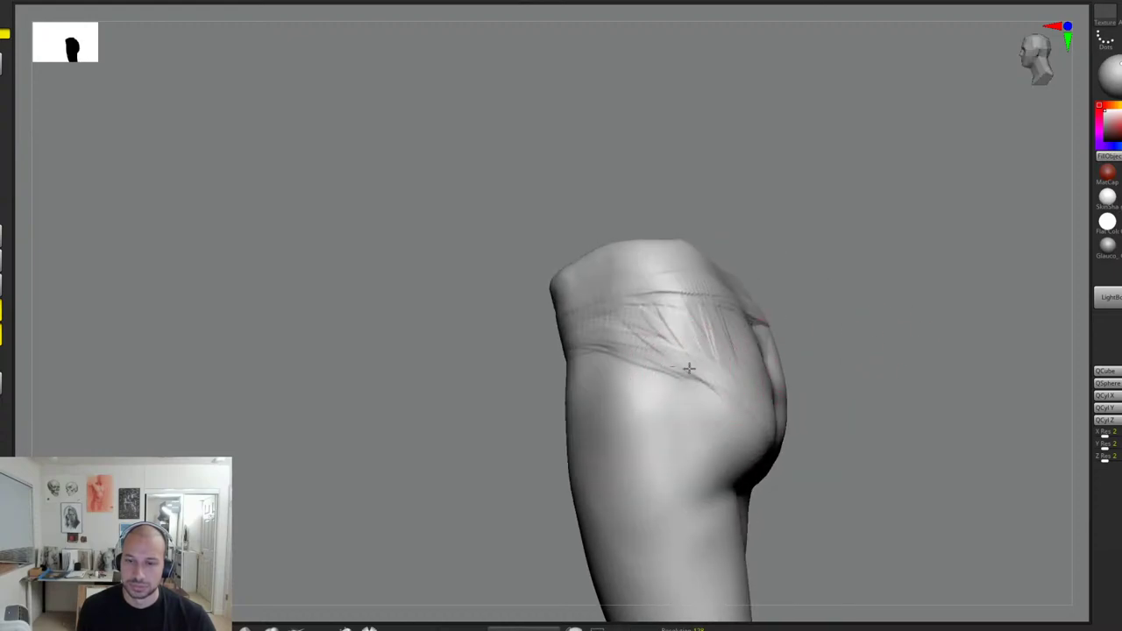
# Step: Define the underwear hem across the standing leg's buttock toward the crotch and smooth the skin just below it
pyautogui.moveTo(882, 377); pyautogui.dragTo(842, 373)
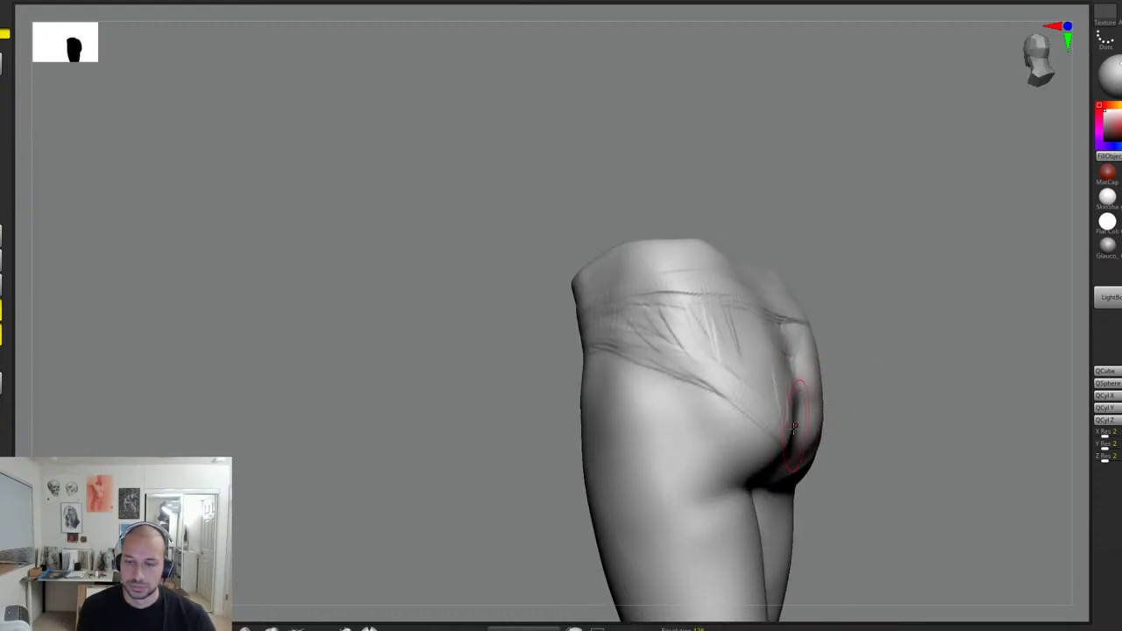
pyautogui.moveTo(880, 383); pyautogui.dragTo(815, 388)
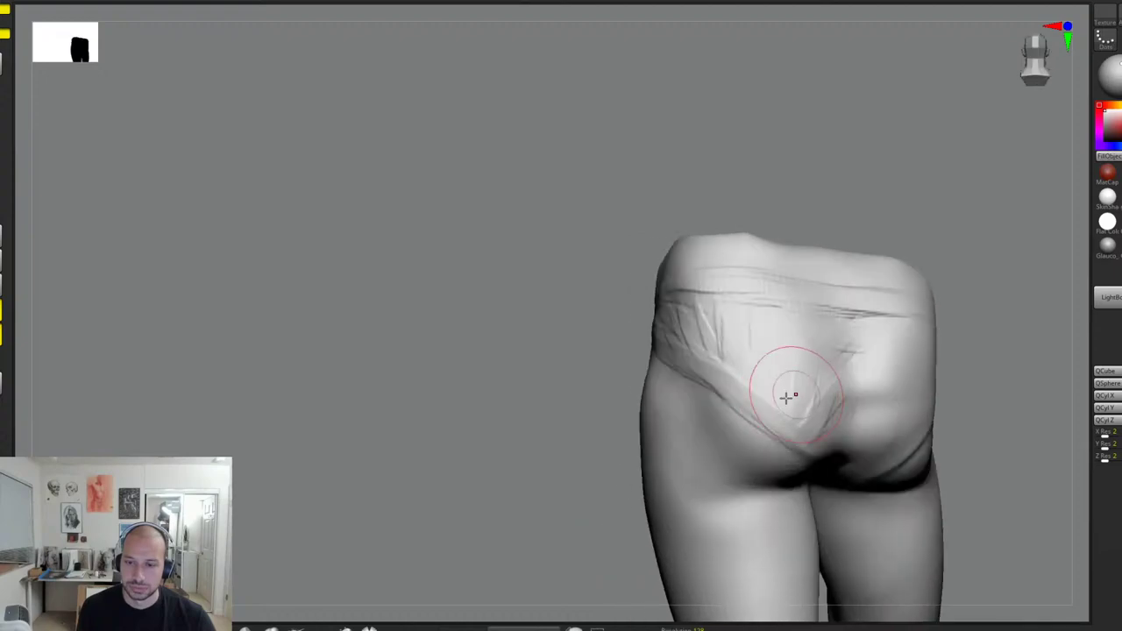
pyautogui.moveTo(731, 471); pyautogui.dragTo(708, 476)
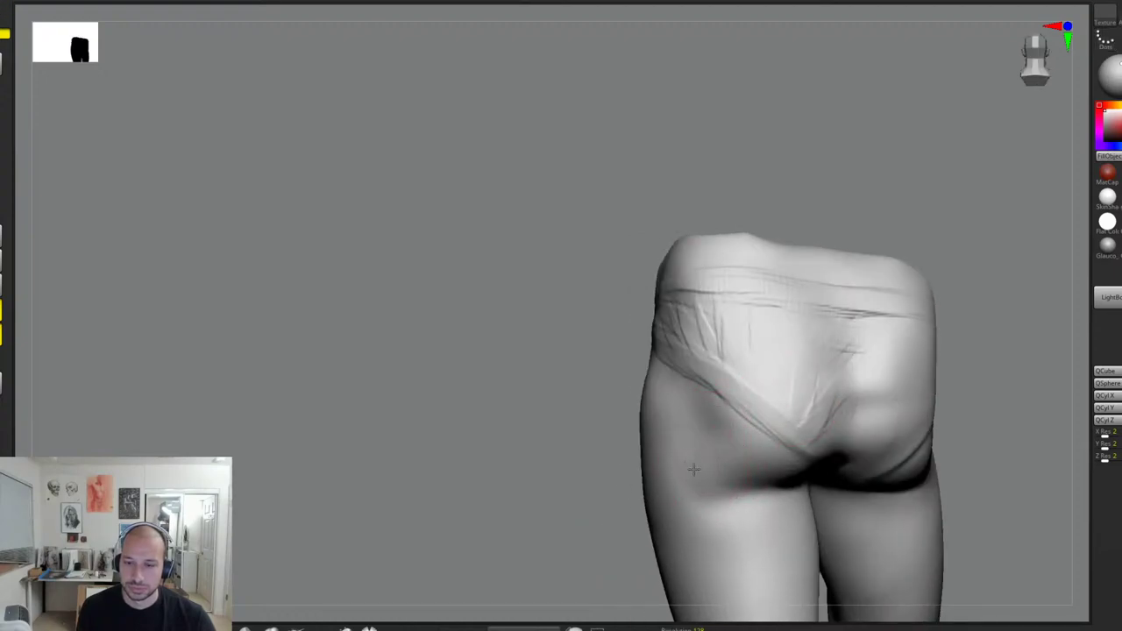
pyautogui.keyDown('shift'); pyautogui.moveTo(713, 418); pyautogui.dragTo(769, 442); pyautogui.keyUp('shift')
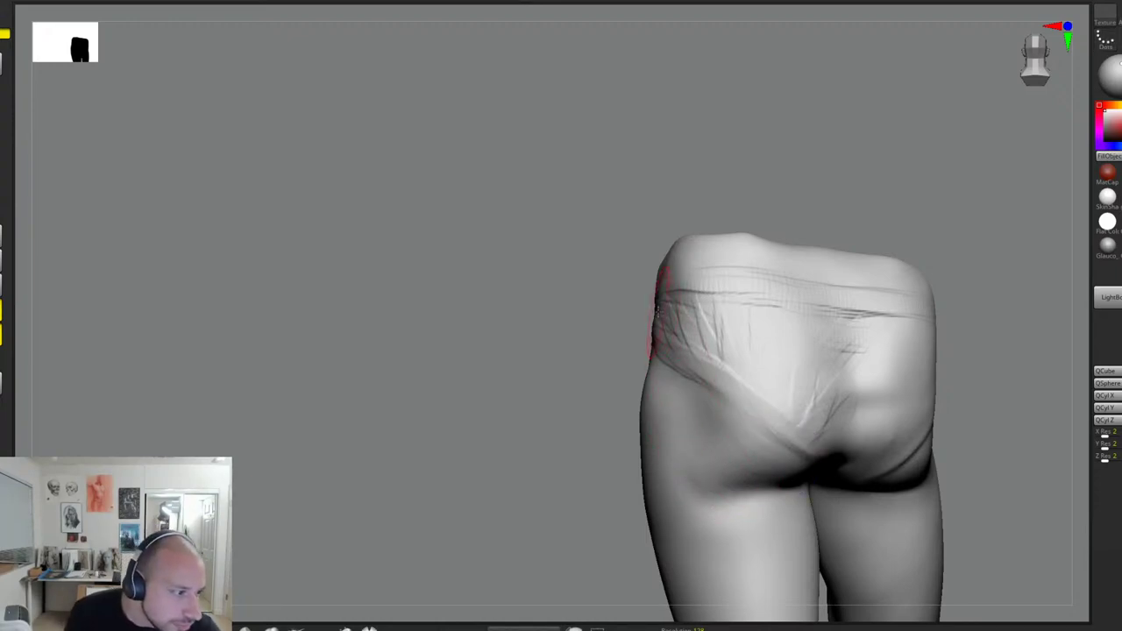
pyautogui.moveTo(605, 210); pyautogui.dragTo(613, 202)
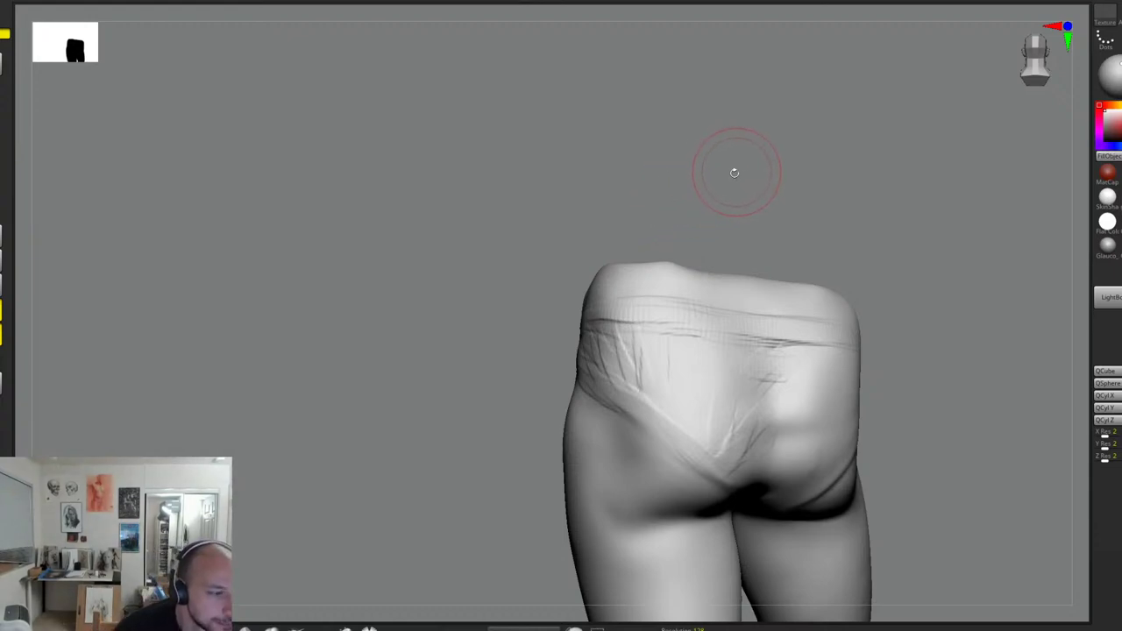
pyautogui.moveTo(568, 238); pyautogui.dragTo(562, 210)
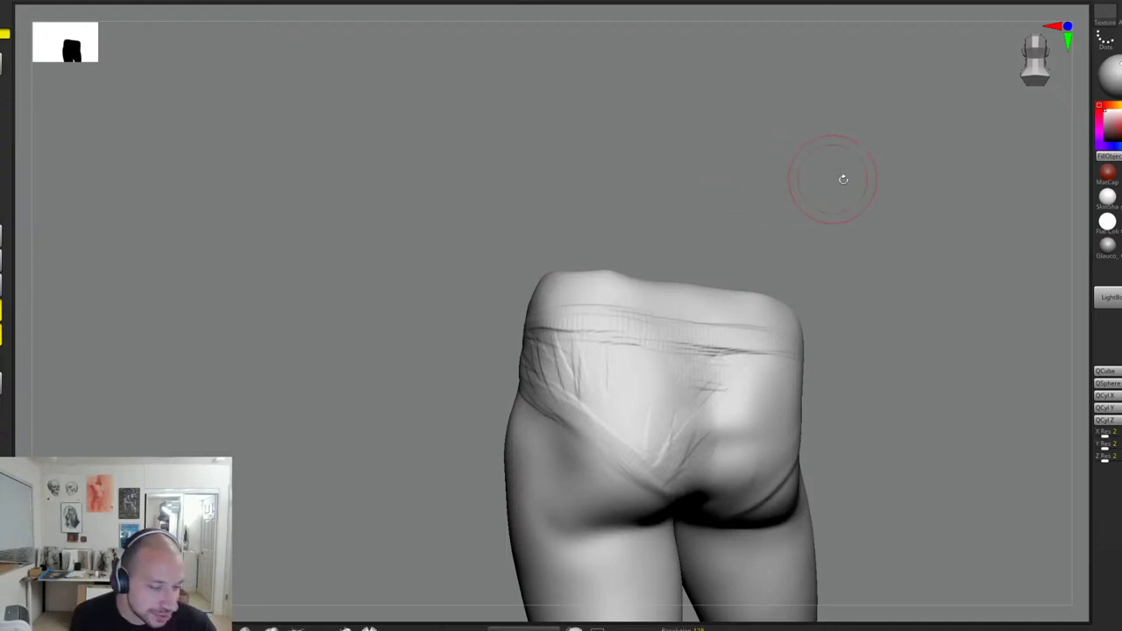
# Step: Smooth the fabric strokes over both buttocks and soften the waistband's lower edge across the lower back
pyautogui.moveTo(843, 179); pyautogui.dragTo(829, 201)
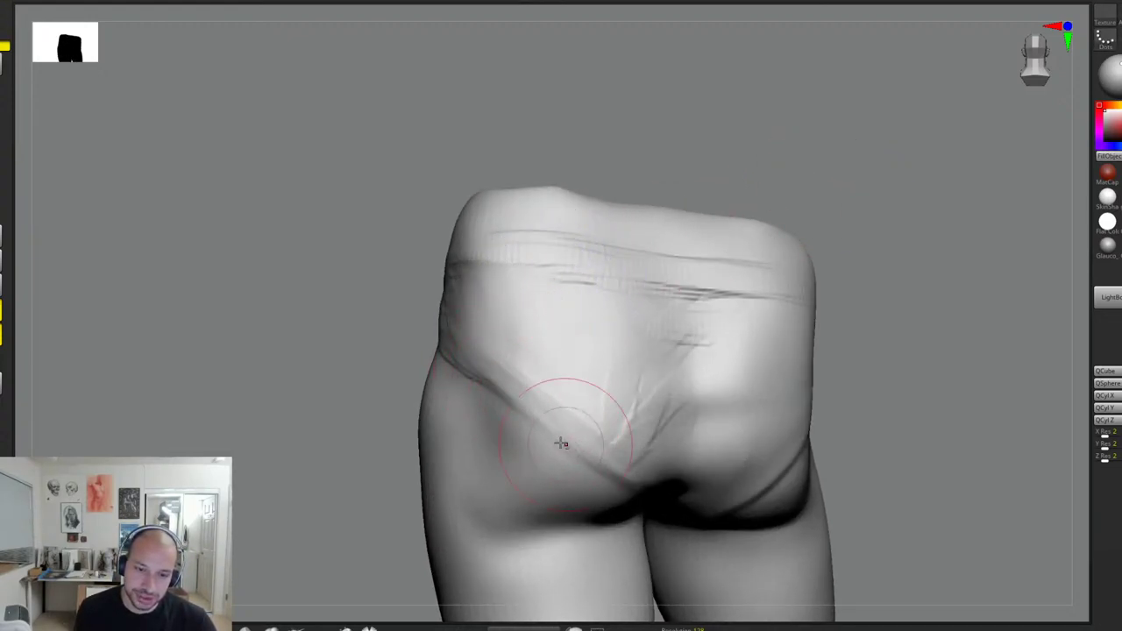
pyautogui.keyDown('shift'); pyautogui.moveTo(581, 430); pyautogui.dragTo(610, 412); pyautogui.keyUp('shift')
pyautogui.moveTo(659, 382)
pyautogui.keyDown('shift'); pyautogui.mouseDown()
pyautogui.moveTo(659, 328)
pyautogui.moveTo(595, 297)
pyautogui.mouseUp(); pyautogui.keyUp('shift')
pyautogui.moveTo(839, 258); pyautogui.dragTo(824, 246)
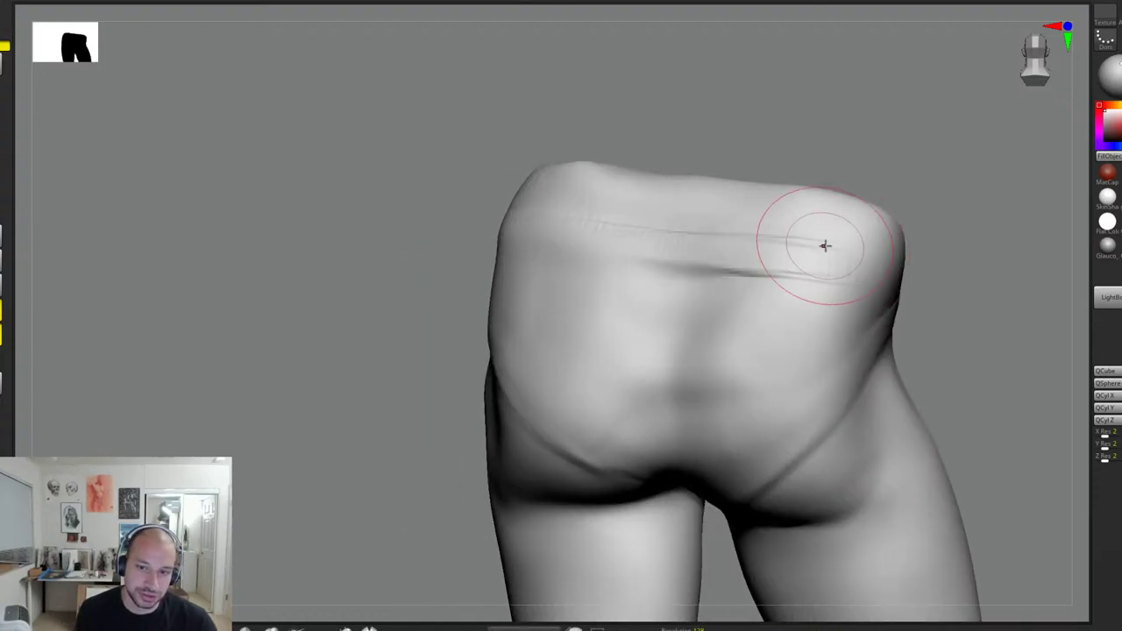
pyautogui.moveTo(684, 270)
pyautogui.mouseDown()
pyautogui.moveTo(756, 273)
pyautogui.moveTo(749, 286)
pyautogui.mouseUp()
pyautogui.keyDown('shift'); pyautogui.moveTo(613, 252); pyautogui.dragTo(672, 264); pyautogui.keyUp('shift')
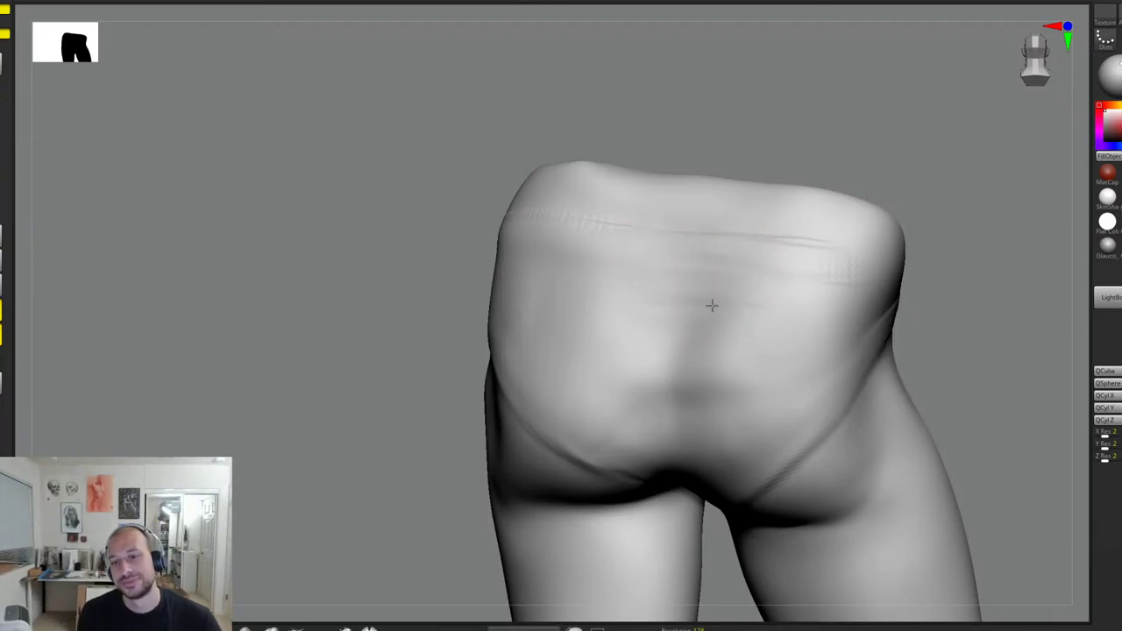
# Step: Sculpt the underwear's waistband around the bent leg's outer hip, joining it from the front to the lower back
pyautogui.moveTo(967, 302); pyautogui.dragTo(905, 283)
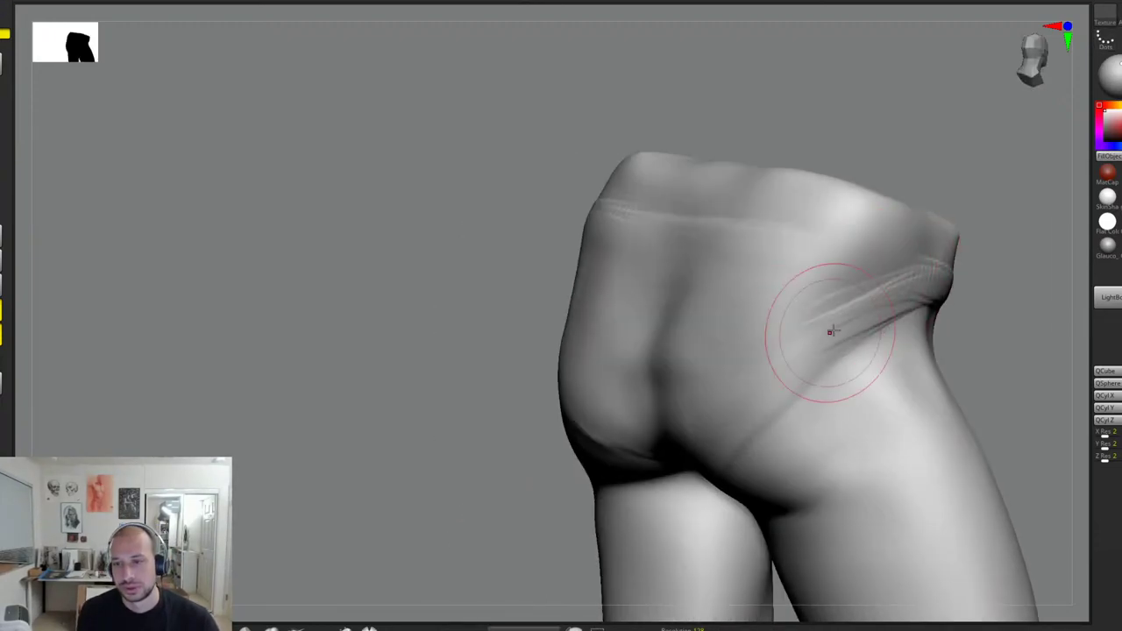
pyautogui.moveTo(830, 331)
pyautogui.mouseDown(button='right')
pyautogui.moveTo(973, 283)
pyautogui.moveTo(802, 296)
pyautogui.mouseUp(button='right')
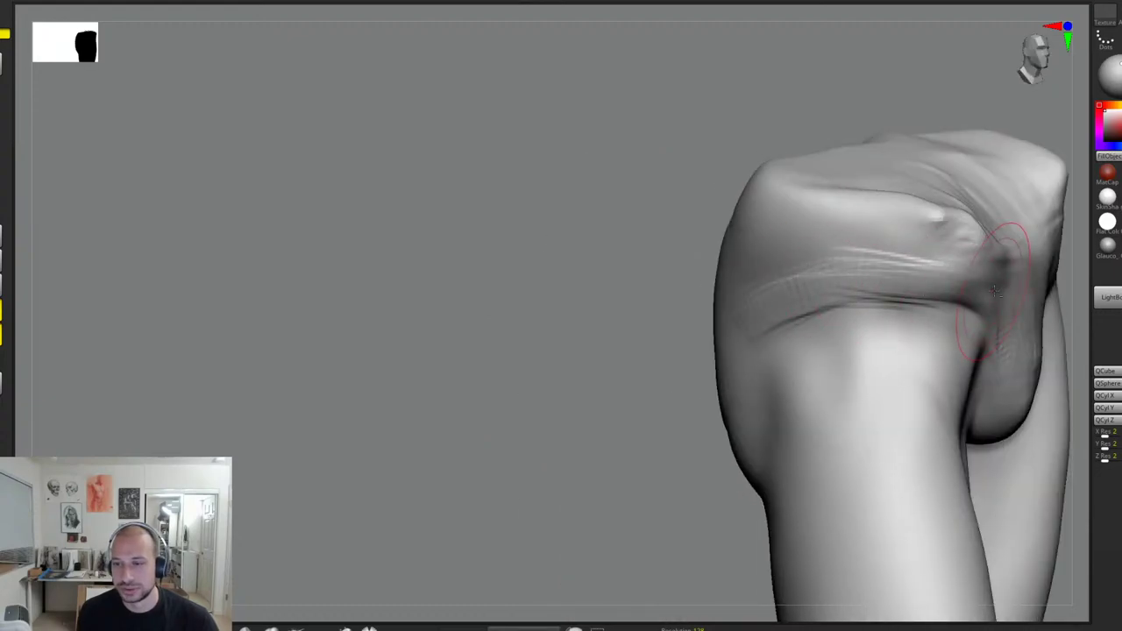
pyautogui.moveTo(995, 292)
pyautogui.mouseDown()
pyautogui.moveTo(915, 276)
pyautogui.moveTo(835, 283)
pyautogui.mouseUp()
pyautogui.moveTo(696, 293); pyautogui.dragTo(751, 245, button='right')
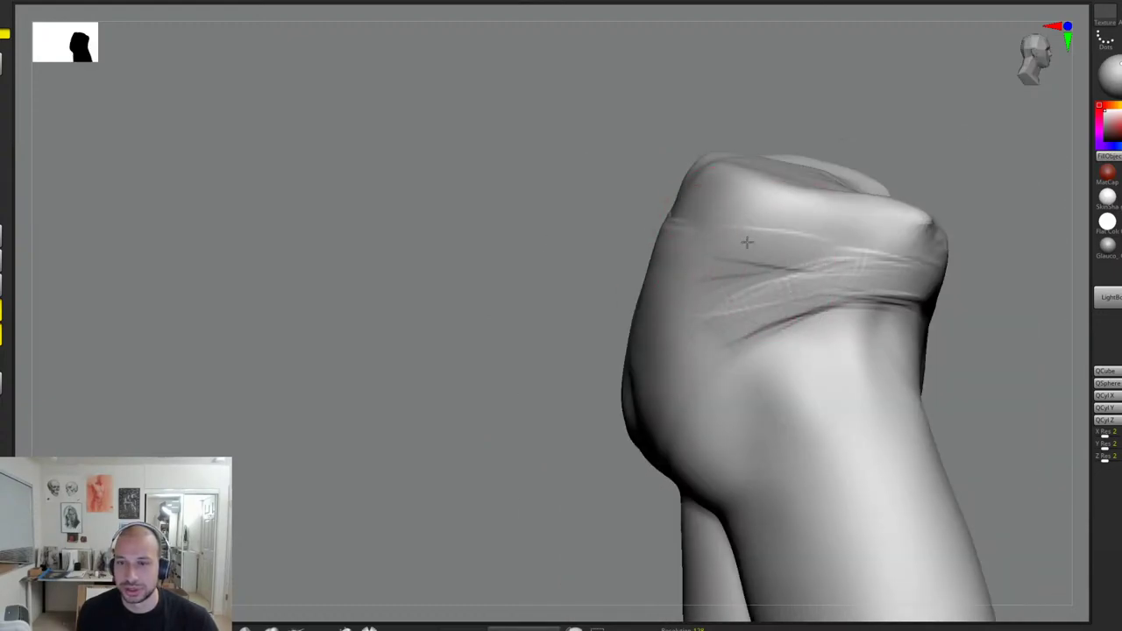
pyautogui.moveTo(747, 242); pyautogui.dragTo(954, 265)
pyautogui.moveTo(954, 266); pyautogui.dragTo(1017, 263, button='right')
pyautogui.moveTo(747, 240)
pyautogui.mouseDown()
pyautogui.moveTo(619, 219)
pyautogui.moveTo(914, 238)
pyautogui.mouseUp()
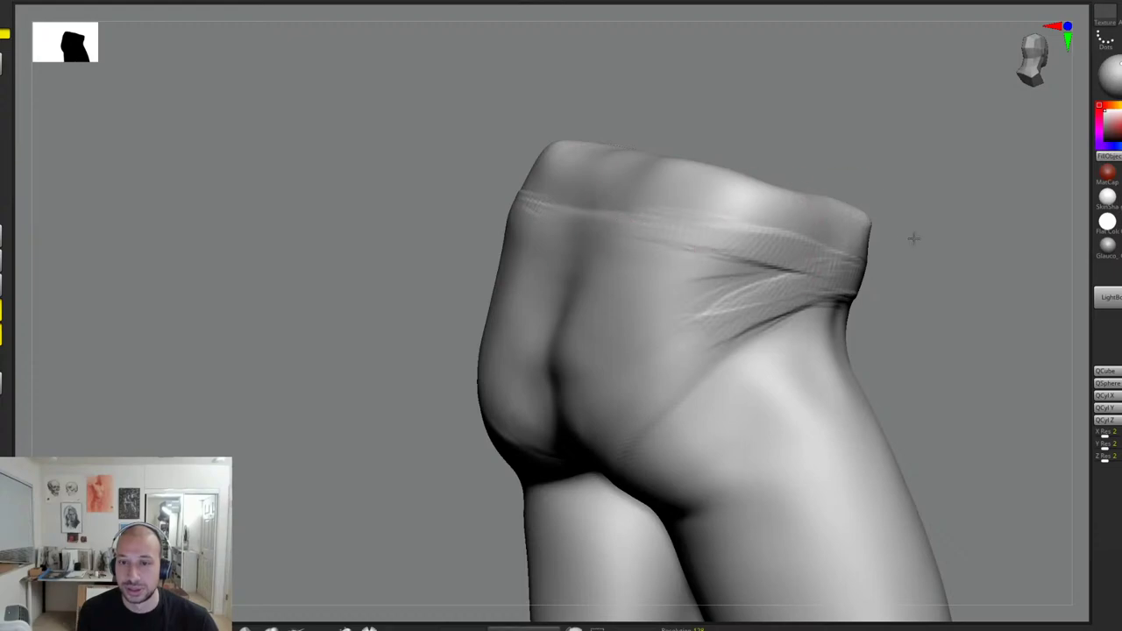
# Step: Refine the waistband across the lower back and around the standing leg's hip, smoothing the fabric below it
pyautogui.moveTo(914, 238)
pyautogui.mouseDown(button='right')
pyautogui.moveTo(947, 218)
pyautogui.moveTo(739, 225)
pyautogui.mouseUp(button='right')
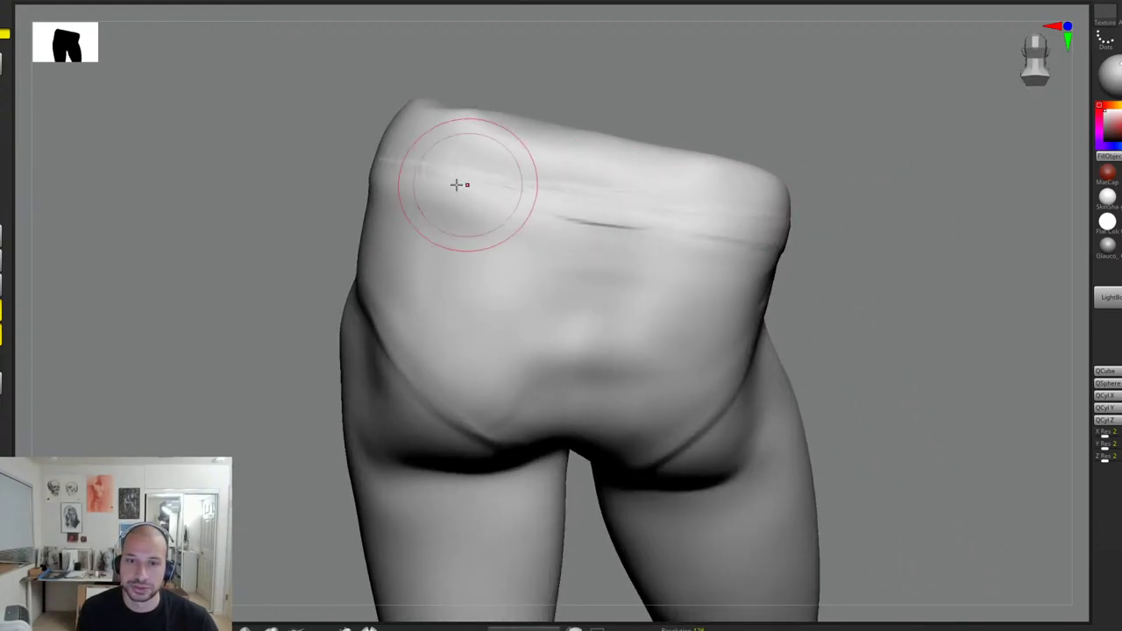
pyautogui.moveTo(457, 185); pyautogui.dragTo(666, 224)
pyautogui.moveTo(855, 198)
pyautogui.mouseDown()
pyautogui.moveTo(890, 173)
pyautogui.moveTo(821, 220)
pyautogui.mouseUp()
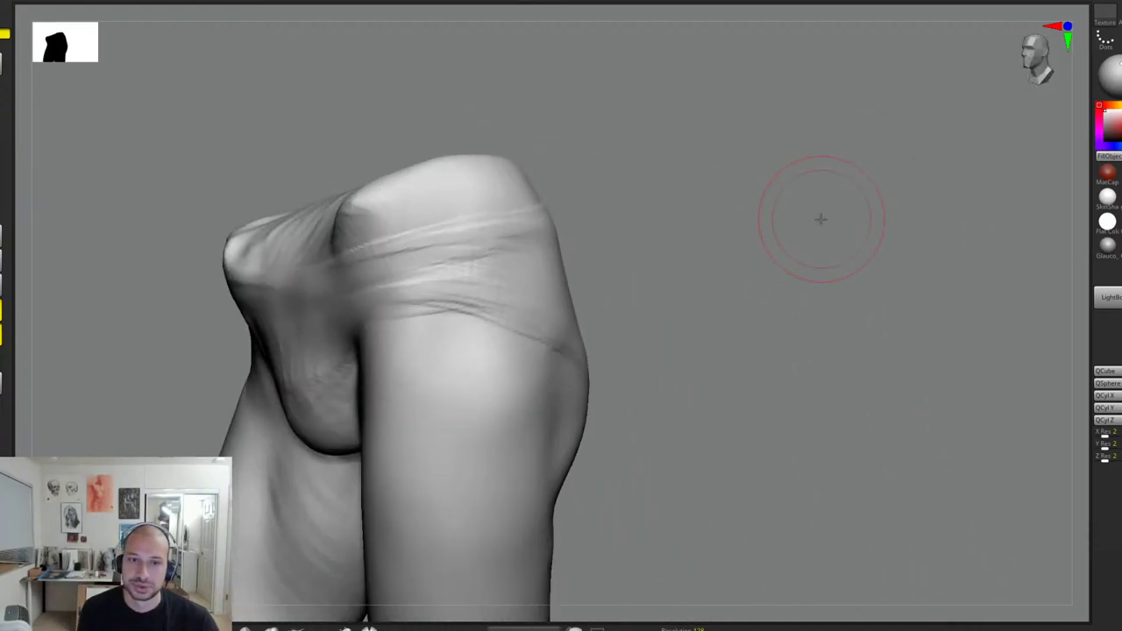
pyautogui.moveTo(821, 219); pyautogui.dragTo(621, 200, button='right')
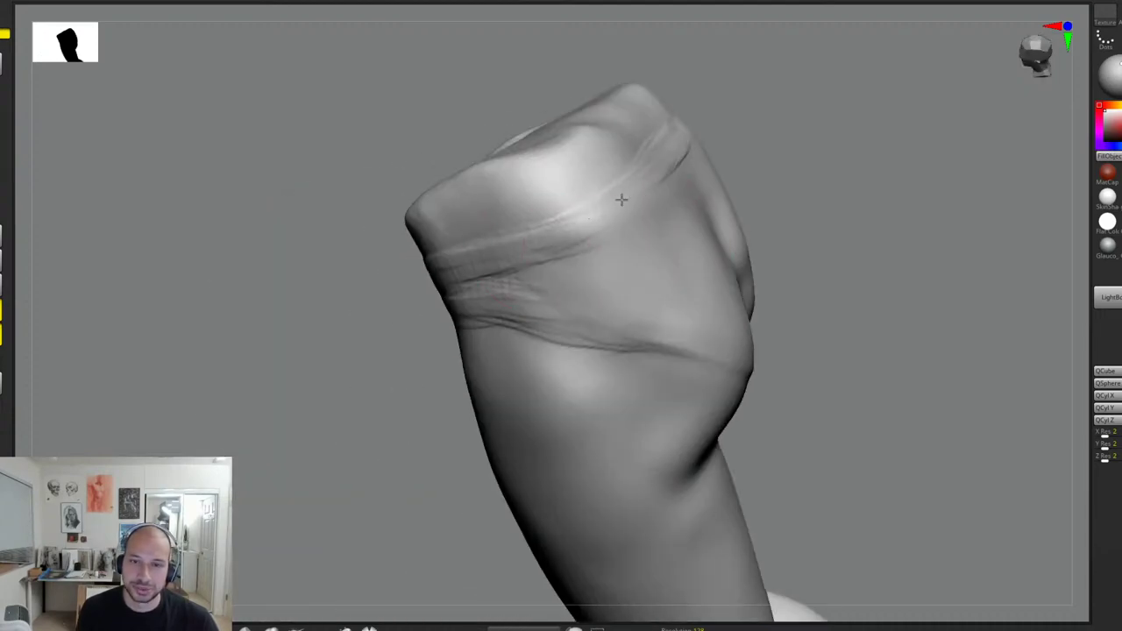
pyautogui.moveTo(621, 200)
pyautogui.mouseDown()
pyautogui.moveTo(573, 225)
pyautogui.moveTo(614, 215)
pyautogui.mouseUp()
pyautogui.moveTo(535, 266)
pyautogui.mouseDown()
pyautogui.moveTo(652, 198)
pyautogui.moveTo(676, 170)
pyautogui.mouseUp()
pyautogui.moveTo(584, 251)
pyautogui.keyDown('shift'); pyautogui.mouseDown()
pyautogui.moveTo(553, 272)
pyautogui.moveTo(655, 298)
pyautogui.mouseUp(); pyautogui.keyUp('shift')
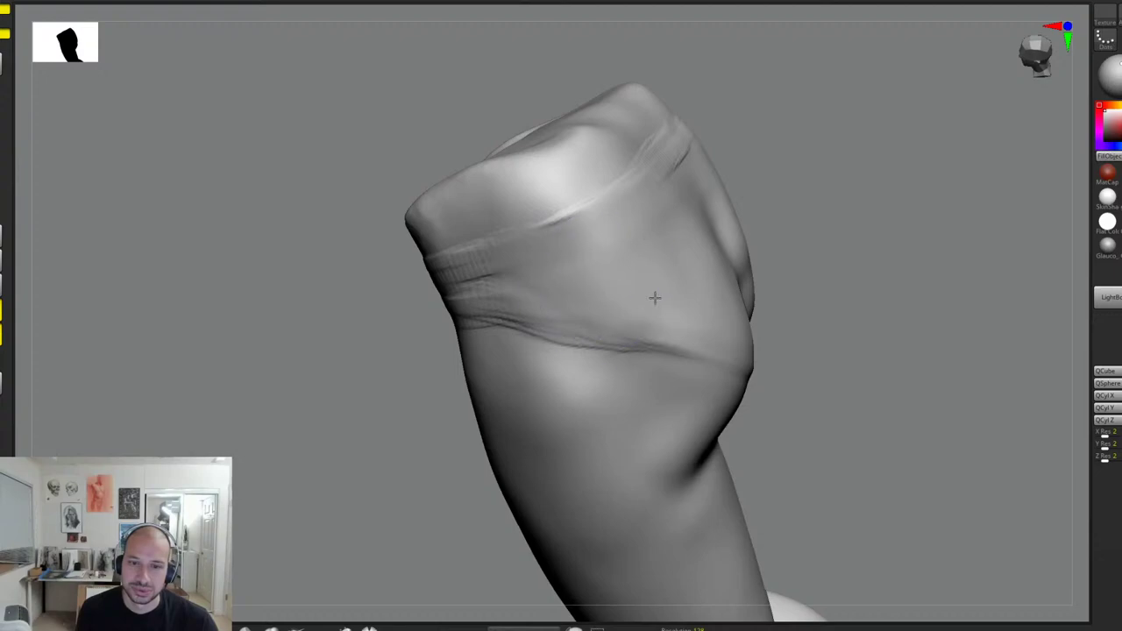
# Step: Sharpen the underwear hem along the standing leg's outer hip and smooth the fabric above it
pyautogui.moveTo(600, 354)
pyautogui.mouseDown()
pyautogui.moveTo(605, 344)
pyautogui.moveTo(575, 332)
pyautogui.mouseUp()
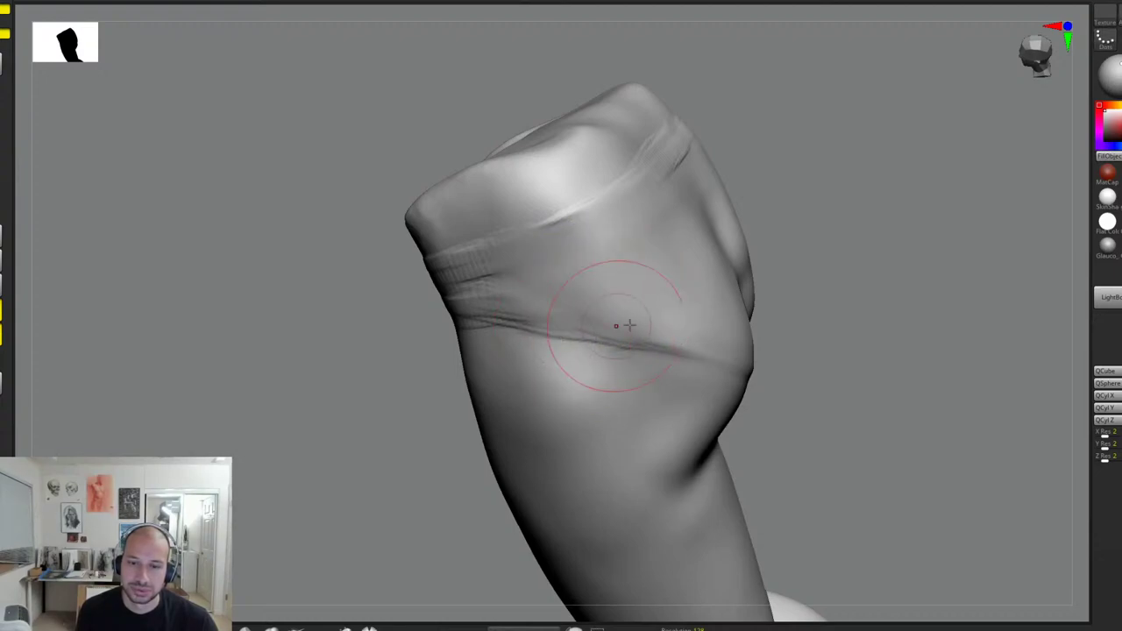
pyautogui.moveTo(810, 351)
pyautogui.mouseDown()
pyautogui.moveTo(746, 359)
pyautogui.moveTo(663, 341)
pyautogui.mouseUp()
pyautogui.keyDown('shift'); pyautogui.moveTo(749, 338); pyautogui.dragTo(636, 295); pyautogui.keyUp('shift')
pyautogui.moveTo(912, 285)
pyautogui.keyDown('alt'); pyautogui.mouseDown()
pyautogui.moveTo(915, 241)
pyautogui.moveTo(944, 225)
pyautogui.moveTo(913, 200)
pyautogui.mouseUp(); pyautogui.keyUp('alt')
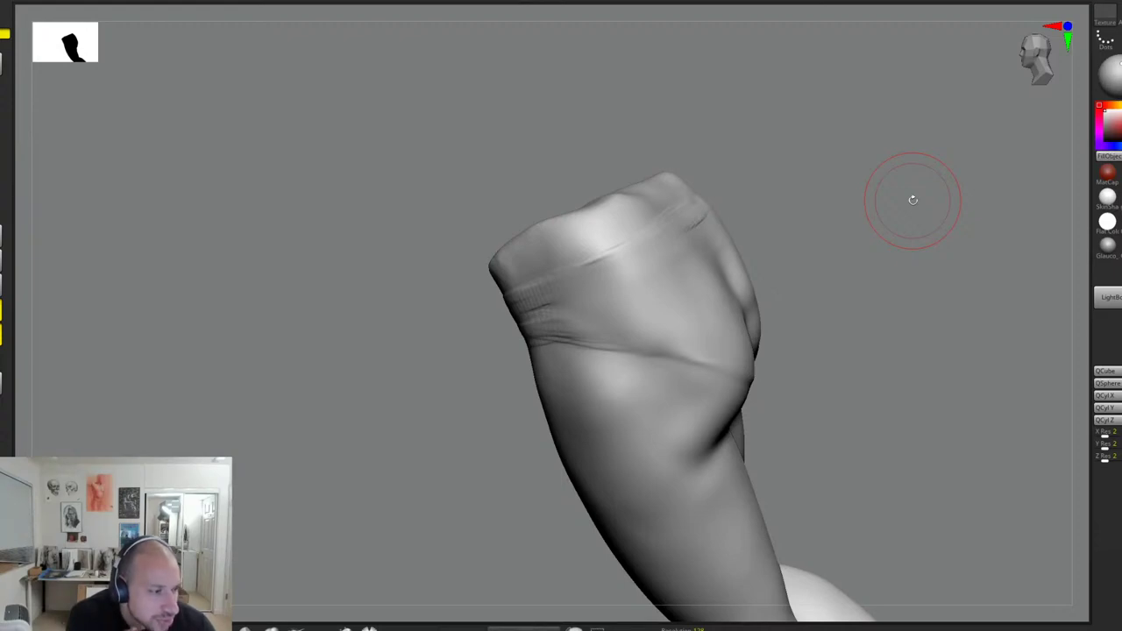
pyautogui.moveTo(794, 225)
pyautogui.mouseDown()
pyautogui.moveTo(824, 251)
pyautogui.moveTo(625, 276)
pyautogui.mouseUp()
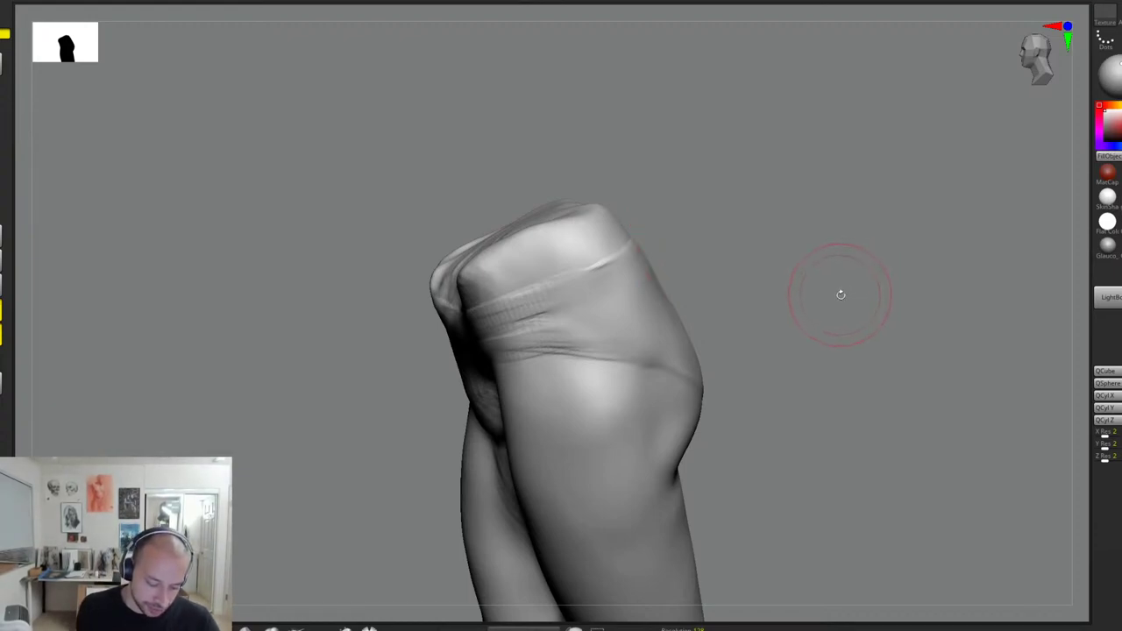
pyautogui.moveTo(837, 253)
pyautogui.mouseDown()
pyautogui.moveTo(787, 238)
pyautogui.moveTo(601, 288)
pyautogui.moveTo(699, 267)
pyautogui.mouseUp()
pyautogui.moveTo(779, 238)
pyautogui.mouseDown()
pyautogui.moveTo(689, 268)
pyautogui.moveTo(715, 279)
pyautogui.moveTo(696, 275)
pyautogui.moveTo(703, 289)
pyautogui.mouseUp()
pyautogui.hotkey('ctrl', 'z')
pyautogui.hotkey('ctrl', 'z')
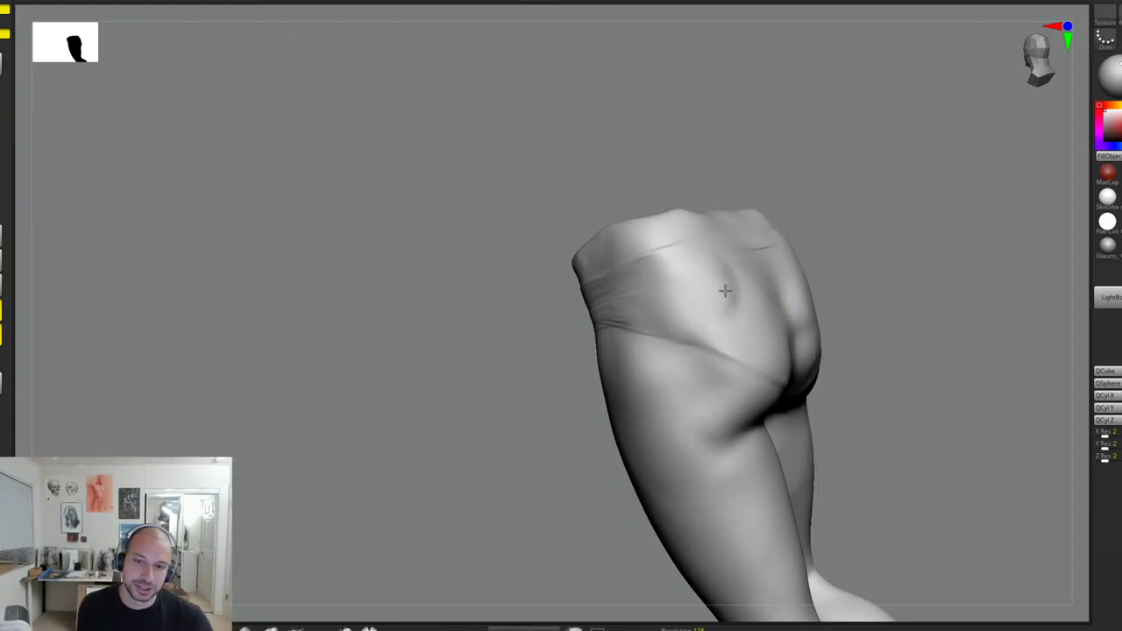
pyautogui.moveTo(867, 253); pyautogui.dragTo(795, 276)
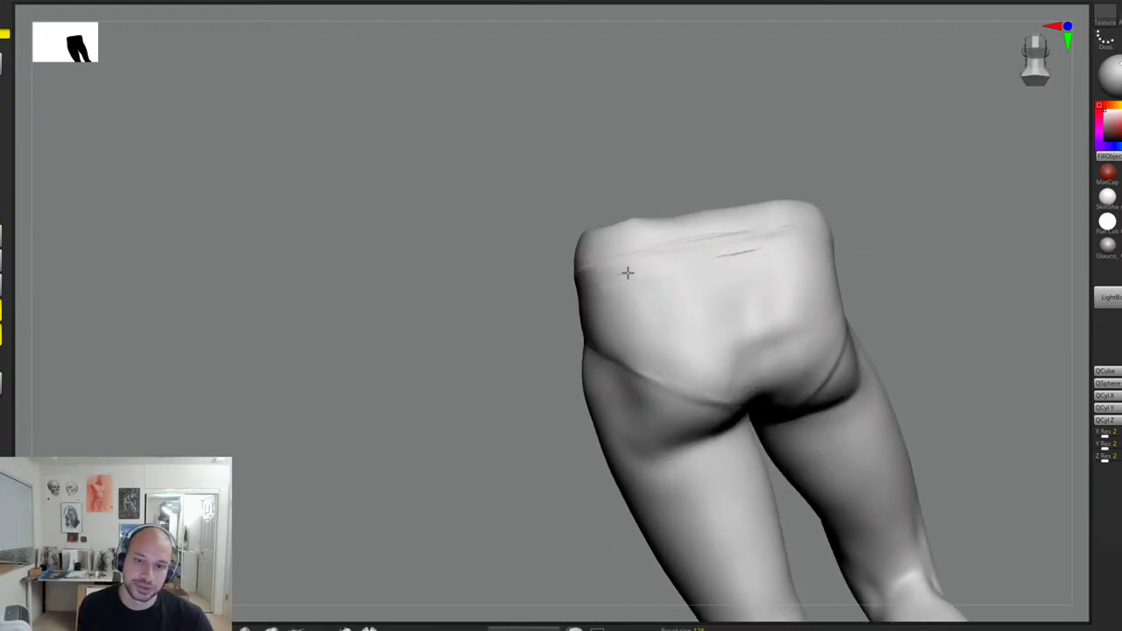
pyautogui.moveTo(557, 292)
pyautogui.mouseDown()
pyautogui.moveTo(587, 279)
pyautogui.moveTo(633, 323)
pyautogui.moveTo(576, 313)
pyautogui.moveTo(634, 293)
pyautogui.mouseUp()
pyautogui.moveTo(540, 321)
pyautogui.mouseDown()
pyautogui.moveTo(639, 352)
pyautogui.moveTo(577, 314)
pyautogui.mouseUp()
pyautogui.hotkey('ctrl', 'z')
pyautogui.hotkey('ctrl', 'z')
# Step: Rework the lower part of the standing leg's buttock below the hem and smooth the fold above the thigh
pyautogui.moveTo(797, 300)
pyautogui.keyDown('shift'); pyautogui.mouseDown()
pyautogui.moveTo(927, 296)
pyautogui.moveTo(859, 353)
pyautogui.moveTo(571, 339)
pyautogui.mouseUp(); pyautogui.keyUp('shift')
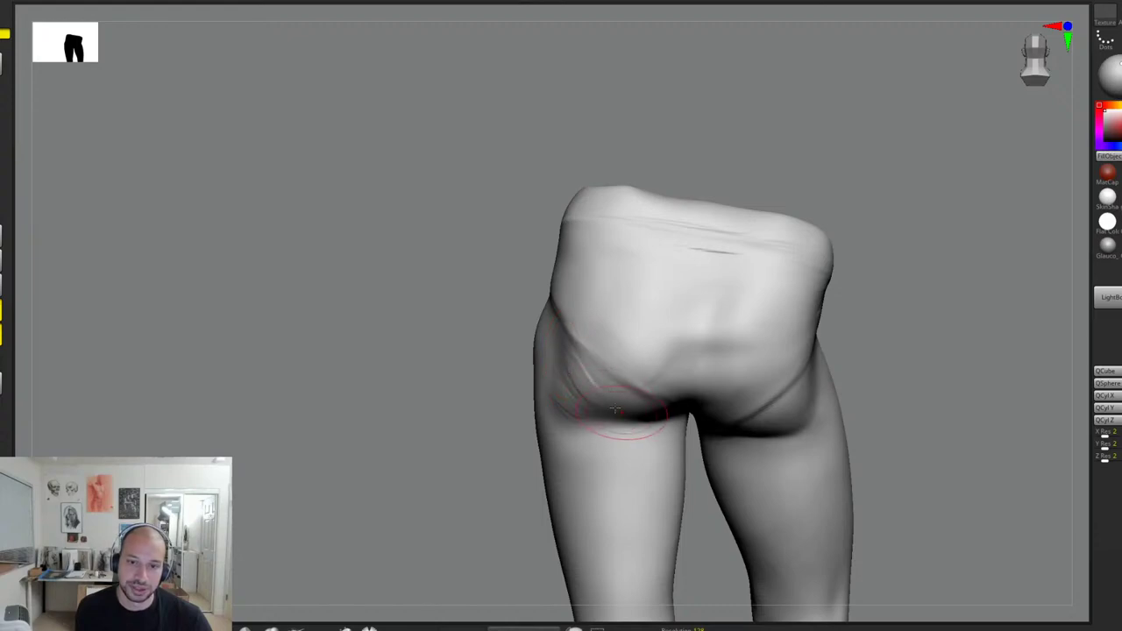
pyautogui.keyDown('shift'); pyautogui.moveTo(643, 408); pyautogui.dragTo(568, 362); pyautogui.keyUp('shift')
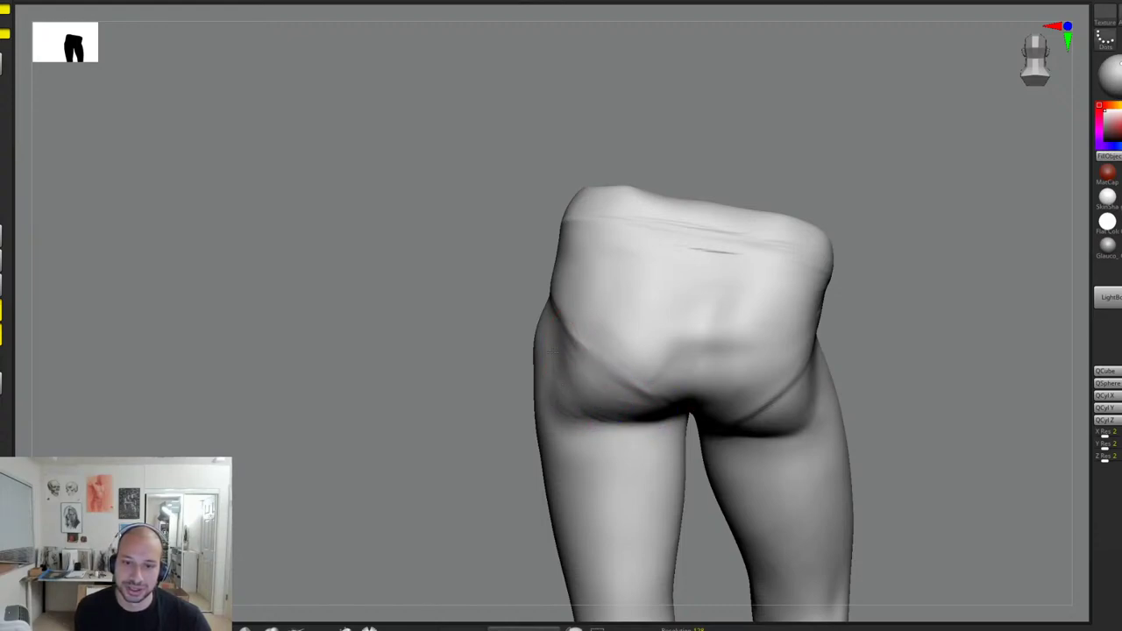
pyautogui.keyDown('shift'); pyautogui.moveTo(593, 417); pyautogui.dragTo(564, 375); pyautogui.keyUp('shift')
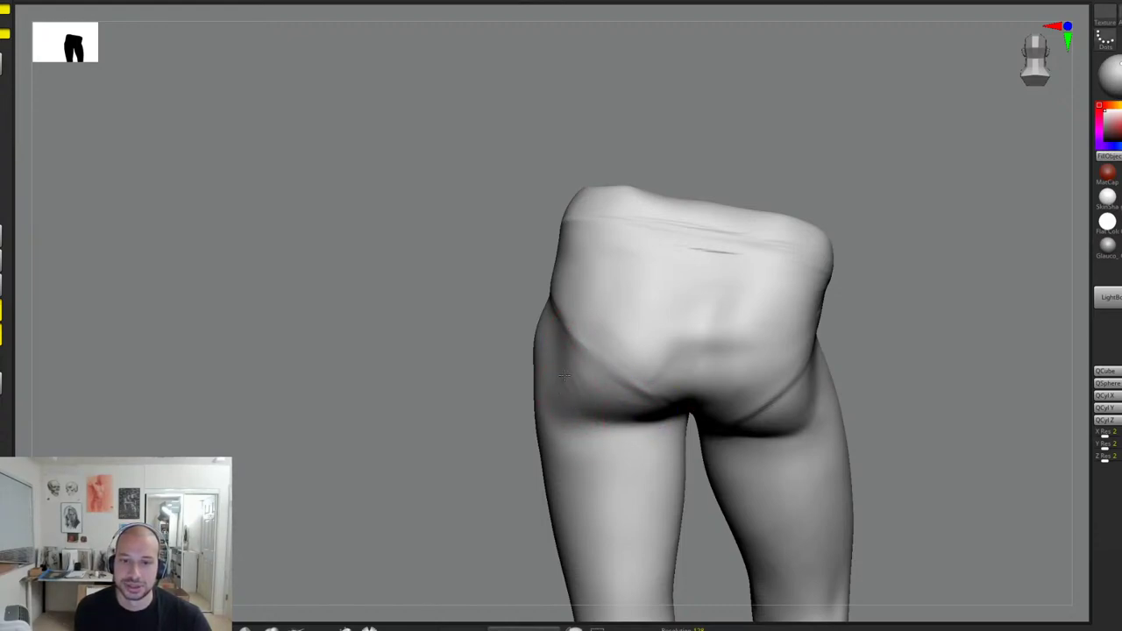
# Step: Refine the underwear's surface and hem over the bent leg's hip and buttock
pyautogui.keyDown('alt'); pyautogui.moveTo(875, 382); pyautogui.dragTo(853, 372); pyautogui.keyUp('alt')
pyautogui.keyDown('alt'); pyautogui.moveTo(808, 331); pyautogui.dragTo(811, 390); pyautogui.keyUp('alt')
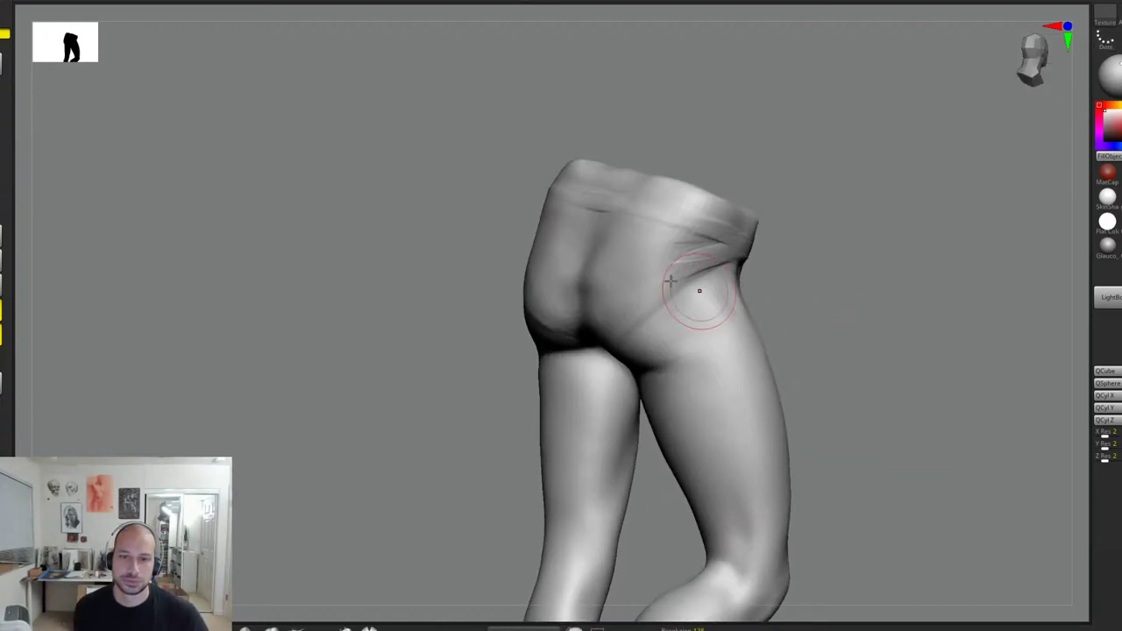
pyautogui.moveTo(579, 288)
pyautogui.mouseDown()
pyautogui.moveTo(609, 319)
pyautogui.moveTo(626, 307)
pyautogui.mouseUp()
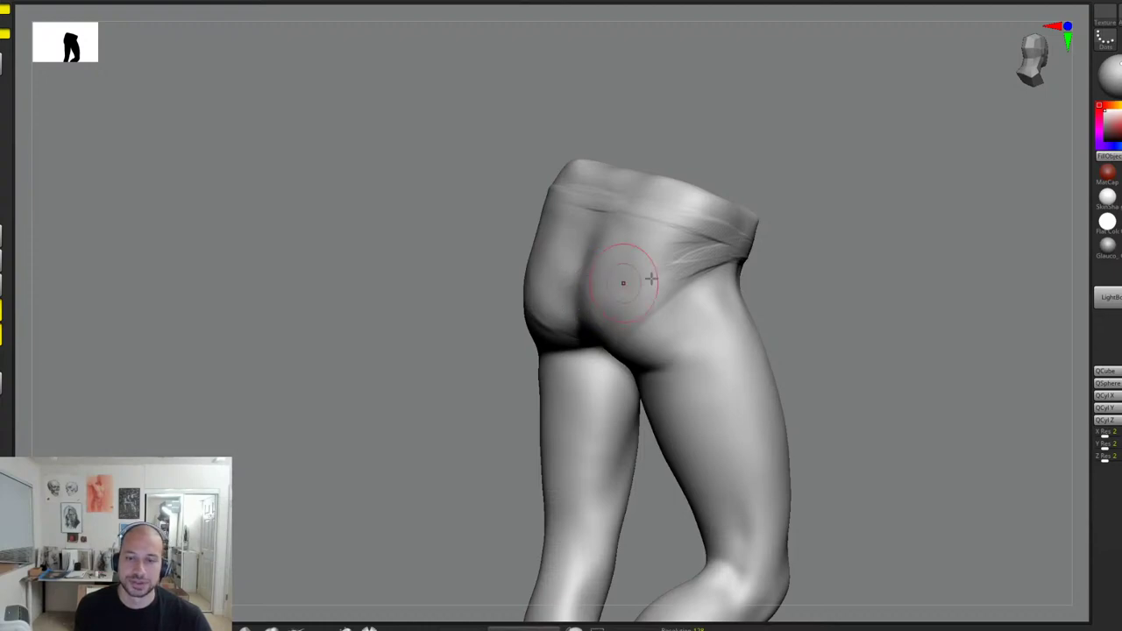
# Step: Examine the pelvis, thighs and knees of both legs from the side, back and front
pyautogui.keyDown('alt'); pyautogui.moveTo(803, 326); pyautogui.dragTo(832, 265); pyautogui.keyUp('alt')
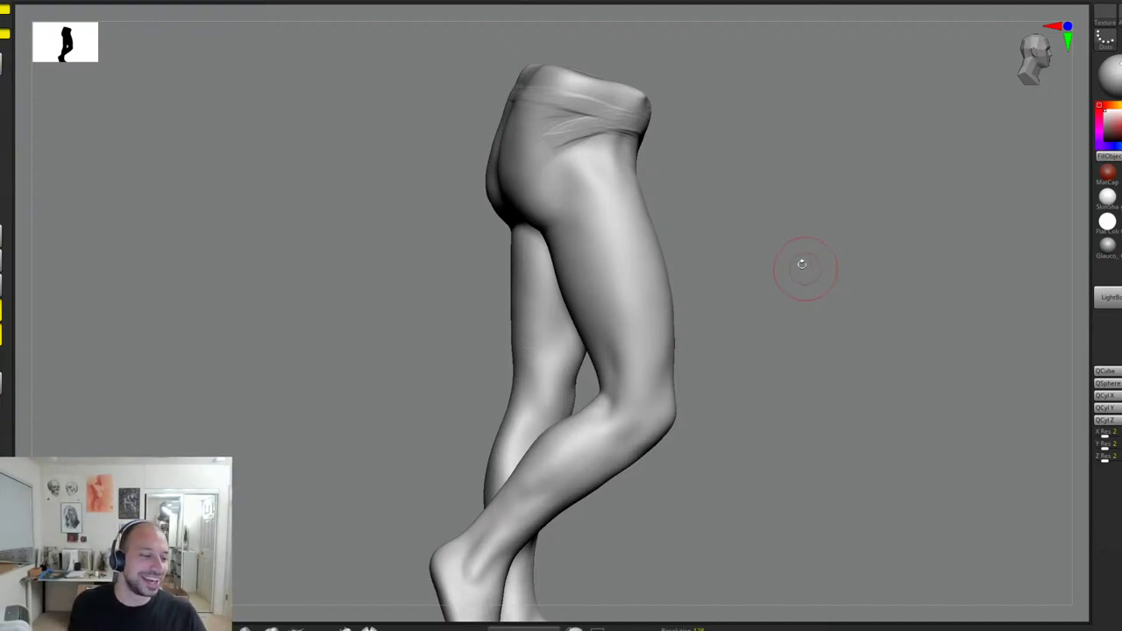
pyautogui.moveTo(802, 264)
pyautogui.keyDown('alt'); pyautogui.mouseDown()
pyautogui.moveTo(787, 255)
pyautogui.moveTo(805, 276)
pyautogui.mouseUp(); pyautogui.keyUp('alt')
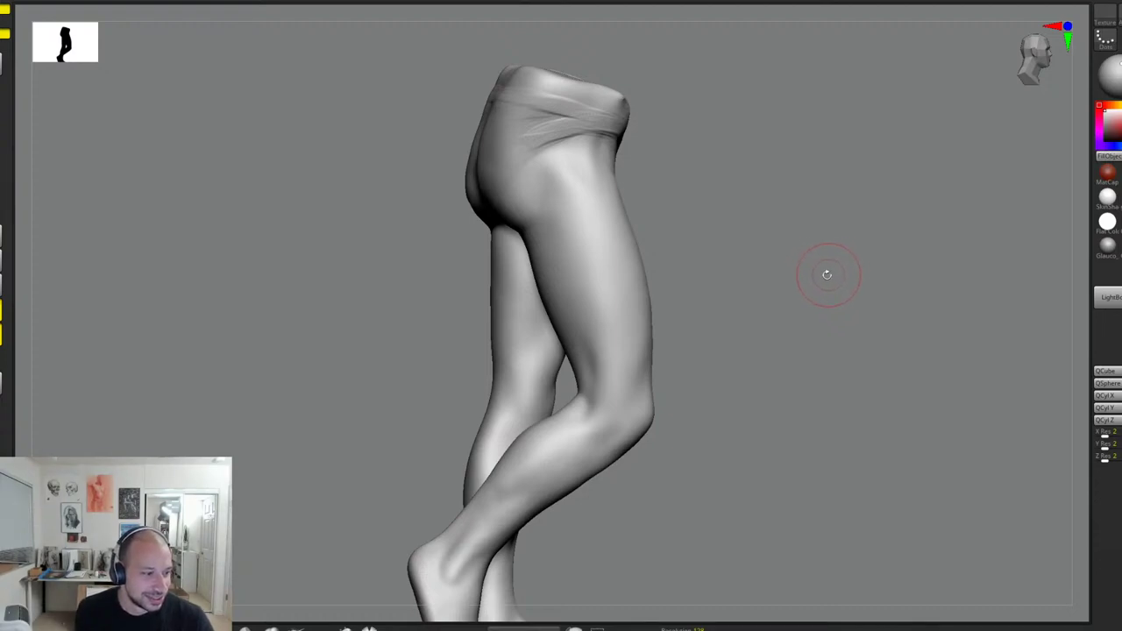
pyautogui.moveTo(785, 278)
pyautogui.mouseDown()
pyautogui.moveTo(795, 261)
pyautogui.moveTo(856, 260)
pyautogui.moveTo(673, 309)
pyautogui.moveTo(713, 304)
pyautogui.mouseUp()
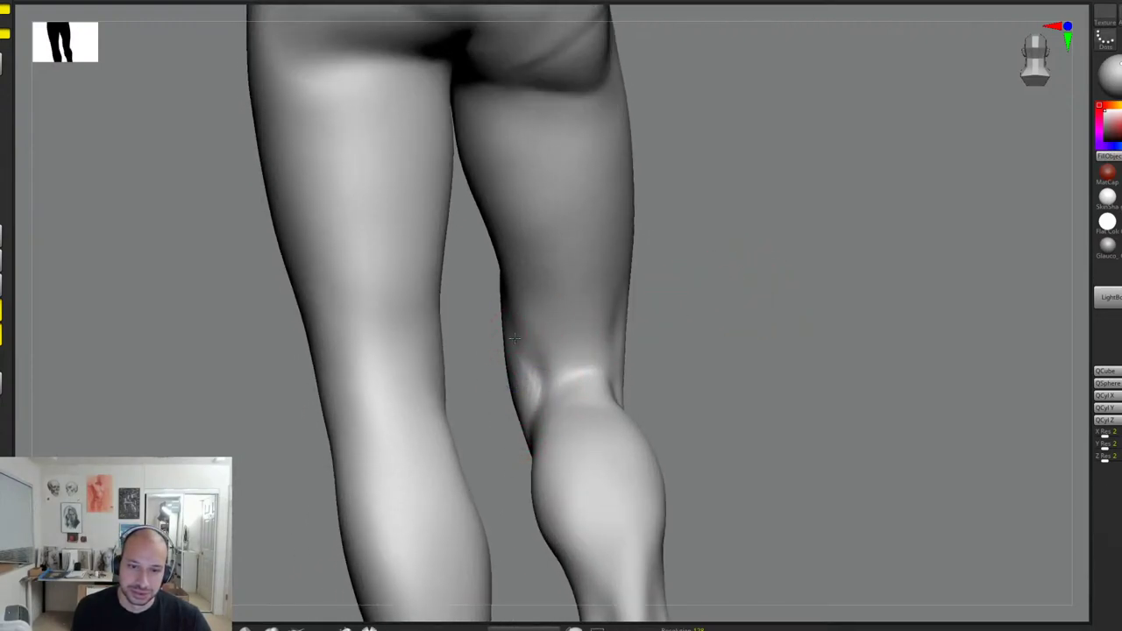
pyautogui.keyDown('alt'); pyautogui.moveTo(725, 247); pyautogui.dragTo(731, 264); pyautogui.keyUp('alt')
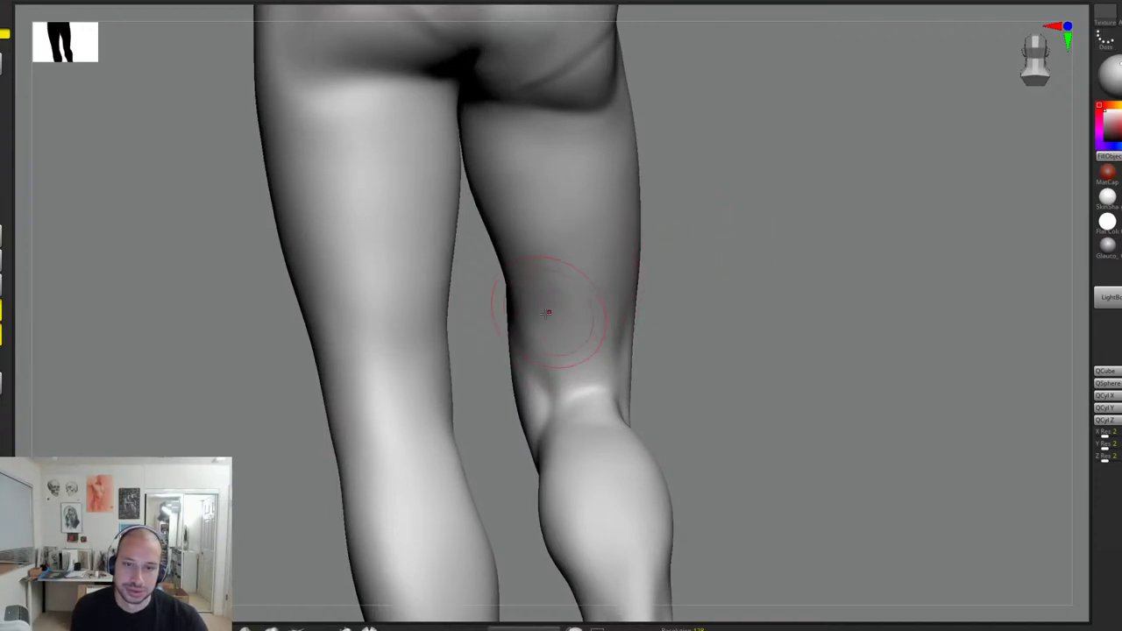
pyautogui.moveTo(741, 263)
pyautogui.mouseDown()
pyautogui.moveTo(754, 269)
pyautogui.moveTo(740, 271)
pyautogui.mouseUp()
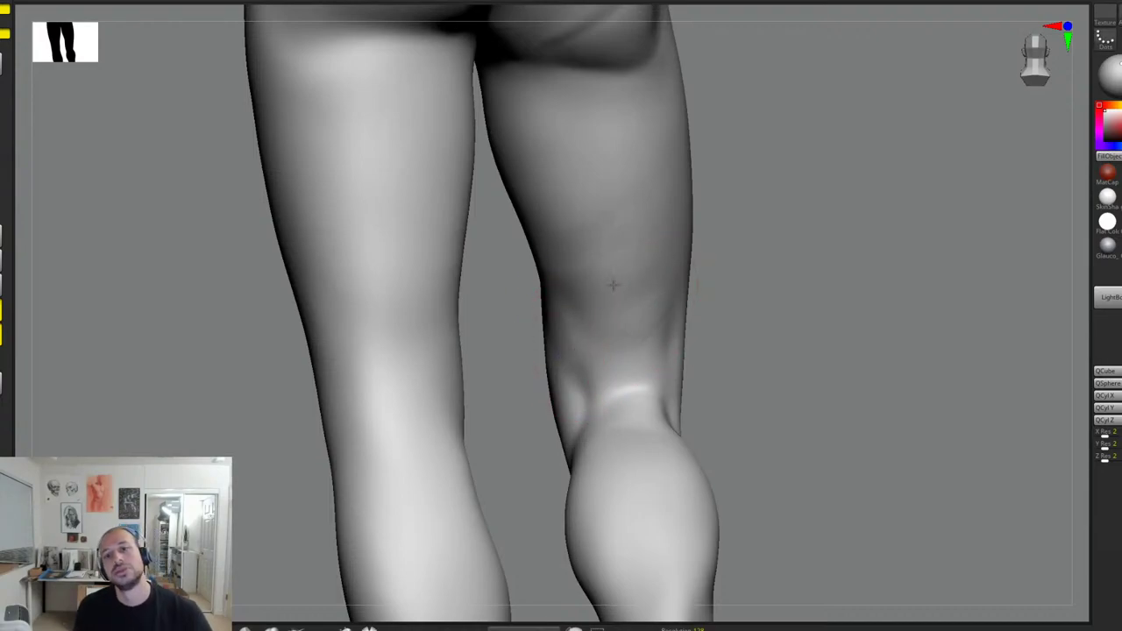
pyautogui.keyDown('alt'); pyautogui.moveTo(750, 317); pyautogui.dragTo(783, 243); pyautogui.keyUp('alt')
pyautogui.moveTo(785, 285)
pyautogui.mouseDown()
pyautogui.moveTo(809, 313)
pyautogui.moveTo(790, 290)
pyautogui.mouseUp()
pyautogui.scroll(6, 771, 295)
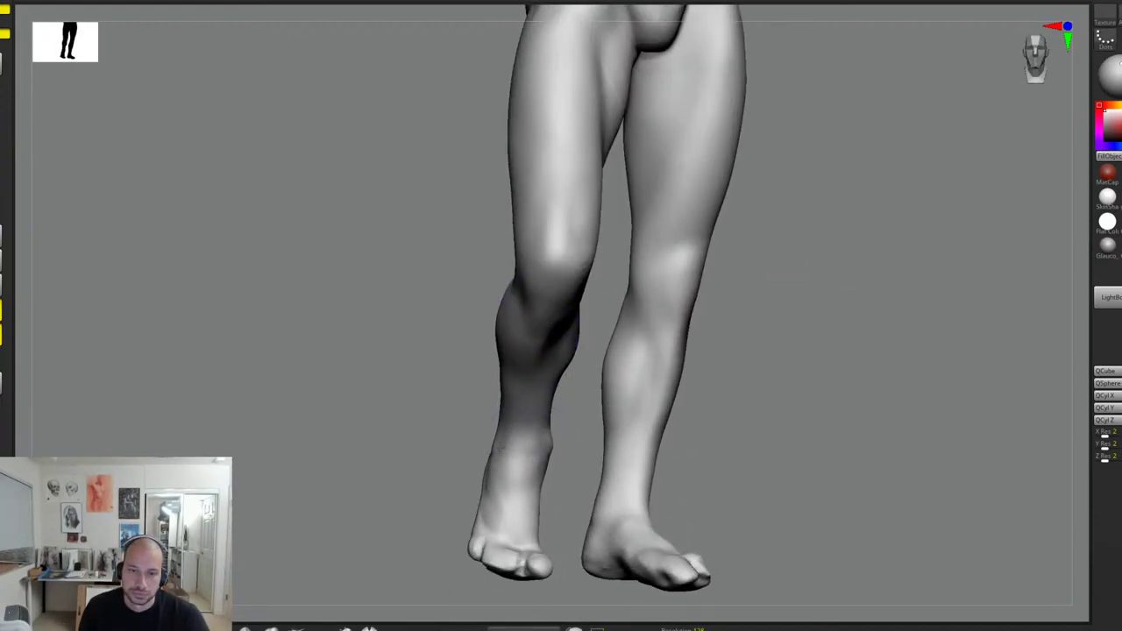
pyautogui.moveTo(780, 374)
pyautogui.mouseDown()
pyautogui.moveTo(763, 376)
pyautogui.moveTo(786, 373)
pyautogui.moveTo(778, 389)
pyautogui.mouseUp()
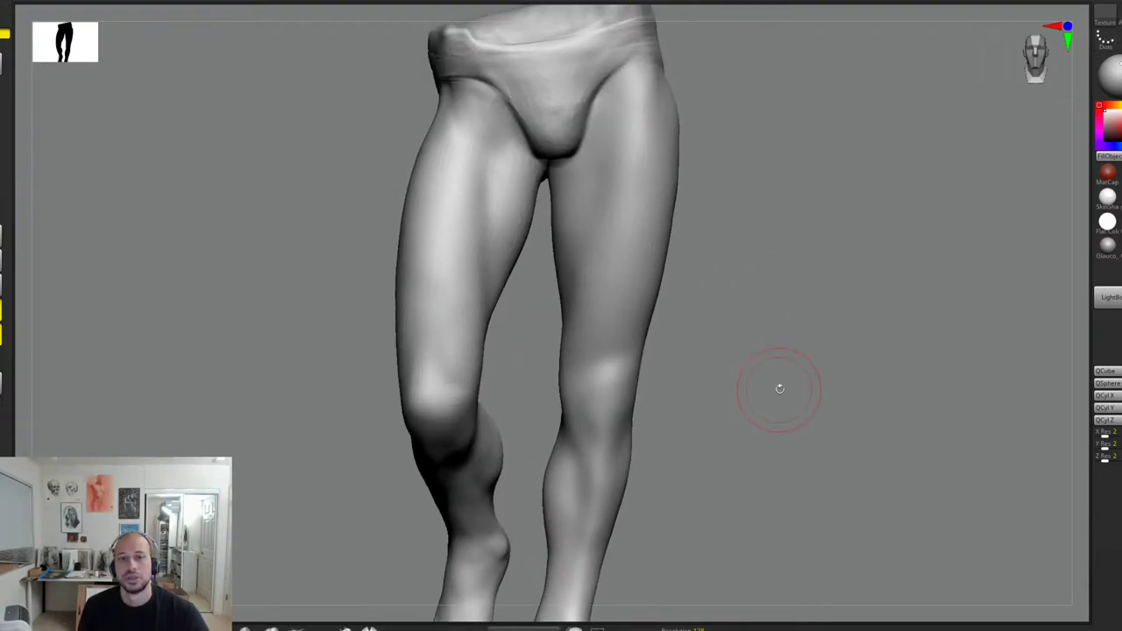
pyautogui.moveTo(758, 261); pyautogui.dragTo(786, 237)
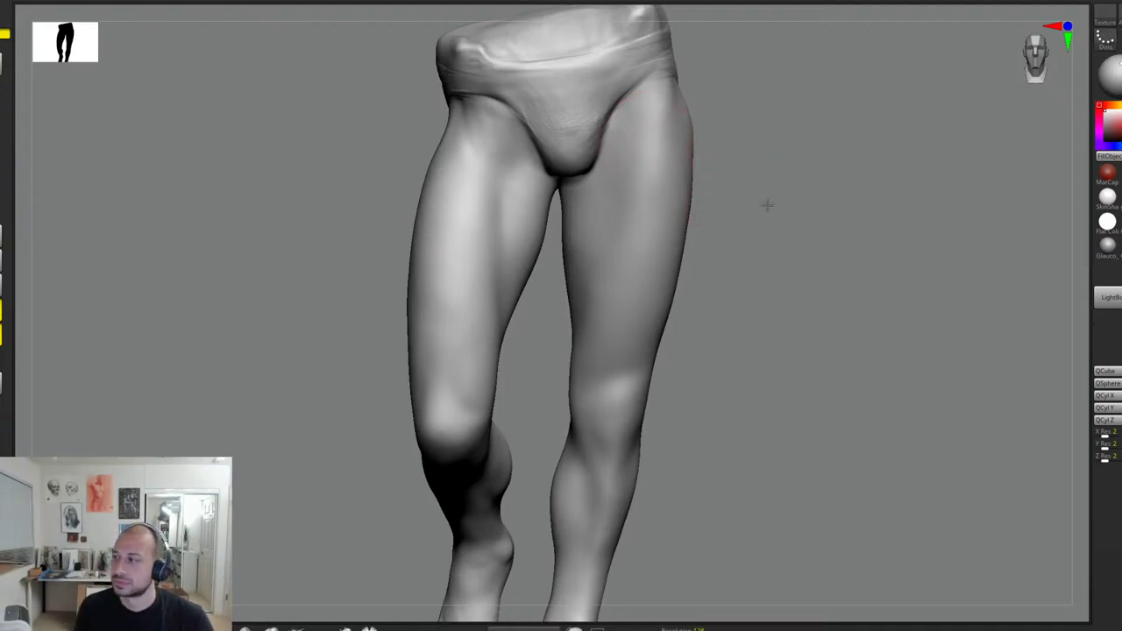
# Step: Carve the muscle separation along the standing leg's upper inner thigh below the underwear, undoing the first strokes there
pyautogui.keyDown('alt'); pyautogui.moveTo(766, 203); pyautogui.dragTo(737, 276); pyautogui.keyUp('alt')
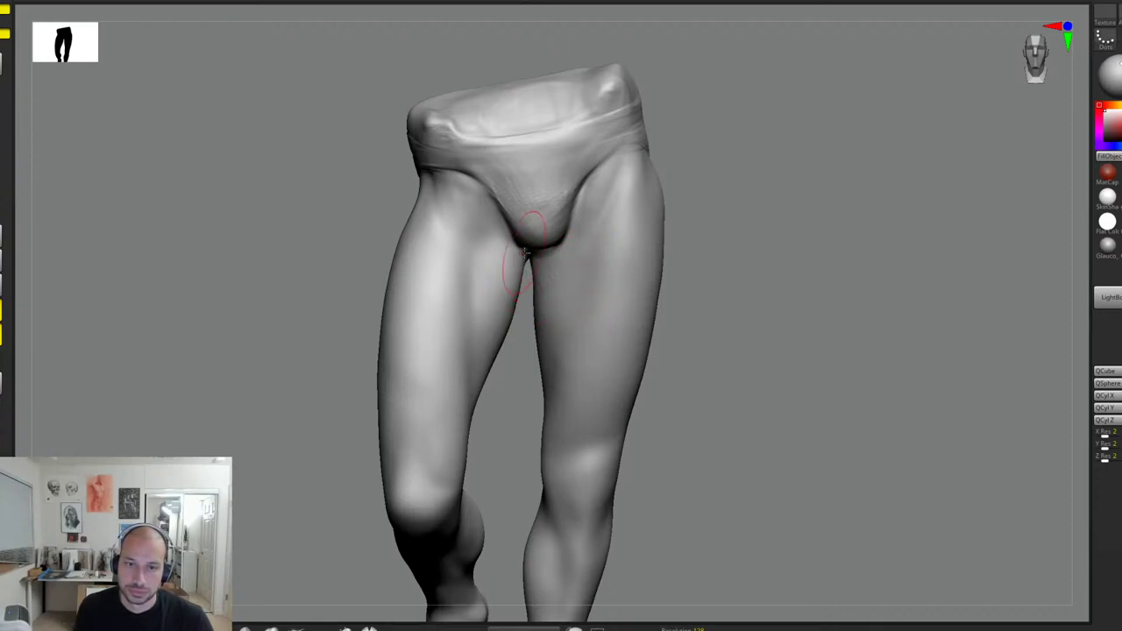
pyautogui.hotkey('ctrl', 'z')
pyautogui.hotkey('ctrl', 'z')
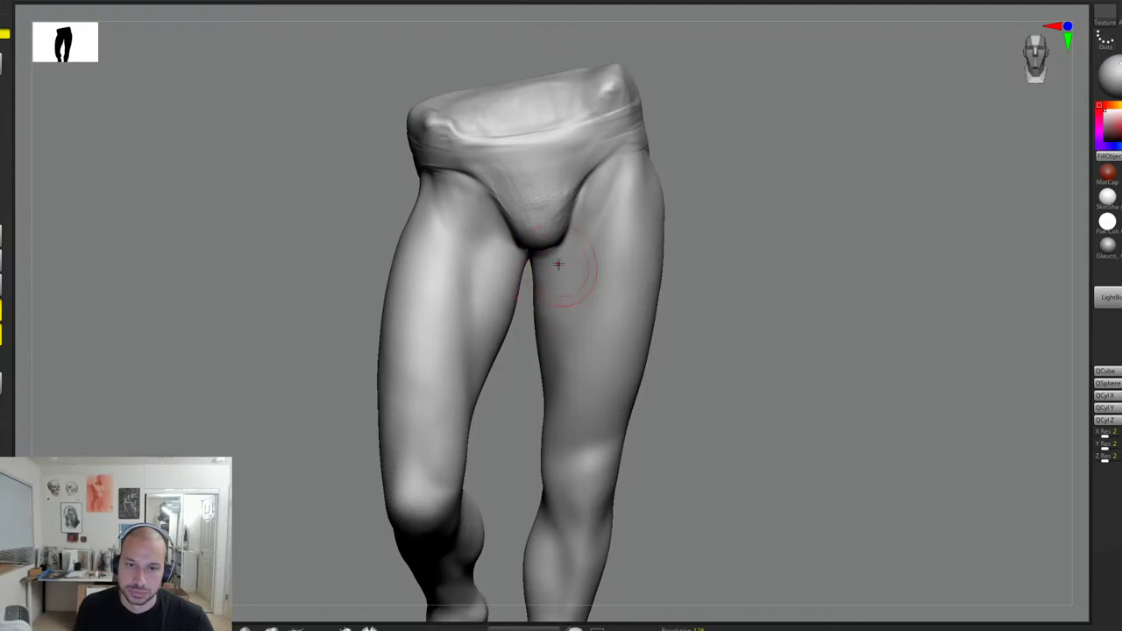
pyautogui.moveTo(715, 232); pyautogui.dragTo(697, 230)
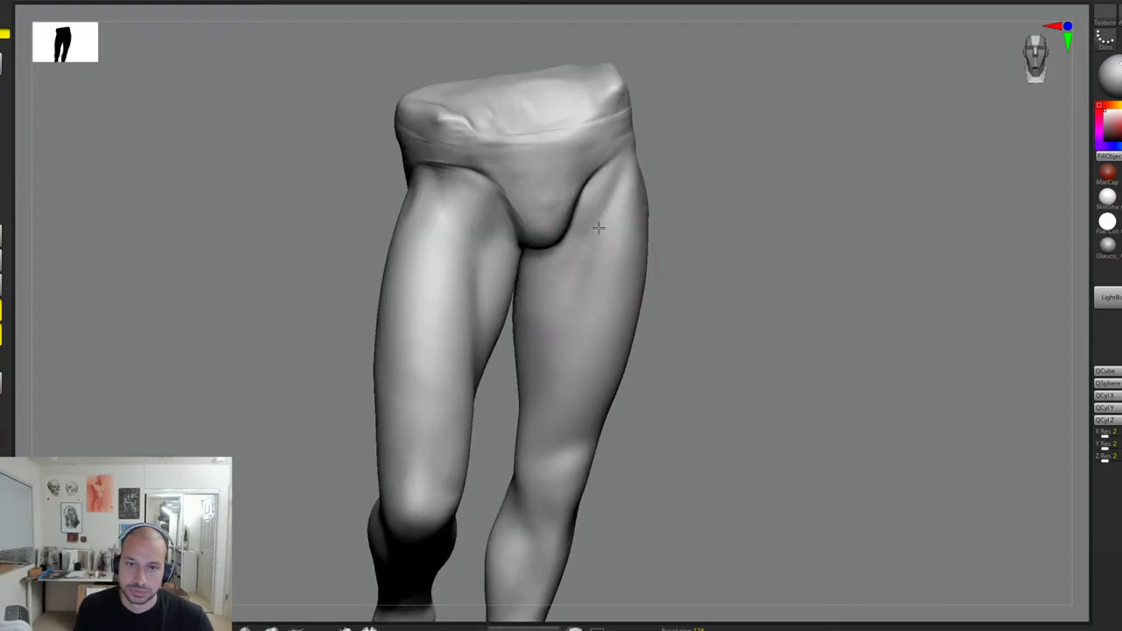
pyautogui.moveTo(700, 277); pyautogui.dragTo(681, 276)
pyautogui.keyDown('alt'); pyautogui.moveTo(580, 282); pyautogui.dragTo(556, 304); pyautogui.keyUp('alt')
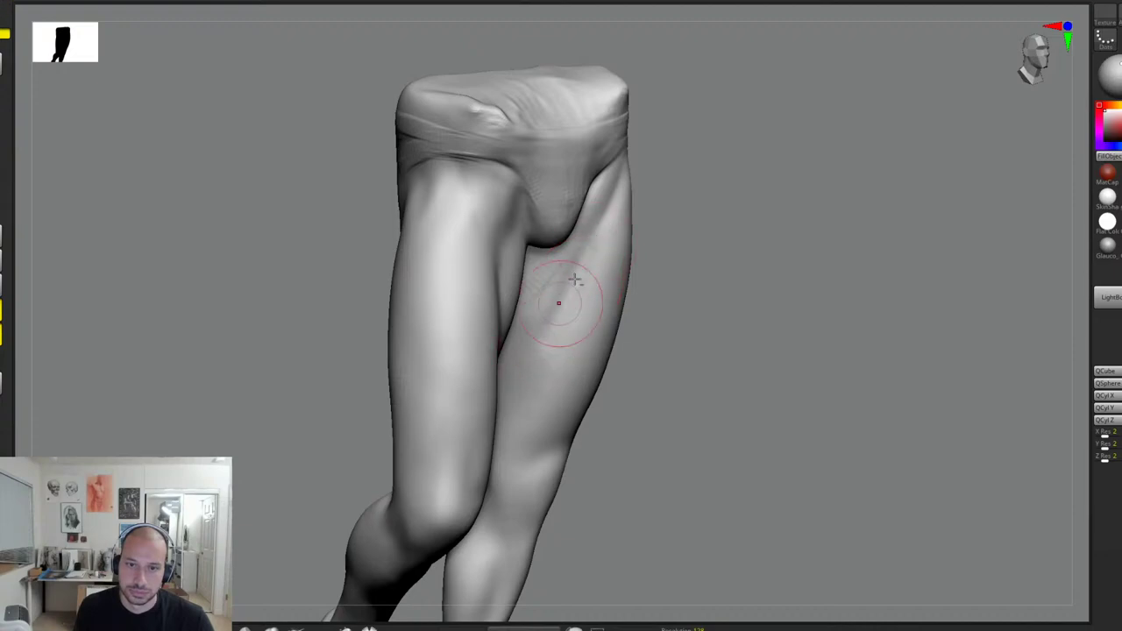
pyautogui.moveTo(647, 290); pyautogui.dragTo(702, 294)
pyautogui.keyDown('alt'); pyautogui.moveTo(554, 293); pyautogui.dragTo(549, 346); pyautogui.keyUp('alt')
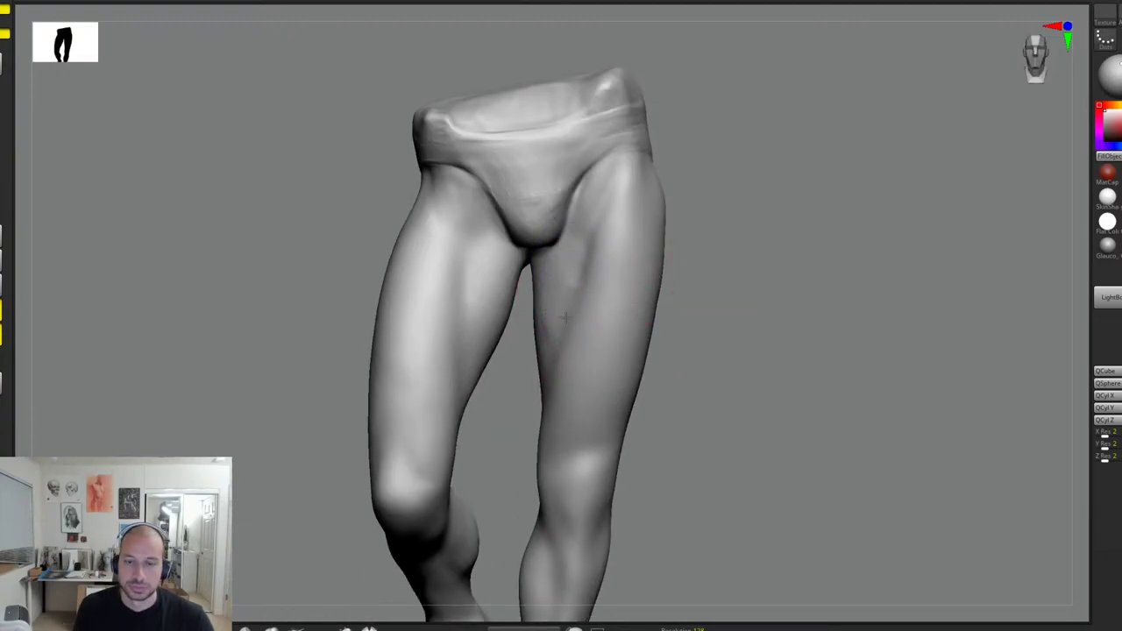
pyautogui.keyDown('alt'); pyautogui.moveTo(757, 267); pyautogui.dragTo(763, 274); pyautogui.keyUp('alt')
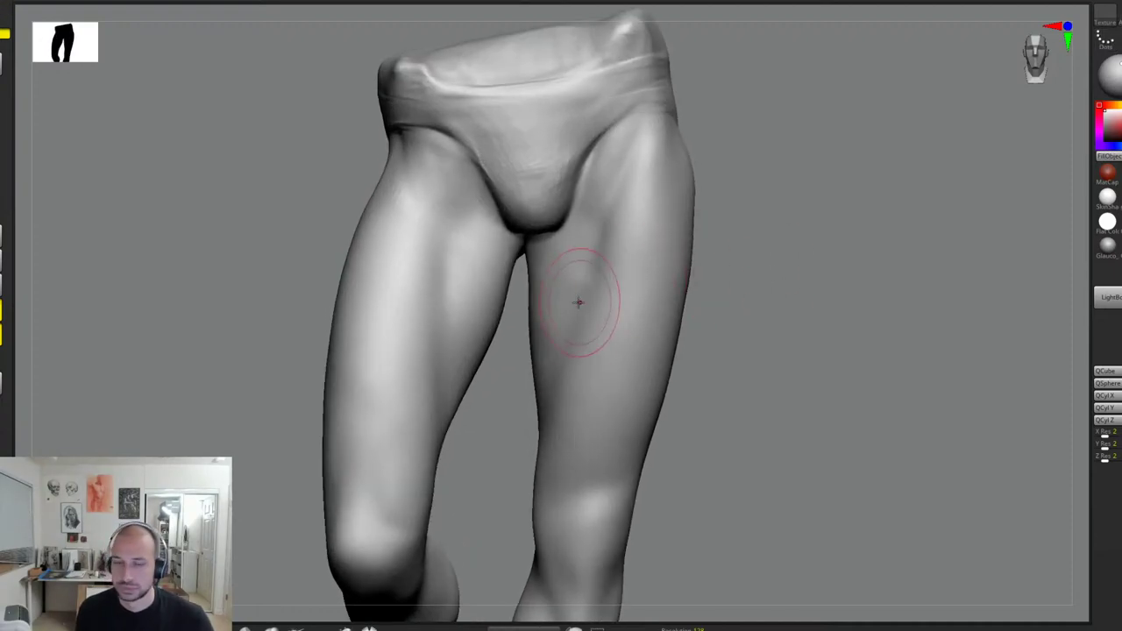
# Step: Sculpt the inner muscle bulge just above the standing leg's knee and smooth its surface
pyautogui.moveTo(690, 451)
pyautogui.keyDown('alt'); pyautogui.mouseDown()
pyautogui.moveTo(691, 359)
pyautogui.moveTo(677, 374)
pyautogui.mouseUp(); pyautogui.keyUp('alt')
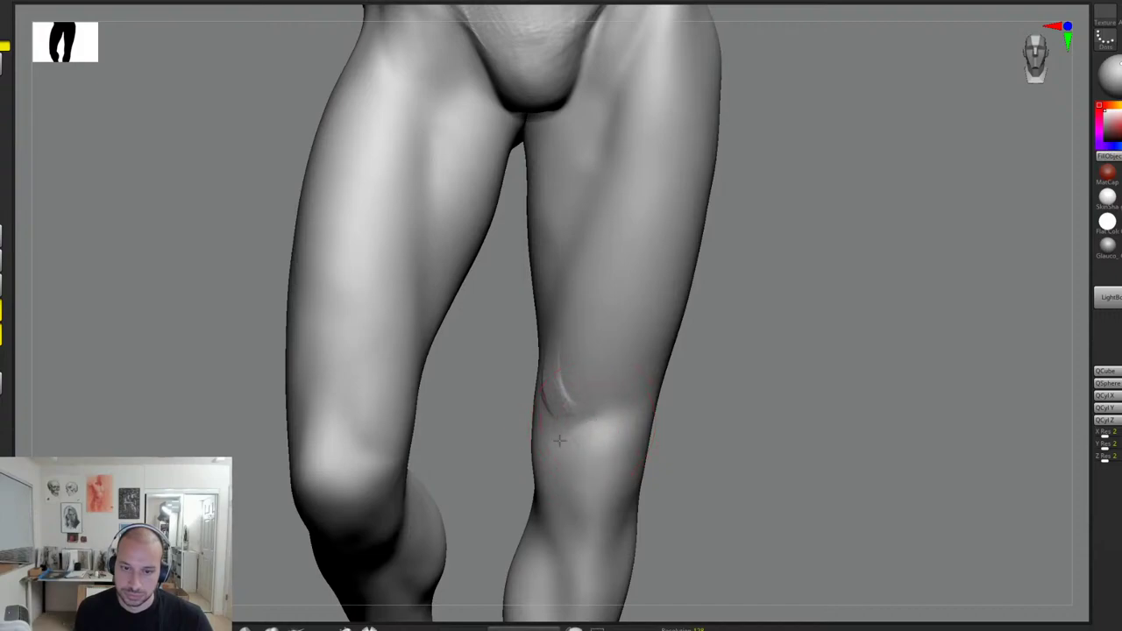
pyautogui.moveTo(555, 426)
pyautogui.keyDown('alt'); pyautogui.mouseDown()
pyautogui.moveTo(614, 386)
pyautogui.moveTo(565, 377)
pyautogui.moveTo(578, 386)
pyautogui.moveTo(592, 375)
pyautogui.mouseUp(); pyautogui.keyUp('alt')
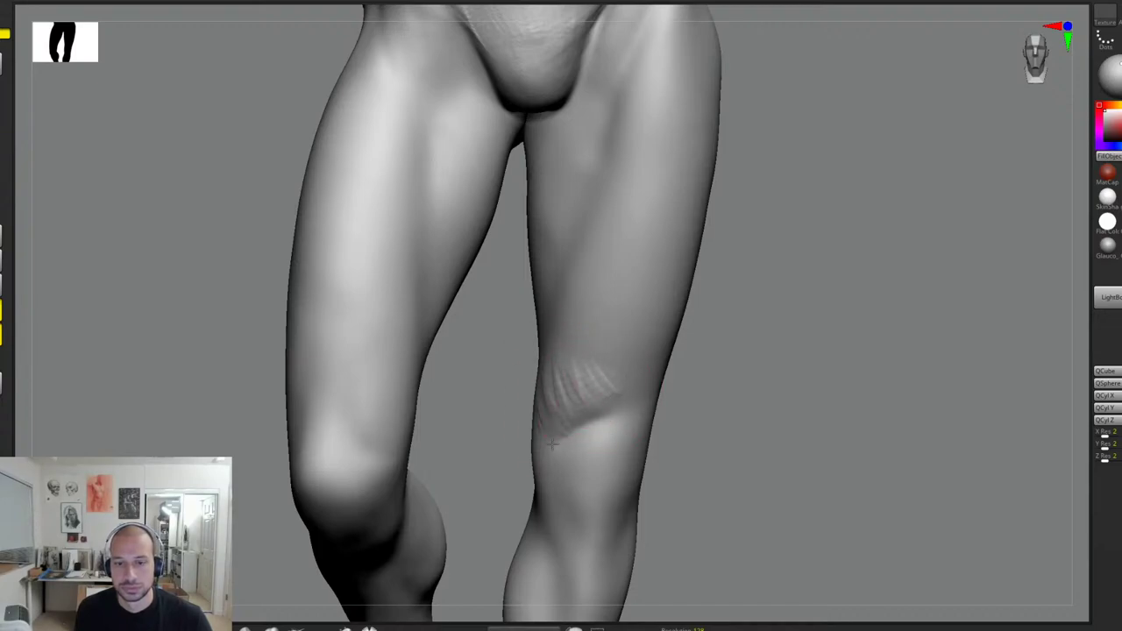
pyautogui.keyDown('shift'); pyautogui.moveTo(552, 444); pyautogui.dragTo(571, 359); pyautogui.keyUp('shift')
# Step: Define the lower edge of the standing leg's kneecap and the hollows on both sides of the tendon below it
pyautogui.moveTo(701, 348)
pyautogui.keyDown('alt'); pyautogui.mouseDown()
pyautogui.moveTo(745, 310)
pyautogui.moveTo(760, 343)
pyautogui.moveTo(731, 313)
pyautogui.mouseUp(); pyautogui.keyUp('alt')
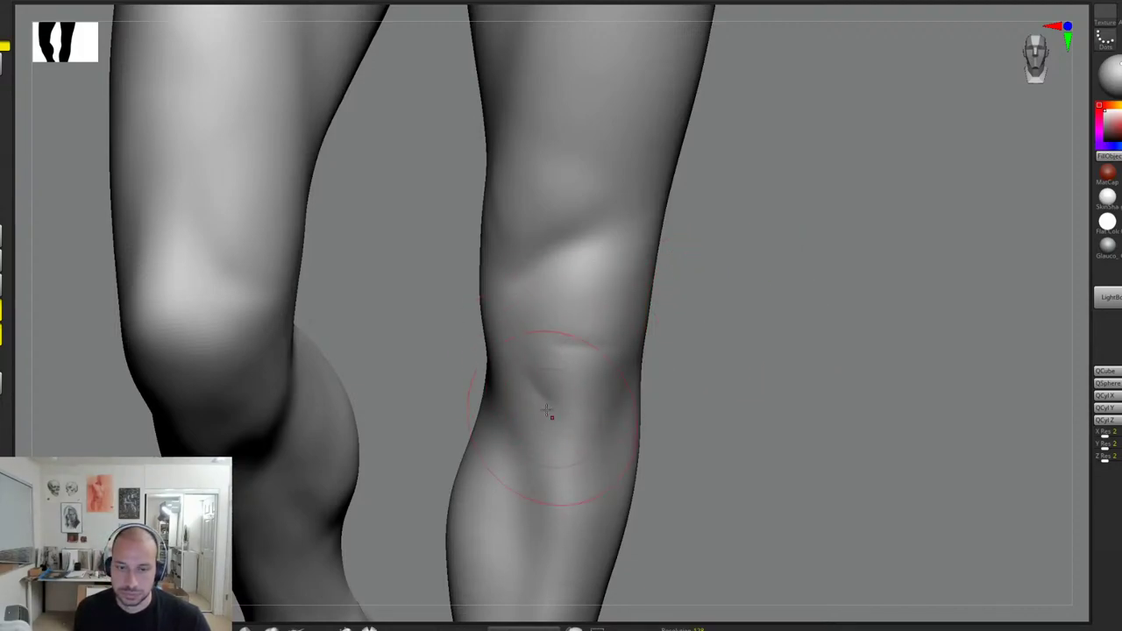
pyautogui.moveTo(693, 363); pyautogui.dragTo(696, 335)
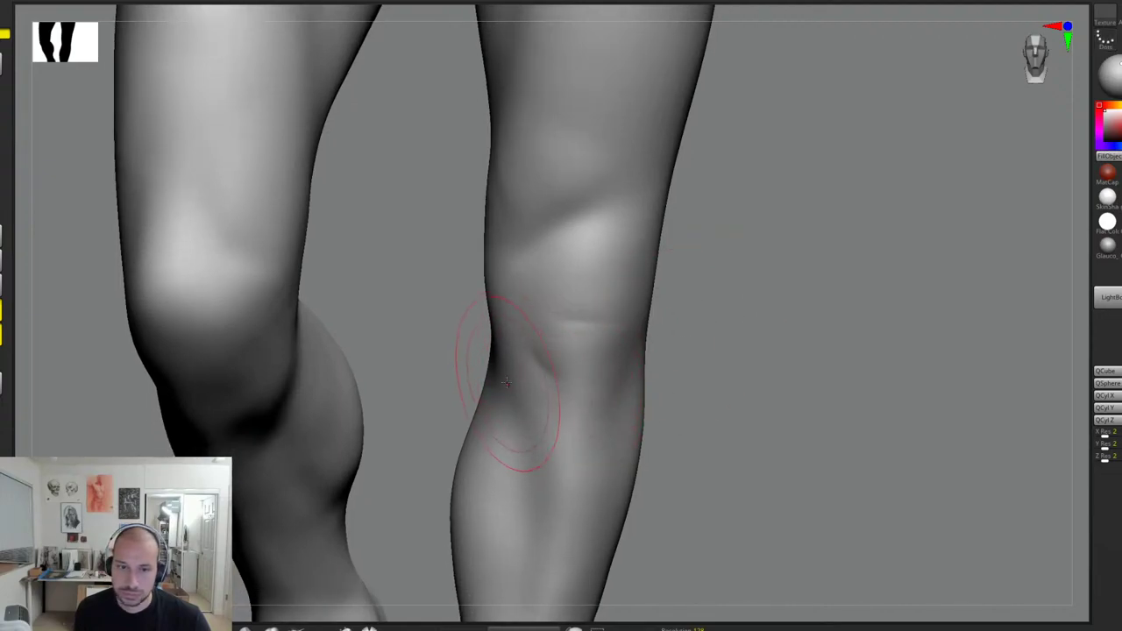
pyautogui.moveTo(506, 383)
pyautogui.mouseDown()
pyautogui.moveTo(523, 435)
pyautogui.moveTo(526, 416)
pyautogui.mouseUp()
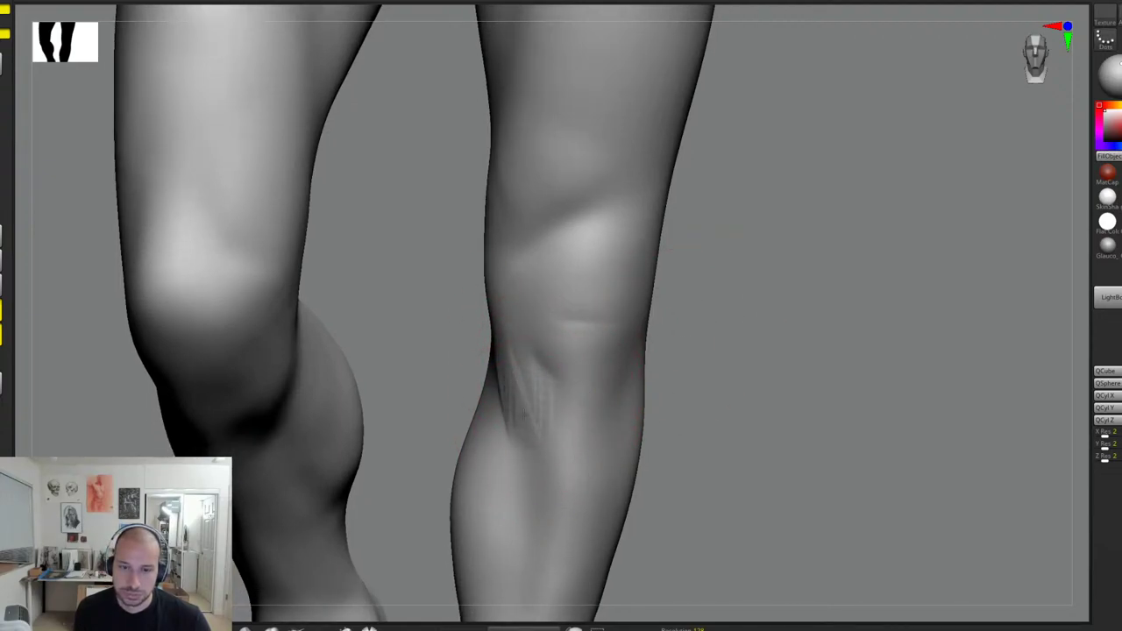
pyautogui.moveTo(693, 401); pyautogui.dragTo(637, 395)
pyautogui.keyDown('alt'); pyautogui.moveTo(704, 360); pyautogui.dragTo(696, 333); pyautogui.keyUp('alt')
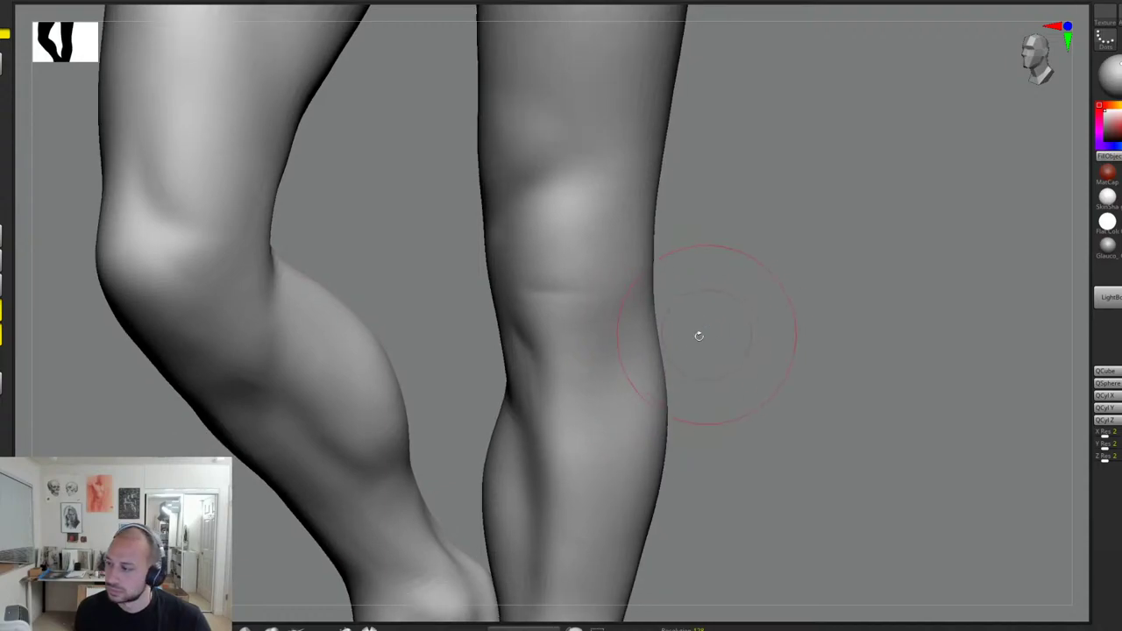
pyautogui.keyDown('alt'); pyautogui.moveTo(626, 353); pyautogui.dragTo(617, 345); pyautogui.keyUp('alt')
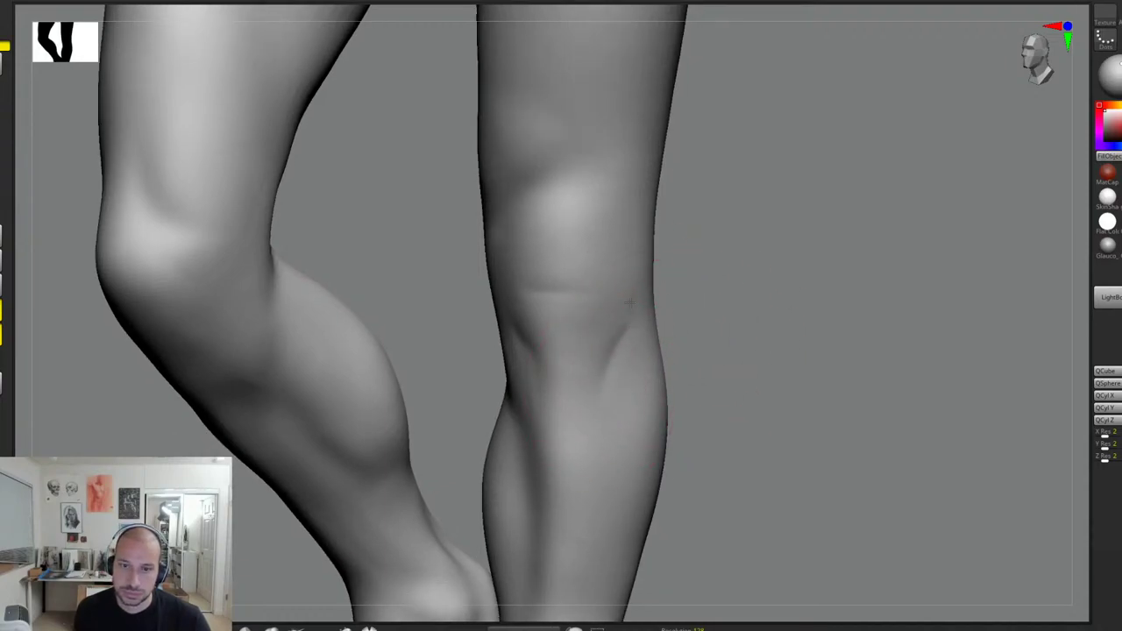
# Step: Shape the standing leg's kneecap with its outer edge and skin creases, and smooth the muscle bulge above its inner side
pyautogui.keyDown('alt'); pyautogui.moveTo(699, 257); pyautogui.dragTo(694, 304); pyautogui.keyUp('alt')
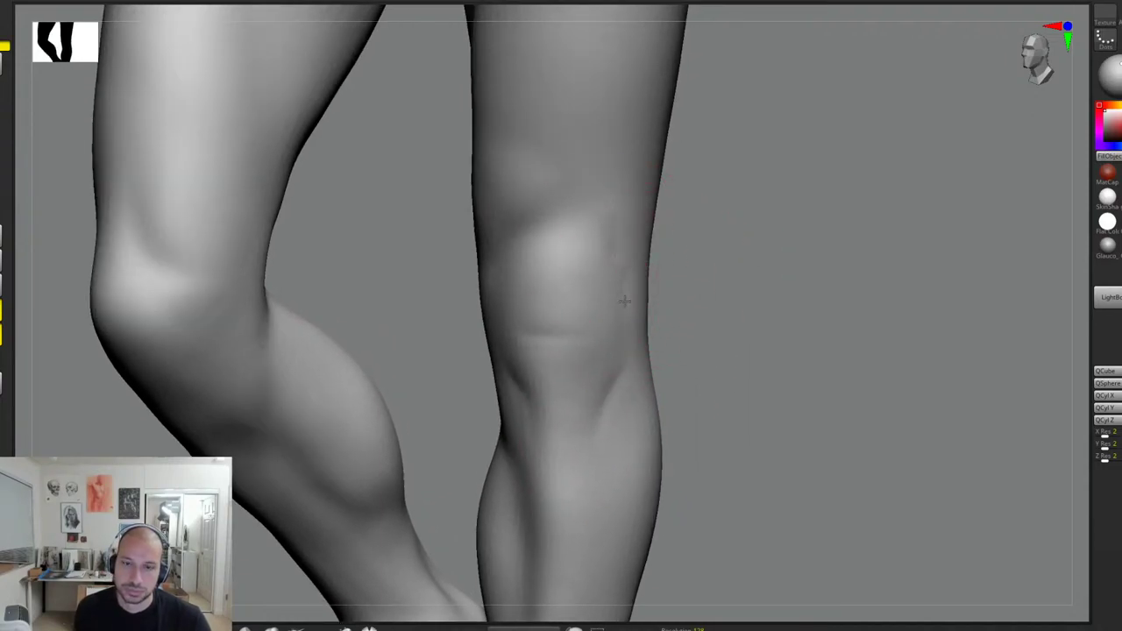
pyautogui.moveTo(772, 282); pyautogui.dragTo(688, 279)
pyautogui.moveTo(591, 274); pyautogui.dragTo(589, 284)
pyautogui.moveTo(787, 246); pyautogui.dragTo(864, 244)
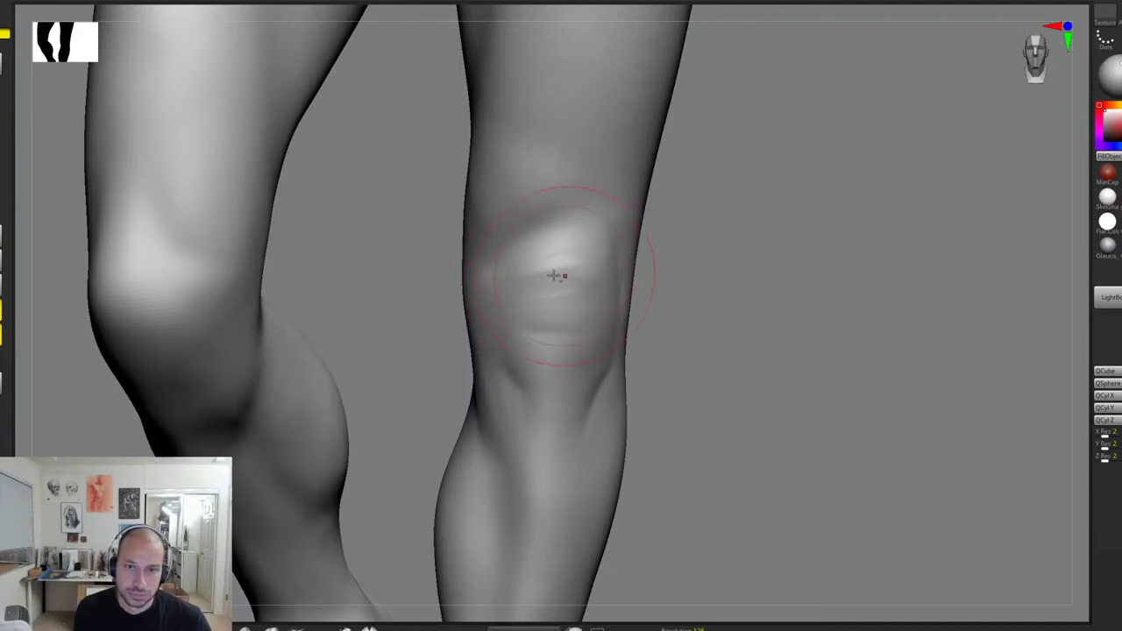
pyautogui.moveTo(520, 256)
pyautogui.mouseDown()
pyautogui.moveTo(576, 233)
pyautogui.moveTo(543, 234)
pyautogui.moveTo(591, 193)
pyautogui.moveTo(504, 230)
pyautogui.moveTo(601, 180)
pyautogui.mouseUp()
pyautogui.moveTo(511, 228); pyautogui.dragTo(480, 242)
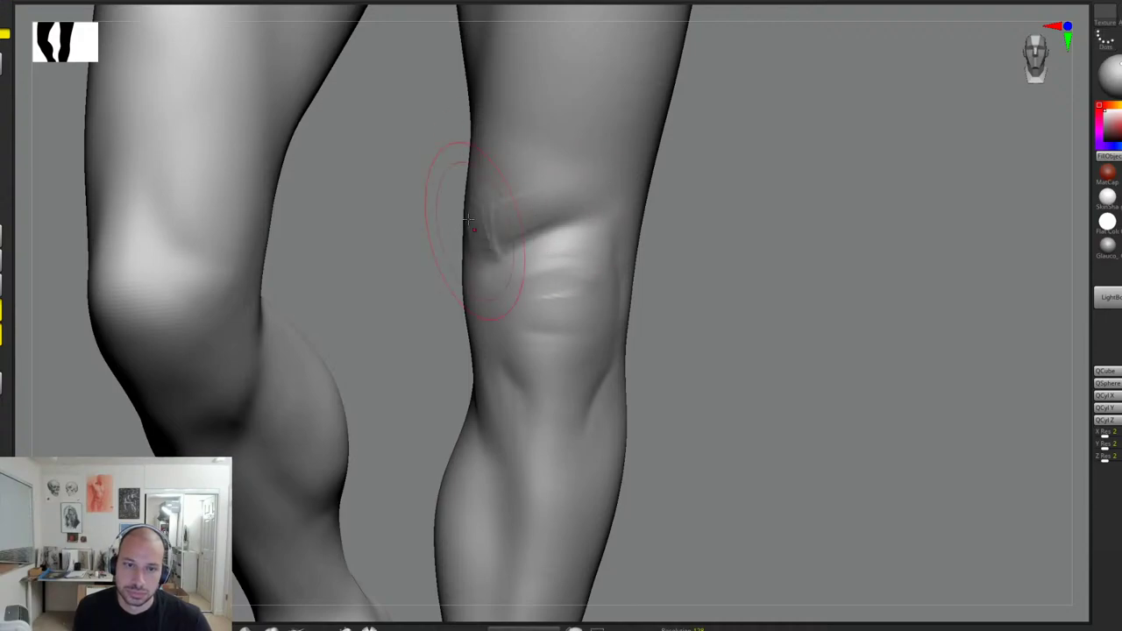
pyautogui.keyDown('shift'); pyautogui.moveTo(538, 180); pyautogui.dragTo(506, 207); pyautogui.keyUp('shift')
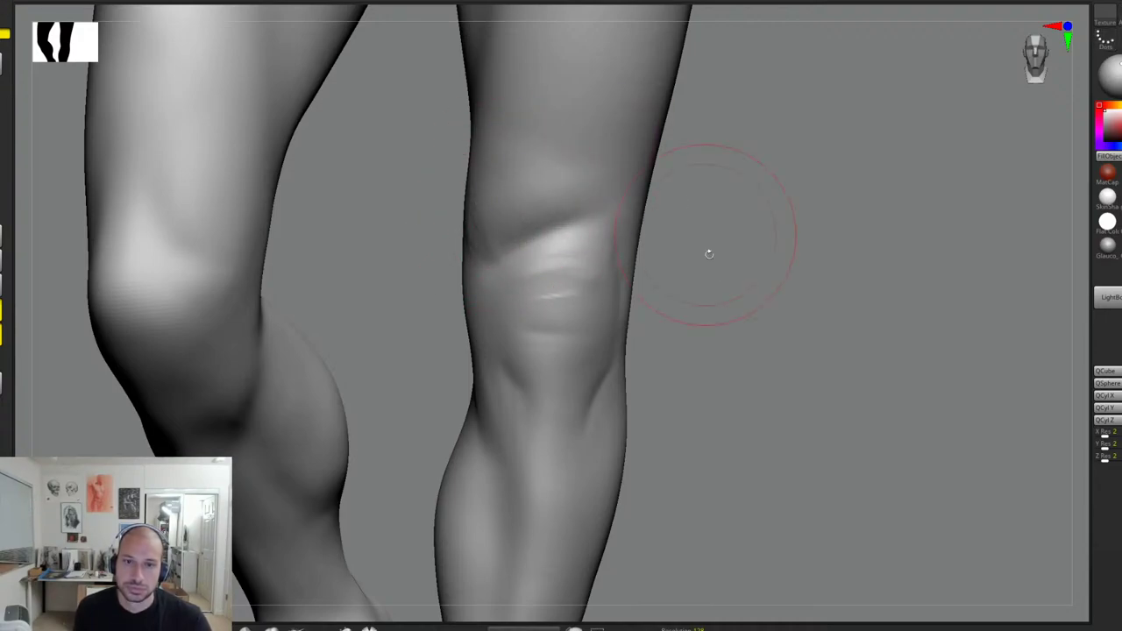
# Step: Refine the inner side of the bent leg's knee and deepen the crease between the lower thigh and calf
pyautogui.keyDown('alt'); pyautogui.moveTo(709, 250); pyautogui.dragTo(715, 304); pyautogui.keyUp('alt')
pyautogui.scroll(5, 714, 304)
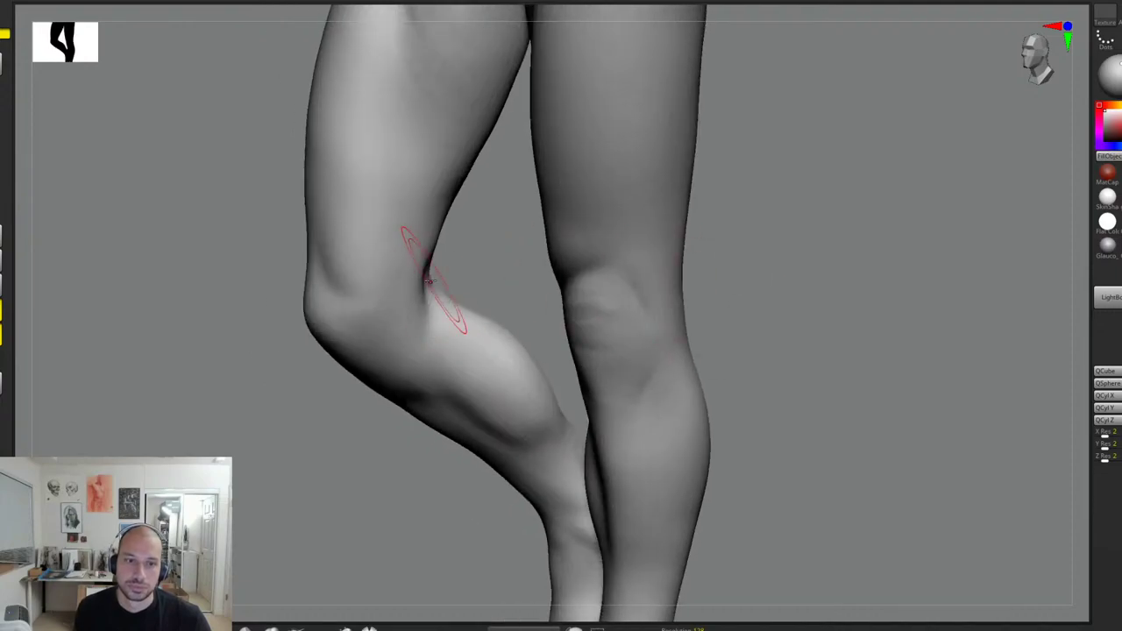
pyautogui.keyDown('alt'); pyautogui.moveTo(783, 268); pyautogui.dragTo(808, 298); pyautogui.keyUp('alt')
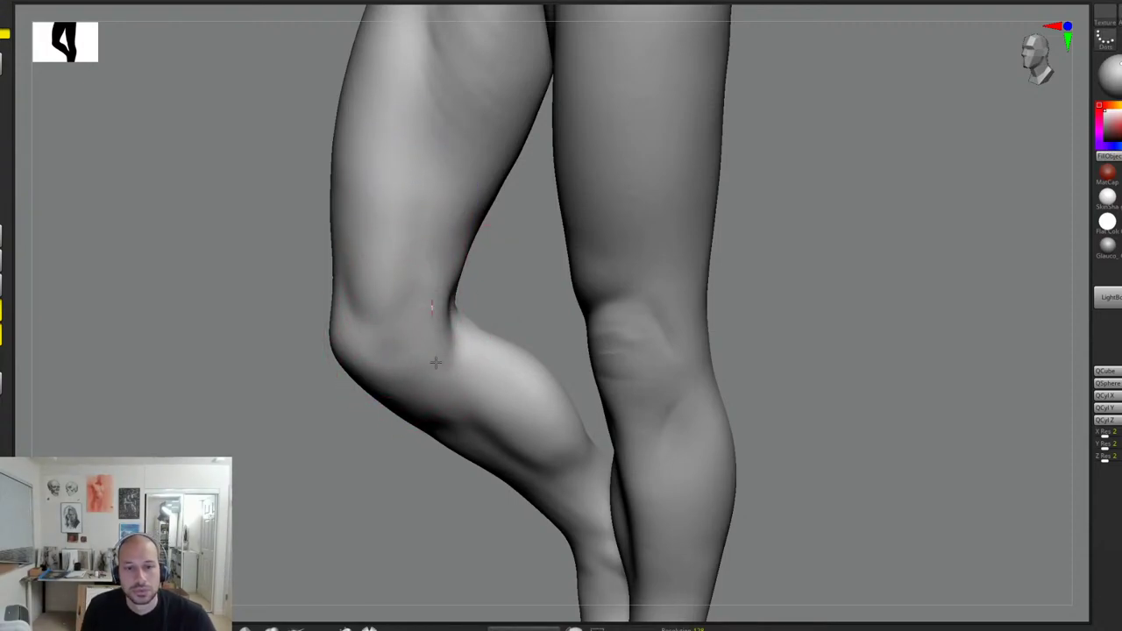
pyautogui.moveTo(436, 363)
pyautogui.mouseDown(button='right')
pyautogui.moveTo(454, 319)
pyautogui.moveTo(447, 367)
pyautogui.mouseUp(button='right')
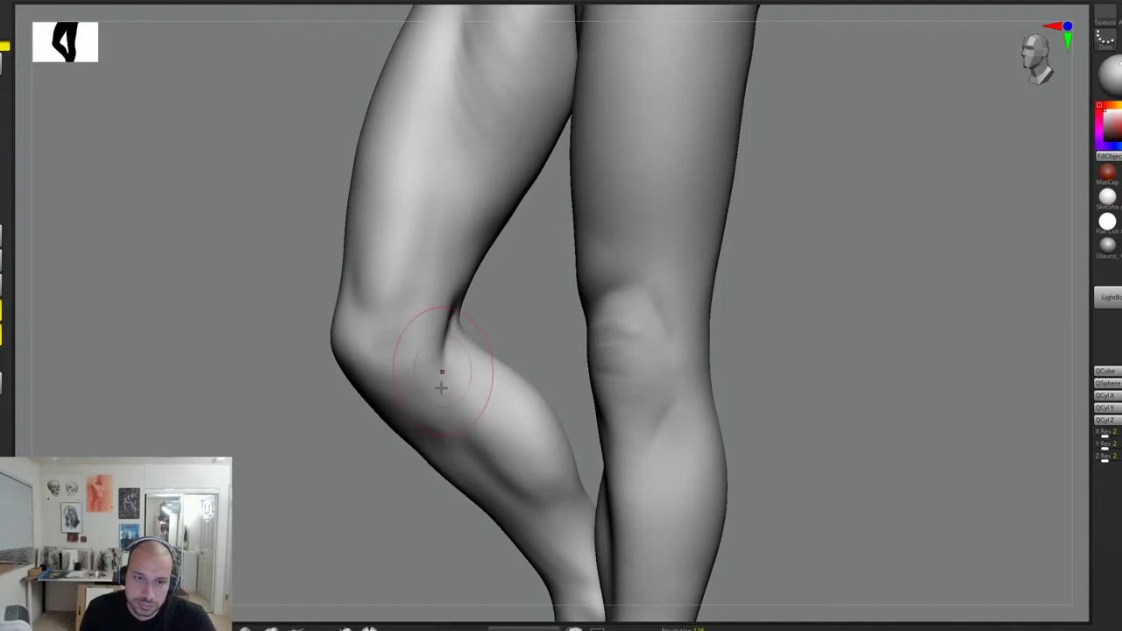
pyautogui.moveTo(441, 387); pyautogui.dragTo(468, 339, button='right')
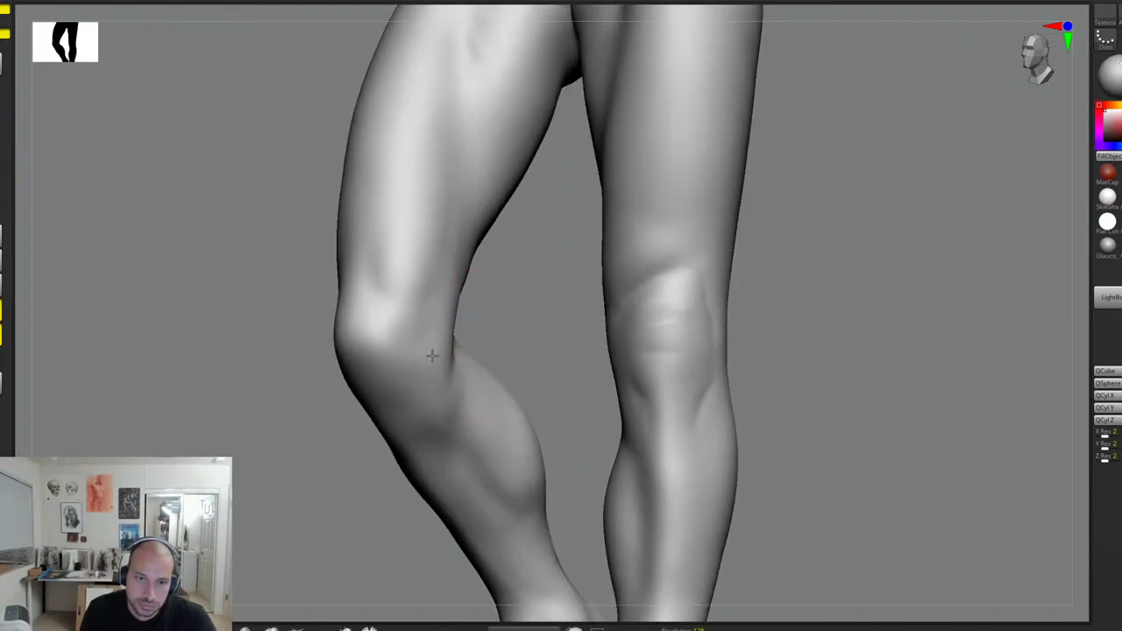
pyautogui.keyDown('alt'); pyautogui.moveTo(468, 266); pyautogui.dragTo(482, 186, button='right'); pyautogui.keyUp('alt')
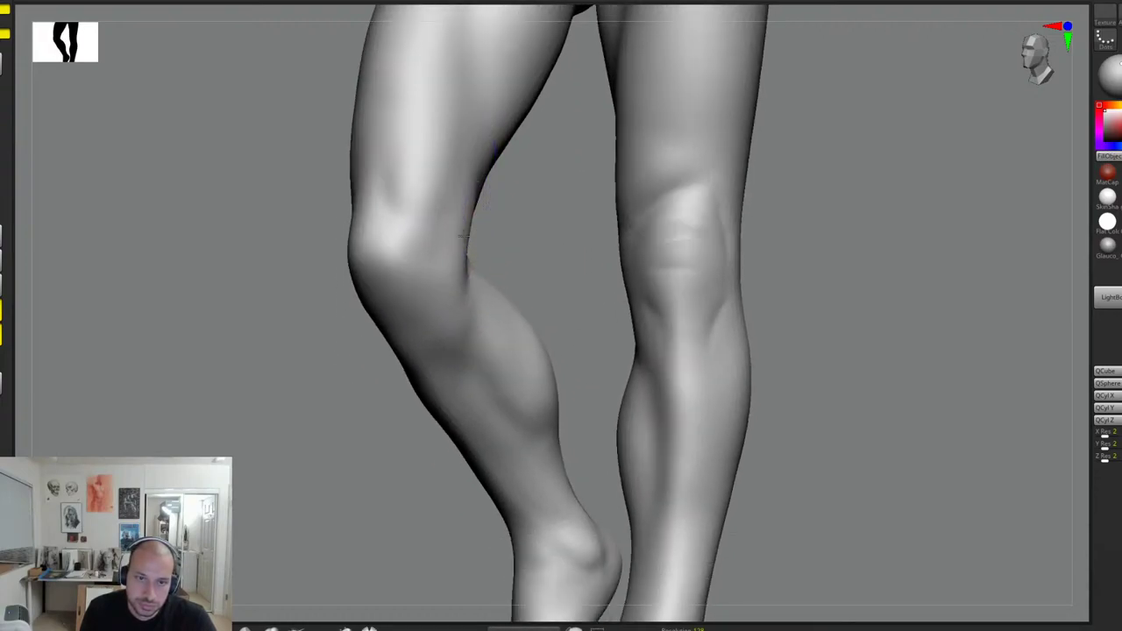
pyautogui.moveTo(466, 236); pyautogui.dragTo(471, 271, button='right')
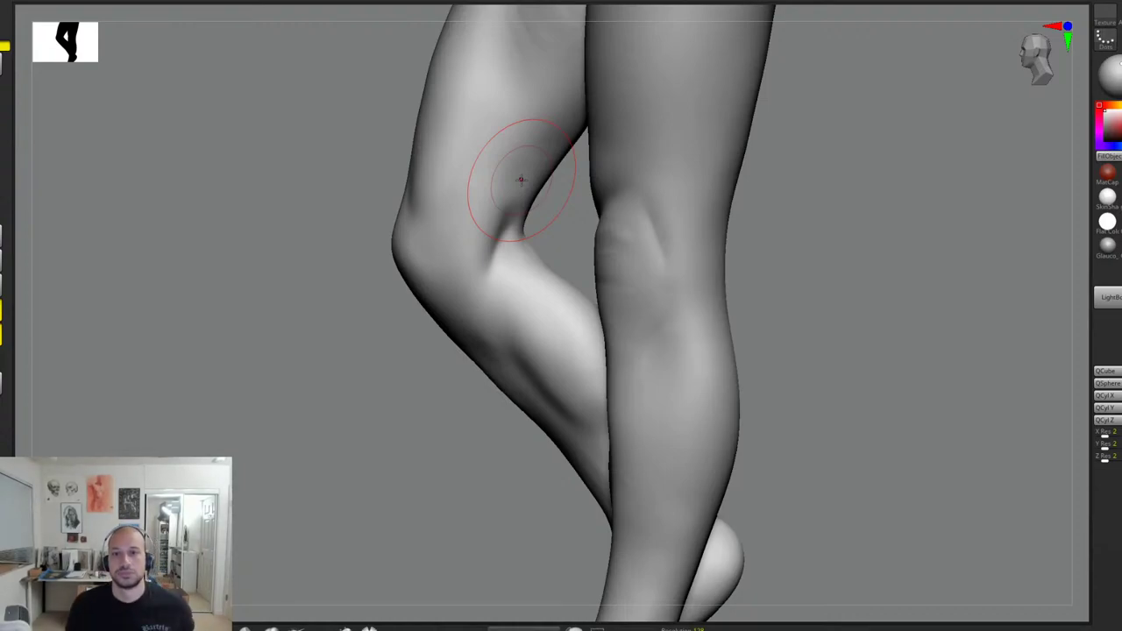
# Step: Carve the hollow and tendon edge on the outer side of the bent leg's knee, behind the joint
pyautogui.moveTo(658, 251)
pyautogui.mouseDown(button='right')
pyautogui.moveTo(894, 238)
pyautogui.moveTo(889, 225)
pyautogui.moveTo(528, 235)
pyautogui.mouseUp(button='right')
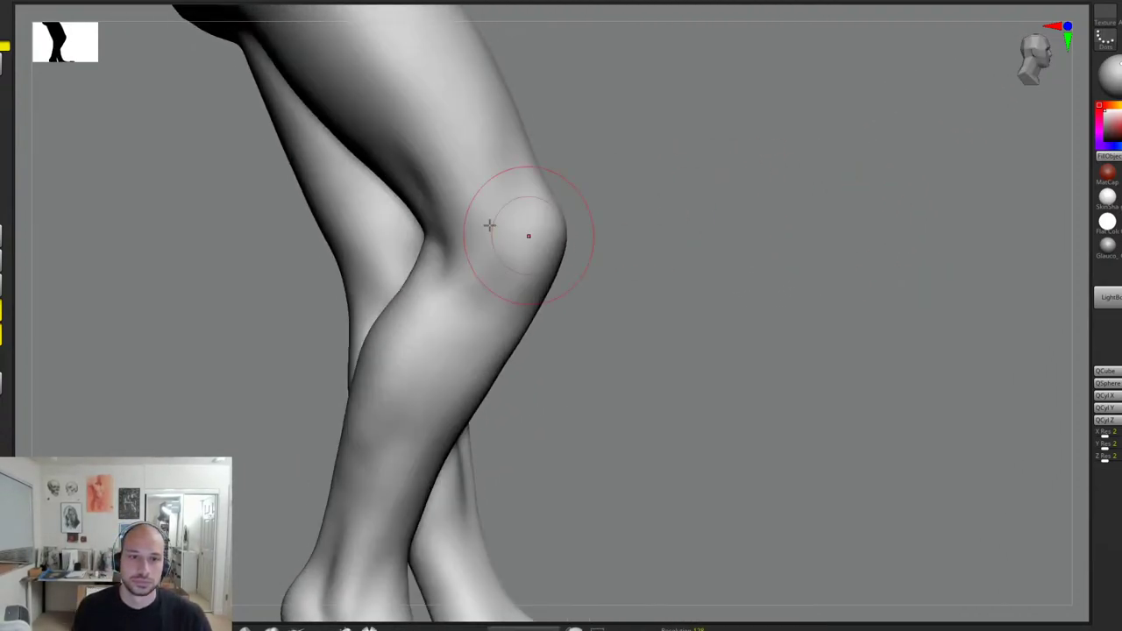
pyautogui.moveTo(443, 232)
pyautogui.keyDown('alt'); pyautogui.mouseDown()
pyautogui.moveTo(427, 209)
pyautogui.moveTo(447, 250)
pyautogui.mouseUp(); pyautogui.keyUp('alt')
pyautogui.keyDown('alt'); pyautogui.moveTo(422, 188); pyautogui.dragTo(451, 262); pyautogui.keyUp('alt')
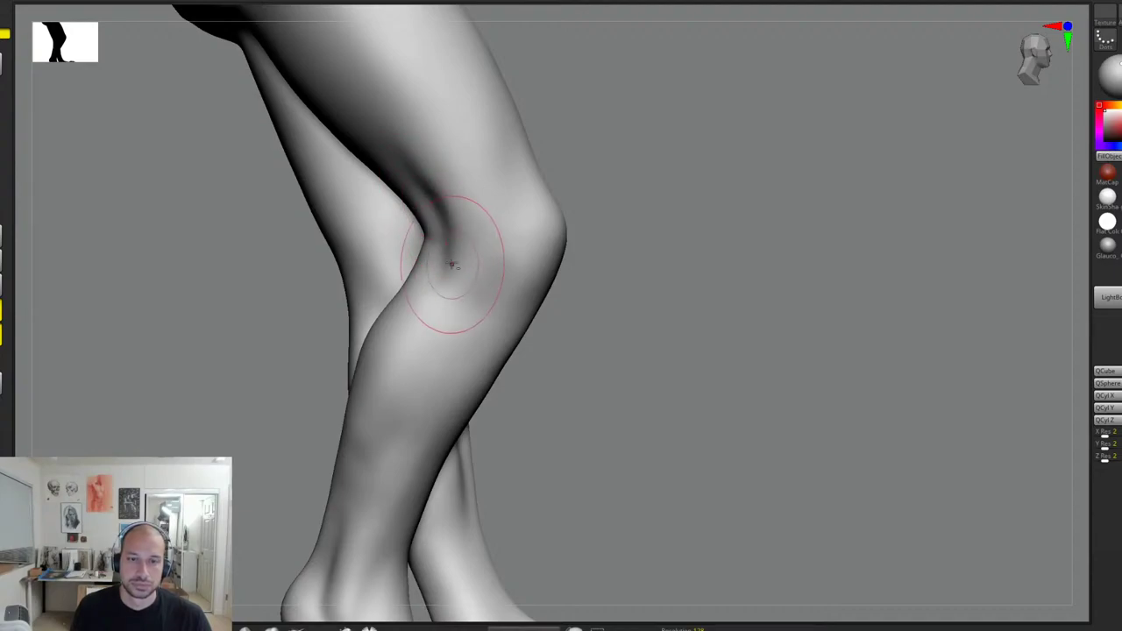
pyautogui.keyDown('alt'); pyautogui.moveTo(425, 189); pyautogui.dragTo(455, 254); pyautogui.keyUp('alt')
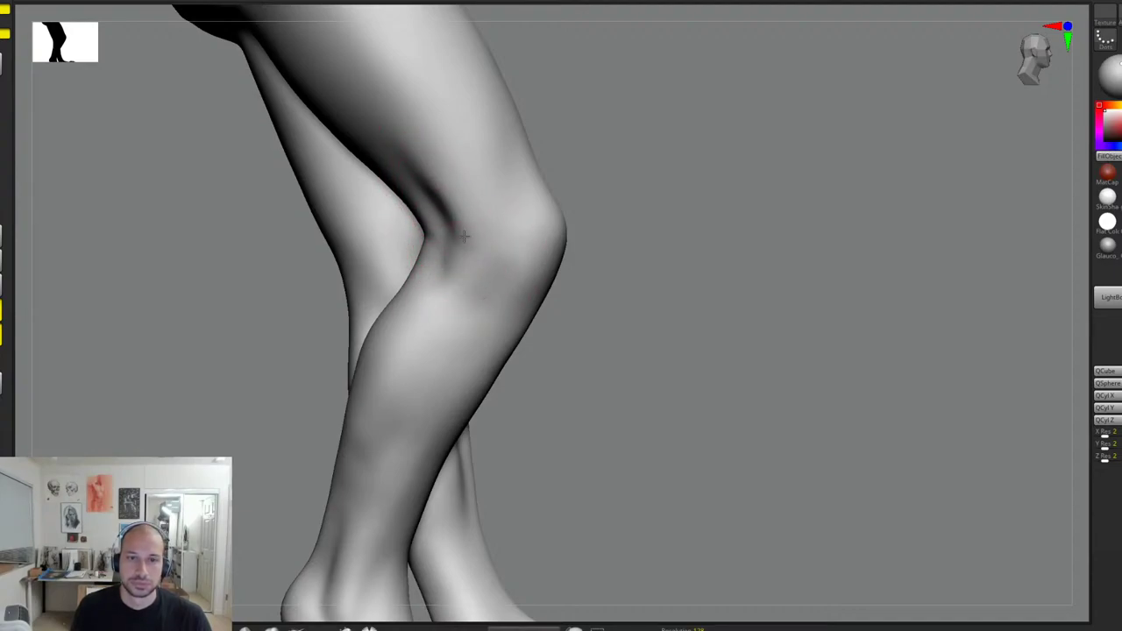
pyautogui.moveTo(451, 243)
pyautogui.mouseDown(button='right')
pyautogui.moveTo(638, 183)
pyautogui.moveTo(643, 201)
pyautogui.moveTo(685, 216)
pyautogui.moveTo(521, 257)
pyautogui.mouseUp(button='right')
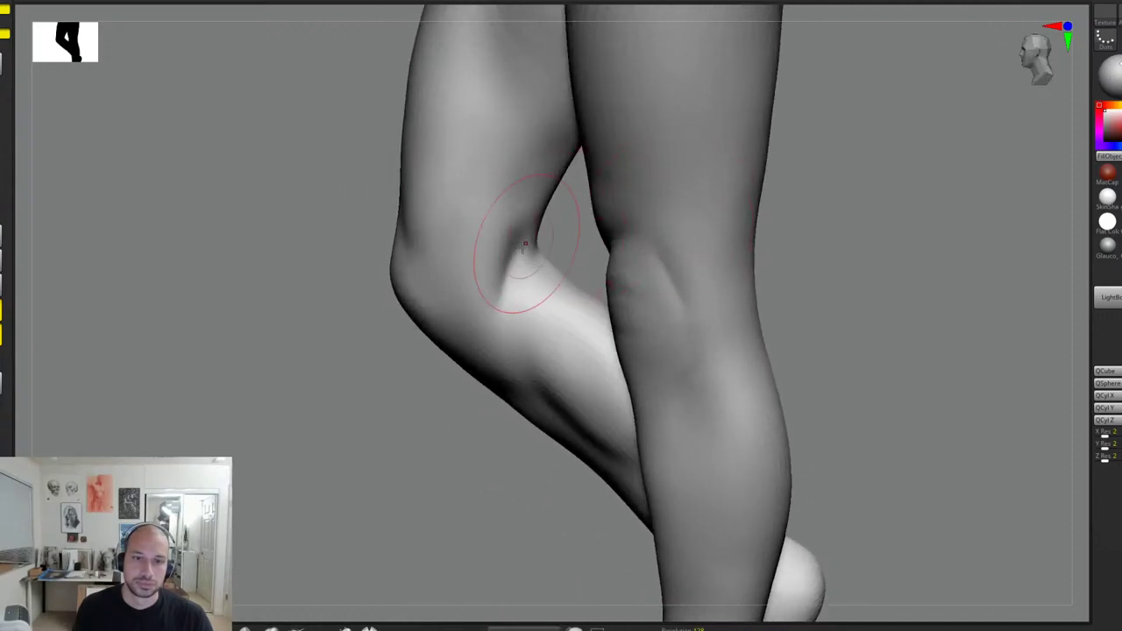
# Step: Sharpen the crease behind the bent leg's knee, then fill out and smooth the top of the calf just below it
pyautogui.moveTo(500, 297); pyautogui.dragTo(531, 190)
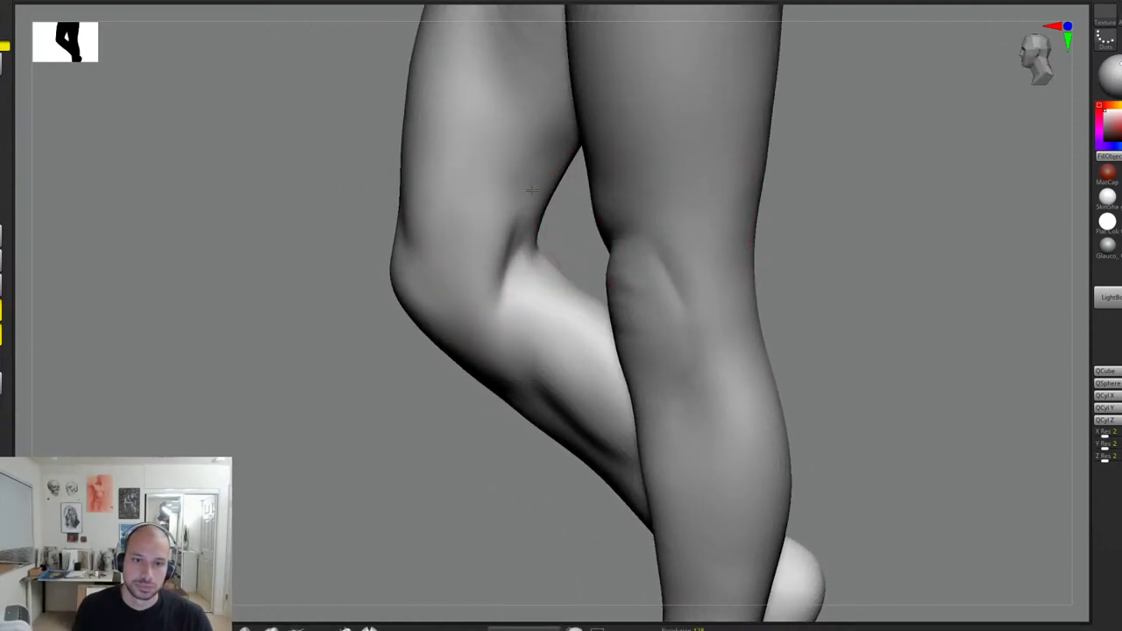
pyautogui.moveTo(498, 305)
pyautogui.mouseDown()
pyautogui.moveTo(518, 224)
pyautogui.moveTo(744, 206)
pyautogui.mouseUp()
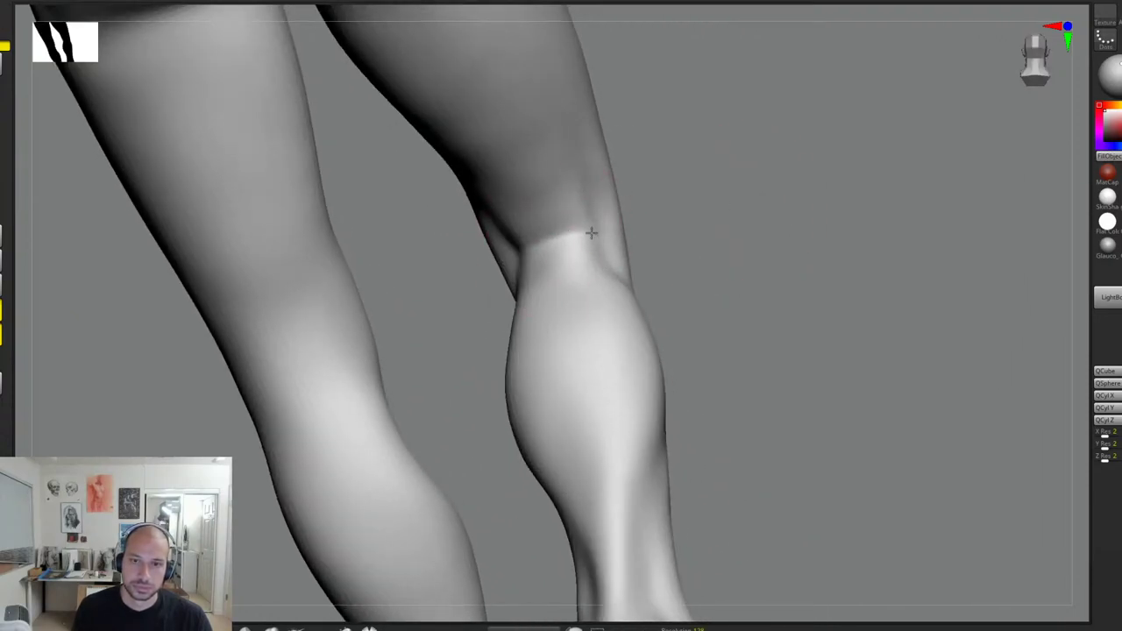
pyautogui.moveTo(530, 241); pyautogui.dragTo(572, 228)
pyautogui.moveTo(684, 188); pyautogui.dragTo(671, 276)
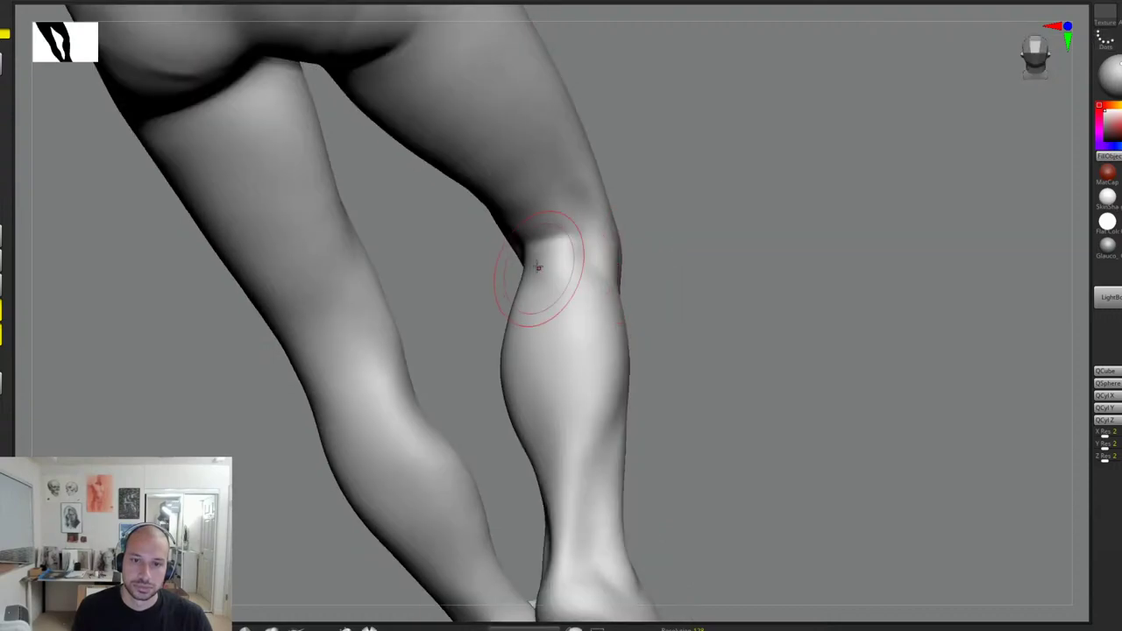
pyautogui.moveTo(641, 236); pyautogui.dragTo(528, 265)
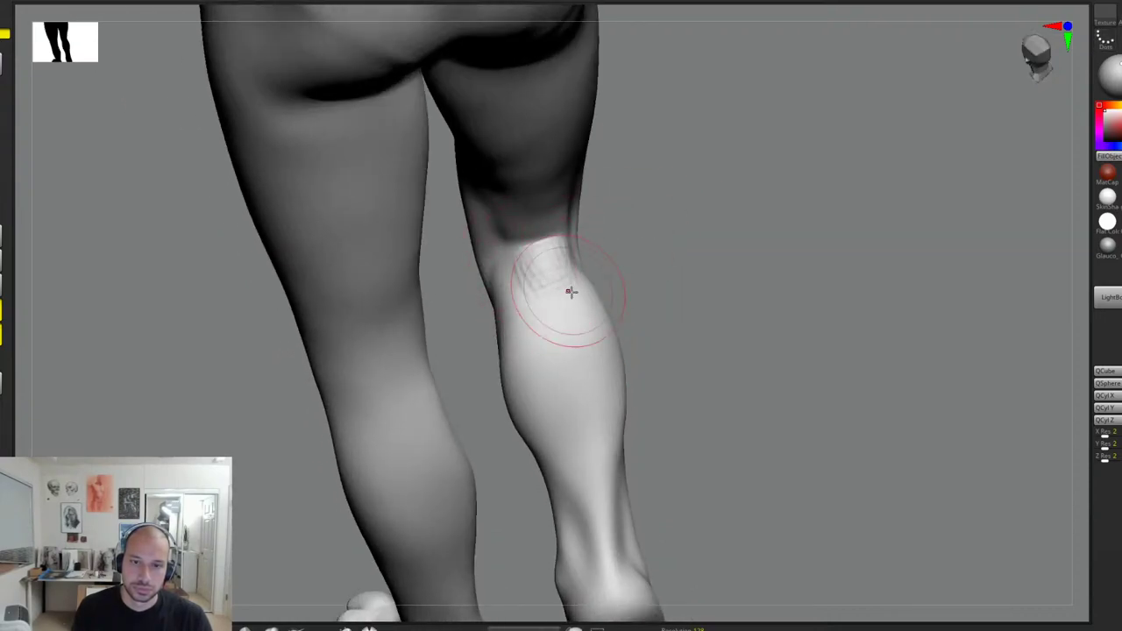
pyautogui.moveTo(689, 313); pyautogui.dragTo(803, 289)
pyautogui.keyDown('shift'); pyautogui.moveTo(523, 268); pyautogui.dragTo(493, 262); pyautogui.keyUp('shift')
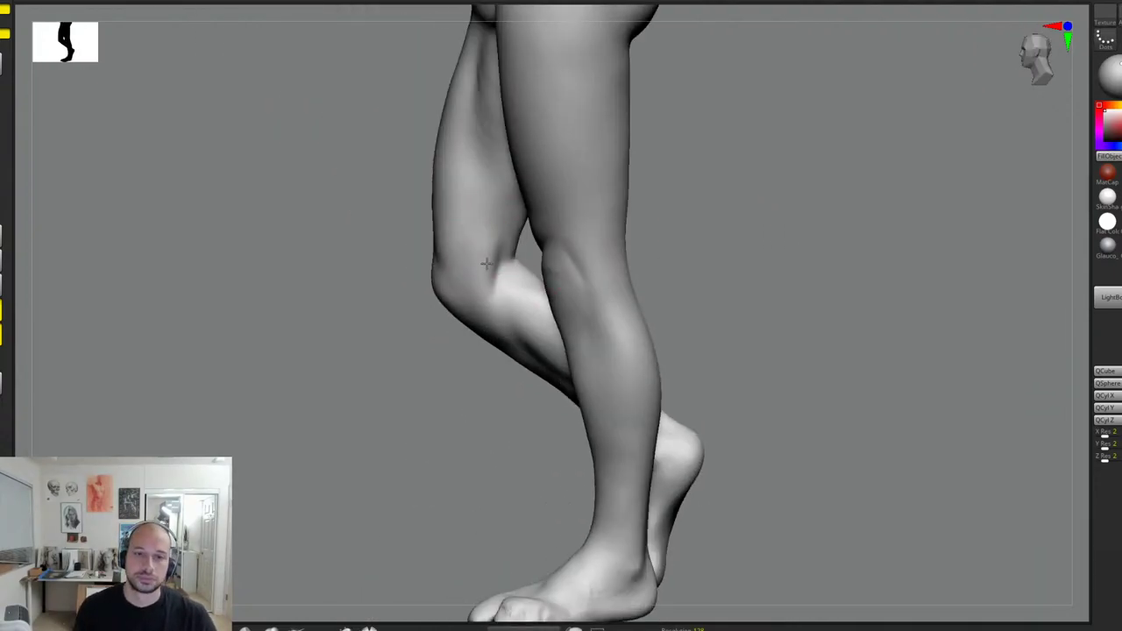
# Step: Carve the crease above the standing leg's kneecap, extending it under the inner thigh muscle to the knee's inner edge
pyautogui.moveTo(702, 228); pyautogui.dragTo(765, 246)
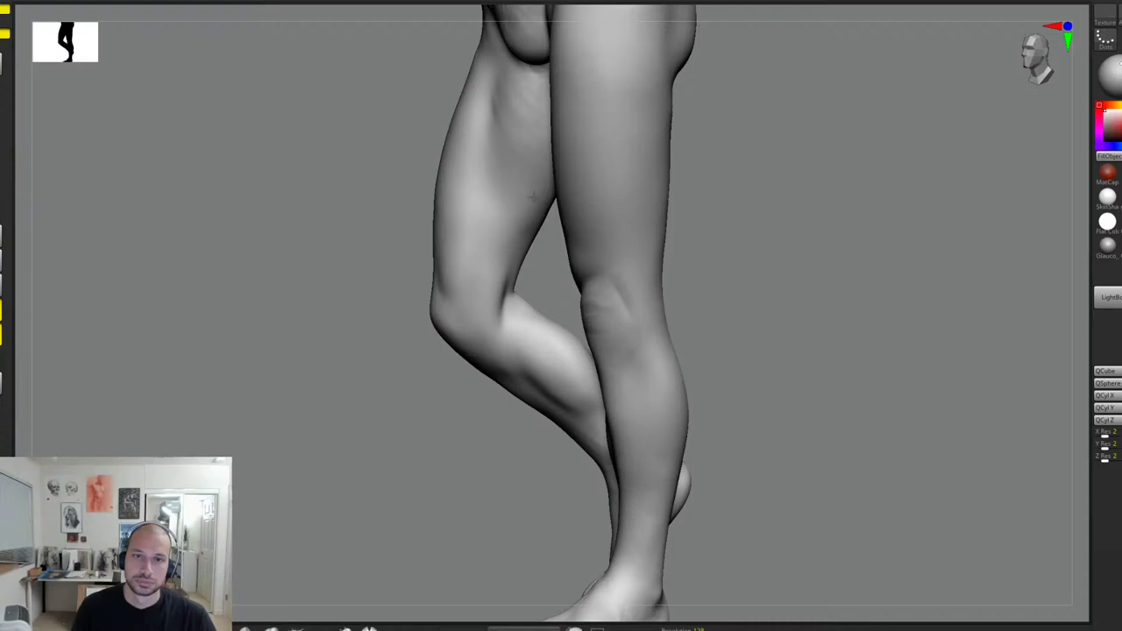
pyautogui.moveTo(784, 189); pyautogui.dragTo(837, 260)
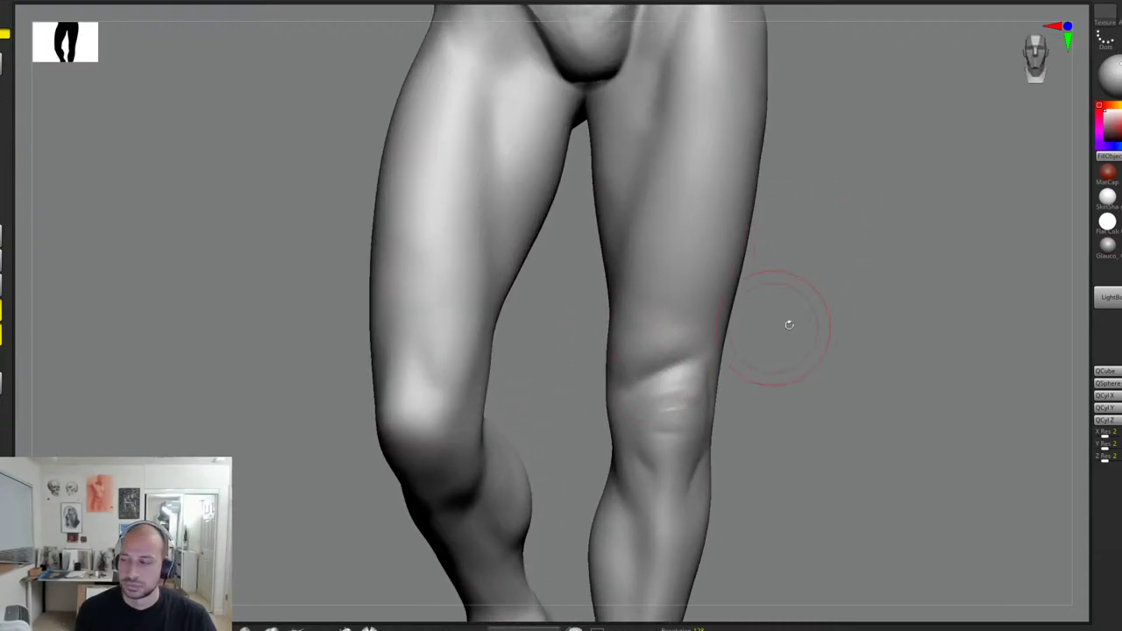
pyautogui.moveTo(789, 326)
pyautogui.mouseDown()
pyautogui.moveTo(795, 283)
pyautogui.moveTo(772, 293)
pyautogui.mouseUp()
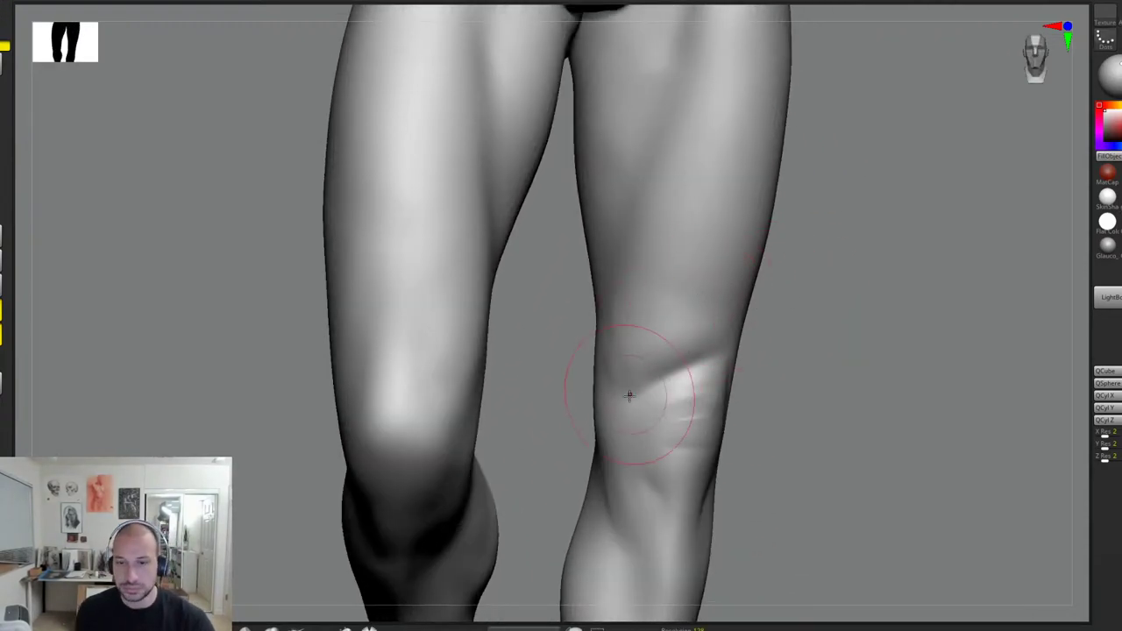
pyautogui.moveTo(630, 399)
pyautogui.mouseDown()
pyautogui.moveTo(657, 381)
pyautogui.moveTo(627, 377)
pyautogui.mouseUp()
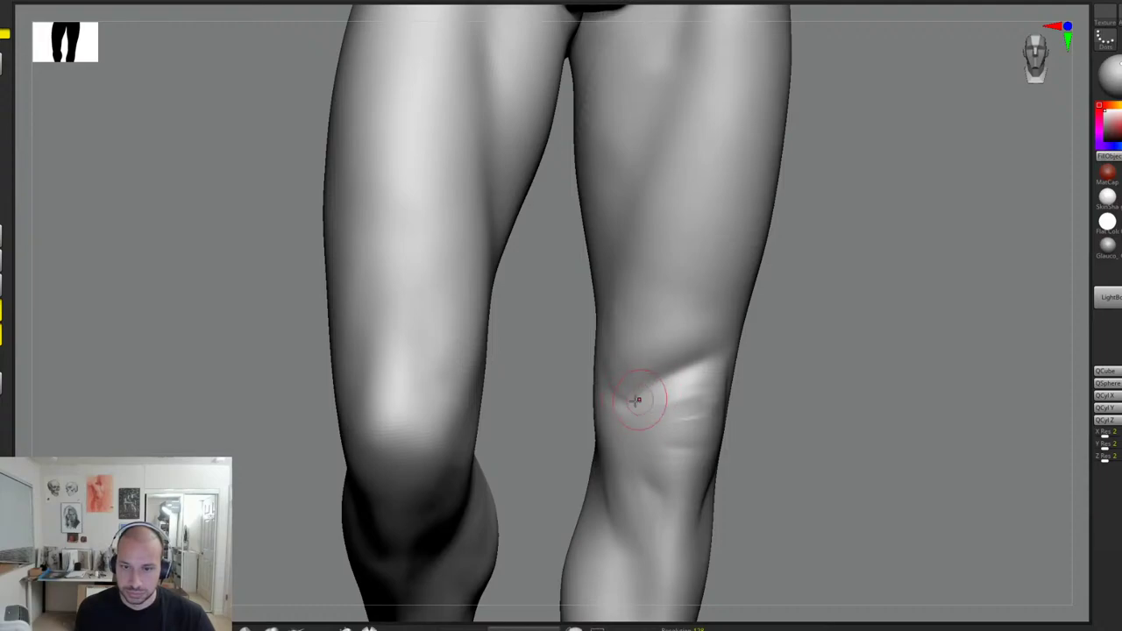
pyautogui.moveTo(654, 387); pyautogui.dragTo(711, 357)
pyautogui.moveTo(622, 386)
pyautogui.mouseDown()
pyautogui.moveTo(668, 371)
pyautogui.moveTo(684, 352)
pyautogui.mouseUp()
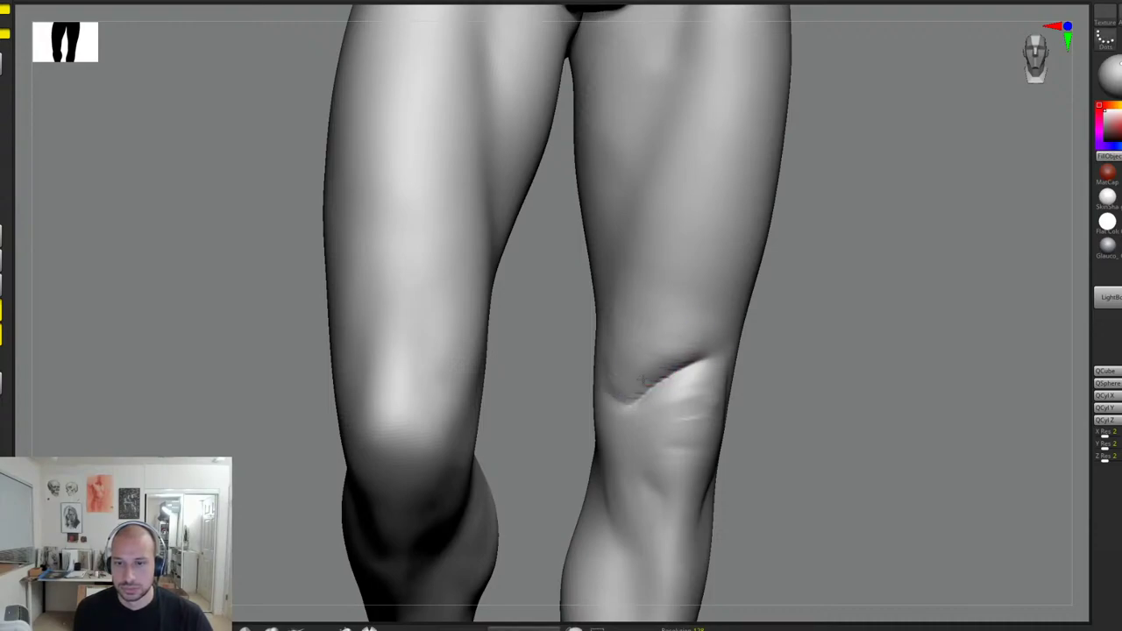
pyautogui.moveTo(611, 404); pyautogui.dragTo(623, 414)
pyautogui.moveTo(805, 384); pyautogui.dragTo(792, 341)
pyautogui.moveTo(654, 335); pyautogui.dragTo(622, 343)
# Step: Cut the outer part of the crease above the standing kneecap, then build up and smooth the thigh muscle ending there
pyautogui.moveTo(815, 332)
pyautogui.keyDown('alt'); pyautogui.mouseDown()
pyautogui.moveTo(777, 296)
pyautogui.moveTo(657, 306)
pyautogui.mouseUp(); pyautogui.keyUp('alt')
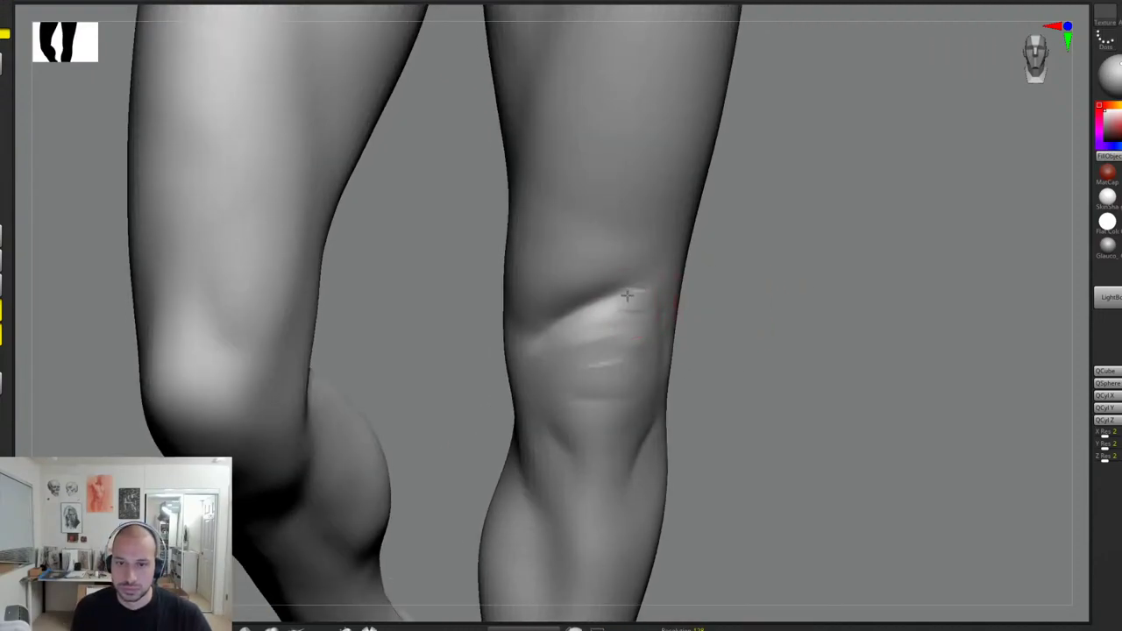
pyautogui.moveTo(711, 277)
pyautogui.mouseDown()
pyautogui.moveTo(660, 282)
pyautogui.moveTo(684, 326)
pyautogui.moveTo(656, 307)
pyautogui.moveTo(662, 294)
pyautogui.moveTo(686, 320)
pyautogui.mouseUp()
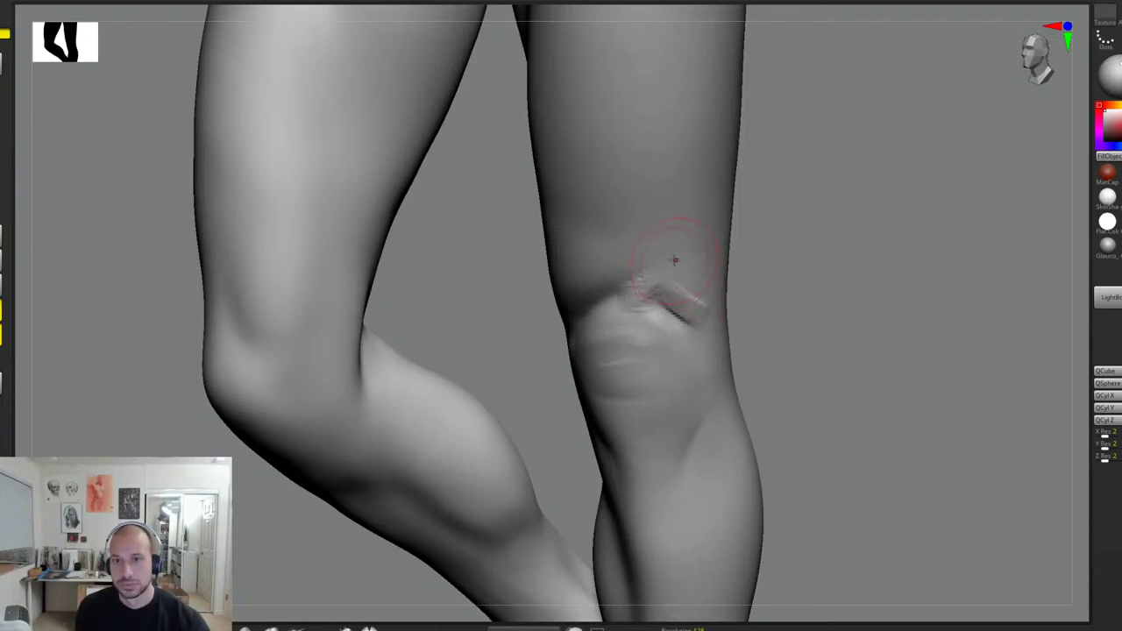
pyautogui.moveTo(672, 230)
pyautogui.mouseDown()
pyautogui.moveTo(698, 263)
pyautogui.moveTo(694, 306)
pyautogui.mouseUp()
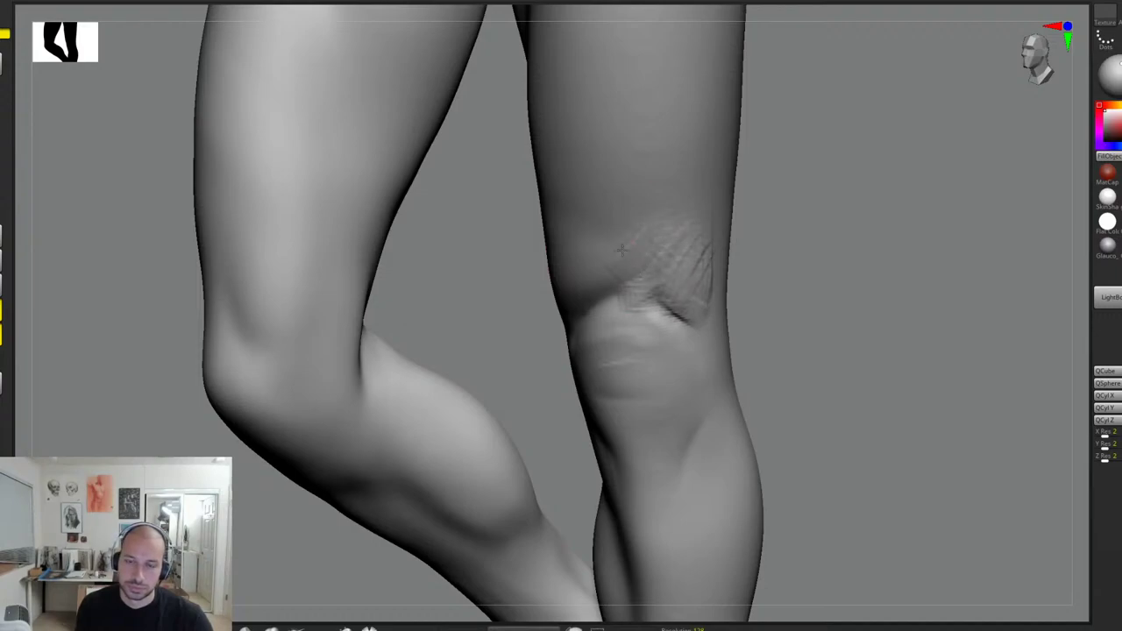
pyautogui.keyDown('shift'); pyautogui.moveTo(620, 251); pyautogui.dragTo(687, 231); pyautogui.keyUp('shift')
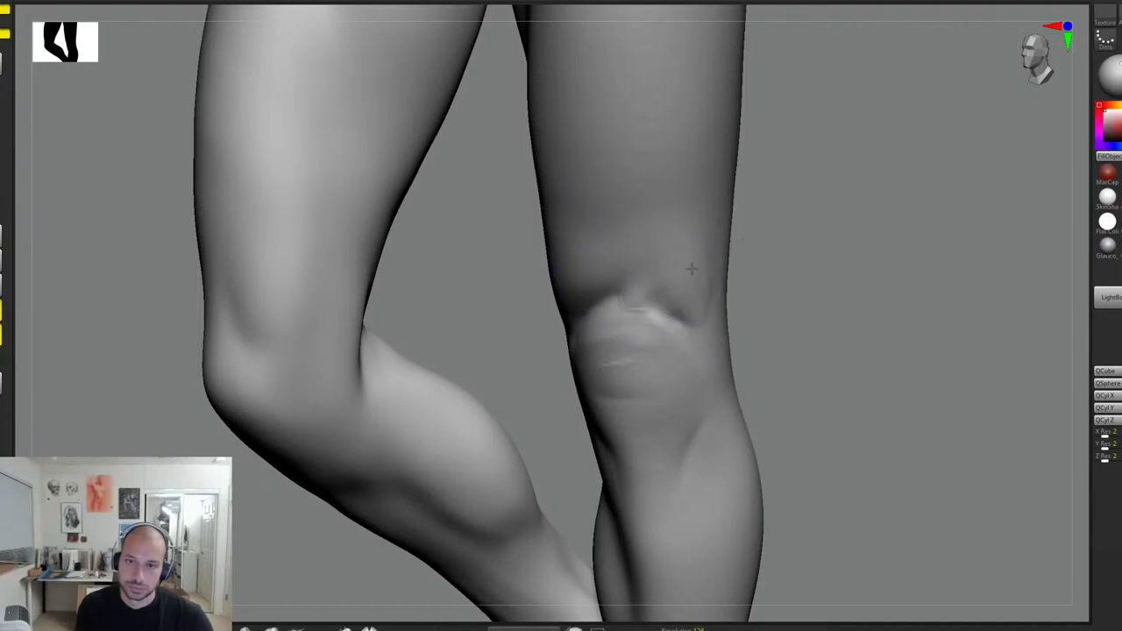
# Step: Round the top of the standing leg's kneecap and clean up the muscle edge above its outer side
pyautogui.keyDown('alt'); pyautogui.moveTo(787, 206); pyautogui.dragTo(825, 193); pyautogui.keyUp('alt')
pyautogui.keyDown('alt'); pyautogui.moveTo(814, 200); pyautogui.dragTo(808, 293); pyautogui.keyUp('alt')
pyautogui.keyDown('alt'); pyautogui.moveTo(808, 292); pyautogui.dragTo(787, 257, button='right'); pyautogui.keyUp('alt')
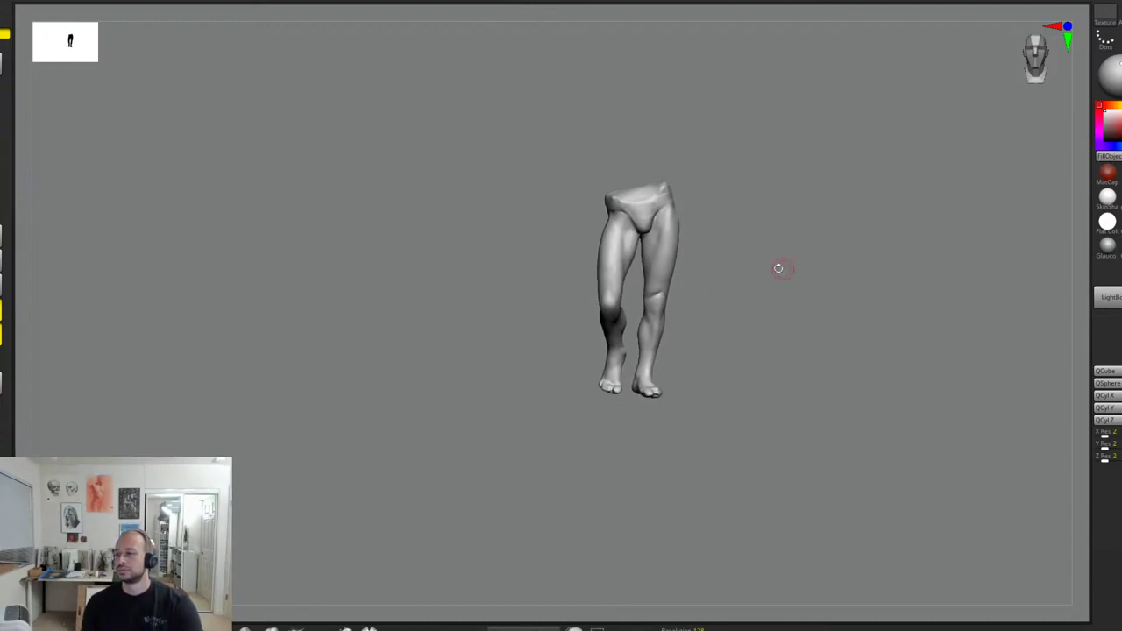
pyautogui.moveTo(779, 269)
pyautogui.keyDown('alt'); pyautogui.mouseDown()
pyautogui.moveTo(796, 252)
pyautogui.moveTo(771, 347)
pyautogui.mouseUp(); pyautogui.keyUp('alt')
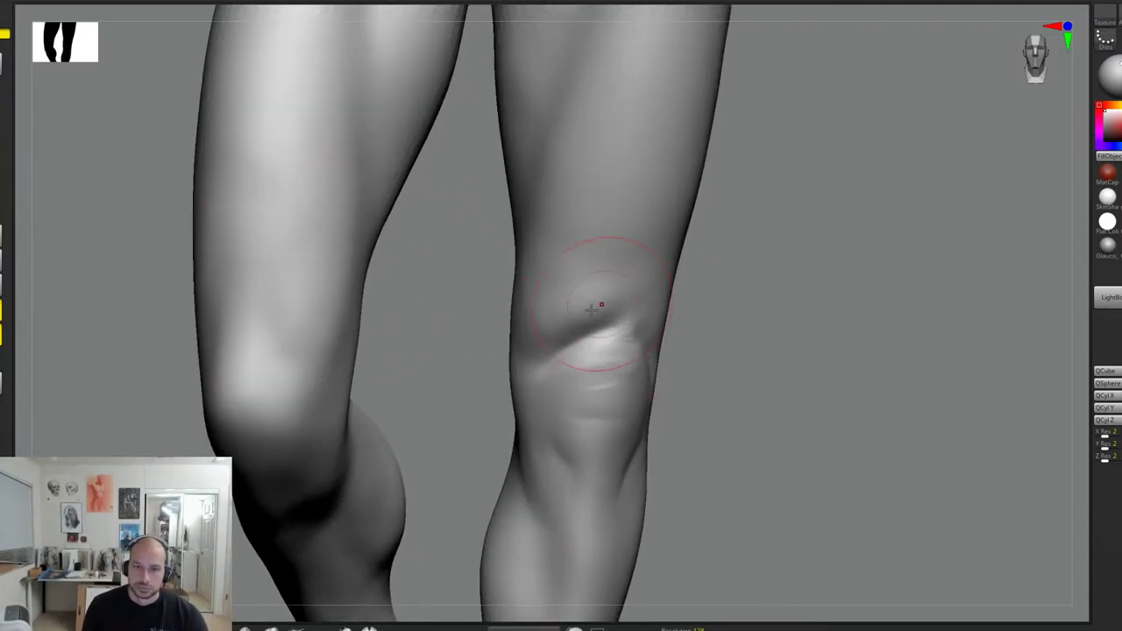
pyautogui.keyDown('alt'); pyautogui.moveTo(631, 342); pyautogui.dragTo(600, 335); pyautogui.keyUp('alt')
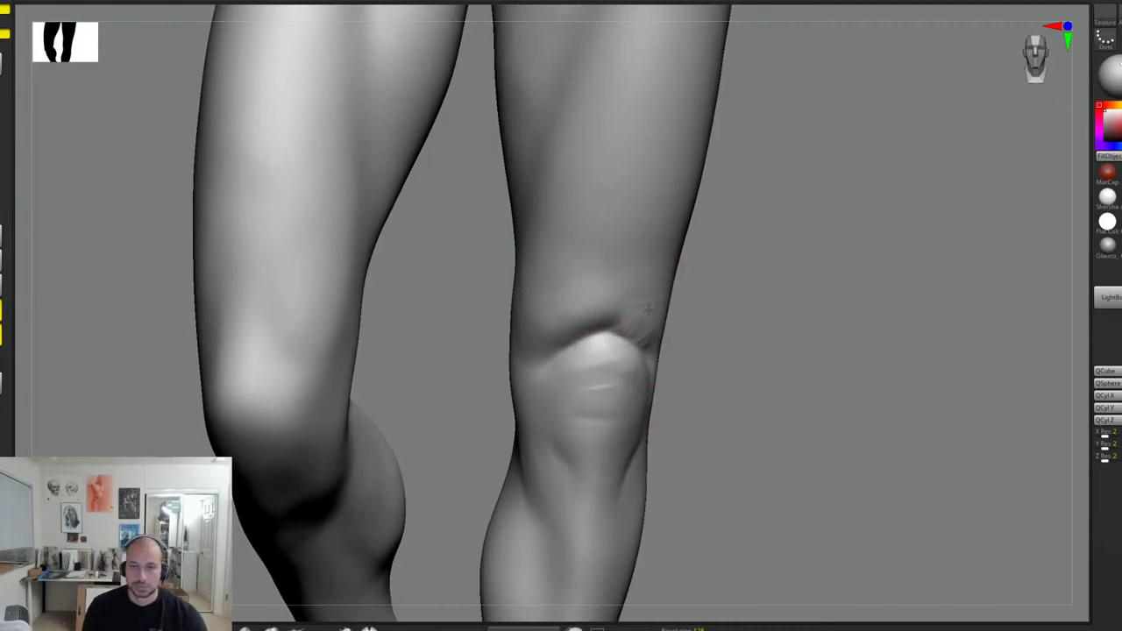
pyautogui.keyDown('alt'); pyautogui.moveTo(747, 294); pyautogui.dragTo(737, 327); pyautogui.keyUp('alt')
pyautogui.moveTo(804, 332)
pyautogui.mouseDown()
pyautogui.moveTo(767, 289)
pyautogui.moveTo(780, 286)
pyautogui.moveTo(659, 310)
pyautogui.mouseUp()
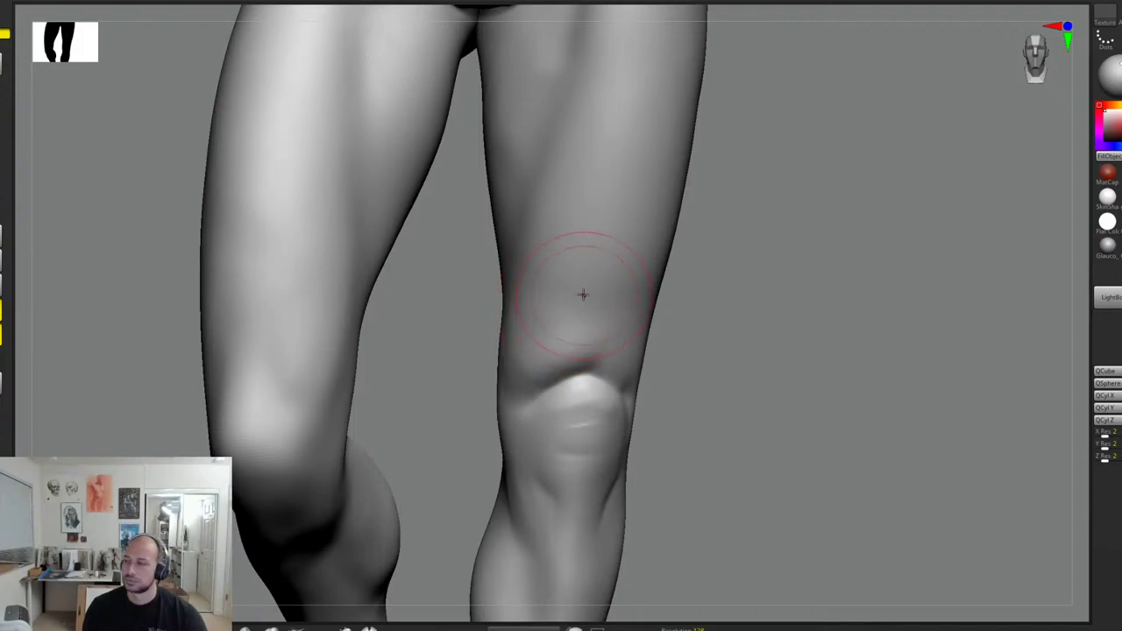
# Step: Build up the long muscle down the front of the standing thigh with lengthwise strokes and smooth it into the surface
pyautogui.moveTo(627, 145); pyautogui.dragTo(609, 291)
pyautogui.moveTo(589, 132); pyautogui.dragTo(580, 266)
pyautogui.keyDown('alt'); pyautogui.moveTo(720, 210); pyautogui.dragTo(713, 271); pyautogui.keyUp('alt')
pyautogui.moveTo(577, 151)
pyautogui.mouseDown()
pyautogui.moveTo(563, 273)
pyautogui.moveTo(555, 231)
pyautogui.moveTo(541, 298)
pyautogui.mouseUp()
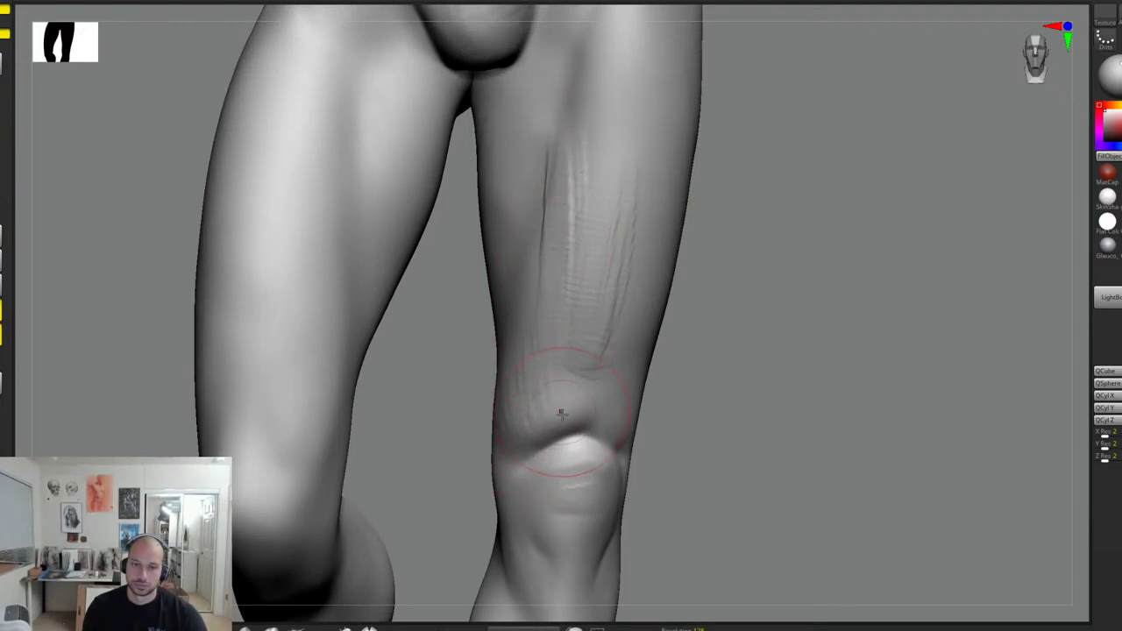
pyautogui.moveTo(561, 411)
pyautogui.mouseDown()
pyautogui.moveTo(517, 440)
pyautogui.moveTo(526, 388)
pyautogui.mouseUp()
pyautogui.keyDown('shift'); pyautogui.moveTo(578, 239); pyautogui.dragTo(567, 221); pyautogui.keyUp('shift')
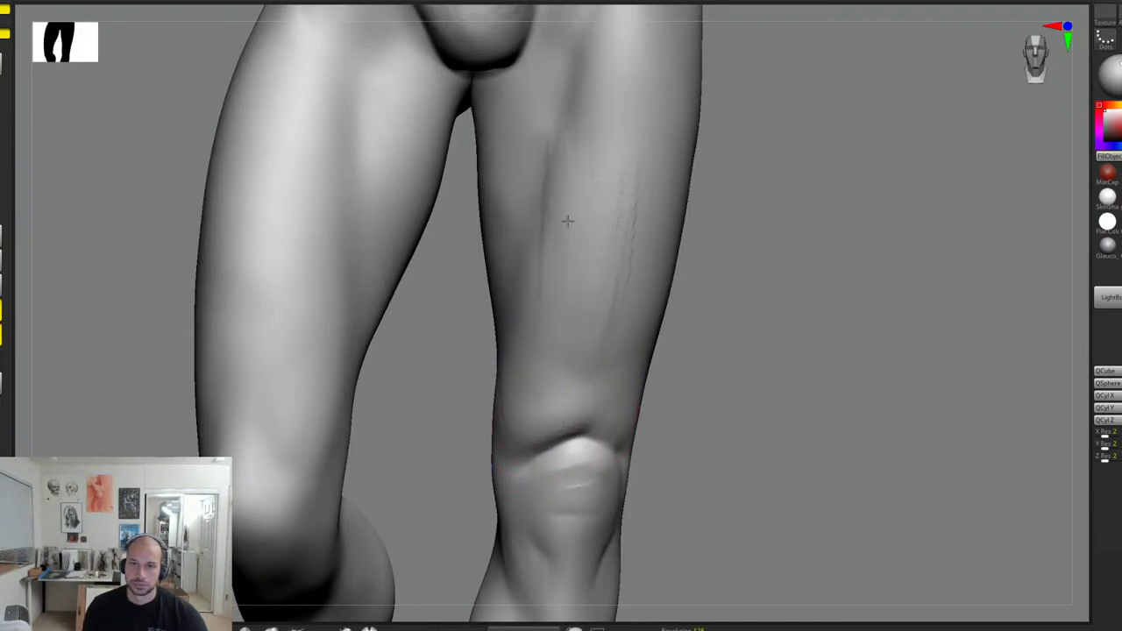
pyautogui.keyDown('shift'); pyautogui.moveTo(628, 293); pyautogui.dragTo(617, 323); pyautogui.keyUp('shift')
pyautogui.keyDown('shift'); pyautogui.moveTo(550, 258); pyautogui.dragTo(546, 192); pyautogui.keyUp('shift')
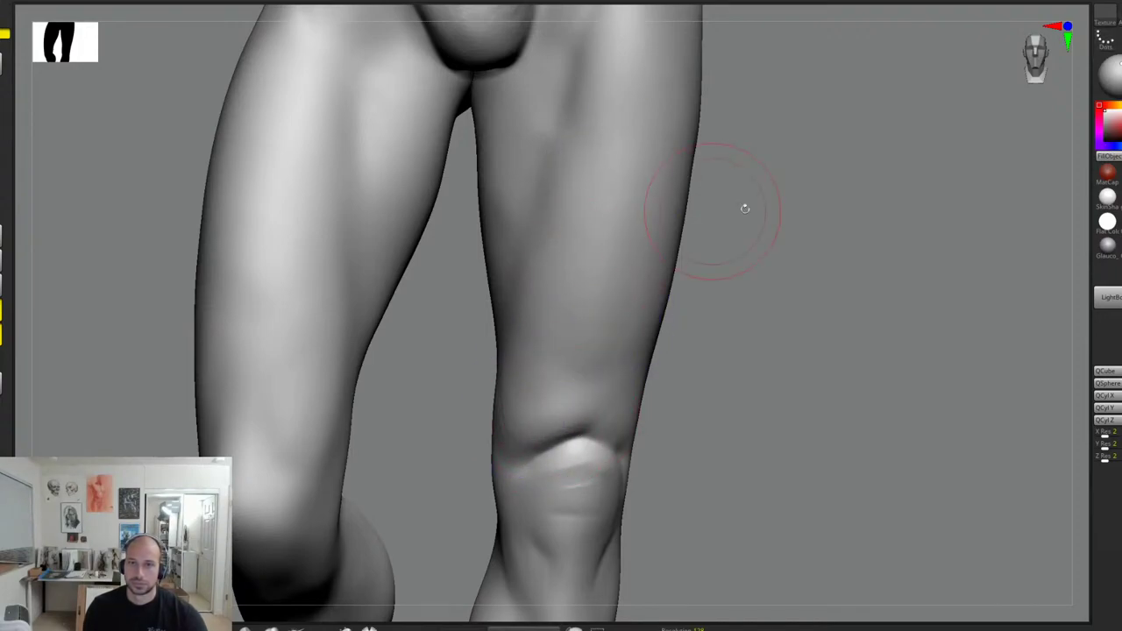
# Step: Fill out the teardrop muscle above the inner side of the standing knee and smooth its lower border
pyautogui.keyDown('alt'); pyautogui.moveTo(744, 208); pyautogui.dragTo(741, 253); pyautogui.keyUp('alt')
pyautogui.moveTo(507, 325)
pyautogui.mouseDown()
pyautogui.moveTo(494, 333)
pyautogui.moveTo(499, 314)
pyautogui.moveTo(508, 412)
pyautogui.moveTo(495, 443)
pyautogui.moveTo(526, 456)
pyautogui.moveTo(568, 421)
pyautogui.mouseUp()
pyautogui.keyDown('shift'); pyautogui.moveTo(541, 371); pyautogui.dragTo(519, 453); pyautogui.keyUp('shift')
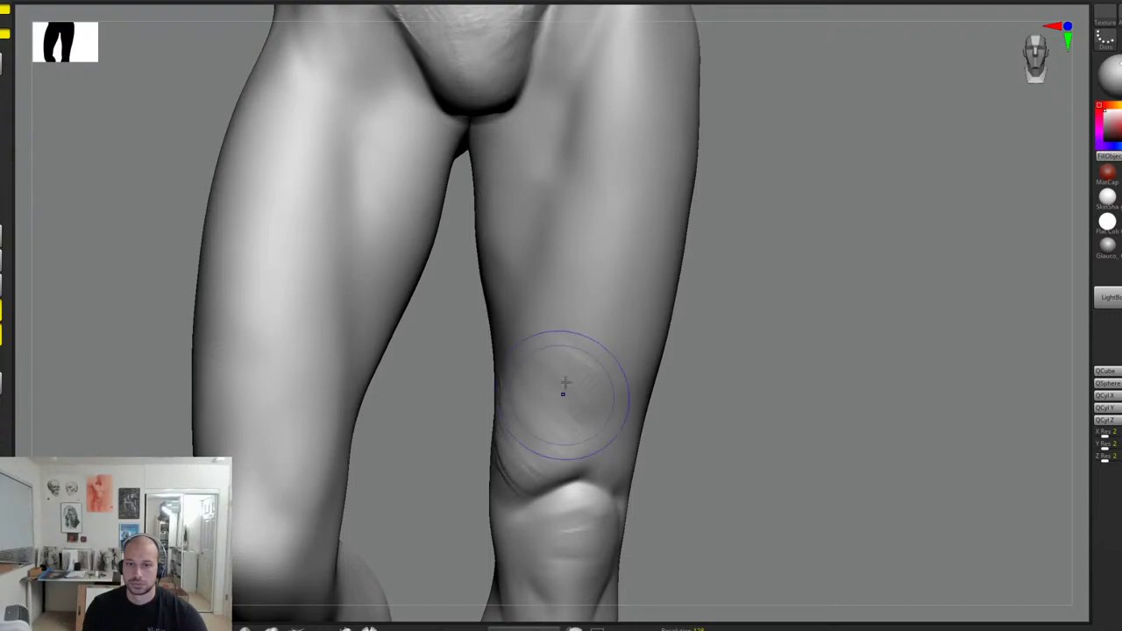
pyautogui.keyDown('shift'); pyautogui.moveTo(566, 392); pyautogui.dragTo(505, 455); pyautogui.keyUp('shift')
# Step: Carve the grooves along the inner and outer edges of the standing leg's kneecap and around its lower tip
pyautogui.moveTo(739, 352)
pyautogui.keyDown('alt'); pyautogui.mouseDown()
pyautogui.moveTo(731, 311)
pyautogui.moveTo(739, 368)
pyautogui.moveTo(744, 341)
pyautogui.moveTo(727, 307)
pyautogui.moveTo(775, 368)
pyautogui.moveTo(774, 278)
pyautogui.moveTo(787, 368)
pyautogui.moveTo(761, 284)
pyautogui.mouseUp(); pyautogui.keyUp('alt')
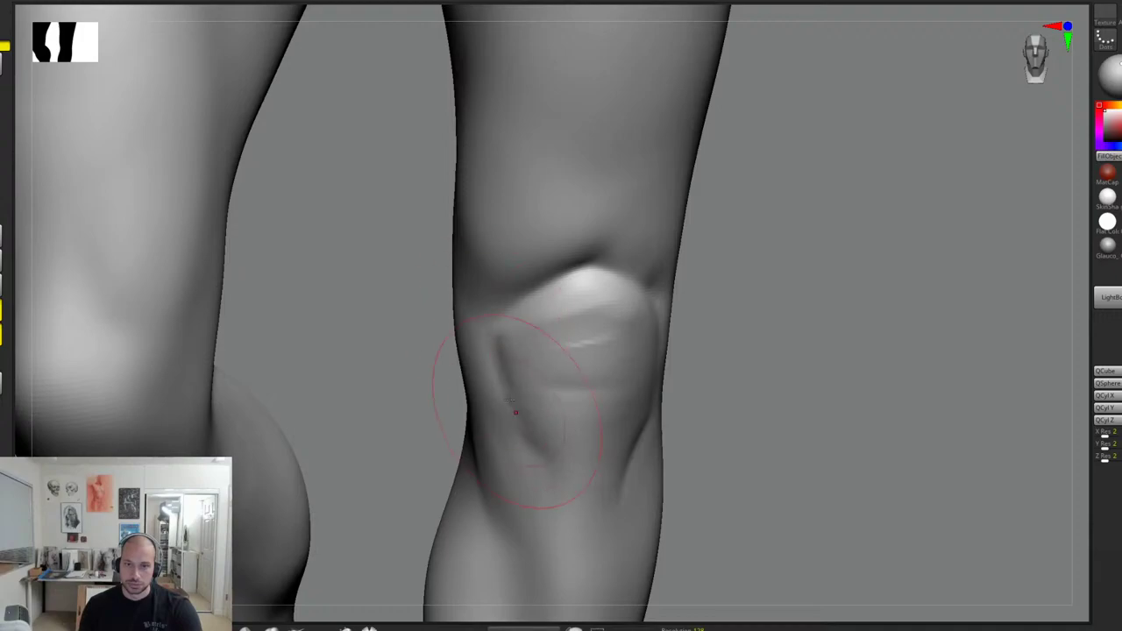
pyautogui.moveTo(503, 357); pyautogui.dragTo(520, 396)
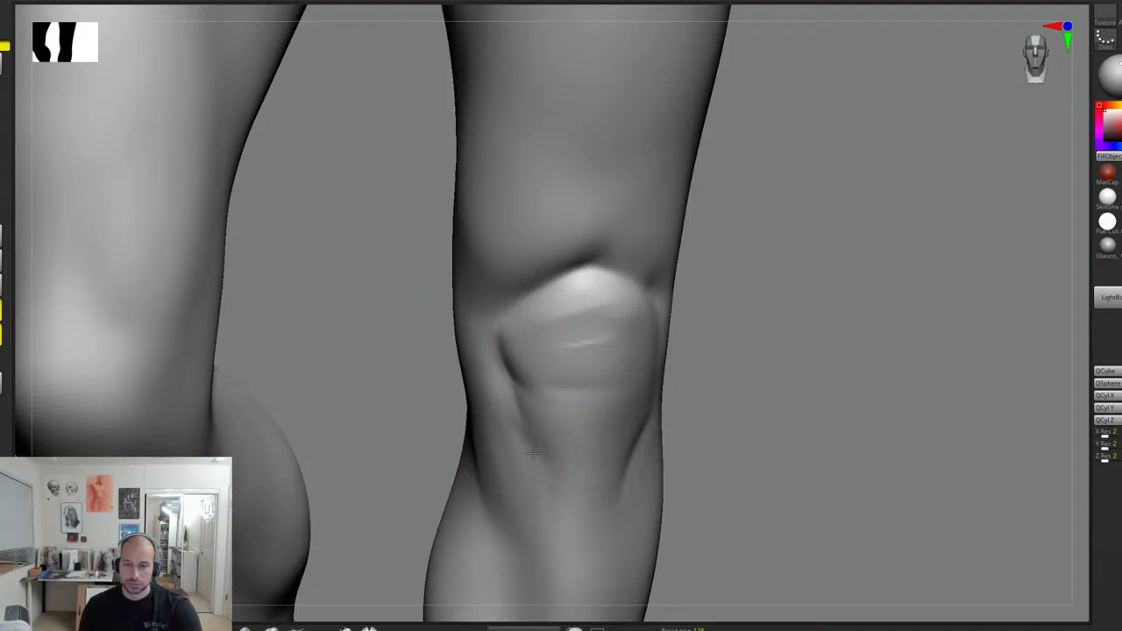
pyautogui.moveTo(763, 412); pyautogui.dragTo(719, 399)
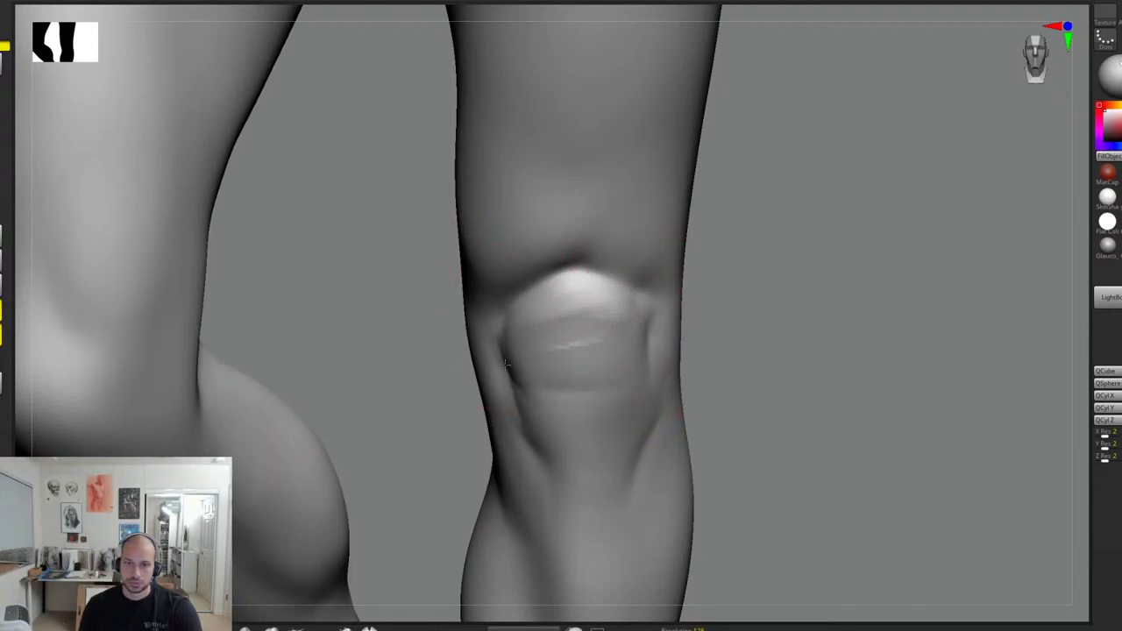
pyautogui.moveTo(732, 378); pyautogui.dragTo(676, 351)
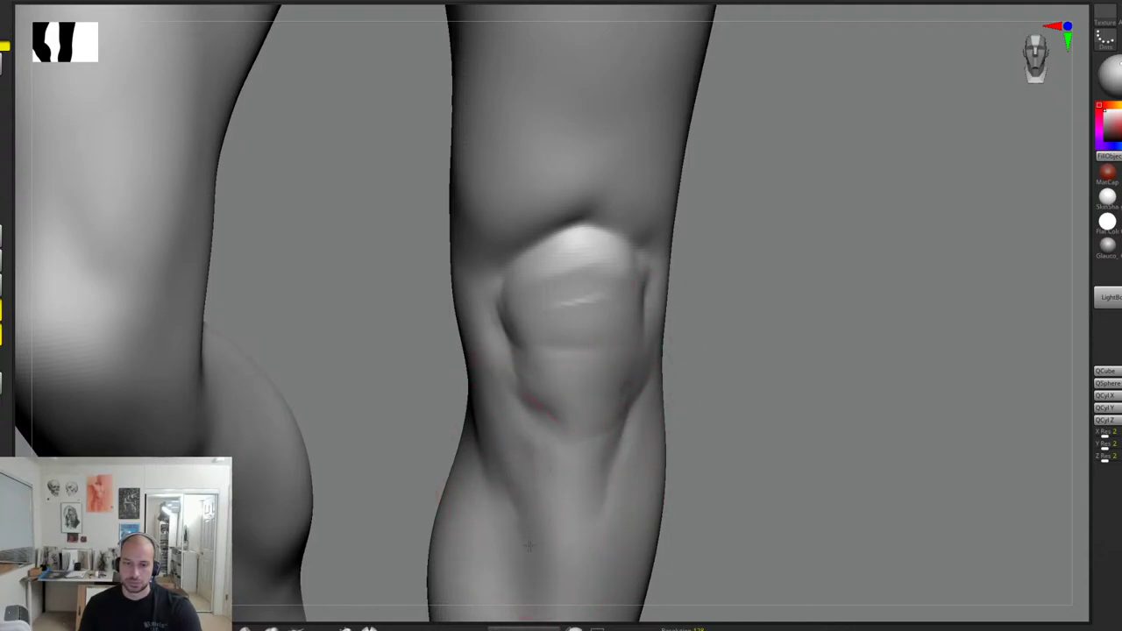
pyautogui.moveTo(714, 466); pyautogui.dragTo(660, 383)
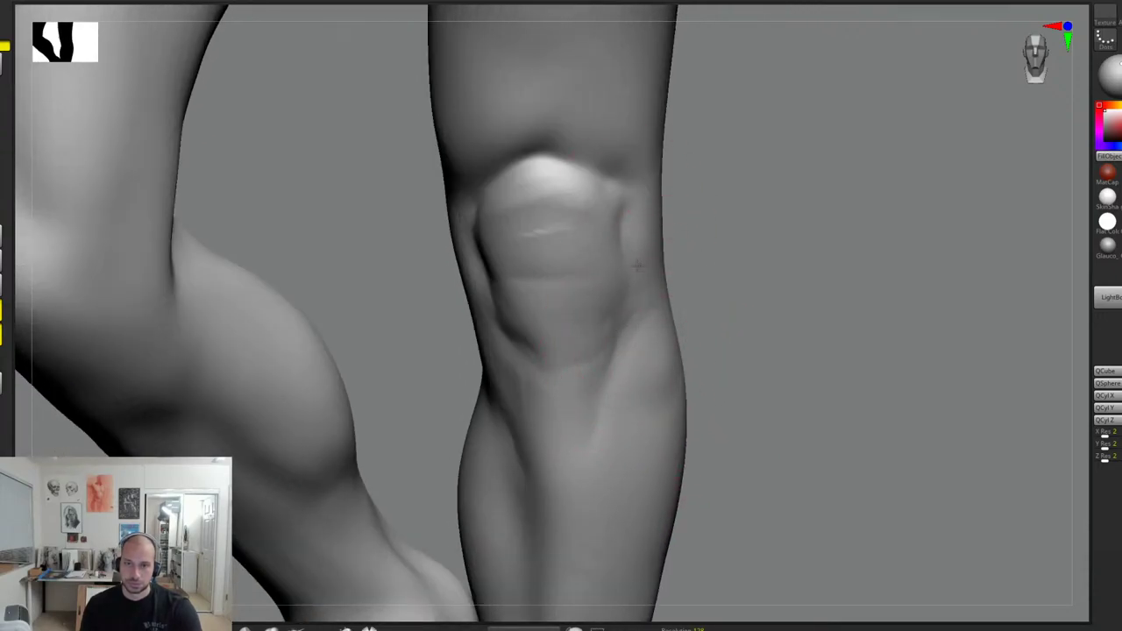
# Step: Model the sides of the standing knee and the small pads beside the tendon, and soften the skin creases on the kneecap
pyautogui.moveTo(719, 283); pyautogui.dragTo(614, 273)
pyautogui.moveTo(804, 245); pyautogui.dragTo(903, 249)
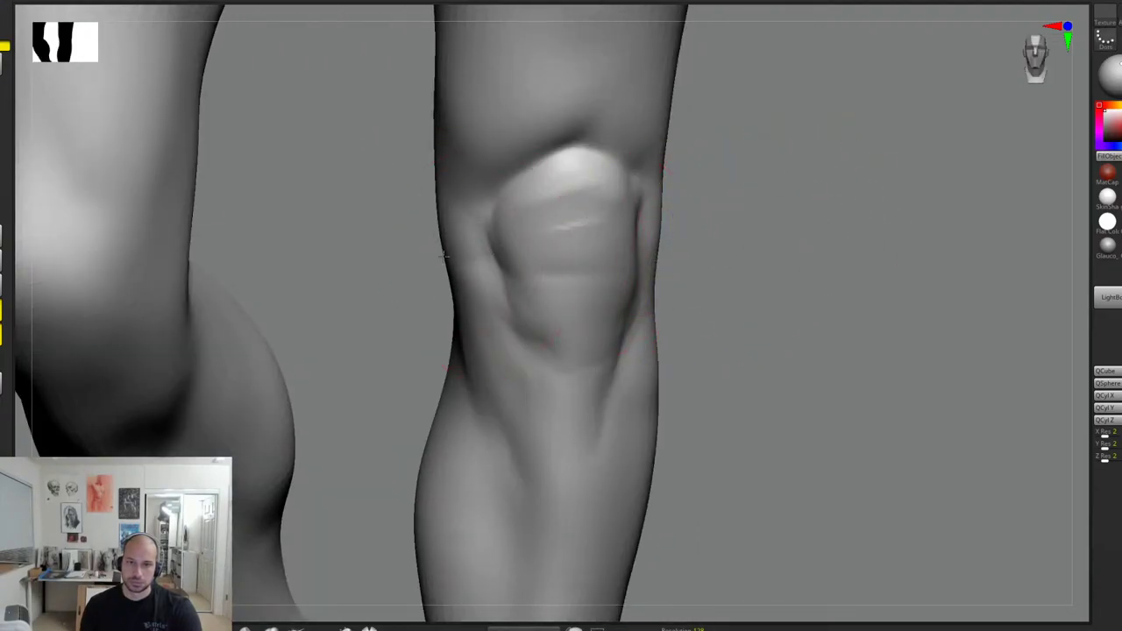
pyautogui.moveTo(725, 244); pyautogui.dragTo(708, 246)
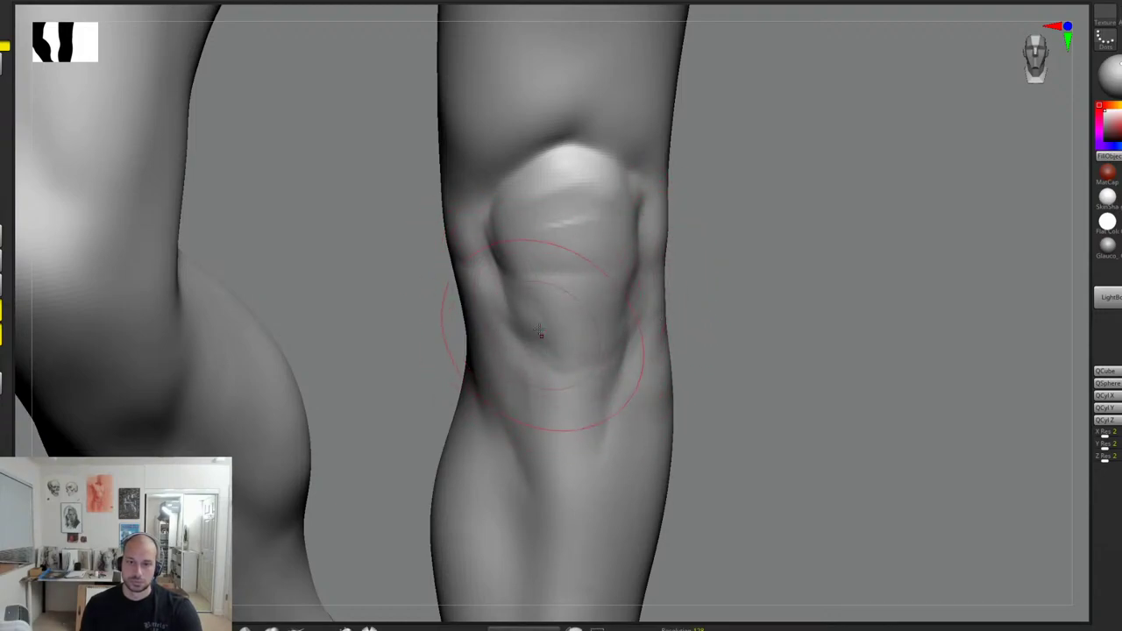
pyautogui.moveTo(607, 338); pyautogui.dragTo(594, 418)
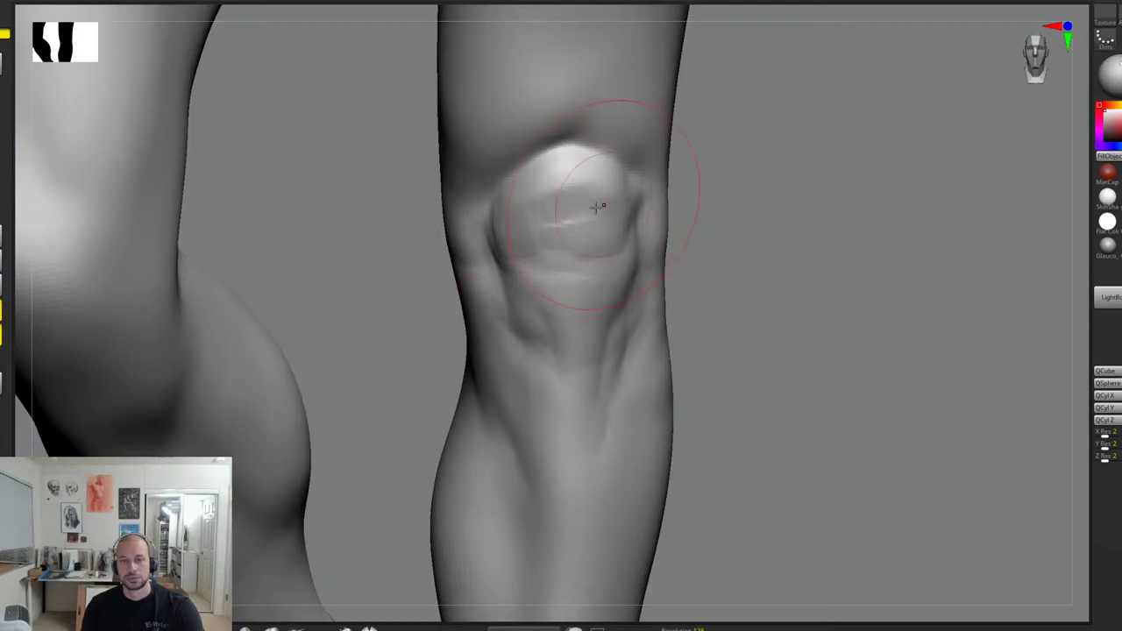
pyautogui.keyDown('shift'); pyautogui.moveTo(581, 207); pyautogui.dragTo(582, 263); pyautogui.keyUp('shift')
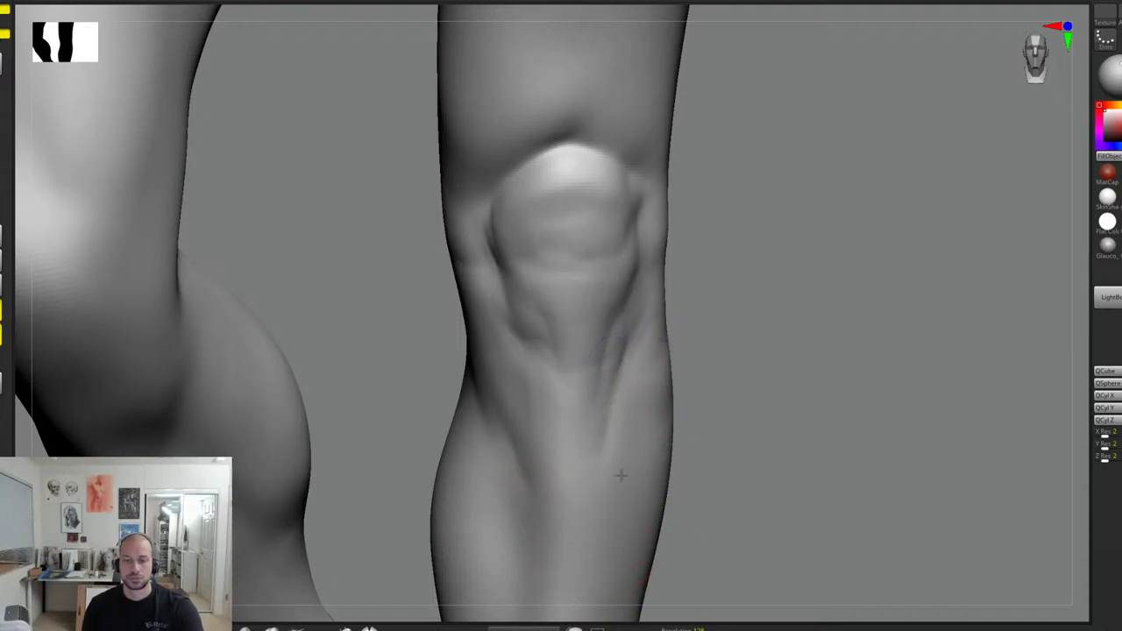
# Step: Define the muscle strip between the standing leg's shin and inner calf with lengthwise grooves, then smooth the strokes
pyautogui.moveTo(743, 355)
pyautogui.keyDown('alt'); pyautogui.mouseDown()
pyautogui.moveTo(738, 233)
pyautogui.moveTo(759, 309)
pyautogui.mouseUp(); pyautogui.keyUp('alt')
pyautogui.moveTo(541, 373)
pyautogui.mouseDown()
pyautogui.moveTo(521, 491)
pyautogui.moveTo(525, 548)
pyautogui.mouseUp()
pyautogui.moveTo(524, 469); pyautogui.dragTo(518, 550)
pyautogui.moveTo(541, 386); pyautogui.dragTo(549, 491)
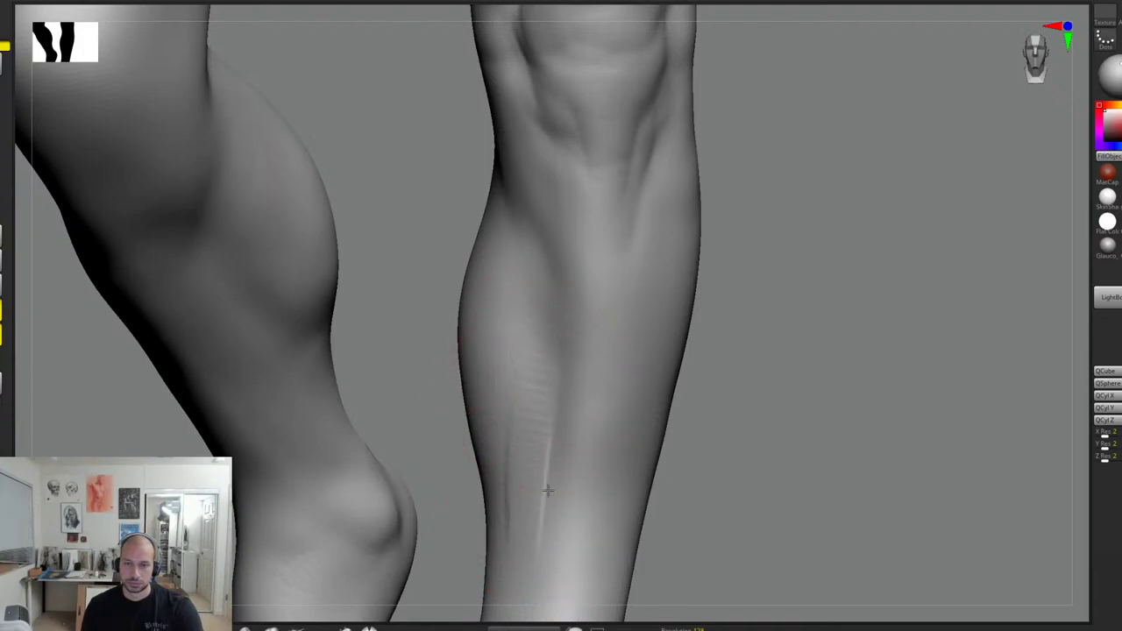
pyautogui.moveTo(548, 293); pyautogui.dragTo(545, 494)
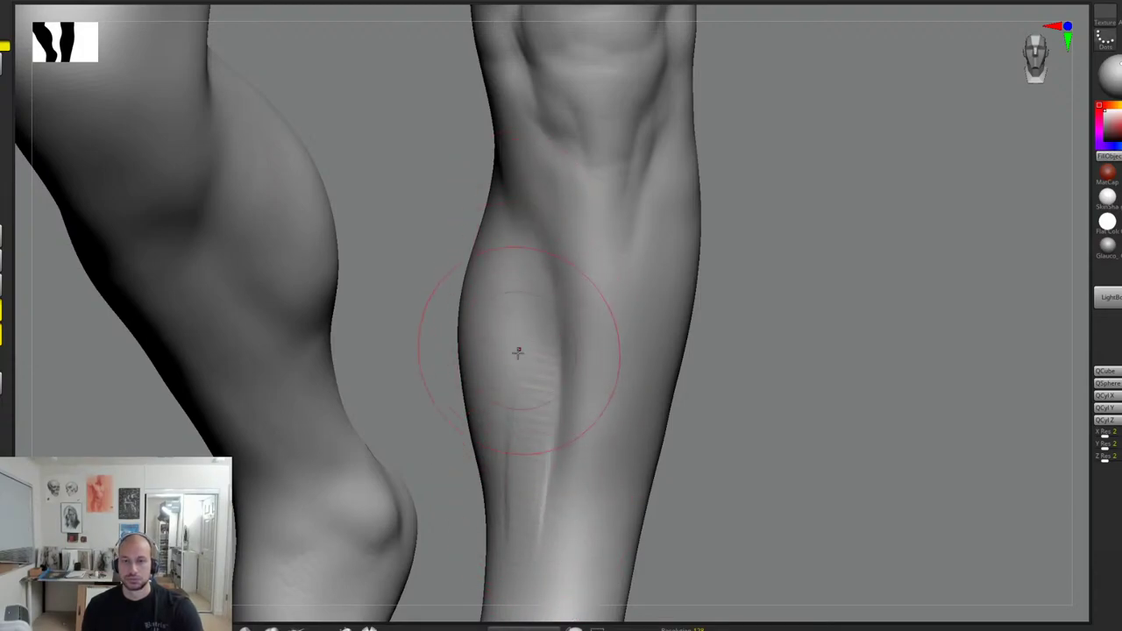
pyautogui.moveTo(503, 402)
pyautogui.mouseDown()
pyautogui.moveTo(536, 596)
pyautogui.moveTo(505, 422)
pyautogui.mouseUp()
pyautogui.keyDown('shift'); pyautogui.moveTo(516, 301); pyautogui.dragTo(532, 531); pyautogui.keyUp('shift')
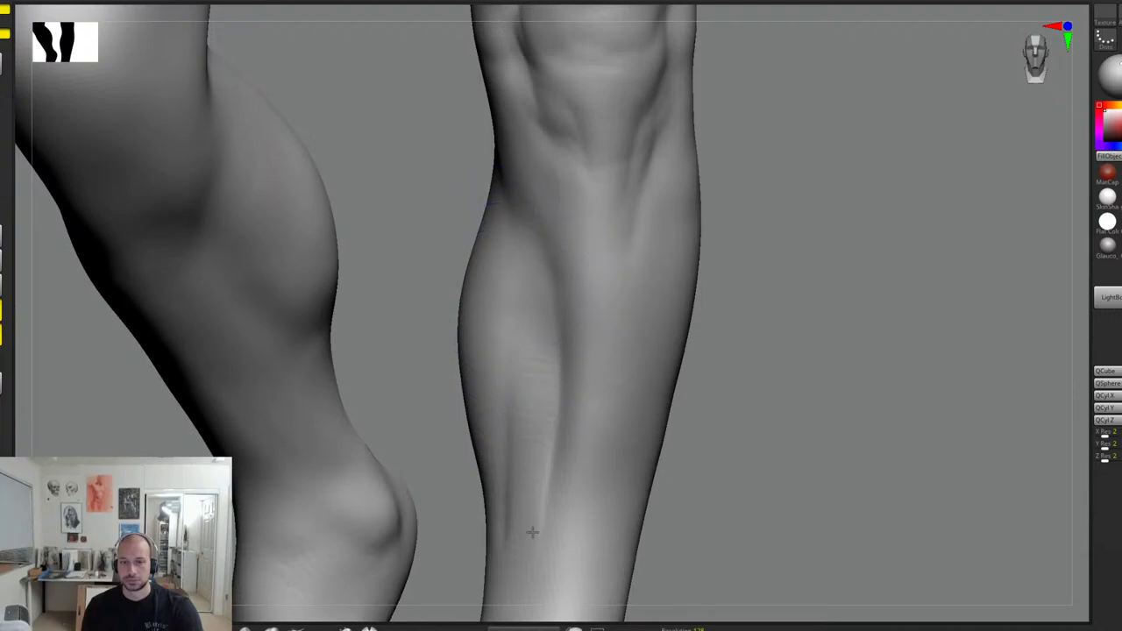
pyautogui.keyDown('alt'); pyautogui.moveTo(723, 308); pyautogui.dragTo(716, 289); pyautogui.keyUp('alt')
pyautogui.keyDown('alt'); pyautogui.moveTo(726, 352); pyautogui.dragTo(722, 301); pyautogui.keyUp('alt')
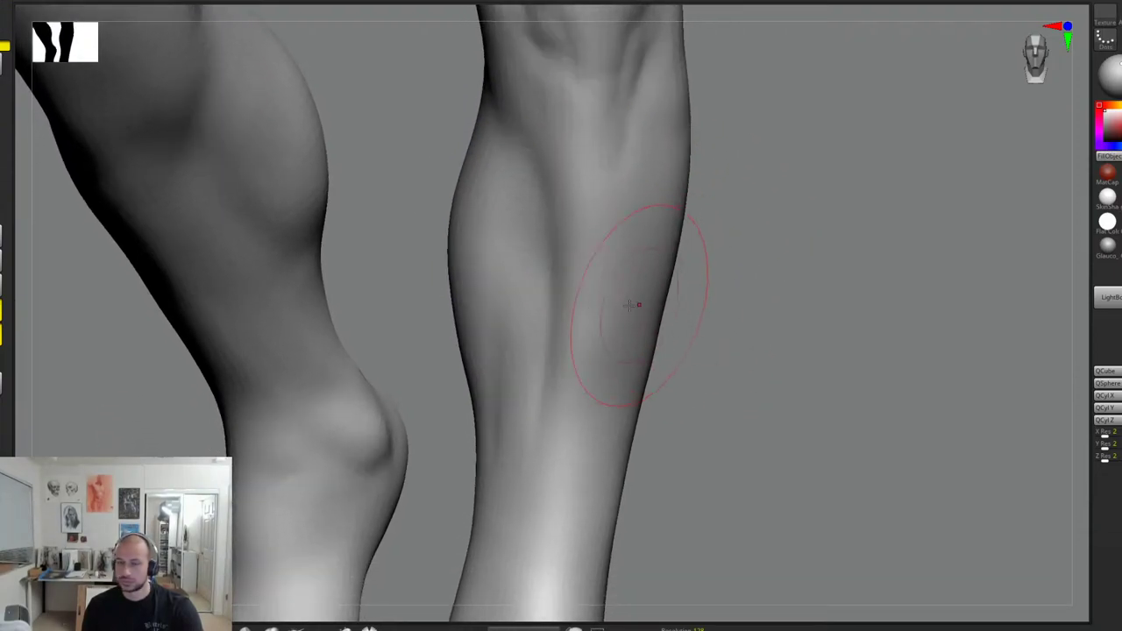
# Step: Define the muscle along the outer side of the standing leg's shin with lengthwise strokes and build up the front tendon above the ankle
pyautogui.keyDown('alt'); pyautogui.moveTo(632, 175); pyautogui.dragTo(609, 377); pyautogui.keyUp('alt')
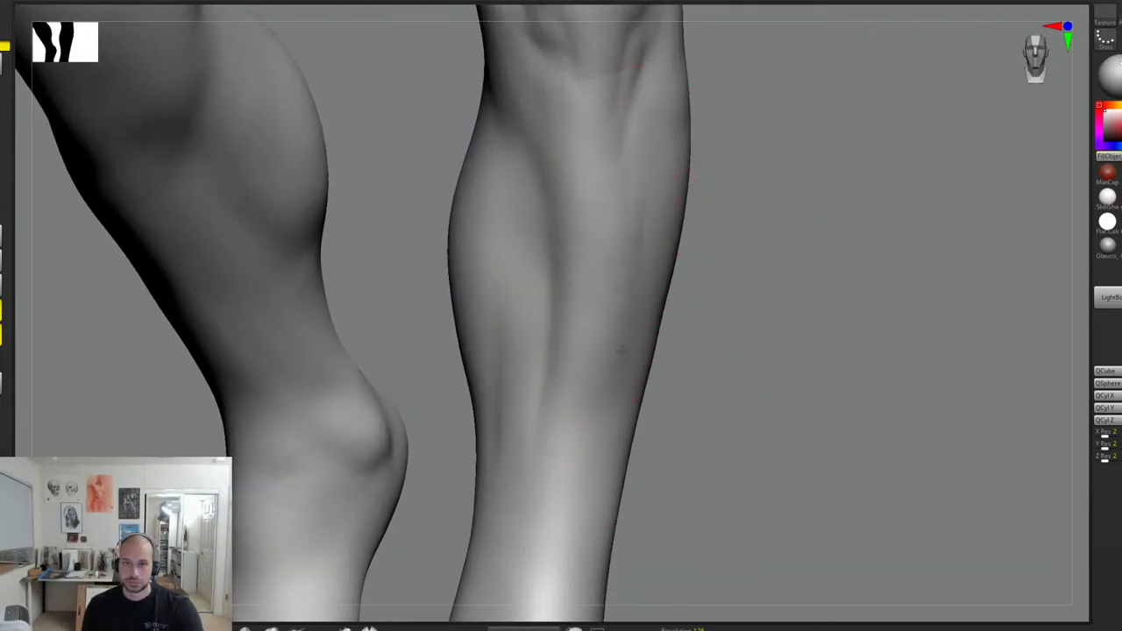
pyautogui.moveTo(639, 242); pyautogui.dragTo(624, 354)
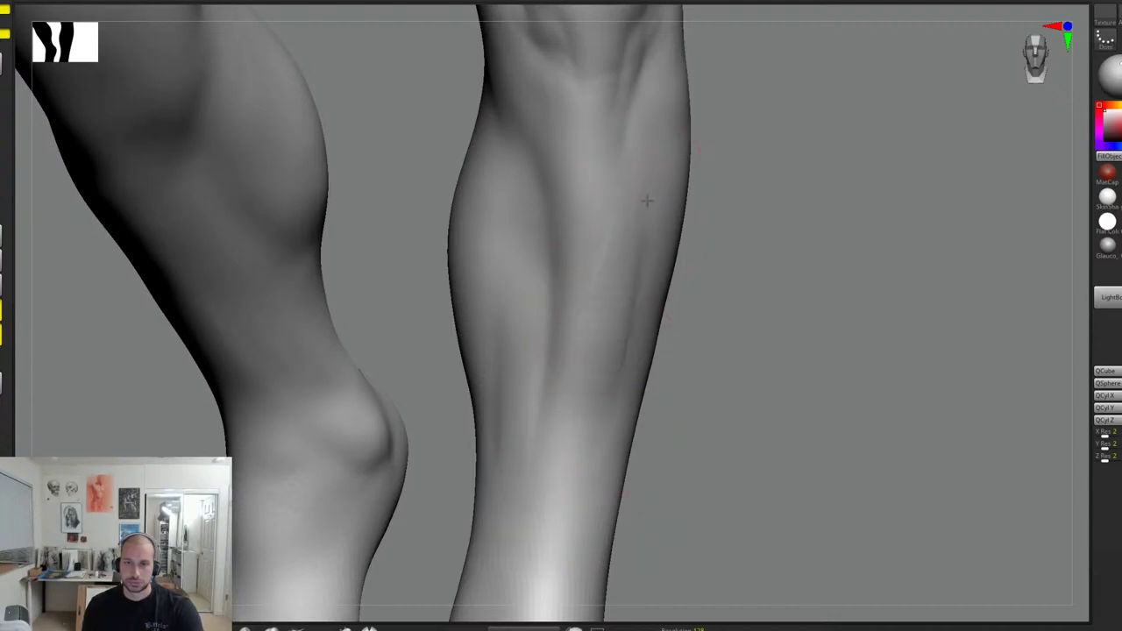
pyautogui.moveTo(751, 170); pyautogui.dragTo(712, 138)
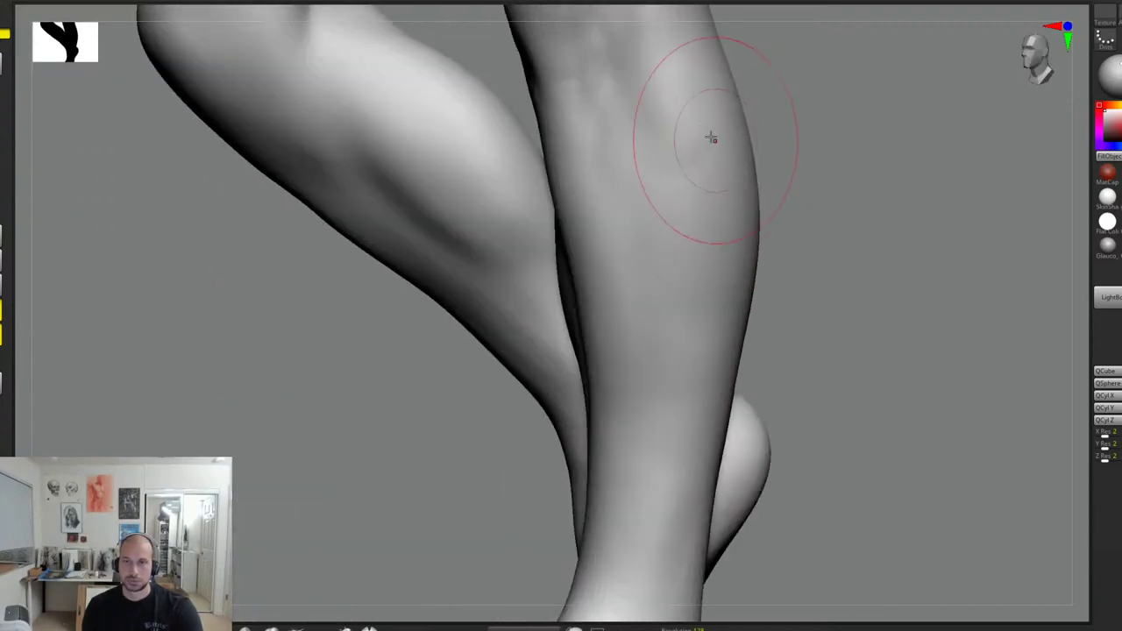
pyautogui.moveTo(807, 386); pyautogui.dragTo(711, 371)
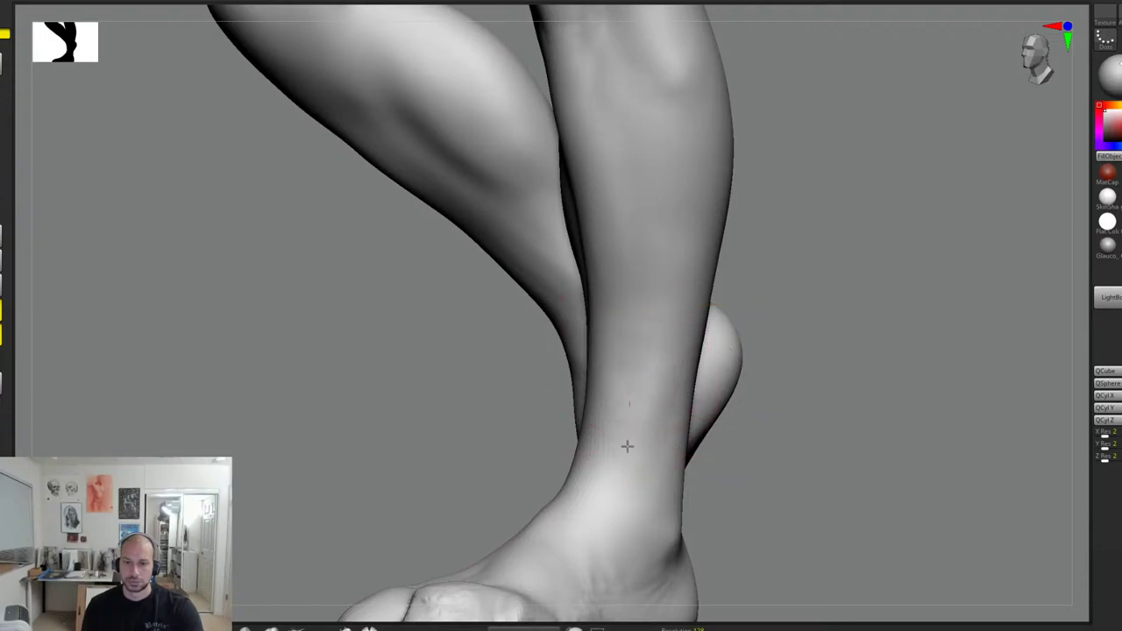
pyautogui.moveTo(637, 524); pyautogui.dragTo(640, 545)
pyautogui.moveTo(797, 382)
pyautogui.keyDown('alt'); pyautogui.mouseDown()
pyautogui.moveTo(798, 313)
pyautogui.moveTo(822, 376)
pyautogui.moveTo(816, 348)
pyautogui.moveTo(845, 324)
pyautogui.moveTo(784, 383)
pyautogui.moveTo(760, 373)
pyautogui.mouseUp(); pyautogui.keyUp('alt')
# Step: Fill out the upper inner calf of the standing leg just below the knee and smooth the strokes
pyautogui.moveTo(785, 181)
pyautogui.keyDown('alt'); pyautogui.mouseDown()
pyautogui.moveTo(801, 310)
pyautogui.moveTo(709, 275)
pyautogui.mouseUp(); pyautogui.keyUp('alt')
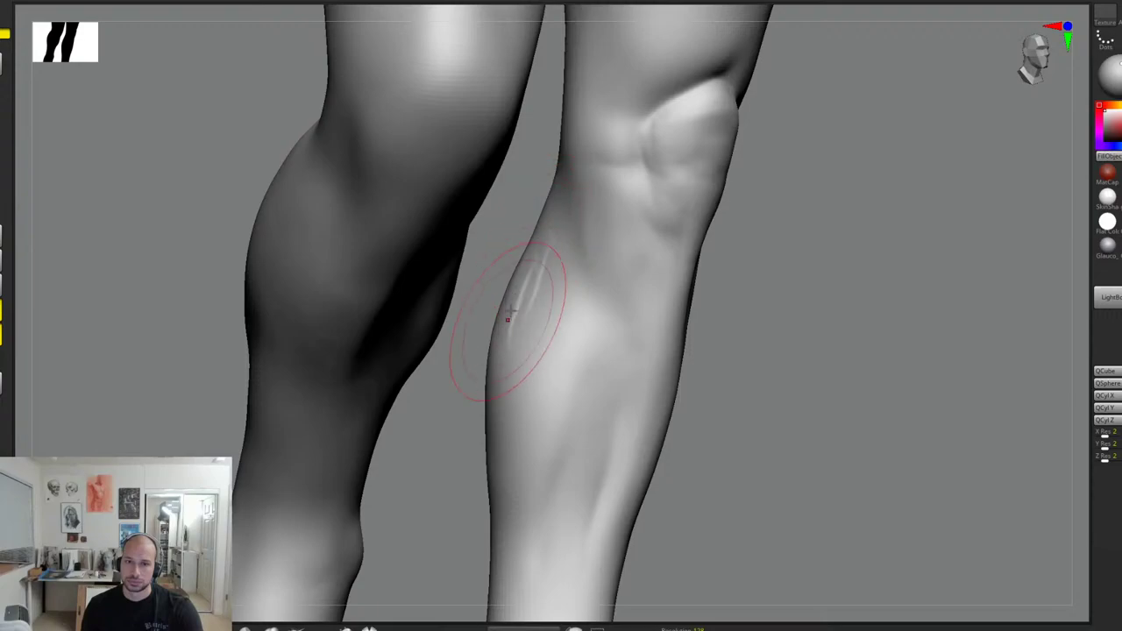
pyautogui.moveTo(508, 317)
pyautogui.mouseDown()
pyautogui.moveTo(543, 289)
pyautogui.moveTo(573, 328)
pyautogui.moveTo(577, 250)
pyautogui.moveTo(598, 299)
pyautogui.mouseUp()
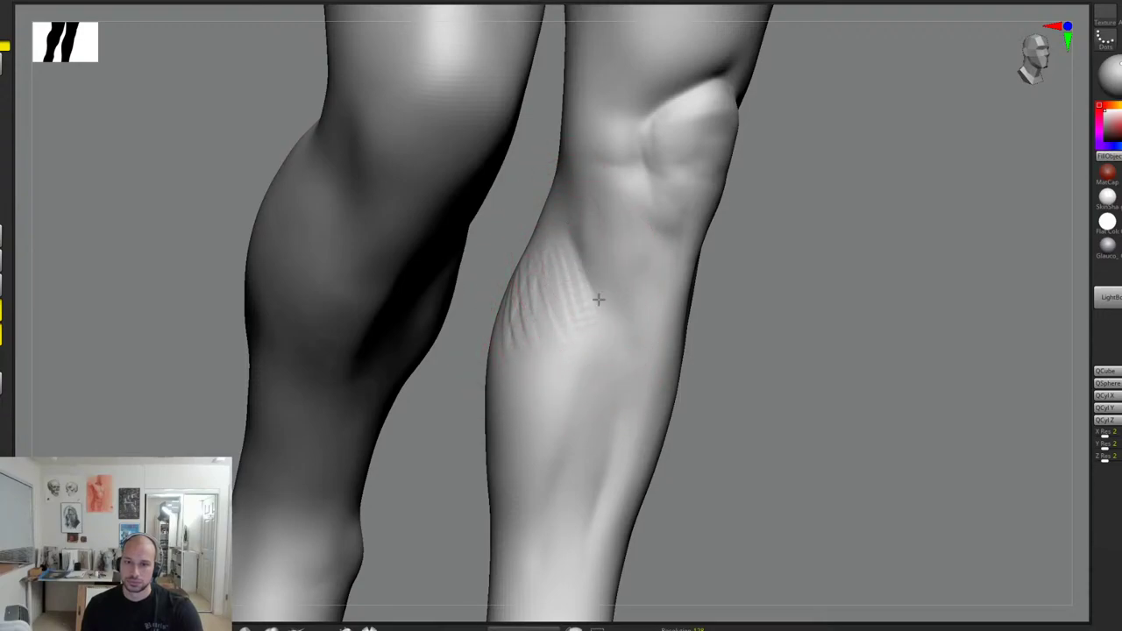
pyautogui.moveTo(551, 230)
pyautogui.keyDown('shift'); pyautogui.mouseDown()
pyautogui.moveTo(521, 349)
pyautogui.moveTo(547, 366)
pyautogui.mouseUp(); pyautogui.keyUp('shift')
pyautogui.moveTo(793, 297); pyautogui.dragTo(726, 298)
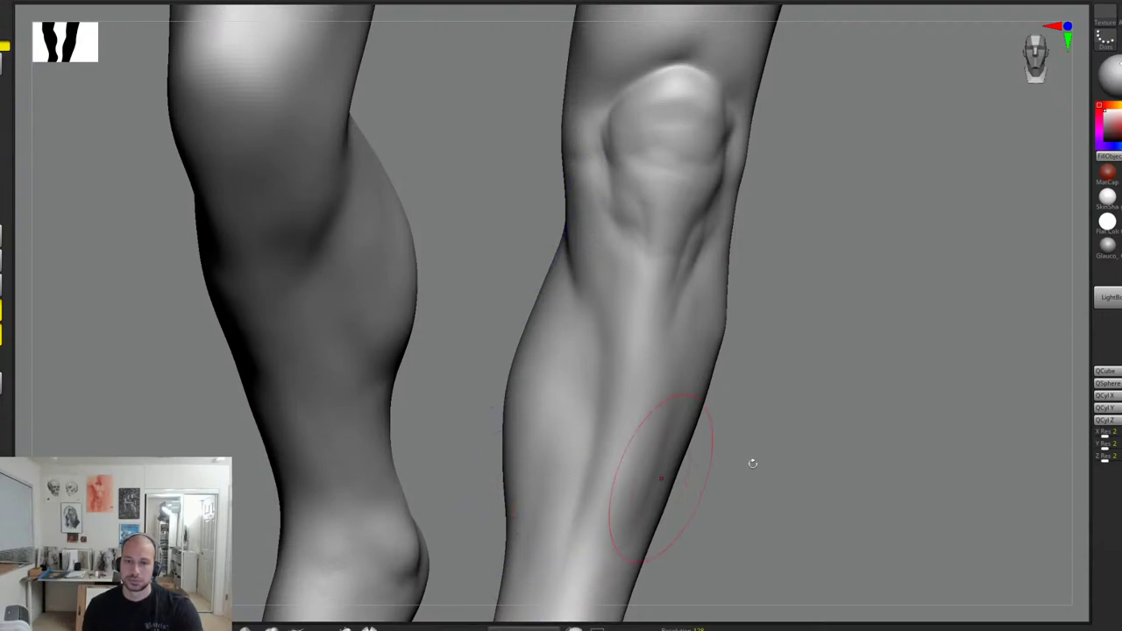
pyautogui.keyDown('alt'); pyautogui.moveTo(772, 462); pyautogui.dragTo(745, 386); pyautogui.keyUp('alt')
pyautogui.press('shift')
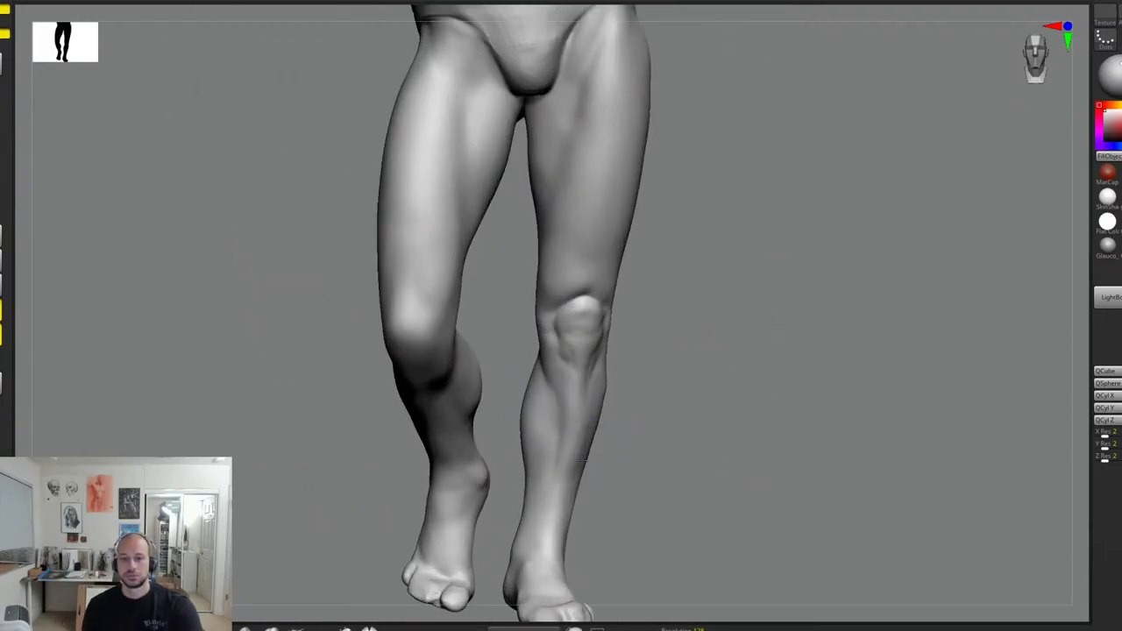
# Step: Soften the transition from the inner side of the standing knee down into the calf
pyautogui.keyDown('alt'); pyautogui.moveTo(555, 466); pyautogui.dragTo(609, 426); pyautogui.keyUp('alt')
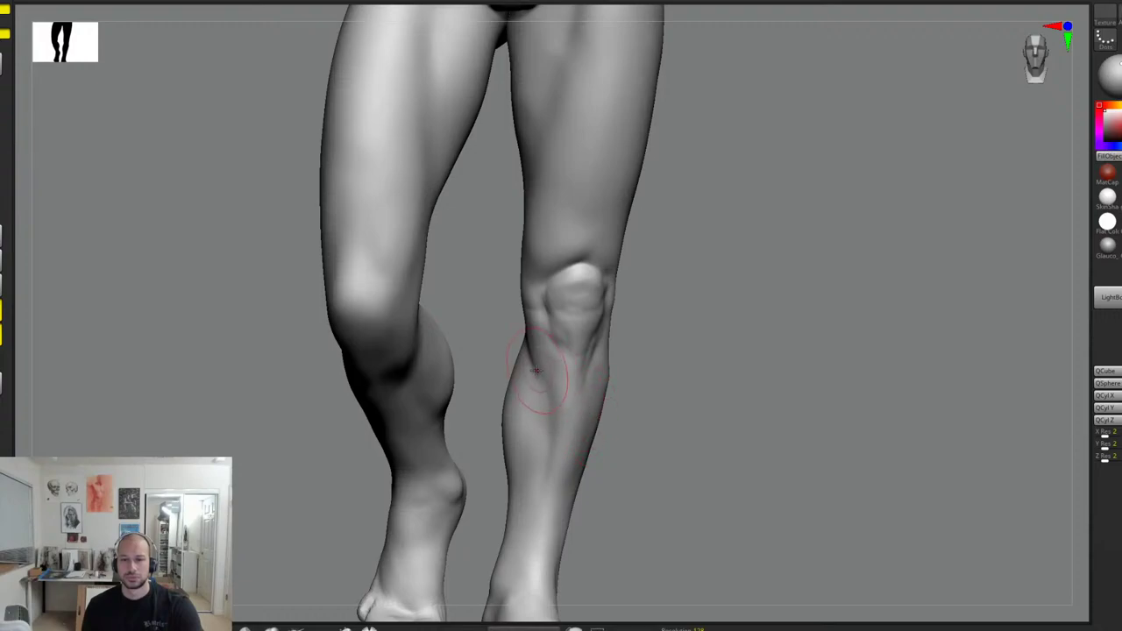
pyautogui.moveTo(731, 303)
pyautogui.keyDown('alt'); pyautogui.mouseDown()
pyautogui.moveTo(734, 343)
pyautogui.moveTo(737, 323)
pyautogui.mouseUp(); pyautogui.keyUp('alt')
pyautogui.press('shift')
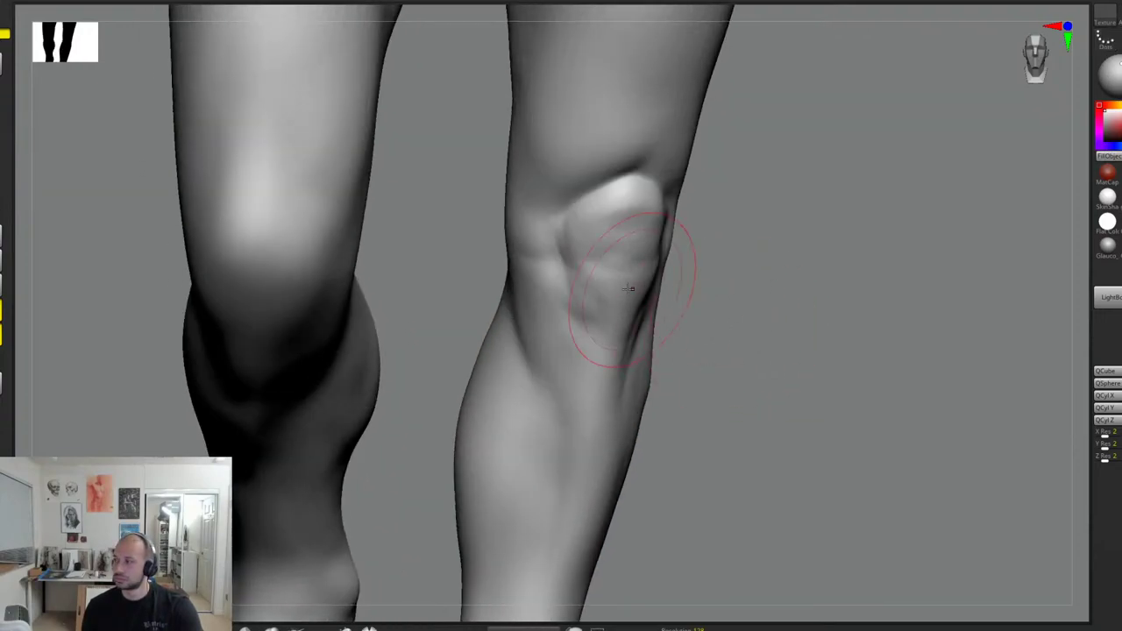
pyautogui.moveTo(721, 219)
pyautogui.mouseDown()
pyautogui.moveTo(508, 226)
pyautogui.moveTo(512, 272)
pyautogui.moveTo(539, 276)
pyautogui.mouseUp()
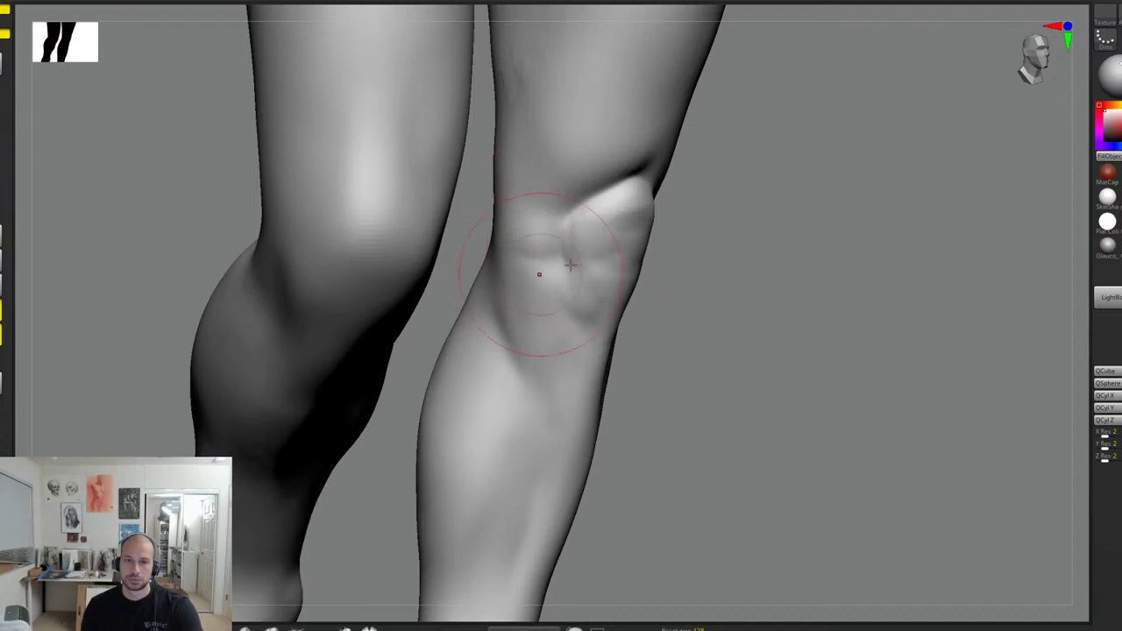
pyautogui.moveTo(703, 259); pyautogui.dragTo(741, 257)
pyautogui.keyDown('shift'); pyautogui.moveTo(526, 321); pyautogui.dragTo(524, 407); pyautogui.keyUp('shift')
pyautogui.moveTo(674, 403)
pyautogui.mouseDown()
pyautogui.moveTo(748, 271)
pyautogui.moveTo(740, 298)
pyautogui.moveTo(708, 293)
pyautogui.moveTo(727, 293)
pyautogui.moveTo(717, 271)
pyautogui.moveTo(757, 411)
pyautogui.moveTo(779, 348)
pyautogui.moveTo(772, 276)
pyautogui.mouseUp()
# Step: Rework the teardrop muscle above the inner side of the standing knee with crossing strokes, and smooth them into the thigh
pyautogui.keyDown('alt'); pyautogui.moveTo(491, 200); pyautogui.dragTo(477, 210); pyautogui.keyUp('alt')
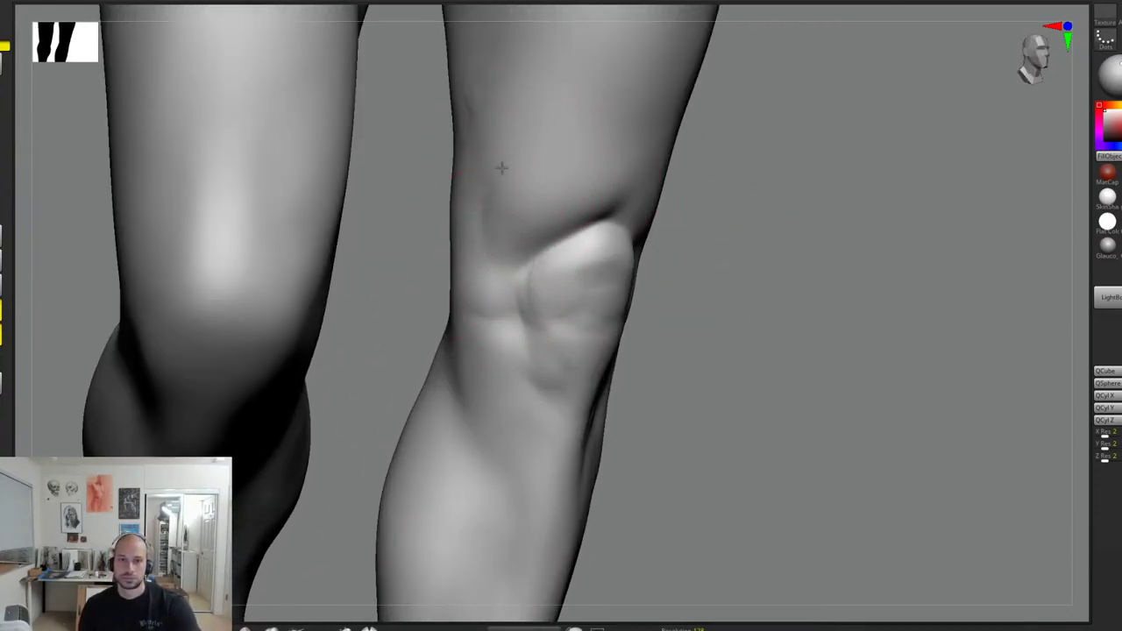
pyautogui.moveTo(753, 162); pyautogui.dragTo(538, 217, button='right')
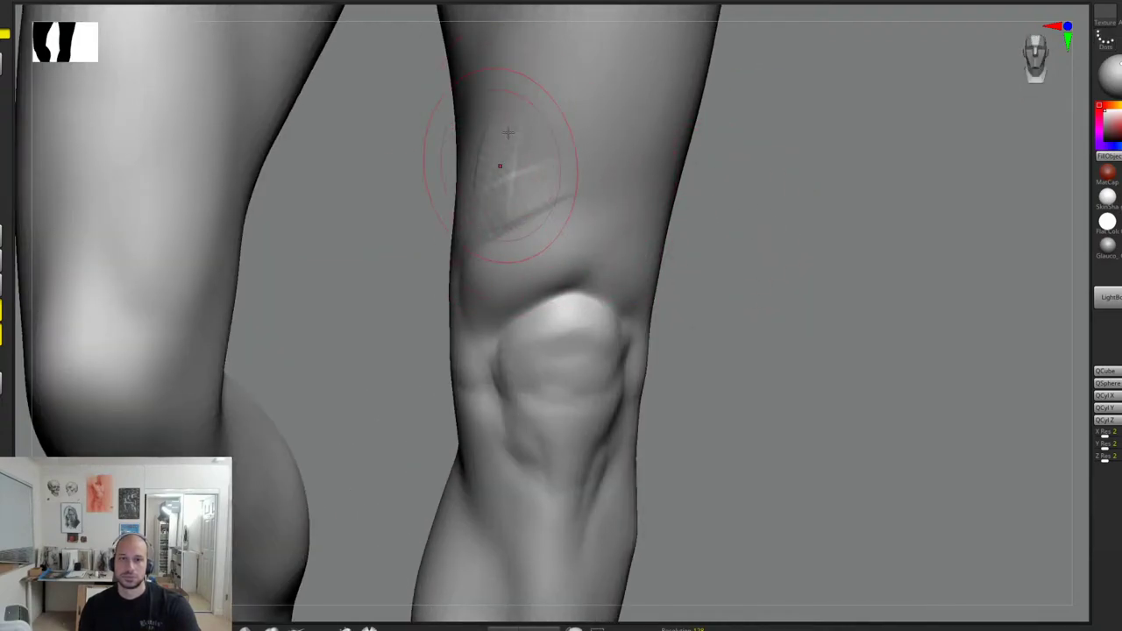
pyautogui.keyDown('shift'); pyautogui.moveTo(542, 190); pyautogui.dragTo(517, 121); pyautogui.keyUp('shift')
pyautogui.keyDown('alt'); pyautogui.moveTo(727, 298); pyautogui.dragTo(710, 316); pyautogui.keyUp('alt')
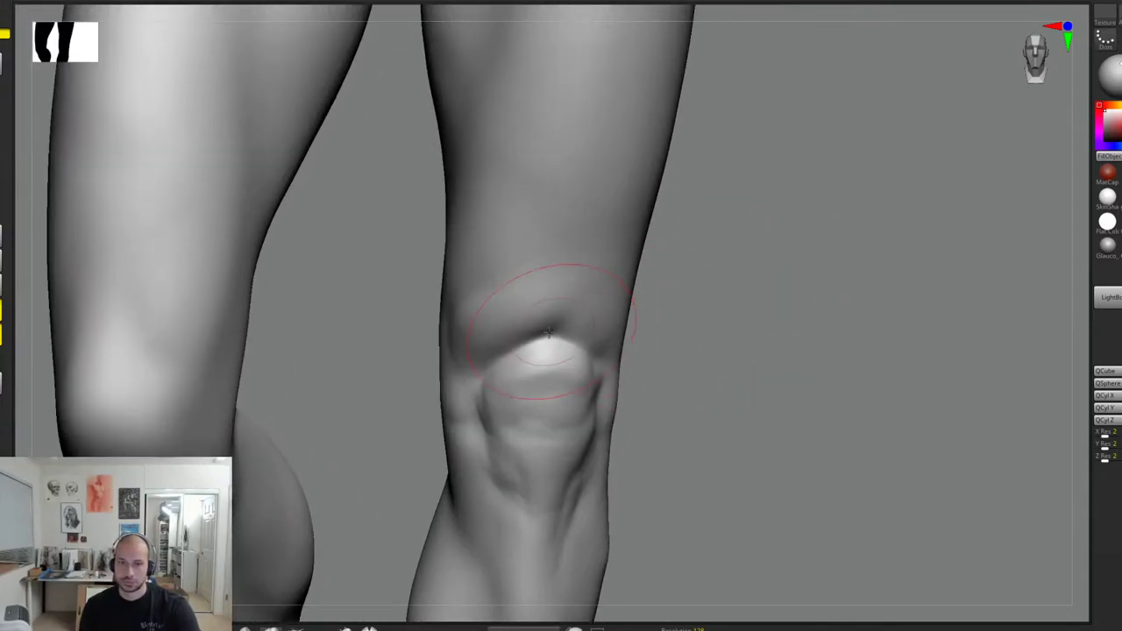
# Step: Refine the crease along the upper edge of the standing kneecap and the tendon area directly above it
pyautogui.moveTo(543, 337); pyautogui.dragTo(565, 329)
pyautogui.moveTo(637, 339); pyautogui.dragTo(564, 343)
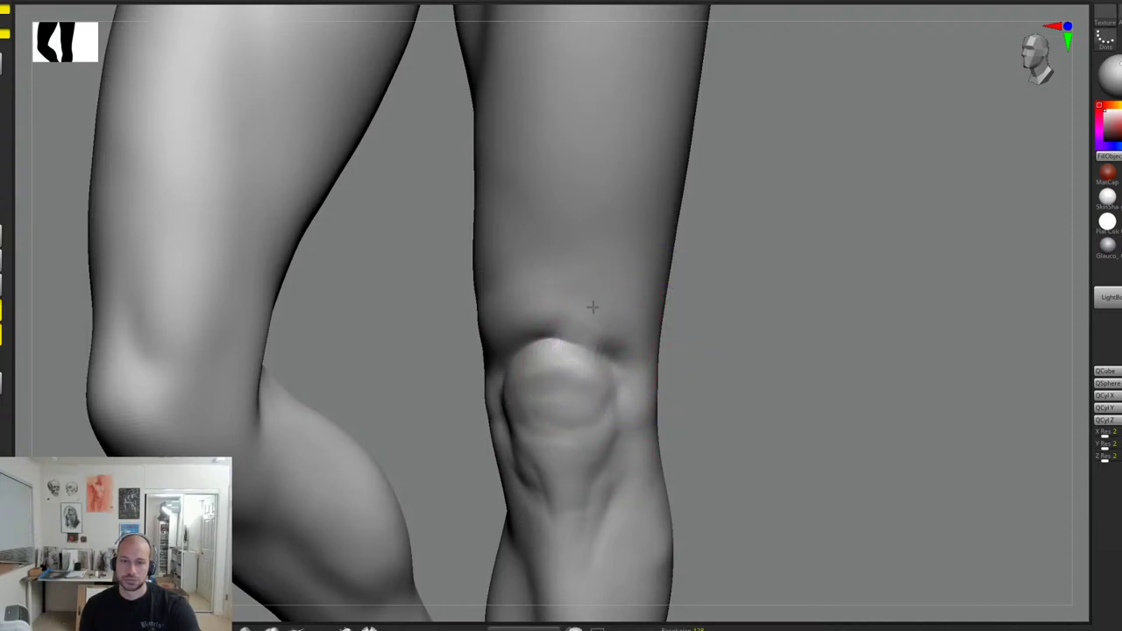
pyautogui.keyDown('alt'); pyautogui.moveTo(737, 315); pyautogui.dragTo(747, 257); pyautogui.keyUp('alt')
# Step: Refine the upper inner thigh of the standing leg and the fold beside the crotch
pyautogui.scroll(15, 747, 256)
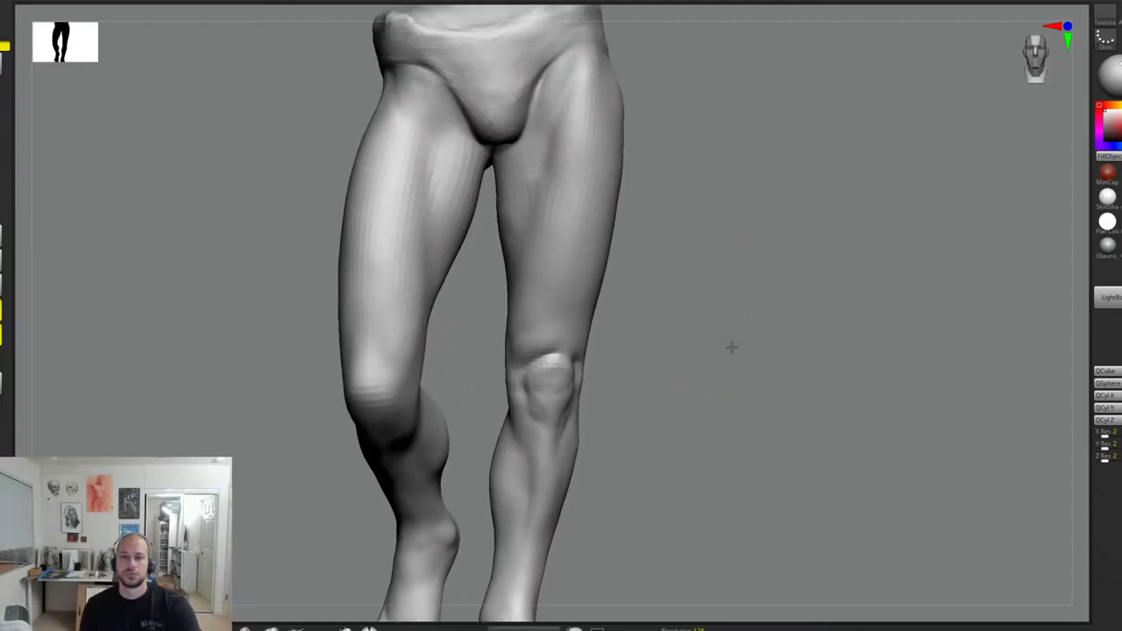
pyautogui.scroll(5, 738, 351)
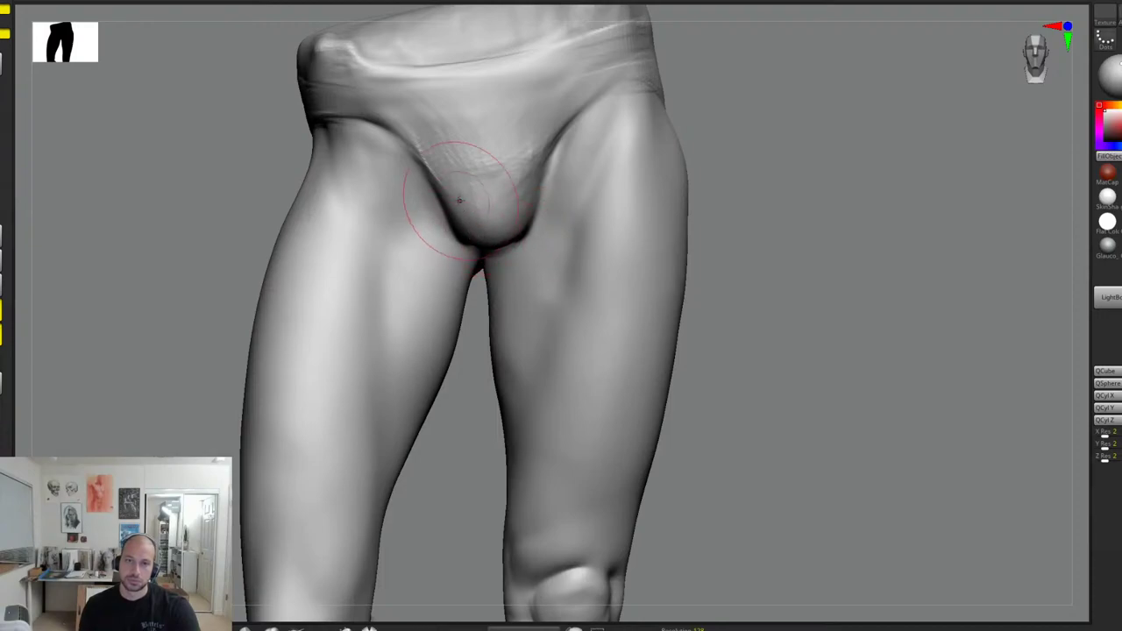
pyautogui.moveTo(718, 192); pyautogui.dragTo(632, 213)
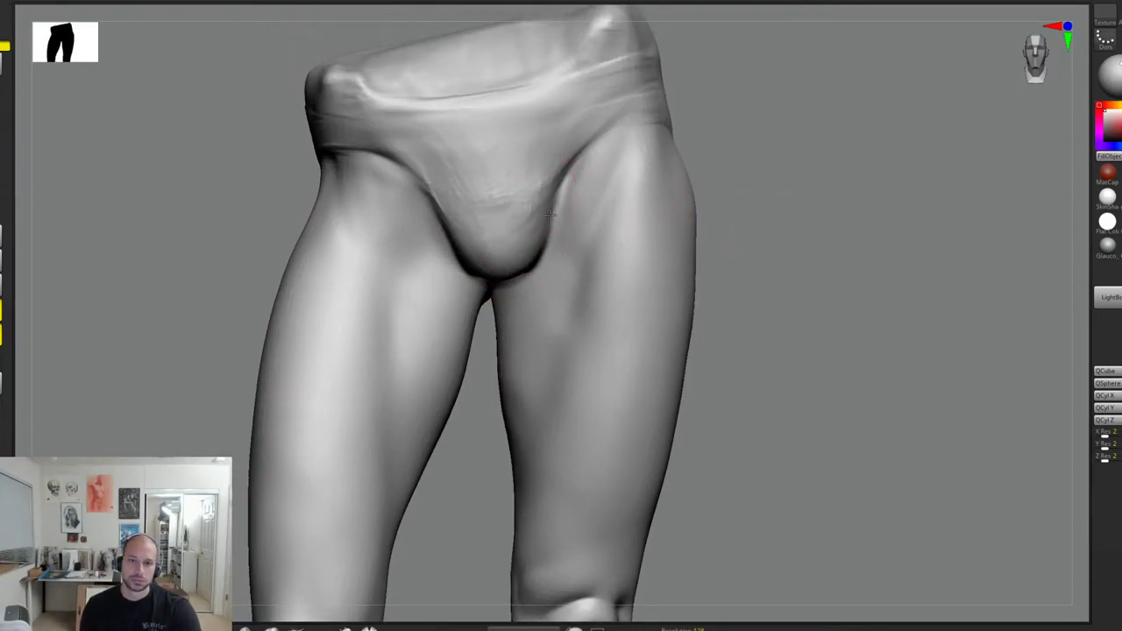
pyautogui.moveTo(538, 313)
pyautogui.mouseDown()
pyautogui.moveTo(519, 326)
pyautogui.moveTo(520, 370)
pyautogui.mouseUp()
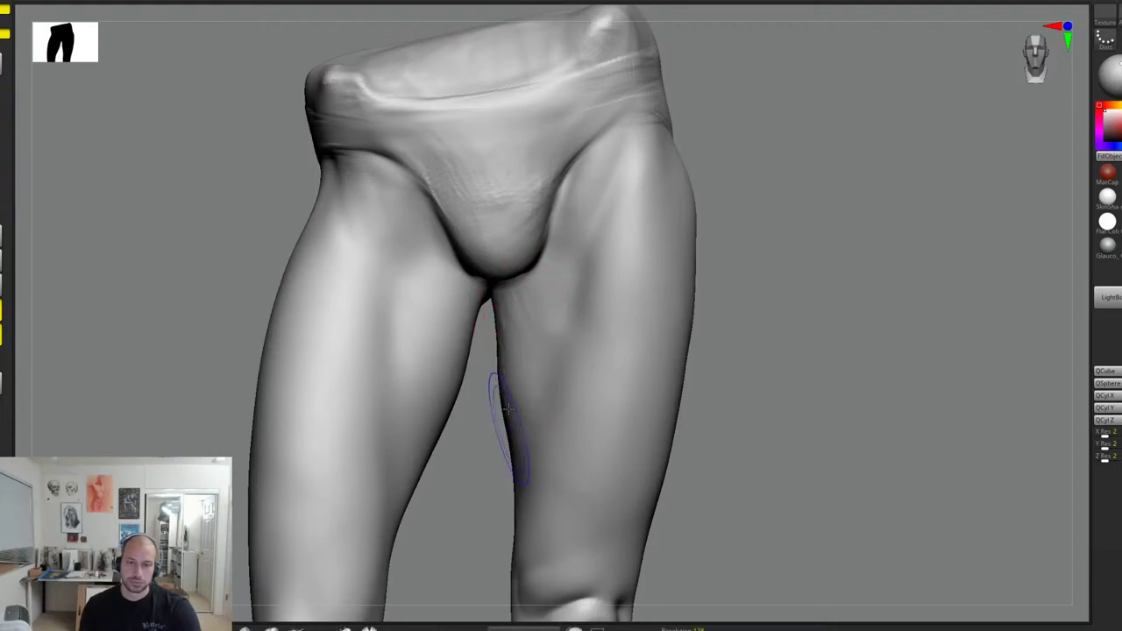
pyautogui.moveTo(495, 300)
pyautogui.mouseDown()
pyautogui.moveTo(501, 293)
pyautogui.moveTo(490, 297)
pyautogui.mouseUp()
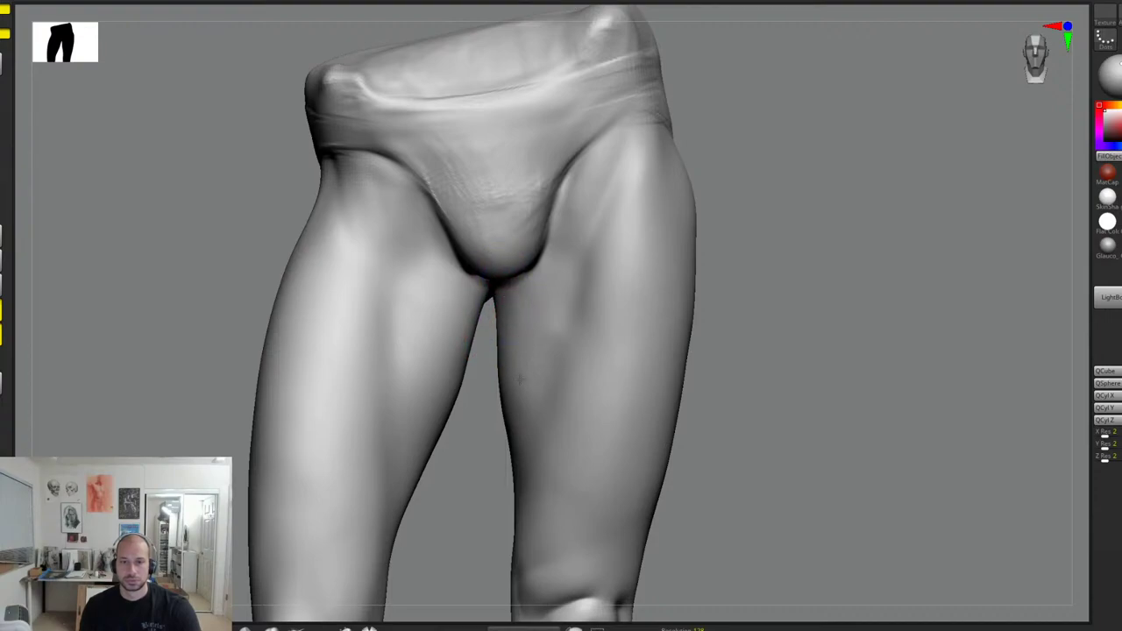
# Step: Clean up the leg opening of the underwear on the standing side and smooth the wrinkles across its front
pyautogui.moveTo(740, 220); pyautogui.dragTo(609, 238)
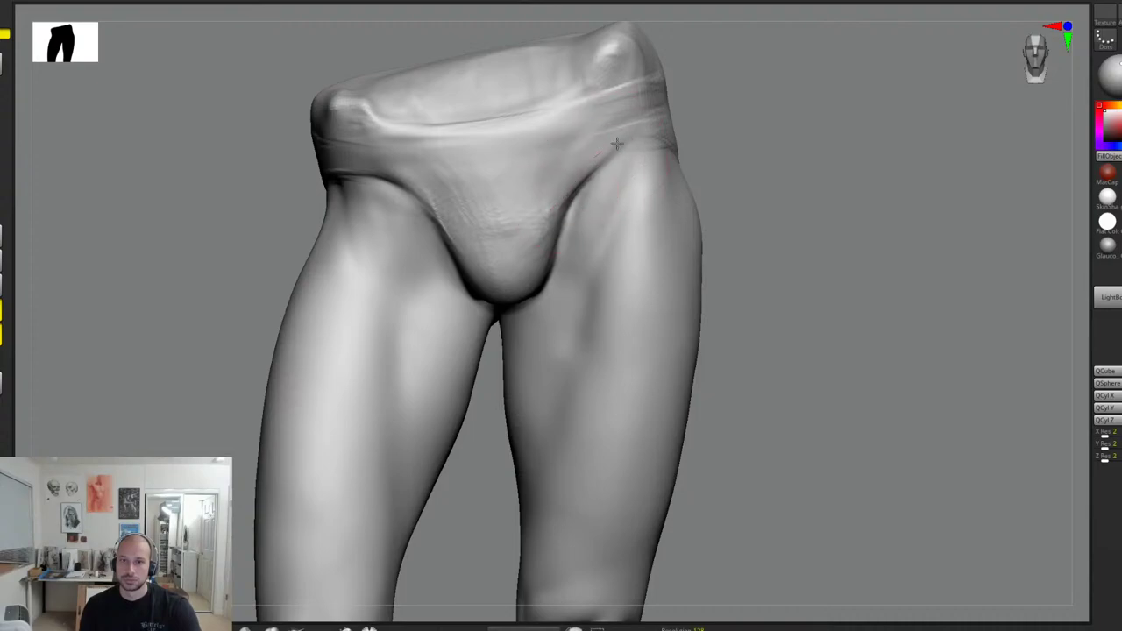
pyautogui.moveTo(609, 163); pyautogui.dragTo(646, 145)
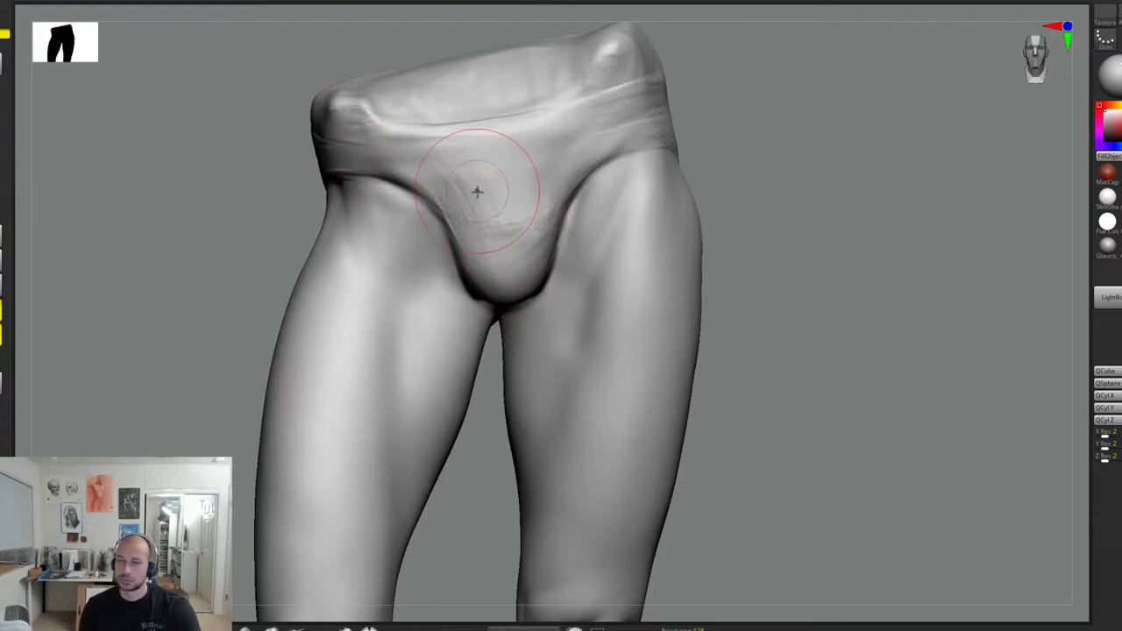
pyautogui.moveTo(477, 191)
pyautogui.mouseDown()
pyautogui.moveTo(464, 226)
pyautogui.moveTo(544, 205)
pyautogui.moveTo(526, 256)
pyautogui.moveTo(466, 167)
pyautogui.mouseUp()
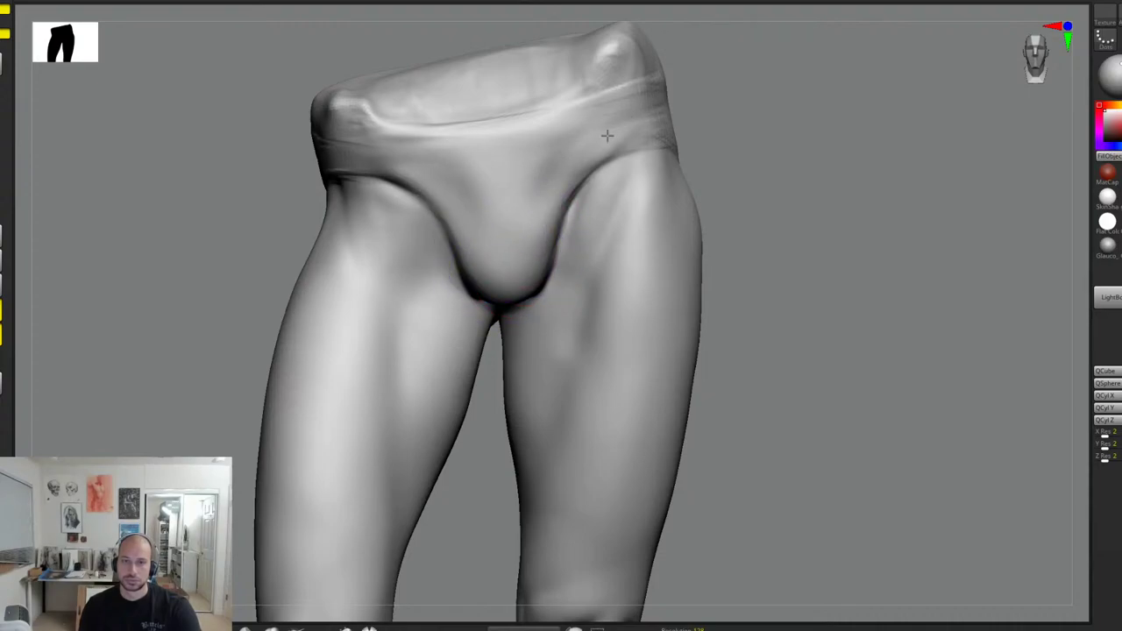
# Step: Examine the overall shape of both legs from the front and at an angle, comparing the knees, calves and silhouettes
pyautogui.keyDown('alt'); pyautogui.moveTo(747, 303); pyautogui.dragTo(754, 202); pyautogui.keyUp('alt')
pyautogui.moveTo(732, 254); pyautogui.dragTo(707, 330)
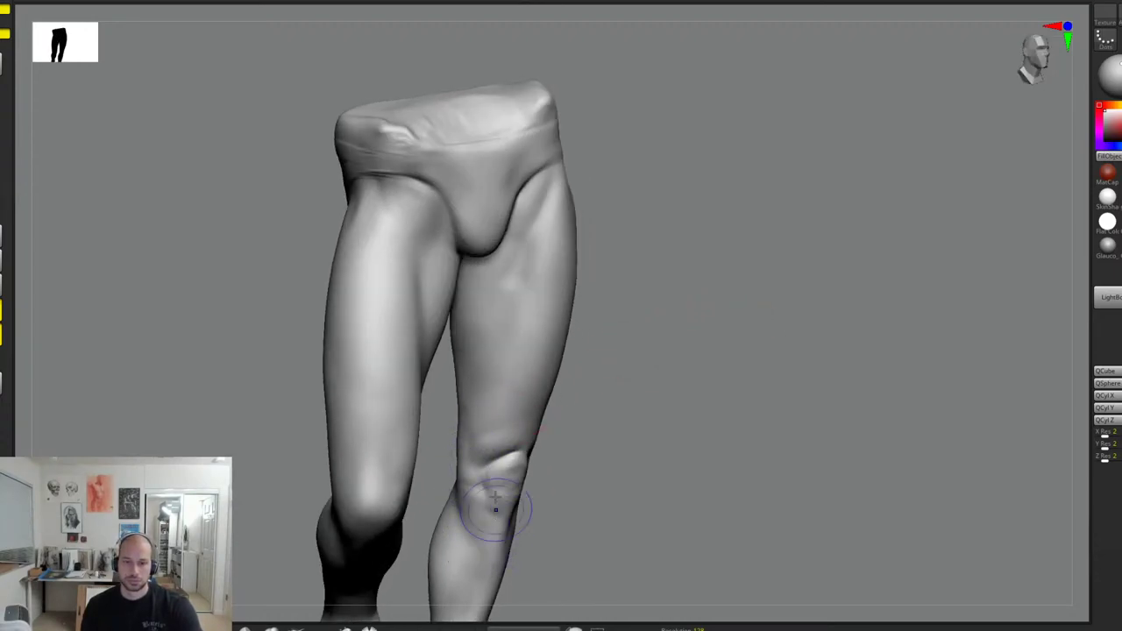
pyautogui.moveTo(567, 446)
pyautogui.mouseDown()
pyautogui.moveTo(514, 445)
pyautogui.moveTo(562, 471)
pyautogui.moveTo(549, 495)
pyautogui.moveTo(609, 469)
pyautogui.moveTo(513, 463)
pyautogui.mouseUp()
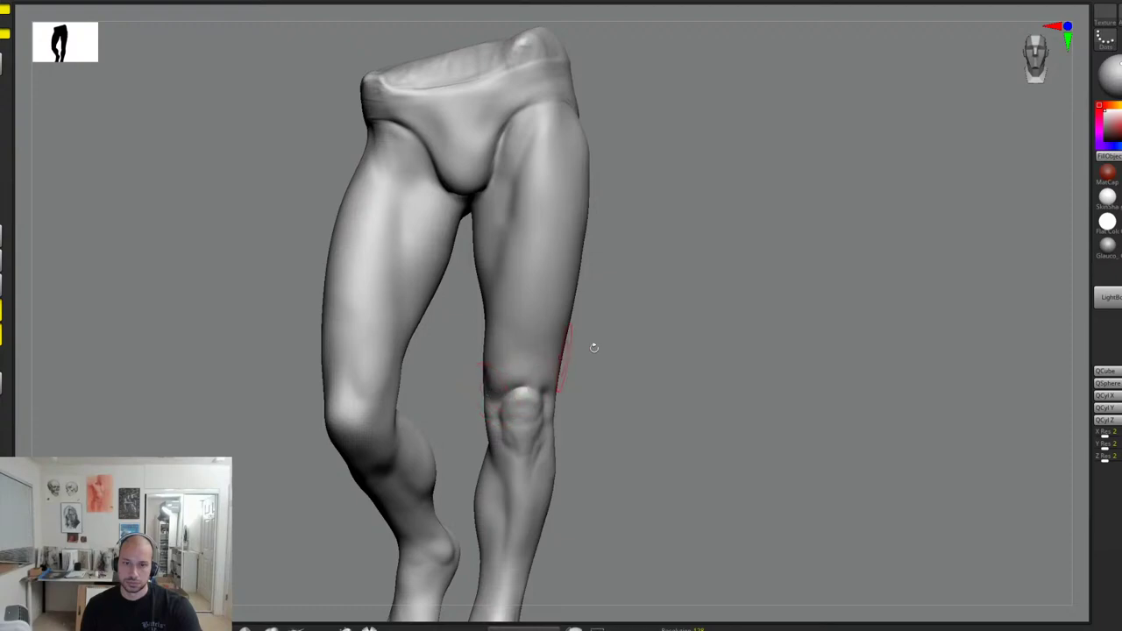
pyautogui.moveTo(594, 347); pyautogui.dragTo(502, 375)
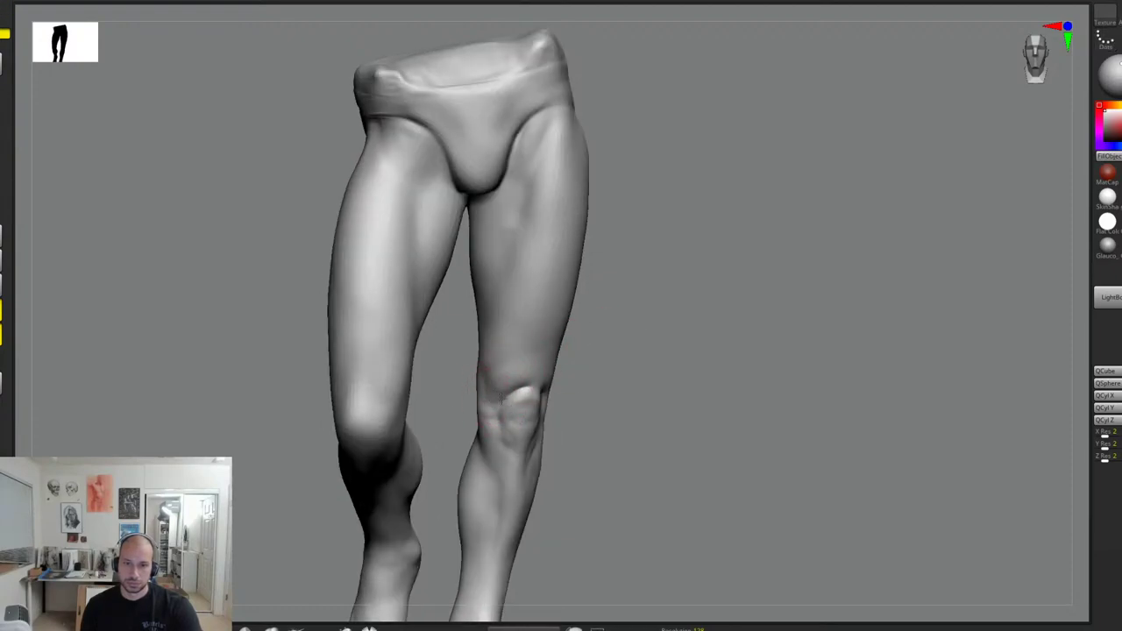
pyautogui.moveTo(570, 374); pyautogui.dragTo(666, 342)
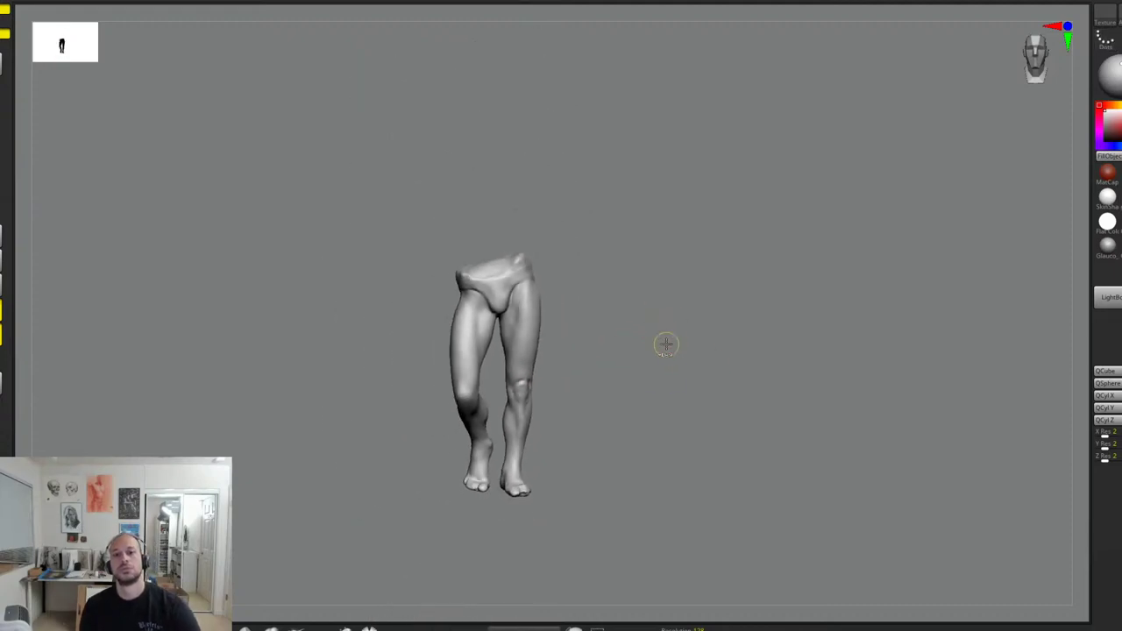
pyautogui.moveTo(727, 295); pyautogui.dragTo(707, 341)
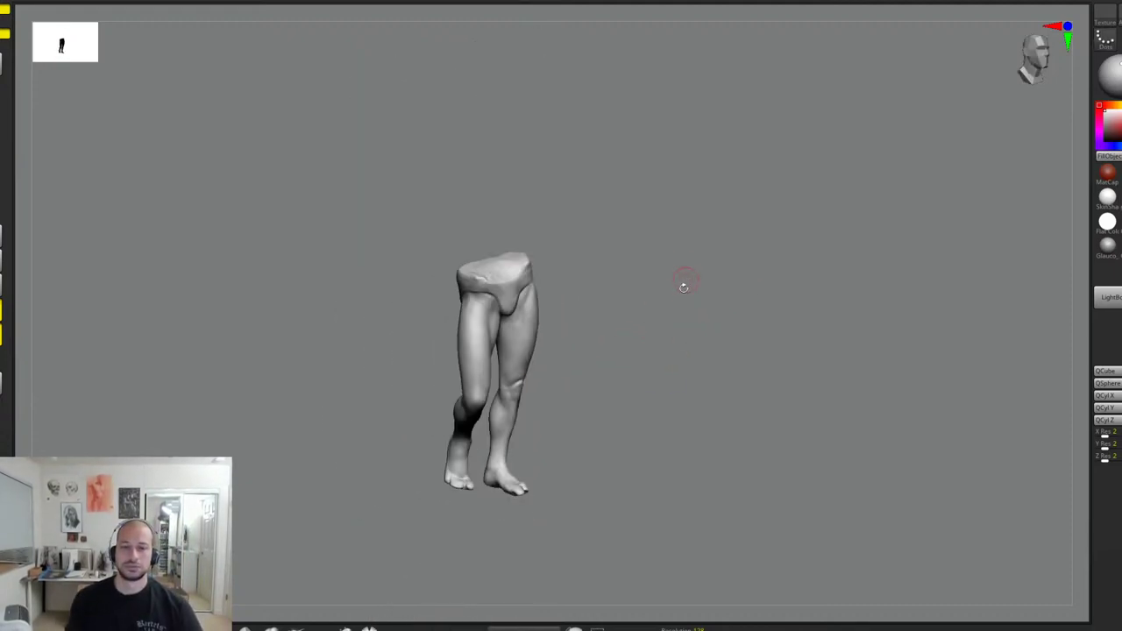
pyautogui.keyDown('alt'); pyautogui.moveTo(681, 285); pyautogui.dragTo(704, 329); pyautogui.keyUp('alt')
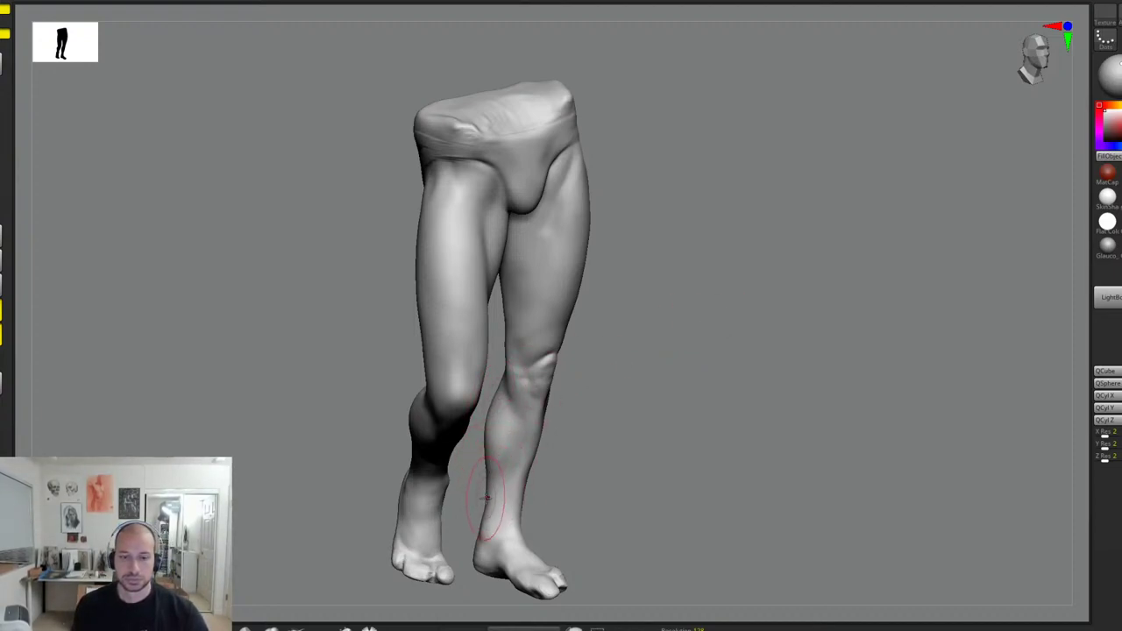
pyautogui.moveTo(574, 506); pyautogui.dragTo(530, 511)
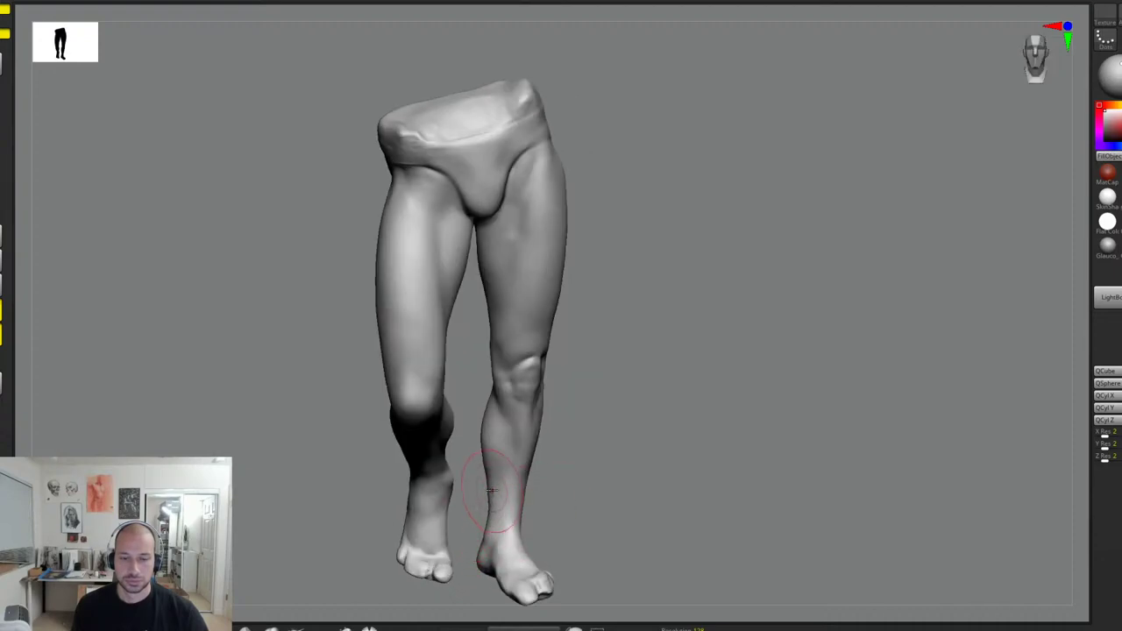
pyautogui.keyDown('alt'); pyautogui.moveTo(572, 405); pyautogui.dragTo(671, 535); pyautogui.keyUp('alt')
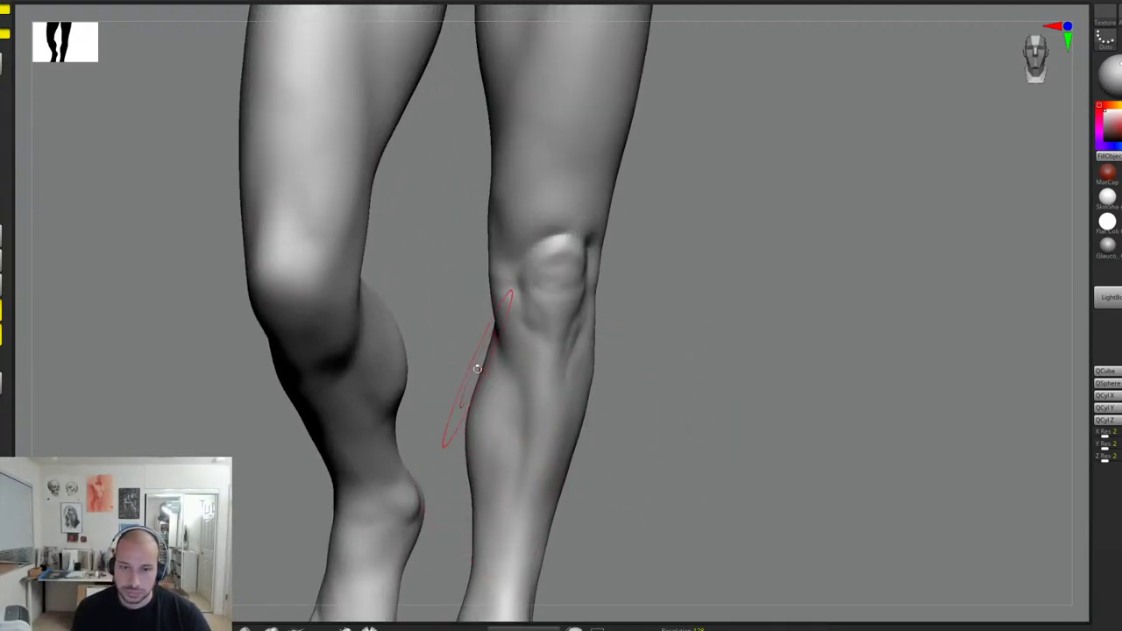
pyautogui.scroll(-5, 651, 333)
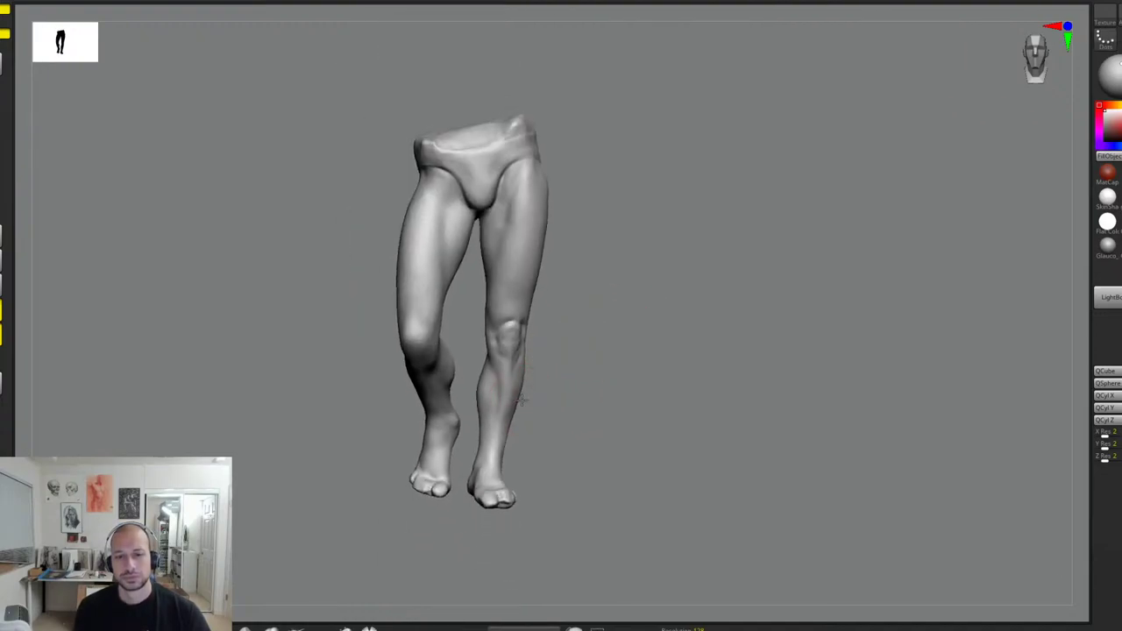
pyautogui.moveTo(521, 401); pyautogui.dragTo(549, 328)
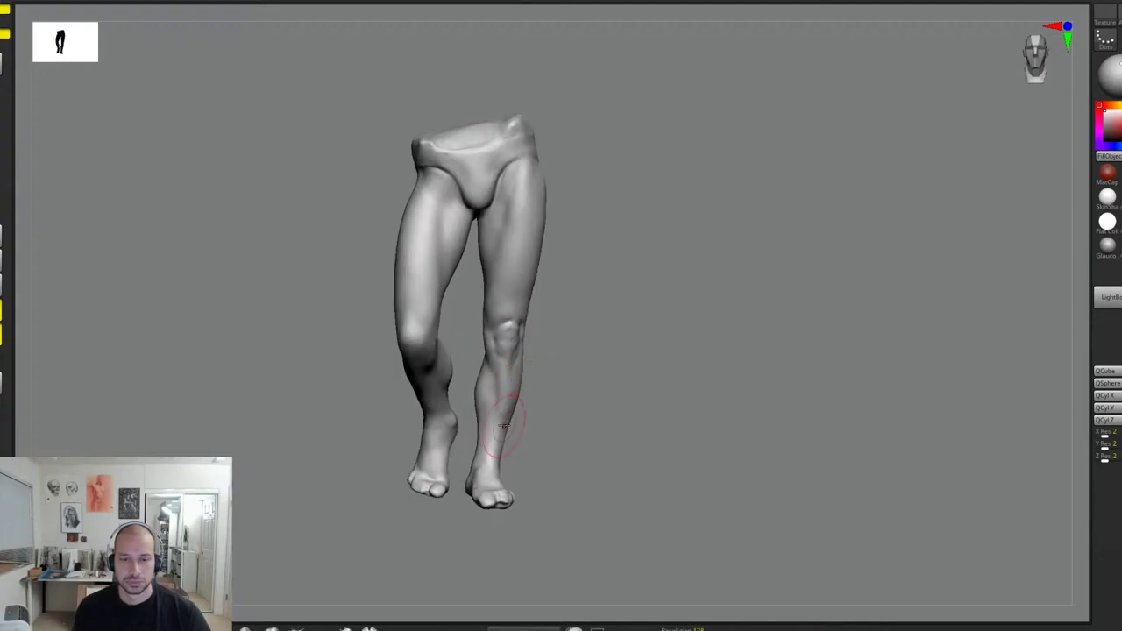
pyautogui.moveTo(571, 395); pyautogui.dragTo(630, 379)
pyautogui.moveTo(651, 339); pyautogui.dragTo(689, 368)
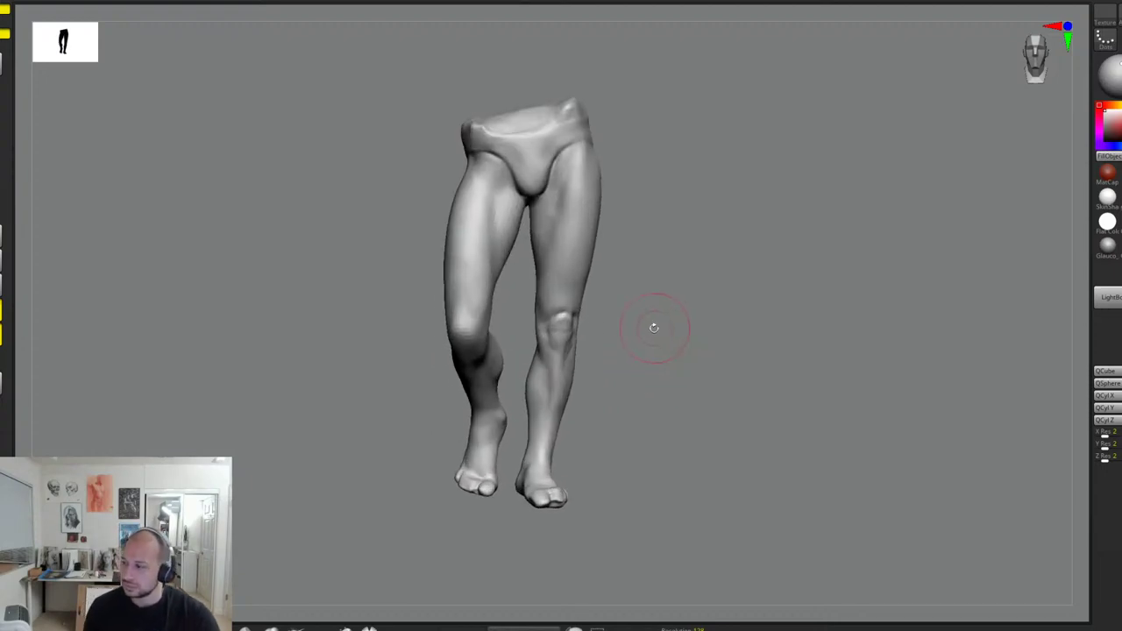
pyautogui.moveTo(576, 343); pyautogui.dragTo(597, 367)
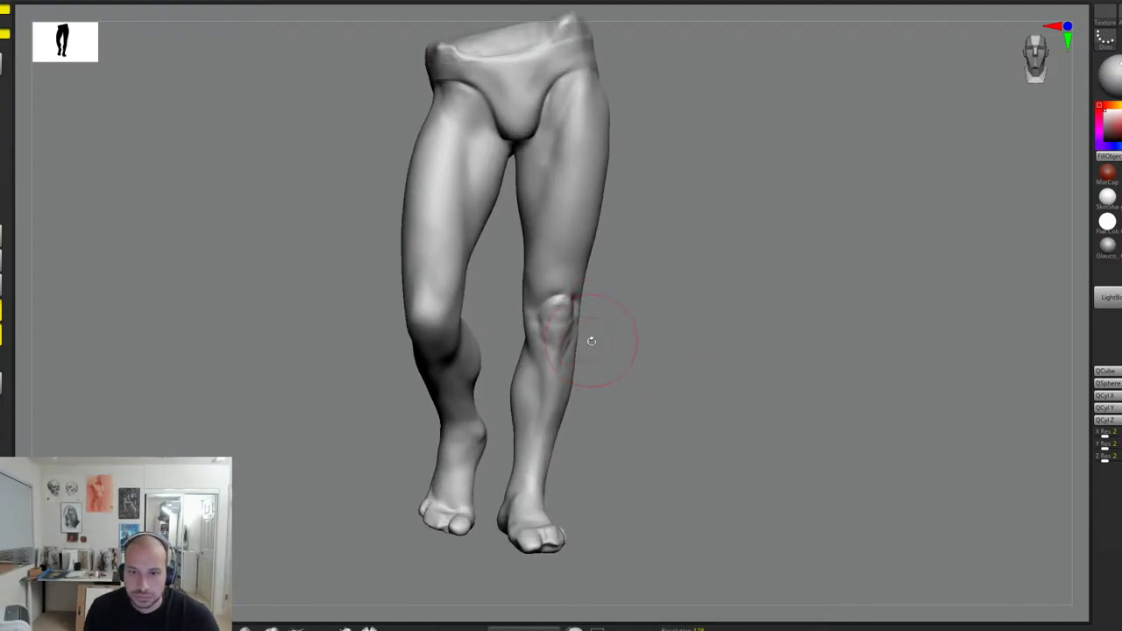
# Step: Refine the standing kneecap's side contours and the tendon area below it, softening the small bulge beside the kneecap
pyautogui.moveTo(591, 341)
pyautogui.mouseDown(button='right')
pyautogui.moveTo(609, 331)
pyautogui.moveTo(586, 364)
pyautogui.moveTo(629, 358)
pyautogui.mouseUp(button='right')
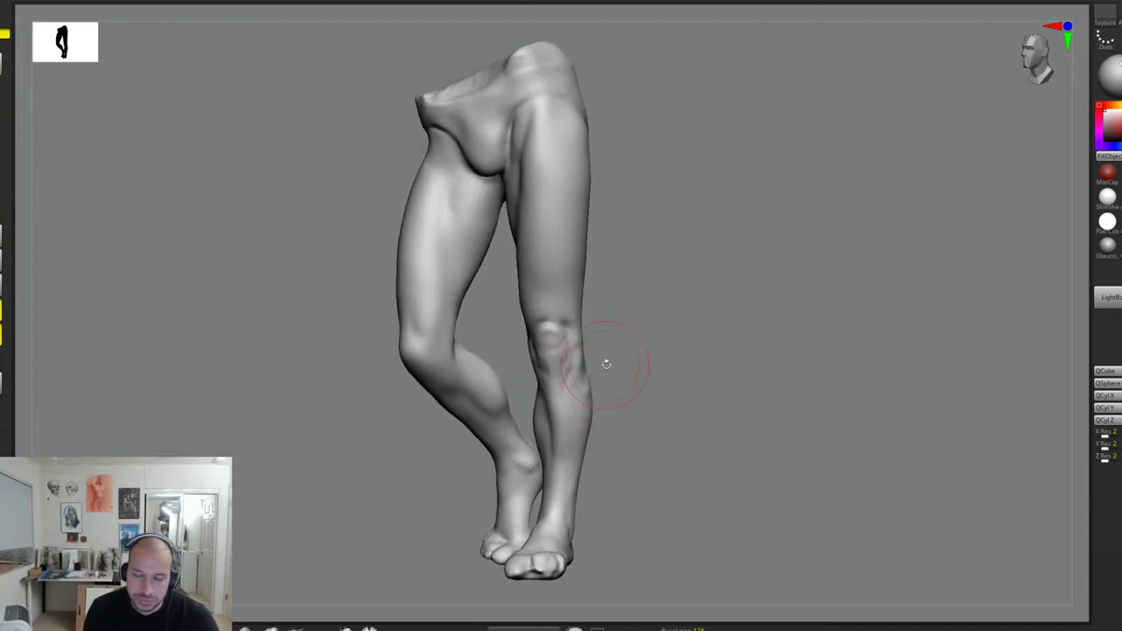
pyautogui.keyDown('shift'); pyautogui.moveTo(606, 363); pyautogui.dragTo(624, 370); pyautogui.keyUp('shift')
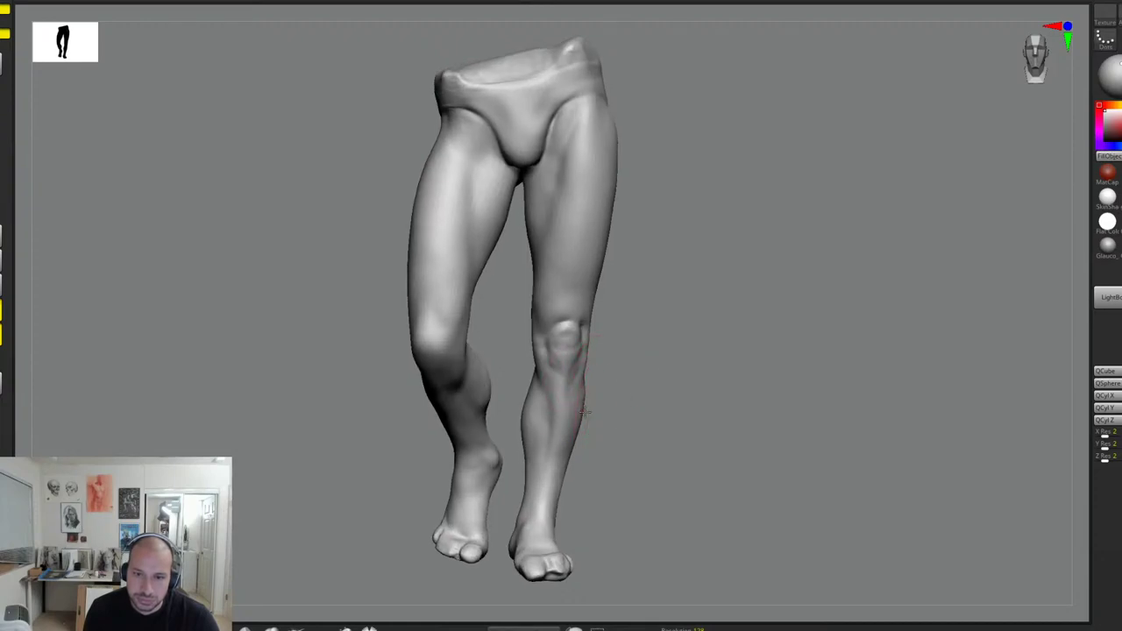
pyautogui.moveTo(623, 408); pyautogui.dragTo(584, 403, button='right')
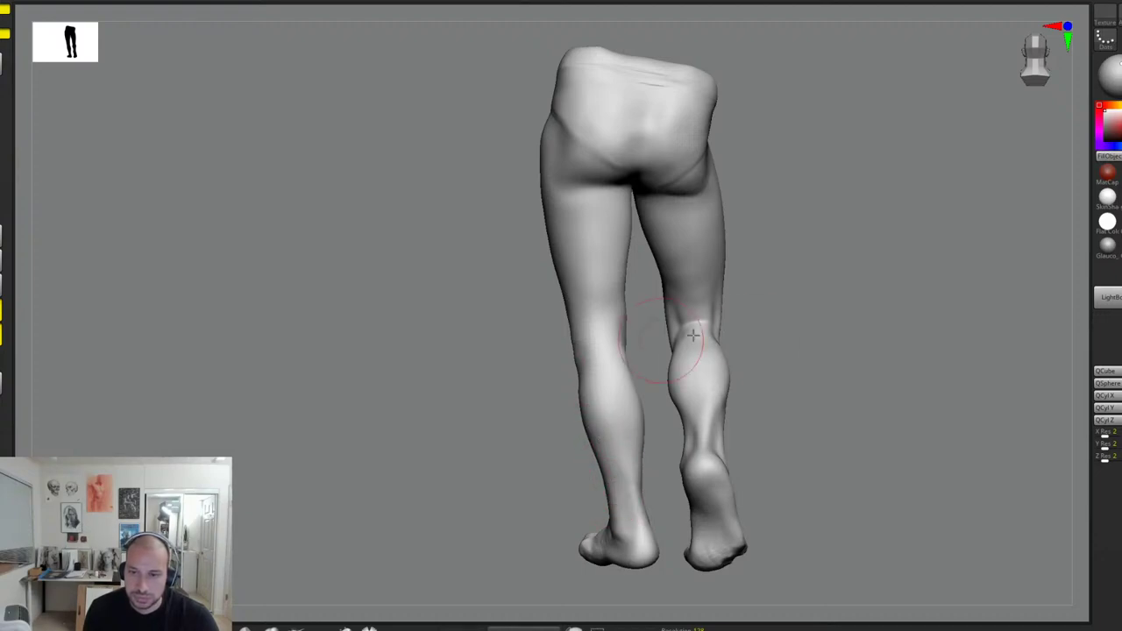
pyautogui.moveTo(802, 342)
pyautogui.keyDown('alt'); pyautogui.mouseDown(button='right')
pyautogui.moveTo(789, 363)
pyautogui.moveTo(774, 319)
pyautogui.mouseUp(button='right'); pyautogui.keyUp('alt')
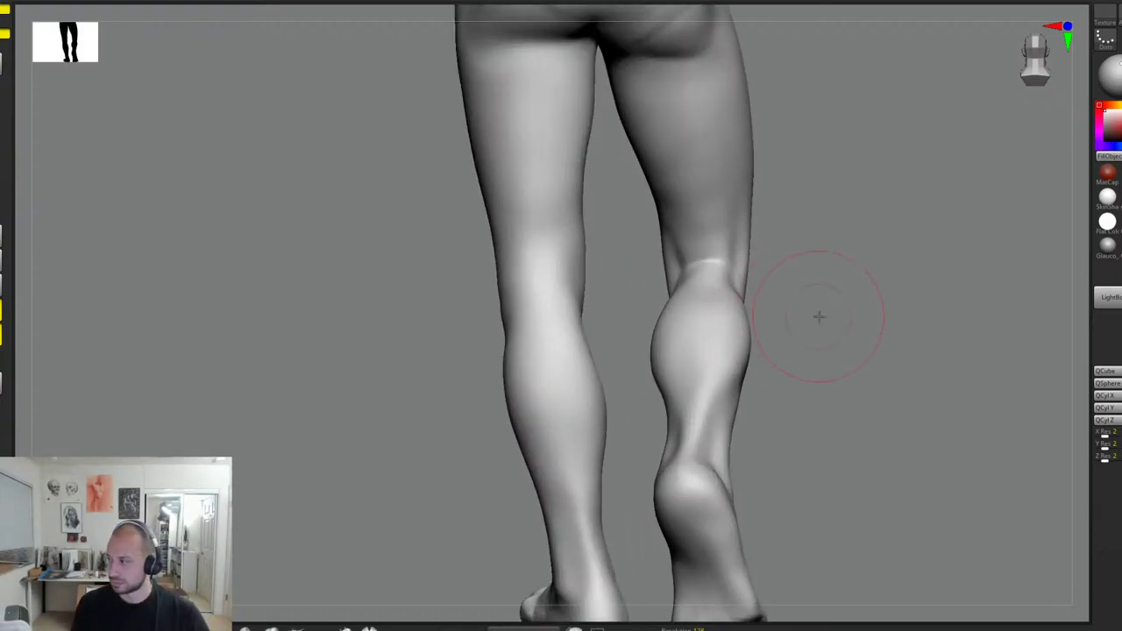
pyautogui.press('f')
pyautogui.moveTo(807, 284)
pyautogui.mouseDown(button='right')
pyautogui.moveTo(860, 313)
pyautogui.moveTo(830, 314)
pyautogui.moveTo(879, 323)
pyautogui.moveTo(810, 318)
pyautogui.moveTo(830, 321)
pyautogui.moveTo(824, 329)
pyautogui.moveTo(809, 311)
pyautogui.moveTo(771, 316)
pyautogui.mouseUp(button='right')
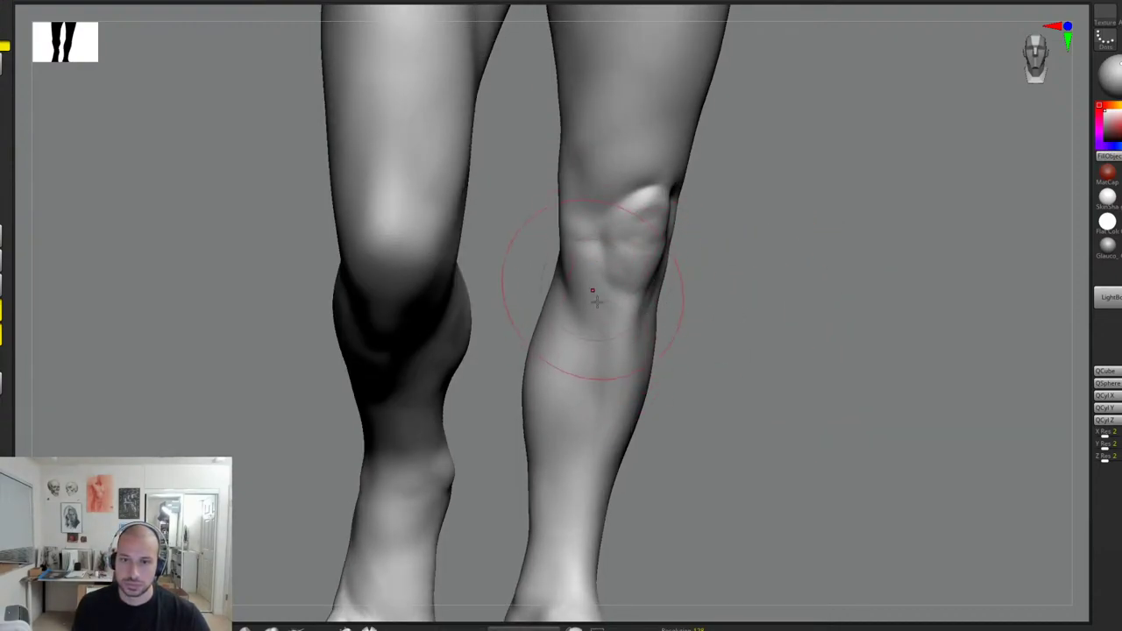
pyautogui.moveTo(709, 267); pyautogui.dragTo(601, 226, button='right')
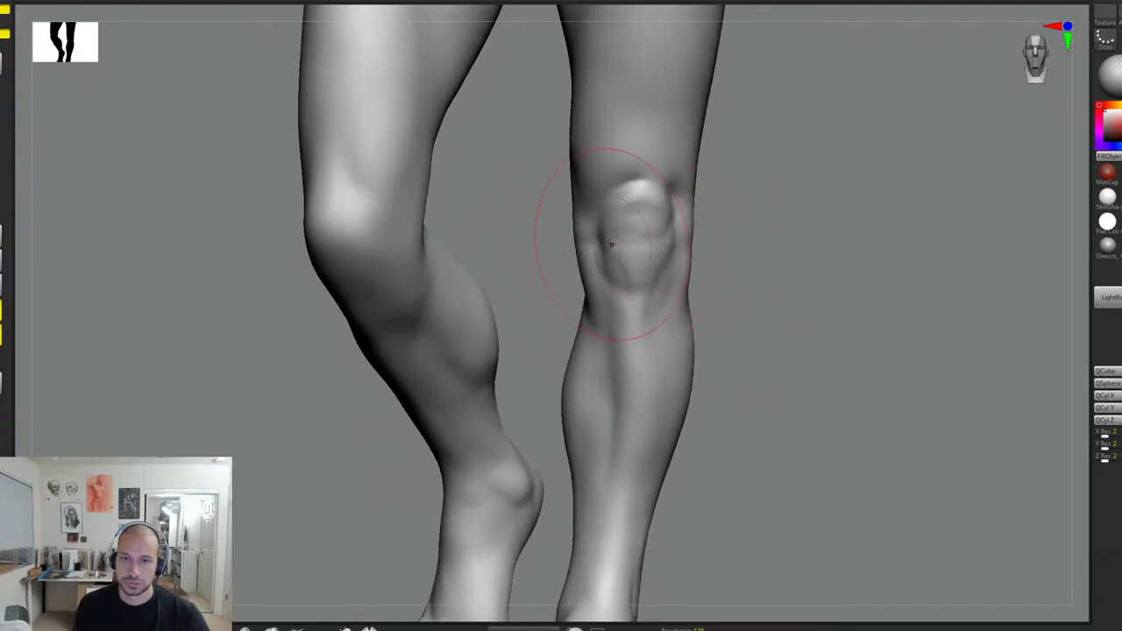
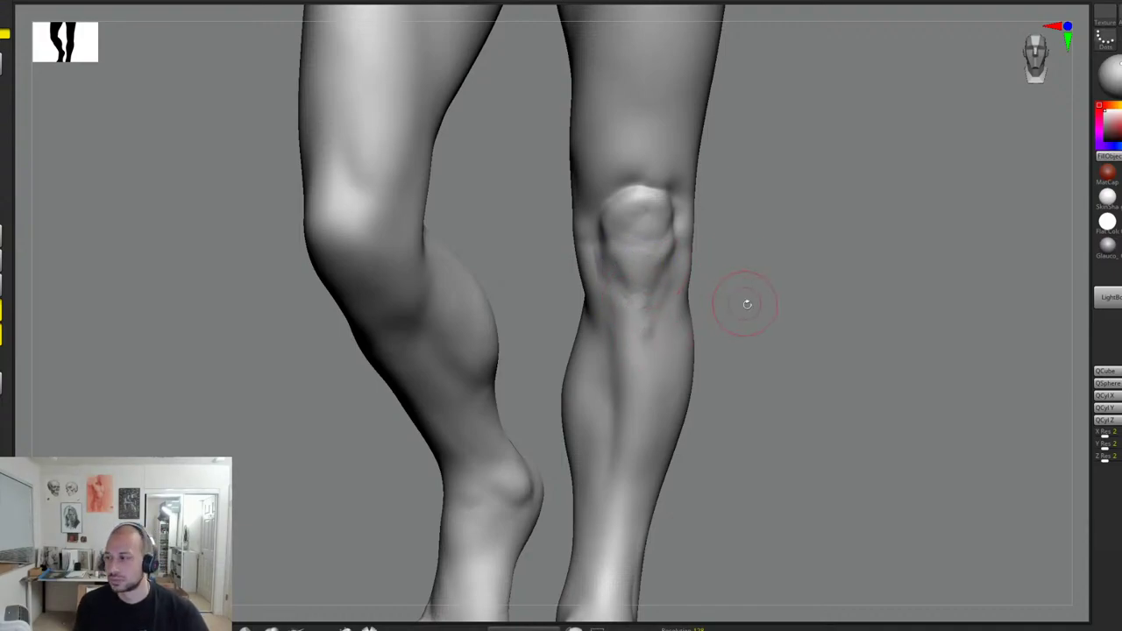
pyautogui.keyDown('alt'); pyautogui.moveTo(746, 303); pyautogui.dragTo(764, 292); pyautogui.keyUp('alt')
pyautogui.moveTo(661, 293)
pyautogui.mouseDown()
pyautogui.moveTo(636, 317)
pyautogui.moveTo(626, 293)
pyautogui.mouseUp()
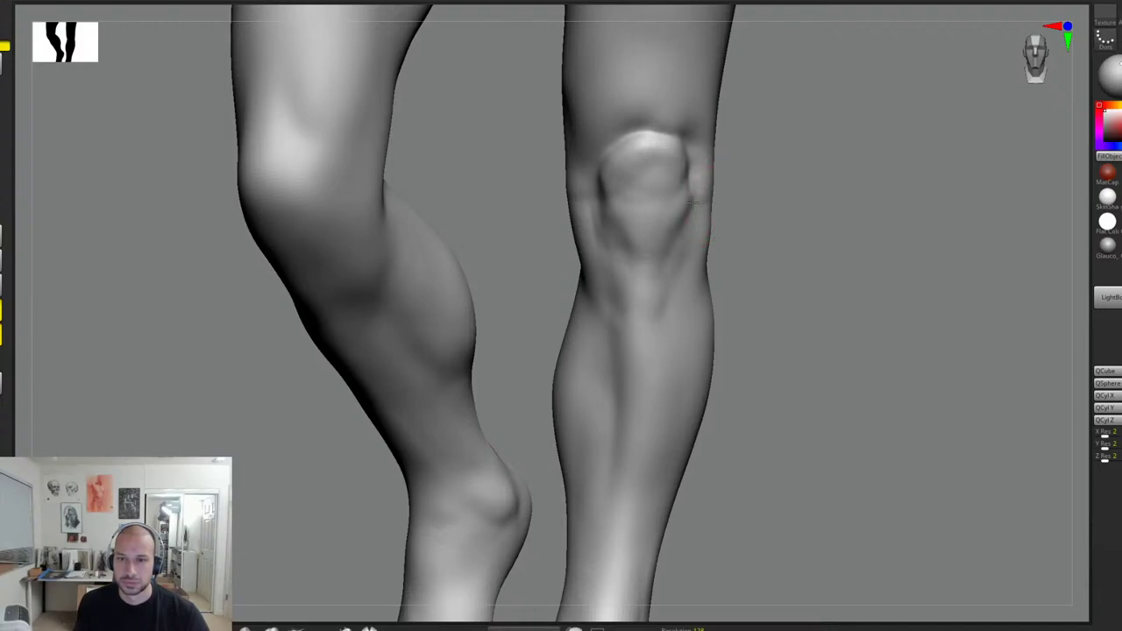
pyautogui.moveTo(691, 202)
pyautogui.mouseDown()
pyautogui.moveTo(694, 188)
pyautogui.moveTo(691, 222)
pyautogui.mouseUp()
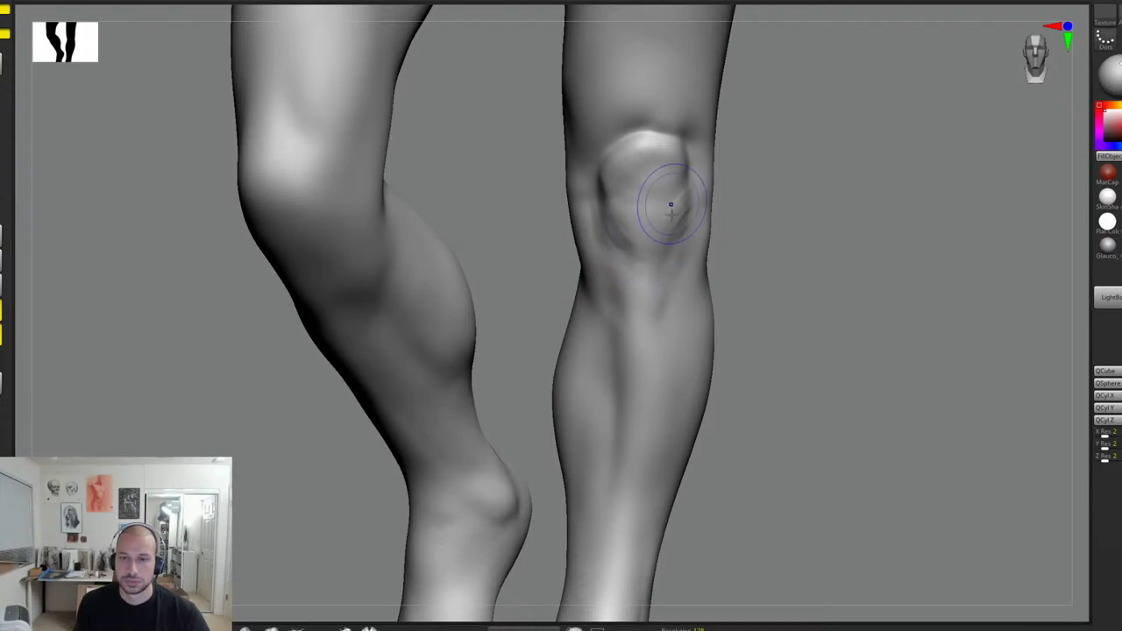
# Step: Sharpen the slanted crease along the standing kneecap's upper edge and build up the inner thigh muscle just above it
pyautogui.keyDown('alt'); pyautogui.moveTo(769, 260); pyautogui.dragTo(778, 285); pyautogui.keyUp('alt')
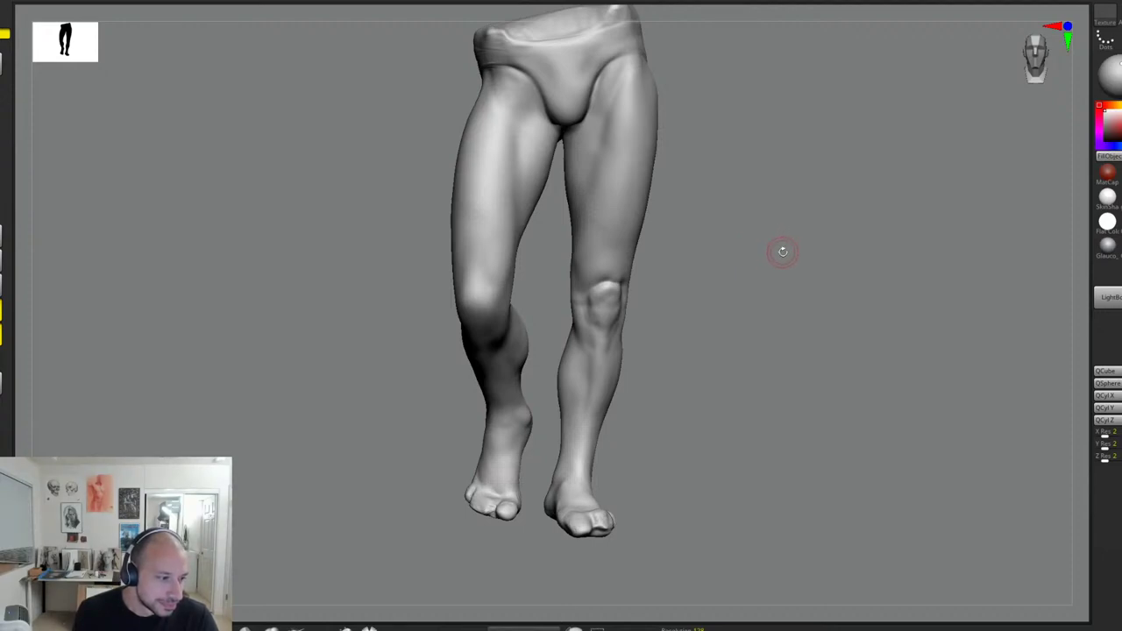
pyautogui.moveTo(783, 252); pyautogui.dragTo(773, 276)
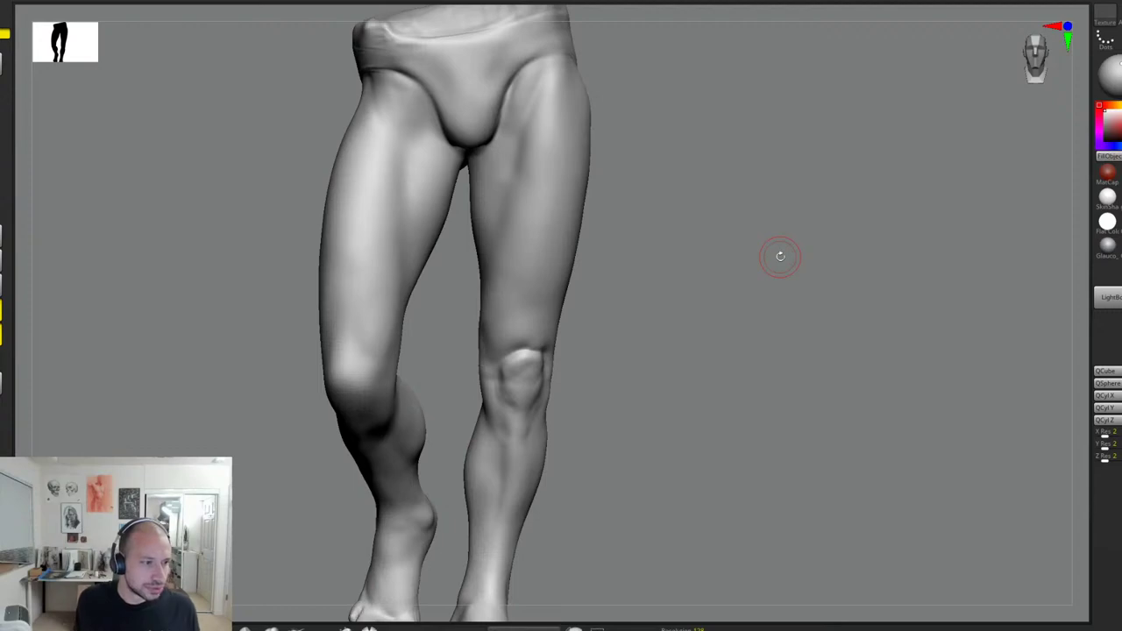
pyautogui.keyDown('alt'); pyautogui.moveTo(681, 265); pyautogui.dragTo(668, 343); pyautogui.keyUp('alt')
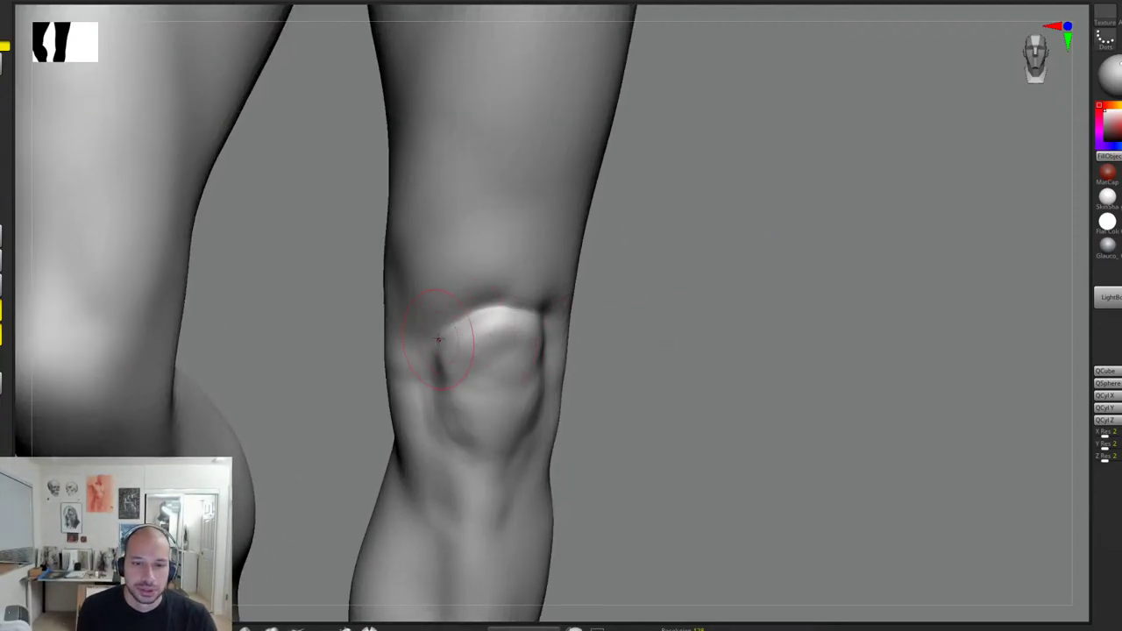
pyautogui.moveTo(441, 340); pyautogui.dragTo(500, 305)
pyautogui.moveTo(435, 338)
pyautogui.mouseDown()
pyautogui.moveTo(492, 295)
pyautogui.moveTo(498, 302)
pyautogui.mouseUp()
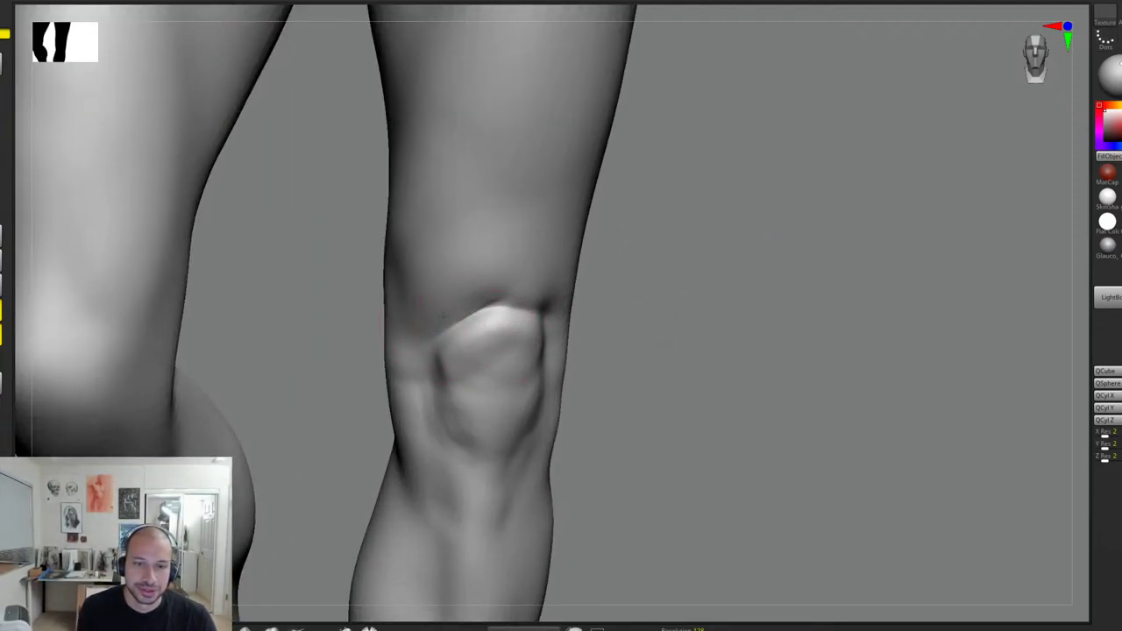
pyautogui.moveTo(416, 310); pyautogui.dragTo(485, 296)
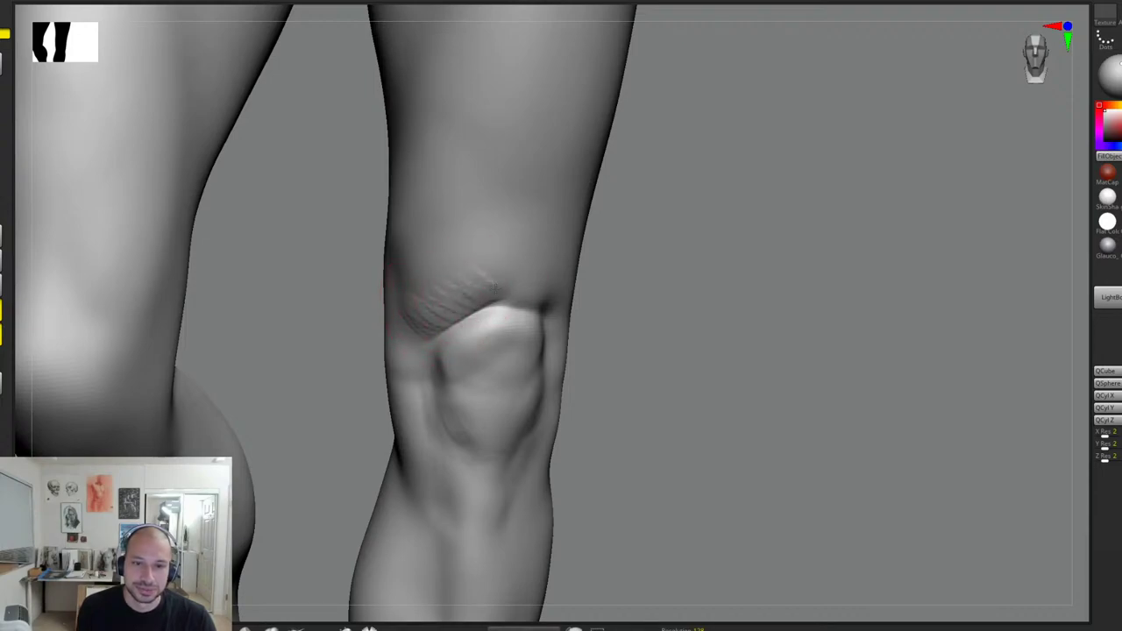
pyautogui.moveTo(614, 276)
pyautogui.mouseDown()
pyautogui.moveTo(634, 284)
pyautogui.moveTo(579, 297)
pyautogui.moveTo(571, 325)
pyautogui.mouseUp()
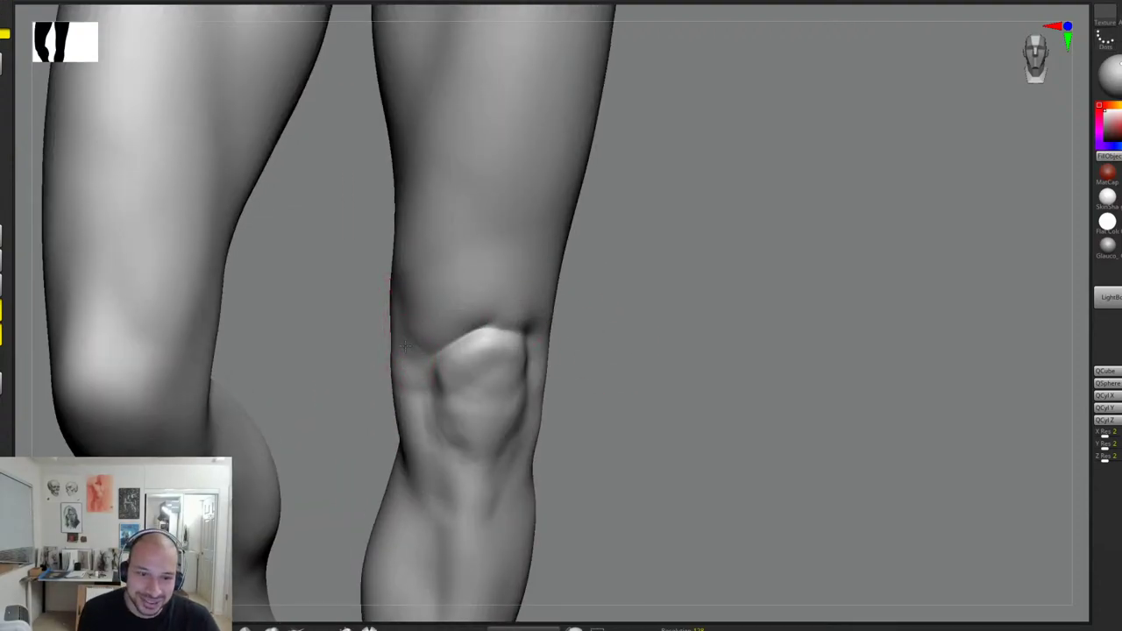
pyautogui.moveTo(418, 349)
pyautogui.mouseDown()
pyautogui.moveTo(425, 328)
pyautogui.moveTo(485, 331)
pyautogui.mouseUp()
# Step: Refine the hamstring tendon area at the back of the lifted leg's bent knee
pyautogui.keyDown('alt'); pyautogui.moveTo(663, 338); pyautogui.dragTo(632, 325); pyautogui.keyUp('alt')
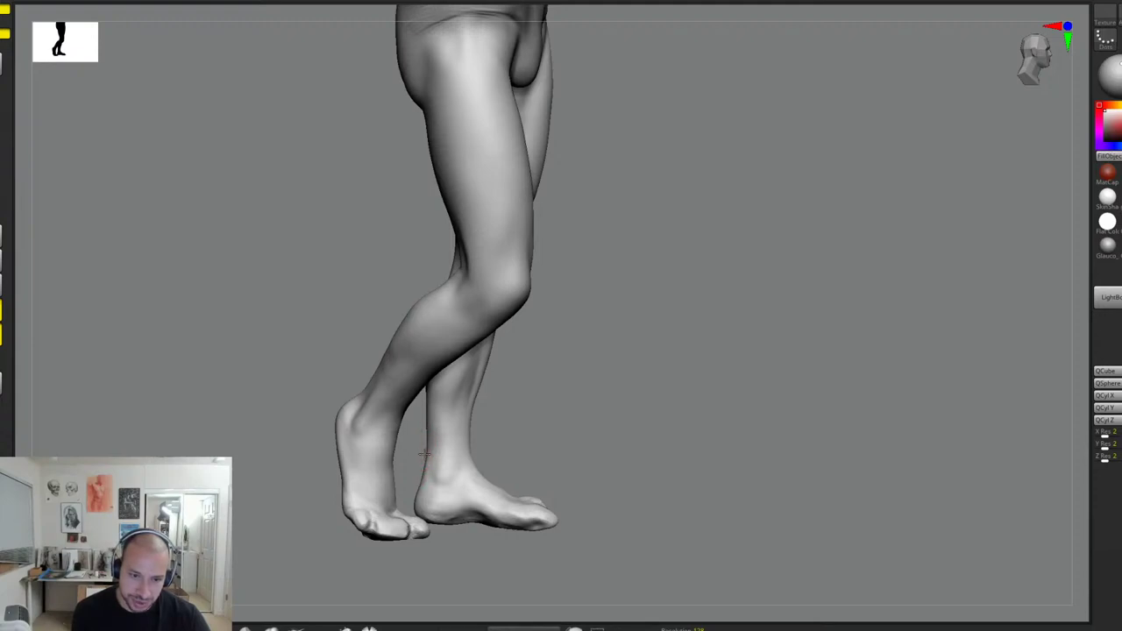
pyautogui.moveTo(514, 413); pyautogui.dragTo(414, 460)
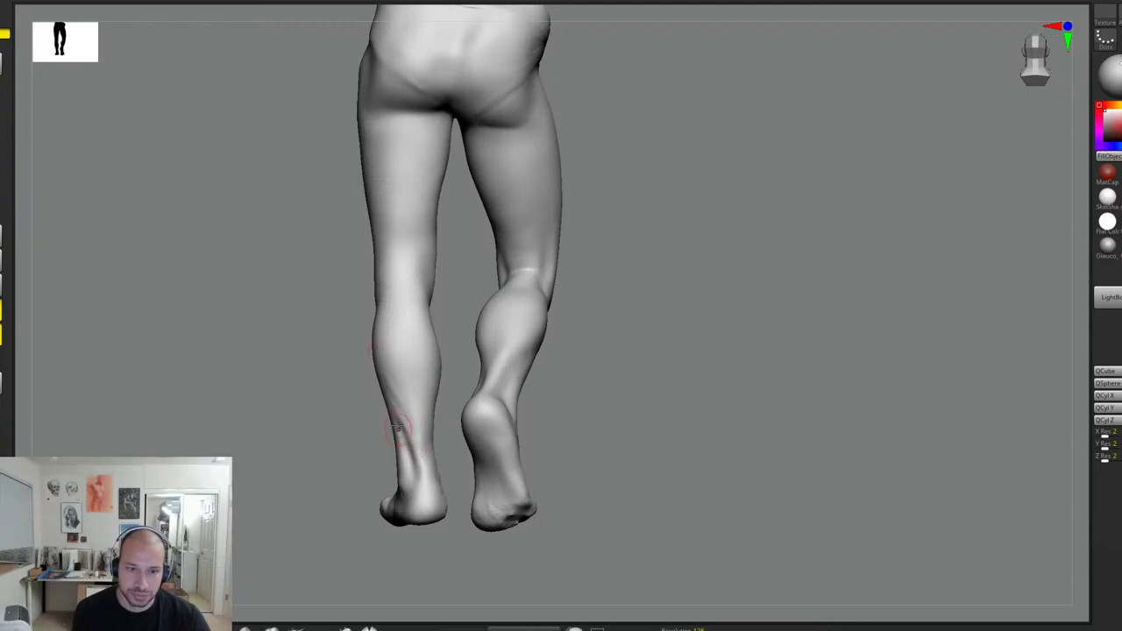
pyautogui.moveTo(570, 399); pyautogui.dragTo(617, 385)
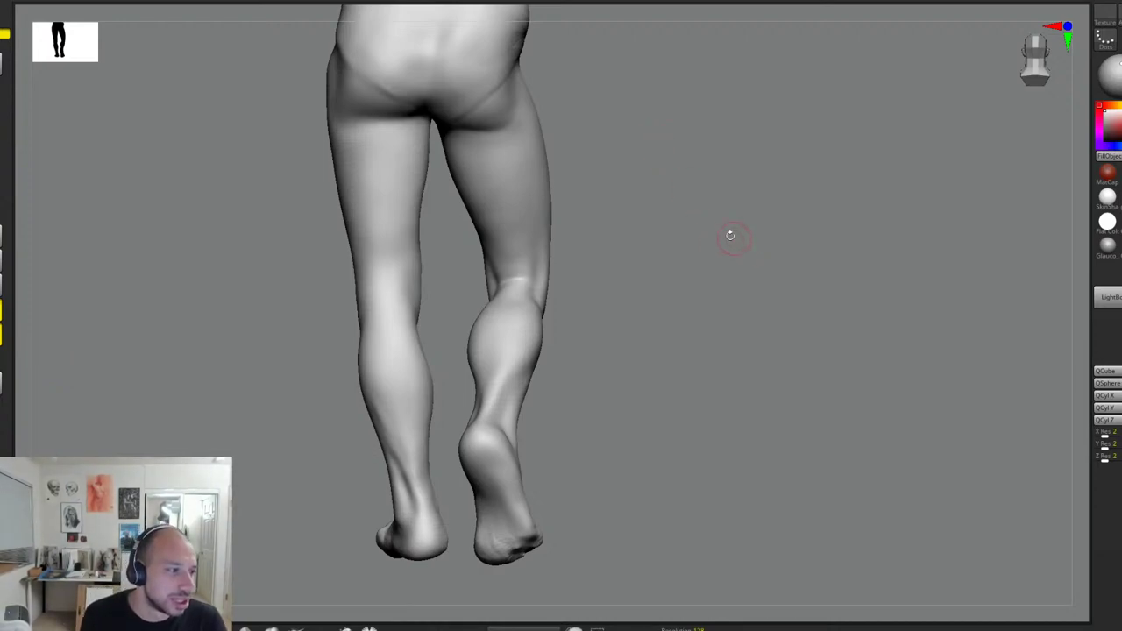
pyautogui.keyDown('alt'); pyautogui.moveTo(668, 238); pyautogui.dragTo(673, 289); pyautogui.keyUp('alt')
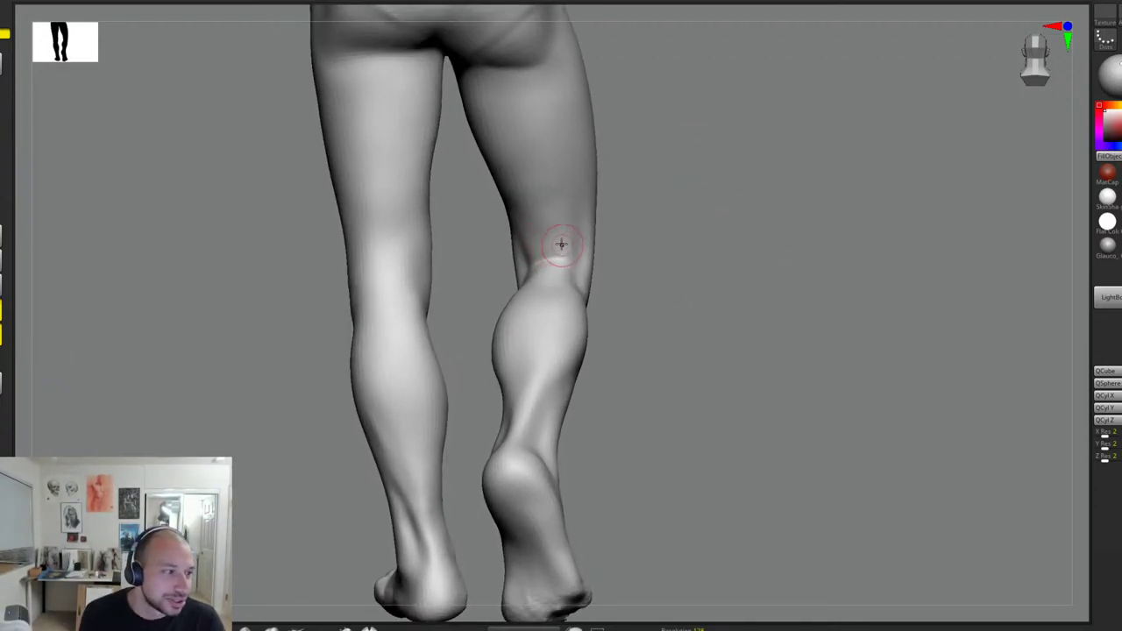
pyautogui.moveTo(552, 243)
pyautogui.mouseDown()
pyautogui.moveTo(556, 234)
pyautogui.moveTo(527, 230)
pyautogui.mouseUp()
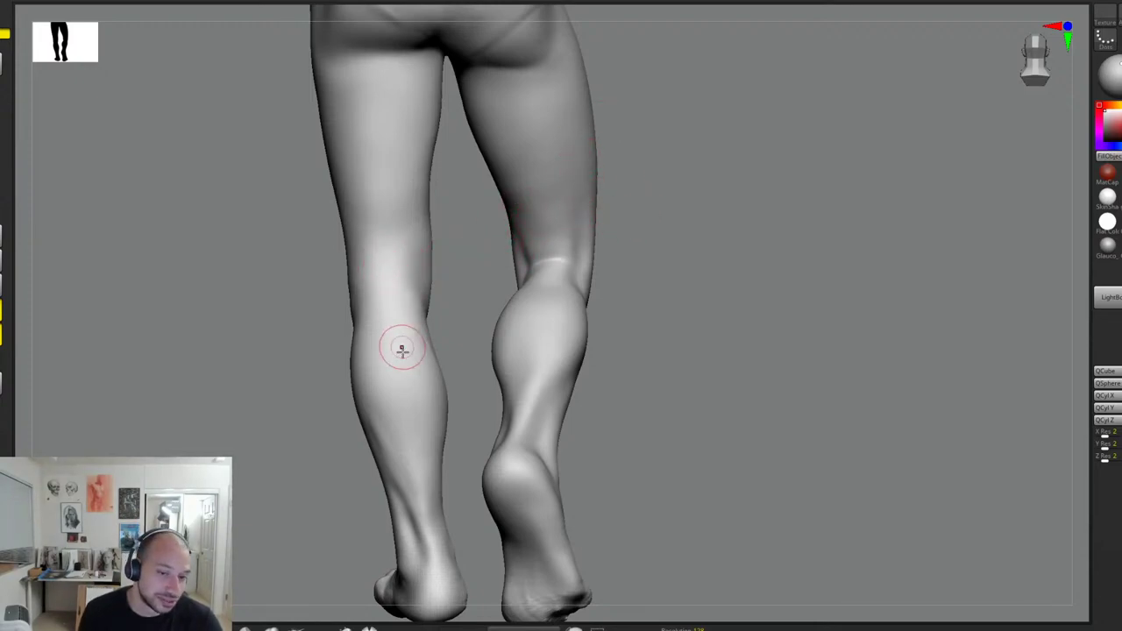
# Step: Try to sculpt the central division and lower edge of the calf muscle on the back of the standing leg
pyautogui.moveTo(384, 351); pyautogui.dragTo(415, 443)
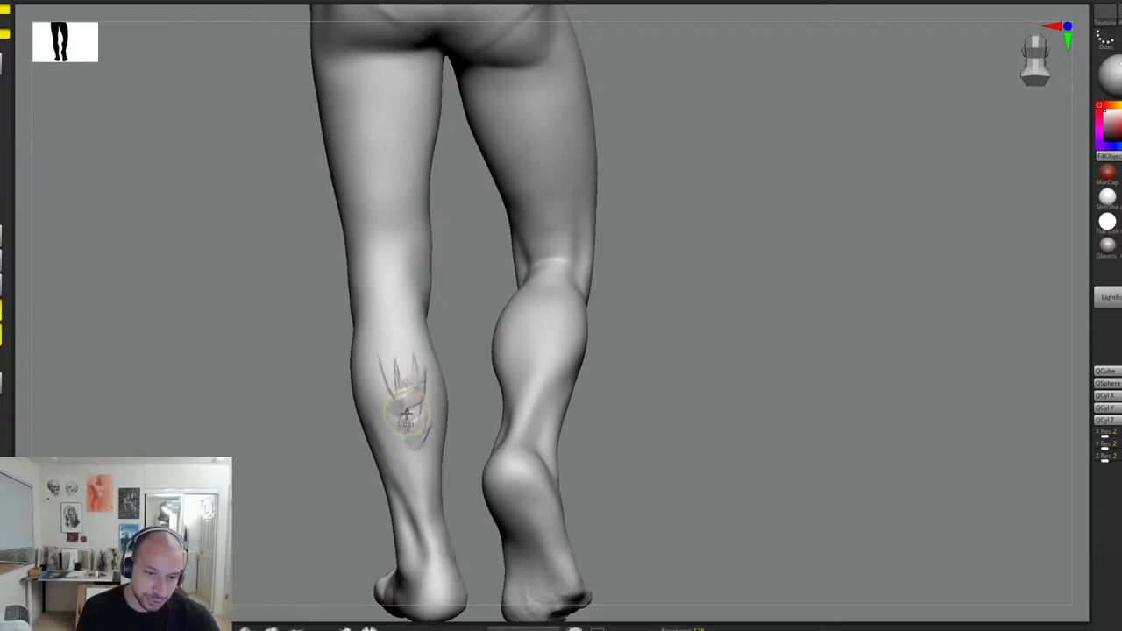
pyautogui.hotkey('ctrl', 'z')
pyautogui.moveTo(390, 344)
pyautogui.mouseDown()
pyautogui.moveTo(383, 388)
pyautogui.moveTo(417, 416)
pyautogui.moveTo(429, 405)
pyautogui.mouseUp()
pyautogui.hotkey('ctrl', 'z')
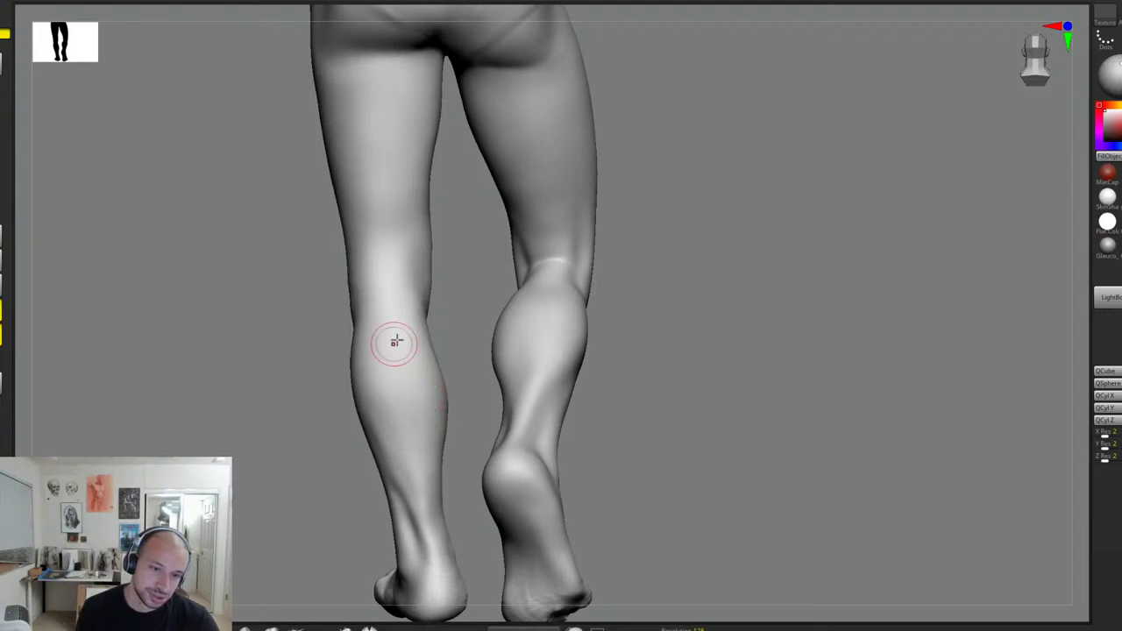
pyautogui.moveTo(391, 340)
pyautogui.mouseDown()
pyautogui.moveTo(398, 393)
pyautogui.moveTo(422, 402)
pyautogui.moveTo(392, 397)
pyautogui.mouseUp()
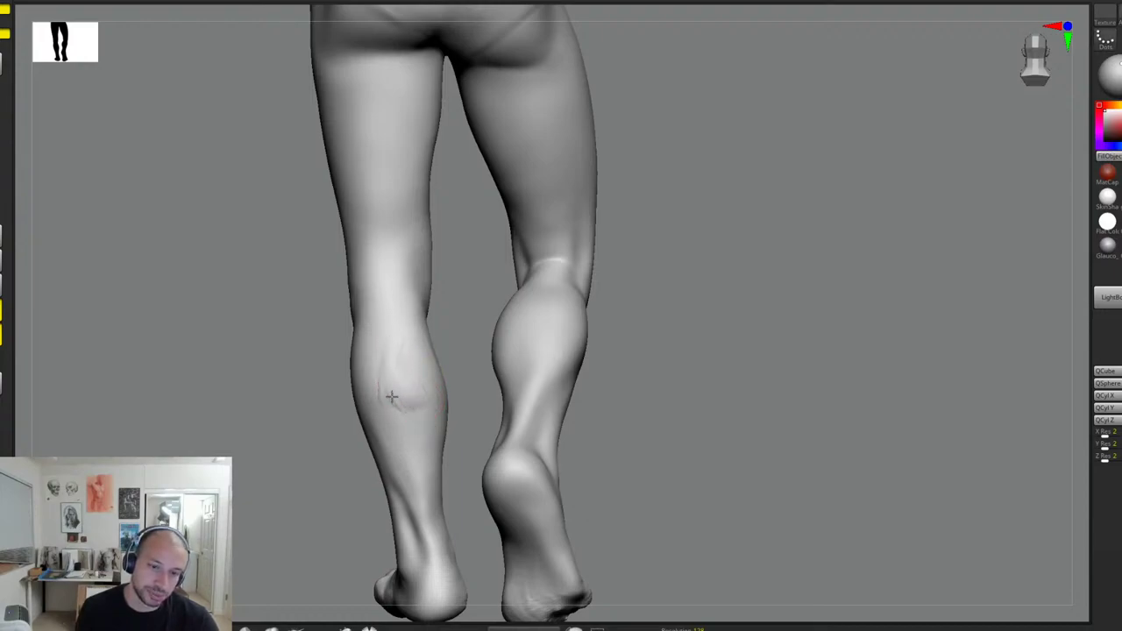
pyautogui.moveTo(410, 356)
pyautogui.keyDown('shift'); pyautogui.mouseDown()
pyautogui.moveTo(390, 361)
pyautogui.moveTo(421, 457)
pyautogui.mouseUp(); pyautogui.keyUp('shift')
pyautogui.hotkey('ctrl', 'z')
pyautogui.hotkey('ctrl', 'z')
pyautogui.hotkey('ctrl', 'z')
pyautogui.hotkey('ctrl', 'z')
pyautogui.hotkey('ctrl', 'z')
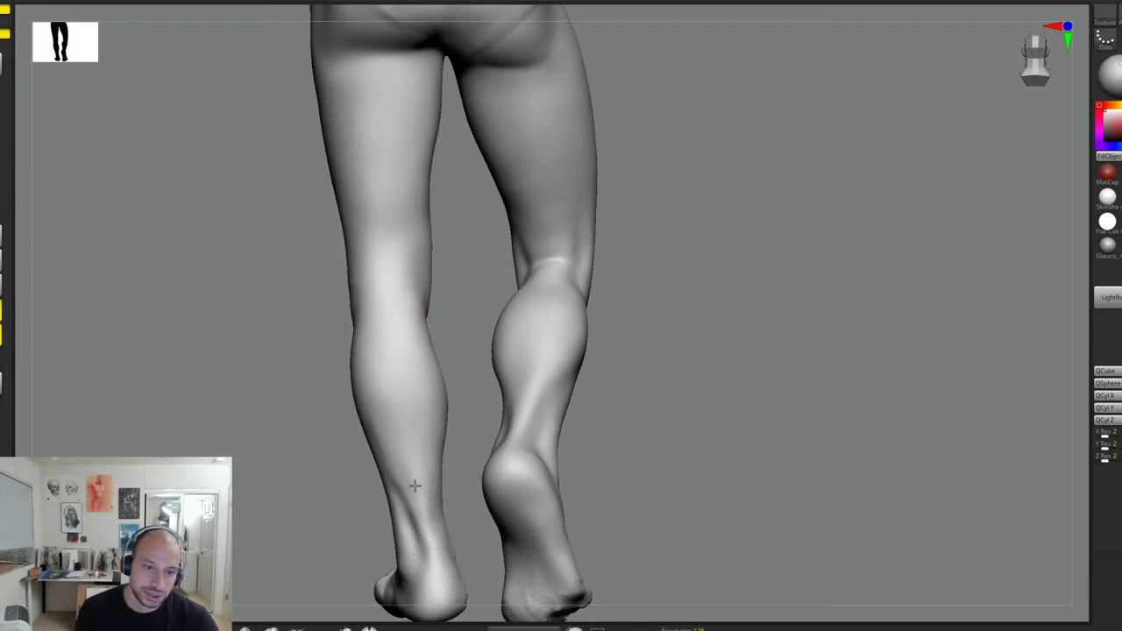
# Step: Shape the Achilles tendon of the standing leg and deepen the groove beside it above the heel
pyautogui.keyDown('alt'); pyautogui.moveTo(646, 415); pyautogui.dragTo(633, 478); pyautogui.keyUp('alt')
pyautogui.moveTo(428, 454)
pyautogui.mouseDown()
pyautogui.moveTo(461, 545)
pyautogui.moveTo(447, 525)
pyautogui.mouseUp()
pyautogui.moveTo(406, 431)
pyautogui.mouseDown()
pyautogui.moveTo(435, 531)
pyautogui.moveTo(447, 494)
pyautogui.moveTo(456, 517)
pyautogui.mouseUp()
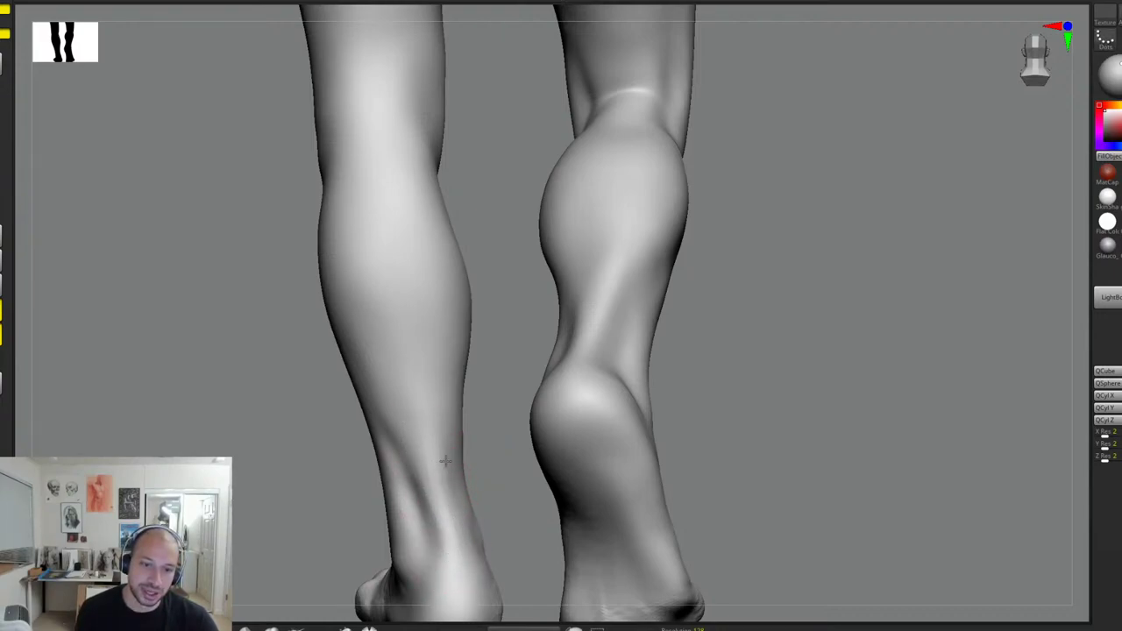
pyautogui.moveTo(445, 462); pyautogui.dragTo(444, 521)
pyautogui.moveTo(415, 480); pyautogui.dragTo(421, 526)
pyautogui.moveTo(402, 443)
pyautogui.keyDown('alt'); pyautogui.mouseDown()
pyautogui.moveTo(414, 523)
pyautogui.moveTo(406, 483)
pyautogui.moveTo(417, 527)
pyautogui.moveTo(438, 533)
pyautogui.mouseUp(); pyautogui.keyUp('alt')
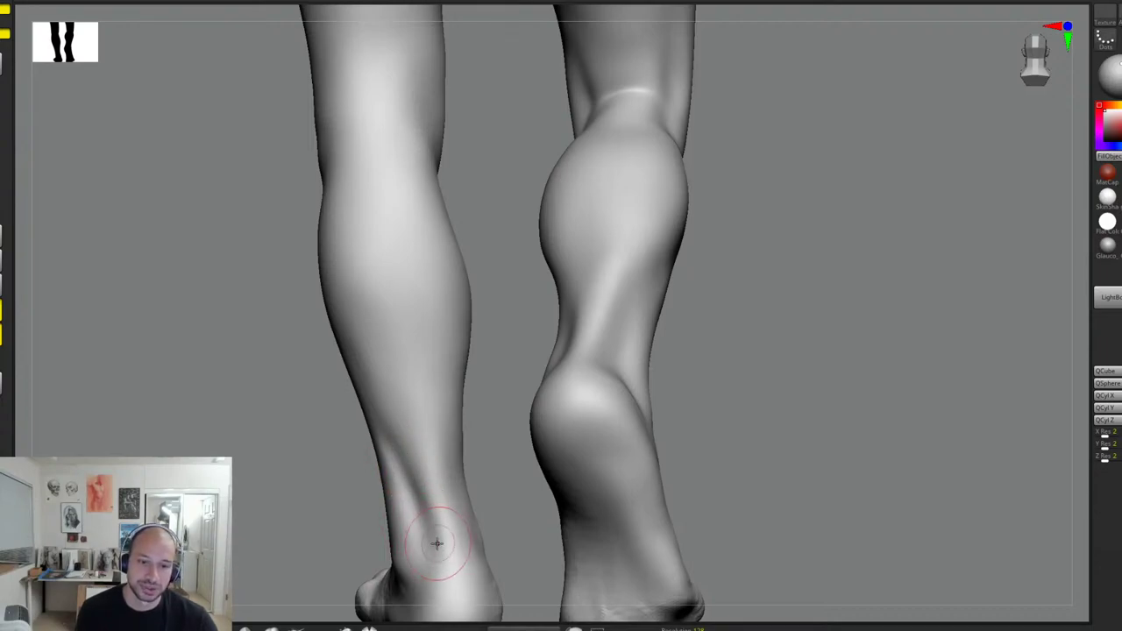
pyautogui.keyDown('alt'); pyautogui.moveTo(397, 435); pyautogui.dragTo(417, 491); pyautogui.keyUp('alt')
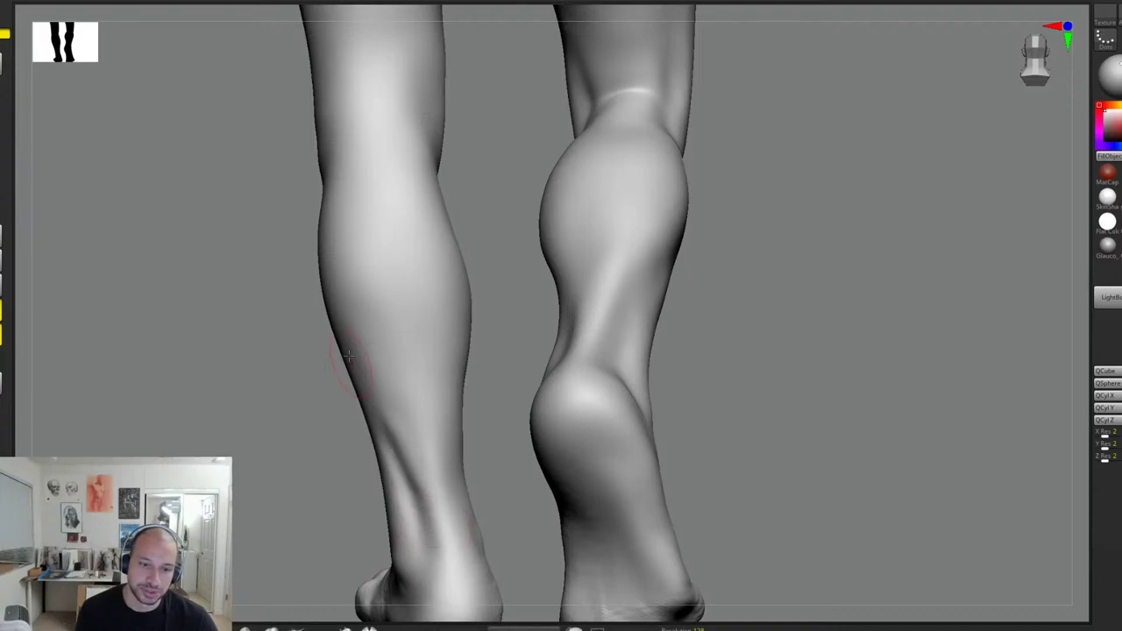
# Step: Carve the groove up along the side of the standing calf and smooth its transition into the muscle
pyautogui.moveTo(381, 402)
pyautogui.keyDown('alt'); pyautogui.mouseDown()
pyautogui.moveTo(407, 456)
pyautogui.moveTo(343, 304)
pyautogui.mouseUp(); pyautogui.keyUp('alt')
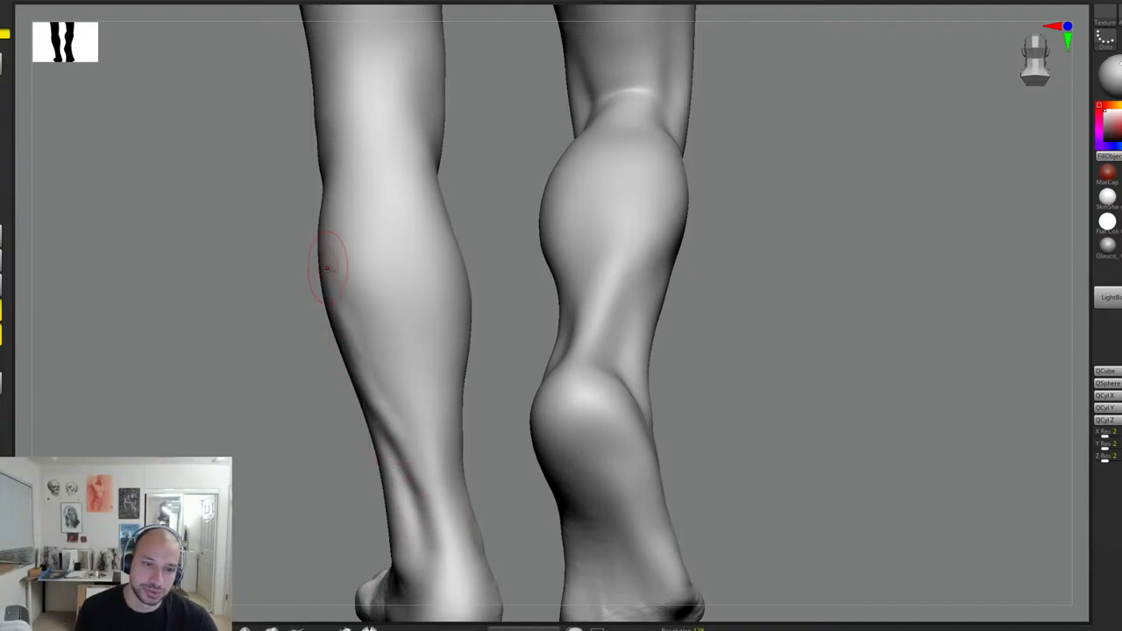
pyautogui.keyDown('shift'); pyautogui.moveTo(367, 353); pyautogui.dragTo(345, 309); pyautogui.keyUp('shift')
pyautogui.keyDown('shift'); pyautogui.moveTo(360, 368); pyautogui.dragTo(420, 451); pyautogui.keyUp('shift')
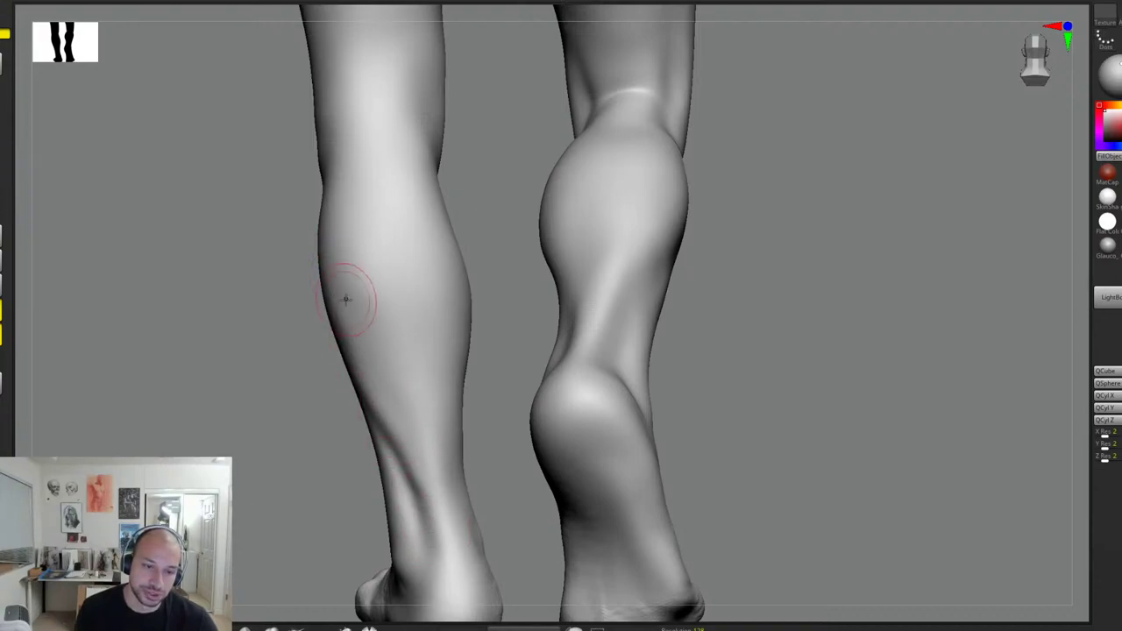
pyautogui.moveTo(347, 278)
pyautogui.mouseDown()
pyautogui.moveTo(356, 337)
pyautogui.moveTo(391, 406)
pyautogui.moveTo(347, 353)
pyautogui.mouseUp()
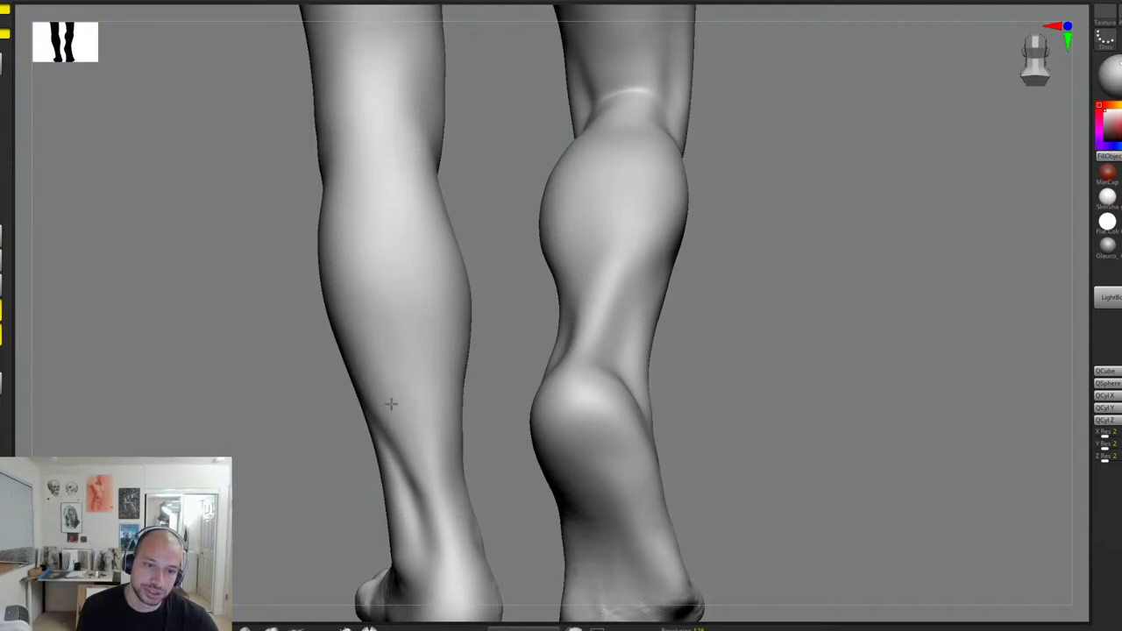
# Step: Define both sides of the standing leg's Achilles tendon and blend its upper part into the lower calf
pyautogui.moveTo(528, 362); pyautogui.dragTo(496, 367)
pyautogui.moveTo(466, 501)
pyautogui.mouseDown()
pyautogui.moveTo(457, 415)
pyautogui.moveTo(463, 529)
pyautogui.moveTo(465, 508)
pyautogui.mouseUp()
pyautogui.moveTo(469, 435)
pyautogui.keyDown('shift'); pyautogui.mouseDown()
pyautogui.moveTo(460, 478)
pyautogui.moveTo(449, 438)
pyautogui.mouseUp(); pyautogui.keyUp('shift')
pyautogui.moveTo(442, 484); pyautogui.dragTo(422, 428)
pyautogui.moveTo(372, 371); pyautogui.dragTo(409, 439)
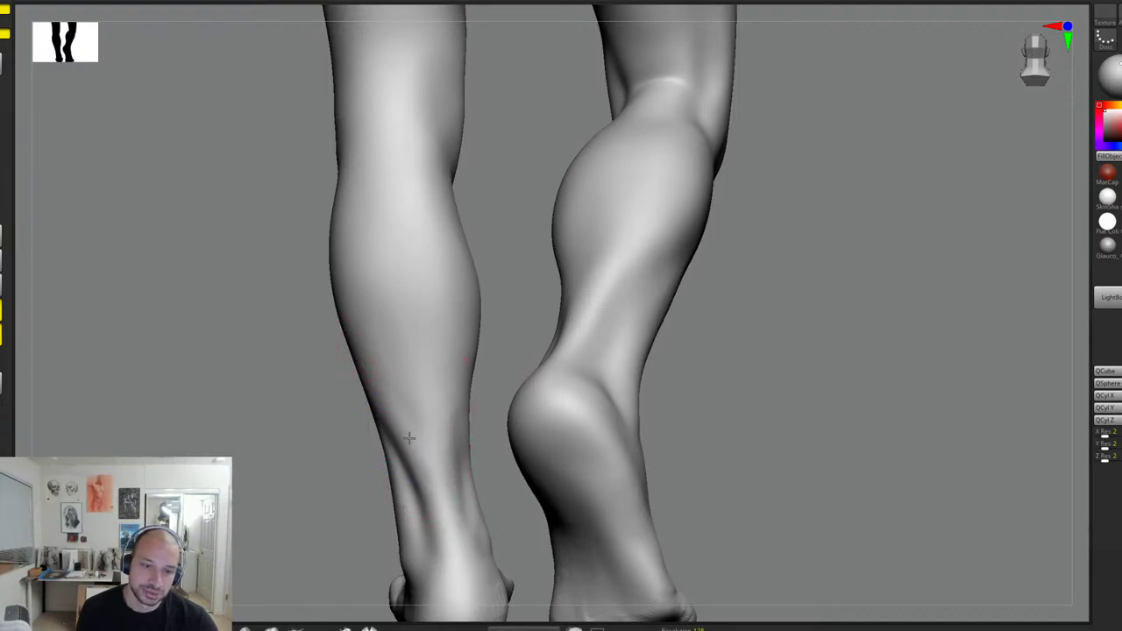
pyautogui.keyDown('alt'); pyautogui.moveTo(426, 489); pyautogui.dragTo(426, 539); pyautogui.keyUp('alt')
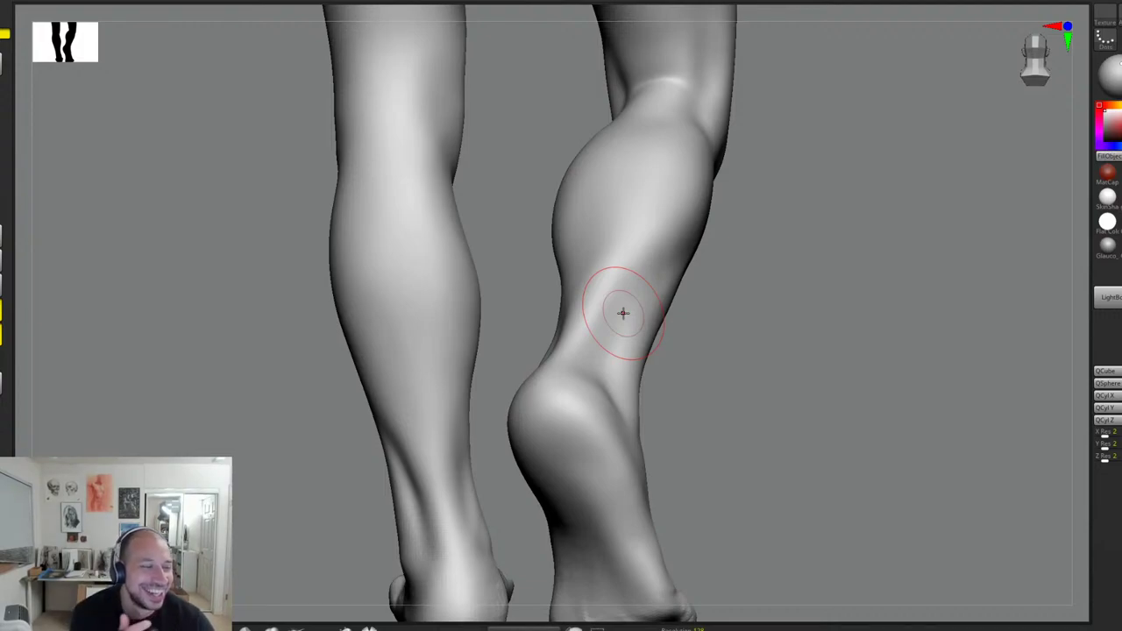
# Step: Examine the calves, ankles and feet of both legs from the back, from below in front and from the side
pyautogui.moveTo(774, 318)
pyautogui.keyDown('alt'); pyautogui.mouseDown()
pyautogui.moveTo(774, 292)
pyautogui.moveTo(775, 303)
pyautogui.mouseUp(); pyautogui.keyUp('alt')
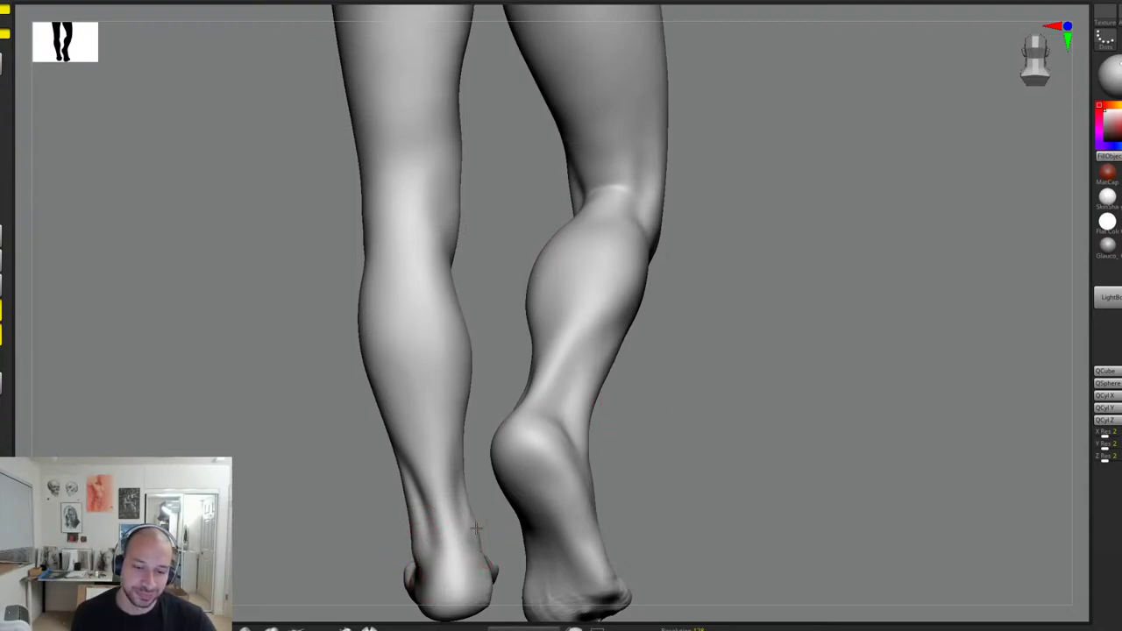
pyautogui.moveTo(659, 451); pyautogui.dragTo(775, 392)
pyautogui.moveTo(497, 425); pyautogui.dragTo(502, 371)
pyautogui.moveTo(468, 433); pyautogui.dragTo(454, 439)
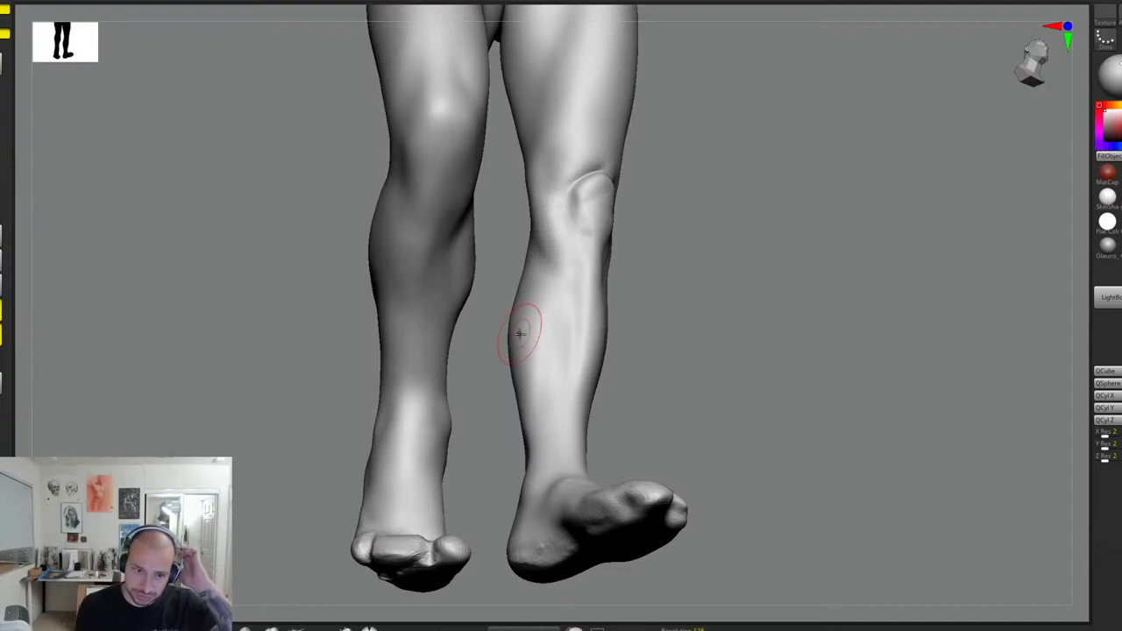
pyautogui.moveTo(483, 381); pyautogui.dragTo(484, 388)
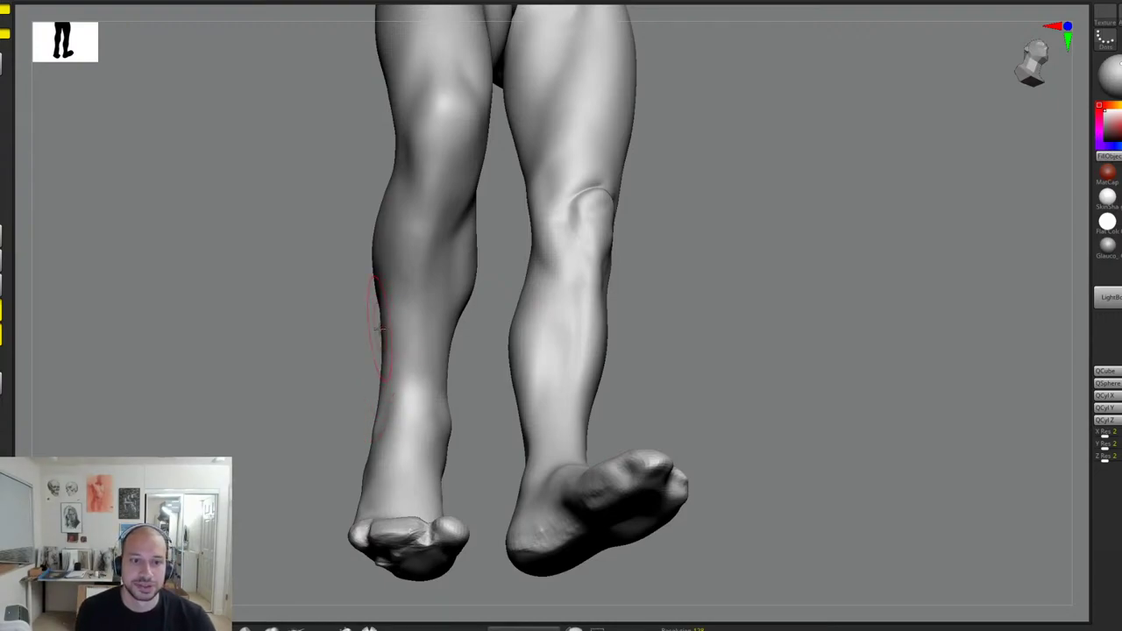
pyautogui.moveTo(474, 319); pyautogui.dragTo(469, 345)
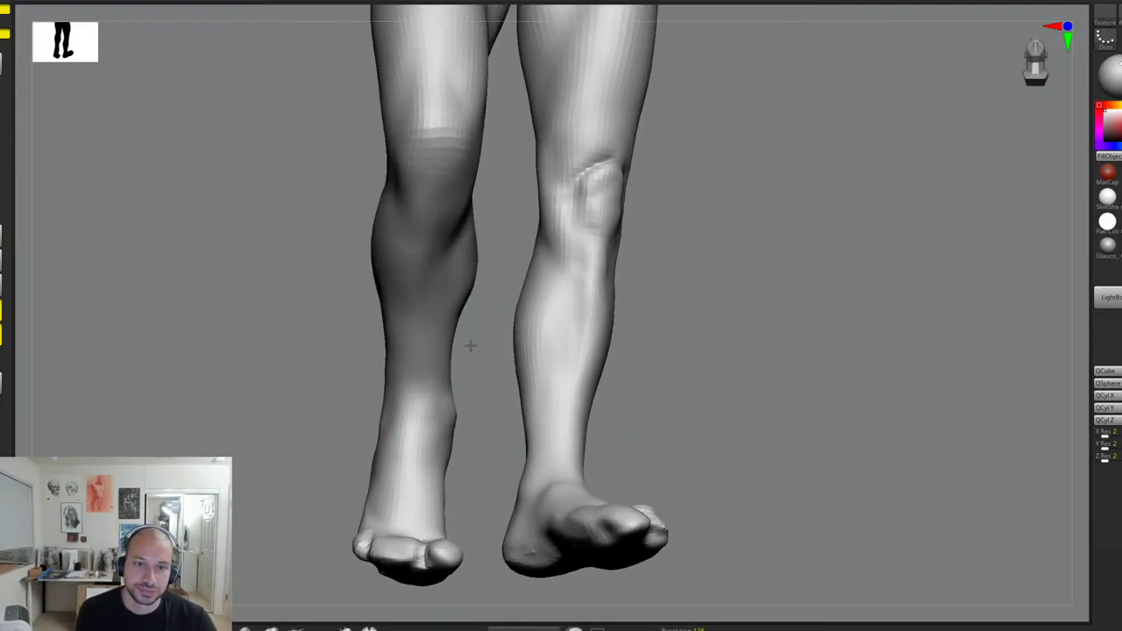
pyautogui.moveTo(467, 303); pyautogui.dragTo(443, 388)
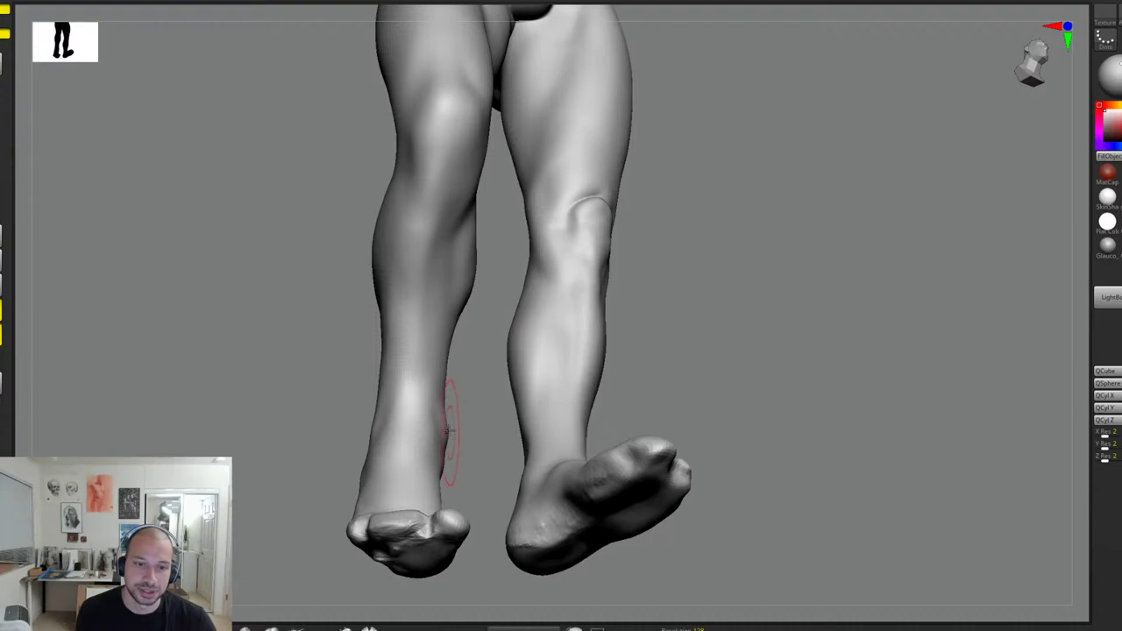
pyautogui.moveTo(359, 426)
pyautogui.mouseDown()
pyautogui.moveTo(409, 421)
pyautogui.moveTo(534, 351)
pyautogui.mouseUp()
pyautogui.moveTo(419, 412); pyautogui.dragTo(432, 389)
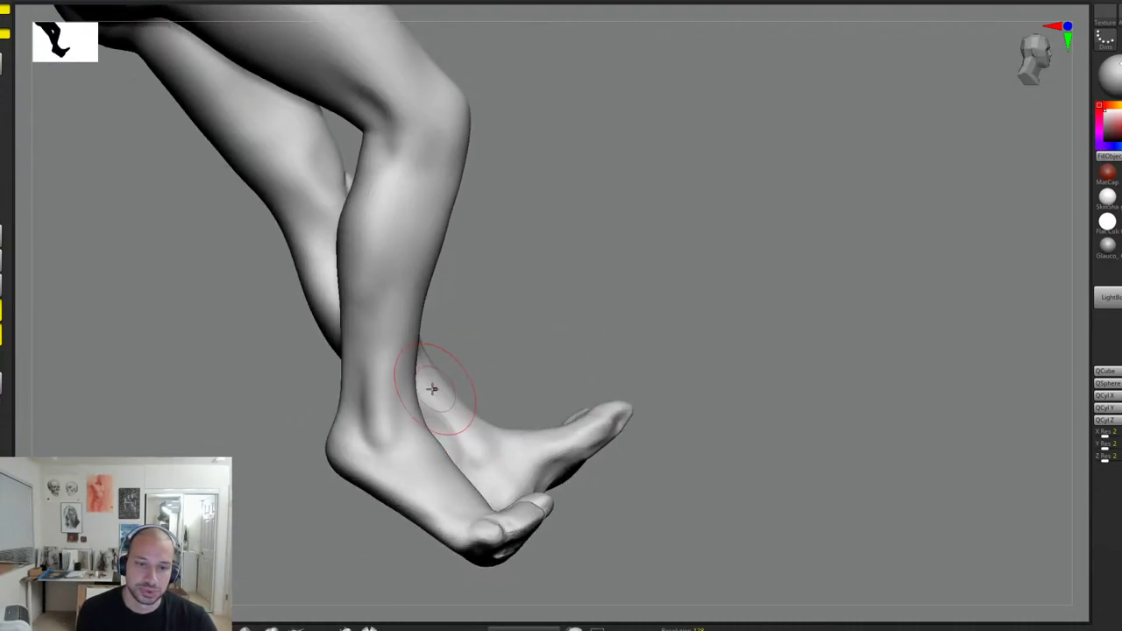
pyautogui.moveTo(441, 455); pyautogui.dragTo(447, 460)
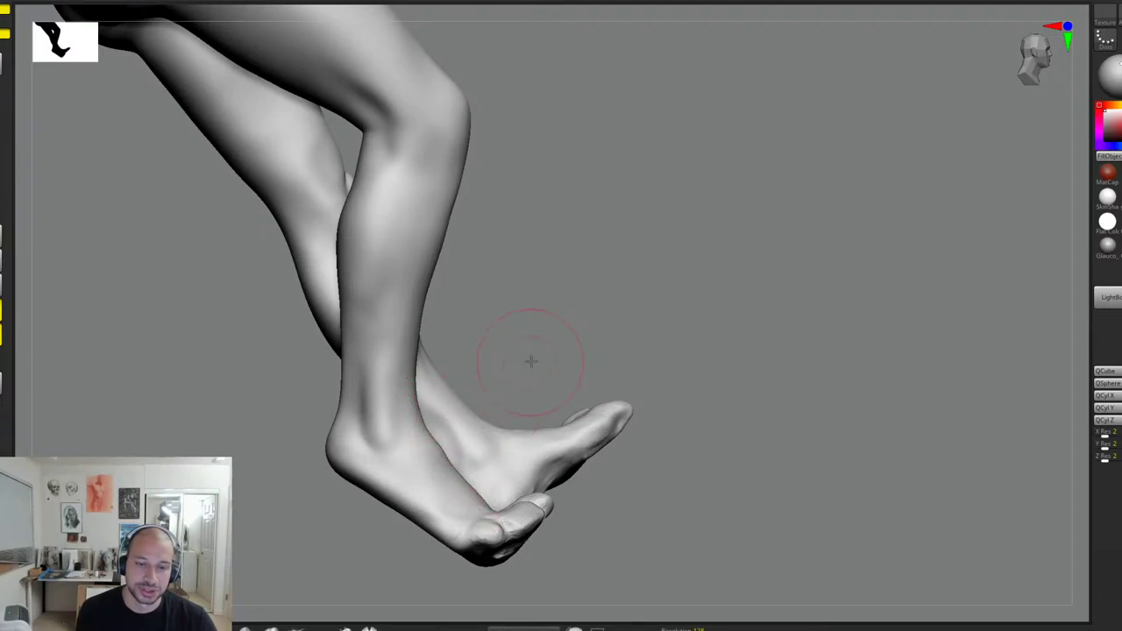
# Step: Examine the bent leg's thigh, knee and foot in relation to the hips from side and three-quarter views
pyautogui.keyDown('alt'); pyautogui.moveTo(531, 362); pyautogui.dragTo(565, 319); pyautogui.keyUp('alt')
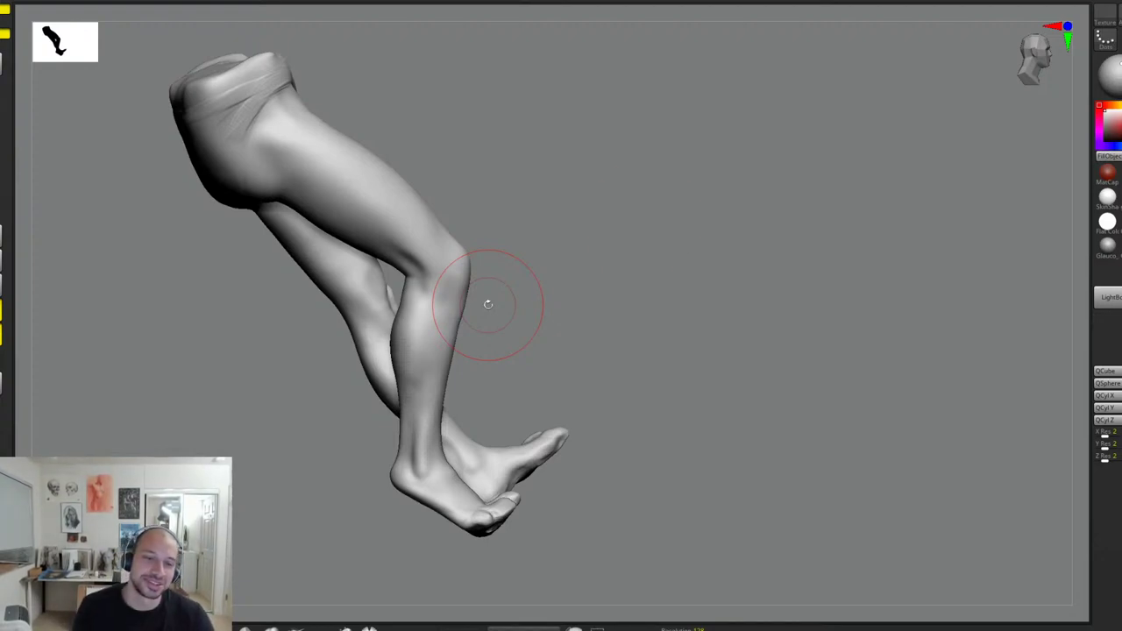
pyautogui.moveTo(509, 264); pyautogui.dragTo(535, 268)
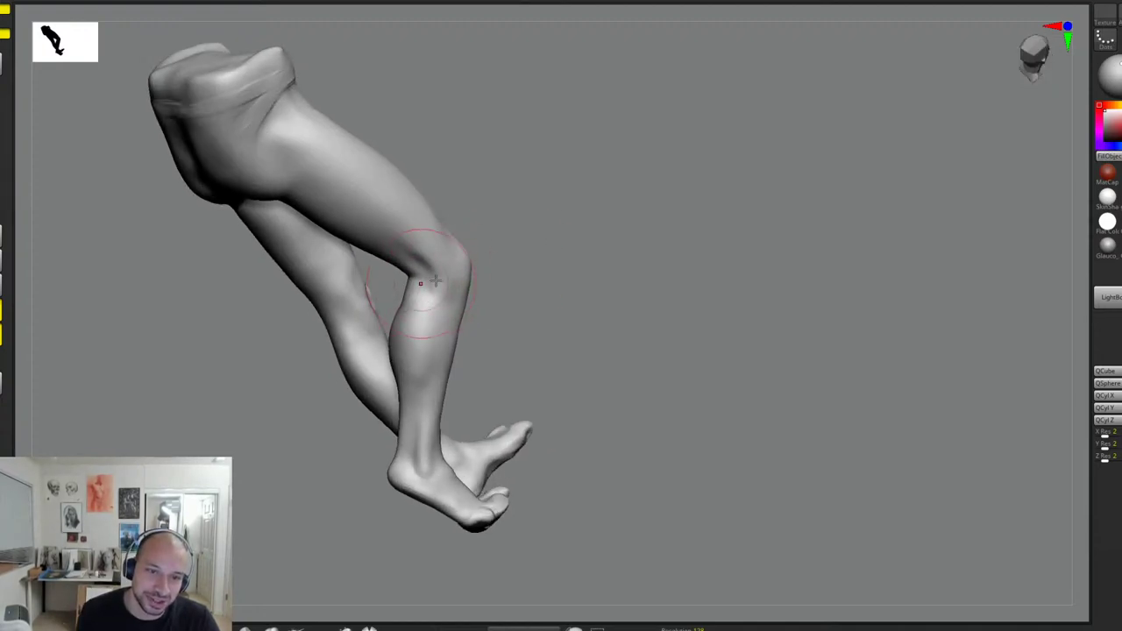
pyautogui.moveTo(532, 323); pyautogui.dragTo(498, 326)
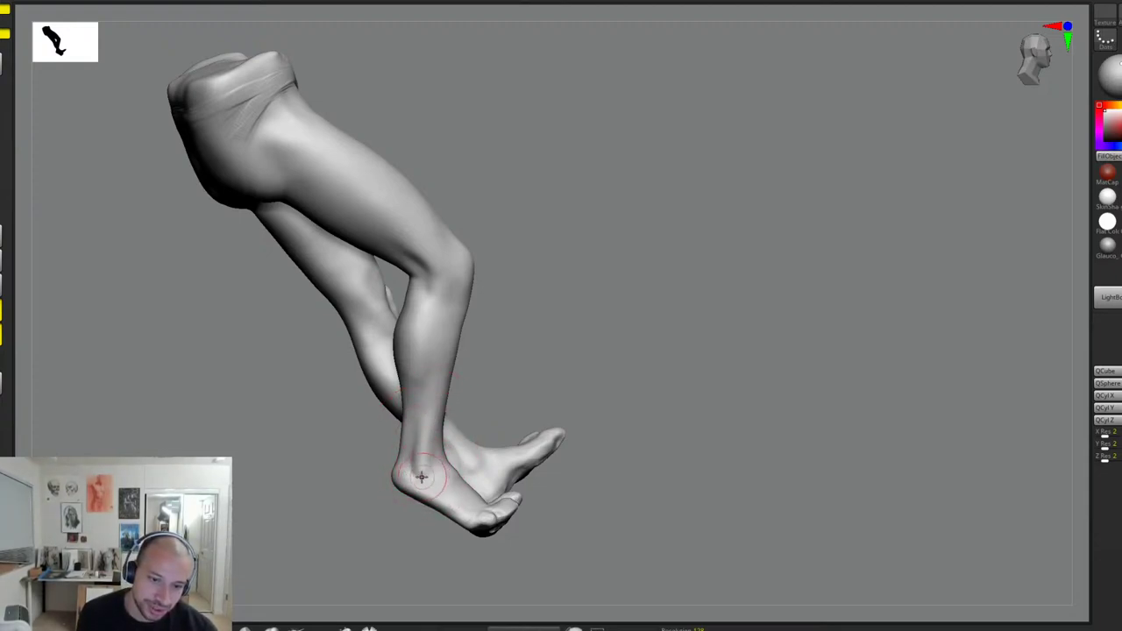
pyautogui.moveTo(512, 406); pyautogui.dragTo(500, 406)
pyautogui.moveTo(398, 493)
pyautogui.mouseDown()
pyautogui.moveTo(375, 492)
pyautogui.moveTo(389, 501)
pyautogui.moveTo(418, 452)
pyautogui.moveTo(393, 521)
pyautogui.mouseUp()
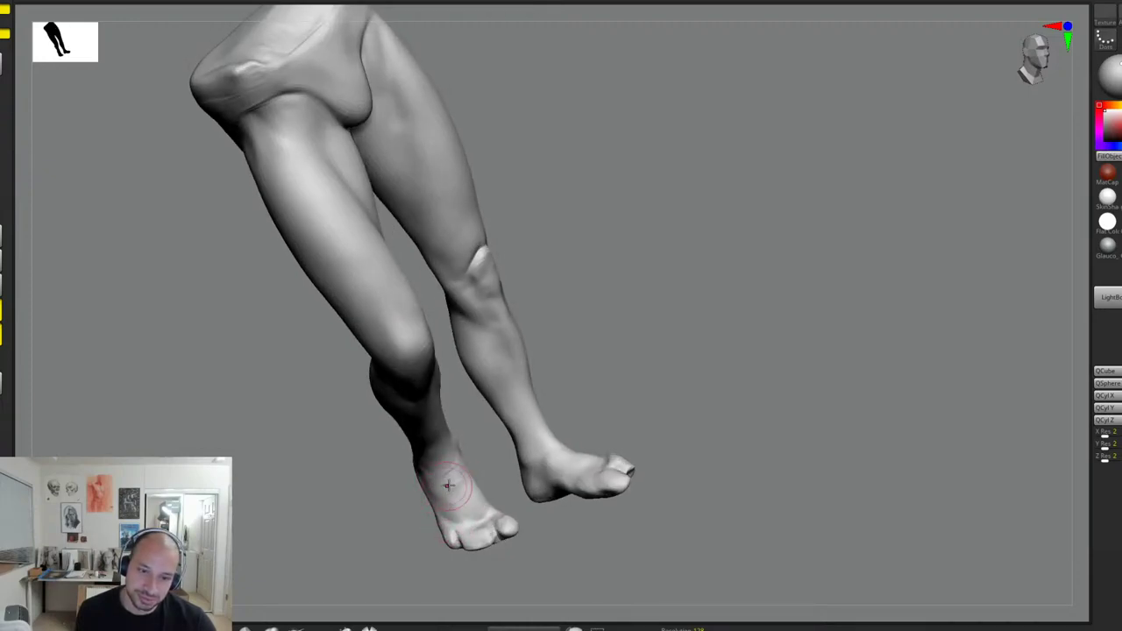
pyautogui.moveTo(430, 464); pyautogui.dragTo(470, 432, button='right')
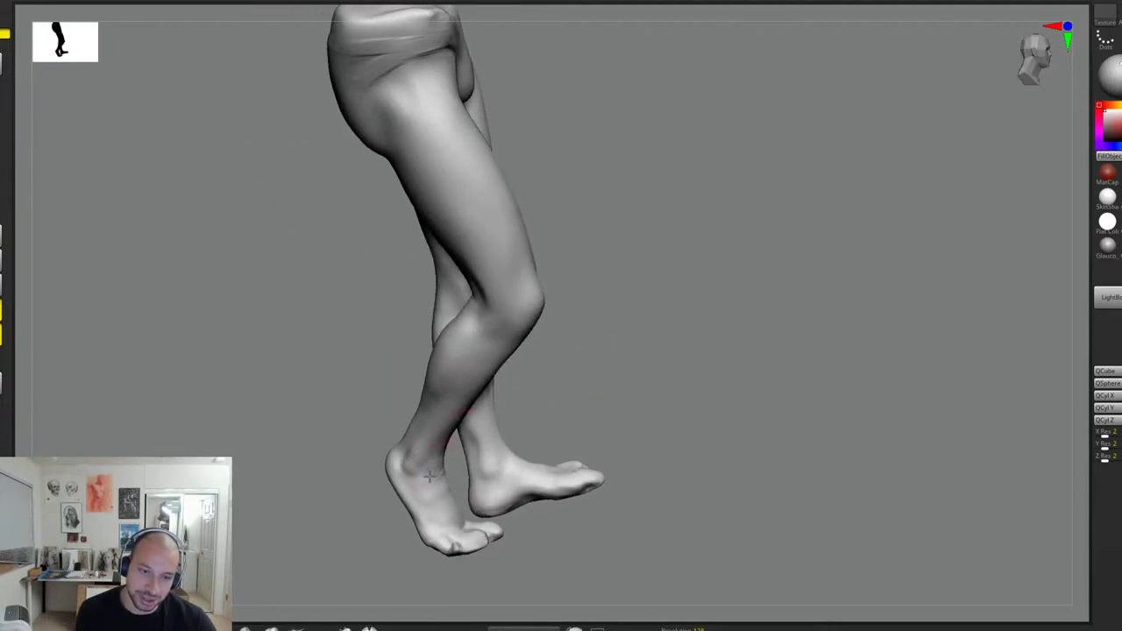
pyautogui.moveTo(454, 516)
pyautogui.mouseDown(button='right')
pyautogui.moveTo(561, 426)
pyautogui.moveTo(471, 504)
pyautogui.moveTo(465, 498)
pyautogui.mouseUp(button='right')
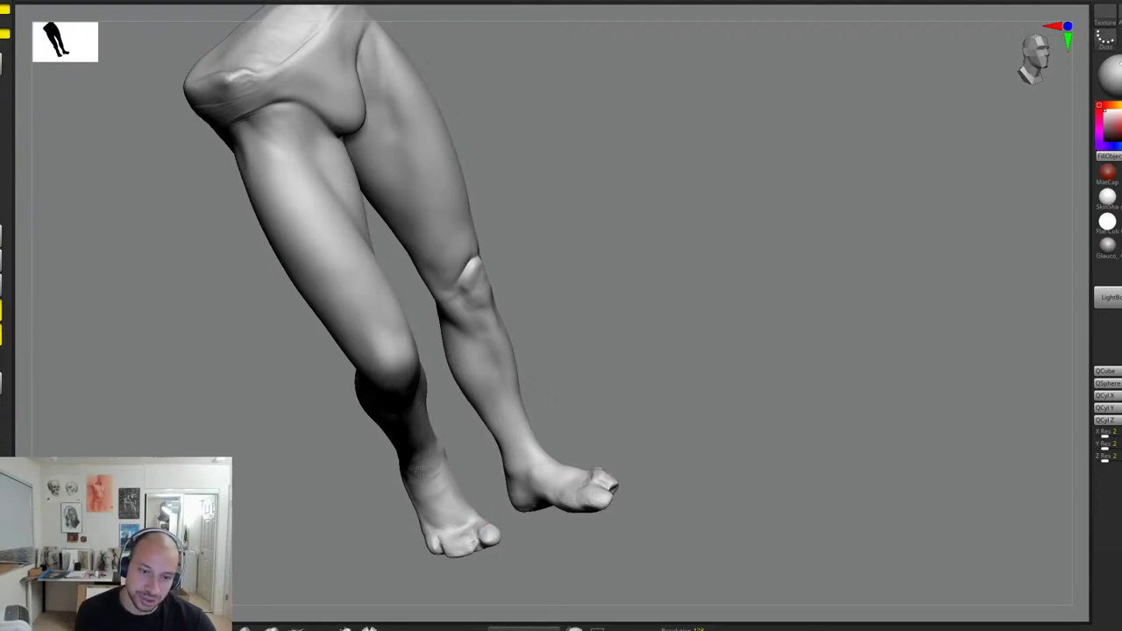
pyautogui.moveTo(576, 410); pyautogui.dragTo(677, 386, button='right')
pyautogui.keyDown('ctrl'); pyautogui.moveTo(677, 386); pyautogui.dragTo(661, 332, button='right'); pyautogui.keyUp('ctrl')
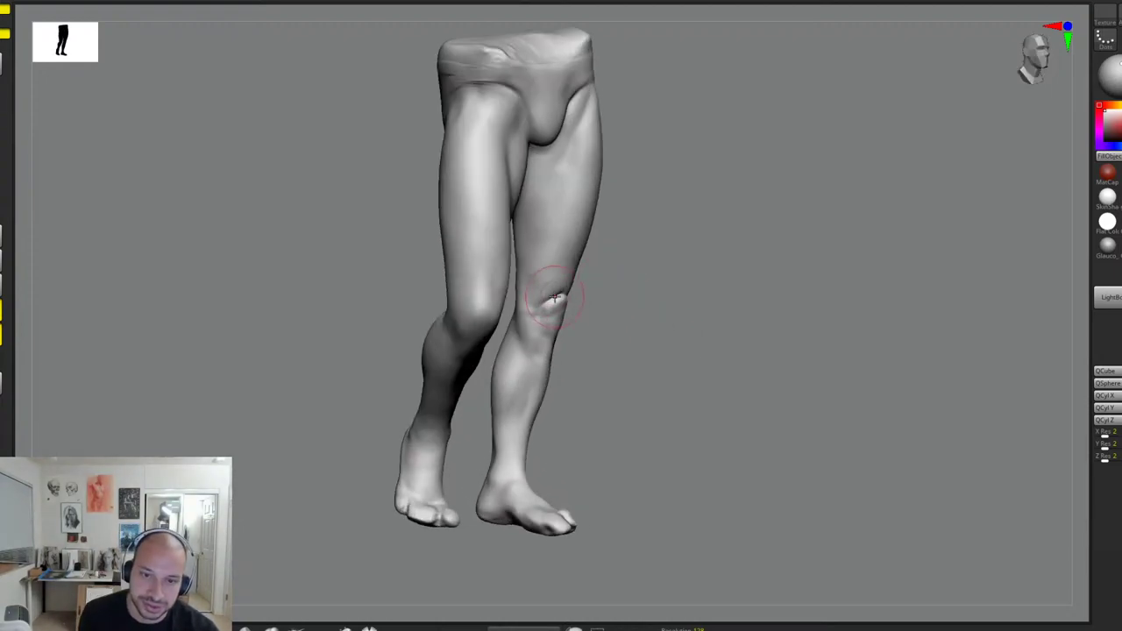
# Step: Examine the bent knee and the overall leg pose in profile, from the front and from the opposite side
pyautogui.moveTo(554, 300); pyautogui.dragTo(612, 294, button='right')
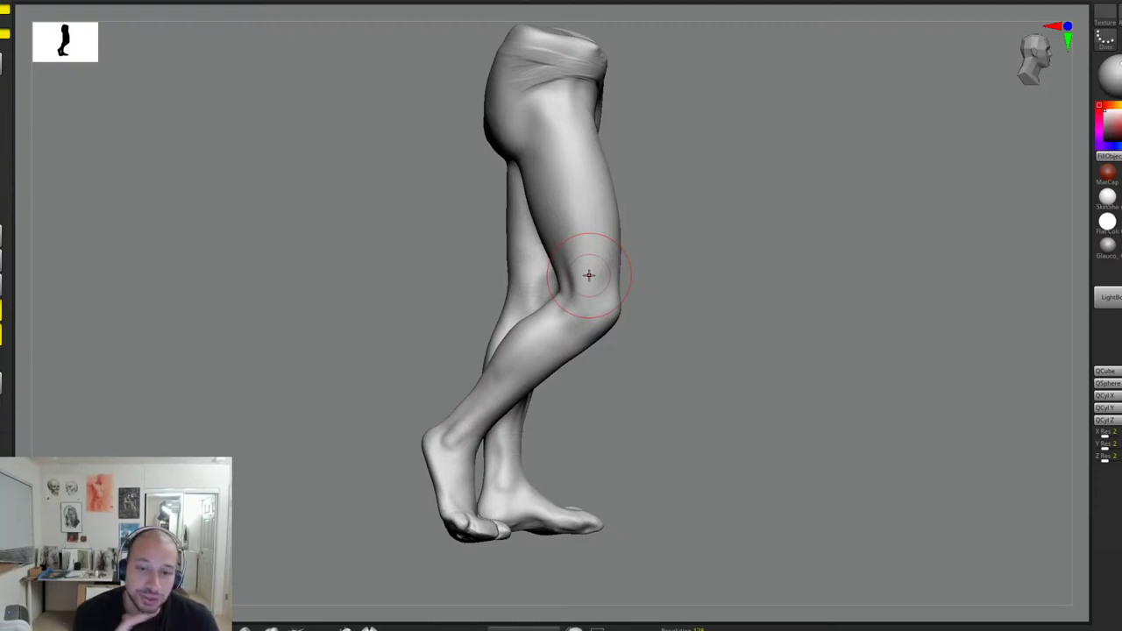
pyautogui.keyDown('ctrl'); pyautogui.moveTo(709, 294); pyautogui.dragTo(711, 257, button='right'); pyautogui.keyUp('ctrl')
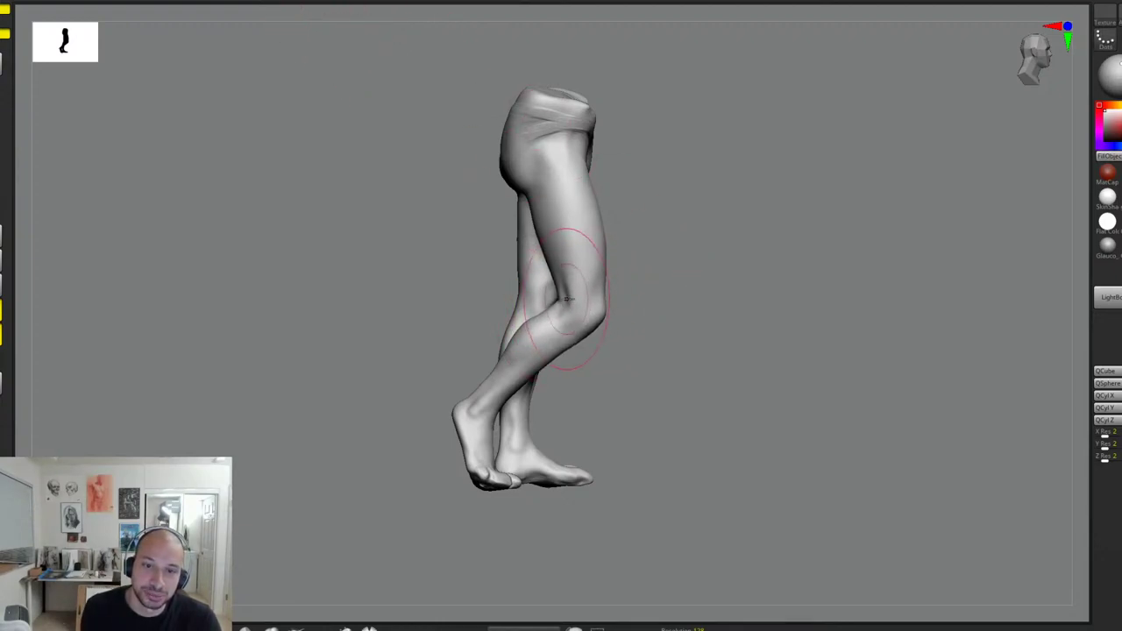
pyautogui.moveTo(688, 300); pyautogui.dragTo(583, 306, button='right')
pyautogui.moveTo(776, 305); pyautogui.dragTo(688, 303, button='right')
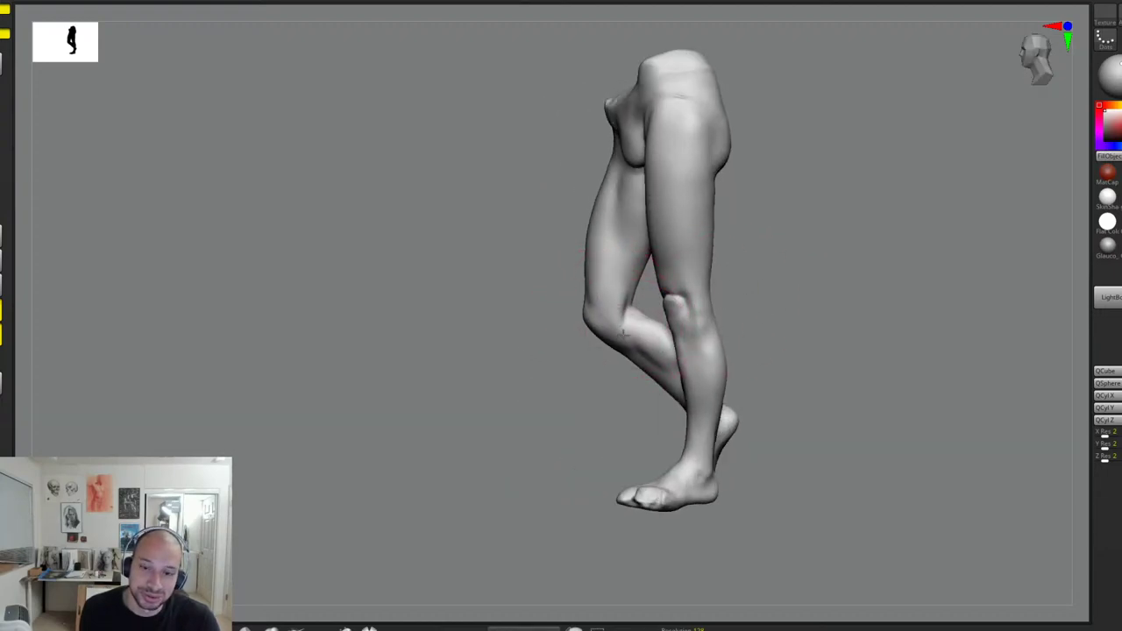
pyautogui.keyDown('shift'); pyautogui.moveTo(611, 306); pyautogui.dragTo(619, 341, button='right'); pyautogui.keyUp('shift')
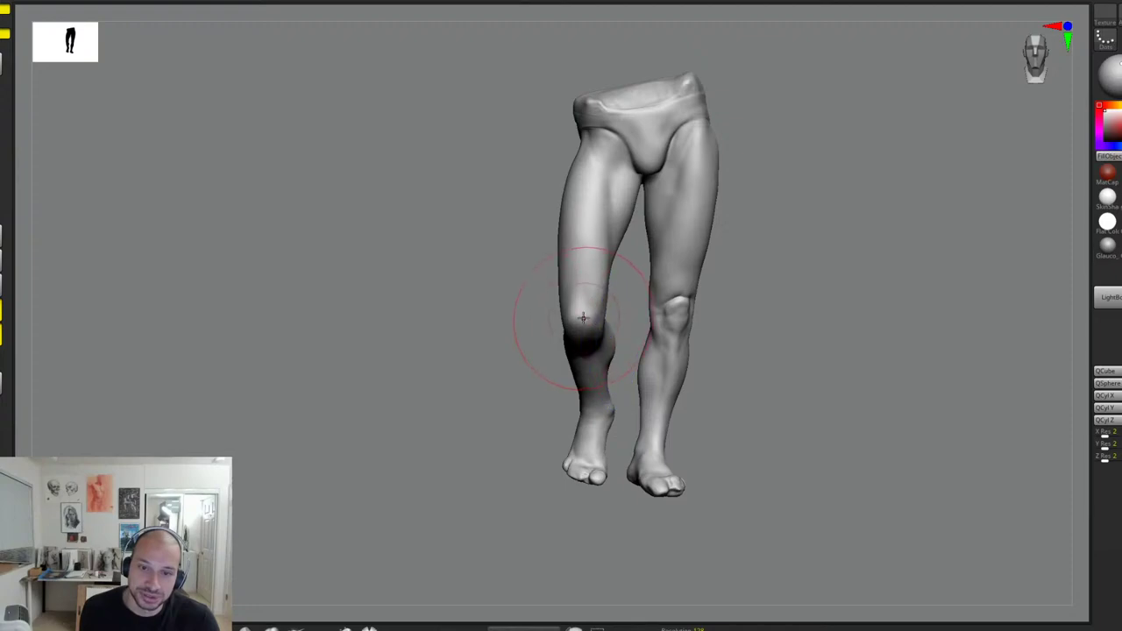
pyautogui.moveTo(588, 317); pyautogui.dragTo(592, 314)
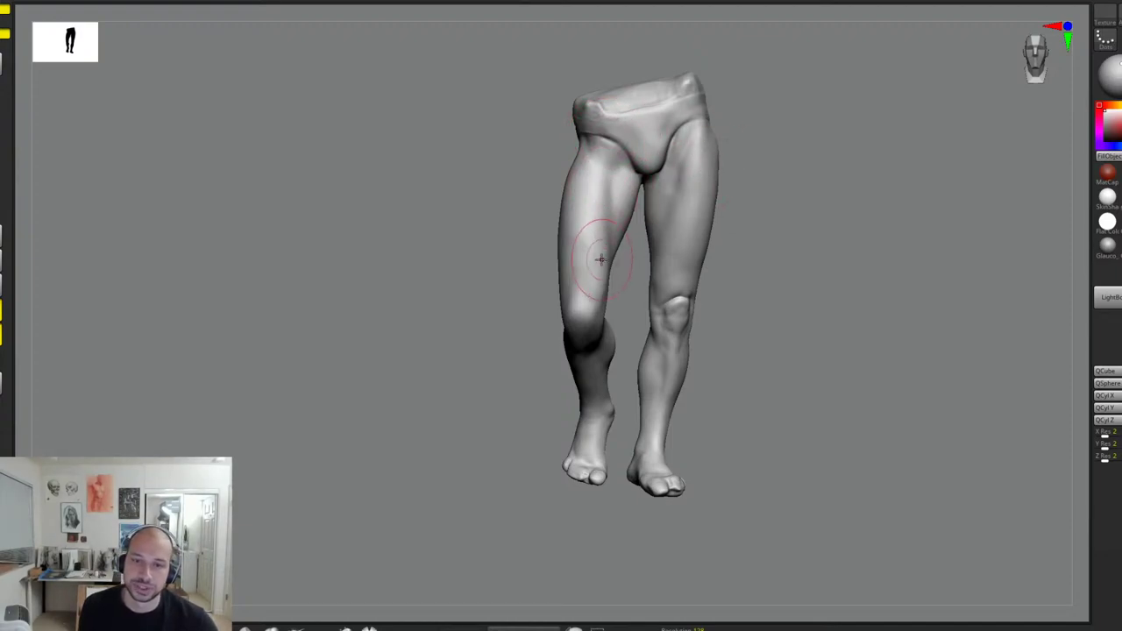
pyautogui.moveTo(618, 310); pyautogui.dragTo(664, 299, button='right')
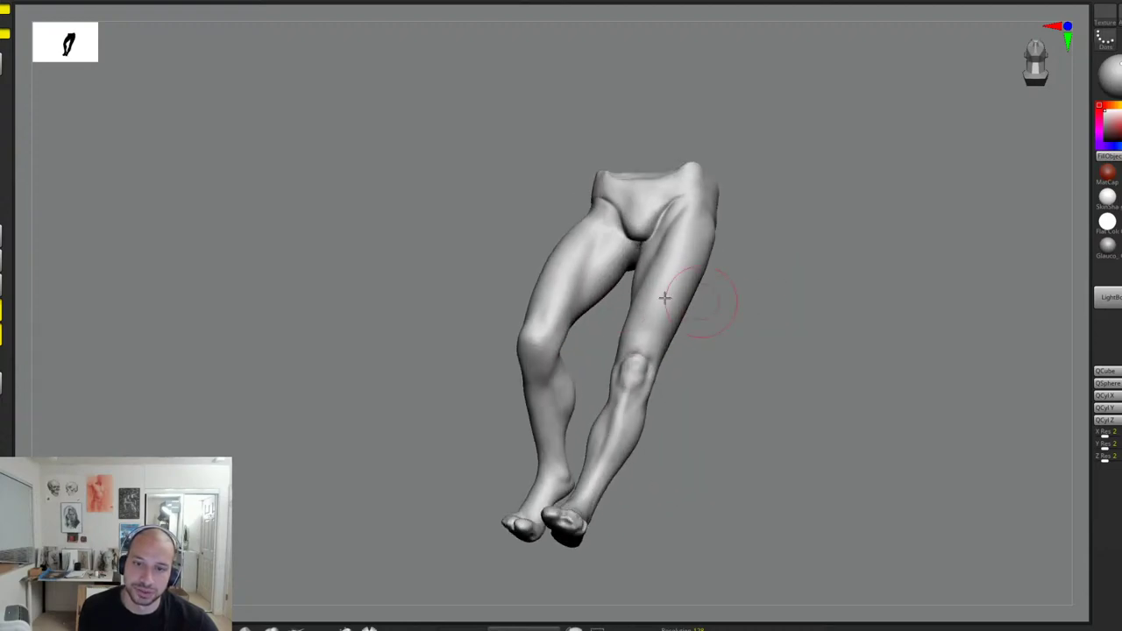
pyautogui.moveTo(581, 340)
pyautogui.mouseDown(button='right')
pyautogui.moveTo(566, 349)
pyautogui.moveTo(556, 314)
pyautogui.mouseUp(button='right')
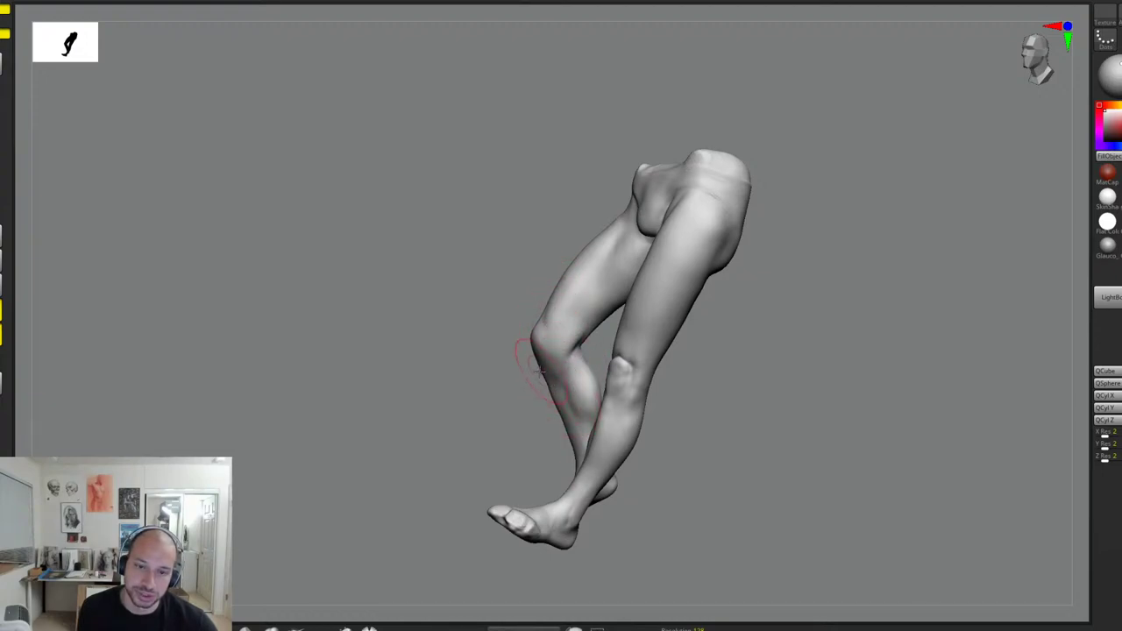
pyautogui.moveTo(539, 372)
pyautogui.mouseDown(button='right')
pyautogui.moveTo(576, 371)
pyautogui.moveTo(538, 371)
pyautogui.mouseUp(button='right')
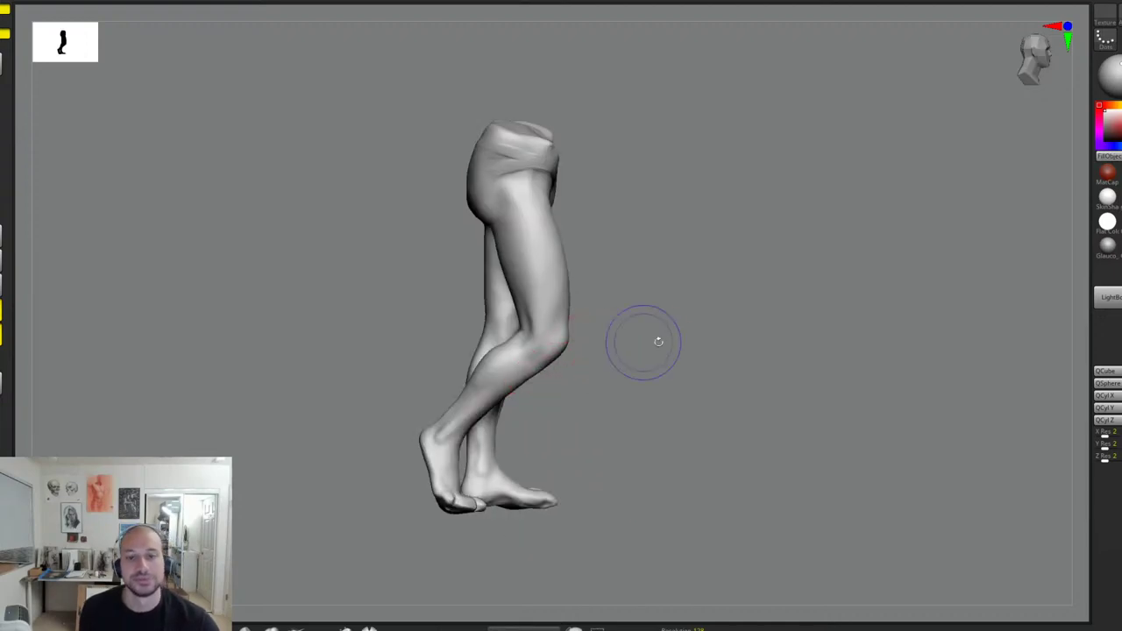
# Step: Examine the buttocks, the gluteal folds and the outer hips from several rear angles
pyautogui.keyDown('ctrl'); pyautogui.moveTo(658, 342); pyautogui.dragTo(688, 318, button='right'); pyautogui.keyUp('ctrl')
pyautogui.moveTo(677, 275); pyautogui.dragTo(693, 303, button='right')
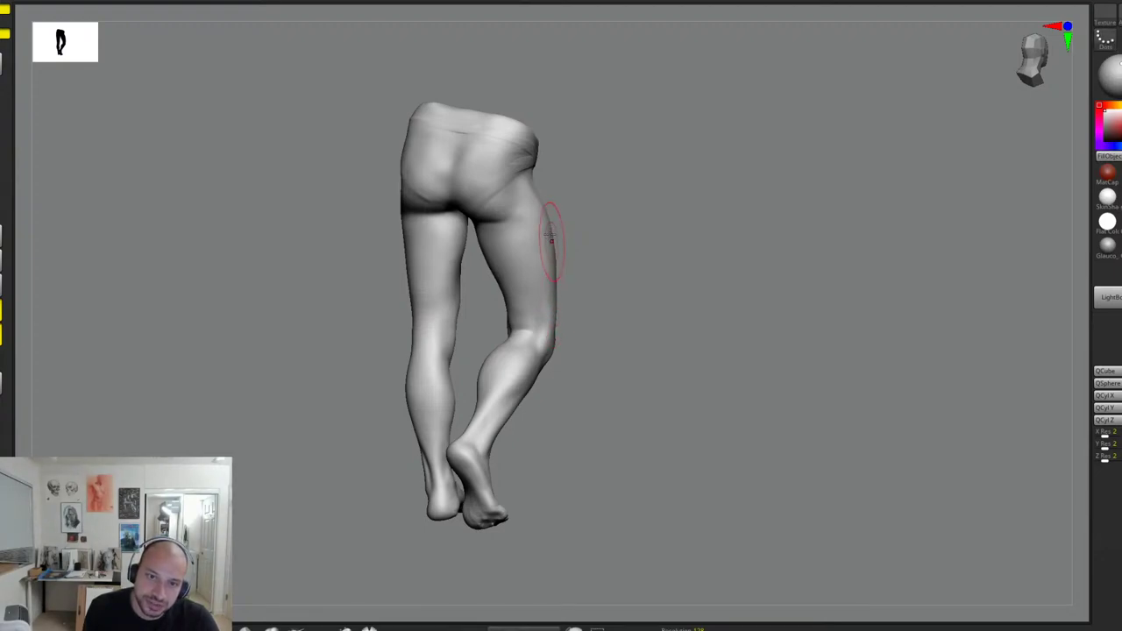
pyautogui.moveTo(556, 181); pyautogui.dragTo(513, 171, button='right')
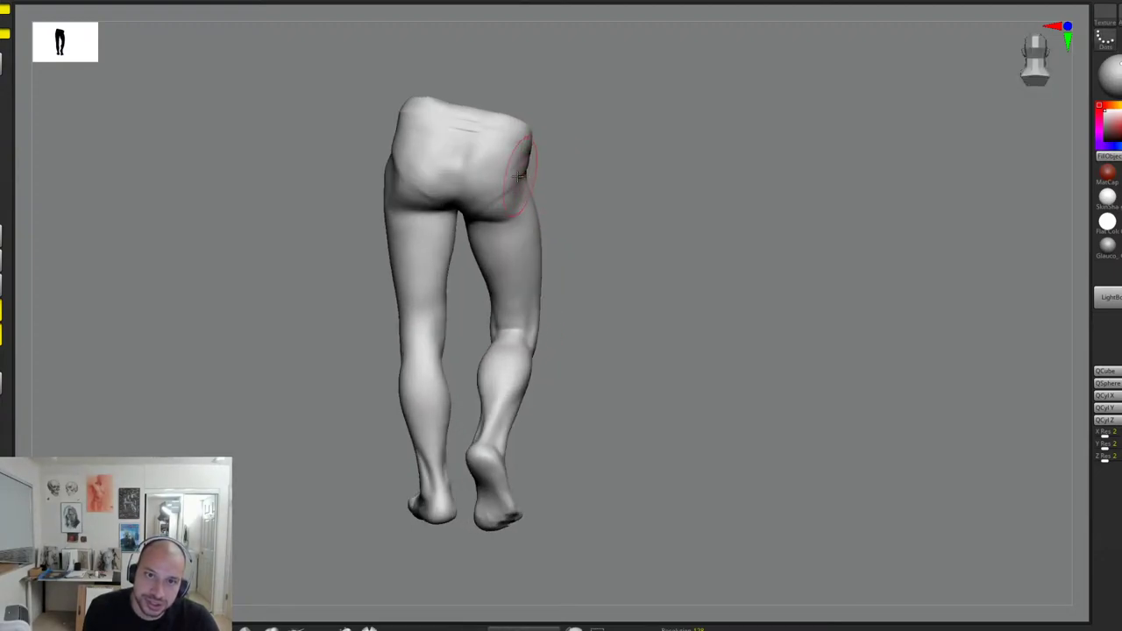
pyautogui.keyDown('alt'); pyautogui.moveTo(641, 203); pyautogui.dragTo(671, 222); pyautogui.keyUp('alt')
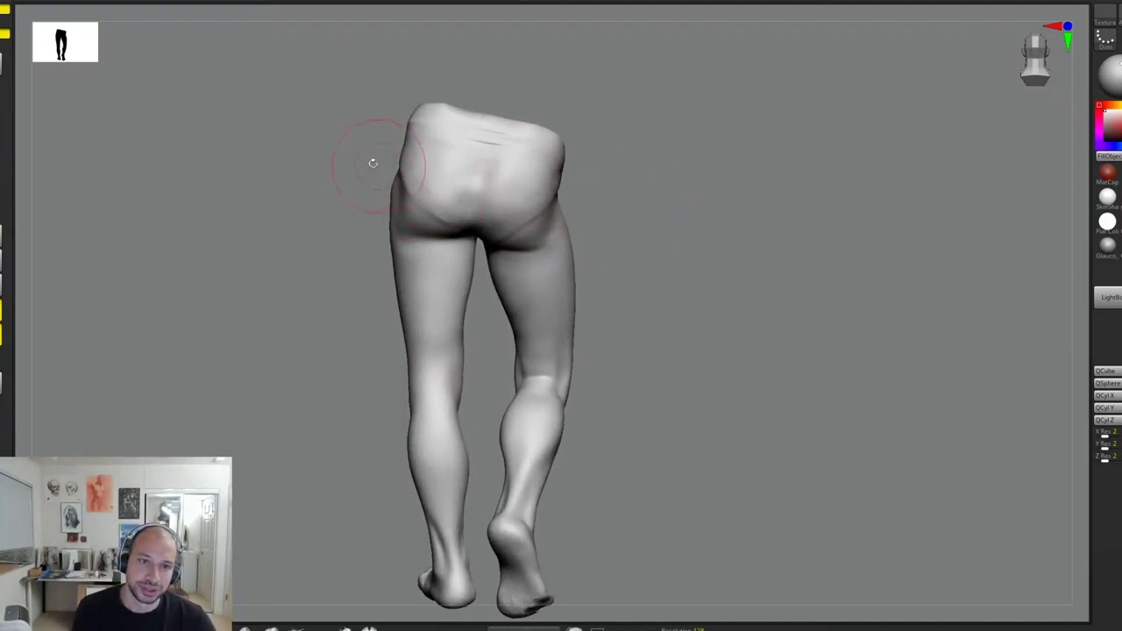
pyautogui.moveTo(371, 166); pyautogui.dragTo(401, 150, button='right')
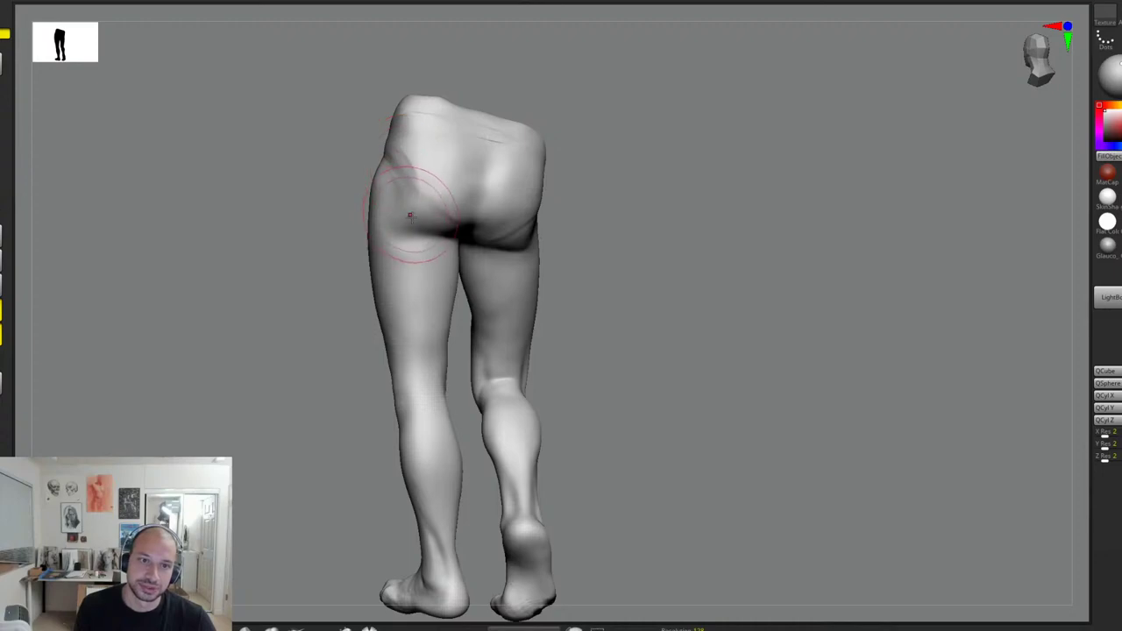
pyautogui.moveTo(589, 201); pyautogui.dragTo(426, 238, button='right')
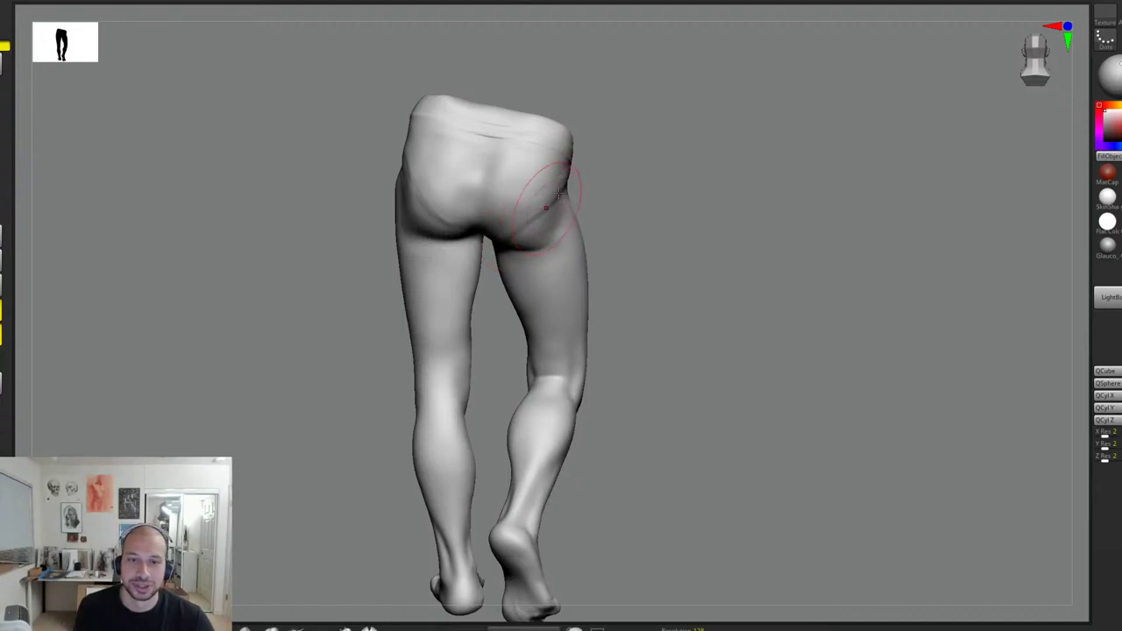
pyautogui.keyDown('shift'); pyautogui.moveTo(513, 228); pyautogui.dragTo(481, 193); pyautogui.keyUp('shift')
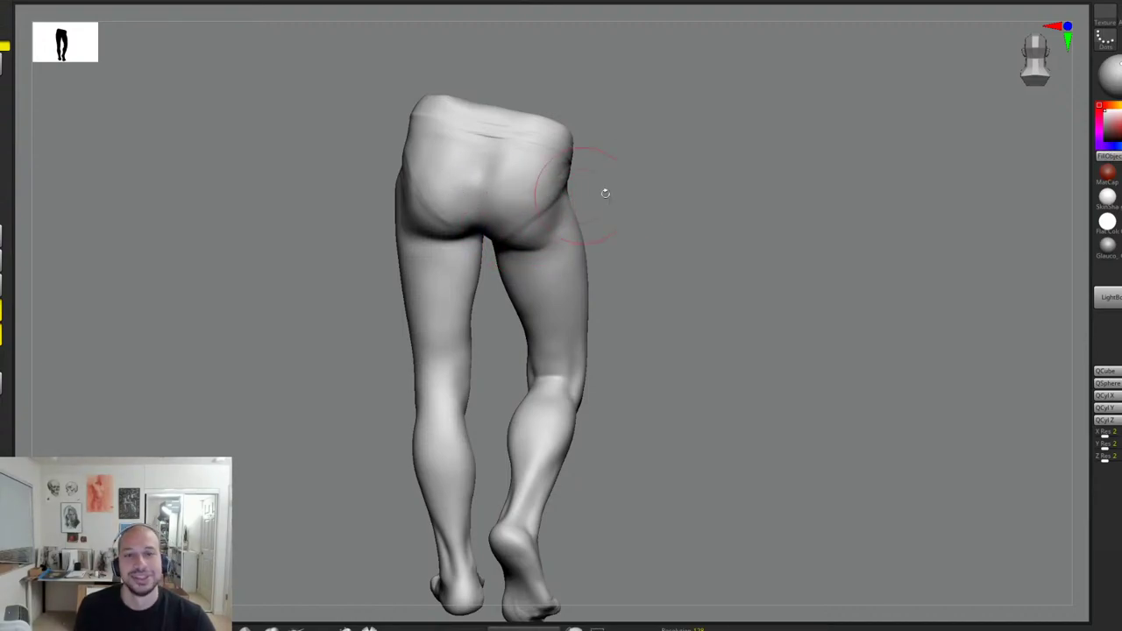
pyautogui.keyDown('ctrl'); pyautogui.moveTo(604, 191); pyautogui.dragTo(679, 195, button='right'); pyautogui.keyUp('ctrl')
pyautogui.keyDown('shift'); pyautogui.moveTo(678, 195); pyautogui.dragTo(673, 222); pyautogui.keyUp('shift')
pyautogui.keyDown('ctrl'); pyautogui.moveTo(709, 228); pyautogui.dragTo(712, 294, button='right'); pyautogui.keyUp('ctrl')
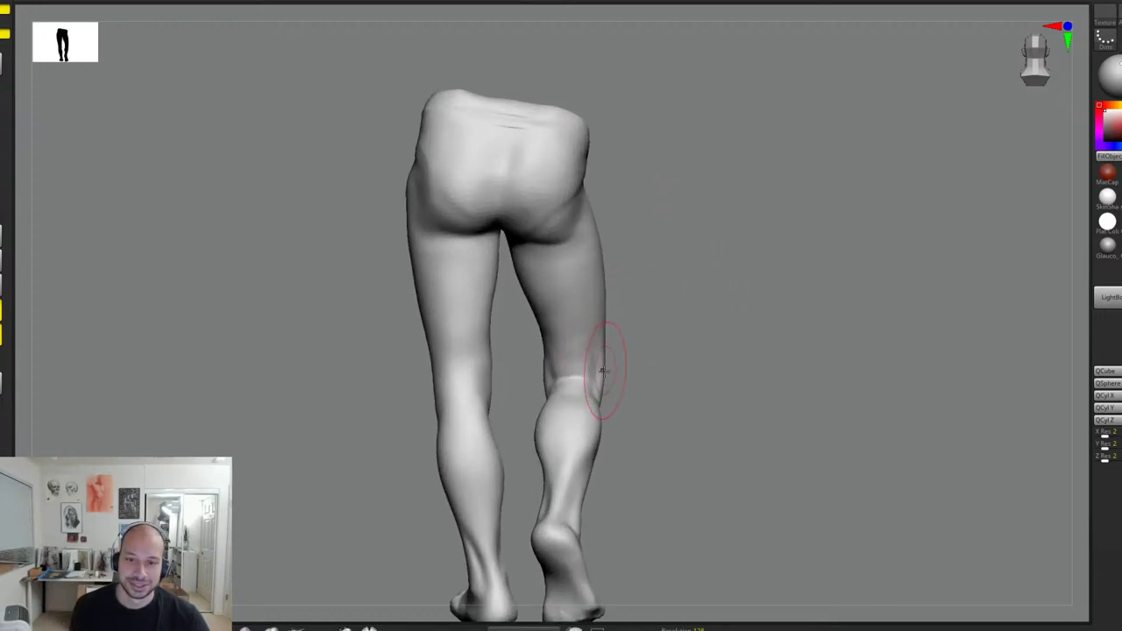
# Step: Examine the whole figure's silhouette and the placement of both lower legs and feet from front and side views
pyautogui.keyDown('ctrl'); pyautogui.moveTo(515, 347); pyautogui.dragTo(613, 293, button='right'); pyautogui.keyUp('ctrl')
pyautogui.moveTo(613, 294); pyautogui.dragTo(711, 325, button='right')
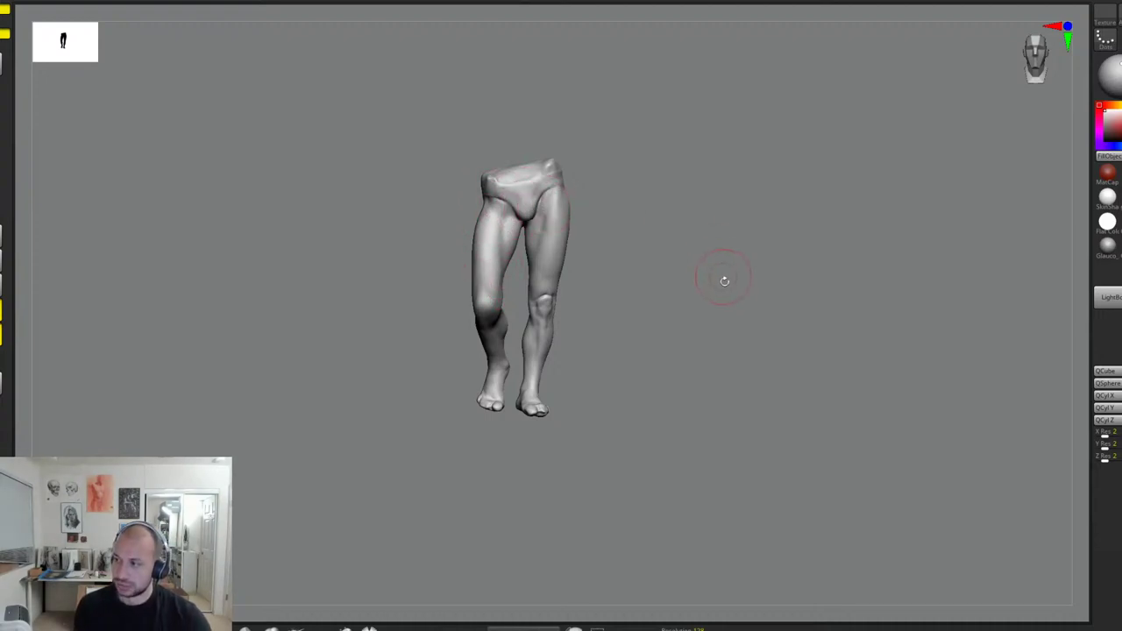
pyautogui.keyDown('alt'); pyautogui.moveTo(724, 280); pyautogui.dragTo(665, 291, button='right'); pyautogui.keyUp('alt')
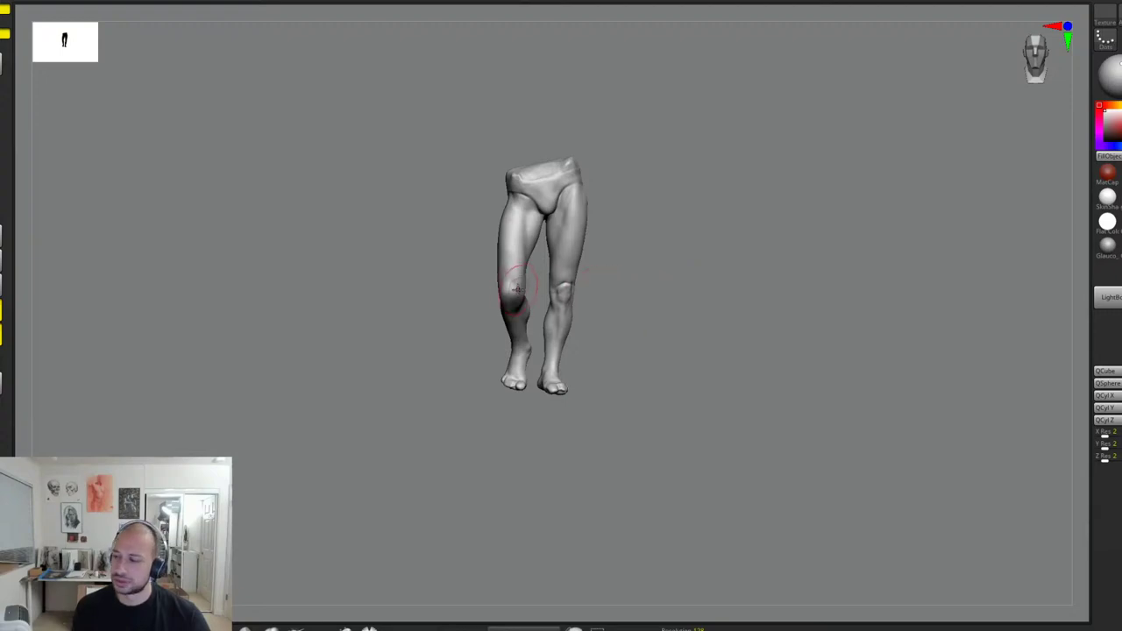
pyautogui.moveTo(558, 285); pyautogui.dragTo(513, 275, button='right')
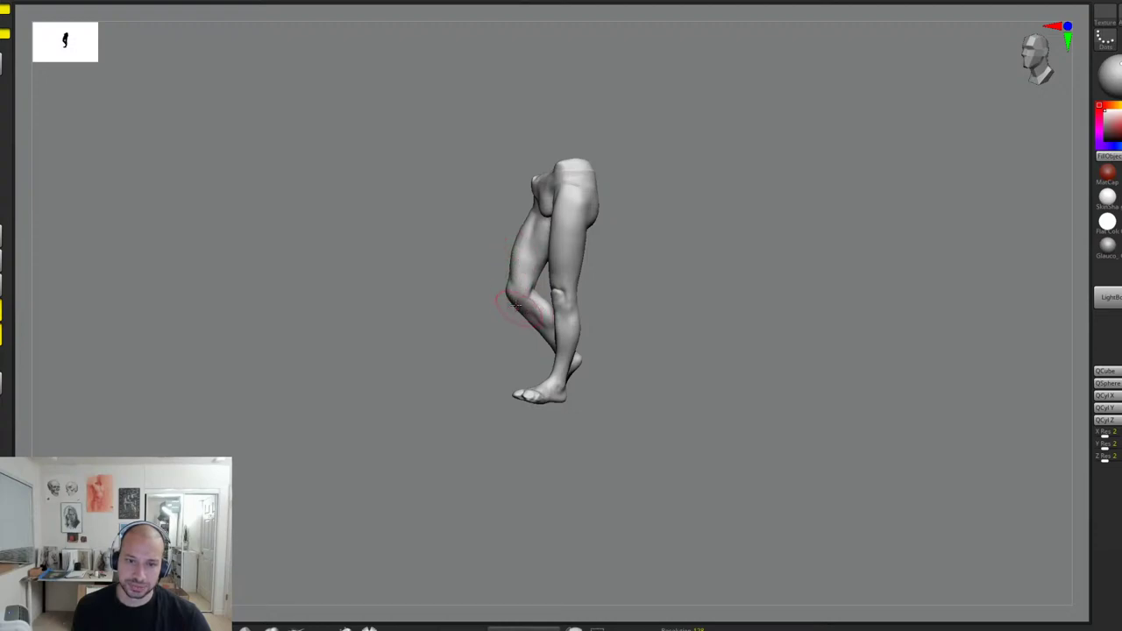
pyautogui.moveTo(506, 291); pyautogui.dragTo(530, 323, button='right')
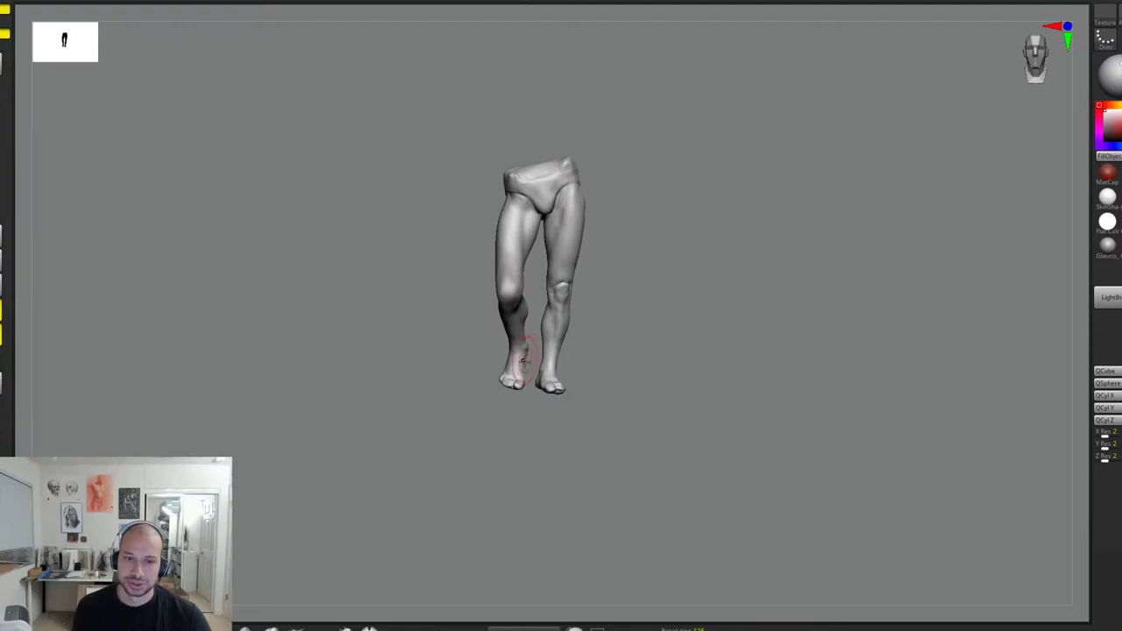
pyautogui.moveTo(648, 333); pyautogui.dragTo(703, 331)
pyautogui.keyDown('alt'); pyautogui.moveTo(703, 332); pyautogui.dragTo(730, 306); pyautogui.keyUp('alt')
pyautogui.keyDown('alt'); pyautogui.moveTo(730, 306); pyautogui.dragTo(733, 355); pyautogui.keyUp('alt')
pyautogui.moveTo(557, 330); pyautogui.dragTo(626, 346, button='right')
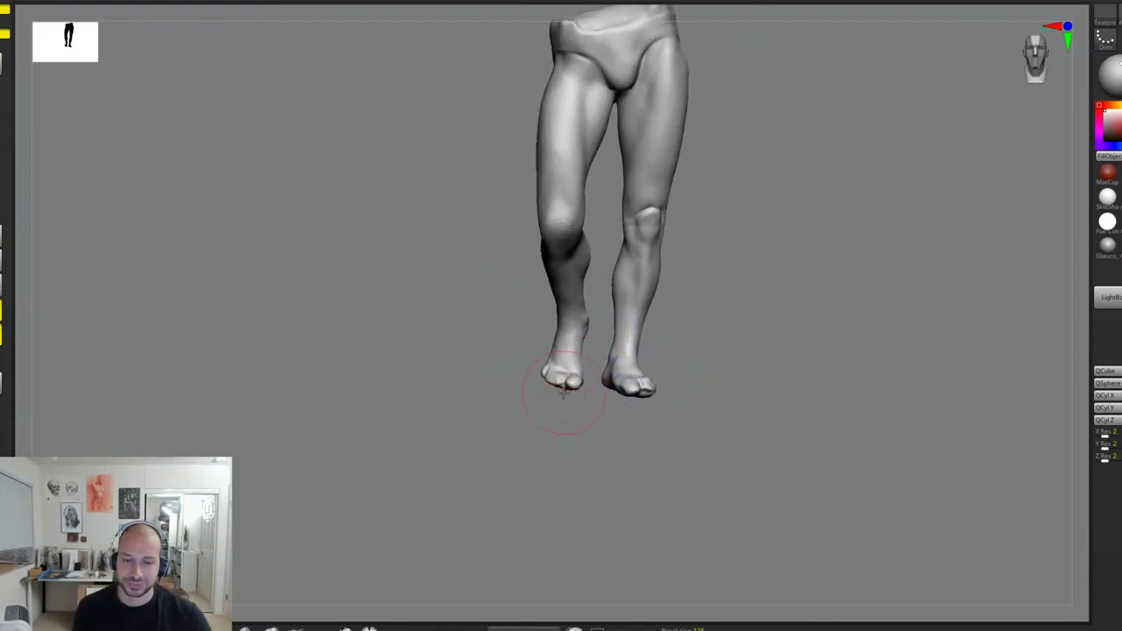
pyautogui.moveTo(557, 402); pyautogui.dragTo(574, 393)
pyautogui.moveTo(669, 310); pyautogui.dragTo(664, 283)
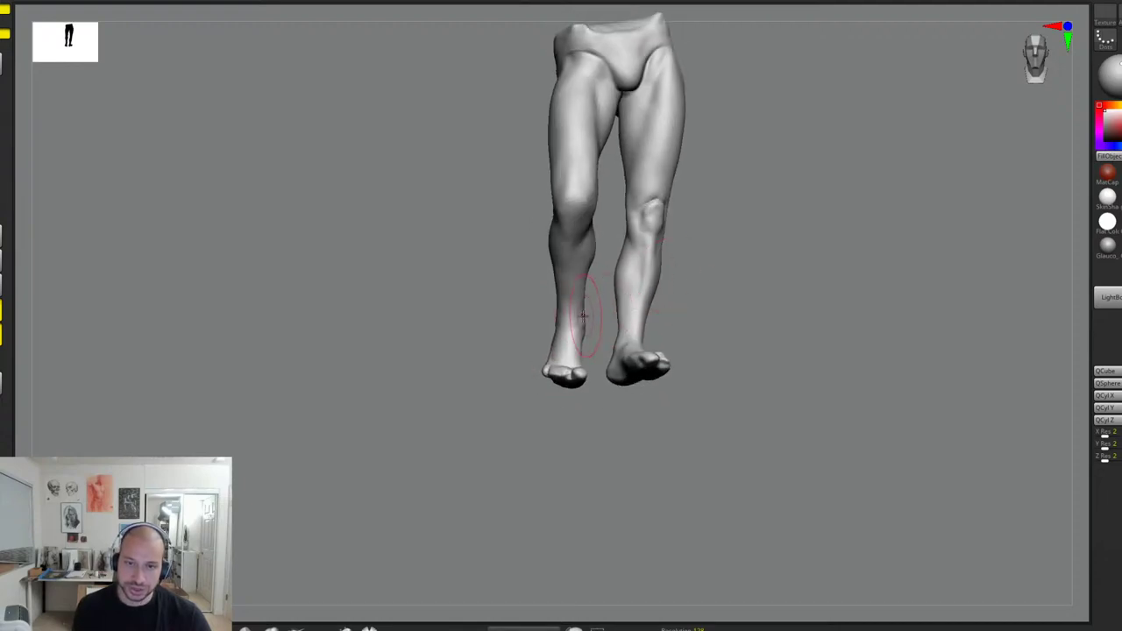
# Step: Show the rectangular base under the feet and check how the legs stand on it from the side and from above
pyautogui.moveTo(532, 330); pyautogui.dragTo(699, 302, button='right')
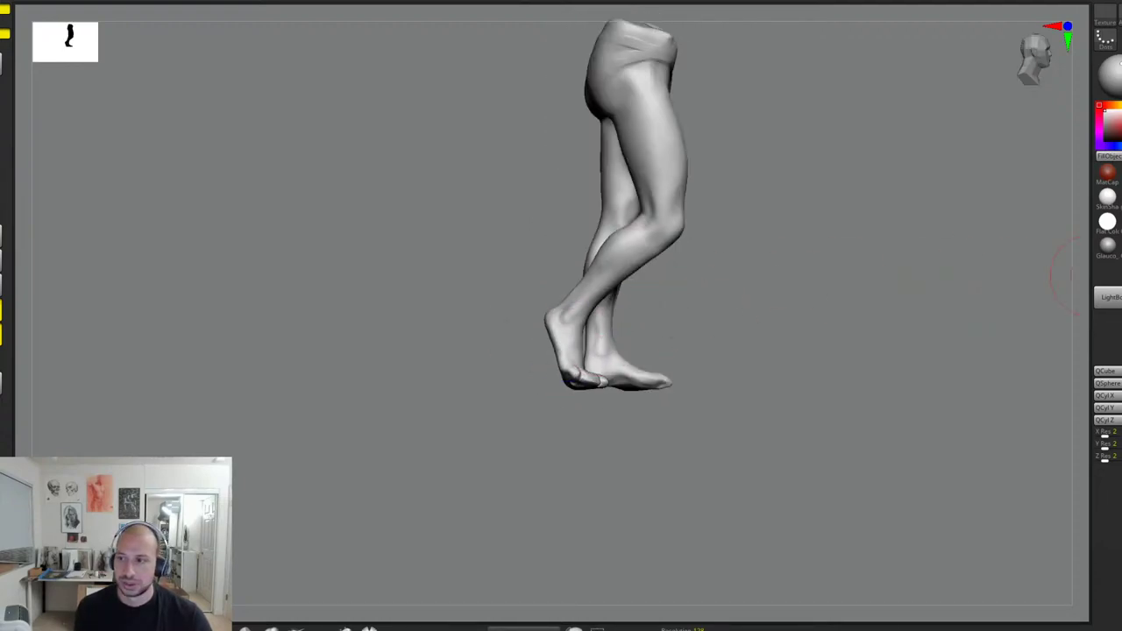
pyautogui.moveTo(821, 308); pyautogui.dragTo(849, 297, button='right')
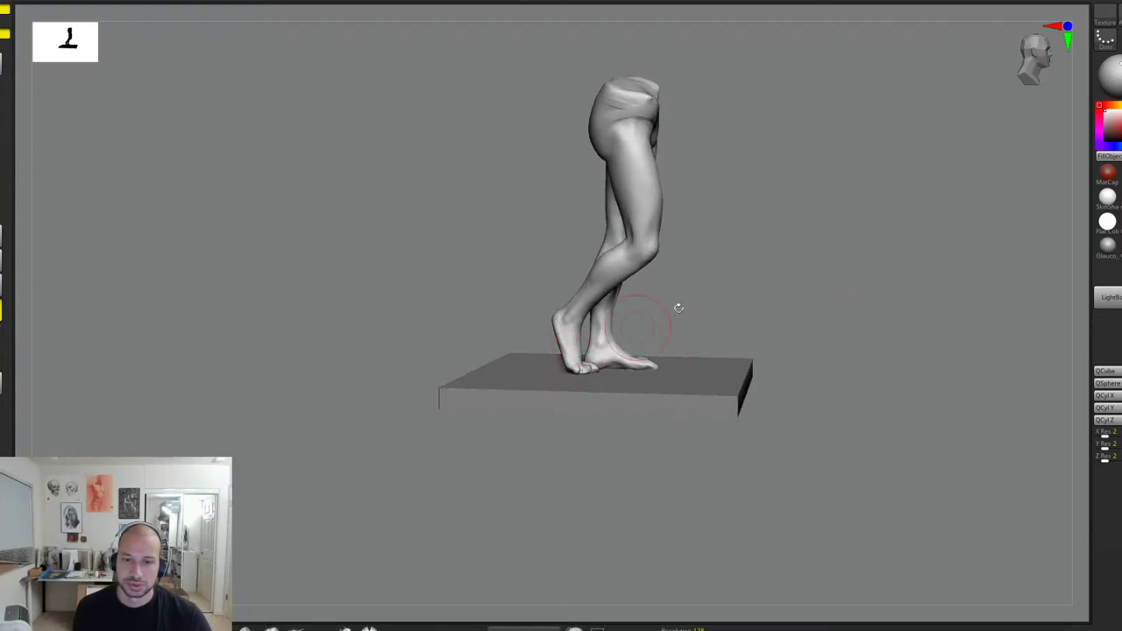
pyautogui.moveTo(679, 308); pyautogui.dragTo(614, 369, button='right')
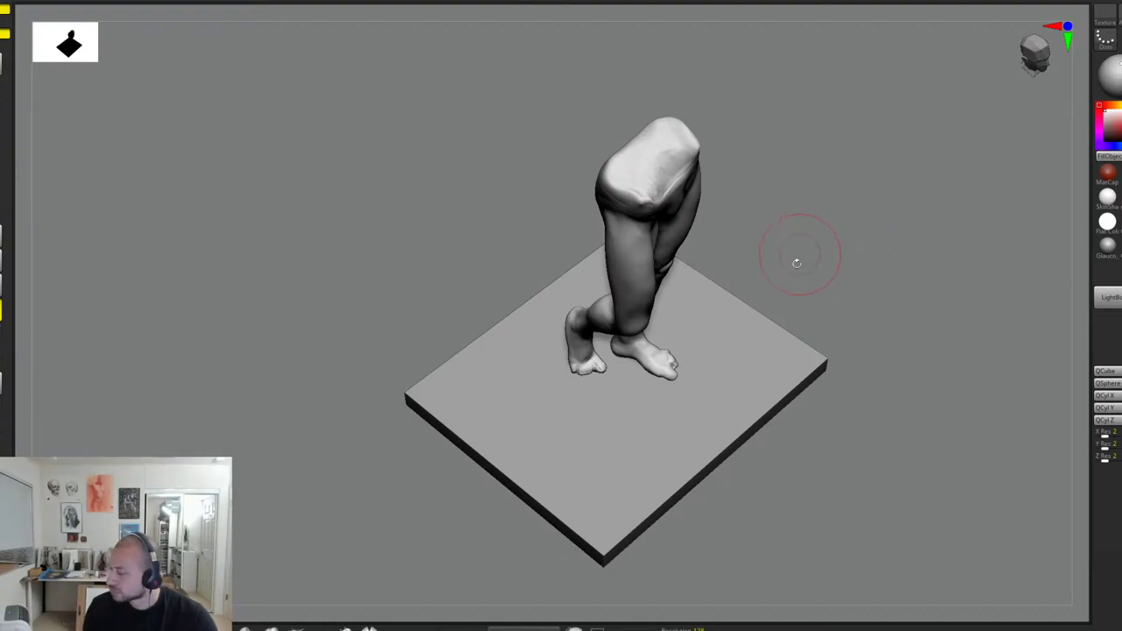
pyautogui.moveTo(842, 245)
pyautogui.keyDown('shift'); pyautogui.mouseDown()
pyautogui.moveTo(867, 224)
pyautogui.moveTo(849, 250)
pyautogui.mouseUp(); pyautogui.keyUp('shift')
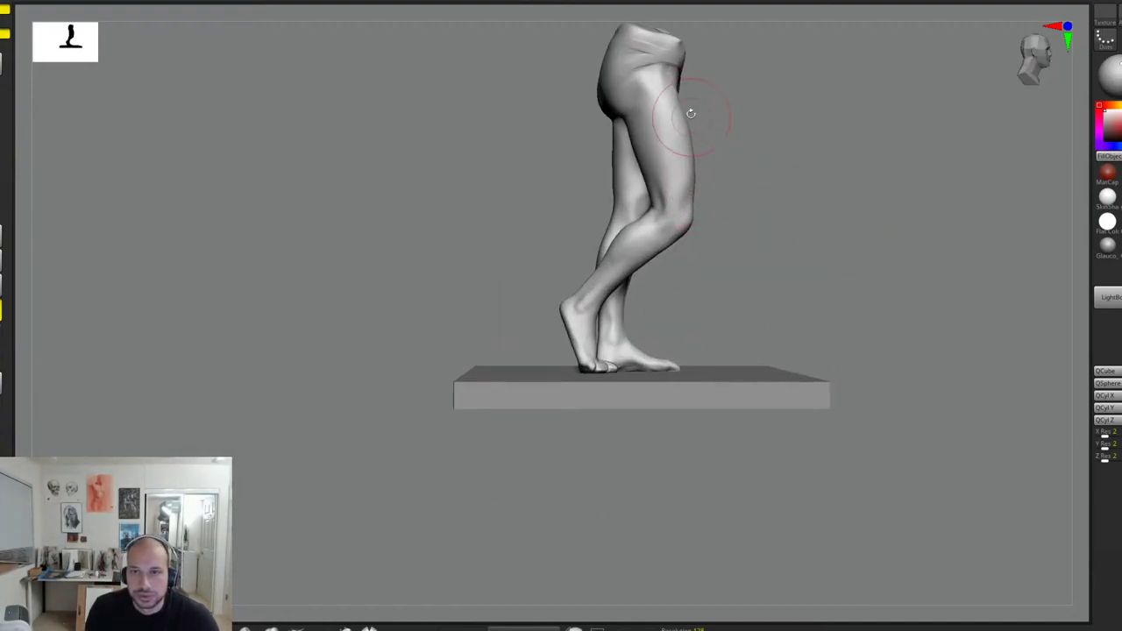
# Step: Smooth the upper front of the bent leg's thigh just below the underwear, checking it from three-quarter and front views
pyautogui.moveTo(766, 81); pyautogui.dragTo(702, 91)
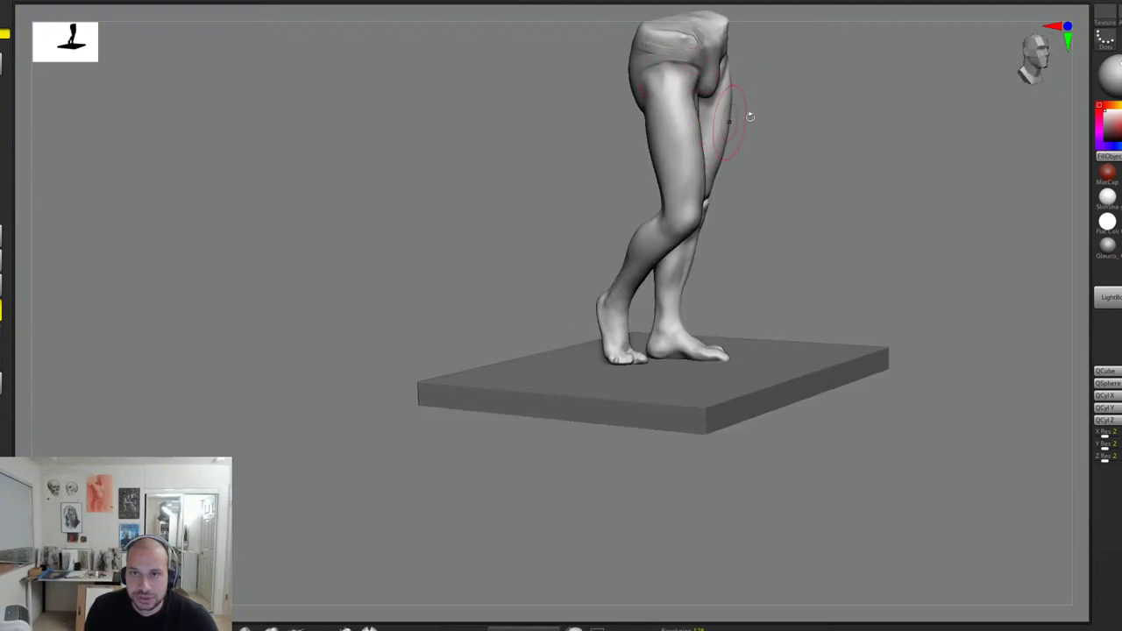
pyautogui.moveTo(720, 114); pyautogui.dragTo(667, 158, button='right')
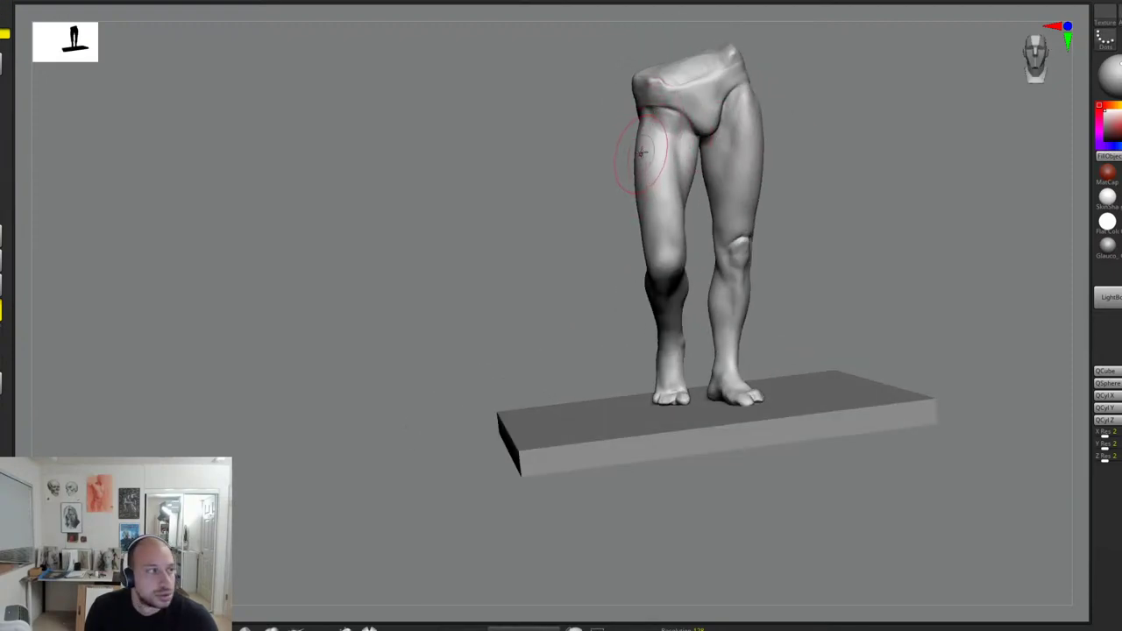
pyautogui.moveTo(577, 167); pyautogui.dragTo(646, 153, button='right')
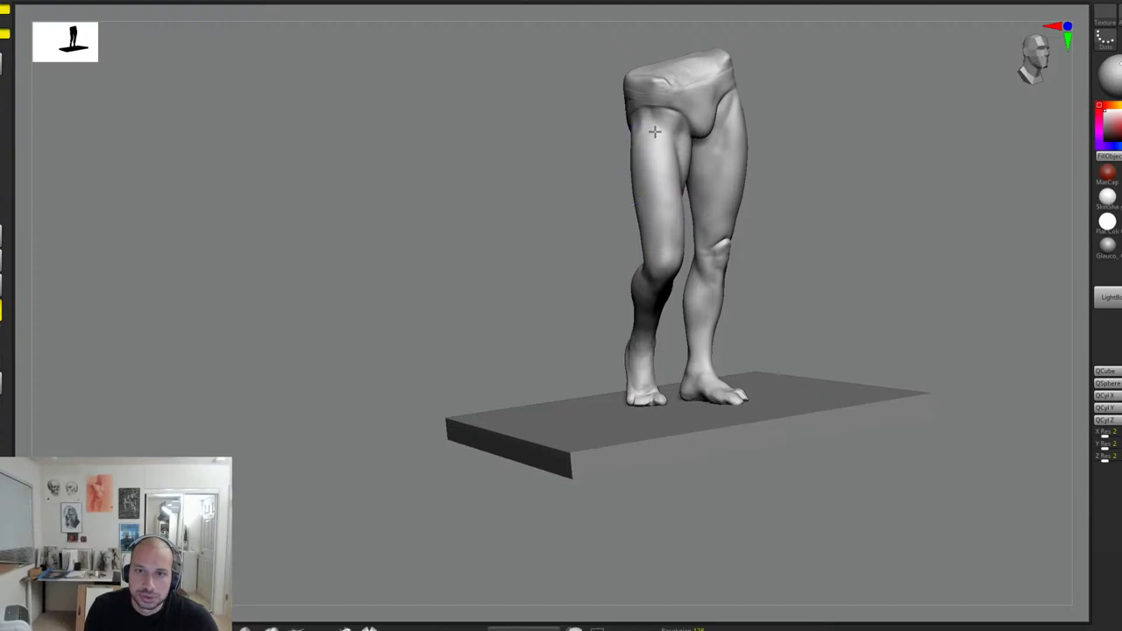
pyautogui.moveTo(776, 147); pyautogui.dragTo(732, 121, button='right')
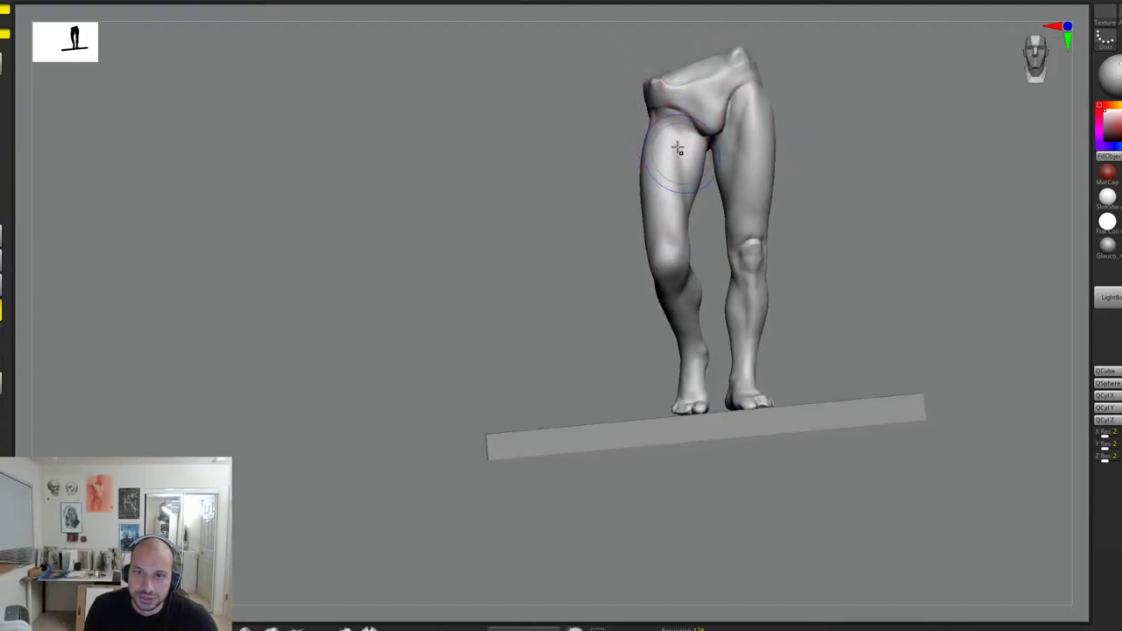
pyautogui.keyDown('shift'); pyautogui.moveTo(676, 148); pyautogui.dragTo(694, 185); pyautogui.keyUp('shift')
pyautogui.moveTo(844, 176); pyautogui.dragTo(824, 213, button='right')
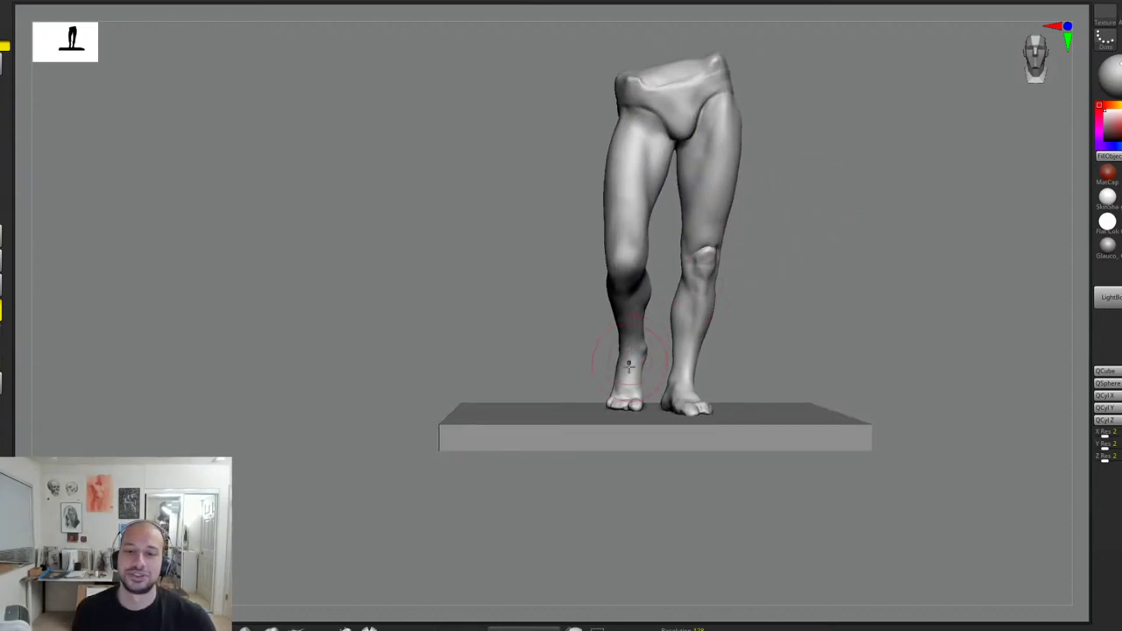
# Step: Check the pose of both legs on the base in profile and from the front with the whole figure framed
pyautogui.moveTo(731, 324); pyautogui.dragTo(805, 324, button='right')
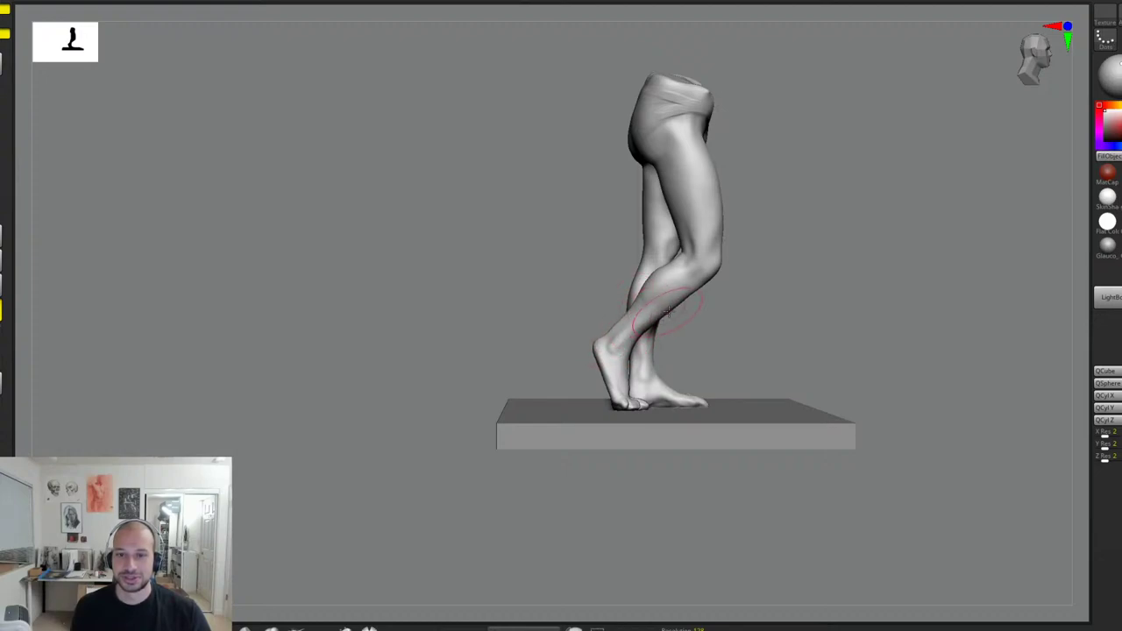
pyautogui.keyDown('shift'); pyautogui.moveTo(854, 289); pyautogui.dragTo(824, 263); pyautogui.keyUp('shift')
pyautogui.moveTo(825, 263); pyautogui.dragTo(783, 263)
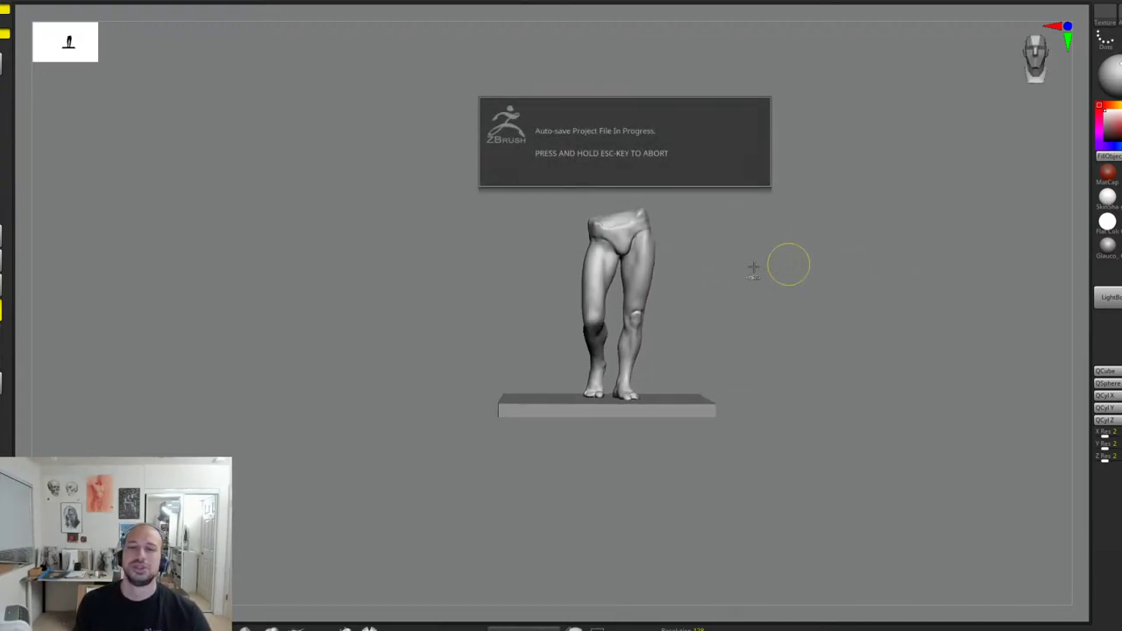
pyautogui.press('f')
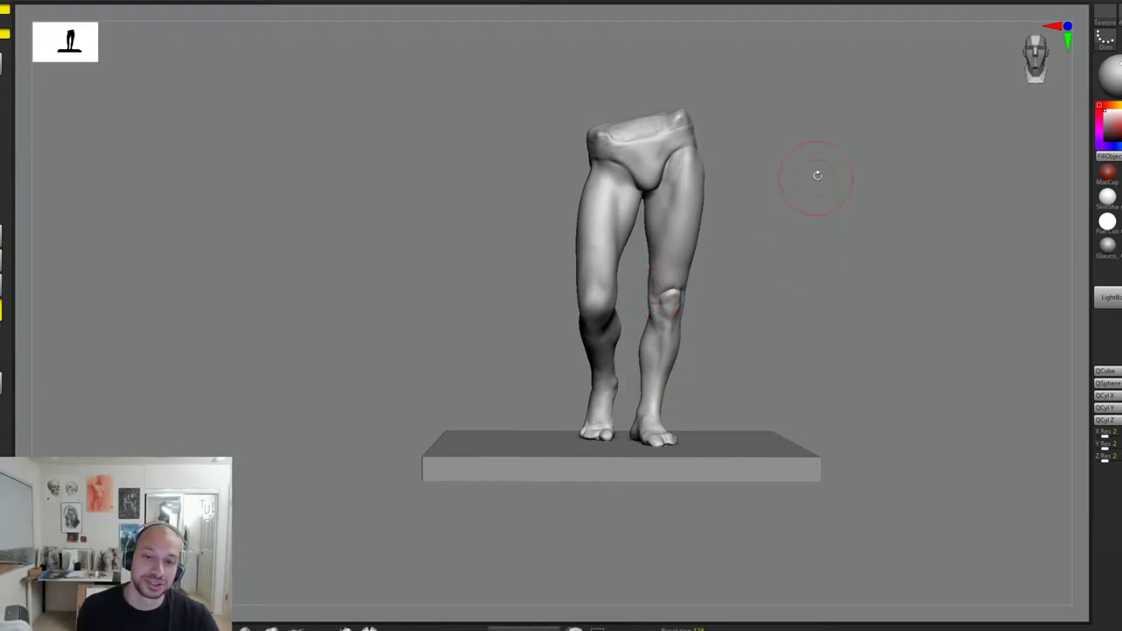
# Step: Examine the calves and lower legs from a low front angle, from the sides and from behind
pyautogui.keyDown('alt'); pyautogui.moveTo(817, 175); pyautogui.dragTo(778, 253); pyautogui.keyUp('alt')
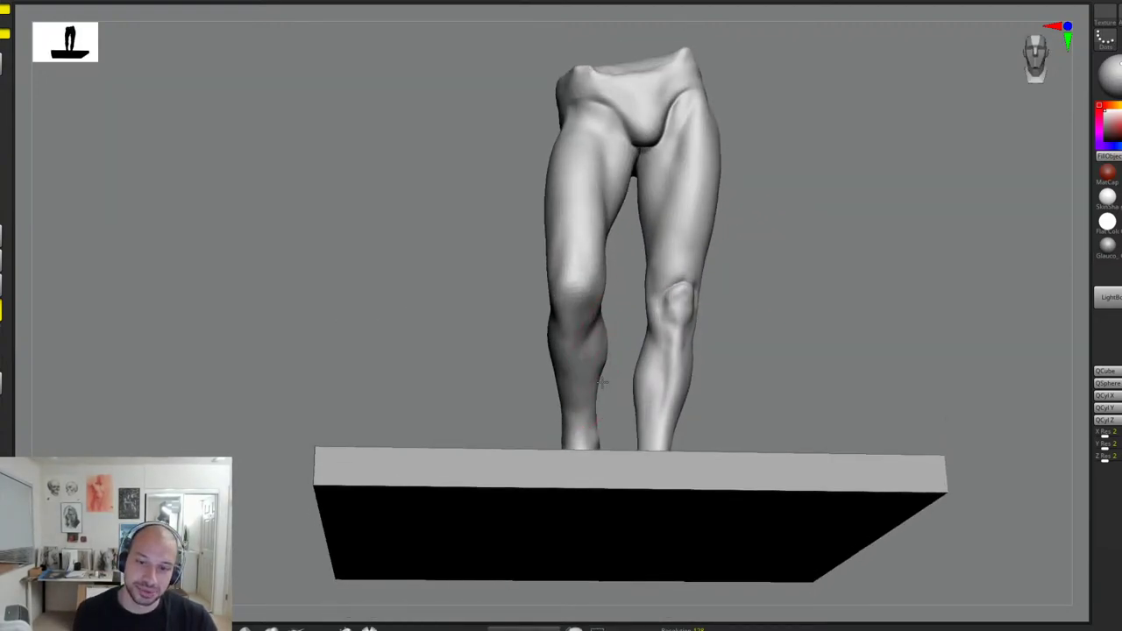
pyautogui.moveTo(737, 341); pyautogui.dragTo(704, 368)
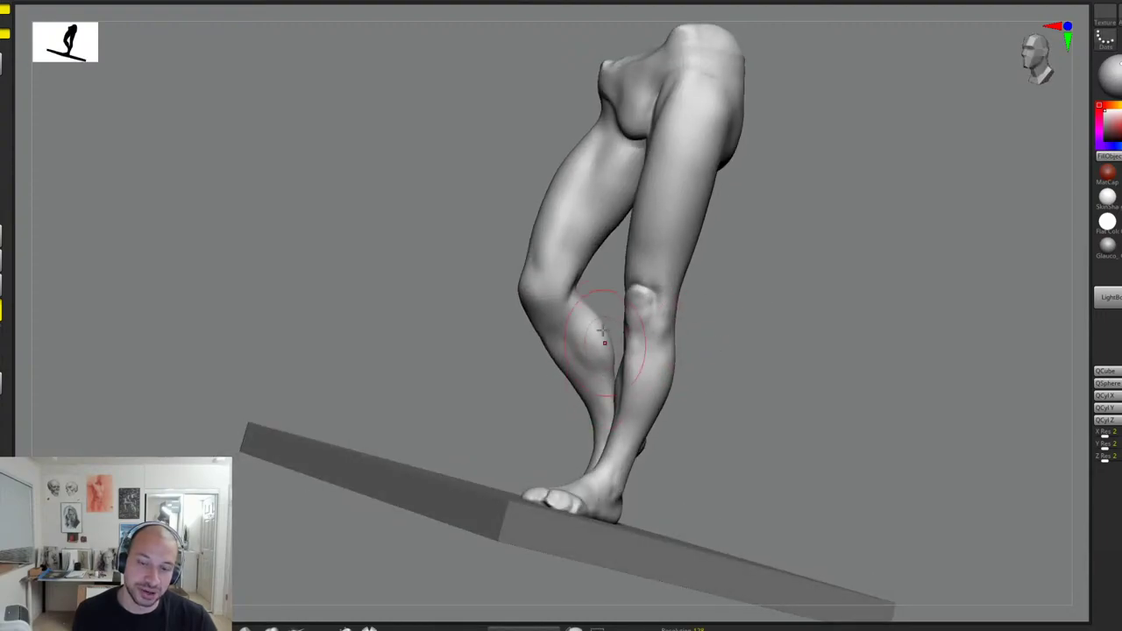
pyautogui.moveTo(719, 307); pyautogui.dragTo(647, 320)
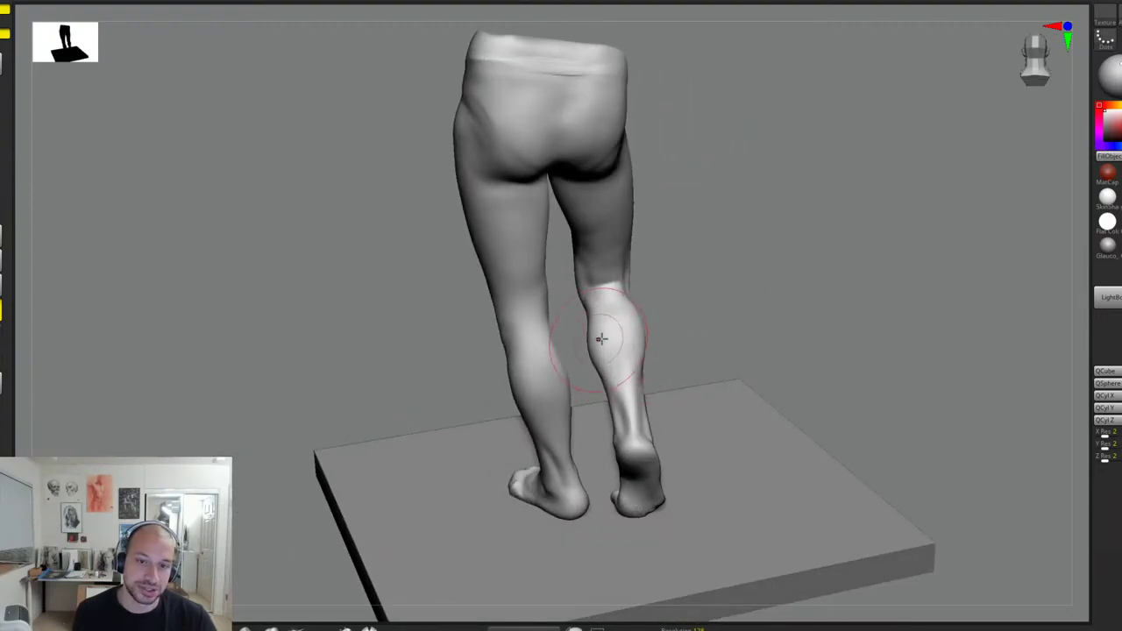
pyautogui.moveTo(602, 338); pyautogui.dragTo(672, 316, button='right')
pyautogui.moveTo(564, 376); pyautogui.dragTo(577, 343, button='right')
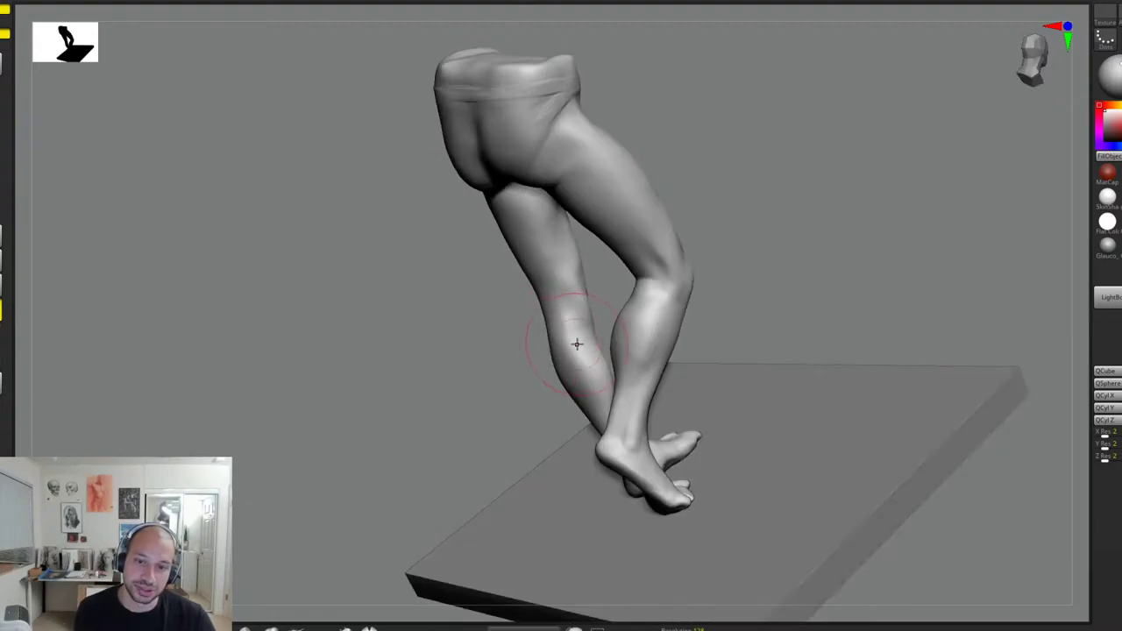
pyautogui.moveTo(742, 277); pyautogui.dragTo(568, 349, button='right')
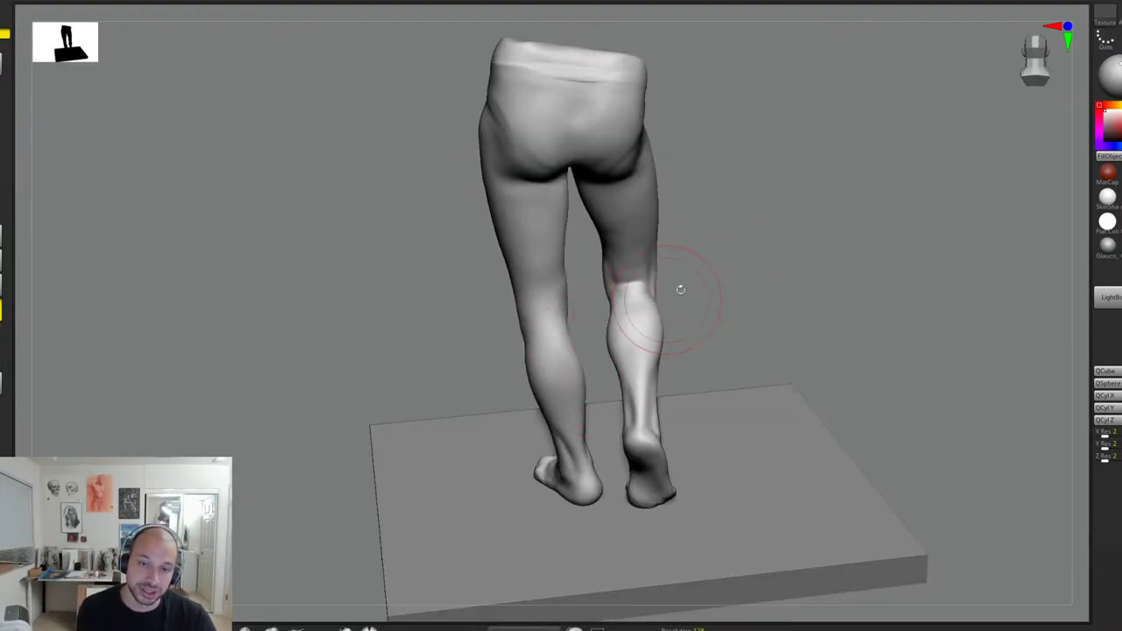
pyautogui.moveTo(681, 289); pyautogui.dragTo(732, 321, button='right')
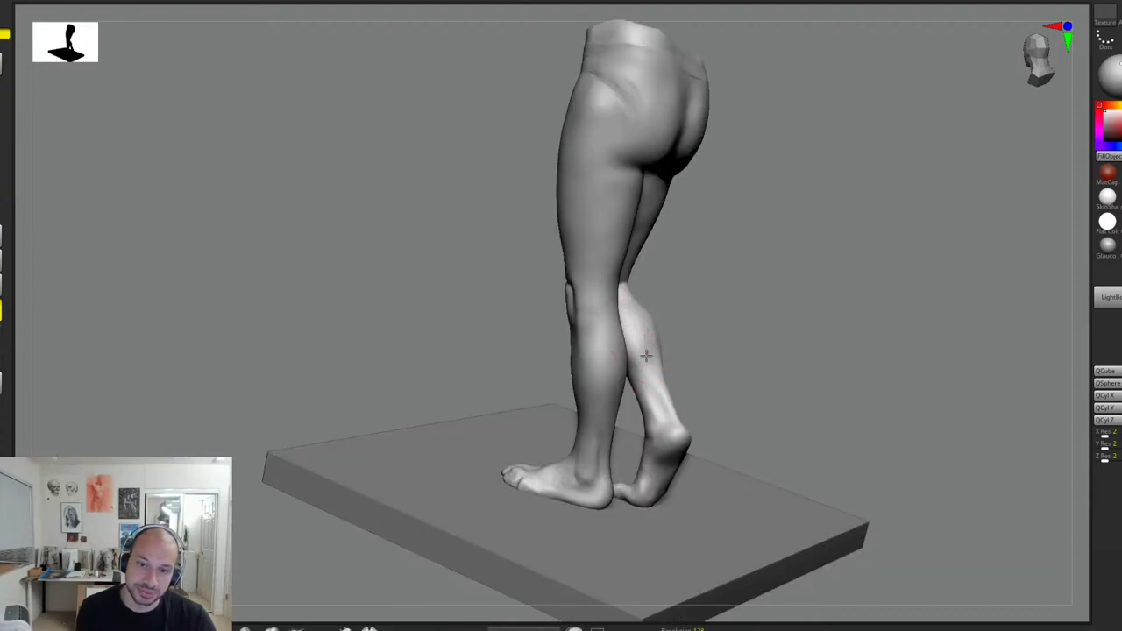
pyautogui.moveTo(645, 355); pyautogui.dragTo(658, 326, button='right')
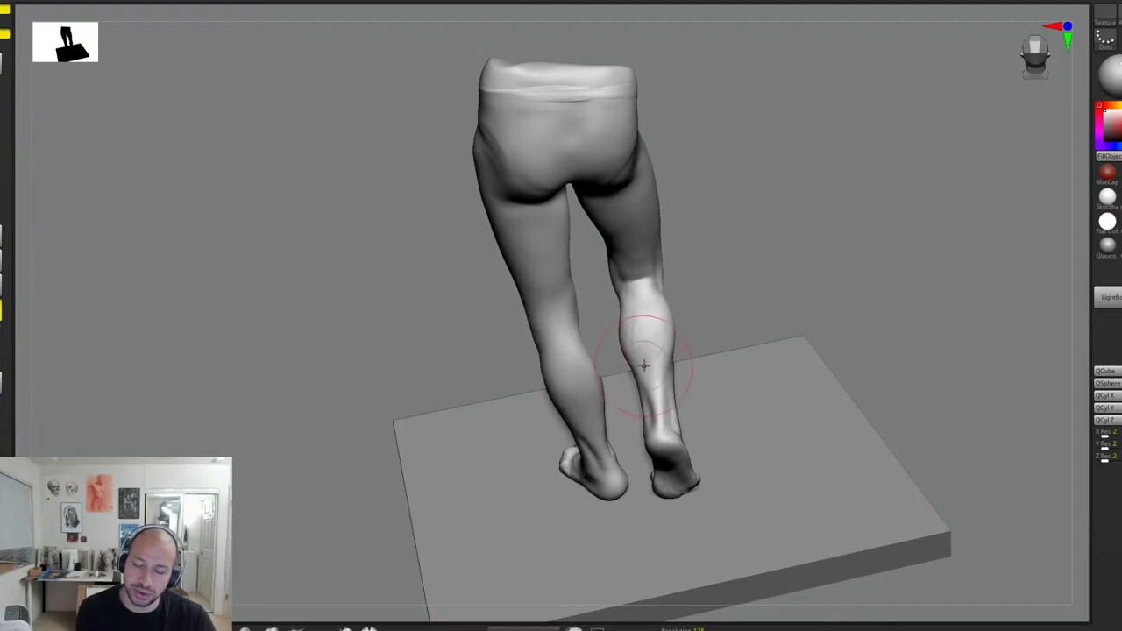
# Step: Refine the bent leg's calf and define the Achilles tendon above the standing leg's heel from the rear
pyautogui.moveTo(605, 421)
pyautogui.mouseDown(button='right')
pyautogui.moveTo(710, 302)
pyautogui.moveTo(762, 310)
pyautogui.mouseUp(button='right')
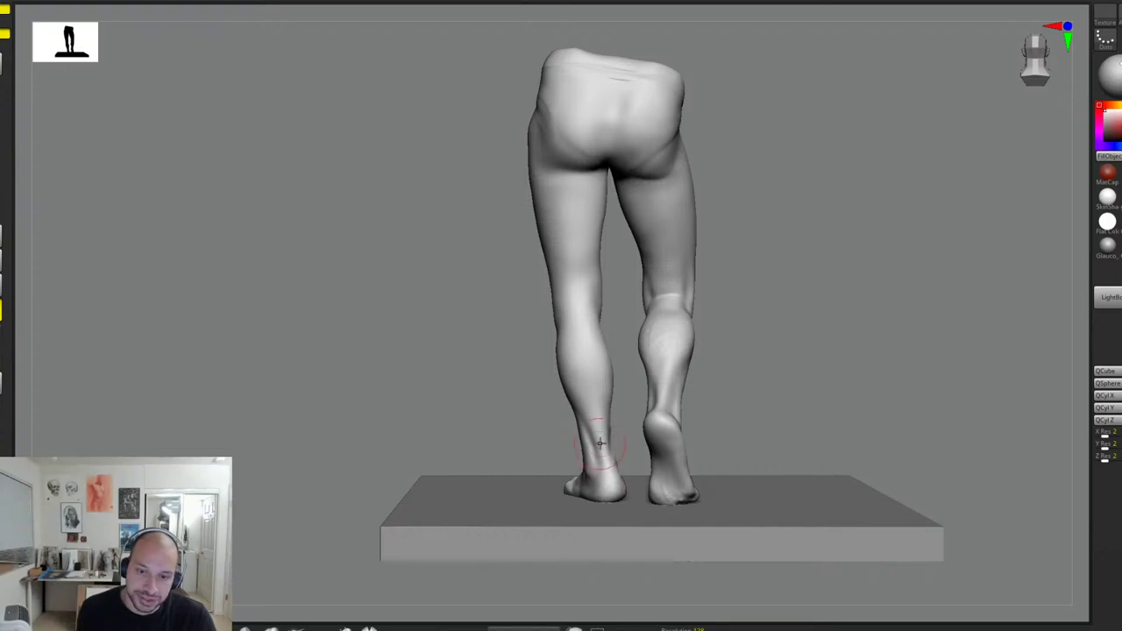
pyautogui.moveTo(779, 375); pyautogui.dragTo(789, 401)
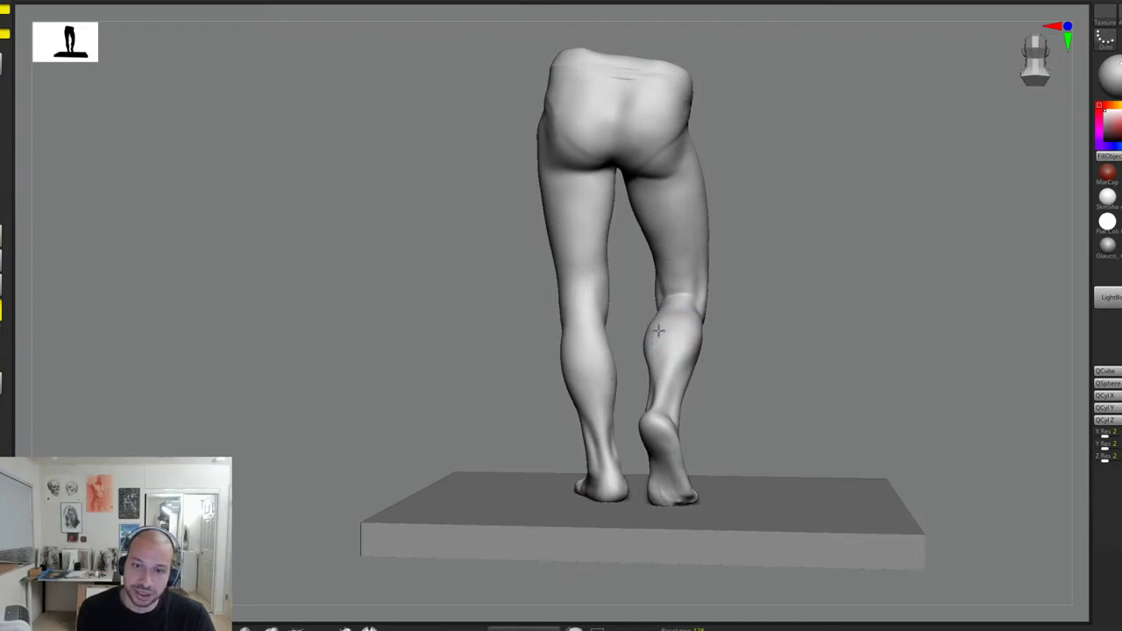
pyautogui.moveTo(687, 377)
pyautogui.mouseDown(button='right')
pyautogui.moveTo(675, 403)
pyautogui.moveTo(674, 364)
pyautogui.mouseUp(button='right')
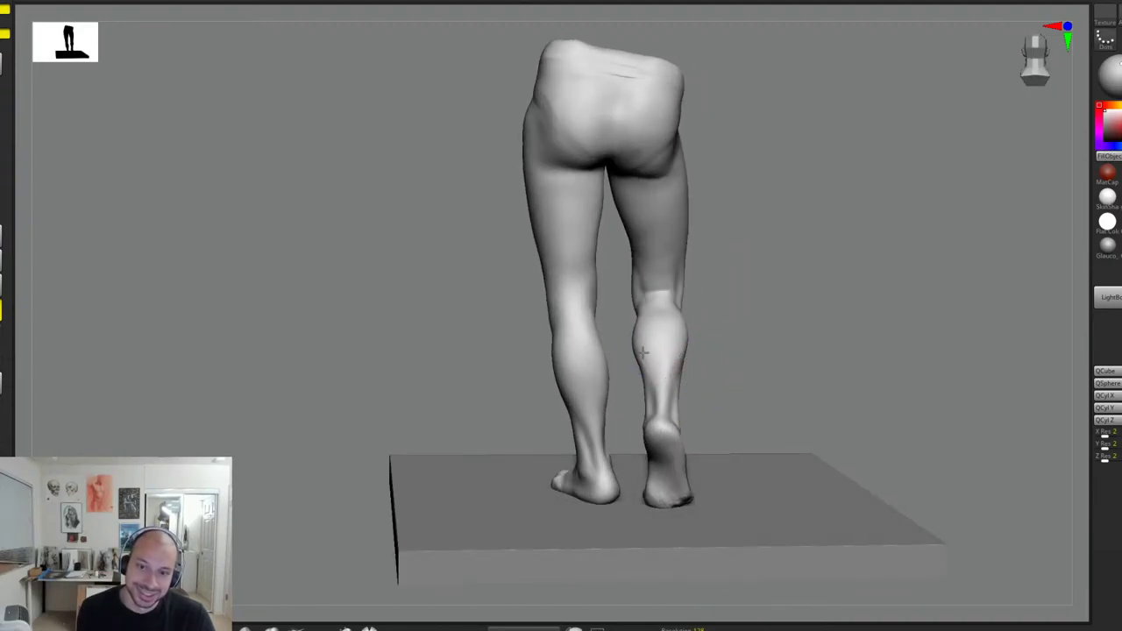
# Step: Round off and soften the upper outer edge of the standing leg's kneecap
pyautogui.moveTo(681, 371)
pyautogui.mouseDown(button='right')
pyautogui.moveTo(595, 340)
pyautogui.moveTo(769, 307)
pyautogui.moveTo(672, 311)
pyautogui.moveTo(707, 295)
pyautogui.moveTo(691, 287)
pyautogui.mouseUp(button='right')
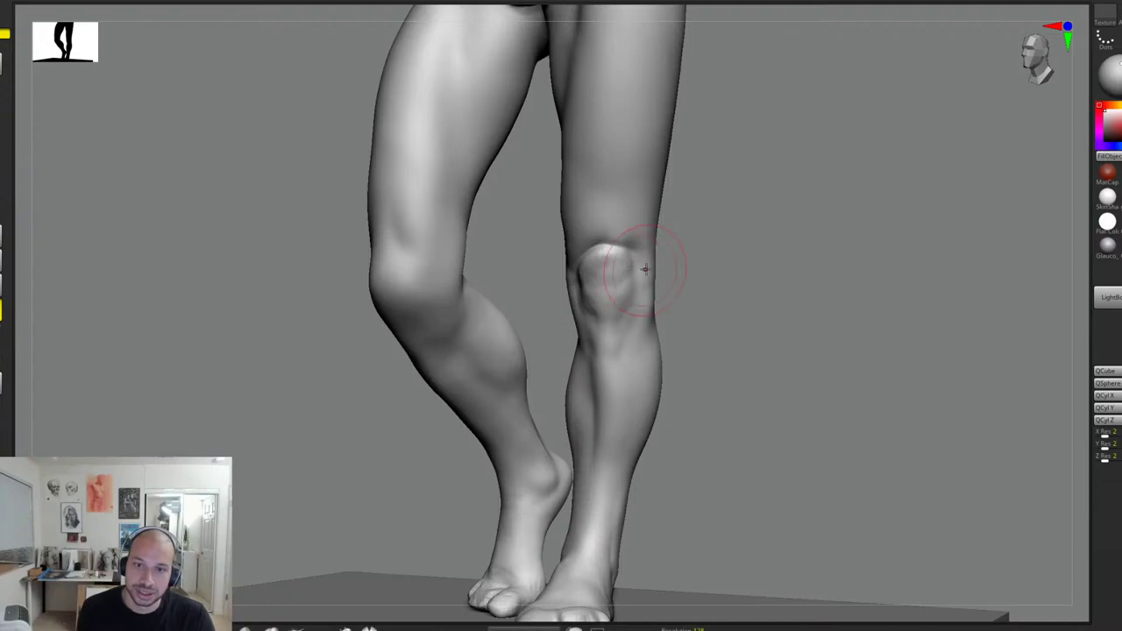
pyautogui.moveTo(624, 259)
pyautogui.mouseDown()
pyautogui.moveTo(611, 249)
pyautogui.moveTo(621, 242)
pyautogui.mouseUp()
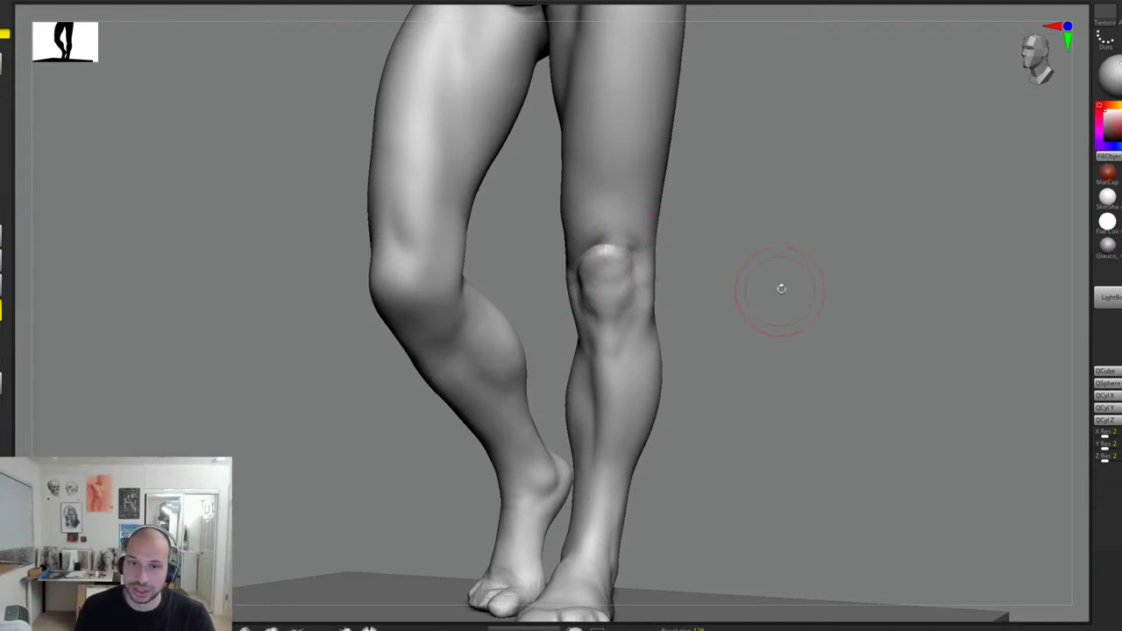
pyautogui.moveTo(779, 289); pyautogui.dragTo(805, 288, button='right')
pyautogui.keyDown('ctrl'); pyautogui.moveTo(805, 287); pyautogui.dragTo(756, 281, button='right'); pyautogui.keyUp('ctrl')
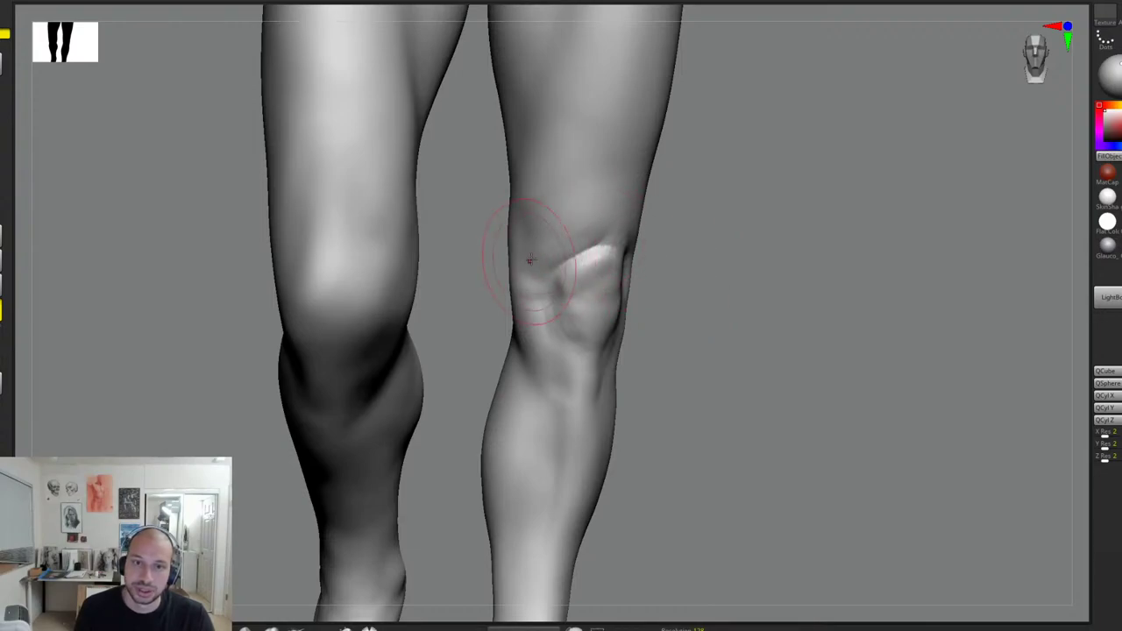
# Step: Build up the muscle bulge above the inner side of the standing leg's kneecap and blend it into the thigh
pyautogui.moveTo(532, 260)
pyautogui.mouseDown()
pyautogui.moveTo(567, 246)
pyautogui.moveTo(550, 260)
pyautogui.moveTo(570, 235)
pyautogui.moveTo(556, 248)
pyautogui.mouseUp()
pyautogui.moveTo(675, 217); pyautogui.dragTo(661, 215)
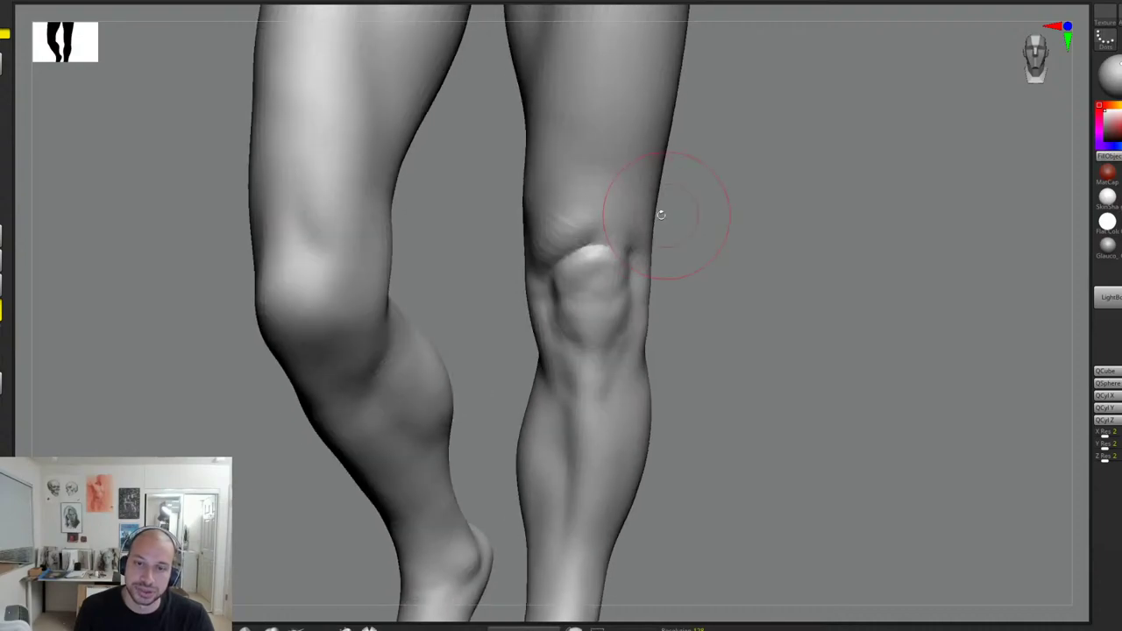
pyautogui.moveTo(625, 210); pyautogui.dragTo(577, 215, button='right')
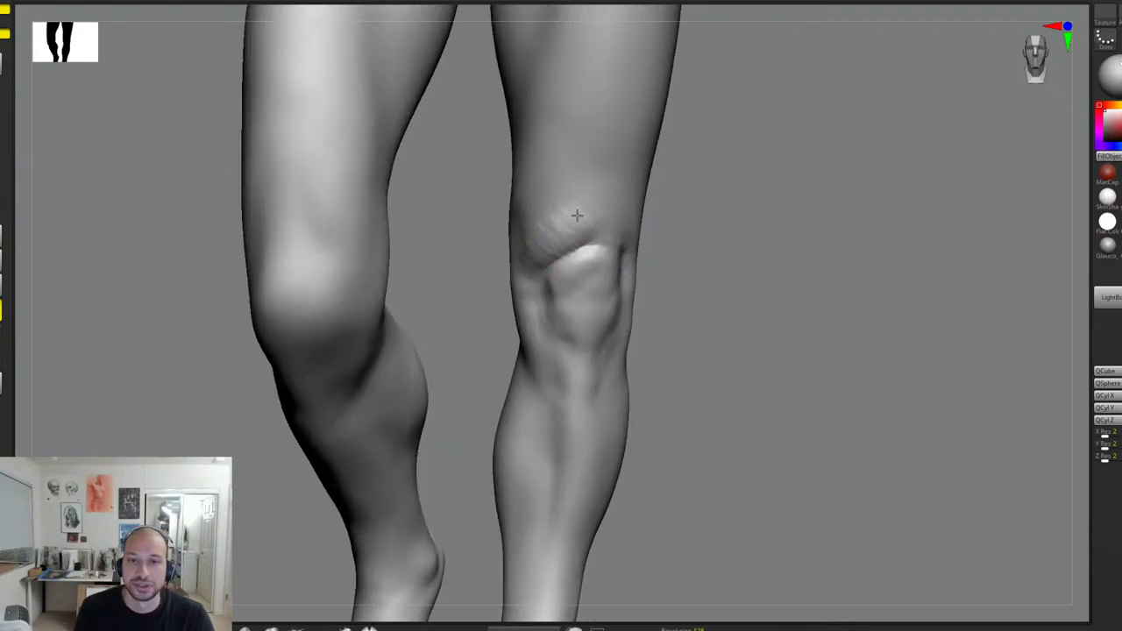
pyautogui.moveTo(577, 215)
pyautogui.mouseDown()
pyautogui.moveTo(592, 209)
pyautogui.moveTo(549, 237)
pyautogui.moveTo(598, 237)
pyautogui.moveTo(540, 233)
pyautogui.moveTo(532, 266)
pyautogui.moveTo(543, 271)
pyautogui.moveTo(534, 245)
pyautogui.moveTo(602, 221)
pyautogui.mouseUp()
pyautogui.moveTo(684, 149)
pyautogui.keyDown('ctrl'); pyautogui.mouseDown(button='right')
pyautogui.moveTo(705, 210)
pyautogui.moveTo(739, 245)
pyautogui.moveTo(697, 474)
pyautogui.mouseUp(button='right'); pyautogui.keyUp('ctrl')
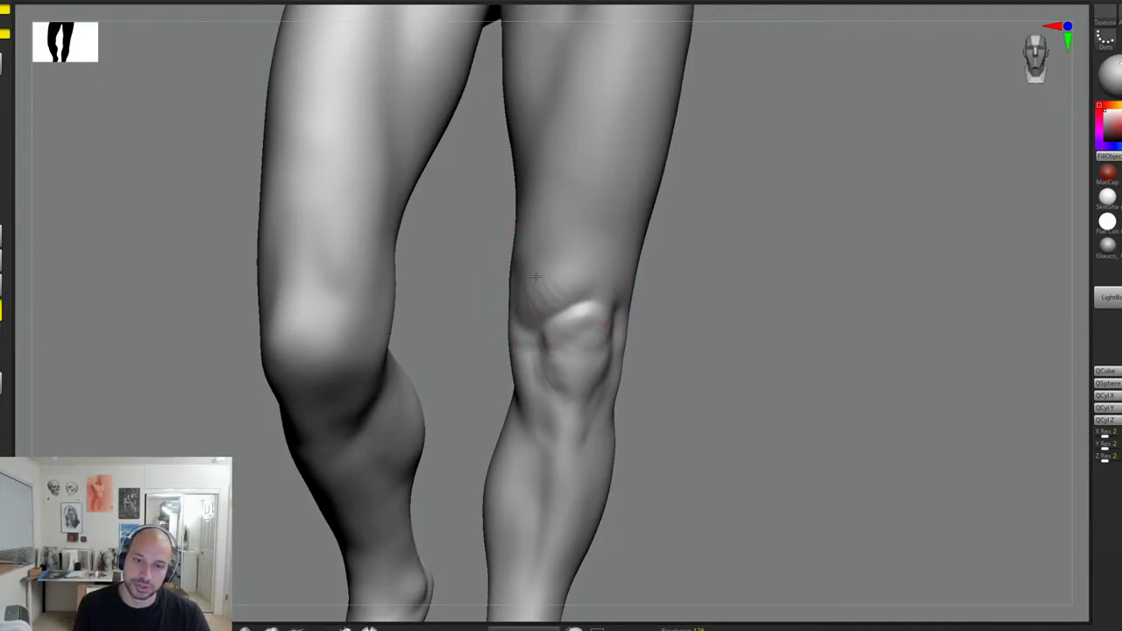
# Step: Sculpt the hollow and tendon forms above and beside the outer side of the standing leg's kneecap
pyautogui.moveTo(561, 289)
pyautogui.mouseDown(button='right')
pyautogui.moveTo(663, 263)
pyautogui.moveTo(639, 263)
pyautogui.mouseUp(button='right')
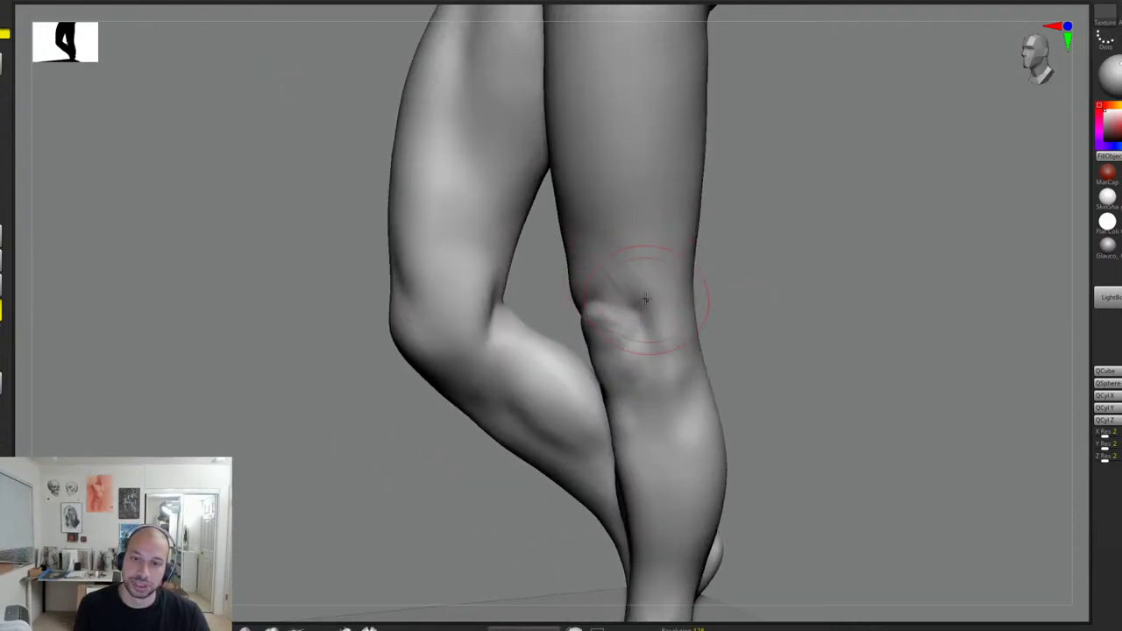
pyautogui.moveTo(656, 307); pyautogui.dragTo(697, 295, button='right')
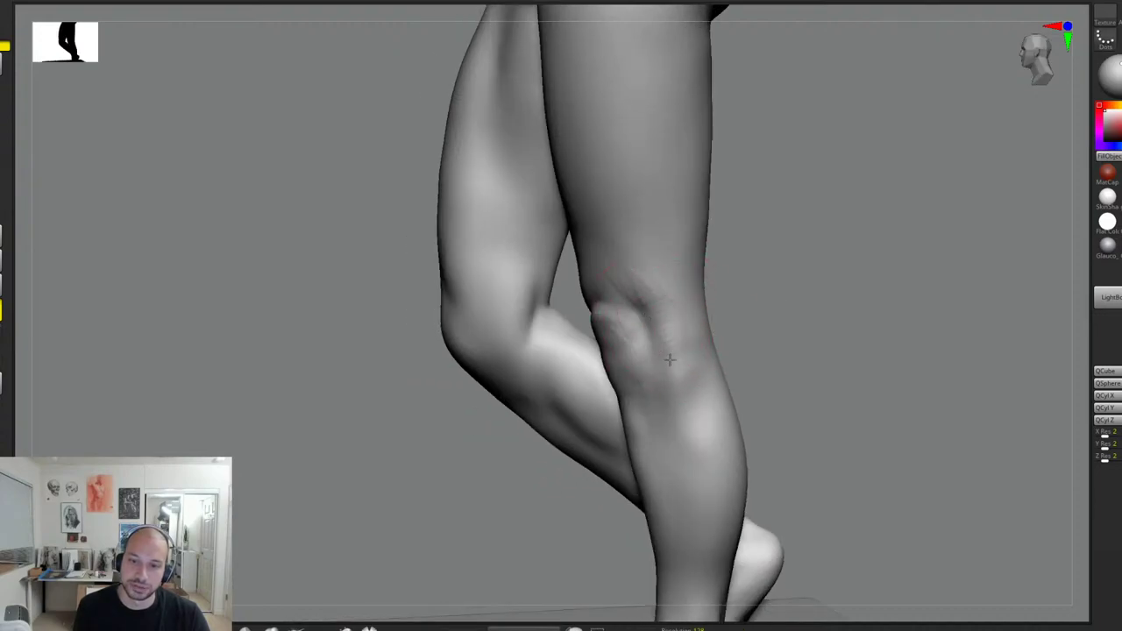
pyautogui.moveTo(674, 359); pyautogui.dragTo(686, 310, button='right')
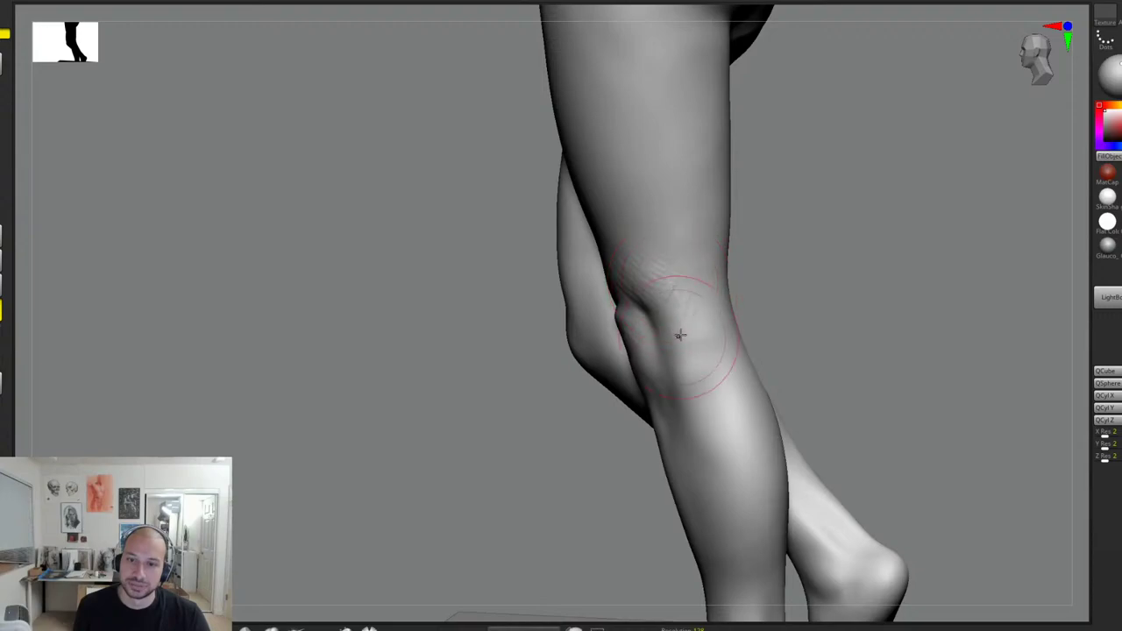
# Step: Compare the standing knee with the bent knee in the context of the whole figure from the front
pyautogui.moveTo(766, 313); pyautogui.dragTo(833, 206, button='right')
pyautogui.keyDown('ctrl'); pyautogui.moveTo(833, 206); pyautogui.dragTo(770, 311, button='right'); pyautogui.keyUp('ctrl')
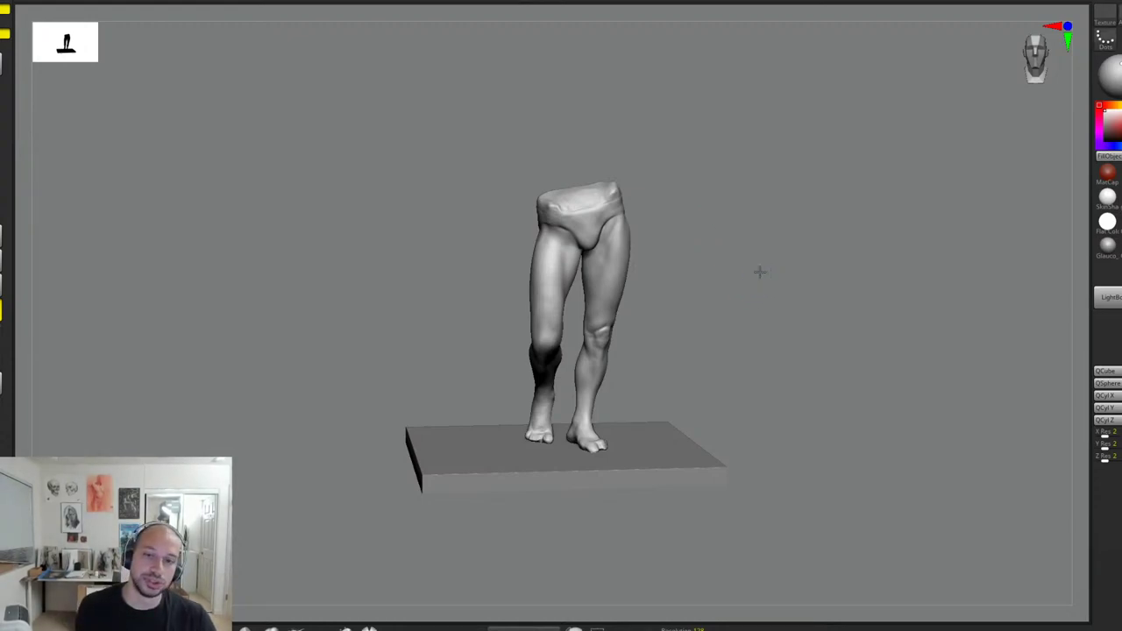
pyautogui.moveTo(760, 271); pyautogui.dragTo(706, 321)
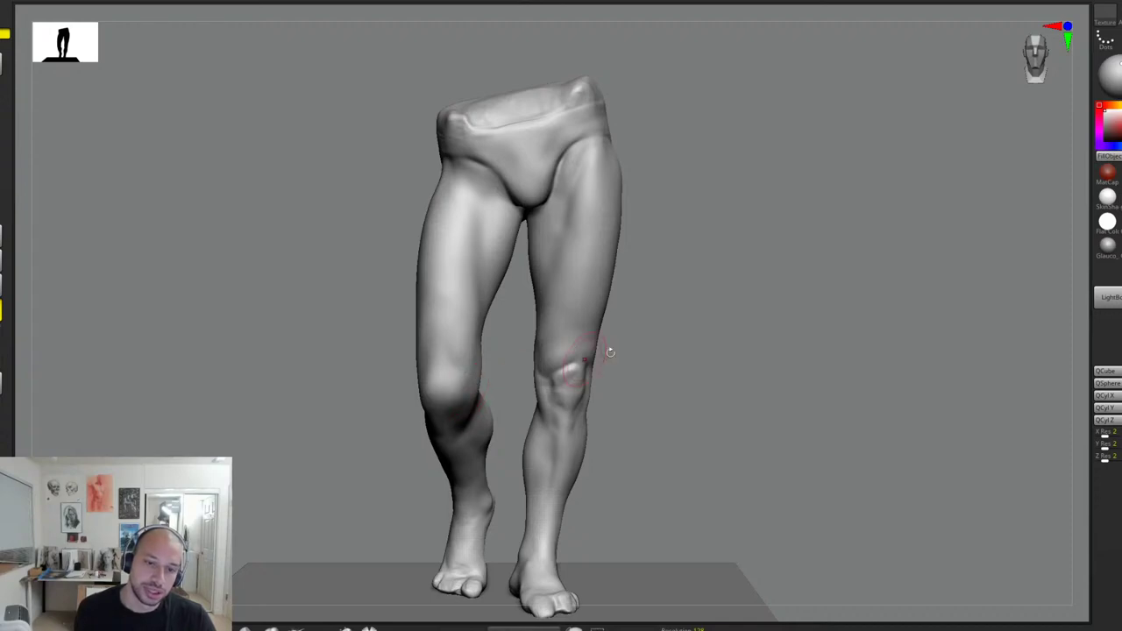
pyautogui.moveTo(619, 373); pyautogui.dragTo(617, 345)
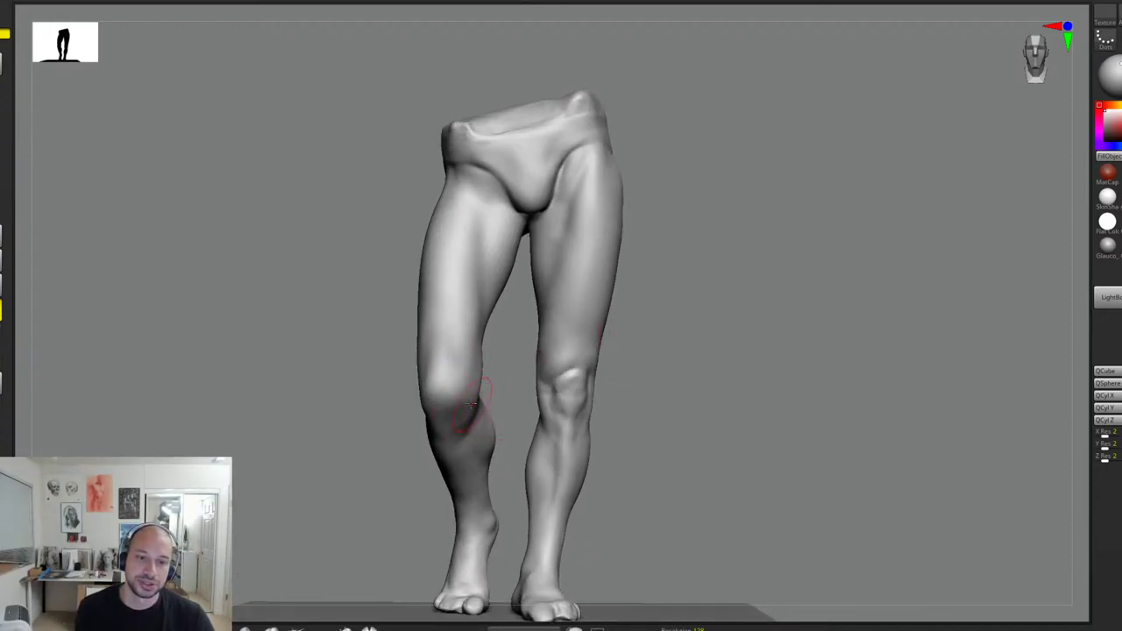
pyautogui.moveTo(494, 393); pyautogui.dragTo(505, 388)
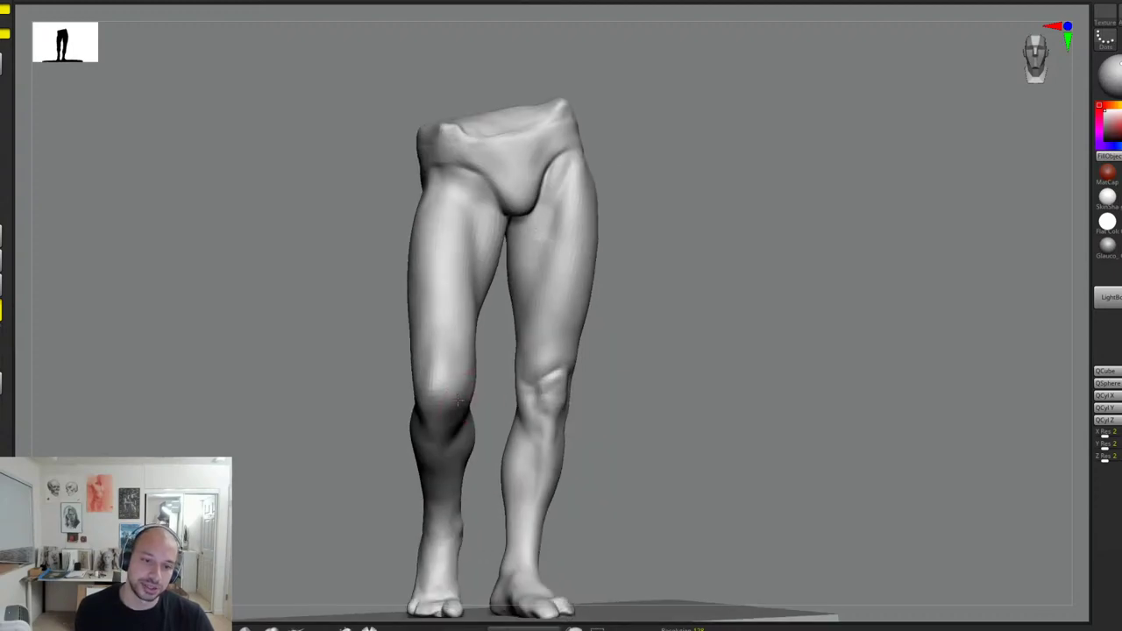
# Step: Check the bent leg from several angles and isolate it from just above the knee down to the ankle
pyautogui.moveTo(626, 338)
pyautogui.mouseDown(button='right')
pyautogui.moveTo(438, 399)
pyautogui.moveTo(419, 431)
pyautogui.moveTo(405, 403)
pyautogui.moveTo(465, 351)
pyautogui.mouseUp(button='right')
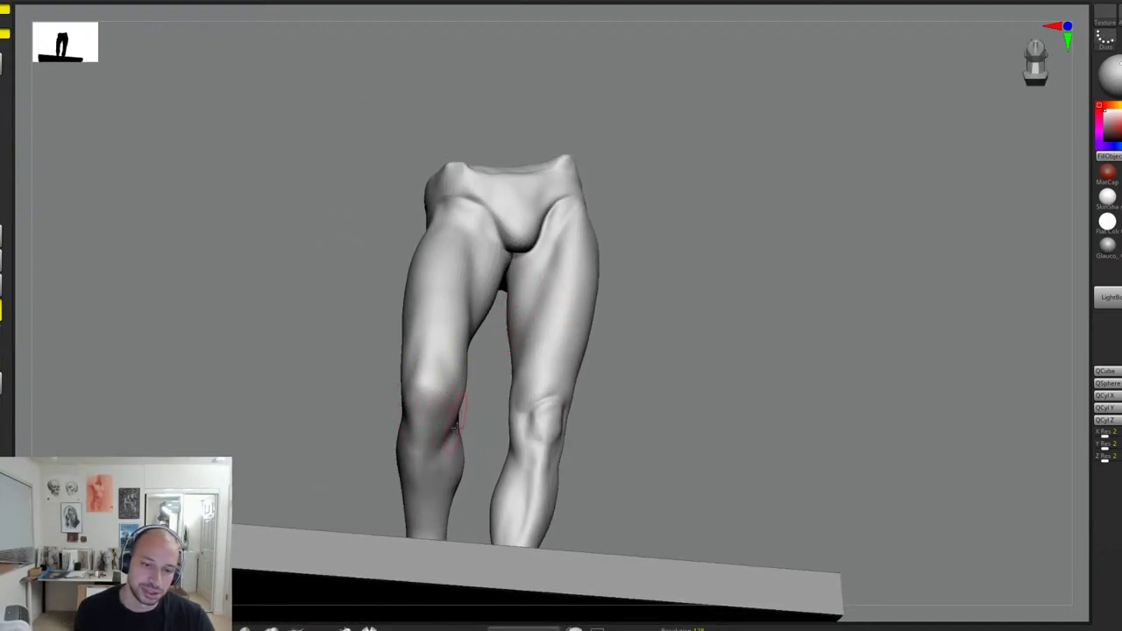
pyautogui.moveTo(488, 423); pyautogui.dragTo(576, 363, button='right')
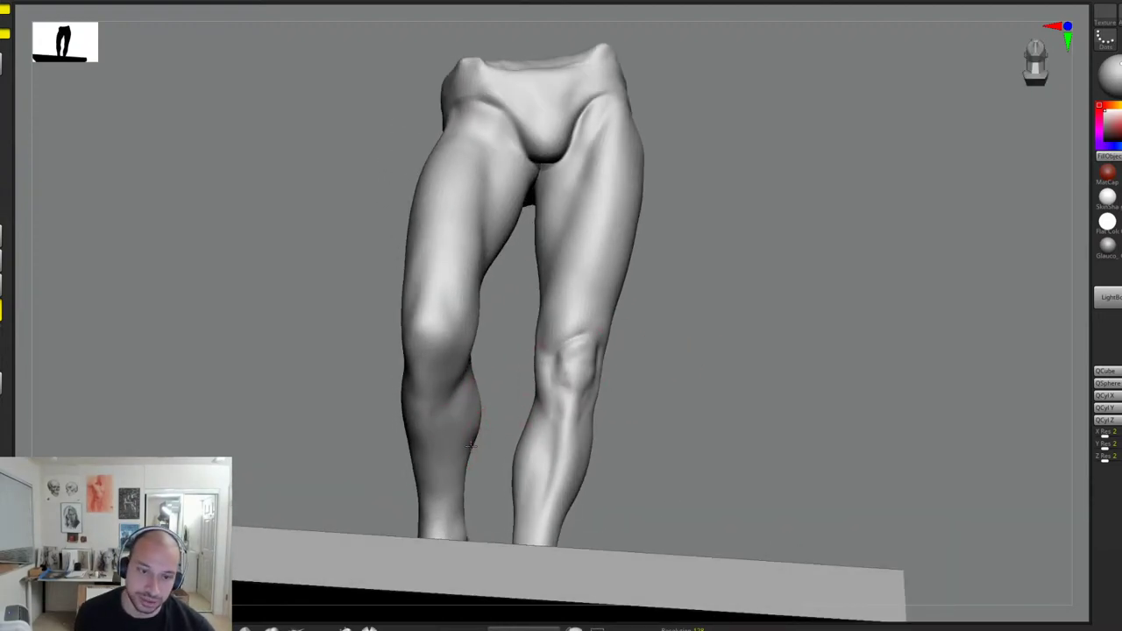
pyautogui.moveTo(475, 443); pyautogui.dragTo(451, 359, button='right')
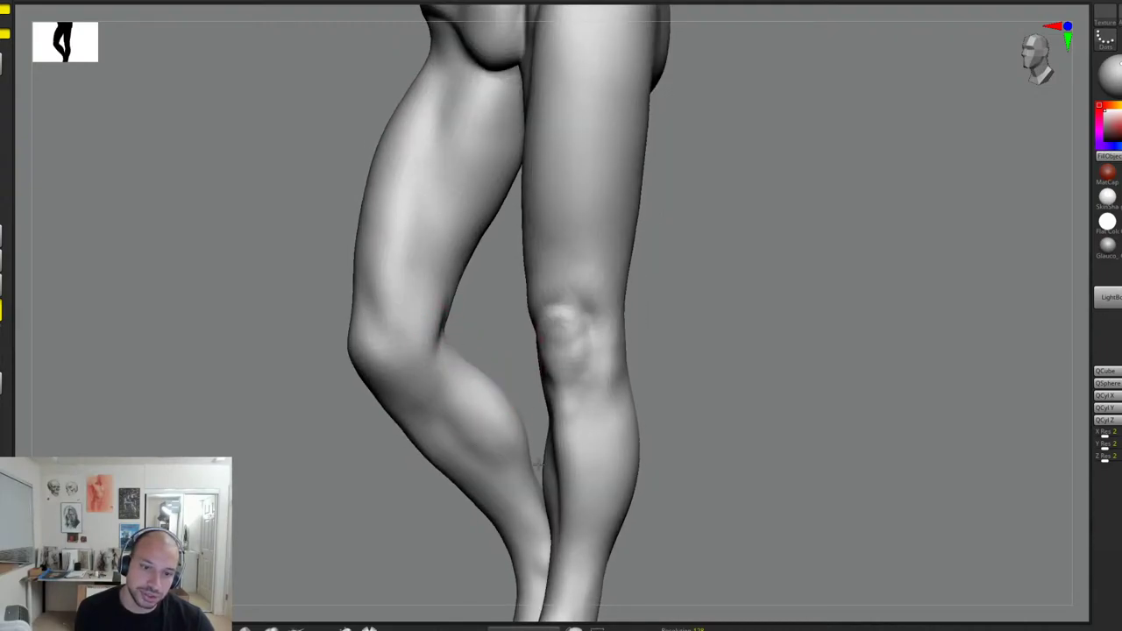
pyautogui.moveTo(539, 465); pyautogui.dragTo(478, 422, button='right')
pyautogui.keyDown('ctrl'); pyautogui.moveTo(669, 351); pyautogui.dragTo(744, 346); pyautogui.keyUp('ctrl')
pyautogui.moveTo(744, 346); pyautogui.dragTo(698, 365, button='right')
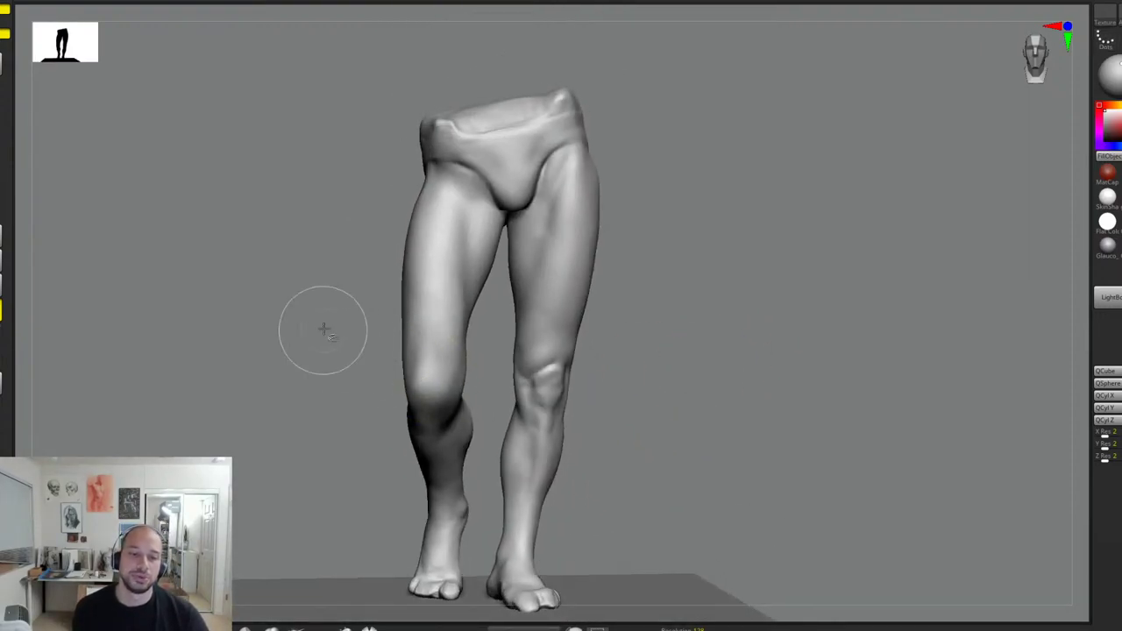
pyautogui.keyDown('ctrl'); pyautogui.keyDown('shift'); pyautogui.moveTo(321, 331); pyautogui.dragTo(488, 532); pyautogui.keyUp('shift'); pyautogui.keyUp('ctrl')
pyautogui.moveTo(635, 423); pyautogui.dragTo(589, 428, button='right')
pyautogui.keyDown('ctrl'); pyautogui.moveTo(589, 428); pyautogui.dragTo(518, 263, button='right'); pyautogui.keyUp('ctrl')
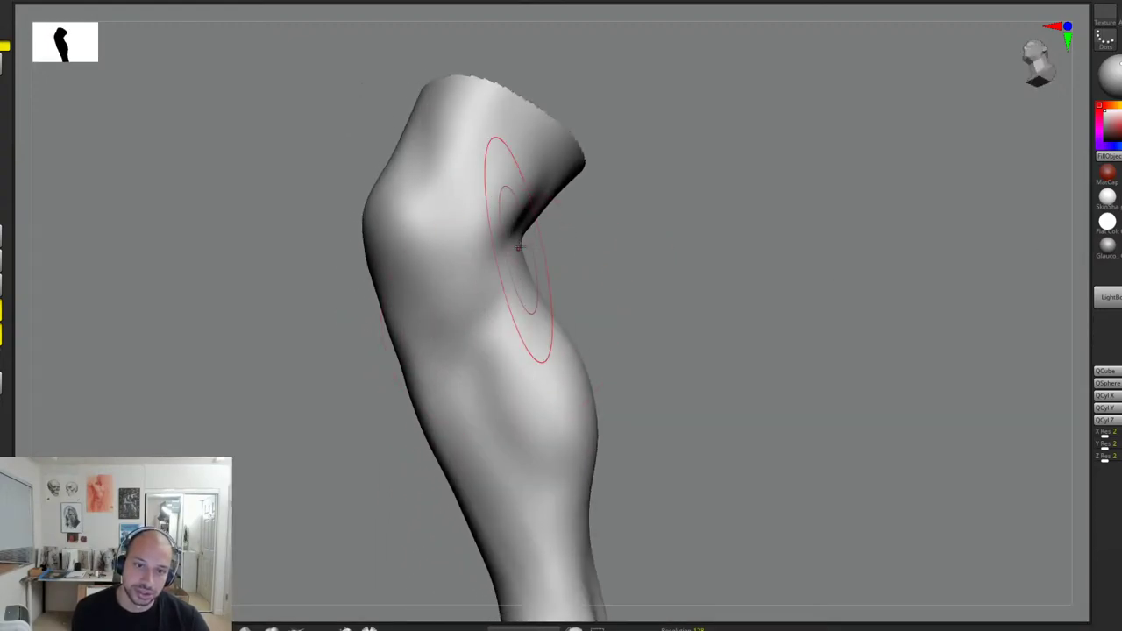
# Step: Carve the groove between the shin and the calf muscle along the inner side of the bent leg
pyautogui.moveTo(489, 315); pyautogui.dragTo(546, 345, button='right')
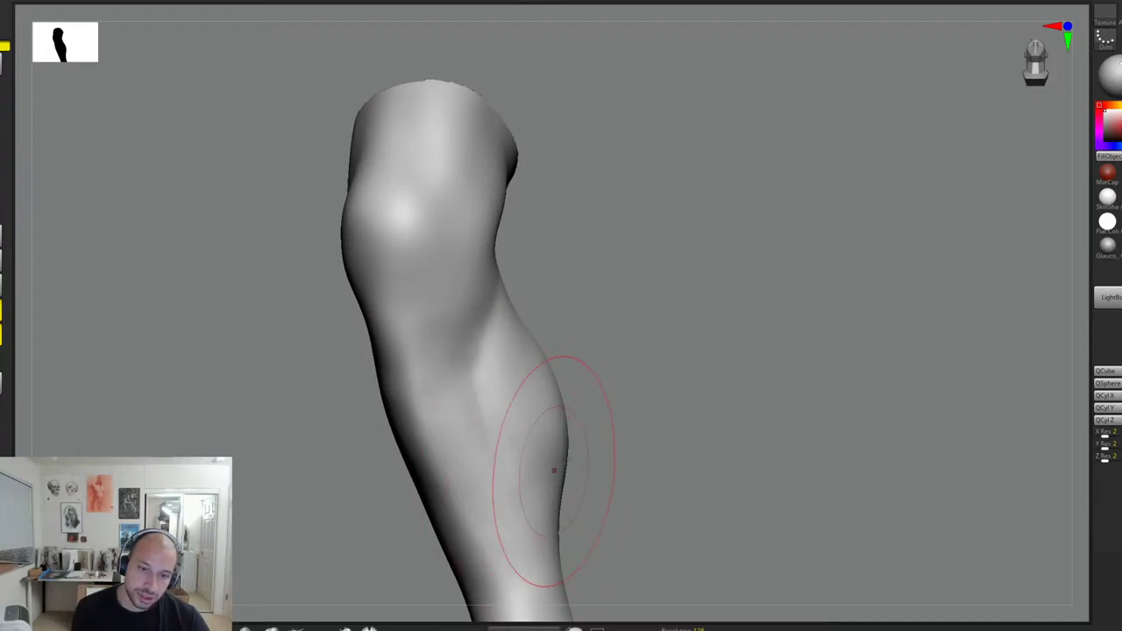
pyautogui.keyDown('alt'); pyautogui.moveTo(553, 468); pyautogui.dragTo(543, 355, button='right'); pyautogui.keyUp('alt')
pyautogui.moveTo(544, 355); pyautogui.dragTo(518, 366, button='right')
pyautogui.moveTo(475, 396); pyautogui.dragTo(500, 544)
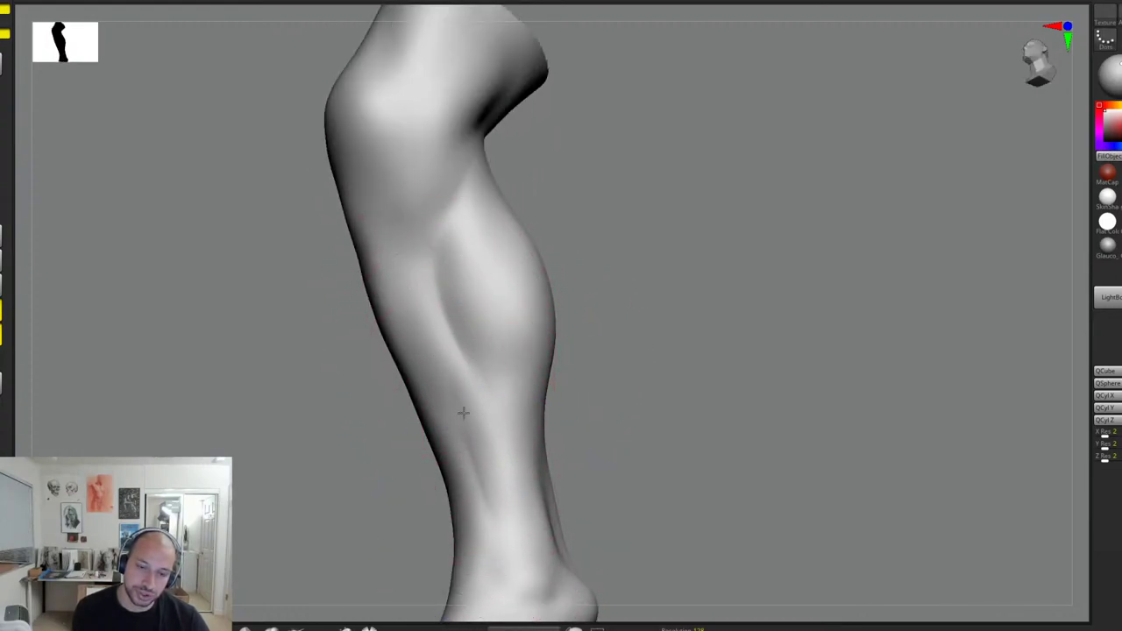
pyautogui.moveTo(511, 413); pyautogui.dragTo(498, 346, button='right')
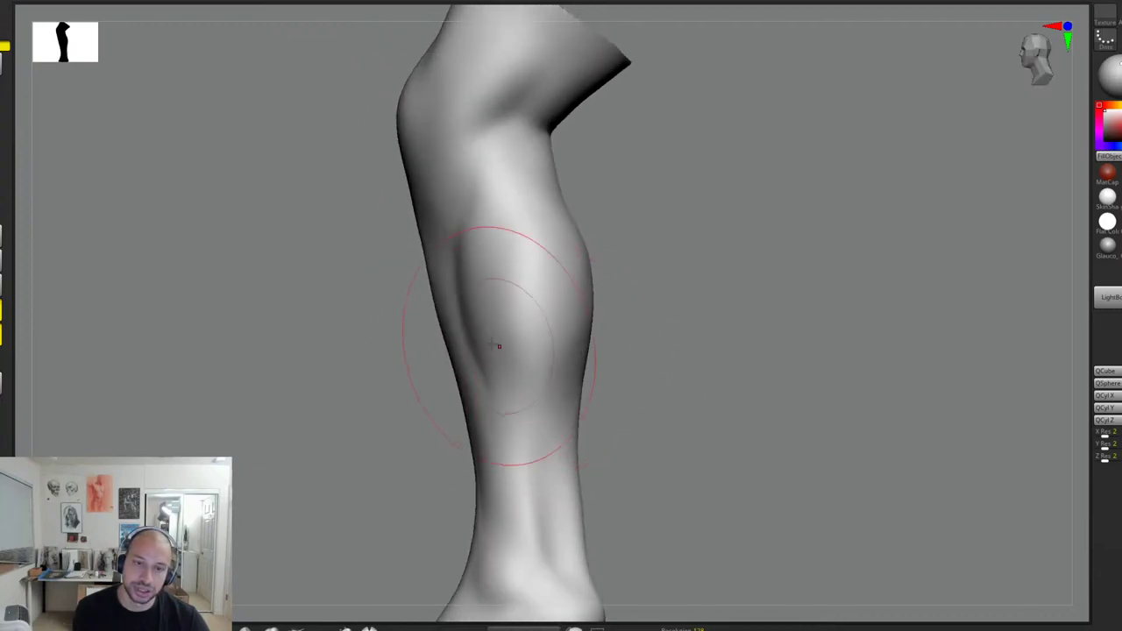
# Step: Build up the inner calf muscle of the bent leg and smooth its front edge into the shin
pyautogui.moveTo(484, 271); pyautogui.dragTo(524, 377)
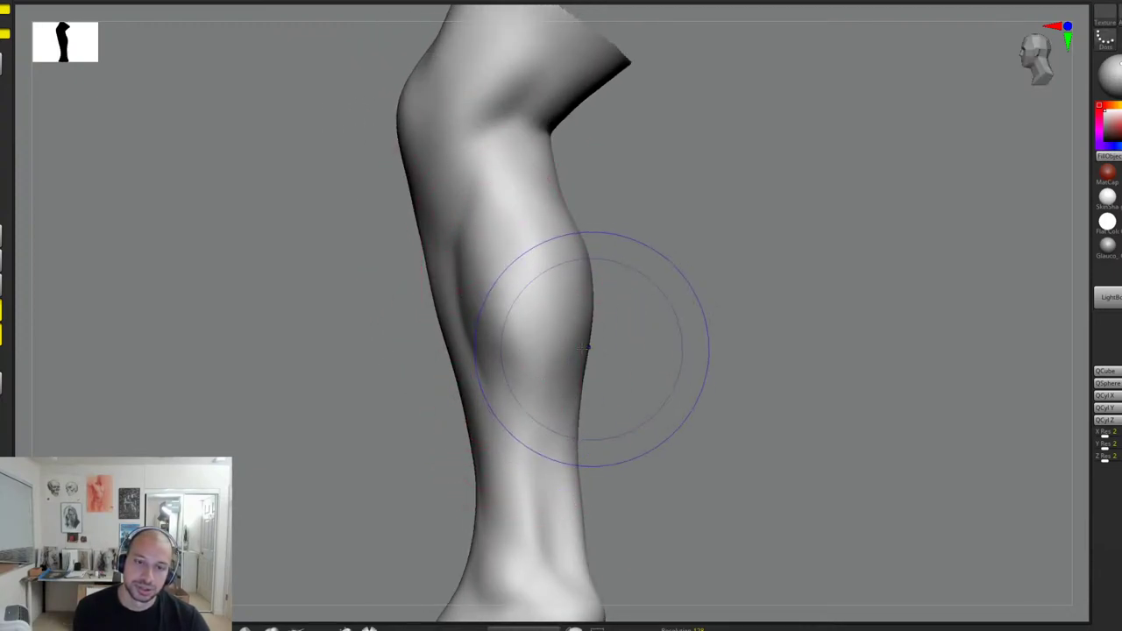
pyautogui.keyDown('shift'); pyautogui.moveTo(593, 348); pyautogui.dragTo(476, 299); pyautogui.keyUp('shift')
pyautogui.moveTo(475, 299); pyautogui.dragTo(601, 351, button='right')
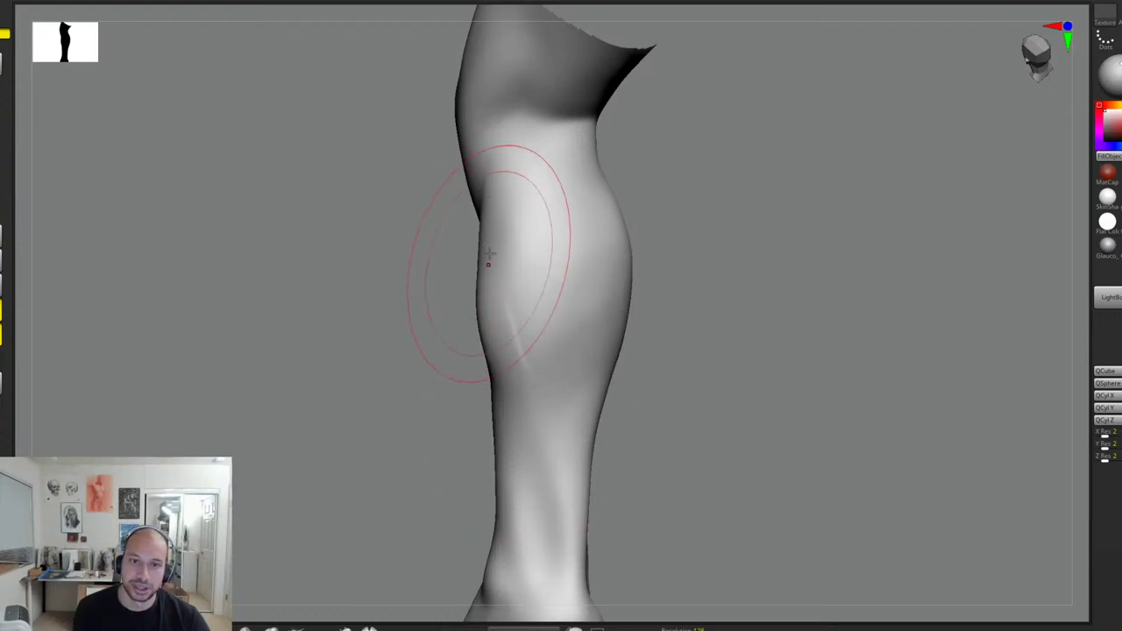
pyautogui.moveTo(490, 294)
pyautogui.mouseDown()
pyautogui.moveTo(488, 304)
pyautogui.moveTo(521, 318)
pyautogui.mouseUp()
pyautogui.moveTo(649, 307); pyautogui.dragTo(772, 272, button='right')
pyautogui.moveTo(503, 271)
pyautogui.mouseDown()
pyautogui.moveTo(499, 368)
pyautogui.moveTo(535, 233)
pyautogui.mouseUp()
pyautogui.keyDown('shift'); pyautogui.moveTo(625, 266); pyautogui.dragTo(594, 248, button='right'); pyautogui.keyUp('shift')
pyautogui.keyDown('ctrl'); pyautogui.moveTo(611, 291); pyautogui.dragTo(515, 284, button='right'); pyautogui.keyUp('ctrl')
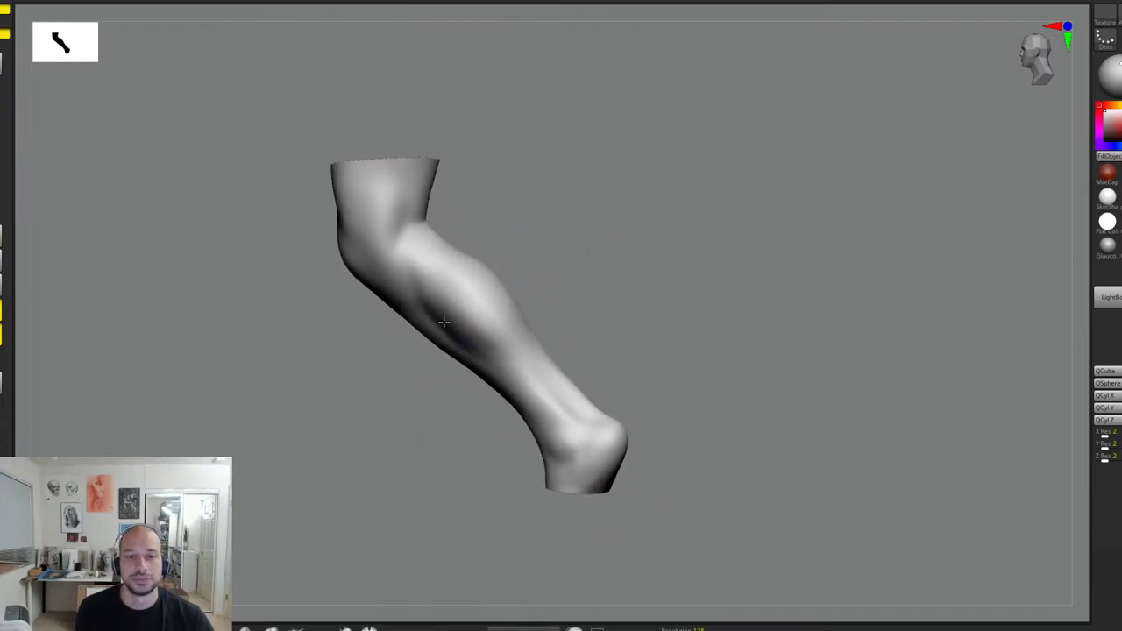
# Step: Define the lower inner edge of the bent knee where it meets the top of the calf
pyautogui.moveTo(592, 274); pyautogui.dragTo(582, 242, button='right')
pyautogui.moveTo(447, 310); pyautogui.dragTo(474, 312, button='right')
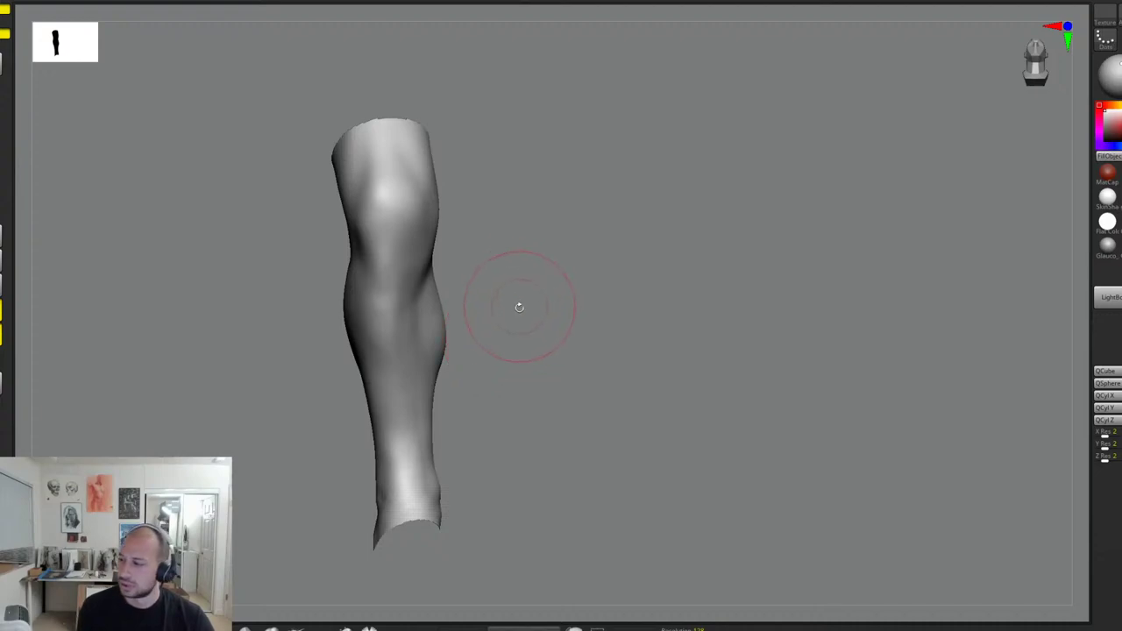
pyautogui.moveTo(542, 331)
pyautogui.mouseDown(button='right')
pyautogui.moveTo(532, 323)
pyautogui.moveTo(528, 338)
pyautogui.mouseUp(button='right')
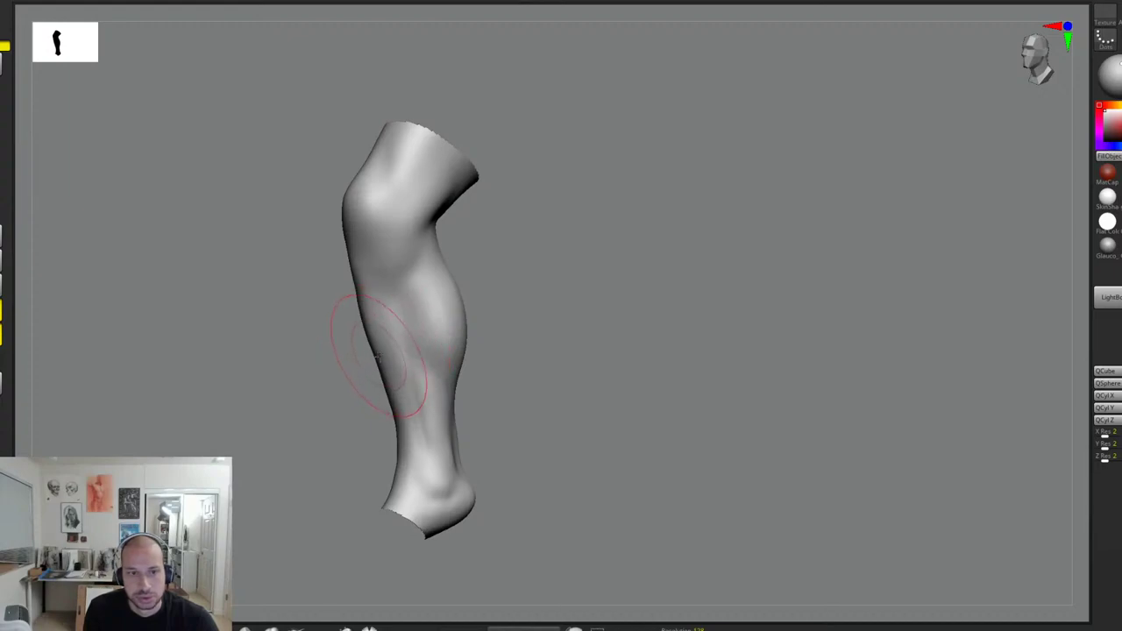
pyautogui.moveTo(508, 285); pyautogui.dragTo(570, 289)
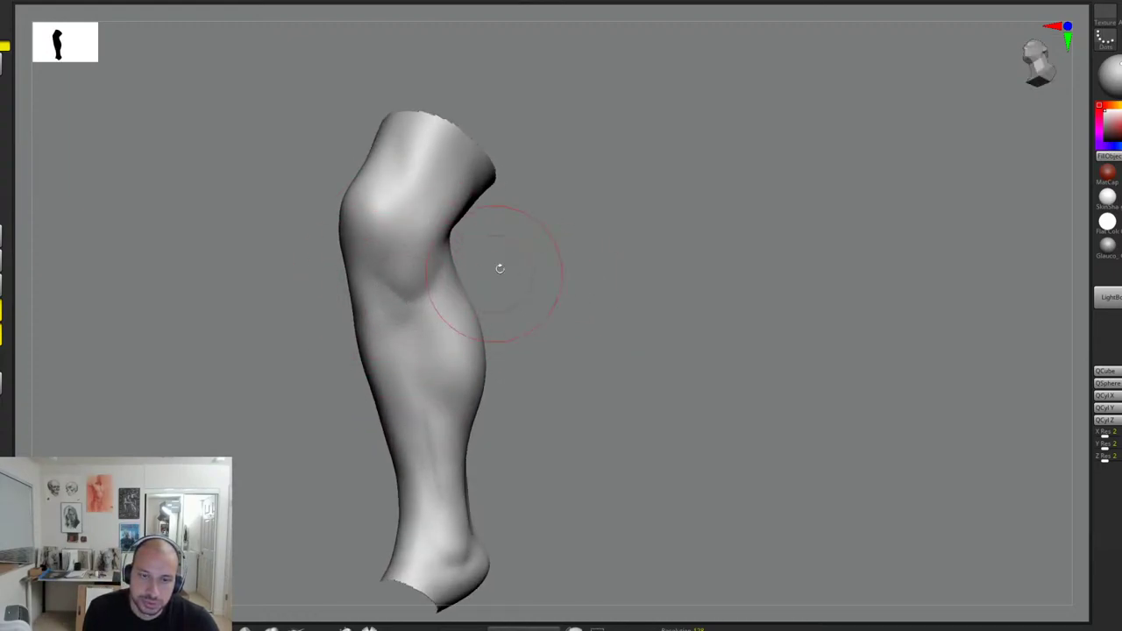
pyautogui.moveTo(500, 268); pyautogui.dragTo(401, 263)
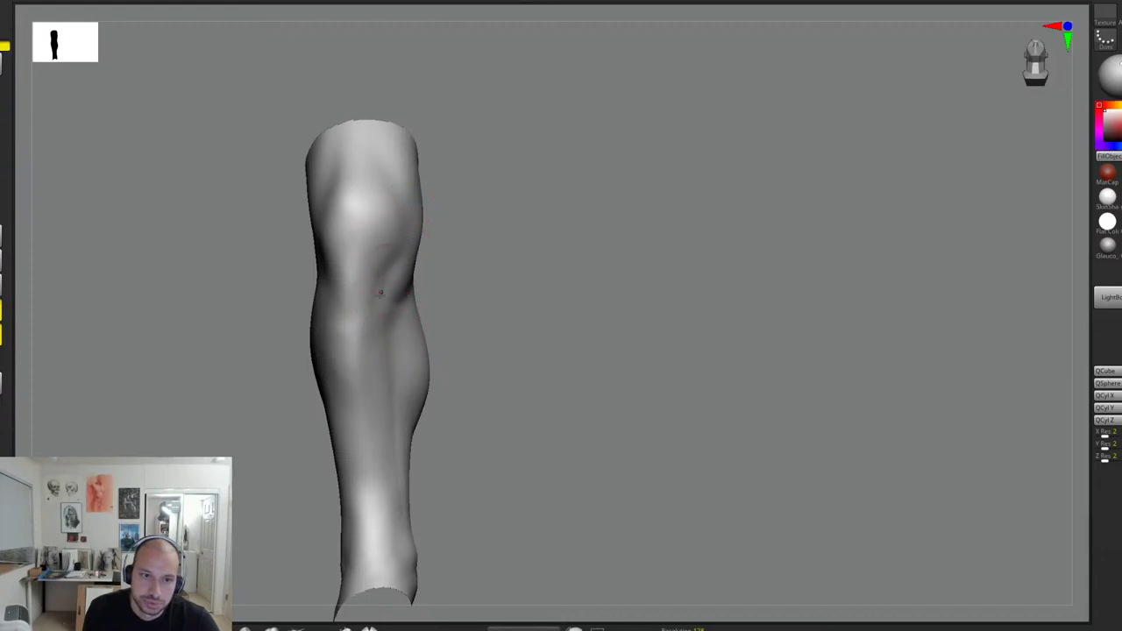
pyautogui.moveTo(436, 219)
pyautogui.mouseDown()
pyautogui.moveTo(457, 212)
pyautogui.moveTo(425, 210)
pyautogui.mouseUp()
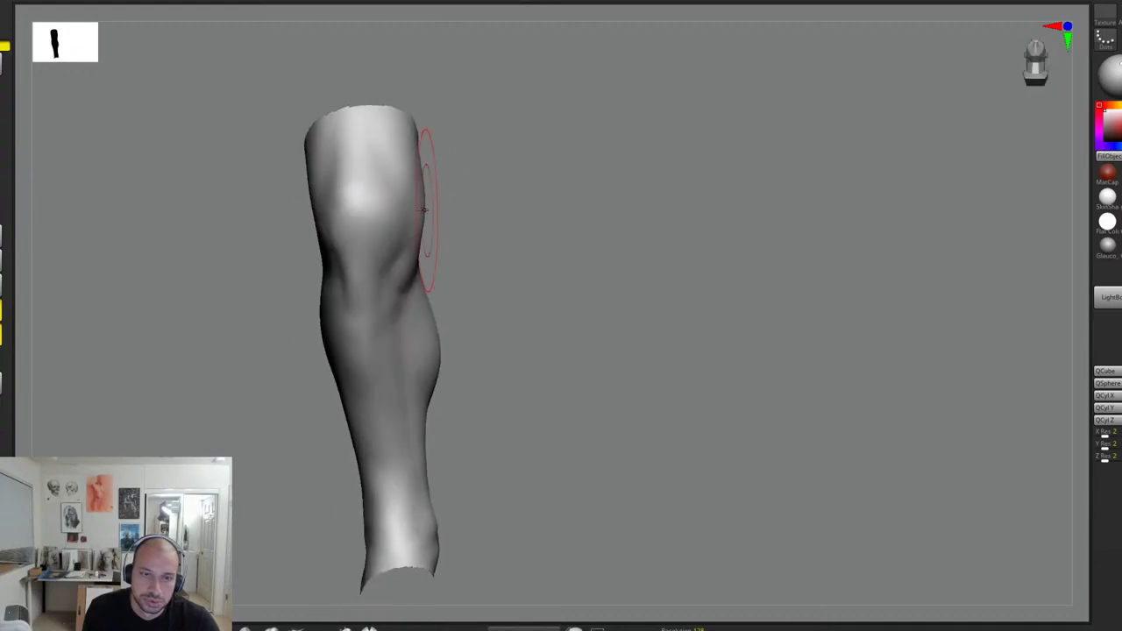
# Step: Sculpt the inner edge of the bent knee's kneecap and flatten the plane of the thigh above it
pyautogui.moveTo(422, 197)
pyautogui.mouseDown(button='right')
pyautogui.moveTo(567, 226)
pyautogui.moveTo(465, 221)
pyautogui.mouseUp(button='right')
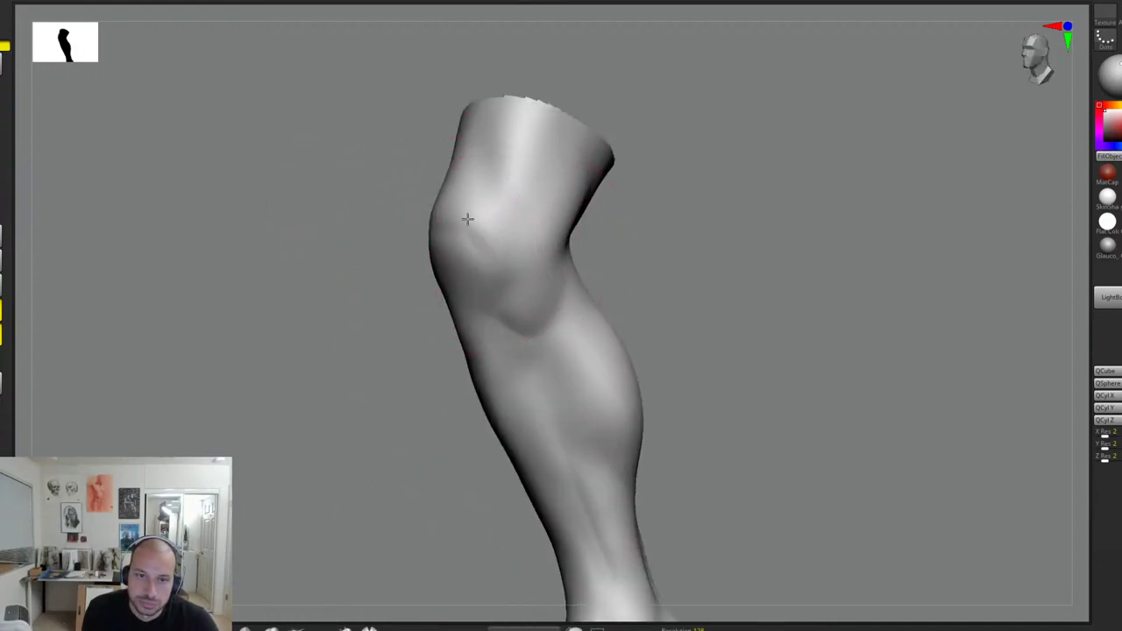
pyautogui.moveTo(488, 236); pyautogui.dragTo(492, 263)
pyautogui.moveTo(499, 302); pyautogui.dragTo(545, 226, button='right')
pyautogui.moveTo(499, 270); pyautogui.dragTo(509, 251, button='right')
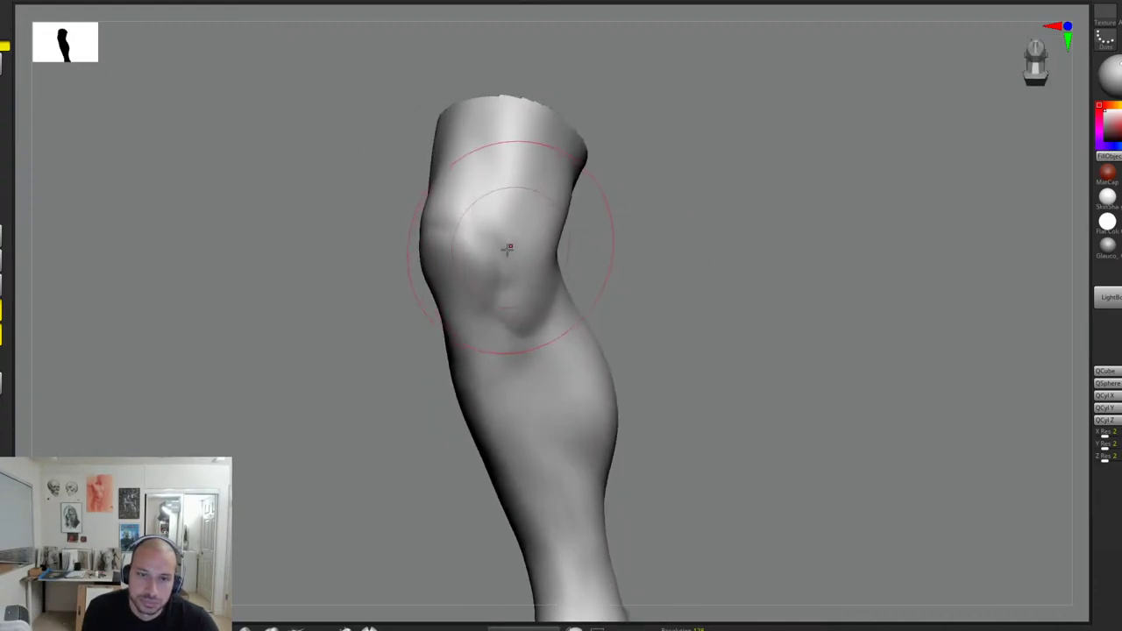
pyautogui.moveTo(458, 191)
pyautogui.keyDown('alt'); pyautogui.mouseDown()
pyautogui.moveTo(428, 218)
pyautogui.moveTo(470, 169)
pyautogui.mouseUp(); pyautogui.keyUp('alt')
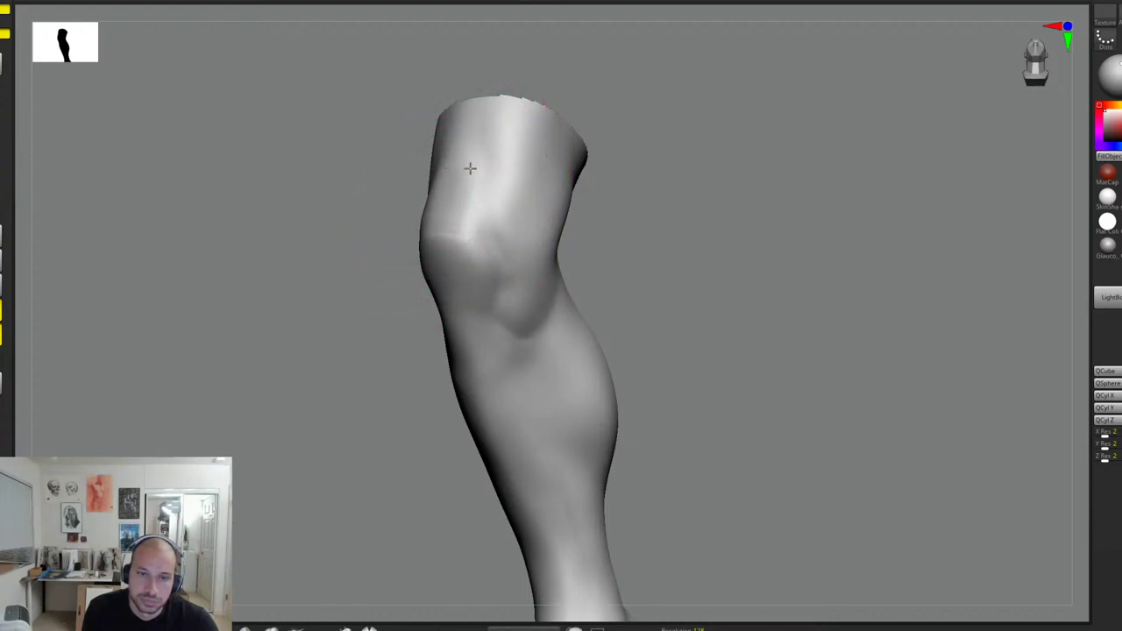
# Step: Reshape and blend the bony bulge on the inner side of the bent knee, below and beside the kneecap
pyautogui.keyDown('ctrl'); pyautogui.moveTo(658, 278); pyautogui.dragTo(677, 245, button='right'); pyautogui.keyUp('ctrl')
pyautogui.moveTo(677, 246); pyautogui.dragTo(672, 272, button='right')
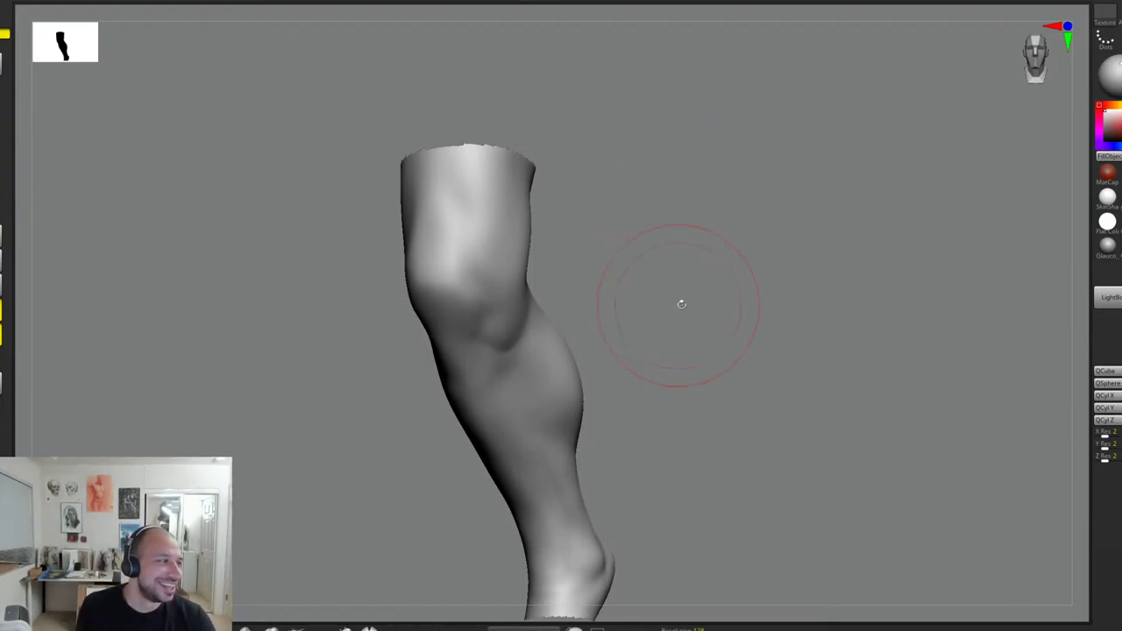
pyautogui.moveTo(692, 274)
pyautogui.mouseDown()
pyautogui.moveTo(711, 261)
pyautogui.moveTo(701, 272)
pyautogui.mouseUp()
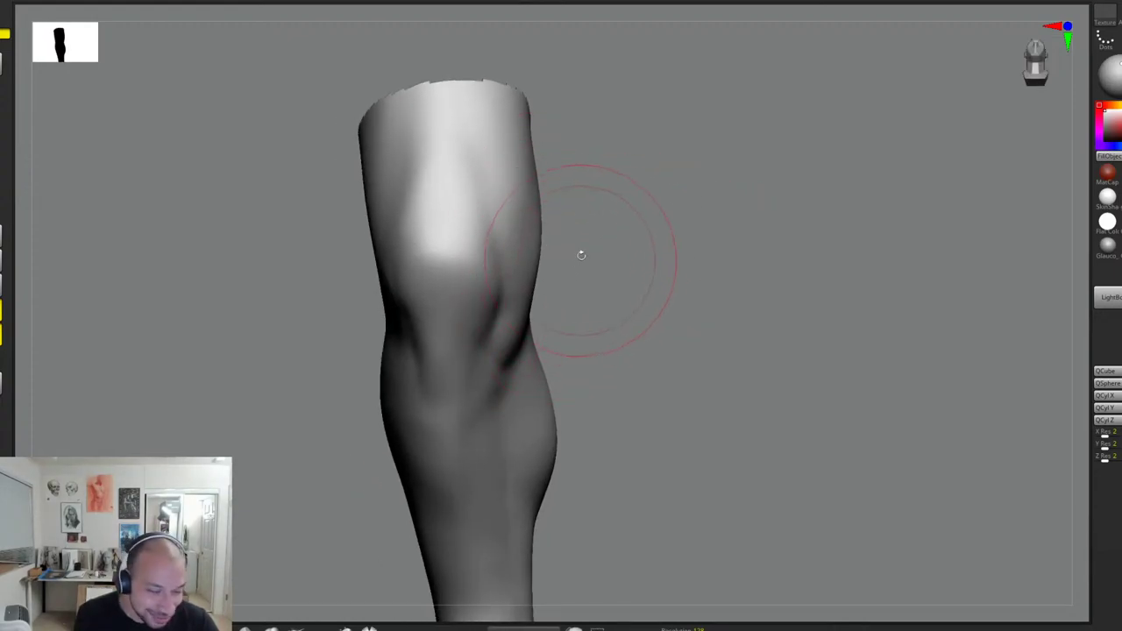
pyautogui.moveTo(581, 255); pyautogui.dragTo(649, 248)
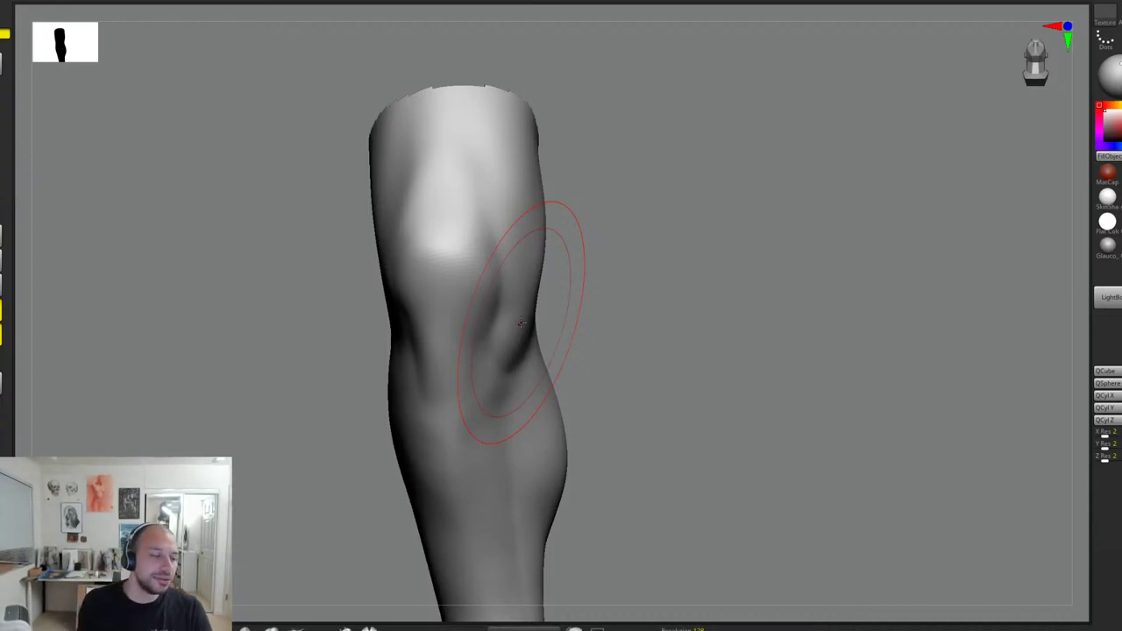
pyautogui.moveTo(716, 262); pyautogui.dragTo(666, 253)
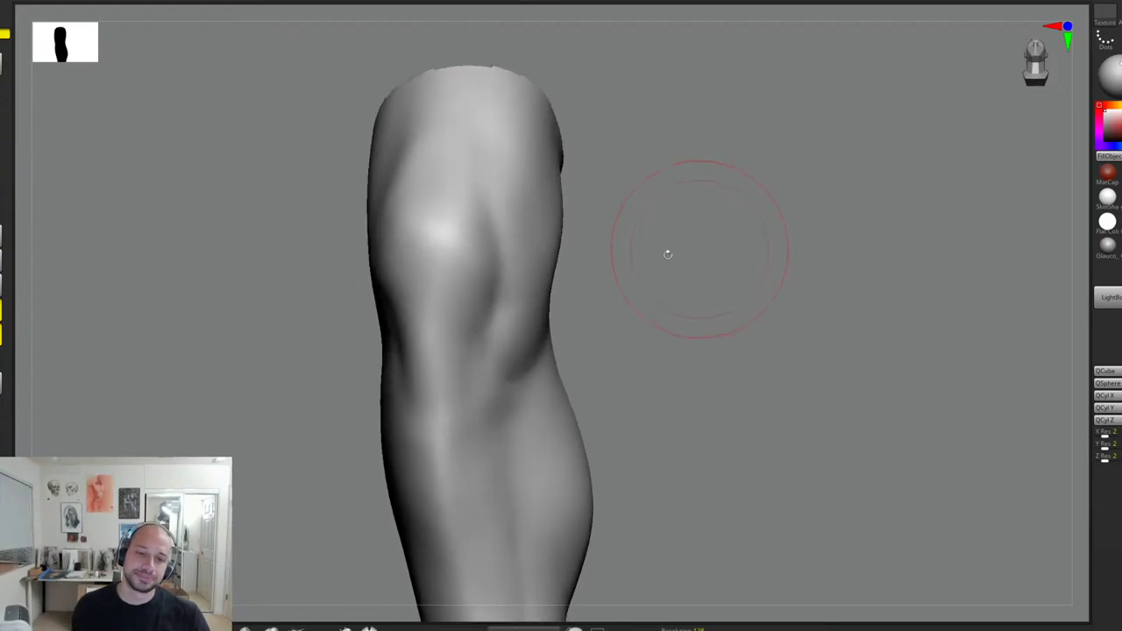
pyautogui.moveTo(745, 299); pyautogui.dragTo(632, 337)
pyautogui.press('2')
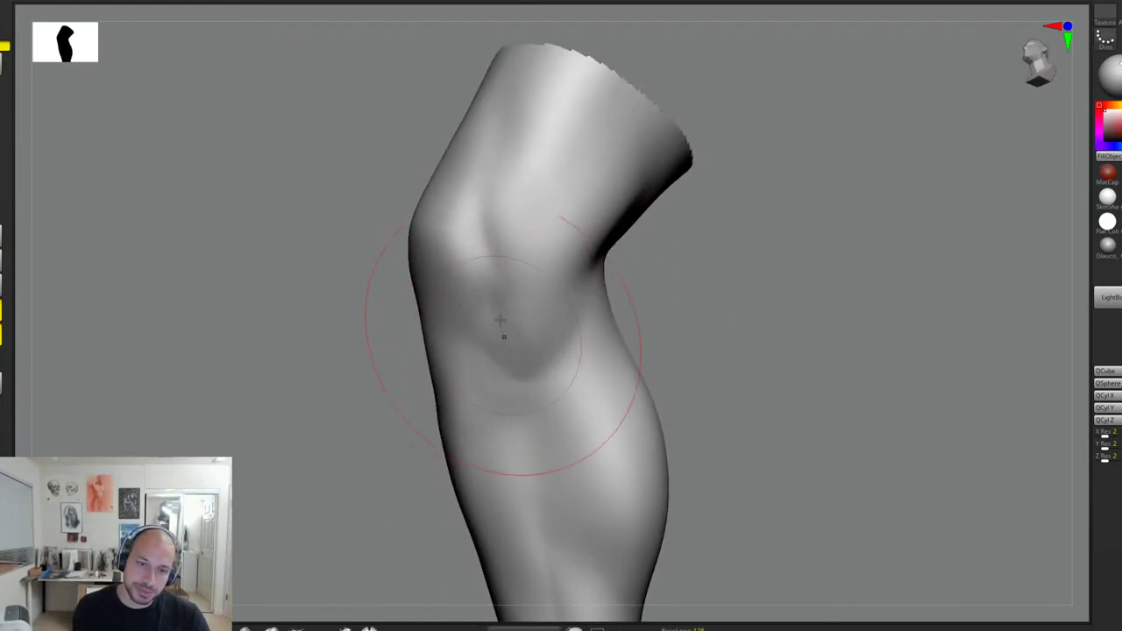
pyautogui.moveTo(496, 298); pyautogui.dragTo(529, 375)
pyautogui.press('1')
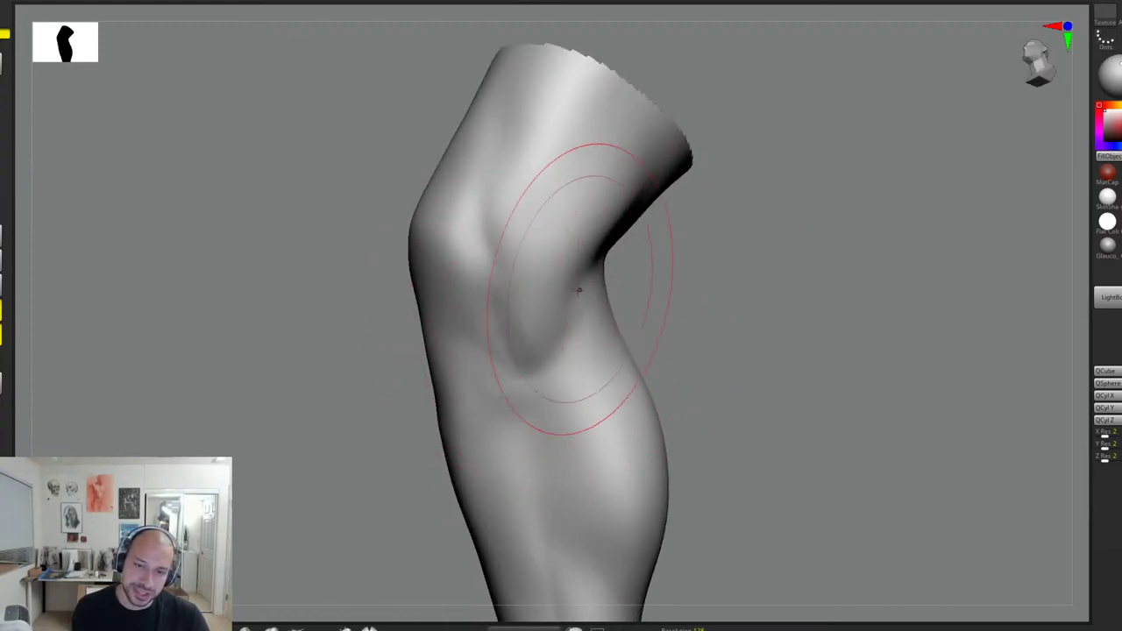
pyautogui.moveTo(560, 350)
pyautogui.mouseDown(button='right')
pyautogui.moveTo(605, 325)
pyautogui.moveTo(537, 313)
pyautogui.mouseUp(button='right')
pyautogui.press('2')
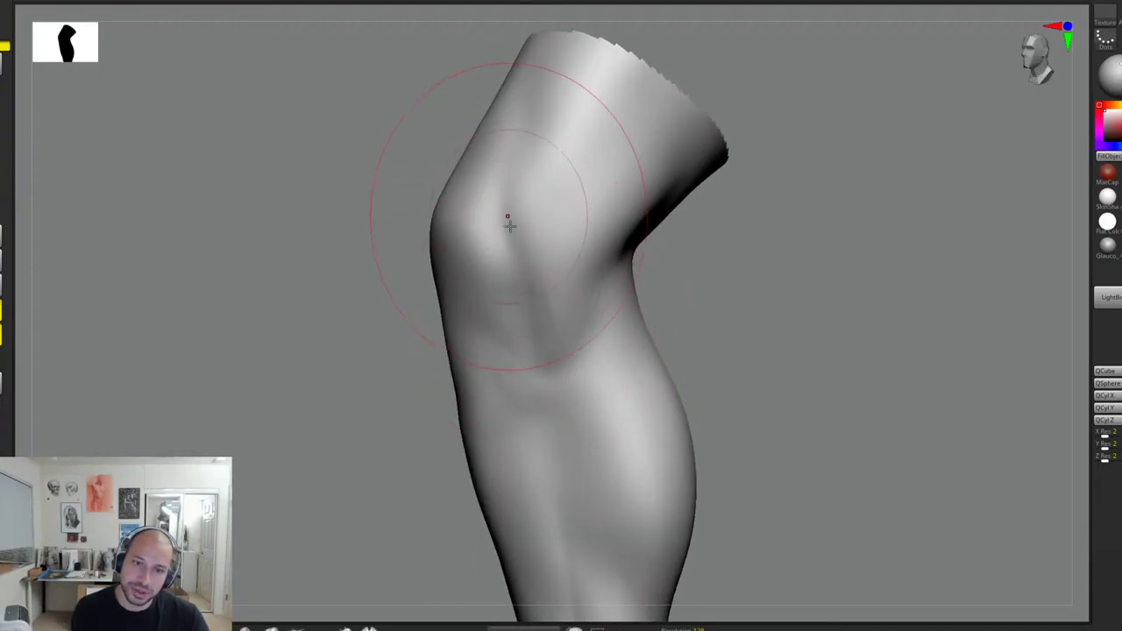
# Step: Carve the hollow along the inner side of the bent knee's kneecap and smooth it
pyautogui.moveTo(734, 234); pyautogui.dragTo(539, 223)
pyautogui.moveTo(514, 174)
pyautogui.mouseDown()
pyautogui.moveTo(544, 211)
pyautogui.moveTo(552, 254)
pyautogui.moveTo(511, 261)
pyautogui.moveTo(511, 274)
pyautogui.mouseUp()
pyautogui.keyDown('alt'); pyautogui.moveTo(493, 199); pyautogui.dragTo(498, 282); pyautogui.keyUp('alt')
pyautogui.keyDown('shift'); pyautogui.moveTo(502, 219); pyautogui.dragTo(511, 269); pyautogui.keyUp('shift')
# Step: Build up the tendon running from the bent knee's kneecap down to the shin and soften the surface around it
pyautogui.moveTo(625, 265)
pyautogui.mouseDown()
pyautogui.moveTo(562, 303)
pyautogui.moveTo(642, 309)
pyautogui.mouseUp()
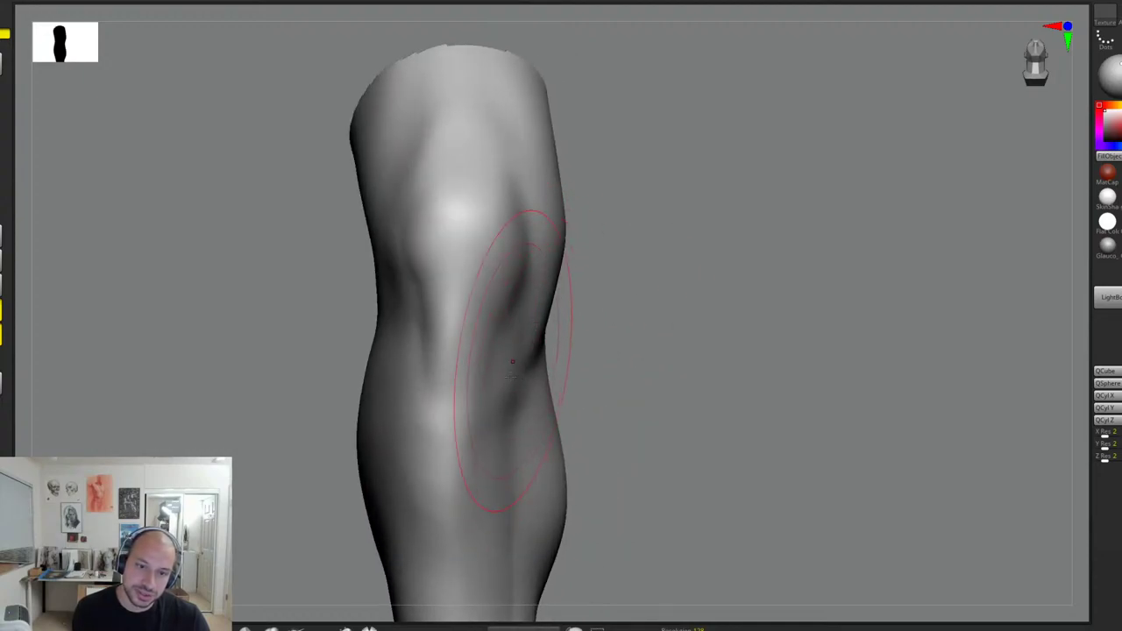
pyautogui.keyDown('shift'); pyautogui.moveTo(488, 376); pyautogui.dragTo(477, 350); pyautogui.keyUp('shift')
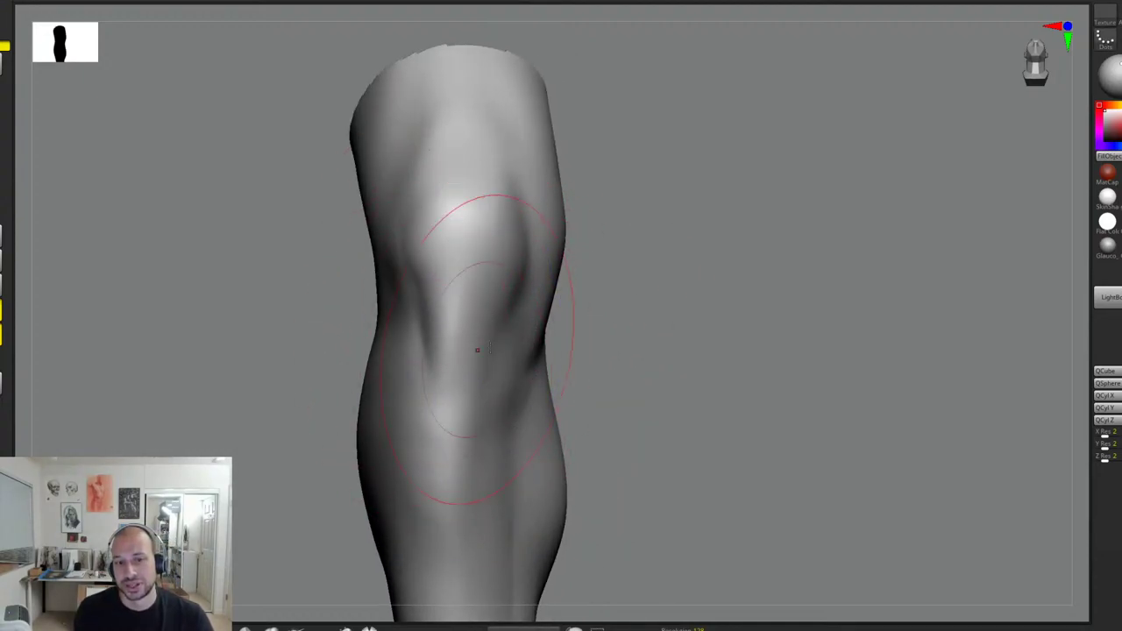
pyautogui.moveTo(454, 279); pyautogui.dragTo(456, 403)
pyautogui.moveTo(456, 403); pyautogui.dragTo(466, 386, button='right')
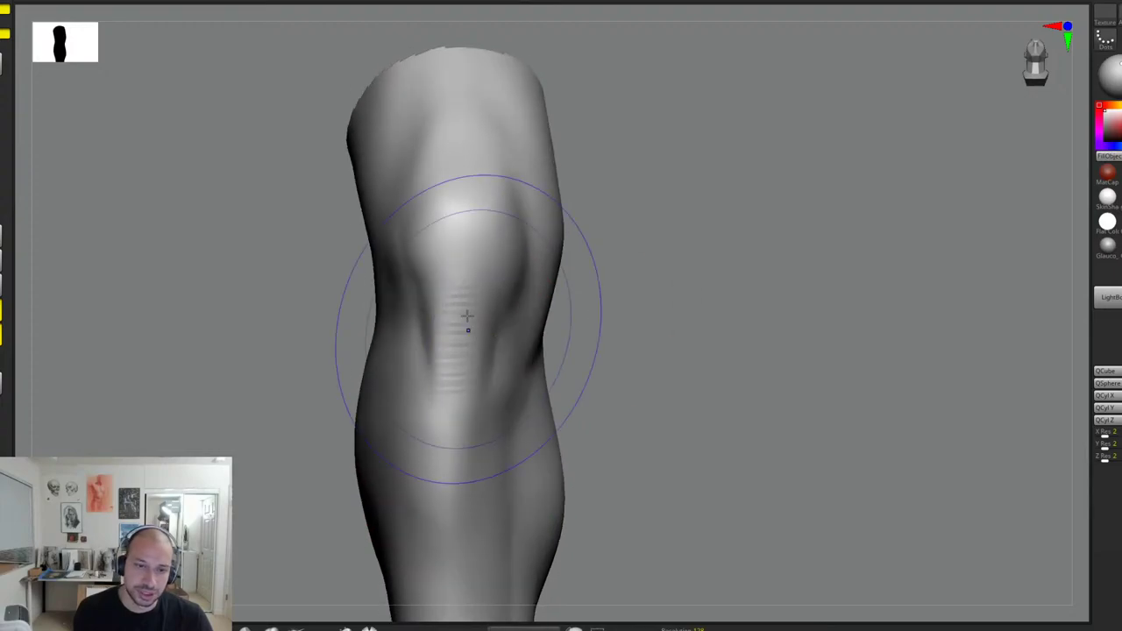
# Step: Smooth the ridged strokes along the tendon below the kneecap and blend the outer side of the knee
pyautogui.keyDown('shift'); pyautogui.moveTo(466, 318); pyautogui.dragTo(482, 319); pyautogui.keyUp('shift')
pyautogui.moveTo(516, 313); pyautogui.dragTo(570, 307, button='right')
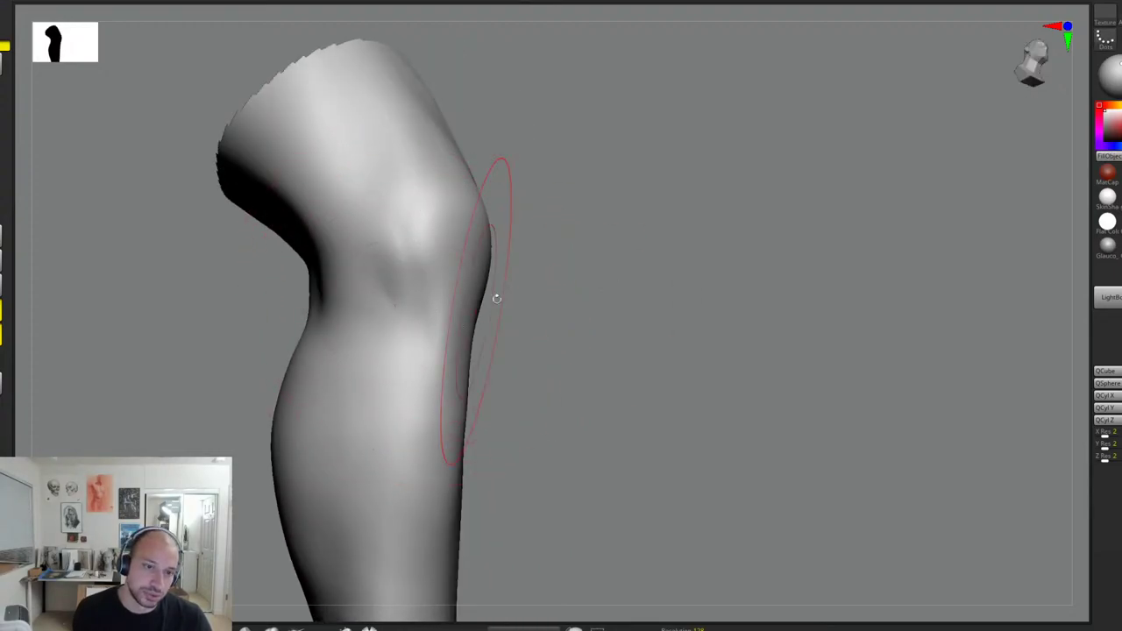
pyautogui.moveTo(496, 298); pyautogui.dragTo(537, 285, button='right')
pyautogui.moveTo(375, 323); pyautogui.dragTo(380, 340)
pyautogui.moveTo(363, 271)
pyautogui.keyDown('shift'); pyautogui.mouseDown()
pyautogui.moveTo(329, 230)
pyautogui.moveTo(309, 230)
pyautogui.mouseUp(); pyautogui.keyUp('shift')
# Step: Adjust the outer contour of the calf from below the knee down to its taper toward the ankle
pyautogui.moveTo(614, 222); pyautogui.dragTo(542, 179, button='right')
pyautogui.moveTo(583, 270); pyautogui.dragTo(483, 356)
pyautogui.moveTo(443, 390); pyautogui.dragTo(666, 307)
pyautogui.moveTo(400, 388); pyautogui.dragTo(386, 383)
pyautogui.moveTo(414, 495); pyautogui.dragTo(635, 354)
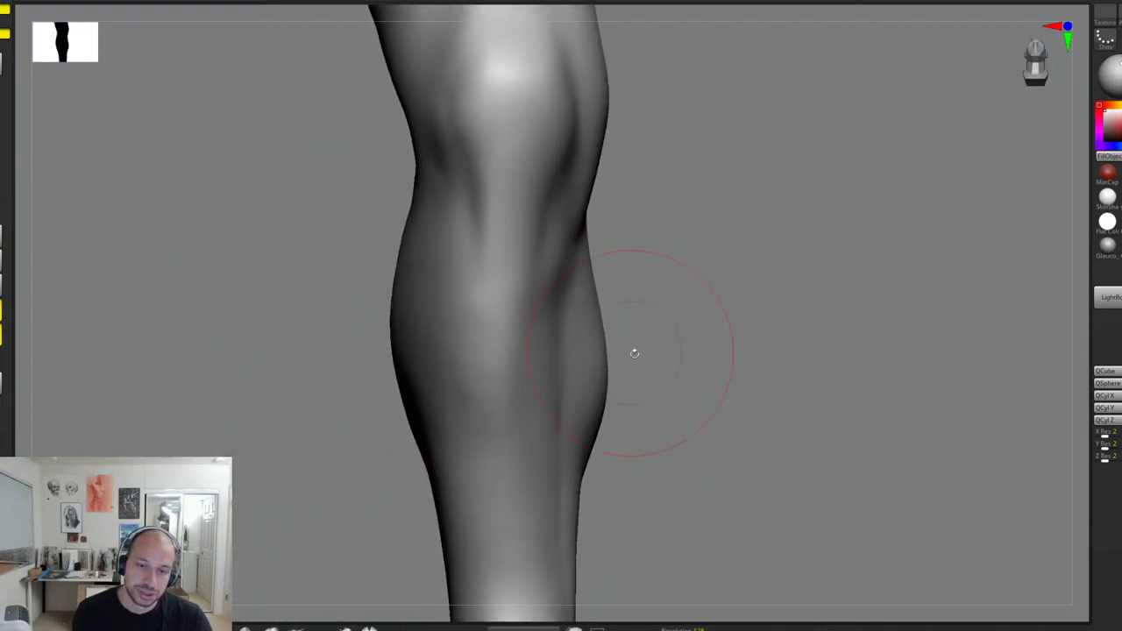
pyautogui.moveTo(418, 422); pyautogui.dragTo(412, 425)
pyautogui.moveTo(434, 481); pyautogui.dragTo(427, 483)
pyautogui.keyDown('alt'); pyautogui.moveTo(619, 416); pyautogui.dragTo(631, 353); pyautogui.keyUp('alt')
pyautogui.moveTo(446, 393); pyautogui.dragTo(441, 392)
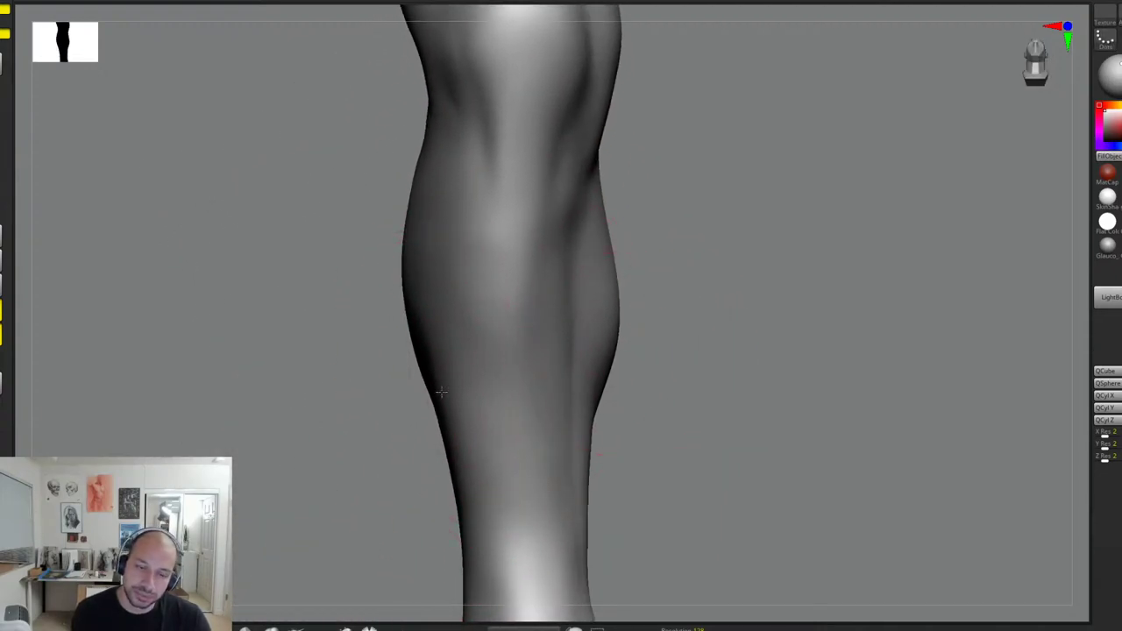
pyautogui.moveTo(405, 263); pyautogui.dragTo(413, 261)
pyautogui.keyDown('alt'); pyautogui.moveTo(675, 307); pyautogui.dragTo(679, 215); pyautogui.keyUp('alt')
pyautogui.keyDown('alt'); pyautogui.moveTo(647, 173); pyautogui.dragTo(644, 239); pyautogui.keyUp('alt')
# Step: Refine the forms on the outer side of the knee where it meets the upper calf
pyautogui.moveTo(574, 273)
pyautogui.mouseDown()
pyautogui.moveTo(614, 268)
pyautogui.moveTo(405, 306)
pyautogui.moveTo(466, 301)
pyautogui.moveTo(476, 263)
pyautogui.mouseUp()
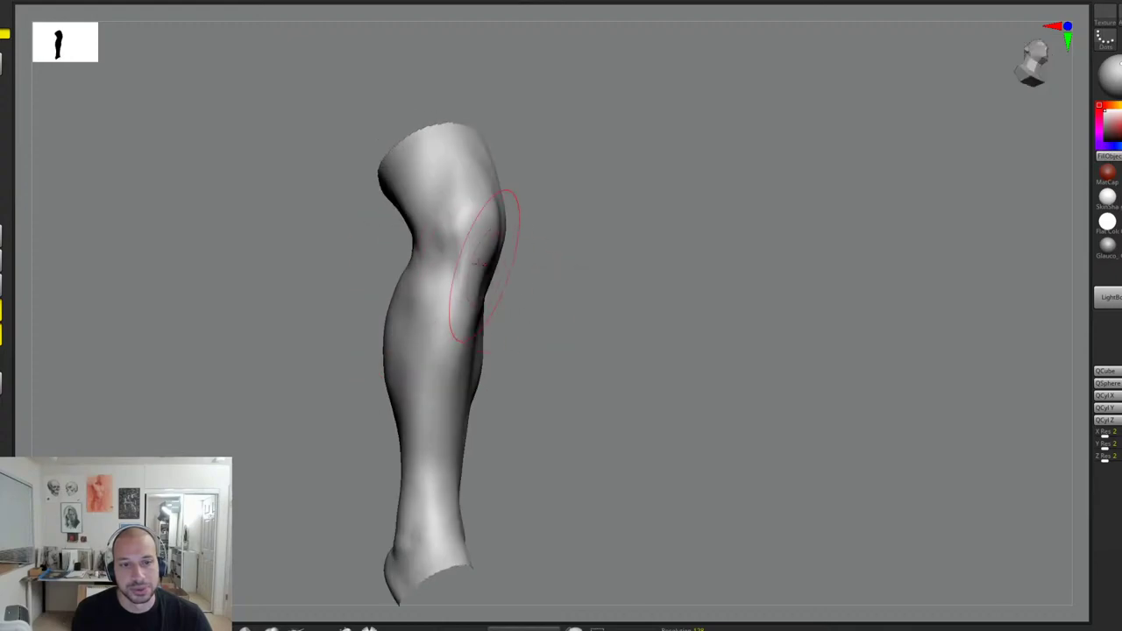
pyautogui.moveTo(435, 294); pyautogui.dragTo(500, 231)
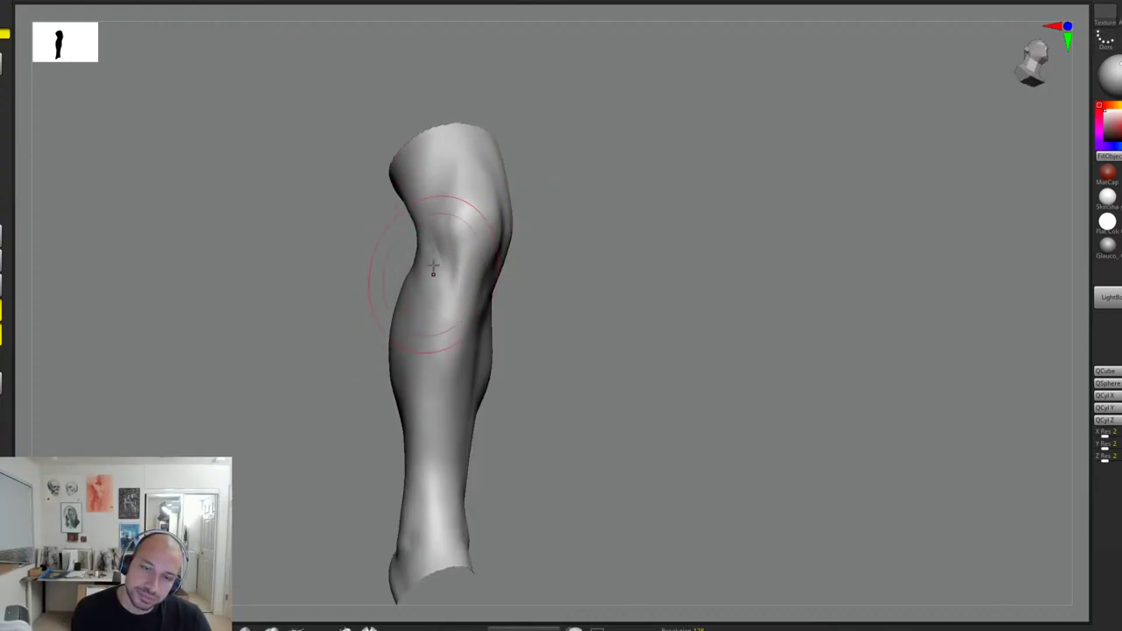
pyautogui.moveTo(521, 262); pyautogui.dragTo(422, 273)
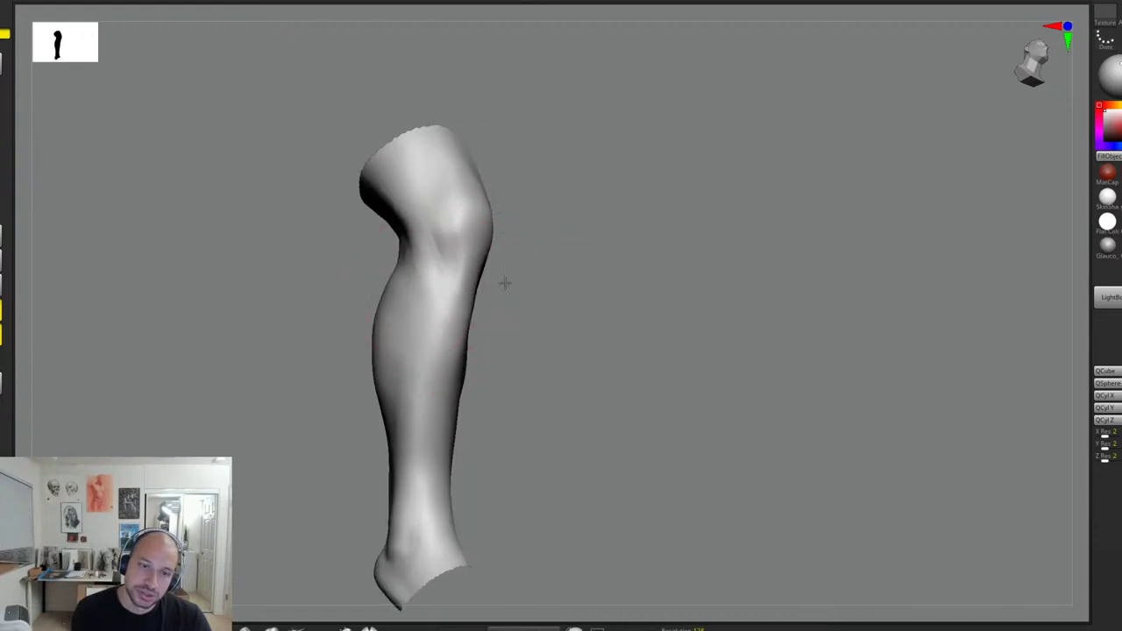
pyautogui.moveTo(505, 283); pyautogui.dragTo(377, 279)
pyautogui.moveTo(505, 252); pyautogui.dragTo(448, 254)
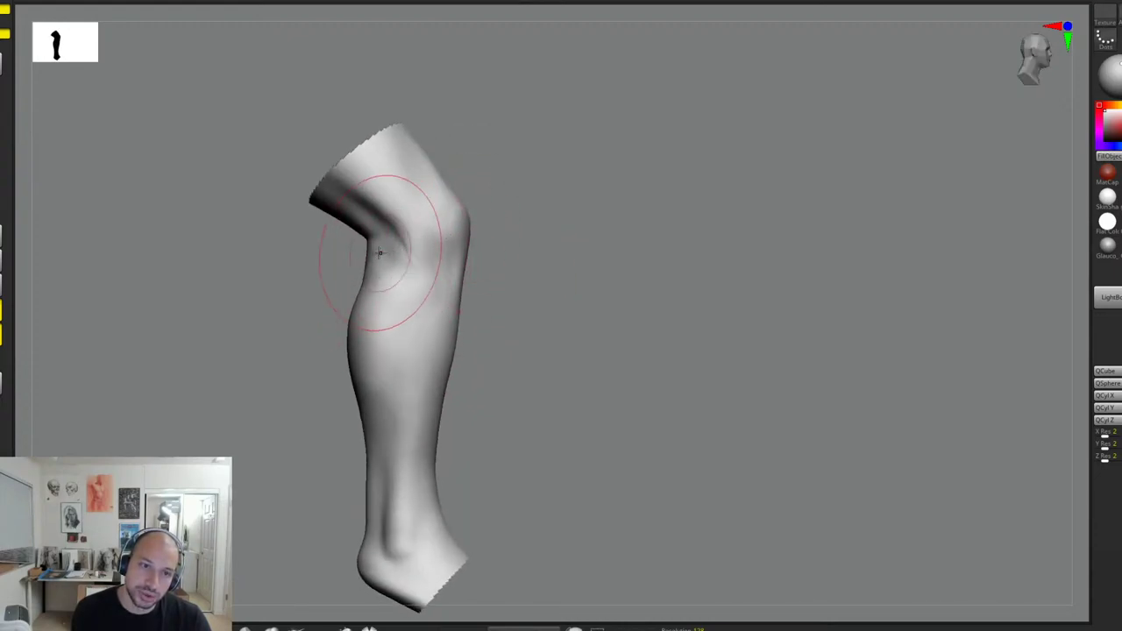
# Step: Sculpt a groove beside the hamstring tendon on the outer side of the lower thigh, running into the knee bend
pyautogui.moveTo(501, 210)
pyautogui.mouseDown()
pyautogui.moveTo(580, 198)
pyautogui.moveTo(554, 228)
pyautogui.moveTo(443, 253)
pyautogui.moveTo(547, 226)
pyautogui.mouseUp()
pyautogui.press('2')
pyautogui.moveTo(419, 231)
pyautogui.mouseDown()
pyautogui.moveTo(386, 236)
pyautogui.moveTo(394, 260)
pyautogui.mouseUp()
pyautogui.moveTo(524, 263)
pyautogui.mouseDown()
pyautogui.moveTo(473, 283)
pyautogui.moveTo(433, 270)
pyautogui.mouseUp()
pyautogui.moveTo(440, 232); pyautogui.dragTo(376, 175)
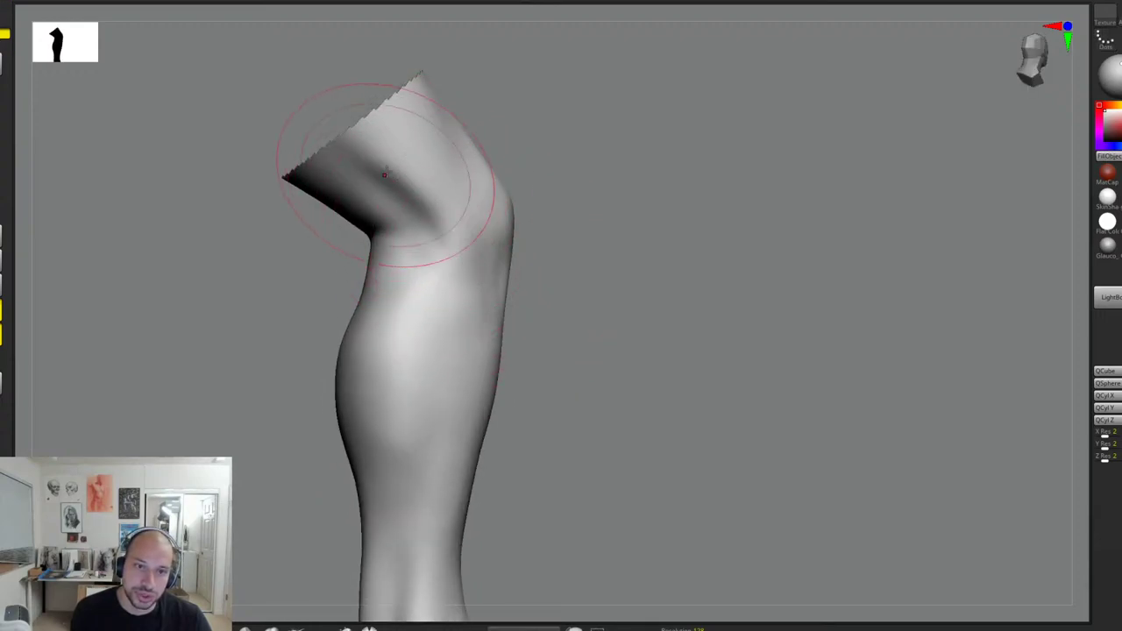
pyautogui.moveTo(488, 220); pyautogui.dragTo(386, 37)
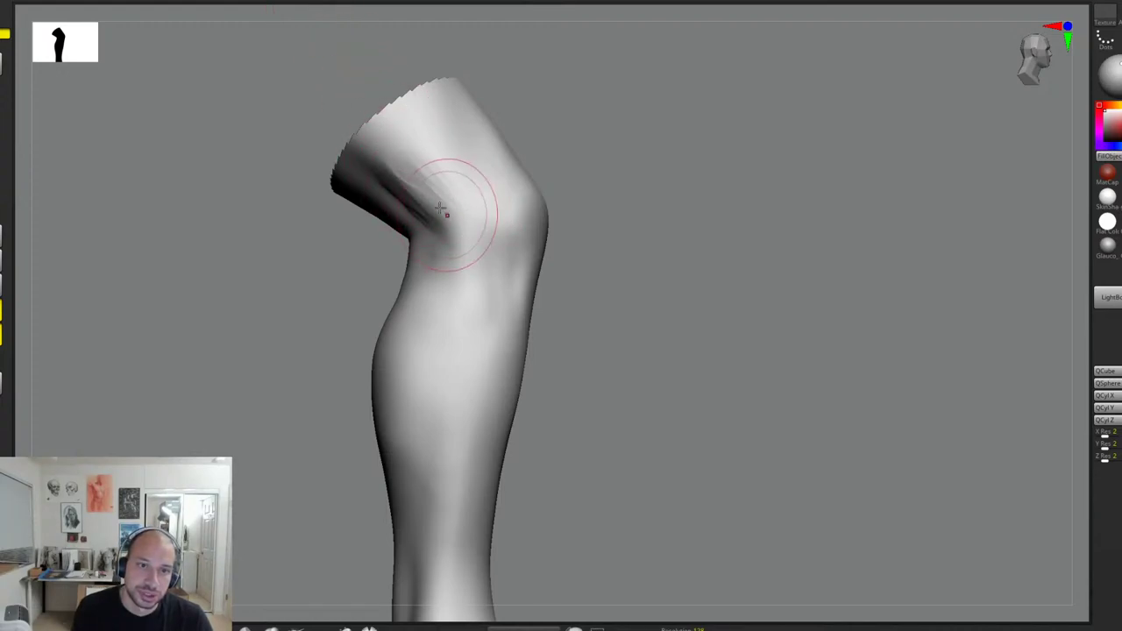
pyautogui.moveTo(572, 186); pyautogui.dragTo(495, 145)
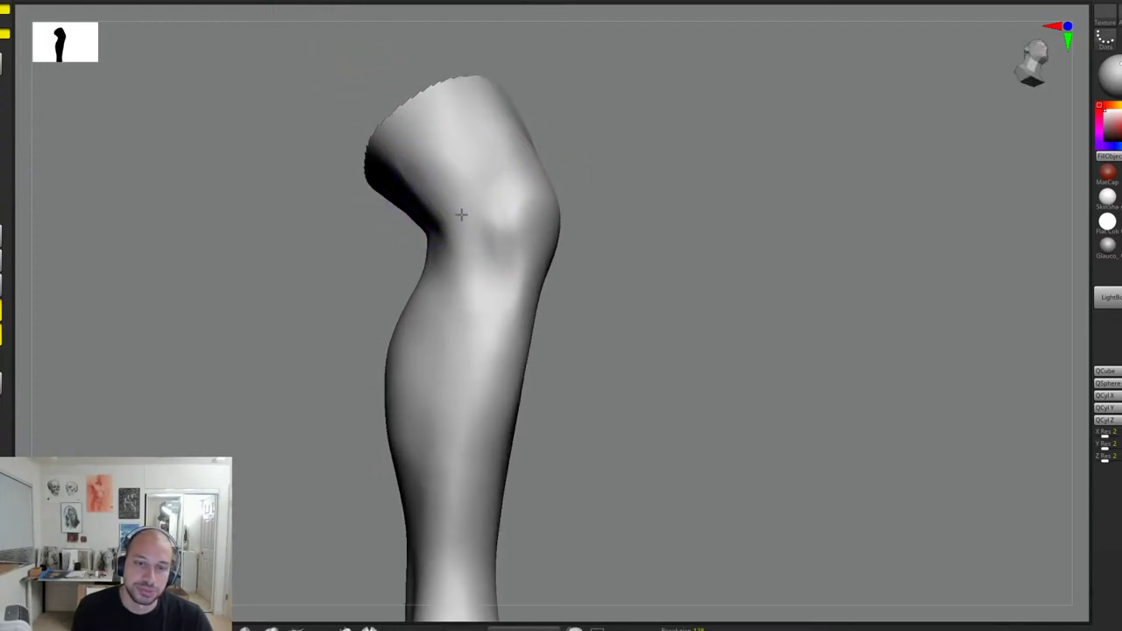
# Step: Deepen the hamstring groove down to the outer knee and smooth its edges into the surrounding thigh
pyautogui.keyDown('alt'); pyautogui.moveTo(628, 213); pyautogui.dragTo(619, 180); pyautogui.keyUp('alt')
pyautogui.keyDown('alt'); pyautogui.moveTo(638, 230); pyautogui.dragTo(646, 308); pyautogui.keyUp('alt')
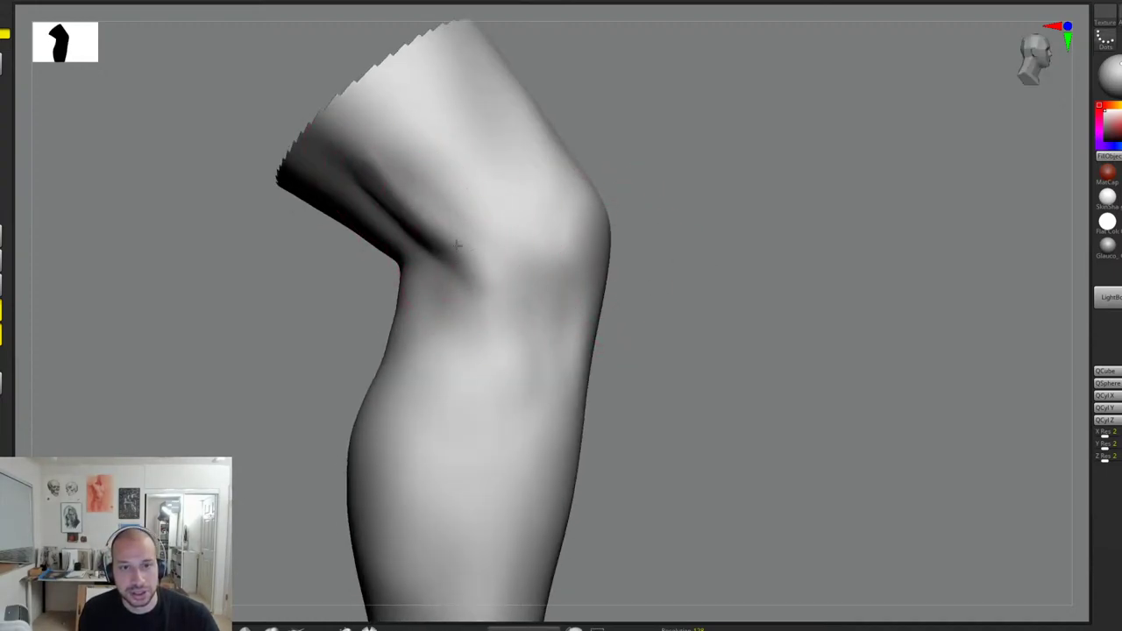
pyautogui.moveTo(374, 175); pyautogui.dragTo(483, 272)
pyautogui.moveTo(339, 154); pyautogui.dragTo(481, 248)
pyautogui.keyDown('shift'); pyautogui.moveTo(382, 211); pyautogui.dragTo(492, 227); pyautogui.keyUp('shift')
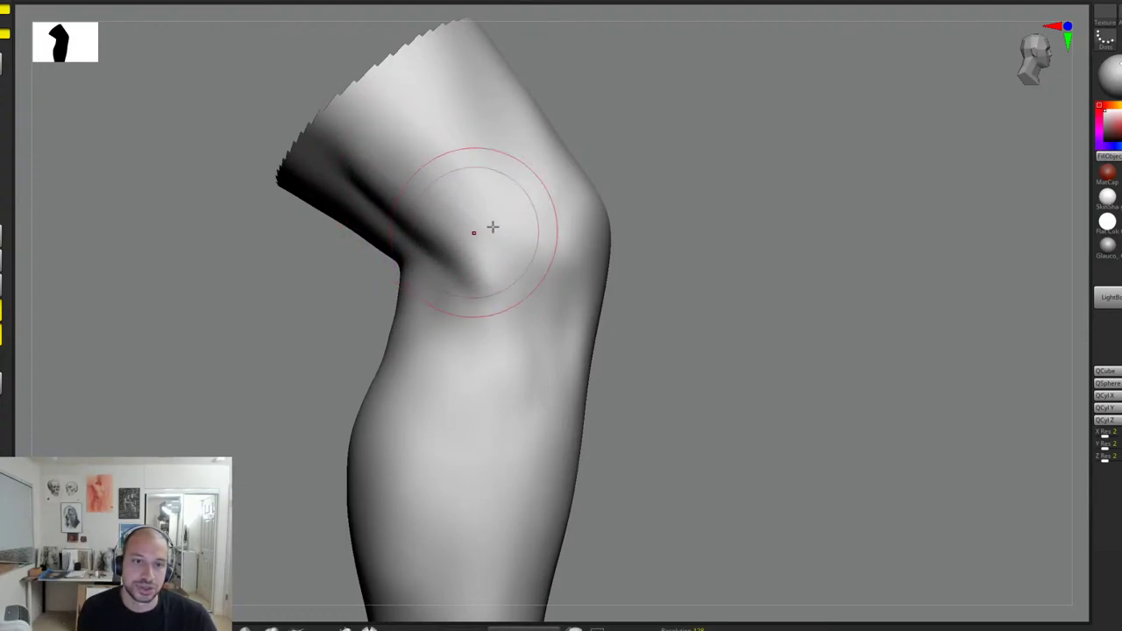
pyautogui.moveTo(519, 228); pyautogui.dragTo(488, 226, button='right')
pyautogui.moveTo(441, 263)
pyautogui.mouseDown()
pyautogui.moveTo(426, 263)
pyautogui.moveTo(454, 295)
pyautogui.mouseUp()
pyautogui.keyDown('shift'); pyautogui.moveTo(394, 234); pyautogui.dragTo(402, 234); pyautogui.keyUp('shift')
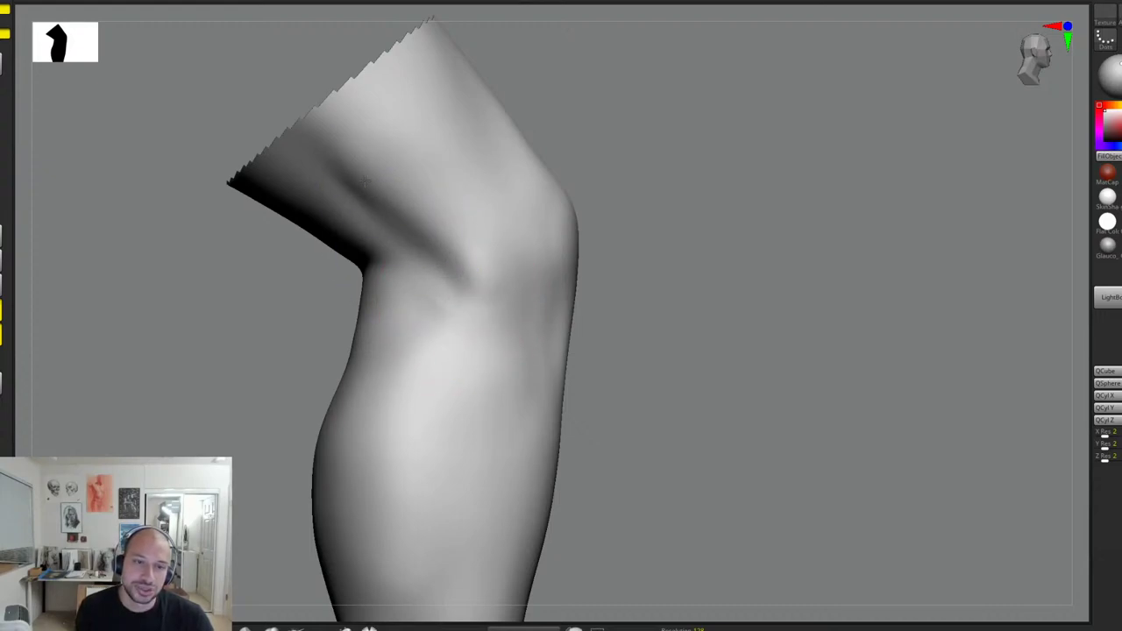
# Step: Build up the inner hamstring area behind the knee and carry it down onto the inner knee
pyautogui.moveTo(586, 180); pyautogui.dragTo(702, 180)
pyautogui.moveTo(528, 253); pyautogui.dragTo(605, 254)
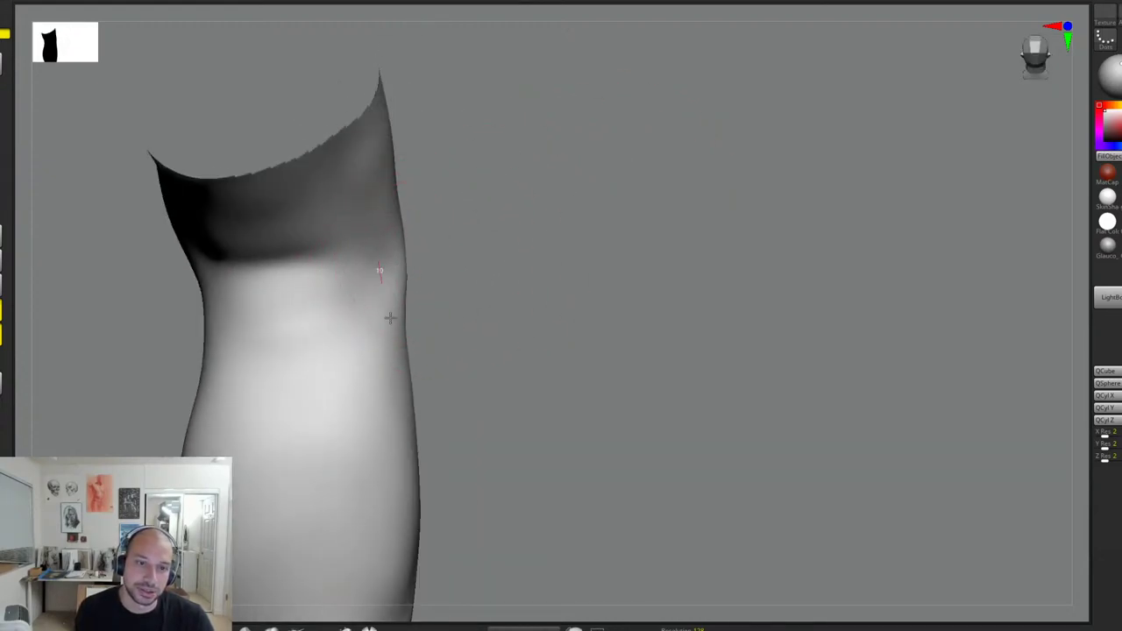
pyautogui.moveTo(389, 318)
pyautogui.mouseDown(button='right')
pyautogui.moveTo(516, 269)
pyautogui.moveTo(491, 245)
pyautogui.moveTo(363, 223)
pyautogui.mouseUp(button='right')
pyautogui.moveTo(328, 201)
pyautogui.mouseDown()
pyautogui.moveTo(370, 233)
pyautogui.moveTo(399, 142)
pyautogui.moveTo(349, 240)
pyautogui.moveTo(343, 185)
pyautogui.moveTo(331, 229)
pyautogui.mouseUp()
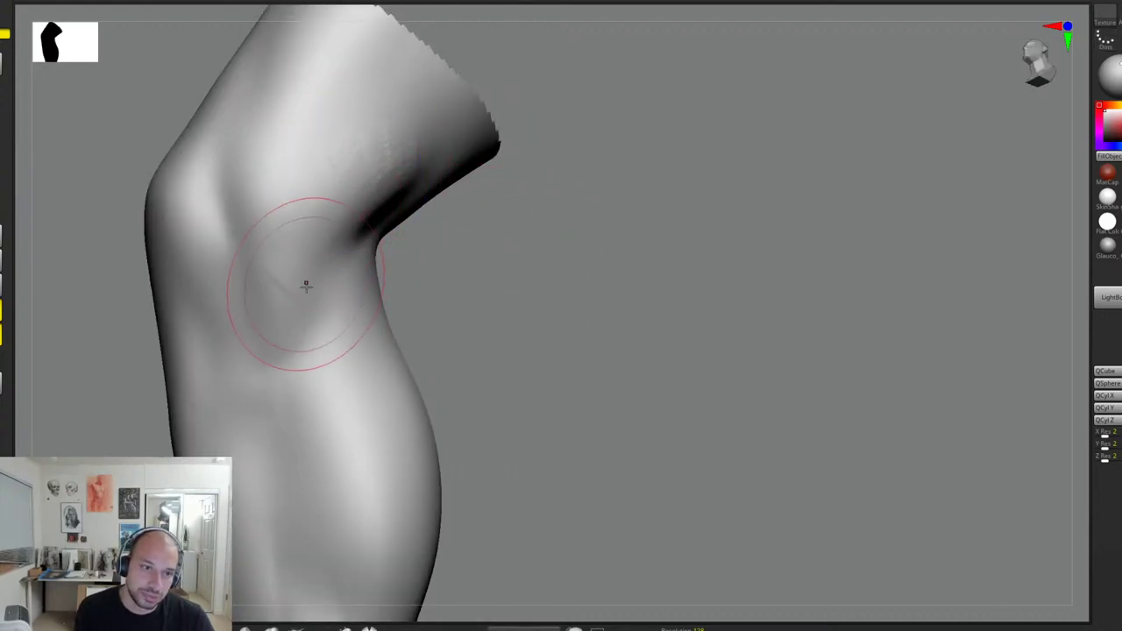
pyautogui.moveTo(306, 283)
pyautogui.keyDown('alt'); pyautogui.mouseDown()
pyautogui.moveTo(293, 335)
pyautogui.moveTo(322, 292)
pyautogui.mouseUp(); pyautogui.keyUp('alt')
# Step: Blend the inner side of the knee into the shin and define its transition to the inner calf muscle
pyautogui.moveTo(322, 292); pyautogui.dragTo(398, 263, button='right')
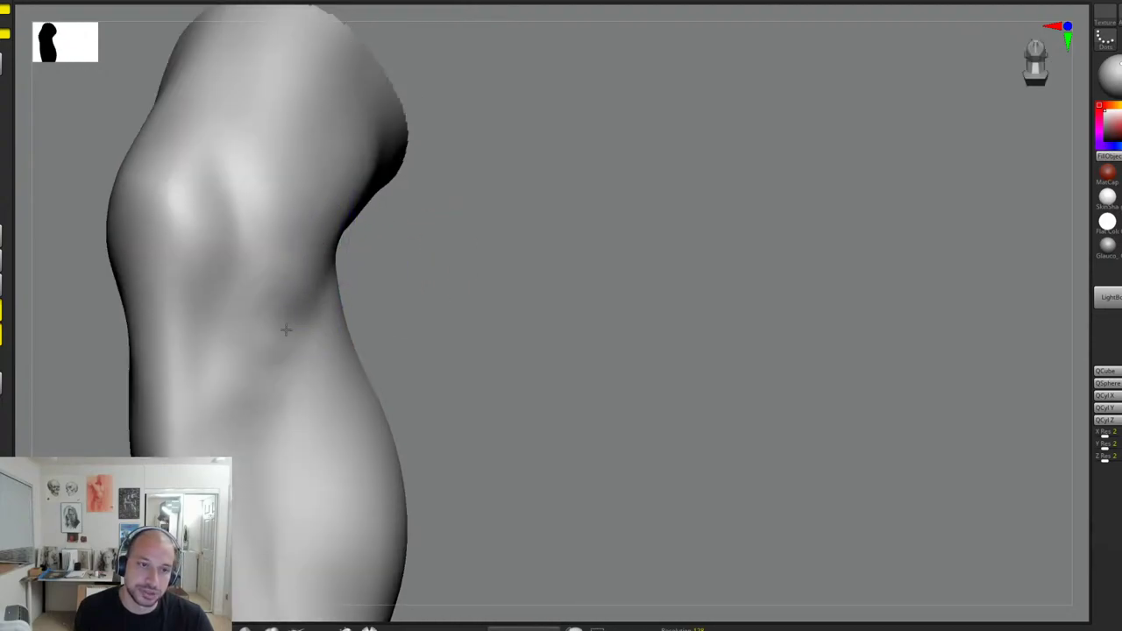
pyautogui.moveTo(334, 211); pyautogui.dragTo(438, 196, button='right')
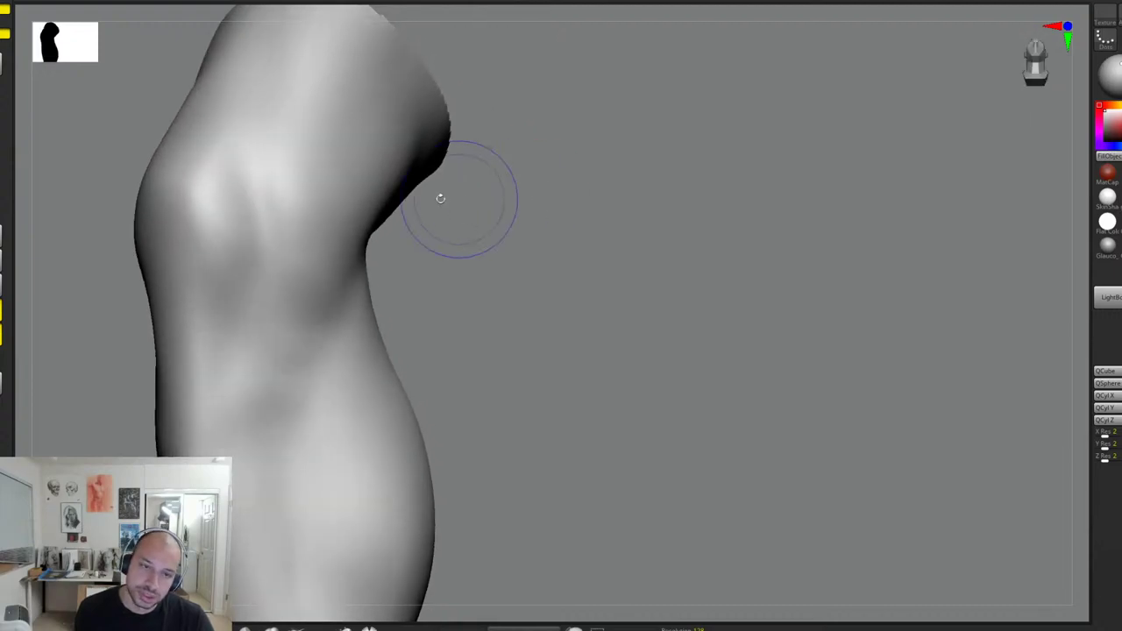
pyautogui.moveTo(290, 423); pyautogui.dragTo(376, 351, button='right')
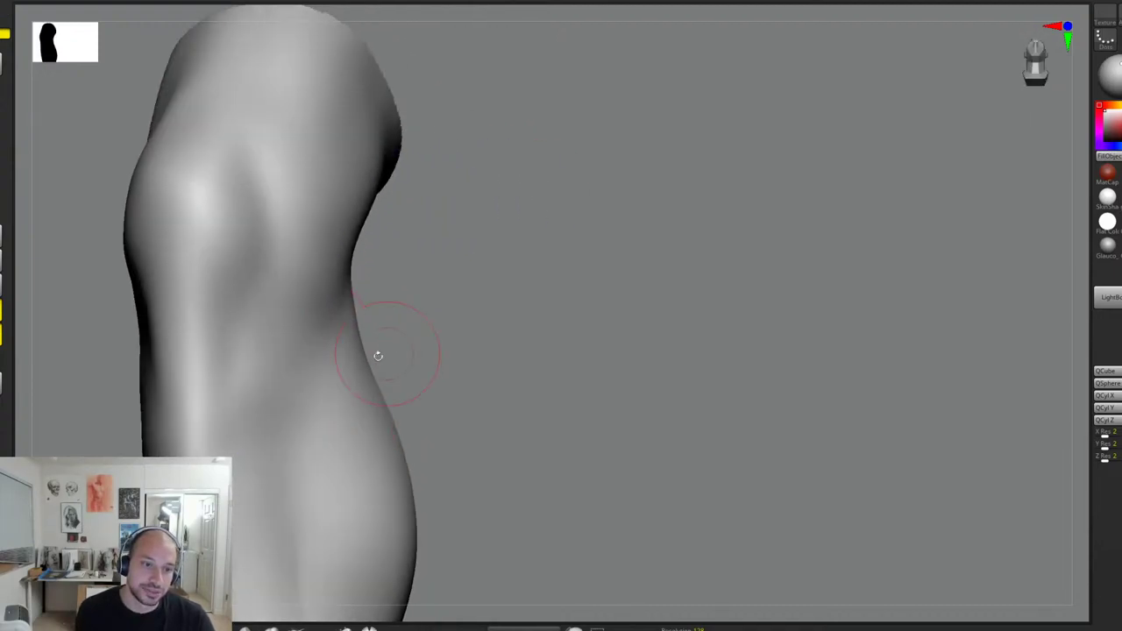
pyautogui.moveTo(426, 313)
pyautogui.mouseDown(button='right')
pyautogui.moveTo(517, 301)
pyautogui.moveTo(325, 271)
pyautogui.mouseUp(button='right')
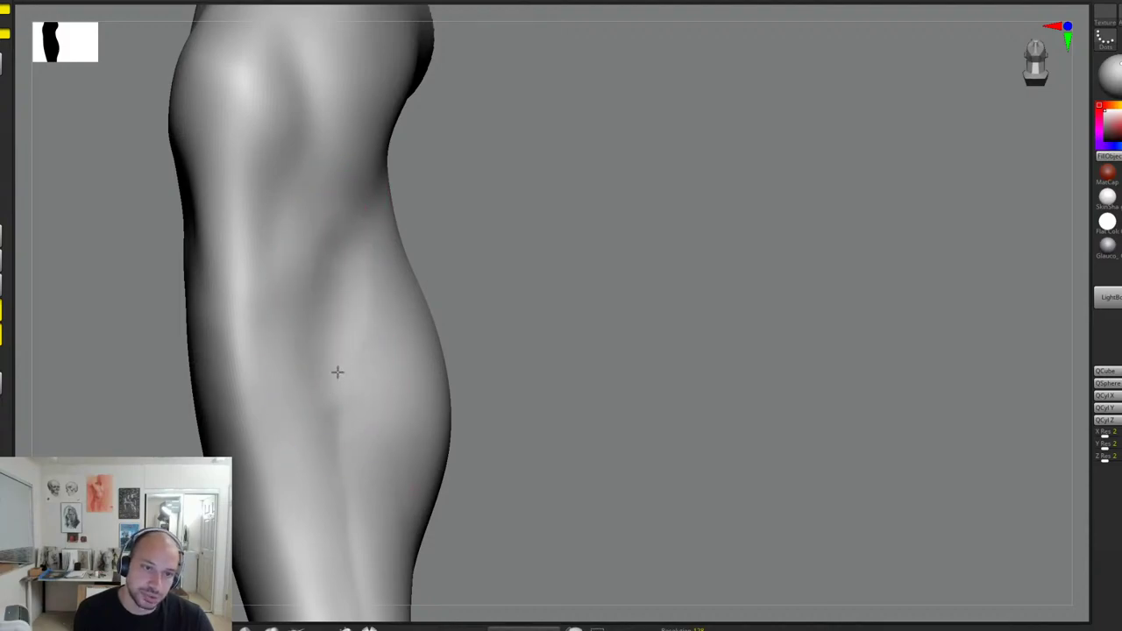
pyautogui.moveTo(309, 310); pyautogui.dragTo(337, 229, button='right')
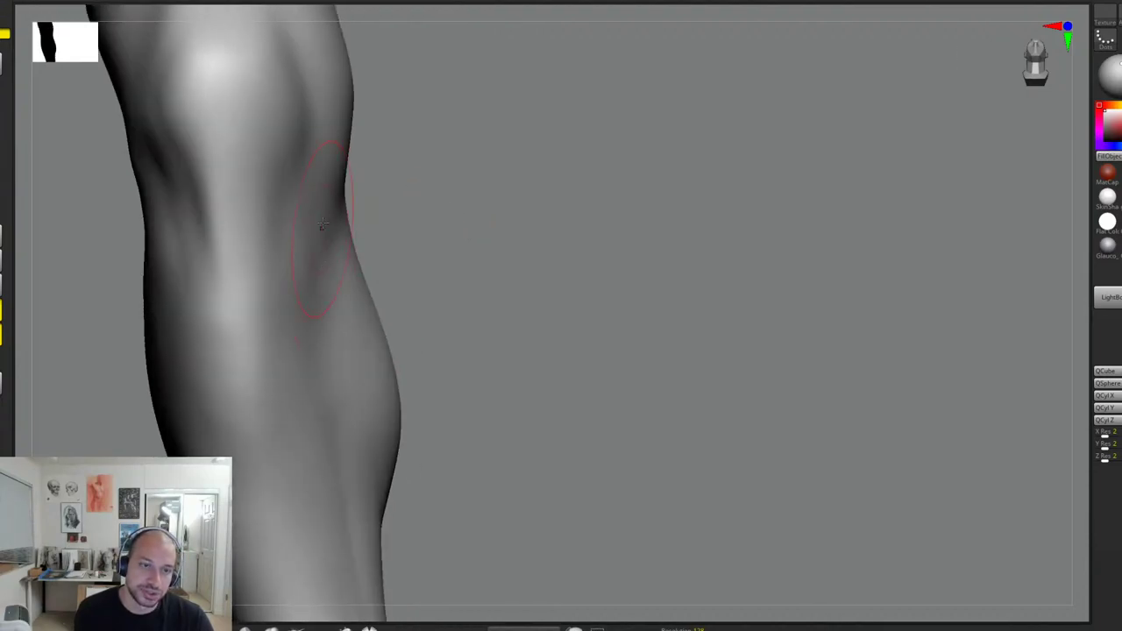
# Step: Soften the tendon below the kneecap and define the hollows on both sides of it
pyautogui.moveTo(213, 219)
pyautogui.keyDown('shift'); pyautogui.mouseDown()
pyautogui.moveTo(218, 201)
pyautogui.moveTo(216, 266)
pyautogui.mouseUp(); pyautogui.keyUp('shift')
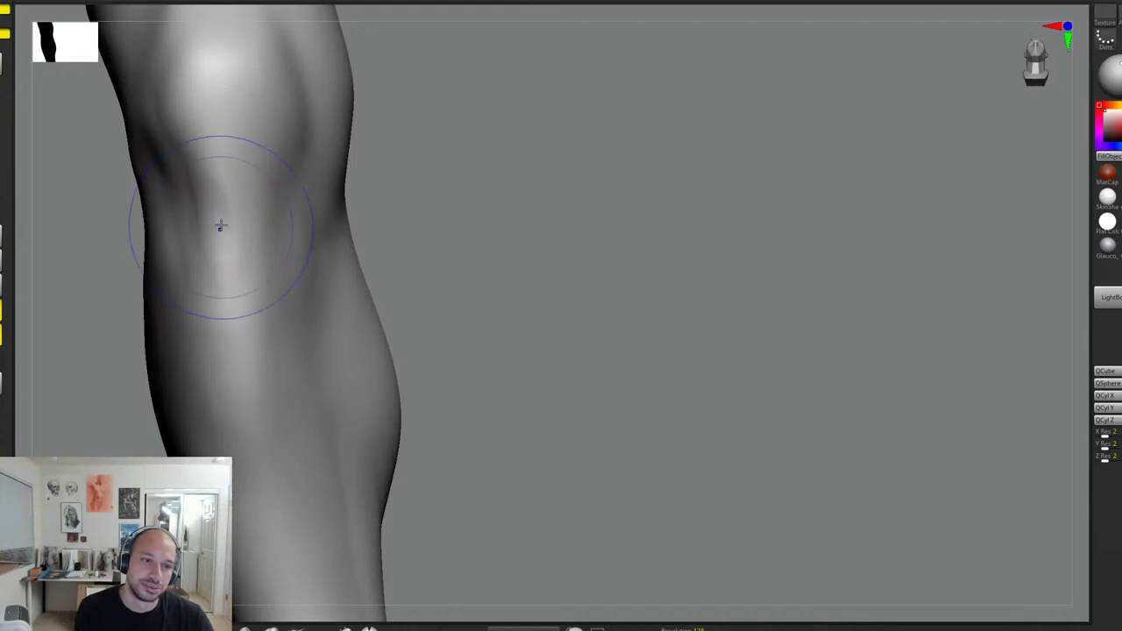
pyautogui.moveTo(233, 208)
pyautogui.mouseDown()
pyautogui.moveTo(200, 178)
pyautogui.moveTo(207, 142)
pyautogui.mouseUp()
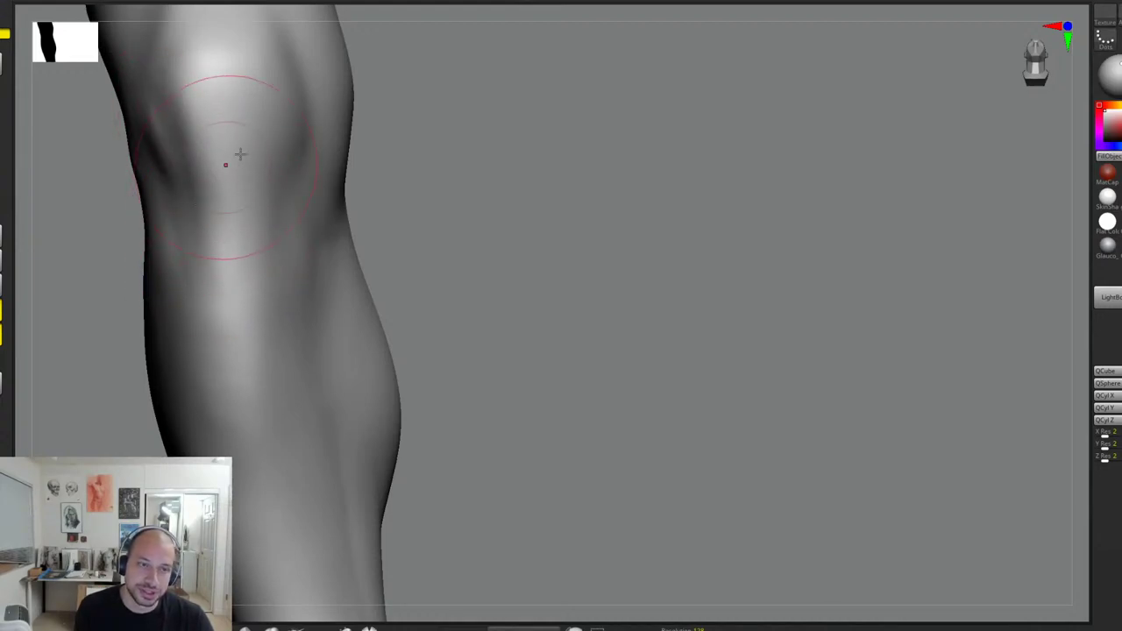
pyautogui.moveTo(302, 88); pyautogui.dragTo(285, 201)
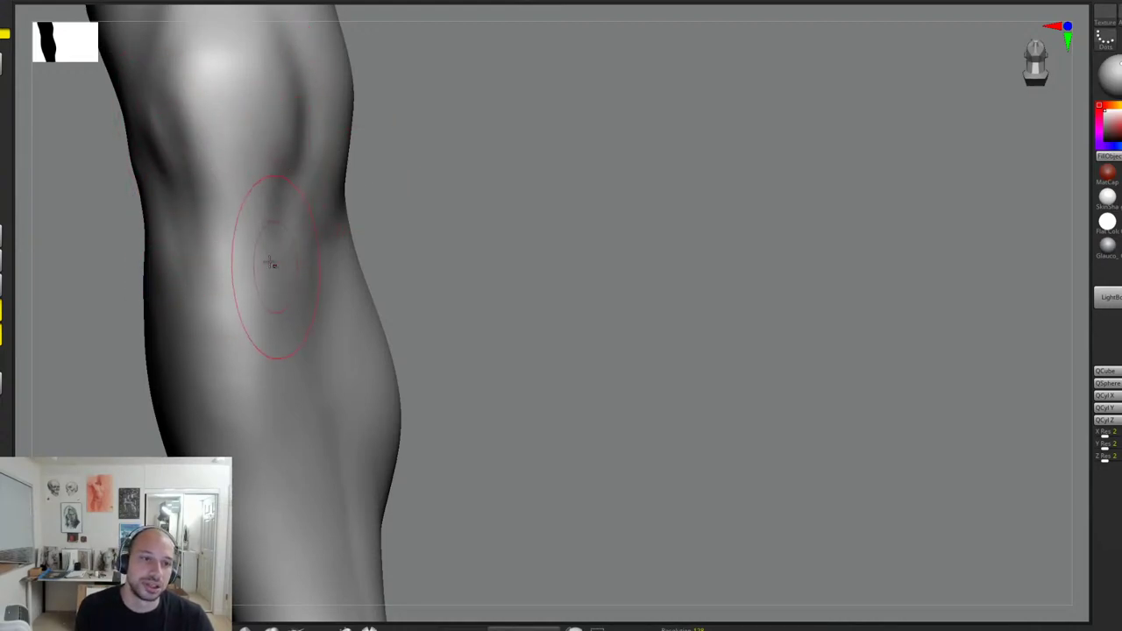
pyautogui.moveTo(182, 147)
pyautogui.mouseDown()
pyautogui.moveTo(203, 254)
pyautogui.moveTo(239, 220)
pyautogui.moveTo(179, 162)
pyautogui.mouseUp()
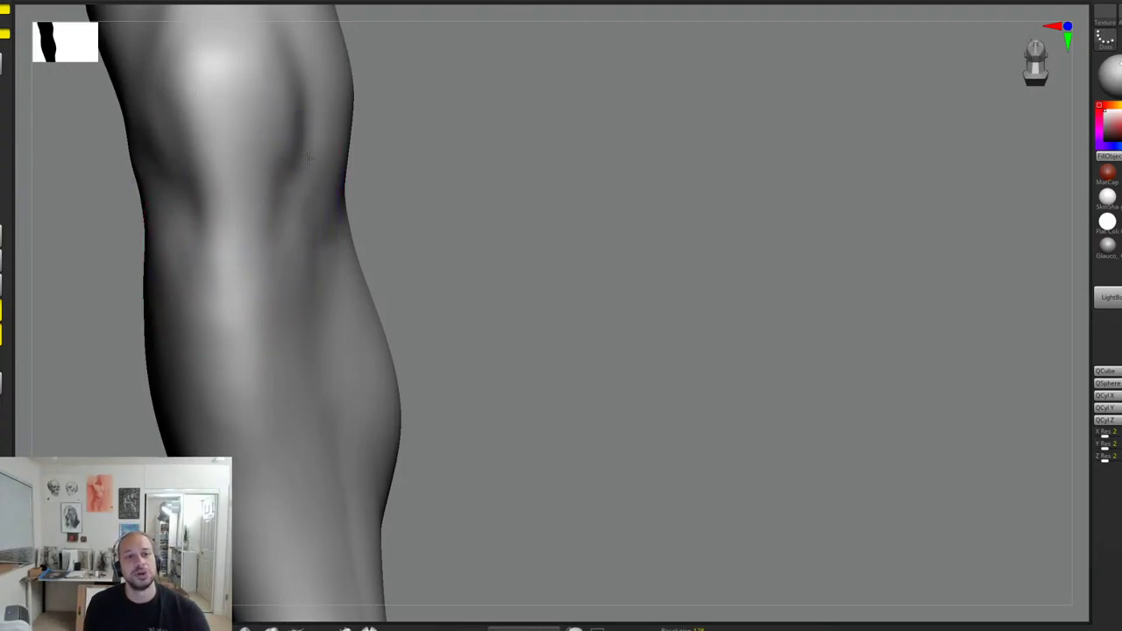
pyautogui.moveTo(421, 161); pyautogui.dragTo(316, 217)
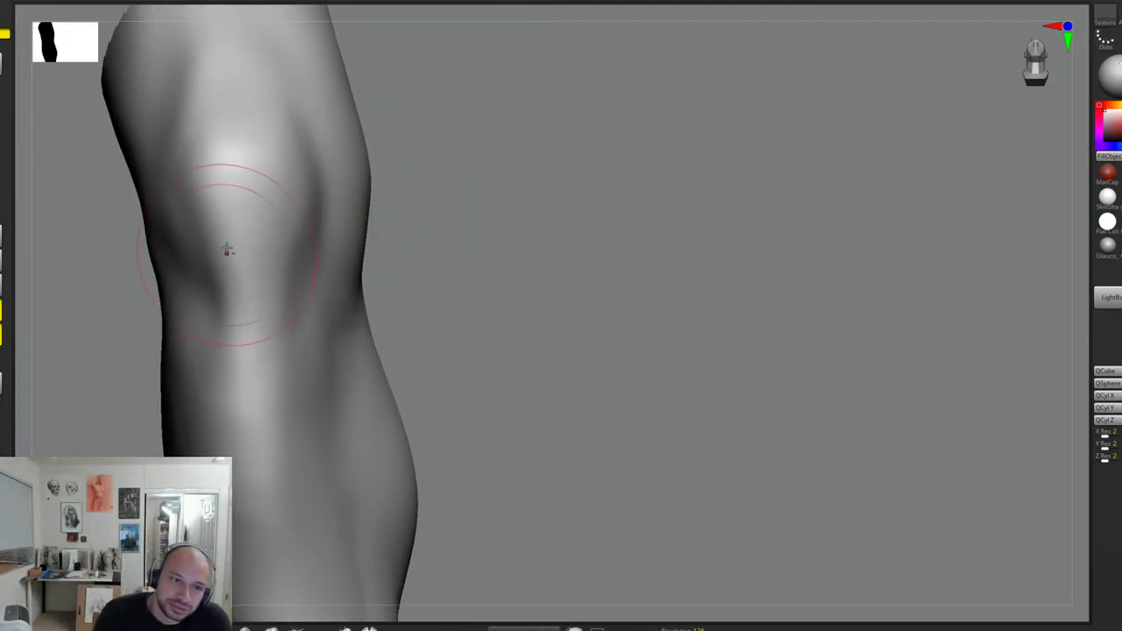
# Step: Smooth and shape the lower thigh above the kneecap and refine the planes around the knee
pyautogui.keyDown('alt'); pyautogui.moveTo(465, 237); pyautogui.dragTo(457, 203); pyautogui.keyUp('alt')
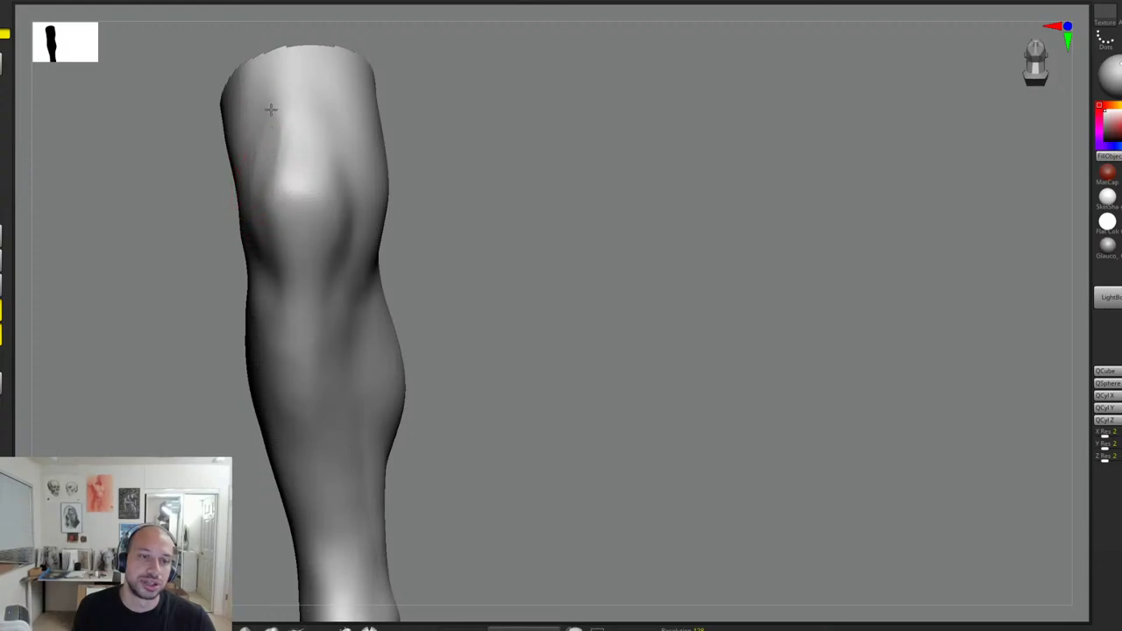
pyautogui.moveTo(271, 110)
pyautogui.keyDown('shift'); pyautogui.mouseDown()
pyautogui.moveTo(257, 173)
pyautogui.moveTo(283, 132)
pyautogui.moveTo(317, 189)
pyautogui.mouseUp(); pyautogui.keyUp('shift')
pyautogui.moveTo(326, 135)
pyautogui.keyDown('alt'); pyautogui.mouseDown()
pyautogui.moveTo(341, 196)
pyautogui.moveTo(334, 148)
pyautogui.moveTo(300, 173)
pyautogui.mouseUp(); pyautogui.keyUp('alt')
pyautogui.moveTo(494, 212)
pyautogui.keyDown('alt'); pyautogui.mouseDown()
pyautogui.moveTo(495, 163)
pyautogui.moveTo(524, 219)
pyautogui.mouseUp(); pyautogui.keyUp('alt')
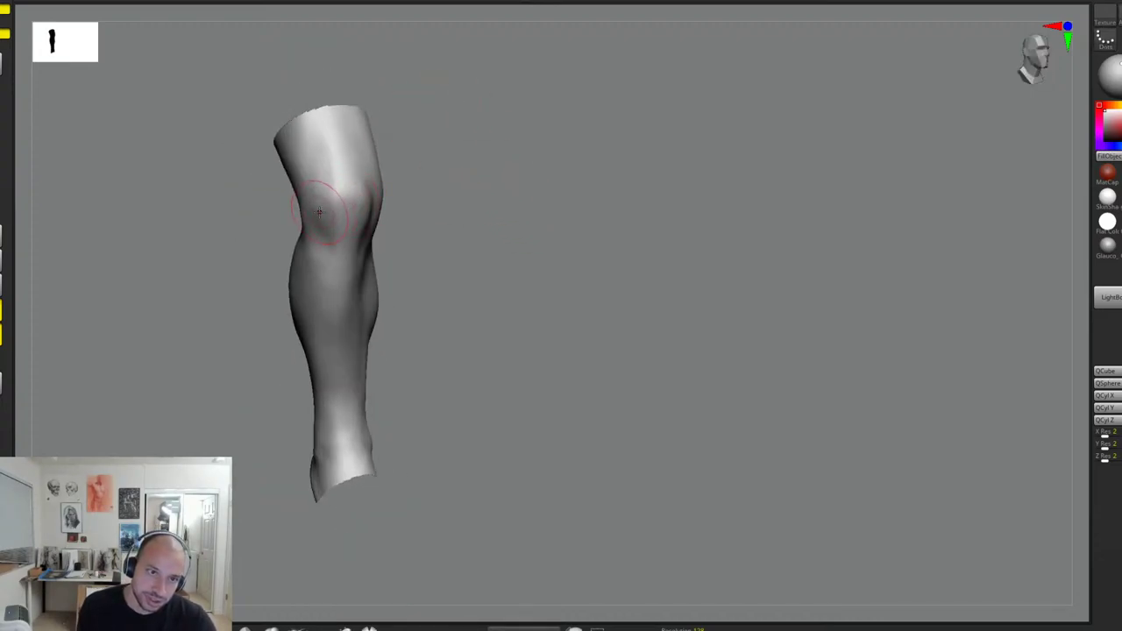
pyautogui.moveTo(416, 180)
pyautogui.mouseDown()
pyautogui.moveTo(369, 215)
pyautogui.moveTo(422, 225)
pyautogui.moveTo(366, 242)
pyautogui.moveTo(351, 259)
pyautogui.mouseUp()
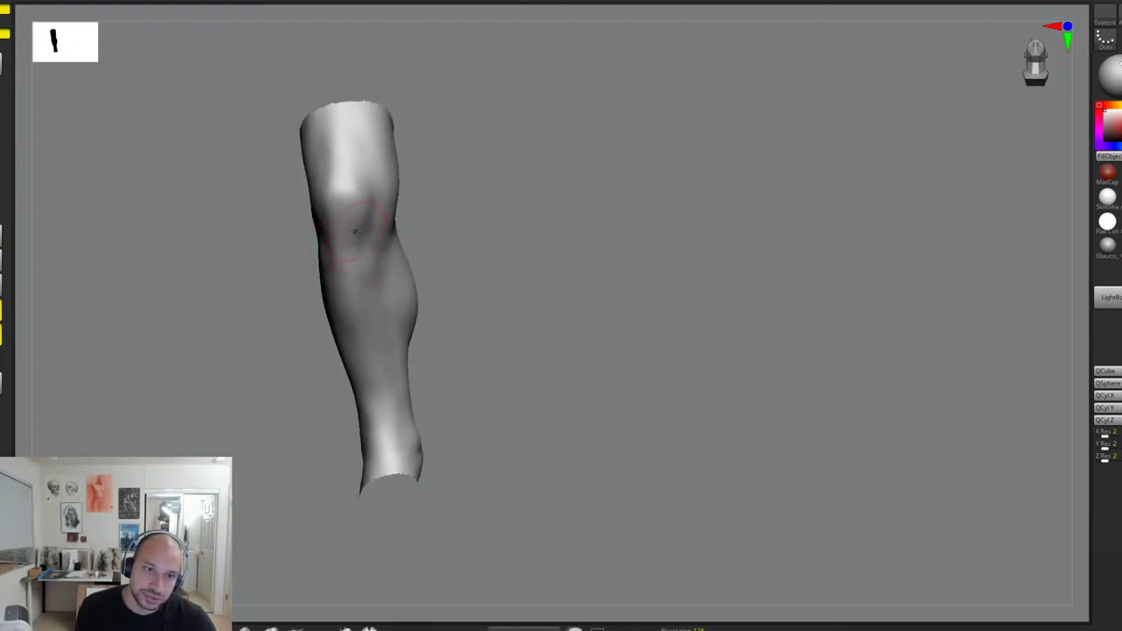
pyautogui.moveTo(425, 225)
pyautogui.mouseDown()
pyautogui.moveTo(401, 230)
pyautogui.moveTo(471, 215)
pyautogui.moveTo(383, 238)
pyautogui.moveTo(388, 254)
pyautogui.moveTo(339, 281)
pyautogui.mouseUp()
# Step: Carve a long muscle separation down the outer calf from below the knee and smooth its upper part
pyautogui.moveTo(371, 239); pyautogui.dragTo(313, 253)
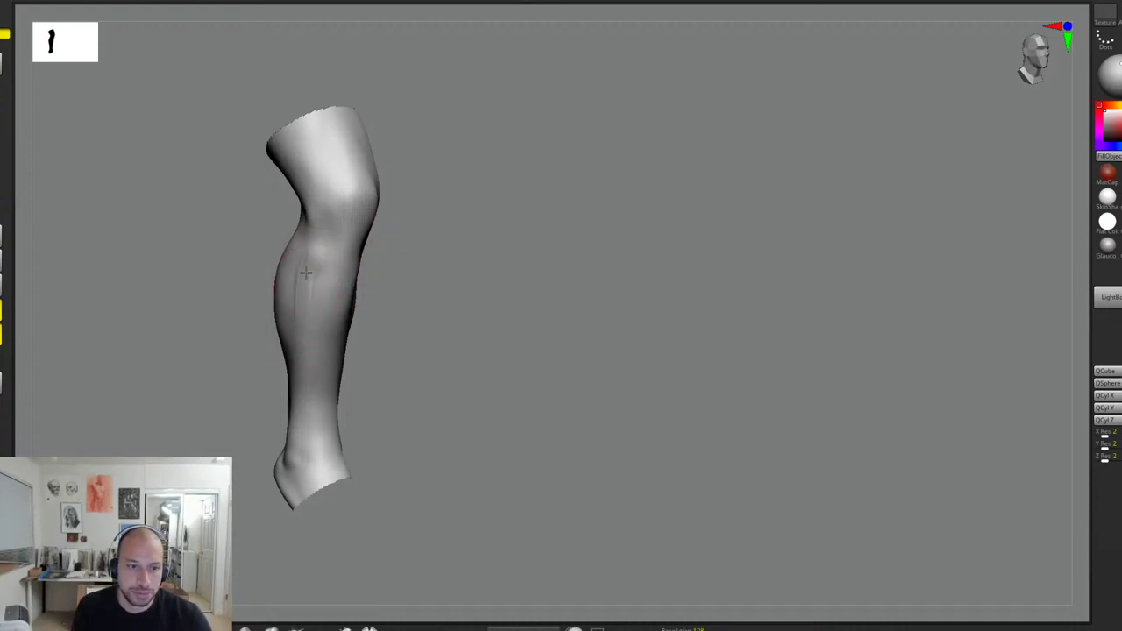
pyautogui.keyDown('shift'); pyautogui.moveTo(306, 288); pyautogui.dragTo(310, 246); pyautogui.keyUp('shift')
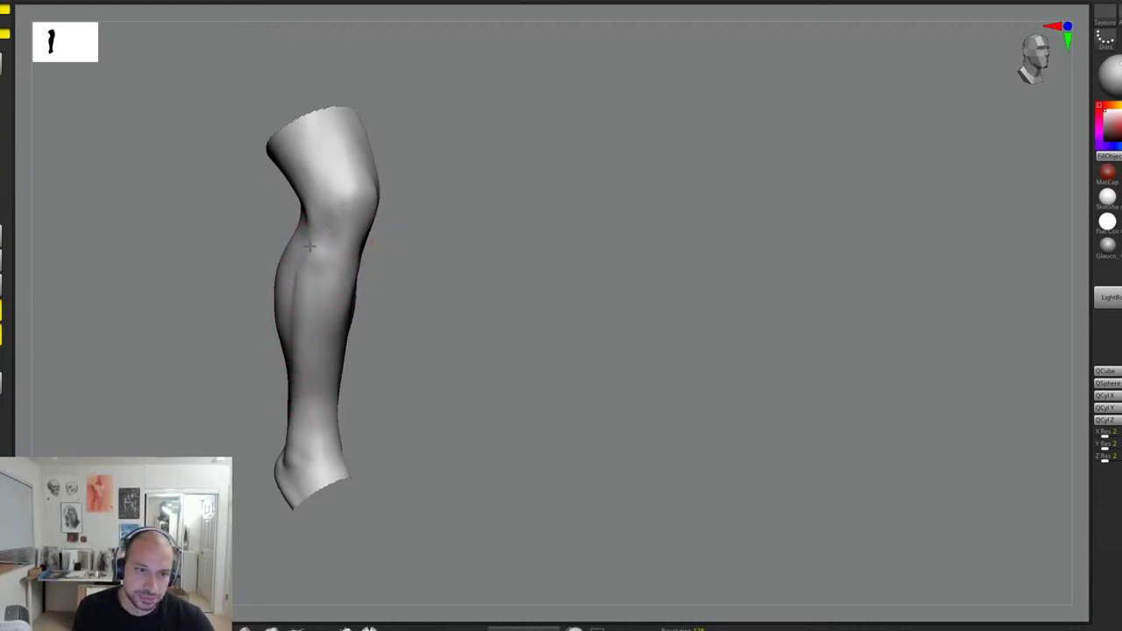
pyautogui.moveTo(390, 296); pyautogui.dragTo(291, 323)
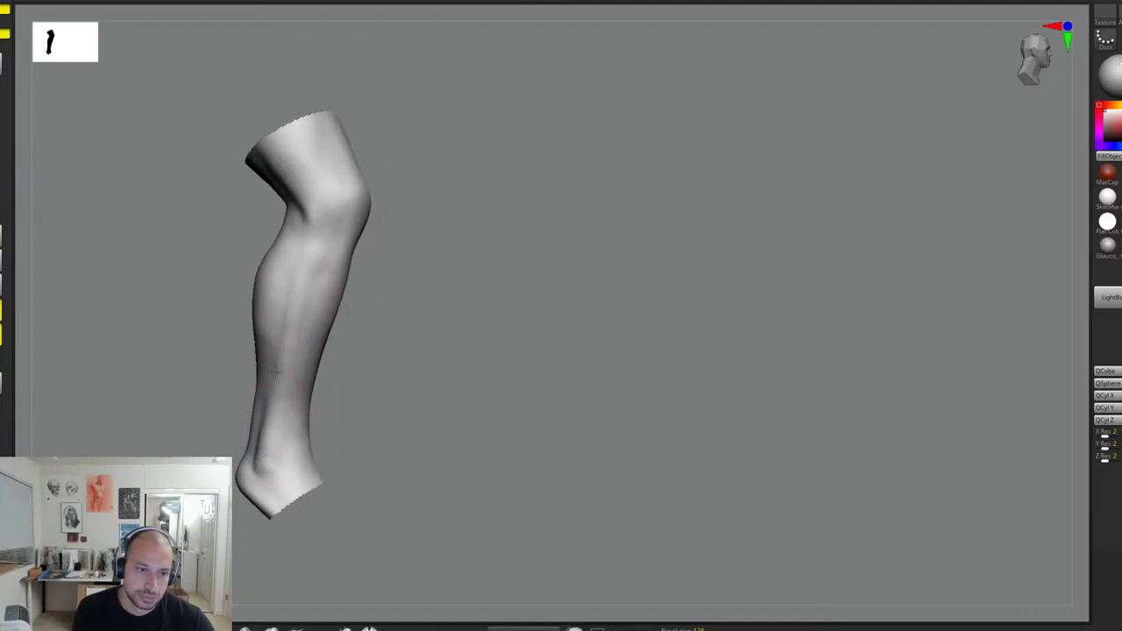
# Step: Define the lower end of the calf muscle and the form running down toward the outer heel
pyautogui.moveTo(342, 351); pyautogui.dragTo(408, 329)
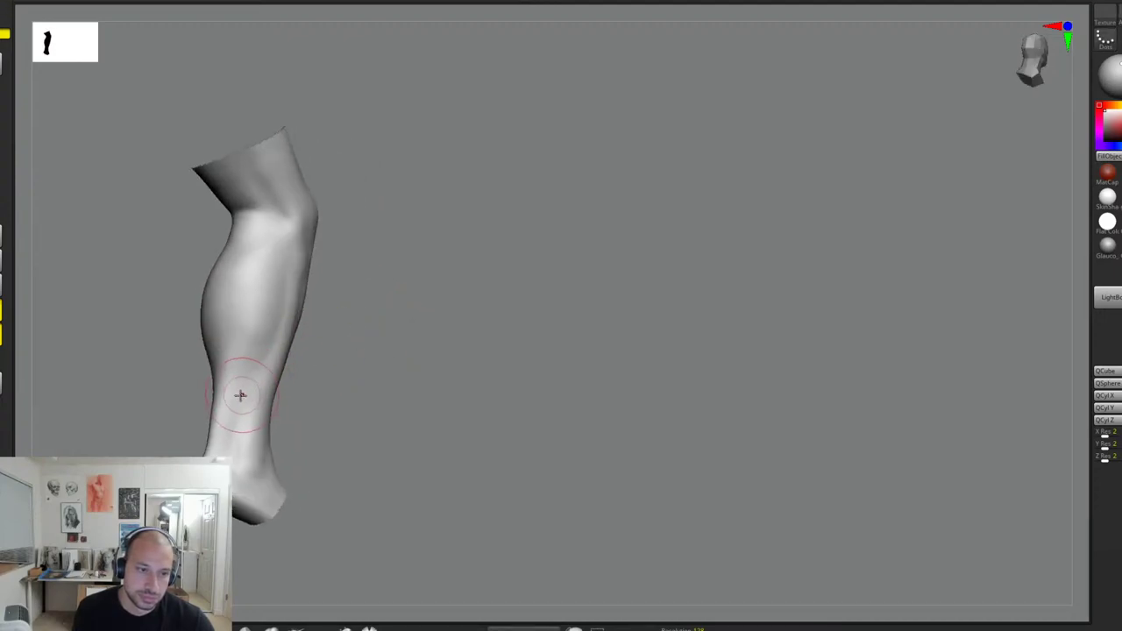
pyautogui.moveTo(248, 343); pyautogui.dragTo(237, 424)
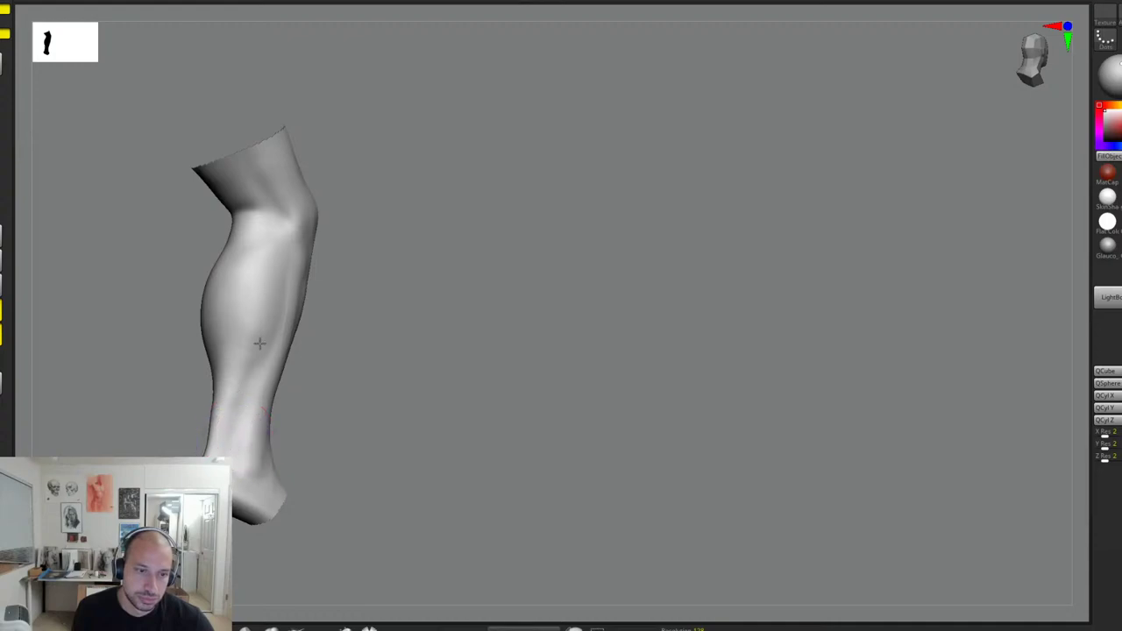
pyautogui.moveTo(307, 415); pyautogui.dragTo(354, 397)
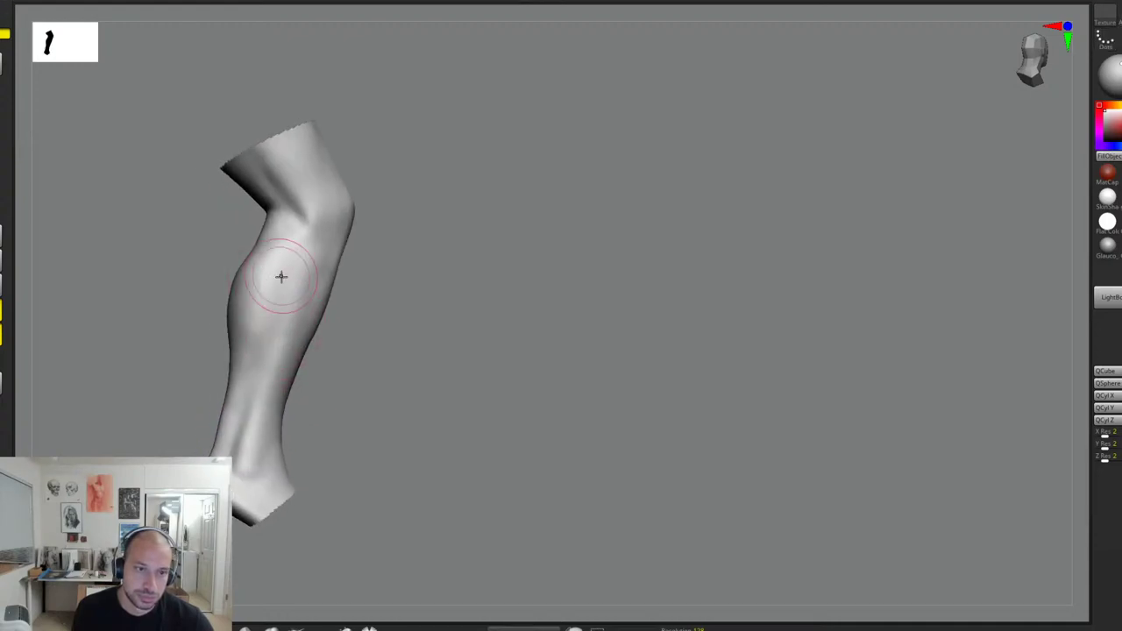
pyautogui.moveTo(409, 323); pyautogui.dragTo(588, 252)
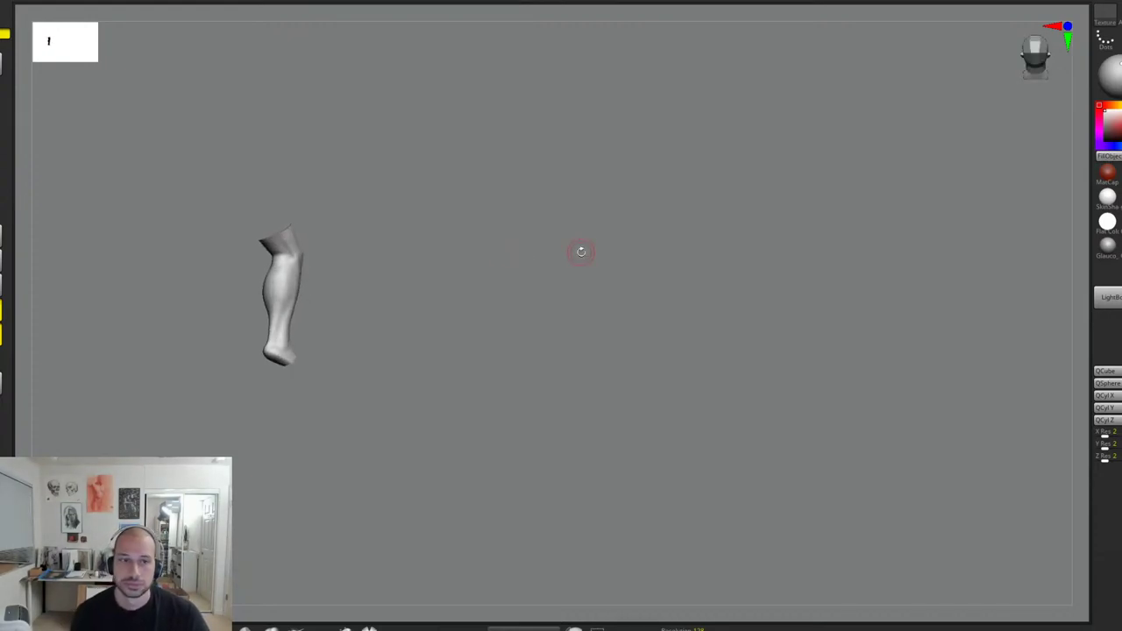
# Step: Refine the tendon and the hollow along the side of the knee on the isolated leg
pyautogui.moveTo(613, 299)
pyautogui.keyDown('alt'); pyautogui.mouseDown()
pyautogui.moveTo(624, 381)
pyautogui.moveTo(602, 311)
pyautogui.mouseUp(); pyautogui.keyUp('alt')
pyautogui.moveTo(299, 175); pyautogui.dragTo(313, 214)
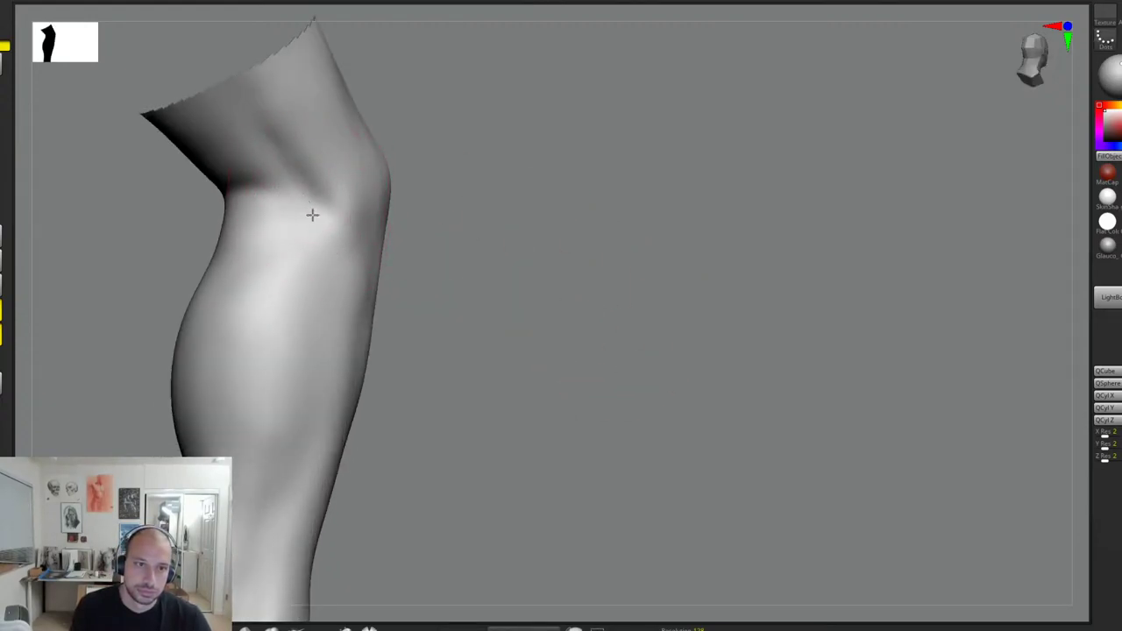
pyautogui.moveTo(478, 208); pyautogui.dragTo(417, 195)
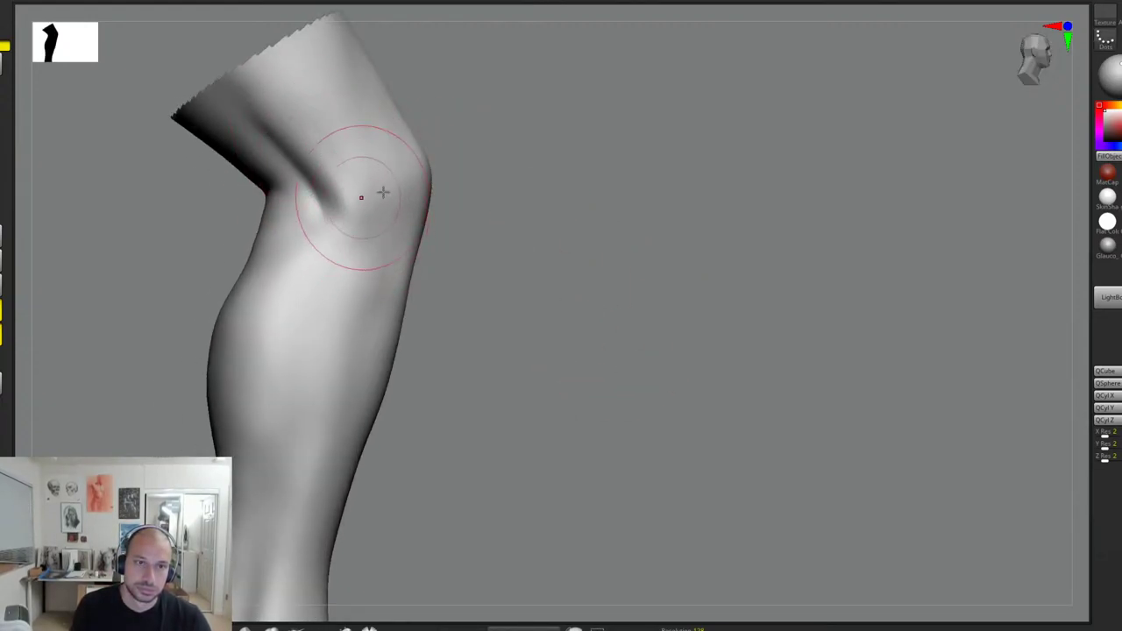
pyautogui.moveTo(496, 211); pyautogui.dragTo(434, 198)
pyautogui.moveTo(333, 159)
pyautogui.mouseDown()
pyautogui.moveTo(371, 234)
pyautogui.moveTo(368, 225)
pyautogui.moveTo(366, 243)
pyautogui.moveTo(331, 123)
pyautogui.moveTo(351, 181)
pyautogui.moveTo(409, 238)
pyautogui.mouseUp()
pyautogui.moveTo(491, 250); pyautogui.dragTo(417, 211)
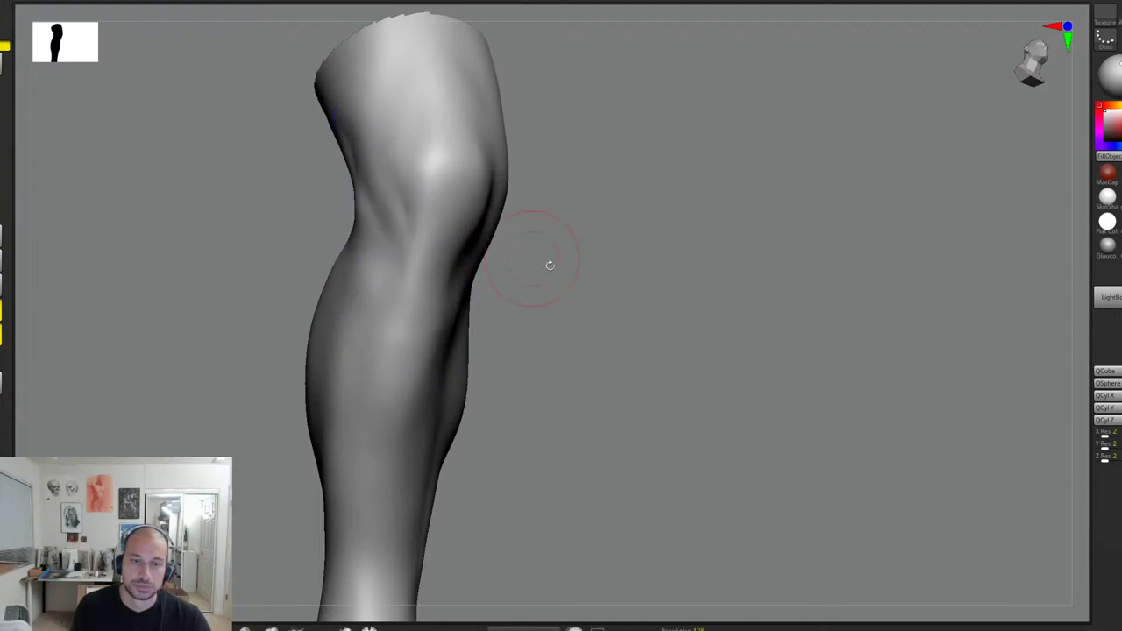
# Step: Unhide the full lower body and carve the outer hamstring tendon with grooves running up the bent leg's lower thigh
pyautogui.keyDown('alt'); pyautogui.moveTo(548, 263); pyautogui.dragTo(669, 234); pyautogui.keyUp('alt')
pyautogui.keyDown('ctrl'); pyautogui.keyDown('shift'); pyautogui.click(666, 226); pyautogui.keyUp('shift'); pyautogui.keyUp('ctrl')
pyautogui.moveTo(668, 233); pyautogui.dragTo(686, 256, button='right')
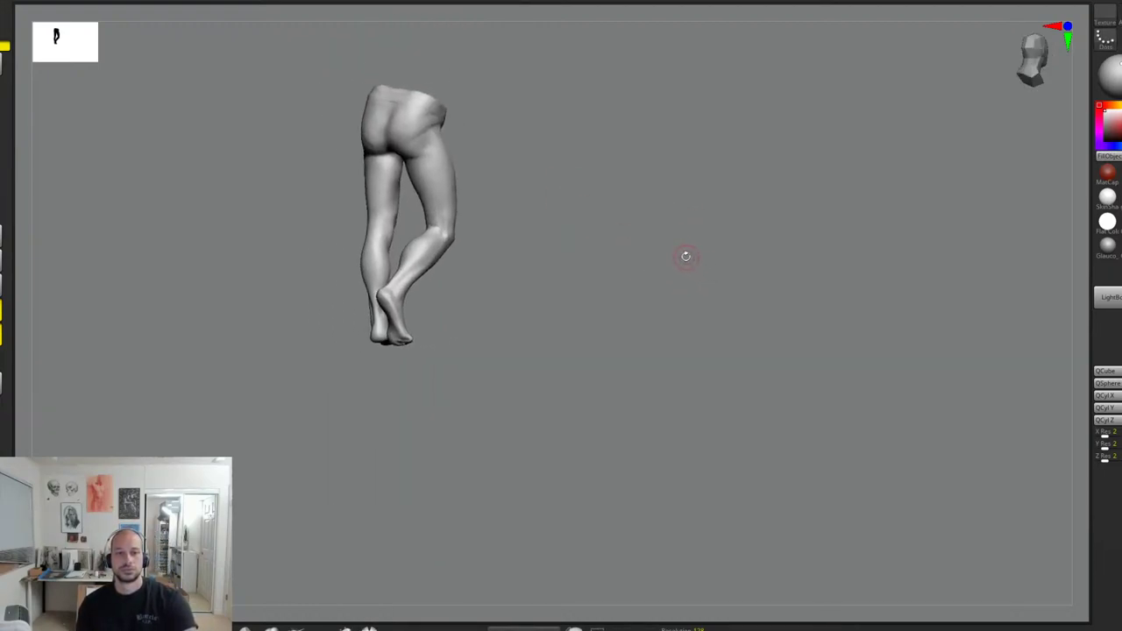
pyautogui.moveTo(585, 191)
pyautogui.keyDown('alt'); pyautogui.mouseDown()
pyautogui.moveTo(611, 272)
pyautogui.moveTo(600, 386)
pyautogui.mouseUp(); pyautogui.keyUp('alt')
pyautogui.moveTo(599, 386); pyautogui.dragTo(591, 409)
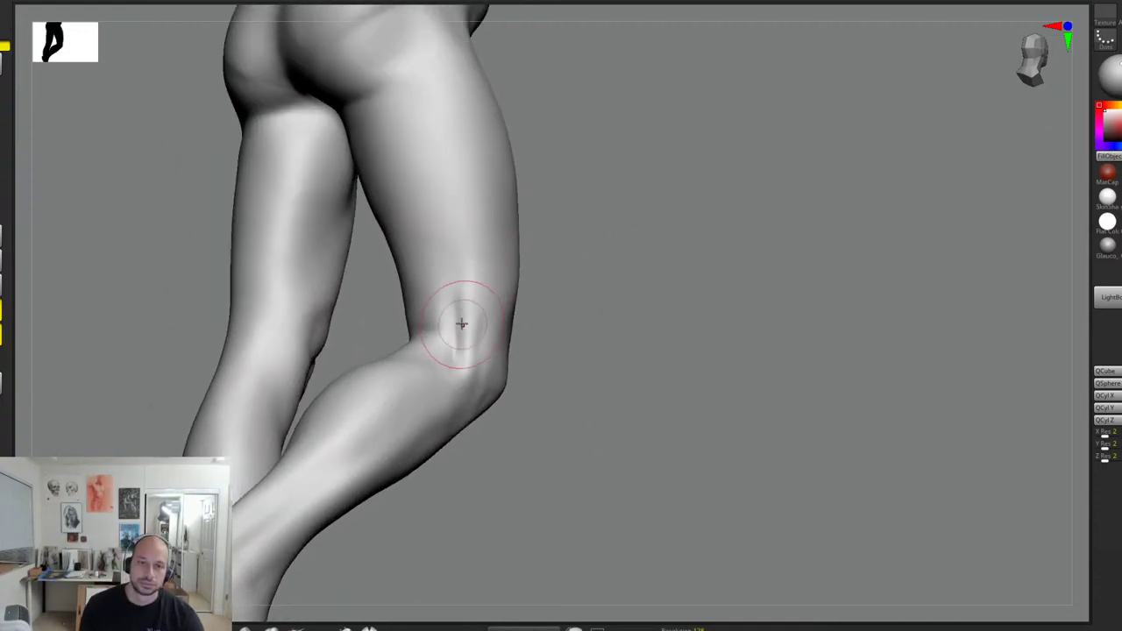
pyautogui.moveTo(439, 215); pyautogui.dragTo(460, 347)
pyautogui.moveTo(437, 173); pyautogui.dragTo(456, 338)
pyautogui.moveTo(433, 224); pyautogui.dragTo(456, 342)
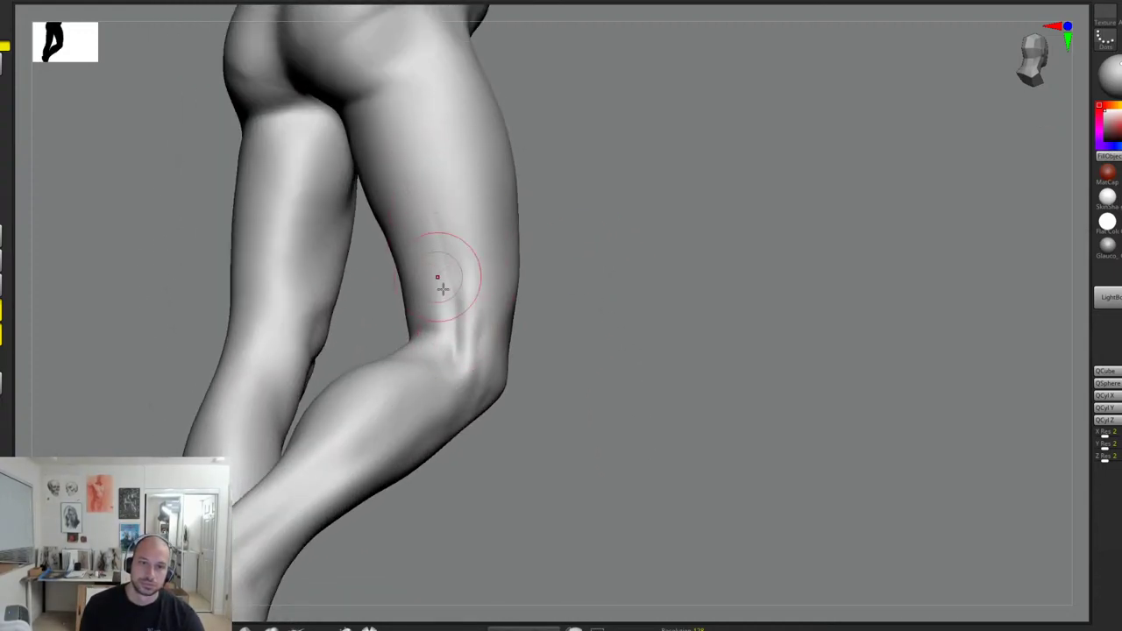
pyautogui.moveTo(415, 183)
pyautogui.mouseDown()
pyautogui.moveTo(429, 253)
pyautogui.moveTo(449, 282)
pyautogui.mouseUp()
pyautogui.moveTo(406, 178)
pyautogui.mouseDown()
pyautogui.moveTo(413, 228)
pyautogui.moveTo(453, 300)
pyautogui.mouseUp()
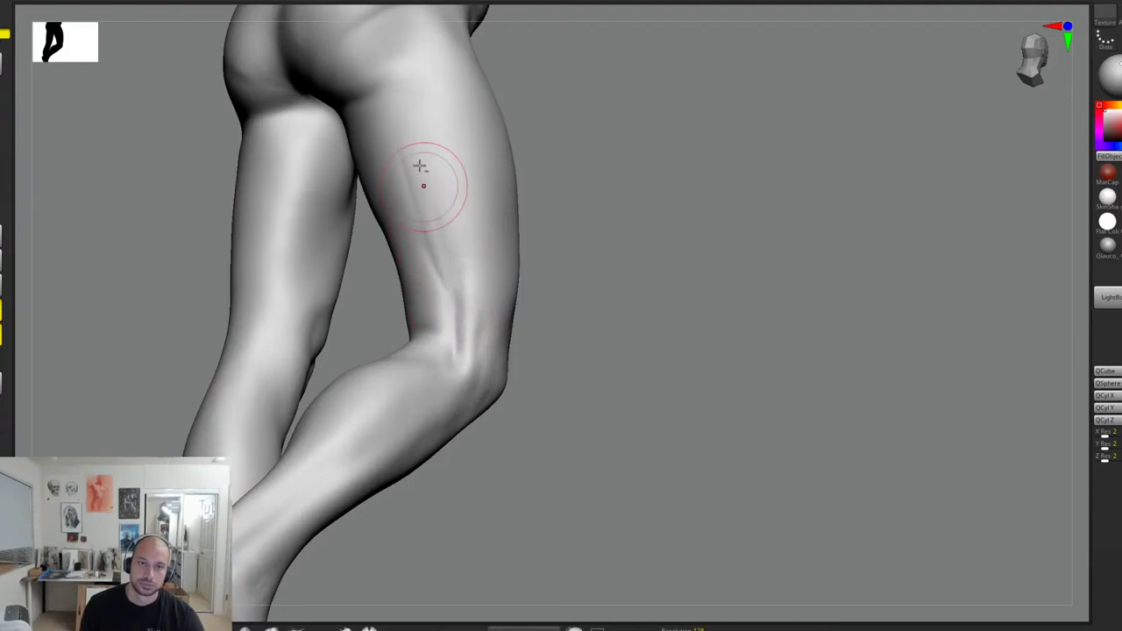
# Step: Smooth the carved thigh grooves into the surface, keeping the tendon defined just above the bent knee
pyautogui.keyDown('shift'); pyautogui.moveTo(421, 169); pyautogui.dragTo(466, 312); pyautogui.keyUp('shift')
pyautogui.moveTo(438, 213); pyautogui.dragTo(465, 315)
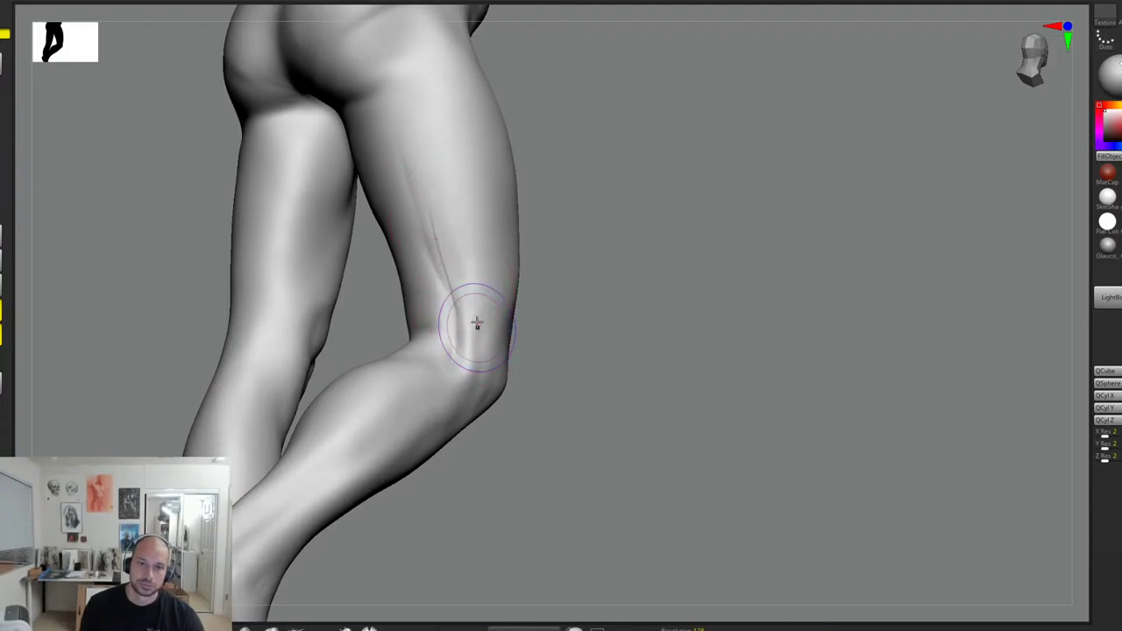
pyautogui.keyDown('shift'); pyautogui.moveTo(440, 159); pyautogui.dragTo(470, 255); pyautogui.keyUp('shift')
pyautogui.keyDown('shift'); pyautogui.moveTo(398, 155); pyautogui.dragTo(439, 274); pyautogui.keyUp('shift')
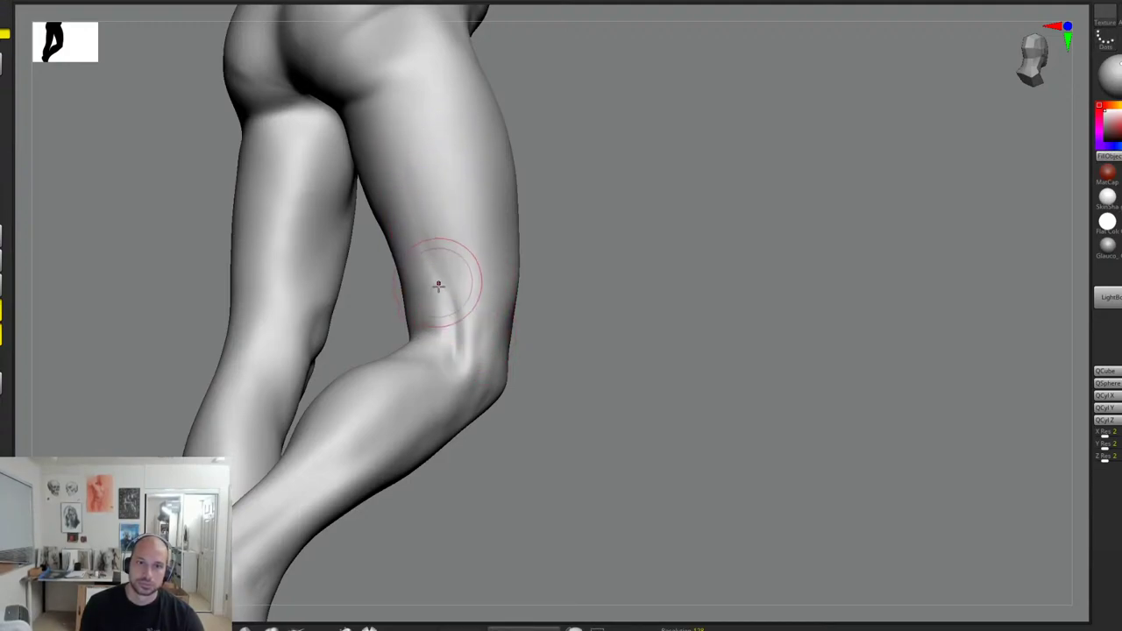
pyautogui.keyDown('shift'); pyautogui.moveTo(413, 235); pyautogui.dragTo(452, 290); pyautogui.keyUp('shift')
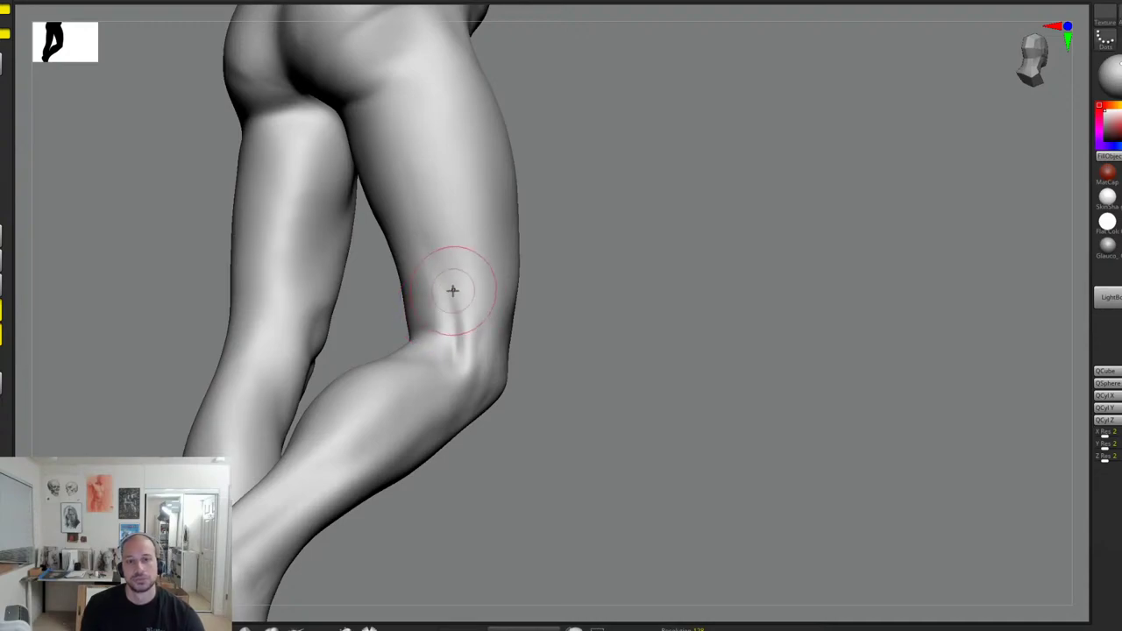
# Step: Define the hamstring tendon behind the bent knee and shape the outer thigh planes leading up from it
pyautogui.moveTo(537, 292); pyautogui.dragTo(459, 345)
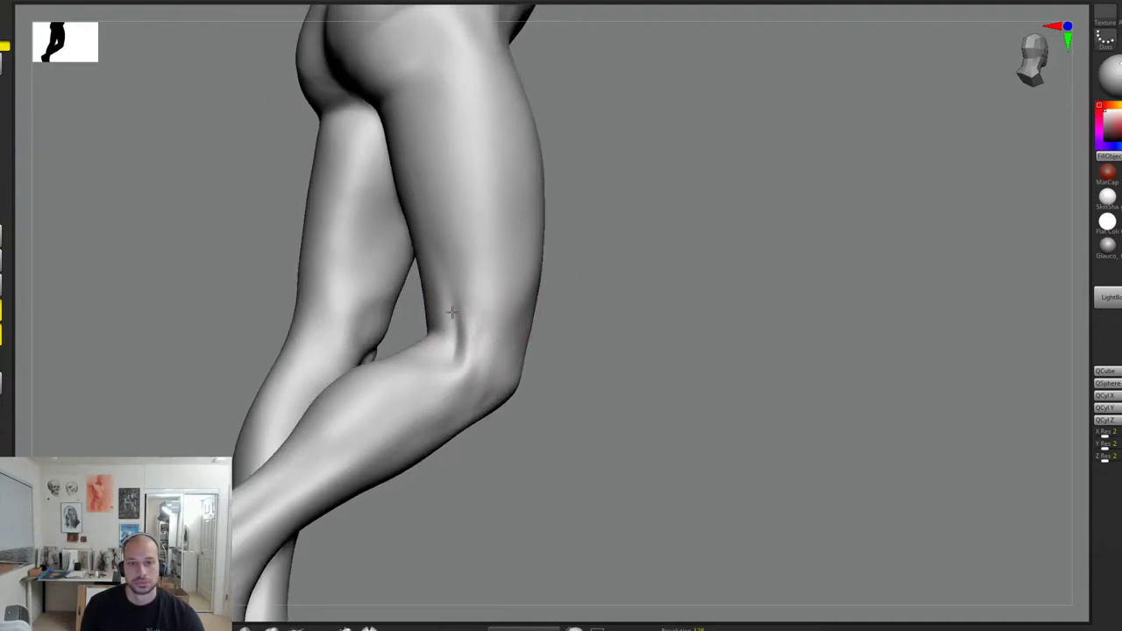
pyautogui.keyDown('shift'); pyautogui.moveTo(435, 220); pyautogui.dragTo(458, 268); pyautogui.keyUp('shift')
pyautogui.moveTo(444, 128)
pyautogui.mouseDown()
pyautogui.moveTo(468, 330)
pyautogui.moveTo(455, 224)
pyautogui.mouseUp()
pyautogui.moveTo(473, 279); pyautogui.dragTo(468, 220)
pyautogui.moveTo(465, 146); pyautogui.dragTo(500, 178)
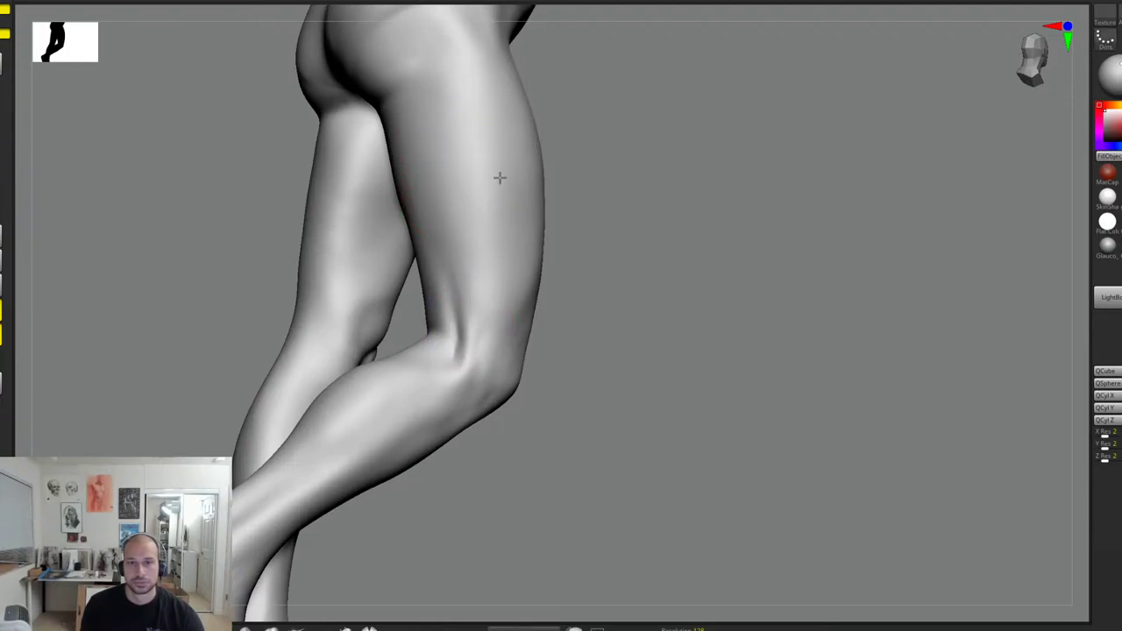
# Step: Carve tendon lines down the back of the standing leg's thigh to the knee and blend them smooth
pyautogui.moveTo(664, 301); pyautogui.dragTo(714, 228)
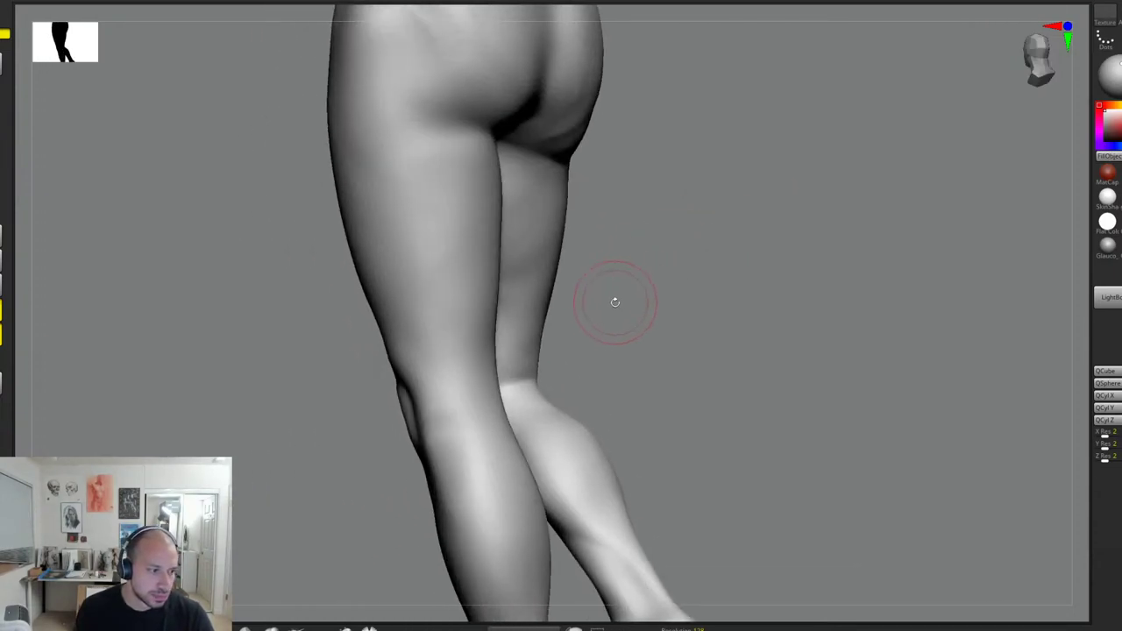
pyautogui.moveTo(721, 275); pyautogui.dragTo(693, 270)
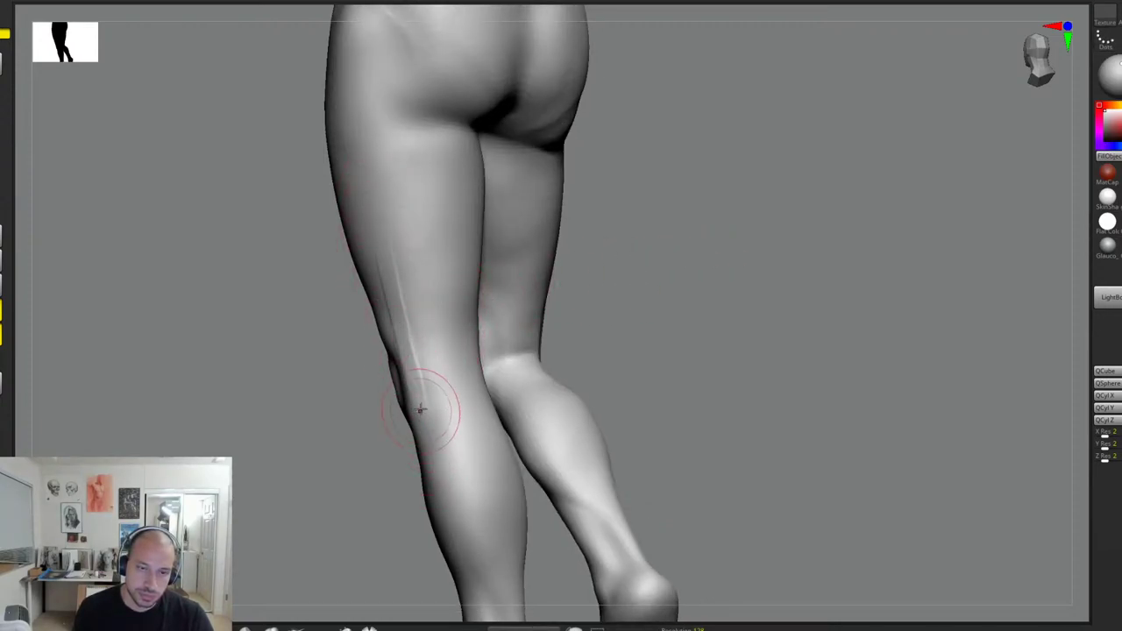
pyautogui.keyDown('shift'); pyautogui.moveTo(414, 402); pyautogui.dragTo(408, 321); pyautogui.keyUp('shift')
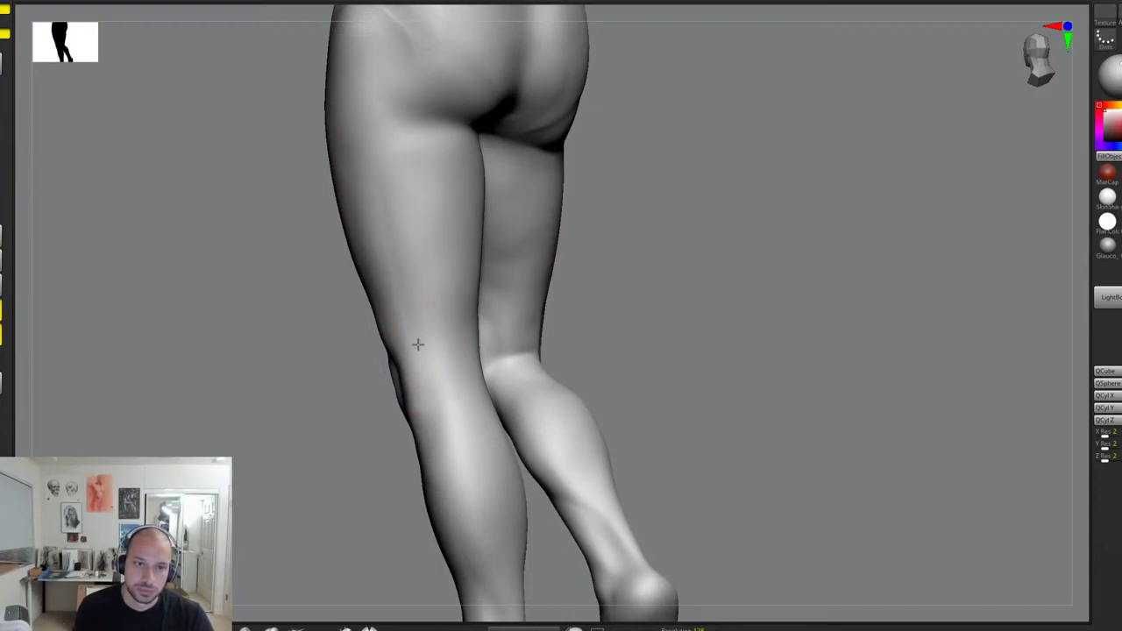
# Step: Turn off the floor grid and show the base block under the feet
pyautogui.keyDown('alt'); pyautogui.moveTo(639, 303); pyautogui.dragTo(645, 259); pyautogui.keyUp('alt')
pyautogui.keyDown('shift'); pyautogui.moveTo(644, 258); pyautogui.dragTo(737, 347); pyautogui.keyUp('shift')
pyautogui.hotkey('shift', 'p')
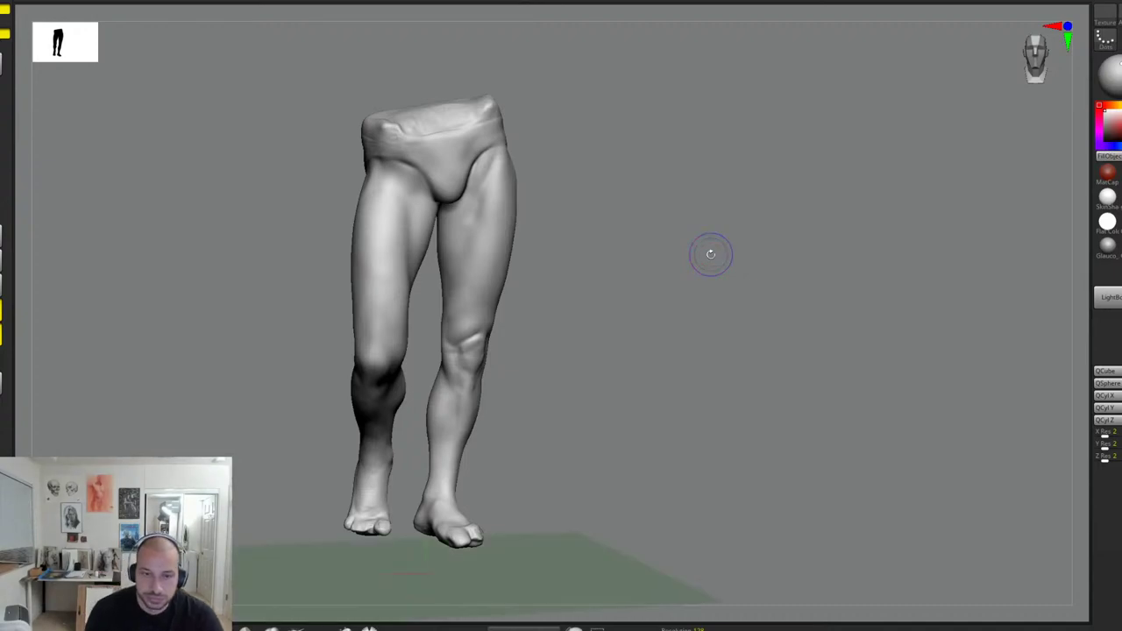
pyautogui.hotkey('shift', 'p')
pyautogui.hotkey('alt', 's')
pyautogui.moveTo(753, 270); pyautogui.dragTo(757, 305)
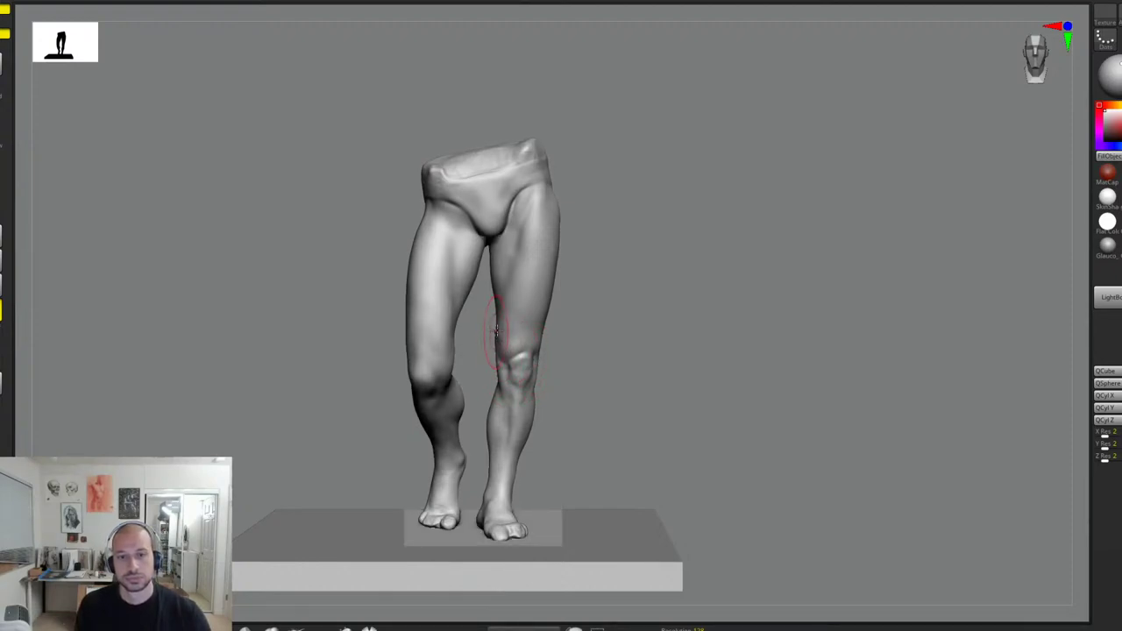
# Step: Adjust the standing leg's contour and nudge its foot and toes into place on the base block
pyautogui.keyDown('alt'); pyautogui.moveTo(624, 327); pyautogui.dragTo(612, 392); pyautogui.keyUp('alt')
pyautogui.moveTo(555, 322); pyautogui.dragTo(536, 310)
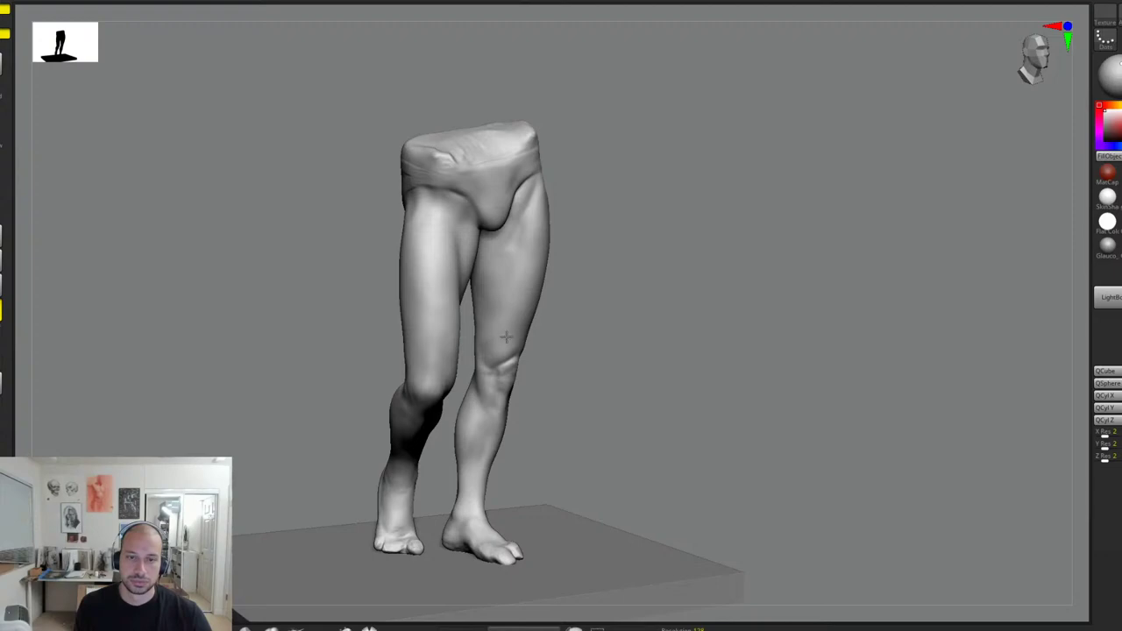
pyautogui.moveTo(647, 317); pyautogui.dragTo(658, 403)
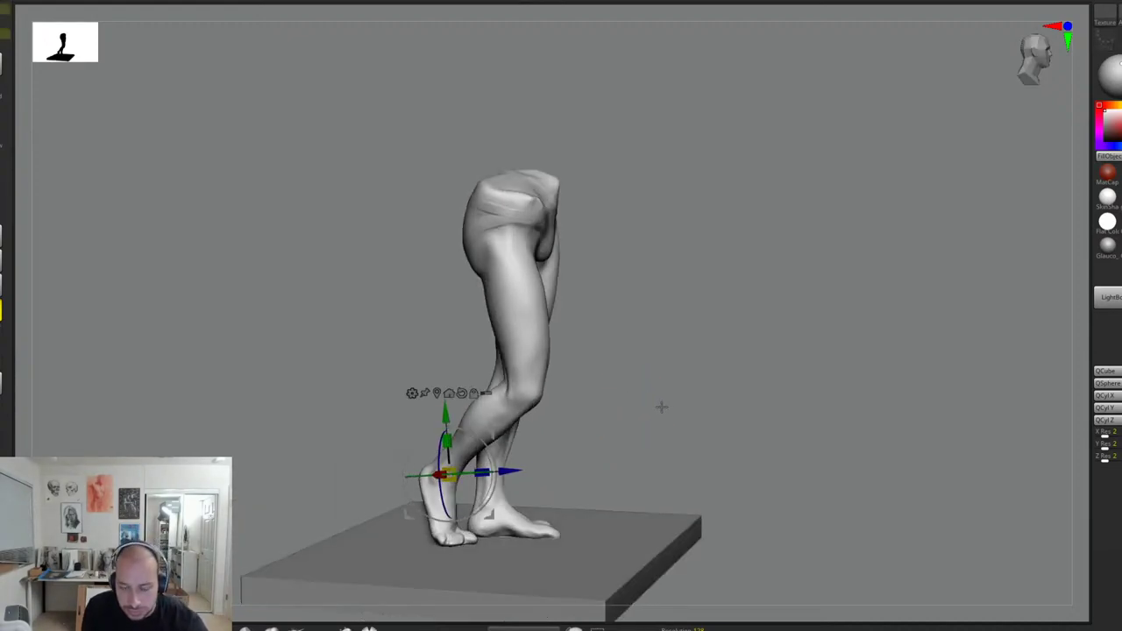
pyautogui.press('q')
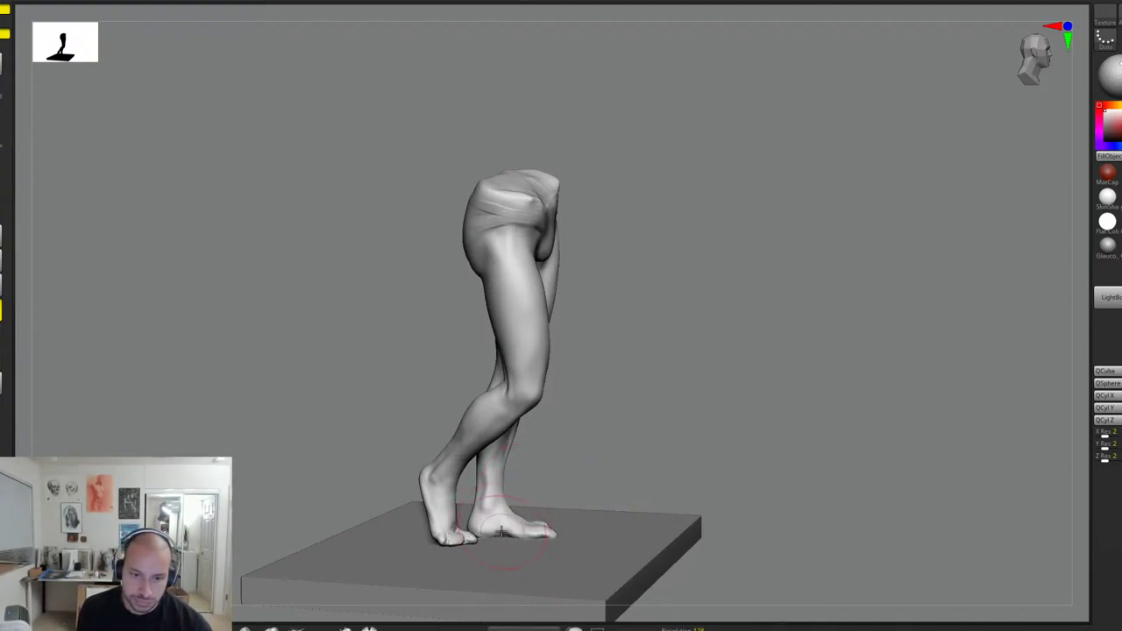
pyautogui.moveTo(502, 525); pyautogui.dragTo(502, 530)
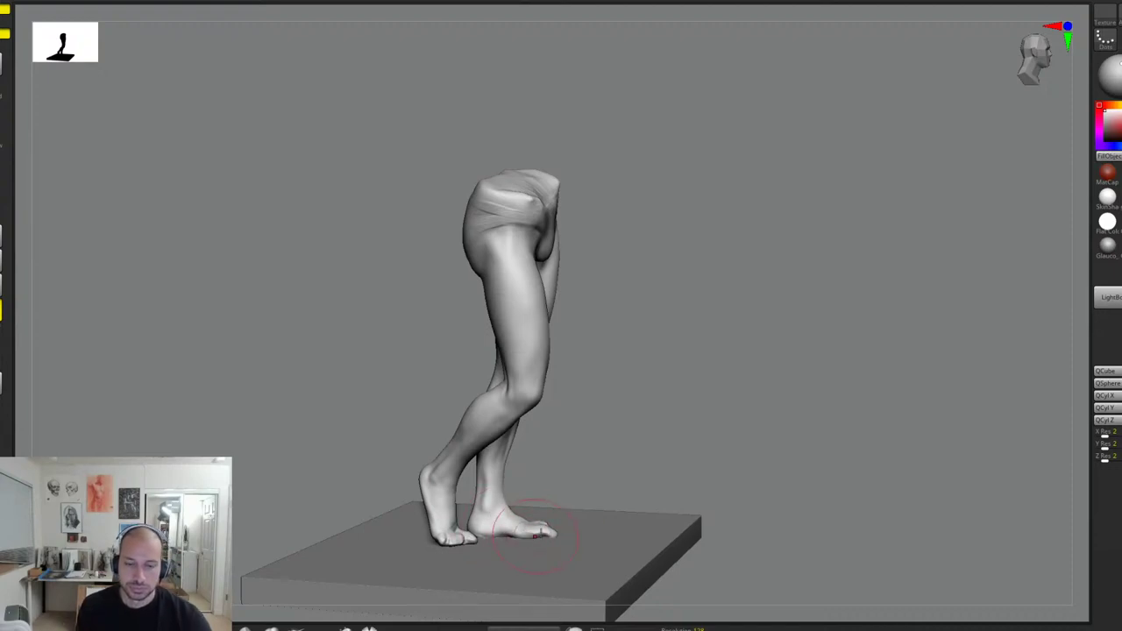
pyautogui.moveTo(608, 463)
pyautogui.mouseDown()
pyautogui.moveTo(579, 493)
pyautogui.moveTo(566, 537)
pyautogui.mouseUp()
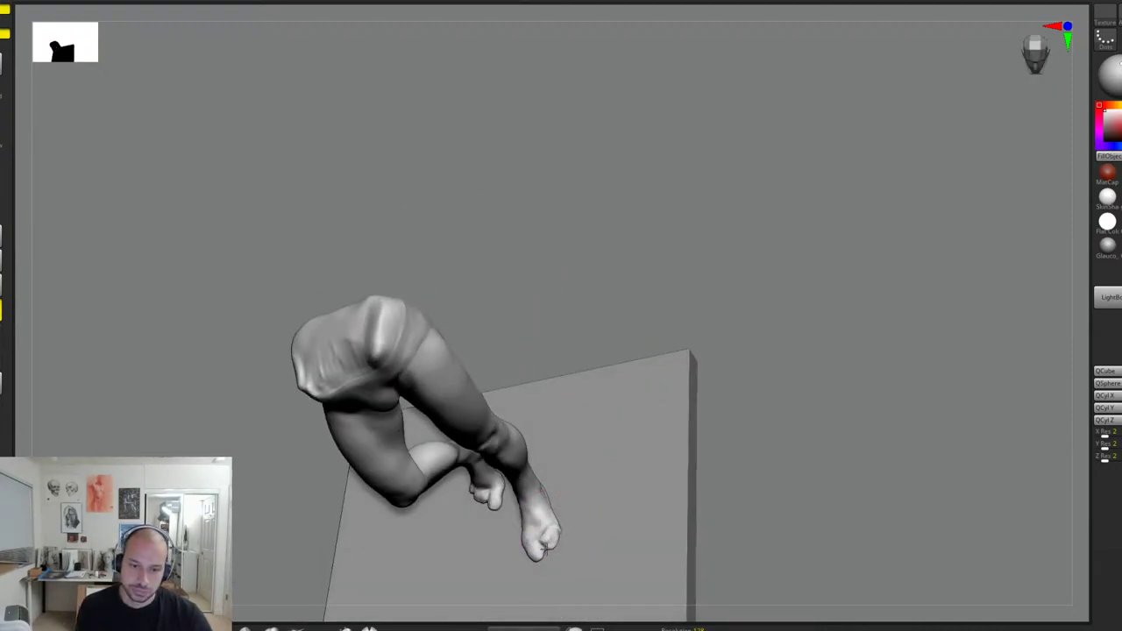
pyautogui.moveTo(671, 487); pyautogui.dragTo(746, 458, button='right')
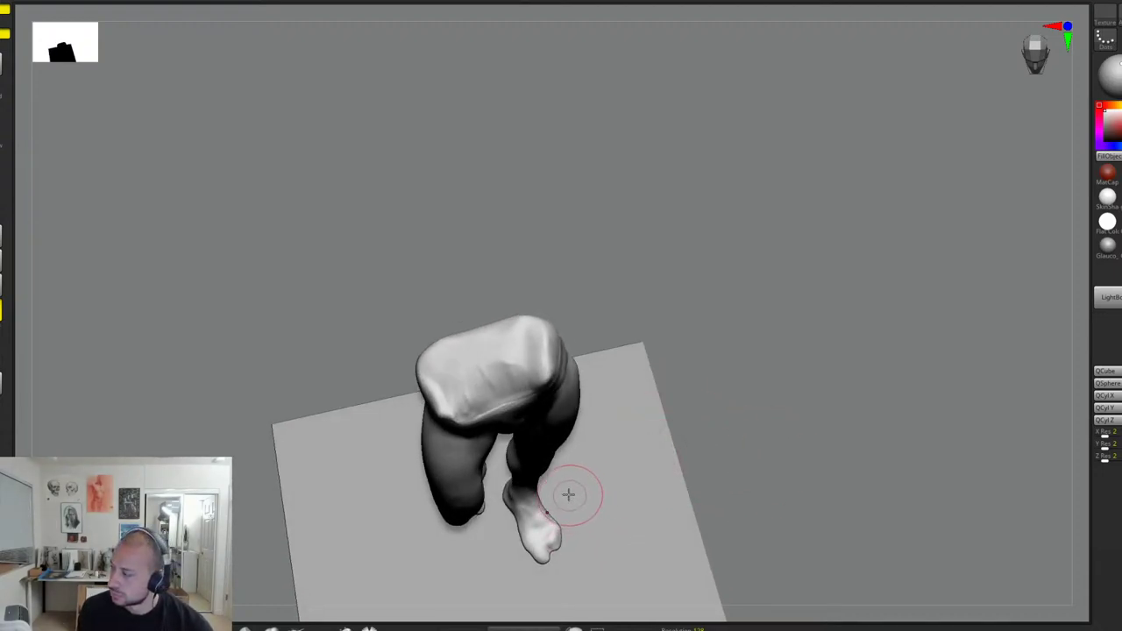
pyautogui.moveTo(546, 569); pyautogui.dragTo(547, 562)
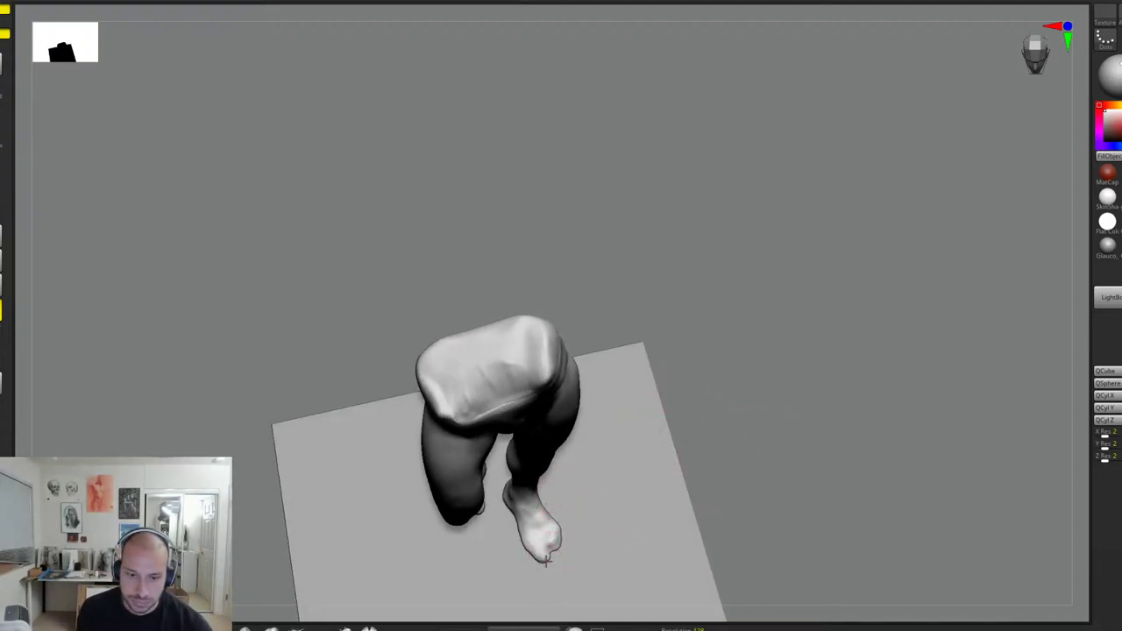
pyautogui.keyDown('shift'); pyautogui.moveTo(699, 453); pyautogui.dragTo(647, 432, button='right'); pyautogui.keyUp('shift')
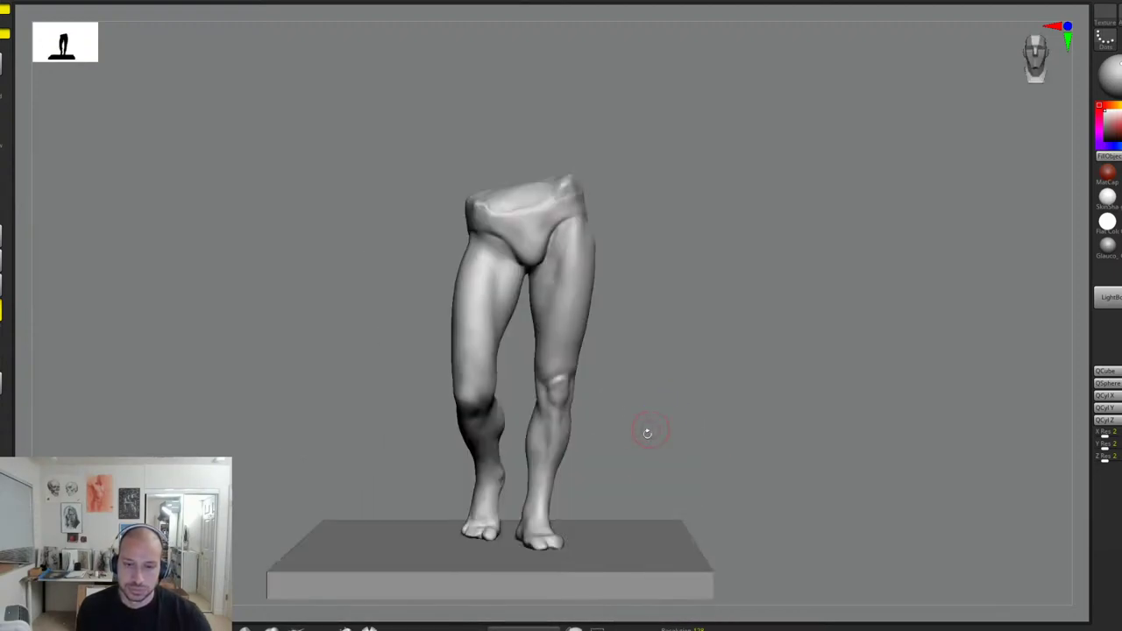
pyautogui.moveTo(590, 493); pyautogui.dragTo(620, 469)
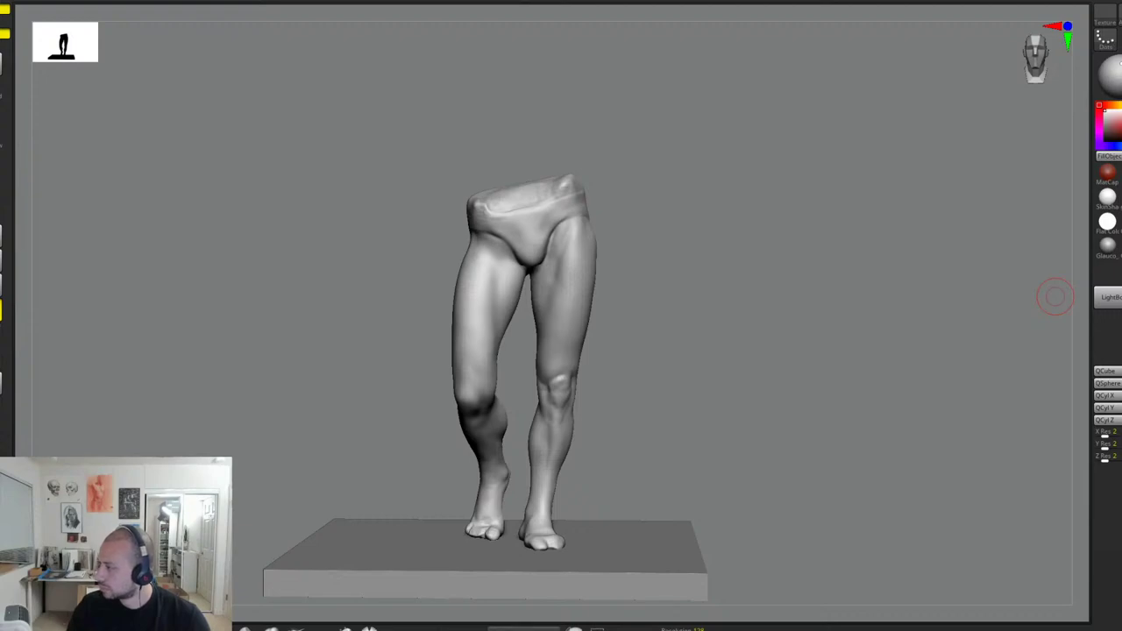
# Step: Refine the kneecap and the forms around it on the standing leg
pyautogui.moveTo(703, 343)
pyautogui.mouseDown()
pyautogui.moveTo(729, 349)
pyautogui.moveTo(712, 338)
pyautogui.mouseUp()
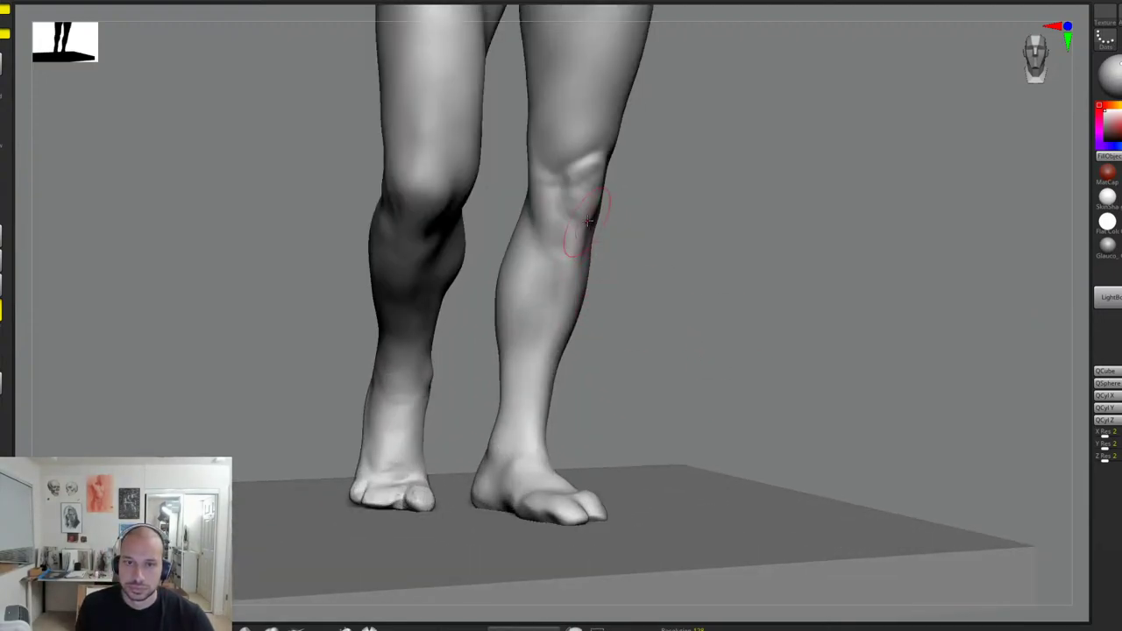
pyautogui.moveTo(588, 221); pyautogui.dragTo(600, 213, button='right')
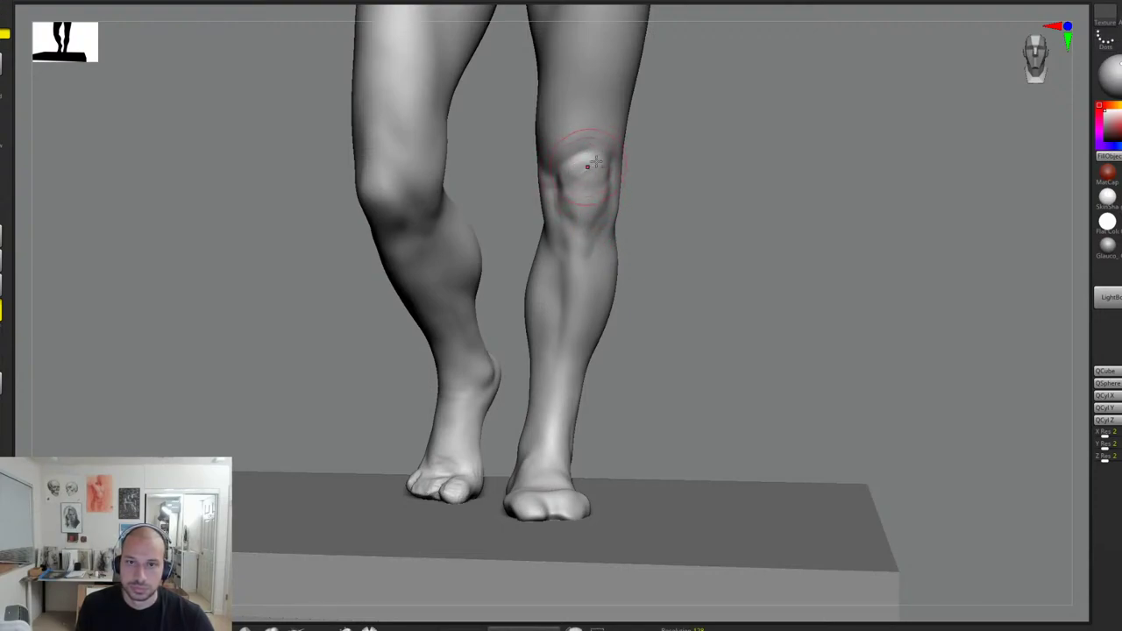
pyautogui.press('3')
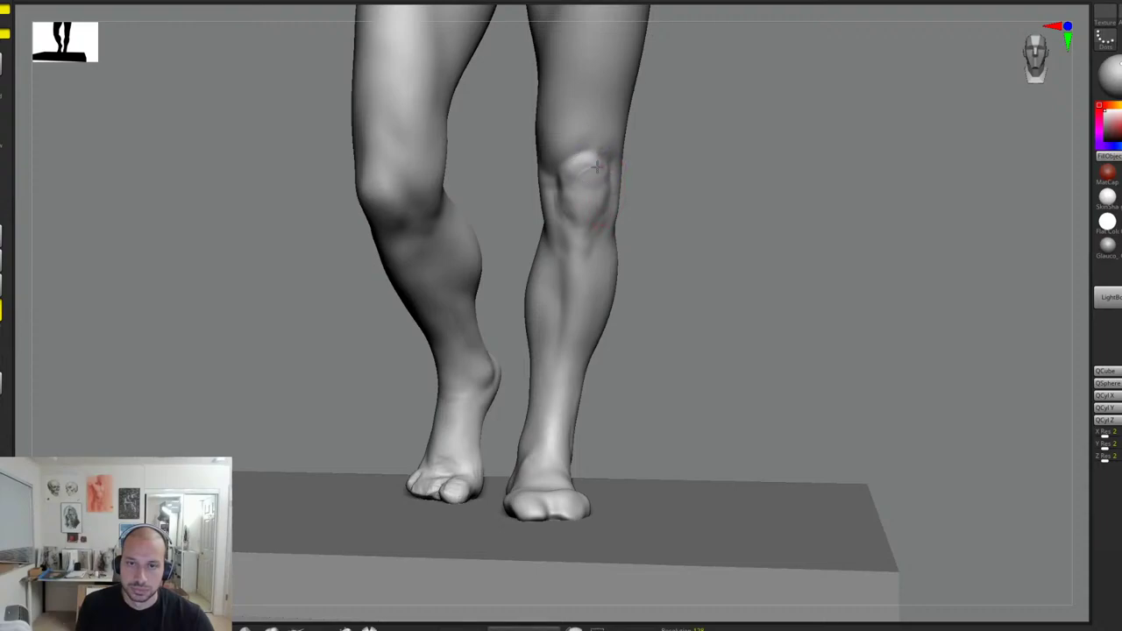
pyautogui.moveTo(629, 195); pyautogui.dragTo(664, 203)
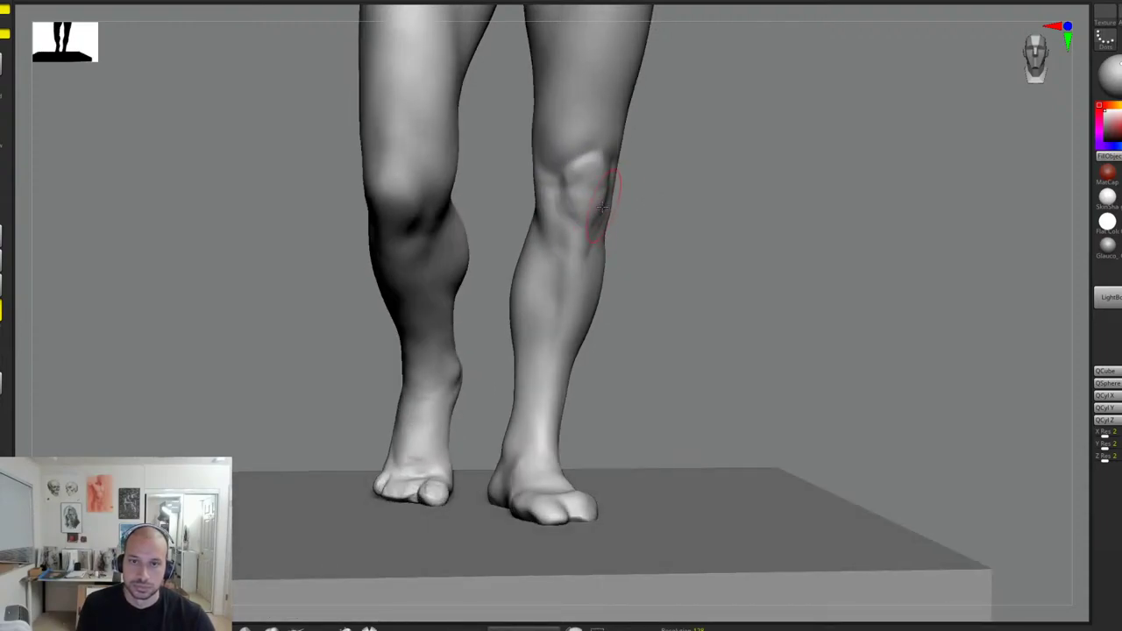
pyautogui.moveTo(652, 270); pyautogui.dragTo(651, 281, button='right')
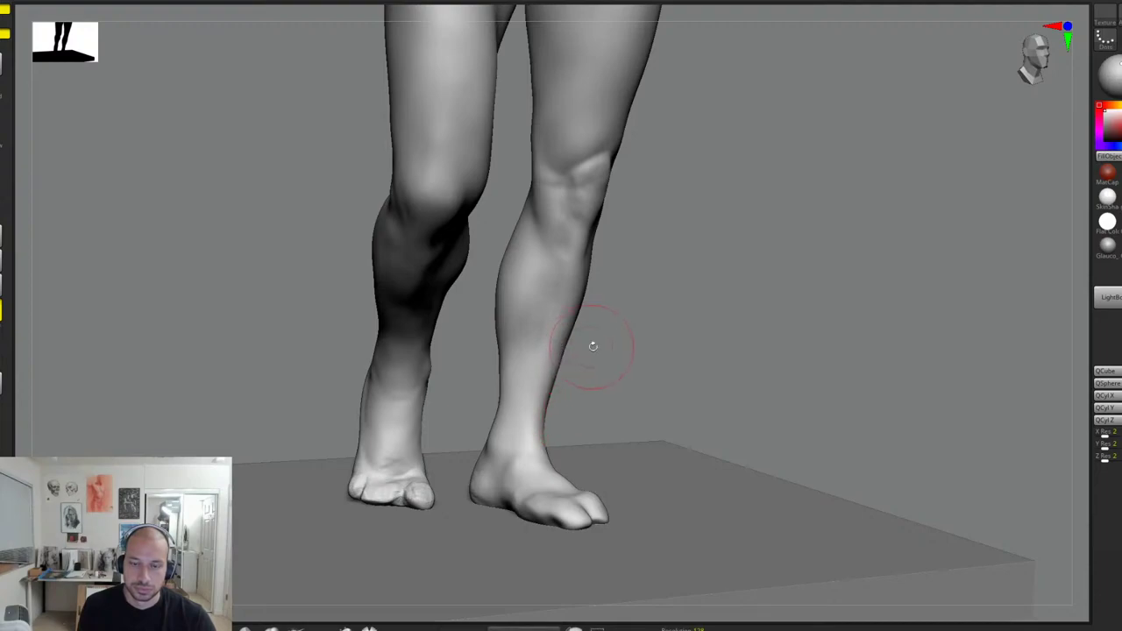
# Step: Sculpt the instep and the front-of-ankle forms on the standing leg's foot
pyautogui.moveTo(619, 339)
pyautogui.mouseDown(button='right')
pyautogui.moveTo(539, 451)
pyautogui.moveTo(693, 286)
pyautogui.moveTo(554, 471)
pyautogui.mouseUp(button='right')
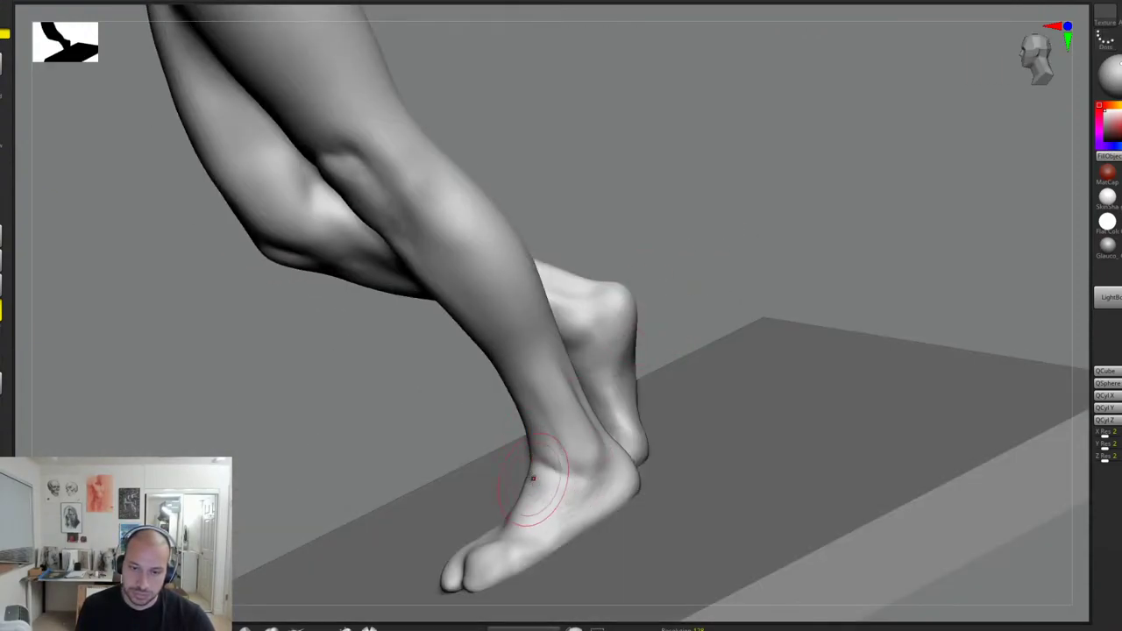
pyautogui.moveTo(759, 275); pyautogui.dragTo(687, 329, button='right')
pyautogui.moveTo(540, 473)
pyautogui.mouseDown()
pyautogui.moveTo(551, 514)
pyautogui.moveTo(529, 511)
pyautogui.moveTo(509, 530)
pyautogui.moveTo(575, 508)
pyautogui.mouseUp()
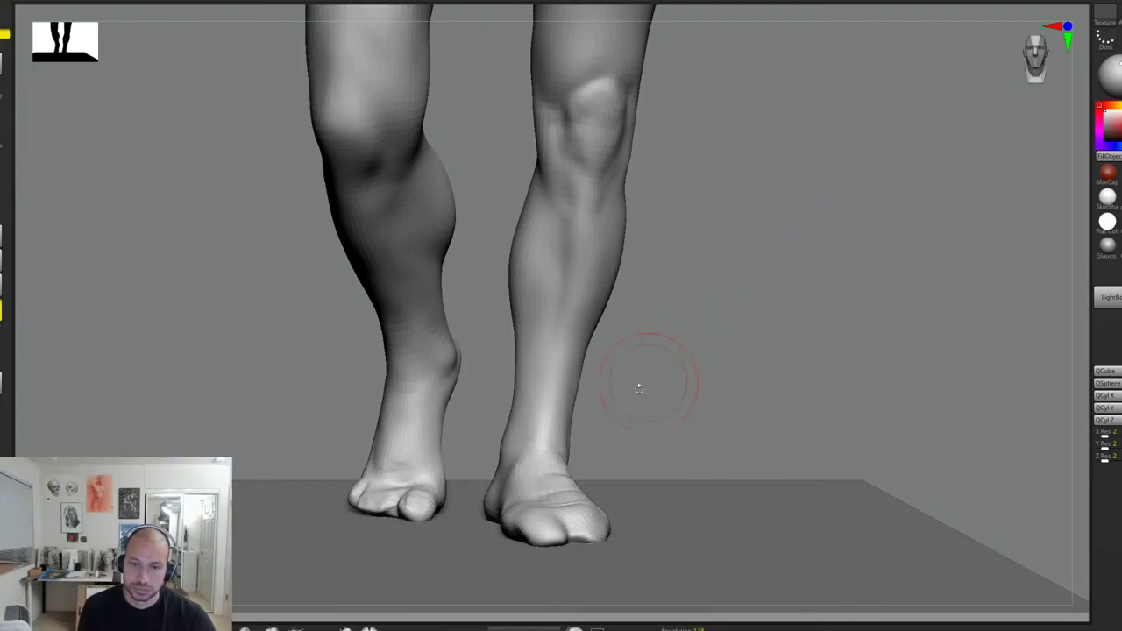
pyautogui.moveTo(559, 453); pyautogui.dragTo(556, 451)
pyautogui.moveTo(649, 419); pyautogui.dragTo(513, 421)
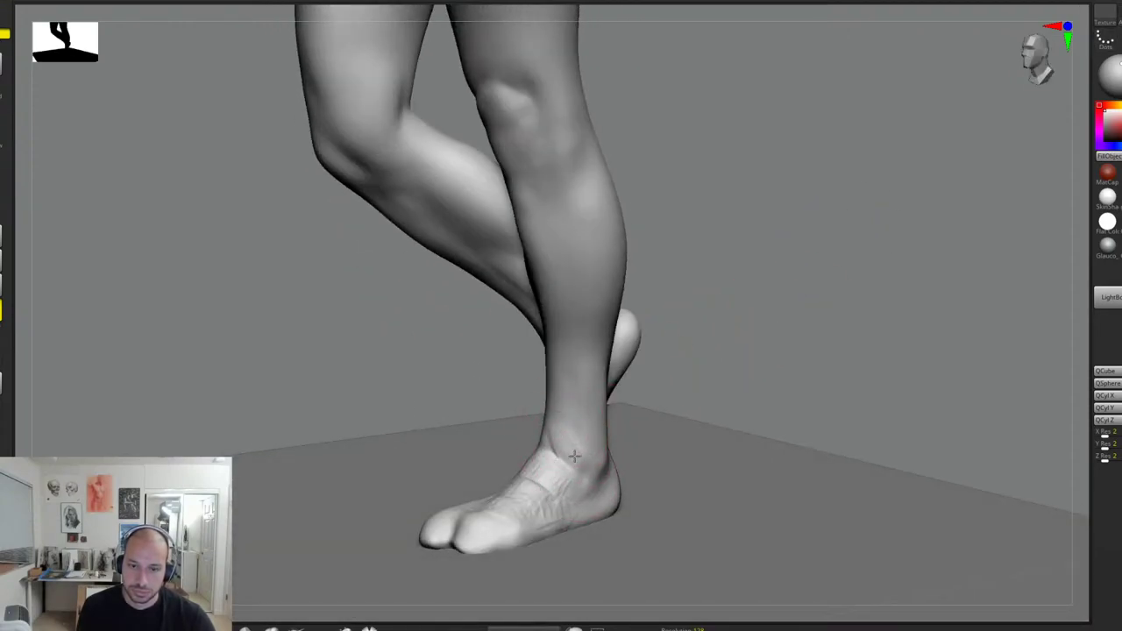
# Step: Define the standing leg's outer and inner ankle forms and smooth the lower shin above them
pyautogui.moveTo(574, 456); pyautogui.dragTo(587, 471)
pyautogui.moveTo(586, 473); pyautogui.dragTo(692, 393, button='right')
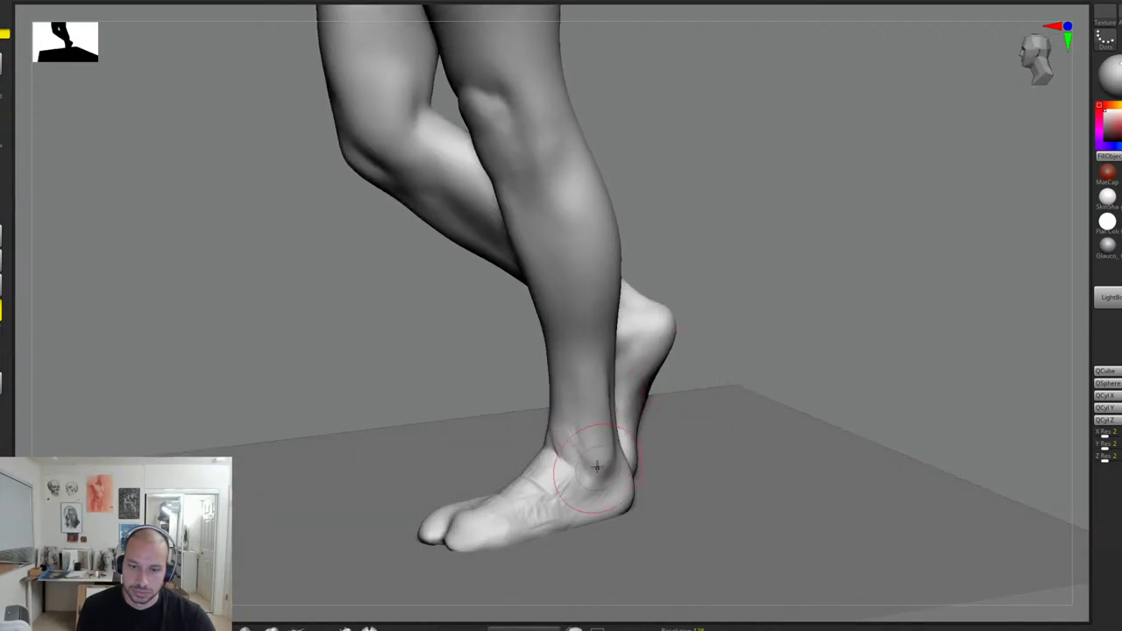
pyautogui.moveTo(607, 427); pyautogui.dragTo(690, 338, button='right')
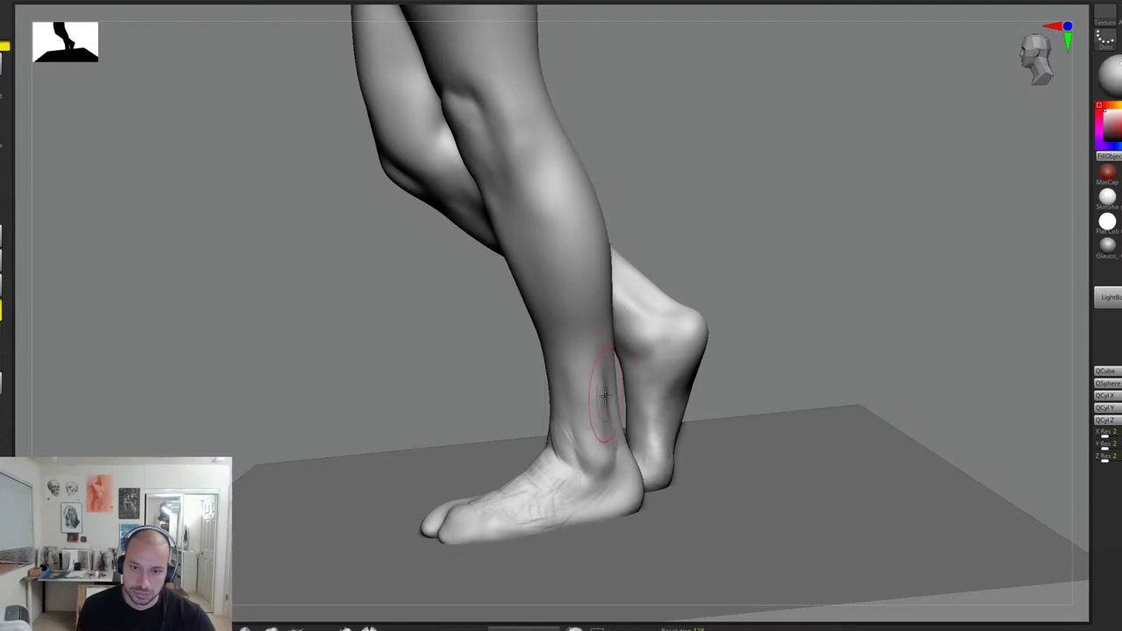
pyautogui.keyDown('shift'); pyautogui.moveTo(605, 396); pyautogui.dragTo(615, 449); pyautogui.keyUp('shift')
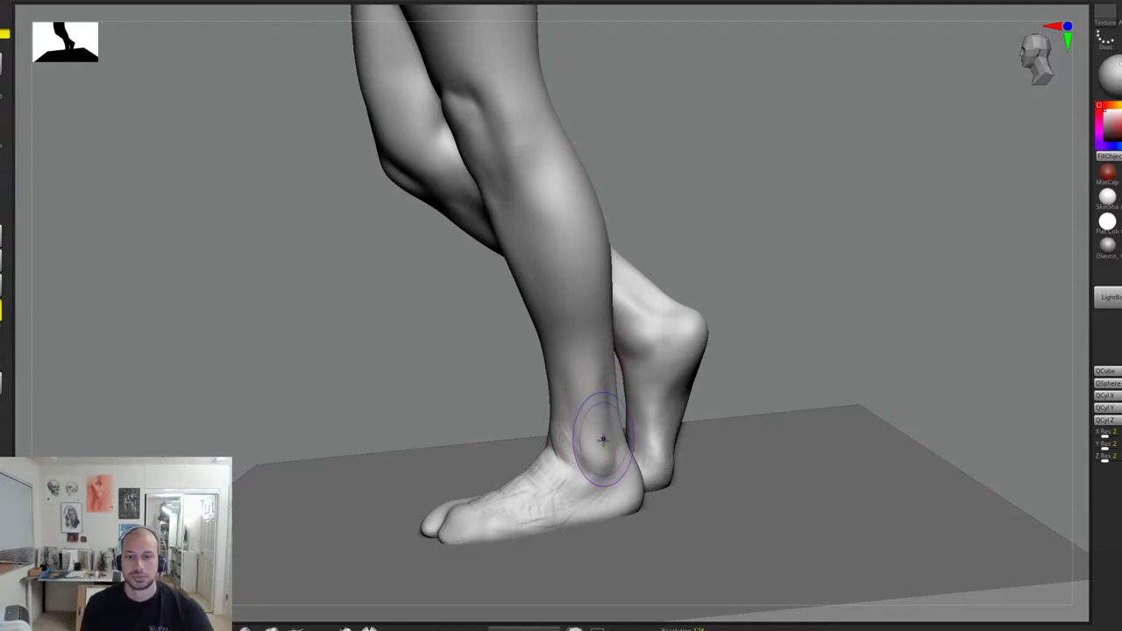
pyautogui.keyDown('shift'); pyautogui.moveTo(576, 435); pyautogui.dragTo(790, 321, button='right'); pyautogui.keyUp('shift')
pyautogui.moveTo(553, 456)
pyautogui.mouseDown()
pyautogui.moveTo(536, 479)
pyautogui.moveTo(577, 390)
pyautogui.moveTo(579, 412)
pyautogui.mouseUp()
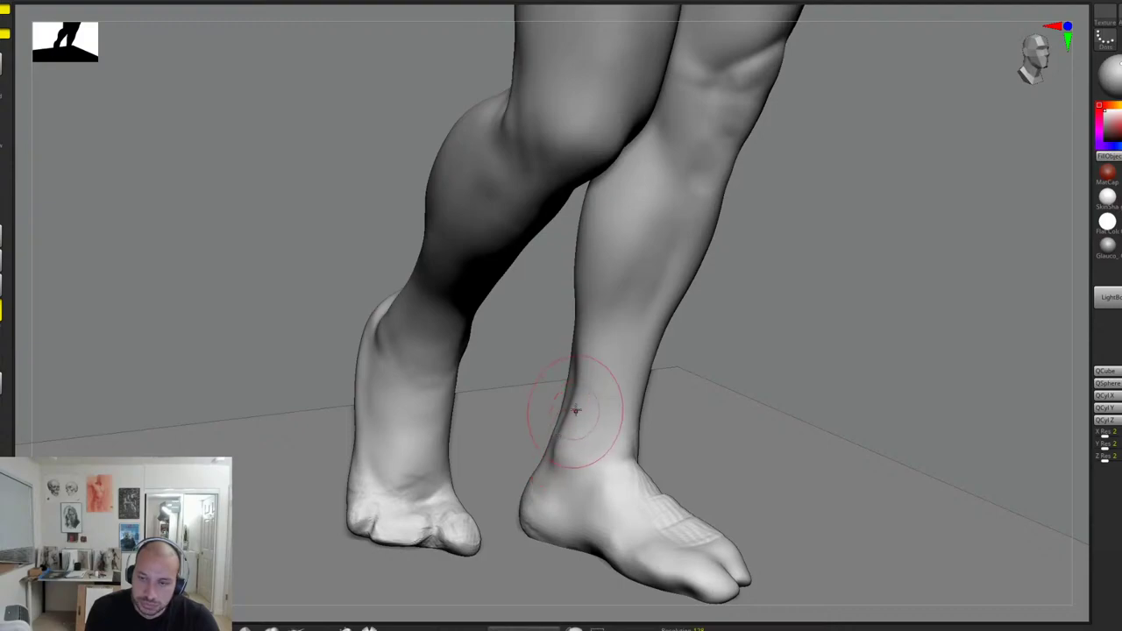
# Step: Refine the contour of the standing leg's shin and calf, from the ankle up to below the knee
pyautogui.moveTo(787, 313); pyautogui.dragTo(701, 323, button='right')
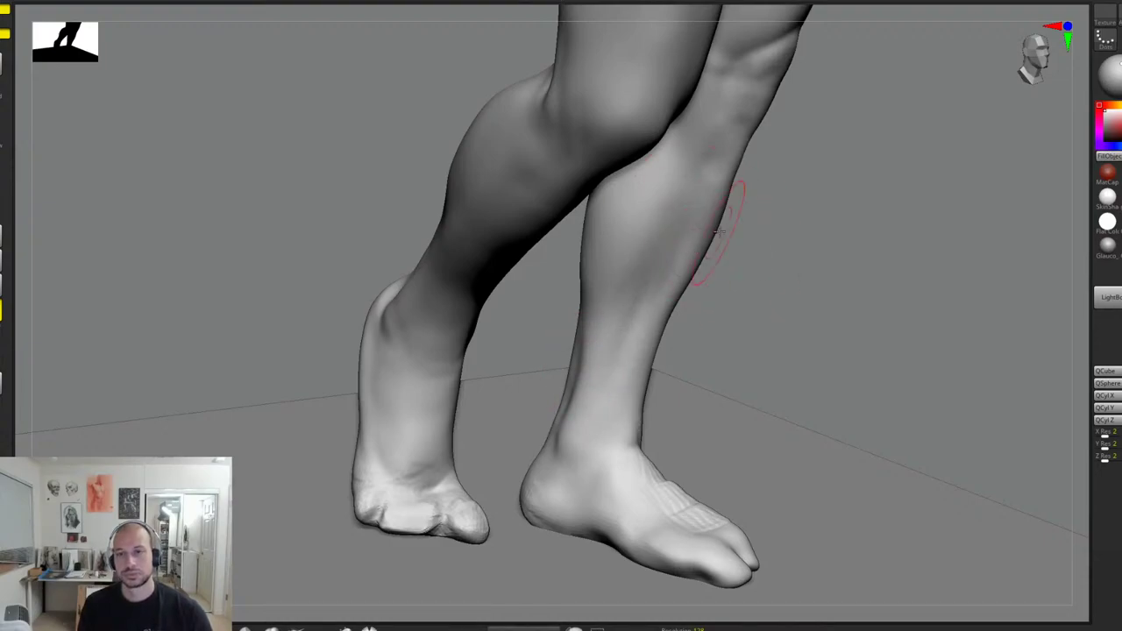
pyautogui.moveTo(802, 251); pyautogui.dragTo(745, 243)
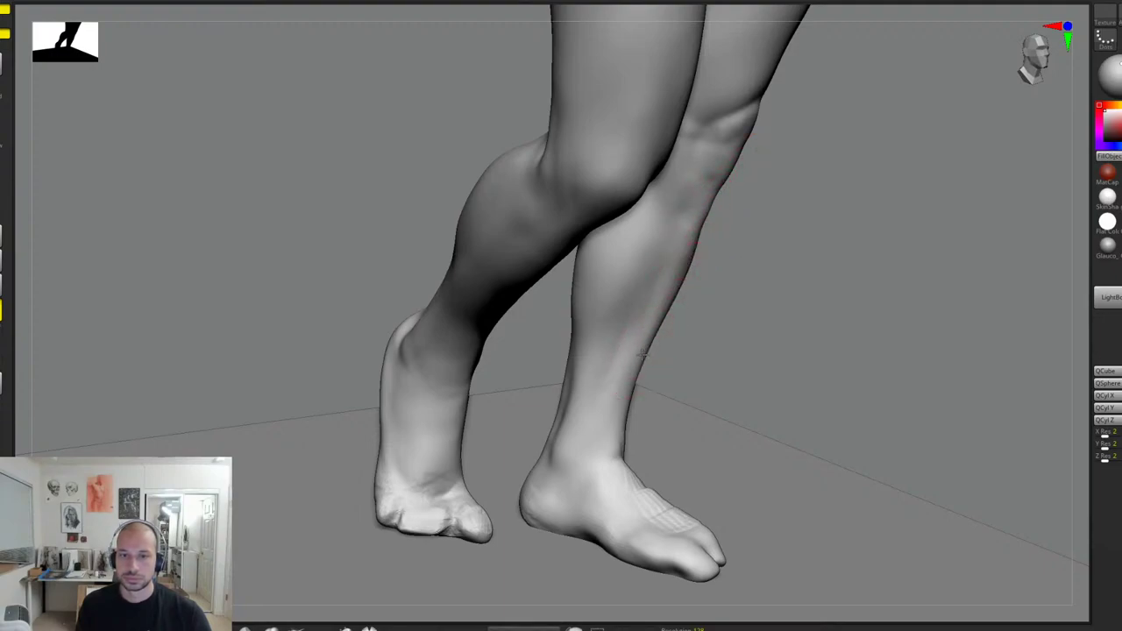
pyautogui.moveTo(722, 360); pyautogui.dragTo(689, 325)
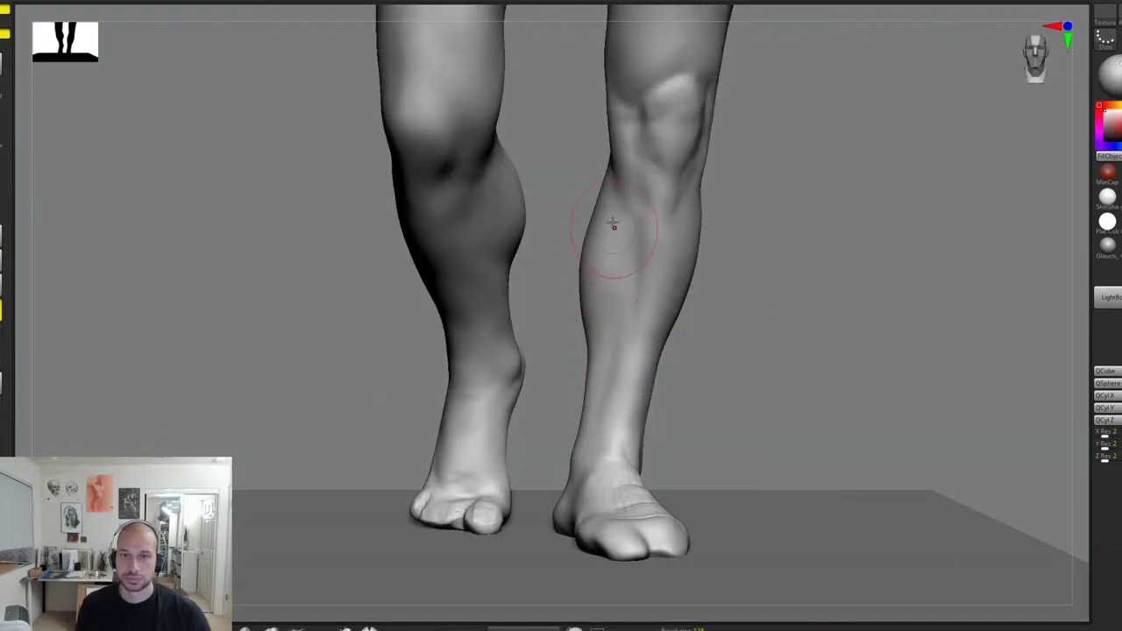
pyautogui.moveTo(777, 224)
pyautogui.mouseDown()
pyautogui.moveTo(771, 243)
pyautogui.moveTo(727, 230)
pyautogui.mouseUp()
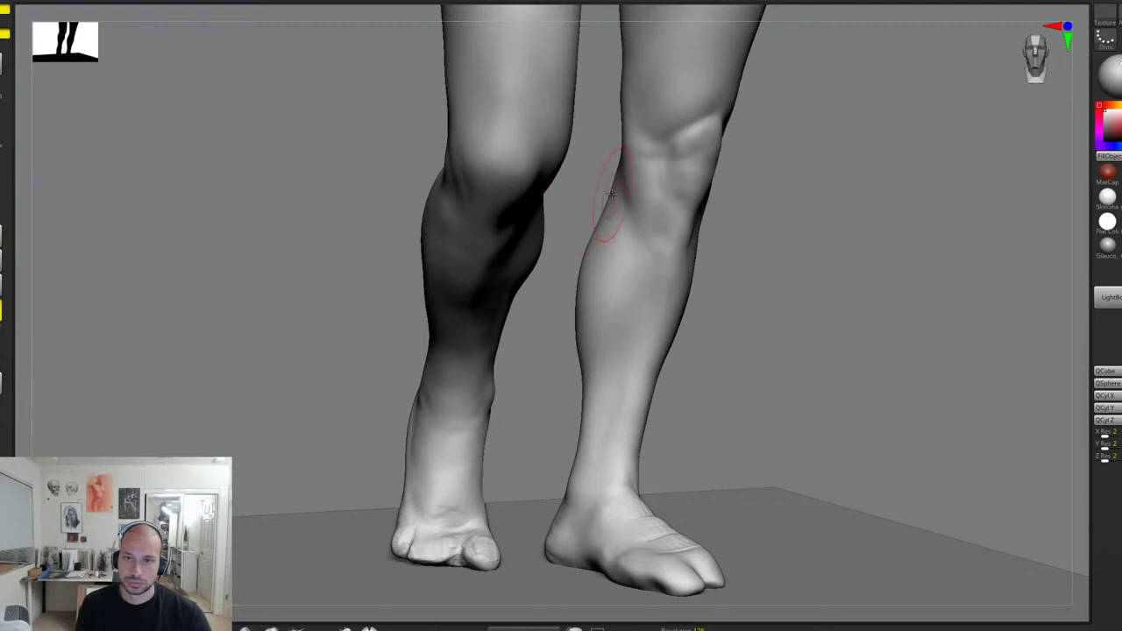
pyautogui.moveTo(591, 194); pyautogui.dragTo(631, 201)
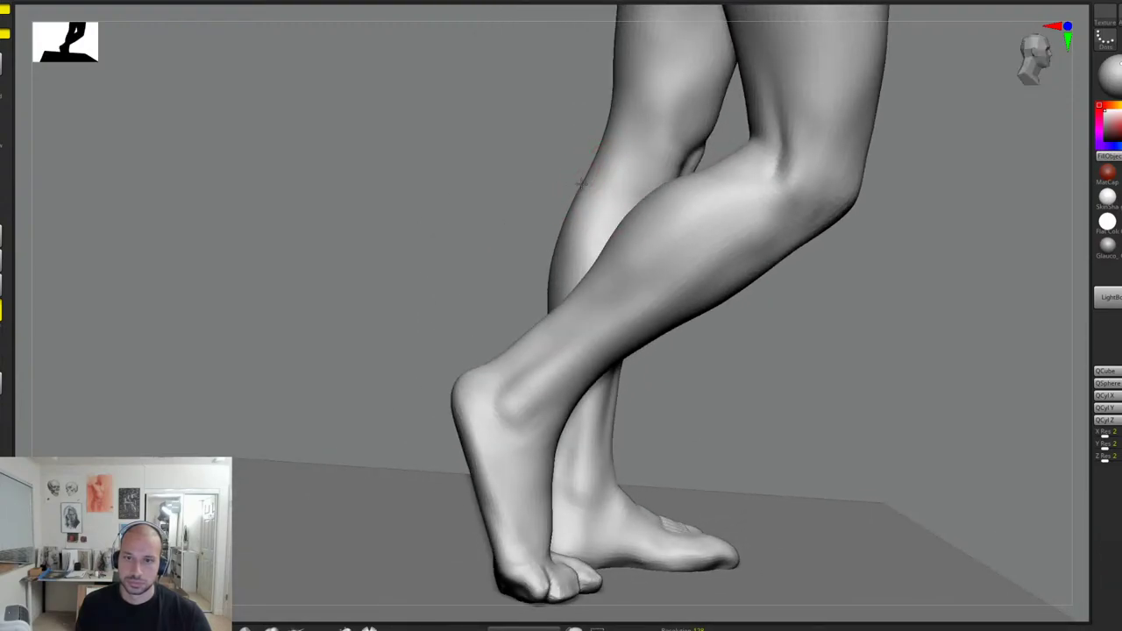
pyautogui.moveTo(556, 174); pyautogui.dragTo(851, 268)
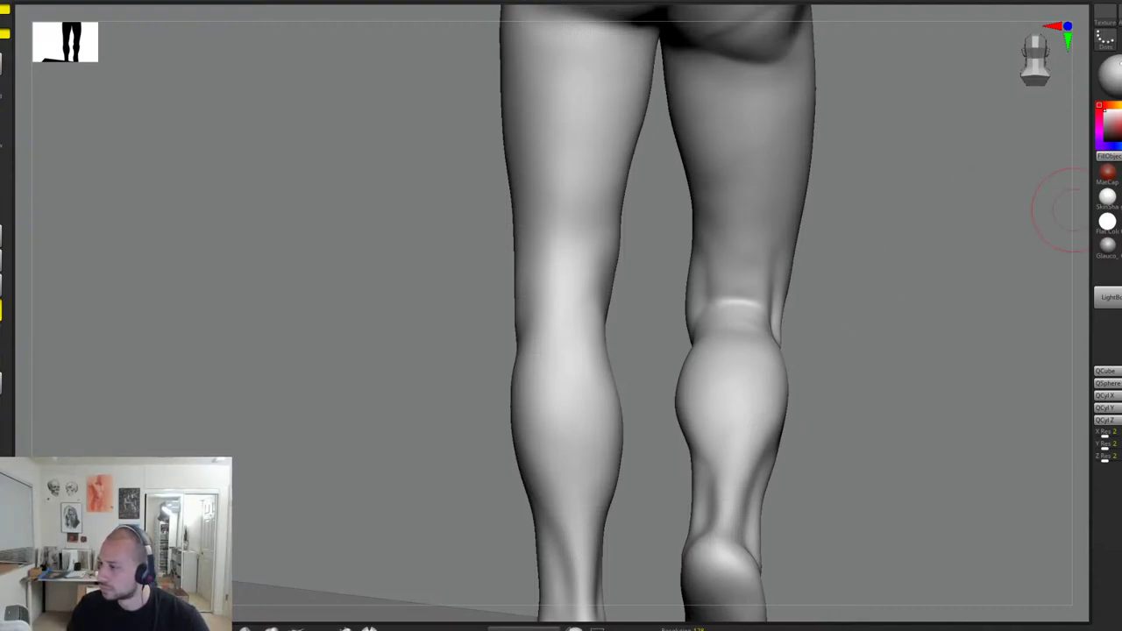
# Step: Sculpt the crease and the flanking tendons at the back of the standing leg's knee
pyautogui.moveTo(516, 254); pyautogui.dragTo(466, 289)
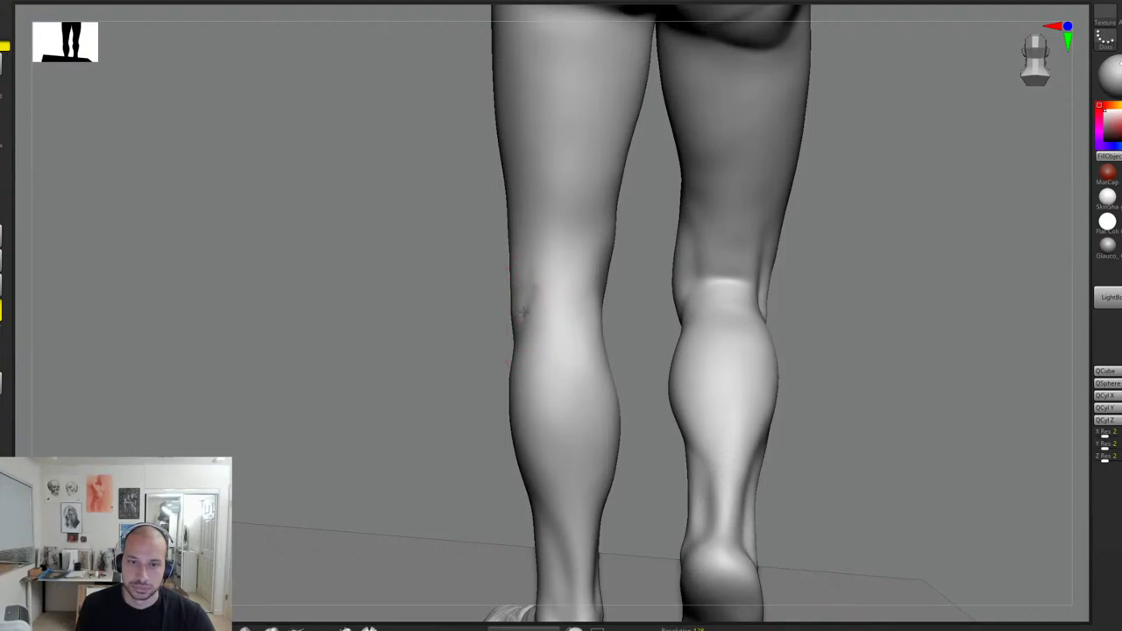
pyautogui.moveTo(403, 274)
pyautogui.mouseDown()
pyautogui.moveTo(526, 281)
pyautogui.moveTo(526, 341)
pyautogui.mouseUp()
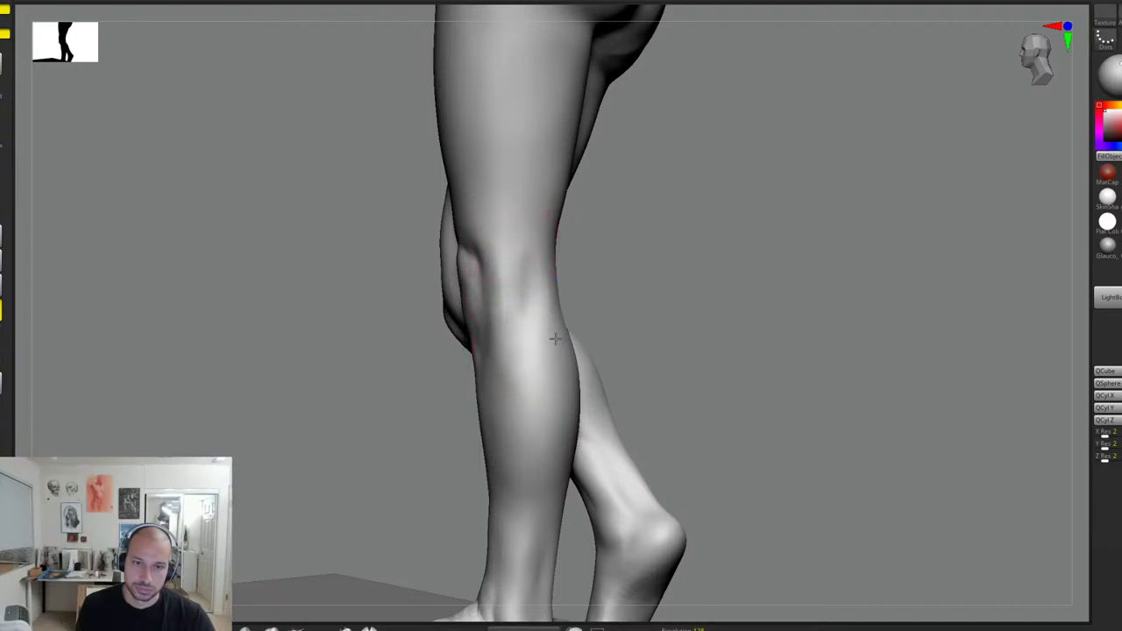
pyautogui.moveTo(556, 338); pyautogui.dragTo(478, 344, button='right')
pyautogui.moveTo(612, 291); pyautogui.dragTo(637, 306, button='right')
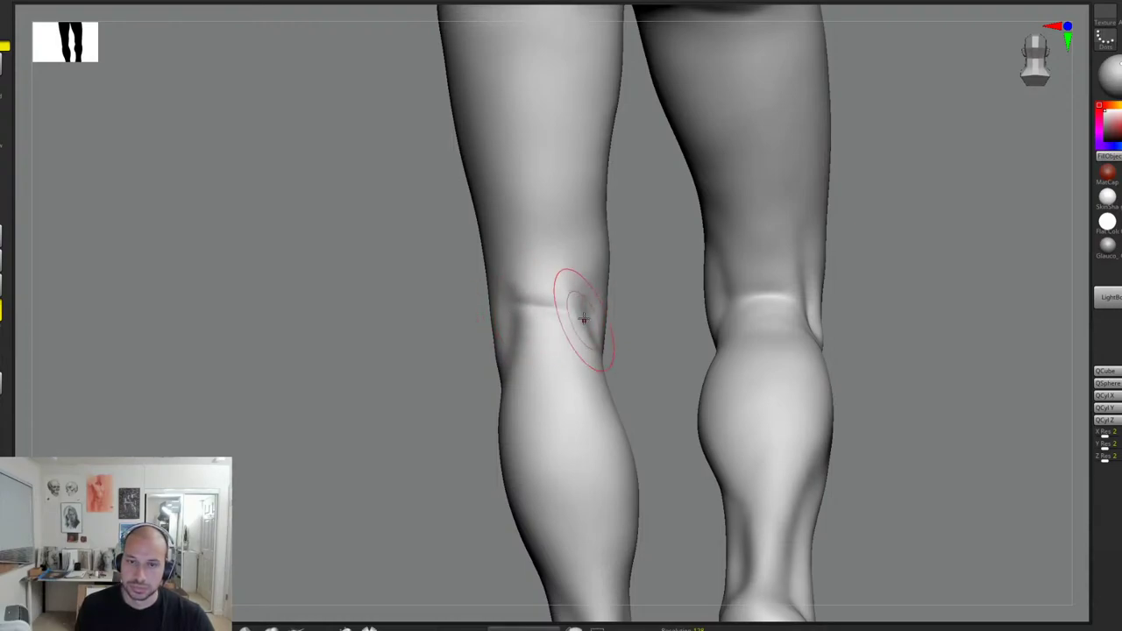
pyautogui.moveTo(529, 298); pyautogui.dragTo(571, 307)
pyautogui.moveTo(460, 324); pyautogui.dragTo(520, 324)
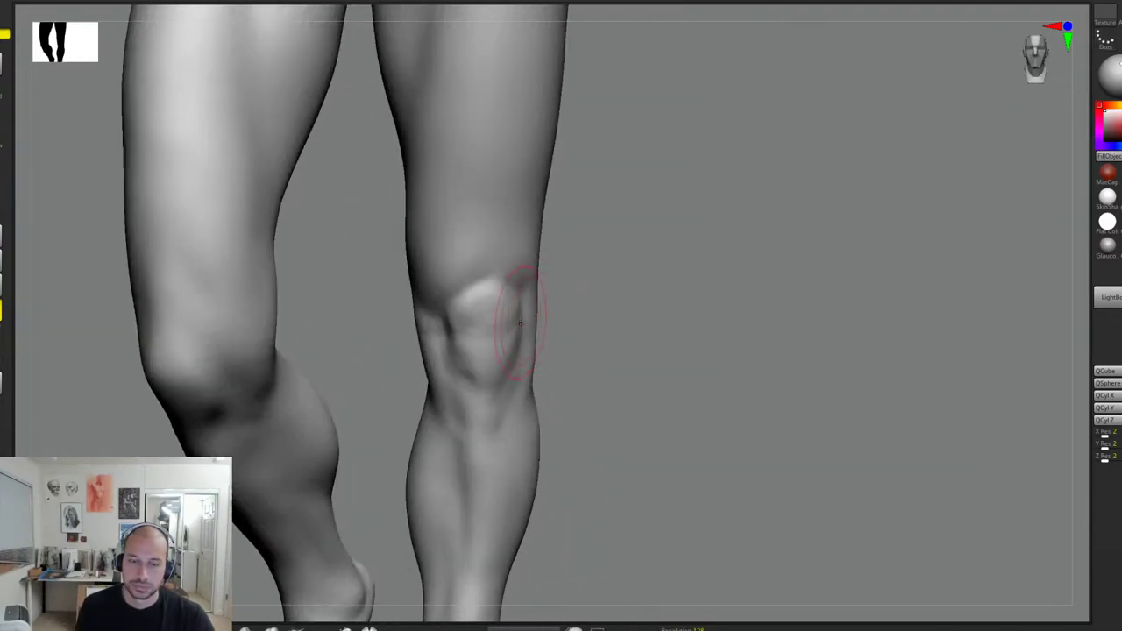
pyautogui.moveTo(573, 301)
pyautogui.mouseDown()
pyautogui.moveTo(631, 307)
pyautogui.moveTo(564, 308)
pyautogui.mouseUp()
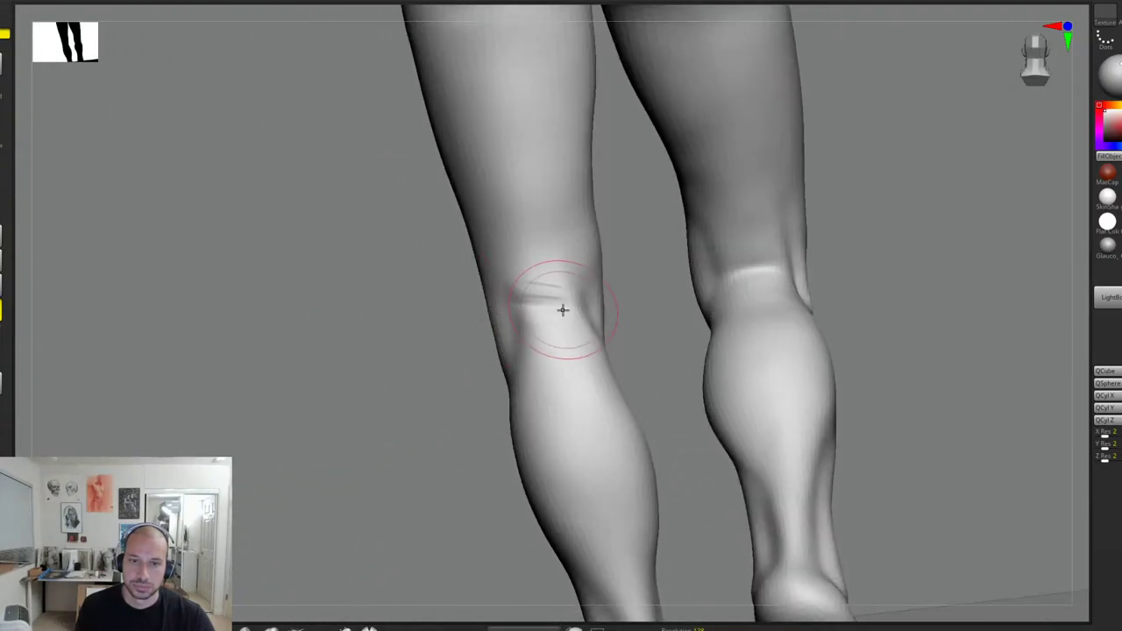
pyautogui.moveTo(453, 356); pyautogui.dragTo(597, 302)
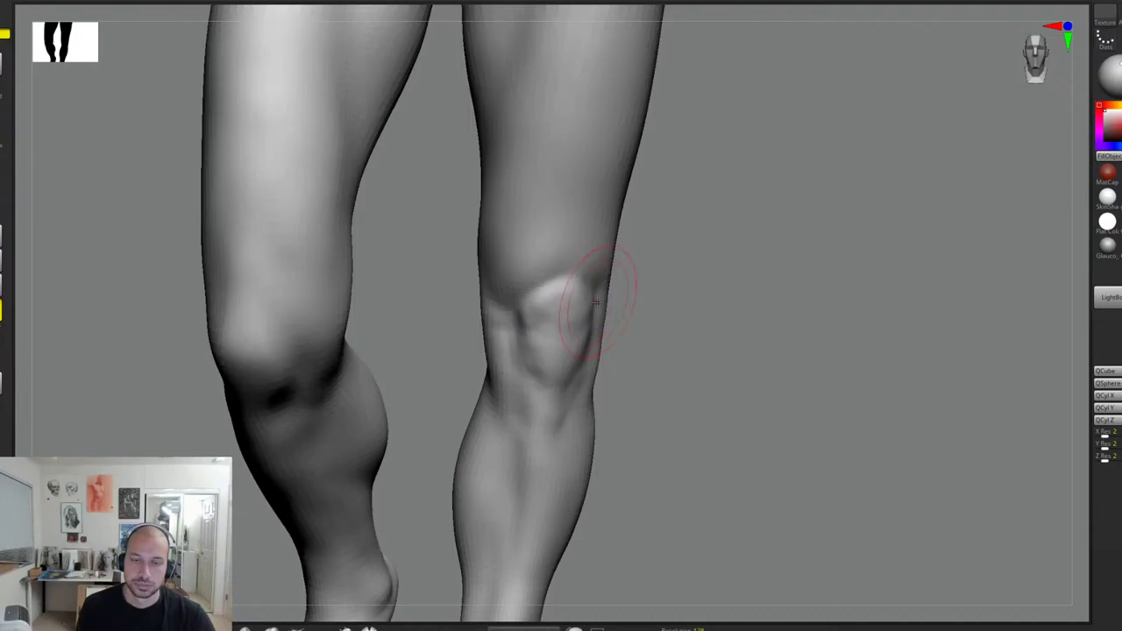
# Step: Refine the forms above the standing leg's kneecap and smooth the tendons and crease behind the knee
pyautogui.keyDown('ctrl'); pyautogui.moveTo(532, 335); pyautogui.dragTo(594, 194, button='right'); pyautogui.keyUp('ctrl')
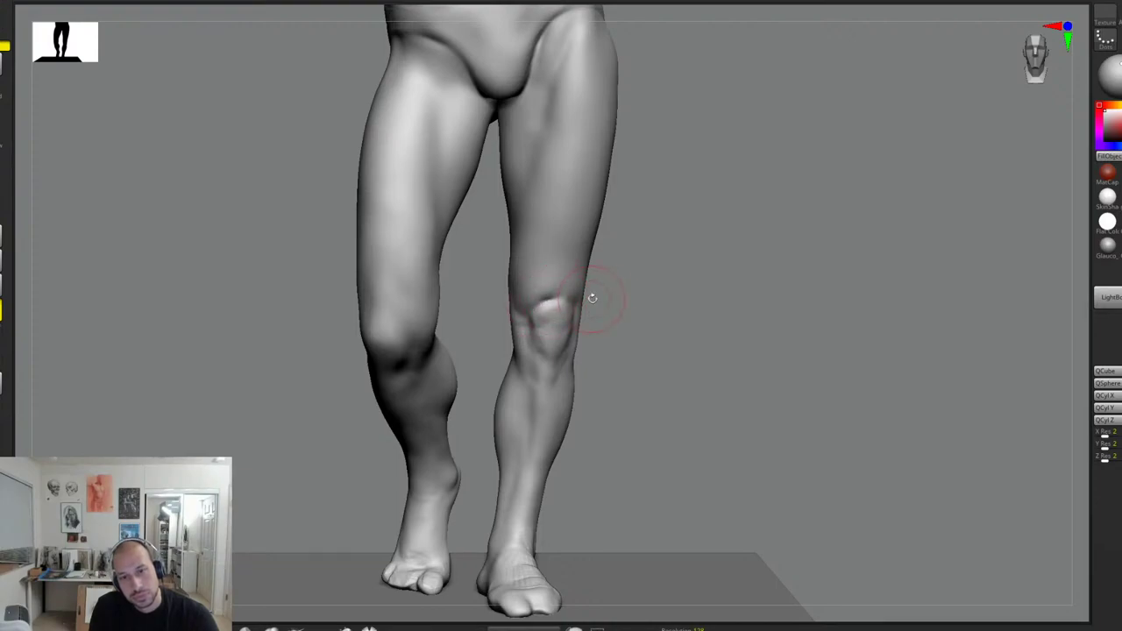
pyautogui.moveTo(610, 293); pyautogui.dragTo(588, 304)
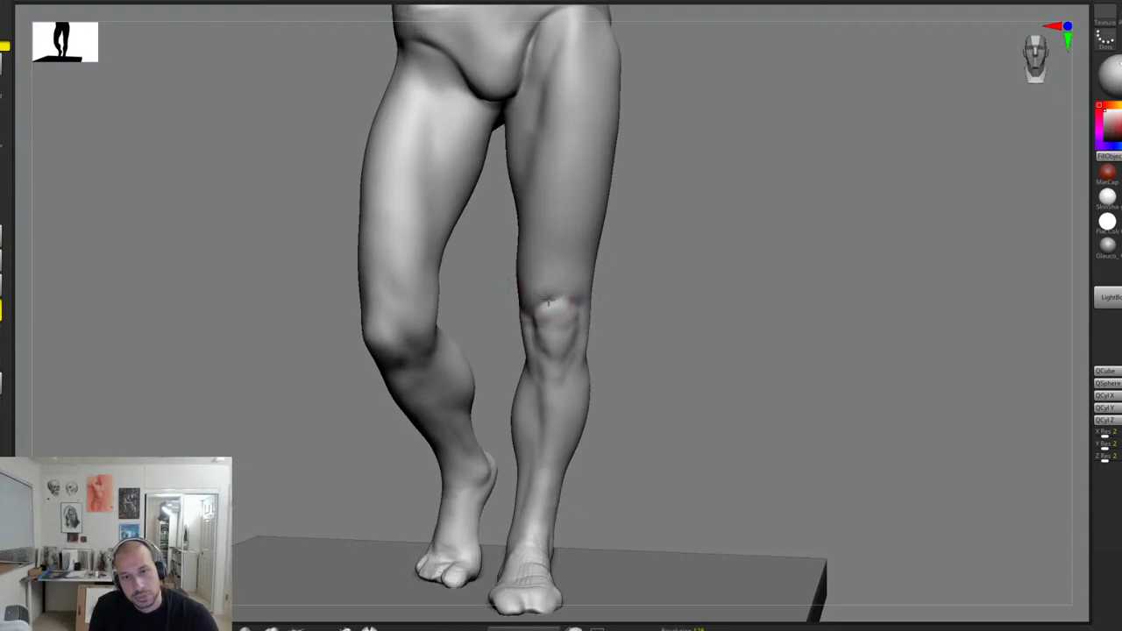
pyautogui.keyDown('alt'); pyautogui.moveTo(626, 317); pyautogui.dragTo(717, 311); pyautogui.keyUp('alt')
pyautogui.moveTo(716, 311)
pyautogui.mouseDown(button='right')
pyautogui.moveTo(714, 324)
pyautogui.moveTo(693, 328)
pyautogui.moveTo(716, 373)
pyautogui.moveTo(699, 306)
pyautogui.moveTo(745, 328)
pyautogui.moveTo(741, 308)
pyautogui.moveTo(799, 313)
pyautogui.moveTo(832, 238)
pyautogui.moveTo(859, 326)
pyautogui.moveTo(858, 308)
pyautogui.moveTo(704, 342)
pyautogui.moveTo(672, 320)
pyautogui.moveTo(582, 325)
pyautogui.mouseUp(button='right')
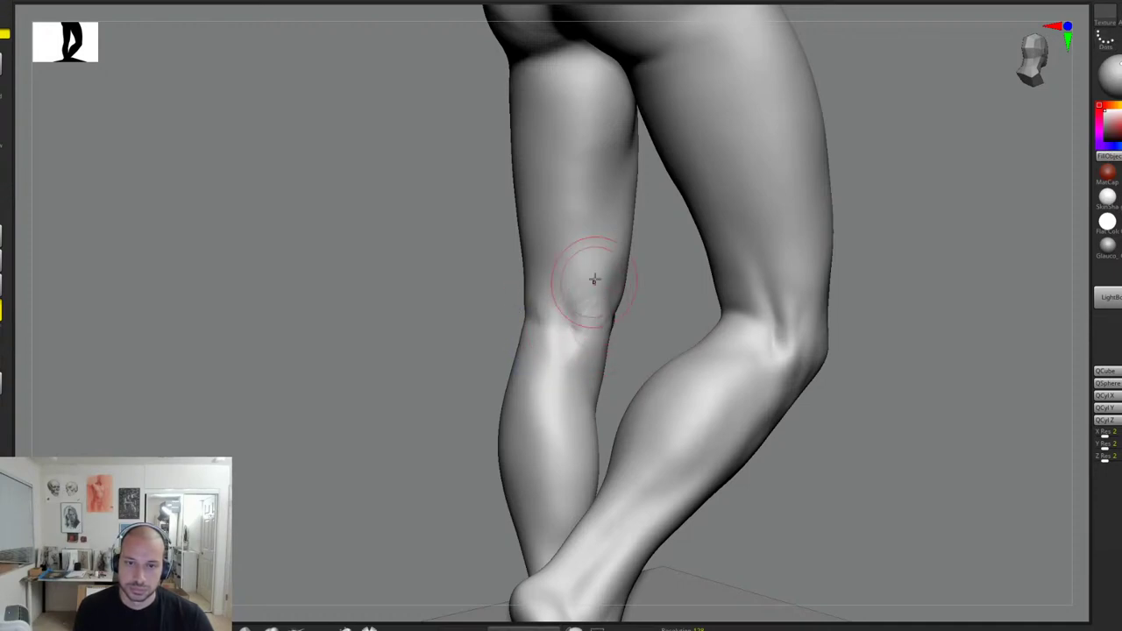
pyautogui.moveTo(602, 293); pyautogui.dragTo(637, 243, button='right')
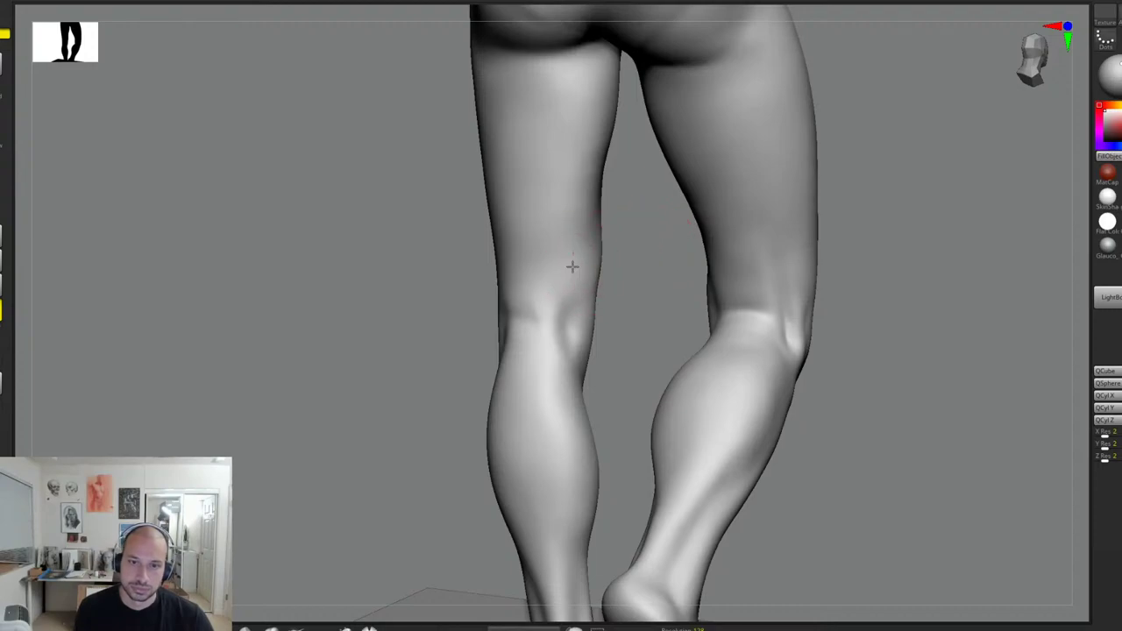
pyautogui.keyDown('shift'); pyautogui.moveTo(549, 314); pyautogui.dragTo(541, 286); pyautogui.keyUp('shift')
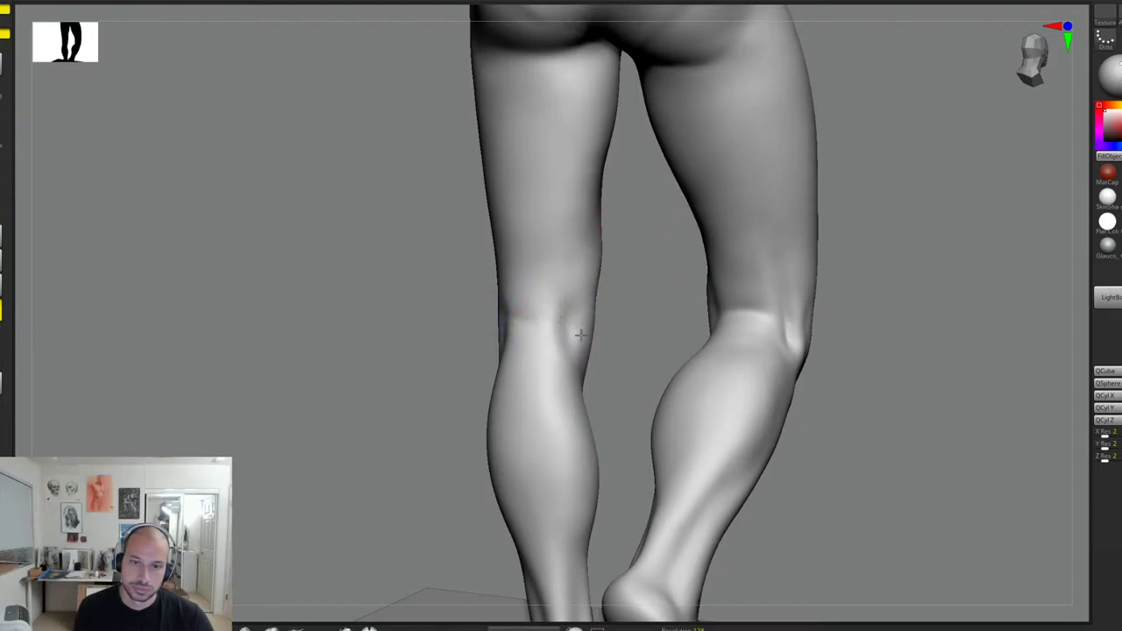
# Step: Adjust the hollow and inner tendon behind the standing leg's knee, comparing it with the bent leg
pyautogui.keyDown('ctrl'); pyautogui.moveTo(624, 265); pyautogui.dragTo(734, 303, button='right'); pyautogui.keyUp('ctrl')
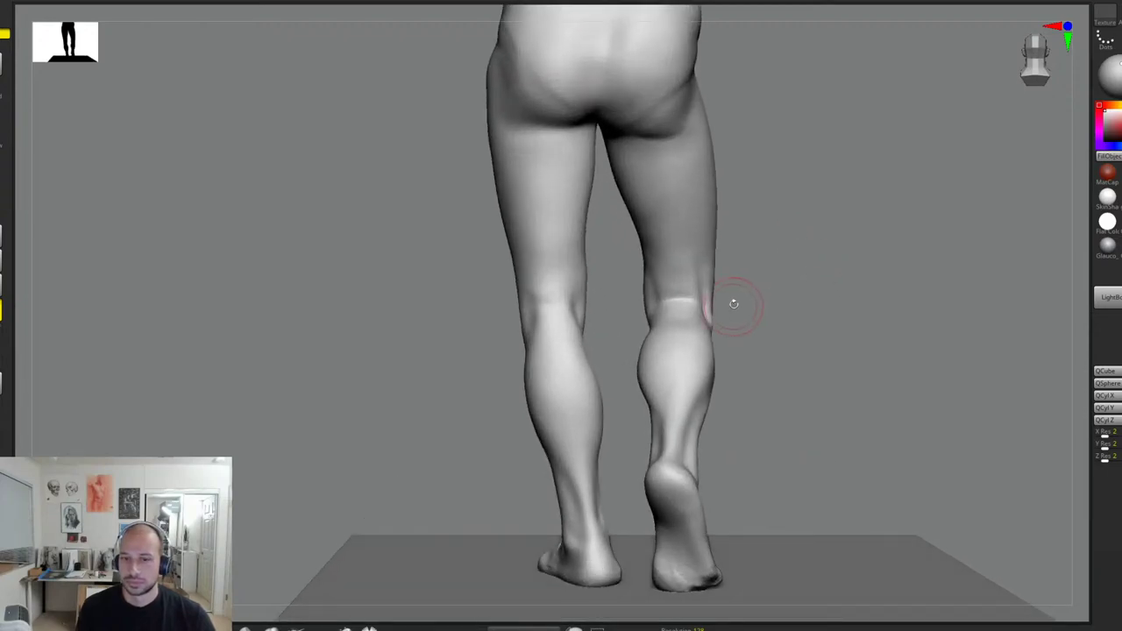
pyautogui.keyDown('alt'); pyautogui.moveTo(799, 315); pyautogui.dragTo(788, 288, button='right'); pyautogui.keyUp('alt')
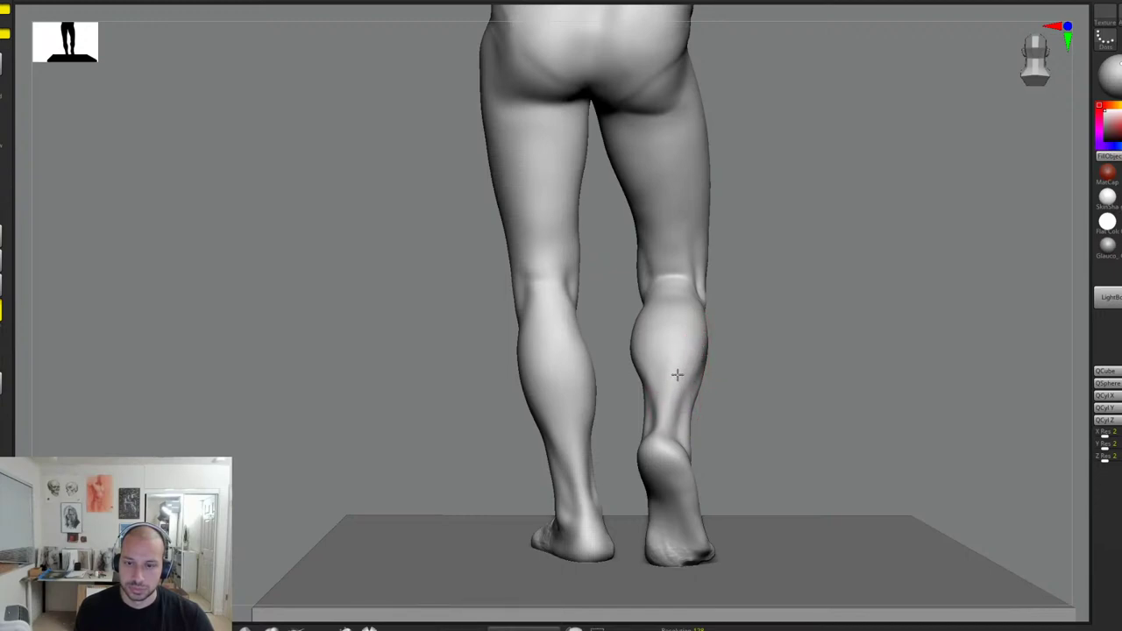
pyautogui.moveTo(790, 343); pyautogui.dragTo(840, 299)
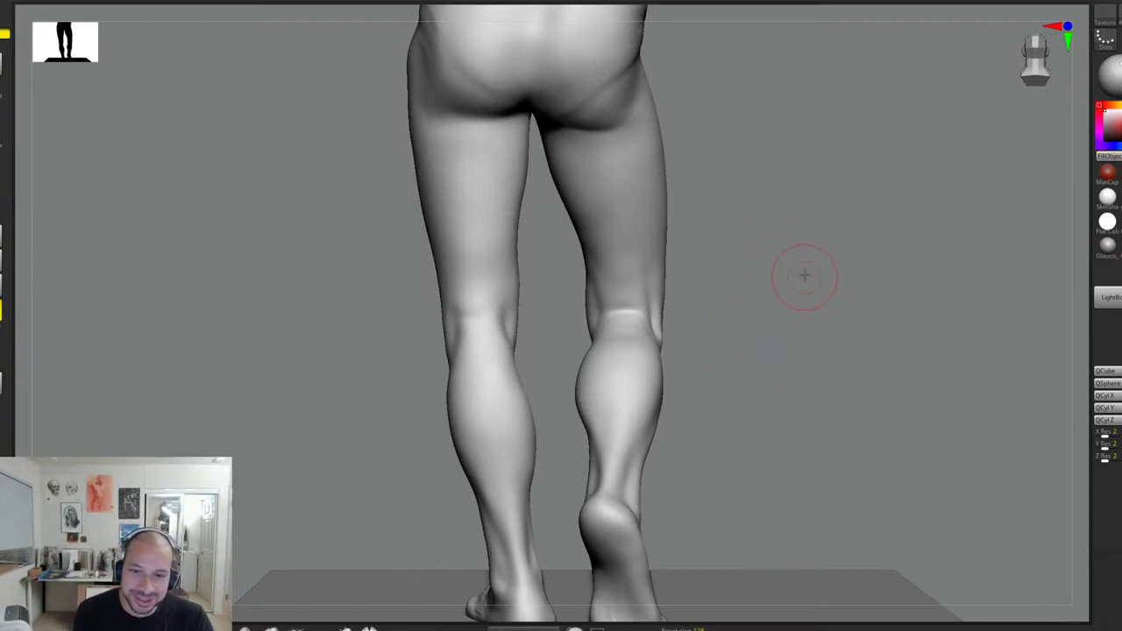
pyautogui.moveTo(805, 275); pyautogui.dragTo(848, 279)
pyautogui.keyDown('alt'); pyautogui.moveTo(528, 312); pyautogui.dragTo(520, 305); pyautogui.keyUp('alt')
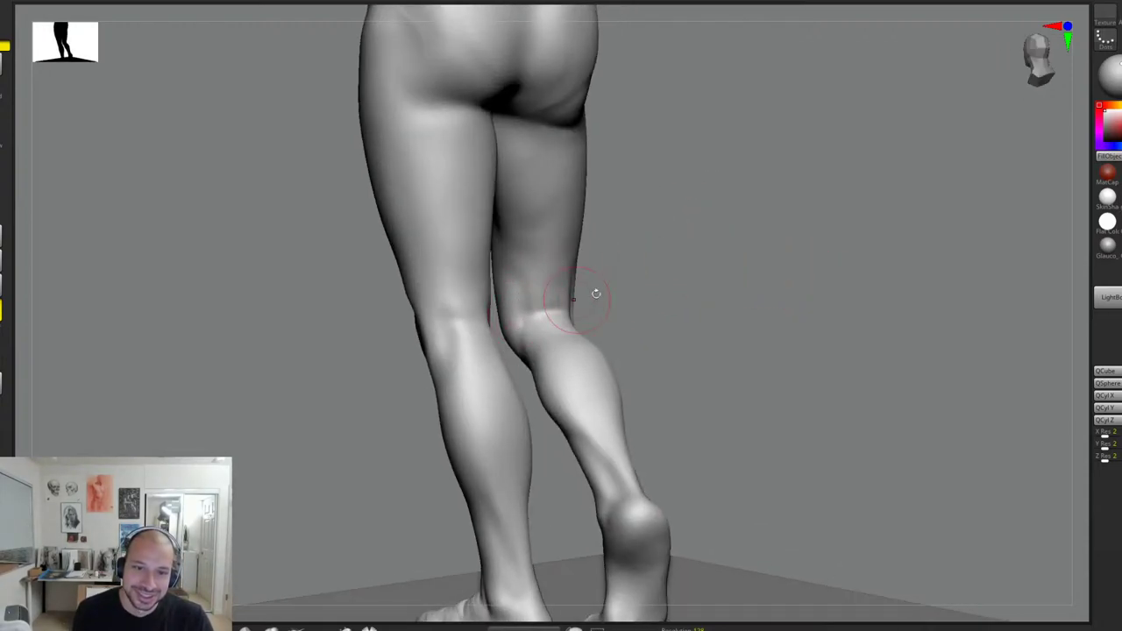
pyautogui.moveTo(681, 296); pyautogui.dragTo(738, 277)
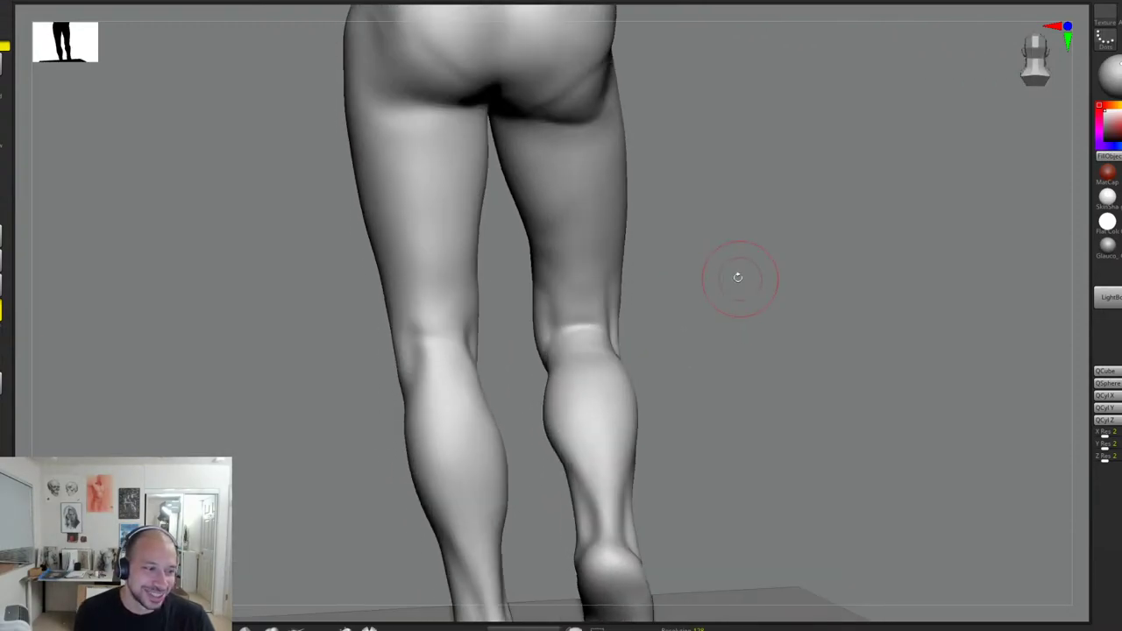
pyautogui.moveTo(679, 303)
pyautogui.mouseDown()
pyautogui.moveTo(647, 307)
pyautogui.moveTo(668, 309)
pyautogui.mouseUp()
pyautogui.moveTo(427, 329); pyautogui.dragTo(456, 349)
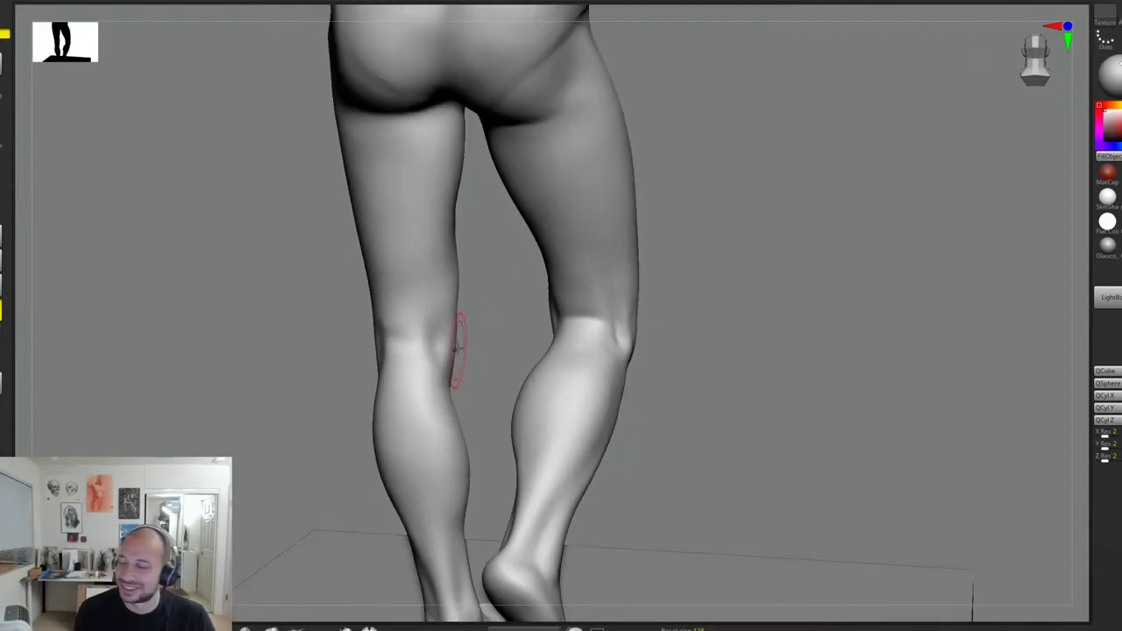
pyautogui.keyDown('alt'); pyautogui.moveTo(485, 298); pyautogui.dragTo(518, 398); pyautogui.keyUp('alt')
# Step: Rework the lower hamstring surface just above the back of the standing leg's knee
pyautogui.hotkey('shift', 'd')
pyautogui.moveTo(439, 399)
pyautogui.mouseDown()
pyautogui.moveTo(428, 424)
pyautogui.moveTo(427, 415)
pyautogui.mouseUp()
pyautogui.keyDown('alt'); pyautogui.moveTo(430, 348); pyautogui.dragTo(422, 425); pyautogui.keyUp('alt')
pyautogui.moveTo(440, 377); pyautogui.dragTo(395, 406)
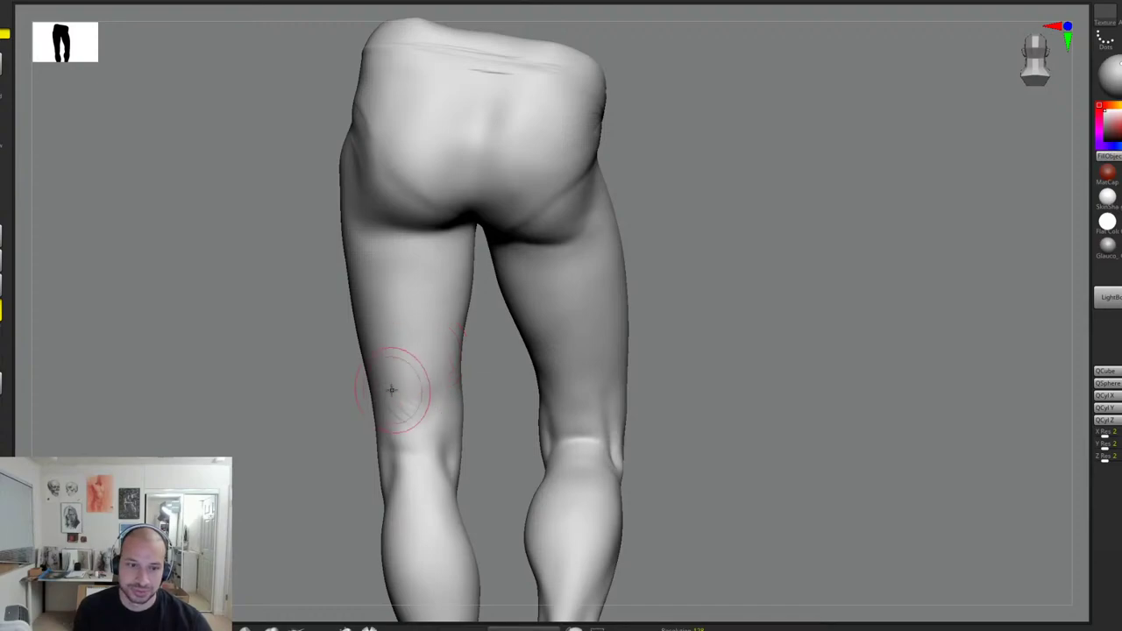
# Step: Refine the contour and volume of the standing leg's hamstrings along the back of the thigh
pyautogui.moveTo(493, 349); pyautogui.dragTo(531, 341)
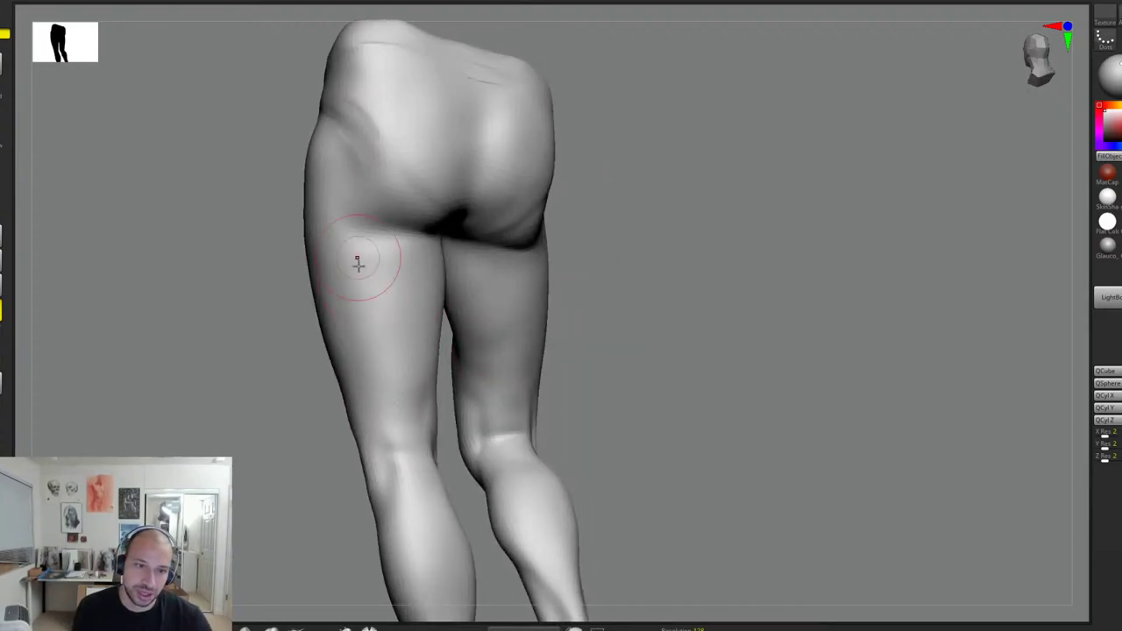
pyautogui.moveTo(604, 278); pyautogui.dragTo(626, 275)
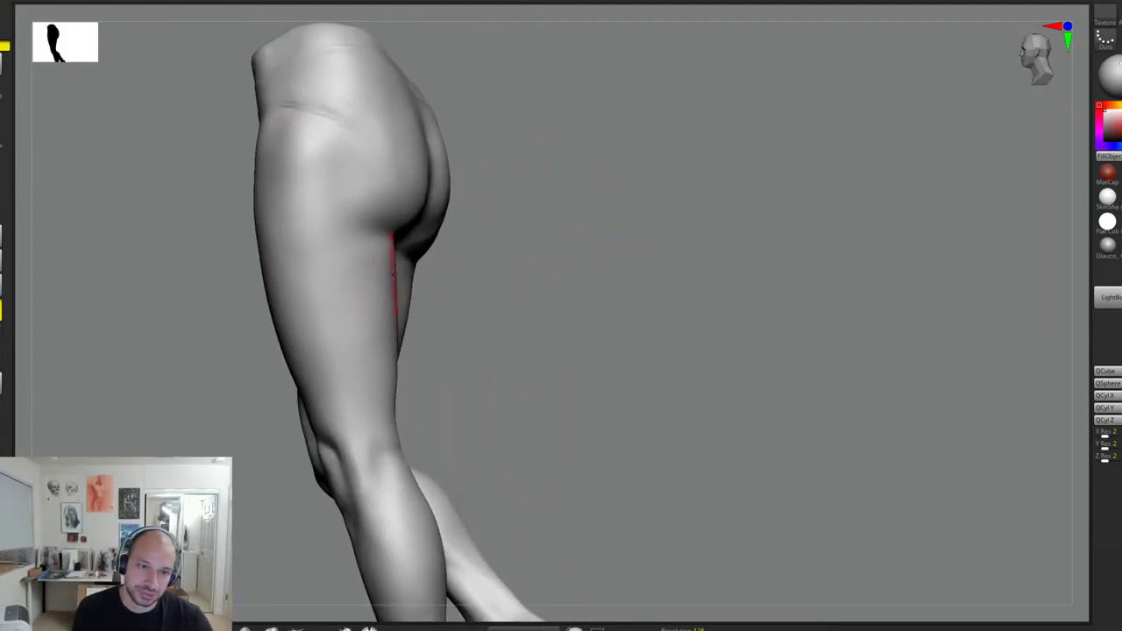
pyautogui.moveTo(391, 271); pyautogui.dragTo(393, 289)
pyautogui.moveTo(400, 321); pyautogui.dragTo(423, 338, button='right')
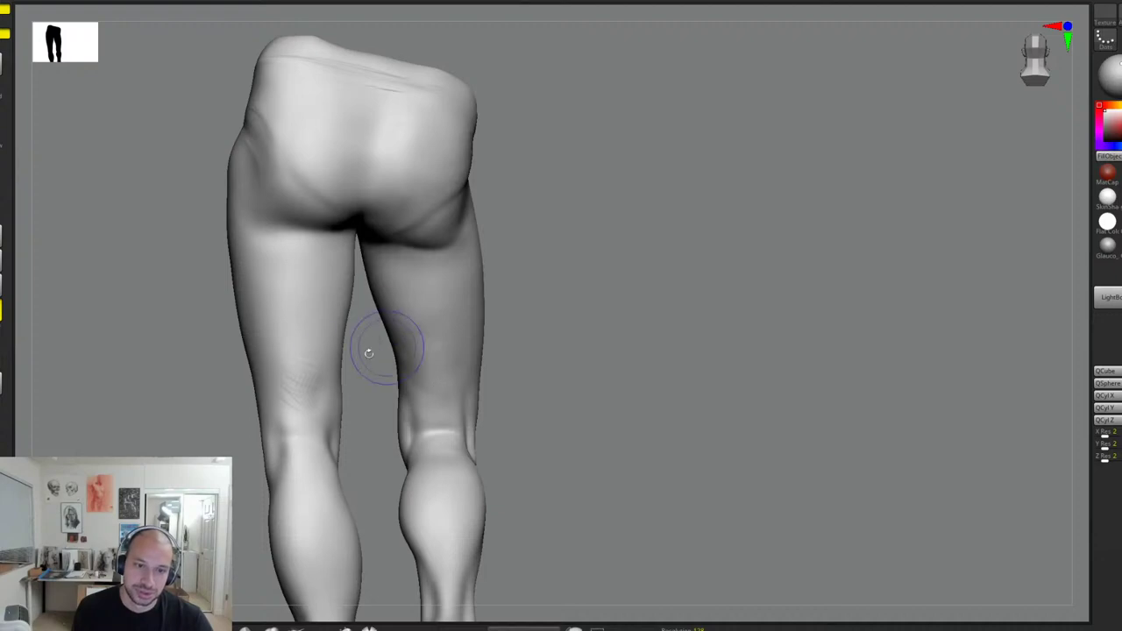
pyautogui.moveTo(368, 380); pyautogui.dragTo(345, 371, button='right')
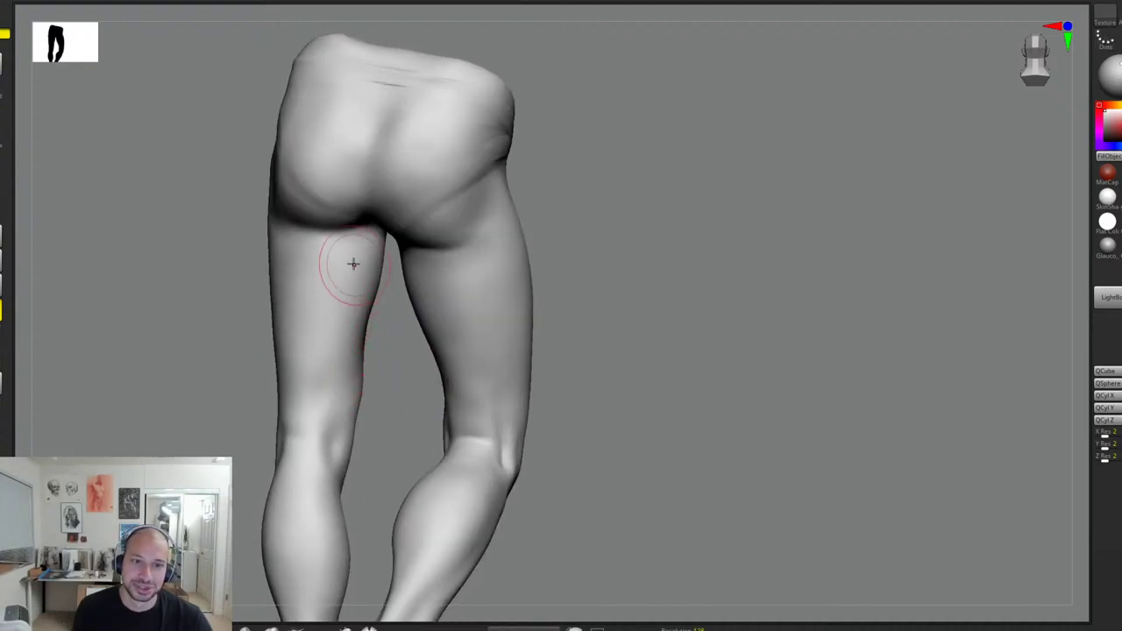
pyautogui.moveTo(593, 253)
pyautogui.mouseDown(button='right')
pyautogui.moveTo(675, 314)
pyautogui.moveTo(699, 316)
pyautogui.moveTo(321, 333)
pyautogui.mouseUp(button='right')
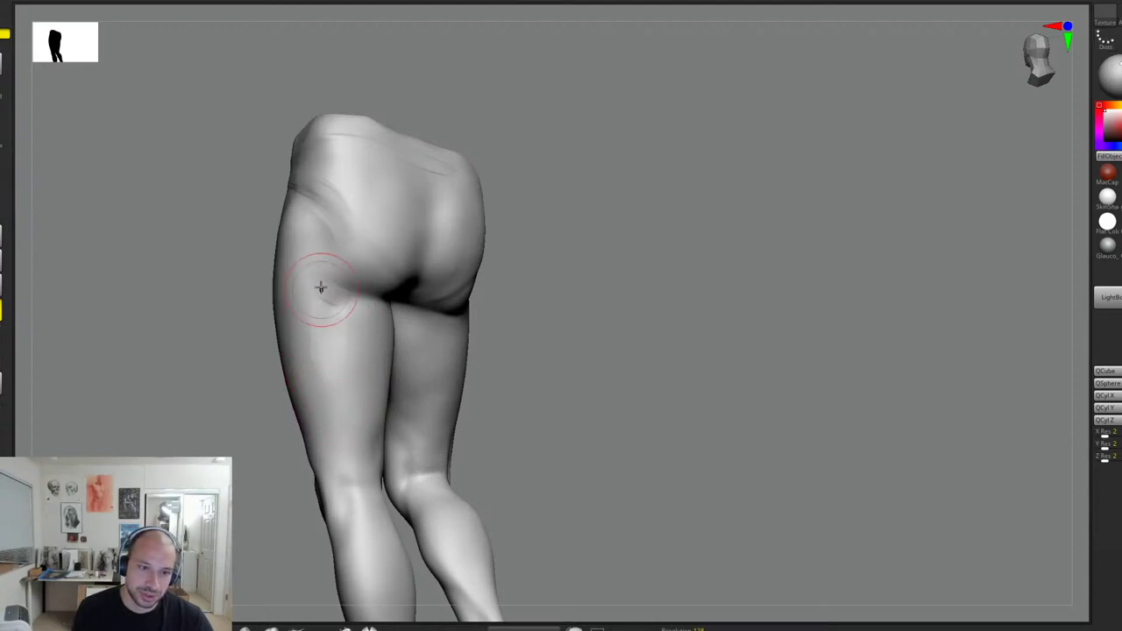
# Step: Shape the outer end of the gluteal fold on the standing leg and blend it into the upper hamstrings
pyautogui.moveTo(321, 288); pyautogui.dragTo(347, 294)
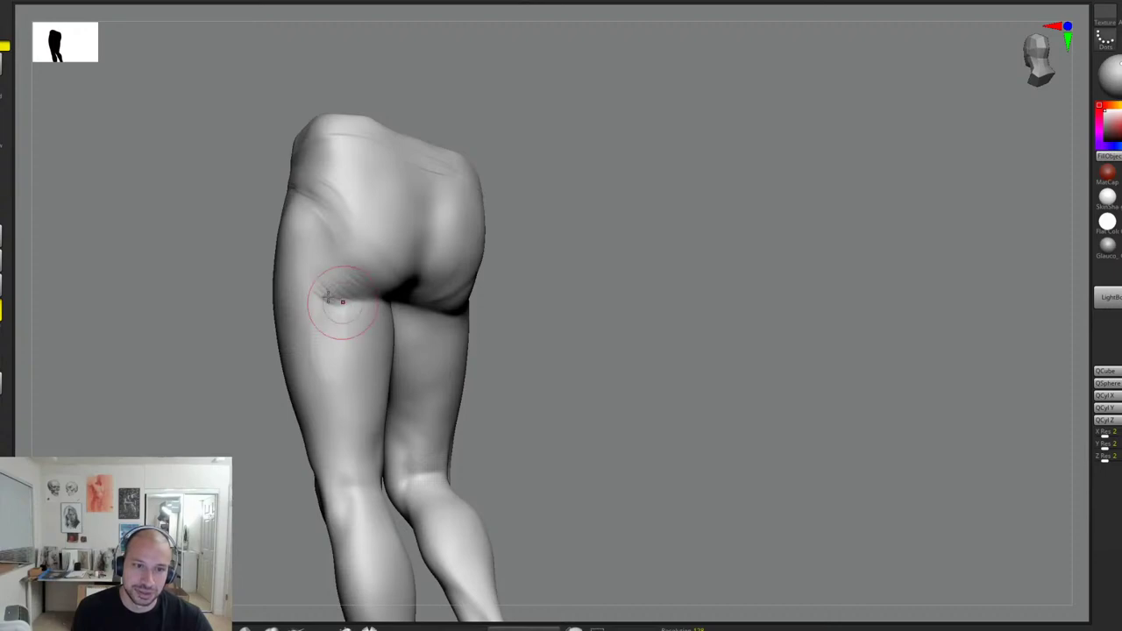
pyautogui.moveTo(519, 275); pyautogui.dragTo(454, 279)
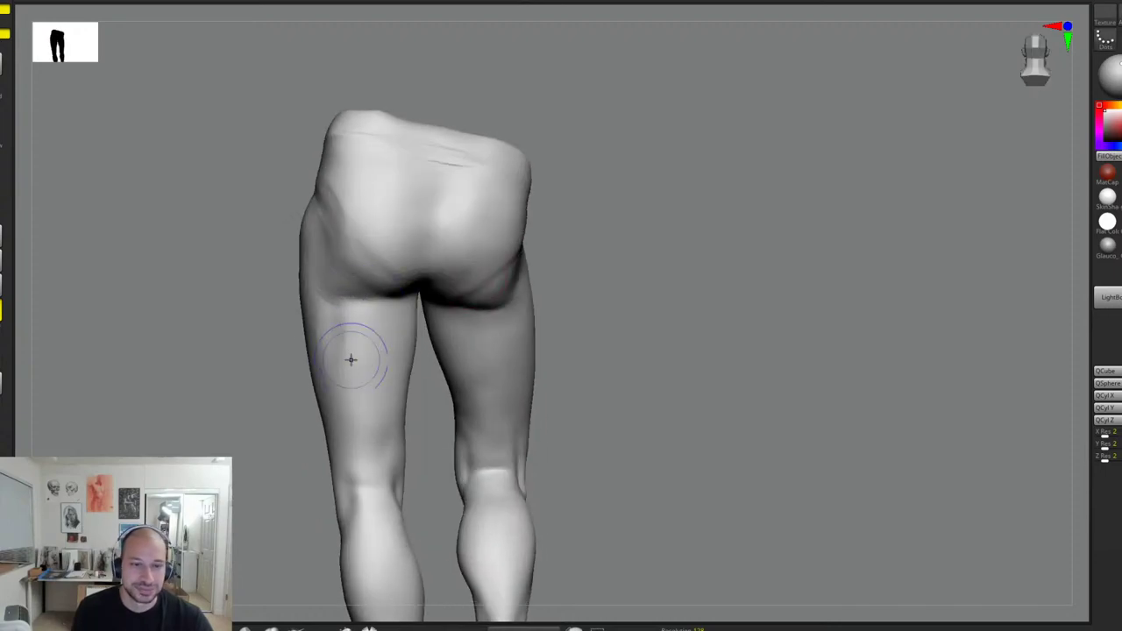
pyautogui.moveTo(352, 398); pyautogui.dragTo(350, 393)
pyautogui.moveTo(256, 403); pyautogui.dragTo(288, 406)
pyautogui.moveTo(346, 314); pyautogui.dragTo(337, 395)
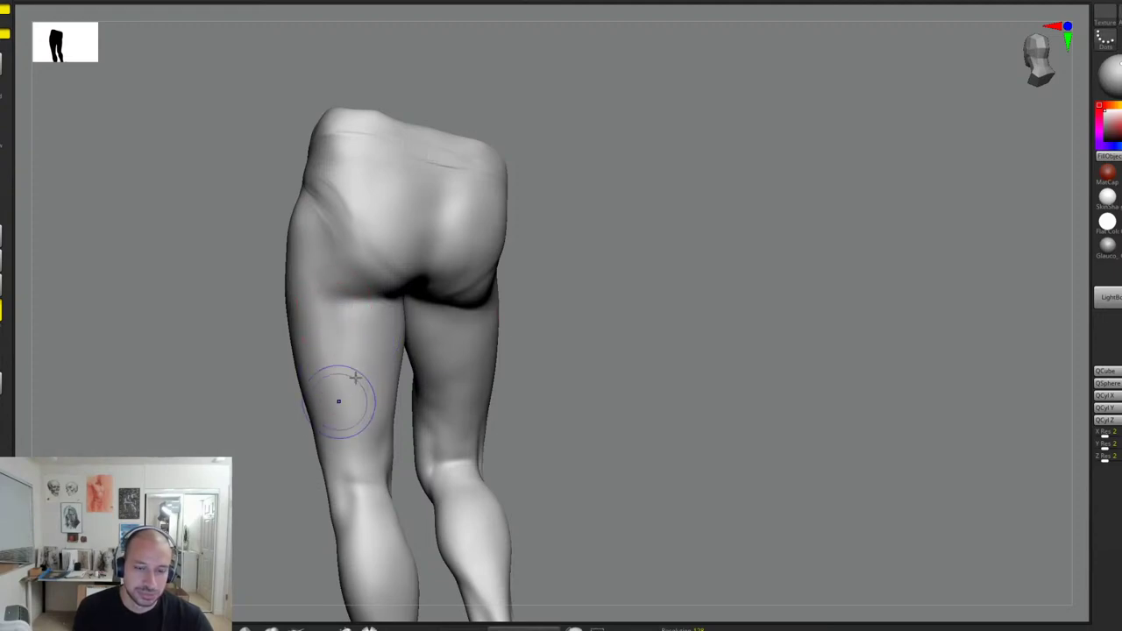
# Step: Refine the outer hamstring plane at the back of the bent leg's thigh and check the full figure
pyautogui.moveTo(589, 307)
pyautogui.mouseDown()
pyautogui.moveTo(553, 313)
pyautogui.moveTo(598, 359)
pyautogui.mouseUp()
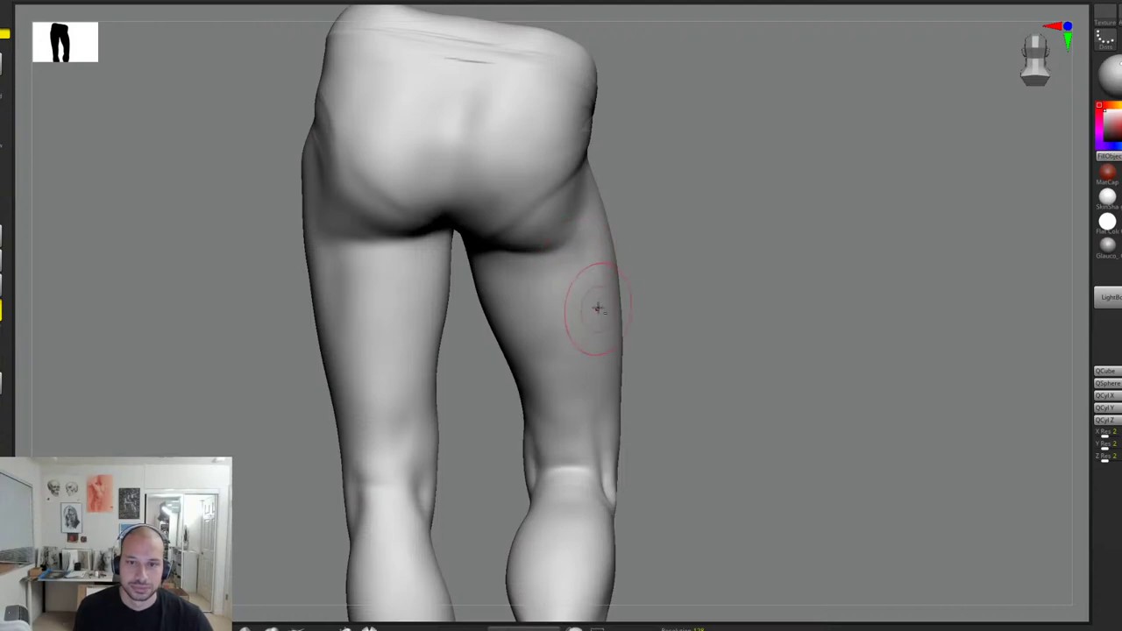
pyautogui.moveTo(584, 313); pyautogui.dragTo(626, 258, button='right')
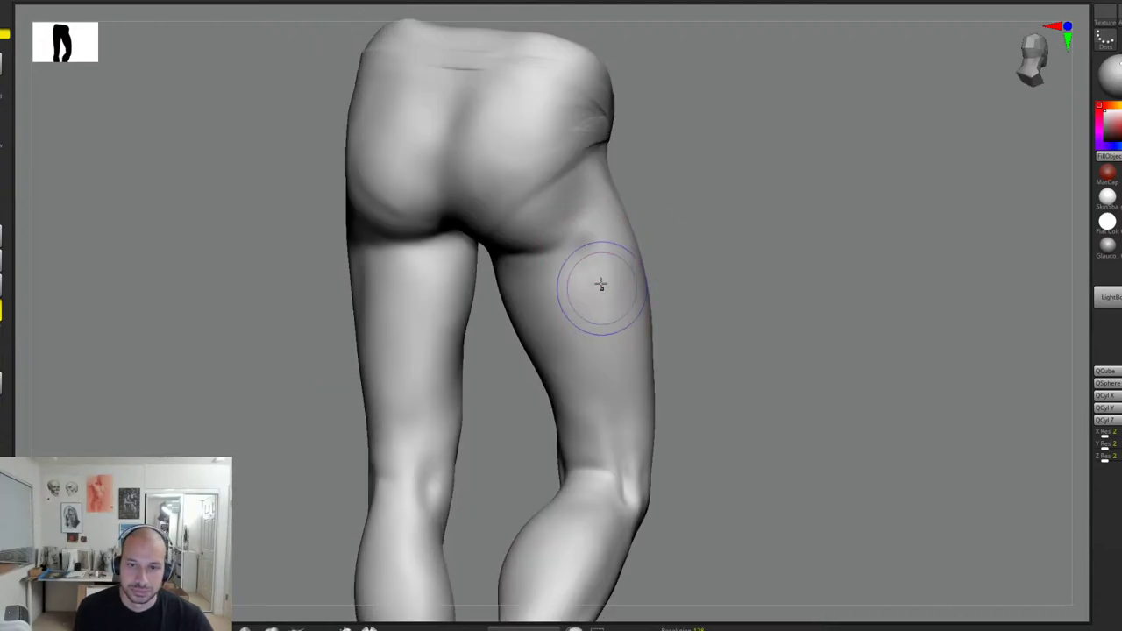
pyautogui.keyDown('alt'); pyautogui.moveTo(585, 261); pyautogui.dragTo(601, 307); pyautogui.keyUp('alt')
pyautogui.keyDown('alt'); pyautogui.moveTo(605, 268); pyautogui.dragTo(619, 355); pyautogui.keyUp('alt')
pyautogui.moveTo(721, 378); pyautogui.dragTo(748, 370, button='right')
pyautogui.keyDown('ctrl'); pyautogui.moveTo(747, 370); pyautogui.dragTo(762, 238, button='right'); pyautogui.keyUp('ctrl')
pyautogui.press('f')
pyautogui.moveTo(755, 304); pyautogui.dragTo(759, 321, button='right')
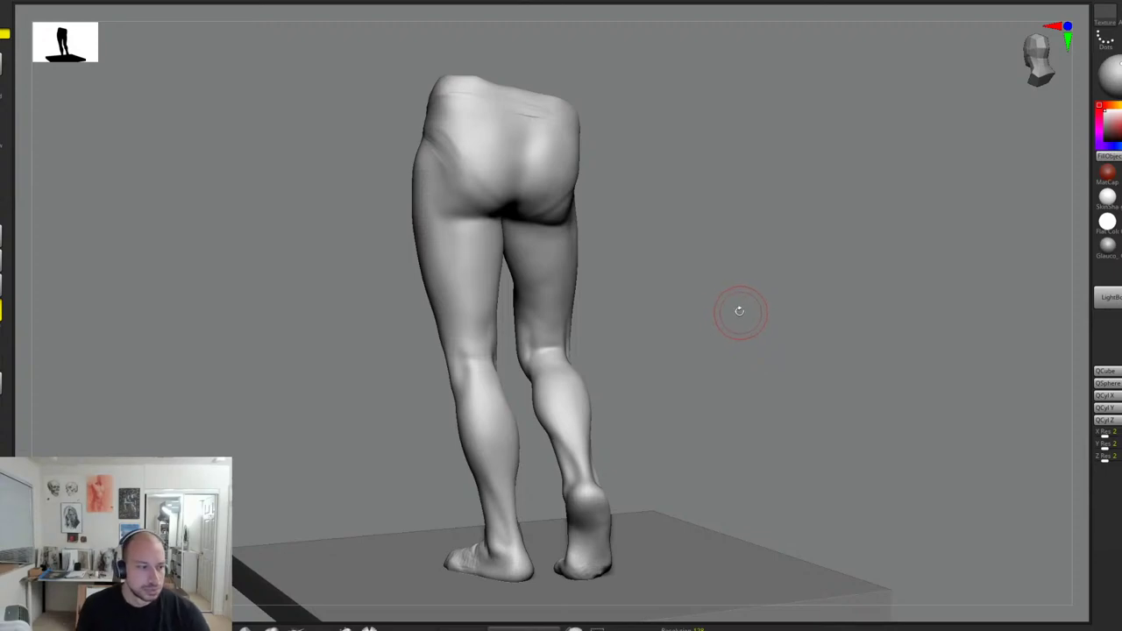
# Step: Adjust the contours of the bent leg's lower calf and Achilles tendon above the raised heel
pyautogui.moveTo(750, 326)
pyautogui.keyDown('alt'); pyautogui.mouseDown()
pyautogui.moveTo(739, 317)
pyautogui.moveTo(759, 313)
pyautogui.moveTo(766, 333)
pyautogui.moveTo(751, 296)
pyautogui.moveTo(729, 329)
pyautogui.moveTo(751, 316)
pyautogui.moveTo(747, 352)
pyautogui.mouseUp(); pyautogui.keyUp('alt')
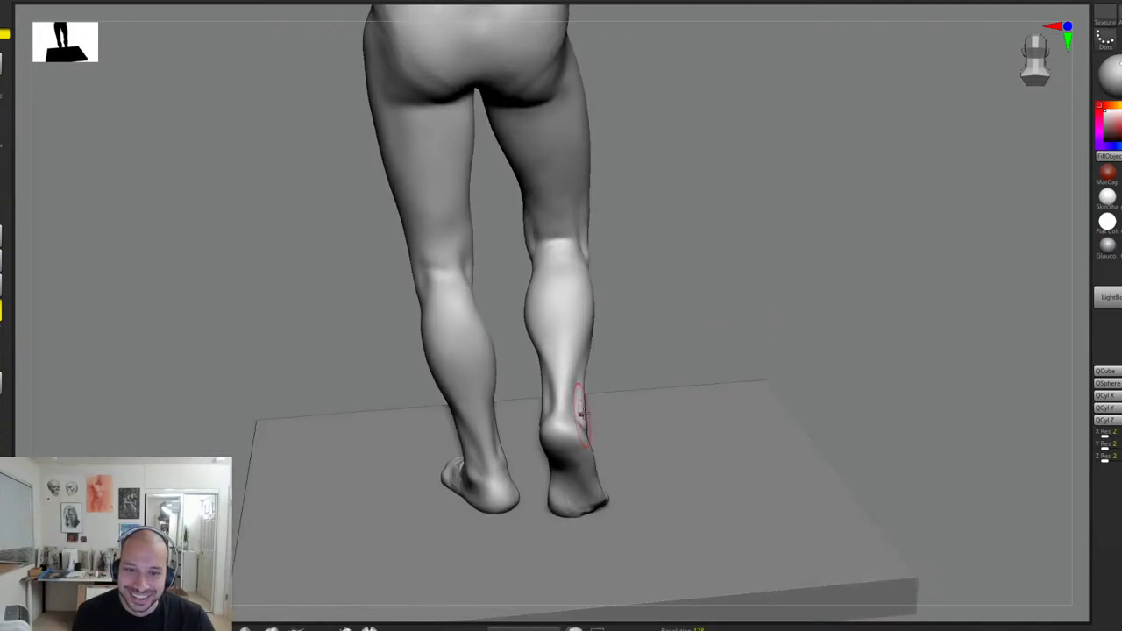
pyautogui.moveTo(588, 421); pyautogui.dragTo(594, 412)
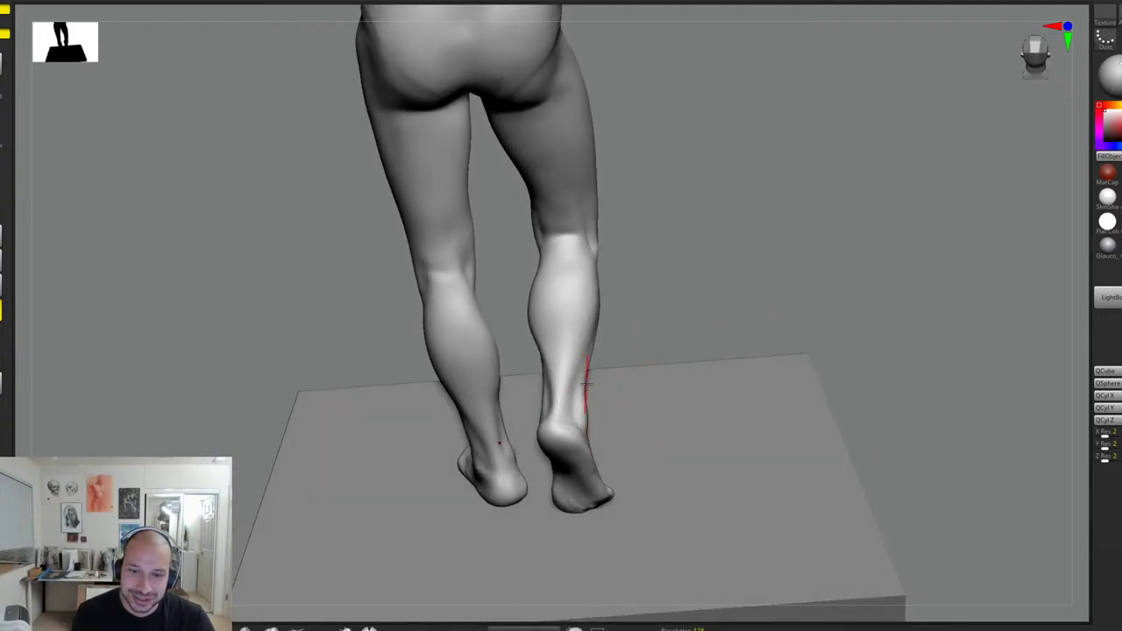
pyautogui.moveTo(630, 347); pyautogui.dragTo(587, 362)
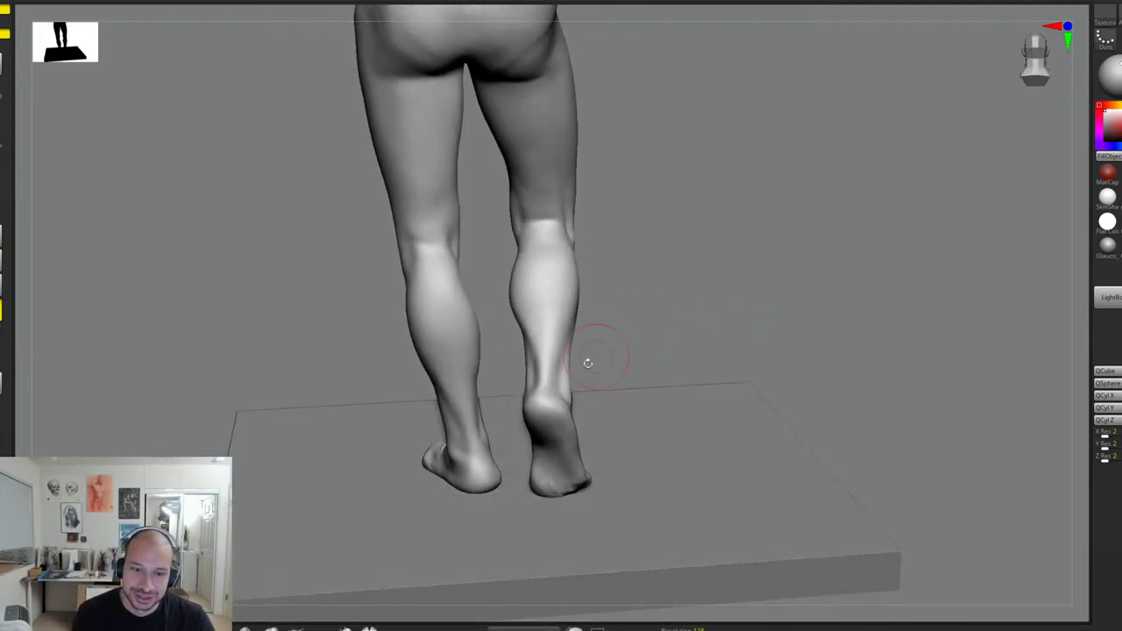
pyautogui.moveTo(653, 334); pyautogui.dragTo(647, 384)
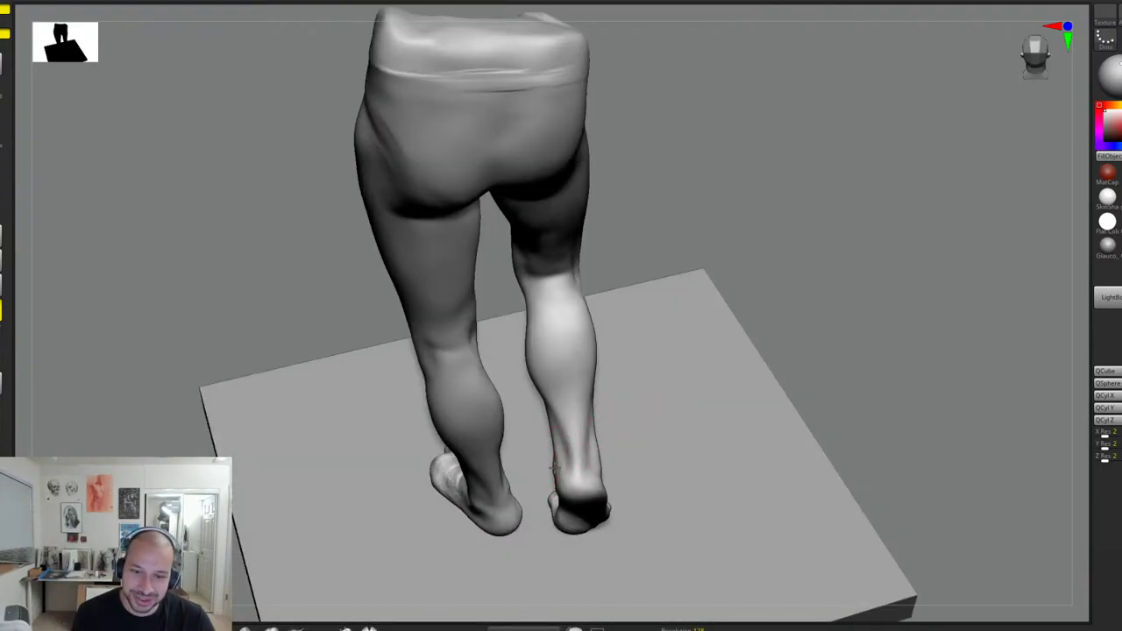
pyautogui.keyDown('shift'); pyautogui.moveTo(812, 313); pyautogui.dragTo(648, 423); pyautogui.keyUp('shift')
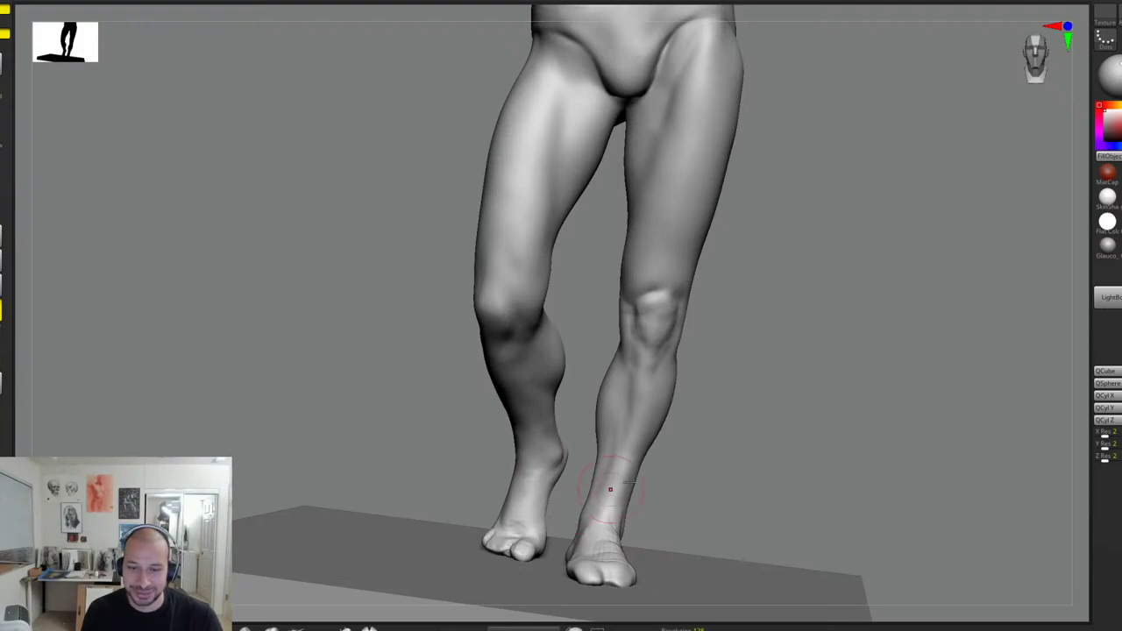
# Step: Adjust the ankle and foot contours of the standing leg, judging them from the front and from above
pyautogui.moveTo(610, 488); pyautogui.dragTo(602, 506)
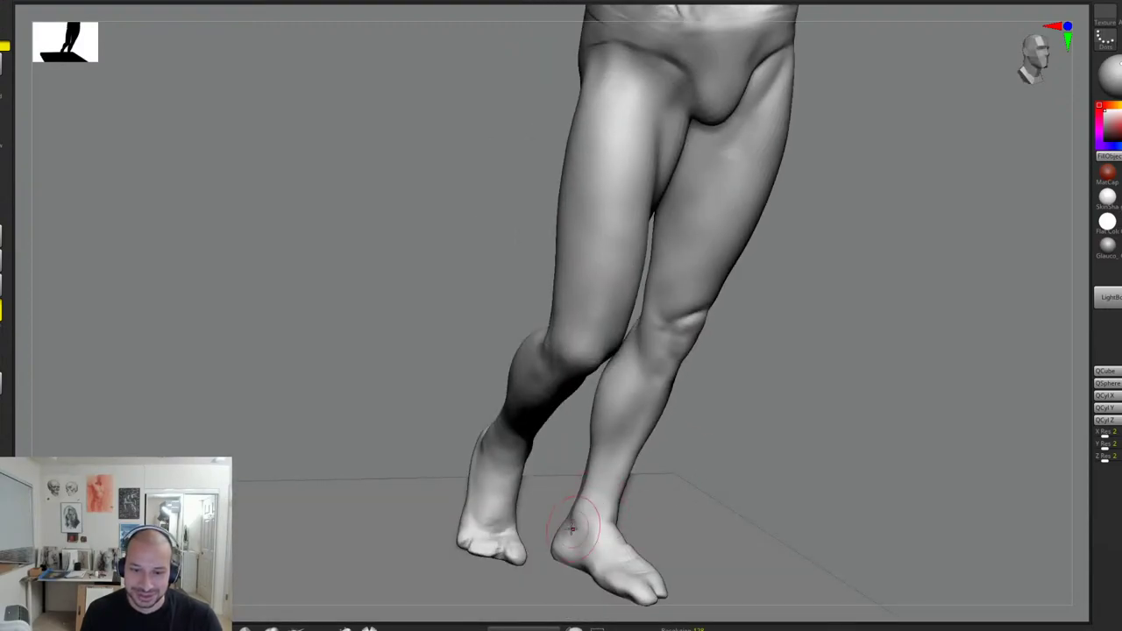
pyautogui.moveTo(690, 451); pyautogui.dragTo(576, 537)
pyautogui.moveTo(721, 465); pyautogui.dragTo(727, 430)
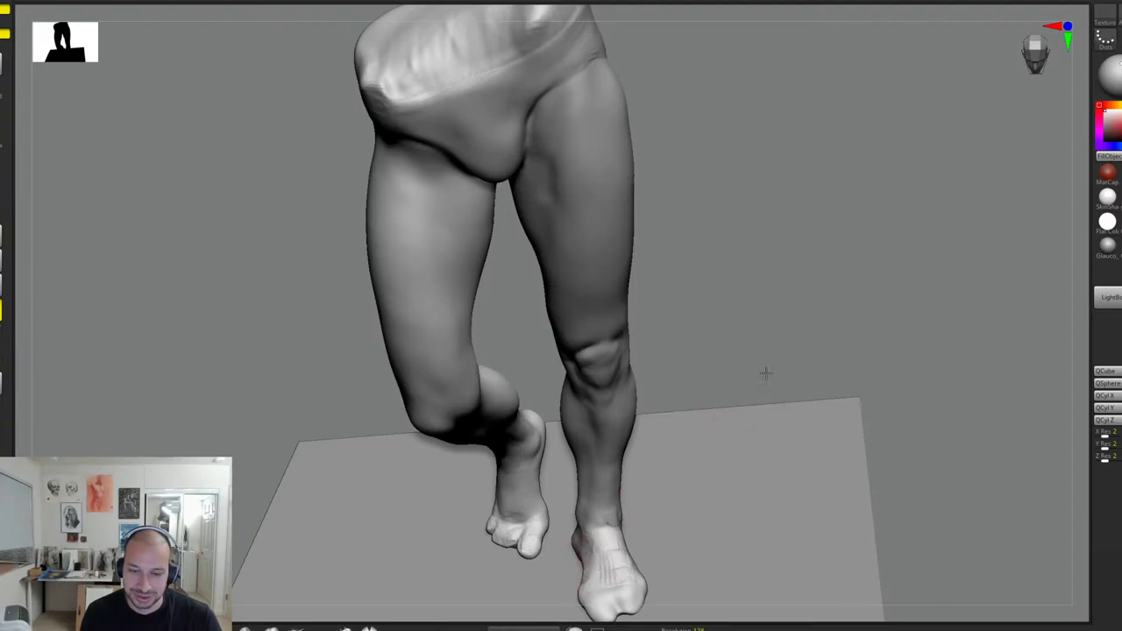
pyautogui.moveTo(767, 374); pyautogui.dragTo(686, 459)
pyautogui.moveTo(788, 345); pyautogui.dragTo(760, 362)
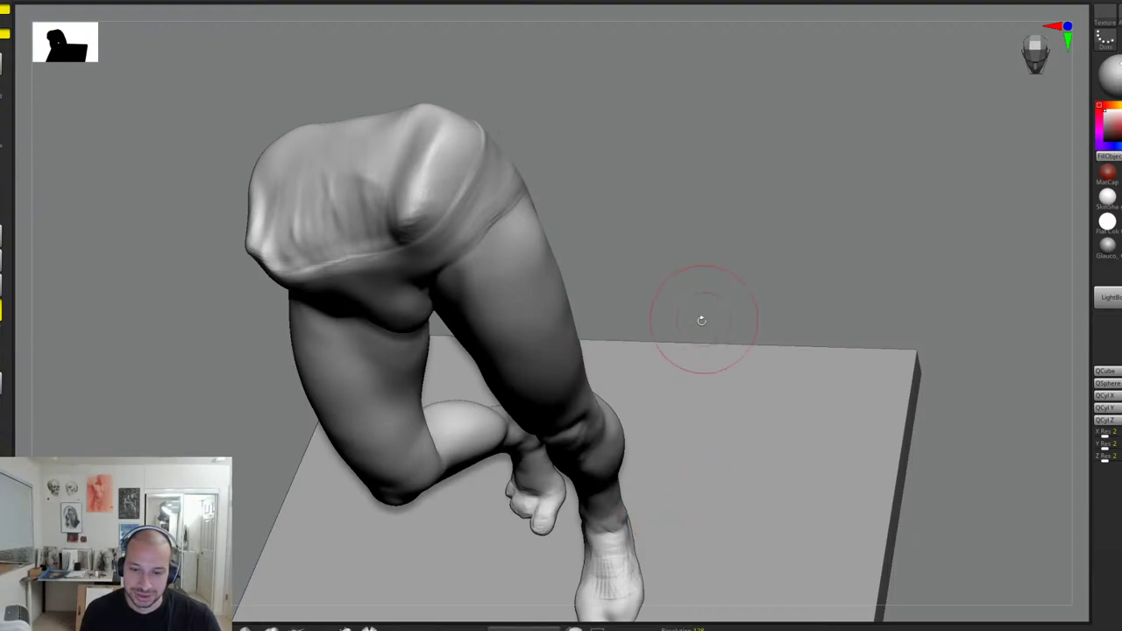
pyautogui.moveTo(694, 260); pyautogui.dragTo(624, 377)
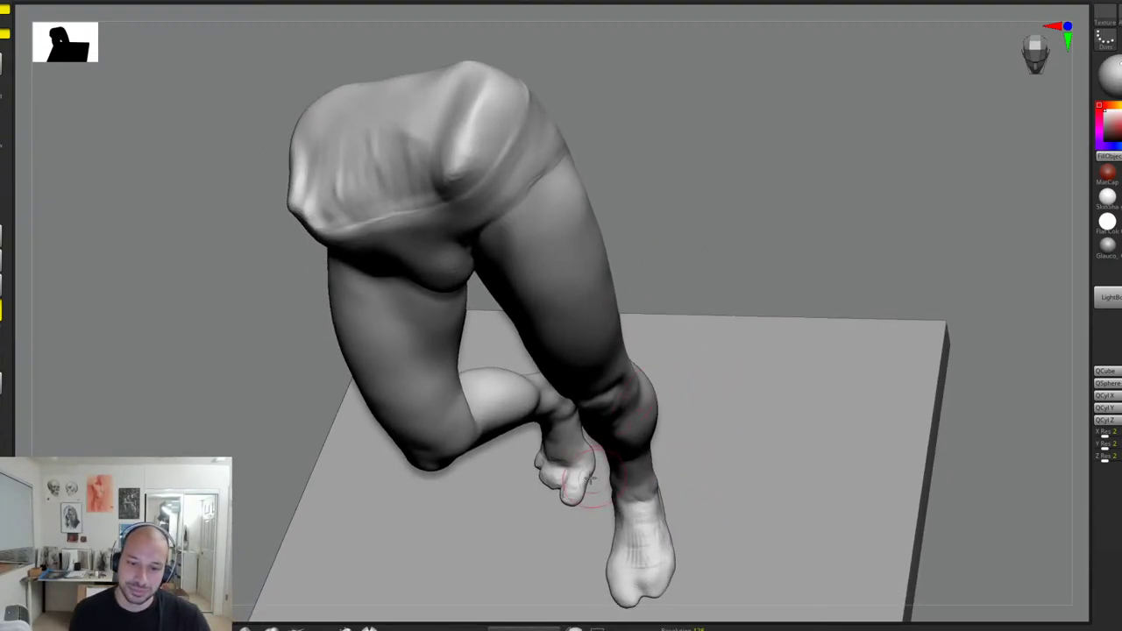
# Step: Refine the standing leg's lower shin, ankle and heel in profile and compare them with the bent leg's ankle
pyautogui.moveTo(821, 332); pyautogui.dragTo(798, 301)
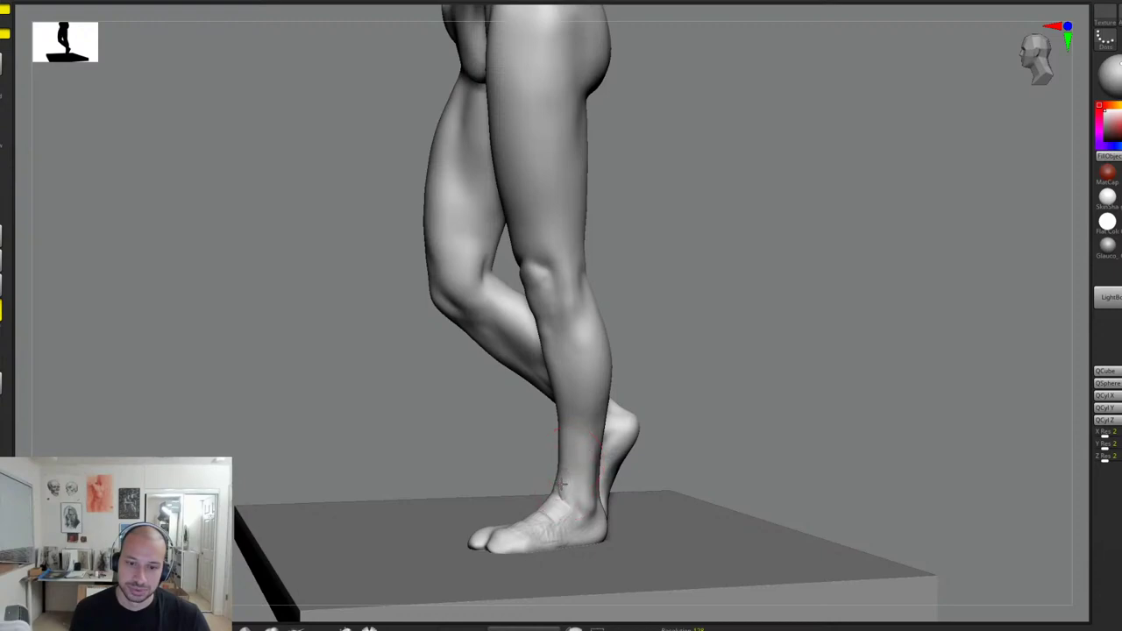
pyautogui.moveTo(597, 491); pyautogui.dragTo(665, 434)
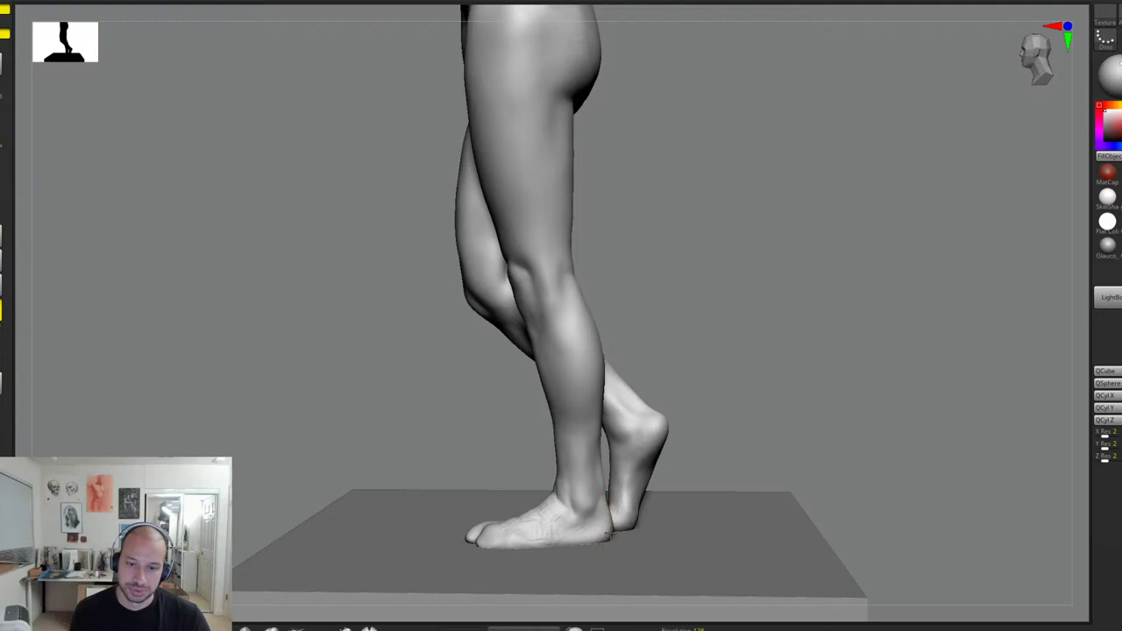
pyautogui.moveTo(710, 471)
pyautogui.mouseDown()
pyautogui.moveTo(629, 519)
pyautogui.moveTo(801, 320)
pyautogui.moveTo(818, 323)
pyautogui.mouseUp()
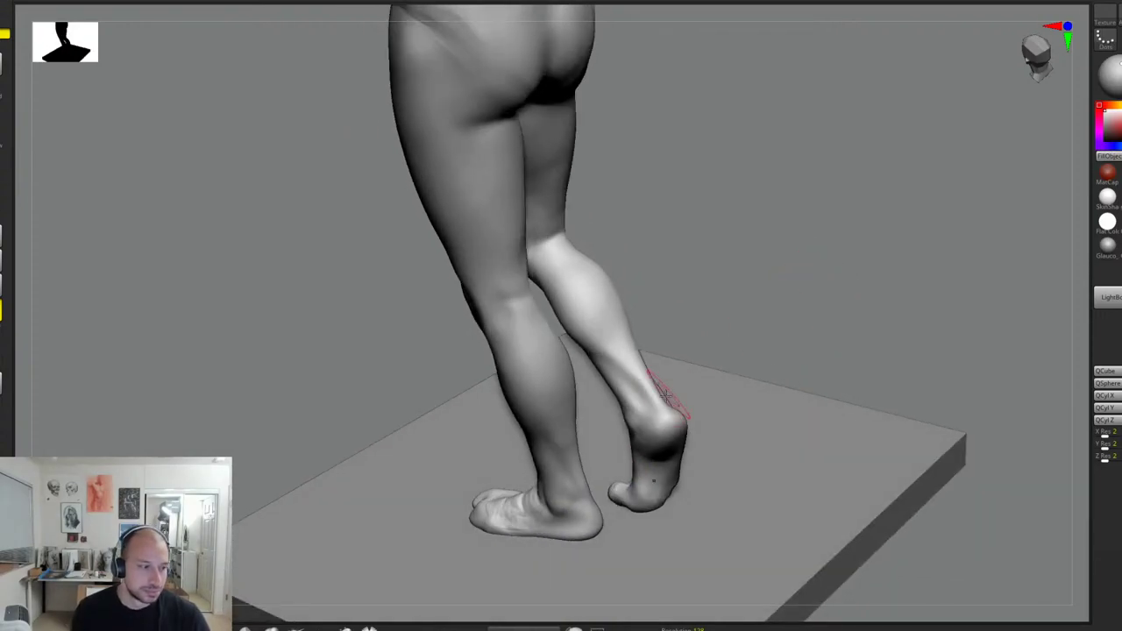
pyautogui.moveTo(577, 502); pyautogui.dragTo(732, 312)
# Step: Isolate the standing foot and shape the ball, arch and heel along its inner side
pyautogui.keyDown('ctrl'); pyautogui.keyDown('shift'); pyautogui.moveTo(438, 380); pyautogui.dragTo(633, 554); pyautogui.keyUp('shift'); pyautogui.keyUp('ctrl')
pyautogui.moveTo(787, 350)
pyautogui.mouseDown()
pyautogui.moveTo(727, 438)
pyautogui.moveTo(641, 360)
pyautogui.moveTo(562, 373)
pyautogui.mouseUp()
pyautogui.moveTo(562, 373)
pyautogui.keyDown('alt'); pyautogui.mouseDown()
pyautogui.moveTo(614, 438)
pyautogui.moveTo(523, 493)
pyautogui.moveTo(536, 501)
pyautogui.mouseUp(); pyautogui.keyUp('alt')
pyautogui.moveTo(605, 465); pyautogui.dragTo(604, 524)
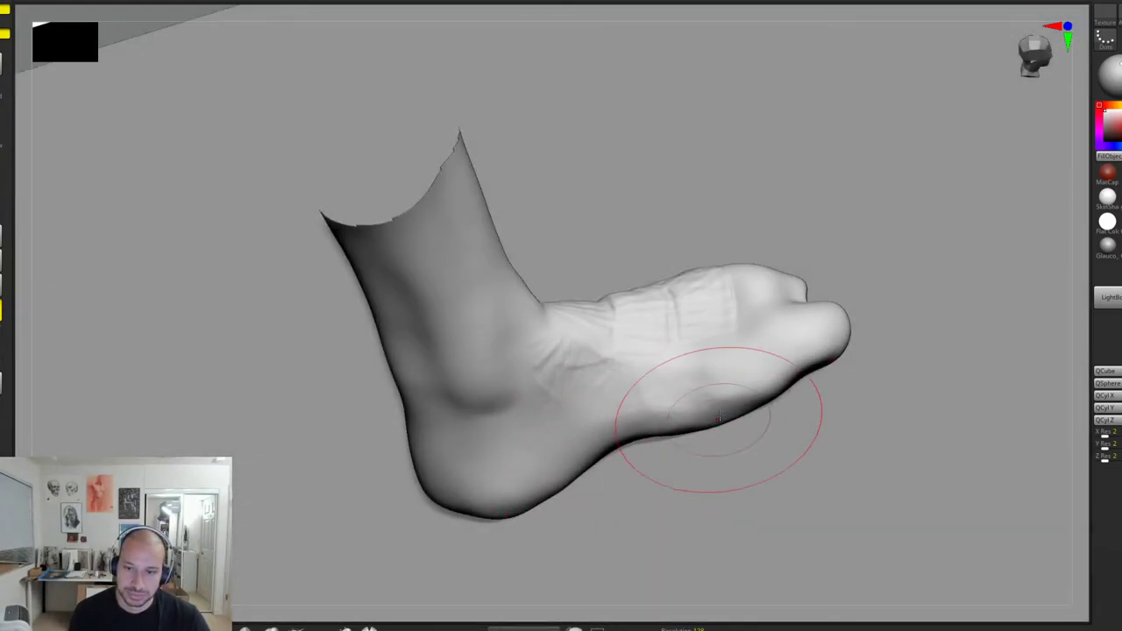
pyautogui.moveTo(724, 420); pyautogui.dragTo(746, 395)
pyautogui.moveTo(579, 445); pyautogui.dragTo(564, 376)
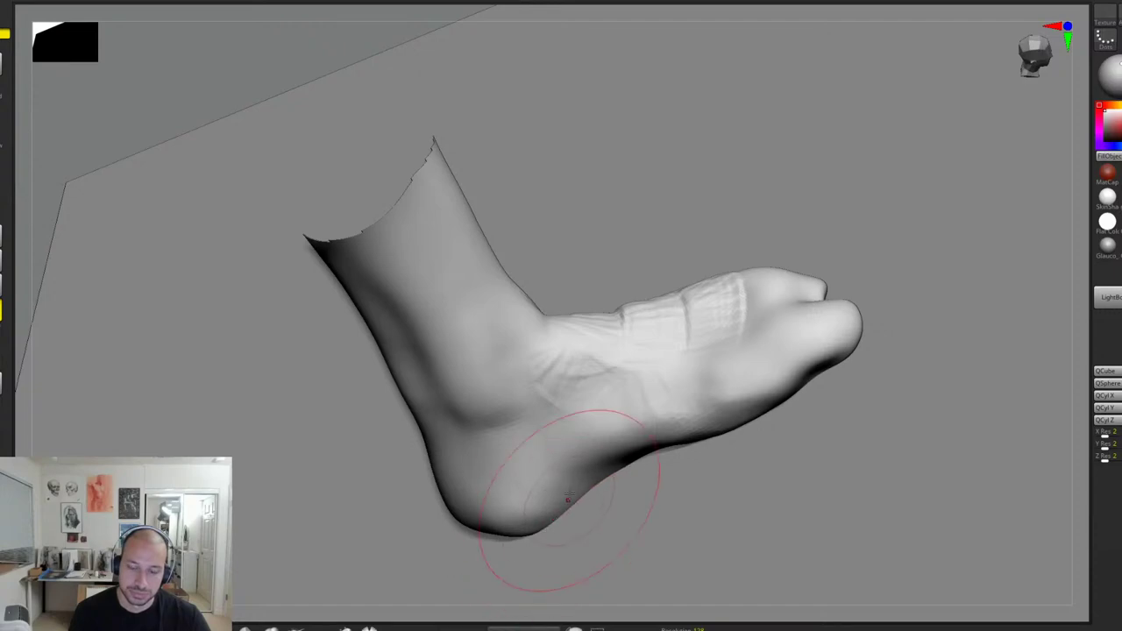
pyautogui.moveTo(577, 488)
pyautogui.mouseDown()
pyautogui.moveTo(476, 513)
pyautogui.moveTo(491, 529)
pyautogui.moveTo(531, 516)
pyautogui.moveTo(477, 517)
pyautogui.moveTo(502, 523)
pyautogui.moveTo(556, 503)
pyautogui.moveTo(497, 510)
pyautogui.mouseUp()
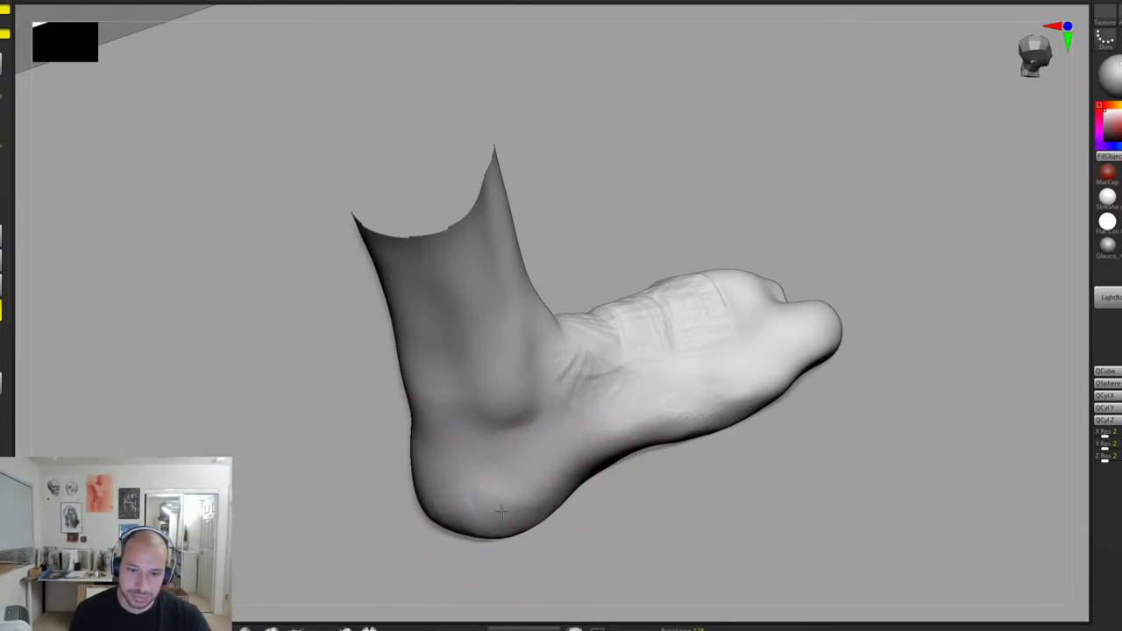
# Step: Smooth the rough strokes on top of the isolated foot into clean, rounded forms
pyautogui.moveTo(676, 376)
pyautogui.mouseDown(button='right')
pyautogui.moveTo(614, 395)
pyautogui.moveTo(674, 368)
pyautogui.mouseUp(button='right')
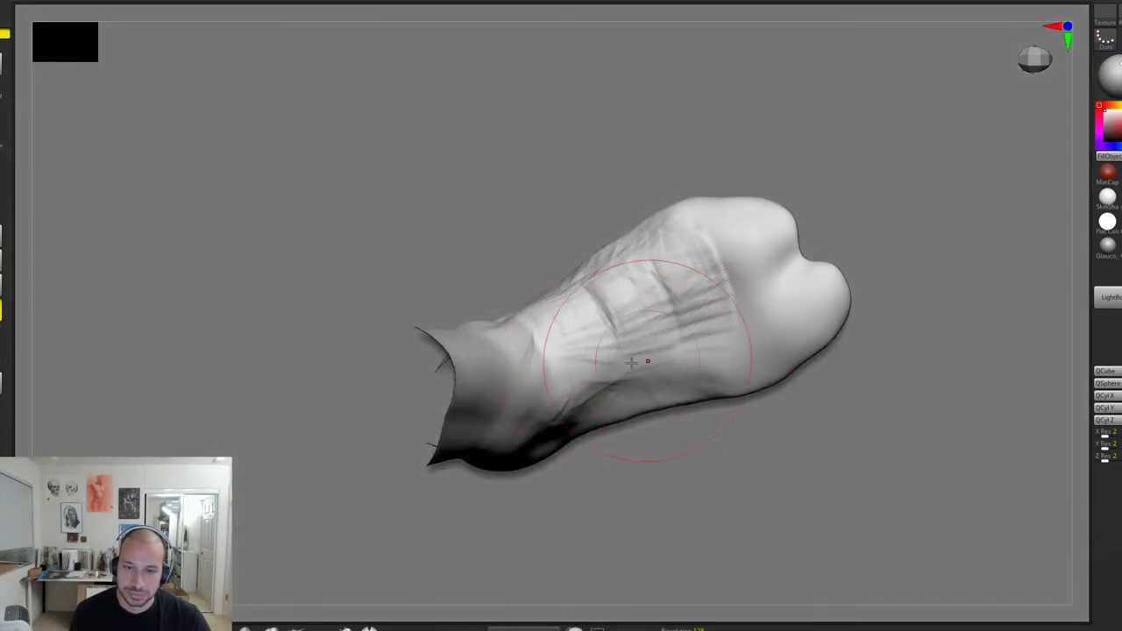
pyautogui.moveTo(606, 311)
pyautogui.mouseDown()
pyautogui.moveTo(713, 384)
pyautogui.moveTo(664, 271)
pyautogui.moveTo(582, 303)
pyautogui.moveTo(649, 368)
pyautogui.moveTo(703, 379)
pyautogui.mouseUp()
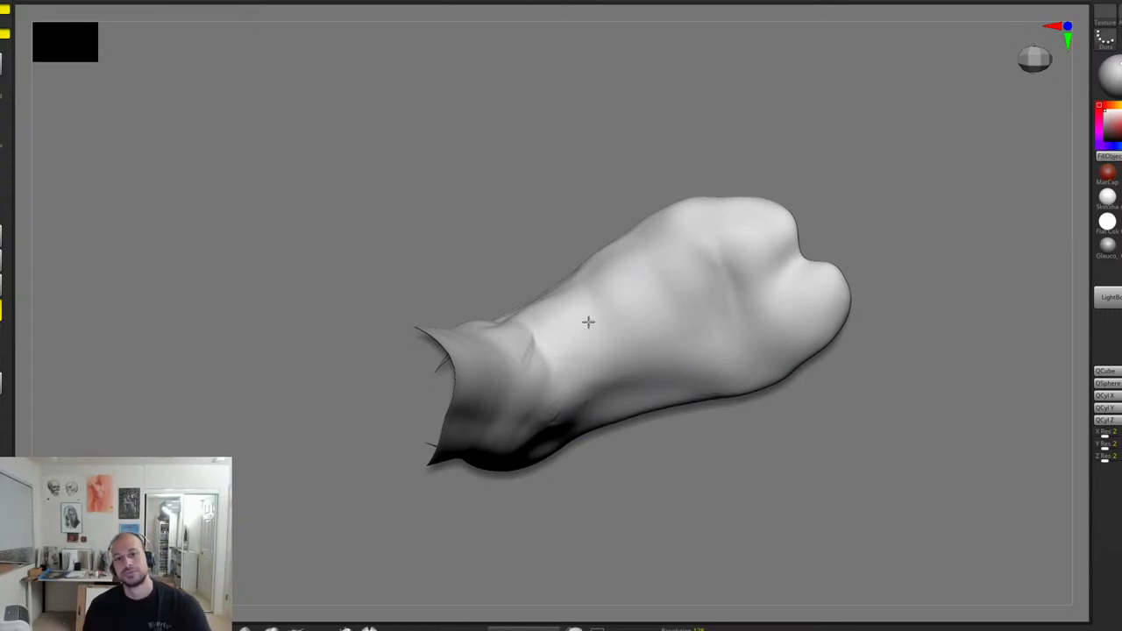
pyautogui.moveTo(626, 281)
pyautogui.mouseDown(button='right')
pyautogui.moveTo(506, 251)
pyautogui.moveTo(488, 268)
pyautogui.mouseUp(button='right')
pyautogui.moveTo(519, 252)
pyautogui.mouseDown()
pyautogui.moveTo(613, 198)
pyautogui.moveTo(695, 191)
pyautogui.moveTo(681, 188)
pyautogui.moveTo(731, 201)
pyautogui.moveTo(620, 202)
pyautogui.moveTo(476, 268)
pyautogui.moveTo(436, 309)
pyautogui.mouseUp()
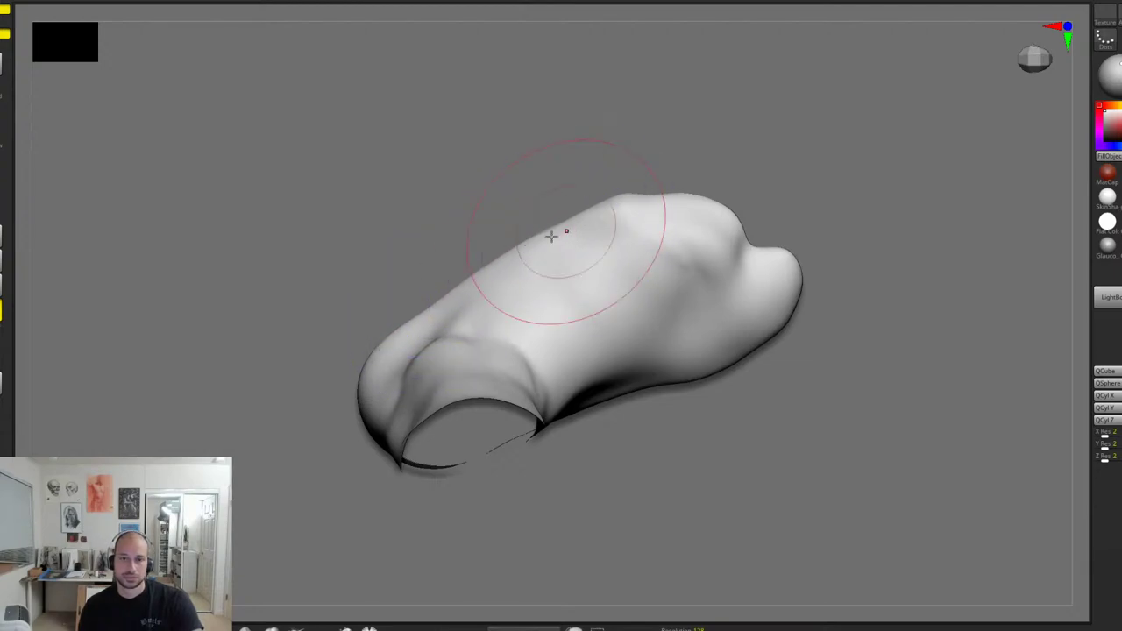
# Step: Shape the heel, sole and inner arch of the isolated foot, checking it with perspective toggled
pyautogui.press('p')
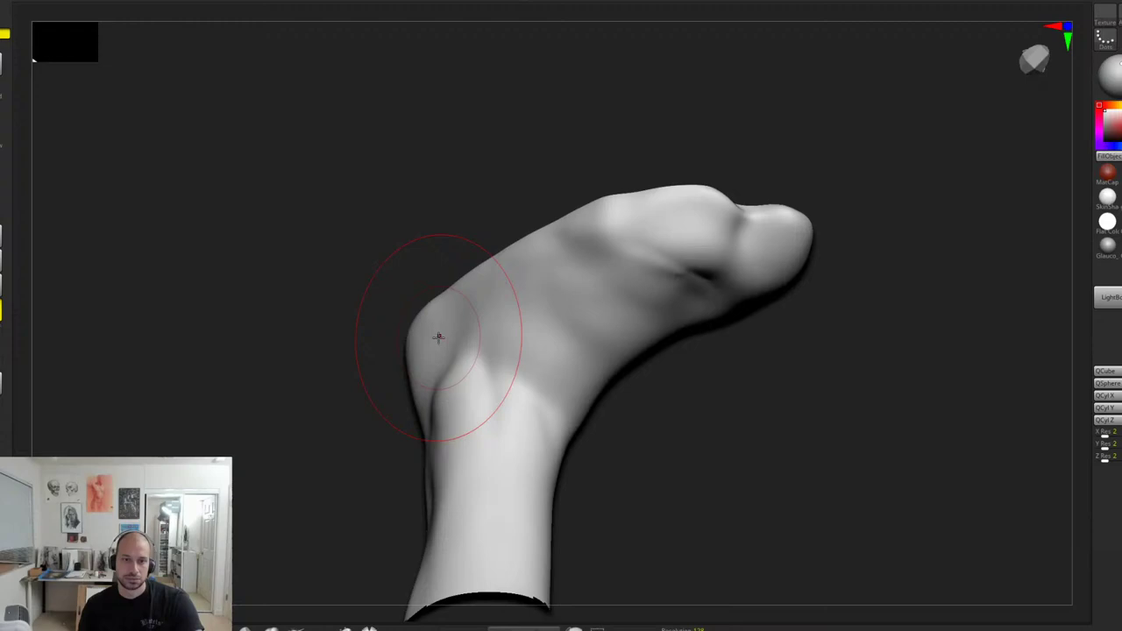
pyautogui.keyDown('alt'); pyautogui.moveTo(439, 338); pyautogui.dragTo(481, 305); pyautogui.keyUp('alt')
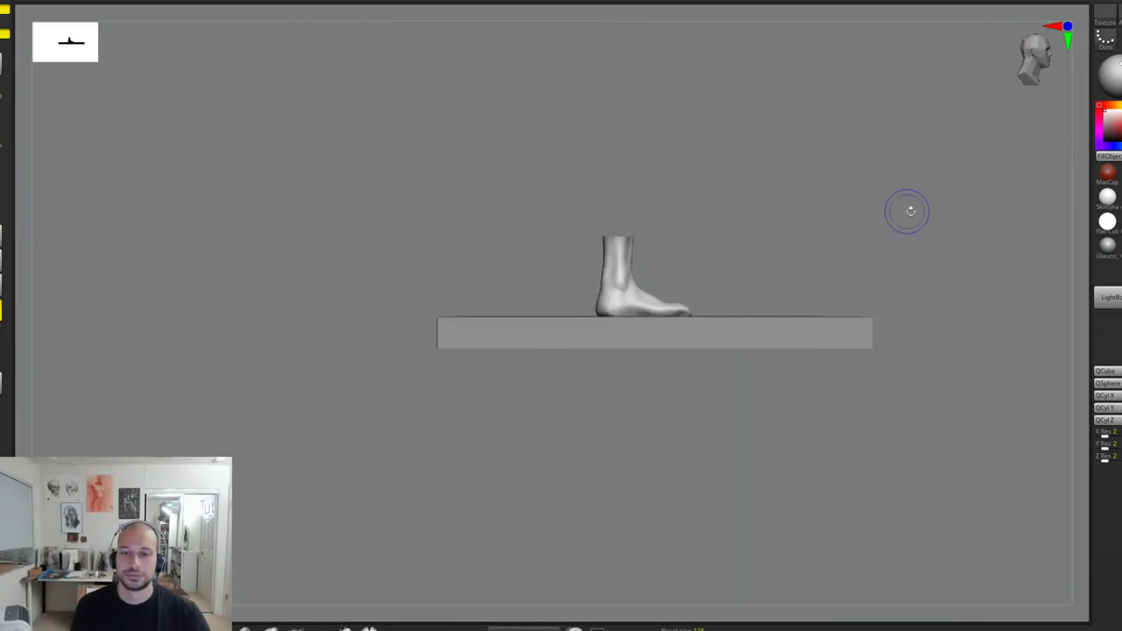
pyautogui.moveTo(911, 211); pyautogui.dragTo(579, 322, button='right')
pyautogui.moveTo(578, 322); pyautogui.dragTo(506, 403)
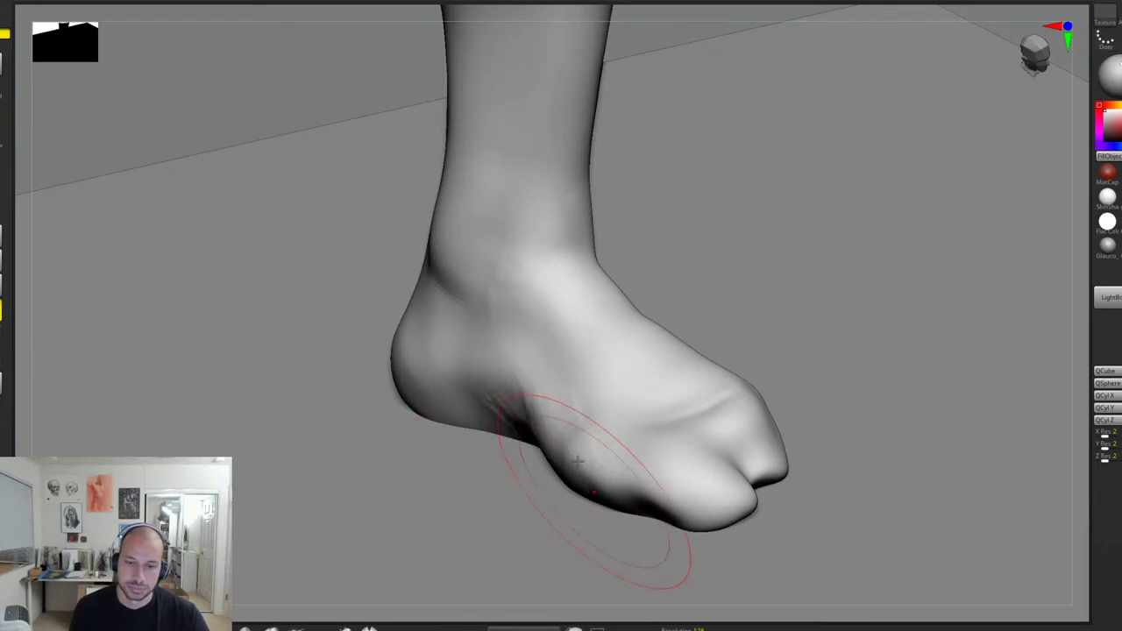
# Step: Unhide the rest of the legs and check how the standing foot fits the full figure
pyautogui.moveTo(585, 422)
pyautogui.keyDown('ctrl'); pyautogui.mouseDown(button='right')
pyautogui.moveTo(552, 369)
pyautogui.moveTo(570, 307)
pyautogui.mouseUp(button='right'); pyautogui.keyUp('ctrl')
pyautogui.moveTo(570, 307)
pyautogui.keyDown('shift'); pyautogui.mouseDown(button='right')
pyautogui.moveTo(803, 290)
pyautogui.moveTo(799, 316)
pyautogui.moveTo(806, 286)
pyautogui.mouseUp(button='right'); pyautogui.keyUp('shift')
pyautogui.keyDown('ctrl'); pyautogui.keyDown('shift'); pyautogui.click(819, 313); pyautogui.keyUp('shift'); pyautogui.keyUp('ctrl')
pyautogui.keyDown('shift'); pyautogui.moveTo(807, 286); pyautogui.dragTo(822, 298, button='right'); pyautogui.keyUp('shift')
pyautogui.moveTo(816, 297); pyautogui.dragTo(791, 280)
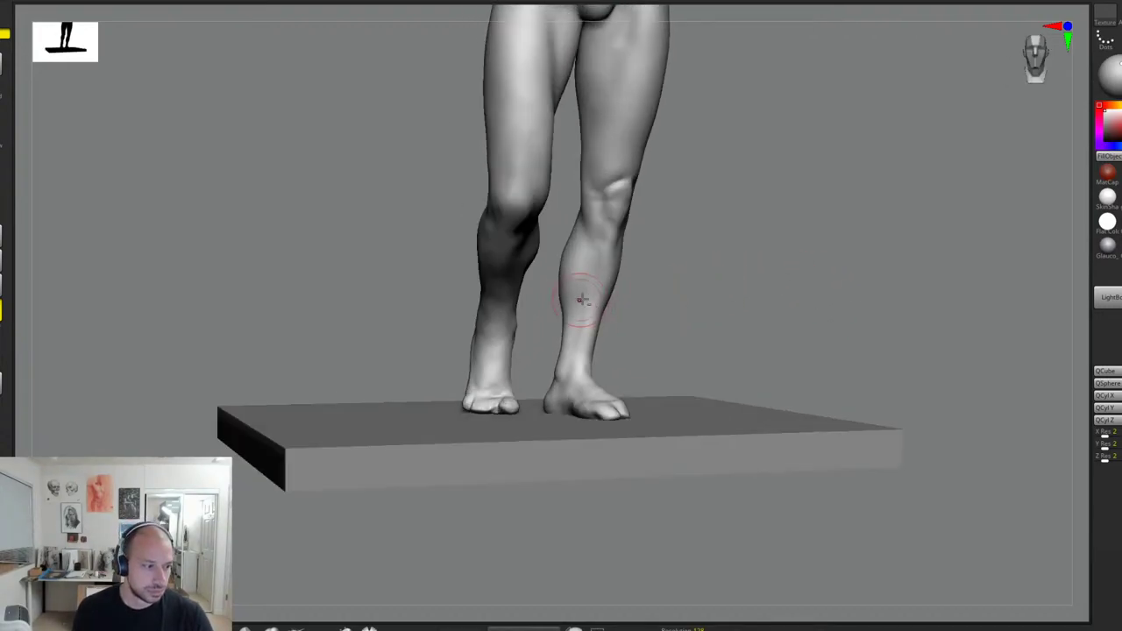
# Step: Build up the hollow on the inner side of the standing knee with short strokes and blend it in
pyautogui.moveTo(619, 279)
pyautogui.keyDown('alt'); pyautogui.mouseDown(button='right')
pyautogui.moveTo(631, 324)
pyautogui.moveTo(586, 321)
pyautogui.mouseUp(button='right'); pyautogui.keyUp('alt')
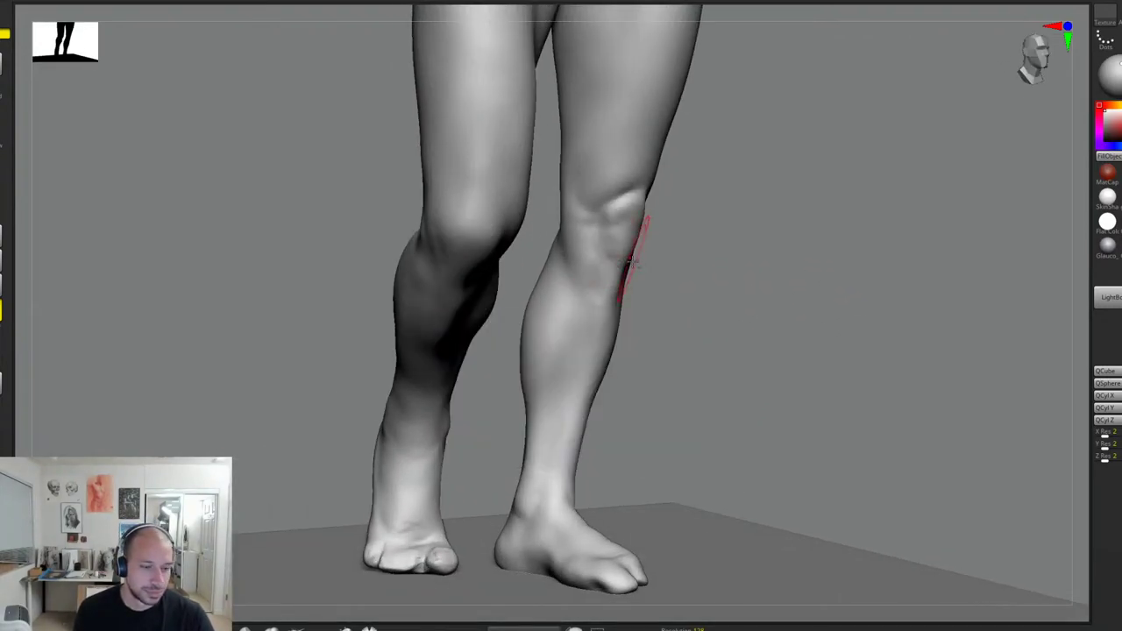
pyautogui.moveTo(633, 262)
pyautogui.keyDown('alt'); pyautogui.mouseDown(button='right')
pyautogui.moveTo(659, 276)
pyautogui.moveTo(643, 279)
pyautogui.mouseUp(button='right'); pyautogui.keyUp('alt')
pyautogui.keyDown('ctrl'); pyautogui.moveTo(643, 279); pyautogui.dragTo(634, 301, button='right'); pyautogui.keyUp('ctrl')
pyautogui.moveTo(714, 298); pyautogui.dragTo(723, 296, button='right')
pyautogui.keyDown('ctrl'); pyautogui.moveTo(722, 296); pyautogui.dragTo(727, 294, button='right'); pyautogui.keyUp('ctrl')
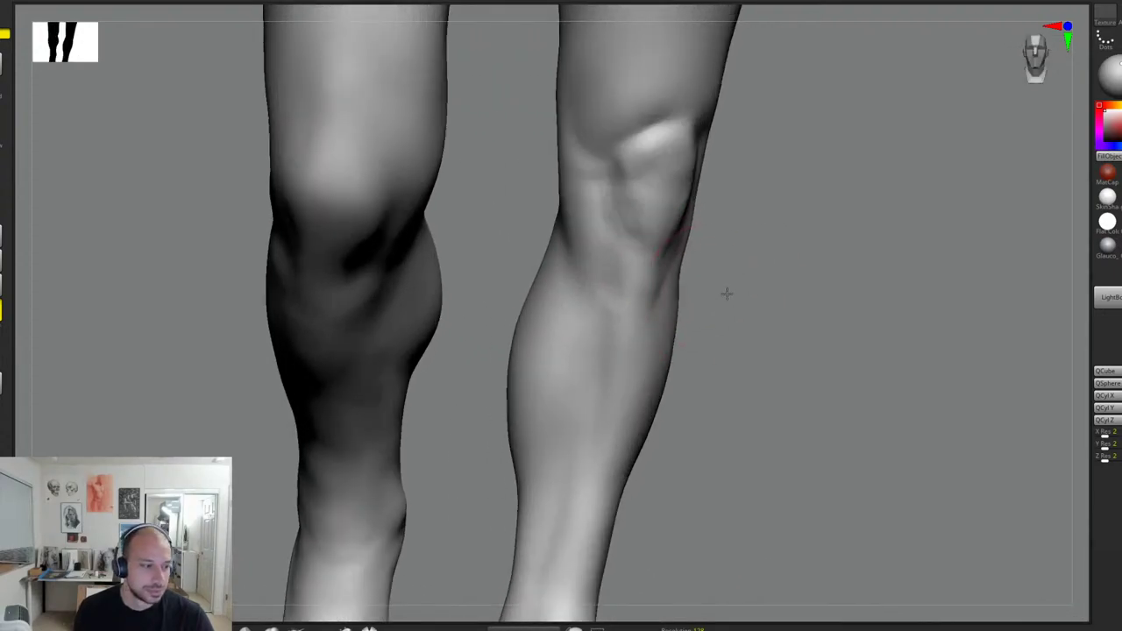
pyautogui.moveTo(726, 294); pyautogui.dragTo(702, 278)
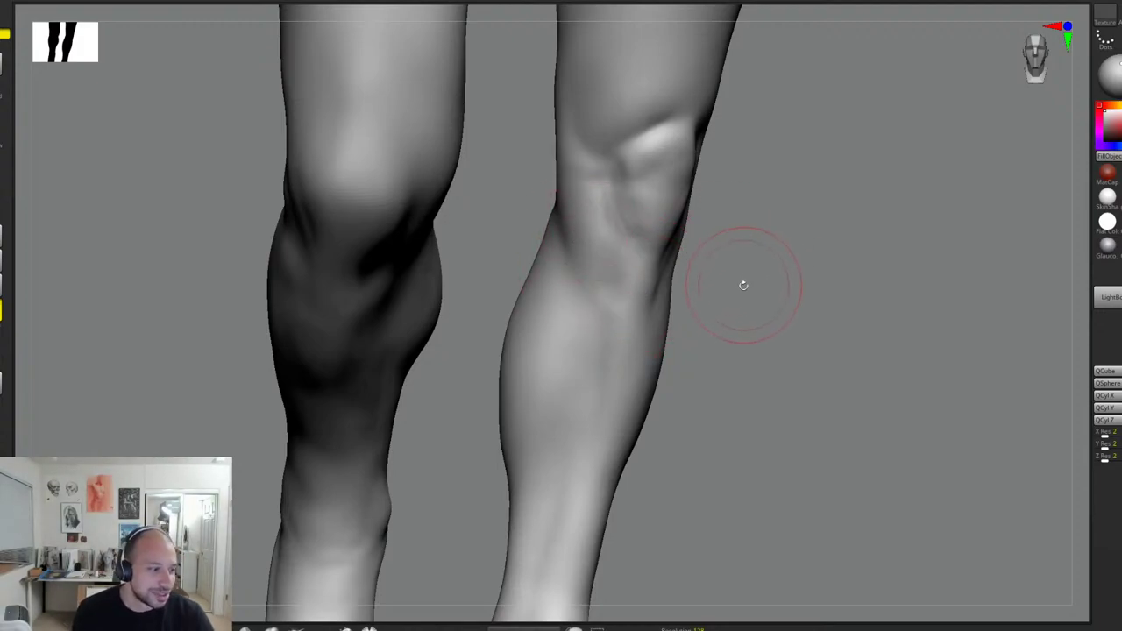
pyautogui.moveTo(777, 260); pyautogui.dragTo(777, 264, button='right')
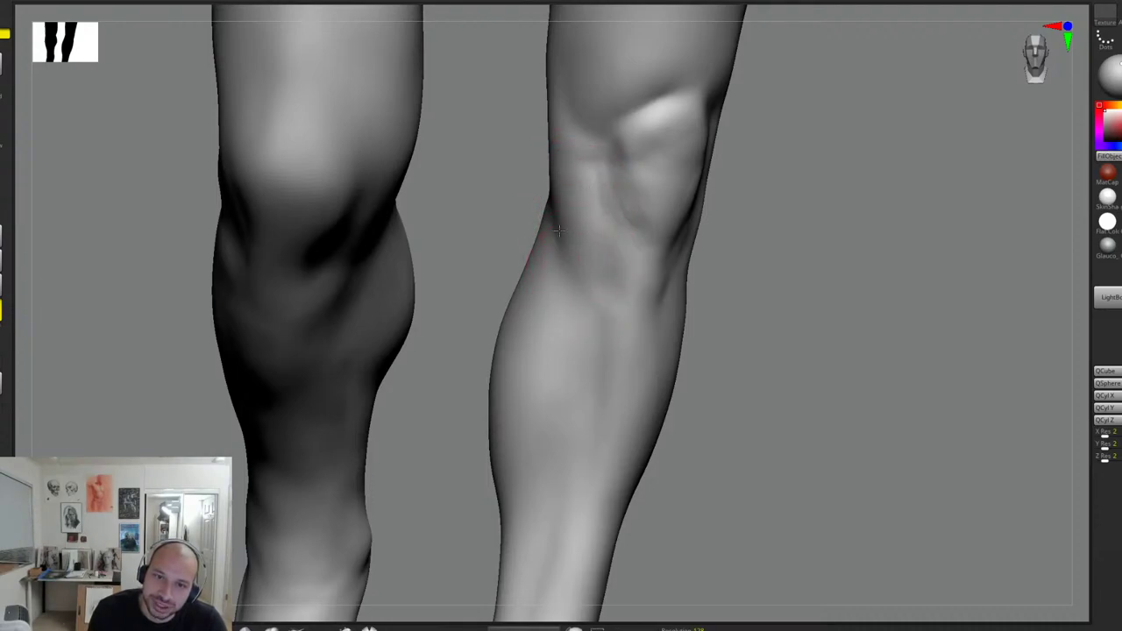
pyautogui.moveTo(592, 235)
pyautogui.mouseDown()
pyautogui.moveTo(584, 296)
pyautogui.moveTo(566, 215)
pyautogui.mouseUp()
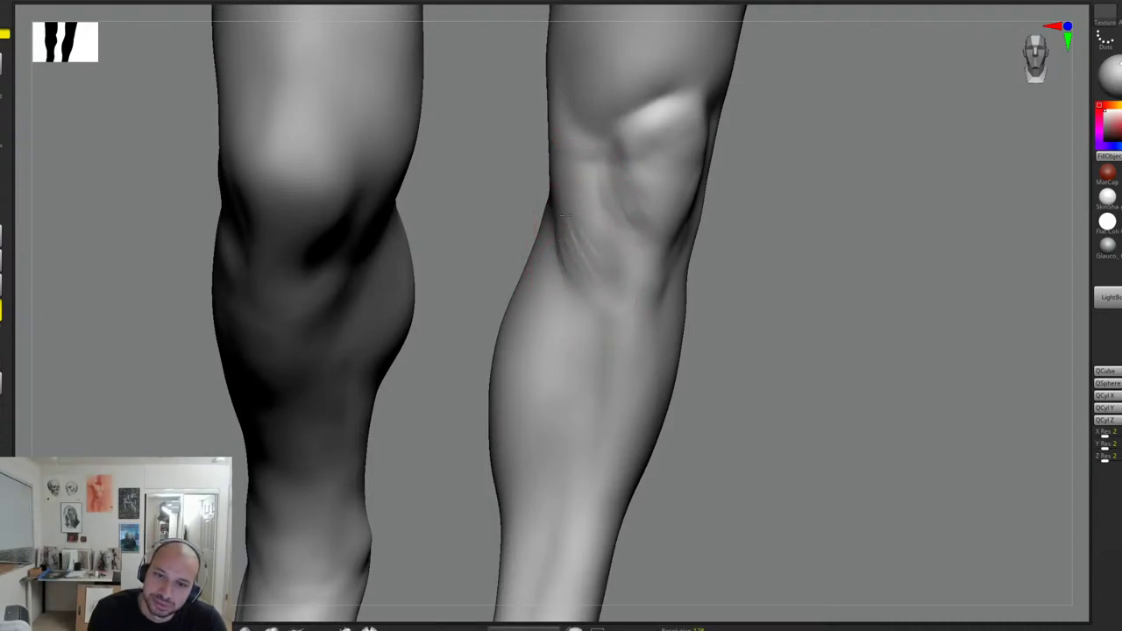
pyautogui.moveTo(596, 263)
pyautogui.mouseDown()
pyautogui.moveTo(584, 193)
pyautogui.moveTo(571, 226)
pyautogui.mouseUp()
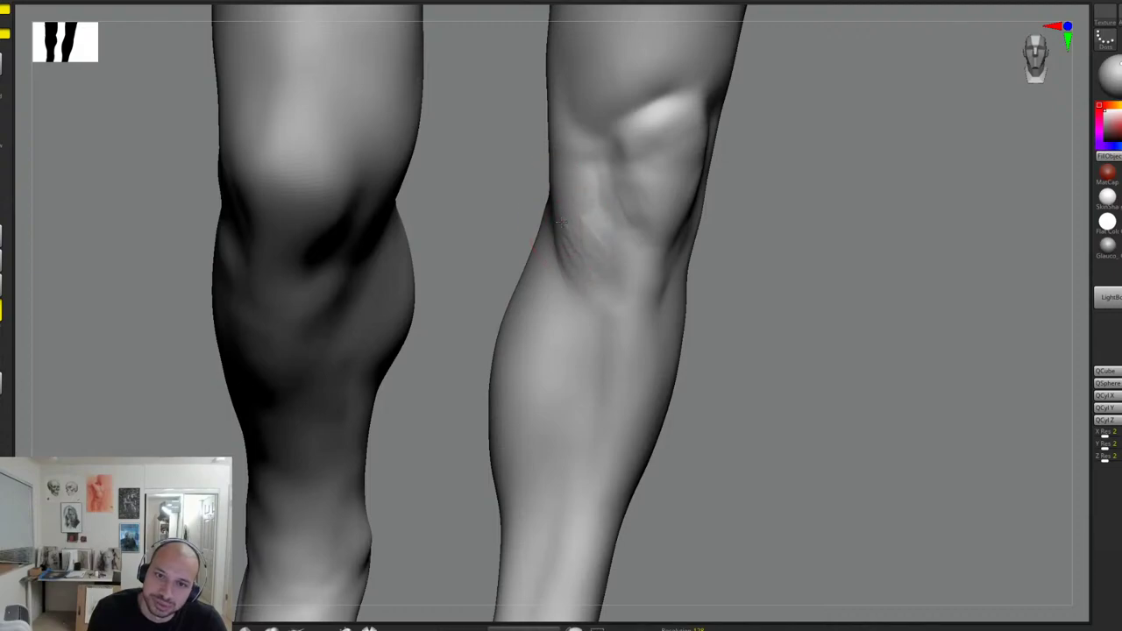
pyautogui.moveTo(759, 208); pyautogui.dragTo(717, 188, button='right')
pyautogui.click(762, 188)
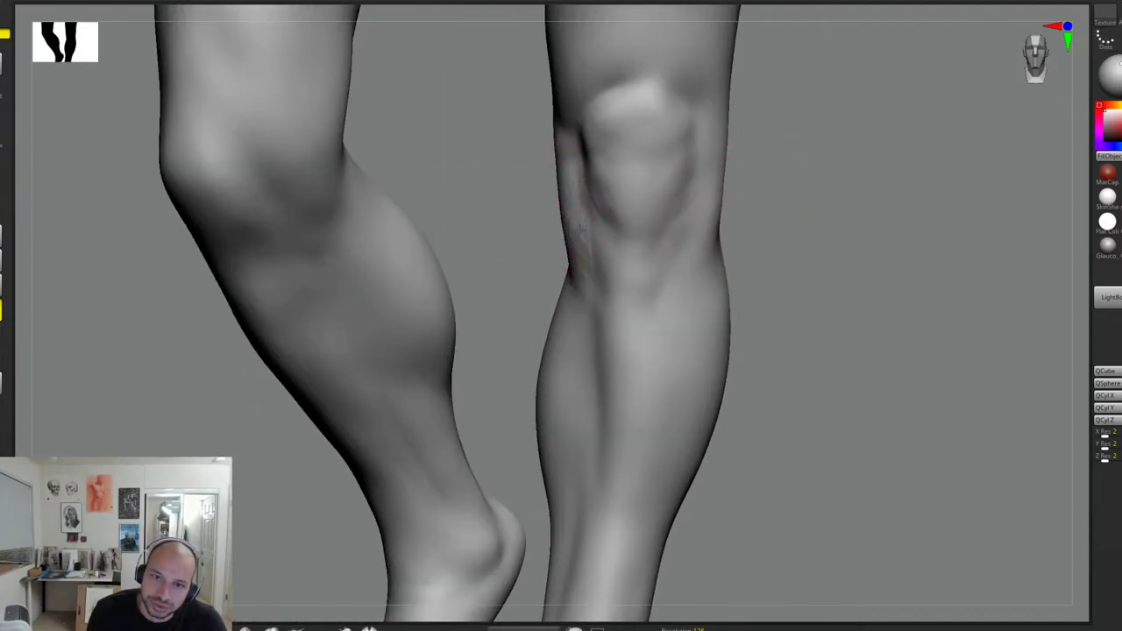
pyautogui.moveTo(778, 215); pyautogui.dragTo(751, 205)
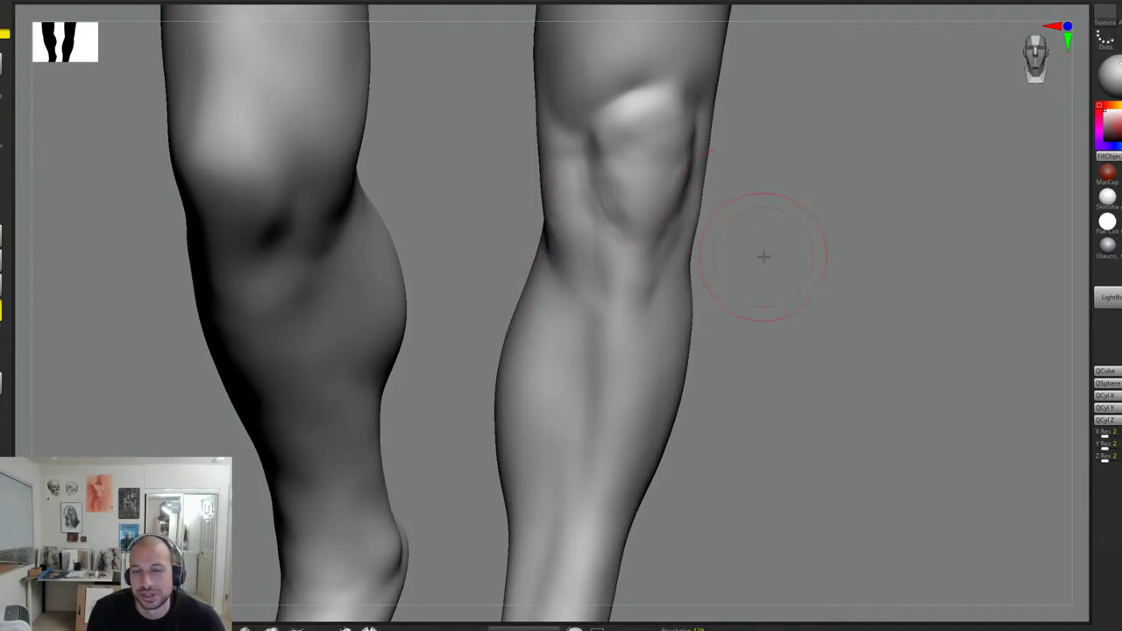
# Step: Refine the inner contour of the standing leg just below the knee and smooth the upper calf
pyautogui.moveTo(764, 251); pyautogui.dragTo(741, 247)
pyautogui.moveTo(551, 299); pyautogui.dragTo(531, 284)
pyautogui.moveTo(754, 281); pyautogui.dragTo(684, 274)
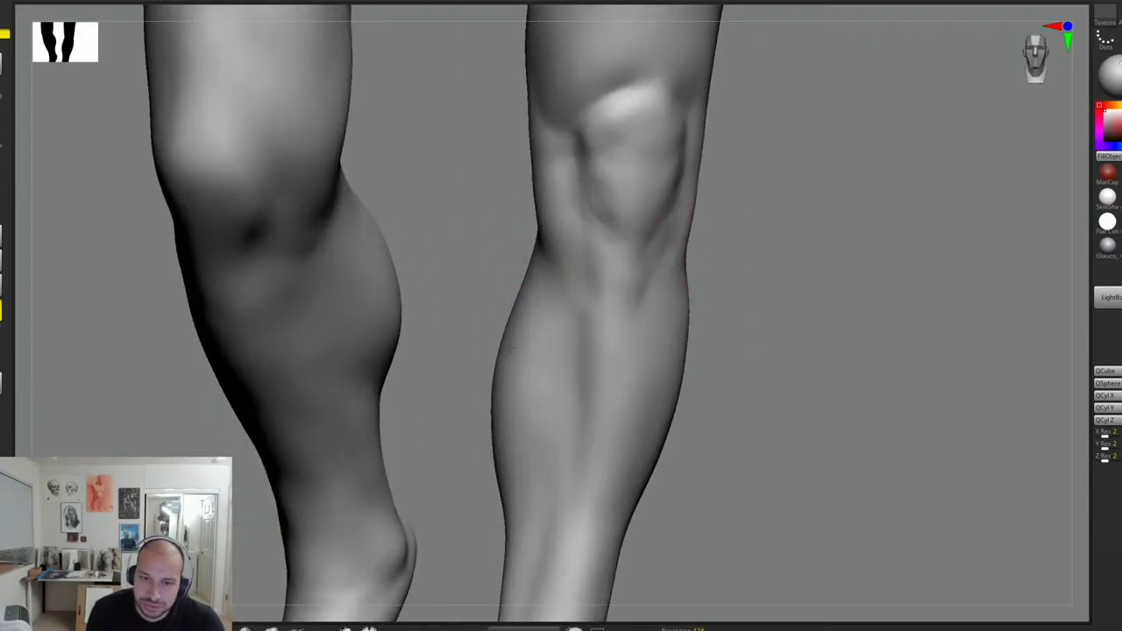
pyautogui.moveTo(526, 347)
pyautogui.keyDown('shift'); pyautogui.mouseDown()
pyautogui.moveTo(524, 289)
pyautogui.moveTo(552, 366)
pyautogui.mouseUp(); pyautogui.keyUp('shift')
pyautogui.moveTo(745, 288); pyautogui.dragTo(725, 259)
# Step: Build up the inner thigh muscle just above the standing kneecap and smooth its strokes
pyautogui.keyDown('alt'); pyautogui.moveTo(688, 199); pyautogui.dragTo(672, 237); pyautogui.keyUp('alt')
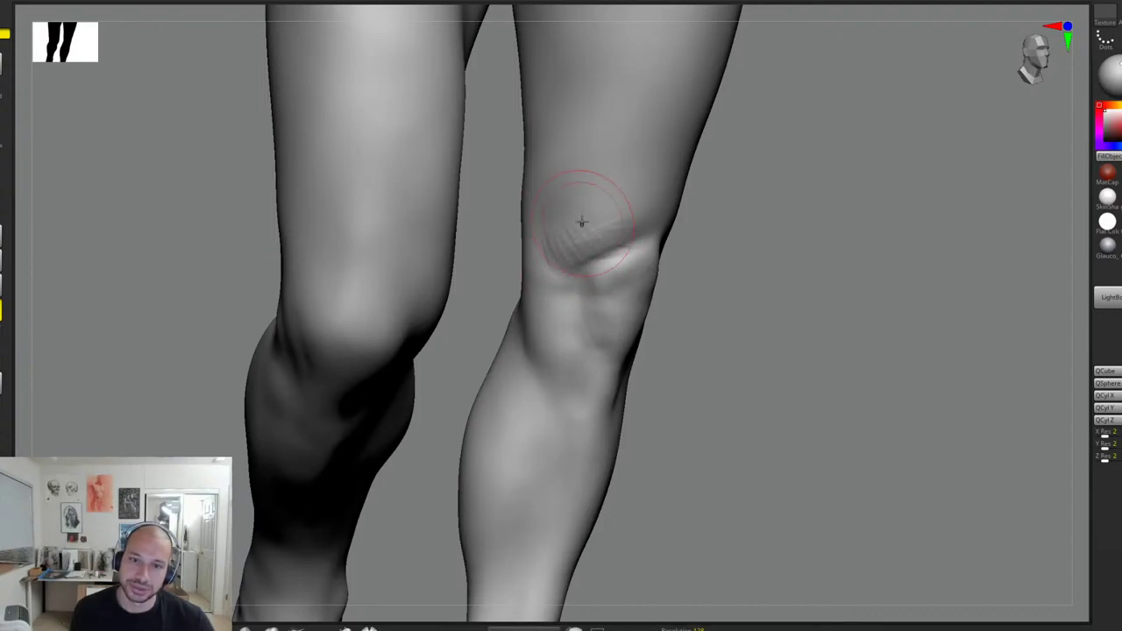
pyautogui.moveTo(697, 223); pyautogui.dragTo(590, 223)
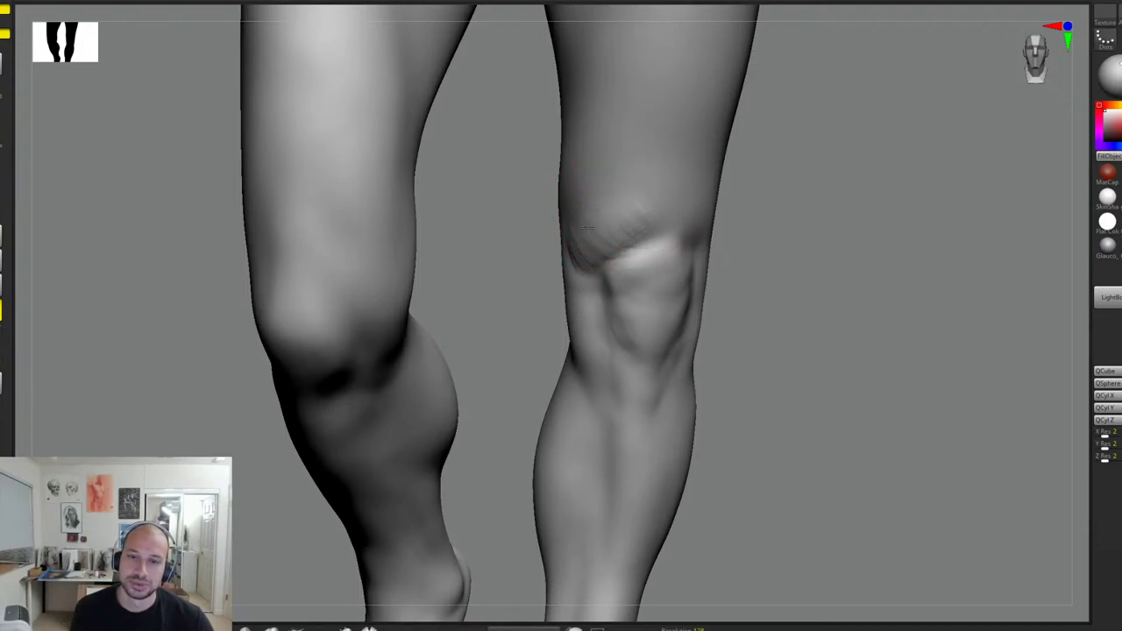
pyautogui.moveTo(597, 191); pyautogui.dragTo(656, 233, button='right')
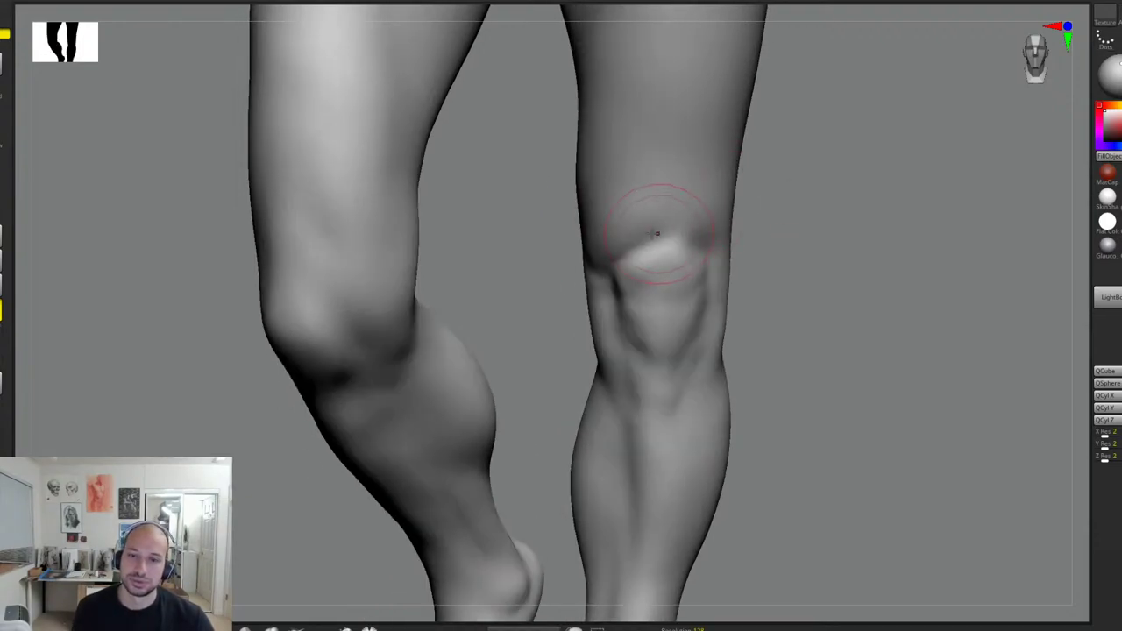
pyautogui.moveTo(784, 220); pyautogui.dragTo(662, 246, button='right')
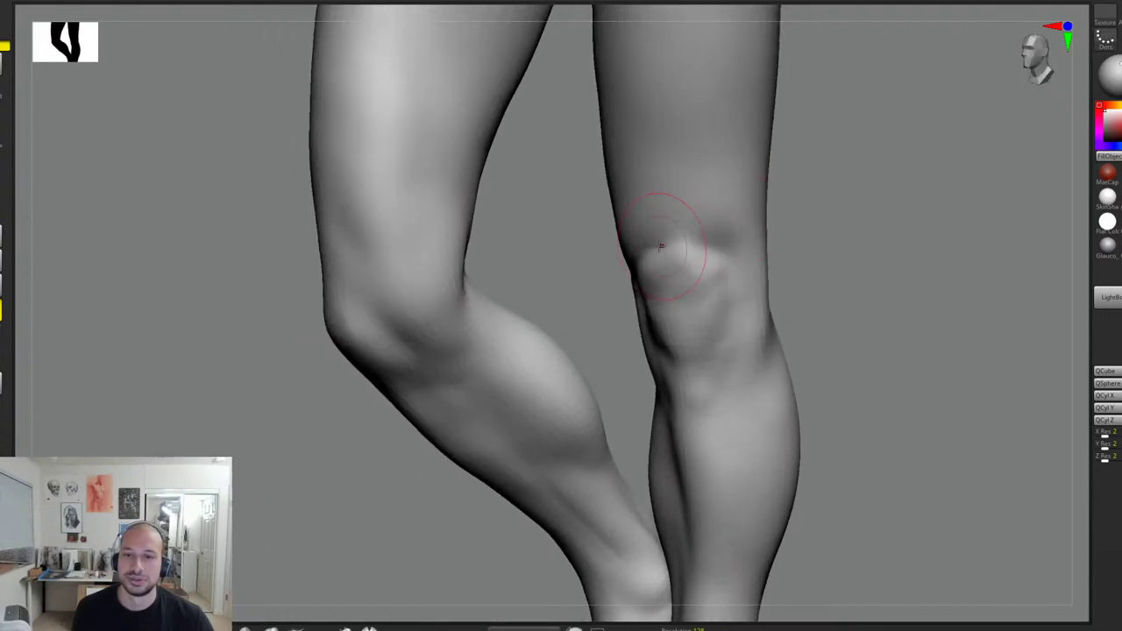
pyautogui.moveTo(745, 232); pyautogui.dragTo(680, 237, button='right')
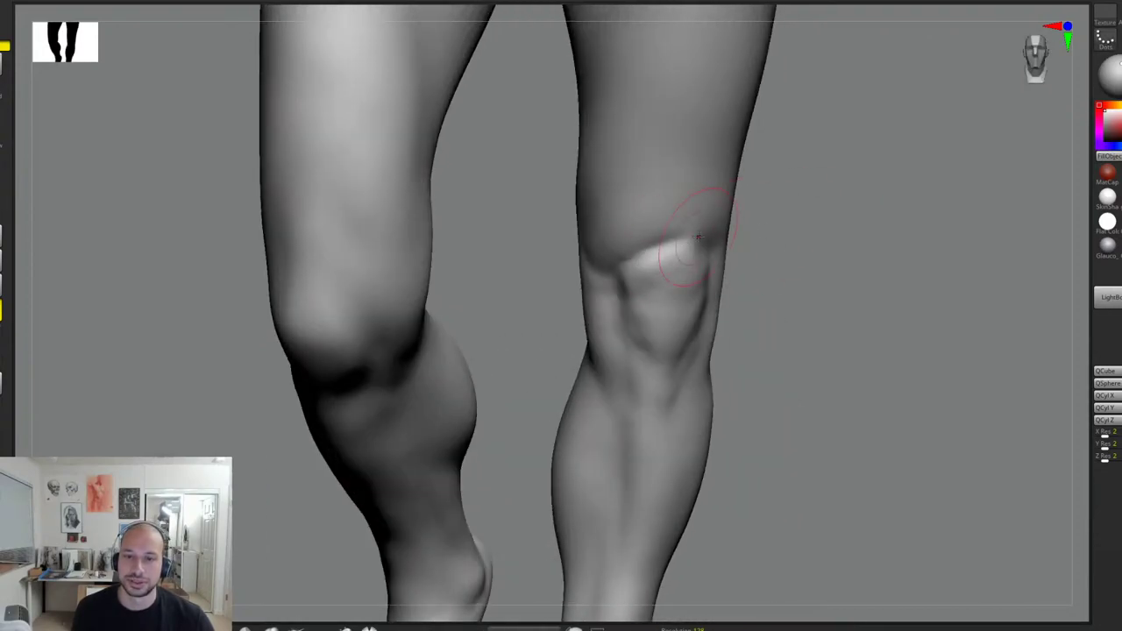
# Step: Define the upper edge of the standing kneecap, add form across its front, and smooth the rough strokes
pyautogui.moveTo(619, 239); pyautogui.dragTo(595, 271)
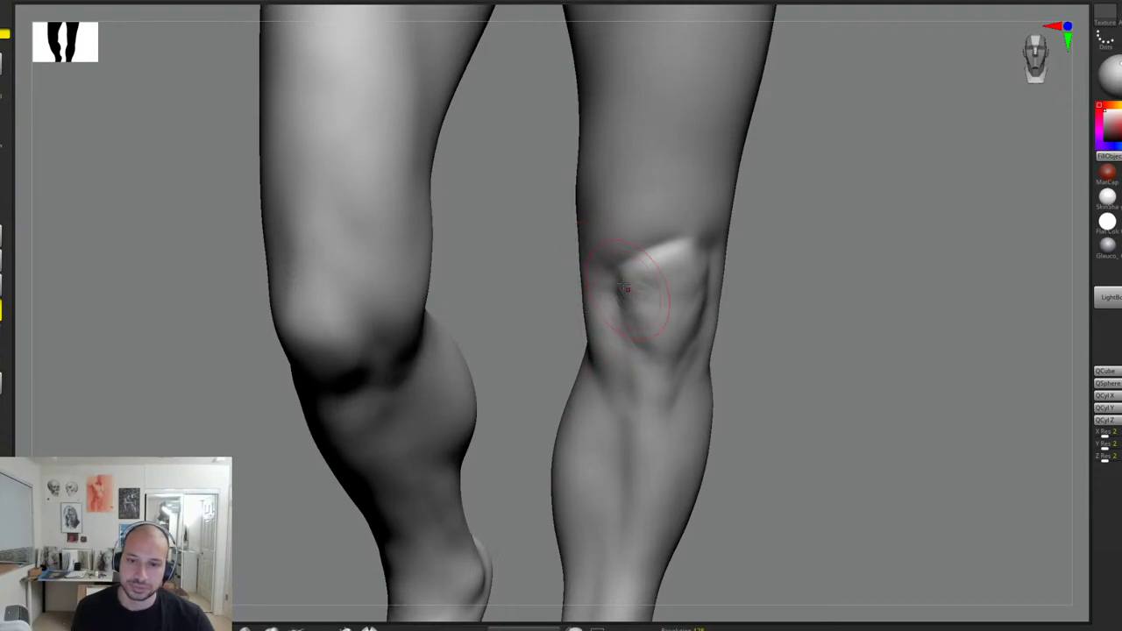
pyautogui.moveTo(767, 271); pyautogui.dragTo(708, 274)
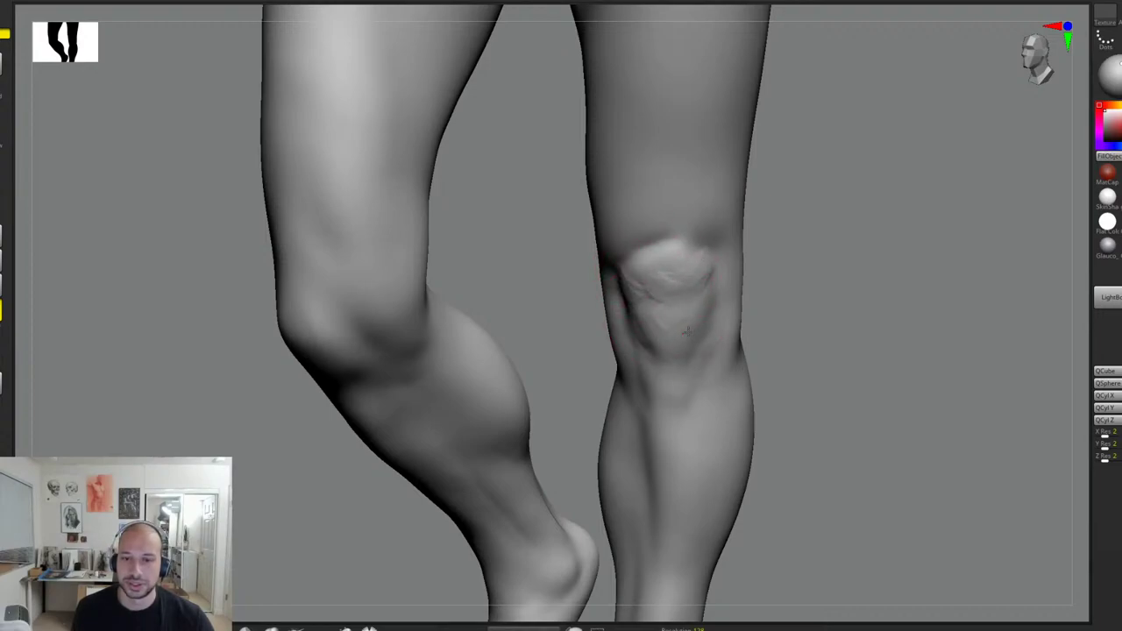
pyautogui.moveTo(756, 334)
pyautogui.mouseDown()
pyautogui.moveTo(736, 333)
pyautogui.moveTo(713, 260)
pyautogui.mouseUp()
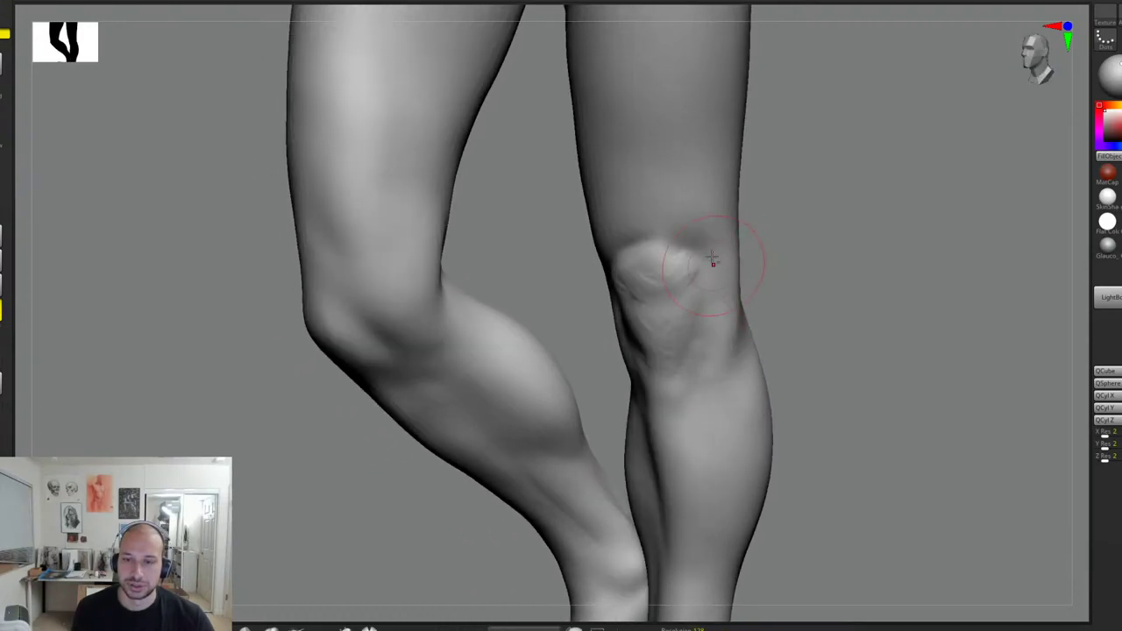
pyautogui.moveTo(719, 334); pyautogui.dragTo(727, 289)
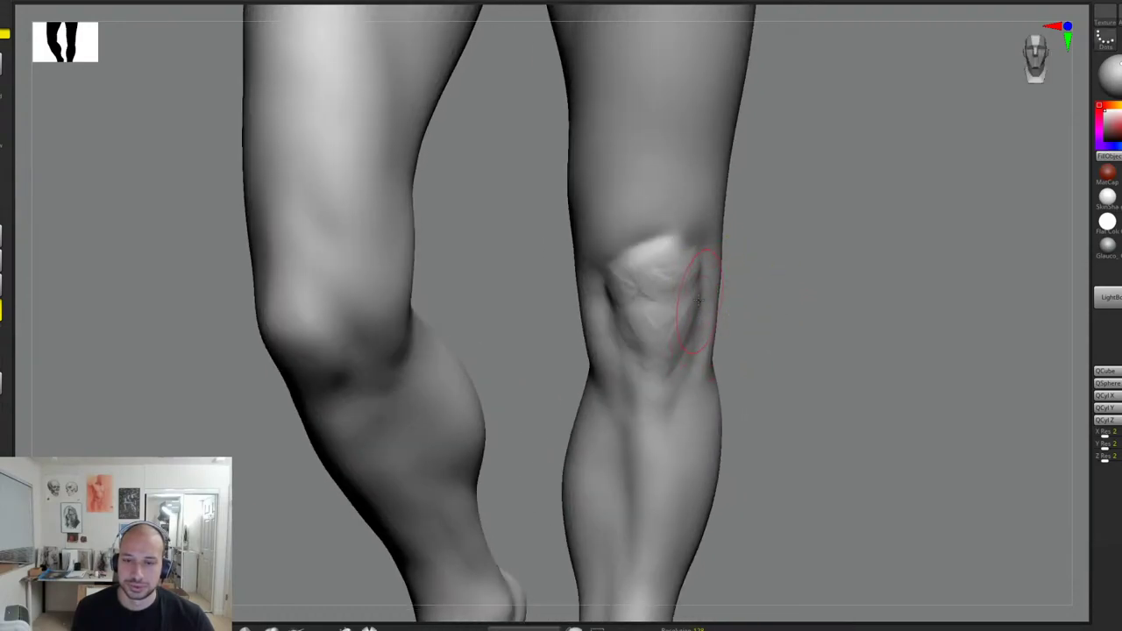
pyautogui.keyDown('shift'); pyautogui.moveTo(641, 297); pyautogui.dragTo(660, 254); pyautogui.keyUp('shift')
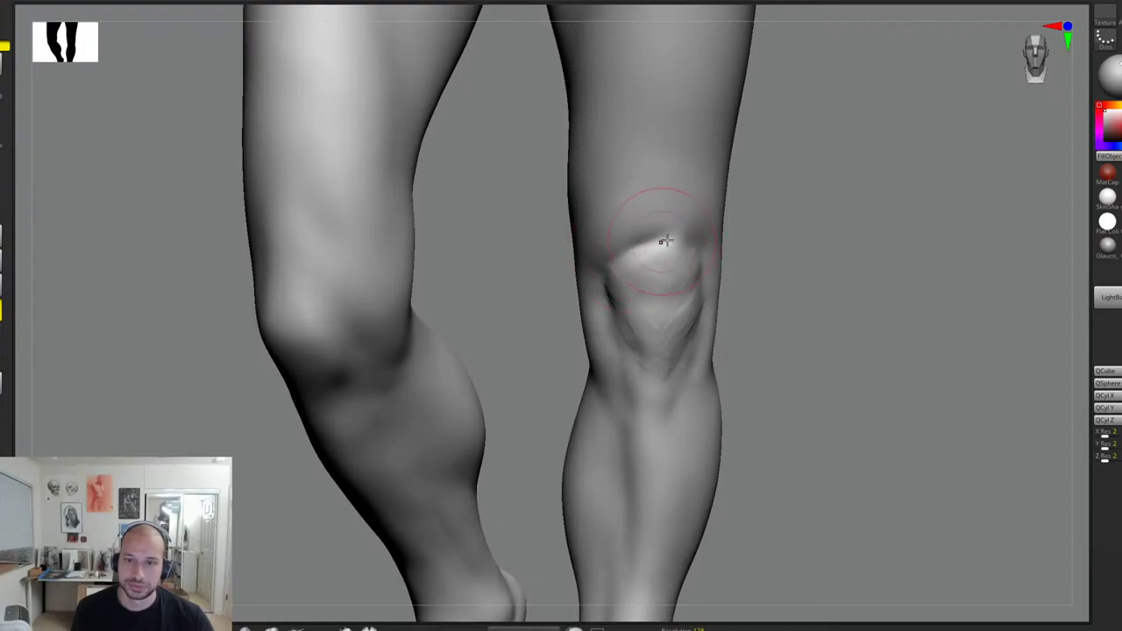
# Step: Firm up the kneecap's top plane and carve the hollow above its outer corner on the standing leg
pyautogui.moveTo(654, 237)
pyautogui.mouseDown()
pyautogui.moveTo(700, 235)
pyautogui.moveTo(698, 289)
pyautogui.mouseUp()
pyautogui.moveTo(804, 250)
pyautogui.keyDown('alt'); pyautogui.mouseDown()
pyautogui.moveTo(762, 186)
pyautogui.moveTo(774, 233)
pyautogui.moveTo(771, 381)
pyautogui.moveTo(745, 438)
pyautogui.mouseUp(); pyautogui.keyUp('alt')
pyautogui.moveTo(549, 202); pyautogui.dragTo(610, 181)
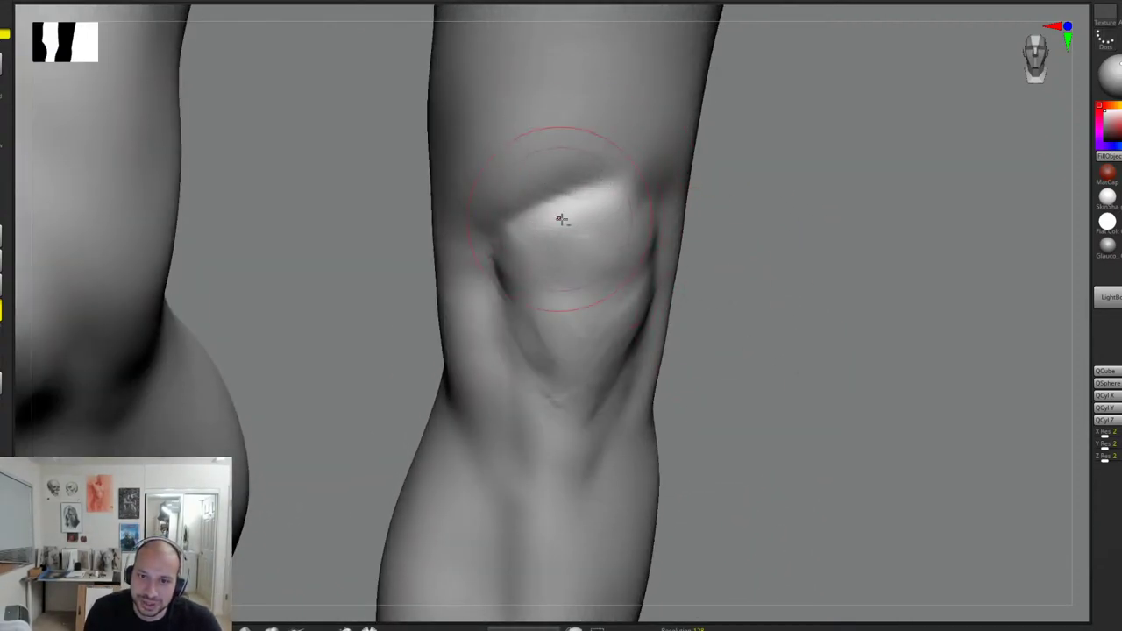
pyautogui.moveTo(780, 160); pyautogui.dragTo(643, 162)
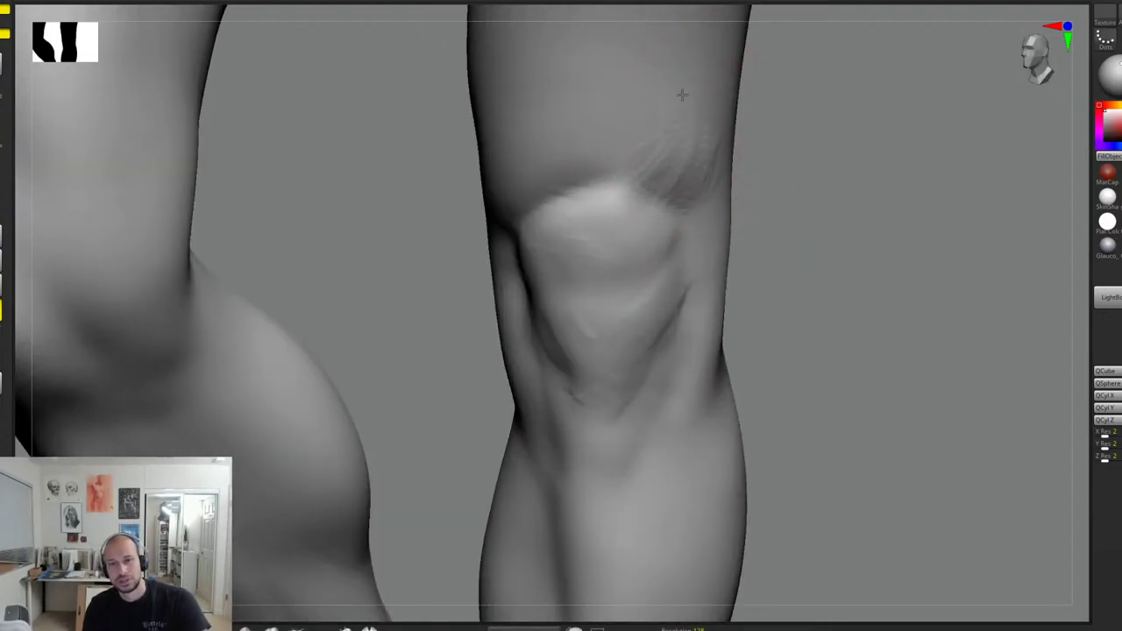
pyautogui.keyDown('alt'); pyautogui.moveTo(815, 184); pyautogui.dragTo(837, 274); pyautogui.keyUp('alt')
pyautogui.moveTo(838, 274)
pyautogui.mouseDown()
pyautogui.moveTo(802, 276)
pyautogui.moveTo(817, 277)
pyautogui.mouseUp()
pyautogui.keyDown('alt'); pyautogui.moveTo(818, 277); pyautogui.dragTo(776, 248); pyautogui.keyUp('alt')
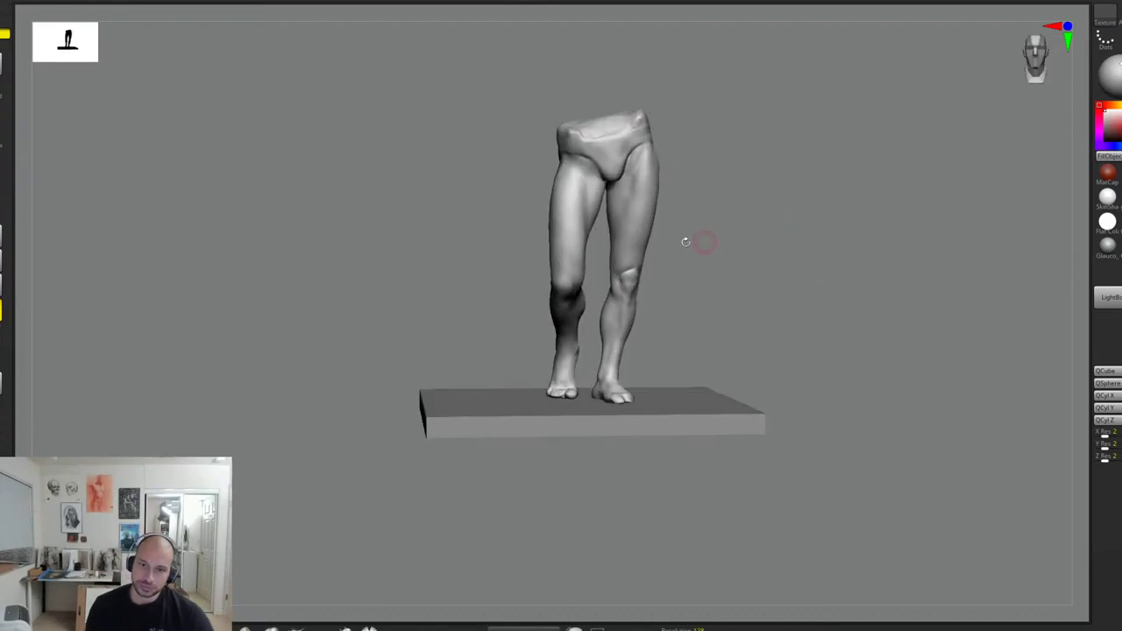
# Step: Sharpen the crease between the inner thigh muscle and the standing kneecap, checking it against the full figure
pyautogui.moveTo(715, 233); pyautogui.dragTo(698, 226)
pyautogui.keyDown('alt'); pyautogui.moveTo(698, 227); pyautogui.dragTo(732, 355); pyautogui.keyUp('alt')
pyautogui.moveTo(532, 324); pyautogui.dragTo(569, 313)
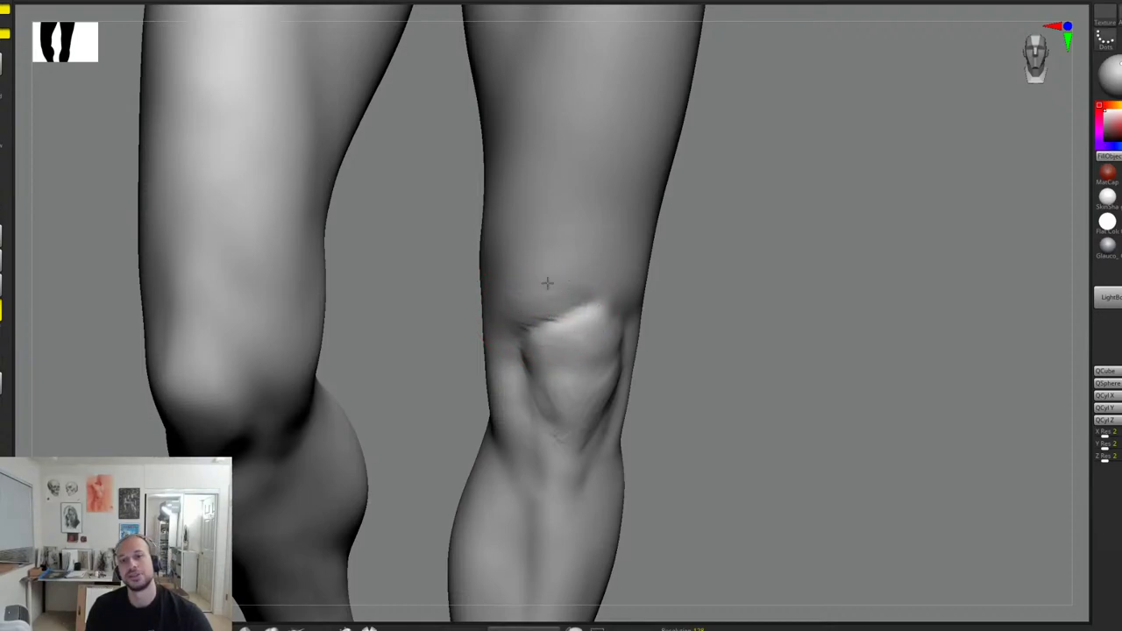
pyautogui.moveTo(671, 295)
pyautogui.keyDown('alt'); pyautogui.mouseDown()
pyautogui.moveTo(734, 258)
pyautogui.moveTo(724, 290)
pyautogui.moveTo(734, 286)
pyautogui.moveTo(743, 316)
pyautogui.mouseUp(); pyautogui.keyUp('alt')
pyautogui.moveTo(742, 316); pyautogui.dragTo(731, 317)
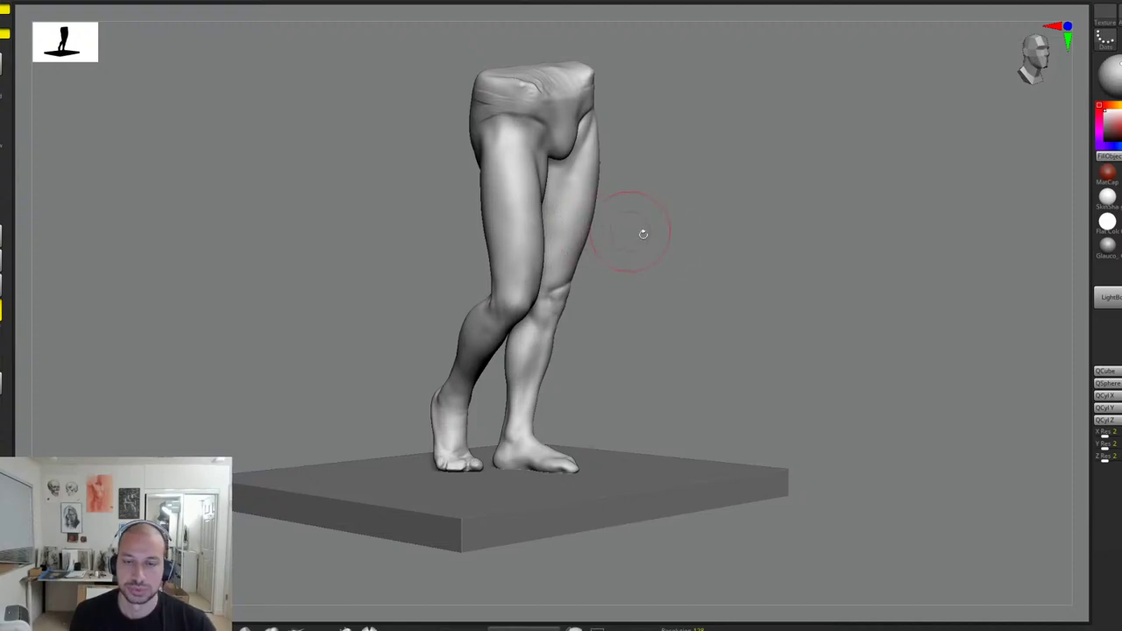
# Step: Adjust the silhouette of the standing lower leg from the calf to the ankle, in side and front views
pyautogui.moveTo(641, 231); pyautogui.dragTo(611, 320)
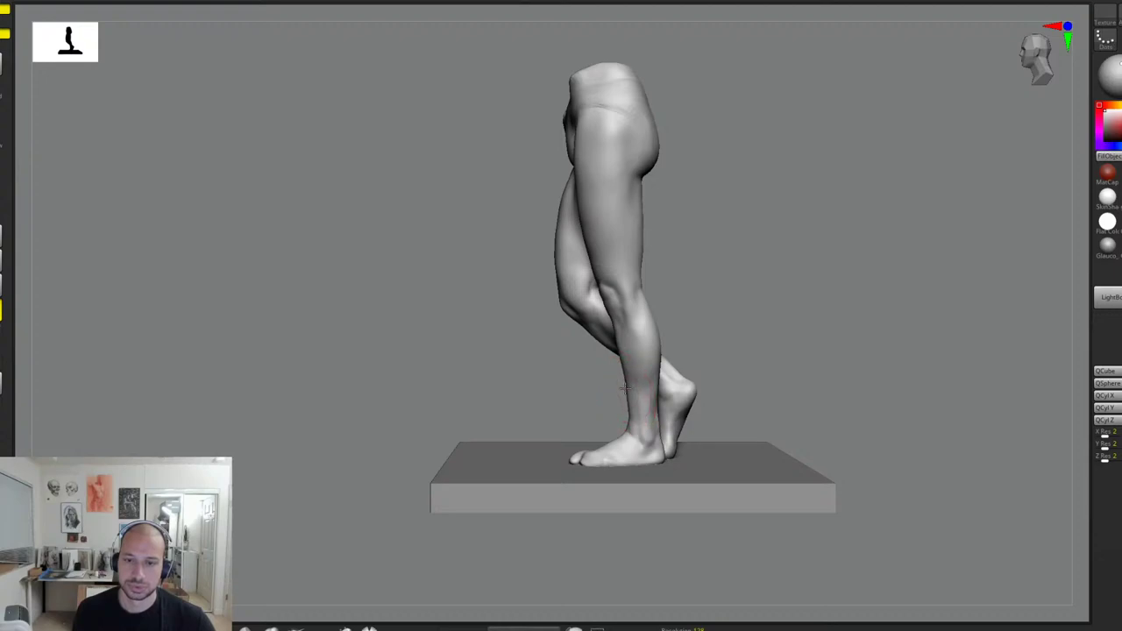
pyautogui.moveTo(662, 359); pyautogui.dragTo(659, 396)
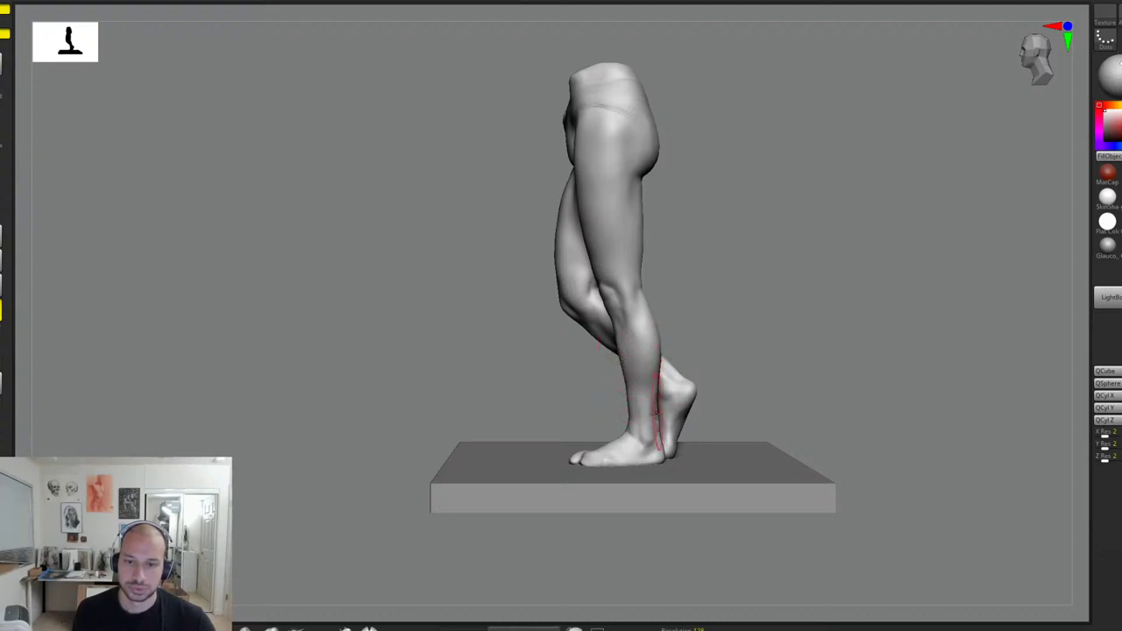
pyautogui.keyDown('alt'); pyautogui.moveTo(767, 319); pyautogui.dragTo(802, 278); pyautogui.keyUp('alt')
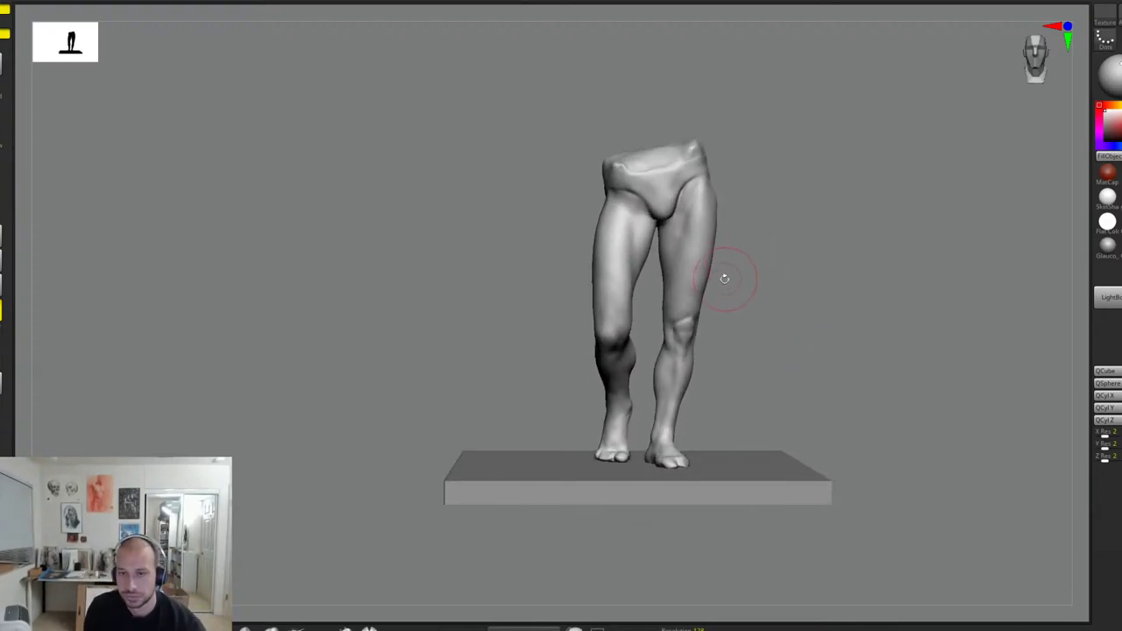
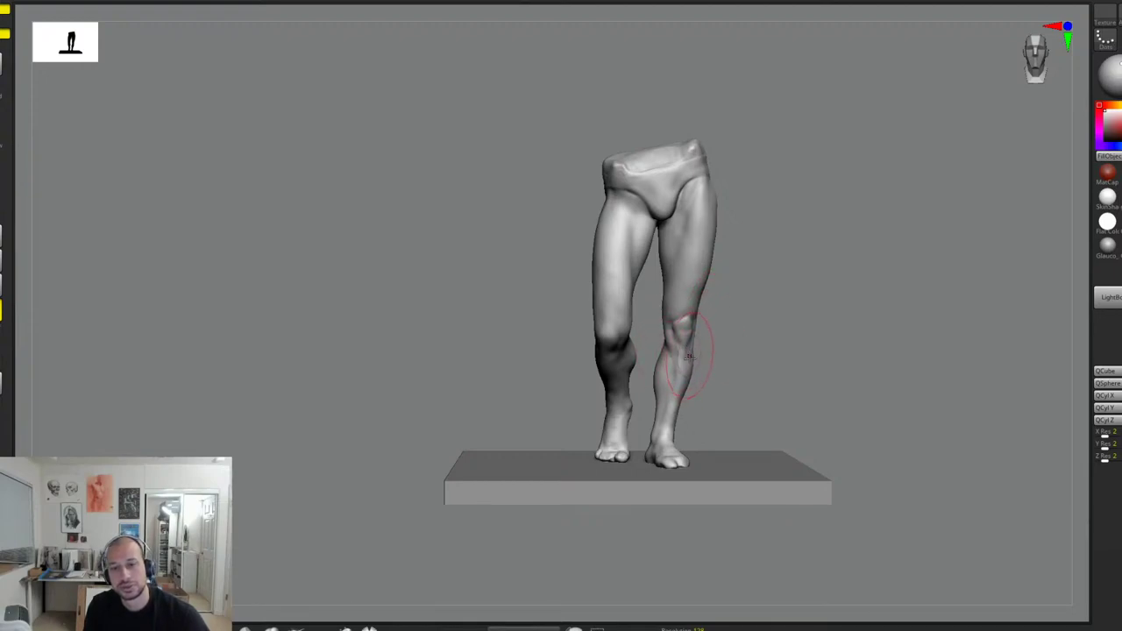
pyautogui.moveTo(690, 357); pyautogui.dragTo(675, 417)
pyautogui.keyDown('alt'); pyautogui.moveTo(805, 359); pyautogui.dragTo(737, 299); pyautogui.keyUp('alt')
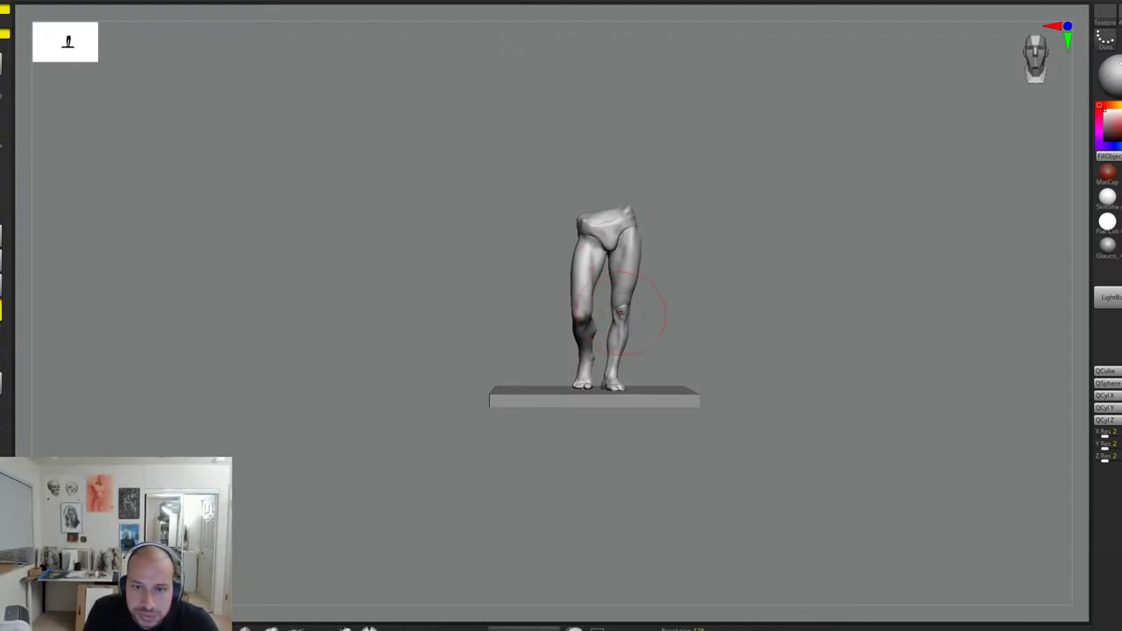
# Step: Refine the bent leg's inner contour from the lower thigh to the knee, comparing front and three-quarter views
pyautogui.keyDown('alt'); pyautogui.moveTo(693, 311); pyautogui.dragTo(738, 383); pyautogui.keyUp('alt')
pyautogui.moveTo(750, 311); pyautogui.dragTo(757, 329)
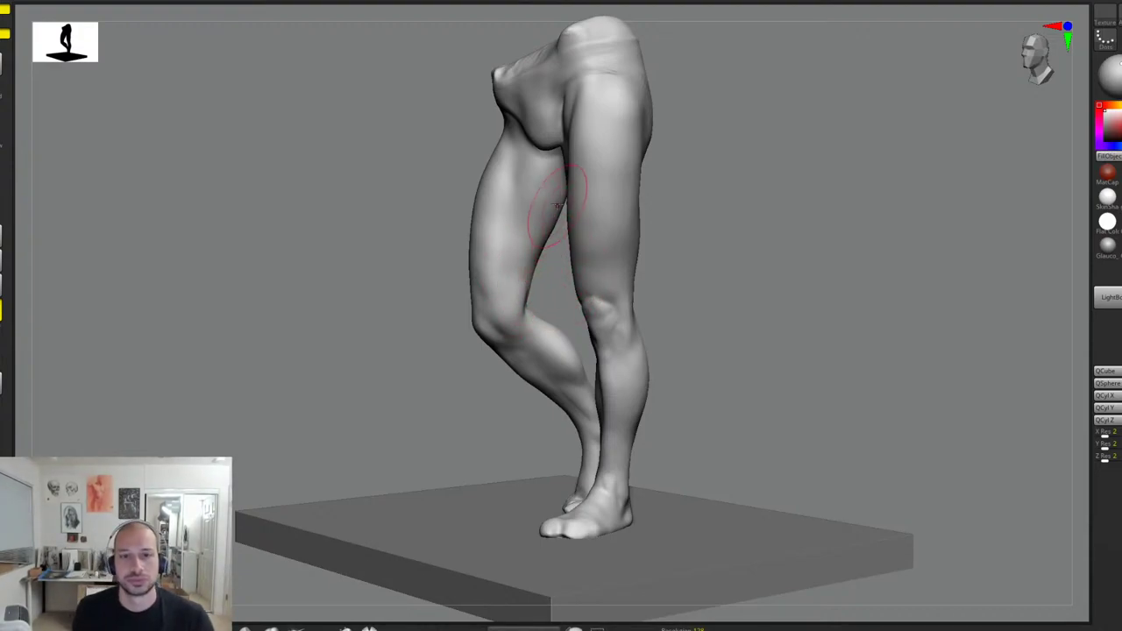
pyautogui.moveTo(704, 178); pyautogui.dragTo(524, 280)
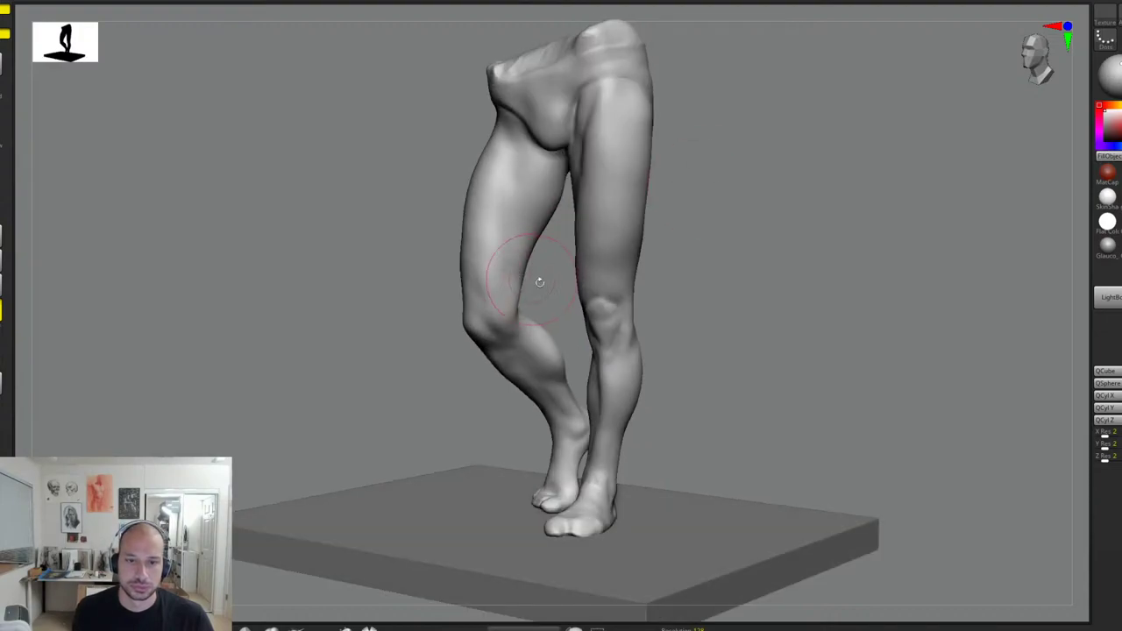
pyautogui.moveTo(540, 282); pyautogui.dragTo(519, 282, button='right')
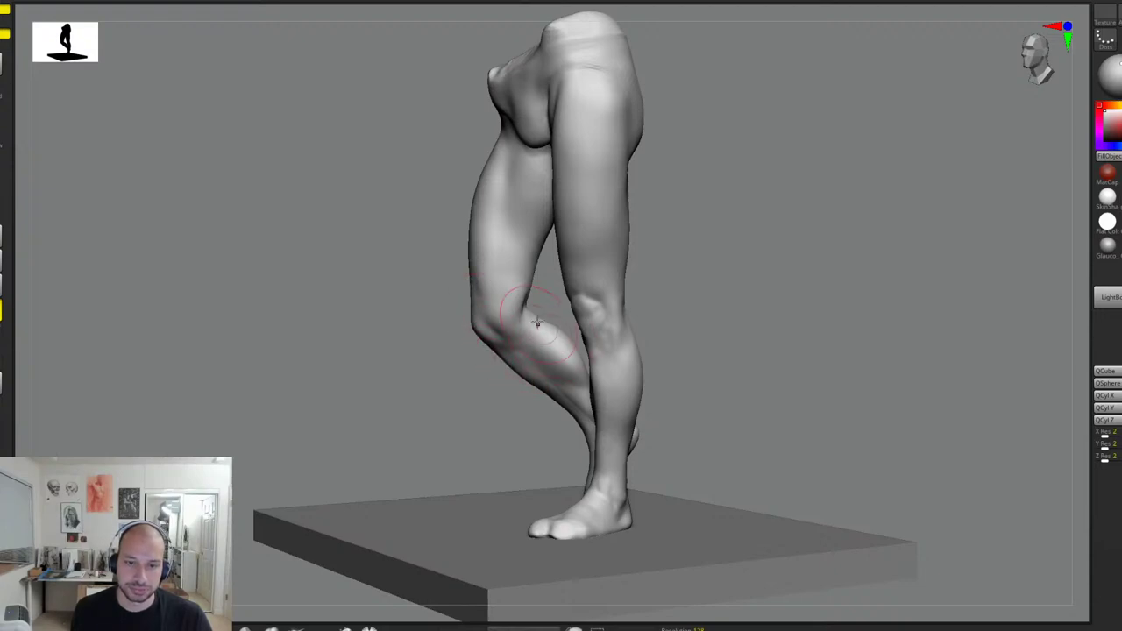
pyautogui.moveTo(672, 290)
pyautogui.mouseDown(button='right')
pyautogui.moveTo(538, 281)
pyautogui.moveTo(534, 255)
pyautogui.mouseUp(button='right')
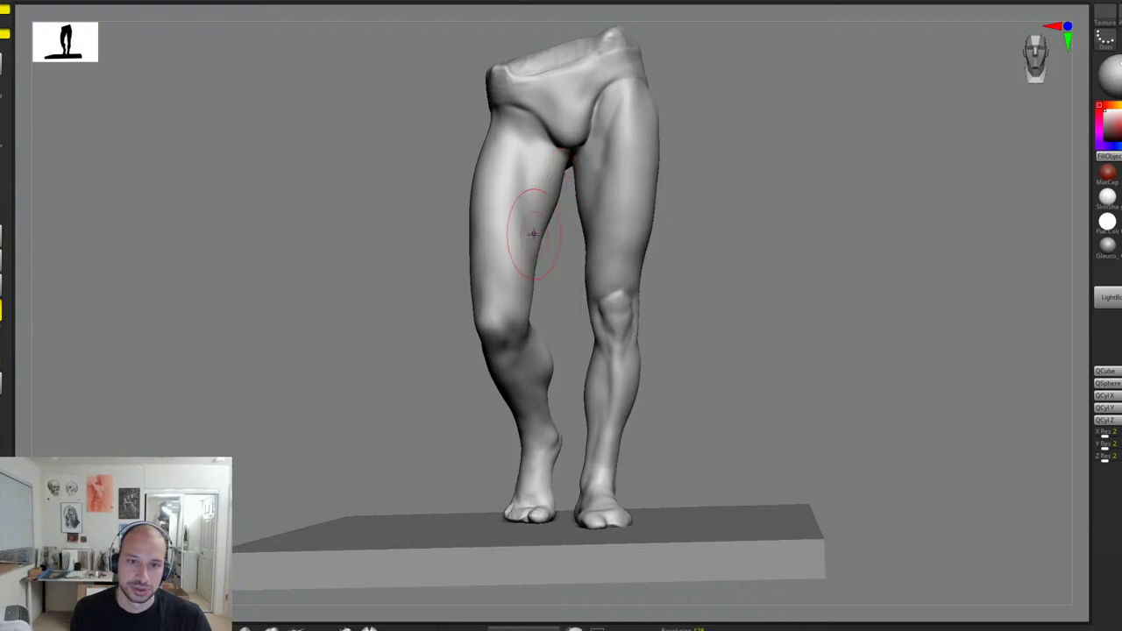
pyautogui.moveTo(543, 313); pyautogui.dragTo(478, 303)
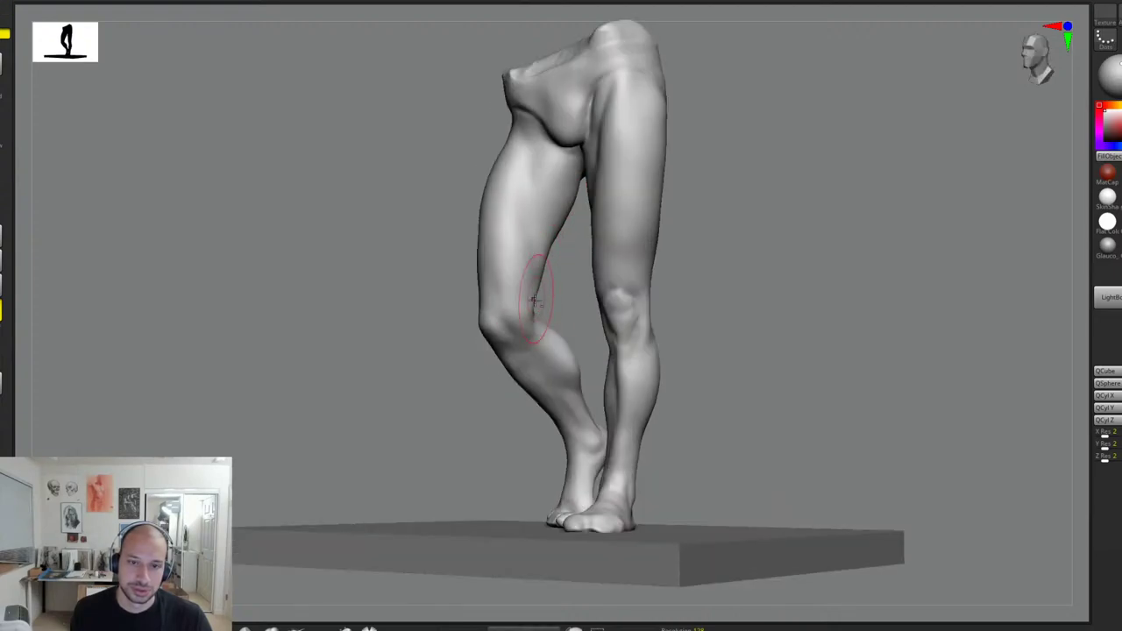
pyautogui.keyDown('alt'); pyautogui.moveTo(545, 271); pyautogui.dragTo(537, 295); pyautogui.keyUp('alt')
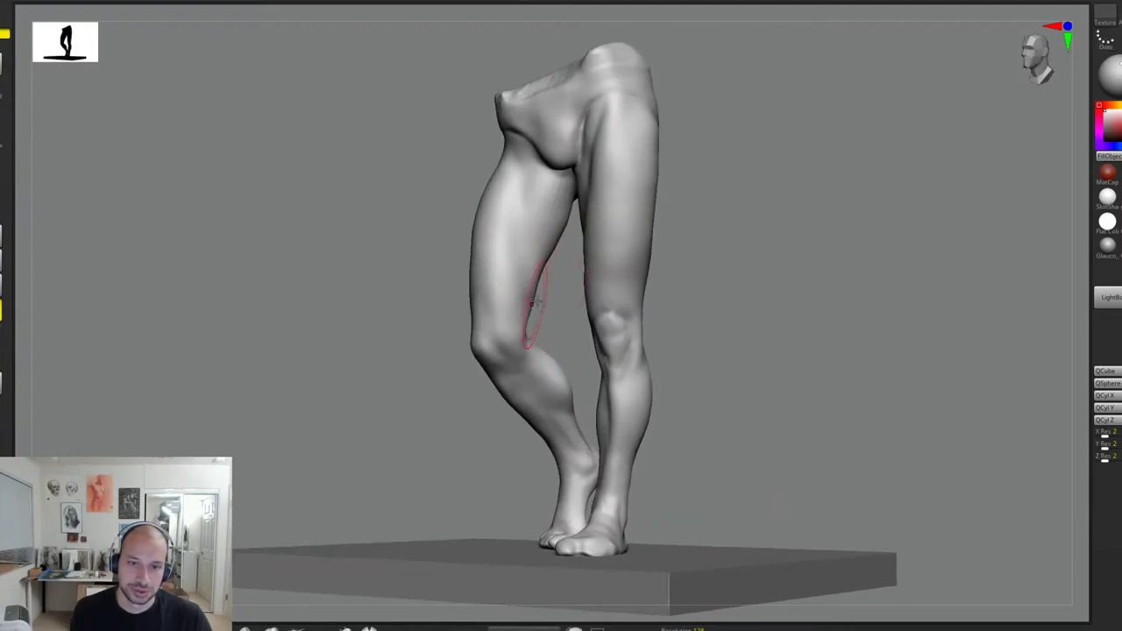
# Step: Refine the transition from the groin into the front of the upper thighs, in front and low-angle views
pyautogui.keyDown('alt'); pyautogui.moveTo(793, 263); pyautogui.dragTo(770, 250); pyautogui.keyUp('alt')
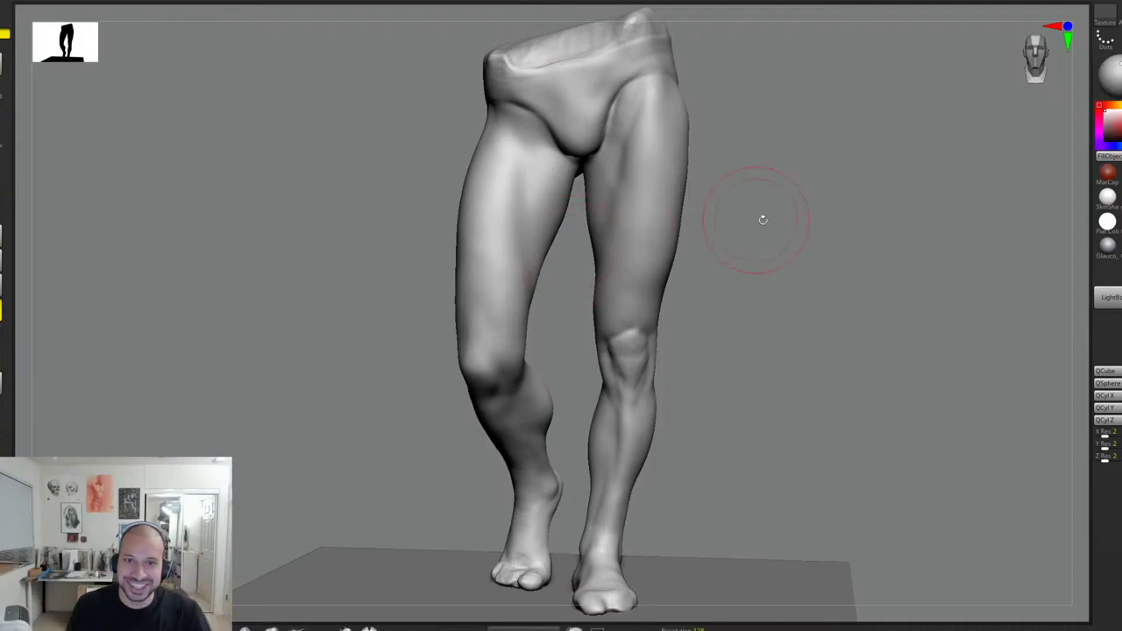
pyautogui.moveTo(764, 219); pyautogui.dragTo(546, 127, button='right')
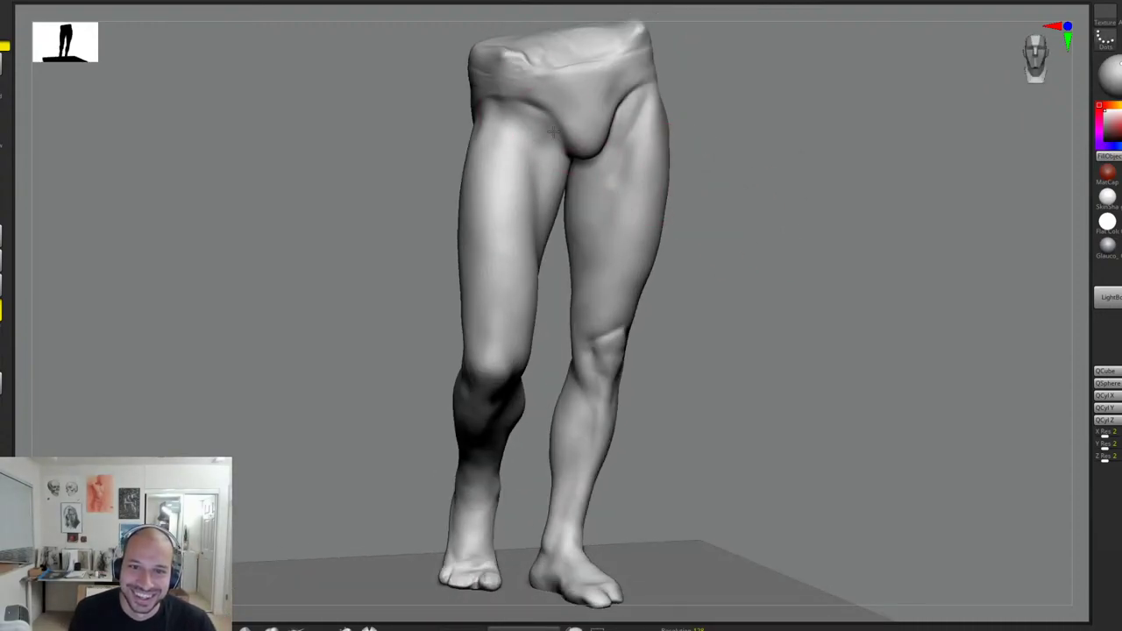
pyautogui.keyDown('ctrl'); pyautogui.moveTo(664, 126); pyautogui.dragTo(744, 167, button='right'); pyautogui.keyUp('ctrl')
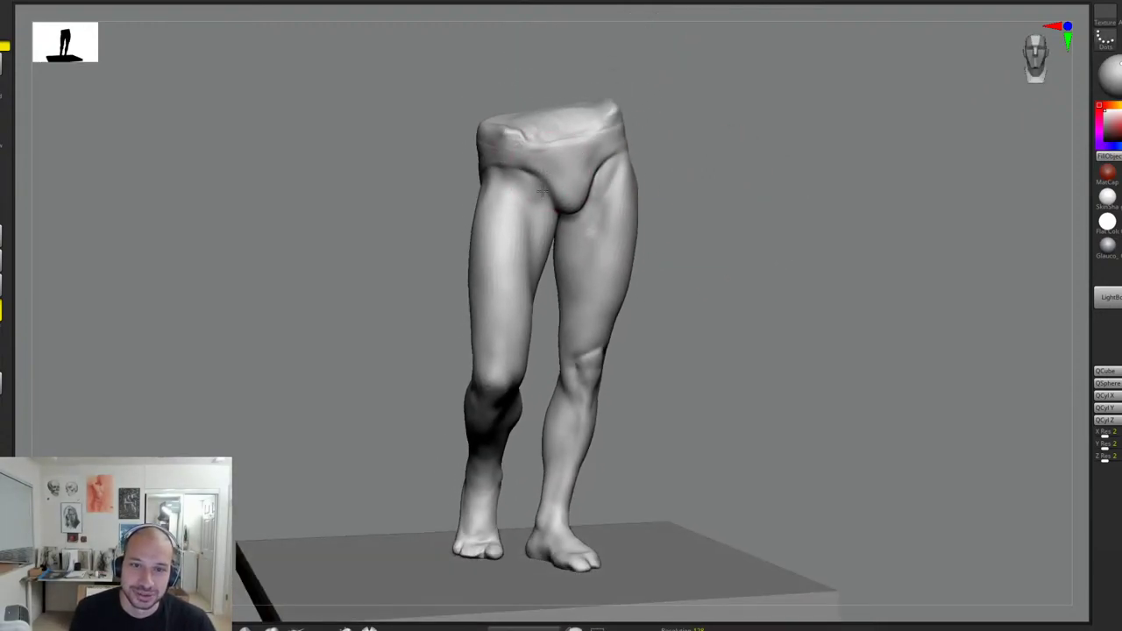
pyautogui.moveTo(674, 180); pyautogui.dragTo(769, 199, button='right')
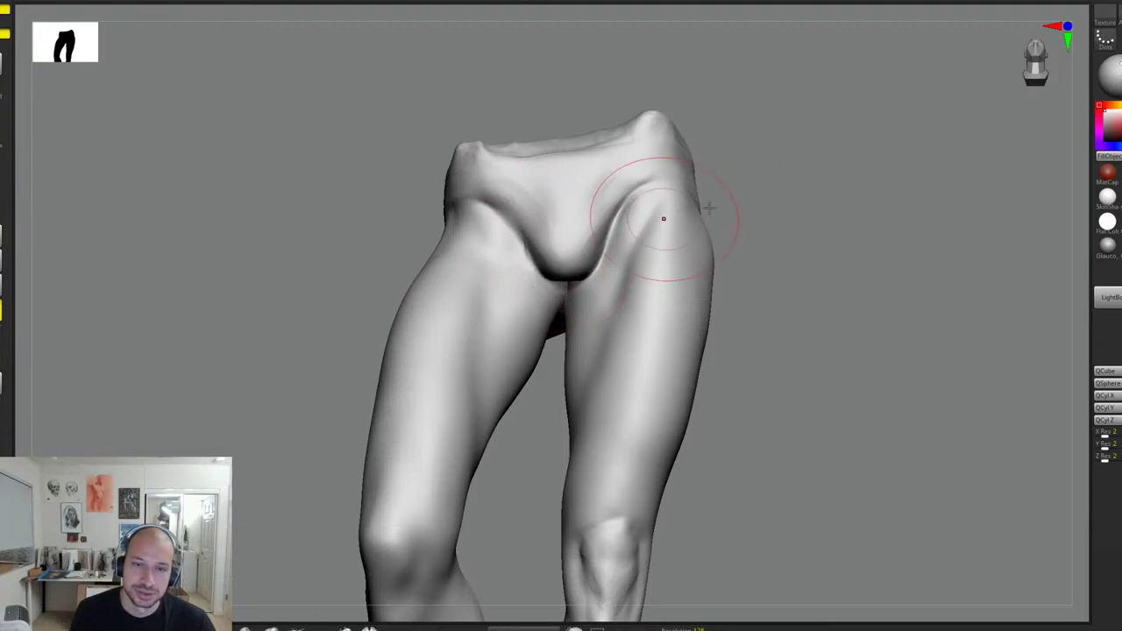
pyautogui.moveTo(664, 219); pyautogui.dragTo(664, 241, button='right')
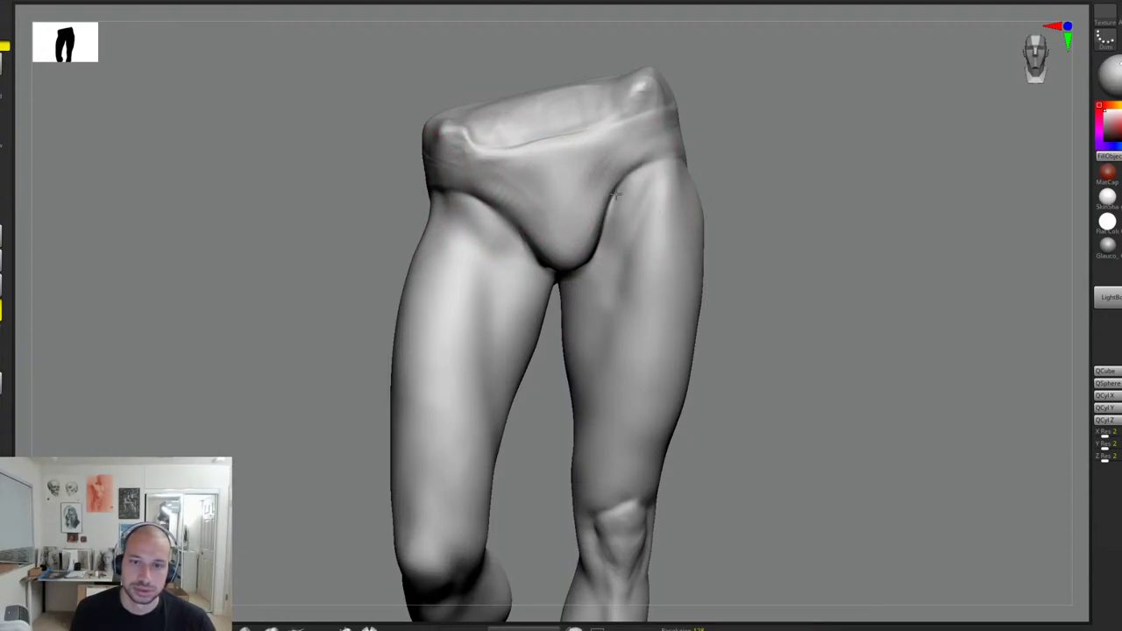
pyautogui.keyDown('alt'); pyautogui.moveTo(742, 151); pyautogui.dragTo(775, 242); pyautogui.keyUp('alt')
pyautogui.moveTo(710, 213)
pyautogui.mouseDown()
pyautogui.moveTo(620, 187)
pyautogui.moveTo(739, 187)
pyautogui.mouseUp()
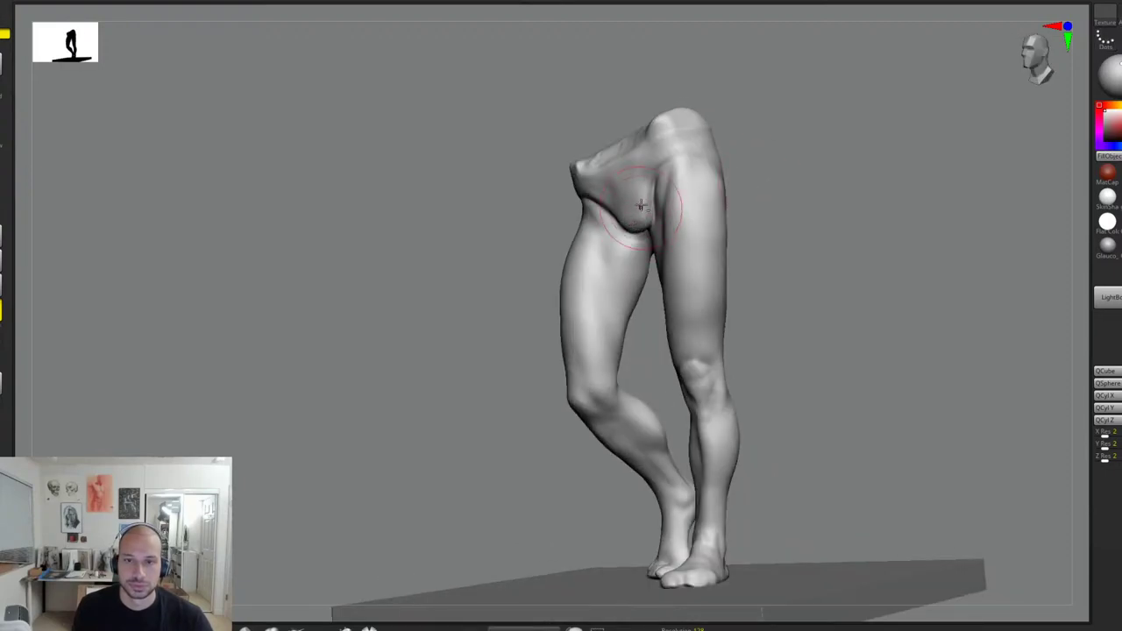
# Step: Adjust the contour of the lower buttock where it meets the back of the thigh, in side and rear views
pyautogui.moveTo(632, 231); pyautogui.dragTo(823, 231)
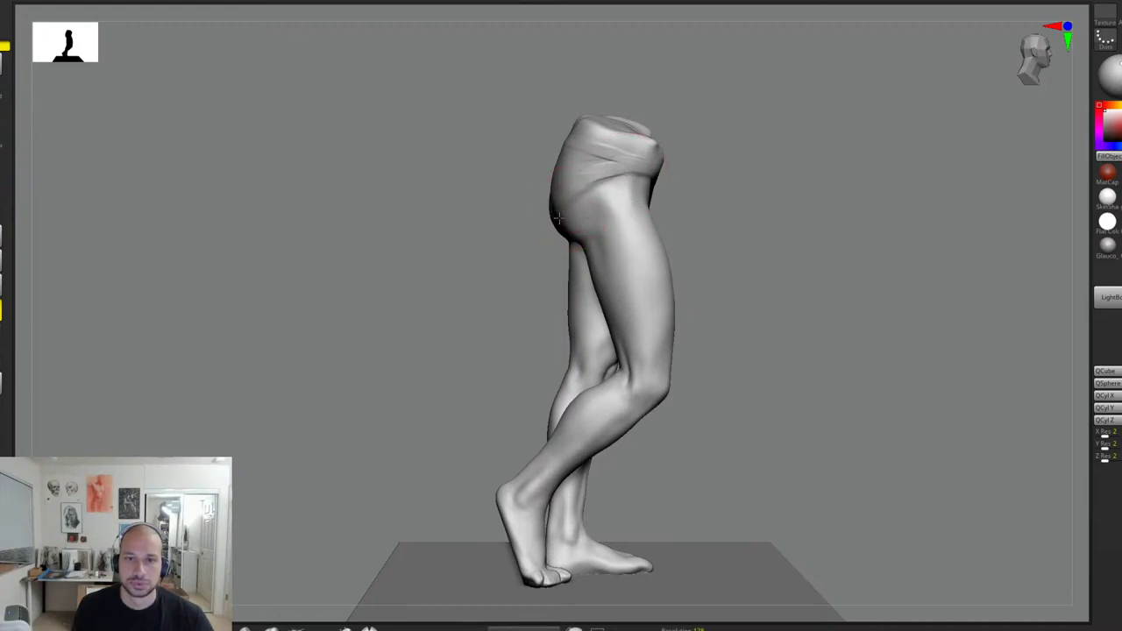
pyautogui.press('1')
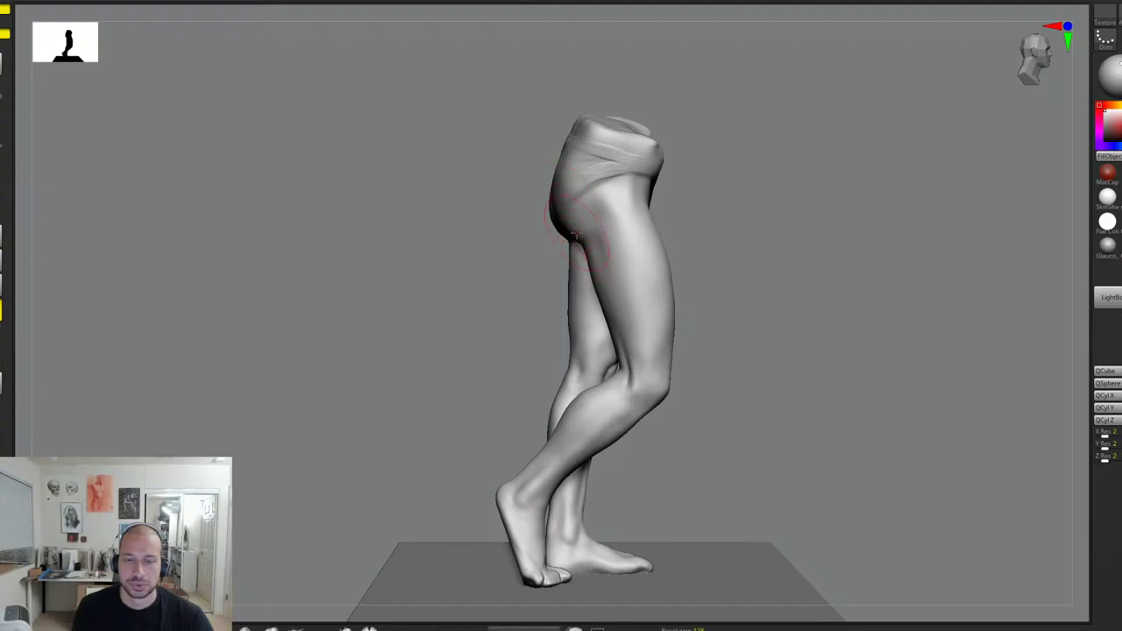
pyautogui.moveTo(709, 221); pyautogui.dragTo(722, 210)
pyautogui.moveTo(662, 182)
pyautogui.mouseDown()
pyautogui.moveTo(688, 185)
pyautogui.moveTo(569, 211)
pyautogui.mouseUp()
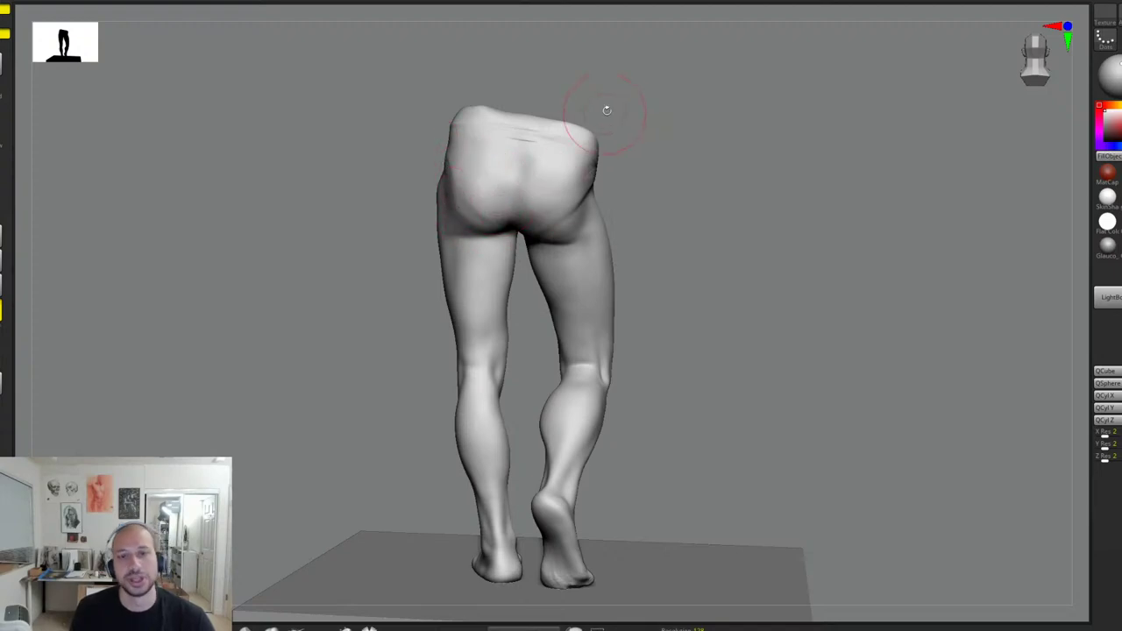
# Step: Carve in the outer back of the standing thigh and smooth the stroke along its silhouette
pyautogui.moveTo(723, 180); pyautogui.dragTo(714, 195)
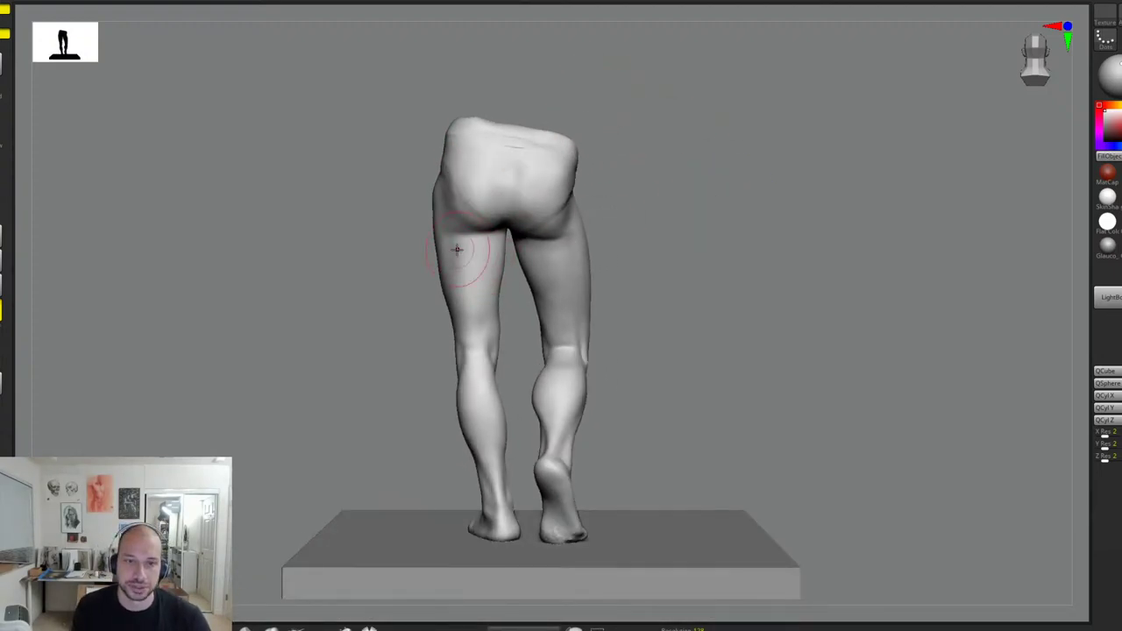
pyautogui.keyDown('alt'); pyautogui.moveTo(452, 263); pyautogui.dragTo(449, 293); pyautogui.keyUp('alt')
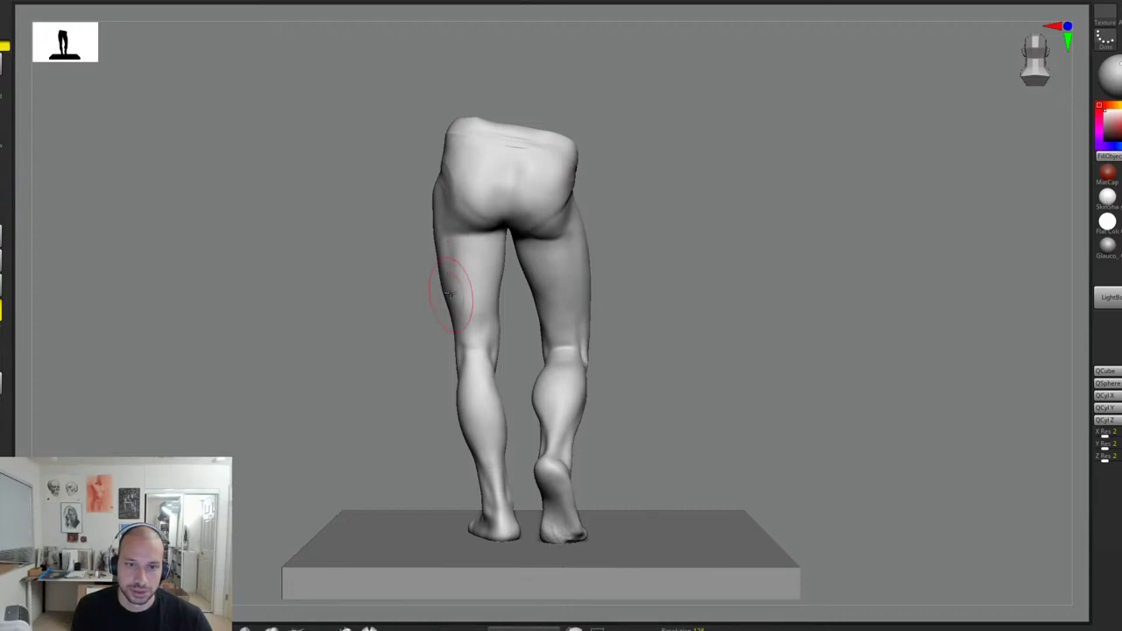
pyautogui.keyDown('shift'); pyautogui.moveTo(448, 235); pyautogui.dragTo(456, 275); pyautogui.keyUp('shift')
# Step: Reshape the inner contours of both calves from behind and clean up the lower part of the standing calf
pyautogui.moveTo(666, 281)
pyautogui.keyDown('alt'); pyautogui.mouseDown()
pyautogui.moveTo(676, 207)
pyautogui.moveTo(724, 275)
pyautogui.moveTo(711, 241)
pyautogui.mouseUp(); pyautogui.keyUp('alt')
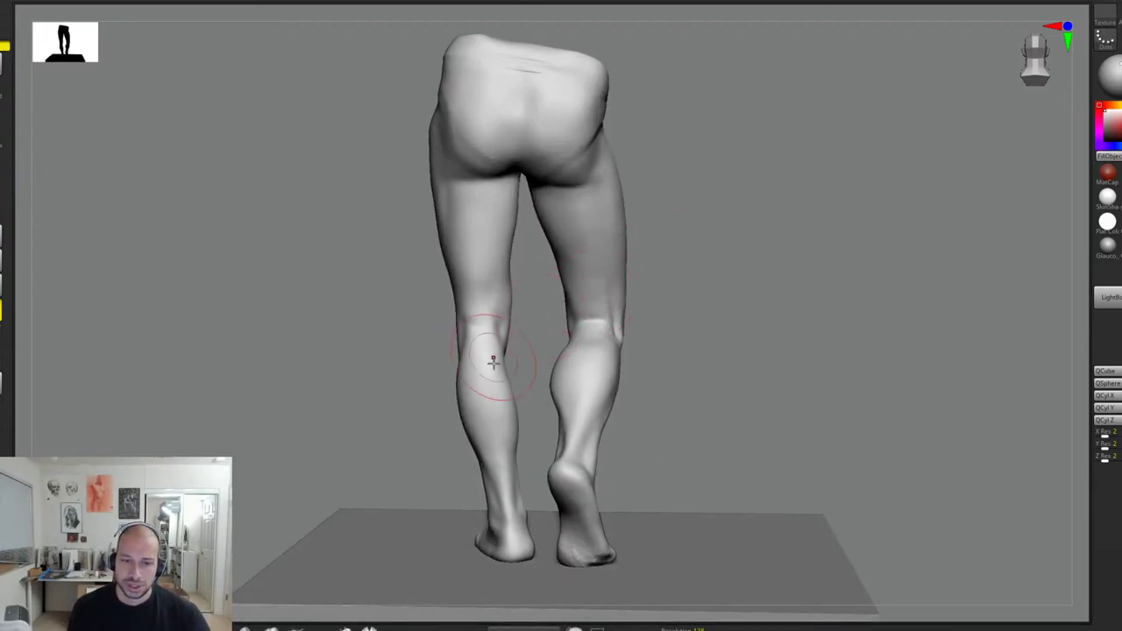
pyautogui.moveTo(510, 382); pyautogui.dragTo(521, 460)
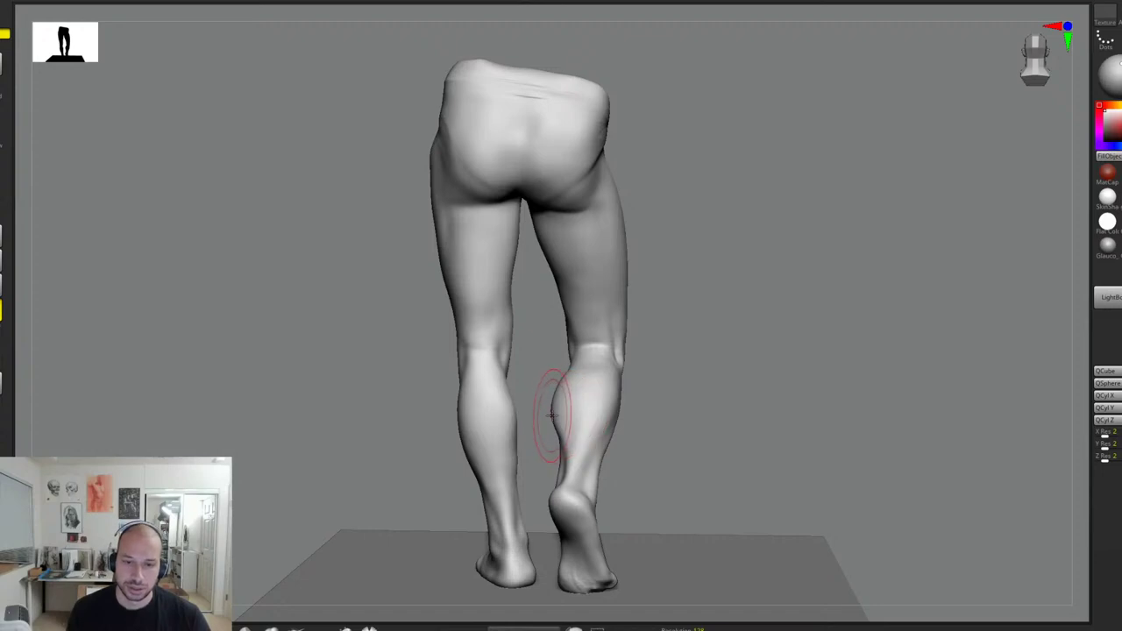
pyautogui.moveTo(545, 380); pyautogui.dragTo(565, 412)
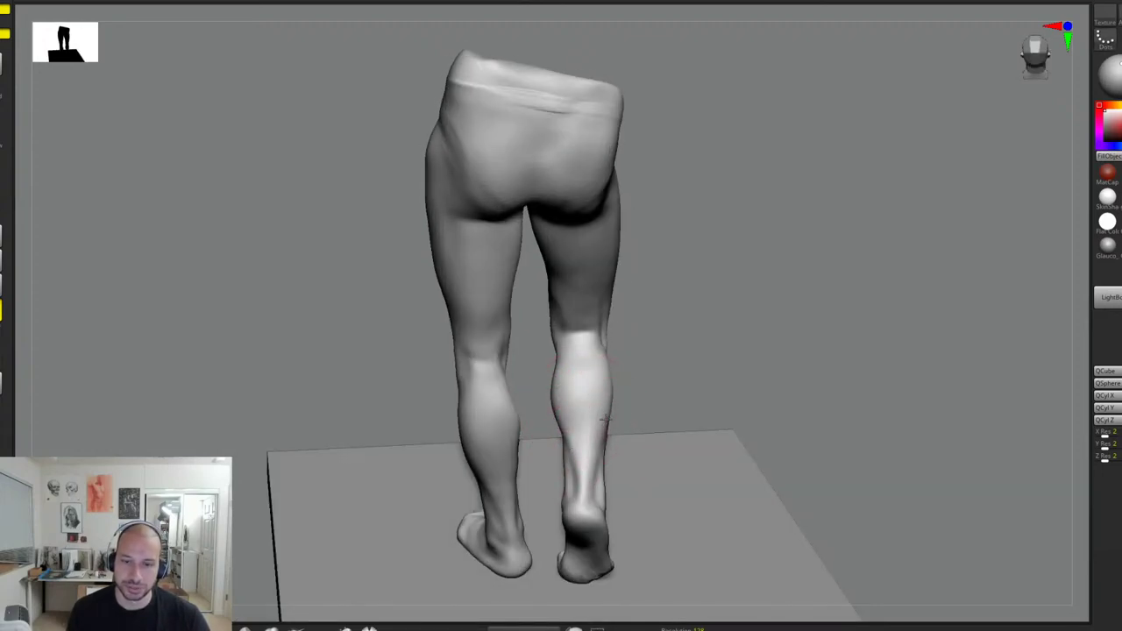
pyautogui.moveTo(643, 365); pyautogui.dragTo(593, 388)
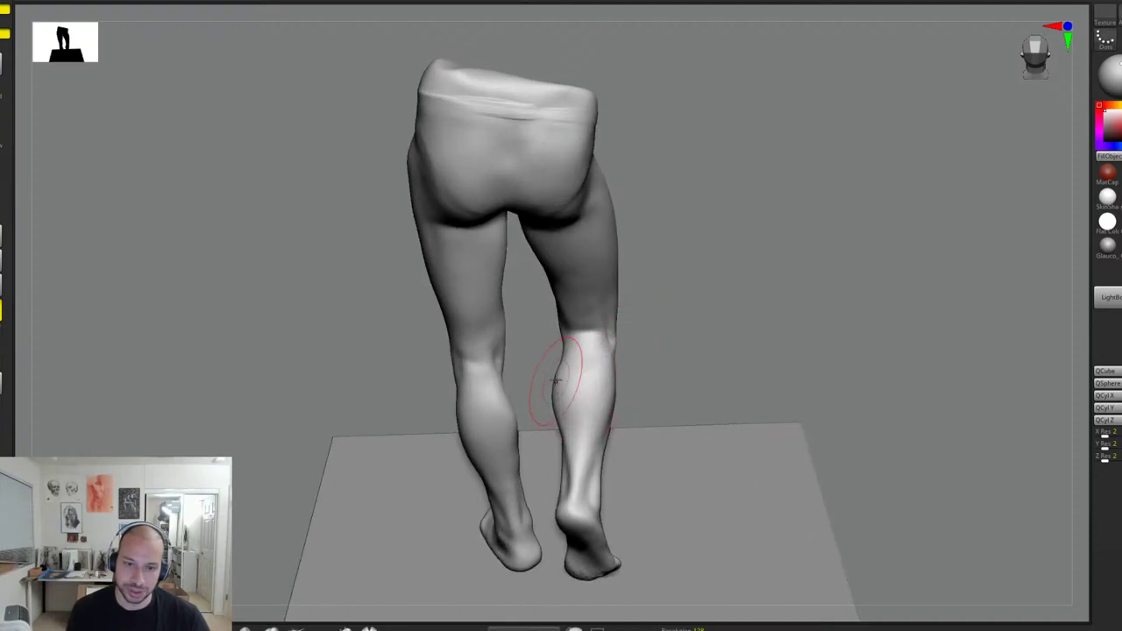
pyautogui.moveTo(542, 367); pyautogui.dragTo(521, 358, button='right')
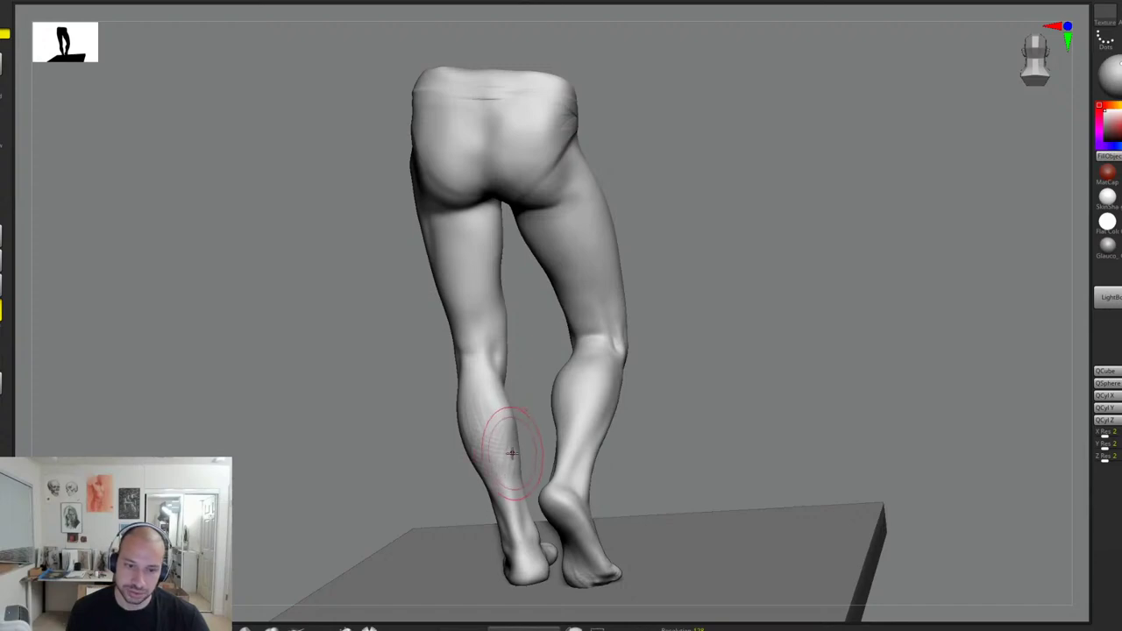
pyautogui.moveTo(519, 467); pyautogui.dragTo(495, 445)
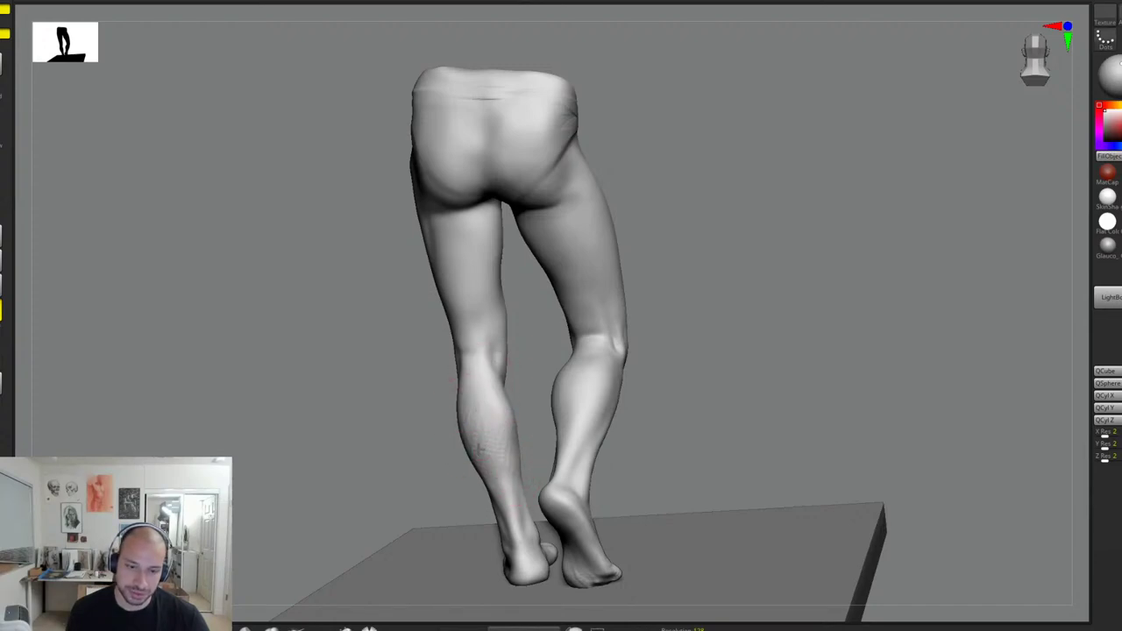
pyautogui.moveTo(507, 480); pyautogui.dragTo(501, 401, button='right')
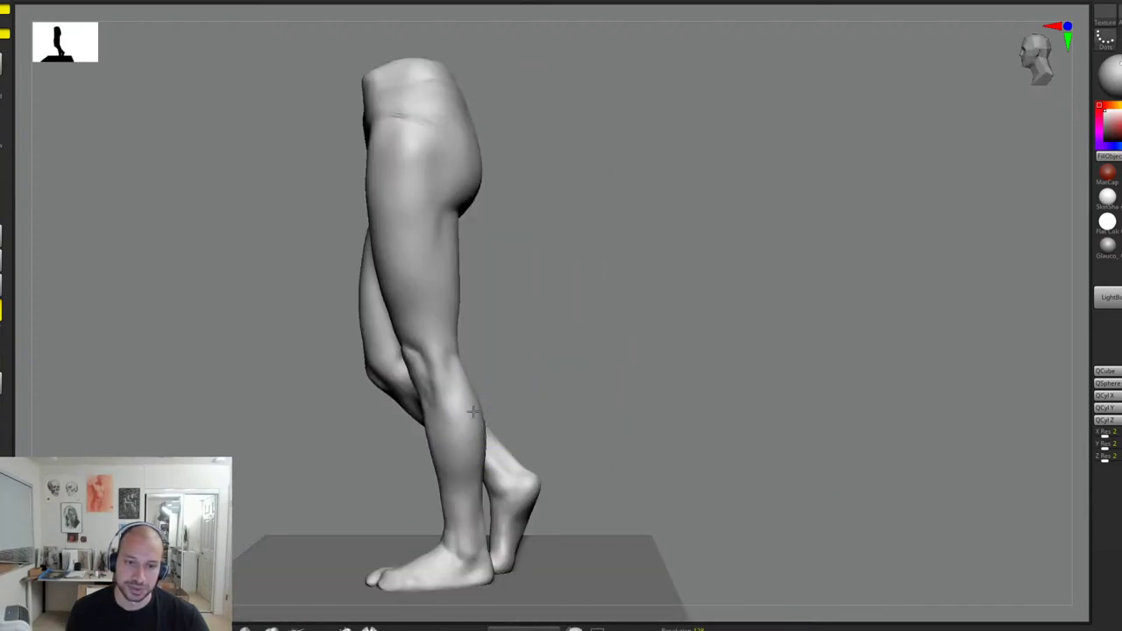
# Step: Refine the front of the standing lower leg and smooth the shin above the ankle
pyautogui.keyDown('ctrl'); pyautogui.moveTo(593, 380); pyautogui.dragTo(614, 276, button='right'); pyautogui.keyUp('ctrl')
pyautogui.keyDown('alt'); pyautogui.moveTo(674, 343); pyautogui.dragTo(730, 337, button='right'); pyautogui.keyUp('alt')
pyautogui.keyDown('ctrl'); pyautogui.moveTo(730, 337); pyautogui.dragTo(564, 381, button='right'); pyautogui.keyUp('ctrl')
pyautogui.moveTo(512, 436); pyautogui.dragTo(539, 352)
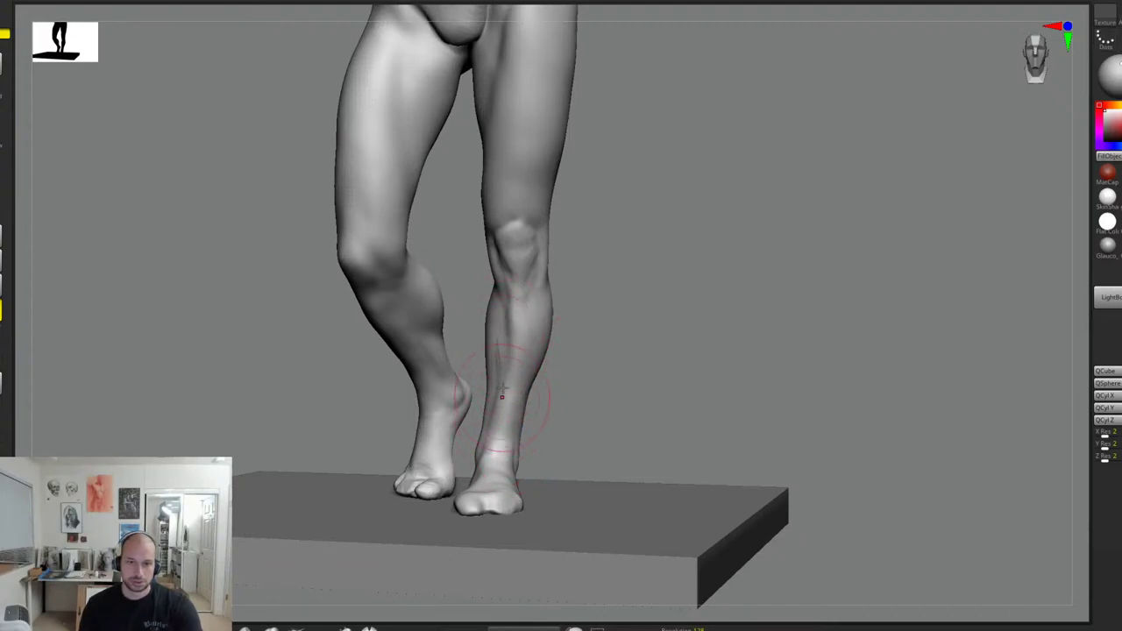
pyautogui.moveTo(503, 391)
pyautogui.keyDown('shift'); pyautogui.mouseDown()
pyautogui.moveTo(507, 344)
pyautogui.moveTo(496, 384)
pyautogui.mouseUp(); pyautogui.keyUp('shift')
pyautogui.moveTo(648, 350)
pyautogui.keyDown('alt'); pyautogui.mouseDown()
pyautogui.moveTo(713, 286)
pyautogui.moveTo(701, 300)
pyautogui.moveTo(744, 308)
pyautogui.moveTo(718, 308)
pyautogui.moveTo(722, 340)
pyautogui.moveTo(711, 339)
pyautogui.moveTo(733, 364)
pyautogui.mouseUp(); pyautogui.keyUp('alt')
pyautogui.press('w')
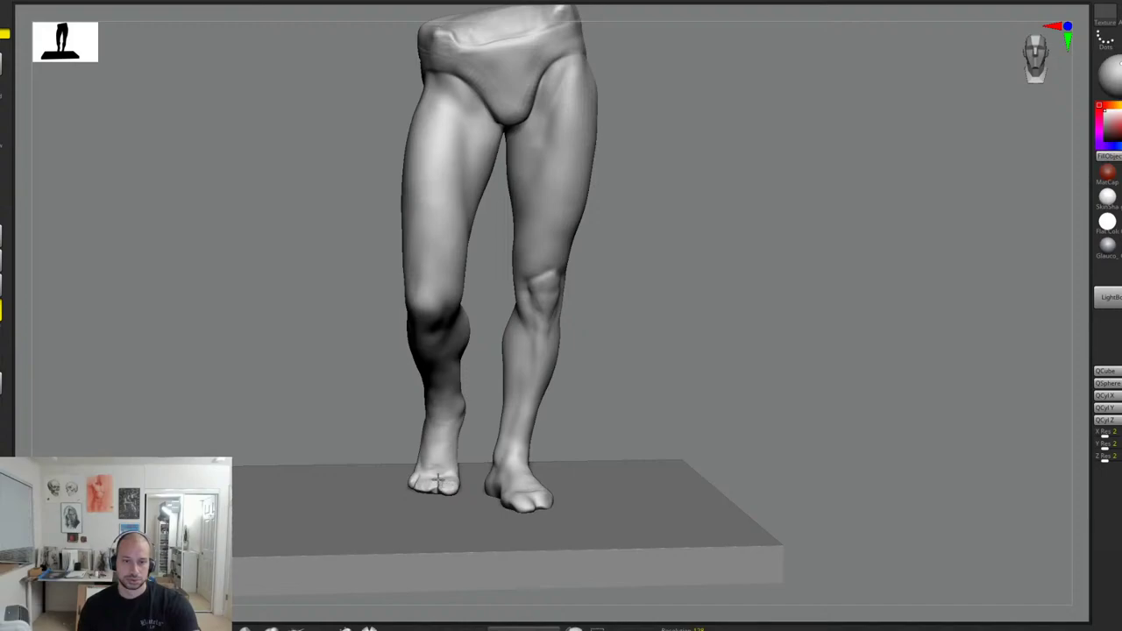
# Step: Adjust the toes and inner edge of the standing foot from above, checking against the full figure
pyautogui.moveTo(606, 392); pyautogui.dragTo(471, 465)
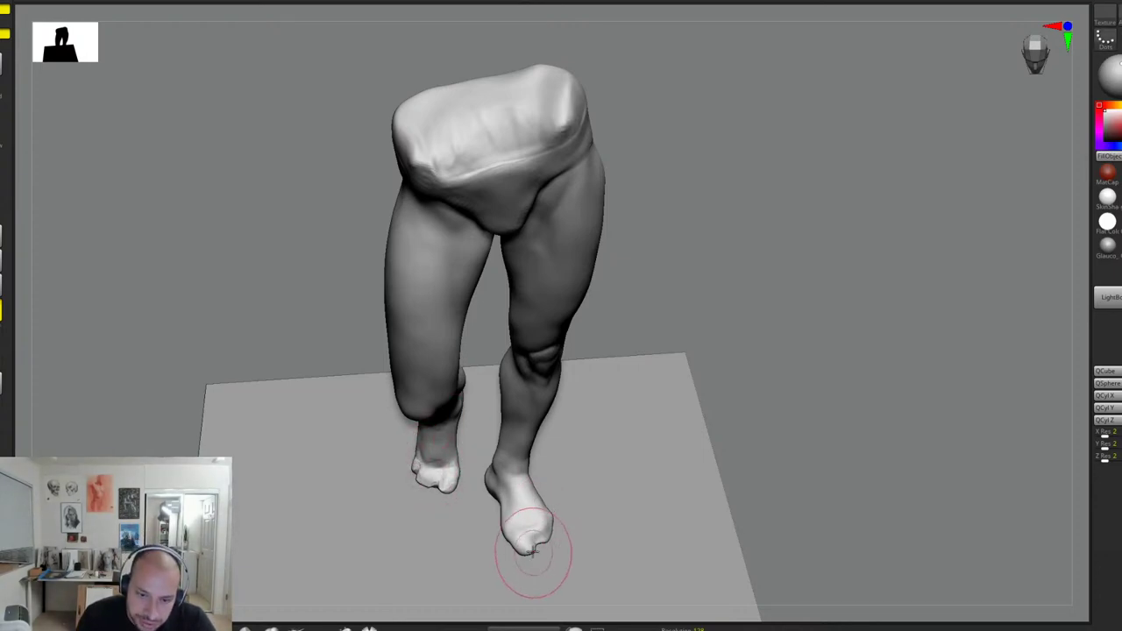
pyautogui.moveTo(734, 360); pyautogui.dragTo(707, 409)
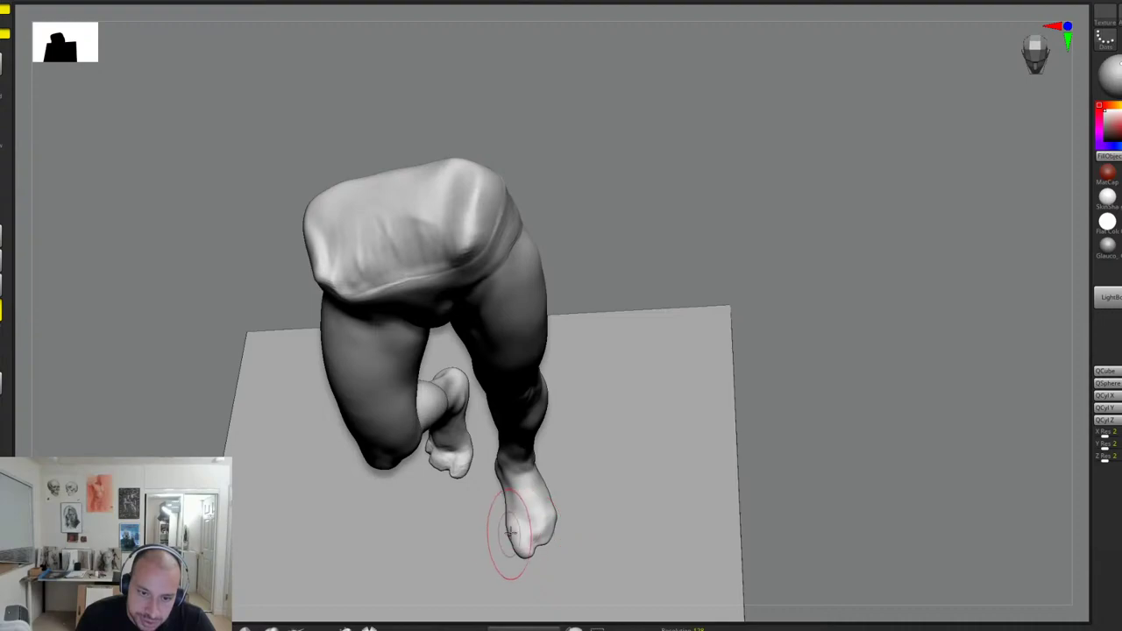
pyautogui.moveTo(777, 388); pyautogui.dragTo(725, 420)
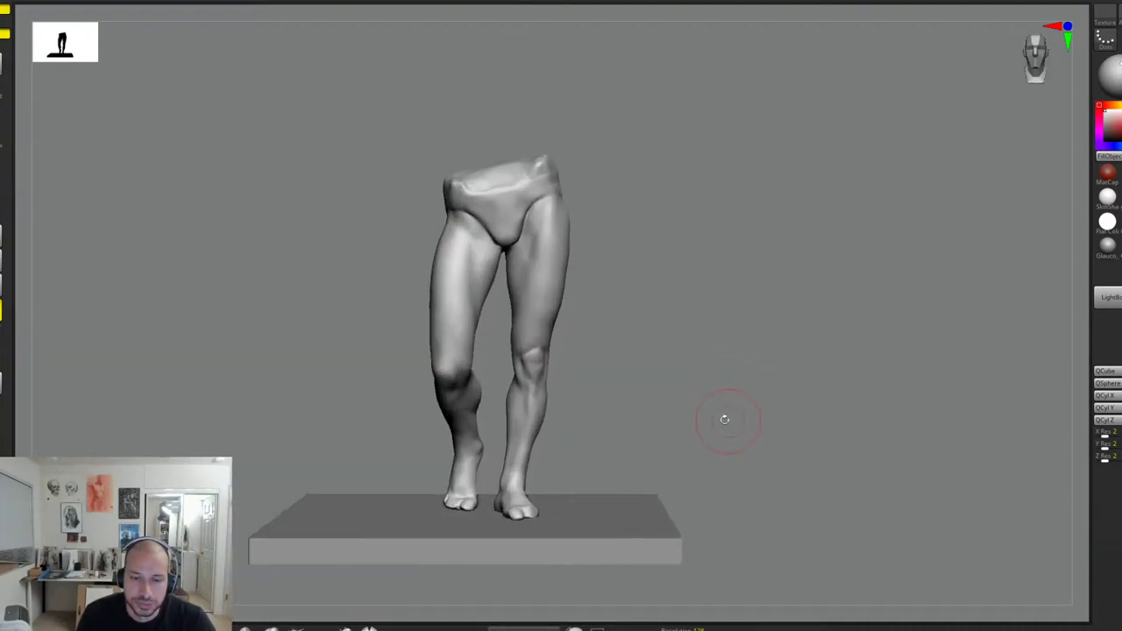
# Step: Refine the ankle, shin and calf contours of the bent leg from the outer side and from behind
pyautogui.moveTo(634, 401); pyautogui.dragTo(697, 392)
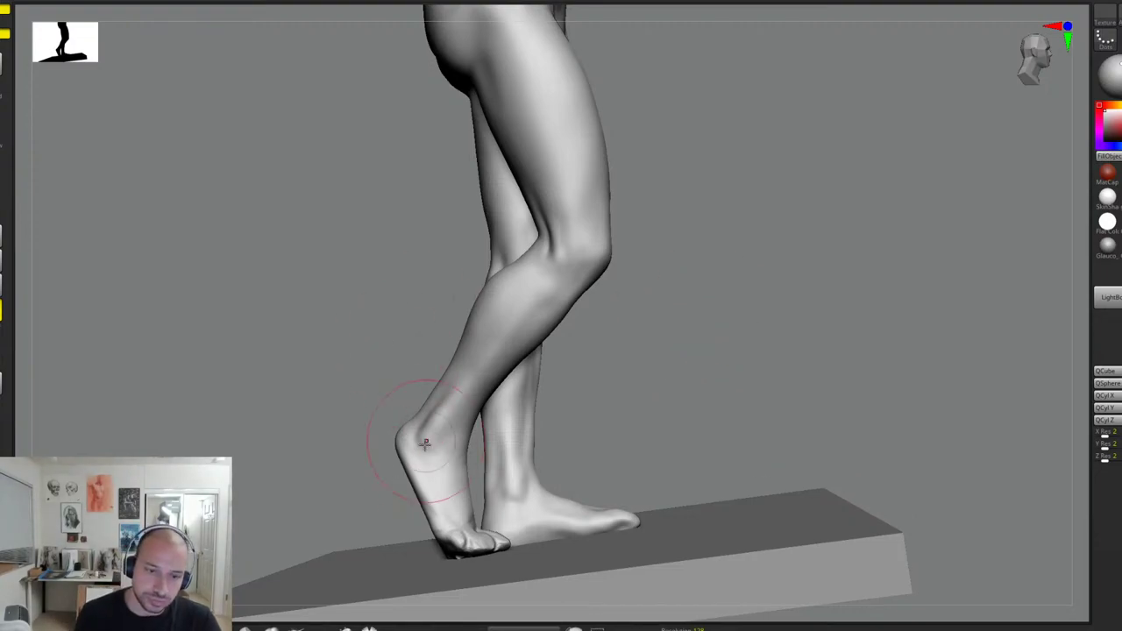
pyautogui.moveTo(626, 394); pyautogui.dragTo(415, 434)
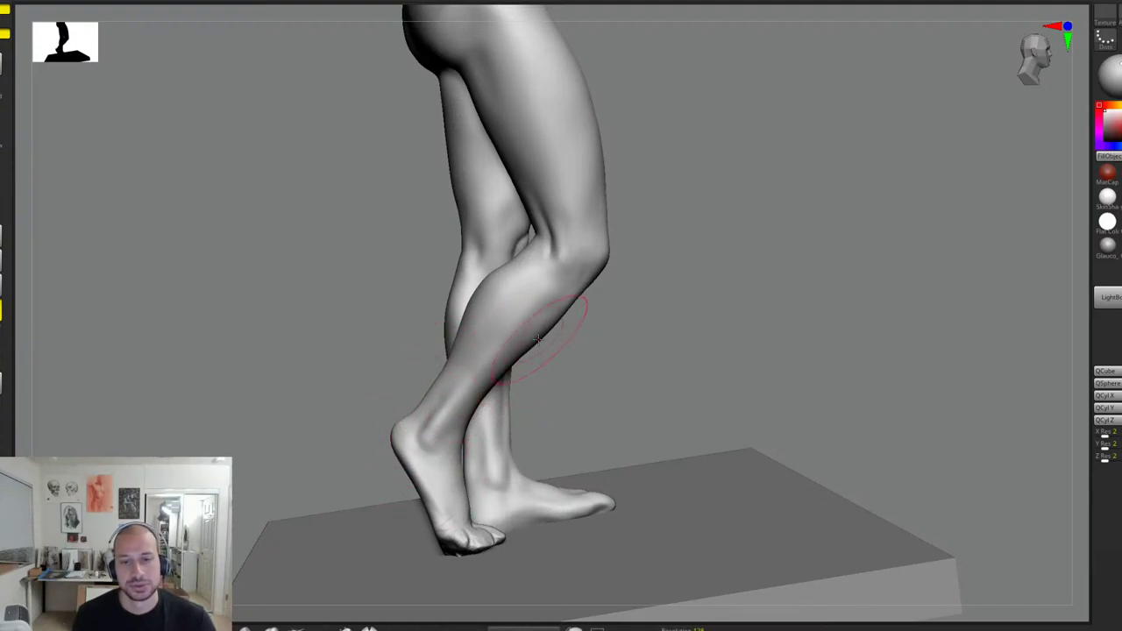
pyautogui.moveTo(682, 359); pyautogui.dragTo(468, 336)
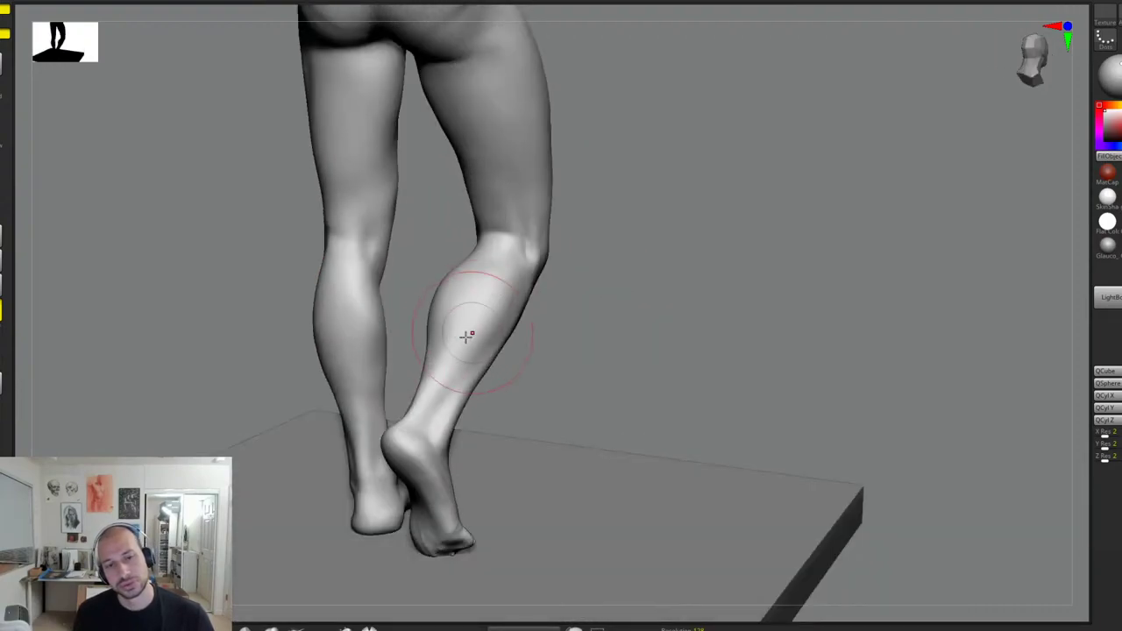
pyautogui.moveTo(611, 306)
pyautogui.mouseDown()
pyautogui.moveTo(467, 285)
pyautogui.moveTo(514, 283)
pyautogui.mouseUp()
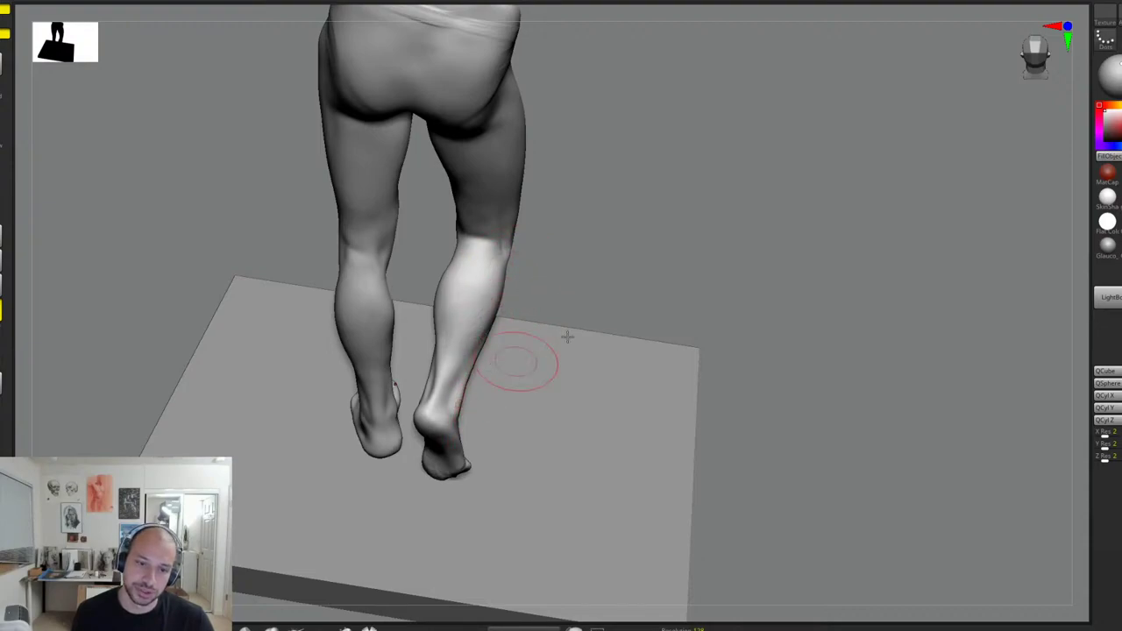
# Step: Reshape the heel and Achilles area of the raised foot, working from above and behind
pyautogui.moveTo(567, 336)
pyautogui.mouseDown()
pyautogui.moveTo(622, 298)
pyautogui.moveTo(592, 345)
pyautogui.moveTo(714, 298)
pyautogui.mouseUp()
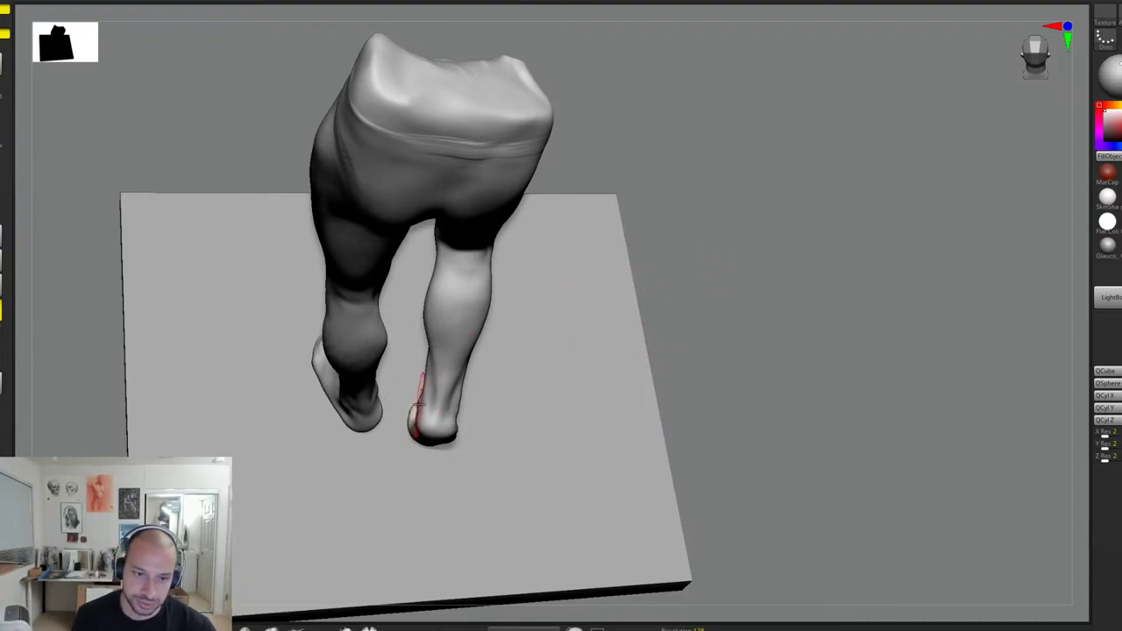
pyautogui.moveTo(636, 315)
pyautogui.mouseDown()
pyautogui.moveTo(707, 304)
pyautogui.moveTo(553, 348)
pyautogui.mouseUp()
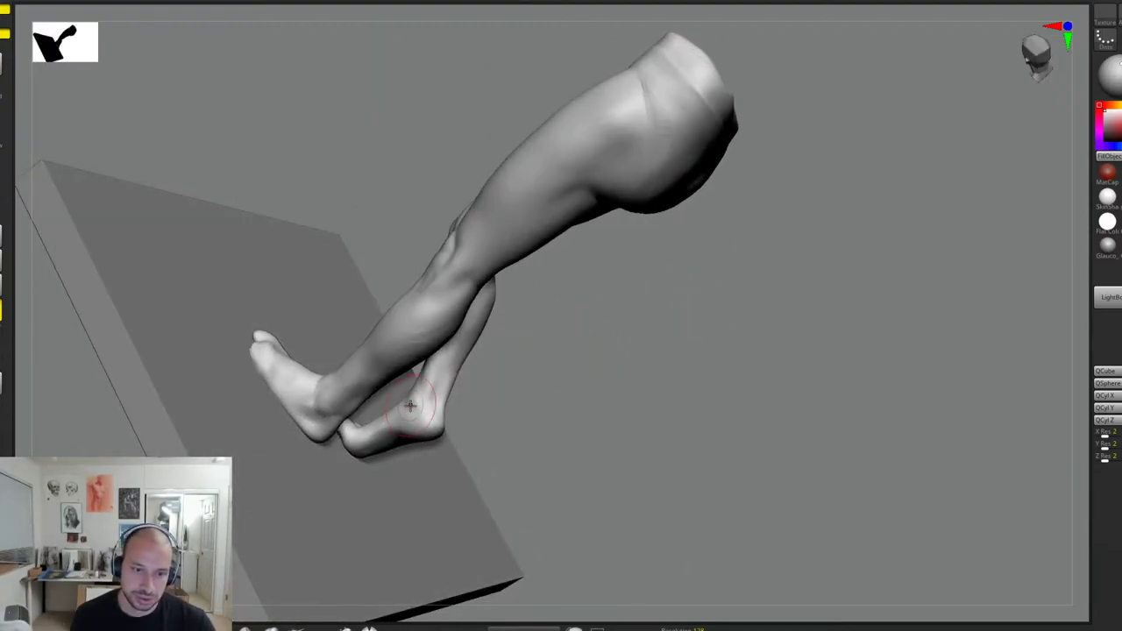
pyautogui.moveTo(411, 406)
pyautogui.mouseDown()
pyautogui.moveTo(533, 371)
pyautogui.moveTo(541, 394)
pyautogui.moveTo(514, 383)
pyautogui.moveTo(754, 318)
pyautogui.mouseUp()
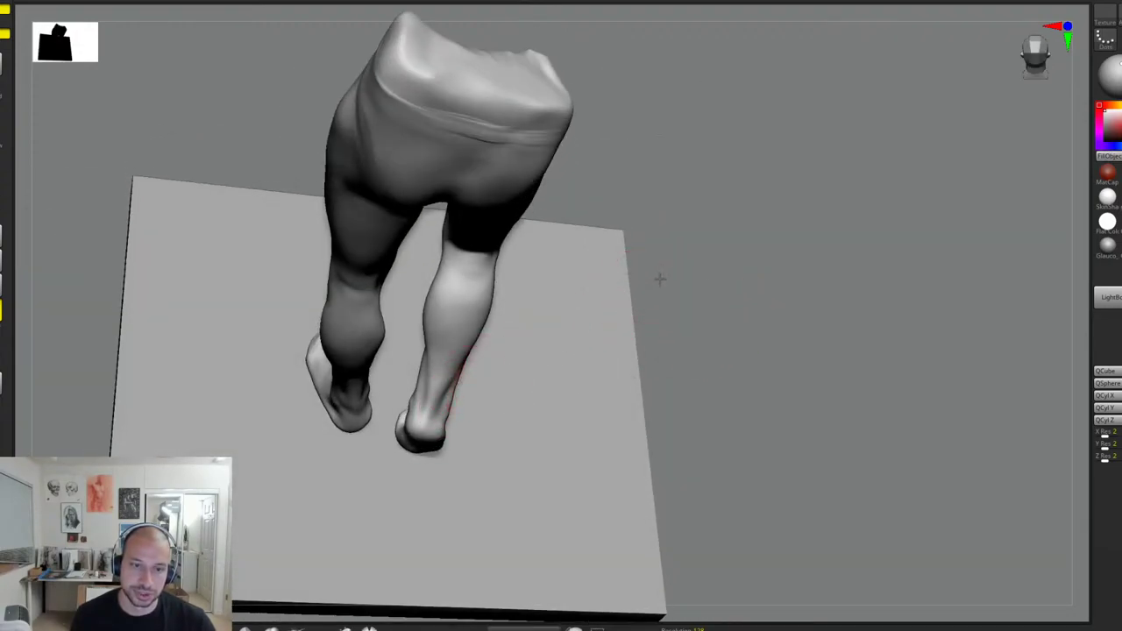
pyautogui.moveTo(660, 279); pyautogui.dragTo(464, 392)
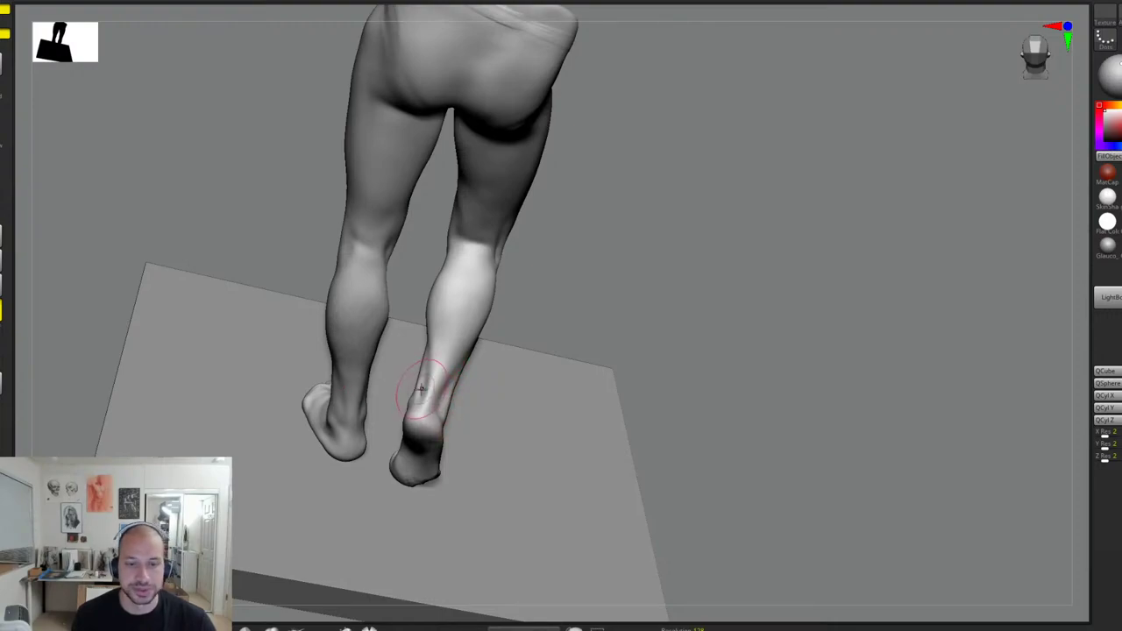
# Step: Isolate the bent leg from the knee down and refine the inner calf and the area above the ankle
pyautogui.moveTo(626, 300); pyautogui.dragTo(561, 343)
pyautogui.keyDown('ctrl'); pyautogui.keyDown('shift'); pyautogui.moveTo(590, 285); pyautogui.dragTo(396, 542); pyautogui.keyUp('shift'); pyautogui.keyUp('ctrl')
pyautogui.moveTo(589, 333)
pyautogui.mouseDown()
pyautogui.moveTo(438, 421)
pyautogui.moveTo(571, 356)
pyautogui.moveTo(626, 351)
pyautogui.moveTo(431, 349)
pyautogui.mouseUp()
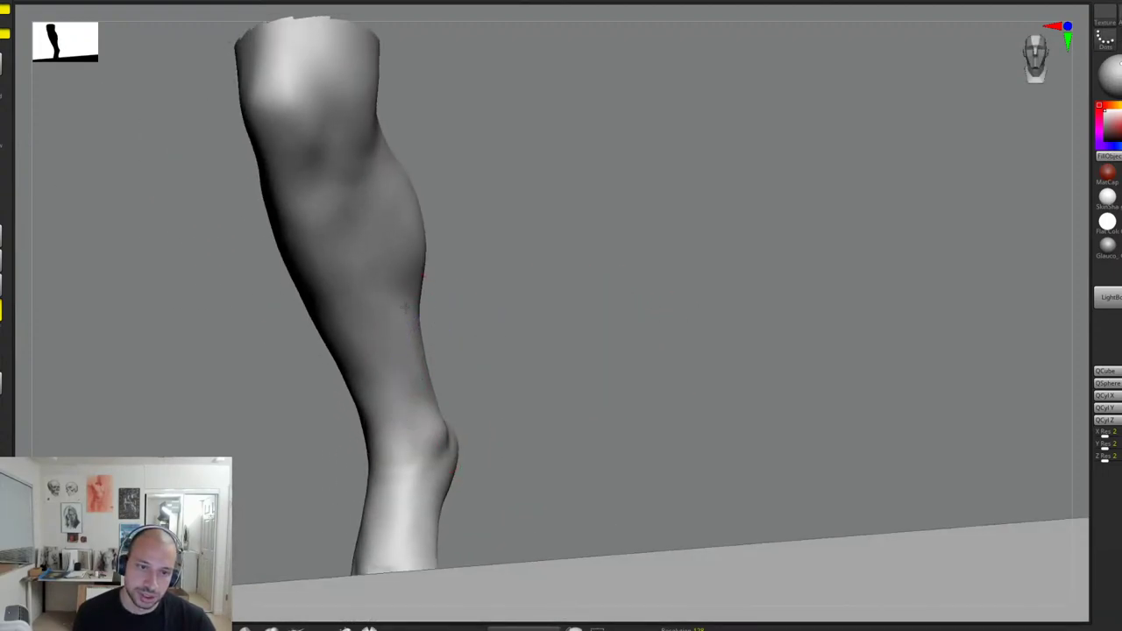
pyautogui.moveTo(527, 337); pyautogui.dragTo(386, 321)
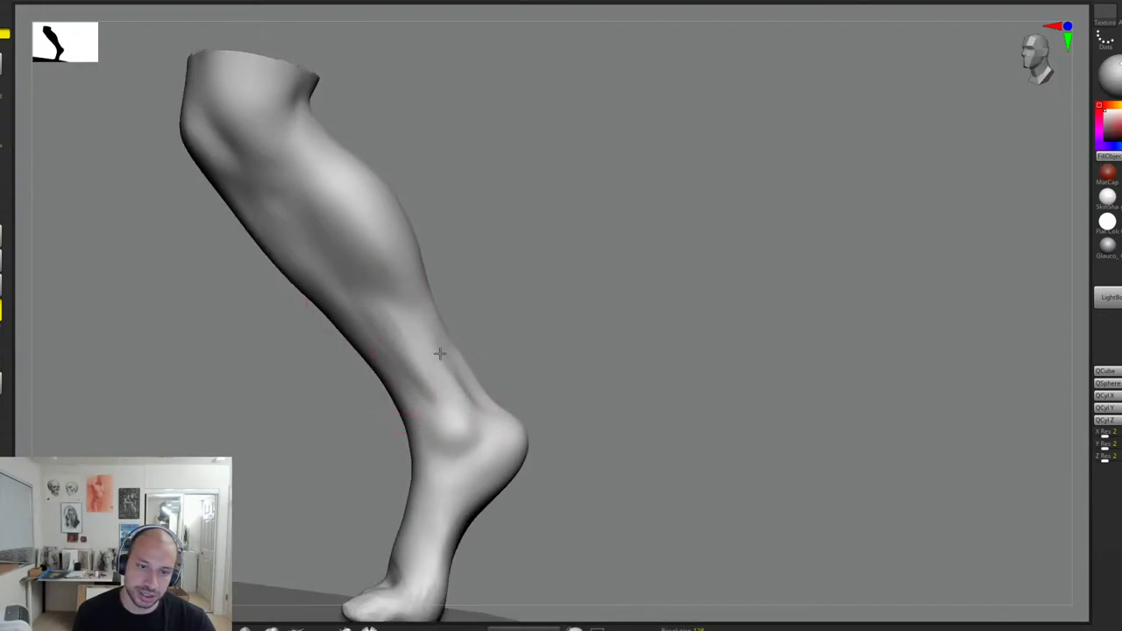
pyautogui.moveTo(478, 393); pyautogui.dragTo(465, 342)
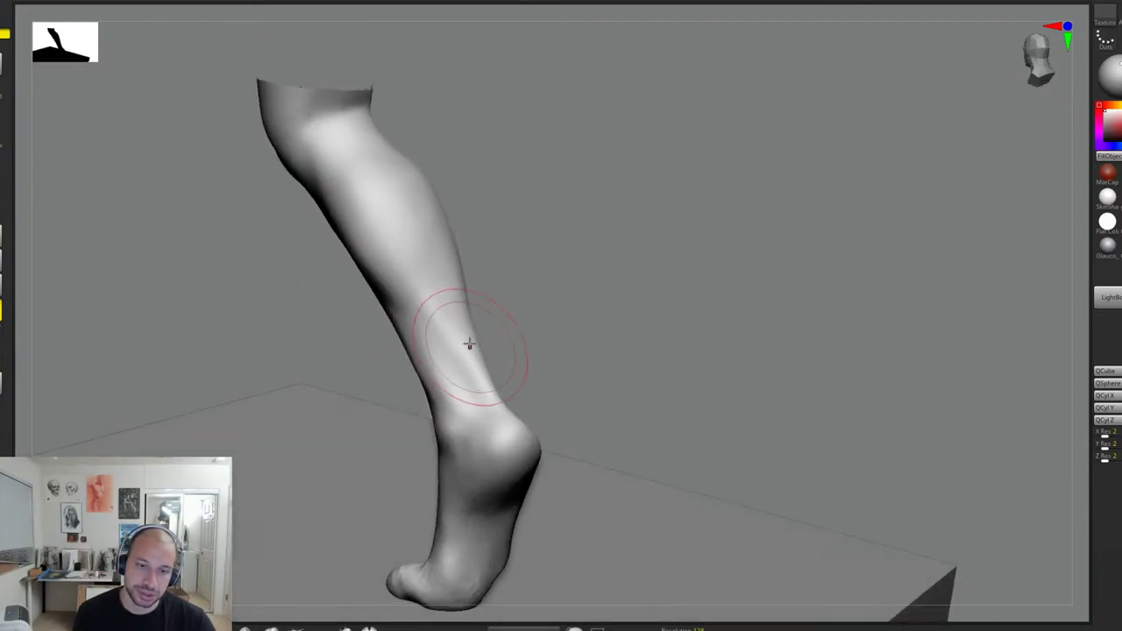
# Step: Shape the back of the isolated calf and its taper into the Achilles tendon
pyautogui.moveTo(535, 345); pyautogui.dragTo(489, 325)
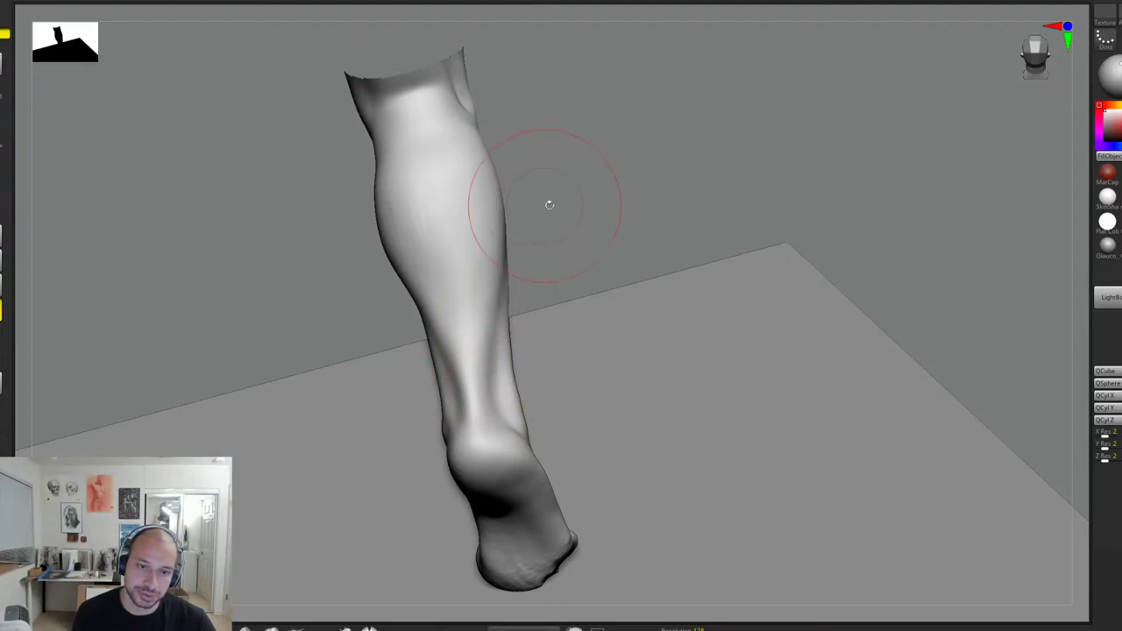
pyautogui.moveTo(591, 215); pyautogui.dragTo(463, 355)
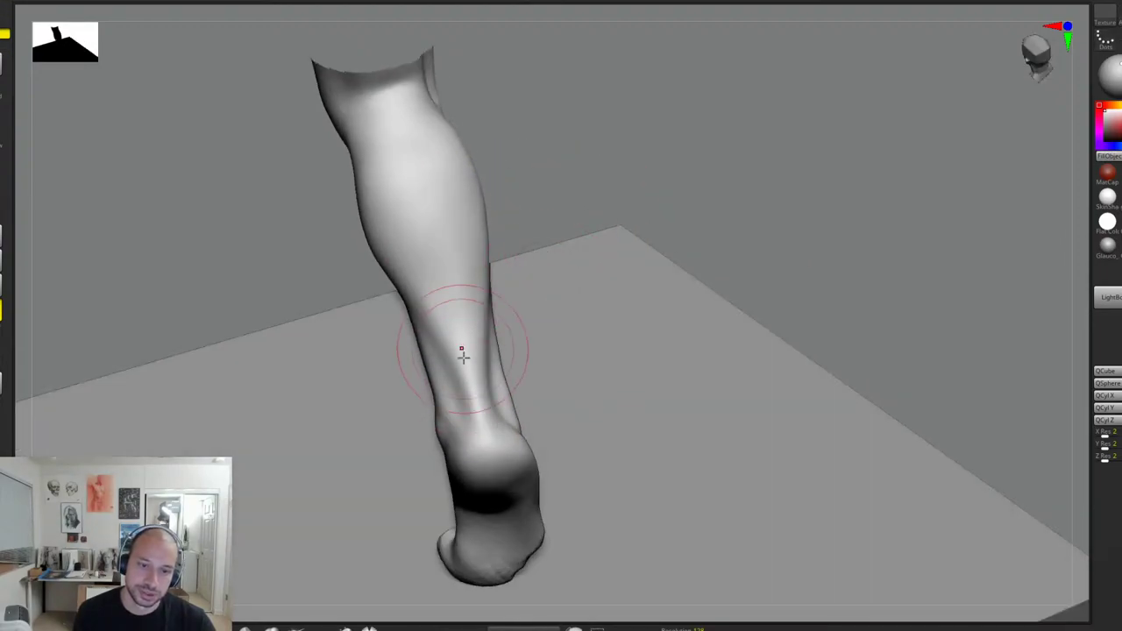
pyautogui.moveTo(447, 299); pyautogui.dragTo(479, 304)
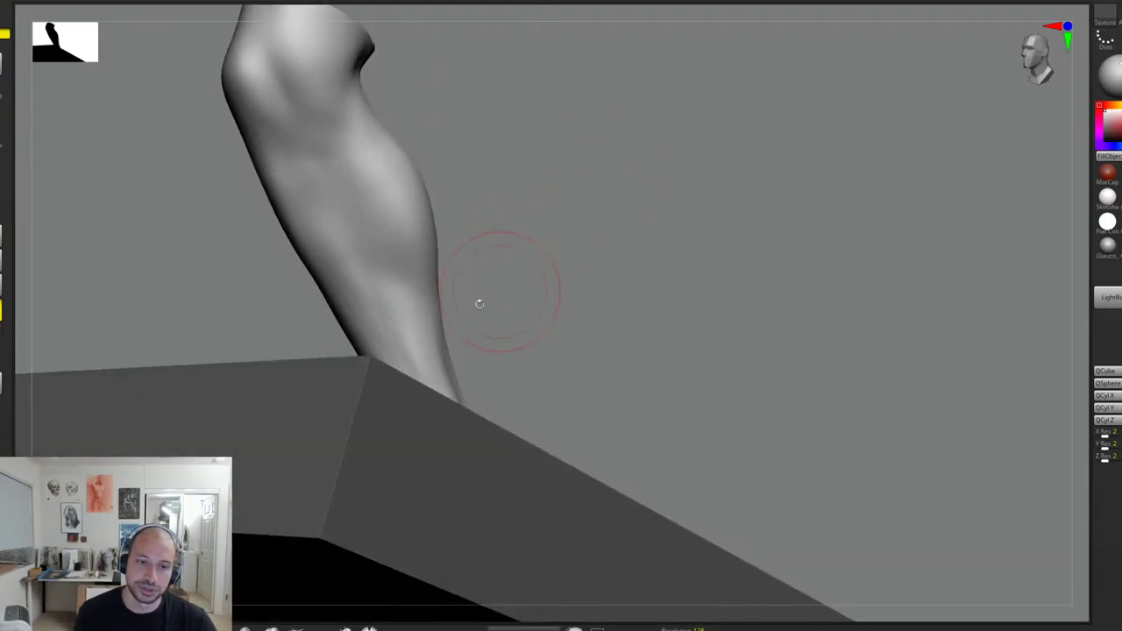
pyautogui.press('f')
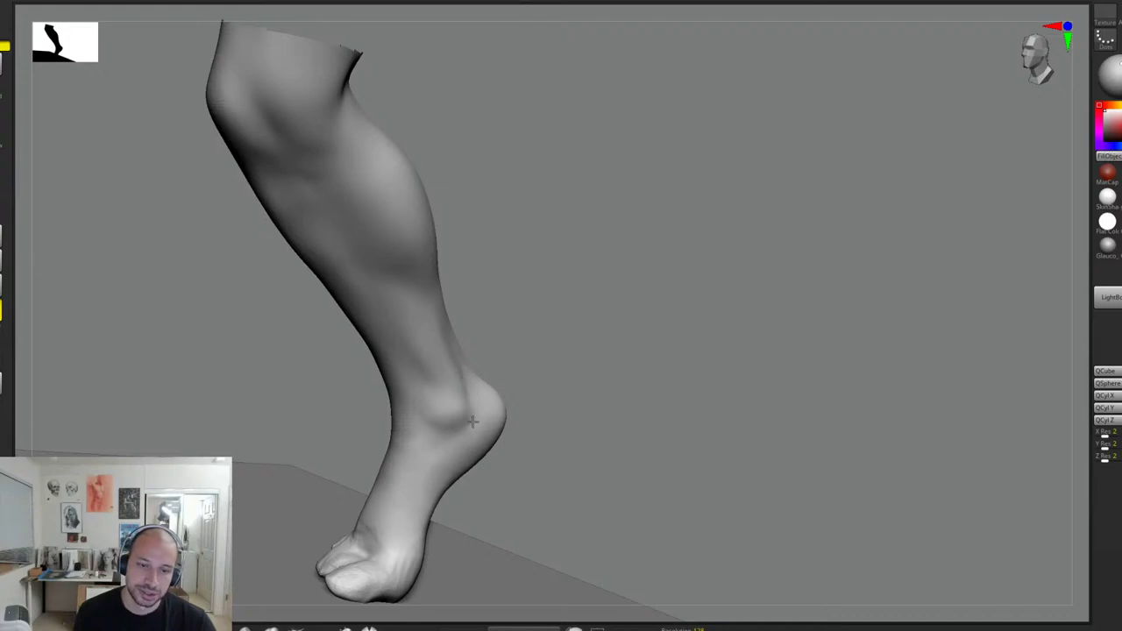
# Step: Adjust the ball and toes of the raised foot from the side and from above
pyautogui.moveTo(570, 381)
pyautogui.mouseDown()
pyautogui.moveTo(489, 438)
pyautogui.moveTo(482, 474)
pyautogui.mouseUp()
pyautogui.moveTo(427, 529); pyautogui.dragTo(436, 516)
pyautogui.moveTo(589, 408)
pyautogui.mouseDown()
pyautogui.moveTo(604, 384)
pyautogui.moveTo(583, 364)
pyautogui.moveTo(628, 328)
pyautogui.moveTo(628, 351)
pyautogui.moveTo(601, 345)
pyautogui.moveTo(546, 364)
pyautogui.mouseUp()
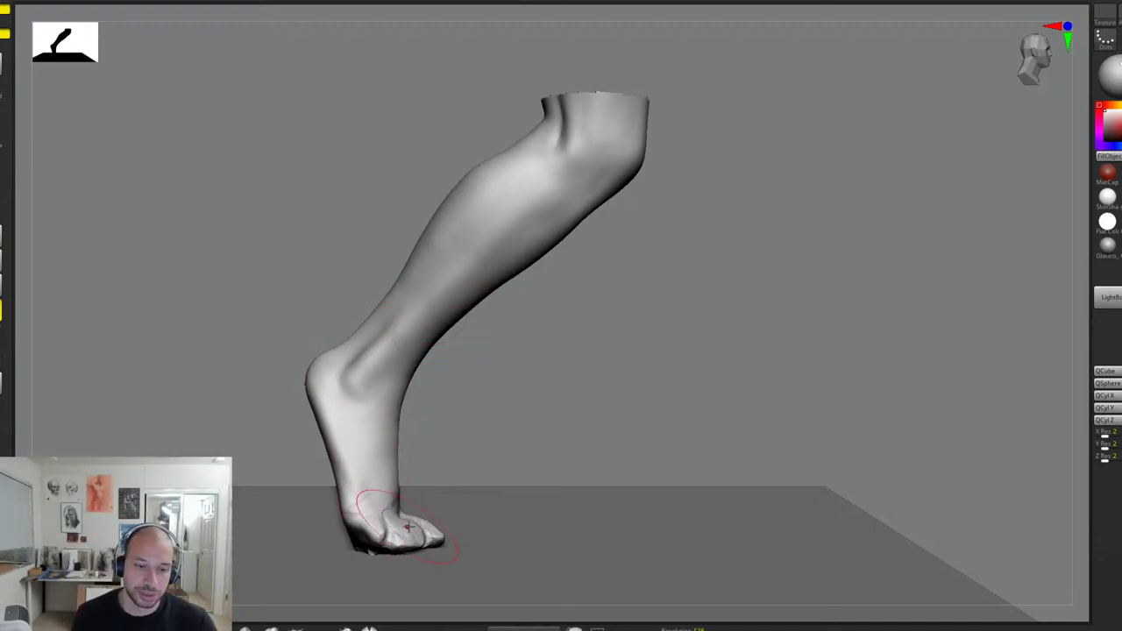
pyautogui.moveTo(406, 533); pyautogui.dragTo(352, 478)
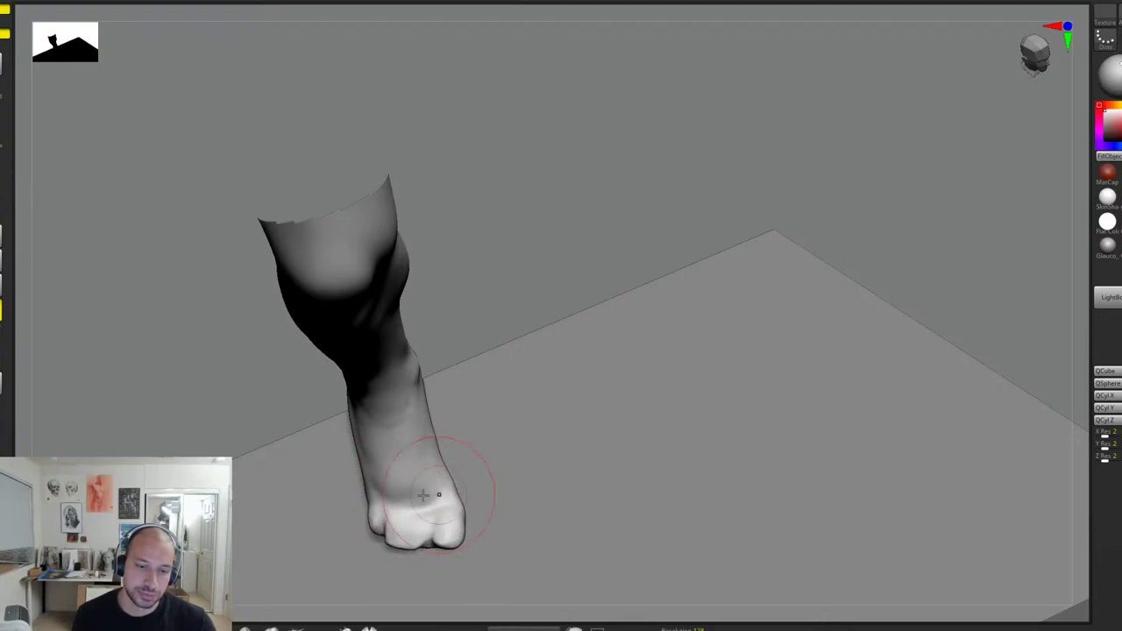
pyautogui.keyDown('shift'); pyautogui.moveTo(498, 310); pyautogui.dragTo(499, 293); pyautogui.keyUp('shift')
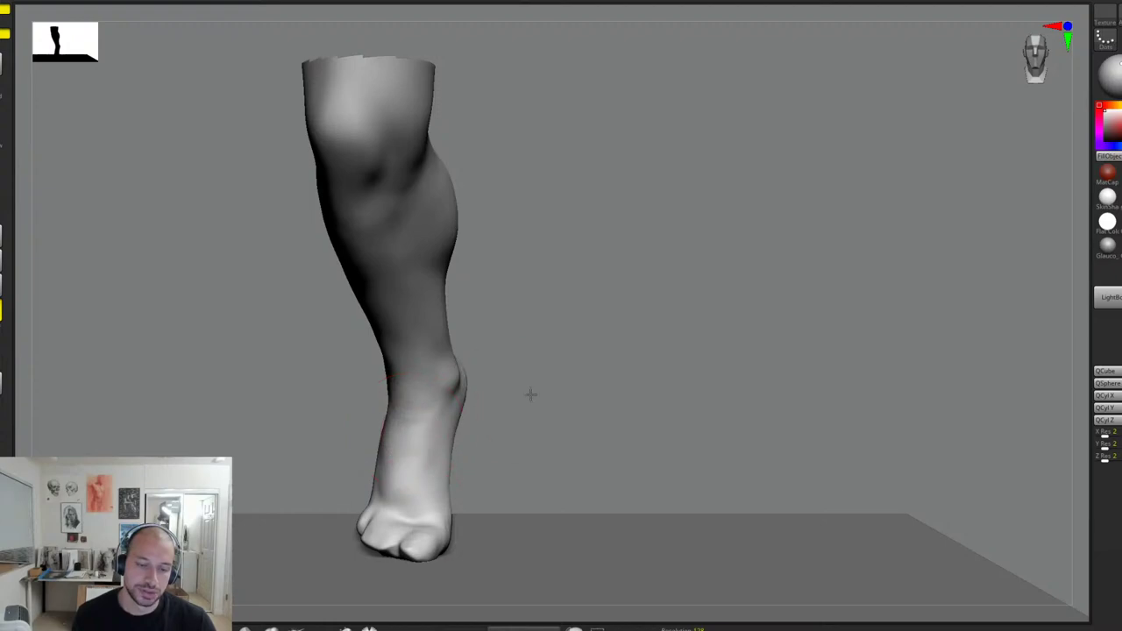
# Step: Refine the forefoot and inner edge of the raised foot between the ankle and the big toe
pyautogui.moveTo(531, 395); pyautogui.dragTo(393, 534)
pyautogui.moveTo(553, 403); pyautogui.dragTo(607, 449)
pyautogui.moveTo(357, 499)
pyautogui.mouseDown()
pyautogui.moveTo(739, 306)
pyautogui.moveTo(370, 503)
pyautogui.mouseUp()
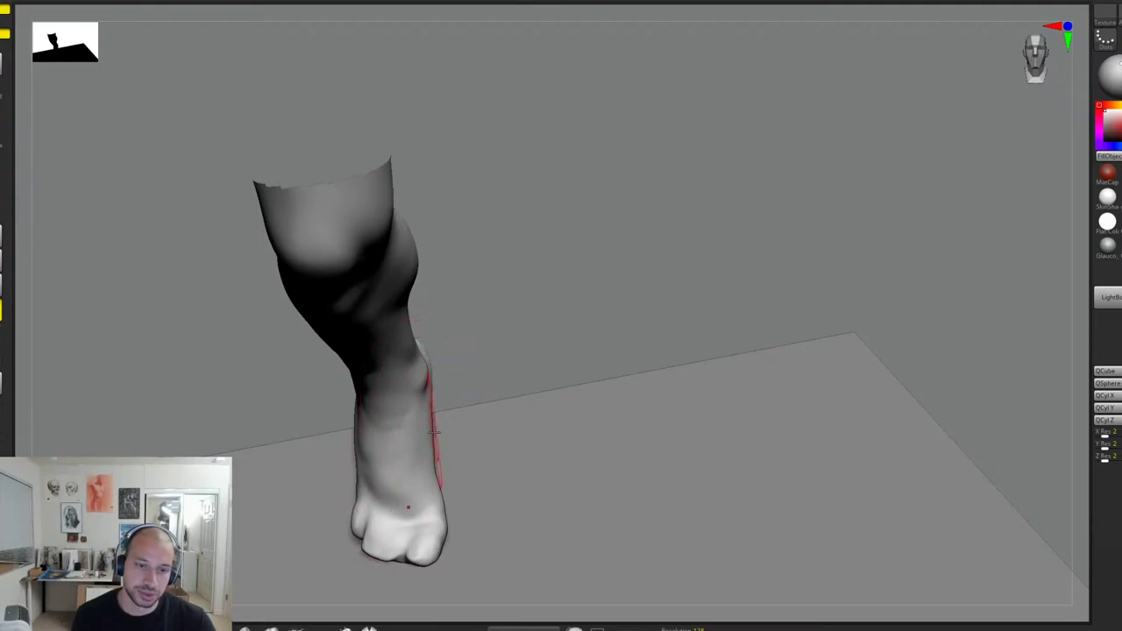
pyautogui.moveTo(434, 431); pyautogui.dragTo(408, 457)
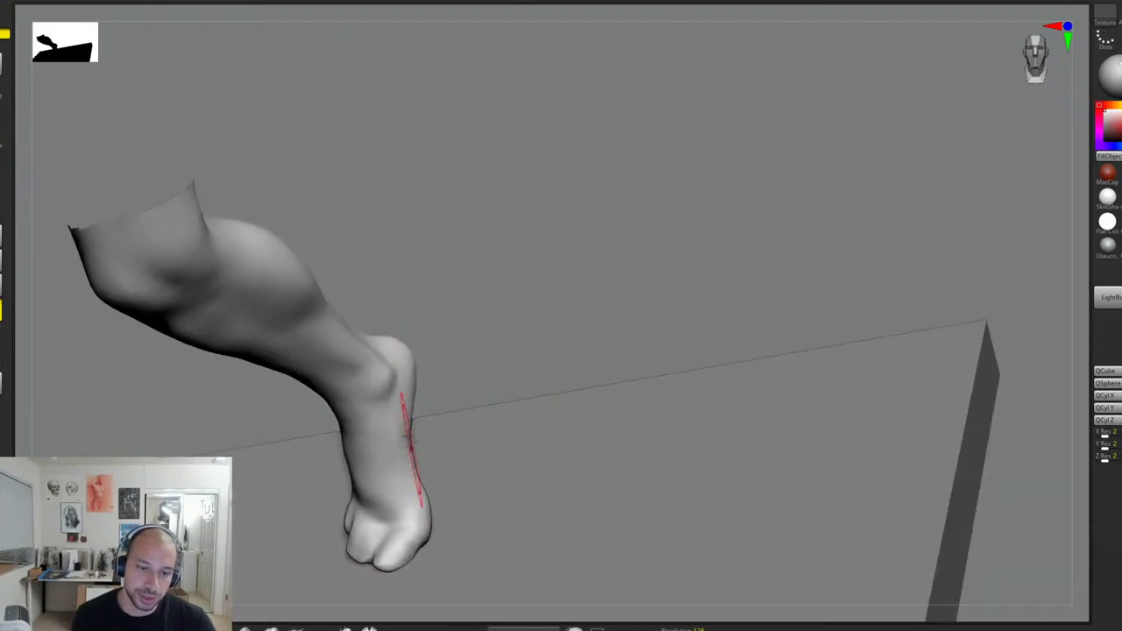
pyautogui.moveTo(408, 371)
pyautogui.mouseDown()
pyautogui.moveTo(501, 280)
pyautogui.moveTo(664, 243)
pyautogui.moveTo(681, 295)
pyautogui.moveTo(705, 312)
pyautogui.moveTo(669, 296)
pyautogui.moveTo(674, 328)
pyautogui.moveTo(661, 290)
pyautogui.moveTo(453, 386)
pyautogui.moveTo(440, 373)
pyautogui.moveTo(465, 348)
pyautogui.moveTo(438, 345)
pyautogui.mouseUp()
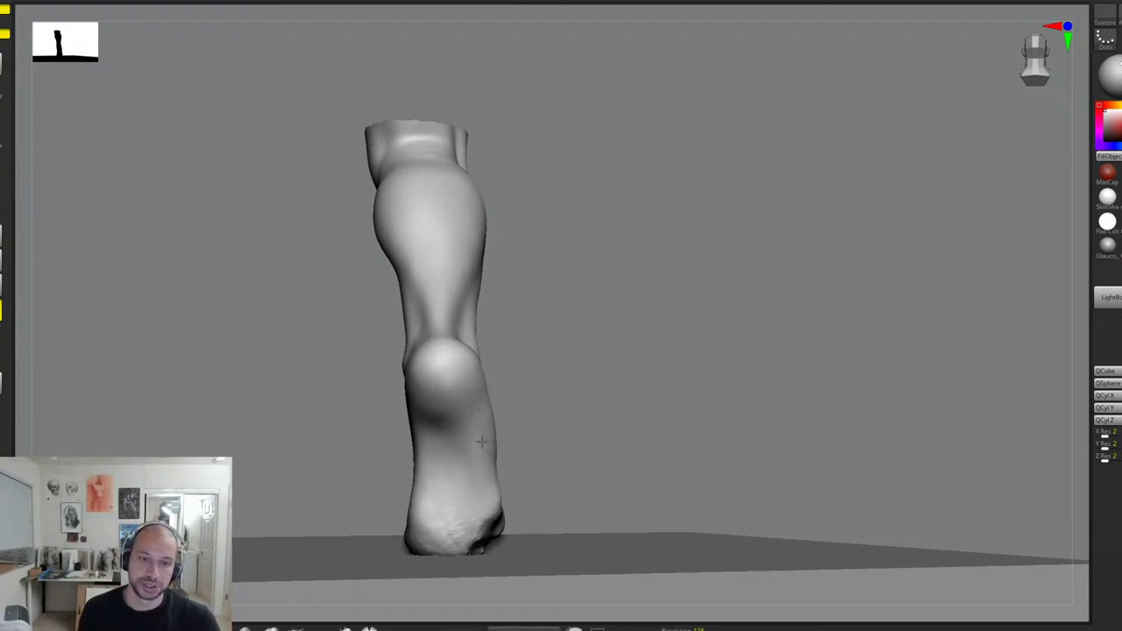
# Step: Adjust the heel and sole contour of the raised foot and unhide the rest of the figure
pyautogui.keyDown('alt'); pyautogui.moveTo(618, 437); pyautogui.dragTo(633, 396); pyautogui.keyUp('alt')
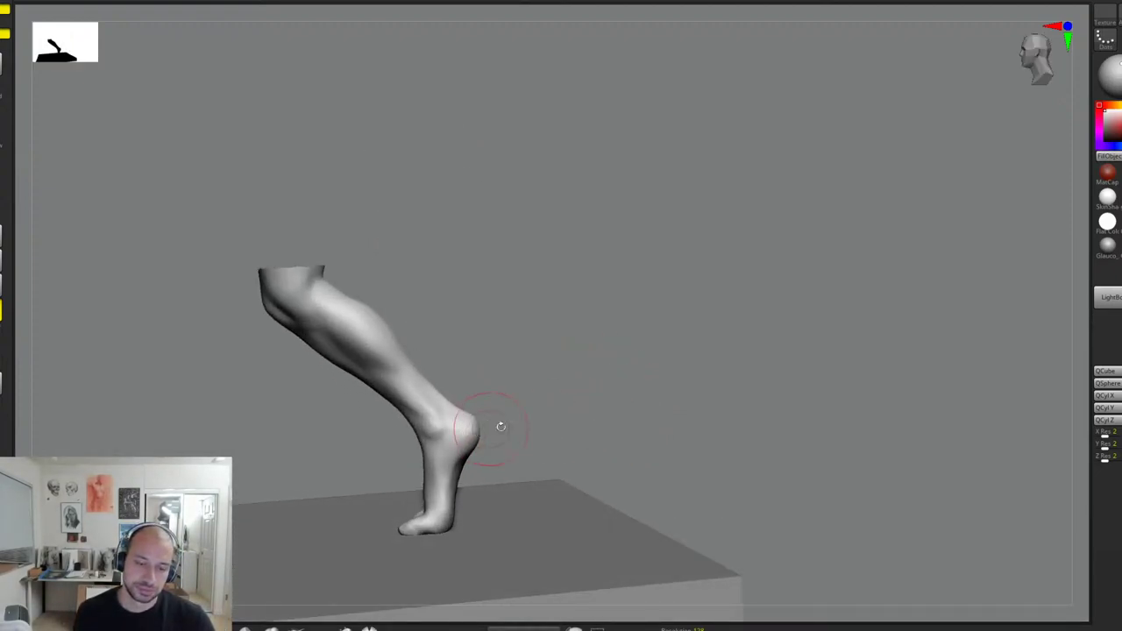
pyautogui.moveTo(527, 424); pyautogui.dragTo(511, 426)
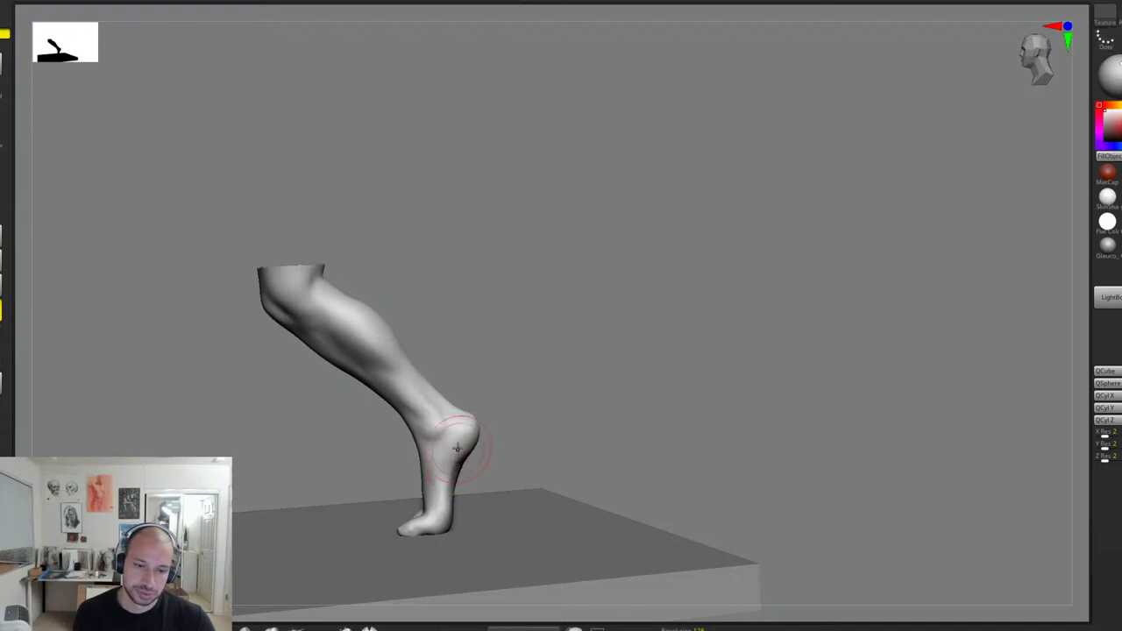
pyautogui.moveTo(540, 413)
pyautogui.mouseDown()
pyautogui.moveTo(670, 348)
pyautogui.moveTo(725, 335)
pyautogui.moveTo(689, 356)
pyautogui.moveTo(646, 359)
pyautogui.moveTo(629, 299)
pyautogui.moveTo(673, 292)
pyautogui.moveTo(661, 255)
pyautogui.mouseUp()
pyautogui.keyDown('ctrl'); pyautogui.keyDown('shift'); pyautogui.click(698, 345); pyautogui.keyUp('shift'); pyautogui.keyUp('ctrl')
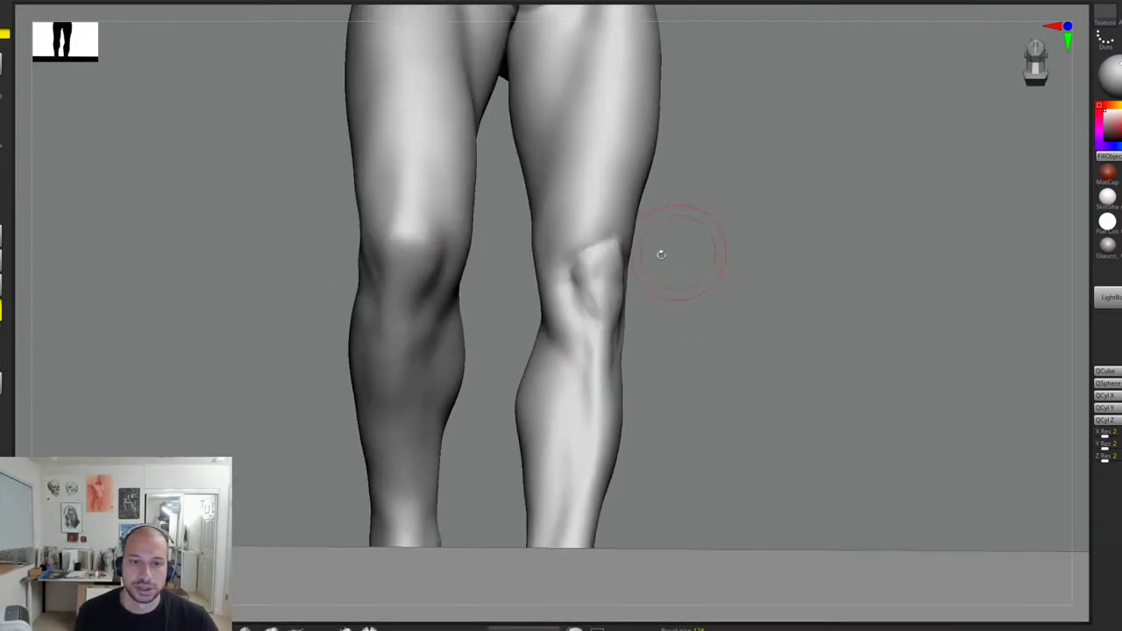
# Step: Sculpt the kneecap and the forms just below it on the bent knee from a low front view
pyautogui.keyDown('ctrl'); pyautogui.moveTo(448, 319); pyautogui.dragTo(456, 254, button='right'); pyautogui.keyUp('ctrl')
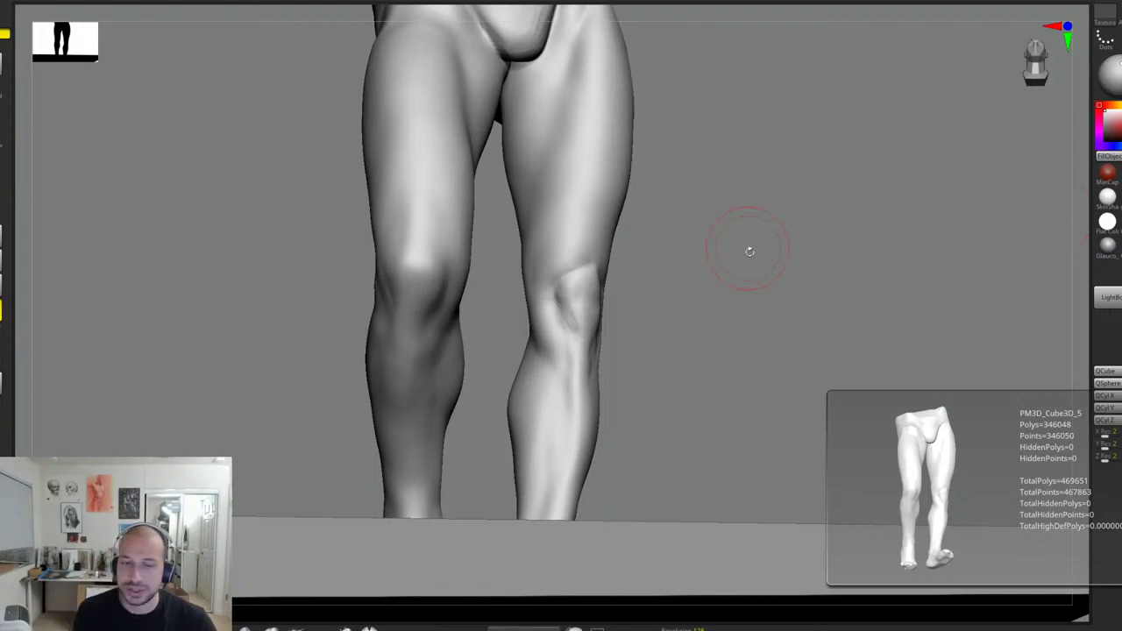
pyautogui.moveTo(750, 252); pyautogui.dragTo(643, 261)
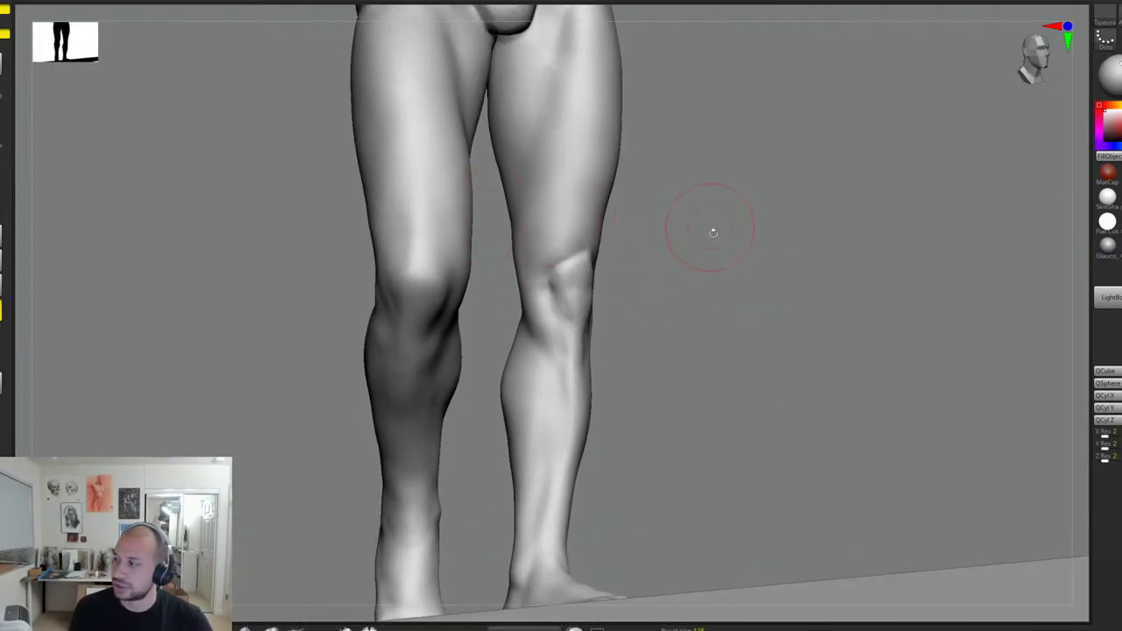
pyautogui.moveTo(713, 232)
pyautogui.mouseDown()
pyautogui.moveTo(729, 238)
pyautogui.moveTo(547, 220)
pyautogui.mouseUp()
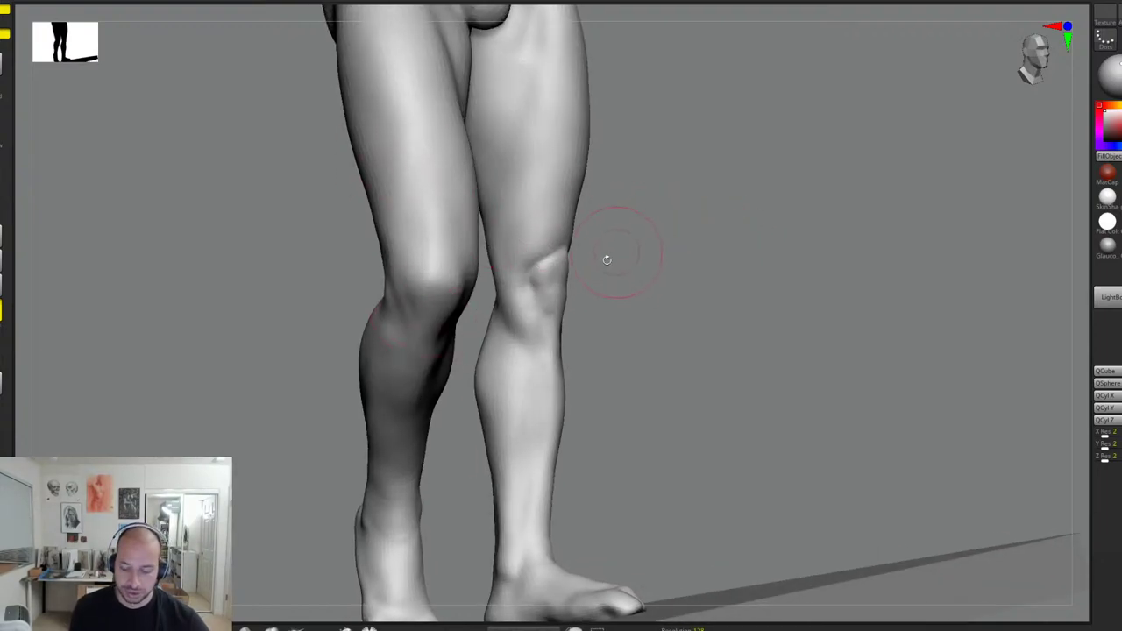
pyautogui.moveTo(641, 276); pyautogui.dragTo(505, 275)
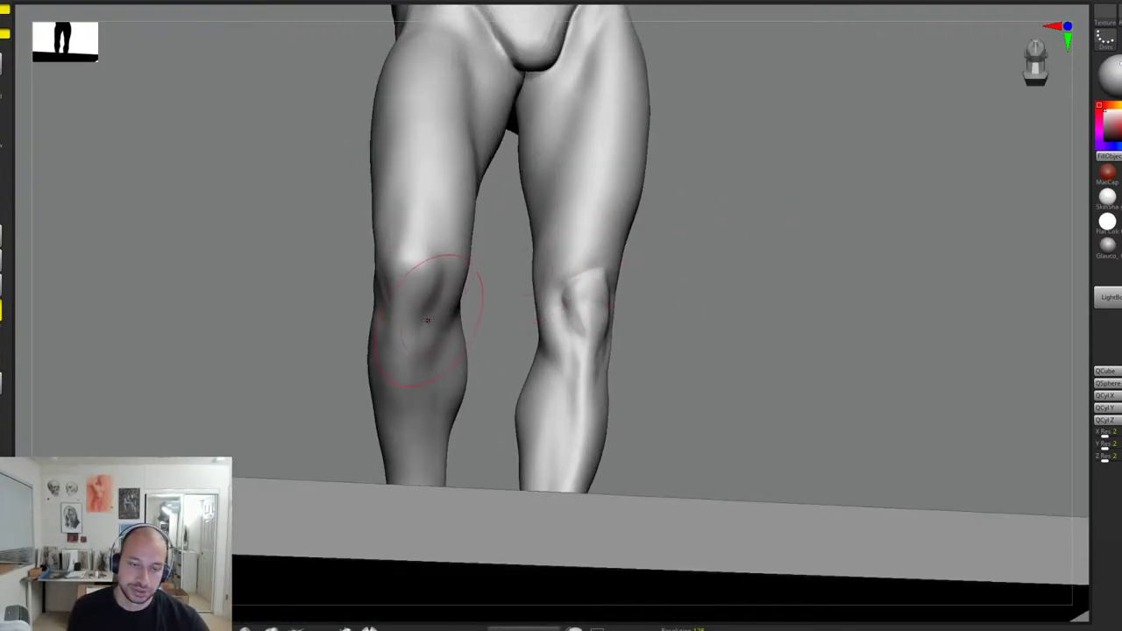
pyautogui.moveTo(427, 321); pyautogui.dragTo(430, 321)
pyautogui.moveTo(409, 282); pyautogui.dragTo(438, 326)
pyautogui.moveTo(425, 270); pyautogui.dragTo(438, 309)
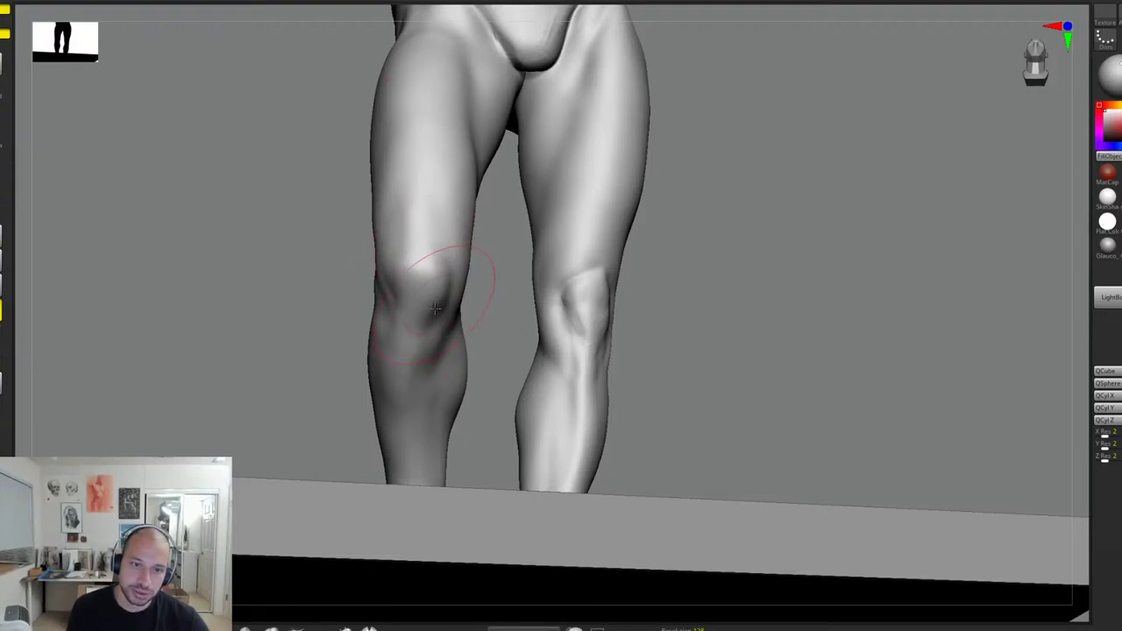
# Step: Refine the outer thigh contour just above the bent knee
pyautogui.moveTo(503, 281)
pyautogui.mouseDown()
pyautogui.moveTo(421, 308)
pyautogui.moveTo(459, 272)
pyautogui.moveTo(421, 254)
pyautogui.moveTo(437, 215)
pyautogui.moveTo(411, 151)
pyautogui.moveTo(404, 211)
pyautogui.mouseUp()
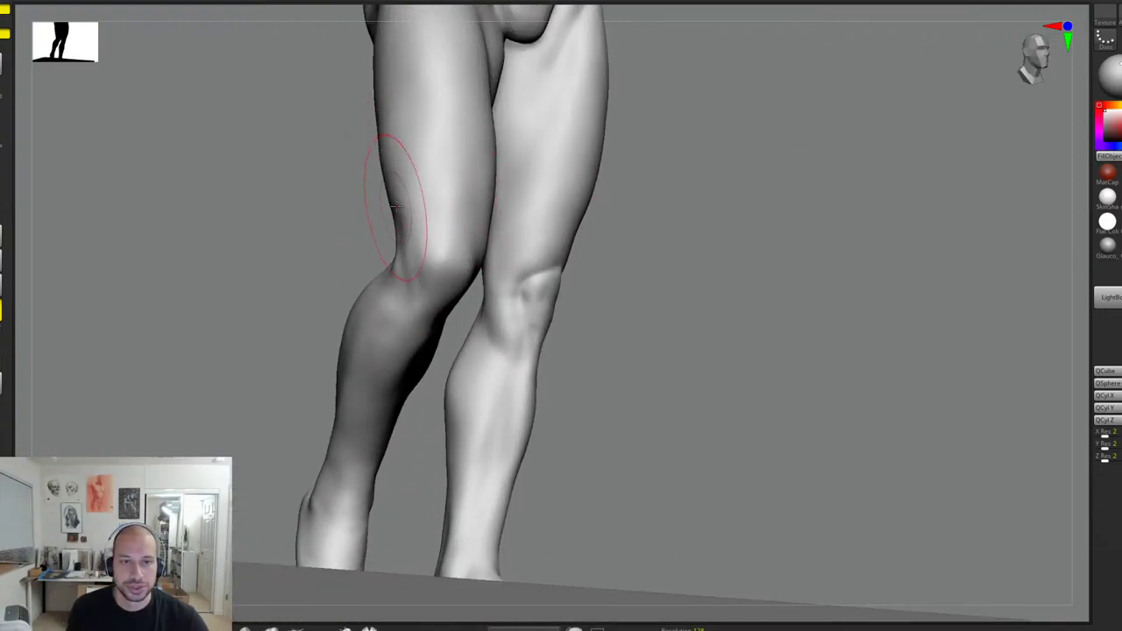
pyautogui.moveTo(630, 189); pyautogui.dragTo(553, 194)
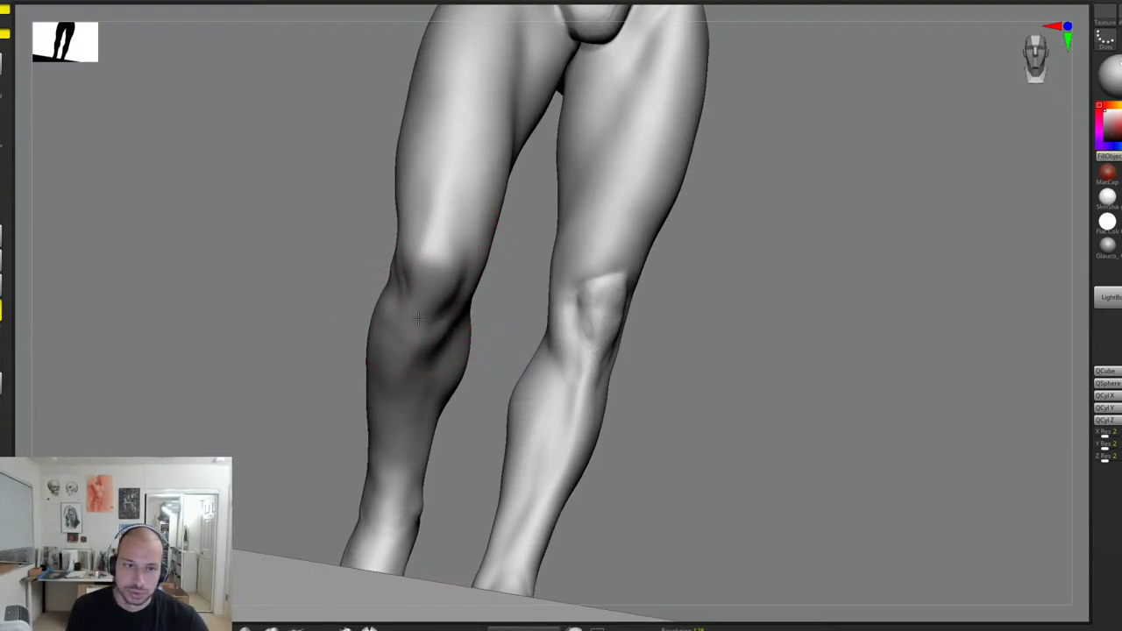
# Step: Build up the upper shin below the bent knee and smooth the strokes into the calf
pyautogui.moveTo(394, 382); pyautogui.dragTo(406, 387)
pyautogui.moveTo(501, 320)
pyautogui.mouseDown()
pyautogui.moveTo(411, 388)
pyautogui.moveTo(426, 379)
pyautogui.mouseUp()
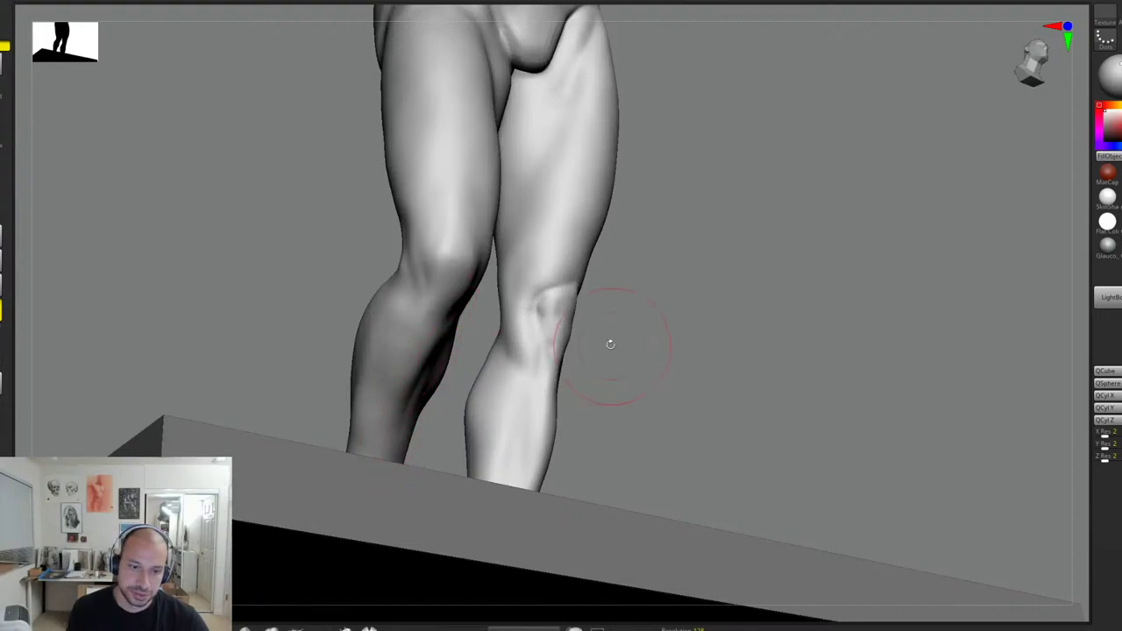
pyautogui.moveTo(610, 344); pyautogui.dragTo(456, 360, button='right')
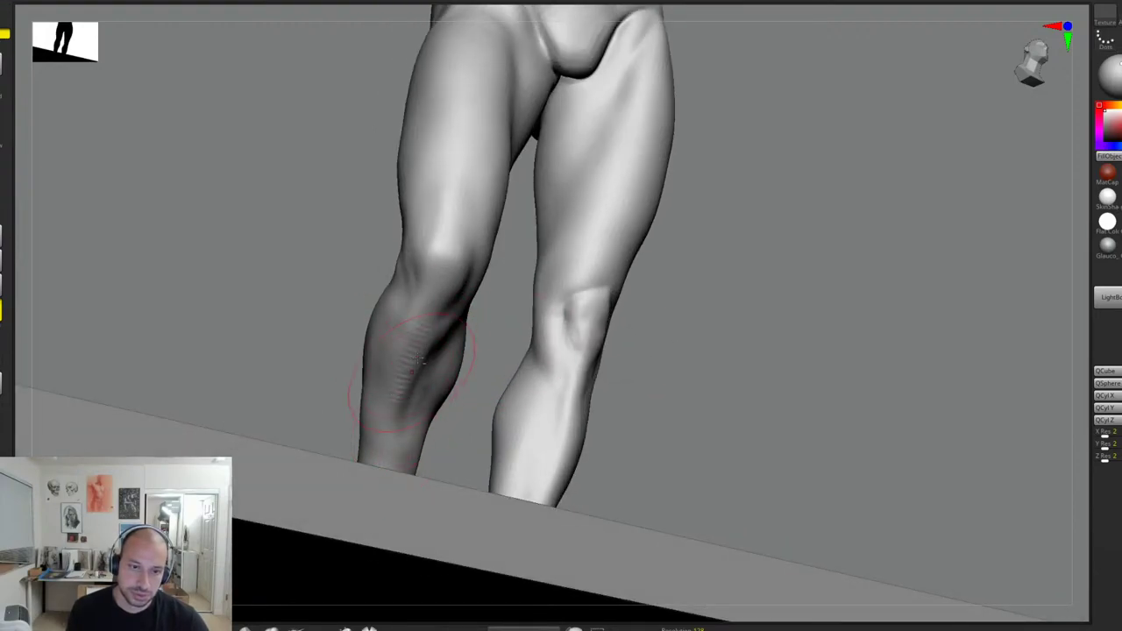
pyautogui.keyDown('shift'); pyautogui.moveTo(401, 409); pyautogui.dragTo(452, 323); pyautogui.keyUp('shift')
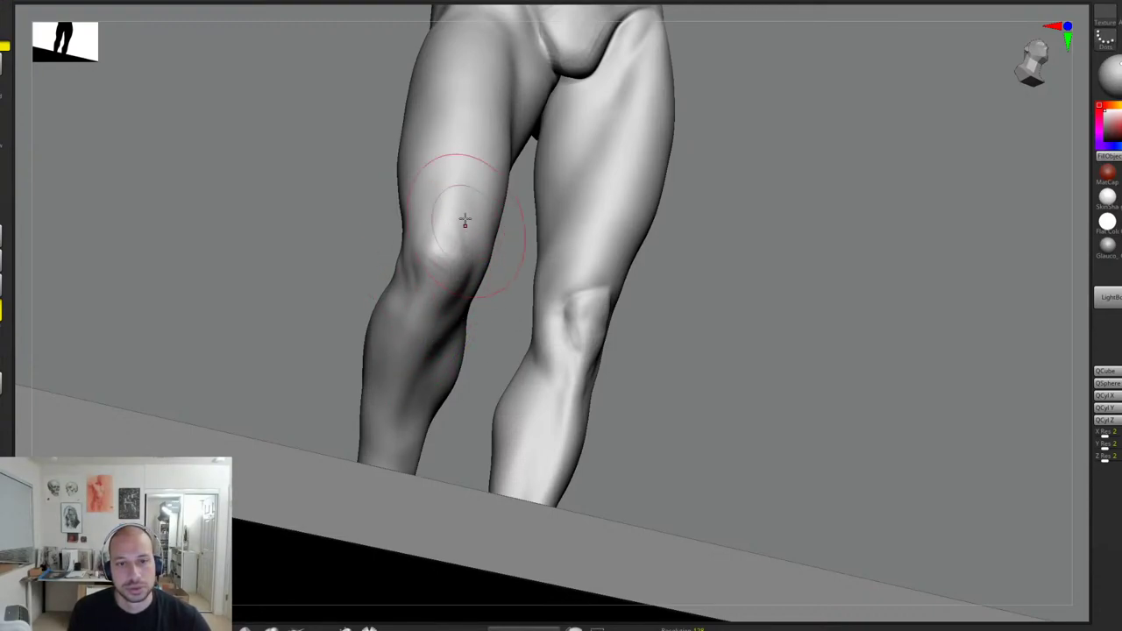
pyautogui.moveTo(718, 268); pyautogui.dragTo(427, 318)
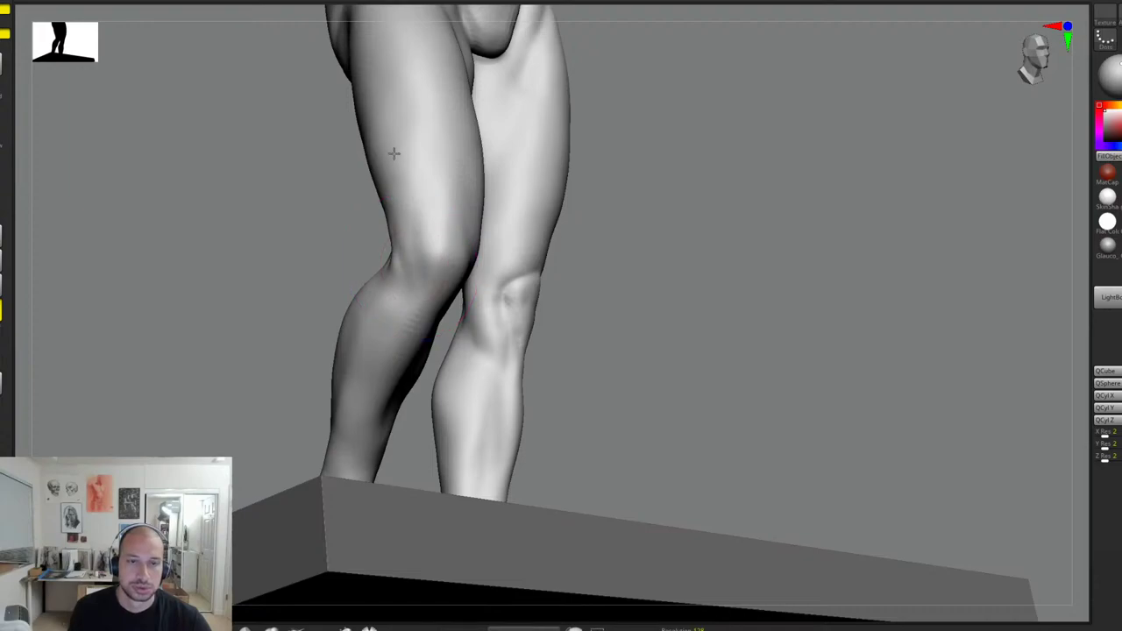
# Step: Refine the inner calf contour and the upper shin of the bent leg, working from low front views
pyautogui.moveTo(424, 115); pyautogui.dragTo(737, 290)
pyautogui.keyDown('alt'); pyautogui.moveTo(740, 235); pyautogui.dragTo(602, 276); pyautogui.keyUp('alt')
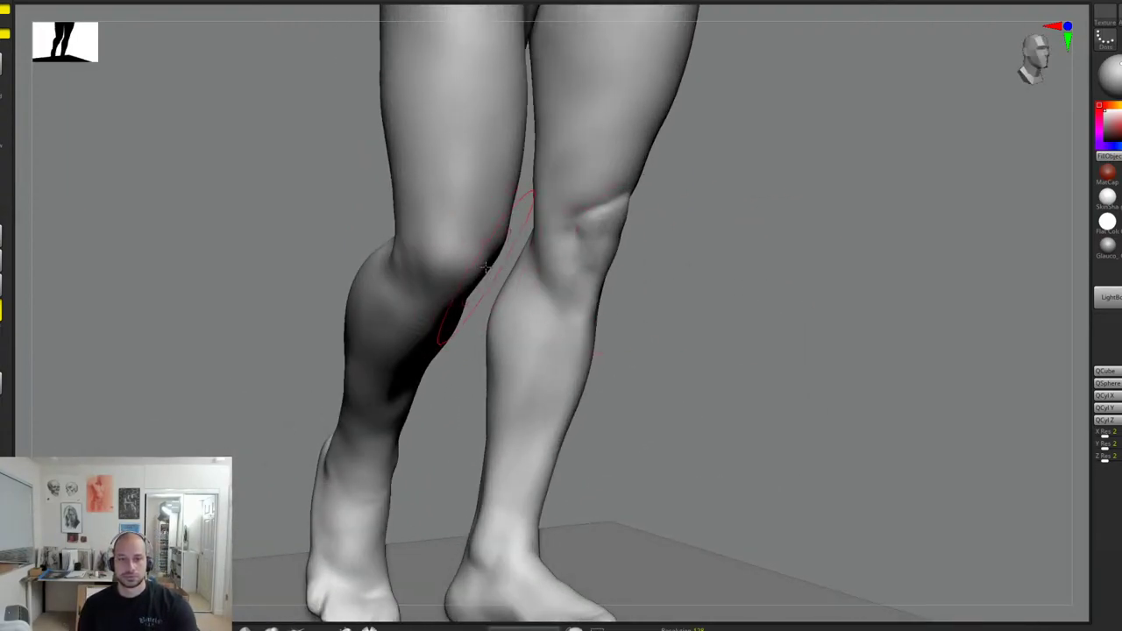
pyautogui.moveTo(702, 188); pyautogui.dragTo(681, 214)
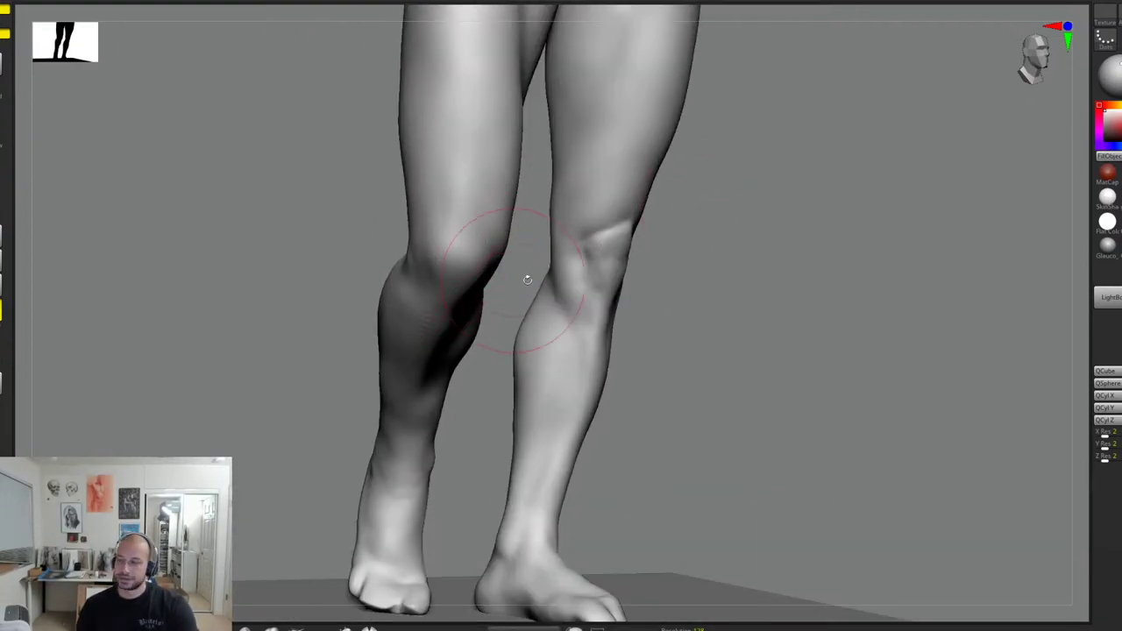
pyautogui.moveTo(732, 252); pyautogui.dragTo(501, 238)
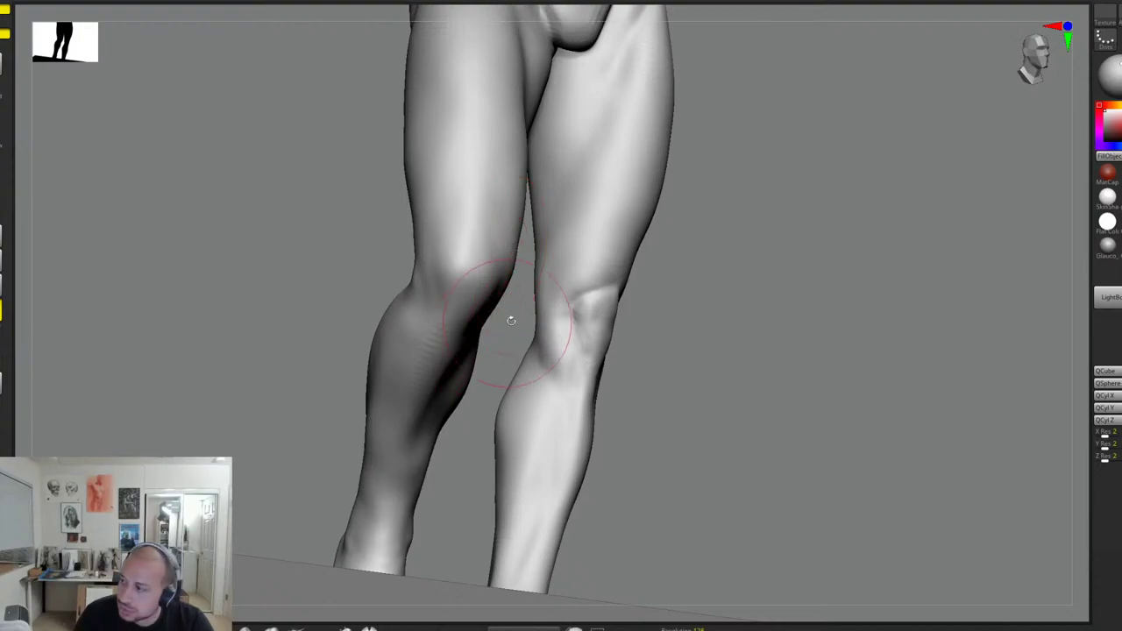
pyautogui.moveTo(702, 325); pyautogui.dragTo(719, 341)
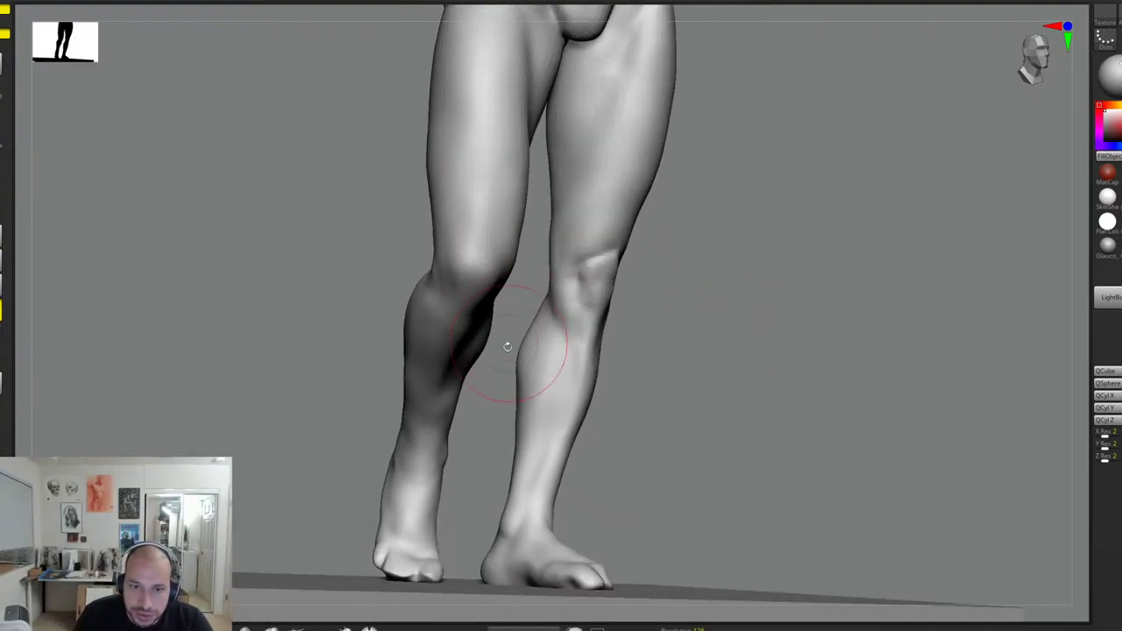
pyautogui.moveTo(478, 379)
pyautogui.mouseDown()
pyautogui.moveTo(483, 371)
pyautogui.moveTo(476, 379)
pyautogui.mouseUp()
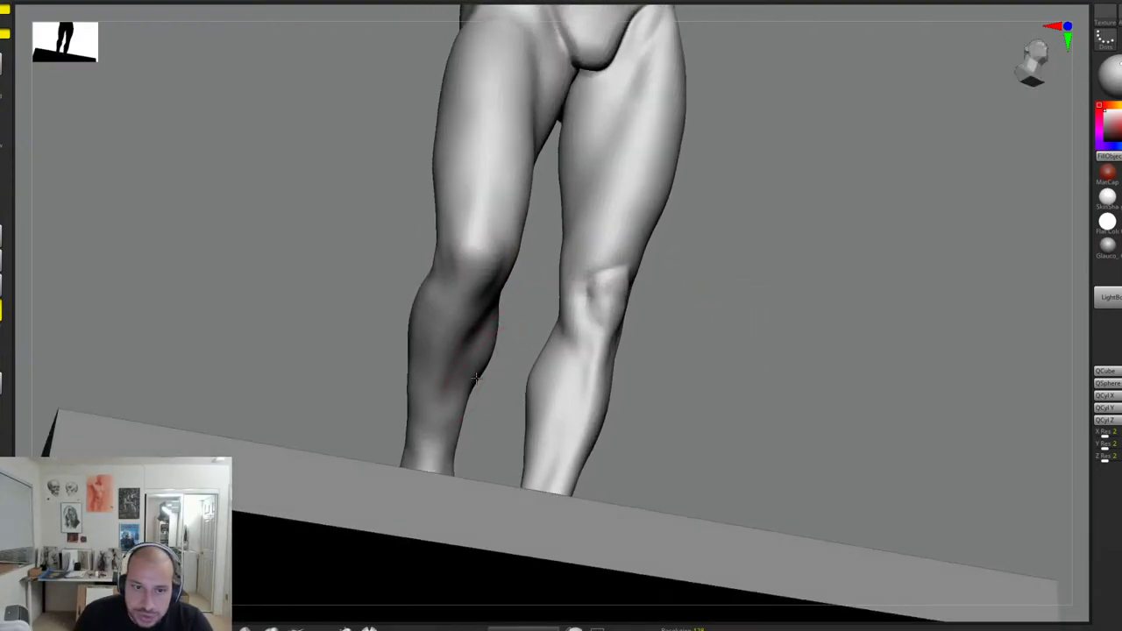
pyautogui.moveTo(490, 316)
pyautogui.mouseDown()
pyautogui.moveTo(516, 298)
pyautogui.moveTo(522, 313)
pyautogui.mouseUp()
pyautogui.moveTo(579, 306); pyautogui.dragTo(474, 451)
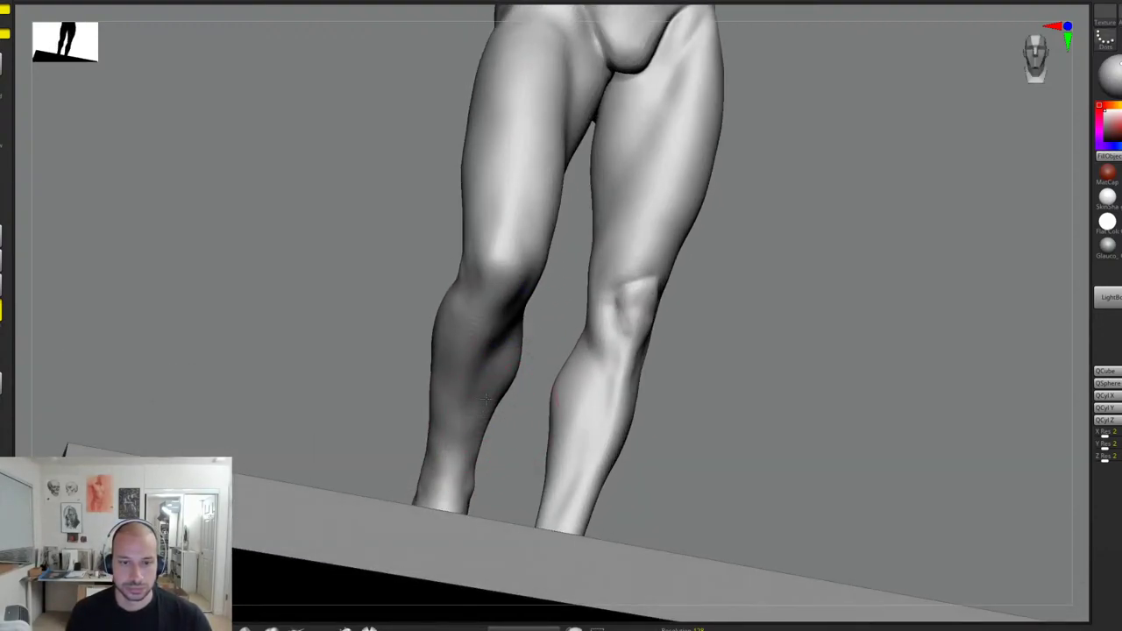
# Step: Sculpt the lower edge of the bent knee's kneecap and blend it into the shin and outer knee
pyautogui.moveTo(539, 351)
pyautogui.mouseDown()
pyautogui.moveTo(494, 333)
pyautogui.moveTo(472, 349)
pyautogui.mouseUp()
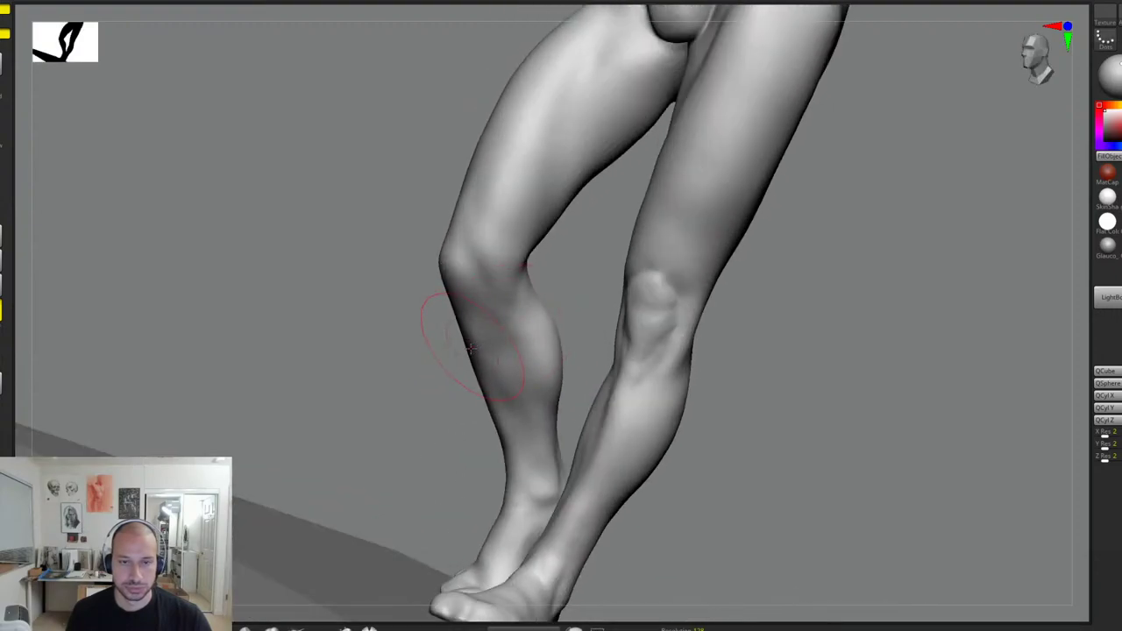
pyautogui.moveTo(471, 349); pyautogui.dragTo(451, 288, button='right')
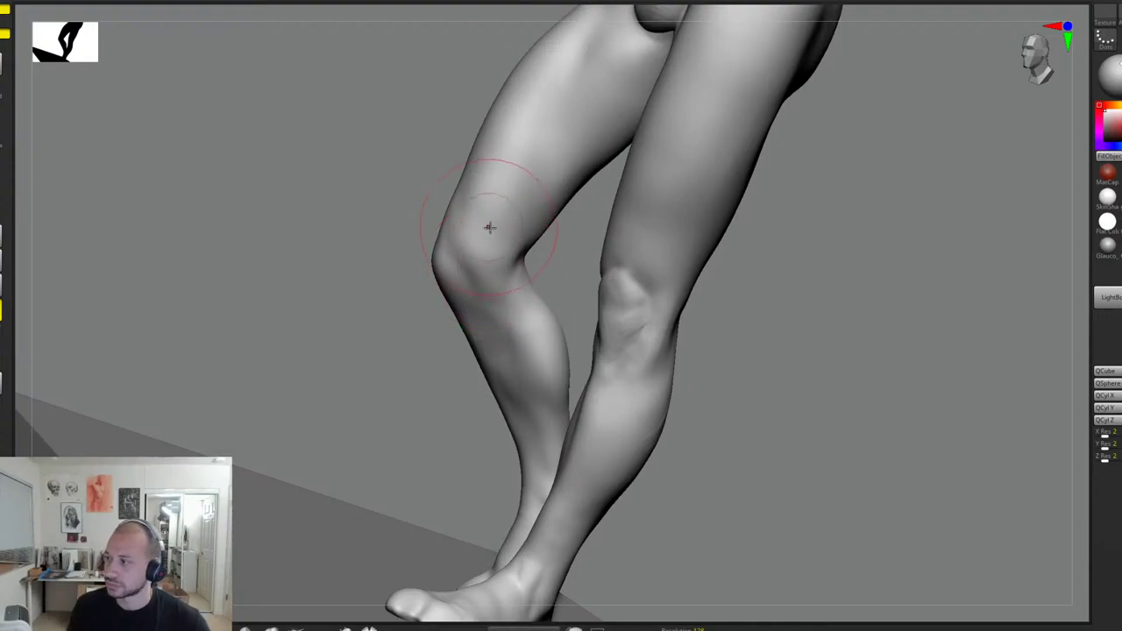
pyautogui.moveTo(490, 227); pyautogui.dragTo(465, 206, button='right')
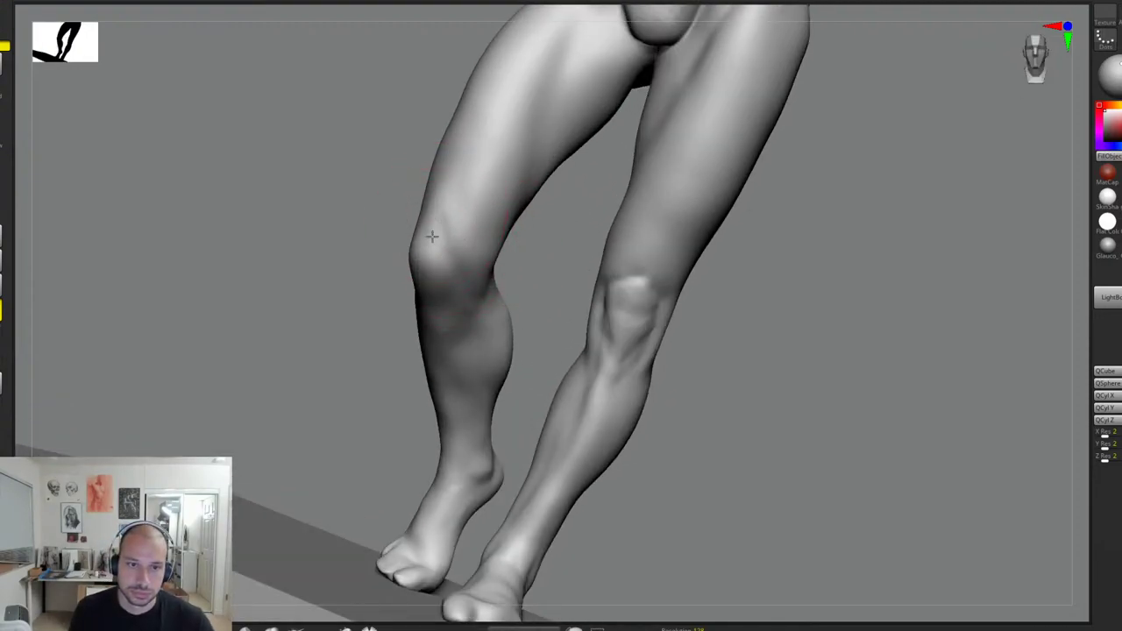
pyautogui.moveTo(448, 303); pyautogui.dragTo(471, 279, button='right')
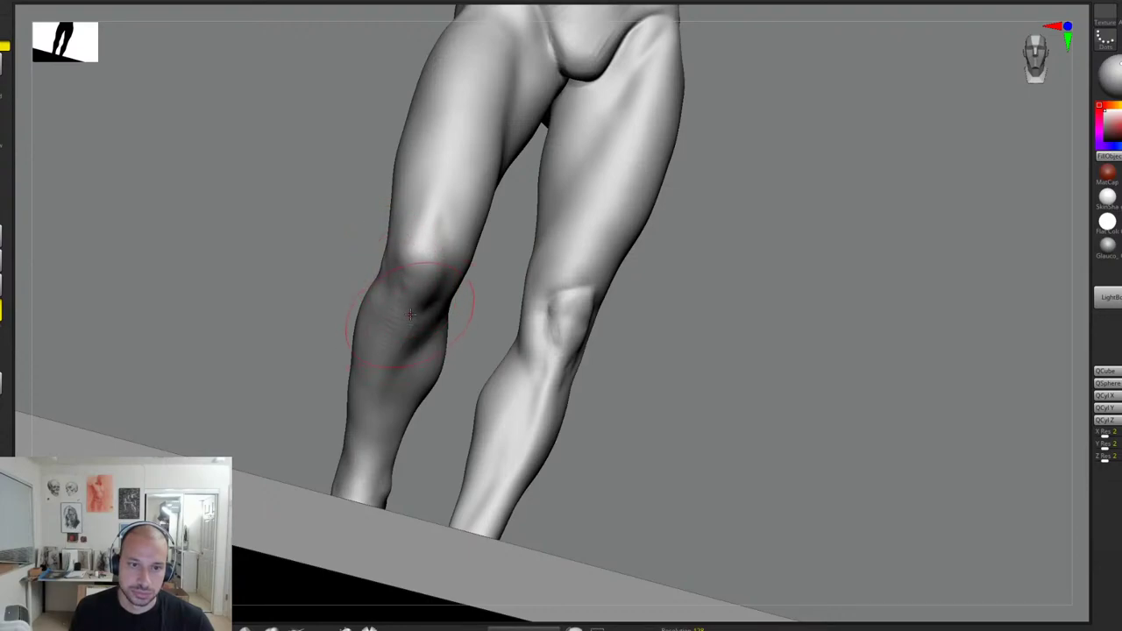
pyautogui.moveTo(465, 275); pyautogui.dragTo(456, 241, button='right')
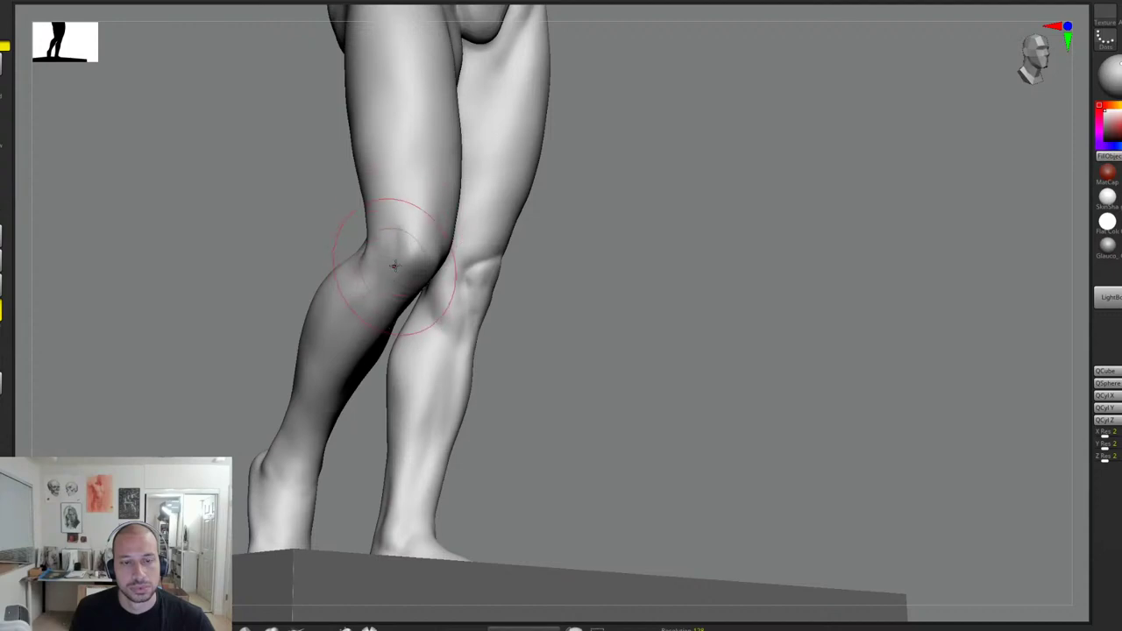
# Step: Adjust the outer thigh contour of the bent leg, judging it against the whole figure from front and side
pyautogui.moveTo(631, 299); pyautogui.dragTo(725, 281)
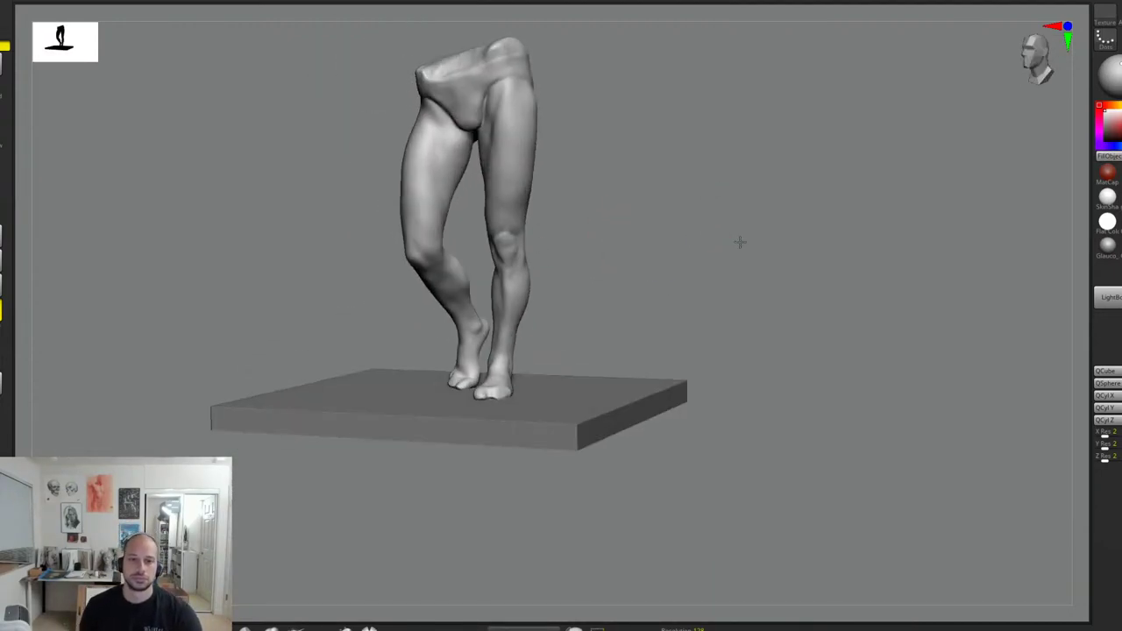
pyautogui.keyDown('alt'); pyautogui.moveTo(739, 243); pyautogui.dragTo(727, 267); pyautogui.keyUp('alt')
pyautogui.moveTo(728, 268); pyautogui.dragTo(711, 286)
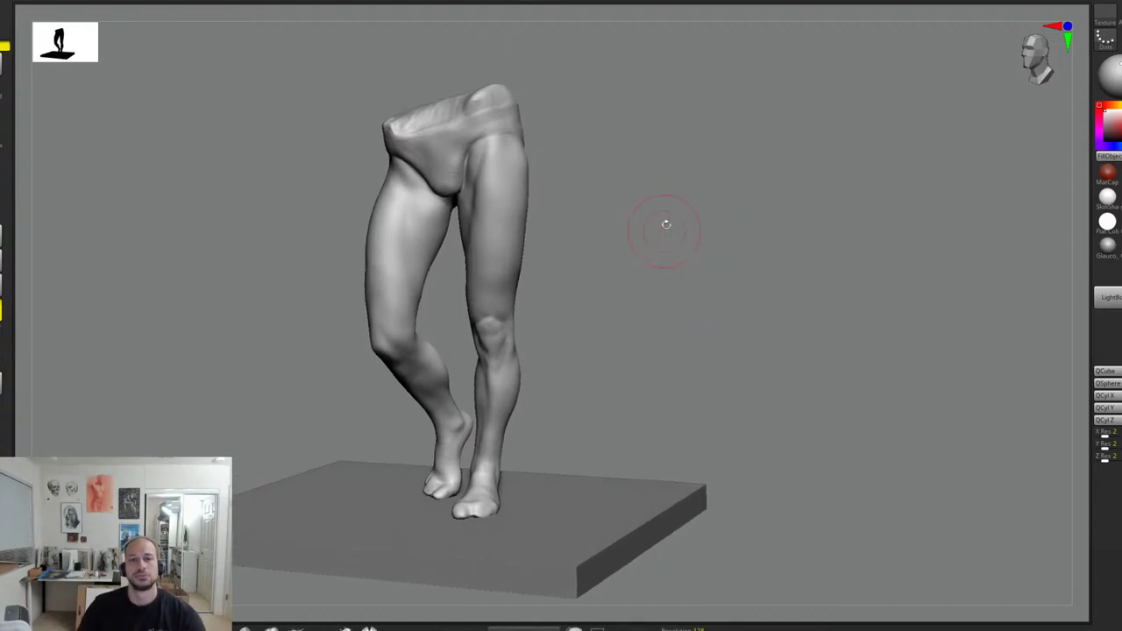
pyautogui.keyDown('alt'); pyautogui.moveTo(706, 216); pyautogui.dragTo(717, 252); pyautogui.keyUp('alt')
pyautogui.keyDown('alt'); pyautogui.moveTo(717, 253); pyautogui.dragTo(682, 268); pyautogui.keyUp('alt')
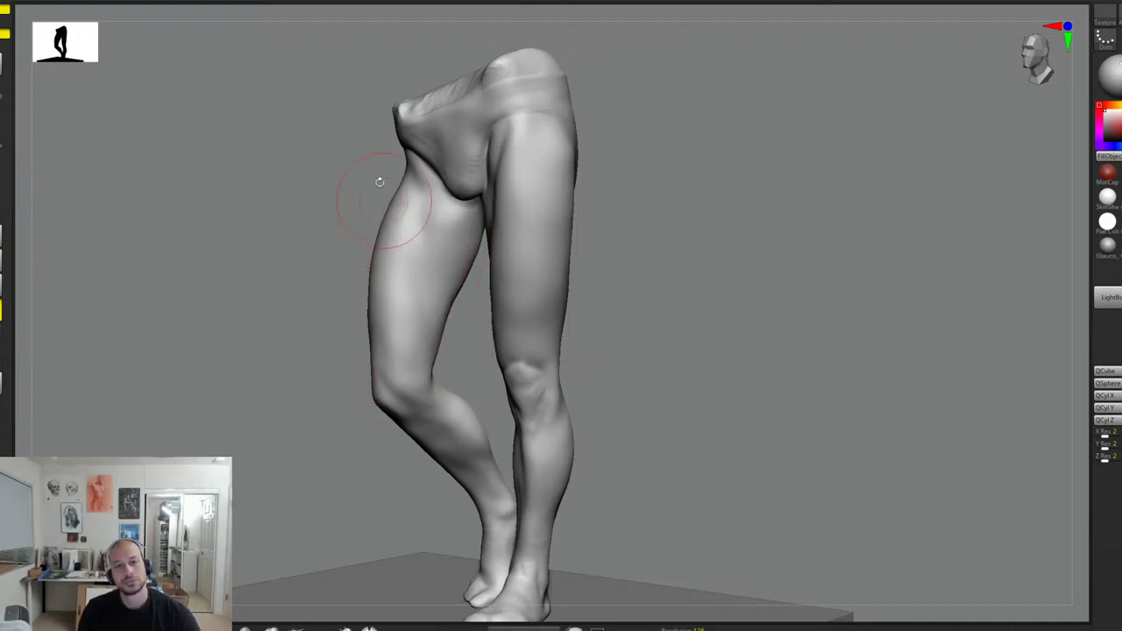
pyautogui.moveTo(385, 265); pyautogui.dragTo(392, 271)
pyautogui.moveTo(526, 254); pyautogui.dragTo(764, 246)
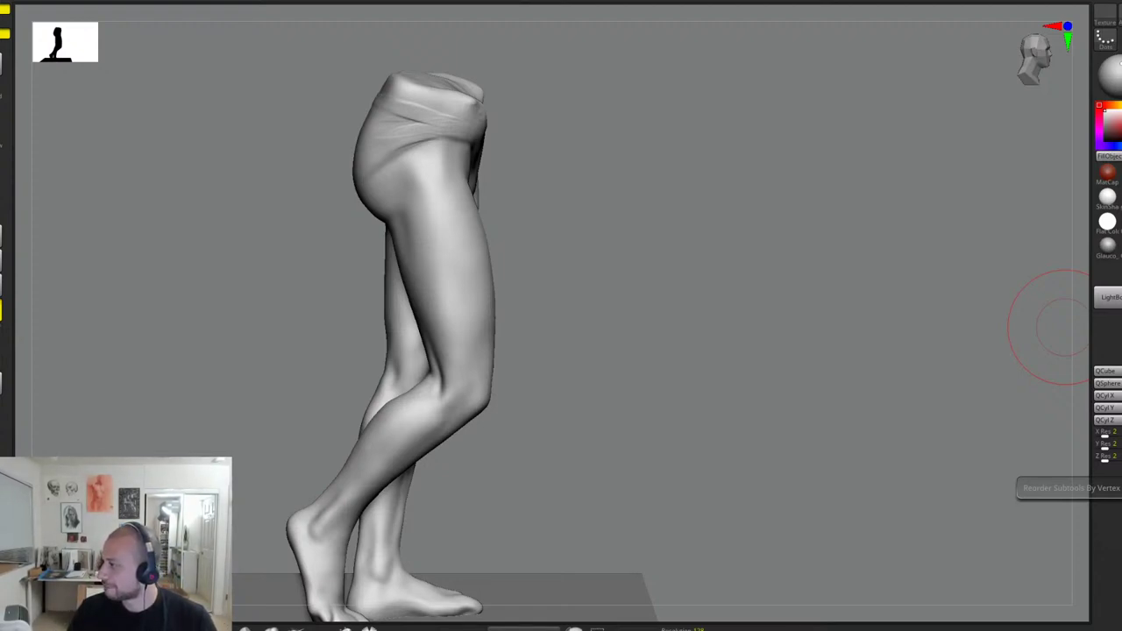
pyautogui.moveTo(641, 337)
pyautogui.mouseDown()
pyautogui.moveTo(577, 303)
pyautogui.moveTo(622, 301)
pyautogui.mouseUp()
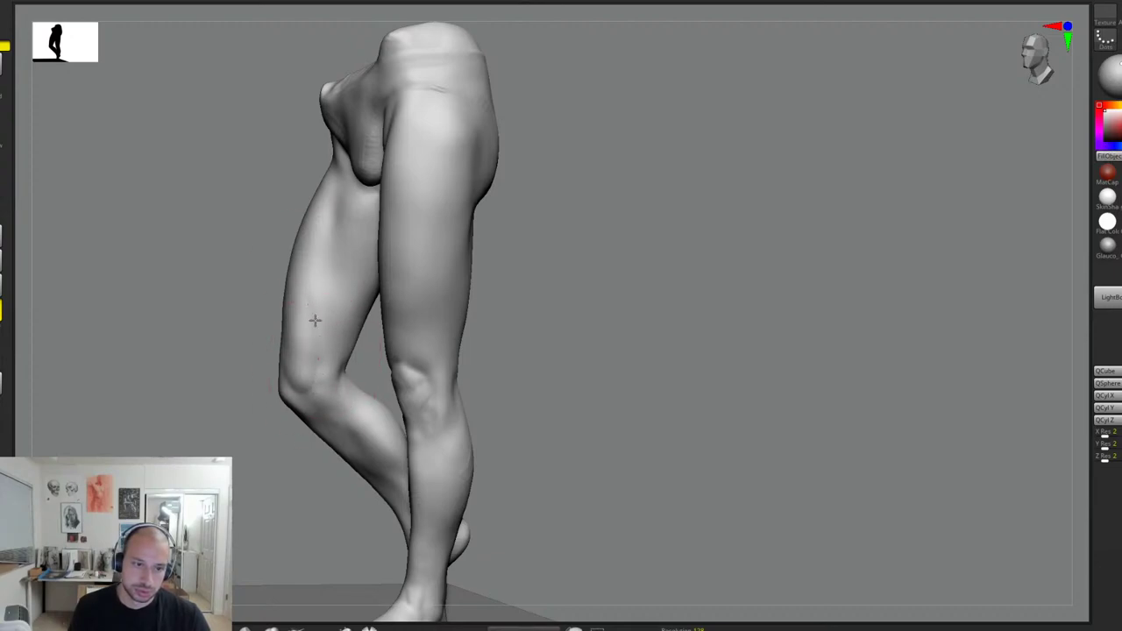
# Step: Shape the lower thigh and inner side of the bent knee, carrying the forms into the upper calf
pyautogui.moveTo(314, 397); pyautogui.dragTo(299, 379)
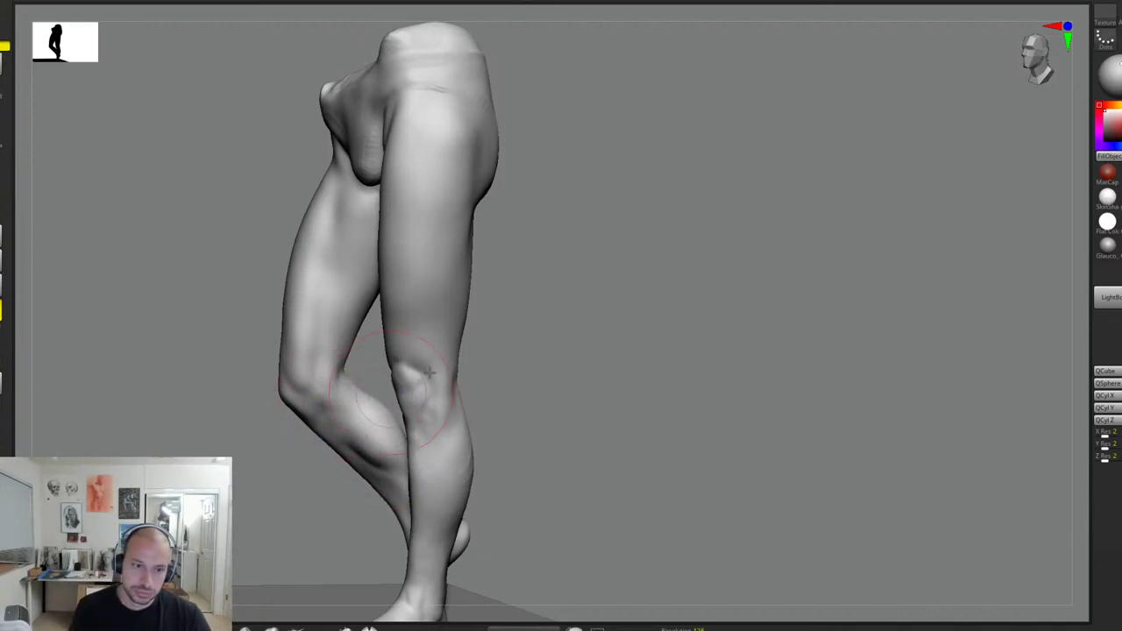
pyautogui.moveTo(429, 372); pyautogui.dragTo(342, 417, button='right')
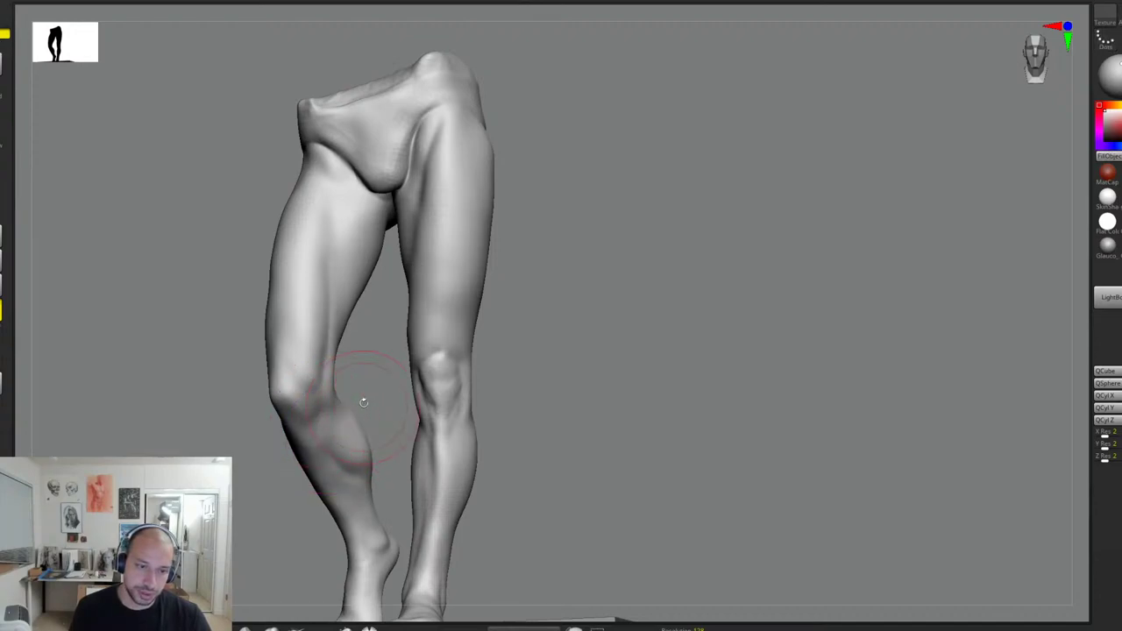
pyautogui.moveTo(363, 401); pyautogui.dragTo(321, 437, button='right')
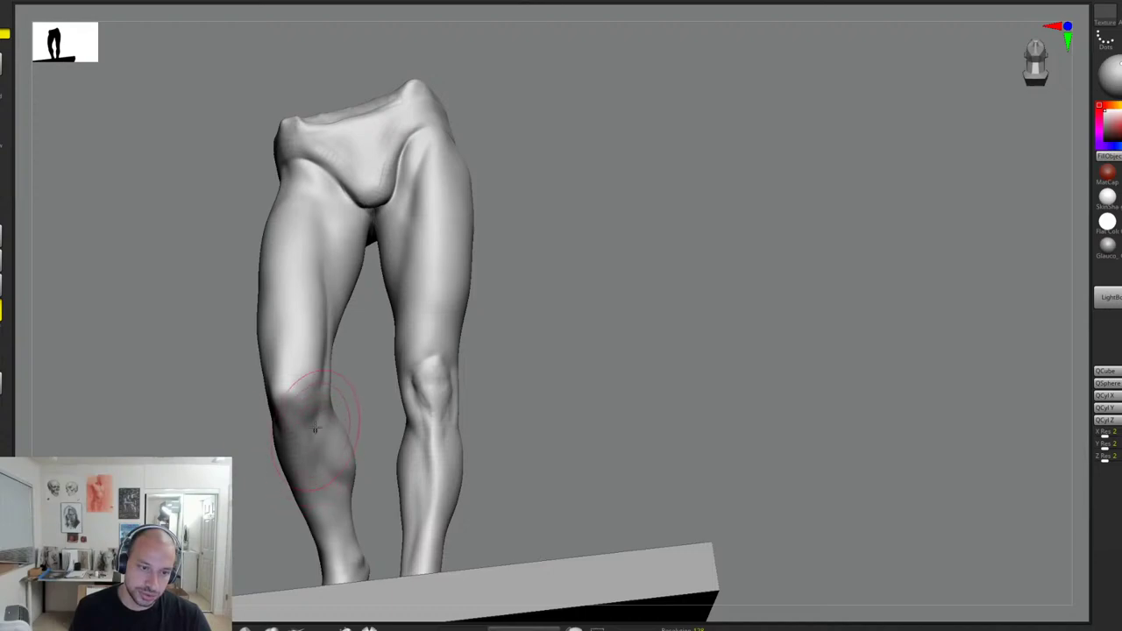
pyautogui.moveTo(318, 431); pyautogui.dragTo(334, 471, button='right')
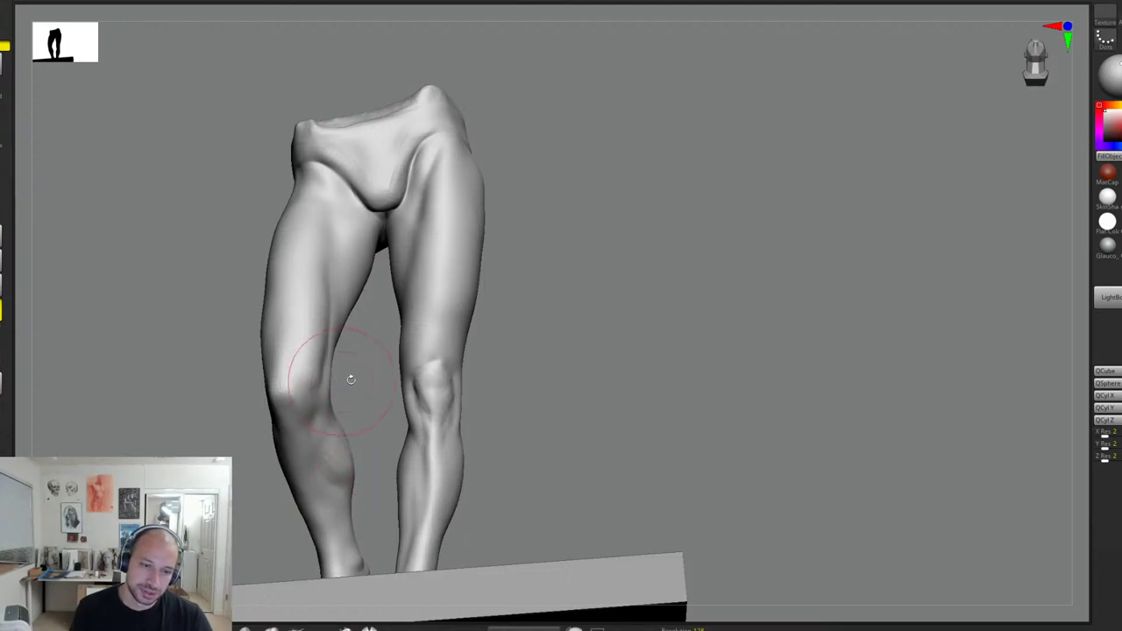
pyautogui.moveTo(350, 381); pyautogui.dragTo(350, 463, button='right')
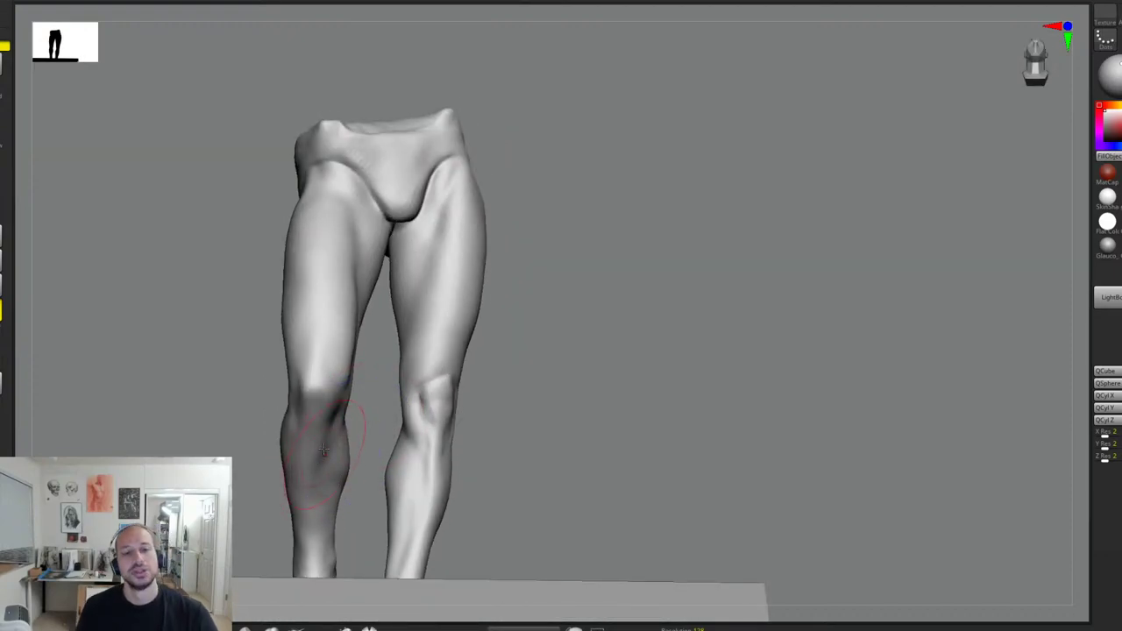
# Step: Refine the profile of the bent knee and the shin just below it from the outer side
pyautogui.keyDown('ctrl'); pyautogui.moveTo(576, 381); pyautogui.dragTo(574, 303, button='right'); pyautogui.keyUp('ctrl')
pyautogui.moveTo(574, 303); pyautogui.dragTo(582, 347, button='right')
pyautogui.moveTo(583, 347); pyautogui.dragTo(615, 351, button='right')
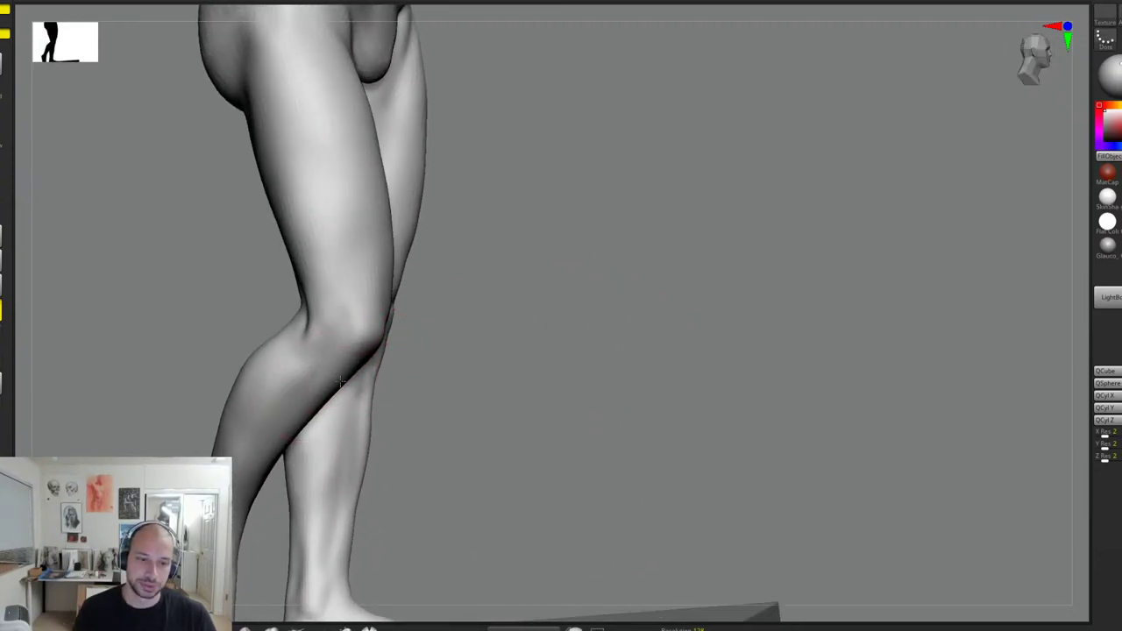
pyautogui.moveTo(342, 382); pyautogui.dragTo(416, 318, button='right')
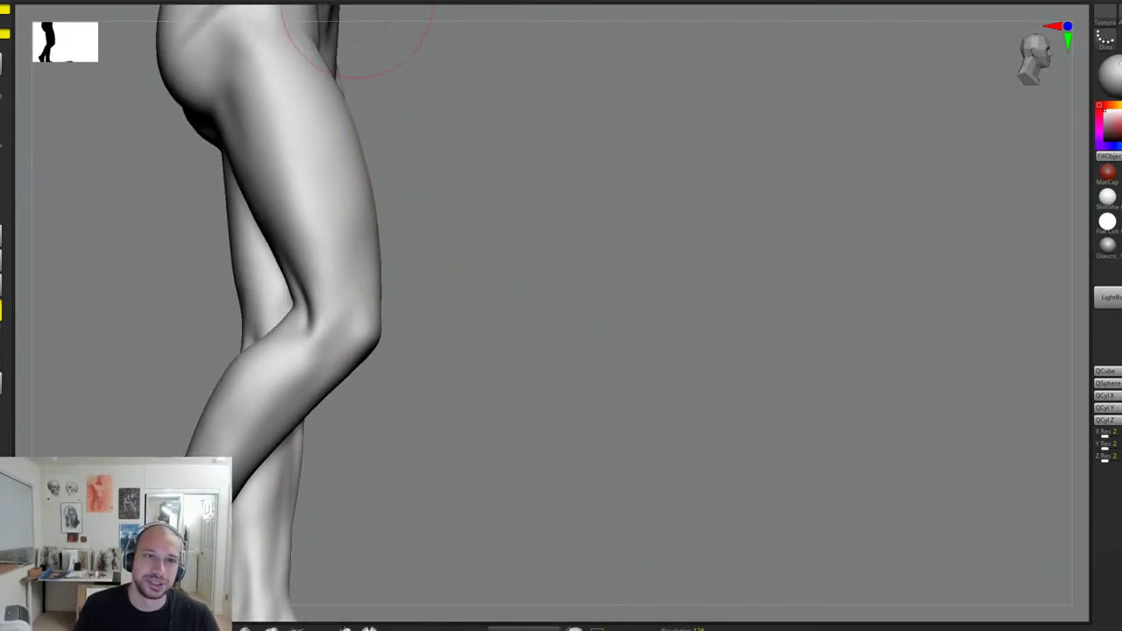
pyautogui.moveTo(381, 150)
pyautogui.mouseDown(button='right')
pyautogui.moveTo(350, 351)
pyautogui.moveTo(383, 360)
pyautogui.moveTo(413, 393)
pyautogui.moveTo(419, 364)
pyautogui.mouseUp(button='right')
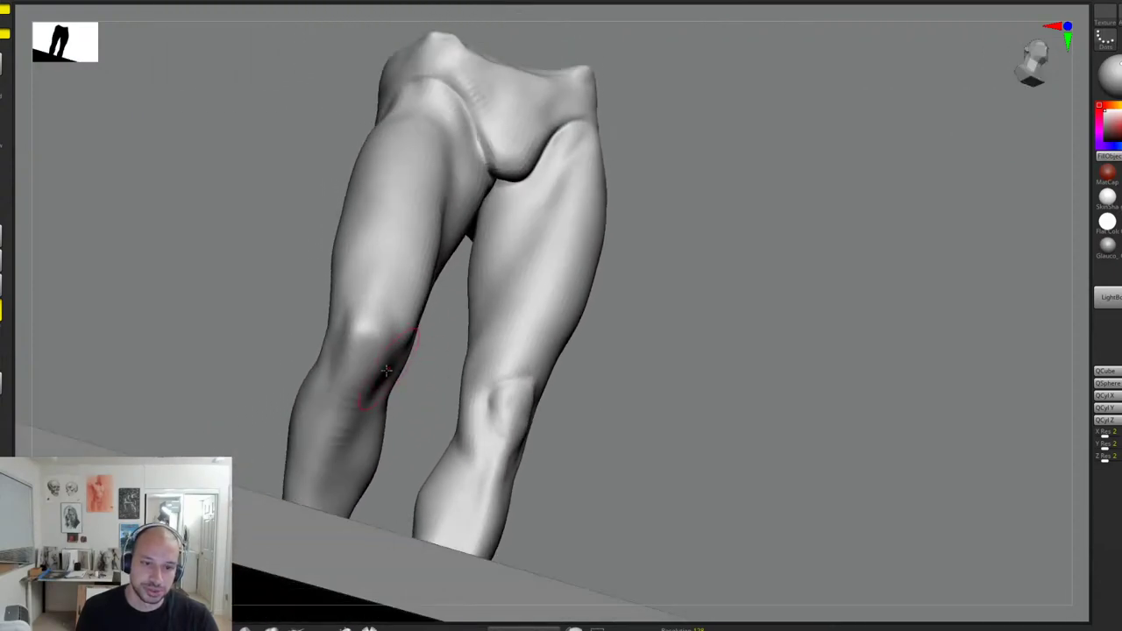
# Step: Build up the shin below the bent knee and the tendon forms above the kneecap, and smooth the strokes
pyautogui.moveTo(348, 361); pyautogui.dragTo(355, 329)
pyautogui.moveTo(347, 331); pyautogui.dragTo(310, 335, button='right')
pyautogui.moveTo(352, 330); pyautogui.dragTo(346, 353)
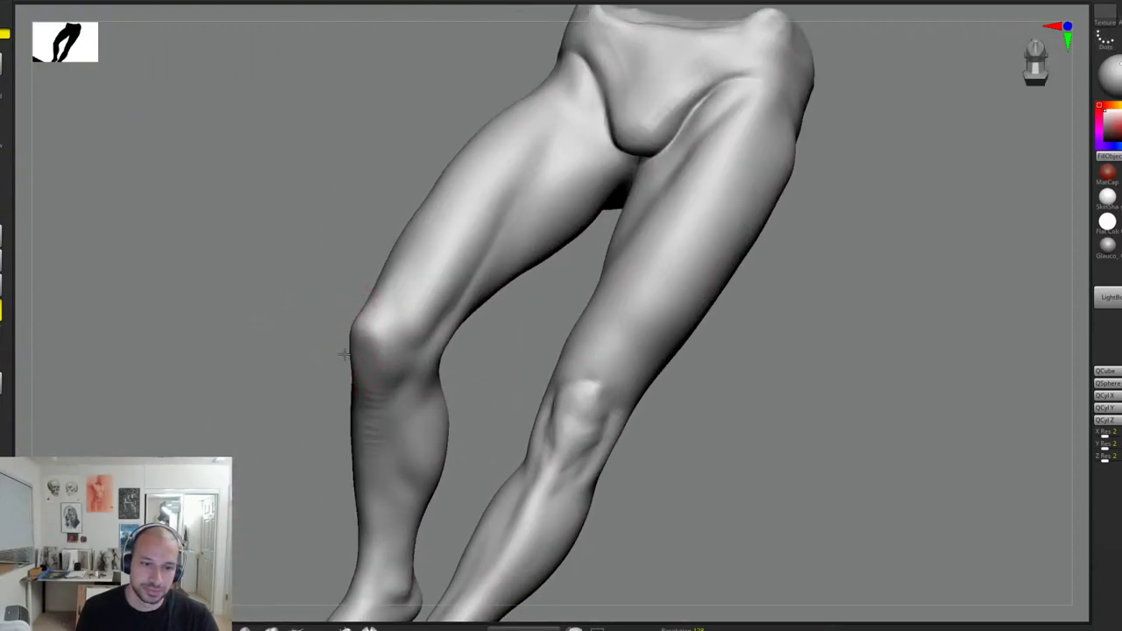
pyautogui.moveTo(346, 353)
pyautogui.mouseDown(button='right')
pyautogui.moveTo(339, 321)
pyautogui.moveTo(346, 338)
pyautogui.moveTo(414, 367)
pyautogui.mouseUp(button='right')
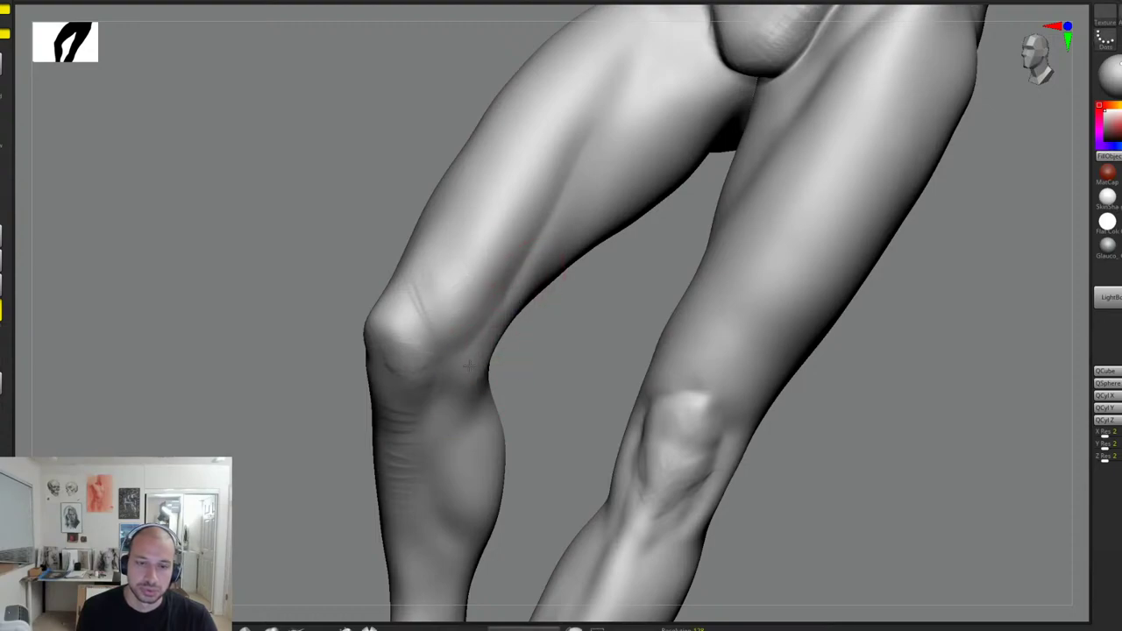
pyautogui.keyDown('ctrl'); pyautogui.moveTo(466, 265); pyautogui.dragTo(662, 298, button='right'); pyautogui.keyUp('ctrl')
pyautogui.keyDown('shift'); pyautogui.moveTo(661, 299); pyautogui.dragTo(689, 305); pyautogui.keyUp('shift')
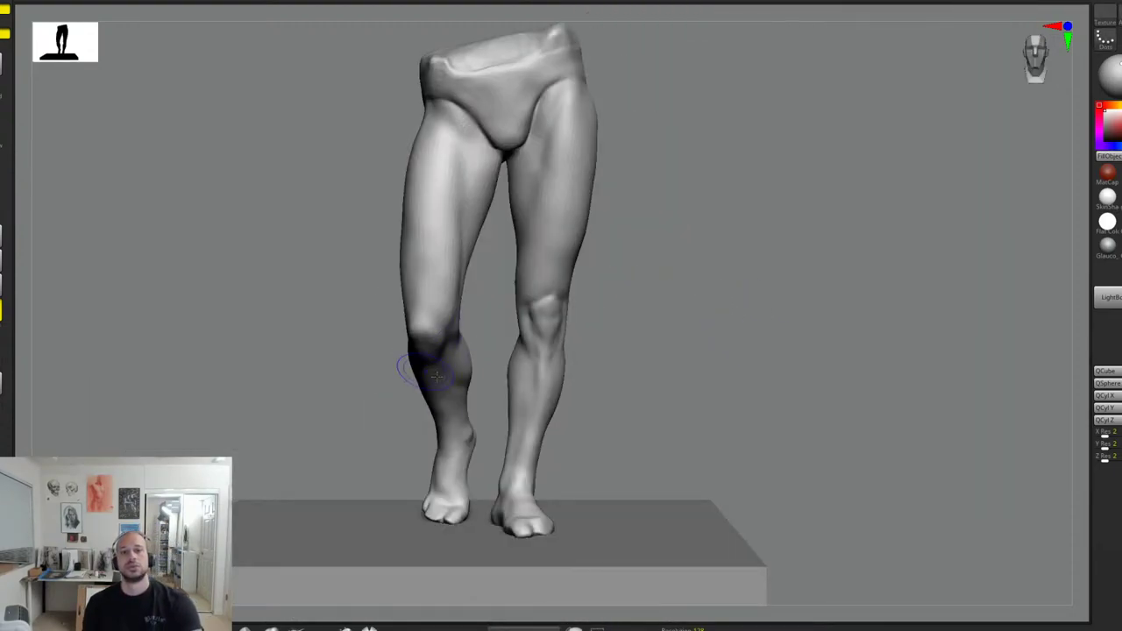
# Step: Sculpt the shin and outer calf muscle of the bent leg and smooth the stroke marks into the surface
pyautogui.keyDown('ctrl'); pyautogui.moveTo(622, 345); pyautogui.dragTo(651, 349, button='right'); pyautogui.keyUp('ctrl')
pyautogui.moveTo(667, 326)
pyautogui.mouseDown()
pyautogui.moveTo(681, 334)
pyautogui.moveTo(679, 318)
pyautogui.mouseUp()
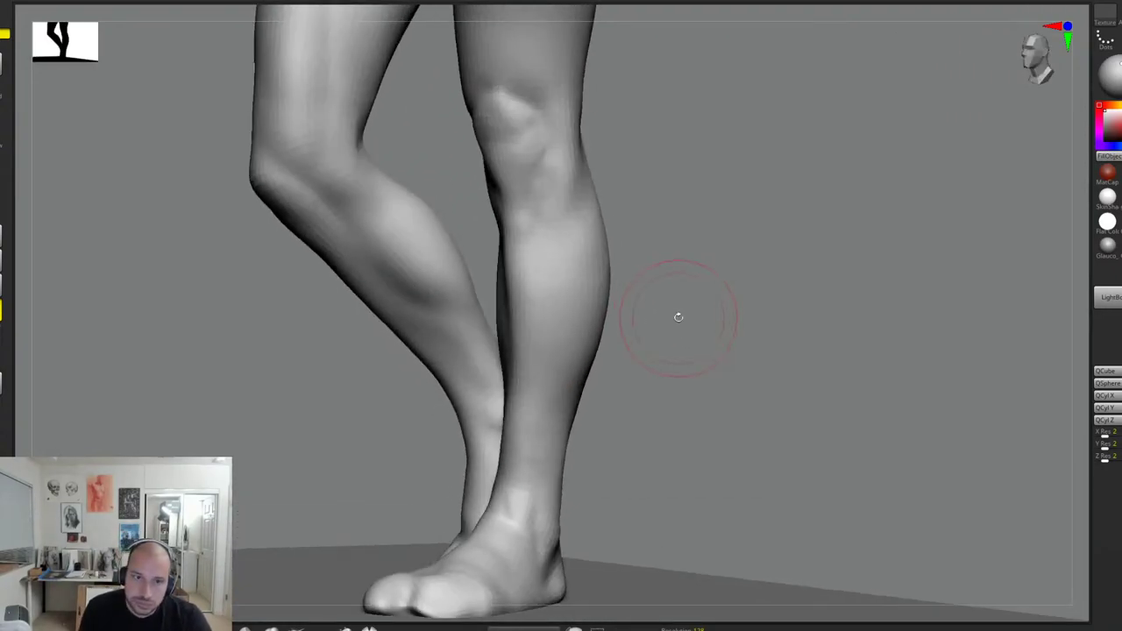
pyautogui.keyDown('ctrl'); pyautogui.moveTo(678, 318); pyautogui.dragTo(725, 366, button='right'); pyautogui.keyUp('ctrl')
pyautogui.moveTo(724, 366); pyautogui.dragTo(672, 304)
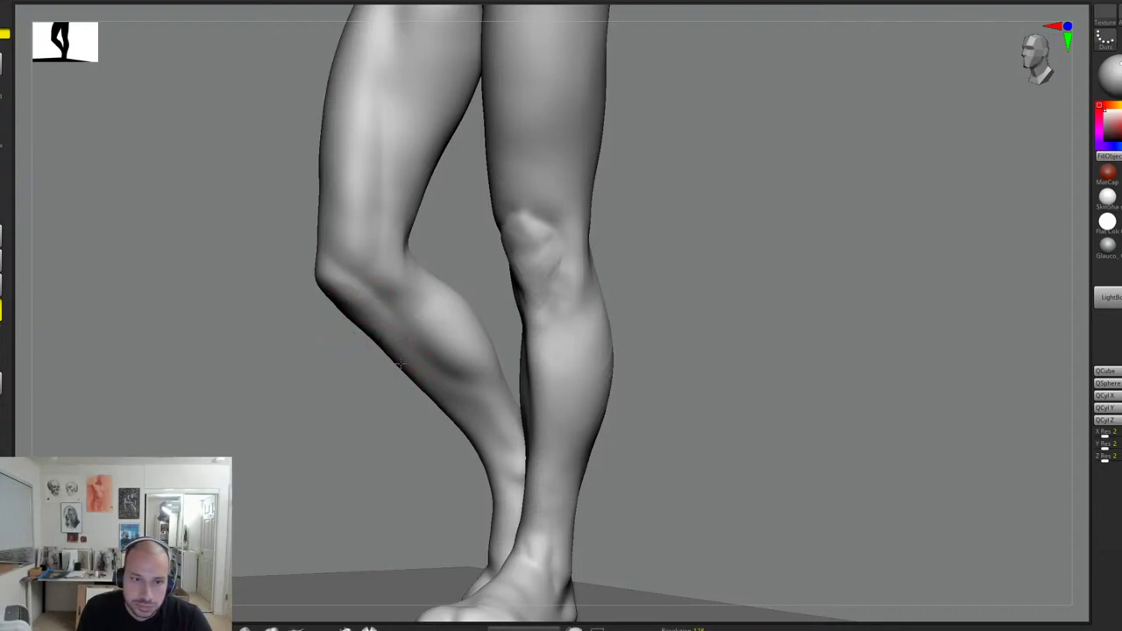
pyautogui.moveTo(384, 401)
pyautogui.mouseDown()
pyautogui.moveTo(419, 360)
pyautogui.moveTo(408, 356)
pyautogui.mouseUp()
pyautogui.keyDown('shift'); pyautogui.moveTo(544, 332); pyautogui.dragTo(367, 357); pyautogui.keyUp('shift')
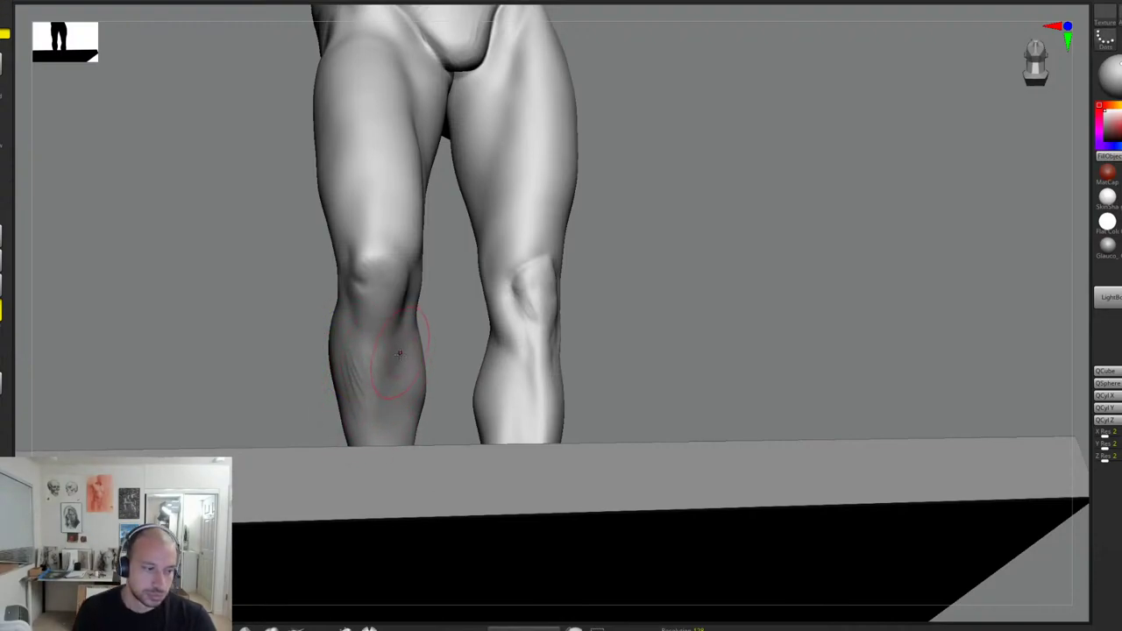
pyautogui.moveTo(399, 349)
pyautogui.mouseDown()
pyautogui.moveTo(359, 399)
pyautogui.moveTo(379, 408)
pyautogui.moveTo(415, 386)
pyautogui.moveTo(443, 318)
pyautogui.moveTo(429, 358)
pyautogui.mouseUp()
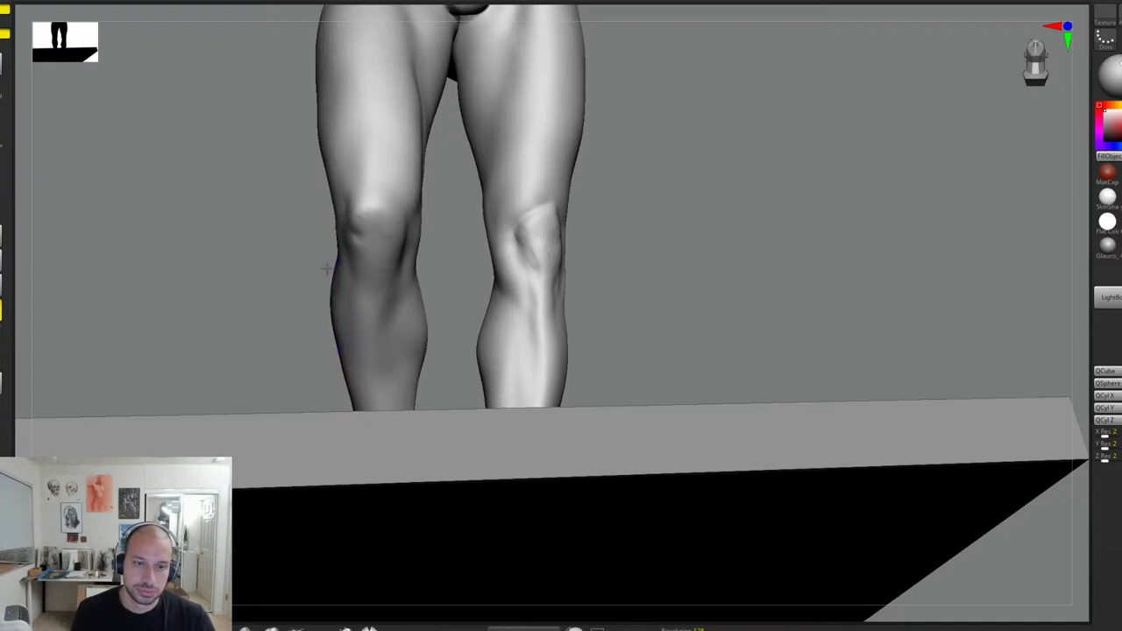
# Step: Define the kneecap and the outer knee tendon of the standing leg, working from the outer side
pyautogui.keyDown('alt'); pyautogui.moveTo(294, 296); pyautogui.dragTo(482, 260); pyautogui.keyUp('alt')
pyautogui.moveTo(482, 260)
pyautogui.mouseDown(button='right')
pyautogui.moveTo(597, 278)
pyautogui.moveTo(626, 328)
pyautogui.moveTo(556, 295)
pyautogui.mouseUp(button='right')
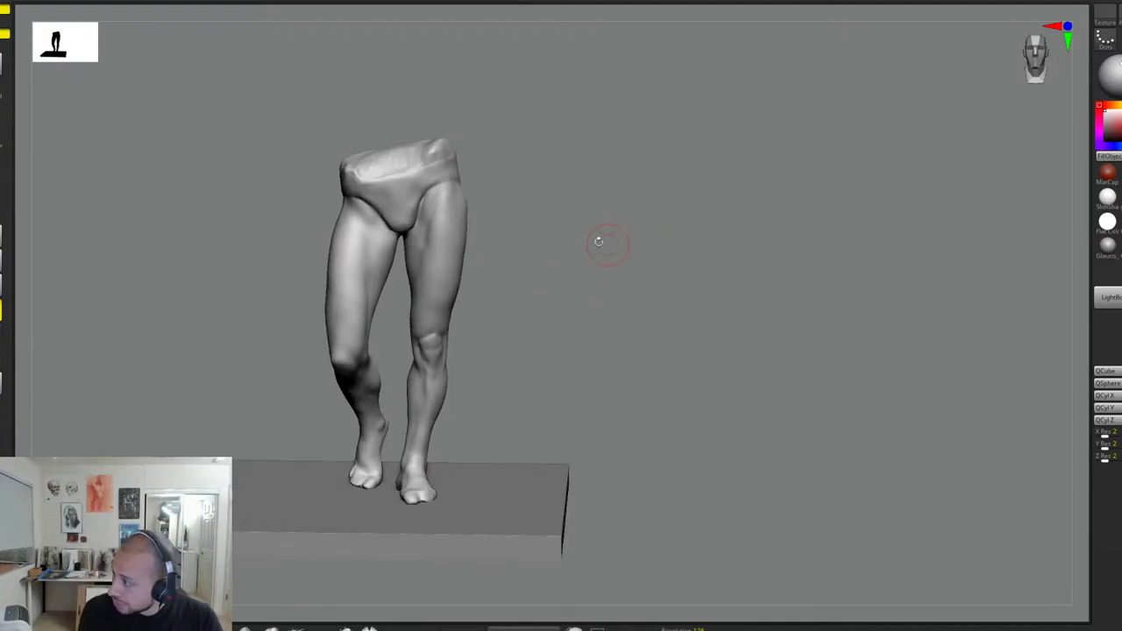
pyautogui.moveTo(606, 328)
pyautogui.mouseDown(button='right')
pyautogui.moveTo(608, 284)
pyautogui.moveTo(608, 324)
pyautogui.mouseUp(button='right')
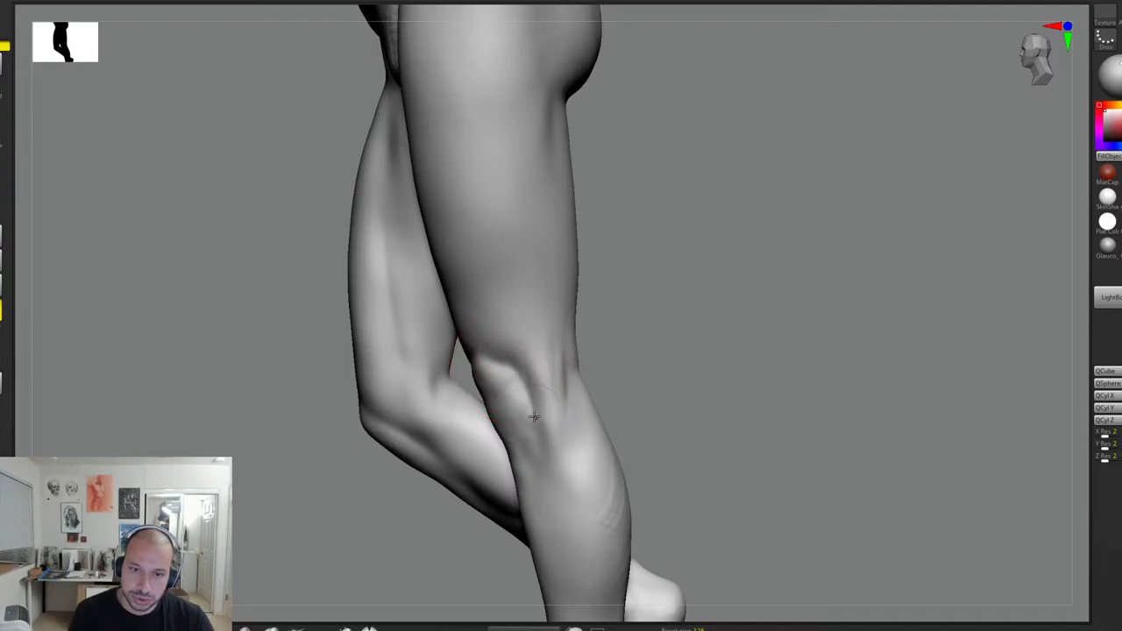
pyautogui.moveTo(692, 301); pyautogui.dragTo(646, 295)
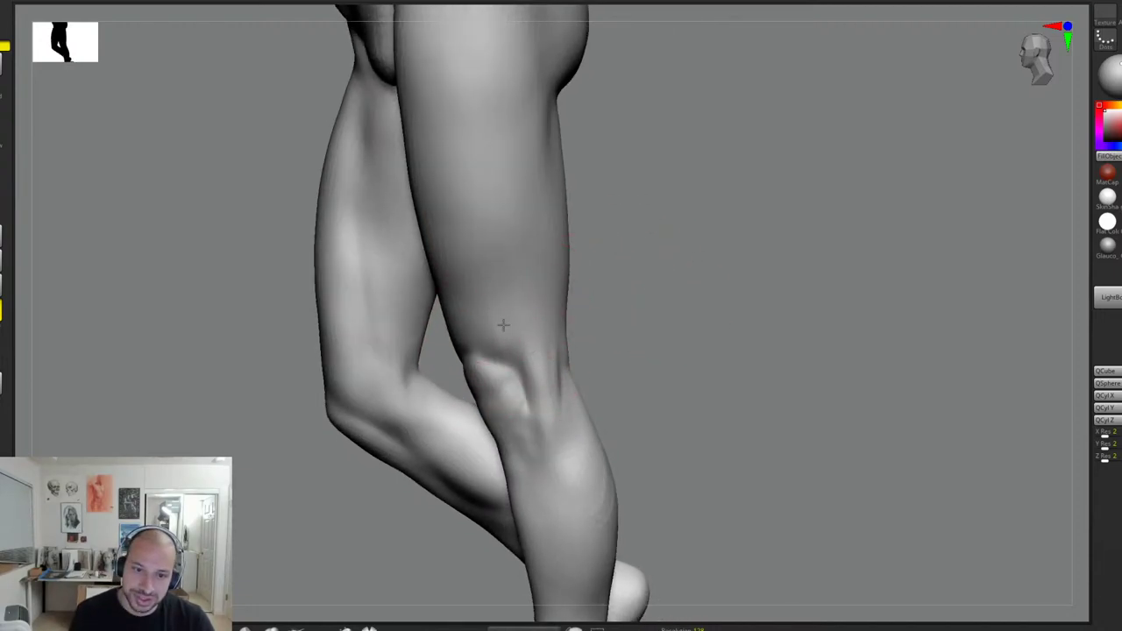
pyautogui.moveTo(661, 289); pyautogui.dragTo(529, 370)
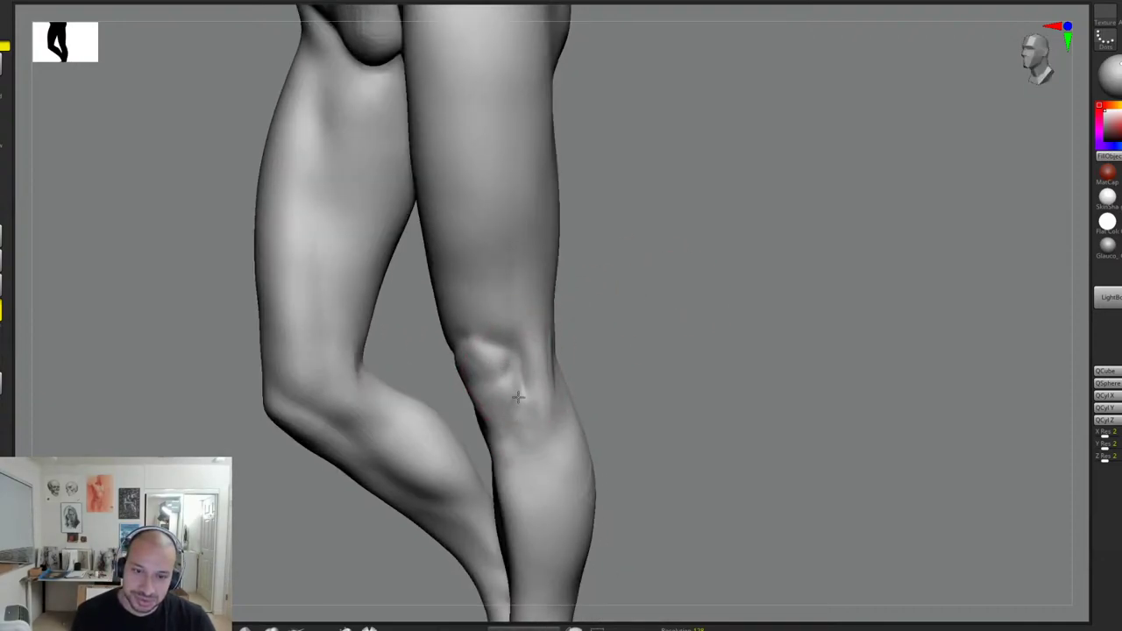
# Step: Refine the outer contour of the standing leg's lower thigh, just above the knee, from the front and three-quarter views
pyautogui.moveTo(432, 392); pyautogui.dragTo(544, 411)
pyautogui.moveTo(539, 413); pyautogui.dragTo(539, 345)
pyautogui.hotkey('ctrl', 'z')
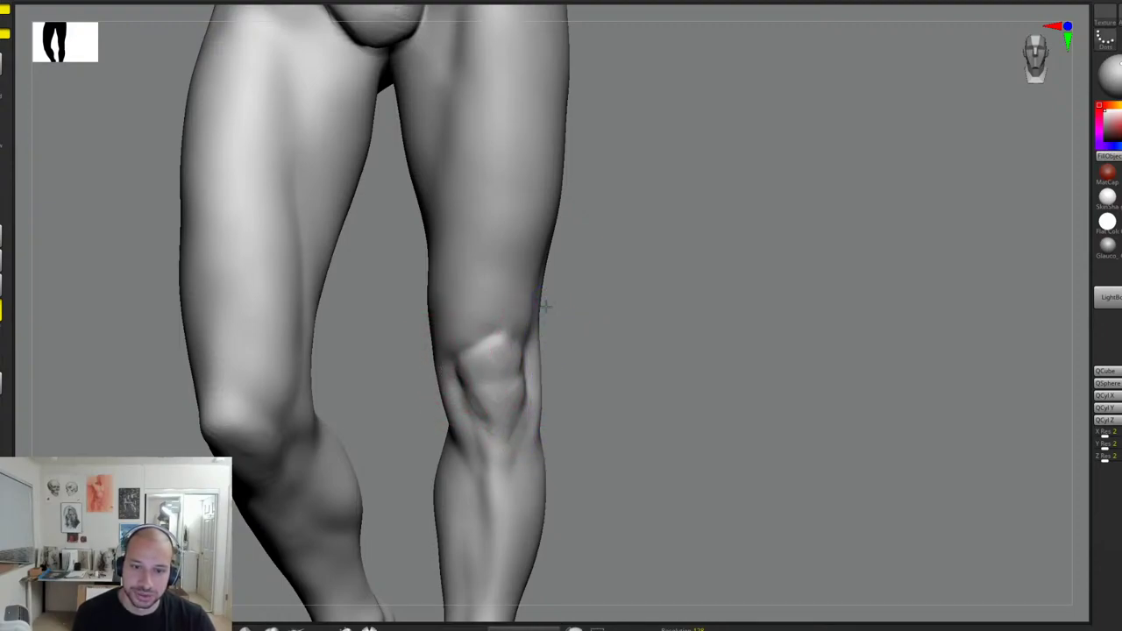
pyautogui.moveTo(573, 303)
pyautogui.mouseDown()
pyautogui.moveTo(558, 304)
pyautogui.moveTo(538, 264)
pyautogui.mouseUp()
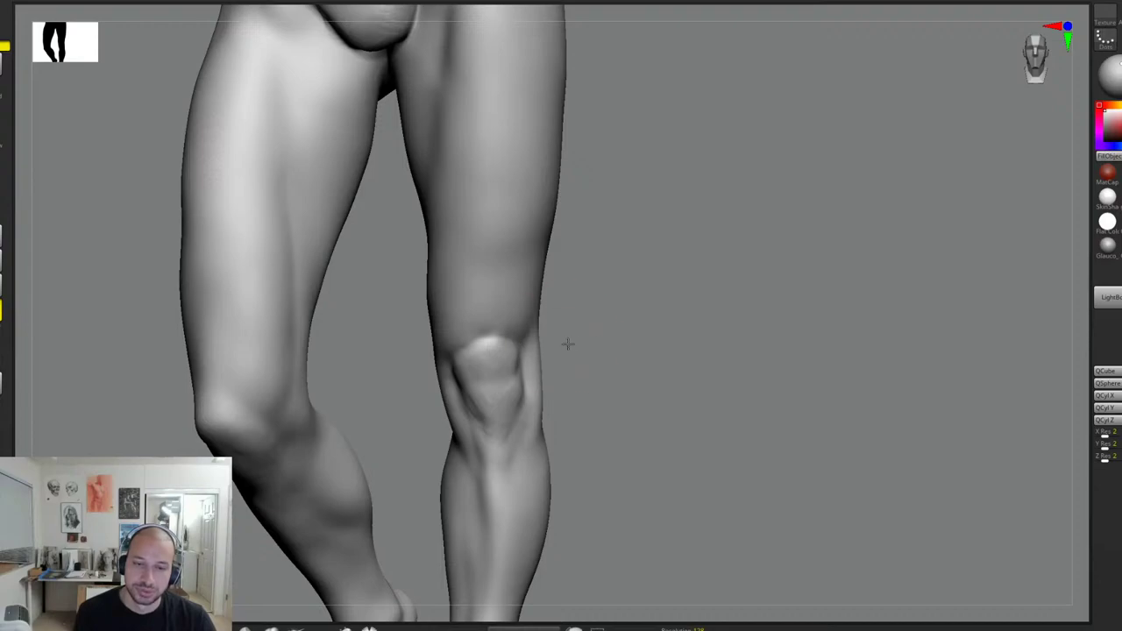
pyautogui.moveTo(569, 343)
pyautogui.mouseDown()
pyautogui.moveTo(584, 304)
pyautogui.moveTo(657, 306)
pyautogui.moveTo(559, 310)
pyautogui.mouseUp()
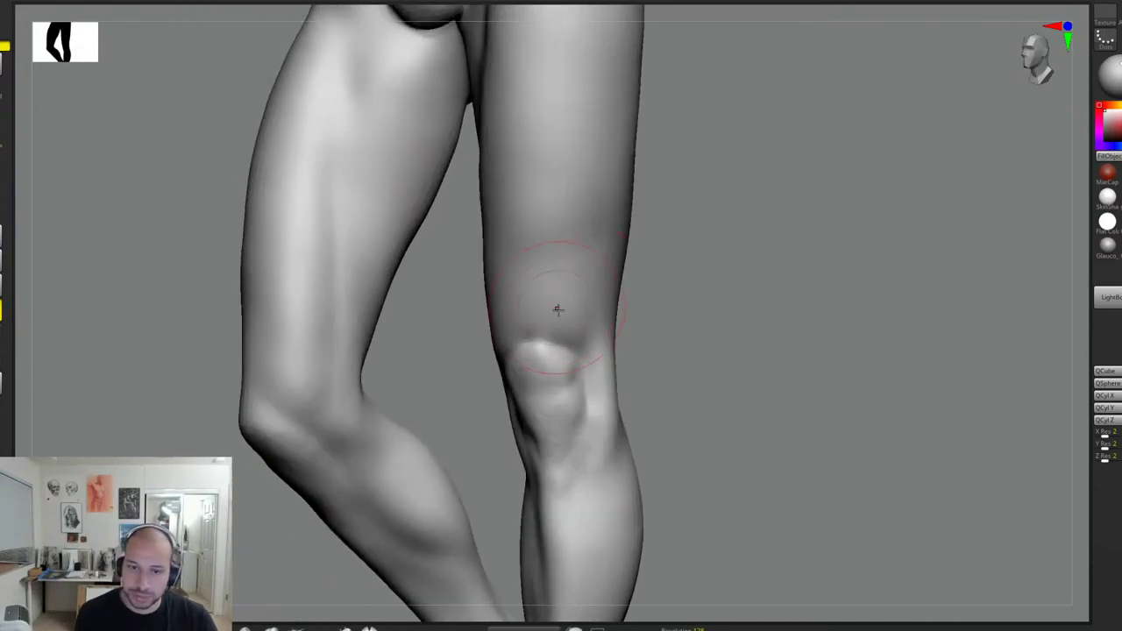
pyautogui.moveTo(653, 352); pyautogui.dragTo(603, 351)
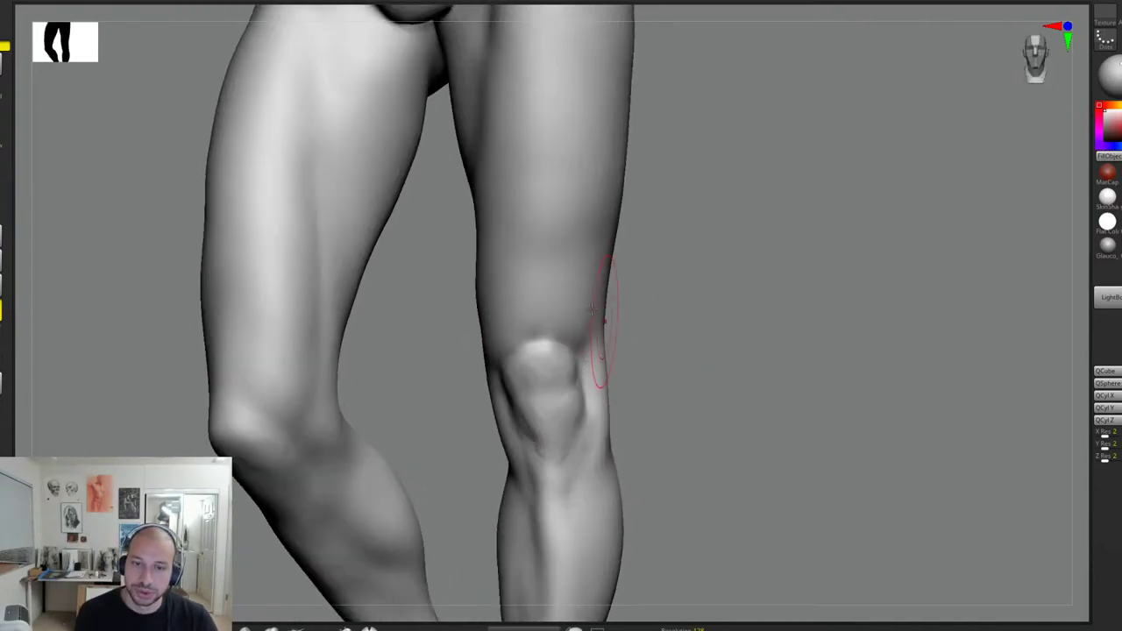
pyautogui.moveTo(643, 241); pyautogui.dragTo(609, 237)
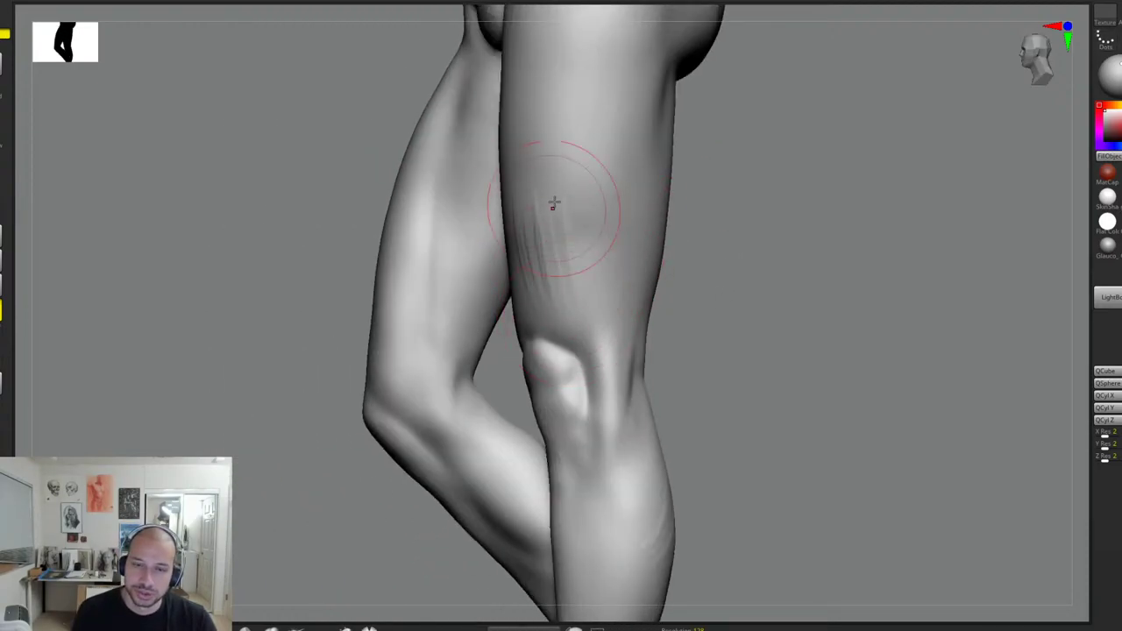
# Step: Build up the muscle forms on the standing leg's lower thigh above the kneecap and smooth the stroke marks
pyautogui.moveTo(553, 203); pyautogui.dragTo(568, 289)
pyautogui.moveTo(529, 178)
pyautogui.mouseDown()
pyautogui.moveTo(534, 266)
pyautogui.moveTo(554, 281)
pyautogui.mouseUp()
pyautogui.moveTo(539, 207)
pyautogui.mouseDown()
pyautogui.moveTo(556, 306)
pyautogui.moveTo(574, 225)
pyautogui.mouseUp()
pyautogui.moveTo(711, 227); pyautogui.dragTo(756, 230)
pyautogui.moveTo(572, 250)
pyautogui.keyDown('shift'); pyautogui.mouseDown()
pyautogui.moveTo(552, 219)
pyautogui.moveTo(546, 251)
pyautogui.moveTo(524, 188)
pyautogui.mouseUp(); pyautogui.keyUp('shift')
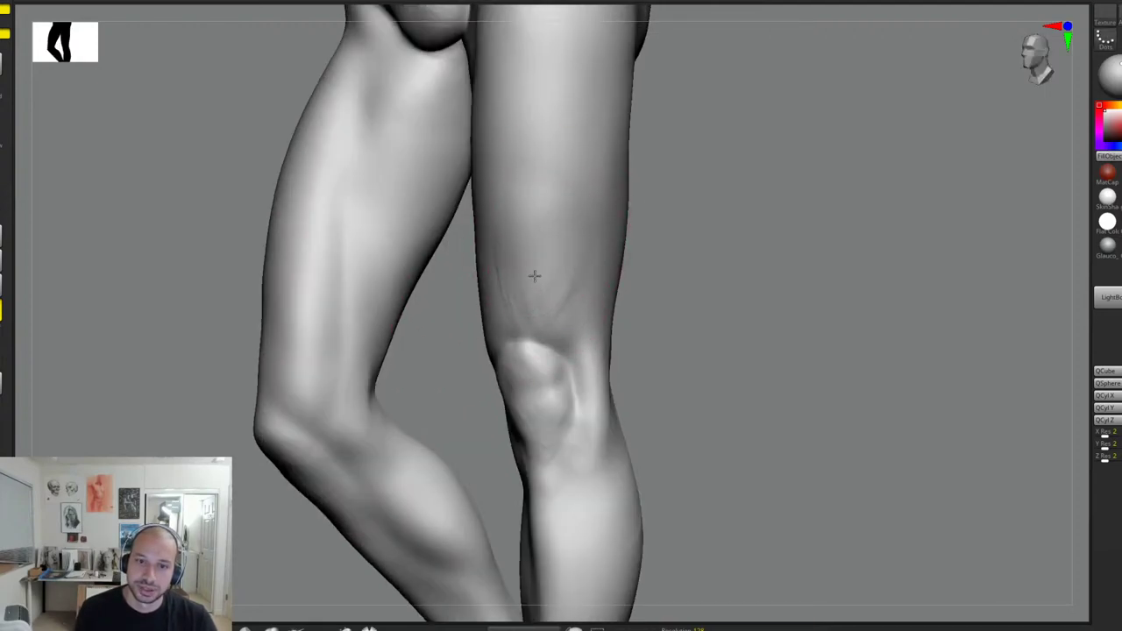
pyautogui.keyDown('shift'); pyautogui.moveTo(550, 303); pyautogui.dragTo(581, 282); pyautogui.keyUp('shift')
pyautogui.moveTo(669, 154); pyautogui.dragTo(732, 162)
pyautogui.keyDown('shift'); pyautogui.moveTo(556, 242); pyautogui.dragTo(543, 159); pyautogui.keyUp('shift')
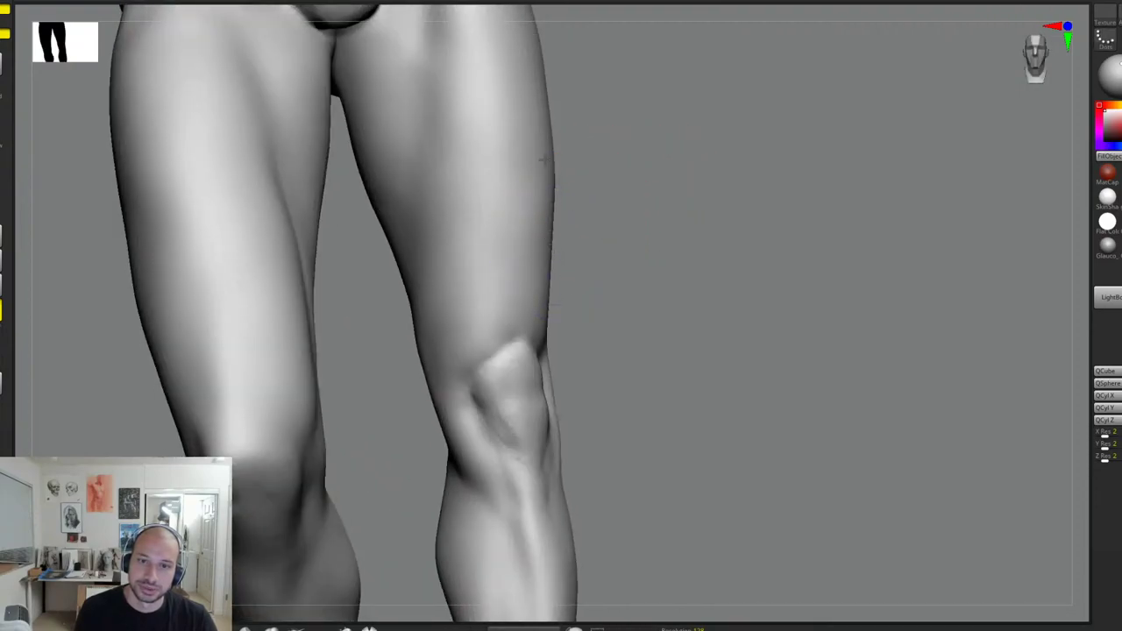
# Step: Refine the transition from the lower front thigh into the top of the standing leg's kneecap
pyautogui.moveTo(702, 180); pyautogui.dragTo(653, 182)
pyautogui.keyDown('alt'); pyautogui.moveTo(654, 221); pyautogui.dragTo(682, 242); pyautogui.keyUp('alt')
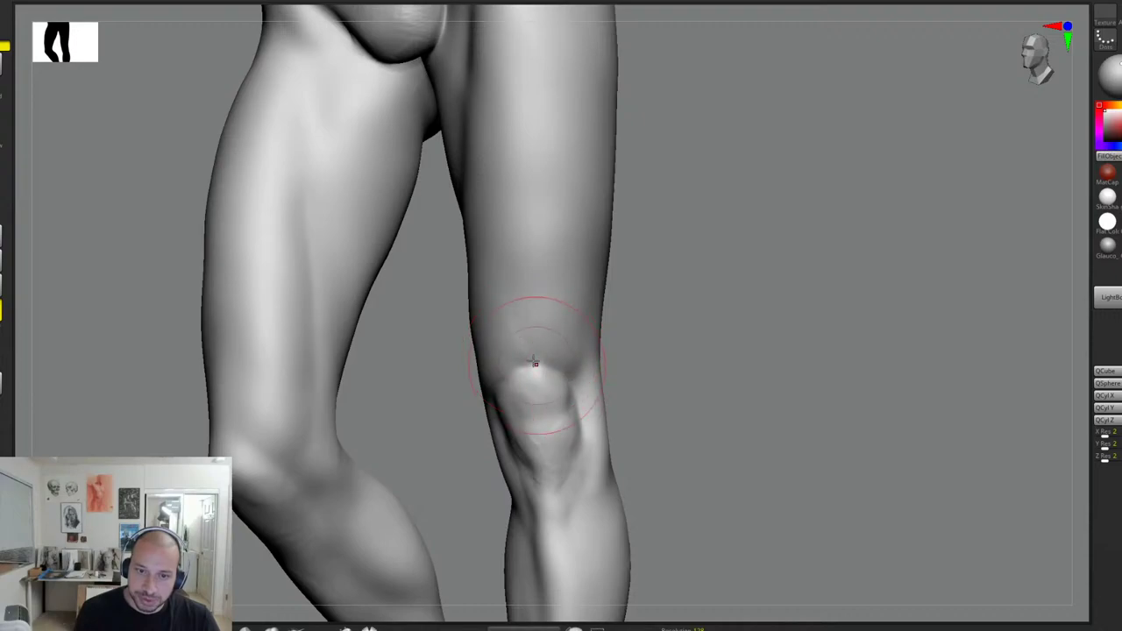
pyautogui.moveTo(641, 327); pyautogui.dragTo(526, 286)
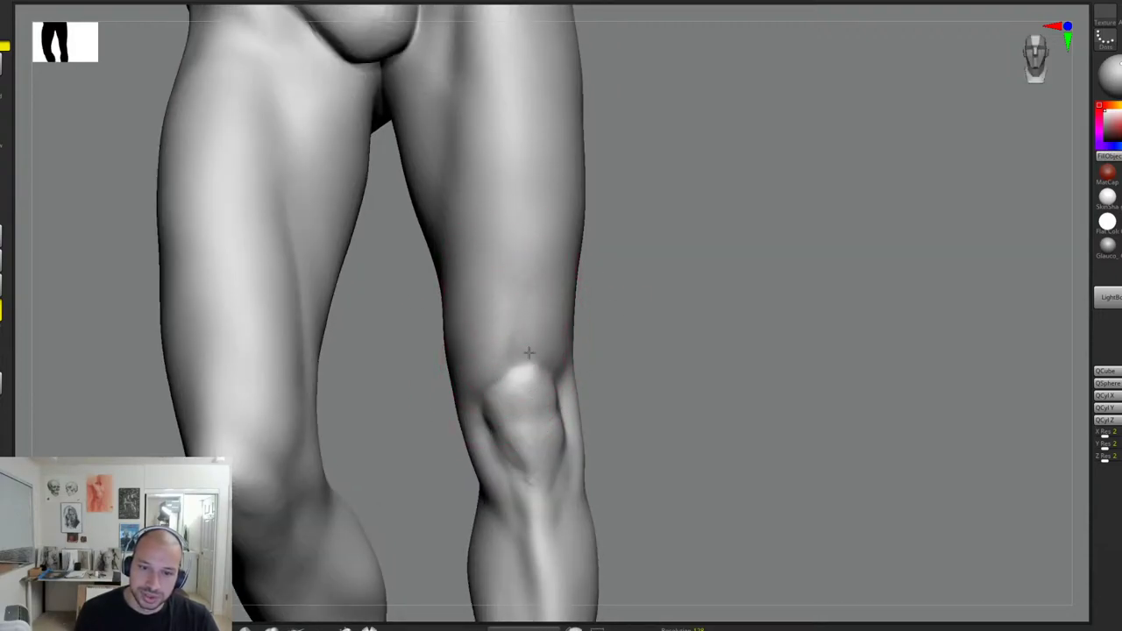
pyautogui.moveTo(529, 352); pyautogui.dragTo(474, 354, button='right')
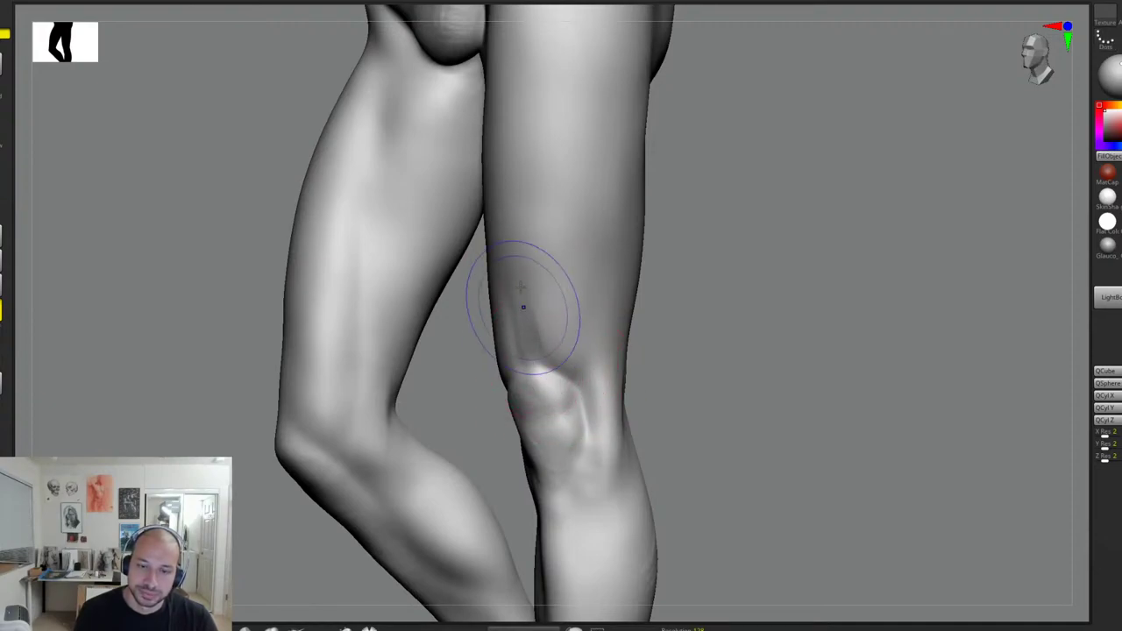
pyautogui.moveTo(681, 279); pyautogui.dragTo(509, 283)
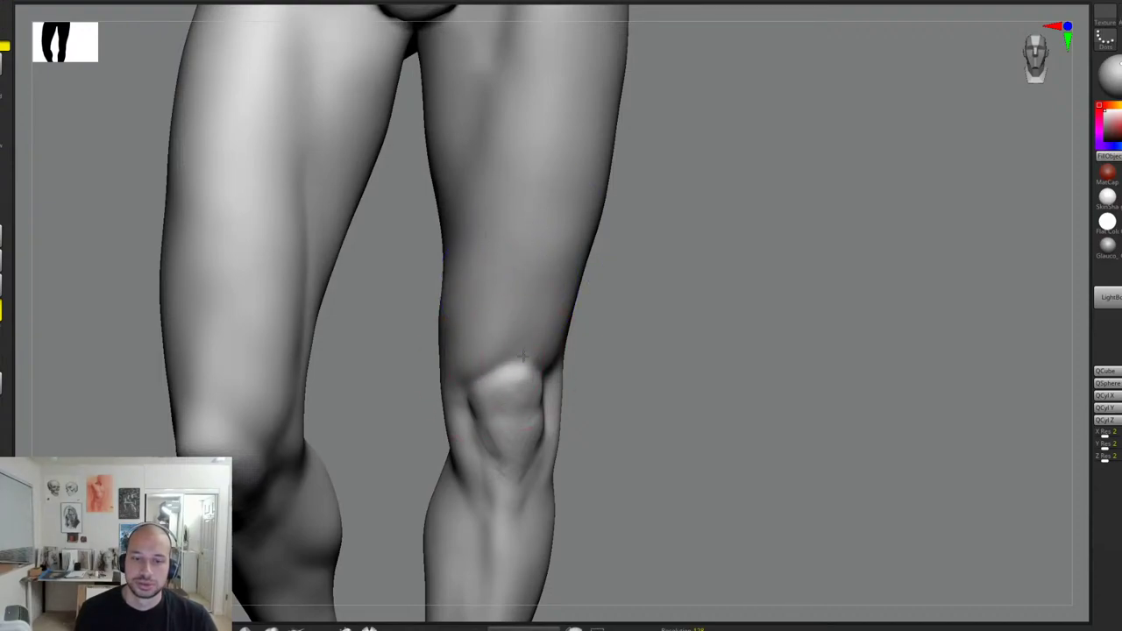
pyautogui.keyDown('alt'); pyautogui.moveTo(525, 361); pyautogui.dragTo(474, 359); pyautogui.keyUp('alt')
pyautogui.moveTo(651, 307); pyautogui.dragTo(611, 309)
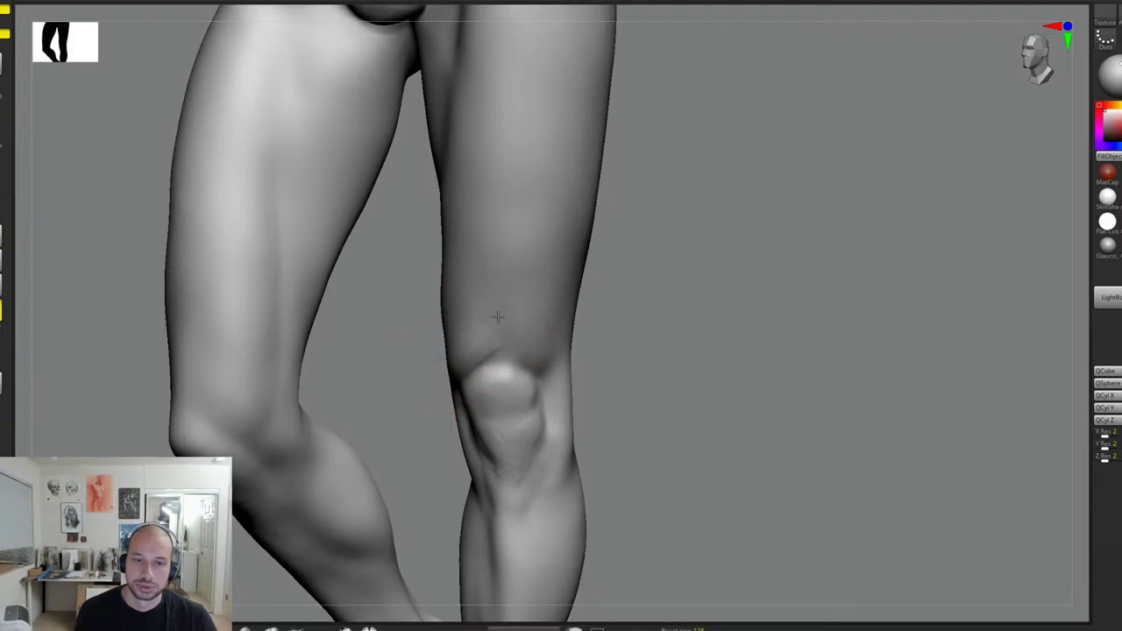
# Step: Shape the area below the standing leg's kneecap where the outer knee tendon runs into the upper shin
pyautogui.moveTo(628, 273); pyautogui.dragTo(684, 229)
pyautogui.moveTo(687, 273)
pyautogui.keyDown('alt'); pyautogui.mouseDown()
pyautogui.moveTo(705, 260)
pyautogui.moveTo(693, 420)
pyautogui.moveTo(696, 381)
pyautogui.moveTo(663, 384)
pyautogui.moveTo(691, 371)
pyautogui.mouseUp(); pyautogui.keyUp('alt')
pyautogui.keyDown('alt'); pyautogui.moveTo(539, 363); pyautogui.dragTo(556, 461); pyautogui.keyUp('alt')
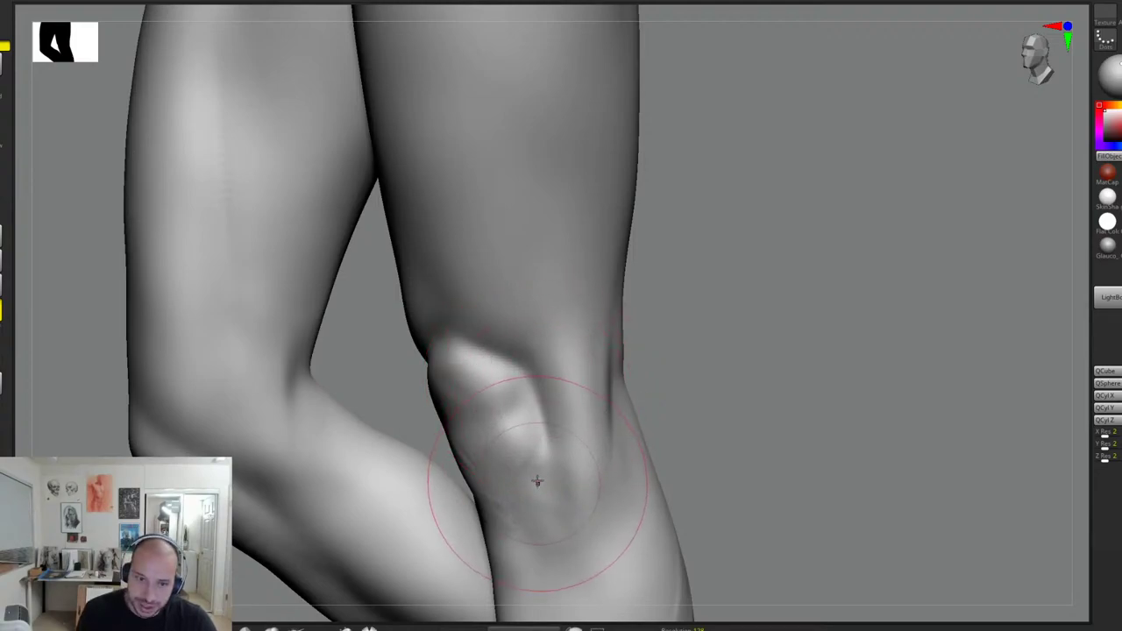
pyautogui.moveTo(534, 552)
pyautogui.mouseDown(button='right')
pyautogui.moveTo(704, 368)
pyautogui.moveTo(667, 395)
pyautogui.mouseUp(button='right')
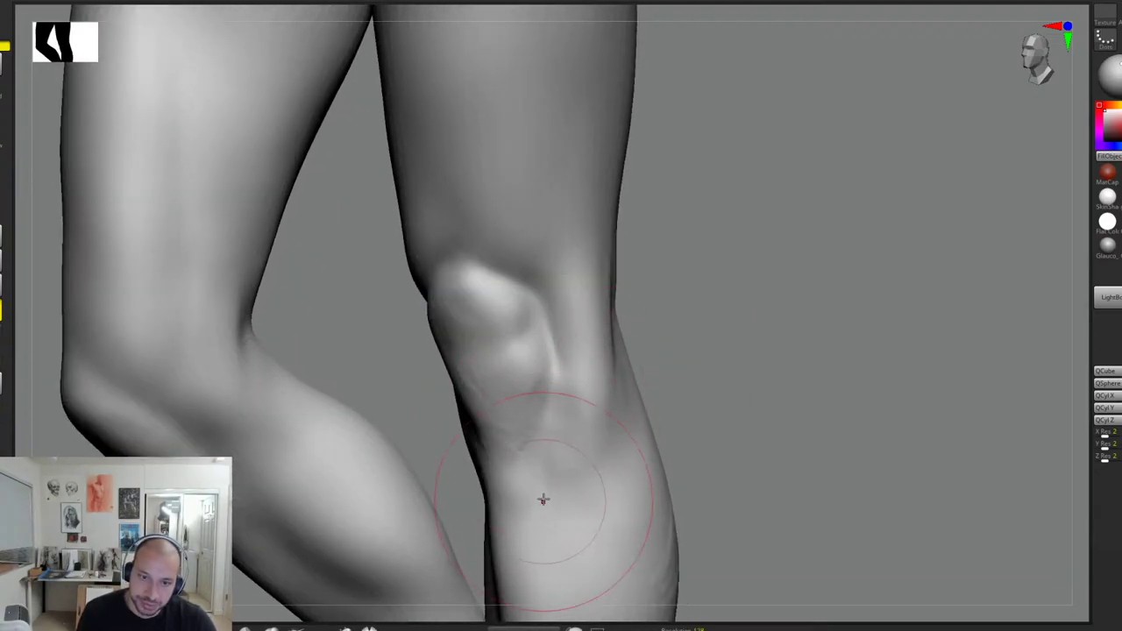
pyautogui.moveTo(552, 415)
pyautogui.mouseDown()
pyautogui.moveTo(561, 436)
pyautogui.moveTo(553, 470)
pyautogui.mouseUp()
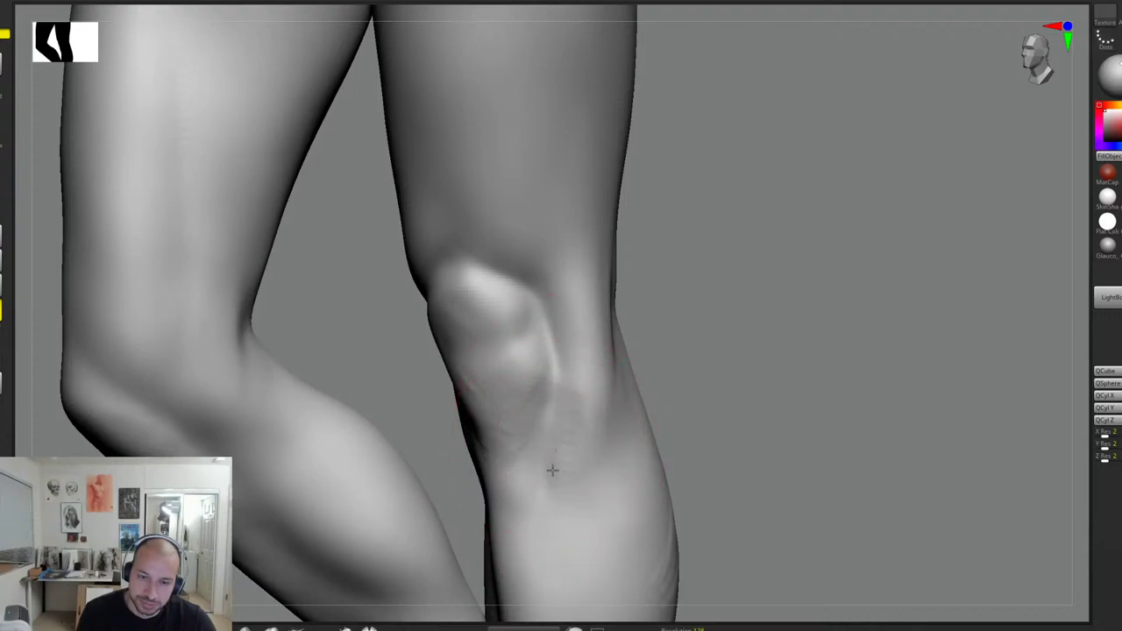
pyautogui.moveTo(552, 471); pyautogui.dragTo(602, 413, button='right')
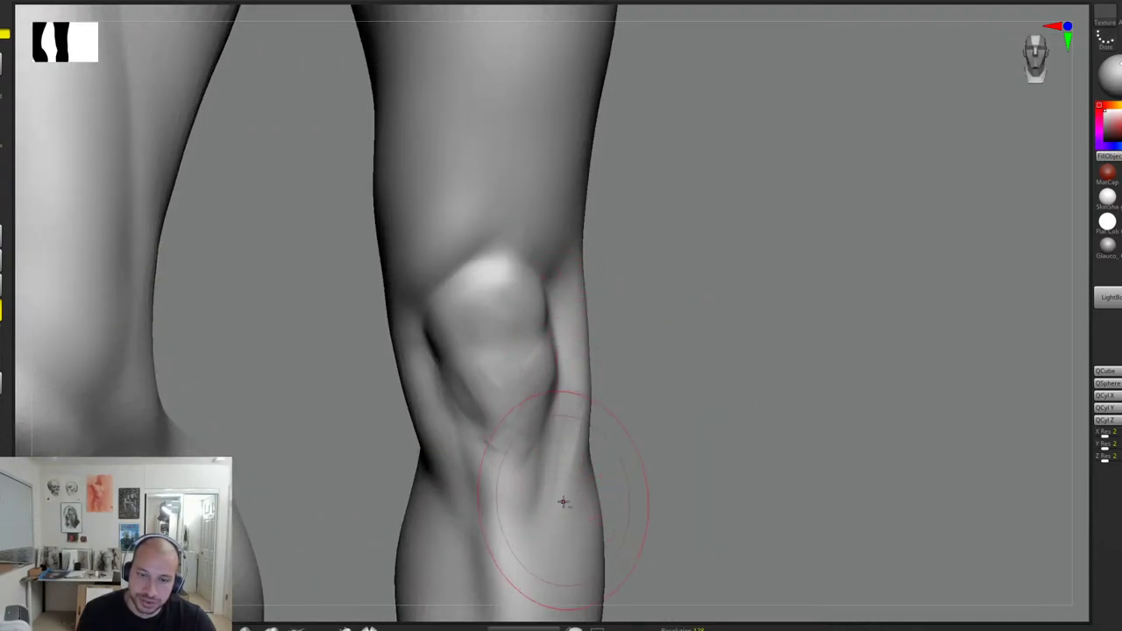
pyautogui.moveTo(588, 350); pyautogui.dragTo(570, 493, button='right')
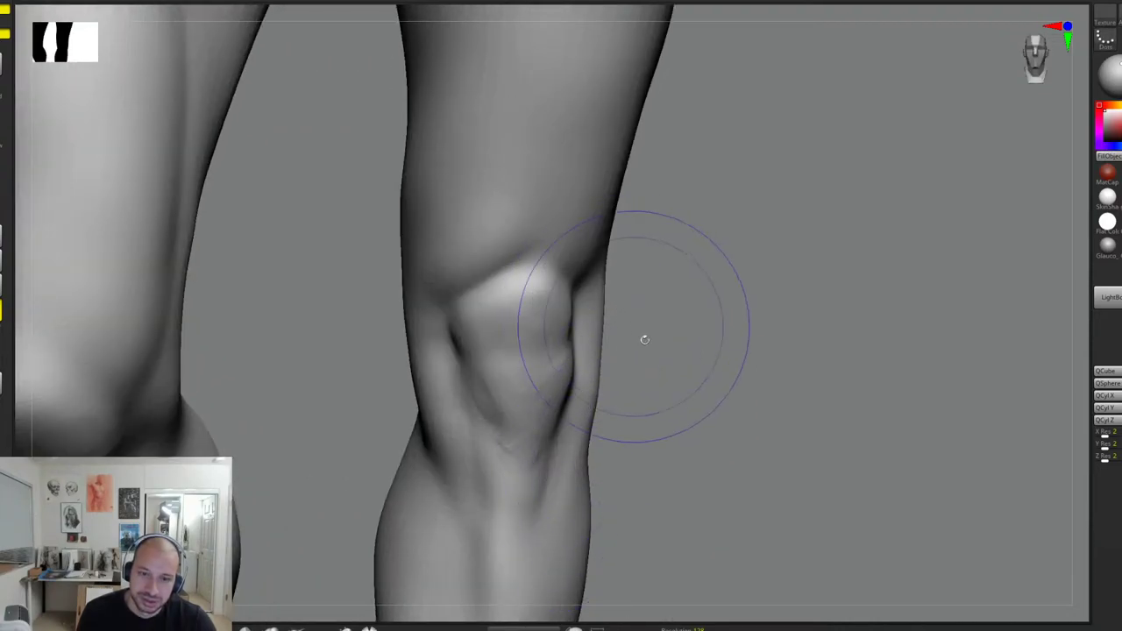
# Step: Define the separation between shin and outer calf muscle on the standing leg and smooth out the calf's stroke marks
pyautogui.keyDown('alt'); pyautogui.moveTo(645, 340); pyautogui.dragTo(715, 227); pyautogui.keyUp('alt')
pyautogui.keyDown('alt'); pyautogui.moveTo(746, 383); pyautogui.dragTo(733, 299); pyautogui.keyUp('alt')
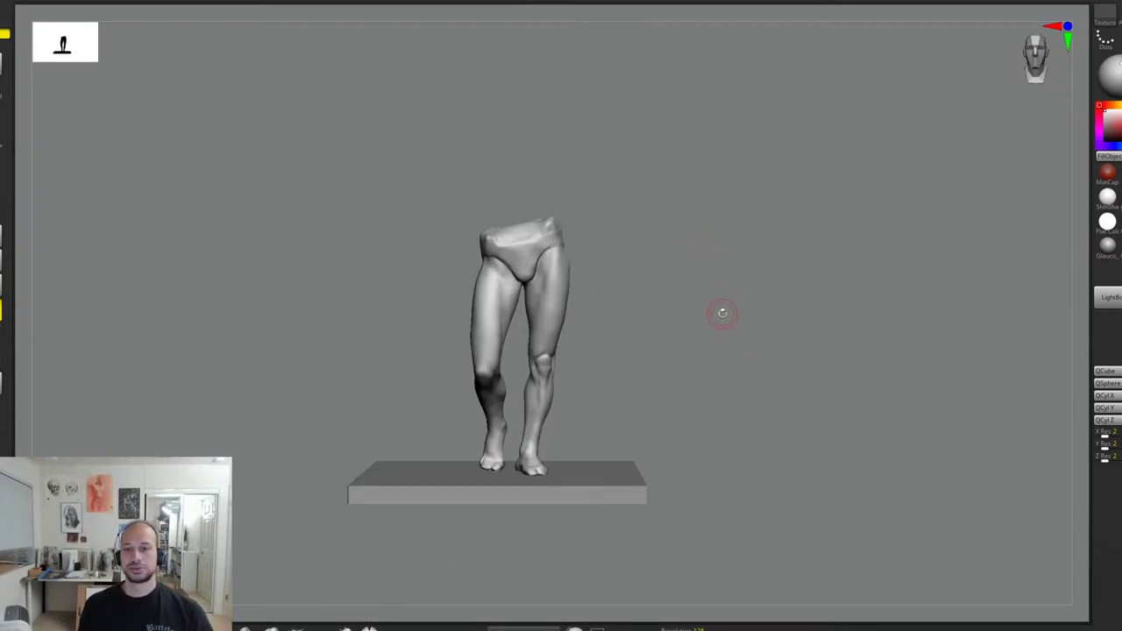
pyautogui.keyDown('alt'); pyautogui.moveTo(639, 279); pyautogui.dragTo(716, 337); pyautogui.keyUp('alt')
pyautogui.moveTo(720, 335); pyautogui.dragTo(691, 346)
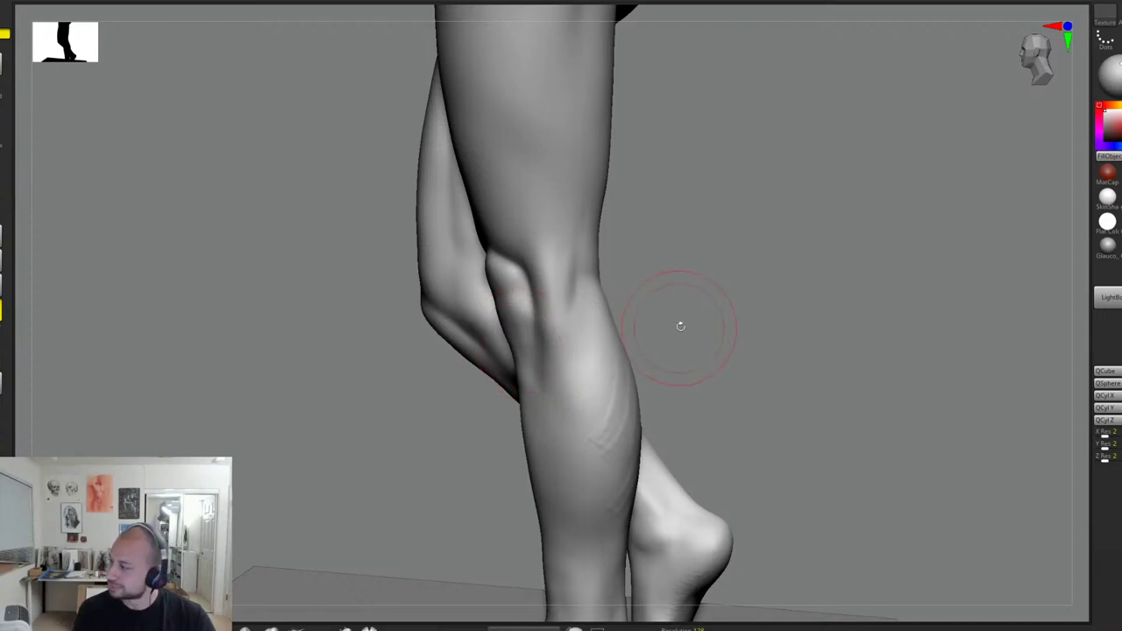
pyautogui.keyDown('alt'); pyautogui.moveTo(711, 308); pyautogui.dragTo(706, 349); pyautogui.keyUp('alt')
pyautogui.moveTo(706, 349); pyautogui.dragTo(669, 359)
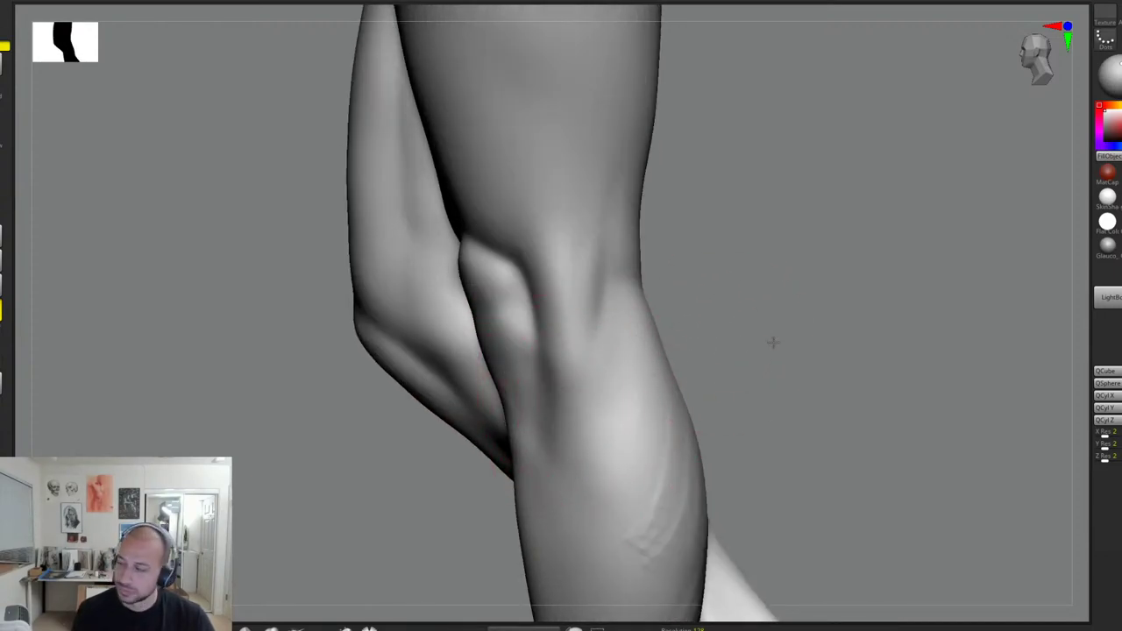
pyautogui.moveTo(771, 339); pyautogui.dragTo(591, 342, button='right')
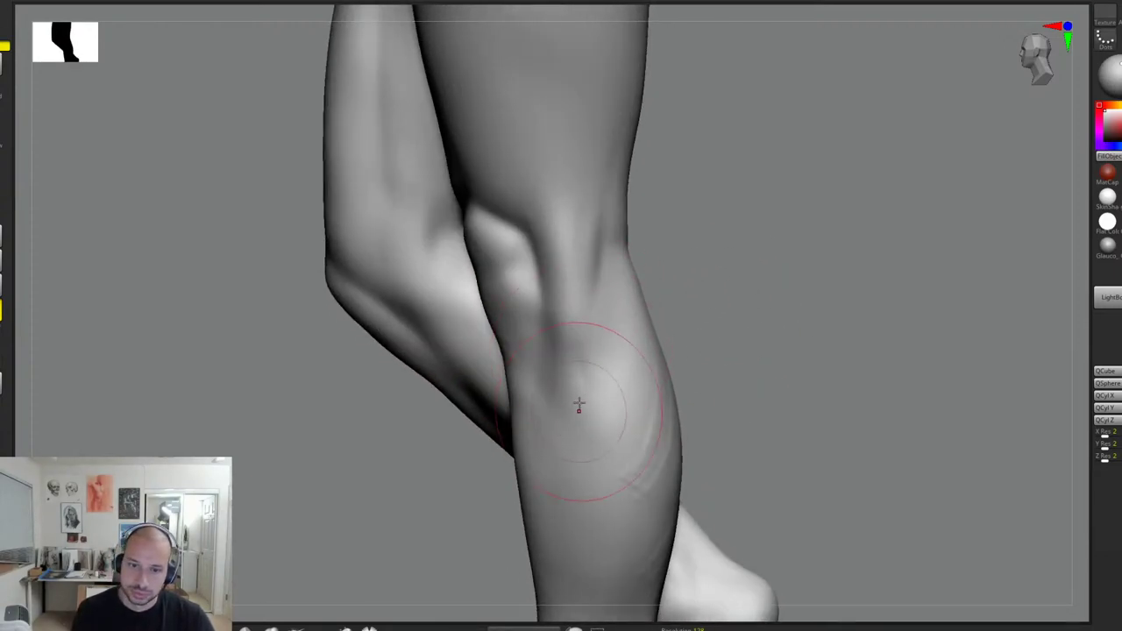
pyautogui.moveTo(567, 485); pyautogui.dragTo(578, 386)
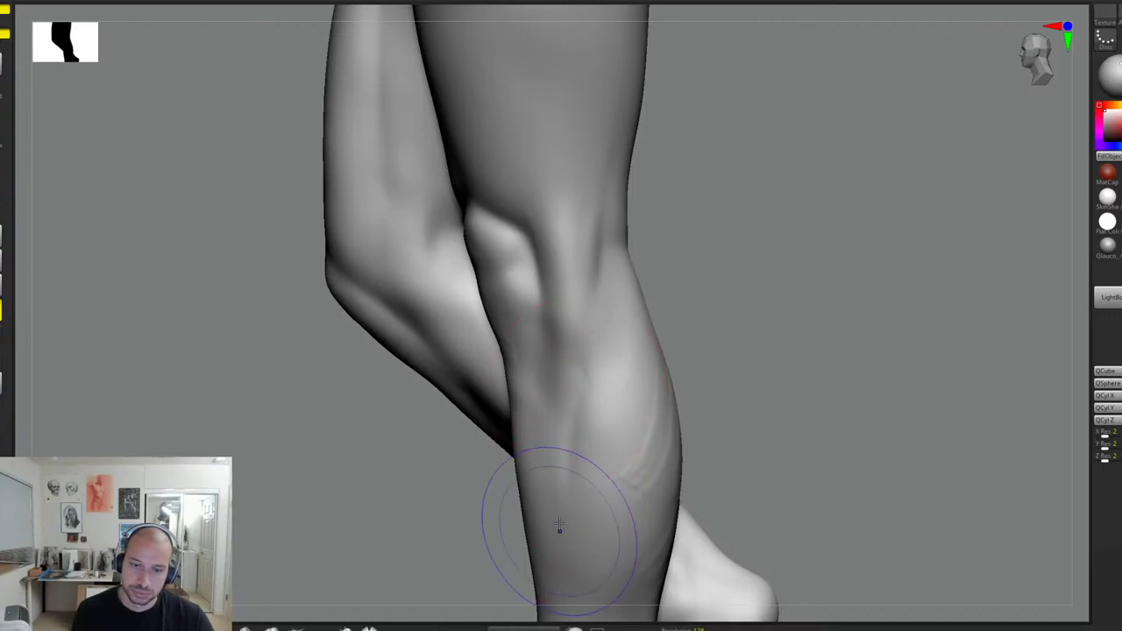
pyautogui.keyDown('shift'); pyautogui.moveTo(559, 528); pyautogui.dragTo(656, 427); pyautogui.keyUp('shift')
pyautogui.moveTo(649, 421)
pyautogui.mouseDown(button='right')
pyautogui.moveTo(736, 384)
pyautogui.moveTo(727, 400)
pyautogui.moveTo(714, 374)
pyautogui.moveTo(720, 346)
pyautogui.moveTo(652, 343)
pyautogui.mouseUp(button='right')
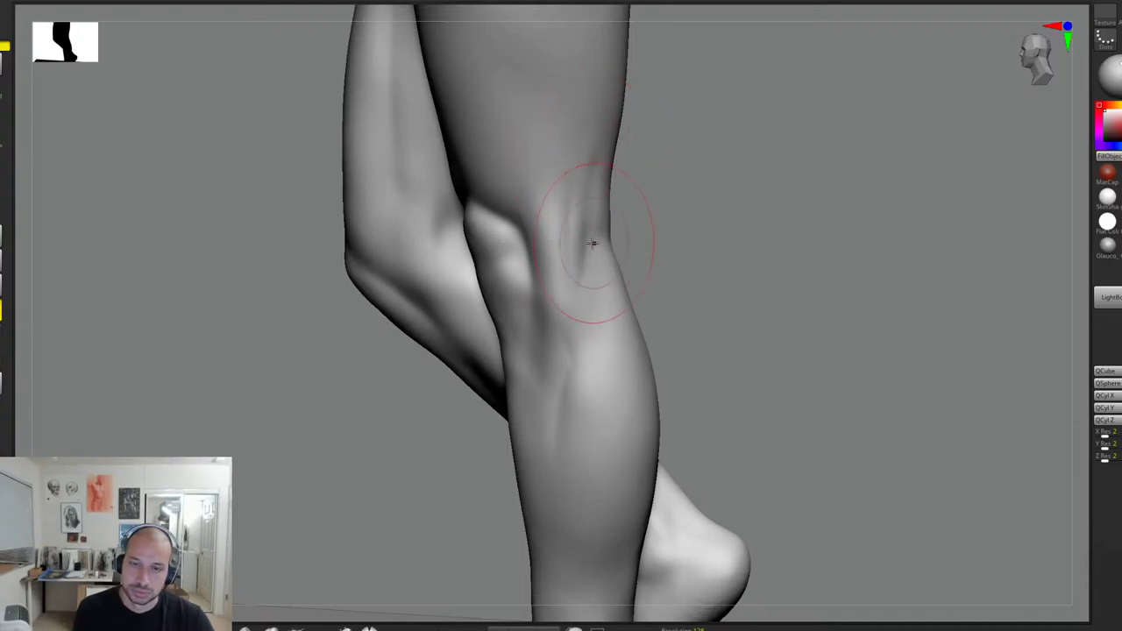
# Step: Refine the back of the standing knee and its outer tendon, comparing the leg from behind and from the side
pyautogui.moveTo(634, 240); pyautogui.dragTo(609, 243, button='right')
pyautogui.moveTo(805, 209); pyautogui.dragTo(782, 201, button='right')
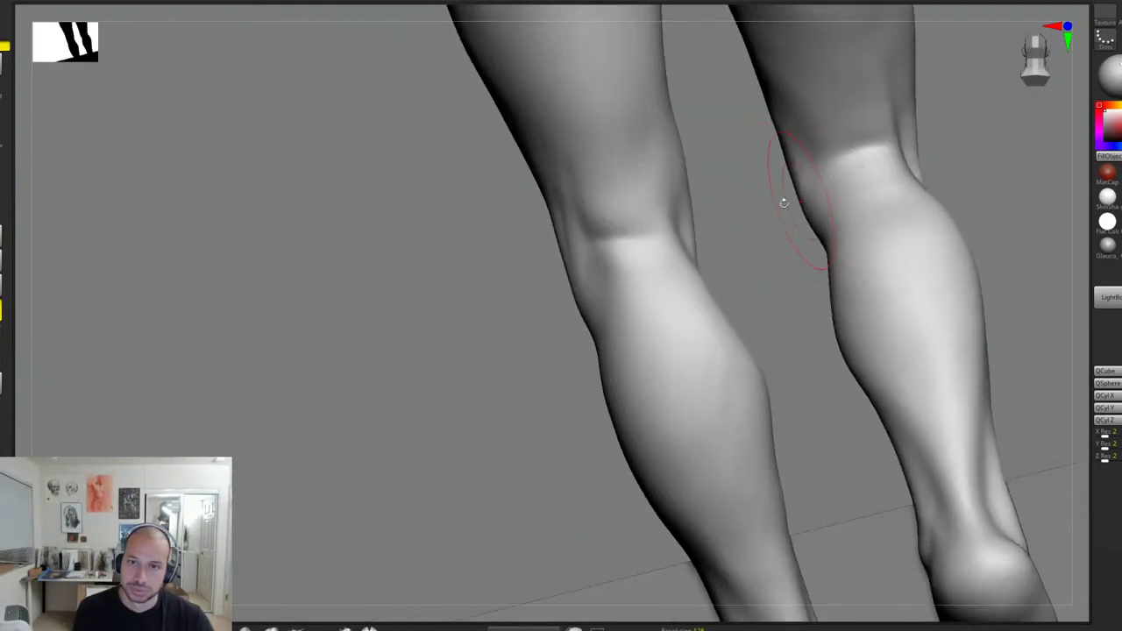
pyautogui.moveTo(657, 230)
pyautogui.mouseDown()
pyautogui.moveTo(674, 233)
pyautogui.moveTo(595, 174)
pyautogui.mouseUp()
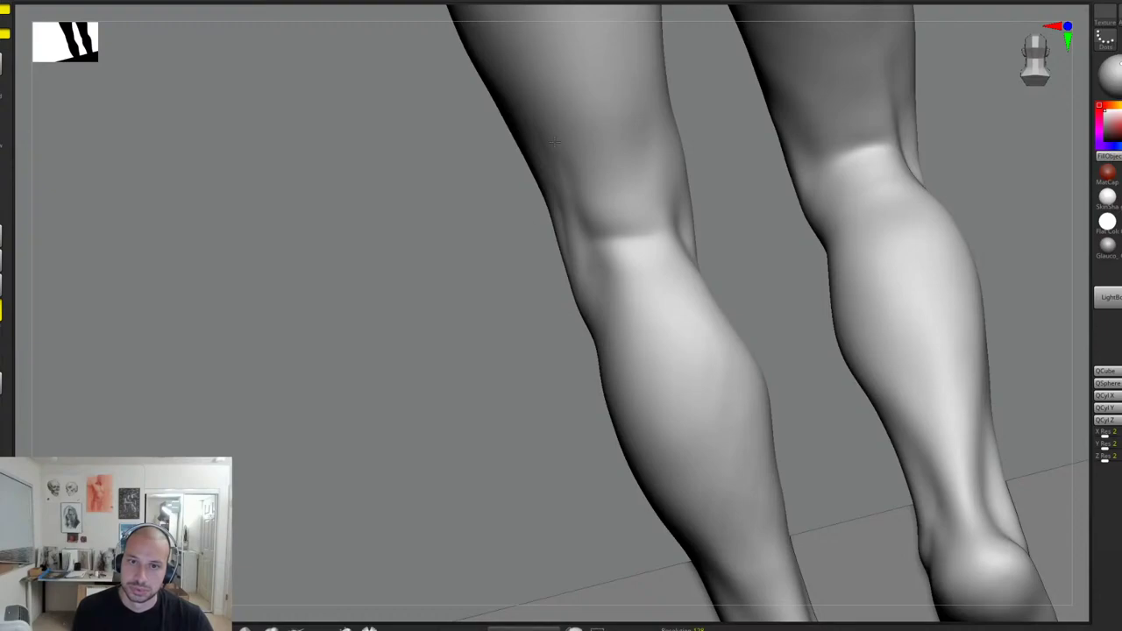
pyautogui.keyDown('ctrl'); pyautogui.moveTo(514, 325); pyautogui.dragTo(518, 255, button='right'); pyautogui.keyUp('ctrl')
pyautogui.keyDown('shift'); pyautogui.moveTo(778, 163); pyautogui.dragTo(739, 299, button='right'); pyautogui.keyUp('shift')
pyautogui.moveTo(518, 279); pyautogui.dragTo(517, 297)
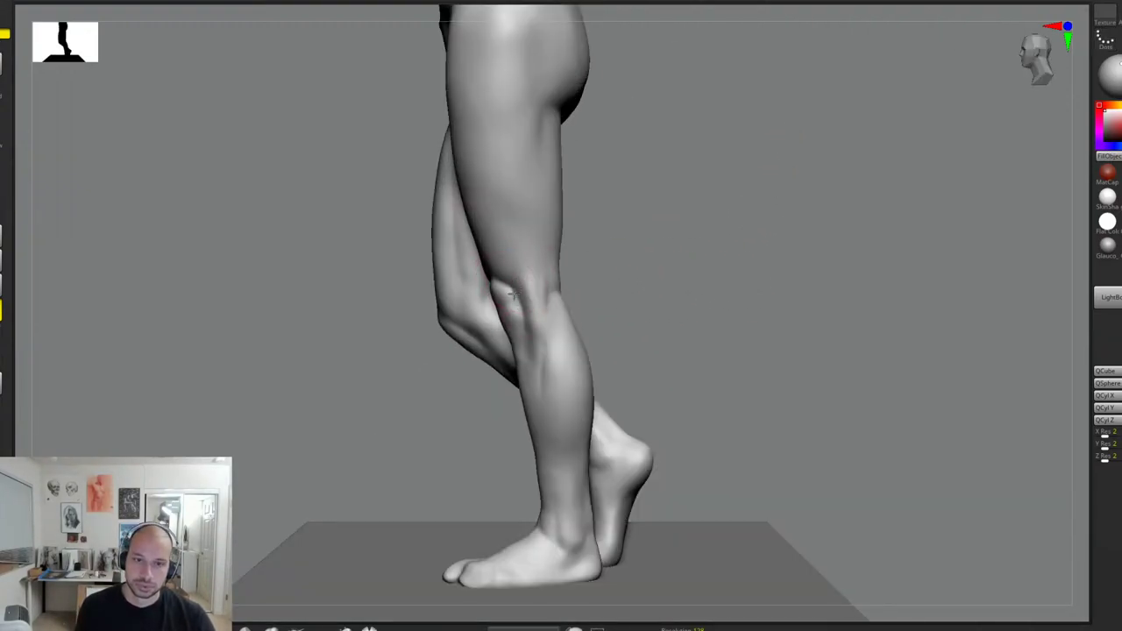
# Step: Sculpt and smooth the hamstring area of the standing leg from below the buttock down to the back of the knee
pyautogui.keyDown('ctrl'); pyautogui.moveTo(677, 279); pyautogui.dragTo(564, 263, button='right'); pyautogui.keyUp('ctrl')
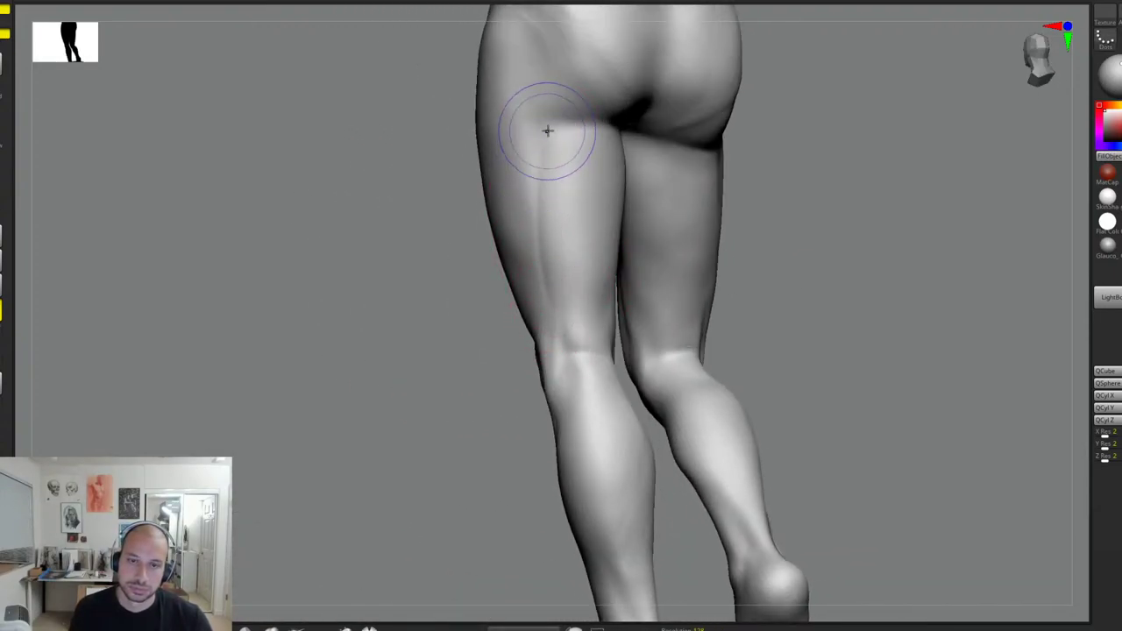
pyautogui.moveTo(539, 185)
pyautogui.mouseDown()
pyautogui.moveTo(530, 254)
pyautogui.moveTo(544, 307)
pyautogui.moveTo(514, 148)
pyautogui.mouseUp()
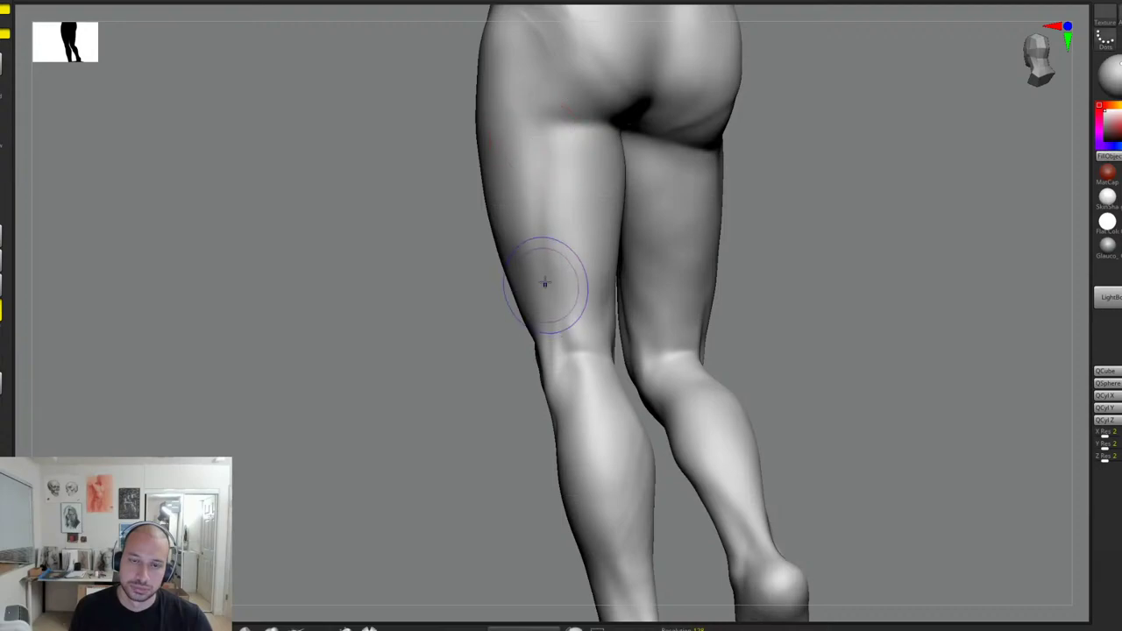
pyautogui.moveTo(797, 273)
pyautogui.keyDown('alt'); pyautogui.mouseDown()
pyautogui.moveTo(792, 201)
pyautogui.moveTo(804, 249)
pyautogui.moveTo(790, 284)
pyautogui.mouseUp(); pyautogui.keyUp('alt')
pyautogui.press('f')
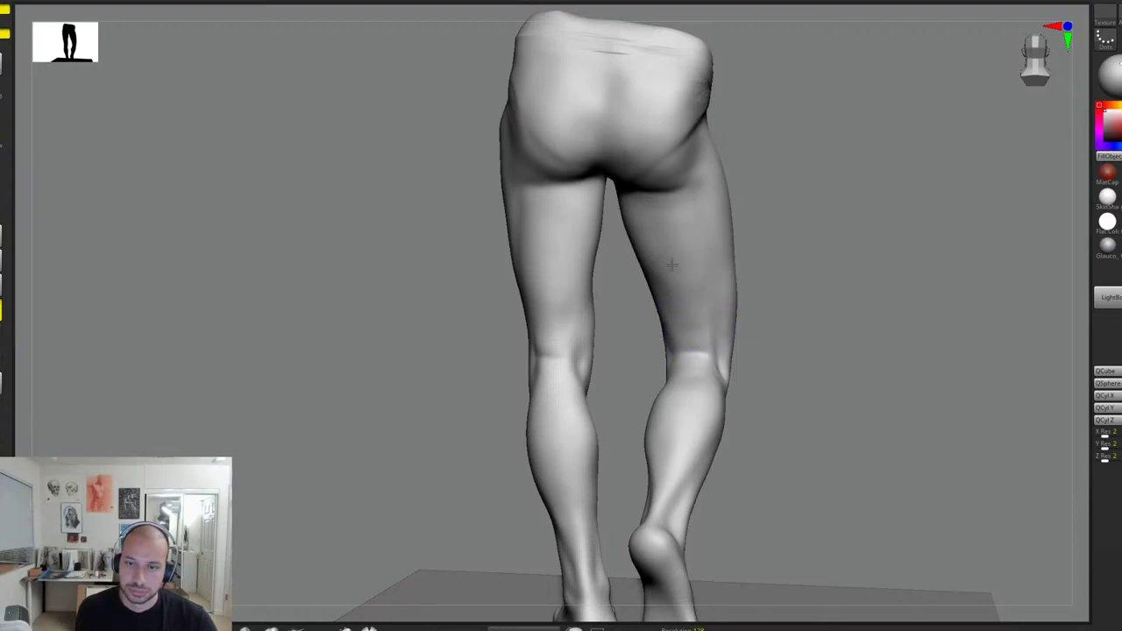
pyautogui.moveTo(772, 281); pyautogui.dragTo(796, 284)
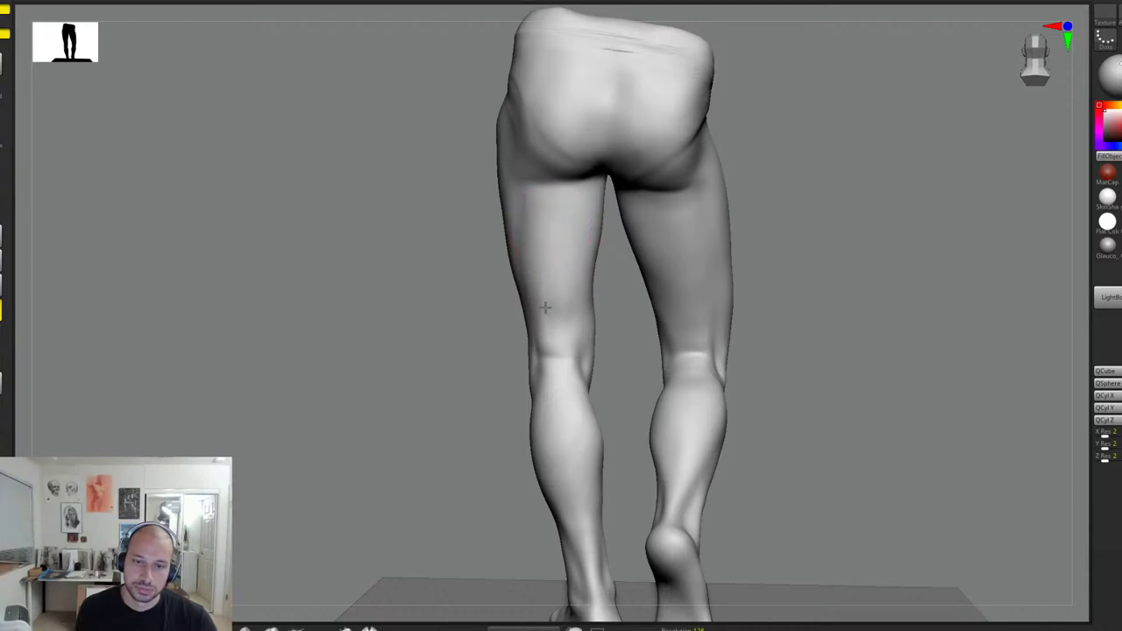
pyautogui.keyDown('alt'); pyautogui.moveTo(780, 219); pyautogui.dragTo(787, 254); pyautogui.keyUp('alt')
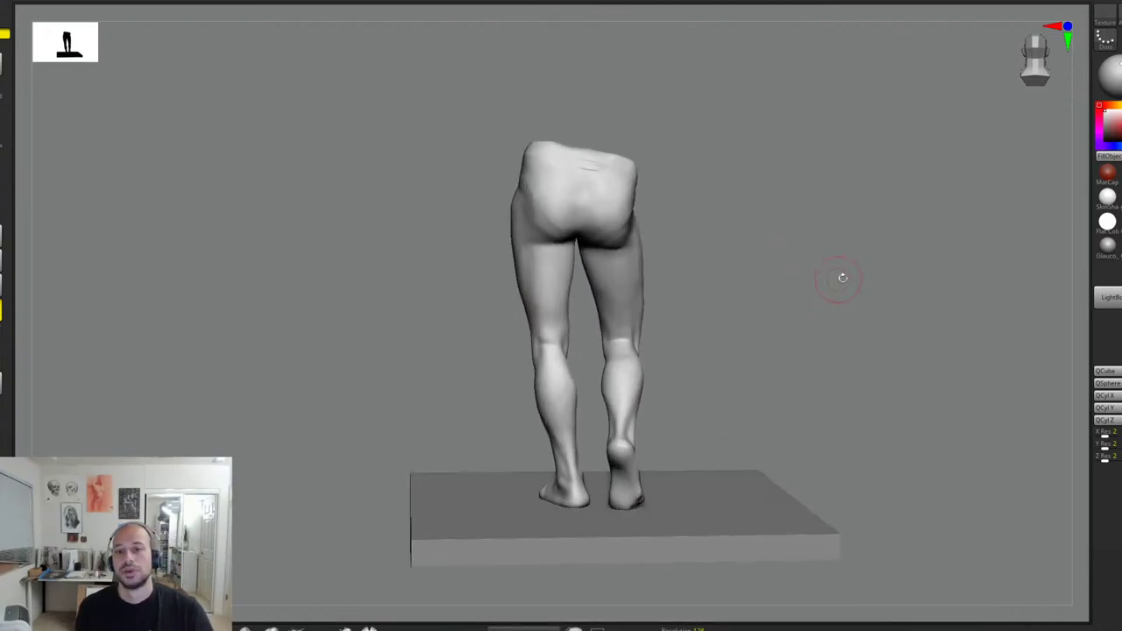
# Step: Change the model's material to a reddish brown and check the proportions of both legs from the front
pyautogui.click(1107, 242)
pyautogui.moveTo(947, 255); pyautogui.dragTo(1084, 271)
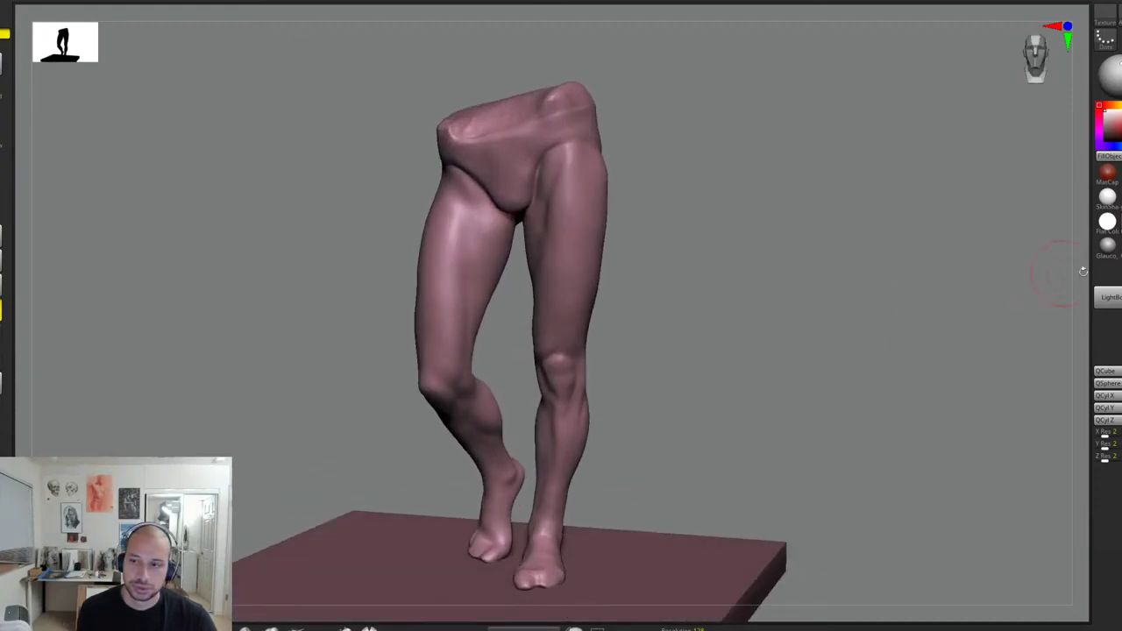
pyautogui.click(1112, 249)
pyautogui.keyDown('alt'); pyautogui.moveTo(860, 301); pyautogui.dragTo(770, 305); pyautogui.keyUp('alt')
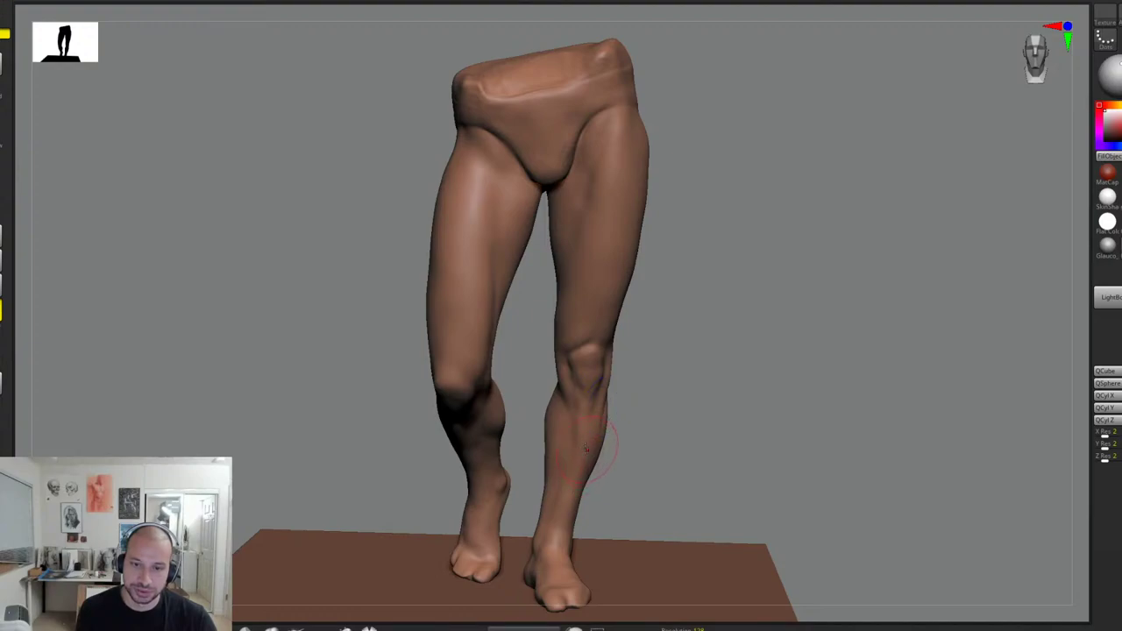
pyautogui.moveTo(680, 400); pyautogui.dragTo(717, 361)
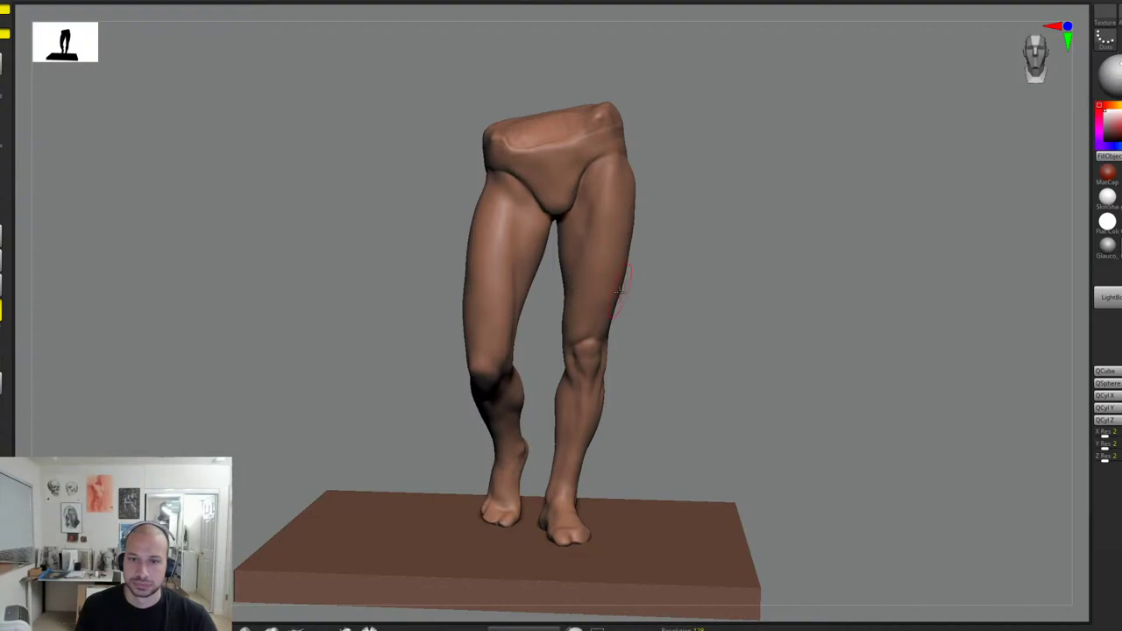
pyautogui.moveTo(622, 306); pyautogui.dragTo(620, 313, button='right')
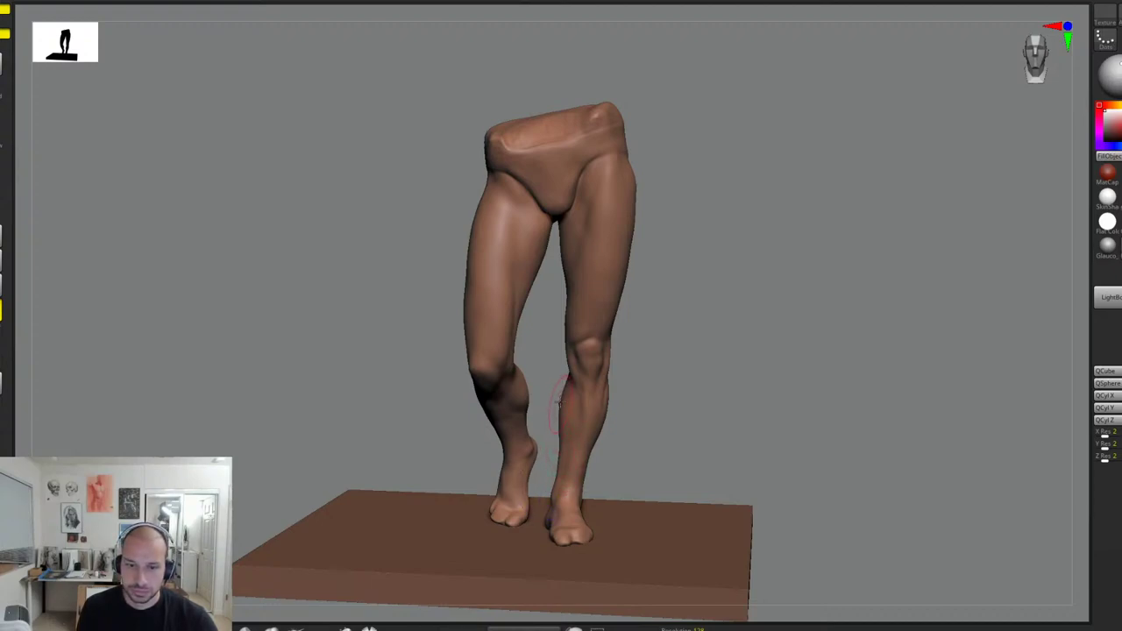
# Step: Examine the overall stance and leg silhouettes from the front, back and side
pyautogui.keyDown('alt'); pyautogui.moveTo(702, 397); pyautogui.dragTo(731, 350); pyautogui.keyUp('alt')
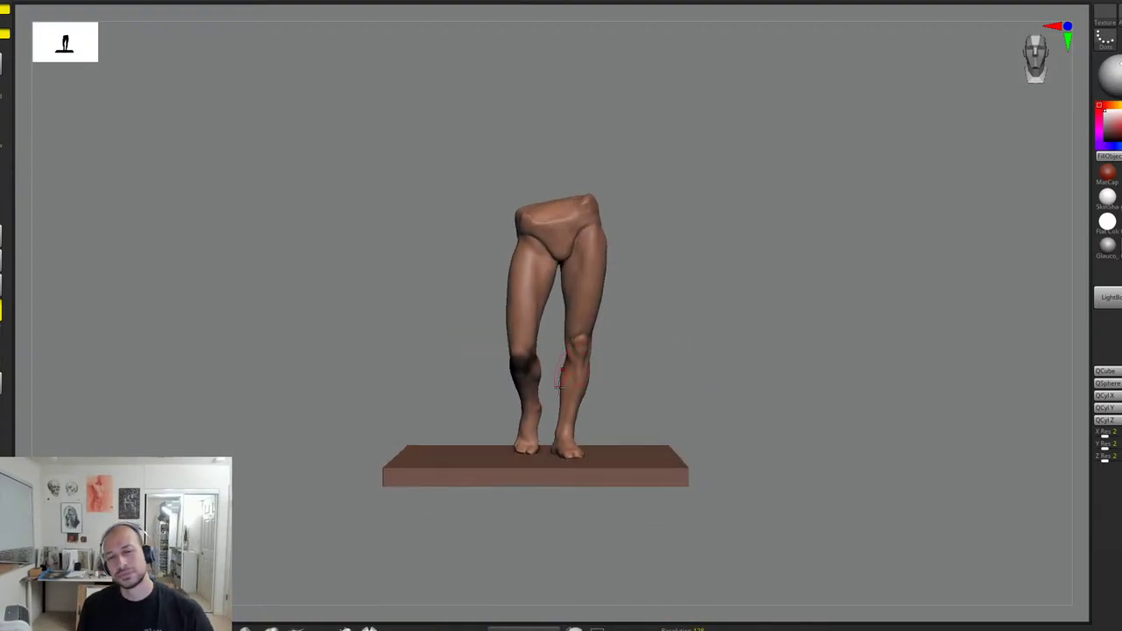
pyautogui.press('f')
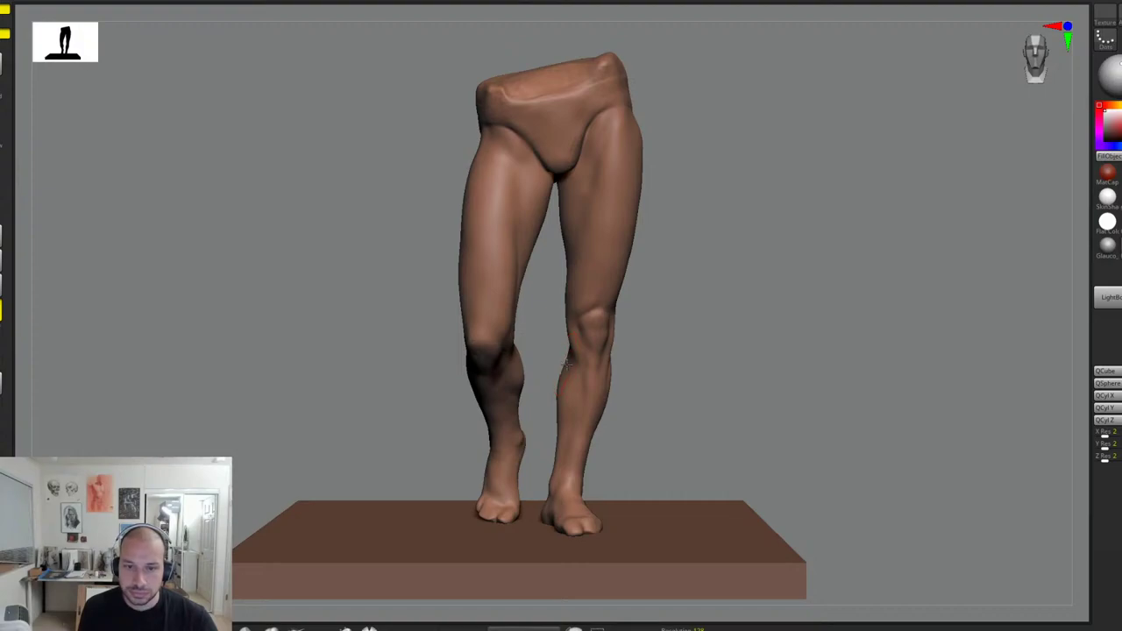
pyautogui.moveTo(622, 374)
pyautogui.mouseDown()
pyautogui.moveTo(704, 348)
pyautogui.moveTo(632, 372)
pyautogui.mouseUp()
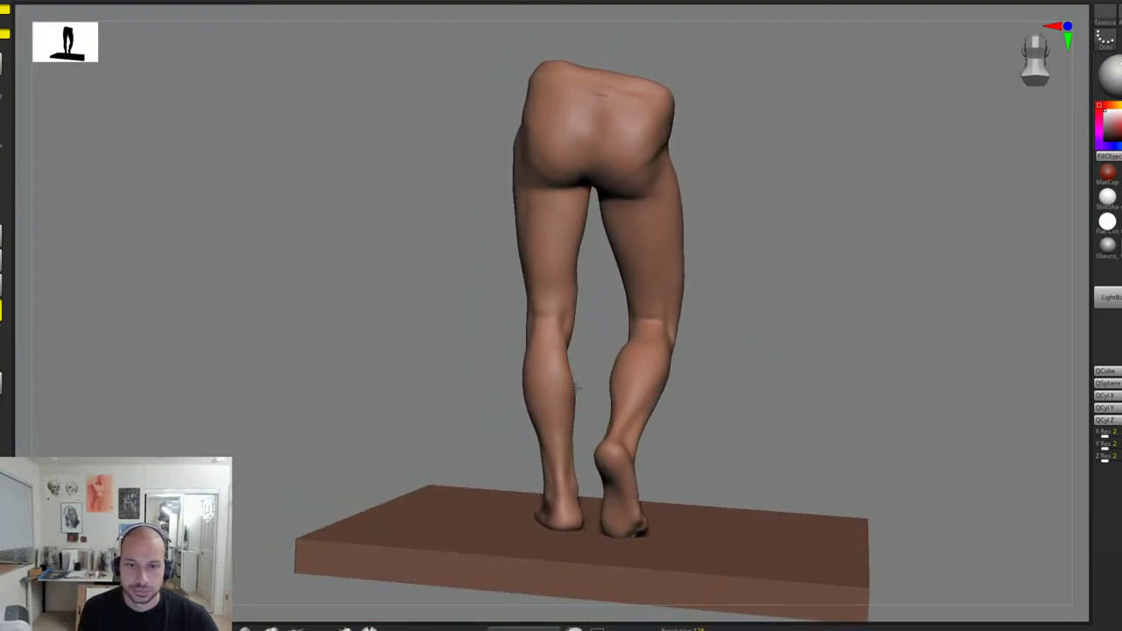
pyautogui.moveTo(564, 348); pyautogui.dragTo(491, 348, button='right')
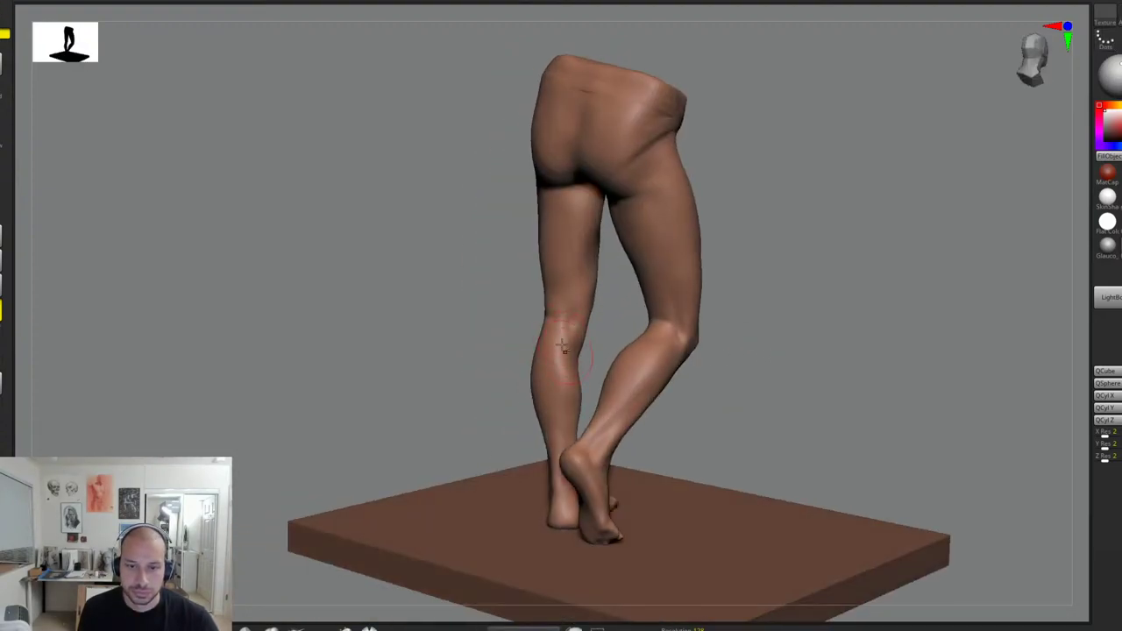
pyautogui.moveTo(591, 348); pyautogui.dragTo(568, 334, button='right')
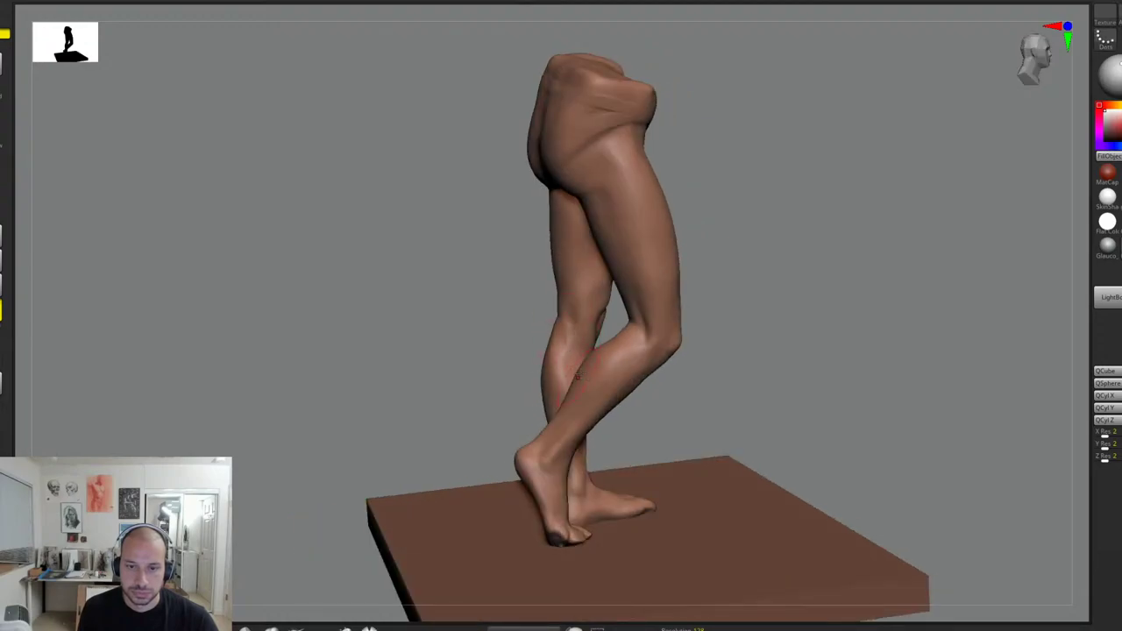
pyautogui.moveTo(577, 375); pyautogui.dragTo(622, 356, button='right')
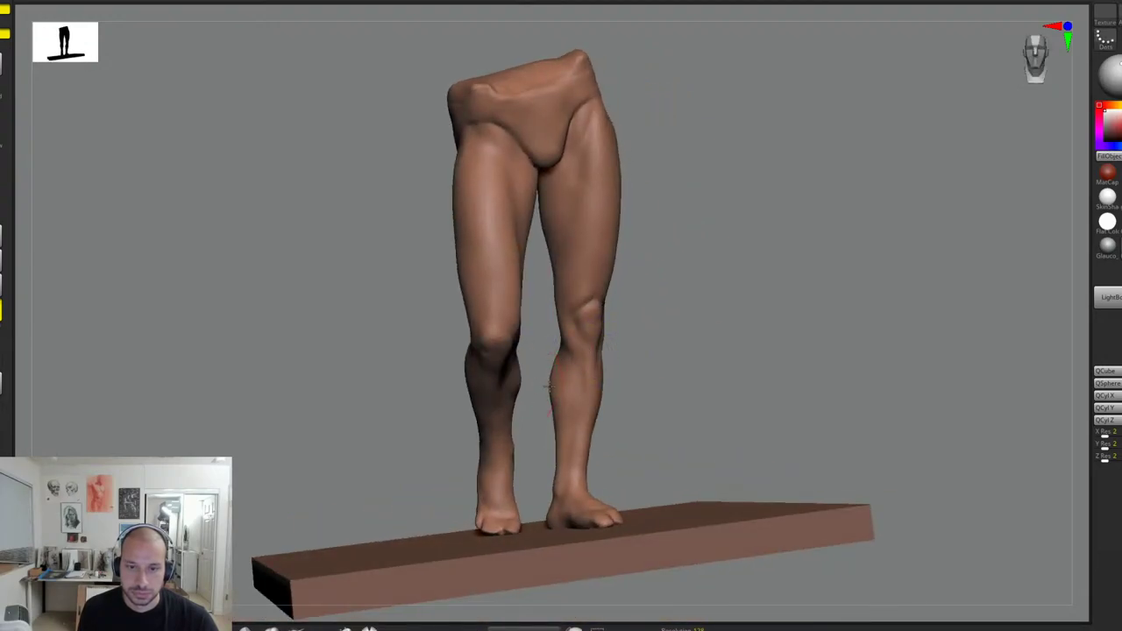
pyautogui.moveTo(552, 390); pyautogui.dragTo(583, 384, button='right')
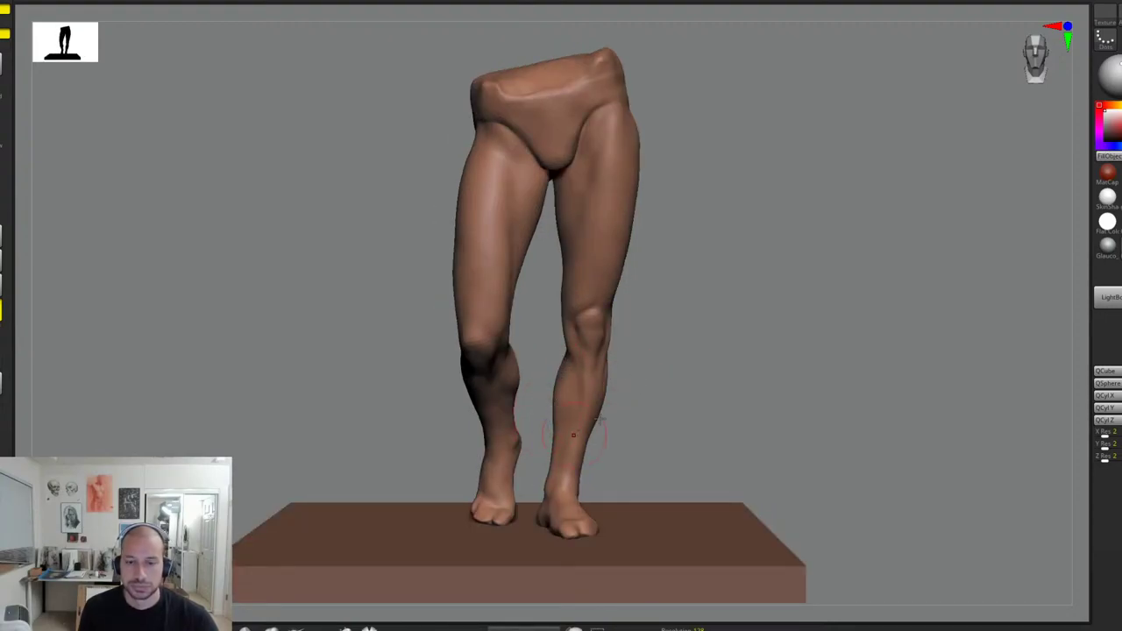
# Step: Compare the legs from a distance, up close at the knees, and from behind to judge the overall proportions
pyautogui.keyDown('ctrl'); pyautogui.moveTo(692, 198); pyautogui.dragTo(741, 343, button='right'); pyautogui.keyUp('ctrl')
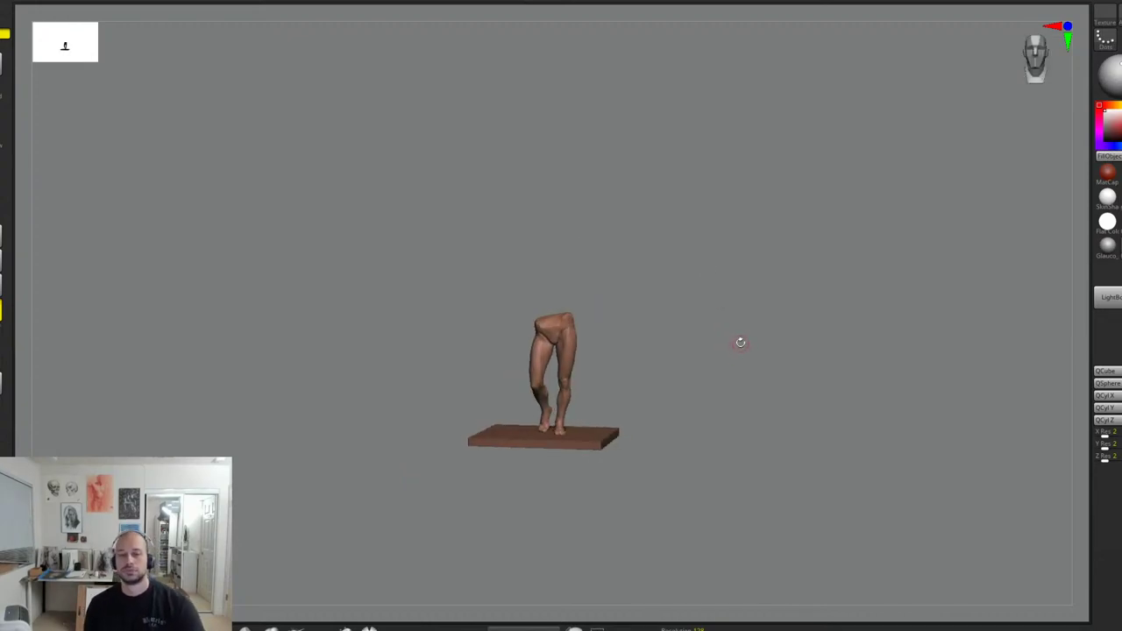
pyautogui.keyDown('ctrl'); pyautogui.moveTo(711, 293); pyautogui.dragTo(743, 350, button='right'); pyautogui.keyUp('ctrl')
pyautogui.moveTo(750, 353); pyautogui.dragTo(713, 318)
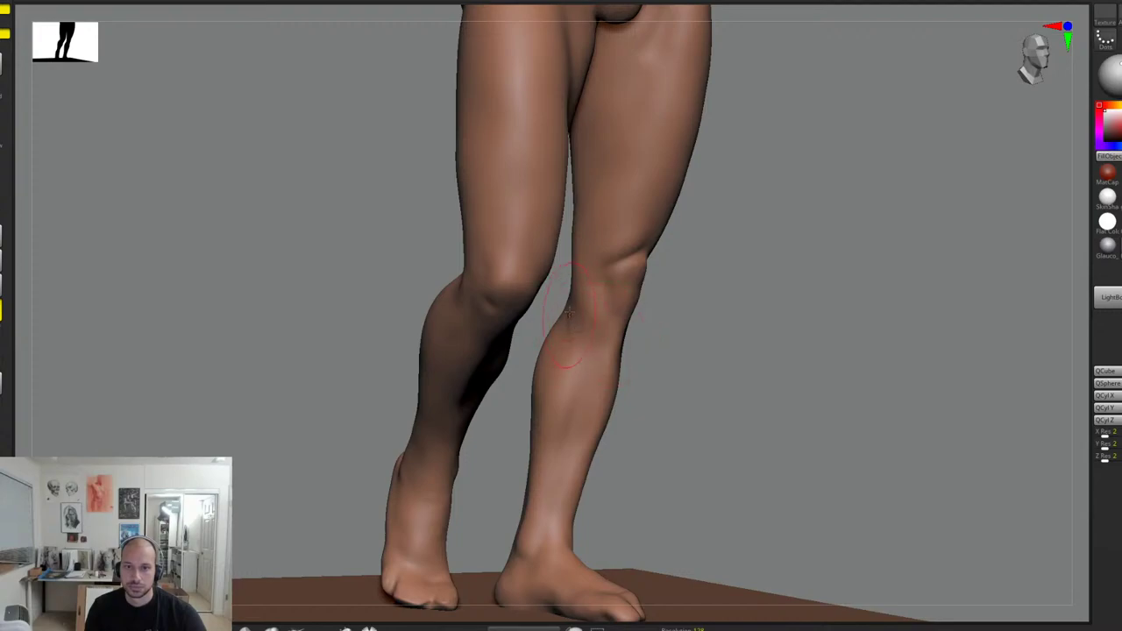
pyautogui.moveTo(676, 295); pyautogui.dragTo(556, 363)
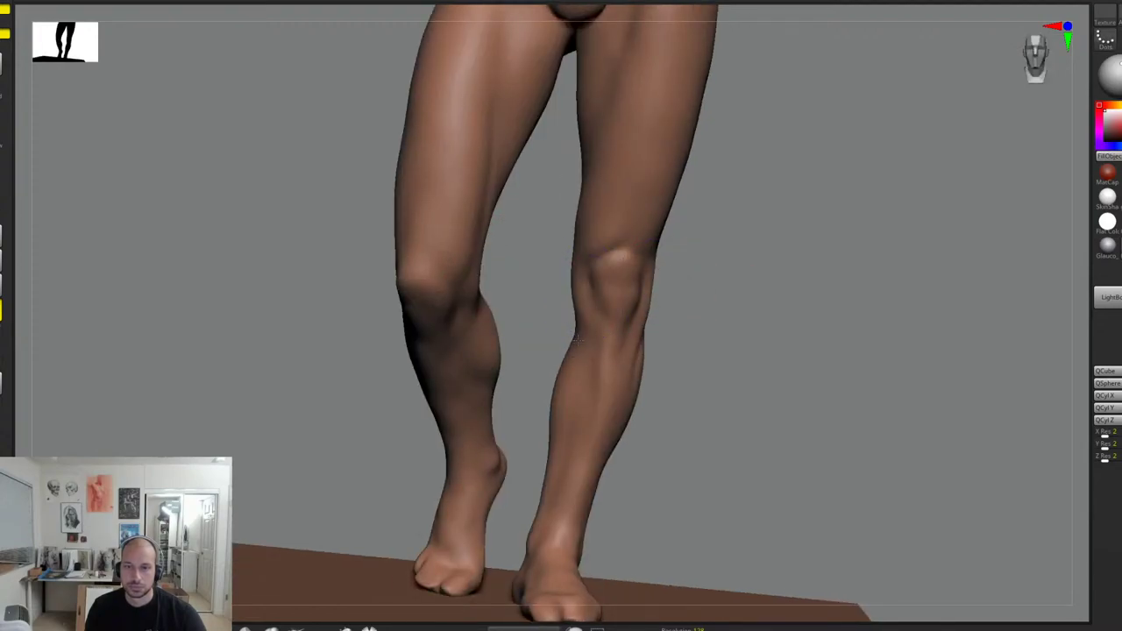
pyautogui.moveTo(697, 333); pyautogui.dragTo(759, 308, button='right')
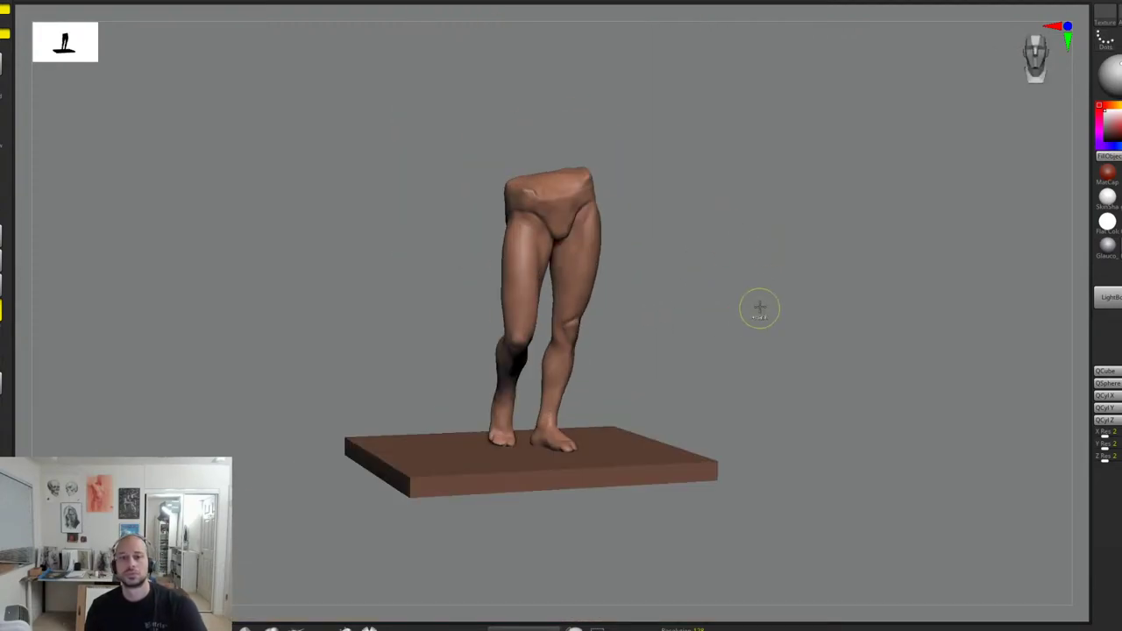
pyautogui.moveTo(718, 305)
pyautogui.mouseDown()
pyautogui.moveTo(762, 321)
pyautogui.moveTo(793, 296)
pyautogui.moveTo(727, 350)
pyautogui.mouseUp()
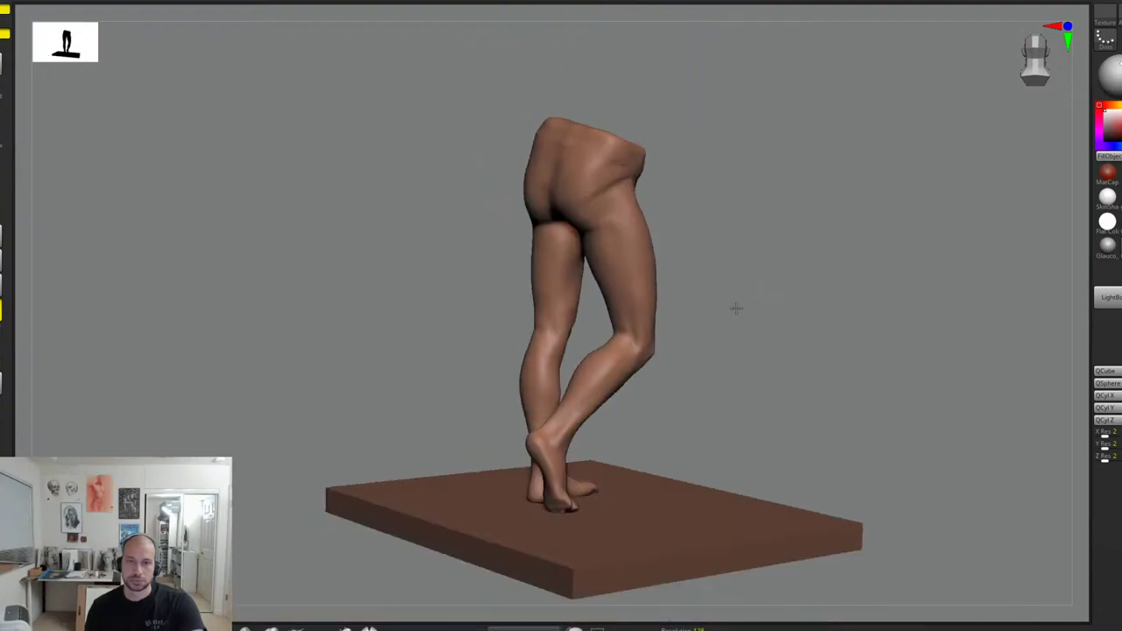
pyautogui.moveTo(737, 308); pyautogui.dragTo(761, 372)
pyautogui.keyDown('alt'); pyautogui.moveTo(762, 372); pyautogui.dragTo(713, 340); pyautogui.keyUp('alt')
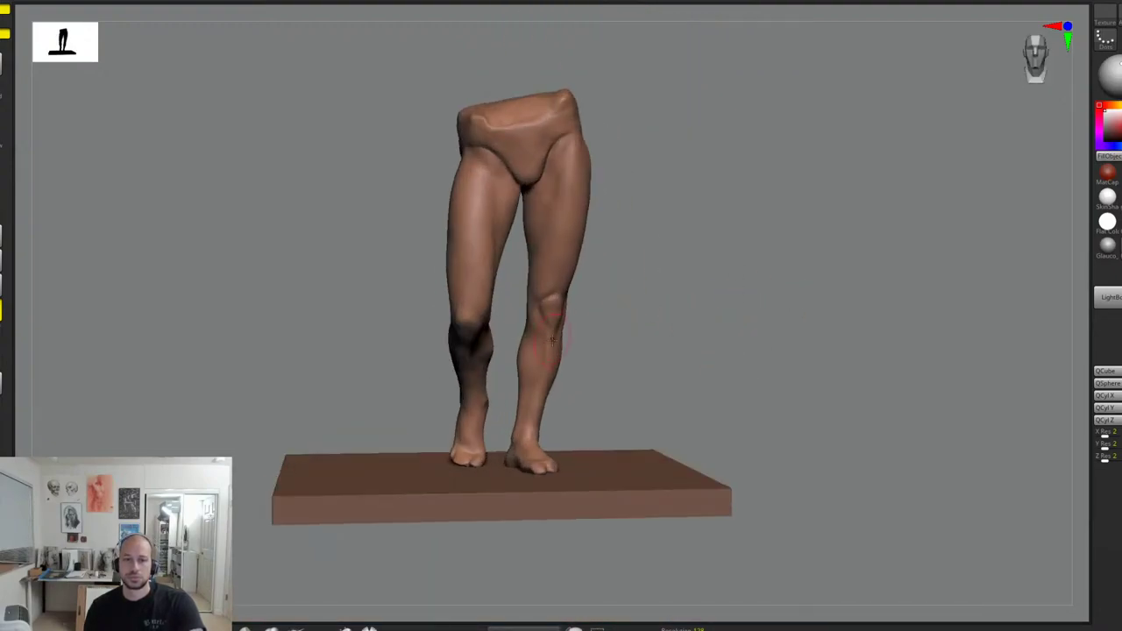
# Step: Refine the contour between the inner knee and upper calf of the standing leg from a three-quarter front view
pyautogui.keyDown('alt'); pyautogui.moveTo(658, 306); pyautogui.dragTo(704, 333); pyautogui.keyUp('alt')
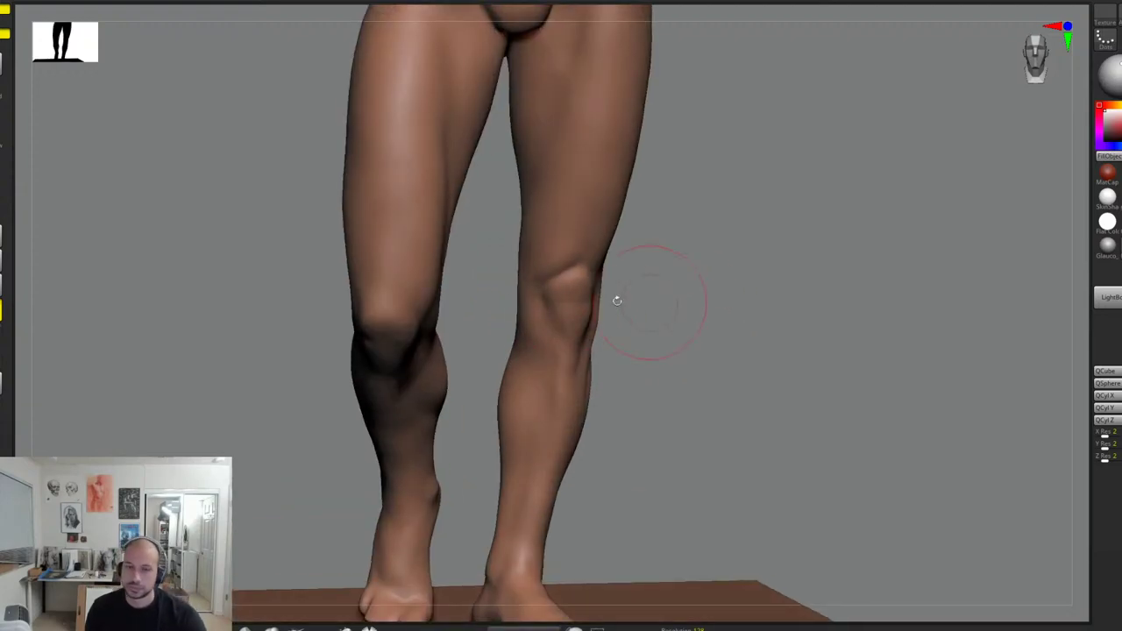
pyautogui.moveTo(658, 298); pyautogui.dragTo(708, 301)
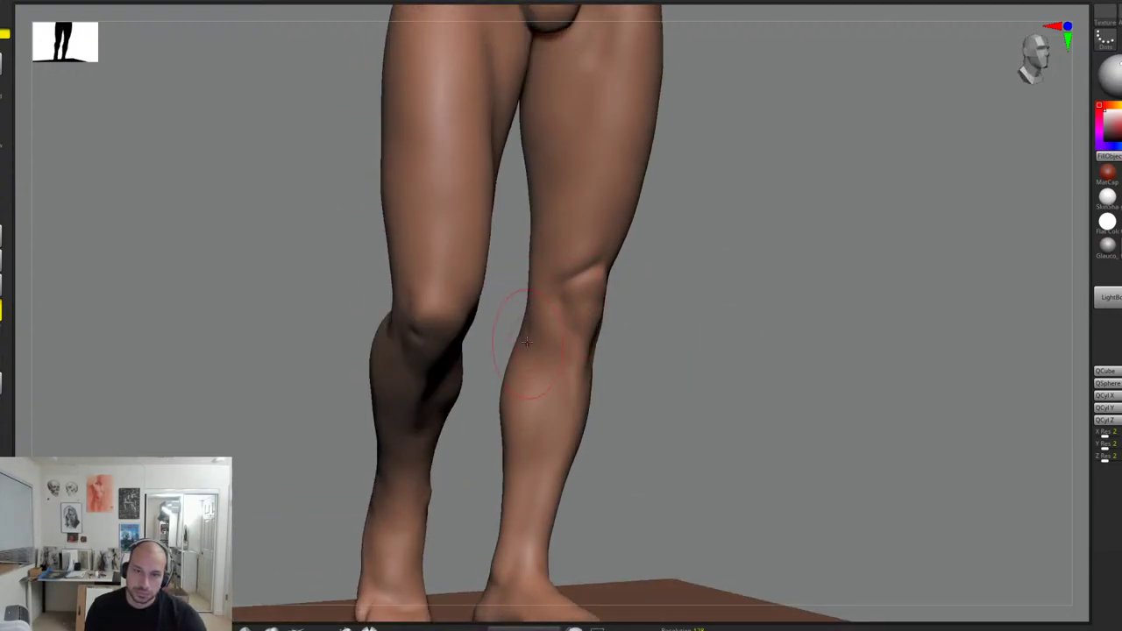
pyautogui.keyDown('alt'); pyautogui.moveTo(516, 258); pyautogui.dragTo(530, 329); pyautogui.keyUp('alt')
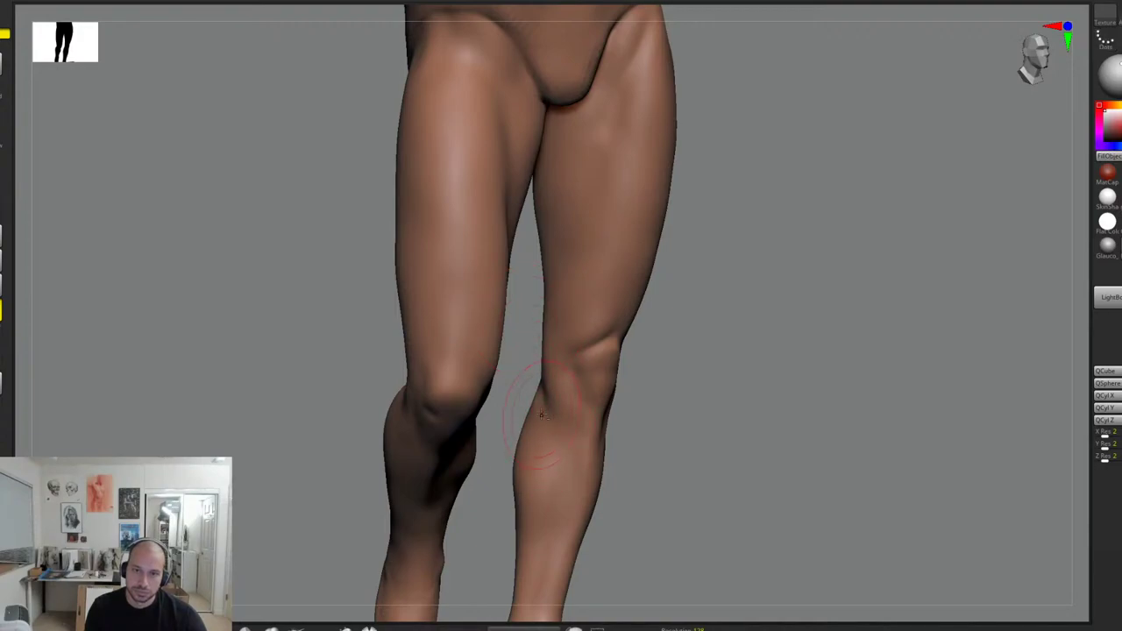
pyautogui.keyDown('alt'); pyautogui.moveTo(539, 352); pyautogui.dragTo(563, 504); pyautogui.keyUp('alt')
pyautogui.keyDown('alt'); pyautogui.moveTo(711, 473); pyautogui.dragTo(702, 330); pyautogui.keyUp('alt')
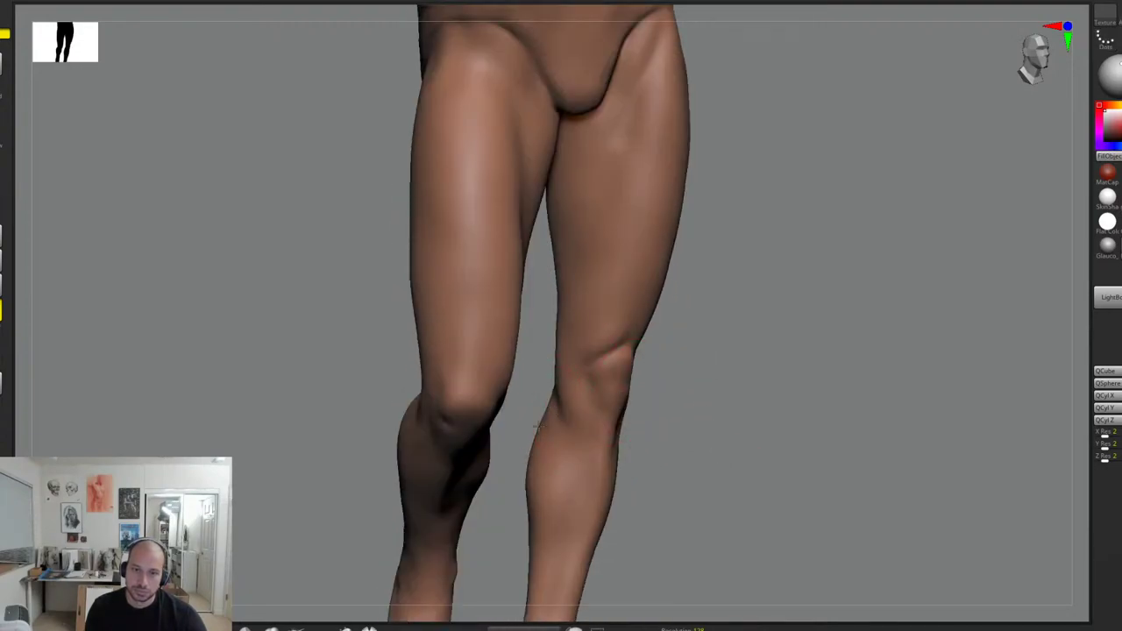
pyautogui.press('f')
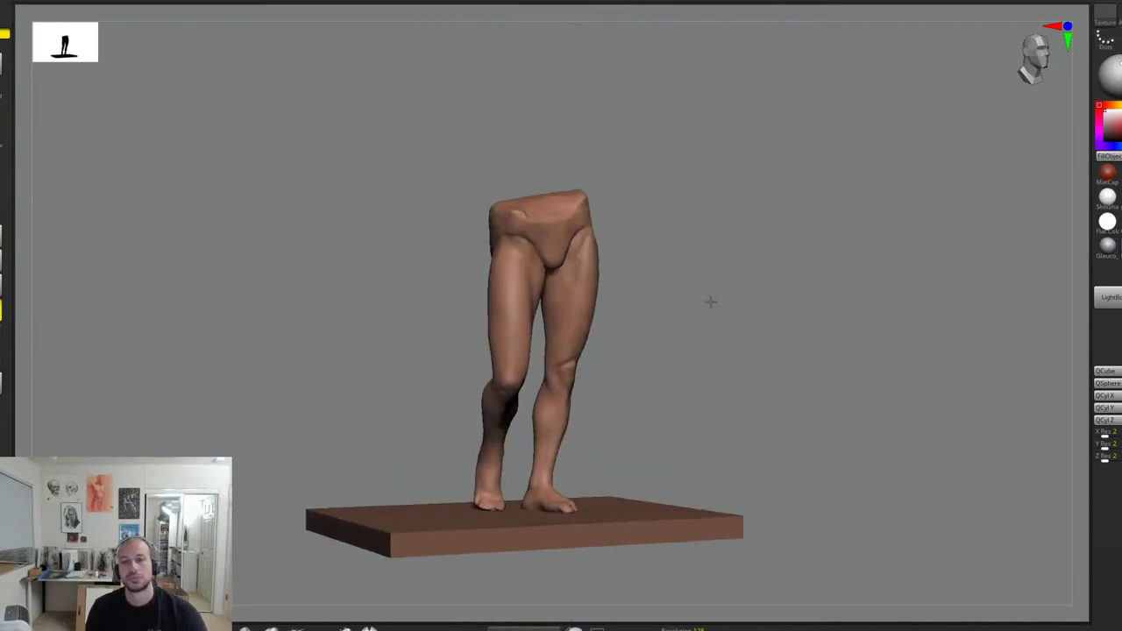
# Step: Check the standing leg's thigh, knee and hip contours from the front and both three-quarter views
pyautogui.moveTo(712, 302); pyautogui.dragTo(706, 340)
pyautogui.keyDown('alt'); pyautogui.moveTo(707, 340); pyautogui.dragTo(684, 381); pyautogui.keyUp('alt')
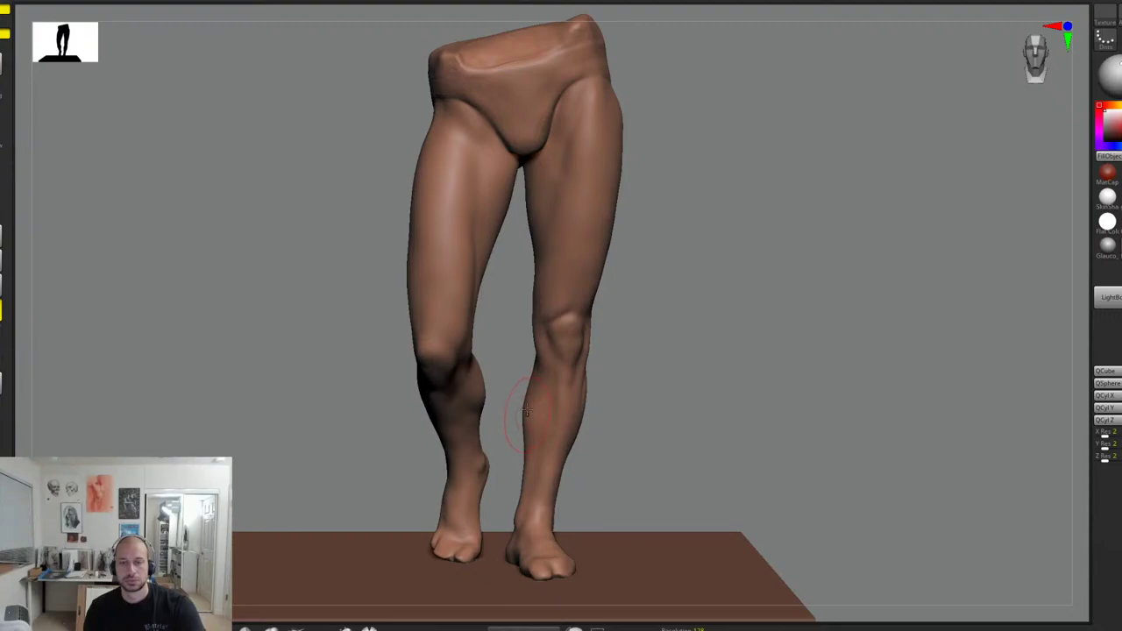
pyautogui.moveTo(672, 293)
pyautogui.keyDown('alt'); pyautogui.mouseDown()
pyautogui.moveTo(681, 311)
pyautogui.moveTo(549, 282)
pyautogui.mouseUp(); pyautogui.keyUp('alt')
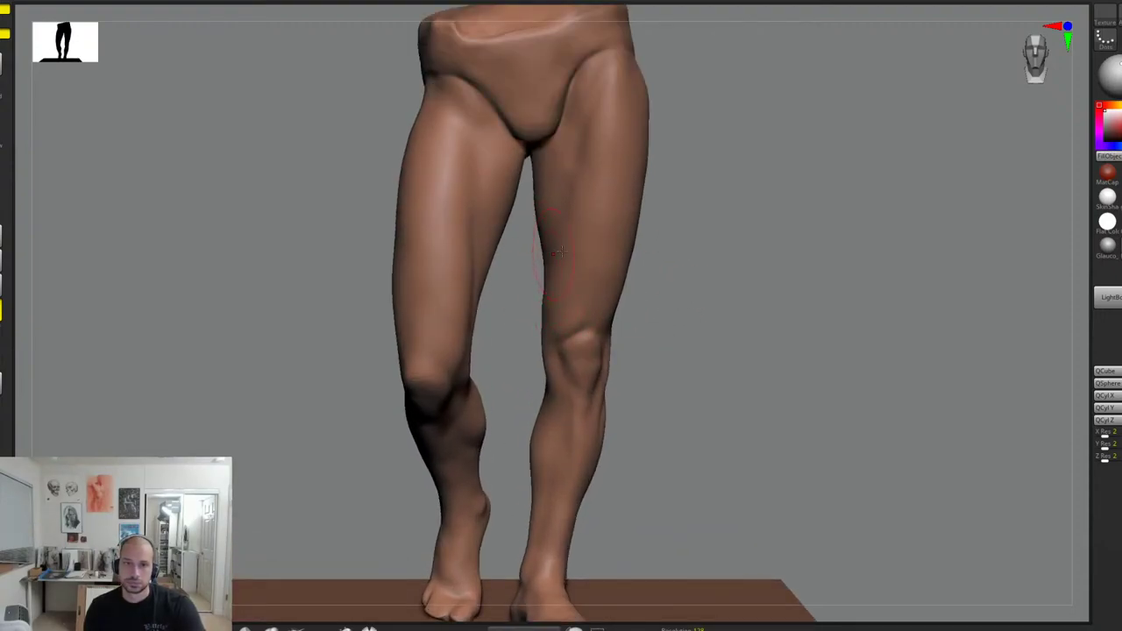
pyautogui.moveTo(671, 242); pyautogui.dragTo(595, 268)
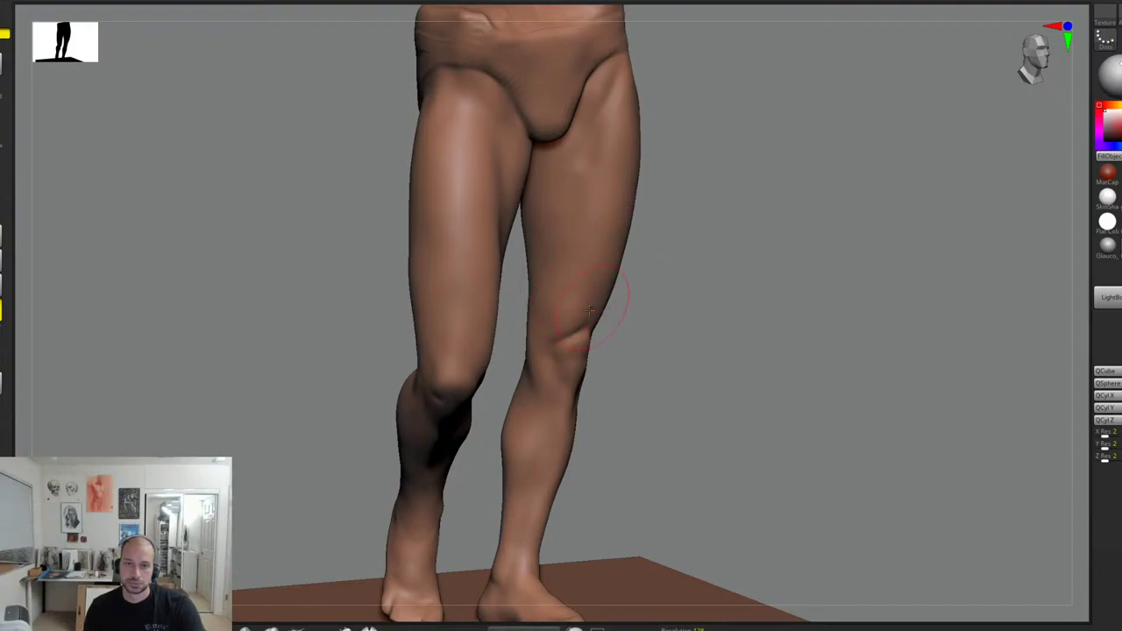
pyautogui.moveTo(645, 303); pyautogui.dragTo(566, 325)
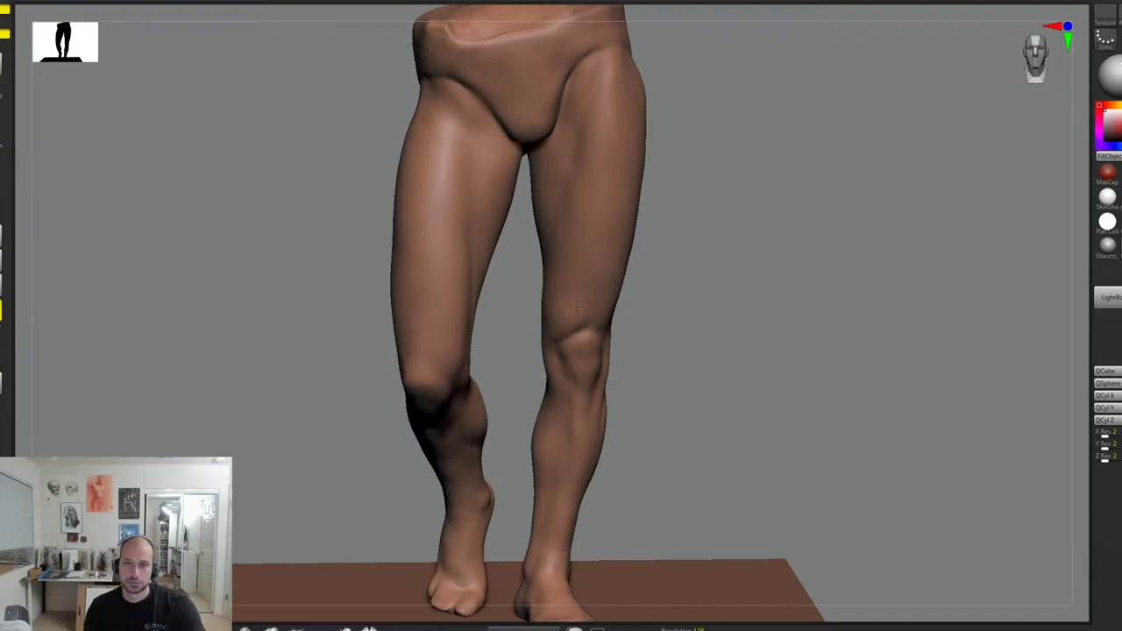
pyautogui.moveTo(751, 285); pyautogui.dragTo(739, 250)
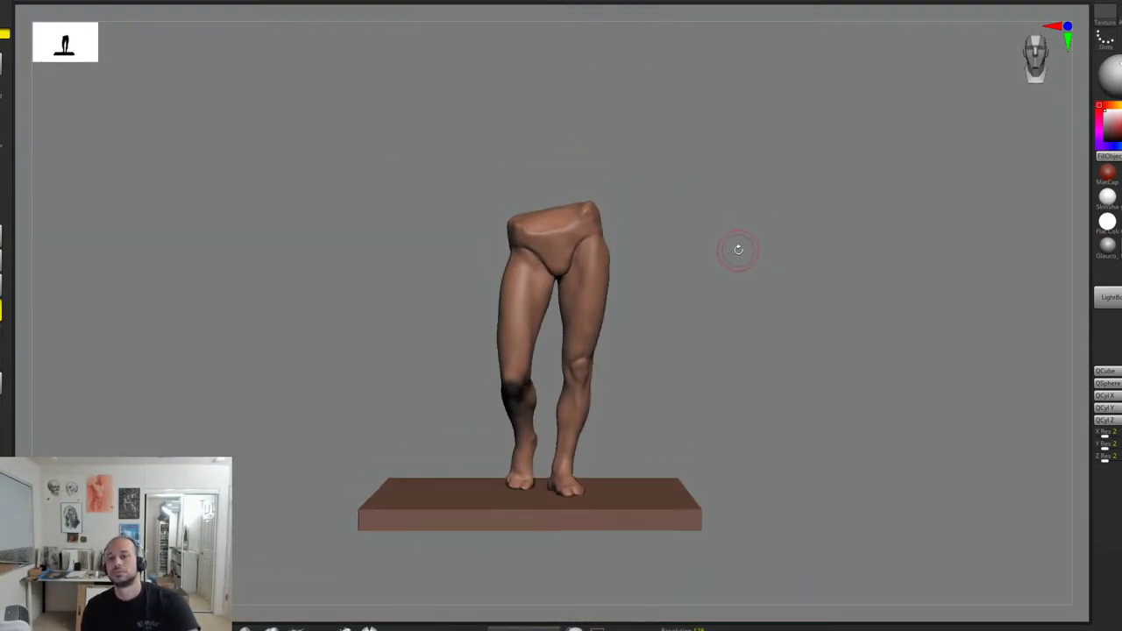
pyautogui.keyDown('ctrl'); pyautogui.moveTo(727, 251); pyautogui.dragTo(637, 149, button='right'); pyautogui.keyUp('ctrl')
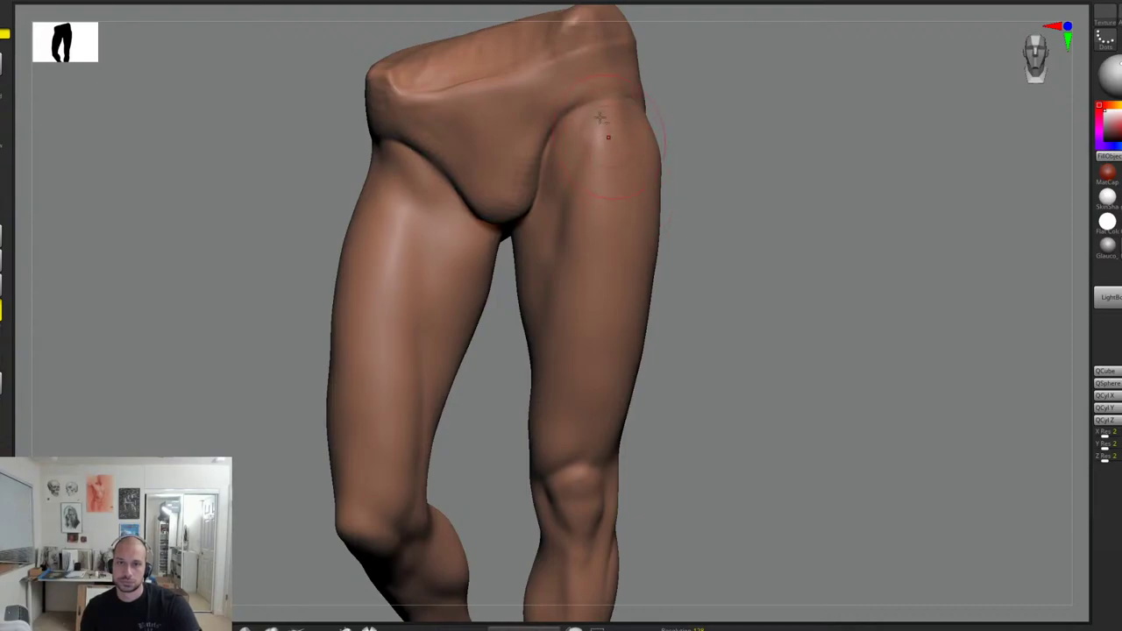
pyautogui.moveTo(600, 117); pyautogui.dragTo(613, 121, button='right')
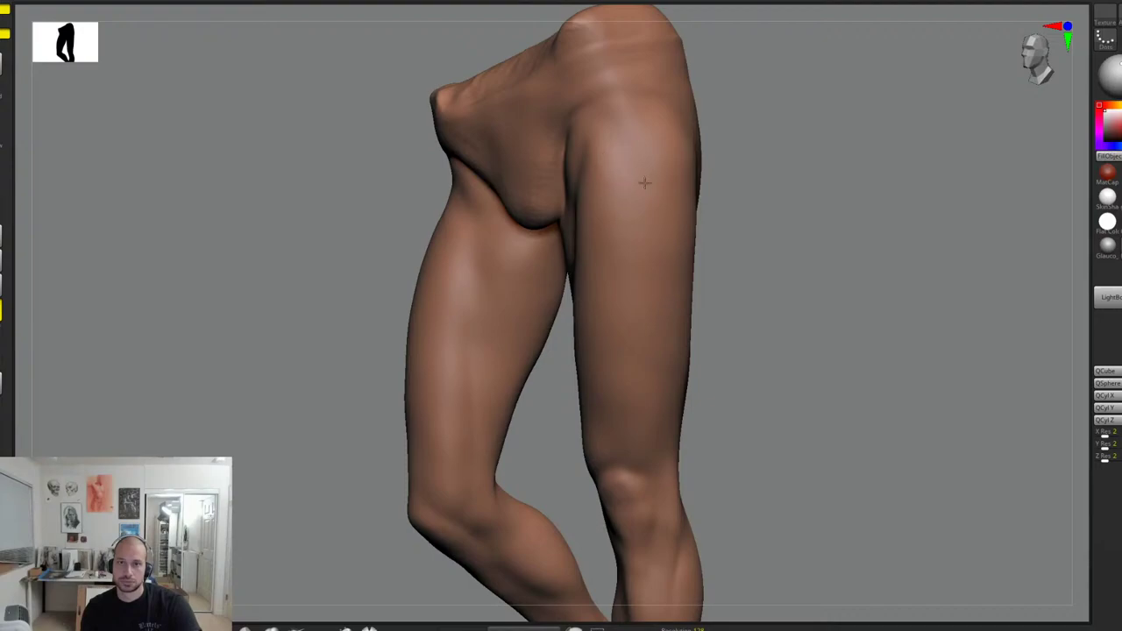
pyautogui.moveTo(769, 202); pyautogui.dragTo(623, 155, button='right')
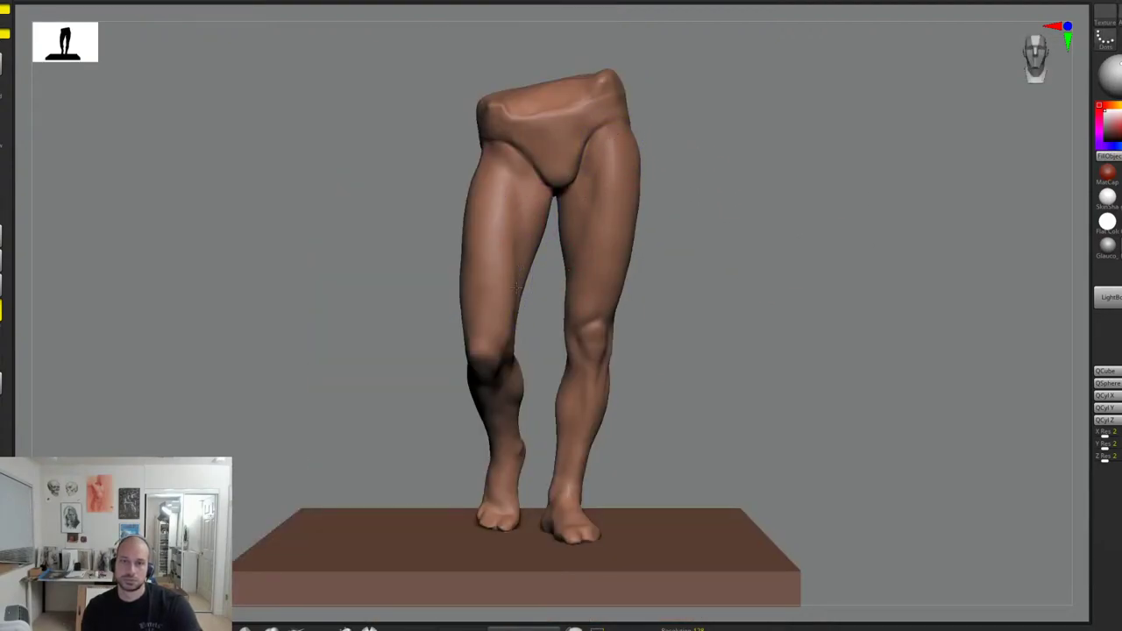
# Step: Smooth the inner thigh of the bent leg down towards the knee and check the form from the front
pyautogui.keyDown('ctrl'); pyautogui.moveTo(714, 237); pyautogui.dragTo(731, 255, button='right'); pyautogui.keyUp('ctrl')
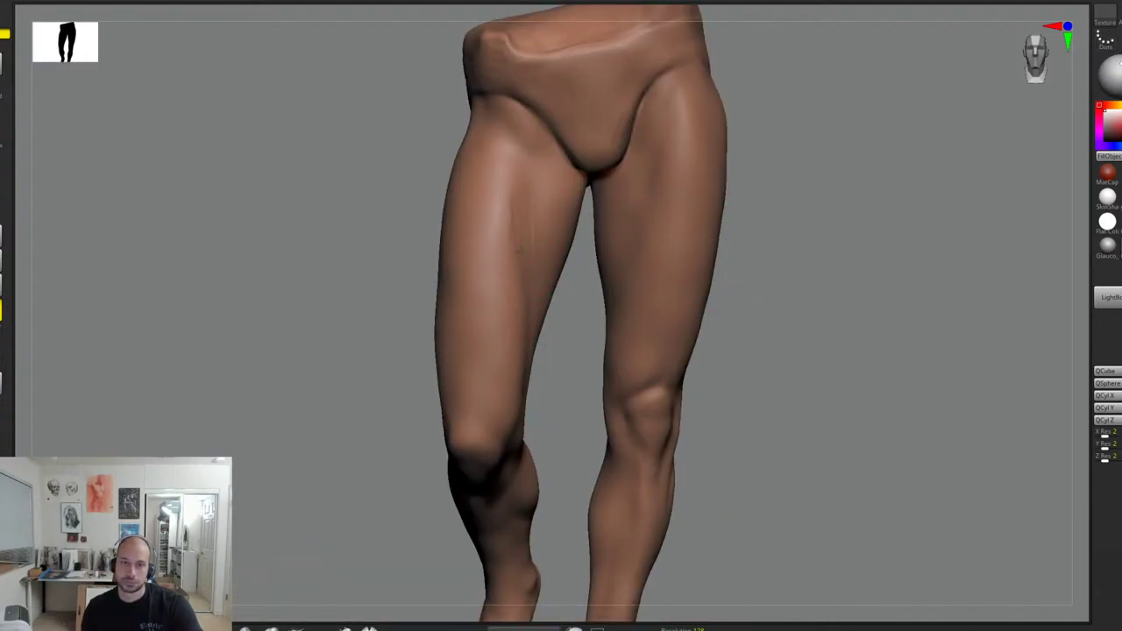
pyautogui.moveTo(519, 177); pyautogui.dragTo(533, 296)
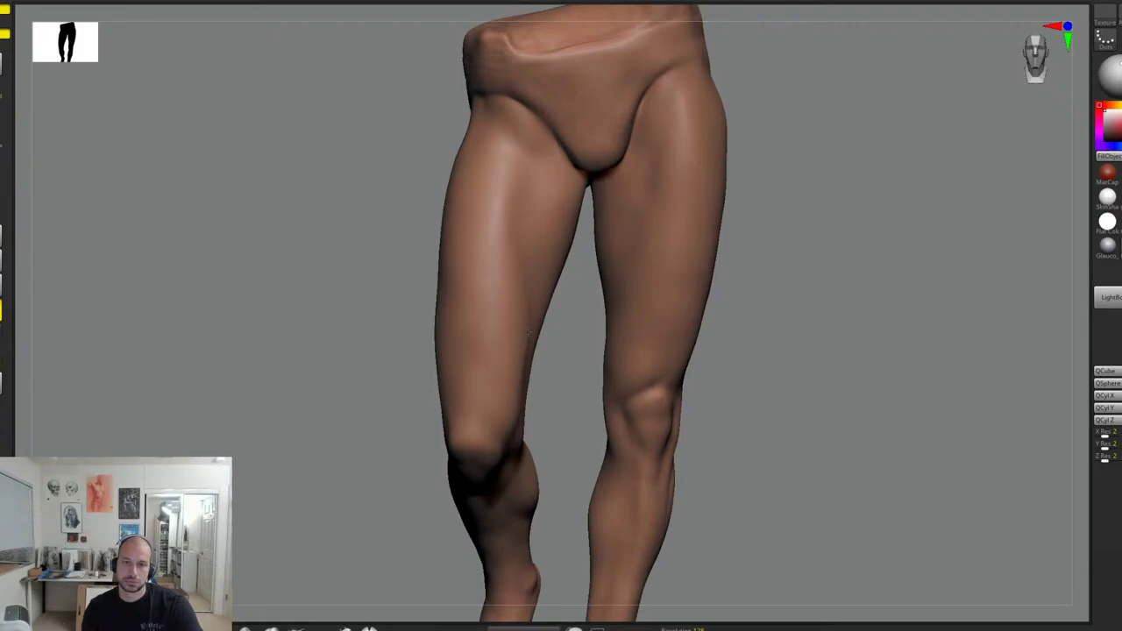
pyautogui.keyDown('ctrl'); pyautogui.moveTo(652, 291); pyautogui.dragTo(767, 293, button='right'); pyautogui.keyUp('ctrl')
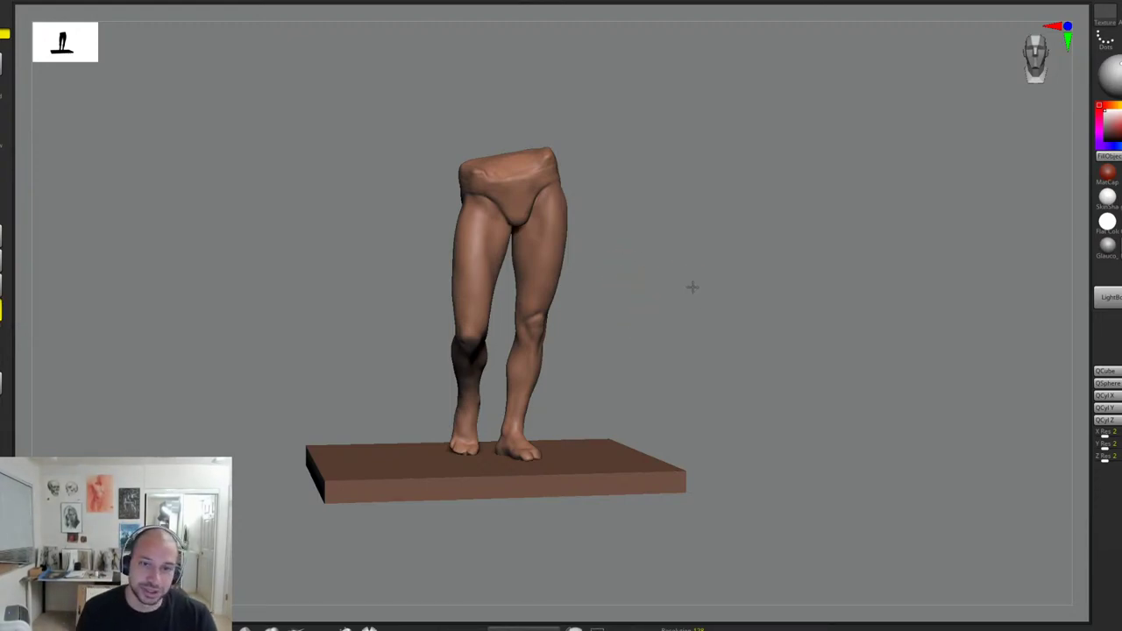
pyautogui.moveTo(692, 286)
pyautogui.mouseDown()
pyautogui.moveTo(704, 303)
pyautogui.moveTo(717, 281)
pyautogui.moveTo(704, 294)
pyautogui.mouseUp()
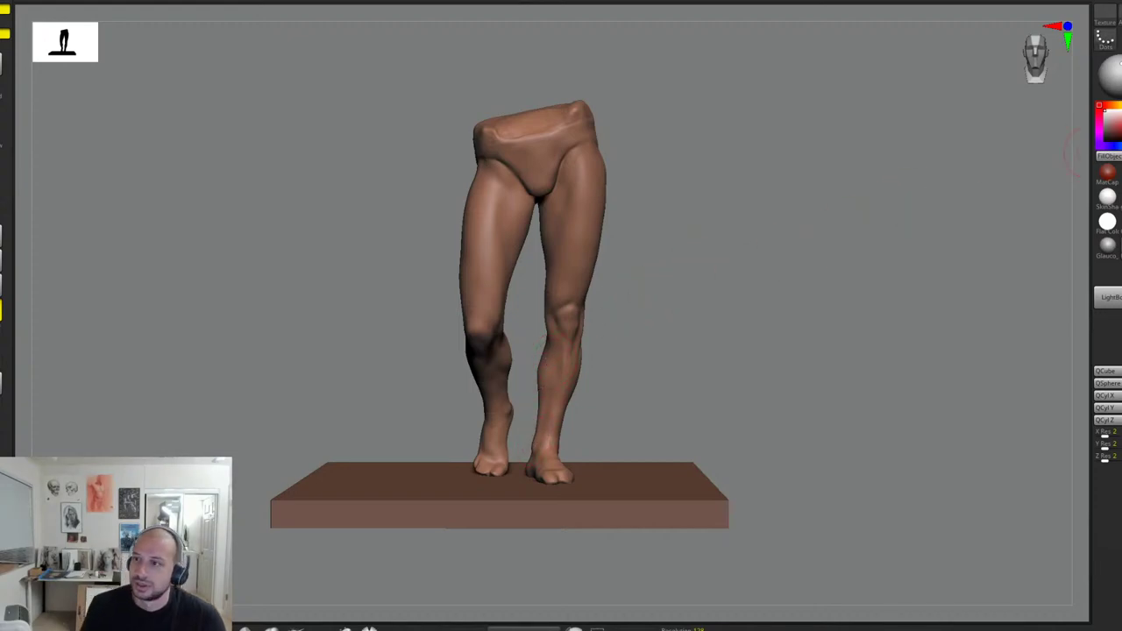
# Step: Bring up the block-in figure of simple head, torso, pelvis, knee and foot masses and view it from the front
pyautogui.click(1121, 167)
pyautogui.hotkey('alt', 's')
pyautogui.keyDown('alt'); pyautogui.moveTo(870, 235); pyautogui.dragTo(856, 282); pyautogui.keyUp('alt')
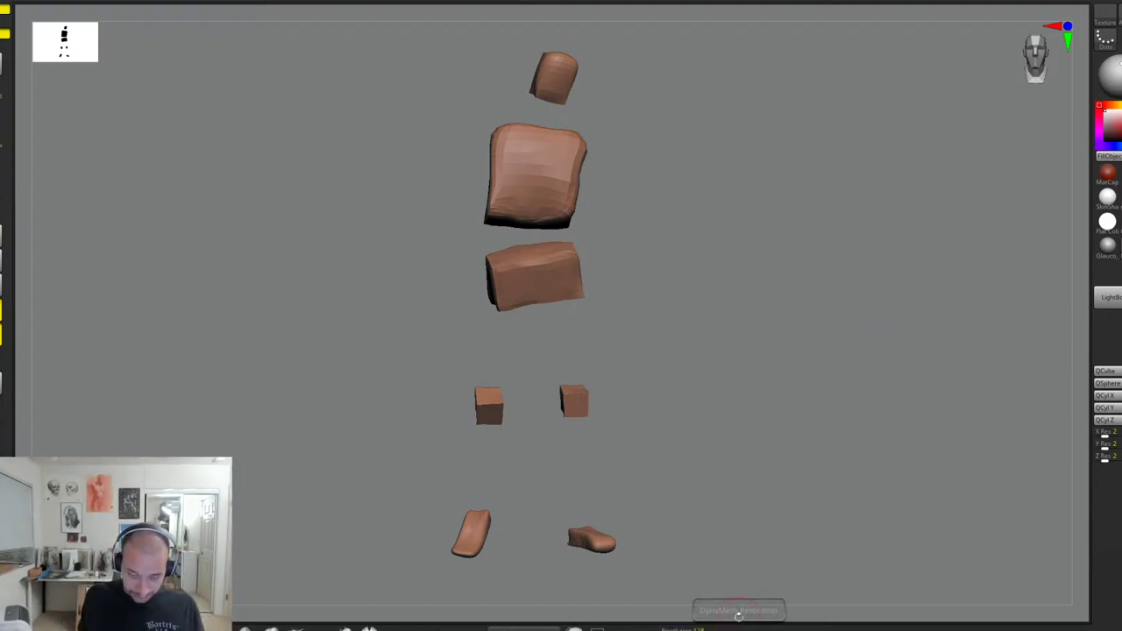
pyautogui.moveTo(699, 131)
pyautogui.mouseDown()
pyautogui.moveTo(780, 220)
pyautogui.moveTo(745, 275)
pyautogui.moveTo(747, 304)
pyautogui.moveTo(772, 333)
pyautogui.moveTo(812, 303)
pyautogui.moveTo(606, 238)
pyautogui.moveTo(649, 283)
pyautogui.moveTo(726, 283)
pyautogui.moveTo(740, 263)
pyautogui.mouseUp()
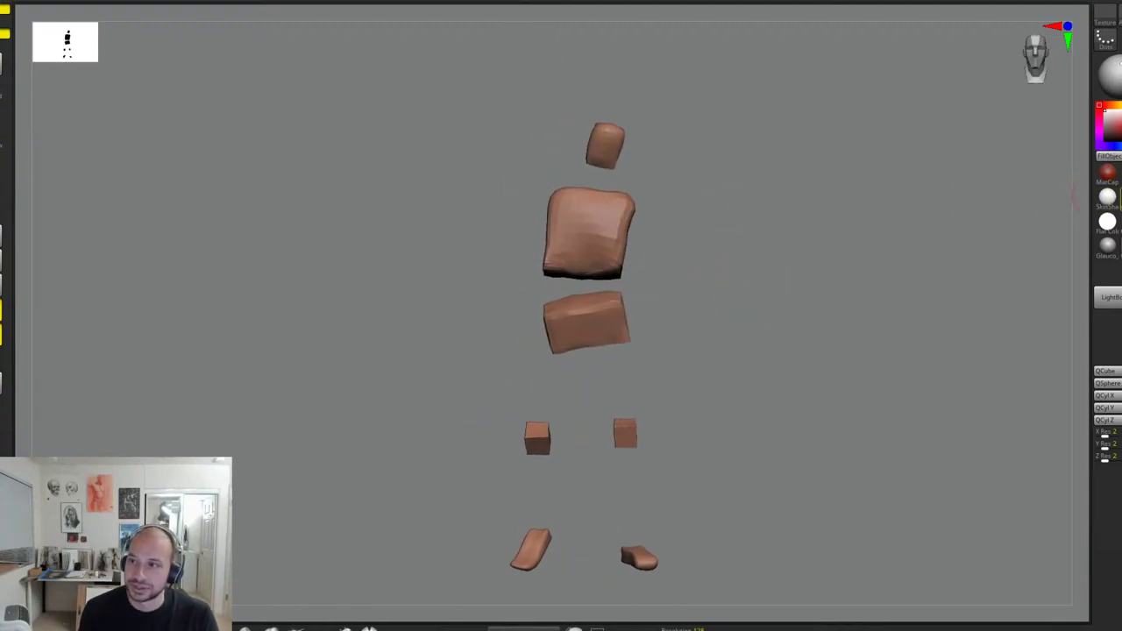
# Step: Switch from the block-in figure to the leg models without the base and compare their sculpting stages from the front
pyautogui.click(1120, 200)
pyautogui.moveTo(907, 260); pyautogui.dragTo(889, 281)
pyautogui.moveTo(808, 284)
pyautogui.keyDown('alt'); pyautogui.mouseDown()
pyautogui.moveTo(798, 309)
pyautogui.moveTo(764, 268)
pyautogui.moveTo(606, 319)
pyautogui.moveTo(932, 236)
pyautogui.mouseUp(); pyautogui.keyUp('alt')
pyautogui.moveTo(1074, 228)
pyautogui.mouseDown()
pyautogui.moveTo(829, 278)
pyautogui.moveTo(841, 248)
pyautogui.mouseUp()
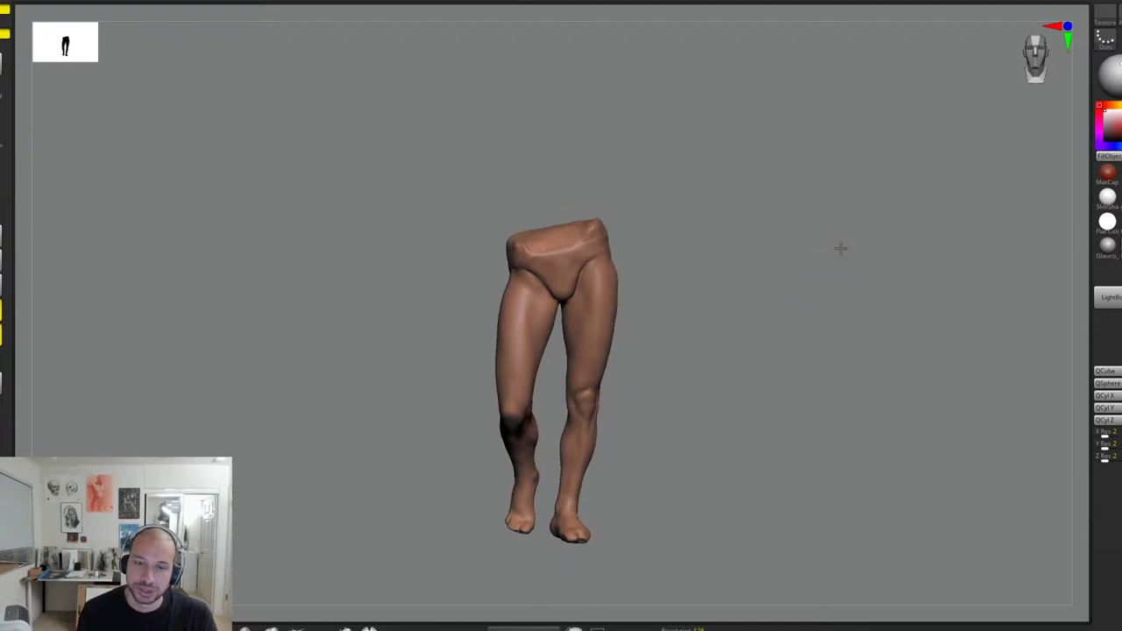
pyautogui.press('f')
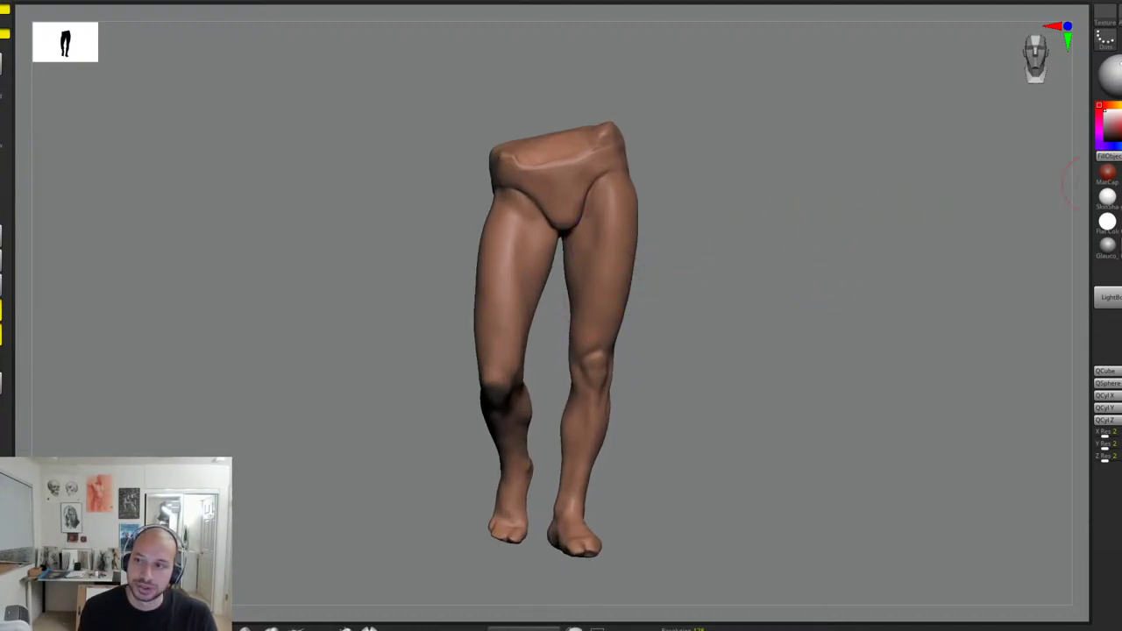
pyautogui.moveTo(859, 261)
pyautogui.keyDown('alt'); pyautogui.mouseDown()
pyautogui.moveTo(886, 266)
pyautogui.moveTo(851, 261)
pyautogui.mouseUp(); pyautogui.keyUp('alt')
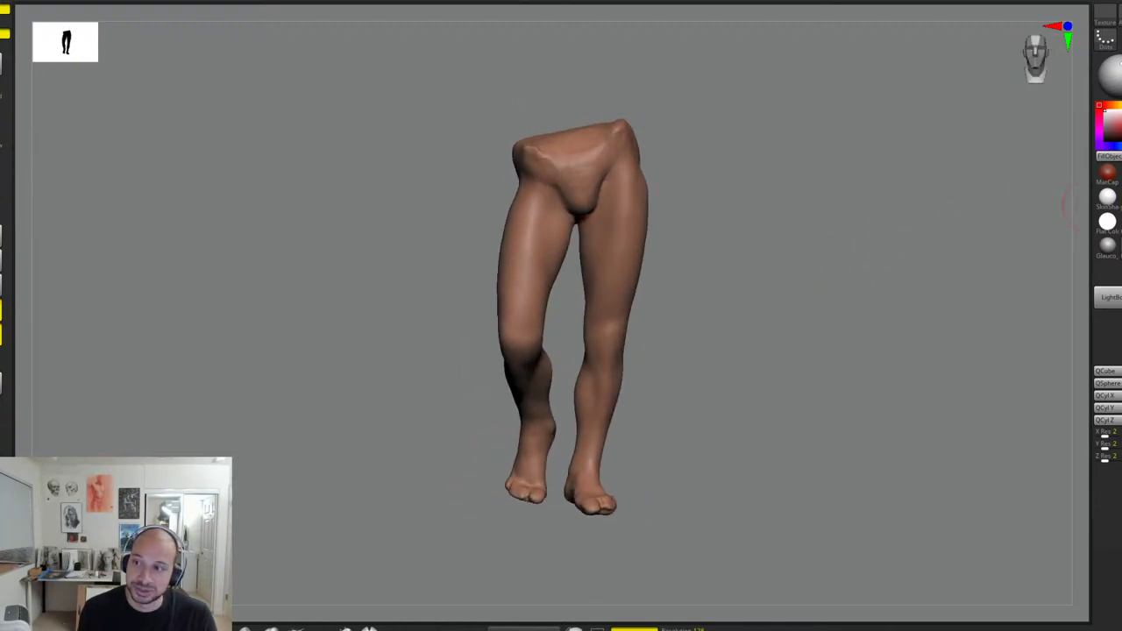
# Step: Inspect the brown leg model from the side and front, and switch its material to a softer matte grey
pyautogui.moveTo(1072, 205)
pyautogui.mouseDown()
pyautogui.moveTo(874, 260)
pyautogui.moveTo(857, 287)
pyautogui.mouseUp()
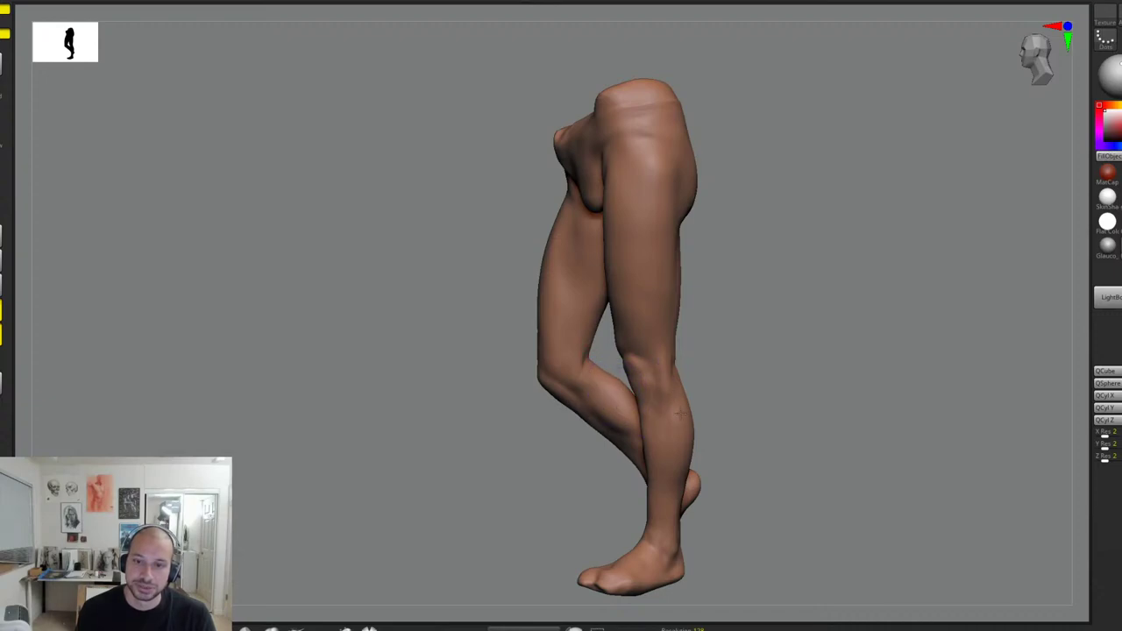
pyautogui.moveTo(782, 388)
pyautogui.mouseDown()
pyautogui.moveTo(819, 388)
pyautogui.moveTo(822, 321)
pyautogui.moveTo(1031, 282)
pyautogui.moveTo(1070, 222)
pyautogui.mouseUp()
pyautogui.click(1108, 200)
pyautogui.keyDown('alt'); pyautogui.moveTo(960, 278); pyautogui.dragTo(954, 263); pyautogui.keyUp('alt')
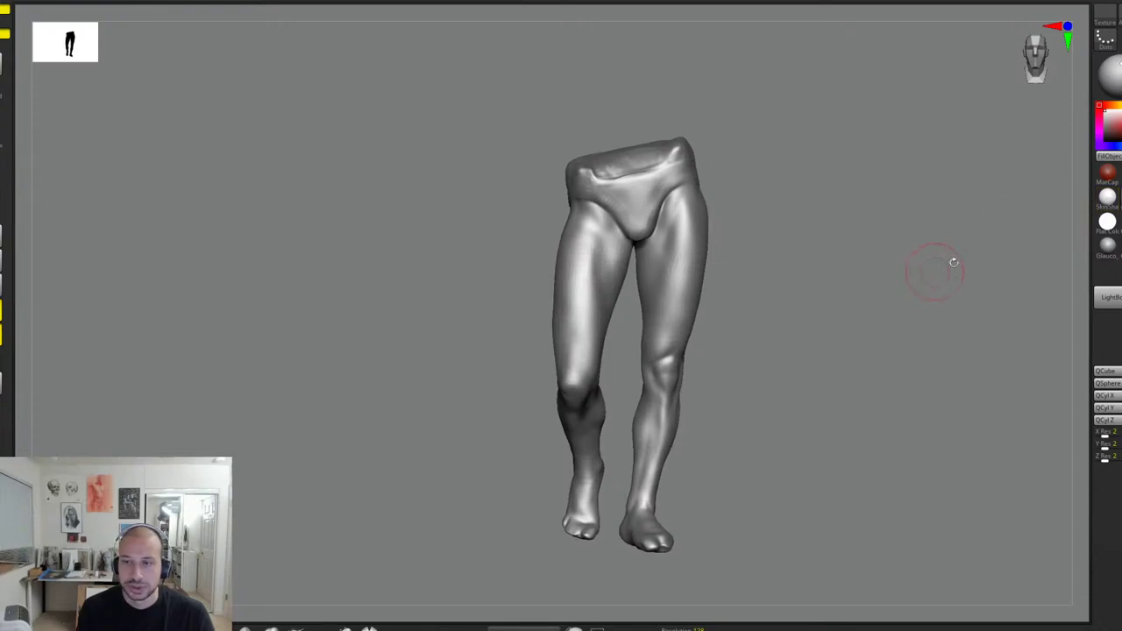
pyautogui.click(1109, 176)
pyautogui.click(1109, 177)
pyautogui.click(517, 370)
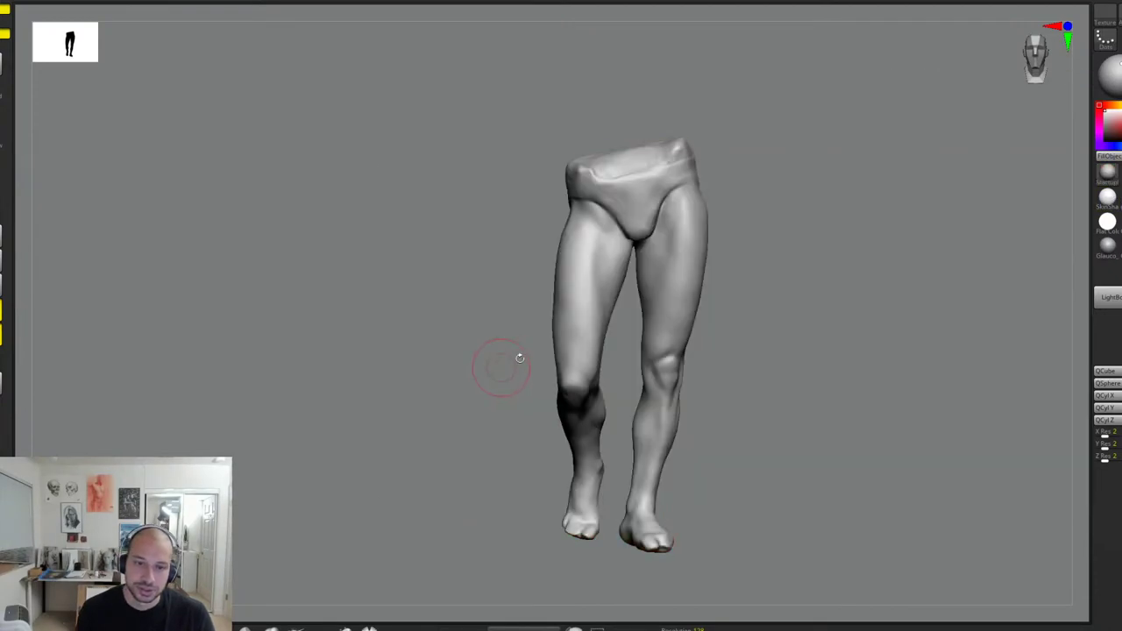
# Step: Examine the grey legs and feet from the front three-quarter view, from above and from behind, with and without the base
pyautogui.keyDown('alt'); pyautogui.moveTo(852, 269); pyautogui.dragTo(812, 255); pyautogui.keyUp('alt')
pyautogui.moveTo(811, 255); pyautogui.dragTo(770, 312, button='right')
pyautogui.hotkey('shift', 'p')
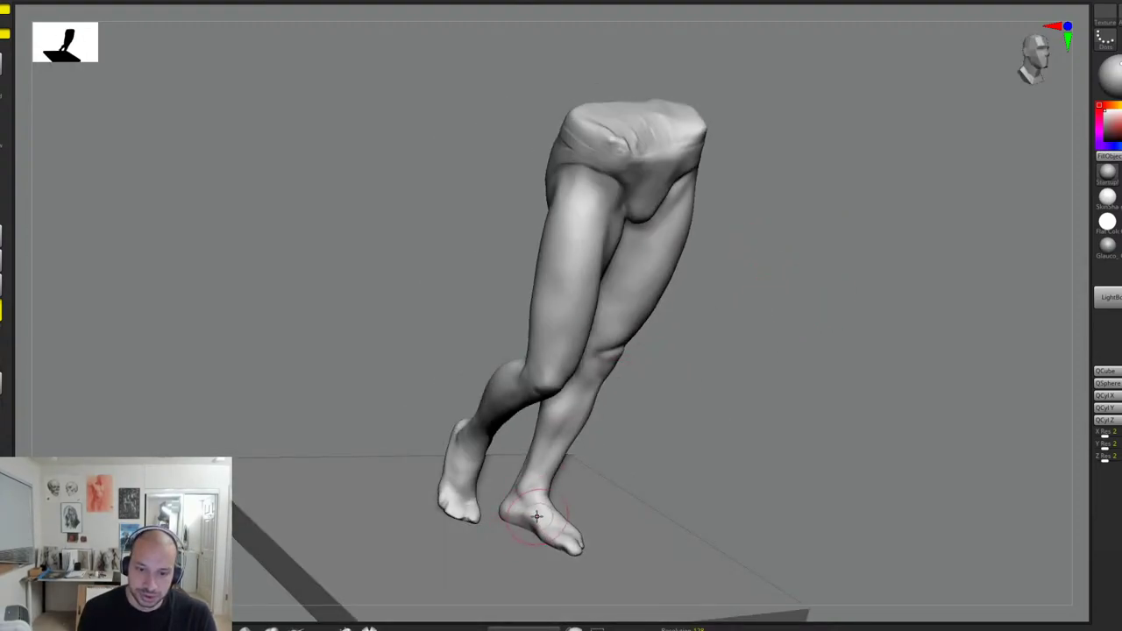
pyautogui.moveTo(603, 462); pyautogui.dragTo(719, 434, button='right')
pyautogui.hotkey('alt', 's')
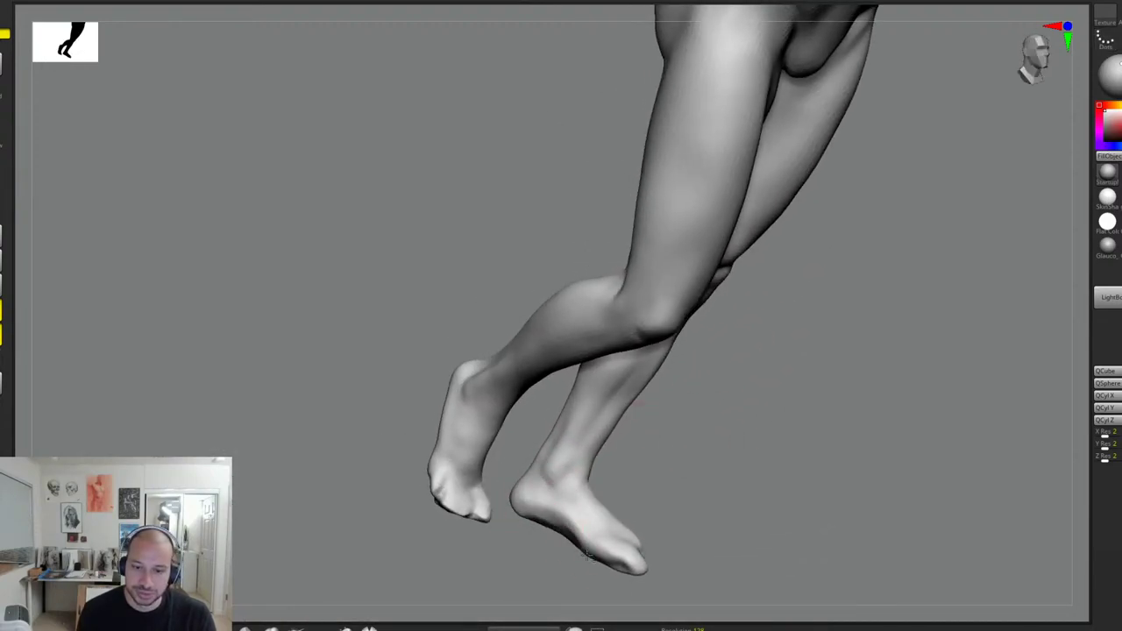
pyautogui.moveTo(672, 521); pyautogui.dragTo(551, 501, button='right')
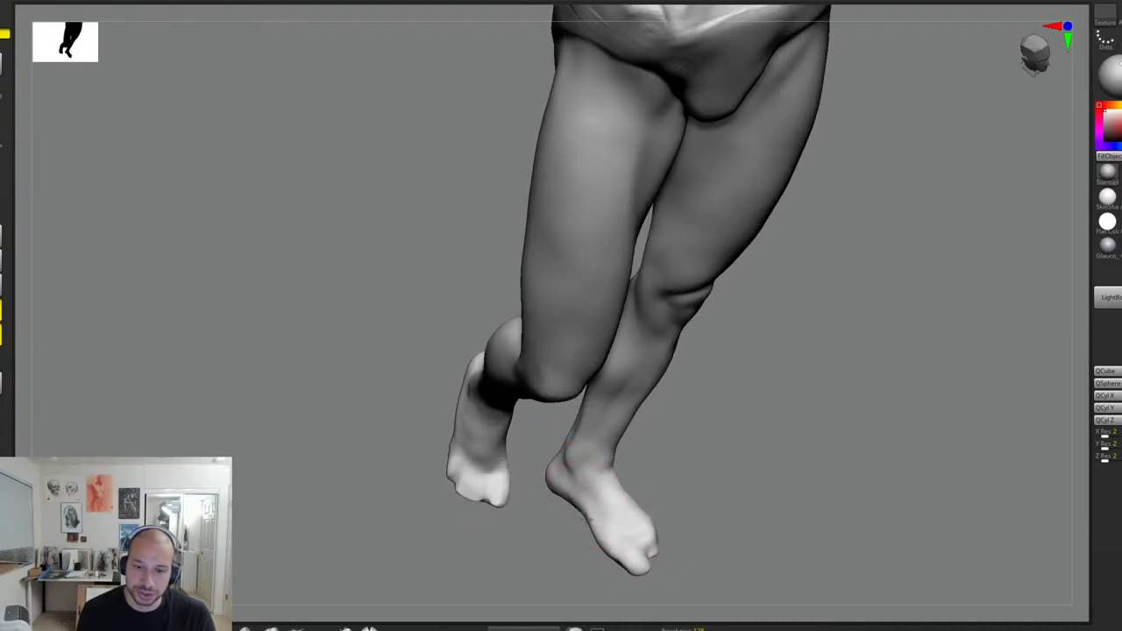
pyautogui.moveTo(619, 536)
pyautogui.mouseDown(button='right')
pyautogui.moveTo(797, 423)
pyautogui.moveTo(795, 404)
pyautogui.moveTo(827, 380)
pyautogui.moveTo(860, 377)
pyautogui.moveTo(829, 385)
pyautogui.moveTo(842, 392)
pyautogui.moveTo(832, 363)
pyautogui.mouseUp(button='right')
pyautogui.click(795, 403)
pyautogui.press('f')
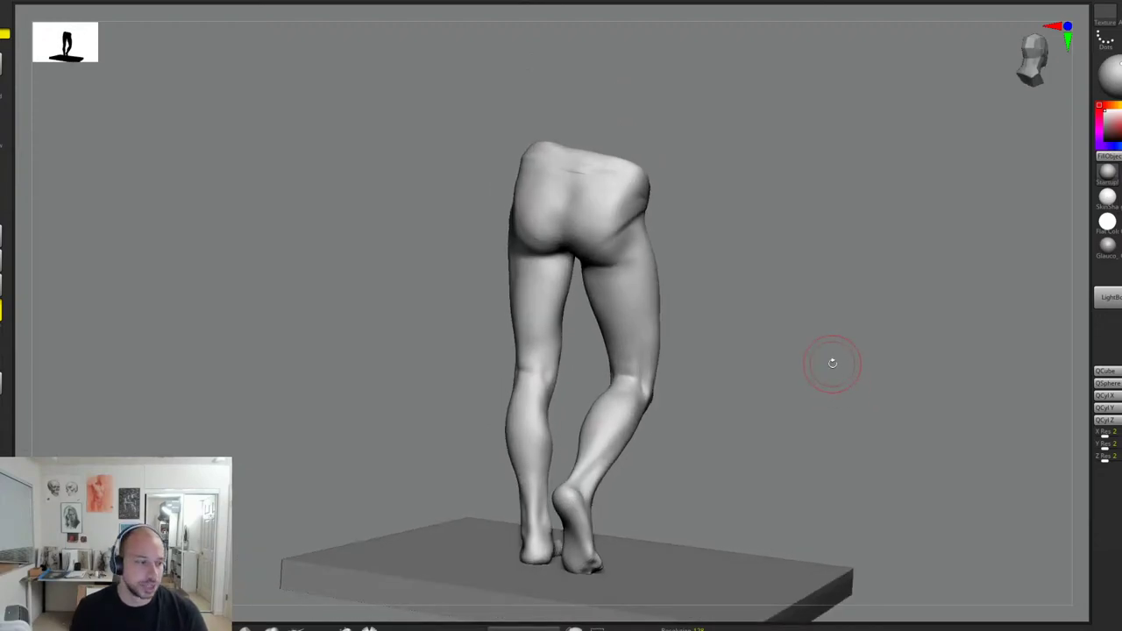